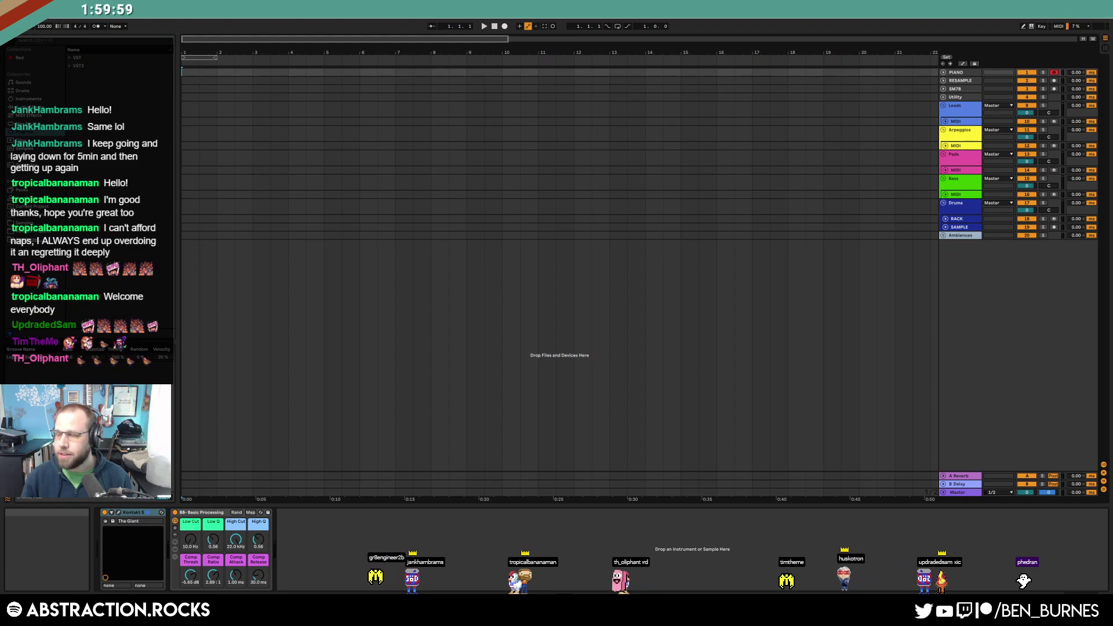
Set the project tempo to 80 BPM
type("80")
key("Return")
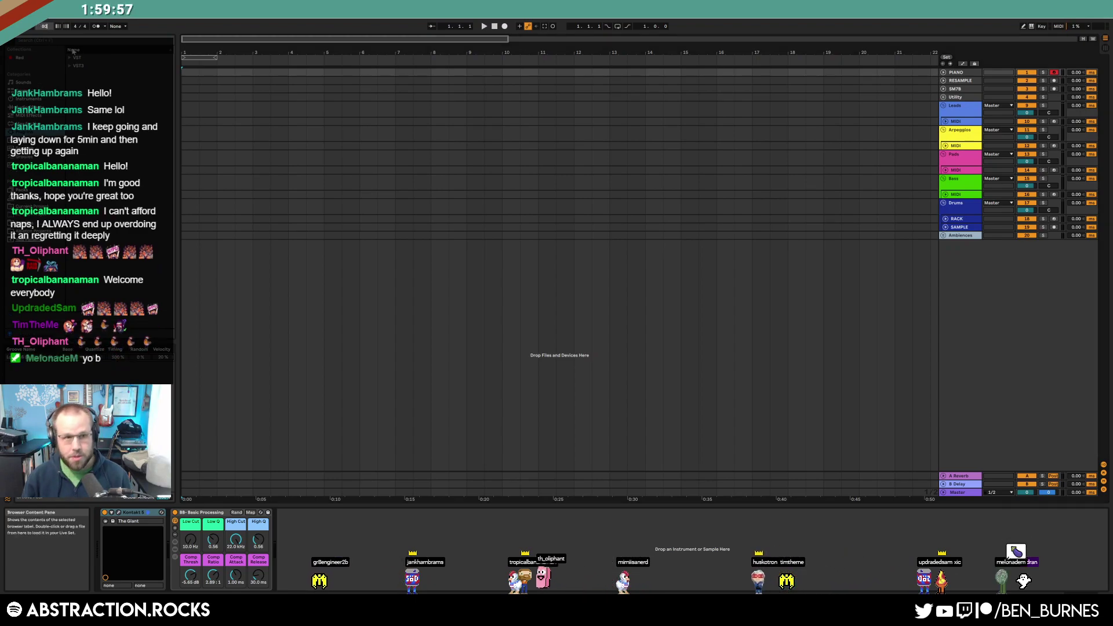
Expand the MIDI track in the Pads group and replace its Operator instrument with the Kontakt VST plug-in
left_click(947, 171)
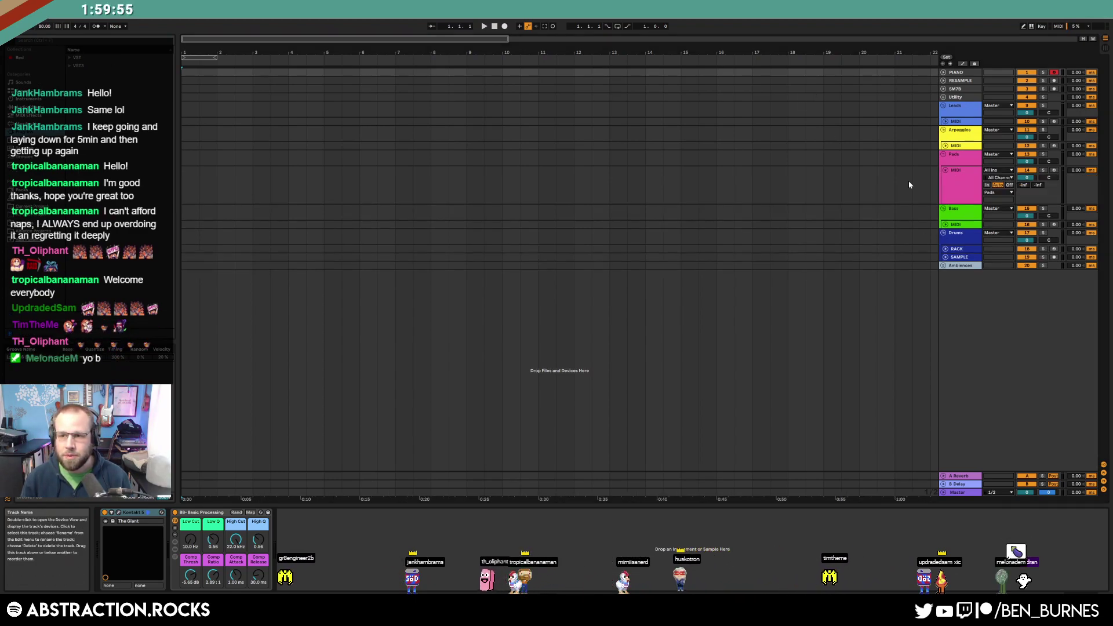
left_click(802, 190)
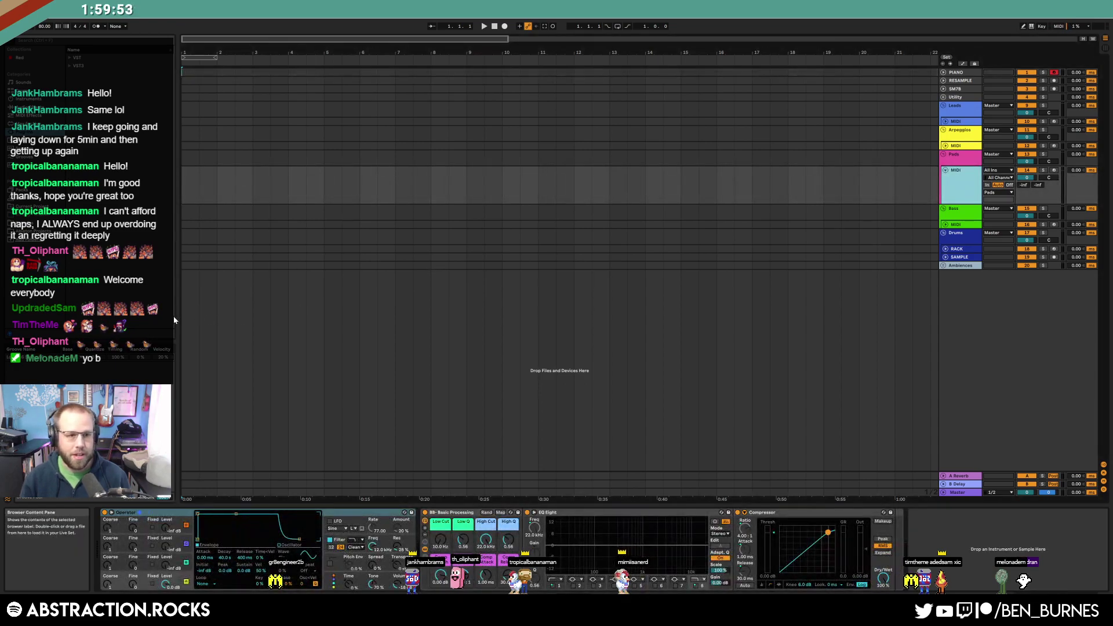
left_click(70, 58)
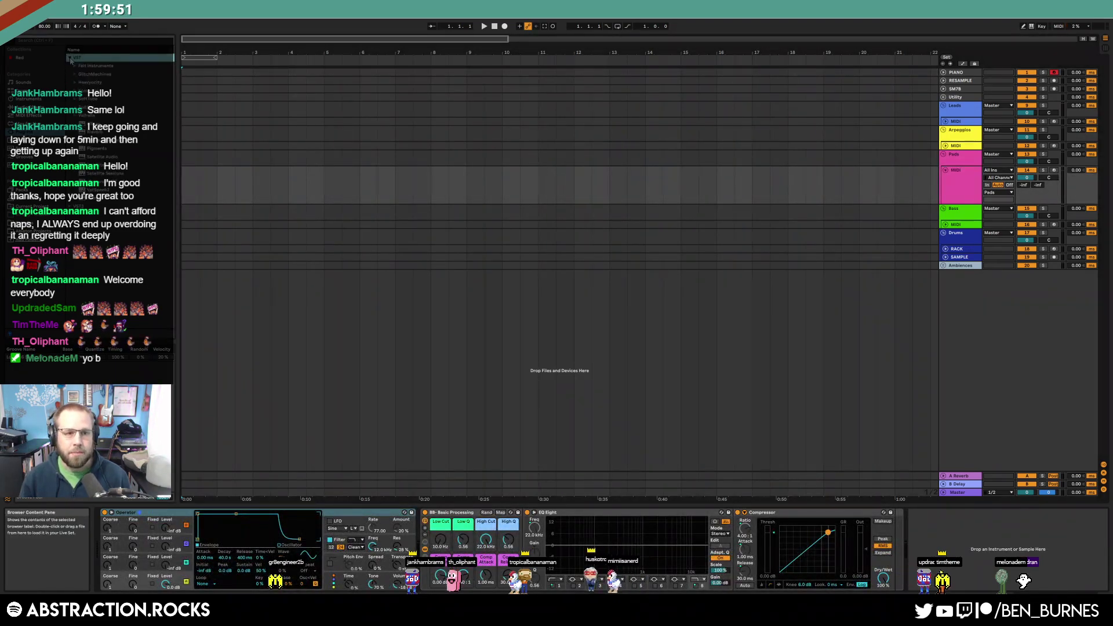
left_click(73, 92)
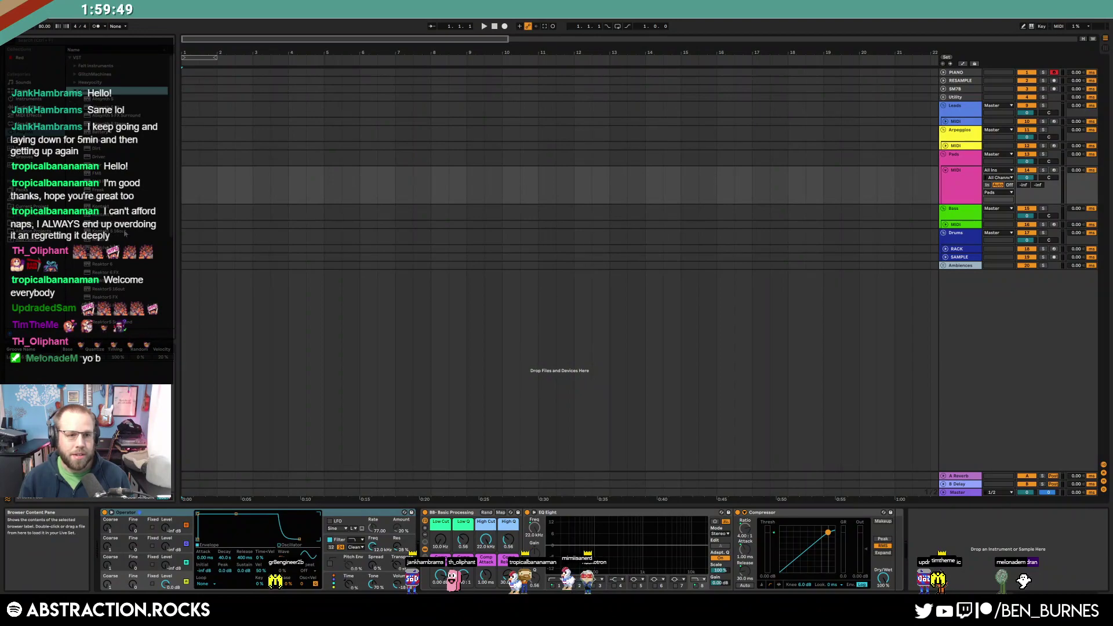
left_click(100, 207)
left_click_drag(100, 215, 329, 355)
left_click_drag(100, 207, 136, 498)
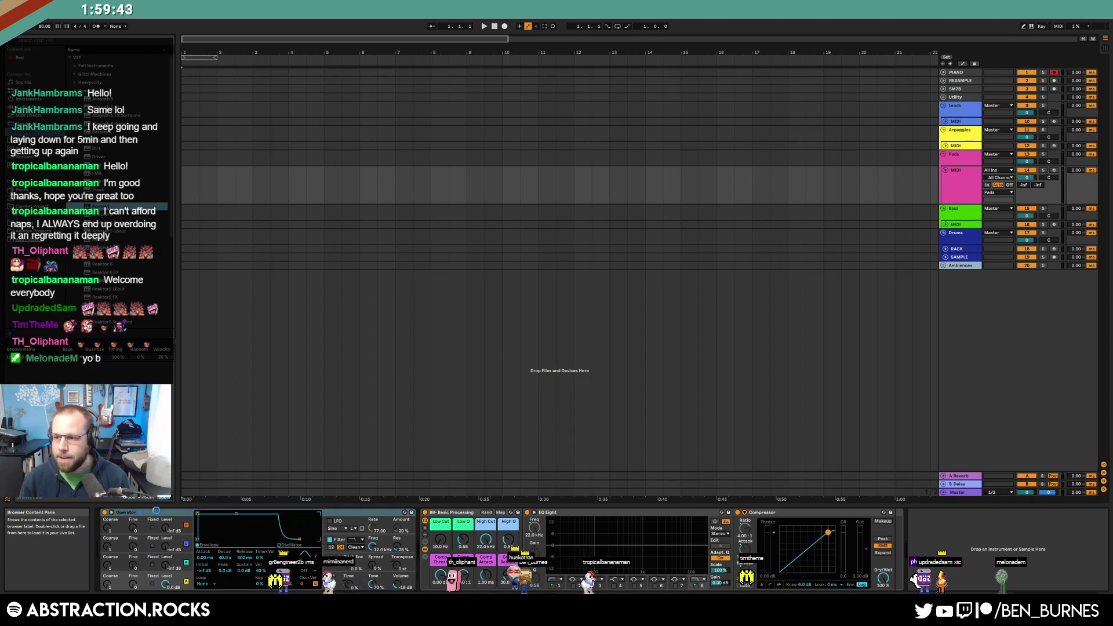
key("Return")
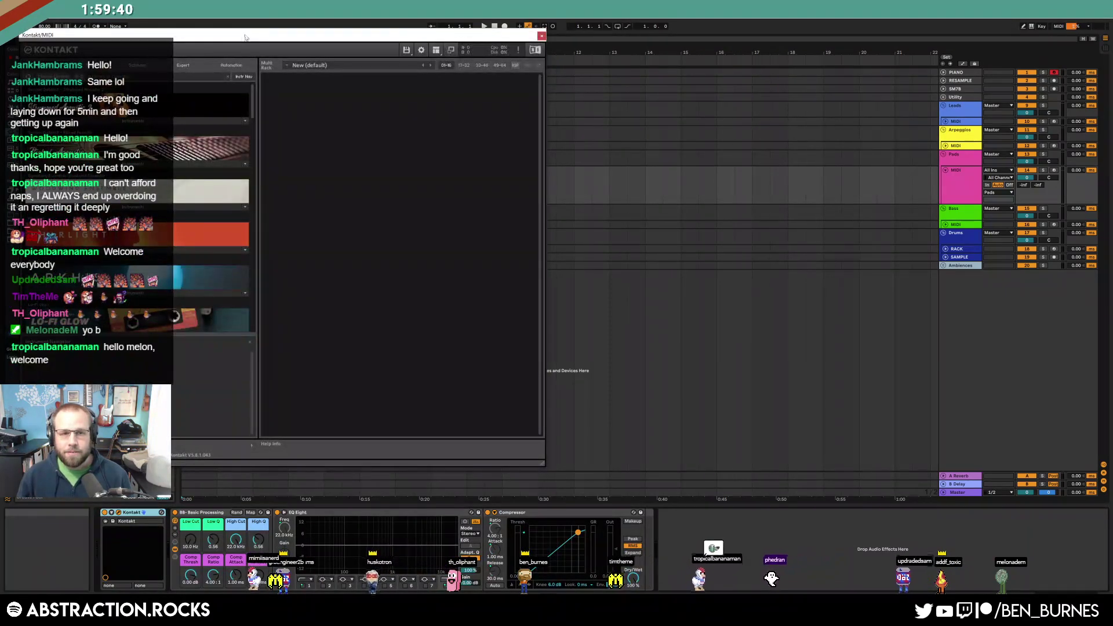
Load the Straylight instrument from the Kontakt library list
left_click_drag(244, 35, 558, 48)
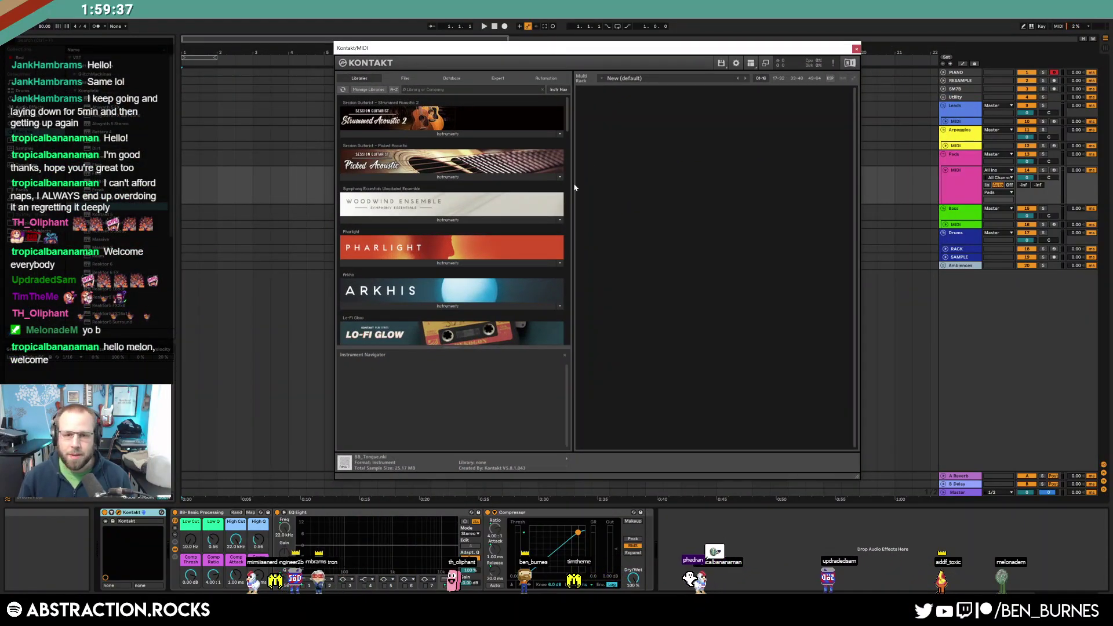
left_click_drag(568, 105, 577, 123)
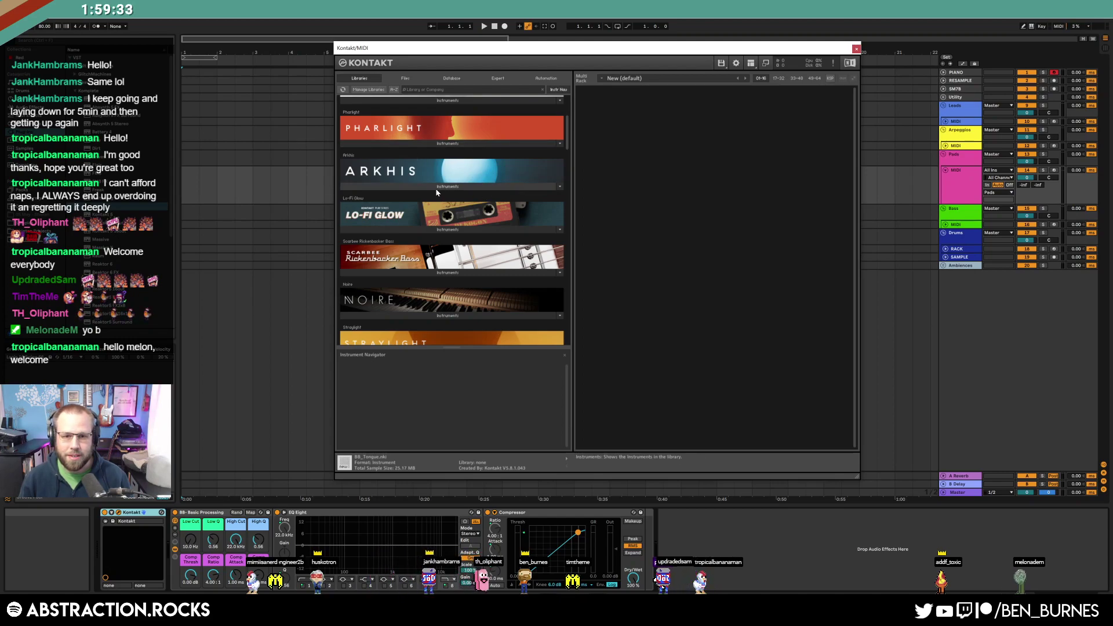
scroll(442, 190, "down", 3)
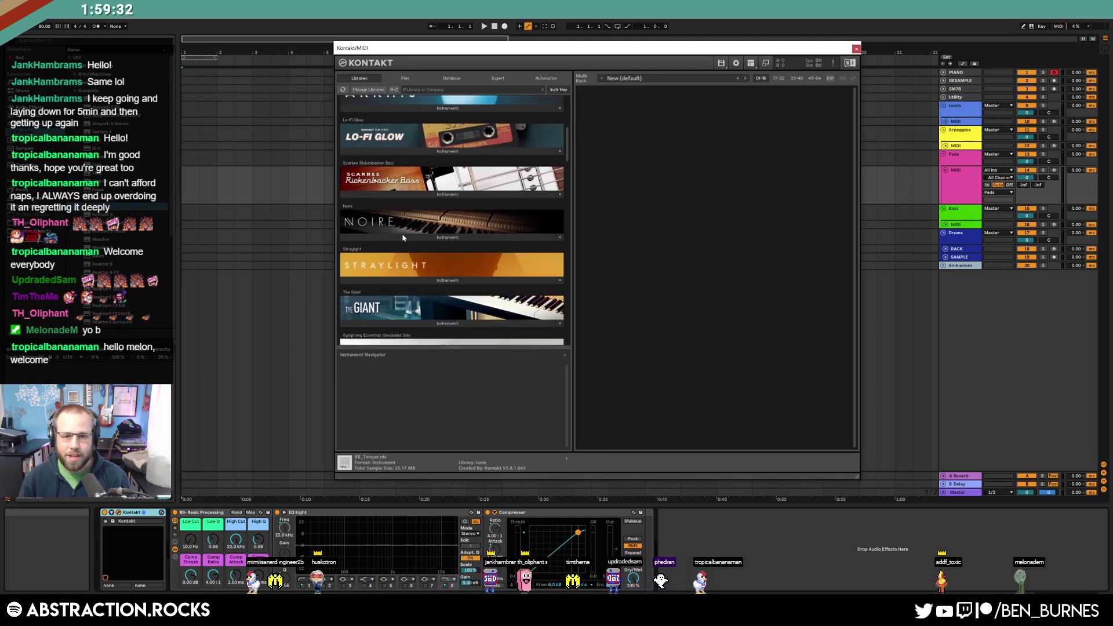
left_click(447, 280)
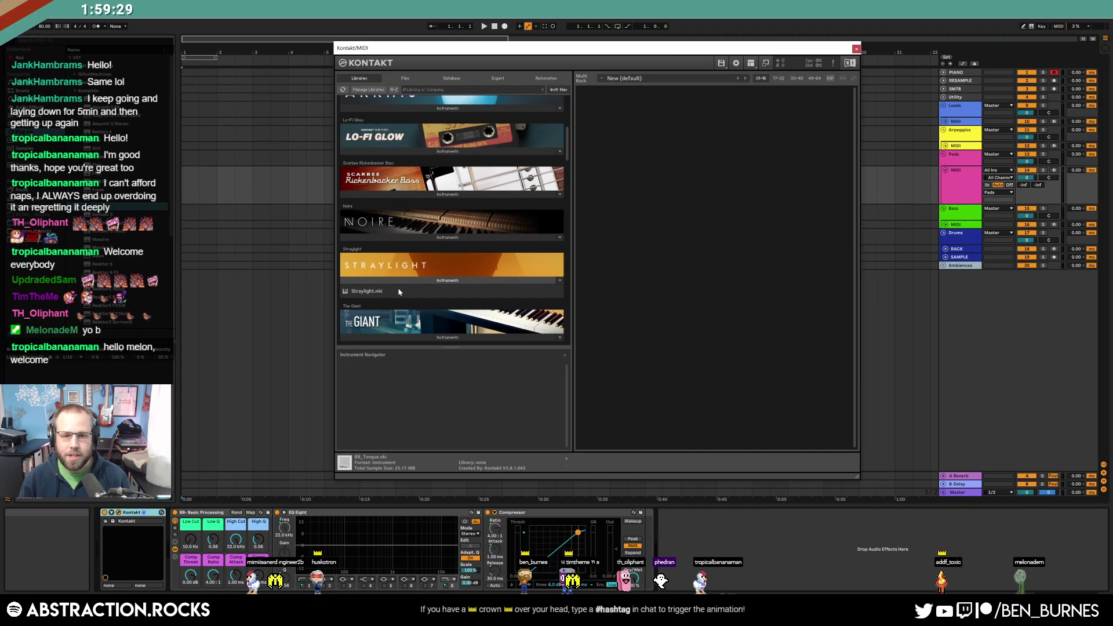
double_click(421, 287)
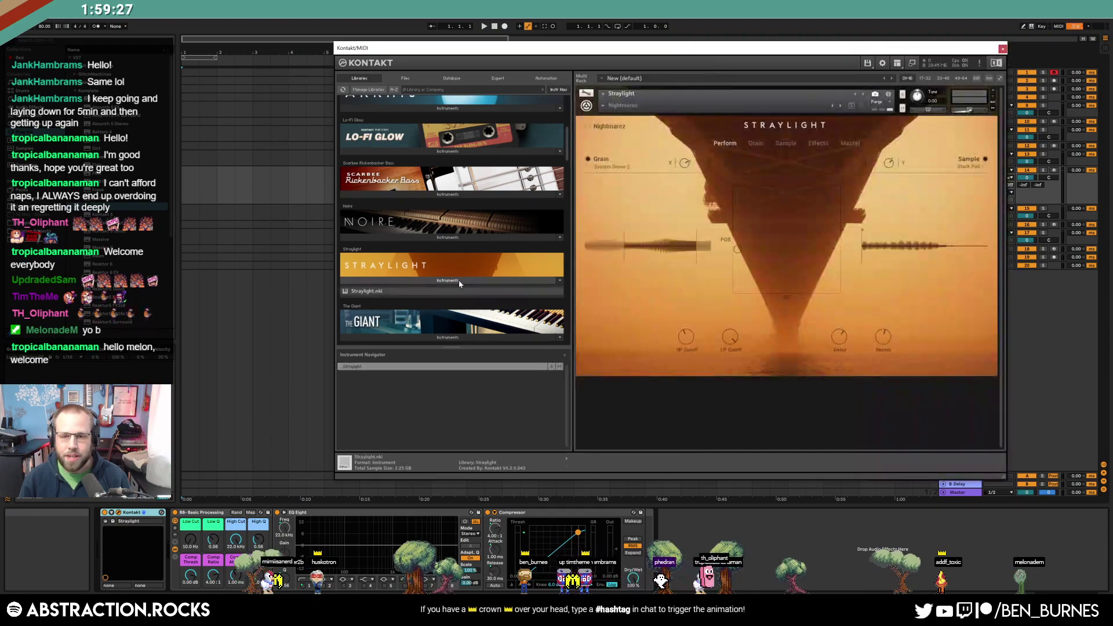
Load the Mooved preset from Straylight's Pads category
left_click_drag(718, 49, 653, 54)
left_click(538, 111)
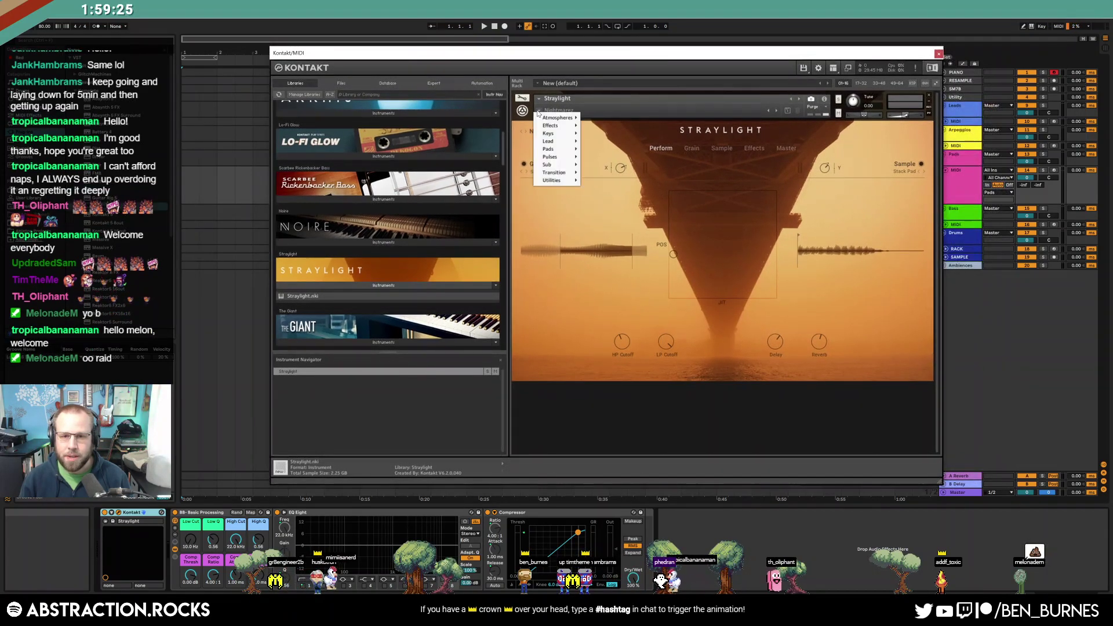
mouse_move(556, 151)
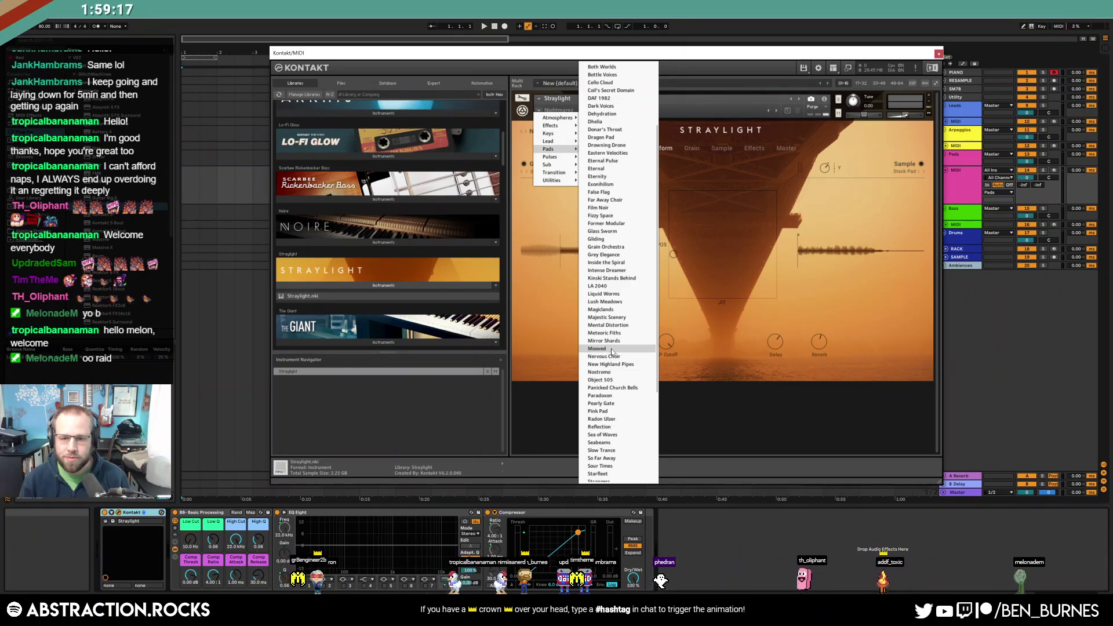
left_click(612, 351)
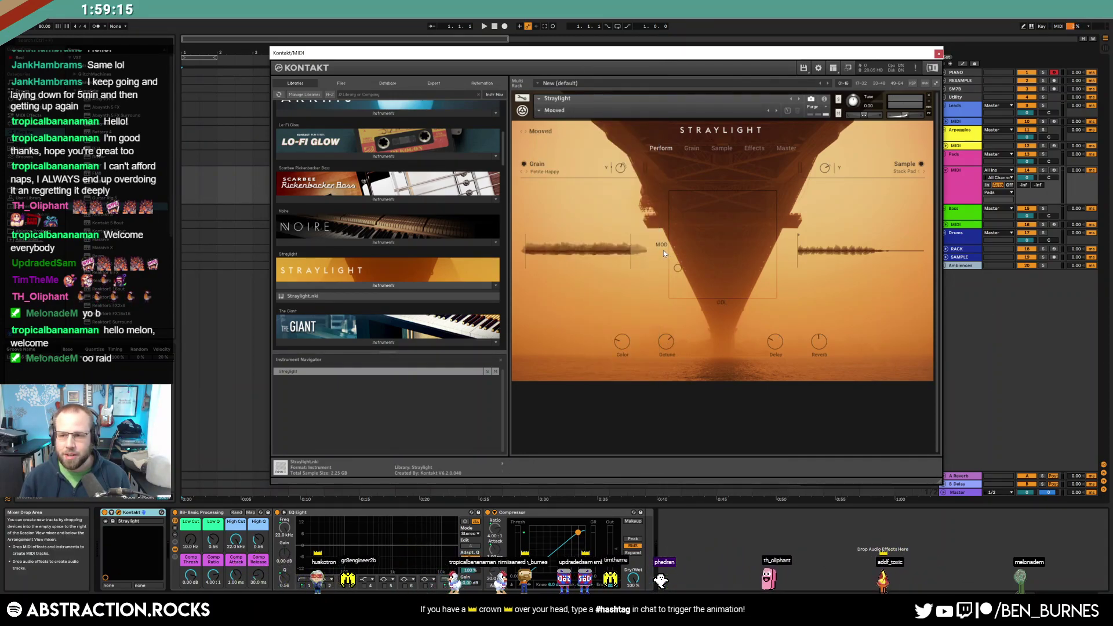
Arm the Pads MIDI track and record a two-voice pad part about four bars long from bar 1
left_click(1054, 170)
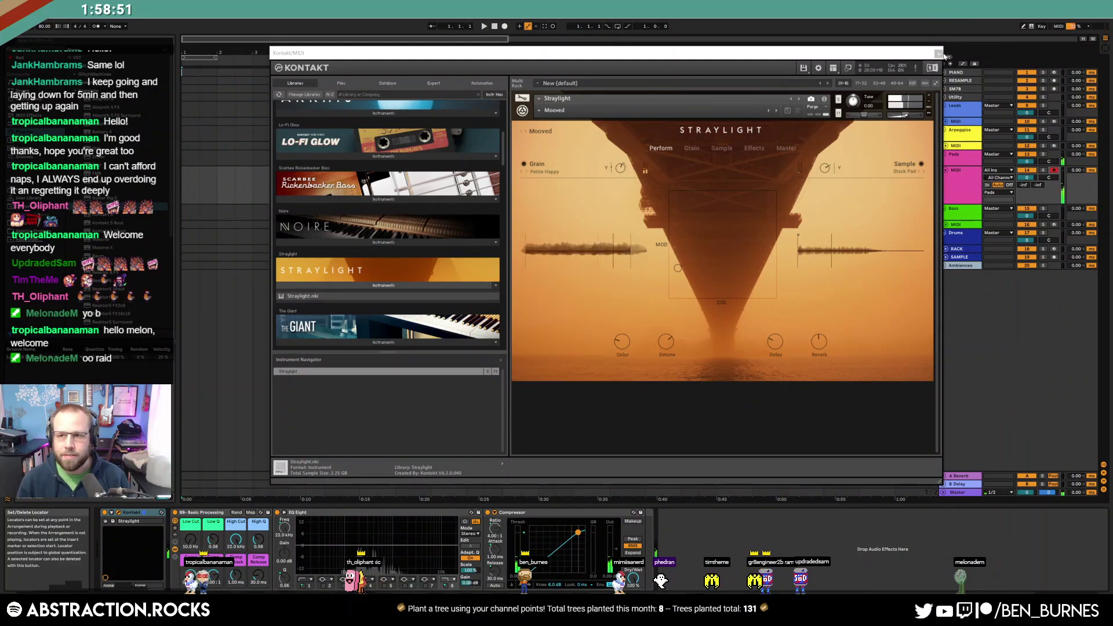
left_click(939, 53)
left_click(186, 191)
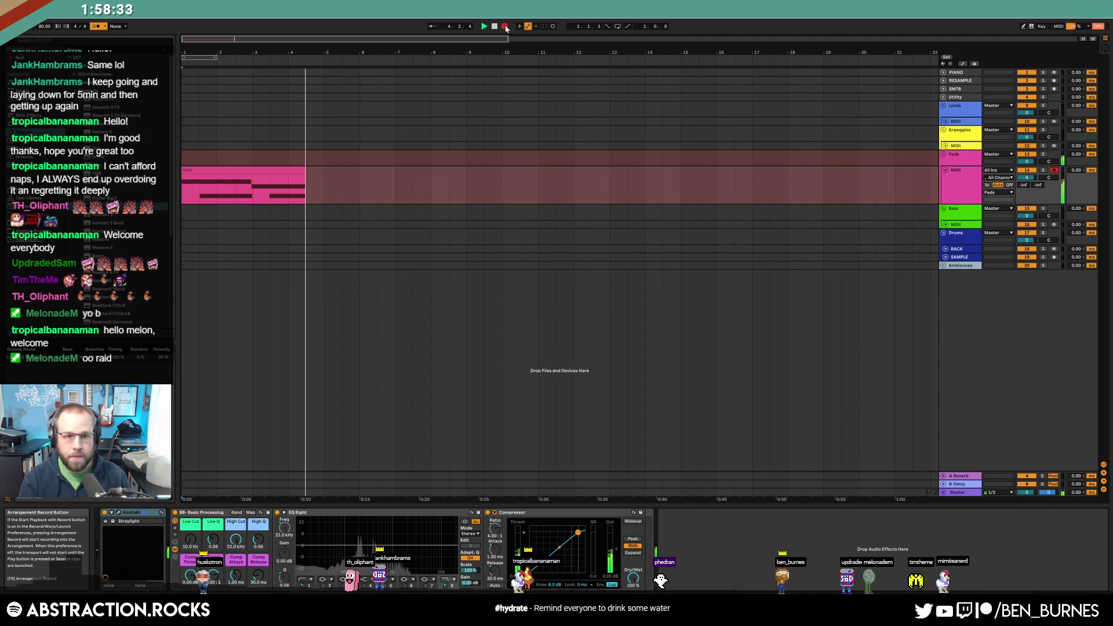
left_click(505, 26)
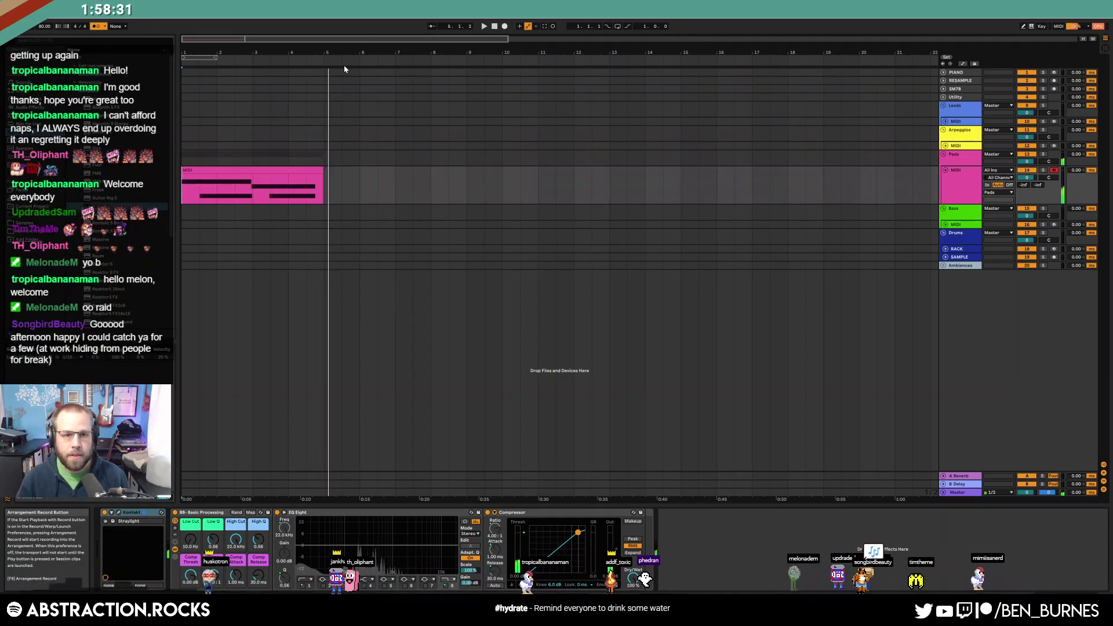
key("space")
Quantize the recorded notes in the Pads MIDI clip
left_click(307, 168)
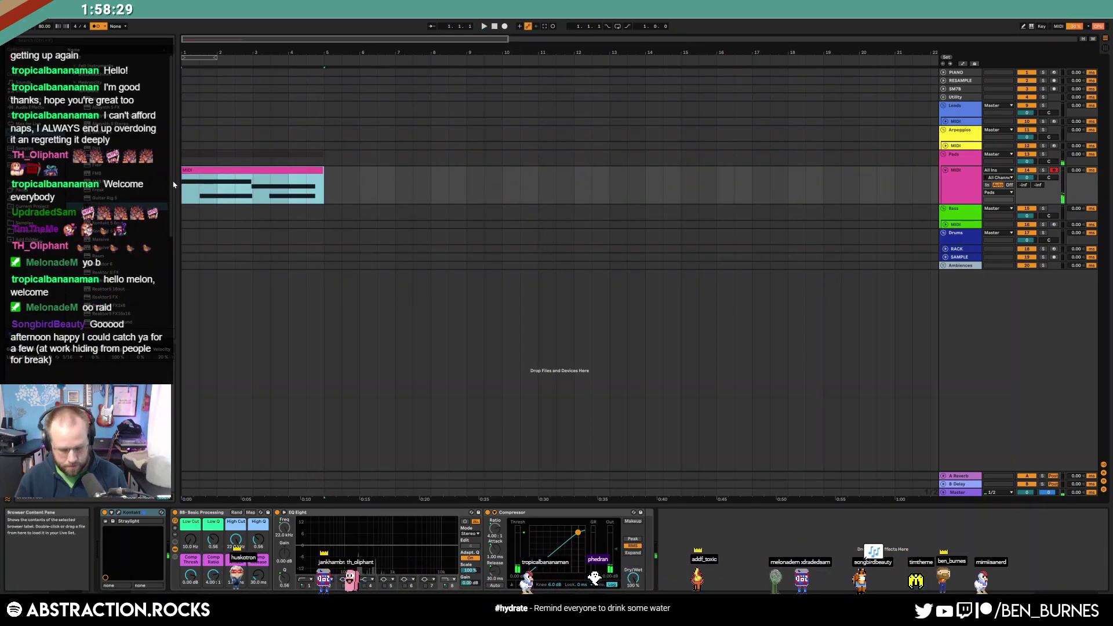
double_click(277, 169)
left_click_drag(736, 384, 743, 445)
left_click(803, 445)
left_click_drag(429, 426, 447, 459)
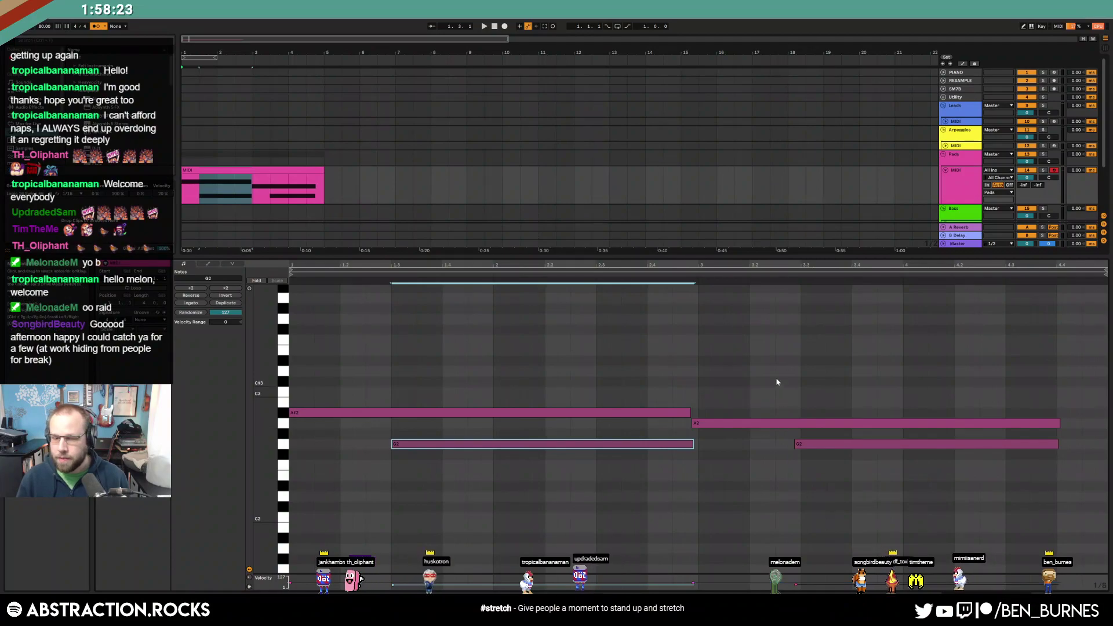
left_click_drag(757, 376, 747, 459)
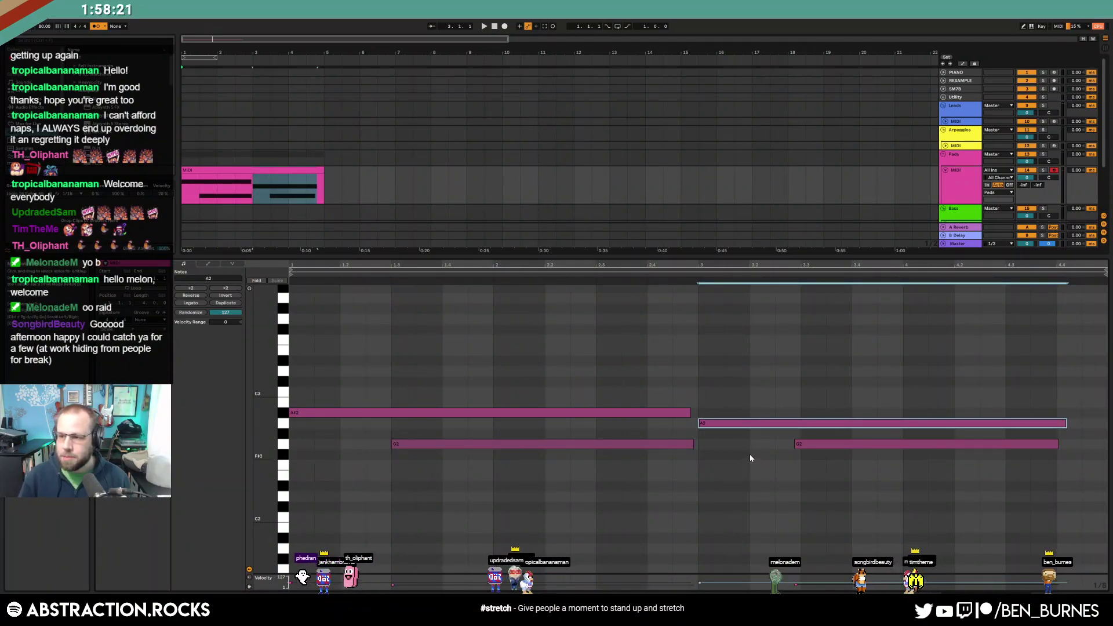
left_click(744, 394)
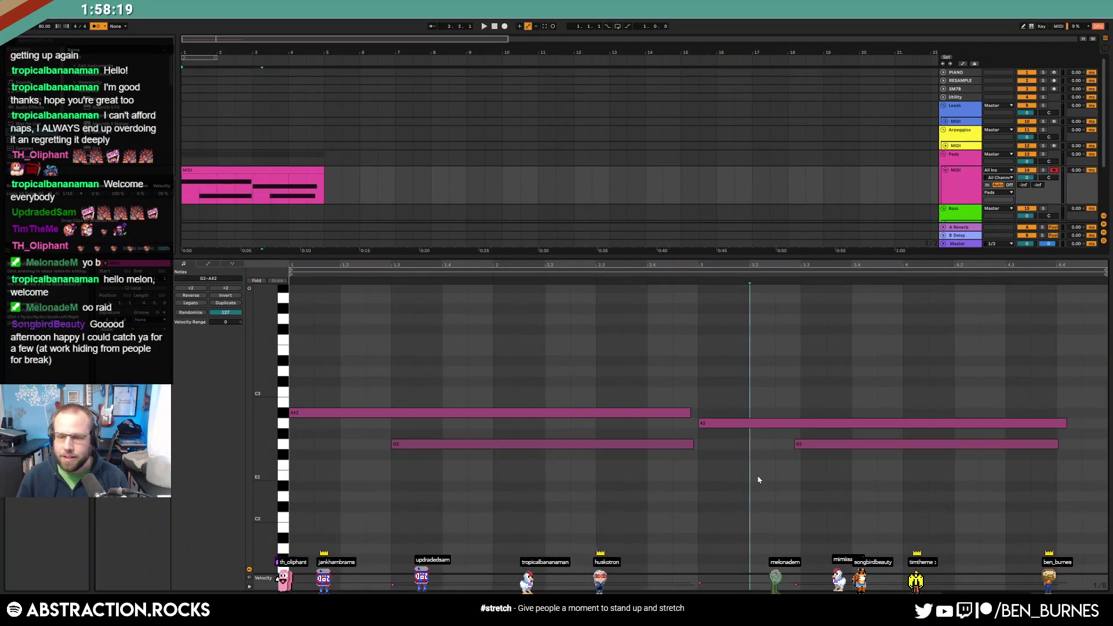
left_click(803, 445)
key("ctrl+u")
Play back the Pads clip, turn off the metronome and loop the clip's four bars
key("space")
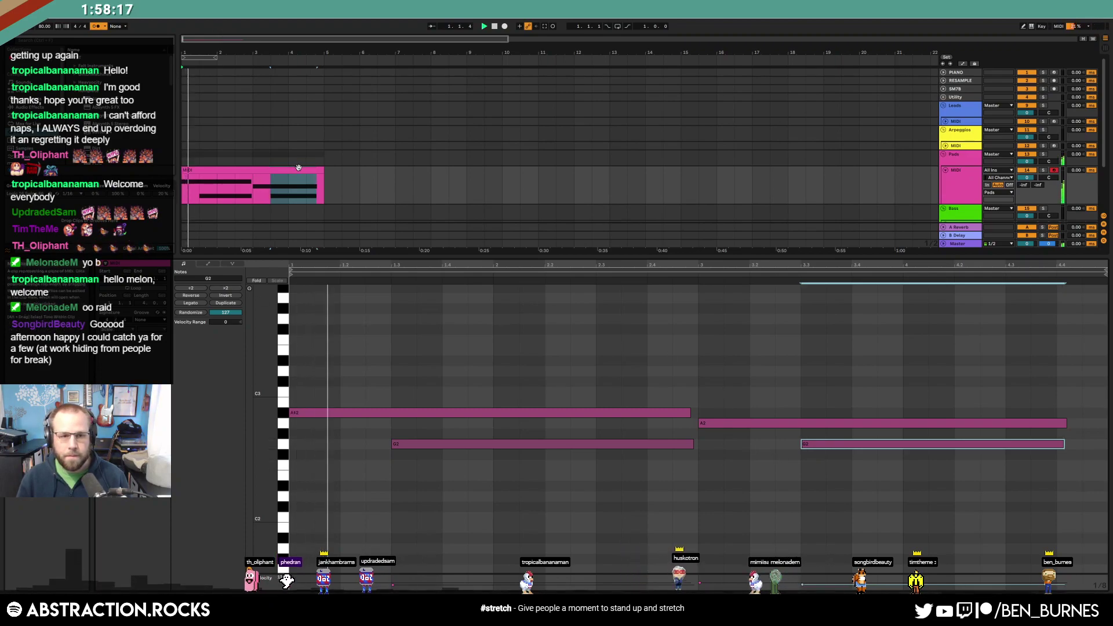
left_click(299, 170)
left_click(96, 26)
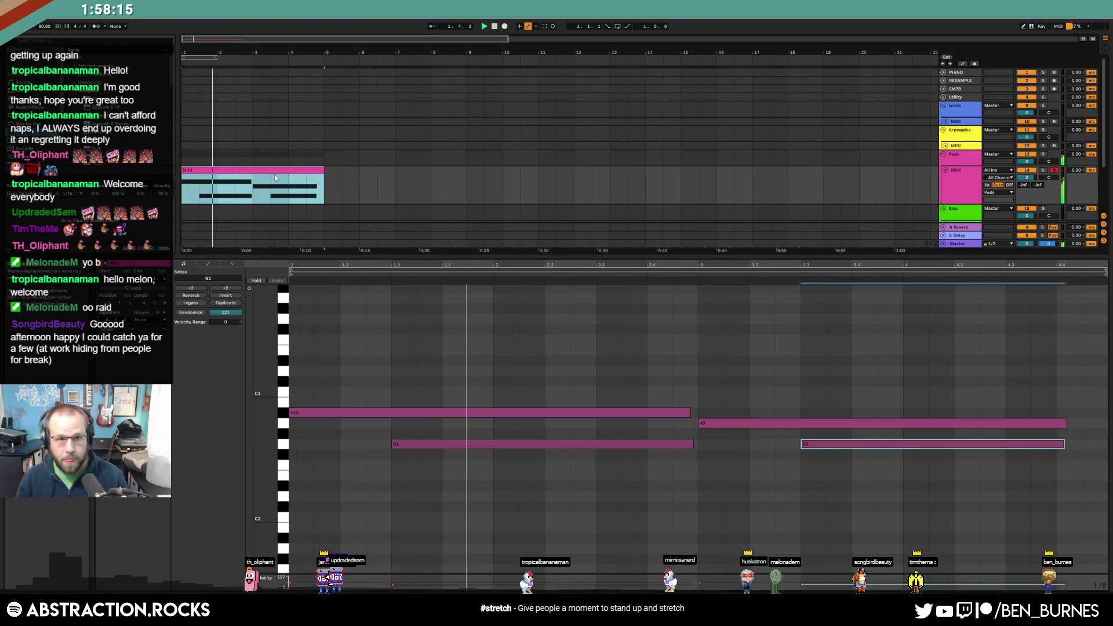
key("ctrl+l")
key("shift+Tab")
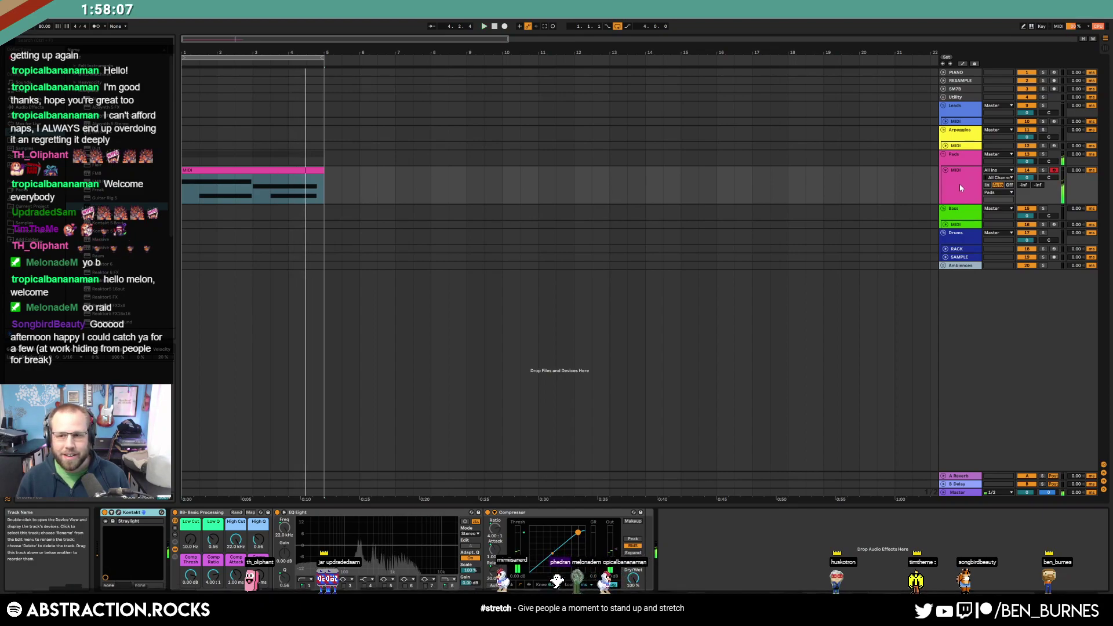
Lengthen the last two notes of the Pads clip, A2 and G2, slightly towards the clip's end
double_click(306, 169)
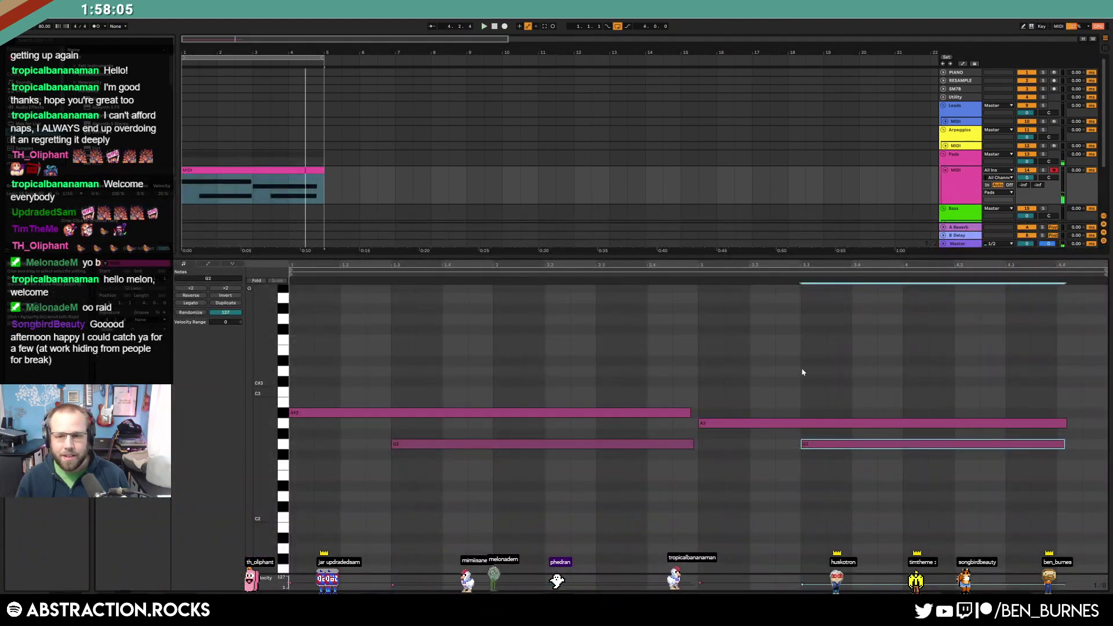
left_click_drag(1032, 411, 1077, 425)
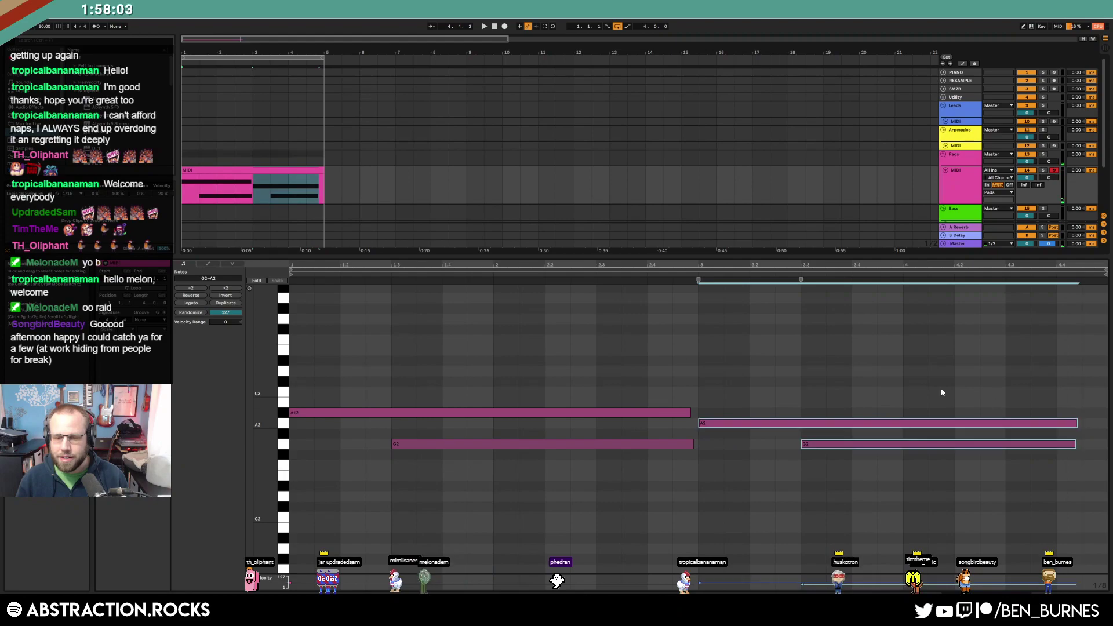
Reopen Kontakt on the Pads MIDI track and examine Straylight's Grain, Effects and Sample settings and its sample source
left_click(959, 173)
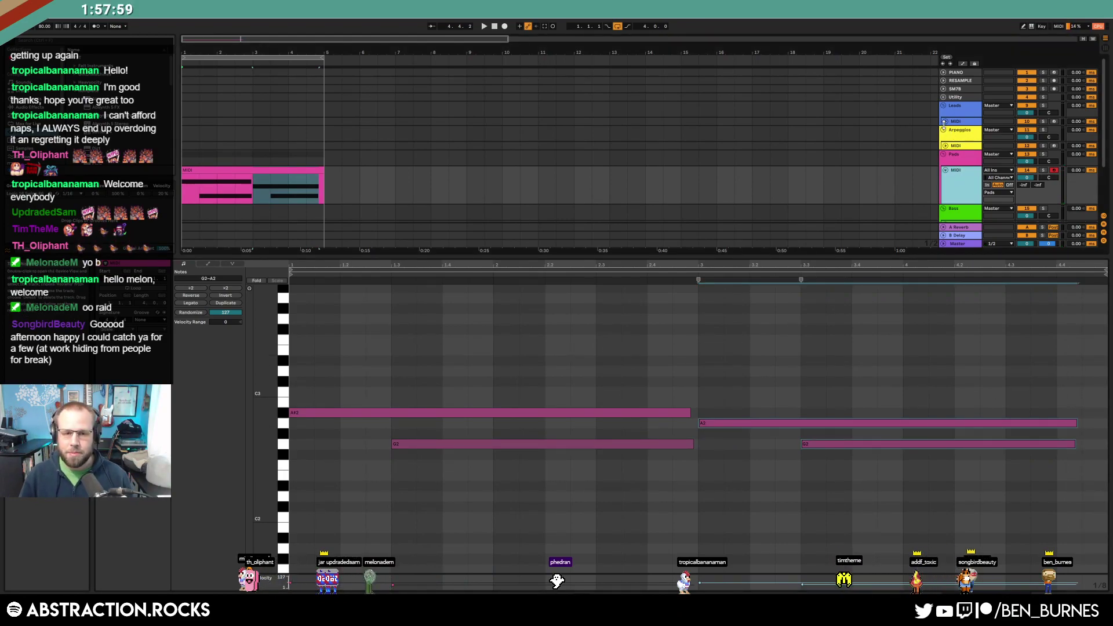
left_click(943, 122)
left_click(119, 513)
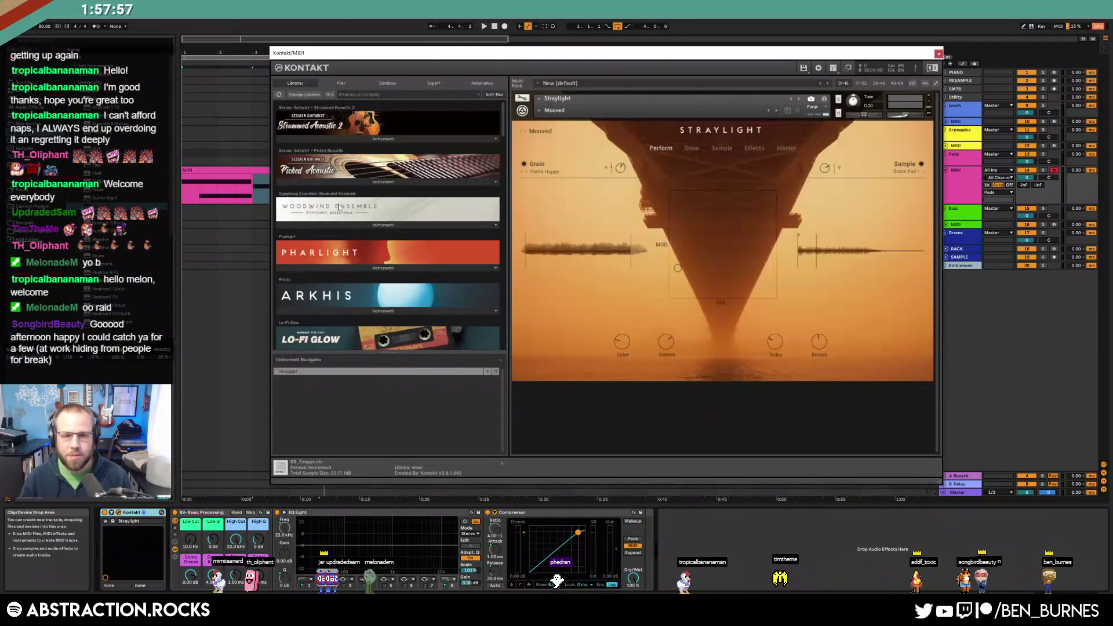
left_click_drag(620, 57, 669, 67)
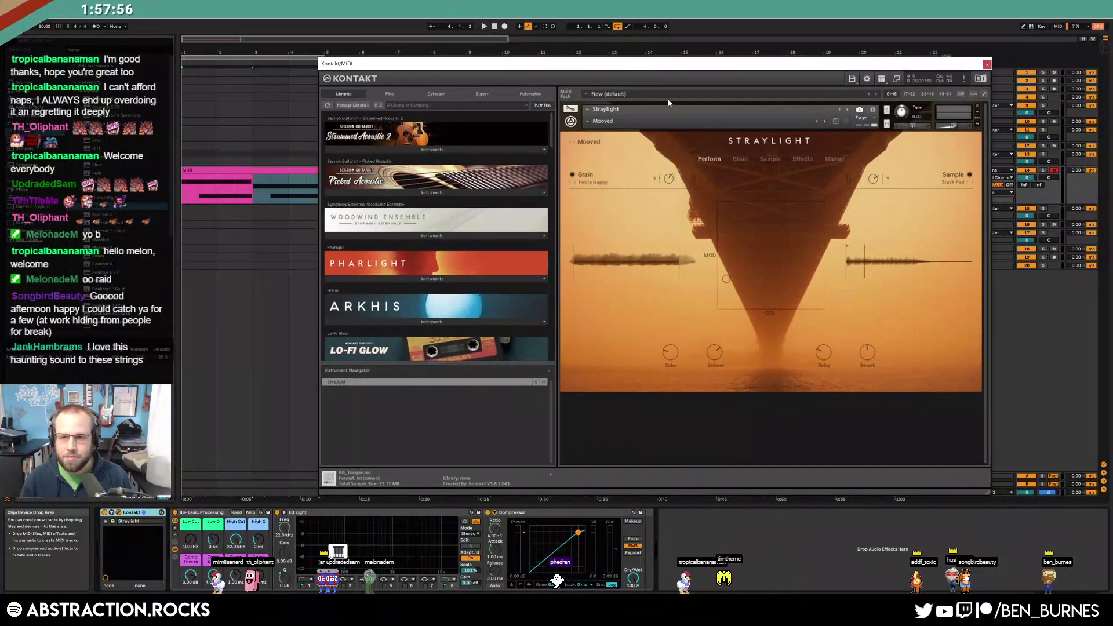
left_click(739, 156)
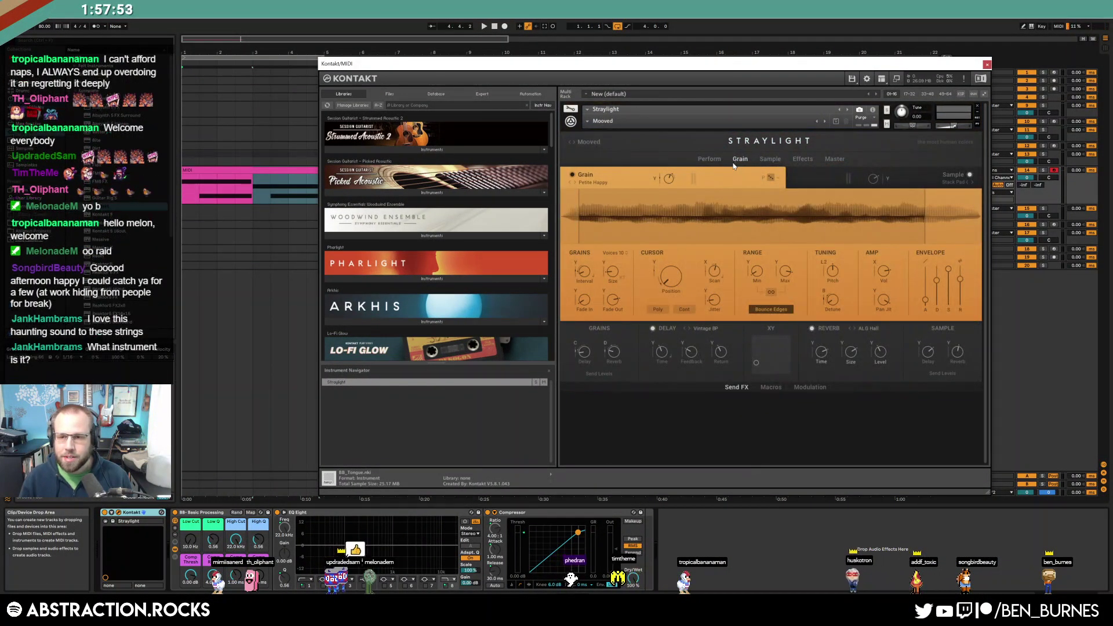
left_click(924, 175)
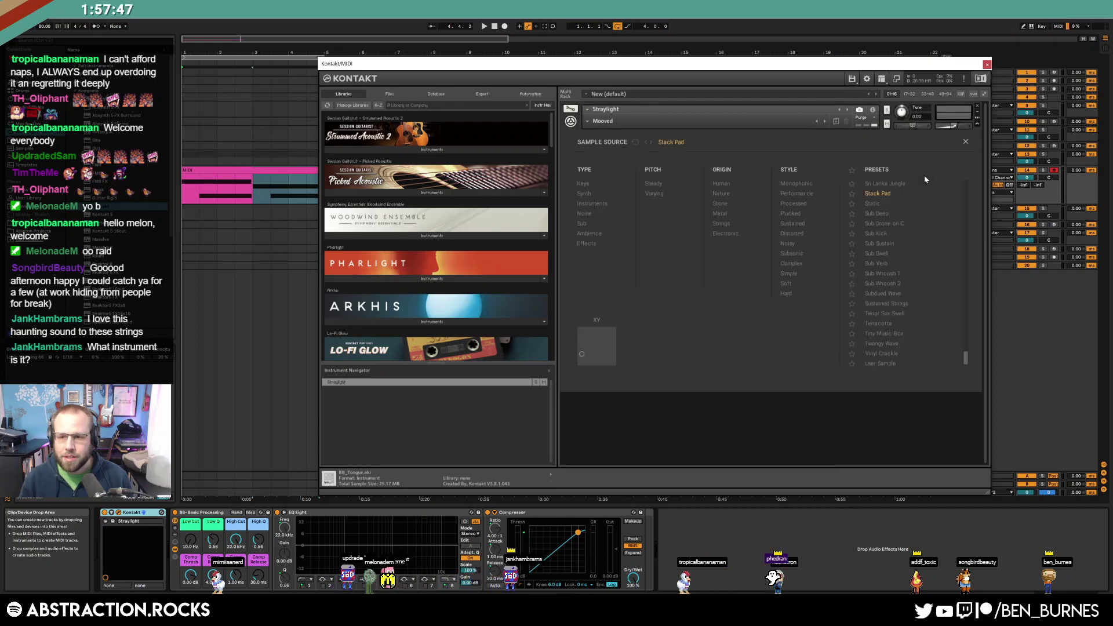
left_click(965, 141)
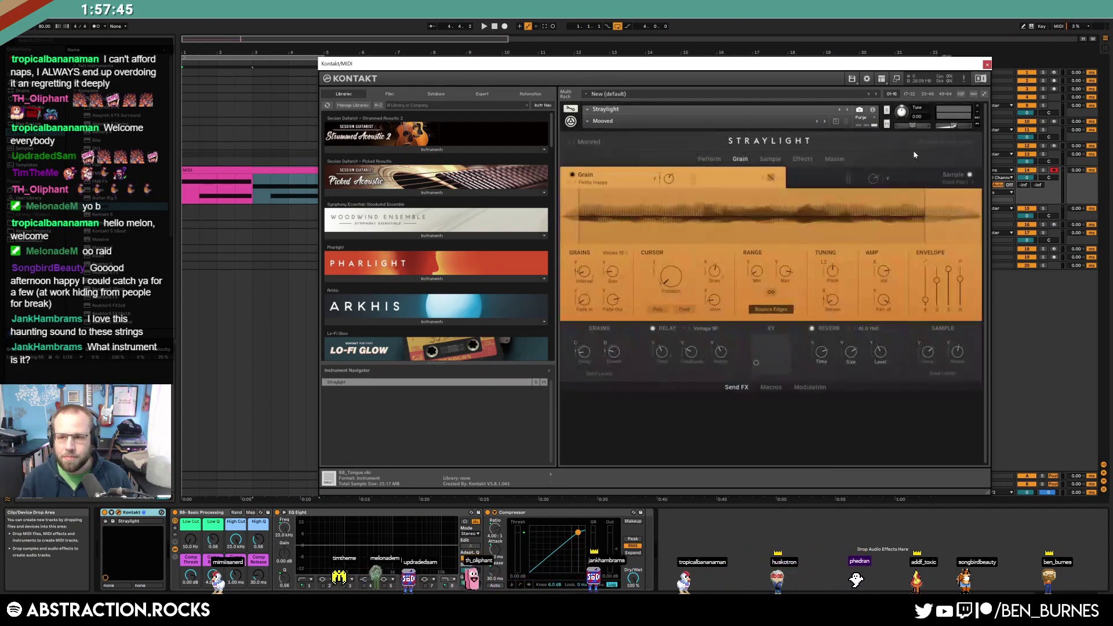
left_click(801, 159)
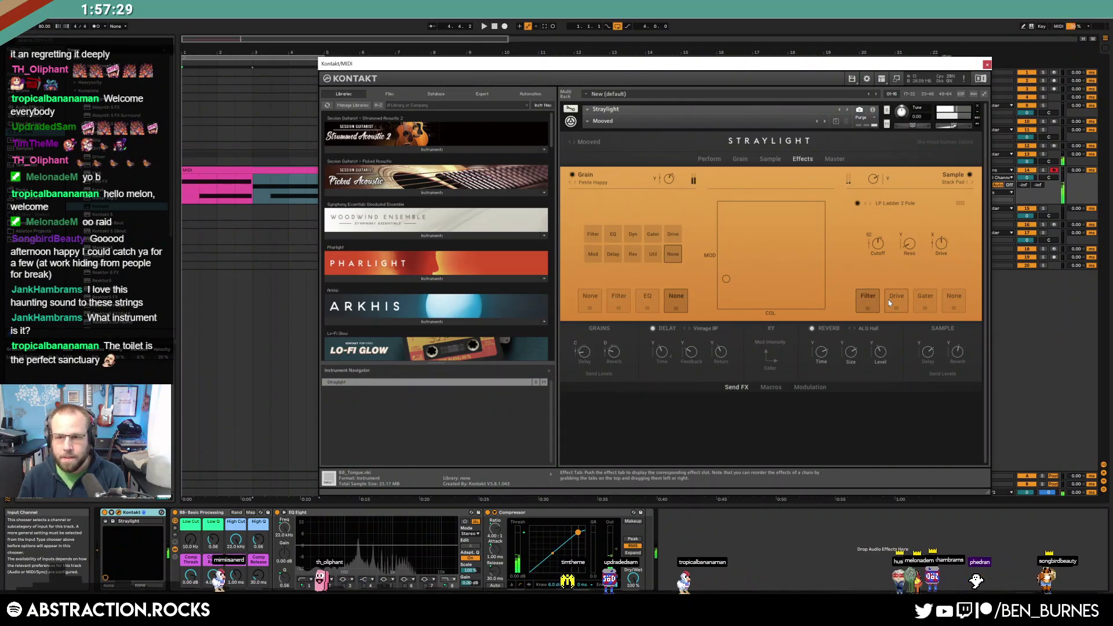
left_click(770, 160)
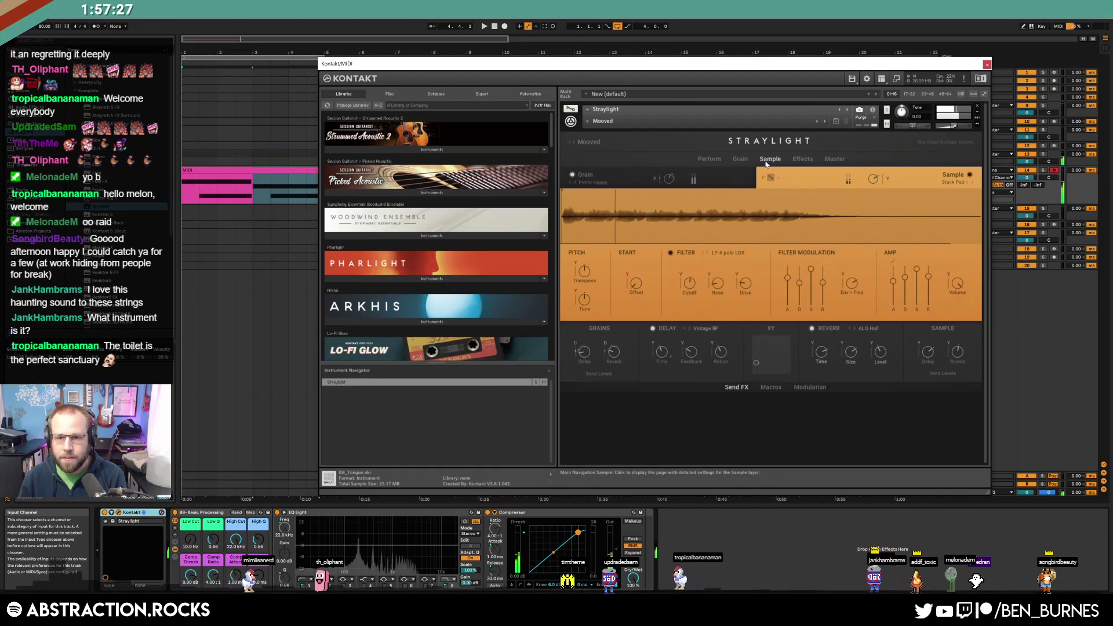
Adjust the Grain layer's cursor position, scan and detune, and lower its range maximum to roughly the first quarter of the waveform
left_click(591, 179)
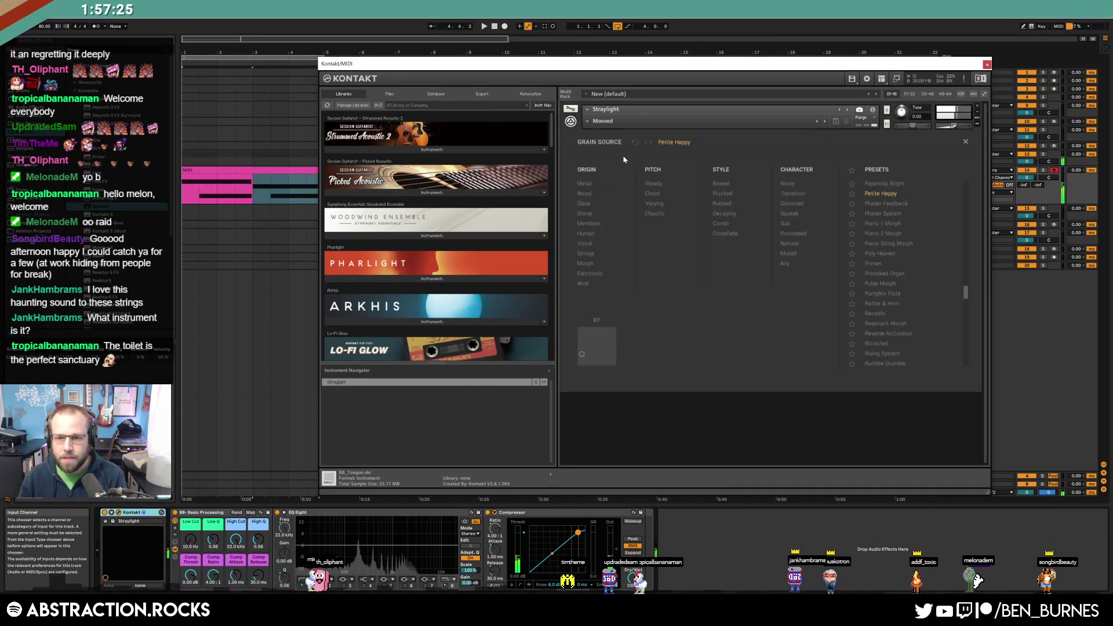
left_click(966, 142)
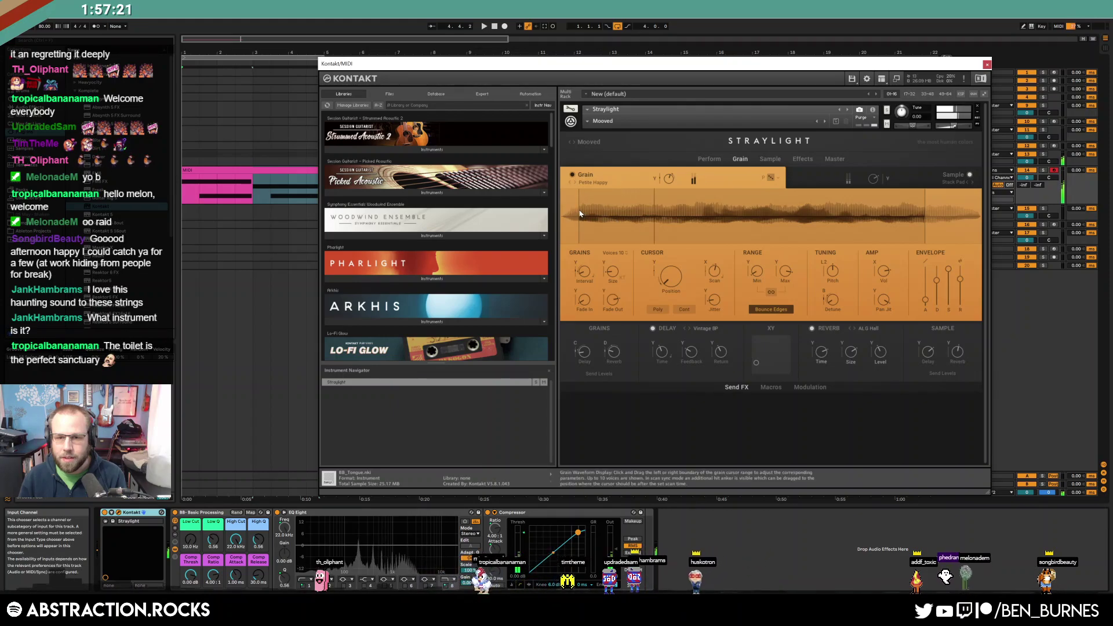
left_click_drag(665, 281, 667, 257)
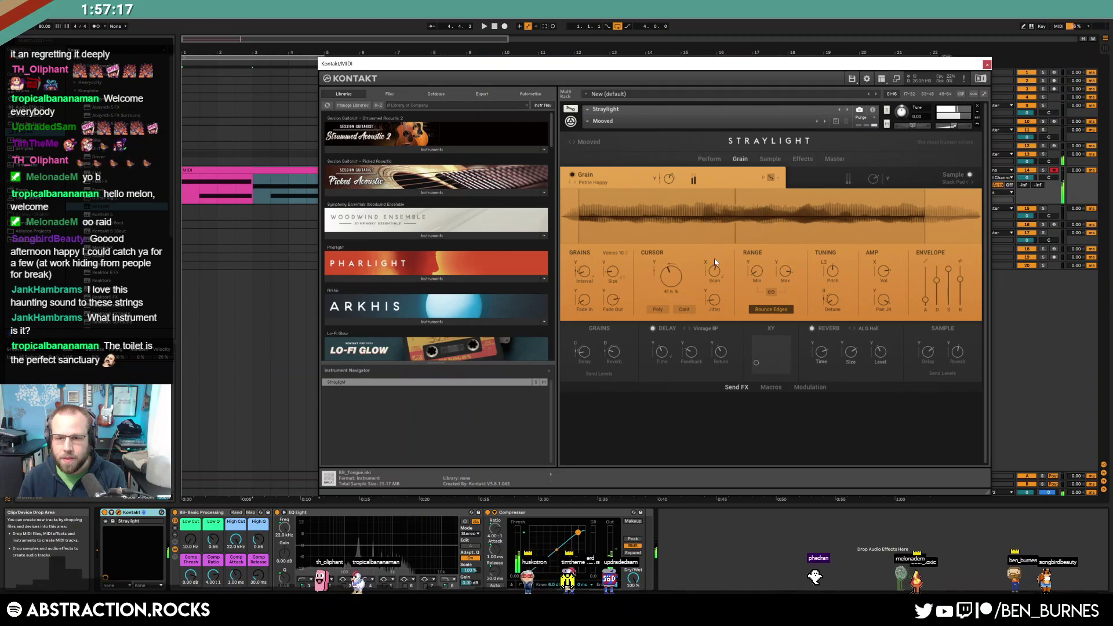
left_click_drag(717, 275, 723, 302)
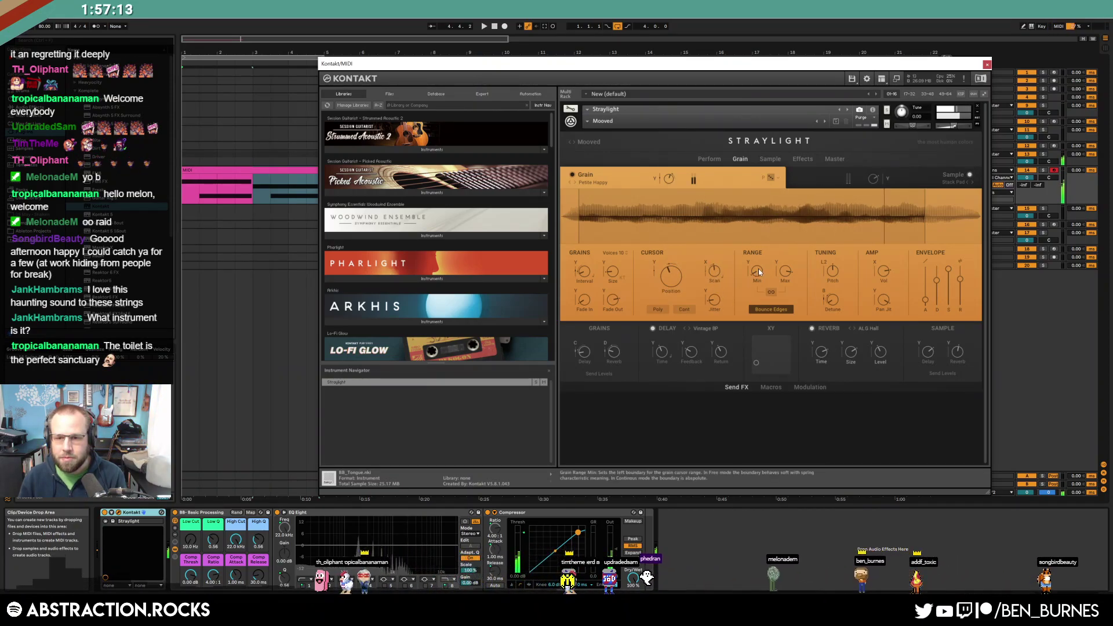
left_click_drag(785, 270, 791, 359)
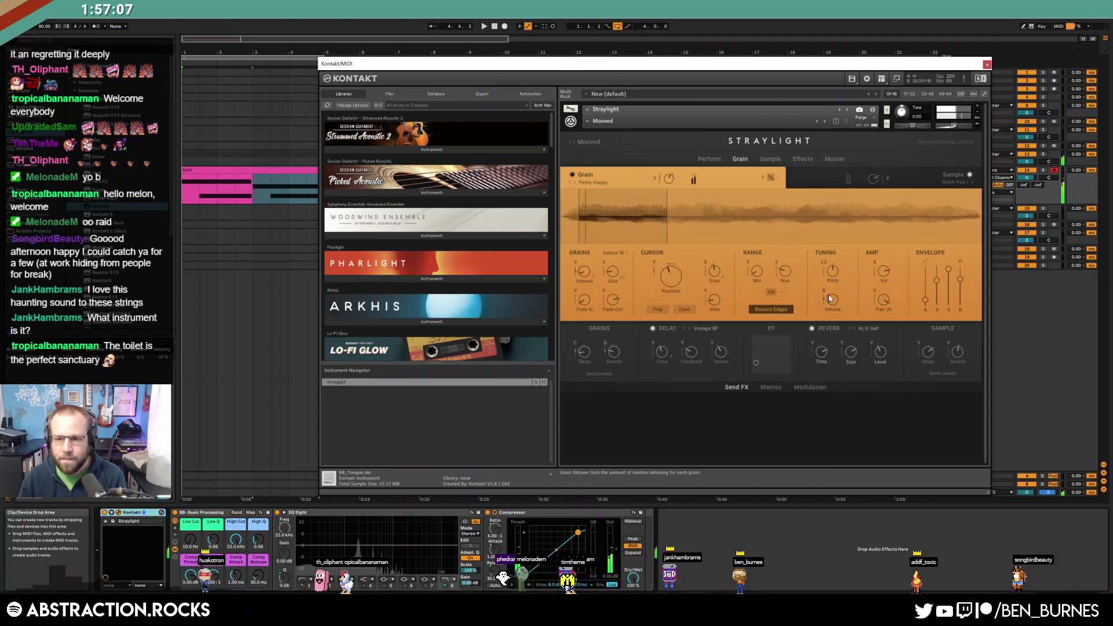
left_click_drag(833, 299, 827, 280)
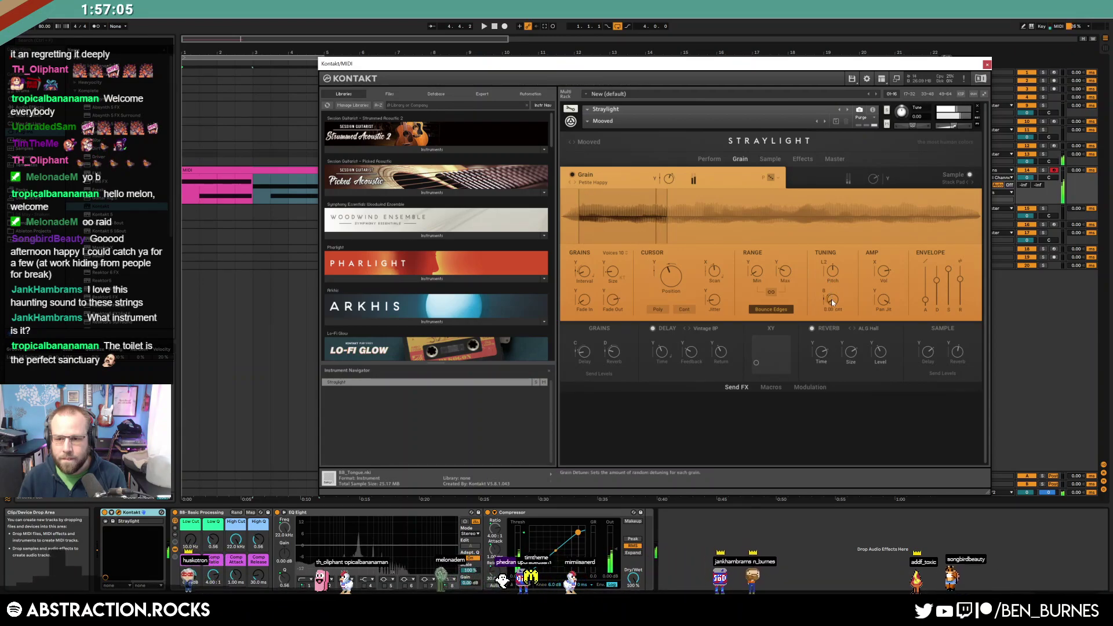
Review Straylight's Sample, Effects and Master pages, move the Perform XY point near the pad's lower-left corner, and close Kontakt
left_click(780, 160)
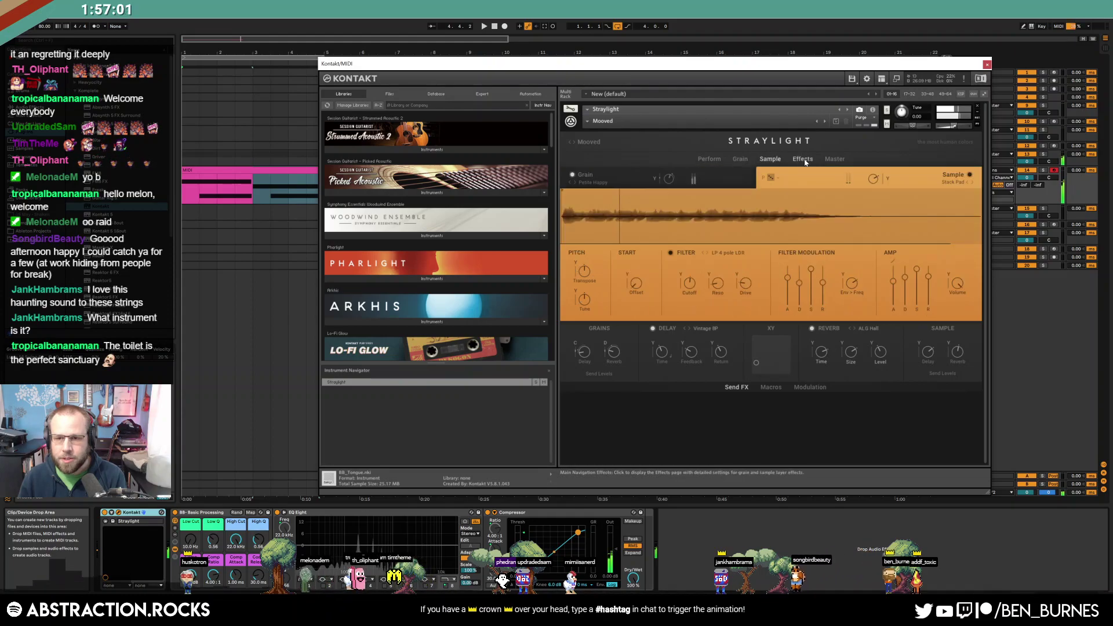
left_click(803, 160)
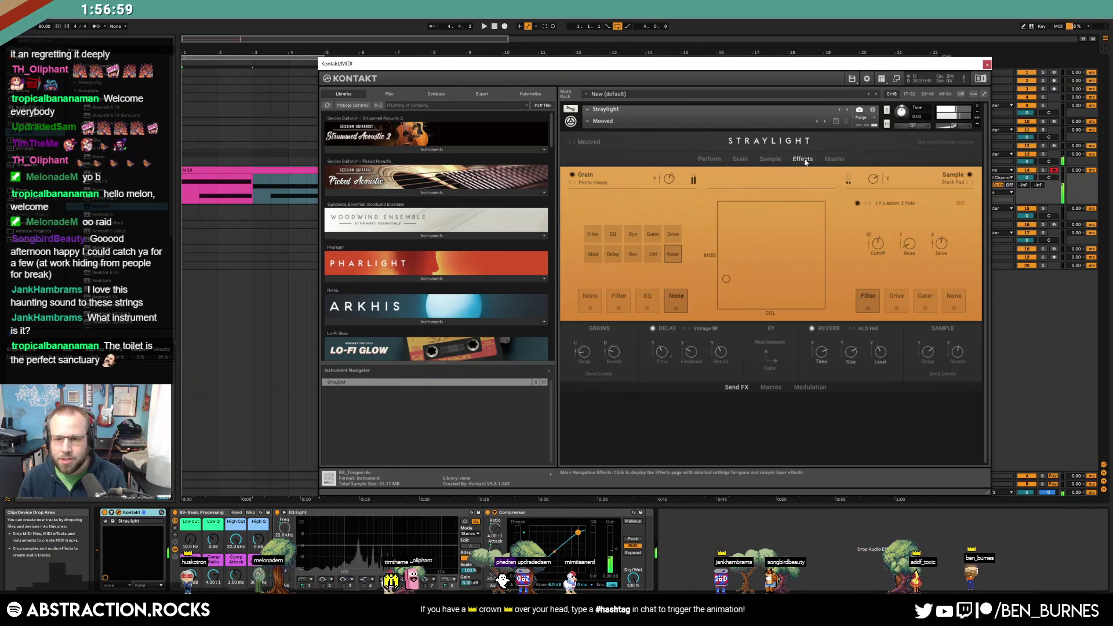
left_click(833, 159)
left_click(713, 164)
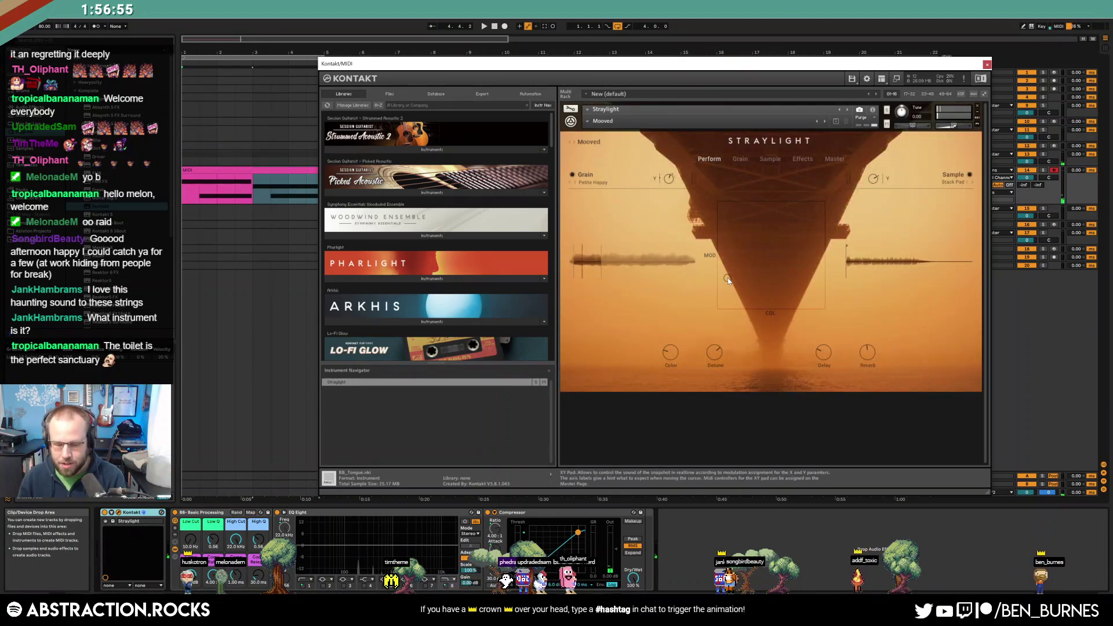
left_click_drag(739, 272, 714, 306)
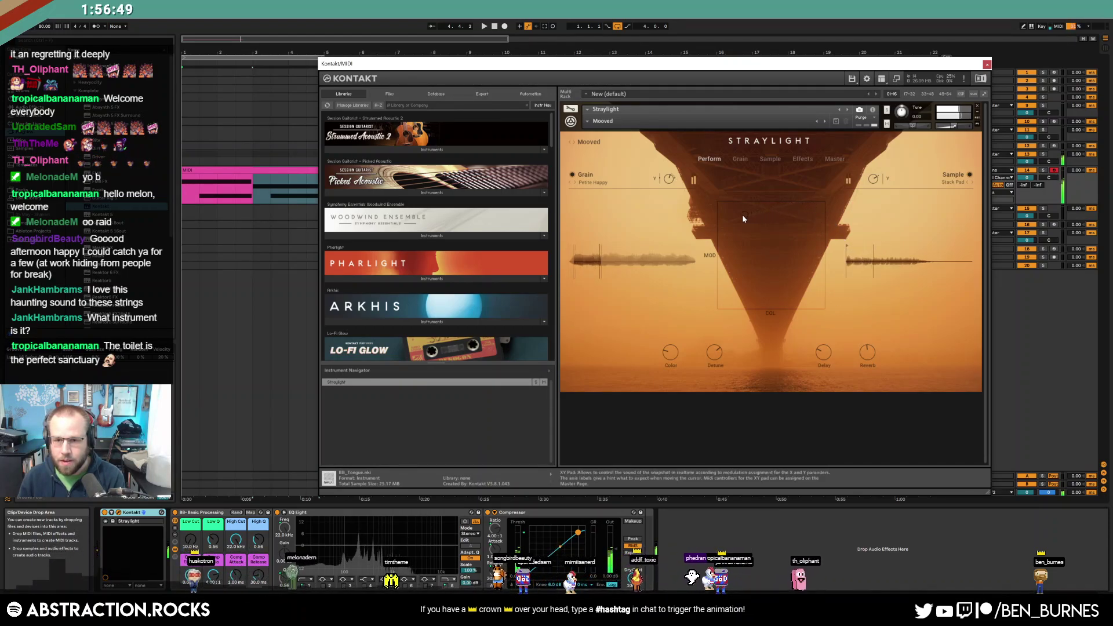
left_click_drag(712, 289, 714, 293)
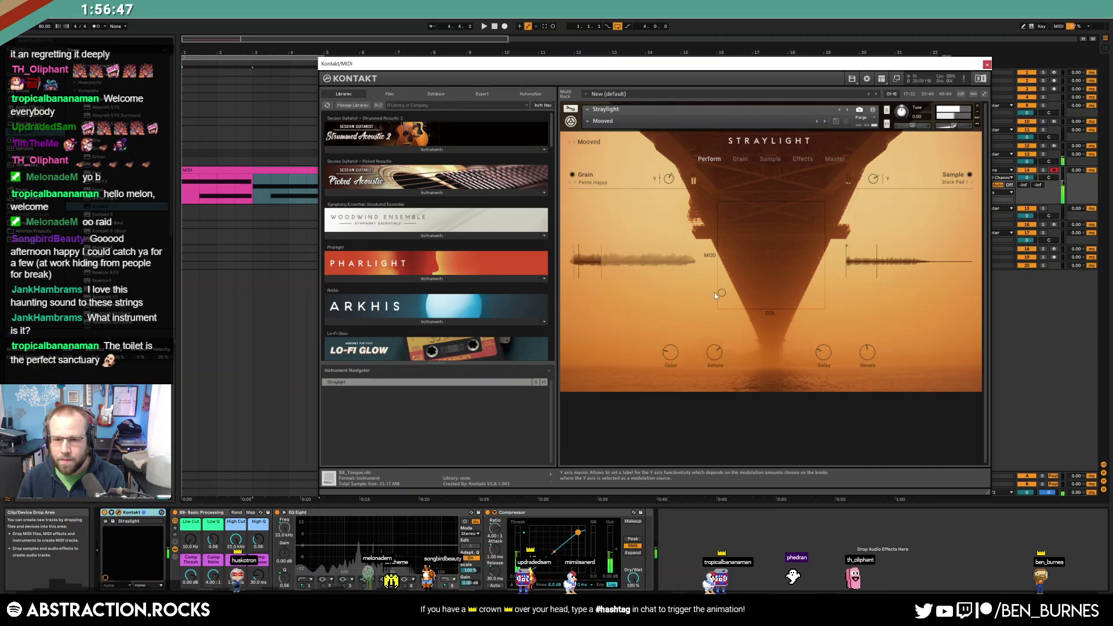
left_click(988, 65)
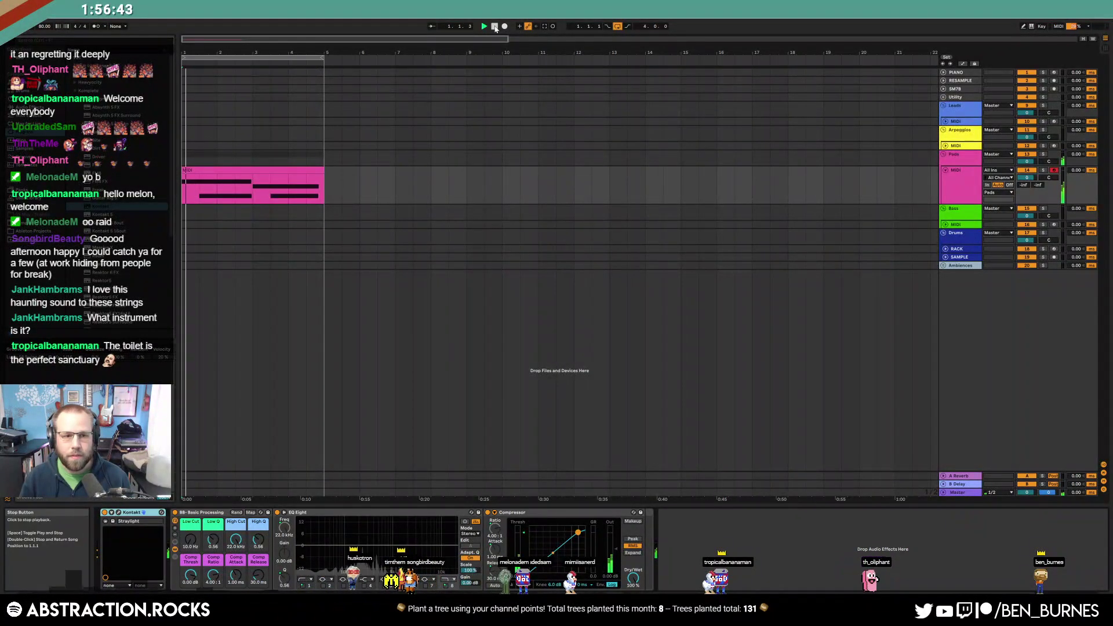
Add the Raum reverb to the Pads MIDI track with its Mix lowered, and reset the track's A Reverb send to -inf
left_click(956, 190)
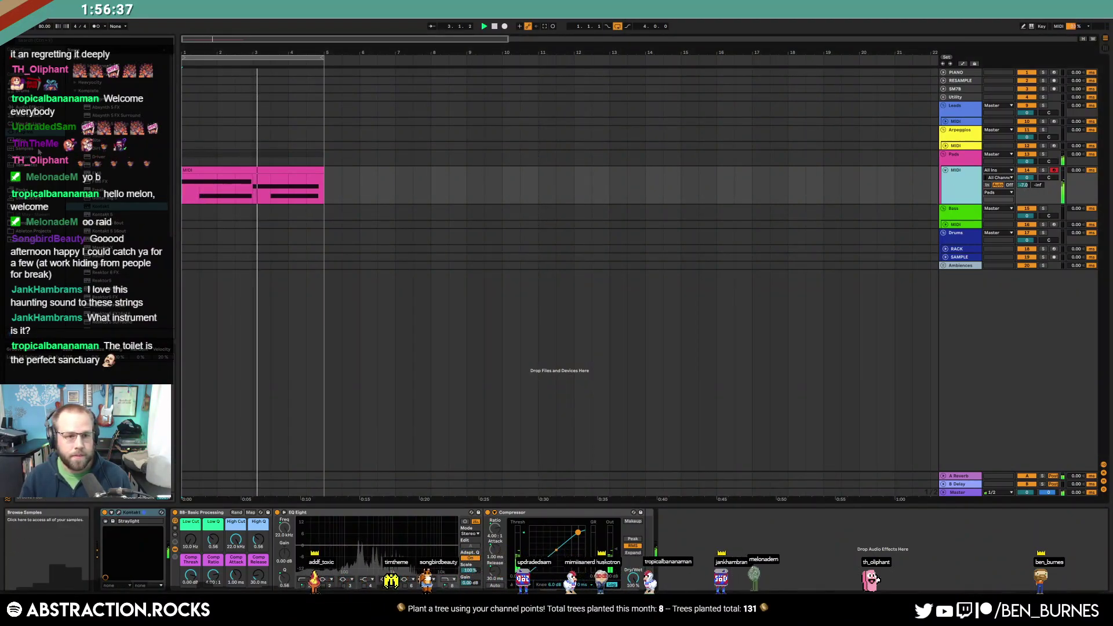
left_click_drag(97, 257, 698, 560)
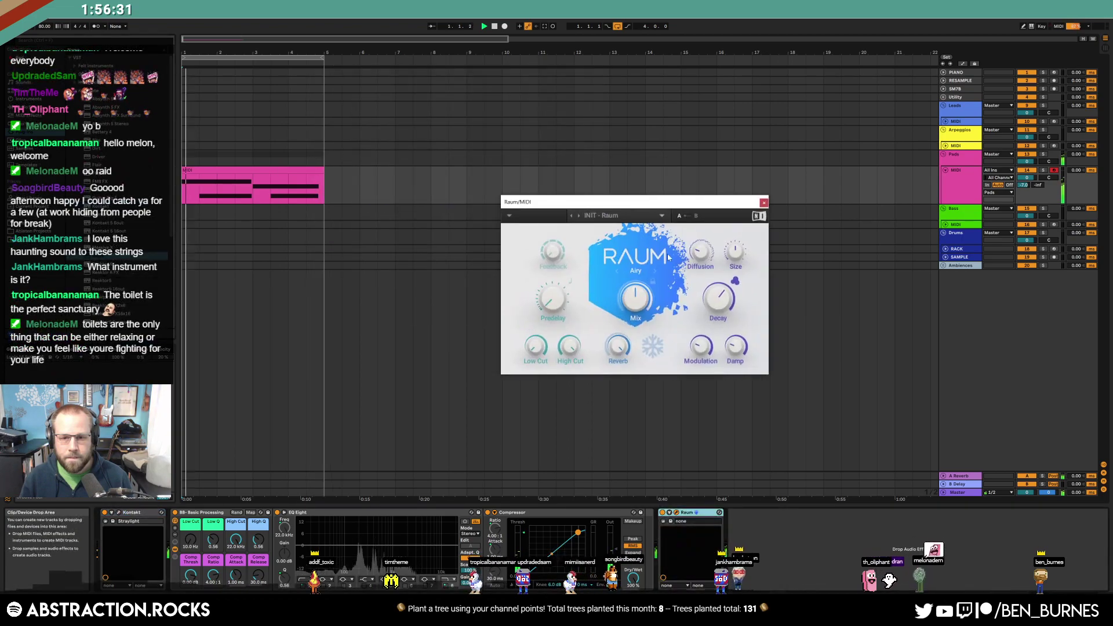
left_click_drag(635, 299, 635, 317)
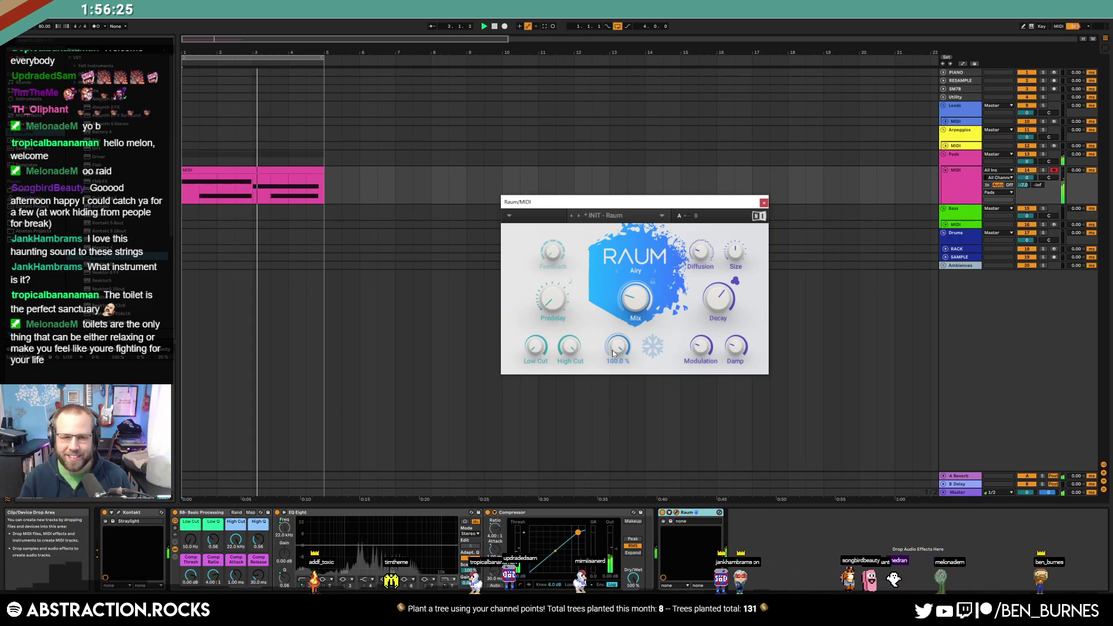
left_click(763, 204)
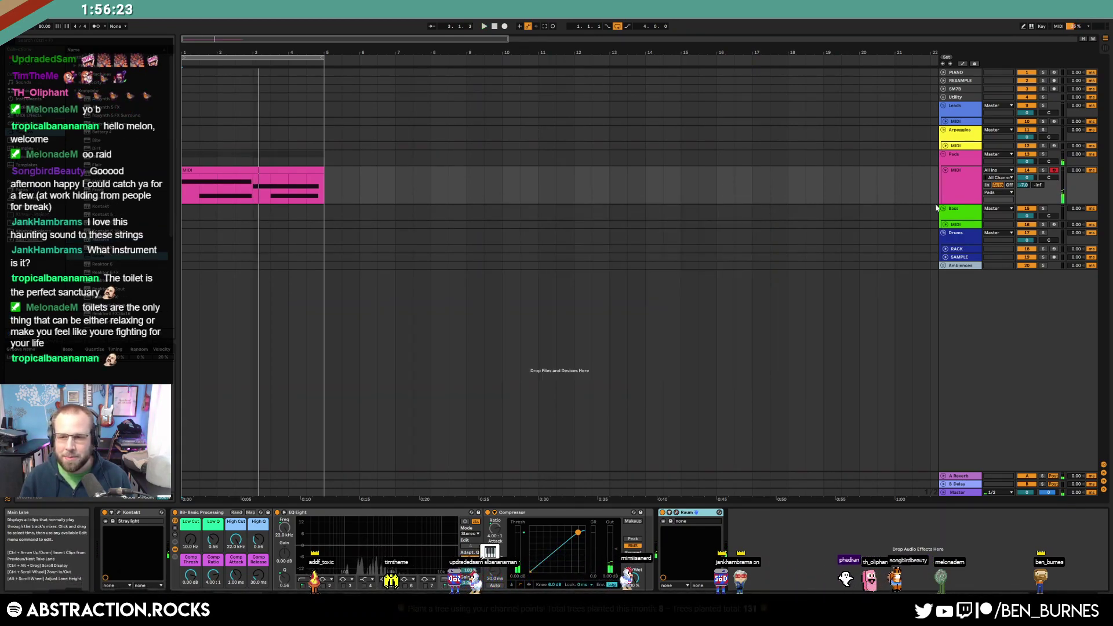
double_click(1023, 185)
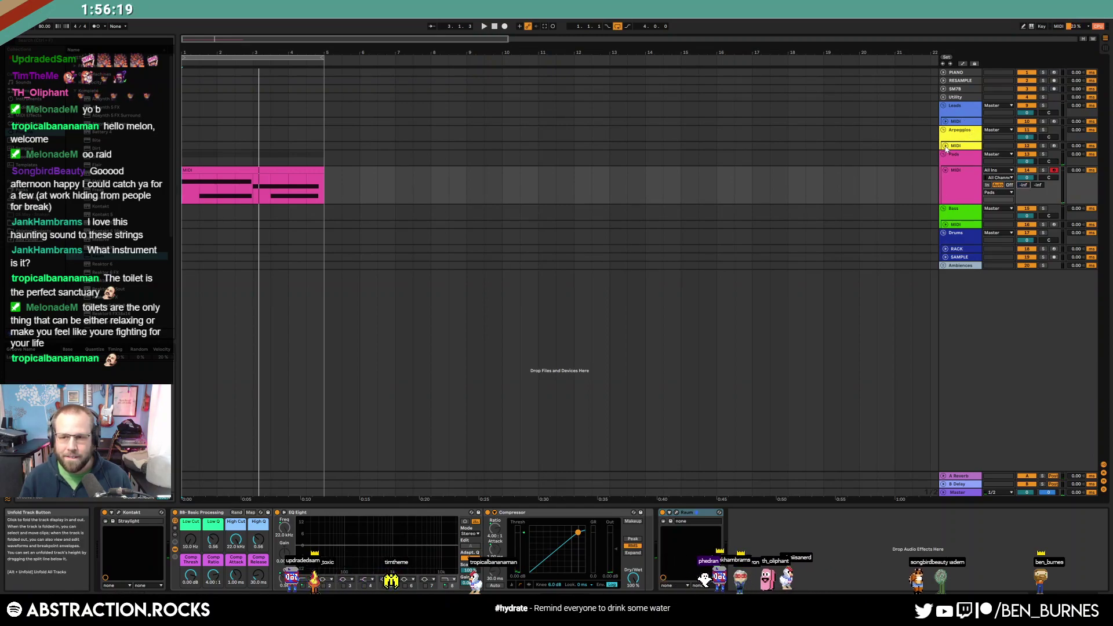
Arm the Arpeggios MIDI track for recording and load the Pigments synth onto it in place of Operator
left_click(1054, 148)
left_click(1054, 146)
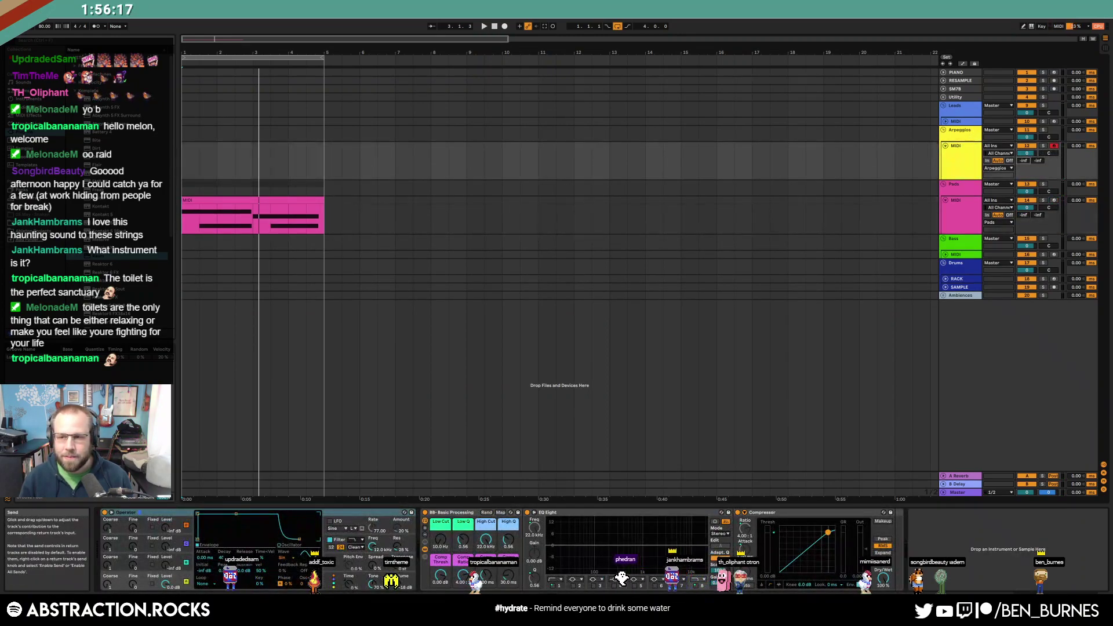
left_click(964, 158)
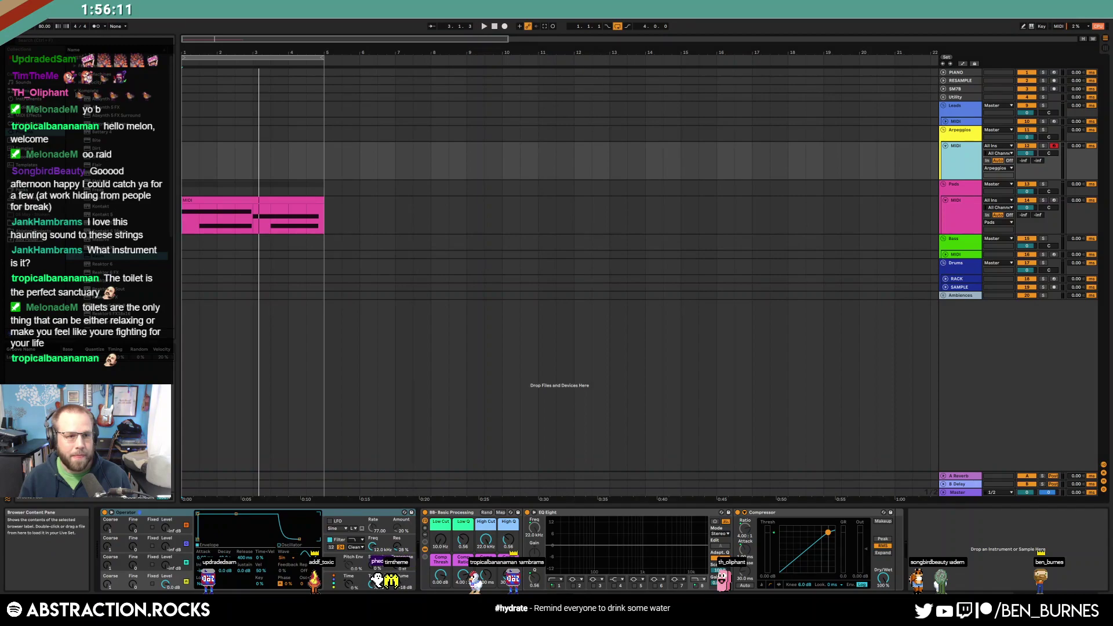
left_click(76, 91)
left_click(74, 84)
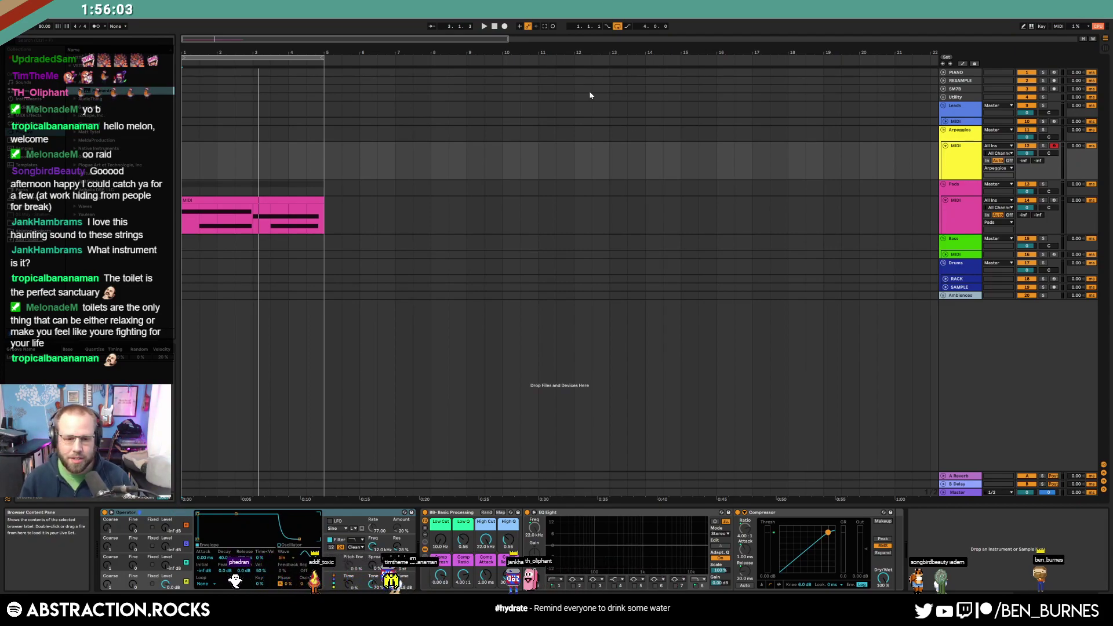
left_click(313, 174)
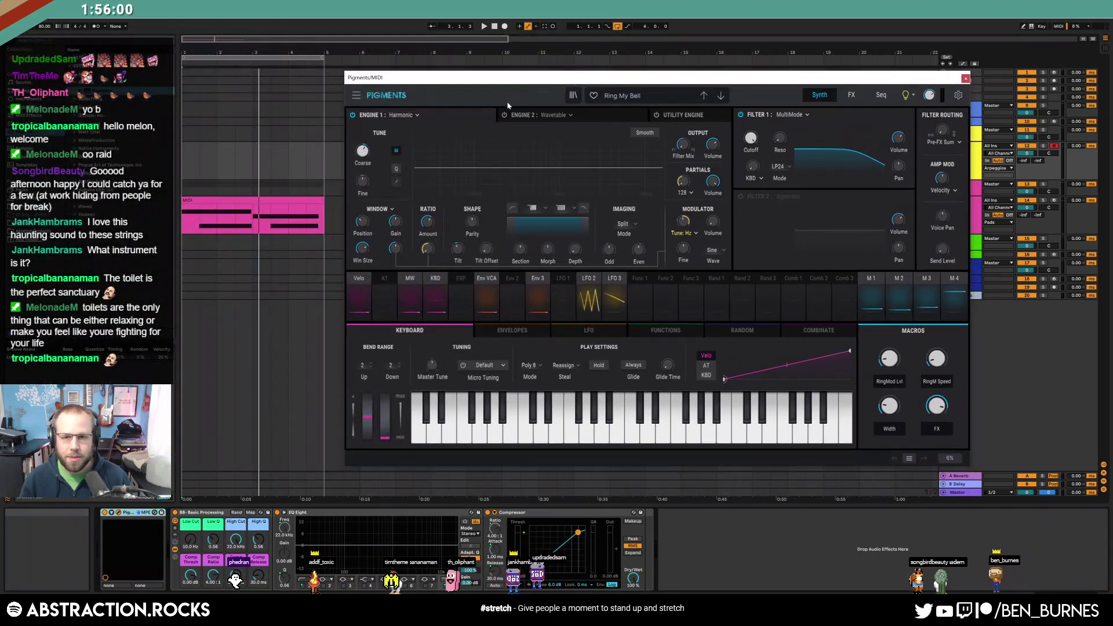
Browse the Pigments preset types and load the Drip Keys preset from the Keys type
left_click(633, 95)
mouse_move(641, 196)
mouse_move(648, 215)
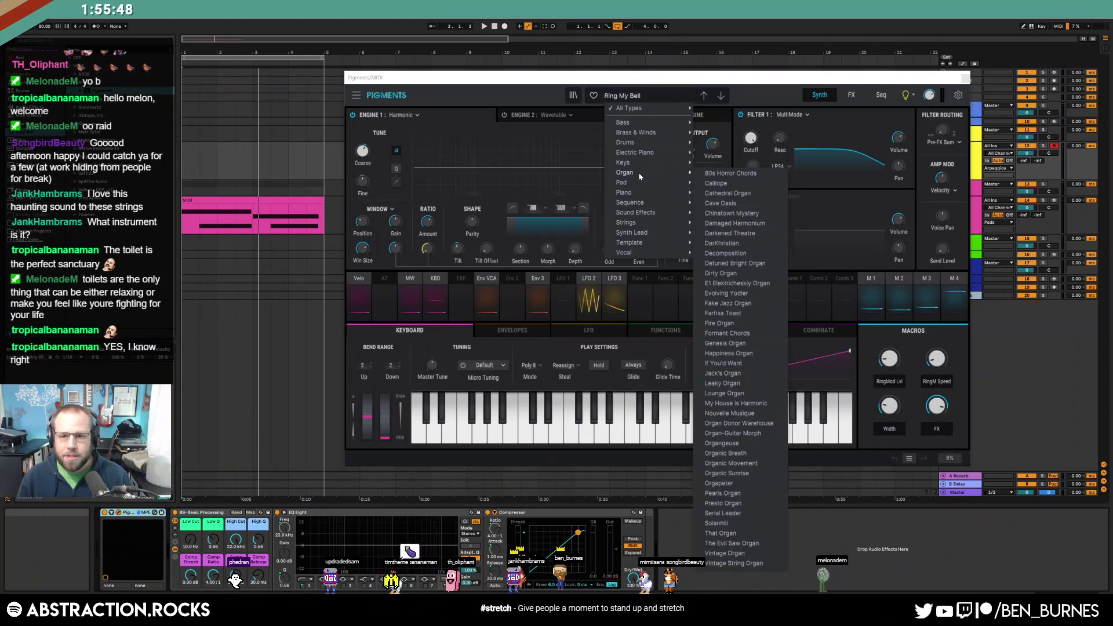
mouse_move(634, 163)
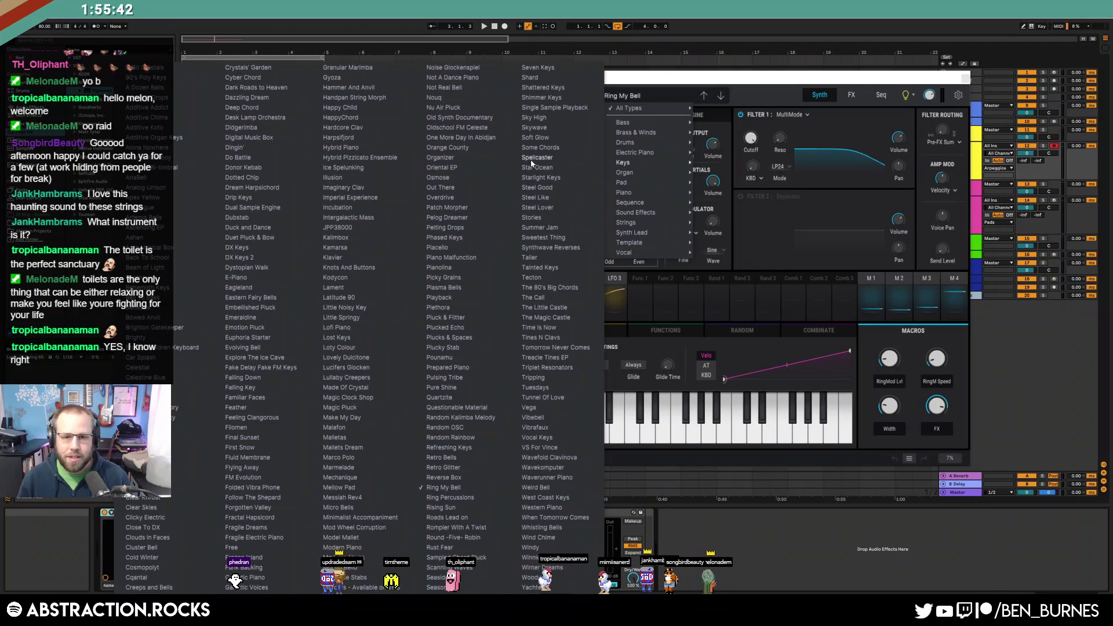
left_click(296, 200)
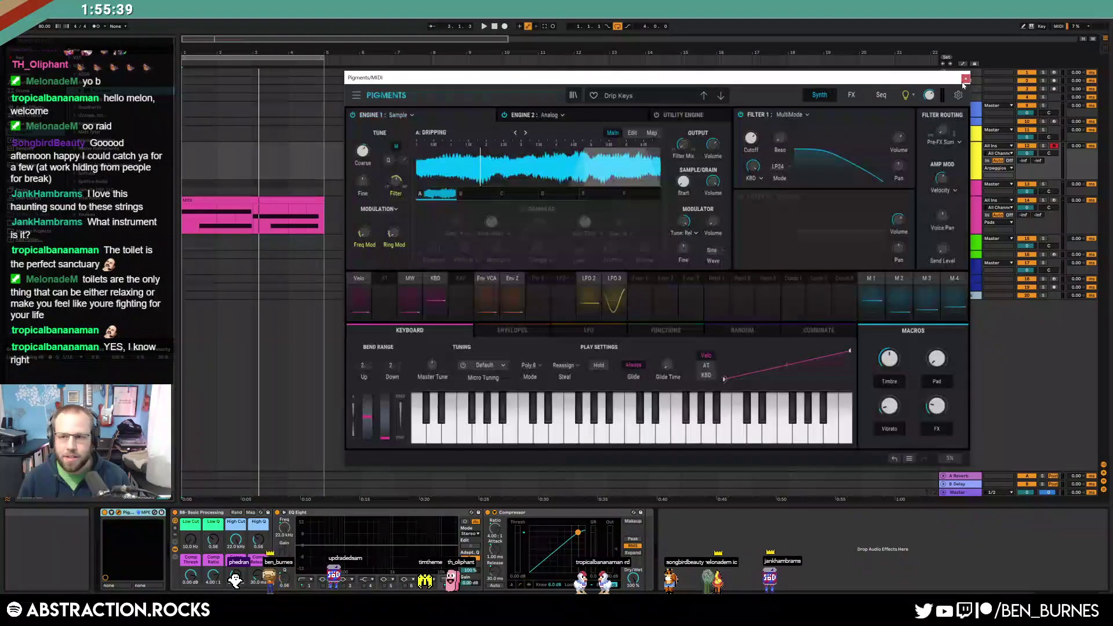
Close Pigments, set the Arpeggios MIDI track's A Reverb send to -15 dB, and select the track's first two bars
left_click(964, 79)
left_click(957, 167)
left_click(1024, 161)
type("-15")
key("Return")
left_click(495, 26)
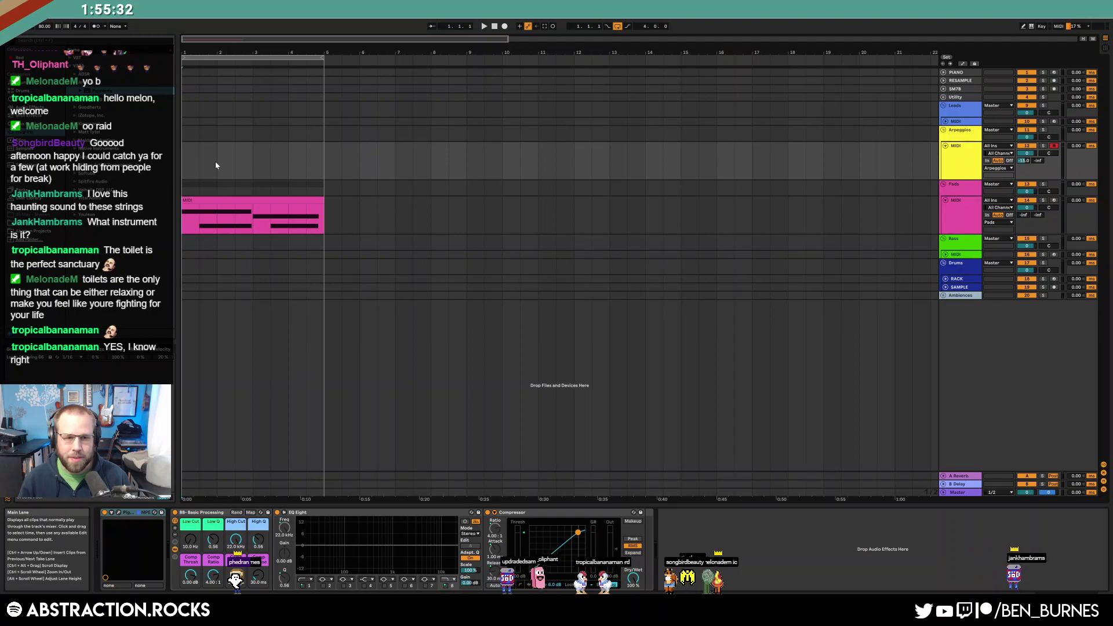
left_click(253, 169, "shift")
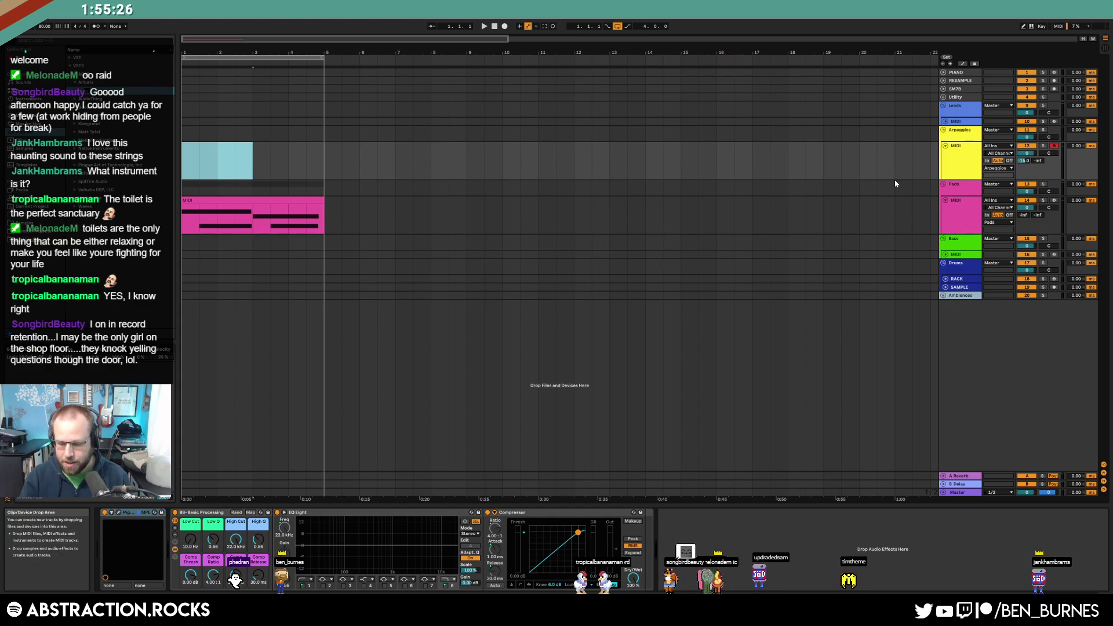
Reopen Pigments on the Arpeggios MIDI track and slightly shorten the Env VCA attack of Drip Keys
left_click(119, 513)
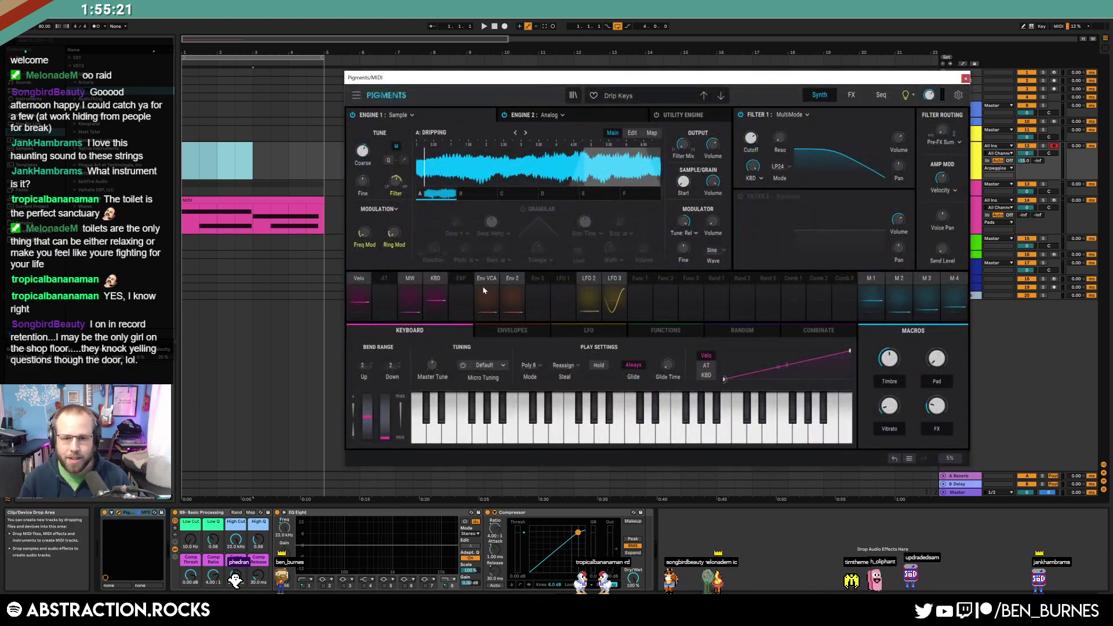
left_click(487, 296)
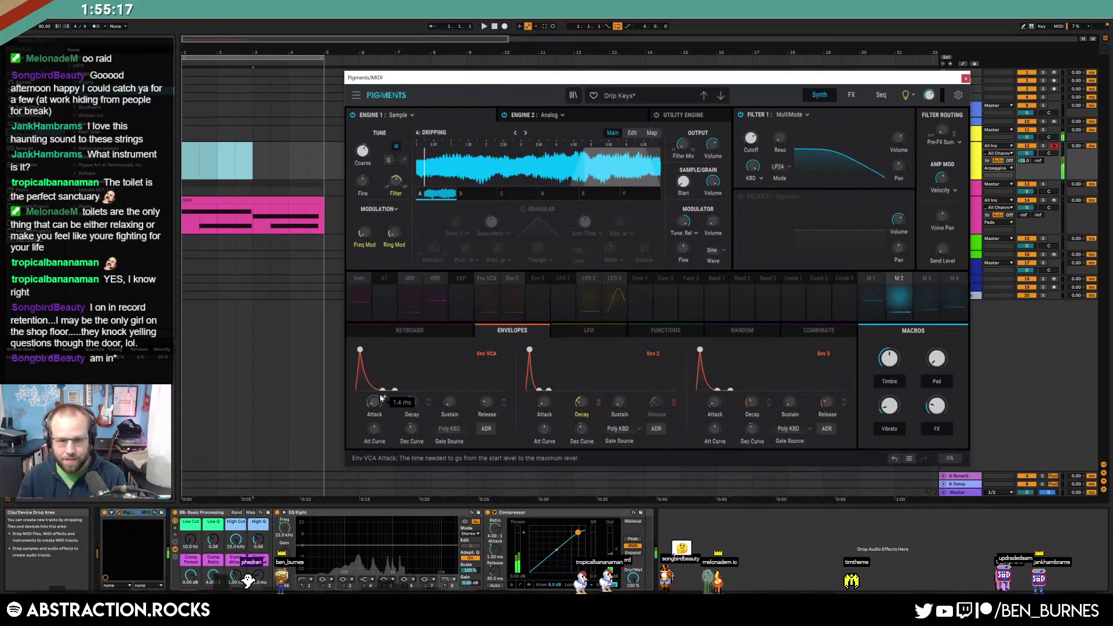
left_click_drag(359, 351, 357, 350)
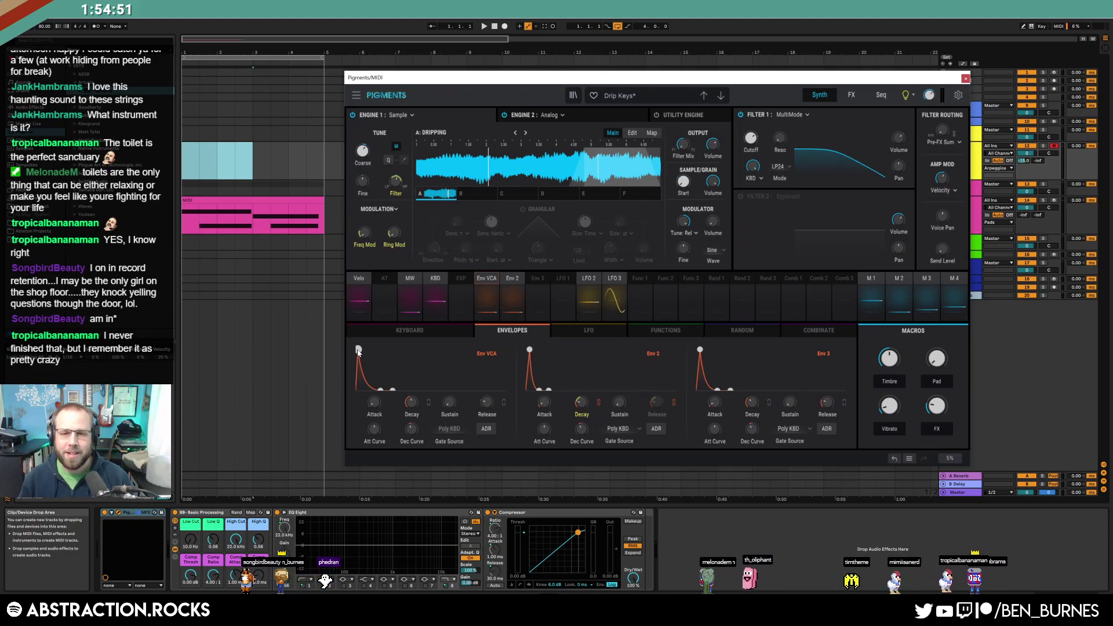
left_click_drag(791, 81, 776, 81)
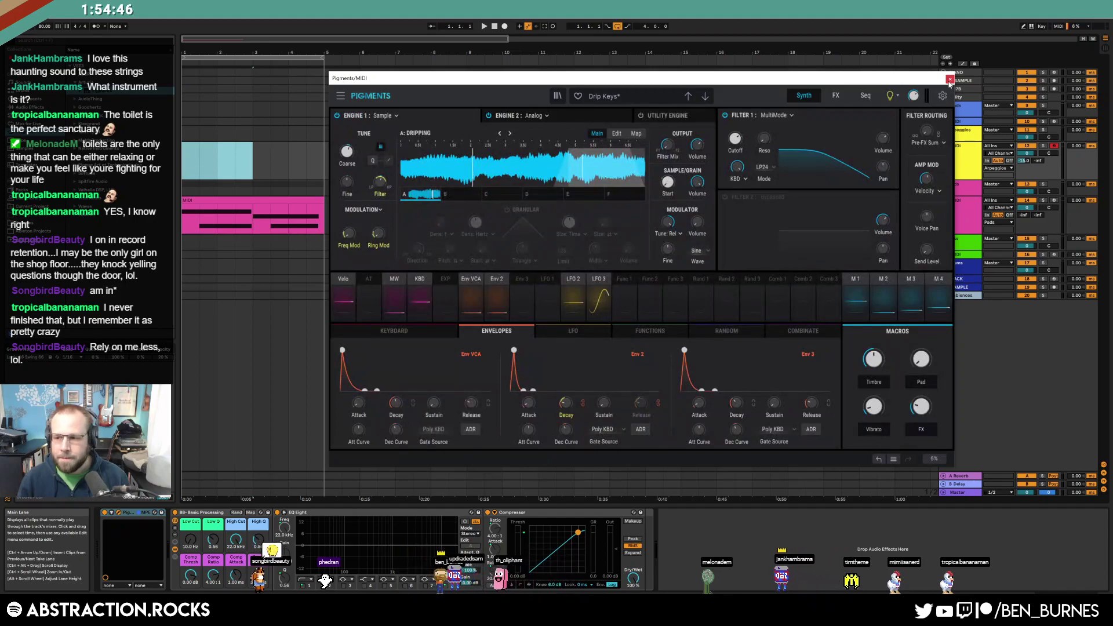
Add a Bitcrusher as the third effect on the FX A bus in Pigments and close the plug-in
left_click(835, 96)
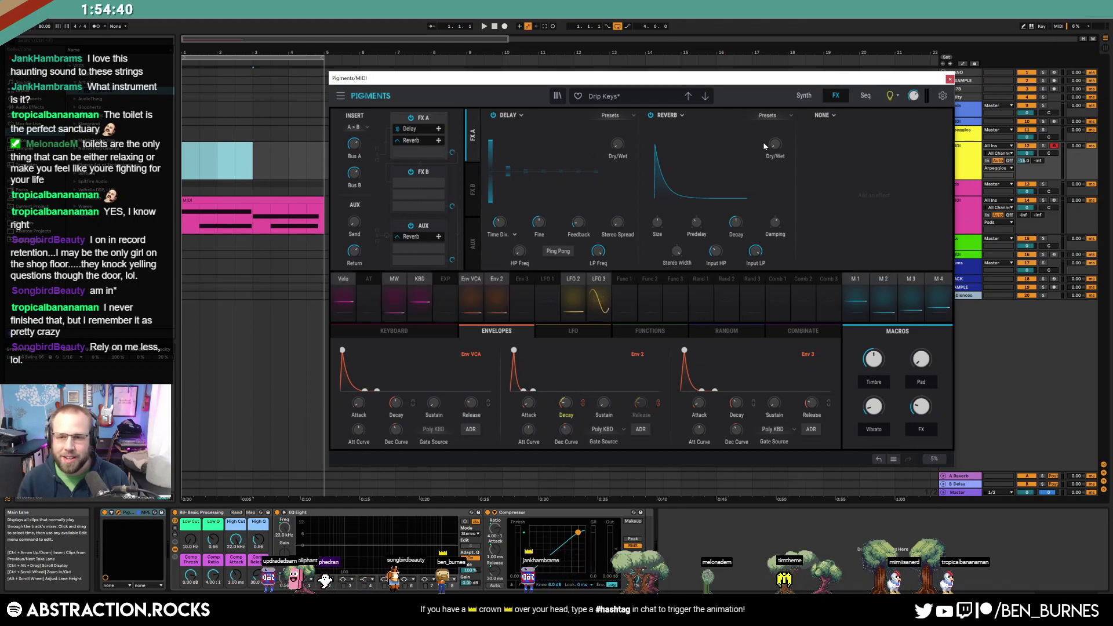
mouse_move(784, 141)
left_click(834, 116)
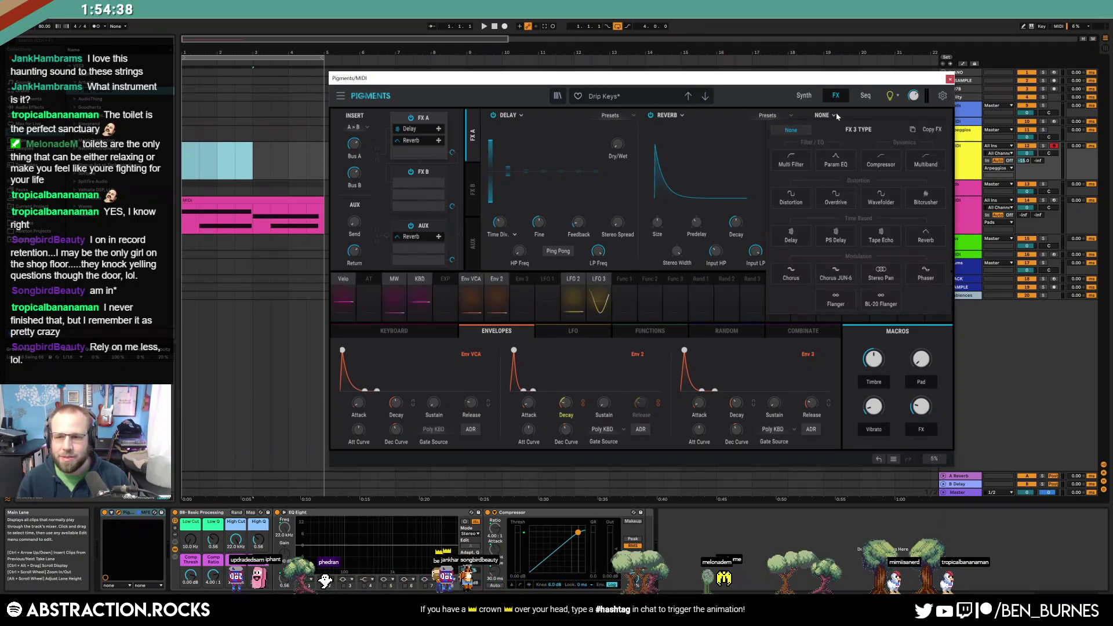
left_click(926, 197)
mouse_move(866, 232)
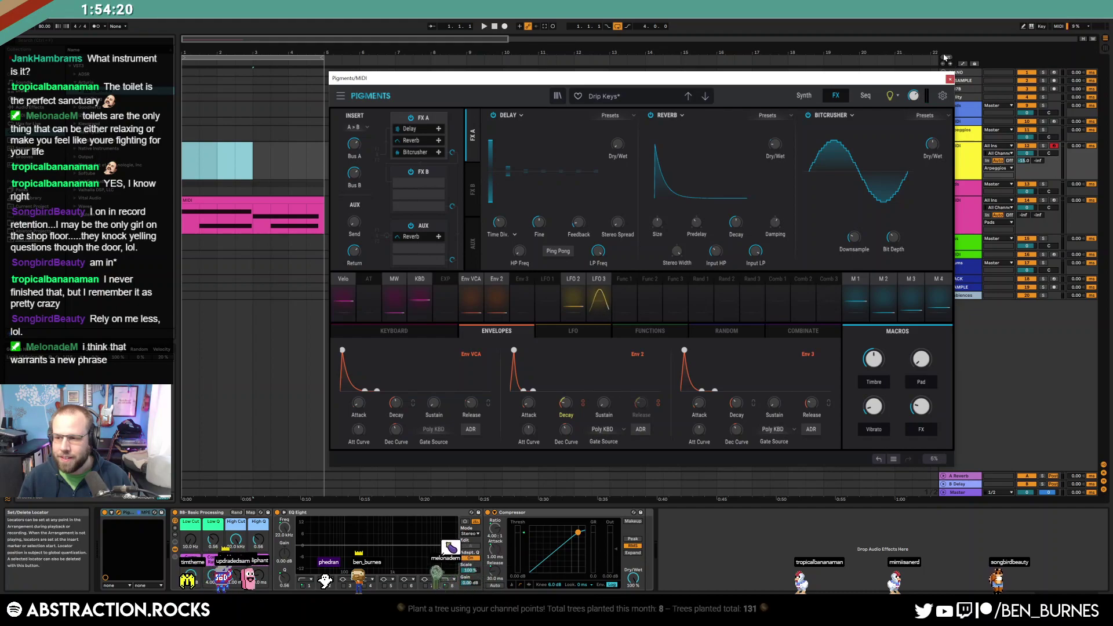
left_click(950, 78)
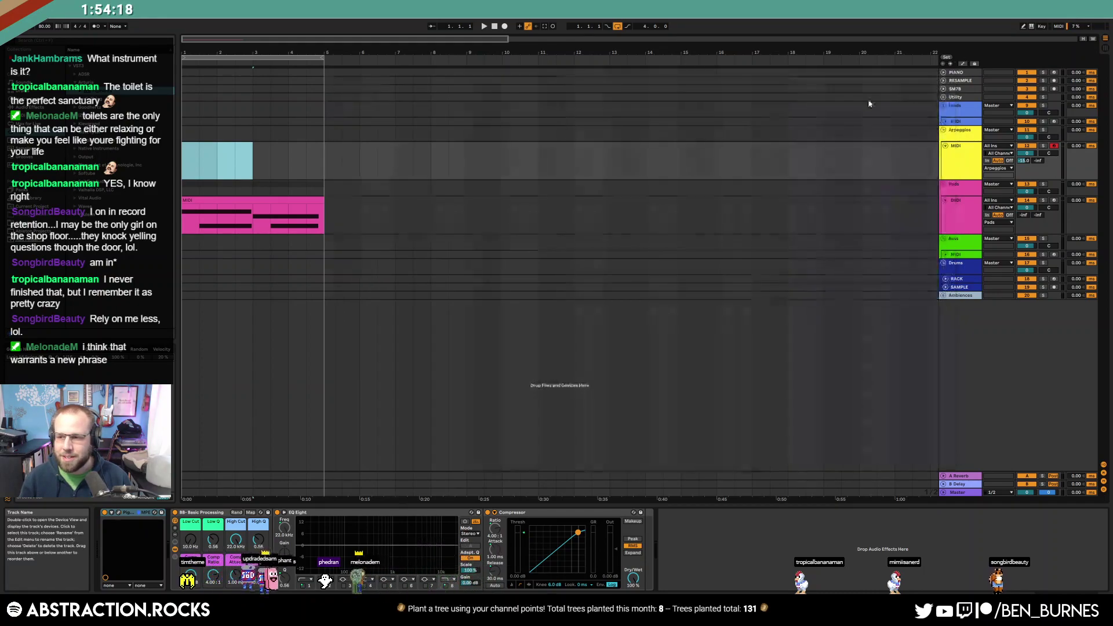
Select the first bar on the Arpeggios MIDI track and slightly adjust the track's A Reverb send
left_click(189, 167)
left_click_drag(189, 169, 220, 176)
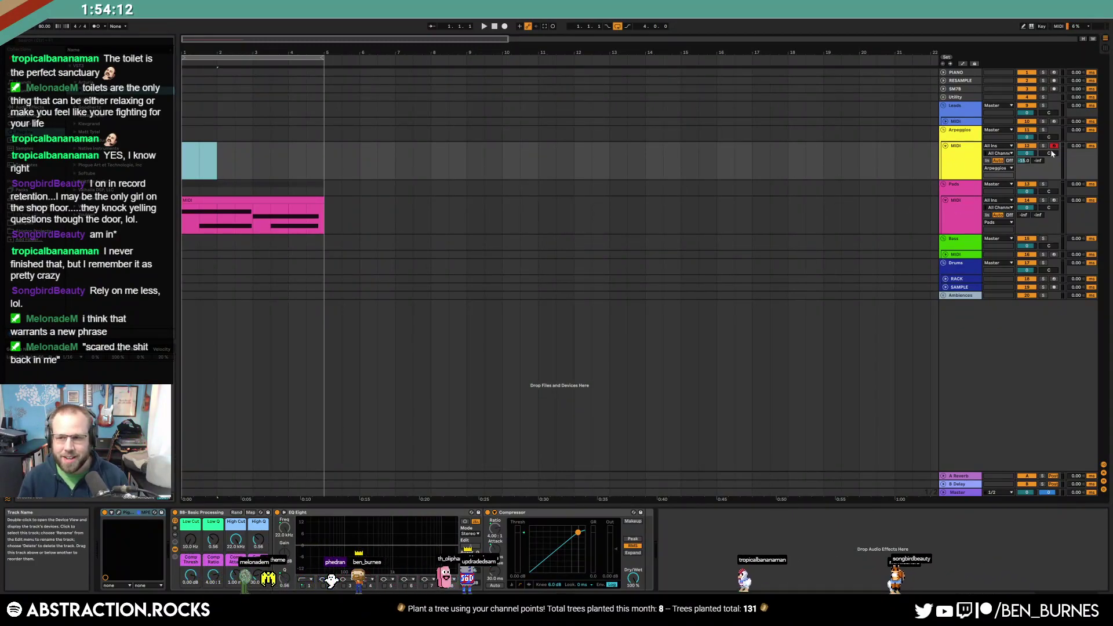
left_click_drag(1024, 162, 1025, 155)
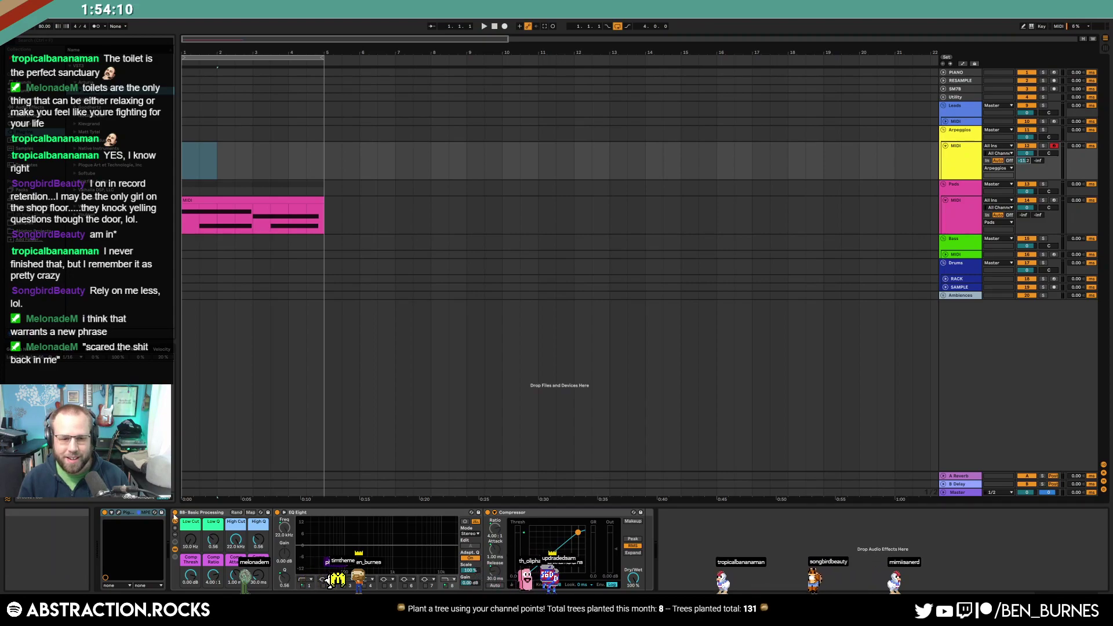
Reopen Pigments, raise the FX A Delay's dry/wet mix with Ping Pong turned on, and play the loop from the start
left_click(118, 513)
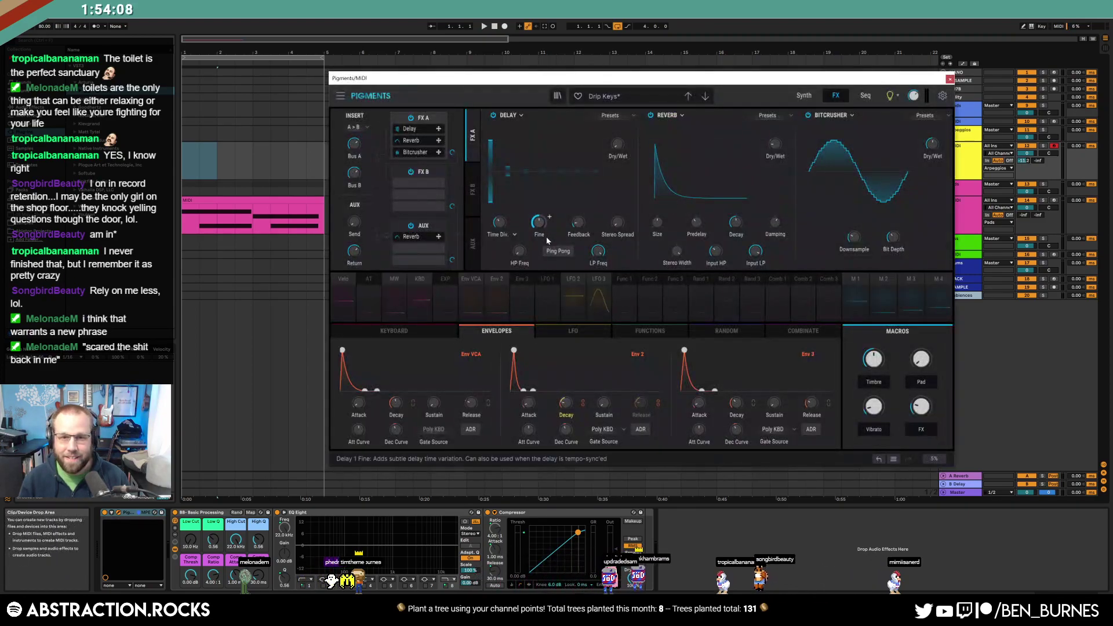
left_click_drag(617, 145, 618, 123)
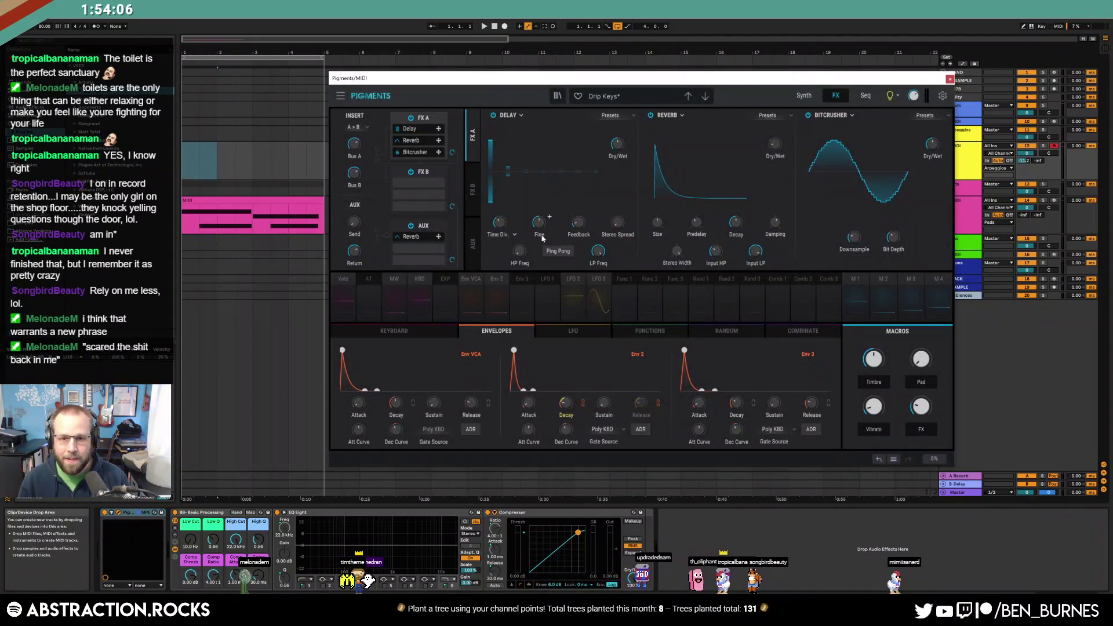
left_click(557, 251)
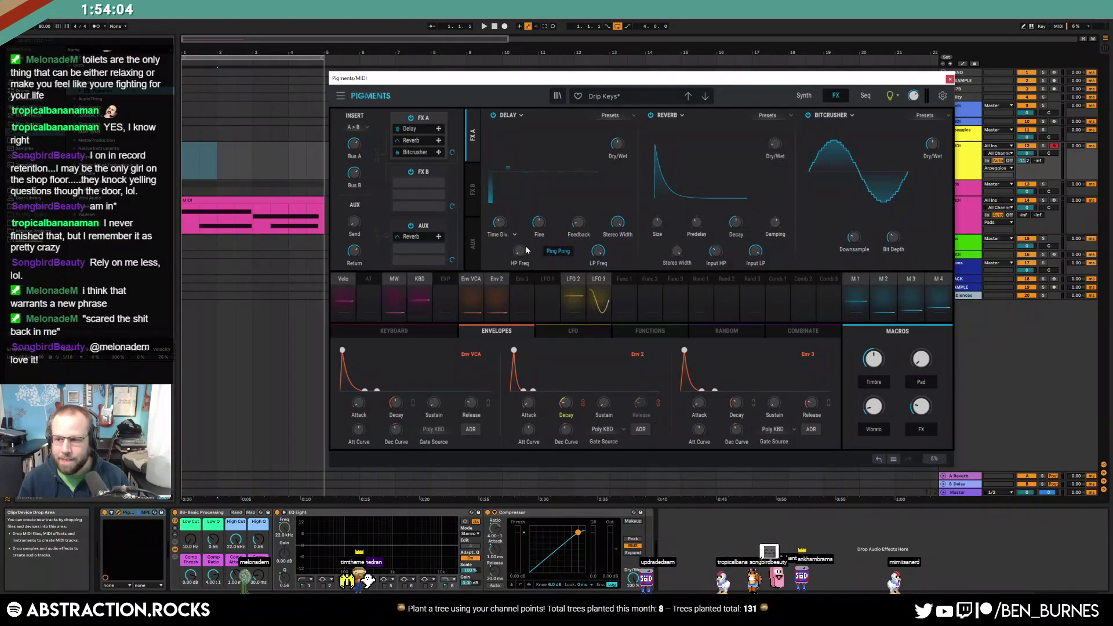
mouse_move(577, 223)
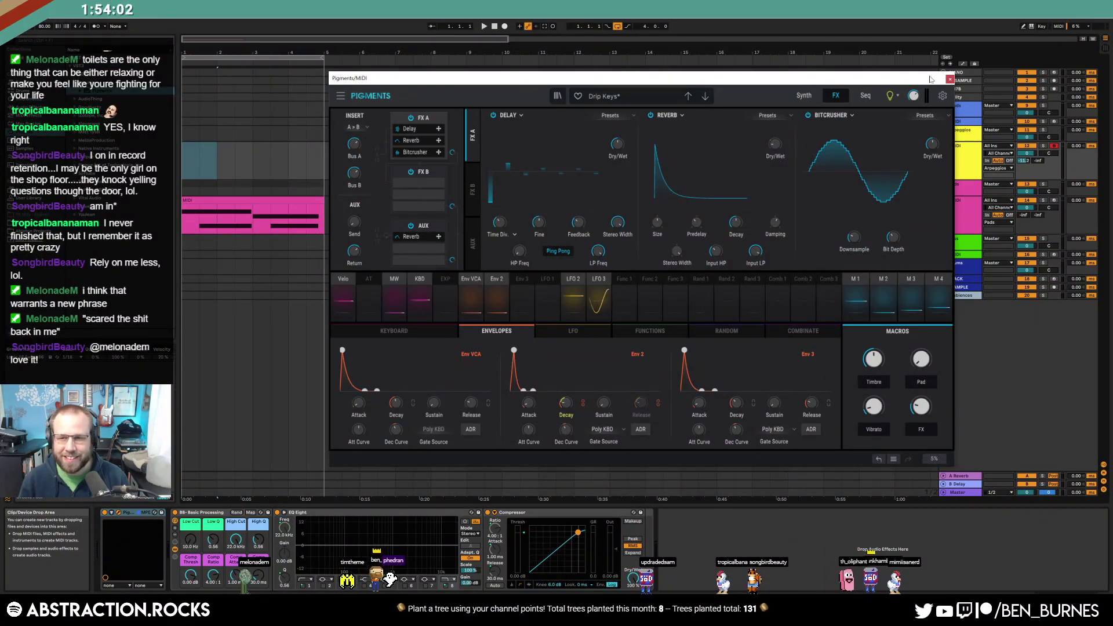
left_click(187, 155)
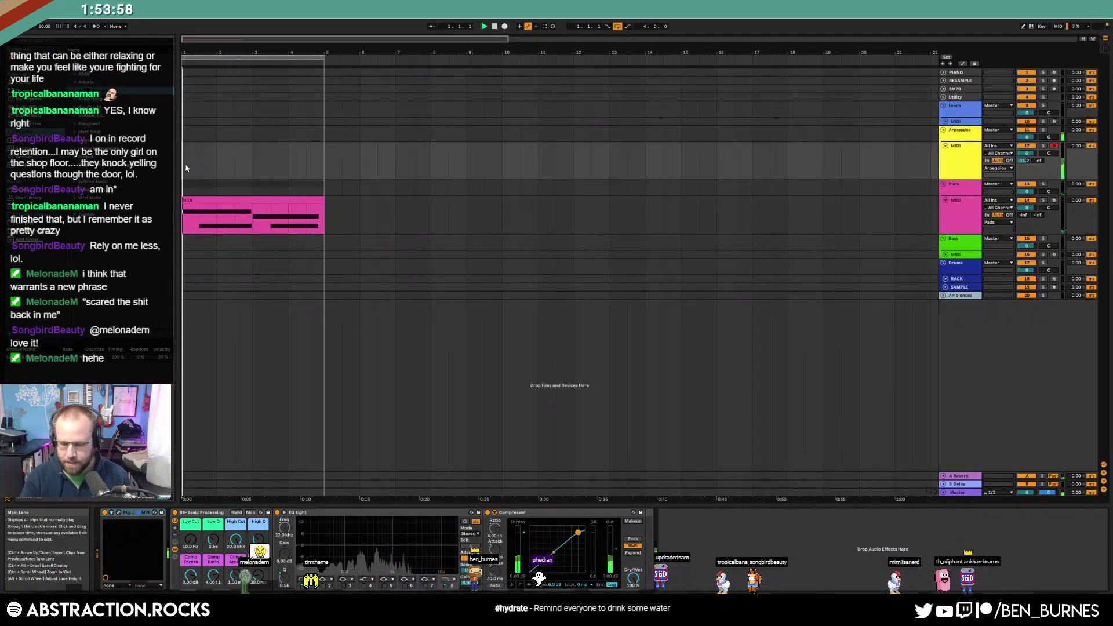
key("space")
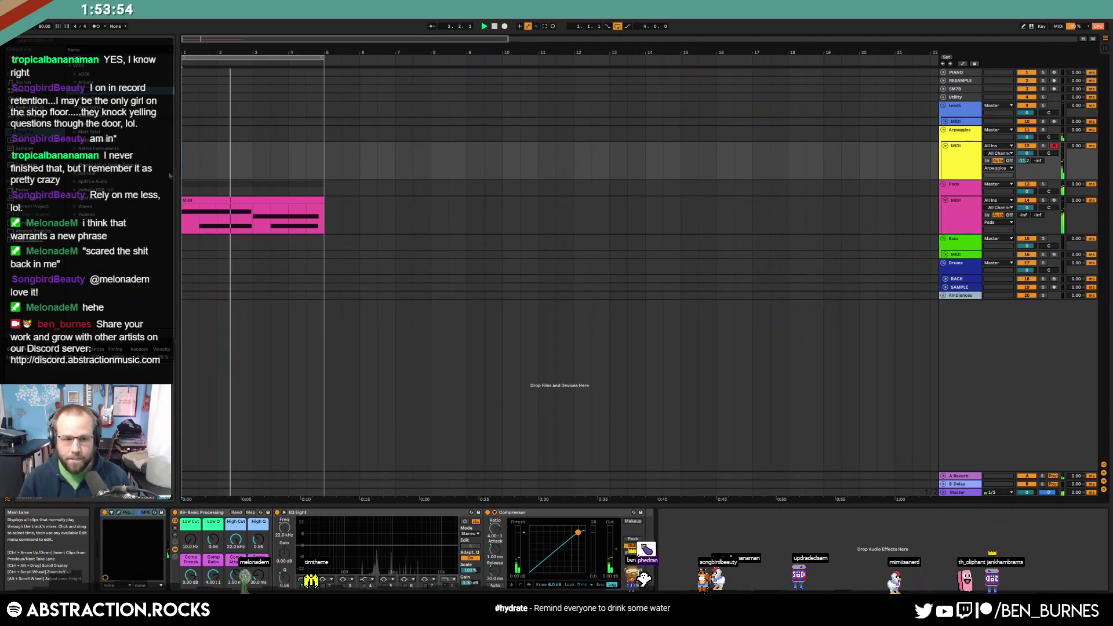
Switch the FX A Delay's time type to Sync Triplets in Pigments, close the plug-in, and audition the loop
left_click(118, 513)
key("space")
left_click_drag(539, 78, 554, 84)
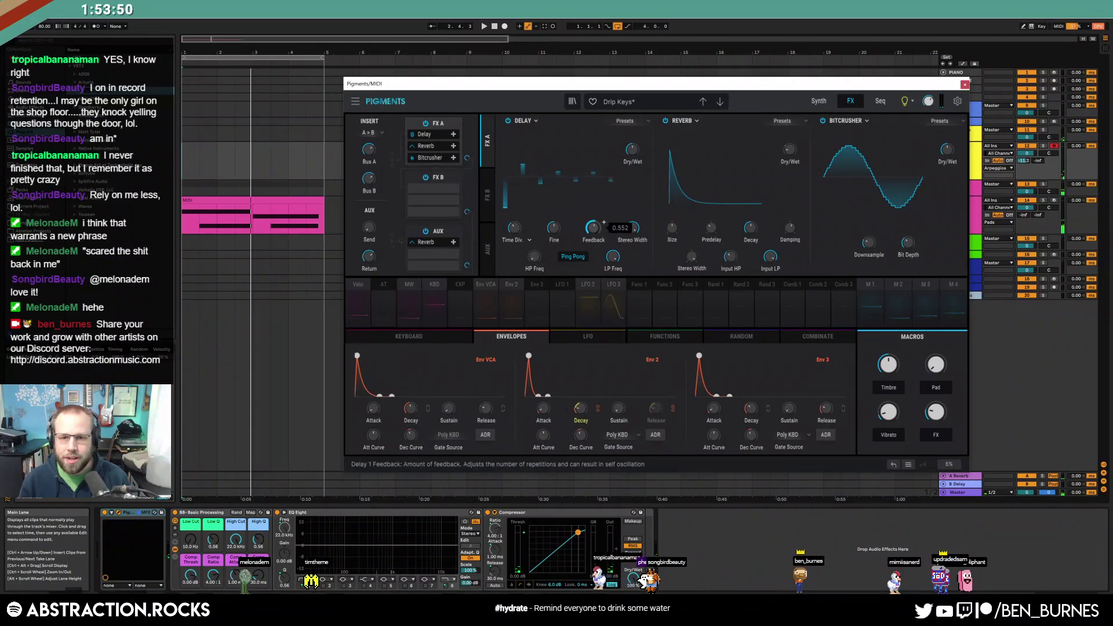
left_click(529, 240)
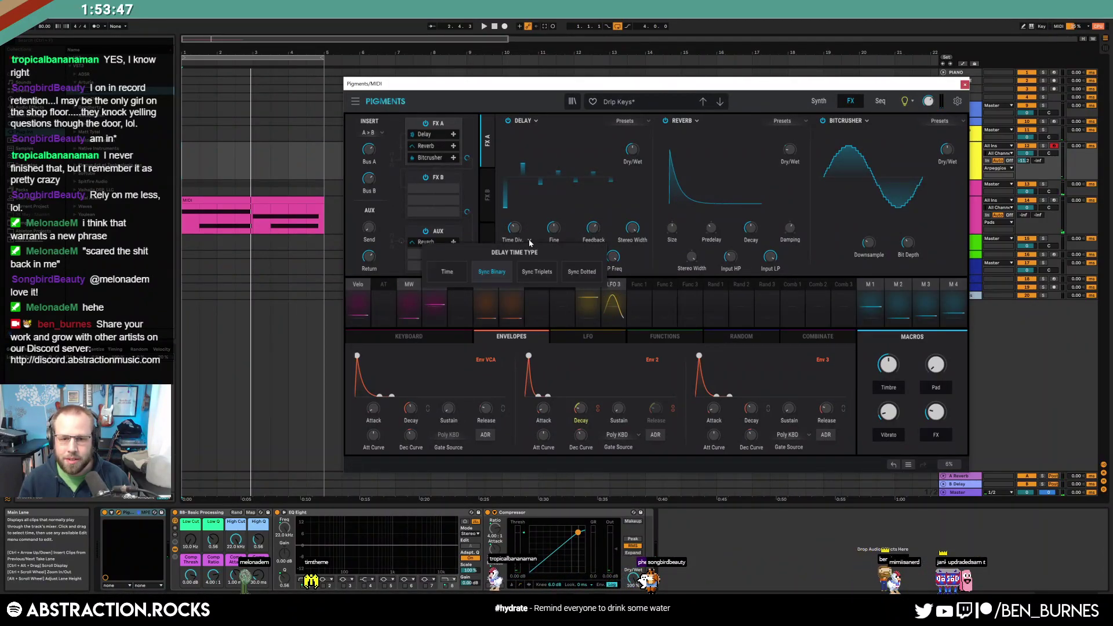
left_click(530, 273)
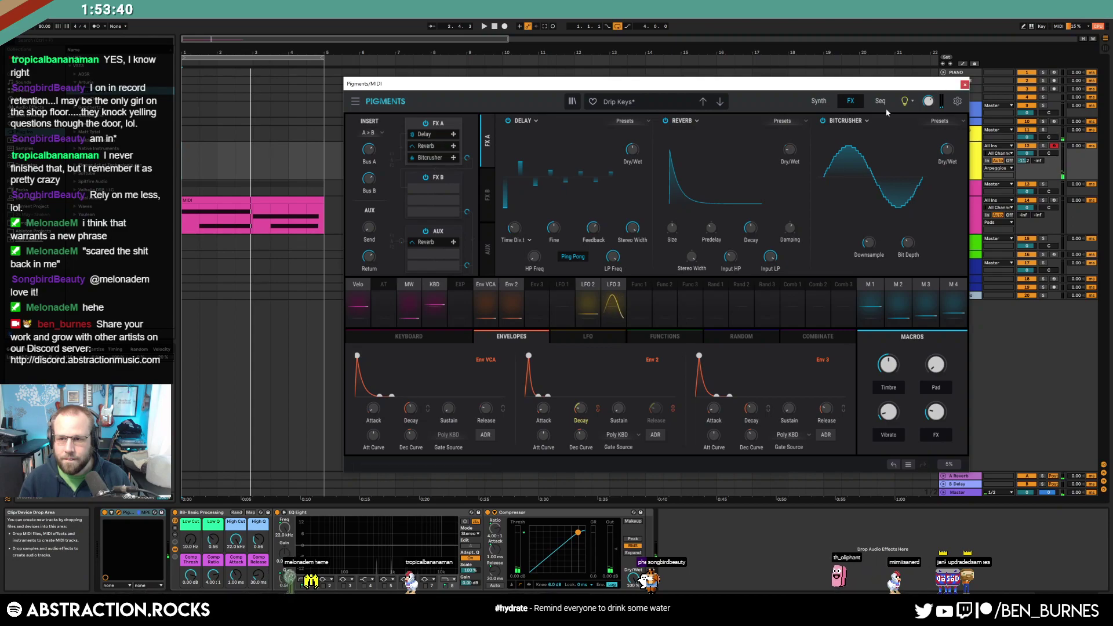
left_click(963, 85)
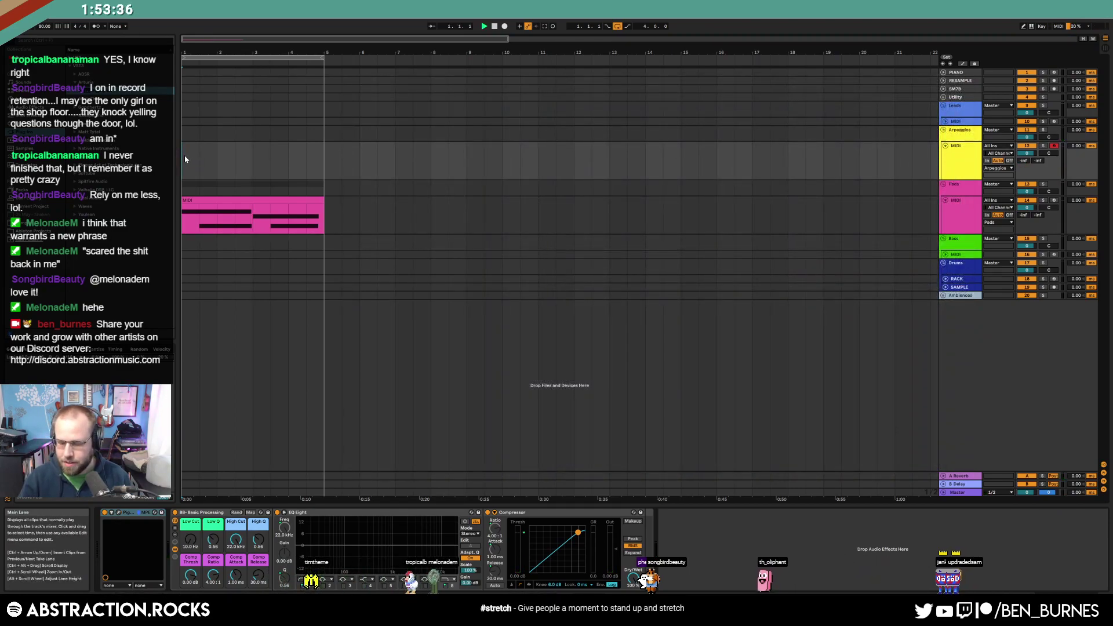
key("space")
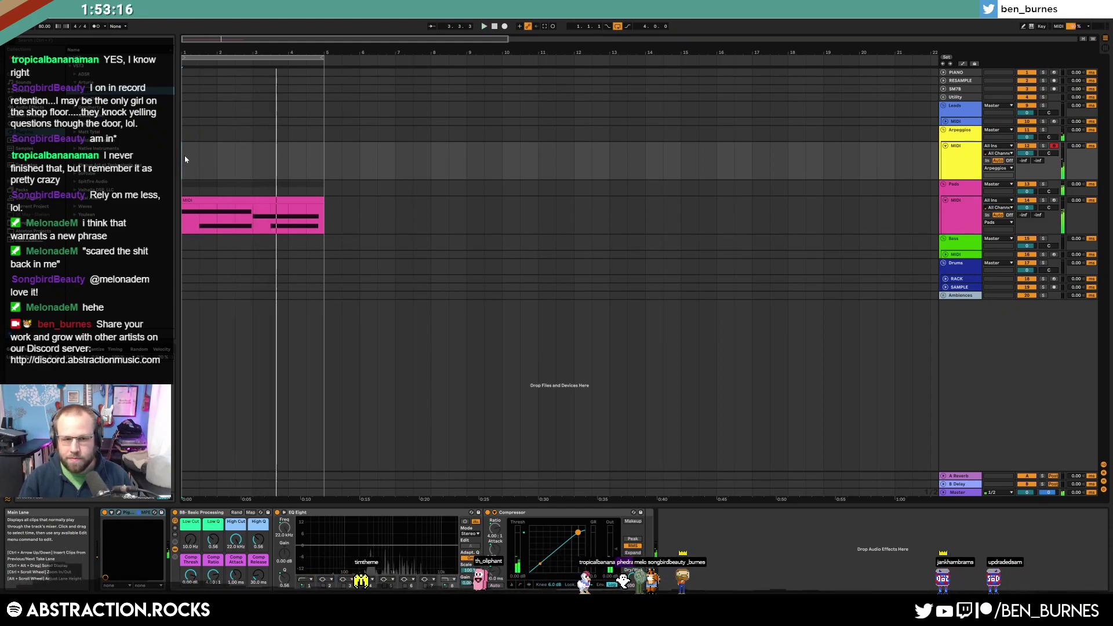
key("space")
Open Kontakt on the Pads MIDI track, load Straylight's Nostromo pad preset, audition it, and close the plug-in
left_click(262, 203)
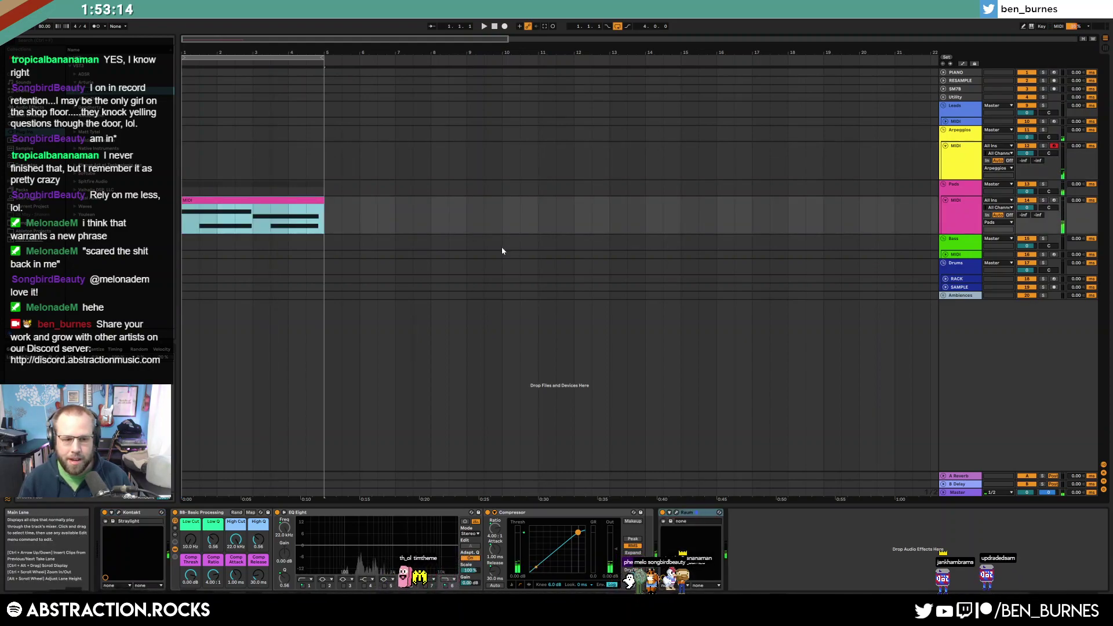
left_click(120, 513)
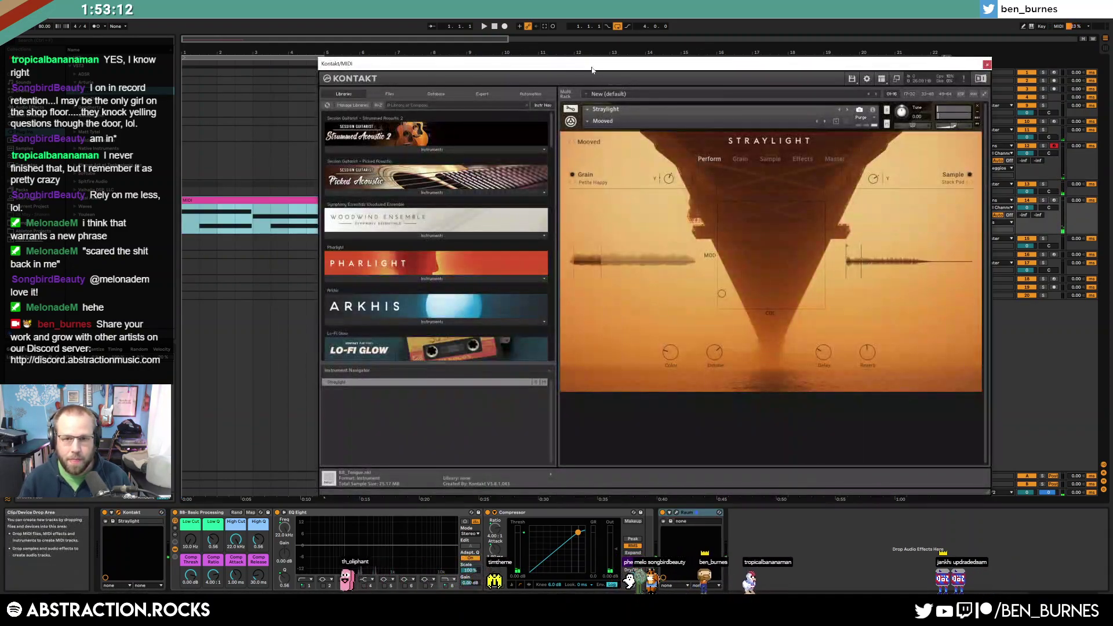
left_click(588, 122)
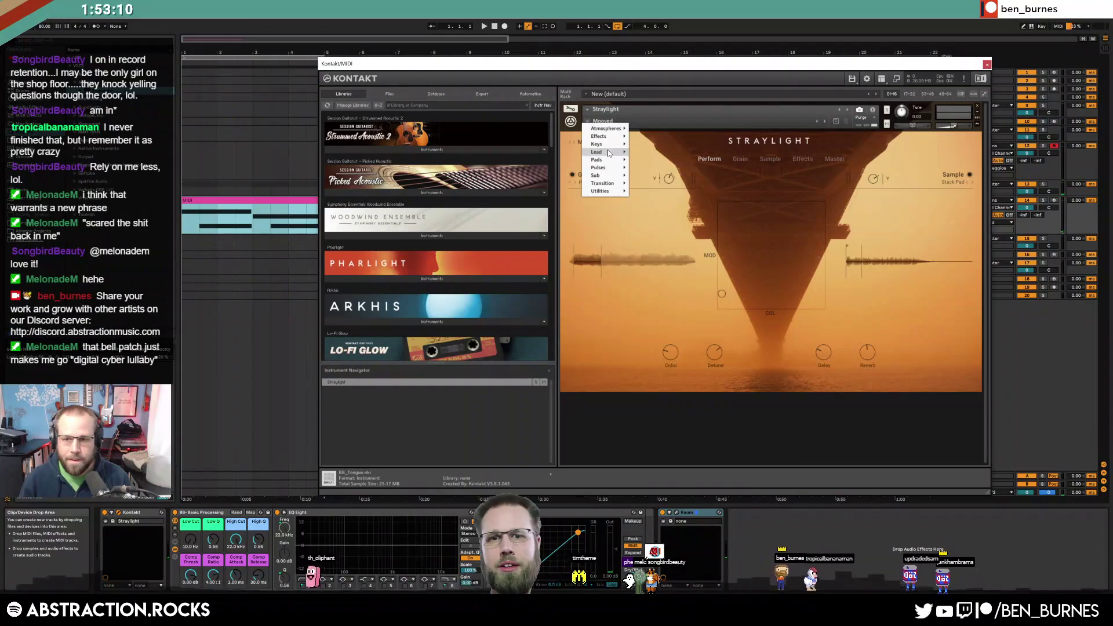
mouse_move(609, 153)
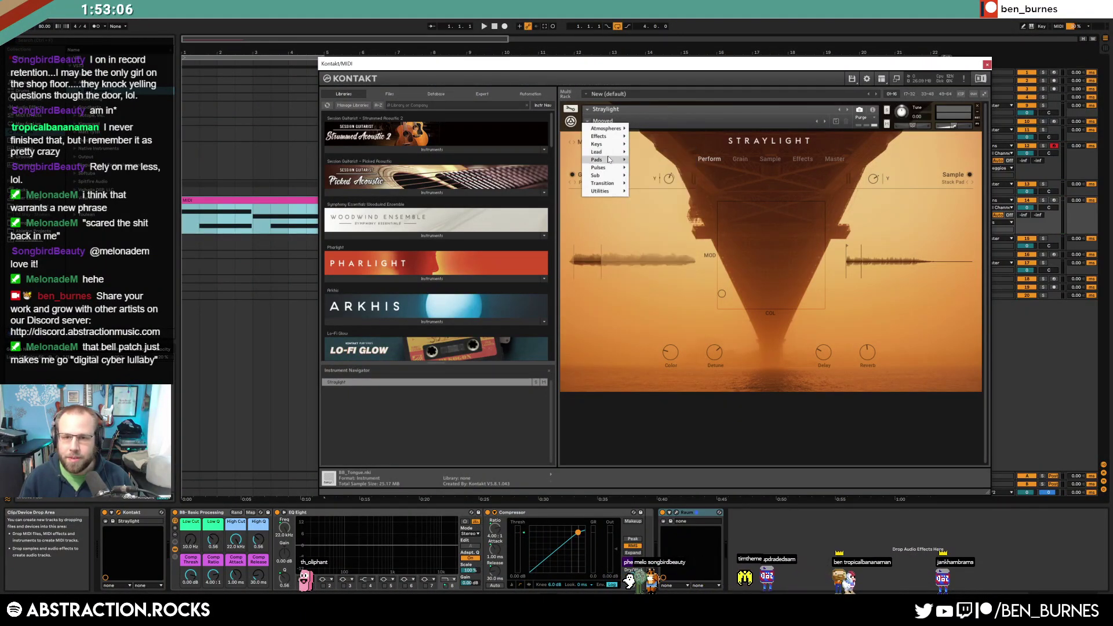
scroll(661, 406, "down", 4)
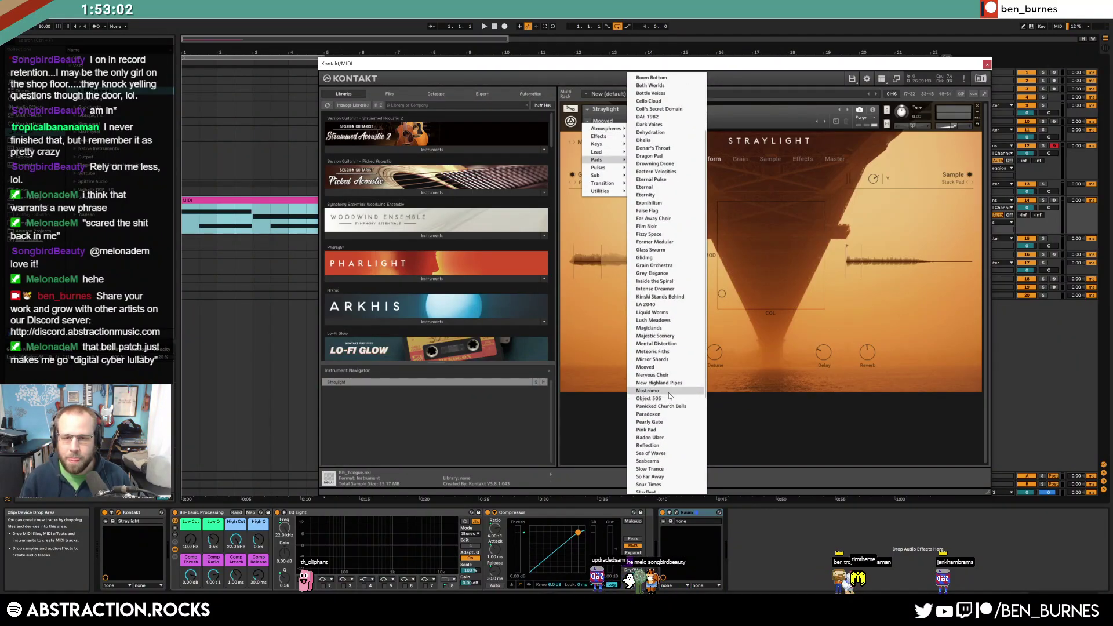
left_click(647, 390)
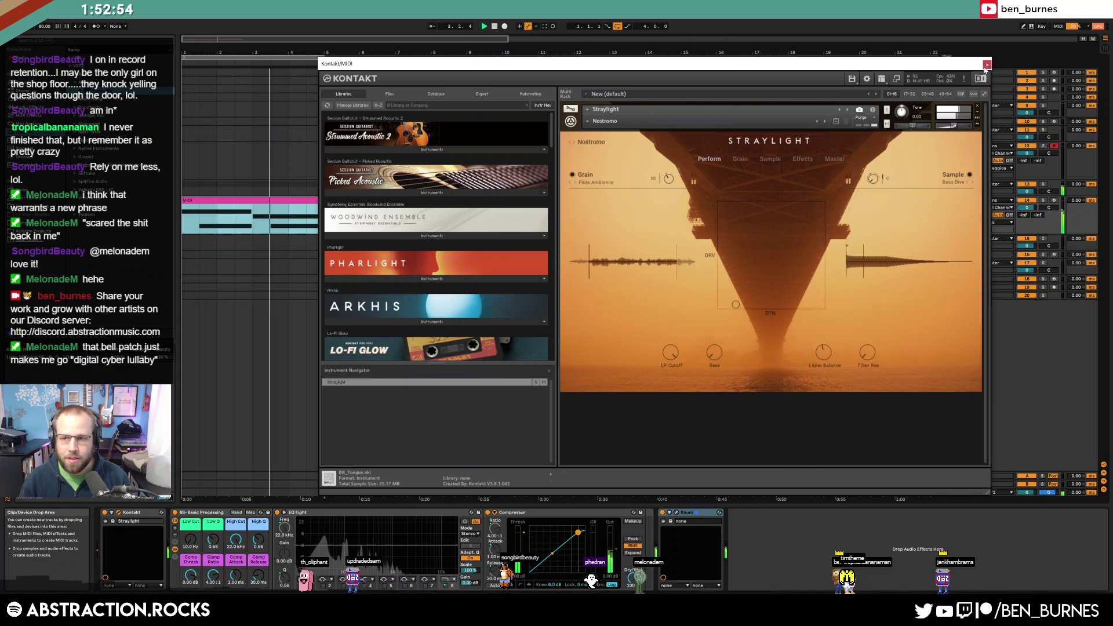
left_click(987, 64)
key("space")
Set Filter 1's mode to LP36 in the Arpeggios track's Pigments after trying LP12, and close the plug-in
left_click(118, 513)
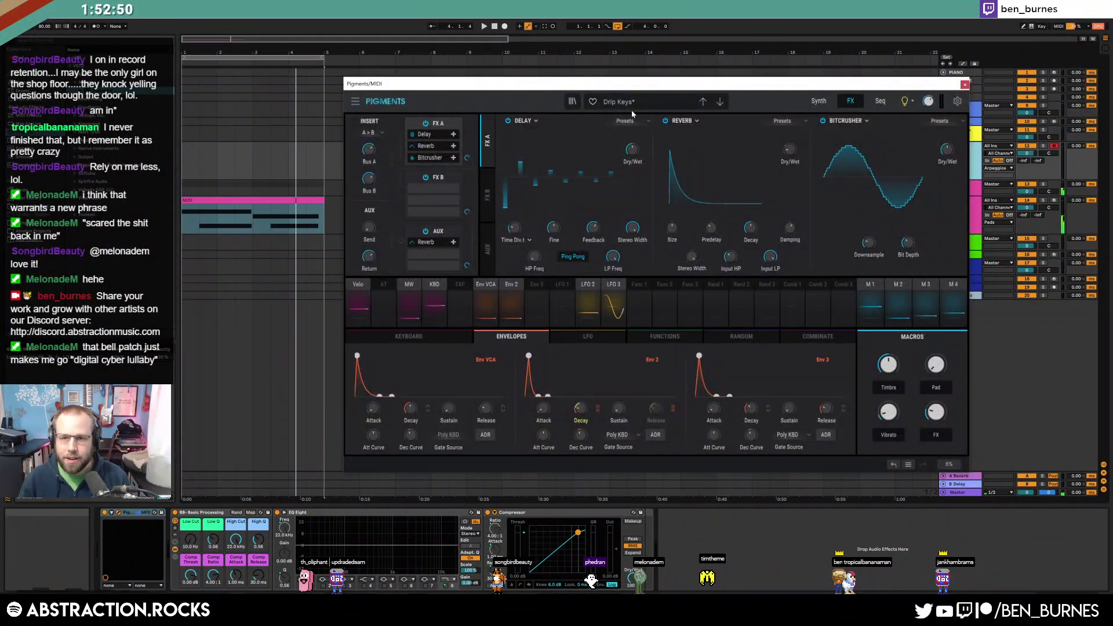
left_click(819, 106)
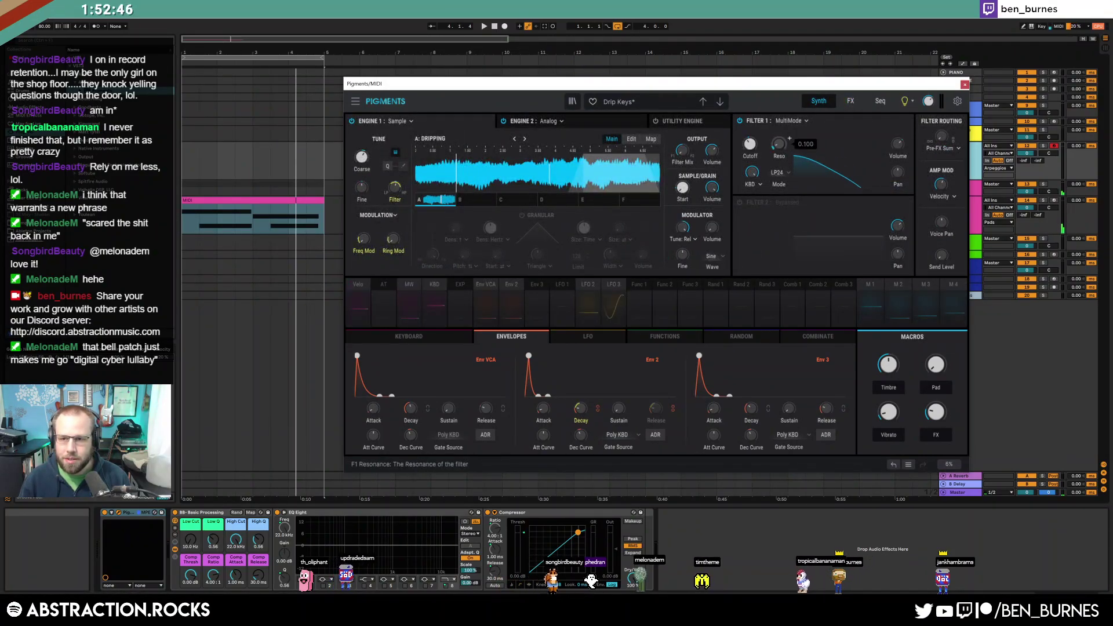
left_click(785, 173)
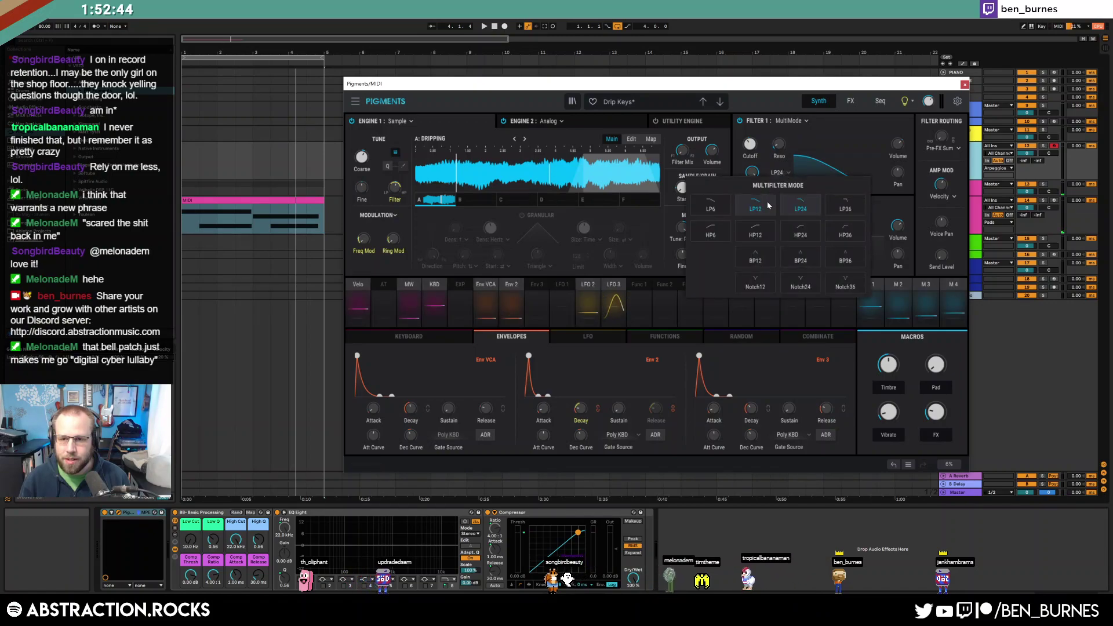
left_click(755, 208)
left_click(780, 172)
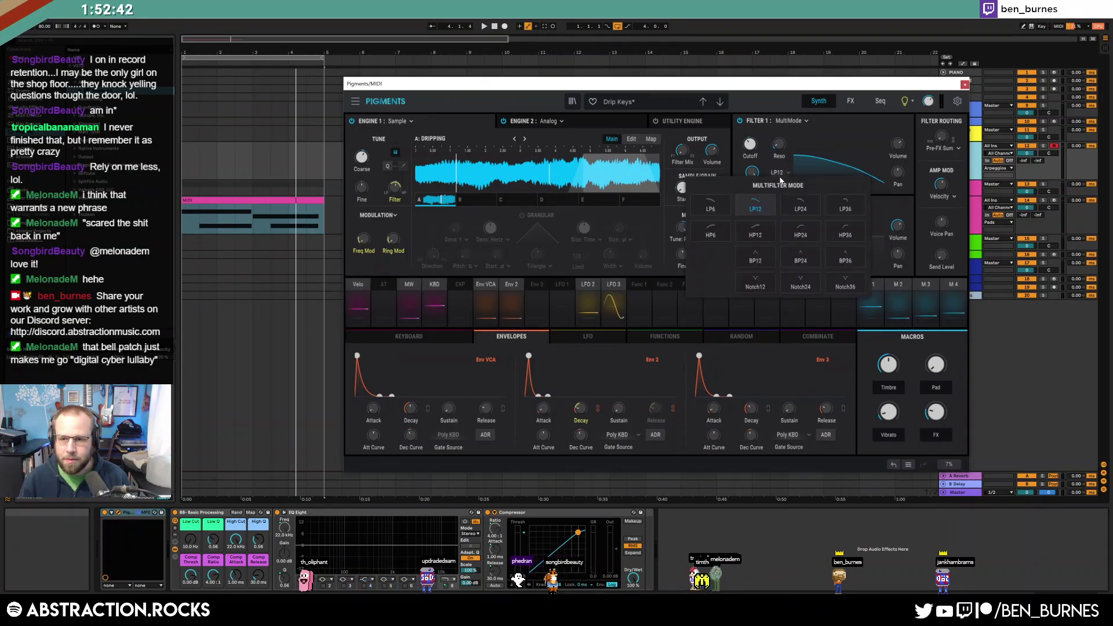
left_click(850, 212)
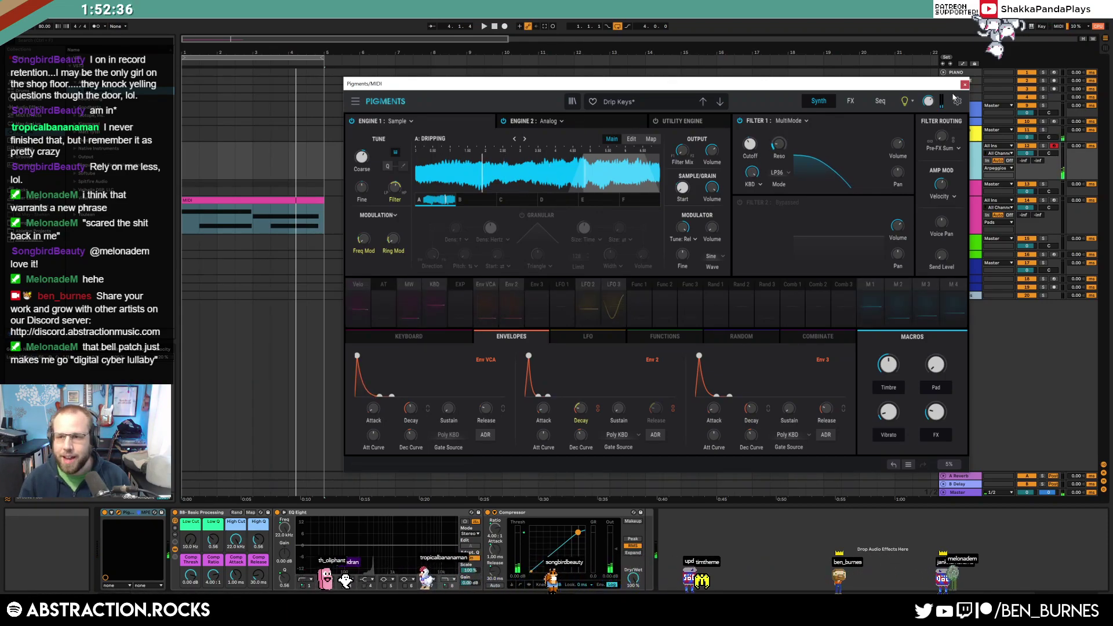
left_click(965, 85)
key("space")
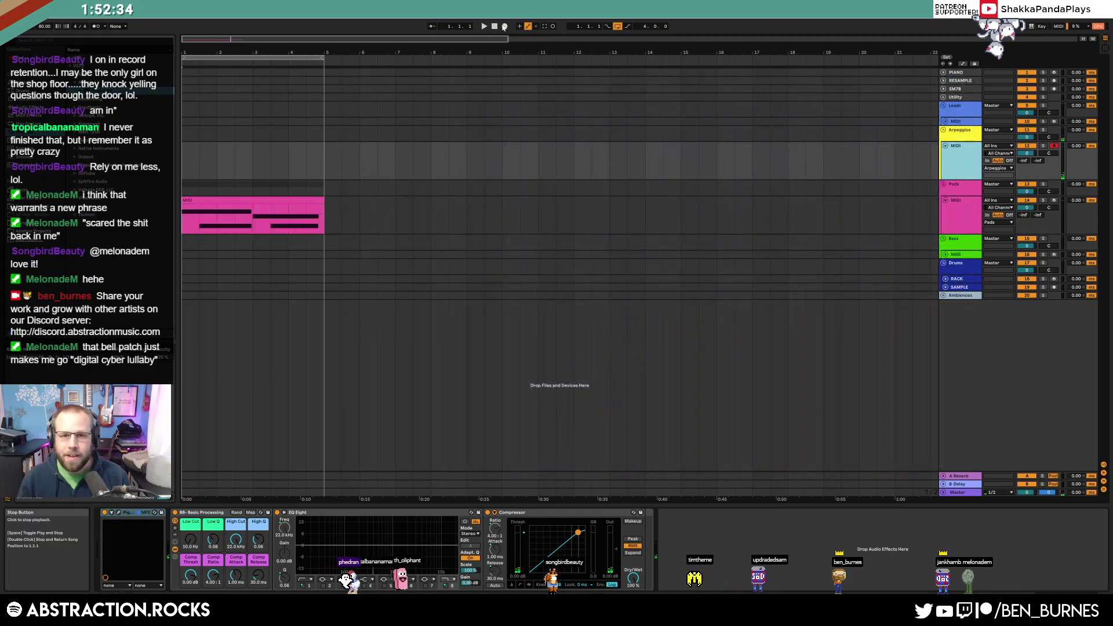
Record the arpeggio G3, A#3, C4, D4, D#4, D4, C4, A#3 on the Arpeggios MIDI track and open the clip's notes
left_click(504, 26)
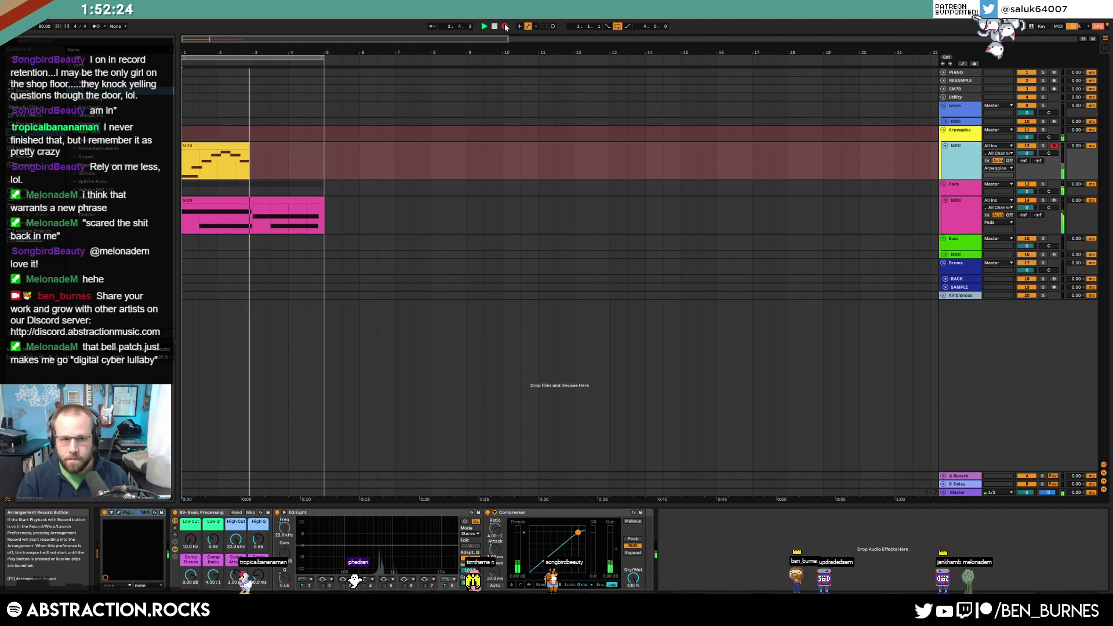
key("space")
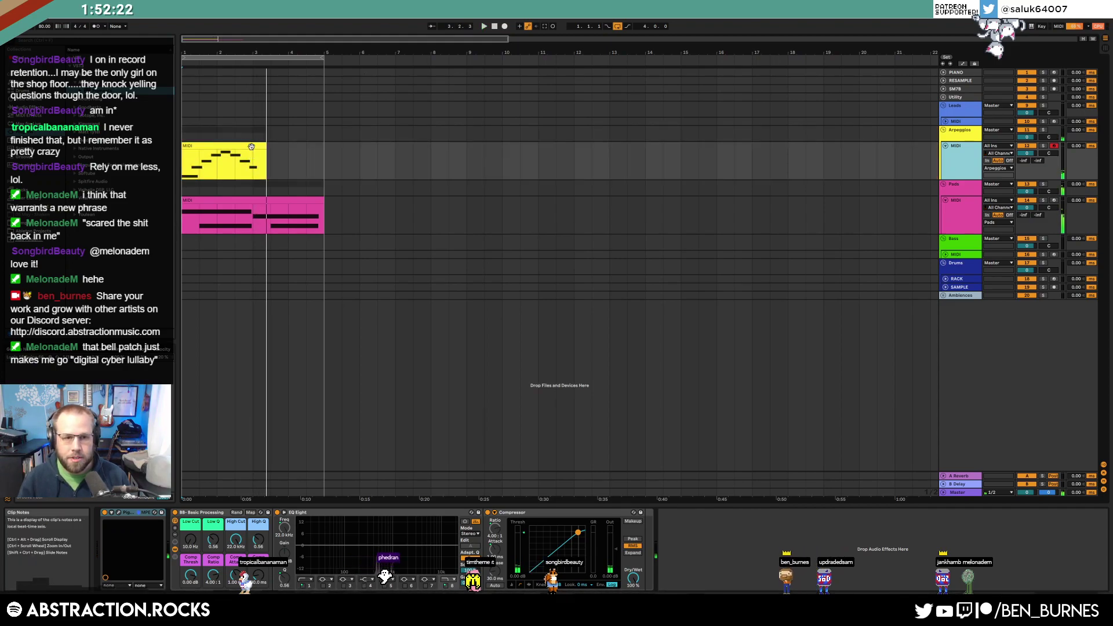
double_click(246, 146)
left_click(612, 532)
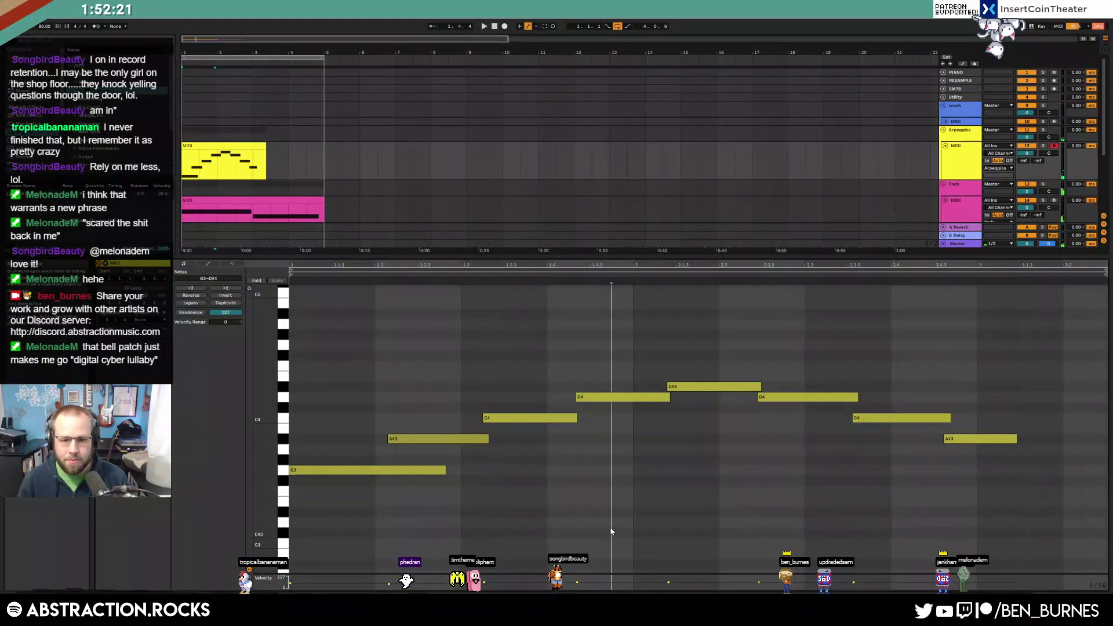
Move every recorded arpeggio note after the opening G3 earlier so each starts on its grid line
left_click(441, 442)
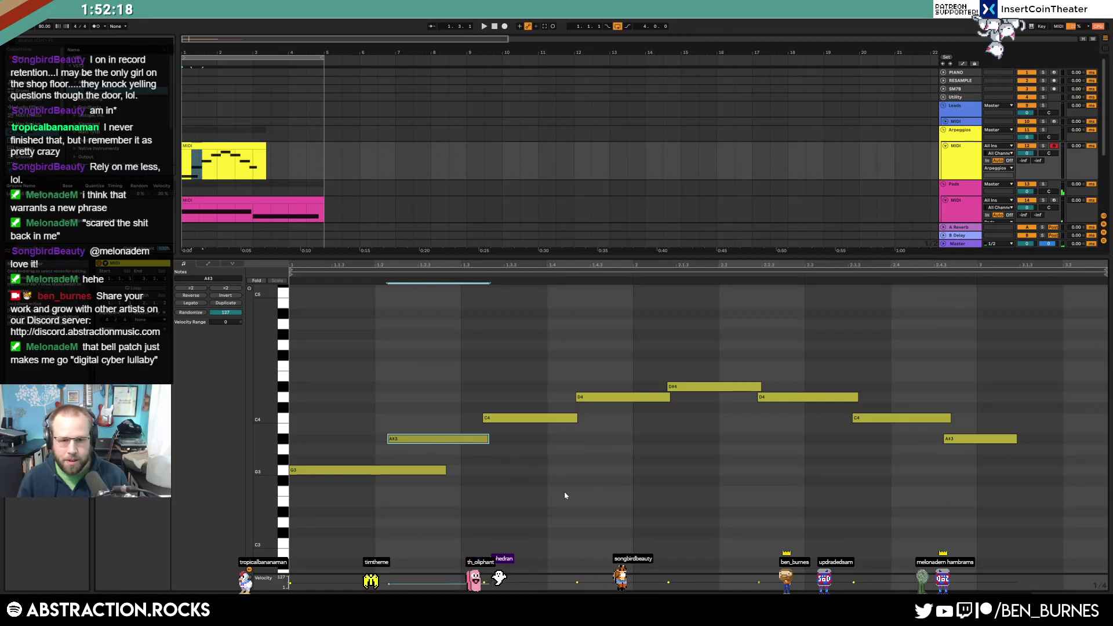
left_click_drag(457, 412, 479, 438)
key("Left")
left_click_drag(507, 399, 521, 444)
key("Left")
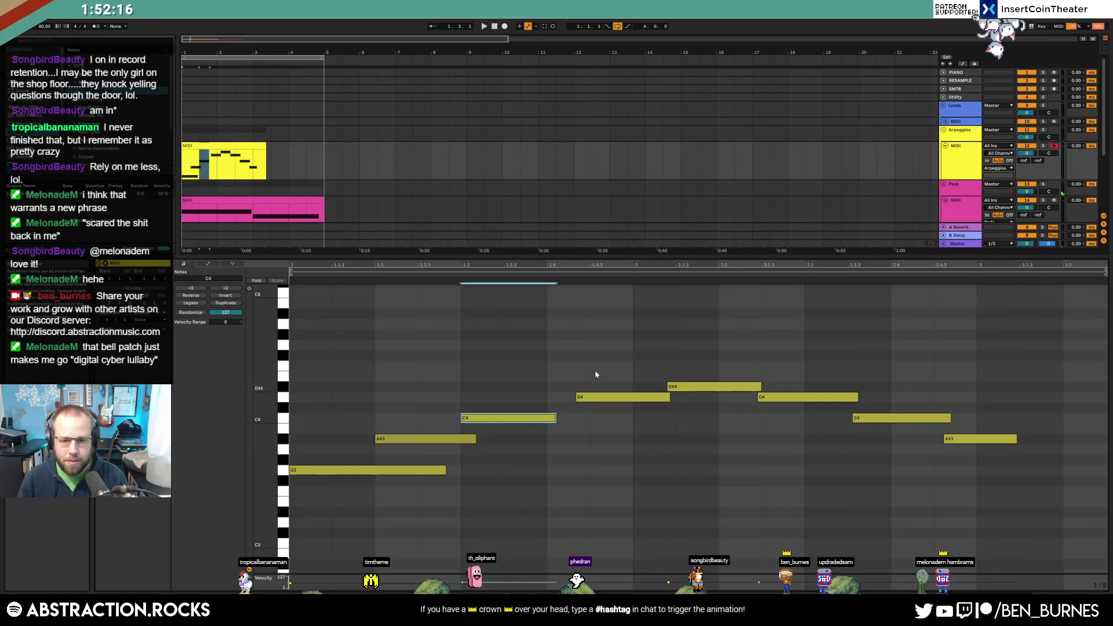
left_click_drag(596, 376, 614, 410)
key("Left")
left_click_drag(703, 350, 720, 418)
key("Left")
key("Left")
left_click_drag(814, 373, 861, 418)
key("Left")
left_click_drag(986, 439, 932, 439)
Trim the Arpeggios clip to two bars and duplicate it into bars 3 and 4
left_click_drag(266, 145, 252, 146)
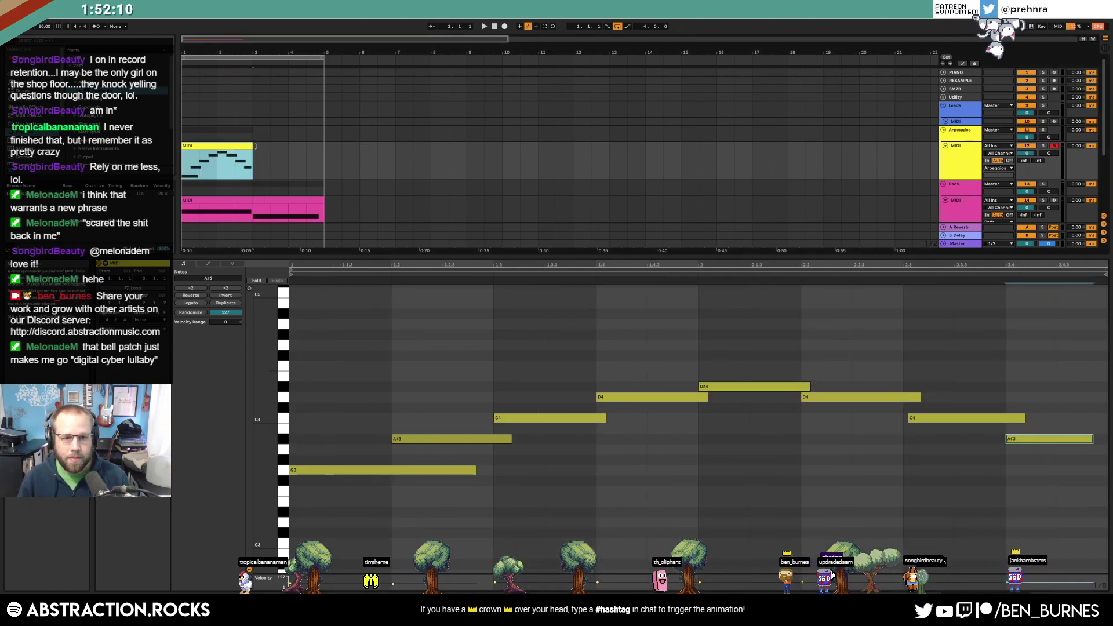
key("ctrl+d")
In the duplicated arpeggio clip, raise the fourth note to F4 and the fifth note to G4
left_click(647, 377)
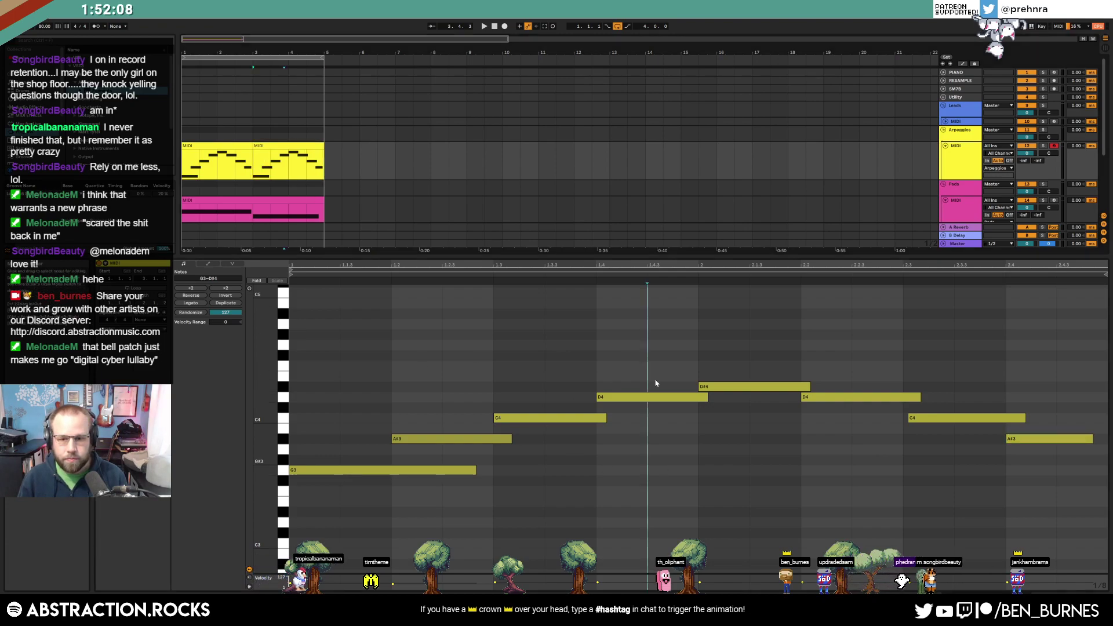
left_click_drag(677, 408, 684, 410)
key("Up")
key("Up")
key("Up")
left_click_drag(723, 358, 738, 411)
key("Up")
key("Up")
key("Up")
key("Up")
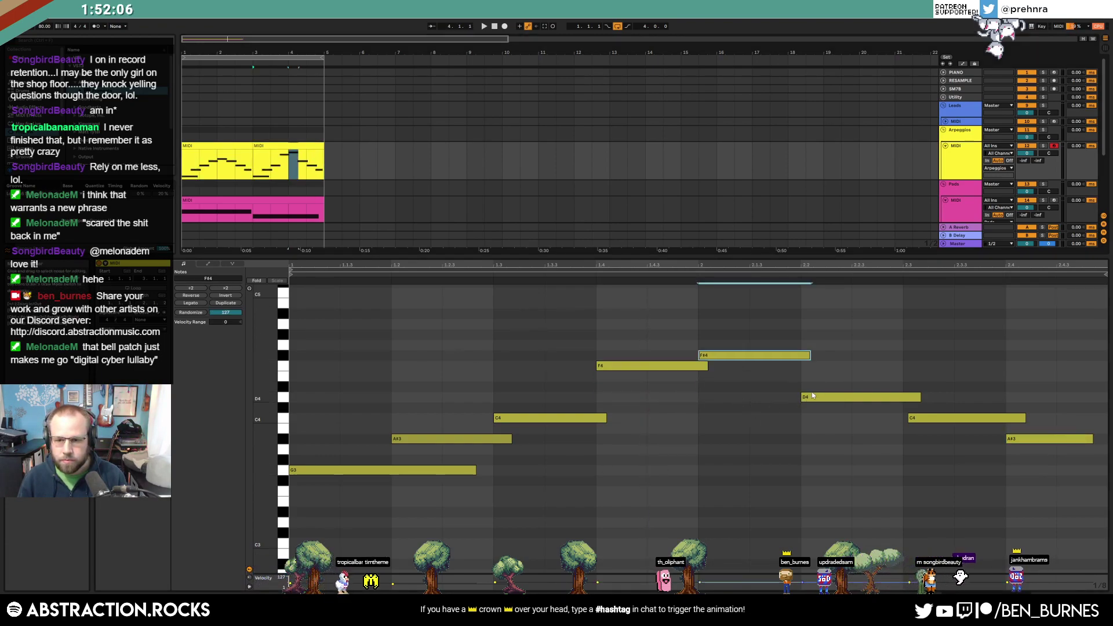
Consolidate the two Arpeggios clips into one four-bar clip, play it, and return to the track's device view
left_click(271, 146)
left_click(240, 146, "shift")
key("ctrl+j")
key("space")
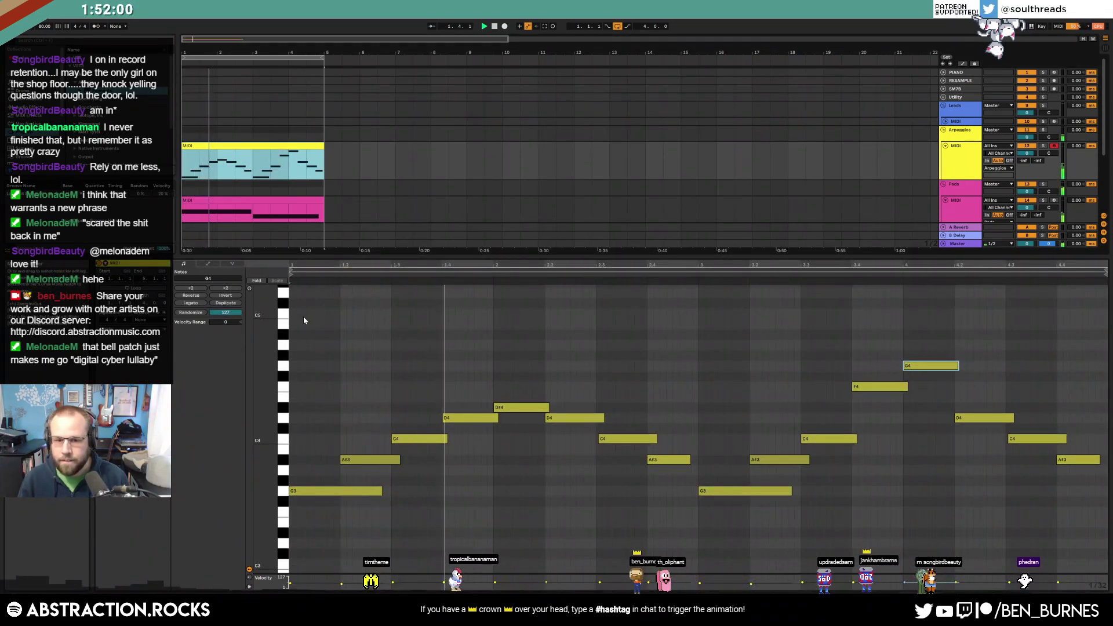
key("shift+Tab")
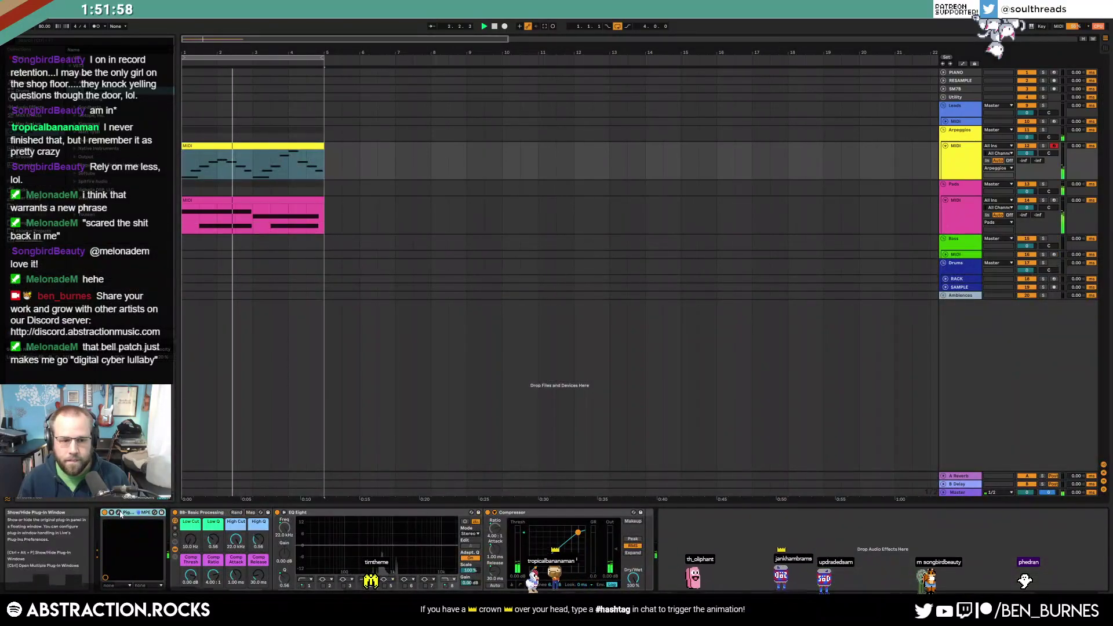
Inspect the Drip Keys patch in the Pigments window, and switch back to the Arpeggios clip's notes
left_click(118, 512)
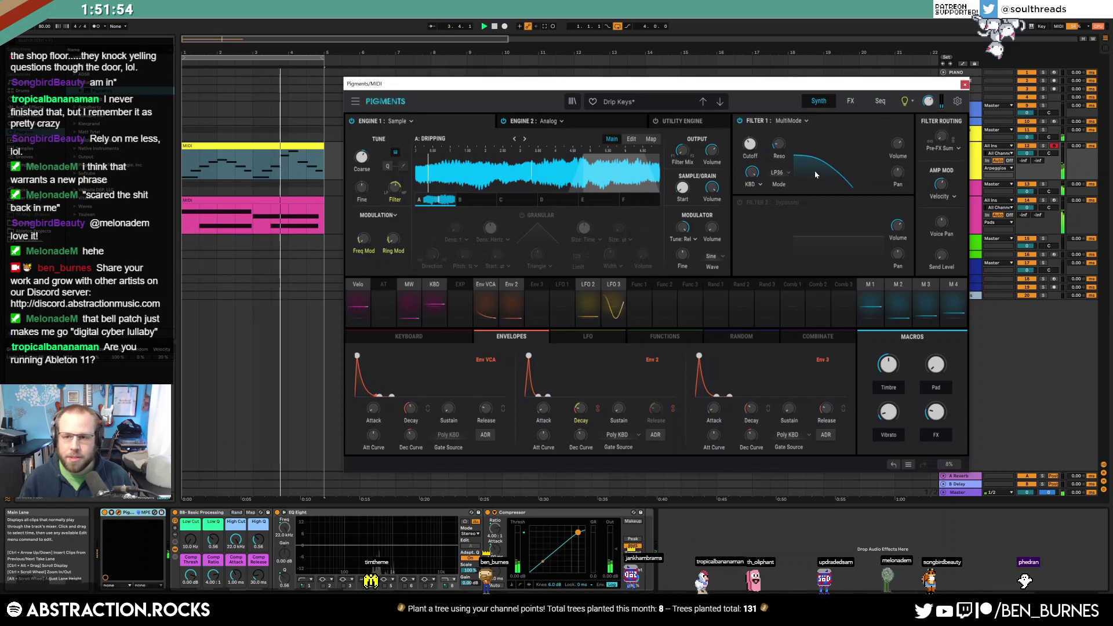
mouse_move(751, 149)
double_click(290, 147)
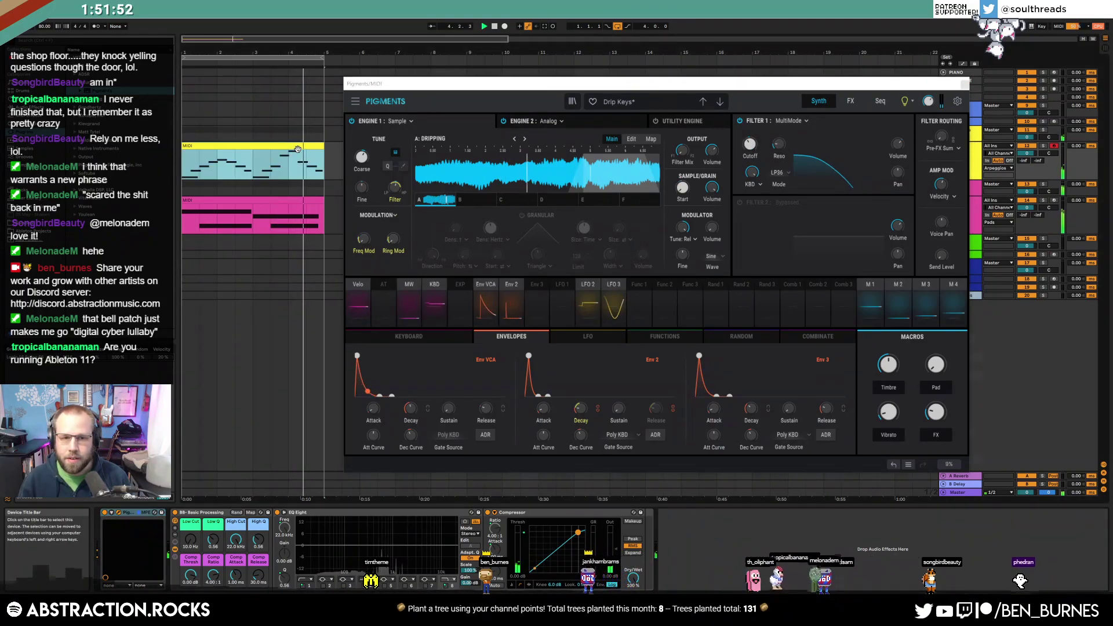
left_click(966, 85)
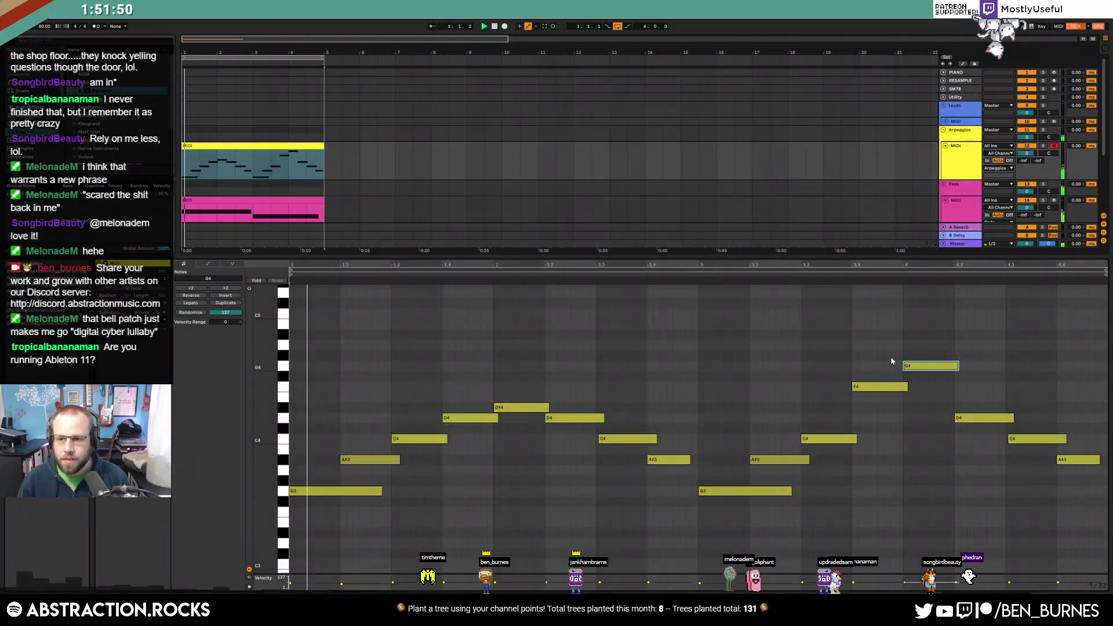
In the second half of the Arpeggios clip, lower the F4 note to D#4 and the G4 note to F4
left_click(871, 387)
key("Down")
left_click(931, 366)
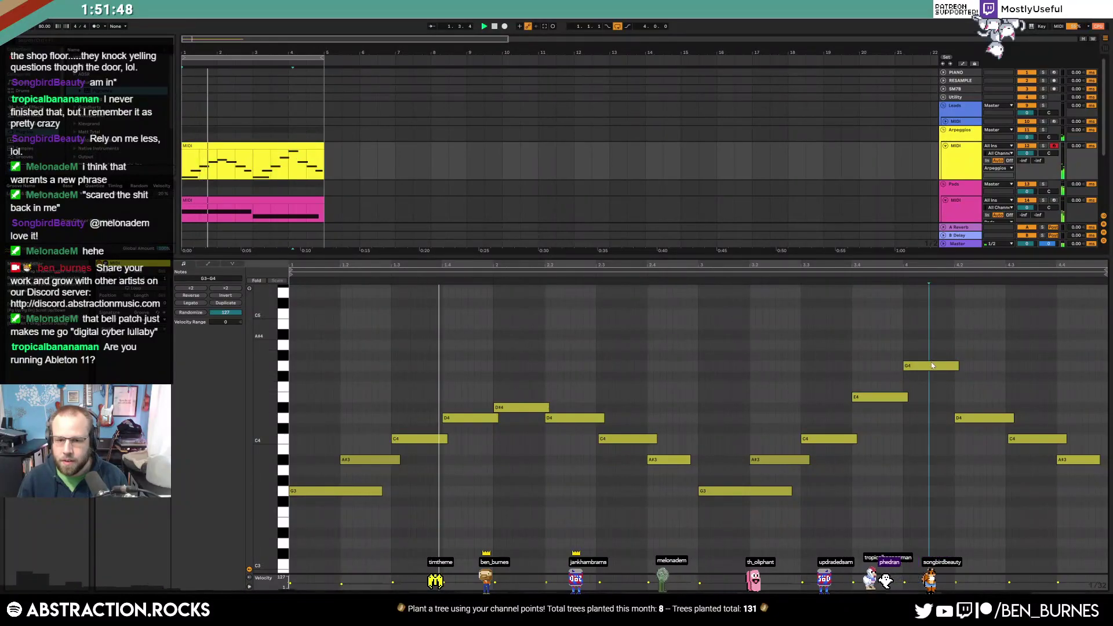
key("Down")
key("Down")
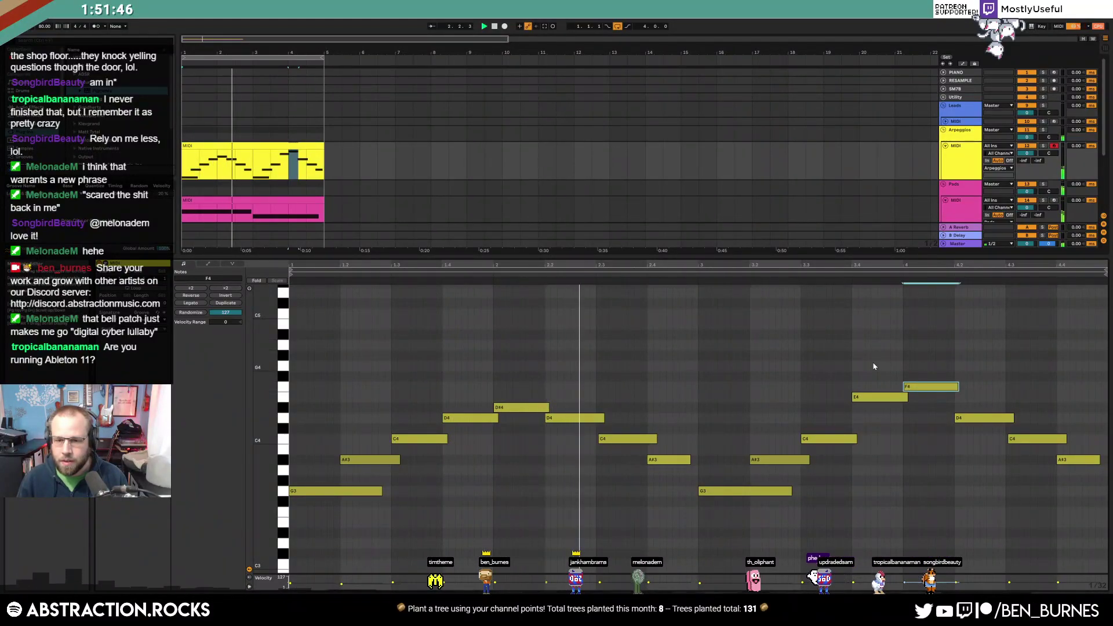
left_click_drag(869, 396, 870, 406)
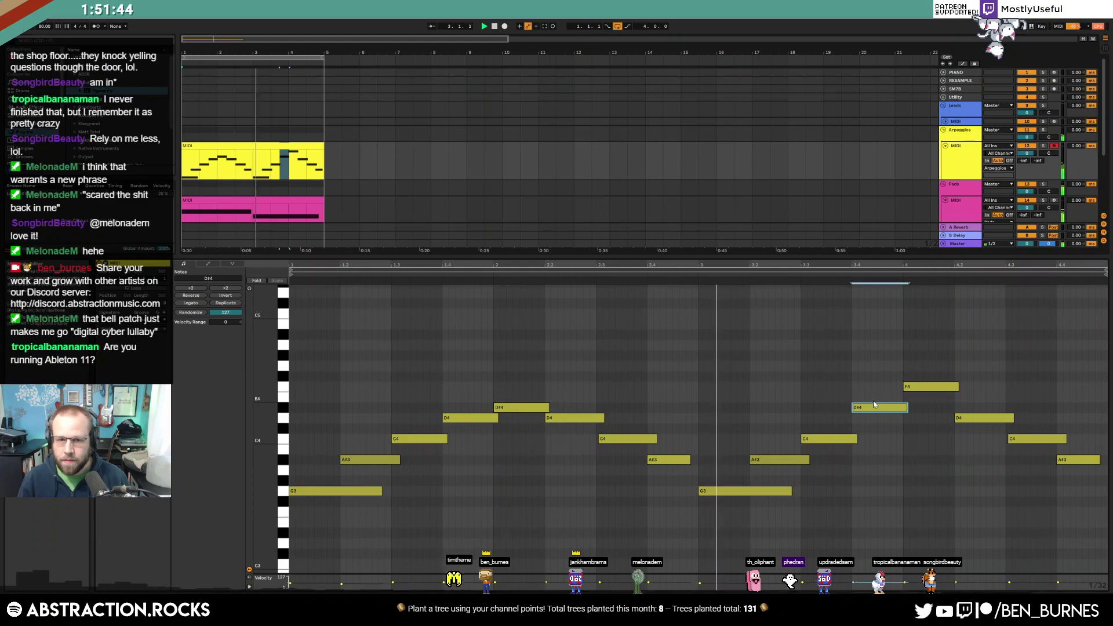
left_click(631, 219)
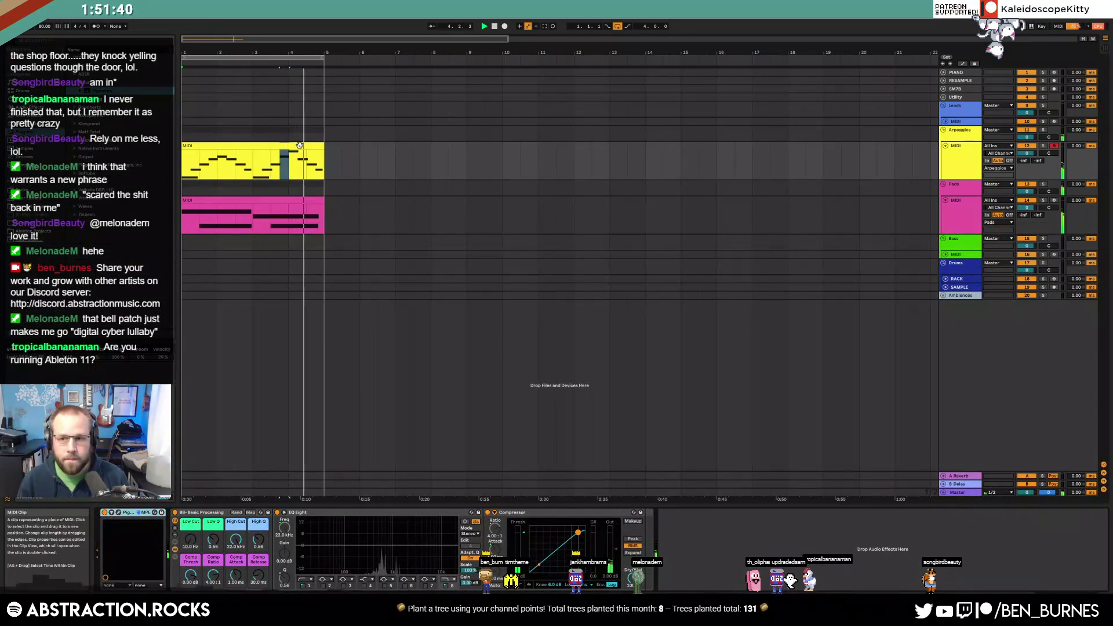
Show the effects page of the Arpeggios track's Pigments and slightly adjust the reverb's dry/wet mix
left_click(299, 144)
left_click(154, 512)
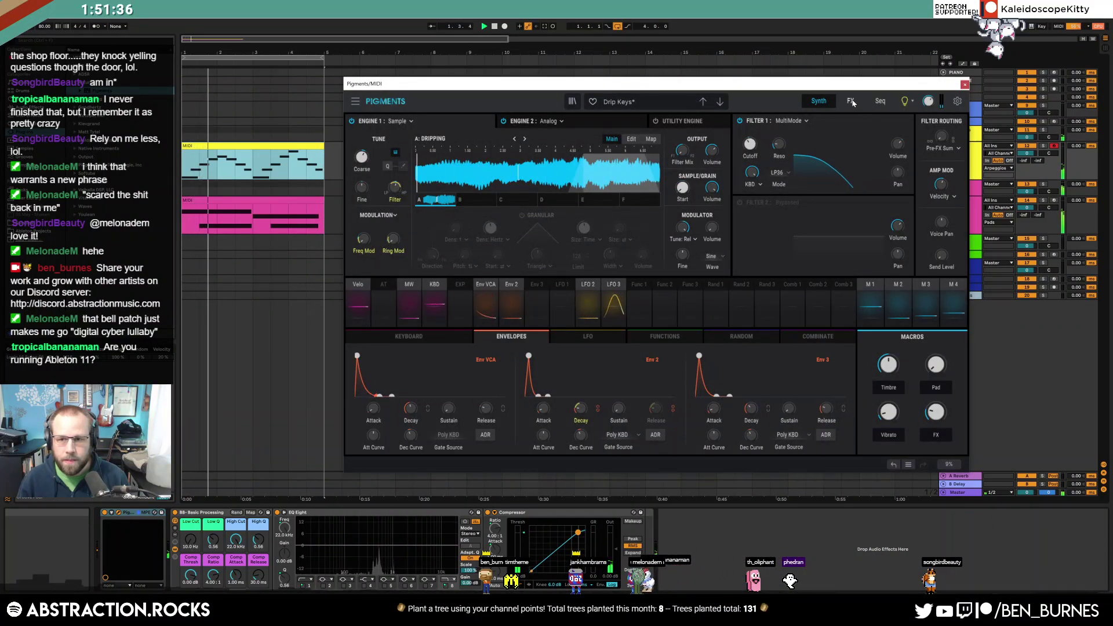
left_click(850, 101)
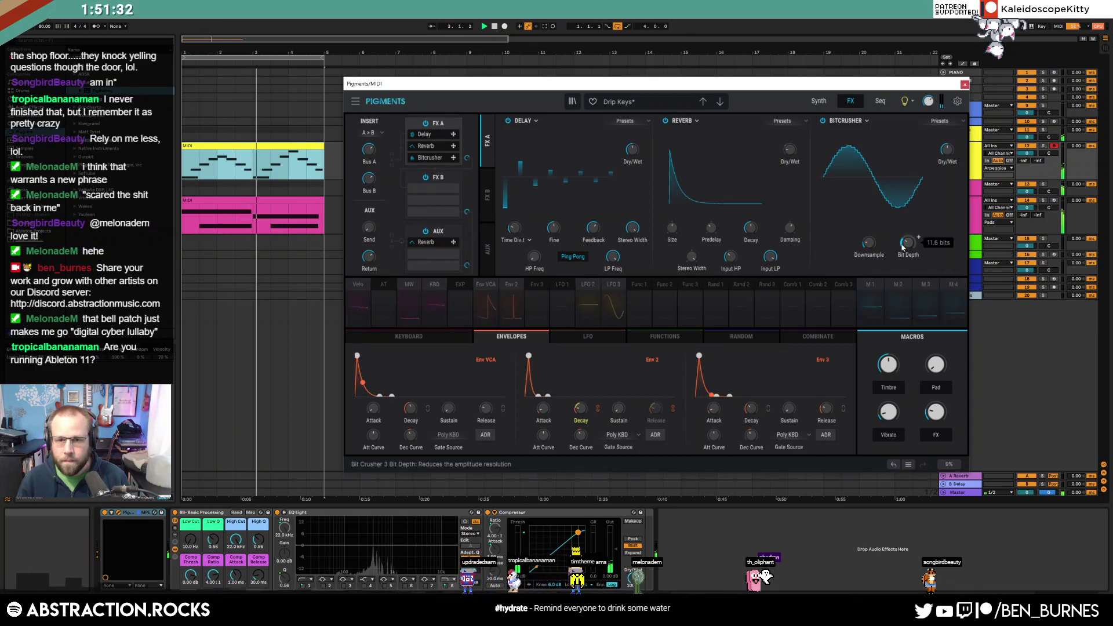
mouse_move(554, 233)
mouse_move(593, 231)
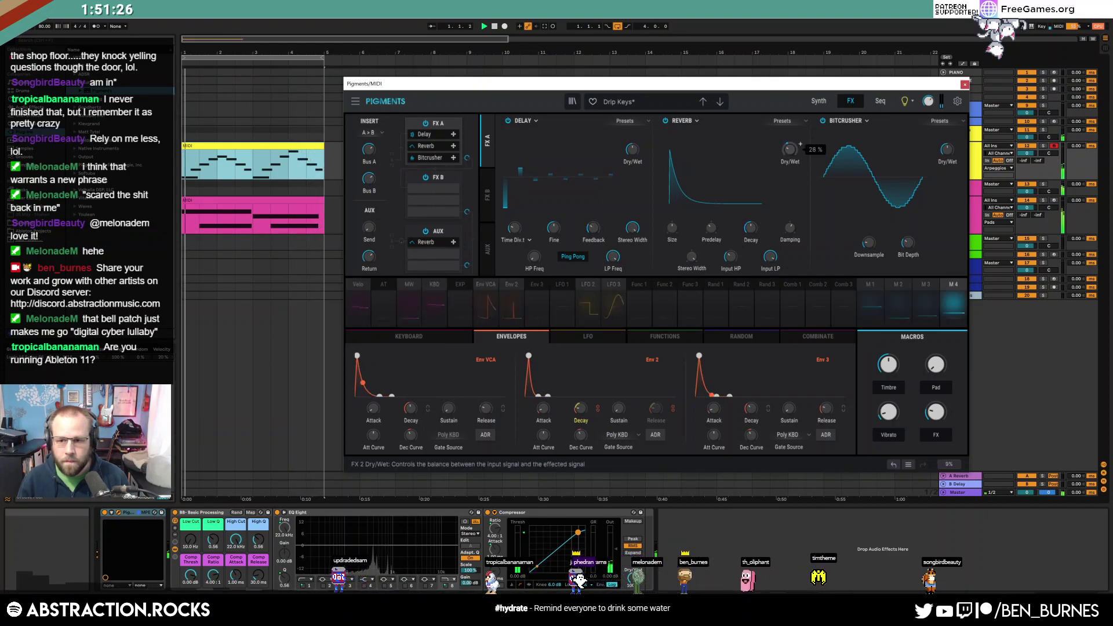
left_click_drag(790, 149, 790, 151)
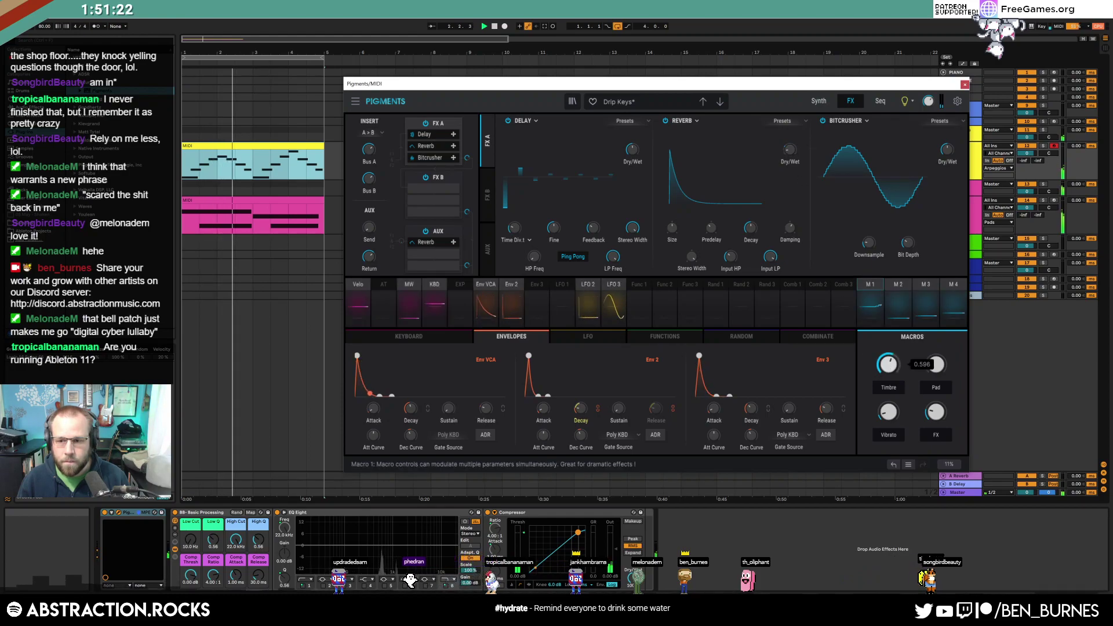
Adjust the Timbre, Vibrato and FX macros of the Drip Keys patch while the loop plays
left_click_drag(889, 364, 936, 387)
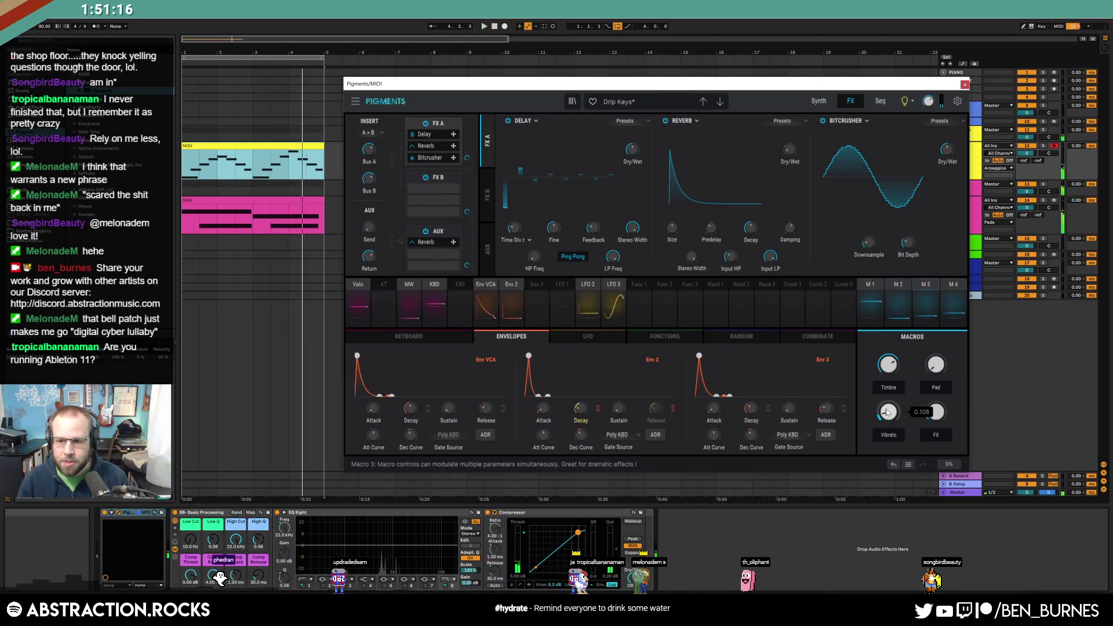
mouse_move(935, 411)
left_mouse_down()
mouse_move(935, 422)
mouse_move(888, 418)
mouse_move(936, 397)
mouse_move(936, 351)
mouse_move(936, 419)
left_mouse_up()
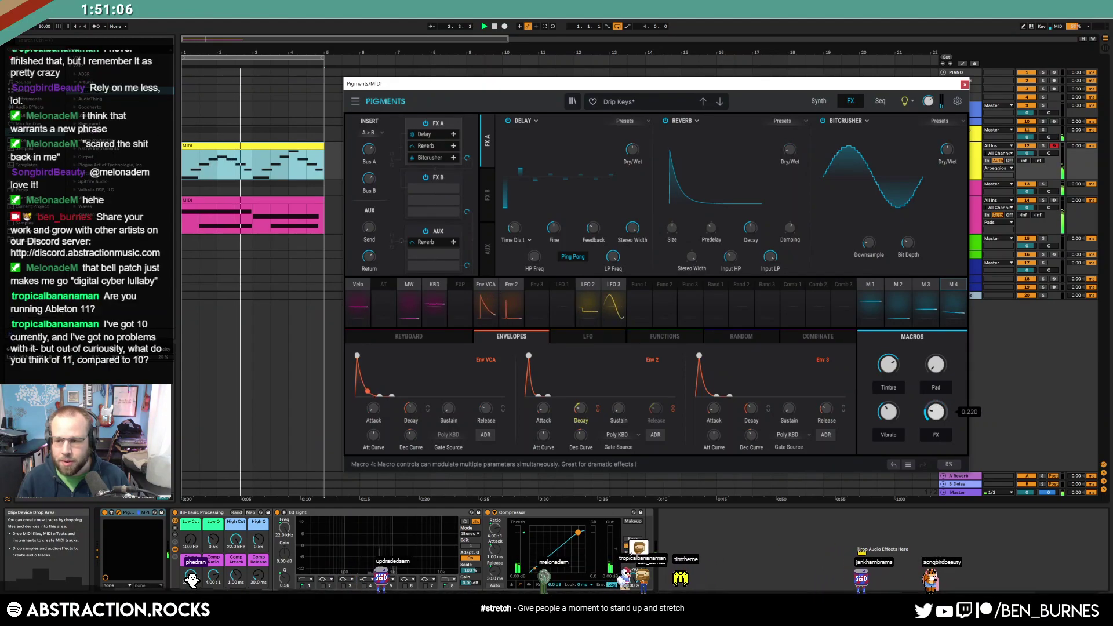
left_click_drag(935, 413, 935, 414)
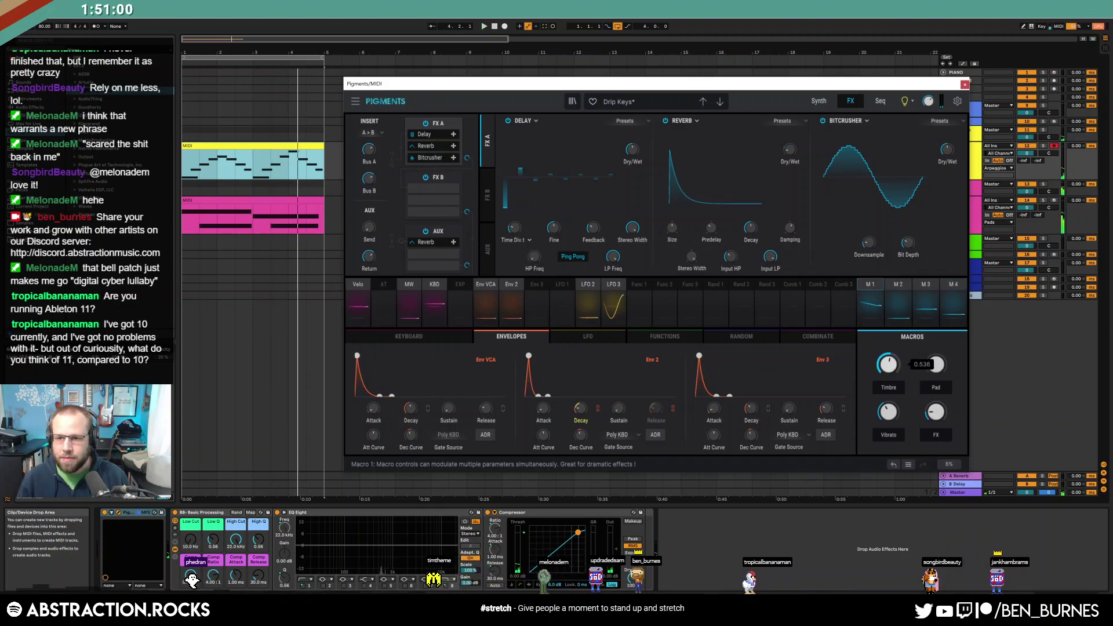
Return to the Pigments synth page, play the loop and sweep the Timbre macro
left_click(820, 101)
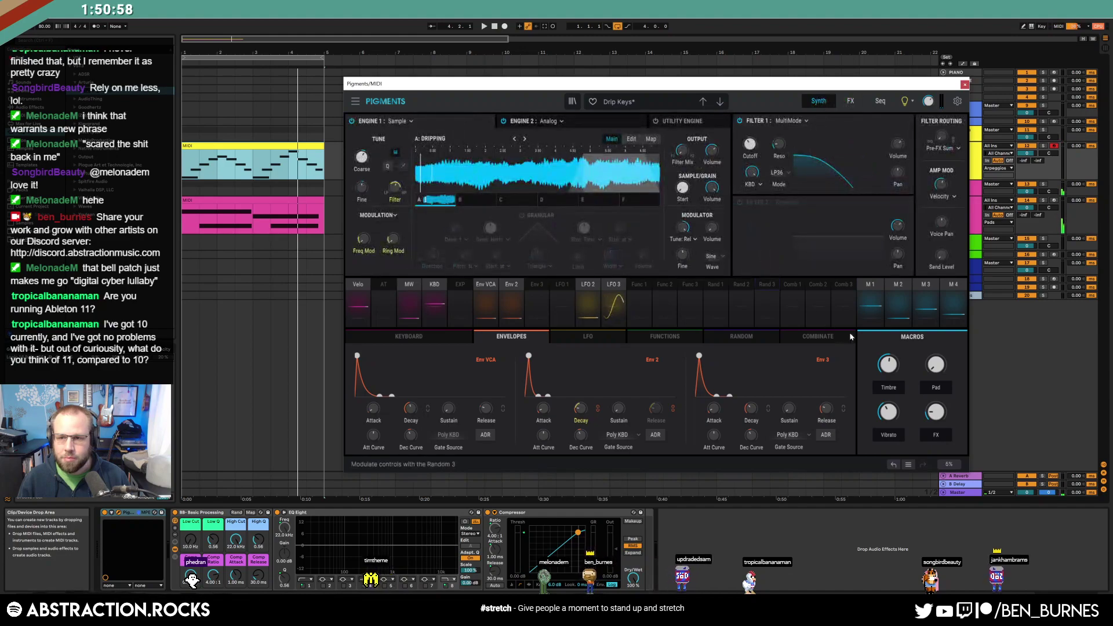
key("space")
left_click_drag(888, 361, 889, 429)
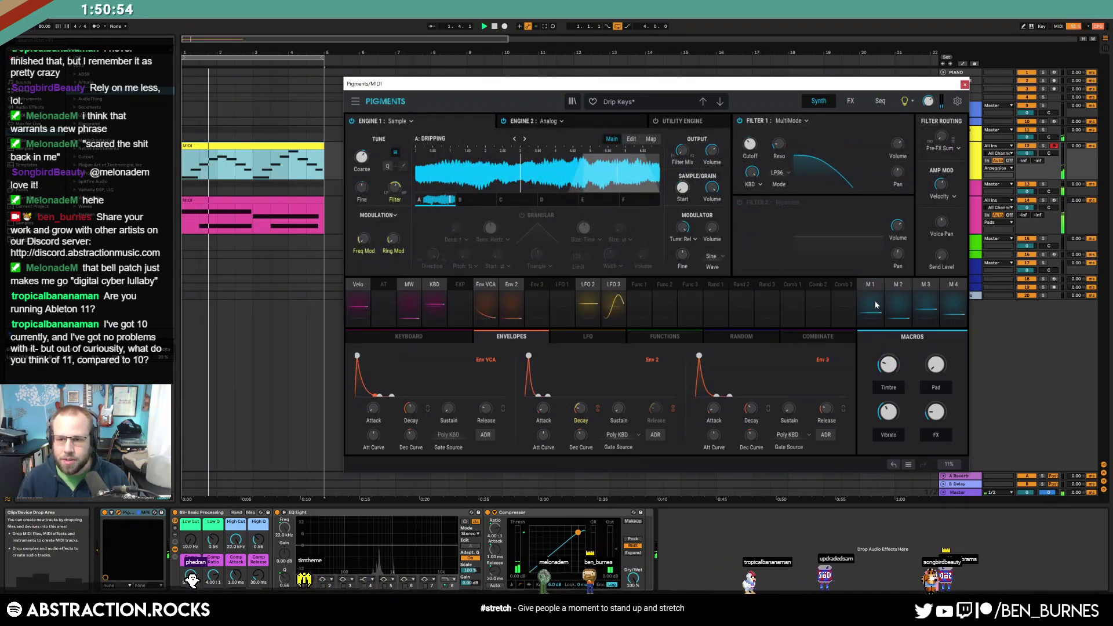
Route the Timbre macro (M 1) to the Filter 1 cutoff with a modulation amount of 0.36
left_click(871, 284)
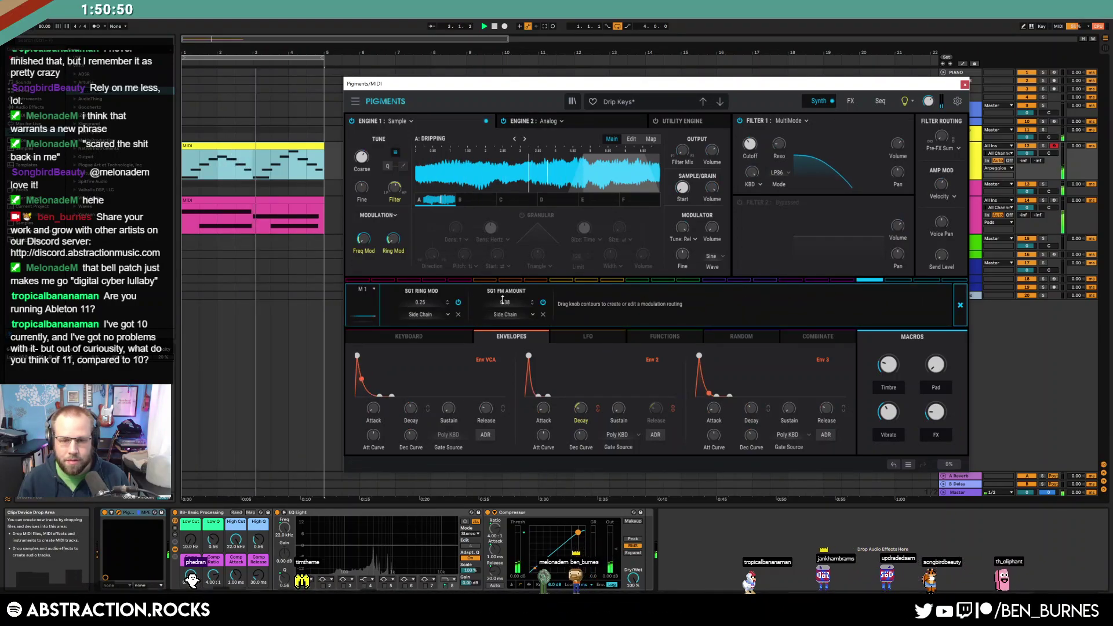
mouse_move(888, 364)
left_mouse_down()
mouse_move(888, 327)
mouse_move(887, 364)
left_mouse_up()
key("space")
left_click_drag(749, 143, 750, 139)
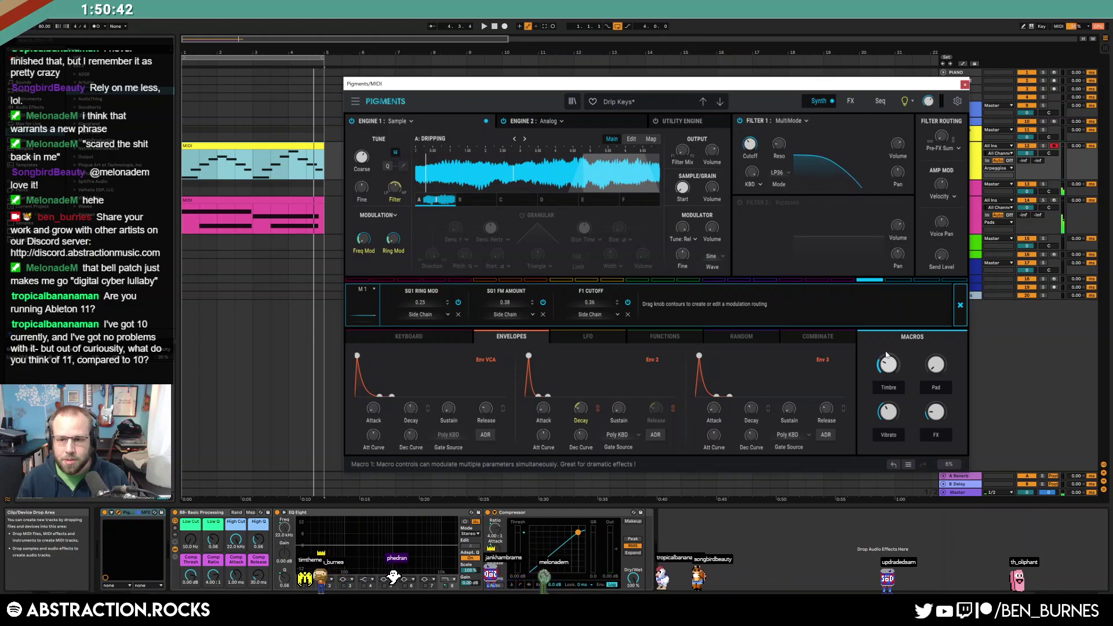
Play the loop while fine-tuning the Timbre macro, and close the Pigments window
key("space")
left_click_drag(888, 364, 888, 363)
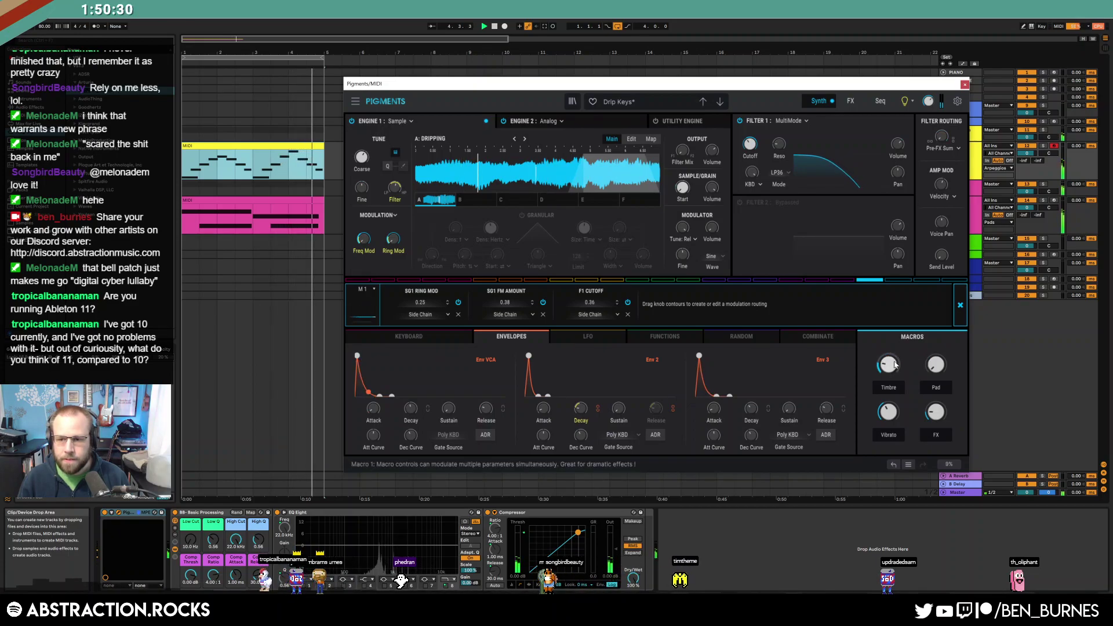
left_click(964, 84)
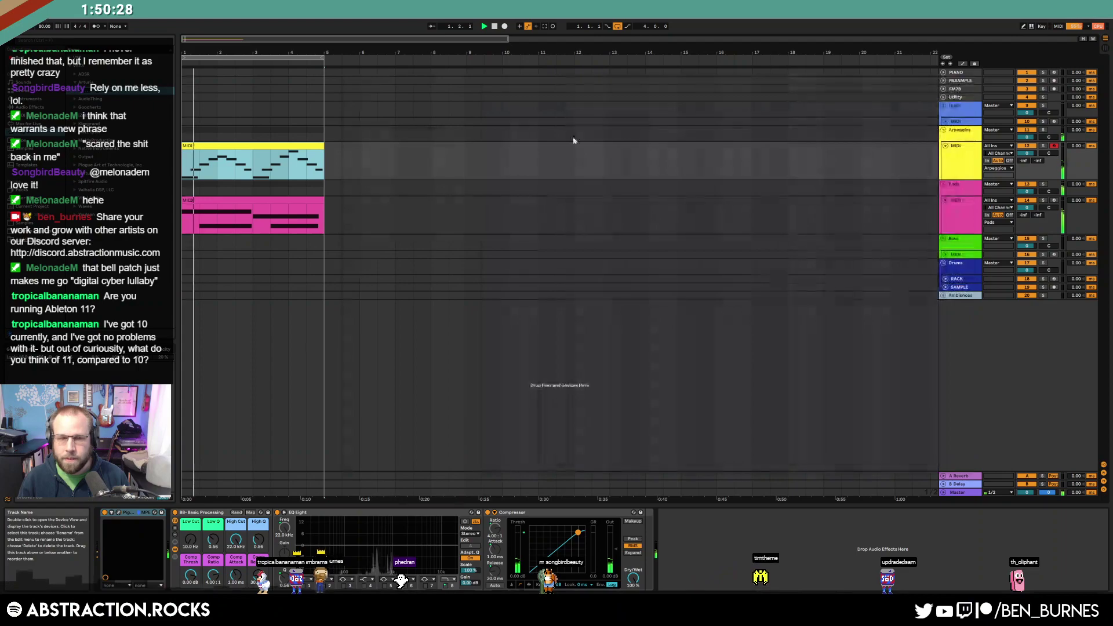
double_click(284, 146)
left_click(924, 489)
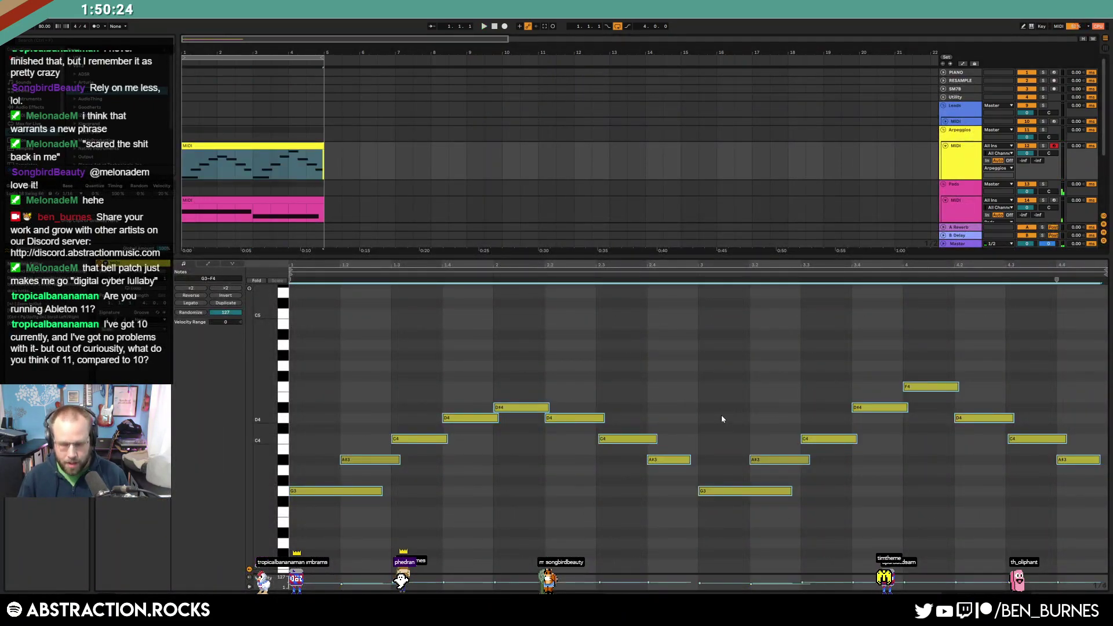
key("shift+Tab")
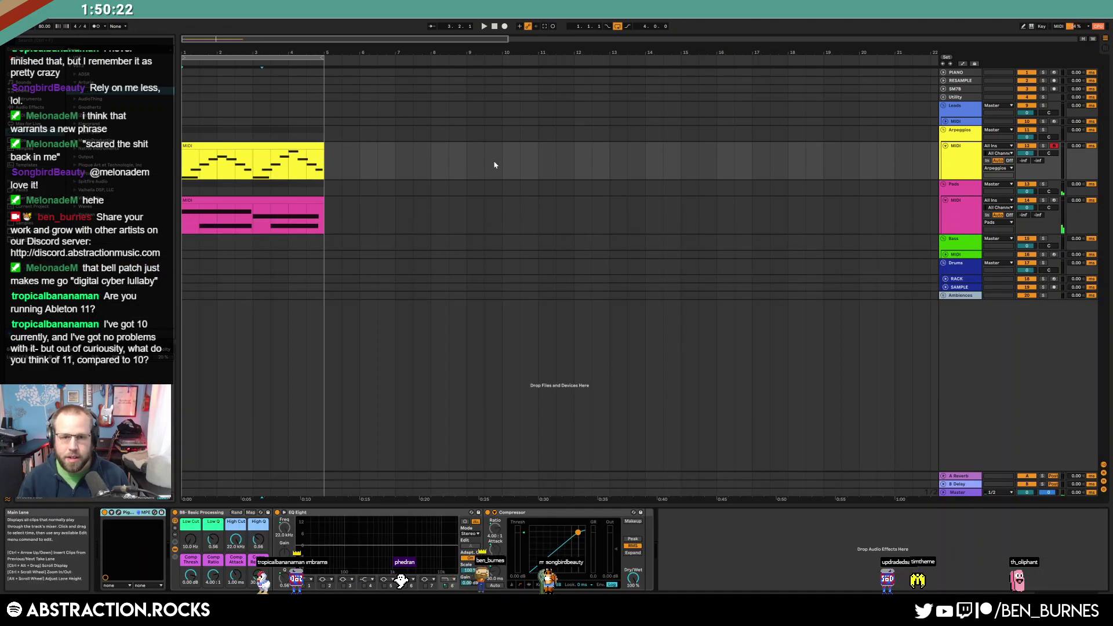
left_click(278, 163)
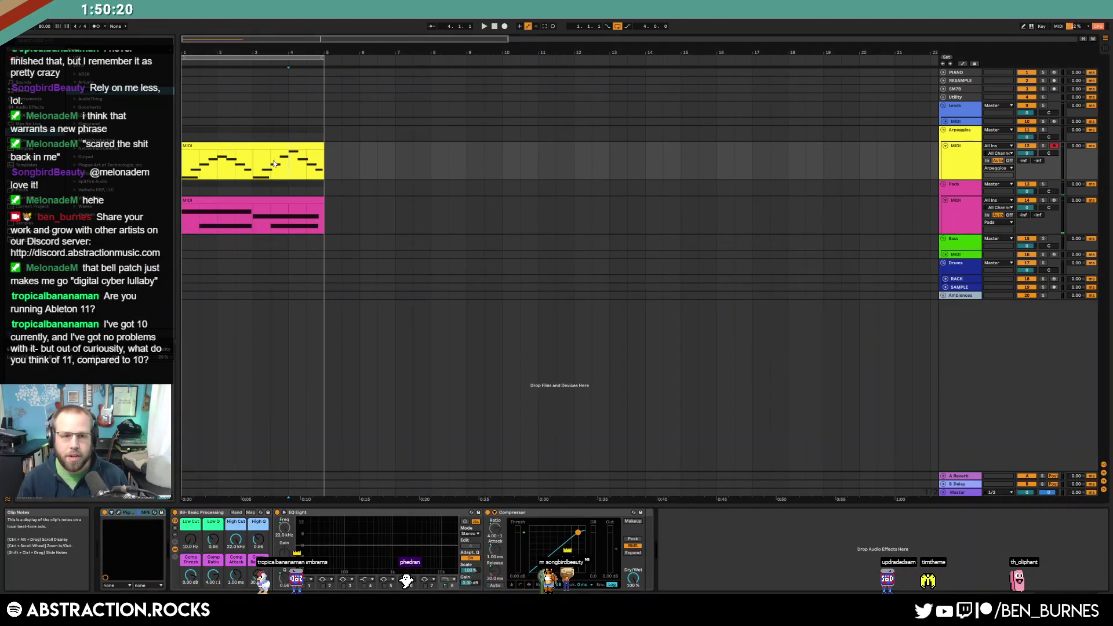
left_click(260, 146)
key("shift+Tab")
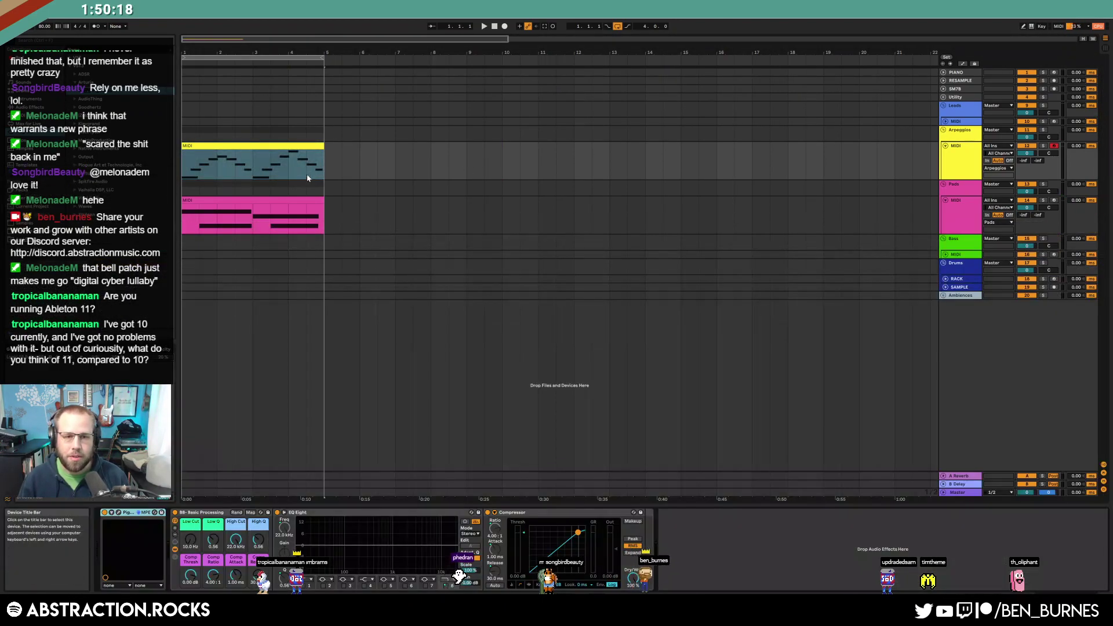
left_click(259, 167)
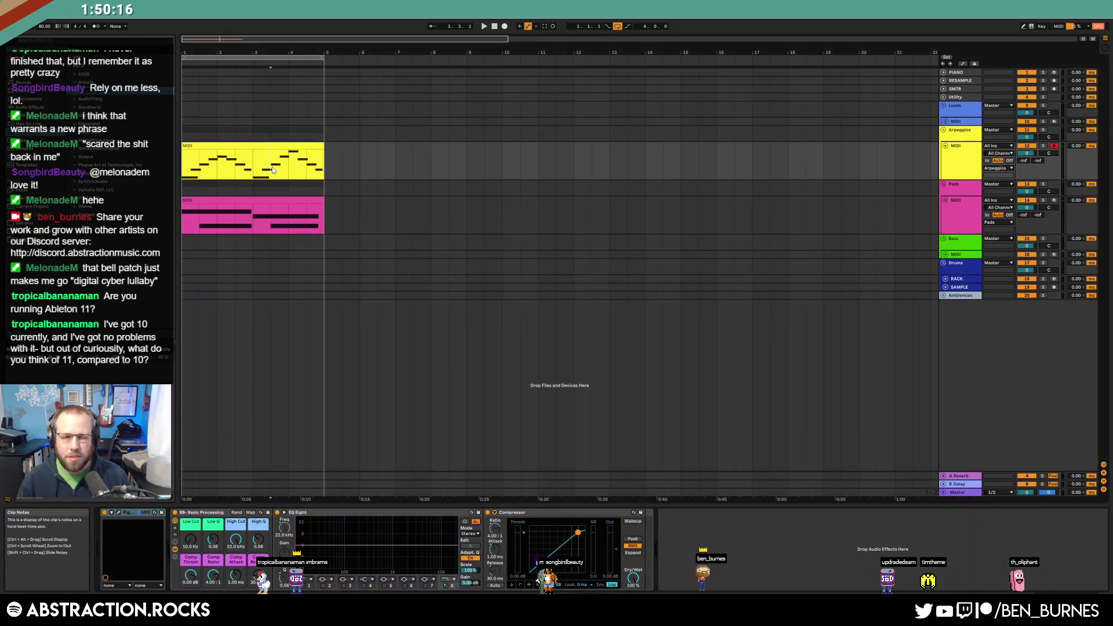
Enlarge the velocity lane in the Arpeggios clip and select the first A#3 note of each two-bar phrase
double_click(262, 152)
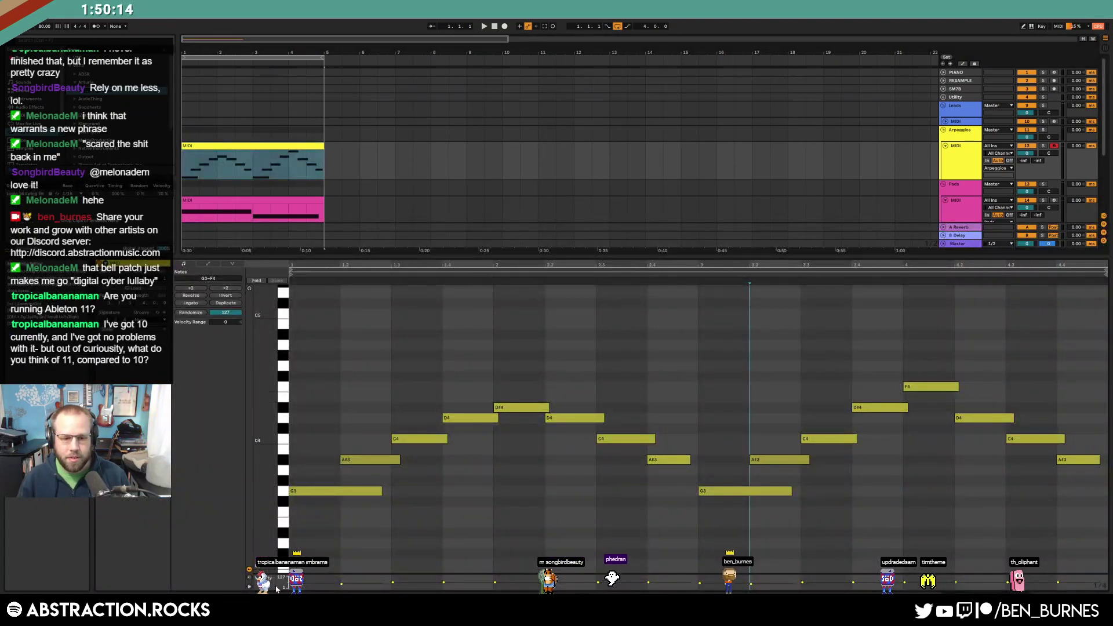
left_click_drag(338, 541, 354, 517)
left_click(343, 565)
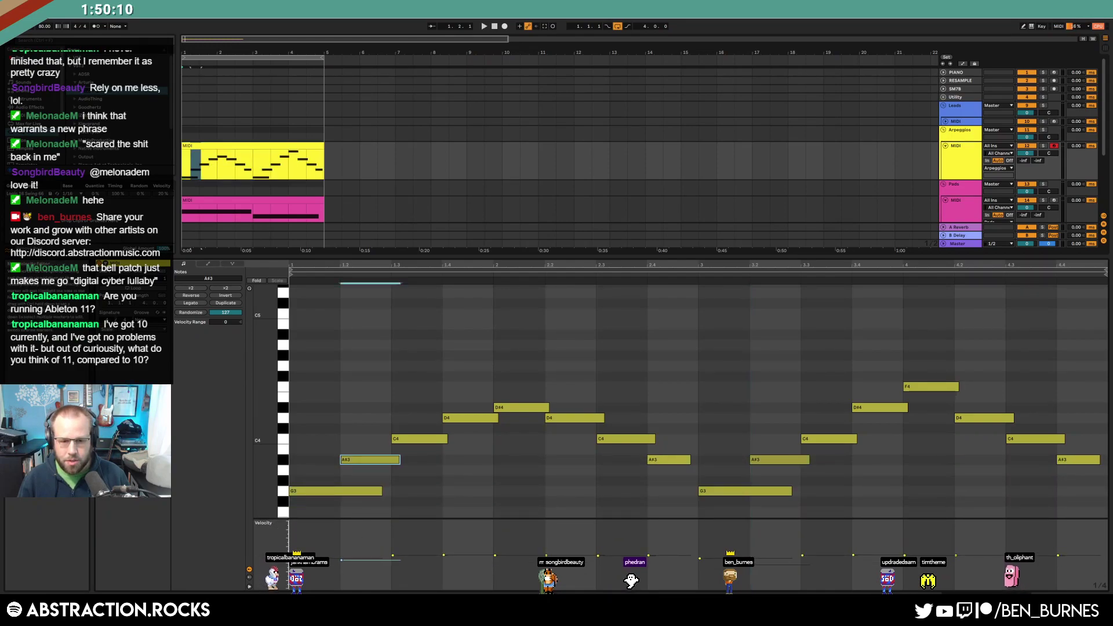
left_click(761, 571)
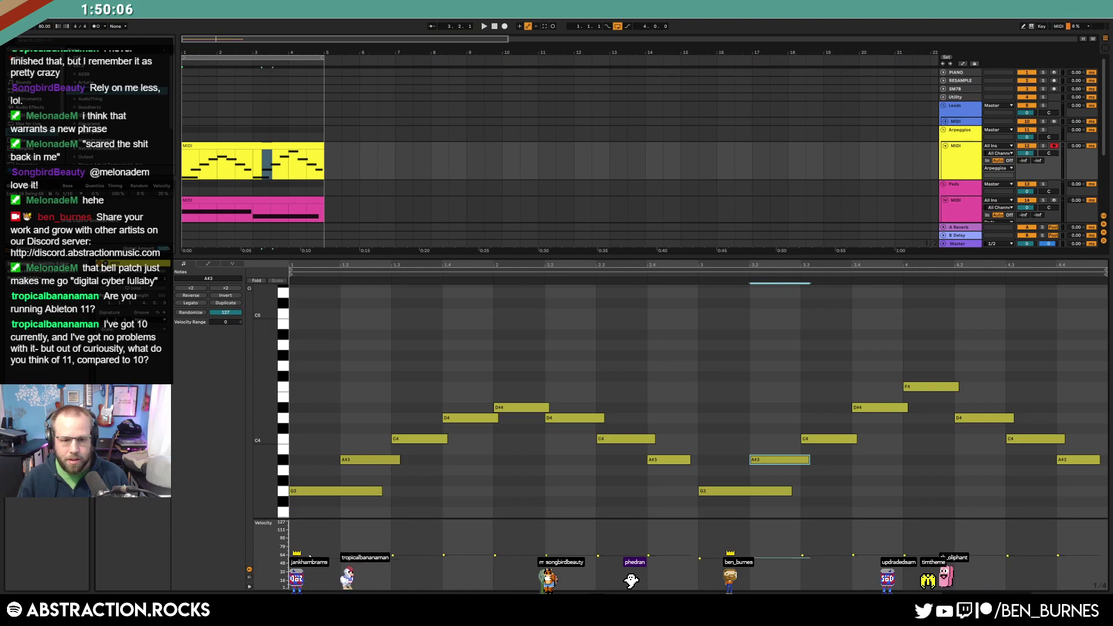
Try a velocity range of -79 on all the arpeggio notes, and undo it
key("ctrl+a")
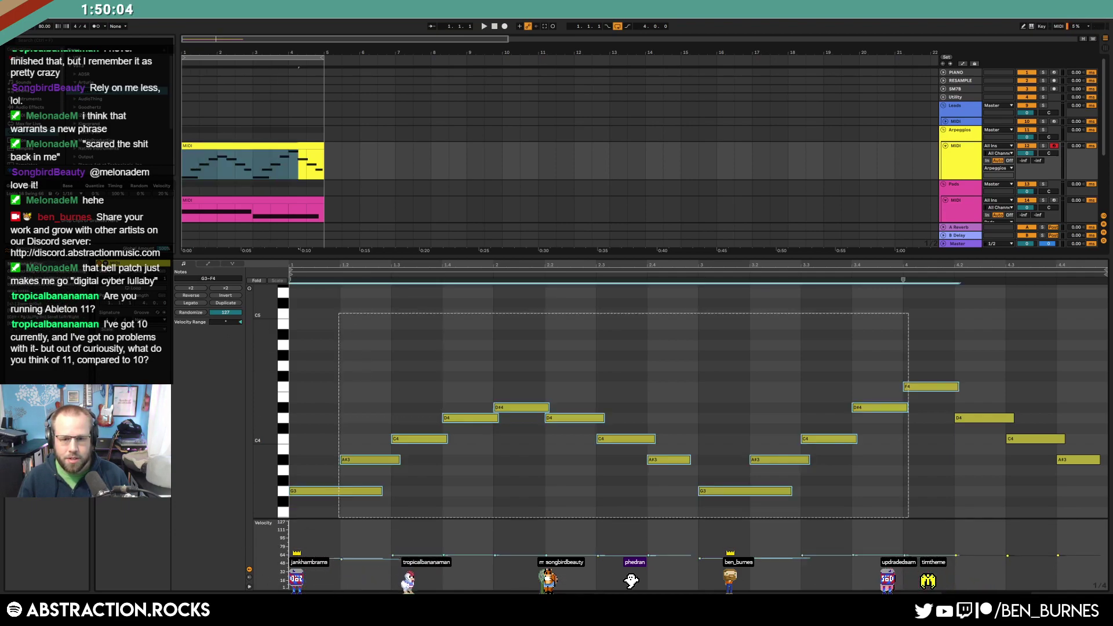
mouse_move(218, 326)
left_mouse_down()
mouse_move(218, 286)
mouse_move(218, 348)
left_mouse_up()
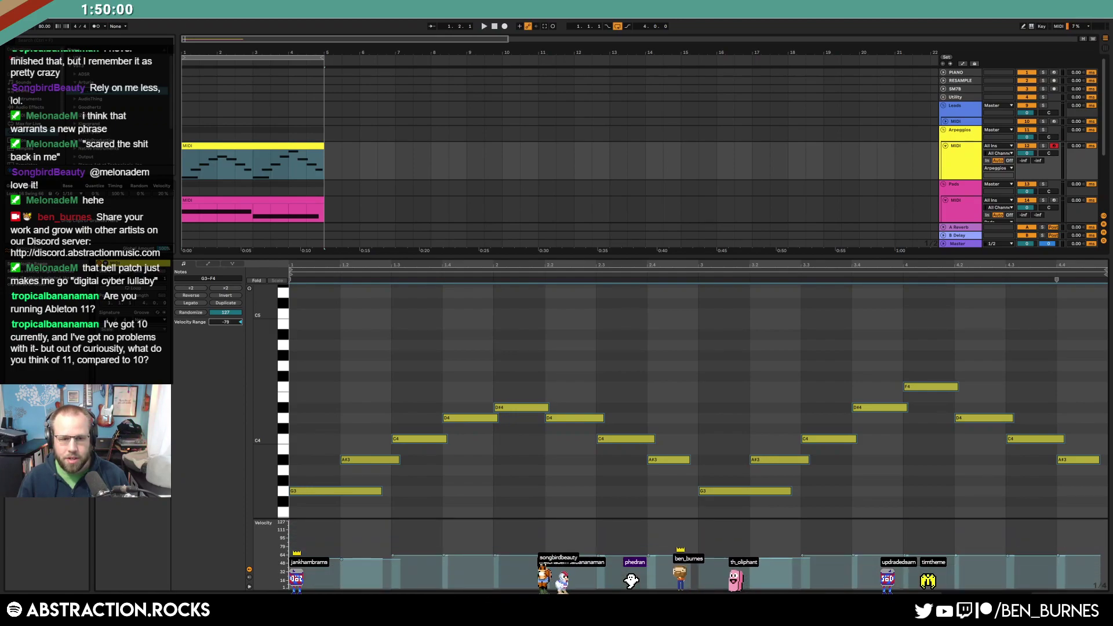
key("ctrl+z")
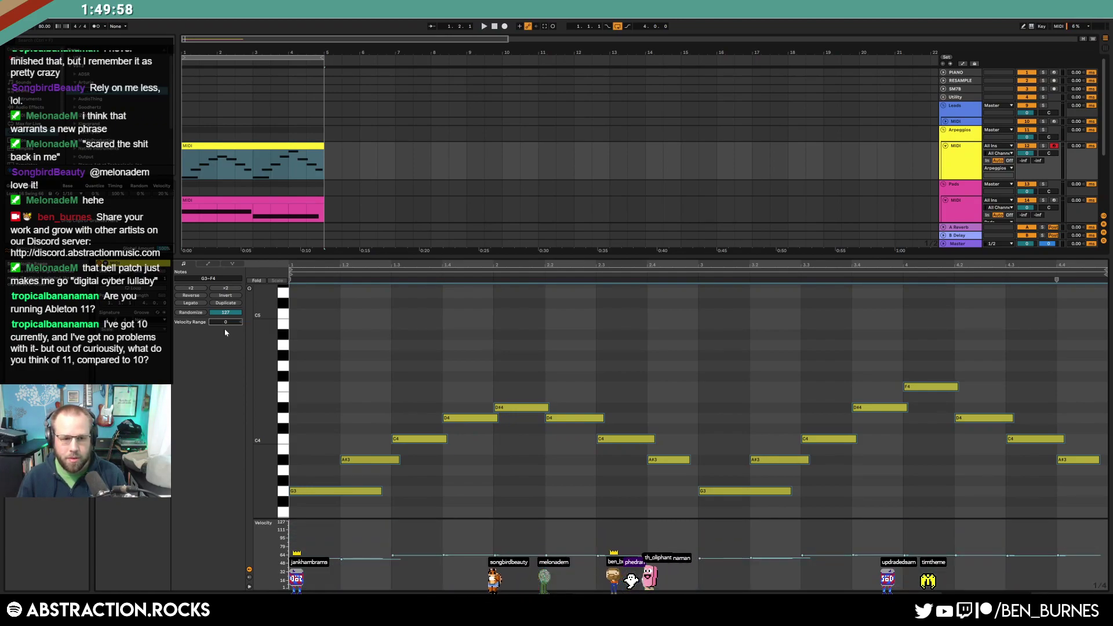
Try a lower chance on all the arpeggio notes during playback, restore it to 100%, and hide the Chance lane
left_click(249, 577)
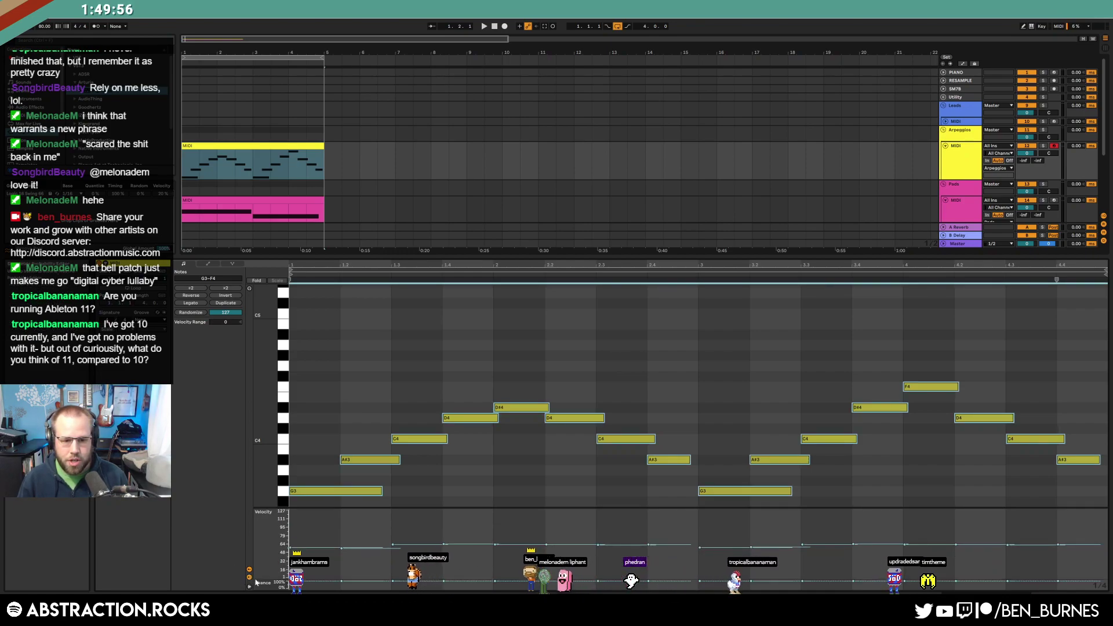
left_click_drag(290, 580, 291, 585)
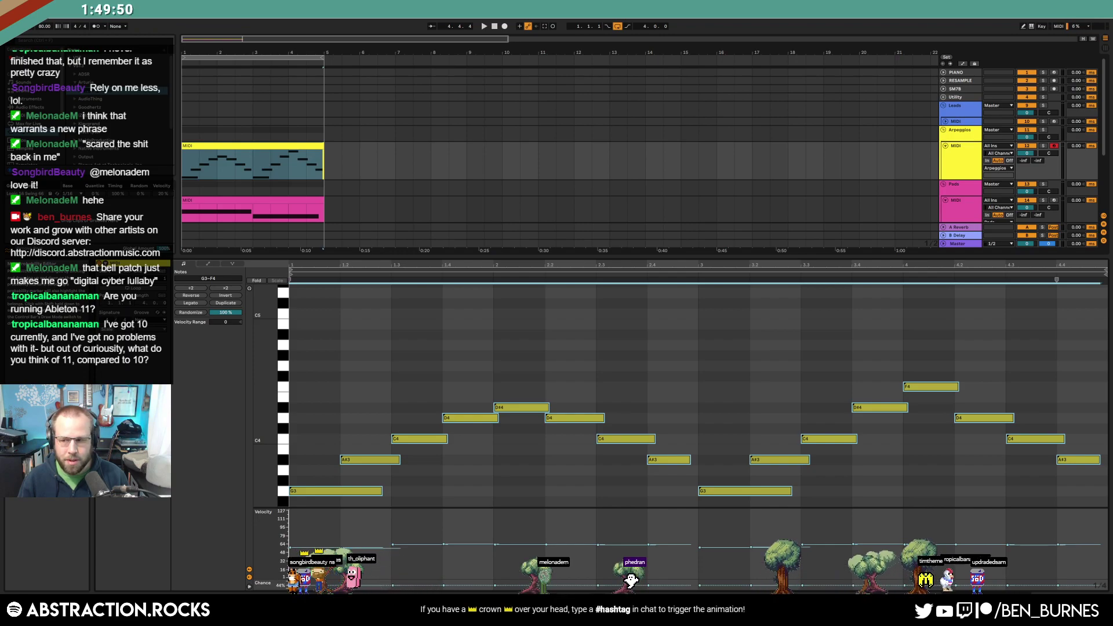
key("space")
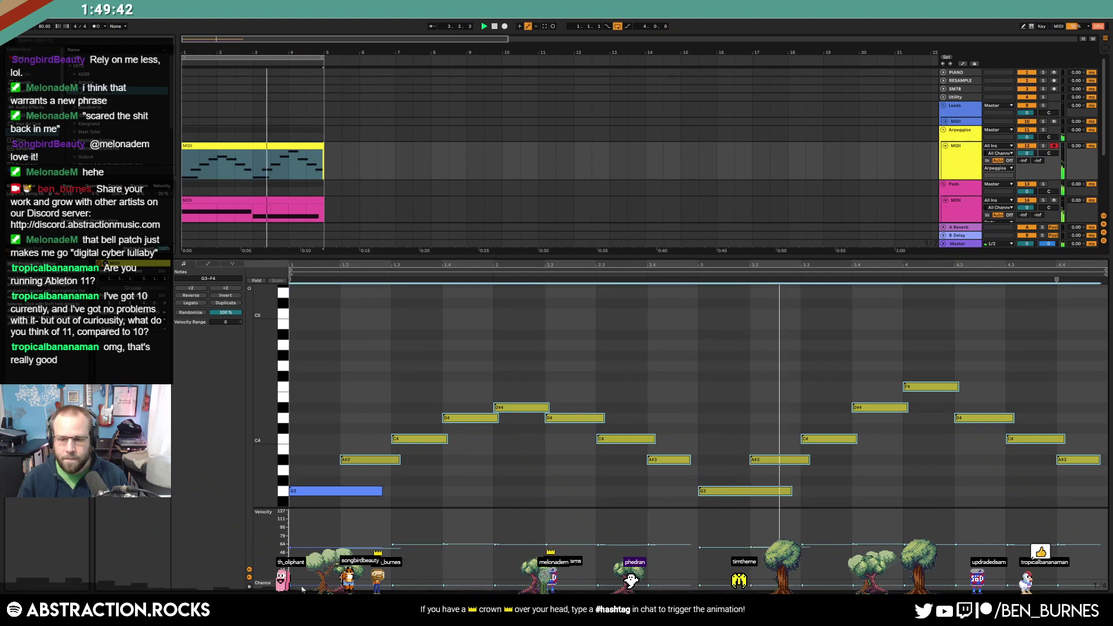
left_click_drag(292, 586, 291, 577)
left_click(250, 587)
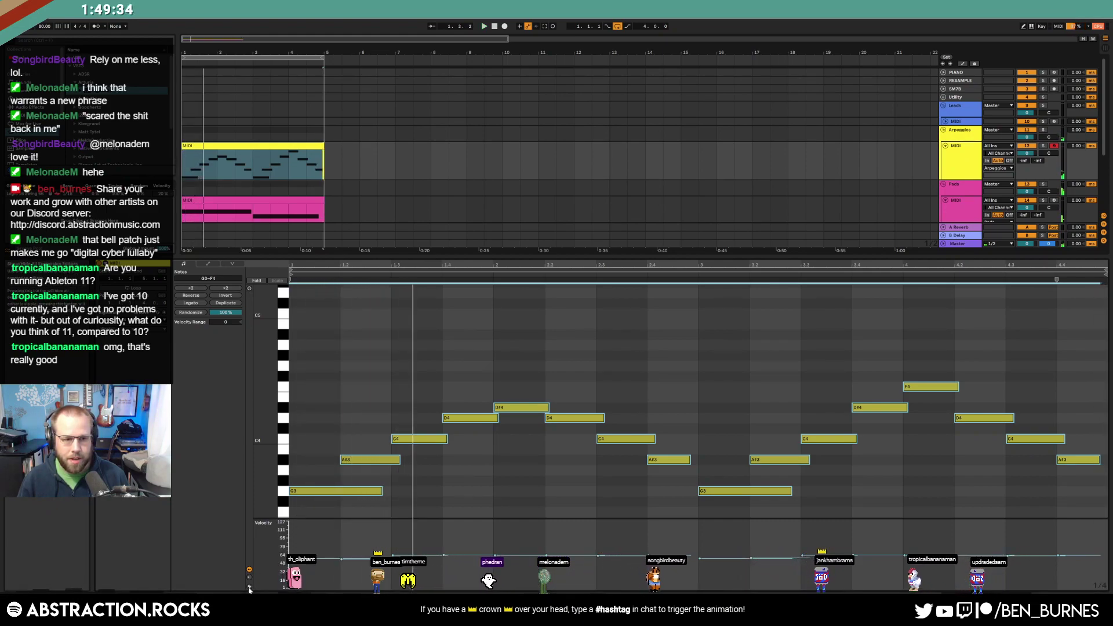
Shrink the velocity lane of the Arpeggios clip and switch from its notes to the track's devices
left_click_drag(275, 519, 276, 515)
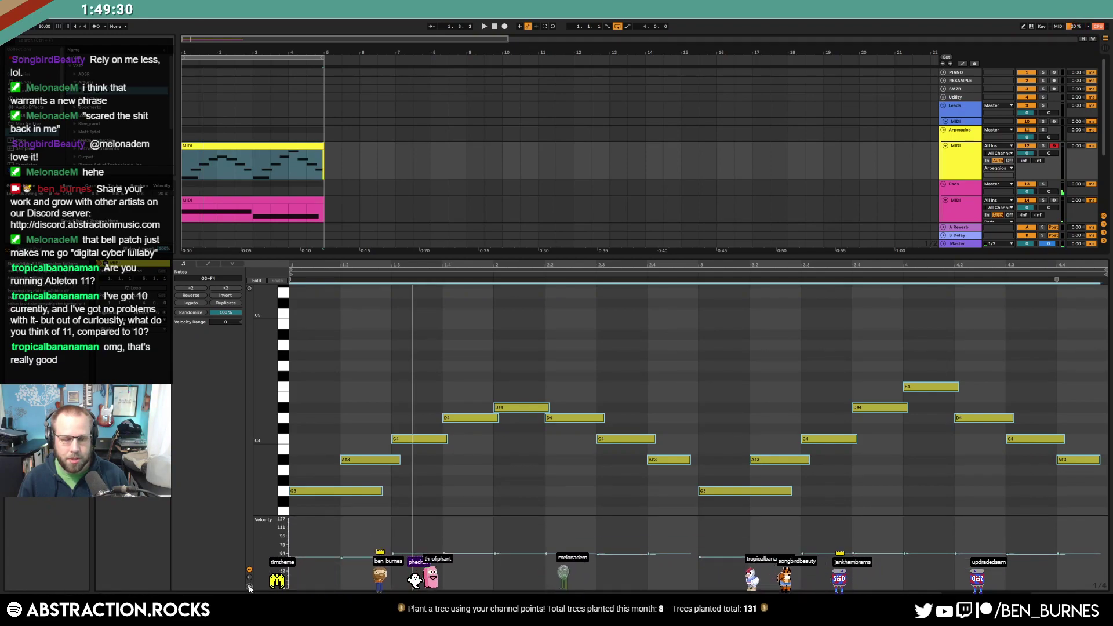
left_click(250, 587)
left_click(250, 587)
left_click_drag(265, 516, 273, 548)
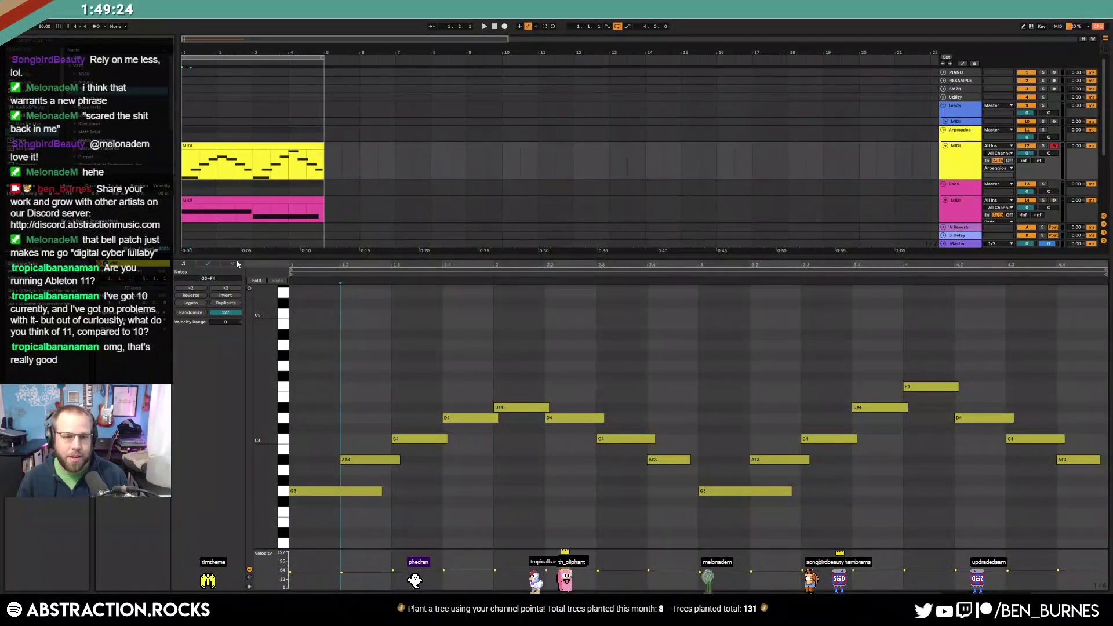
key("shift+Tab")
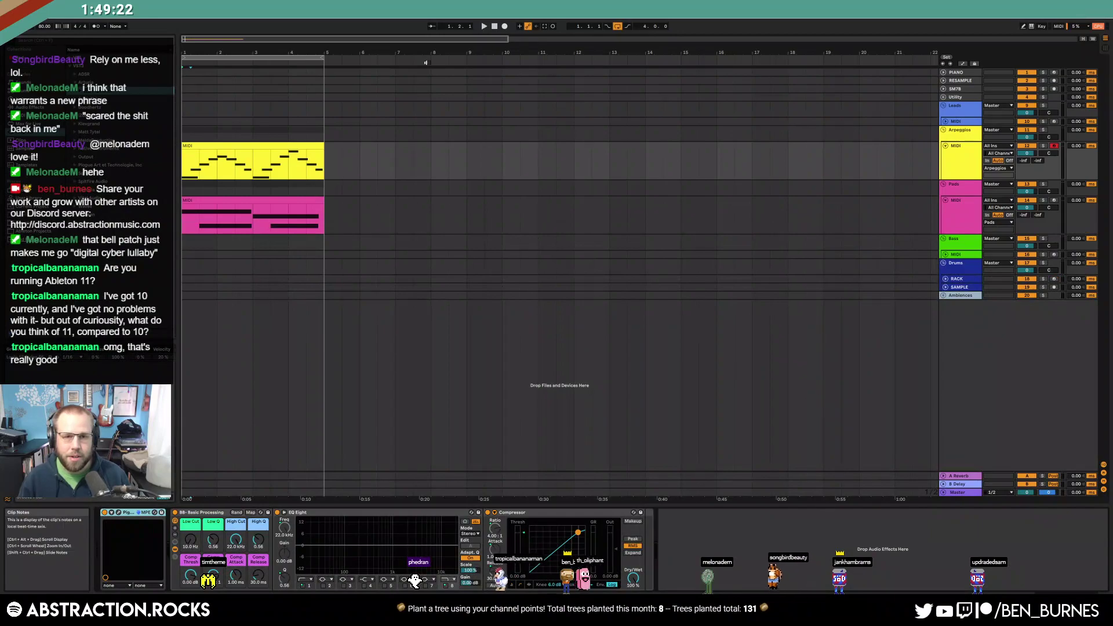
Stop the transport, unfold the Leads MIDI track and the Drums RACK track, and select RACK
left_click(495, 27)
left_click(946, 121)
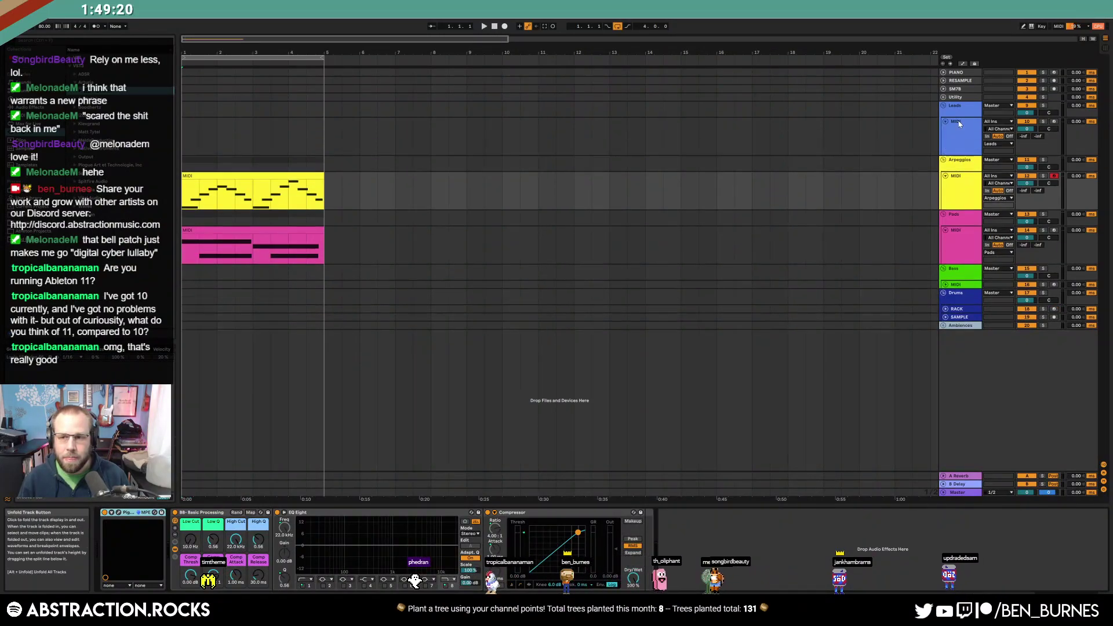
left_click(960, 124)
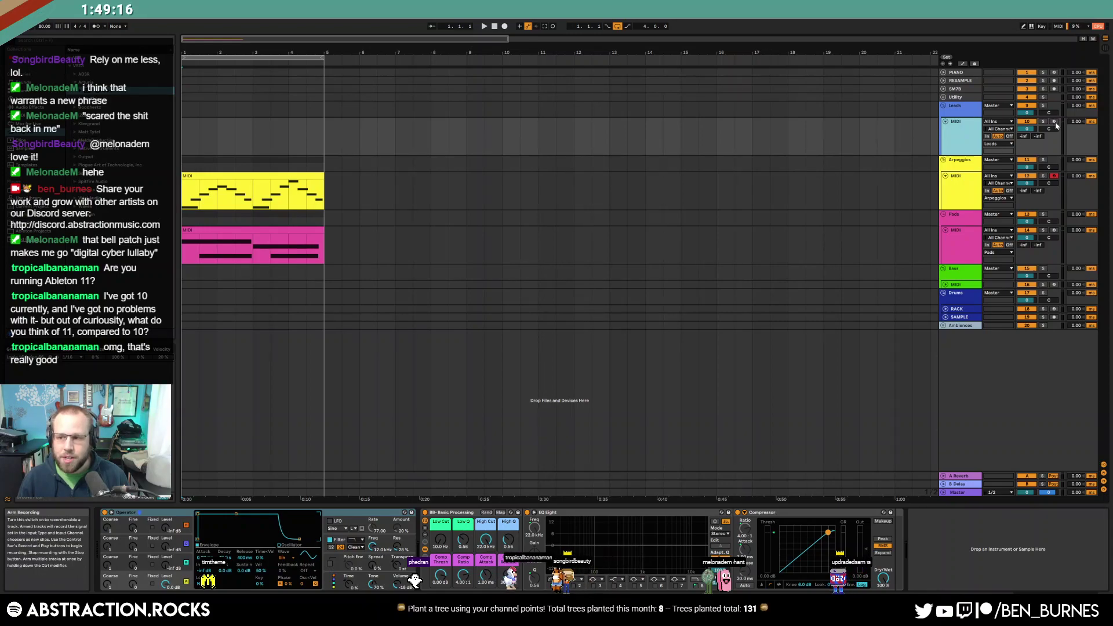
left_click(947, 311)
left_click(966, 314)
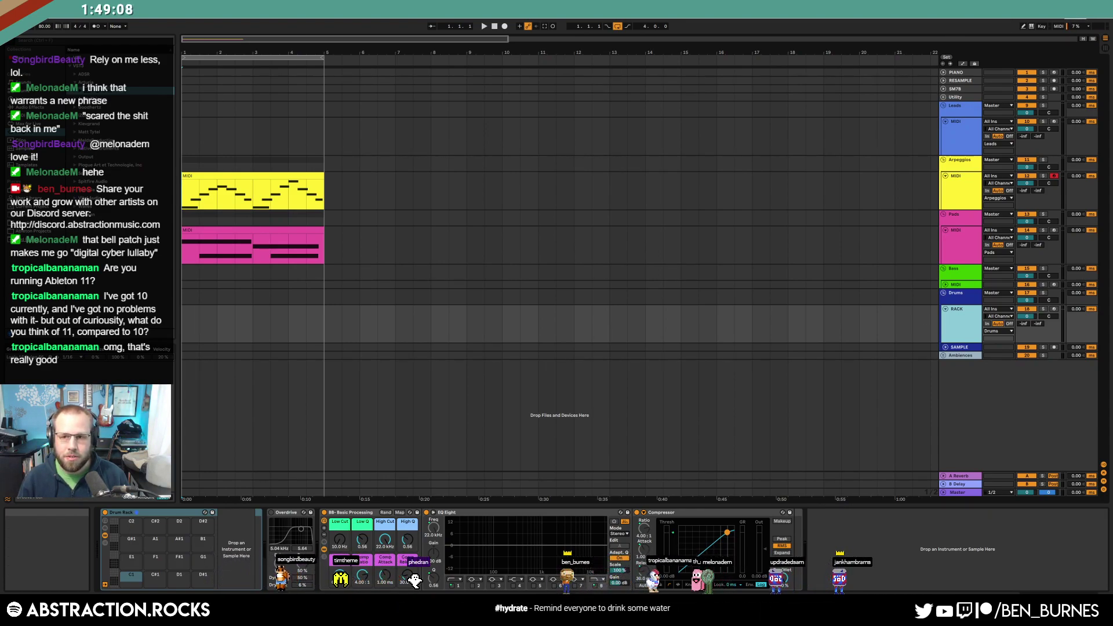
Find the Drum Kit Packs folder among the browser's samples and show it in File Explorer
left_click(35, 222)
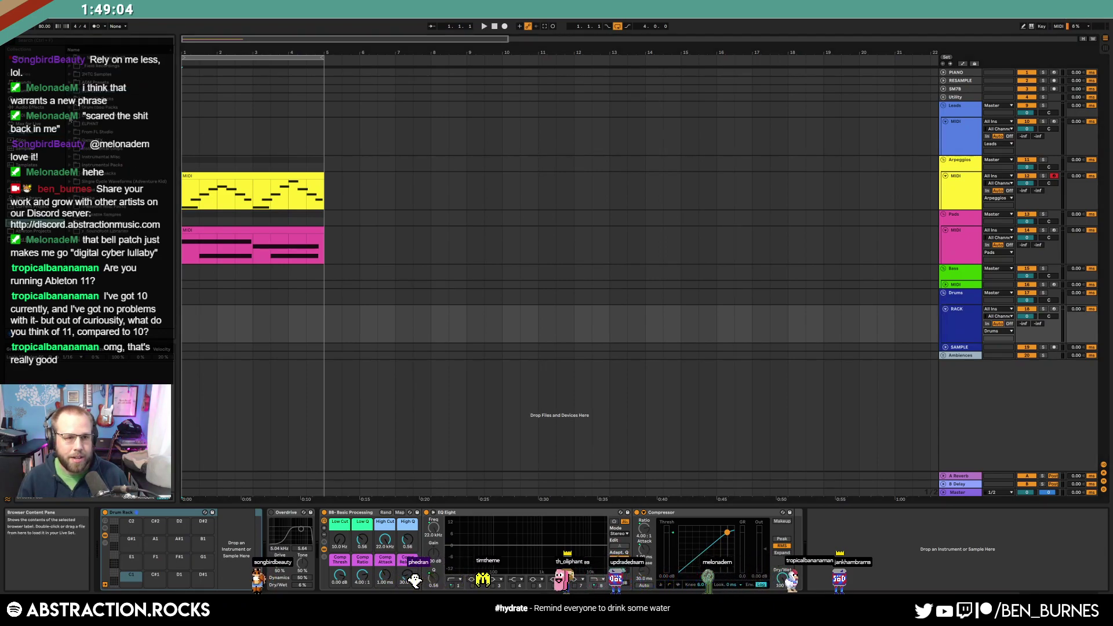
left_click(70, 100)
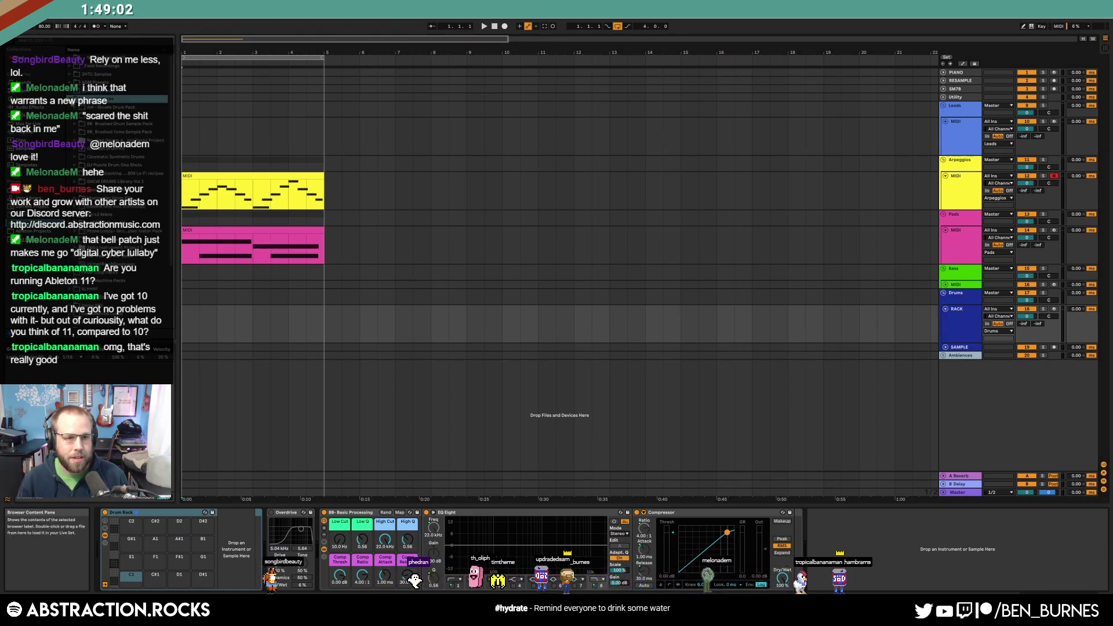
right_click(91, 102)
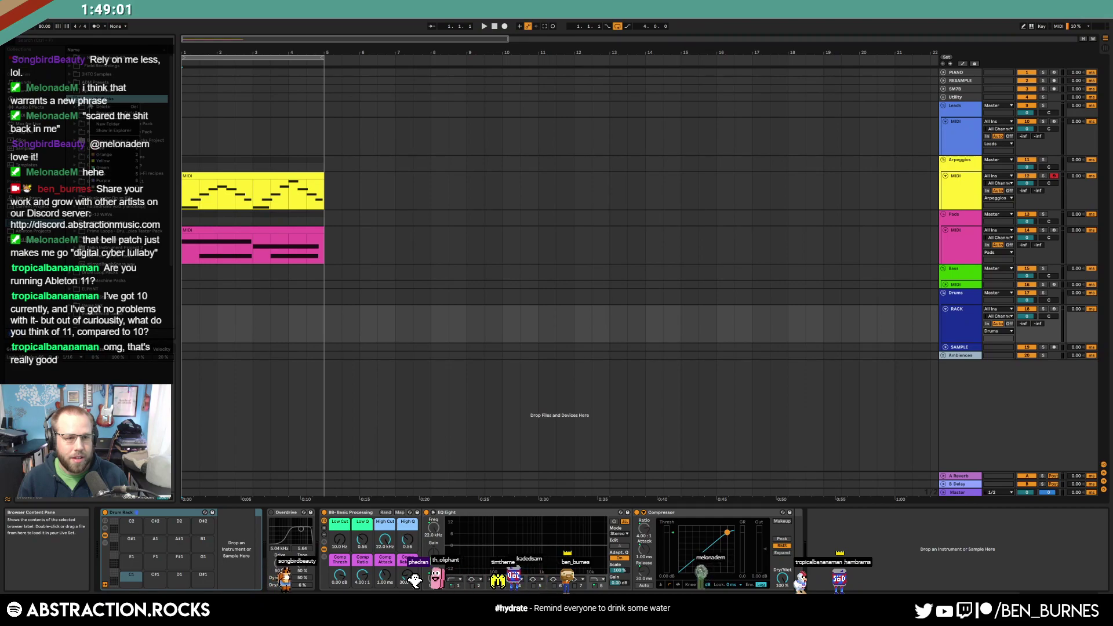
left_click(106, 131)
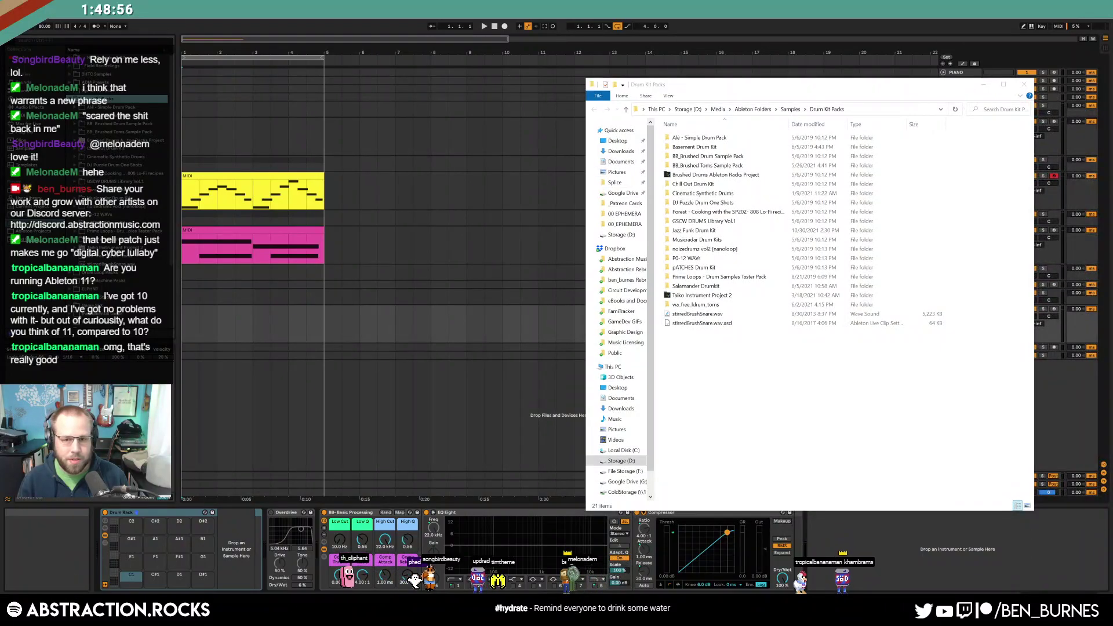
Copy the BB_Brushed Cymbals Sample Pack folder from File Storage (F:), Sample Packs, 2021 Packs, 12 December - Brushed Cymbals into Drum Kit Packs
left_click_drag(706, 102, 233, 75)
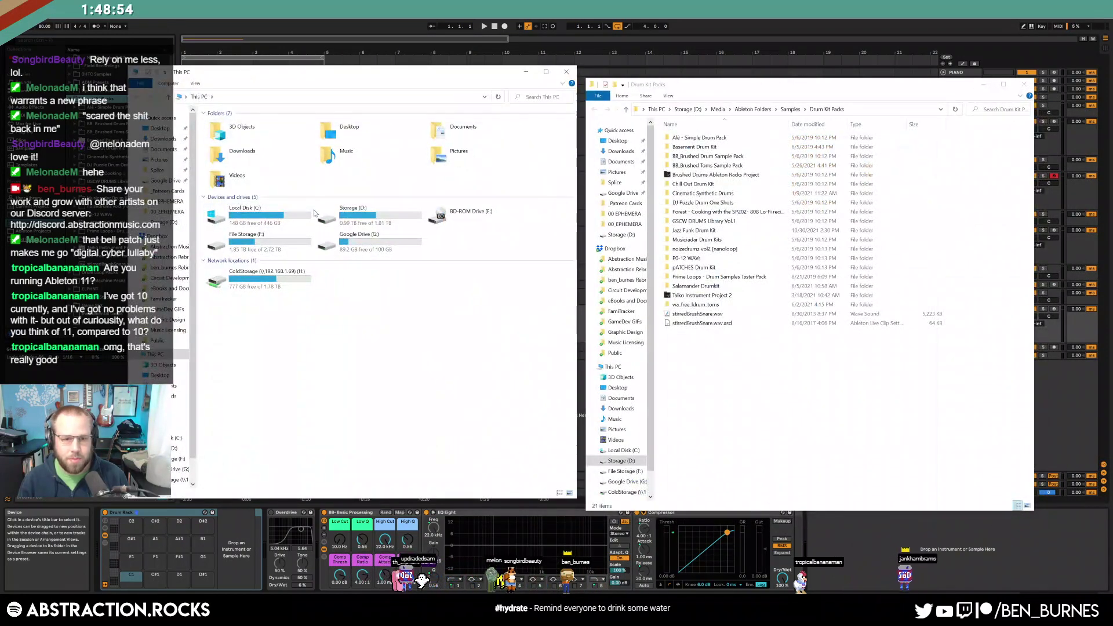
double_click(255, 241)
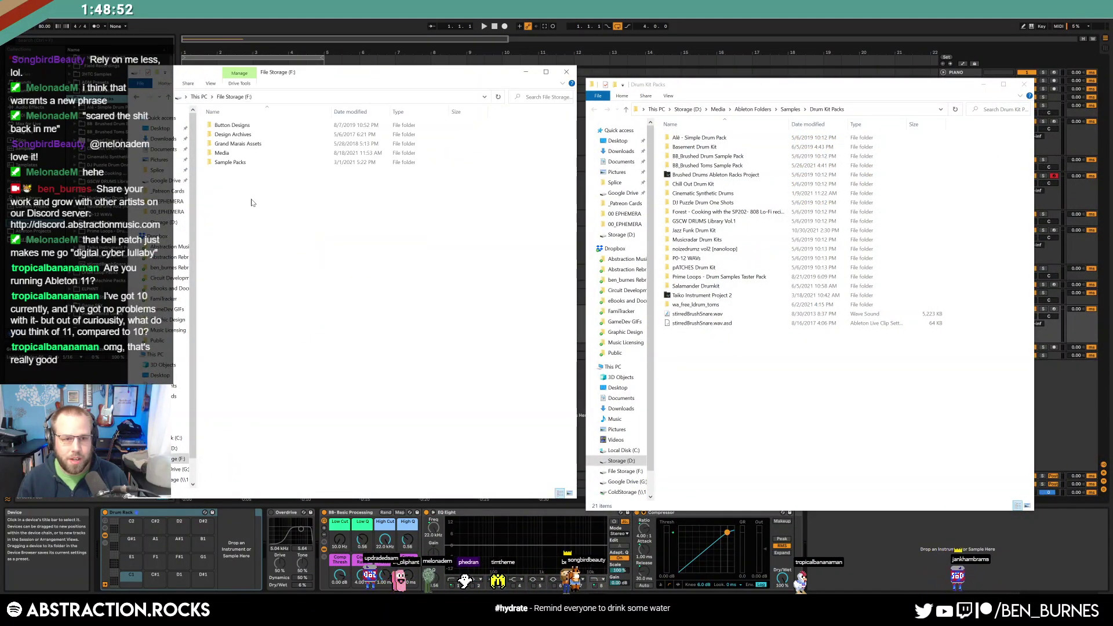
left_click(234, 163)
double_click(236, 164)
double_click(231, 148)
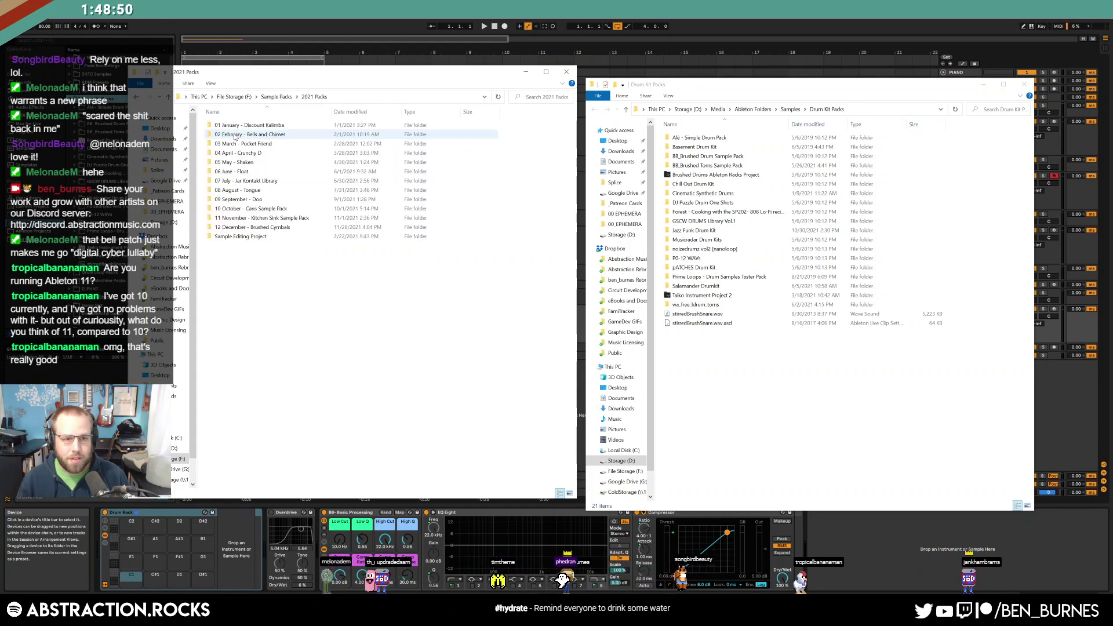
double_click(249, 226)
left_click_drag(249, 125, 758, 421)
left_click(769, 444)
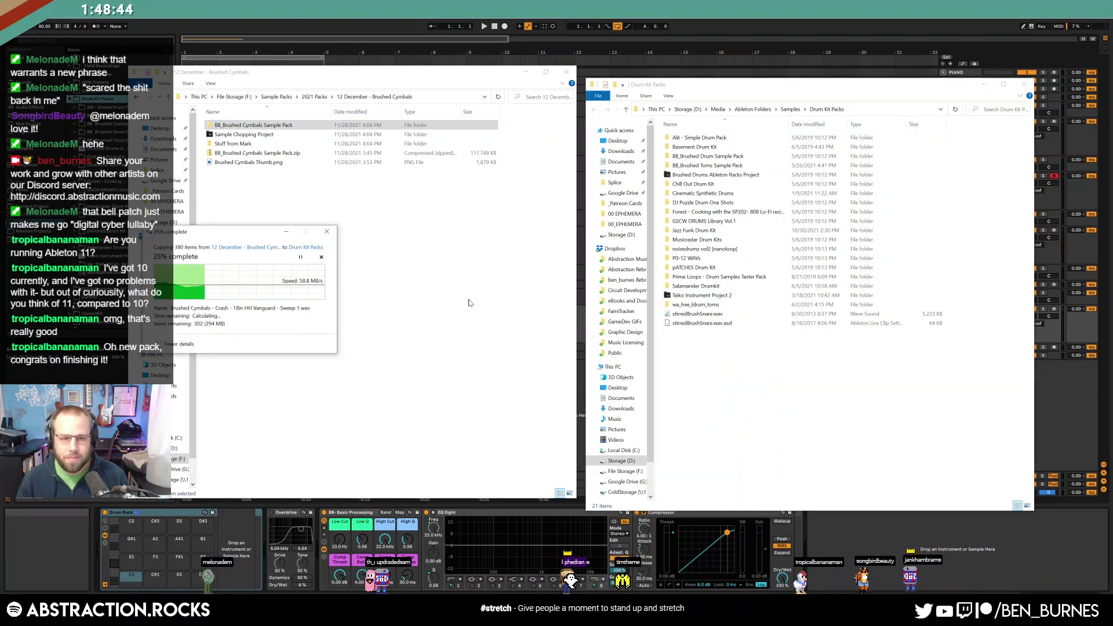
Close both File Explorer windows and return to Ableton Live
left_click(551, 148)
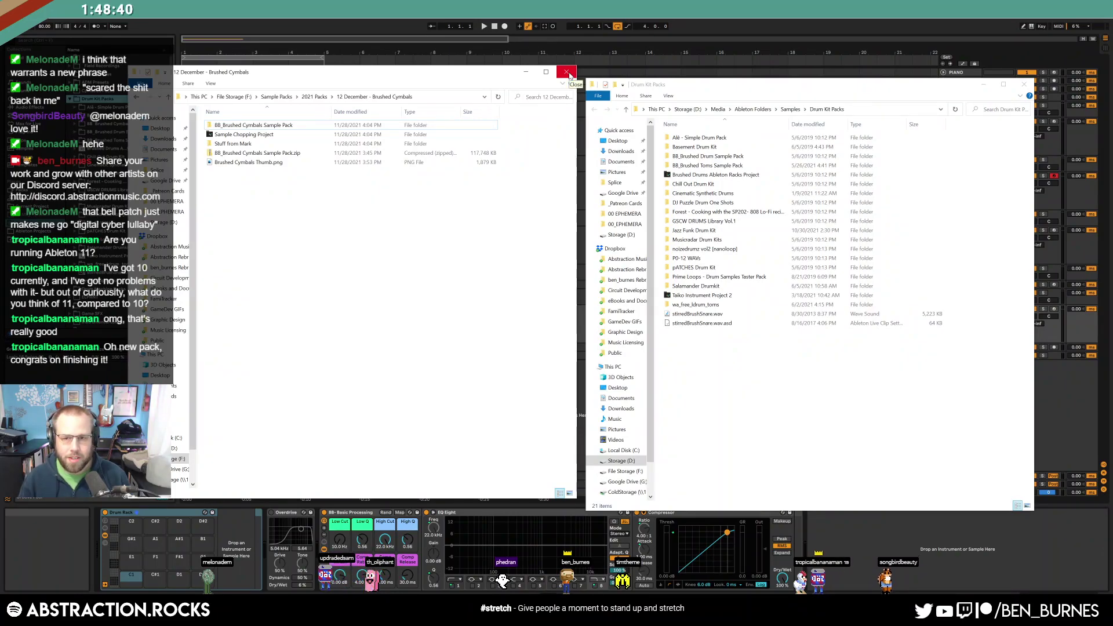
left_click(567, 72)
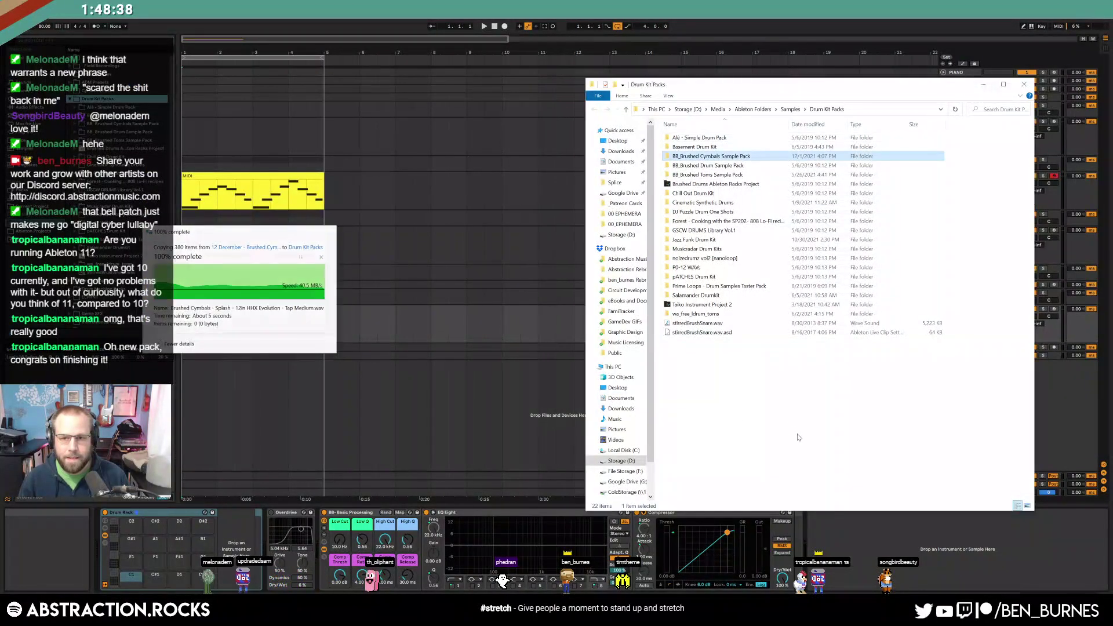
left_click(1025, 85)
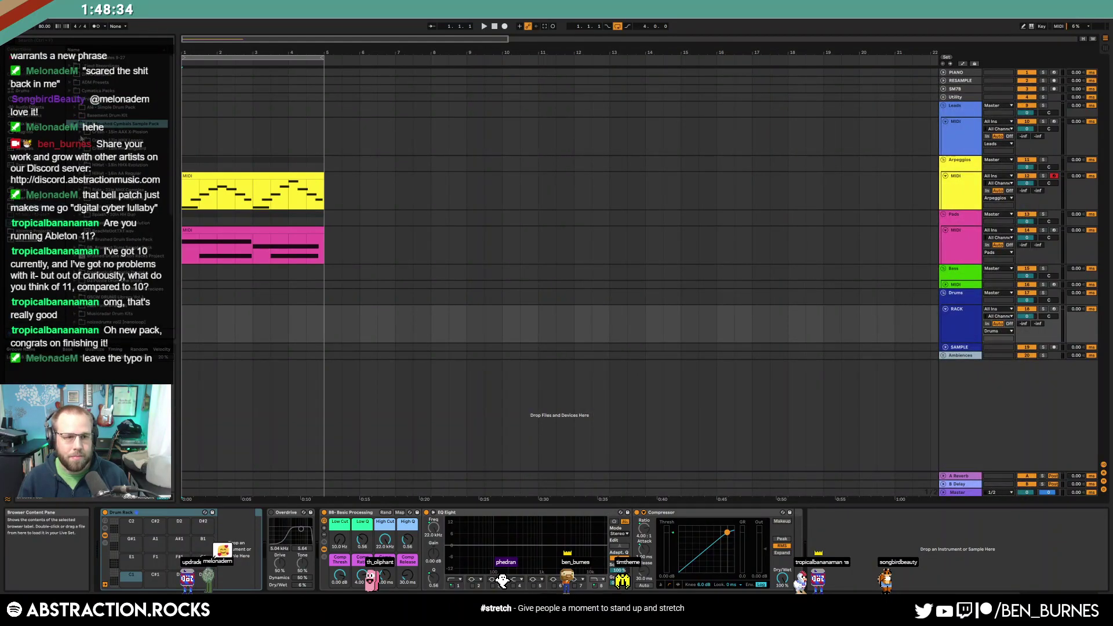
Open the copied brushed cymbals pack in the browser and audition its samples one after another
left_click(82, 198)
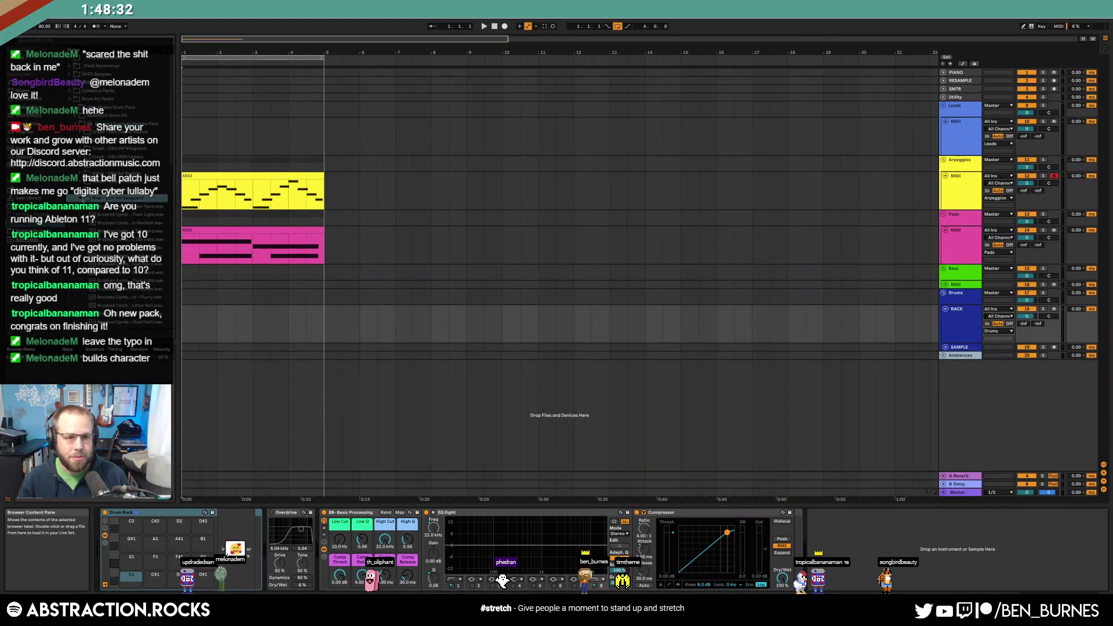
key("Down")
key("Down")
key("Down")
key("Down")
key("Down")
key("Down")
key("Down")
key("Down")
key("Down")
key("Down")
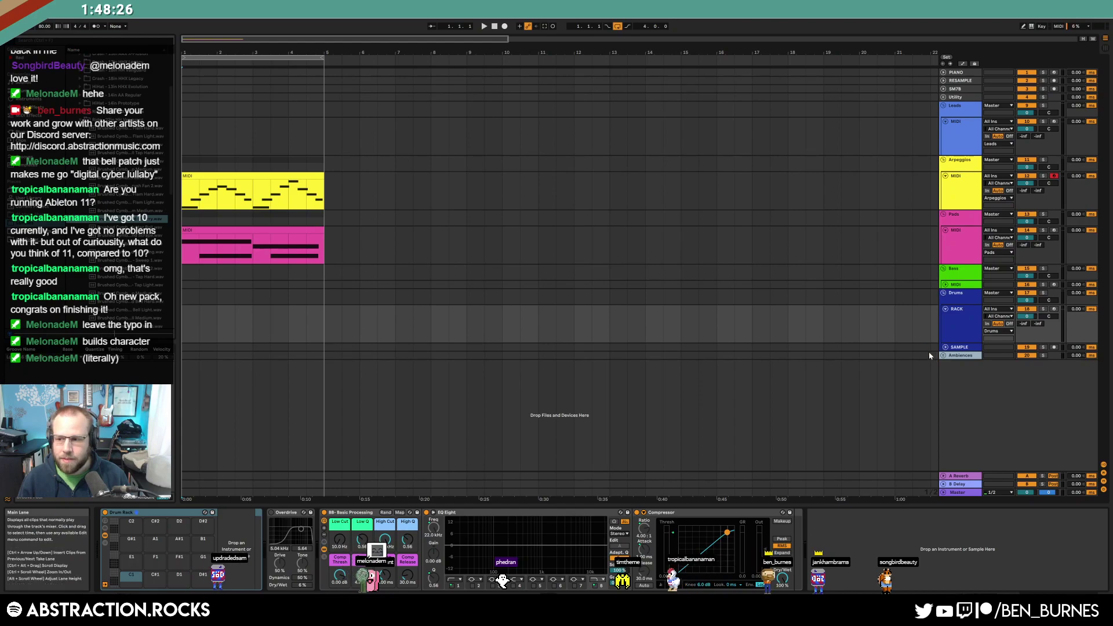
Place the Brushed Cymbals 22in HH Vanguard Flutter Roll ride sample at bar 1 of the unfolded SAMPLE track, and check its waveform
left_click(954, 348)
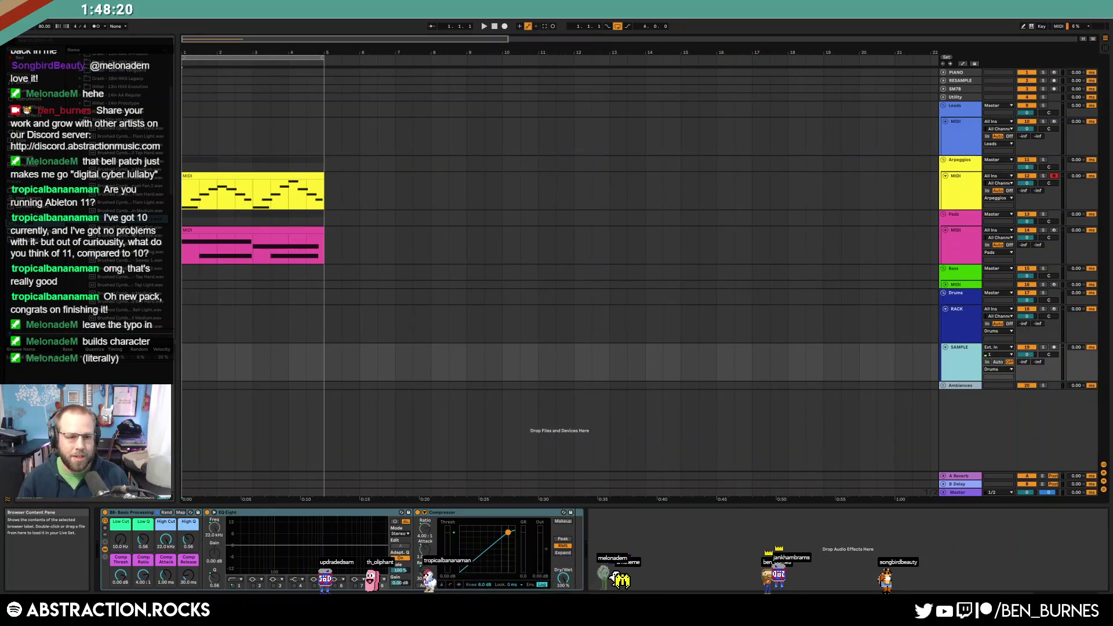
left_click(134, 229)
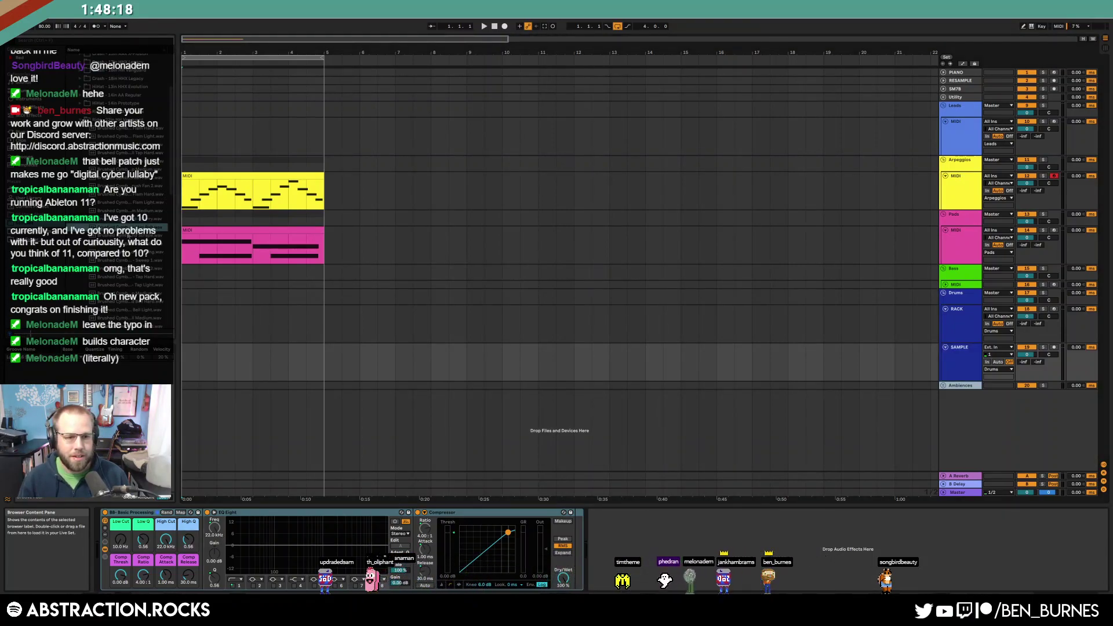
left_click_drag(195, 255, 184, 365)
double_click(227, 353)
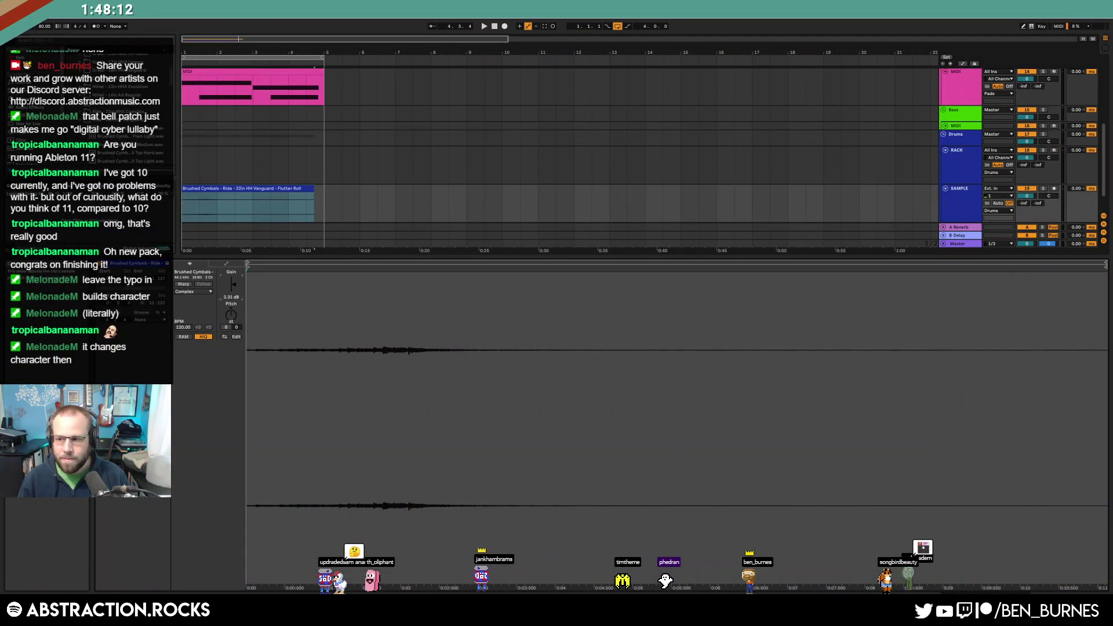
key("shift+Tab")
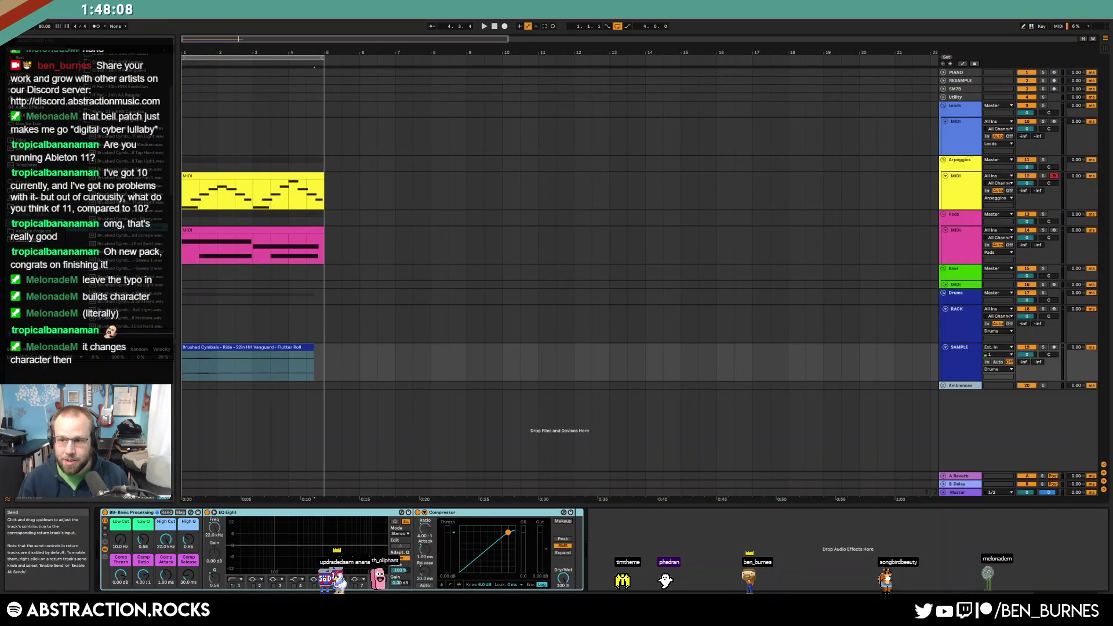
While playing the loop, raise the SAMPLE track's reverb send and place a second 22in ride sample at bar 3
key("space")
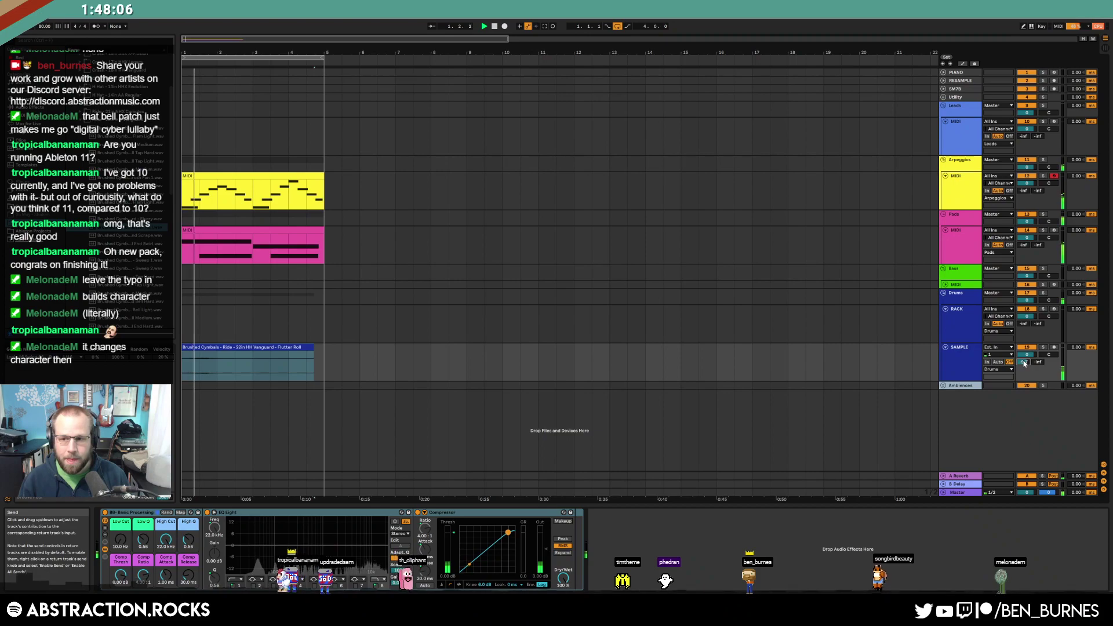
left_click_drag(1025, 362, 1048, 368)
left_click_drag(129, 220, 255, 371)
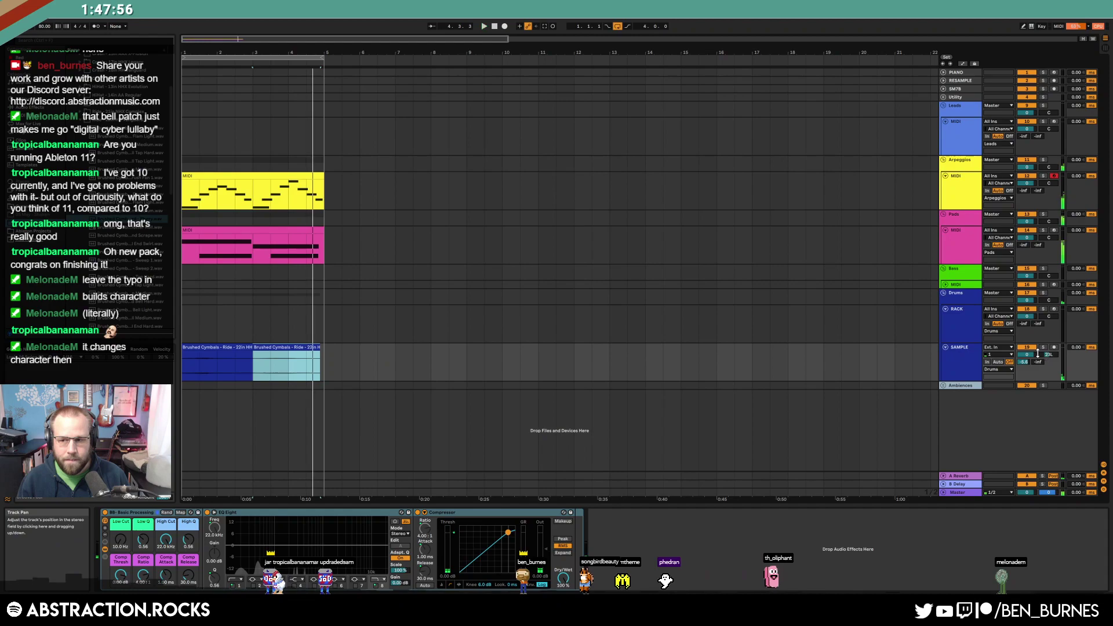
left_click_drag(1052, 359, 1052, 363)
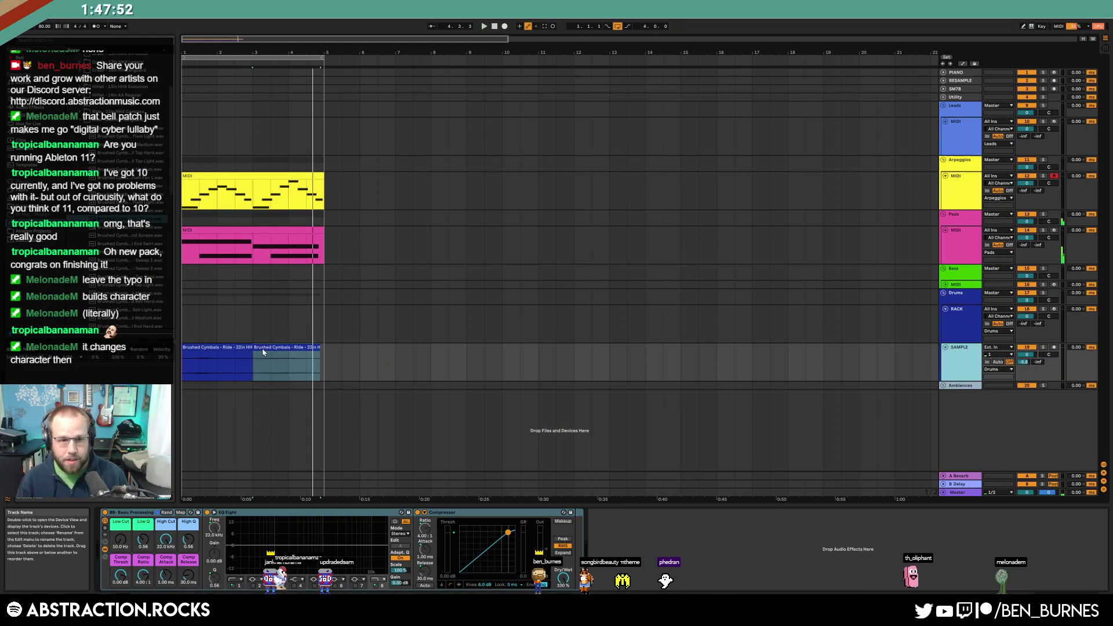
Split the two ride clips onto duplicated SAMPLE tracks inside a group, and extend the first clip to 3.3.1
key("ctrl+d")
left_click_drag(272, 385, 273, 385)
left_click(945, 387)
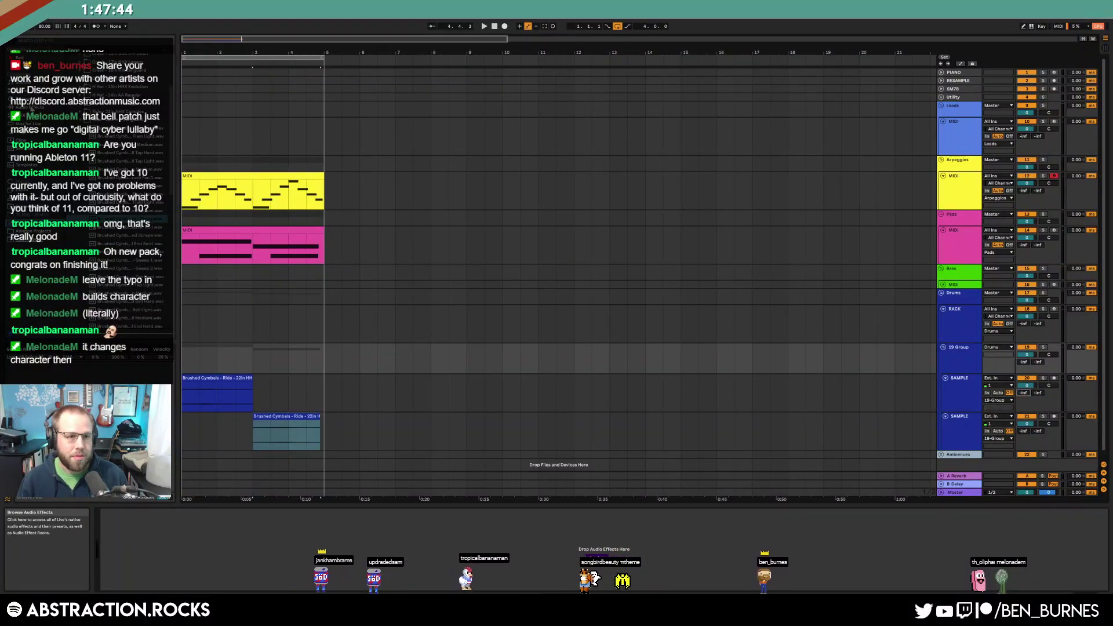
left_click_drag(253, 387, 270, 387)
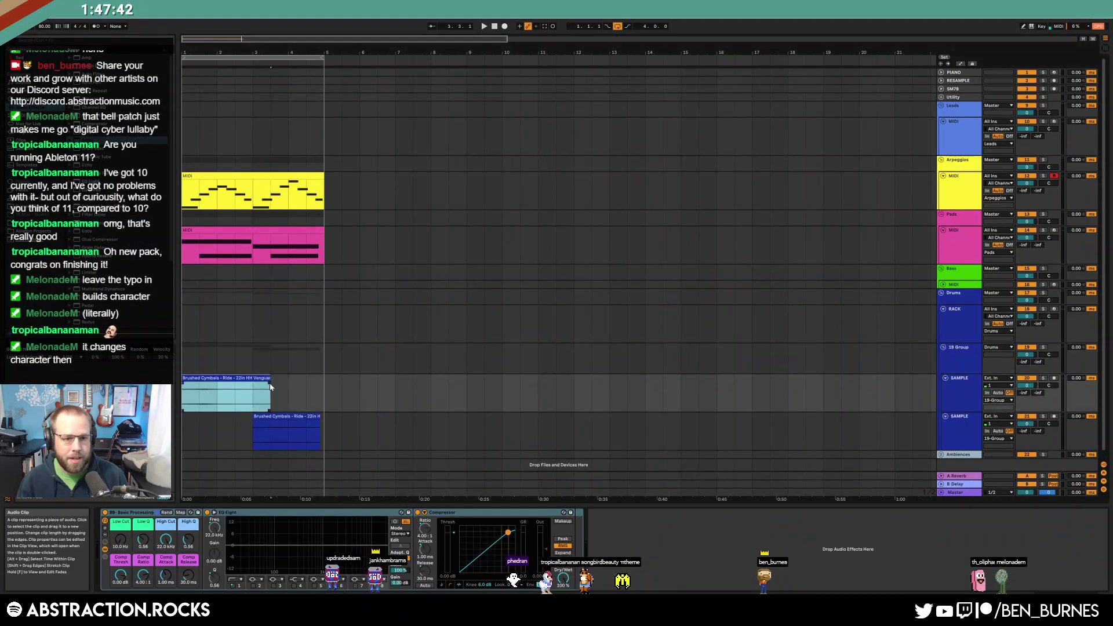
Add a Delay to the first SAMPLE track and move it onto the group holding both ride tracks
left_click_drag(102, 141, 607, 362)
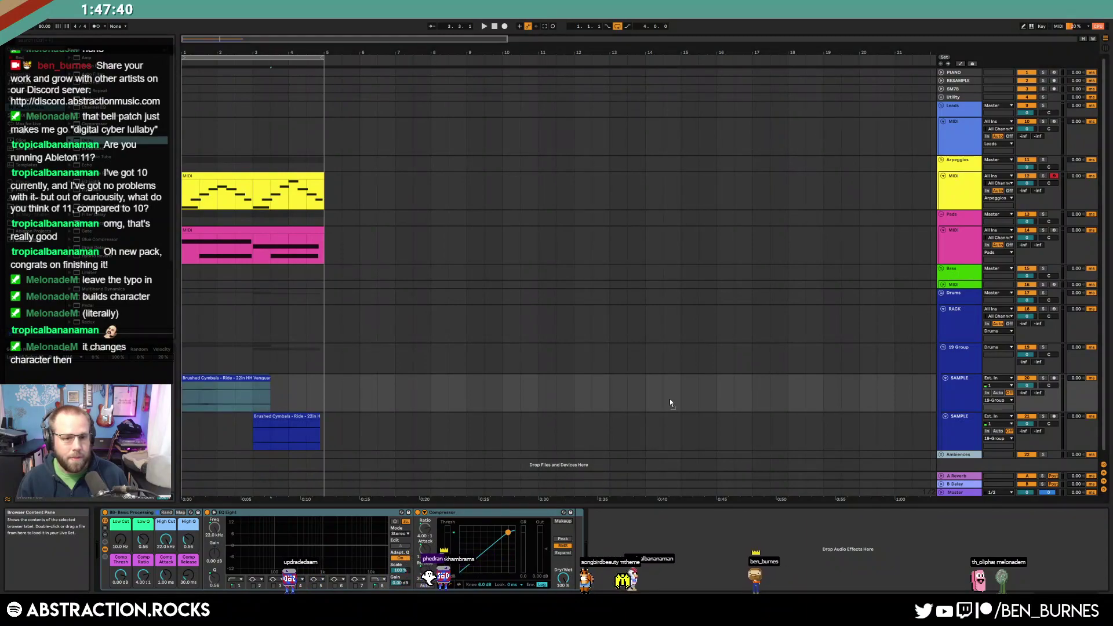
left_click_drag(649, 564, 650, 562)
left_click(957, 401)
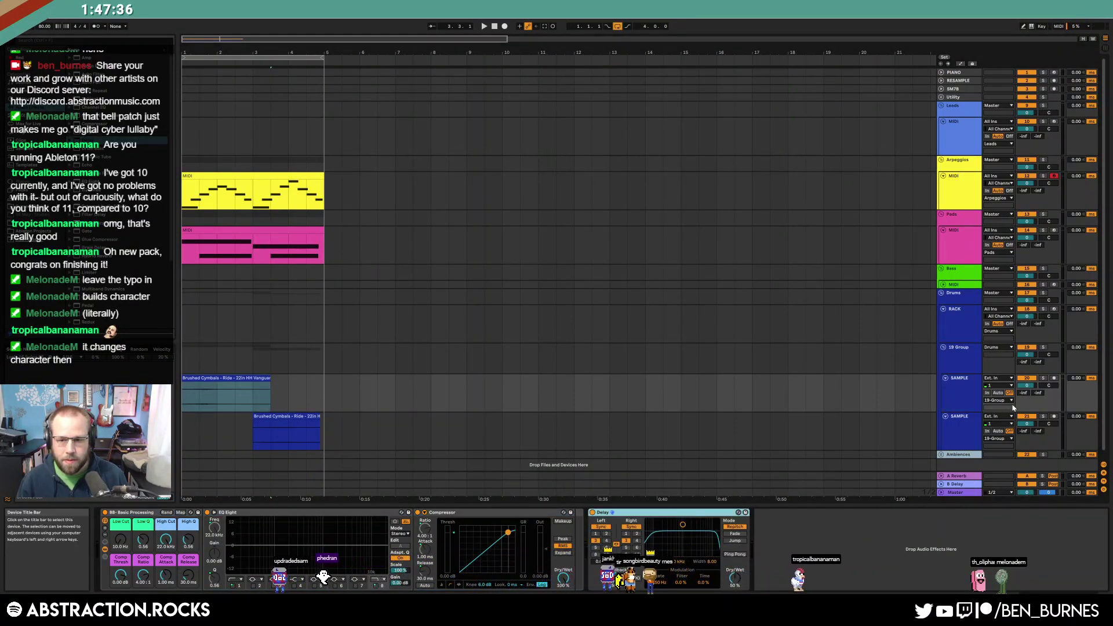
key("Up")
left_click(569, 554)
key("ctrl+v")
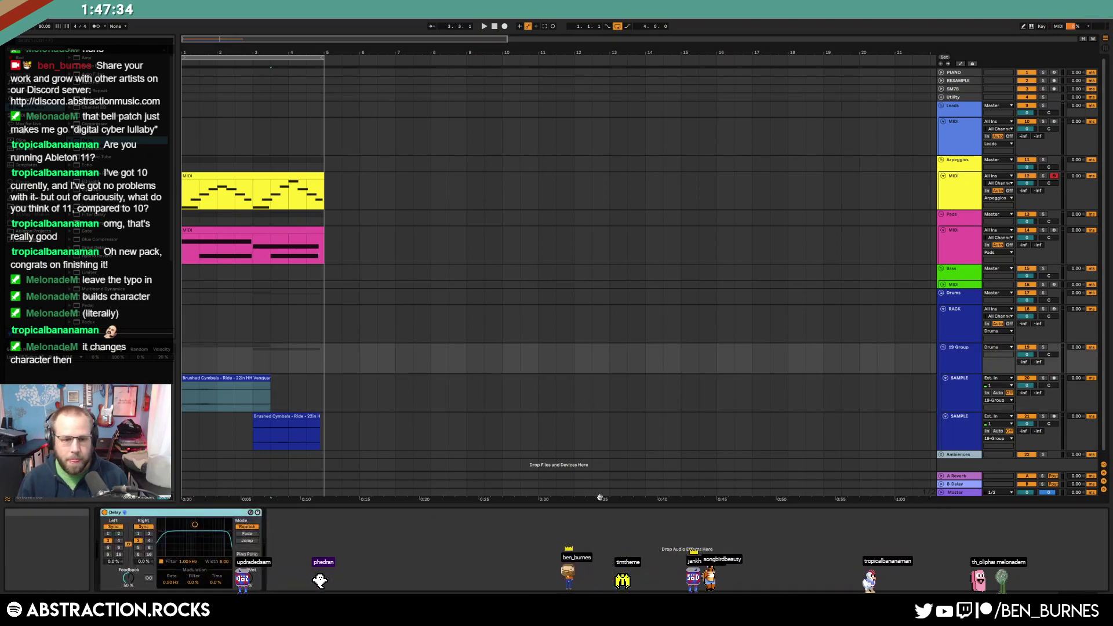
Narrow the group Delay's band-pass filter and shift it higher, adjust the feedback, and play the loop
left_click_drag(190, 536, 196, 544)
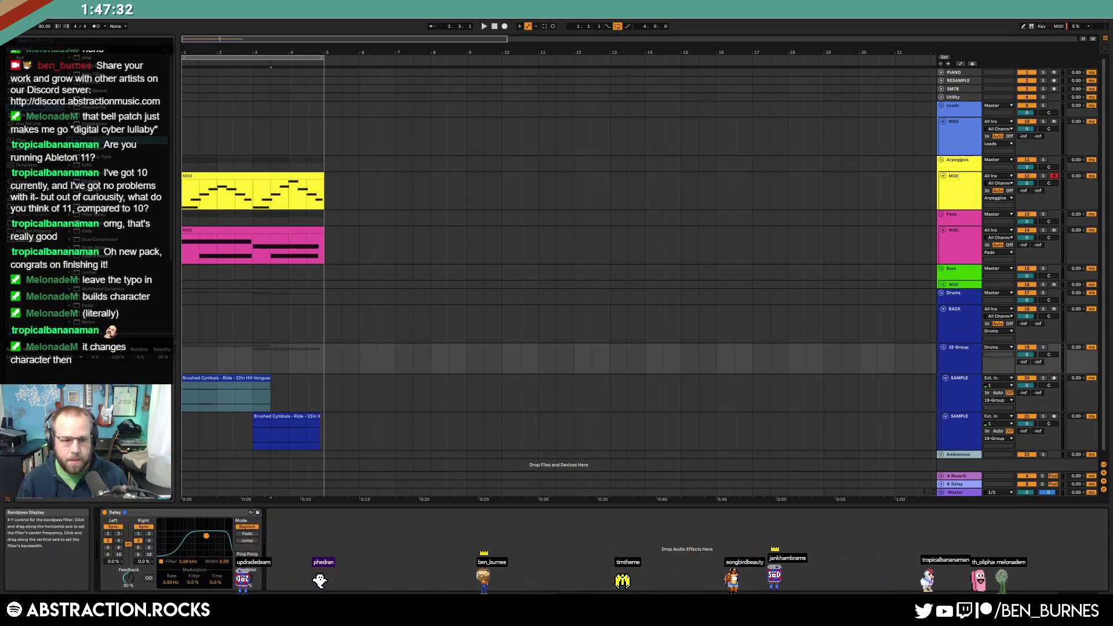
left_click_drag(128, 578, 128, 571)
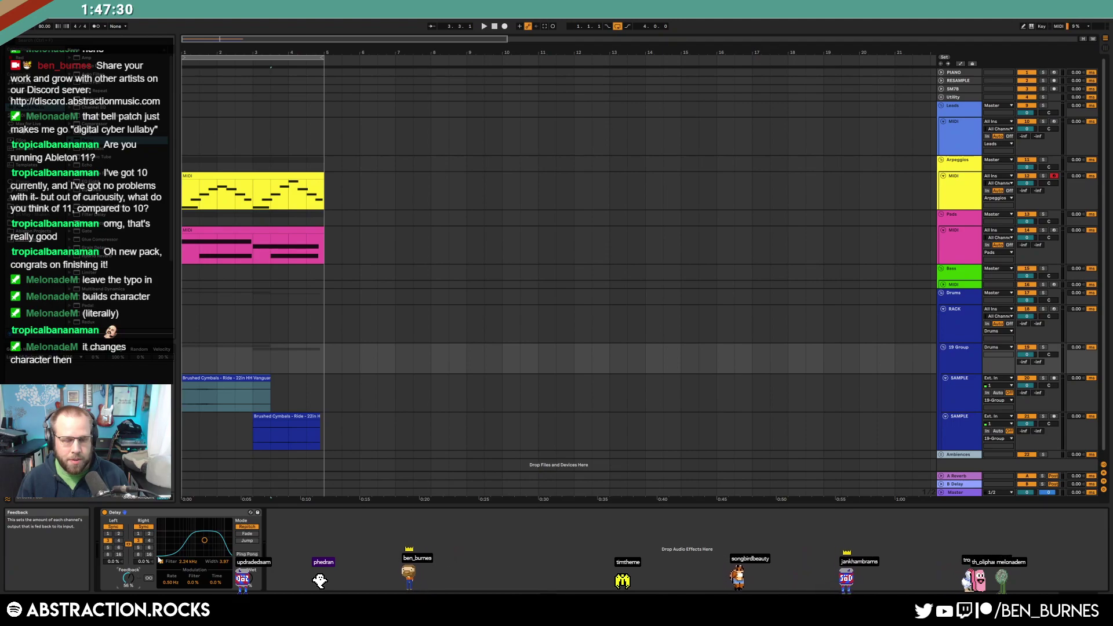
left_click(484, 26)
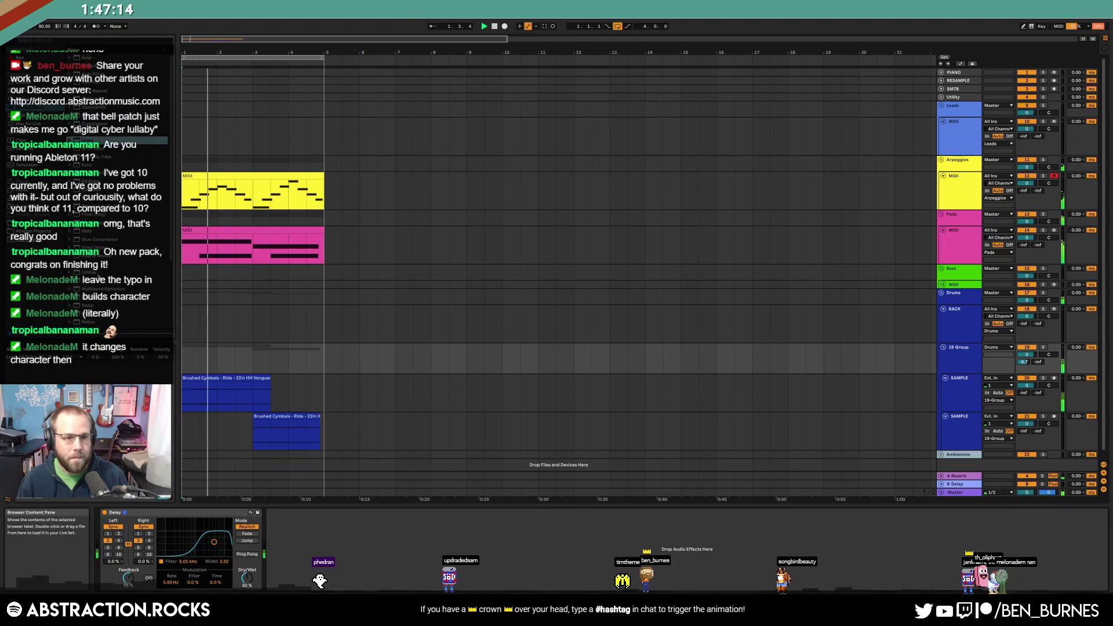
Lower the first ride clip's gain to about -0.20 dB
double_click(237, 394)
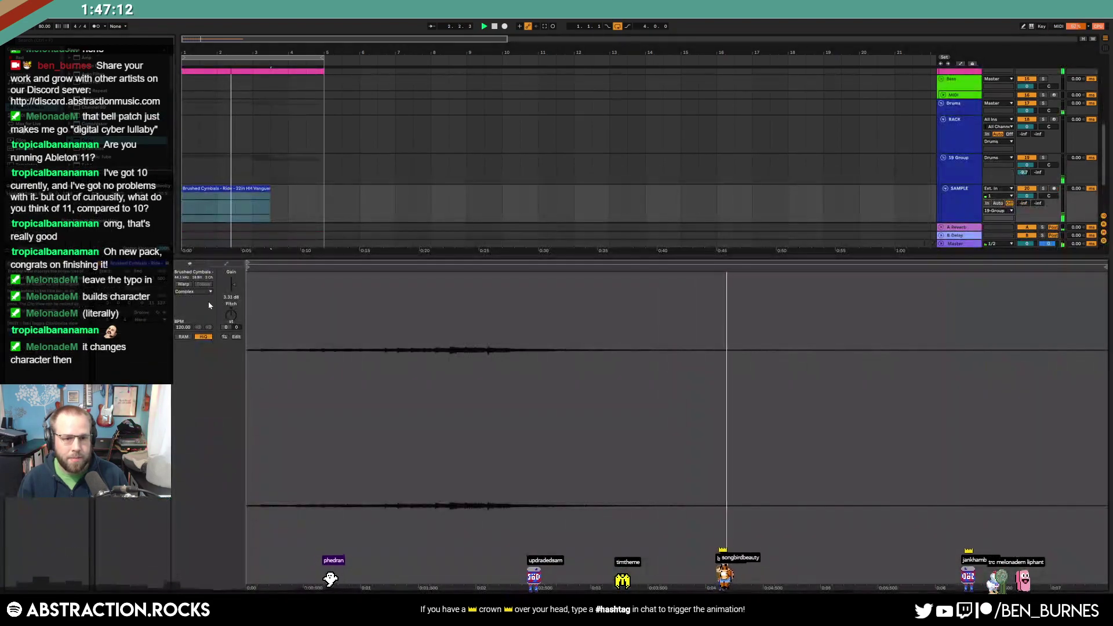
left_click_drag(236, 286, 237, 291)
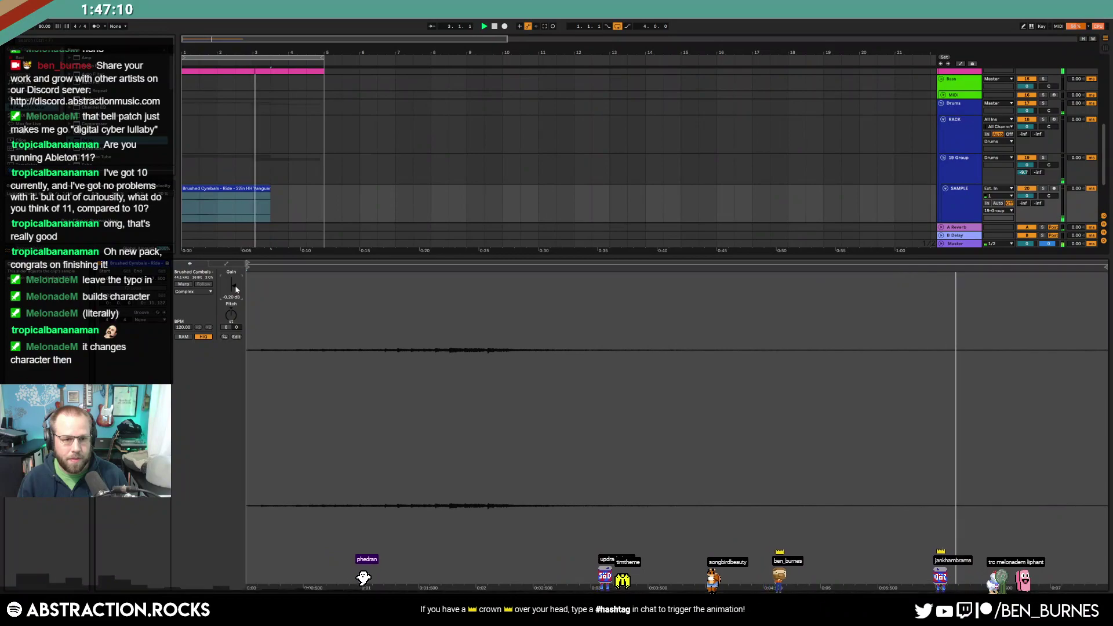
key("shift+Tab")
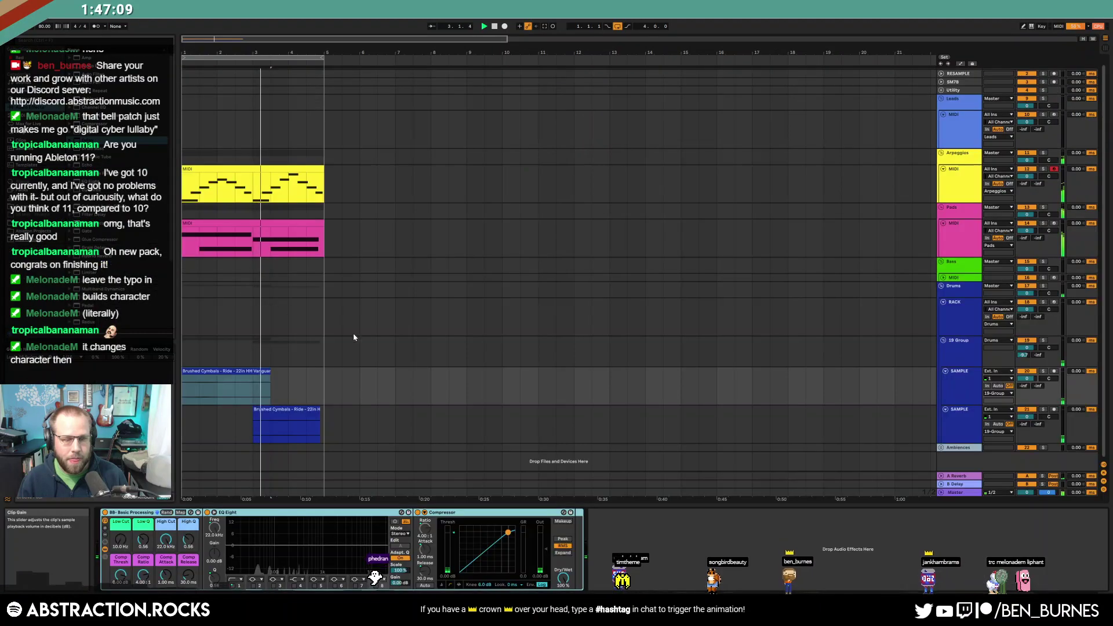
Trim the end of the first ride clip back to bar 3 and pan the two SAMPLE tracks to opposite sides
left_click(258, 374)
left_click_drag(258, 374, 254, 374)
left_click_drag(1047, 379, 1049, 410)
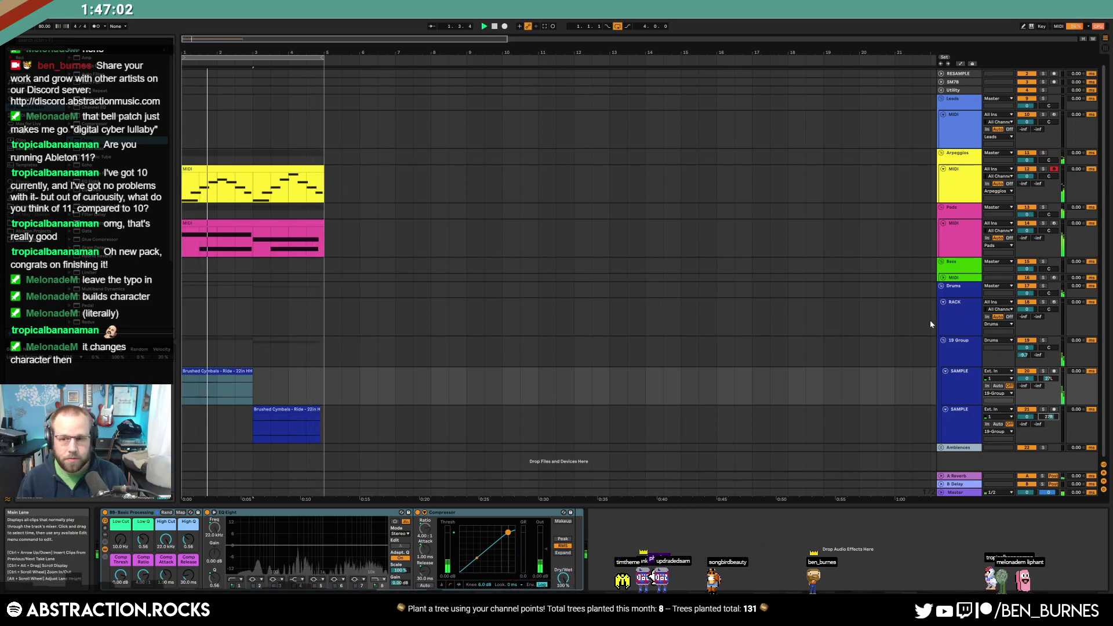
Raise the Delay's dry/wet mix on the group holding both rides, place a Chorus-Ensemble before it, and play the loop
left_click(958, 349)
left_click_drag(247, 578, 247, 572)
left_click(129, 578)
left_click_drag(128, 578, 128, 577)
key("space")
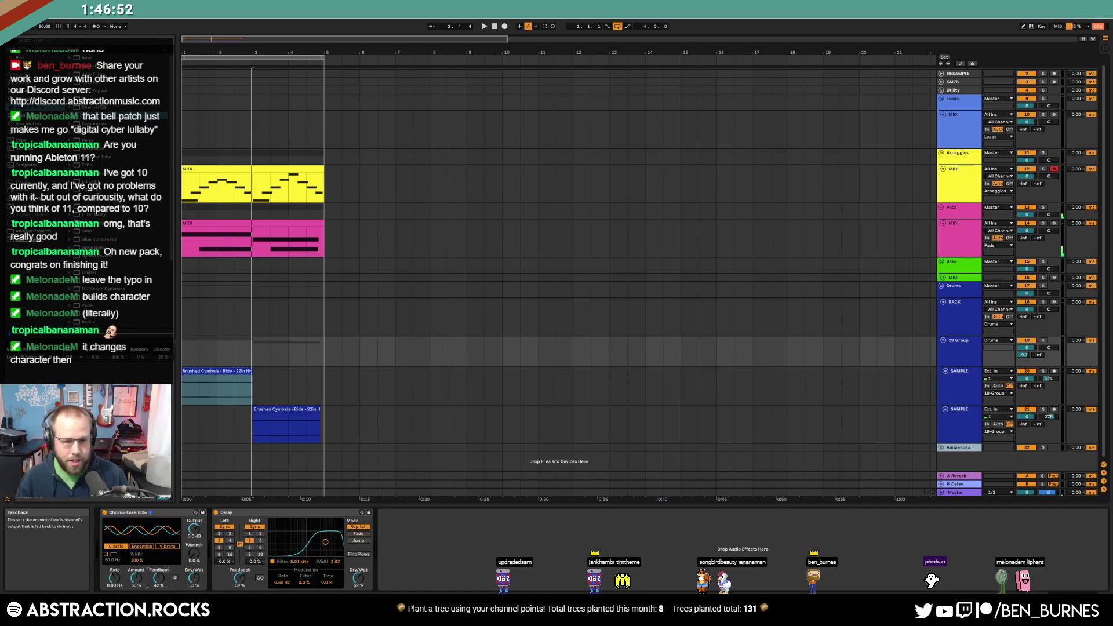
key("space")
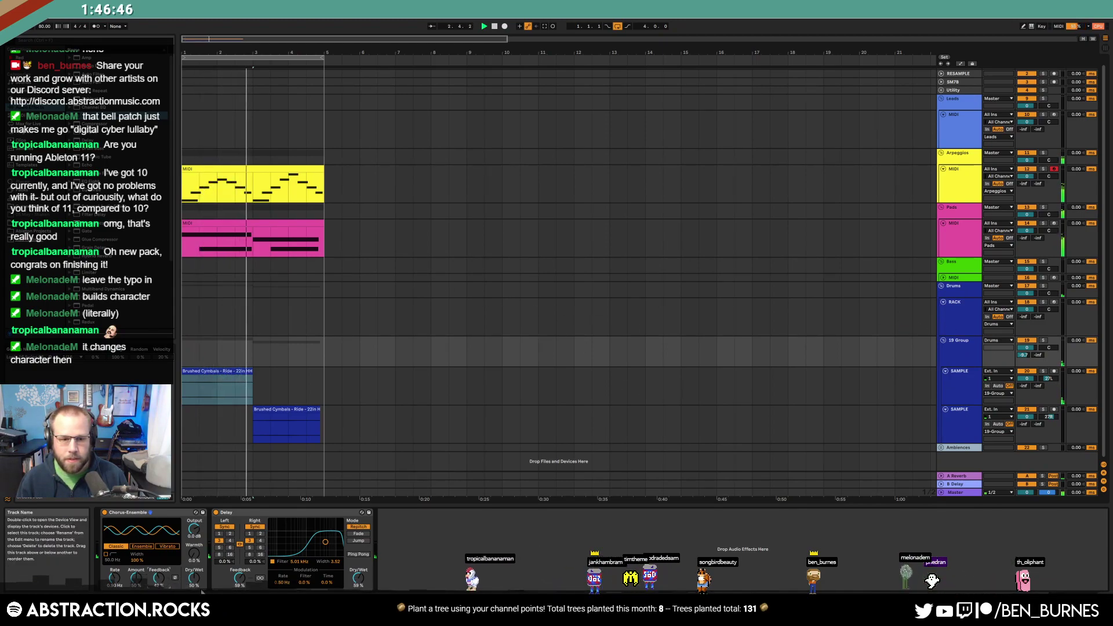
While the loop plays, adjust the group Delay's feedback and lower the first SAMPLE track's volume
left_click_drag(240, 578, 240, 575)
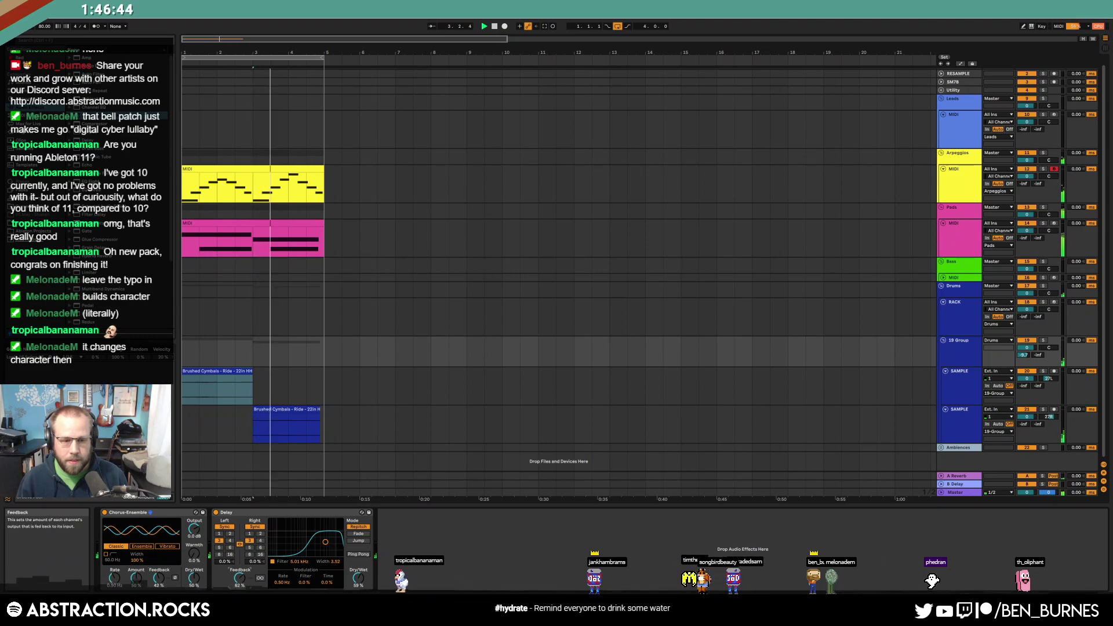
scroll(195, 554, "up", 2)
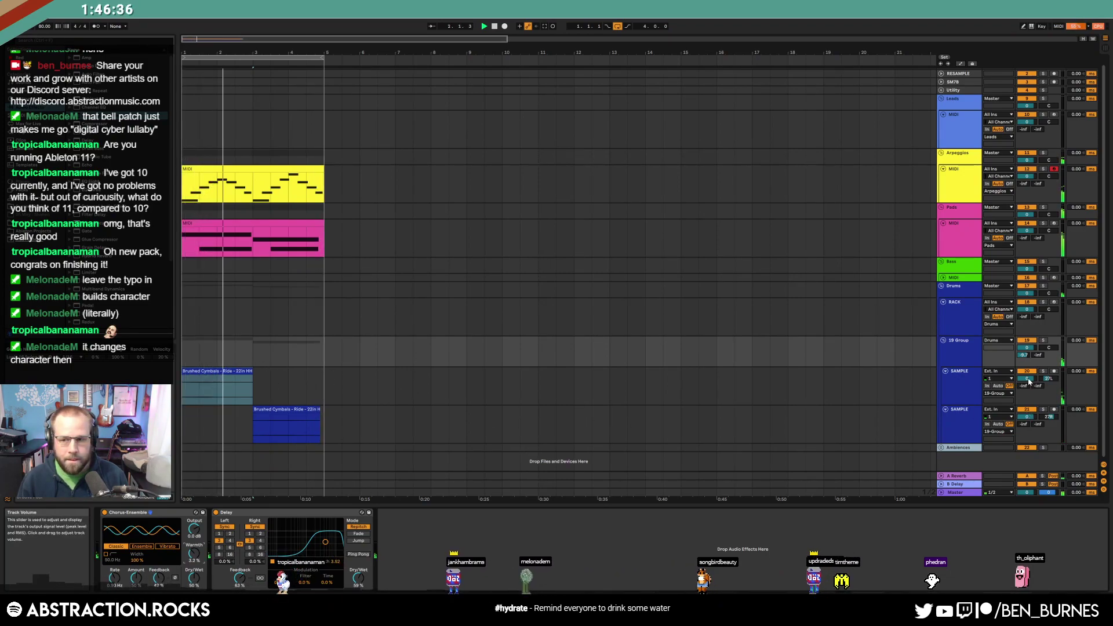
left_click_drag(1026, 379, 1027, 386)
Show the RACK track's Drum Rack, stop playback, and widen the browser to read the 22in ride sample names
left_click(959, 353)
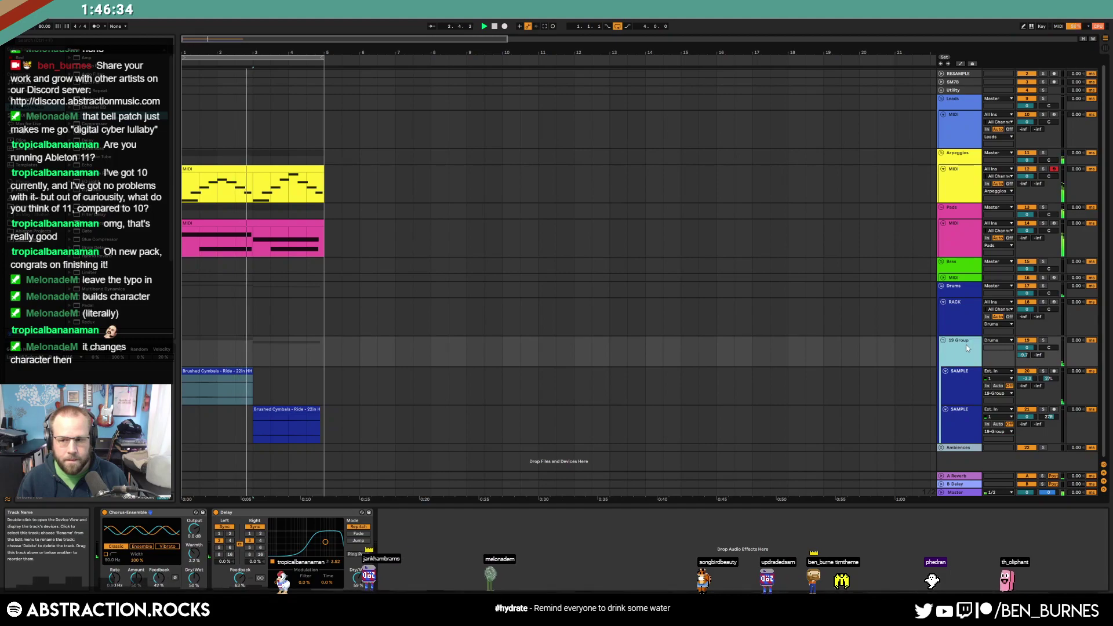
left_click(966, 320)
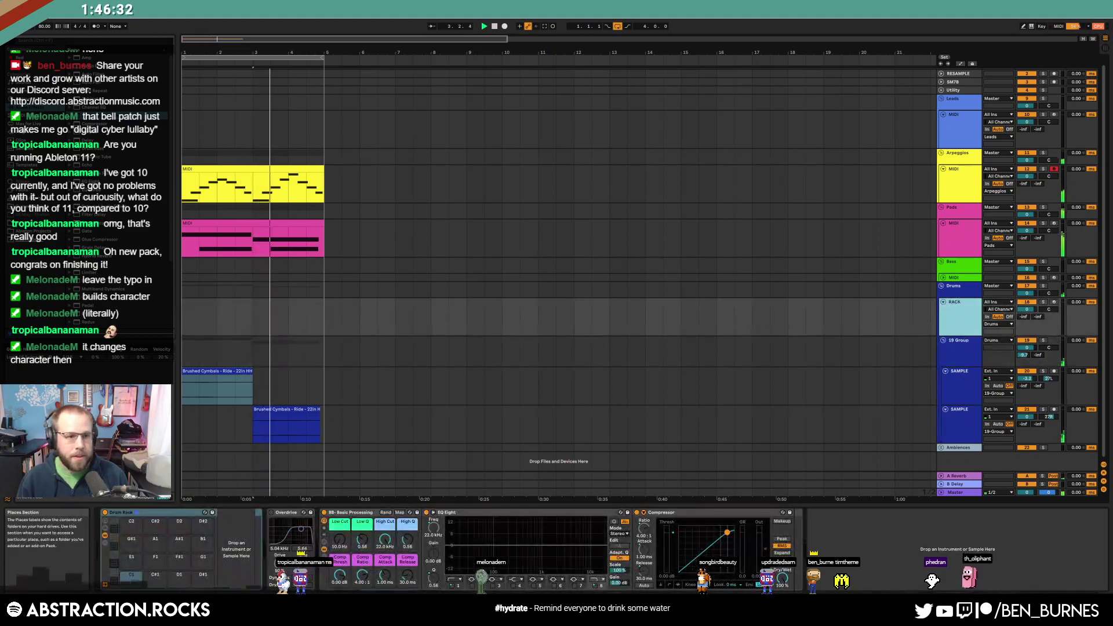
left_click(39, 226)
key("space")
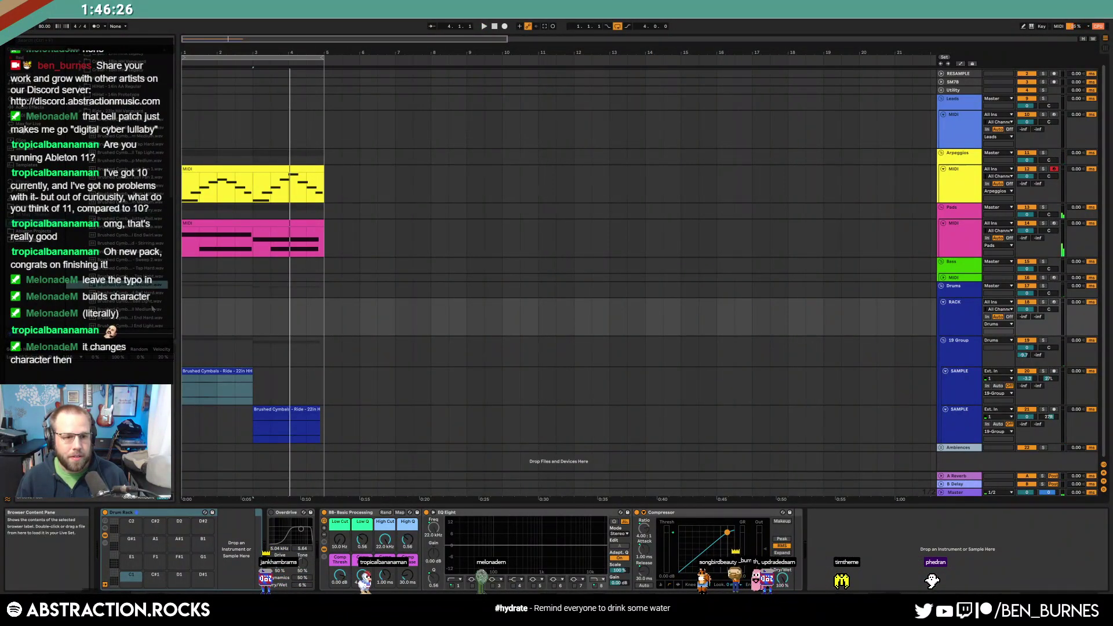
key("Down")
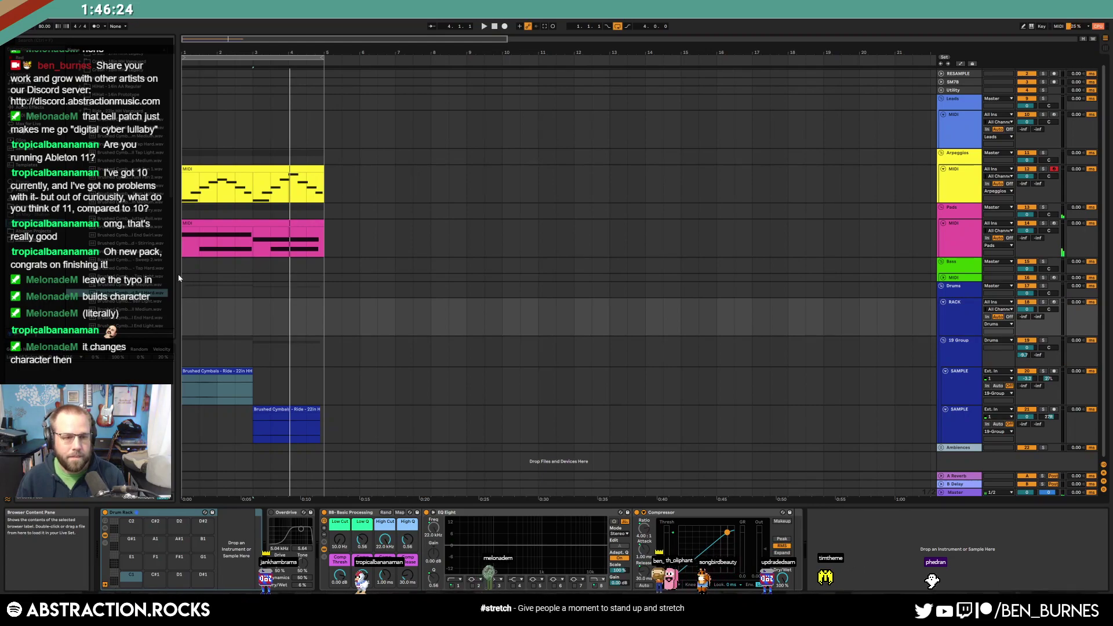
left_click_drag(177, 270, 302, 276)
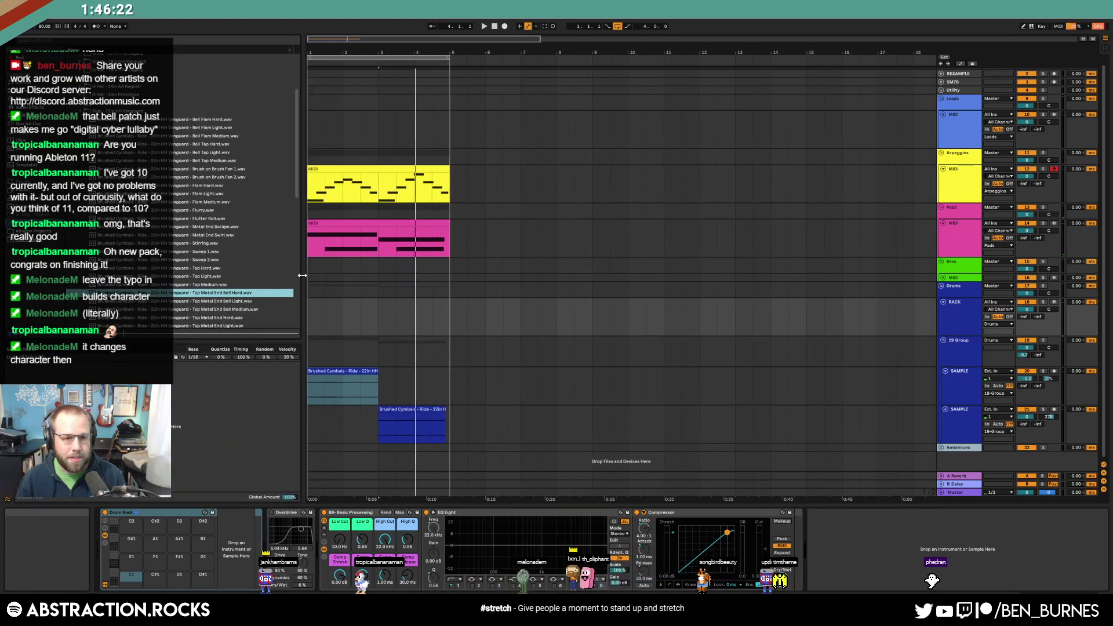
scroll(222, 305, "down", 3)
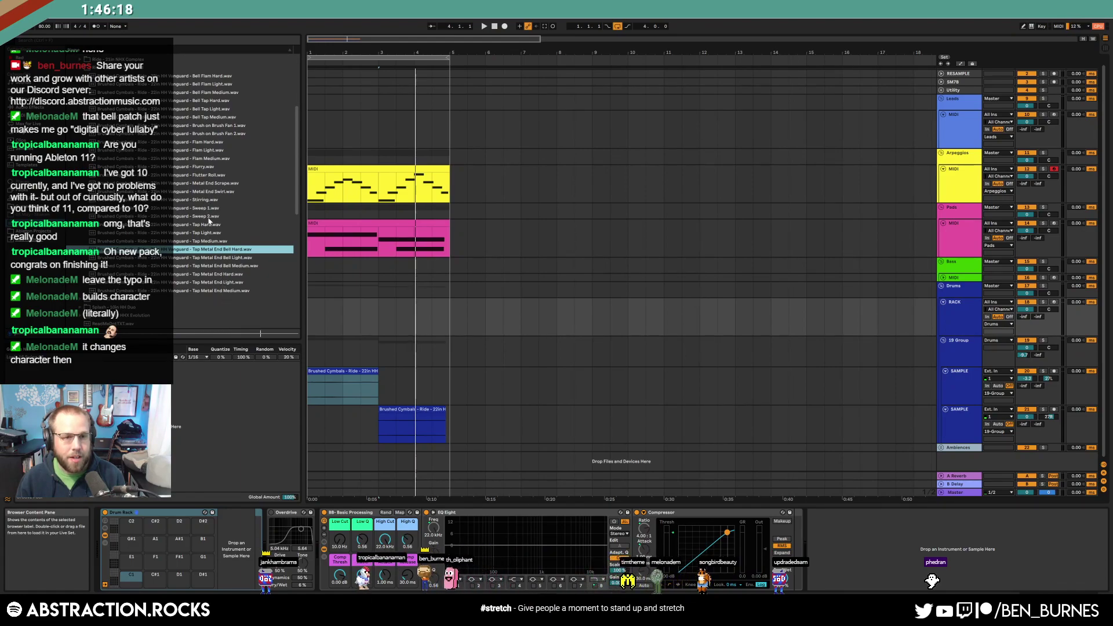
scroll(211, 224, "up", 1)
Audition the ride's bell samples, load Bell Tap Medium onto the Drum Rack's G#1 pad, and narrow the browser again
left_click(214, 119)
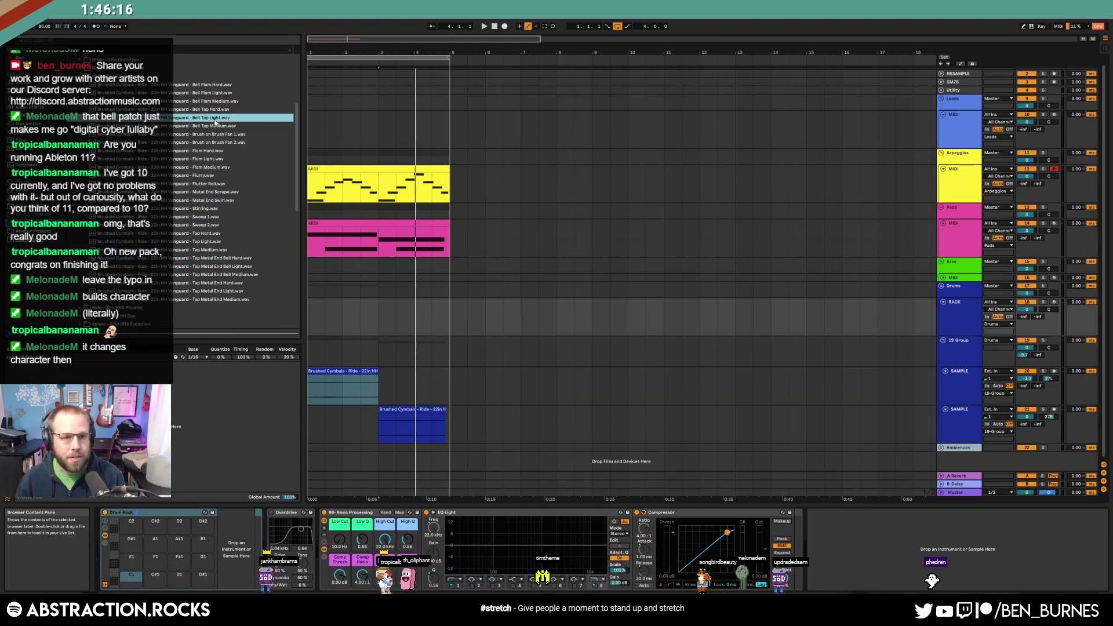
key("Up")
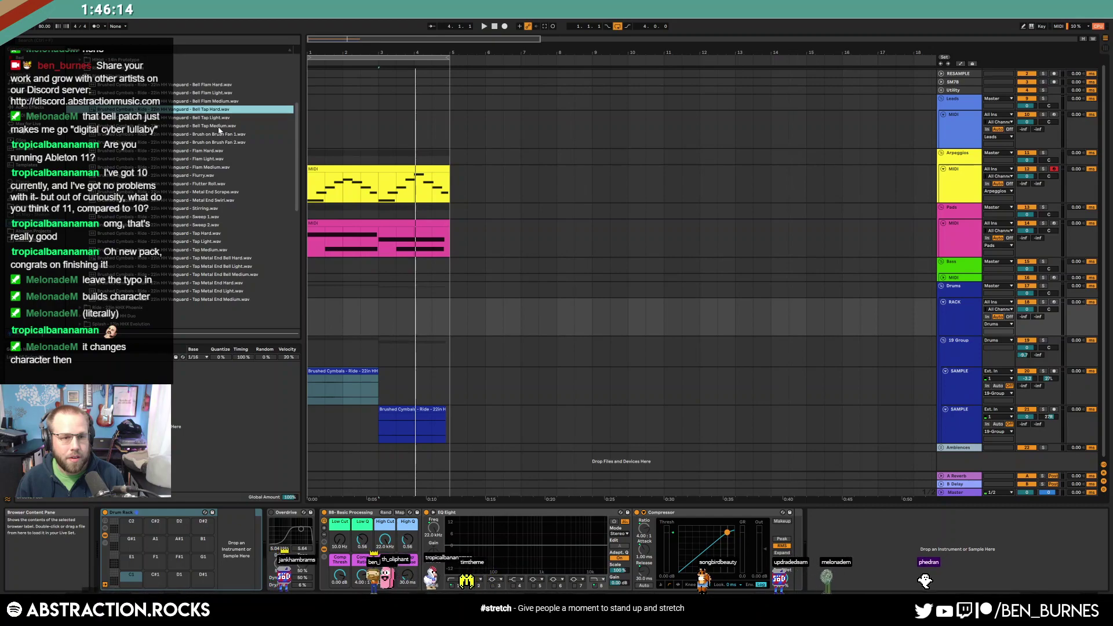
key("Down")
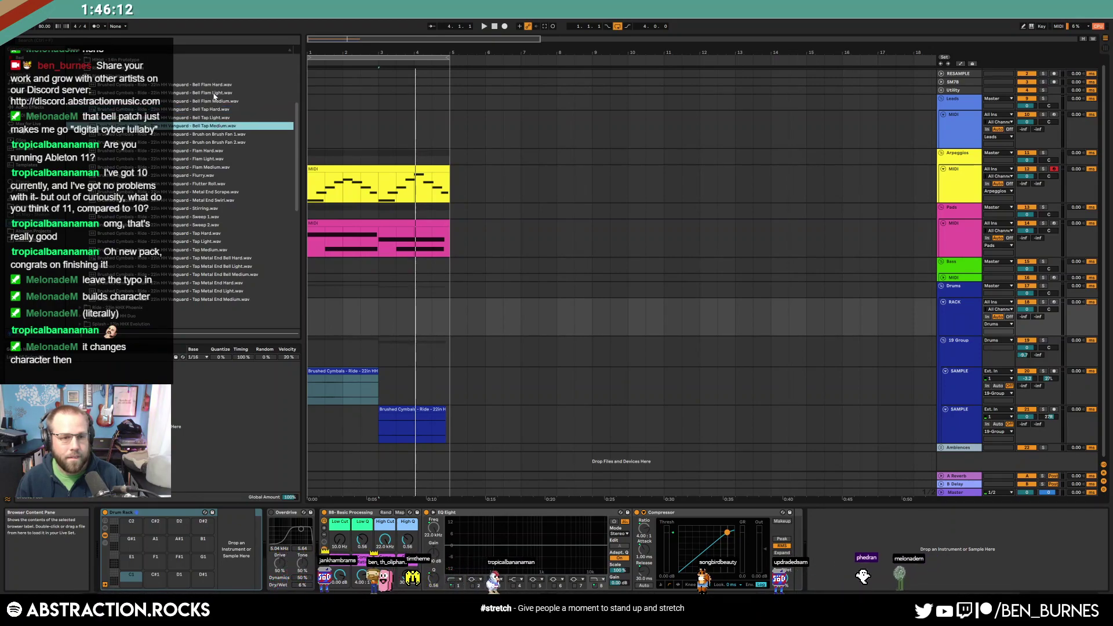
left_click(213, 93)
left_click(213, 102)
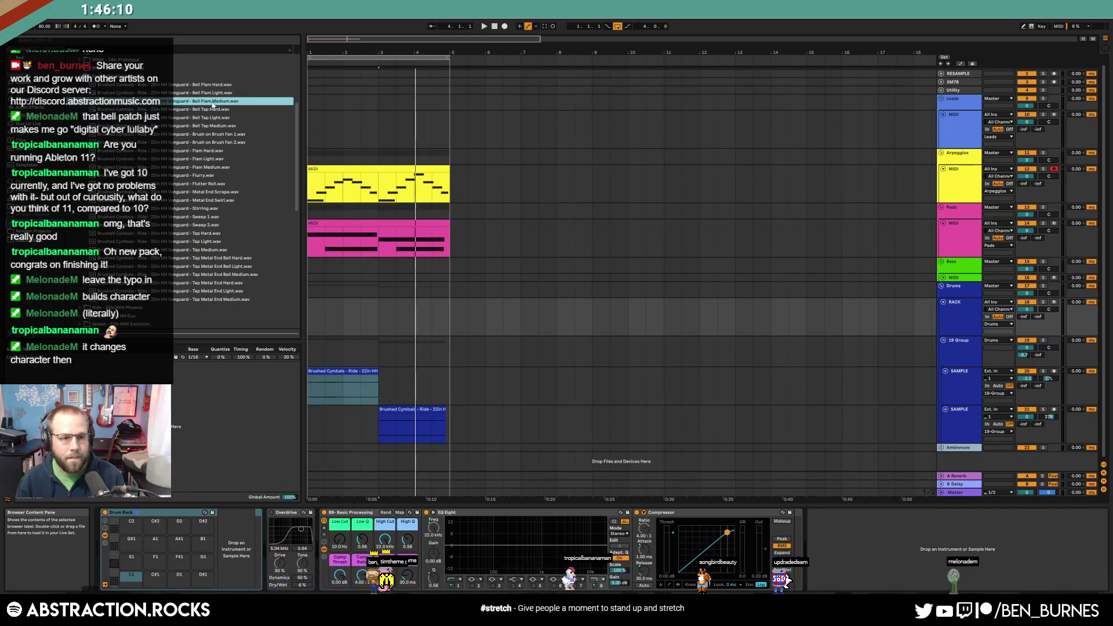
left_click(224, 126)
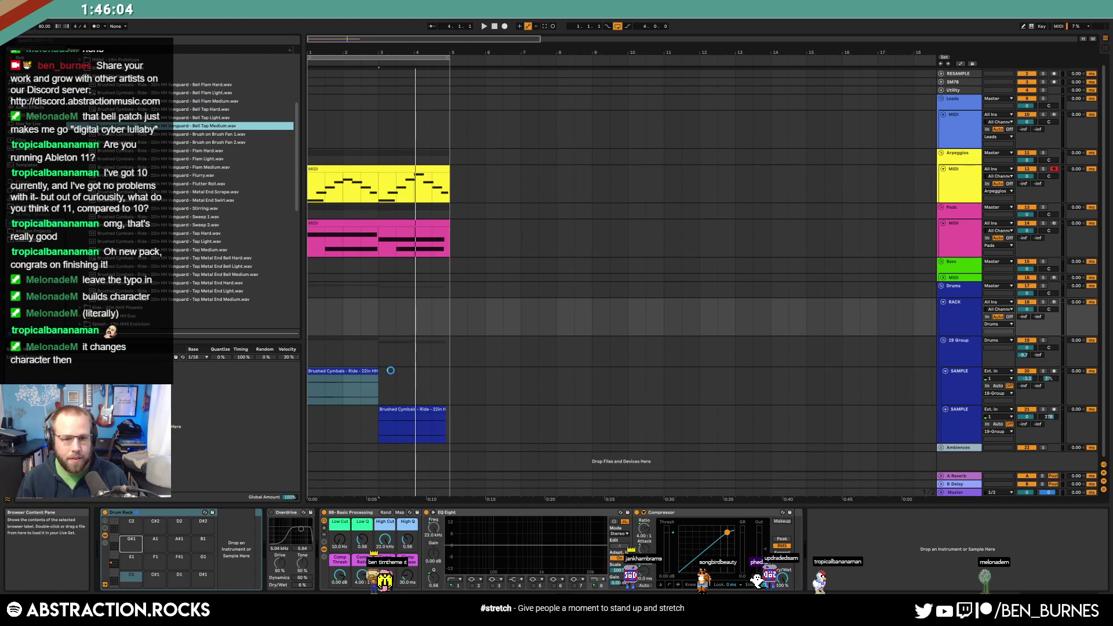
key("Return")
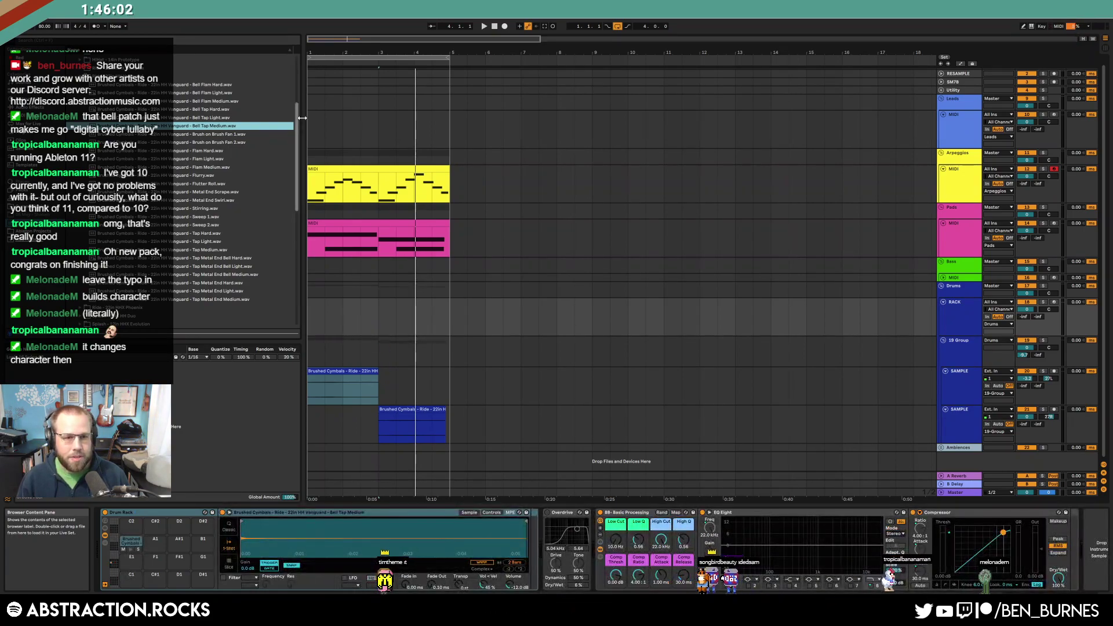
left_click_drag(301, 121, 177, 120)
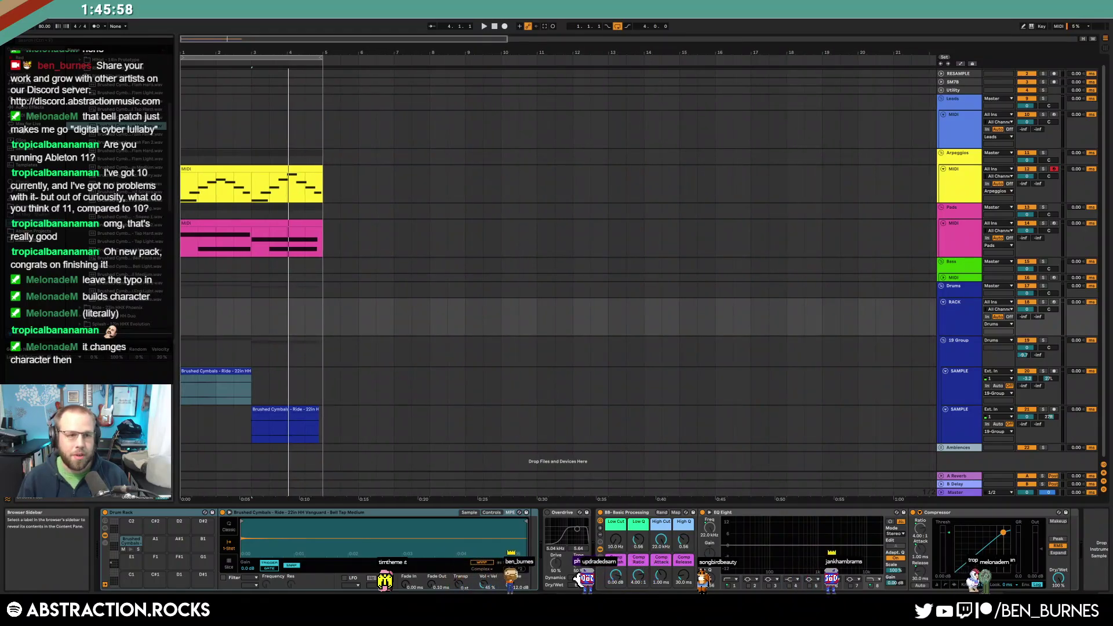
Find a TR-808 kick in the drum machine sample folders and load it onto the Drum Rack's C1 pad
left_click(81, 76)
scroll(82, 78, "up", 4)
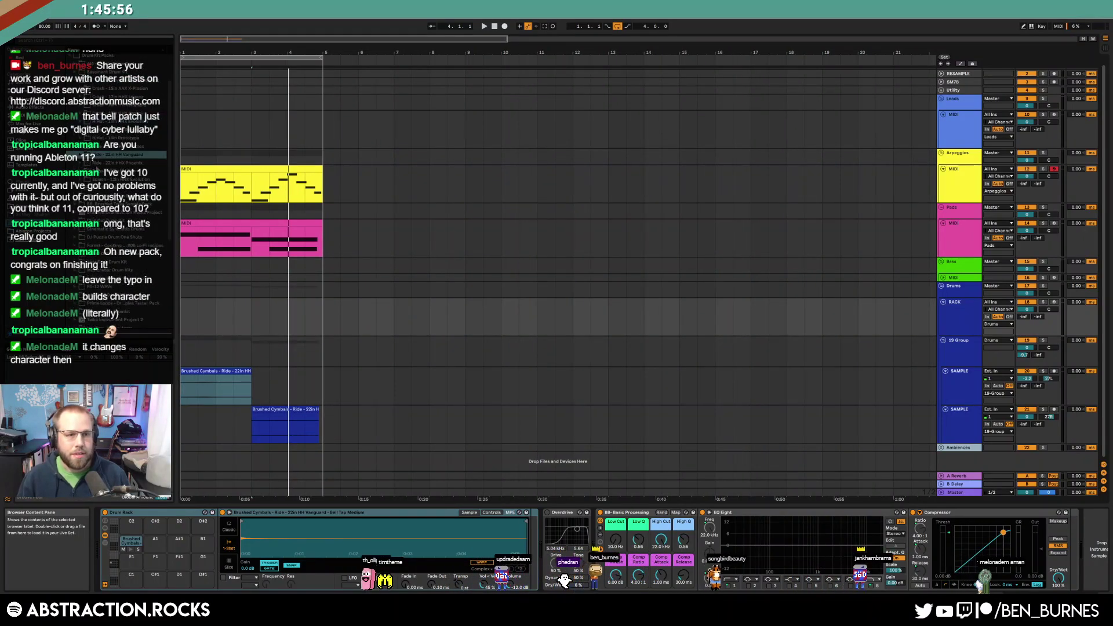
left_click(71, 90)
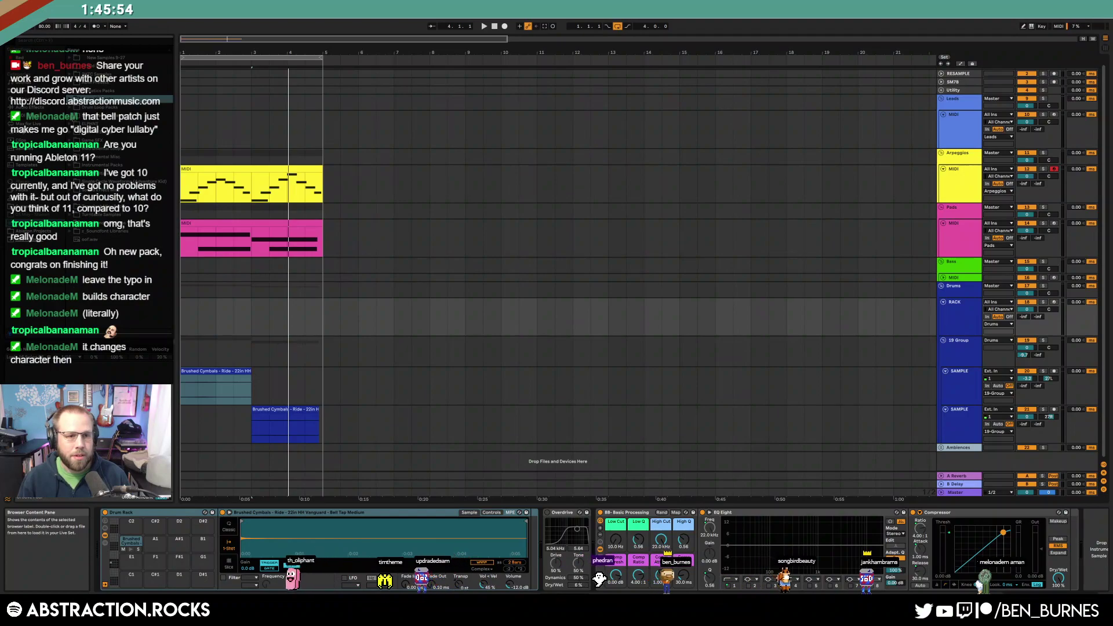
left_click(70, 116)
left_click_drag(170, 84, 182, 293)
scroll(120, 272, "down", 3)
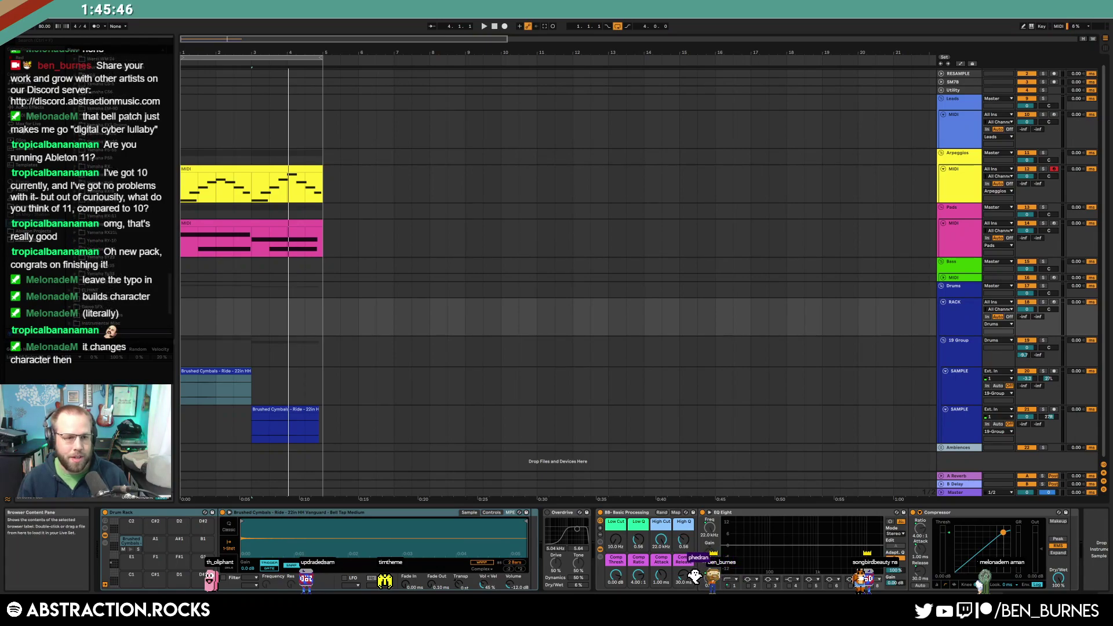
scroll(119, 255, "up", 8)
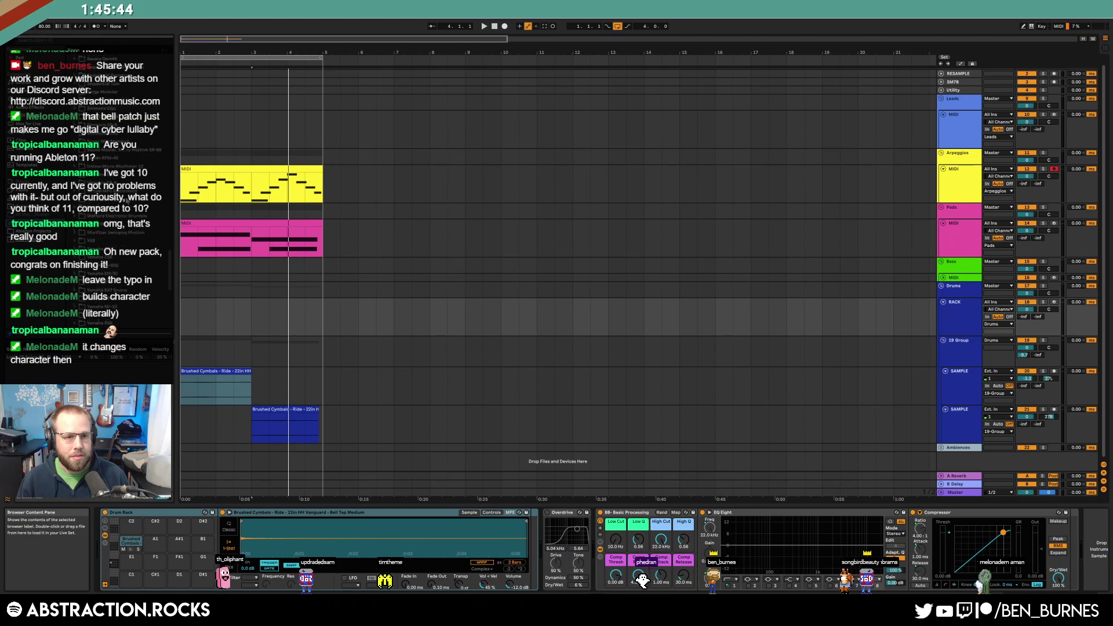
scroll(120, 232, "up", 2)
left_click(75, 96)
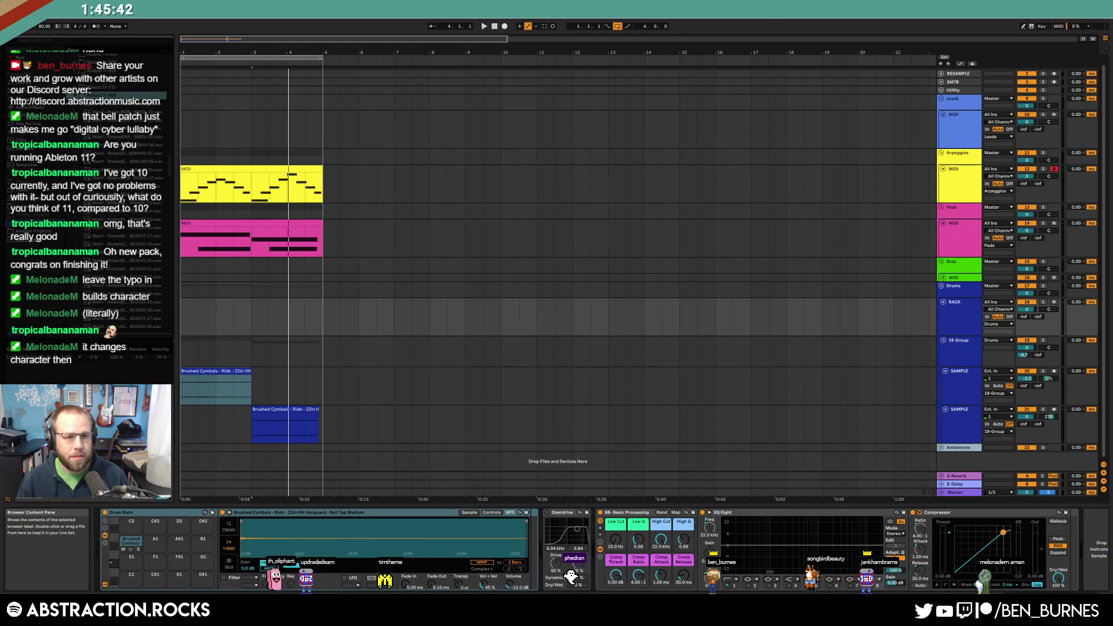
left_click_drag(171, 160, 171, 246)
left_click(144, 234)
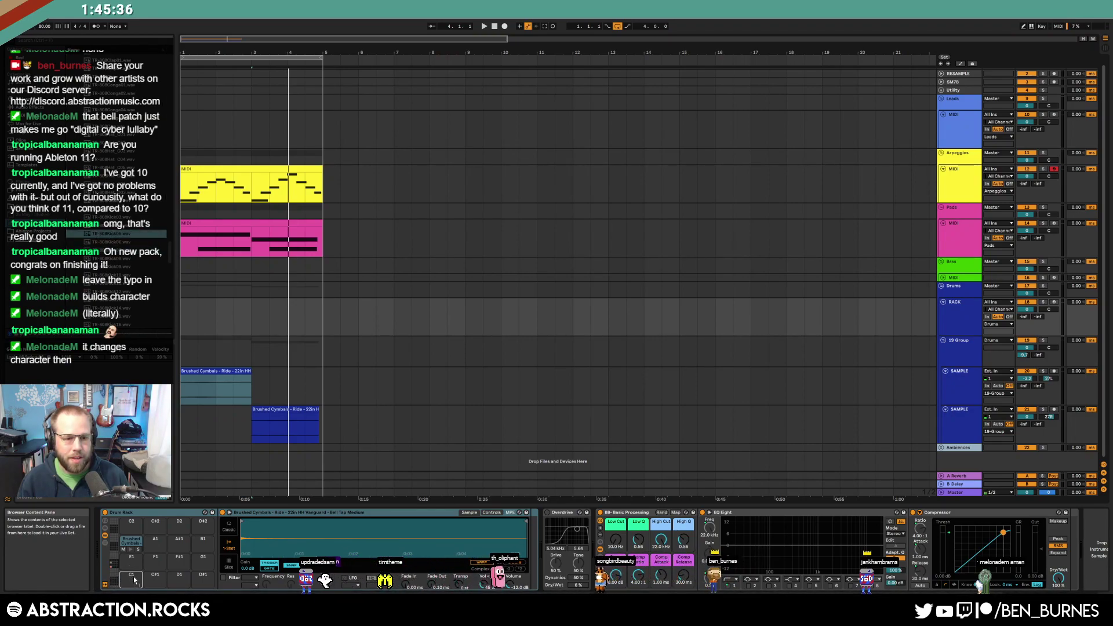
key("Return")
left_click_drag(249, 536, 249, 586)
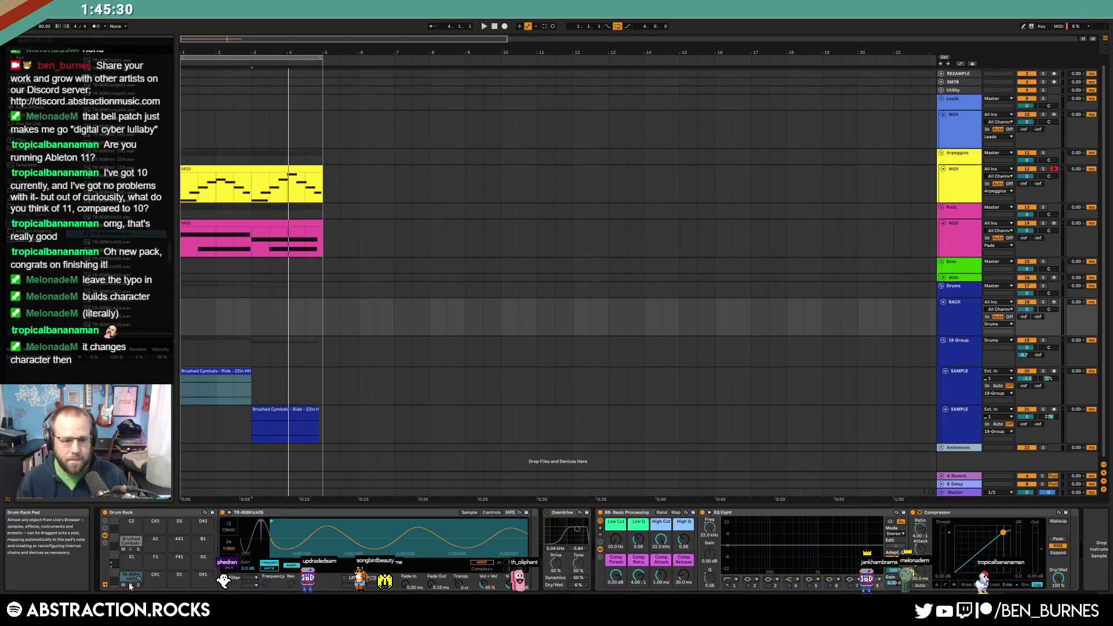
Create a two-bar MIDI clip on the RACK track and draw quarter-note kicks at the start of bars 1 and 2
key("space")
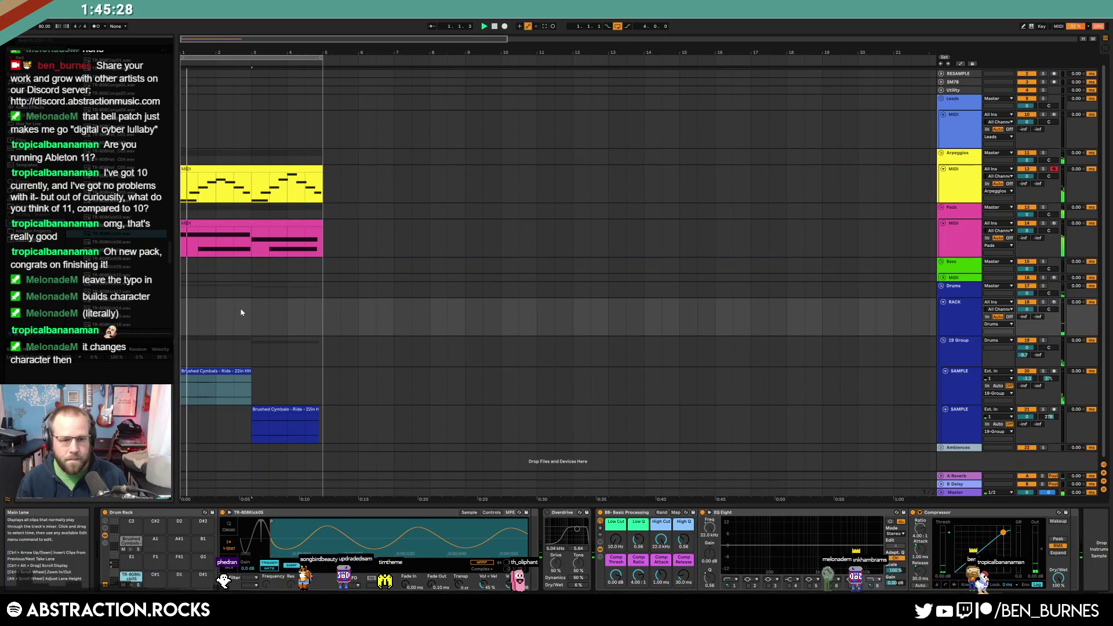
left_click_drag(182, 312, 246, 322)
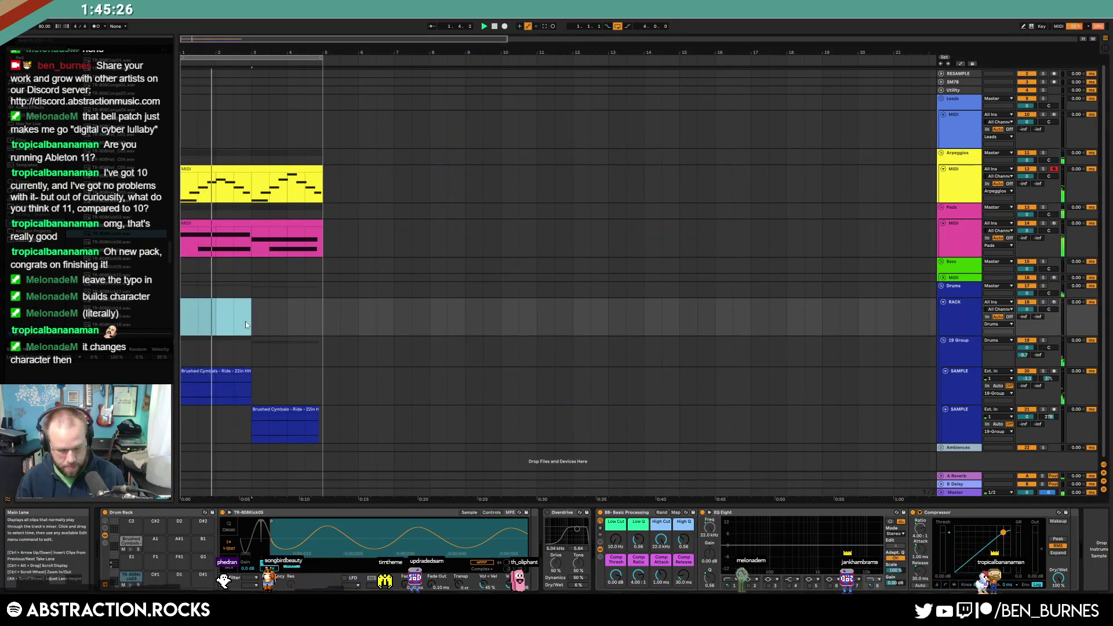
key("ctrl+shift+m")
key("space")
mouse_move(329, 301)
left_mouse_down()
mouse_move(509, 308)
mouse_move(414, 304)
left_mouse_up()
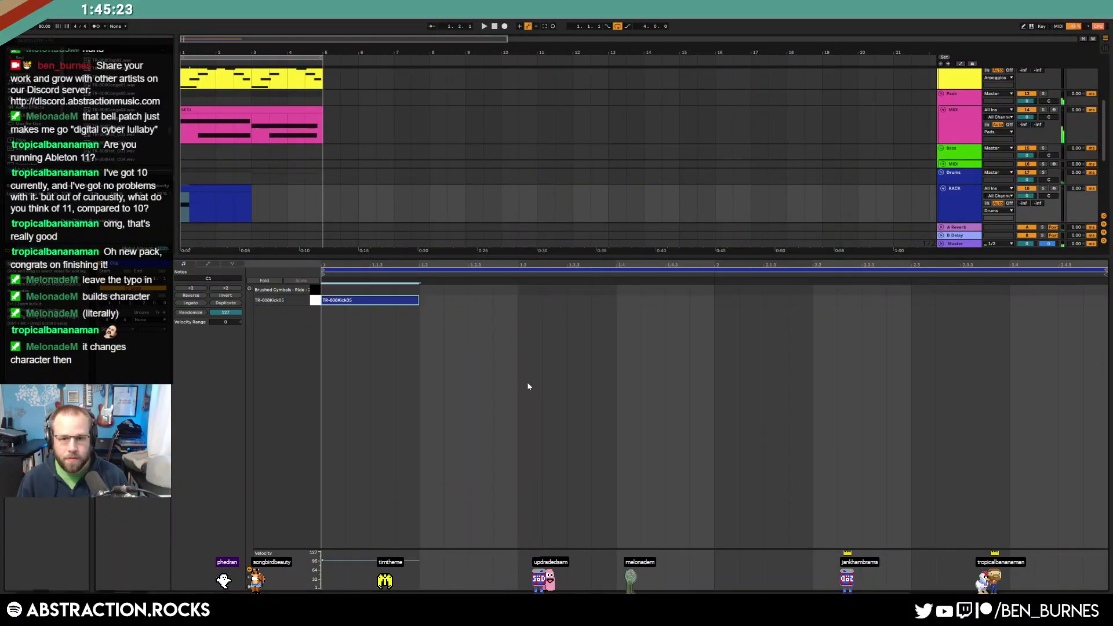
left_click(731, 300)
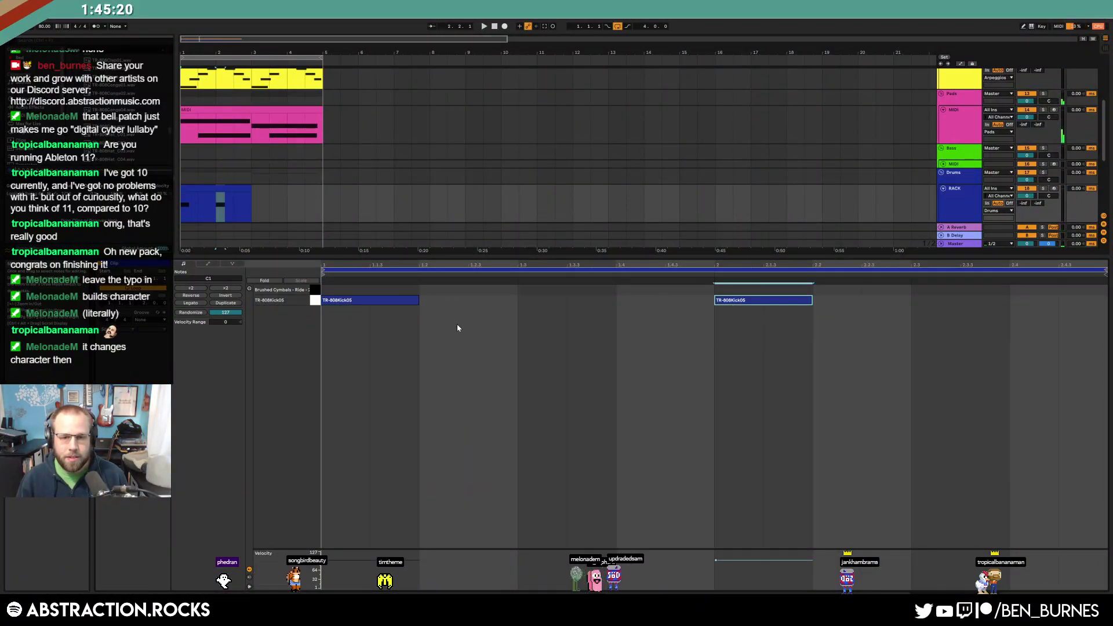
Draw quarter-note ride hits on beats 2, 3 and 4 of both bars, and extend the RACK clip to bar 5
left_click_drag(429, 290, 523, 313)
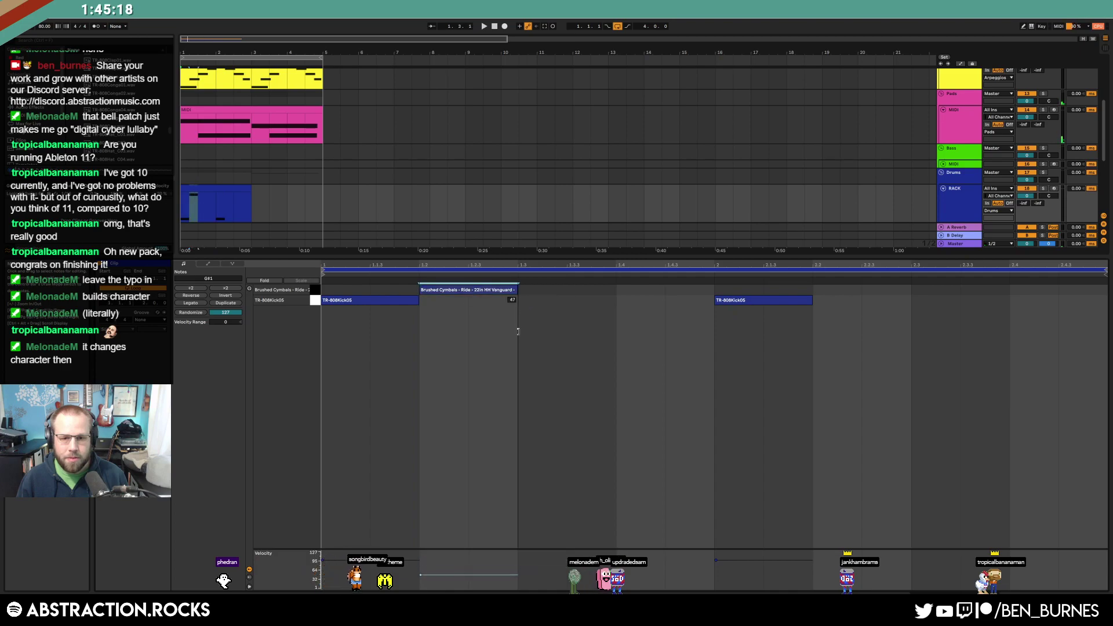
key("ctrl+d")
key("ctrl+d")
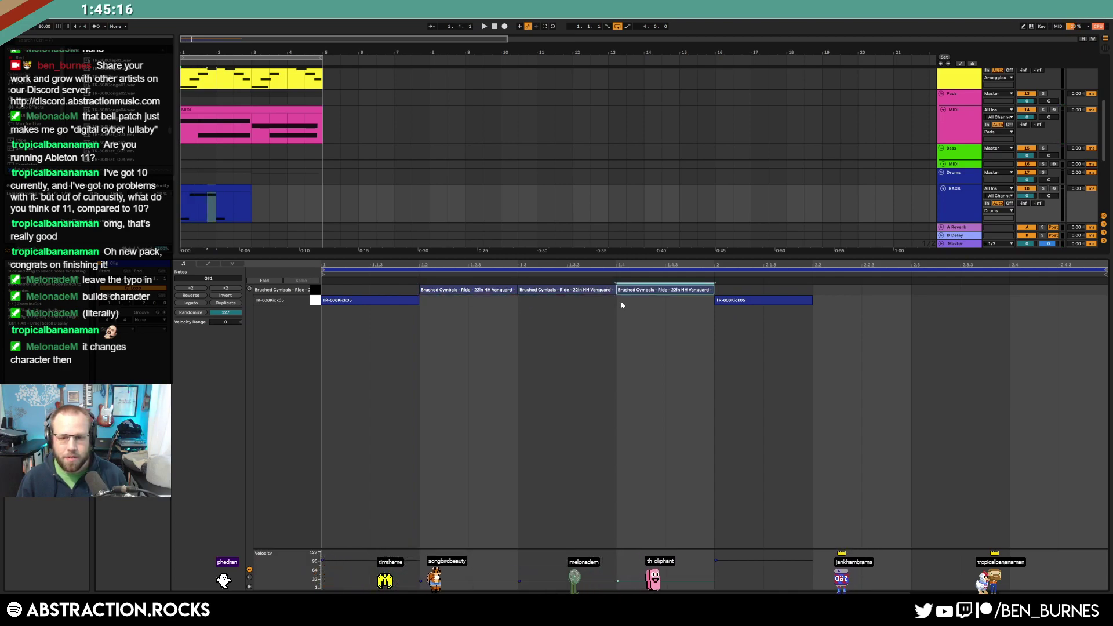
left_click_drag(411, 289, 701, 288)
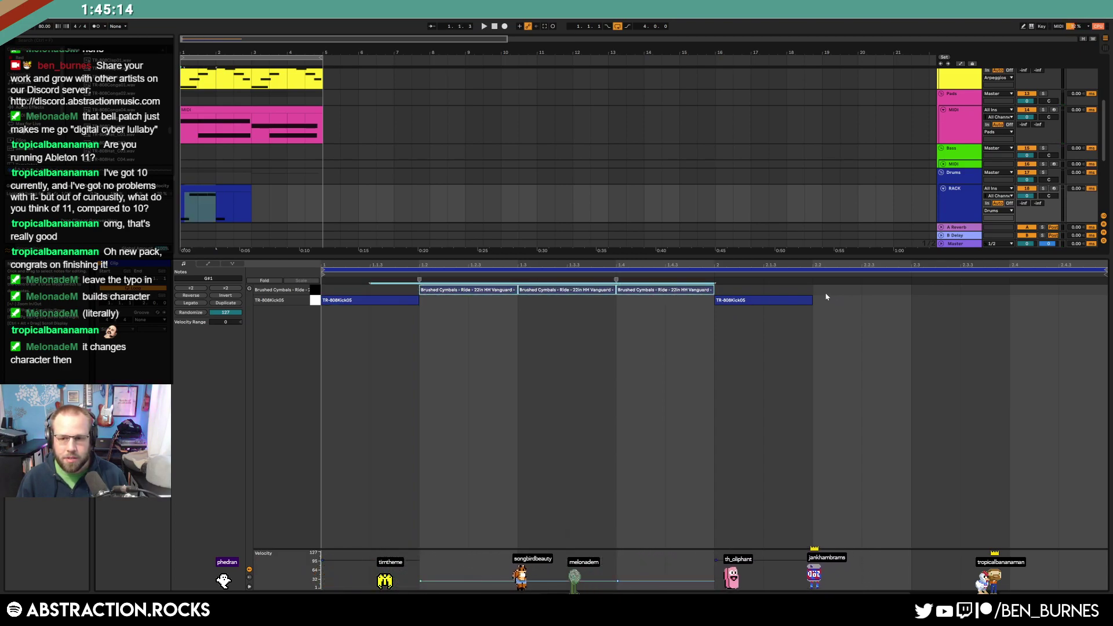
key("ctrl+d")
left_click_drag(865, 278, 815, 279)
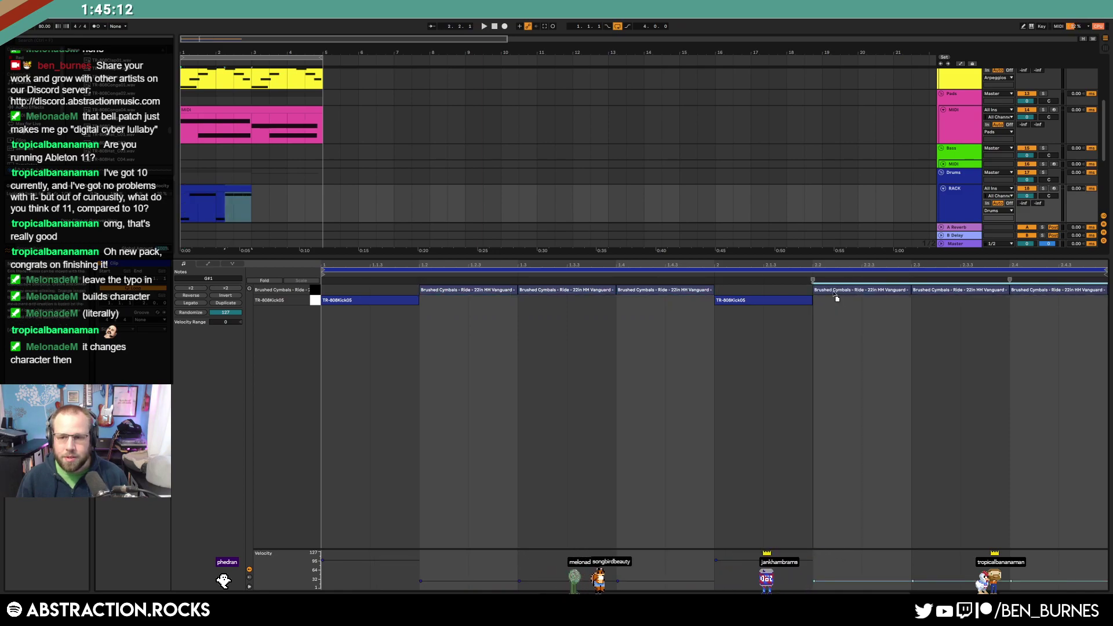
left_click_drag(248, 186, 318, 196)
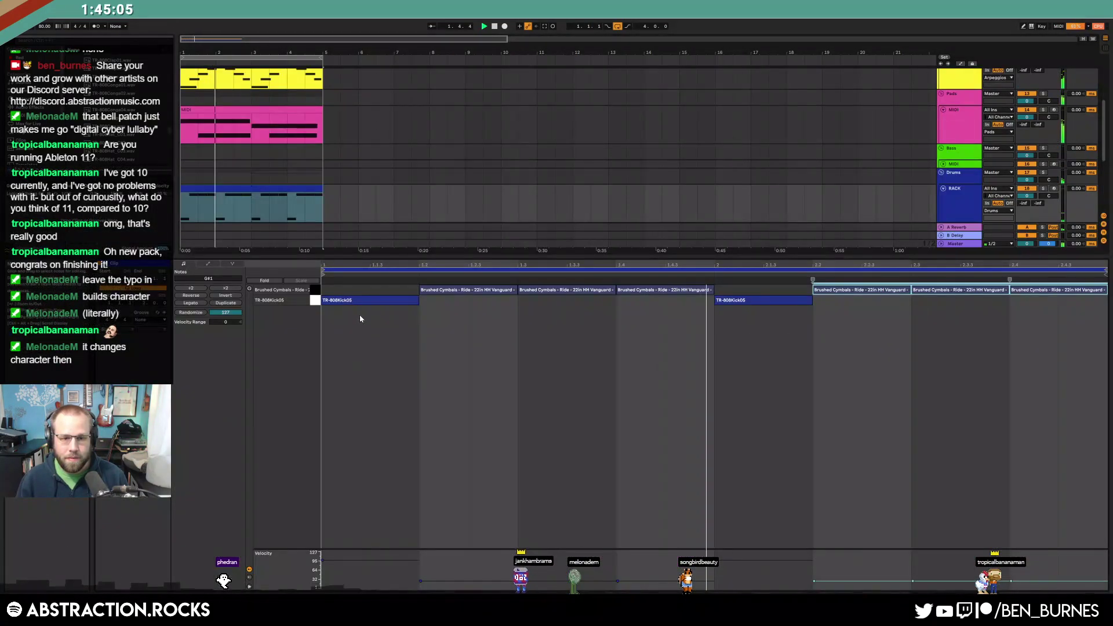
Set the velocity of all the ride notes to 61 and of both kick notes to 47
left_click(314, 290)
left_click_drag(446, 291, 447, 272)
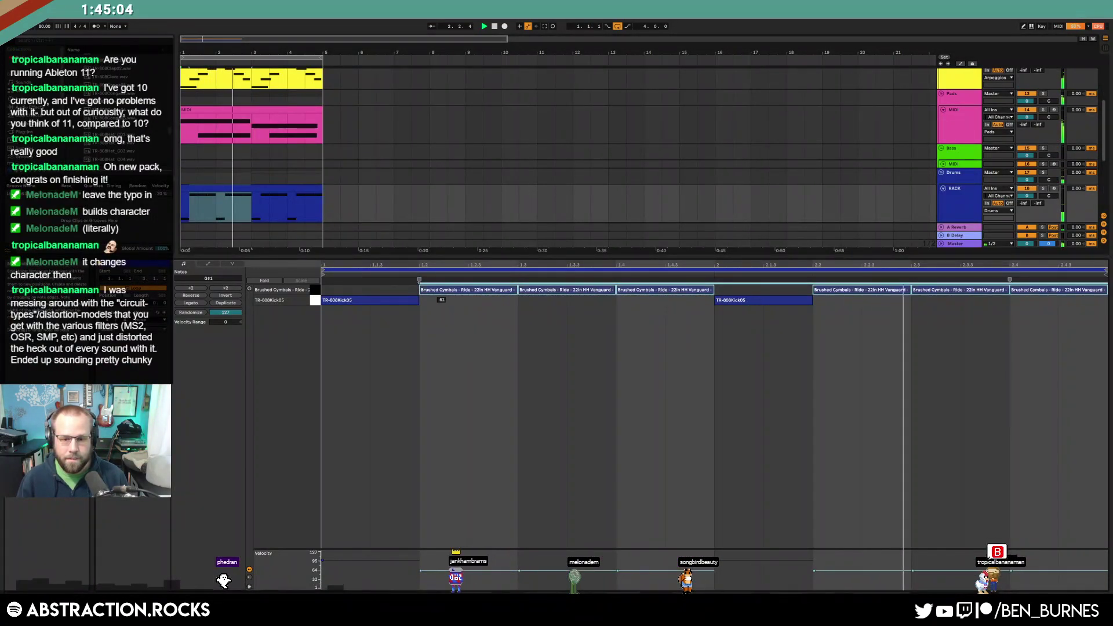
left_click(315, 300)
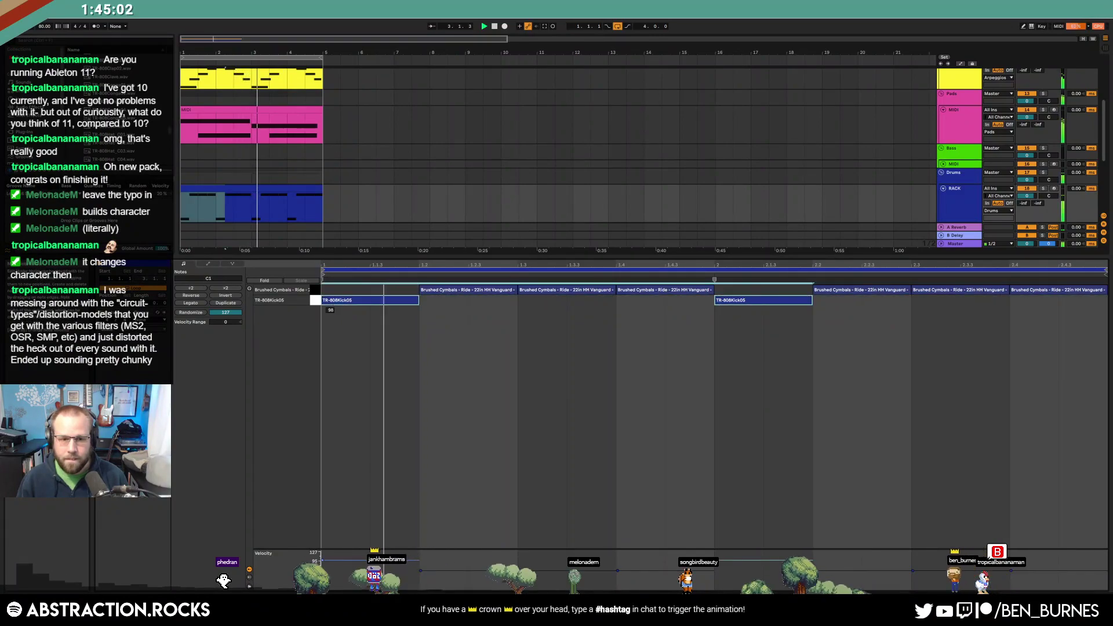
left_click_drag(326, 301, 326, 328)
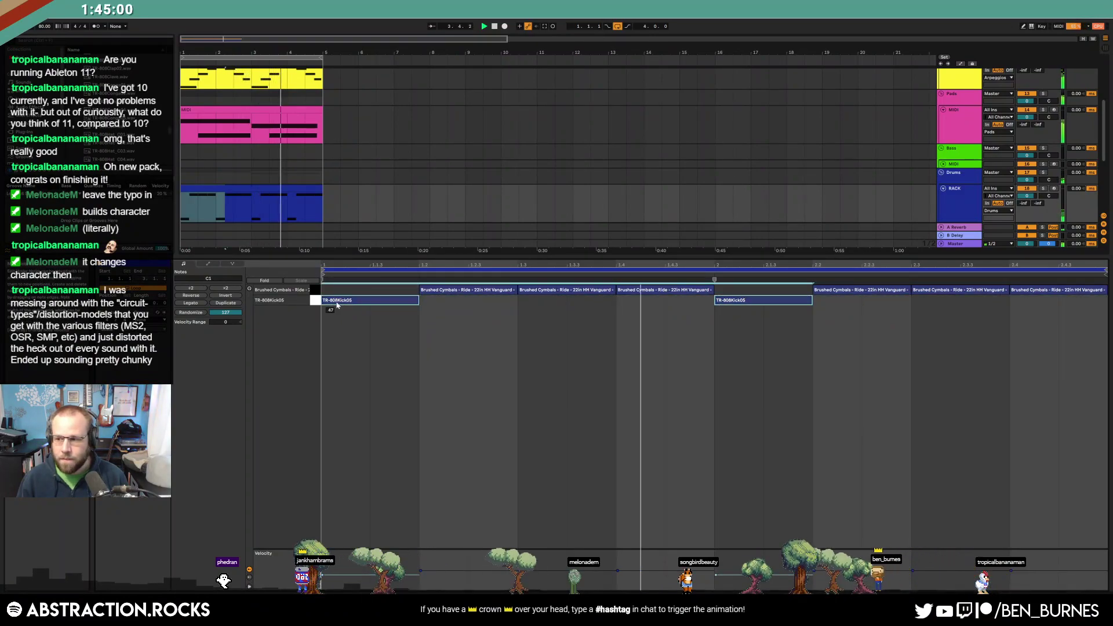
Show the RACK track's devices, turn on the LFO in the ride pad's Simpler controls, and play the loop
key("shift+Tab")
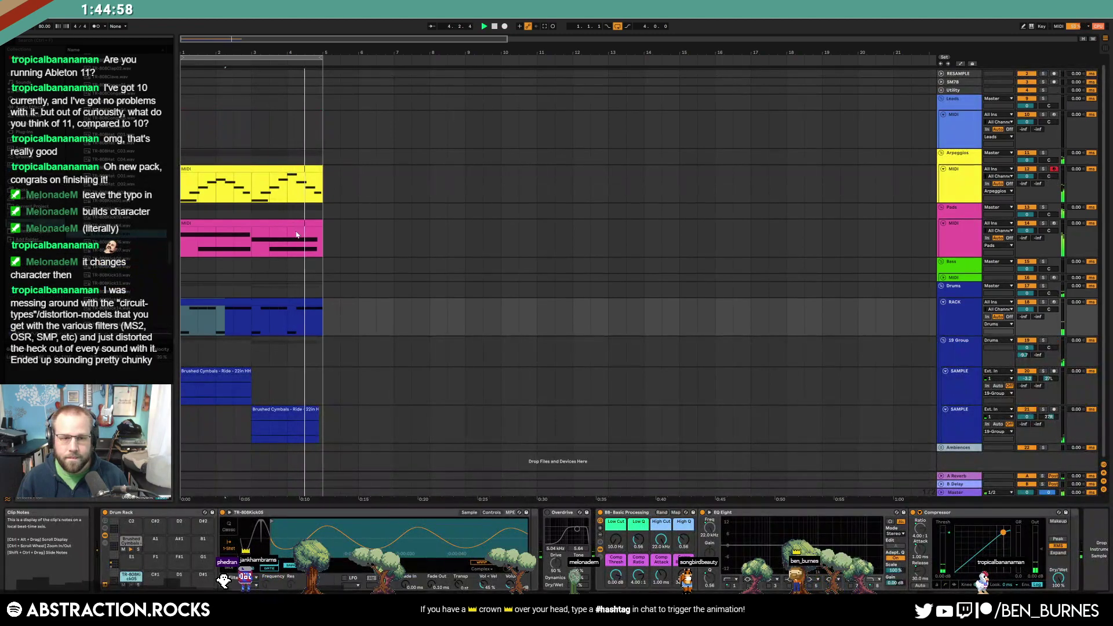
left_click(302, 300)
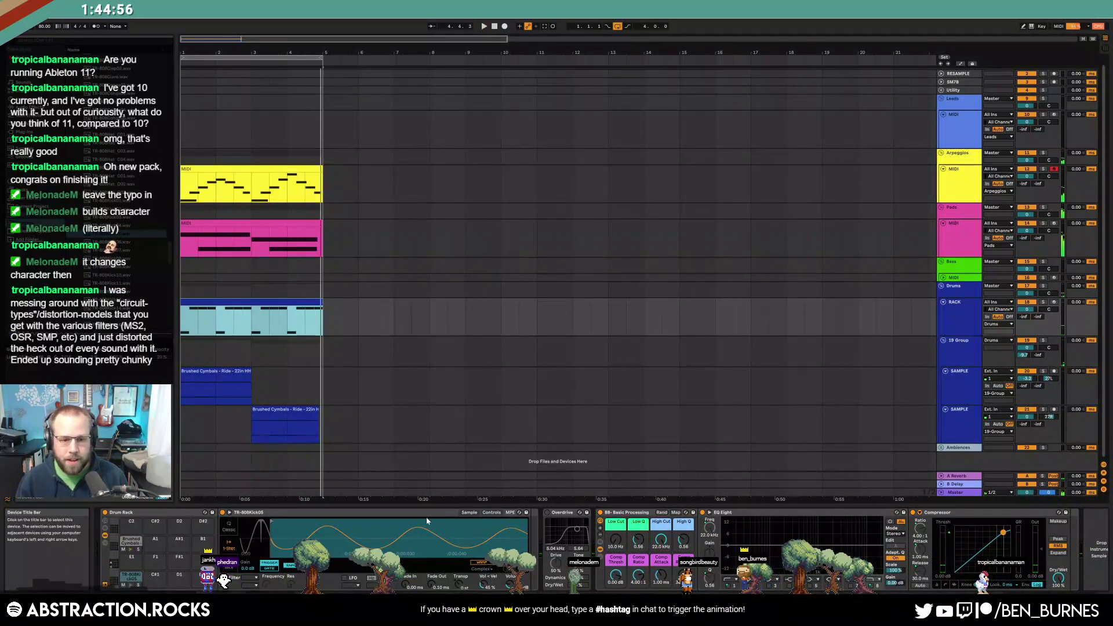
left_click(138, 545)
left_click(493, 514)
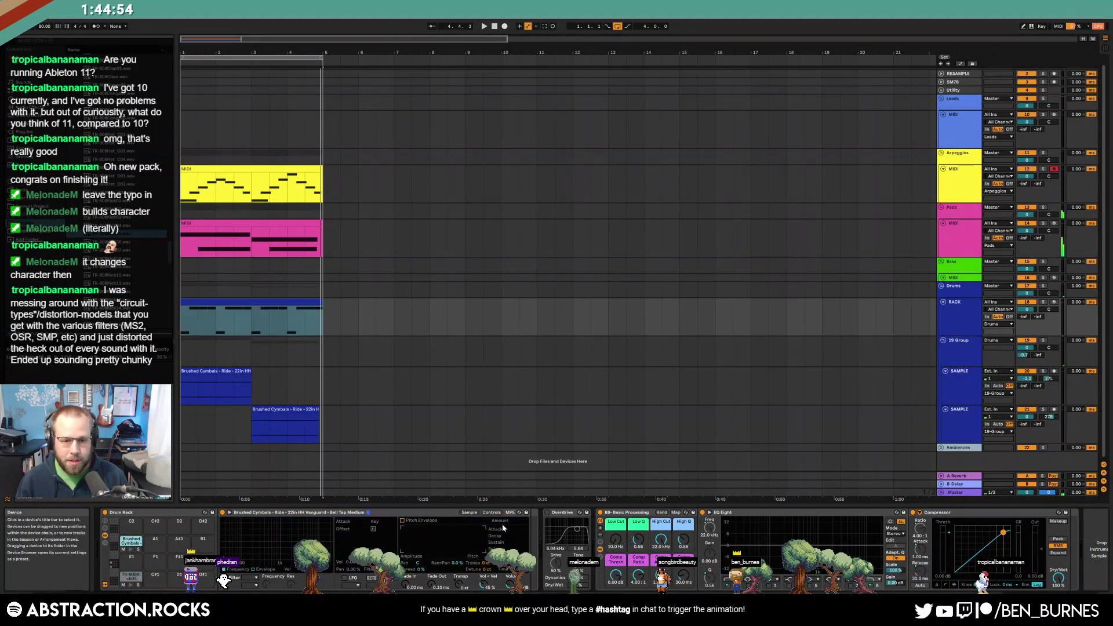
left_click(362, 577)
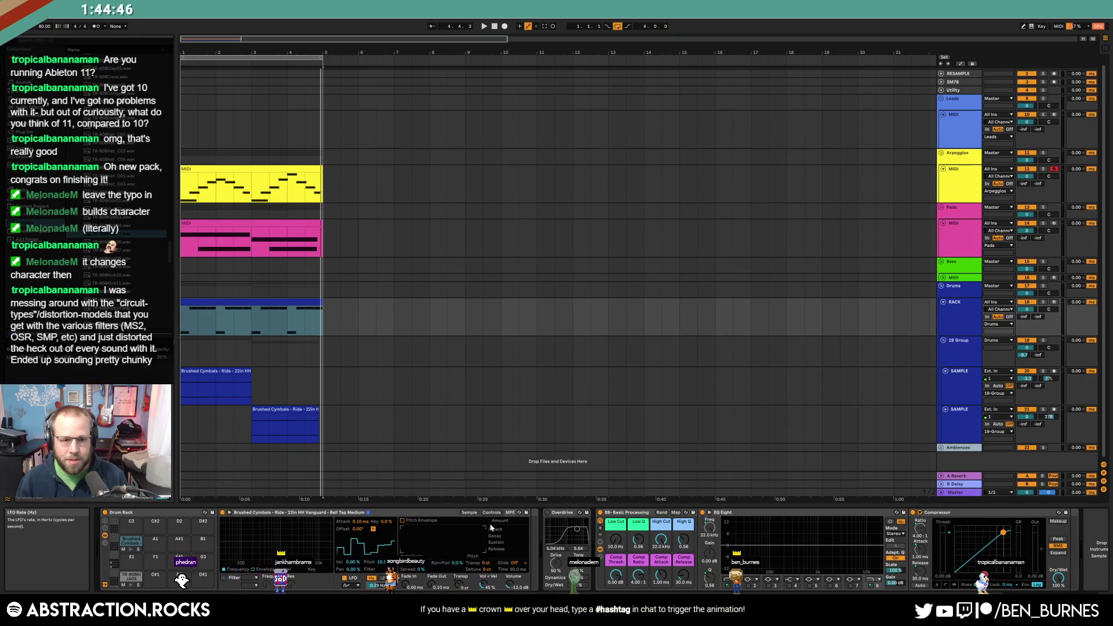
key("space")
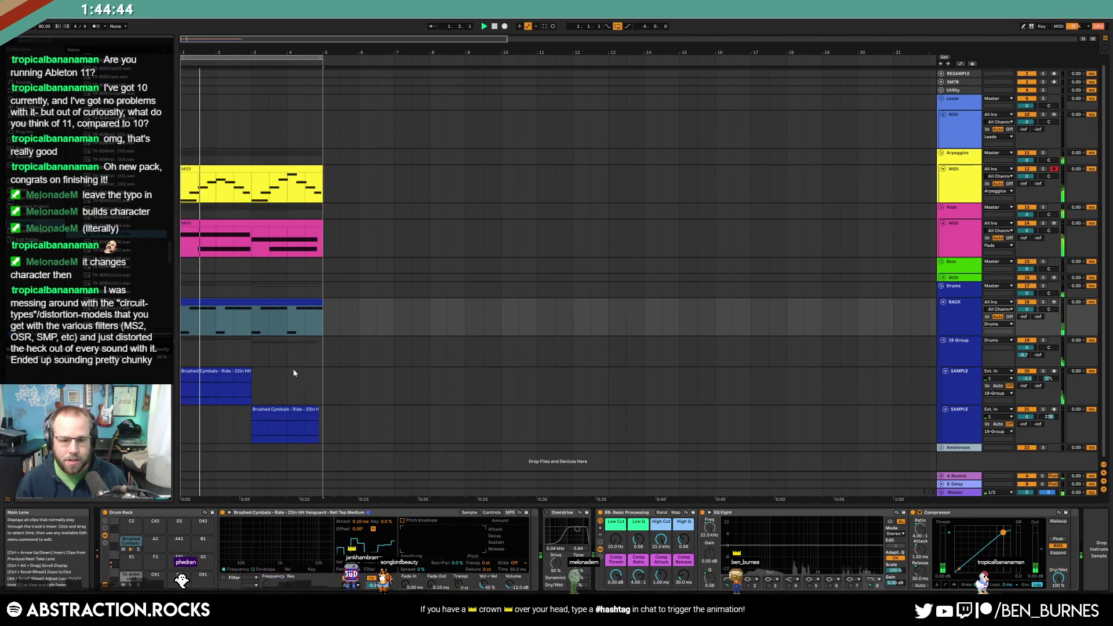
Raise the ride Simpler's LFO rate to about 7 Hz and add a Reverb after it with its input filter reshaped
left_click(23, 108)
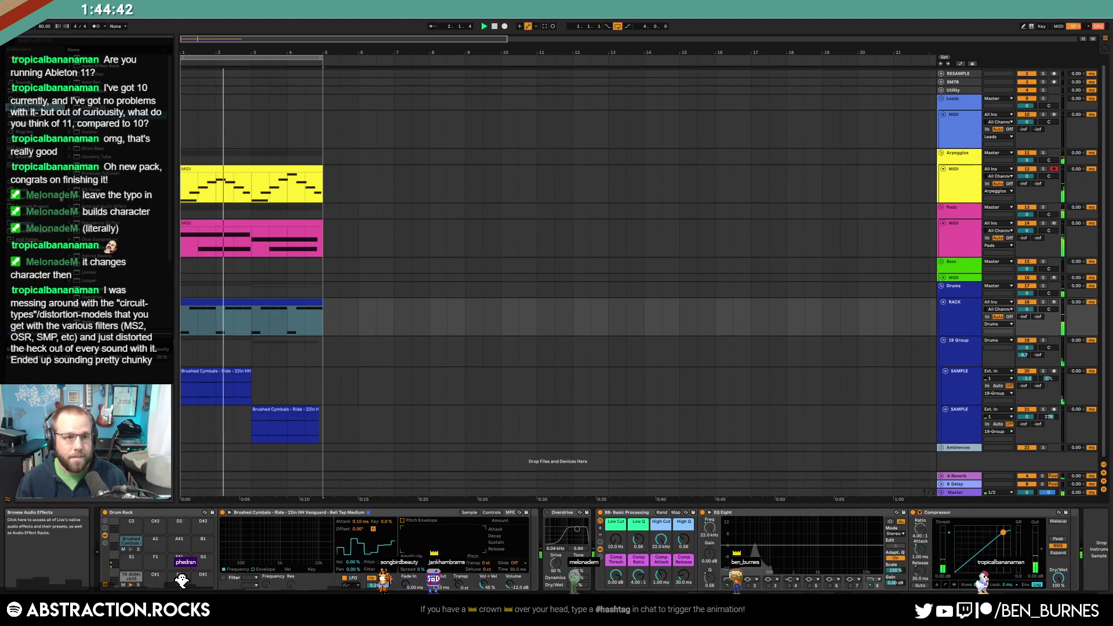
scroll(94, 238, "down", 3)
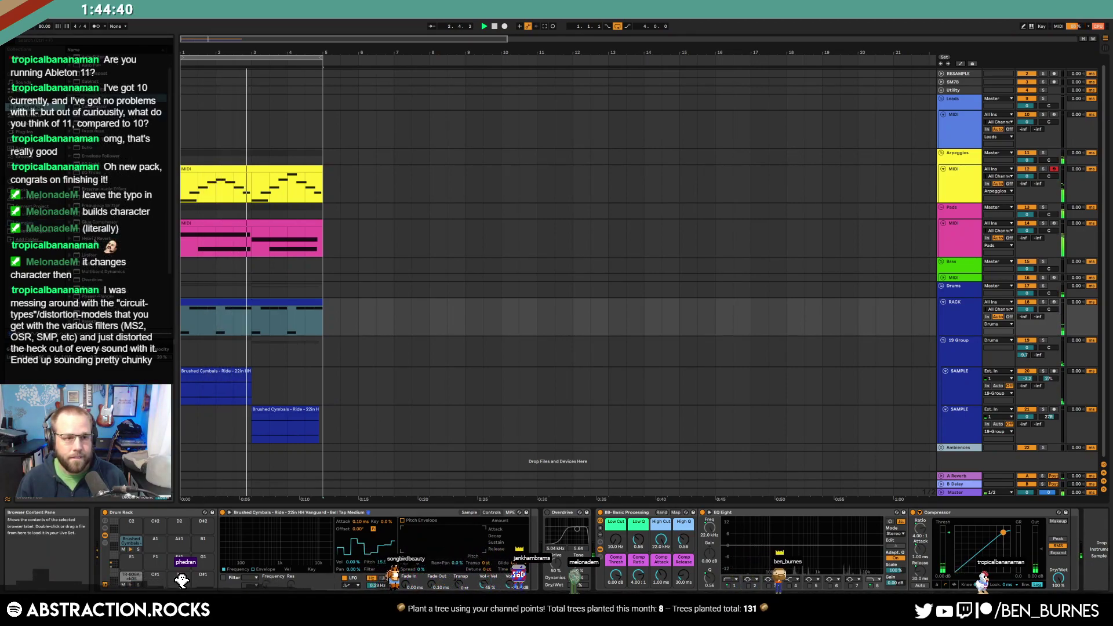
left_click_drag(377, 585, 377, 539)
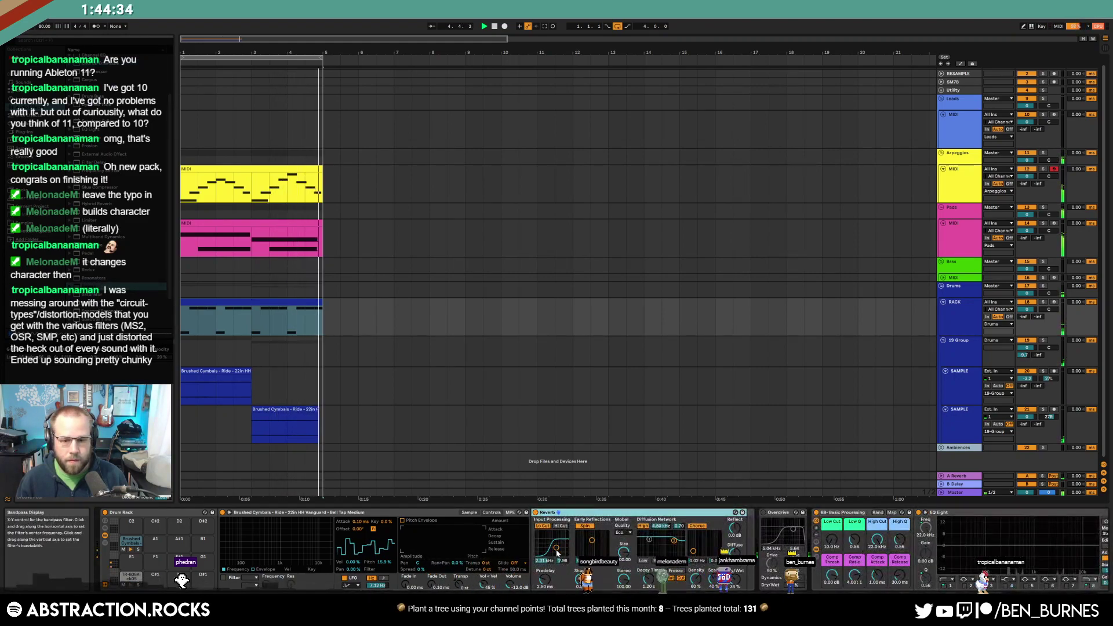
left_click_drag(551, 540, 558, 548)
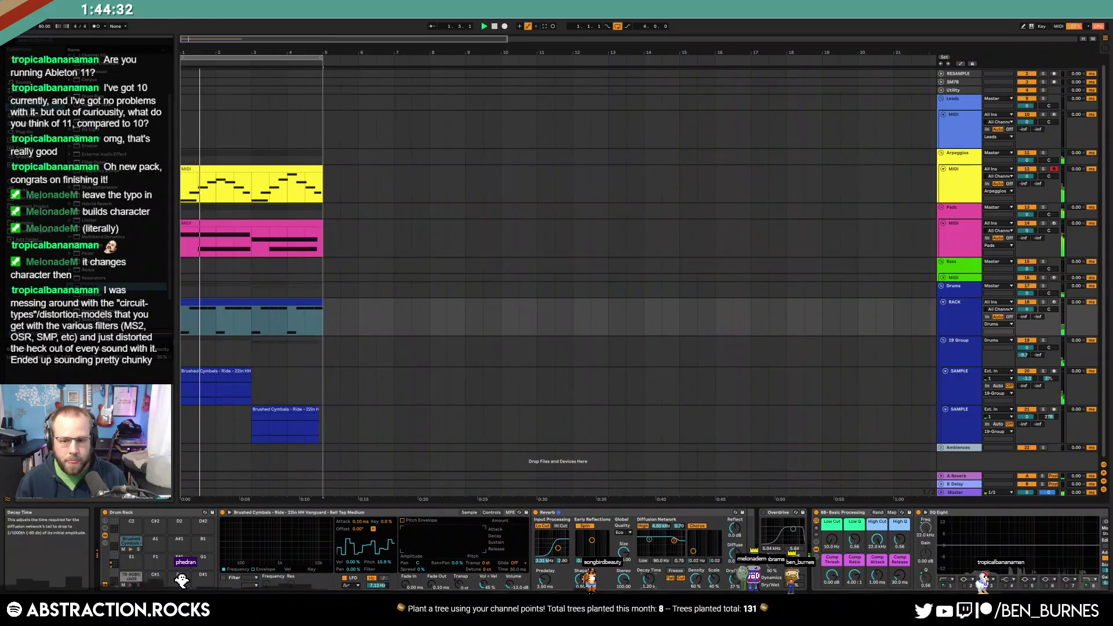
Deactivate the arpeggio clip and adjust the ride Reverb's Decay Time and Dry/Wet amount
left_click(266, 180)
key("0")
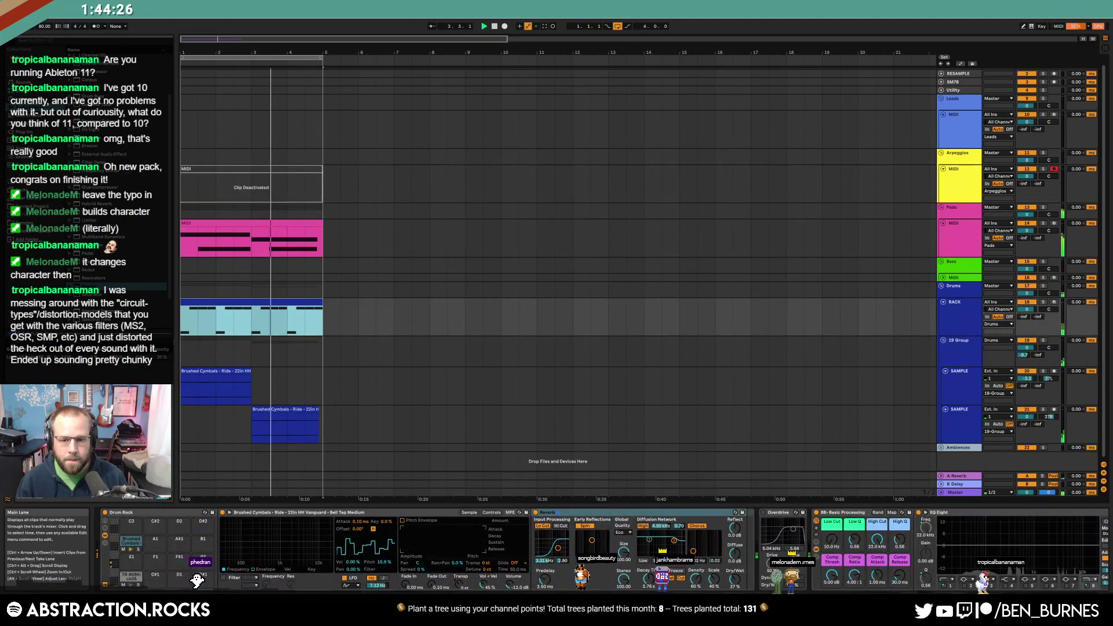
left_click_drag(646, 579, 641, 557)
left_click_drag(736, 582, 736, 580)
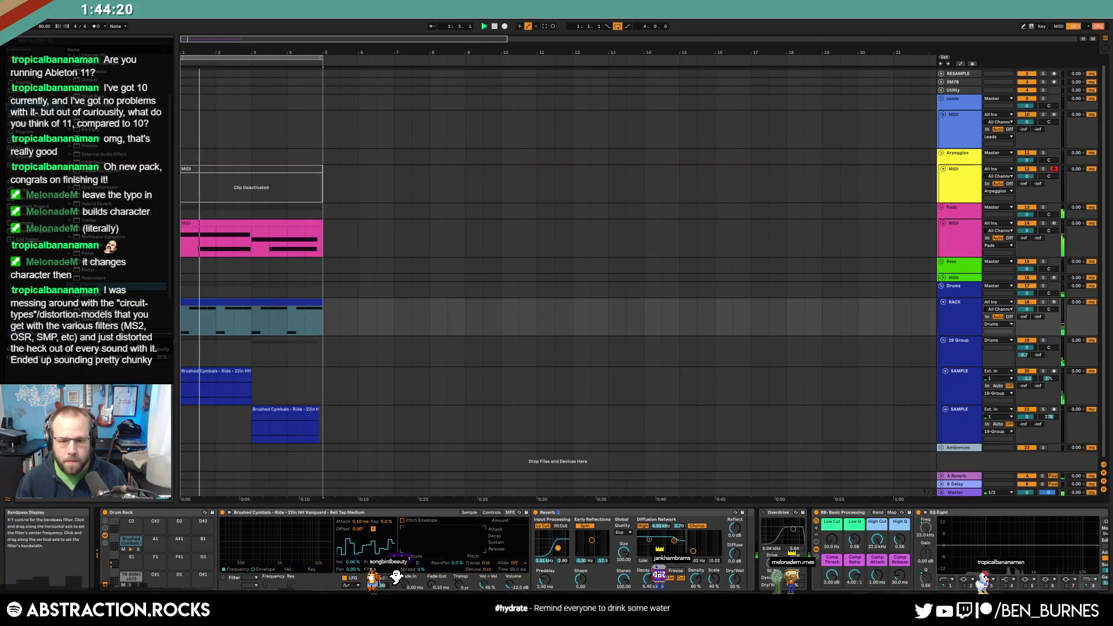
key("shift+Tab")
key("shift+Tab")
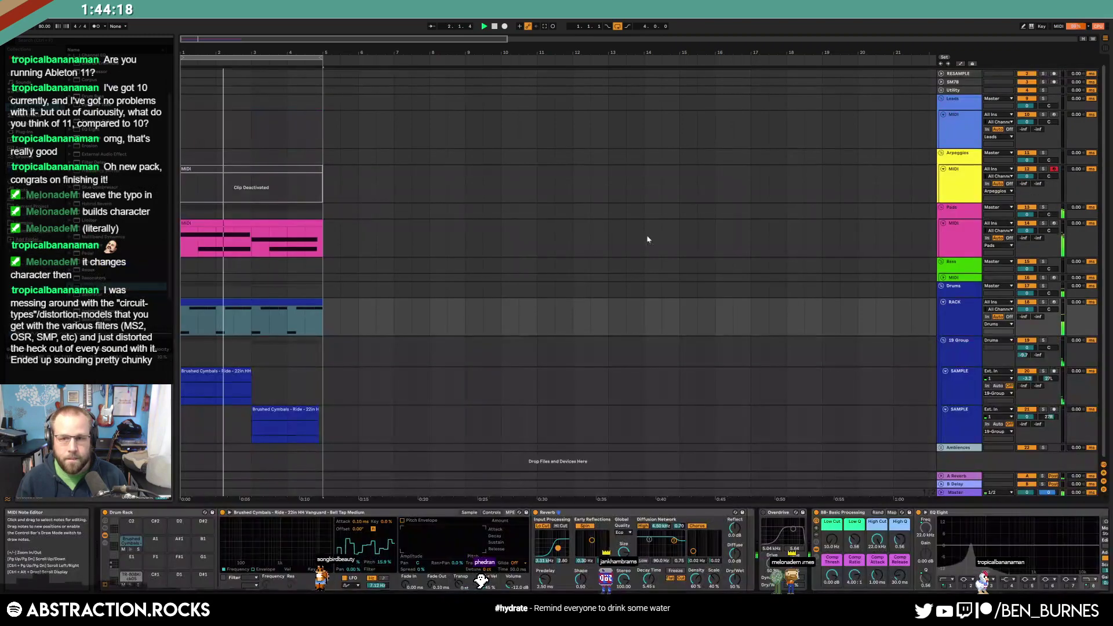
Unfold the Bass group's MIDI track, stop playback, and load the Kontakt 5 plug-in in place of its Operator
left_click(950, 138)
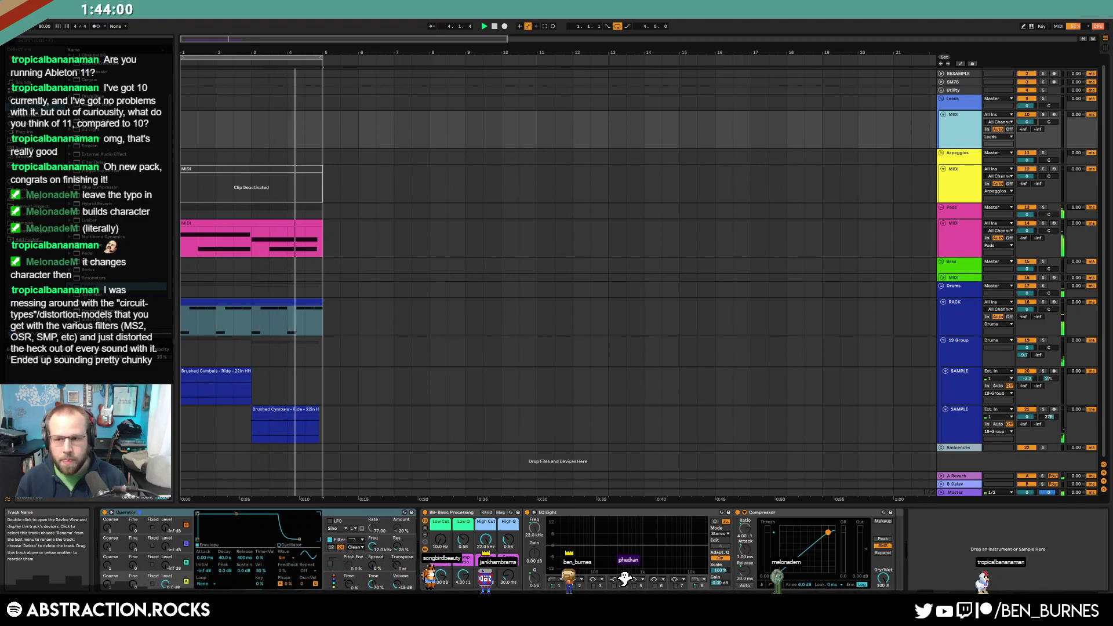
left_click(951, 278)
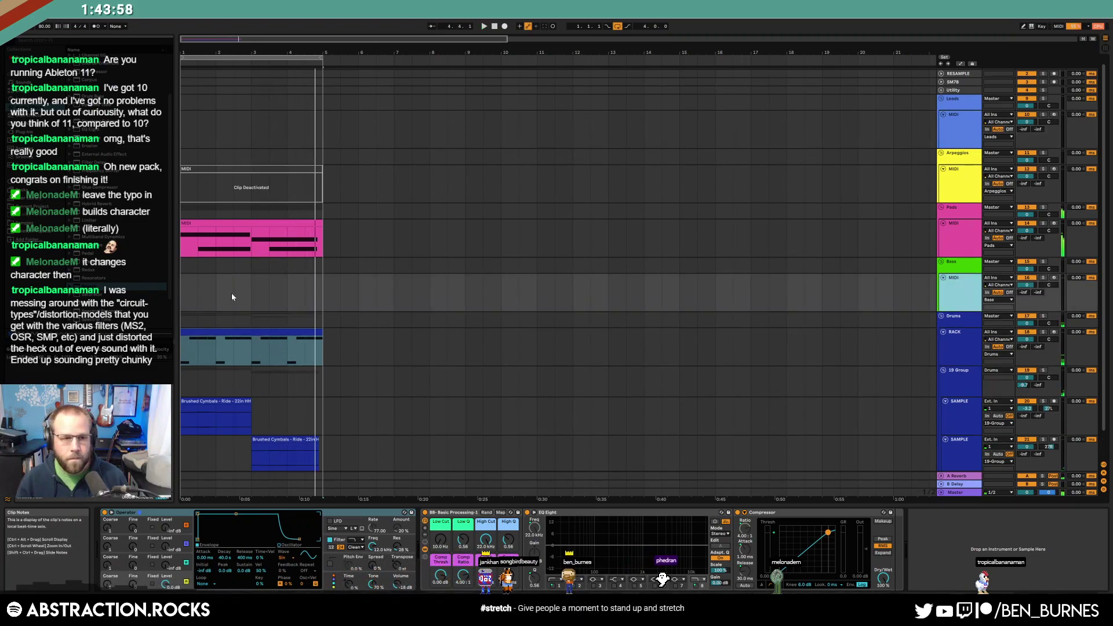
left_click(26, 132)
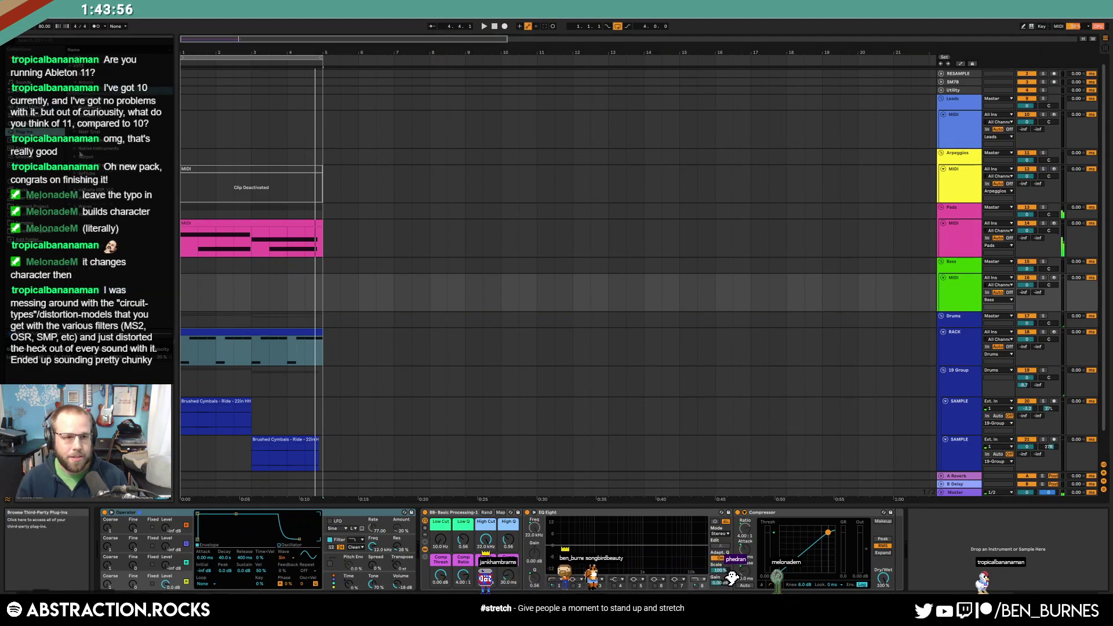
left_click(87, 82)
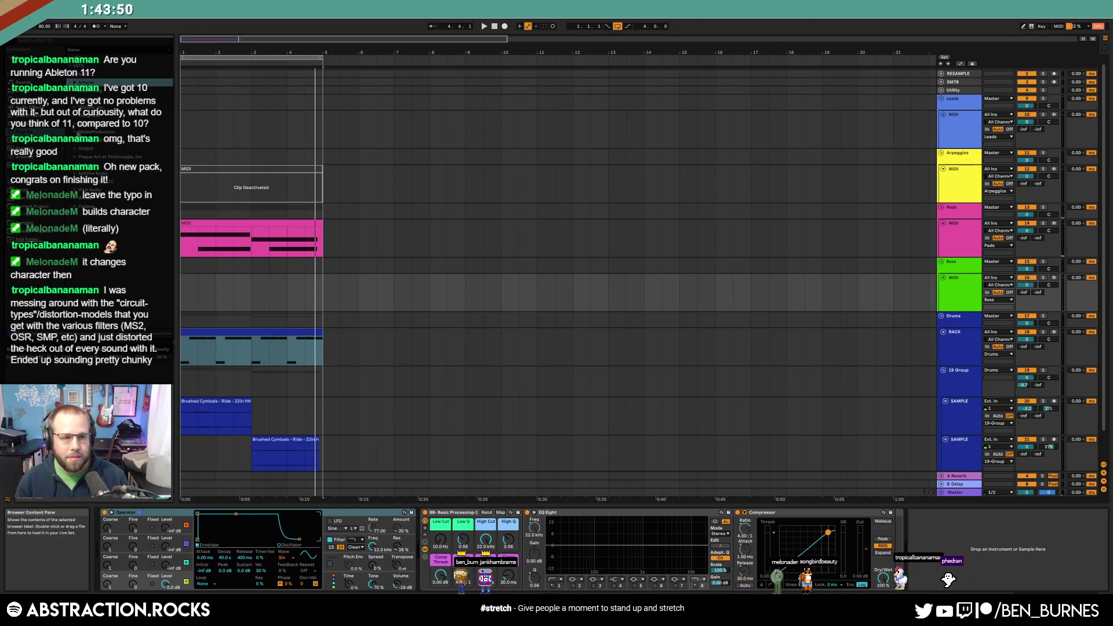
left_click(78, 140)
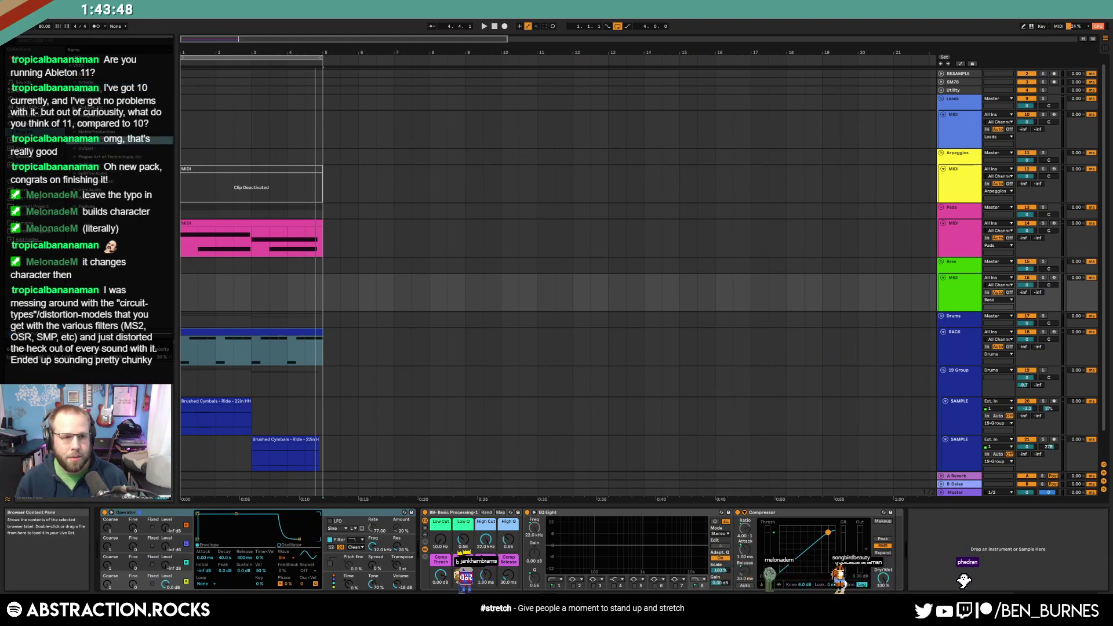
left_click(74, 141)
left_click_drag(101, 157, 154, 535)
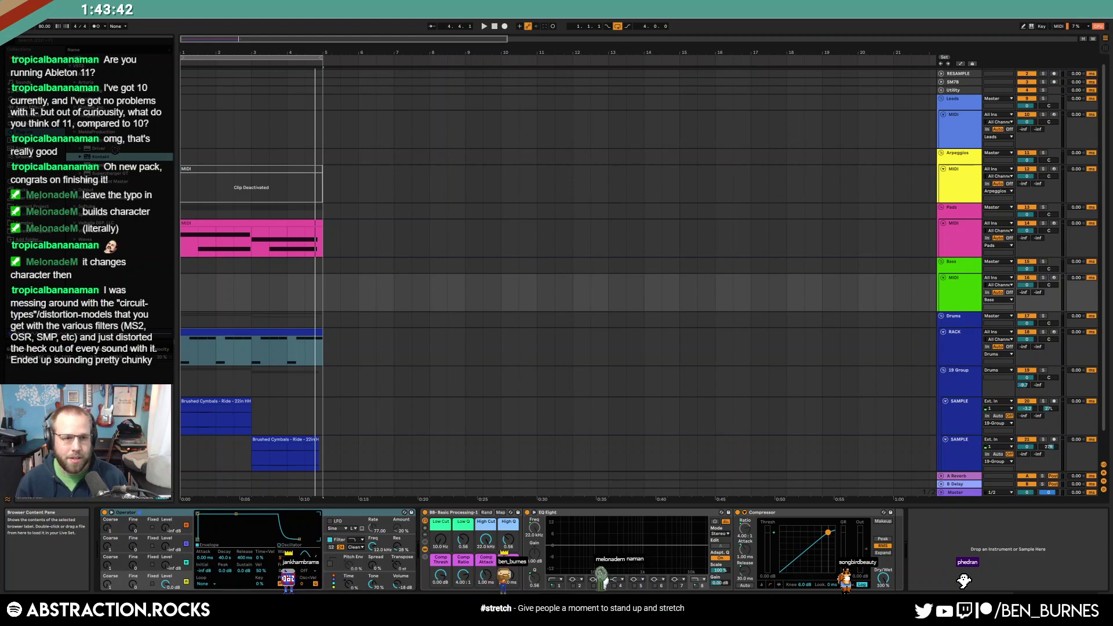
left_click(70, 58)
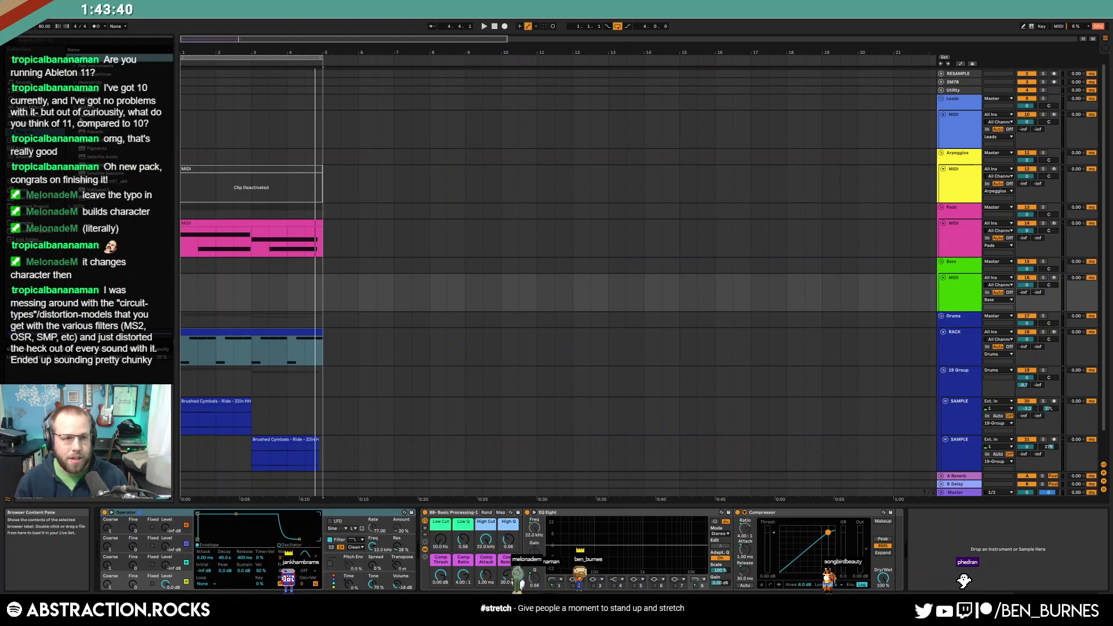
left_click(75, 90)
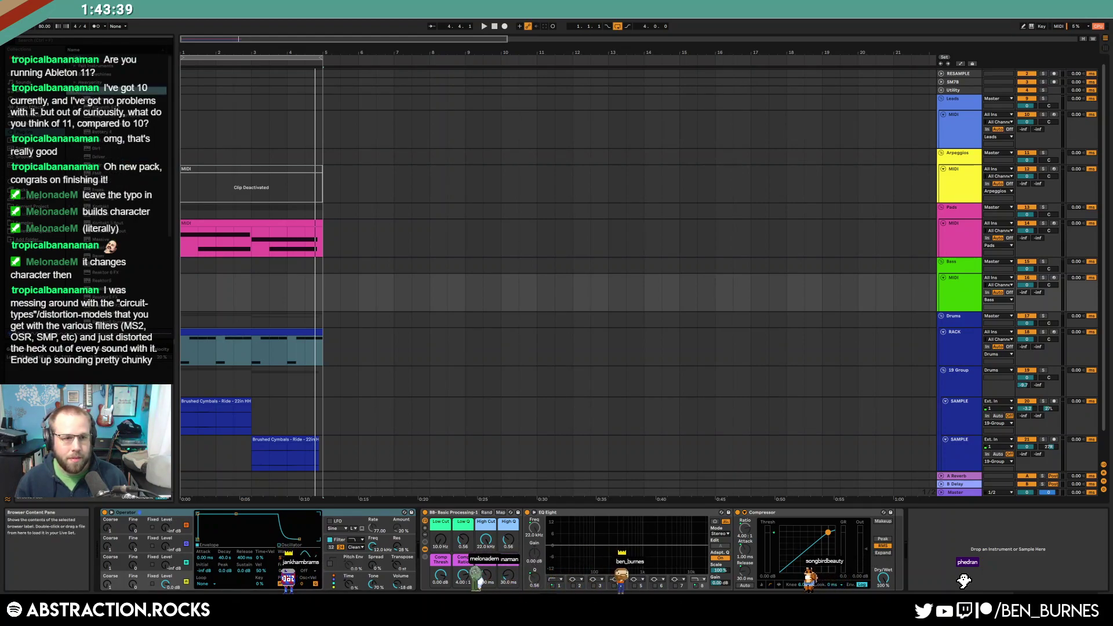
double_click(100, 216)
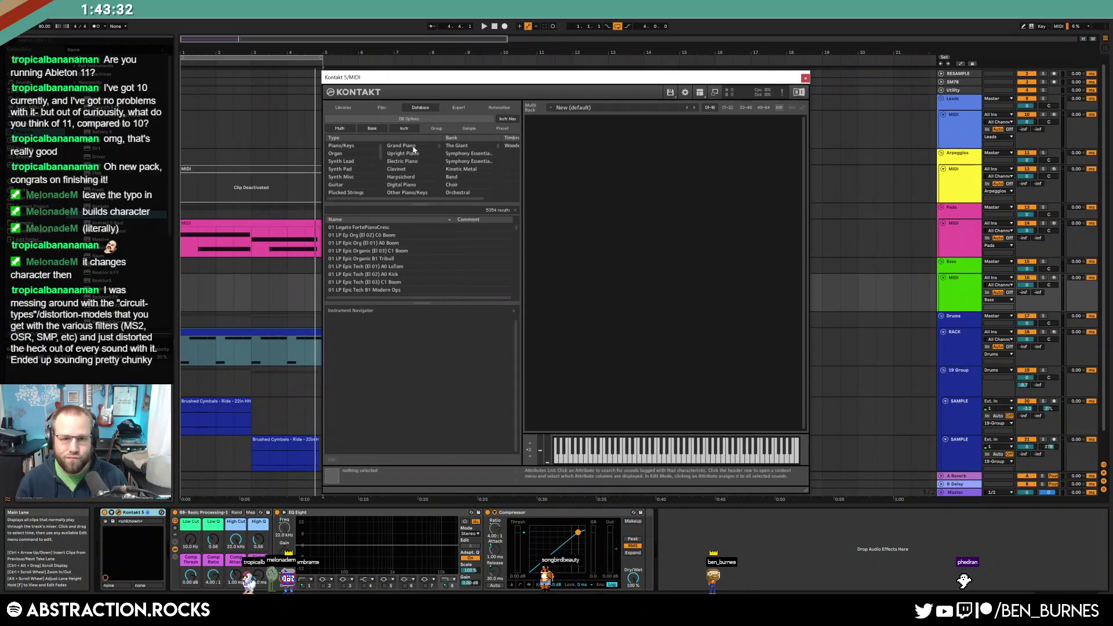
Search Kontakt's database for "upright", load the Upright Bass instrument, and move the plug-in window aside
left_click(382, 212)
type("upright")
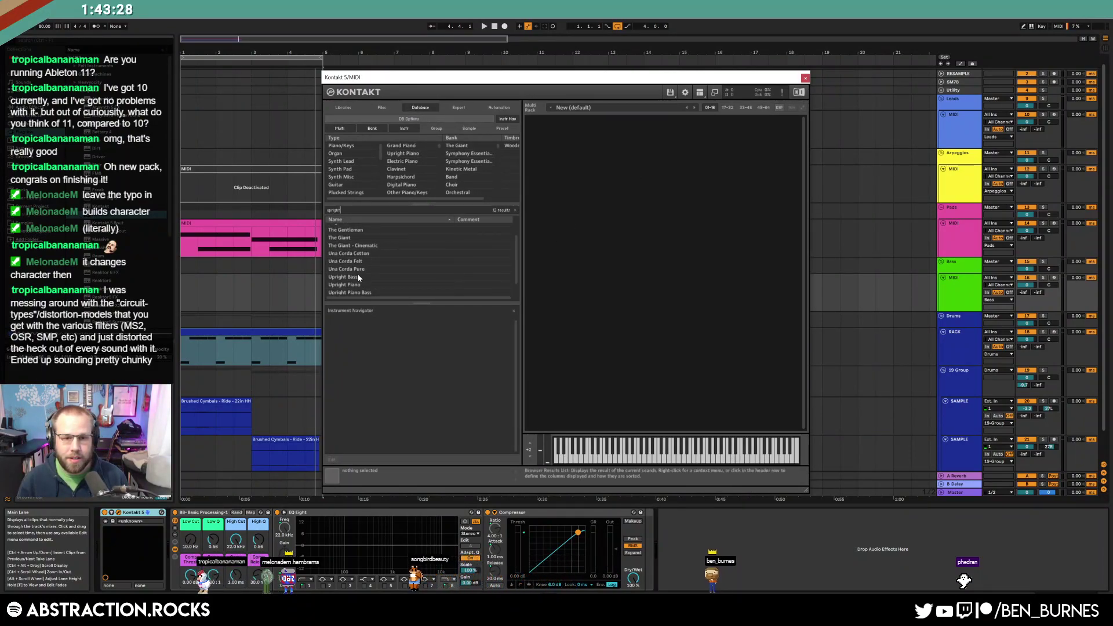
double_click(359, 279)
left_click_drag(685, 80, 768, 100)
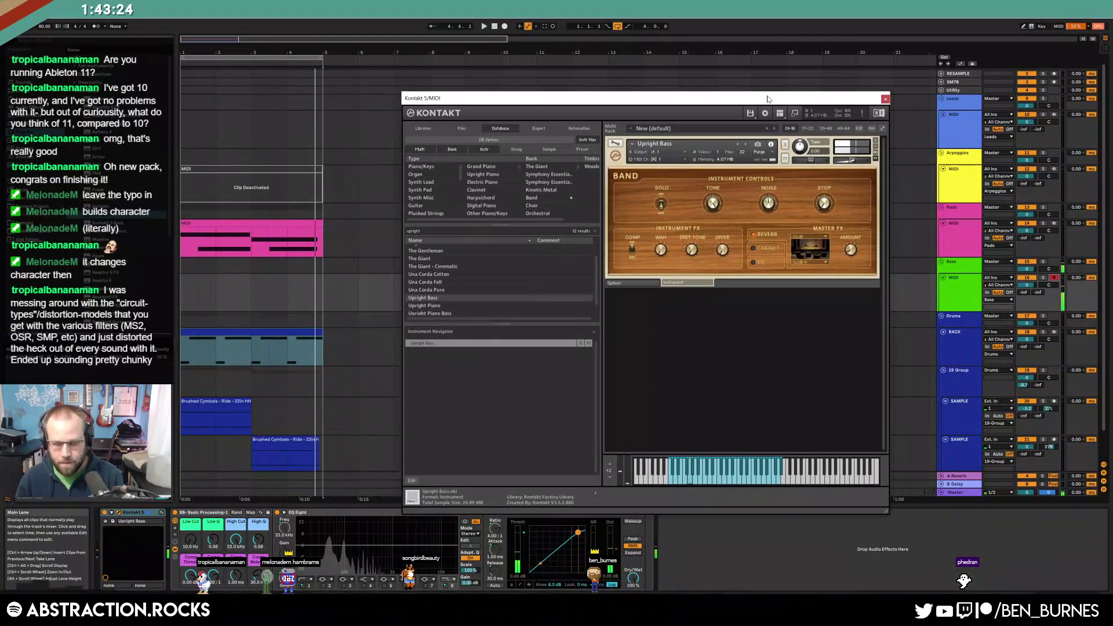
Raise the bass MIDI track's reverb send and record an upright bass line over the four-bar loop
left_click_drag(1024, 293, 1024, 264)
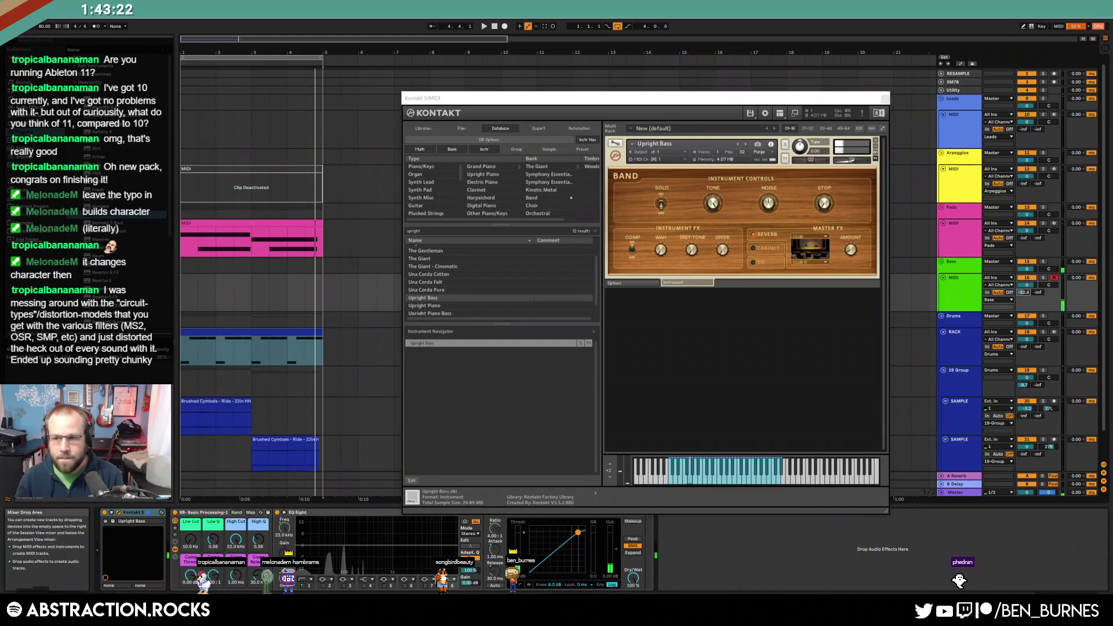
left_click(484, 26)
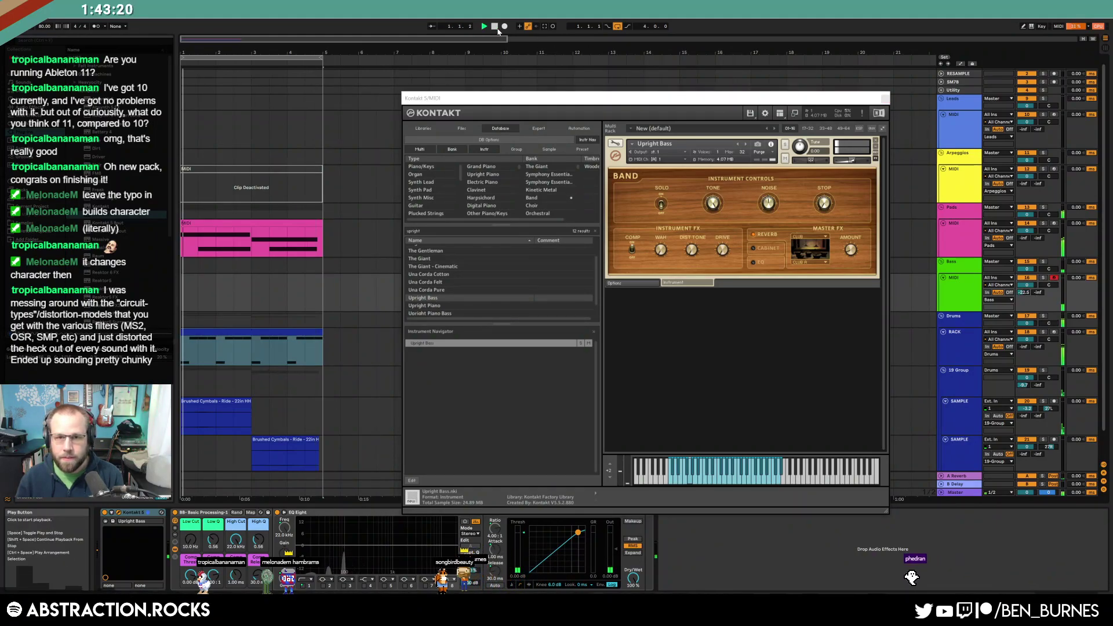
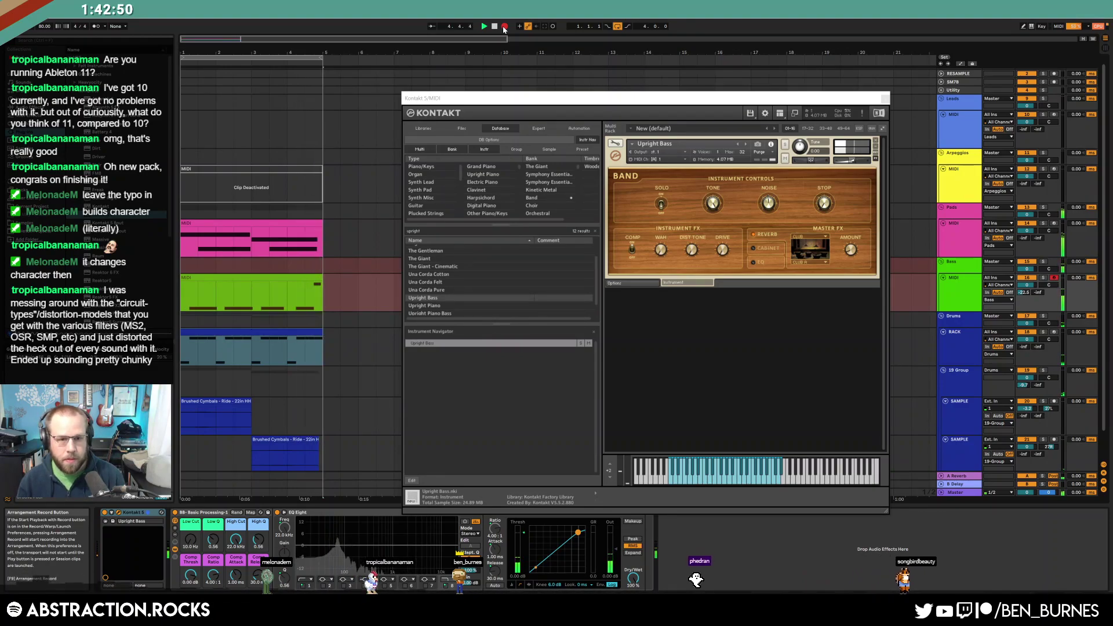
key("space")
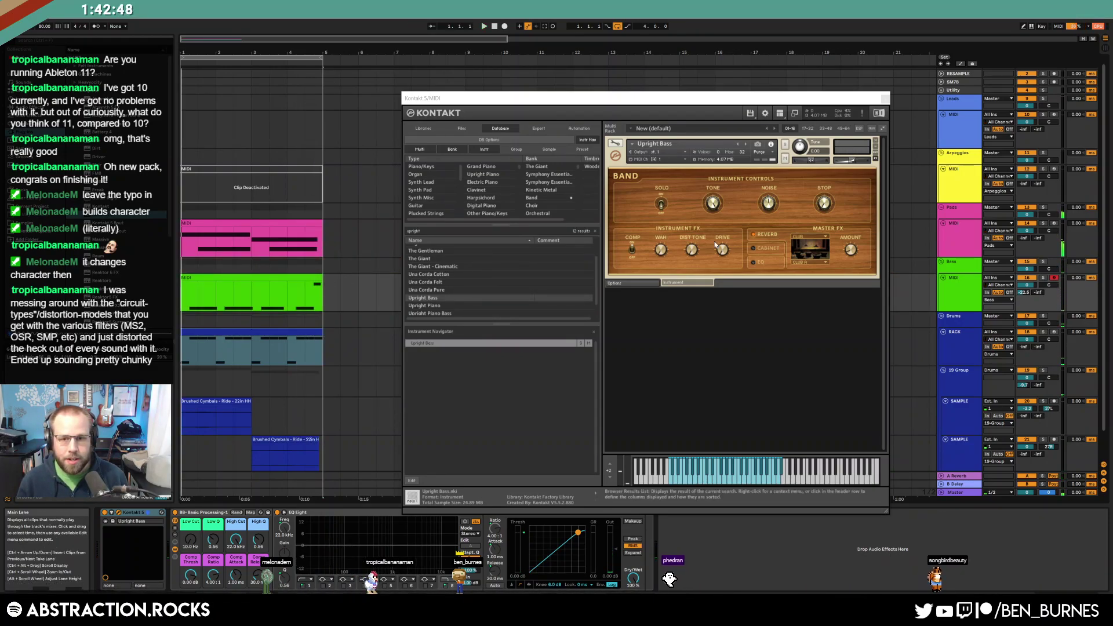
Replace Kontakt's Upright Bass with the Jazz Upright instrument from the database results
left_click(876, 141)
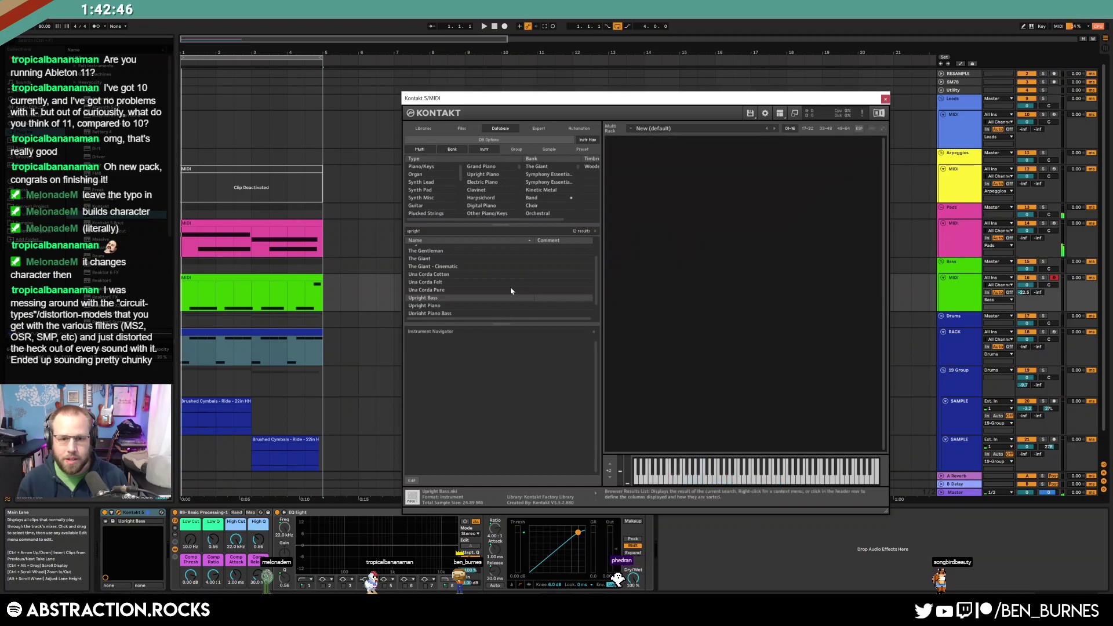
scroll(498, 278, "up", 1)
double_click(423, 248)
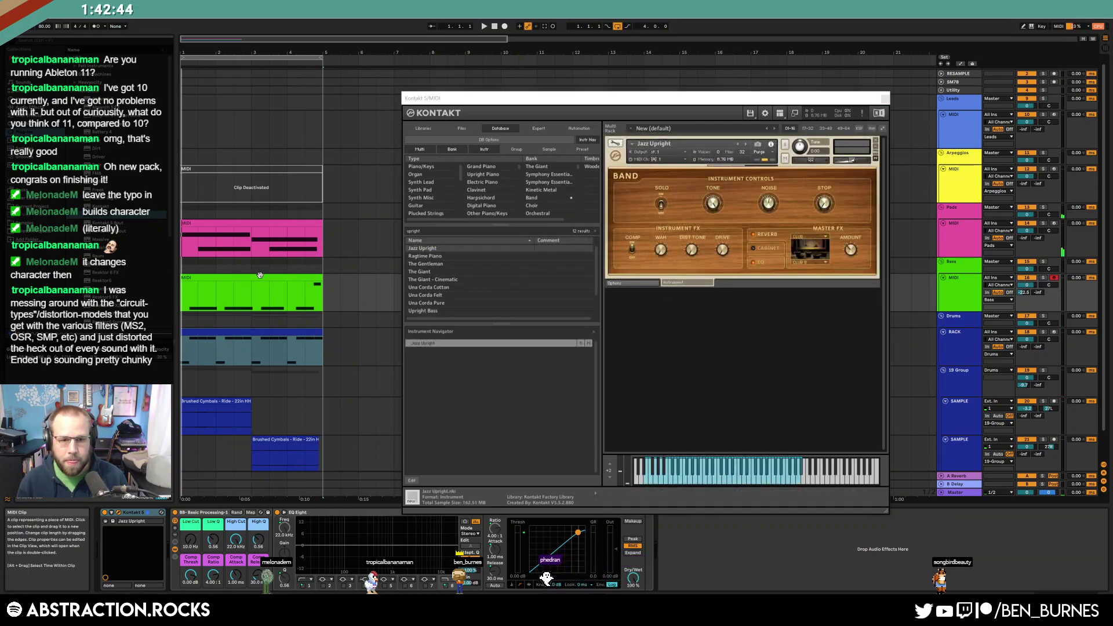
Open the recorded bass clip with the plug-in window hidden and check its individual notes, starting playback
double_click(260, 274)
key("ctrl+alt+p")
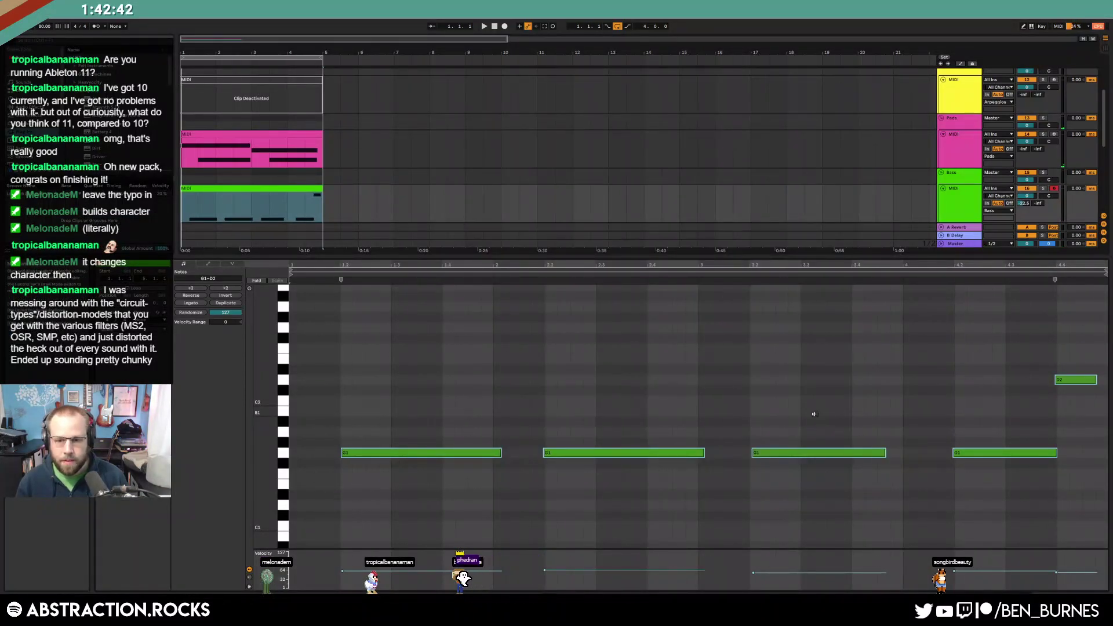
left_click(806, 453)
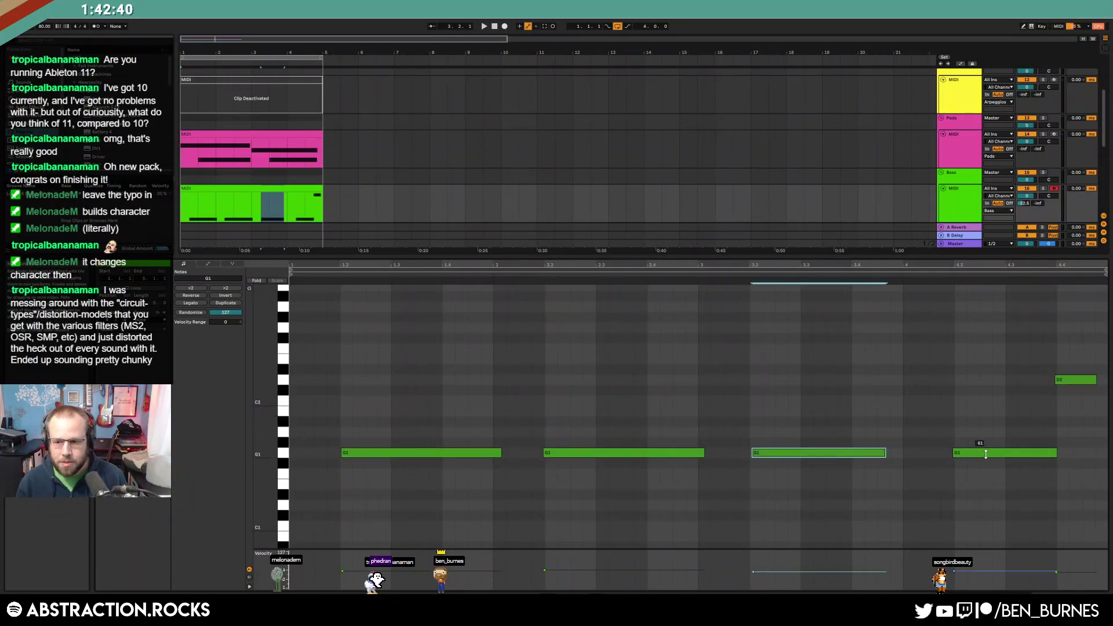
left_click(985, 452)
left_click(1075, 381)
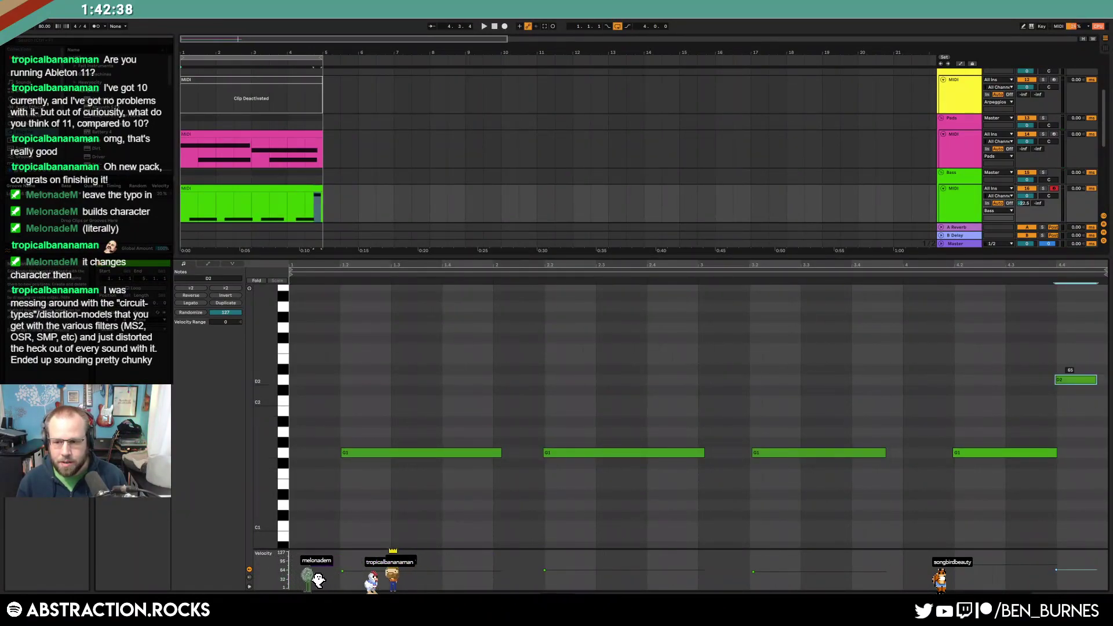
left_click(994, 454)
key("space")
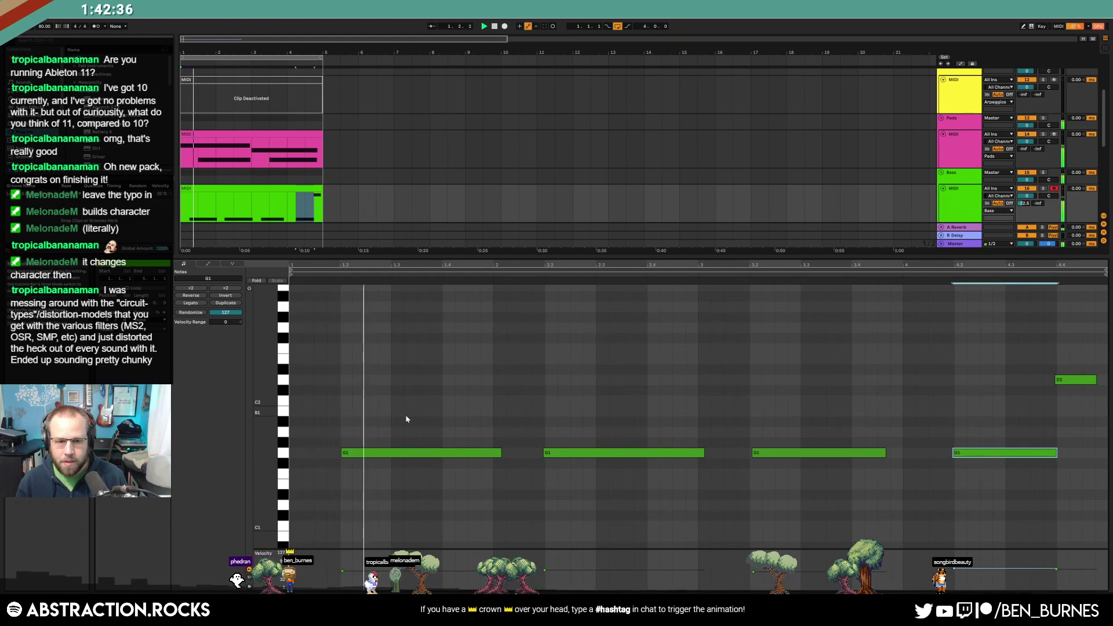
Quantize the G1 notes and the final D2 note of the bass clip one by one, and return to the devices
left_click(406, 452)
left_click(621, 452)
key("ctrl+u")
left_click(828, 453)
key("ctrl+u")
left_click(1008, 452)
key("ctrl+u")
left_click(1076, 380)
key("ctrl+u")
key("shift+Tab")
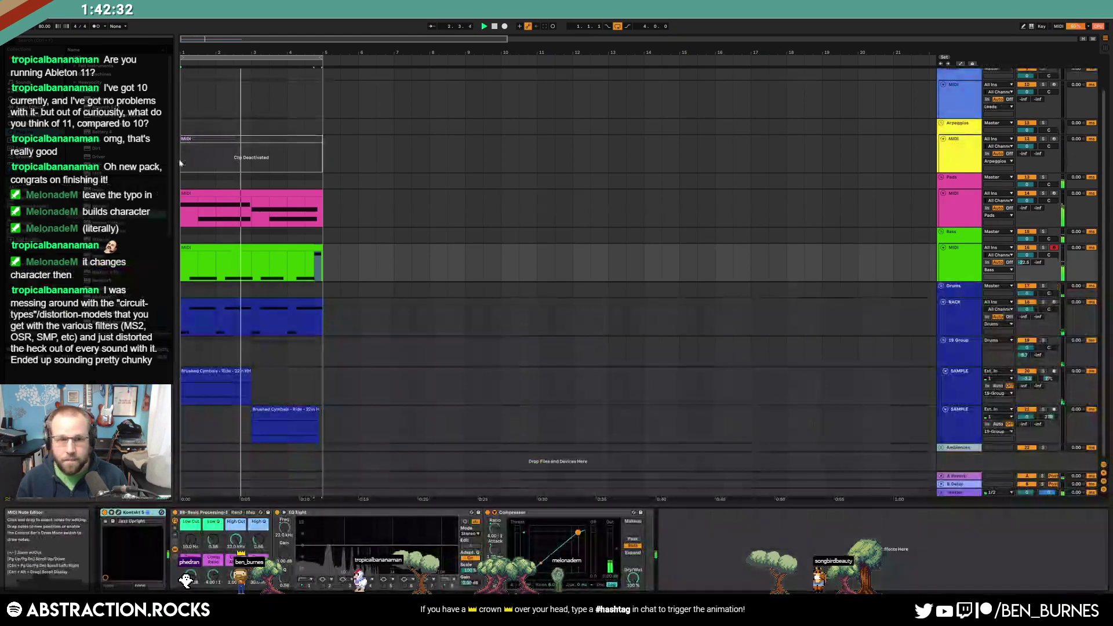
Raise the bass MIDI track's reverb send and lengthen the clip's last D2 note to the end of the loop
left_click(302, 246)
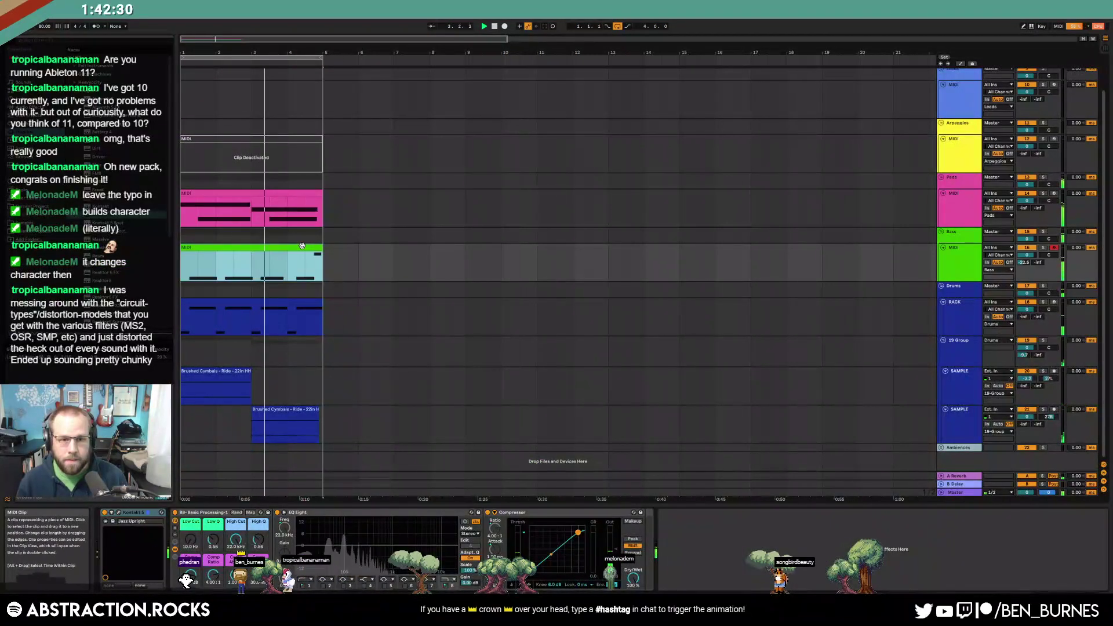
left_click_drag(1023, 262, 1024, 250)
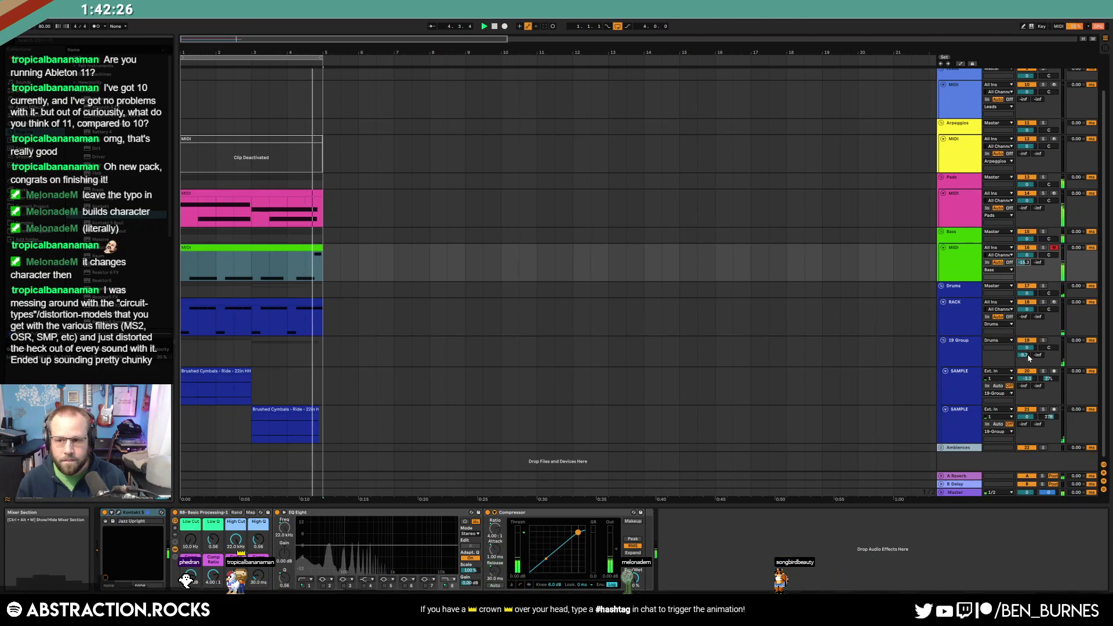
double_click(311, 248)
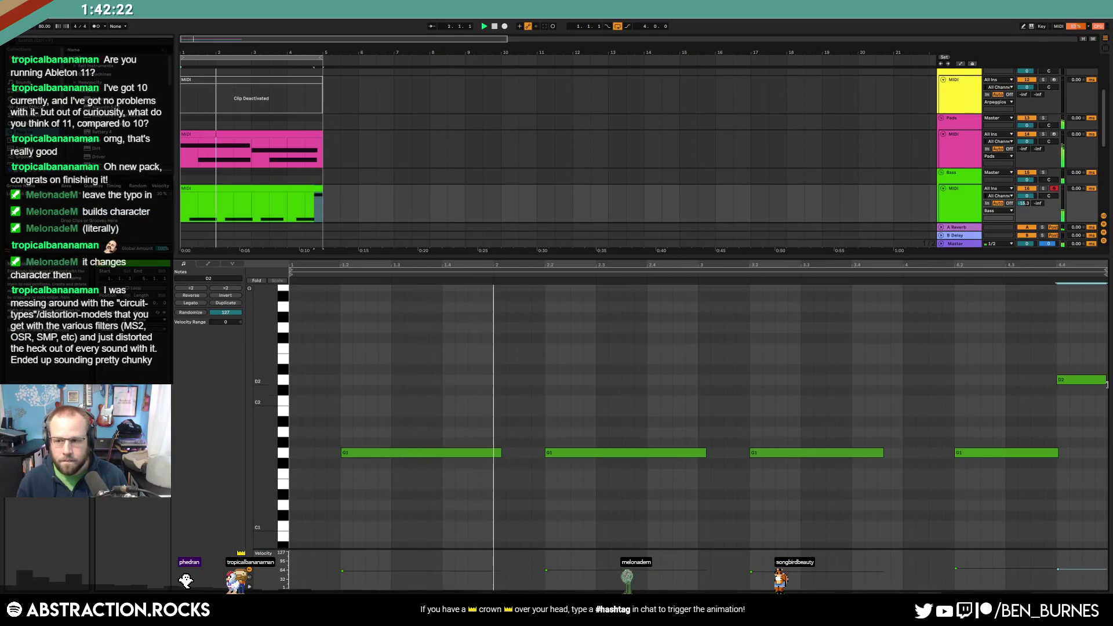
key("shift+Tab")
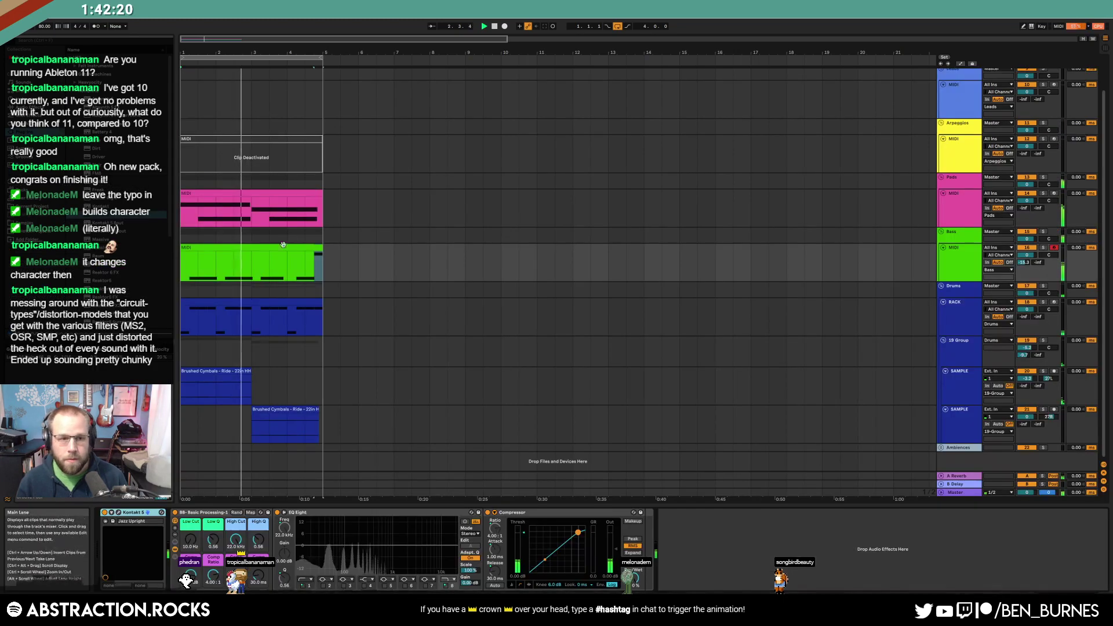
Arm the Leads group's MIDI track and add the ValhallaSupermassive plug-in to the end of its device chain
scroll(515, 220, "up", 2)
left_click(1028, 137)
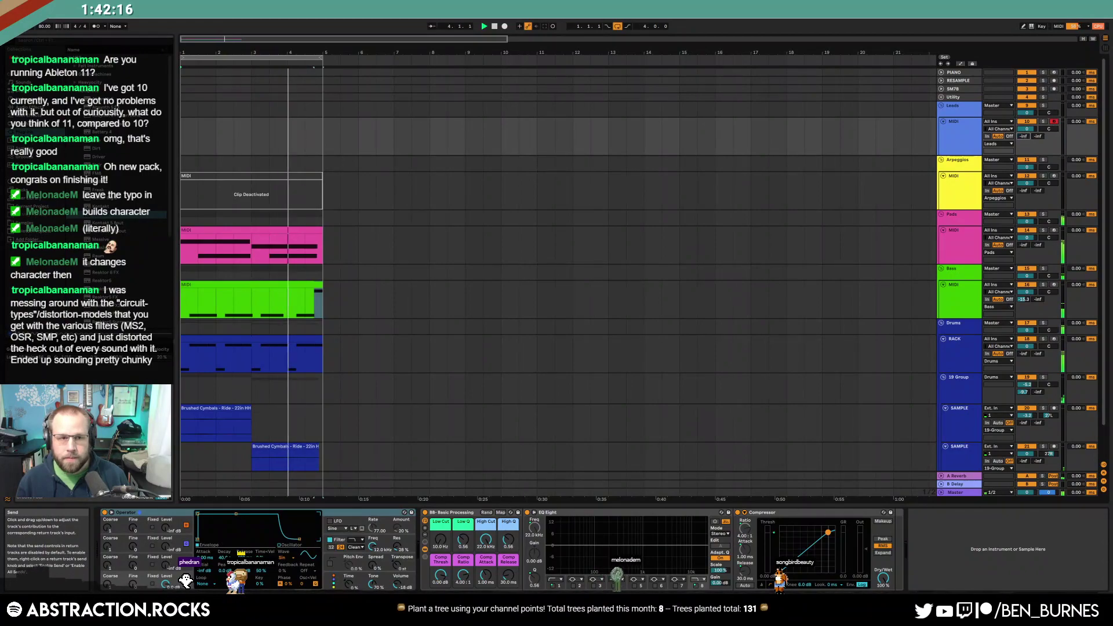
scroll(116, 160, "down", 2)
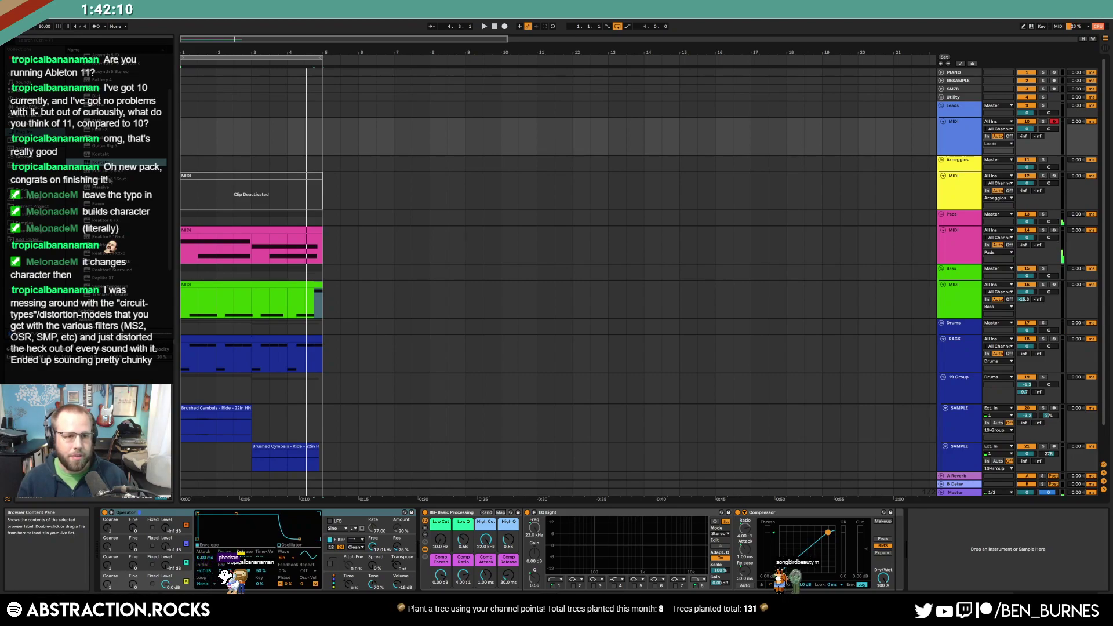
scroll(115, 174, "up", 2)
left_click(76, 92)
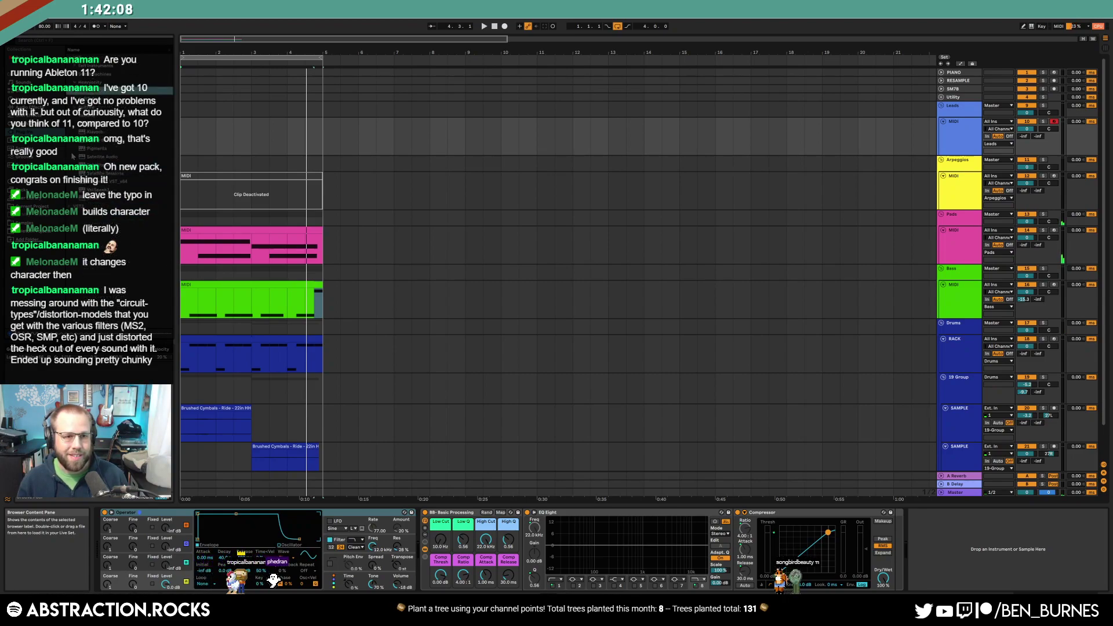
left_click(73, 117)
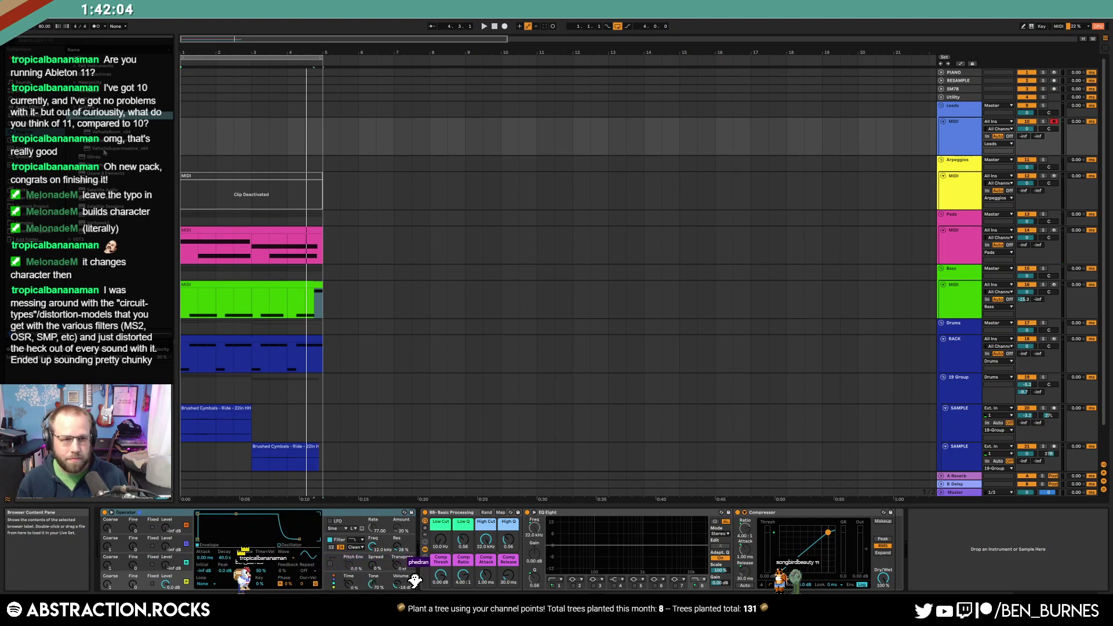
left_click_drag(104, 151, 509, 542)
key("shift+Tab")
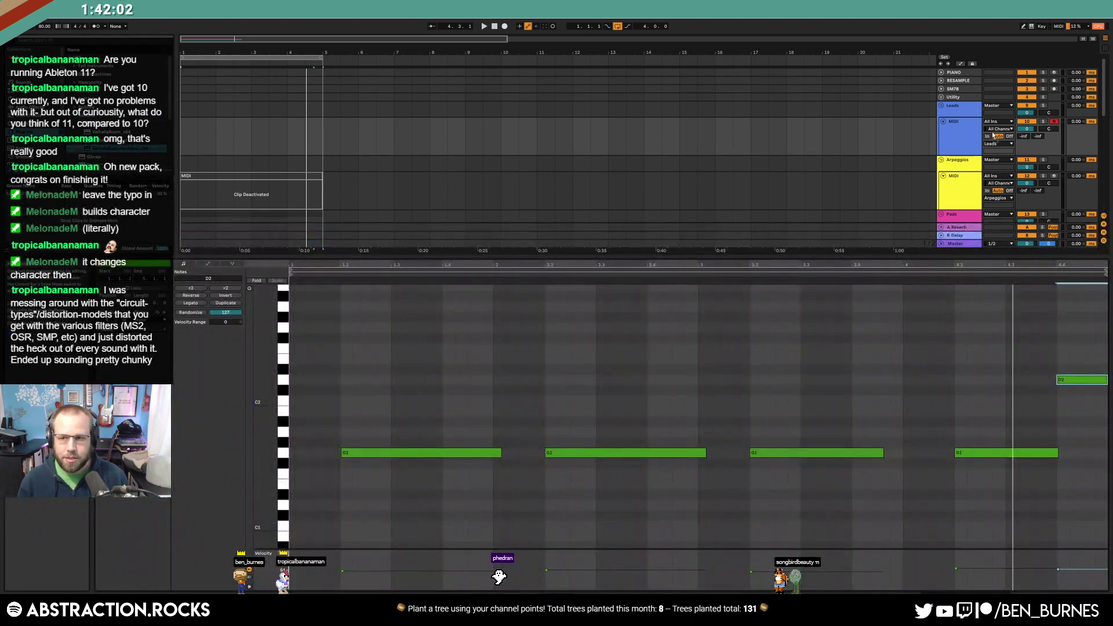
left_click_drag(970, 136, 971, 137)
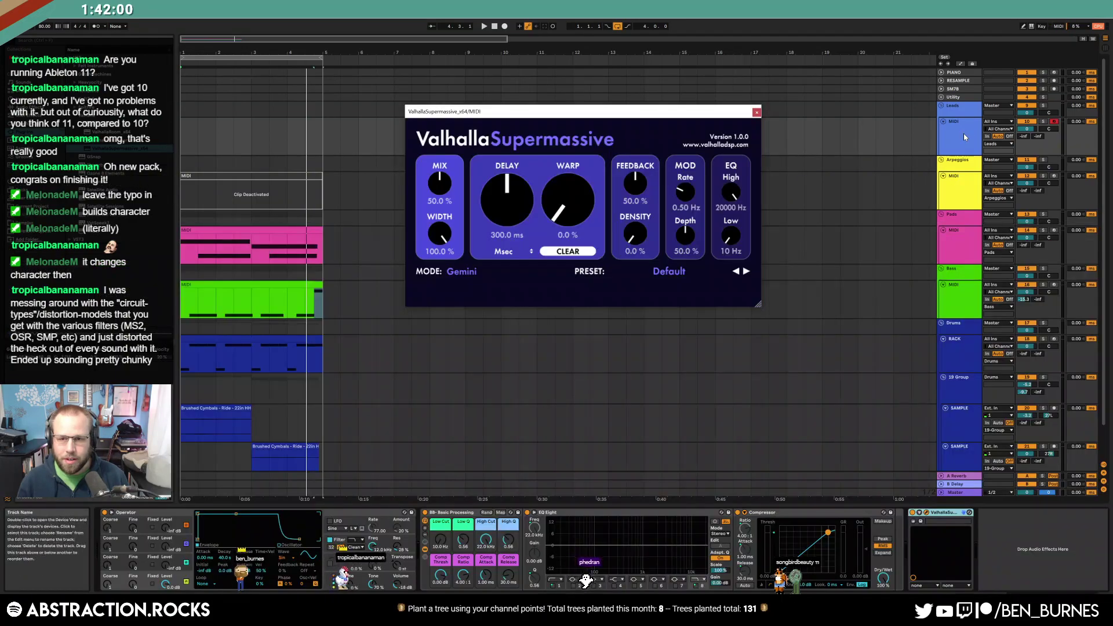
Set Supermassive to Sagittarius mode with Warp at 20.8% and Delay at 206.4 ms
left_click_drag(479, 112, 430, 234)
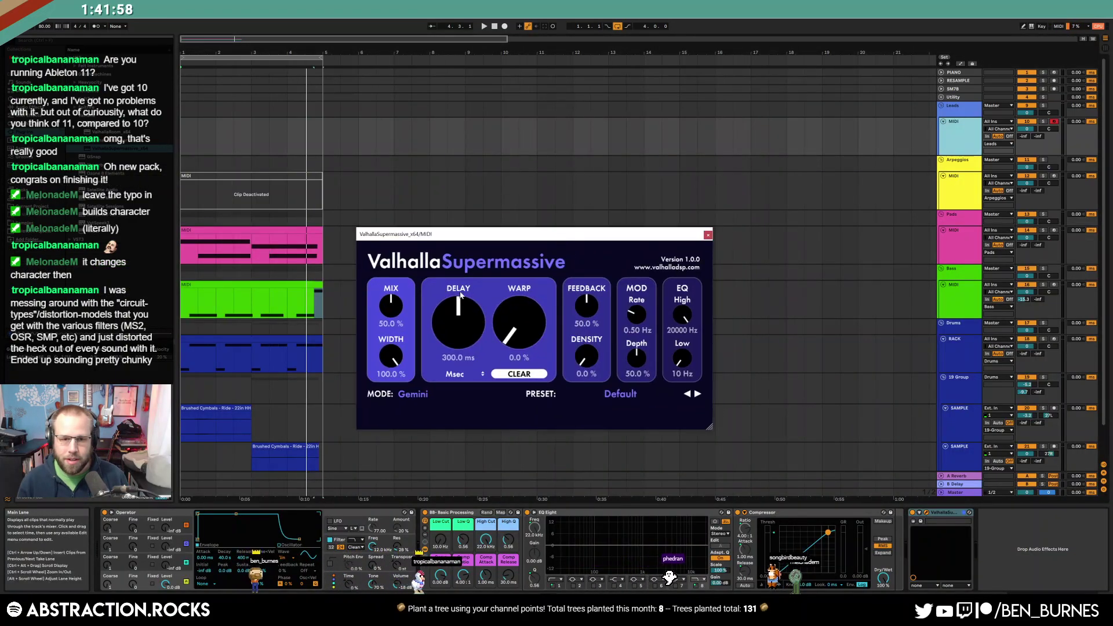
left_click(413, 395)
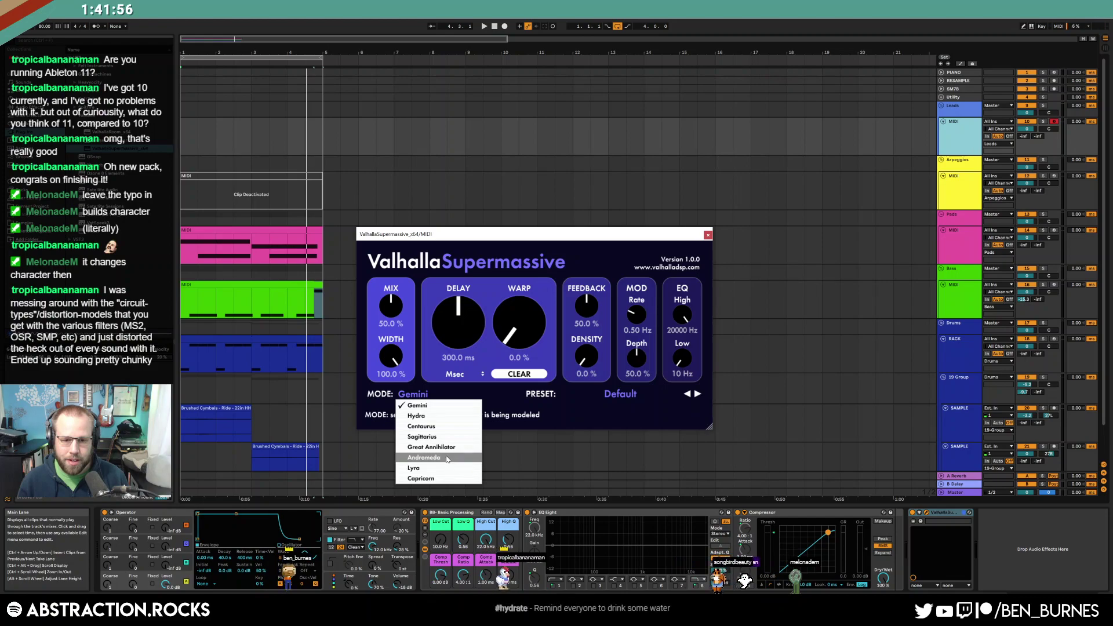
left_click(426, 437)
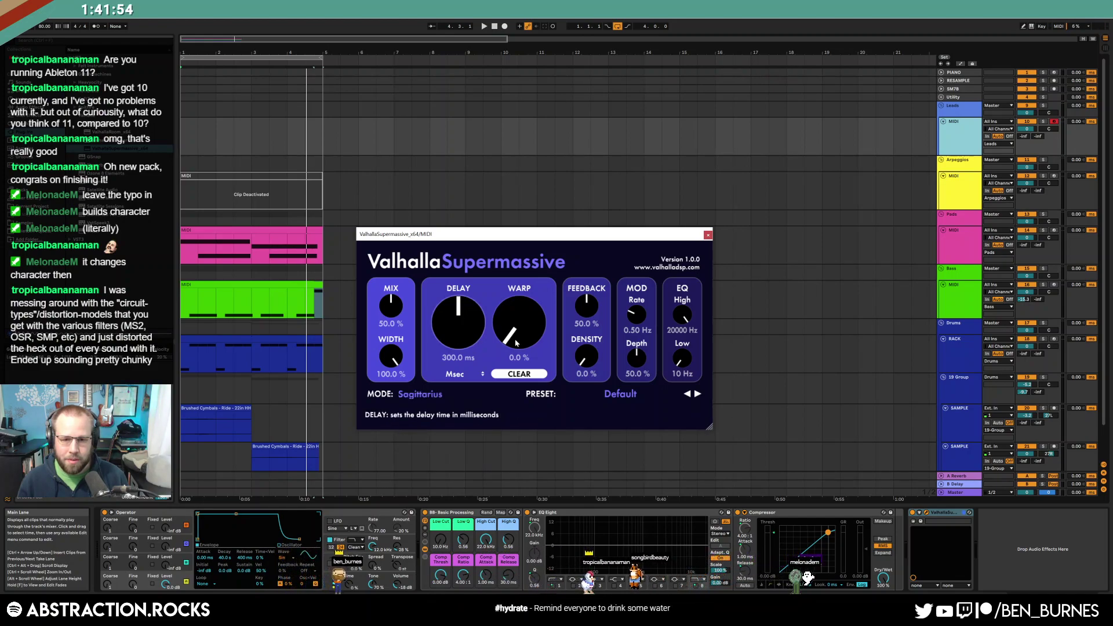
left_click_drag(516, 344, 458, 335)
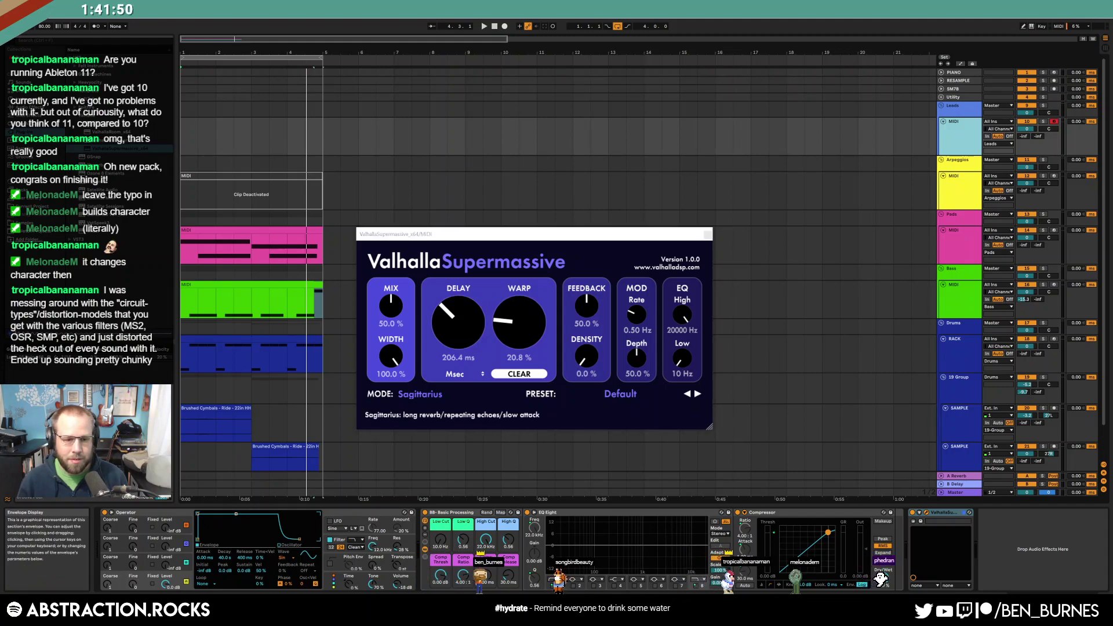
Adjust the lead Operator's envelope, oscillator B and Spread, and raise Supermassive's Feedback to 74.4%
left_click_drag(235, 514, 234, 539)
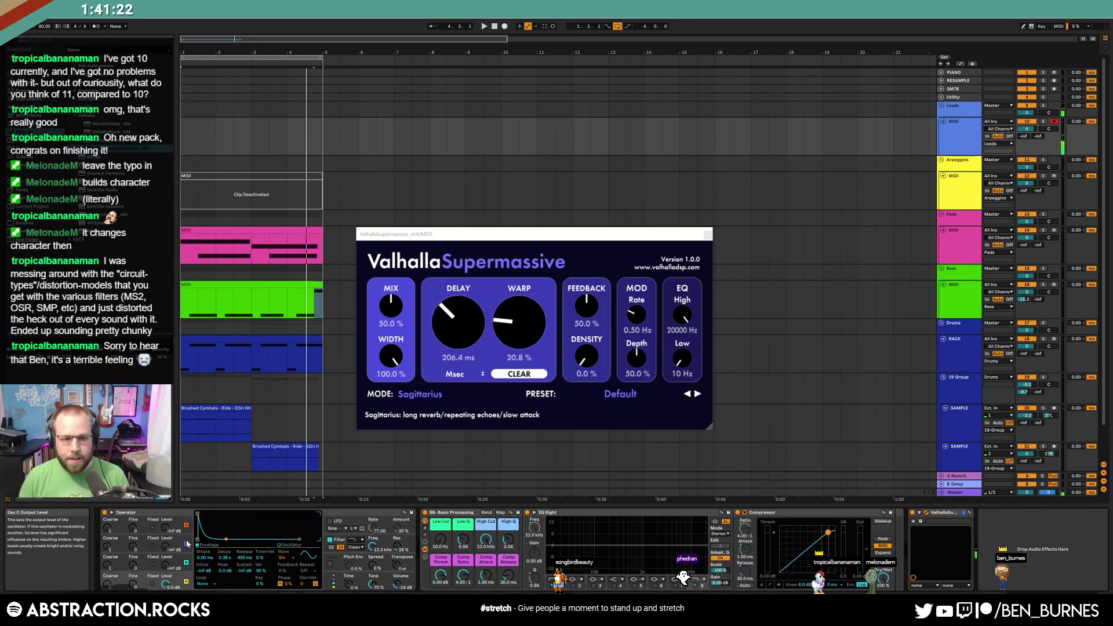
left_click_drag(165, 565, 165, 554)
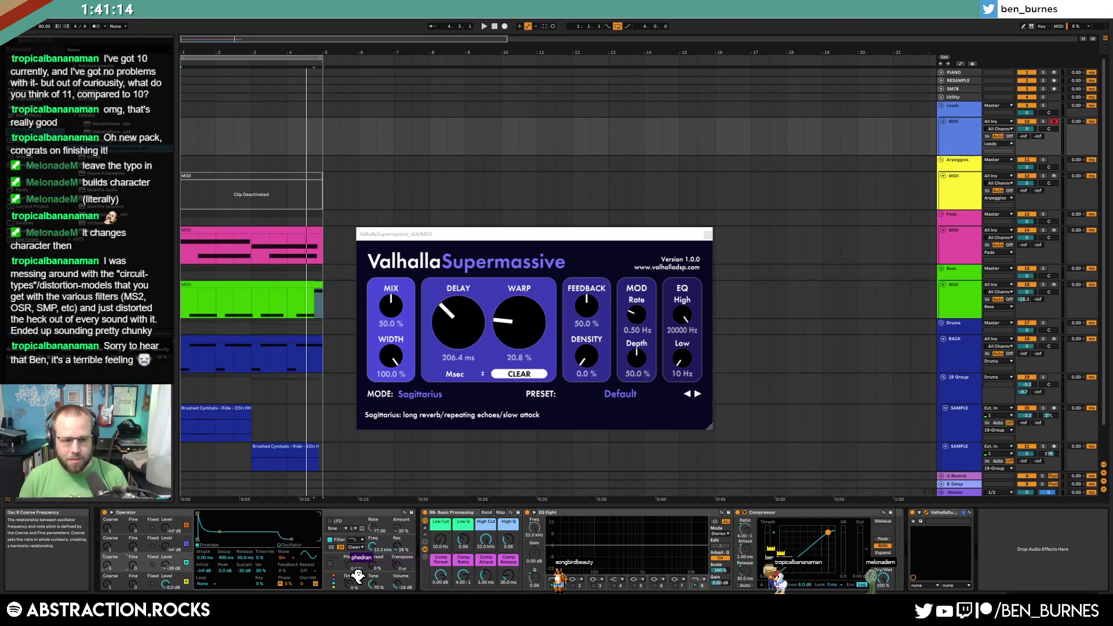
key("Down")
key("Down")
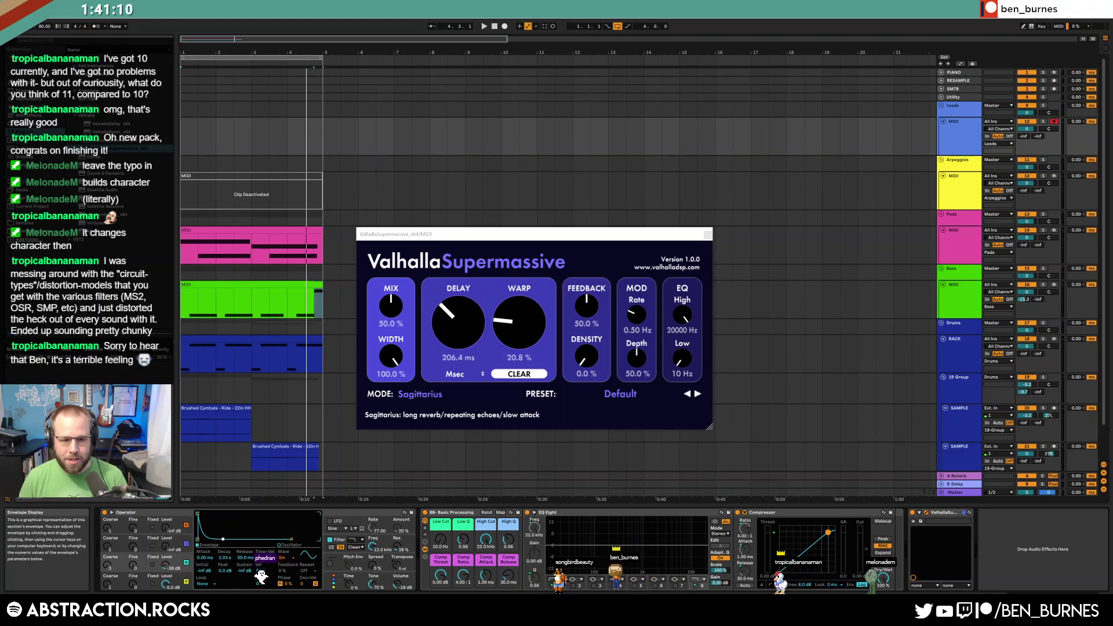
left_click_drag(376, 566, 376, 555)
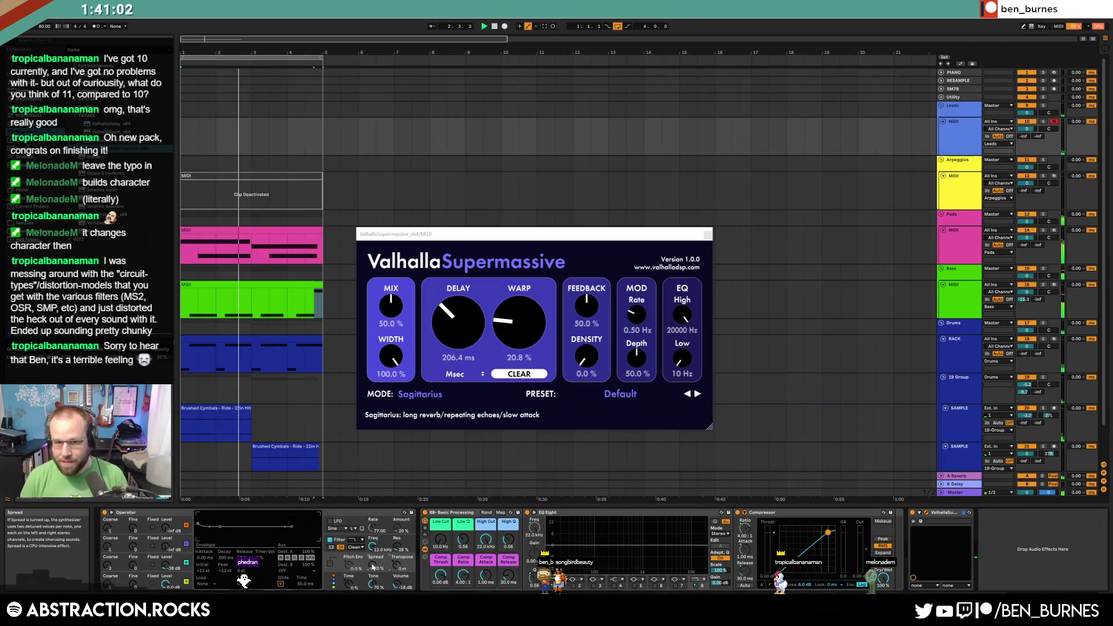
left_click_drag(587, 302, 590, 284)
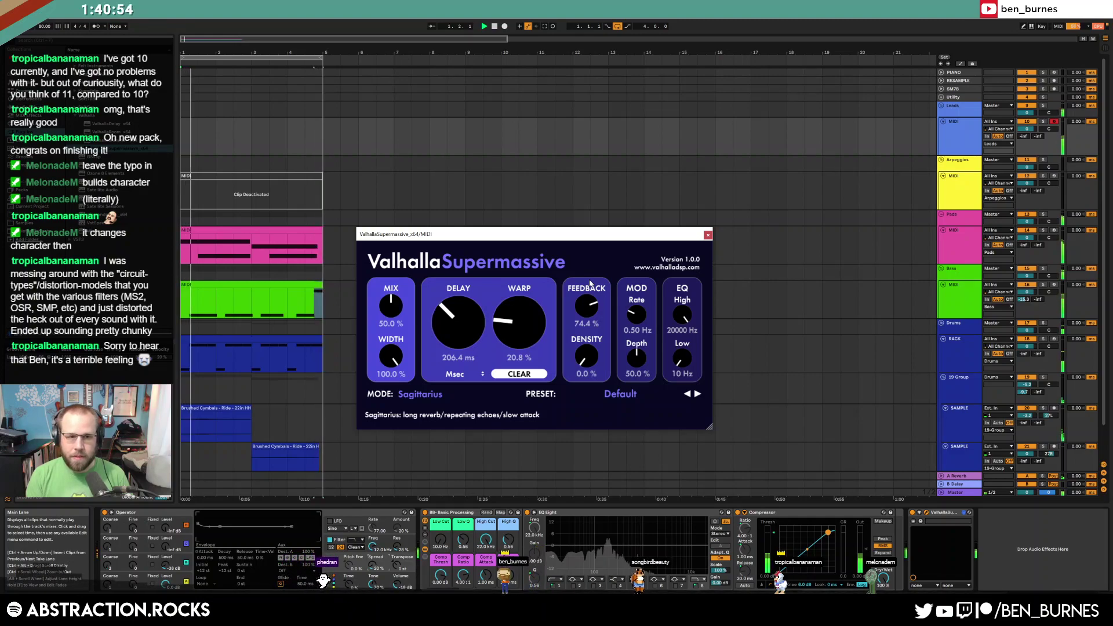
Copy the bass clip onto the Leads MIDI track and transpose its notes up two octaves to G3 and D4
left_click_drag(245, 284, 253, 131)
double_click(255, 121)
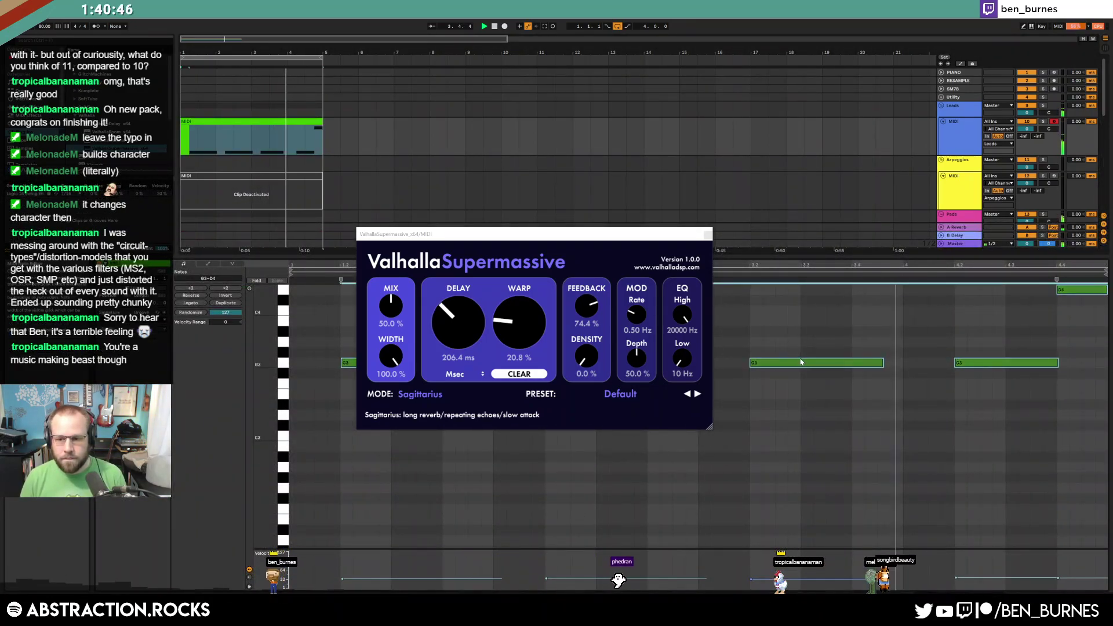
key("shift+Tab")
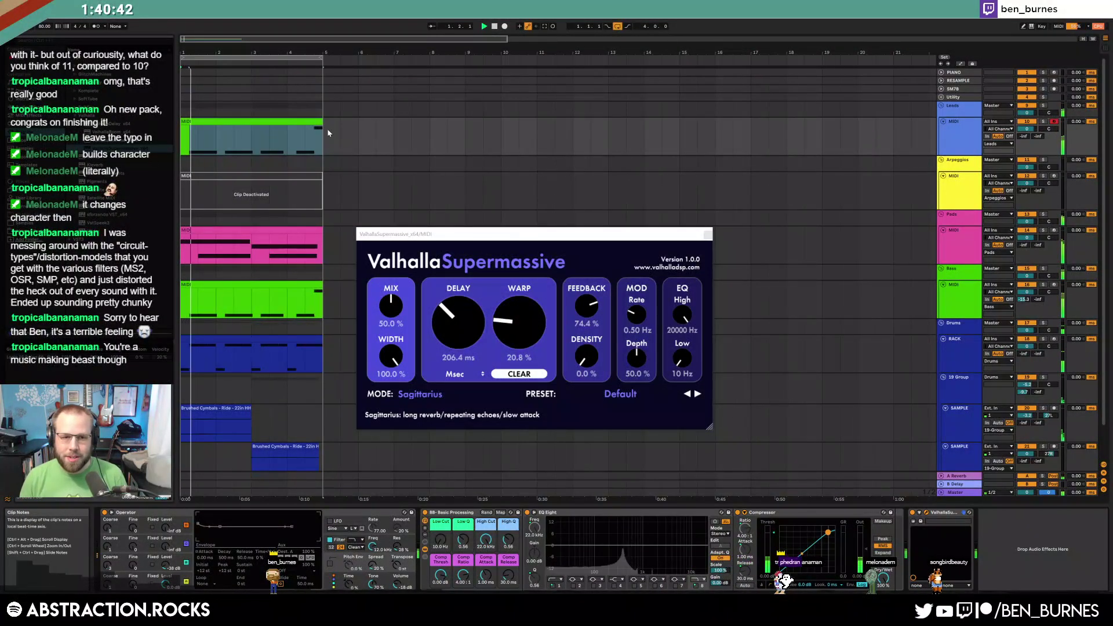
Assign the Leads MIDI track's color to its clip, close the Supermassive window and stop playback
right_click(955, 131)
left_click(986, 243)
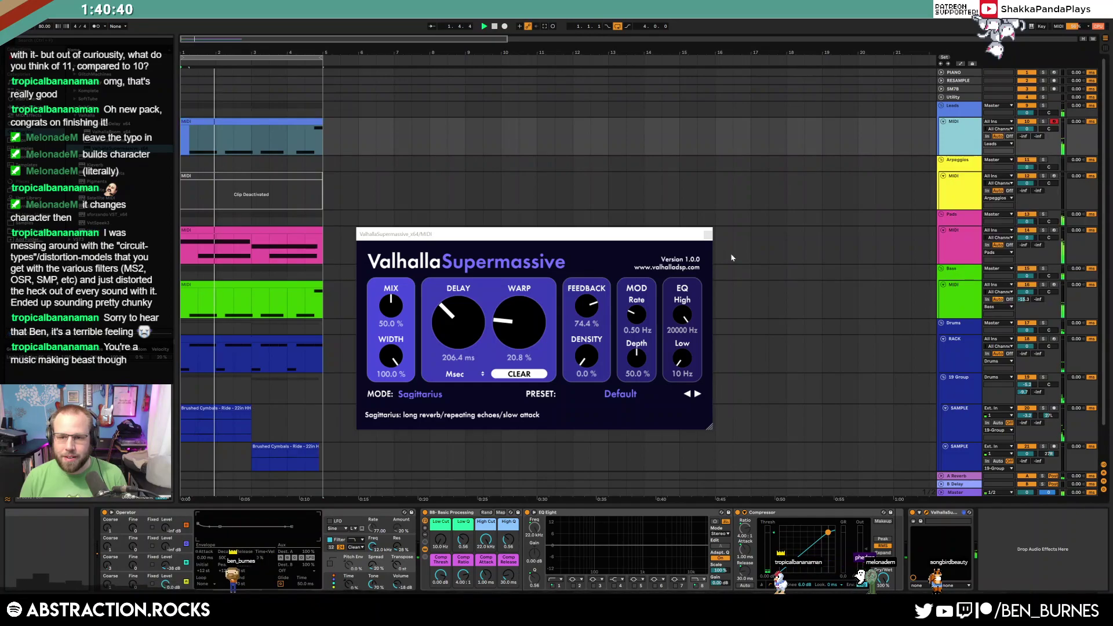
left_click(708, 234)
key("space")
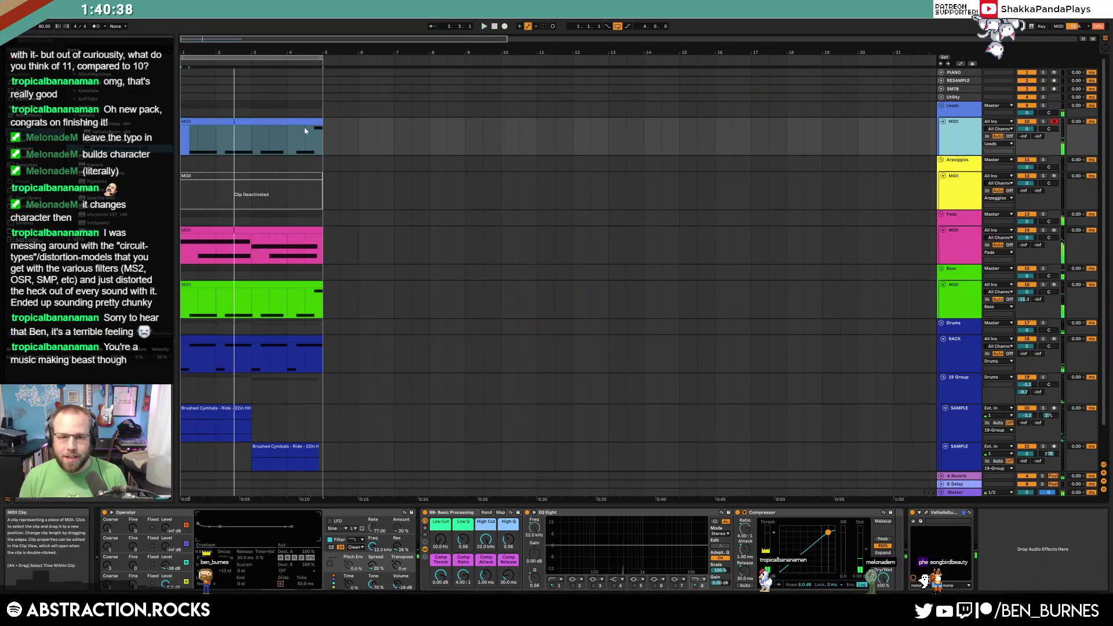
Fine-tune the lead Operator's oscillator B level and Spread, and reselect the lead clip
left_click(305, 121)
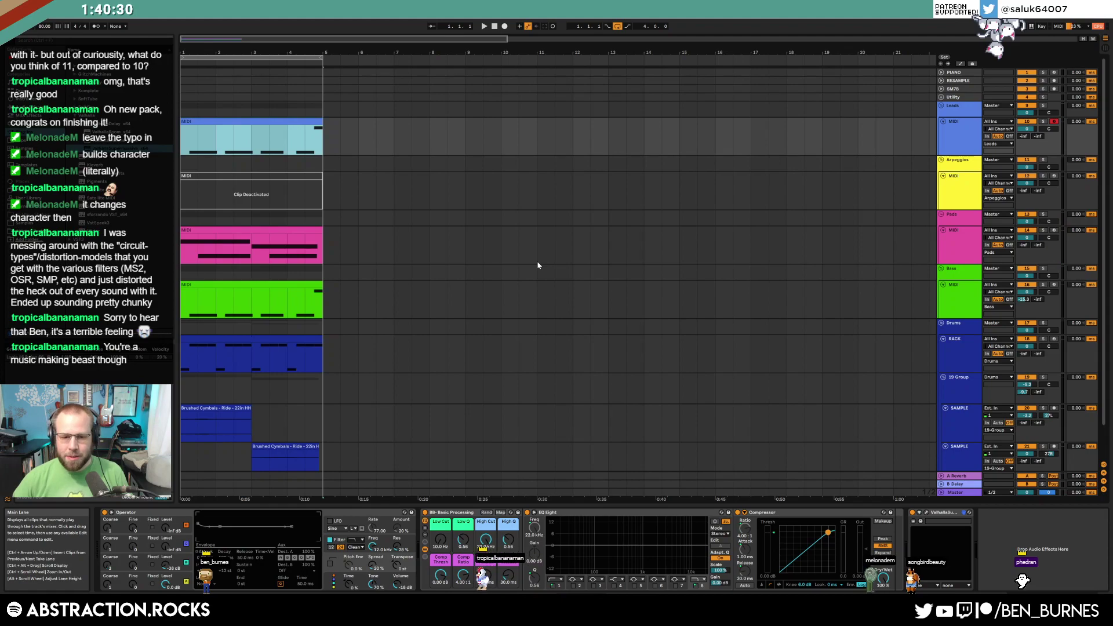
left_click(251, 499)
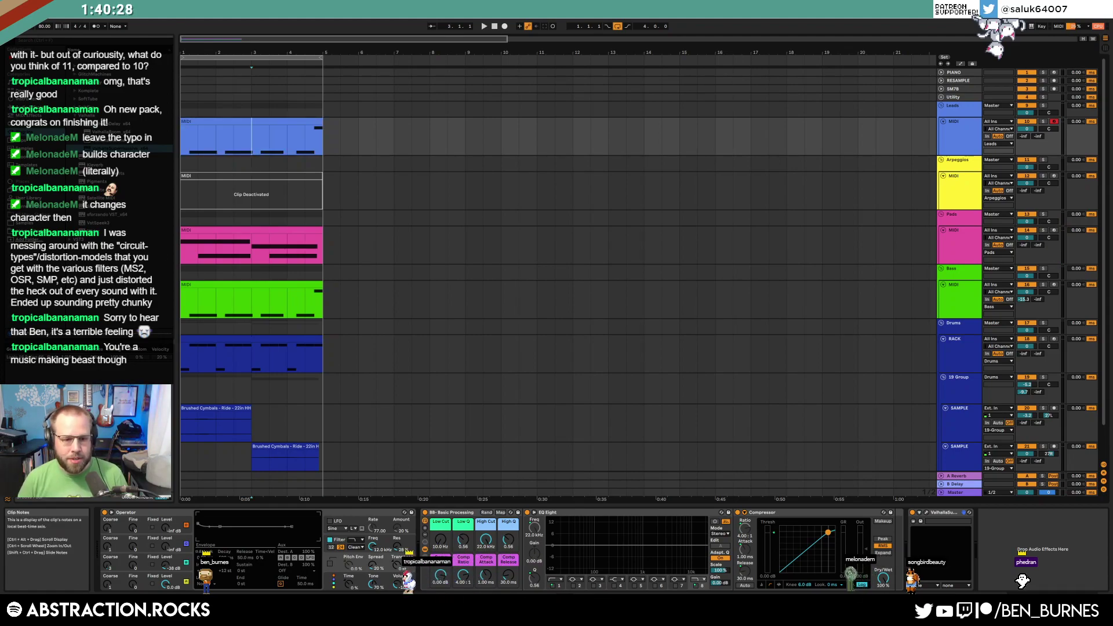
left_click(167, 566)
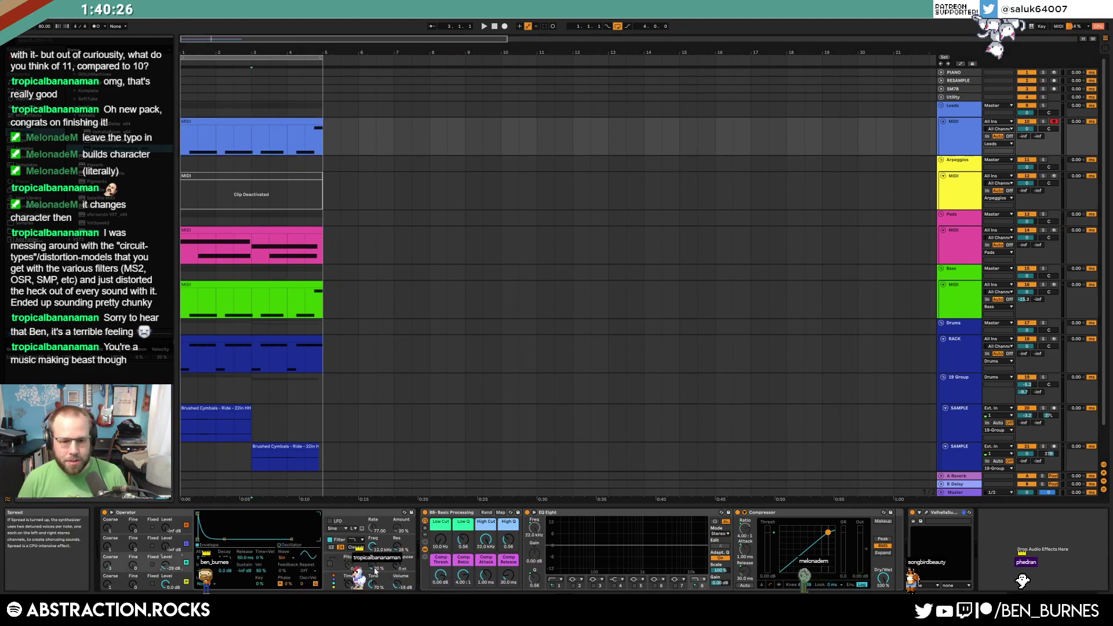
left_click_drag(376, 571, 375, 567)
left_click(258, 122)
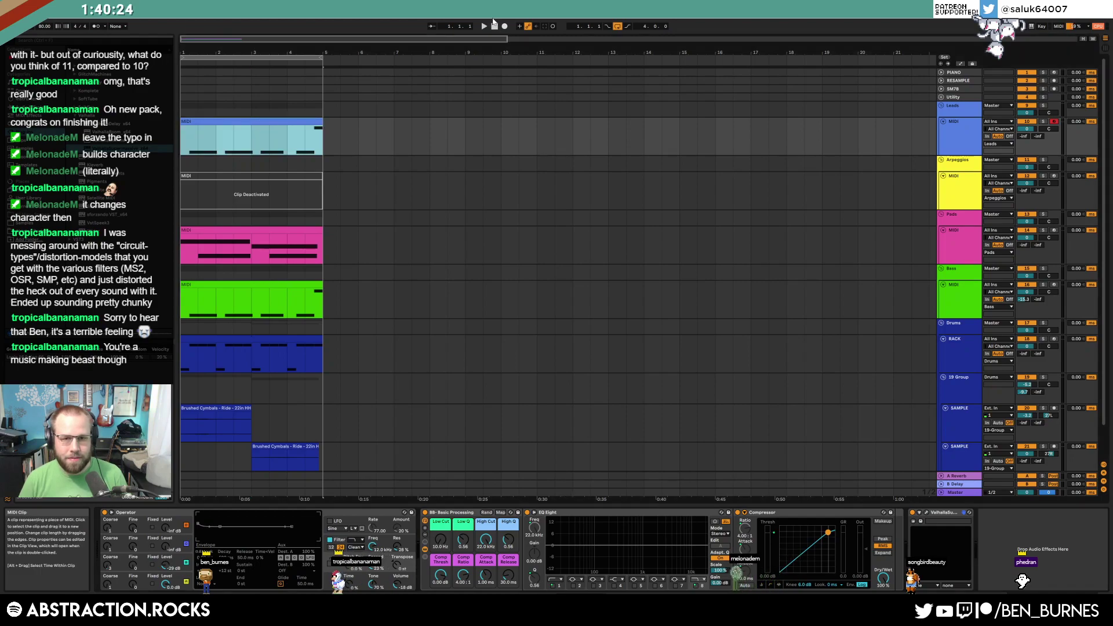
Reactivate the arpeggio clip, deactivate the closing notes of each two-bar phrase, and play the loop
left_click(494, 27)
left_click(265, 177)
key("0")
double_click(265, 177)
left_click_drag(582, 375, 675, 491)
key("0")
left_click_drag(984, 373, 1096, 511)
key("0")
key("shift+Tab")
key("space")
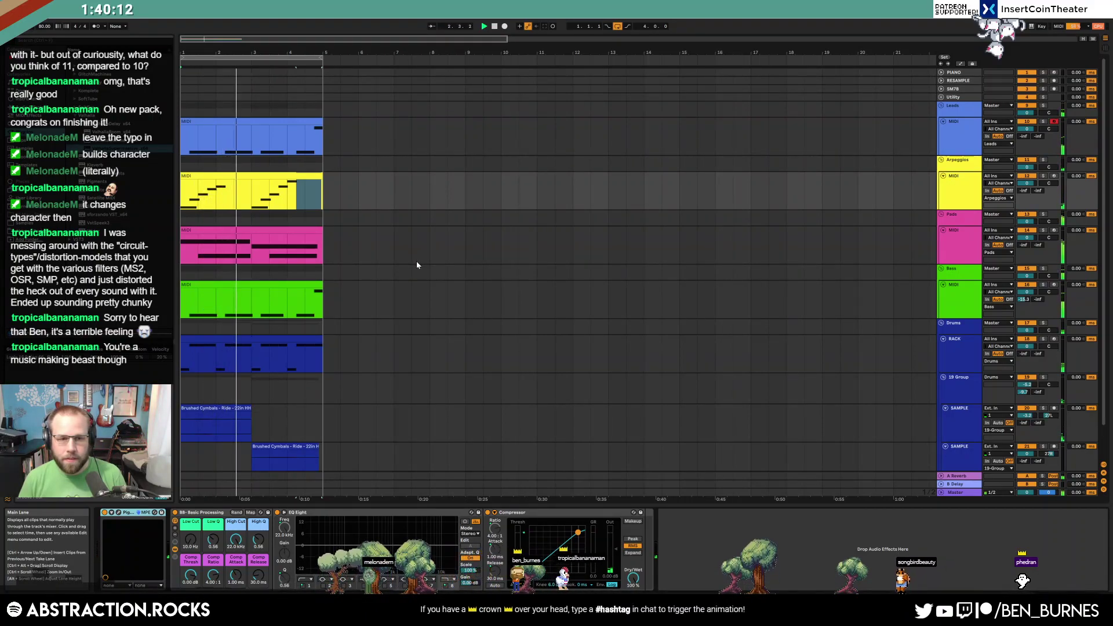
Transpose the lead clip's last note down five semitones to A3 and lower the lead MIDI track's volume
left_click(951, 143)
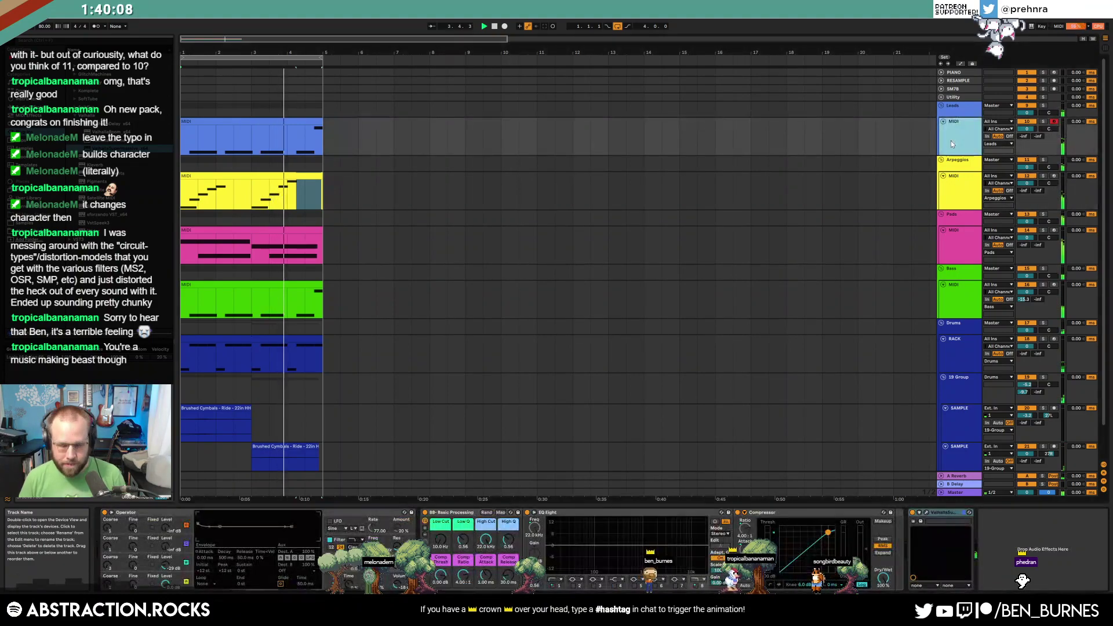
double_click(263, 122)
left_click(1063, 290)
key("Down")
key("Down")
key("Down")
key("Down")
key("Down")
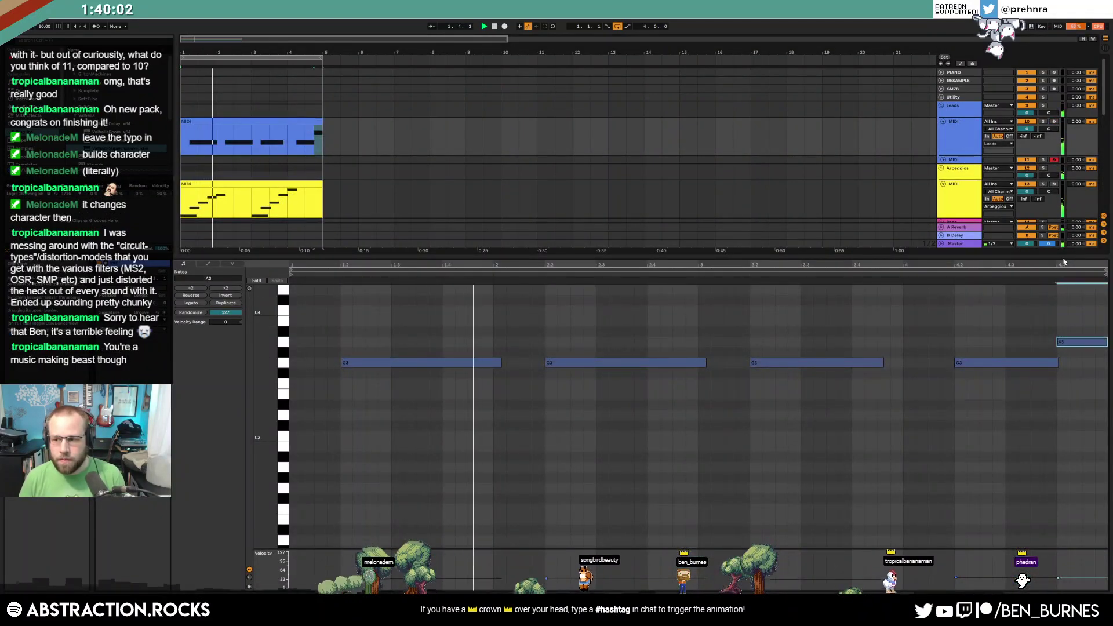
key("shift+Tab")
left_click_drag(1027, 130, 1028, 139)
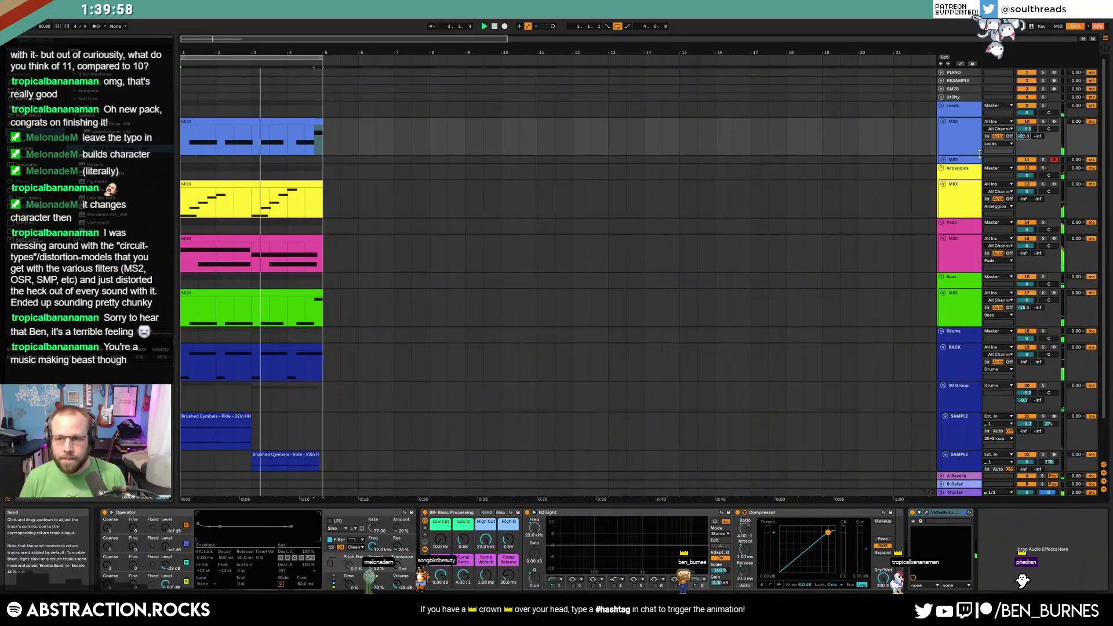
Unfold the second MIDI track in the Leads group and load Kontakt onto it
left_click(943, 160)
left_click(957, 172)
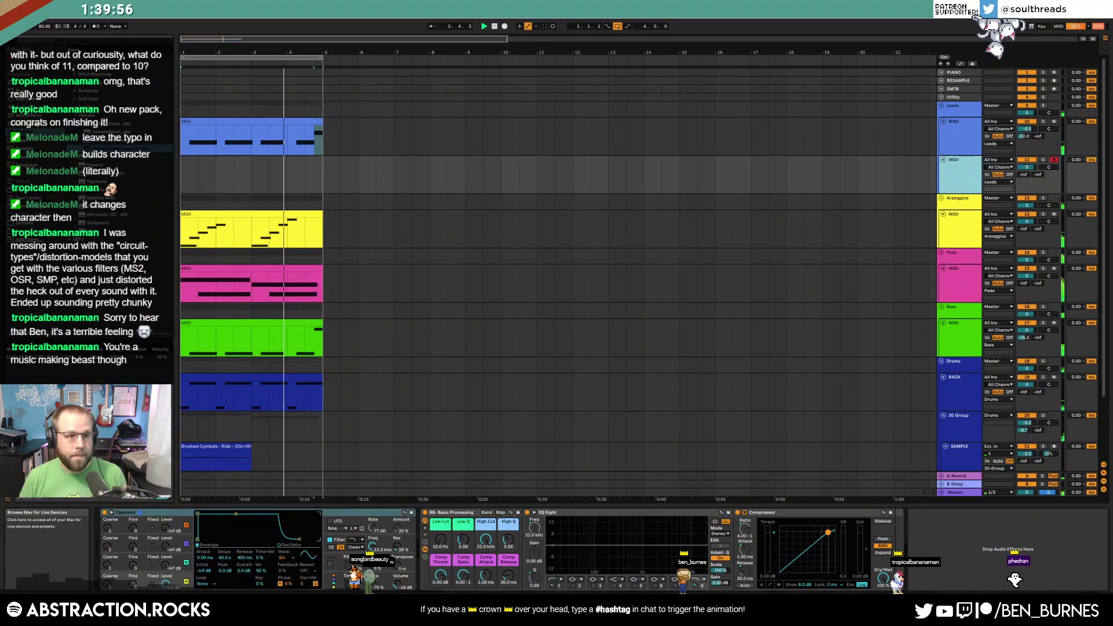
left_click(75, 92)
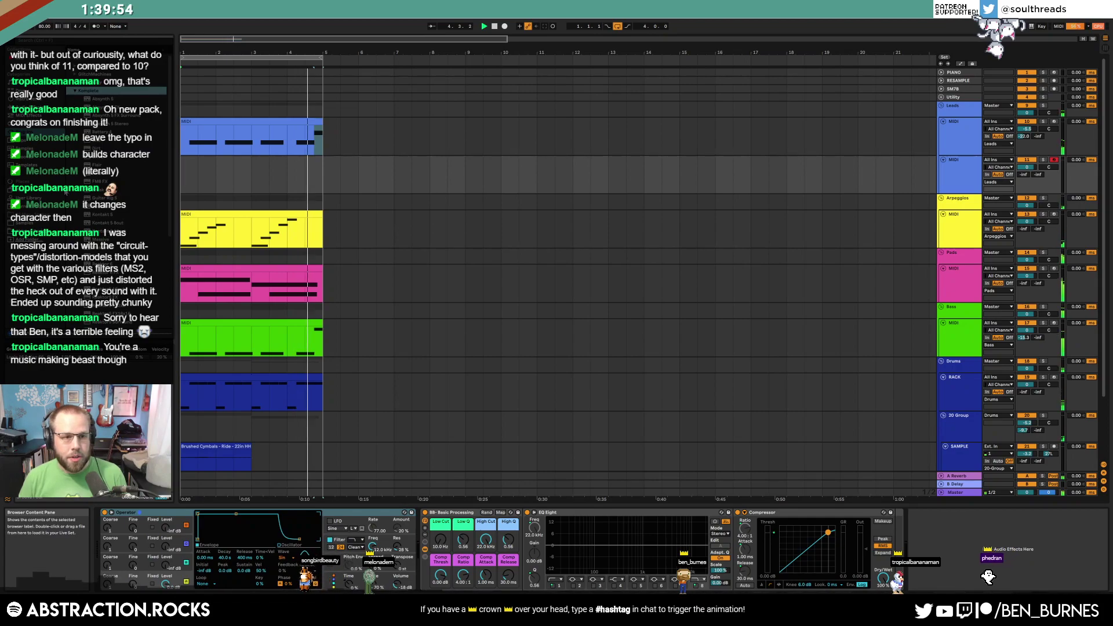
double_click(91, 213)
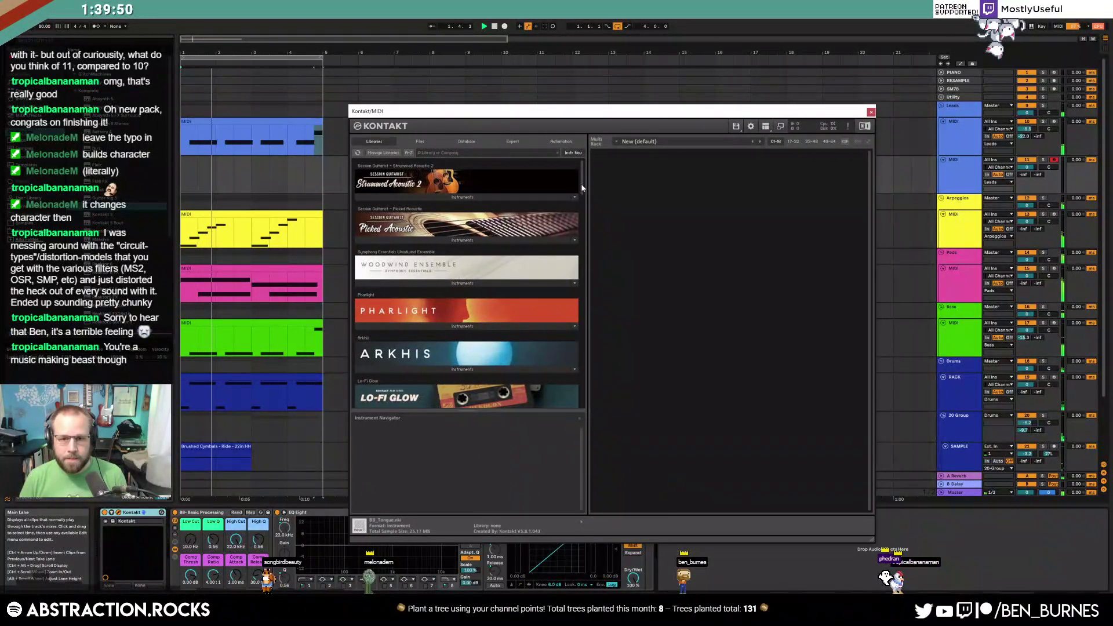
Load the NOIRE Pure piano from the Noire library into Kontakt
left_click_drag(582, 188, 587, 226)
left_click(439, 229)
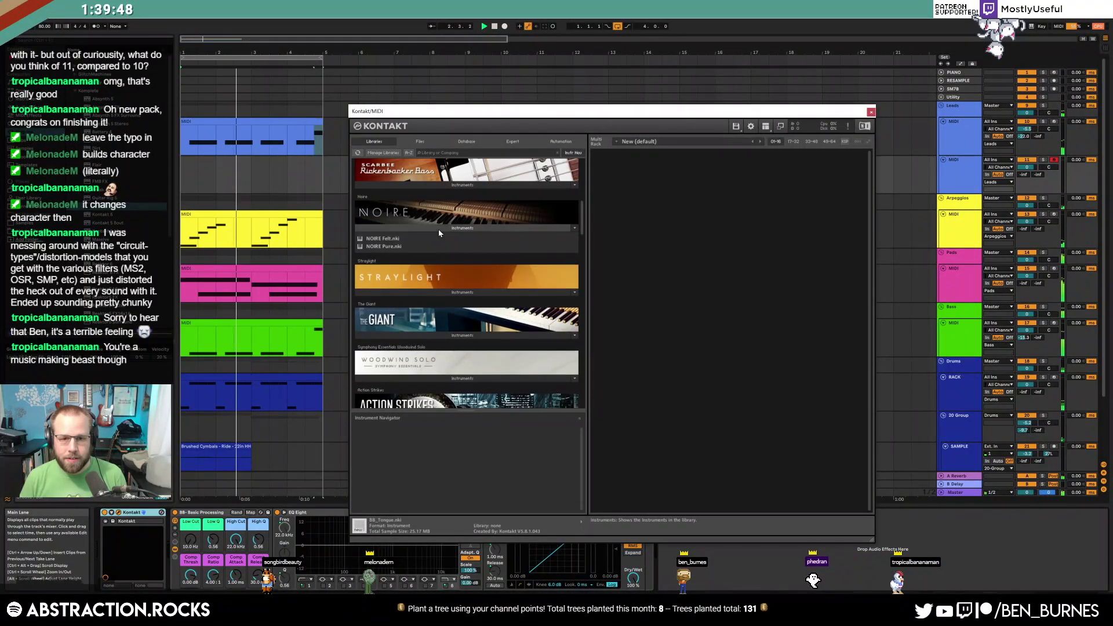
double_click(398, 246)
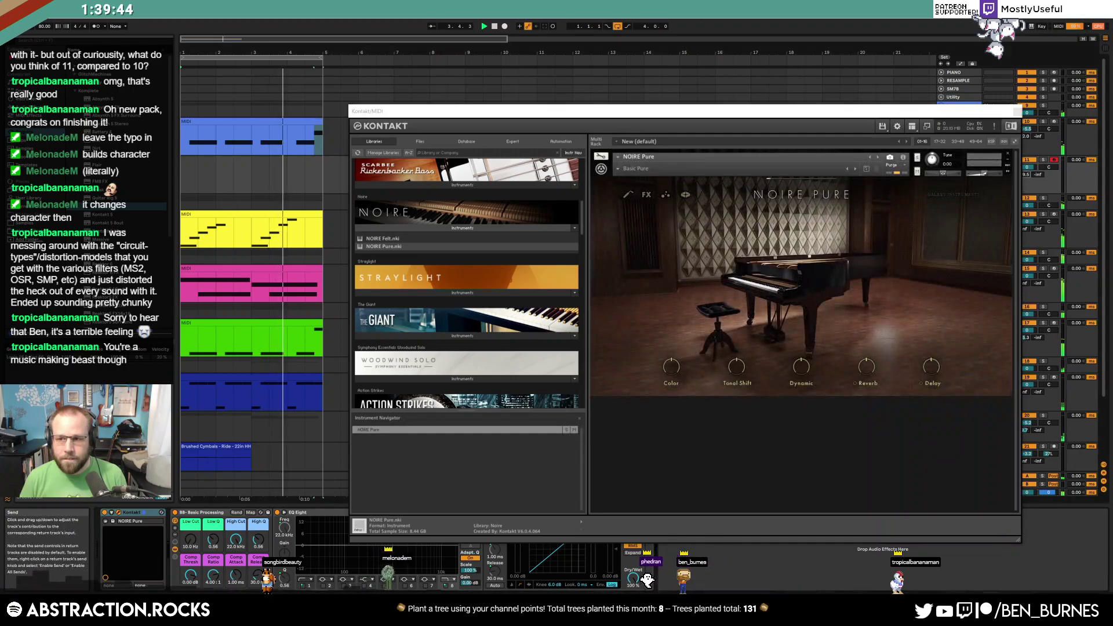
Pan the first Leads MIDI track to the left and close the Kontakt window
left_click_drag(942, 113, 914, 112)
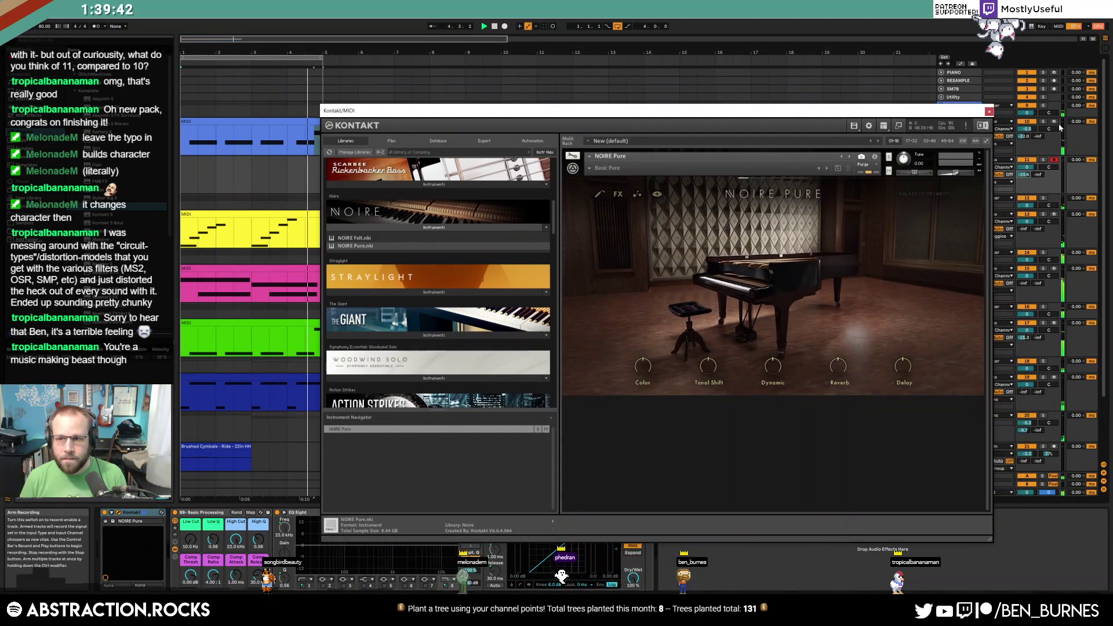
left_click_drag(1049, 129, 1049, 143)
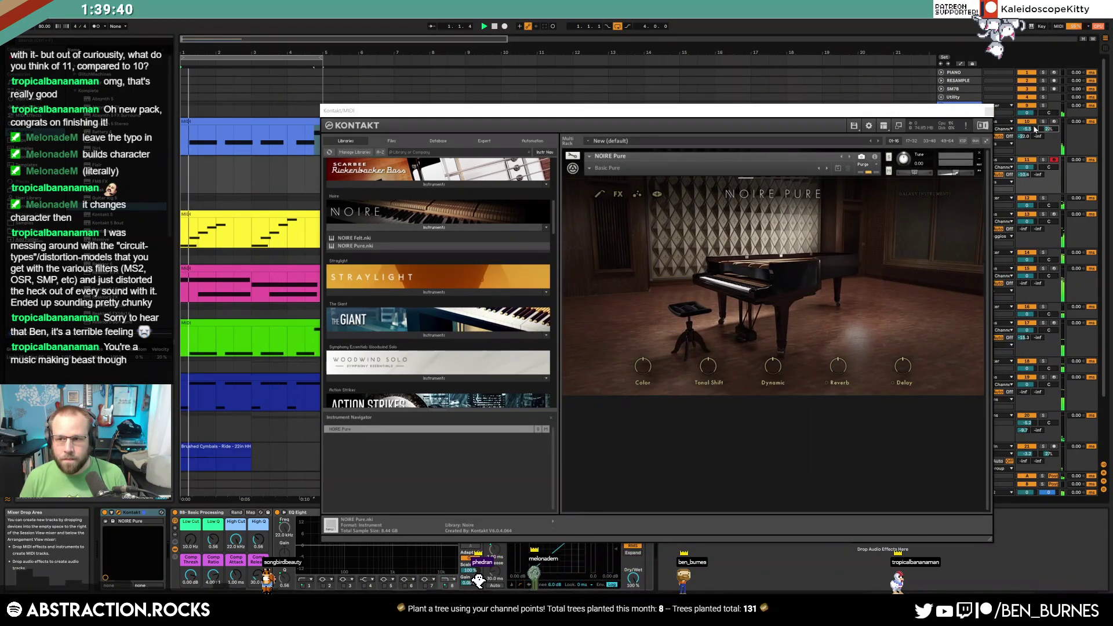
left_click(989, 112)
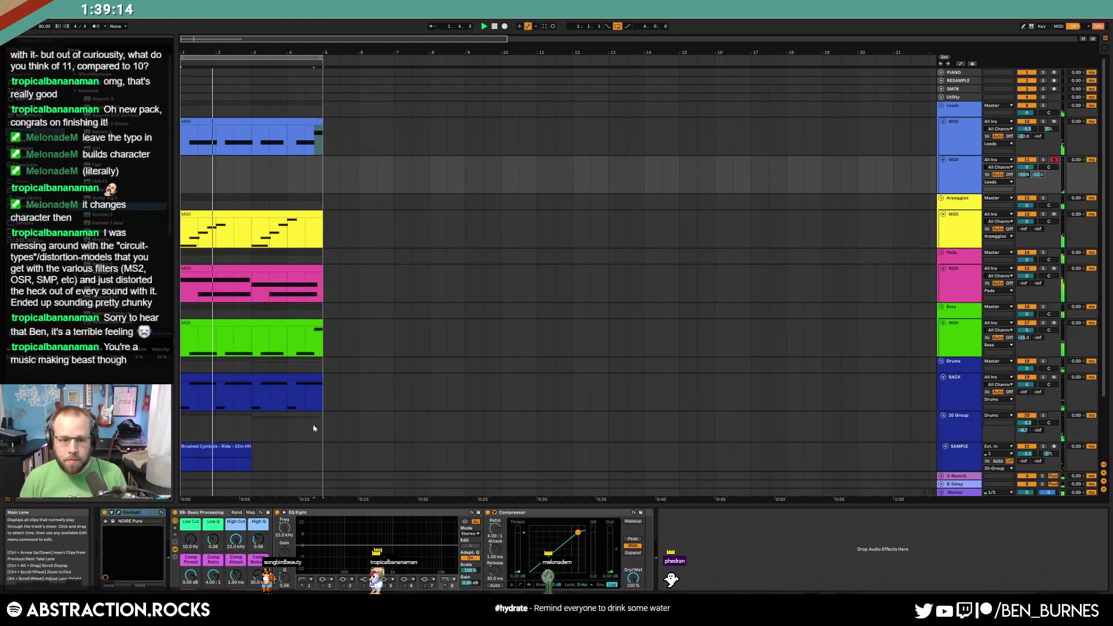
Remove NOIRE Pure from the second Leads track's Kontakt and load Una Corda Pure in its place
left_click(661, 201)
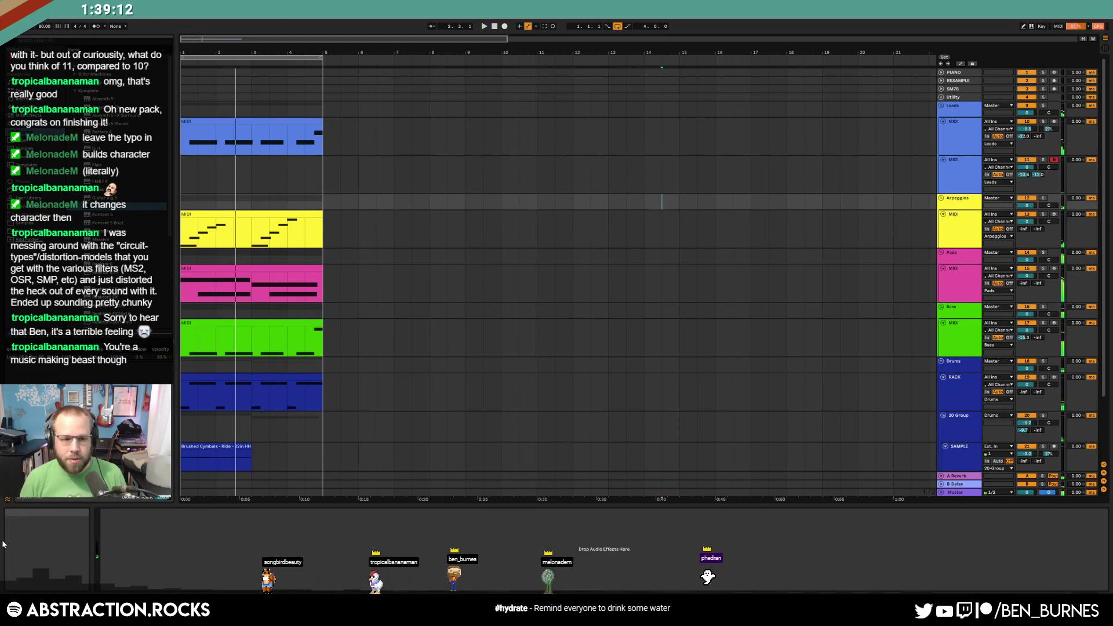
left_click(654, 188)
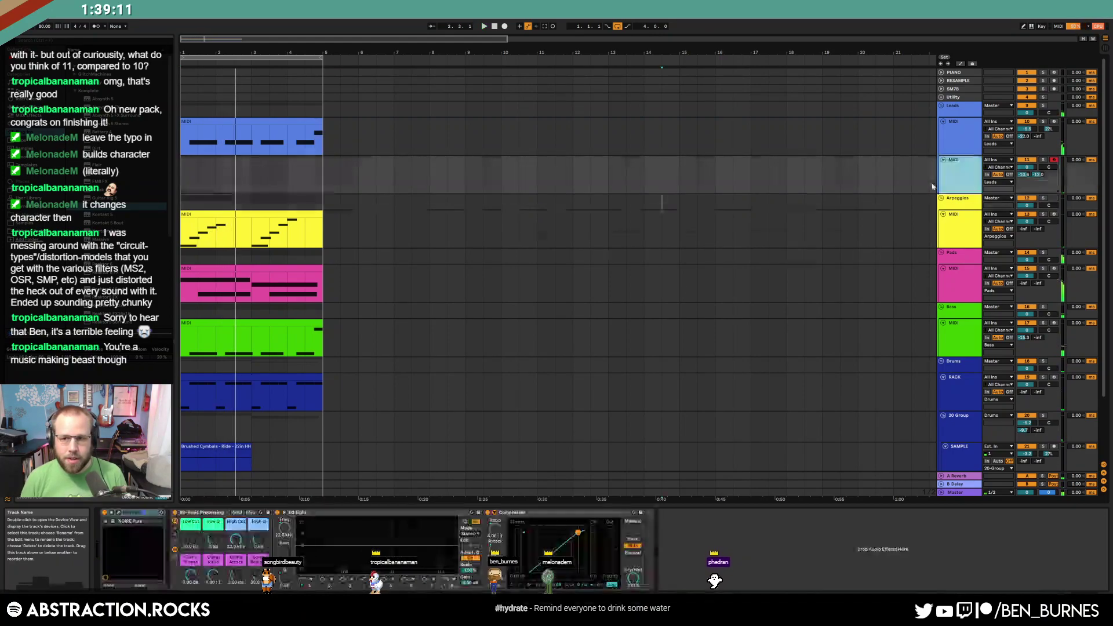
left_click(120, 514)
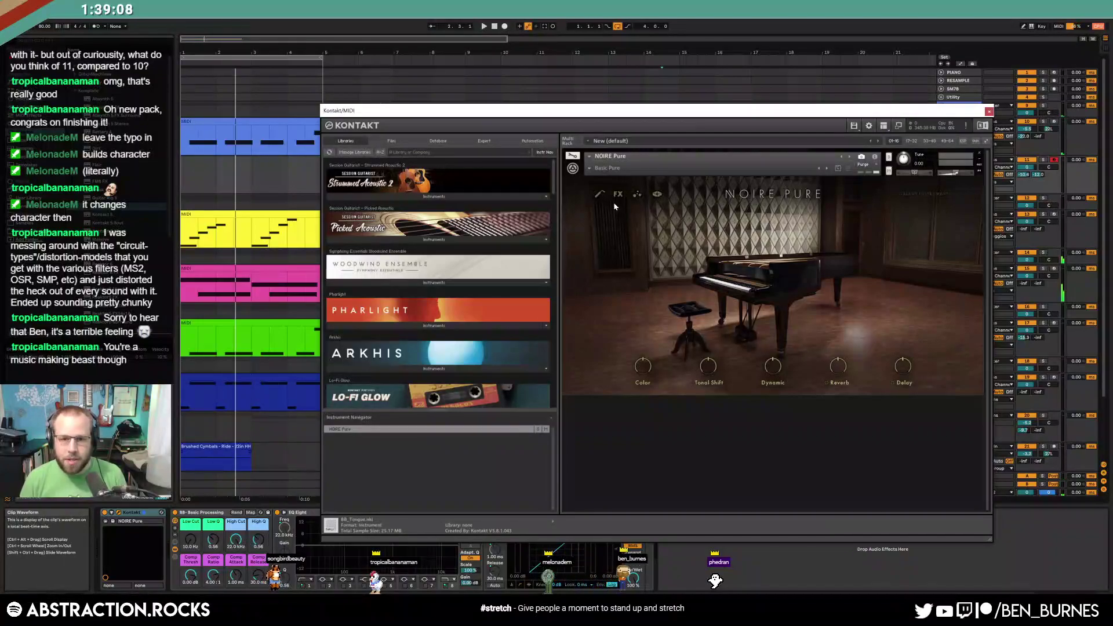
key("Delete")
left_click_drag(552, 179, 556, 353)
left_click(393, 301)
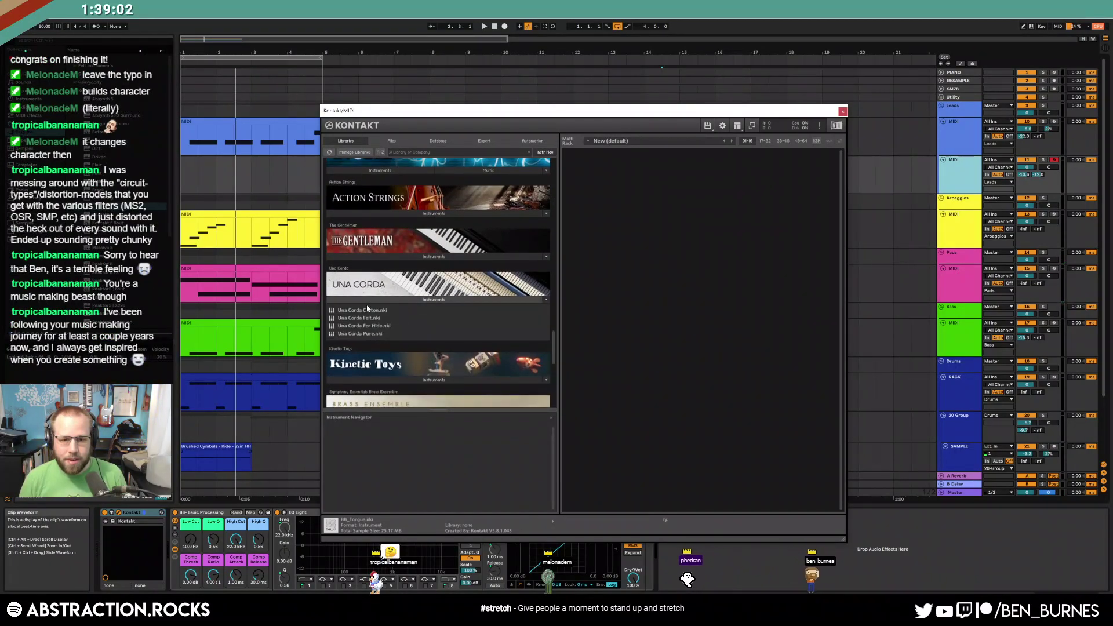
left_click(382, 334)
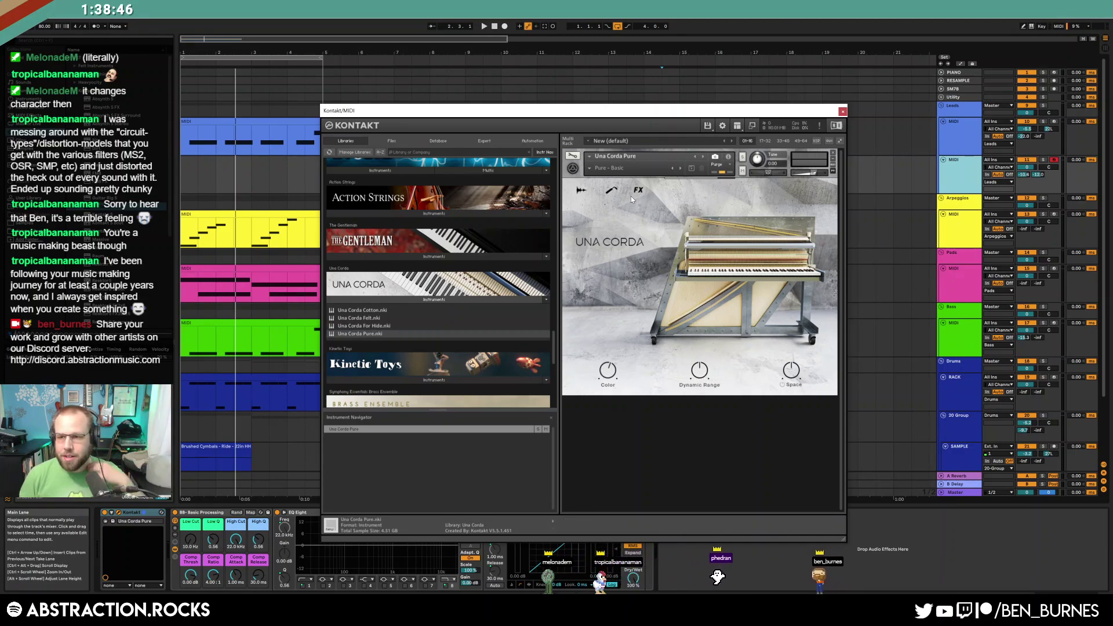
Close the Kontakt window and record an Una Corda part on the second Leads track over the four-bar loop
left_click(842, 112)
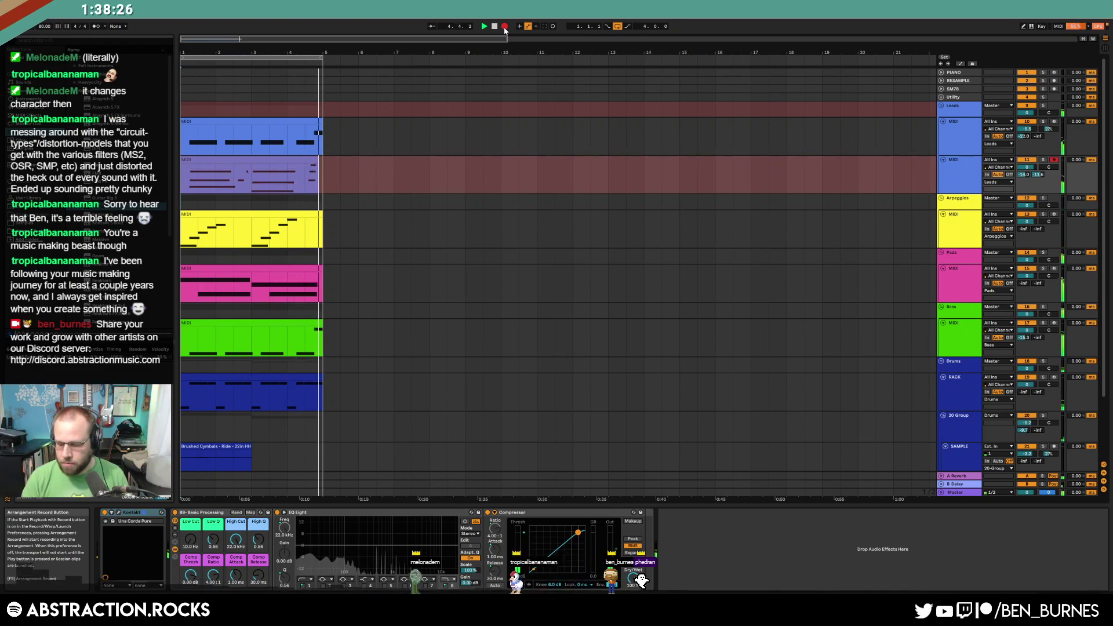
key("space")
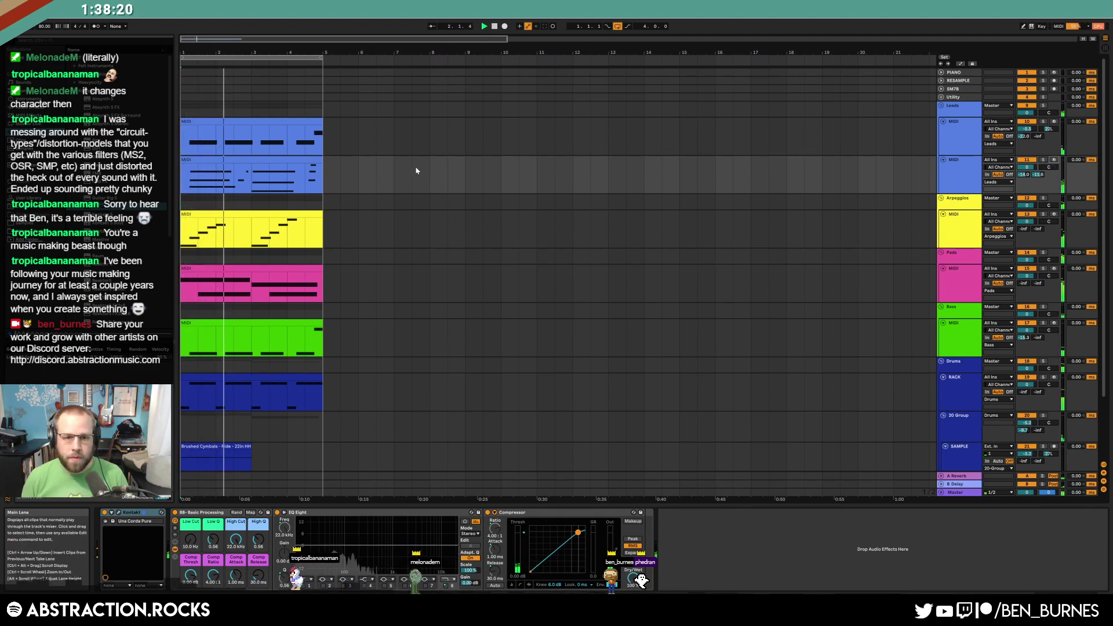
Move the arpeggio clip out of the loop so it starts at bar 9
left_click_drag(189, 214, 484, 212)
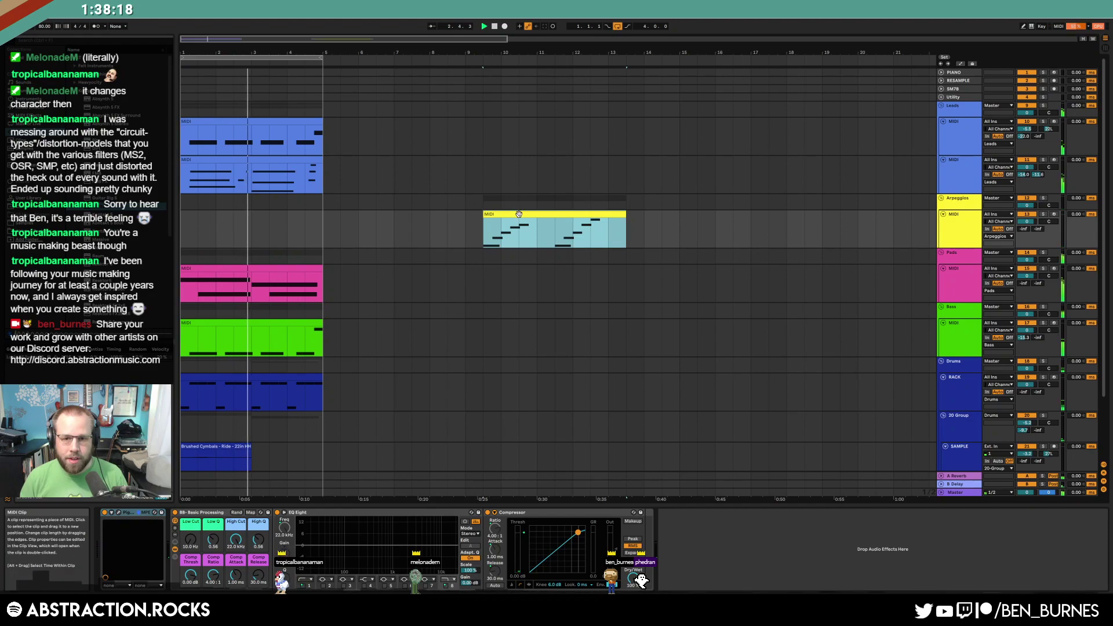
double_click(519, 214)
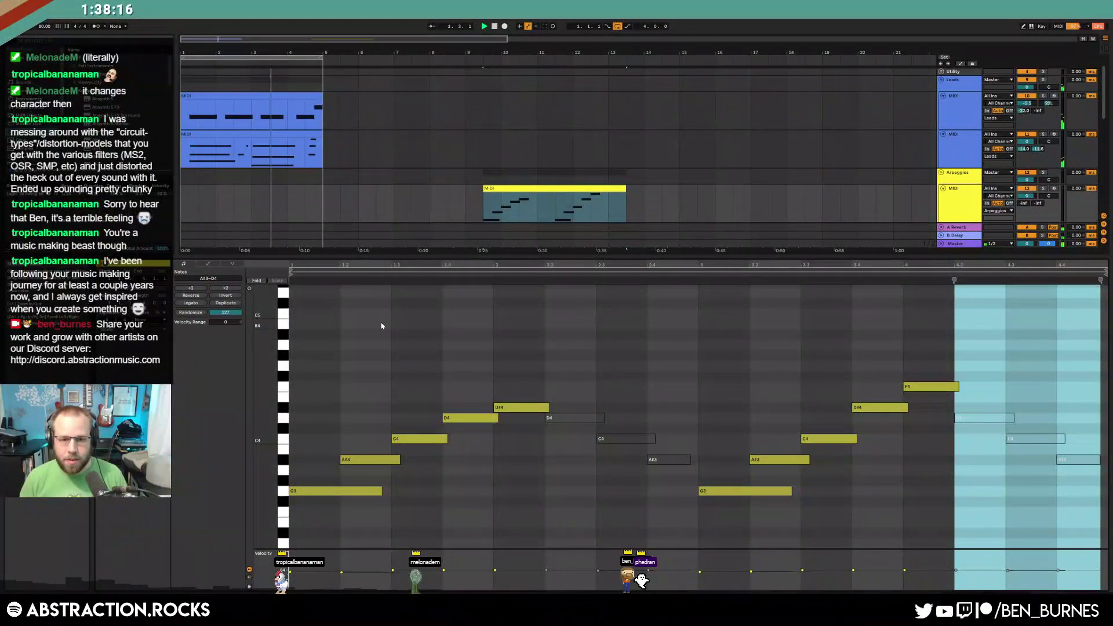
left_click(529, 186)
left_click_drag(527, 188, 510, 187)
left_click(519, 234)
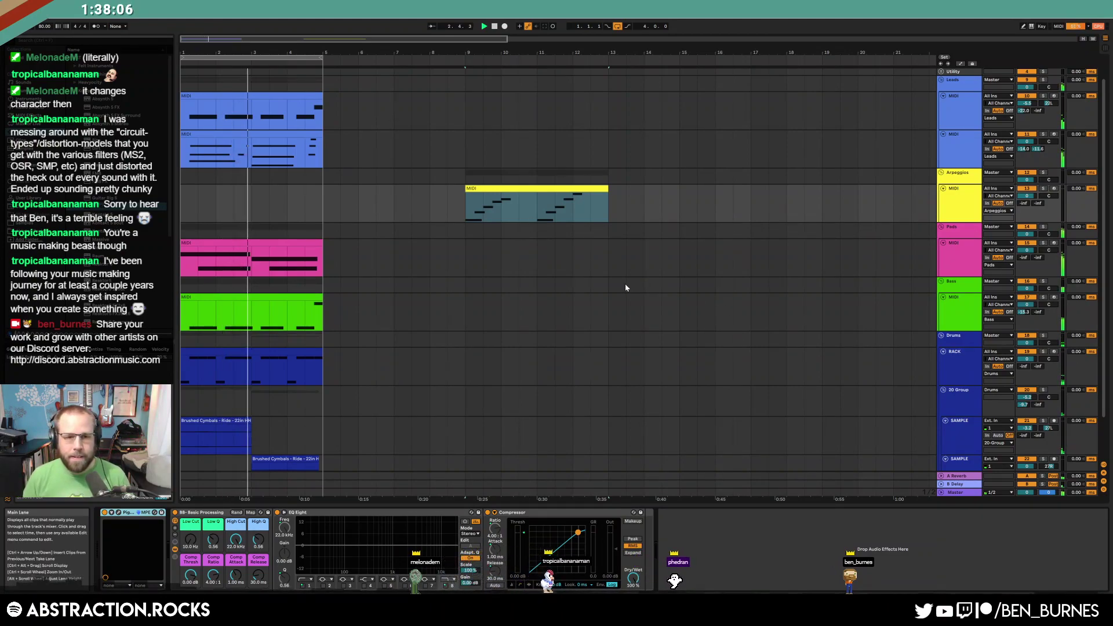
Lower the Pads MIDI track's volume and select the RACK drum clip to show its devices
left_click(385, 248)
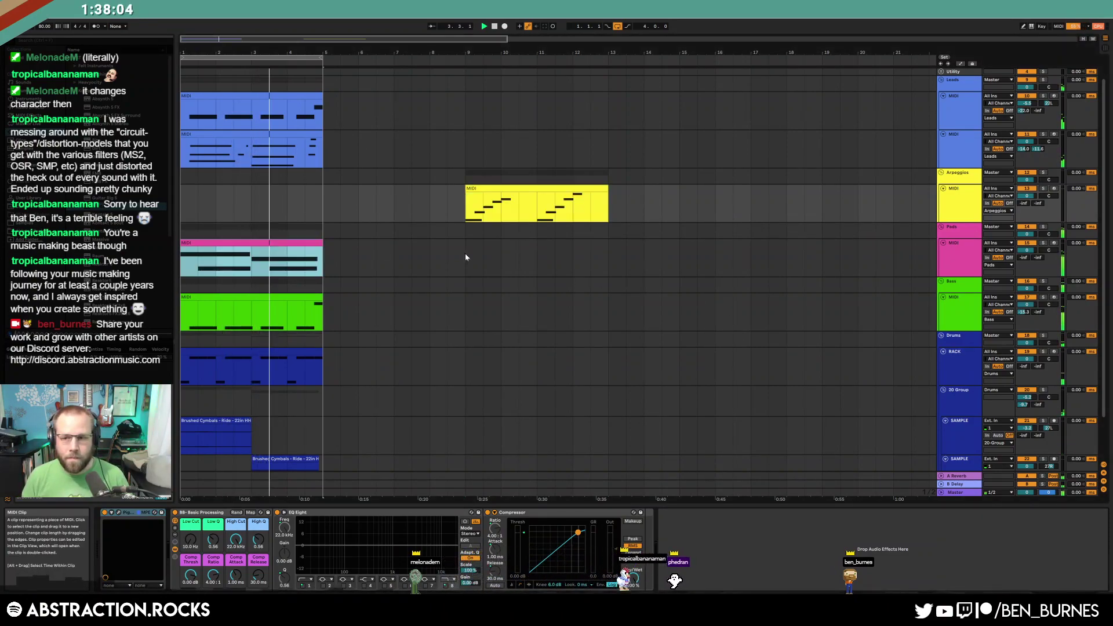
left_click_drag(1027, 250, 1027, 262)
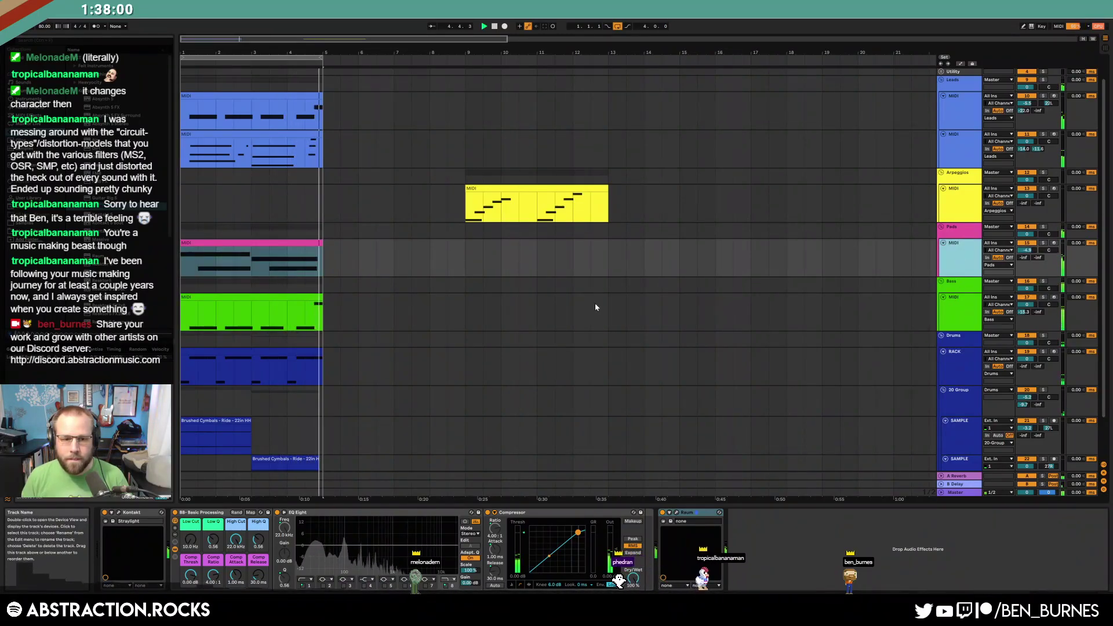
left_click(284, 346)
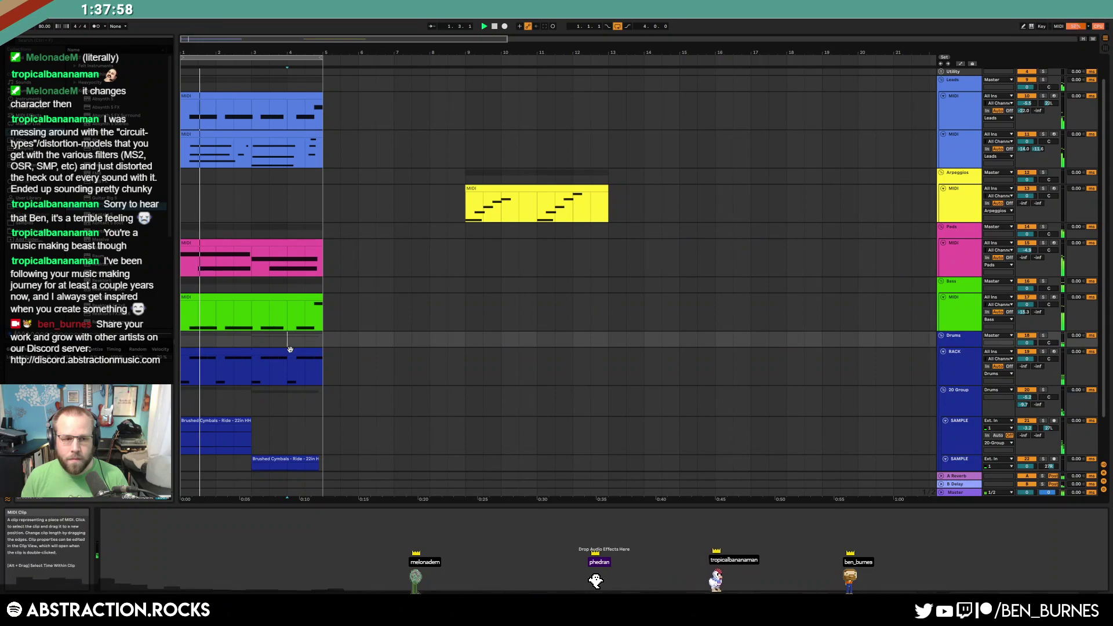
left_click(290, 349)
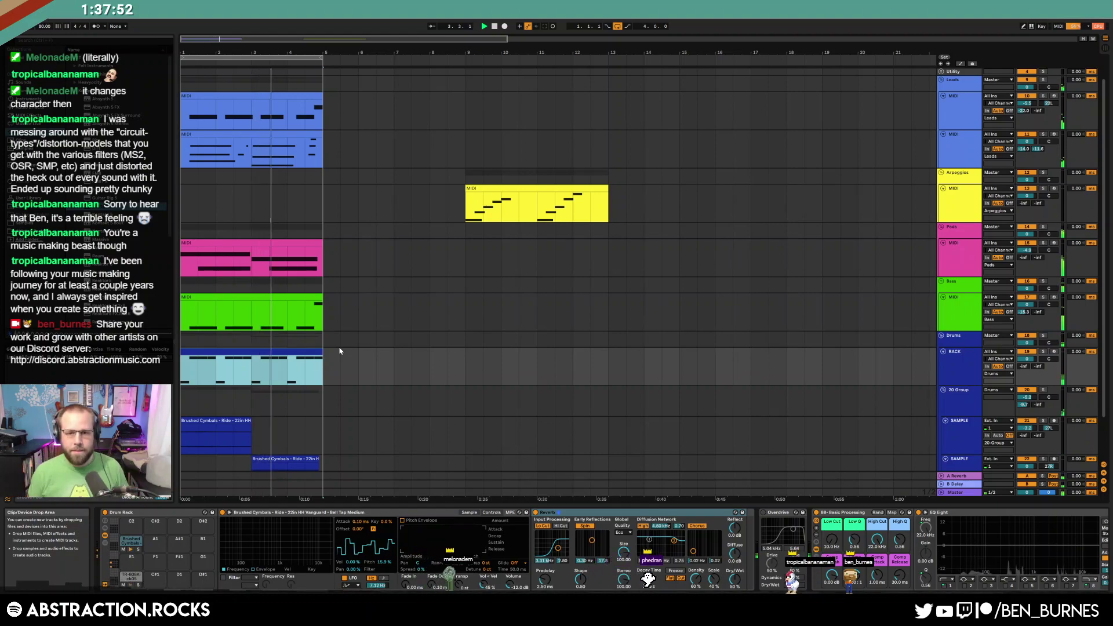
Move the arpeggio clip farther along its track so it starts at bar 13
left_click(500, 196)
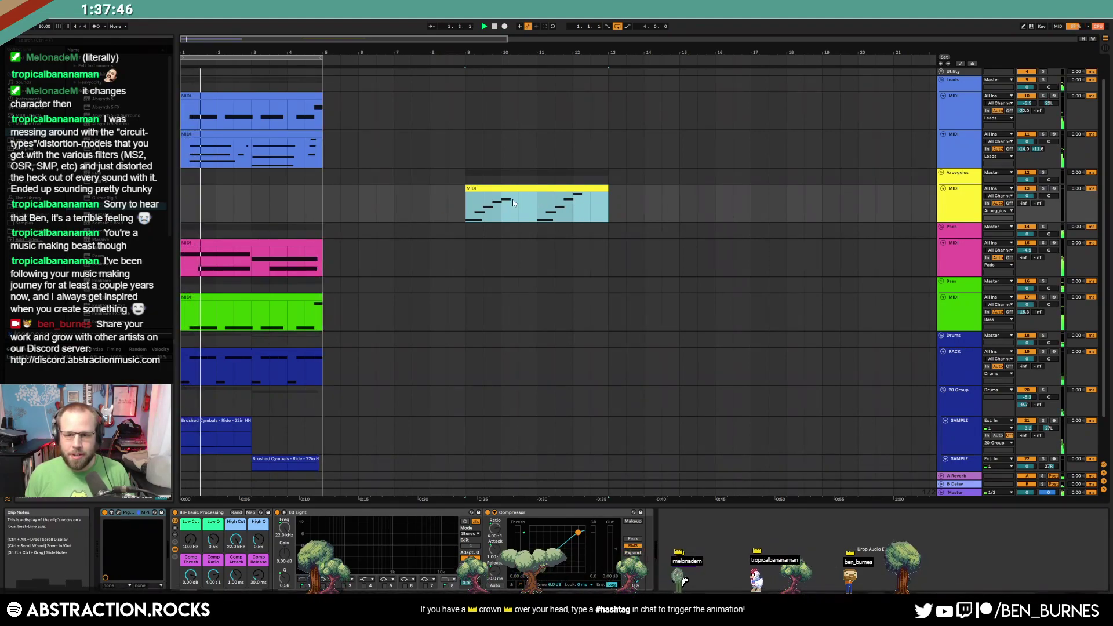
left_click(614, 194)
left_click_drag(613, 194, 677, 195)
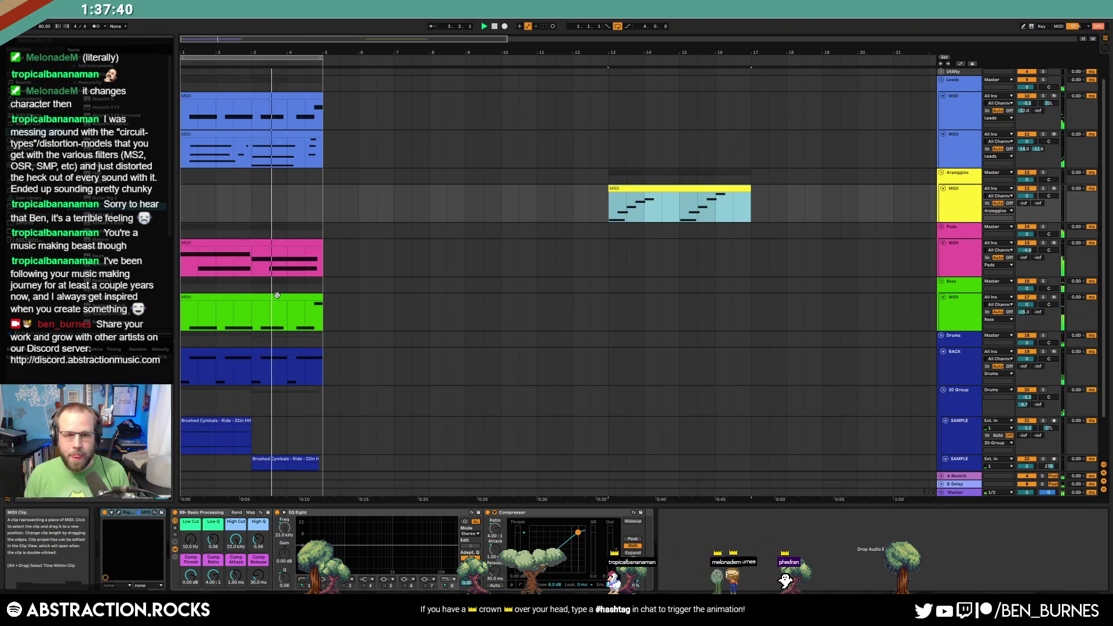
Select the first Leads MIDI track to show its devices, and fold the Arpeggios MIDI track
left_click(973, 123)
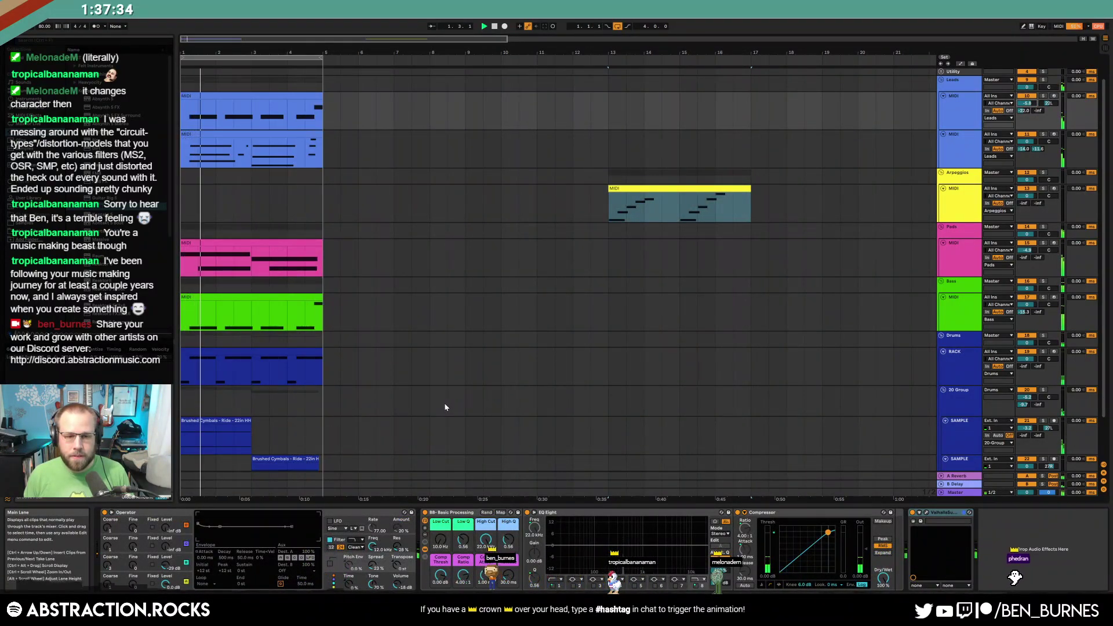
scroll(458, 393, "down", 2)
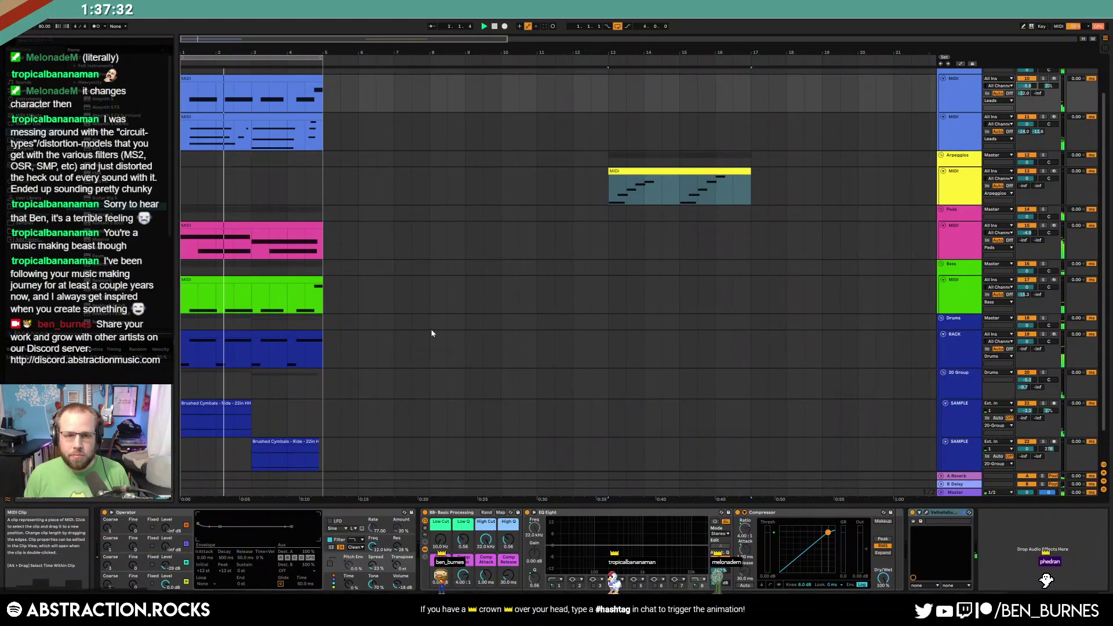
scroll(431, 341, "up", 5)
scroll(432, 341, "down", 3)
key("shift+Tab")
key("shift+Tab")
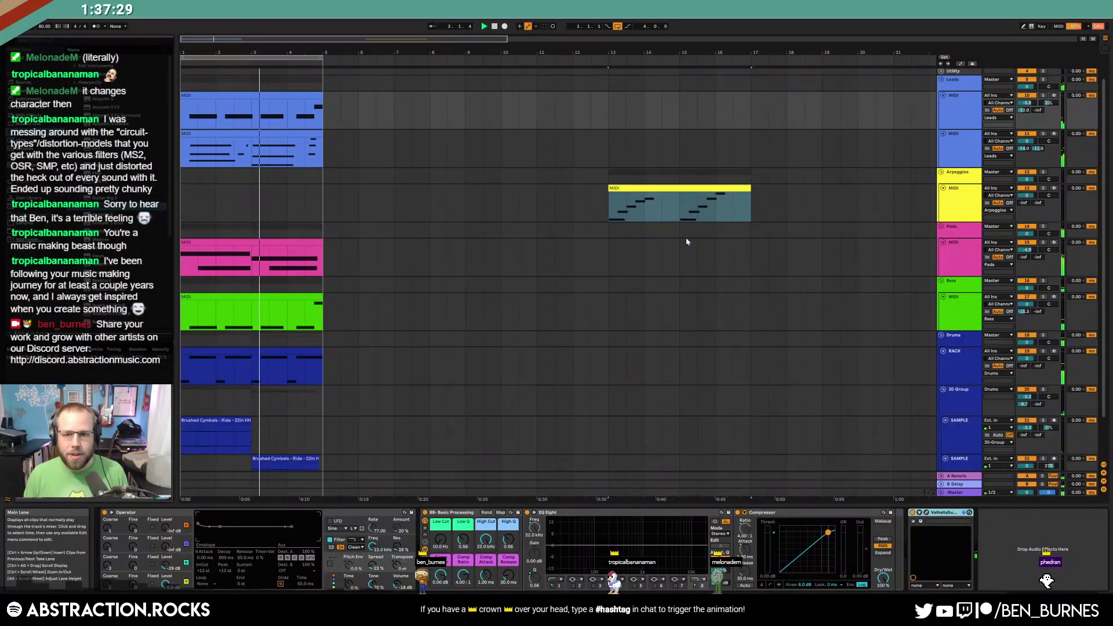
left_click(943, 188)
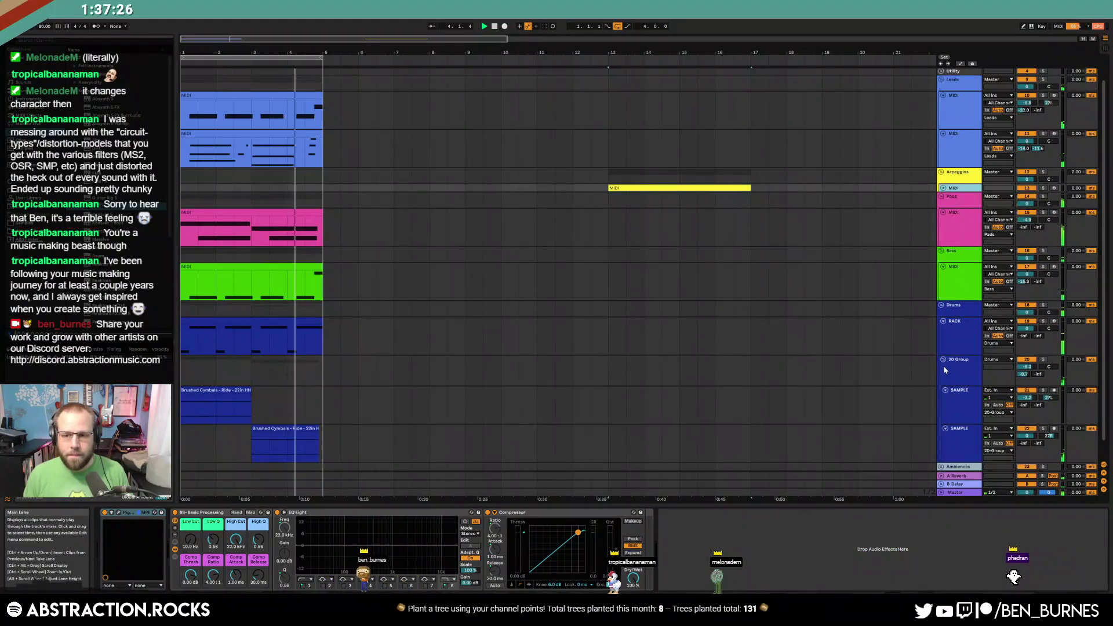
Rename the 20-Group drum group as Ride sizzle and fold its two SAMPLE tracks
left_click(956, 362)
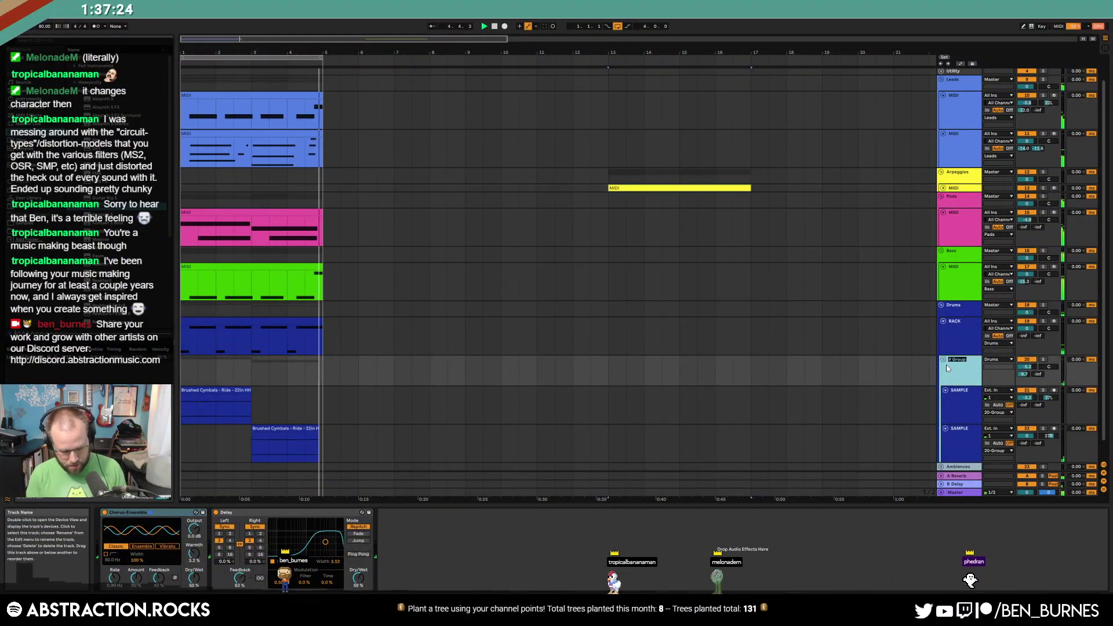
key("ctrl+r")
type("Ride sizzle")
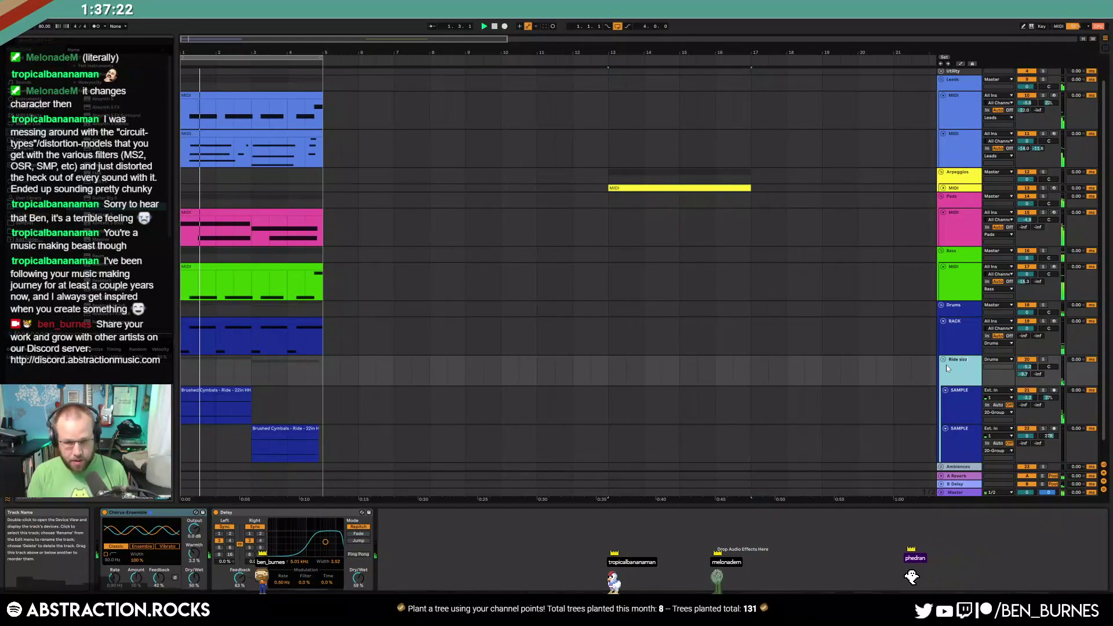
key("Return")
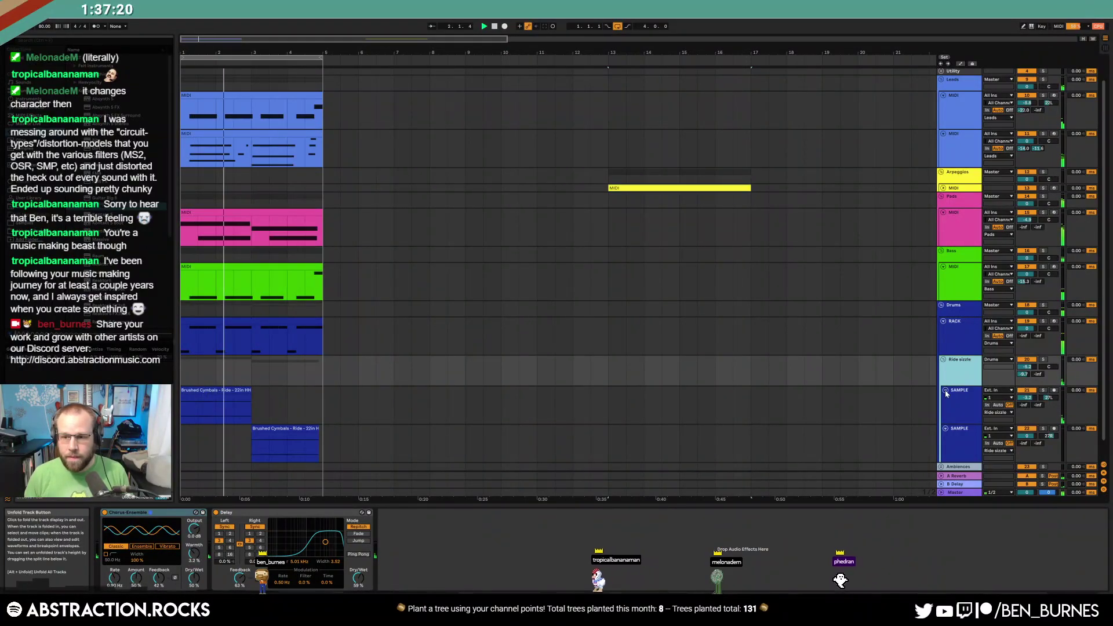
left_click(945, 391)
left_click(946, 398)
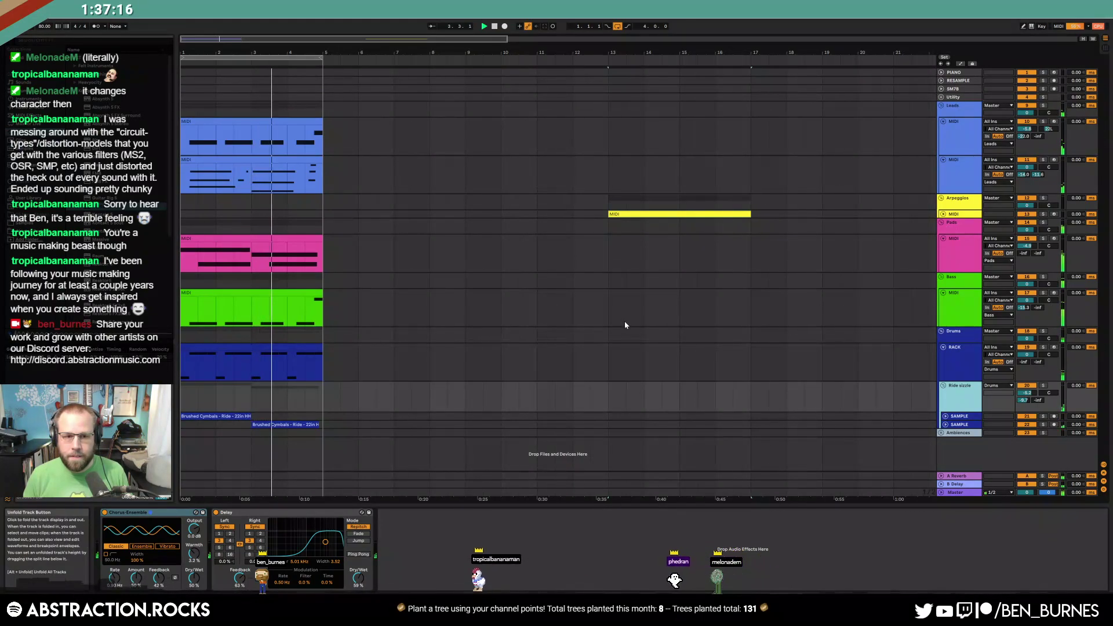
Arm the second Leads MIDI track for recording and duplicate its four-bar clip twice
left_click(1054, 164)
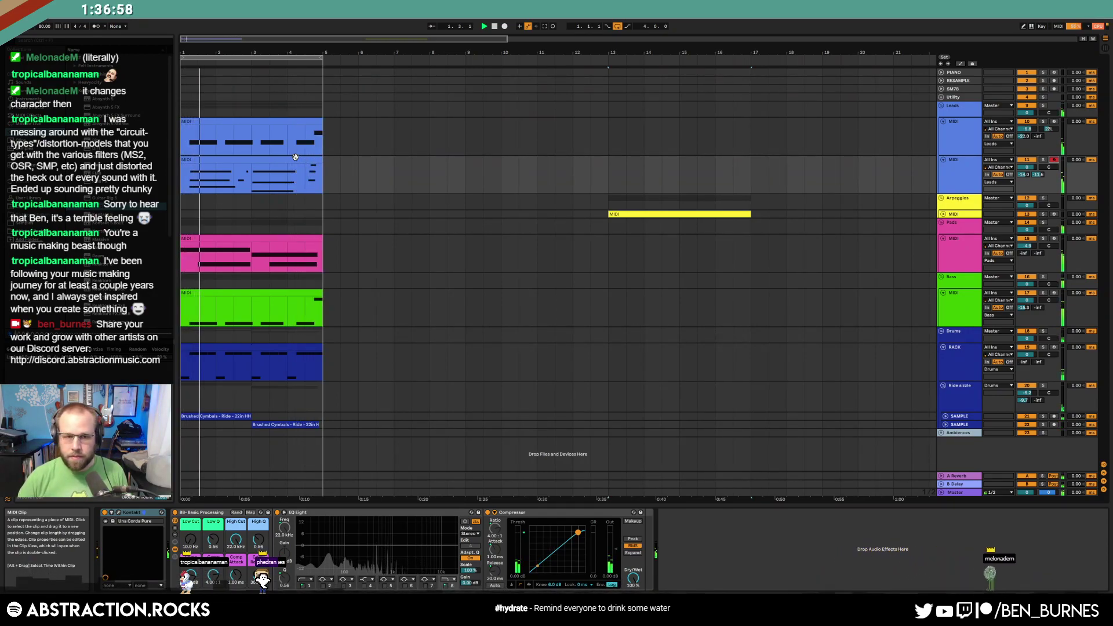
key("space")
left_click(272, 163)
key("ctrl+d")
key("ctrl+d")
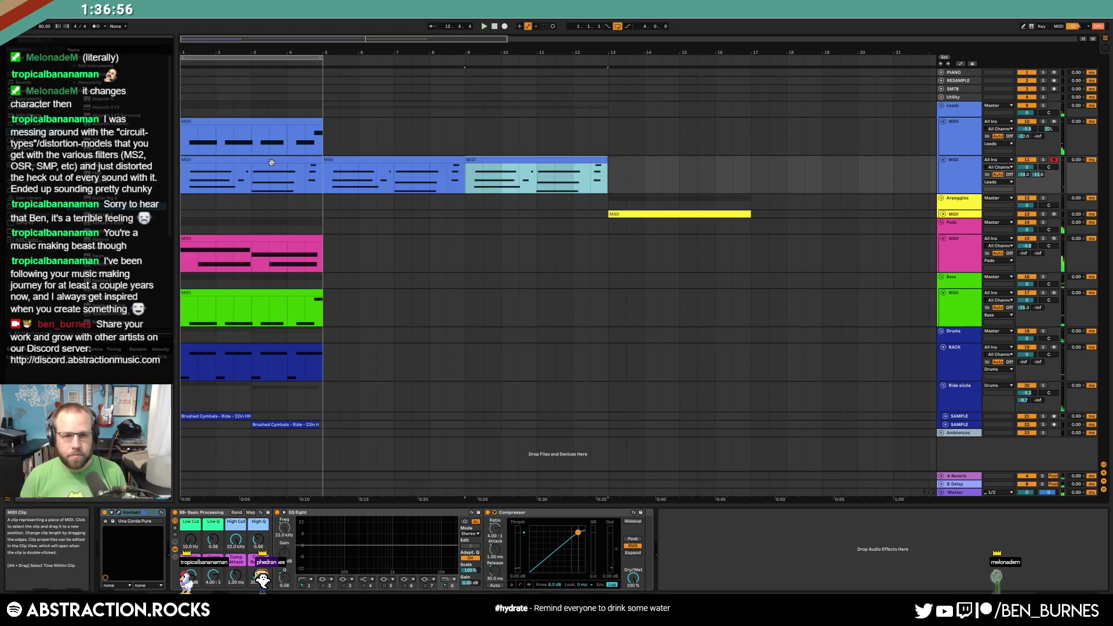
Duplicate the first Leads track's clip and the Pads clip twice each so both run to bar 13
left_click(311, 121)
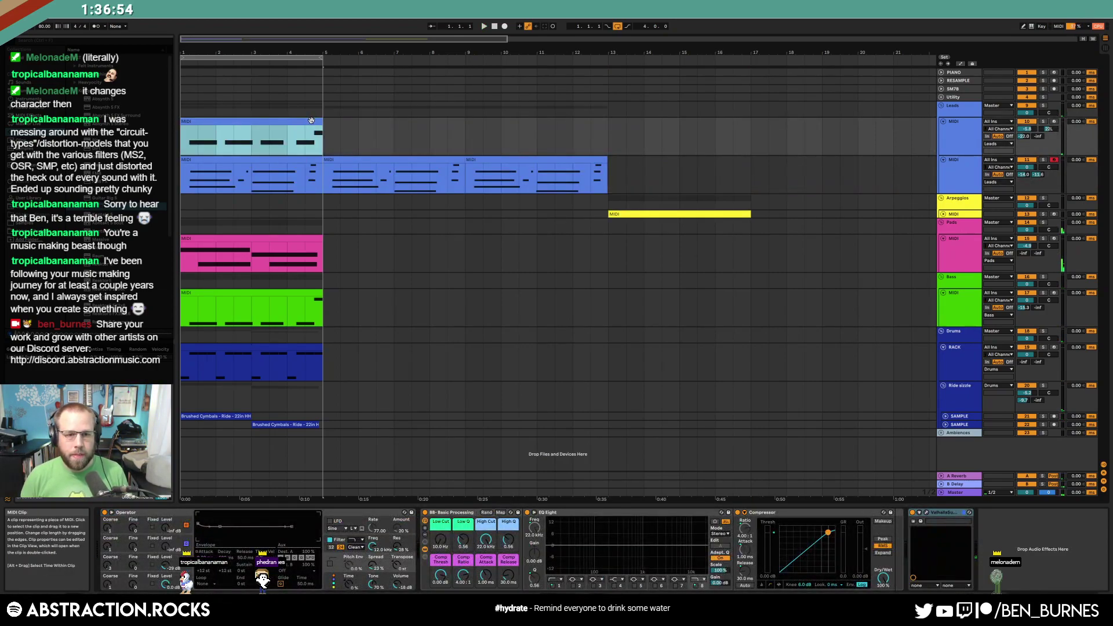
key("ctrl+d")
key("ctrl+d")
left_click(313, 237)
left_click_drag(321, 237, 323, 261)
key("ctrl+d")
key("ctrl+d")
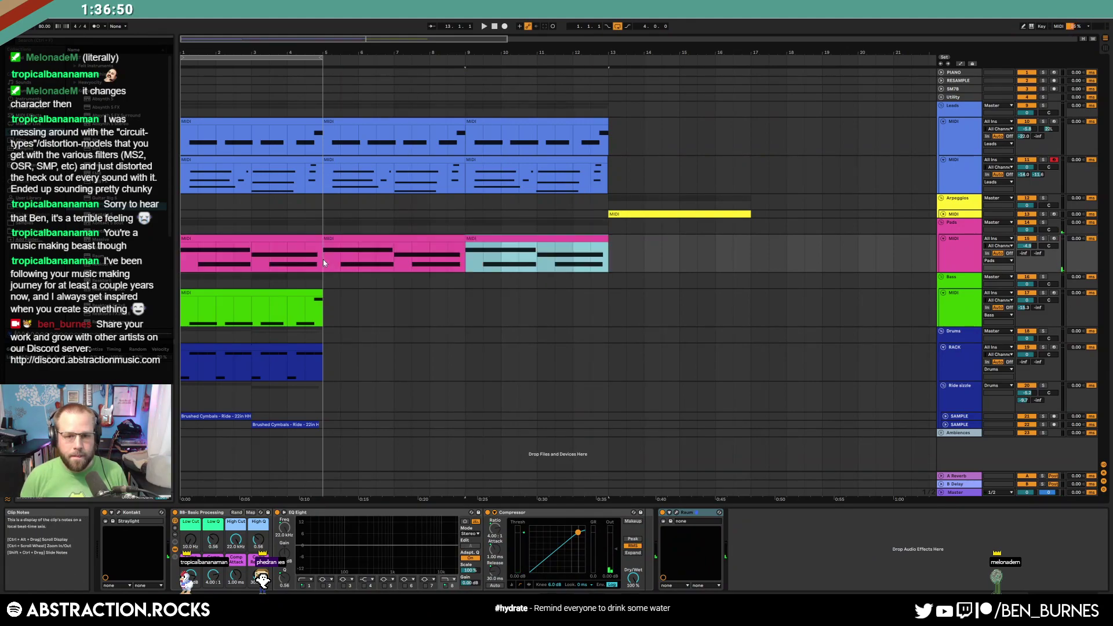
Duplicate the bass clip and the RACK drum clip twice each so both run to bar 13
left_click(308, 307)
key("ctrl+d")
key("ctrl+d")
left_click(302, 346)
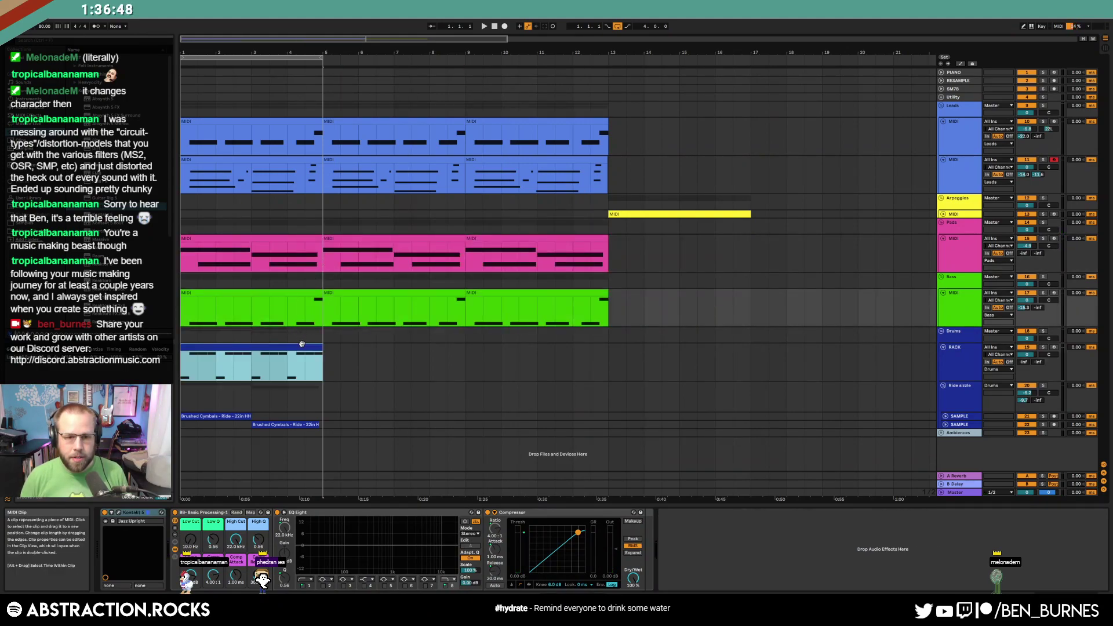
key("ctrl+d")
key("ctrl+d")
Duplicate the four-bar pair of brushed ride cymbal clips on the two SAMPLE tracks twice
left_click_drag(321, 416, 288, 425)
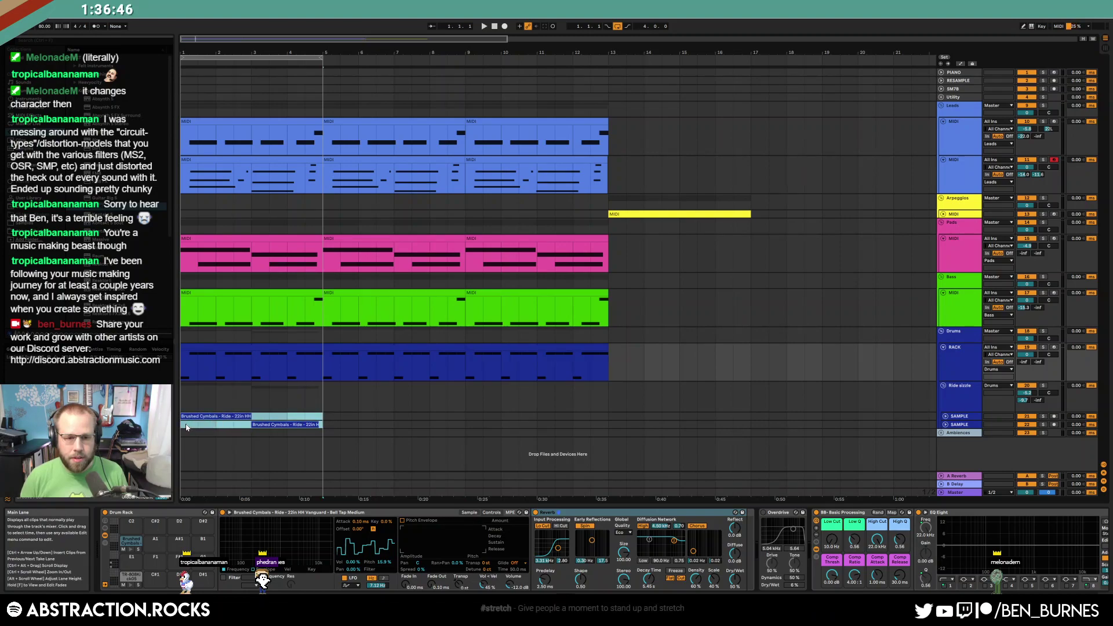
key("ctrl+d")
key("ctrl+d")
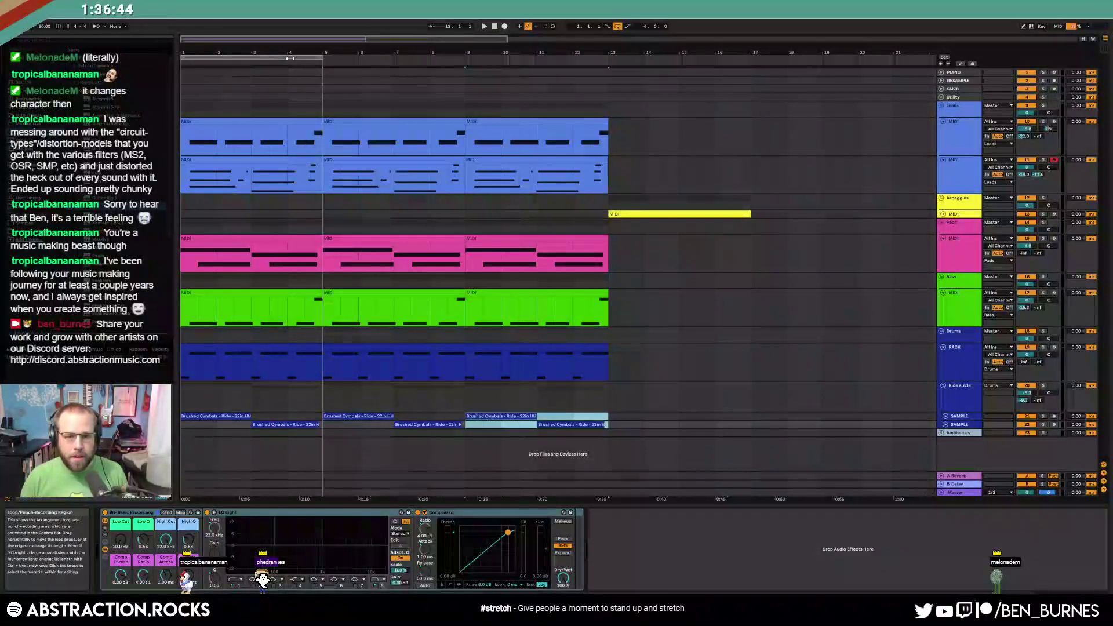
Delete the first Leads track's clips at bars 1 and 5, keeping the one at bar 9
left_click(285, 121)
key("Delete")
left_click(381, 121)
key("Delete")
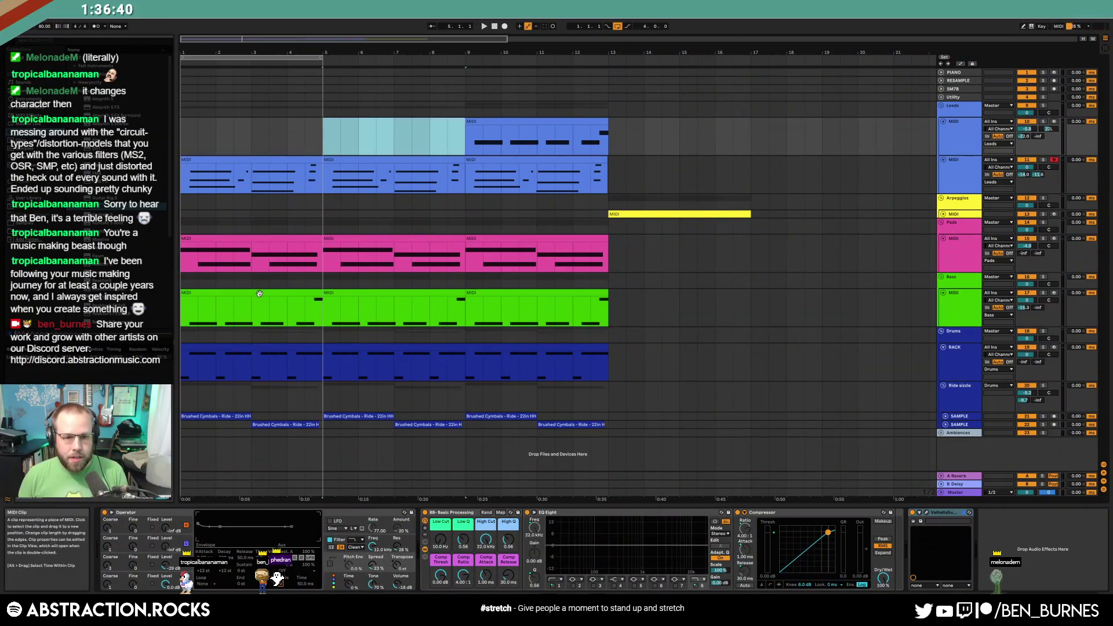
Trim the RACK drums to start at bar 5 and delete the bass clip in bars 1 to 4
left_click_drag(262, 348, 388, 354)
left_click_drag(470, 348, 333, 349)
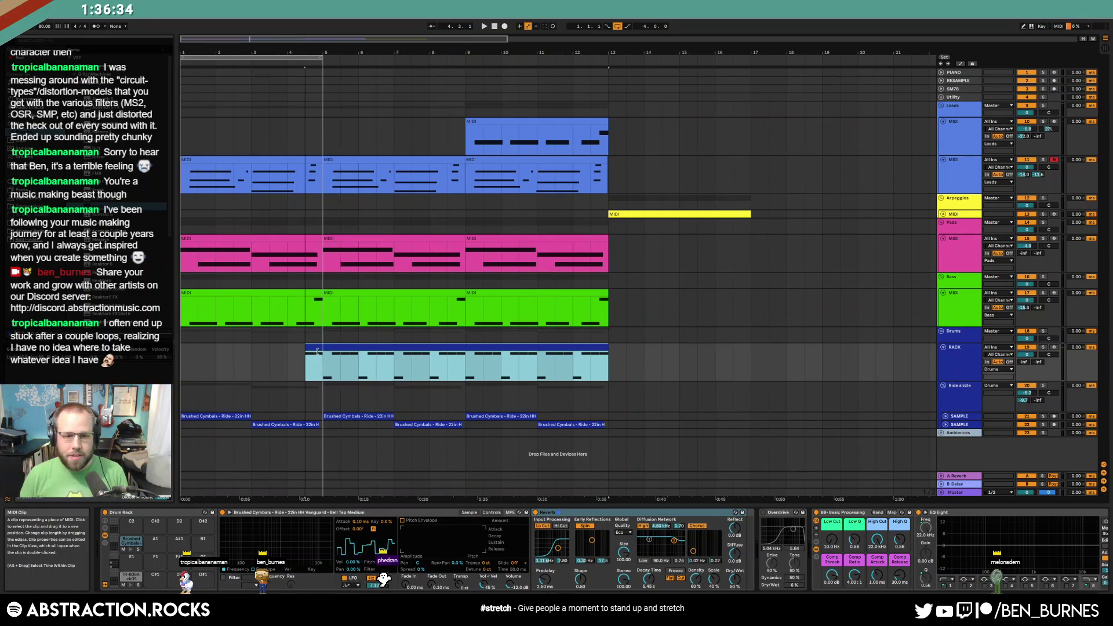
left_click(209, 293)
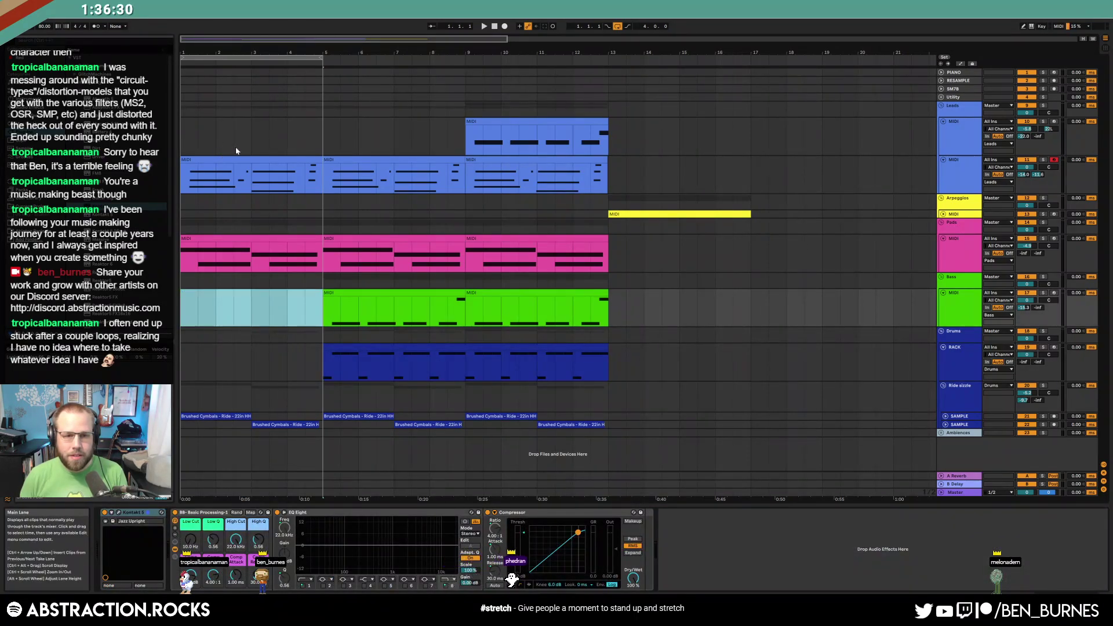
Loop the arrangement from bar 5 to bar 13 and overdub a piano take there on the second Leads track
left_click_drag(317, 56, 608, 56)
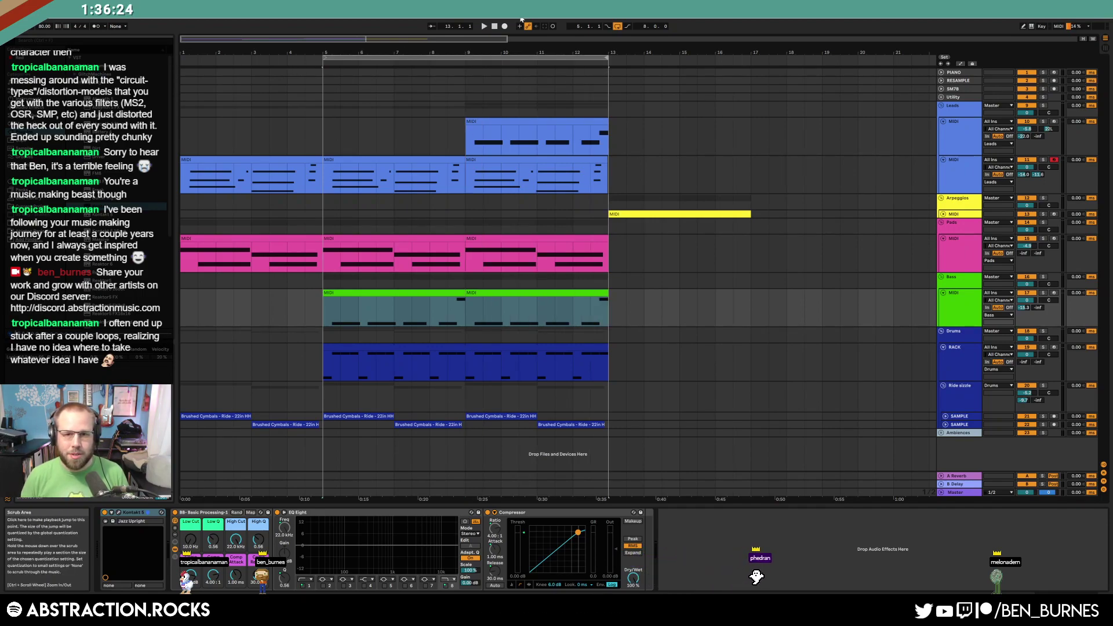
left_click(324, 176)
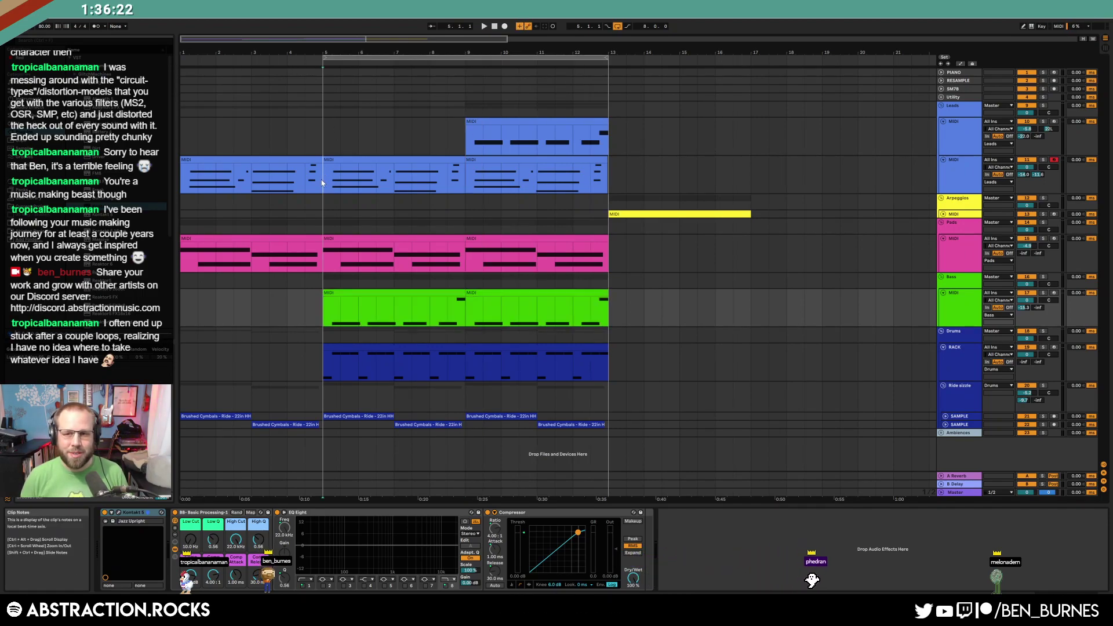
left_click(504, 27)
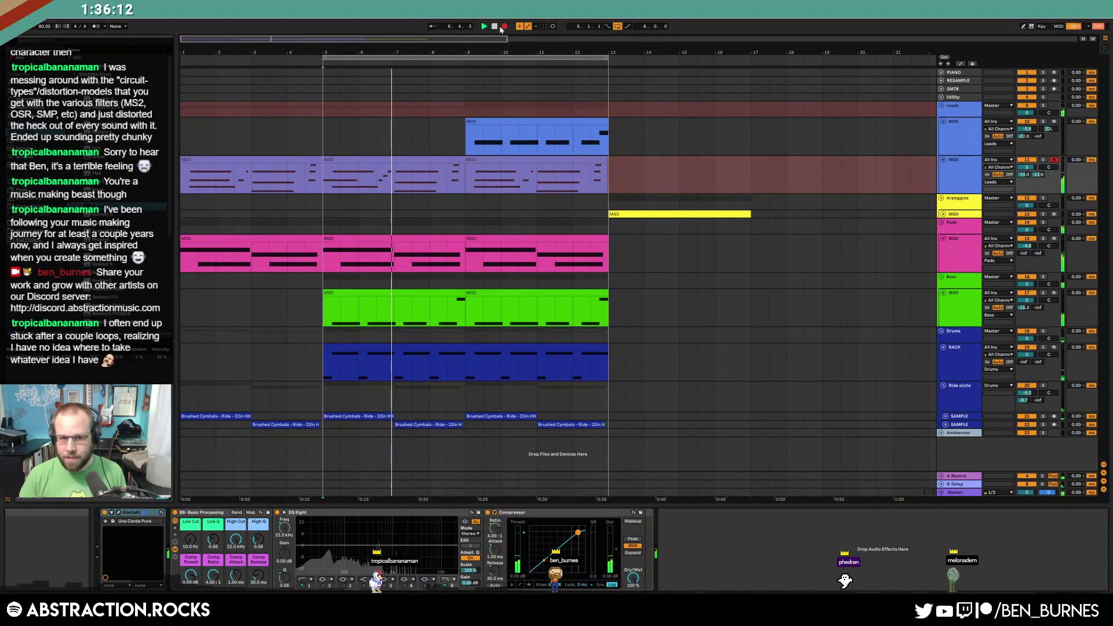
left_click(502, 28)
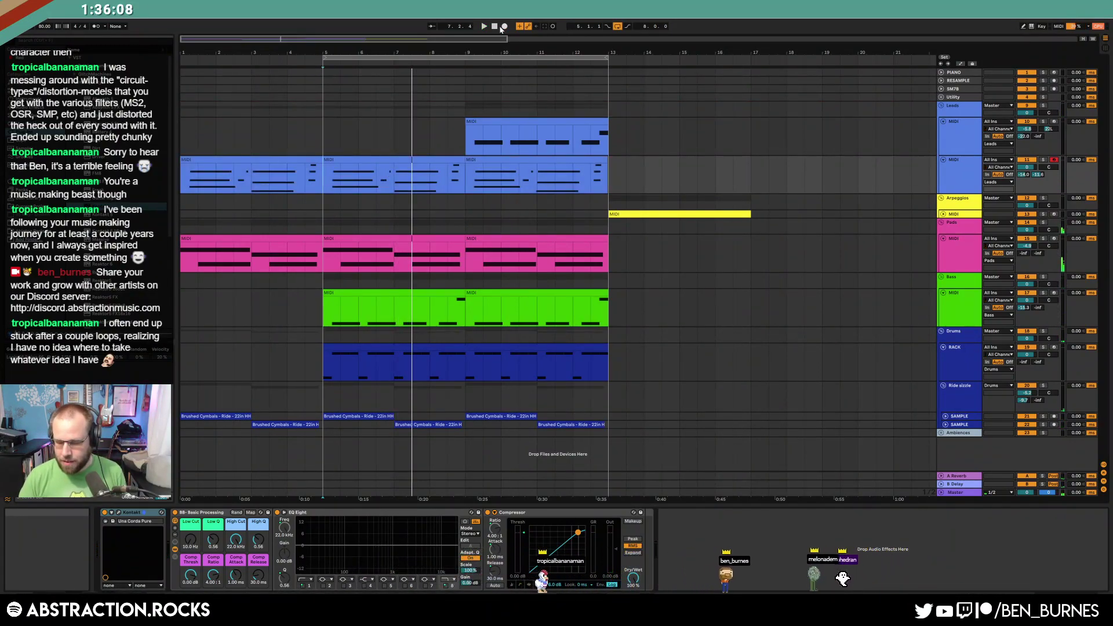
left_click(502, 27)
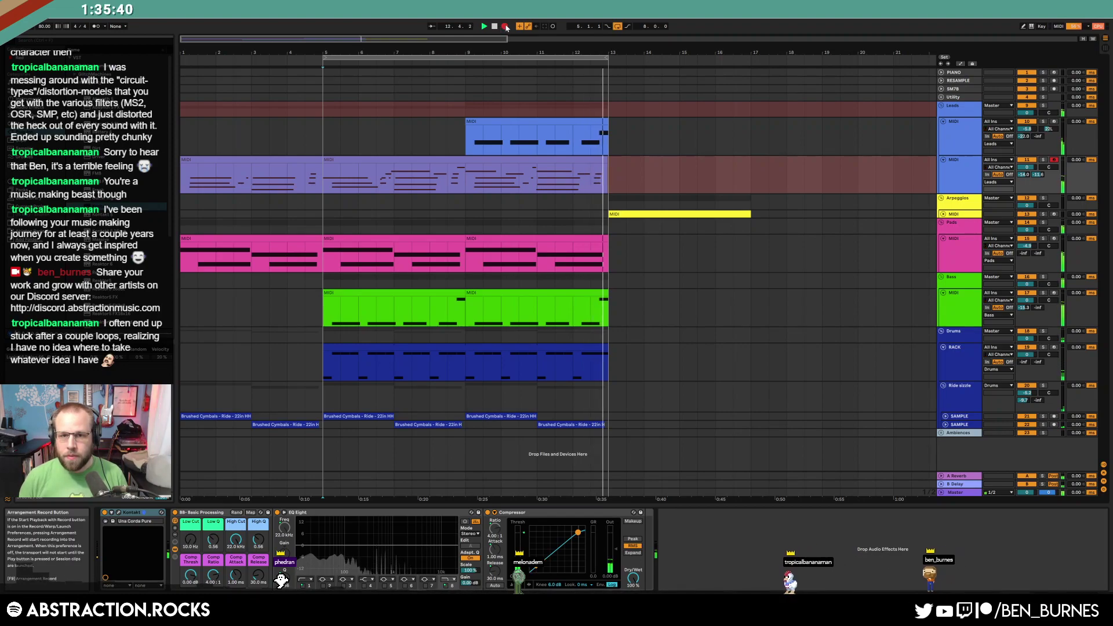
left_click(505, 27)
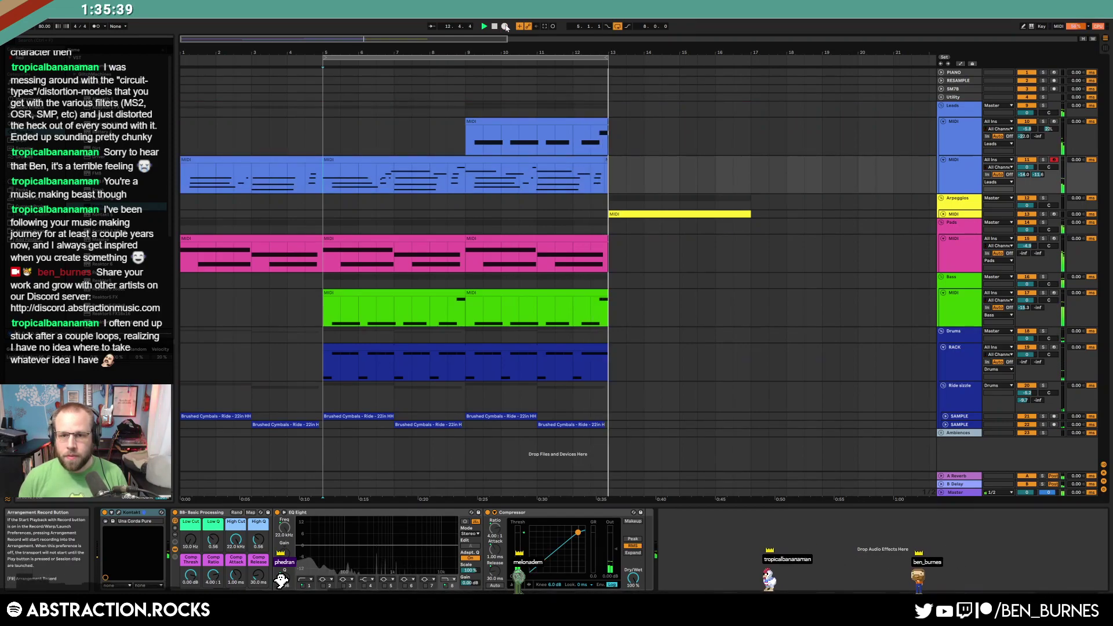
Delete the stray short notes between the first and second chords in the recorded piano clip
left_click(606, 161)
double_click(604, 160)
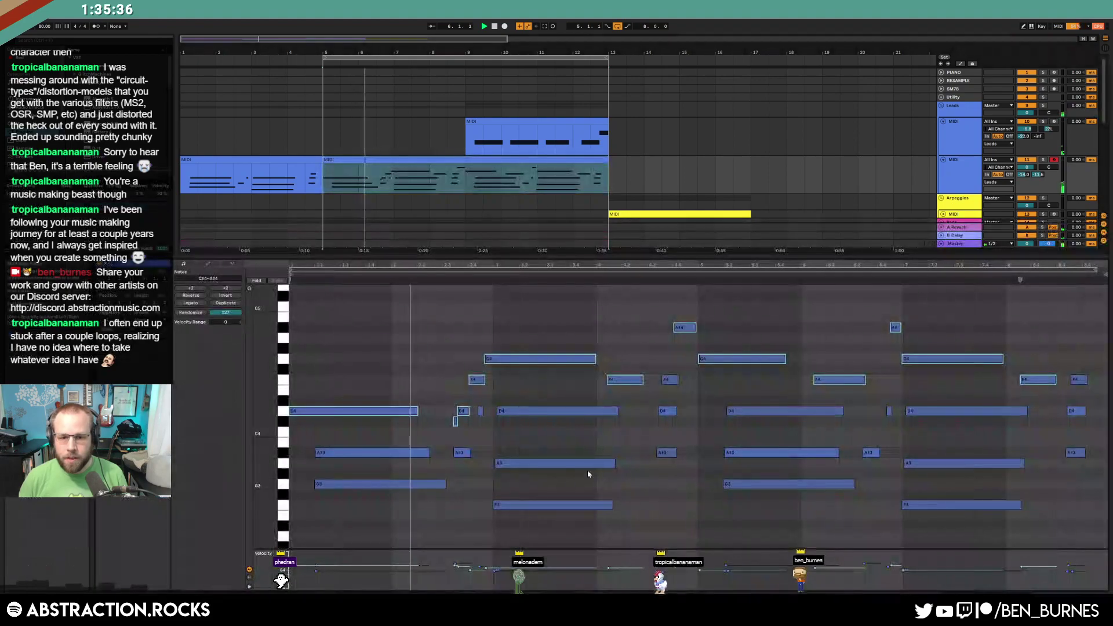
left_click(443, 429)
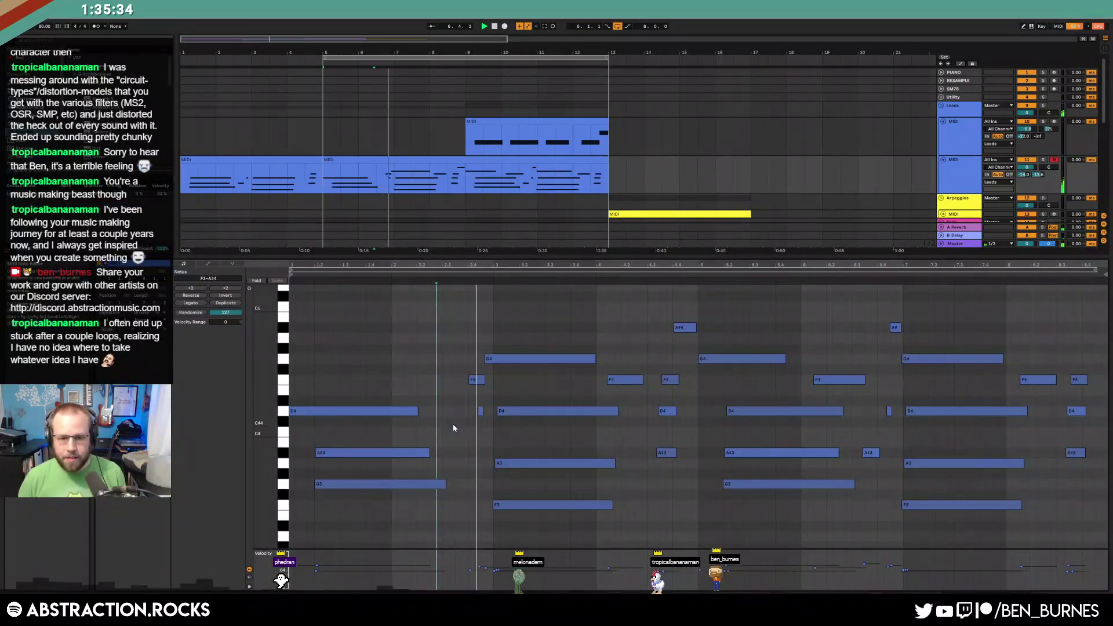
left_click_drag(460, 424, 465, 423)
key("Delete")
left_click(492, 426)
key("shift+Tab")
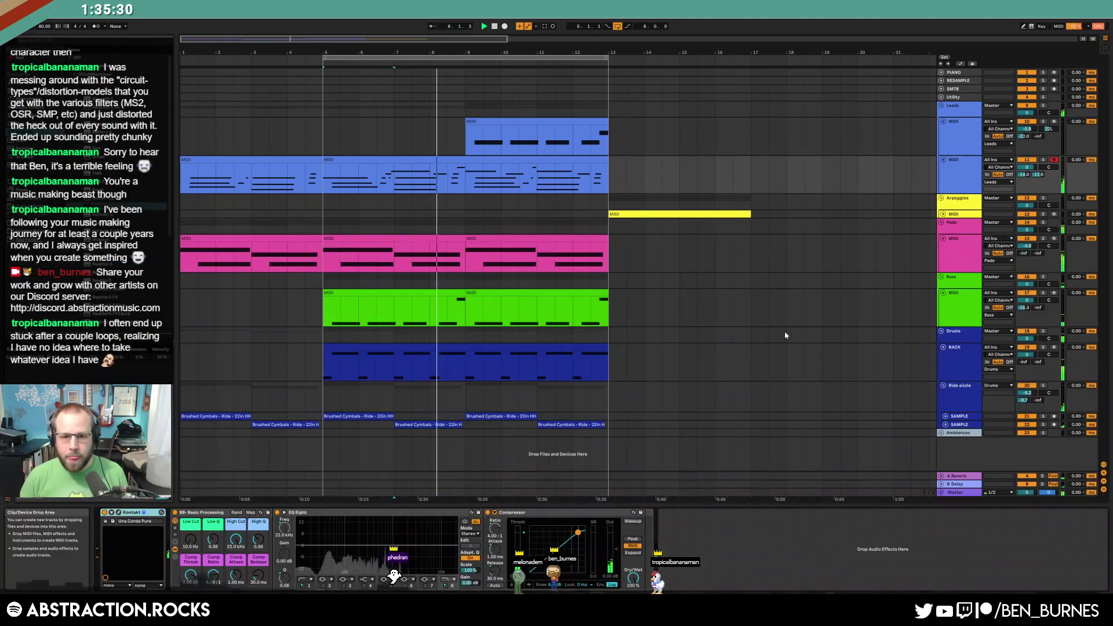
Move the last G1 note of the bass clip at bar 9 down two semitones to F1
double_click(455, 294)
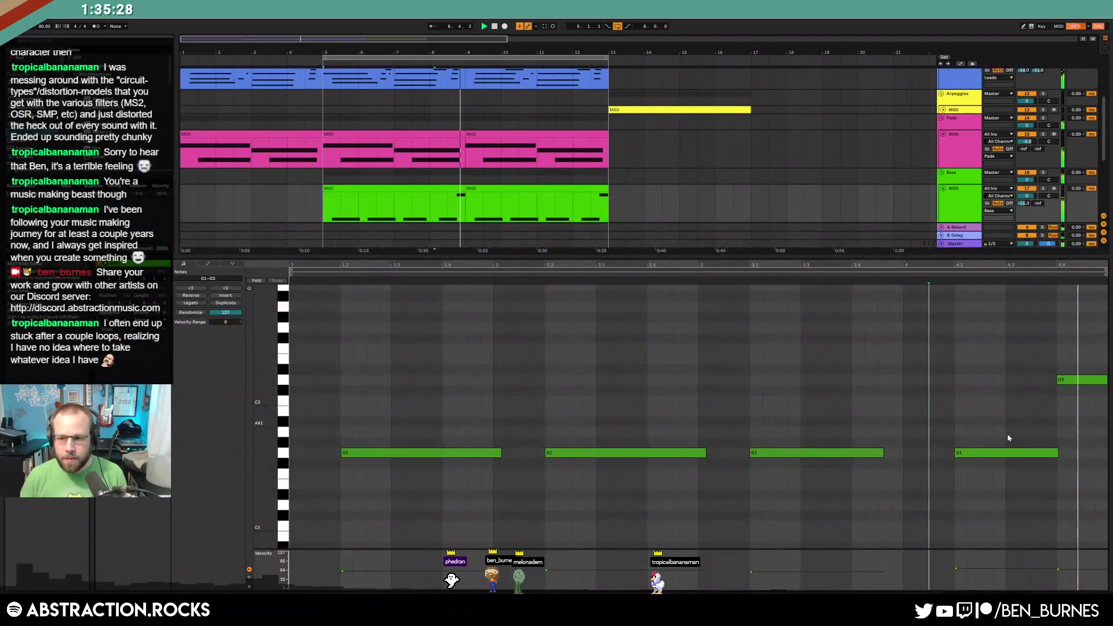
double_click(560, 196)
left_click(1019, 455)
key("Down")
key("Down")
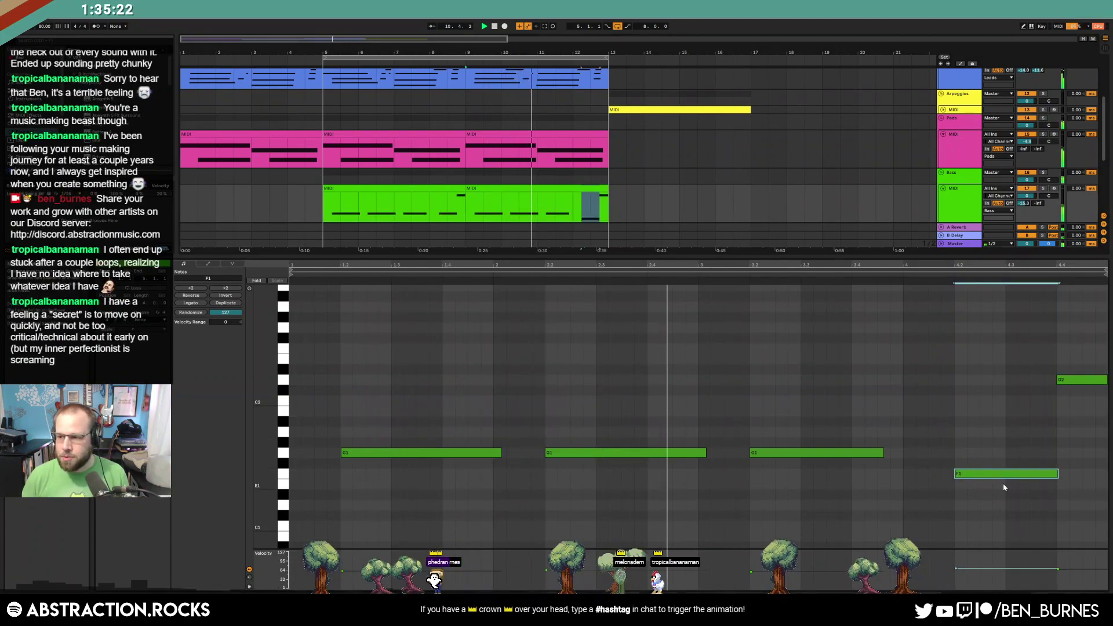
key("shift+Tab")
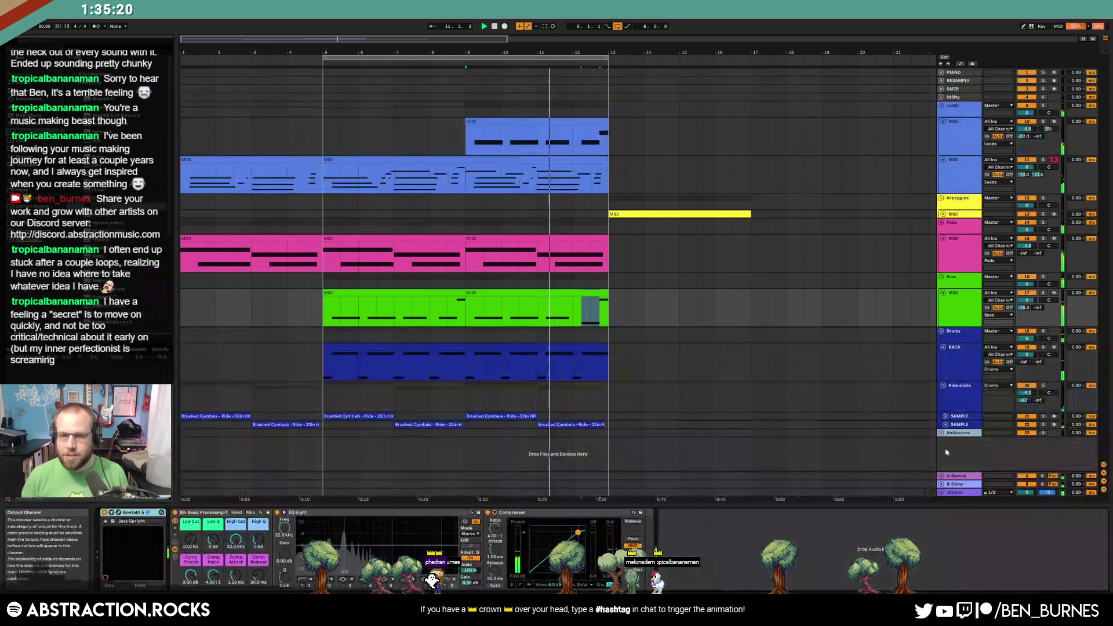
Copy the opening four-bar piano clip on the second Leads track to bar 13
left_click(661, 306)
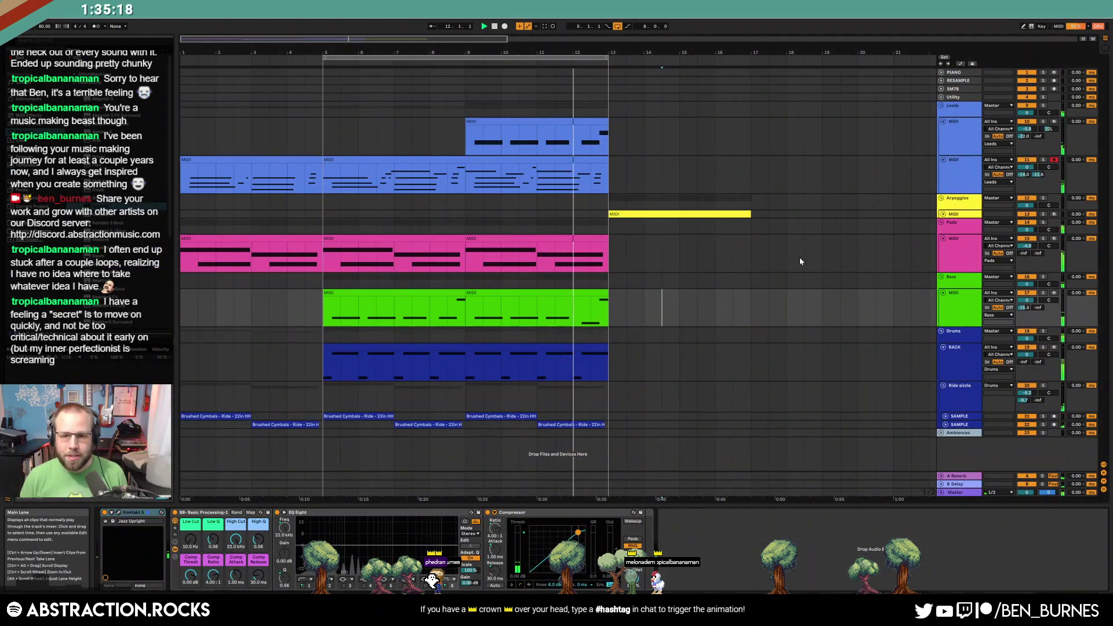
left_click(273, 159)
key("ctrl+d")
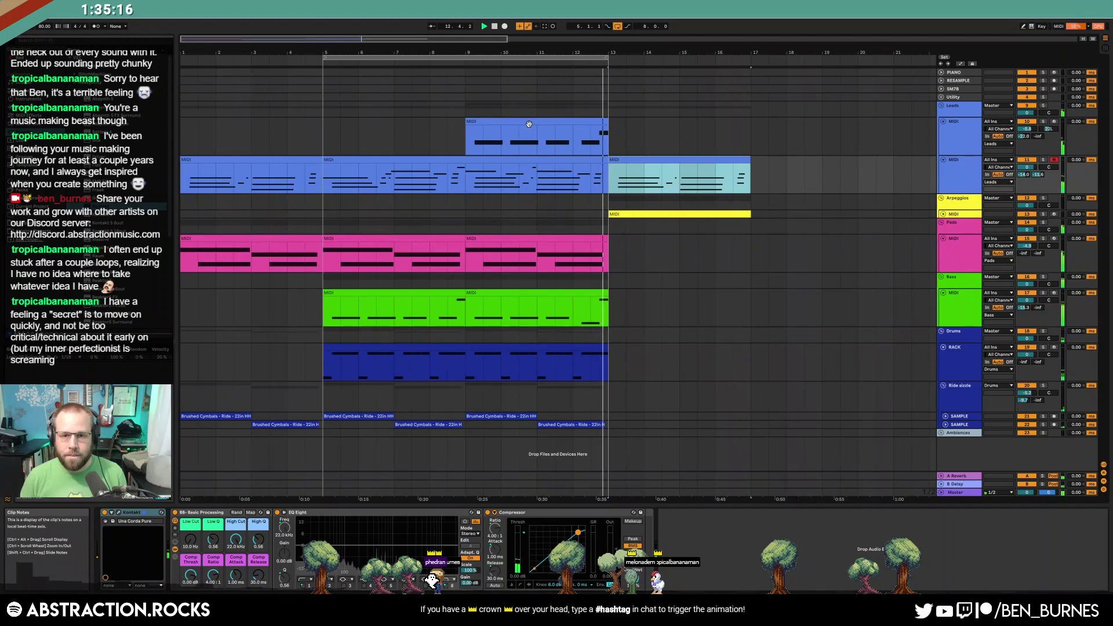
Add a short G1 note at the start of the F1 note in the bass clip at bar 9
double_click(593, 310)
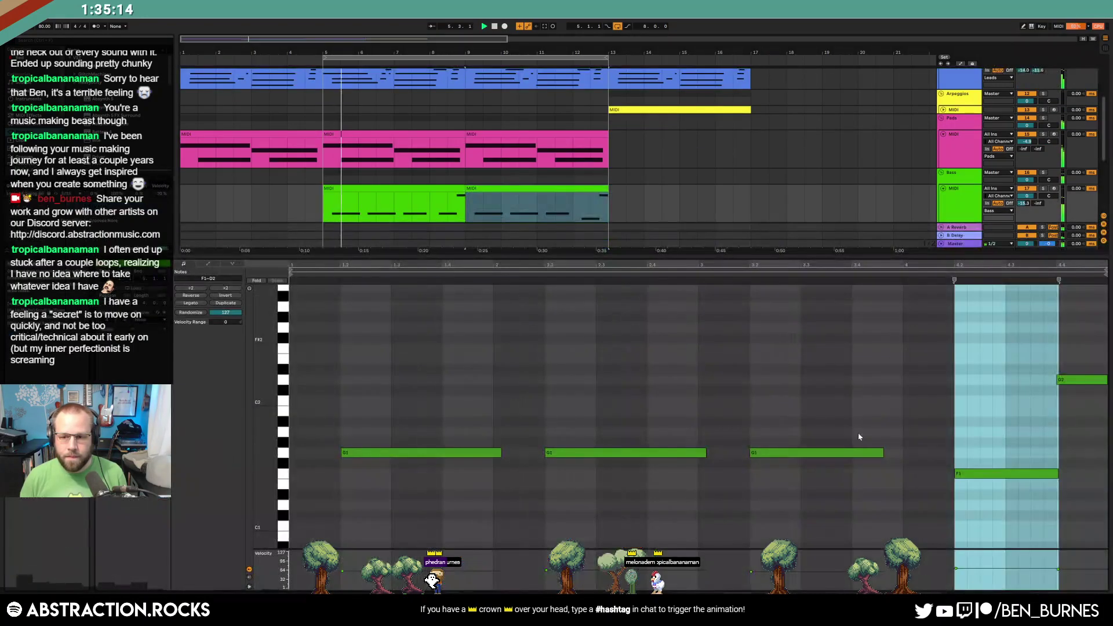
left_click(956, 458)
double_click(969, 453)
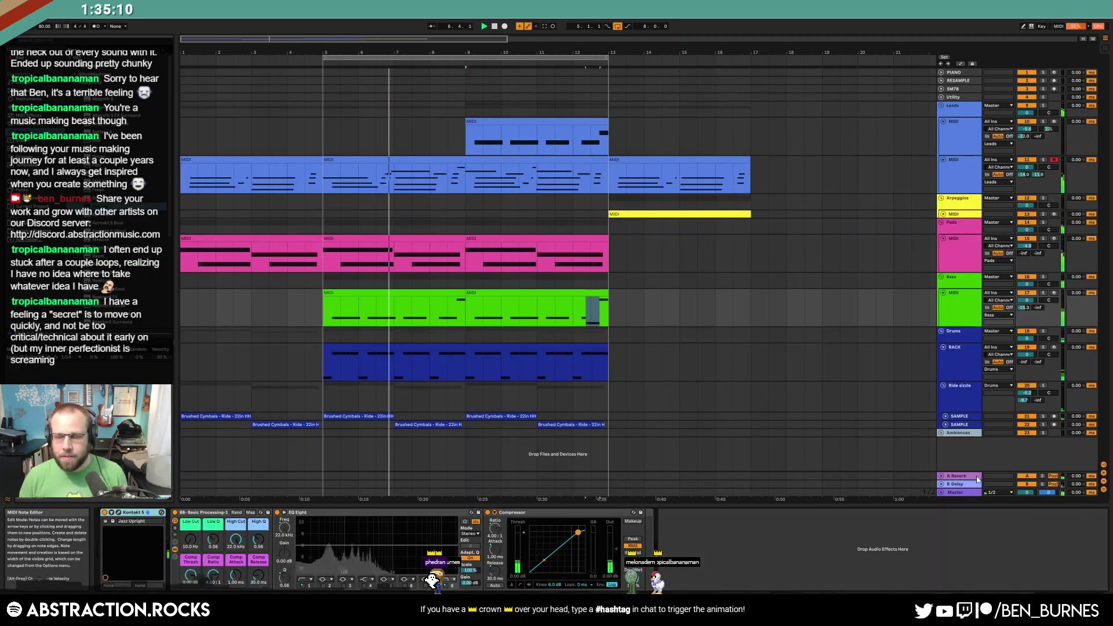
Split off bar 12 at the end of the RACK drum clip and open its notes
key("shift+Tab")
left_click(559, 315)
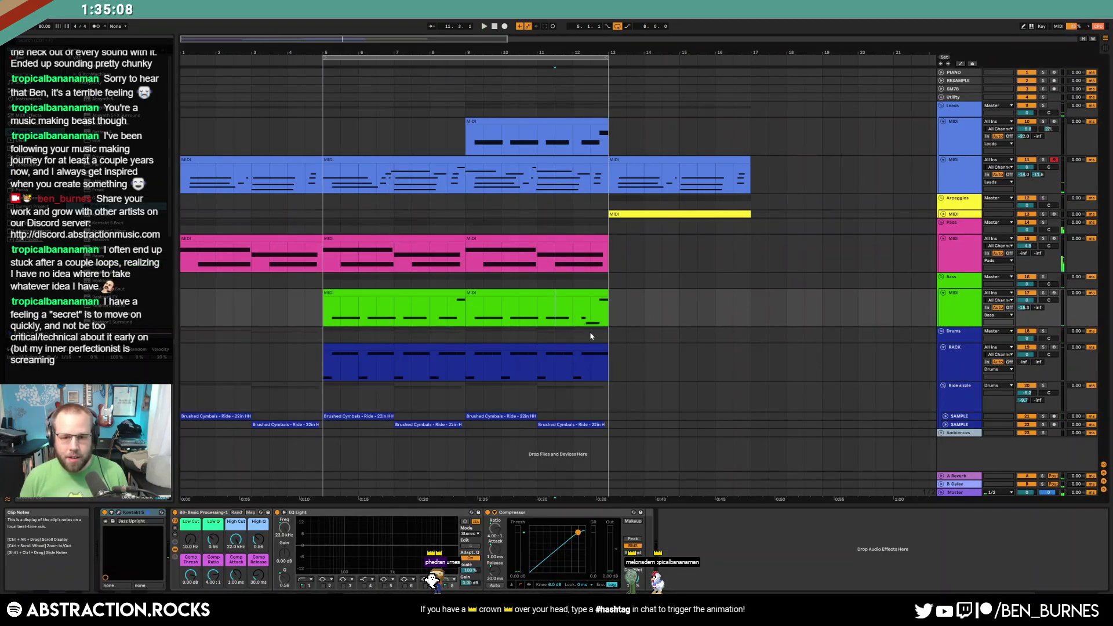
left_click(503, 344)
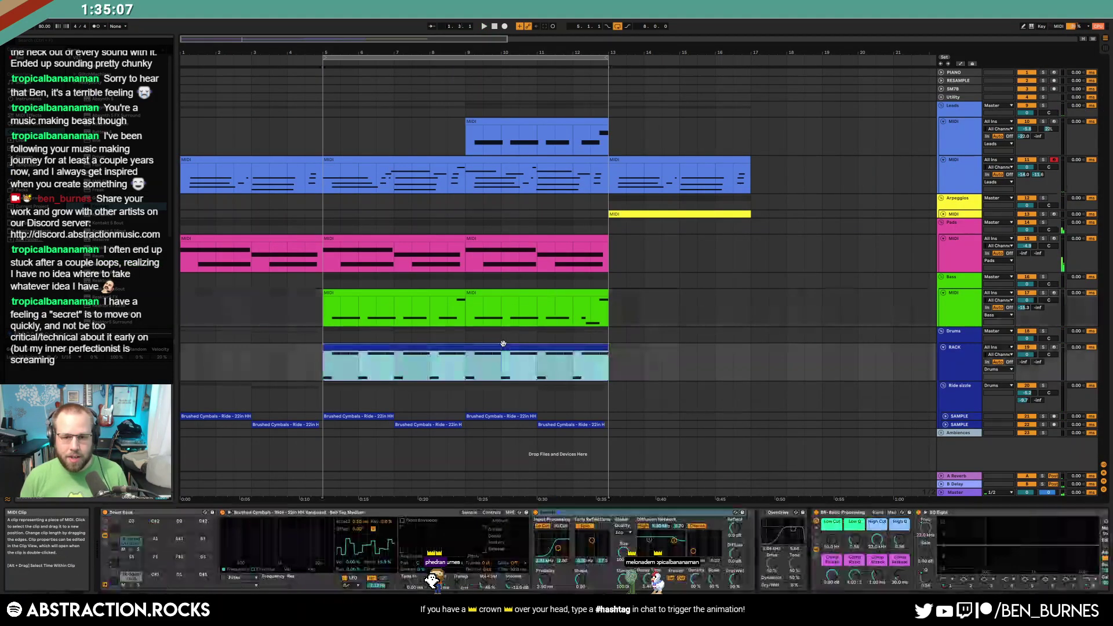
left_click(471, 365)
left_click(596, 371, "shift")
left_click_drag(574, 364, 604, 364)
double_click(591, 348)
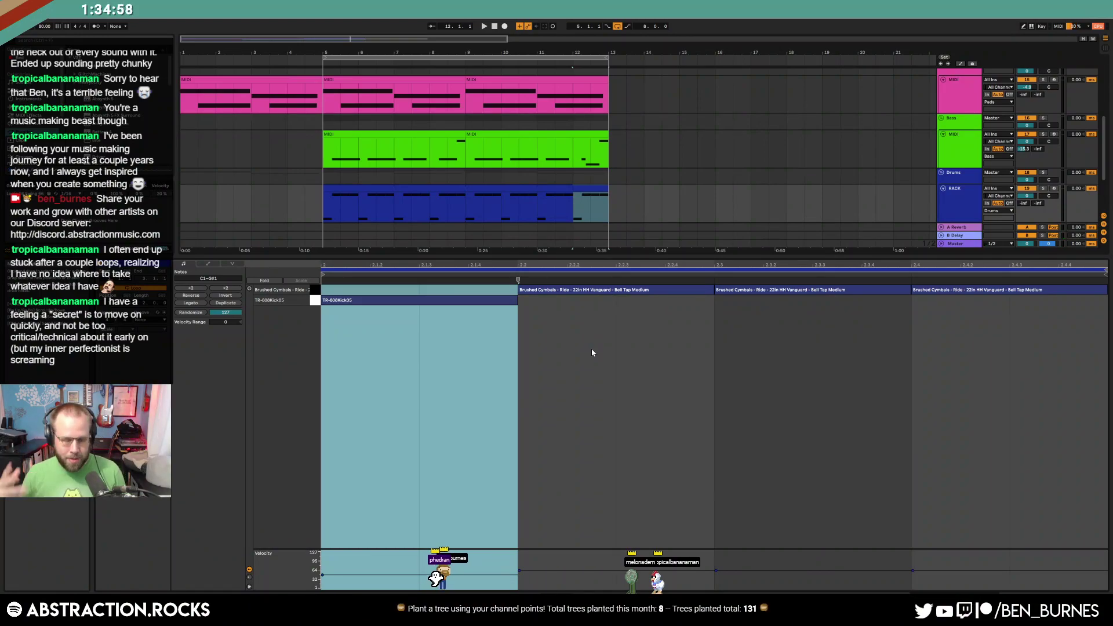
Audition samples from the sample library and load Tap 3 - SG onto the drum rack's D1 pad
key("shift+Tab")
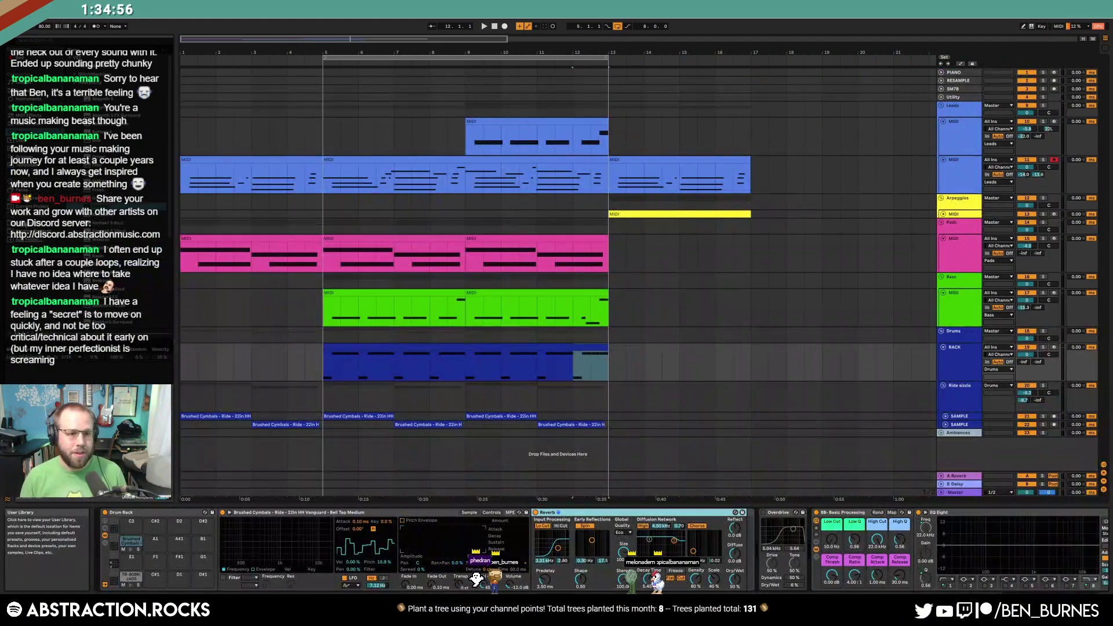
left_click(36, 224)
left_click_drag(171, 254, 204, 77)
left_click(70, 122)
left_click(70, 117)
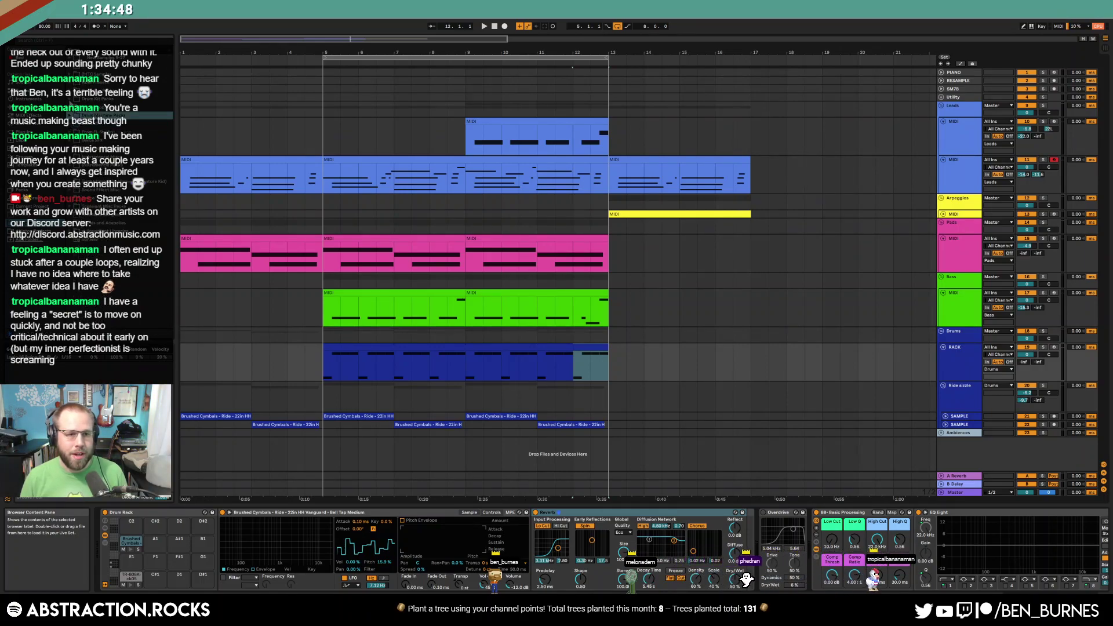
left_click(70, 100)
left_click(76, 125)
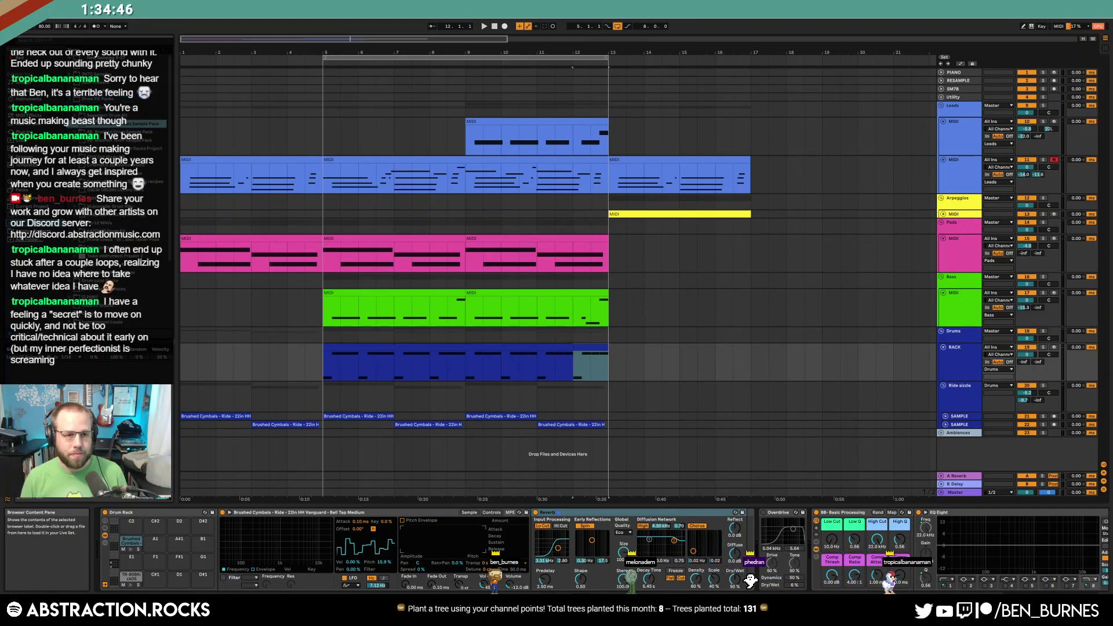
left_click(80, 150)
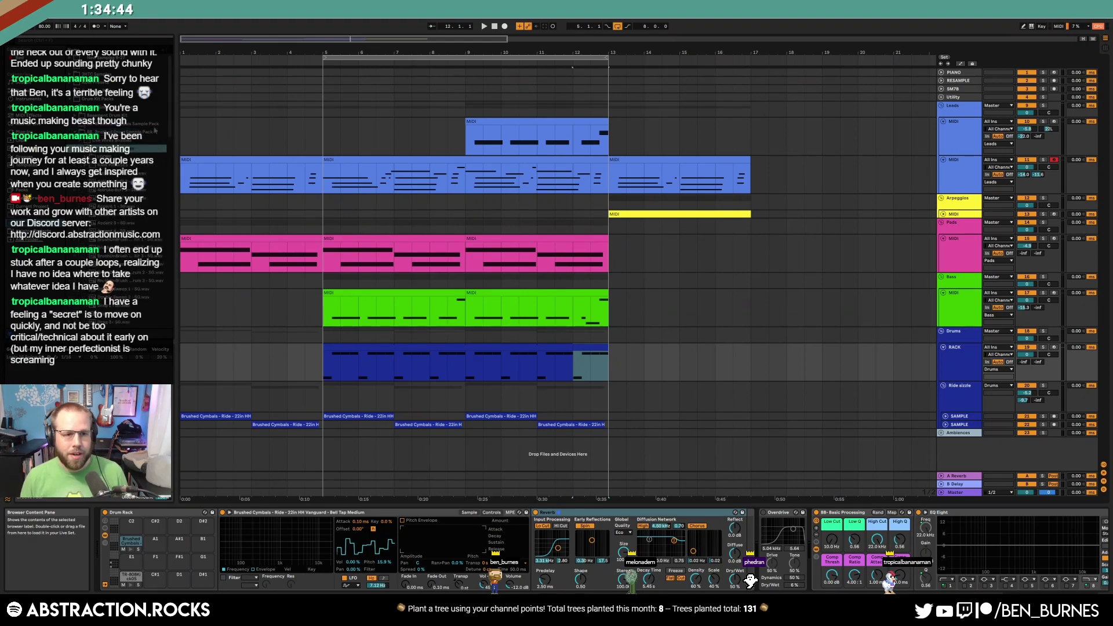
left_click_drag(172, 93, 172, 182)
left_click(128, 193)
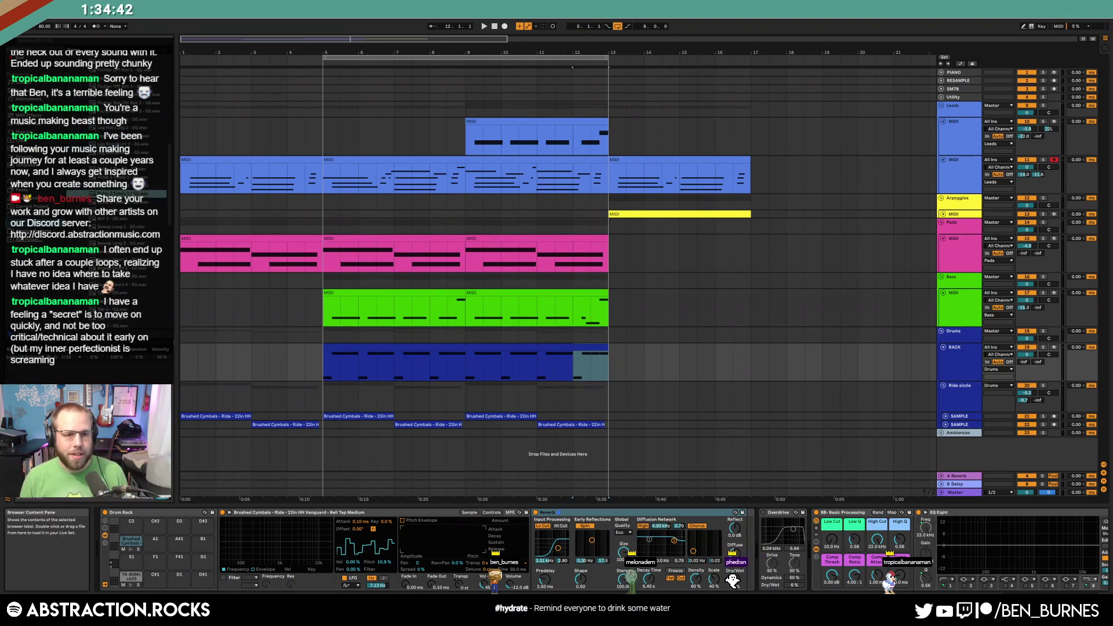
left_click(127, 243)
left_click(125, 268)
scroll(125, 270, "down", 2)
left_click(125, 276)
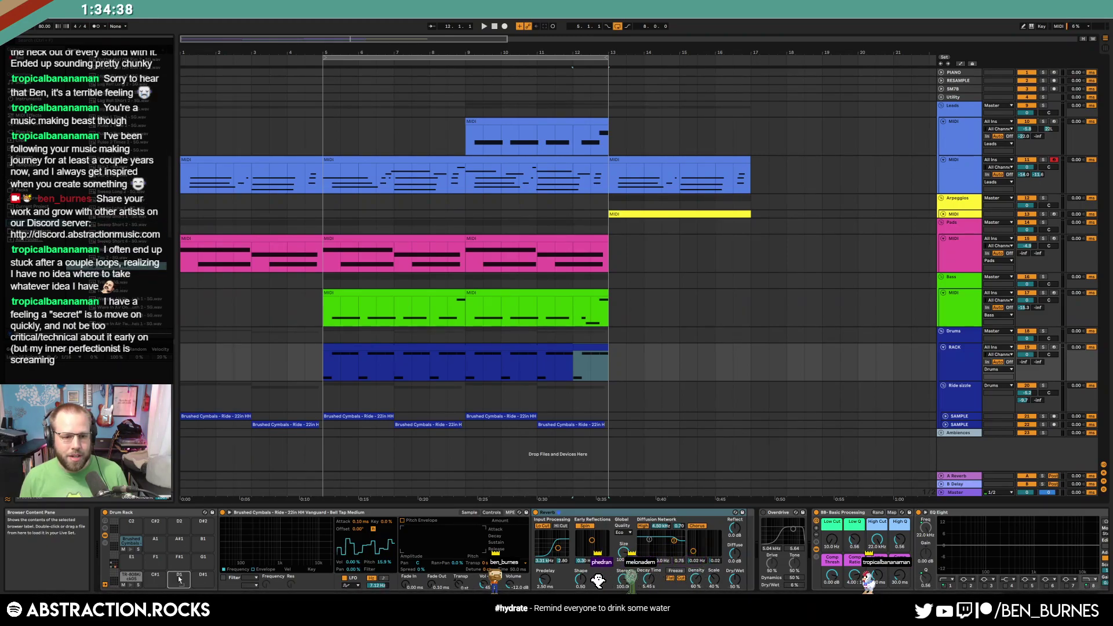
Add half-beat Tap 3 - SG notes on beats 2 and 4 of the bar 12 drum clip
double_click(588, 347)
left_click(772, 428)
double_click(551, 301)
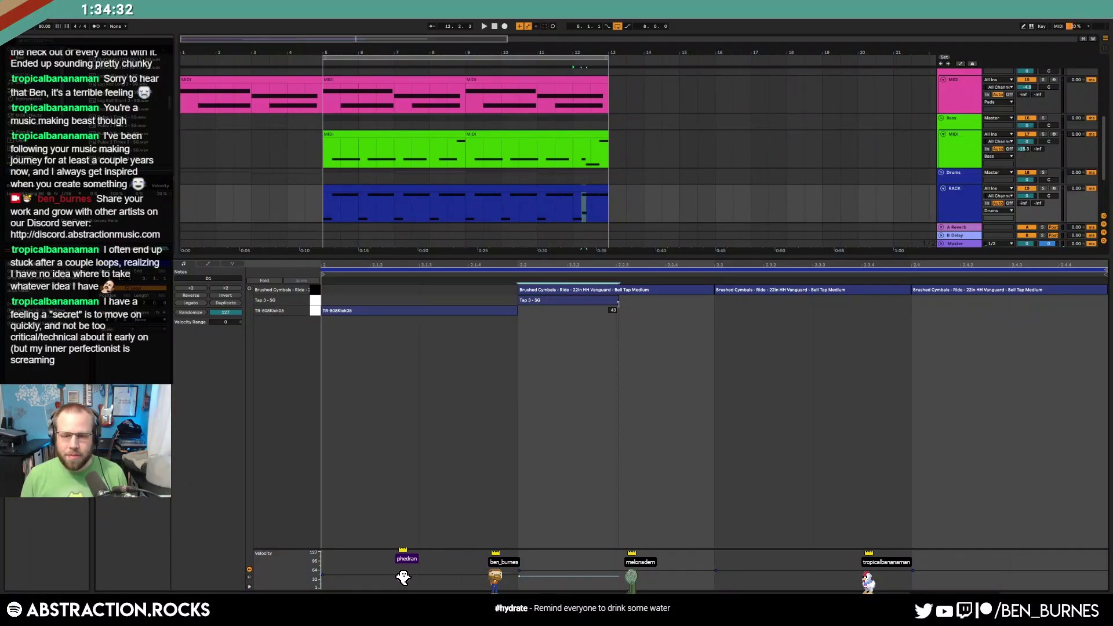
key("space")
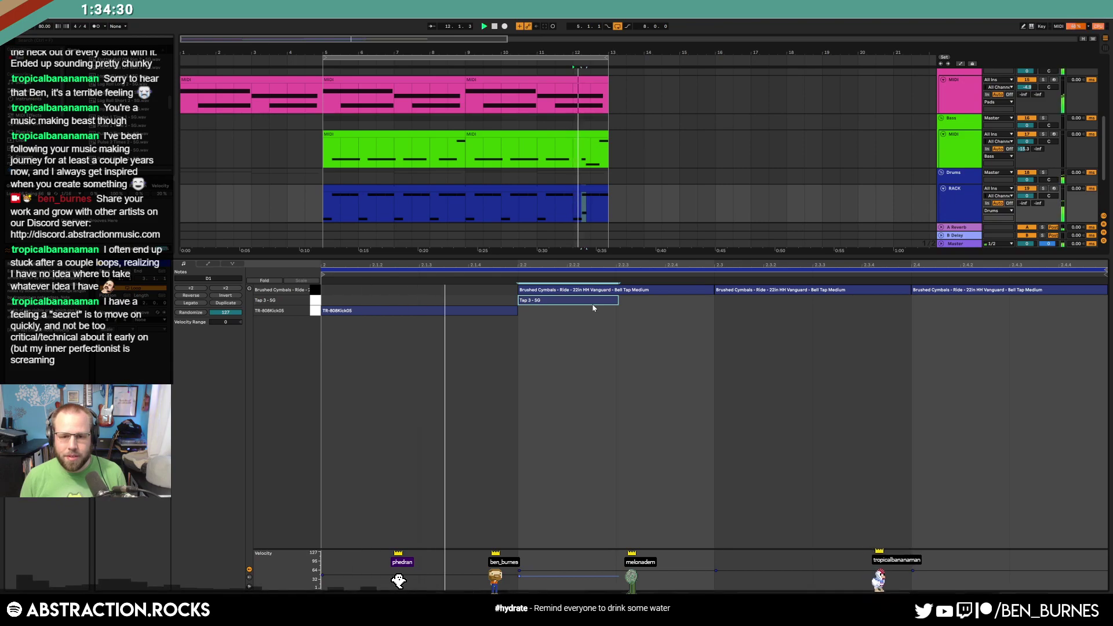
double_click(966, 310)
left_click_drag(966, 309, 967, 300)
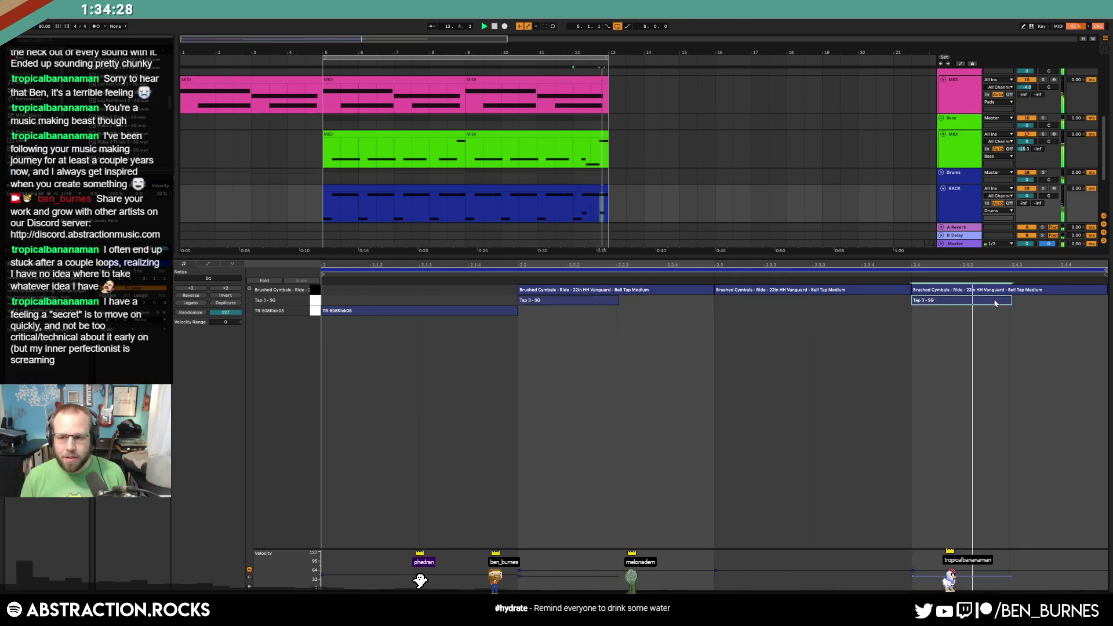
Duplicate the beat-4 Tap 3 - SG note into the second half of the beat and lower the copy's velocity
left_click(144, 322)
left_click(150, 330)
left_click(827, 392)
key("ctrl+d")
mouse_move(1007, 300)
left_mouse_down()
mouse_move(982, 304)
mouse_move(1014, 310)
left_mouse_up()
left_click(1015, 336)
left_click(976, 299)
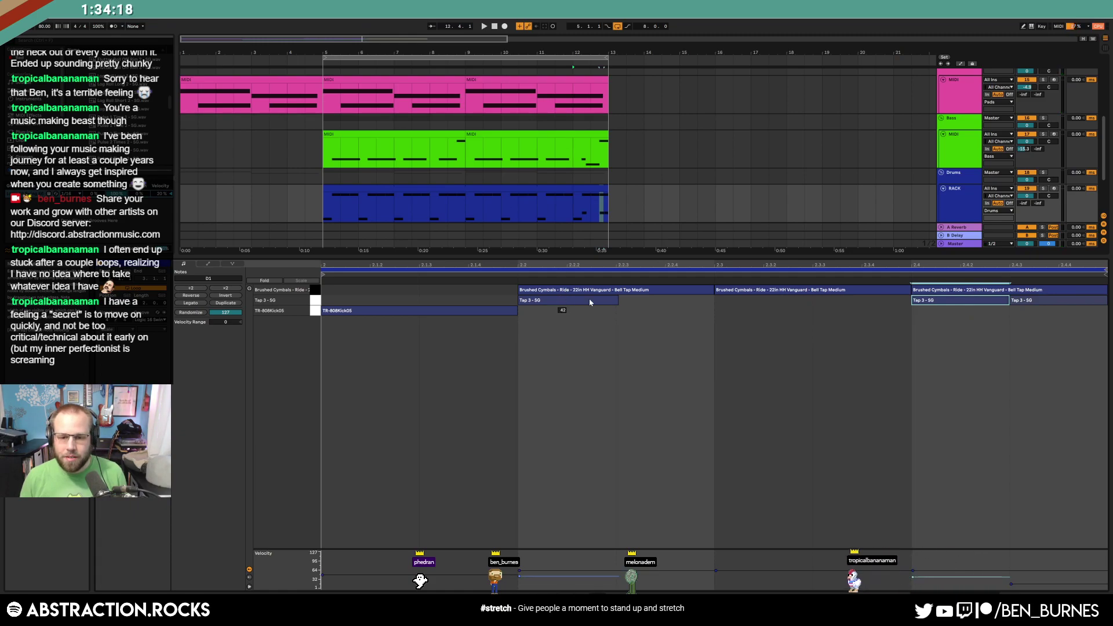
left_click(617, 300)
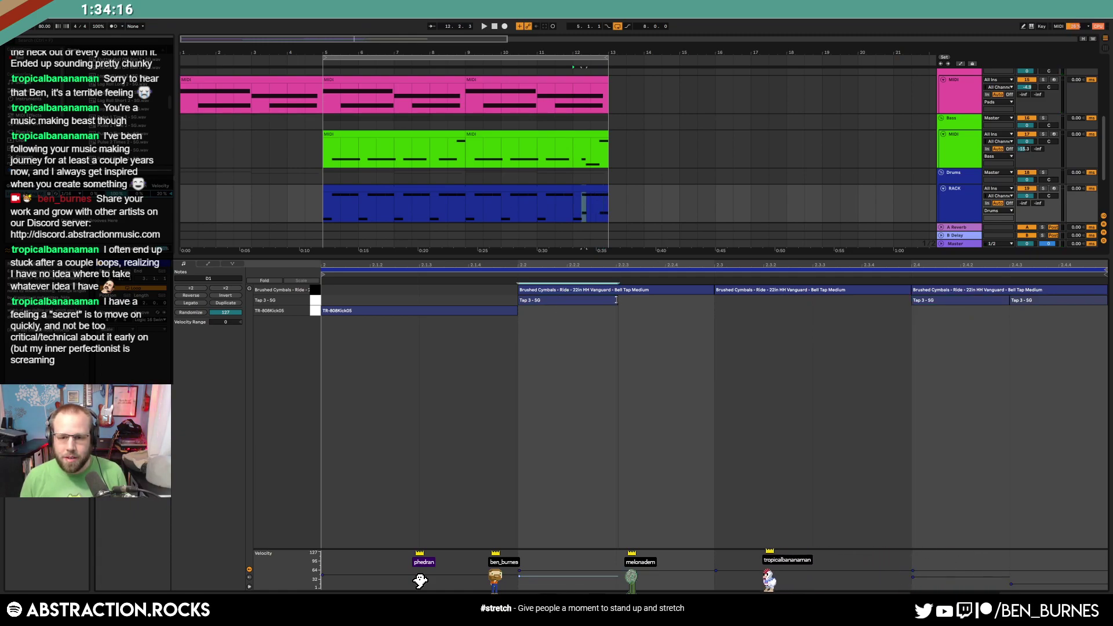
Extend the RACK drum pattern with the tap hits across bars 13 to 16
key("shift+Tab")
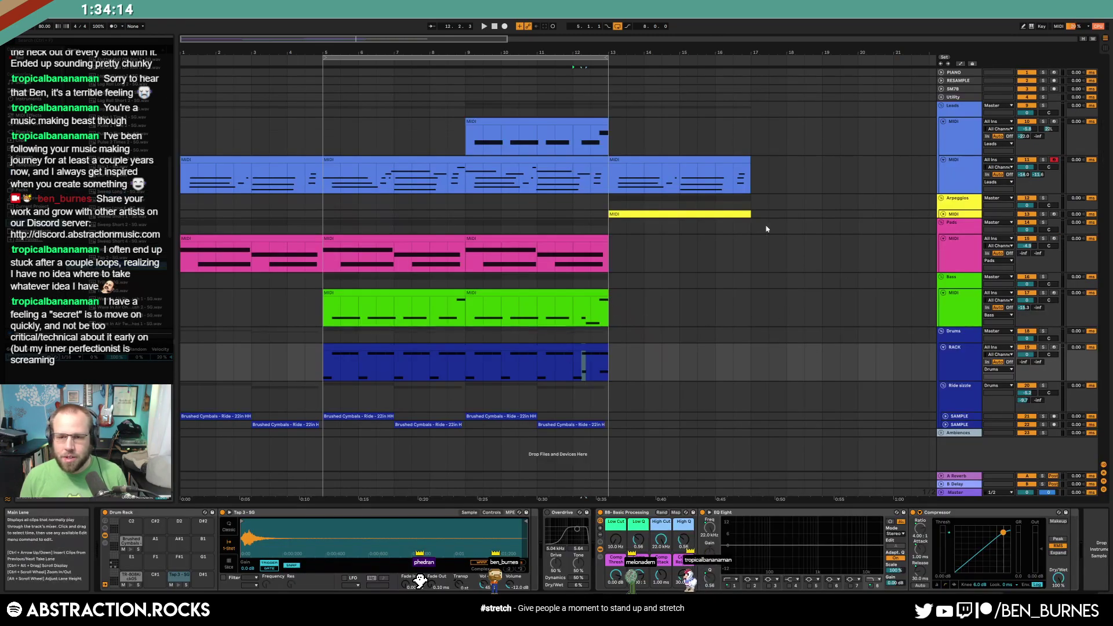
mouse_move(595, 355)
left_mouse_down()
mouse_move(787, 367)
mouse_move(750, 366)
left_mouse_up()
left_click(716, 335)
left_click_drag(622, 362, 763, 357)
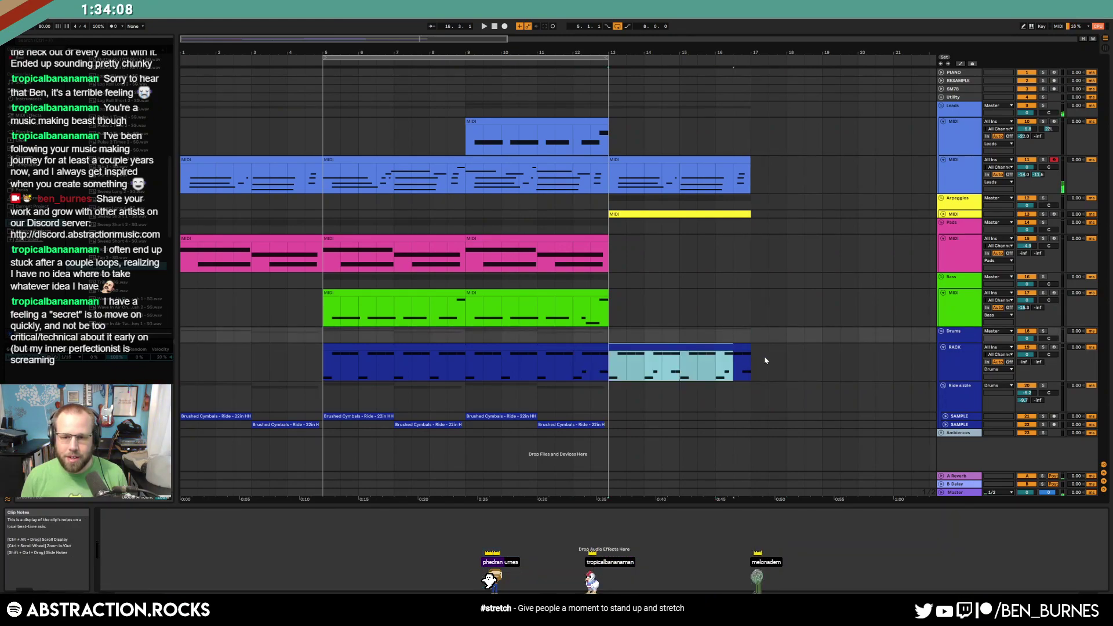
key("ctrl+e")
Delete the last Tap 3 - SG note in the new drum clip and loop playback over bars 13 to 16
double_click(740, 350)
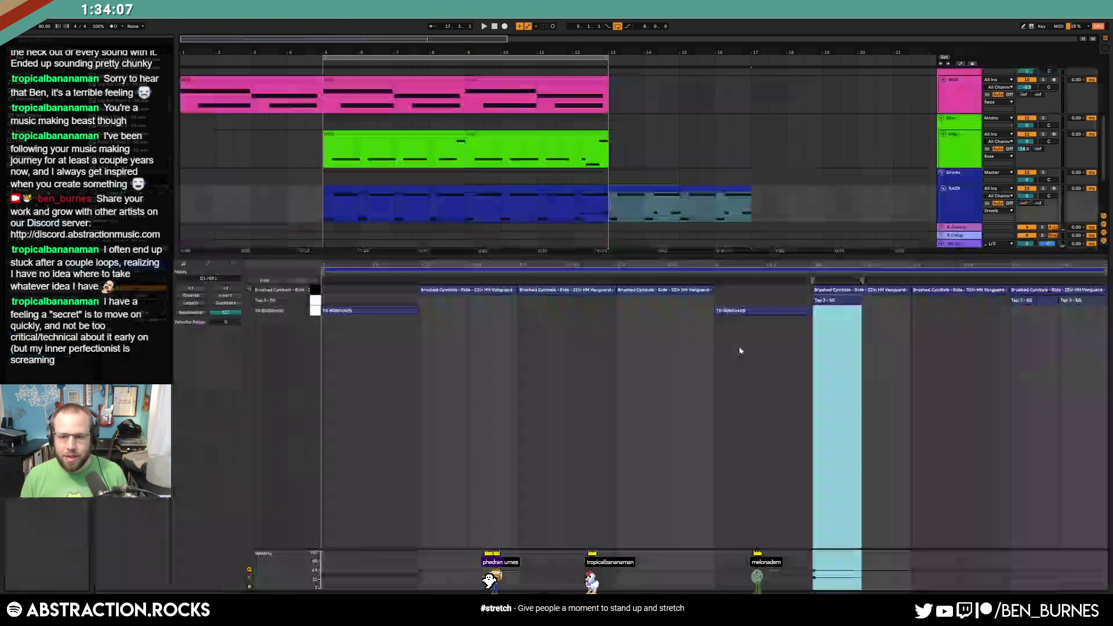
double_click(1074, 301)
key("shift+Tab")
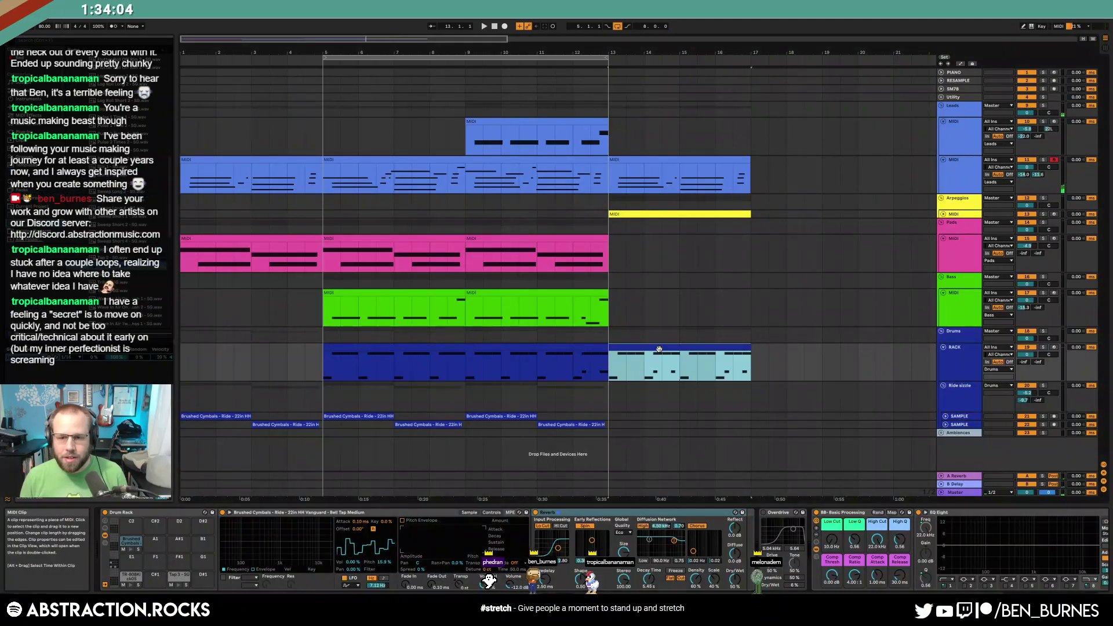
key("ctrl+l")
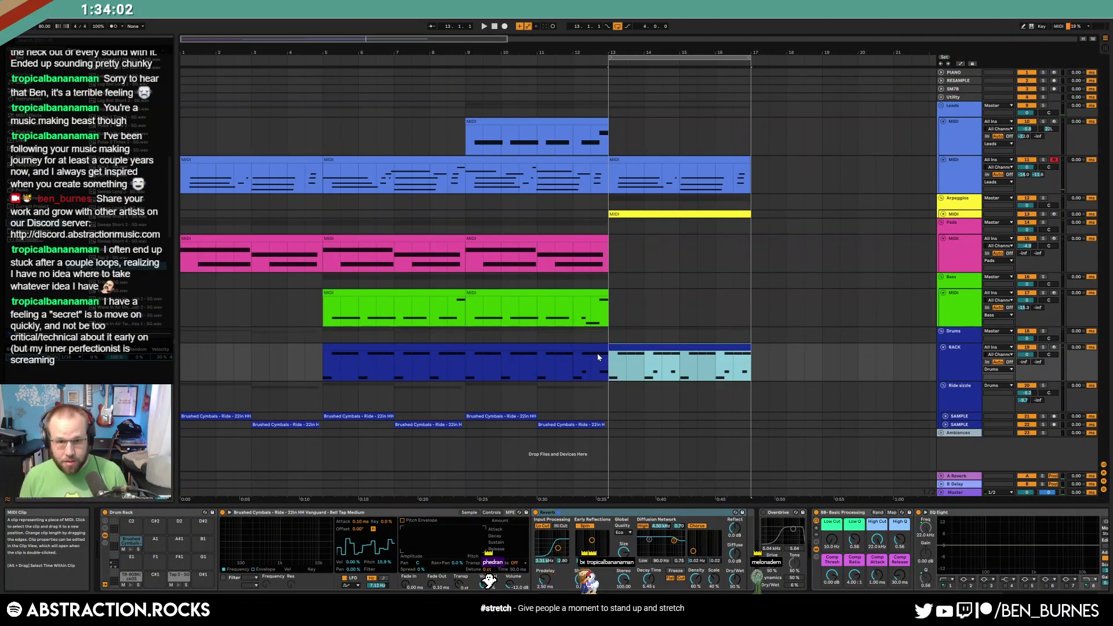
Copy the first bass clip, starting at bar 5, and paste it at bar 13 on the bass track
left_click(553, 293)
left_click(439, 295)
key("ctrl+c")
left_click(615, 311)
key("ctrl+v")
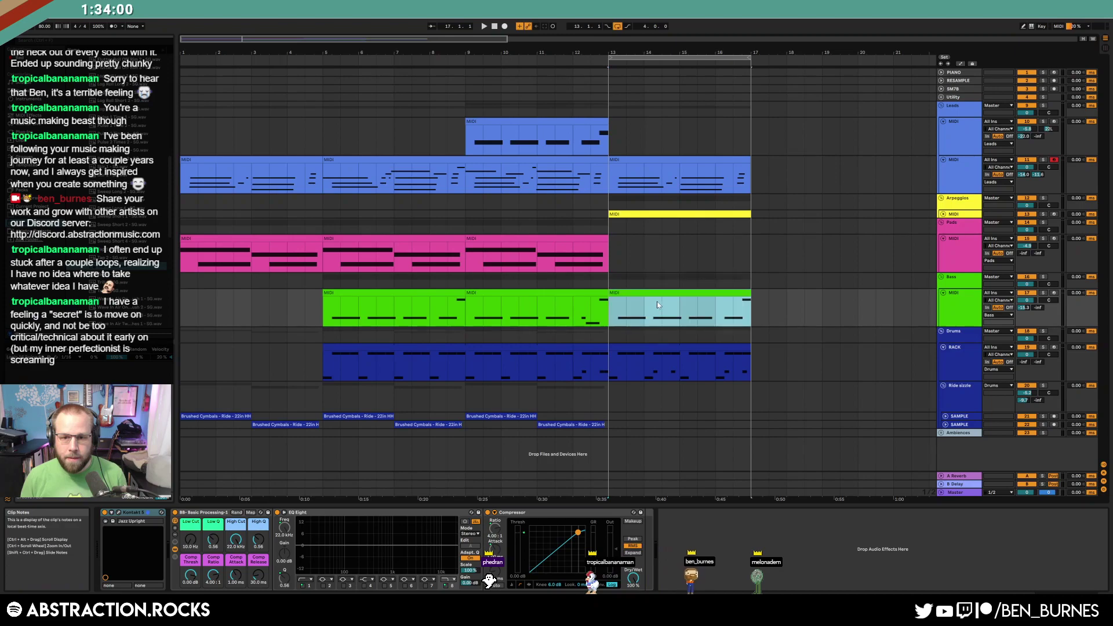
Shorten the first G1 note in the pasted bass clip and add a short A#1 note right after it
double_click(662, 294)
left_click(521, 417)
left_click_drag(502, 455, 464, 455)
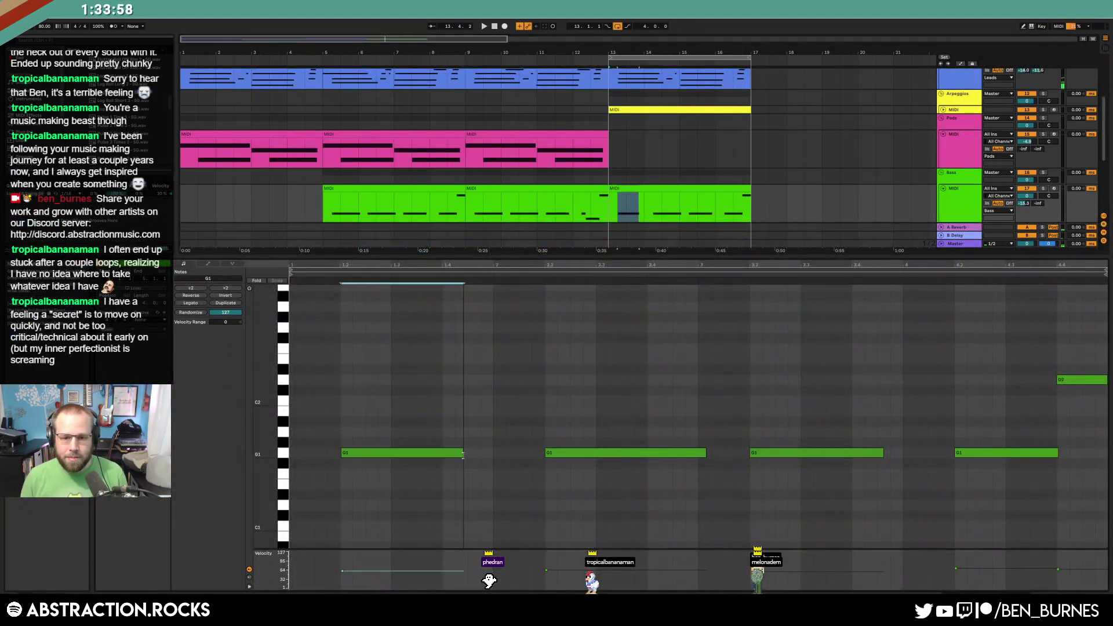
double_click(469, 379)
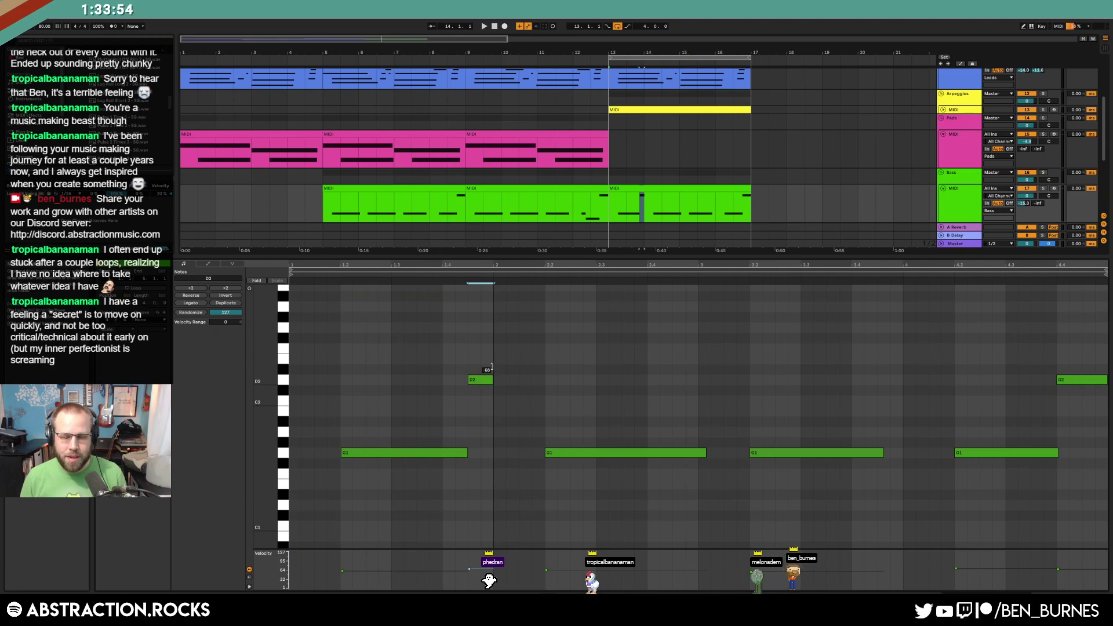
left_click(583, 409)
key("space")
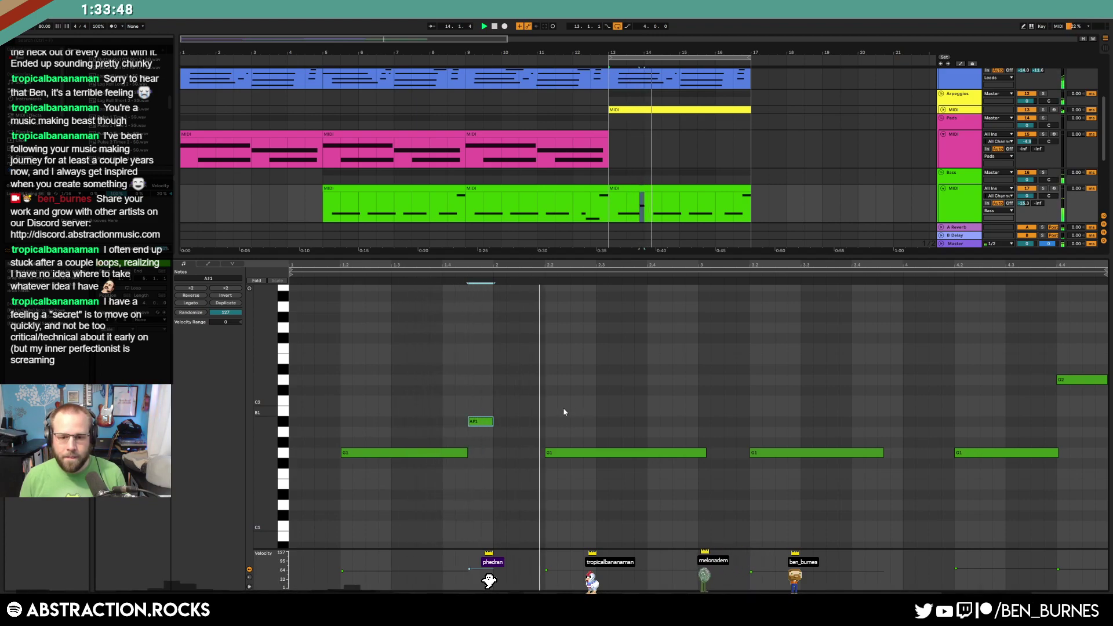
Add Tap 3 - SG notes to the first bar of the bar 13 drum clip, on beat 2 and late in beat 4
scroll(664, 197, "down", 3)
left_click(664, 197)
left_click_drag(838, 302, 464, 313)
double_click(712, 309)
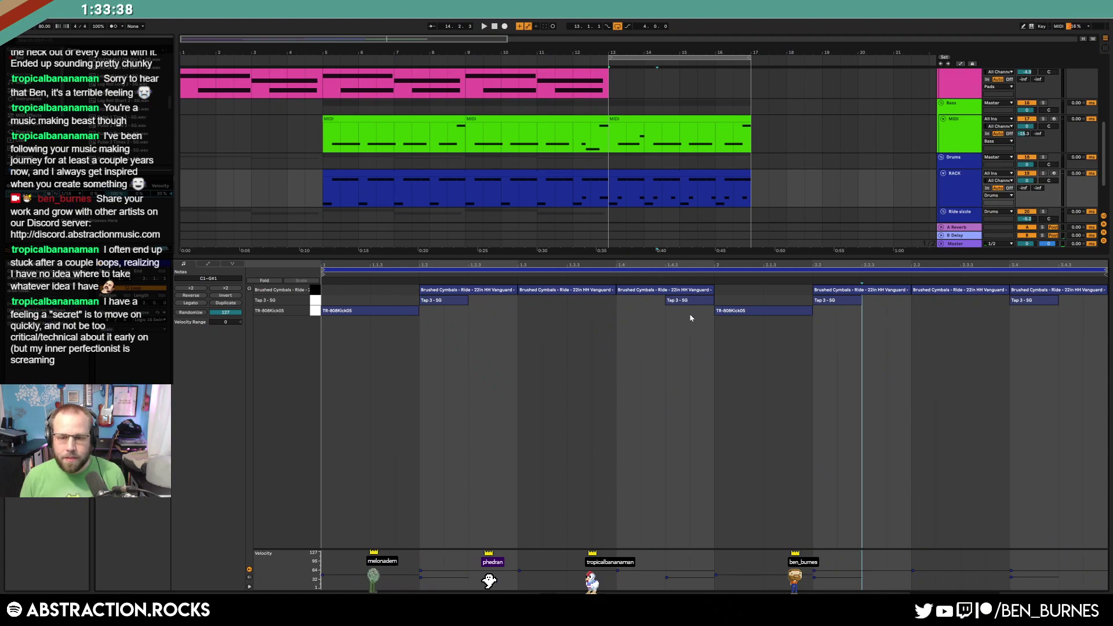
Move the first bar's last Tap 3 - SG note onto beat 4 and add a short Tap 1 - SG note in the second bar's beat 4
key("shift+Tab")
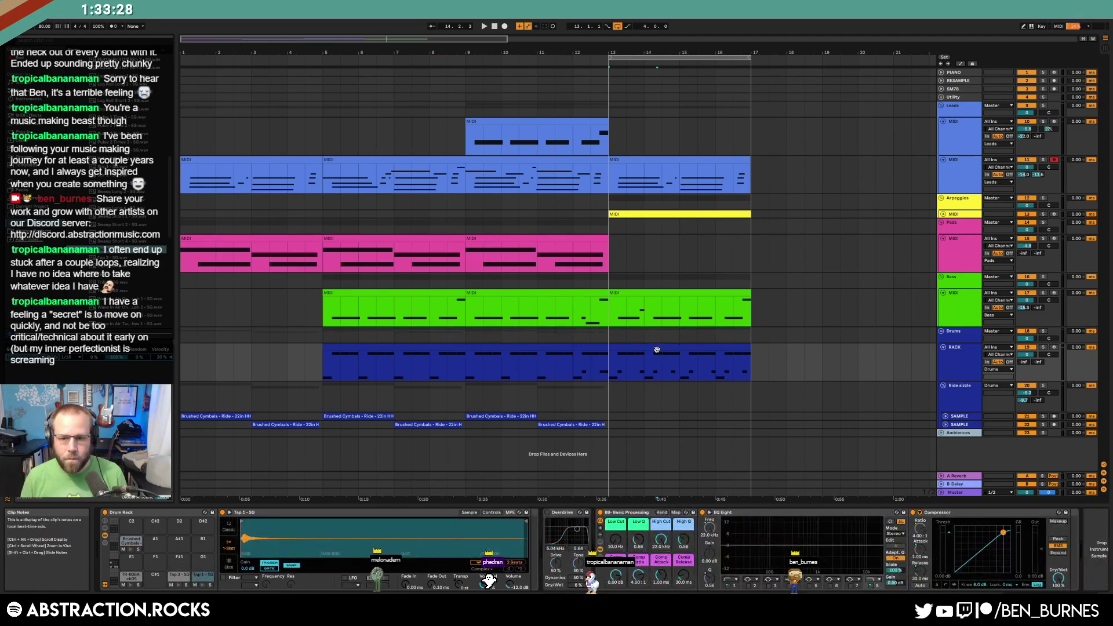
double_click(640, 361)
left_click_drag(676, 310, 633, 311)
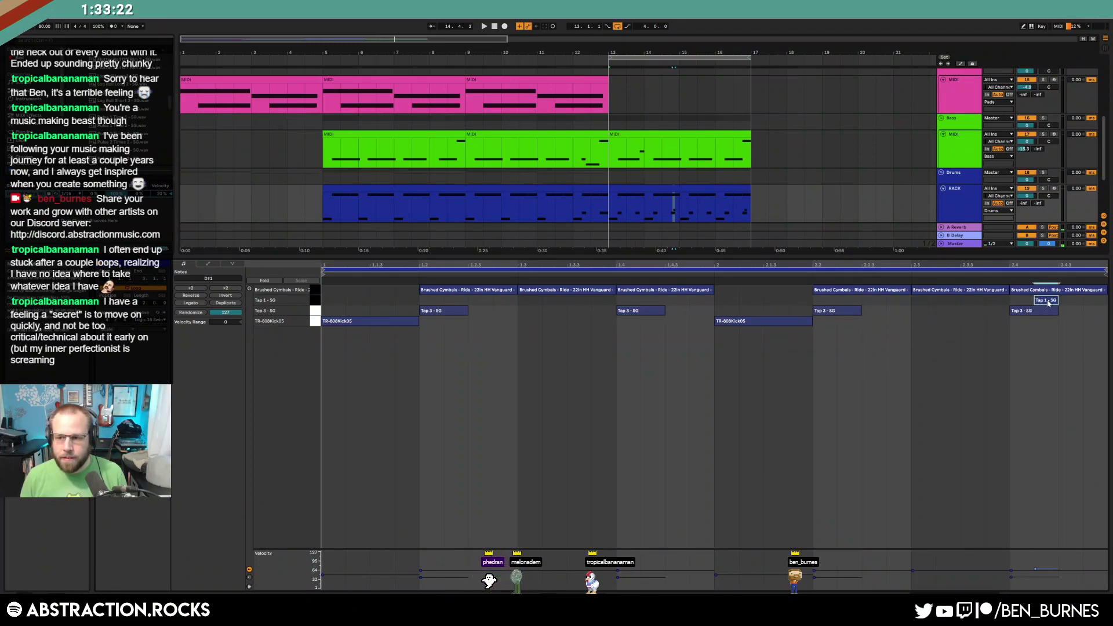
key("space")
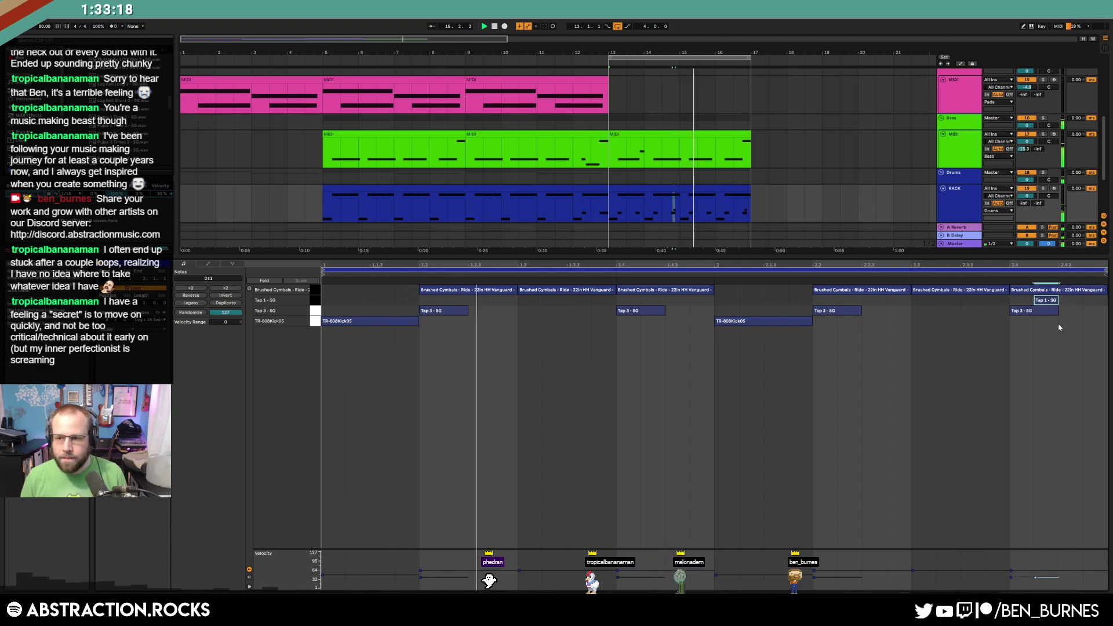
Load the Flam 1 - SG sample into the drum rack and add a half-beat hit at the end of the drum clip's second bar
left_click(199, 212)
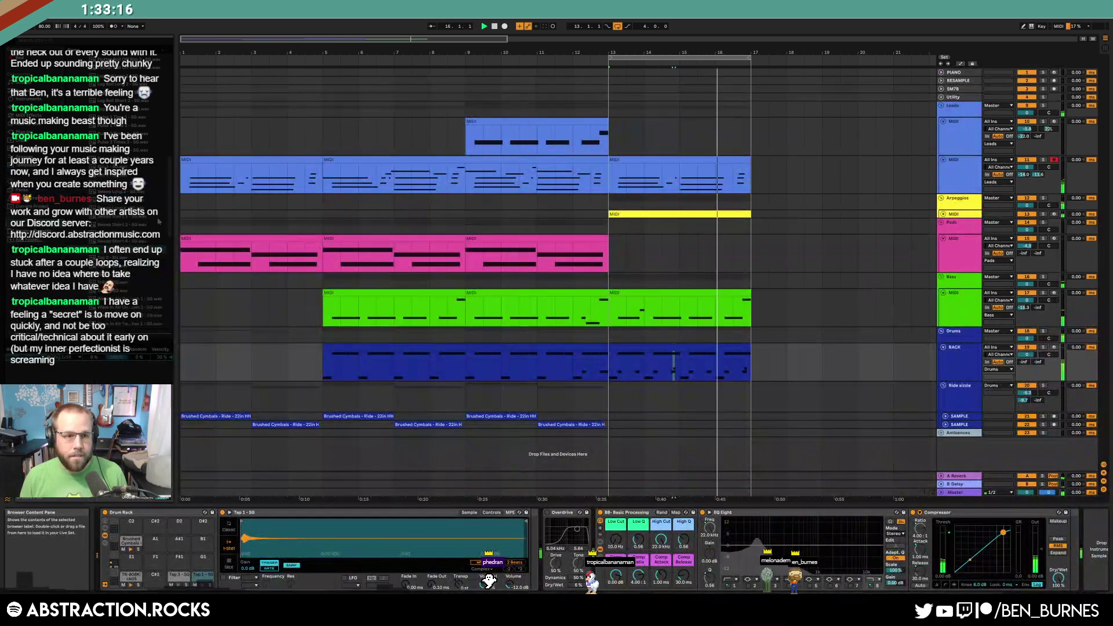
scroll(174, 221, "down", 2)
left_click(162, 246)
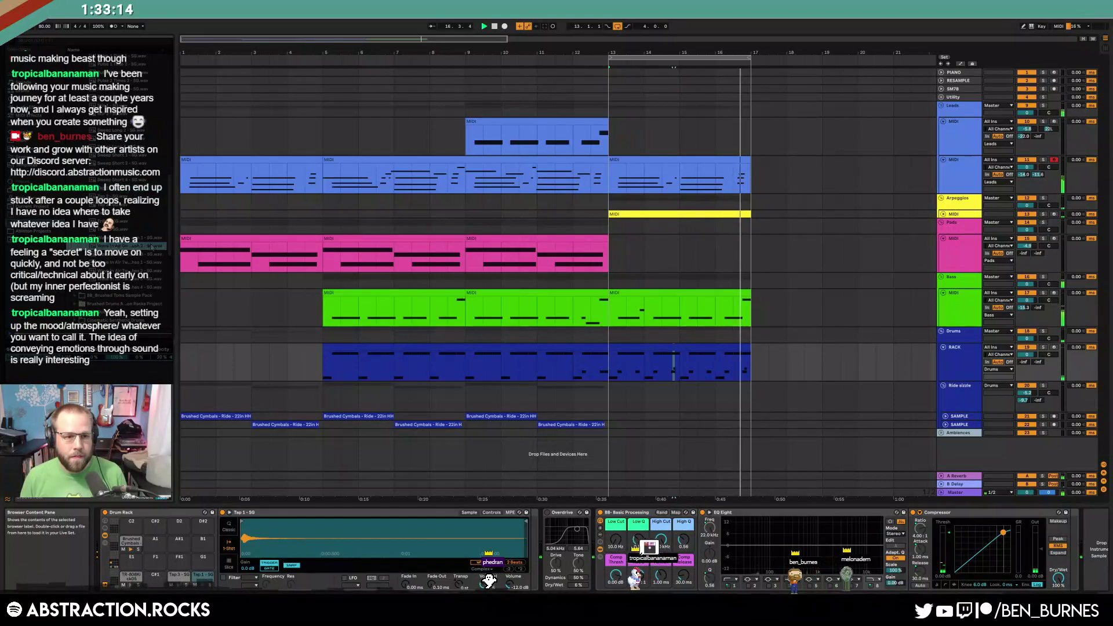
left_click_drag(171, 237, 171, 195)
key("space")
left_click(138, 182)
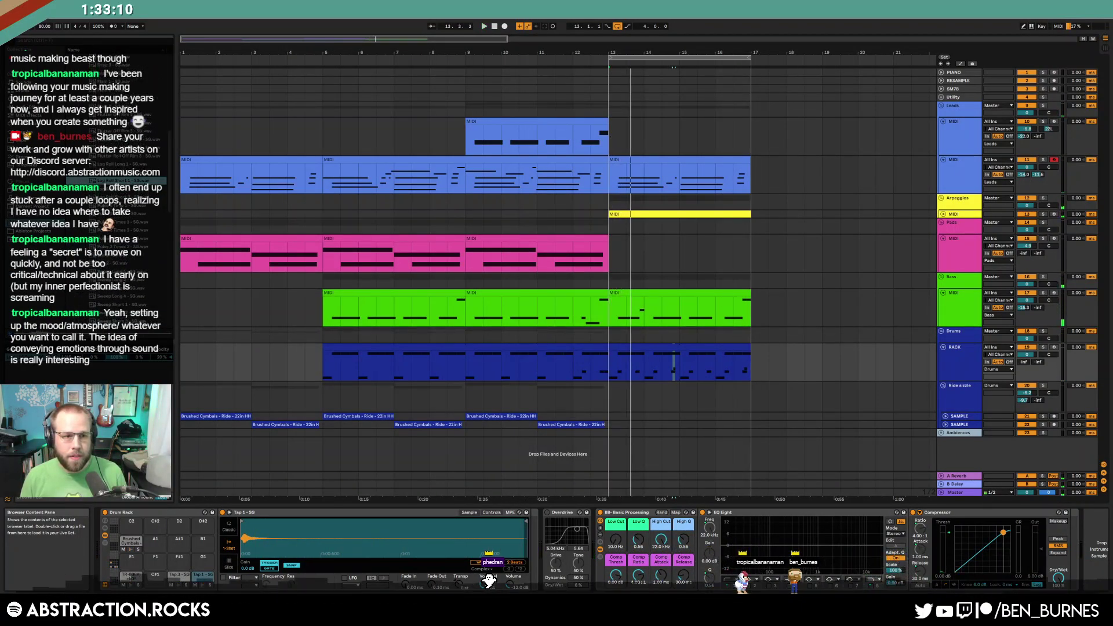
scroll(123, 136, "up", 2)
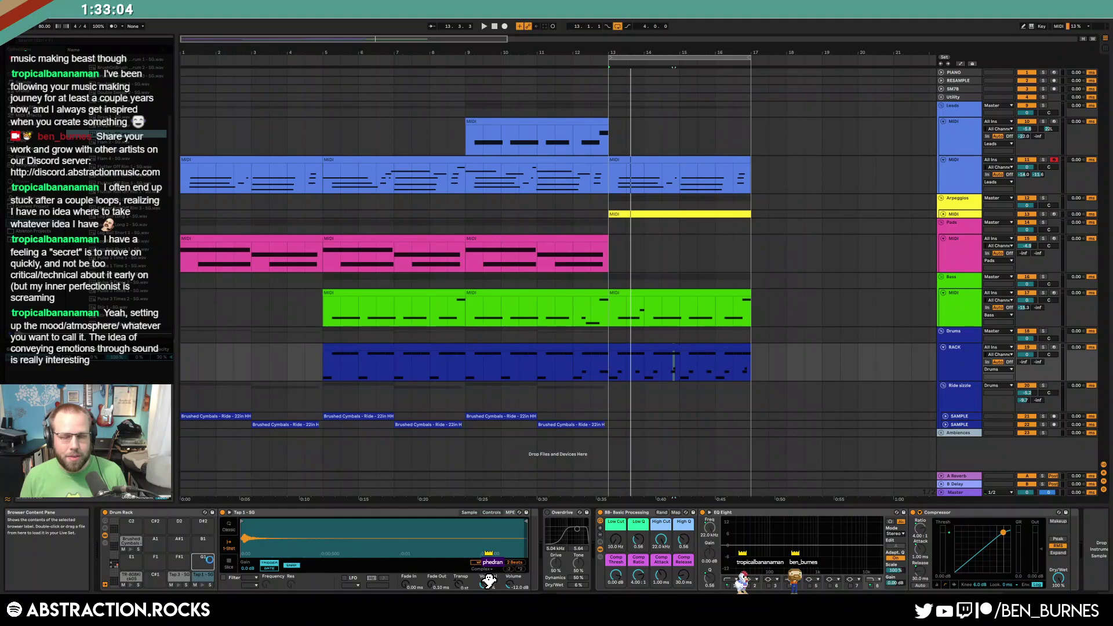
double_click(737, 349)
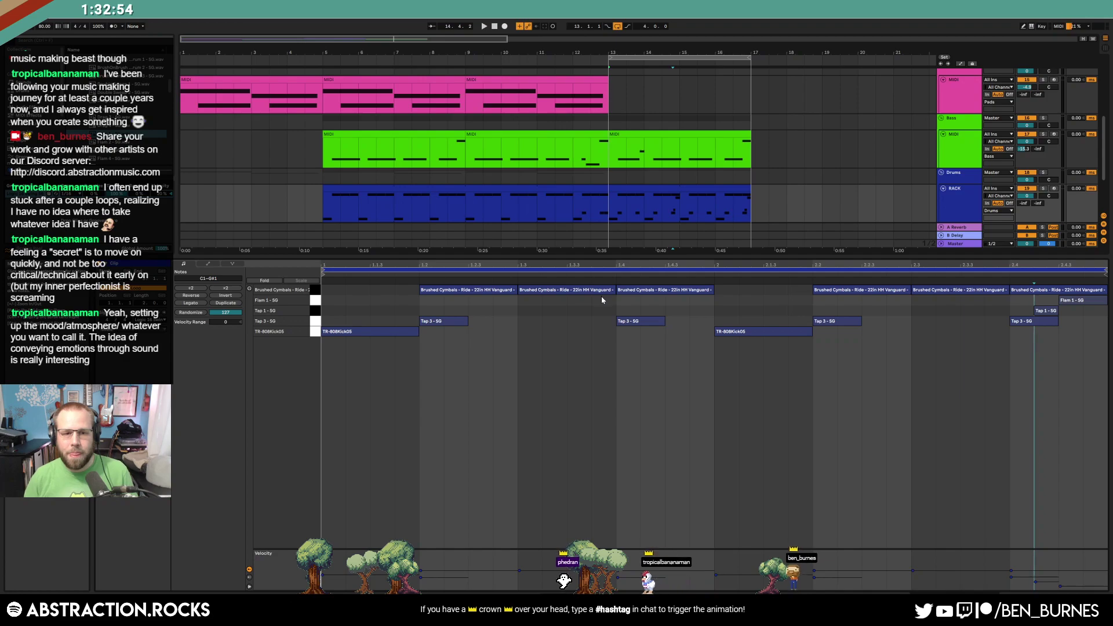
Audition brushed ride samples and load the 22in HHX Phoenix Bell Tap Medium sample onto the drum rack's A1 pad
key("shift+Tab")
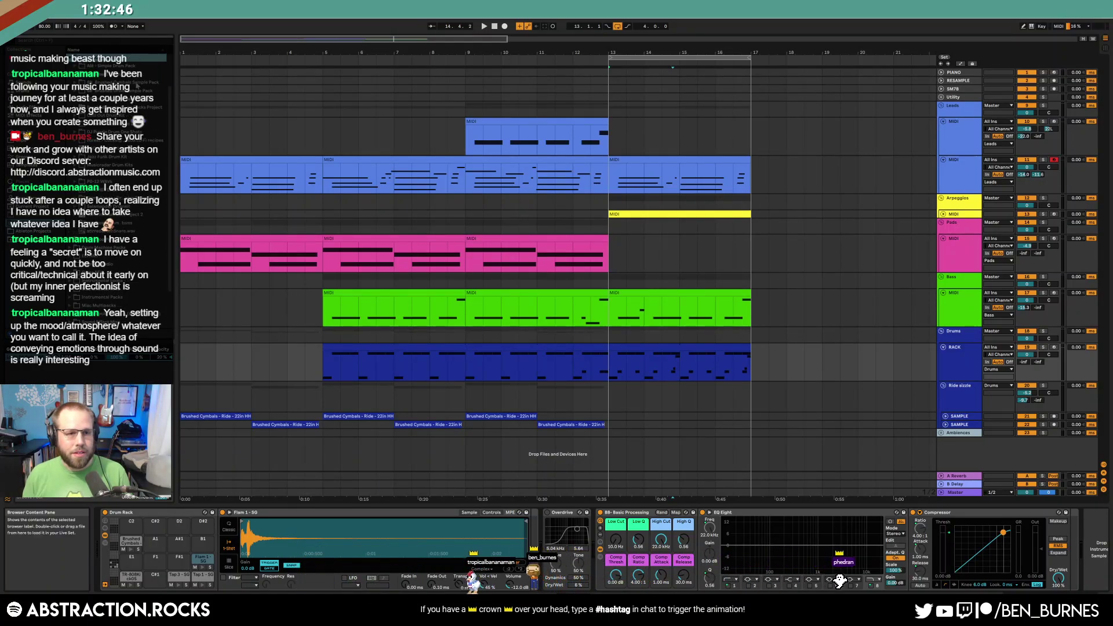
left_click(137, 83)
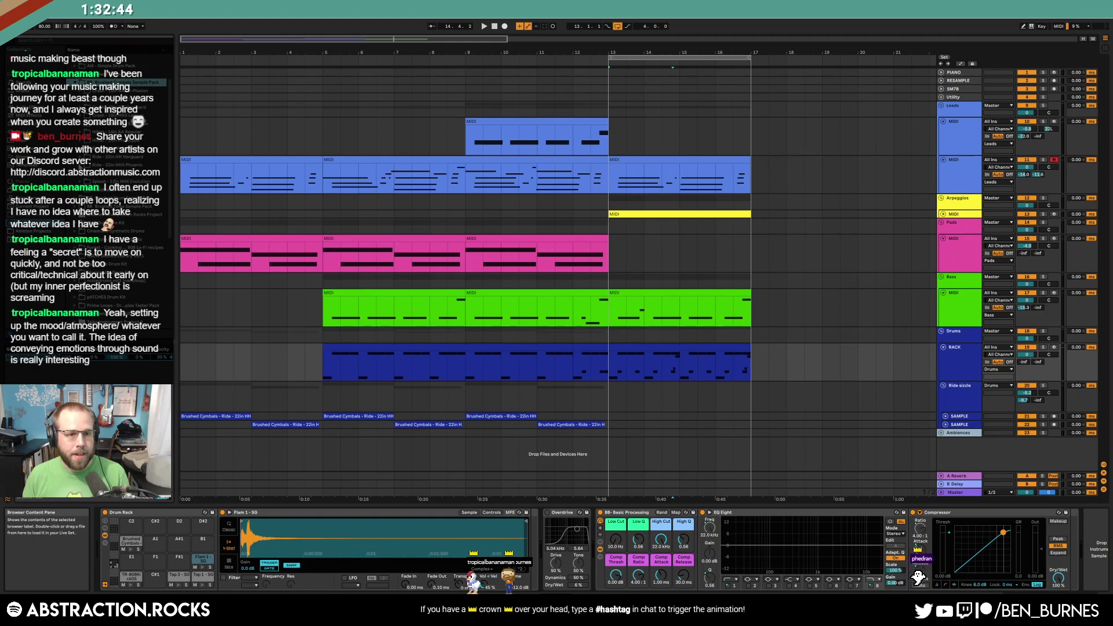
left_click(81, 165)
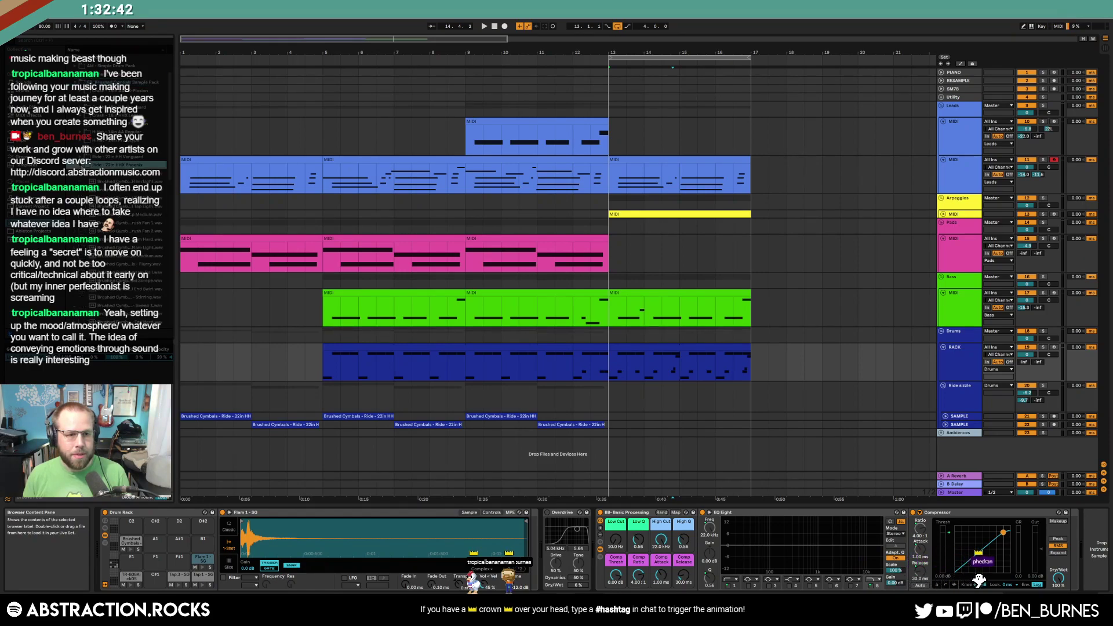
scroll(168, 173, "down", 3)
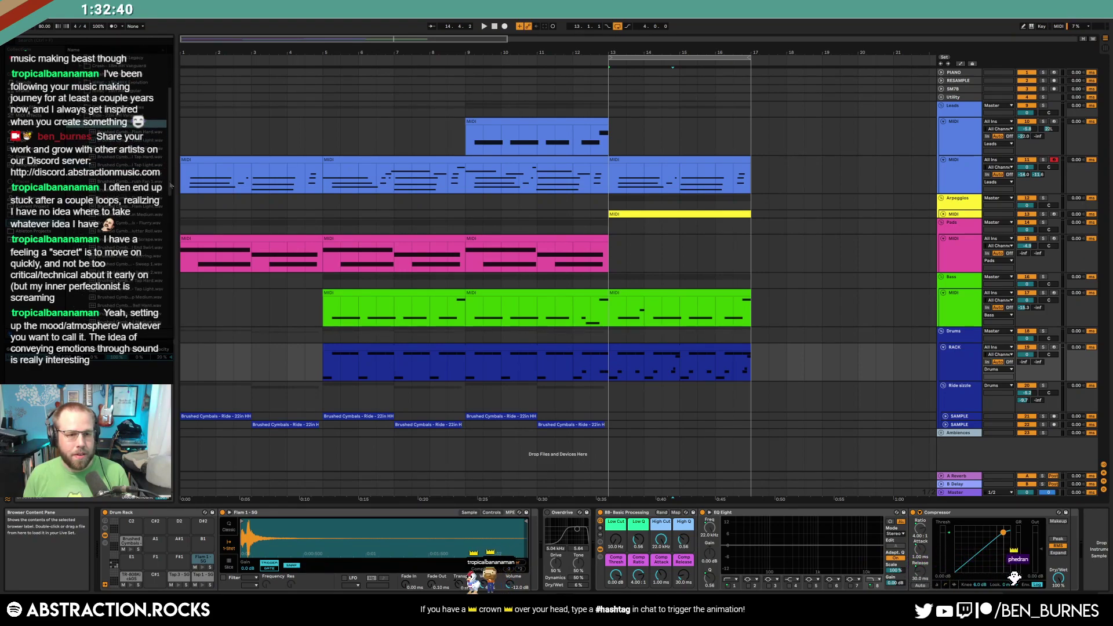
left_click(140, 165)
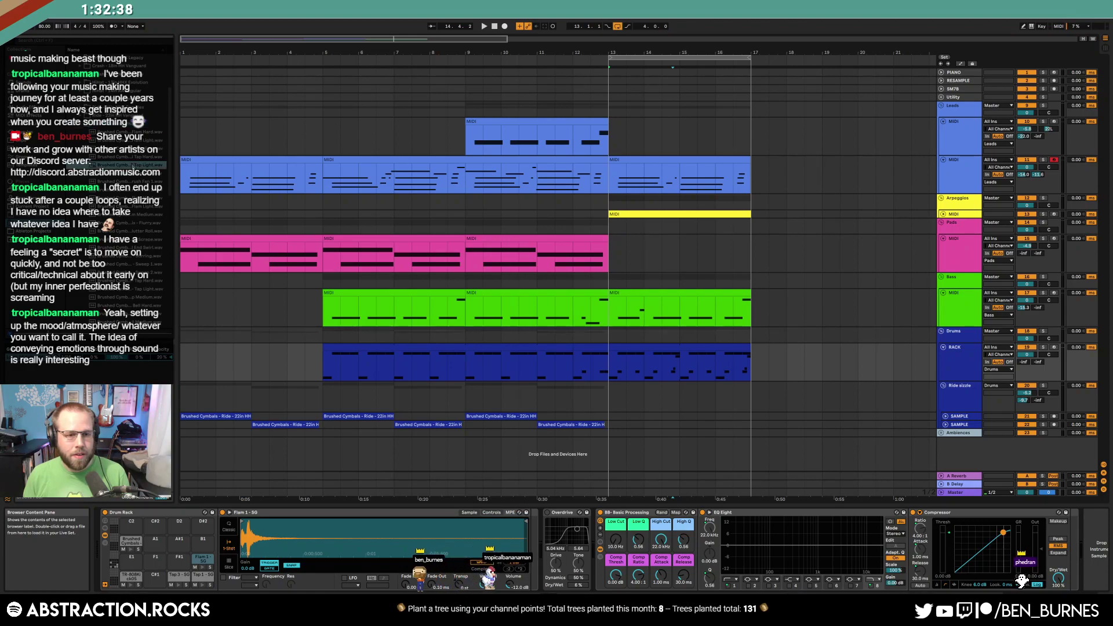
key("Up")
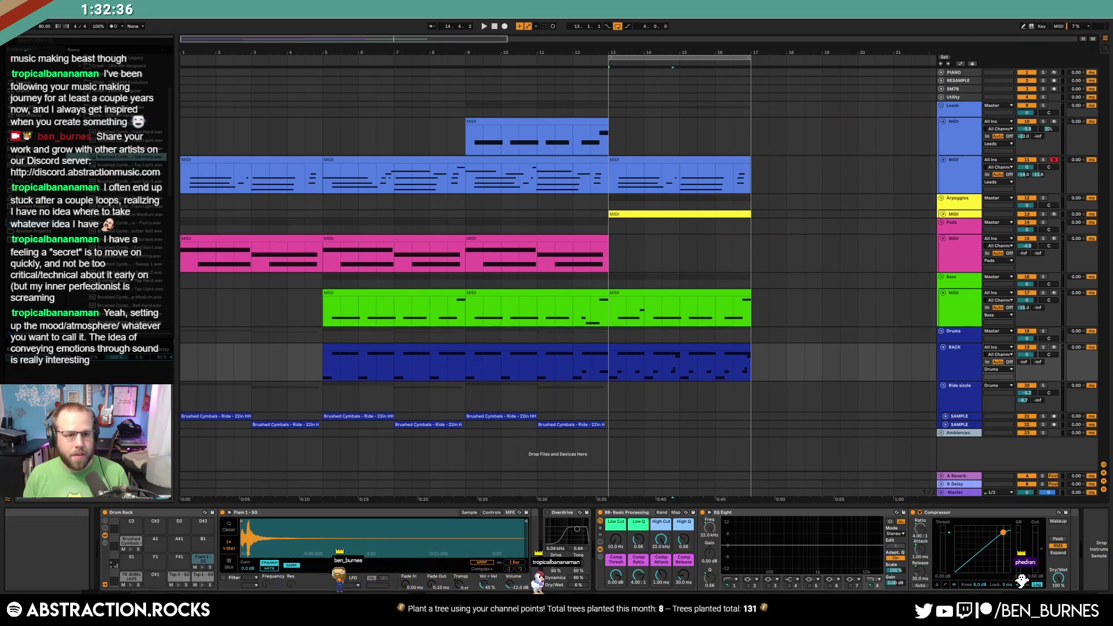
left_click(135, 175)
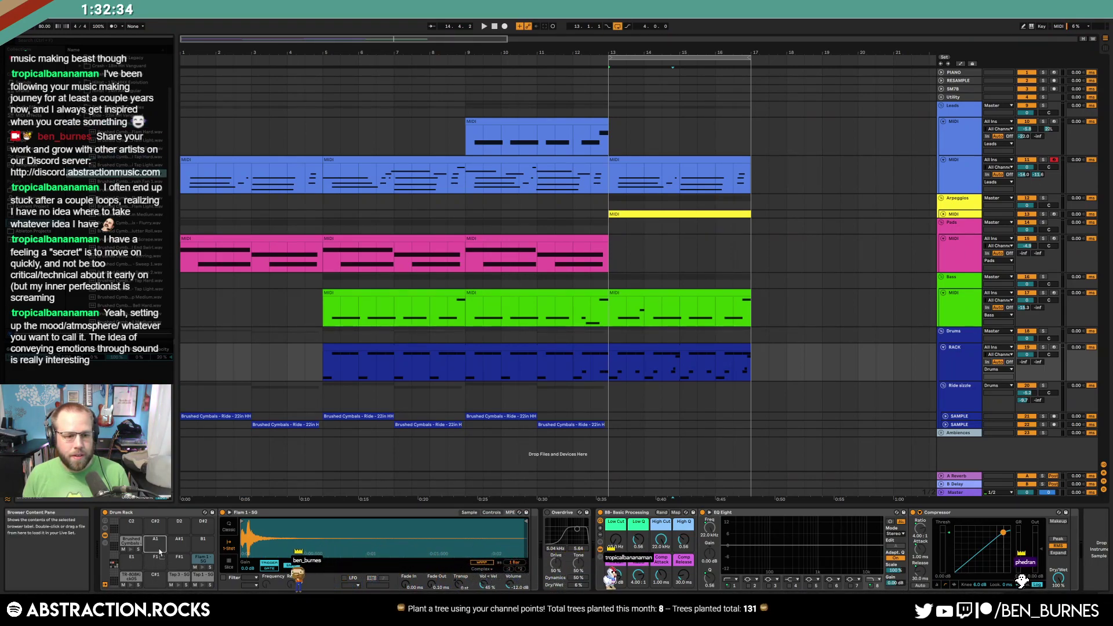
Add HHX Phoenix ride notes to the bar 13 drum clip, one full-beat and two half-beat, and duplicate the two-beat pattern three times
double_click(642, 348)
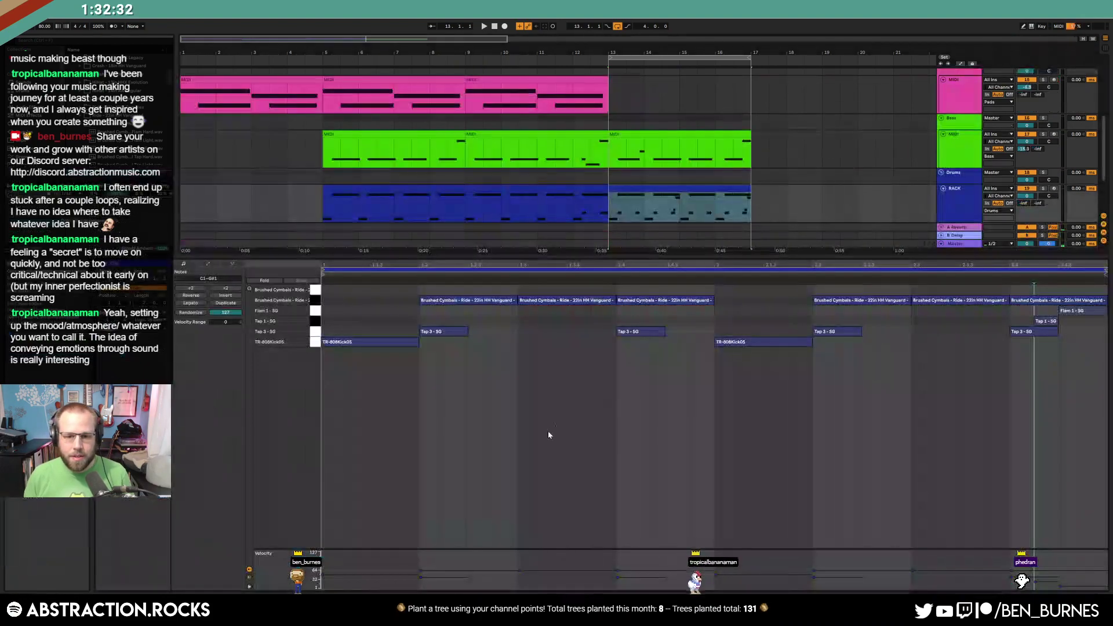
left_click_drag(326, 291, 492, 290)
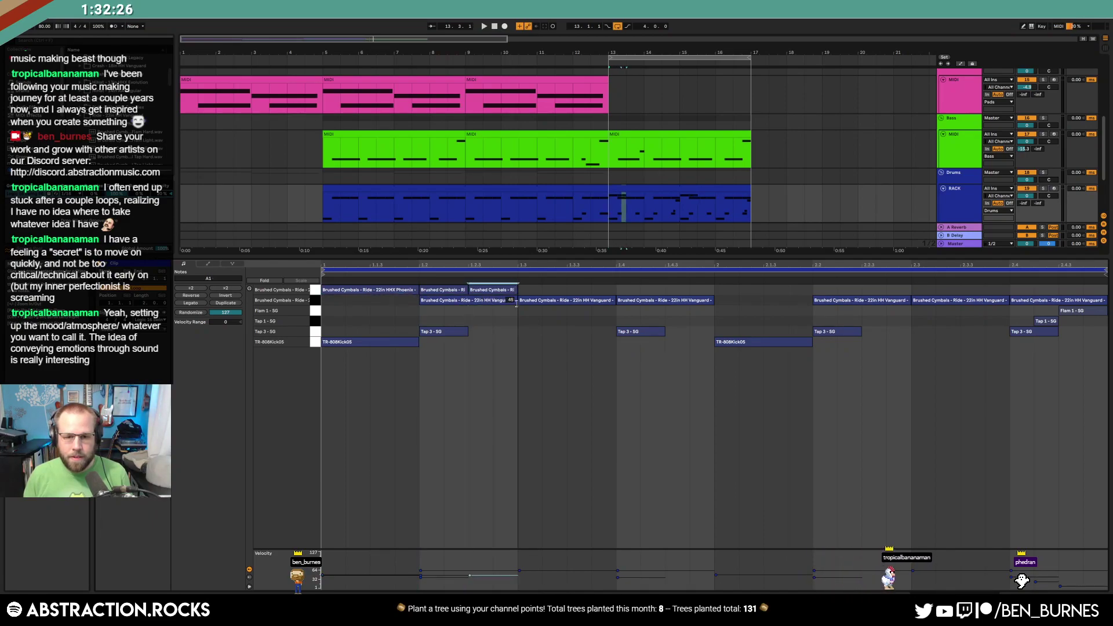
left_click(439, 292, "shift")
left_click(399, 291, "shift")
key("ctrl+d")
key("ctrl+d")
key("ctrl+d")
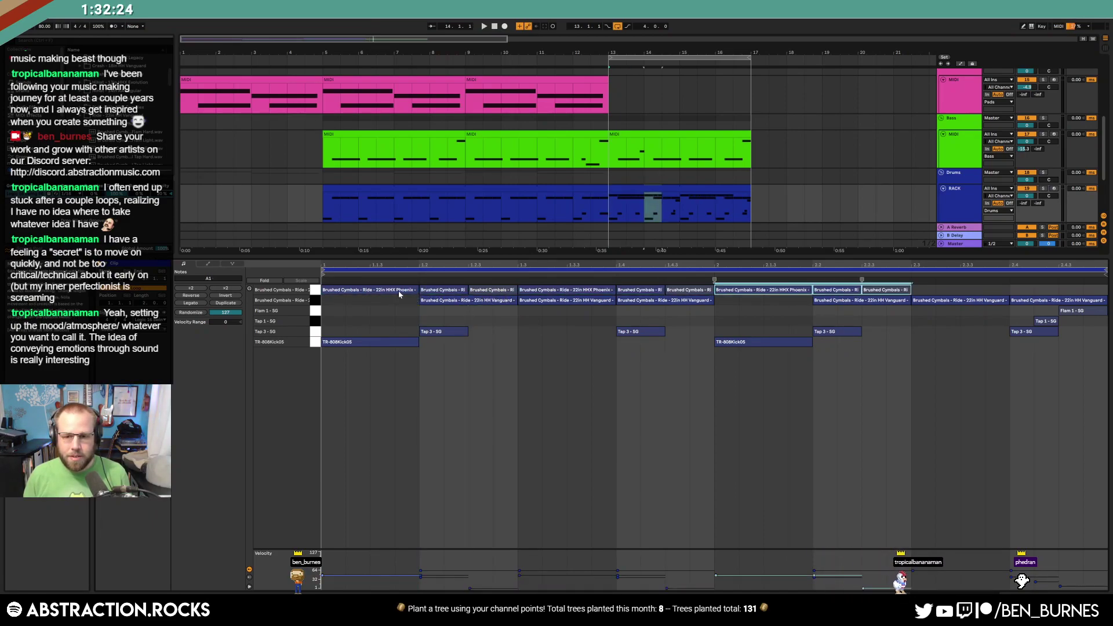
Play the looped section and rebalance the velocities of the HHX Phoenix ride notes
key("space")
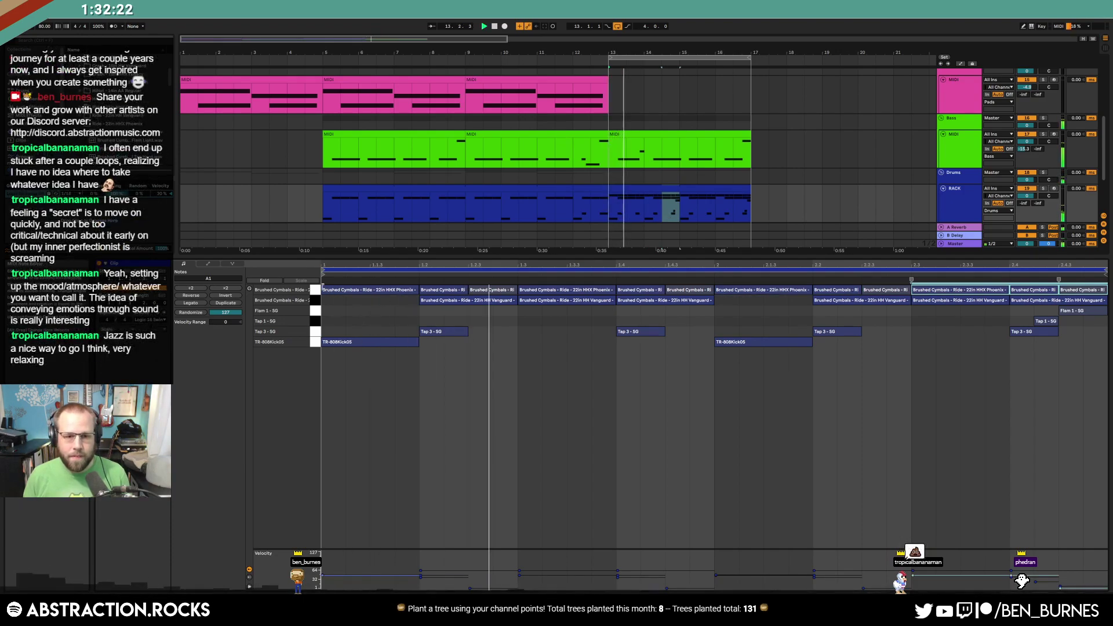
left_click(315, 290)
left_click_drag(332, 290, 332, 295)
left_click_drag(444, 589, 936, 584)
left_click_drag(694, 288, 694, 279)
left_click(624, 403)
Trim the start of the four off-beat half-beat HHX Phoenix ride notes so each begins a quarter beat later
left_click(499, 291)
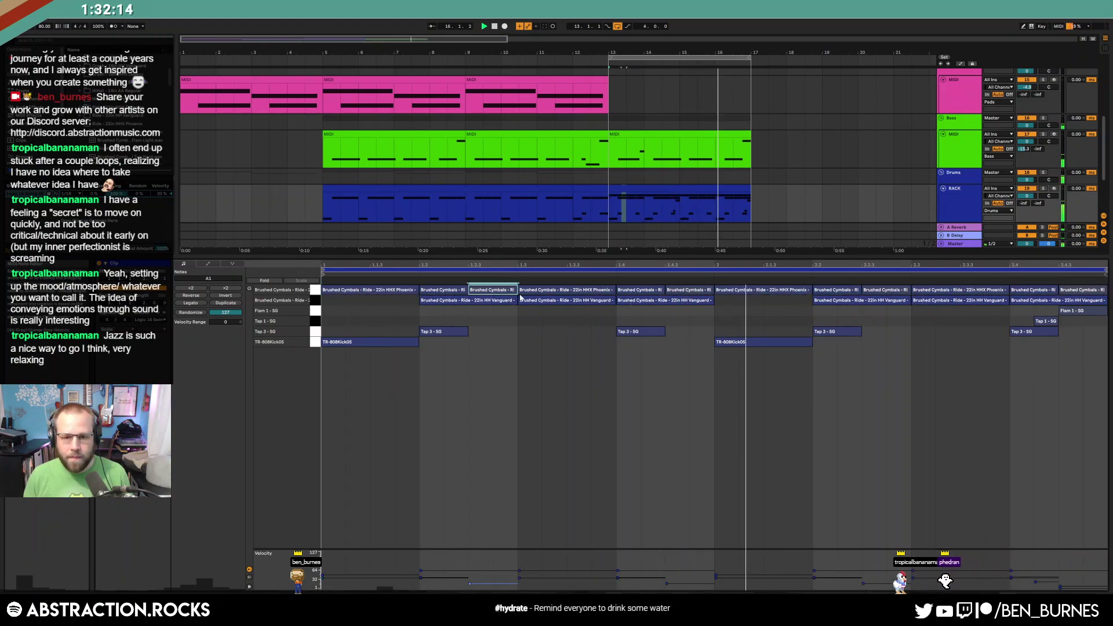
left_click(683, 291, "shift")
left_click(898, 292, "shift")
left_click(1074, 291, "shift")
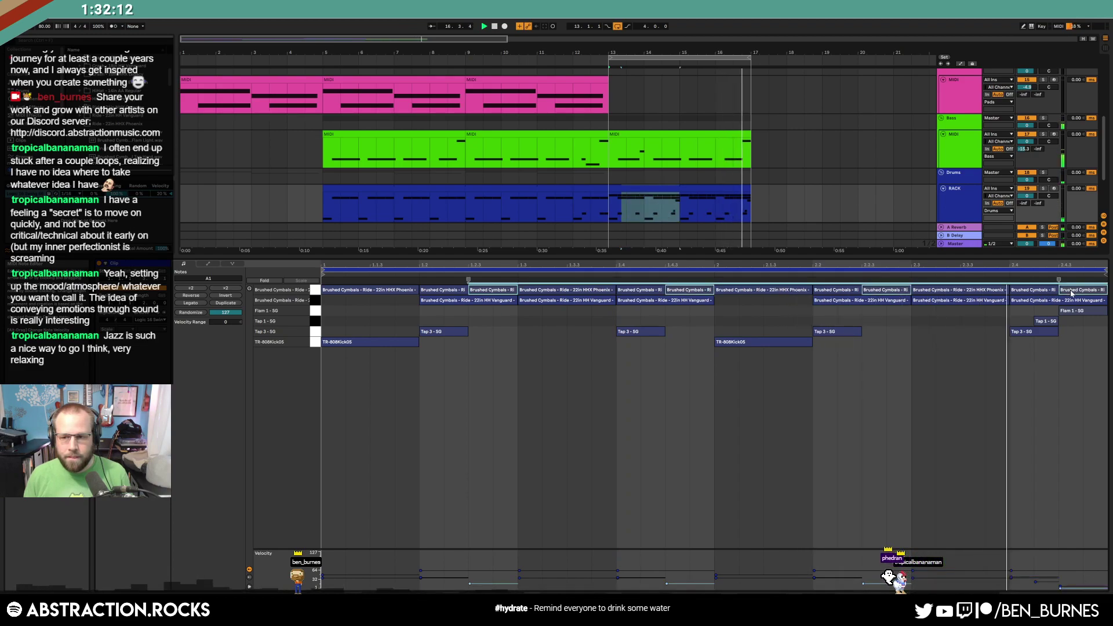
left_click_drag(1061, 292, 1084, 292)
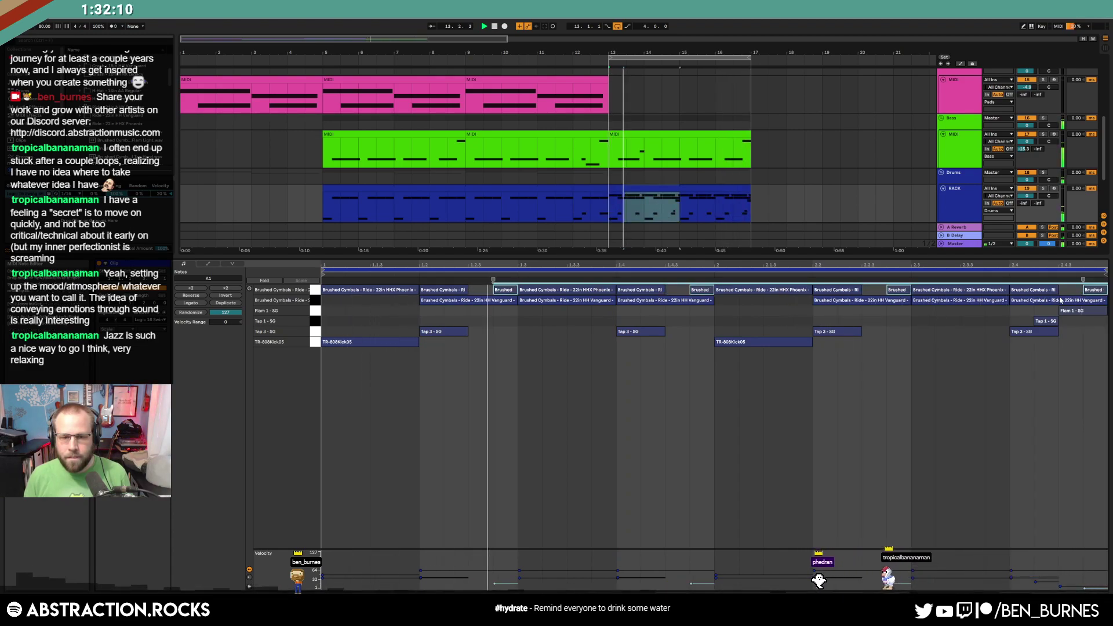
left_click(468, 289)
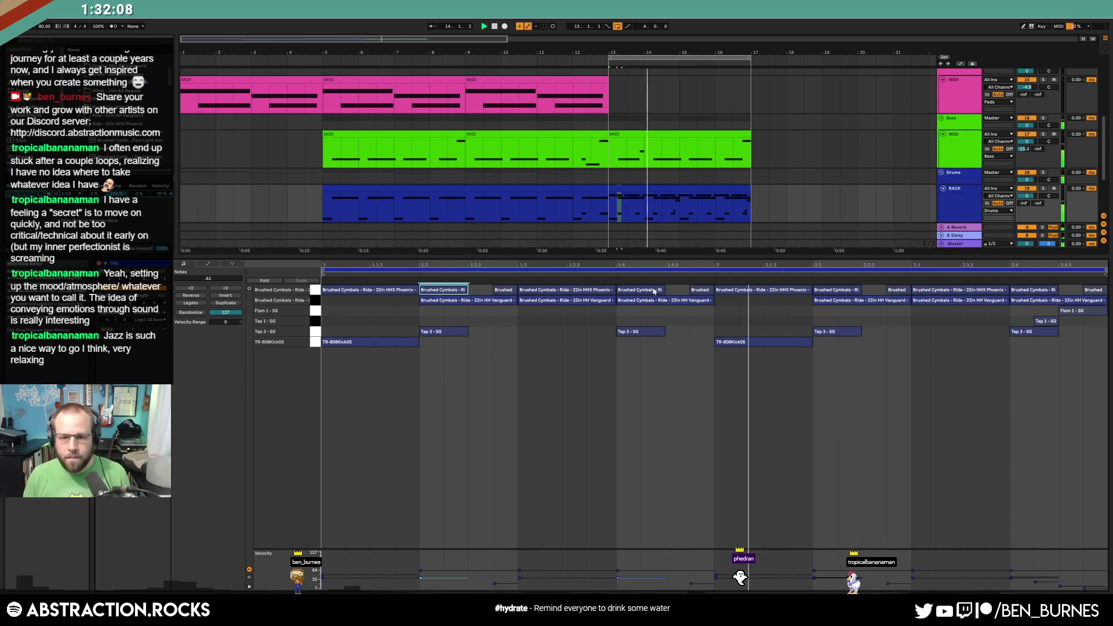
left_click(1046, 321)
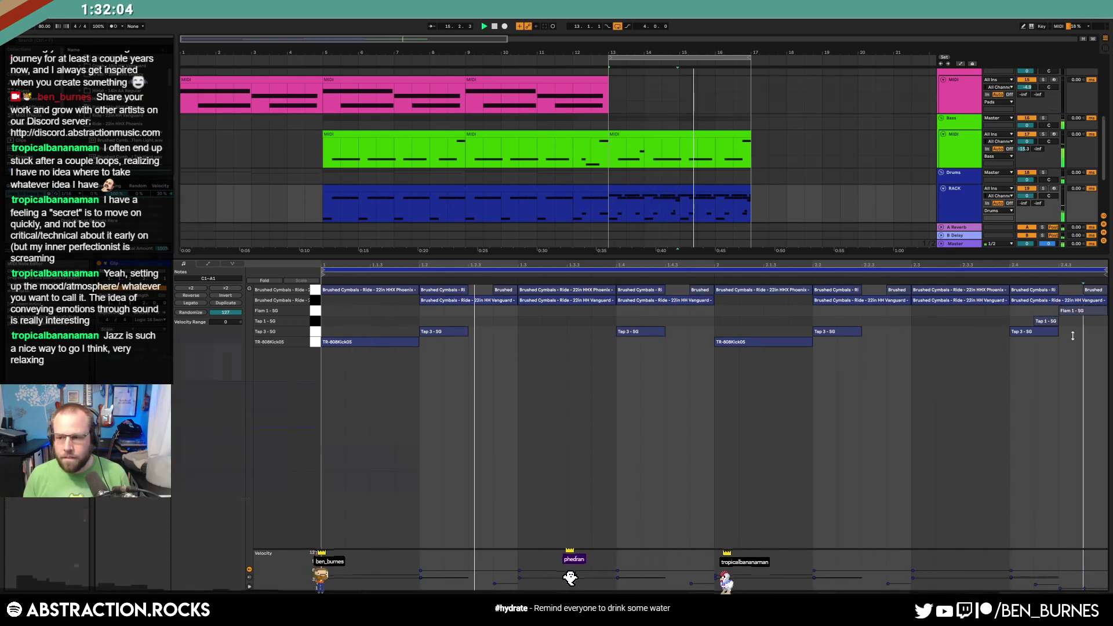
In the fourth bar of the bar 13 bass clip, lower the note between the short G1 and beat 4 to F1
key("shift+Tab")
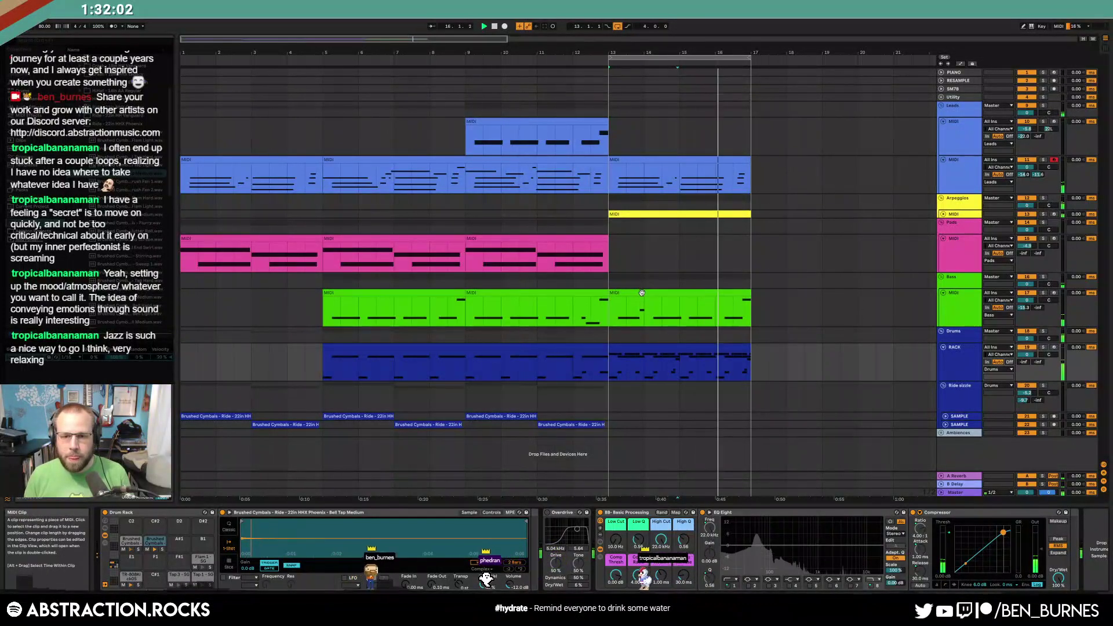
double_click(612, 291)
mouse_move(1057, 452)
left_mouse_down()
mouse_move(979, 454)
mouse_move(1056, 473)
left_mouse_up()
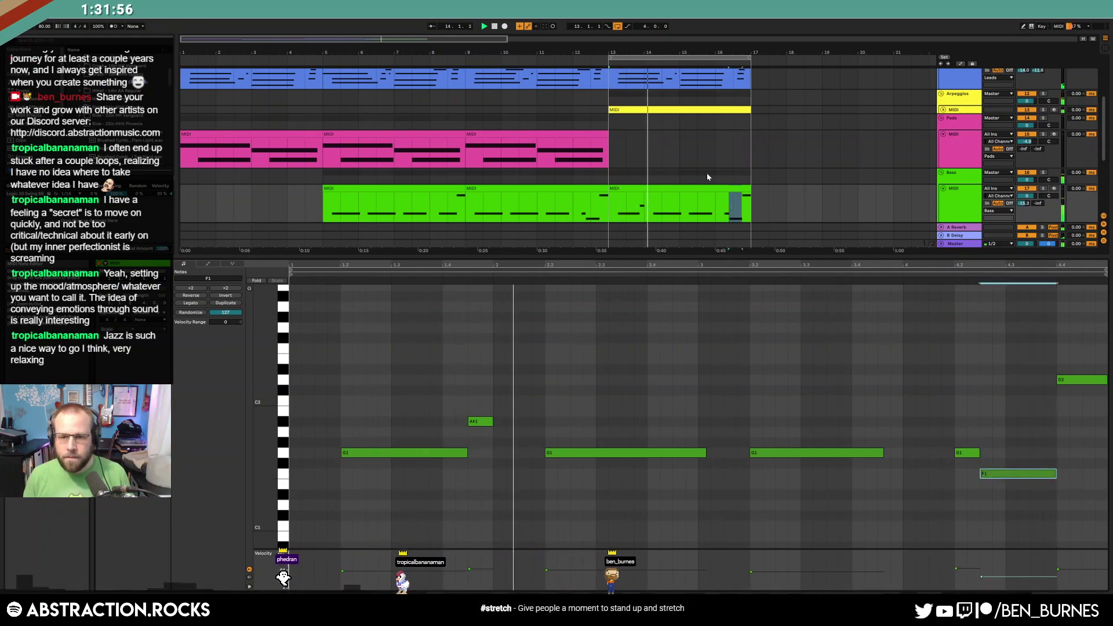
Check the Tap 3 - SG and Flam 1 - SG sample settings in the drum rack and play the looped section
key("shift+Tab")
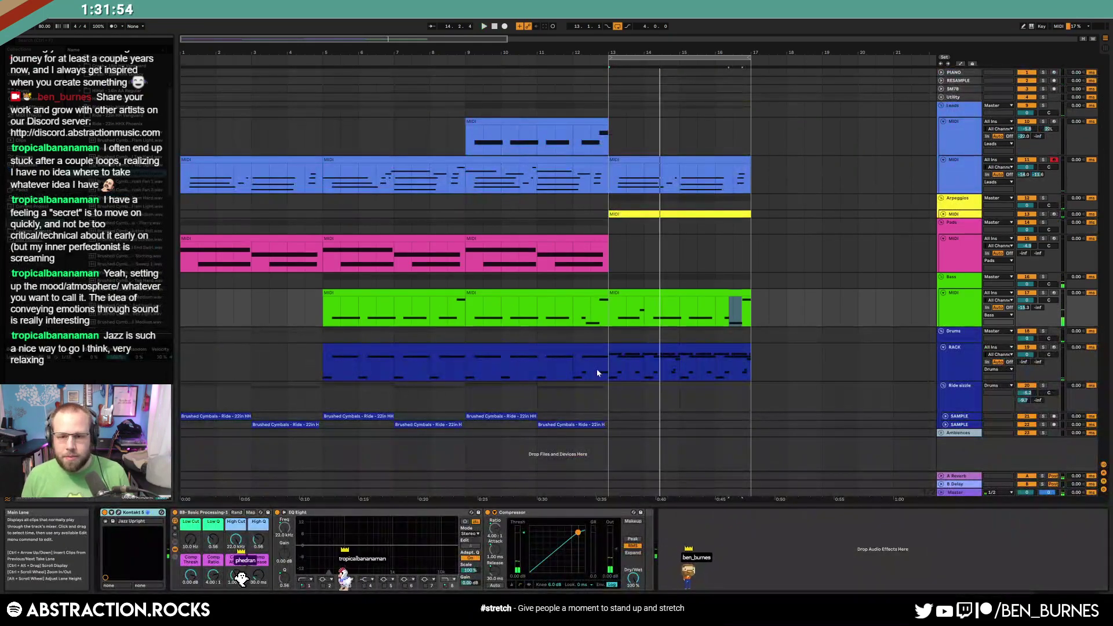
left_click(698, 362)
left_click(172, 578)
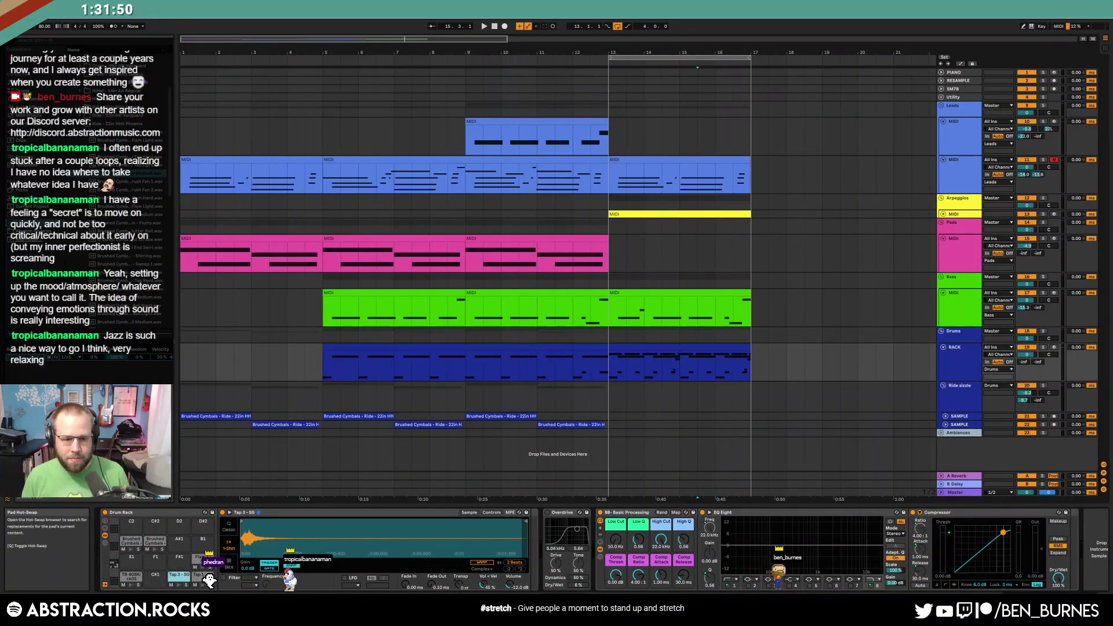
left_click(206, 576)
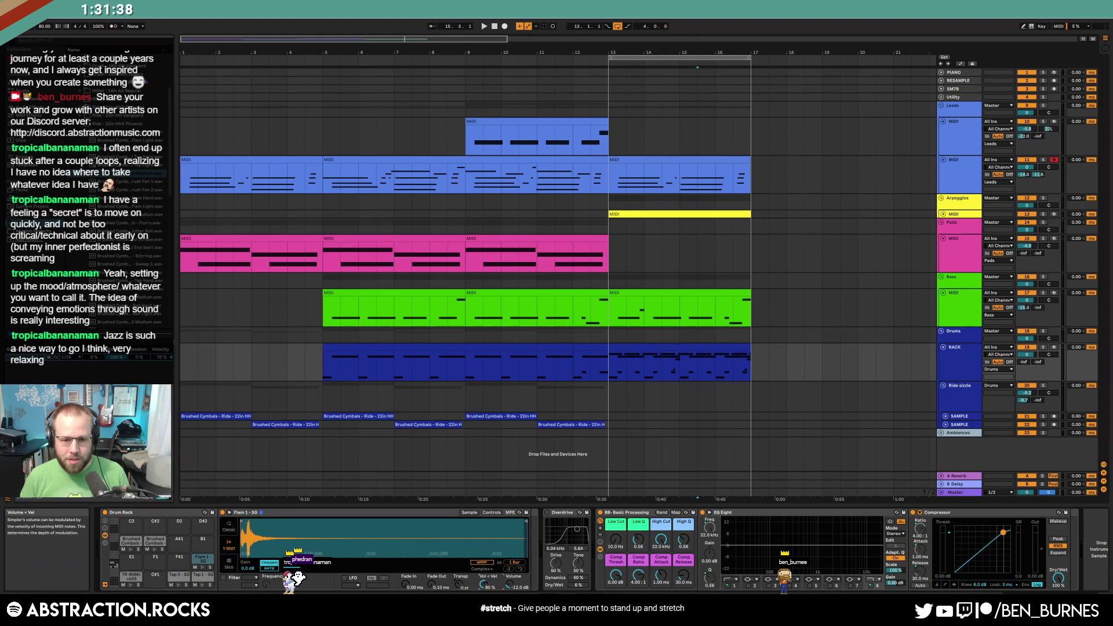
key("space")
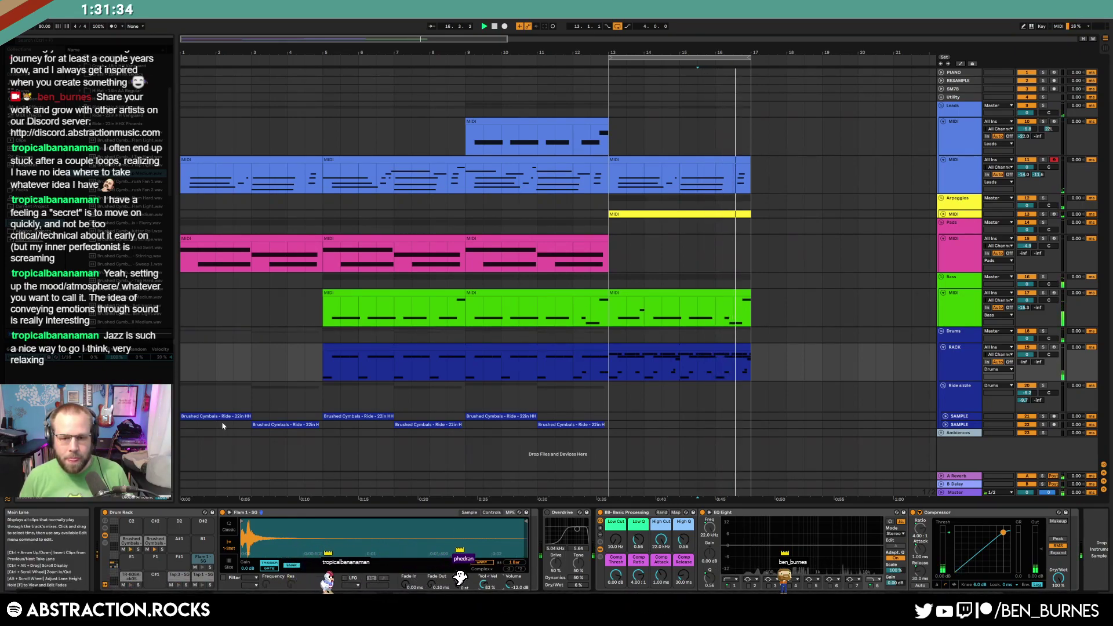
Trim the end of the short G1 note in the bar 13 bass clip's fourth bar slightly
double_click(732, 292)
left_click(960, 481)
left_click(991, 457)
left_click_drag(979, 454, 976, 453)
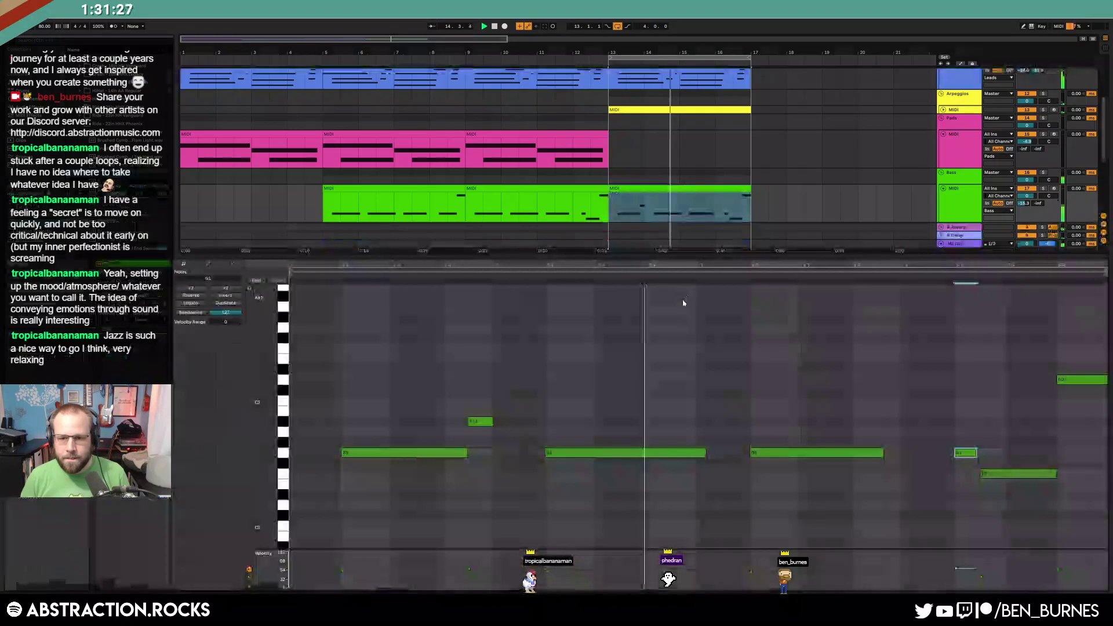
Shorten the bass clip's second-bar G1 note and add a half-beat G1 note at the end of that bar
left_click(710, 462)
left_click_drag(705, 454, 662, 456)
left_click(676, 455)
double_click(685, 453)
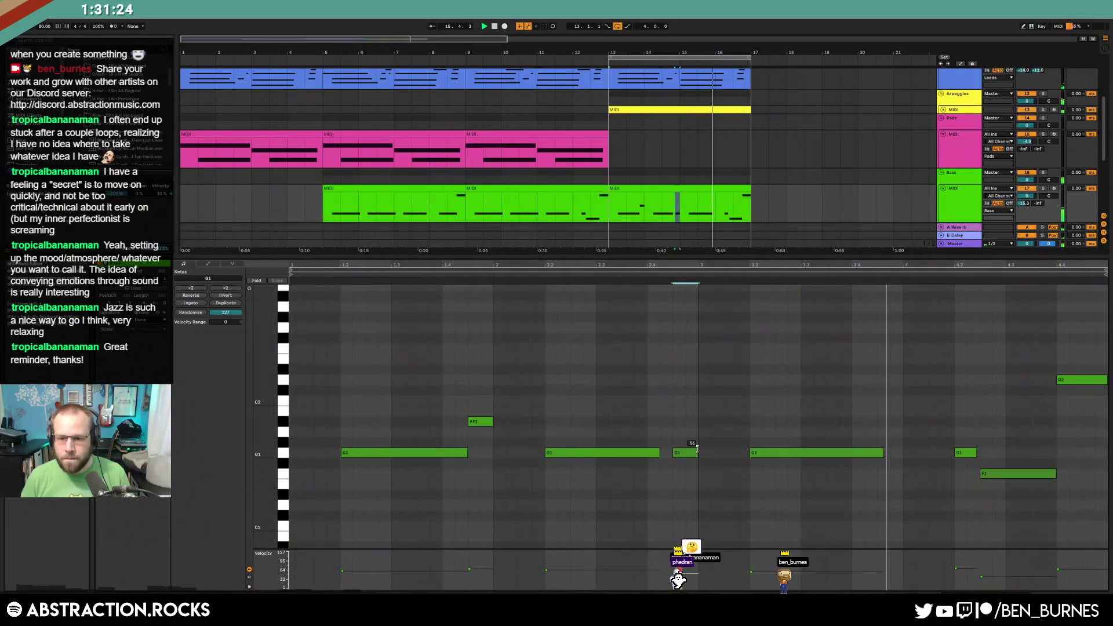
Extend the start of the fourth bar's F1 bass note a quarter beat earlier
left_click(1008, 475)
mouse_move(1009, 477)
left_mouse_down()
mouse_move(1010, 464)
mouse_move(967, 473)
left_mouse_up()
left_click(943, 472)
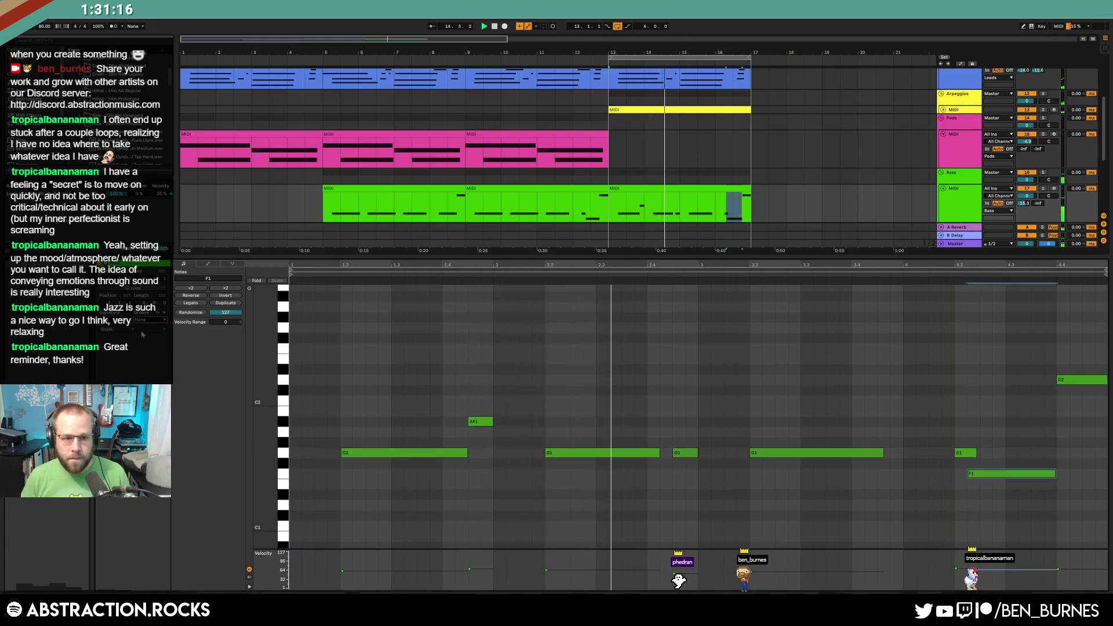
Try different lengths for the third bar's G1 bass note, stretching its end to the start of the fourth bar
left_click(881, 456)
left_click_drag(883, 456, 839, 454)
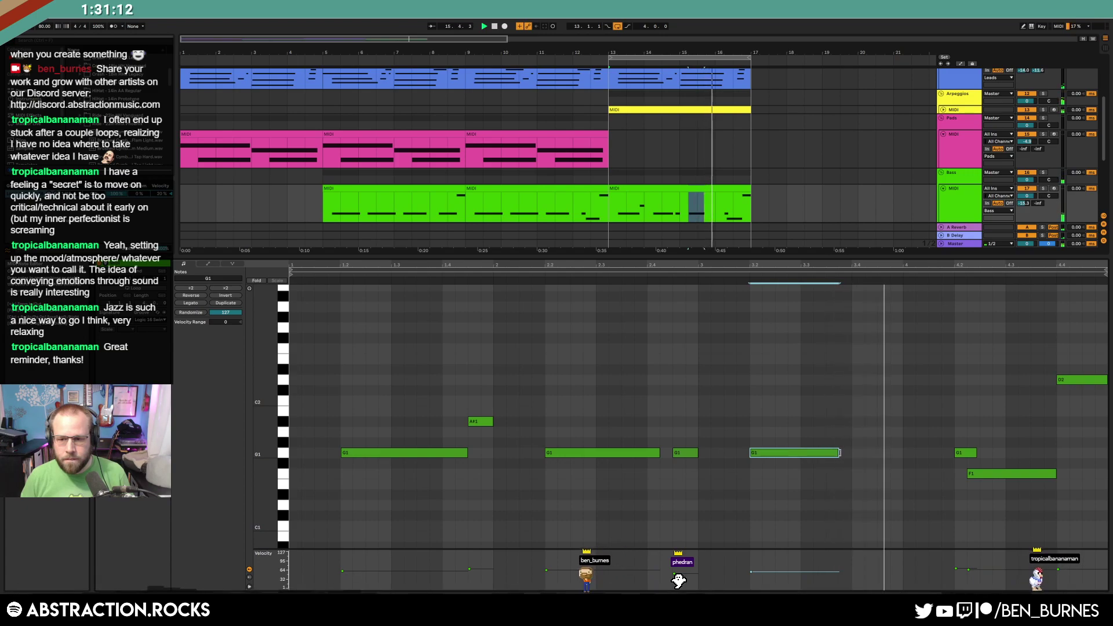
left_click_drag(839, 453, 903, 453)
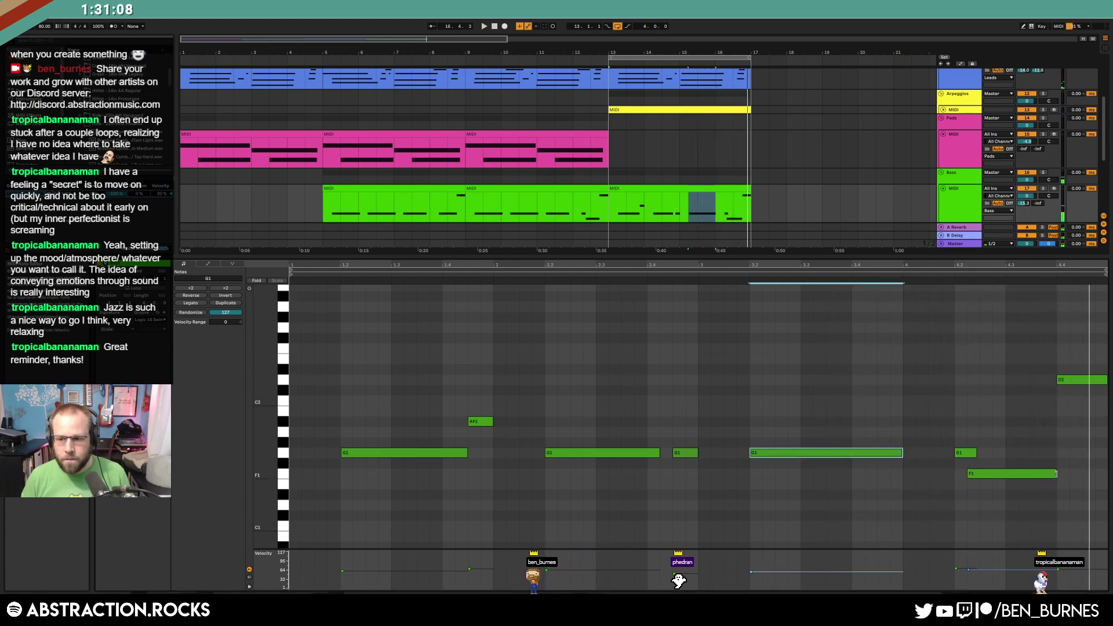
Shorten the fourth bar's F1 bass note by half a beat and add a quarter-beat D1 note just before beat 4
left_click_drag(1054, 474, 1030, 474)
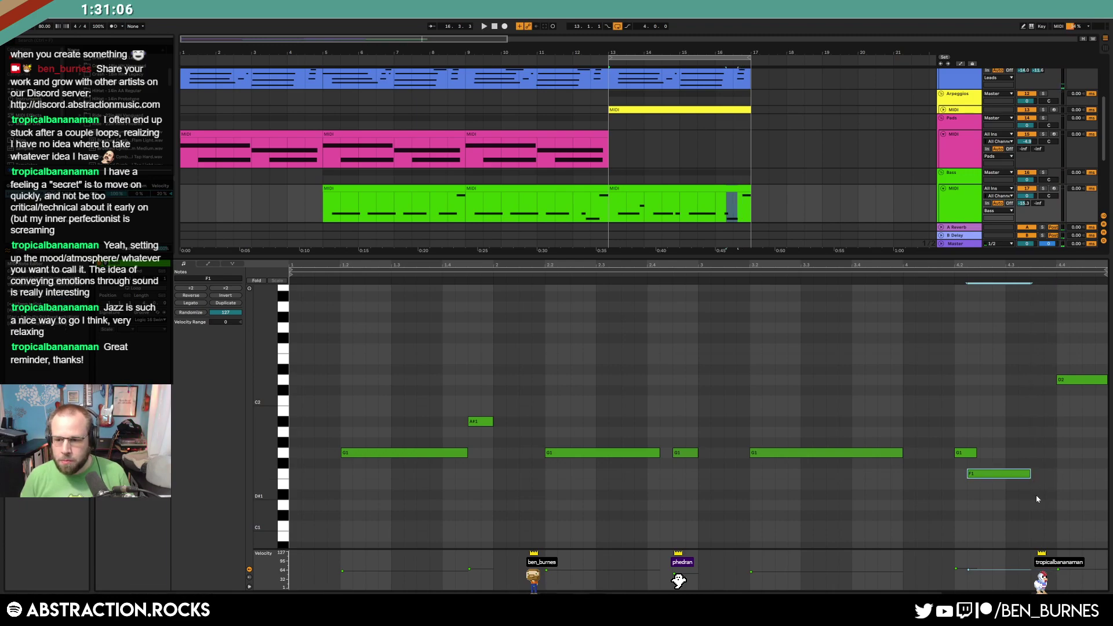
double_click(1050, 505)
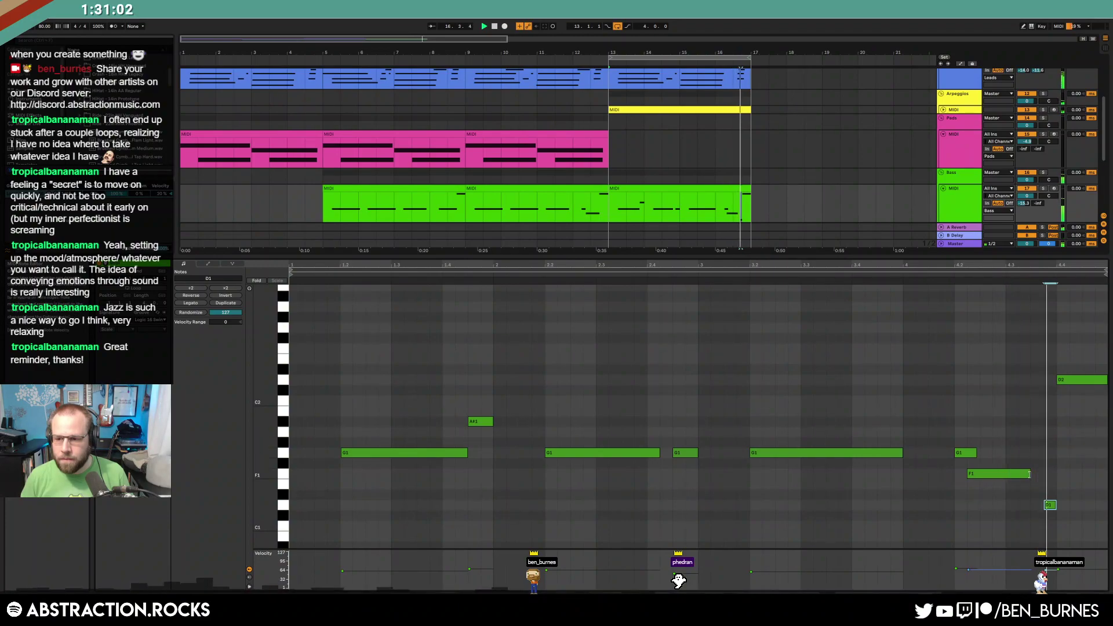
Shorten the third bar's G1 bass note and add a half-beat A#1 note at the end of that bar
left_click(877, 464)
mouse_move(902, 454)
left_mouse_down()
mouse_move(774, 454)
mouse_move(922, 454)
mouse_move(883, 453)
left_mouse_up()
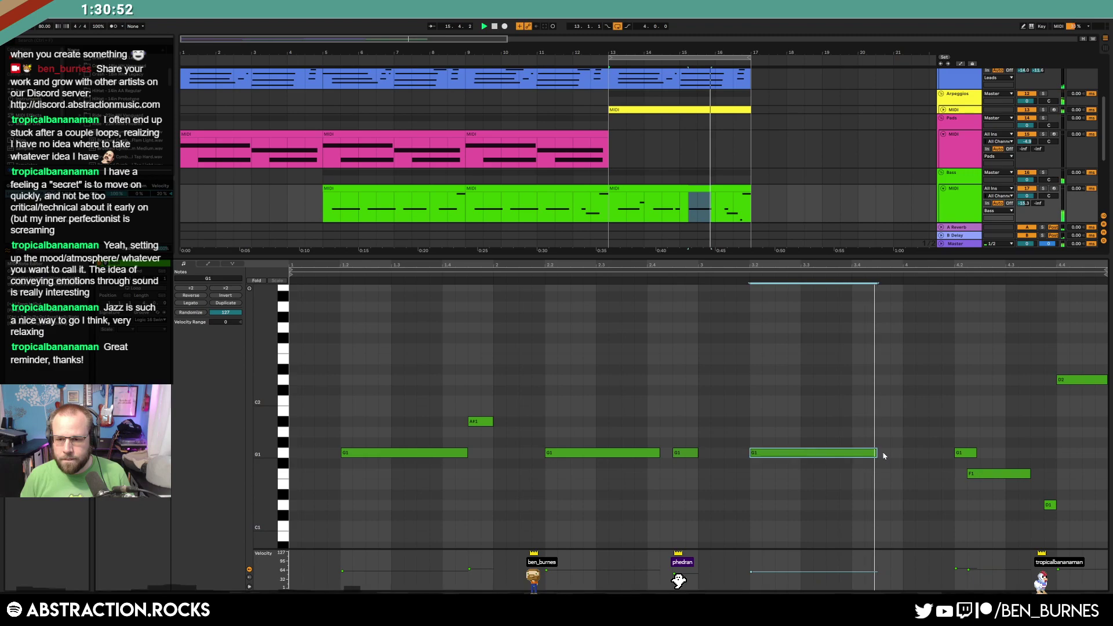
double_click(883, 422)
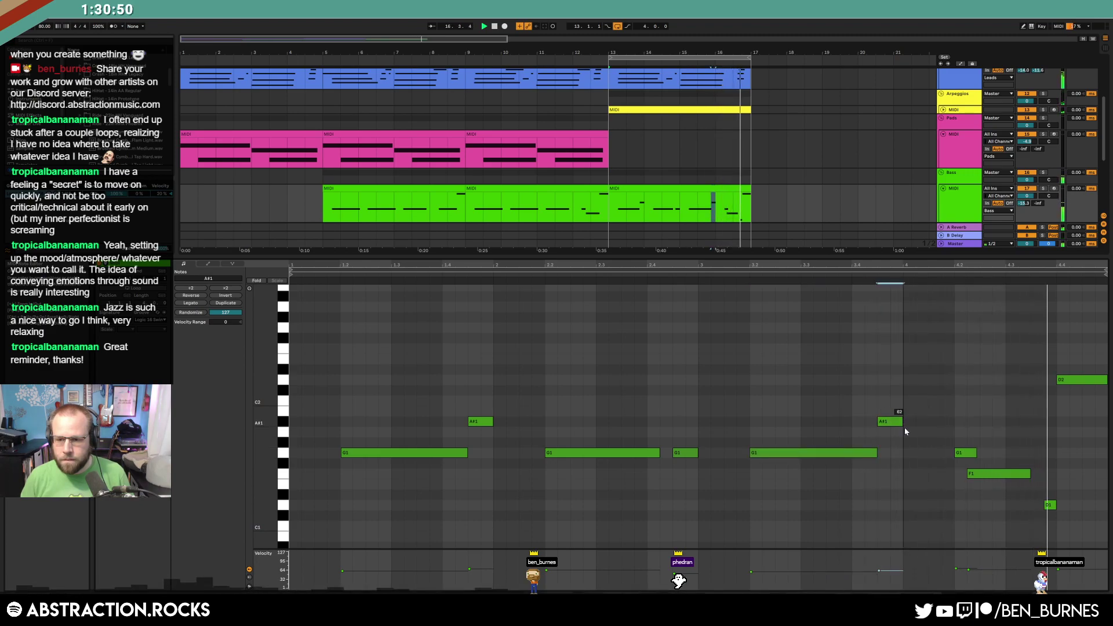
left_click_drag(877, 453, 869, 452)
left_click(891, 475)
left_click(1050, 505)
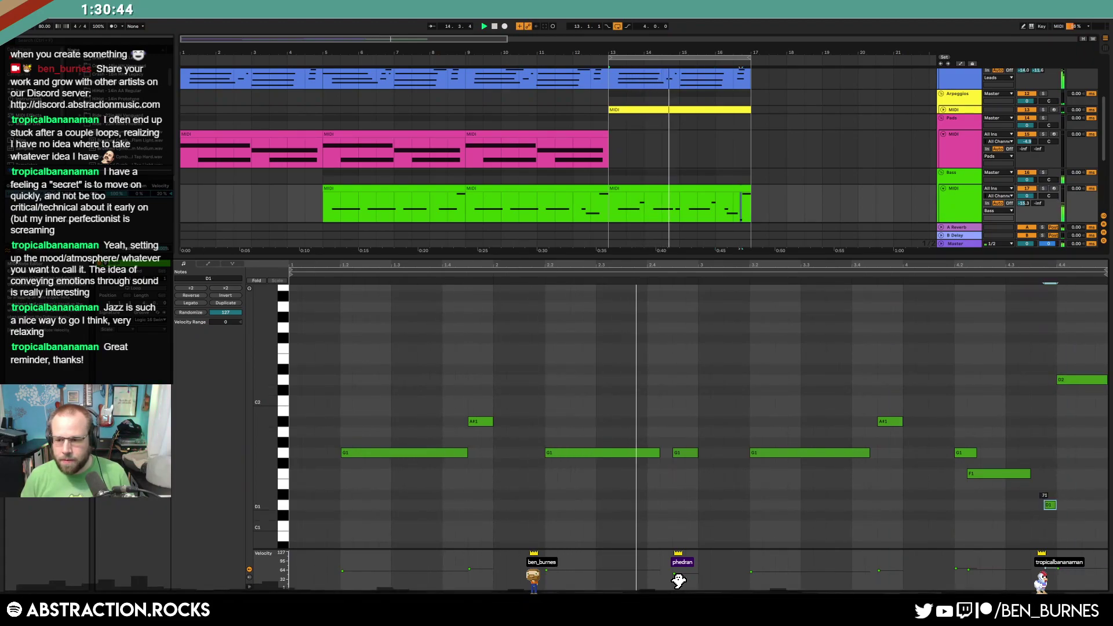
Duplicate the last pad clip into bars 13 to 16 and delete a group of notes from the copy
key("shift+Tab")
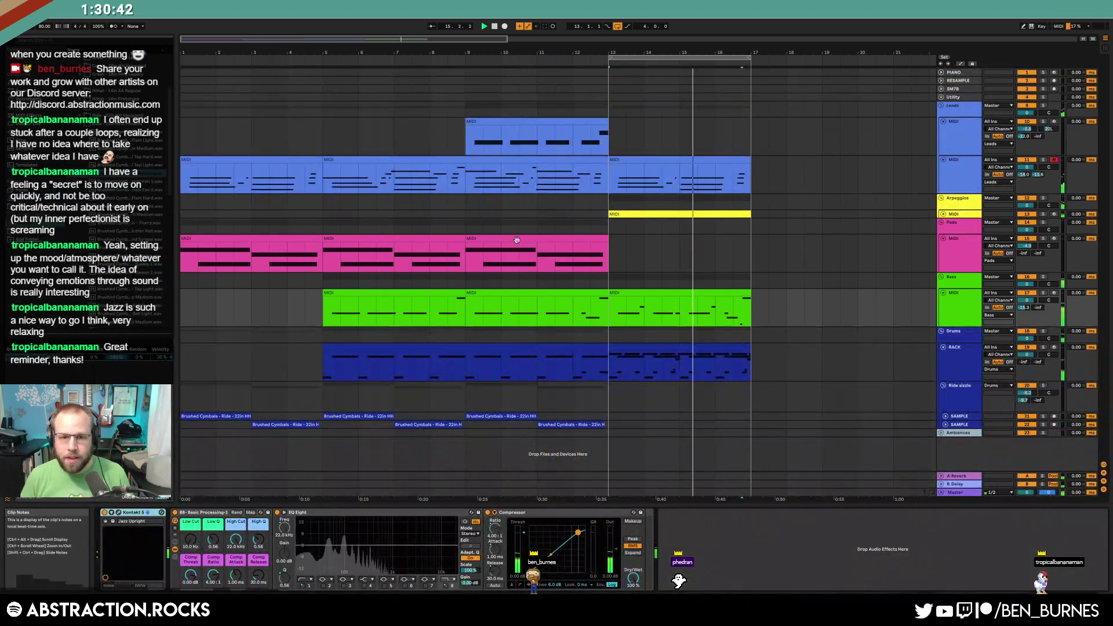
left_click(591, 238)
key("ctrl+d")
key("shift+Tab")
left_click_drag(613, 373, 738, 431)
key("Delete")
key("shift+Tab")
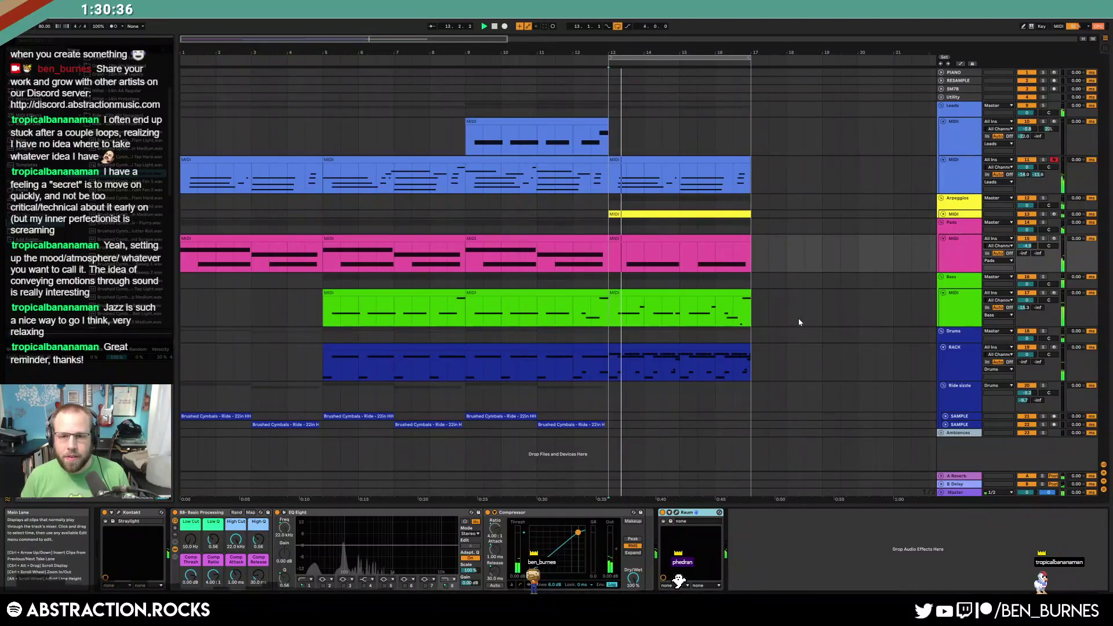
Select the upper MIDI track in the Leads group and arm it for recording
left_click(952, 144)
left_click(1054, 121)
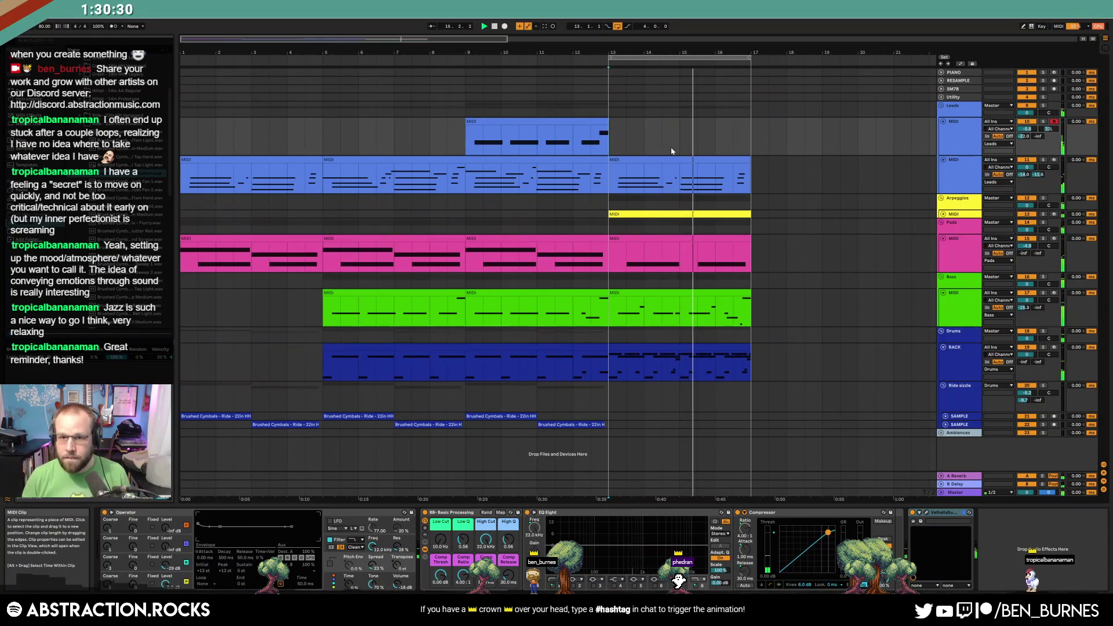
Record a lead phrase on the upper lead track from bar 13 and trim the clip to span mid-bar 14 to mid-bar 15
left_click(504, 26)
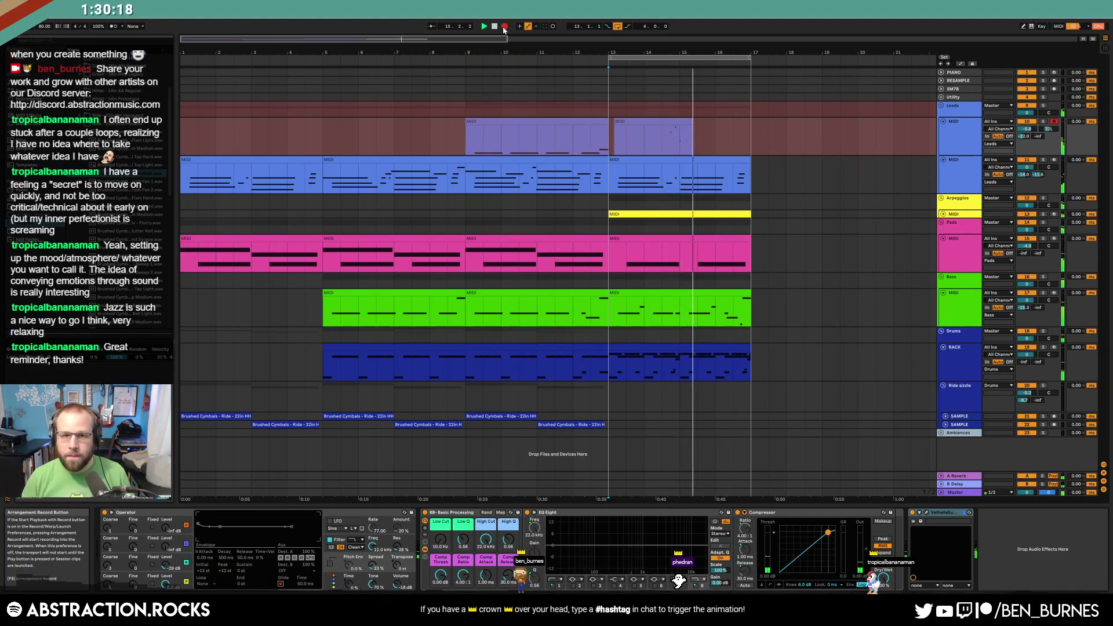
left_click(504, 27)
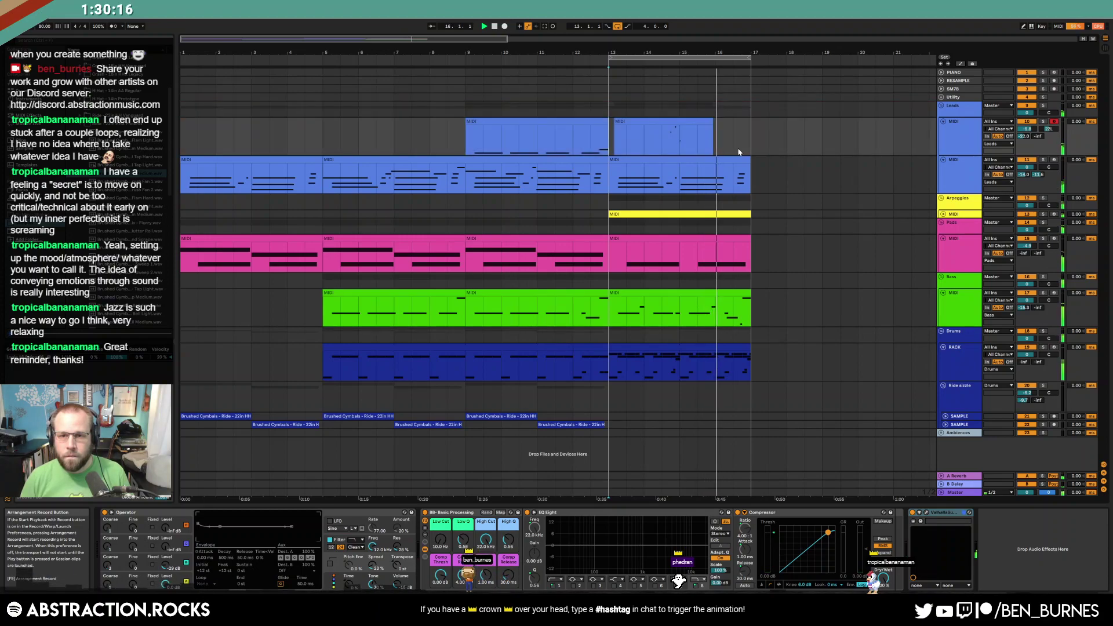
left_click(621, 123)
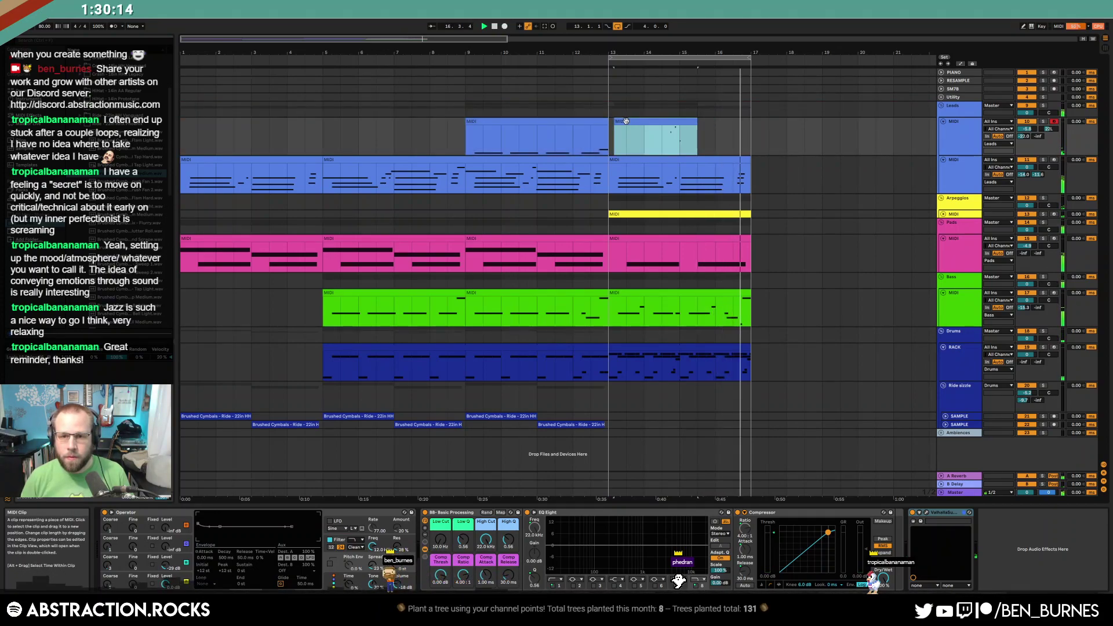
left_click_drag(622, 122, 670, 123)
left_click(643, 136)
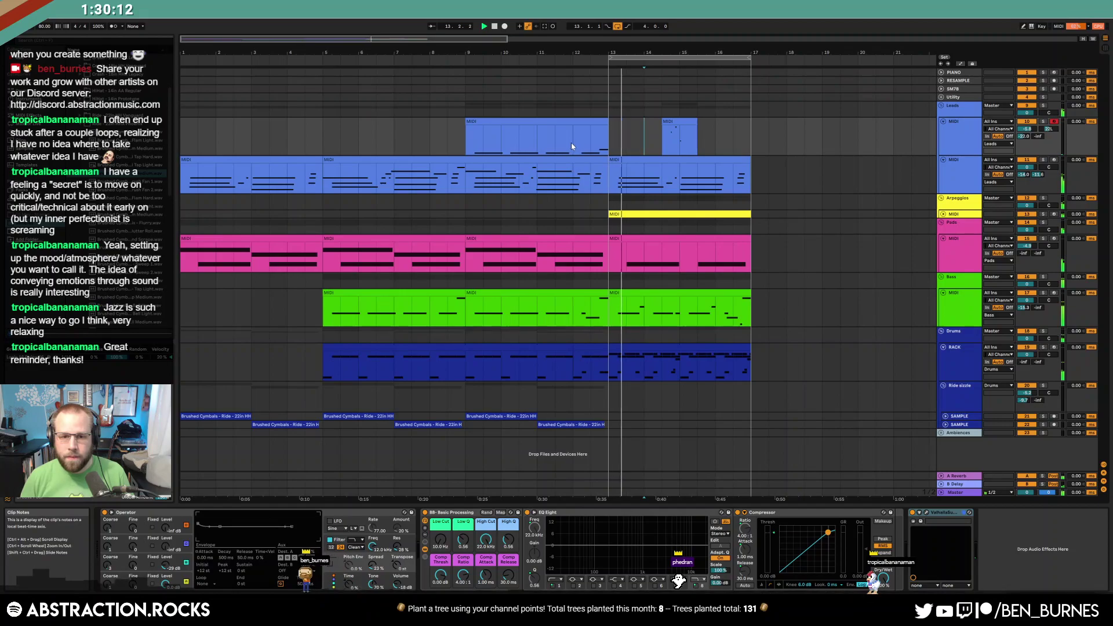
Copy the ride cymbal sample starting at bar 9 to bar 13 on the same sample track
left_click_drag(568, 424, 480, 418)
left_click(481, 417)
left_click(612, 417)
key("ctrl+v")
Automate the upper lead's ValhallaSupermassive feedback to drop to about 42% from around bar 14
left_click(680, 139)
double_click(679, 139)
key("shift+Tab")
key("a")
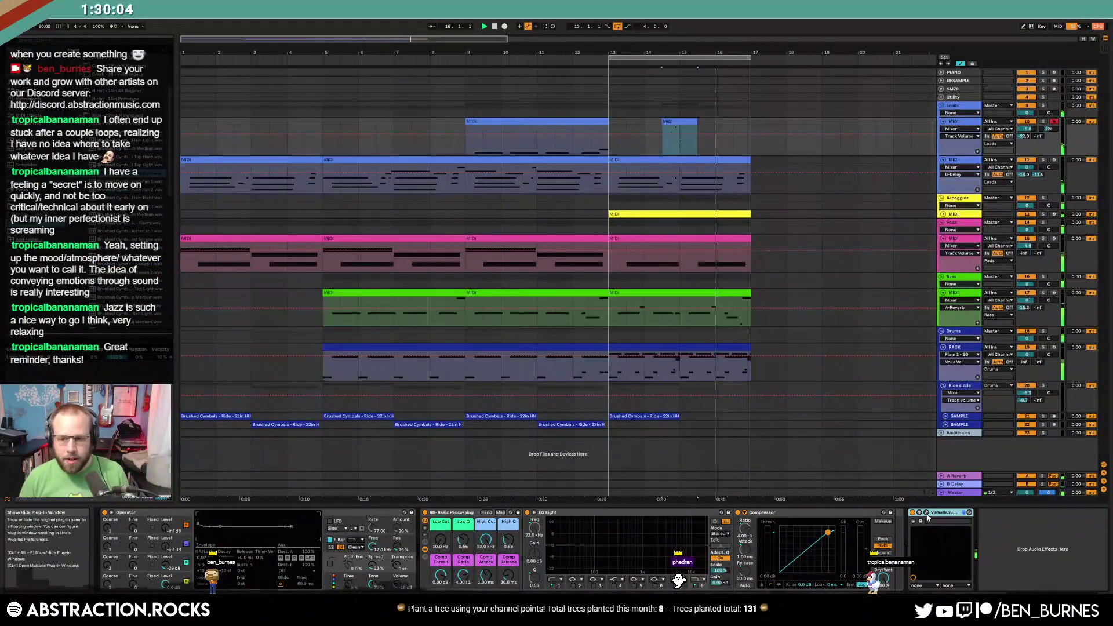
left_click(927, 513)
left_click_drag(536, 236, 484, 253)
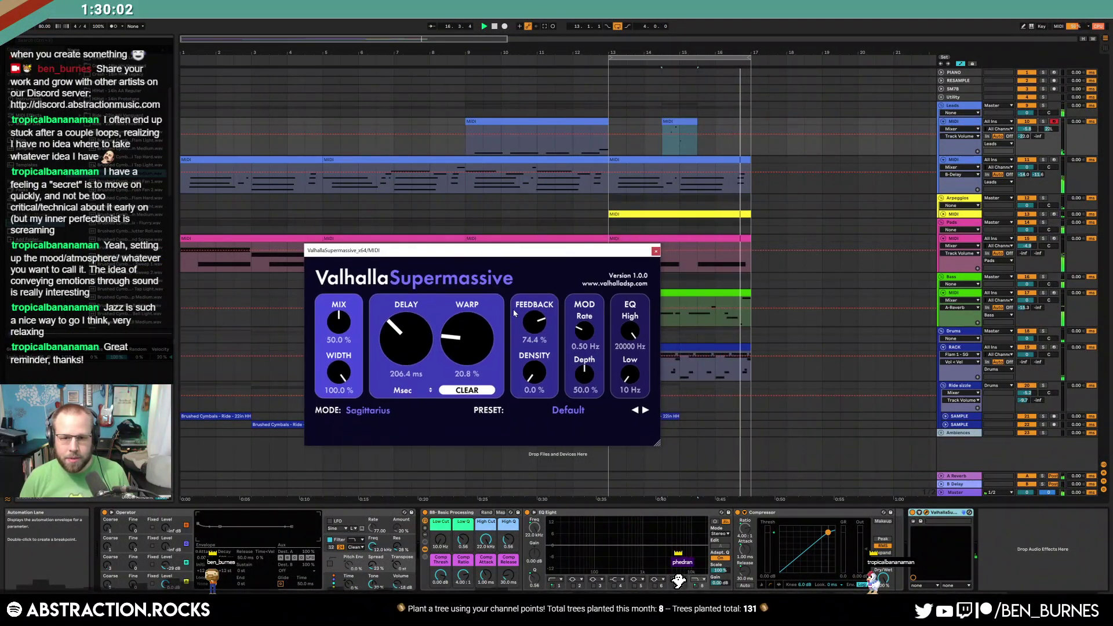
left_click(647, 134)
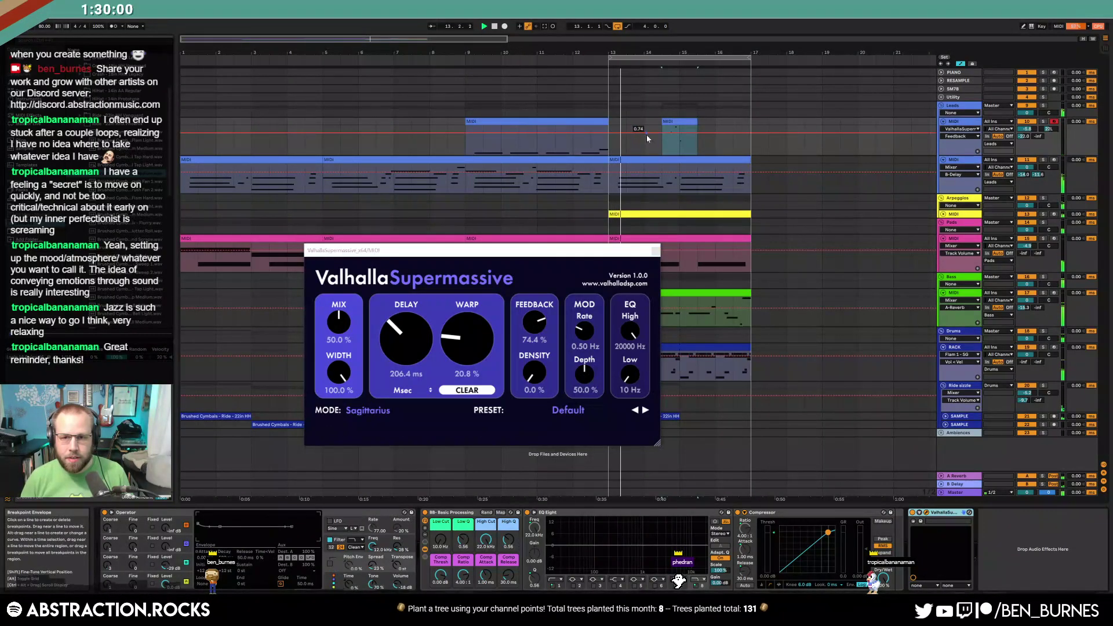
left_click_drag(653, 134, 652, 144)
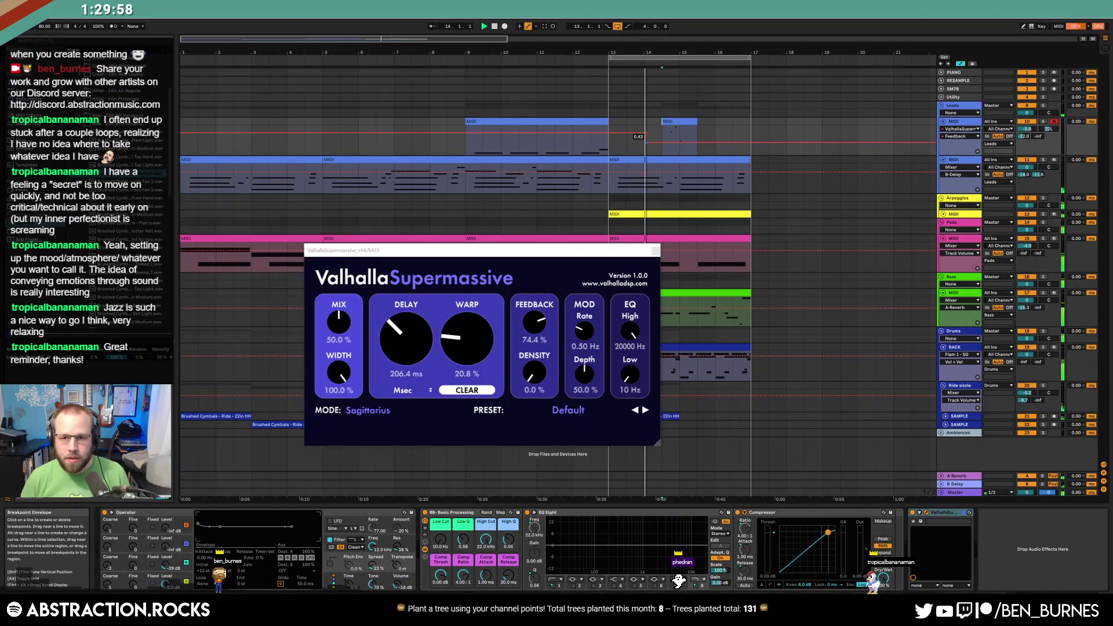
key("a")
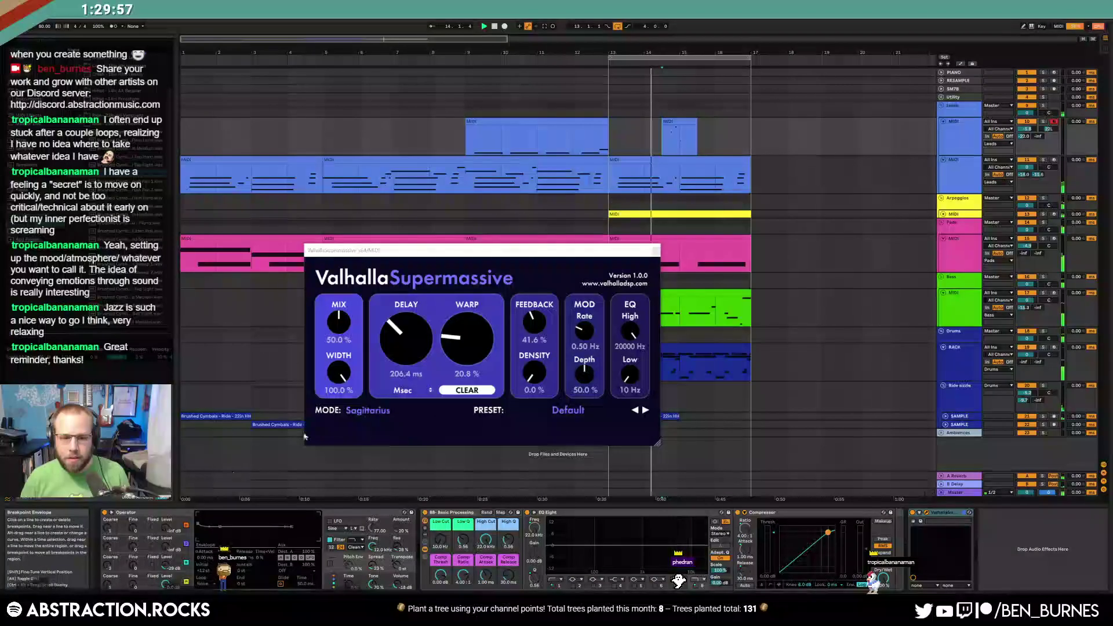
left_click(656, 251)
Automate the upper lead's Operator envelope attack to ramp up just after bar 14, ahead of the new phrase
left_click(171, 515)
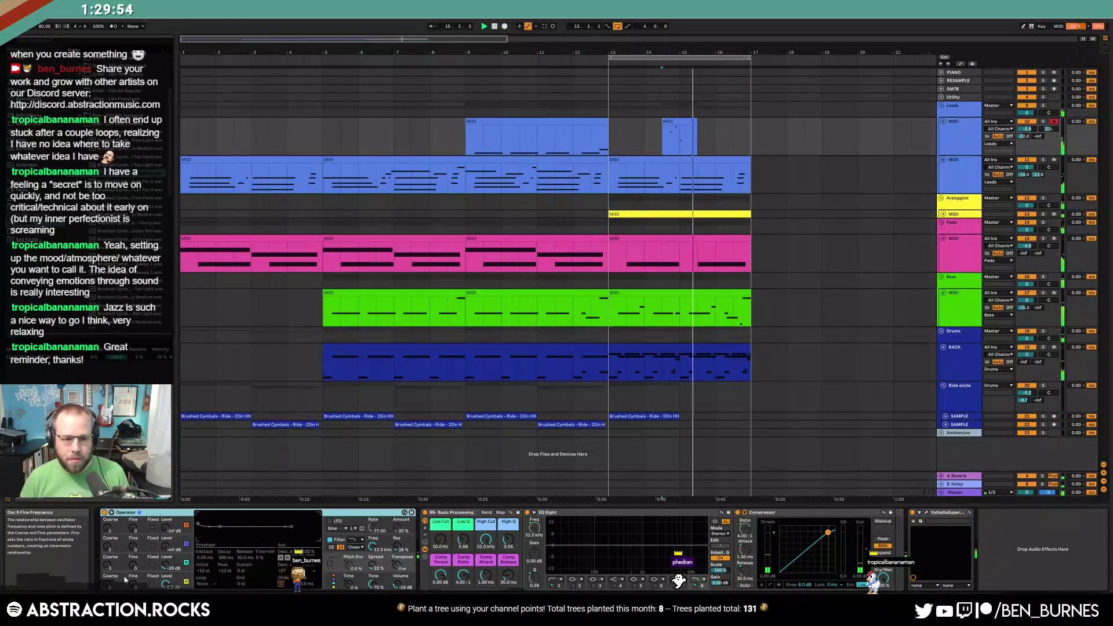
left_click(173, 576)
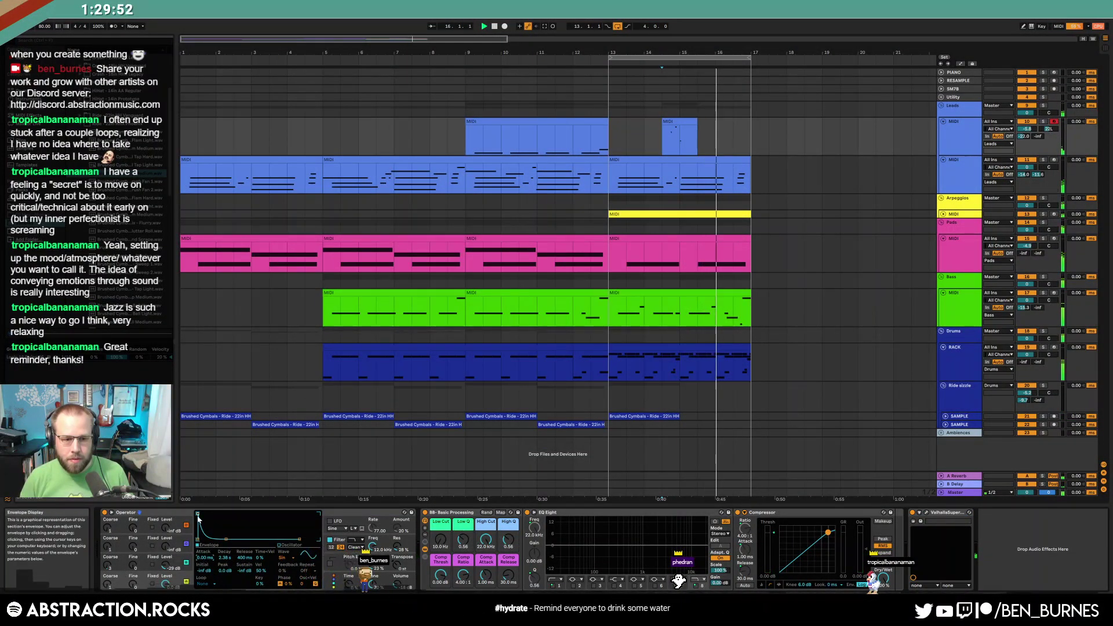
key("a")
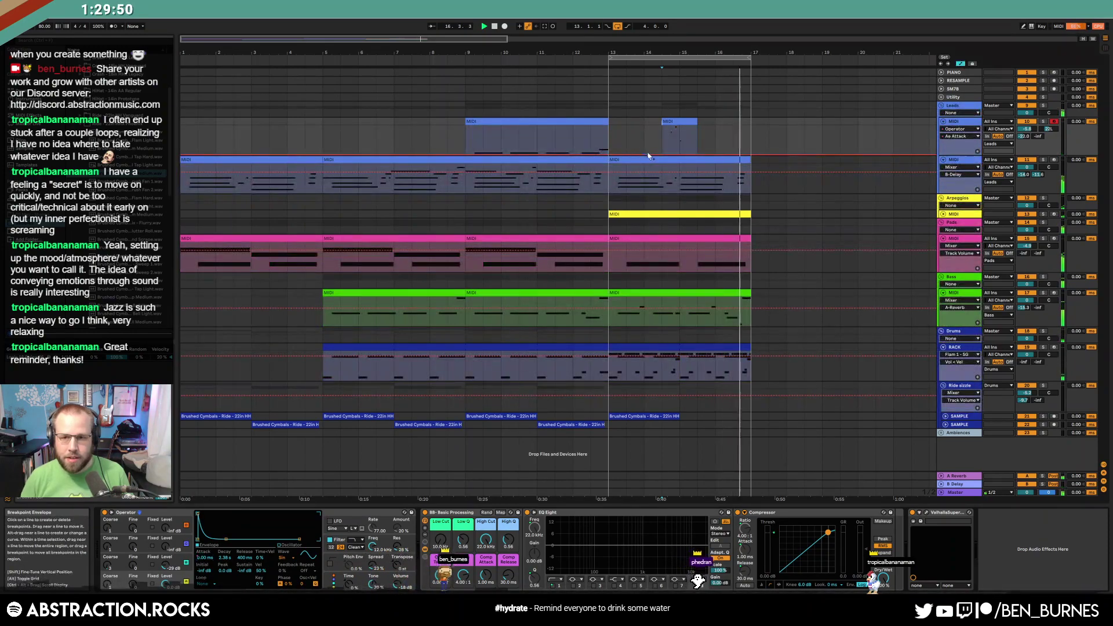
left_click_drag(651, 151, 652, 138)
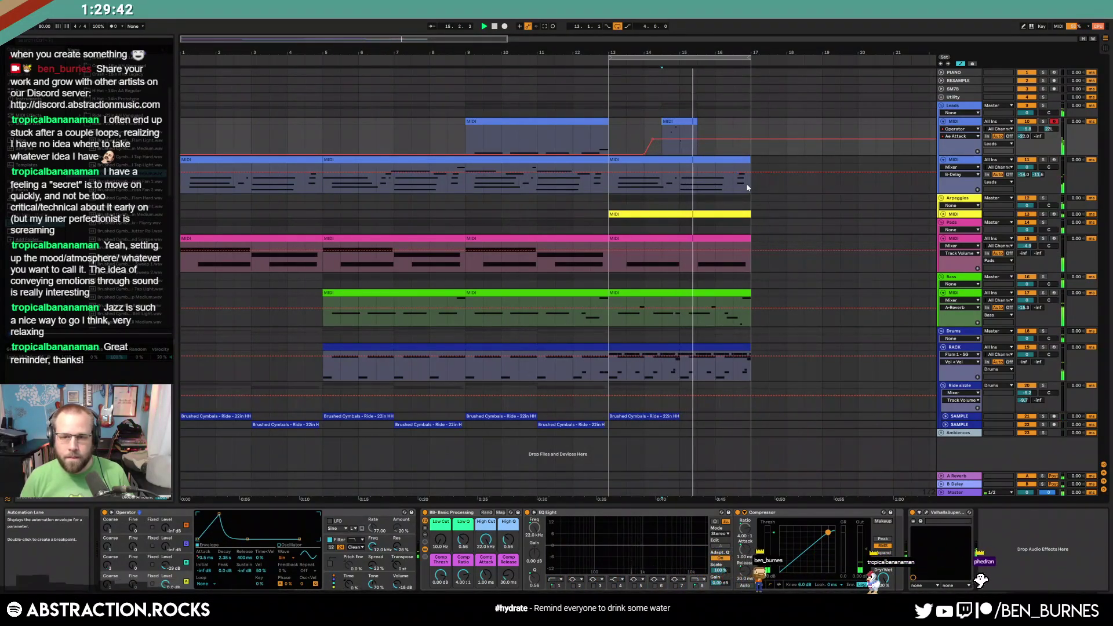
key("a")
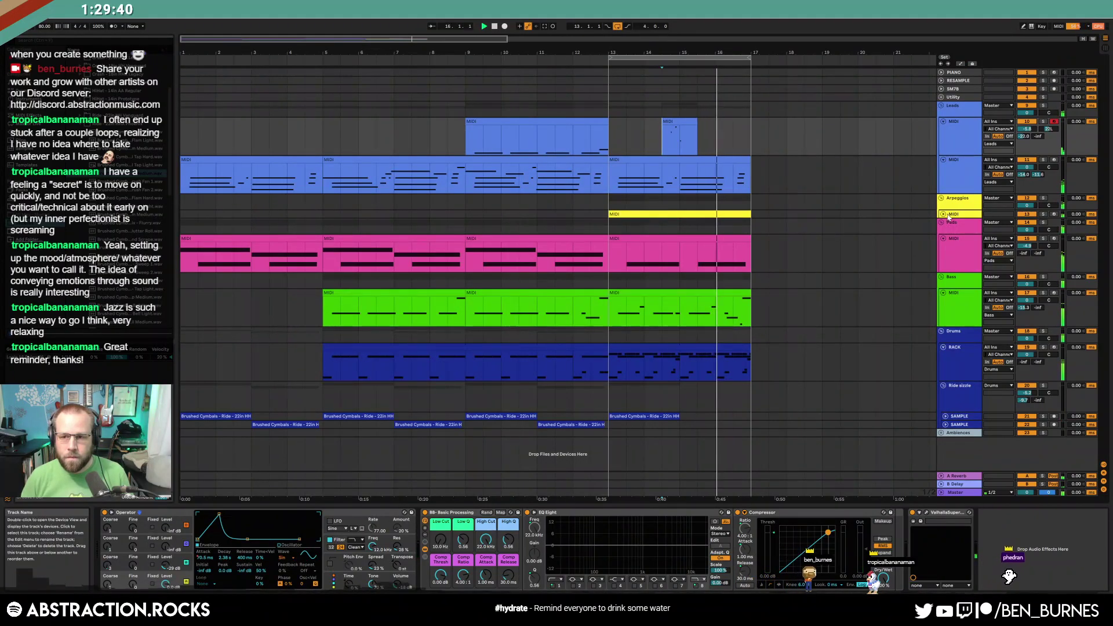
Duplicate the bass, pad, arpeggio and lower lead clips of bars 13 to 16 into bars 17 to 20
left_click(943, 213)
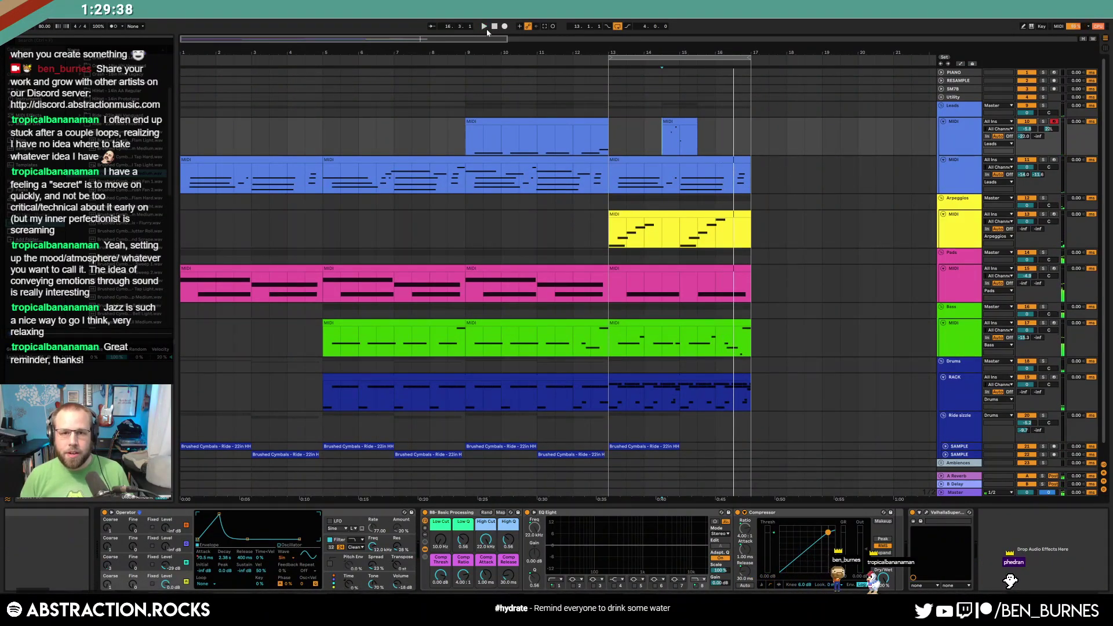
scroll(778, 346, "down", 1)
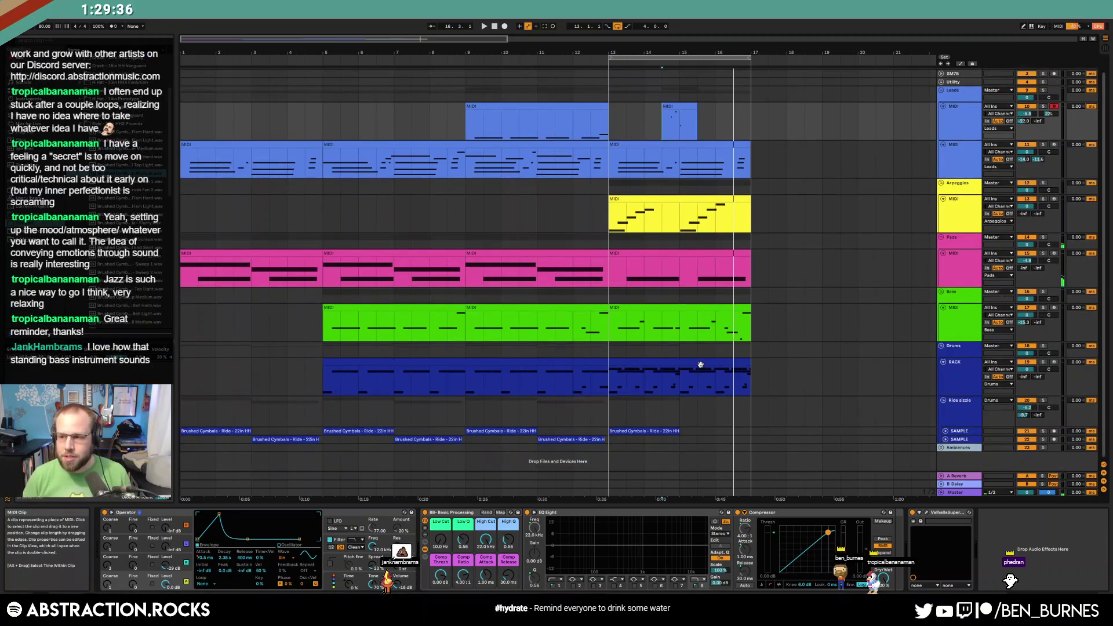
key("shift+Tab")
key("shift+Tab")
left_click(652, 306)
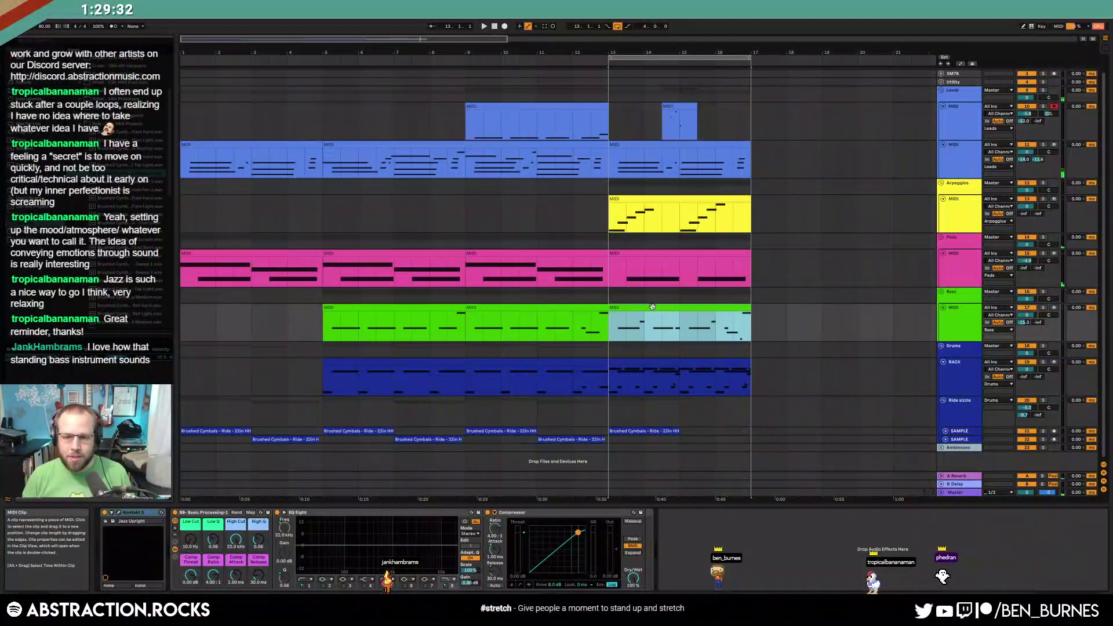
key("ctrl+d")
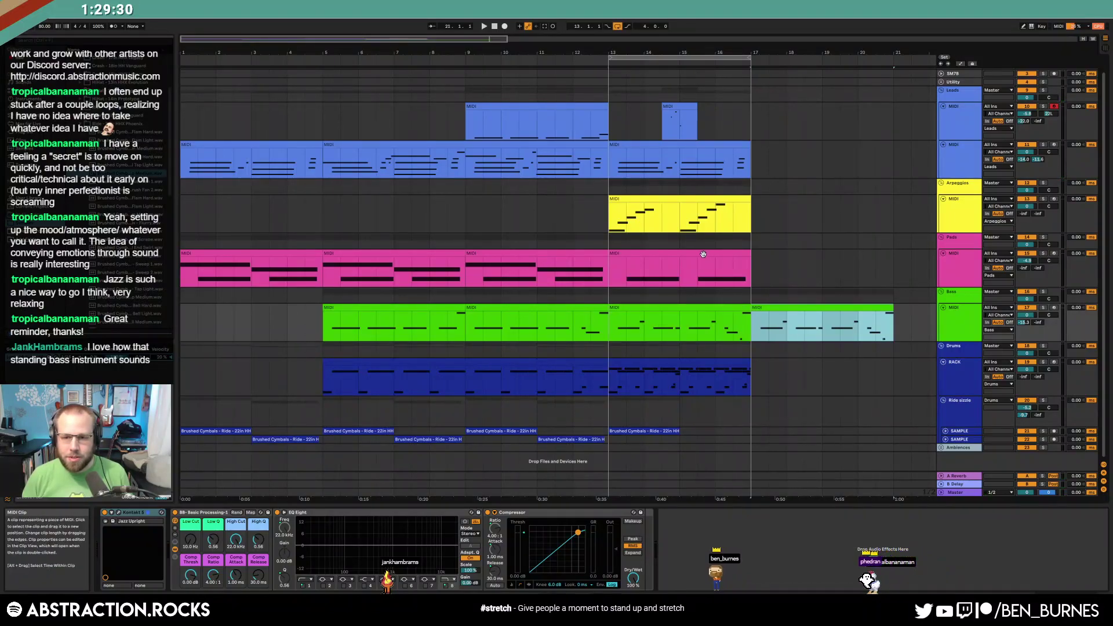
left_click(715, 270)
key("ctrl+d")
left_click(721, 222)
key("ctrl+d")
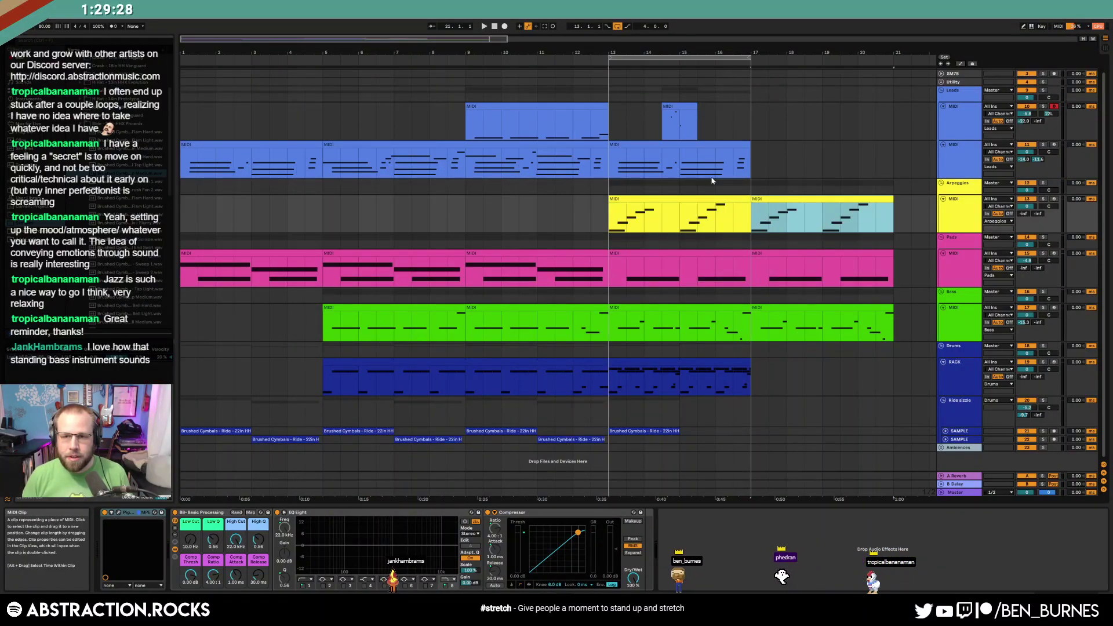
left_click(704, 155)
key("ctrl+d")
Duplicate the upper lead's phrase from bars 13 to 16 four bars on and inspect the copied clip's notes
left_click_drag(747, 117, 608, 121)
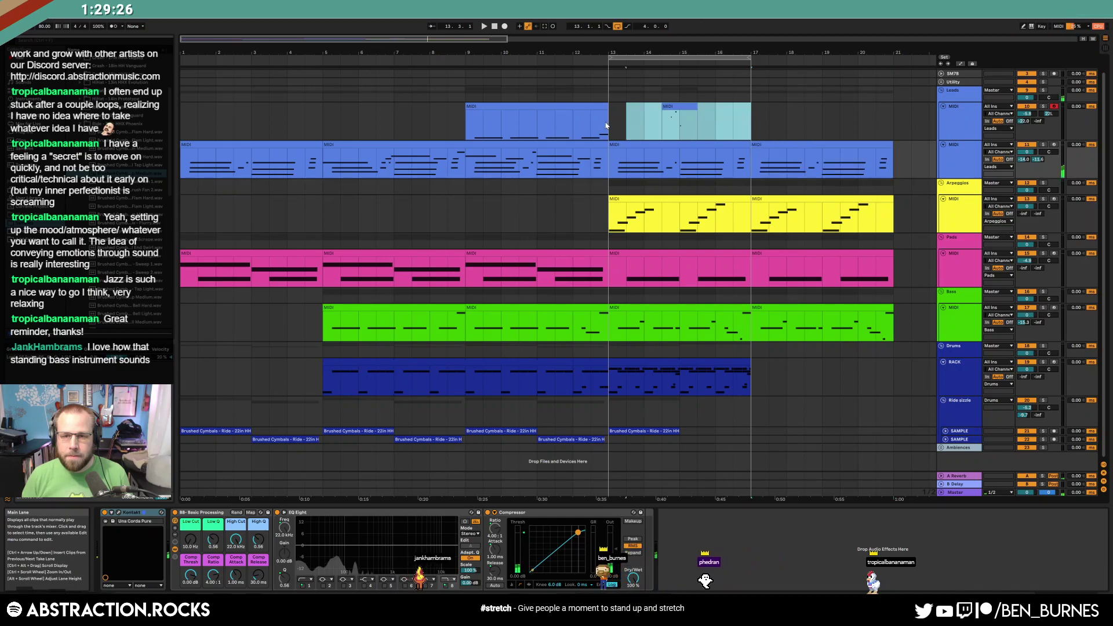
key("ctrl+d")
double_click(830, 107)
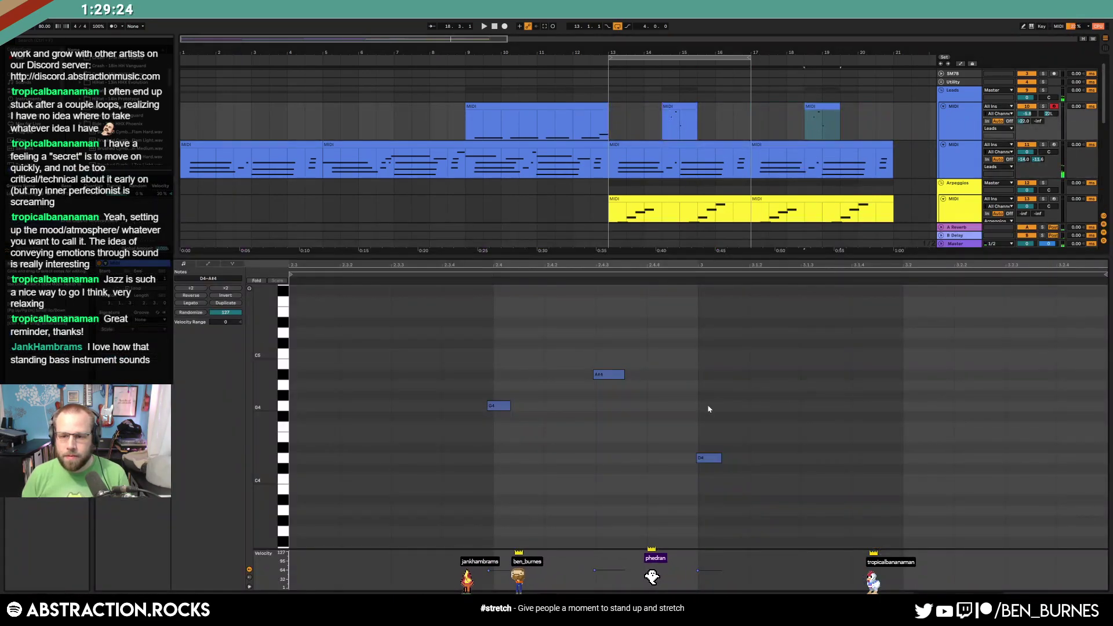
key("shift+Tab")
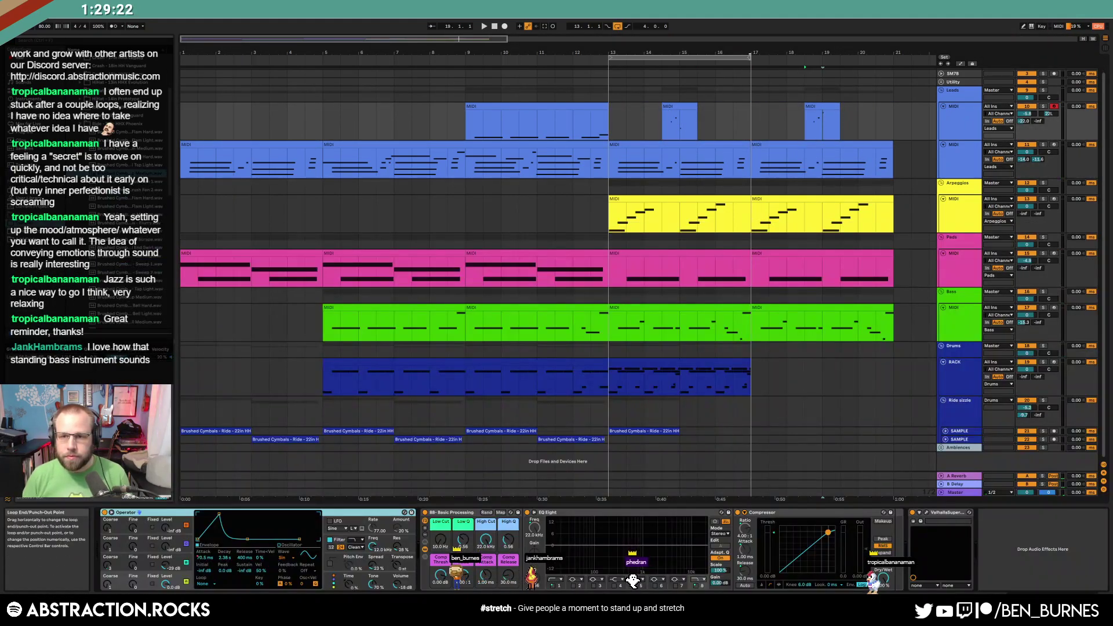
Extend the loop and the drum rack part through bar 20, and copy the lower track's ride sample to bar 17
left_click_drag(749, 58, 884, 85)
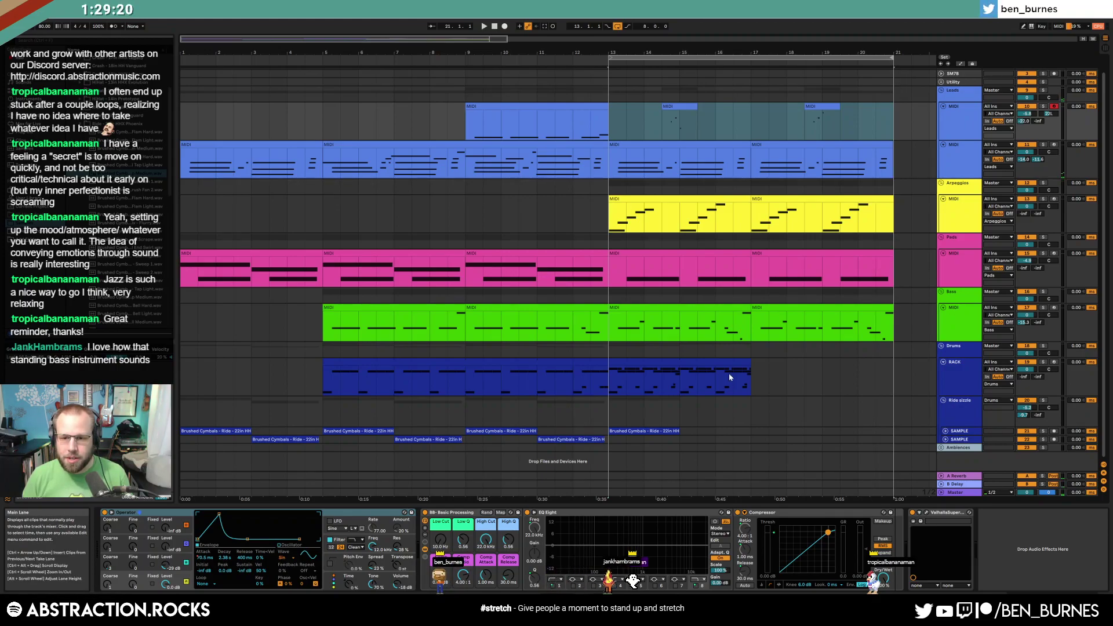
left_click_drag(750, 362, 894, 364)
left_click(580, 439)
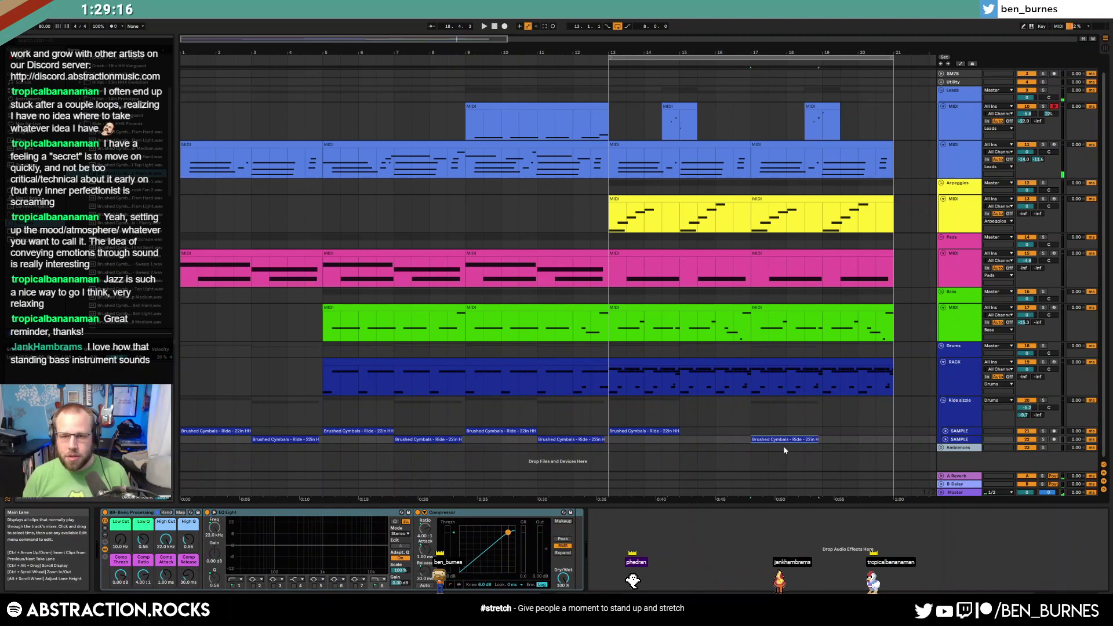
Play the arrangement from the start and nudge the XY macro of the pad's Straylight instrument slightly
key("Home")
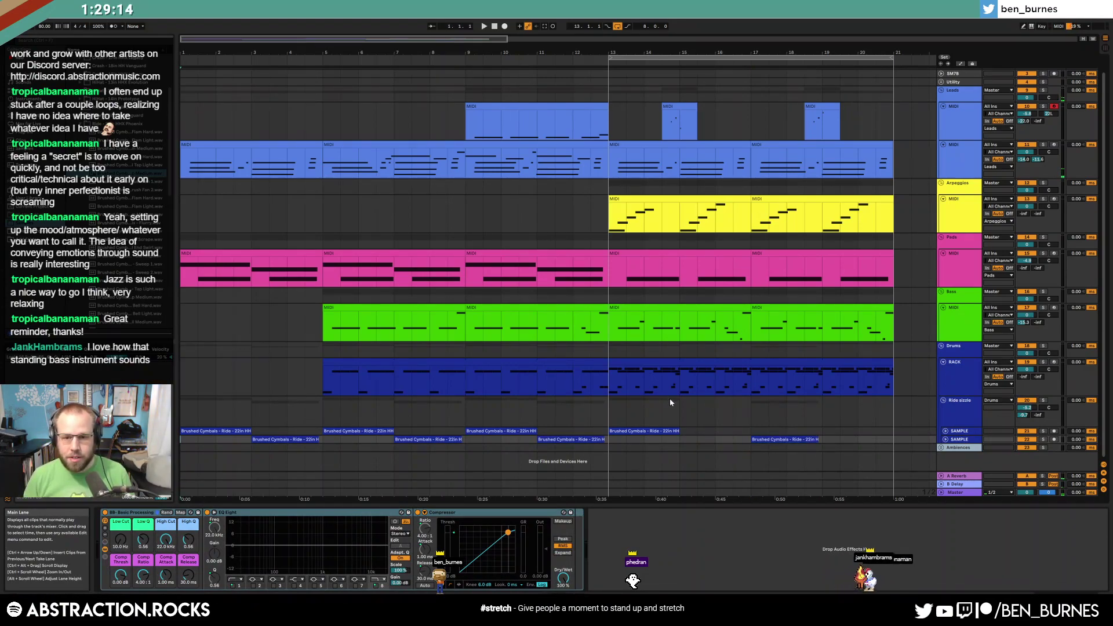
key("space")
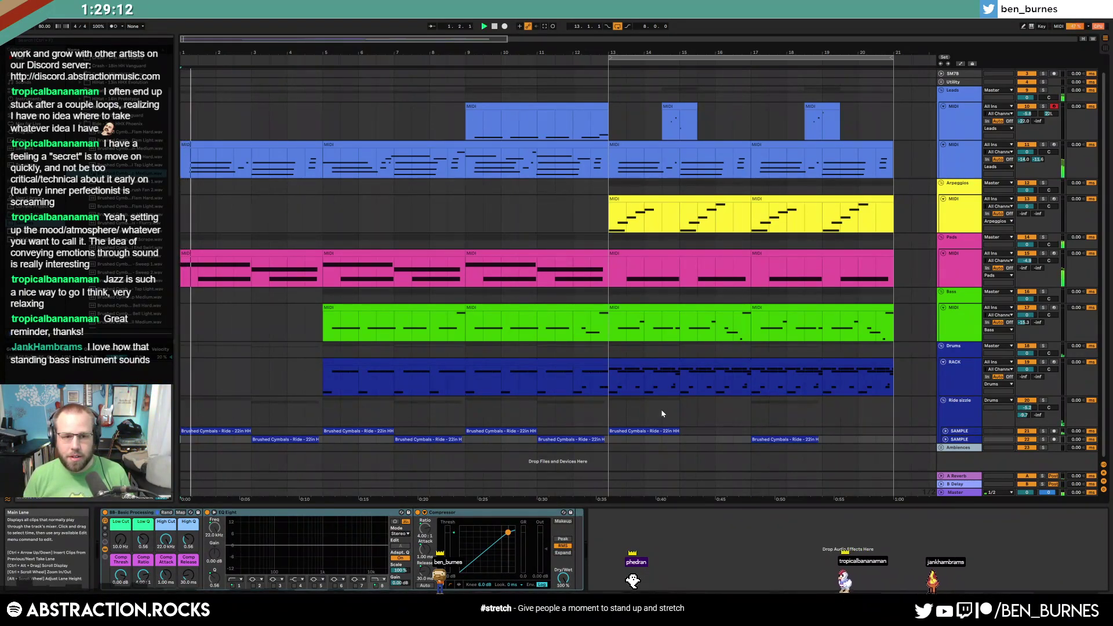
left_click(589, 254)
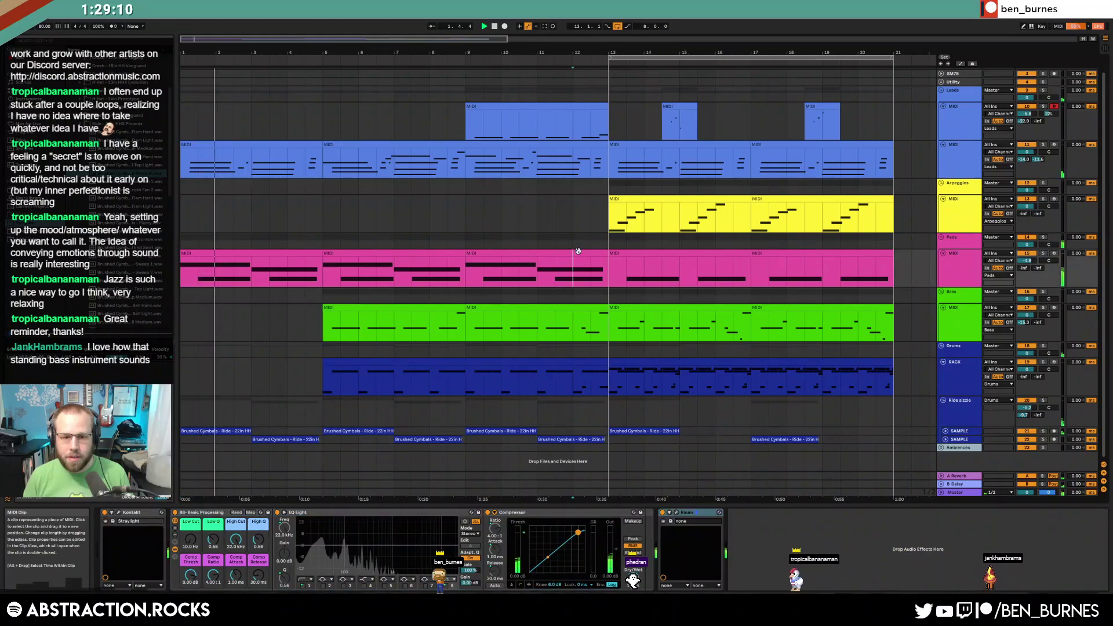
left_click(119, 513)
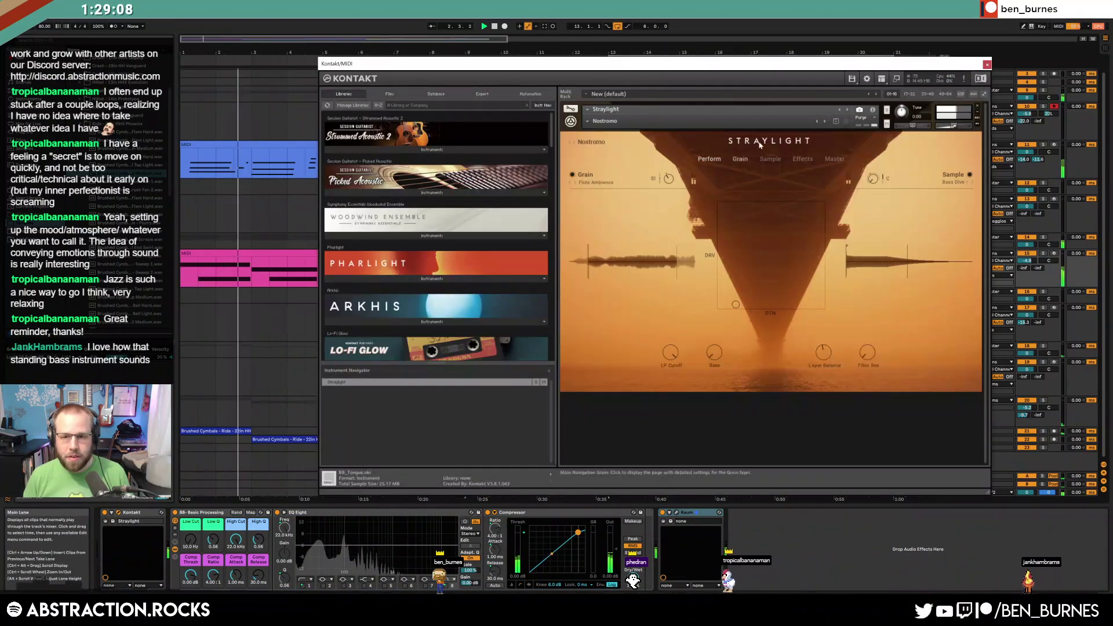
mouse_move(735, 305)
left_mouse_down()
mouse_move(743, 276)
mouse_move(770, 315)
mouse_move(729, 312)
left_mouse_up()
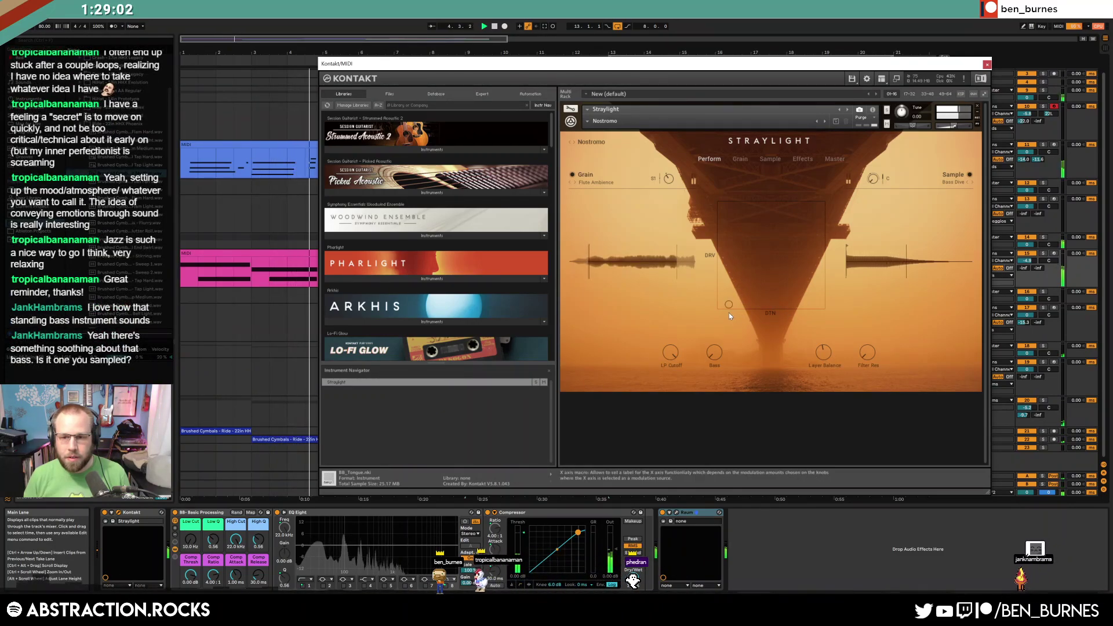
left_click(987, 65)
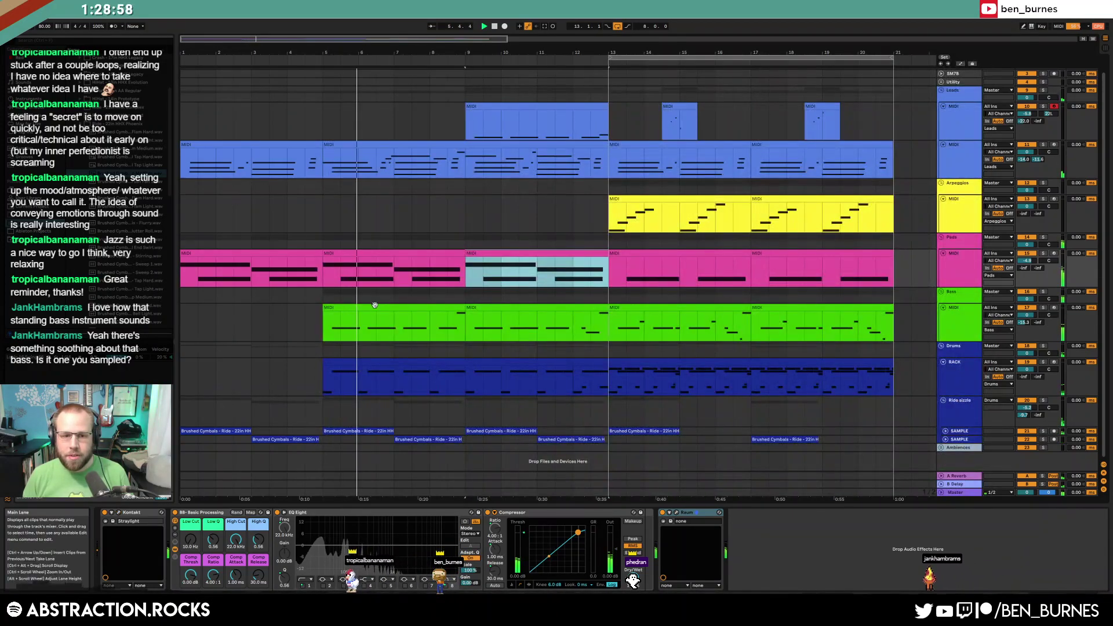
Examine the Jazz Upright instrument in the bass track's Kontakt plug-in during playback
left_click(394, 325)
left_click(118, 512)
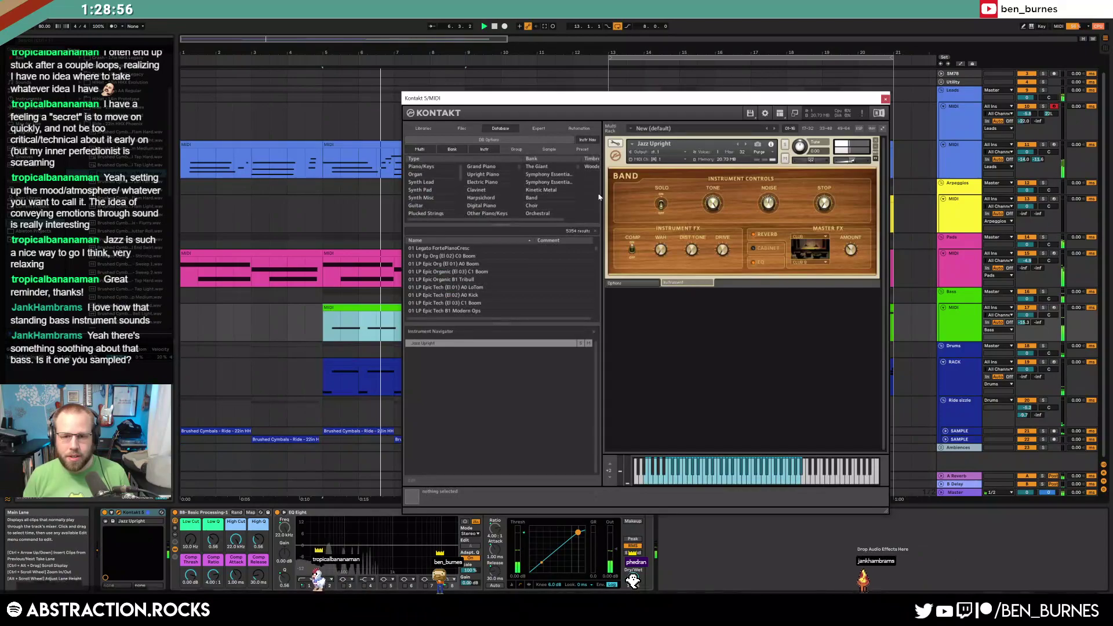
left_click(885, 100)
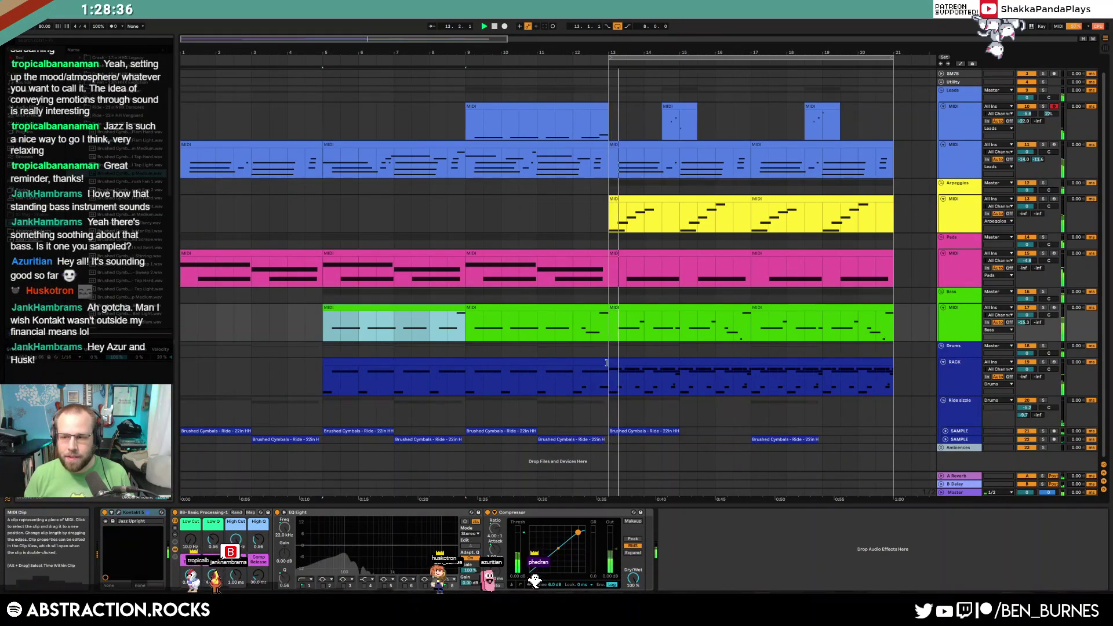
Set the last Tap 3 - SG hit in the drum rack clip to occupy only the bar's final sixteenth
double_click(631, 364)
left_click(993, 365)
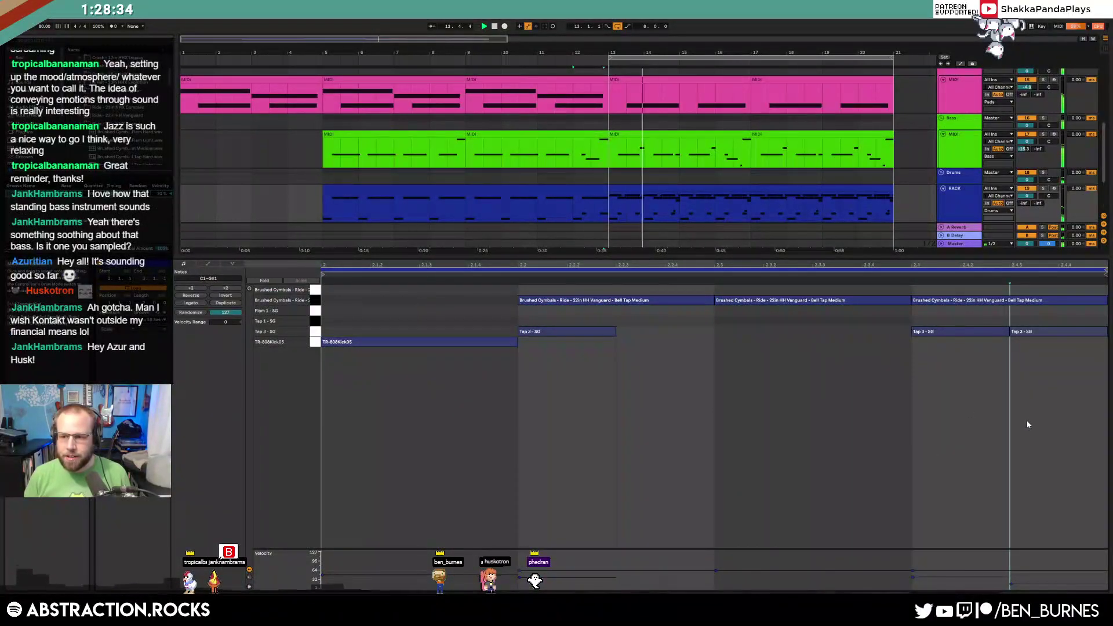
left_click(1012, 333)
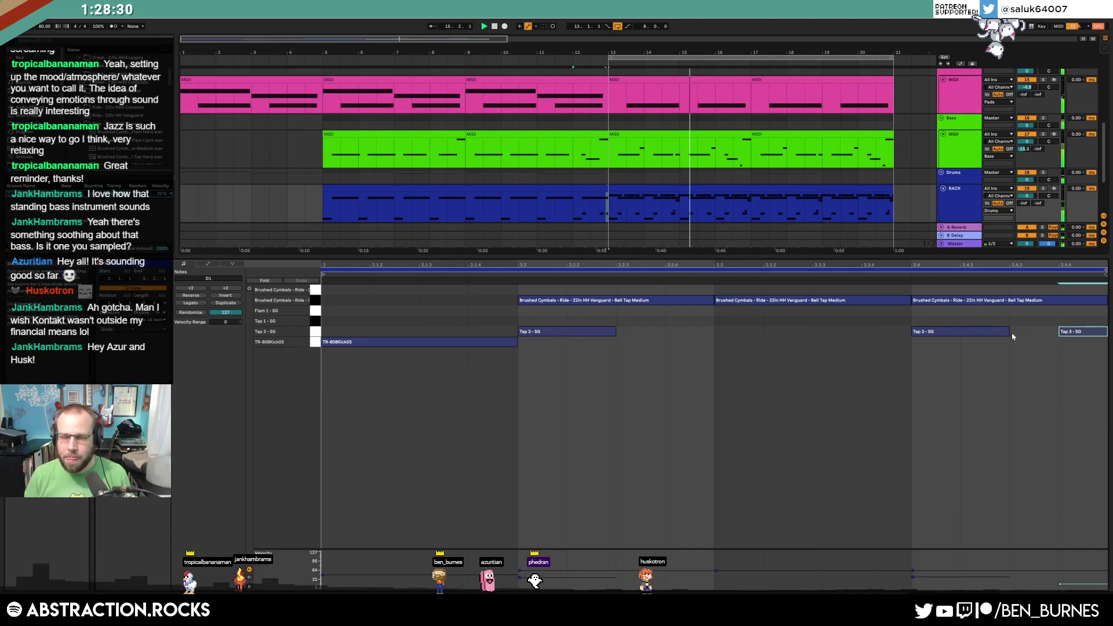
key("shift+Tab")
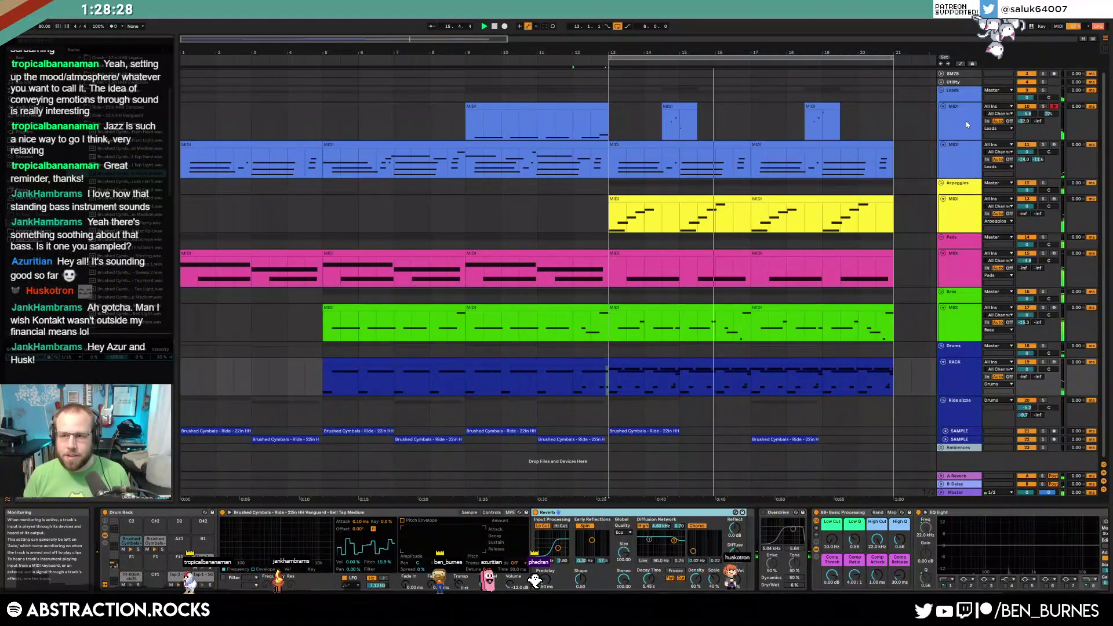
Quantize the G4, A#4 and D4 notes in the short lead clip near bar 14 to the grid
left_click(834, 118)
left_click(669, 112)
key("shift+Tab")
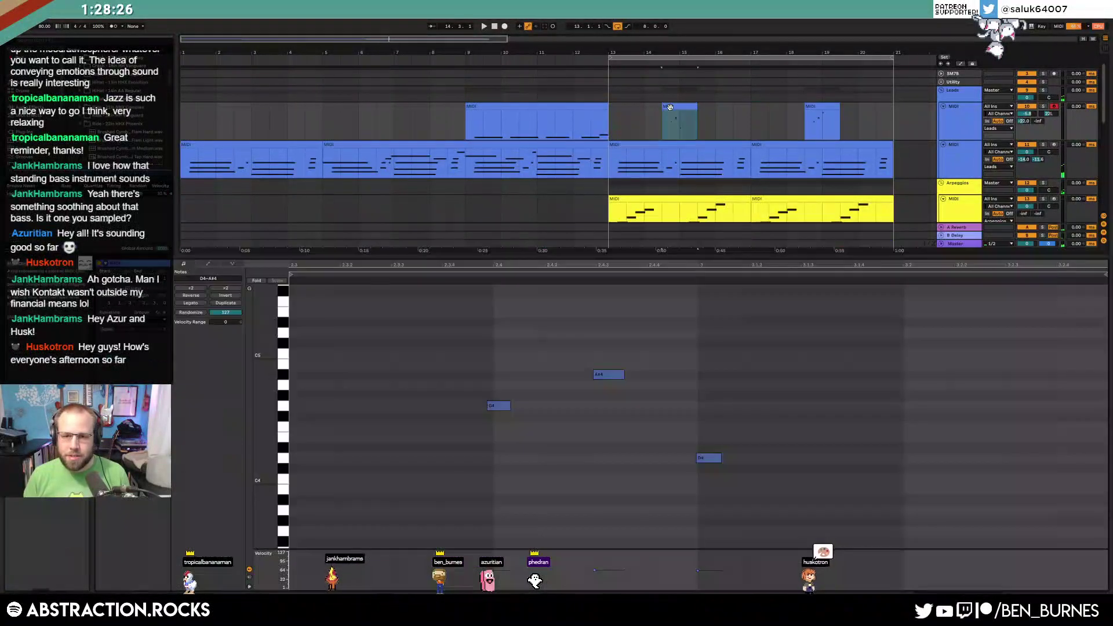
left_click_drag(488, 342, 628, 481)
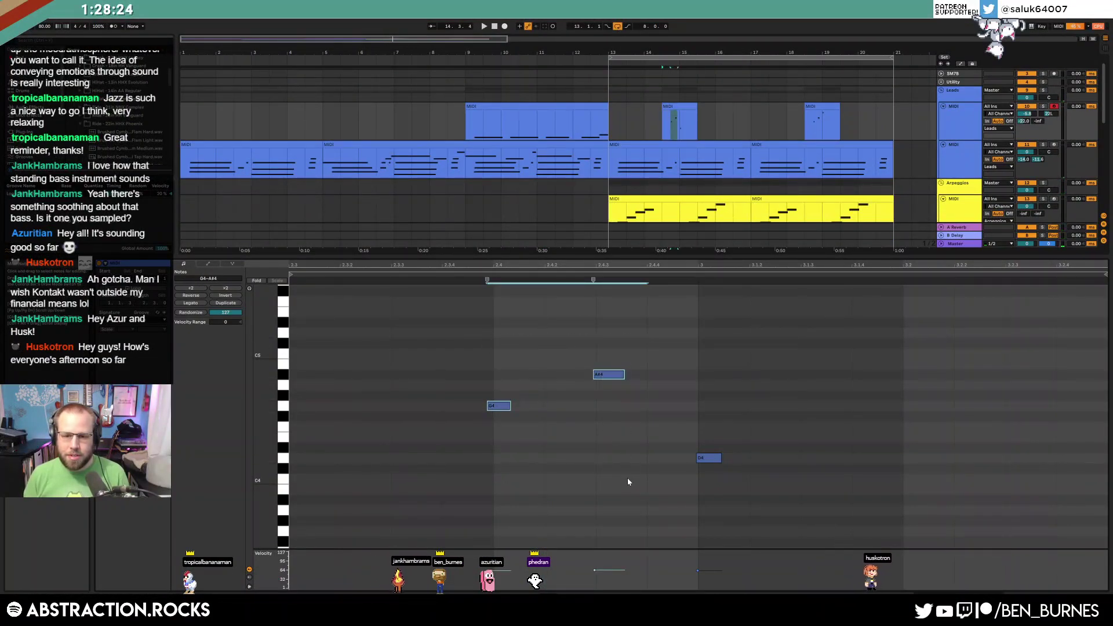
left_click_drag(491, 345, 703, 455)
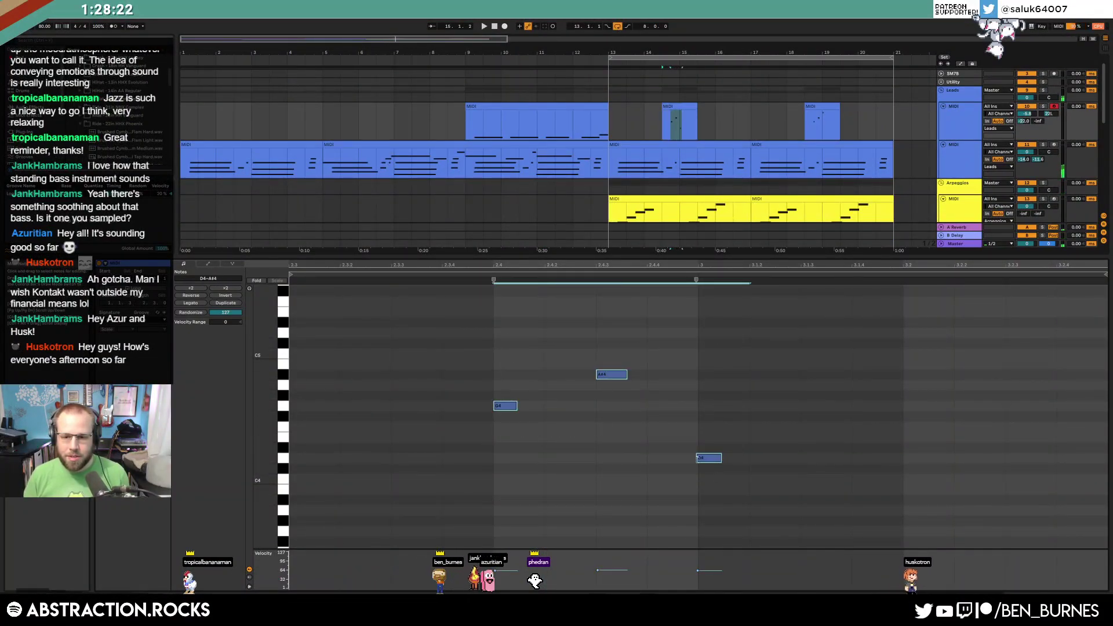
left_click(754, 381)
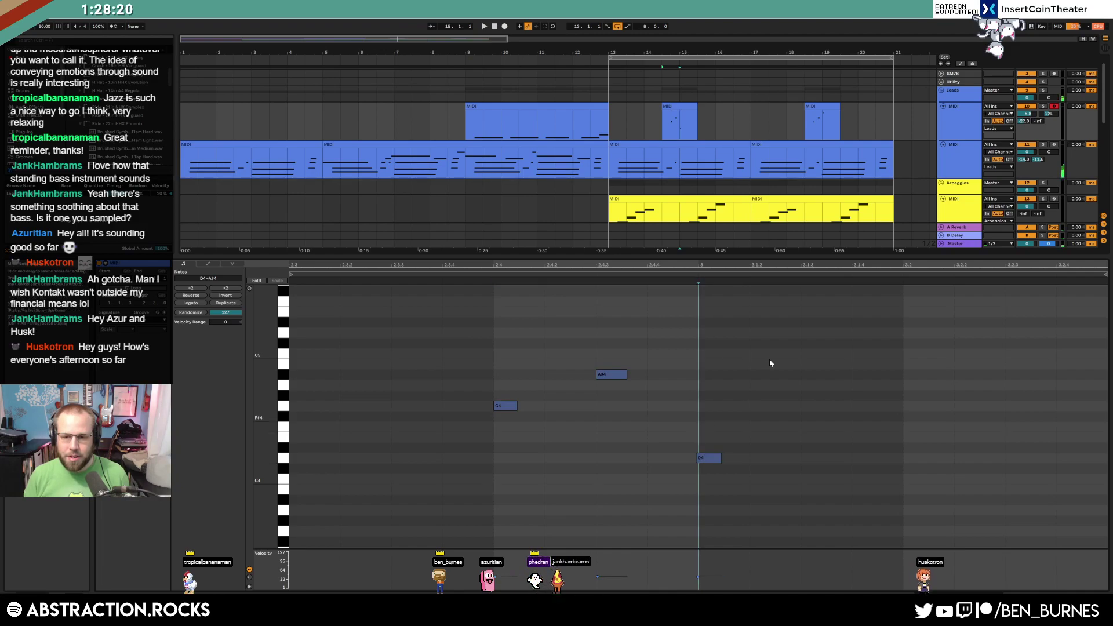
Quantize the G4, A#4 and D5 notes in the short lead clip near bar 18 to the grid
left_click(830, 106)
left_click_drag(485, 316, 723, 453)
left_click(623, 375)
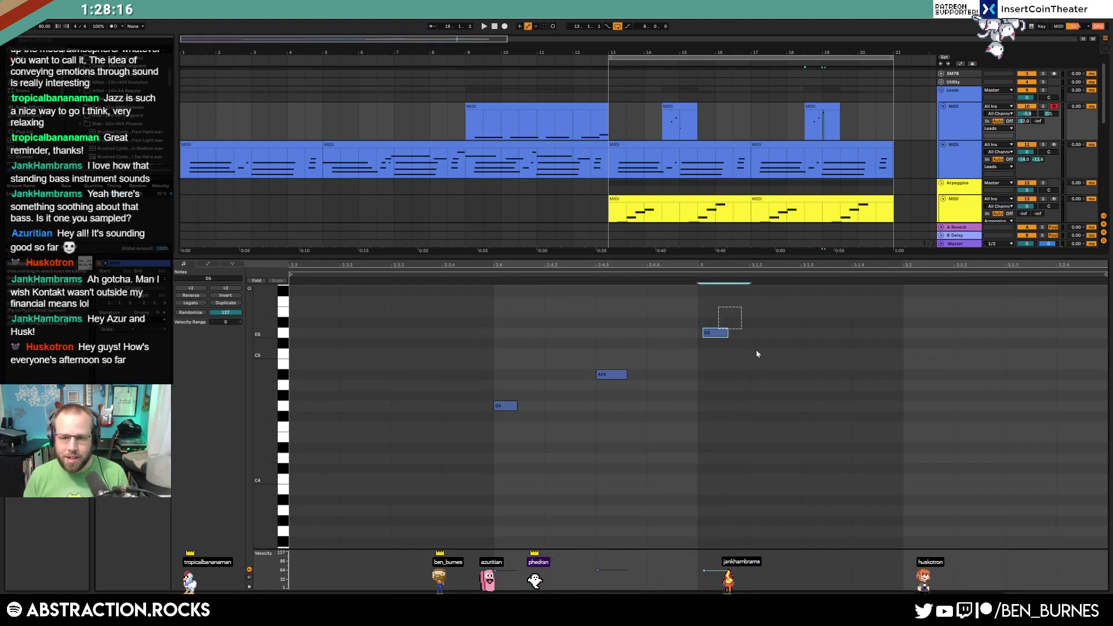
key("ctrl+a")
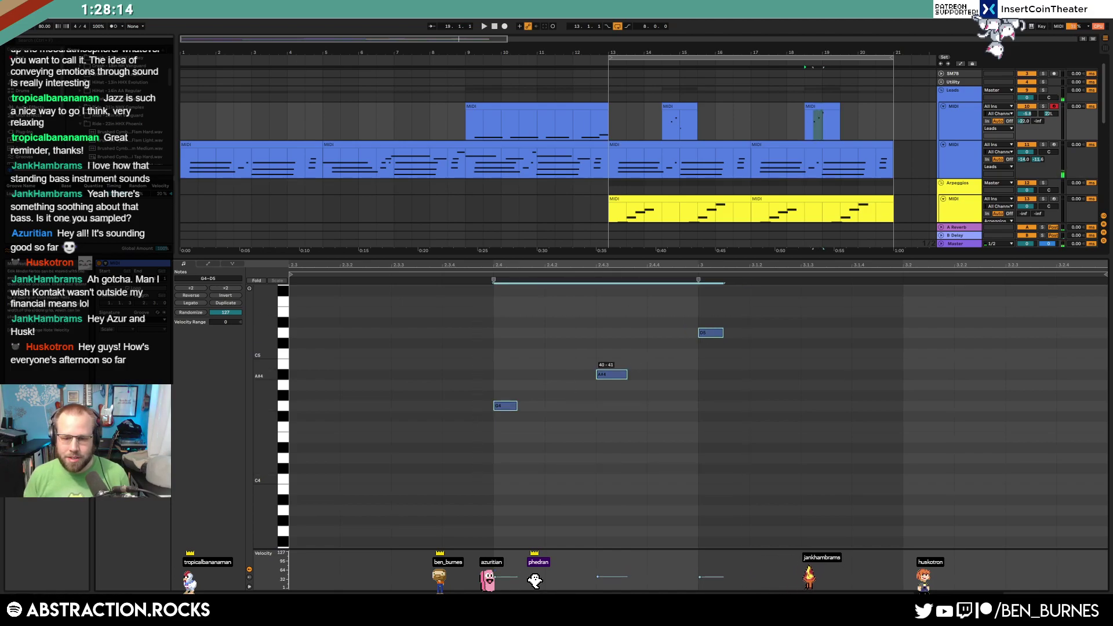
left_click(645, 348)
key("shift+Tab")
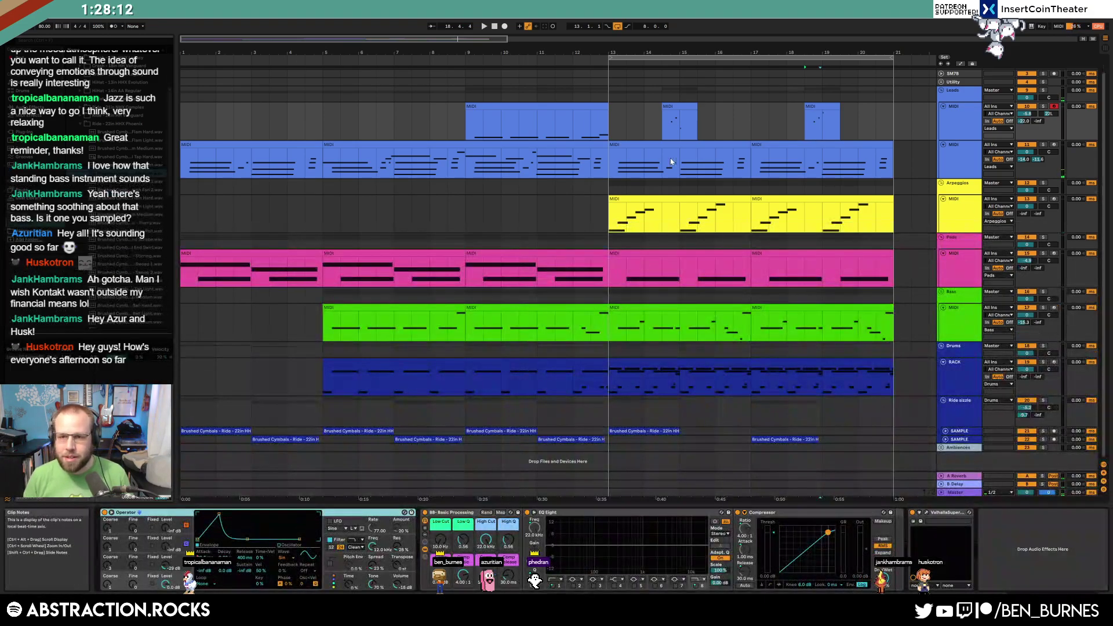
Play the arrangement from the short lead clip near bar 14 and arm the Una Corda lead track for input
left_click(661, 121)
key("space")
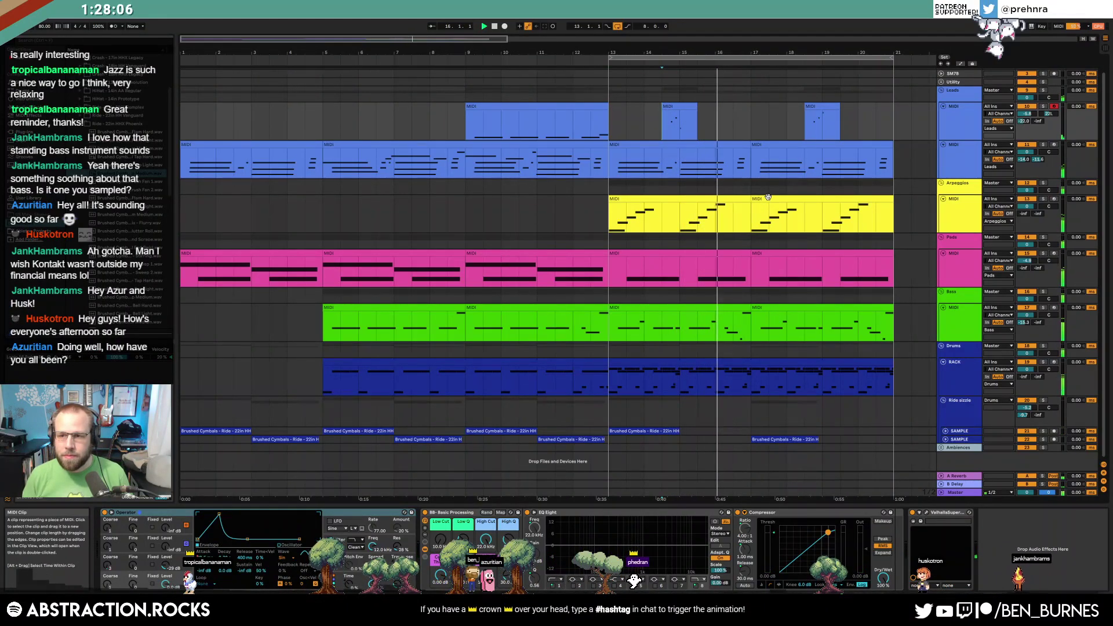
left_click(962, 165)
left_click(1054, 144)
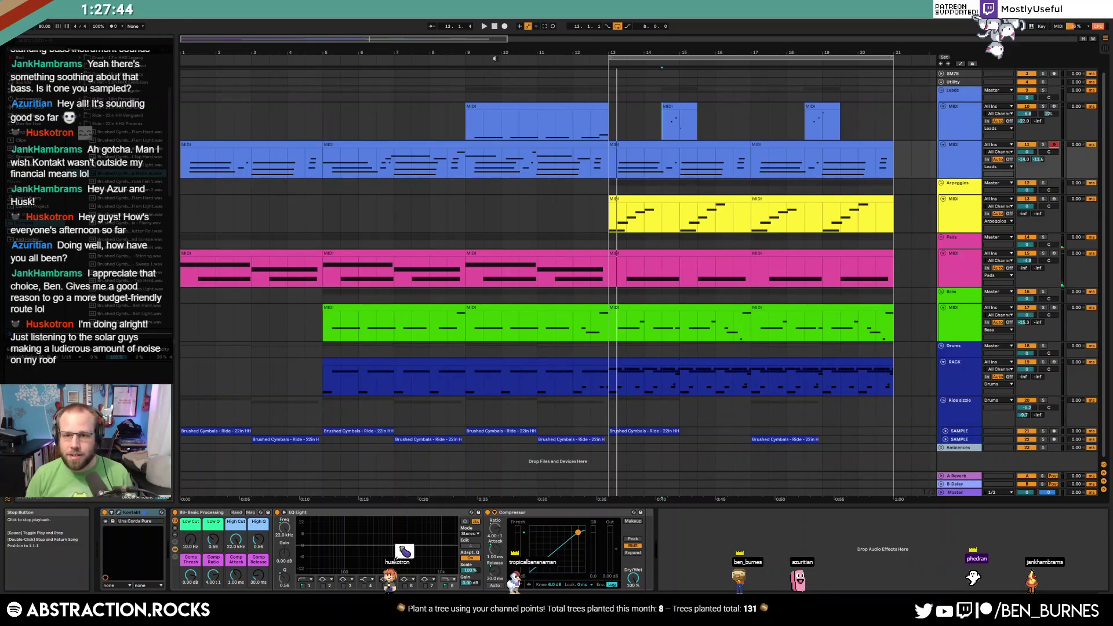
left_click_drag(609, 137, 181, 432)
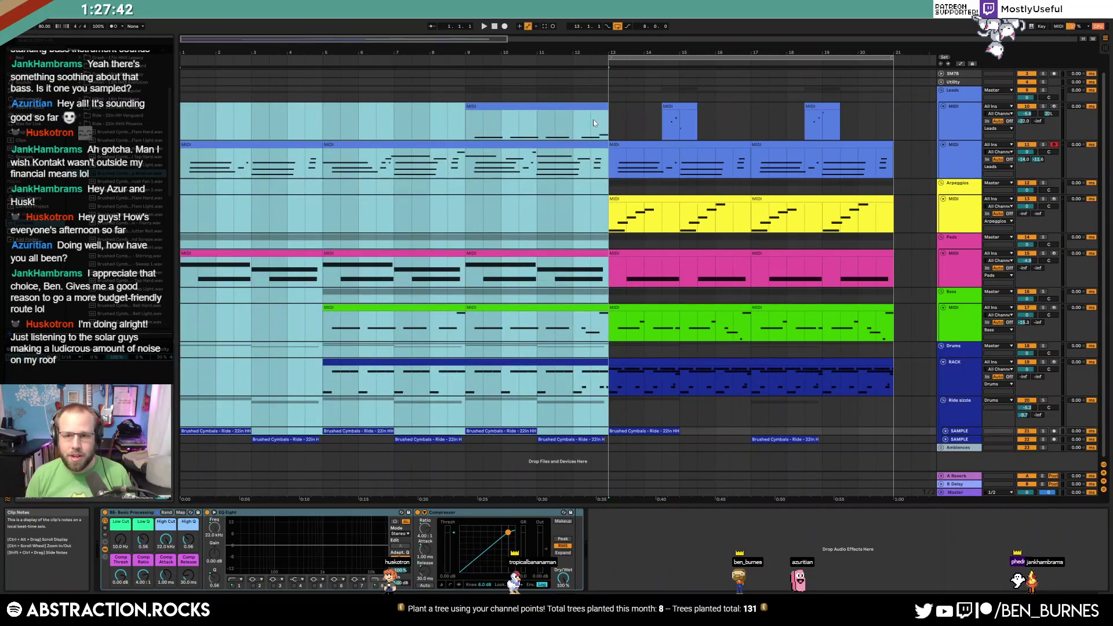
left_click_drag(610, 116, 895, 448)
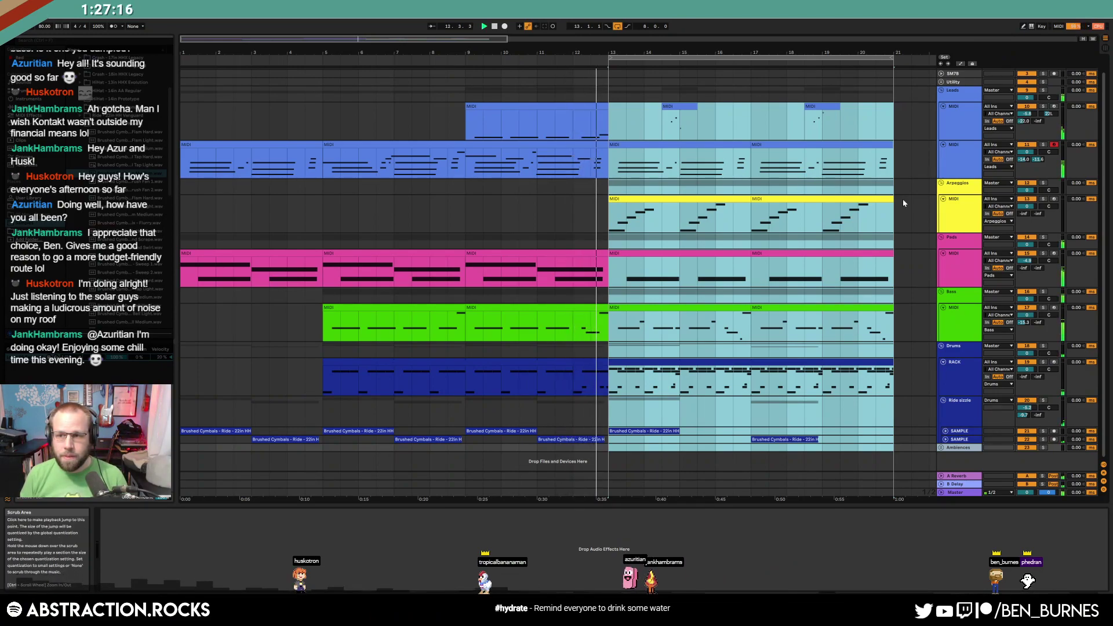
left_click(608, 165)
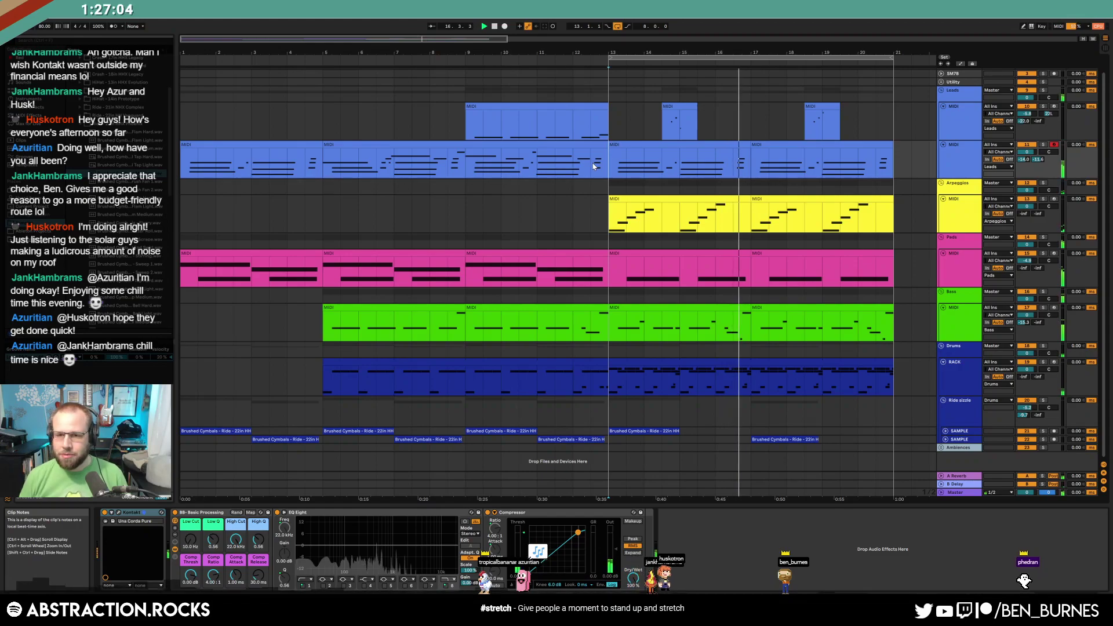
Try the D4 in the last chord of the Una Corda clip at bar 13 as C#4 and restore it
double_click(678, 164)
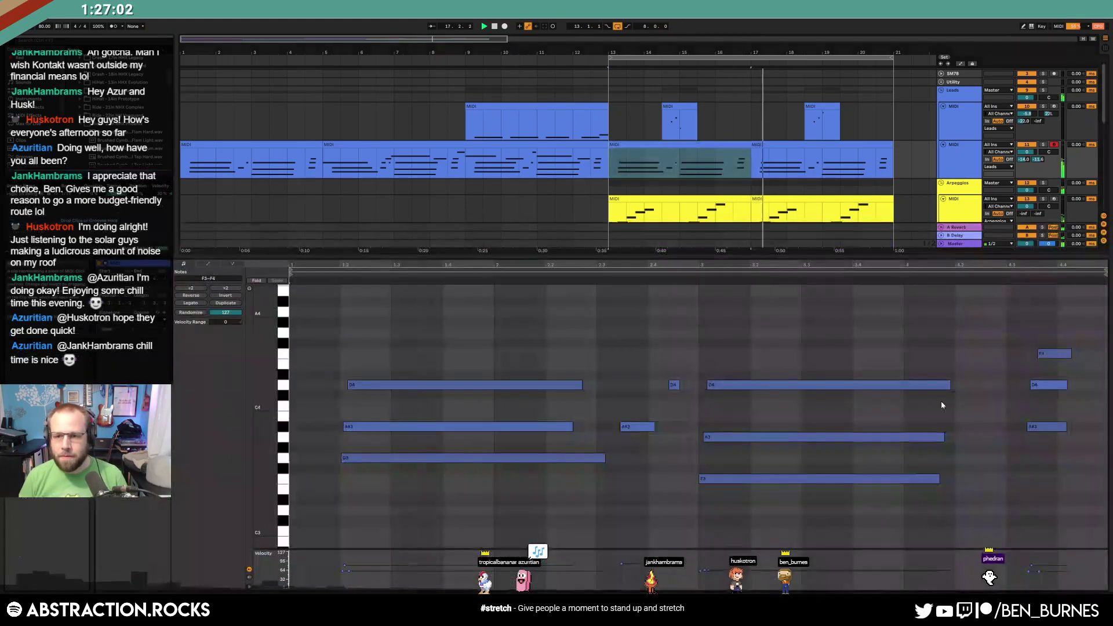
left_click_drag(1058, 385, 1060, 396)
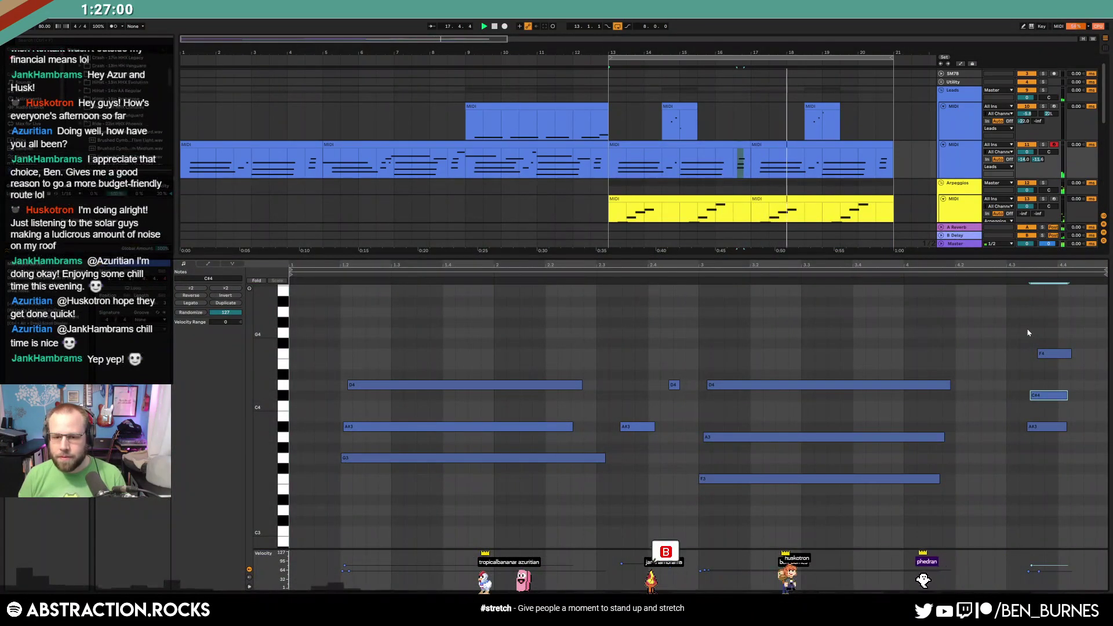
key("Up")
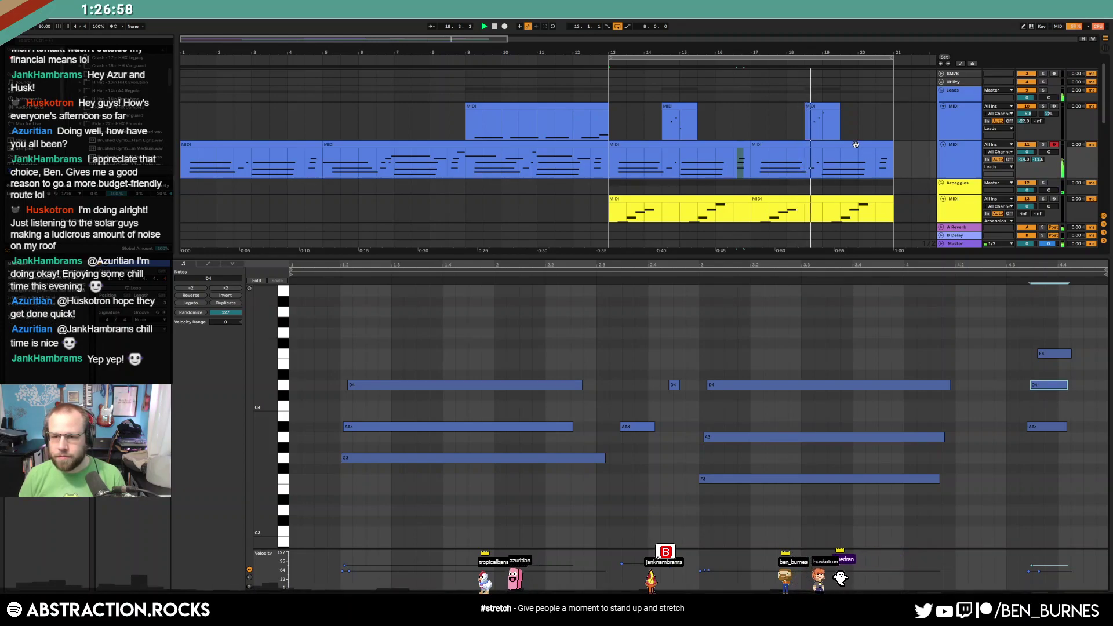
Lower the D4 in the last chord of the bar 17 Una Corda clip to C#4 and consolidate bars 13 to 20 into one clip
left_click(855, 144)
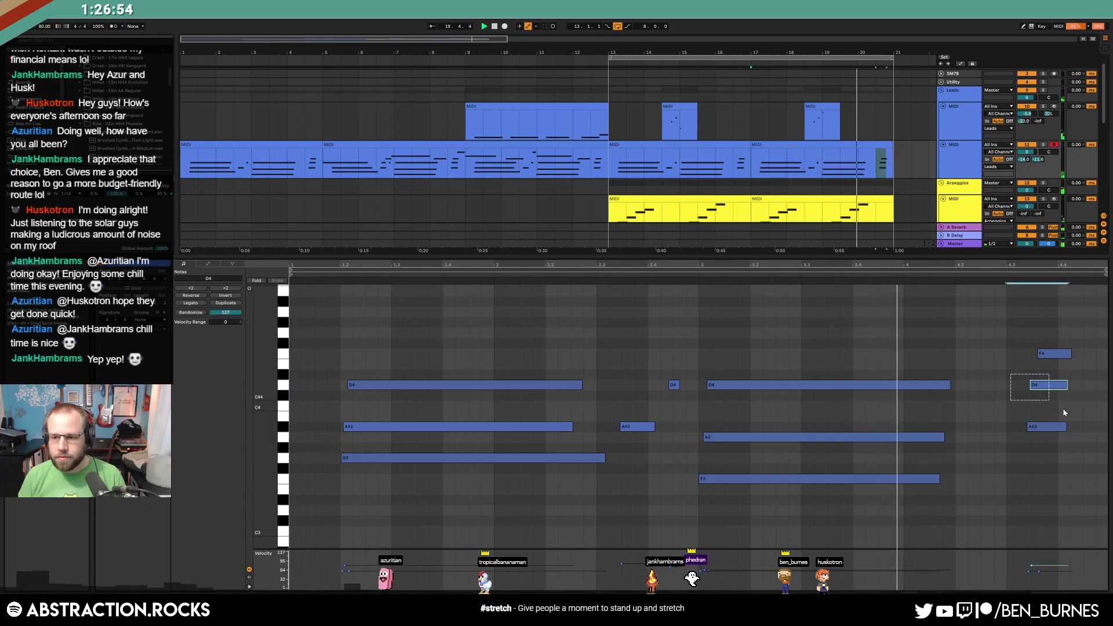
left_click(1050, 385)
key("Down")
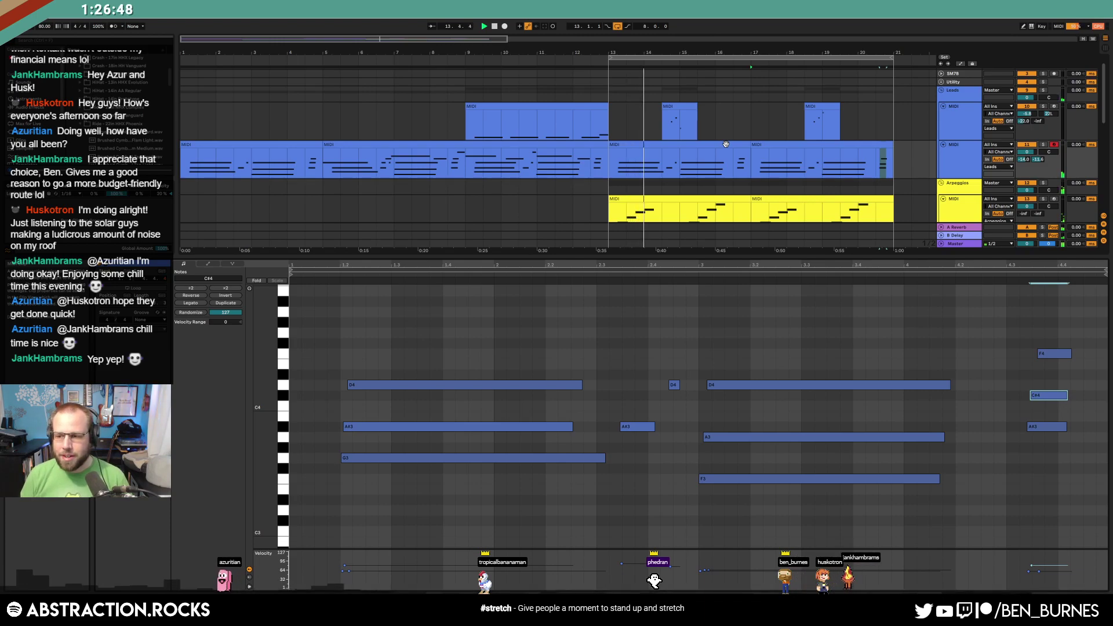
left_click(754, 149)
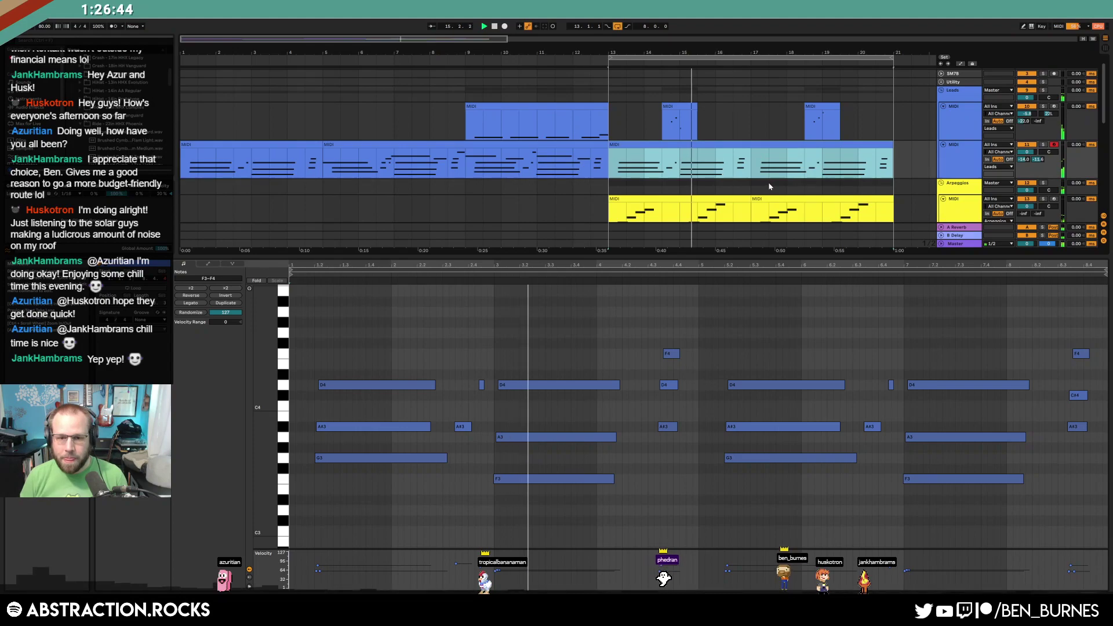
key("shift+Tab")
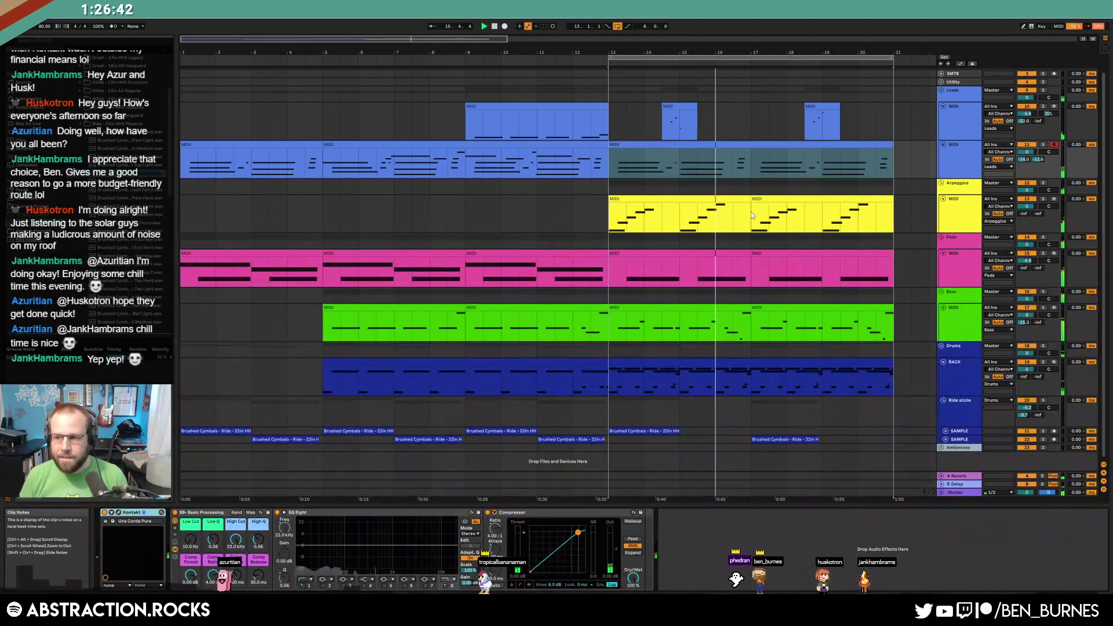
Raise the F4 in the bar 16 chord of the consolidated Una Corda clip to F#4, keeping the chord's D4
key("shift+Tab")
left_click(671, 353)
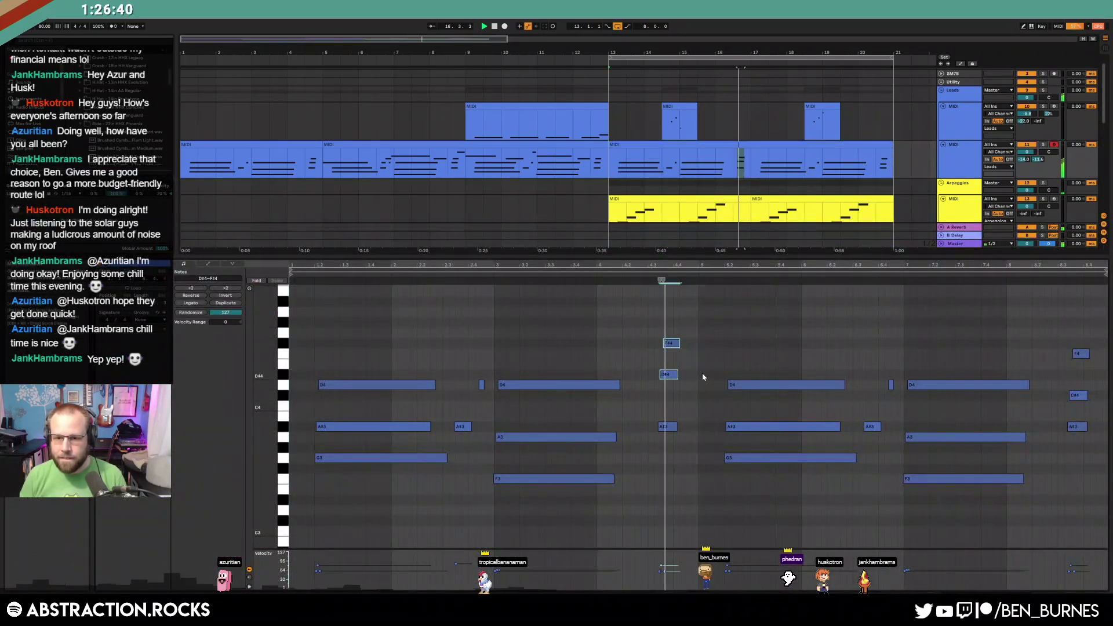
key("Up")
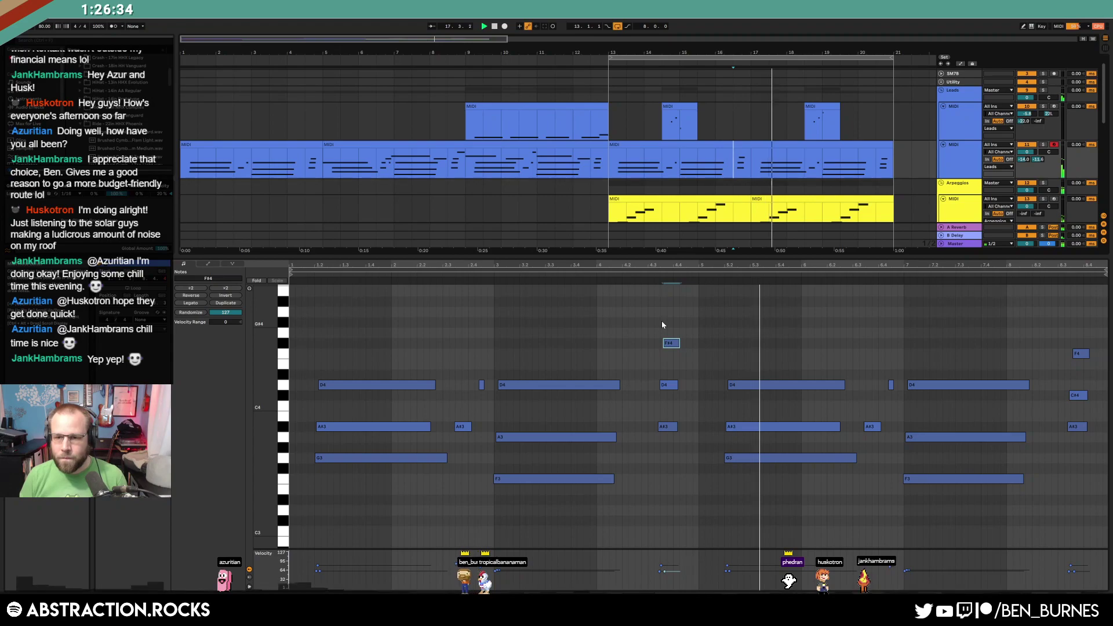
key("shift+Tab")
left_click(724, 144)
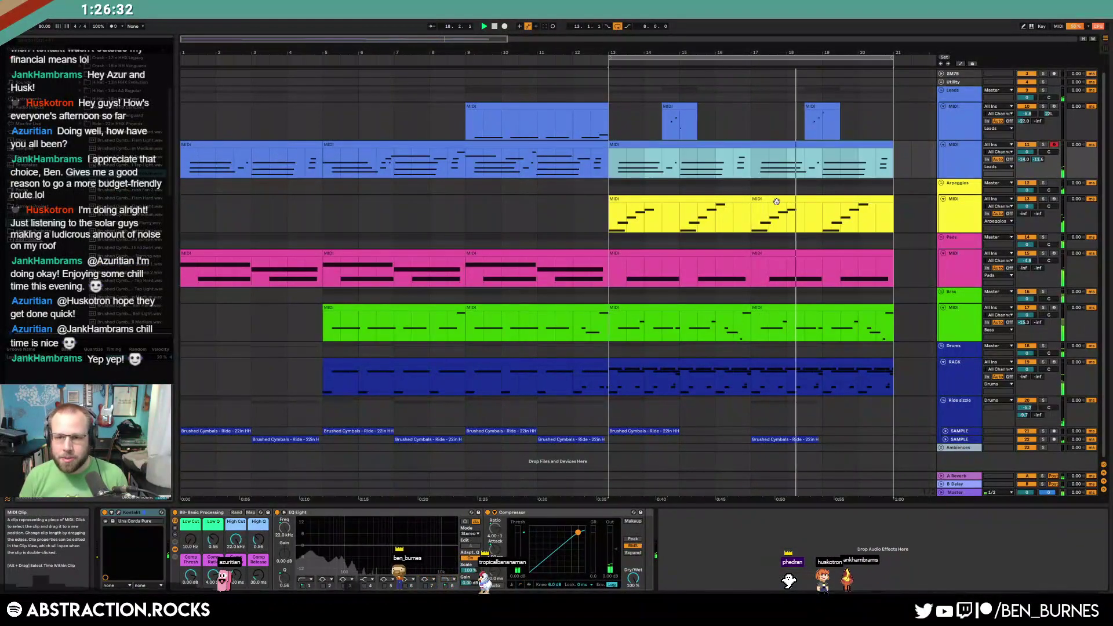
Lower the volume of the arpeggio MIDI track and audition the part from bar 17
left_click(776, 199)
key("space")
left_click_drag(1027, 206, 1024, 255)
key("space")
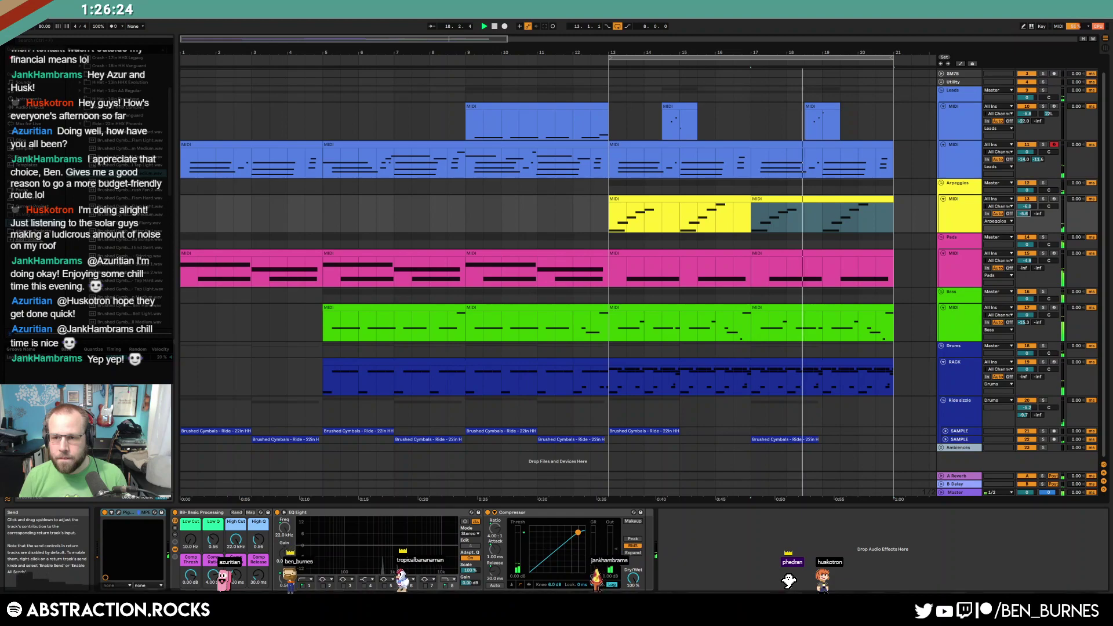
key("space")
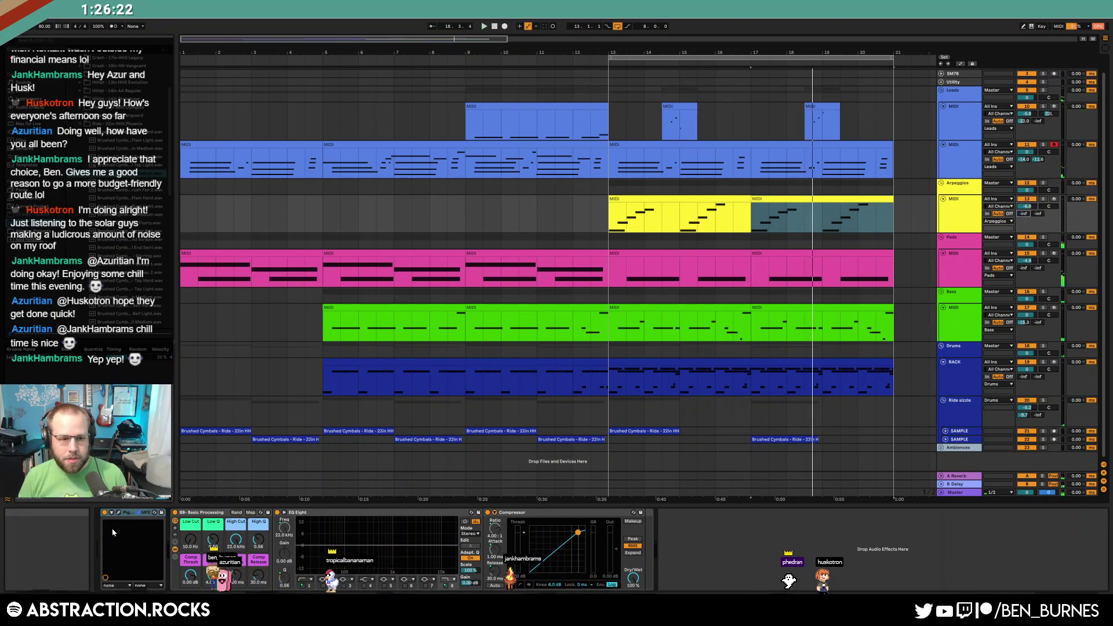
Inspect the effects page of the arpeggio track's Pigments instrument and move its window clear of bars 13 to 20
left_click(118, 512)
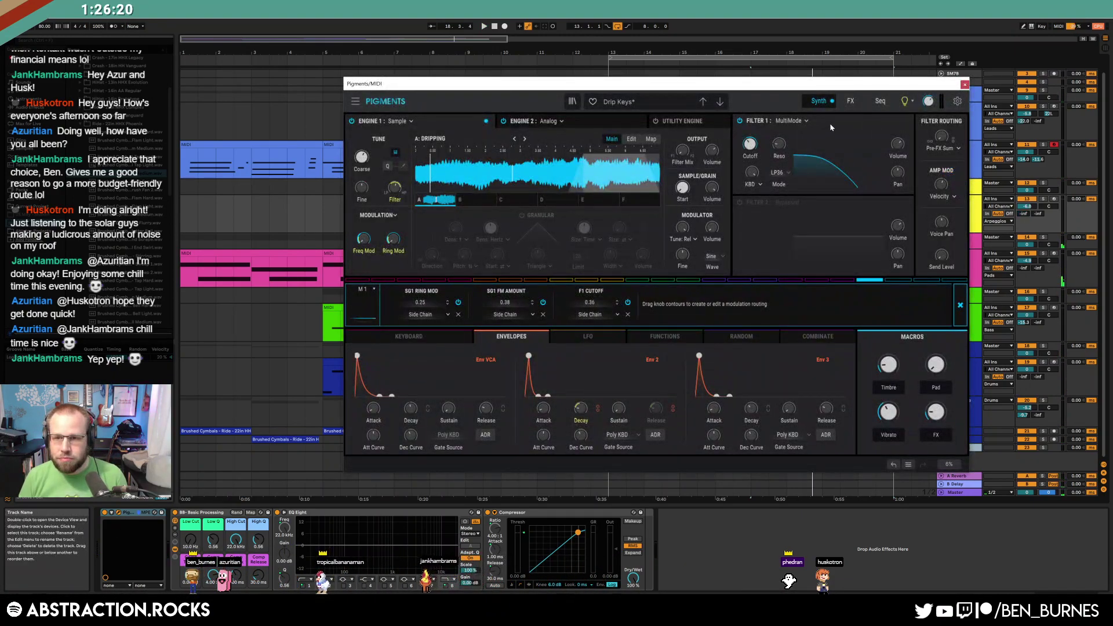
left_click(851, 102)
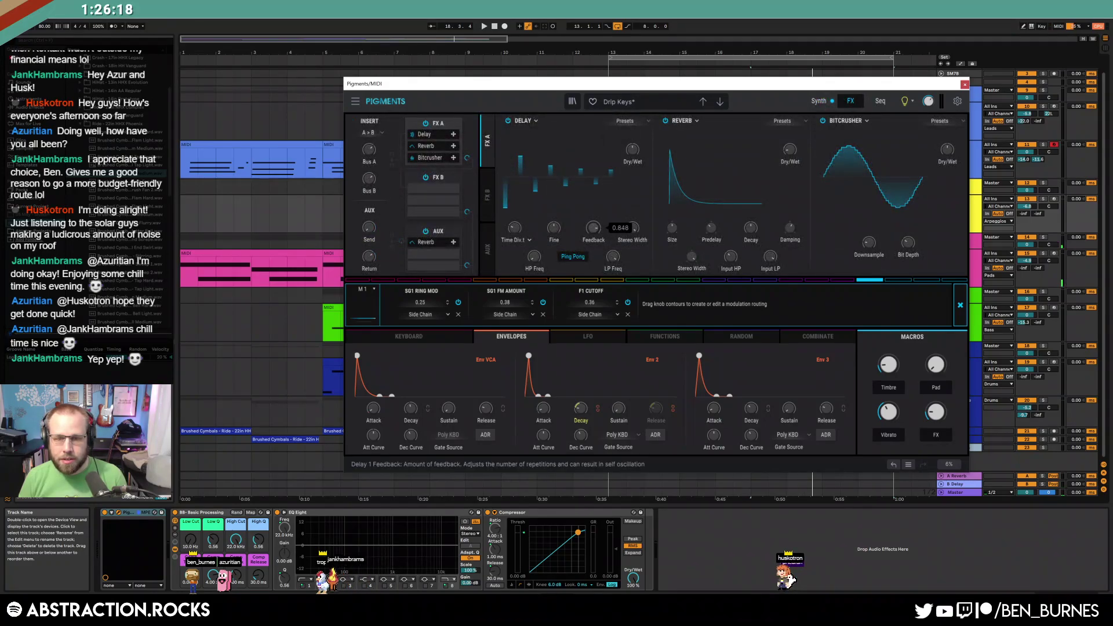
left_click(965, 85)
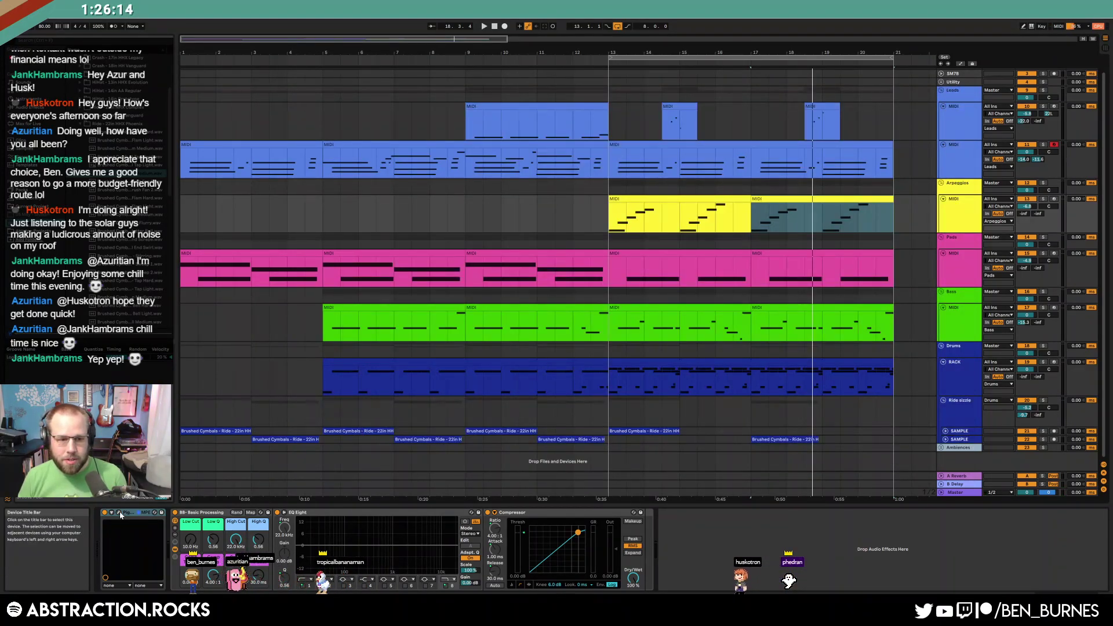
key("ctrl+alt+p")
left_click_drag(797, 84, 401, 109)
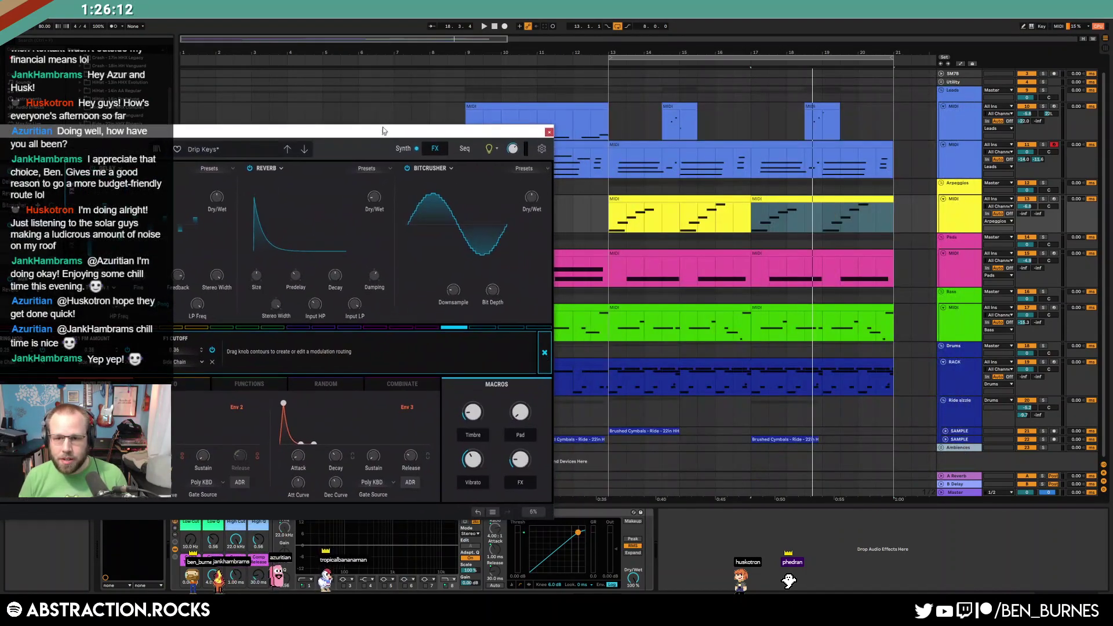
Automate Pigments' Macro 1 on the arpeggio track as a gradual rise from bar 13 through bar 20, and play it back
key("a")
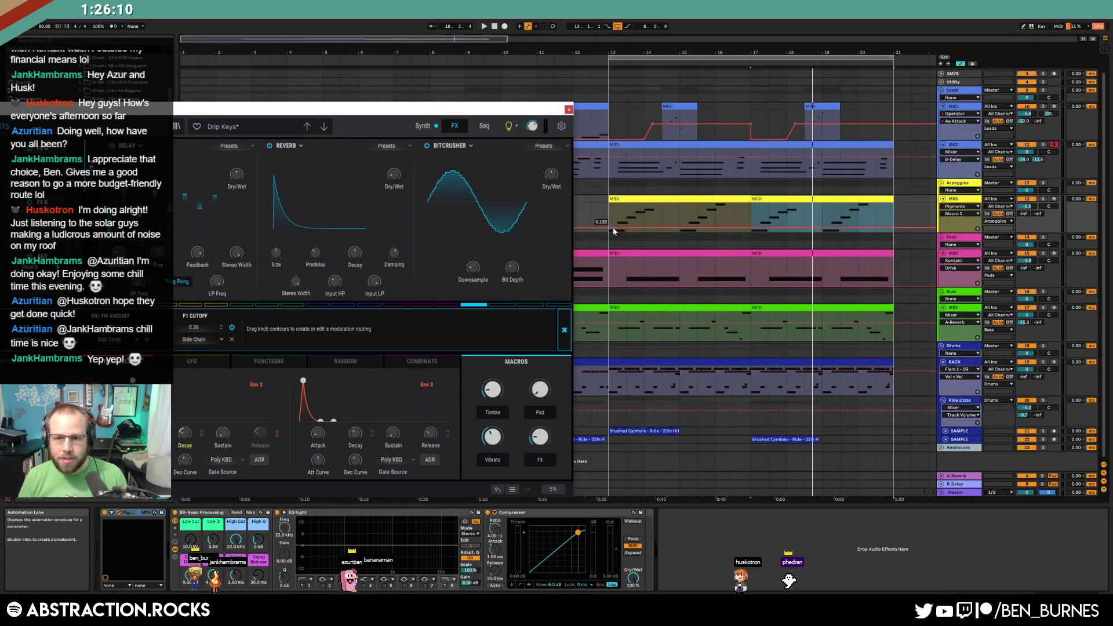
left_click_drag(610, 229, 610, 233)
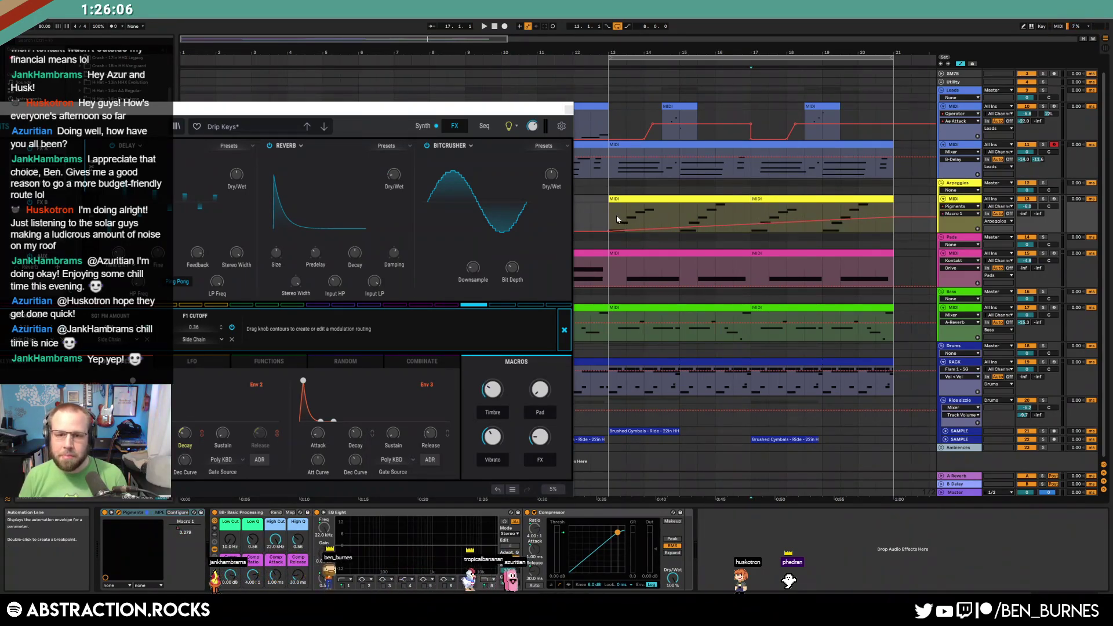
key("space")
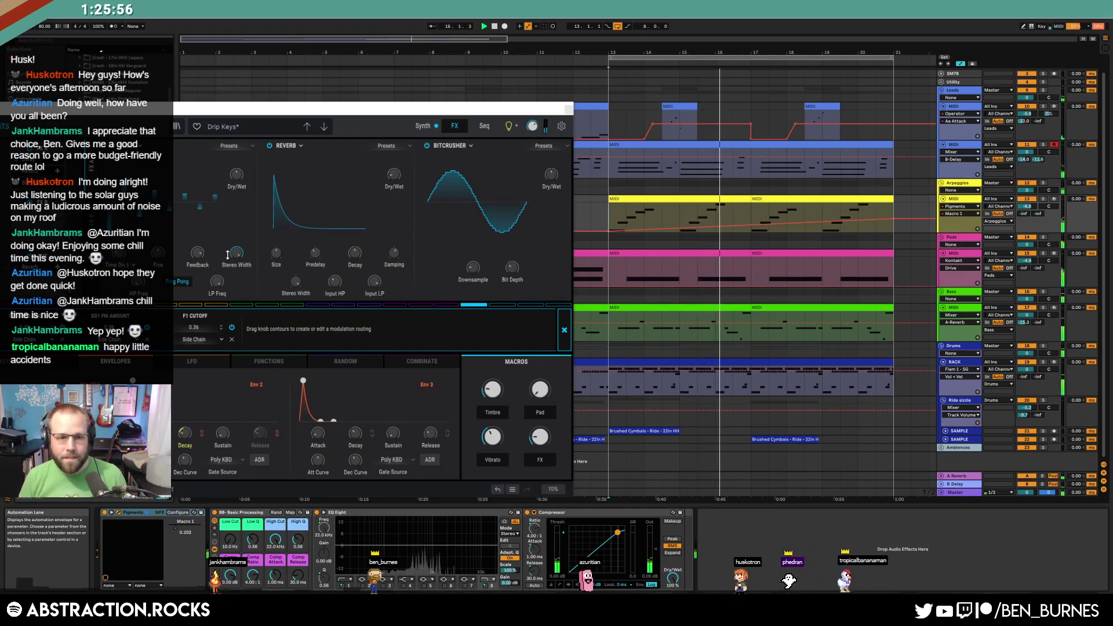
mouse_move(203, 255)
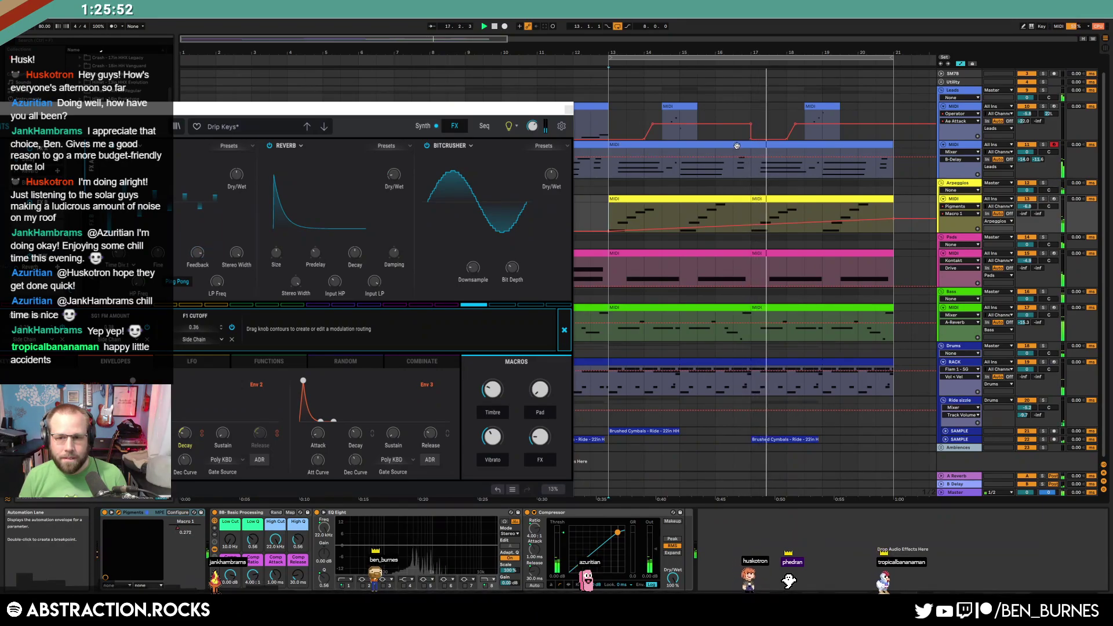
Lower the F#4 in the bar 16 chord of the Una Corda clip to F4 and reselect the arpeggio track
double_click(737, 146)
left_click_drag(665, 351, 666, 361)
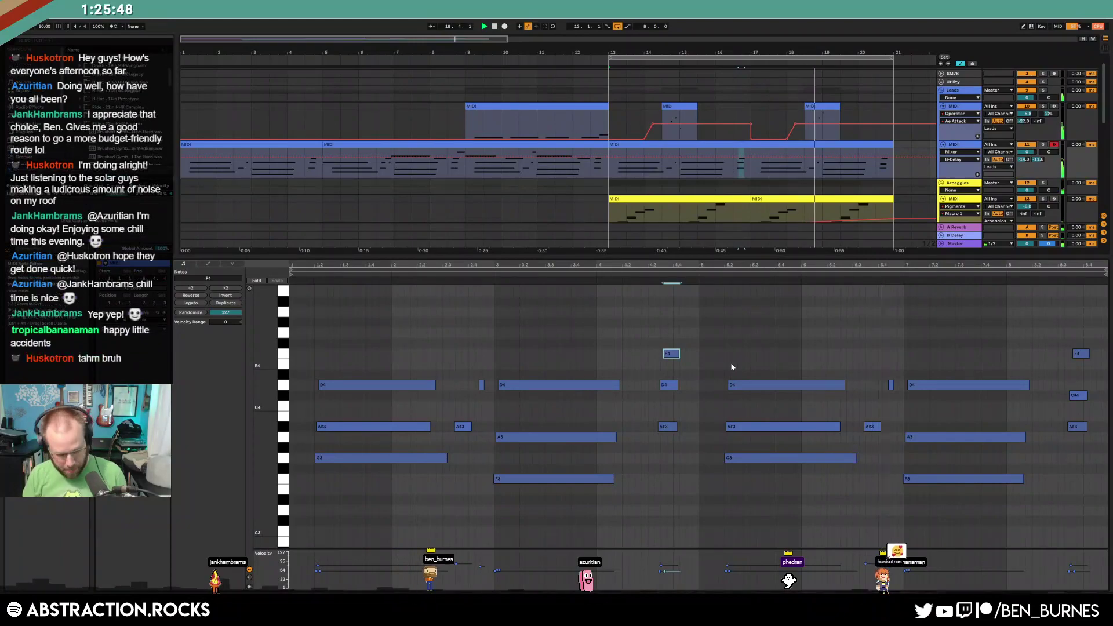
key("shift+Tab")
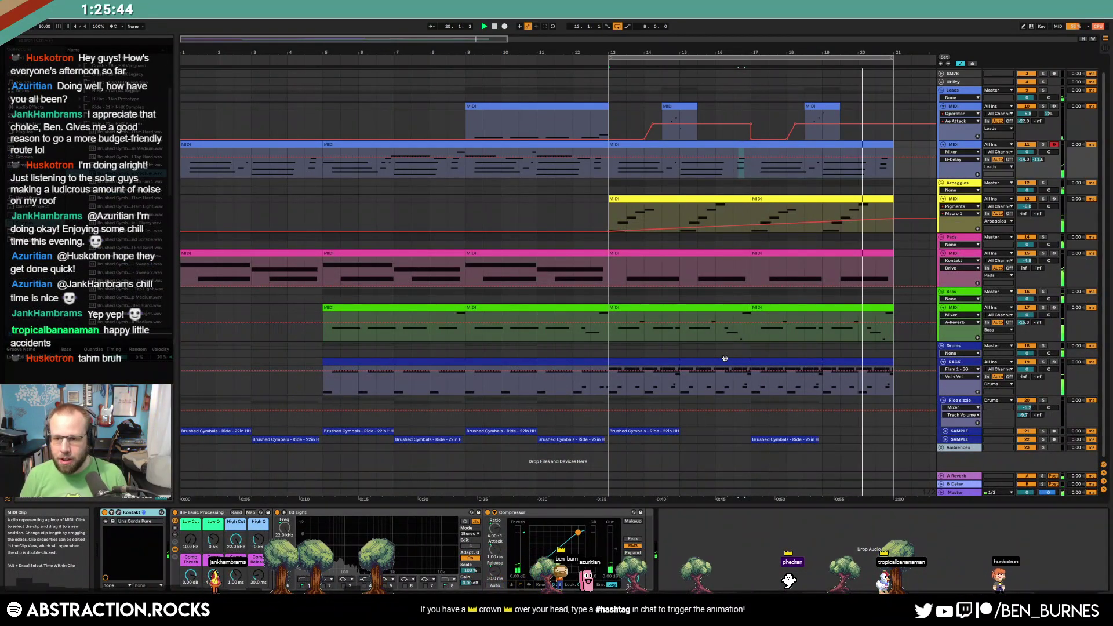
left_click(605, 206)
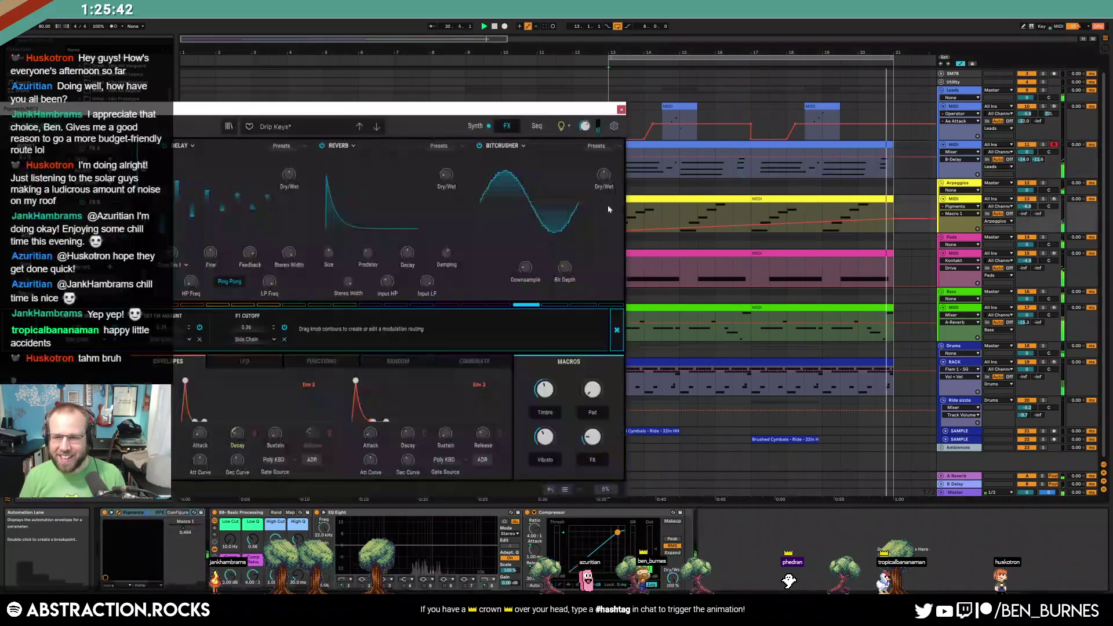
Close the Pigments window, delete the upper lead track's automation around bars 17 and 18, and hide the automation lanes
left_click(621, 109)
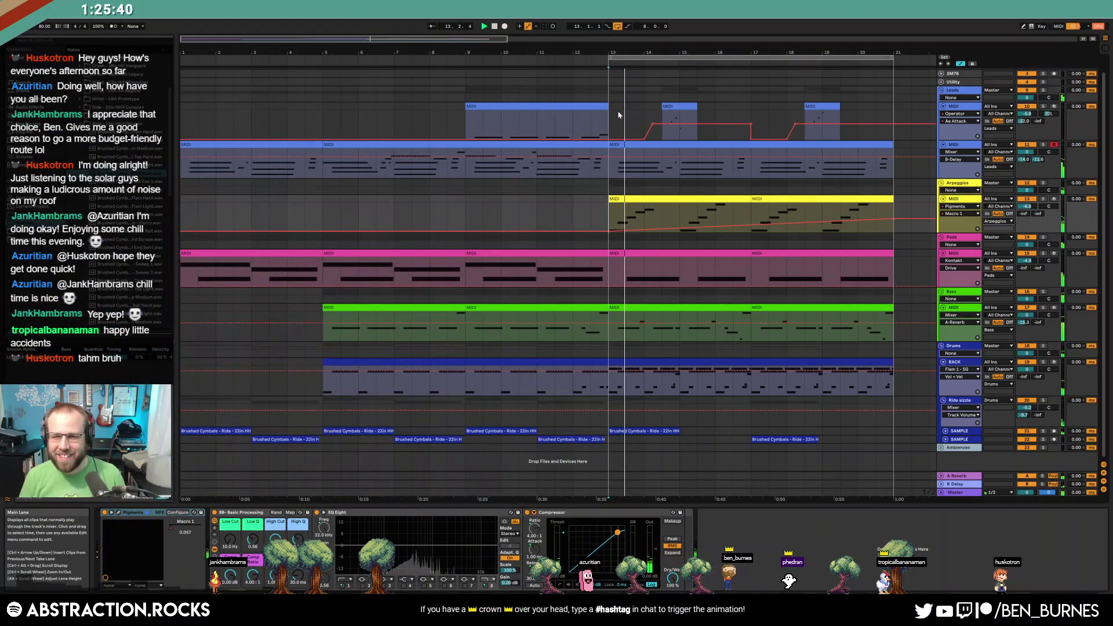
left_click_drag(742, 135, 800, 131)
key("Delete")
left_click(768, 107)
key("a")
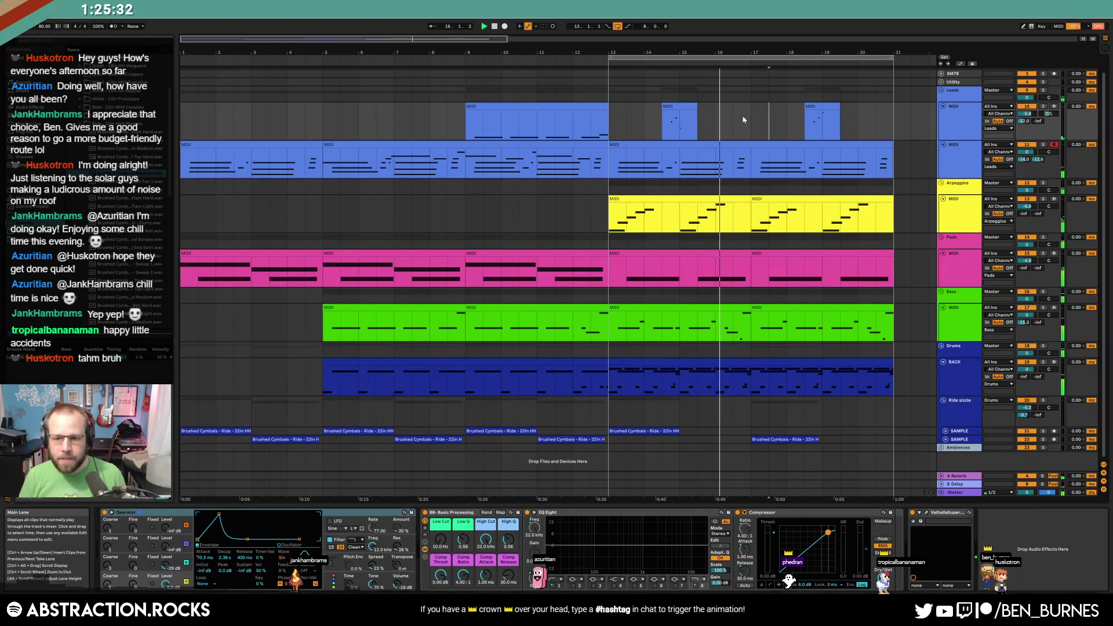
Enable the LFO on the drum rack's HHX Phoenix ride and set its Pan modulation, comparing it with the HH Vanguard ride
left_click(735, 364)
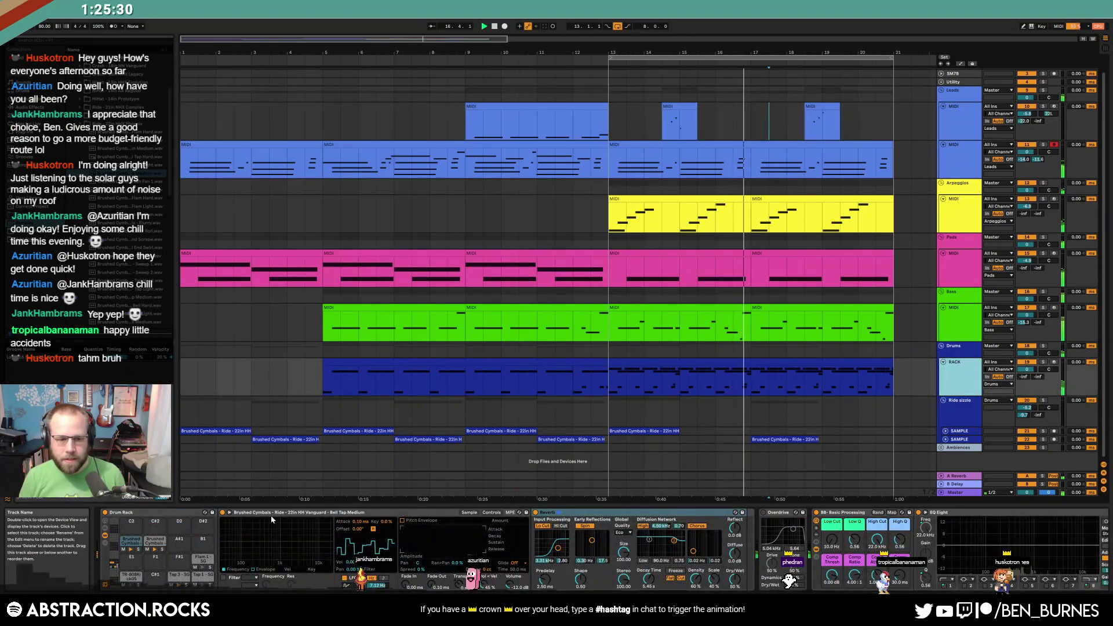
left_click(155, 545)
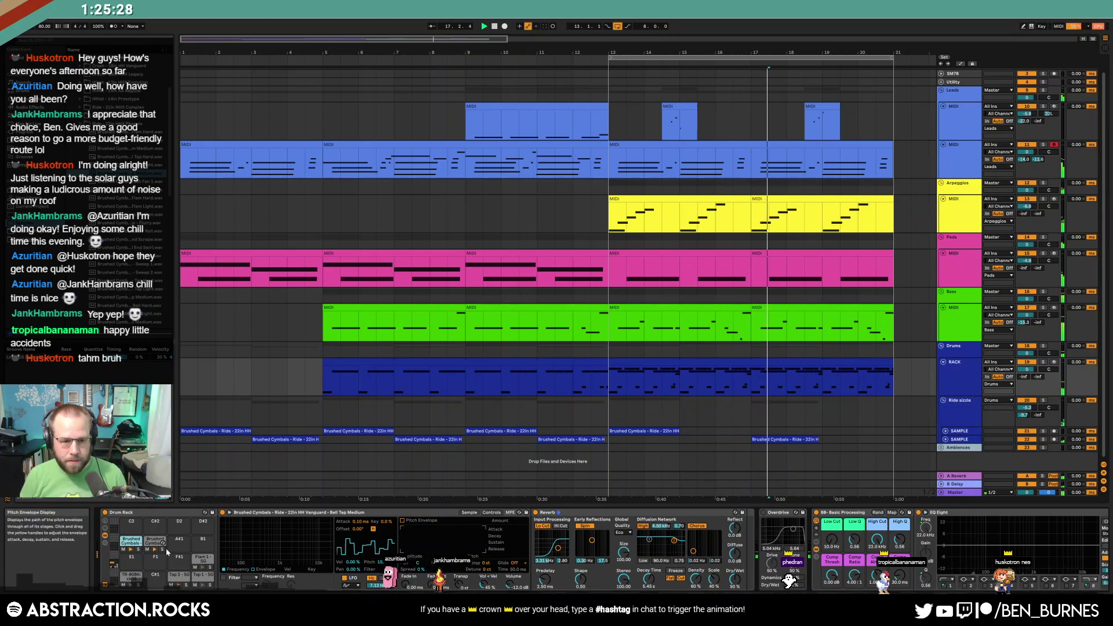
left_click(156, 545)
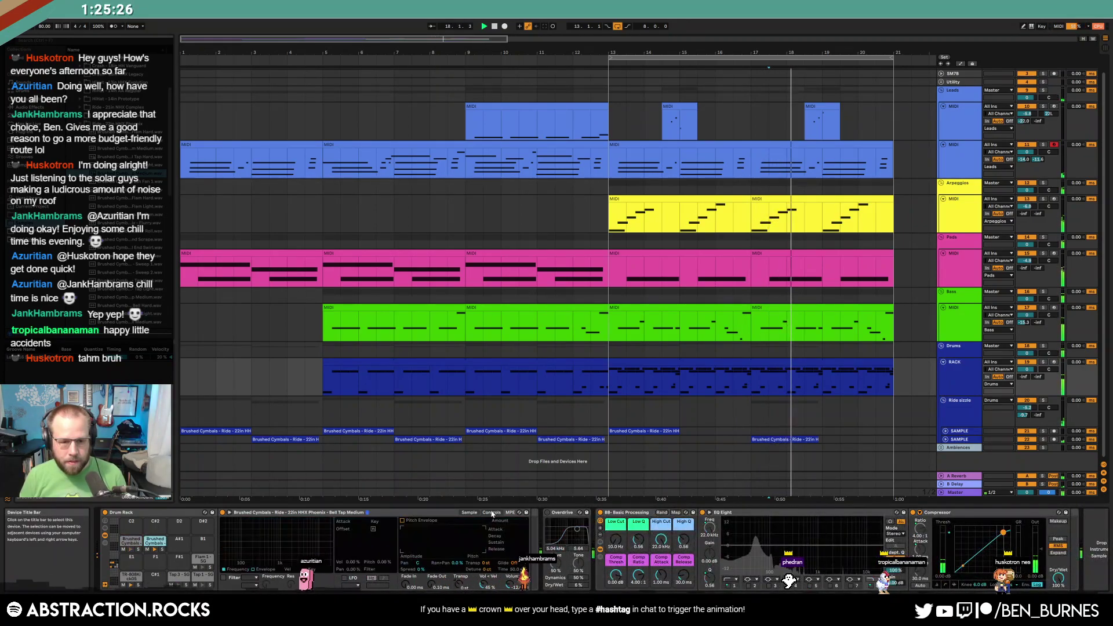
left_click(346, 578)
left_click_drag(353, 569, 377, 592)
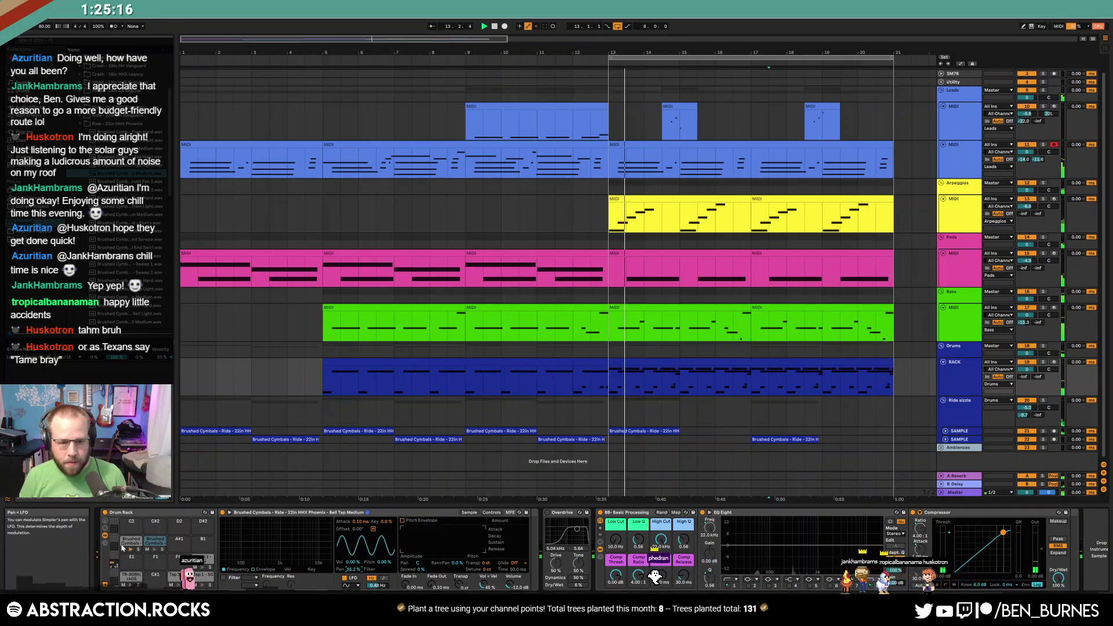
left_click(224, 559)
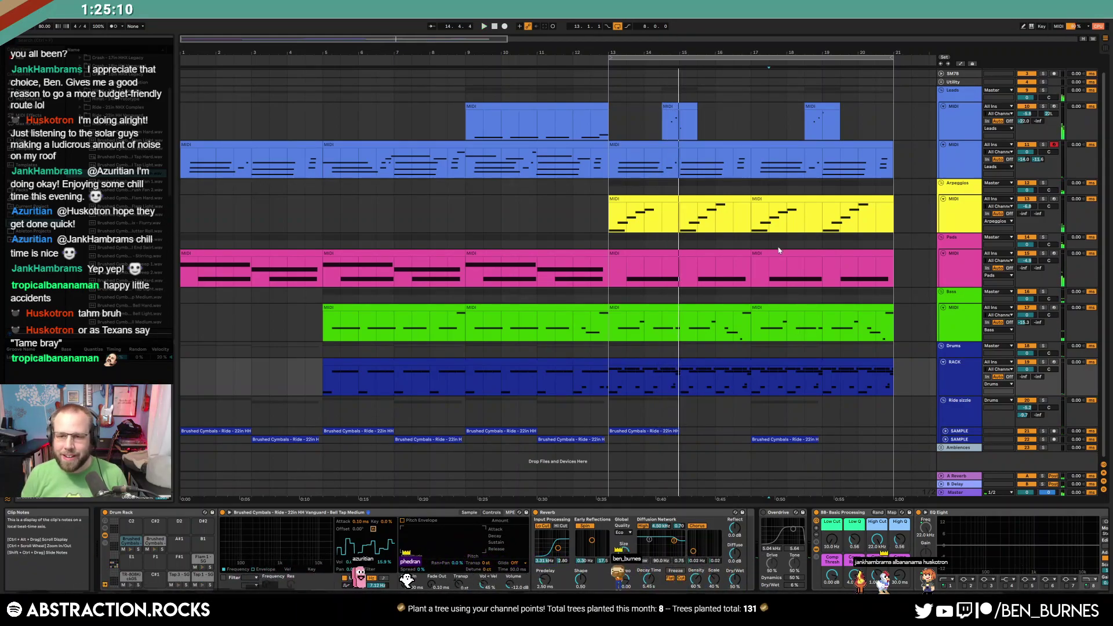
Separate the last two bars of the drum rack clip and vary their ending with shortened ride hits and extra Tap 1 - SG hits
double_click(788, 365)
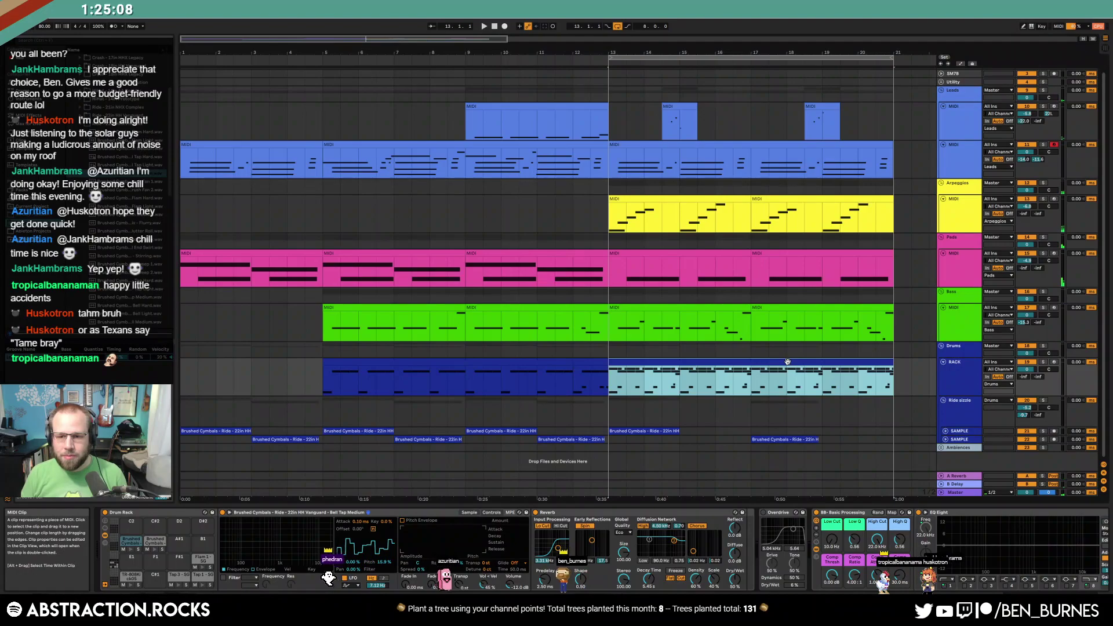
left_click(927, 211)
left_click_drag(827, 204, 893, 213)
left_click(1057, 351)
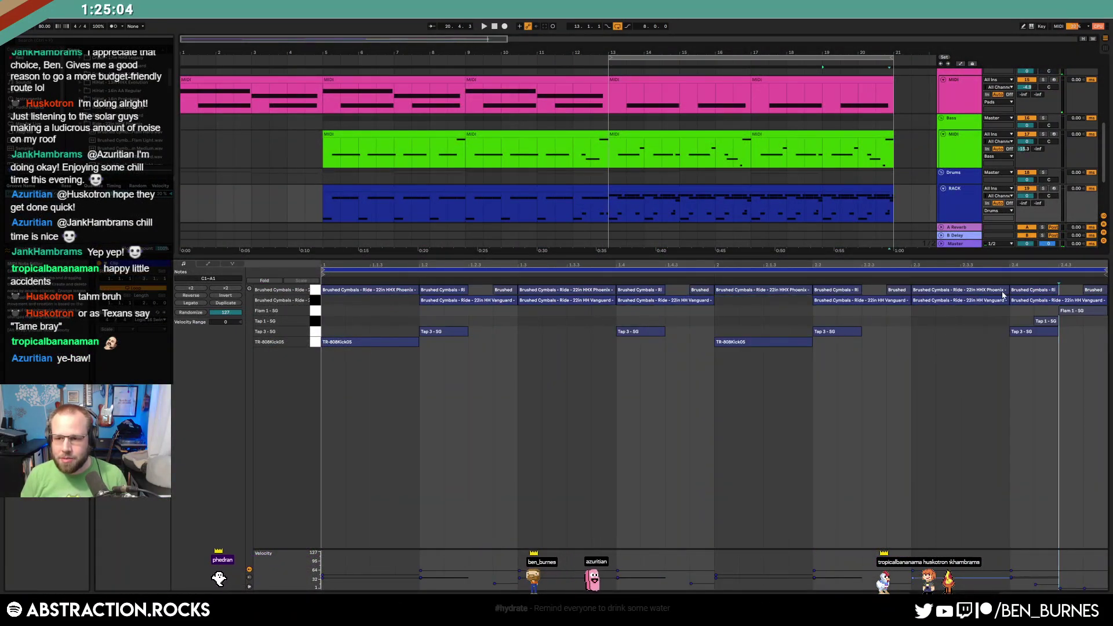
left_click_drag(1009, 288, 933, 289)
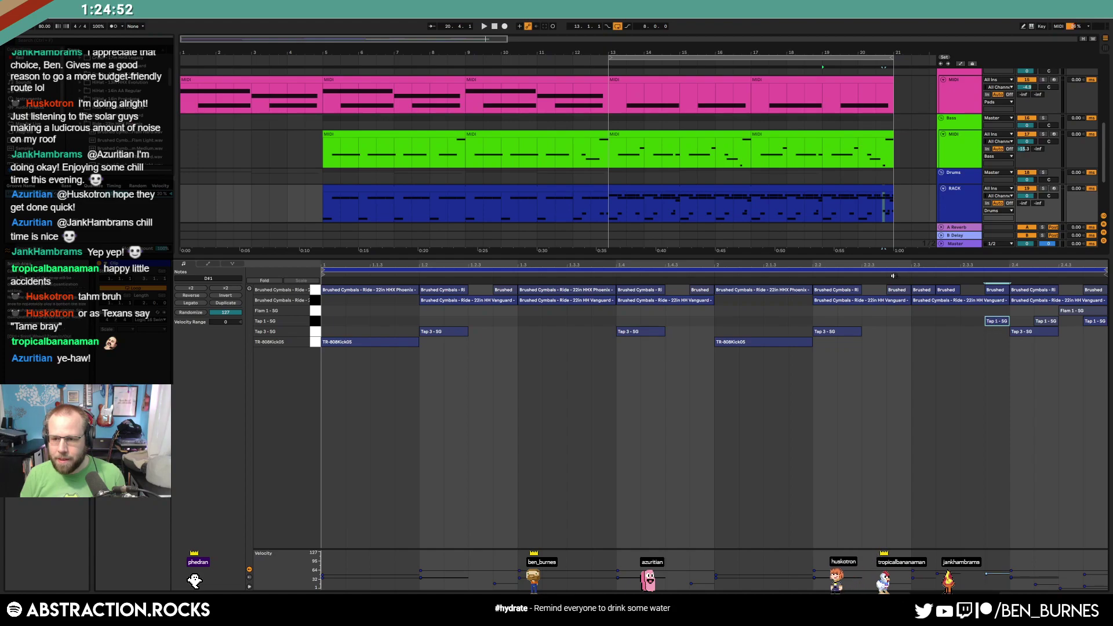
Play the section and adjust the velocity of the closing Flam 1 - SG hit, then return to the arrangement and select the edited drum clip
key("space")
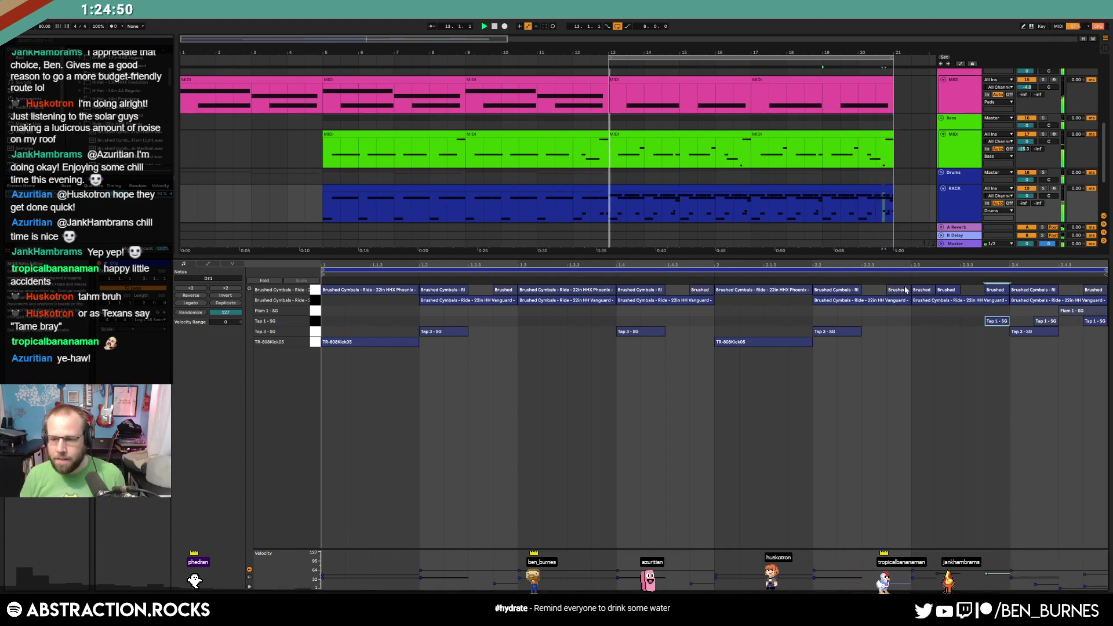
left_click_drag(1076, 311, 1077, 294)
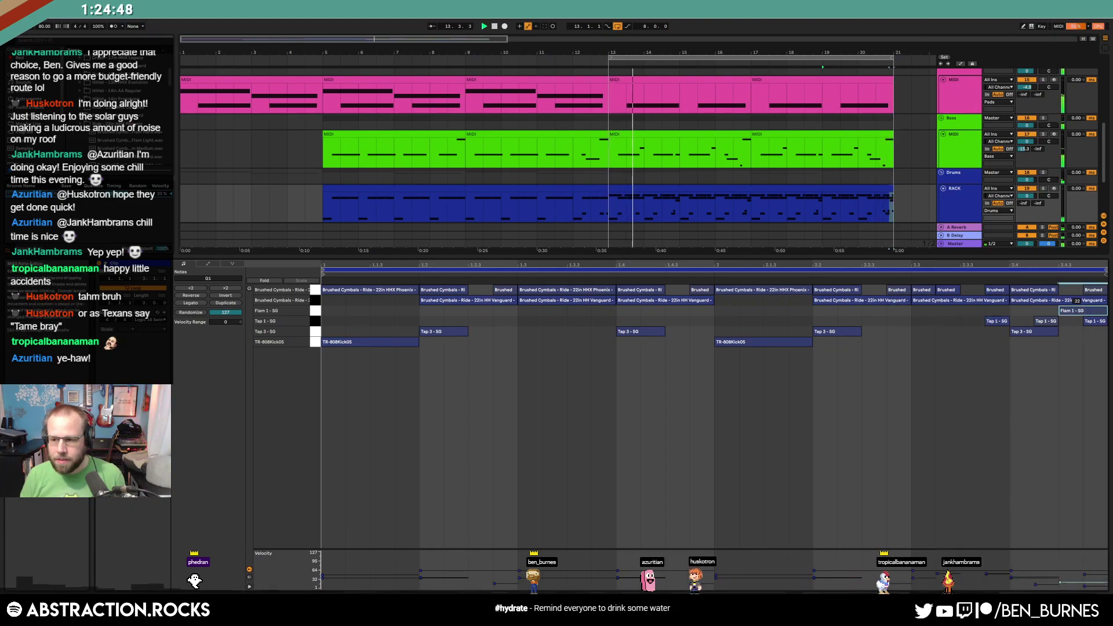
key("shift+Tab")
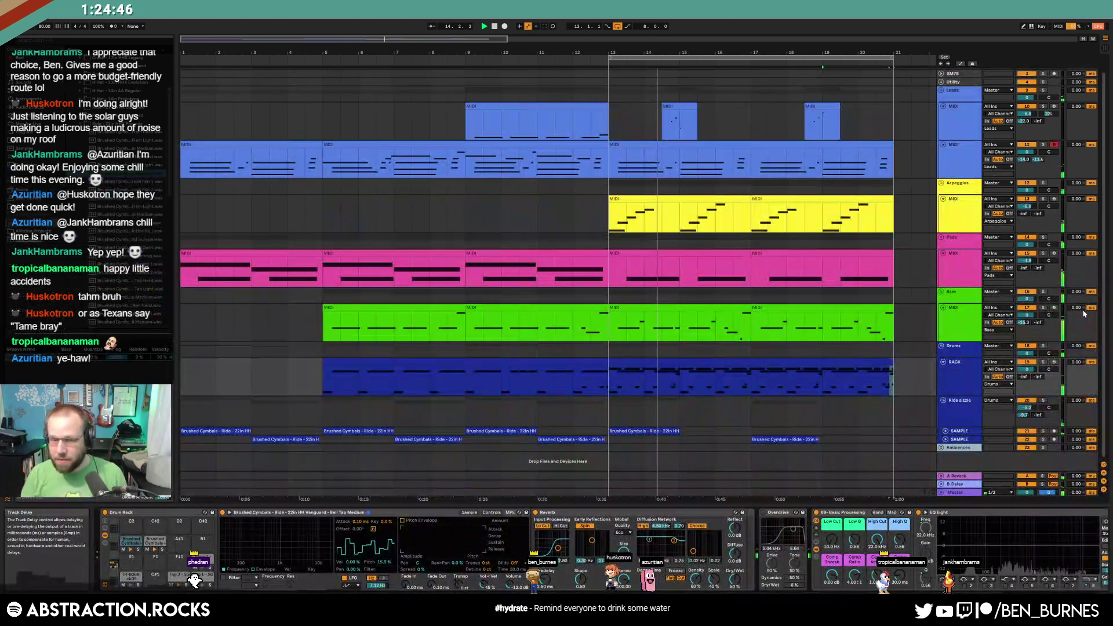
left_click(844, 361)
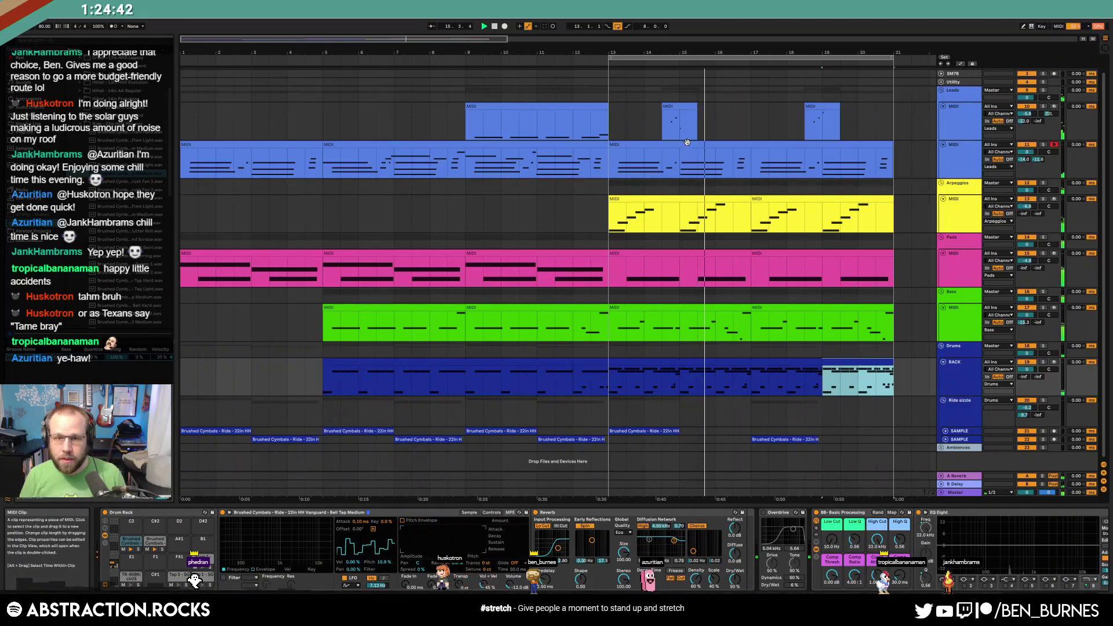
Insert a MIDI track in the Pads group, copy the Una Corda chord clip of bars 13 to 20 onto it, and assign the track color to the clip
left_click(687, 144)
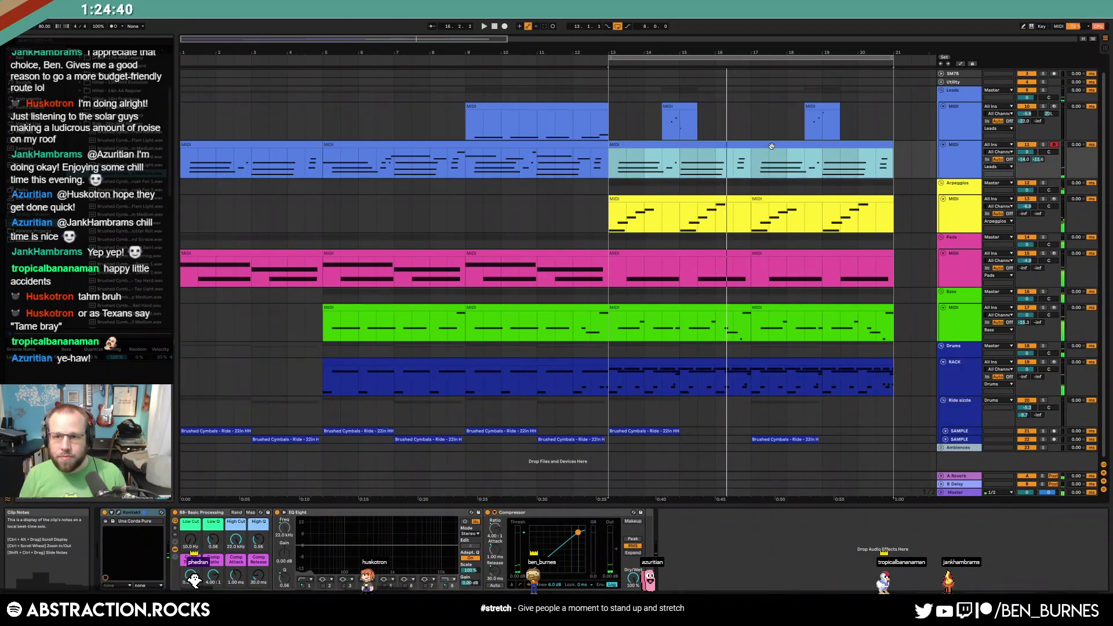
left_click(970, 259)
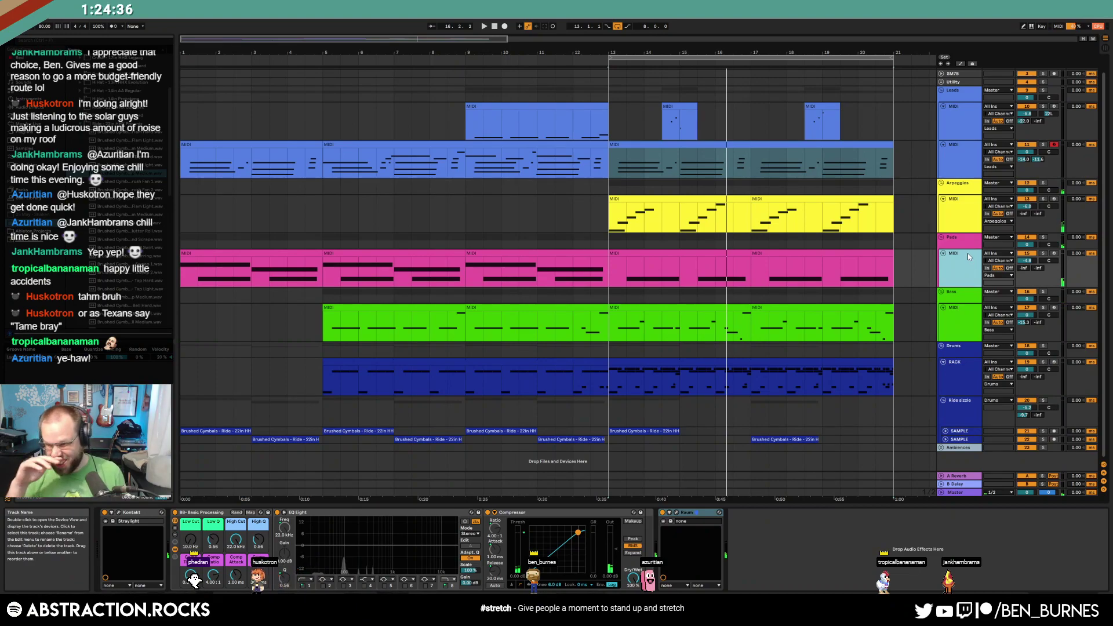
key("ctrl+shift+t")
left_click_drag(754, 254, 752, 294)
right_click(954, 296)
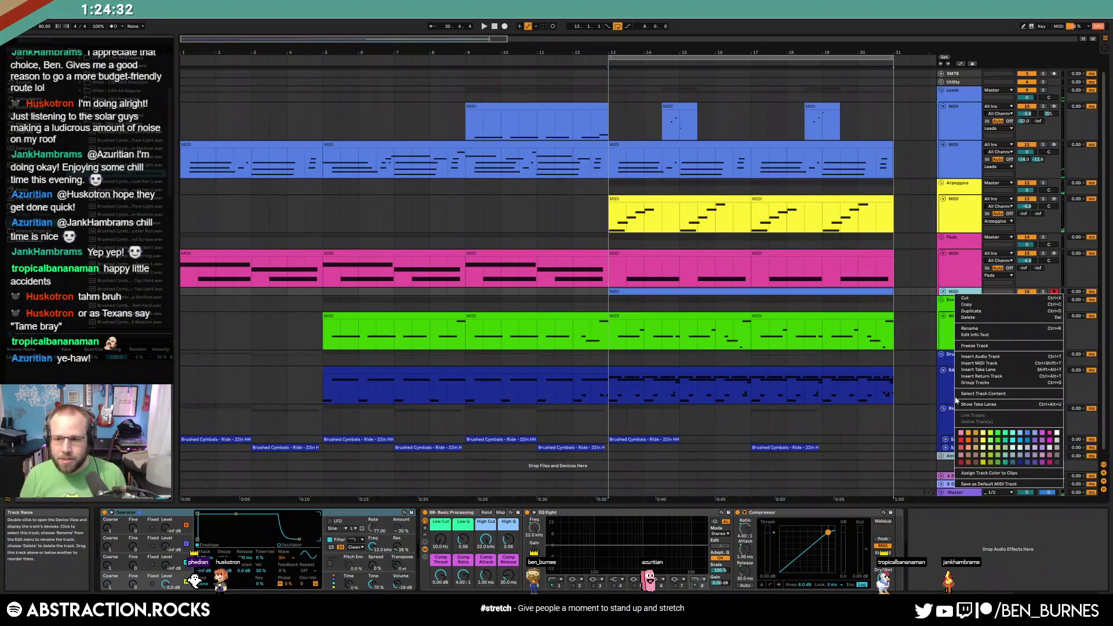
left_click(995, 473)
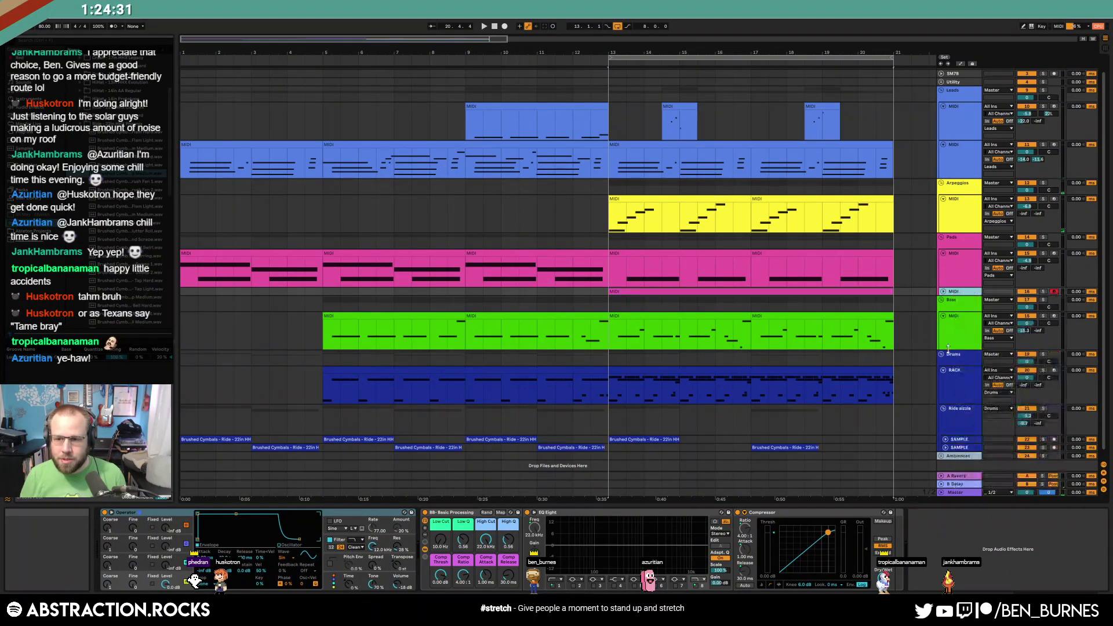
Unfold the new pad track and delete the short A#3 and D4 notes at the ends of bars 14 and 18 in its clip
left_click(942, 292)
double_click(854, 291)
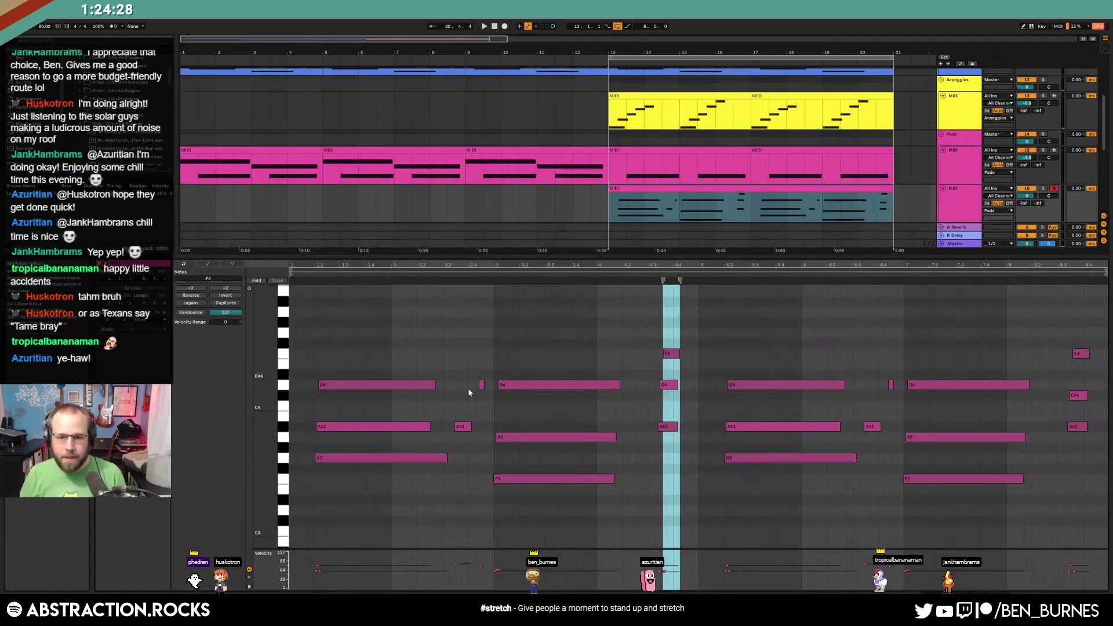
left_click_drag(464, 382, 486, 438)
key("Delete")
left_click_drag(872, 375, 891, 446)
key("Delete")
key("shift+Tab")
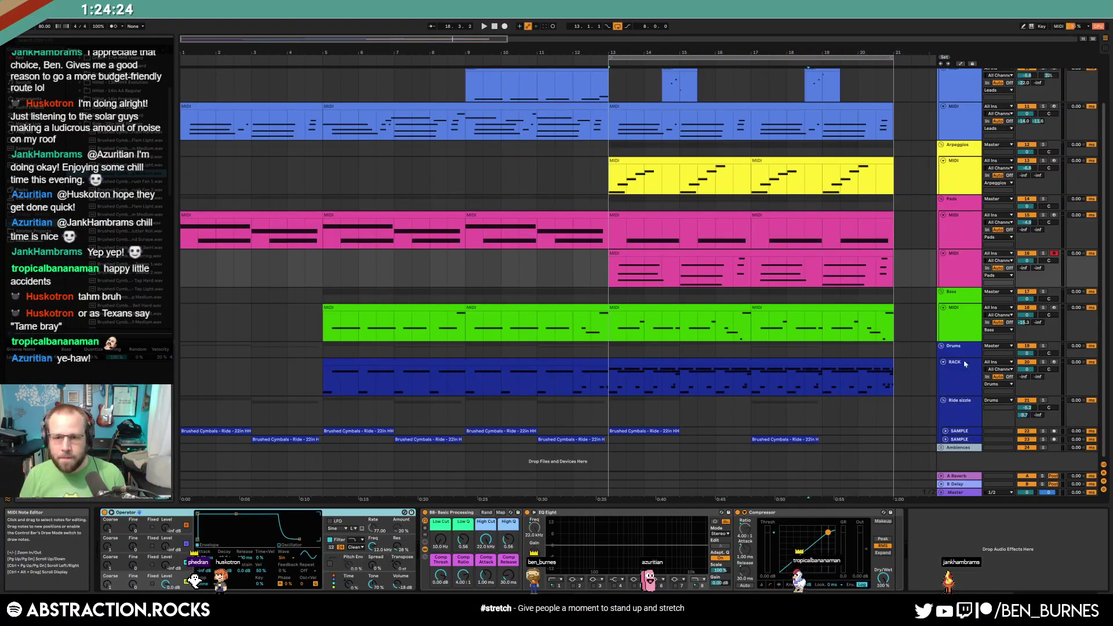
Shape the new pad track's Operator envelope with a slower attack and a decay to a lower sustain, and adjust its Spread
left_click(671, 254)
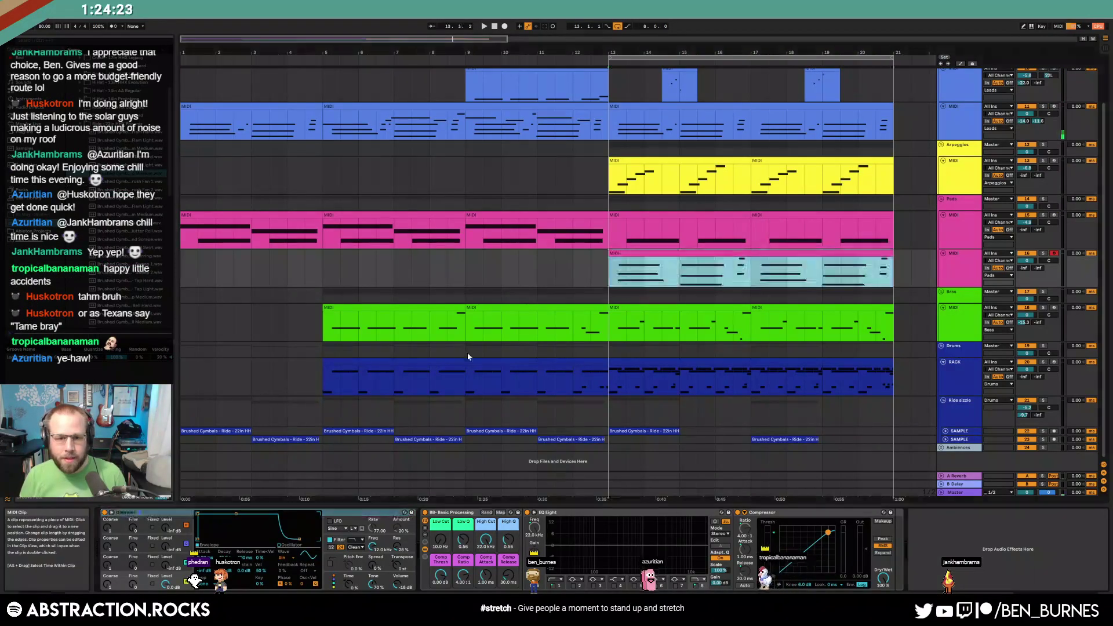
left_click(201, 516)
left_click_drag(253, 516, 257, 539)
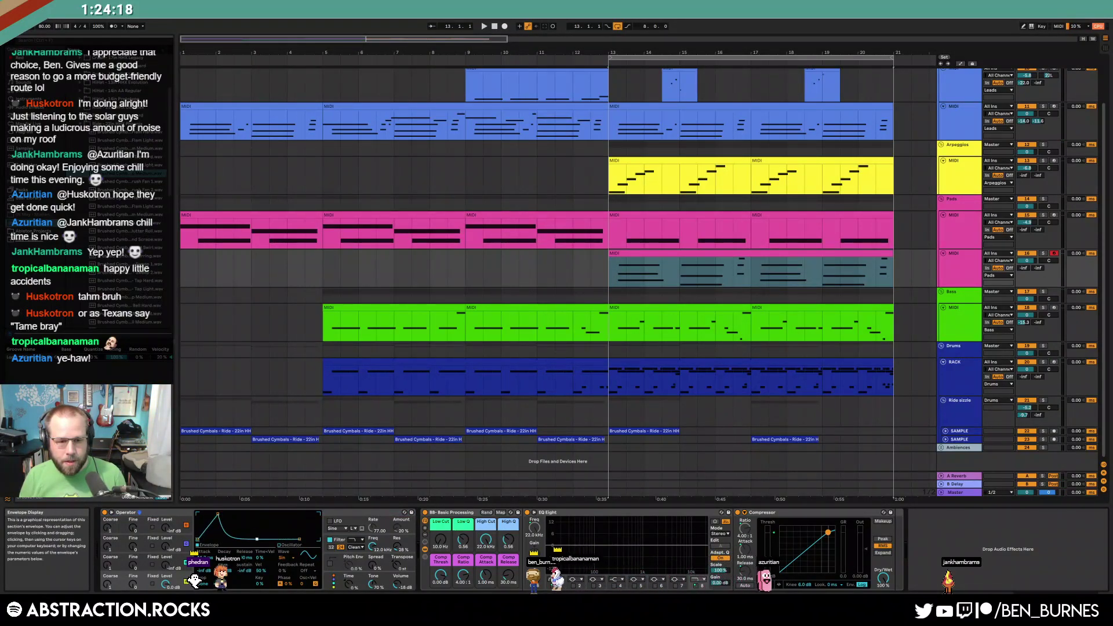
left_click(373, 569)
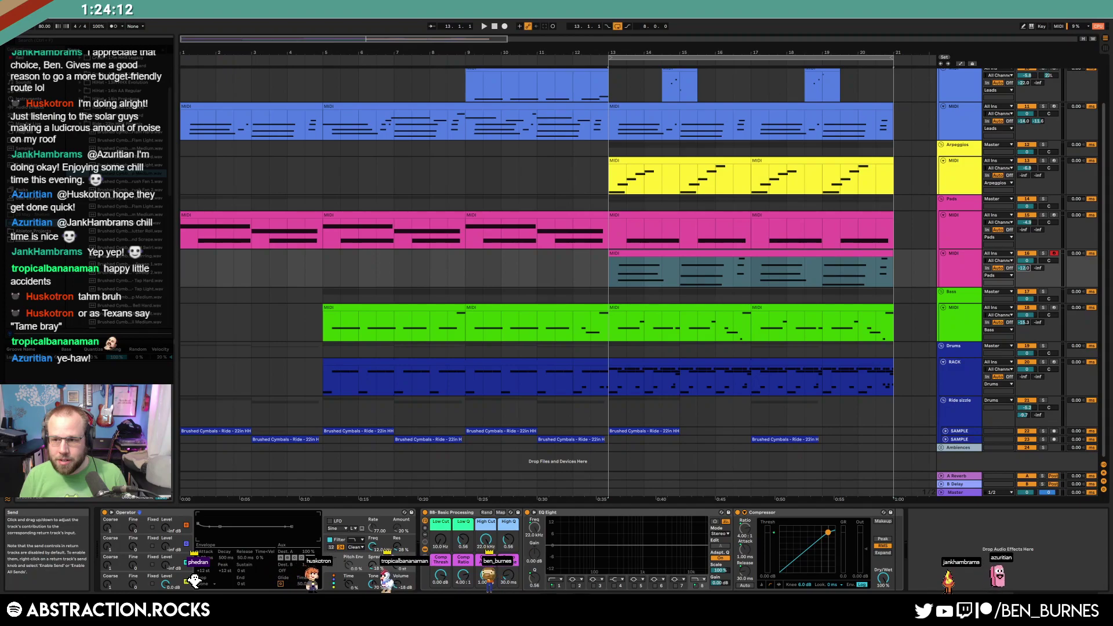
Raise the new pad track's reverb send and lower its volume while playing the section from bar 13
left_click_drag(1026, 261, 1025, 272)
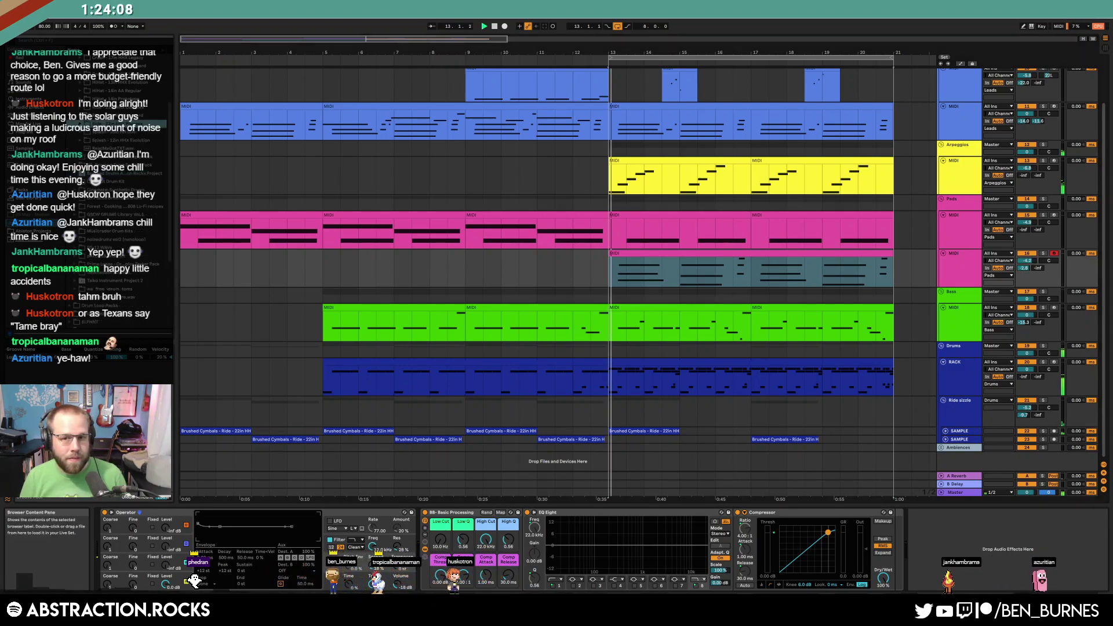
key("space")
left_click_drag(1025, 261, 1025, 287)
Refine the attack and decay of Operator's oscillator A envelope on the new pad track during playback
left_click(118, 577)
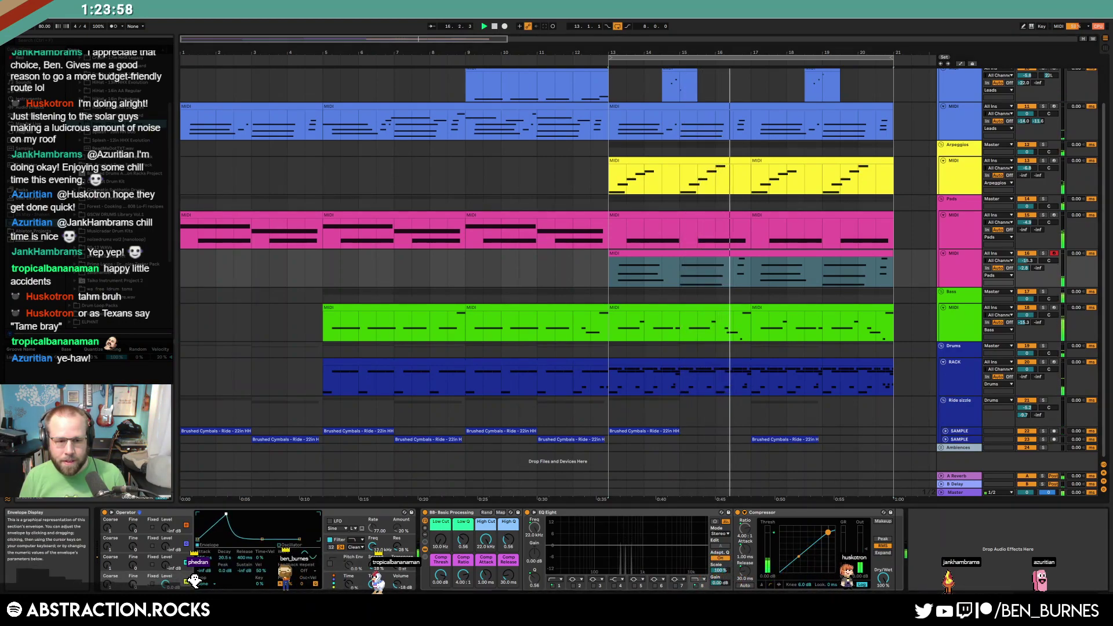
left_click_drag(268, 542, 269, 542)
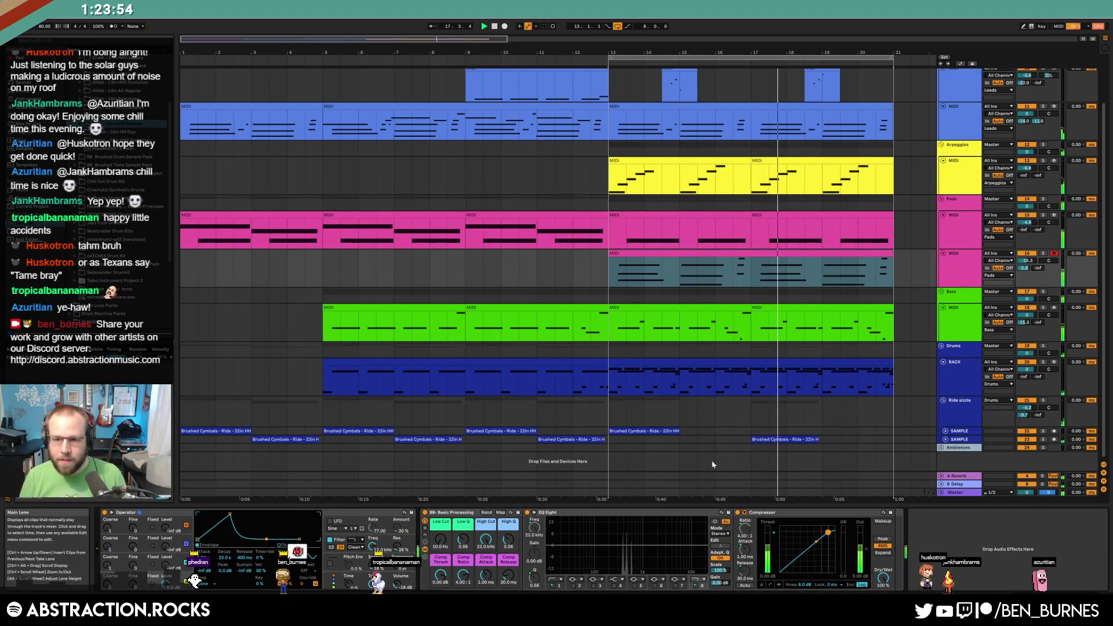
left_click_drag(269, 541, 265, 543)
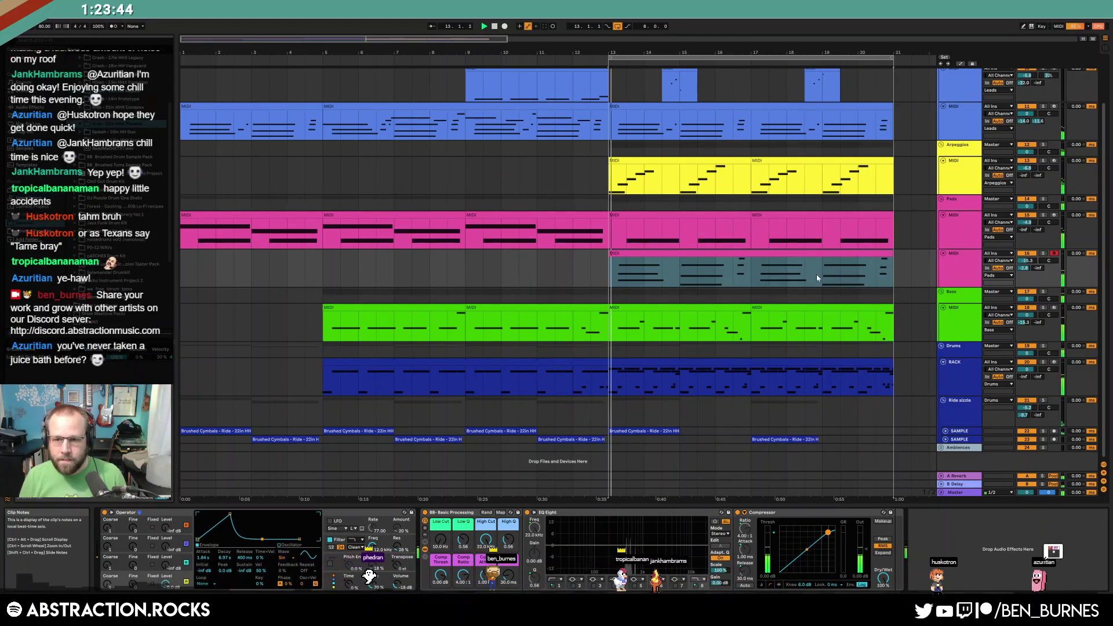
left_click_drag(230, 514, 225, 515)
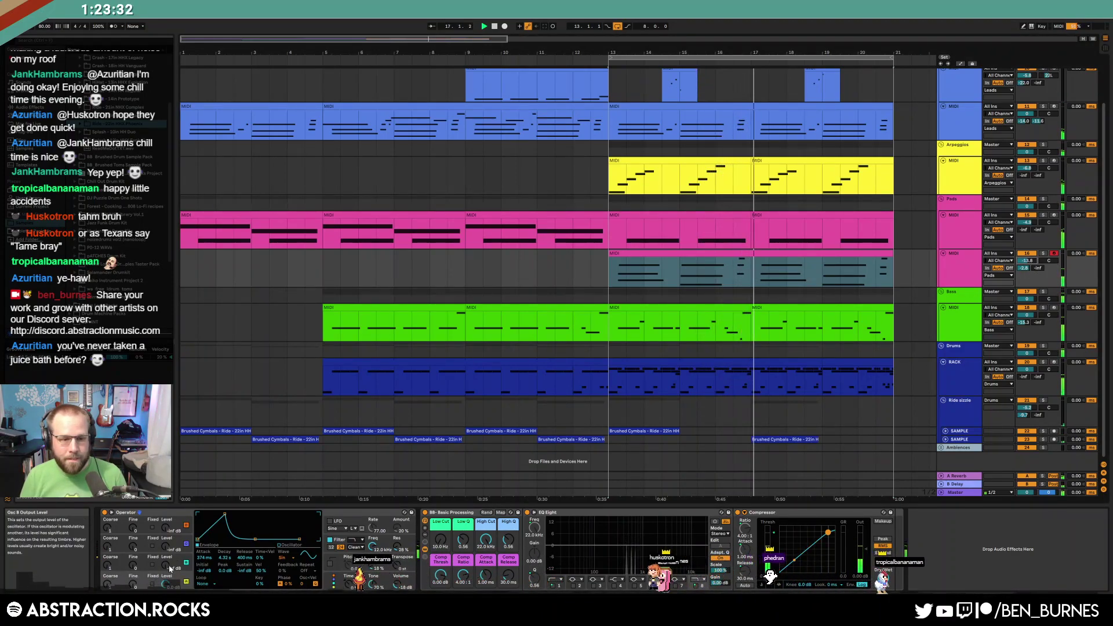
Increase Operator's Spread and raise the delay send on the new pad track
left_click_drag(373, 565, 373, 563)
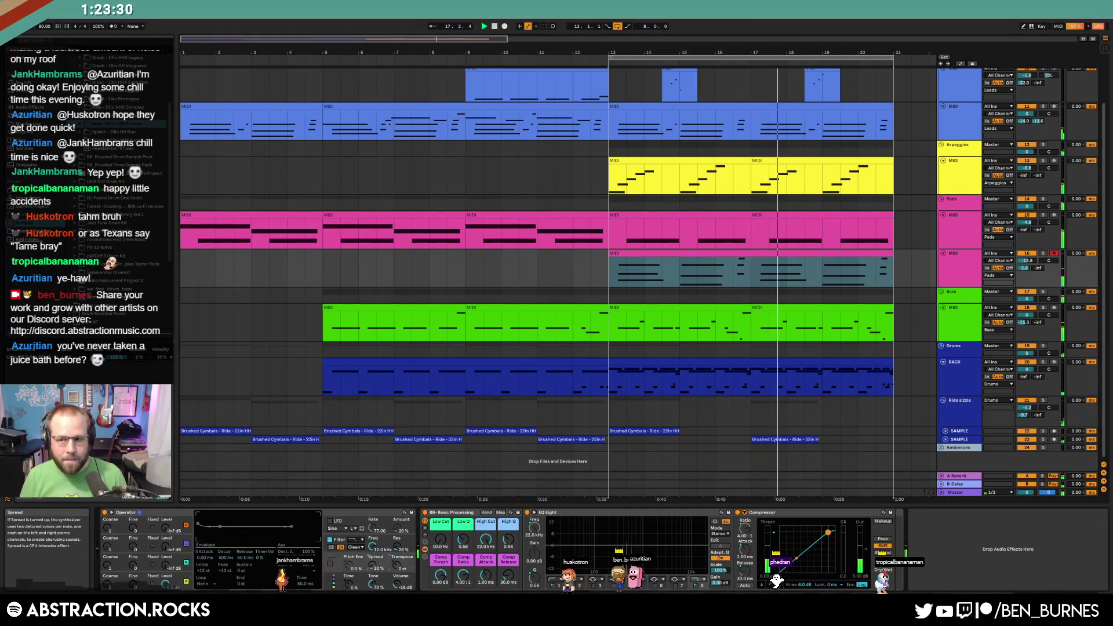
mouse_move(1032, 288)
left_mouse_down()
mouse_move(1039, 251)
mouse_move(1024, 266)
mouse_move(1032, 285)
left_mouse_up()
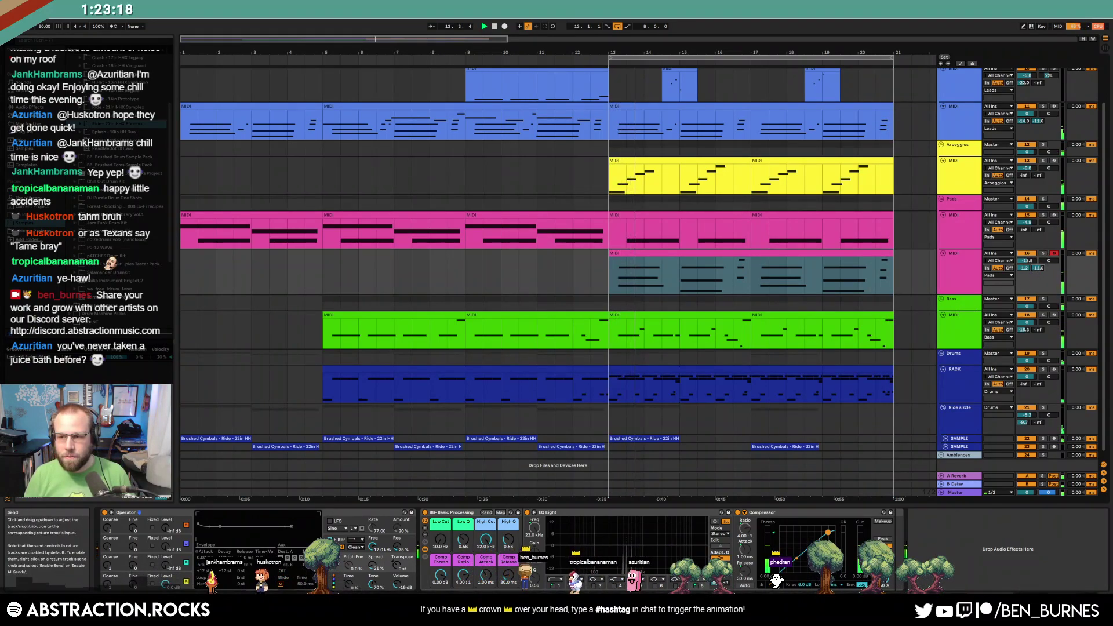
left_click(940, 282)
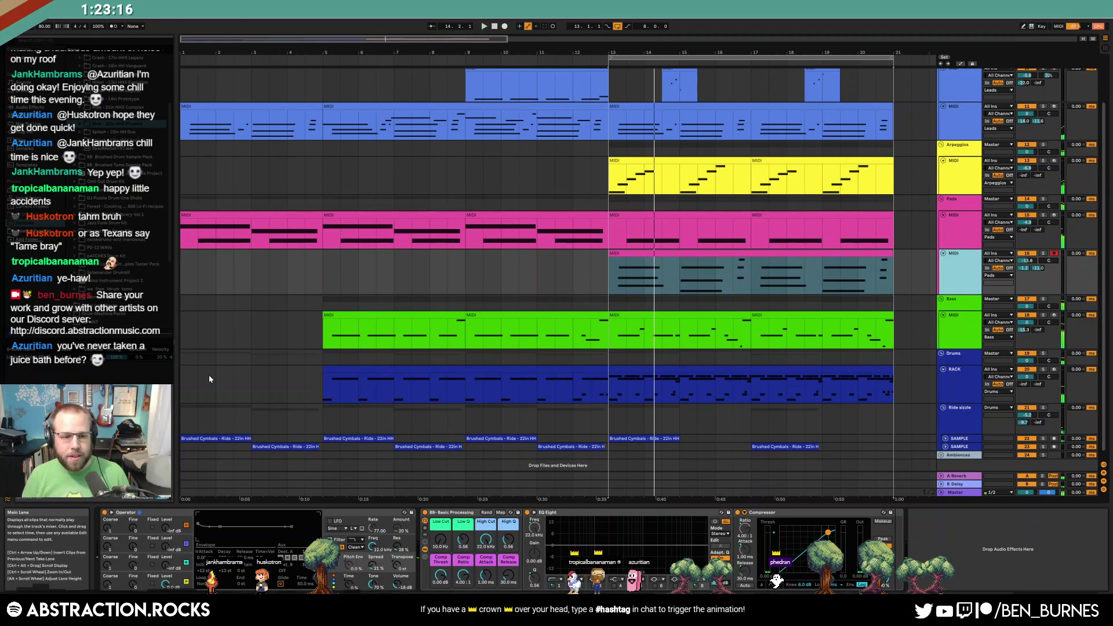
Bring in Operator's oscillator B with a slow-attack, high-sustain envelope and fine-tune the Spread while the section plays
left_click(133, 570)
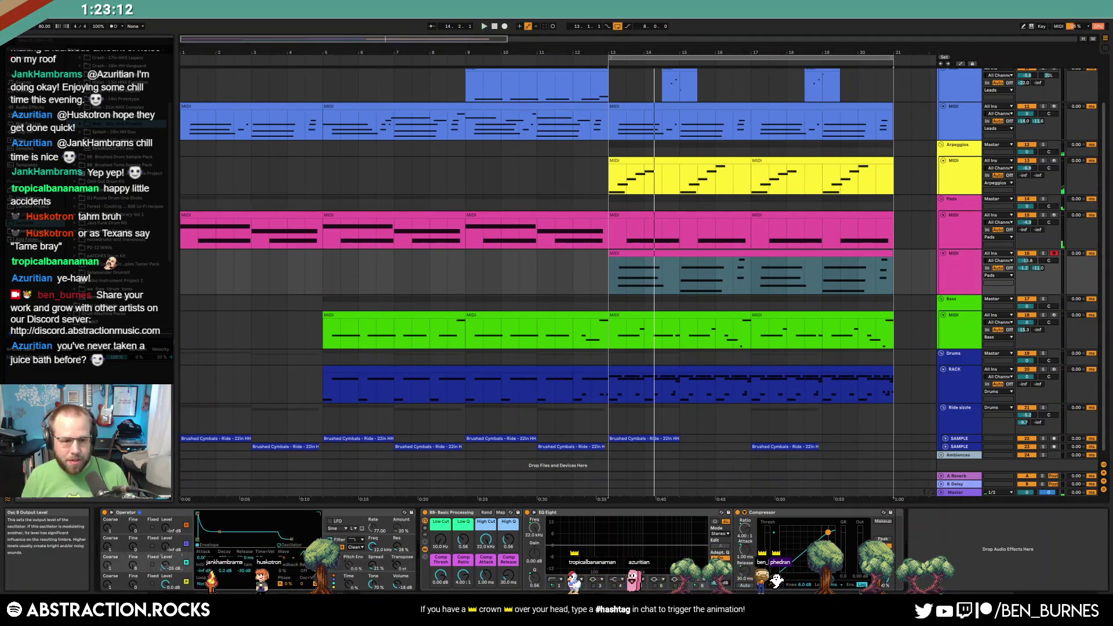
left_click_drag(201, 511, 225, 514)
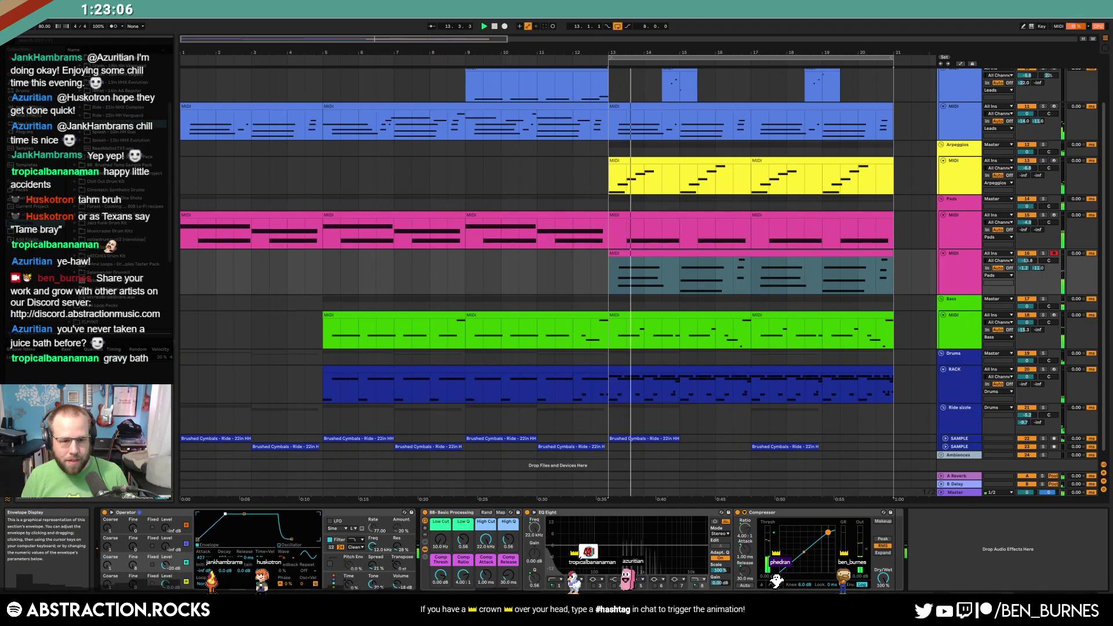
left_click_drag(377, 564, 377, 557)
left_click(119, 563)
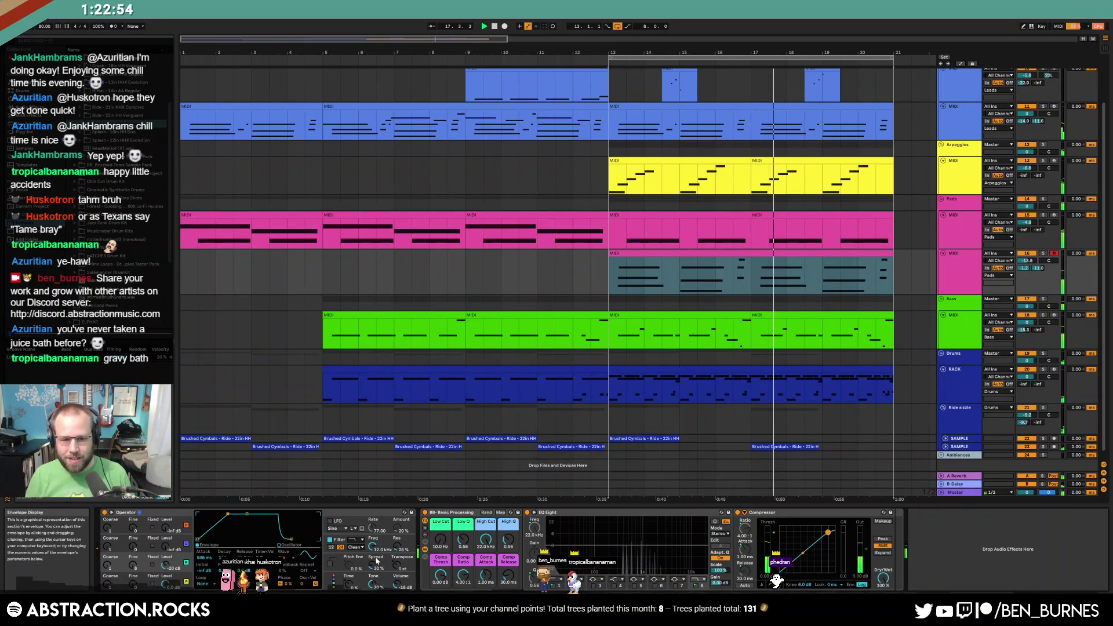
left_click_drag(372, 562, 372, 558)
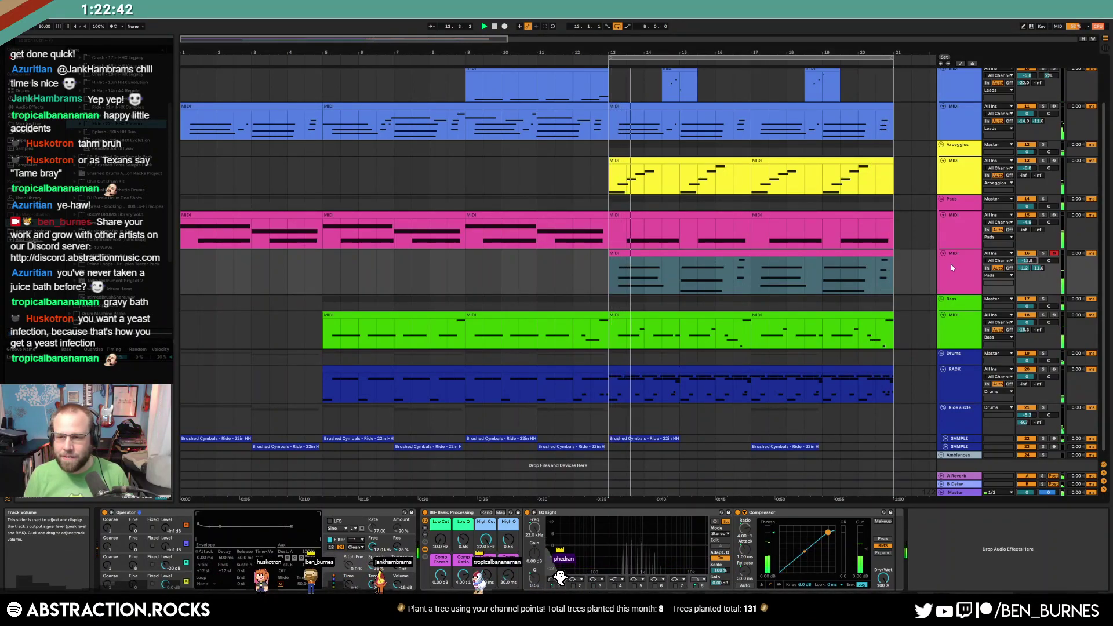
Loop the first arpeggio clip and extend it from bar 17 to bar 21 over the second clip
scroll(756, 228, "up", 3)
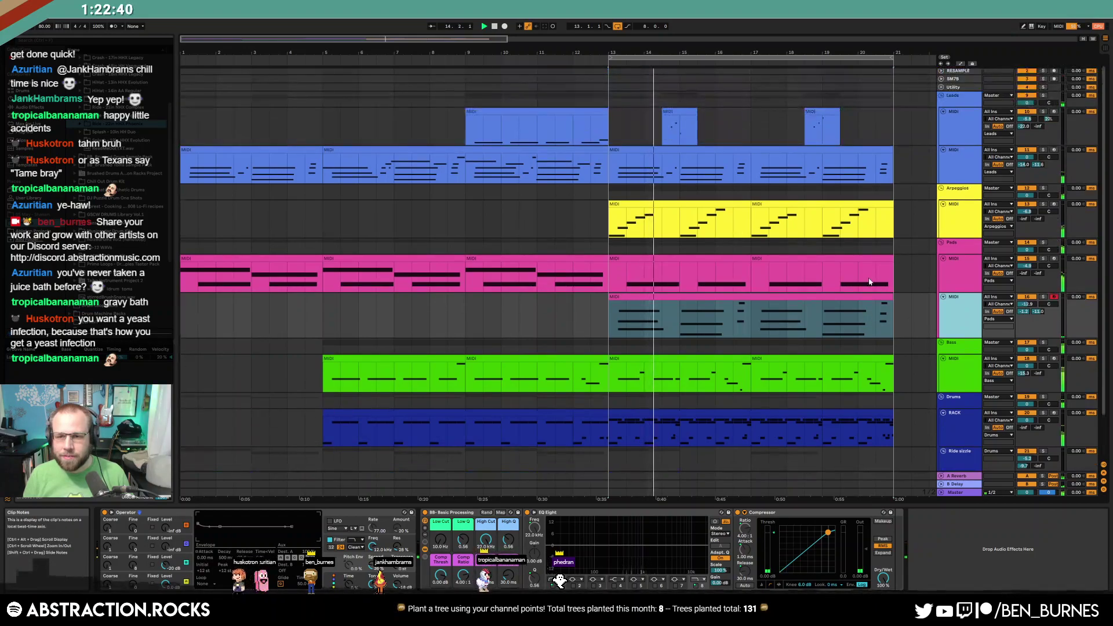
double_click(735, 215)
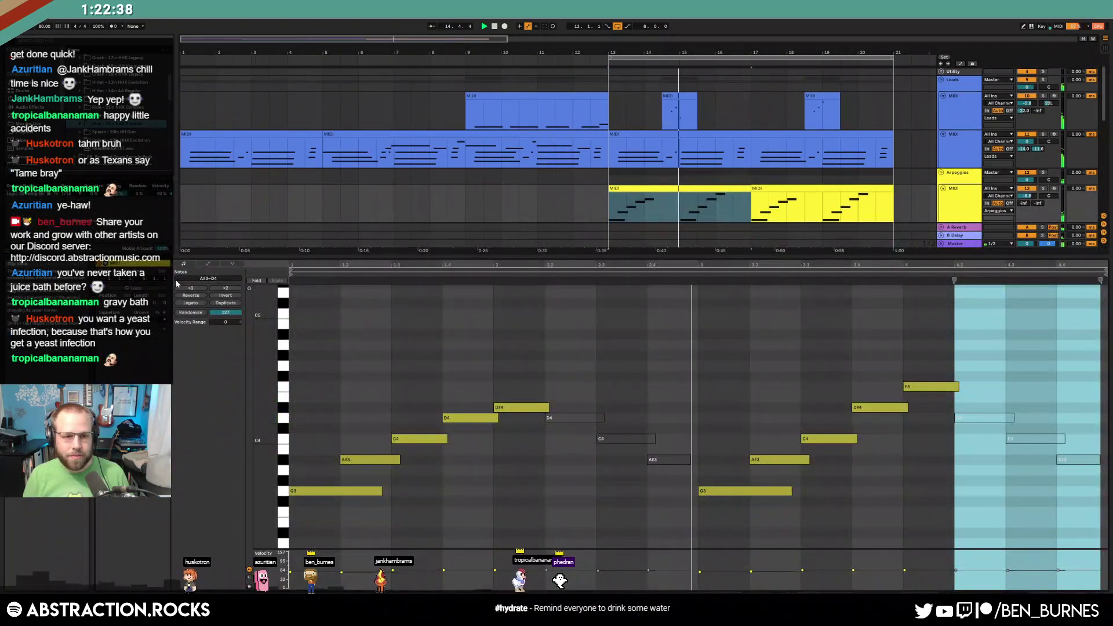
left_click(134, 288)
left_click_drag(749, 189, 890, 190)
key("shift+Tab")
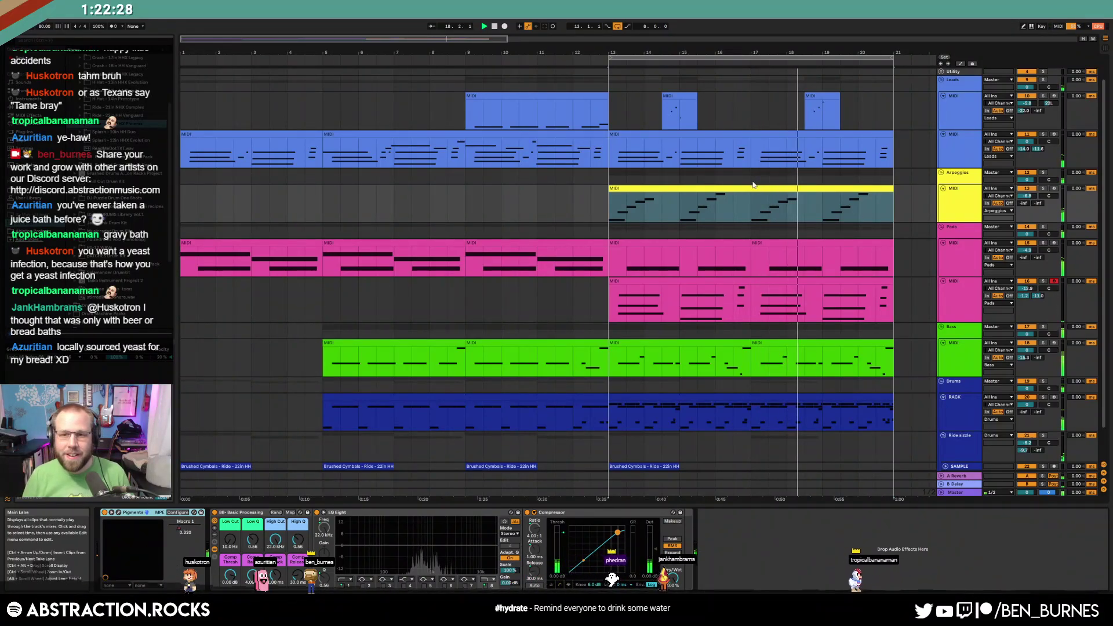
Duplicate the lower lead's clips and both pad tracks' clips from bars 13–20 to start at bar 21
left_click(743, 132)
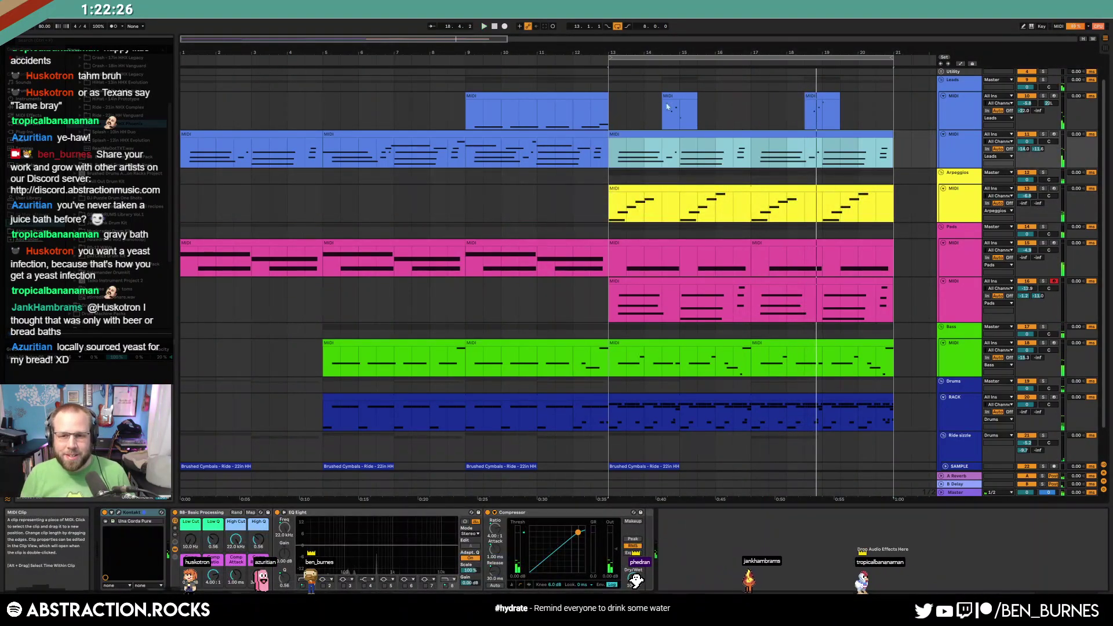
scroll(735, 176, "down", 2)
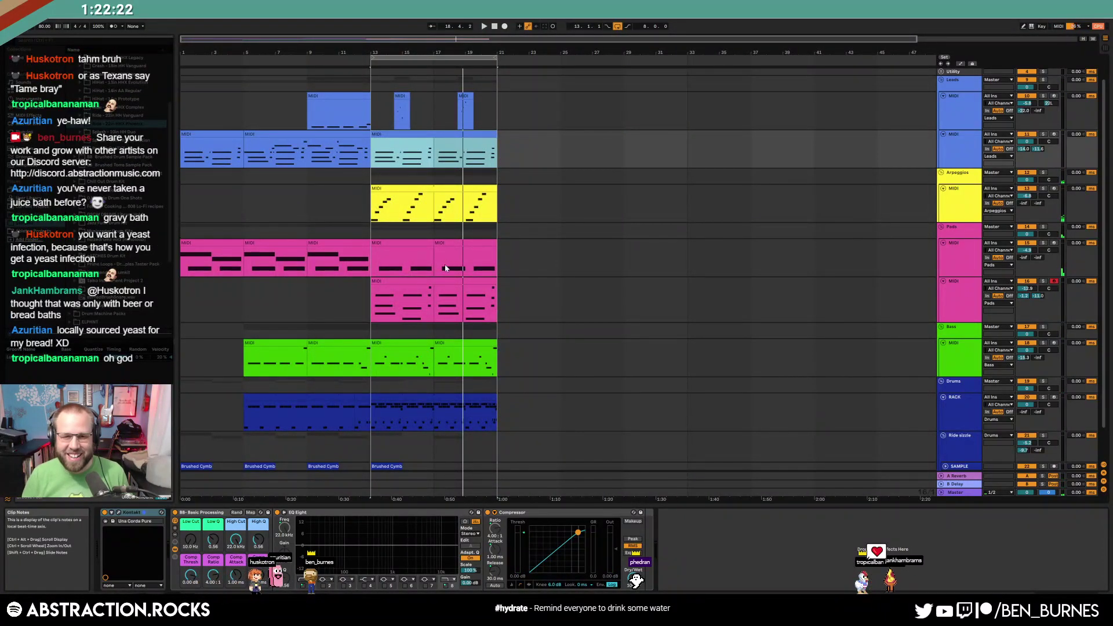
key("ctrl+d")
left_click(449, 281)
key("ctrl+d")
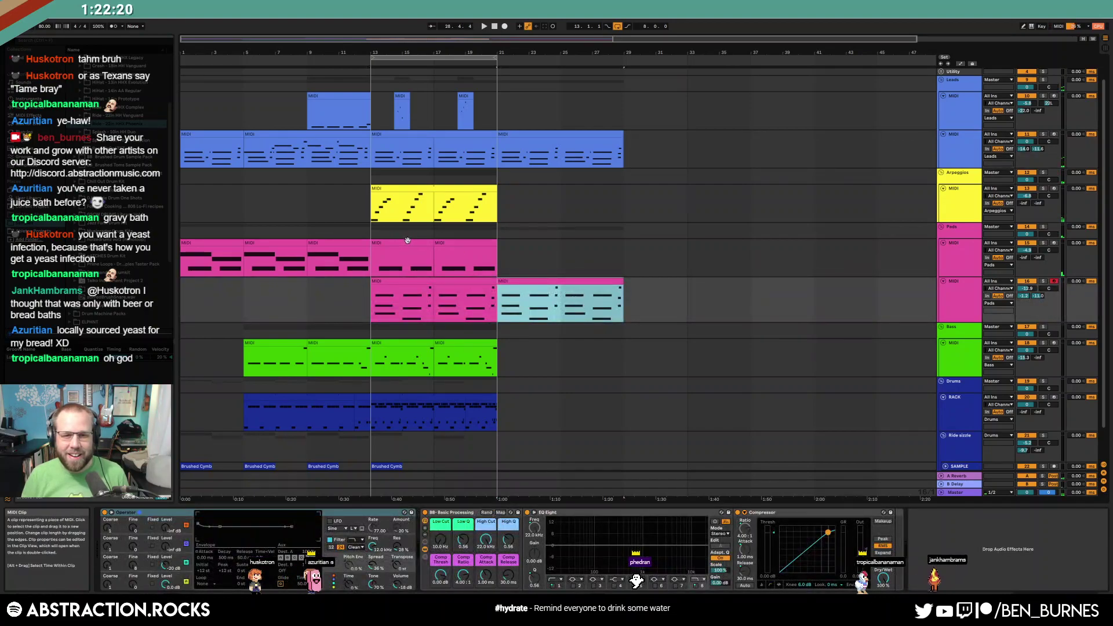
left_click(407, 242)
left_click(458, 243, "shift")
key("ctrl+d")
Transpose the notes of the upper pad's bar 21 clip up an octave and duplicate that clip to bar 25
double_click(521, 242)
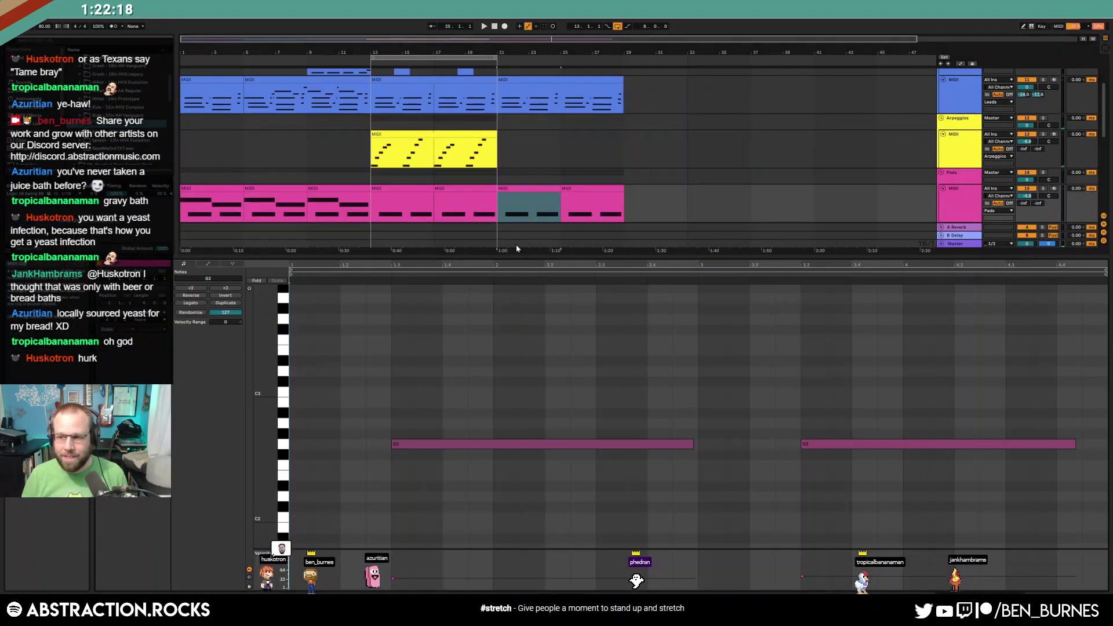
left_click_drag(550, 362, 893, 500)
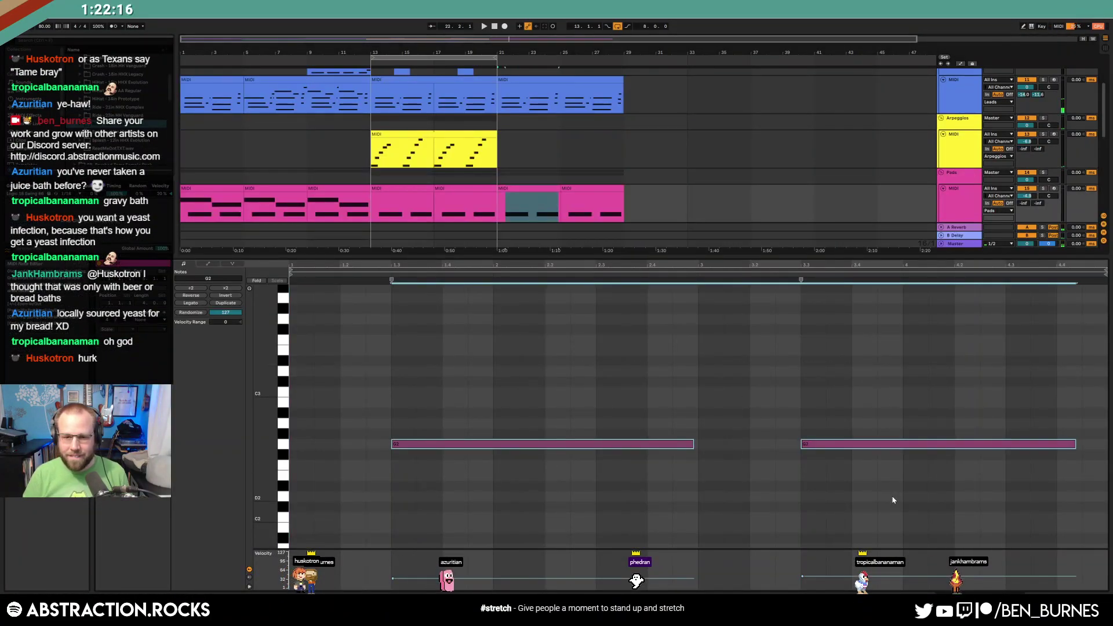
key("shift+Up")
left_click(535, 189)
key("ctrl+d")
key("shift+Tab")
Extend the arpeggio clip to bar 29 and shape its Macro 1 automation to keep rising up to that bar
left_click_drag(497, 160, 624, 154)
key("a")
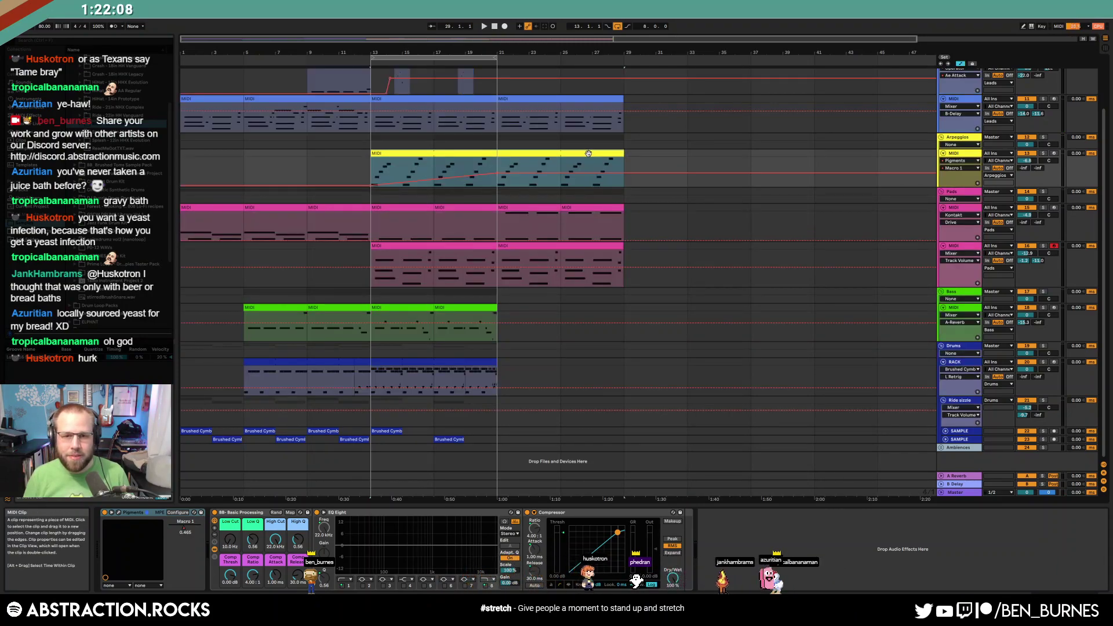
left_click_drag(624, 173, 624, 186)
mouse_move(502, 176)
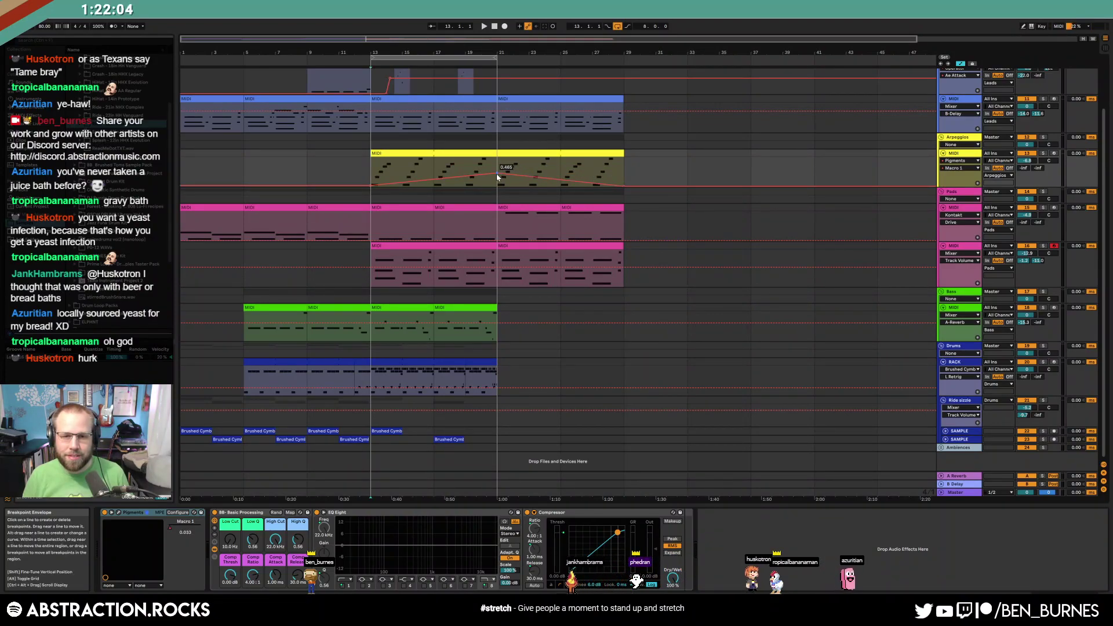
left_click_drag(498, 174, 497, 178)
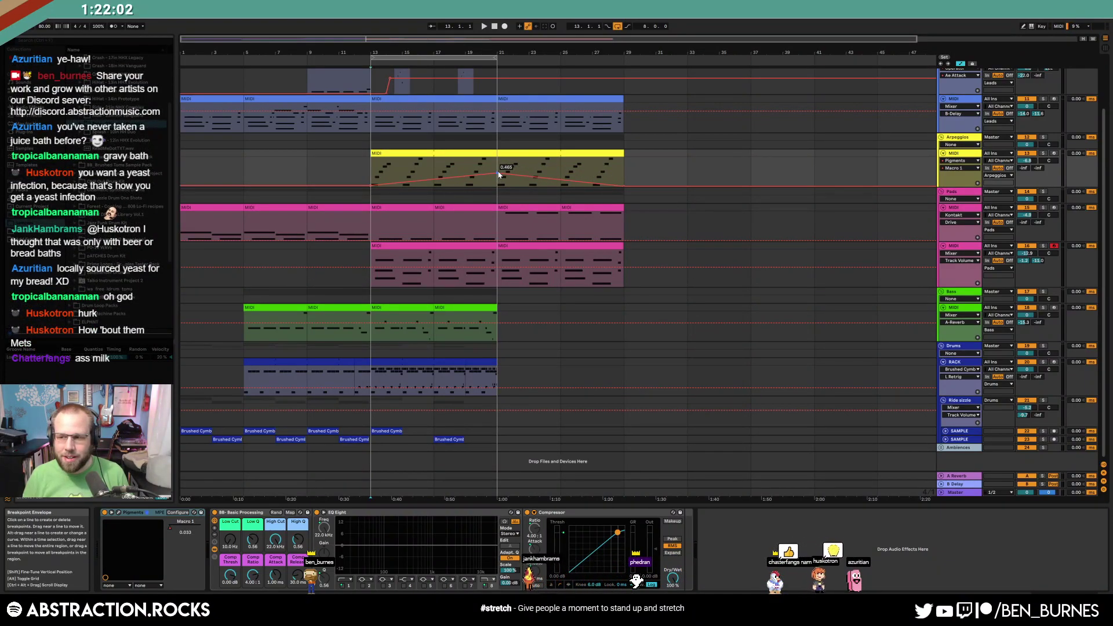
mouse_move(638, 188)
left_click_drag(624, 186, 623, 171)
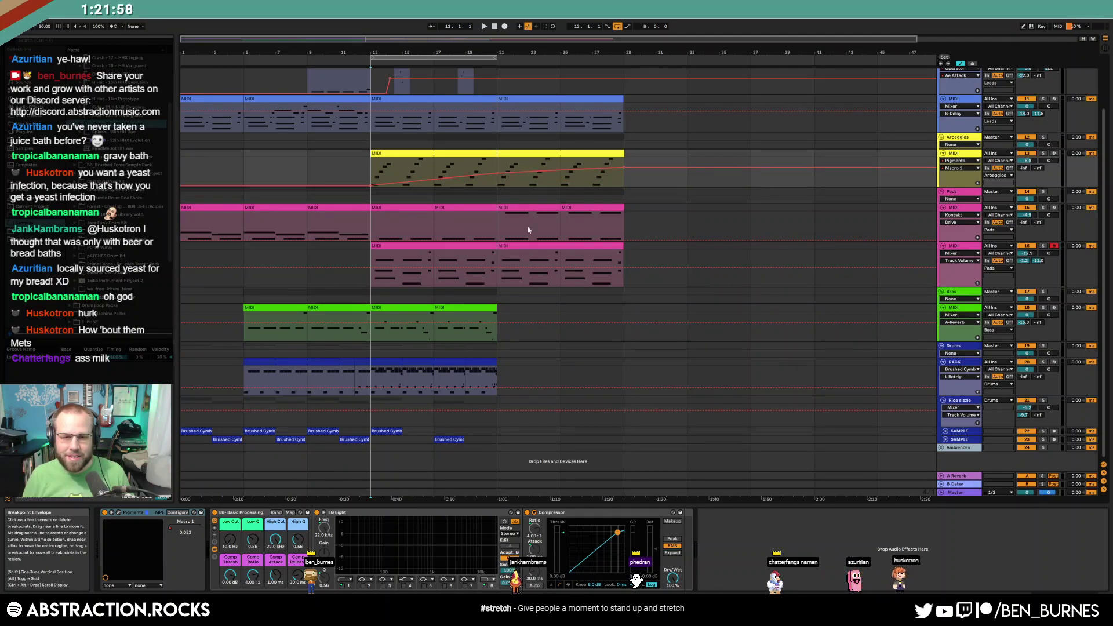
Duplicate the drum rack clips and brushed cymbal samples of bars 13–20 to start at bar 21
left_click(484, 362)
left_click(451, 362, "shift")
key("ctrl+d")
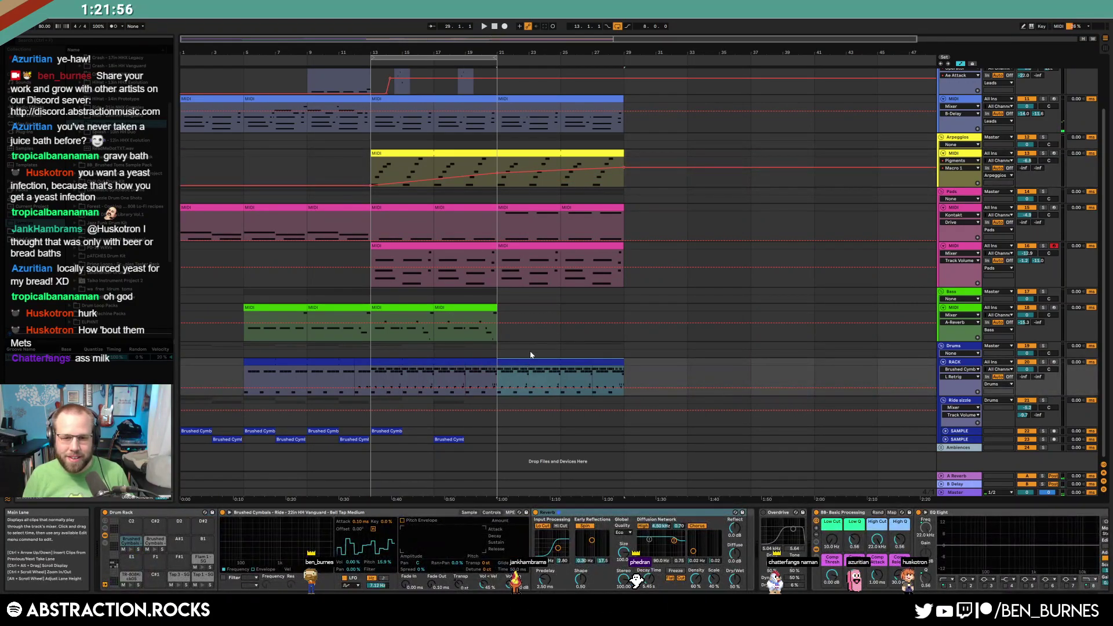
left_click_drag(494, 427, 398, 438)
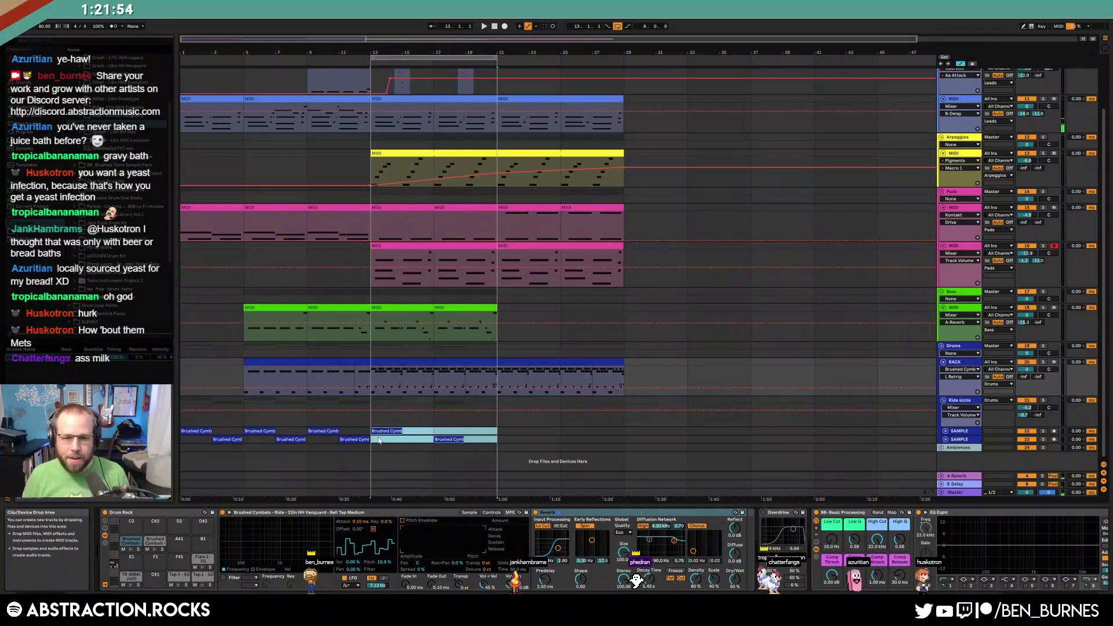
key("ctrl+d")
Duplicate the bass clips of bars 13–20 to bar 21 and extend the arrangement loop to bar 29
left_click(480, 307)
left_click(419, 307, "shift")
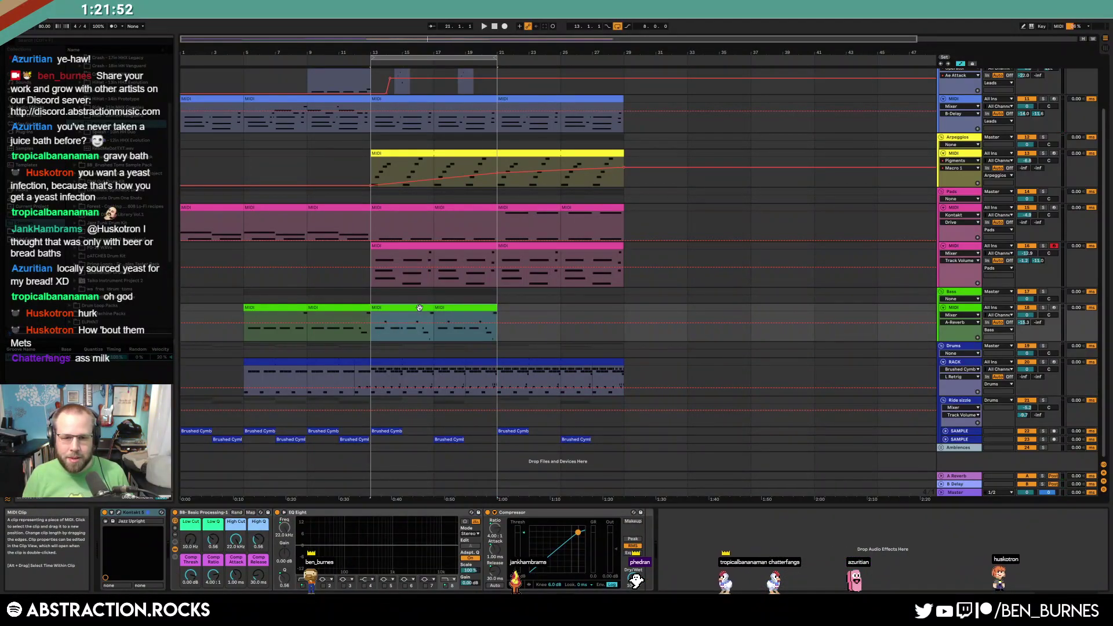
key("ctrl+d")
key("shift+Tab")
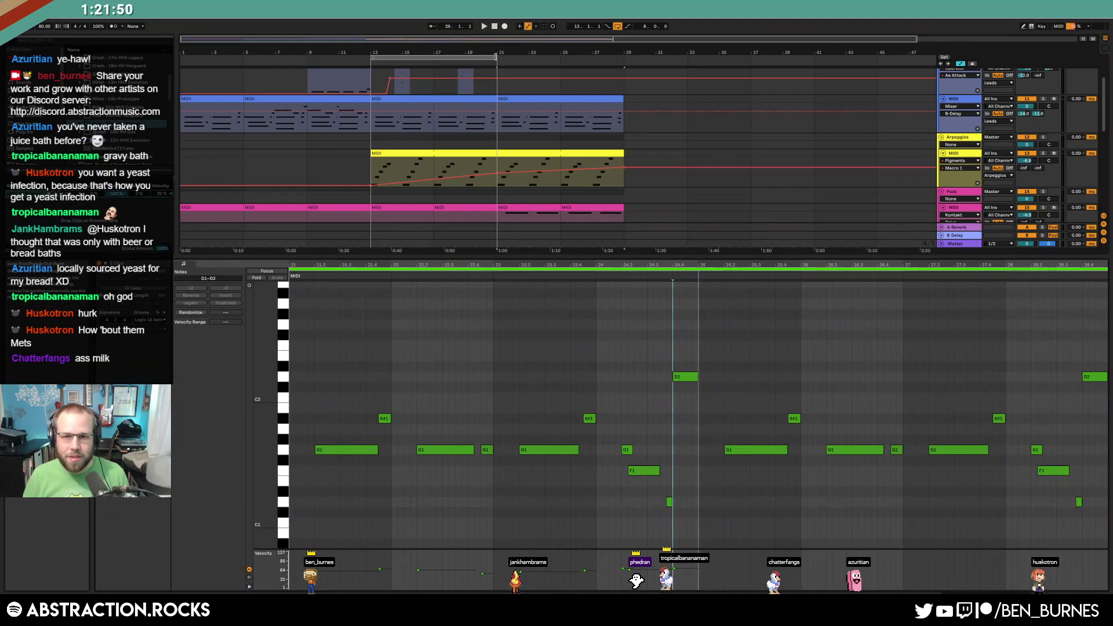
key("shift+Tab")
scroll(531, 169, "up", 3)
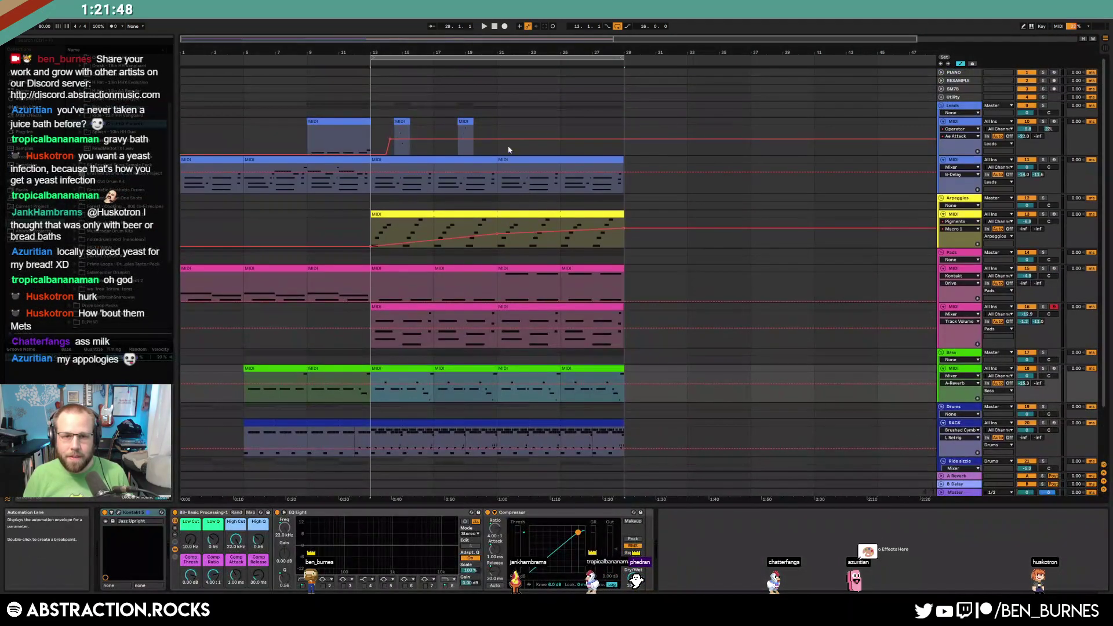
Duplicate the upper lead's clips and attack automation from bars 13–20 to start at bar 21
left_click_drag(495, 123, 373, 125)
key("ctrl+d")
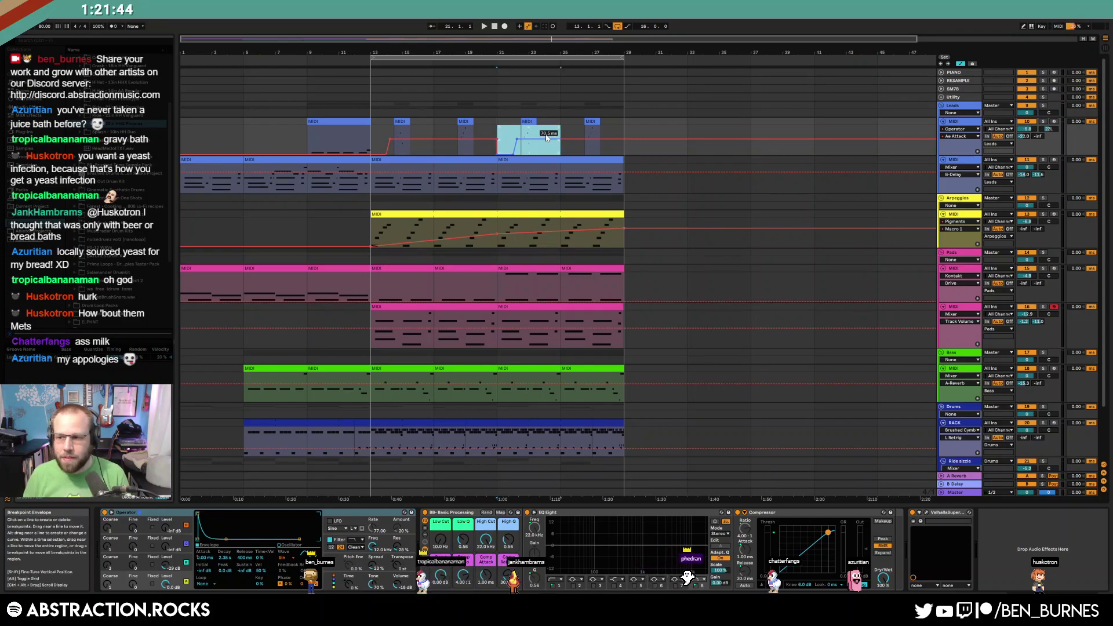
key("a")
key("shift+Tab")
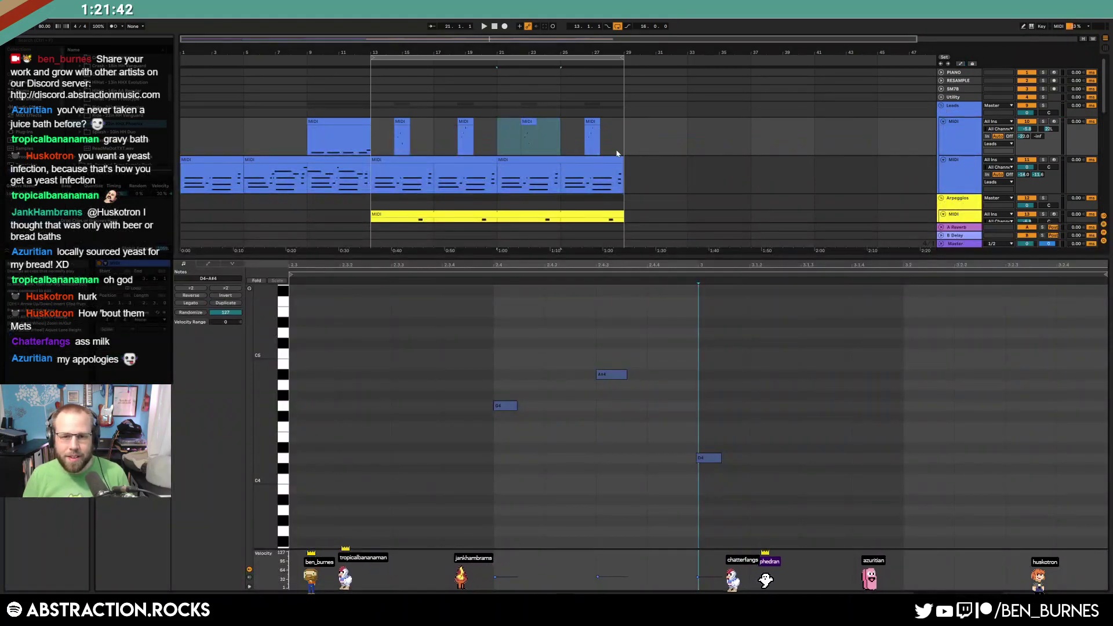
key("shift+Tab")
scroll(614, 158, "down", 2)
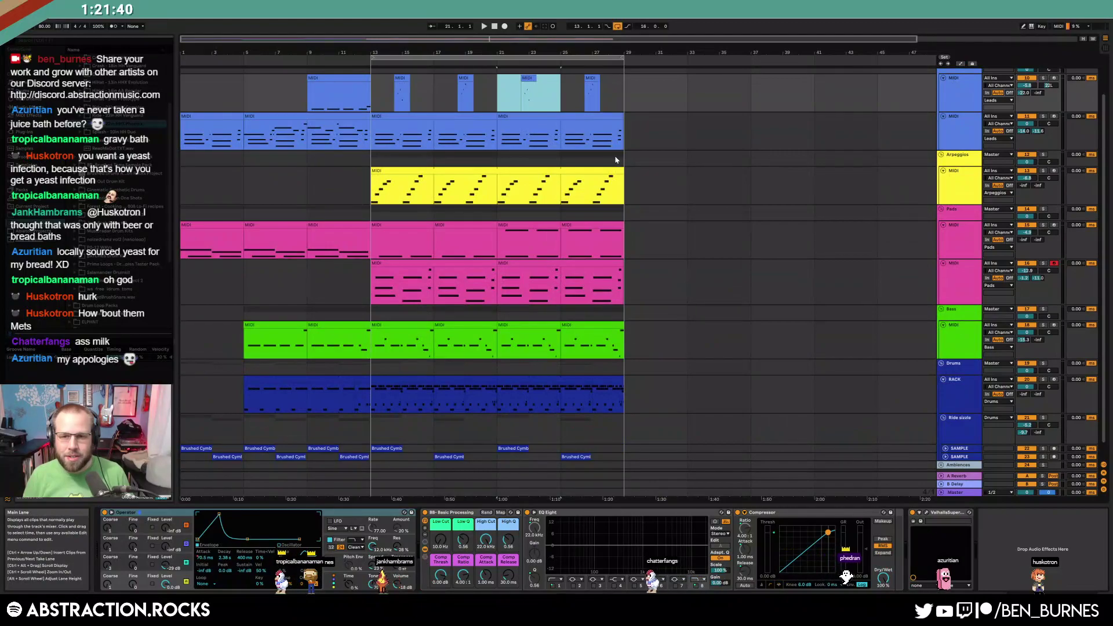
Adjust the arpeggio track's Macro 1 automation around bar 20
key("a")
left_click(485, 183)
left_click_drag(486, 193, 486, 188)
key("a")
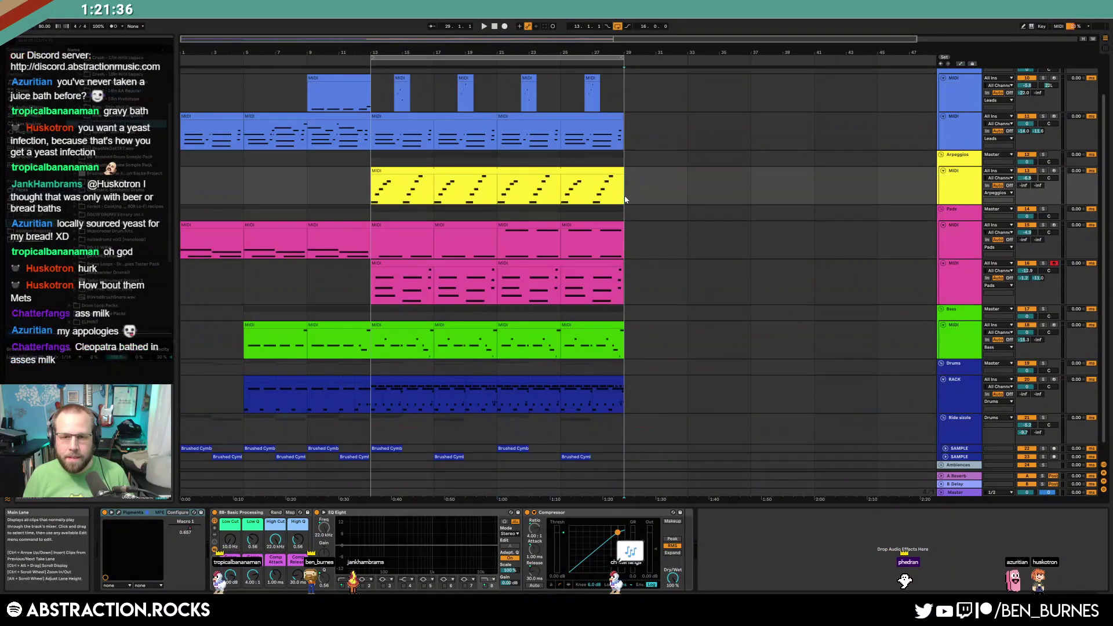
Fold both pad tracks and the bass track in the arrangement
key("shift+Tab")
key("shift+Tab")
left_click(951, 239)
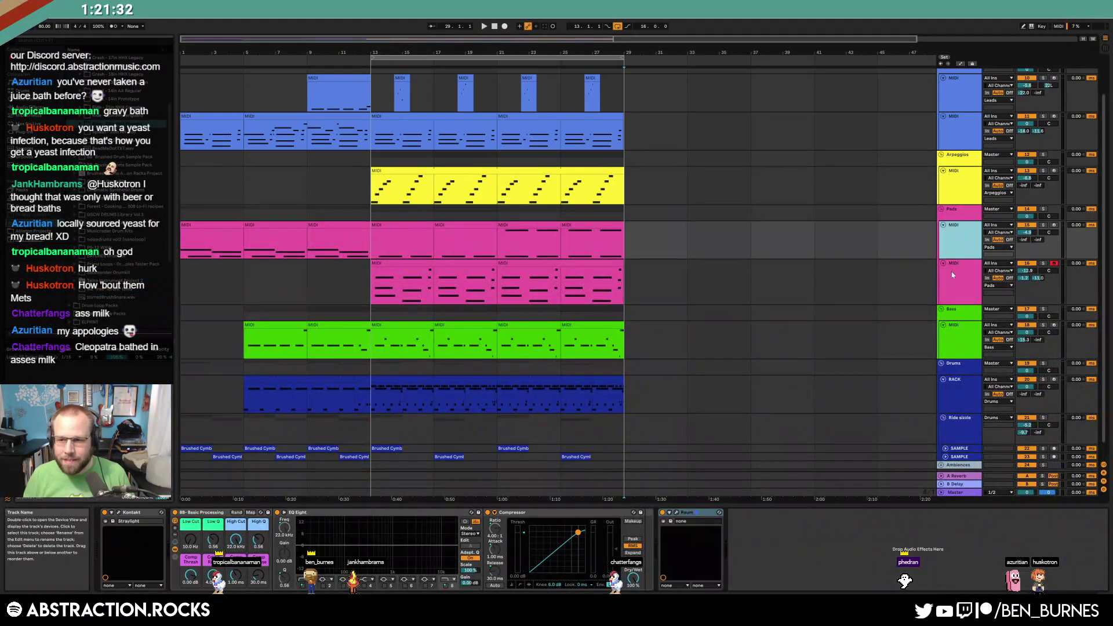
left_click(951, 273)
left_click(943, 263)
left_click(943, 225)
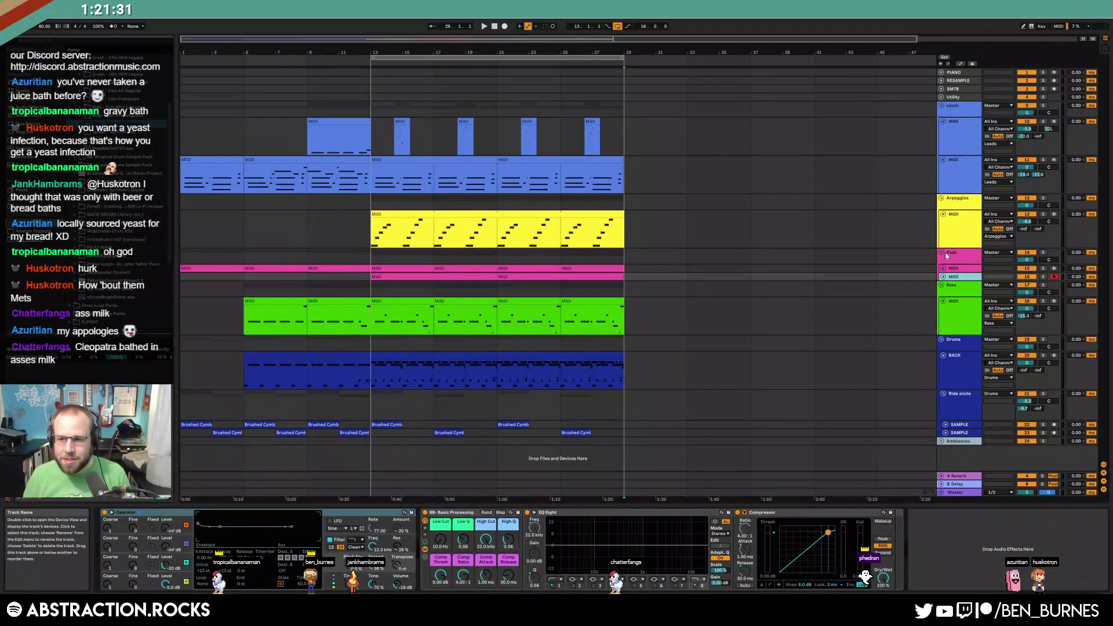
left_click(943, 300)
left_click(942, 328)
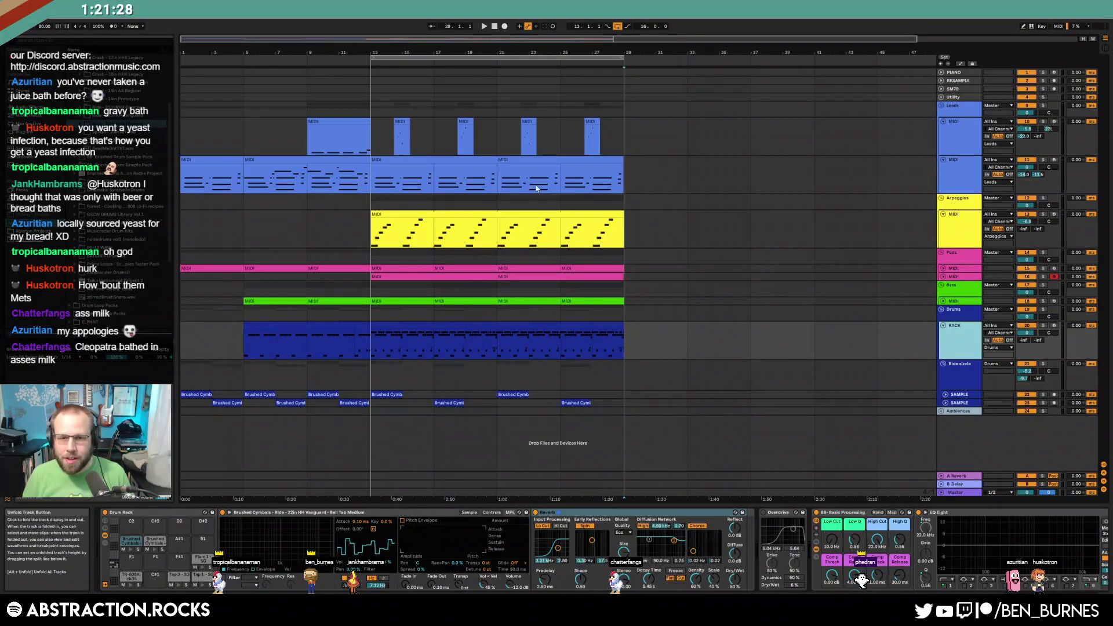
Play the arrangement from bar 9 and insert a new MIDI track below the lower lead track
left_click(315, 141)
key("space")
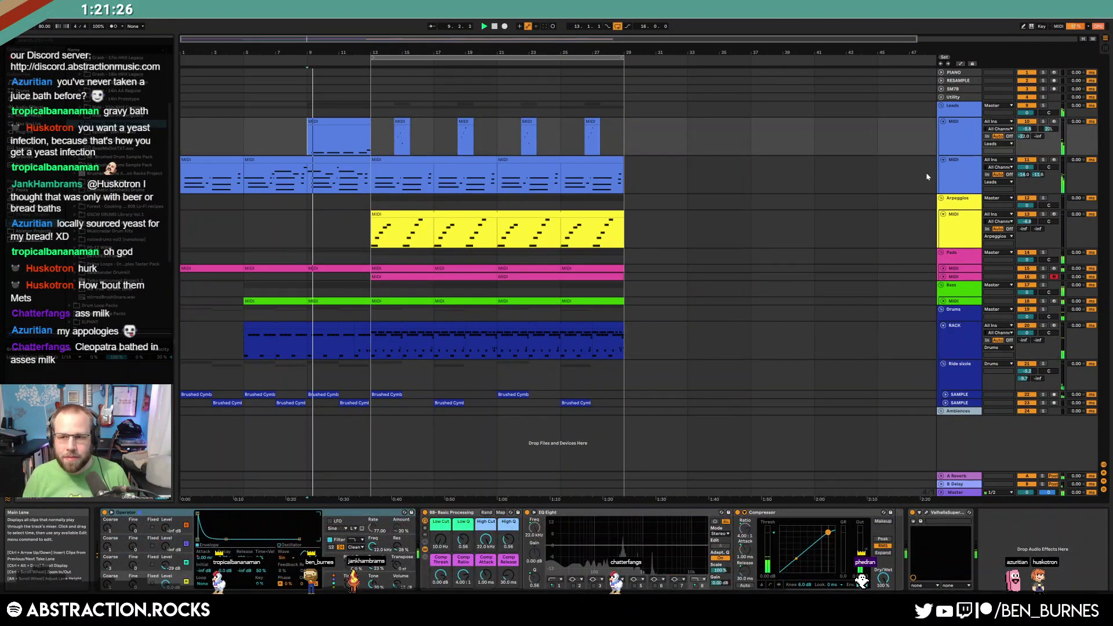
left_click(955, 183)
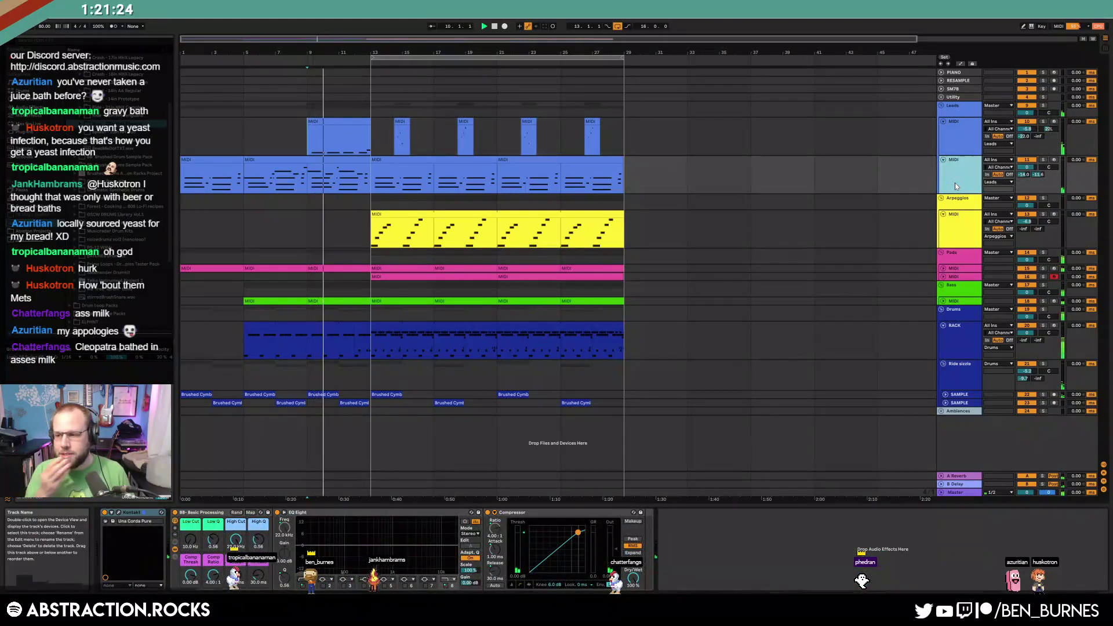
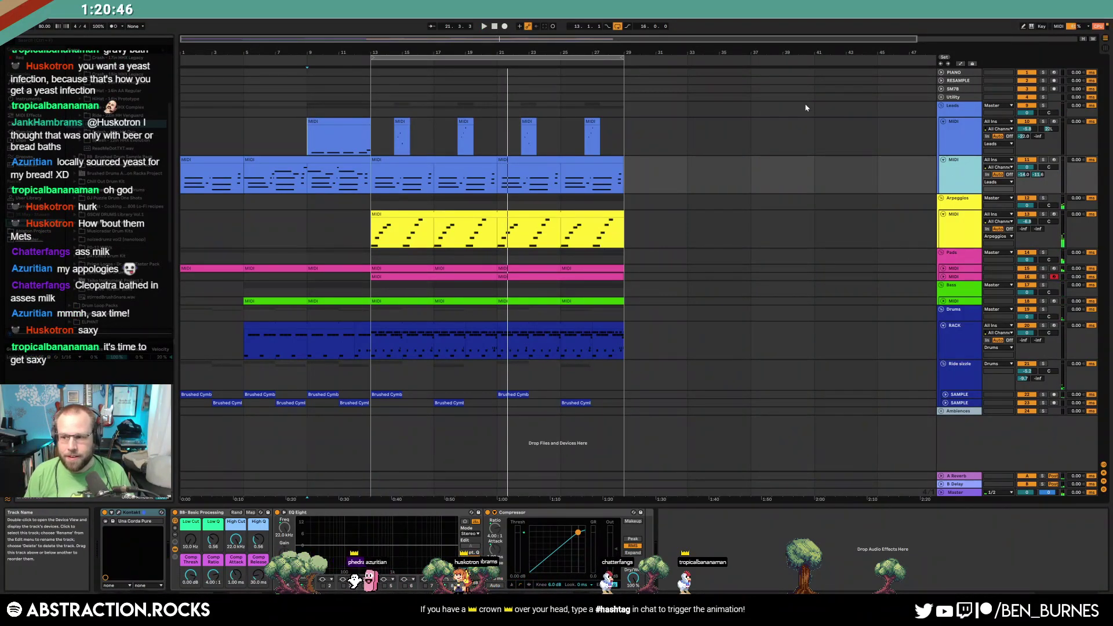
key("ctrl+shift+t")
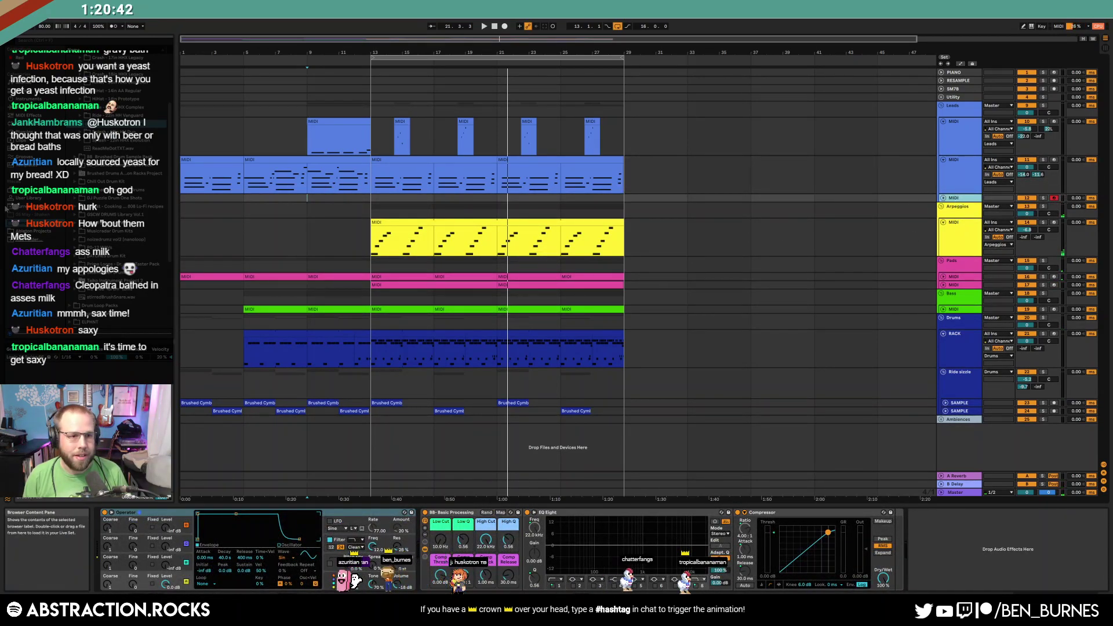
Import the SAX track from the Acceptance Project's Live Set in the browser, placing it below the lower lead track
left_click(36, 235)
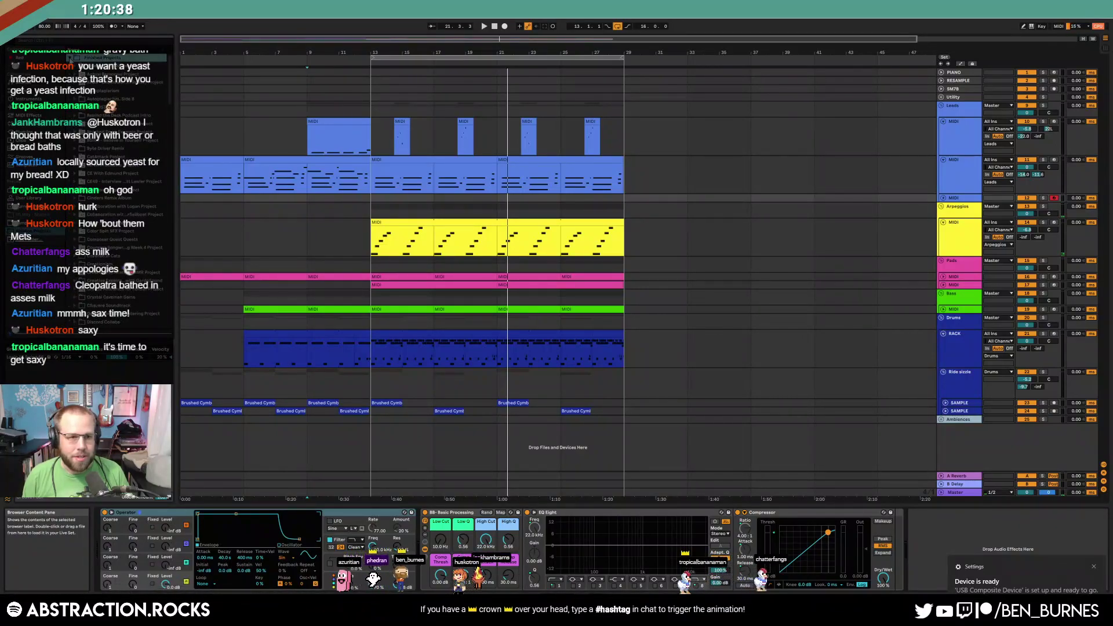
scroll(134, 169, "down", 5)
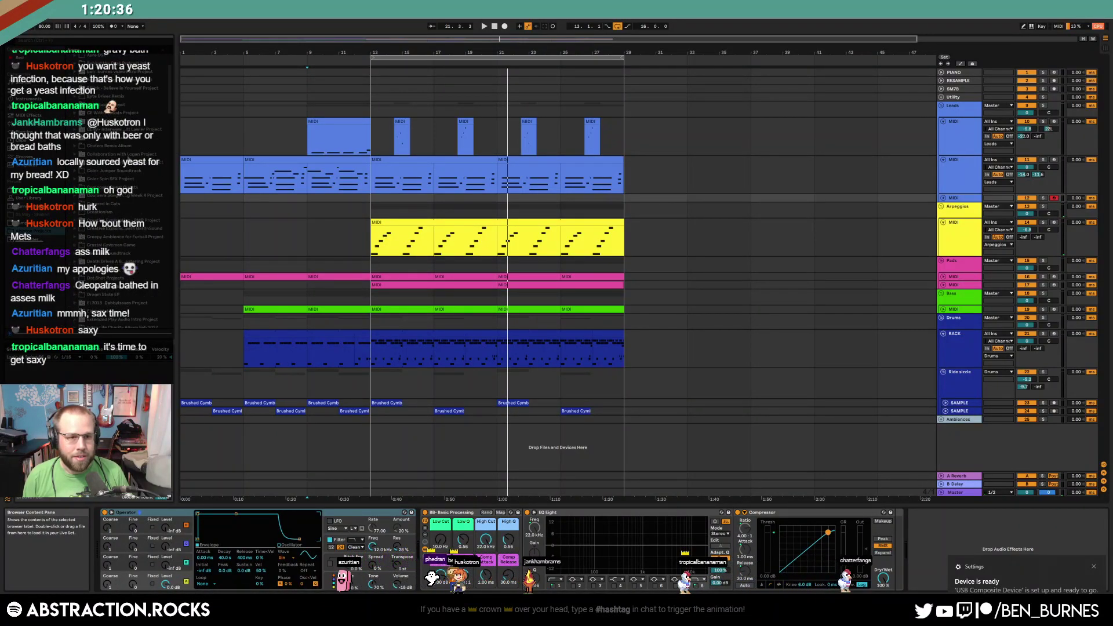
scroll(114, 215, "down", 6)
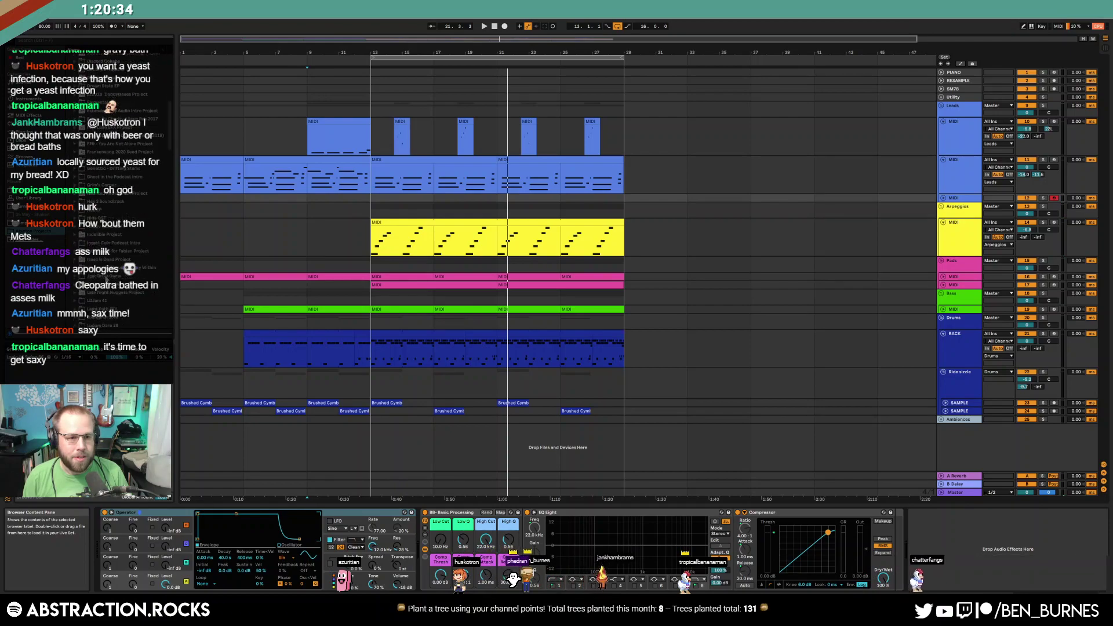
scroll(106, 281, "down", 5)
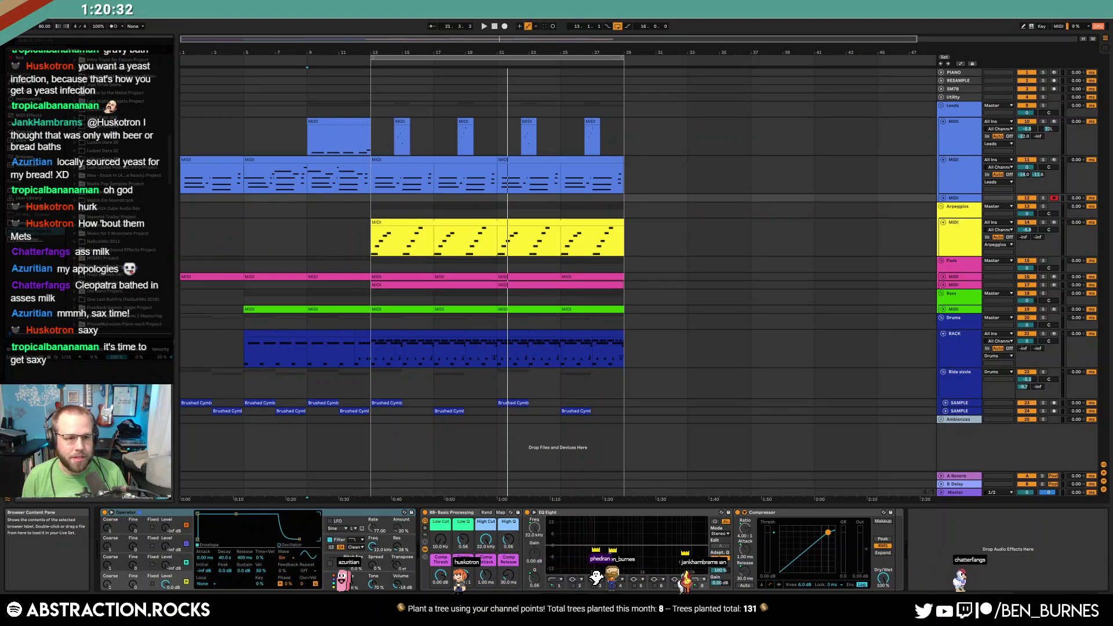
scroll(106, 280, "down", 5)
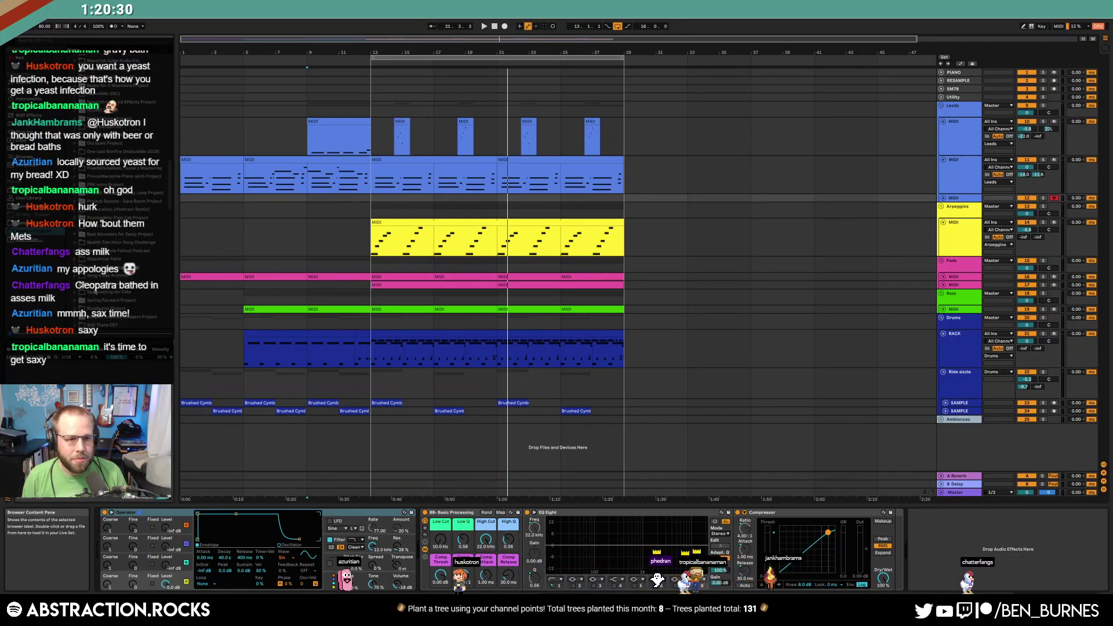
scroll(106, 280, "down", 5)
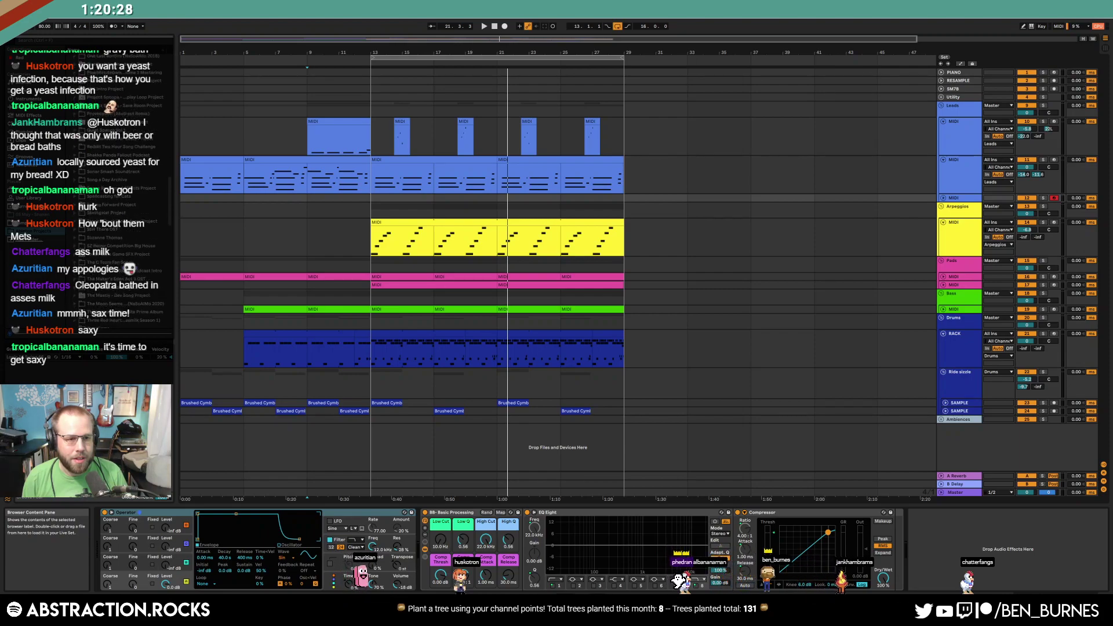
scroll(87, 284, "down", 1)
left_click(75, 287)
scroll(74, 291, "down", 3)
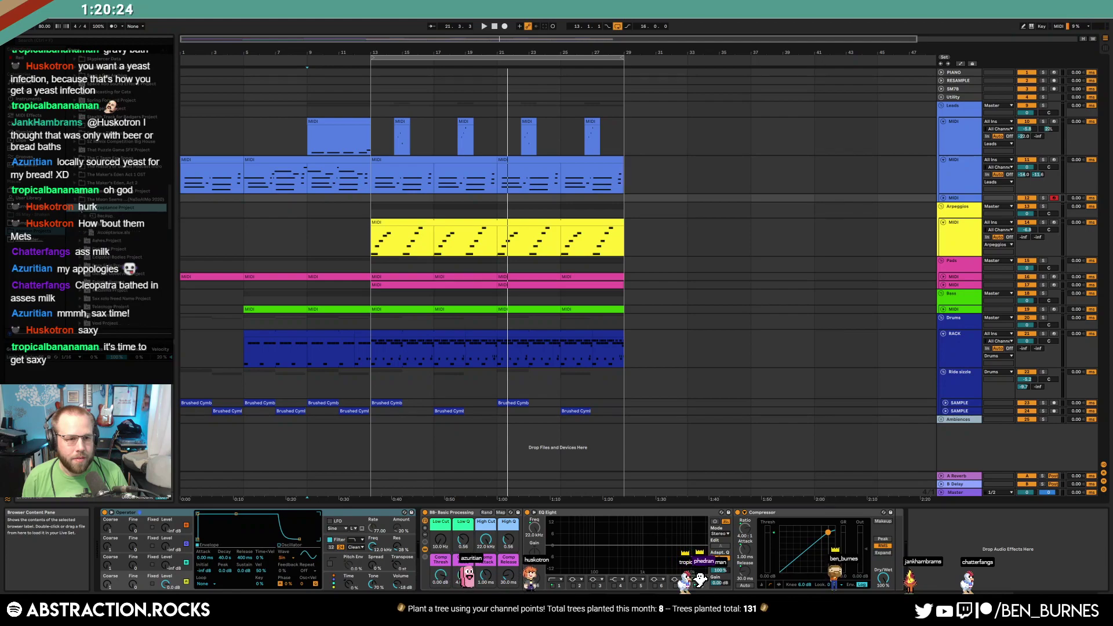
left_click(86, 232)
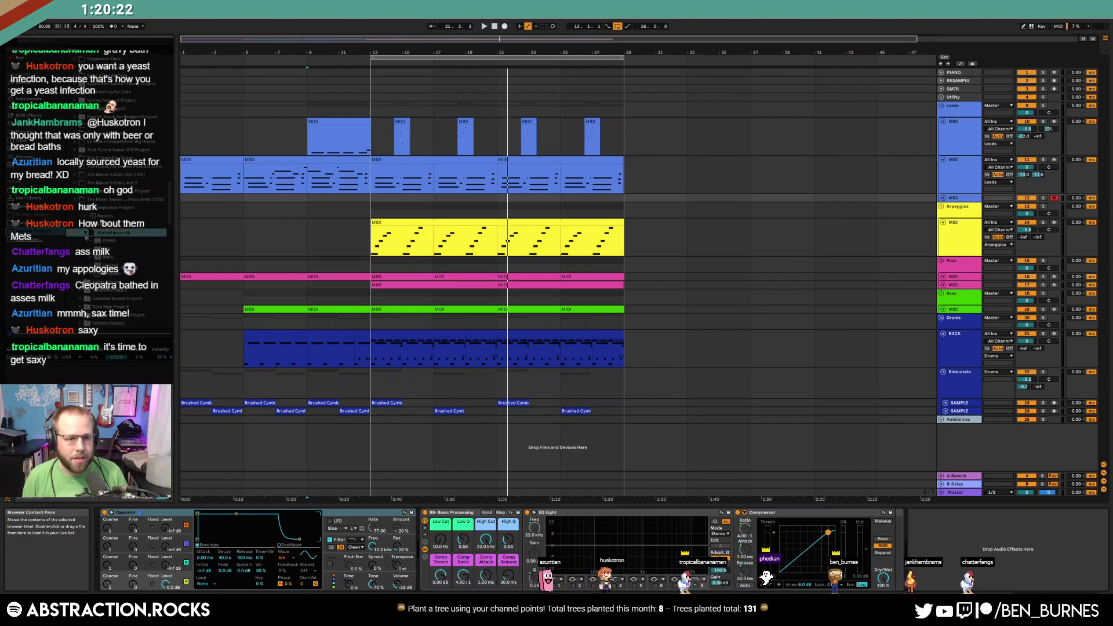
left_click_drag(108, 248, 815, 221)
left_click_drag(948, 196, 953, 194)
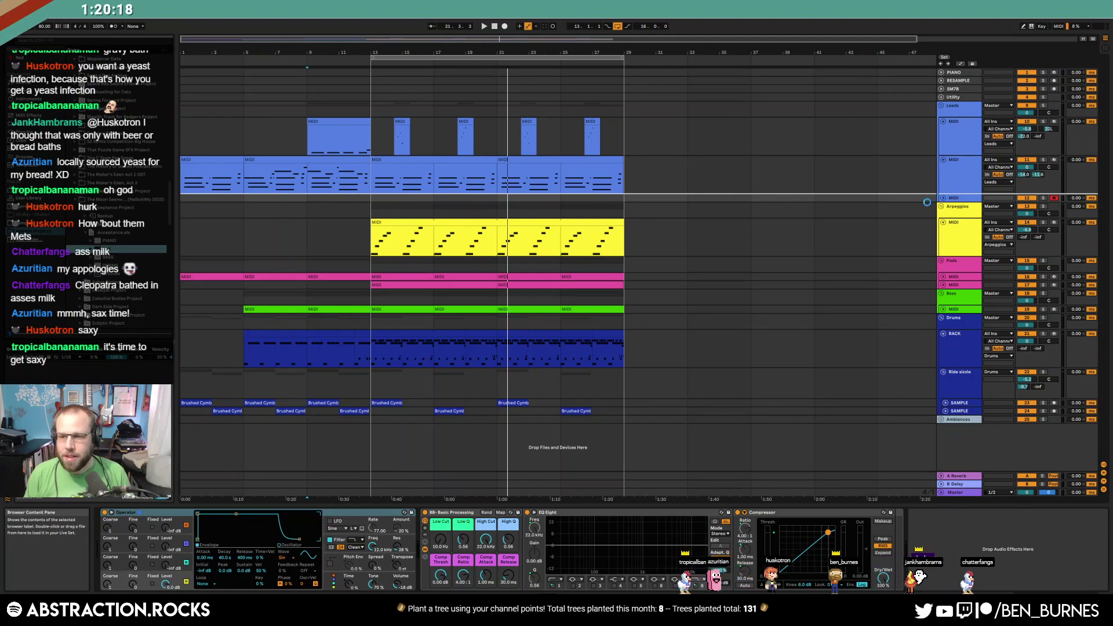
Delete all the imported clips from the SAX track
left_click(734, 198)
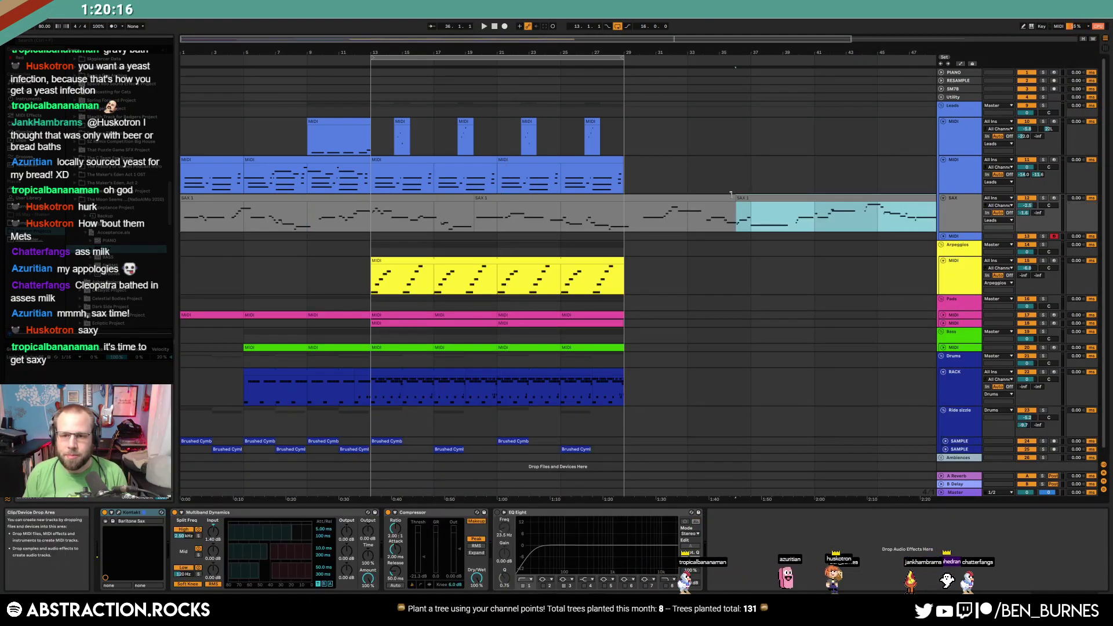
left_click(718, 199, "shift")
key("Delete")
left_click(452, 199)
key("Delete")
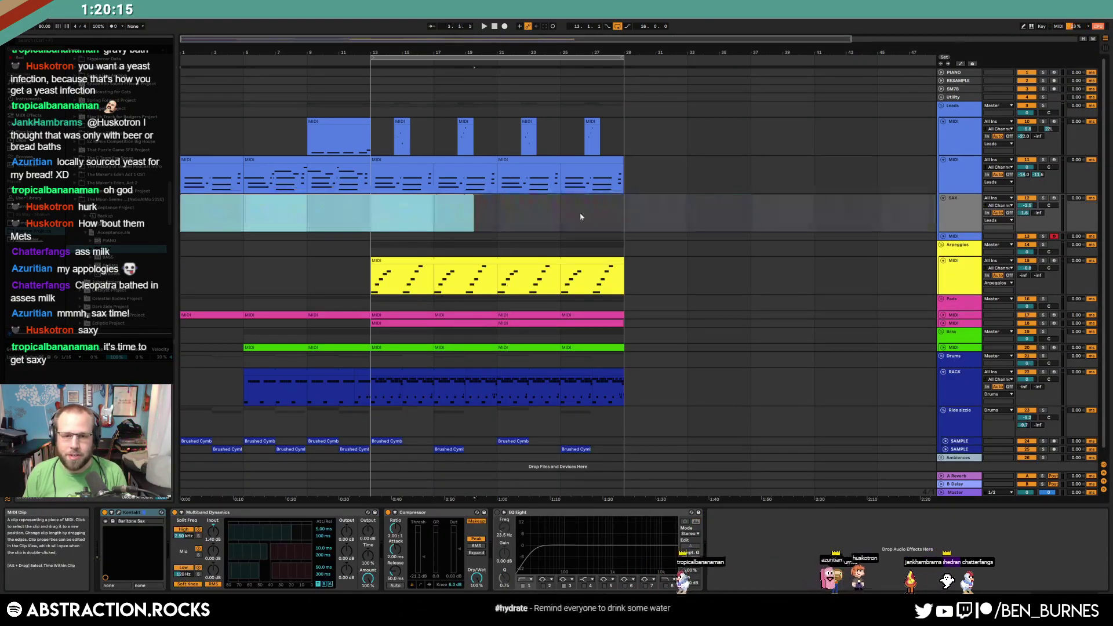
Delete the empty MIDI track below SAX and apply the leads' blue track colour to the SAX track
left_click(966, 238)
key("Delete")
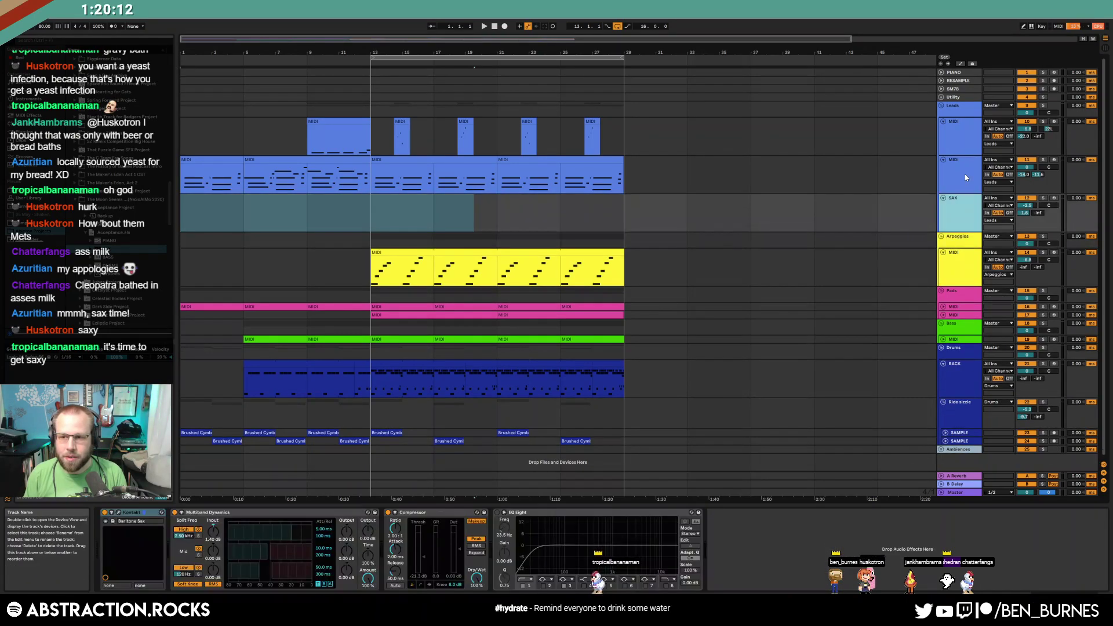
right_click(964, 176)
left_click(1038, 309)
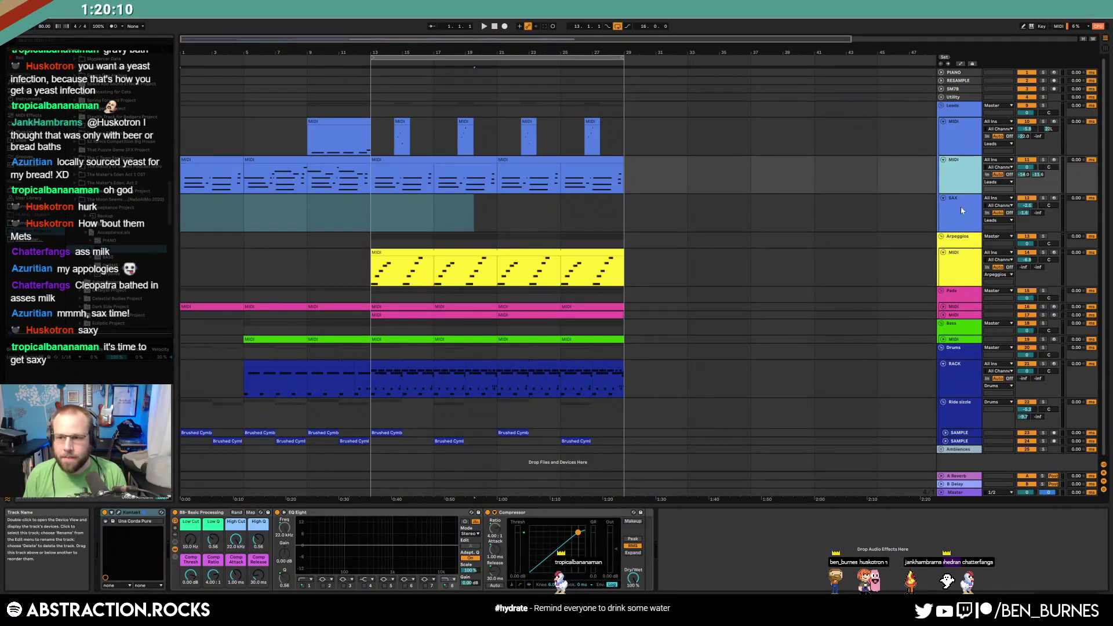
Try recording a sax take on the SAX track from bar 13
left_click(410, 213)
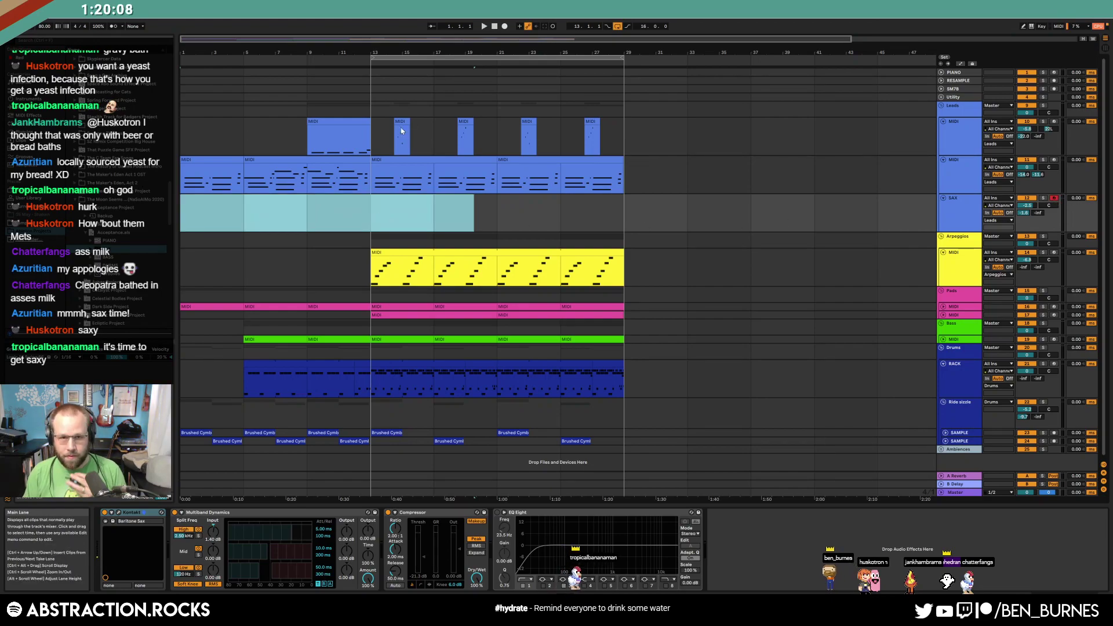
left_click(366, 206)
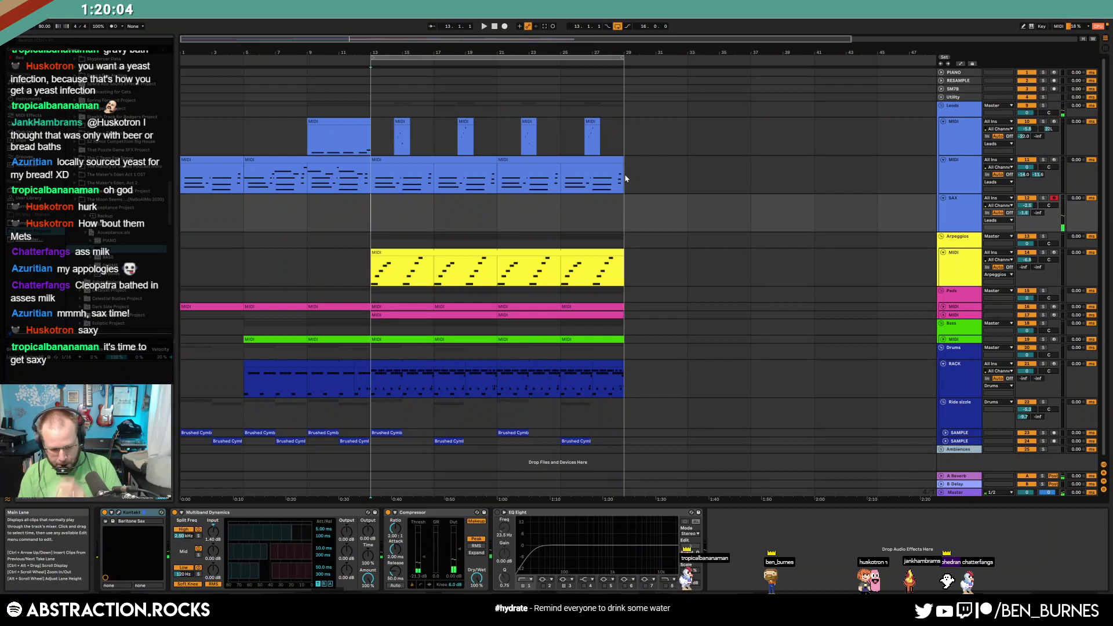
key("F9")
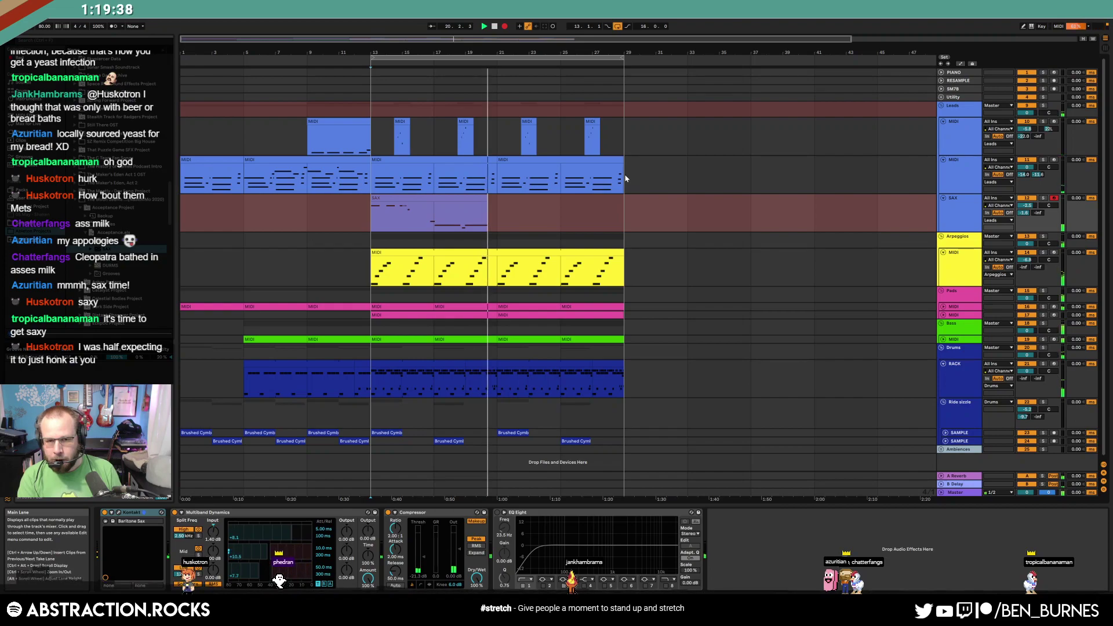
key("F9")
key("space")
left_click_drag(535, 214, 381, 213)
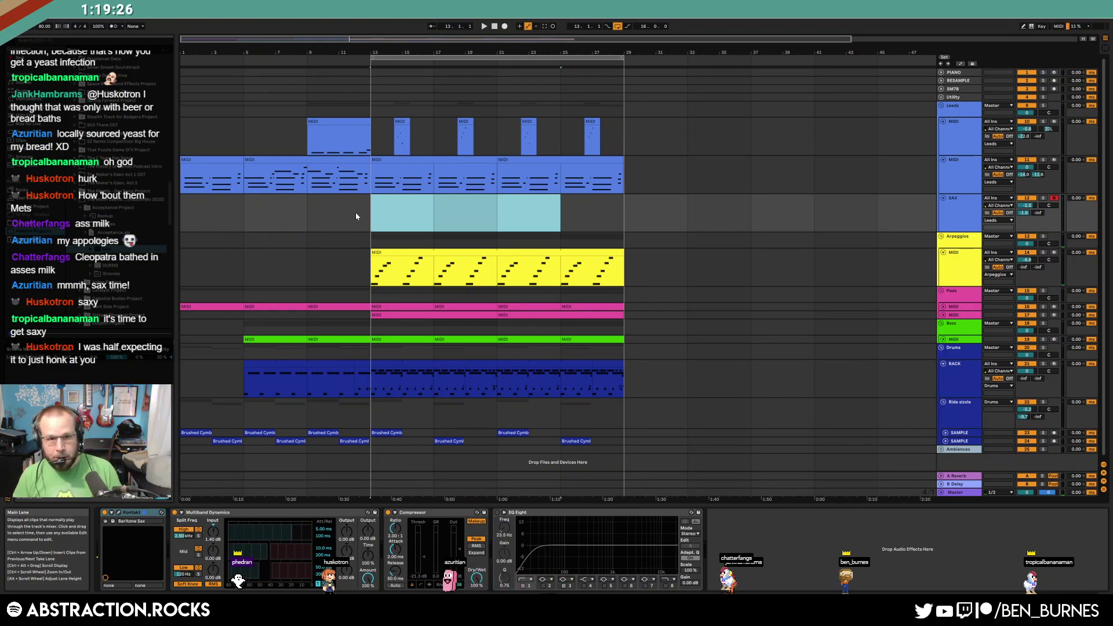
Record a sax performance on the SAX track, starting playback at bar 12 and stopping at bar 29
left_click(349, 218)
left_click(357, 211)
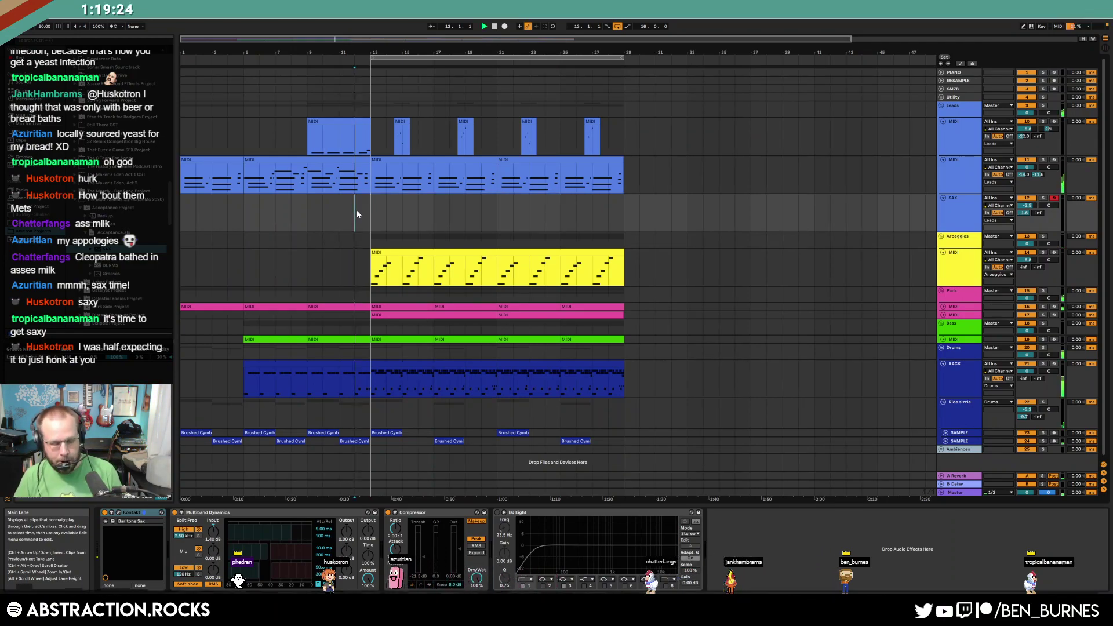
key("F9")
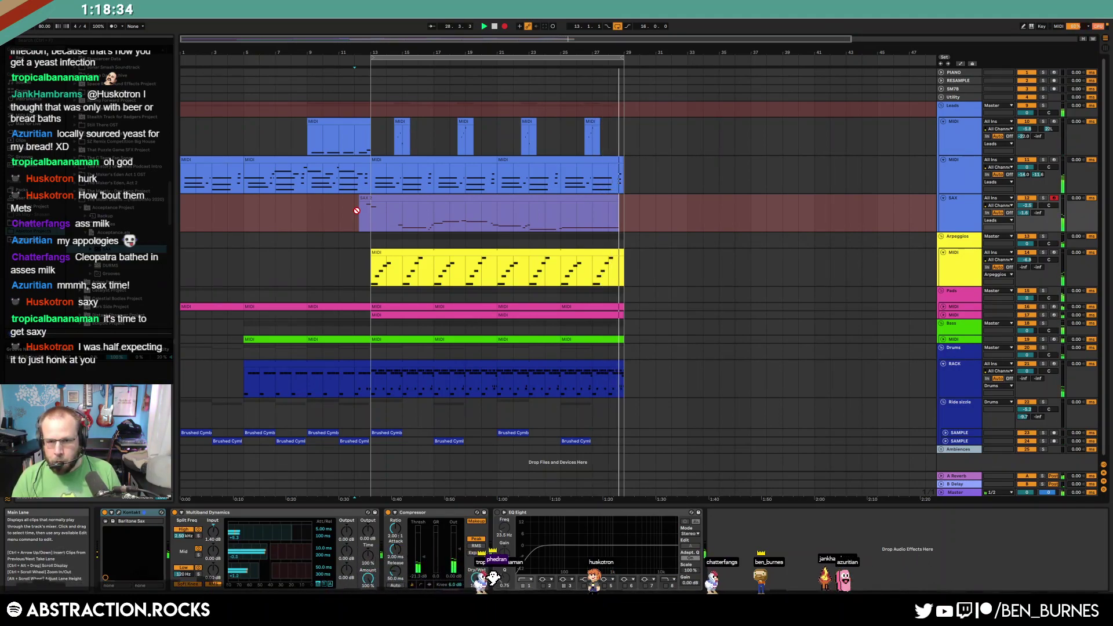
key("space")
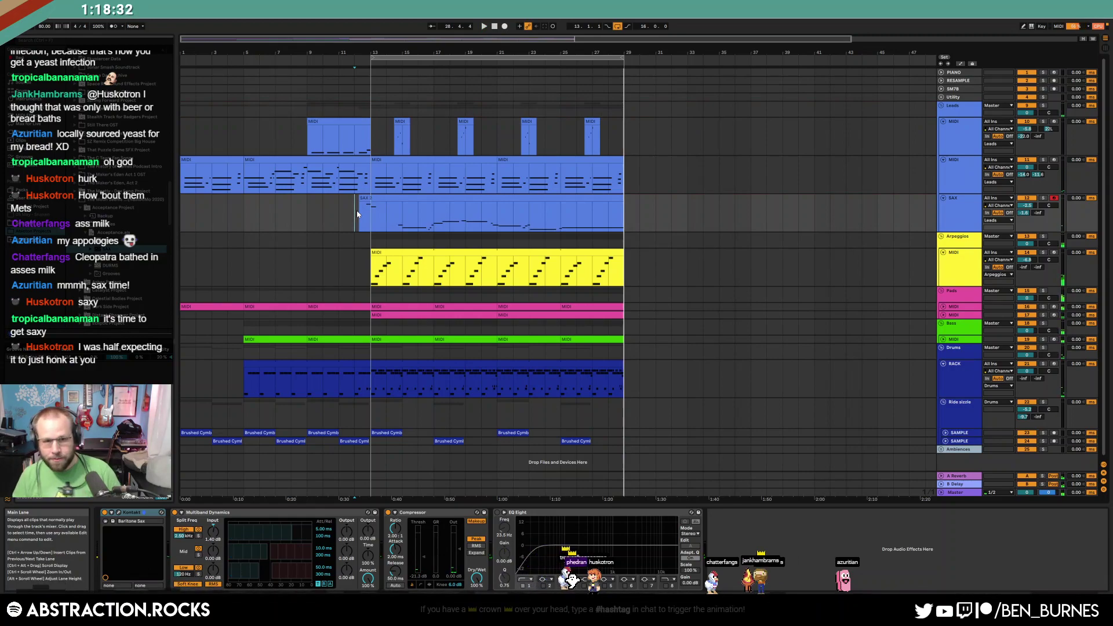
Remove the beginning of the recorded sax clip so that it starts at bar 14
left_click_drag(357, 214, 387, 206)
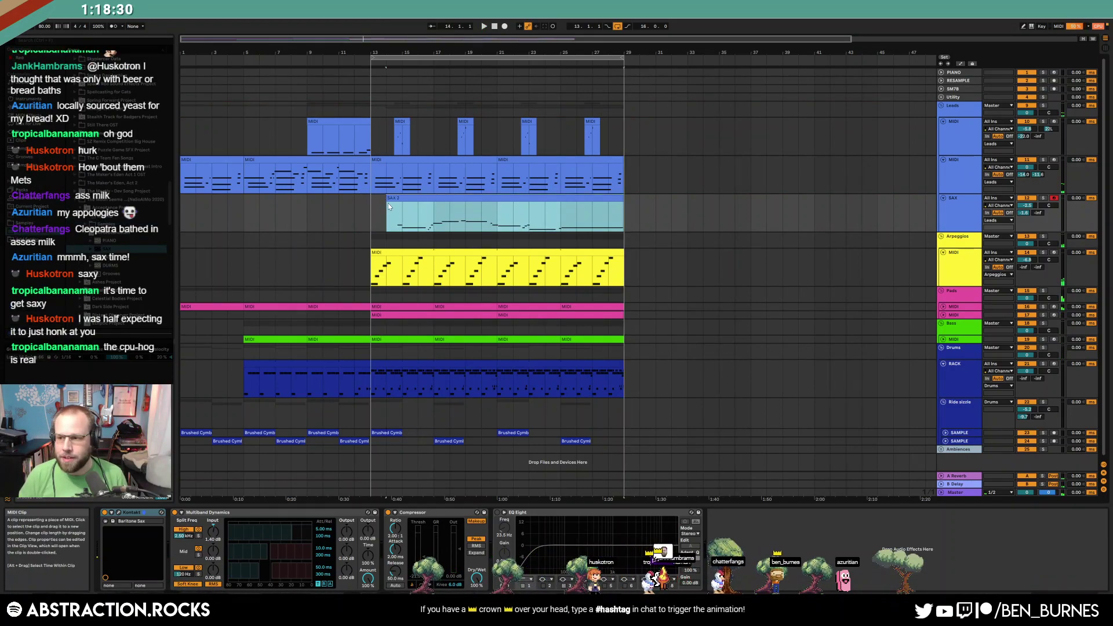
left_click(371, 226)
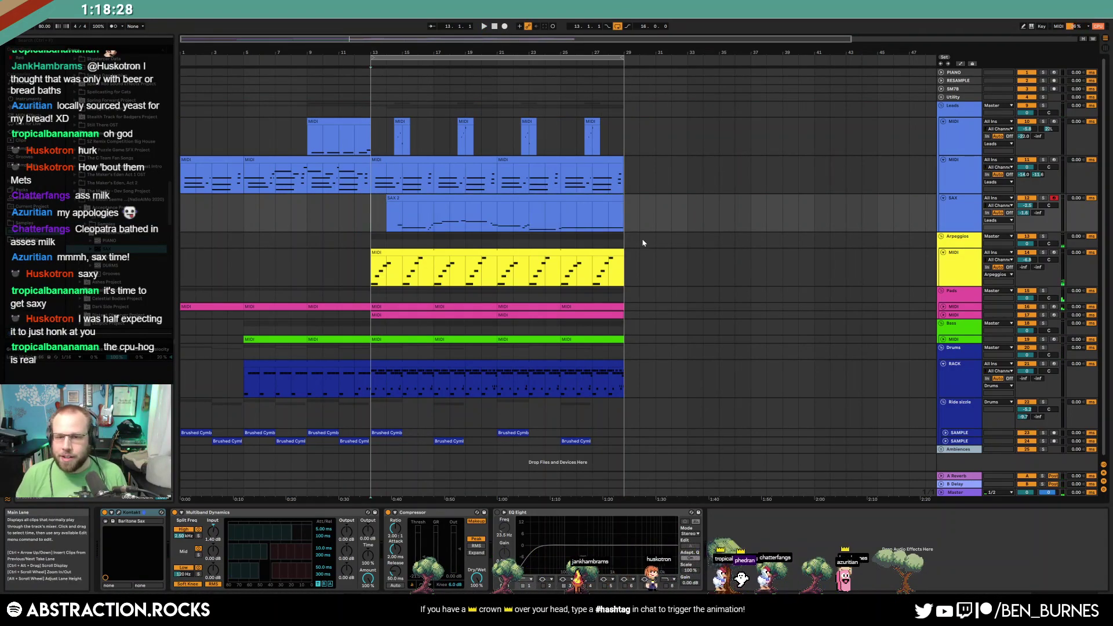
left_click(629, 209)
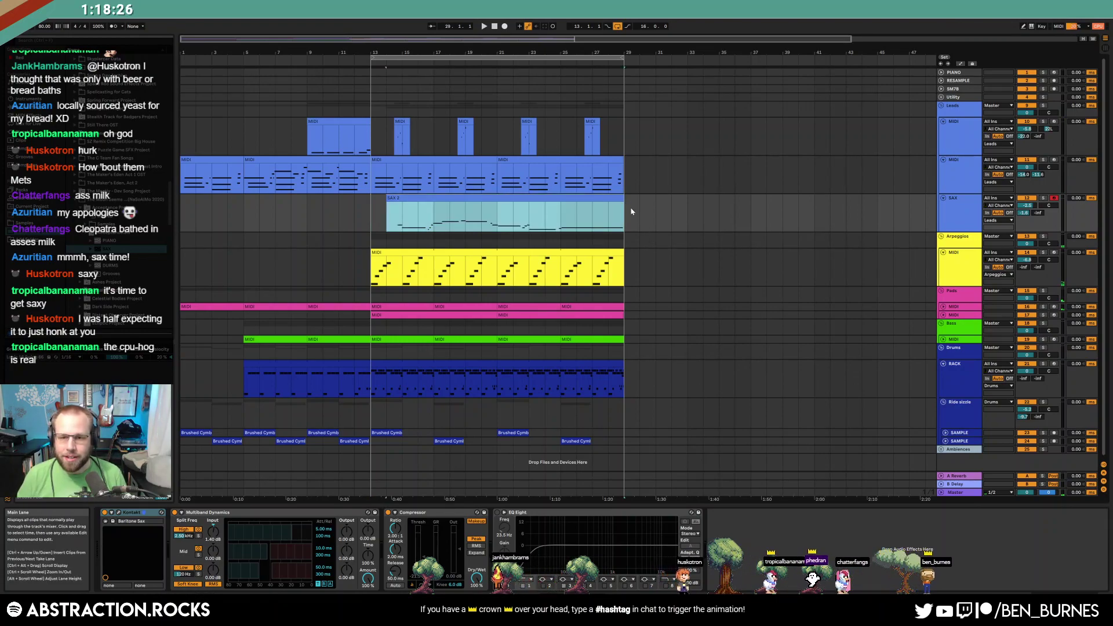
left_click(639, 210)
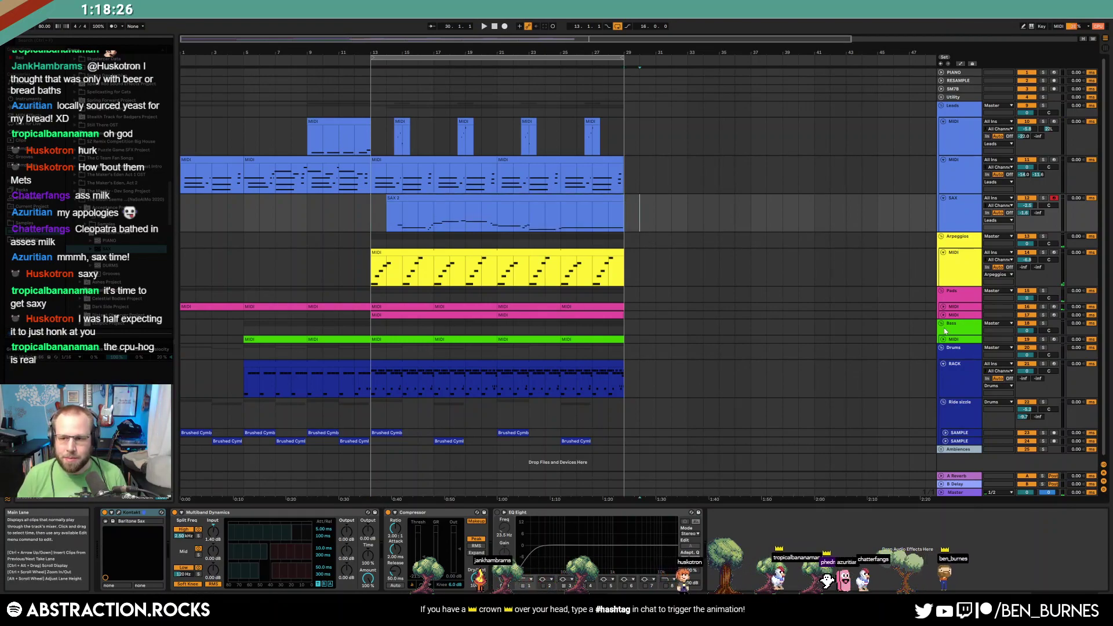
Adjust the SAX track's volume
left_click(577, 305)
left_click(657, 284)
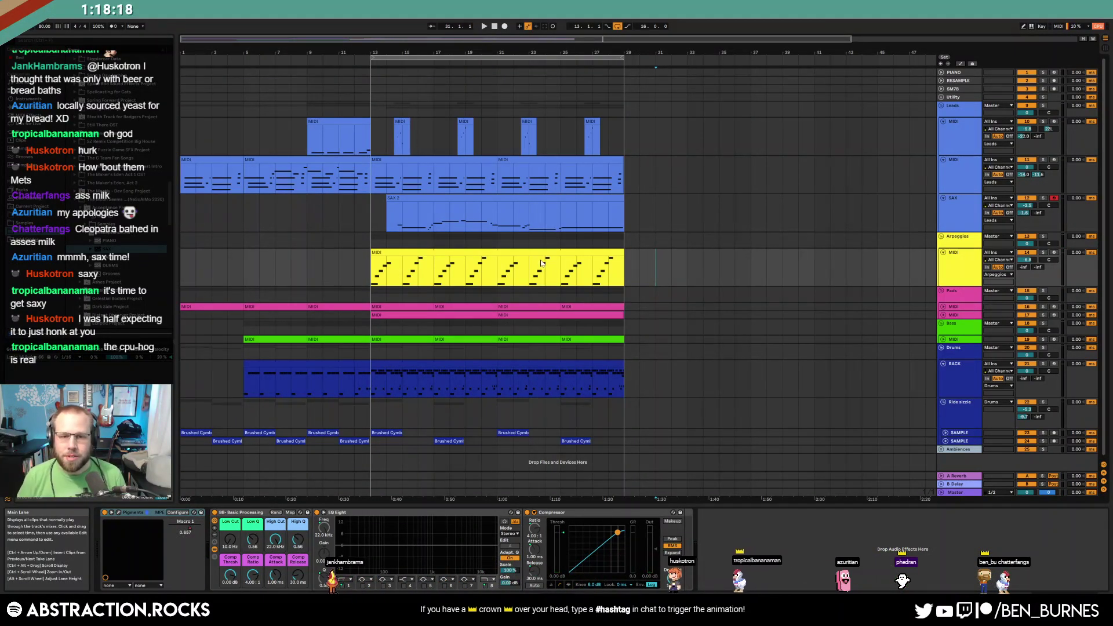
left_click(961, 210)
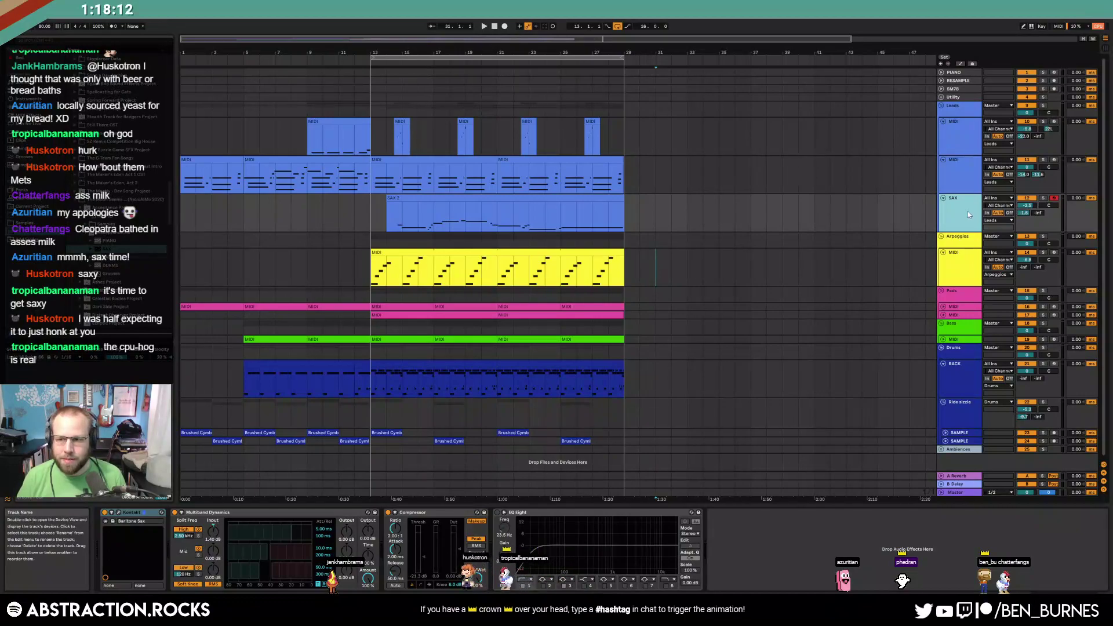
left_click(1029, 206)
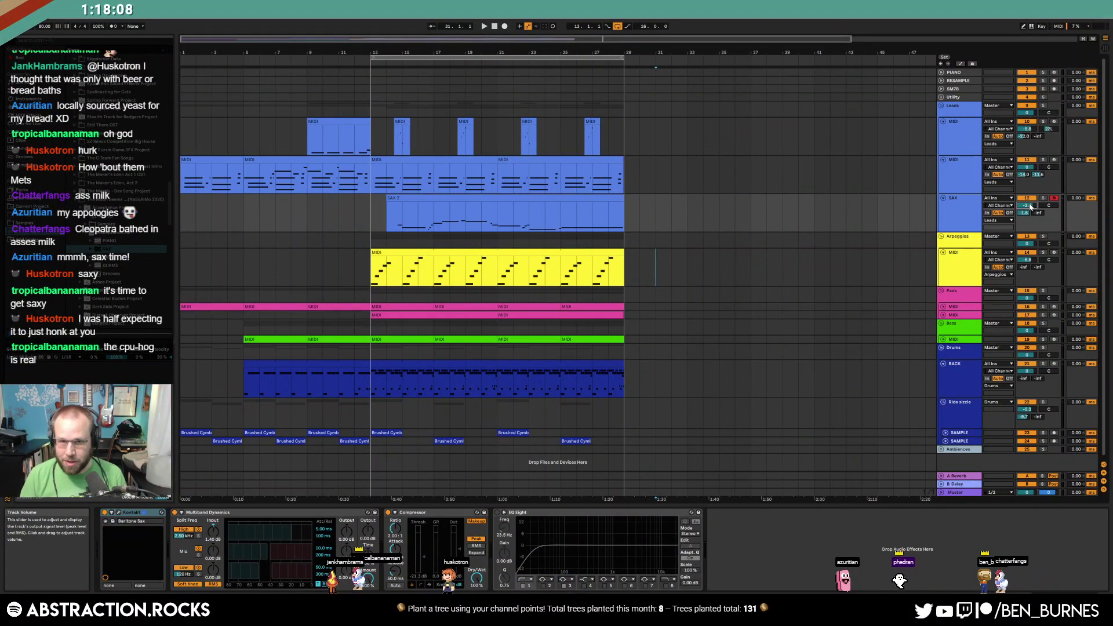
Extend the arpeggio clip by two bars to bar 31 and check its Macro 1 automation
left_click(621, 254)
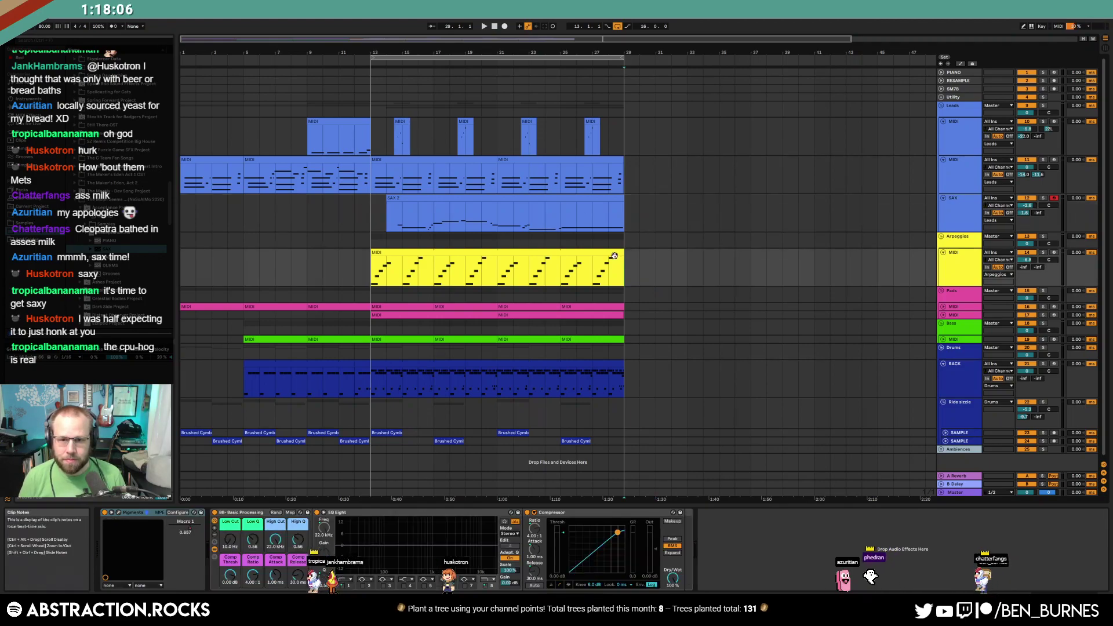
left_click_drag(621, 254, 647, 279)
key("a")
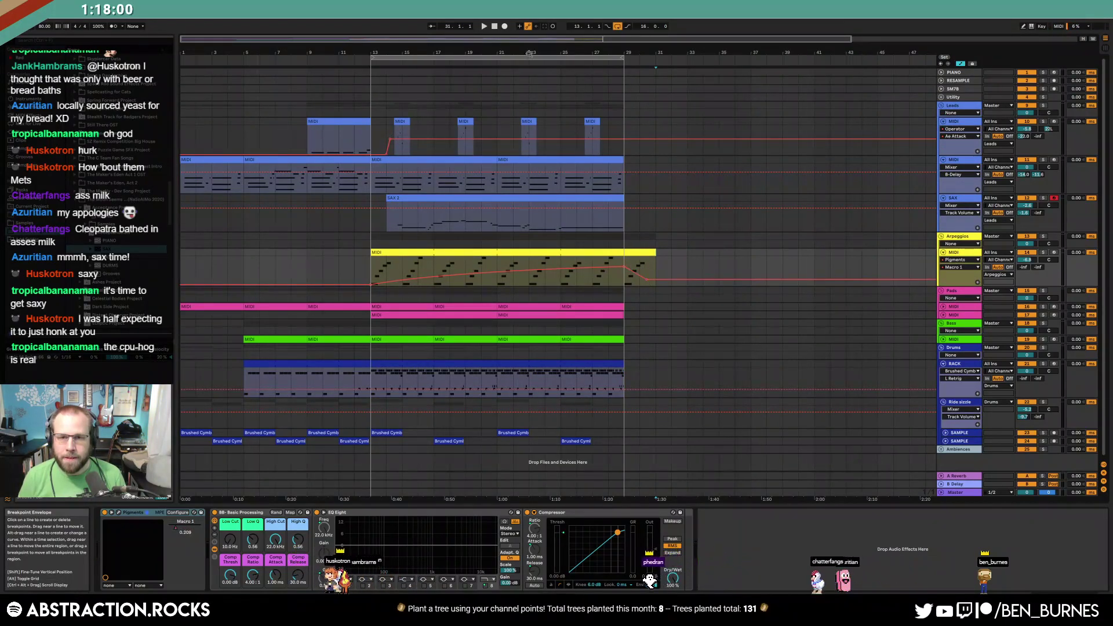
Duplicate the lower lead's bars 13–20 to bar 29 and delete the part of the copy from bar 31 onward
left_click(477, 168)
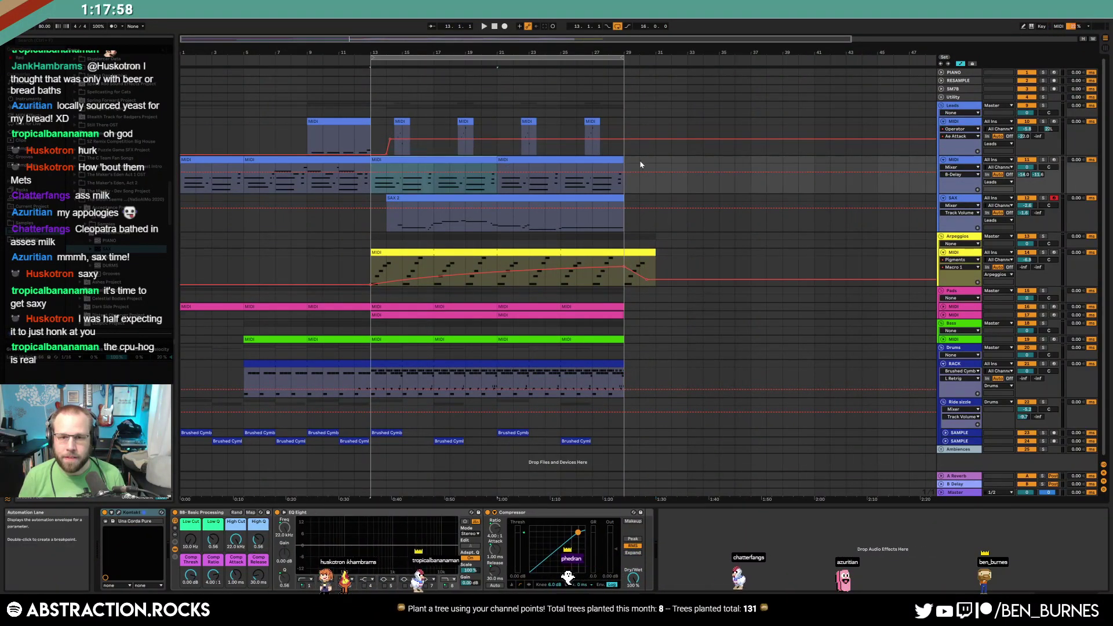
left_click(603, 158)
key("ctrl+d")
key("a")
left_click_drag(662, 179, 773, 189)
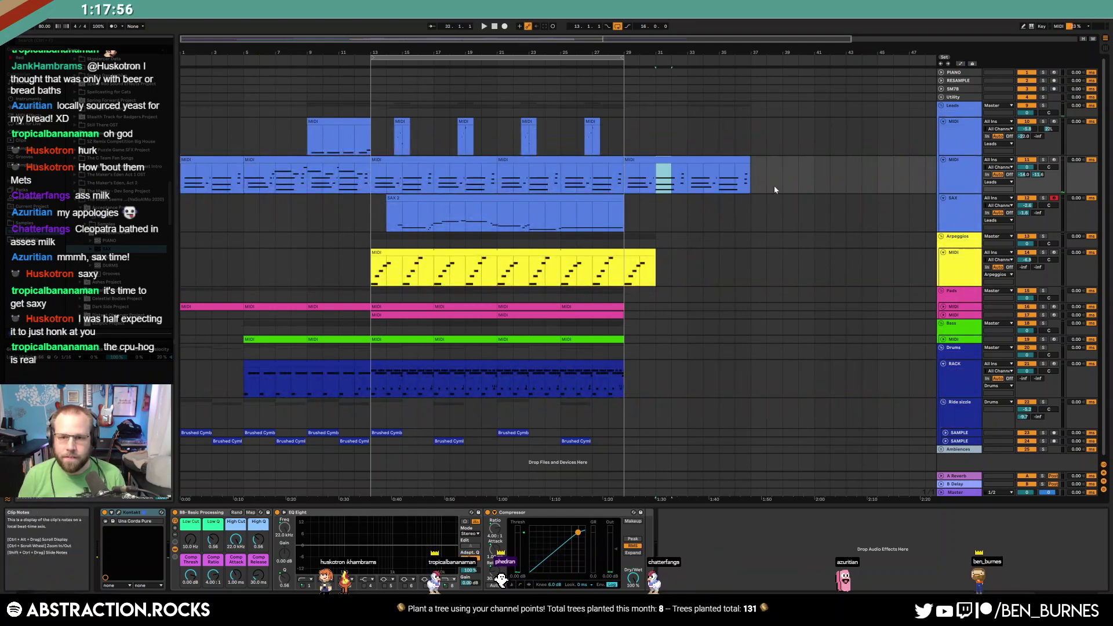
key("Delete")
Delete the trailing short notes from the lower lead's clip in bars 29–30 and play the arrangement from bar 29
scroll(648, 168, "up", 2)
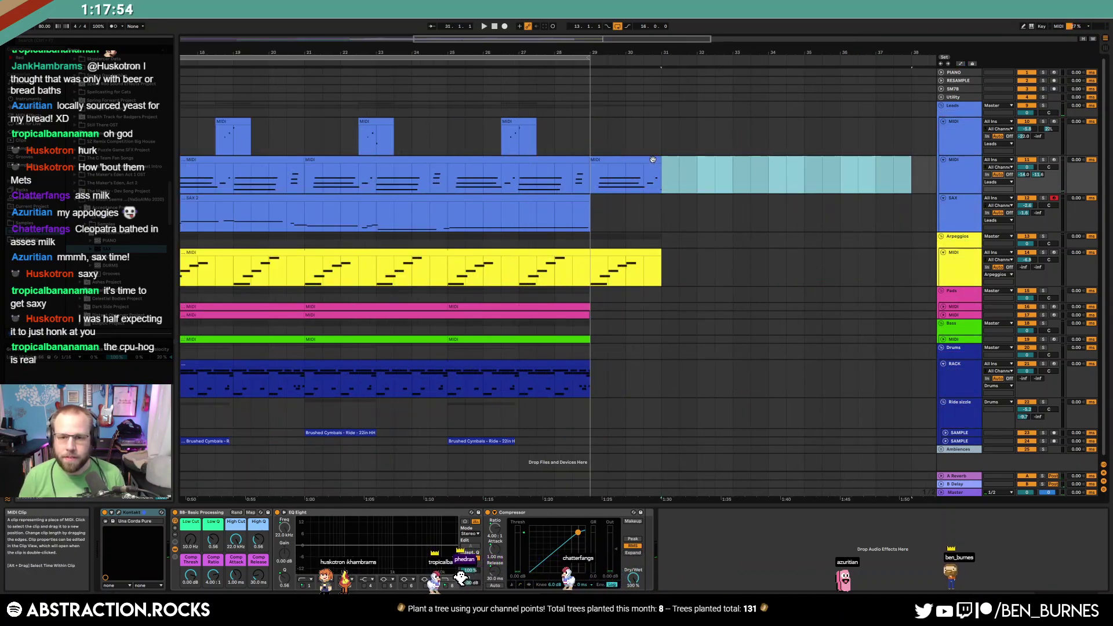
double_click(645, 160)
left_click_drag(931, 496, 1103, 368)
key("Delete")
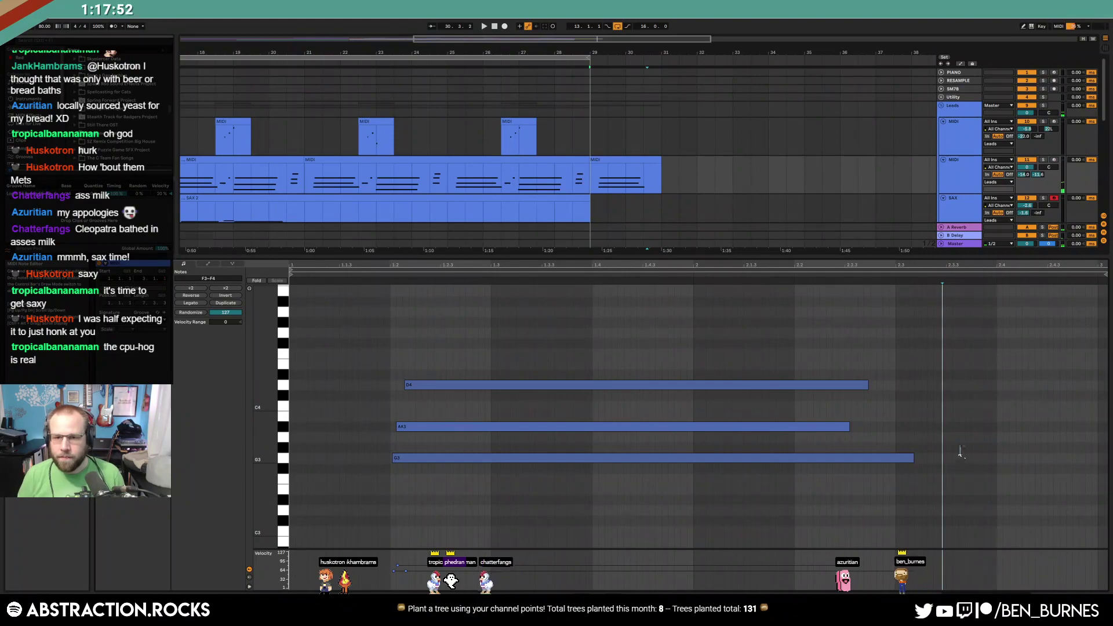
key("shift+Tab")
key("space")
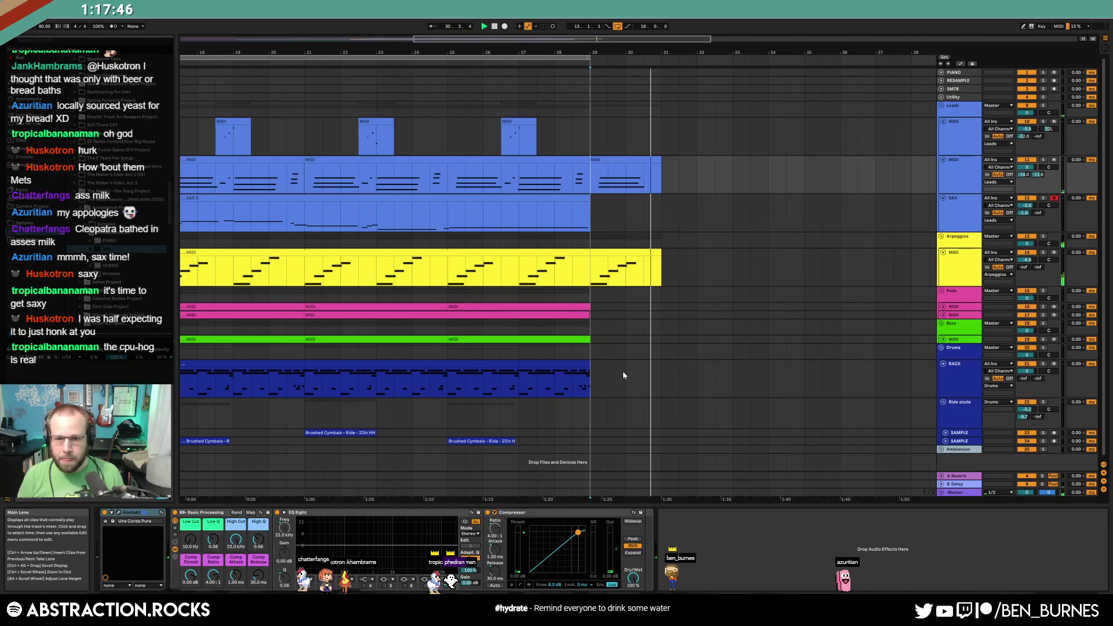
scroll(622, 377, "down", 4)
key("space")
Duplicate the RACK drum clip that starts at bar 13 to bar 29
left_click(379, 363)
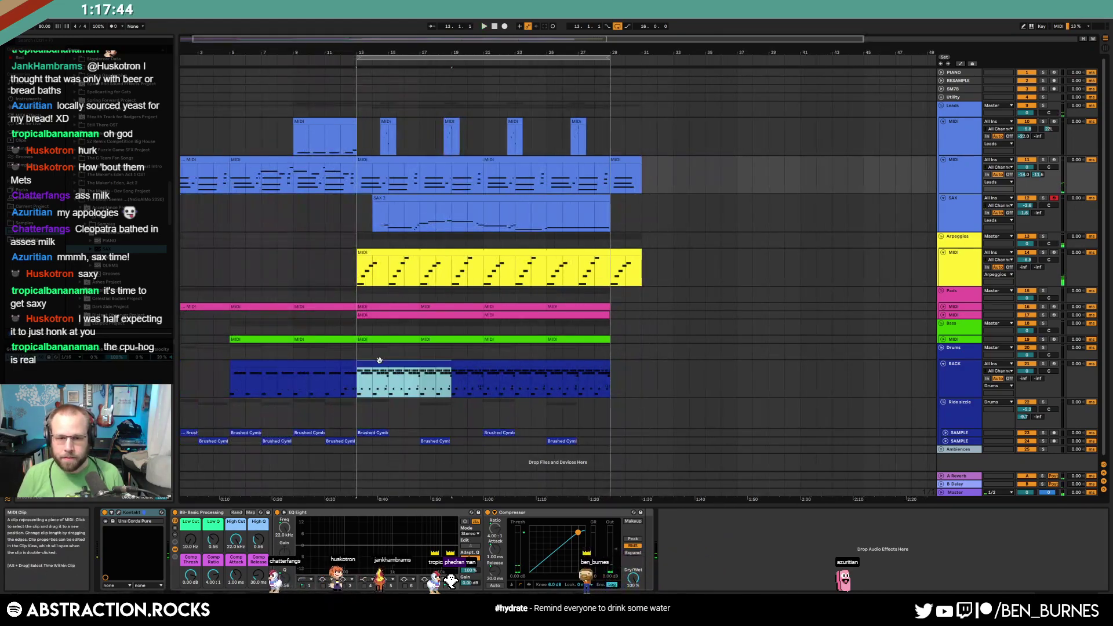
key("ctrl+c")
left_click(620, 374)
key("ctrl+v")
Delete the TR-808 kick and the Tap 3 note from the first half of bar 30 in the copied drum clip
double_click(641, 363)
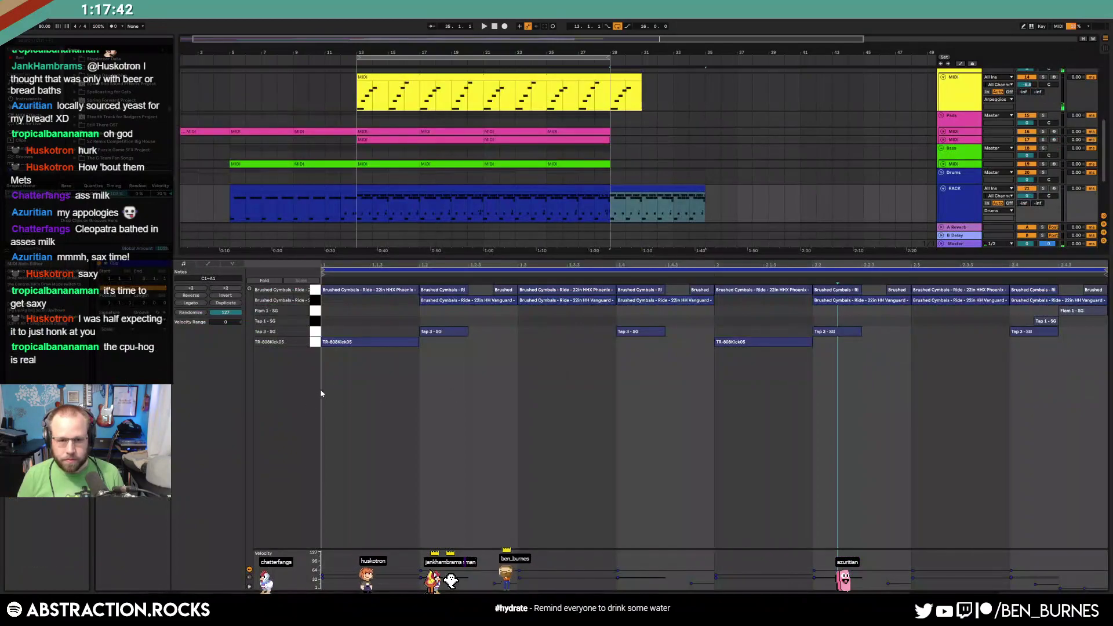
left_click(336, 325)
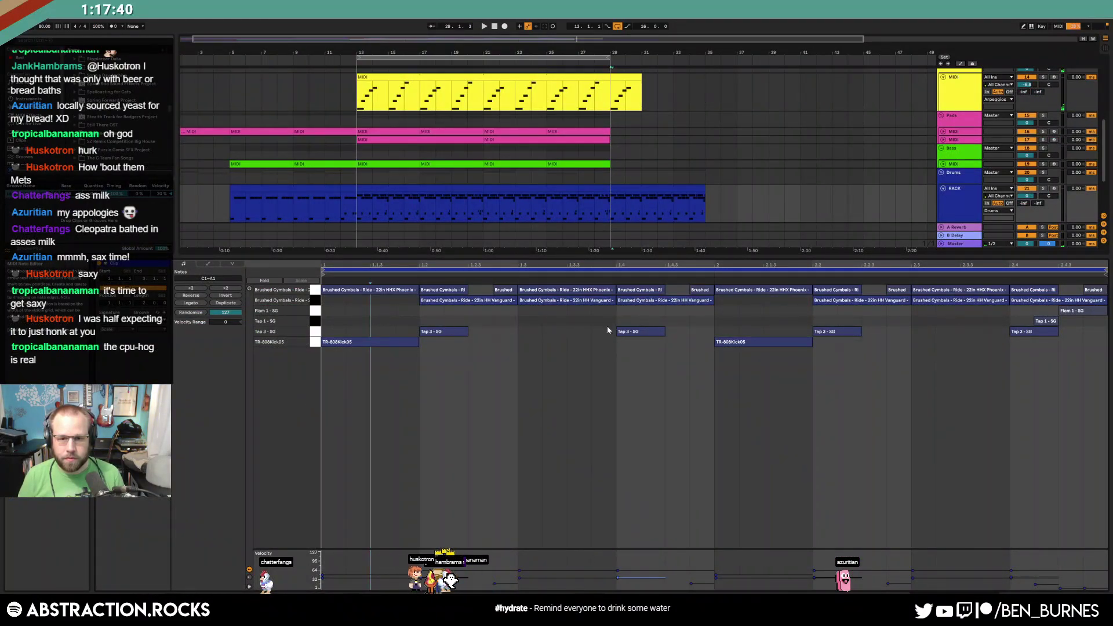
left_click_drag(750, 320, 970, 378)
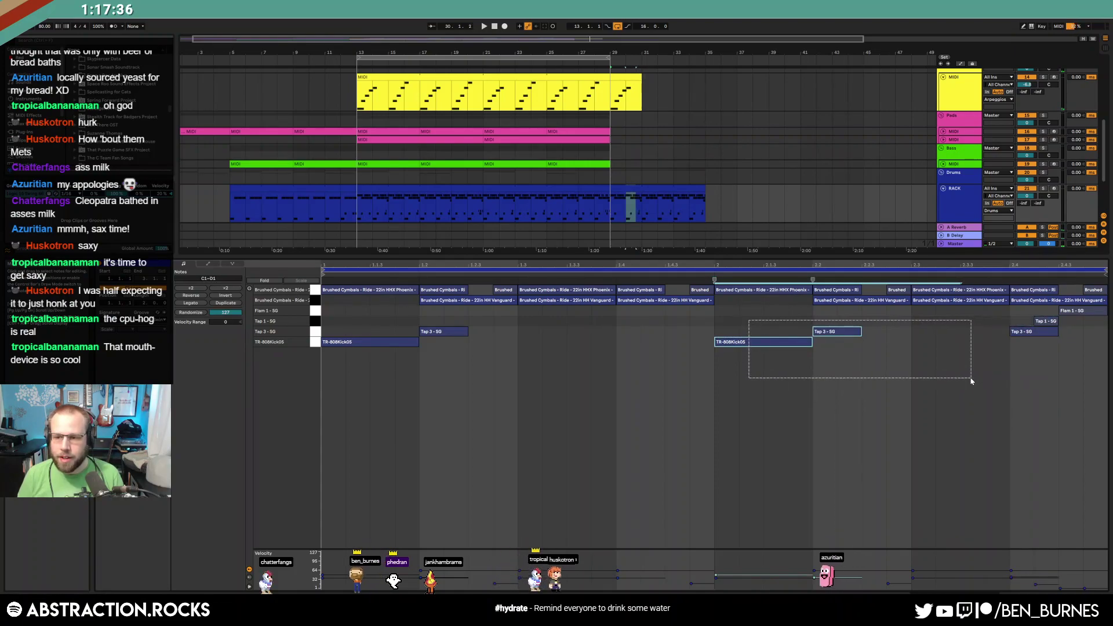
key("Delete")
Shorten the copied drum clip to end at bar 31 and extend the arrangement loop to bar 31
left_click_drag(705, 189, 642, 189)
key("shift+Tab")
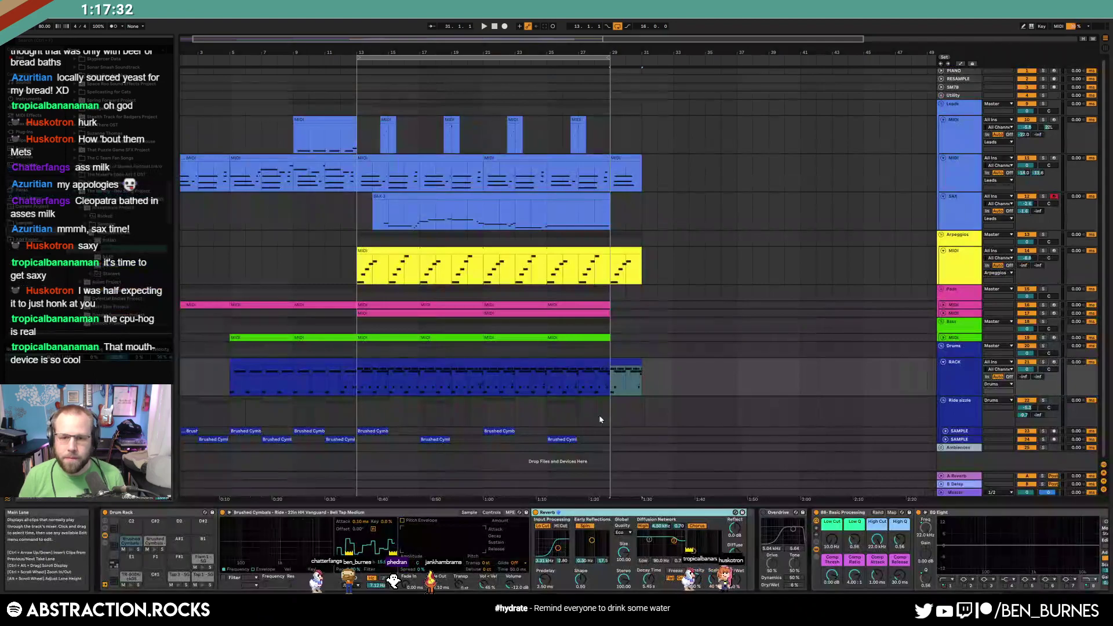
left_click(608, 56)
left_click_drag(609, 56, 642, 57)
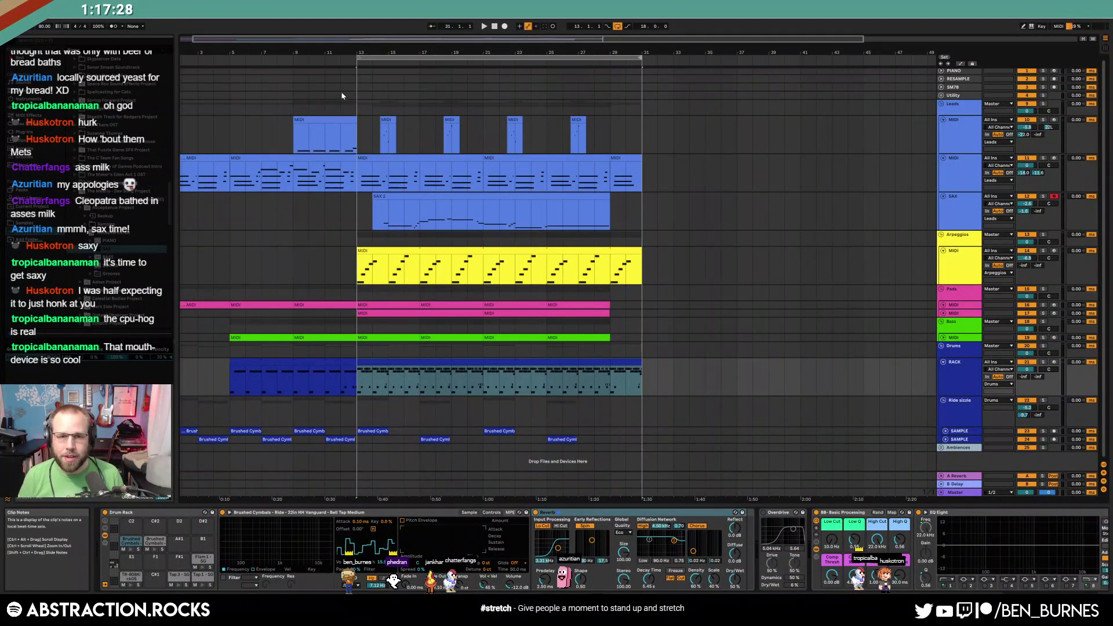
left_click_drag(352, 106, 200, 137)
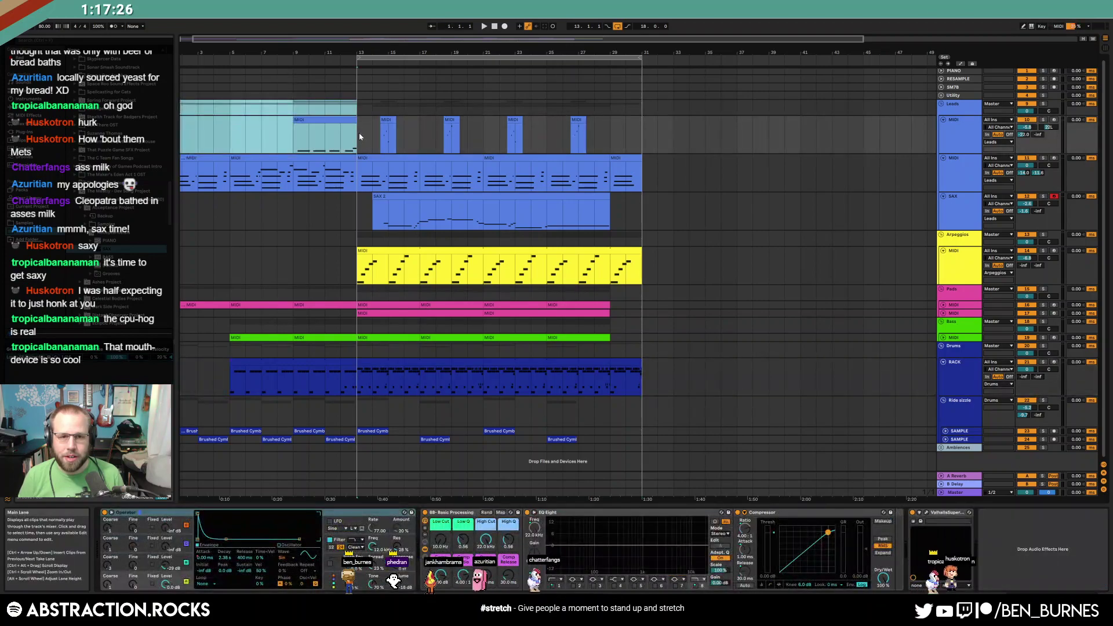
left_click_drag(359, 135, 642, 141)
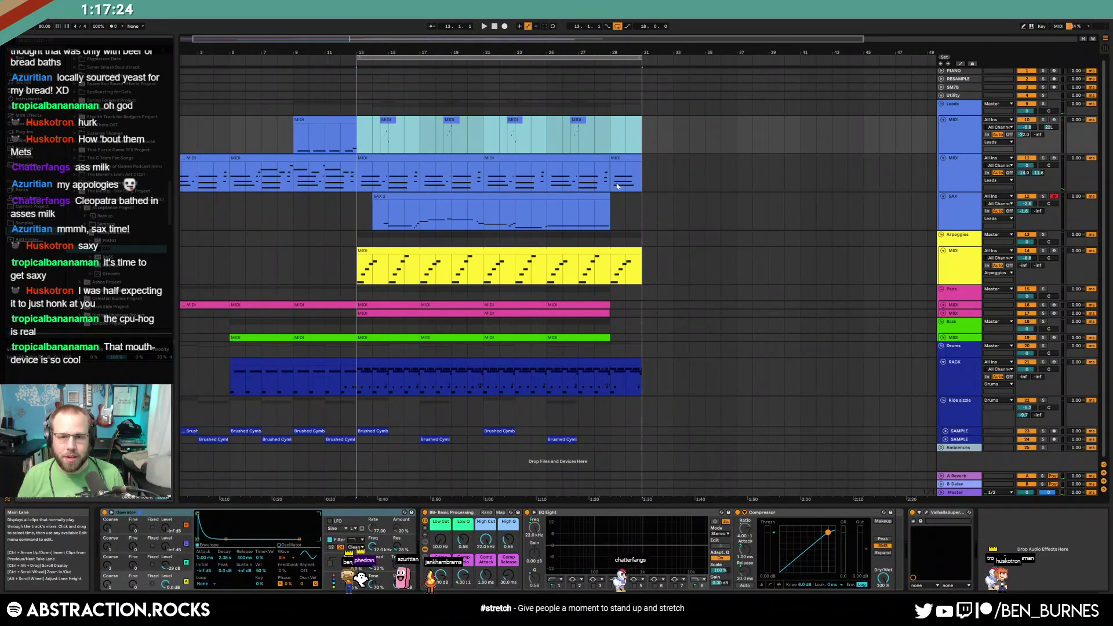
left_click_drag(611, 181, 643, 189)
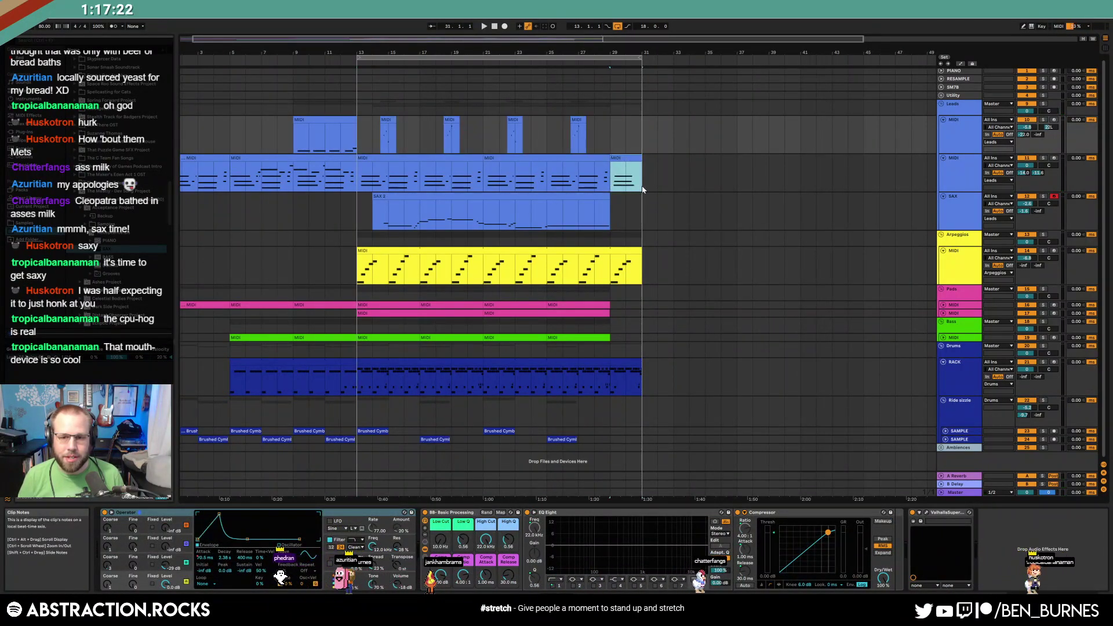
Unfold the bass track and create an empty two-bar MIDI clip in bars 29–30
left_click(946, 338)
left_click(943, 338)
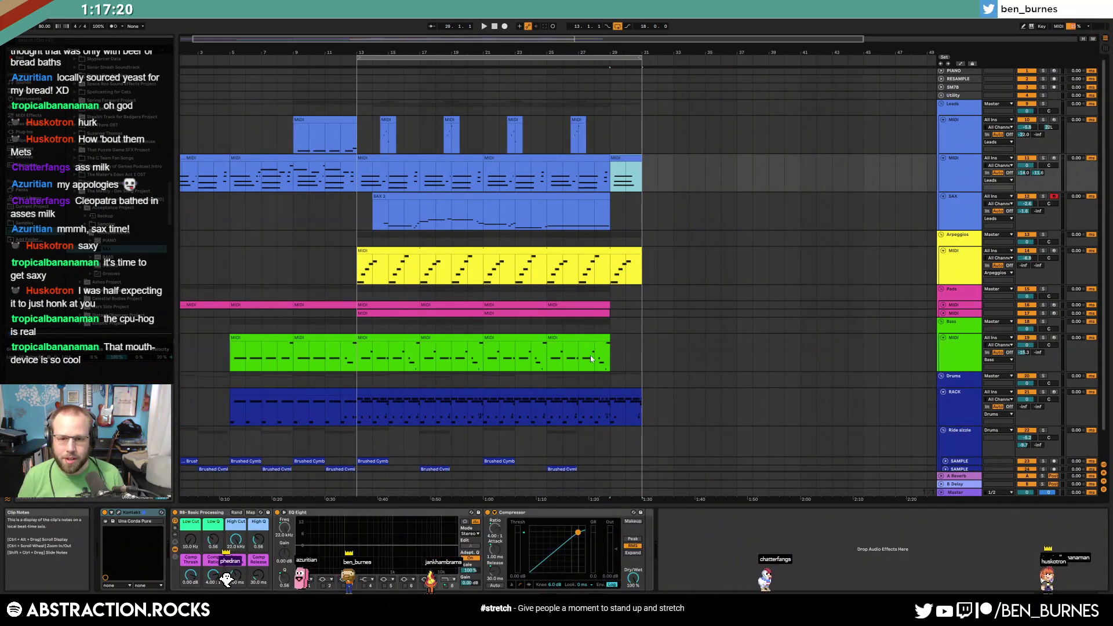
left_click(617, 352)
double_click(616, 352)
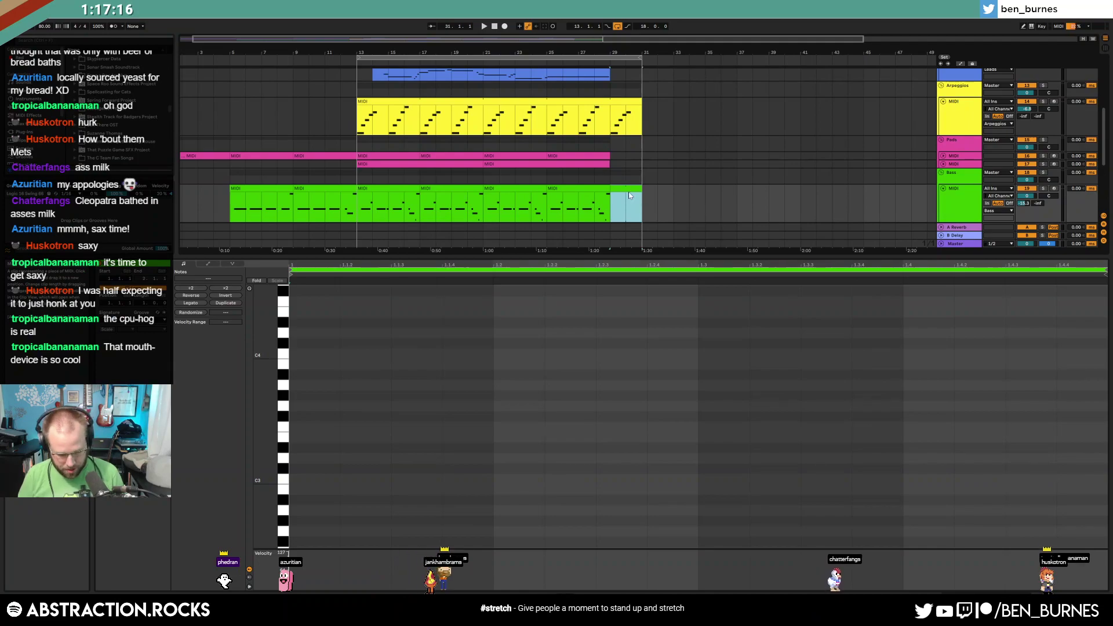
key("ctrl+j")
Copy the G1 and A#1 notes from the bass clip at bar 25 into the new clip, shift them to start at 1.1.3, and play
left_click(571, 188)
left_click_drag(365, 366, 493, 498)
left_click(622, 189)
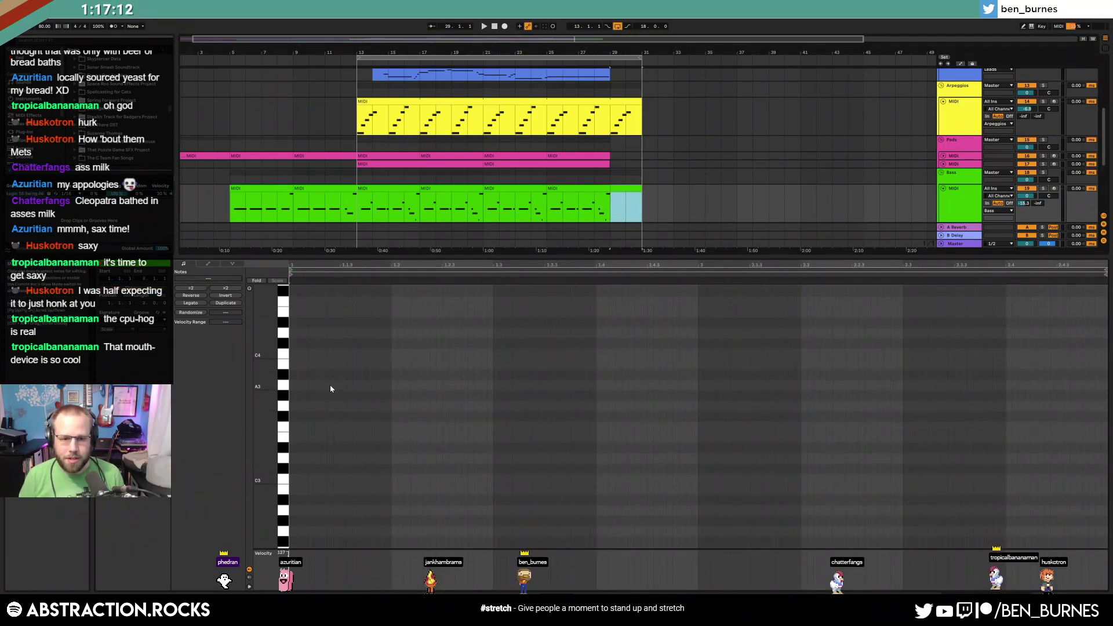
key("ctrl+v")
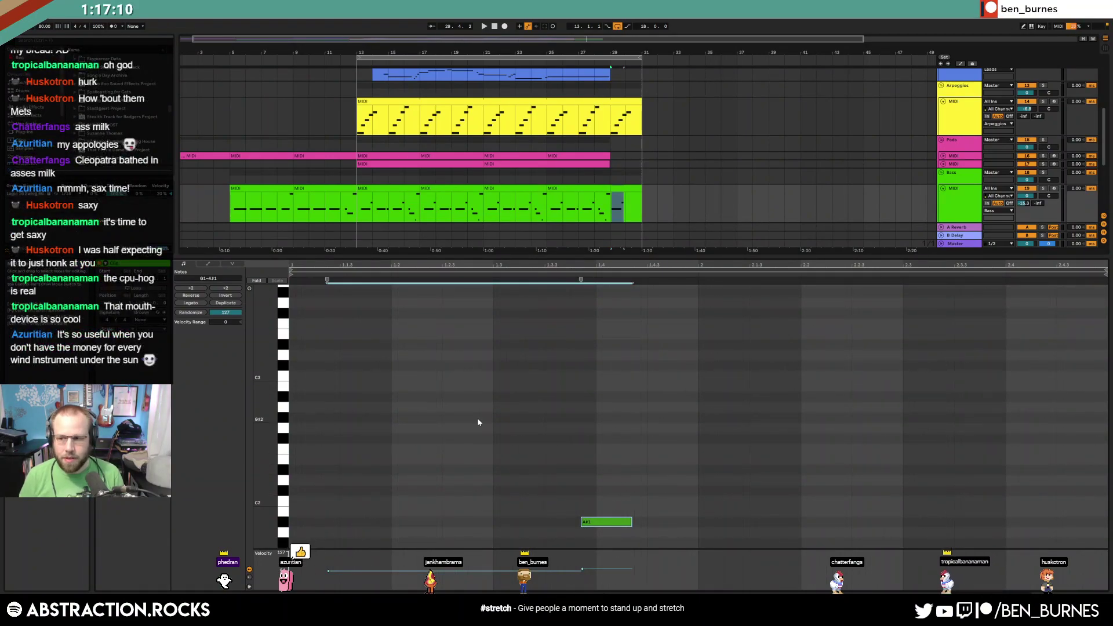
scroll(478, 422, "down", 1)
left_click_drag(425, 392, 690, 535)
key("Right")
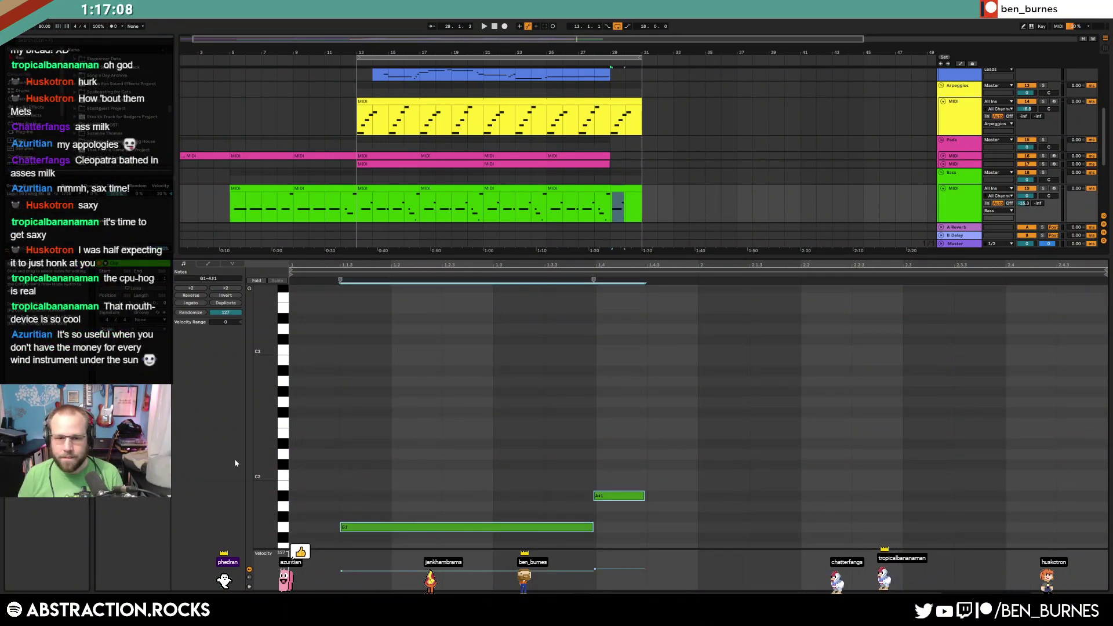
left_click_drag(263, 442, 247, 442)
key("space")
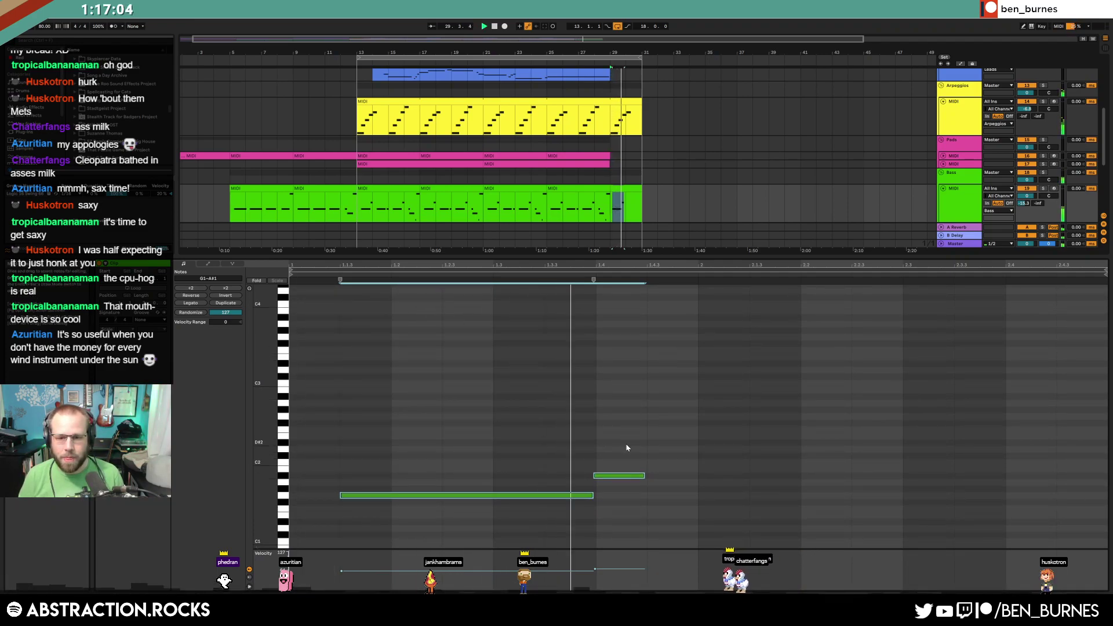
Draw a D2 bass note from 1.4.3 to 2.2 and a higher held note to the clip's end, and play the arrangement
left_click_drag(649, 450, 805, 446)
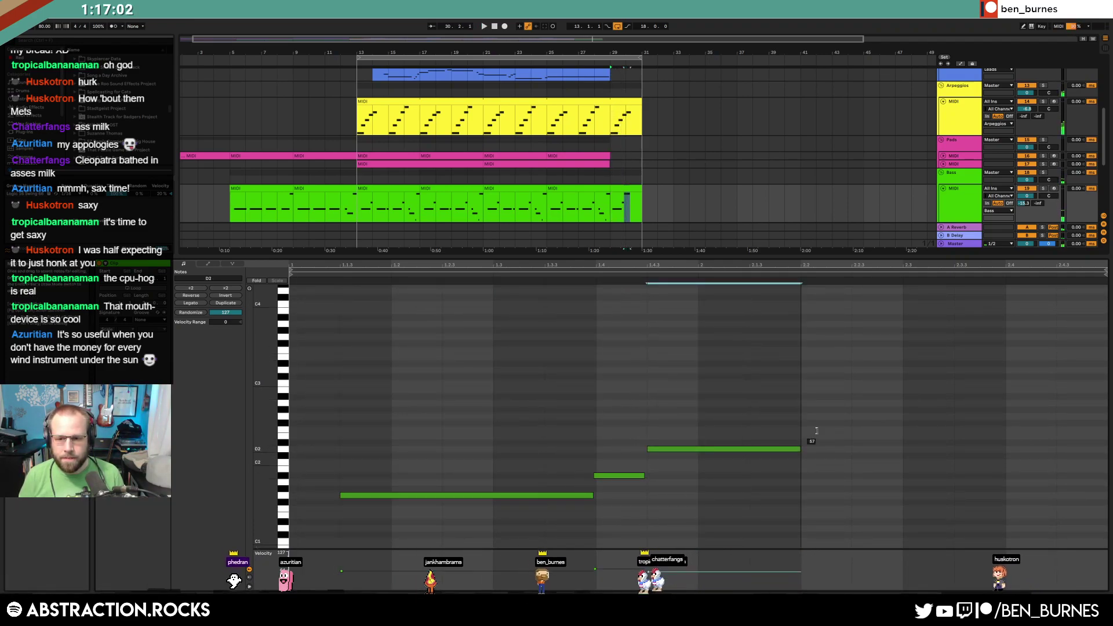
scroll(813, 434, "up", 1)
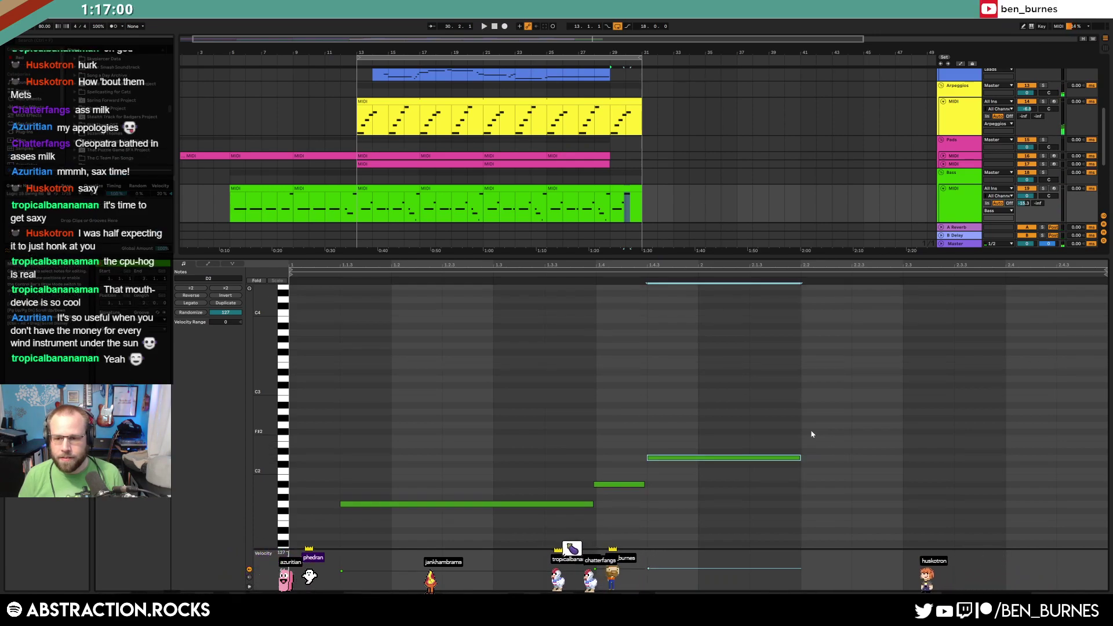
left_click_drag(802, 425, 1085, 423)
left_click(618, 484)
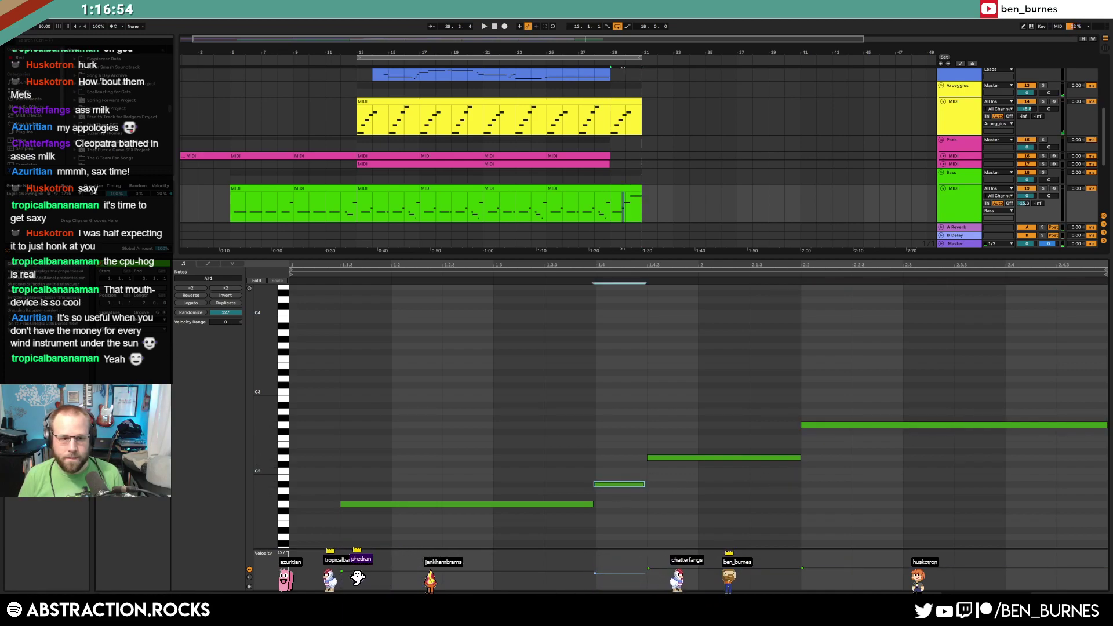
key("space")
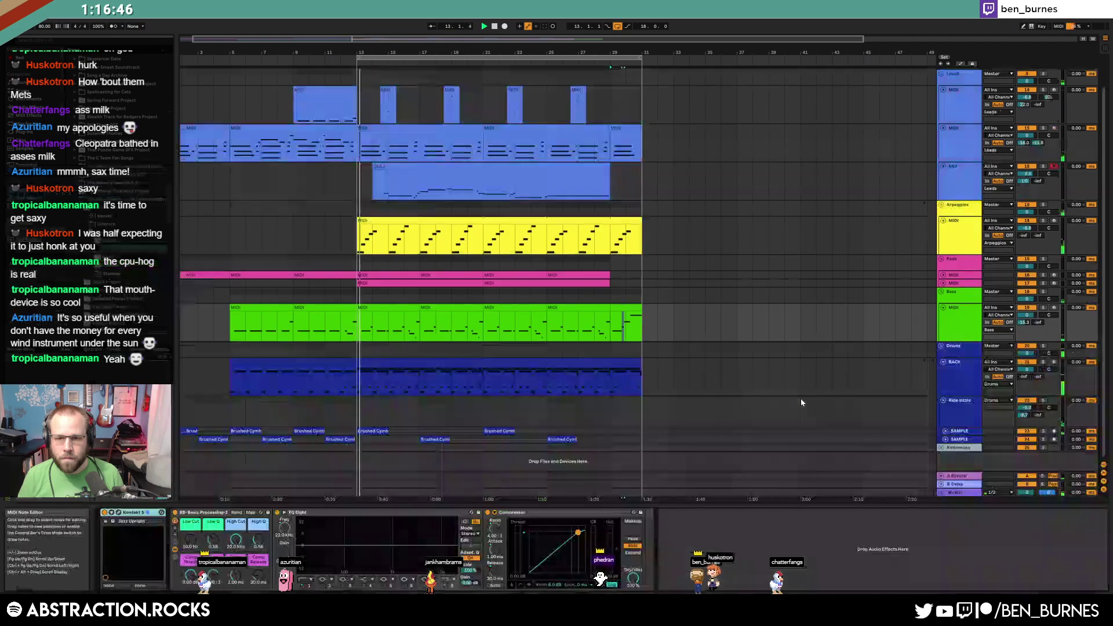
Add a short fill of Flam 1, Tap 1 and Tap 3 notes on beat 2.3 of the drum clip at bar 29
double_click(635, 363)
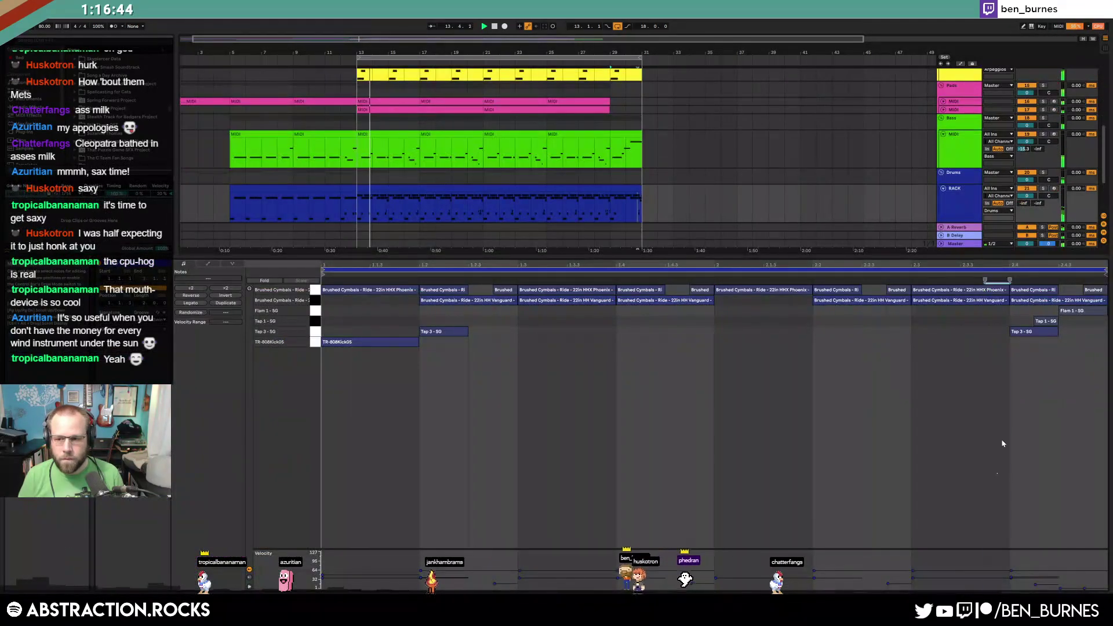
double_click(945, 322)
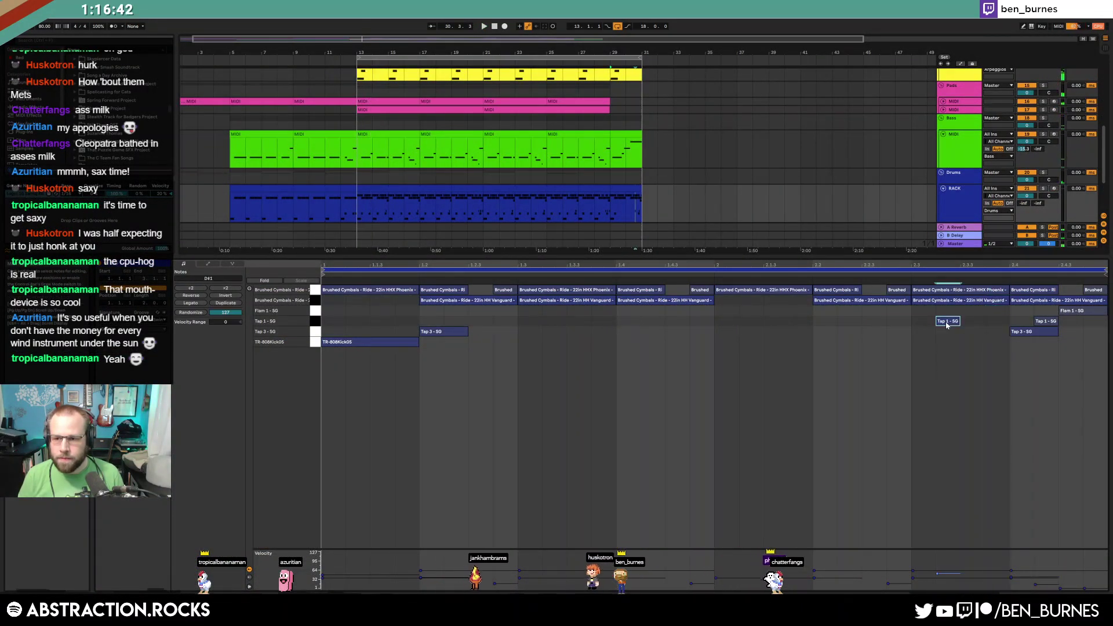
double_click(967, 334)
double_click(1007, 321)
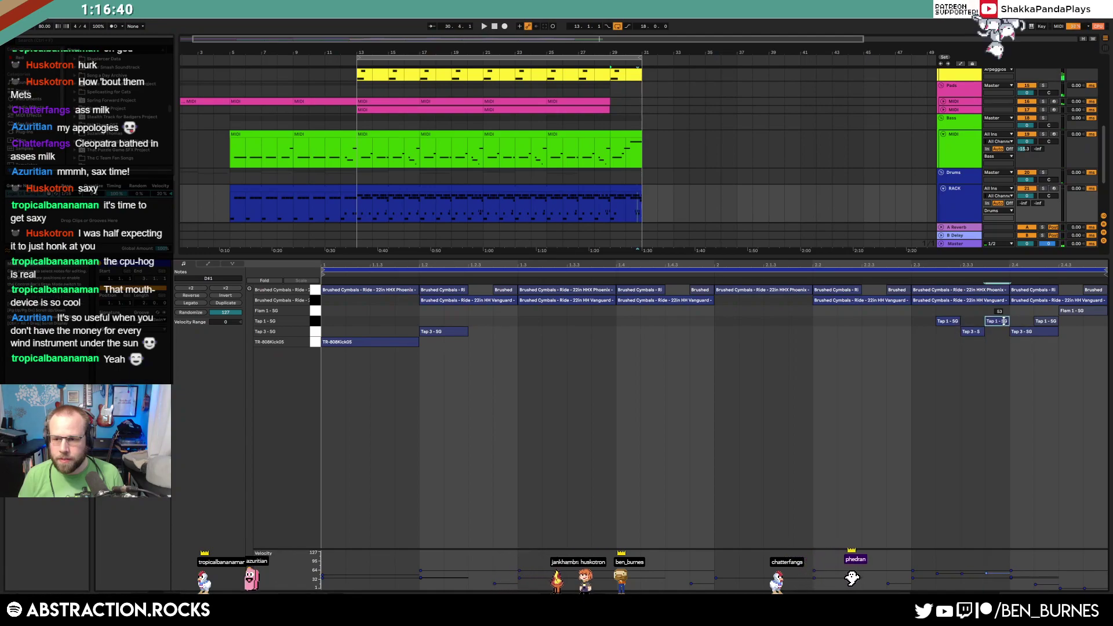
double_click(919, 311)
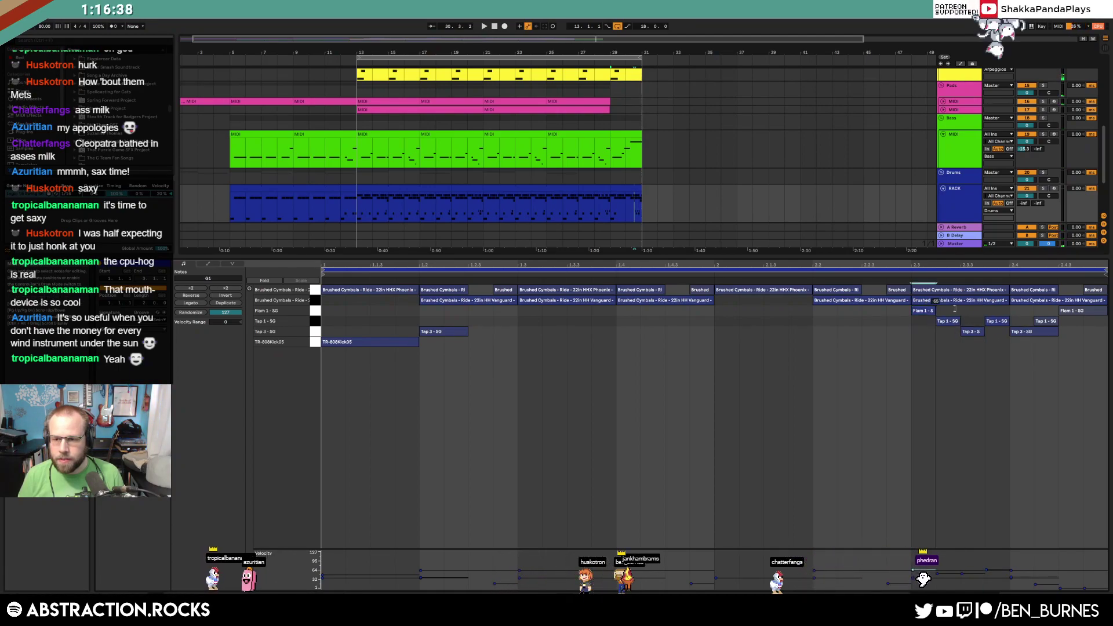
Replace the upper ride cymbal note on beat 2.3 with four short hits and play the drum clip from bar 29
left_click_drag(1006, 291, 944, 297)
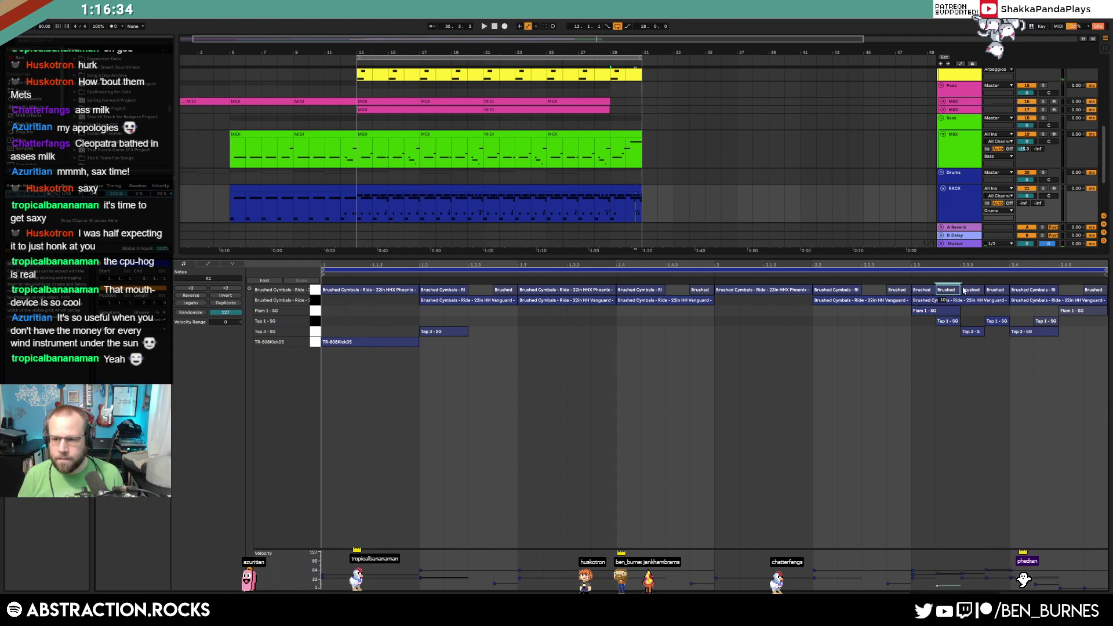
key("space")
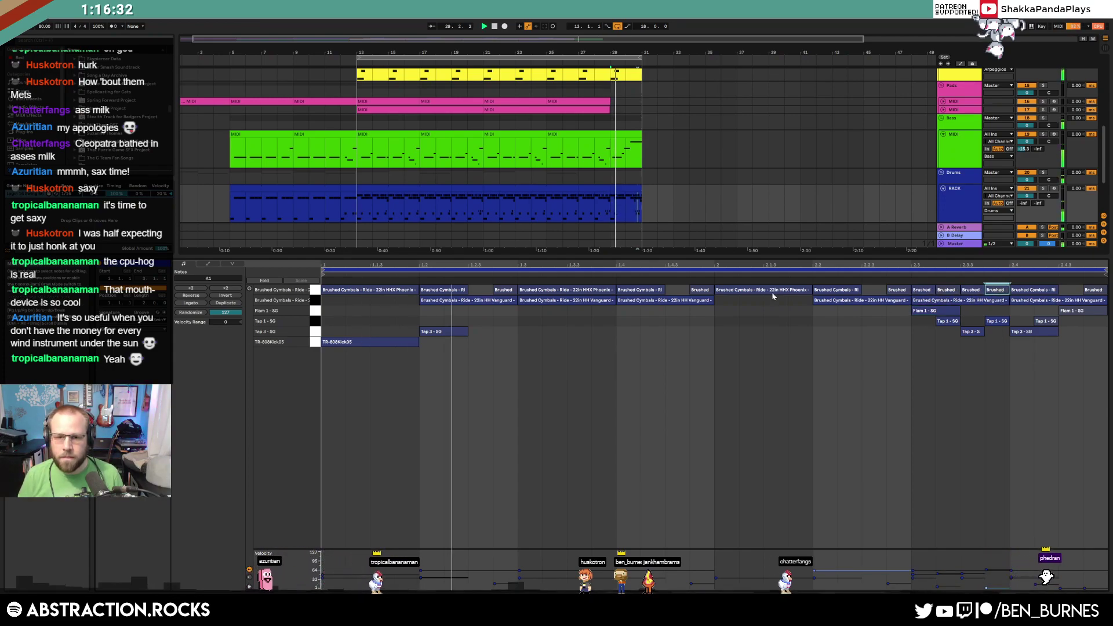
key("shift+Tab")
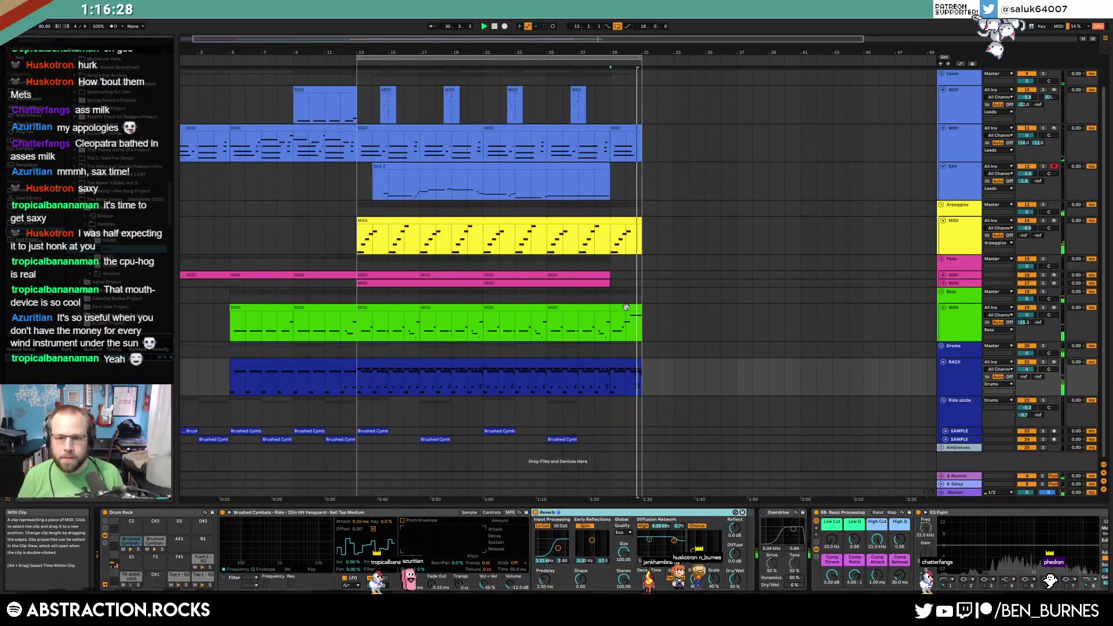
Open the SAX clip and examine its notes and its Breath Controller envelope during playback
double_click(626, 359)
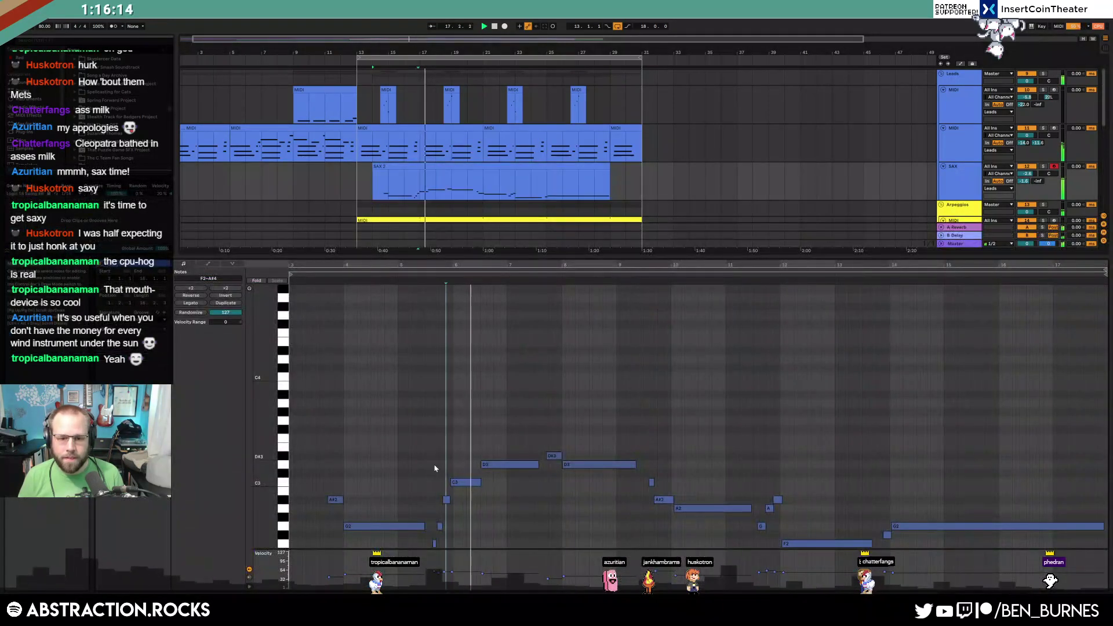
left_click_drag(435, 543, 434, 548)
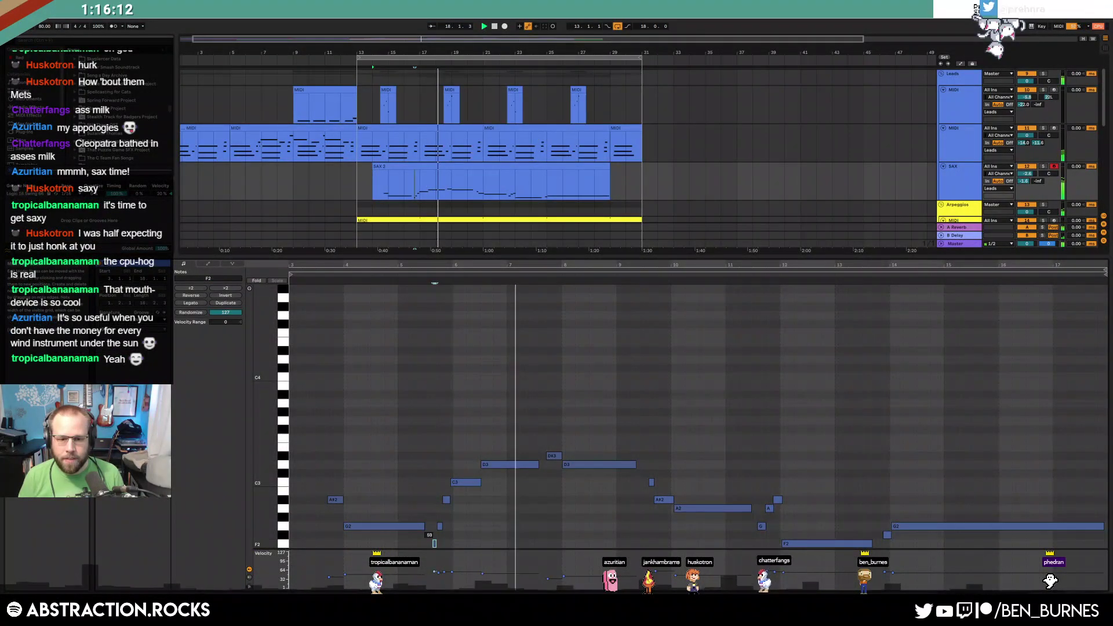
left_click(208, 264)
left_click(194, 280)
left_click(199, 286)
left_click(228, 280)
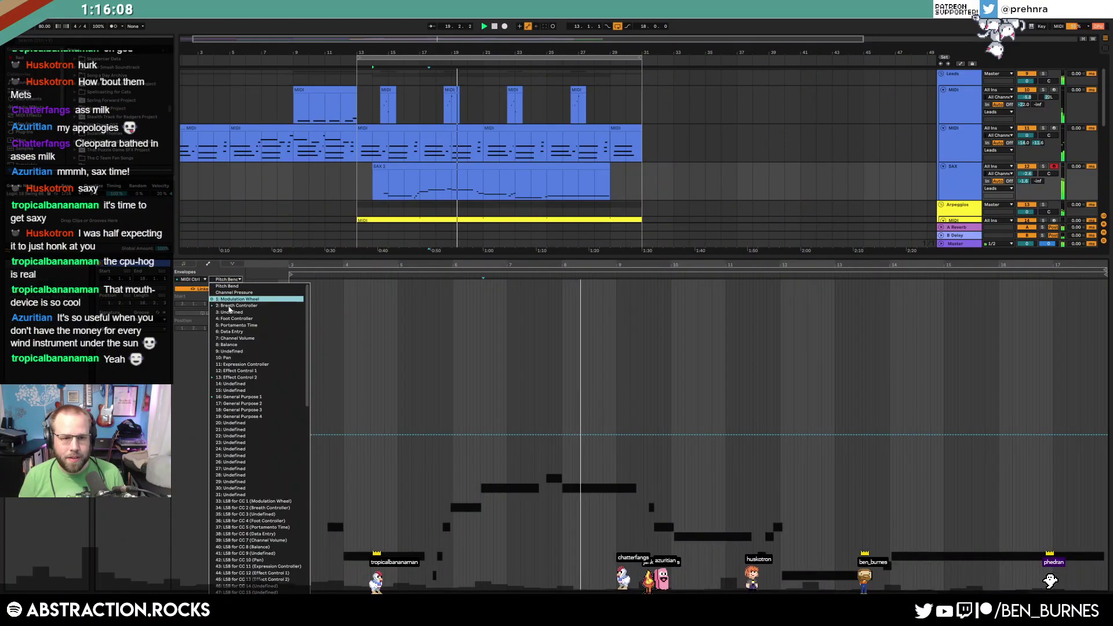
left_click(231, 304)
left_click(233, 281)
left_click(232, 311)
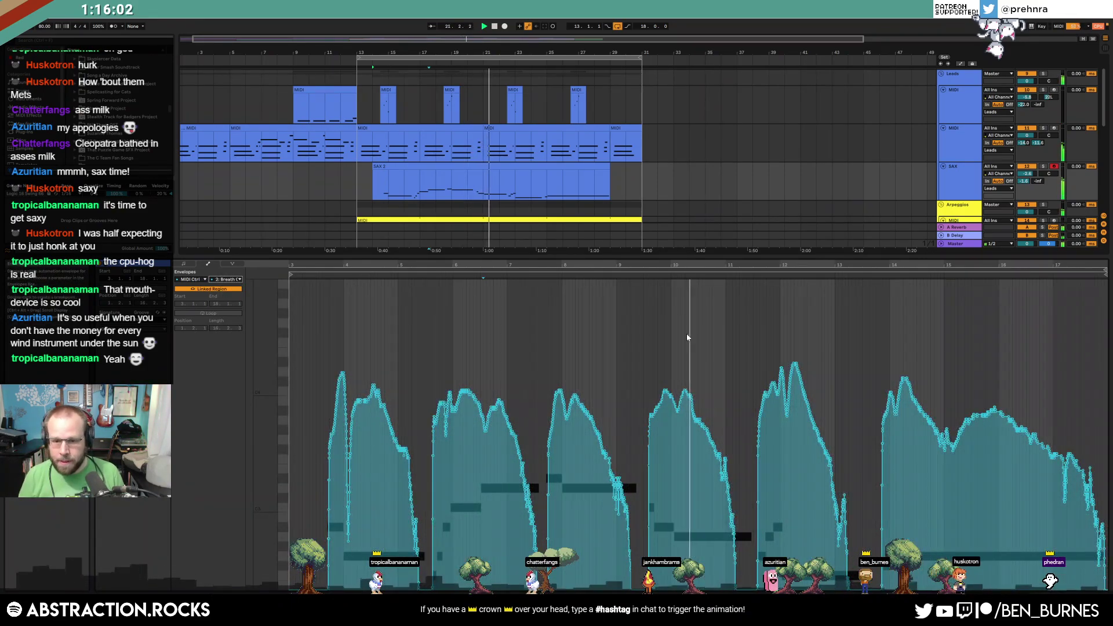
left_click(185, 264)
left_click(679, 510)
left_click(693, 481)
Close the sax clip's editor, adjust the SAX track's volume and select the track
key("shift+Tab")
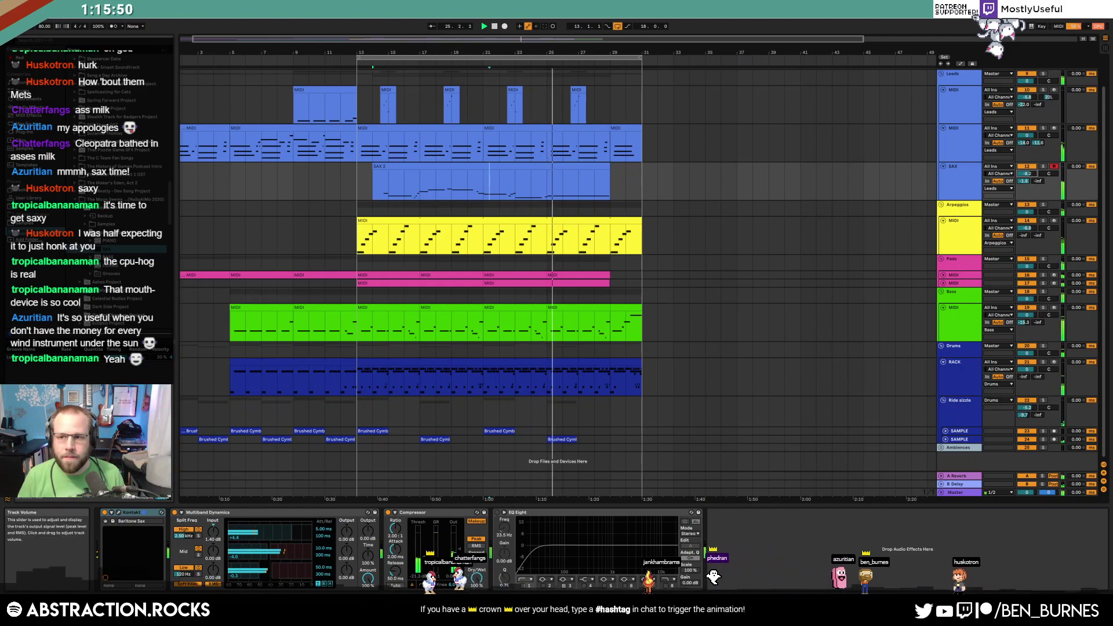
left_click(971, 181)
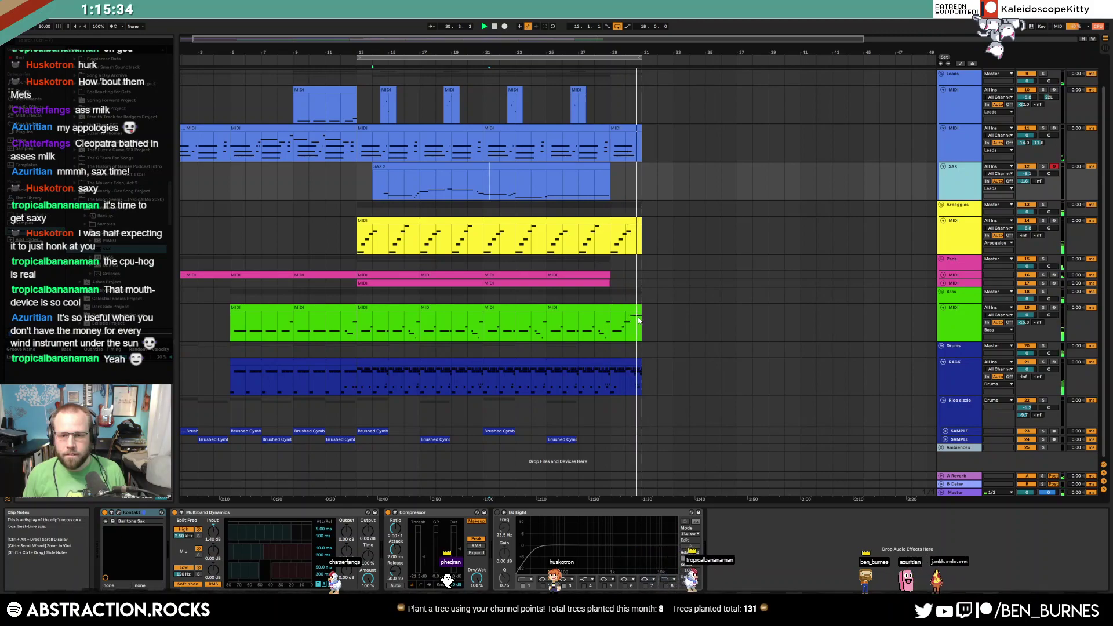
Set the insert position at bar 31 on the lower lead track and arm that track for recording
left_click(644, 142)
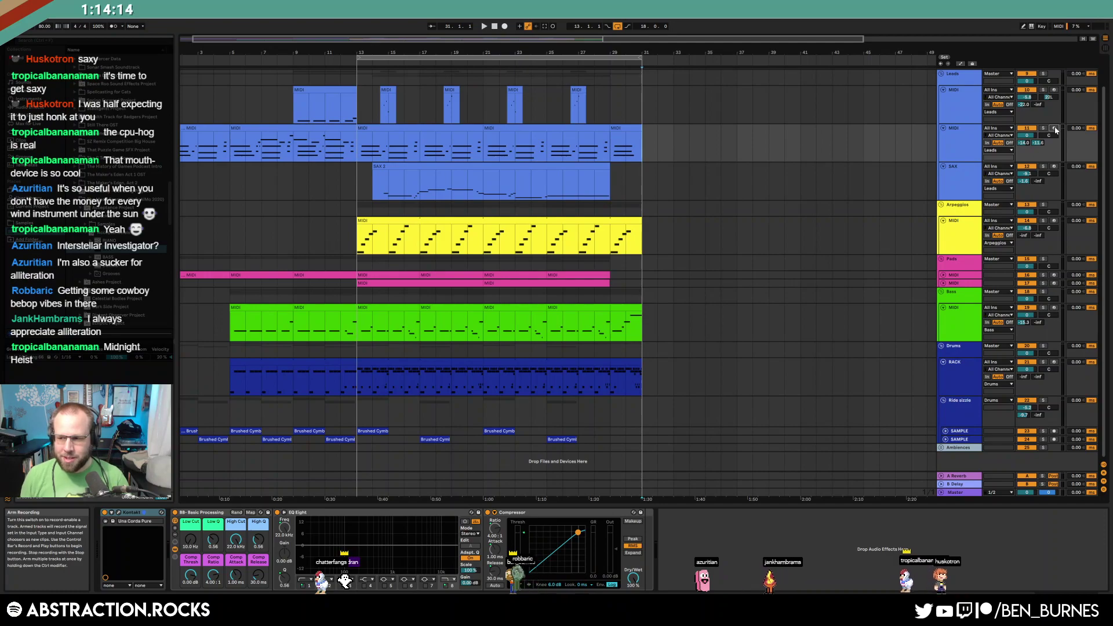
left_click(879, 179)
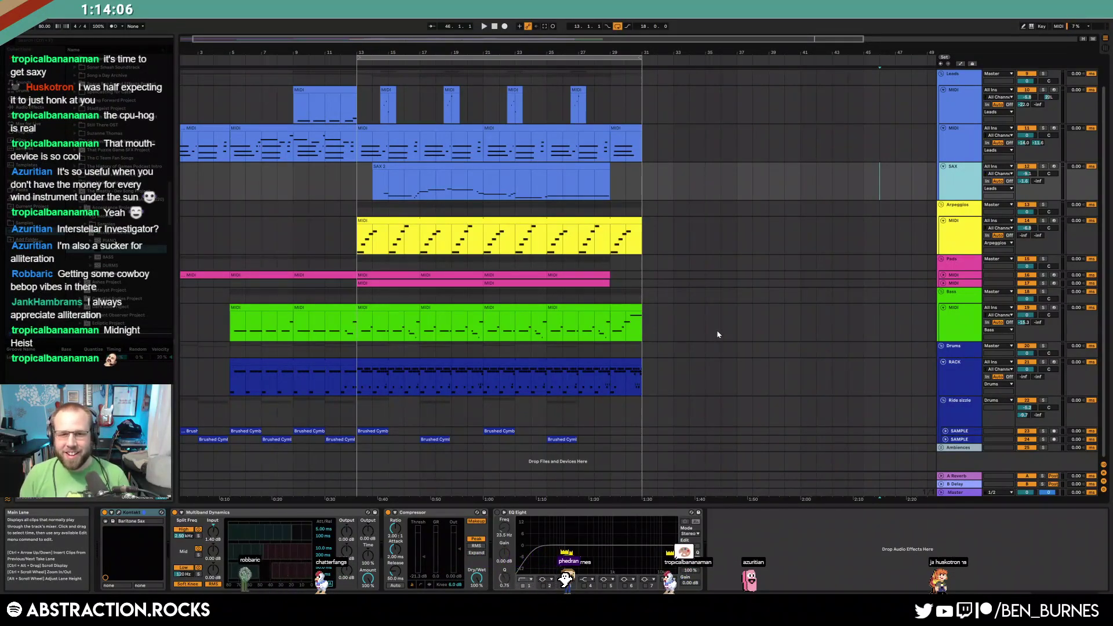
left_click(899, 146)
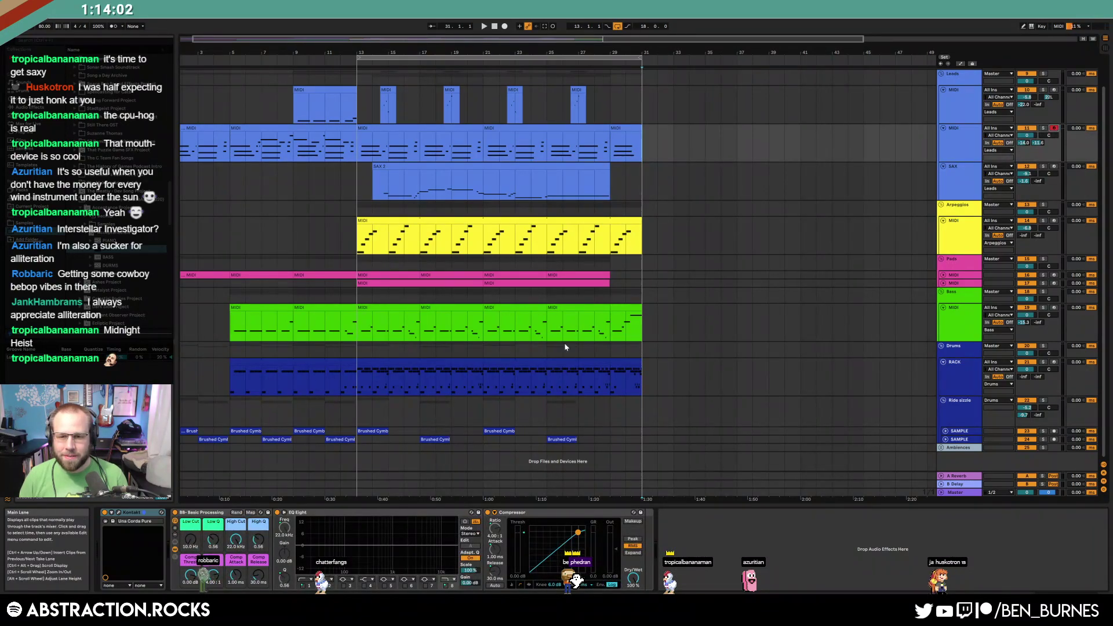
Copy six bars of the RACK drum pattern and paste them at bar 31, filling bars 31 through 36
left_click(417, 361)
left_click(640, 382)
key("ctrl+v")
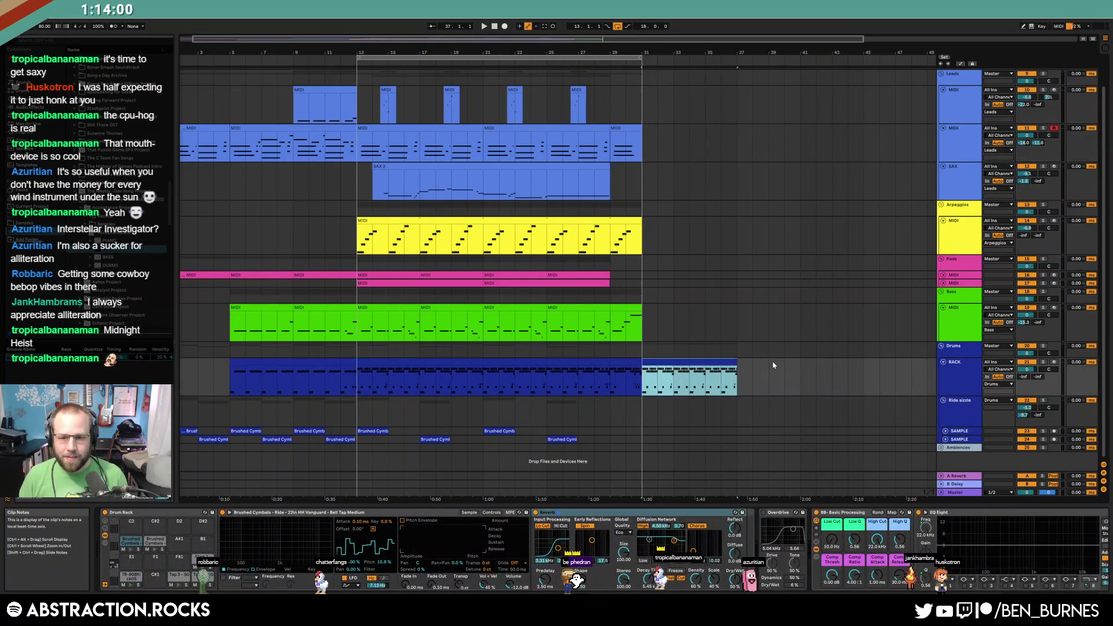
Delete the lower lead track's clip at bars 29 and 30
left_click(626, 129)
left_click(369, 129)
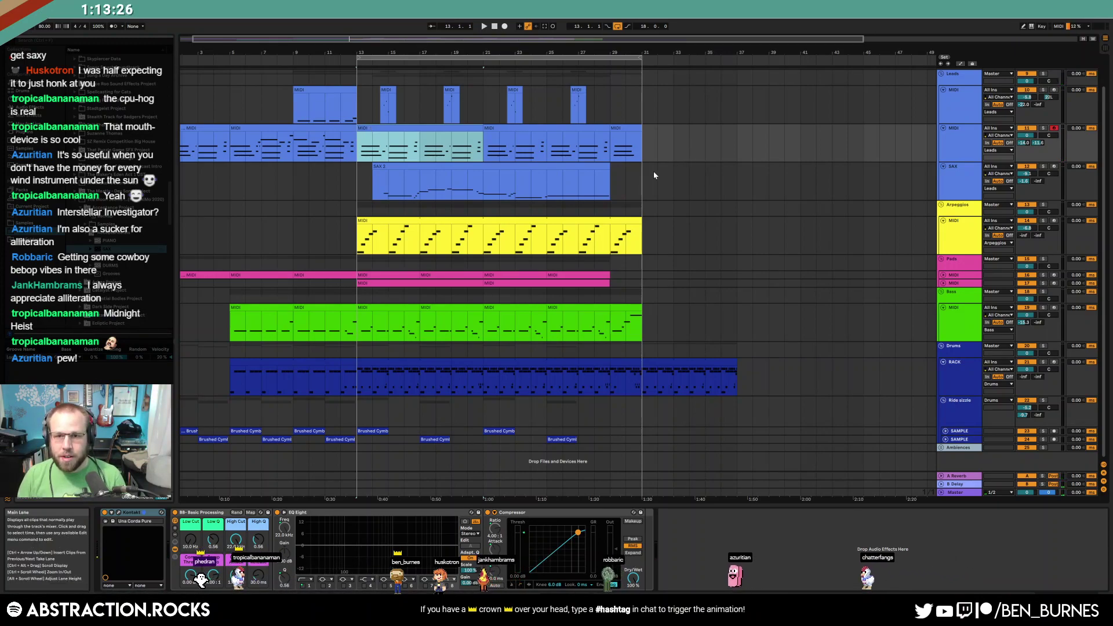
left_click(649, 156)
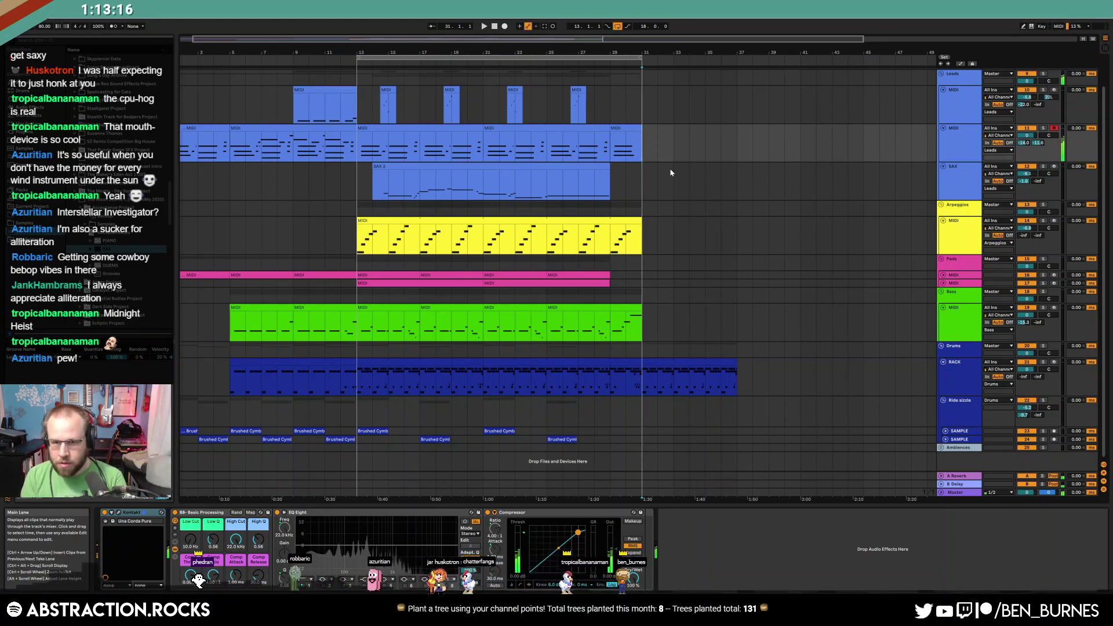
left_click(615, 129)
key("Delete")
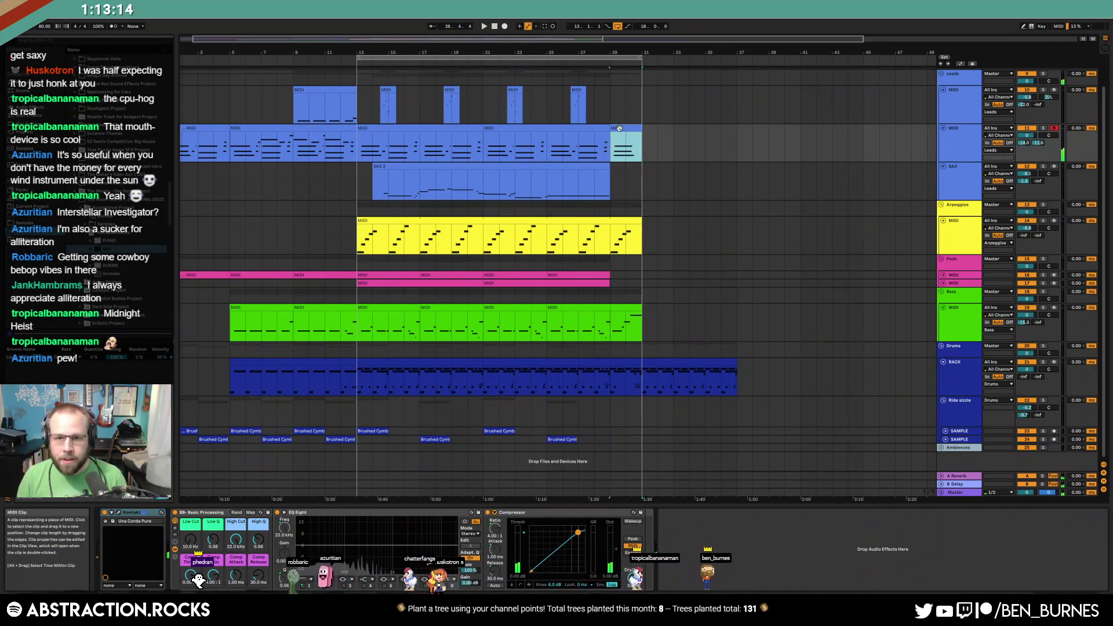
left_click(640, 140)
left_click(505, 26)
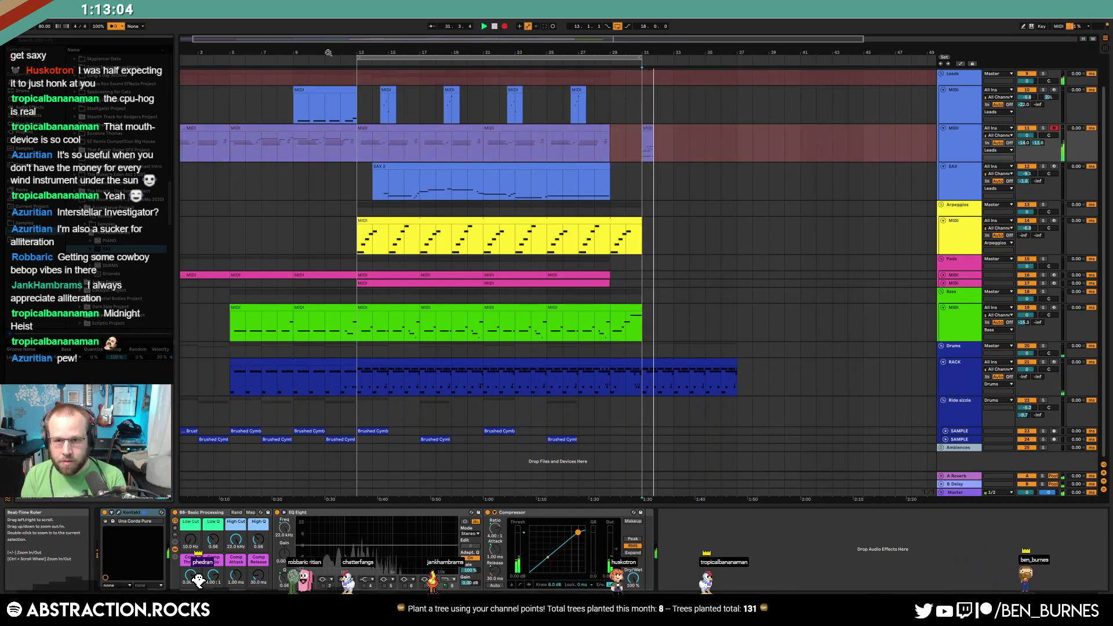
key("space")
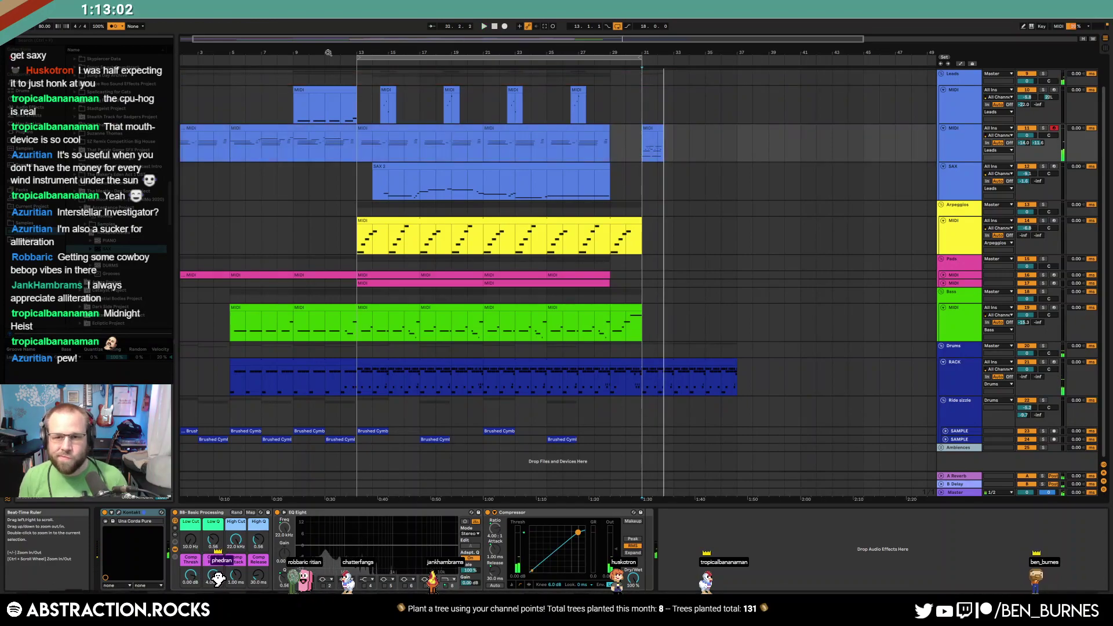
left_click(646, 129)
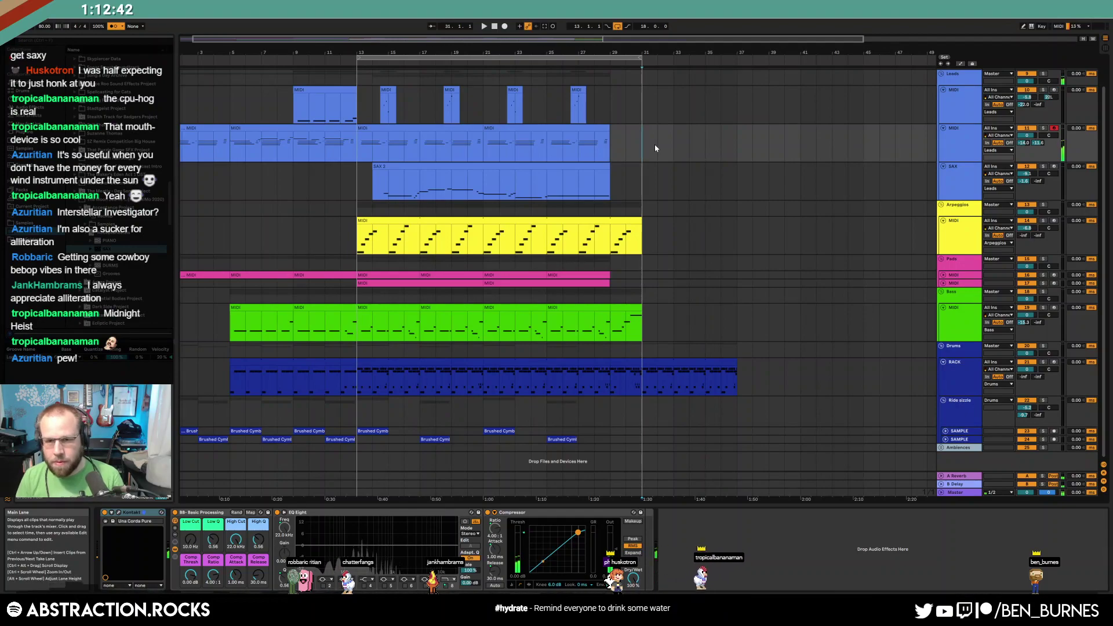
Create a one-bar MIDI clip at bar 31 on the lower lead track and draw an eighth-note D#1 at its start
double_click(650, 142)
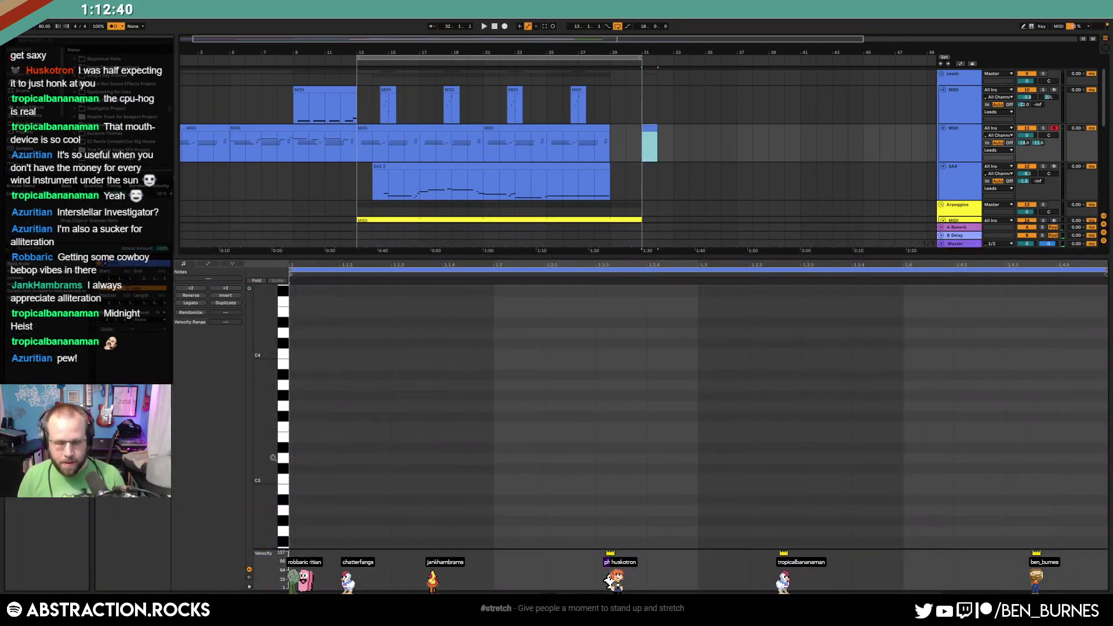
left_click_drag(261, 490, 245, 335)
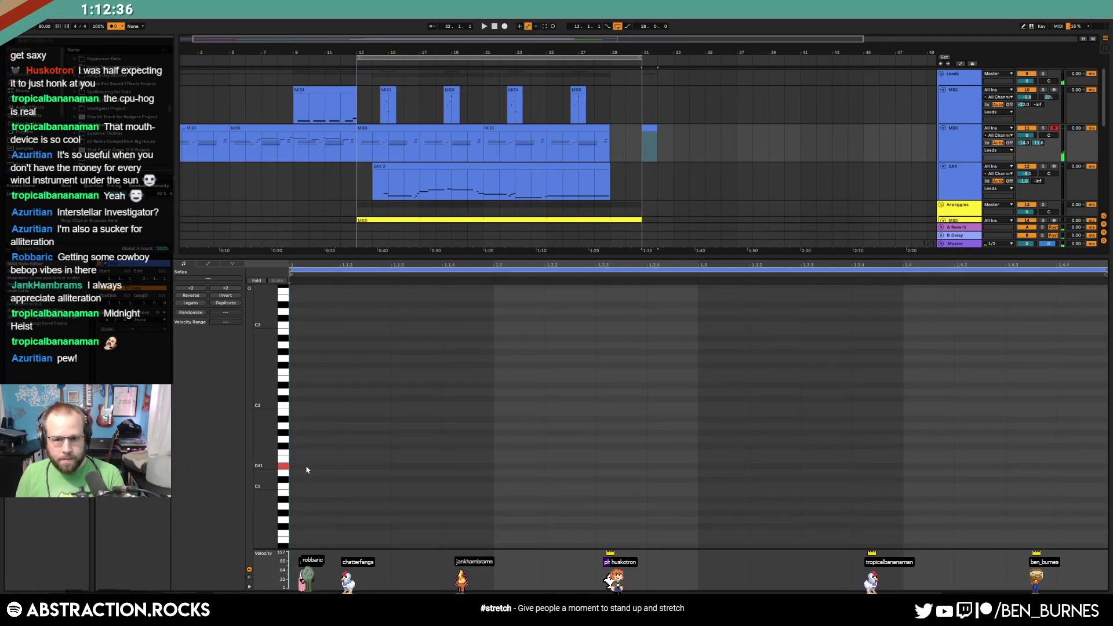
left_click_drag(307, 467, 397, 466)
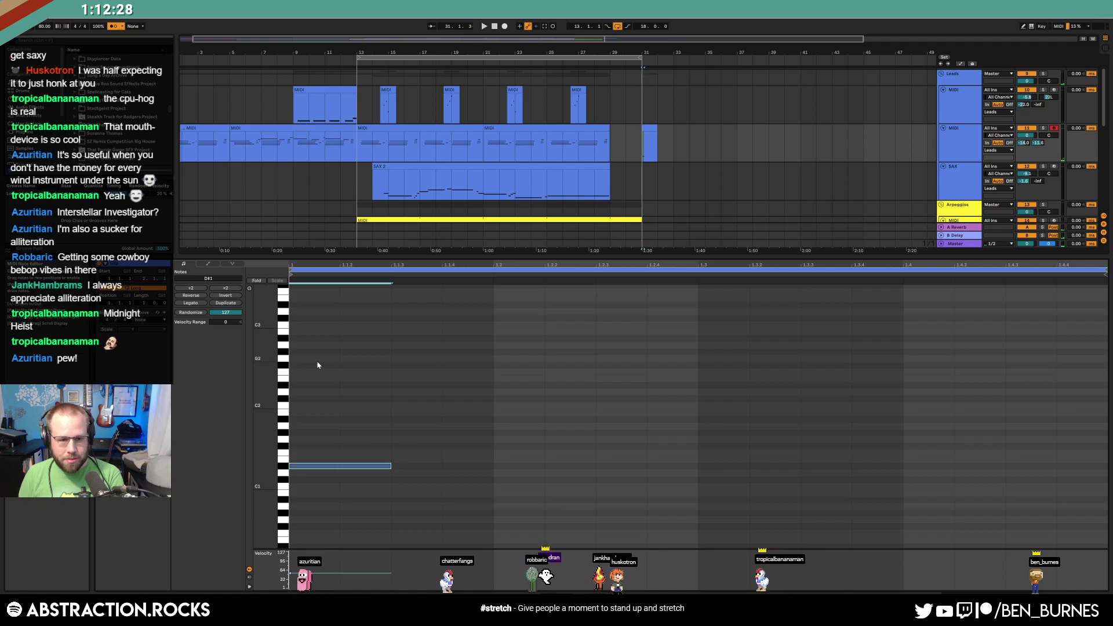
left_click(396, 422)
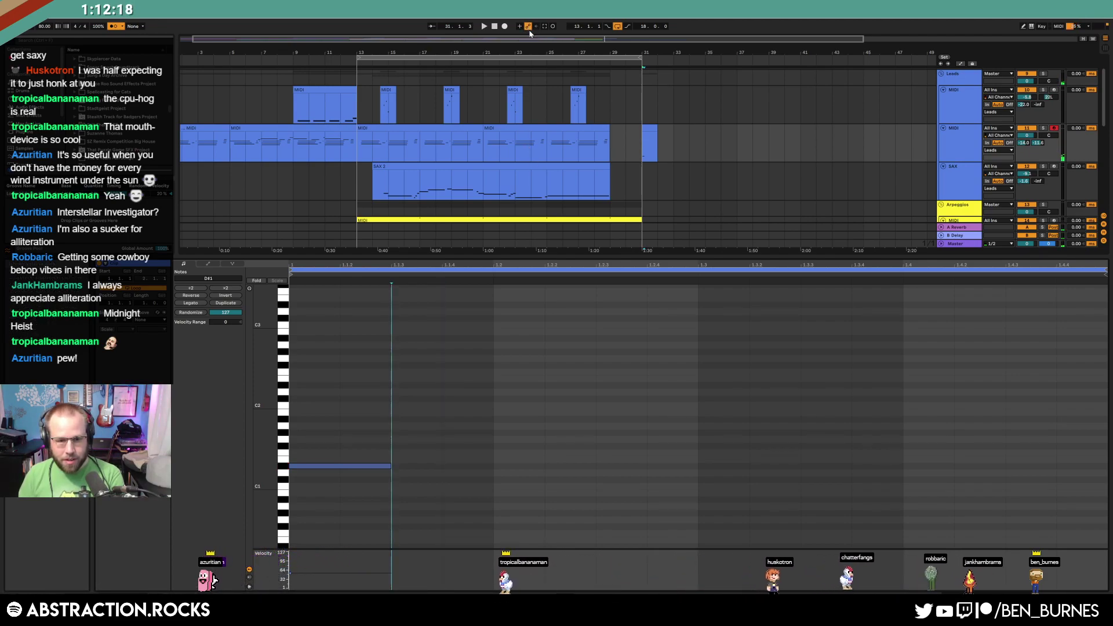
left_click(255, 281)
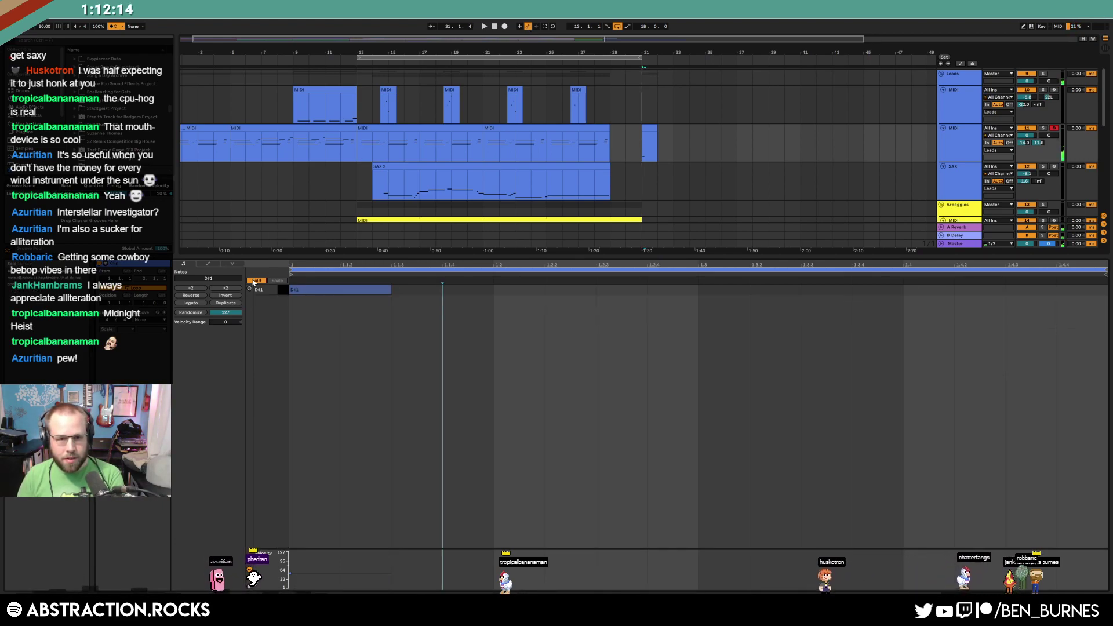
left_click(255, 280)
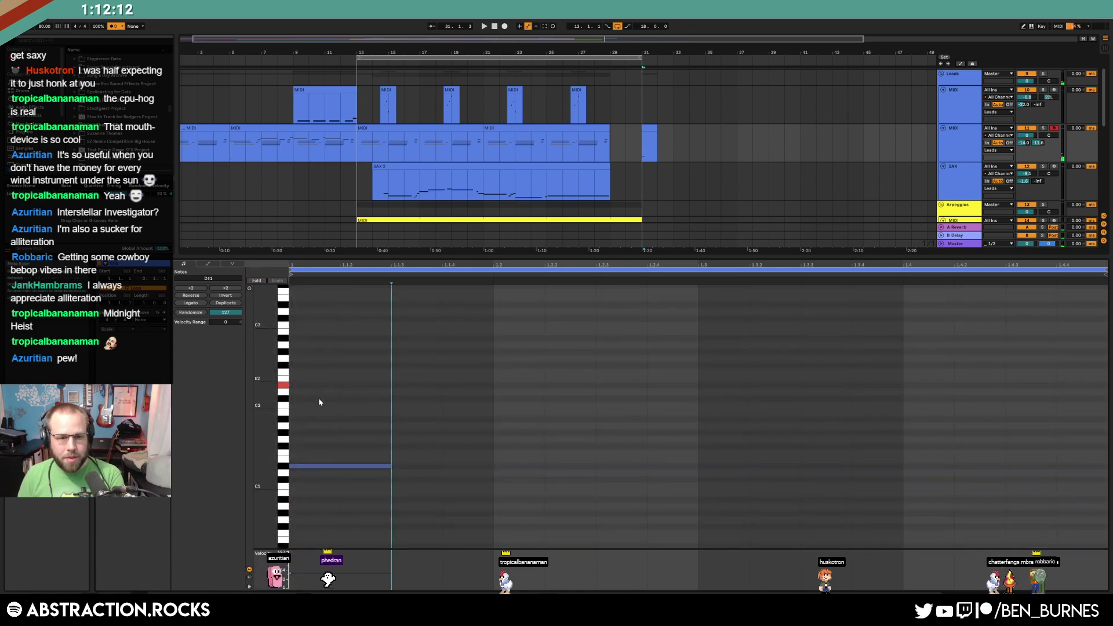
Complete the bar with consecutive eighth notes on D#2, G2, D3, A#2, G2, A#2 and G2
double_click(402, 385)
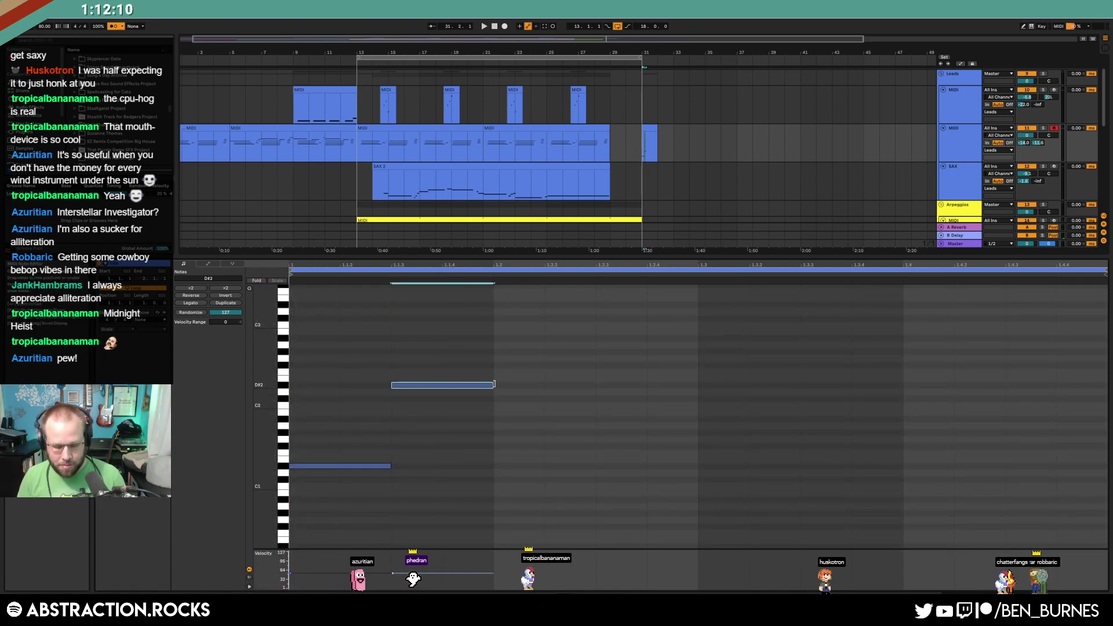
double_click(513, 358)
left_click_drag(587, 356, 594, 356)
scroll(607, 424, "up", 3)
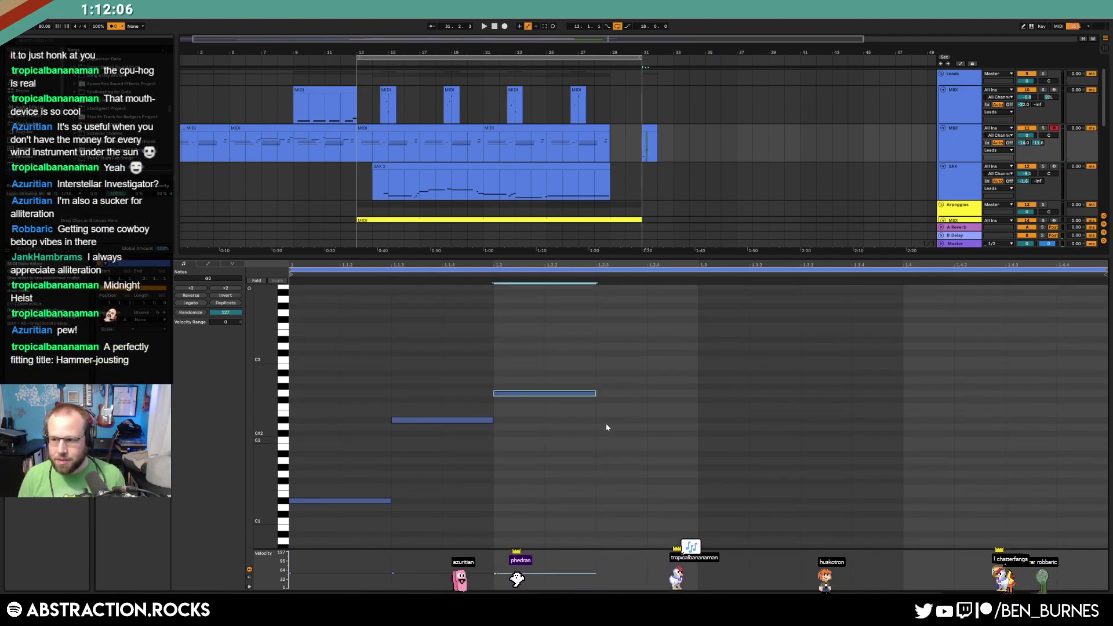
scroll(607, 428, "up", 1)
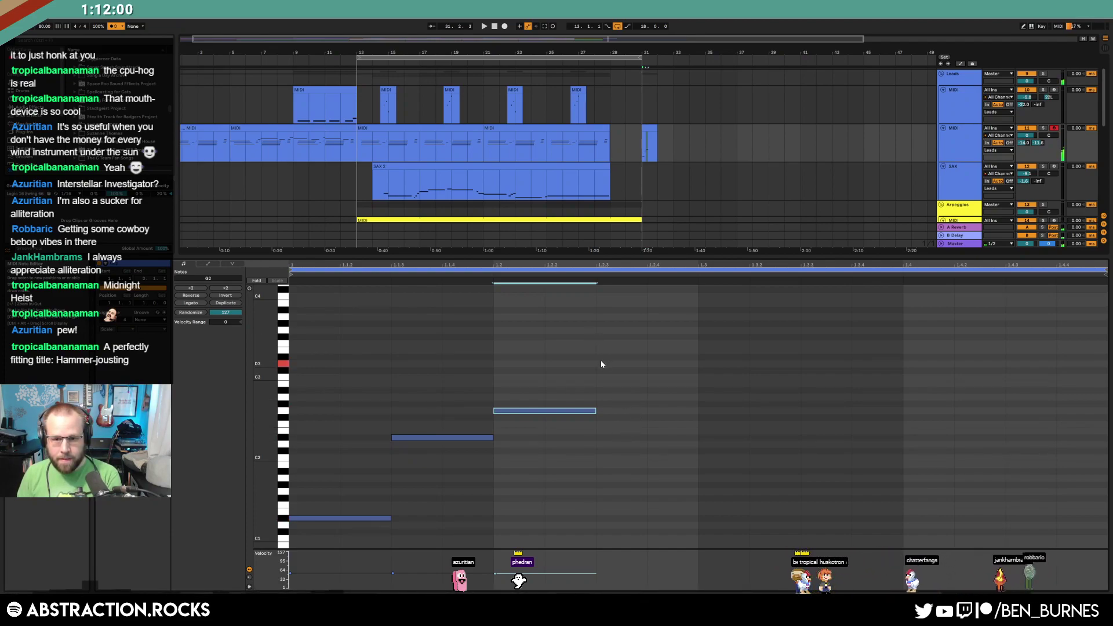
mouse_move(601, 363)
left_mouse_down()
mouse_move(700, 366)
mouse_move(703, 390)
mouse_move(905, 408)
left_mouse_up()
left_click_drag(872, 356, 779, 453)
key("ctrl+d")
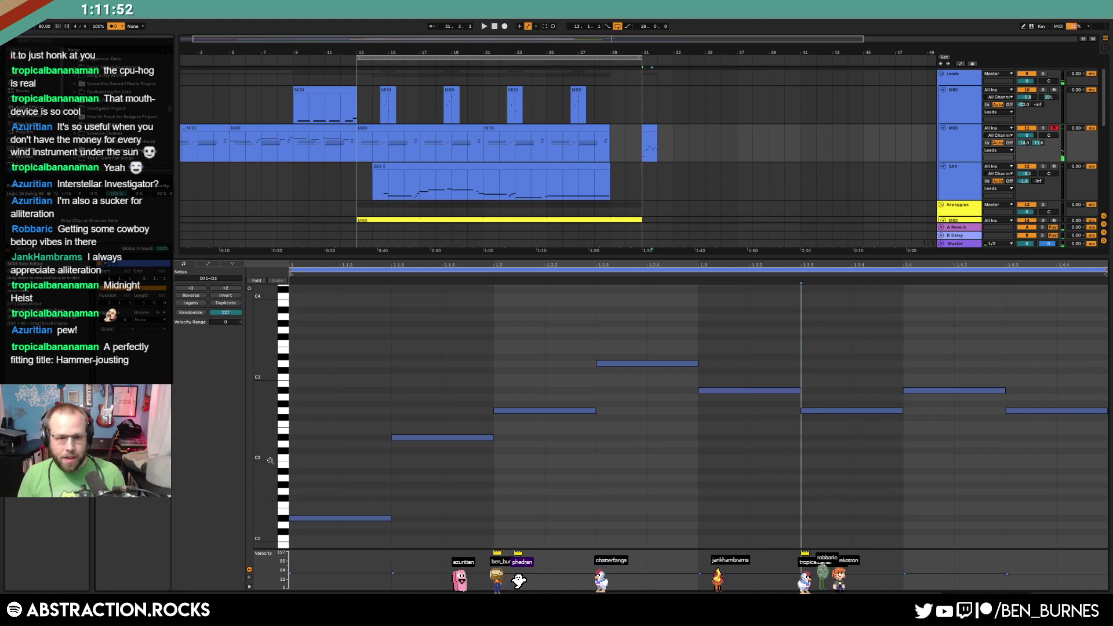
Give all the notes a negative velocity range and raise their velocities, playing the clip with the metronome turned off
key("ctrl+a")
left_click_drag(216, 323, 216, 337)
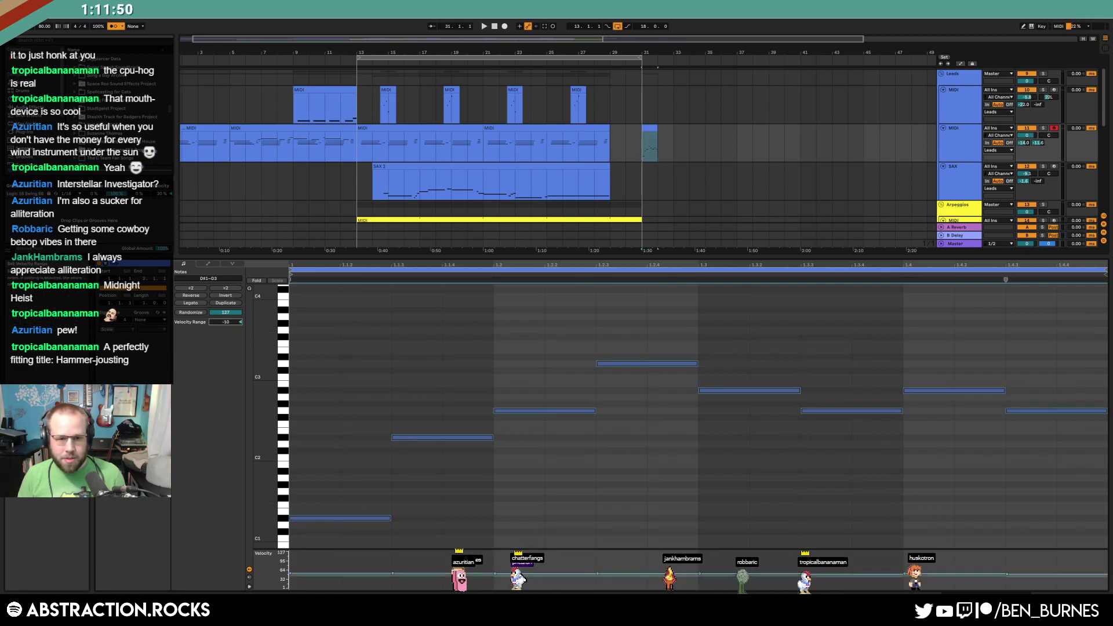
key("space")
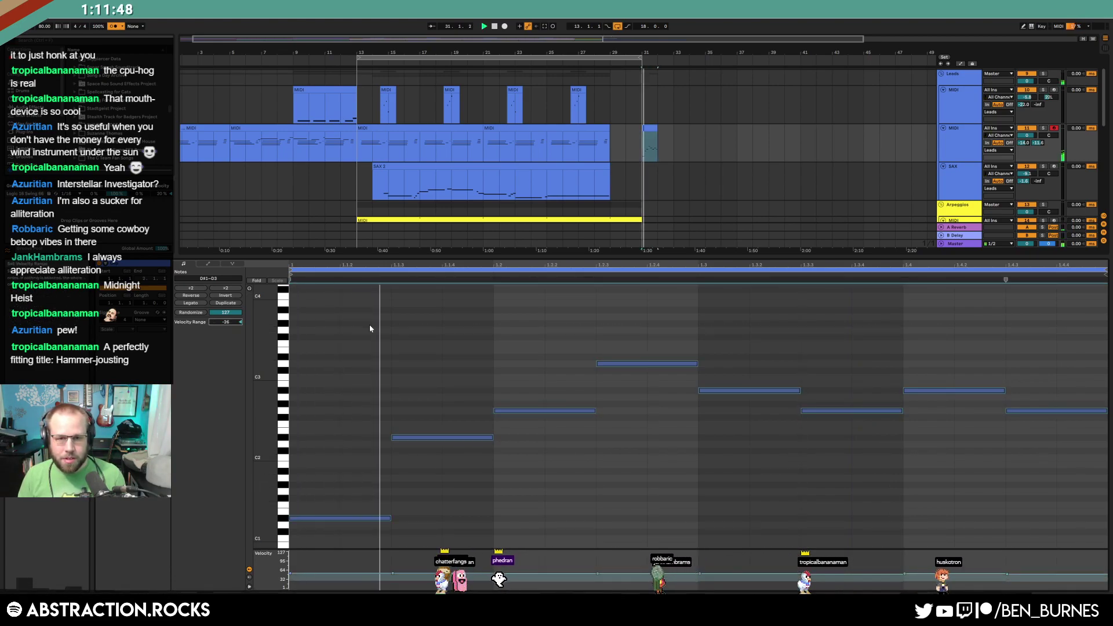
left_click(110, 26)
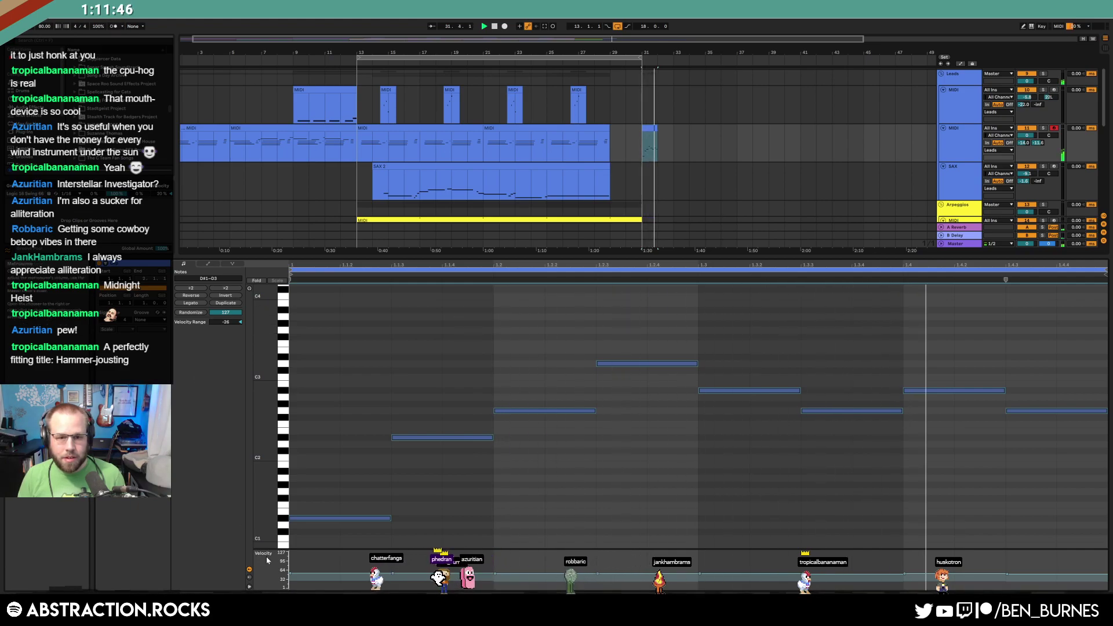
left_click_drag(331, 518, 331, 499)
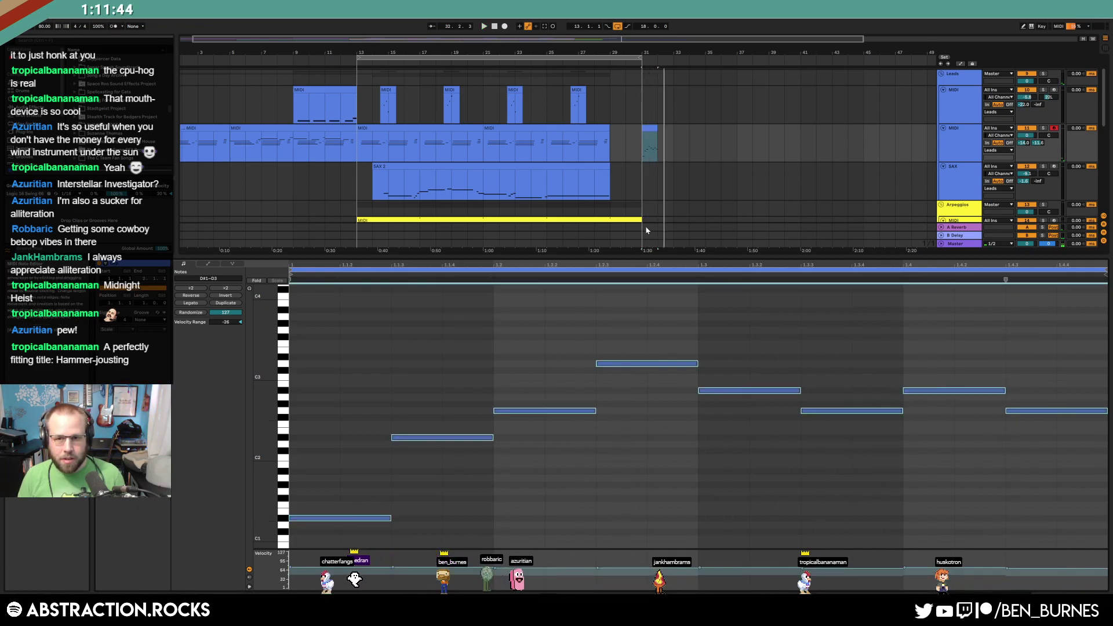
Duplicate the clip into bar 32, then refine its notes with a velocity range of -10 and a groove while playing
left_click(667, 130)
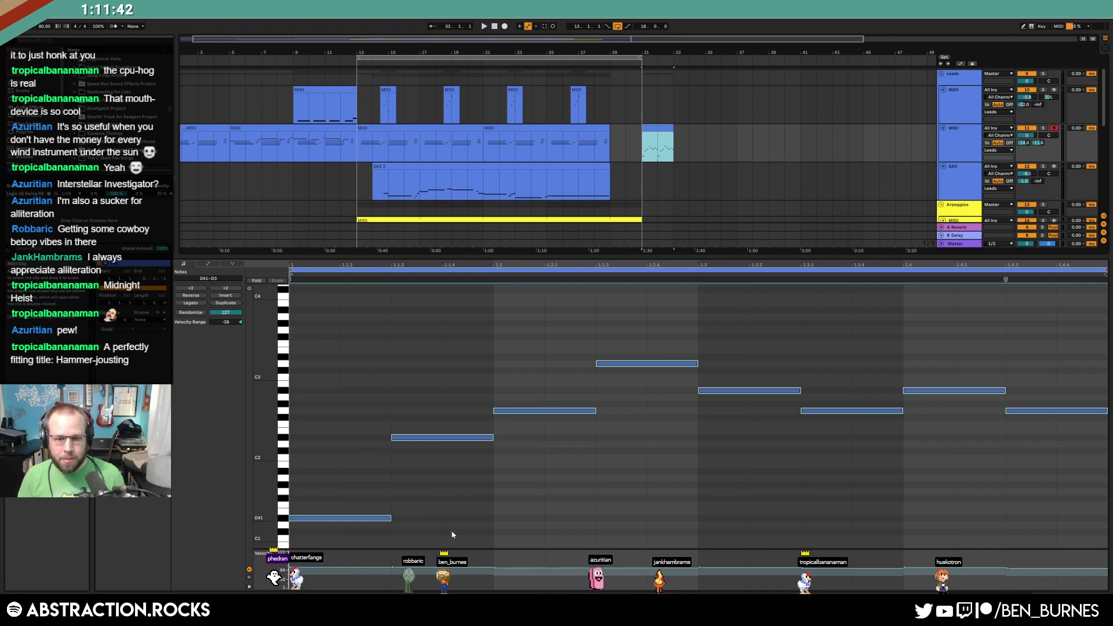
left_click_drag(231, 323, 230, 313)
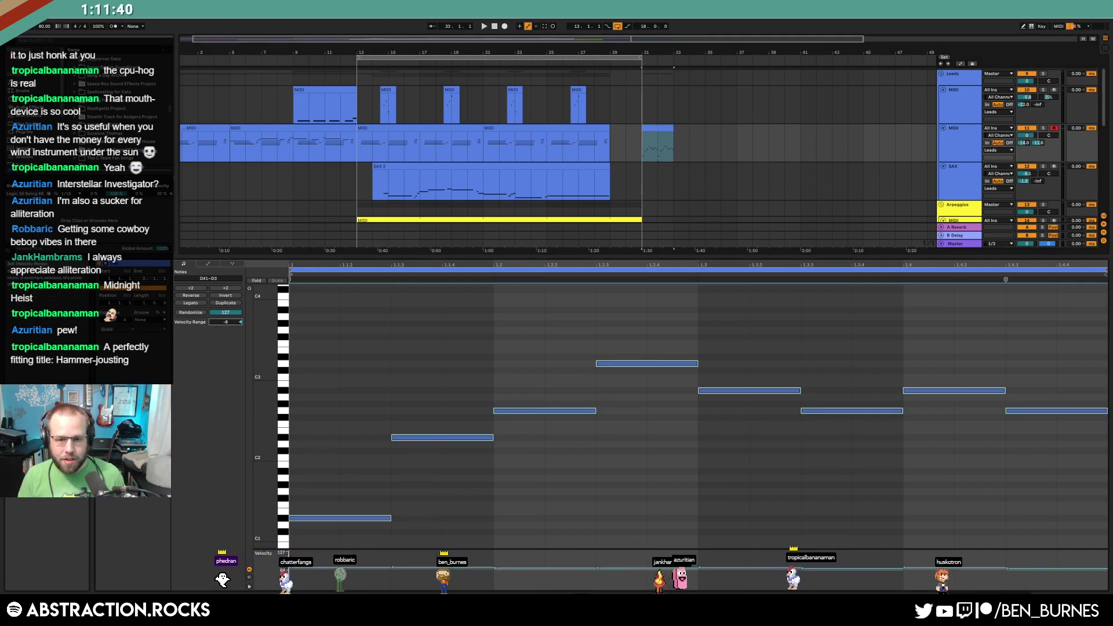
key("space")
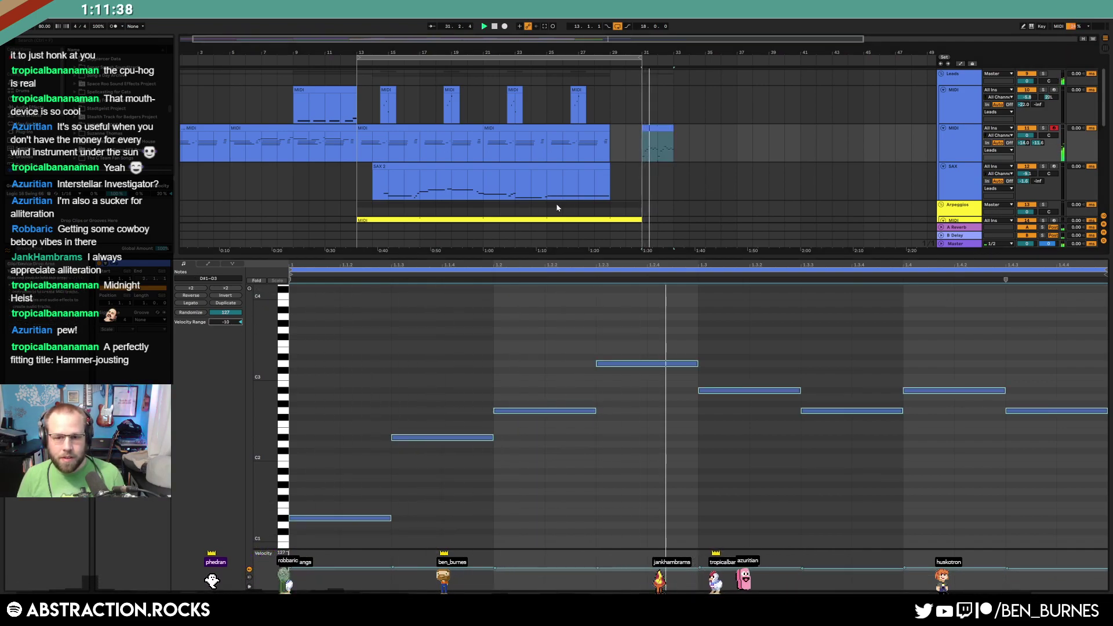
left_click(143, 319)
left_click(152, 333)
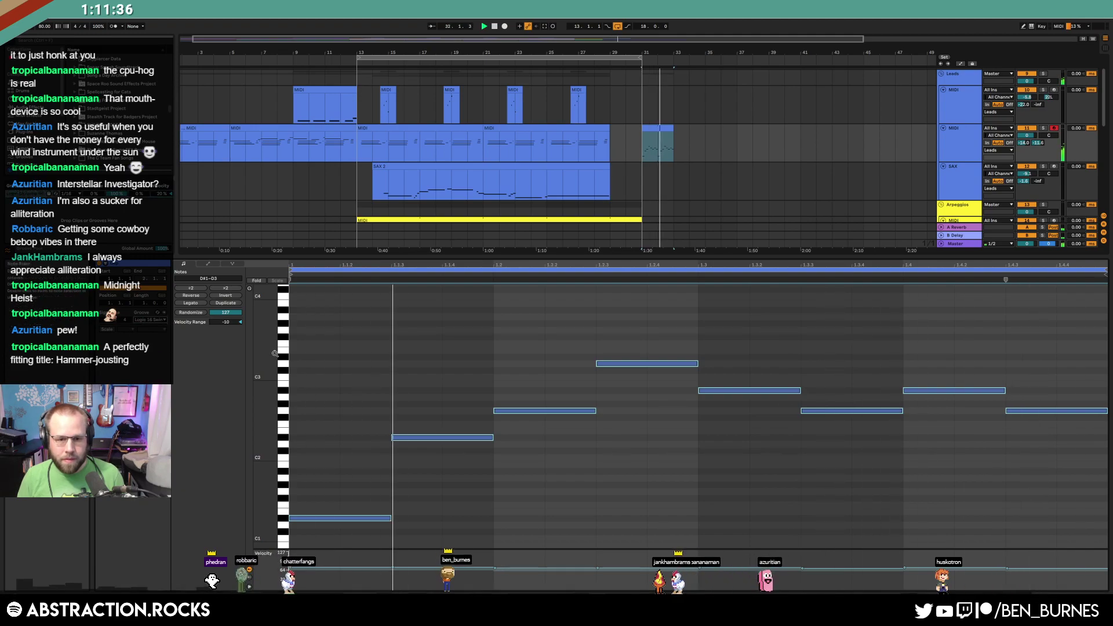
Duplicate the two-bar lead pattern twice to fill bars 31 through 36 and loop that range
key("shift+Tab")
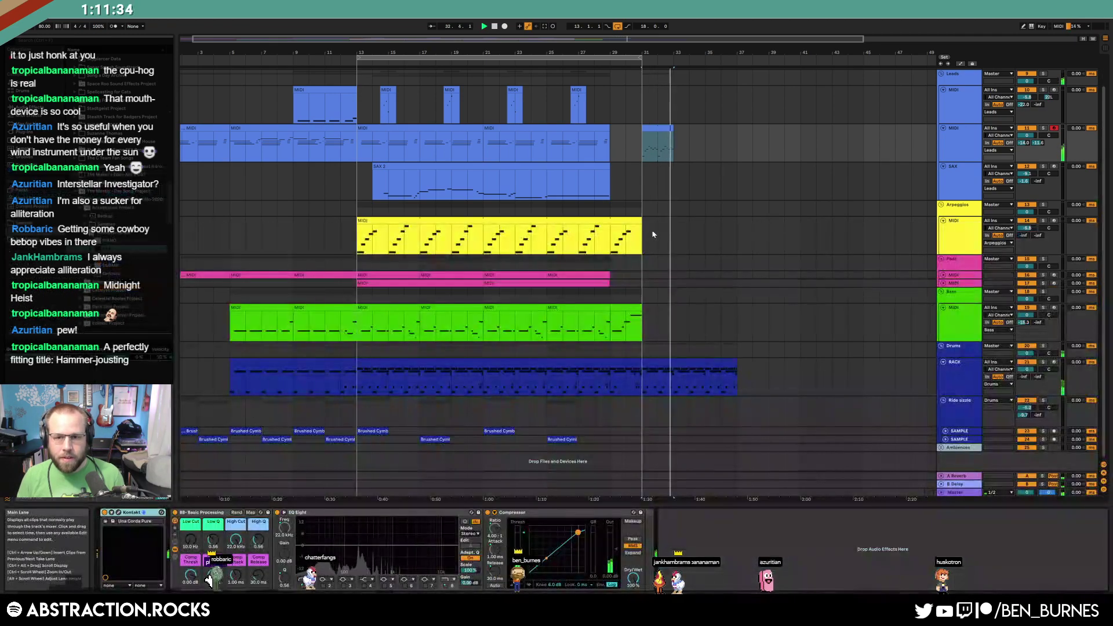
left_click(661, 127)
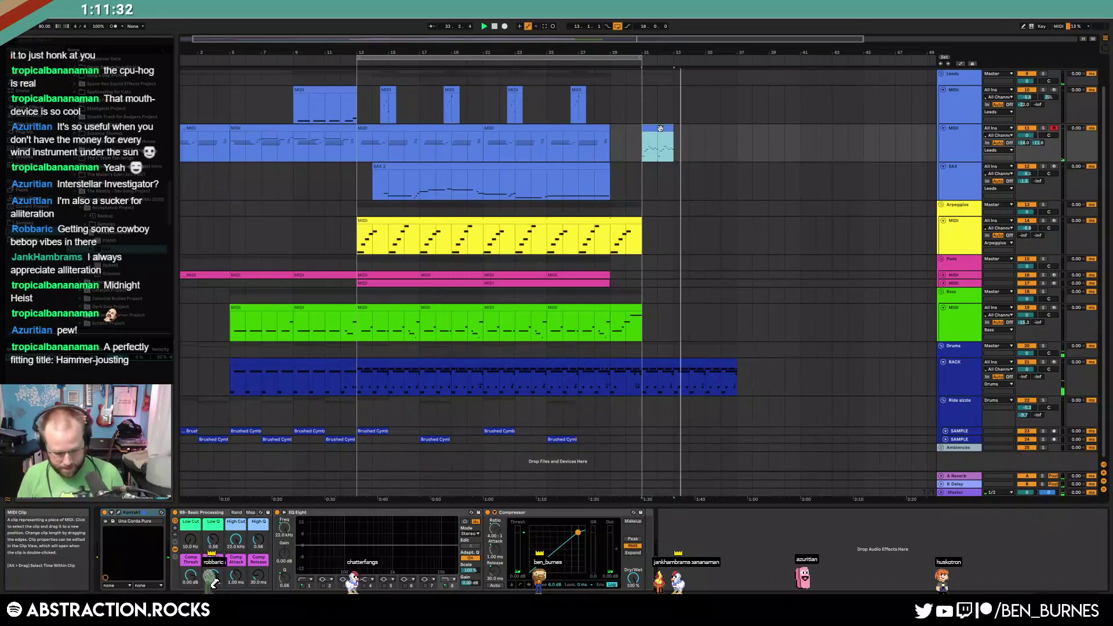
key("ctrl+d")
key("ctrl+d")
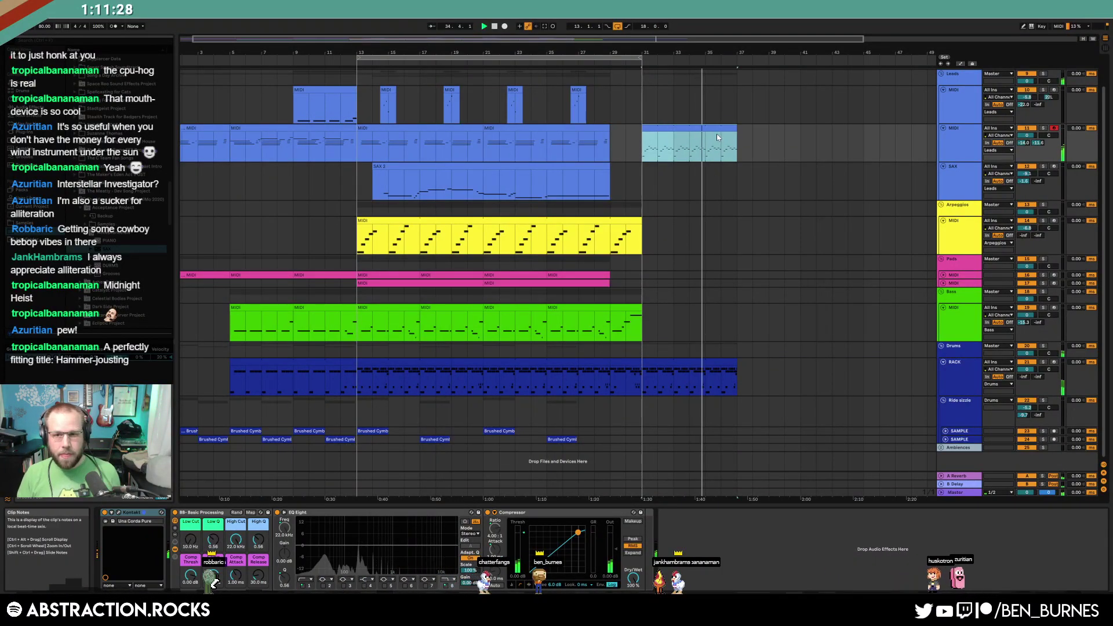
key("ctrl+l")
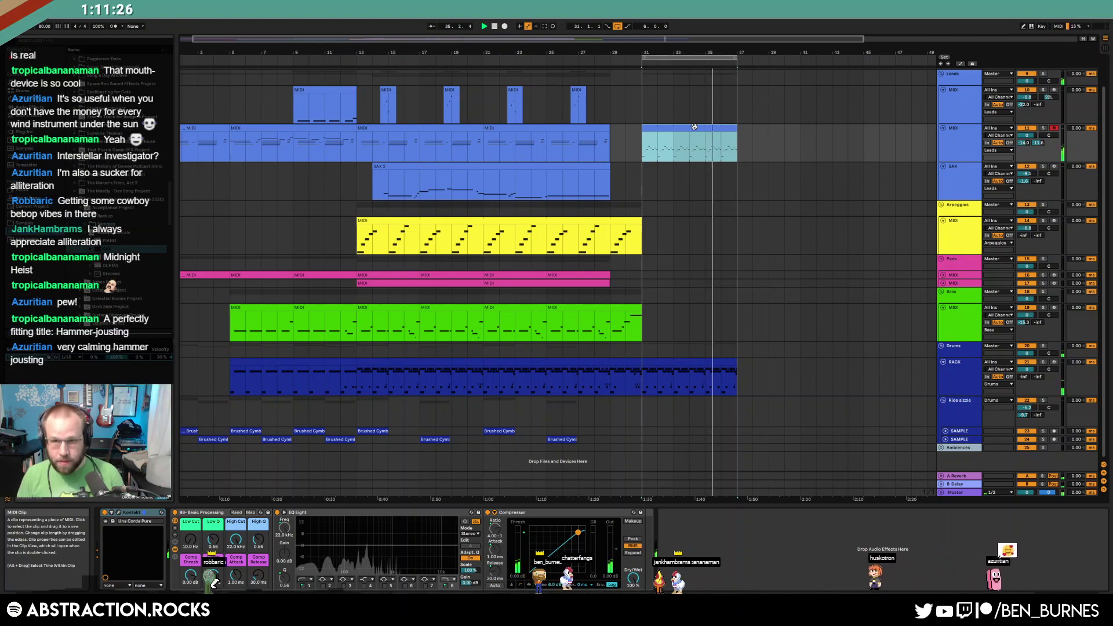
Consolidate bars 35 and 36 of the lead pattern into one clip and transpose its two low D#1 notes up to G1
double_click(694, 126)
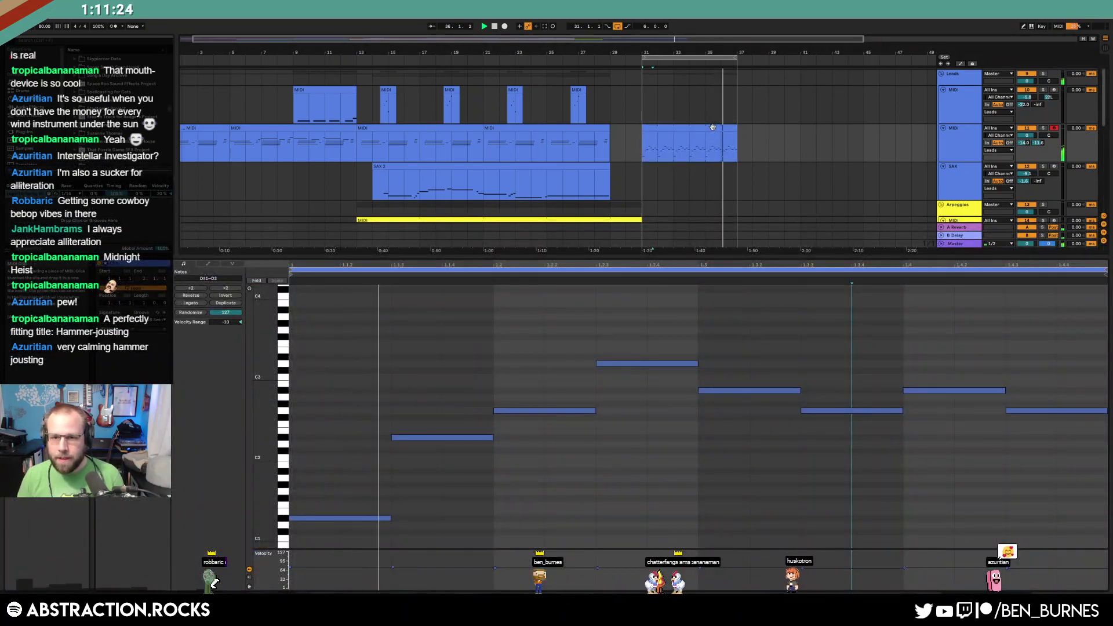
left_click_drag(710, 145, 735, 146)
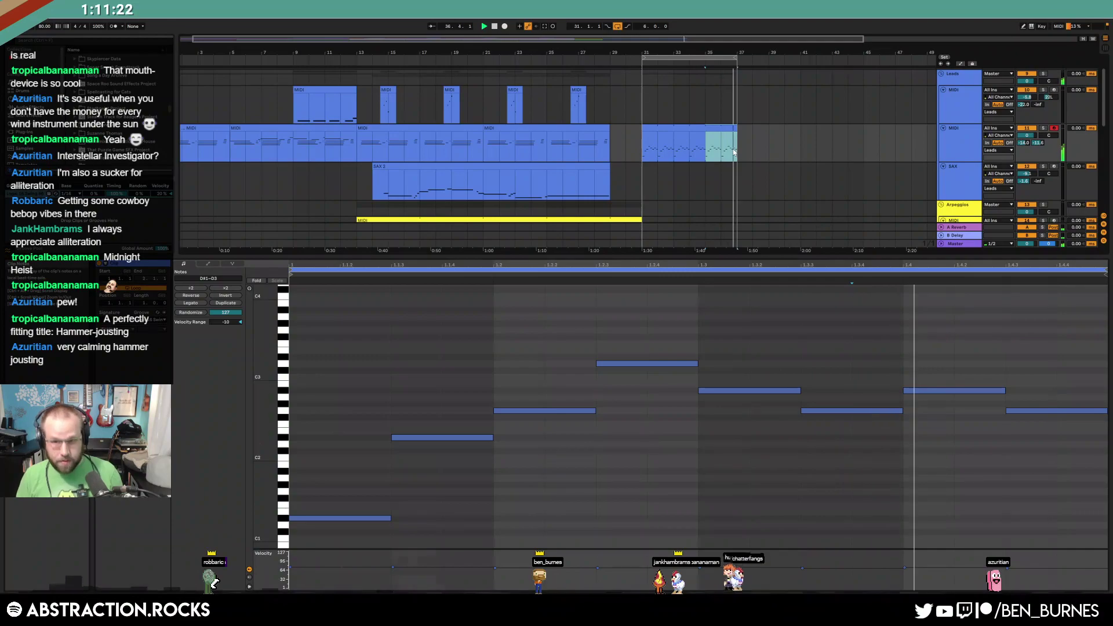
key("ctrl+j")
left_click_drag(325, 497, 719, 539)
key("Up")
key("Up")
key("Up")
key("Up")
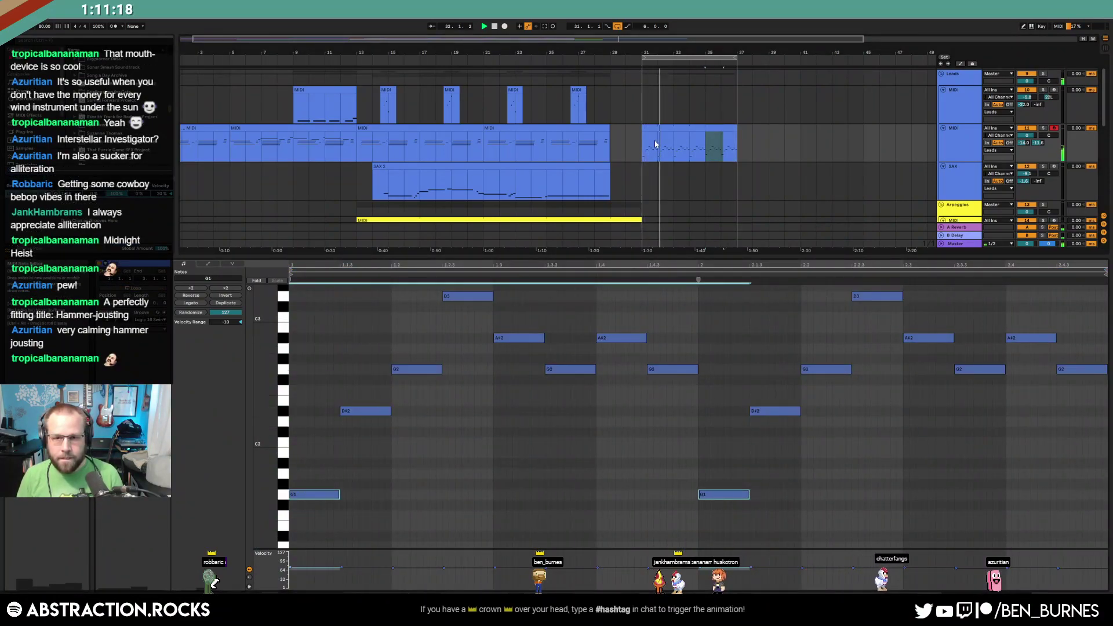
Consolidate bar 34 of the lead into its own clip and copy its low D#1 note to beat 4, transposed up to F1
left_click(704, 142)
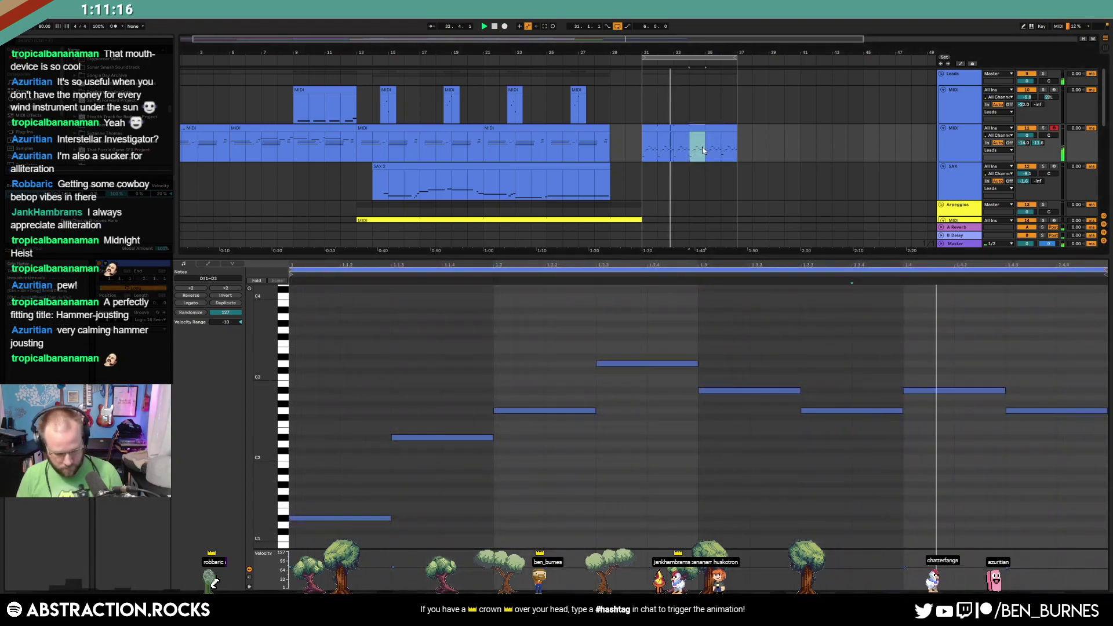
key("ctrl+j")
left_click(841, 517)
left_click_drag(325, 501, 392, 576)
key("ctrl+c")
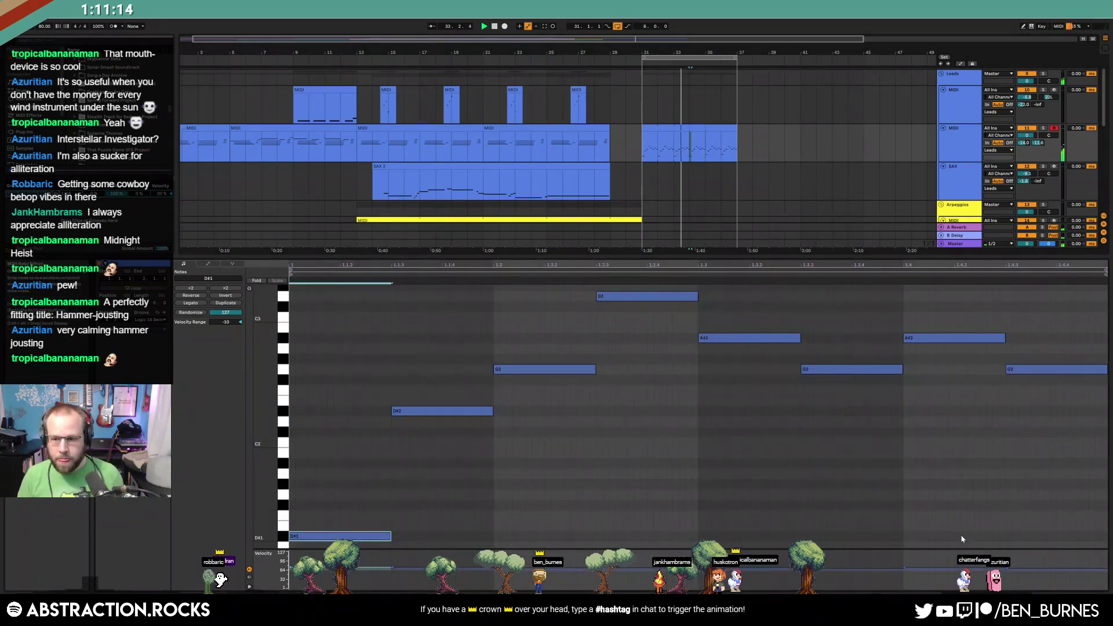
left_click(909, 519)
key("ctrl+v")
key("Up")
key("Up")
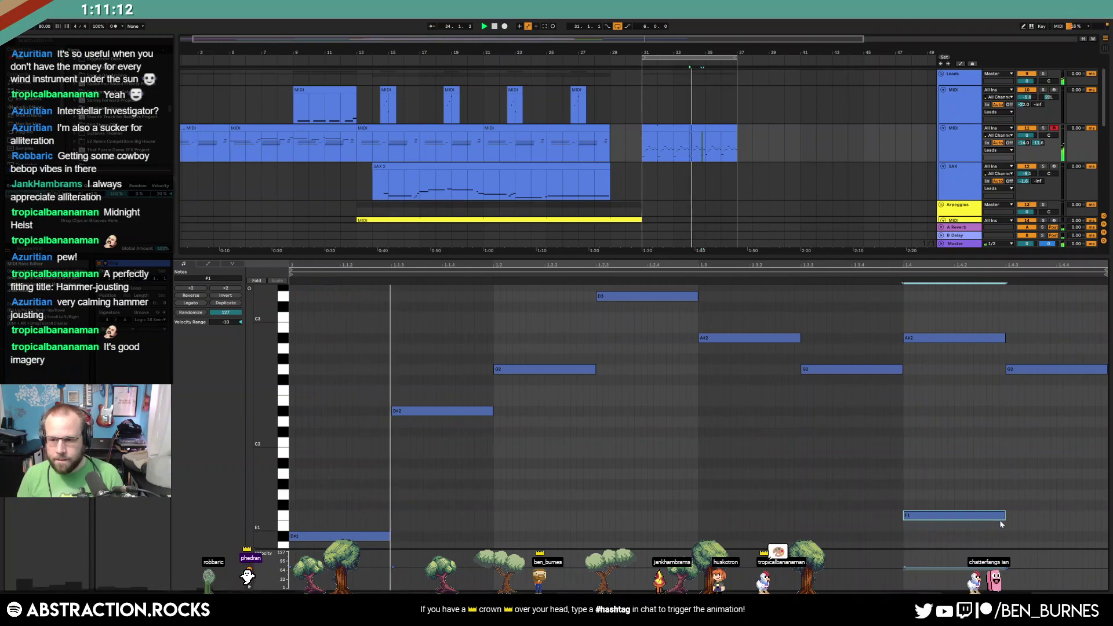
Extend bar 34's F1 lead note to the end of the bar, and raise the two D#2 notes in bars 35 and 36 to F2
left_click_drag(1036, 515, 1103, 514)
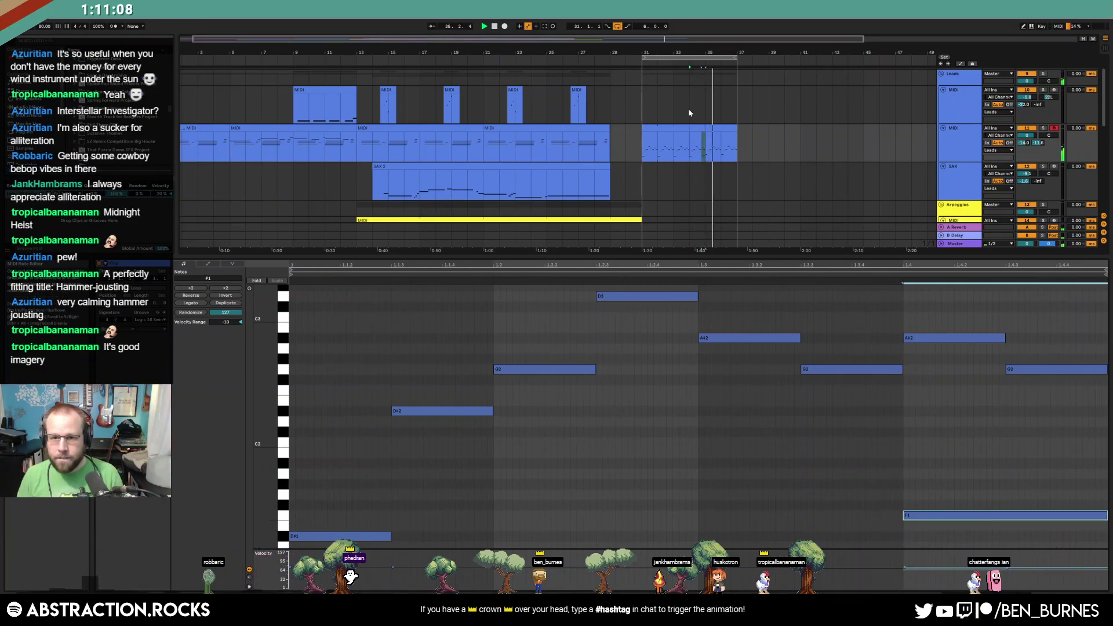
left_click(725, 128)
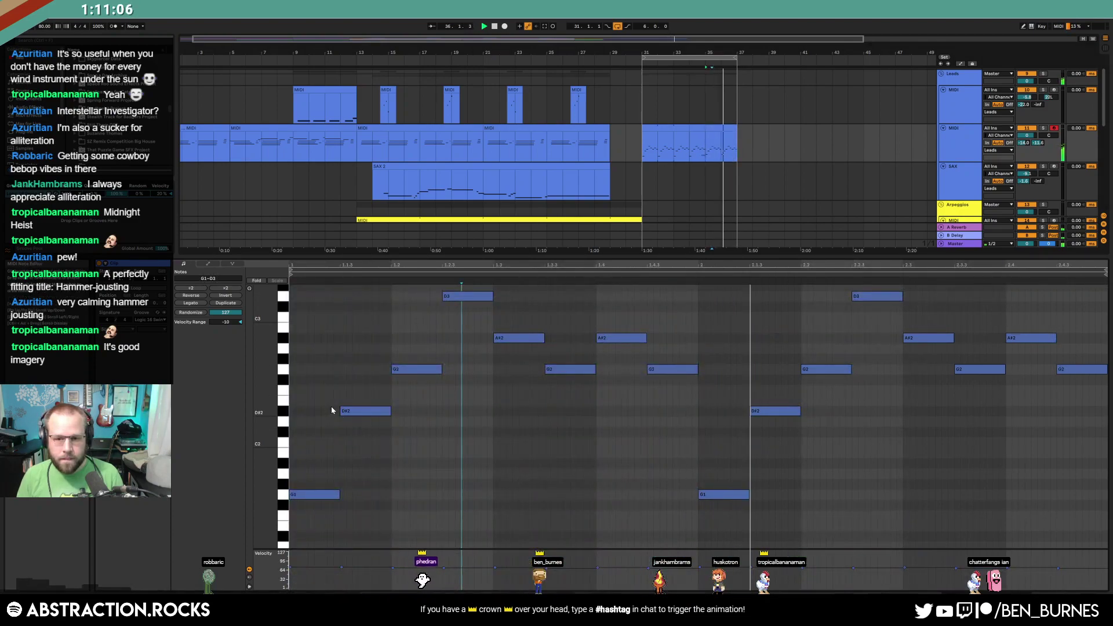
left_click_drag(304, 398, 855, 424)
key("Up")
key("Up")
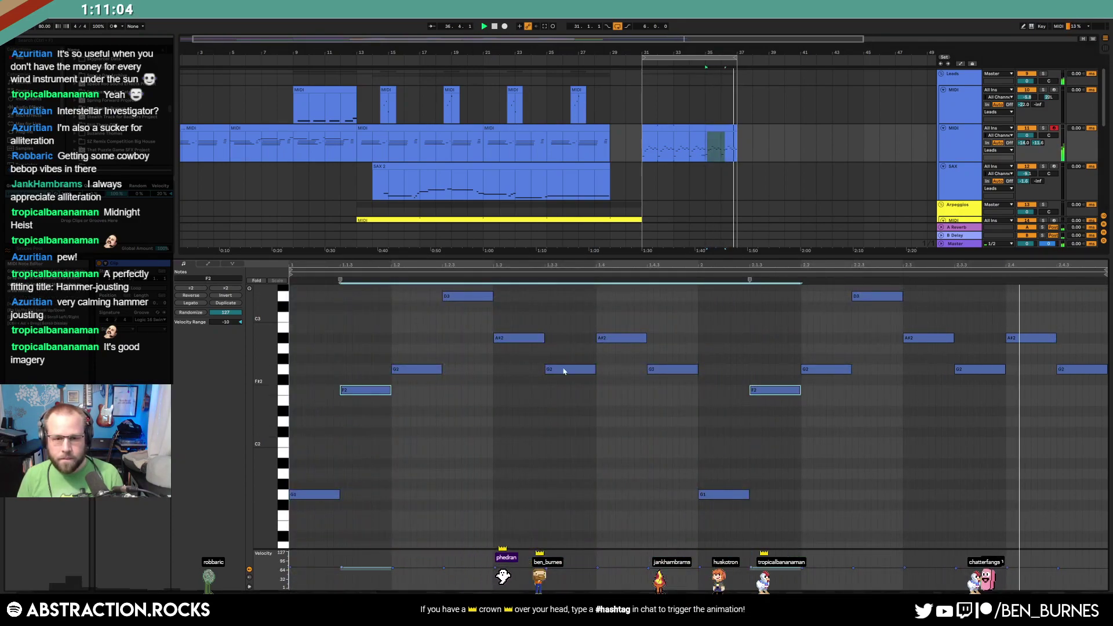
Play back the edited lead clip from bar 35 to check the new notes
left_click(729, 129)
key("space")
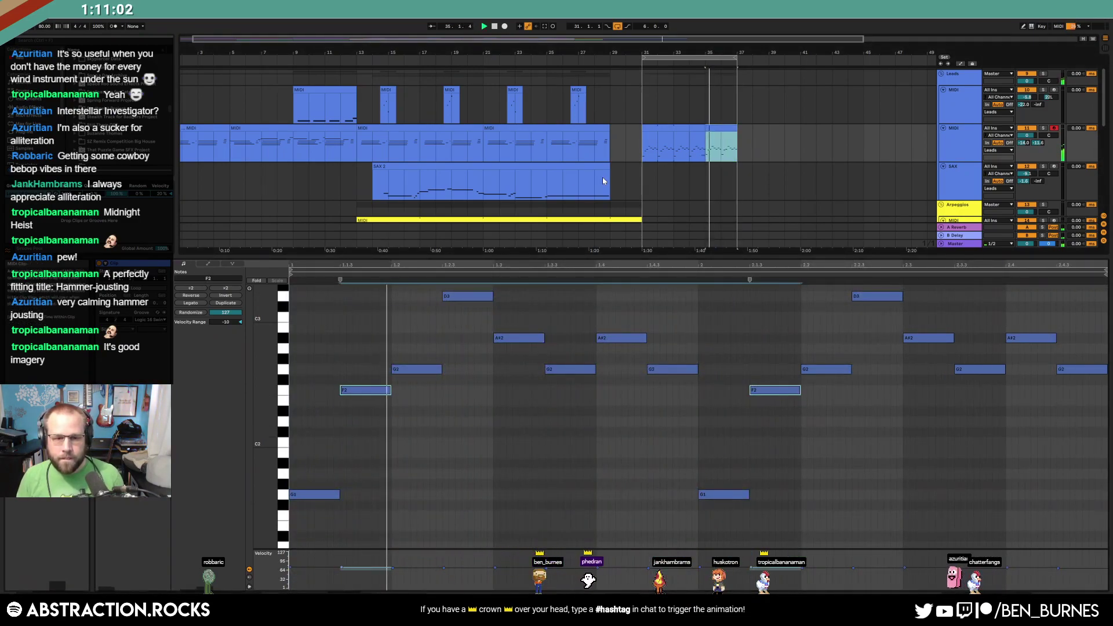
key("Up")
key("Up")
key("Down")
key("Down")
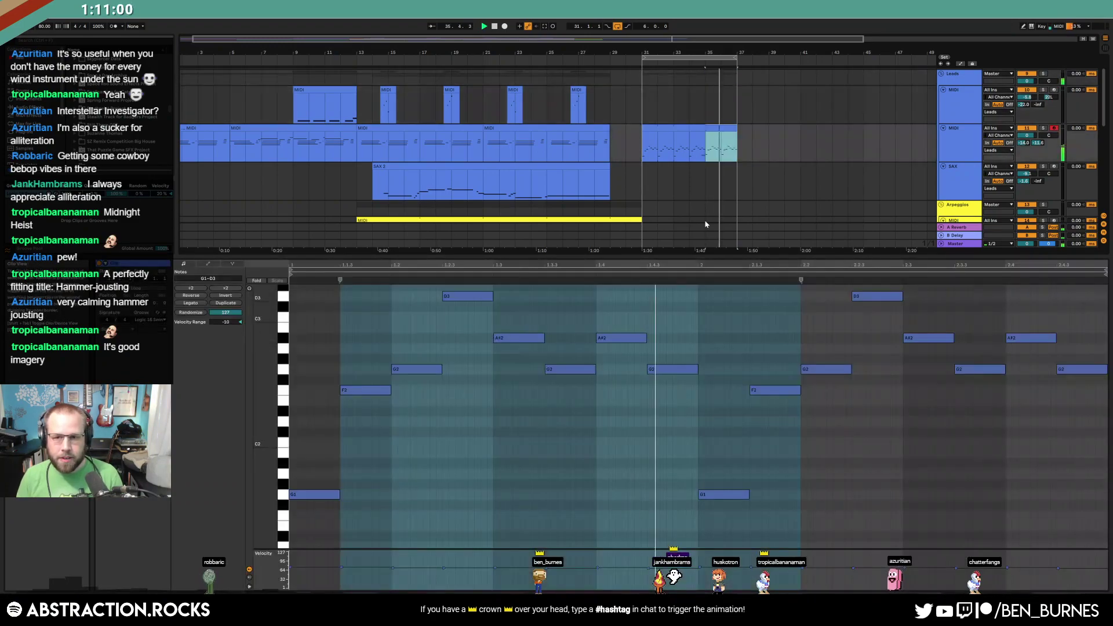
In bars 35 and 36 of the lead, raise the two F2 notes to G2 and the G2 notes following them to A#2
left_click(328, 395)
left_click_drag(328, 394, 839, 384)
key("Up")
key("Up")
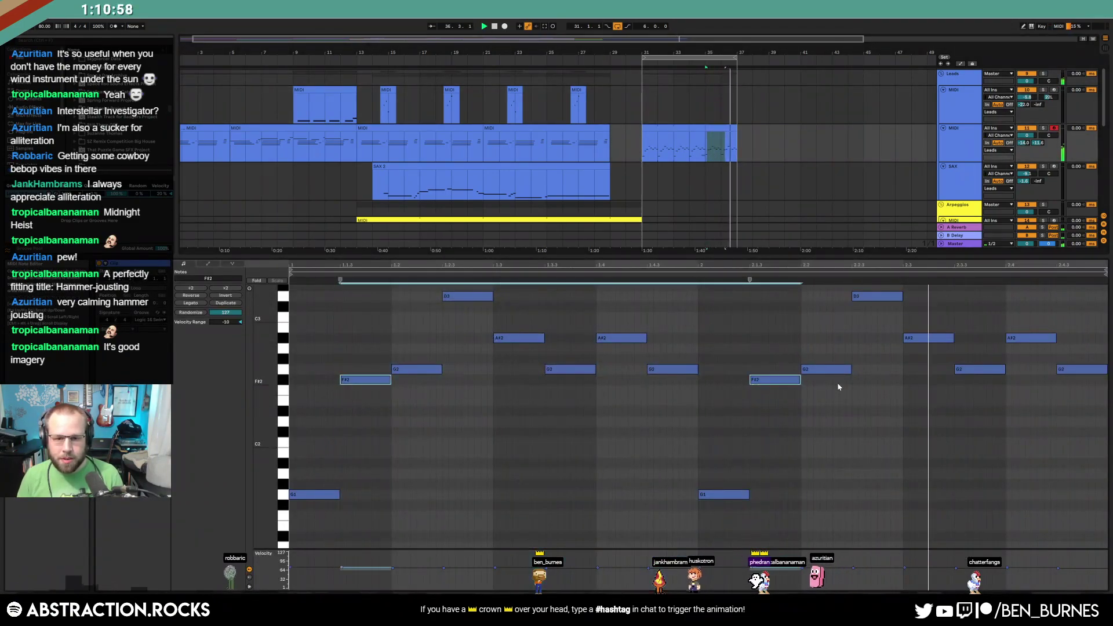
left_click(843, 371)
left_click_drag(437, 343, 433, 379)
key("Up")
key("Up")
key("Up")
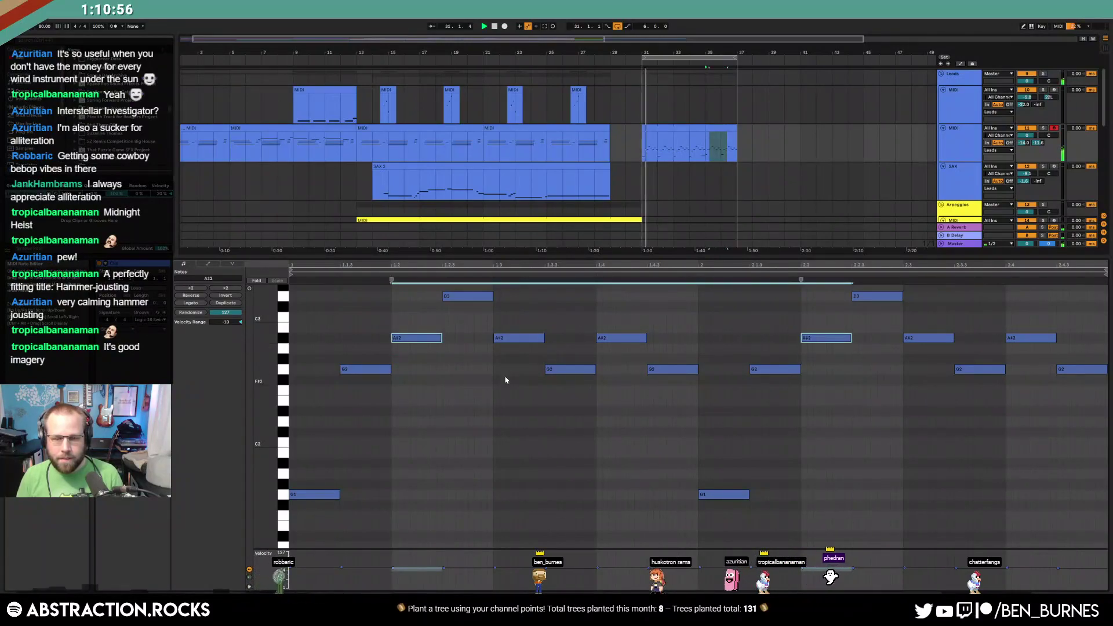
Lengthen the lead clip through bar 38 and duplicate its one-bar phrase into bars 37 and 38
left_click(734, 129)
left_click_drag(738, 129, 747, 128)
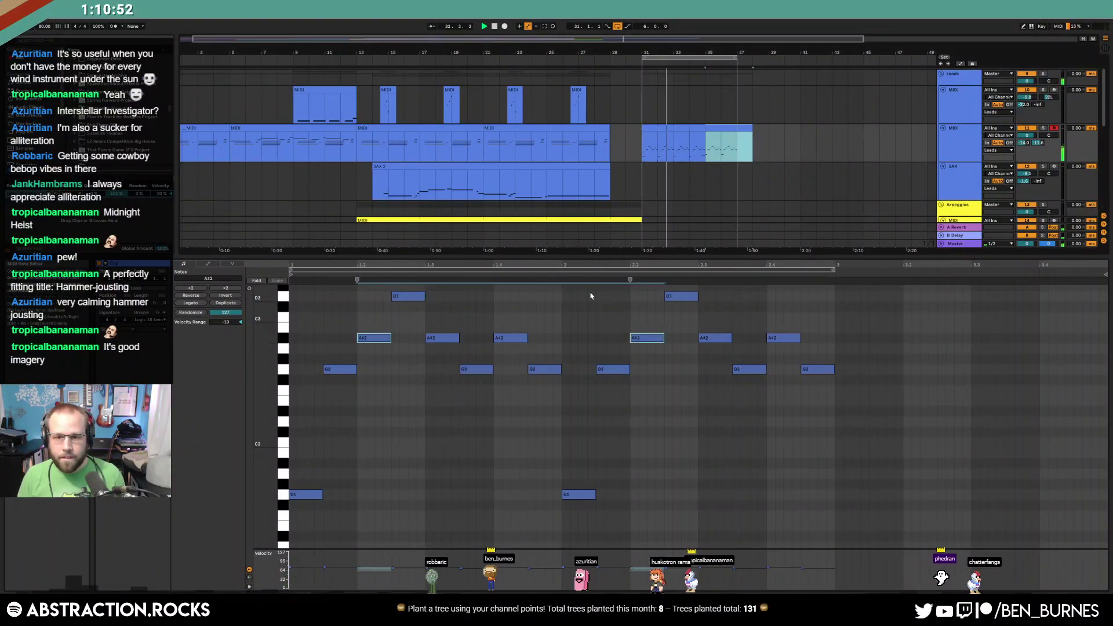
left_click_drag(569, 292, 803, 512)
key("ctrl+d")
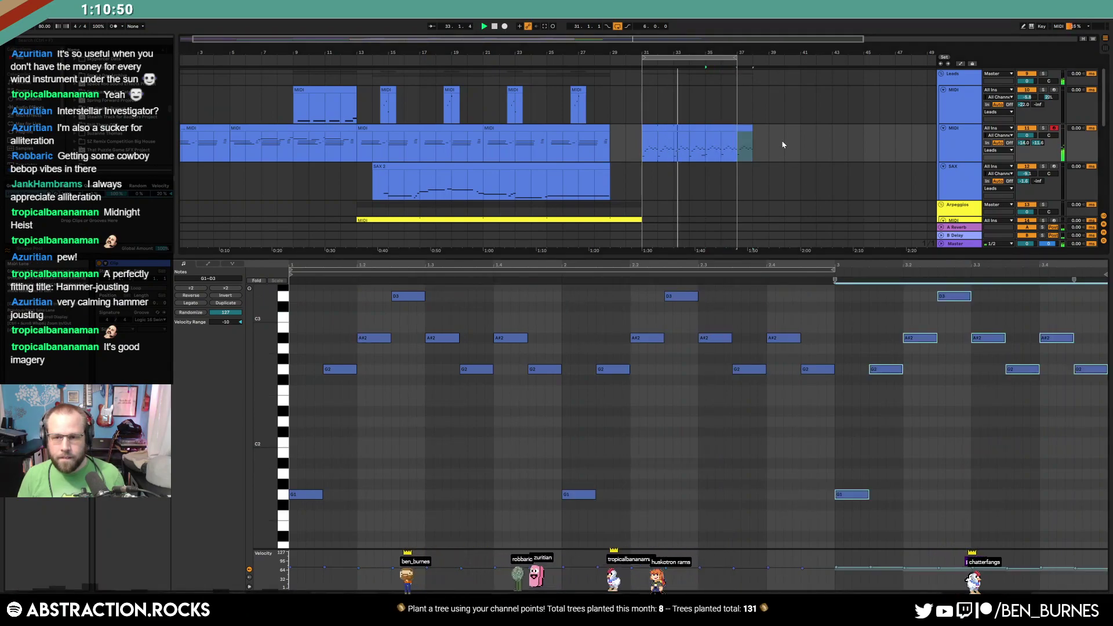
left_click_drag(747, 131, 769, 128)
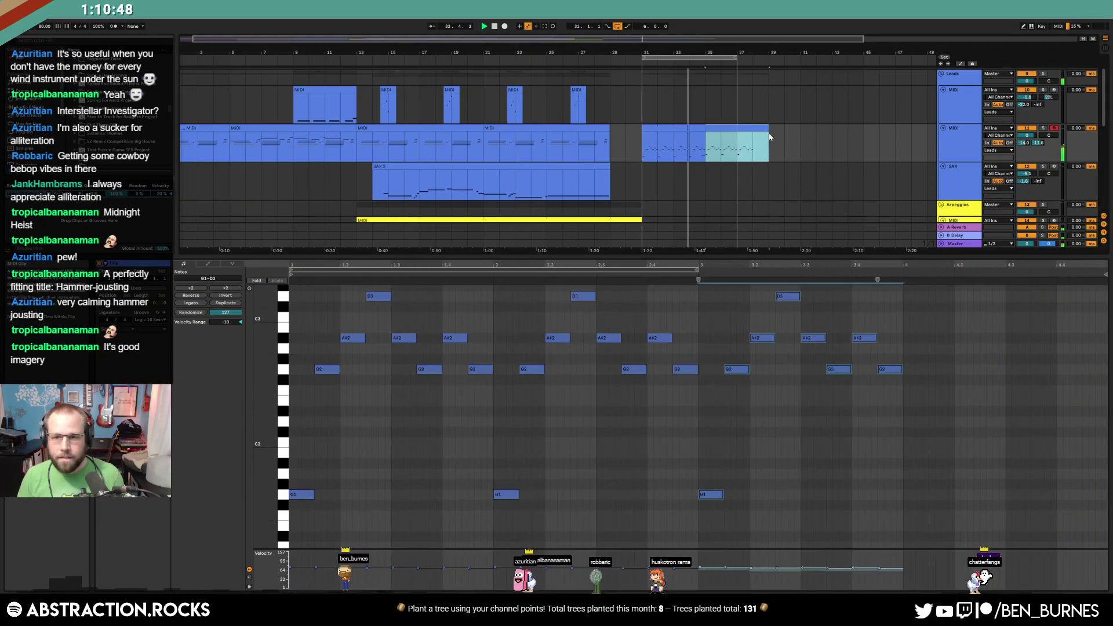
left_click_drag(703, 287, 882, 527)
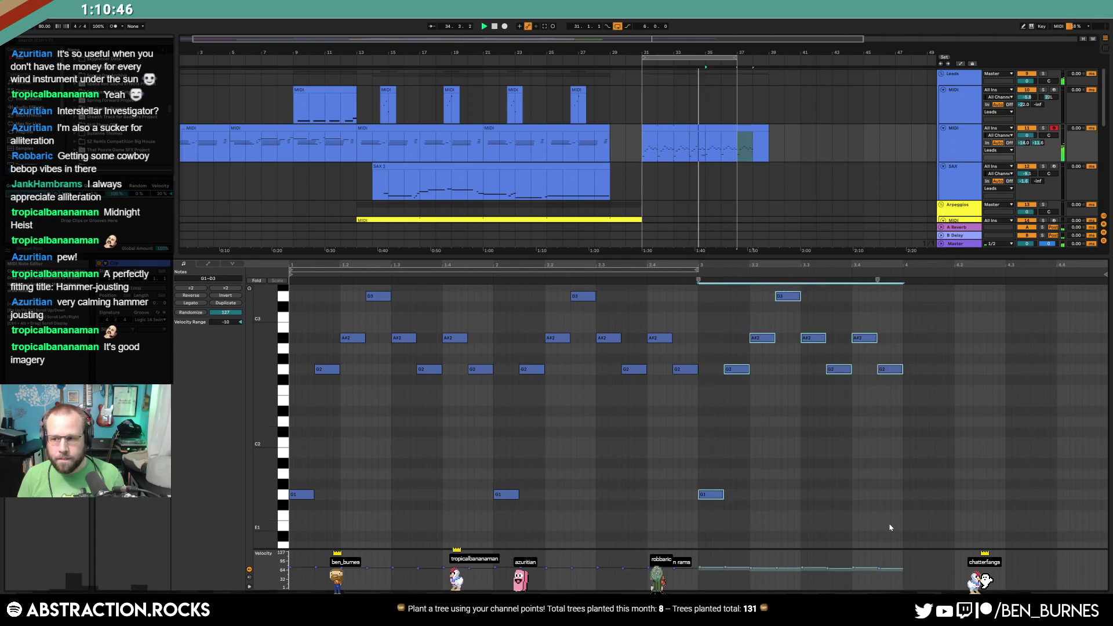
key("ctrl+d")
Extend the loop through bar 38 and copy the drum clip from bars 29 and 30 into bars 37 and 38
left_click_drag(735, 57, 762, 70)
key("shift+Tab")
left_click(784, 431)
left_click_drag(735, 360, 764, 365)
left_click(624, 374)
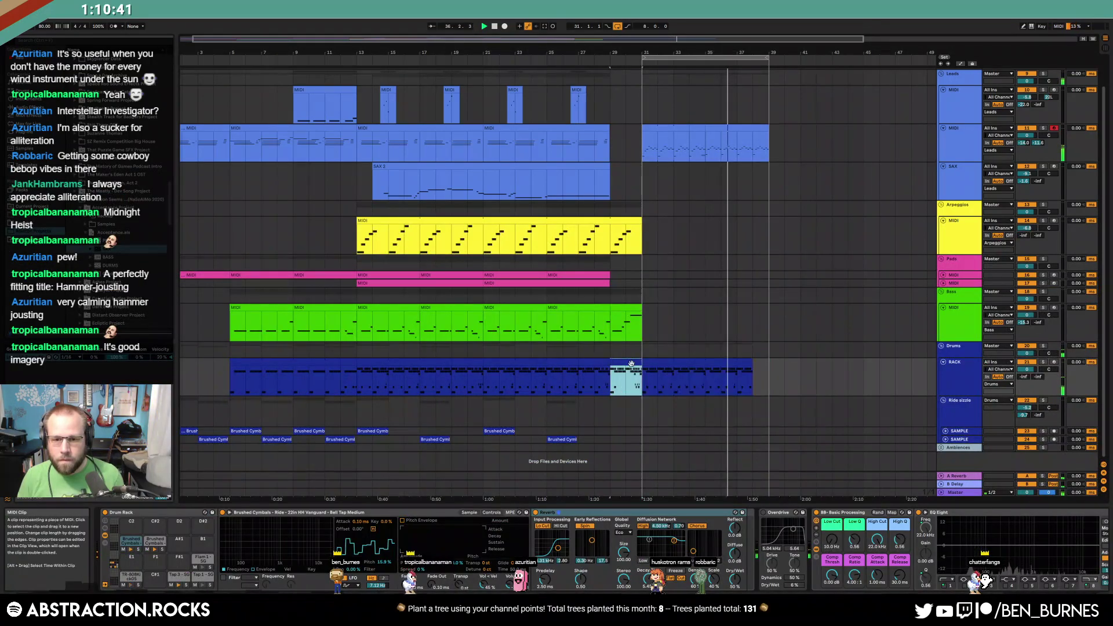
left_click(735, 376)
key("ctrl+v")
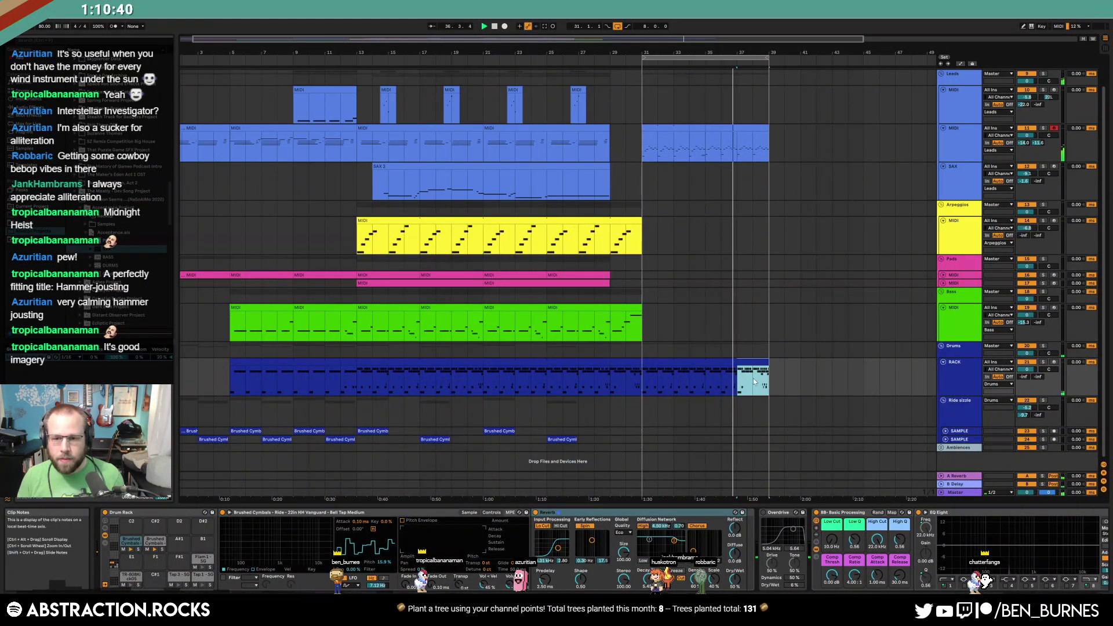
Unfold and arm the first Pads MIDI track, then record pad chords into the looped section from bar 31
left_click(658, 126)
double_click(960, 276)
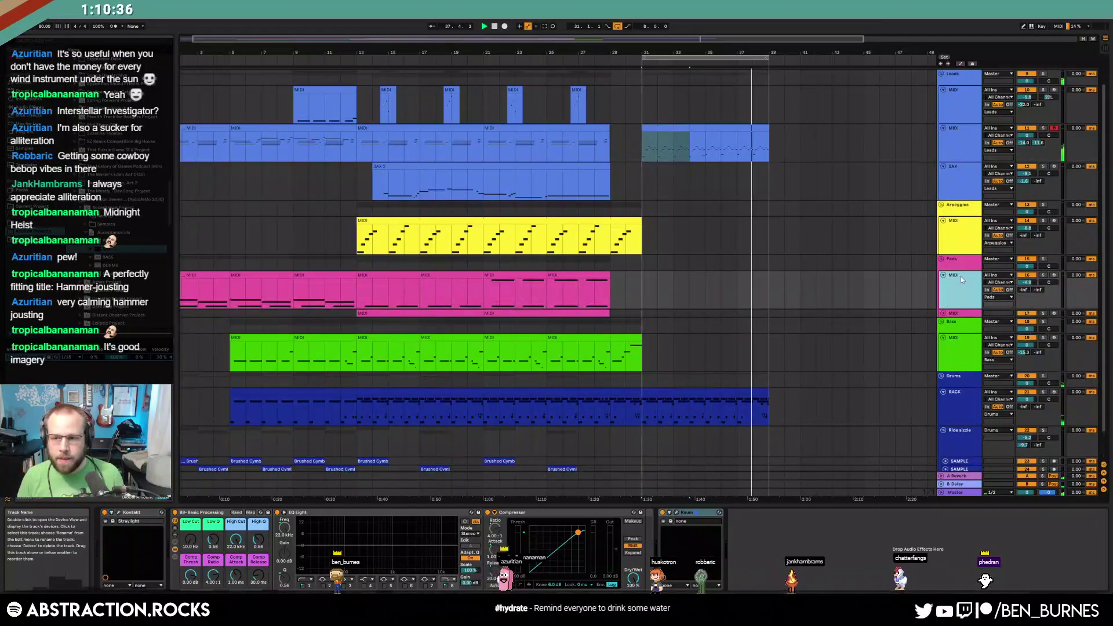
left_click(1054, 275)
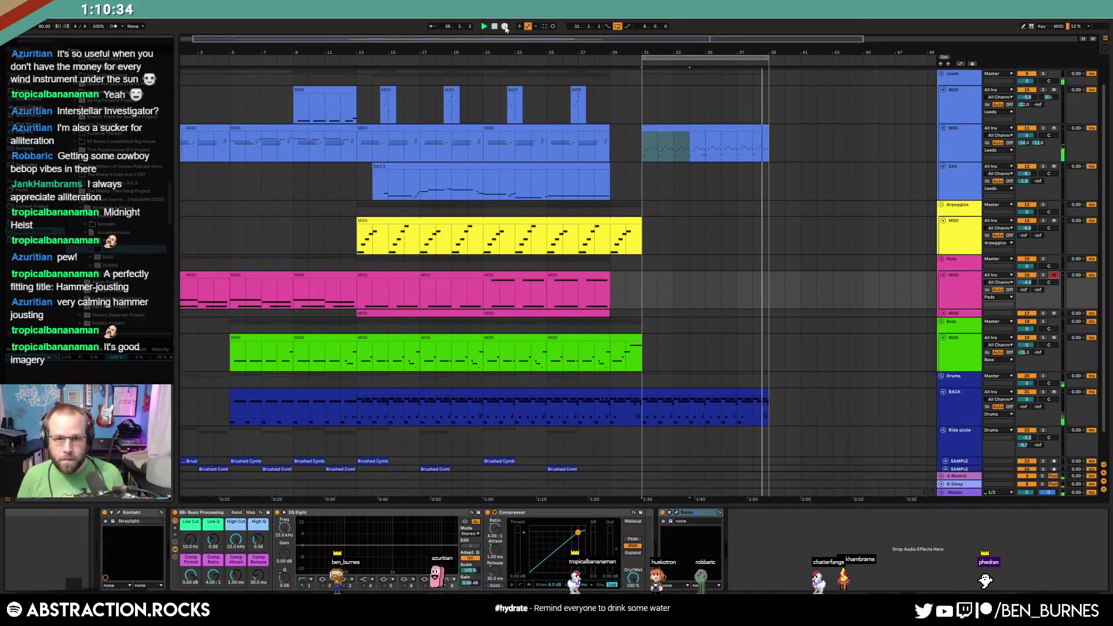
left_click(505, 26)
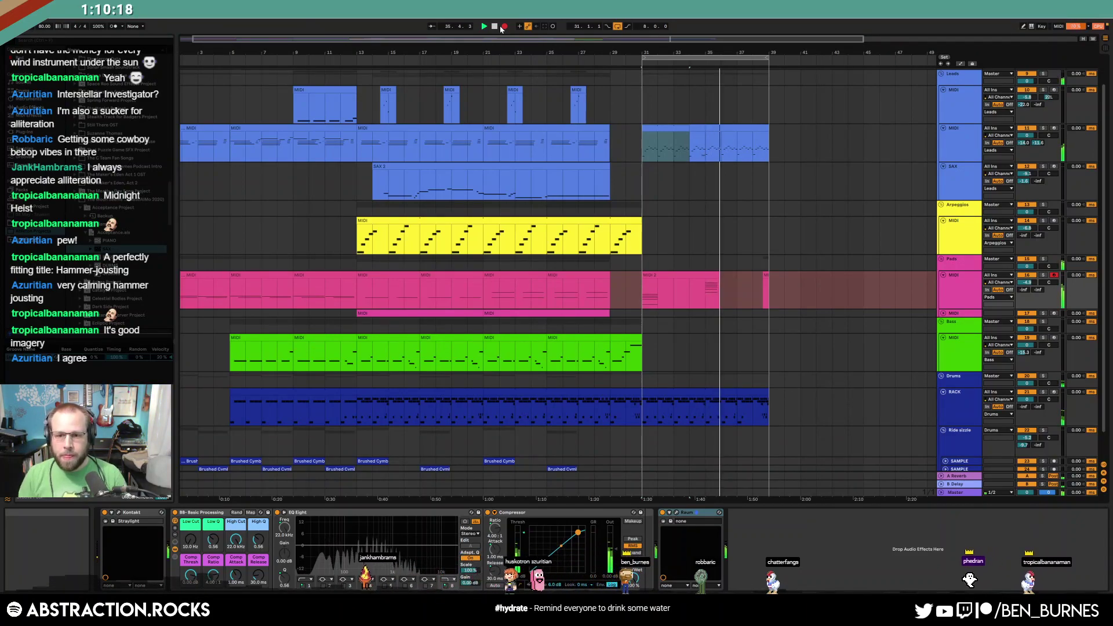
left_click(506, 29)
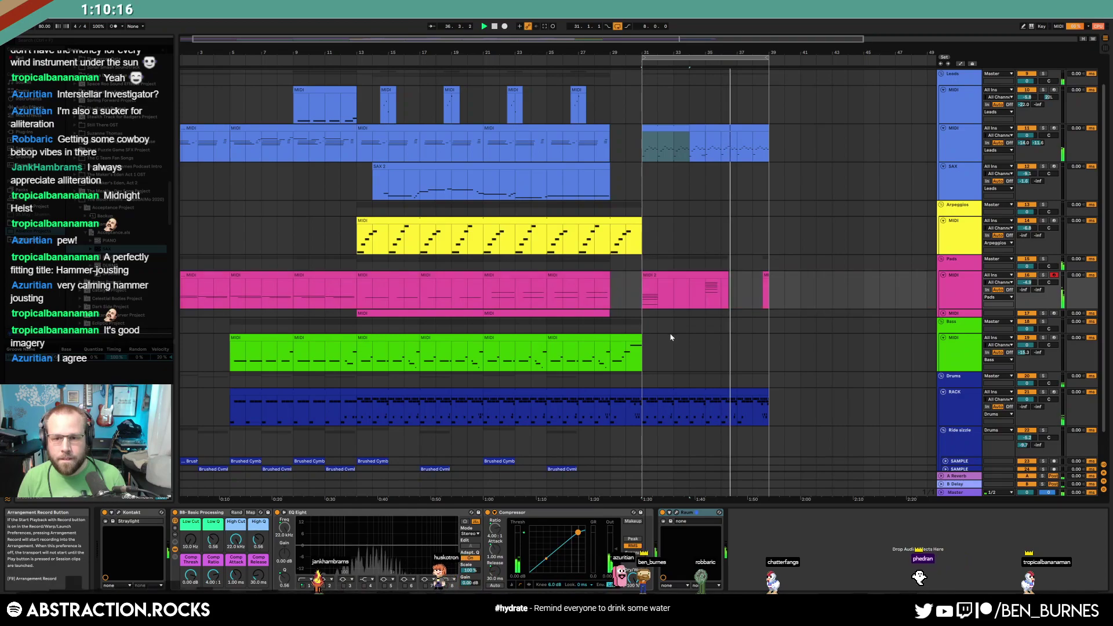
Open the recorded pad clip and transpose its first chord up by octaves until the lowest note is D#3
double_click(679, 279)
left_click_drag(451, 407, 313, 546)
key("shift+Up")
key("shift+Up")
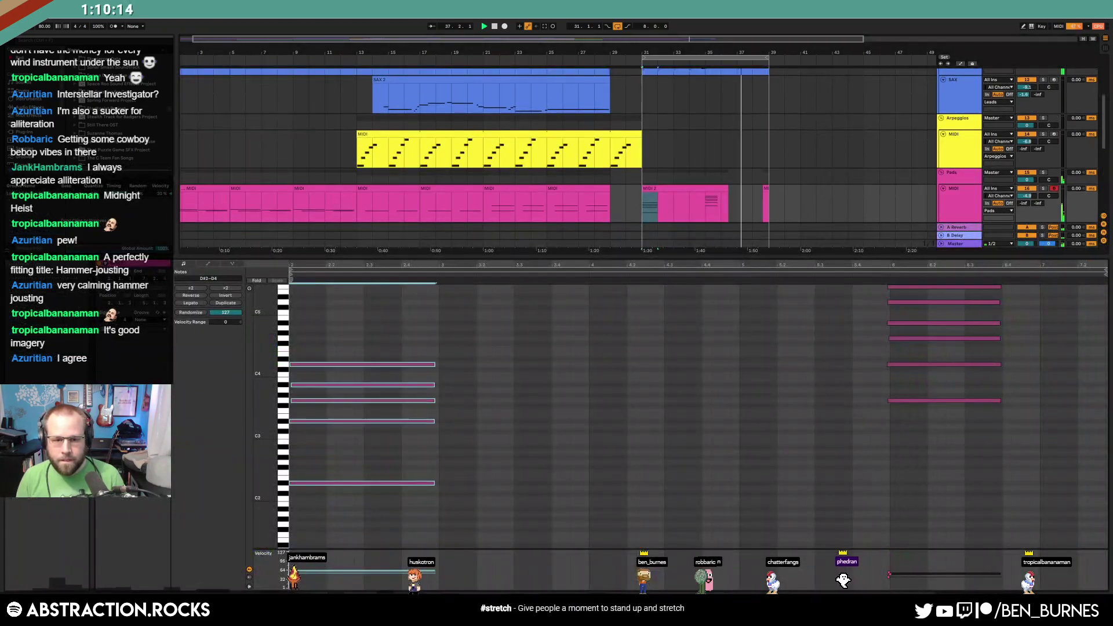
left_click_drag(717, 462, 720, 462)
key("ctrl+a")
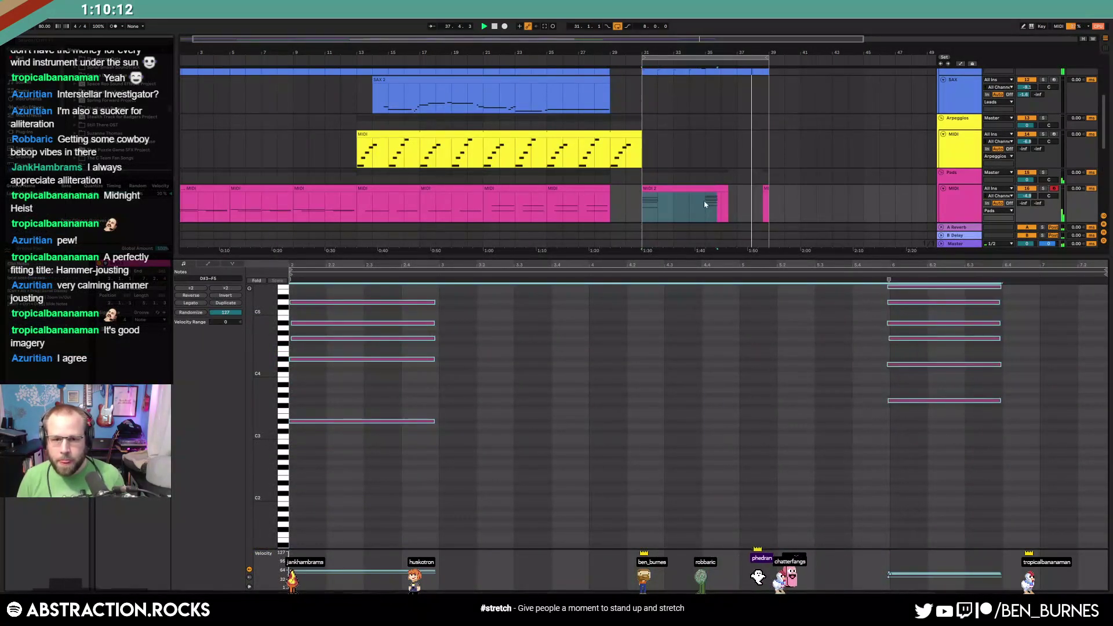
Delete the D#4 from the first pad chord and the D4 from the second, and quantize the second chord
left_click(457, 369)
scroll(423, 369, "up", 1)
left_click_drag(385, 412, 414, 378)
key("Delete")
left_click_drag(884, 380, 912, 409)
key("Delete")
left_click_drag(266, 371, 250, 300)
scroll(523, 475, "up", 5)
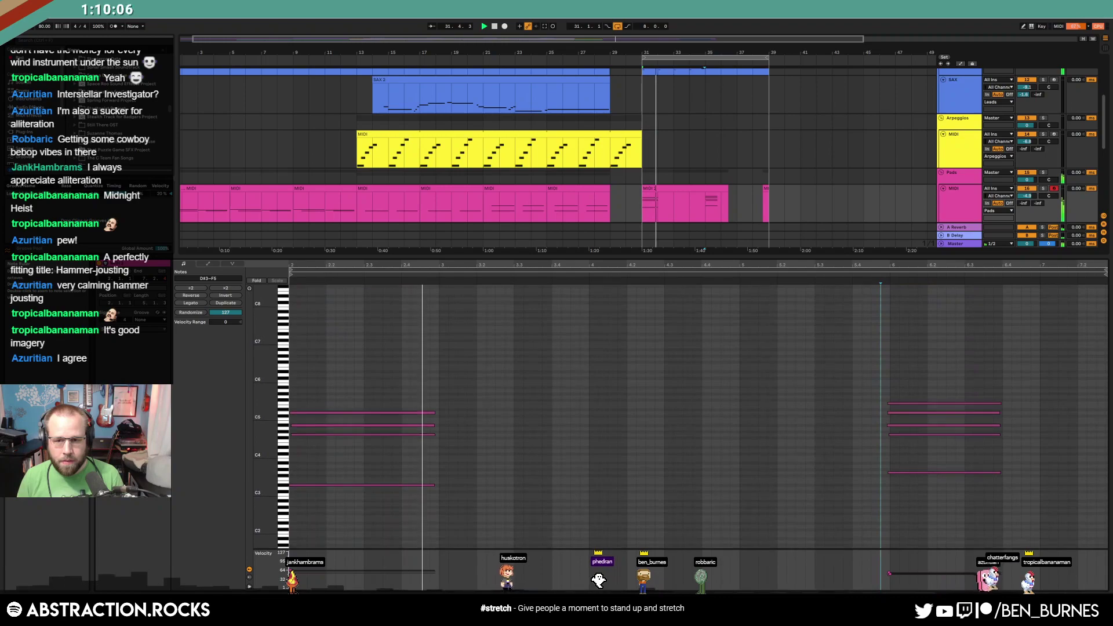
left_click_drag(880, 350, 894, 358)
key("Delete")
left_click_drag(969, 493, 884, 326)
key("ctrl+u")
Delete the short leftover pad clip in bar 38 and extend the recorded pad clip to the end of bar 38
key("shift+Tab")
key("Delete")
mouse_move(773, 262)
left_mouse_down()
mouse_move(730, 252)
mouse_move(770, 258)
left_mouse_up()
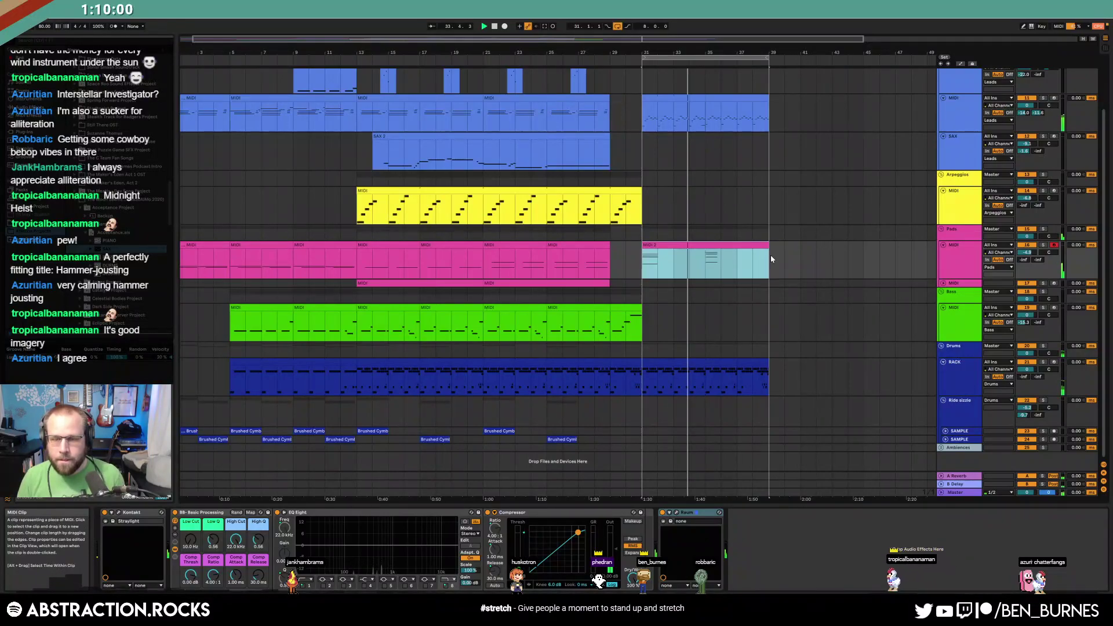
Add another MIDI track to the Arpeggios group and copy the lead clip from bars 31 to 38 onto it
left_click(966, 201)
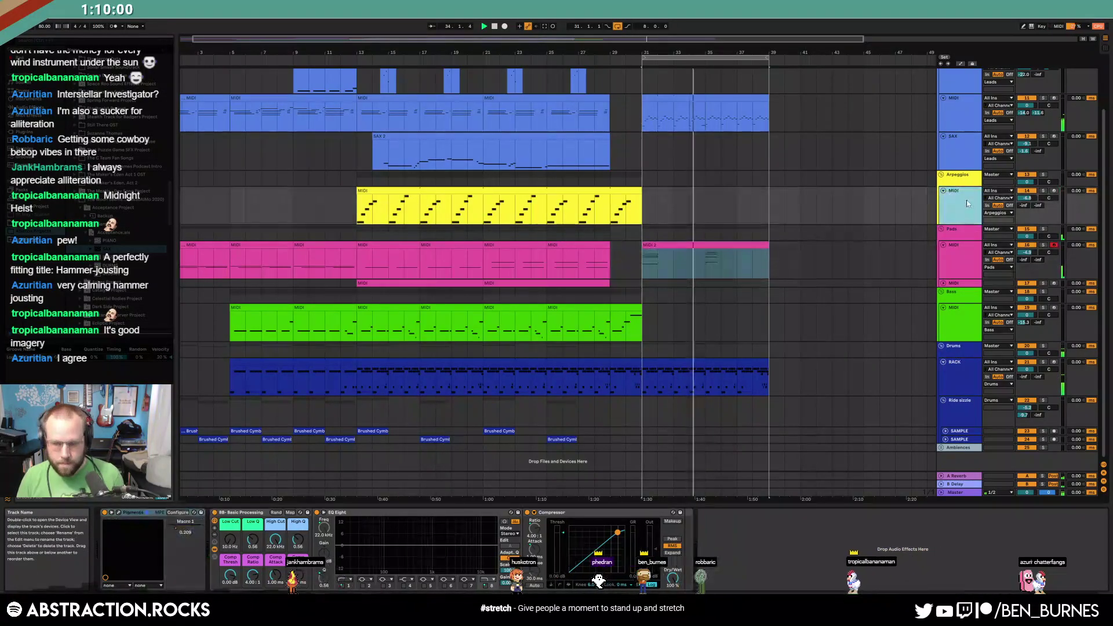
left_click(696, 100)
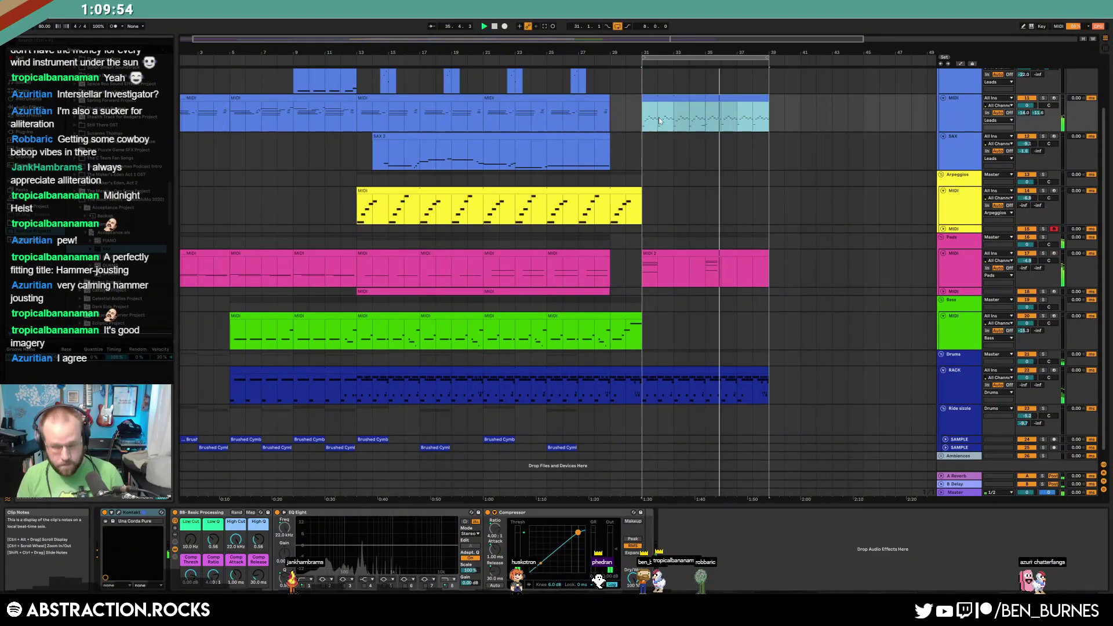
left_click_drag(702, 107, 703, 229)
left_click(944, 229)
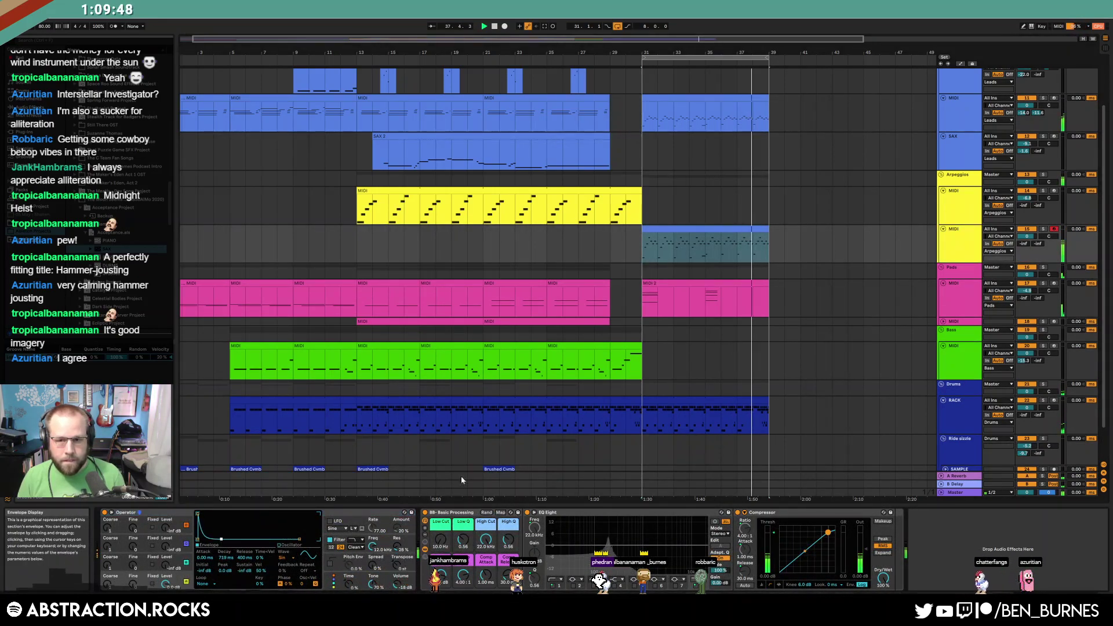
Raise the new arpeggio track's first send and Operator spread, and assign the track color to its clip
left_click_drag(1025, 243, 1025, 240)
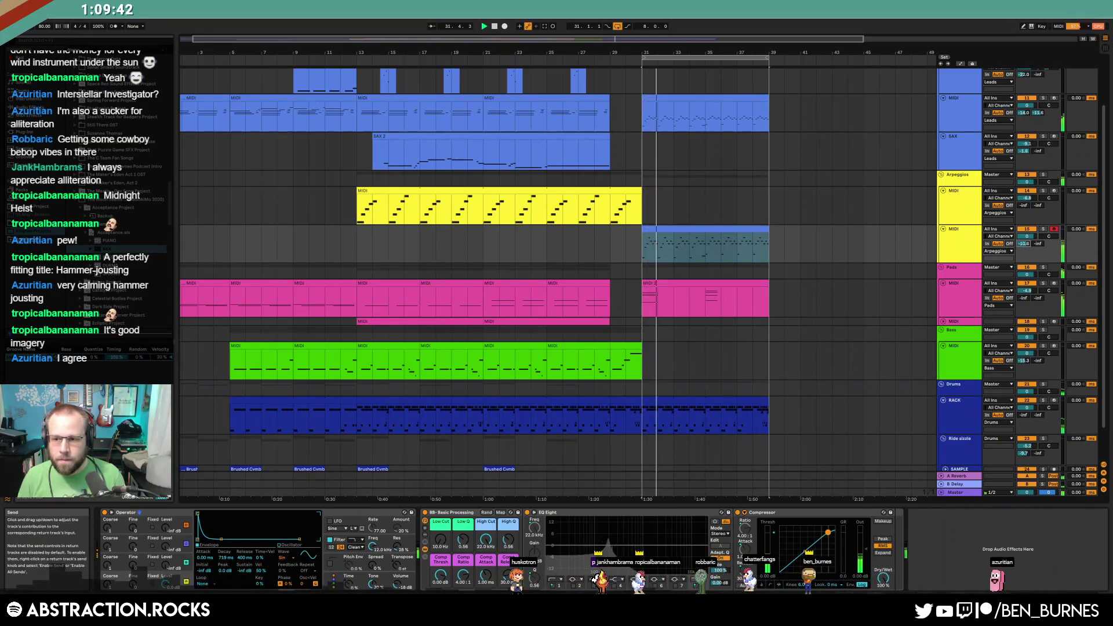
left_click_drag(381, 565, 380, 557)
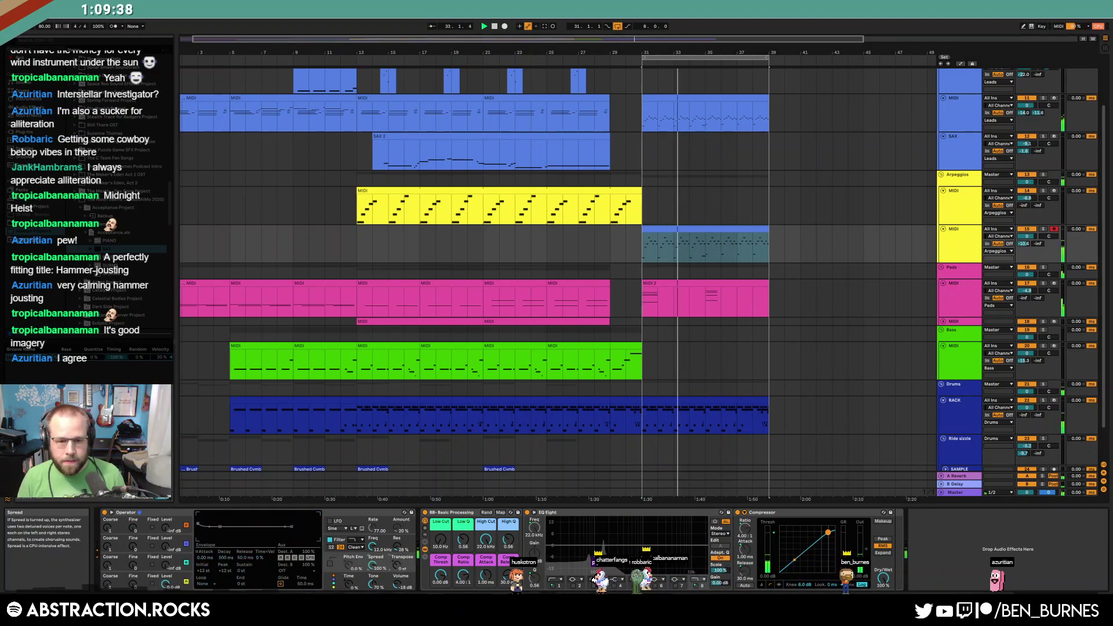
right_click(965, 235)
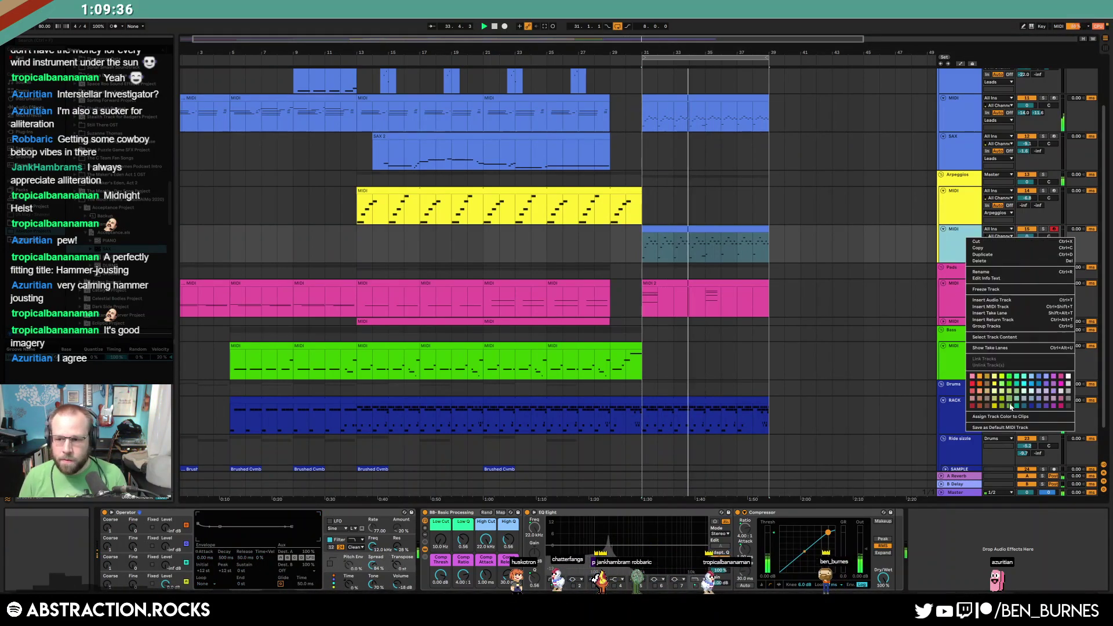
left_click(1012, 421)
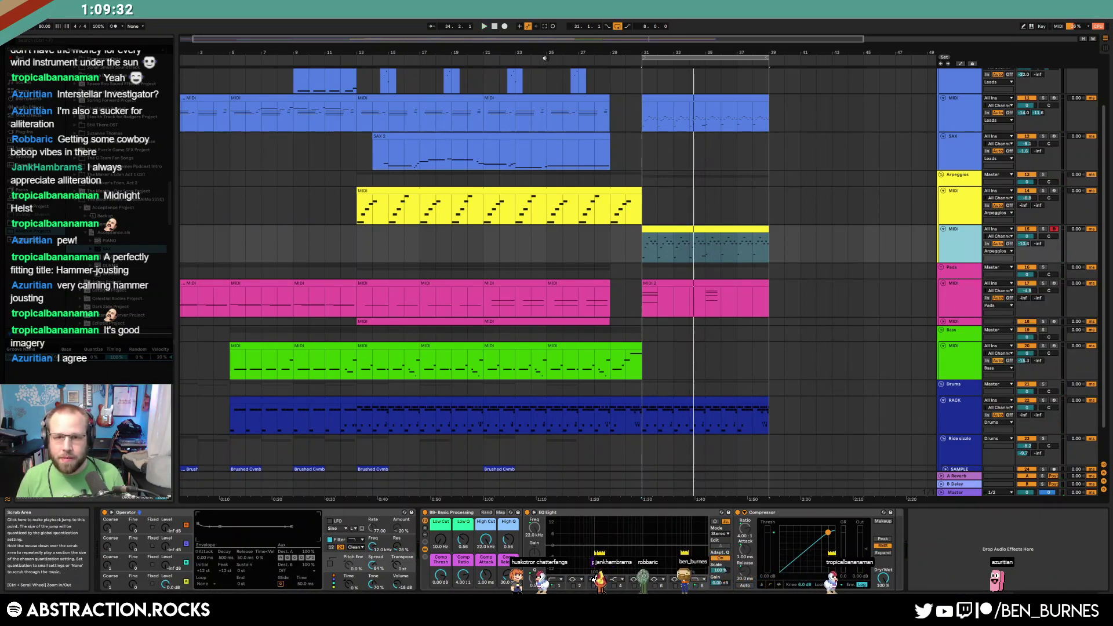
Try recording a baritone sax line on the SAX track leading into bar 31, and clear the take
left_click(544, 58)
key("ctrl+z")
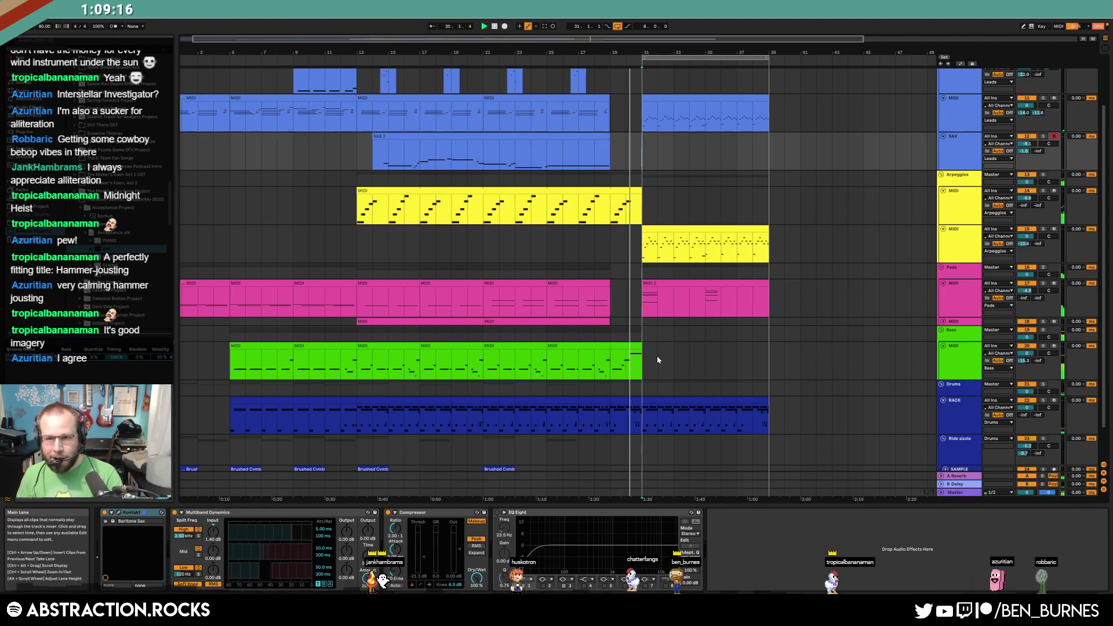
key("F9")
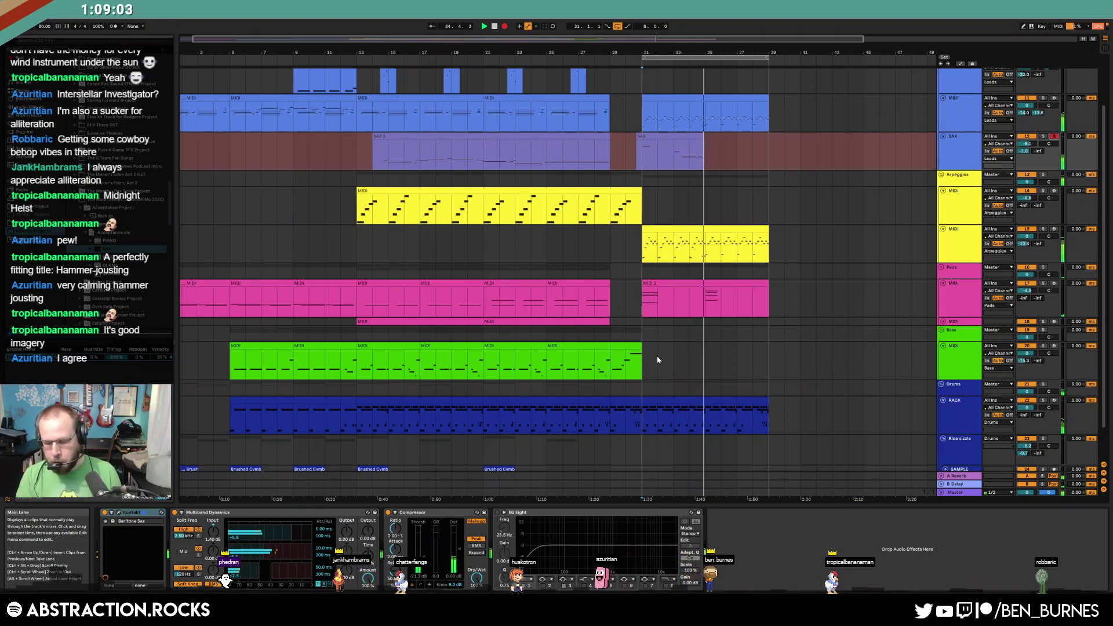
key("F9")
left_click_drag(770, 149, 635, 150)
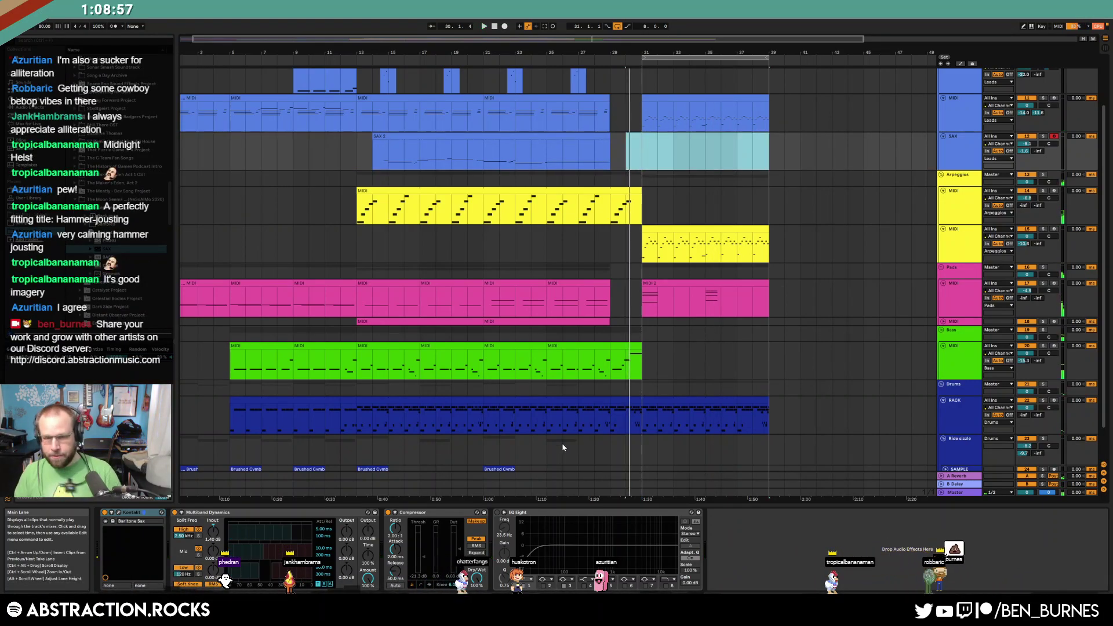
Create an empty MIDI clip on the bass track spanning bars 31 to 39
left_click(683, 97)
left_click_drag(645, 356, 764, 363)
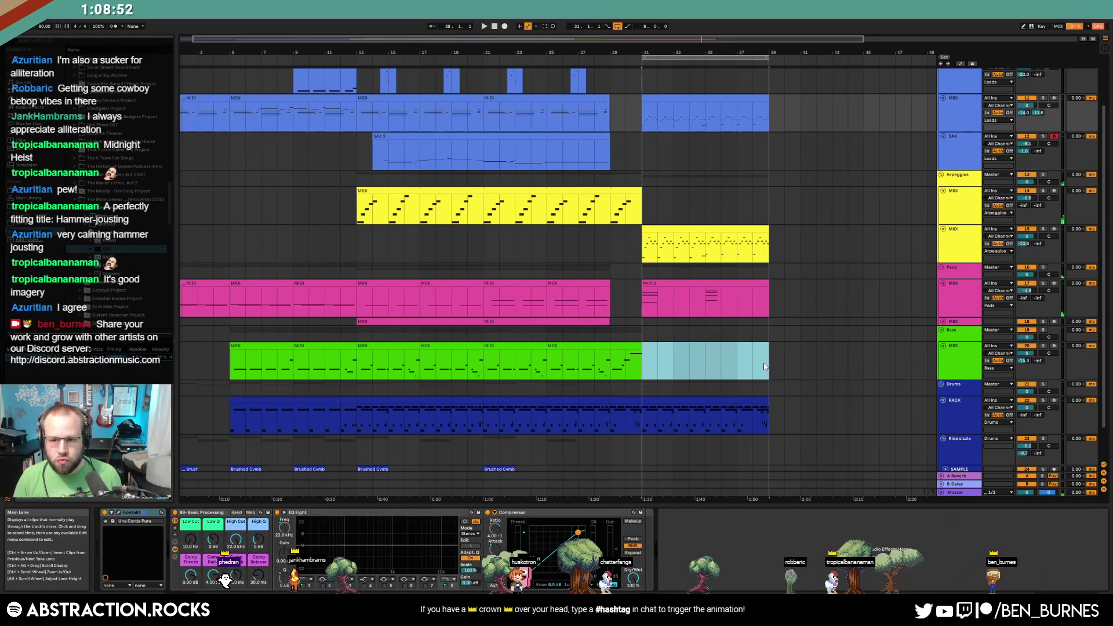
key("ctrl+shift+m")
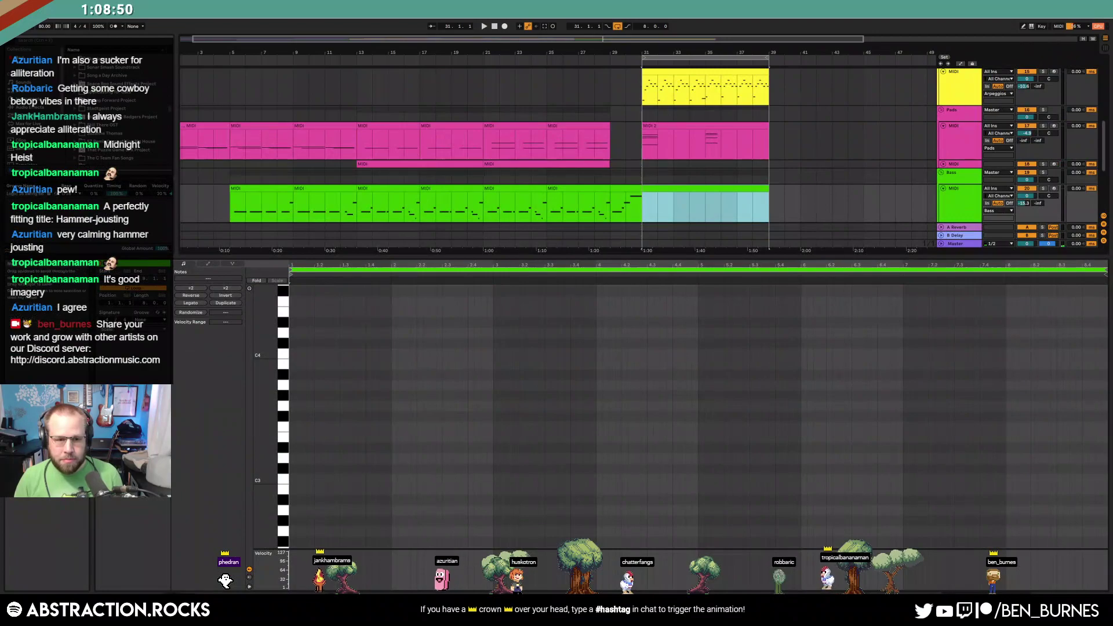
Draw a one-beat D#1 note at the start of the bass clip and duplicate it onto the downbeat of all eight bars
left_click(314, 503)
double_click(293, 499)
mouse_move(295, 499)
left_mouse_down()
mouse_move(343, 500)
mouse_move(313, 499)
left_mouse_up()
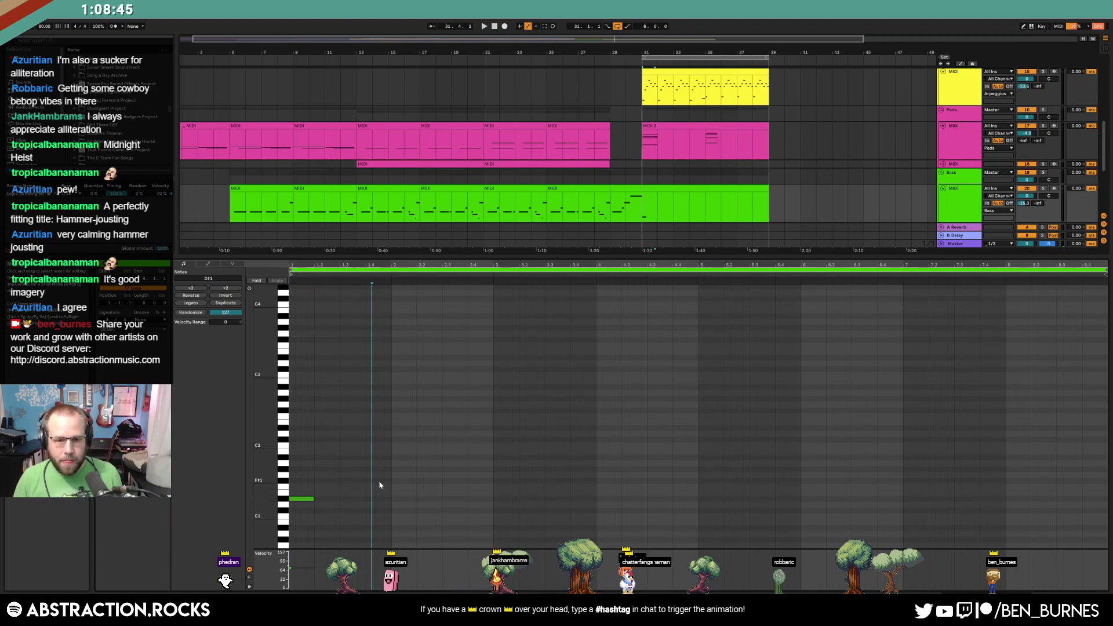
key("ctrl+d")
key("ctrl+d")
key("ctrl+d")
key("ctrl+d")
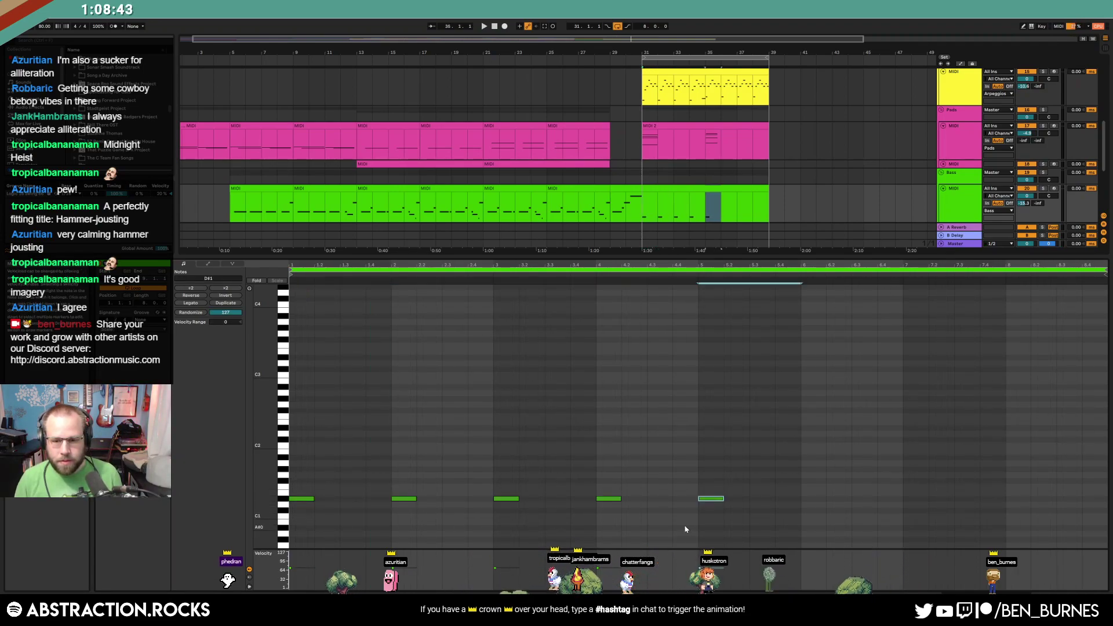
key("ctrl+d")
key("ctrl+d")
key("ctrl+d")
Transpose the last four bass notes up four semitones to G1
key("Up")
key("Up")
key("Up")
key("Up")
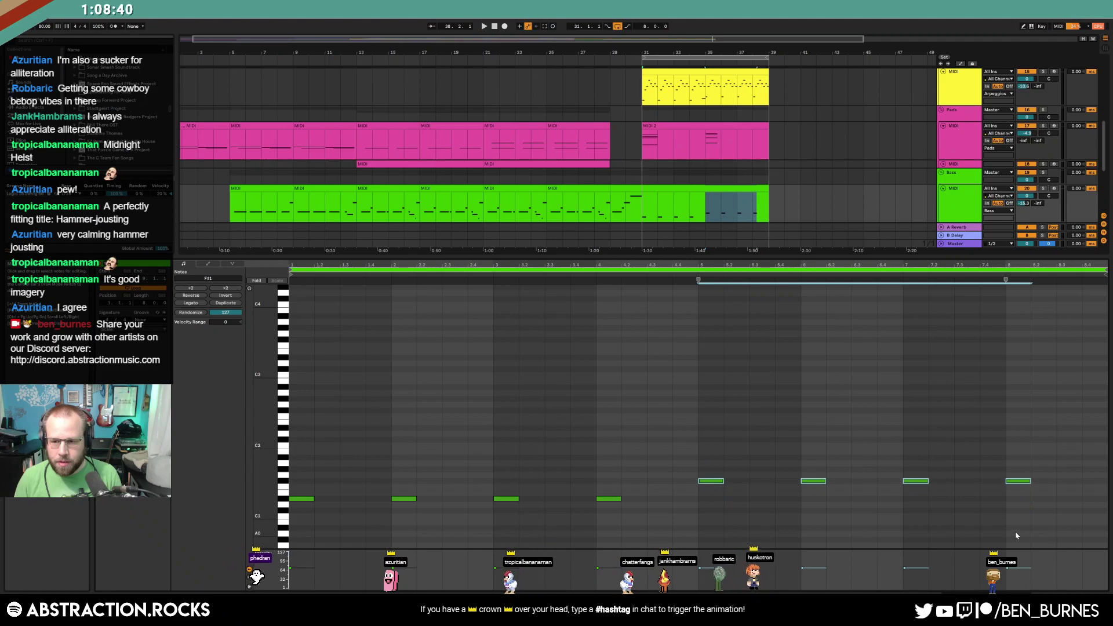
Add an F1 lead-in note on the last beat of the clip's fourth bar and audition the bass line with the loop
double_click(676, 487)
key("space")
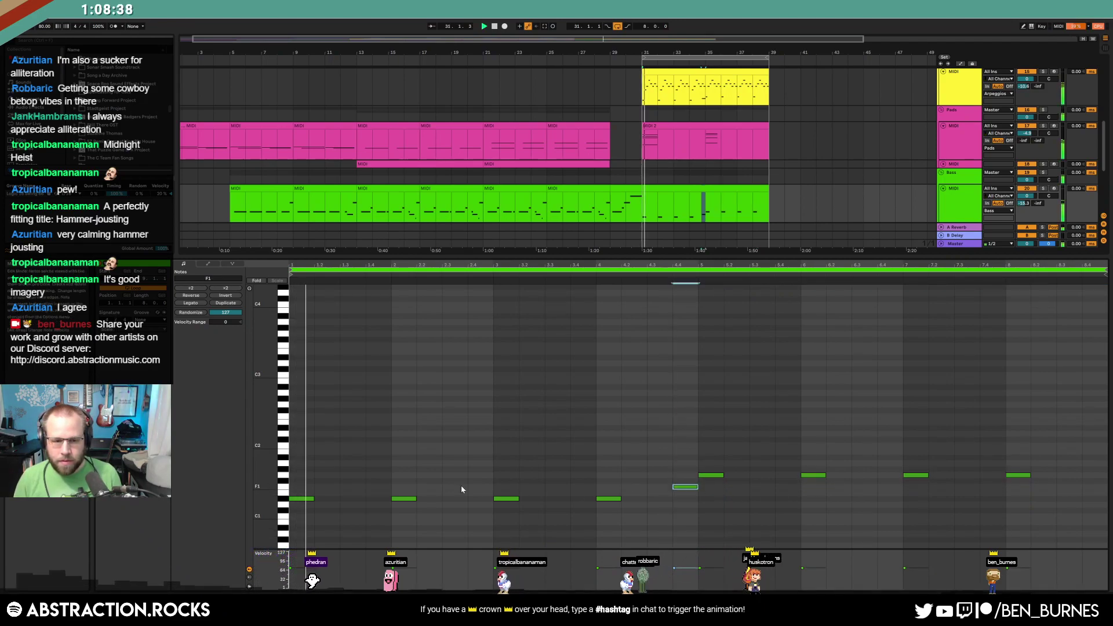
key("ctrl+a")
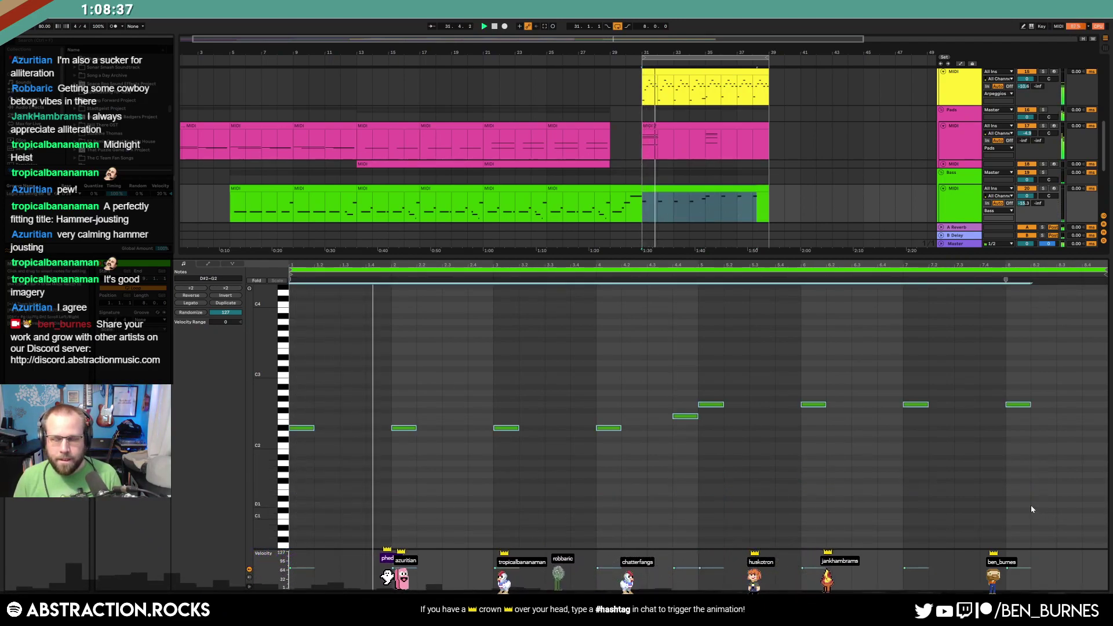
left_click(591, 454)
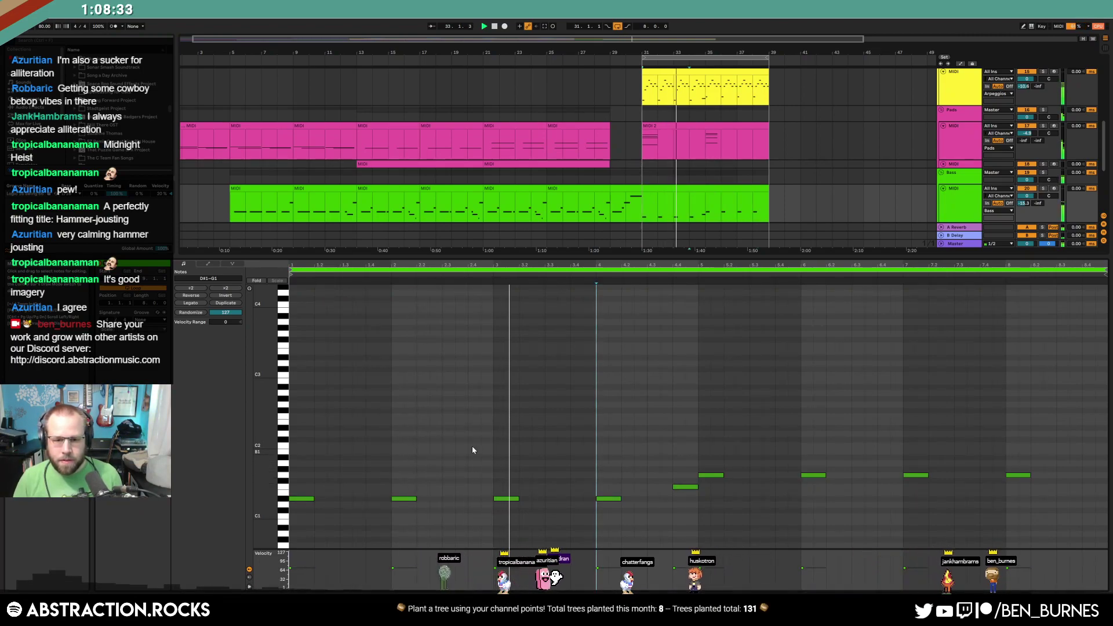
Add a short D#2 note at the end of the clip's second bar and a D#2, D2 and F1 fill ending the fourth bar
double_click(487, 428)
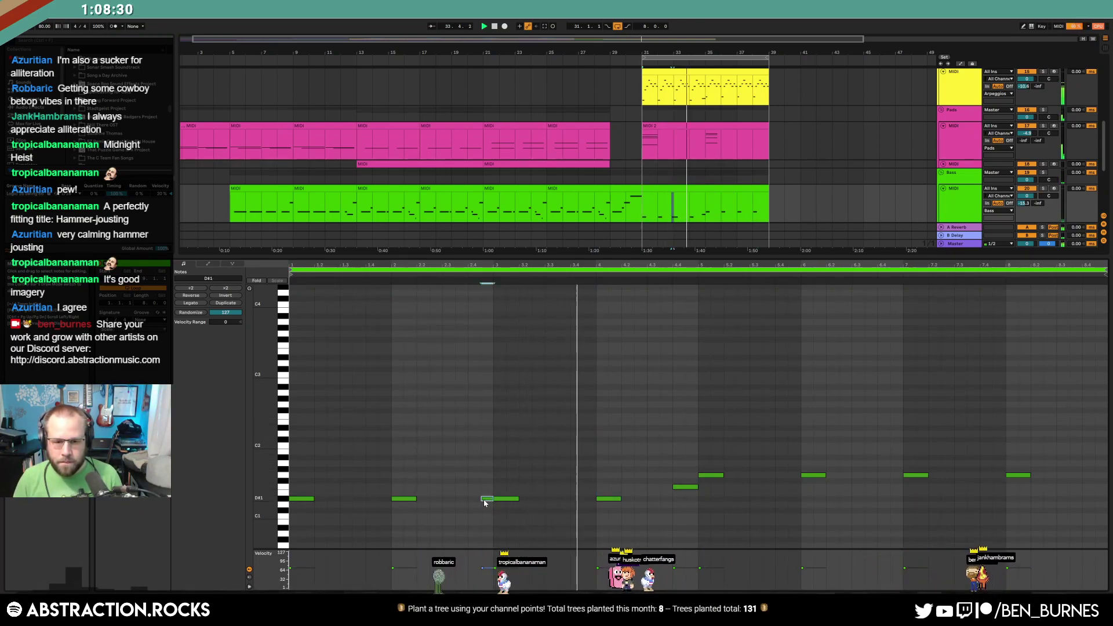
left_click(150, 320)
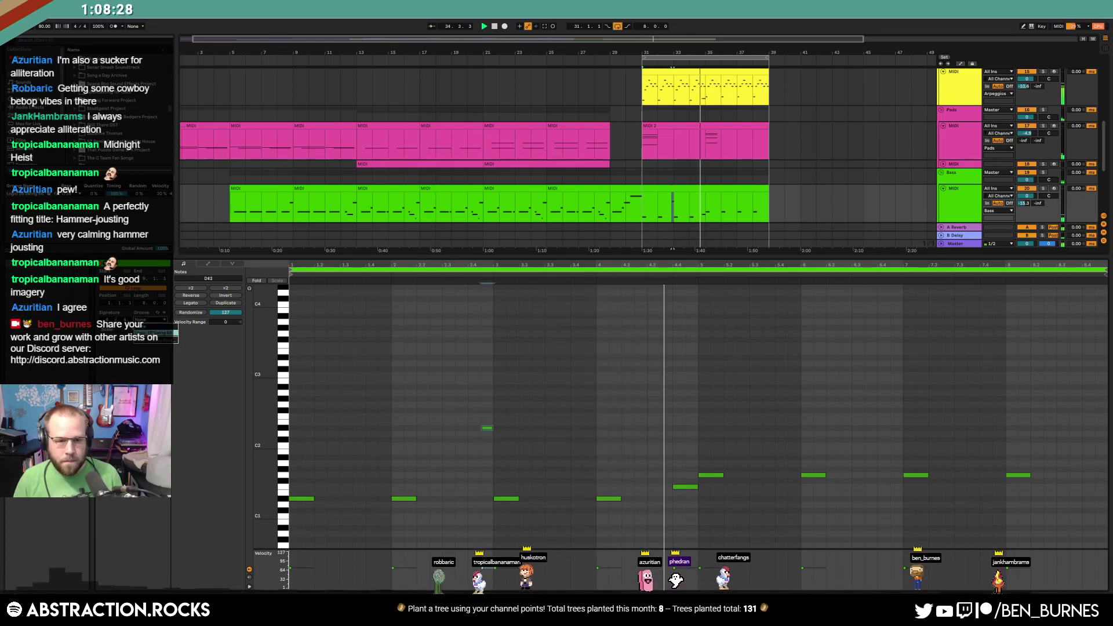
double_click(664, 429)
left_click_drag(665, 429, 639, 429)
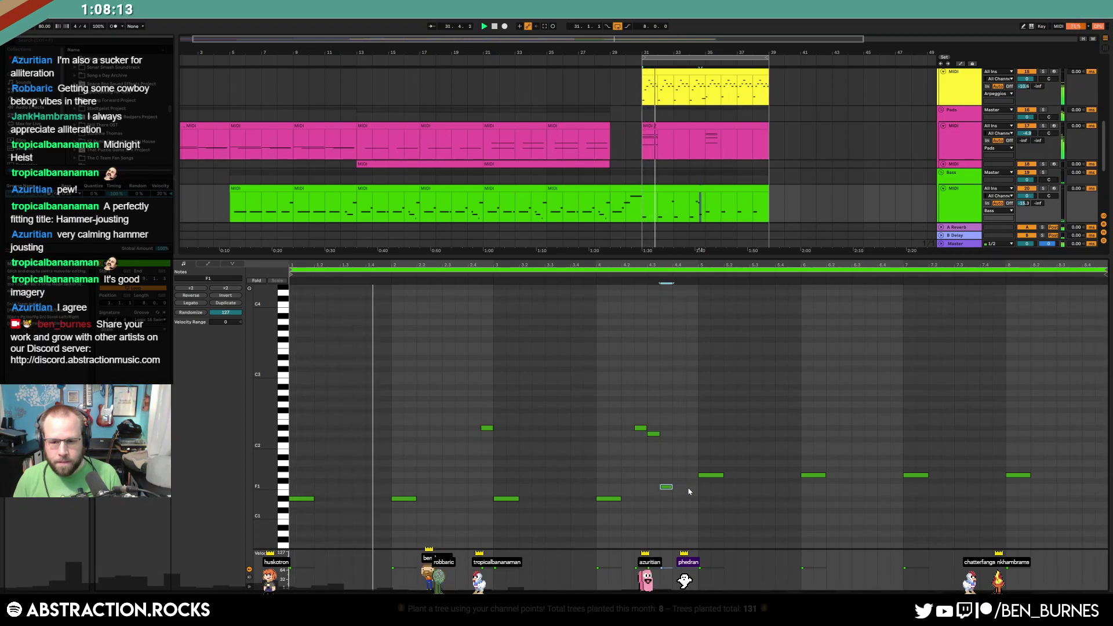
left_click(653, 434)
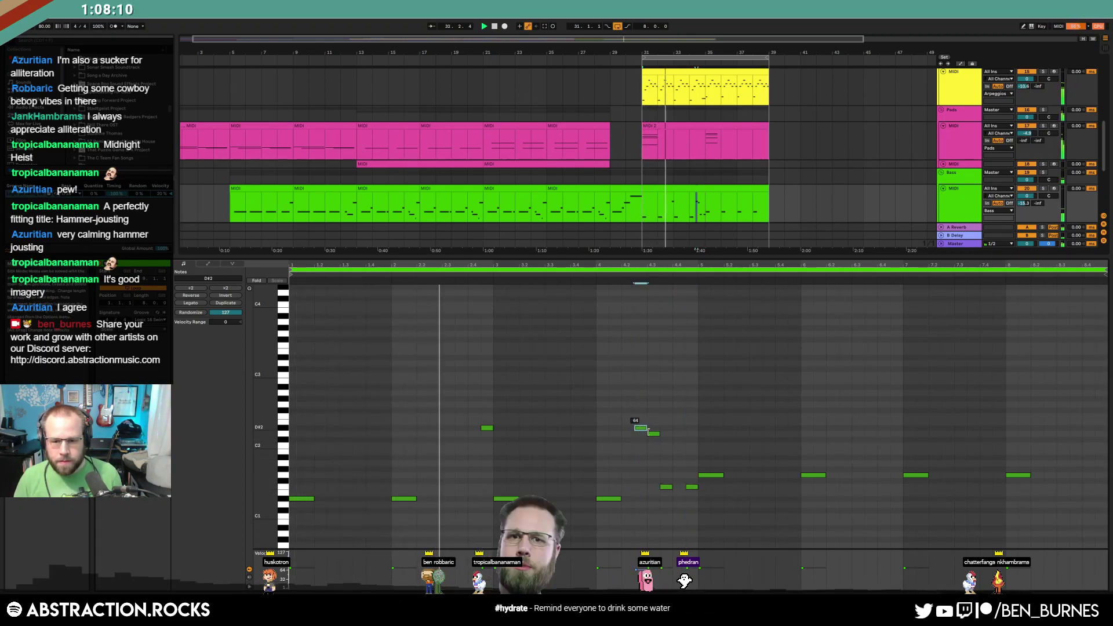
left_click(666, 486)
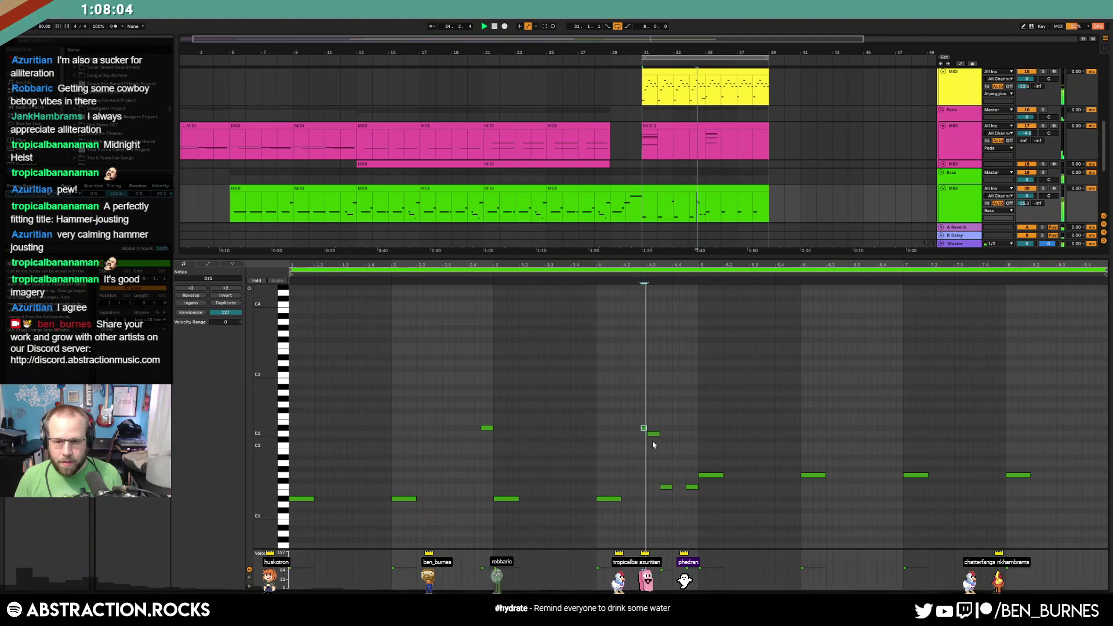
left_click(806, 438)
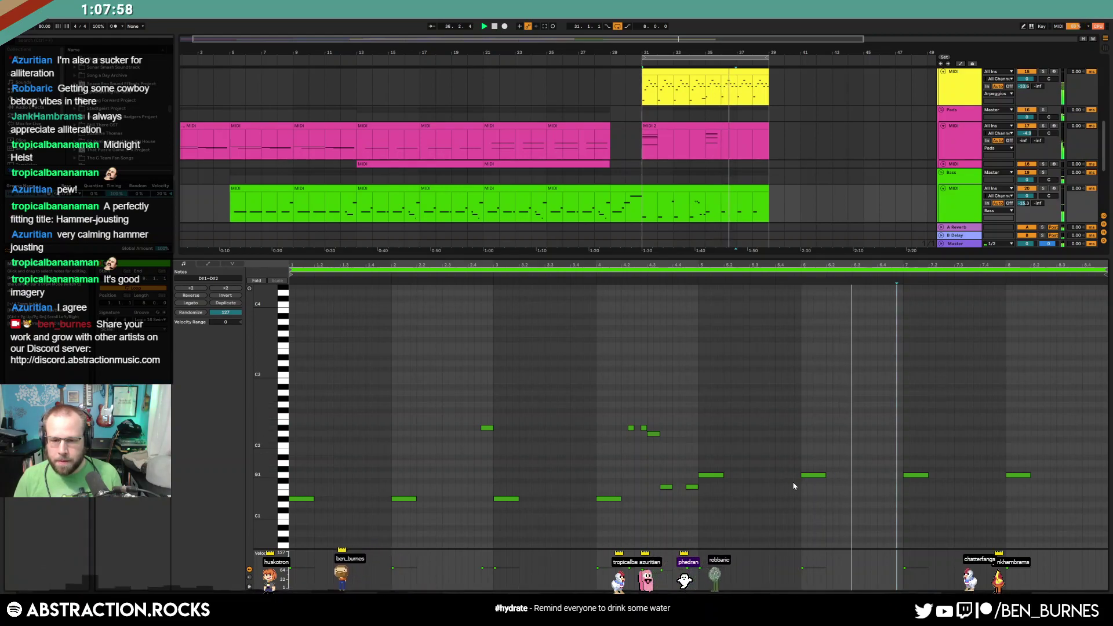
Add F1 lead-in notes at the ends of the clip's sixth and eighth bars, then stop playback at bar 31
double_click(897, 486)
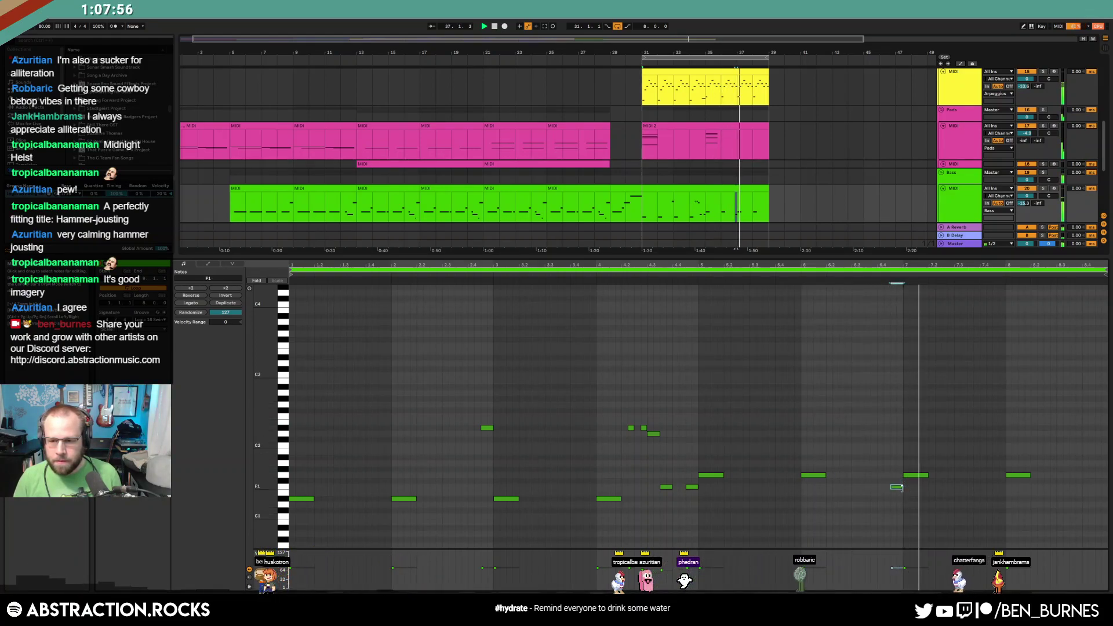
left_click_drag(892, 487, 886, 487)
left_click(932, 496)
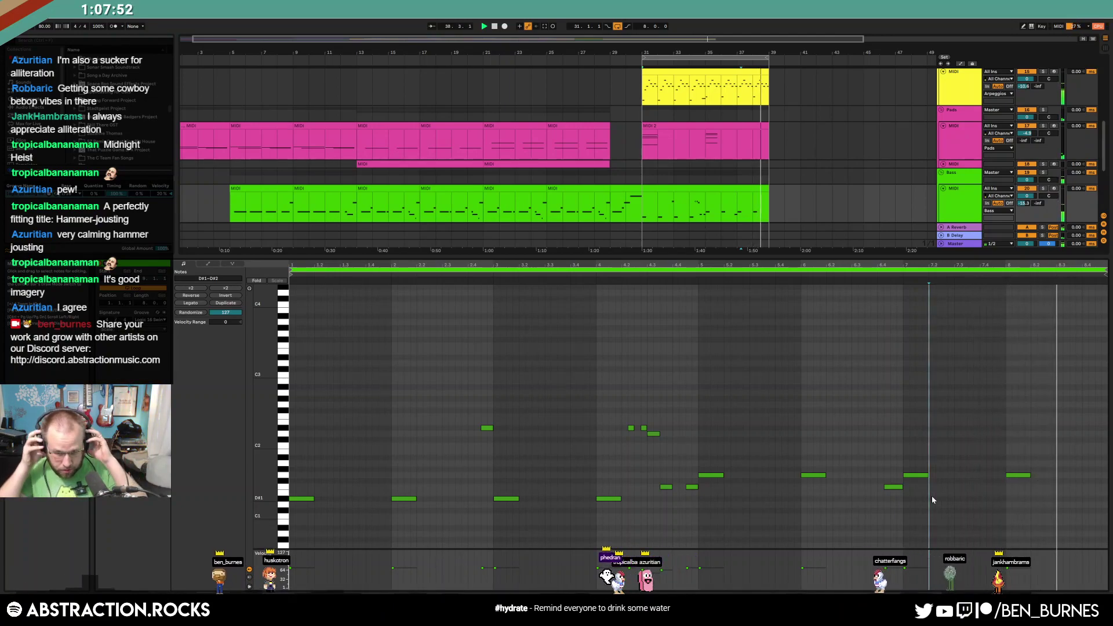
double_click(1098, 488)
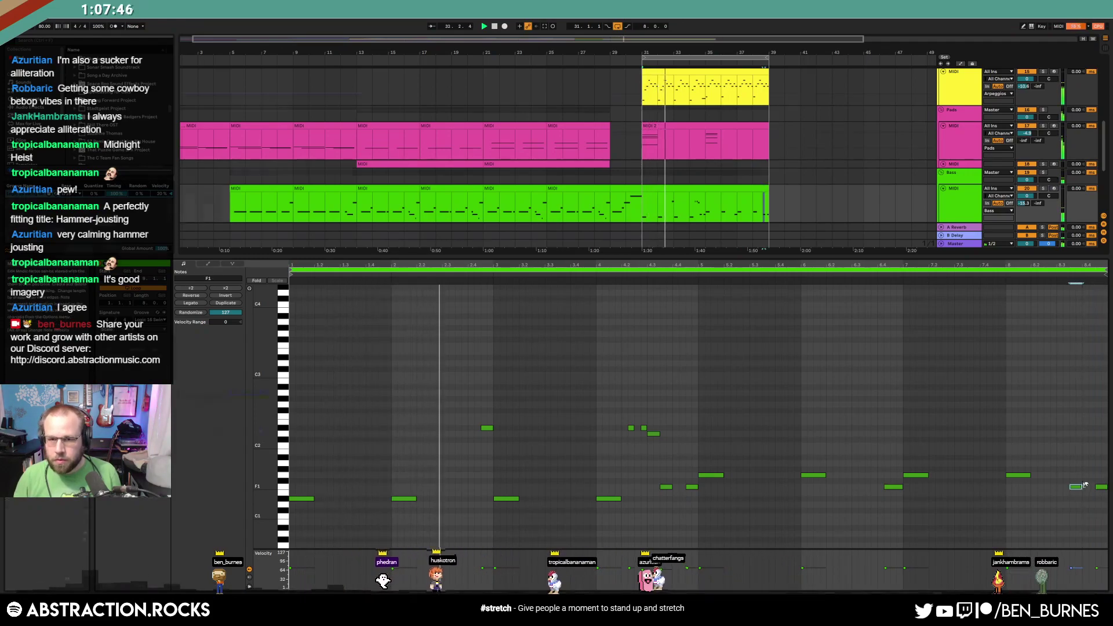
key("shift+Tab")
left_click(637, 323)
key("space")
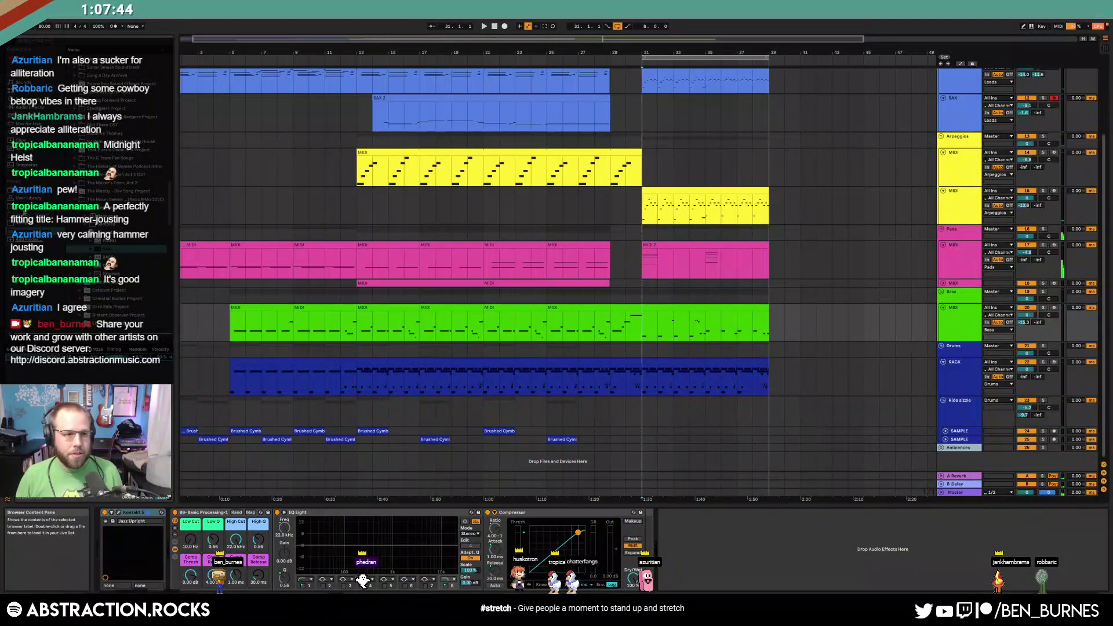
Search the user folders in the browser for the earlier Outer Space project
left_click(30, 224)
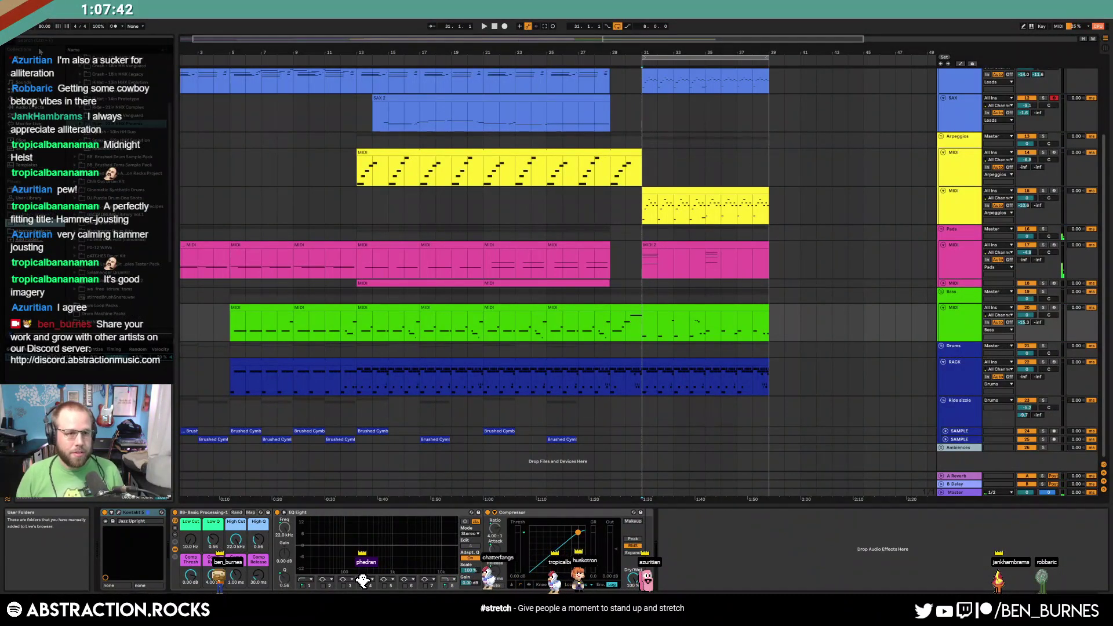
left_click(33, 232)
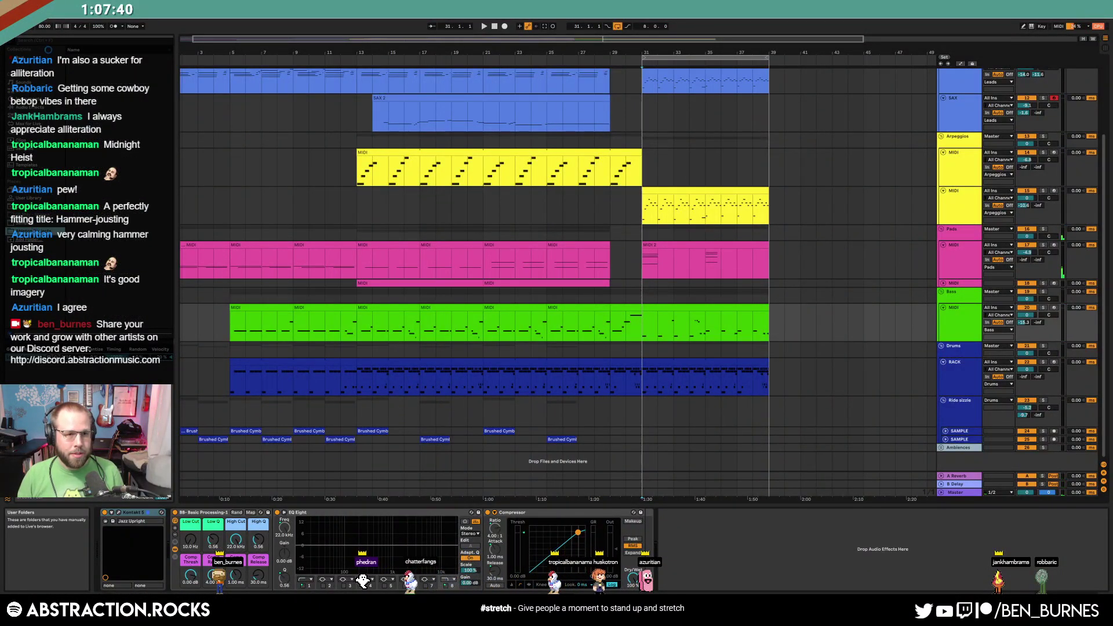
left_click(56, 41)
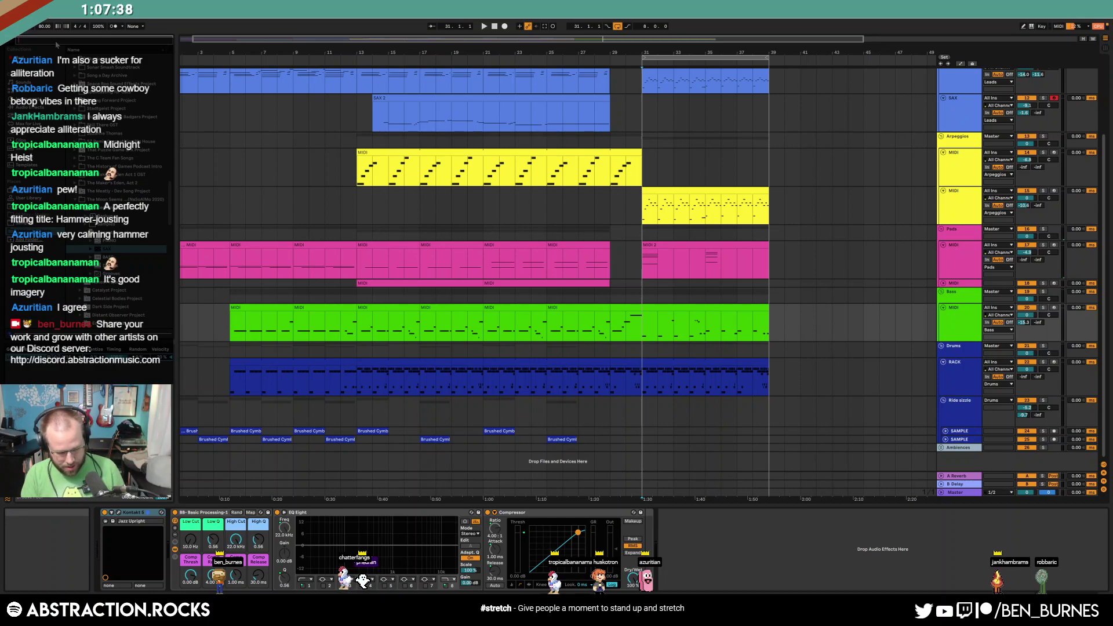
type("17")
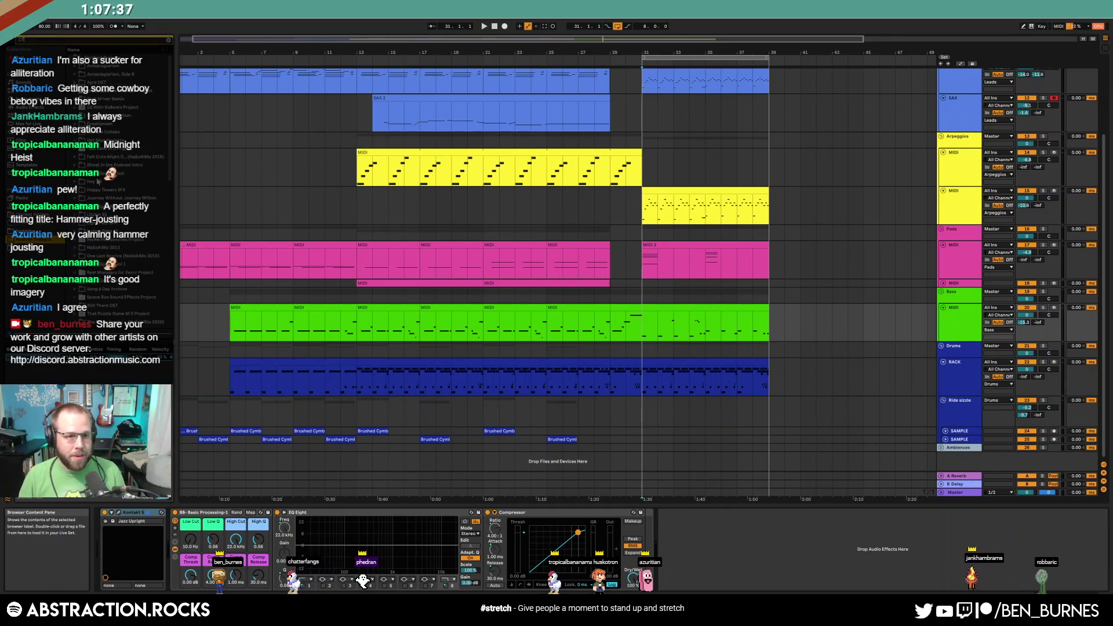
left_click(69, 58)
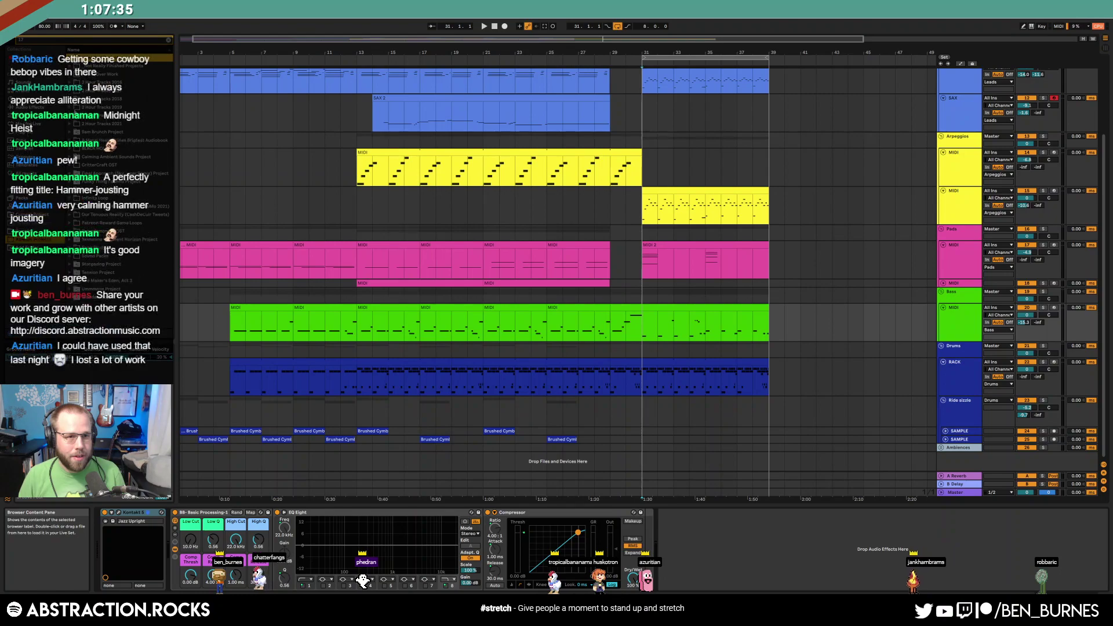
left_click(70, 108)
left_click(70, 108)
left_click_drag(30, 41, 16, 42)
type("mind")
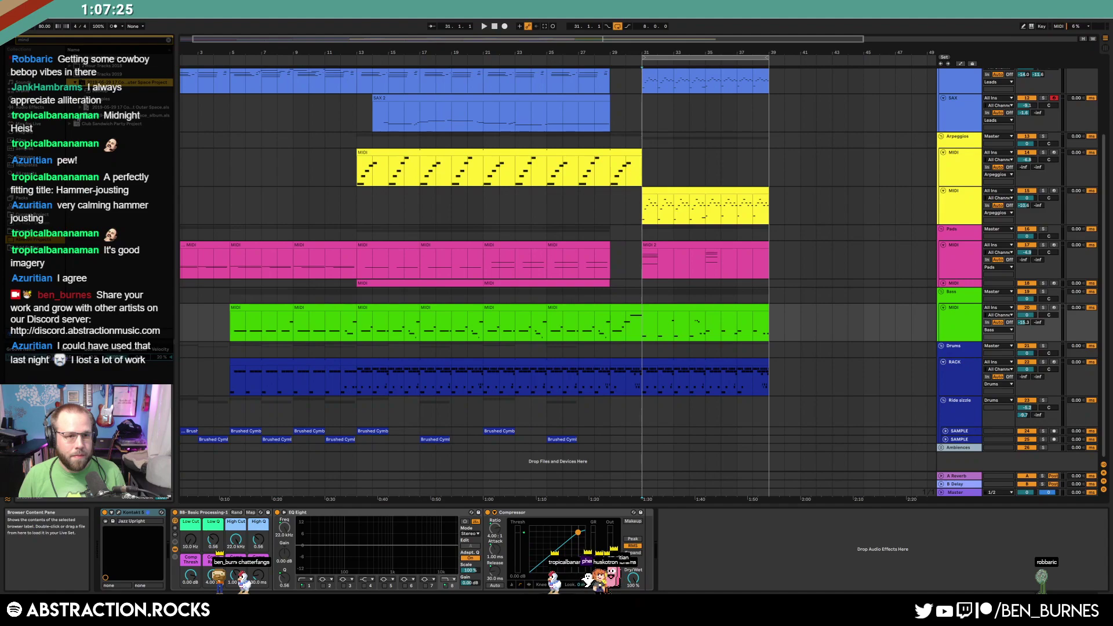
Import the AmbWAV track from the Outer Space set's Ambiences group into this arrangement's Ambiences group and unfold it
left_click(80, 108)
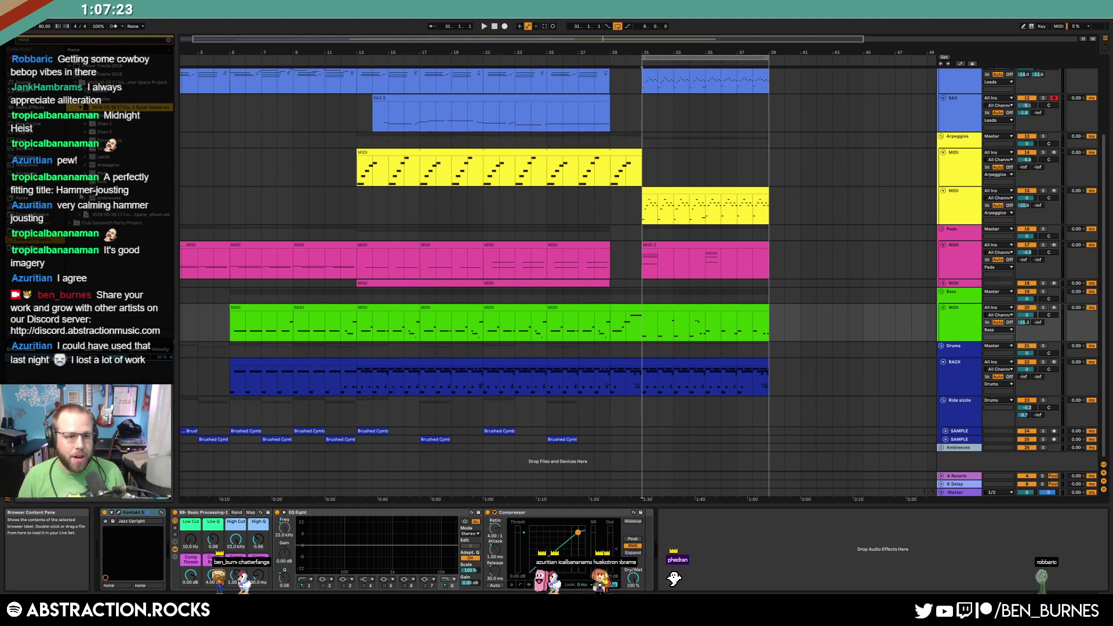
left_click(84, 199)
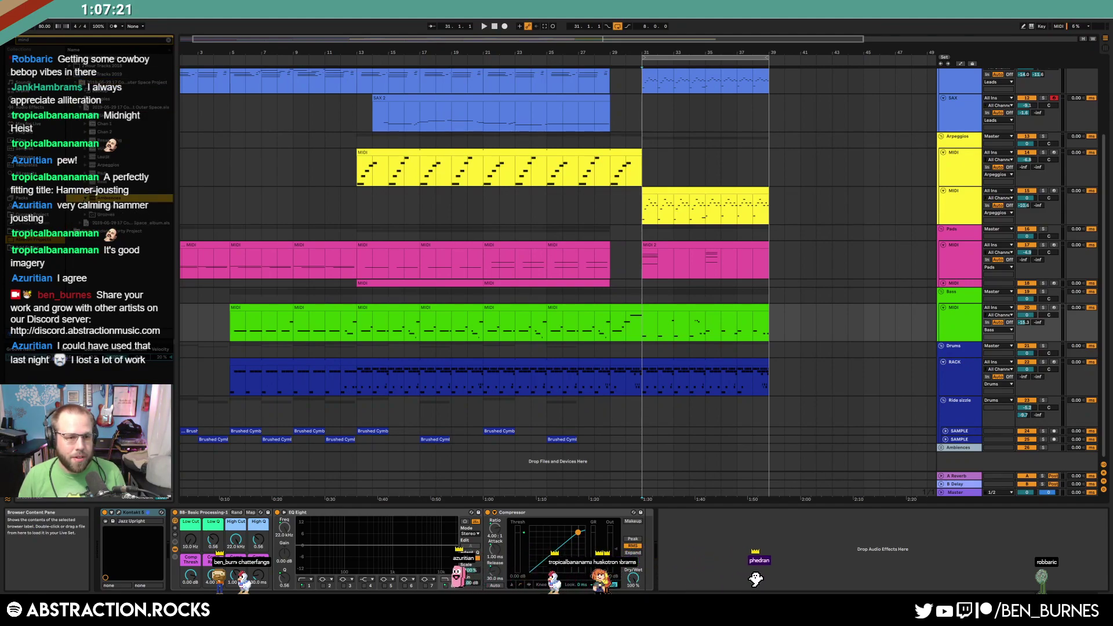
left_click(91, 208)
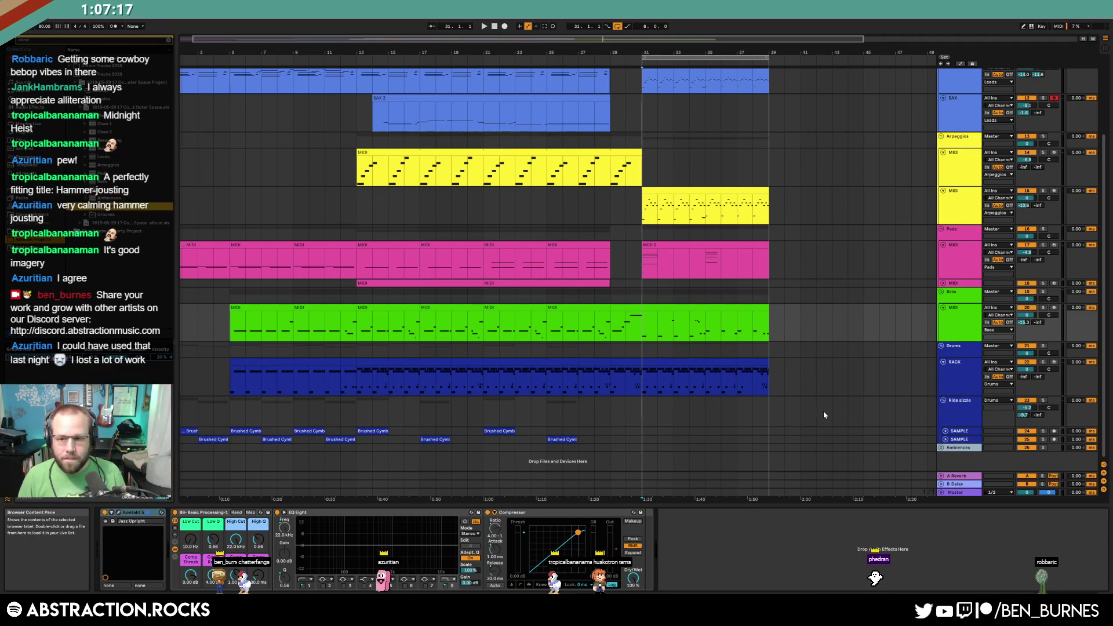
left_click_drag(865, 429, 949, 449)
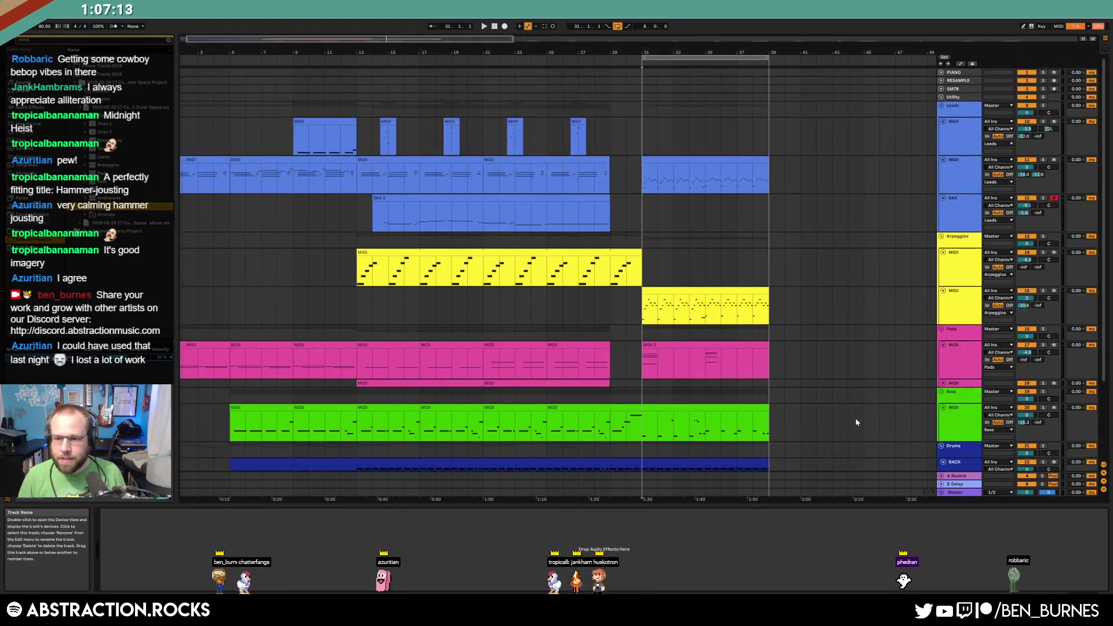
left_click(941, 447)
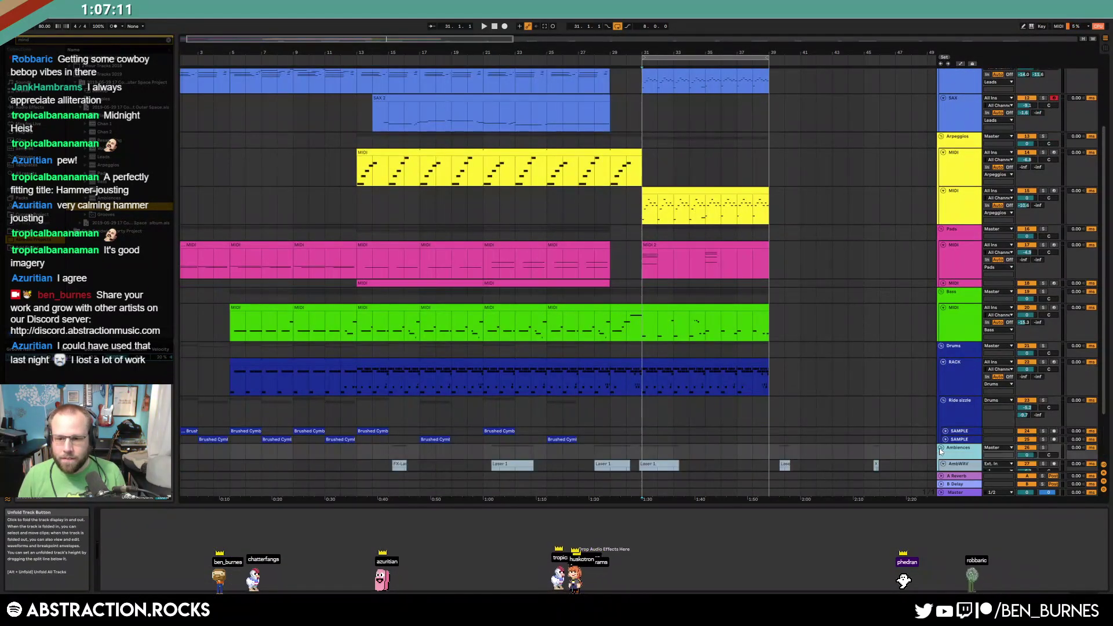
scroll(869, 440, "down", 3)
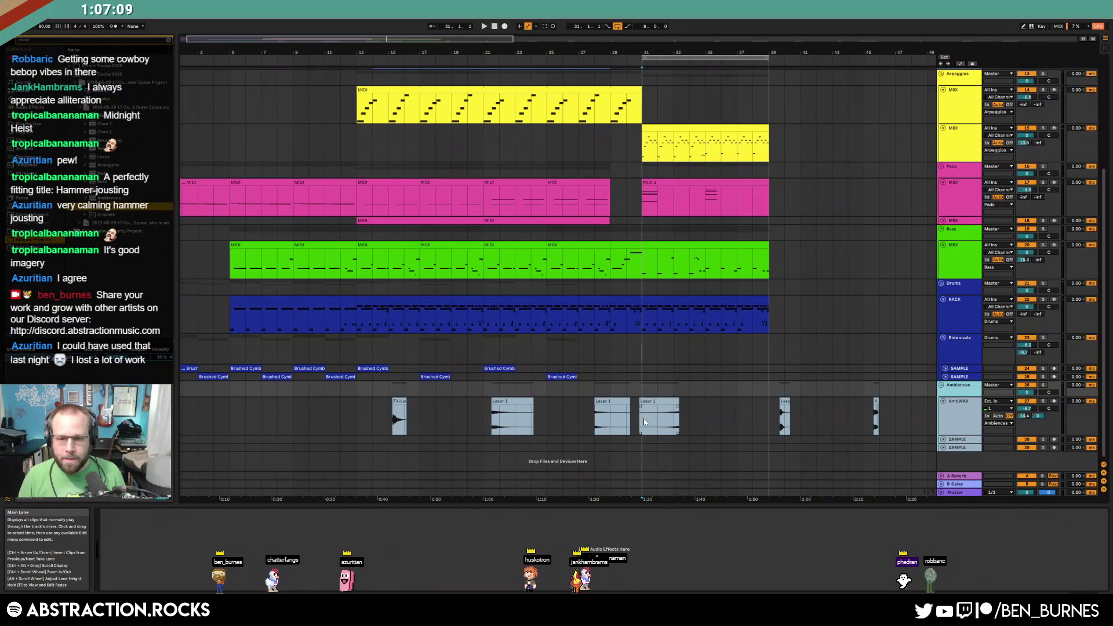
Move the Laser 1 clip at bar 31 out past the loop and place the preceding Laser 1 clip at bar 31
left_click(616, 401)
left_click_drag(645, 403, 819, 404)
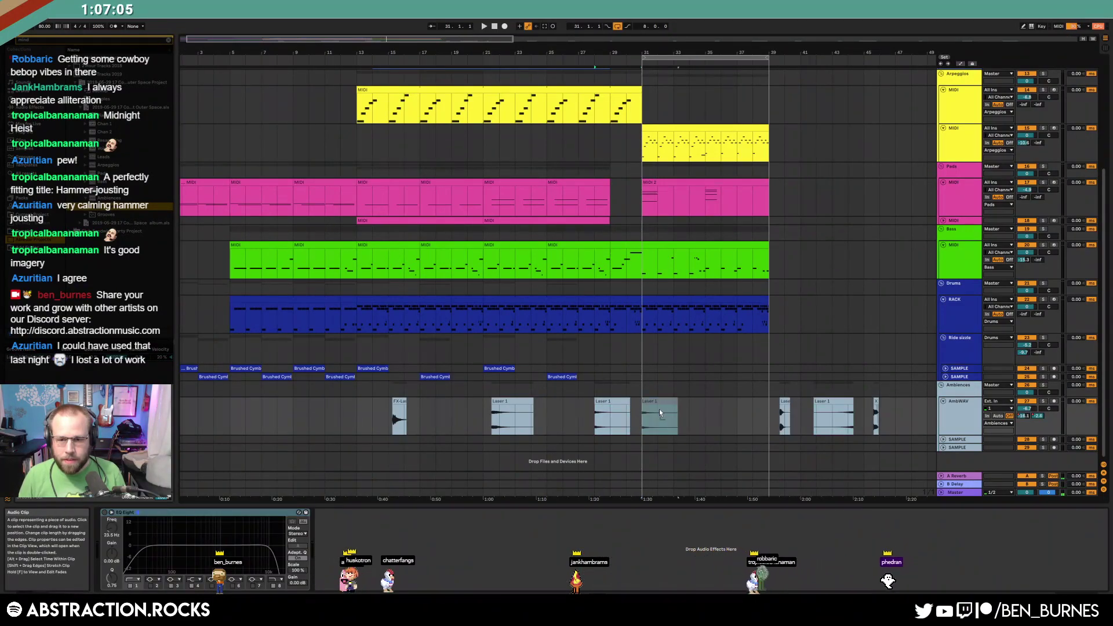
key("Right")
key("Right")
key("Right")
Lower the AmbWAV track's volume during playback and move the earliest Laser 1 clip to bar 35
key("space")
left_click_drag(1028, 409, 1027, 432)
left_click_drag(514, 402, 729, 402)
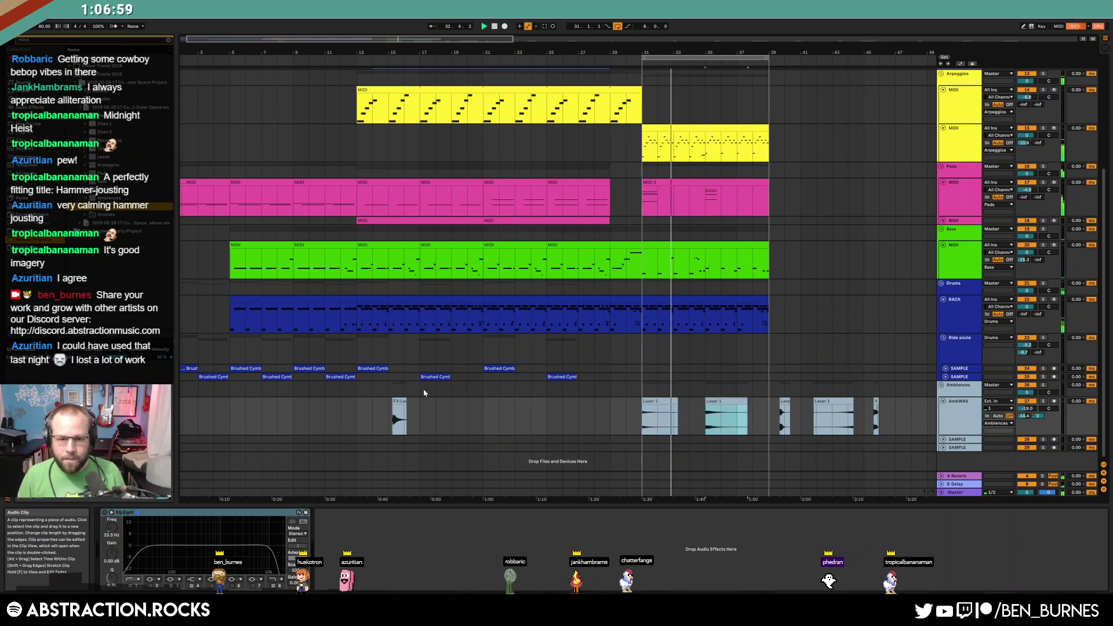
Move the FX clip before the loop and the two nearest leftover clips after it to empty space beyond bar 50
left_click_drag(402, 401, 590, 408)
scroll(574, 406, "down", 3)
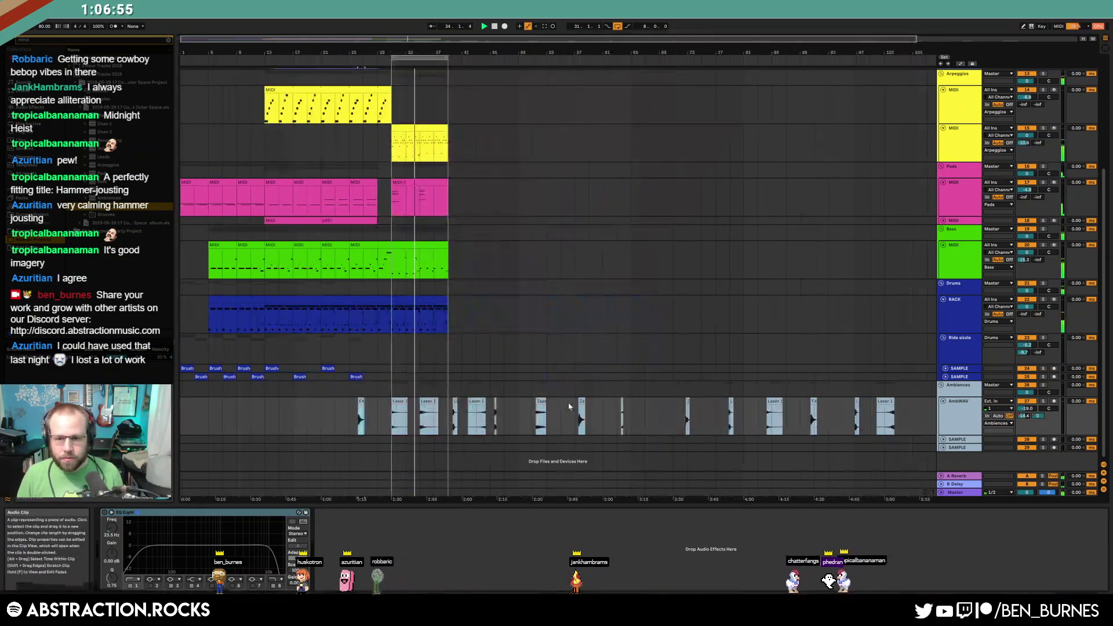
left_click_drag(361, 401, 653, 417)
left_click_drag(455, 401, 634, 413)
left_click_drag(478, 401, 565, 405)
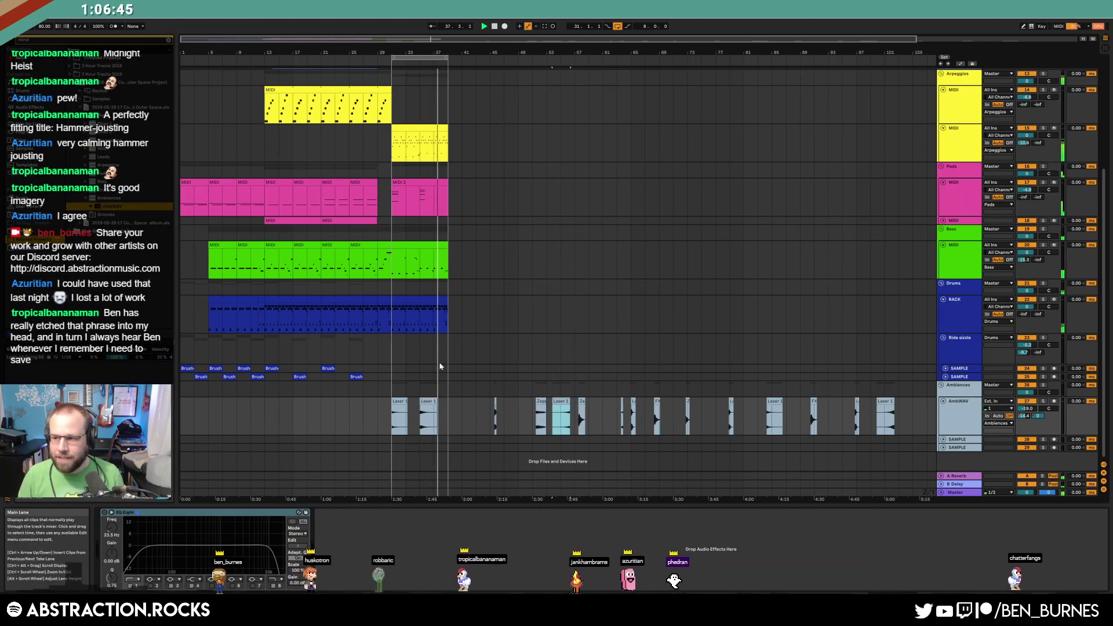
key("shift+Tab")
key("shift+Tab")
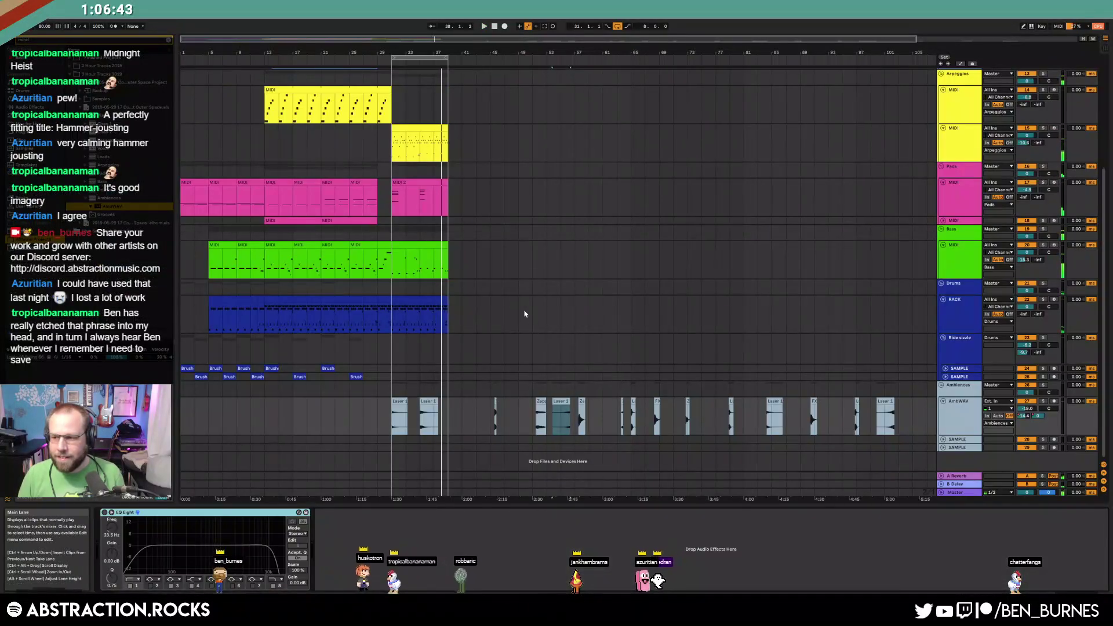
Record a new part on the SAX track, starting just before bar 31 and running to the loop end at bar 39
scroll(494, 286, "up", 2)
scroll(494, 281, "up", 5)
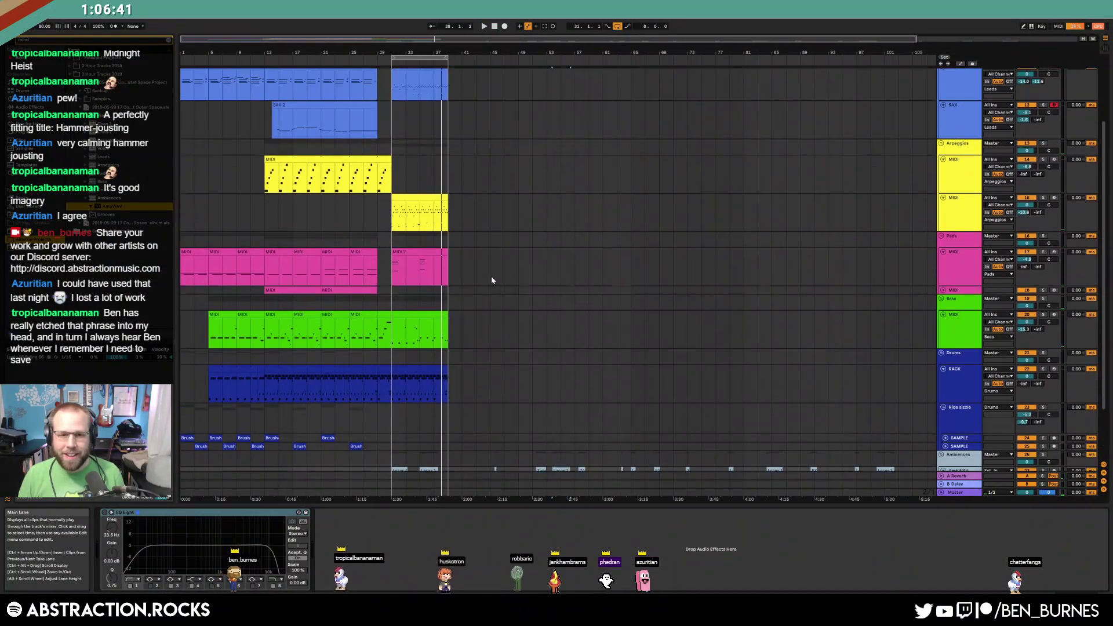
left_click(395, 184)
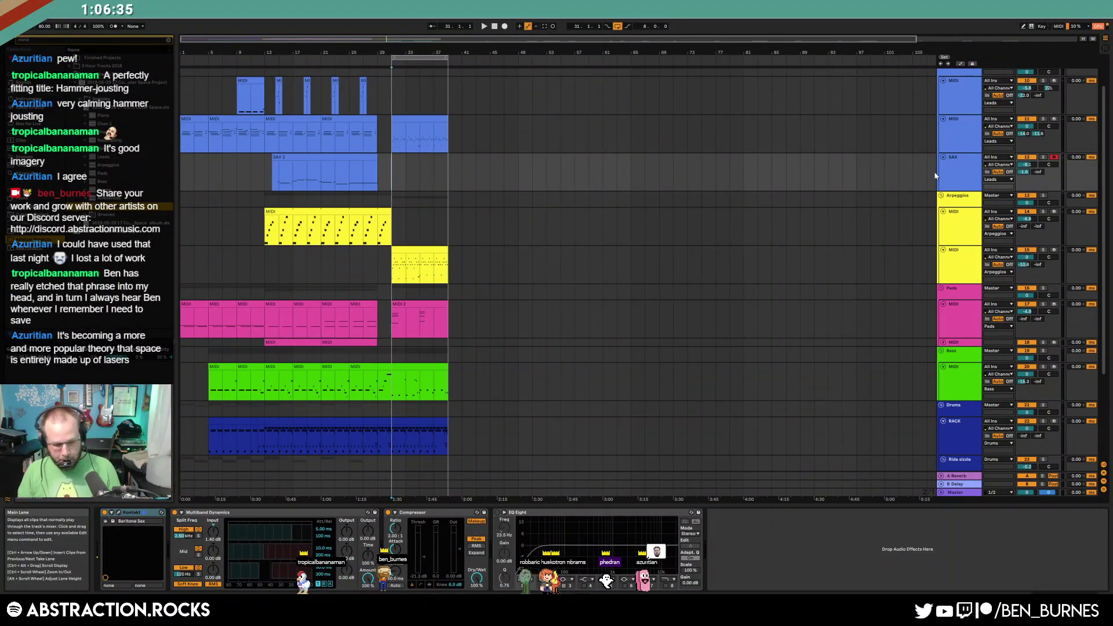
scroll(404, 195, "up", 3, "ctrl")
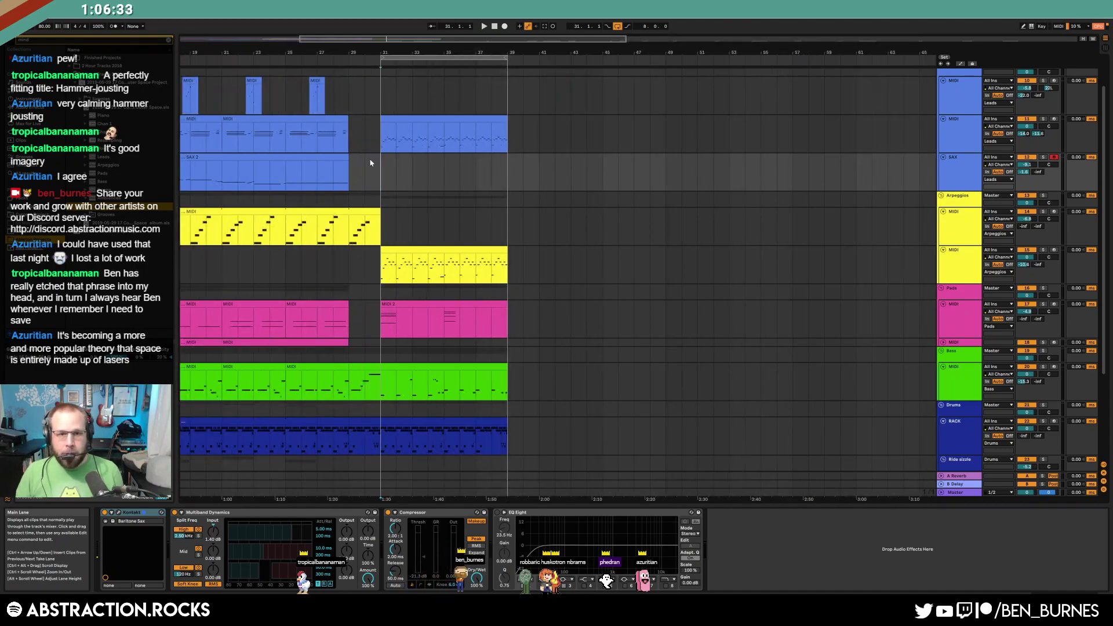
key("F9")
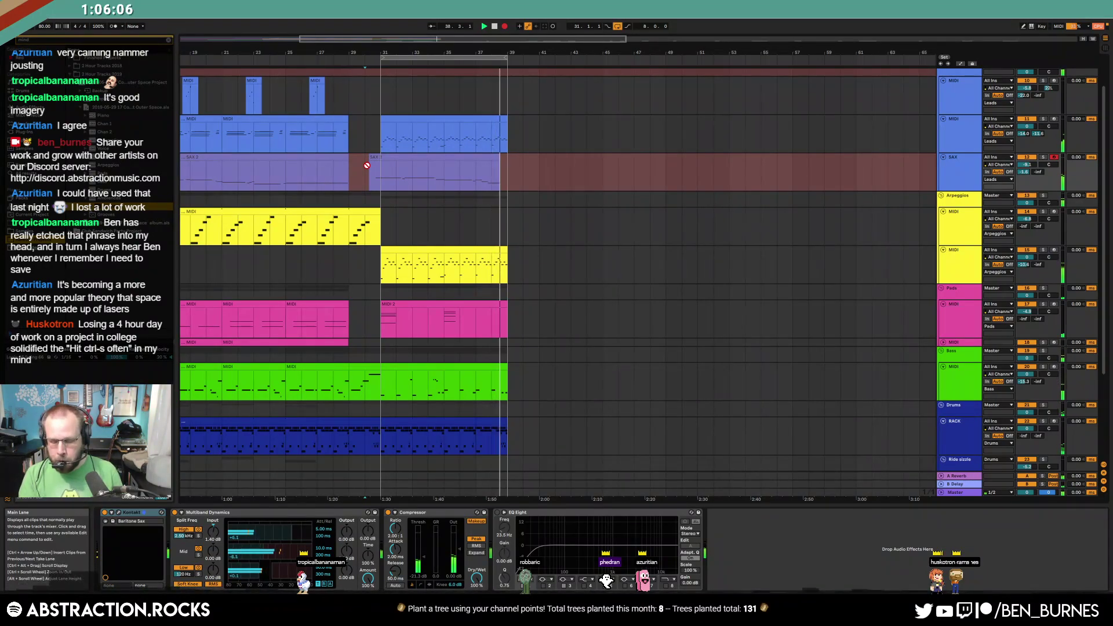
key("space")
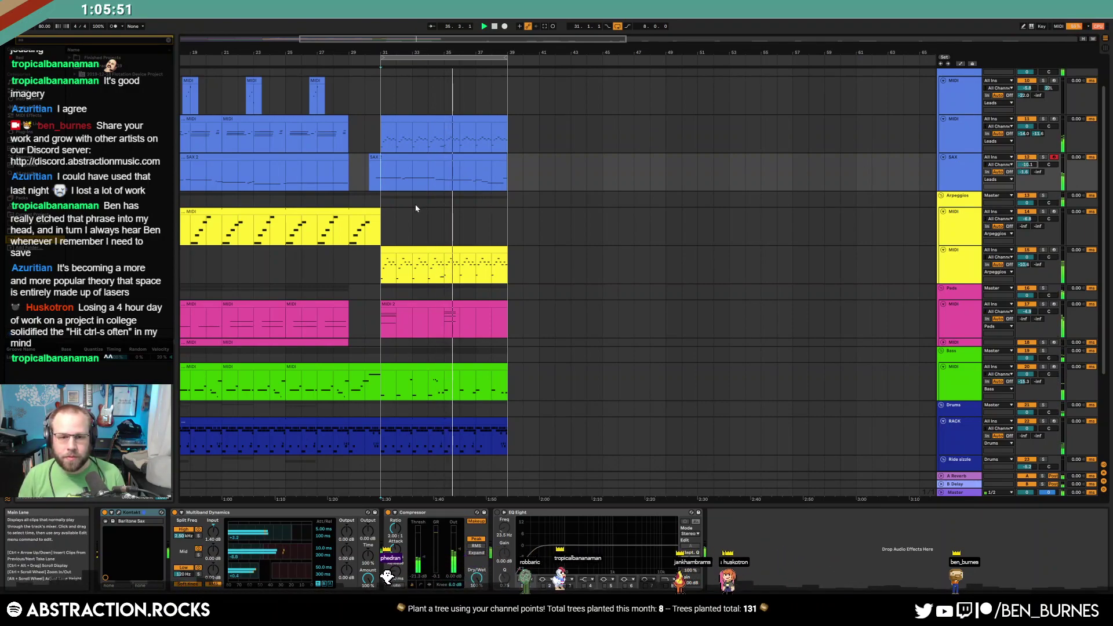
Try all notes of the bars 31–39 arpeggio clip one octave higher, then transpose them back down
left_click(489, 250)
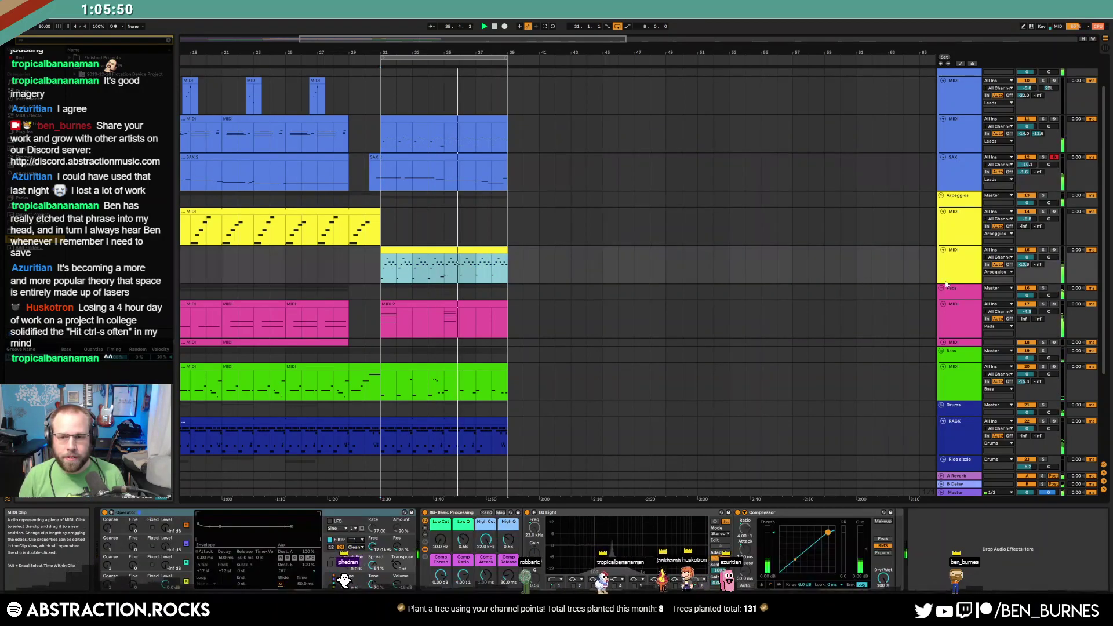
left_click(467, 244)
double_click(469, 250)
left_click(534, 412)
key("ctrl+a")
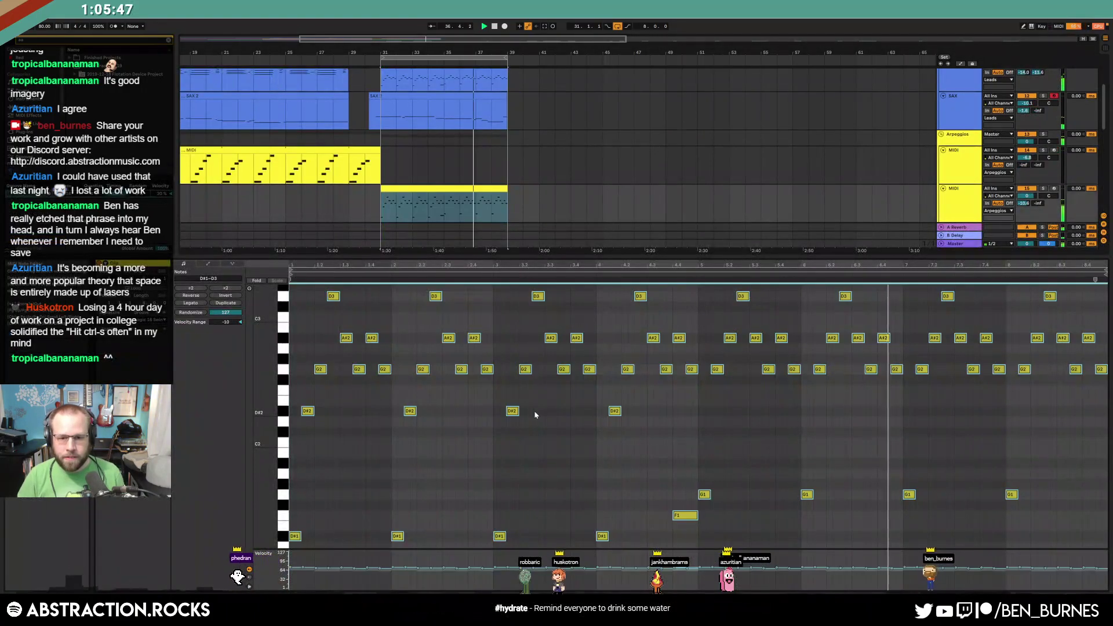
key("shift+Up")
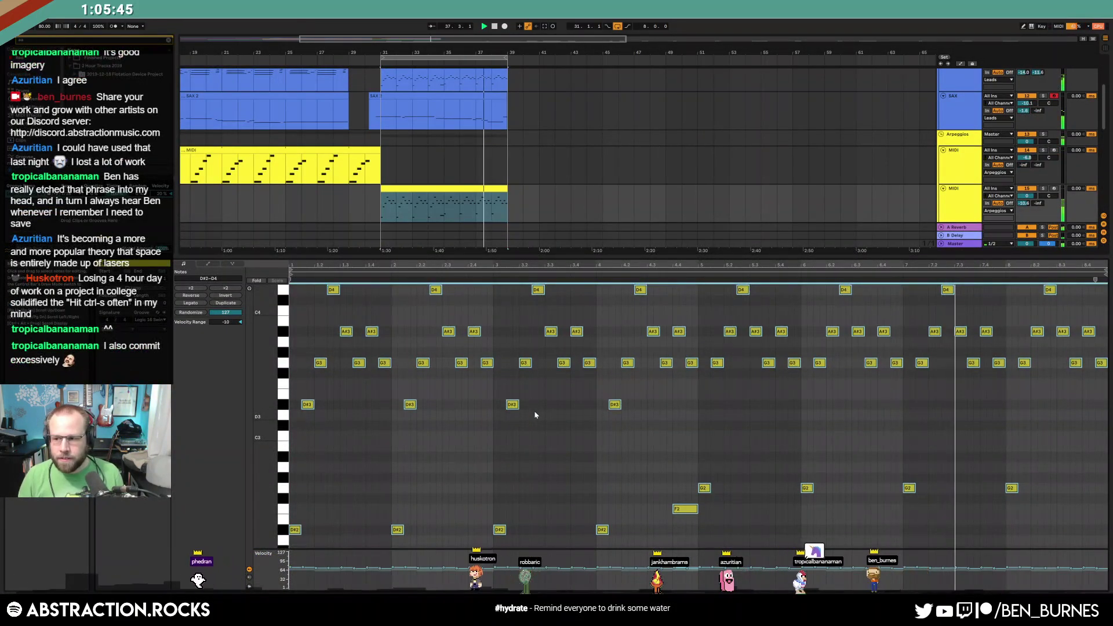
key("shift+Down")
Close the note editor and lower the volume of the second Arpeggios MIDI track
key("shift+Tab")
left_click_drag(1026, 196, 1026, 210)
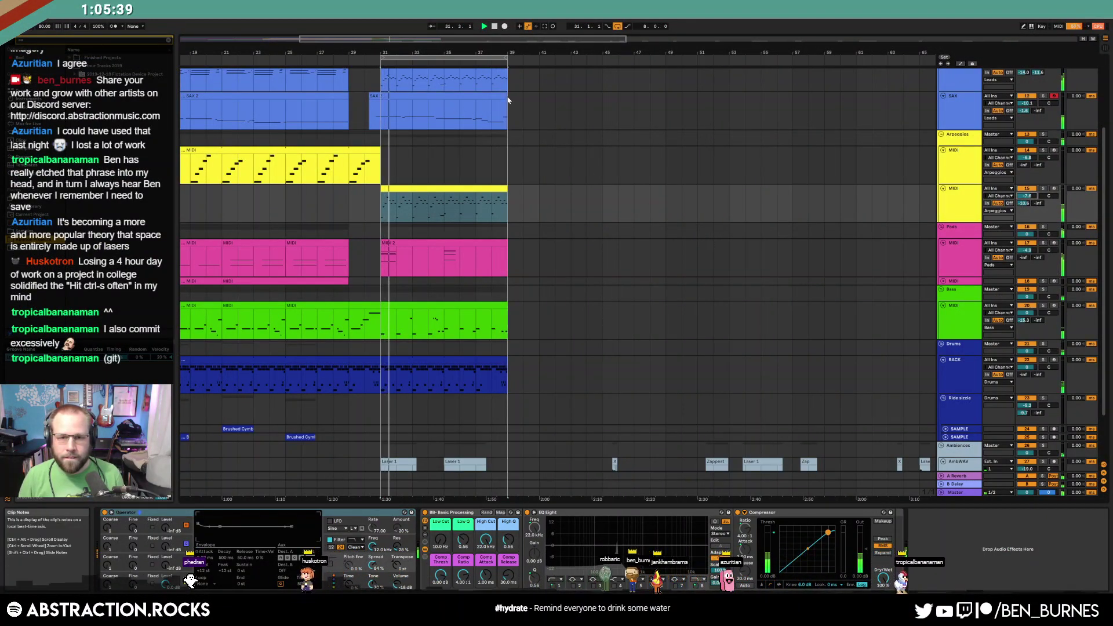
left_click(444, 103)
Stop playback and lower the clip gain of the Laser 1 clip at bar 35
scroll(557, 259, "down", 3)
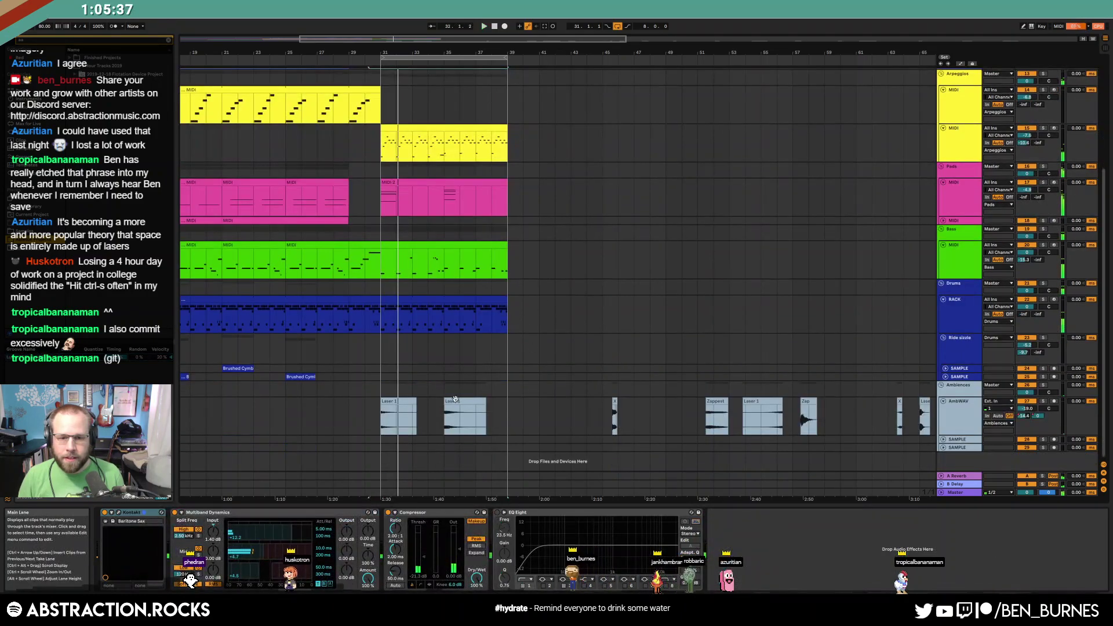
double_click(453, 400)
key("space")
left_click_drag(233, 287, 233, 292)
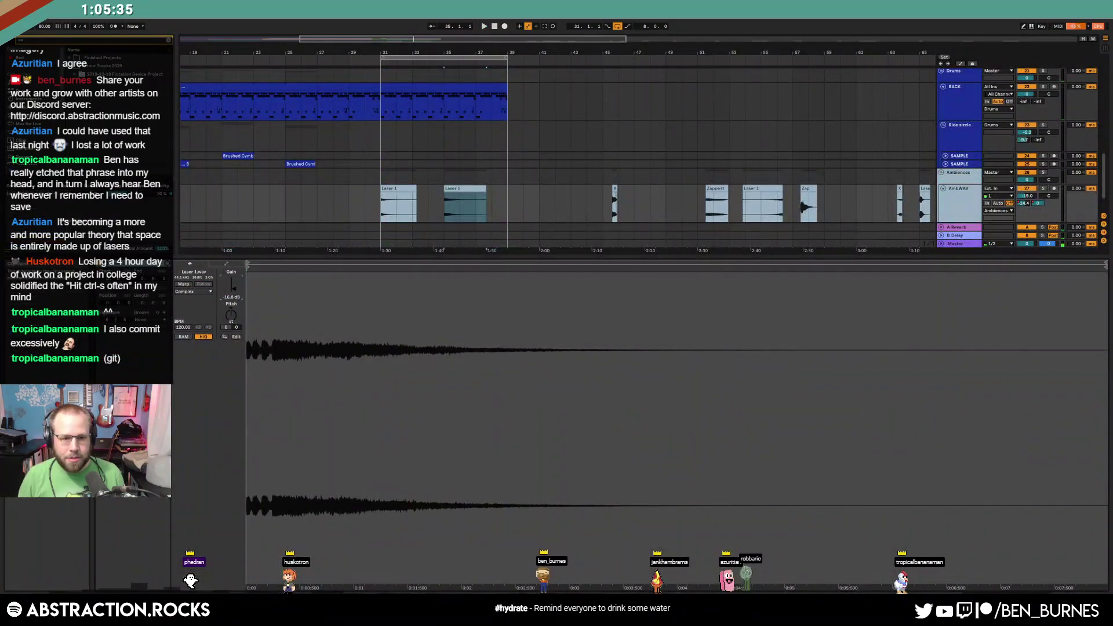
key("shift+Tab")
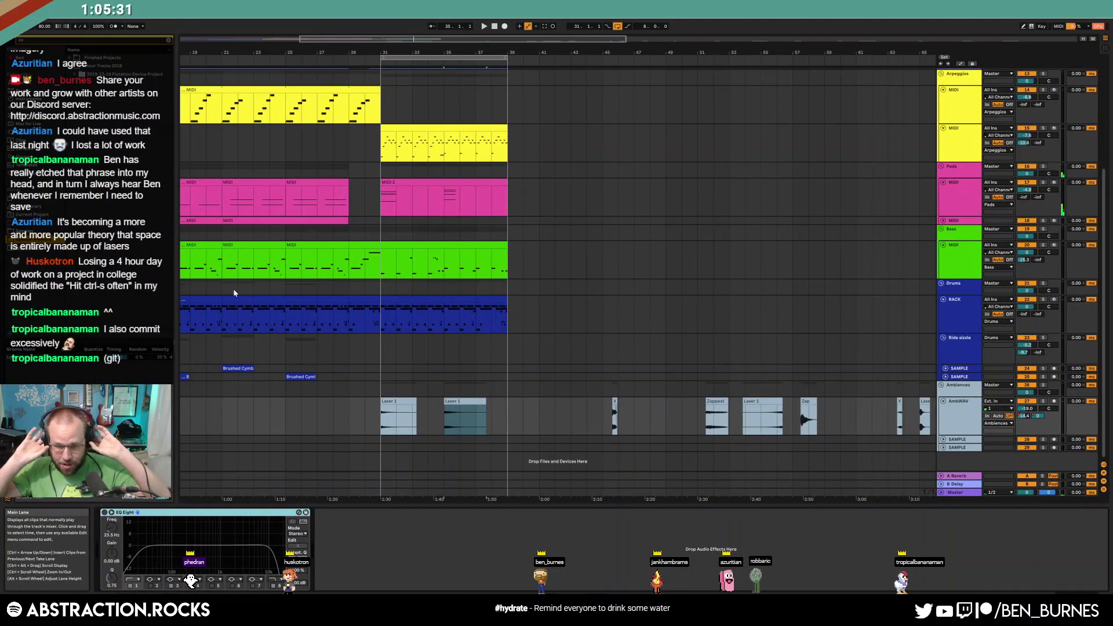
Copy the short noise clip near bar 64 to bar 38 on the AmbWAV track and nudge it slightly later
left_click(899, 410)
left_click(491, 413)
key("ctrl+v")
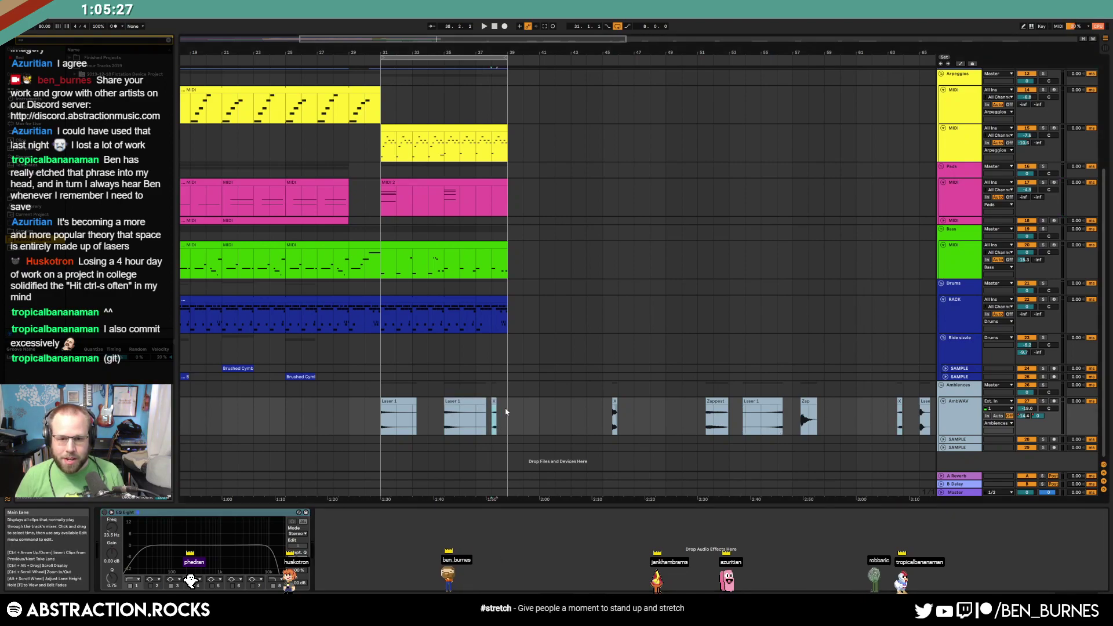
scroll(498, 406, "up", 3)
key("plus")
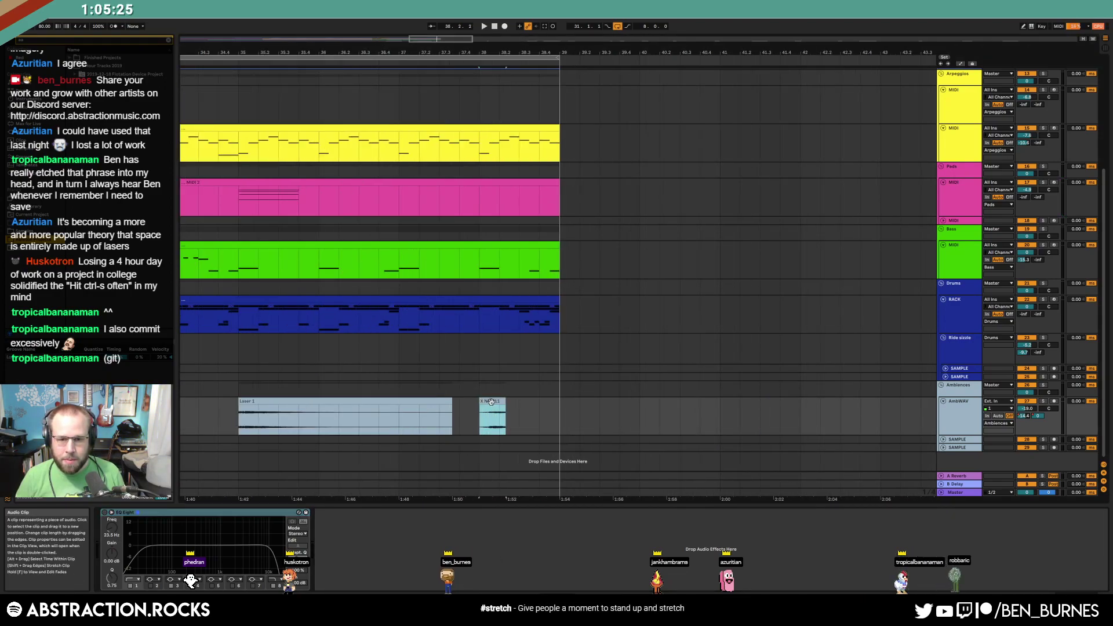
left_click_drag(502, 405, 518, 401)
key("plus")
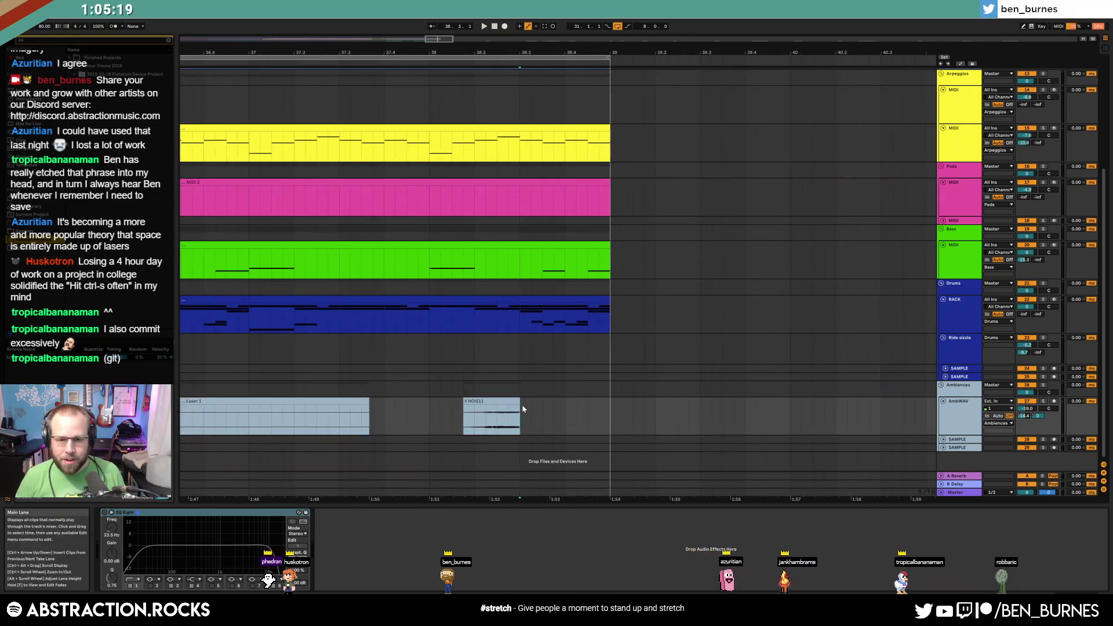
Play the arrangement from bar 27 to hear the transition into the bars 31–39 section
key("minus")
key("minus")
key("minus")
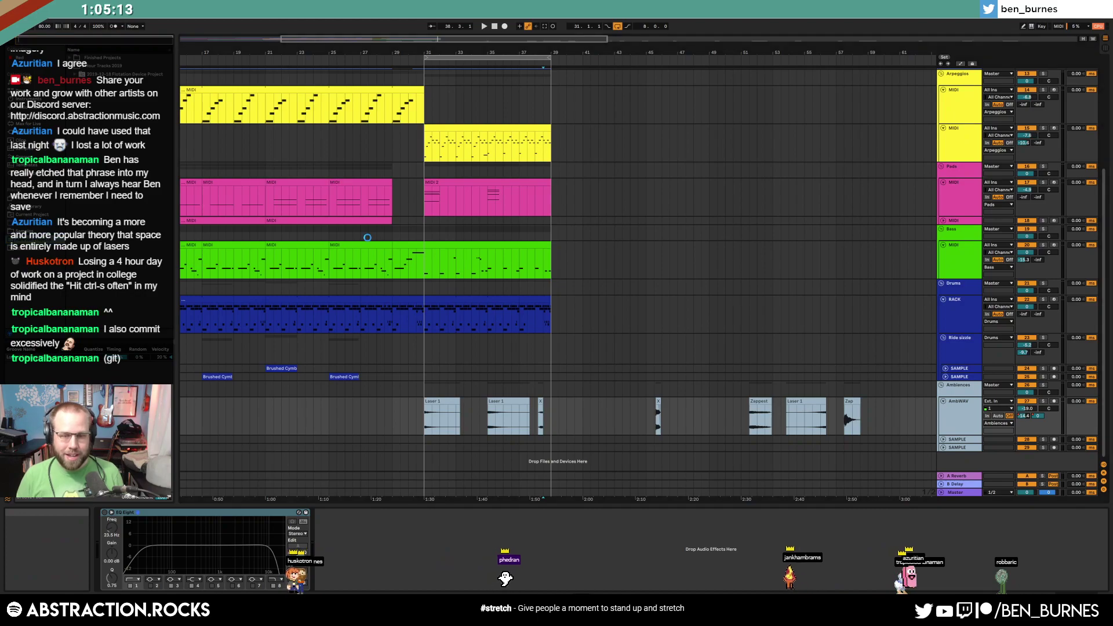
scroll(438, 278, "up", 2)
scroll(438, 277, "up", 3)
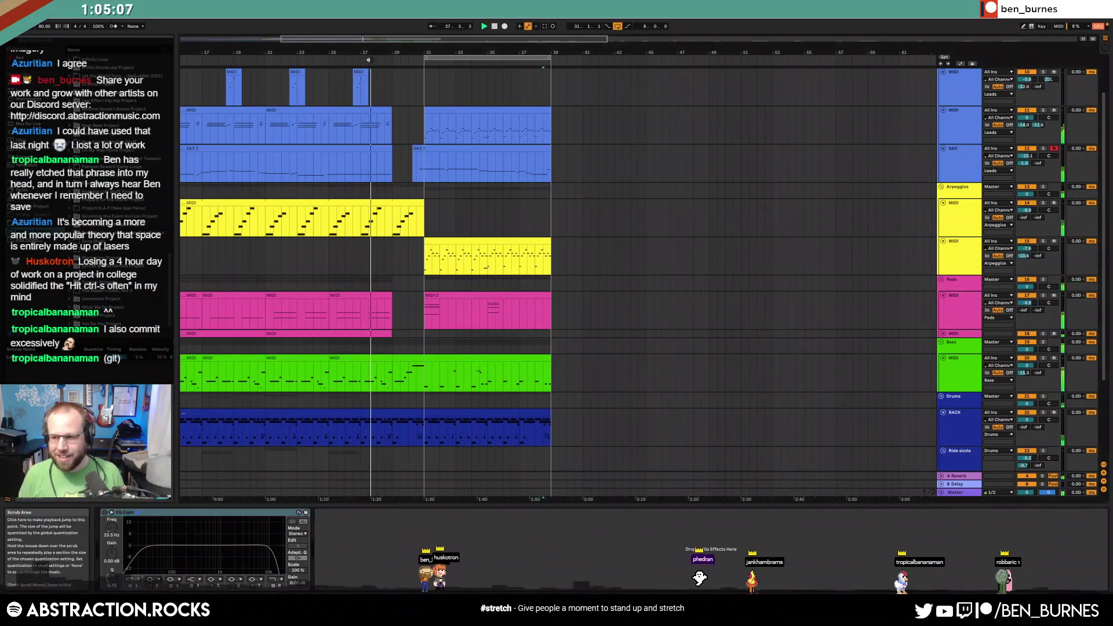
left_click(369, 60)
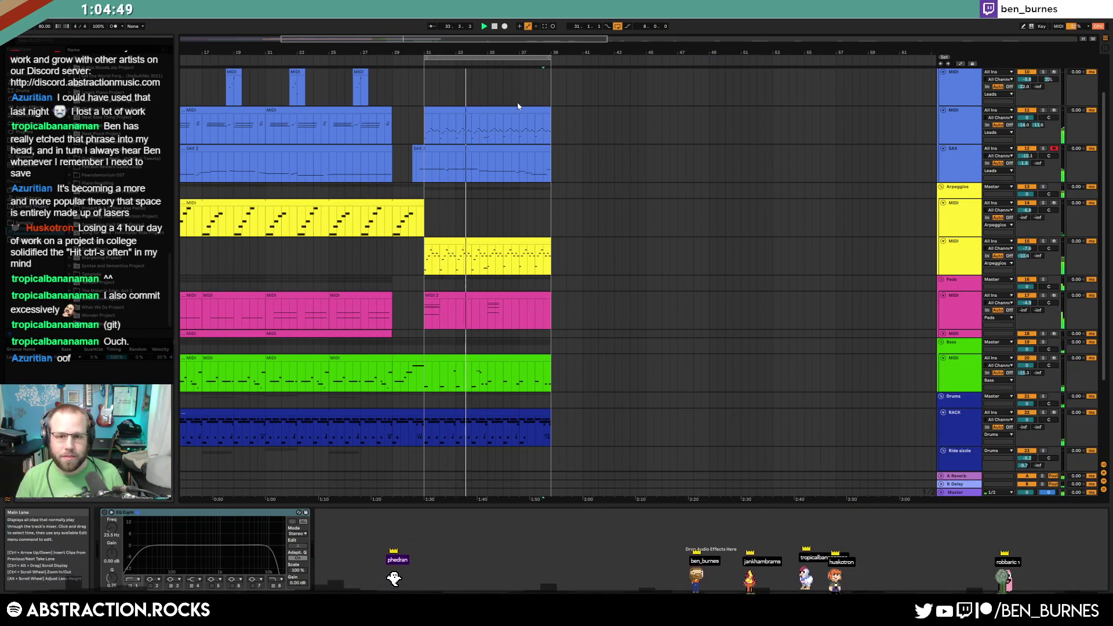
Add an Auto Pan to the second Arpeggios track between Operator and the BB-Basic Processing rack
left_click(507, 258)
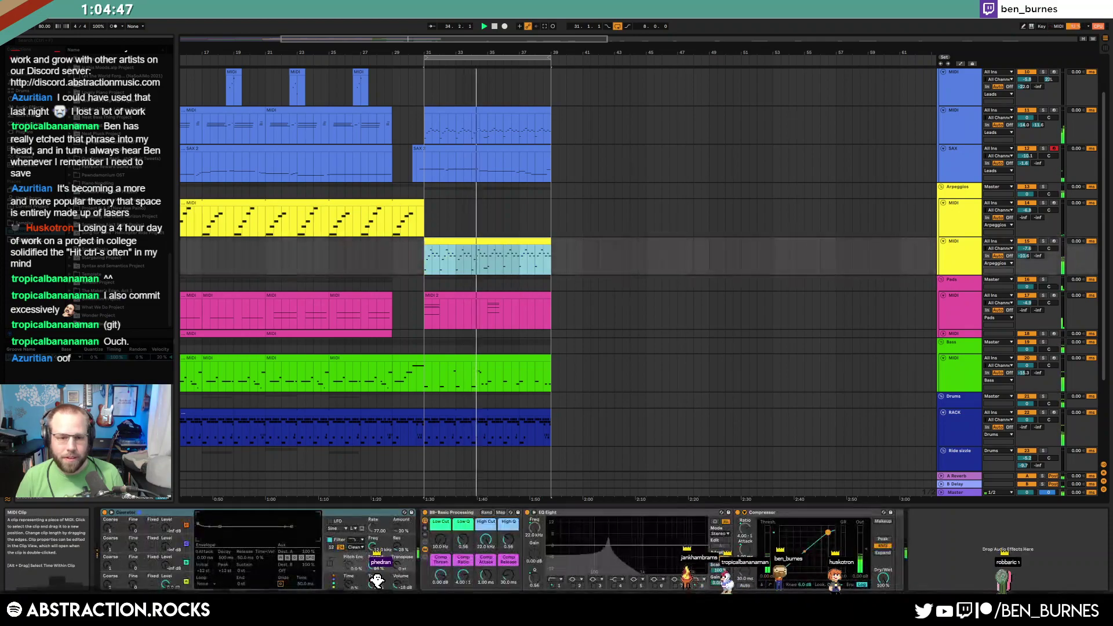
left_click(29, 108)
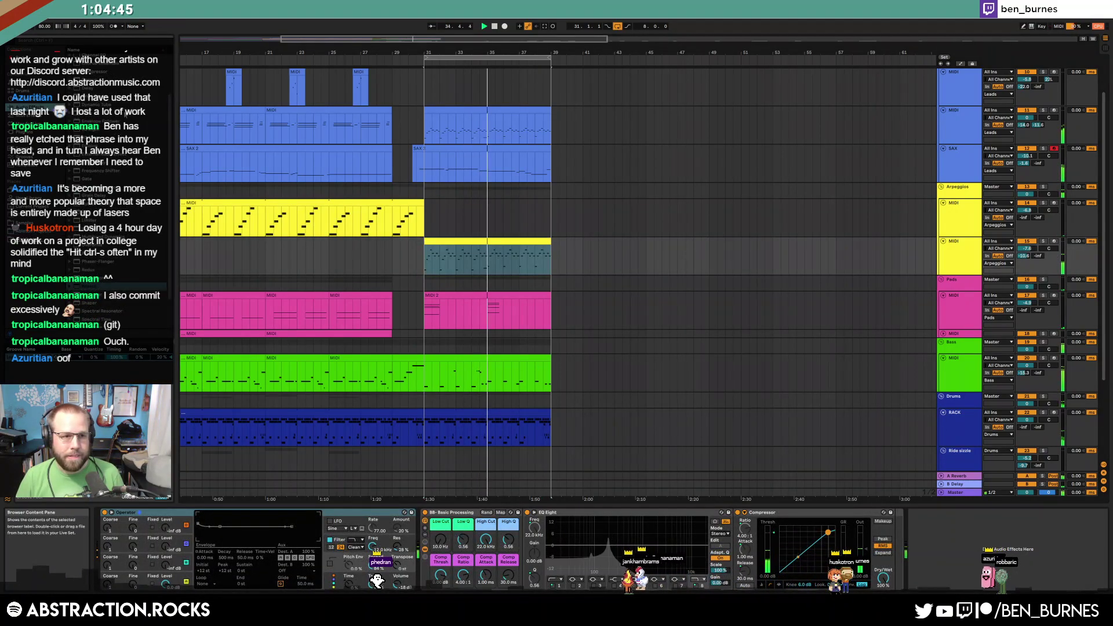
left_click_drag(95, 83, 462, 582)
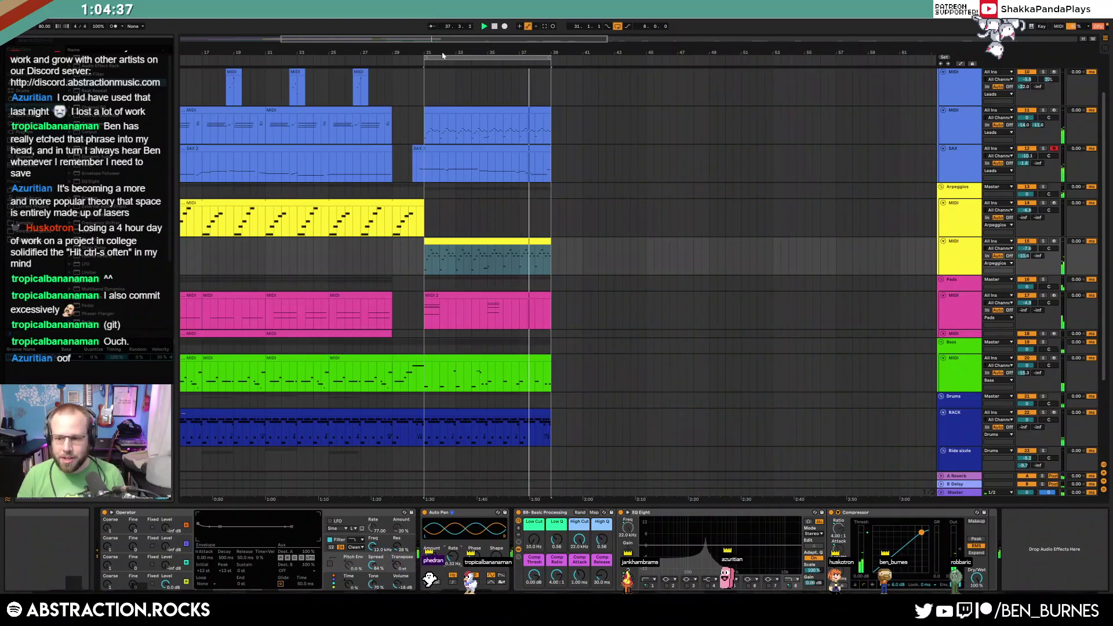
Save the Live Set as "2021-12-01 Interstellar Investigator" in the 2 Hour Tracks 2021 folder
key("ctrl+s")
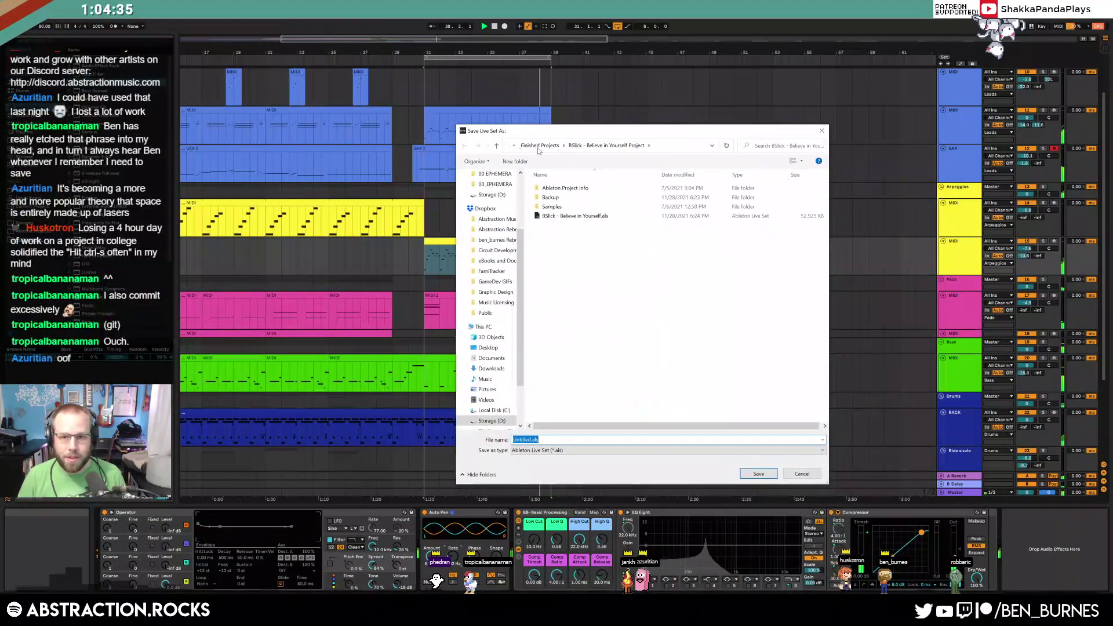
left_click(539, 149)
left_click(597, 149)
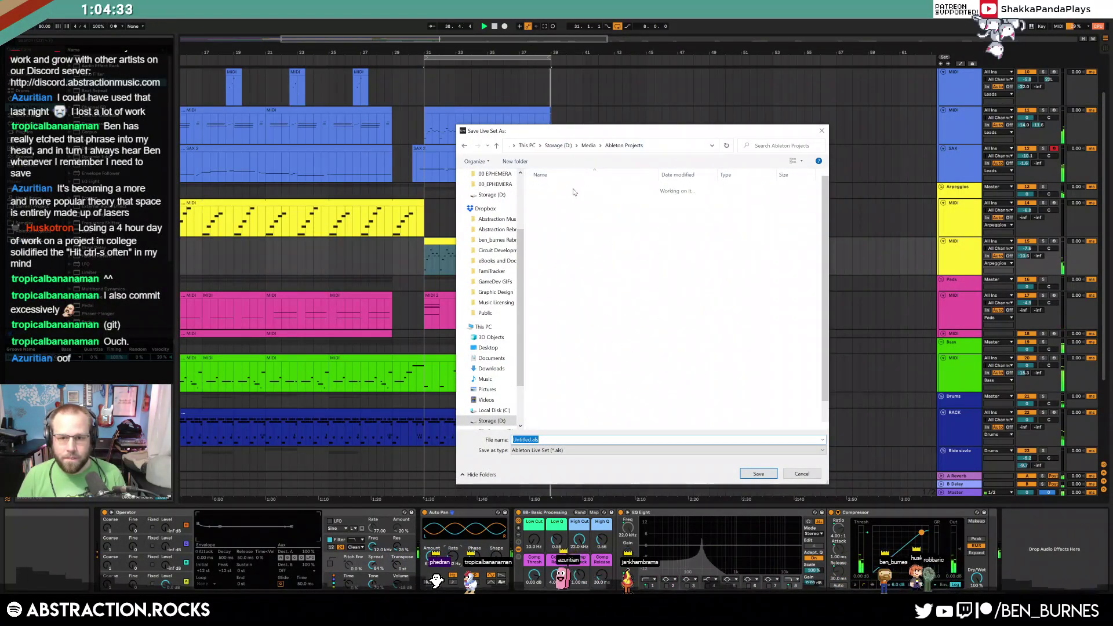
double_click(575, 262)
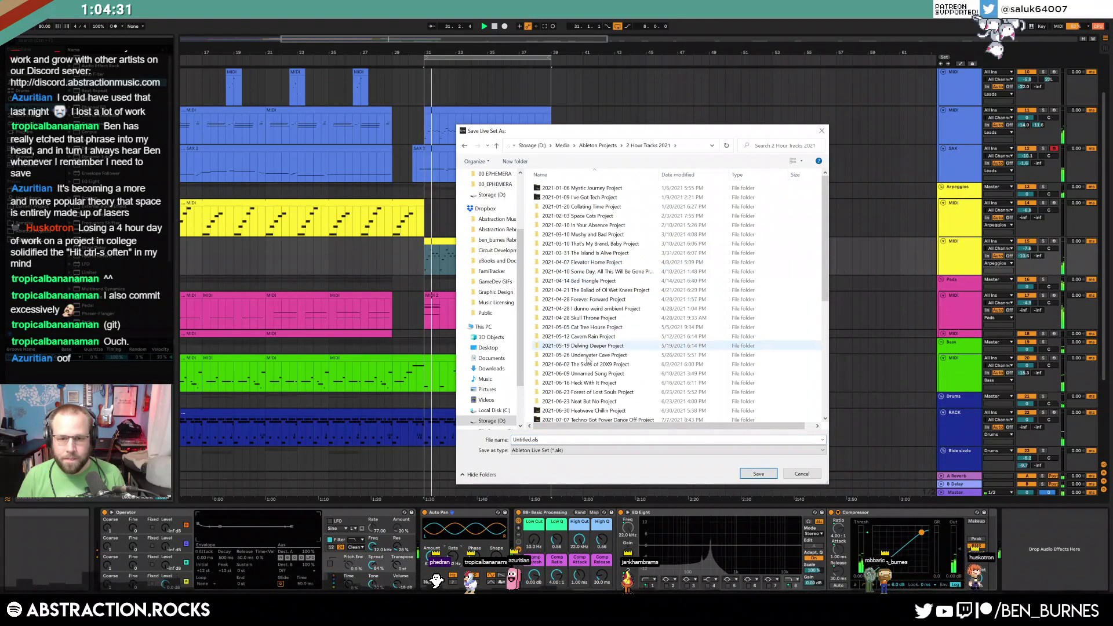
left_click(591, 439)
type("2021-12-01 Interstellar Investigator")
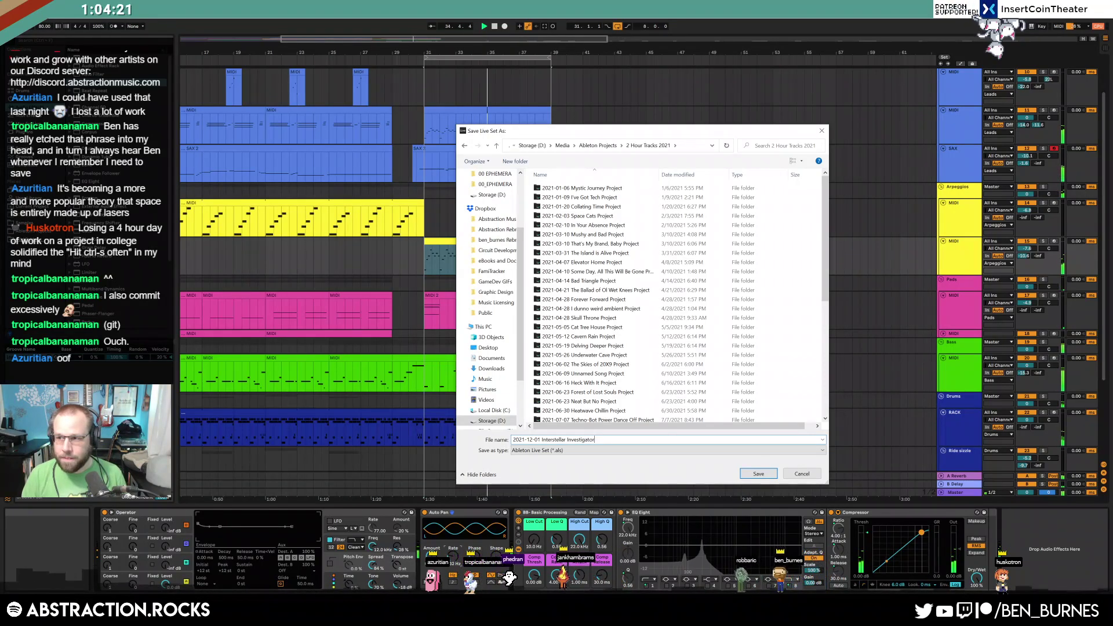
key("Return")
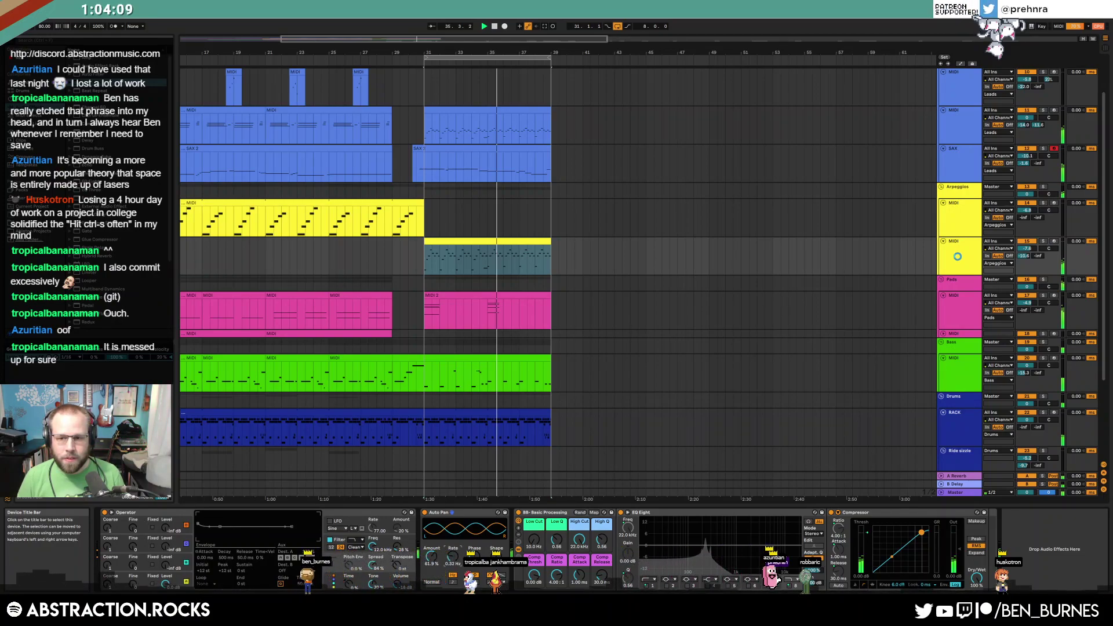
Adjust oscillator B's output level in the second Arpeggios track's Operator during playback
left_click(940, 265)
key("space")
left_click_drag(165, 566, 165, 570)
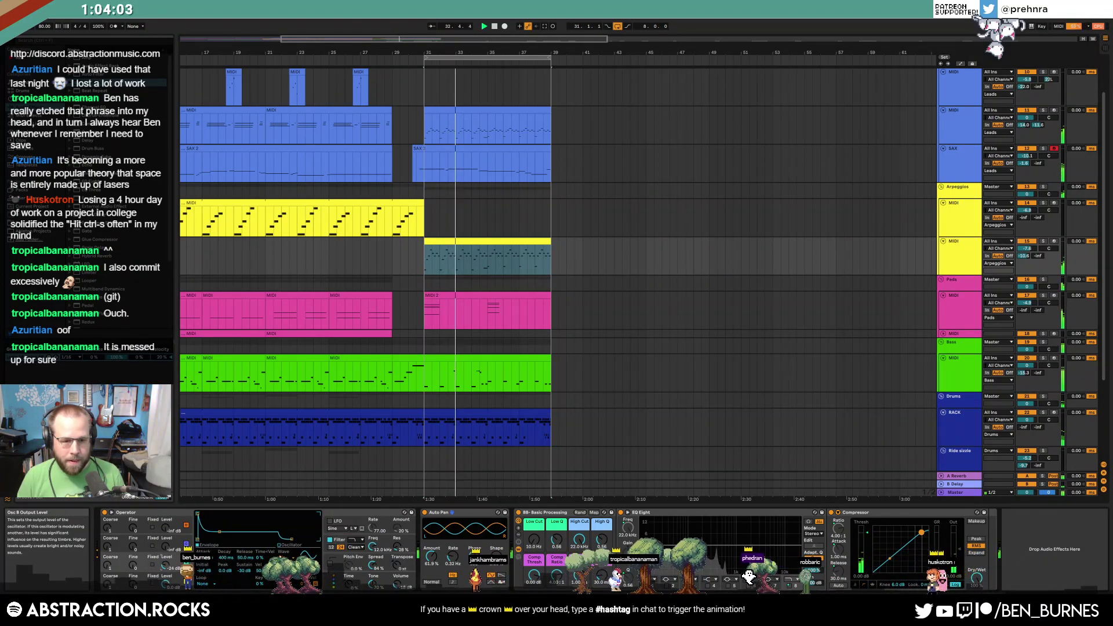
left_click(150, 575)
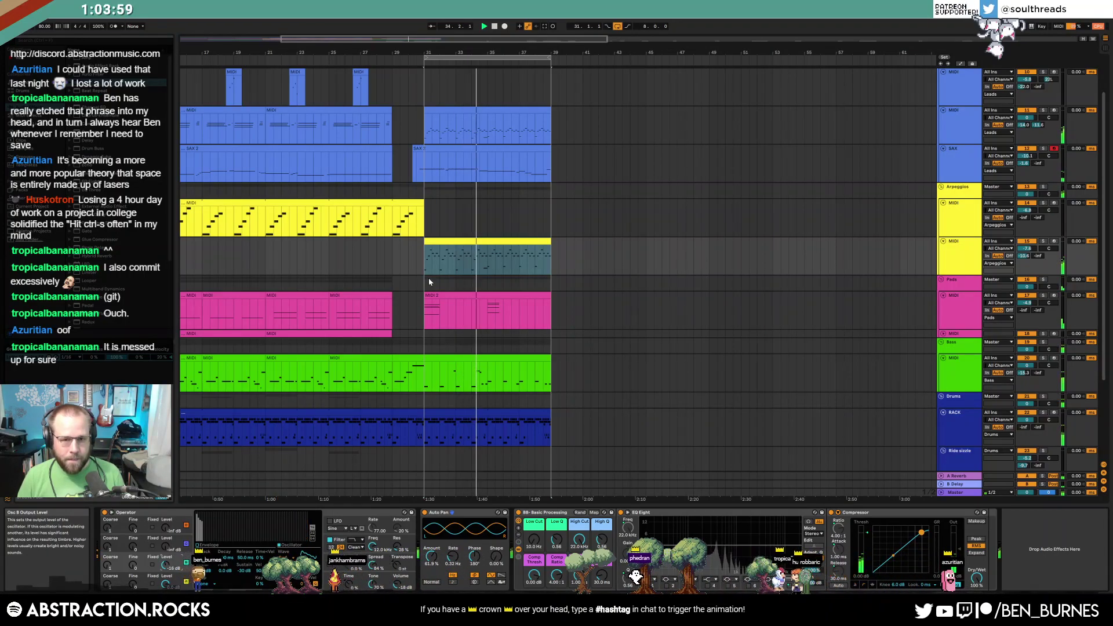
Try layering a slightly delayed copy of the bars 31–39 arpeggio notes one octave higher, then undo it
double_click(481, 242)
left_click(525, 373)
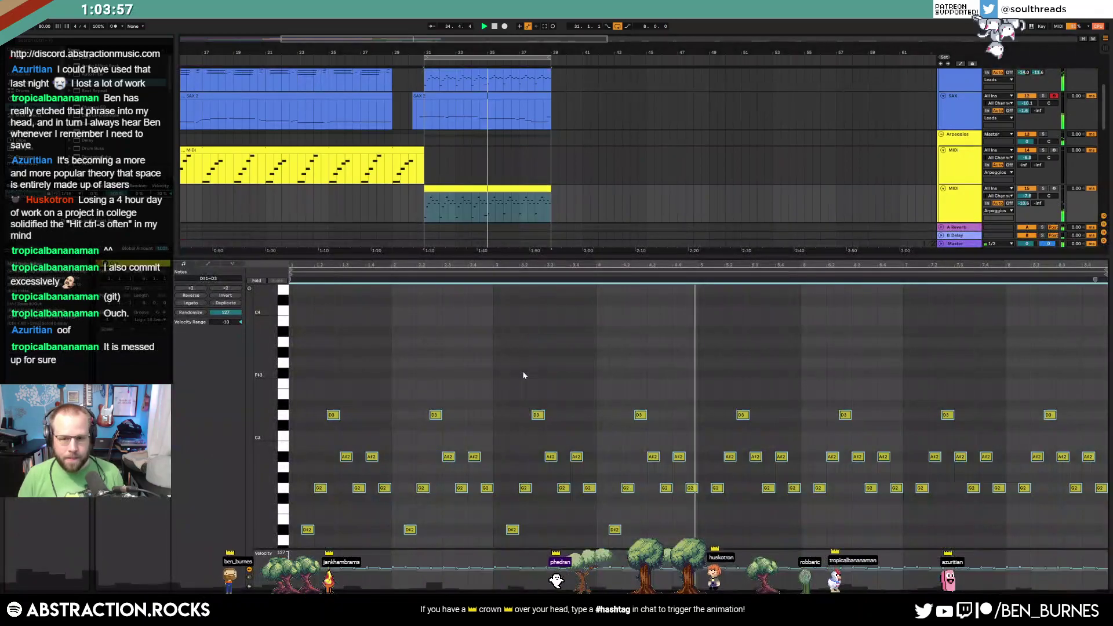
key("ctrl+c")
key("ctrl+v")
key("shift+Up")
key("Right")
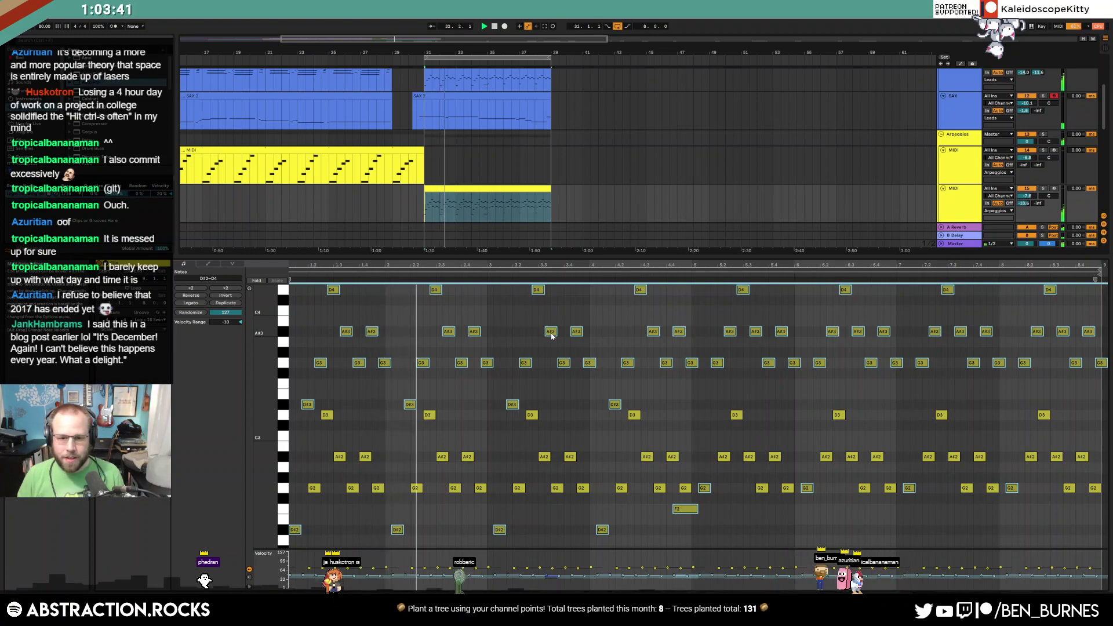
key("ctrl+z")
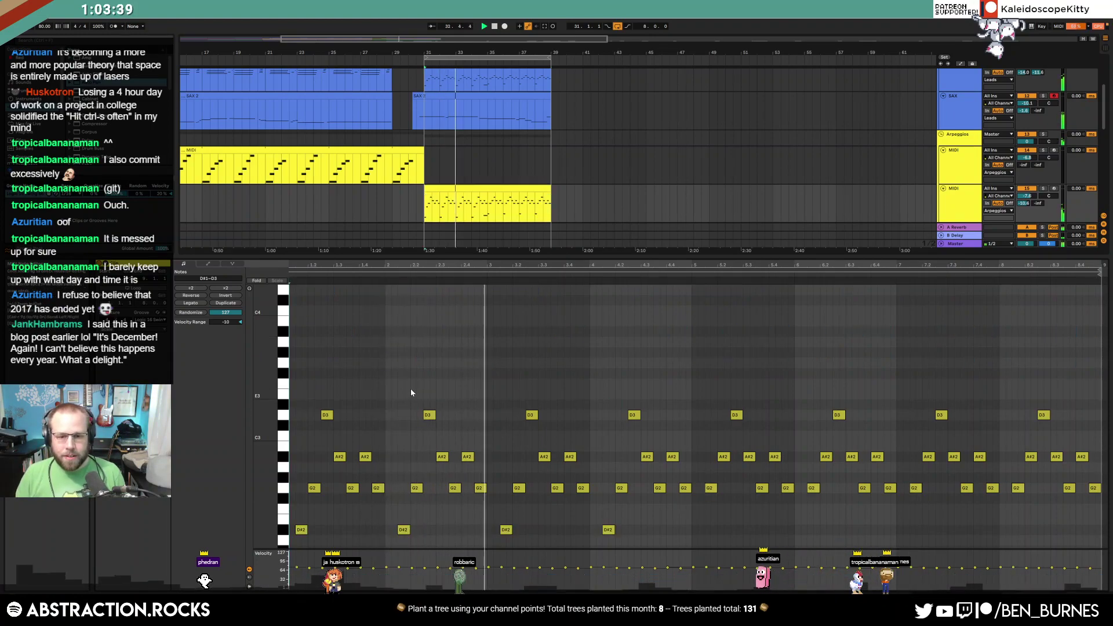
key("space")
key("shift+Tab")
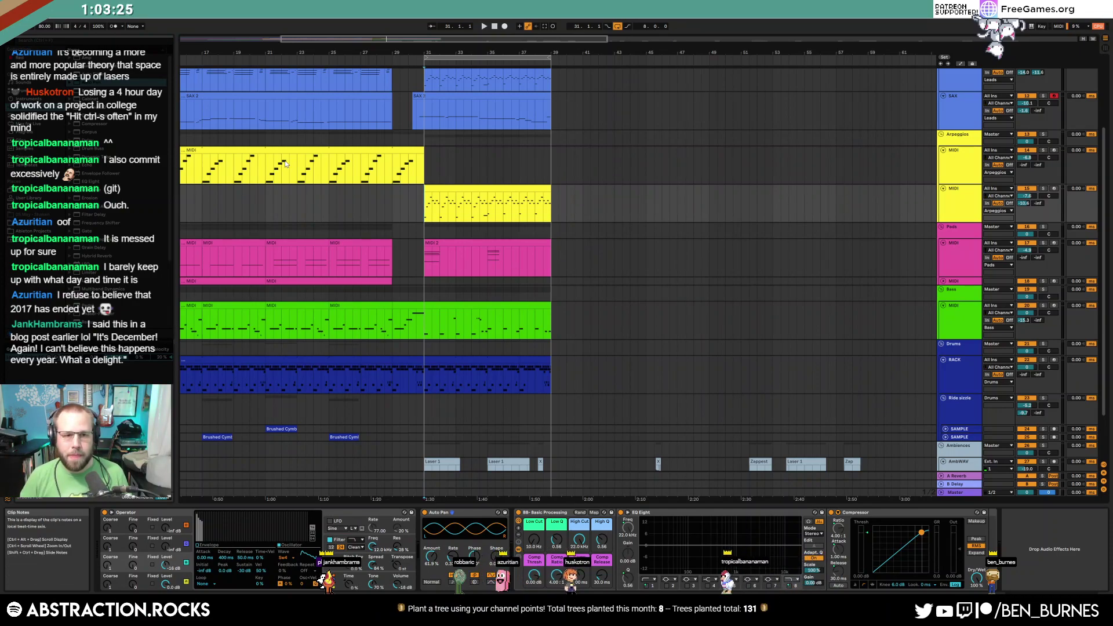
Create an empty MIDI clip from bar 31 to bar 33 on the first Arpeggios track and bring its lower octaves into view
left_click(425, 168)
left_click_drag(424, 168, 456, 171)
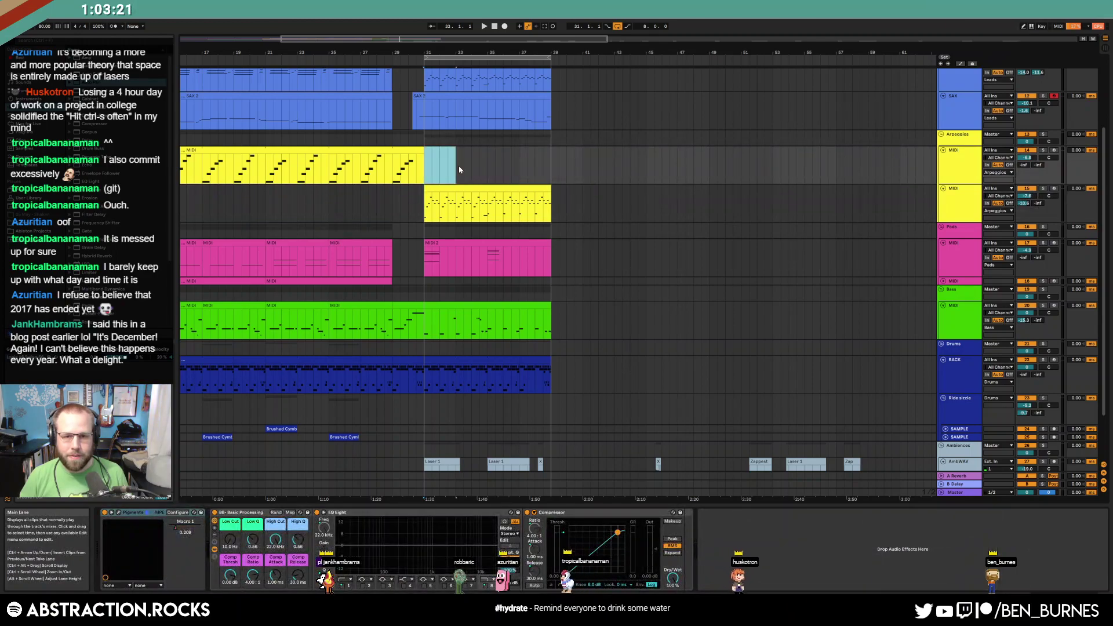
key("ctrl+shift+m")
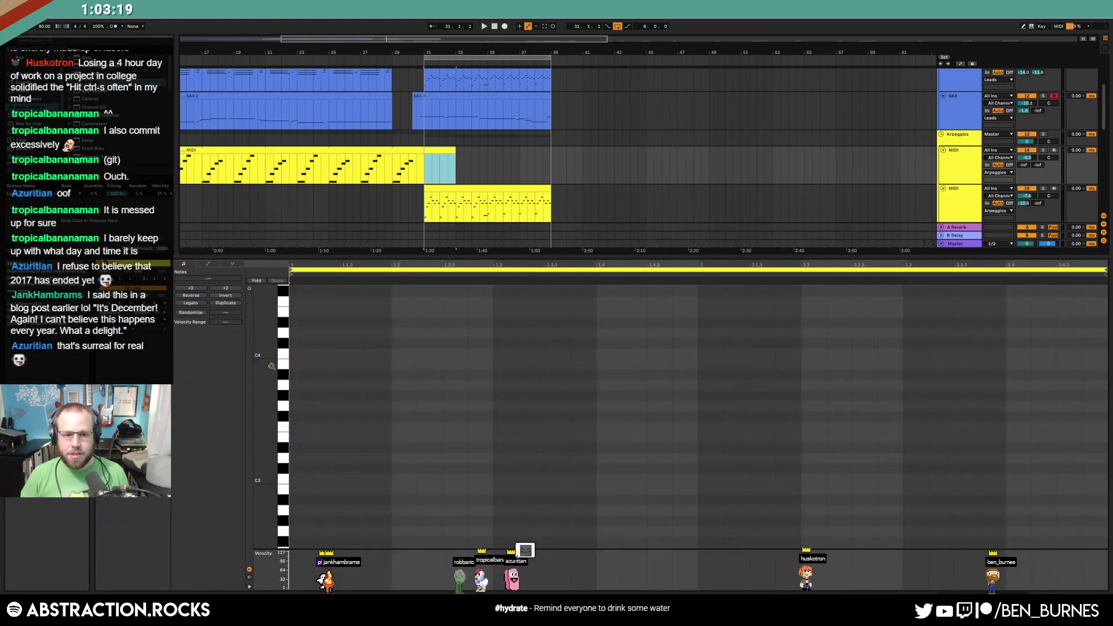
left_click_drag(265, 351, 249, 349)
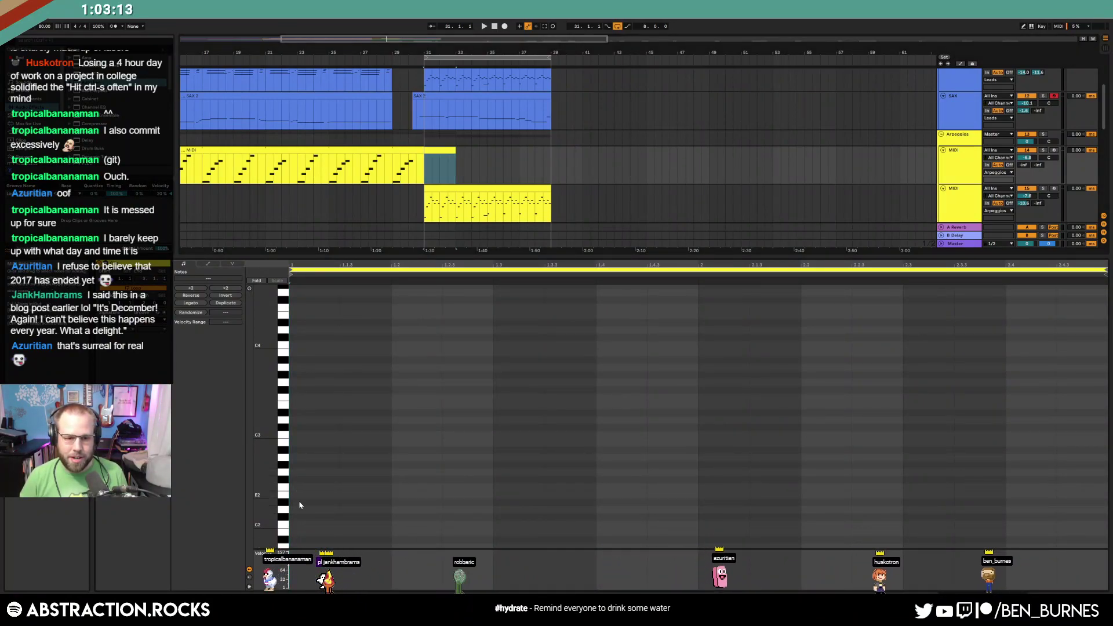
Copy the rising arpeggio notes from the preceding clip on the first Arpeggios track into the empty clip at bars 31–33
left_click(413, 152)
left_click_drag(315, 373, 511, 518)
left_click(452, 149)
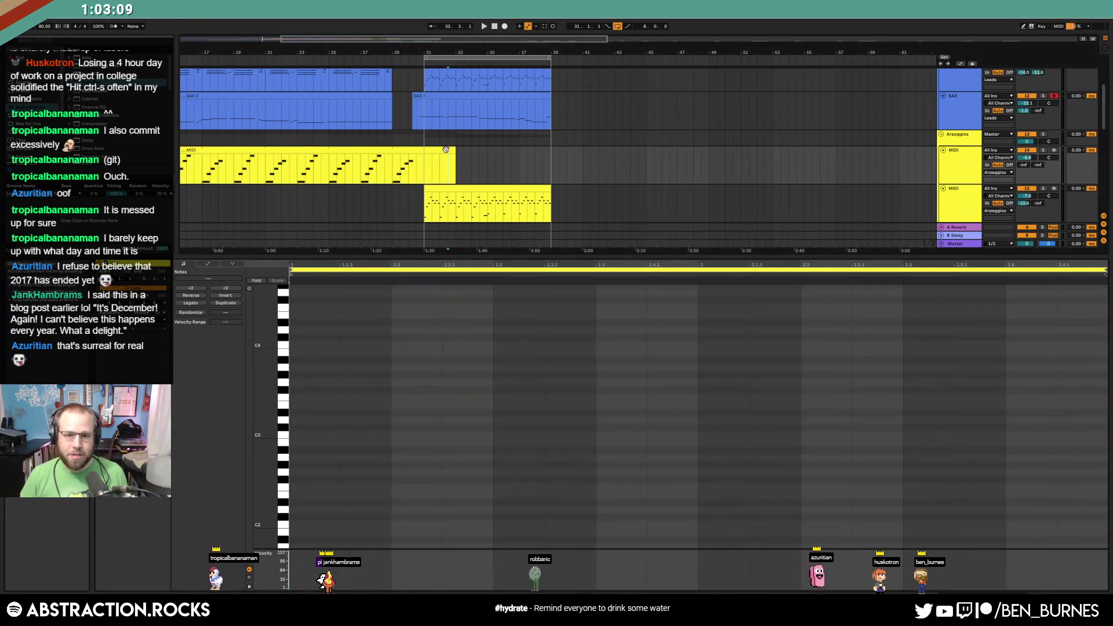
key("ctrl+v")
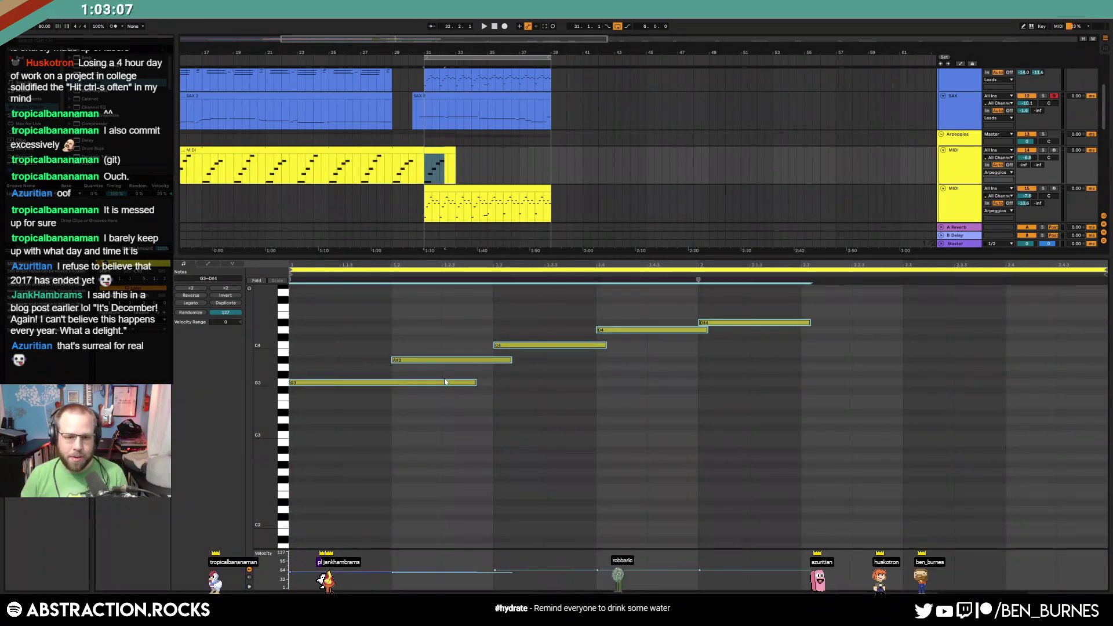
Shorten the five pasted arpeggio notes to one beat each so that none of them overlap
left_click(477, 382)
left_click_drag(477, 381, 392, 382)
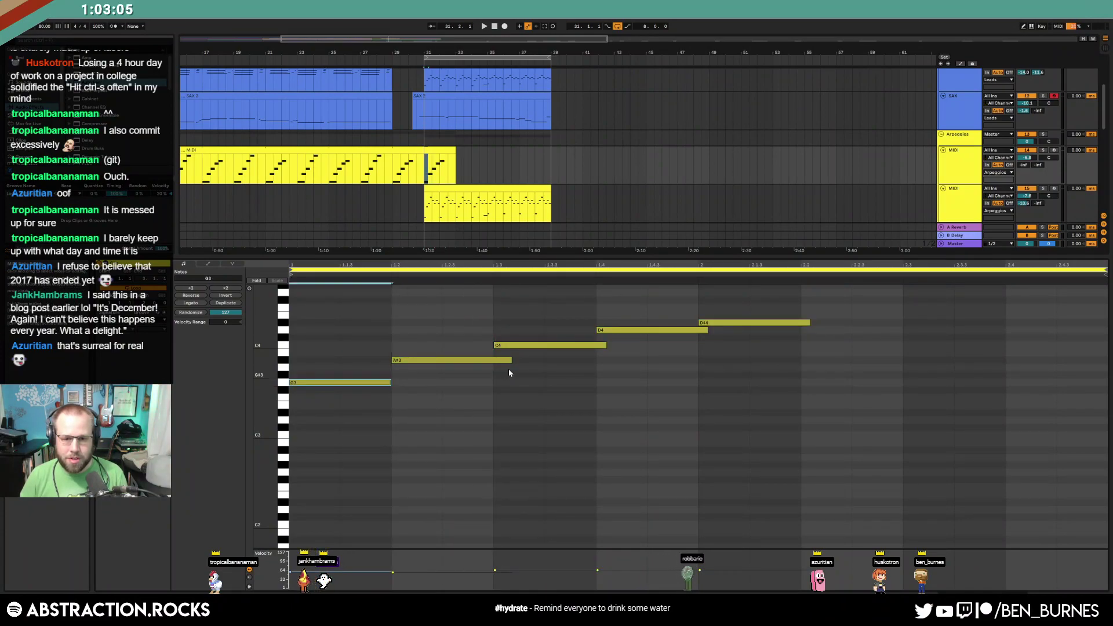
left_click_drag(513, 360, 493, 360)
left_click_drag(606, 345, 595, 345)
left_click_drag(706, 330, 700, 330)
left_click_drag(810, 323, 803, 322)
Play the section and raise the clip's last note four semitones to G4
key("space")
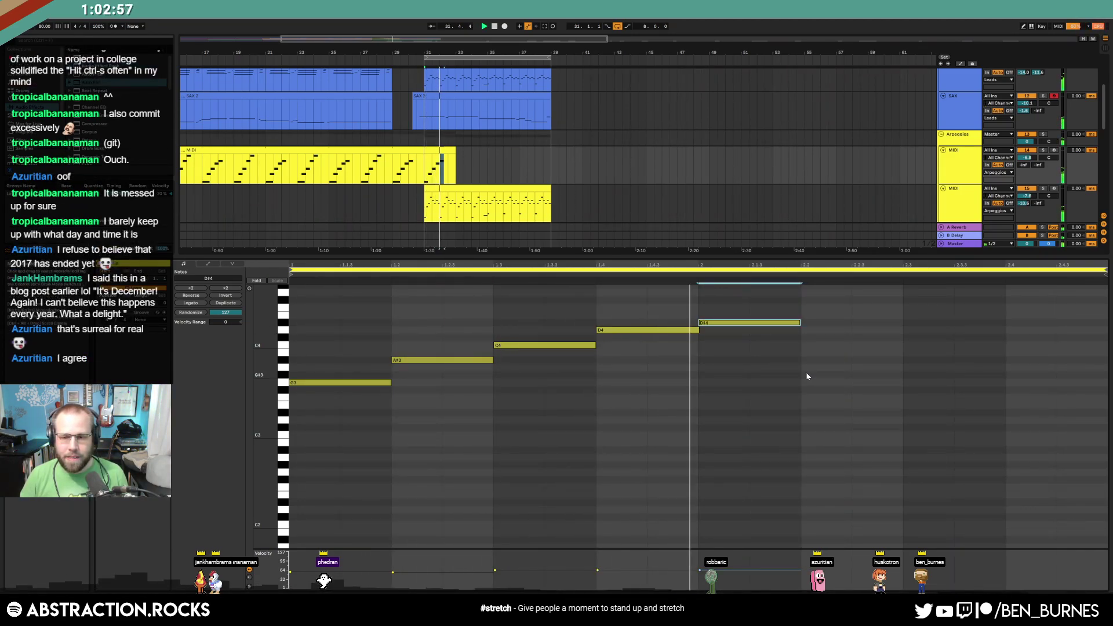
key("ctrl+a")
left_click_drag(757, 308, 795, 386)
key("Up")
key("Up")
key("Up")
key("Up")
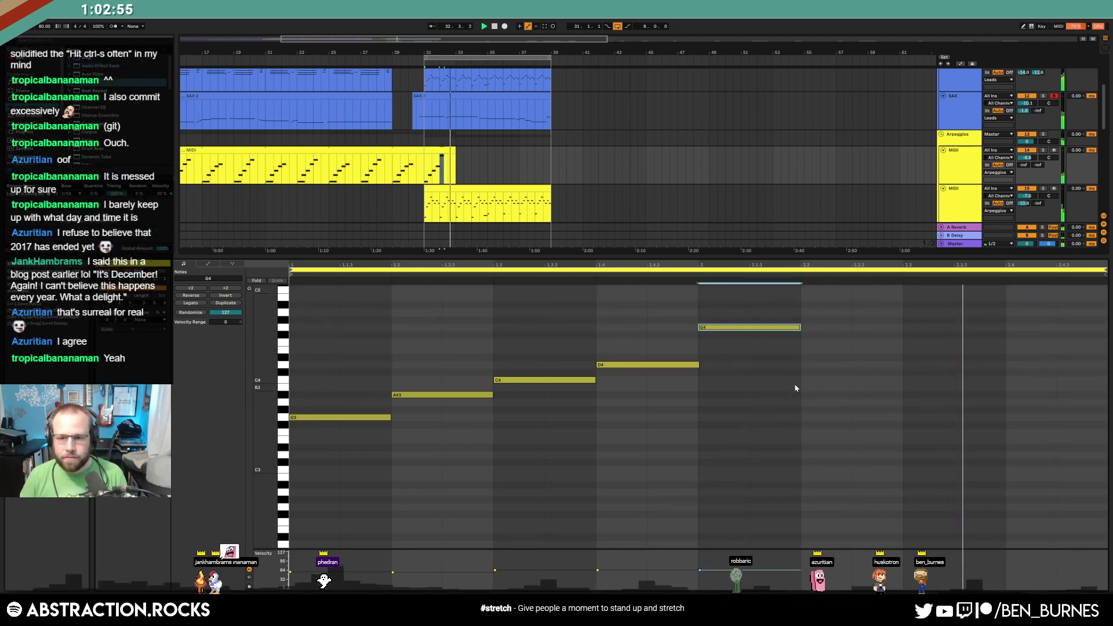
Copy the bars 31–33 arpeggio clip and paste it at bar 35 on the same track
left_click(451, 149)
key("ctrl+c")
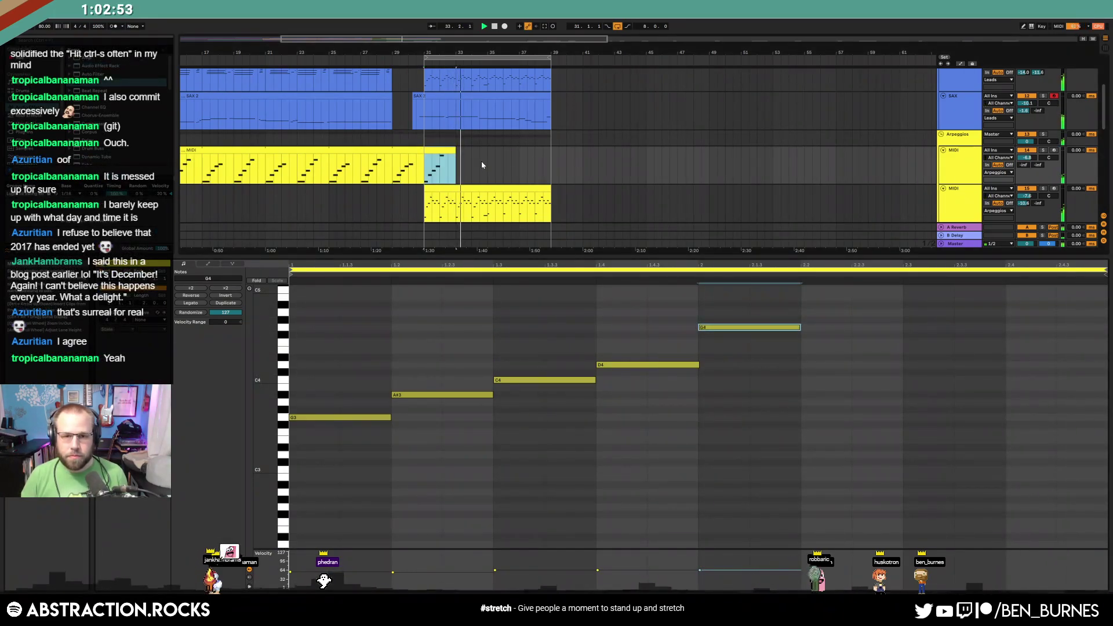
left_click(489, 164)
key("ctrl+v")
Raise the first Arpeggios track's Pigments Macro 1 automation from bar 31 onward to about 0.48
key("shift+Tab")
key("a")
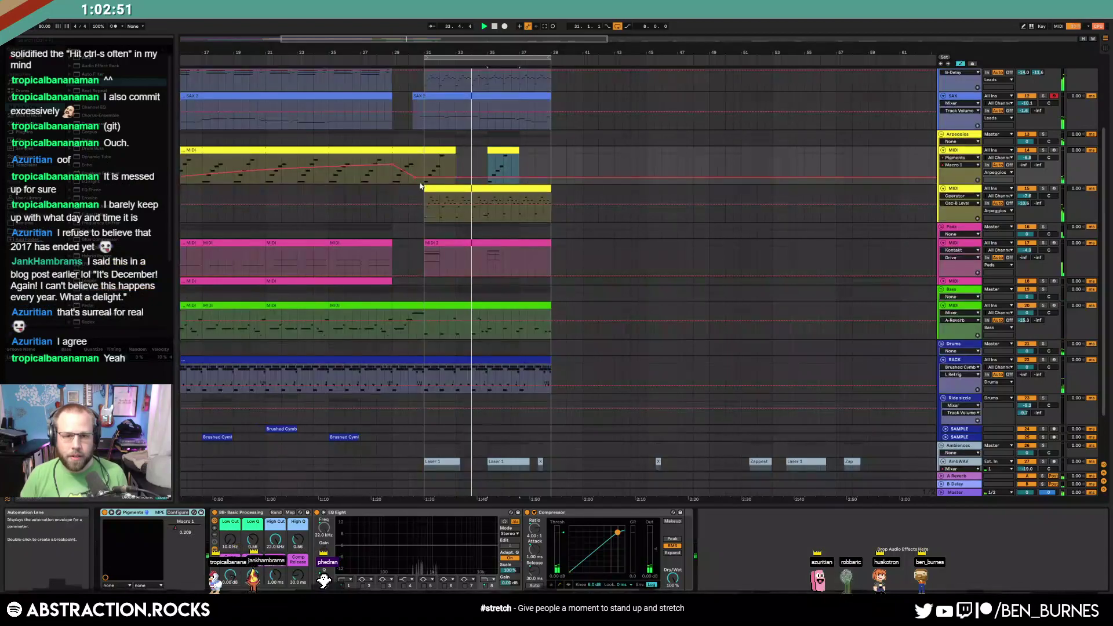
left_click_drag(426, 181, 426, 161)
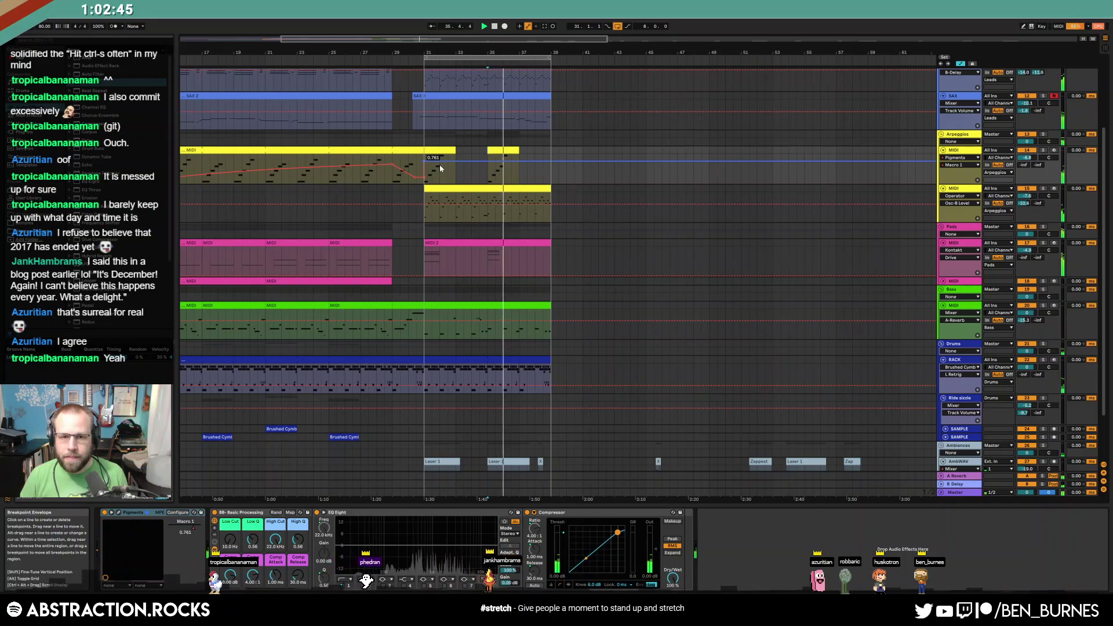
left_click_drag(439, 164, 439, 169)
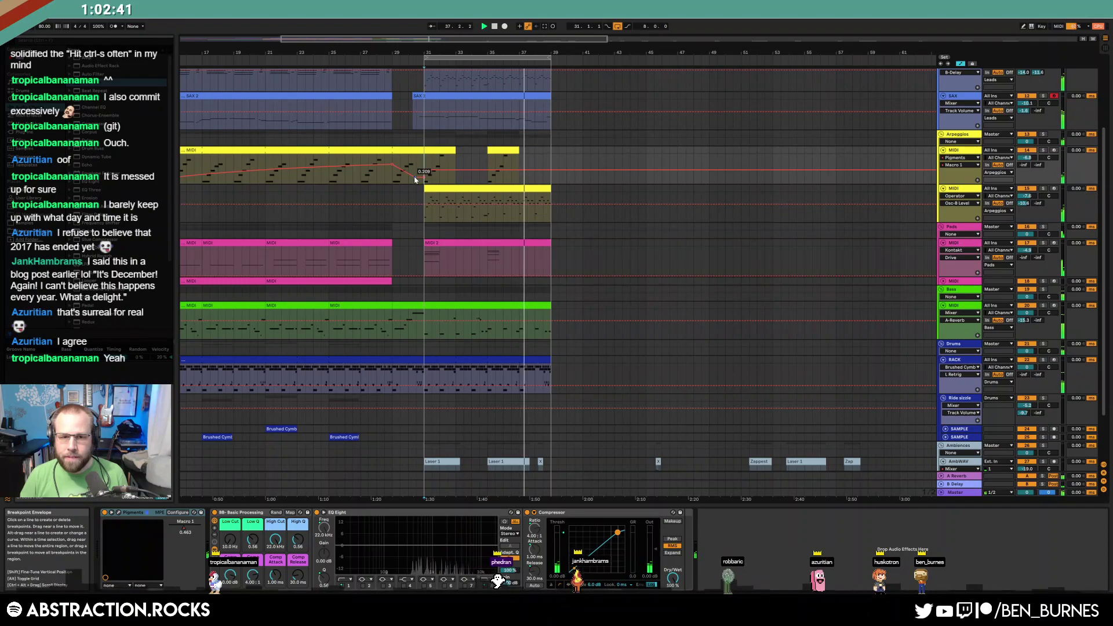
left_click_drag(418, 180, 424, 181)
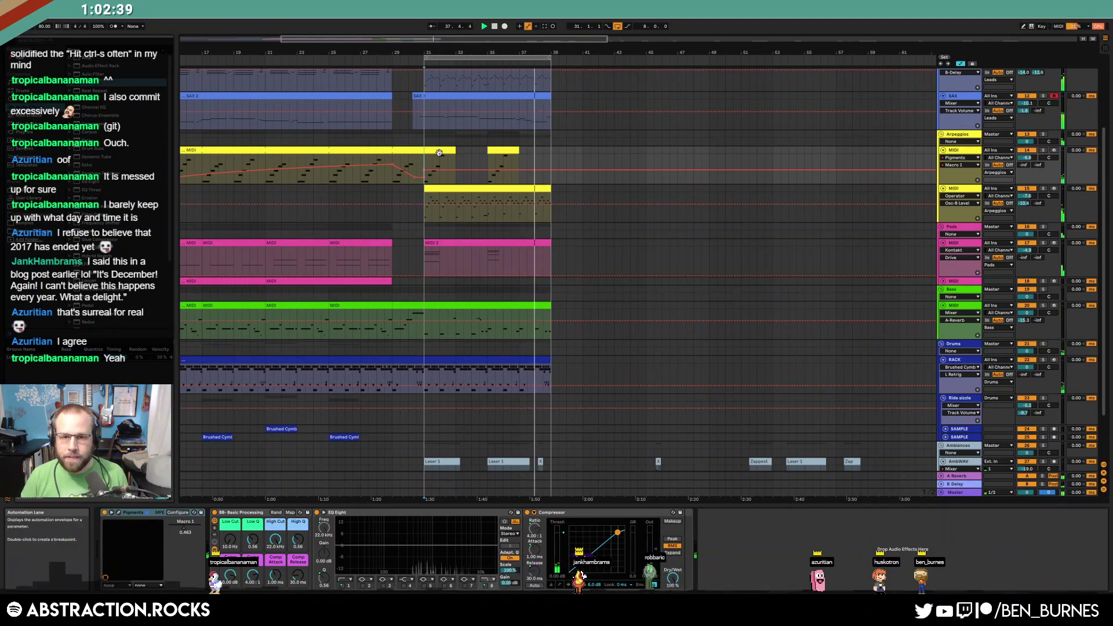
key("a")
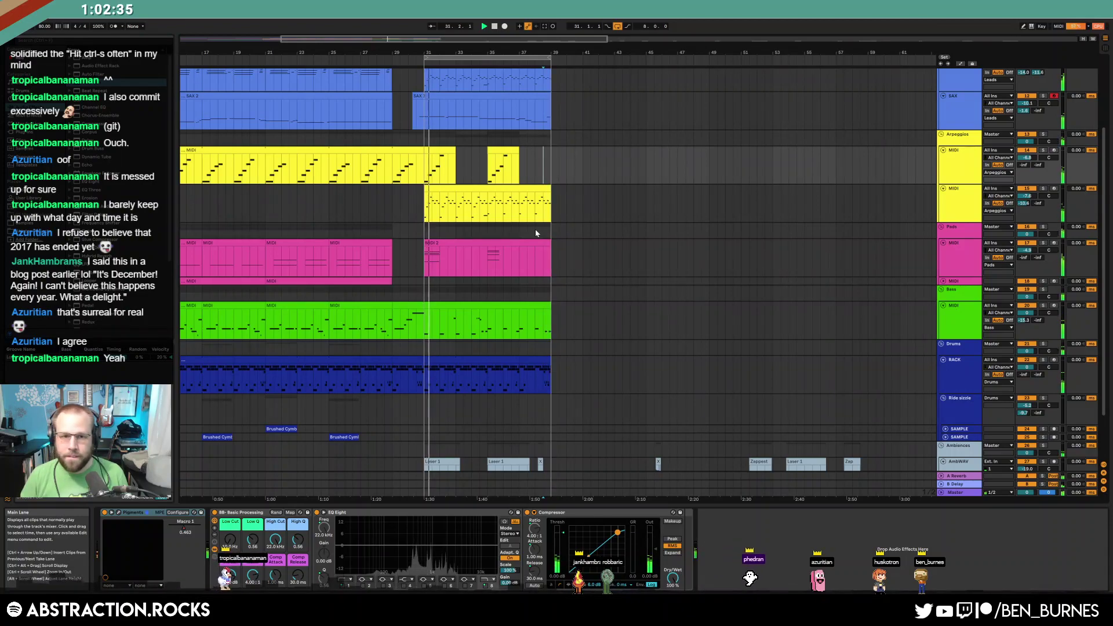
Add a MIDI track below the Una Corda lead track and copy that track's bars 31–39 clip onto it
scroll(520, 218, "up", 3)
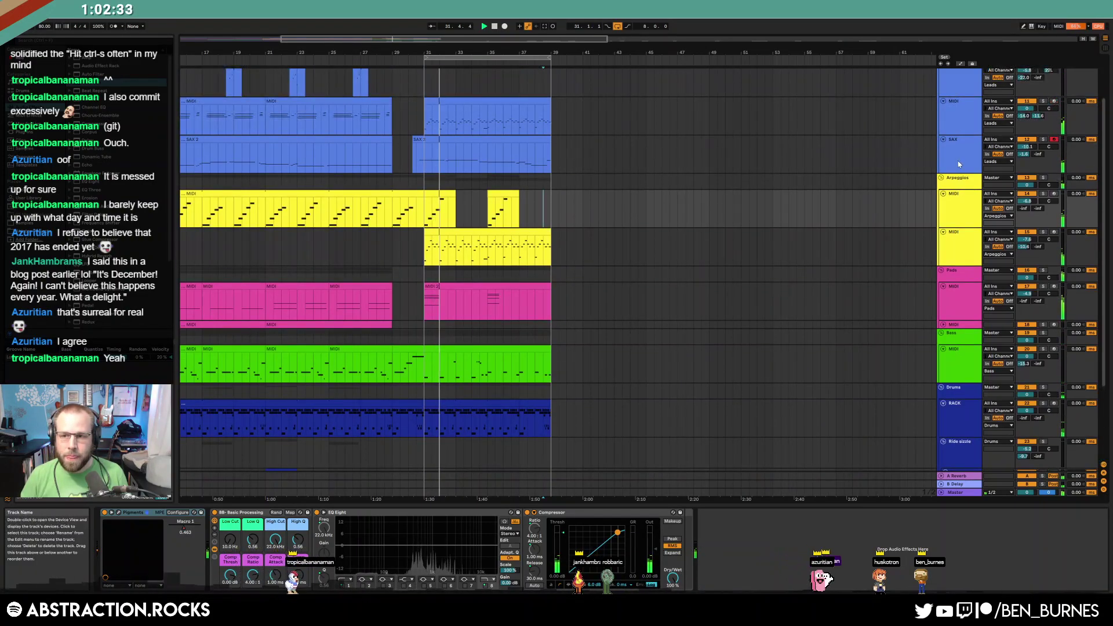
left_click(964, 122)
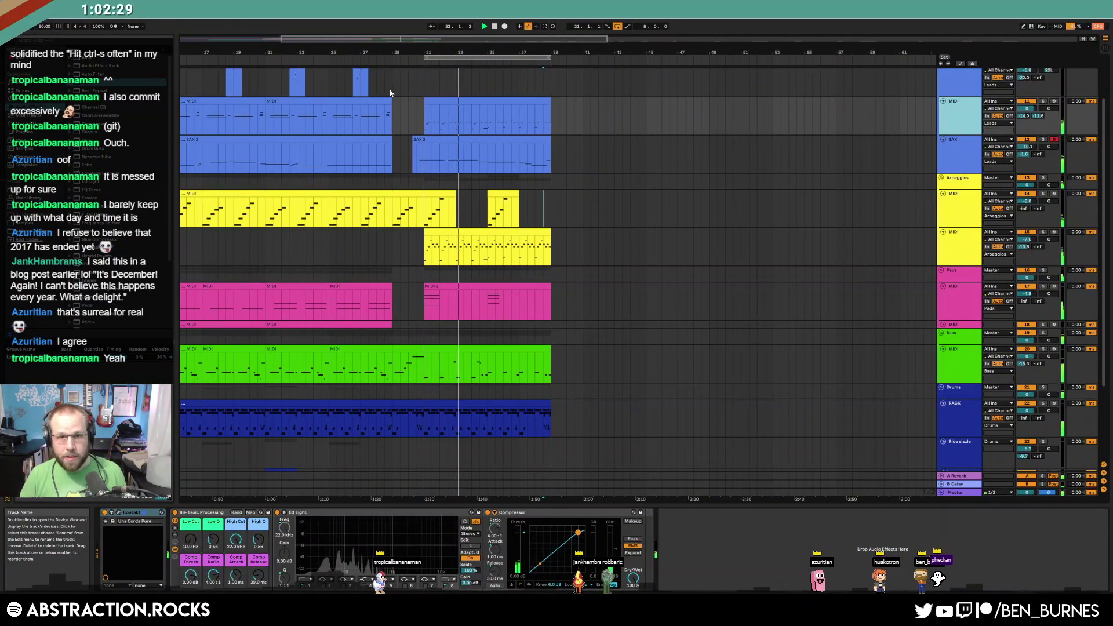
key("ctrl+shift+t")
left_click_drag(491, 104, 488, 136)
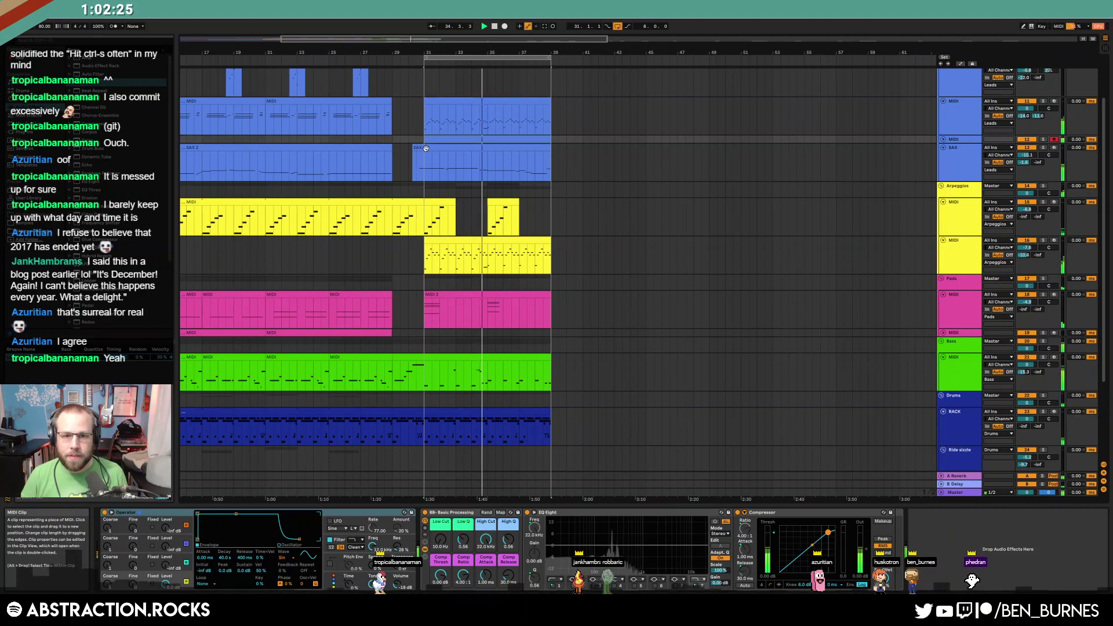
left_click(943, 140)
left_click(953, 139)
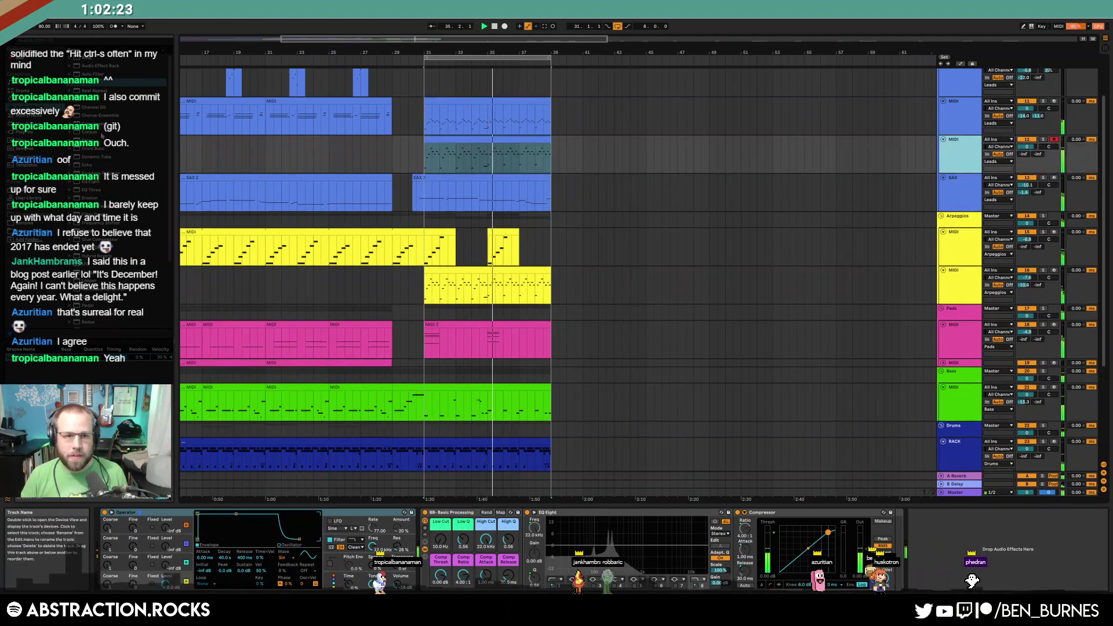
Load Kontakt 5 with the Harp instrument on the added lead track, then pan it left and the second Arpeggios track right
left_click(41, 132)
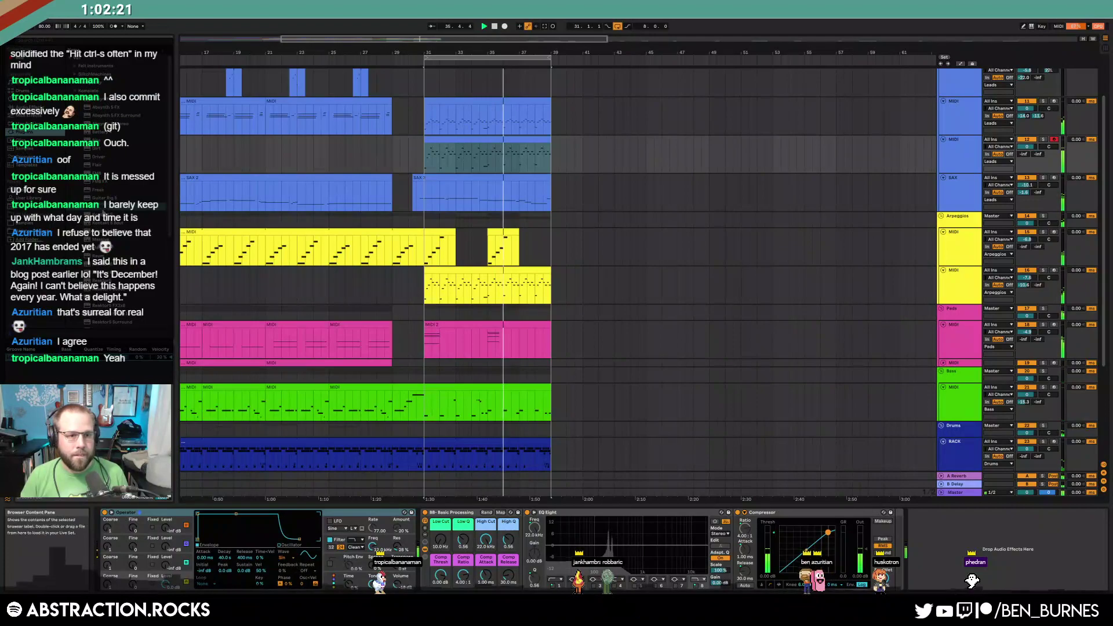
double_click(105, 215)
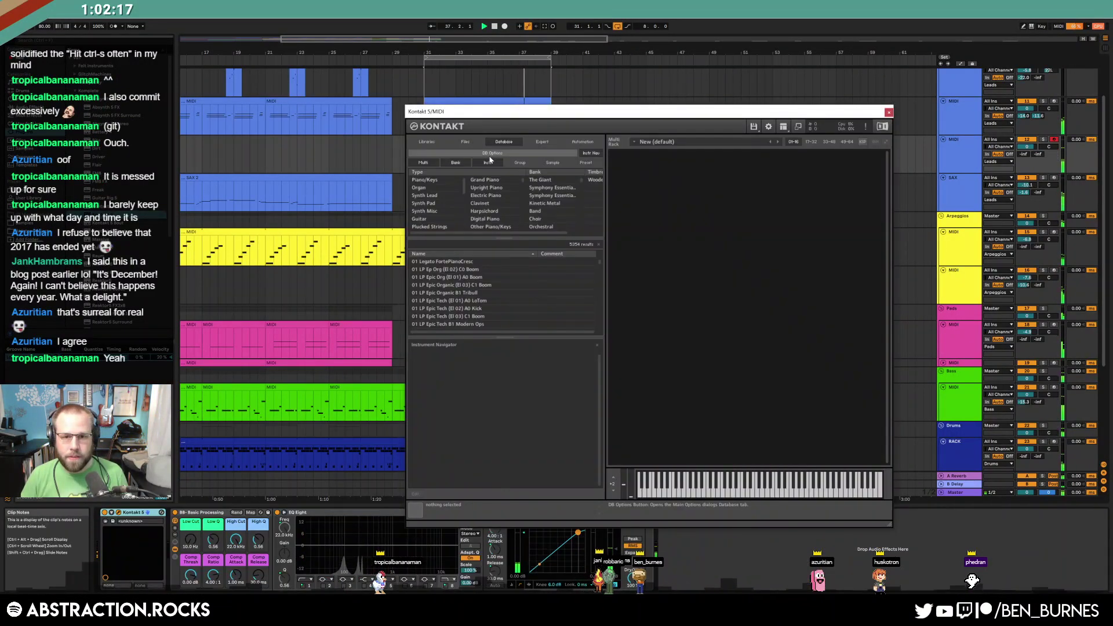
type("rp")
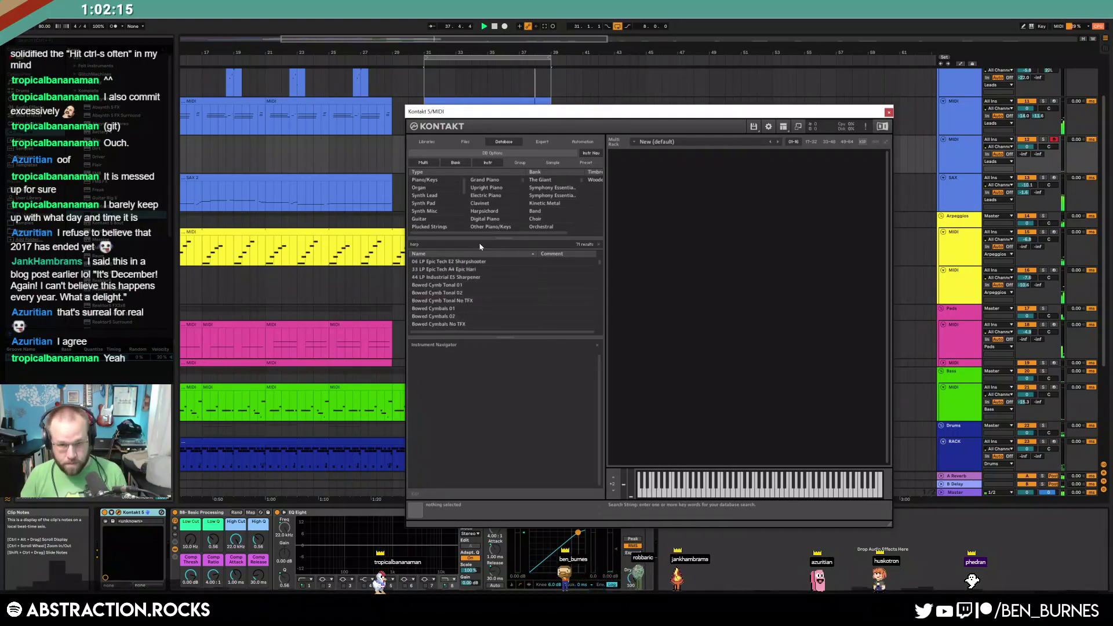
double_click(416, 310)
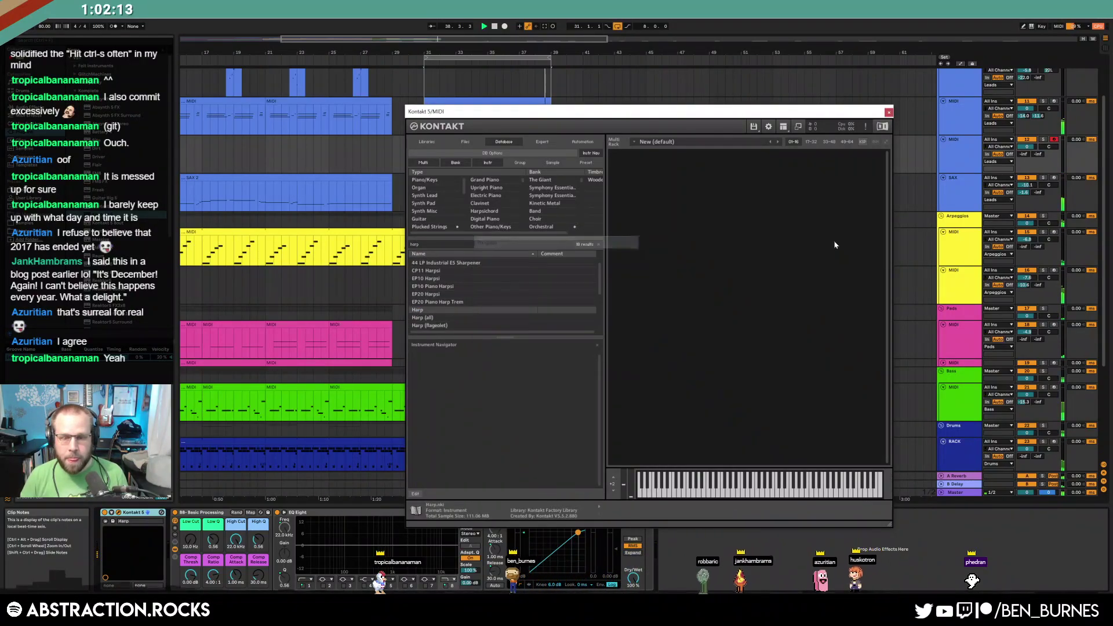
left_click_drag(815, 113, 799, 202)
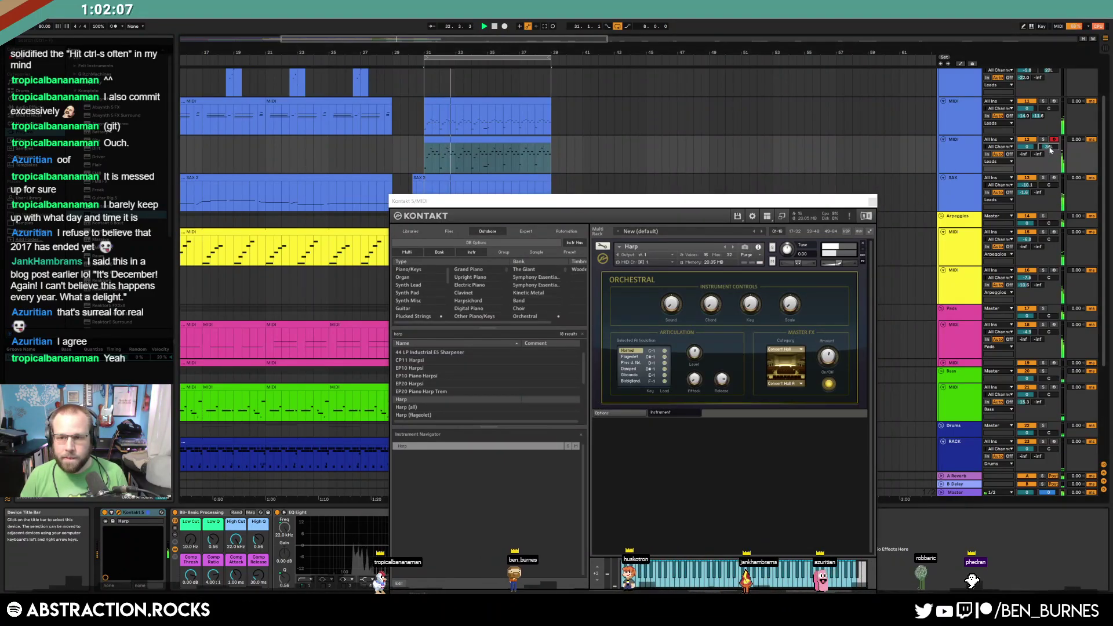
left_click(874, 201)
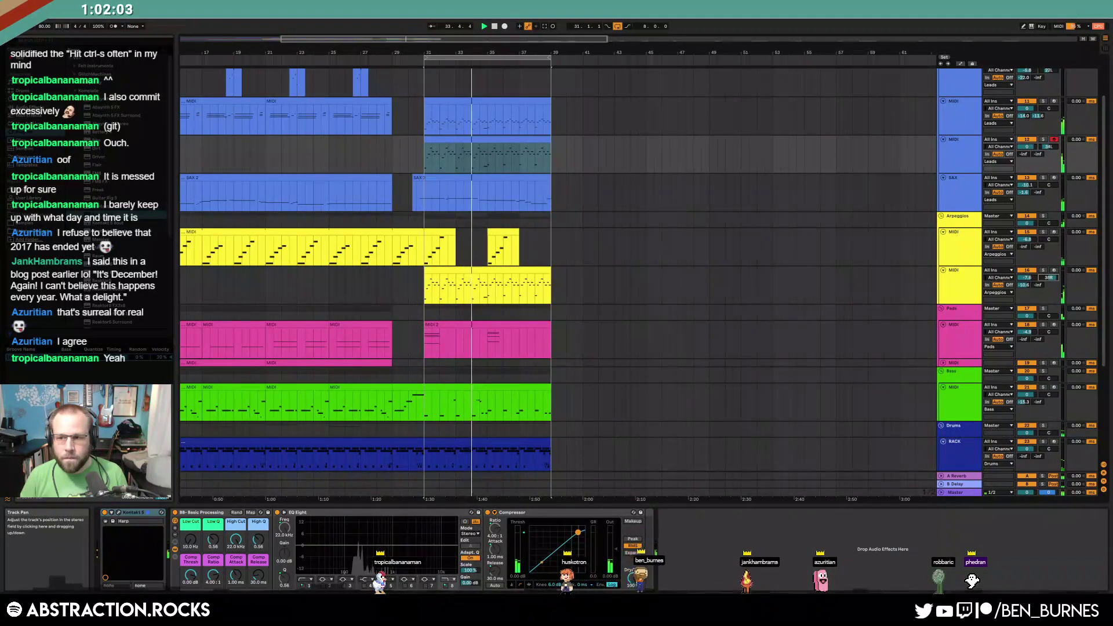
Transpose all of the harp clip's notes up one octave and lower the harp track's volume slightly
double_click(518, 137)
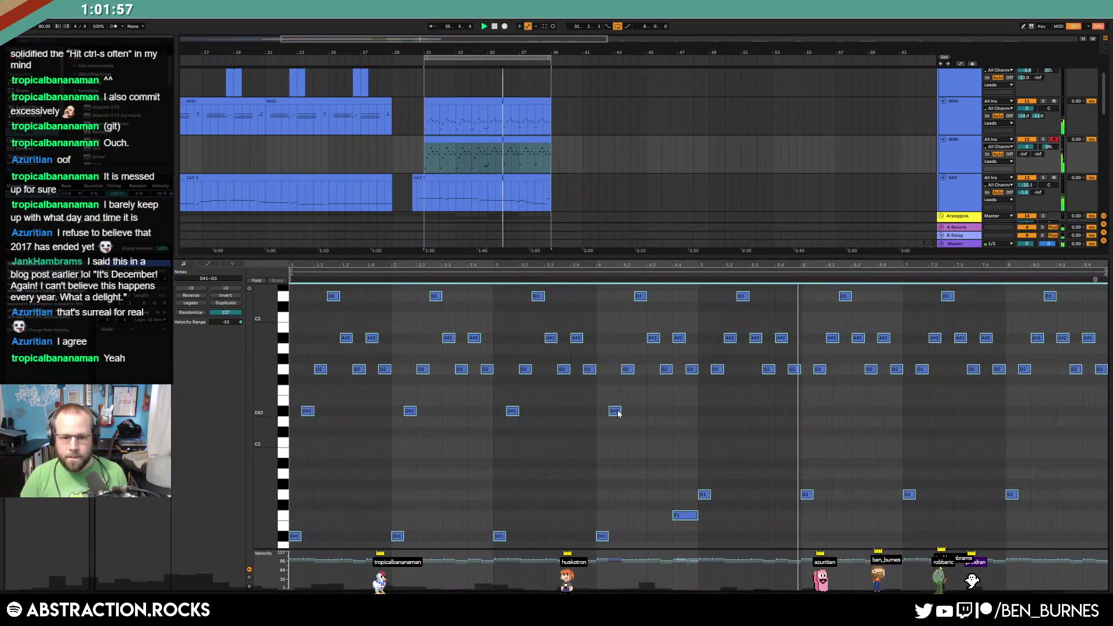
key("shift+Up")
left_click_drag(1030, 145, 1031, 148)
key("shift+Tab")
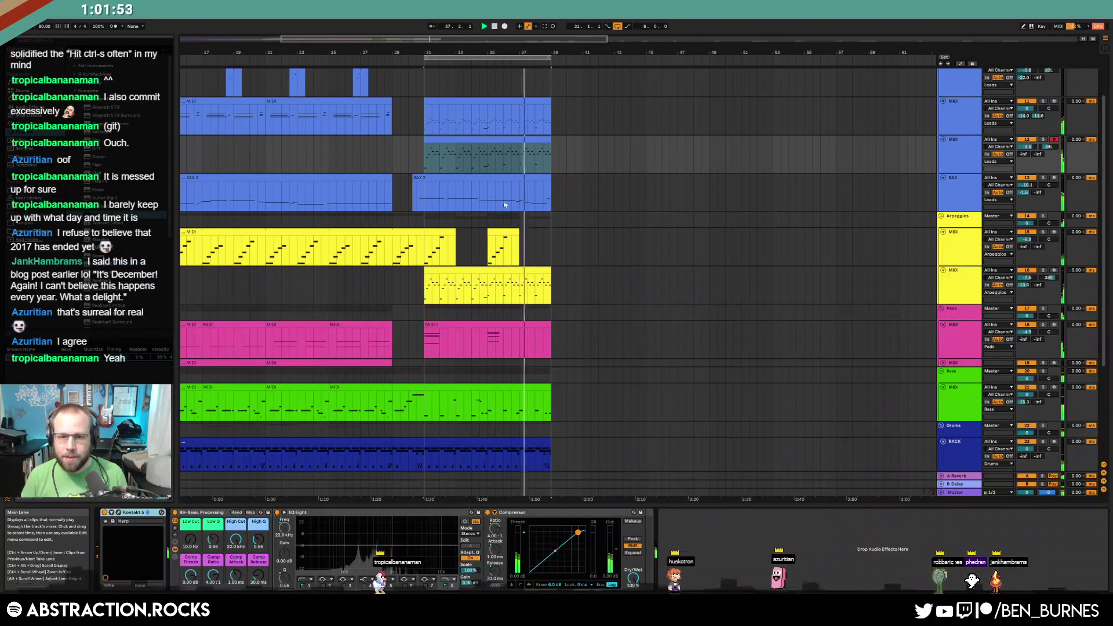
Stop playback and move the sax, harp and second Arpeggios track clips eight bars later into the bars 39–47 section
key("space")
left_click_drag(440, 179, 547, 186)
left_click_drag(425, 111, 649, 141)
left_click(522, 141)
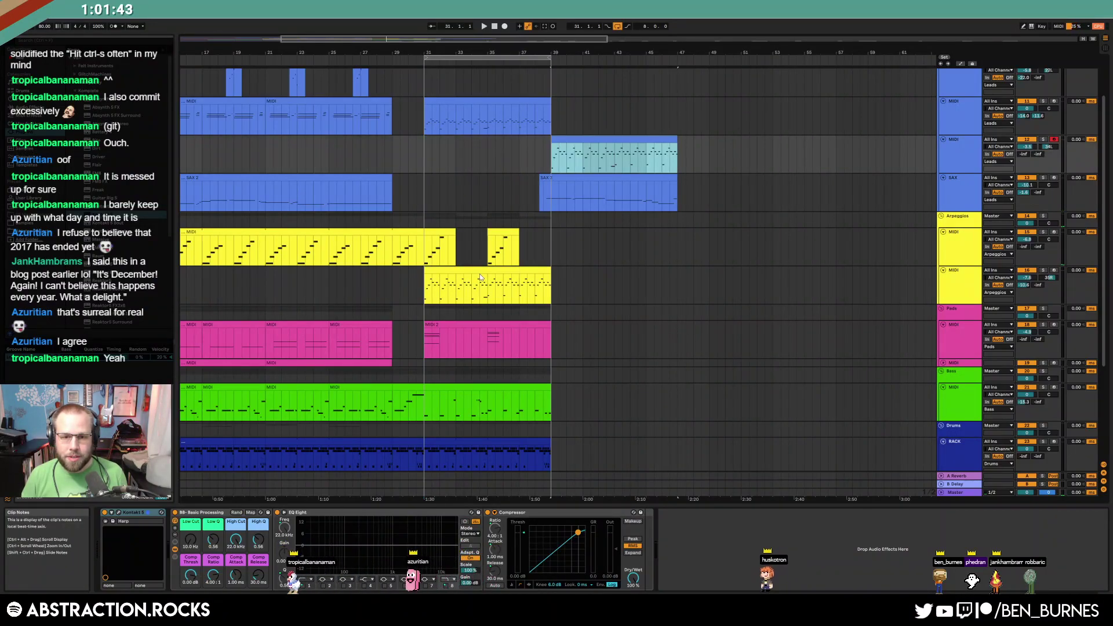
left_click(504, 280)
left_click_drag(504, 280, 631, 280)
Duplicate bars 31–39 of the first Arpeggios track to bar 39 and extend the looped Una Corda lead clip to bar 47
left_click_drag(550, 249, 426, 255)
key("ctrl+d")
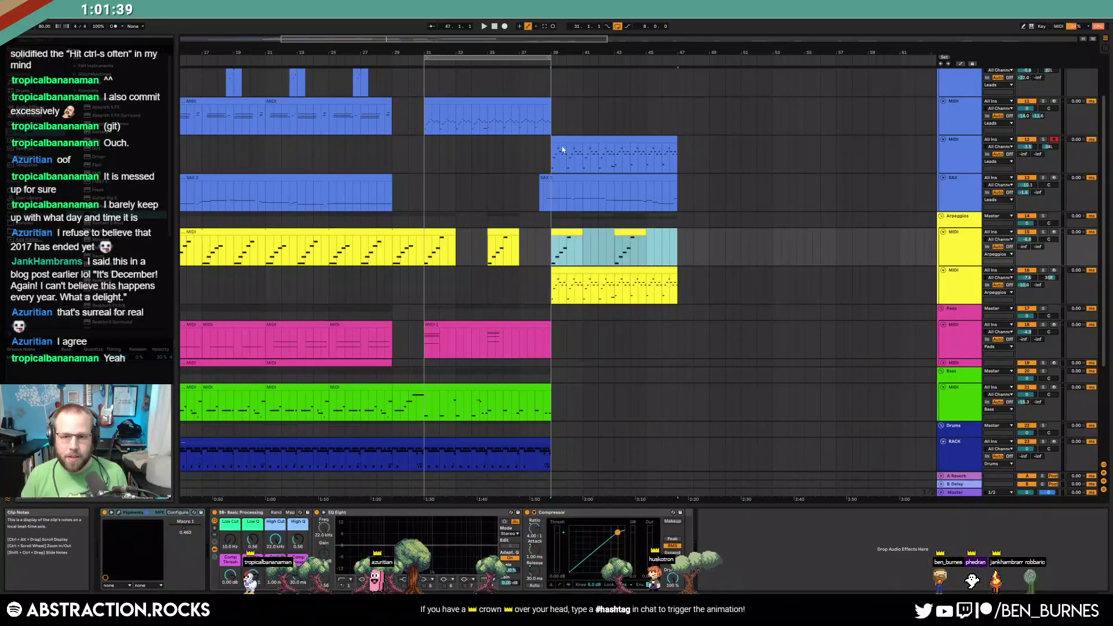
left_click(547, 101)
left_click_drag(546, 100, 670, 110)
double_click(646, 105)
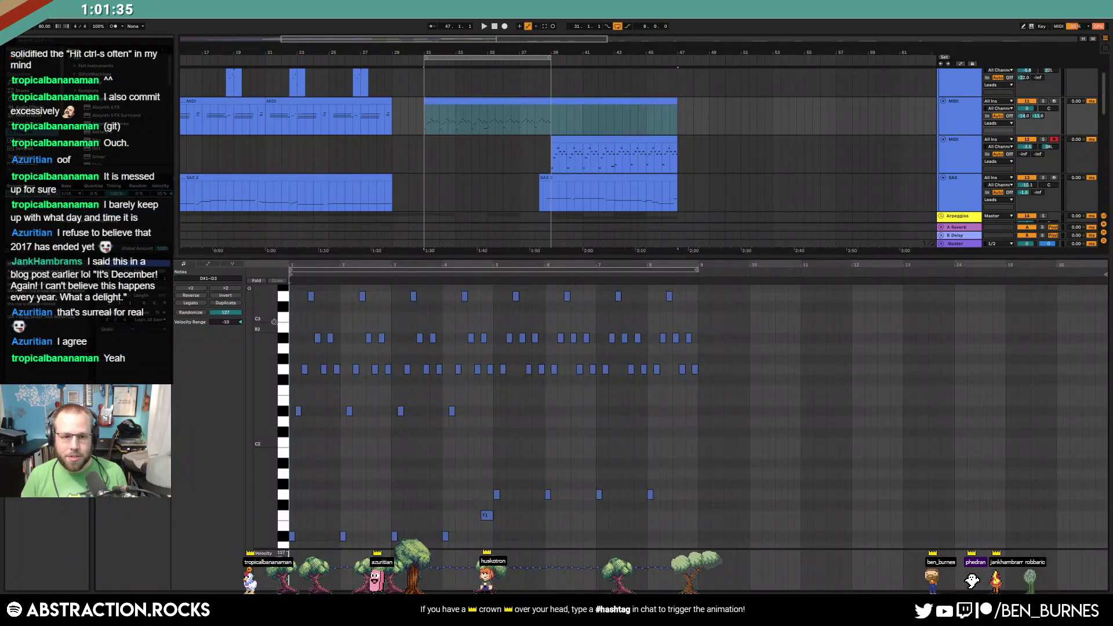
key("shift+Tab")
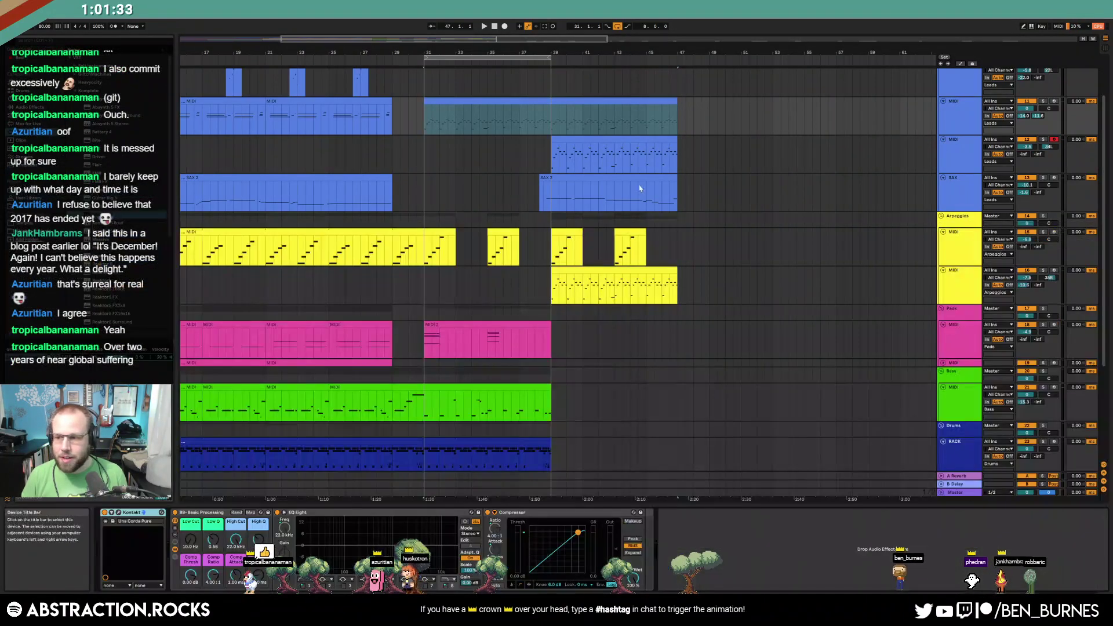
Duplicate the bars 31–39 pad clip to bar 39 and continue the bass part through to bar 47
scroll(706, 237, "down", 3)
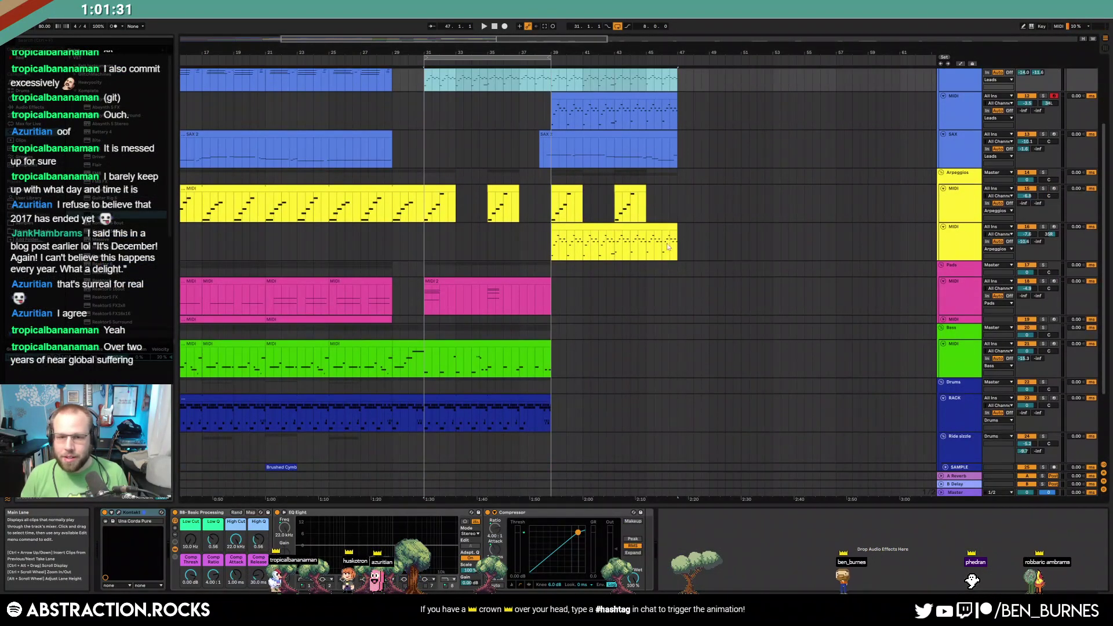
left_click(553, 285)
key("ctrl+d")
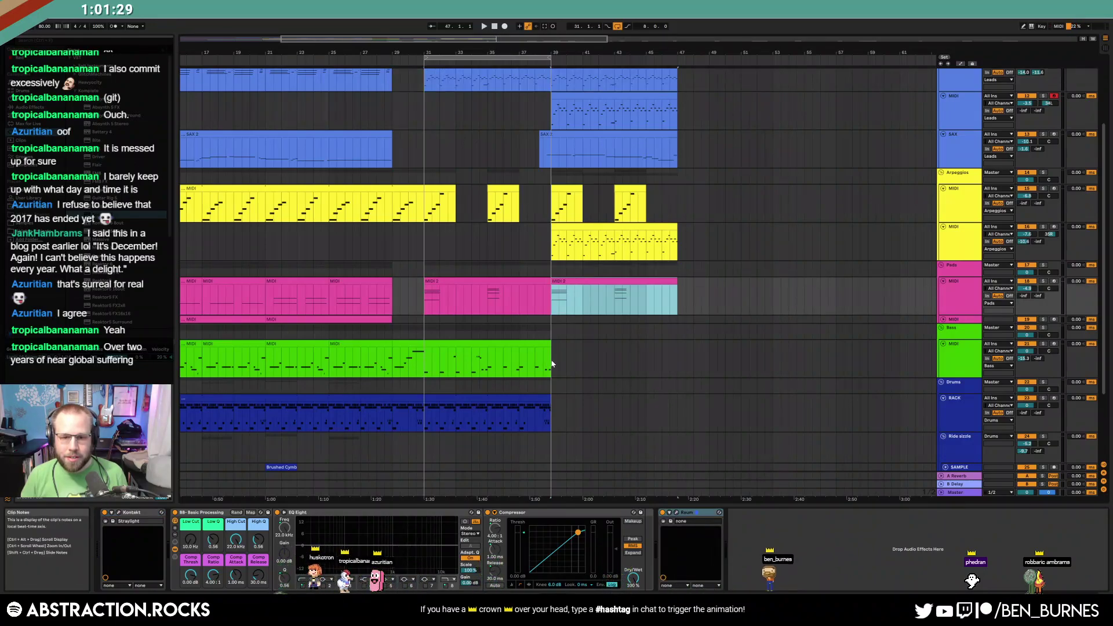
mouse_move(550, 348)
left_mouse_down()
mouse_move(677, 348)
mouse_move(557, 368)
left_mouse_up()
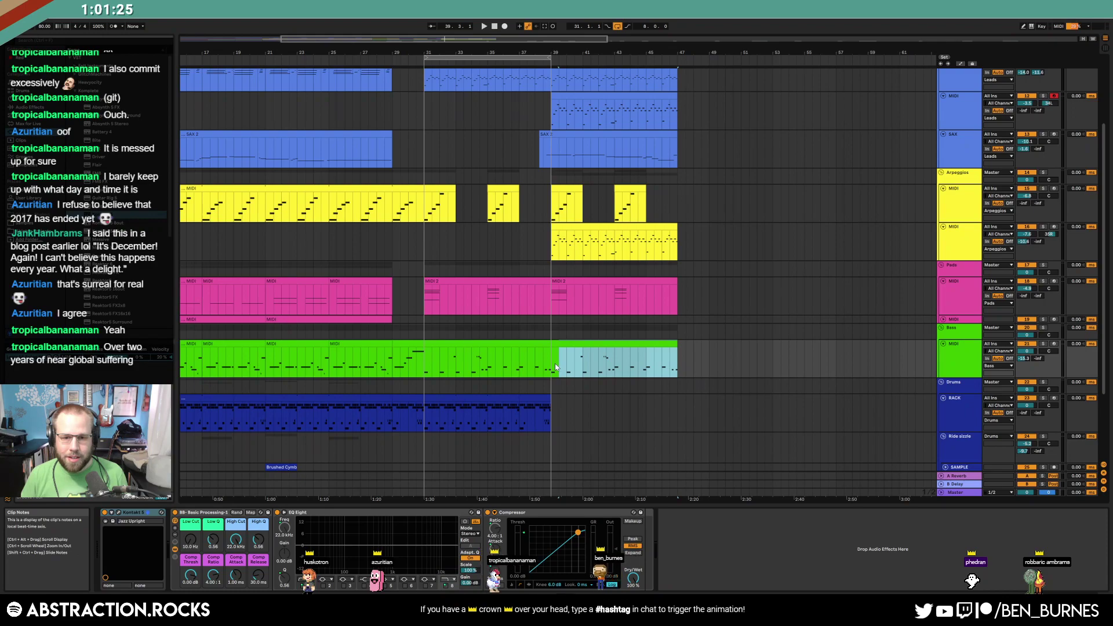
Delete the higher fill notes from the bars 31–39 bass clip, keeping only its low notes
double_click(529, 346)
mouse_move(468, 400)
left_mouse_down()
mouse_move(650, 441)
mouse_move(650, 462)
mouse_move(661, 454)
left_mouse_up()
key("Delete")
left_click(893, 499)
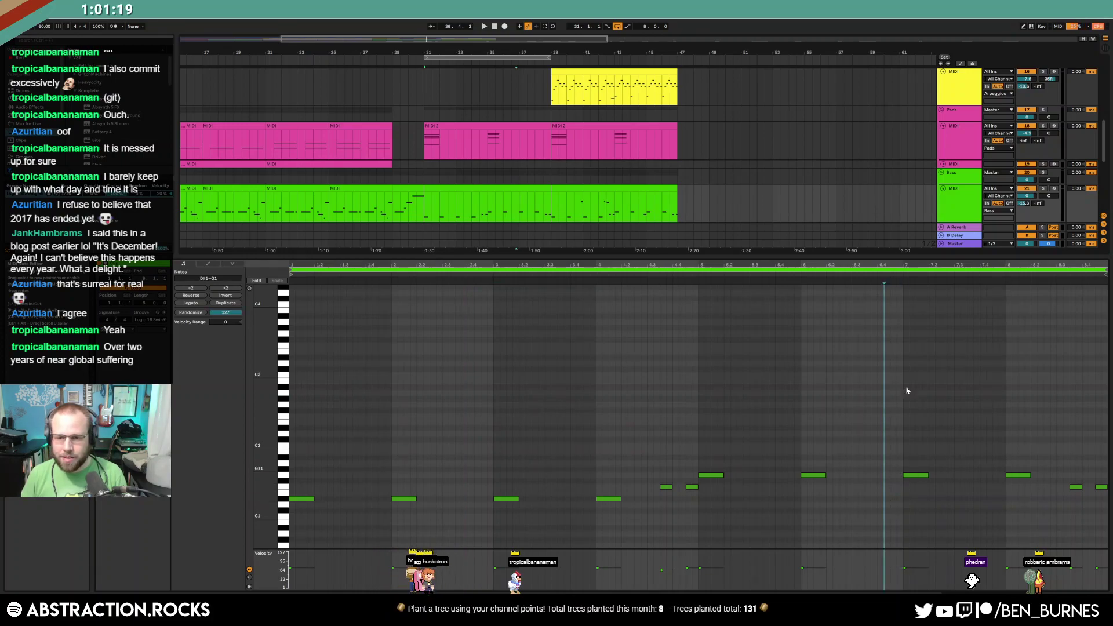
key("shift+Tab")
Duplicate the drum rack part so that it continues from bar 39 to bar 47
left_click_drag(547, 316, 520, 301)
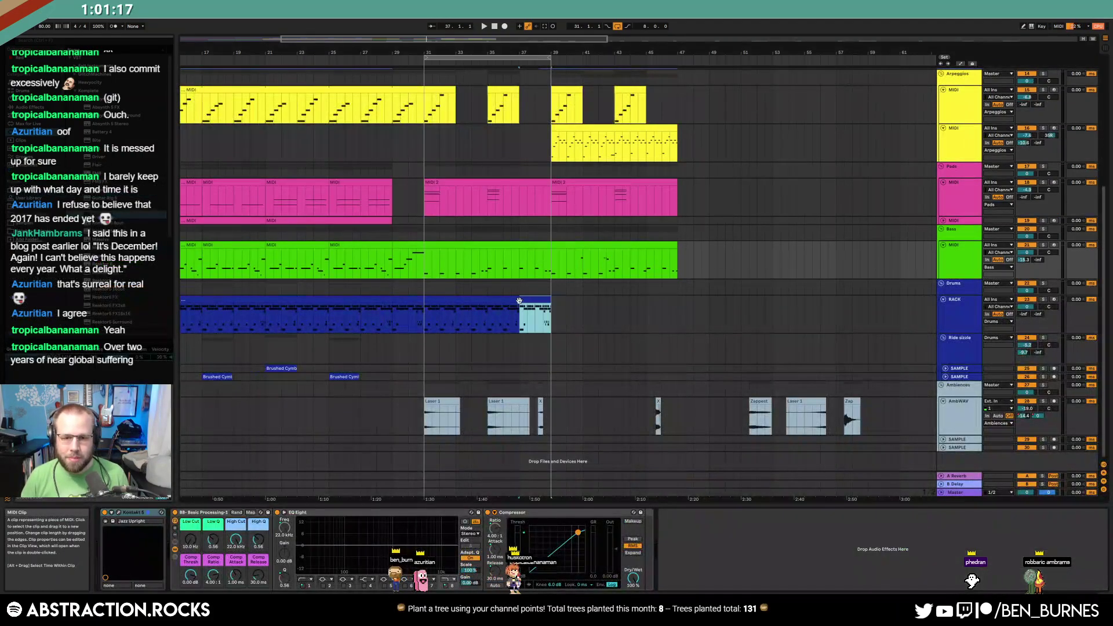
left_click(515, 300)
key("ctrl+d")
left_click(606, 356)
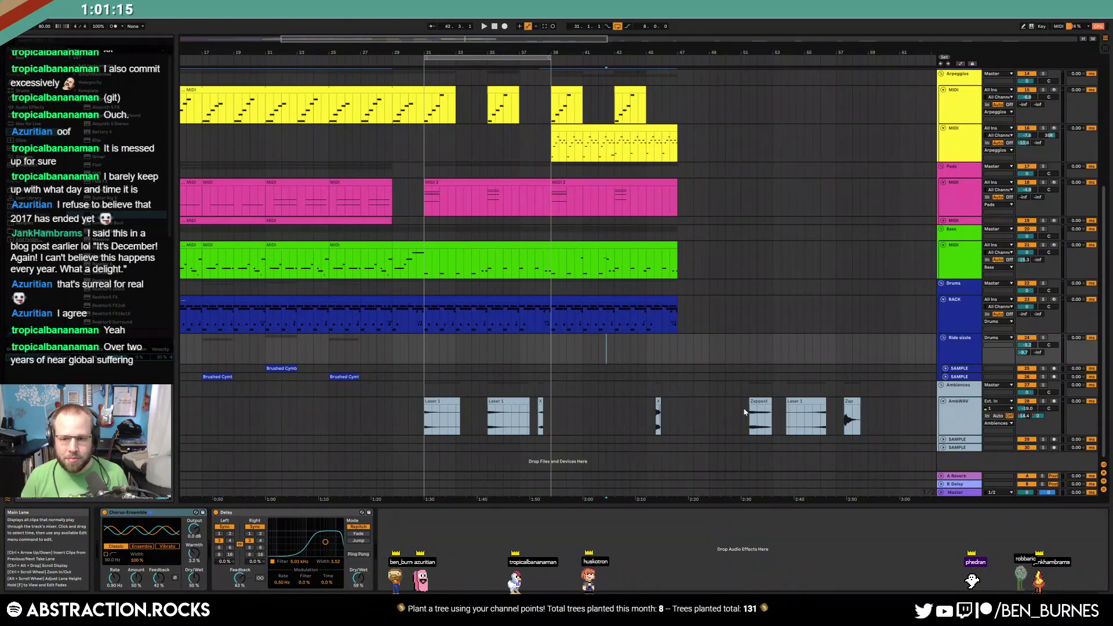
Move the Zappest clip on the Ambiences audio track to bar 39 and lower its clip gain slightly
left_click_drag(751, 408, 553, 407)
double_click(560, 406)
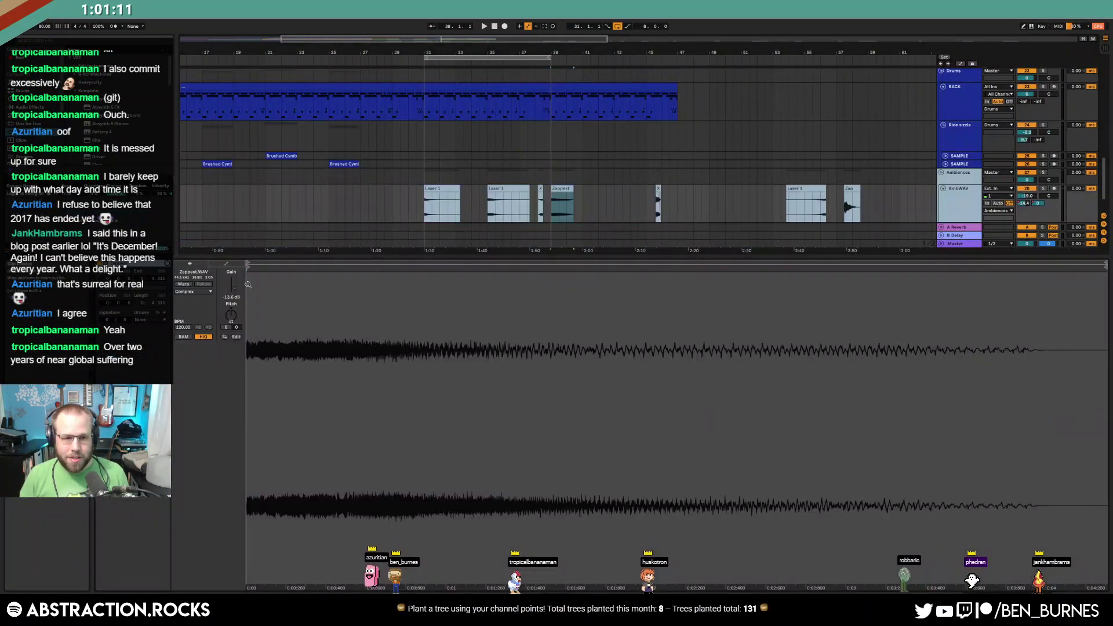
left_click_drag(233, 294, 233, 299)
key("shift+Tab")
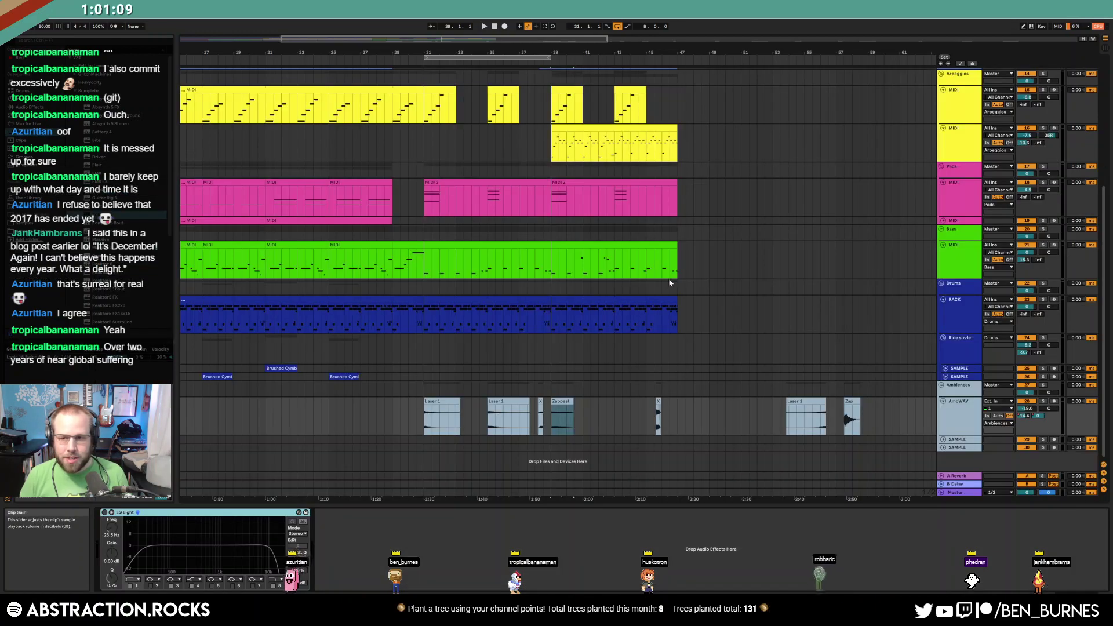
Move the stray short clip on the Ambiences audio track past bar 47 and place a Laser 1 clip at bar 43
left_click_drag(658, 400, 737, 407)
scroll(740, 408, "down", 4)
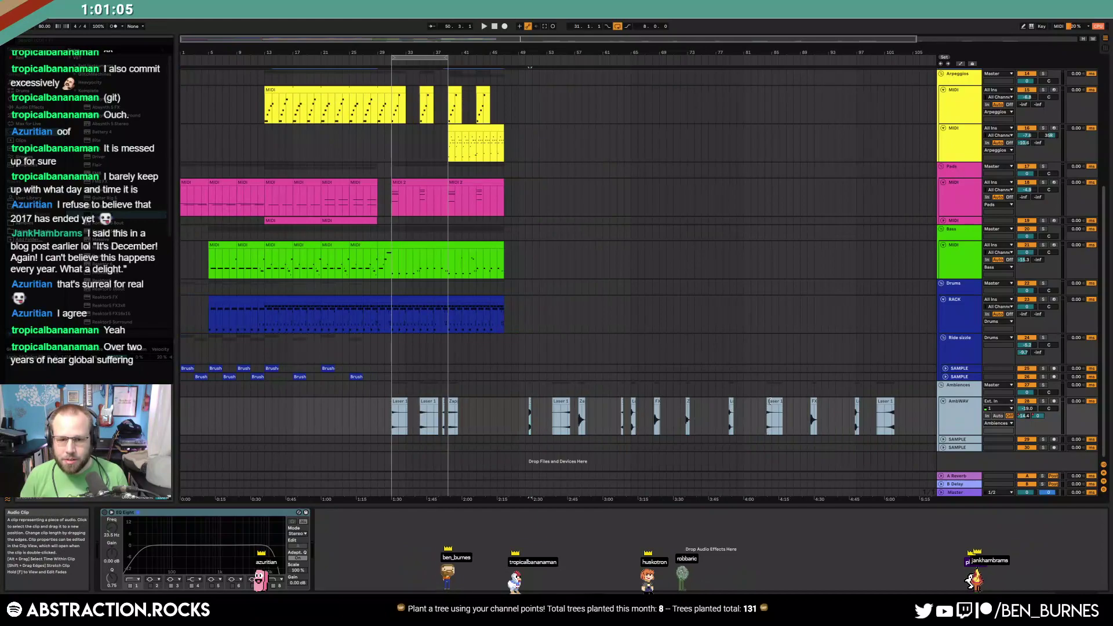
left_click_drag(771, 401, 483, 412)
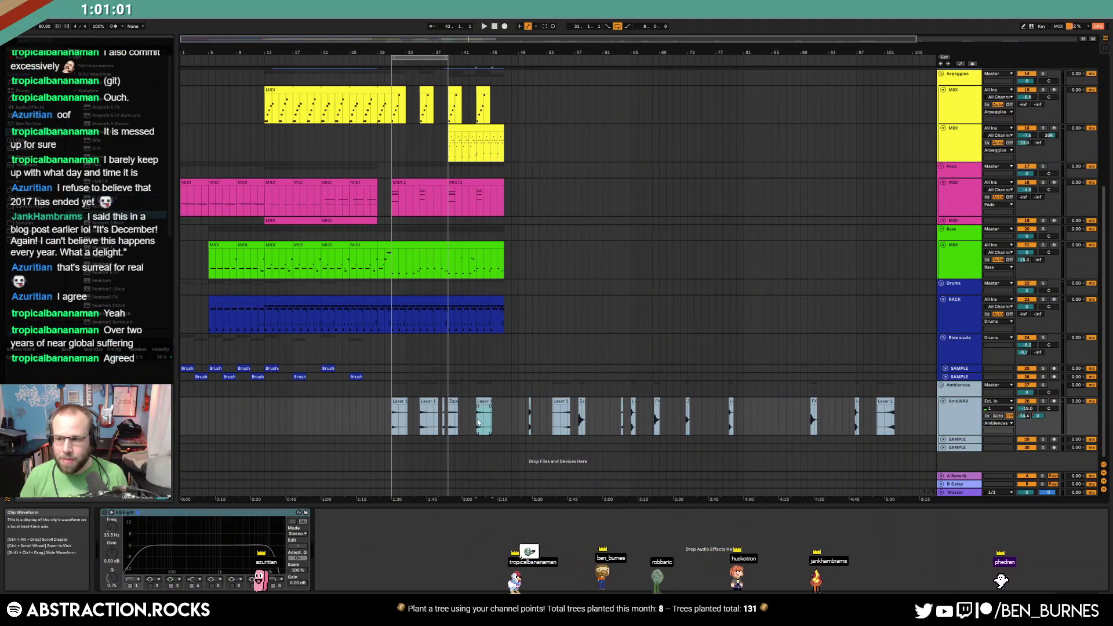
key("plus")
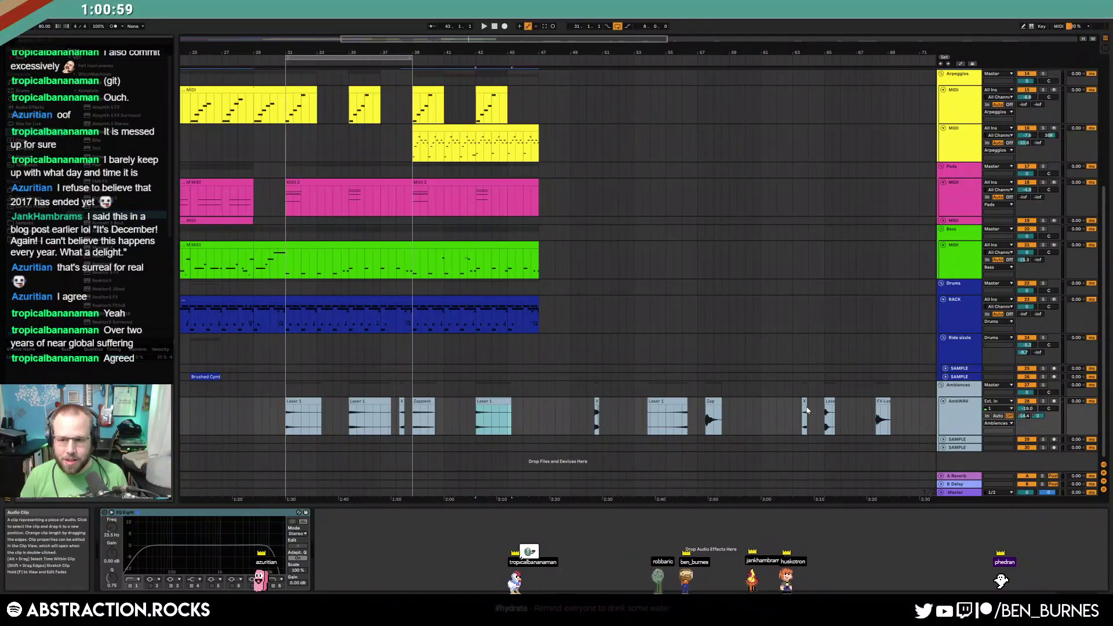
Move another short laser clip on the Ambiences audio track to bar 46, just after the Laser 1 clip
left_click_drag(804, 401, 517, 404)
key("plus")
key("plus")
scroll(517, 404, "down", 4)
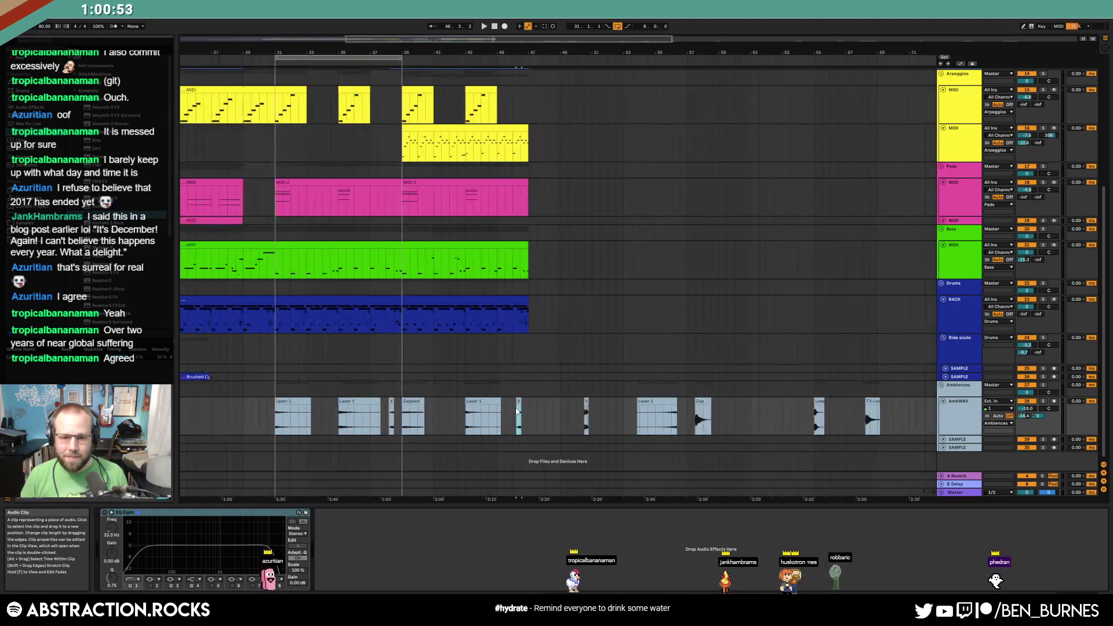
Extend the loop's end to bar 47 and play the arrangement from bar 27, checking the harp and bass clips
left_click_drag(402, 58, 529, 107)
scroll(378, 249, "up", 3)
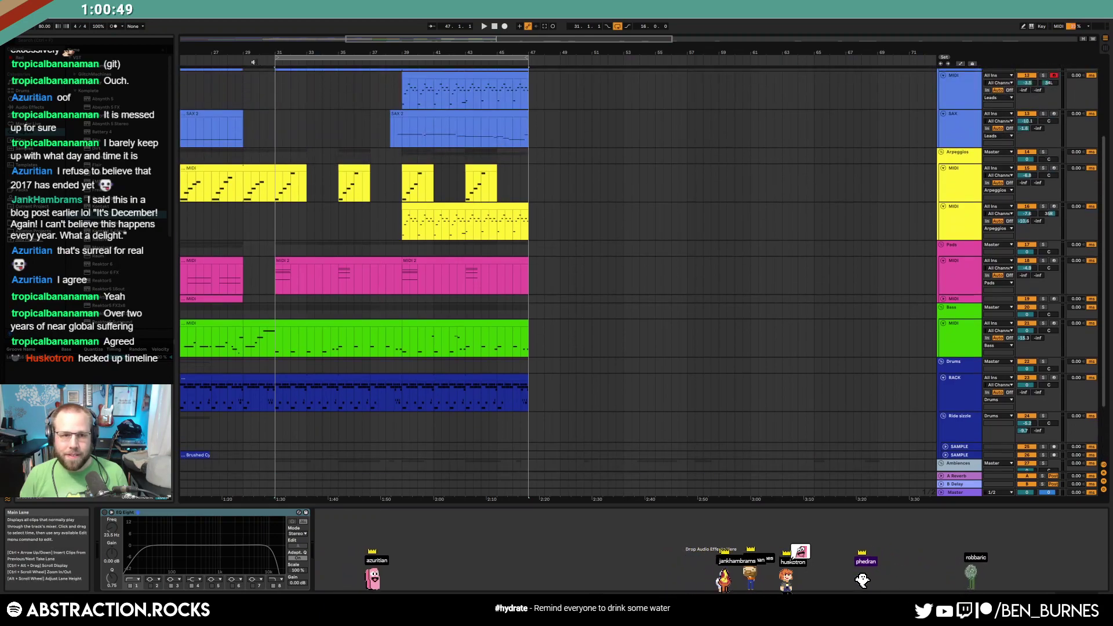
left_click(210, 60)
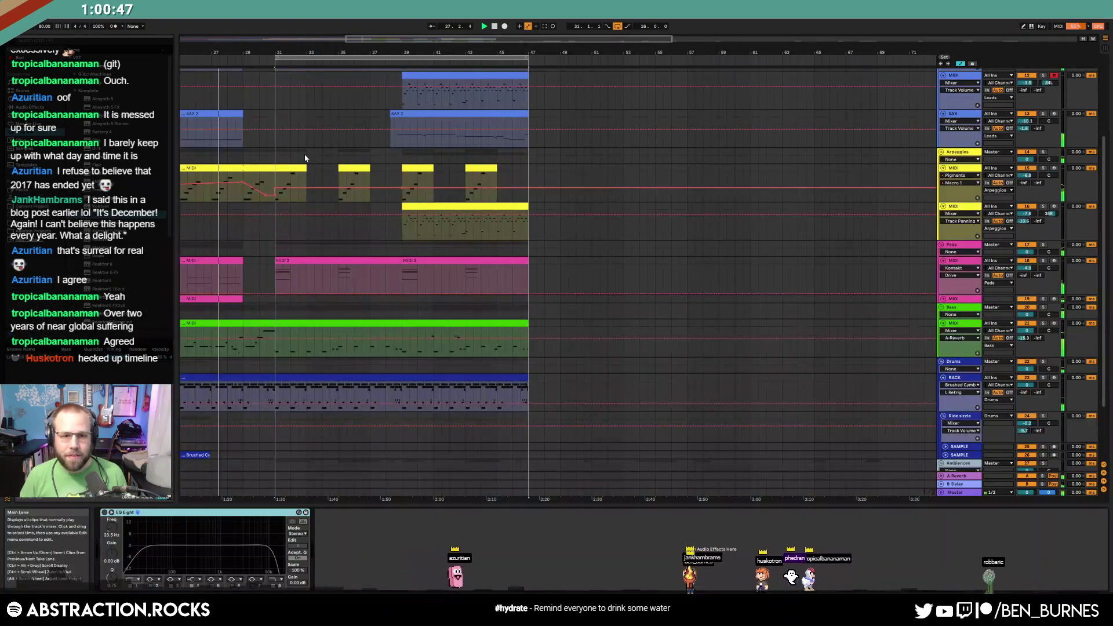
scroll(420, 99, "up", 1)
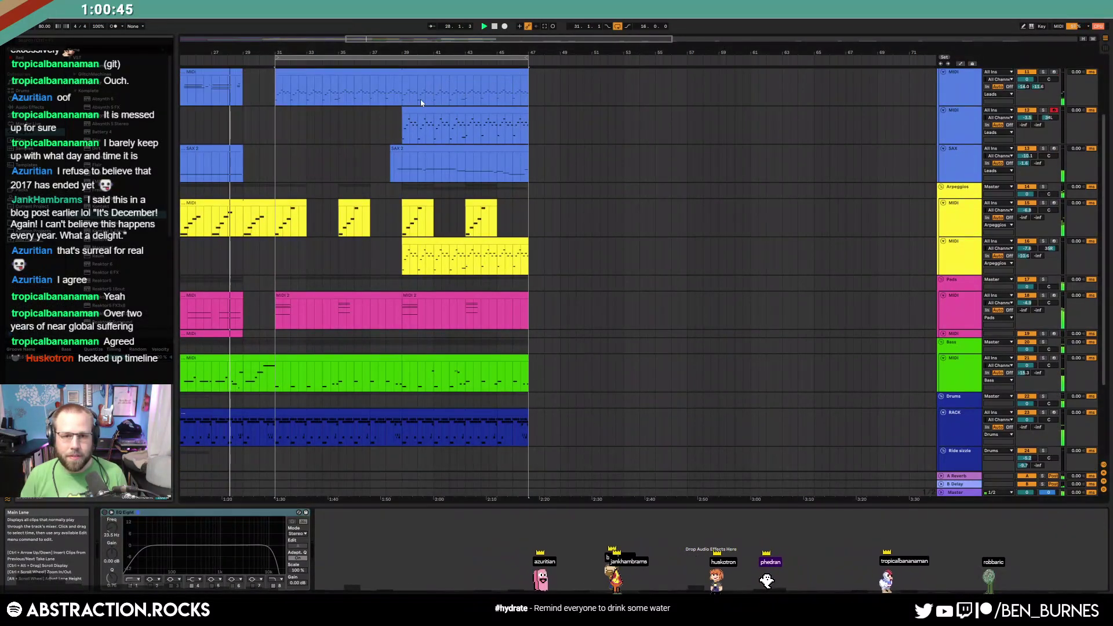
left_click(432, 110)
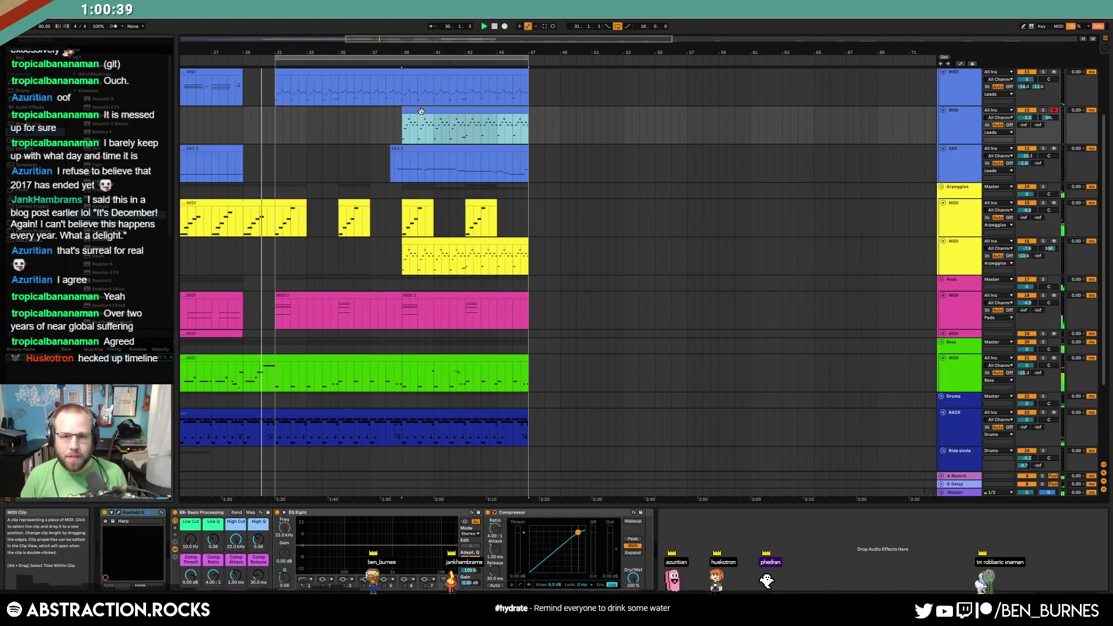
double_click(270, 356)
key("shift+Tab")
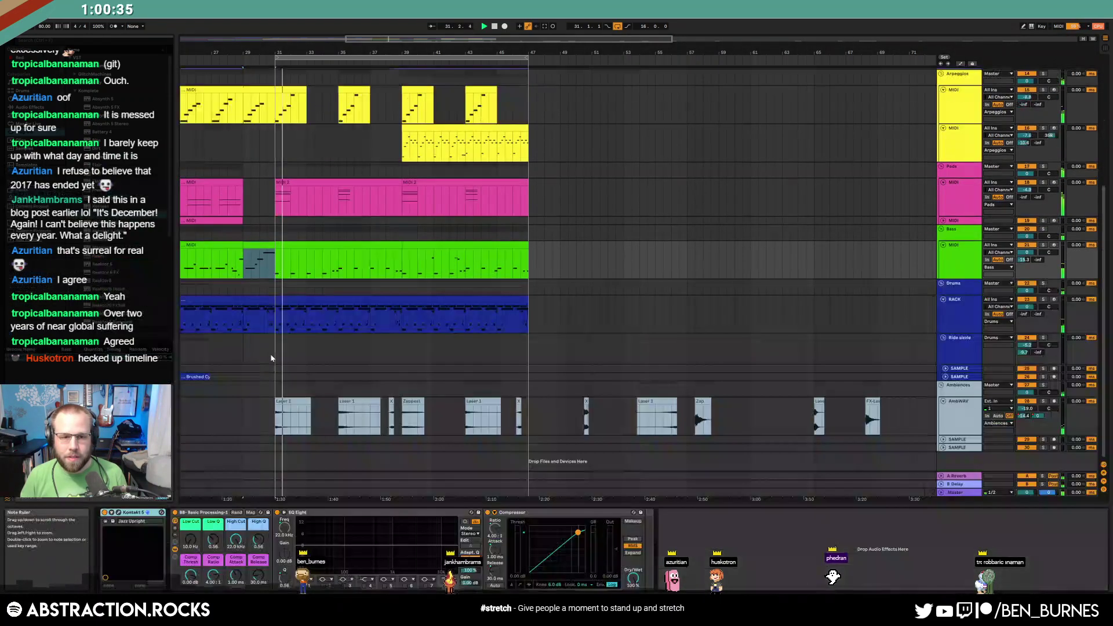
Delete all leftover laser and effect clips after bar 47 on the Ambiences audio track
scroll(391, 346, "down", 3, "ctrl")
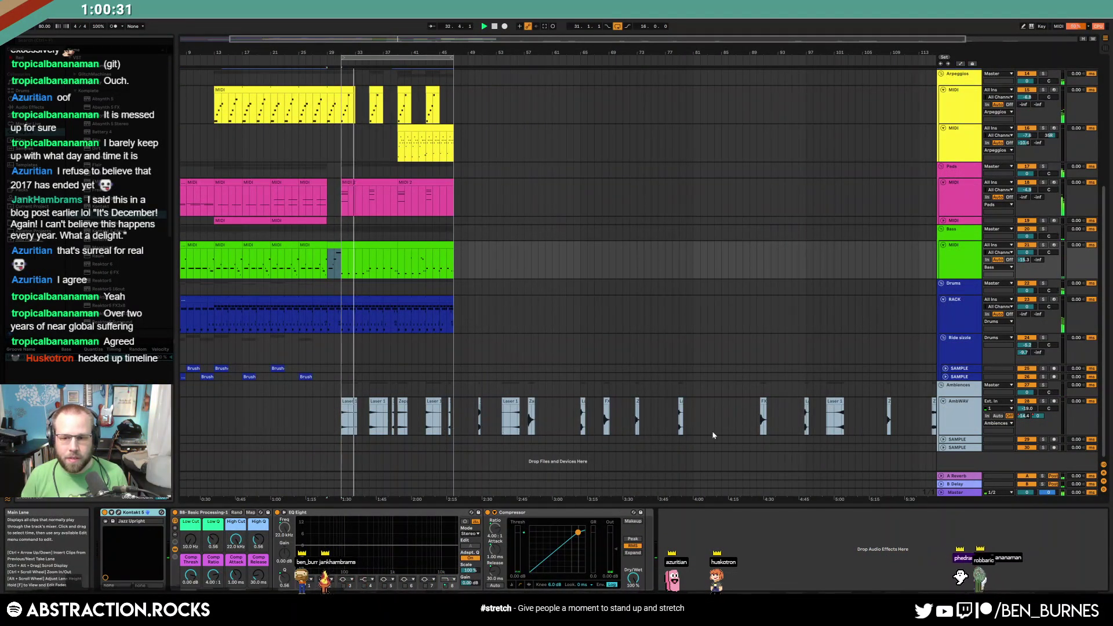
scroll(489, 417, "down", 1, "ctrl")
left_click_drag(482, 419, 455, 417)
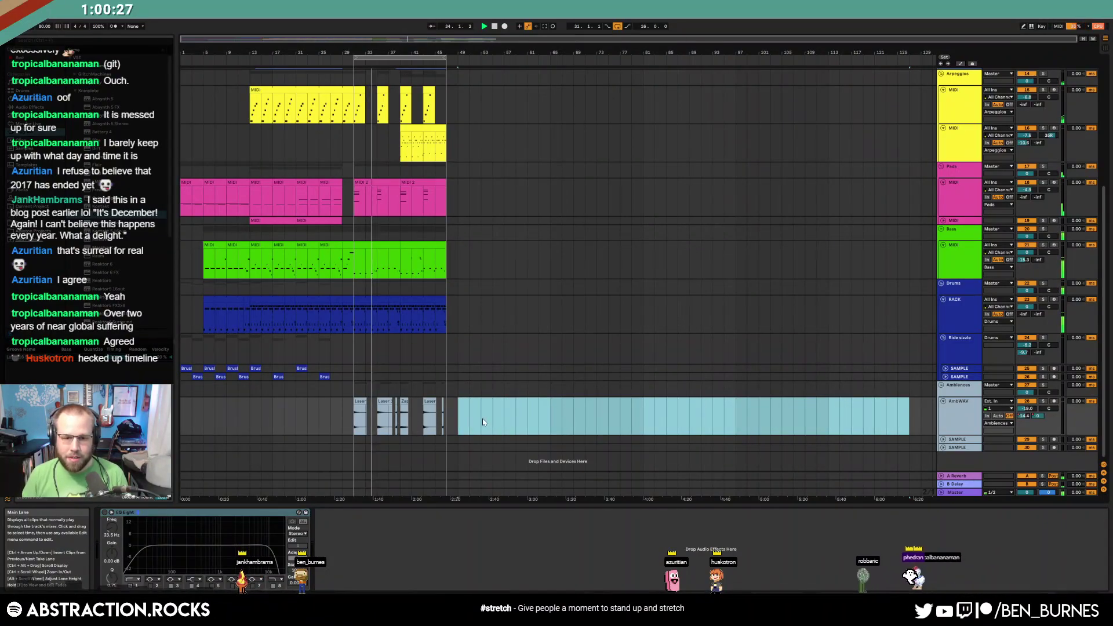
key("Delete")
Copy the brushed cymbal clip from bar 21 to bar 29 and slightly lower the clip gain of the Laser 1 clip at bar 35
left_click(330, 388)
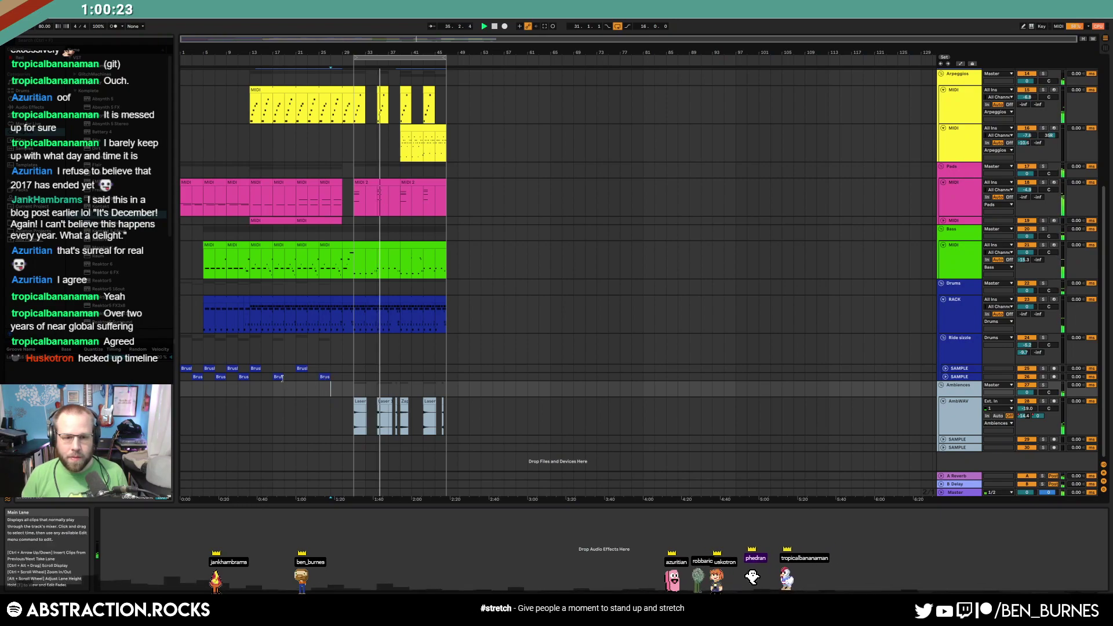
left_click_drag(301, 368, 346, 368)
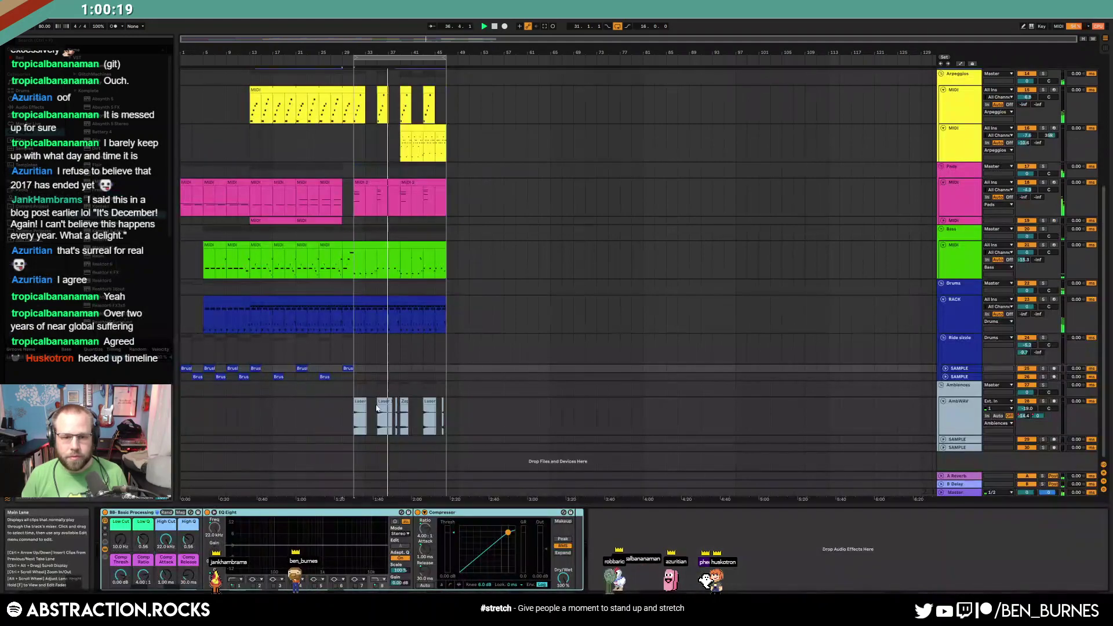
scroll(376, 409, "up", 3)
double_click(400, 402)
left_click_drag(233, 295, 234, 307)
key("shift+Tab")
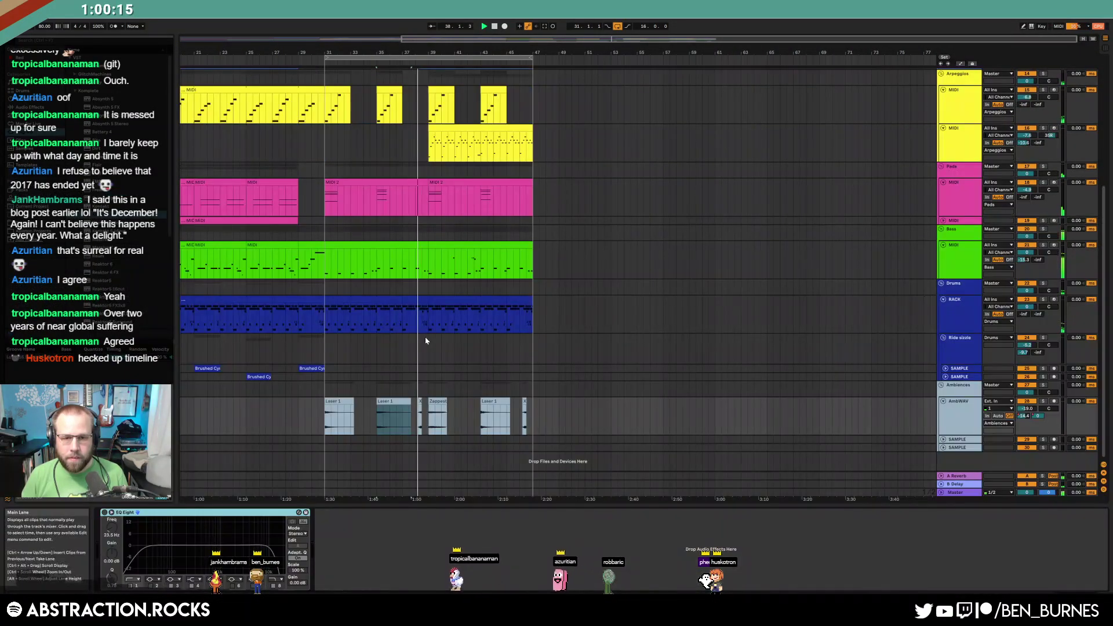
Examine the notes of the Una Corda clip in bars 31–47 and of the second sax clip during playback
scroll(424, 341, "up", 6)
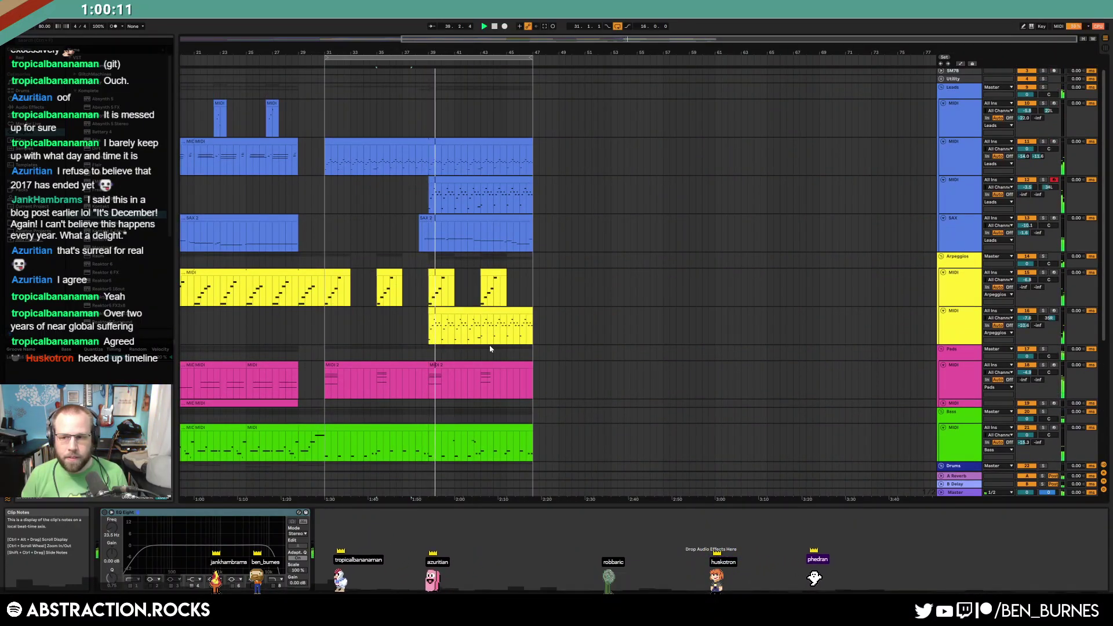
double_click(395, 141)
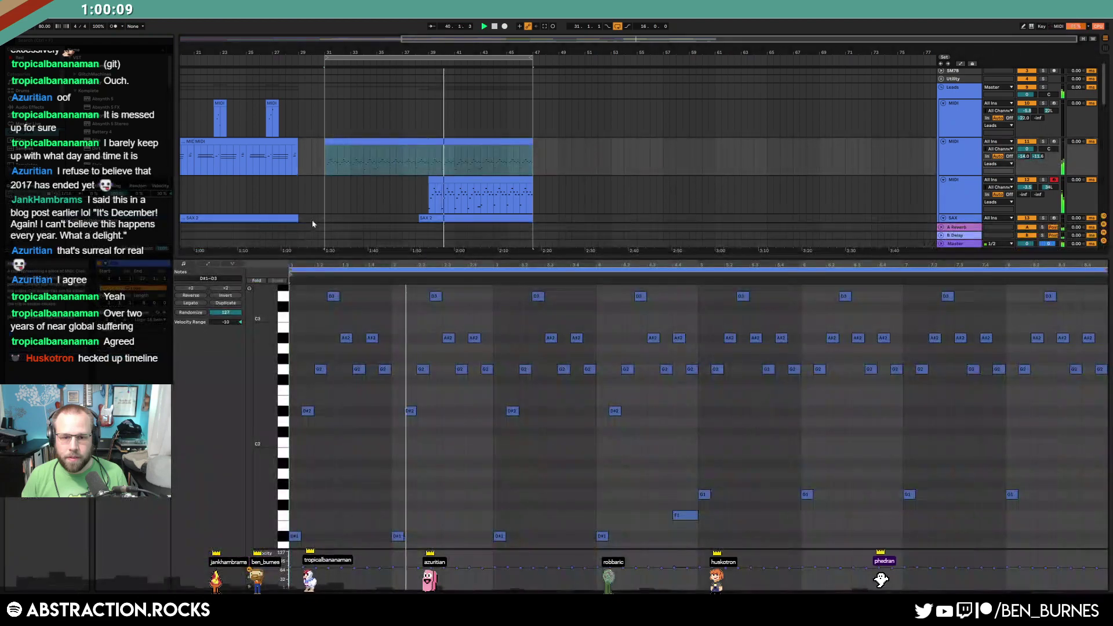
left_click(504, 468)
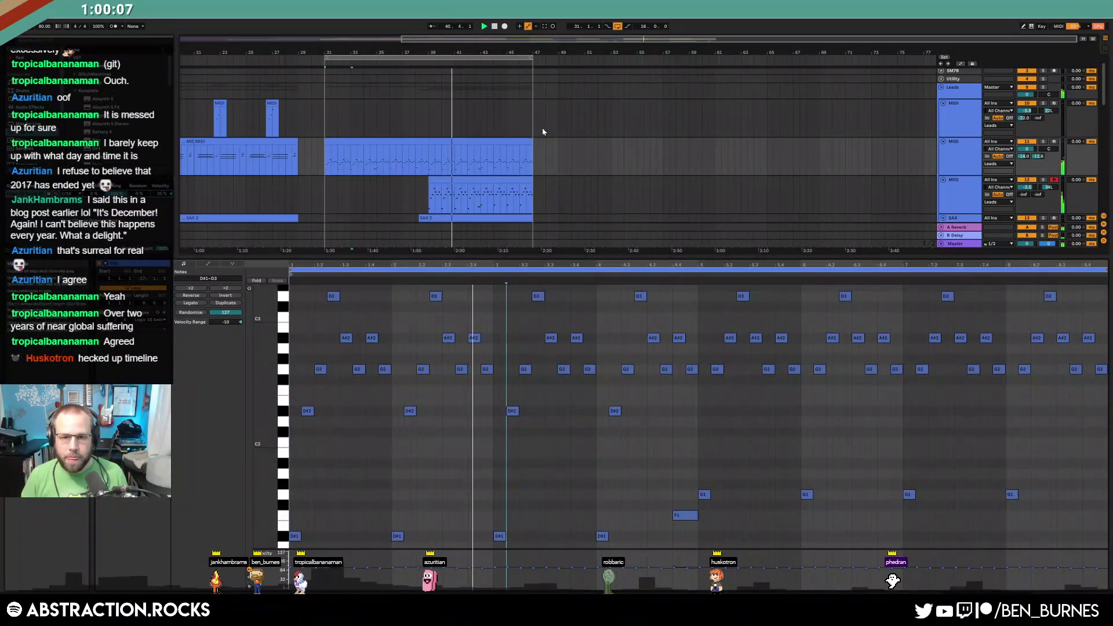
scroll(510, 172, "down", 3)
key("shift+Tab")
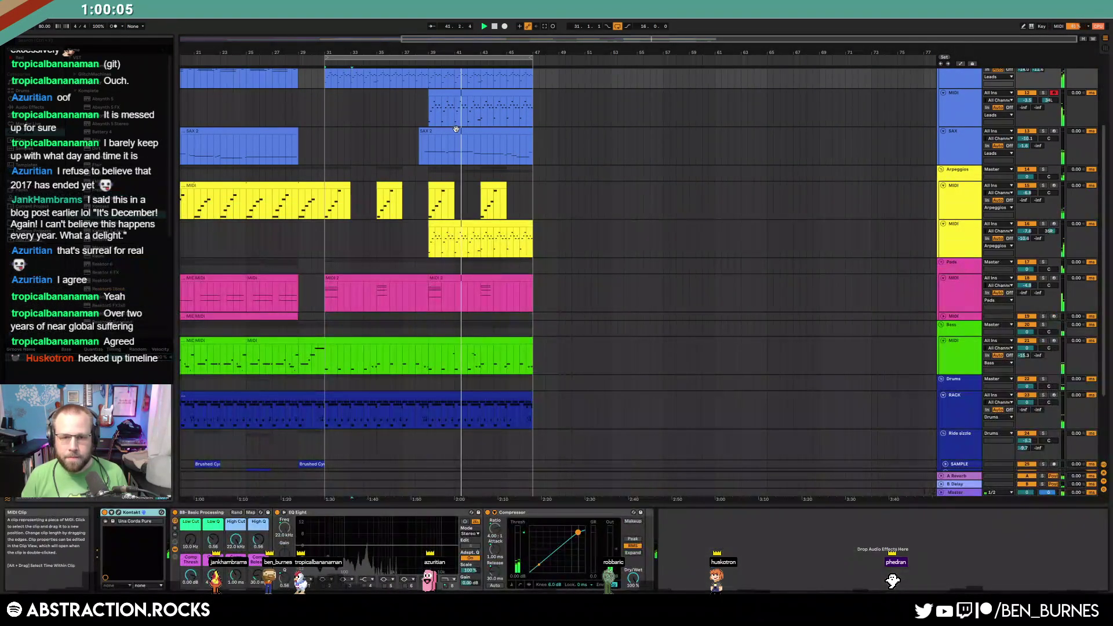
left_click(456, 129)
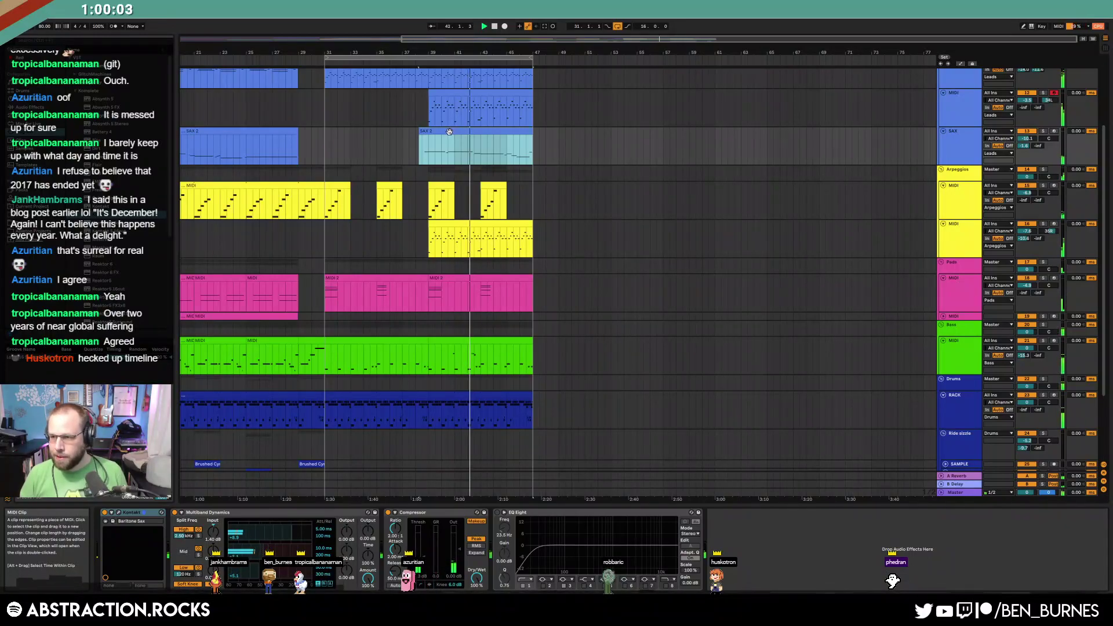
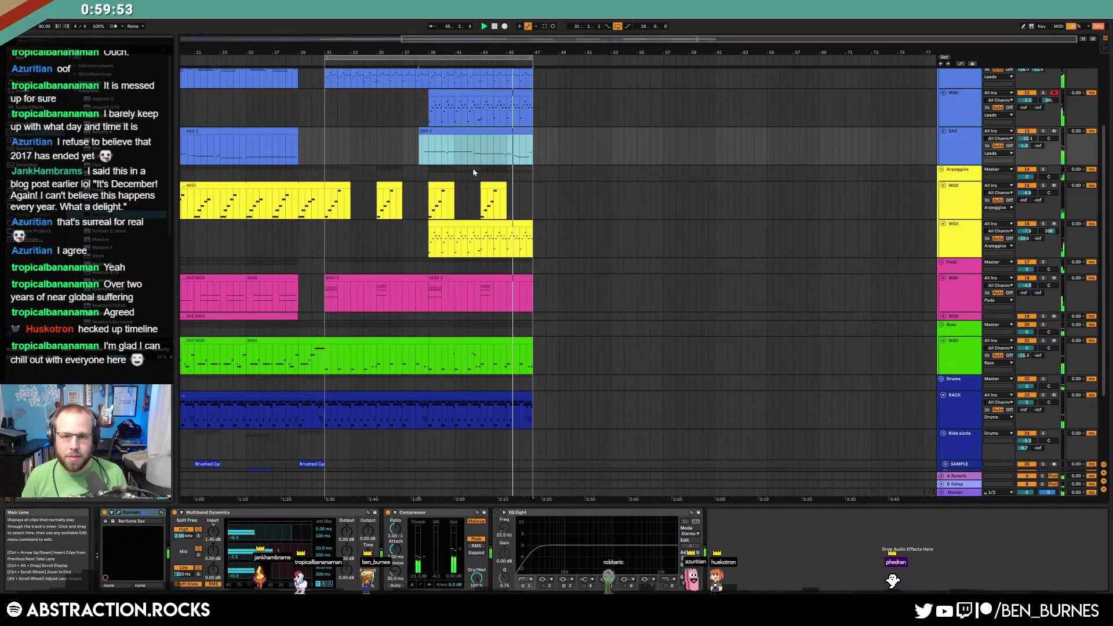
double_click(524, 154)
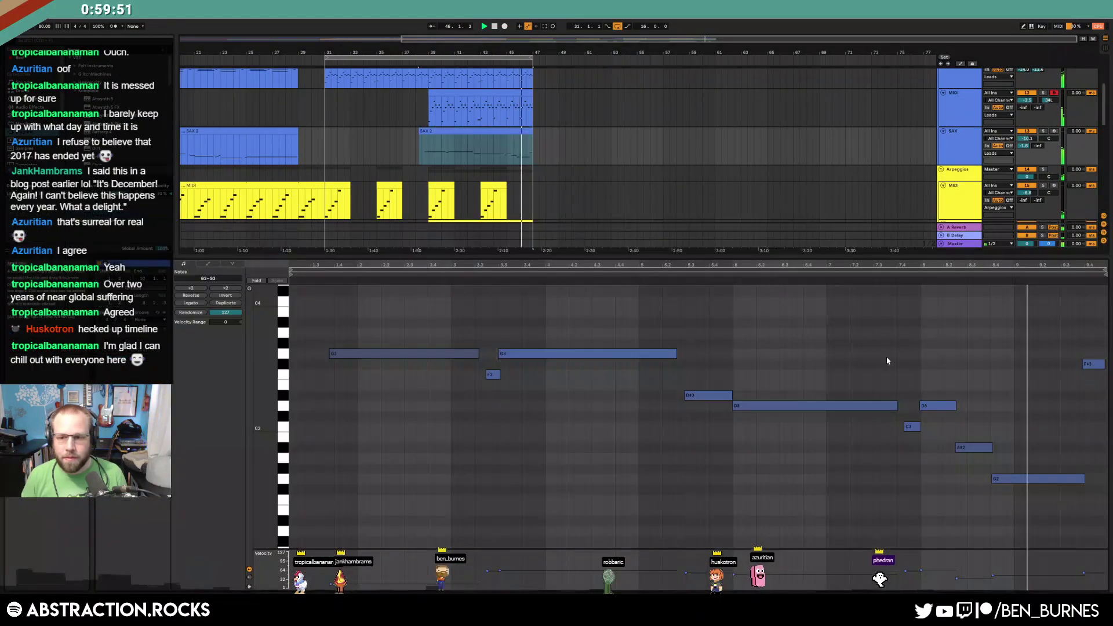
left_click(419, 155)
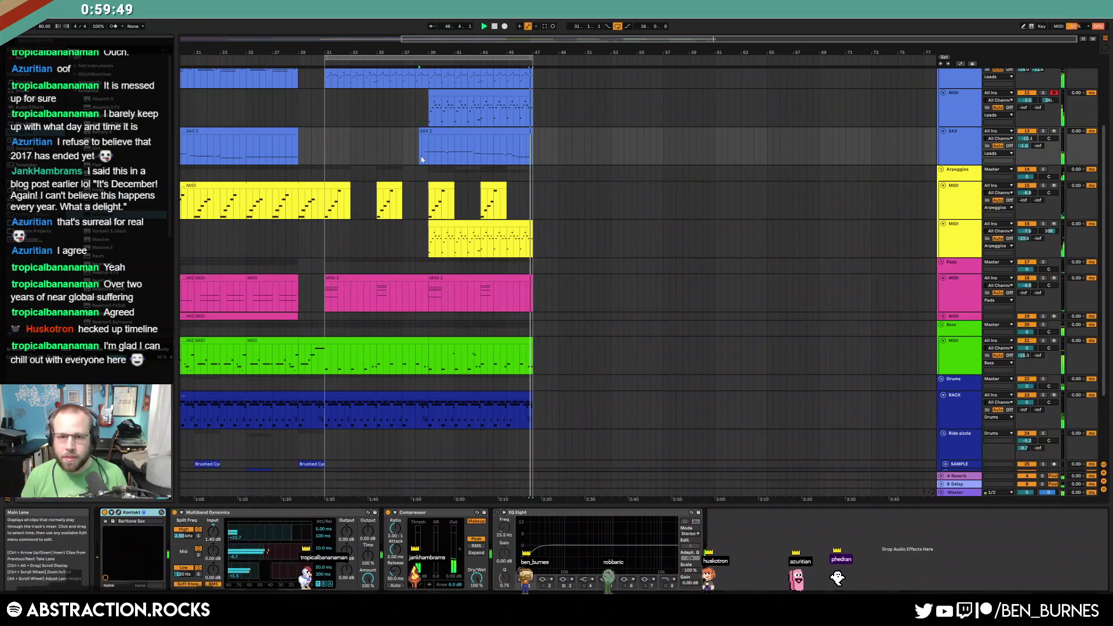
scroll(513, 207, "up", 5)
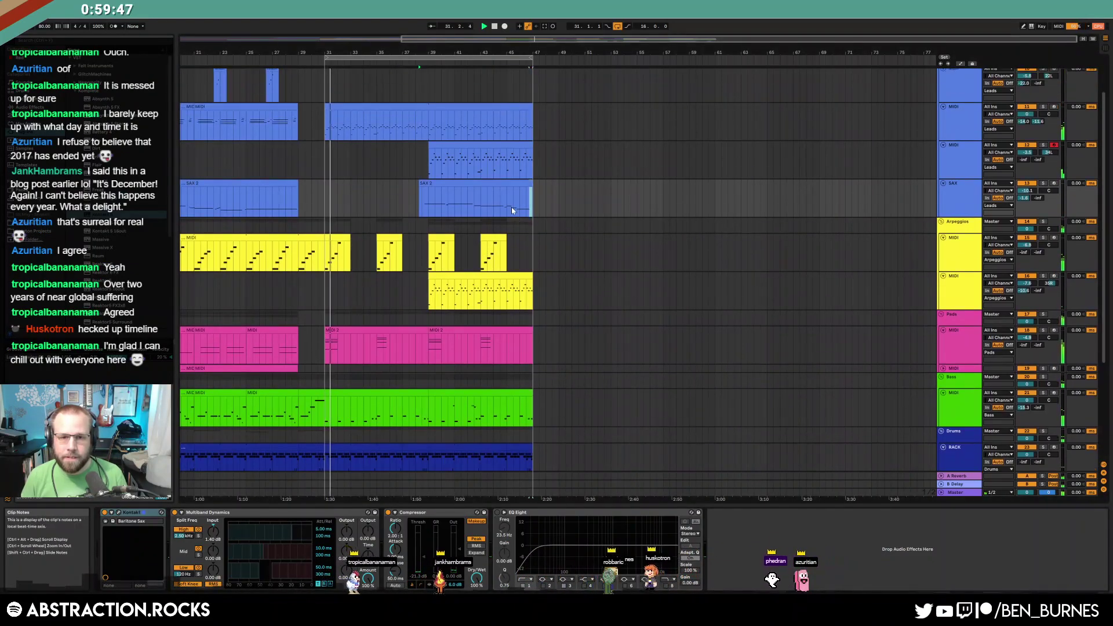
Extend the harp clip that starts at bar 39 so that its pattern repeats until bar 55
left_click_drag(526, 39, 377, 38)
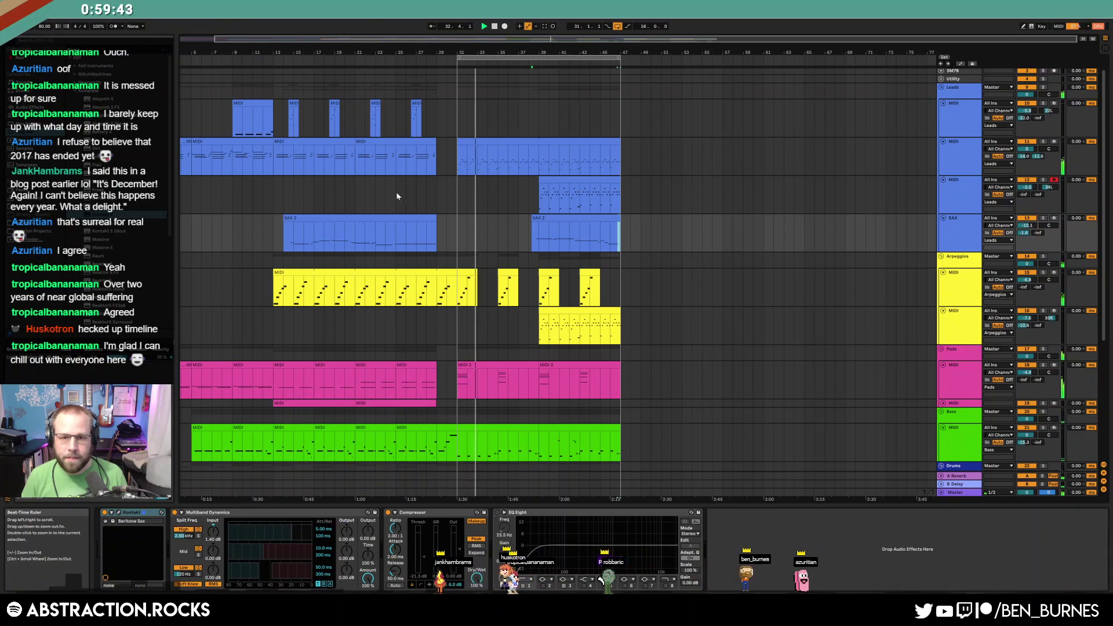
left_click(617, 179)
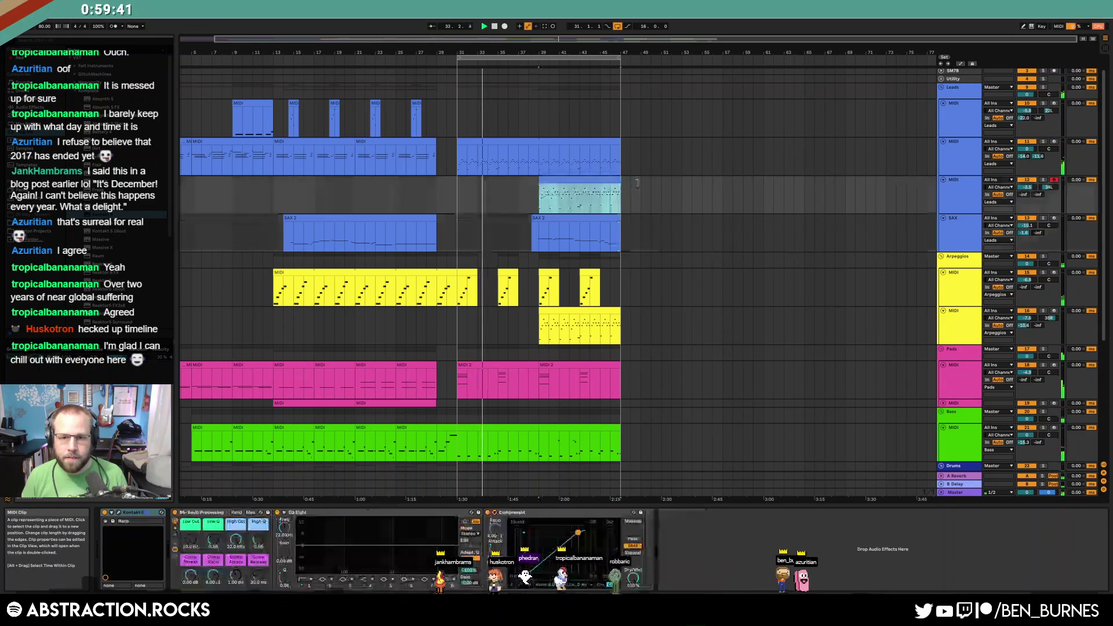
double_click(619, 181)
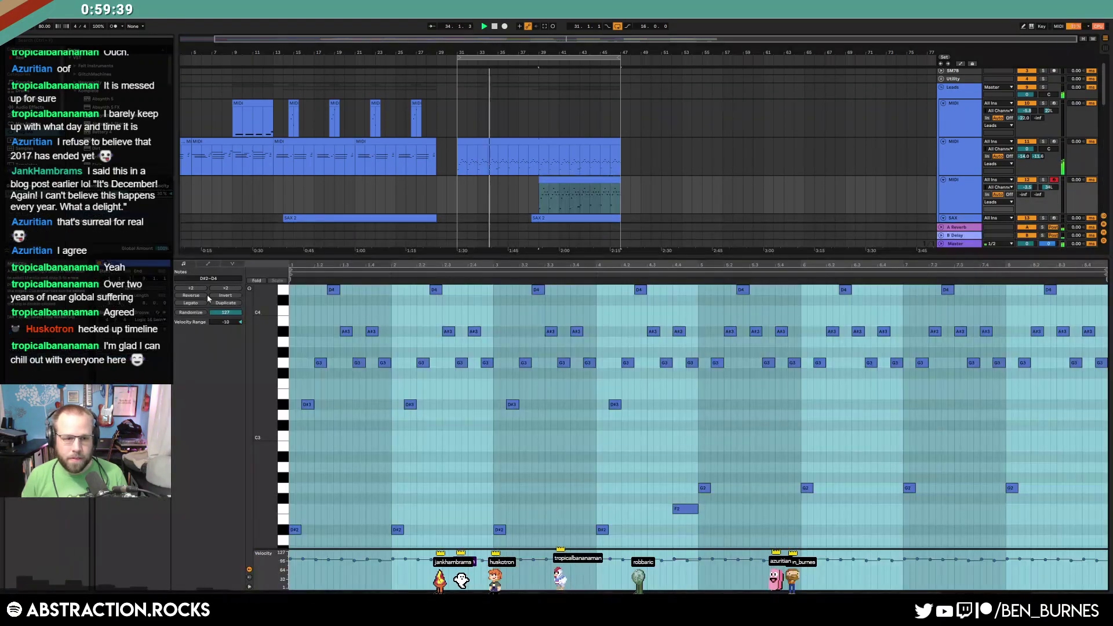
left_click_drag(620, 183, 703, 183)
key("shift+Tab")
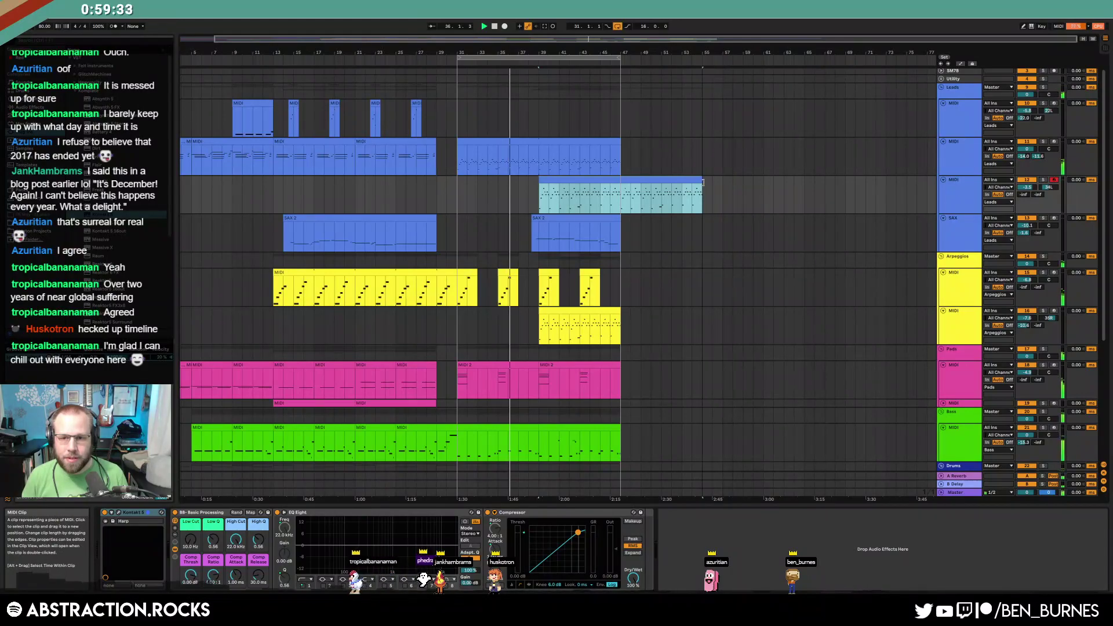
Turn on looping for the lower arpeggio clip at bar 39 and extend it to bar 55
double_click(588, 310)
key("space")
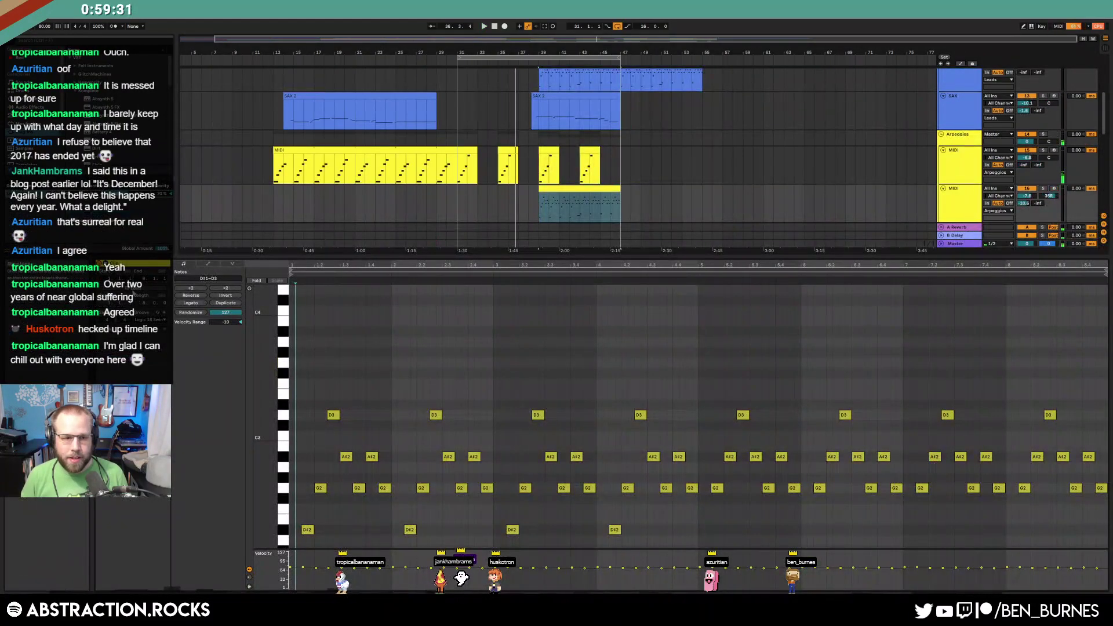
left_click(144, 287)
left_click_drag(617, 186, 702, 186)
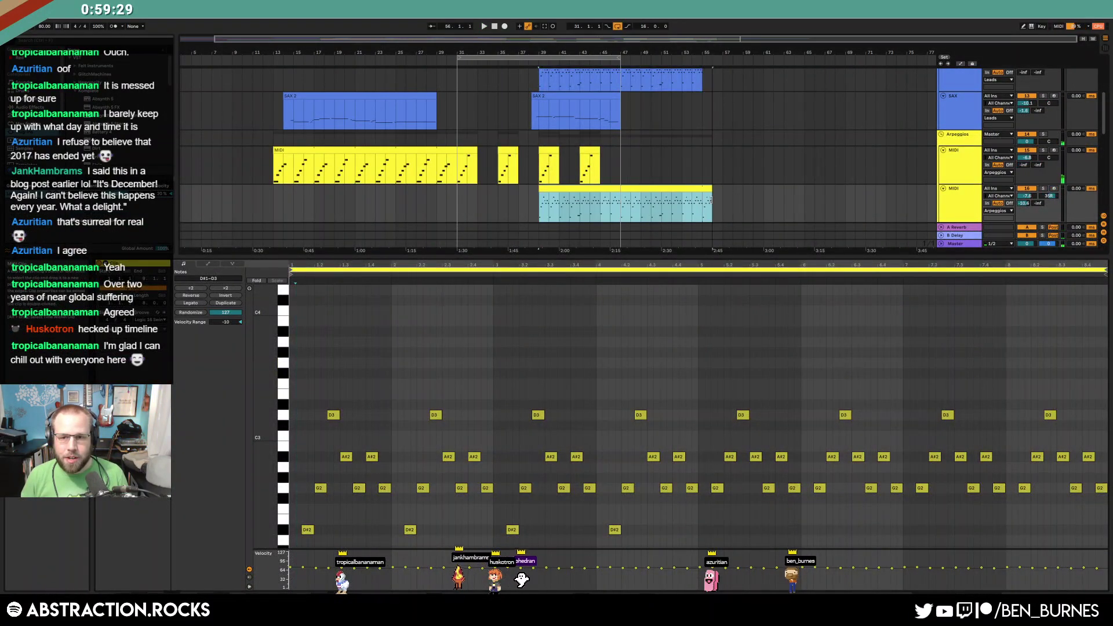
key("shift+Tab")
scroll(710, 226, "down", 1)
scroll(710, 226, "up", 1)
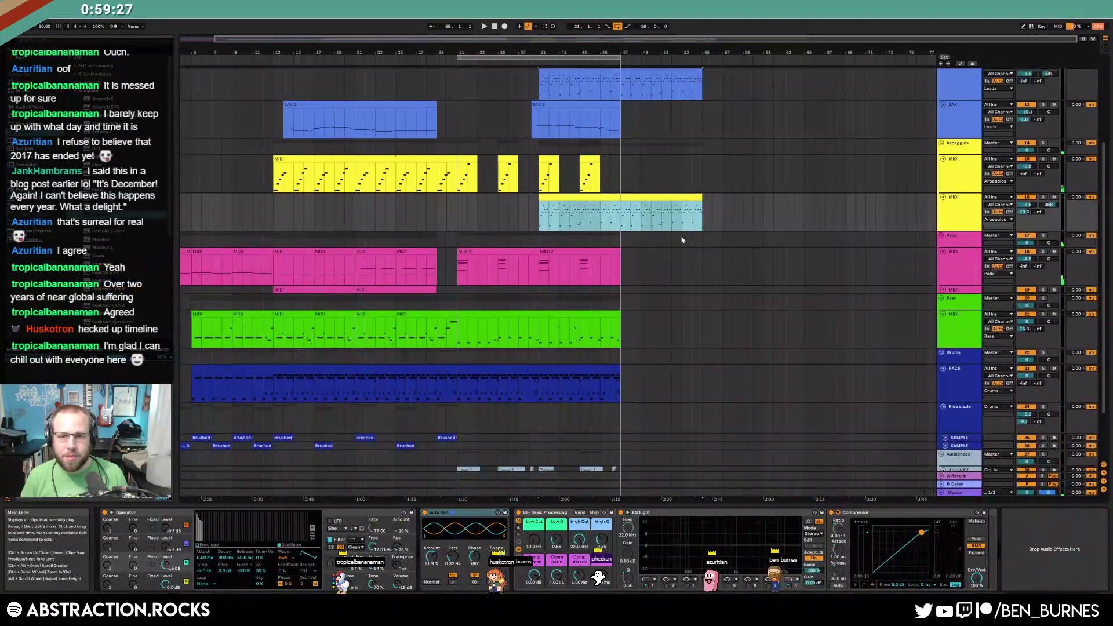
Duplicate bars 39–47 of the upper arpeggio track and of the drum rack so that both continue to bar 55
left_click_drag(620, 181, 541, 184)
key("ctrl+d")
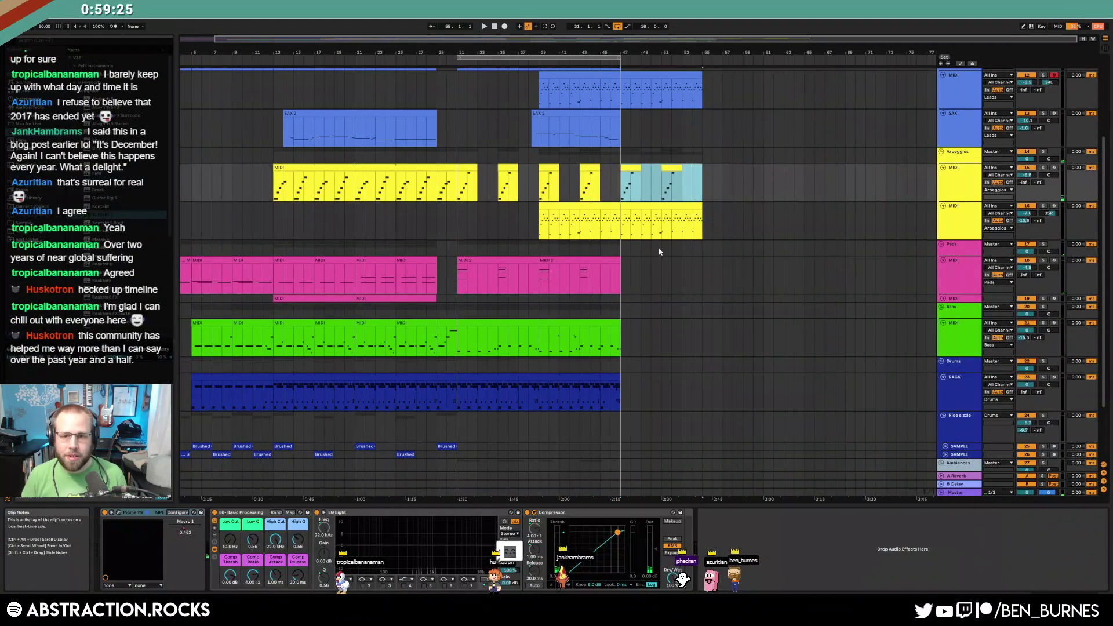
left_click_drag(609, 385, 544, 384)
left_click_drag(617, 380, 621, 383)
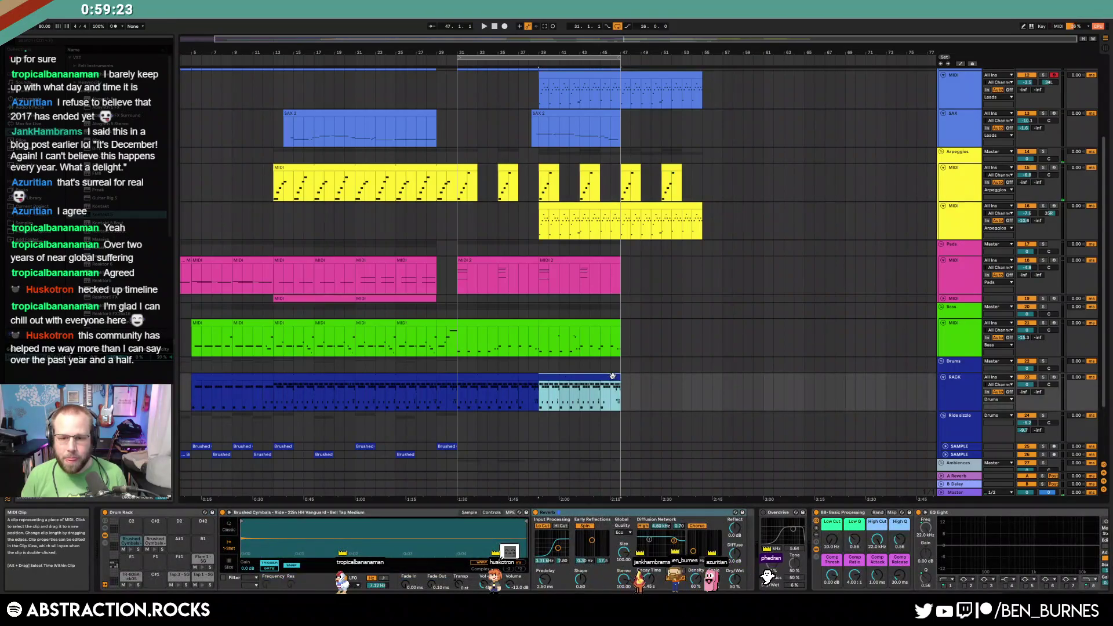
key("ctrl+d")
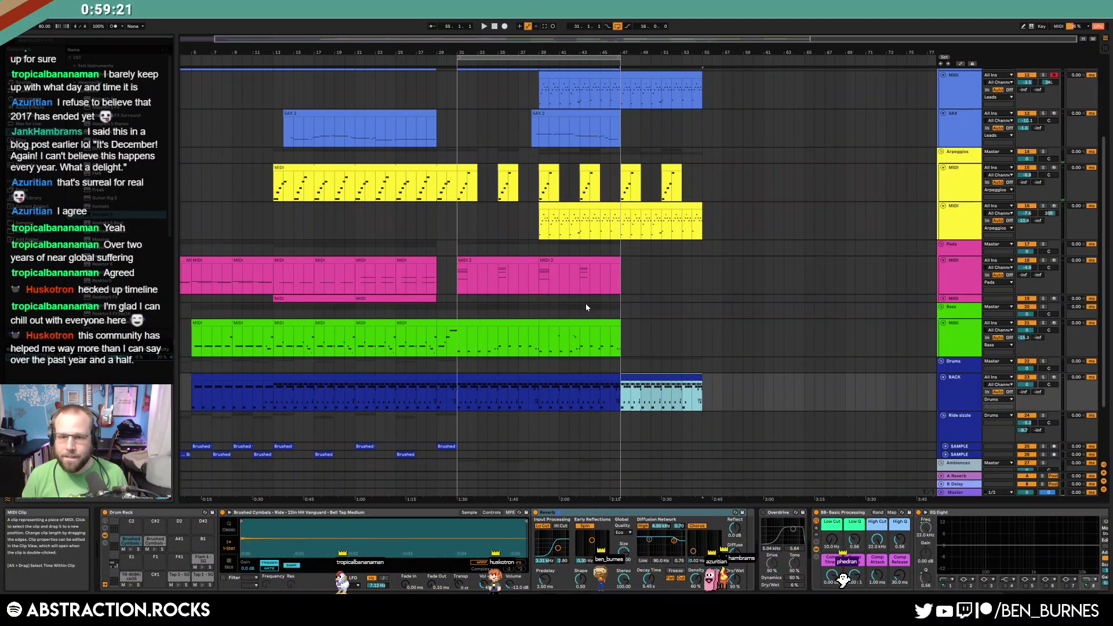
Set the arrangement loop to span bars 13–55 and start playback from bar 43
left_click_drag(621, 187, 703, 183)
left_click_drag(616, 56, 701, 57)
left_click_drag(458, 55, 274, 60)
left_click(578, 63)
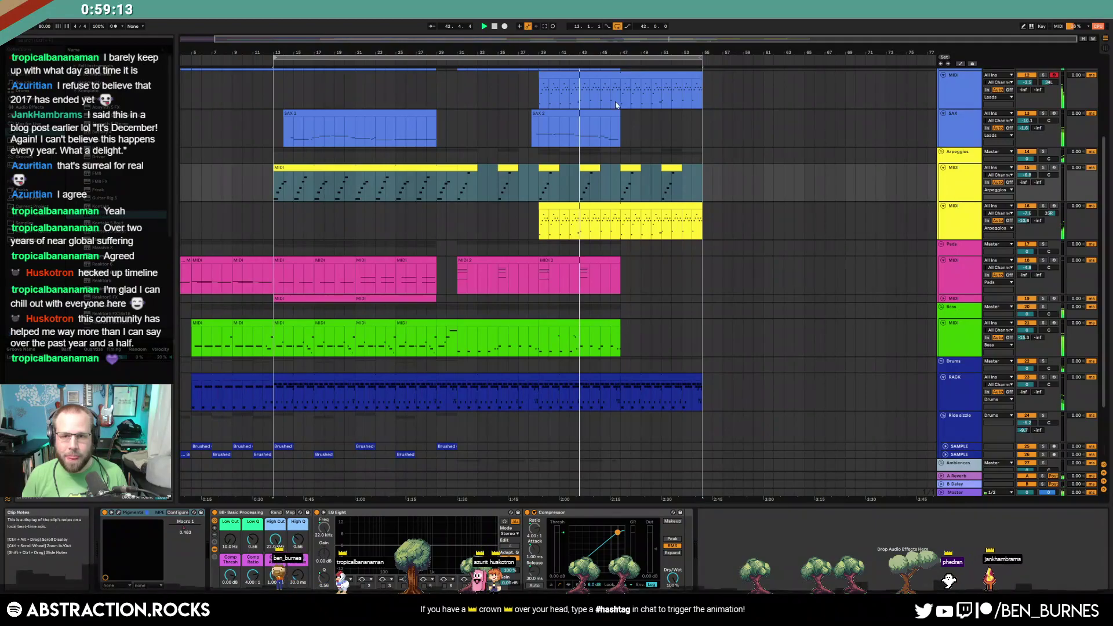
Extend the second sax clip to bar 49 and add a short F#3 note just before bar 10 of the clip
left_click_drag(619, 115, 643, 119)
double_click(634, 115)
double_click(944, 364)
Copy the long G3 note after the clip's opening phrase to bar 10 of the sax clip
left_click(493, 355)
key("ctrl+c")
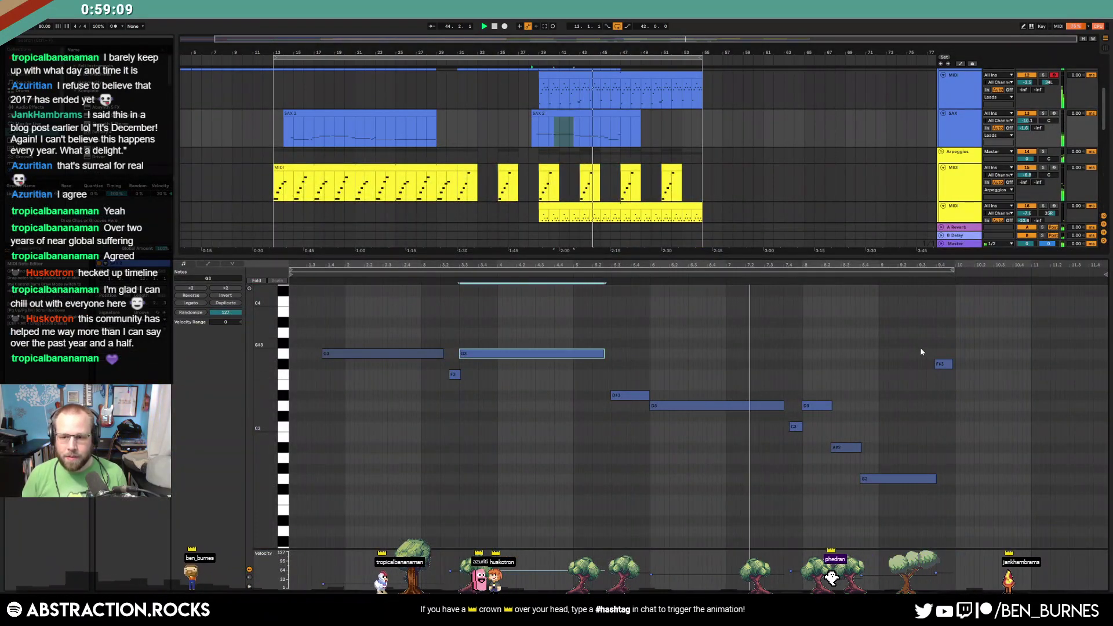
left_click(954, 353)
key("ctrl+v")
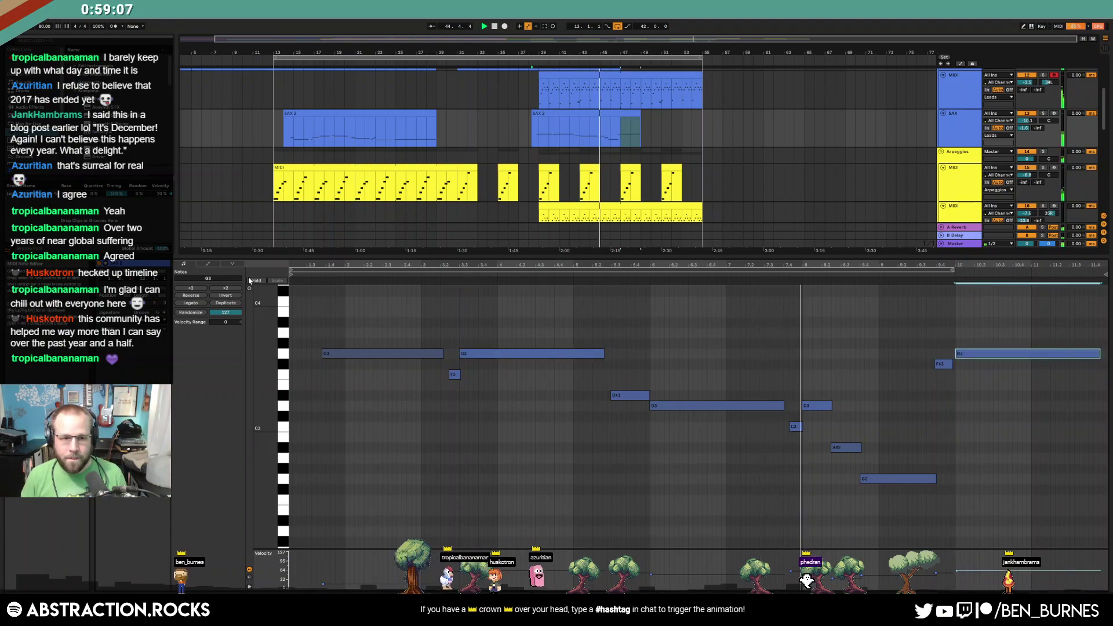
Draw a falling curve over the final G3 note in the sax clip's MIDI Ctrl Breath envelope, tapering down to zero
left_click(208, 263)
left_click(192, 279)
left_click(192, 286)
left_click(233, 280)
left_click(233, 281)
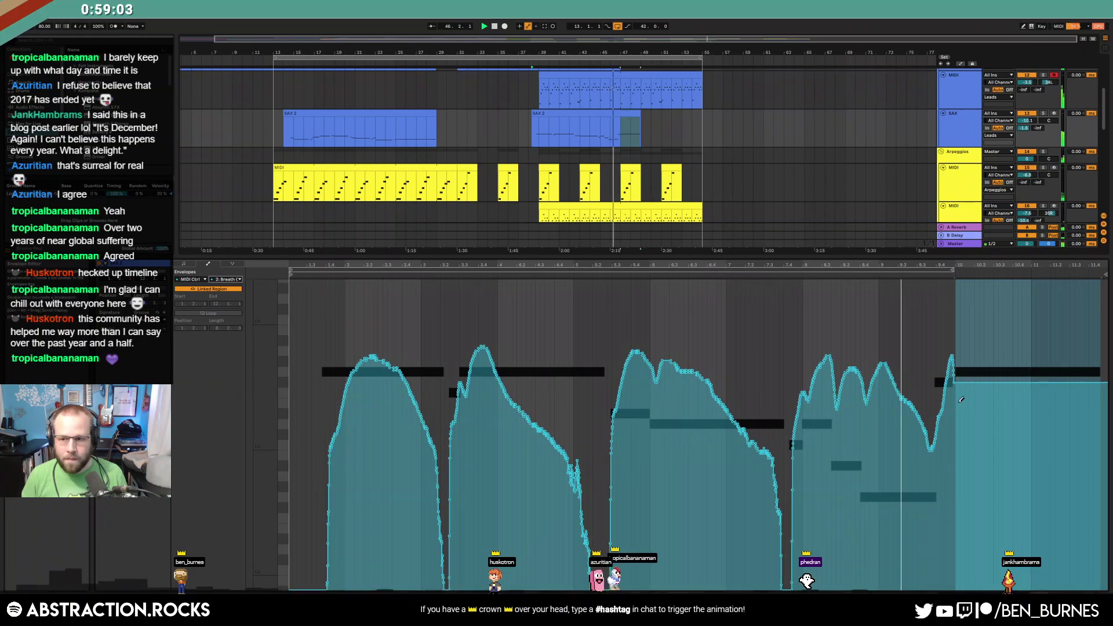
key("b")
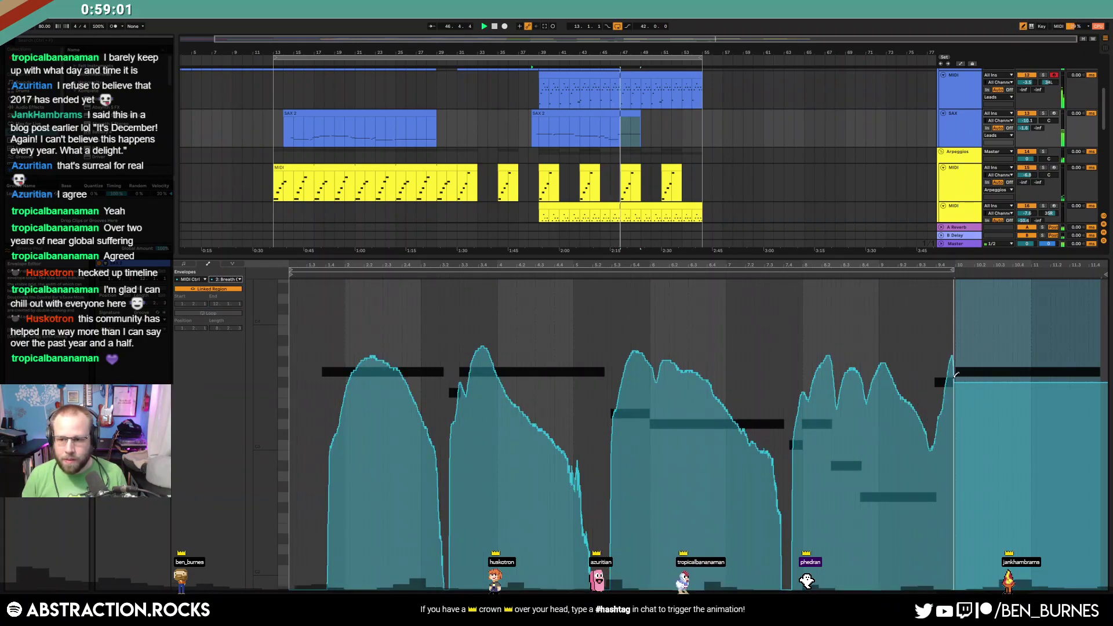
left_click(960, 355)
left_click_drag(962, 352, 1013, 386)
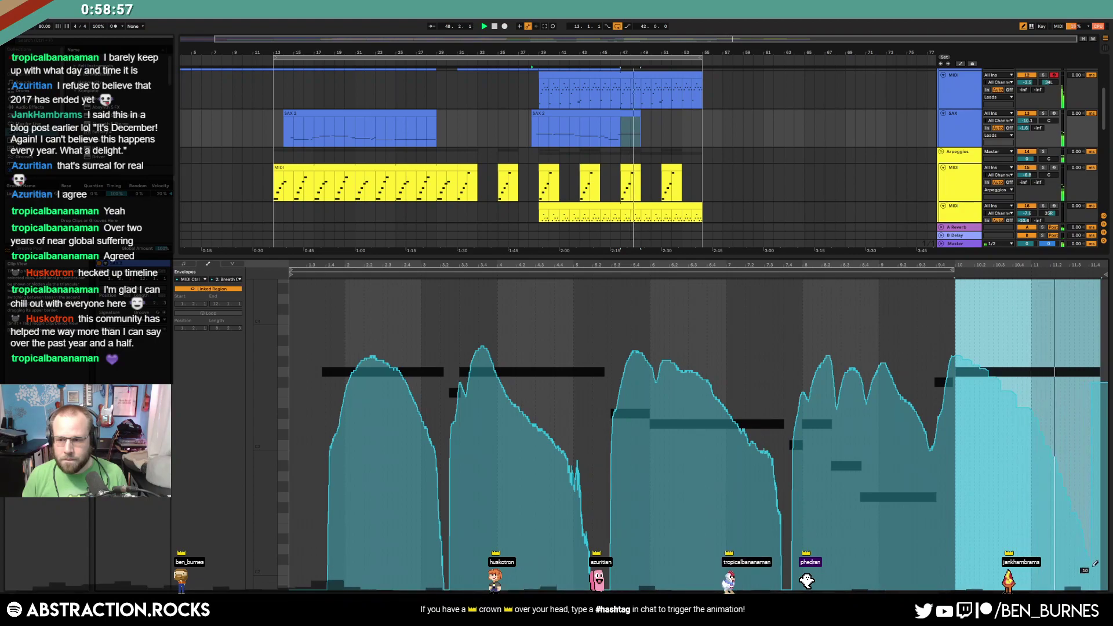
key("b")
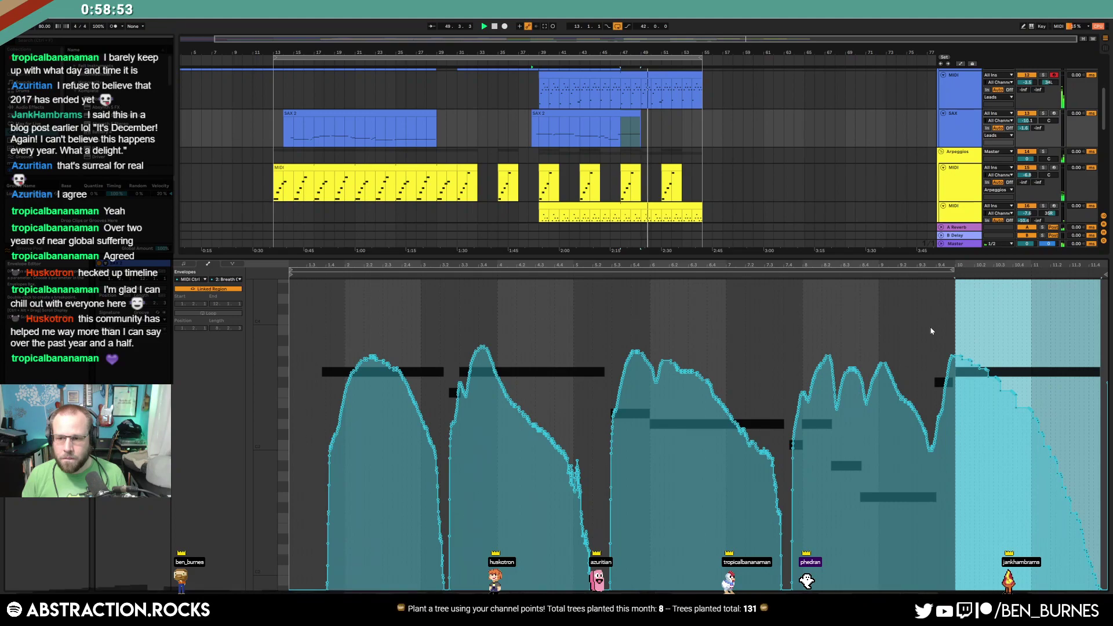
key("b")
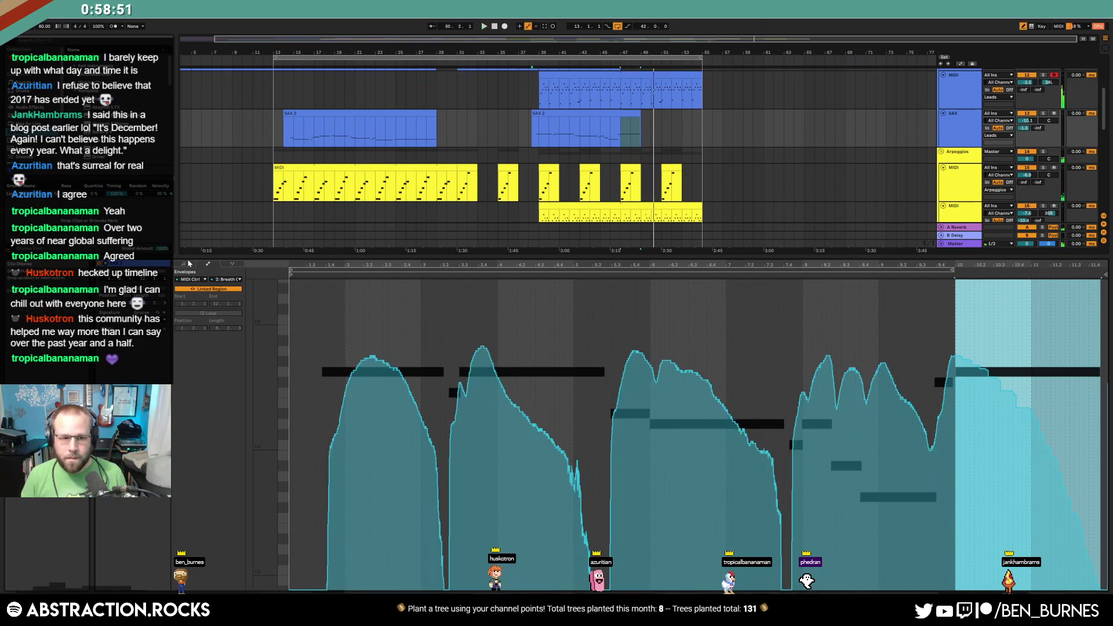
key("b")
Lengthen the short F#3 note so that it slightly overlaps the start of the final G3 note
left_click(183, 264)
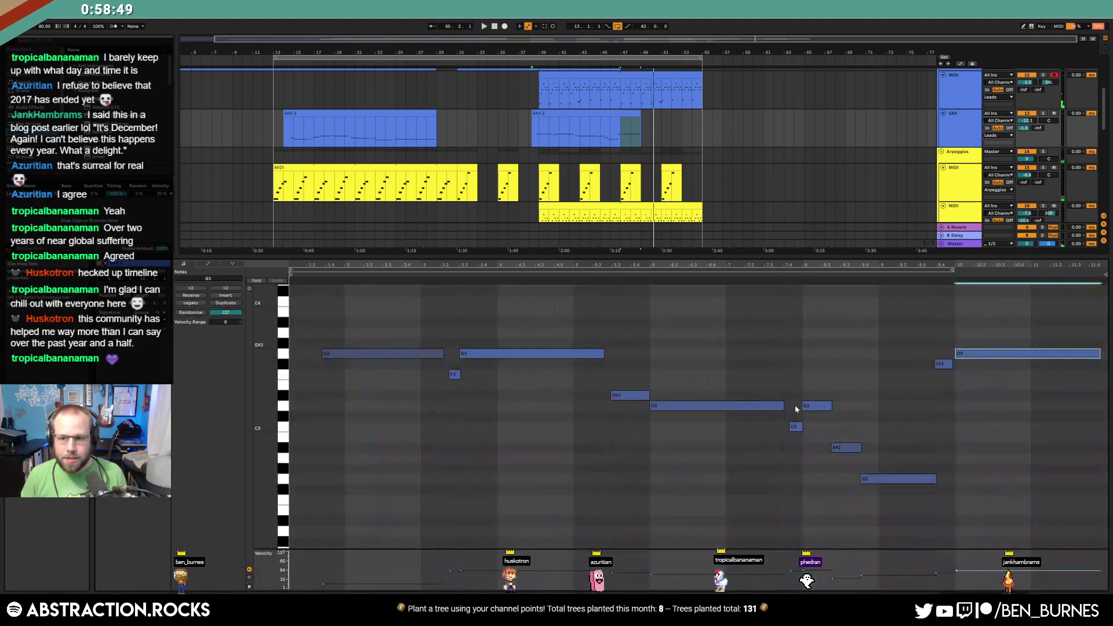
left_click_drag(952, 365, 960, 366)
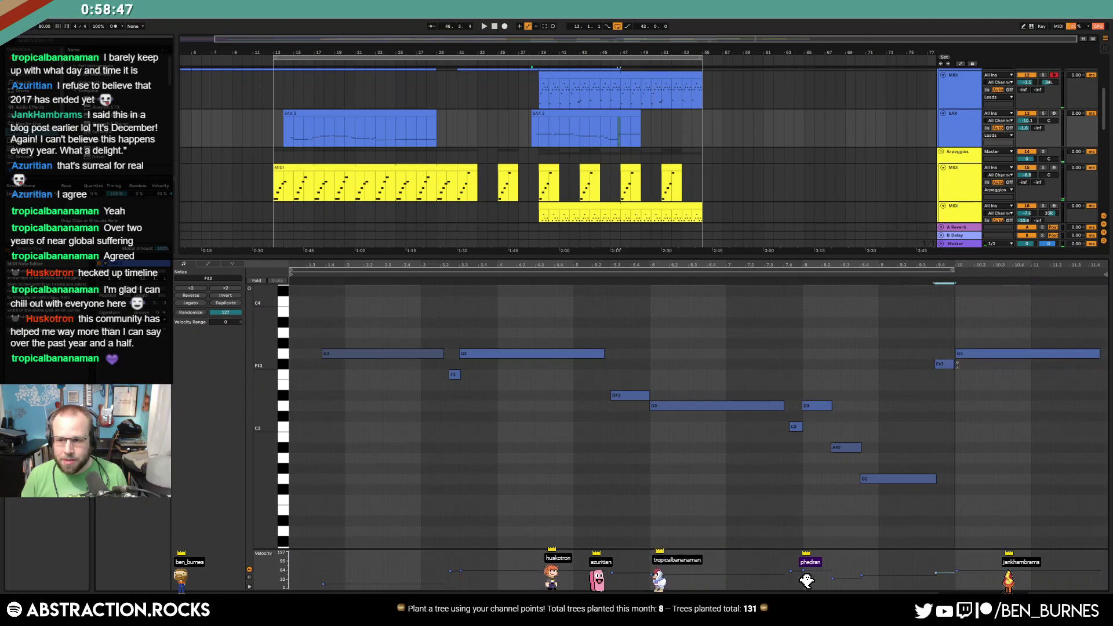
left_click(965, 390)
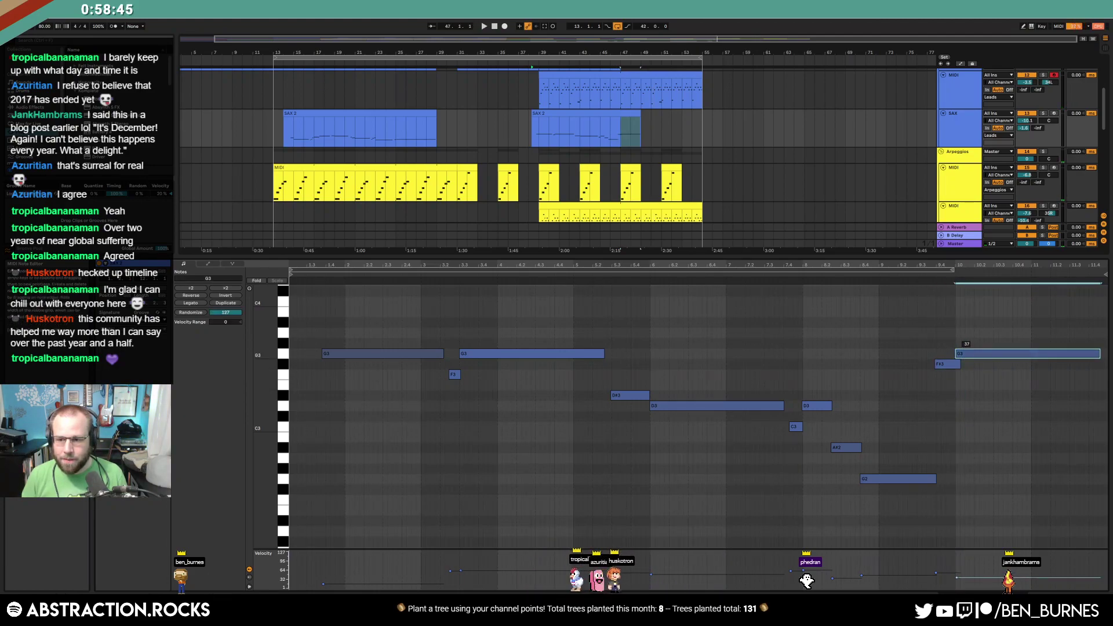
key("shift+Tab")
Play the arrangement from bar 13 and compare bars 13–31 with the new section after bar 31 across the tracks
scroll(715, 248, "up", 5)
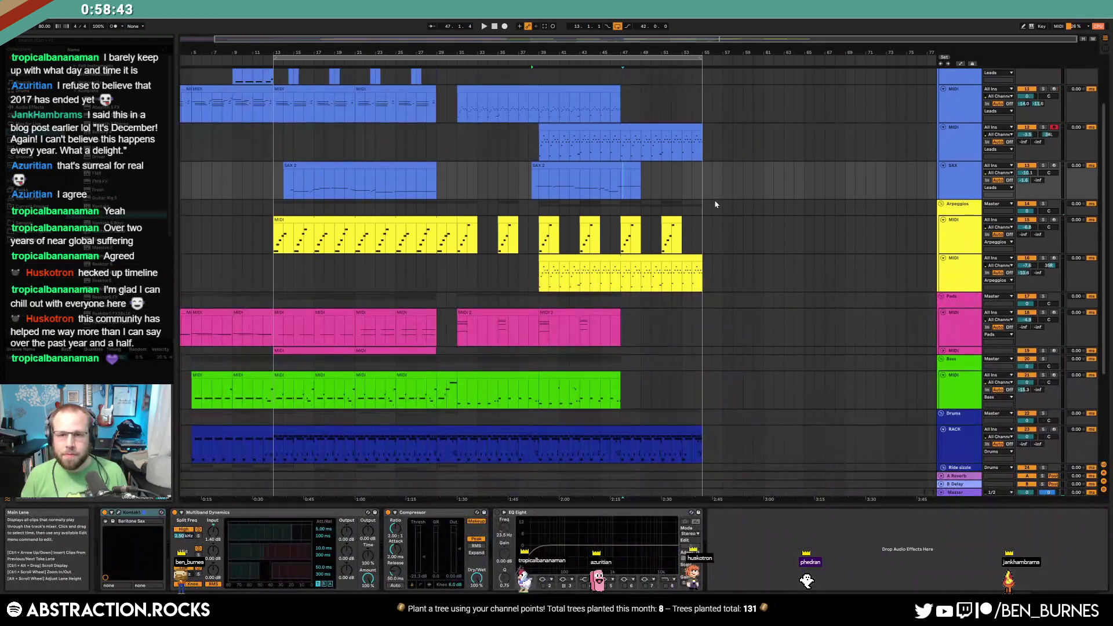
left_click(623, 186)
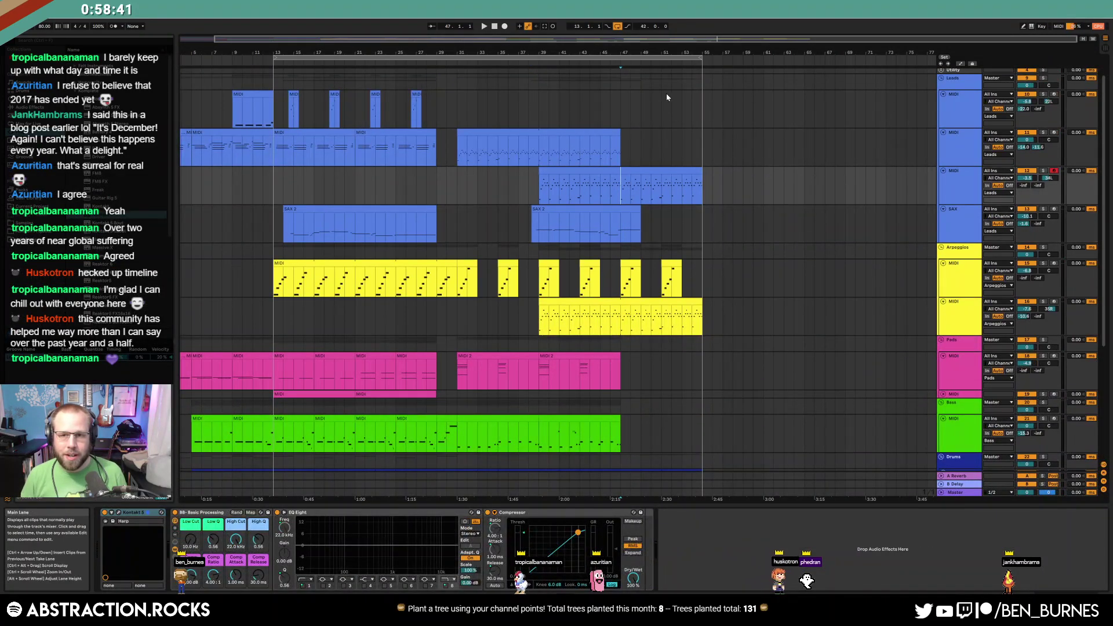
left_click(689, 63)
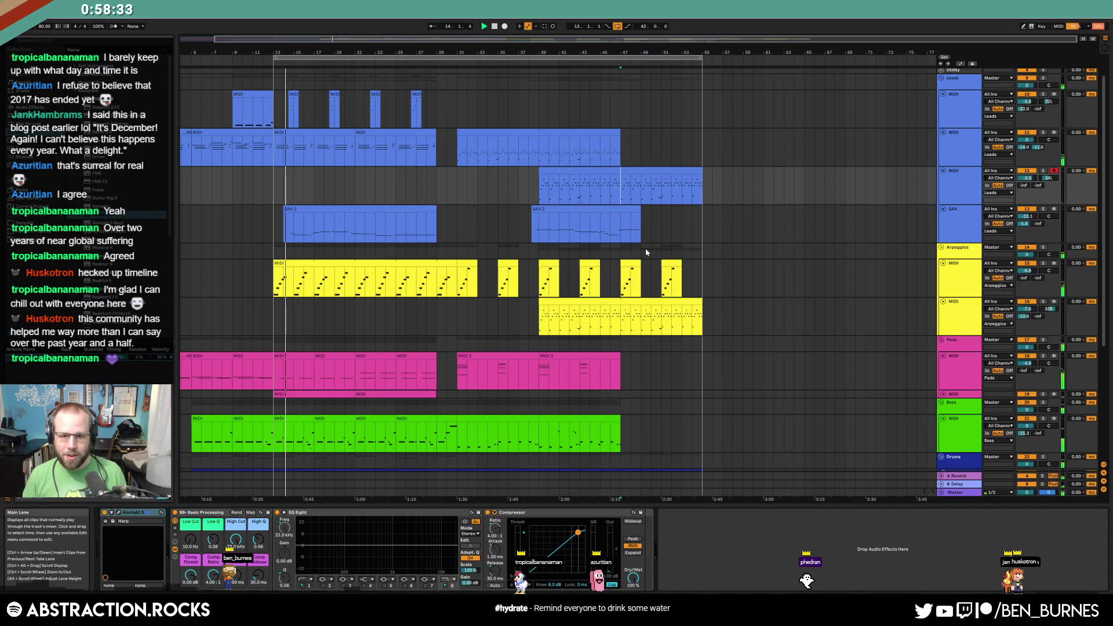
left_click_drag(458, 145, 705, 467)
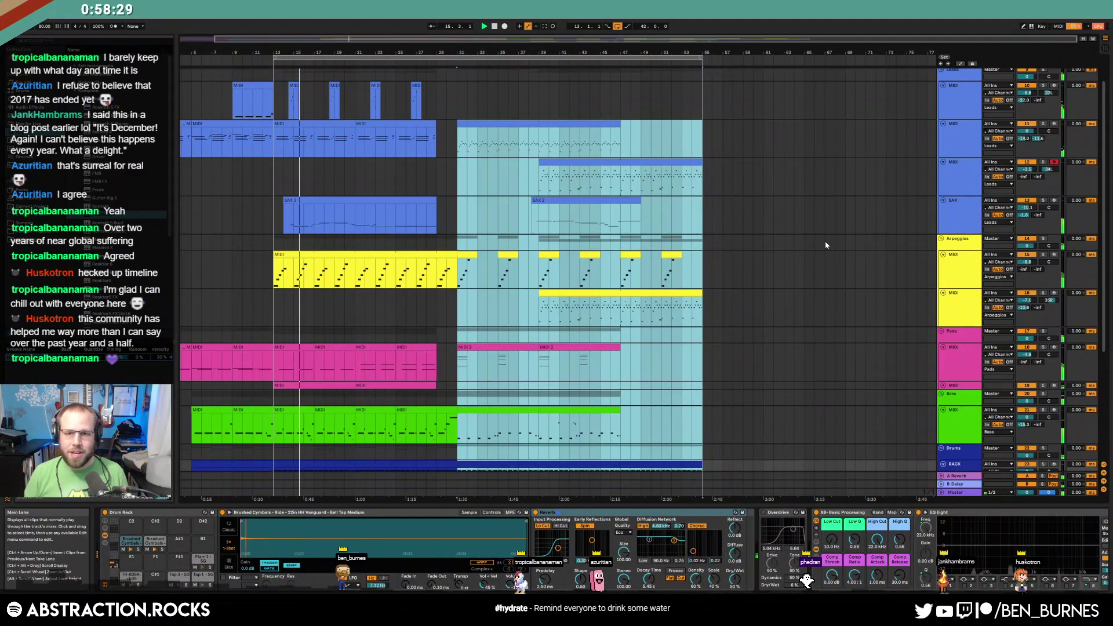
left_click(700, 160)
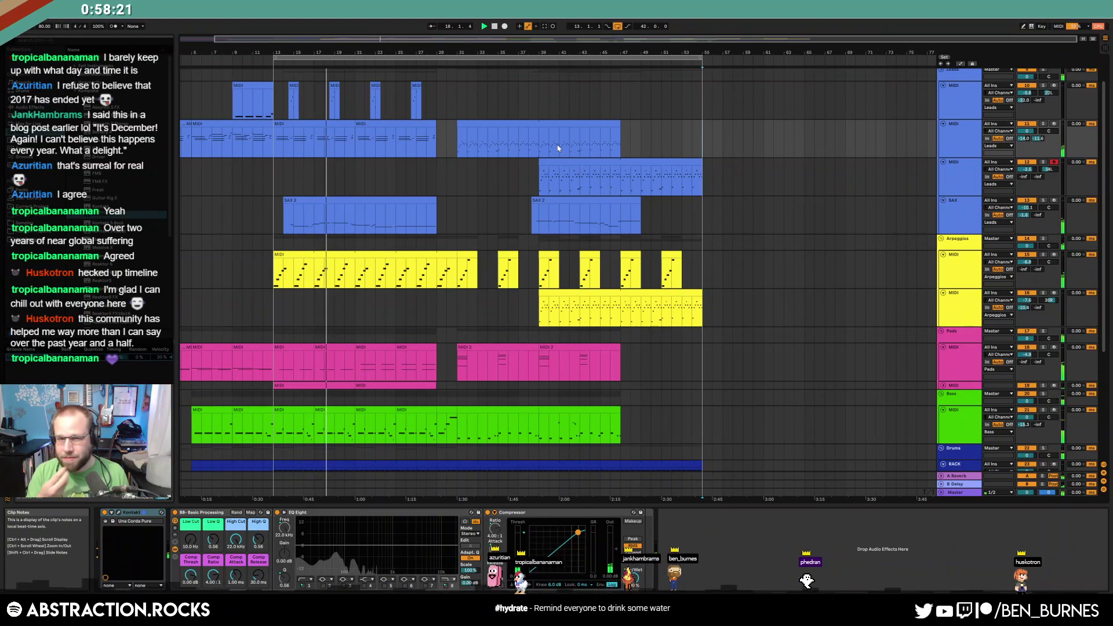
left_click(498, 208)
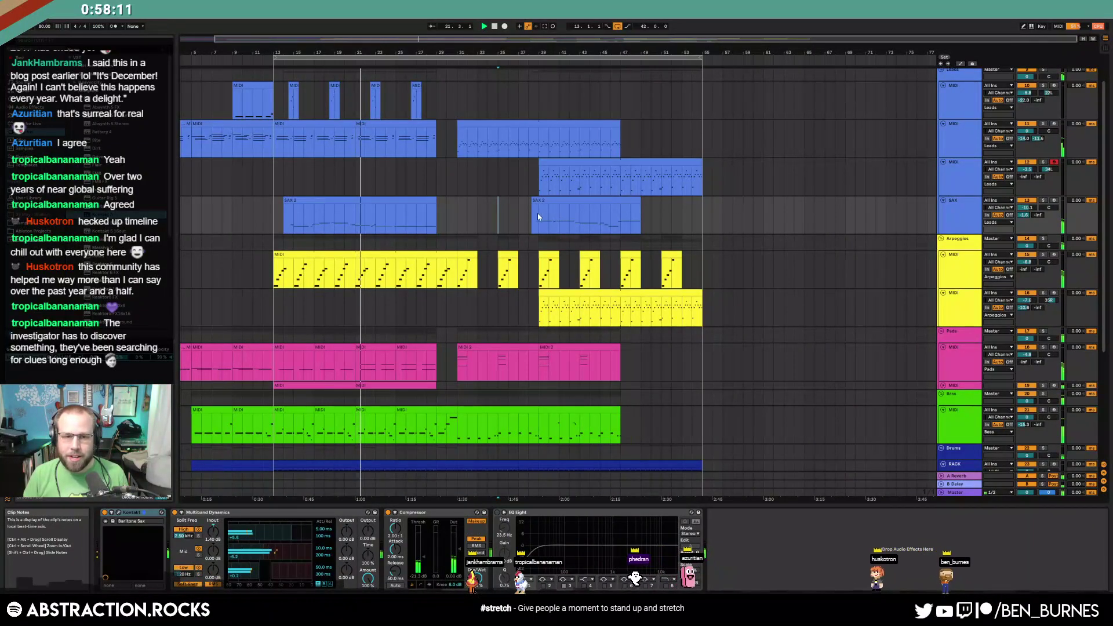
left_click_drag(275, 136, 458, 307)
mouse_move(458, 142)
left_mouse_down()
mouse_move(661, 324)
mouse_move(700, 327)
mouse_move(624, 318)
left_mouse_up()
left_click(624, 320)
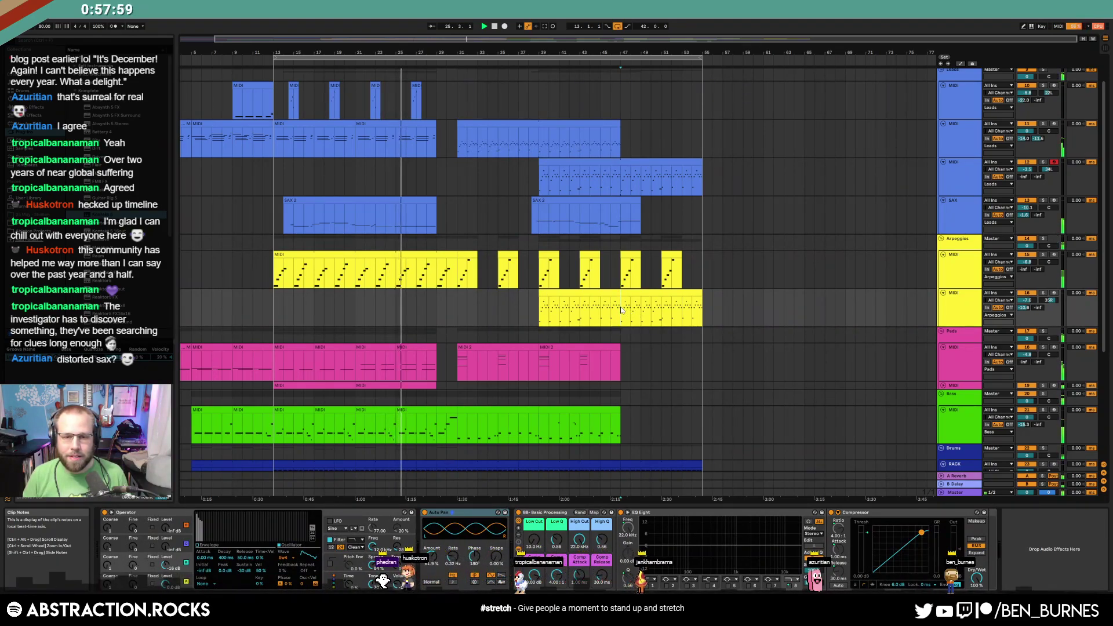
Insert a Delay audio effect on the SAX track between Multiband Dynamics and the Compressor
left_click(951, 215)
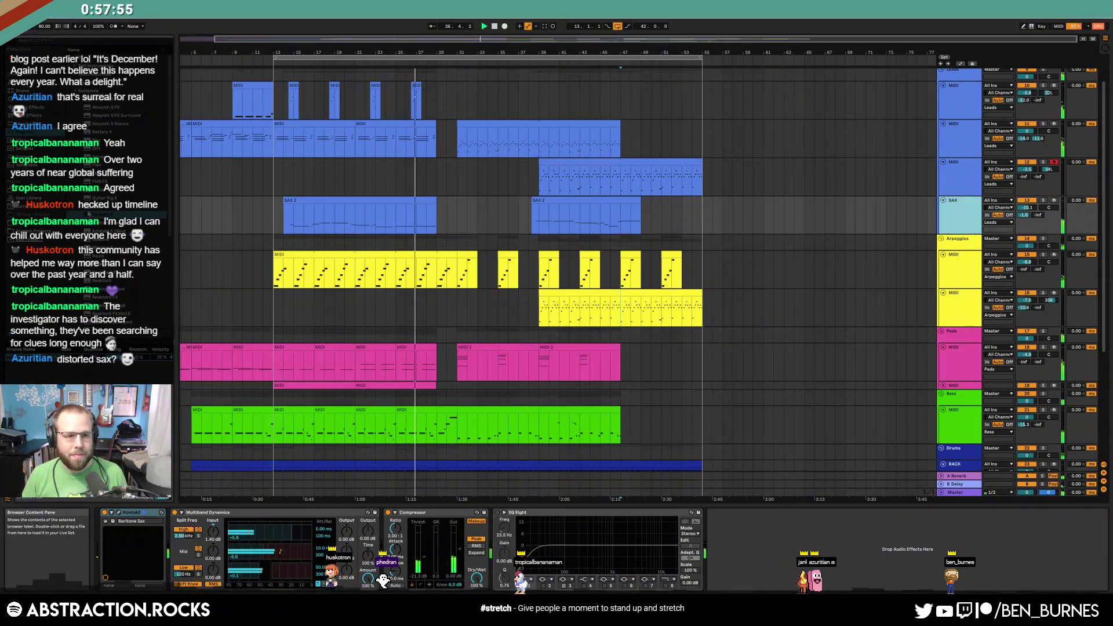
left_click(39, 109)
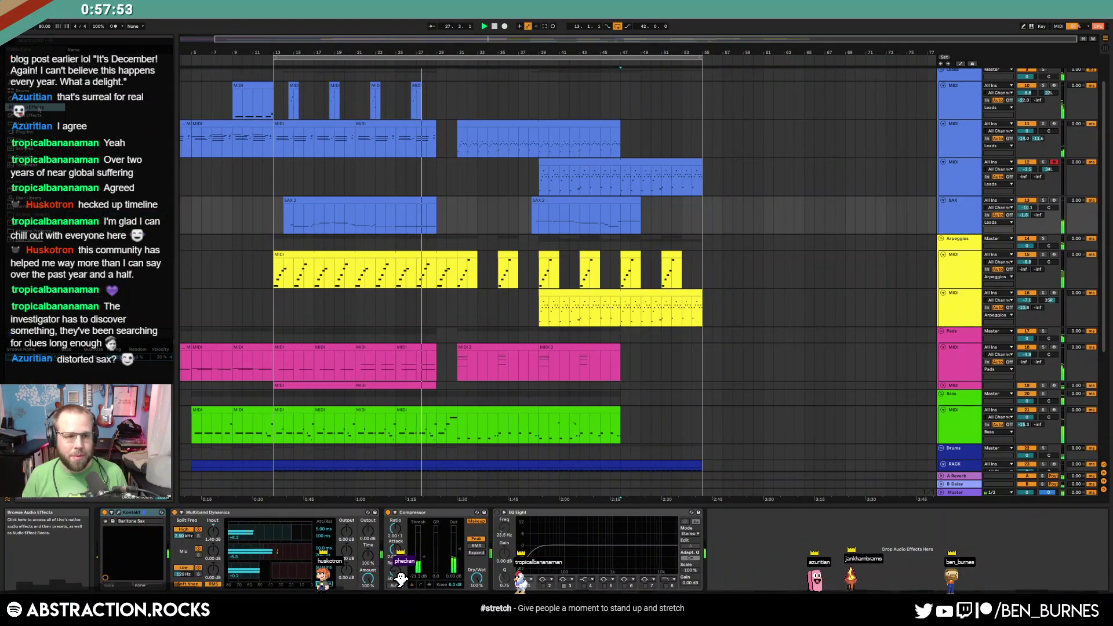
left_click_drag(520, 545, 385, 565)
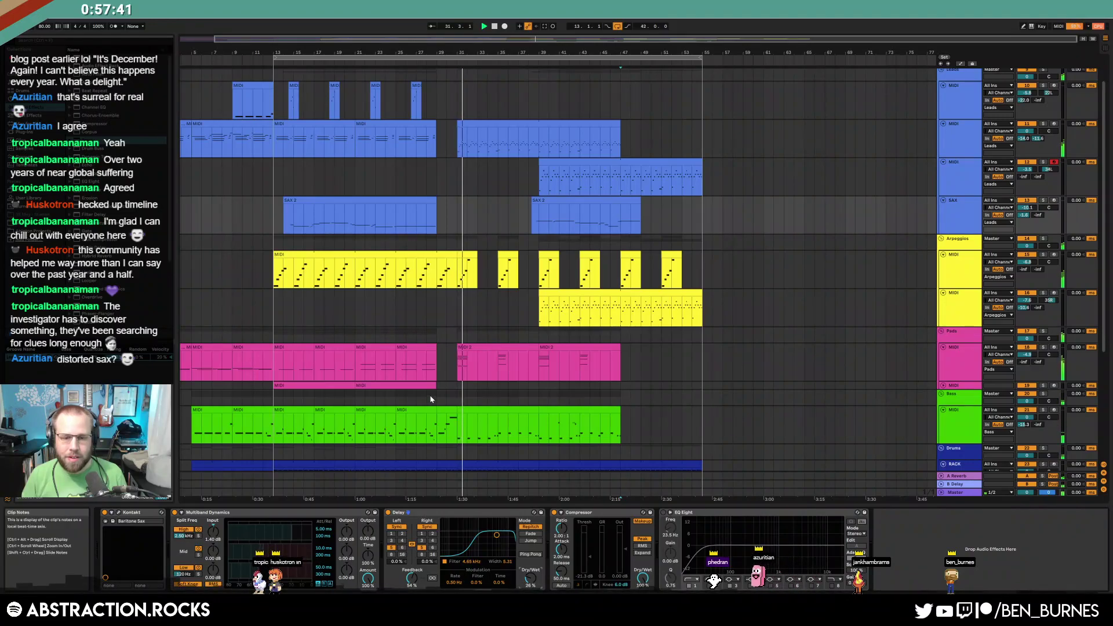
Shorten the last note of the bass fill before bar 31 and add a short G1 note followed by a longer, lower note
double_click(448, 427)
left_click(945, 471)
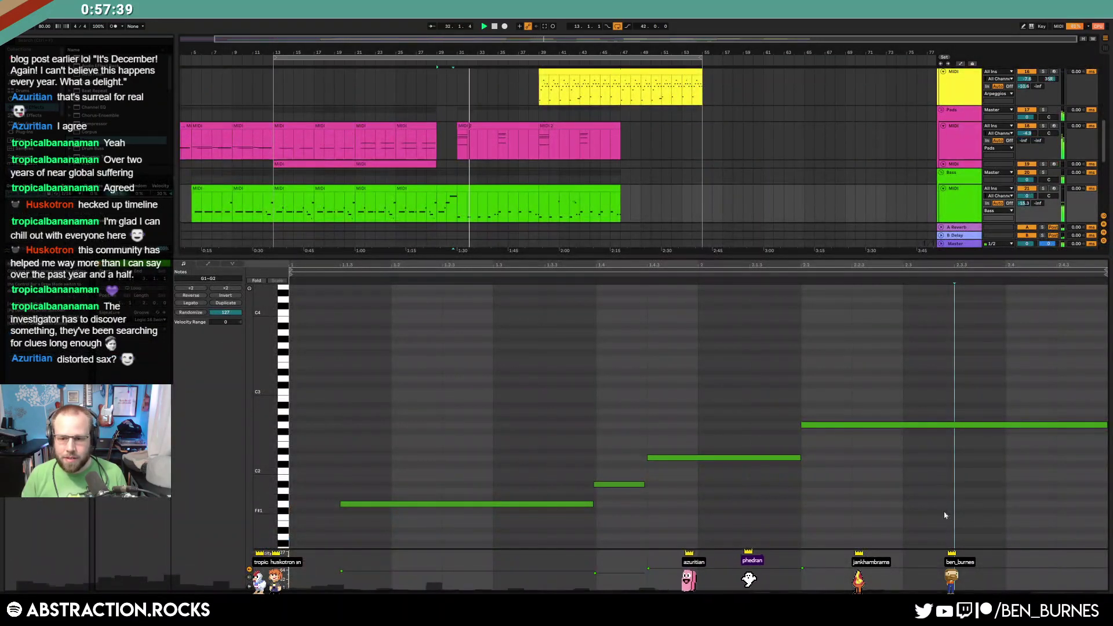
double_click(1059, 507)
left_click_drag(1105, 425, 954, 425)
left_click_drag(1058, 505, 1029, 520)
double_click(1013, 519)
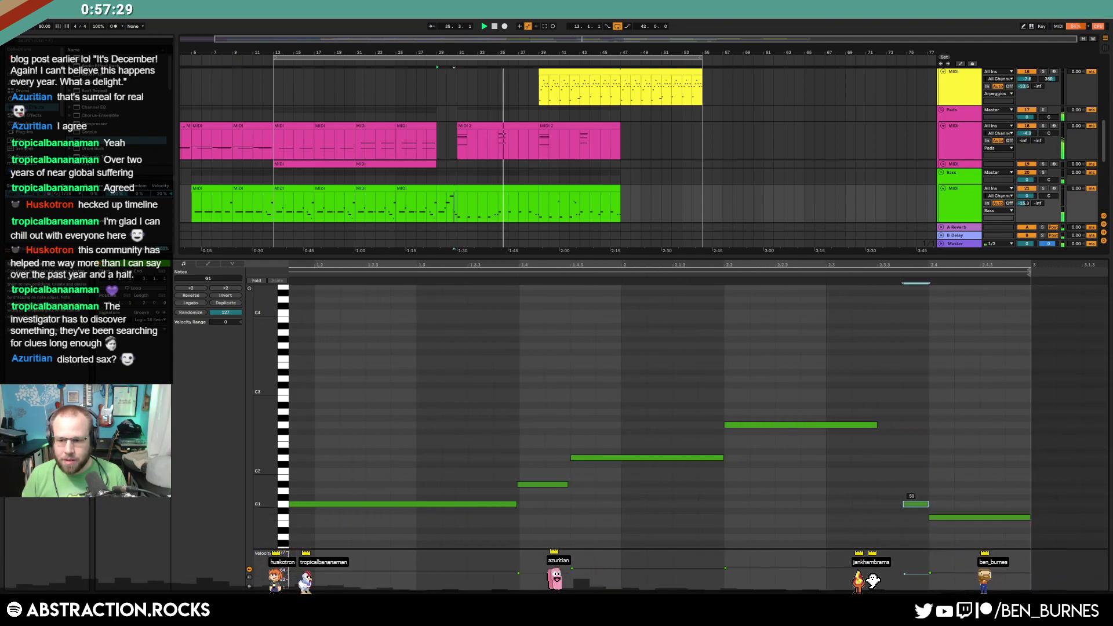
key("shift+Tab")
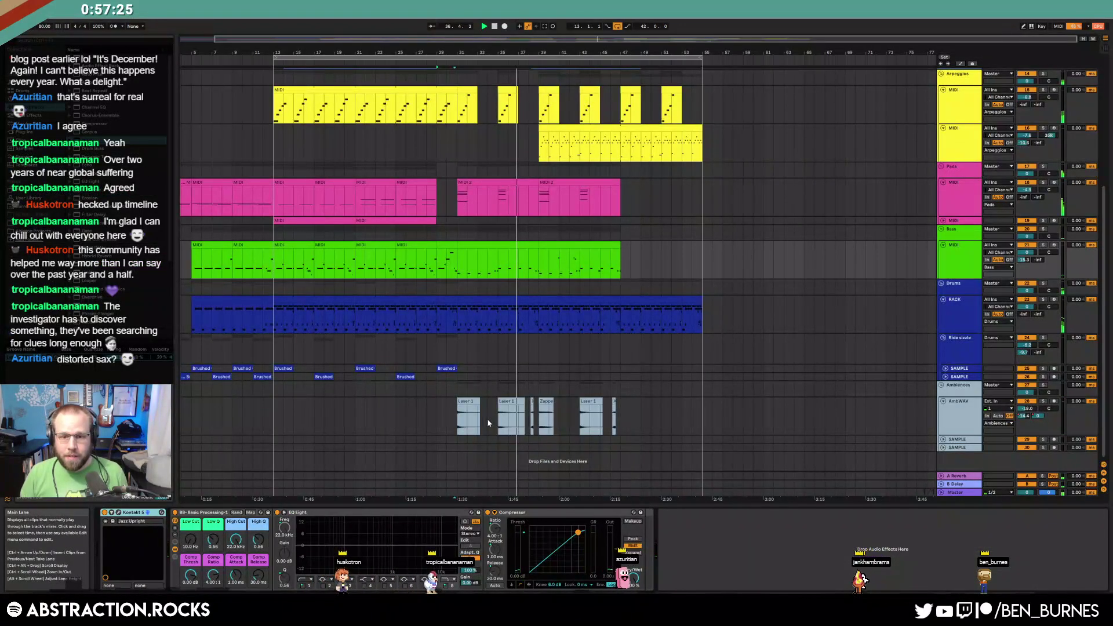
Copy the Laser 1 clip to bar 47 and the zap clip from bar 39 to bar 51 on the ambience track
left_click(555, 413)
left_click(625, 421)
key("ctrl+v")
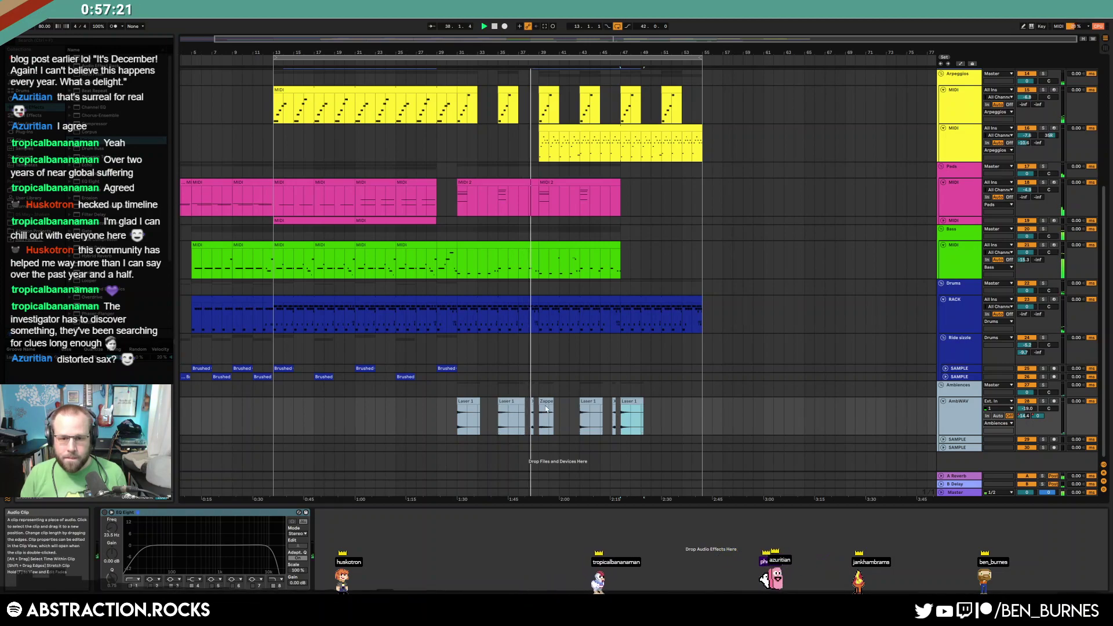
left_click(545, 404)
key("ctrl+c")
left_click(664, 413)
key("ctrl+v")
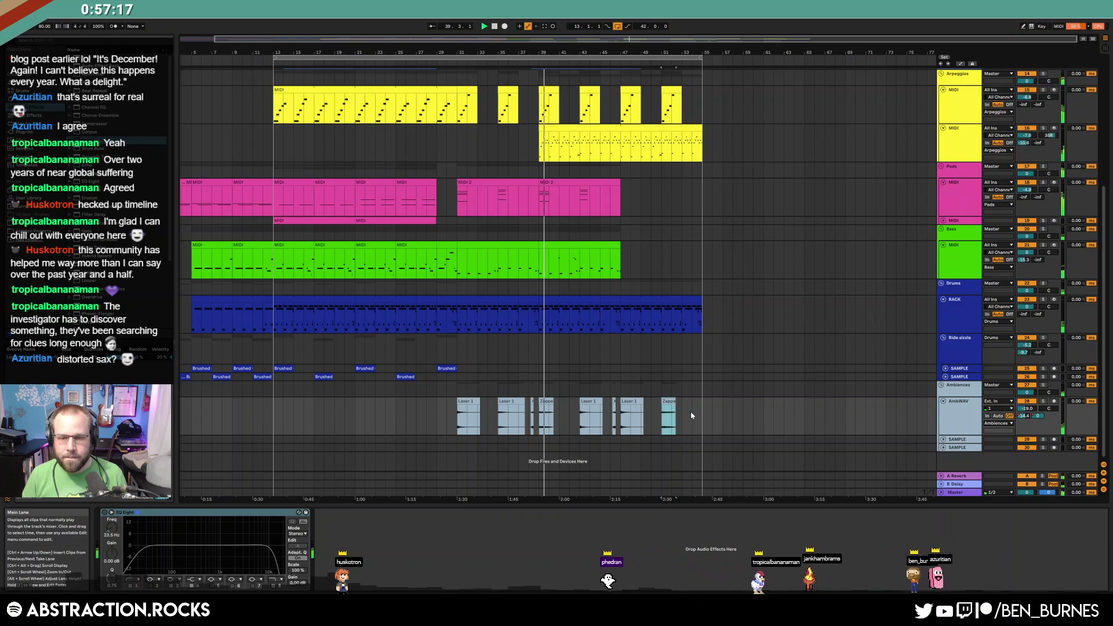
Select the drum rack track, stop playback and browse the user sample folders to the Drum Machine Packs
scroll(690, 415, "up", 2)
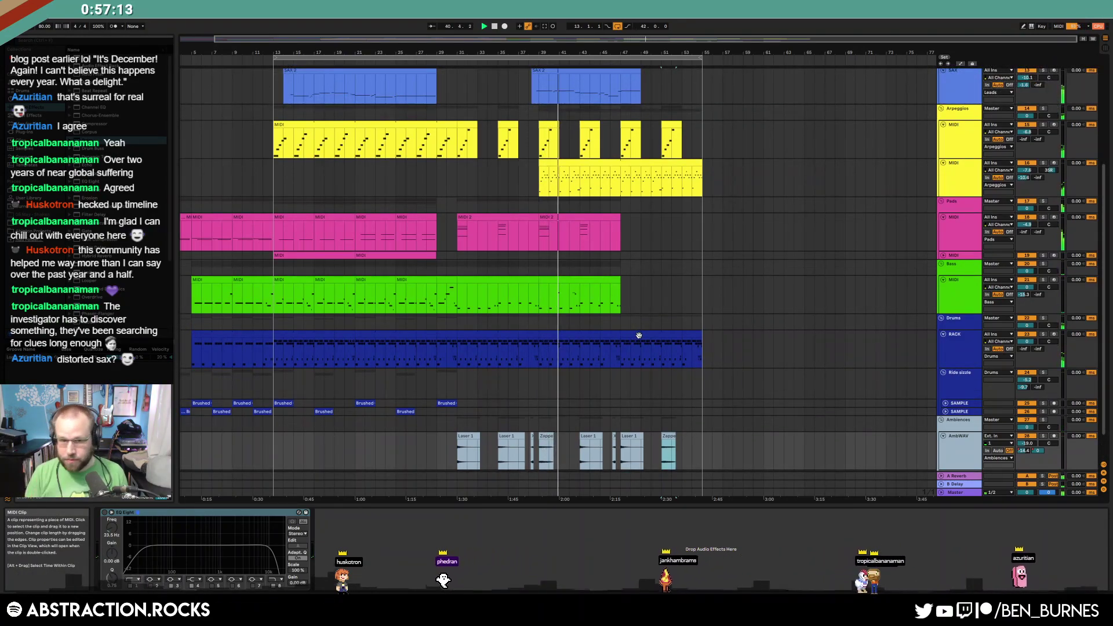
left_click(553, 341)
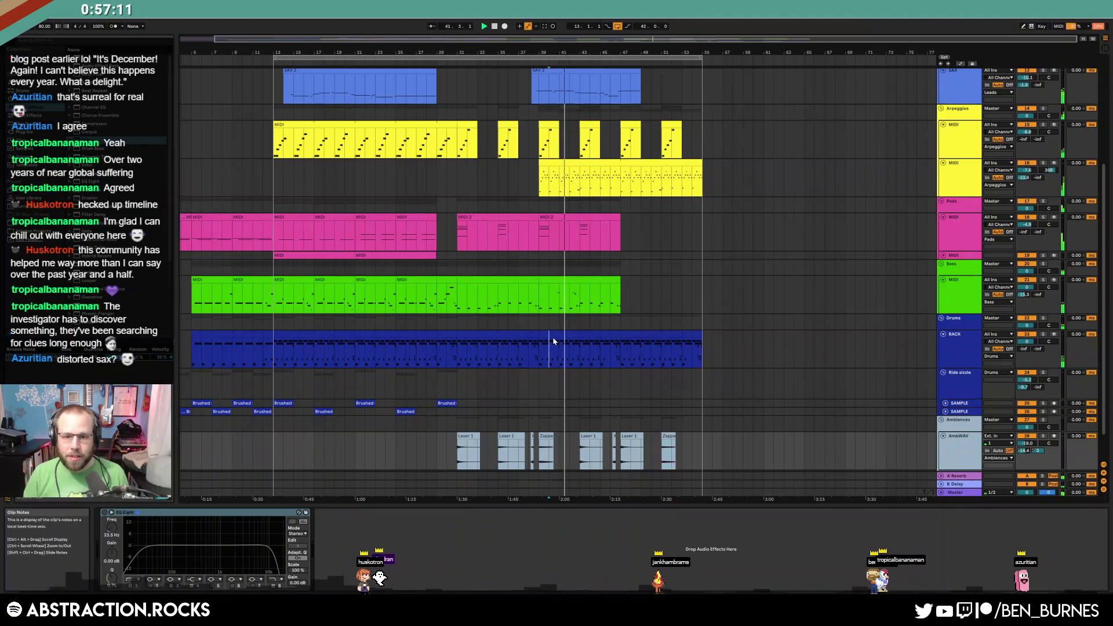
left_click(554, 335)
left_click(48, 224)
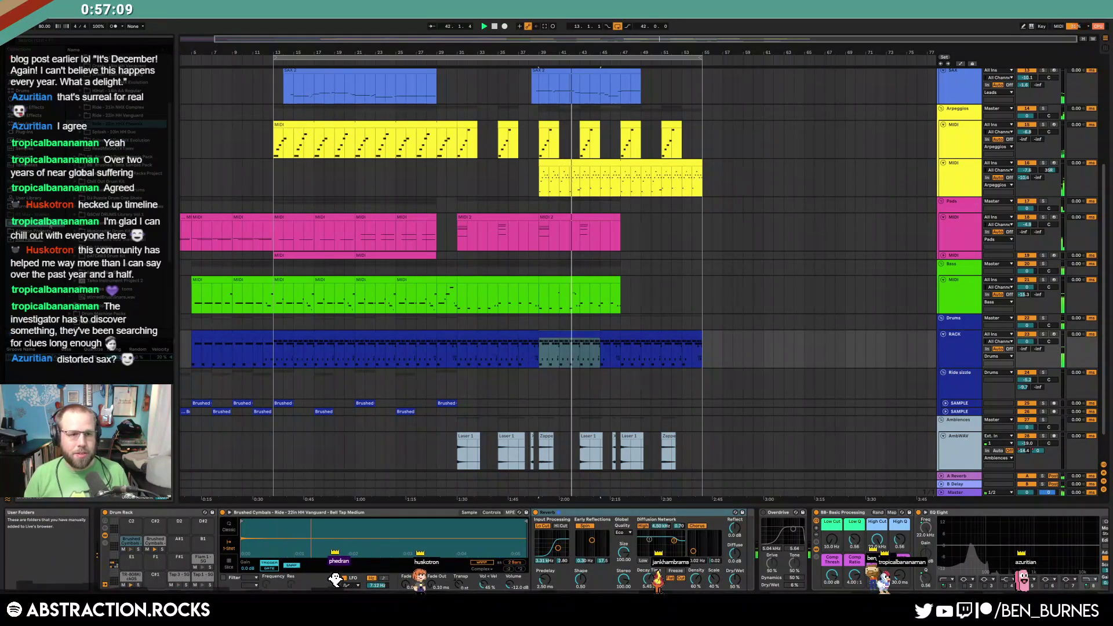
key("space")
left_click_drag(169, 144, 176, 94)
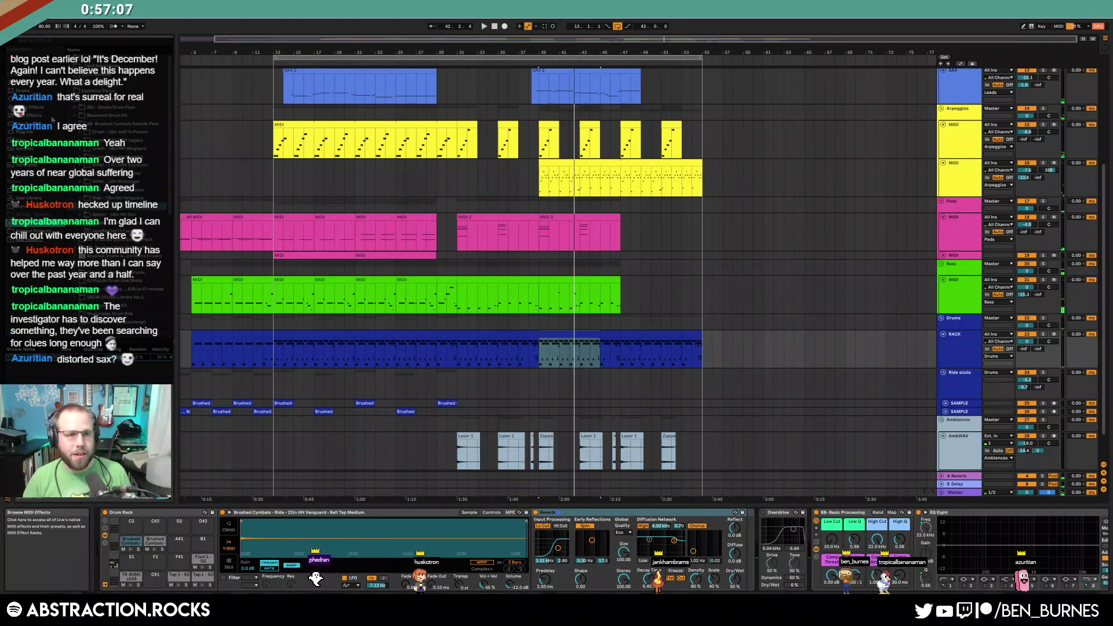
left_click(70, 99)
left_click(69, 108)
left_click(70, 107)
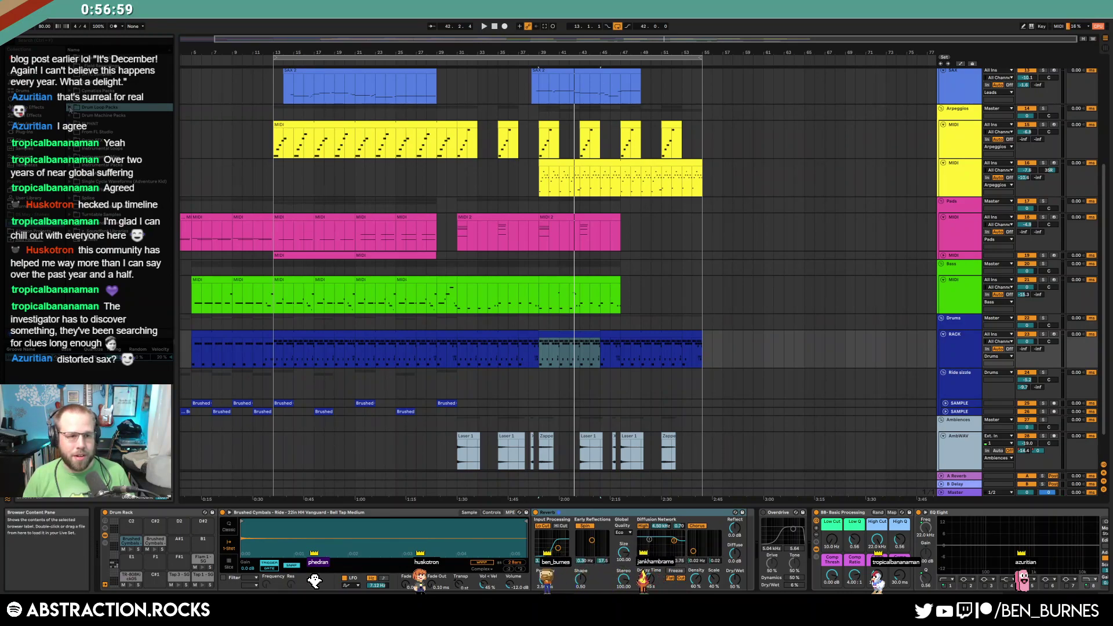
left_click(70, 115)
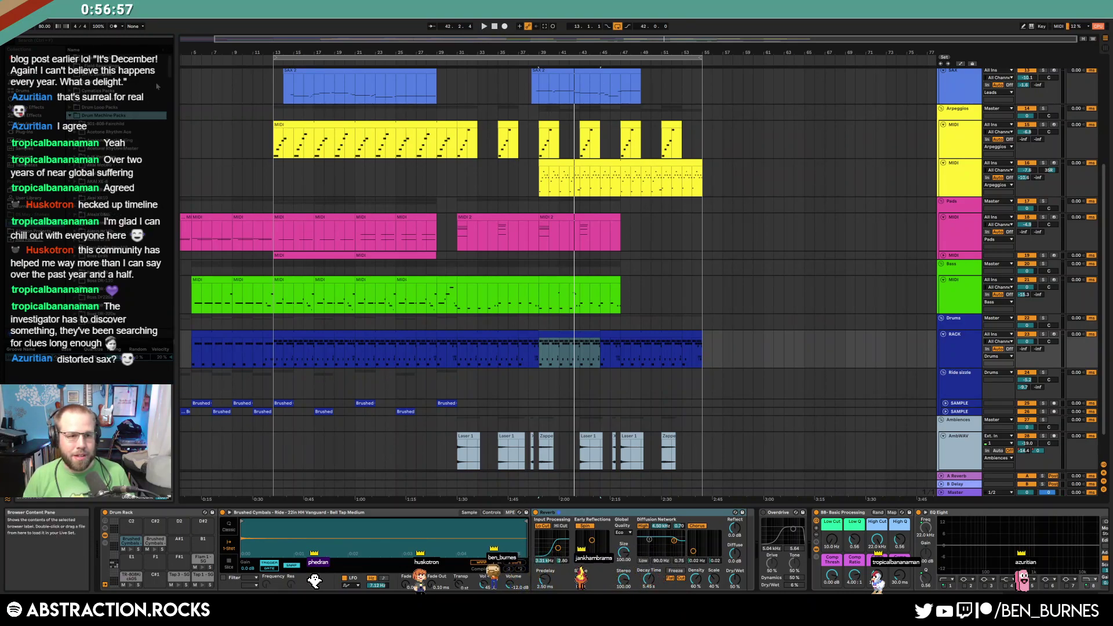
Find a MaxV Roland808 snare sample in the Drum Machine Packs and load it onto a free drum rack pad
left_click_drag(172, 70, 165, 234)
left_click(134, 234)
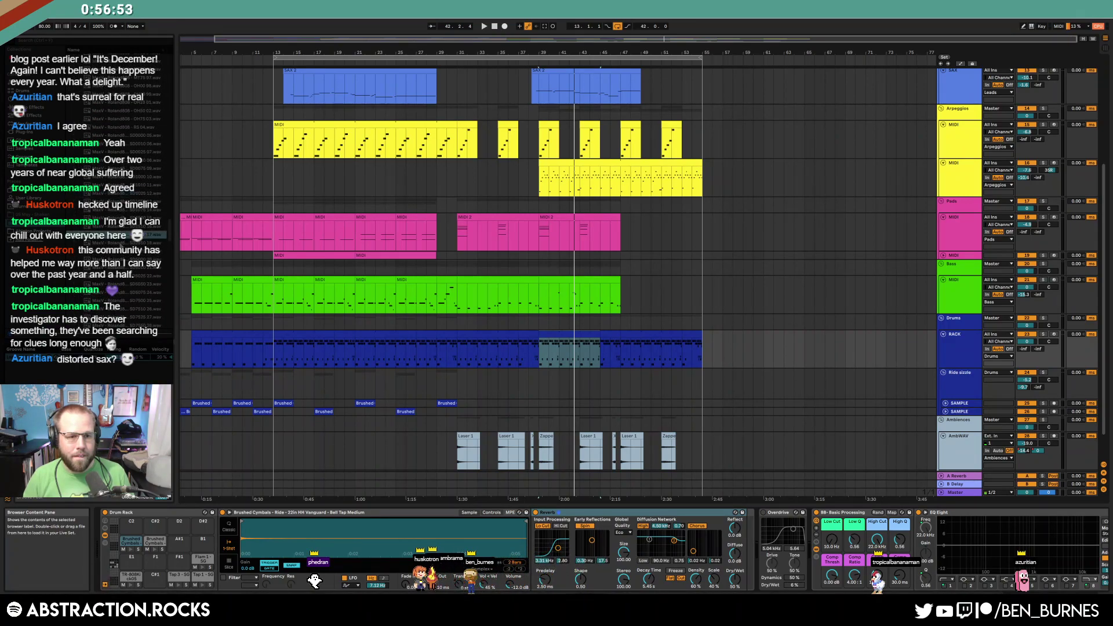
left_click(122, 276)
scroll(122, 276, "down", 2)
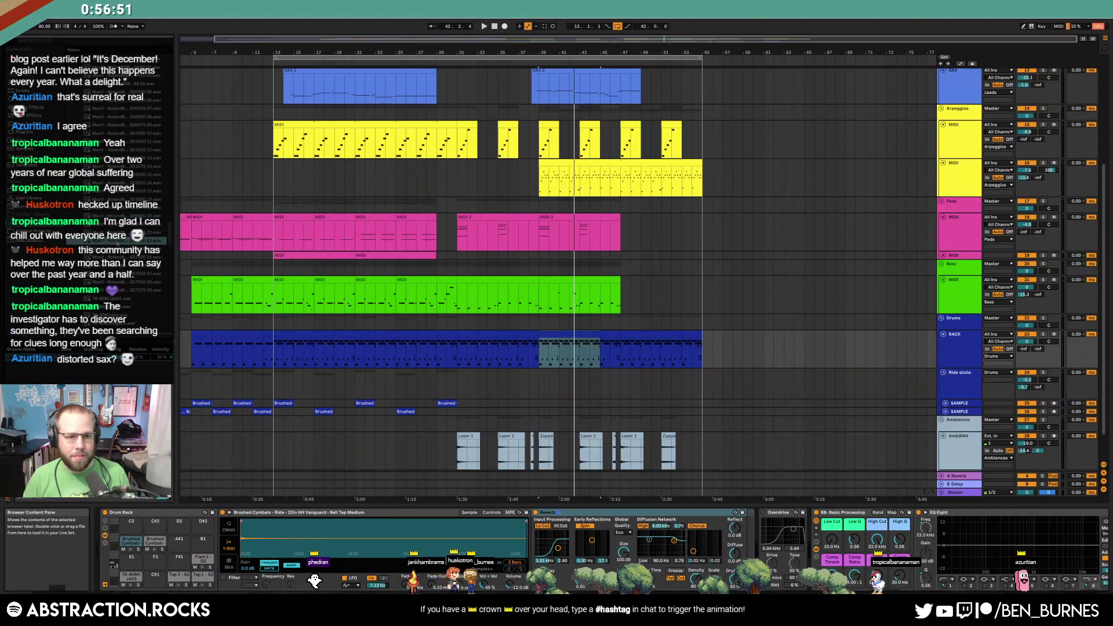
left_click(119, 242)
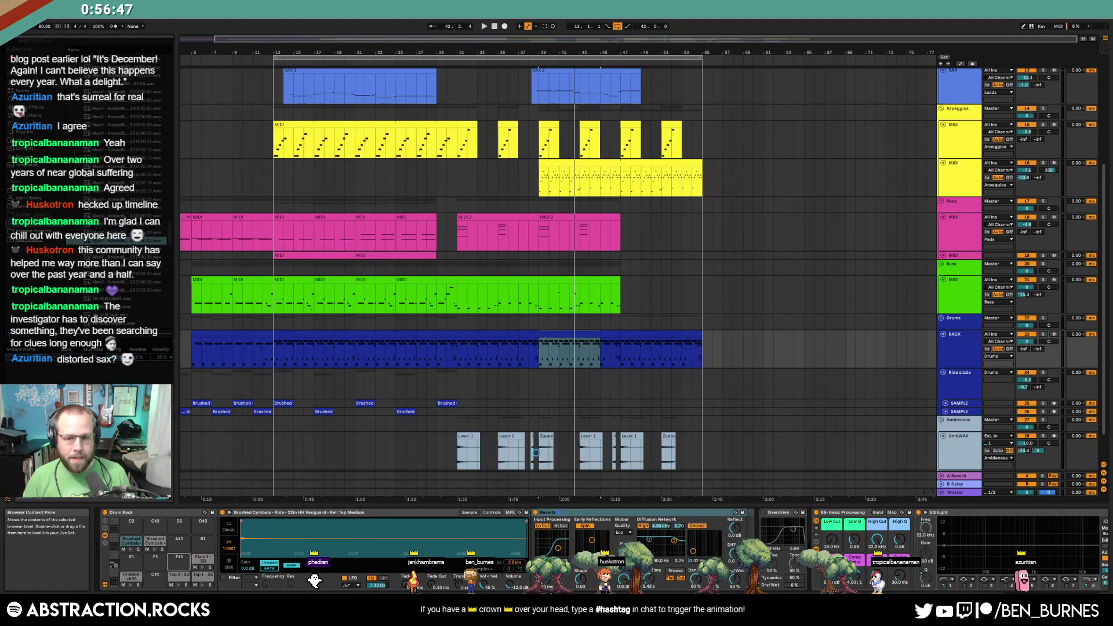
Add Roland808 snare notes on beats 2 and 4 of both bars in the drum clip at bar 39, plus short pickup hits
double_click(569, 343)
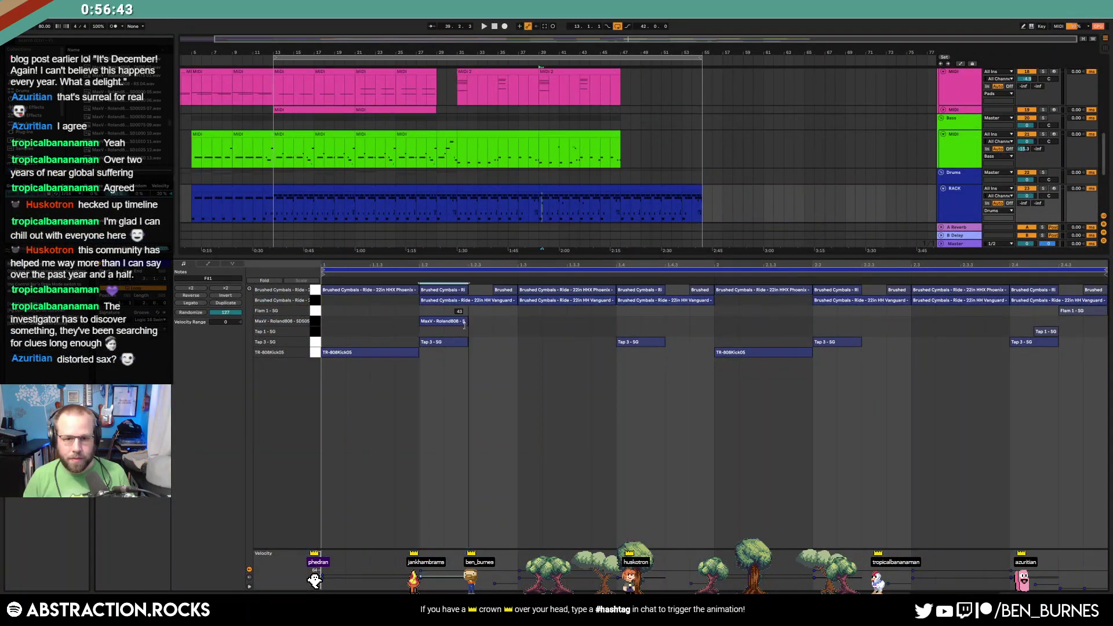
key("space")
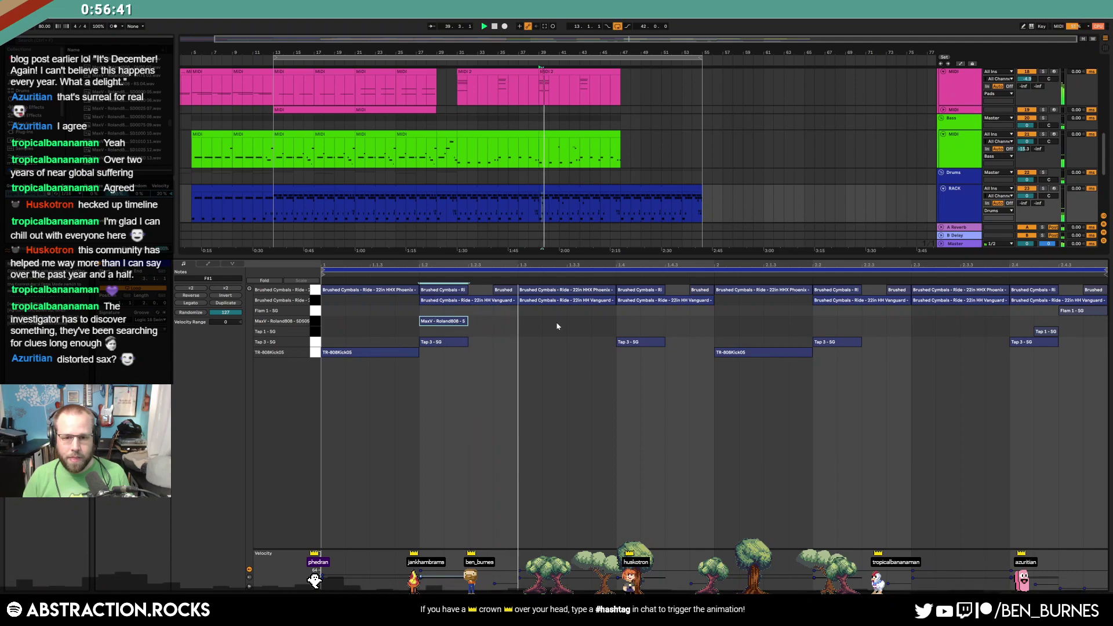
double_click(656, 320)
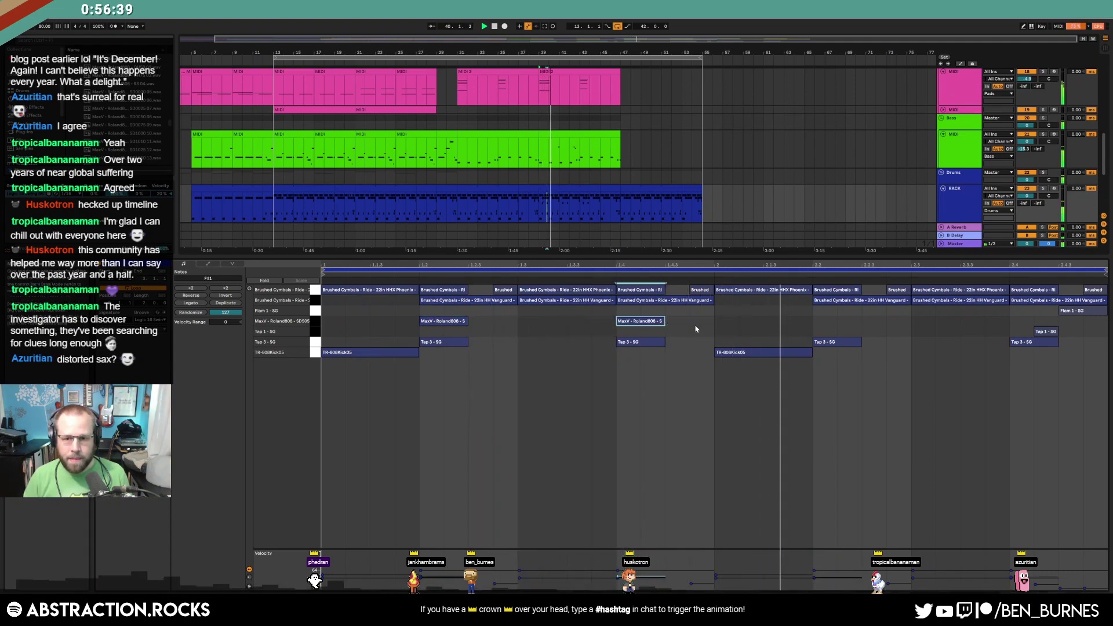
left_click_drag(326, 324, 714, 323)
key("ctrl+d")
left_click(931, 396)
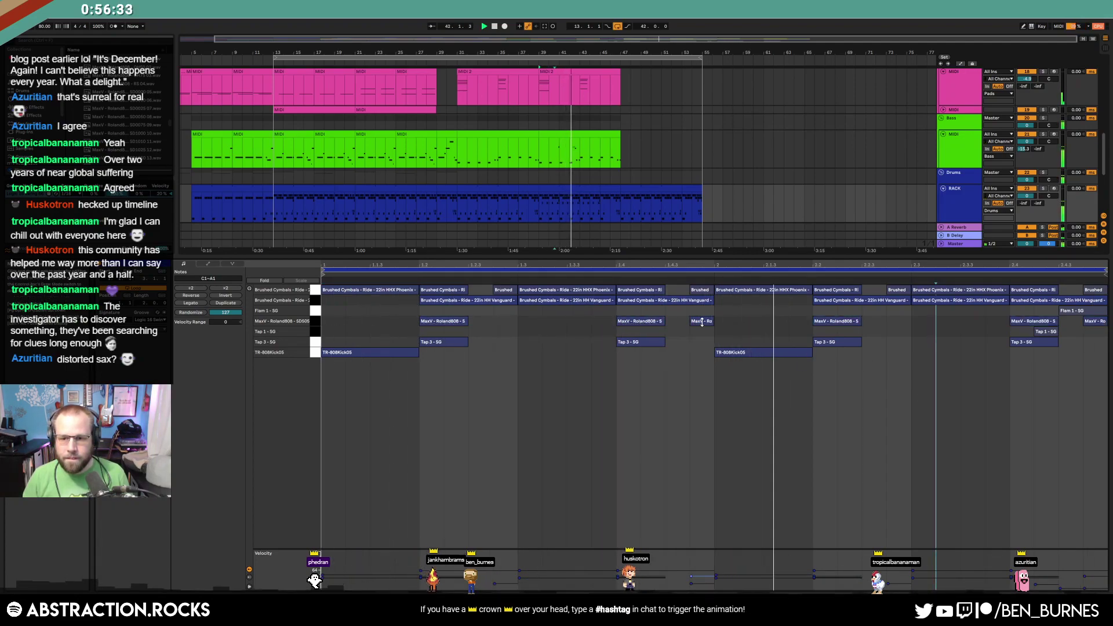
left_click(763, 336)
left_click(998, 320)
left_click(985, 371)
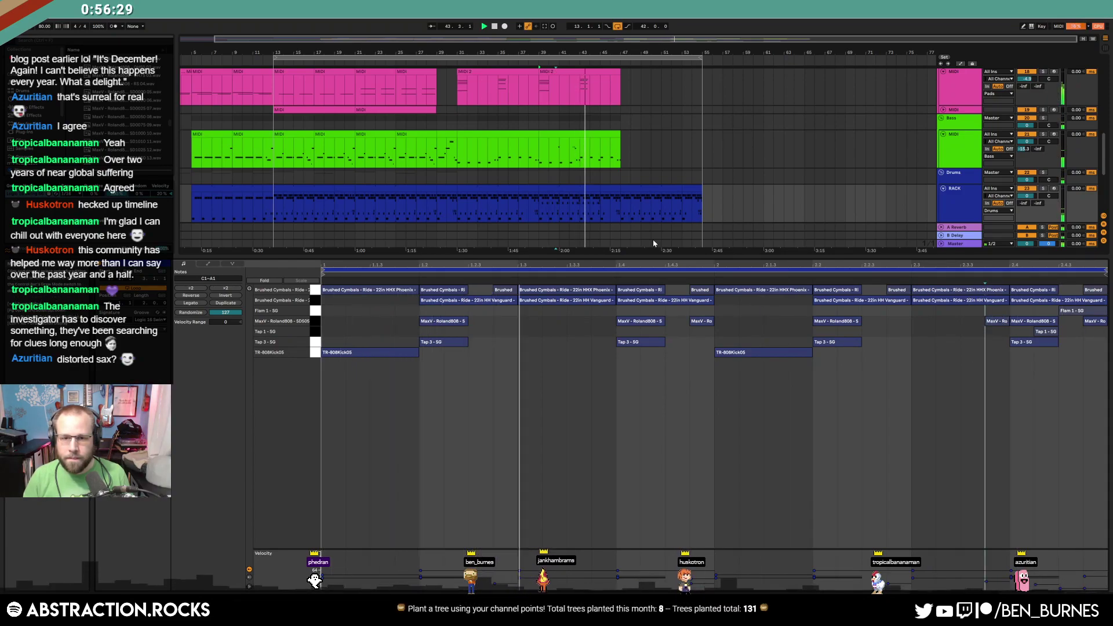
left_click(705, 322)
key("shift+Tab")
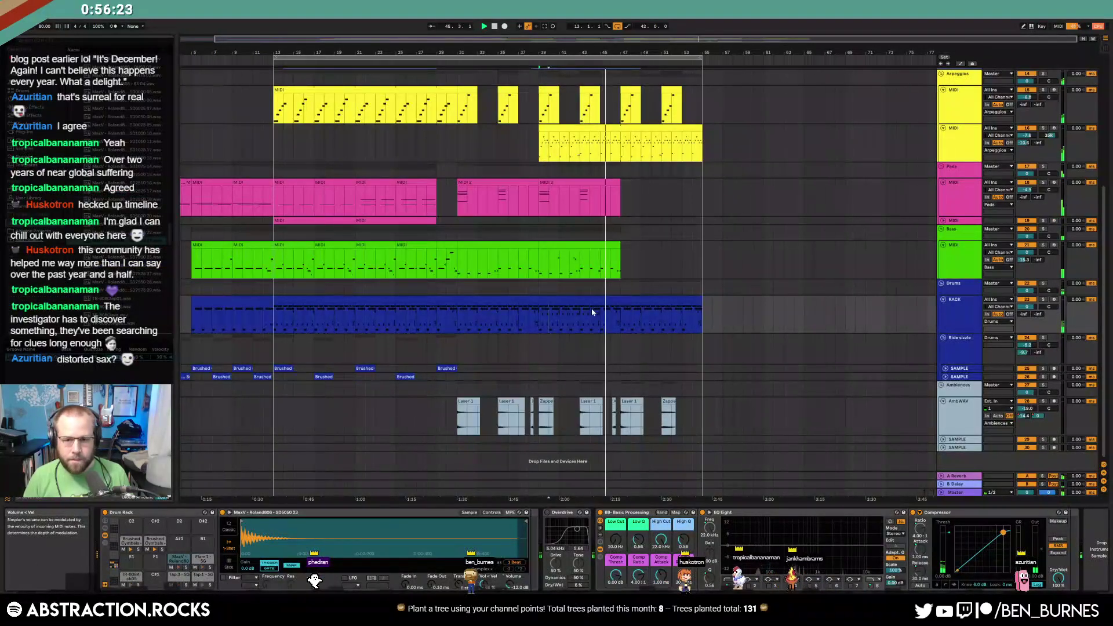
Add Roland808 snare notes on beats 2 and 4 to the fill clip before bar 47 and duplicate the drum section to bars 47-55
double_click(605, 300)
left_click(639, 422)
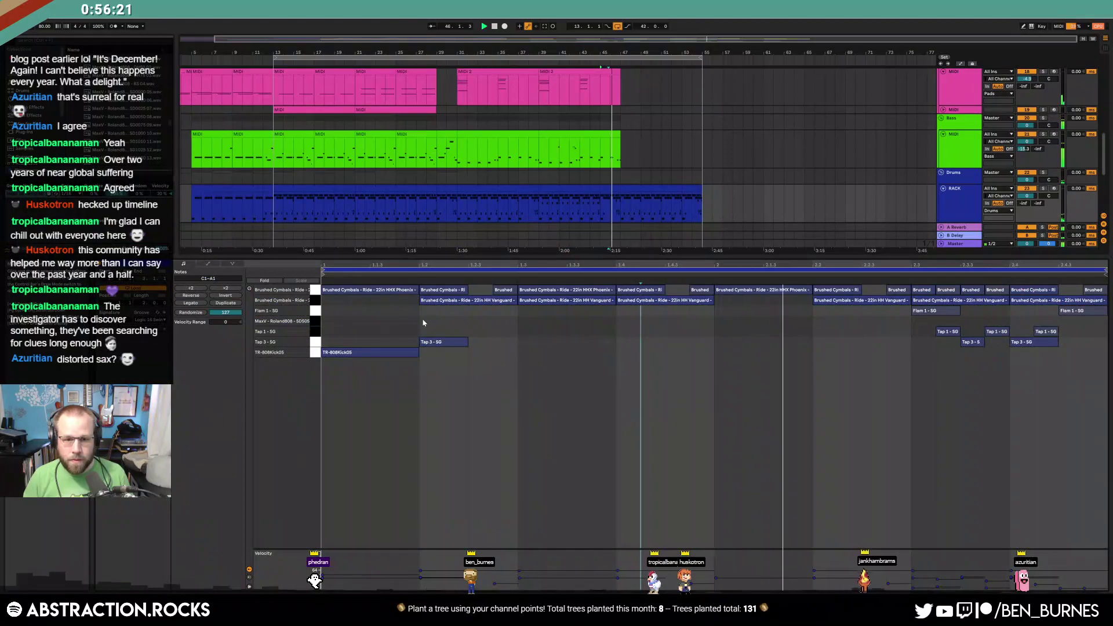
double_click(424, 321)
left_click_drag(450, 311, 542, 313)
key("ctrl+d")
key("ctrl+d")
key("ctrl+d")
key("shift+Tab")
key("ctrl+d")
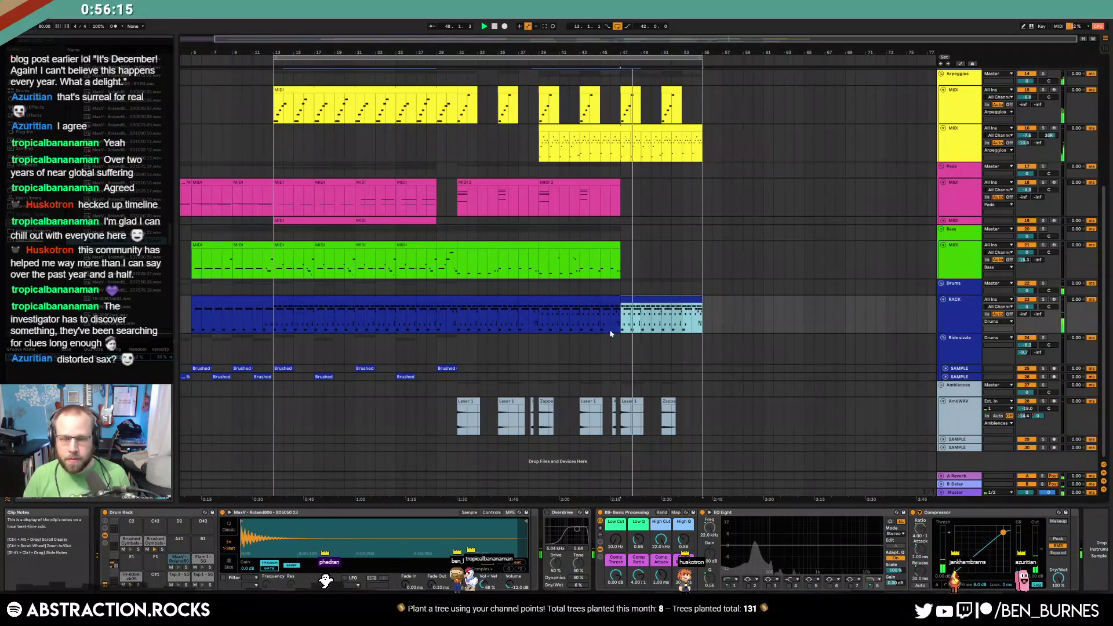
Deactivate the Tap, Flam and upper Brushed Cymbals ride notes in the duplicated drums from bar 47
double_click(658, 298)
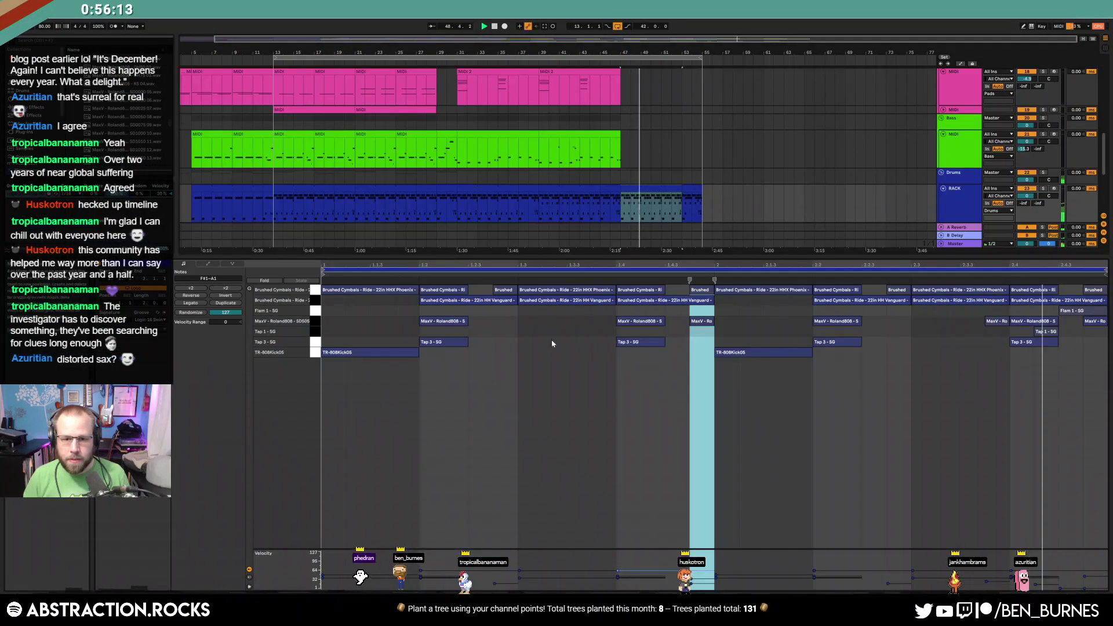
left_click_drag(315, 335, 311, 330)
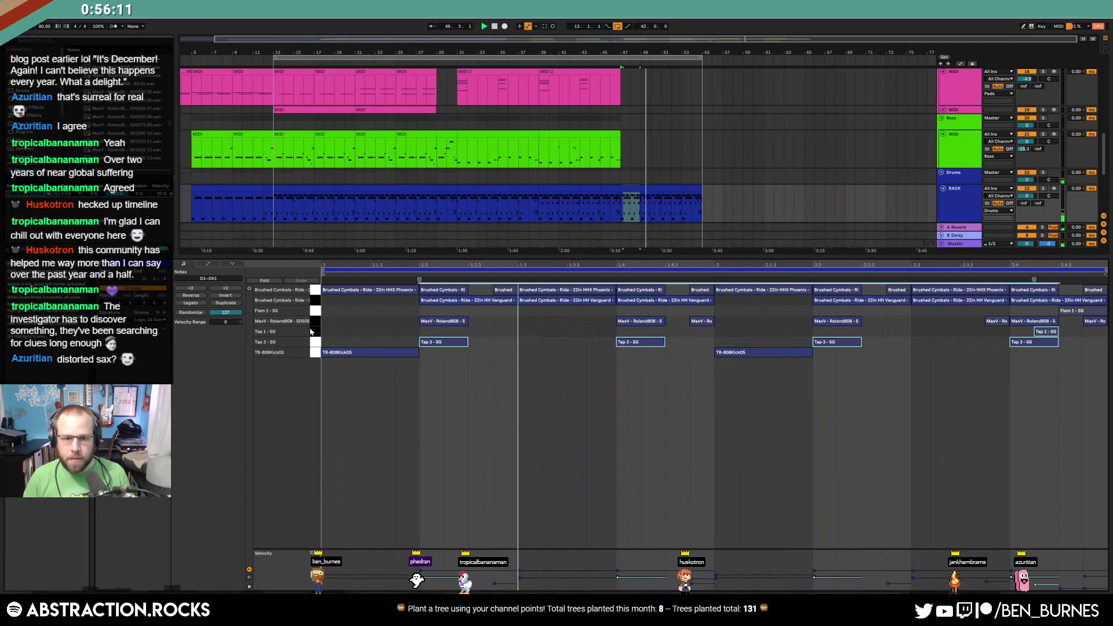
left_click(655, 390)
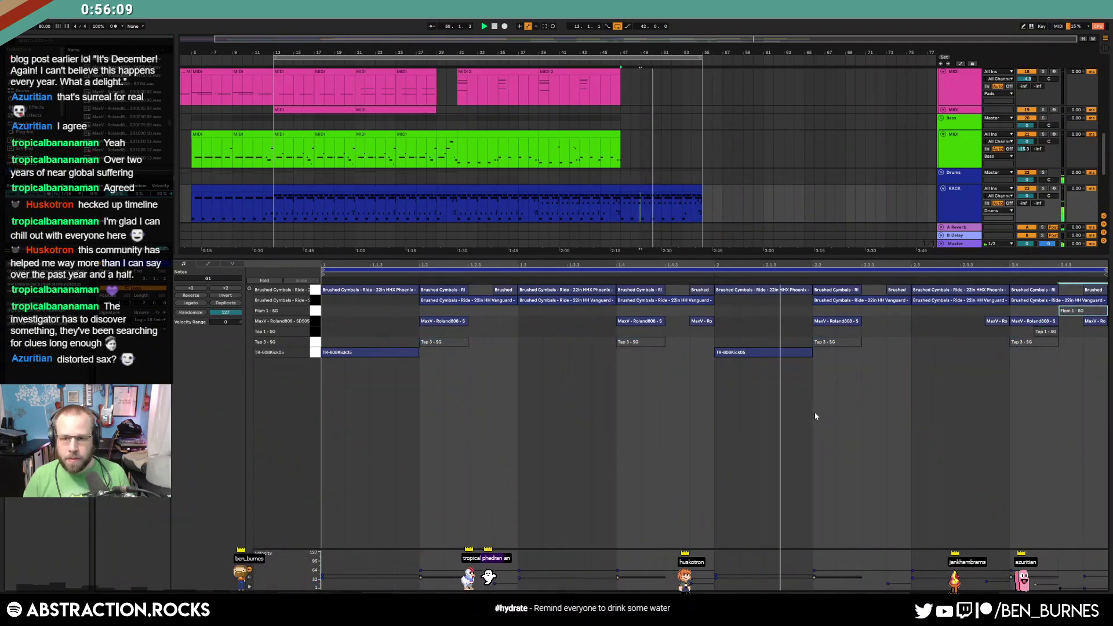
left_click(315, 290)
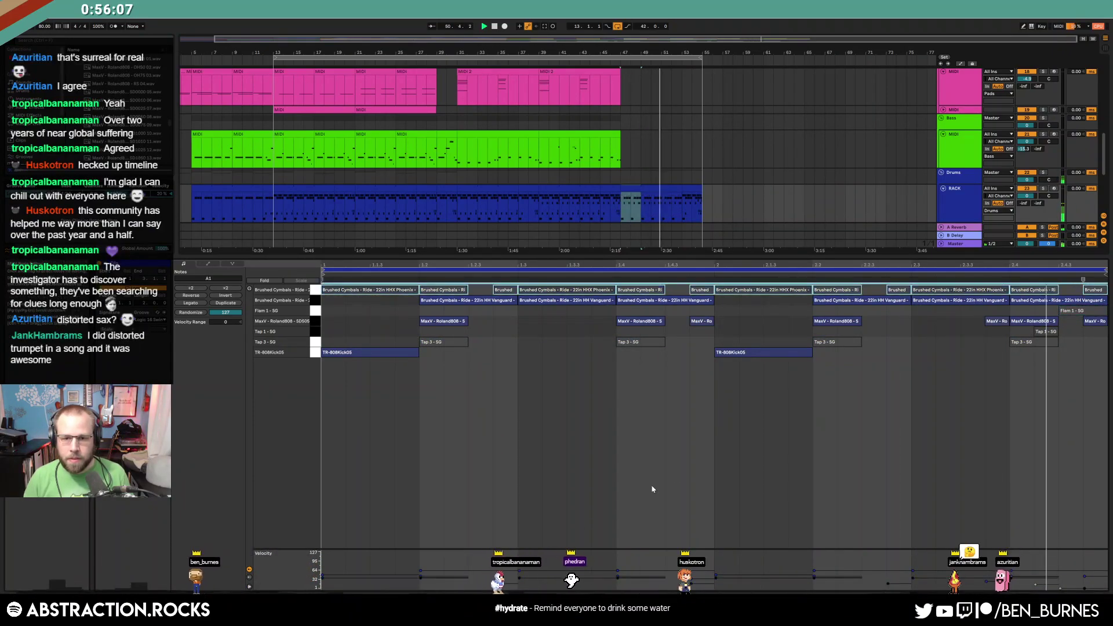
Clear the last drum clip at bar 53, keeping only its opening TR-808 kick note
left_click(693, 187)
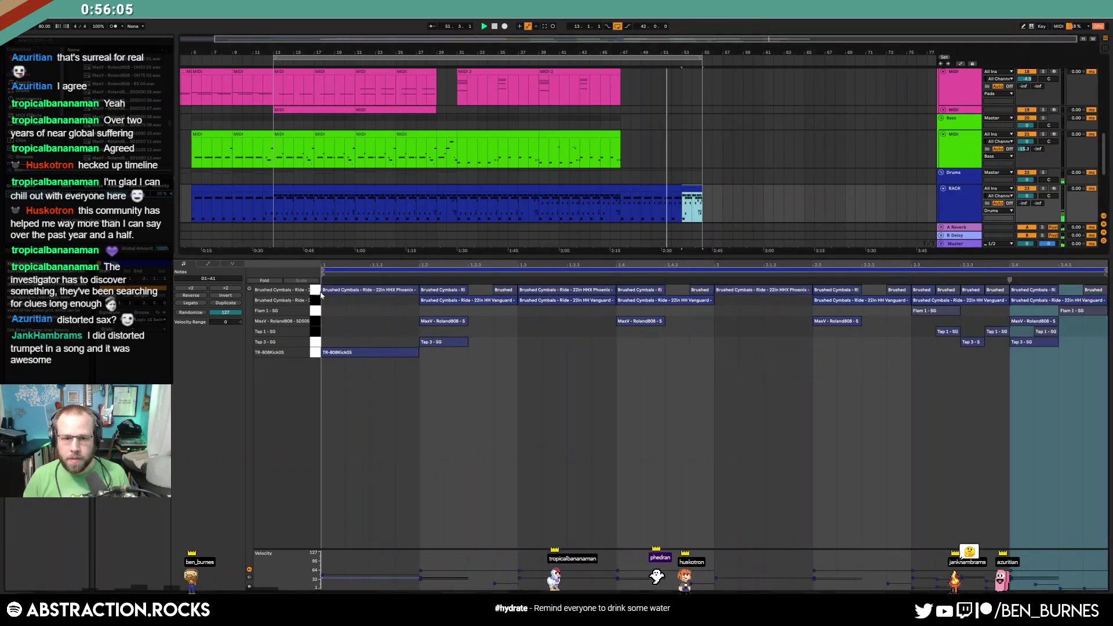
left_click(315, 290)
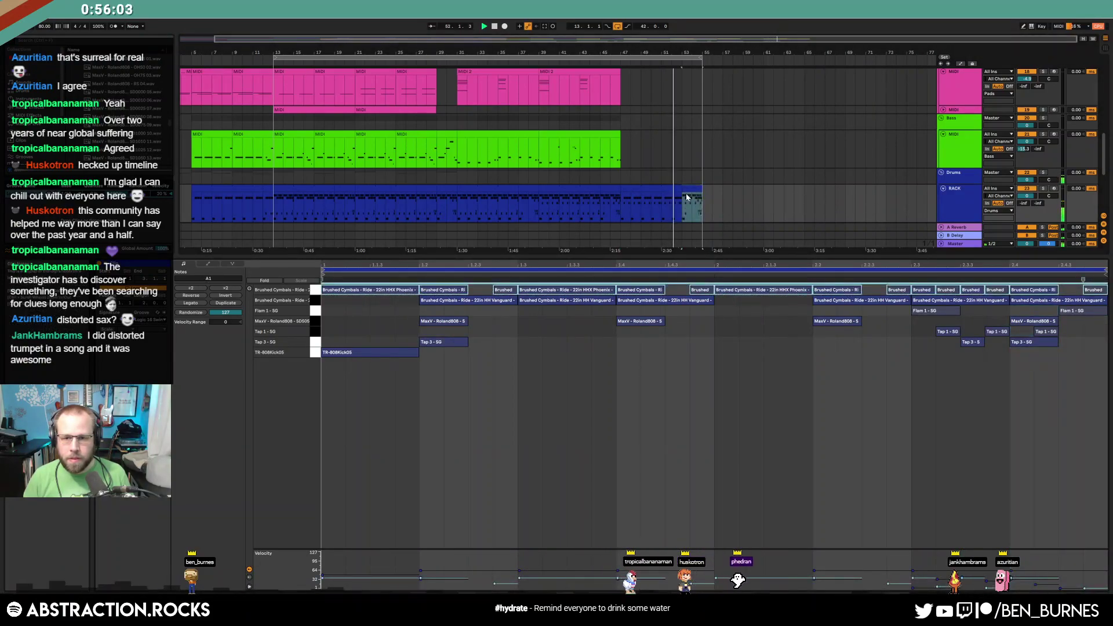
left_click_drag(368, 333, 1093, 288)
key("Delete")
left_click_drag(466, 306, 1100, 396)
key("Delete")
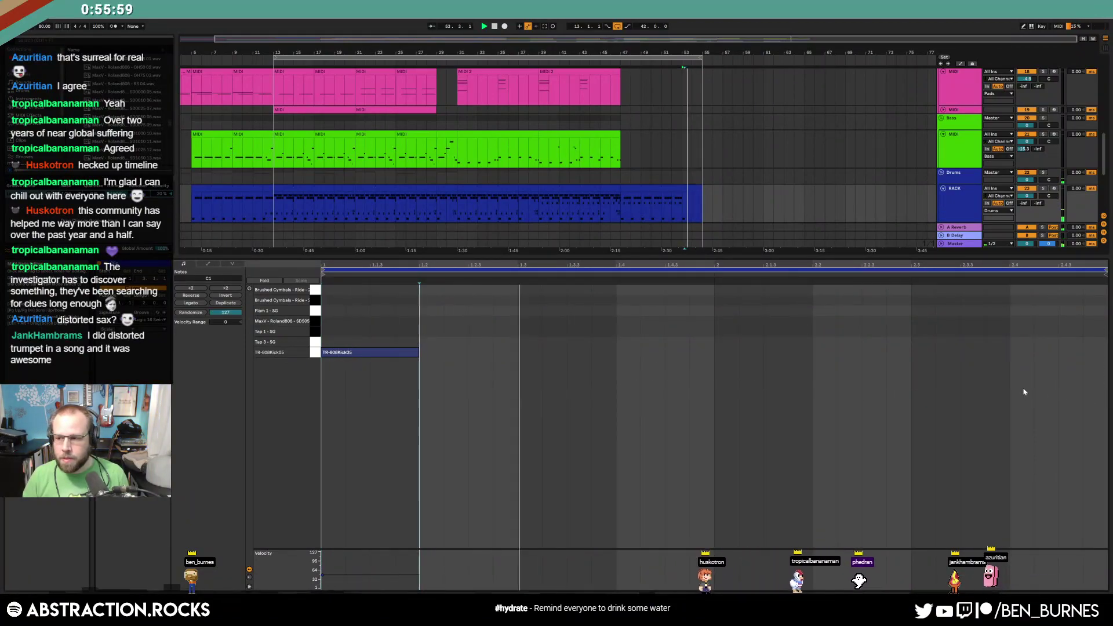
key("shift+Tab")
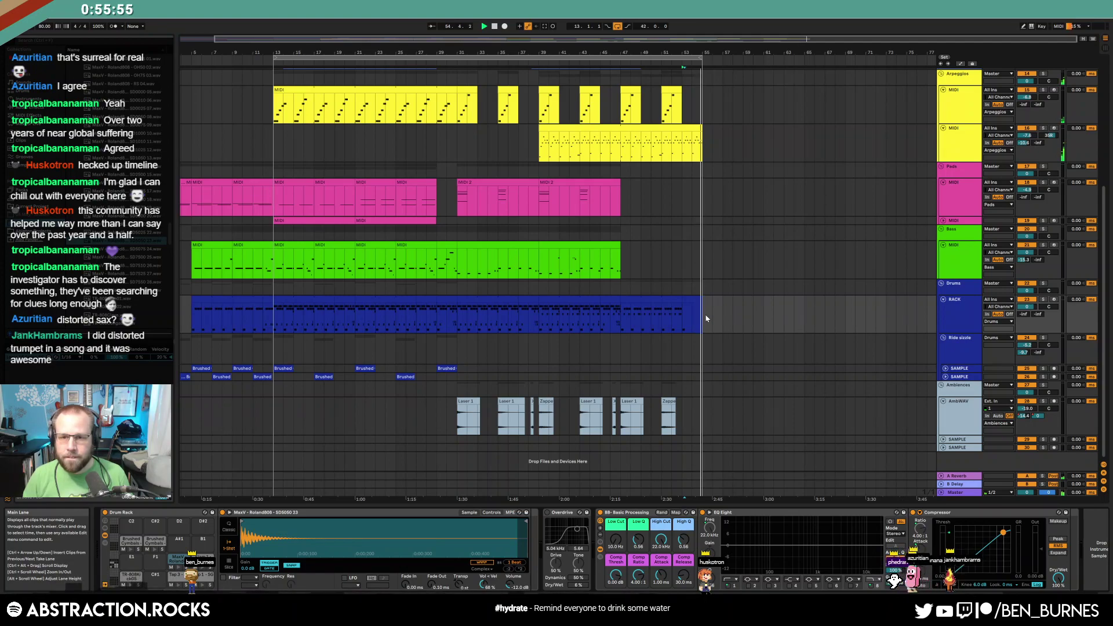
Insert a new audio track directly below the SAX track
scroll(706, 318, "up", 5)
left_click(960, 207)
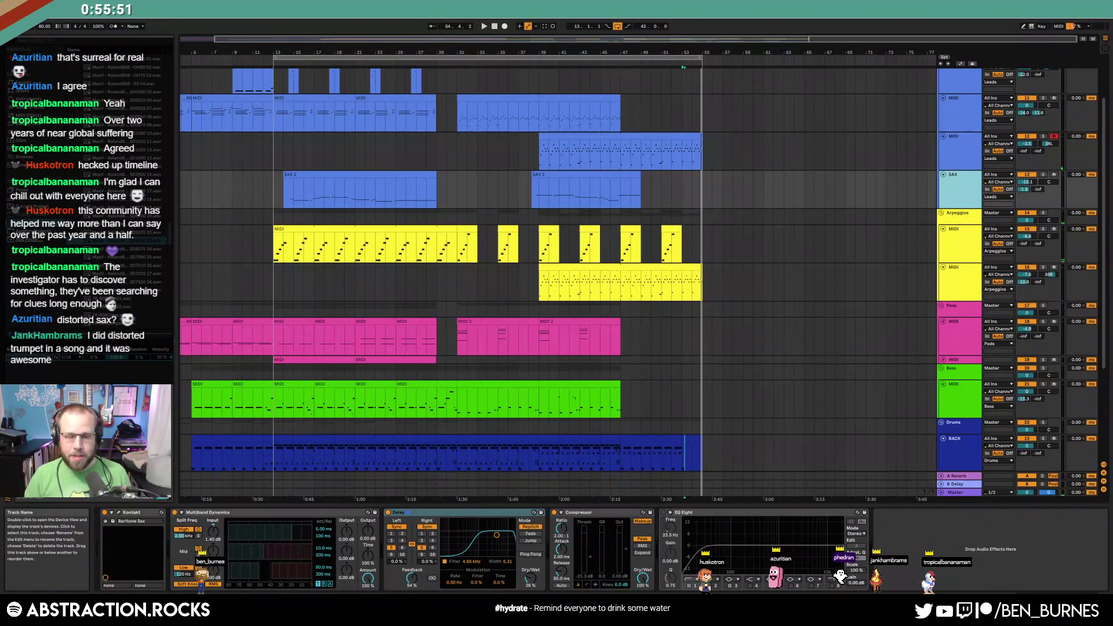
key("ctrl+t")
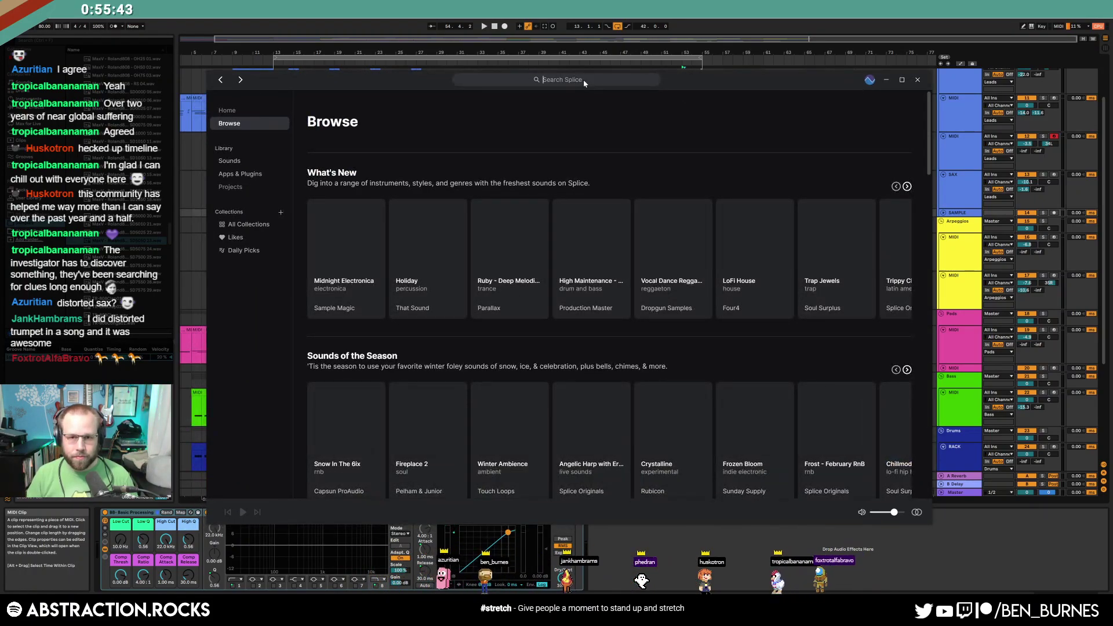
Switch to Splice, search the samples for "trumpet solo" and filter the list to F minor
type("trumpet solo")
key("Return")
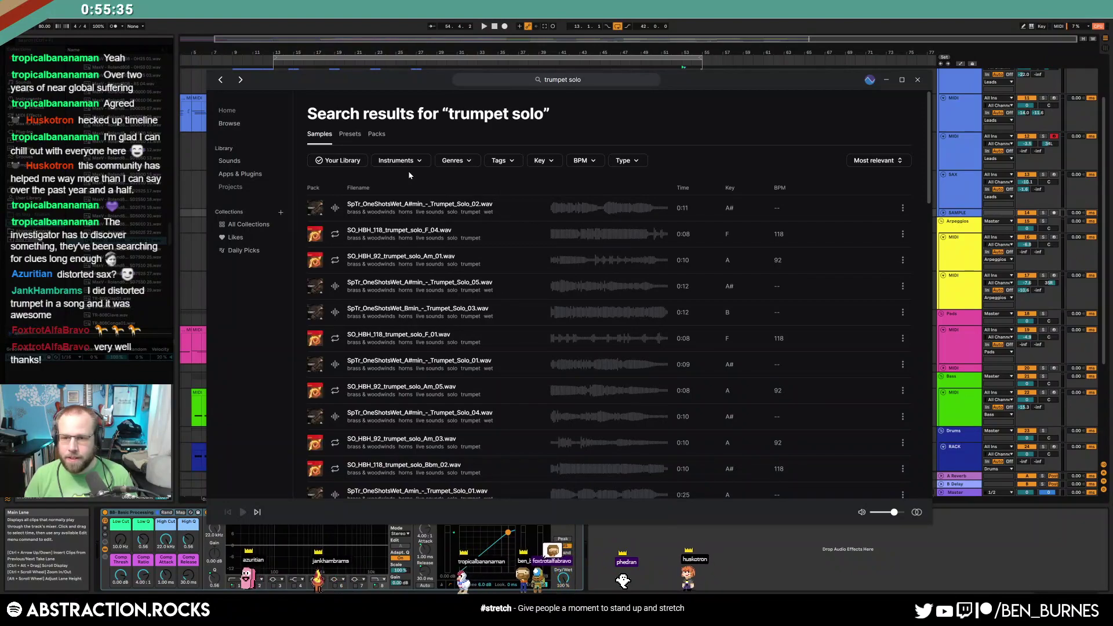
left_click(544, 162)
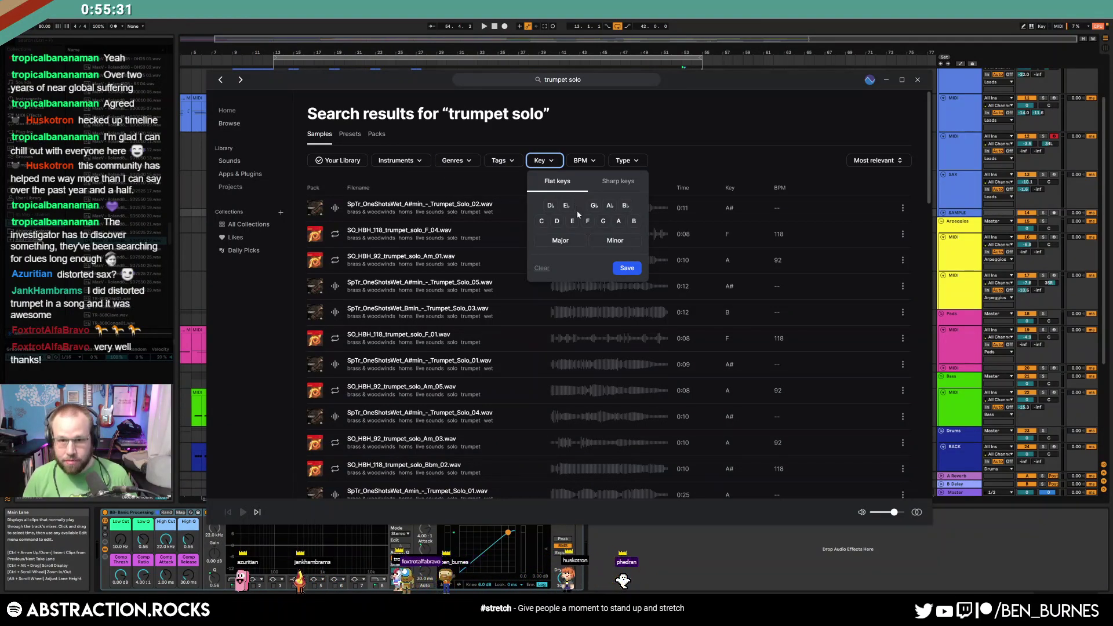
left_click(627, 267)
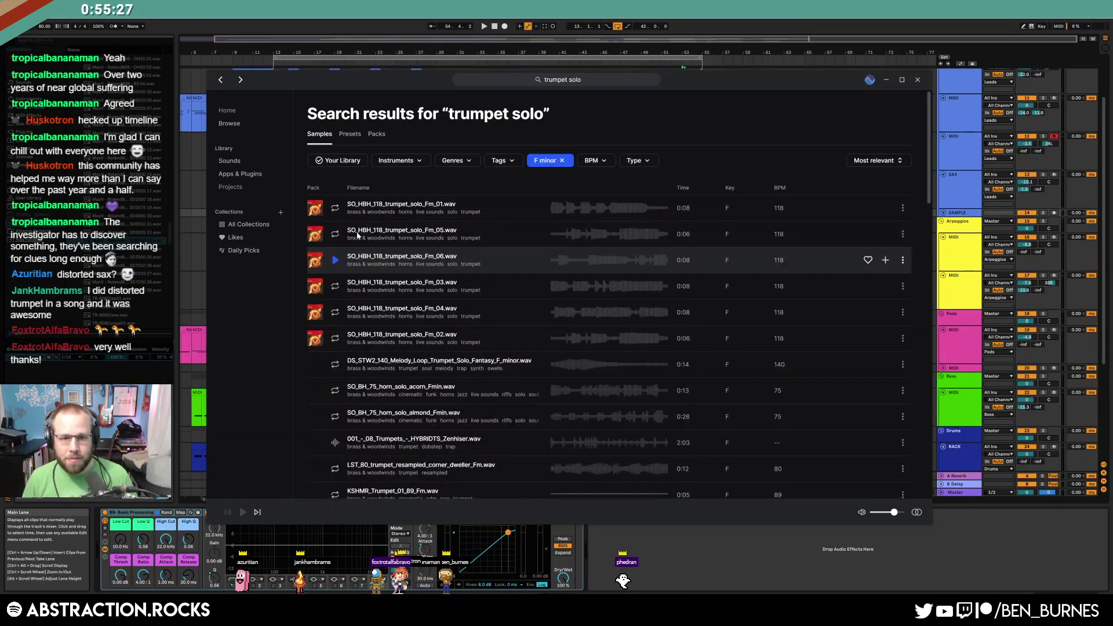
Audition the F minor trumpet and horn solo samples down to SO_BH_75_horn_solo_acorn_Fmin.wav
left_click(335, 208)
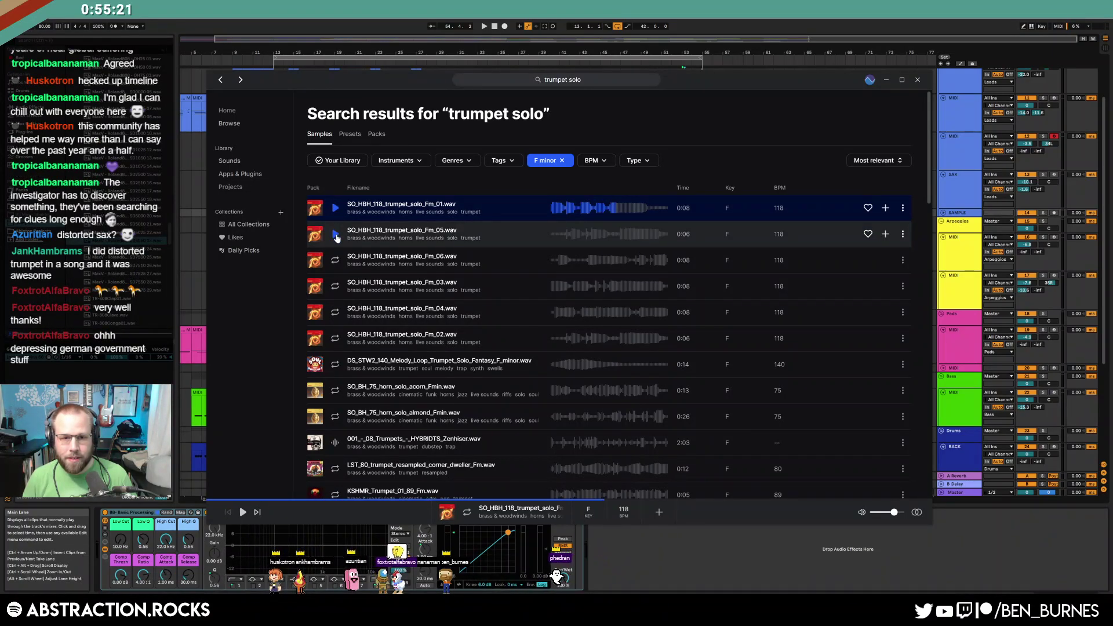
left_click(336, 235)
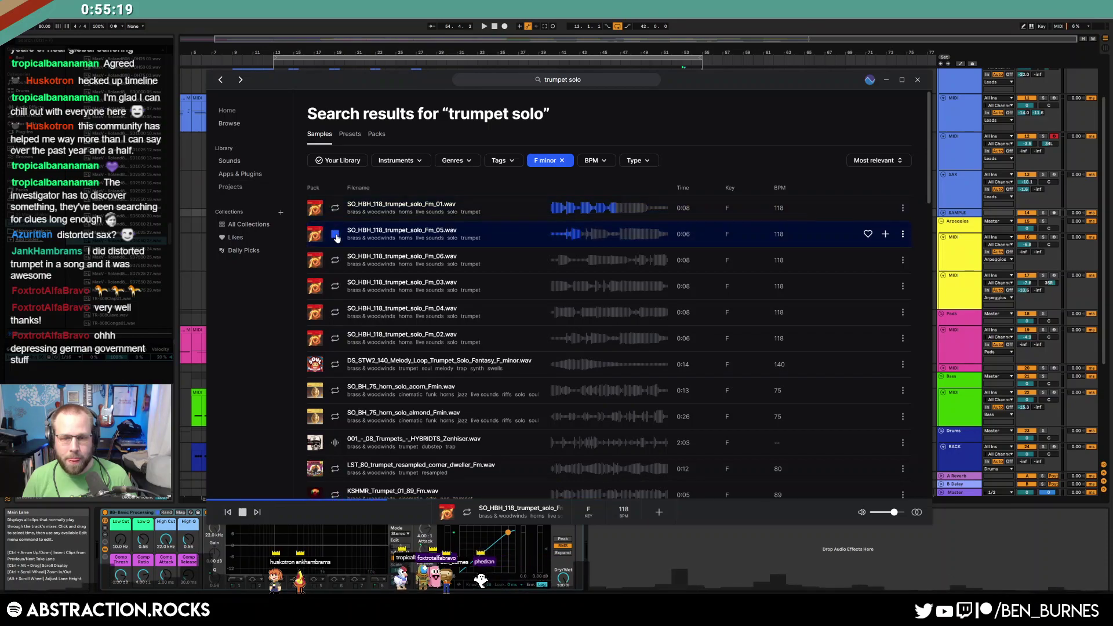
left_click(336, 260)
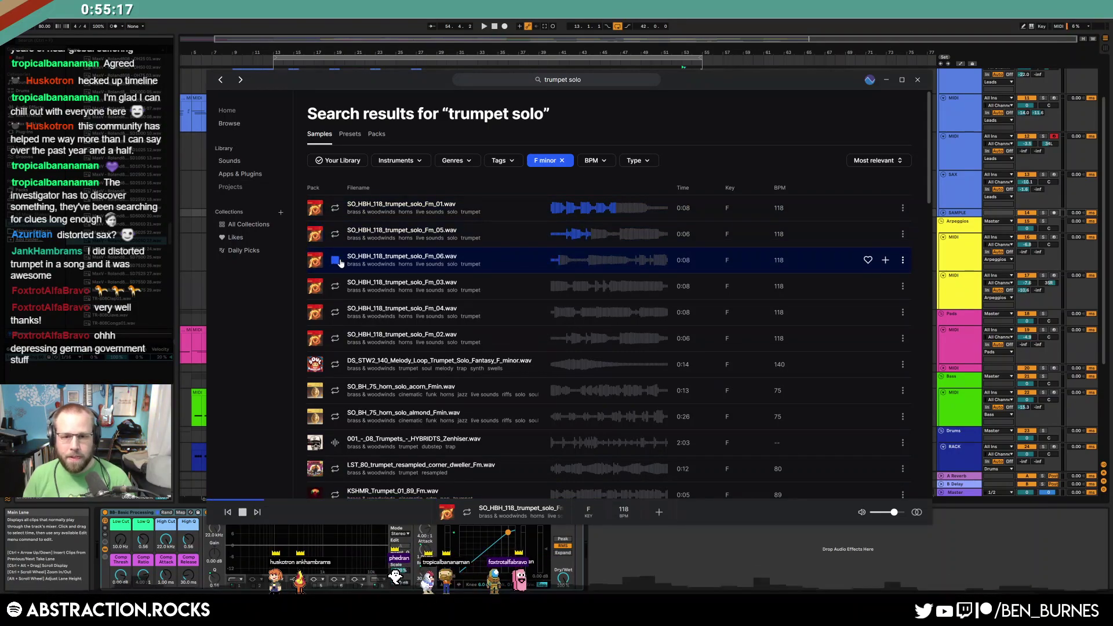
key("Down")
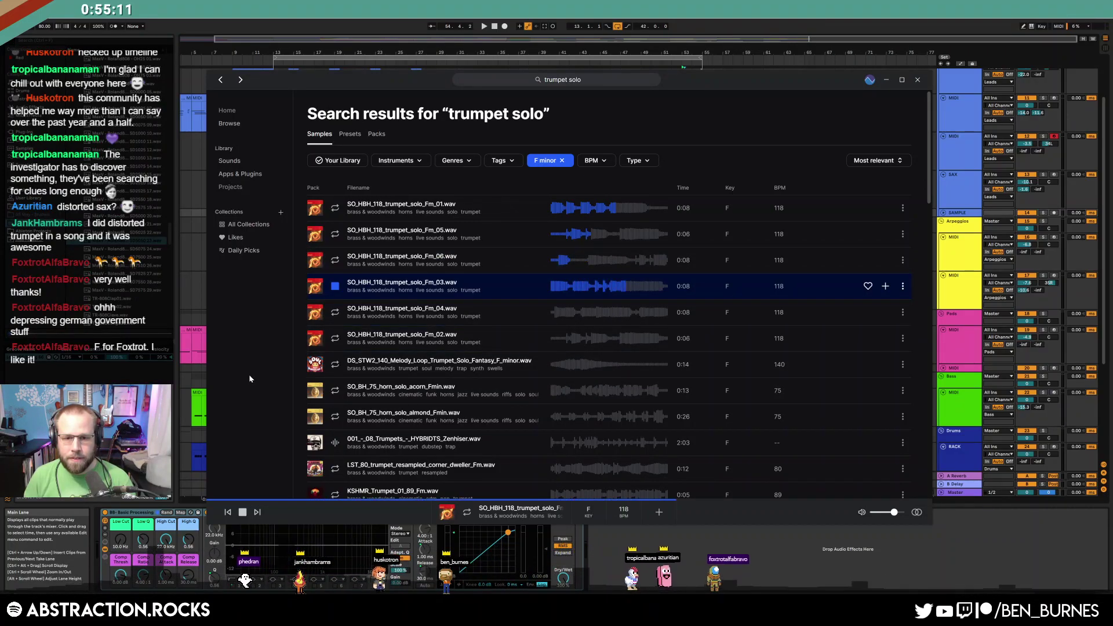
key("Down")
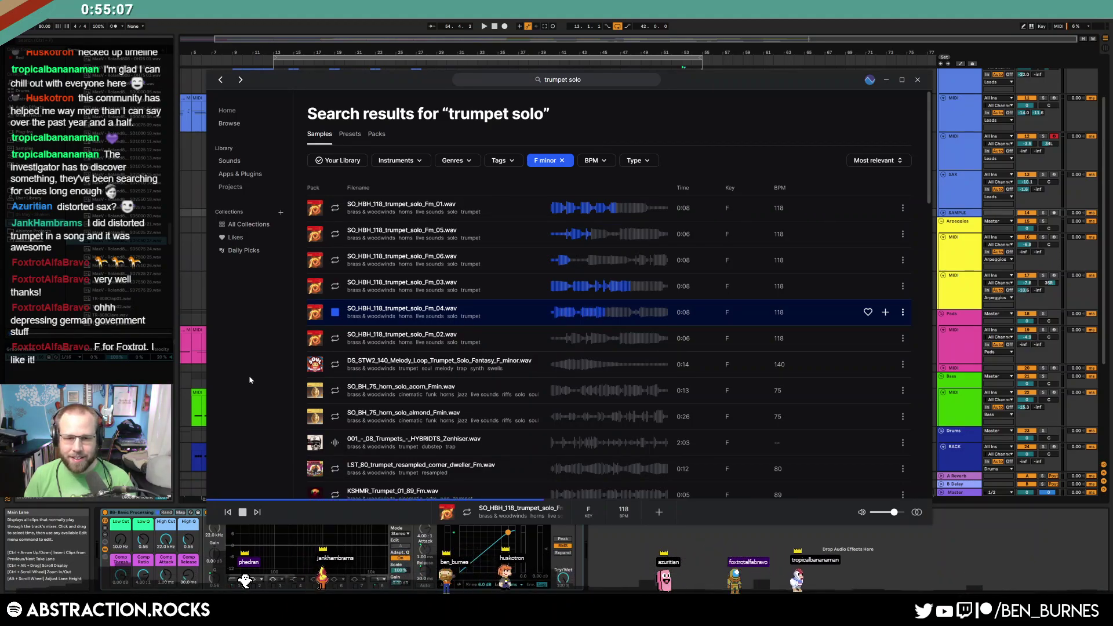
key("Down")
key("Down")
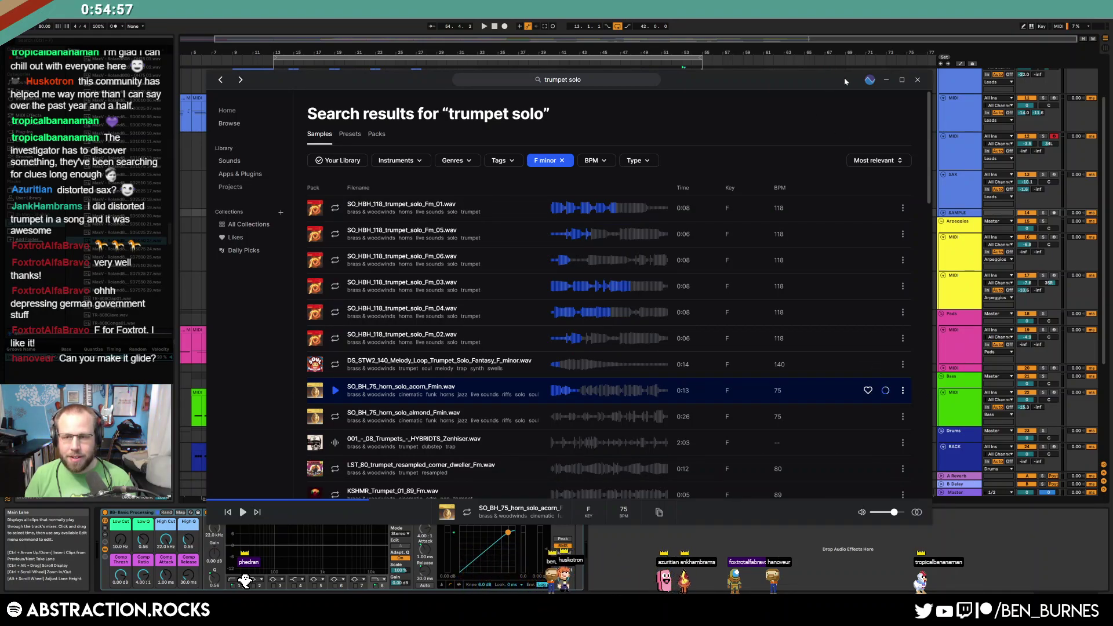
Place SO_BH_75_horn_solo_acorn_Fmin.wav on the new audio track in Ableton Live, starting at bar 47
left_click_drag(776, 78, 526, 125)
left_click_drag(268, 436, 764, 213)
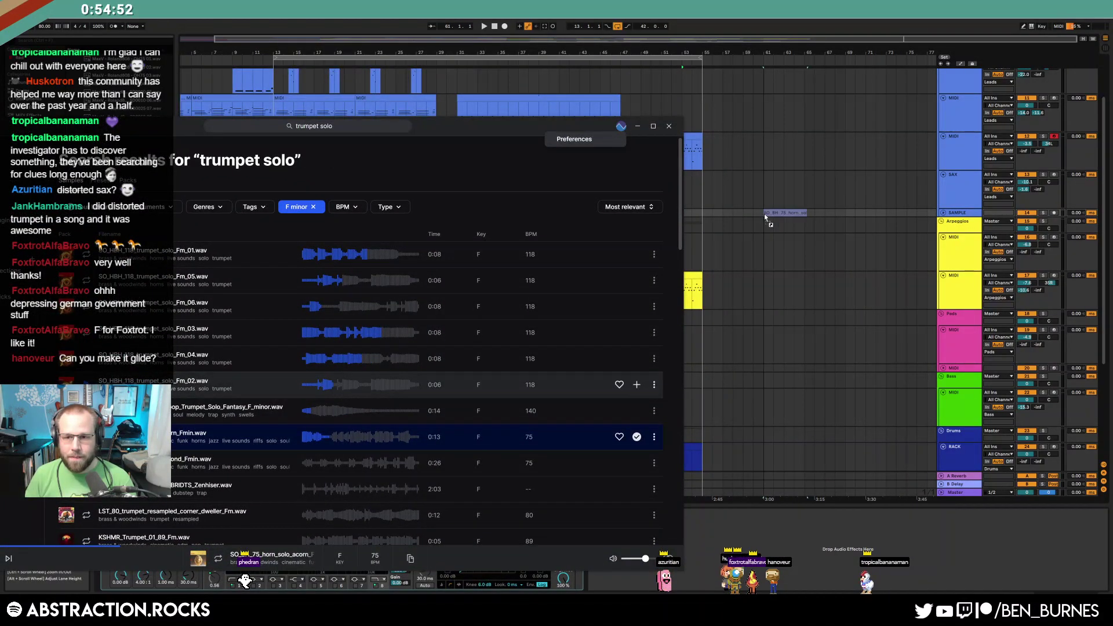
left_click(944, 213)
left_click_drag(786, 212, 641, 223)
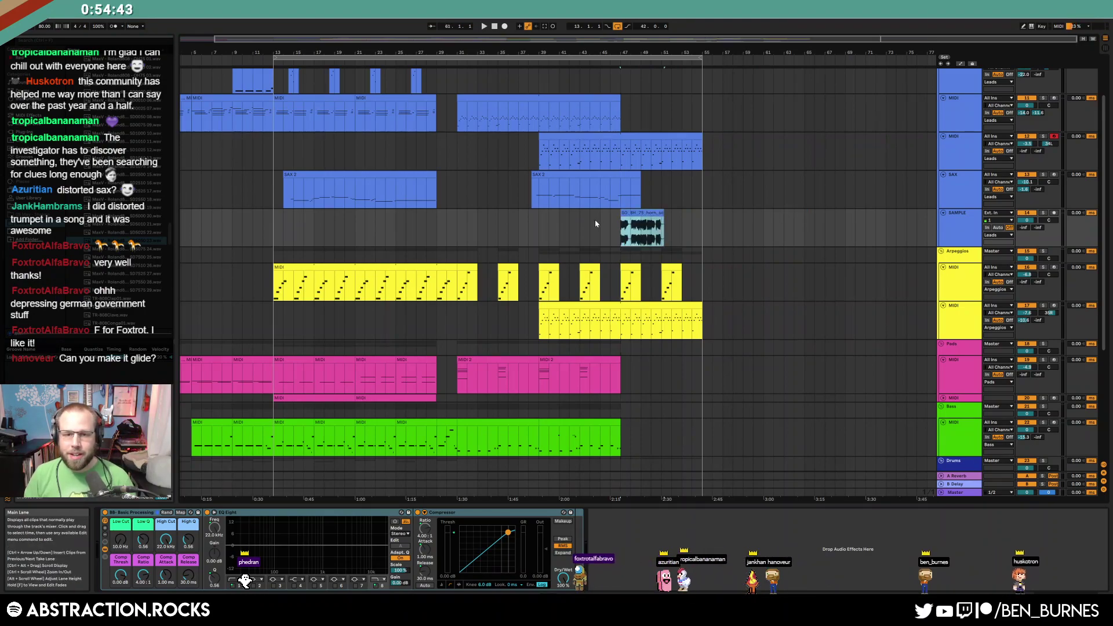
scroll(651, 227, "up", 5)
left_click_drag(734, 228, 648, 211)
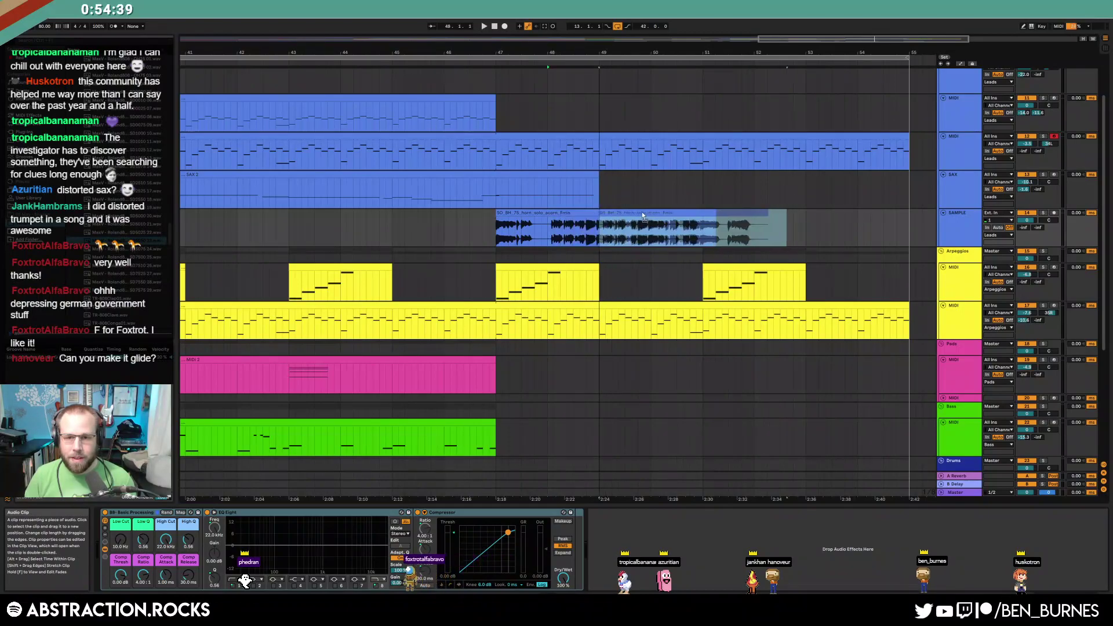
left_click_drag(809, 227, 716, 227)
key("ctrl+z")
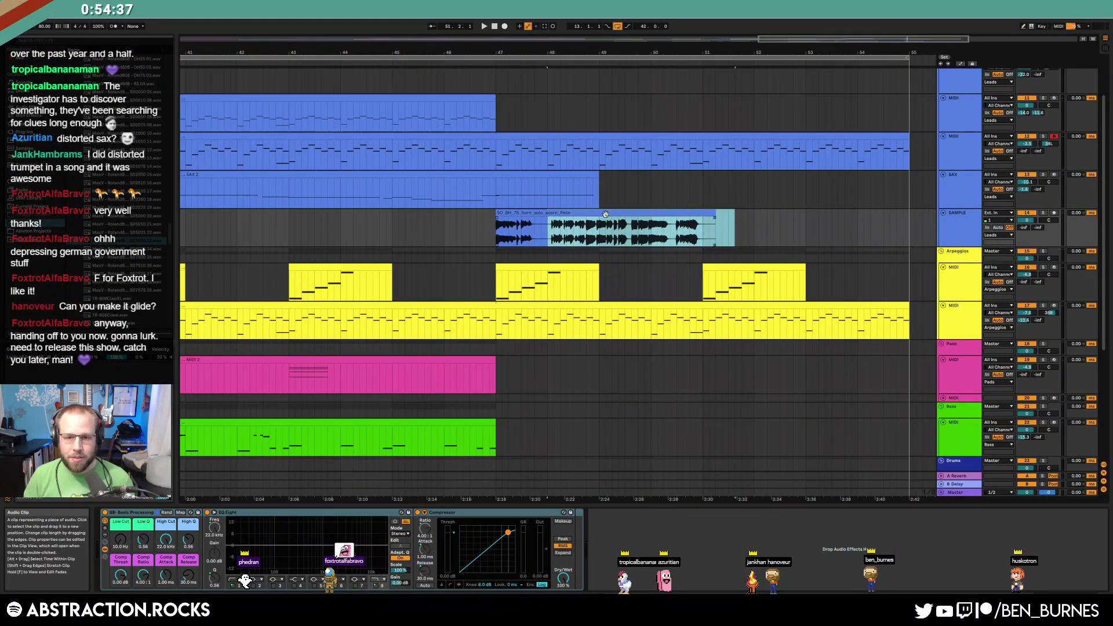
Open the horn solo clip at bar 47 and enable Warp for it
double_click(632, 213)
left_click(183, 285)
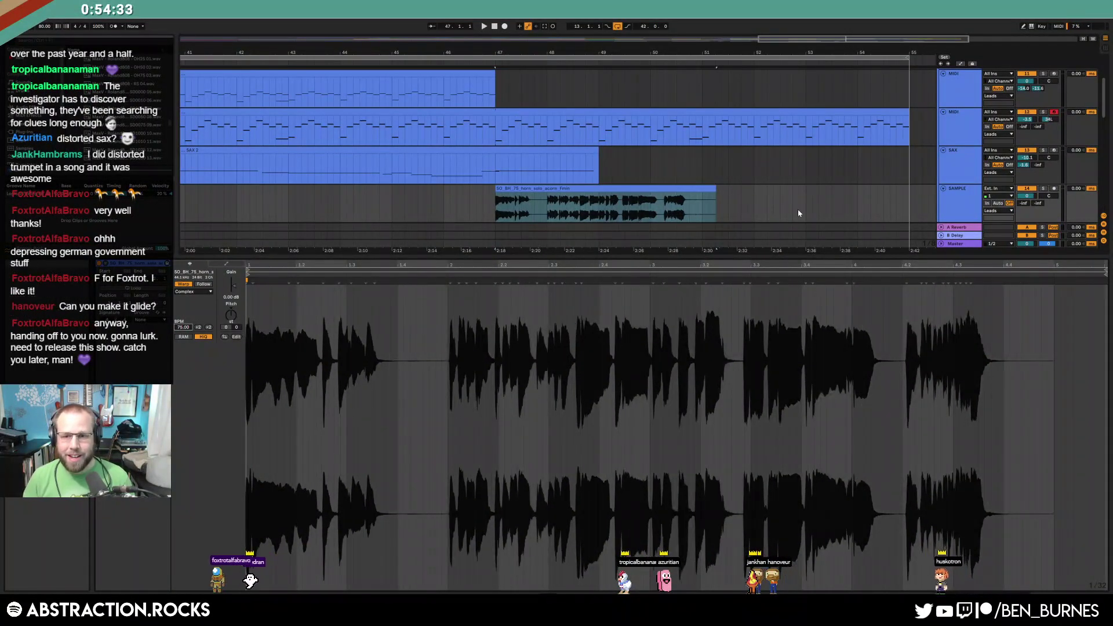
Lower the SAMPLE track's volume and bring up the track's device chain
left_click(798, 204)
scroll(664, 214, "up", 3, "ctrl")
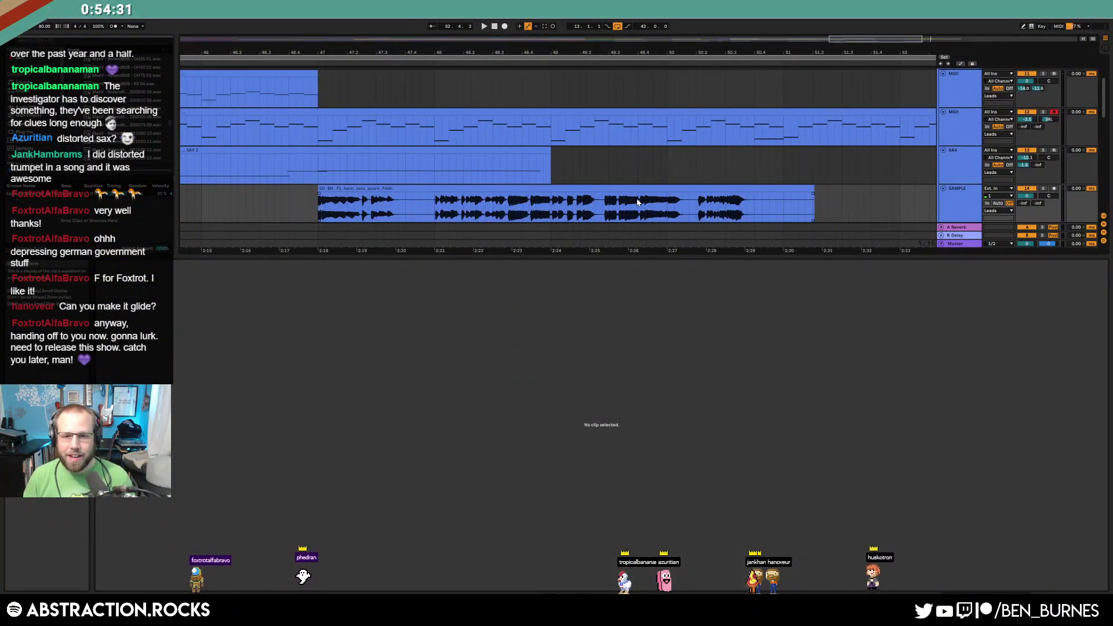
left_click_drag(857, 199, 604, 214)
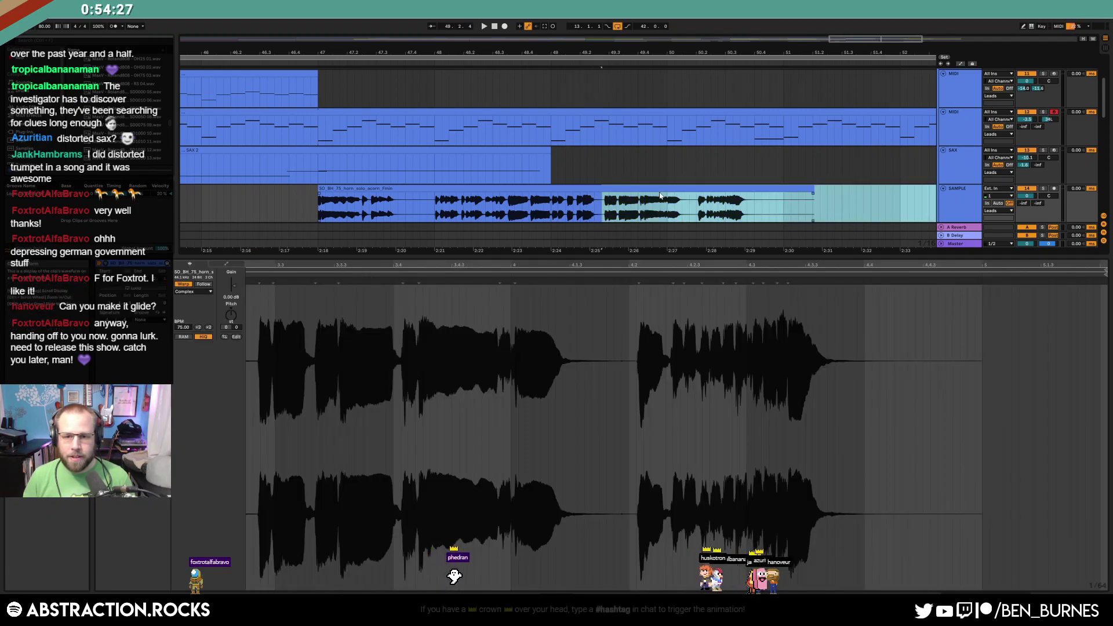
scroll(660, 211, "down", 2)
left_click_drag(1027, 196, 1027, 208)
key("shift+Tab")
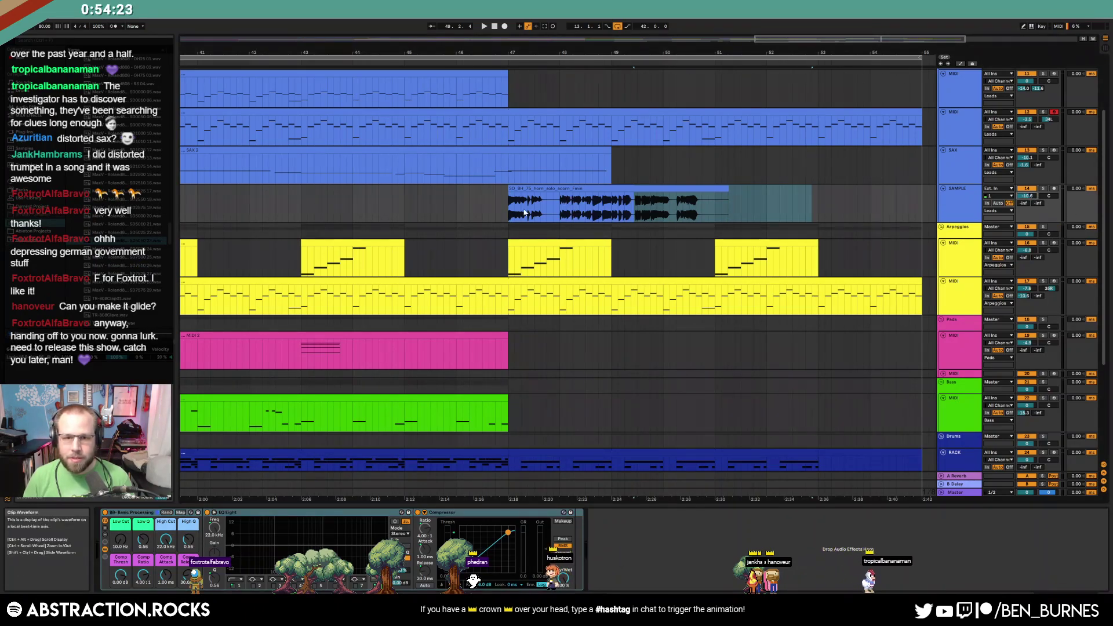
Add Raum to the end of the SAMPLE track's device chain, with Mix at 64.5% and the rack's Low Cut at 153 Hz
left_click(445, 206)
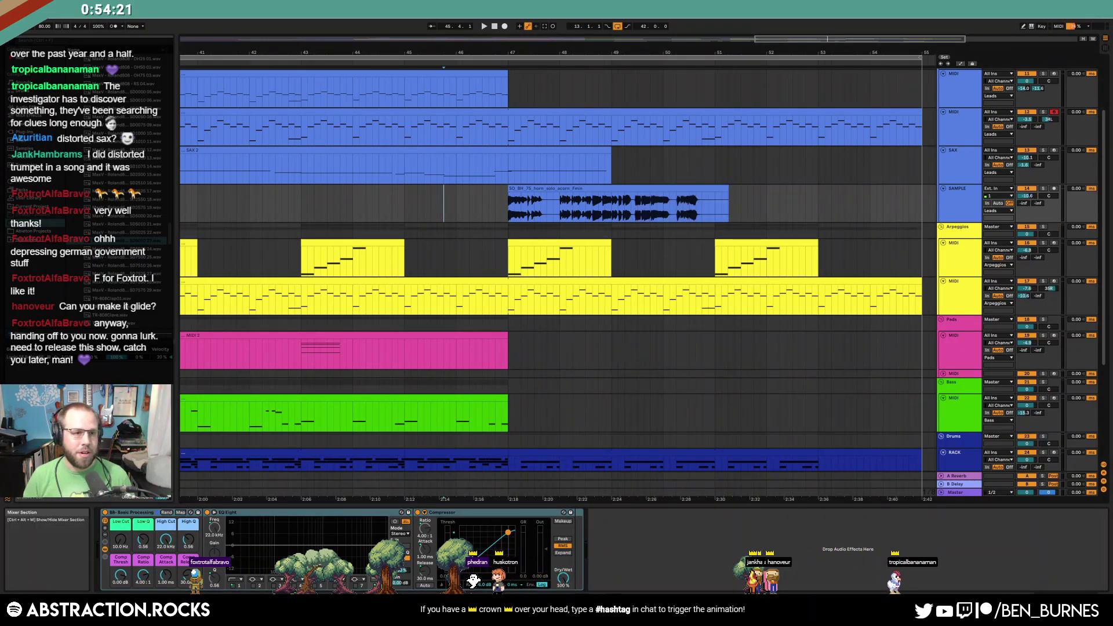
left_click_drag(428, 530, 677, 541)
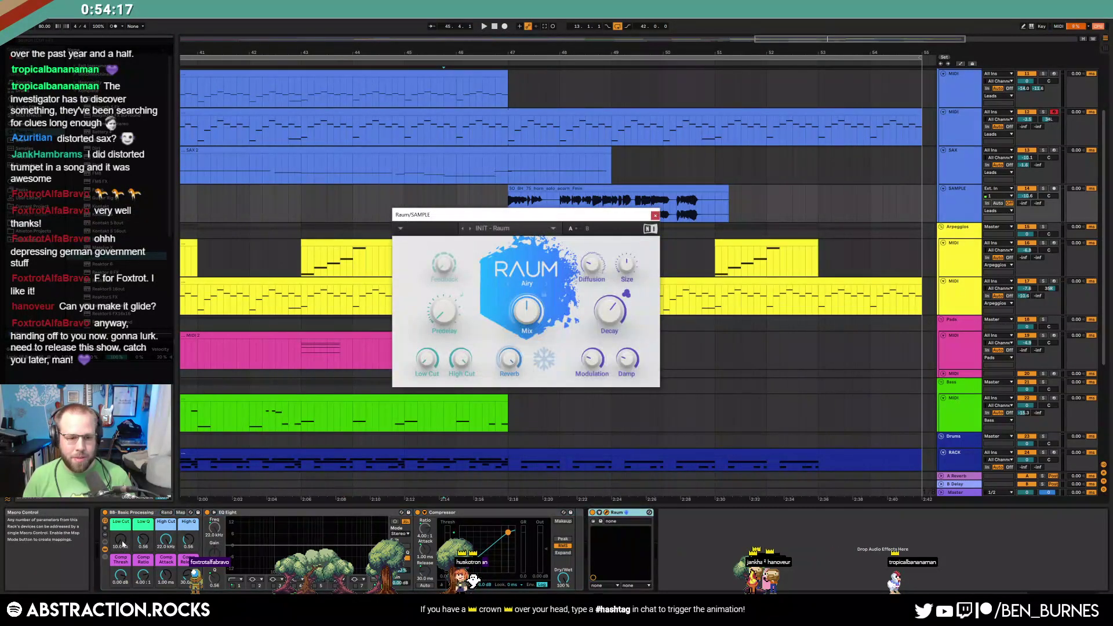
left_click_drag(609, 311, 609, 310)
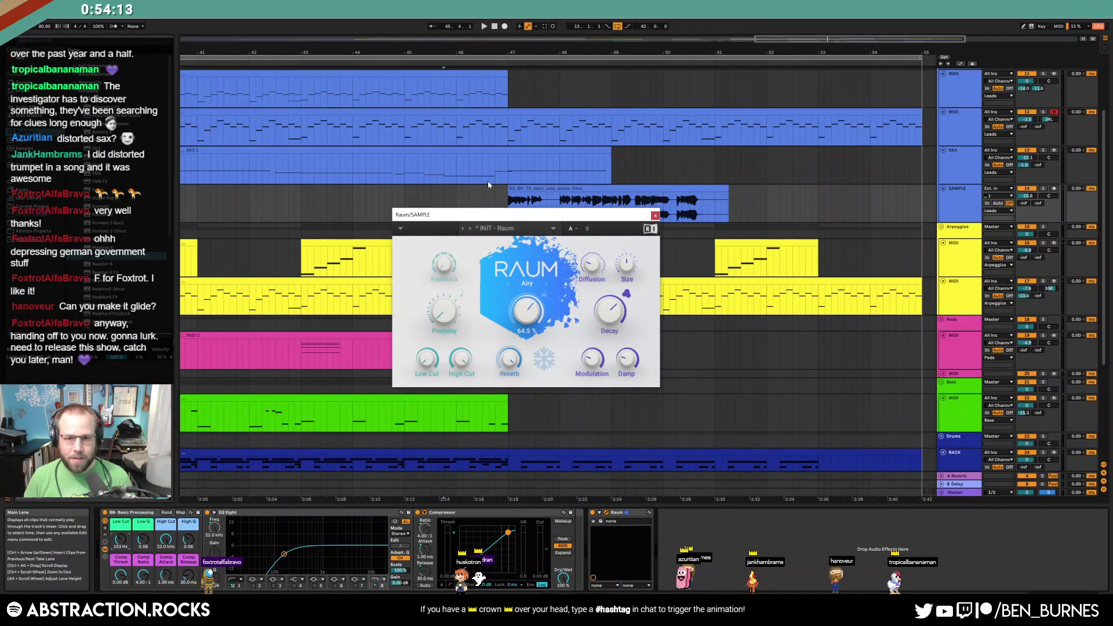
Play the horn solo from before bar 46, lower the SAMPLE track's volume and close the Raum window
left_click(438, 195)
key("space")
mouse_move(1037, 203)
left_mouse_down()
mouse_move(1038, 171)
mouse_move(1023, 206)
left_mouse_up()
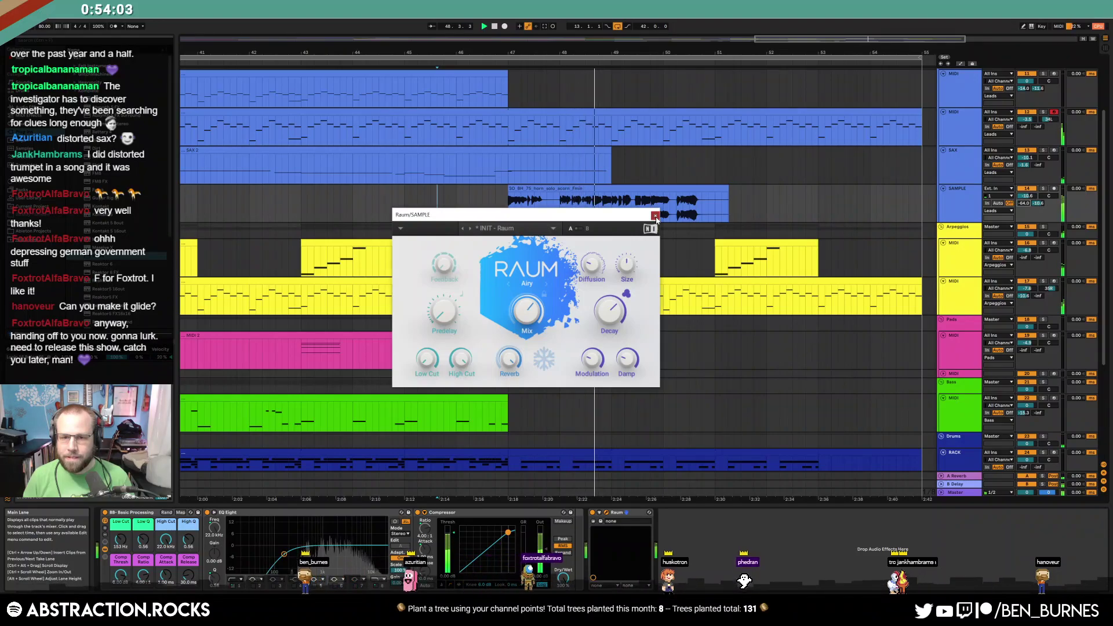
left_click(655, 216)
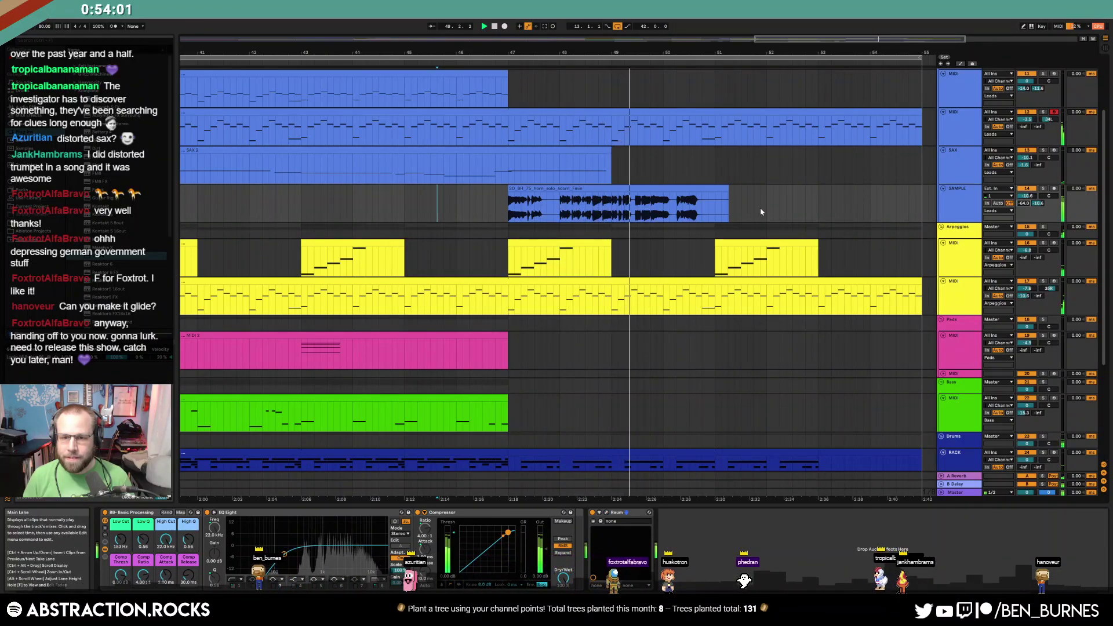
left_click(760, 207)
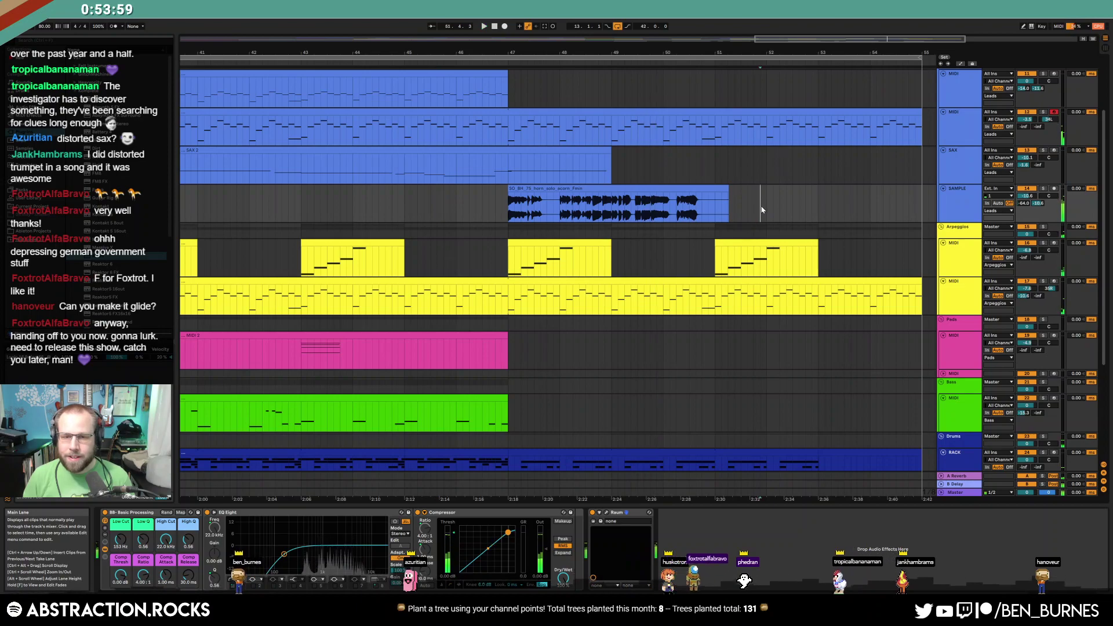
Delete the horn solo clip at bar 47 from the SAMPLE track
left_click_drag(760, 208, 560, 208)
left_click(600, 188)
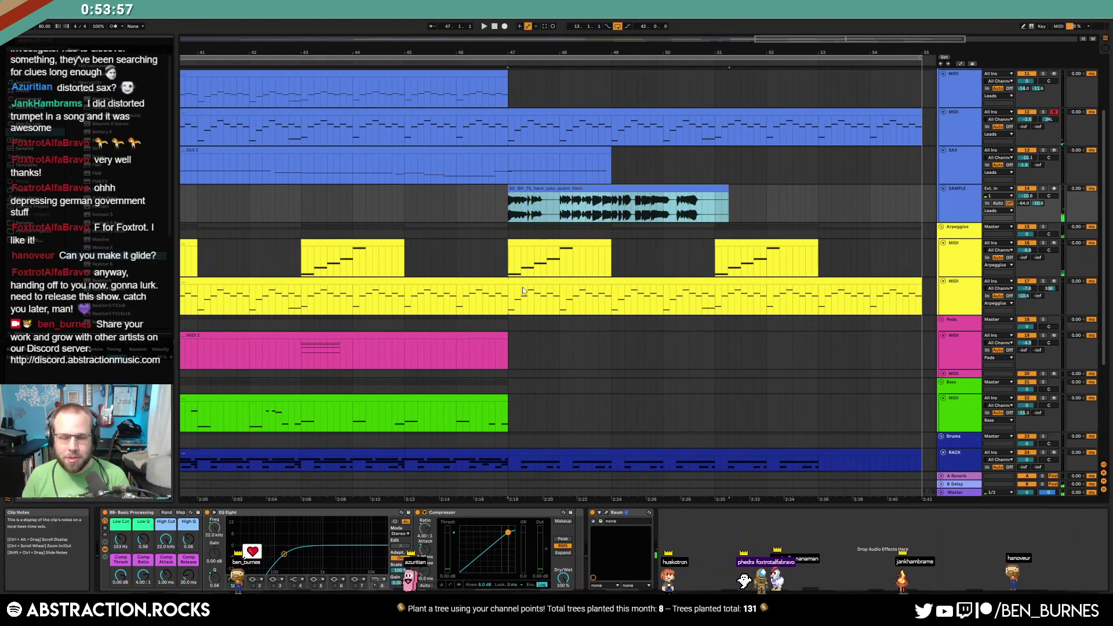
key("Delete")
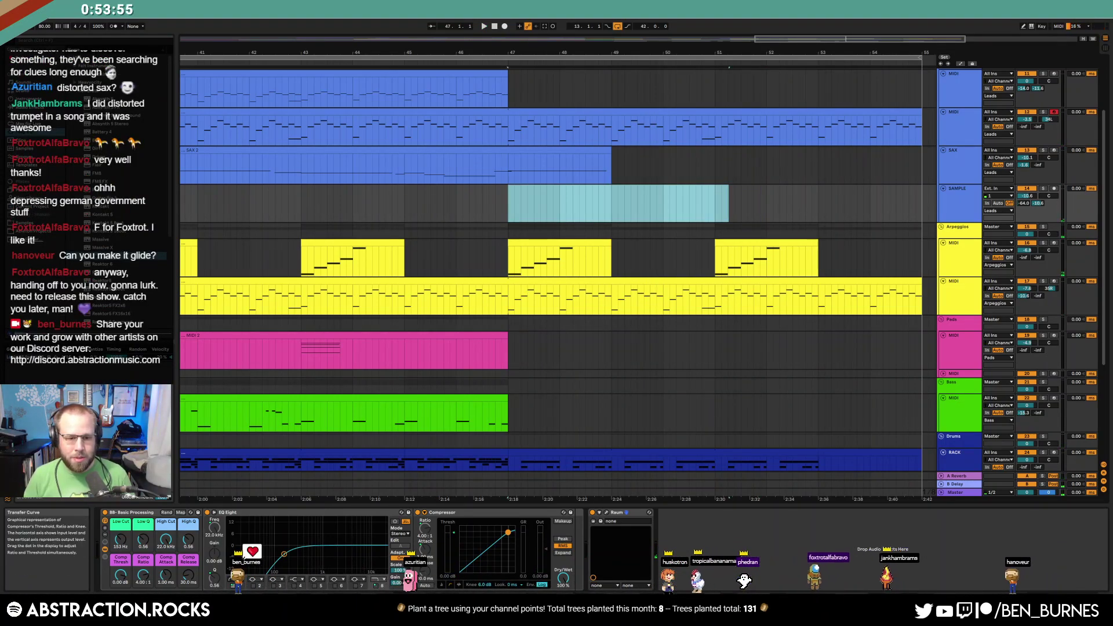
key("alt+Tab")
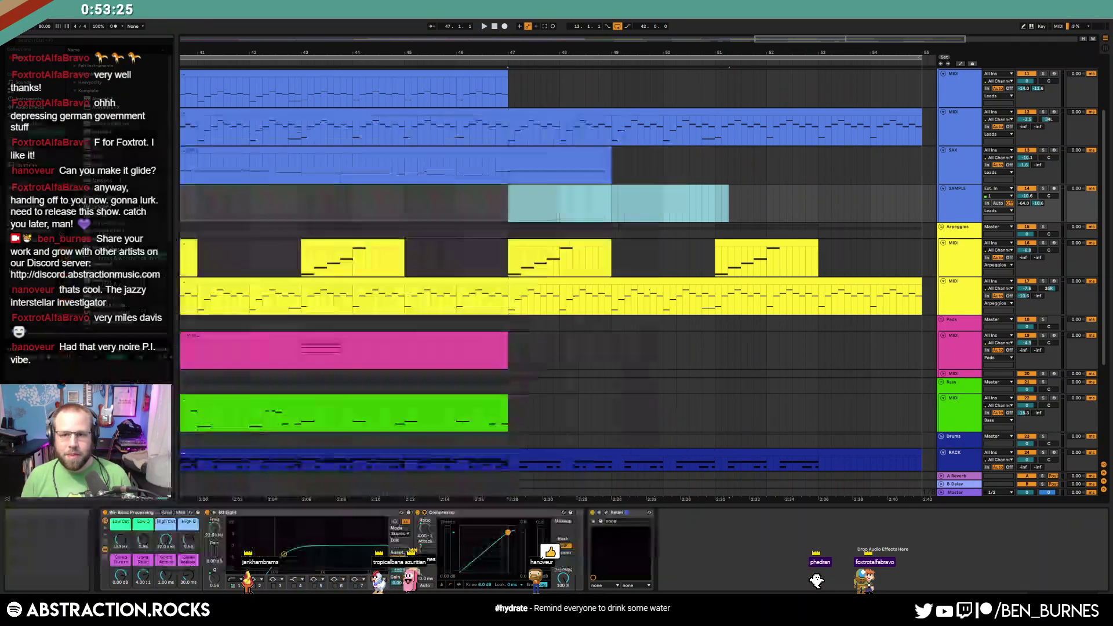
left_click(714, 74)
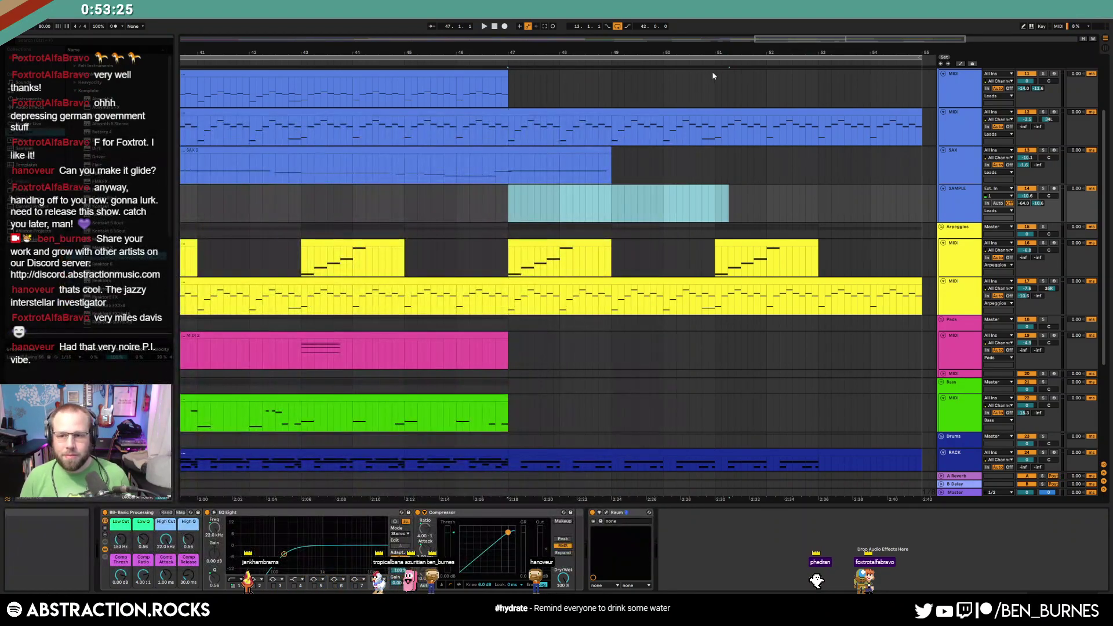
Raise the Low Cut of the SAMPLE track's processing rack to about 560 Hz
left_click_drag(121, 539, 121, 521)
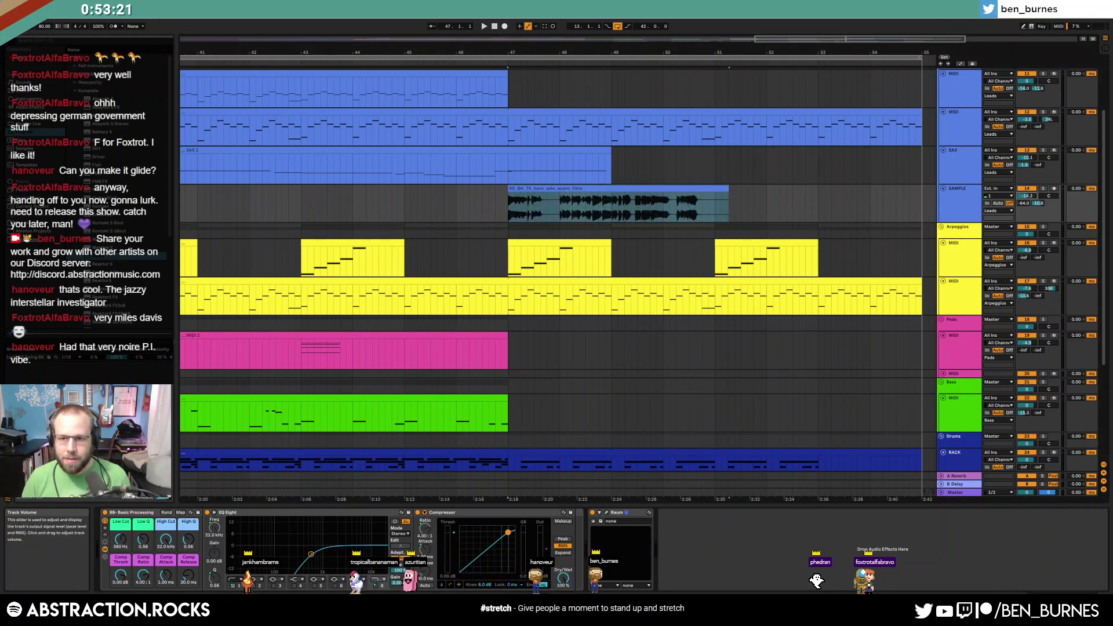
Split the horn solo clip into phrases starting at bar 47, bar 49 and beat 51.4, and play them back
left_click(798, 220)
left_click_drag(748, 212, 820, 191)
left_click(463, 196)
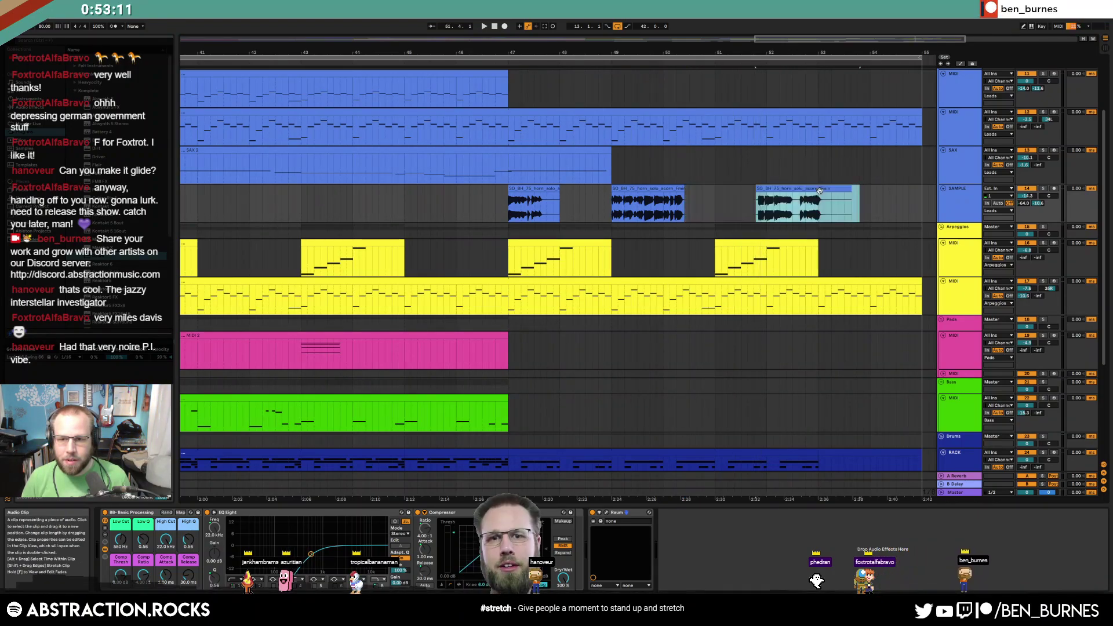
key("space")
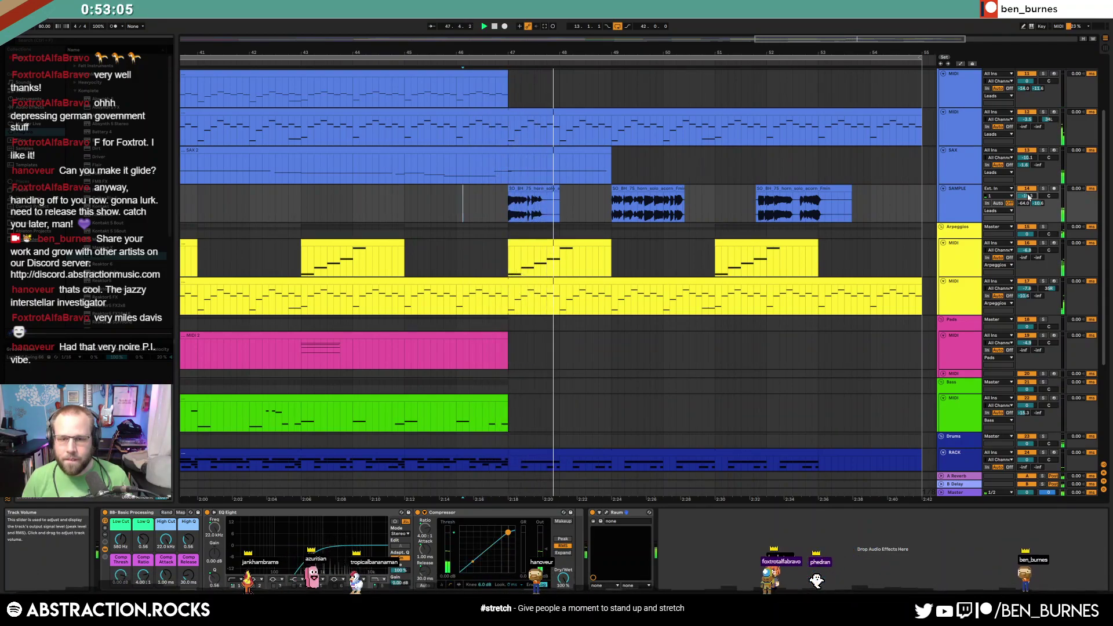
Split the last horn phrase, shift its second part to just before bar 53 and delete that part
left_click_drag(839, 38, 880, 38)
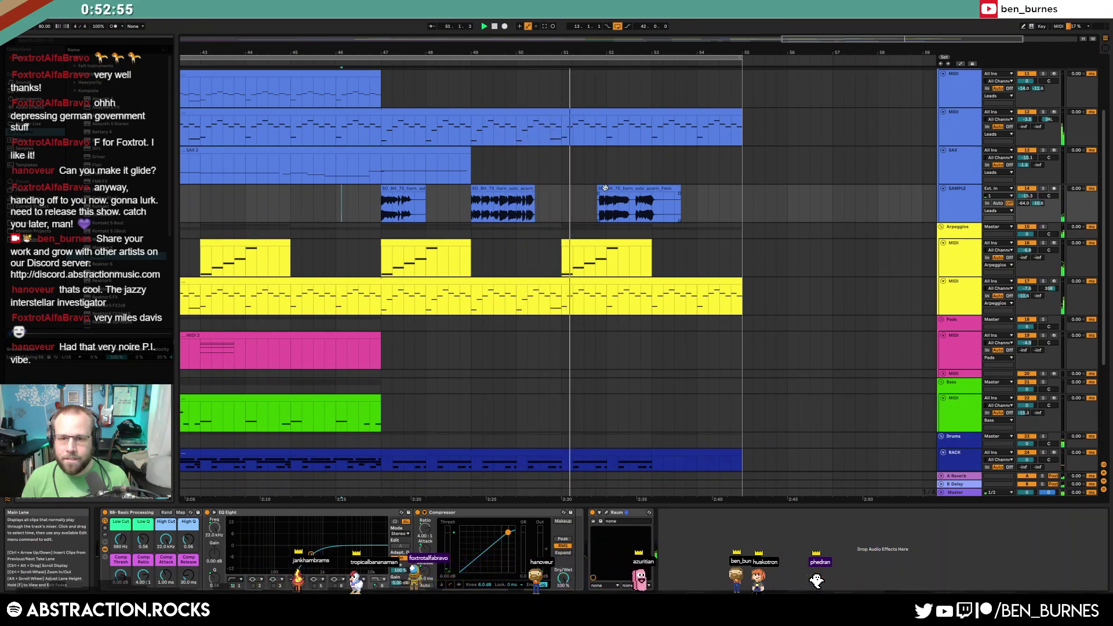
scroll(676, 205, "up", 3)
left_click_drag(698, 209, 654, 187)
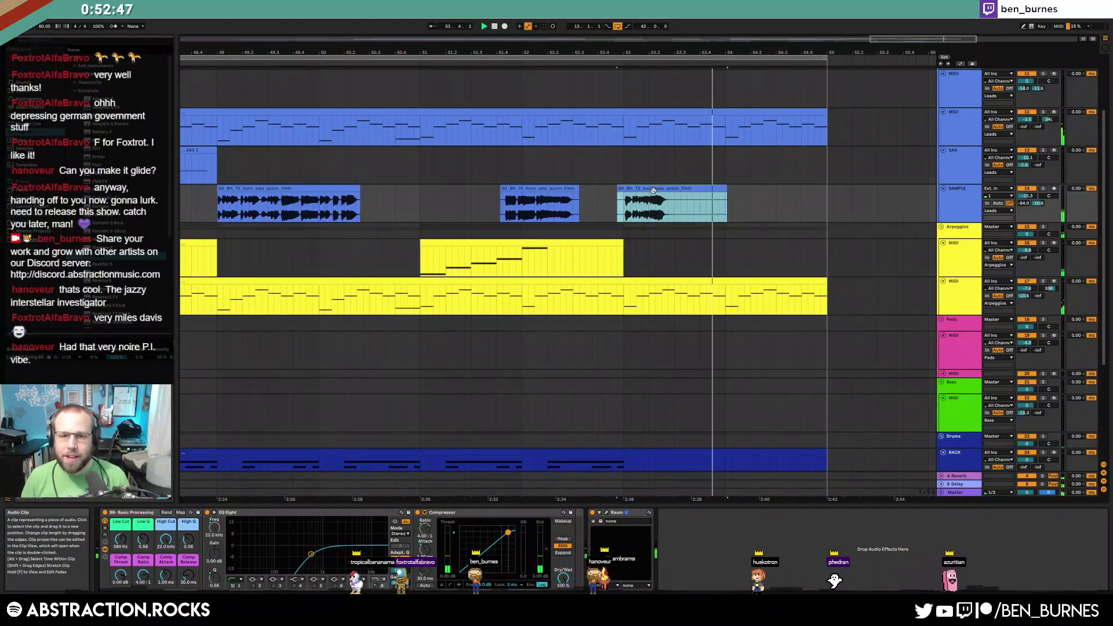
key("Delete")
Stop playback and delete all horn solo clips on the SAMPLE track from bar 47 onward
scroll(577, 186, "down", 2)
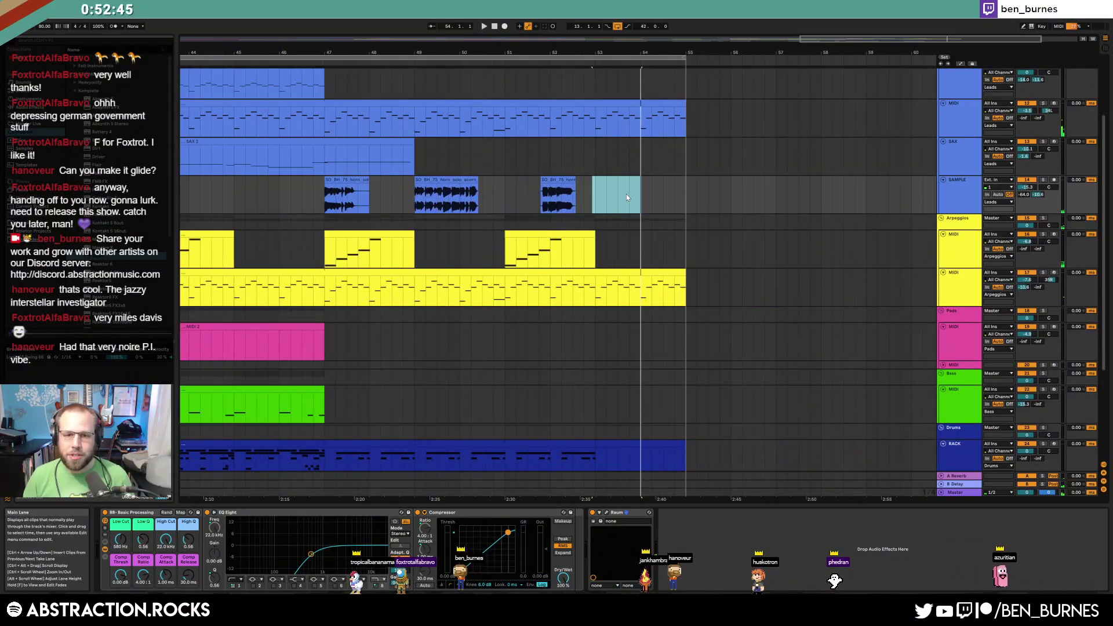
key("space")
left_click_drag(626, 197, 325, 197)
key("Delete")
Switch to Splice, audition SO_BH_75_horn_solo_almond_Fmin.wav and add it to the library
key("alt+Tab")
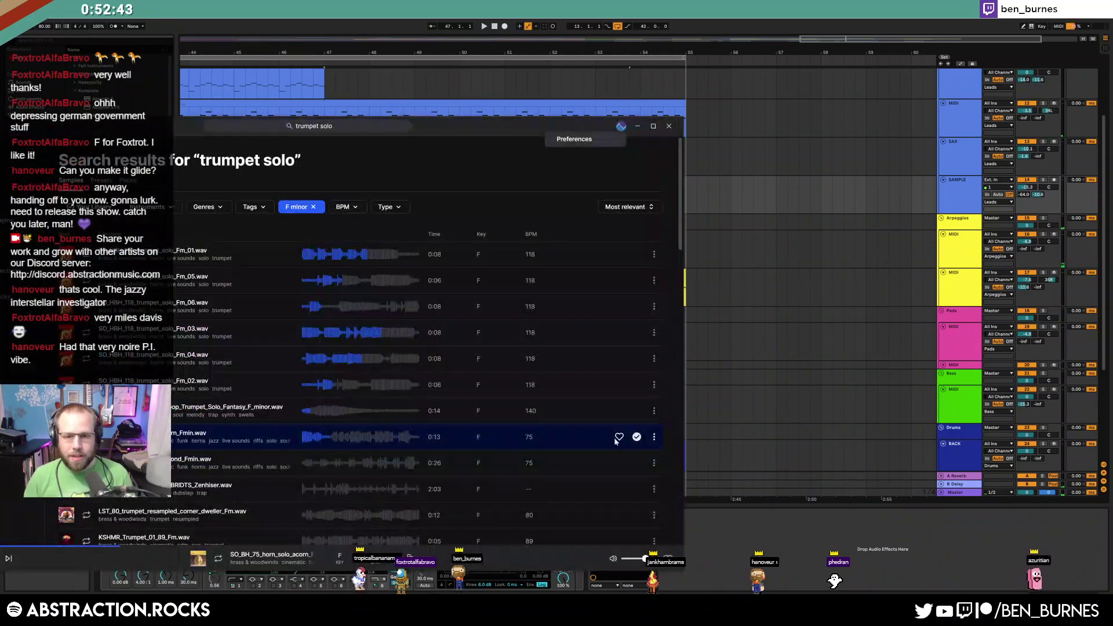
left_click_drag(459, 129, 634, 85)
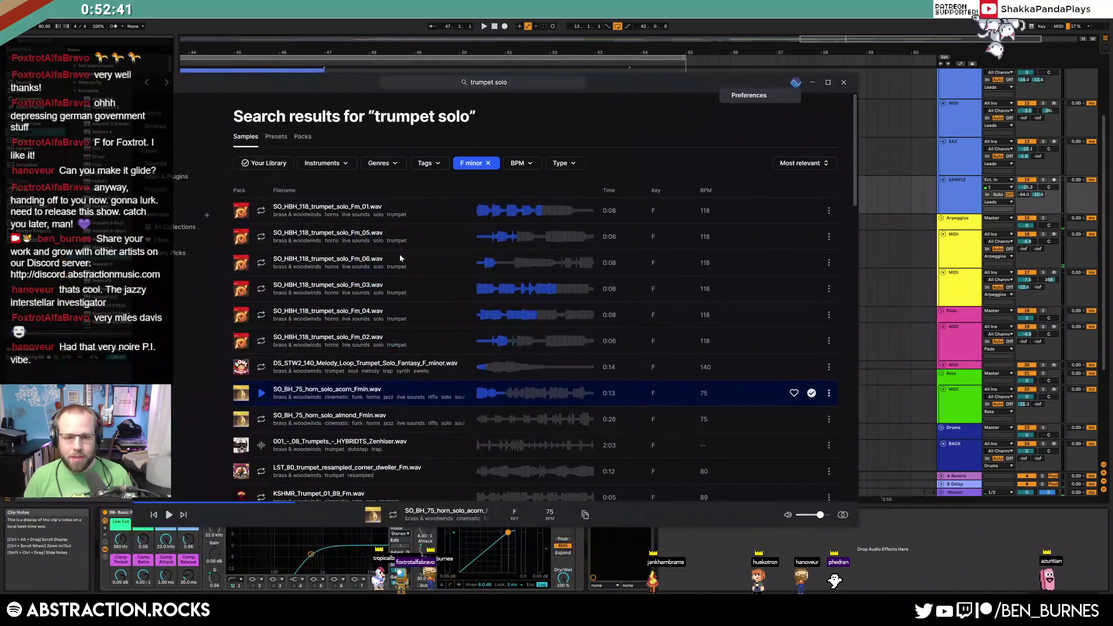
left_click(261, 419)
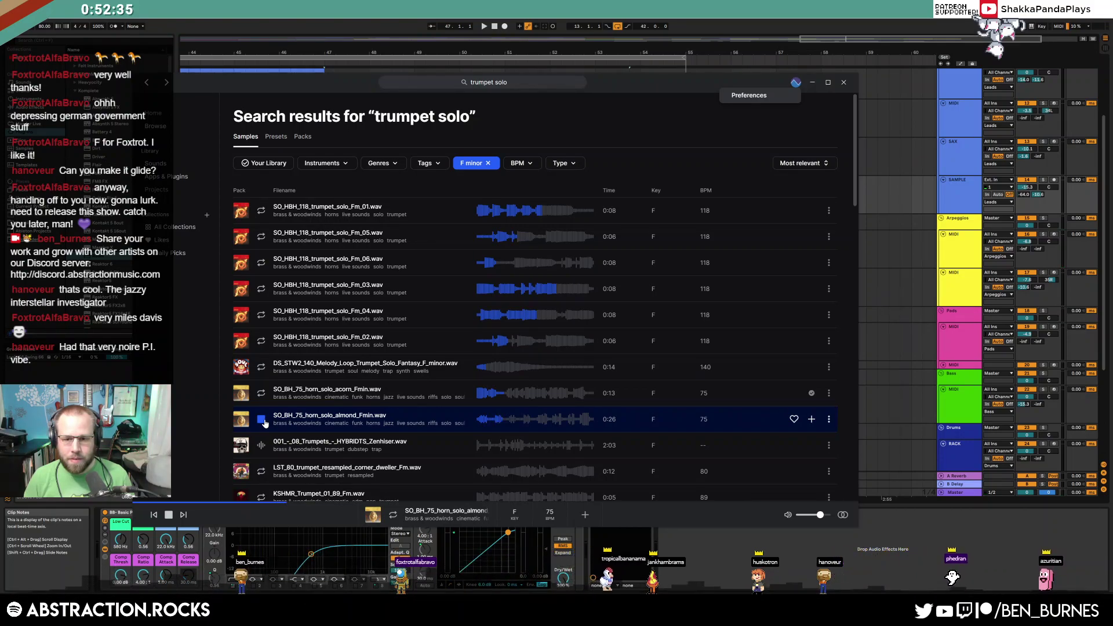
left_click(812, 419)
Place SO_BH_75_horn_solo_almond_Fmin.wav on the SAMPLE track in Ableton Live, starting at bar 49
left_click_drag(316, 419, 893, 191)
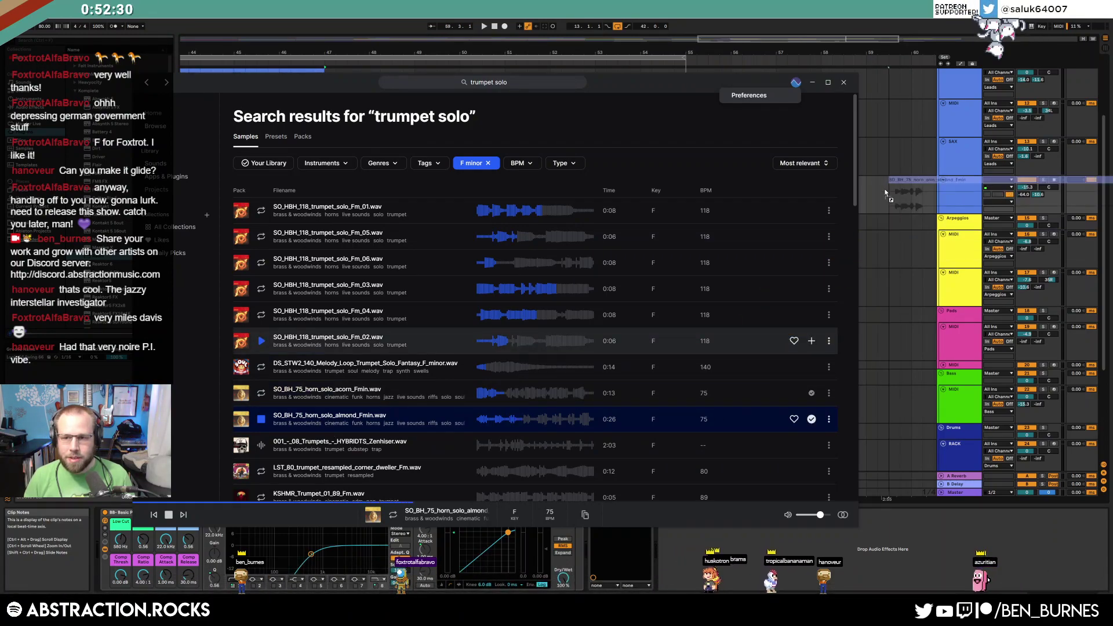
left_click(261, 421)
left_click(812, 83)
left_click_drag(915, 182, 443, 193)
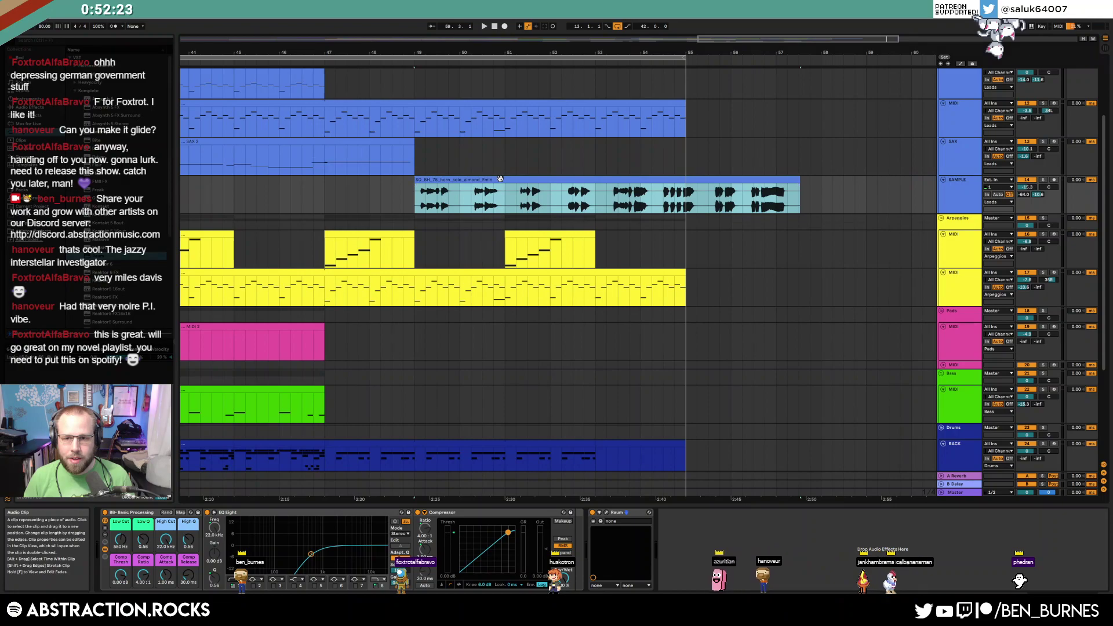
Enable Warp for the almond horn solo clip and set its BPM to 75
double_click(442, 193)
left_click(187, 284)
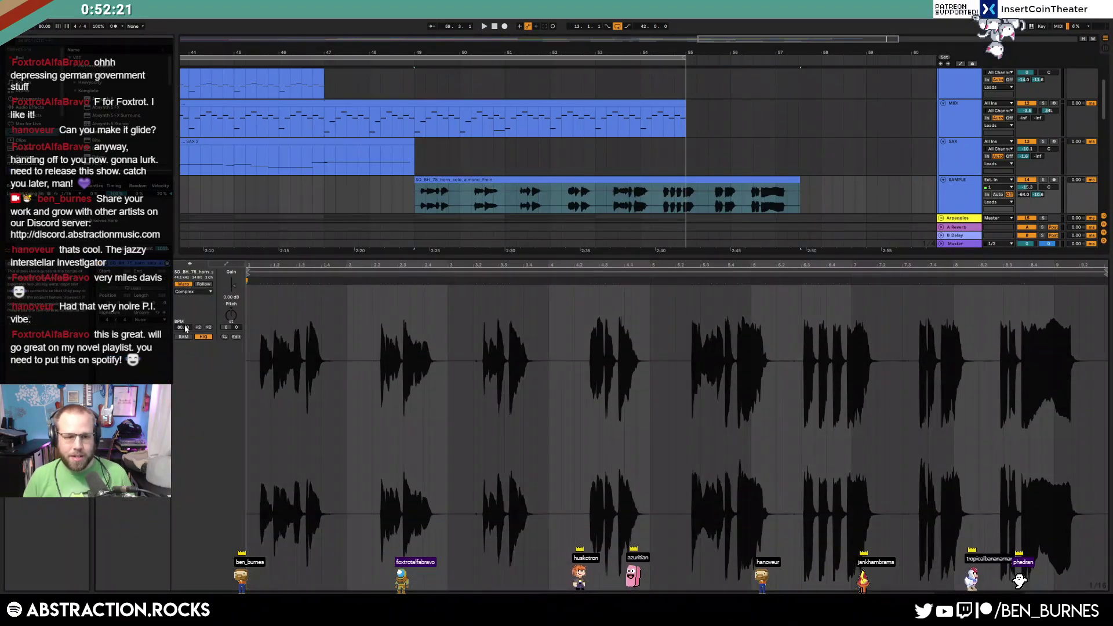
type("75")
key("Return")
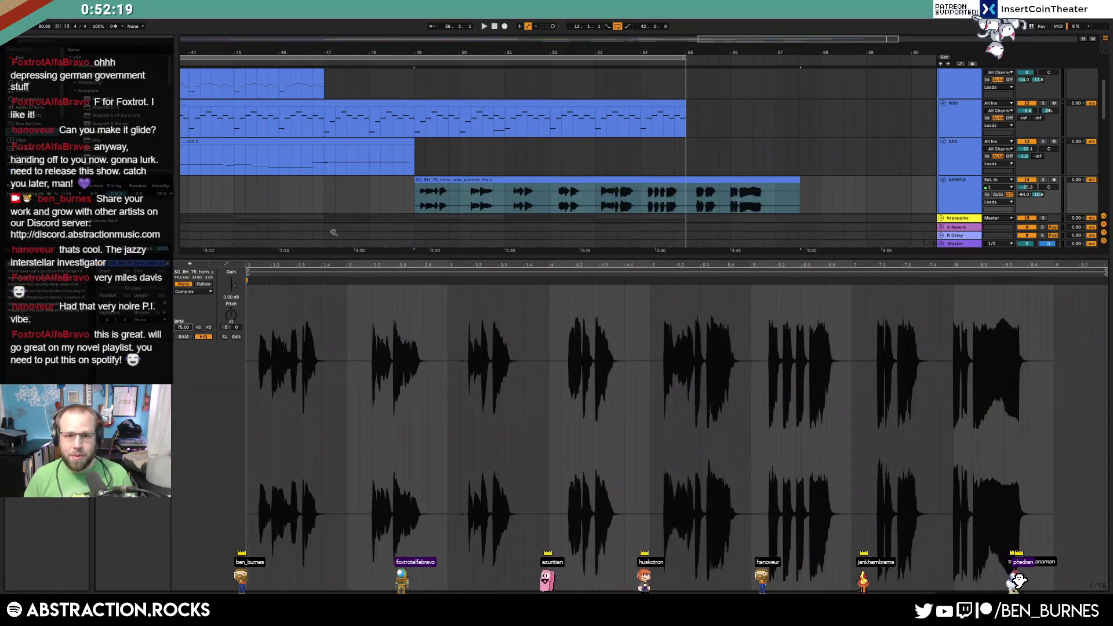
Trim the horn solo clip's end to bar 55 and raise the SAMPLE track's volume during playback
left_click_drag(797, 181, 684, 180)
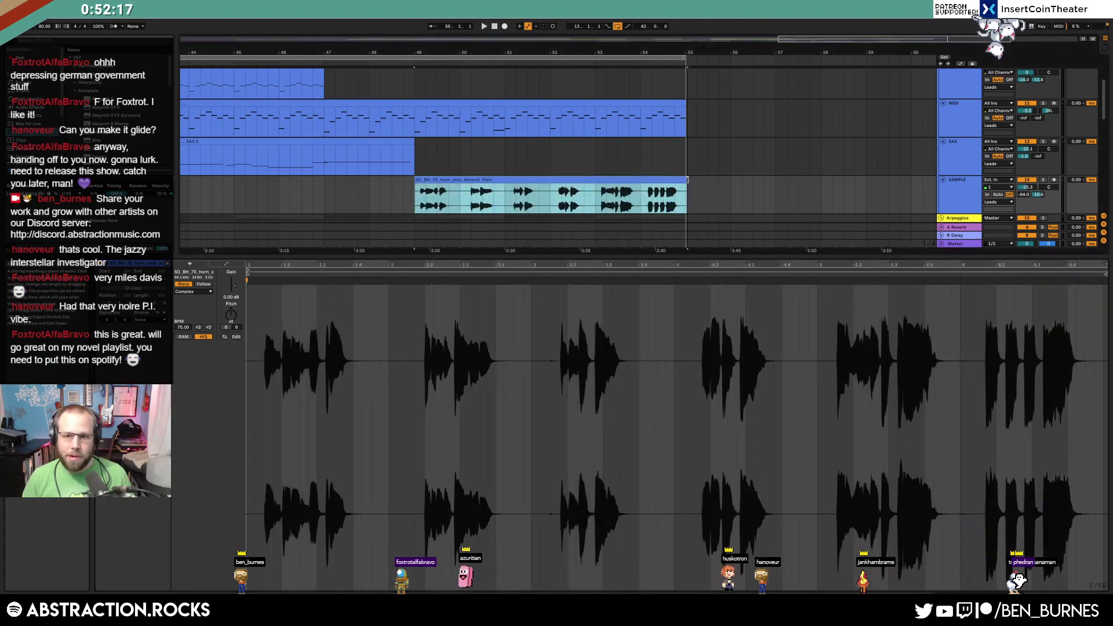
key("space")
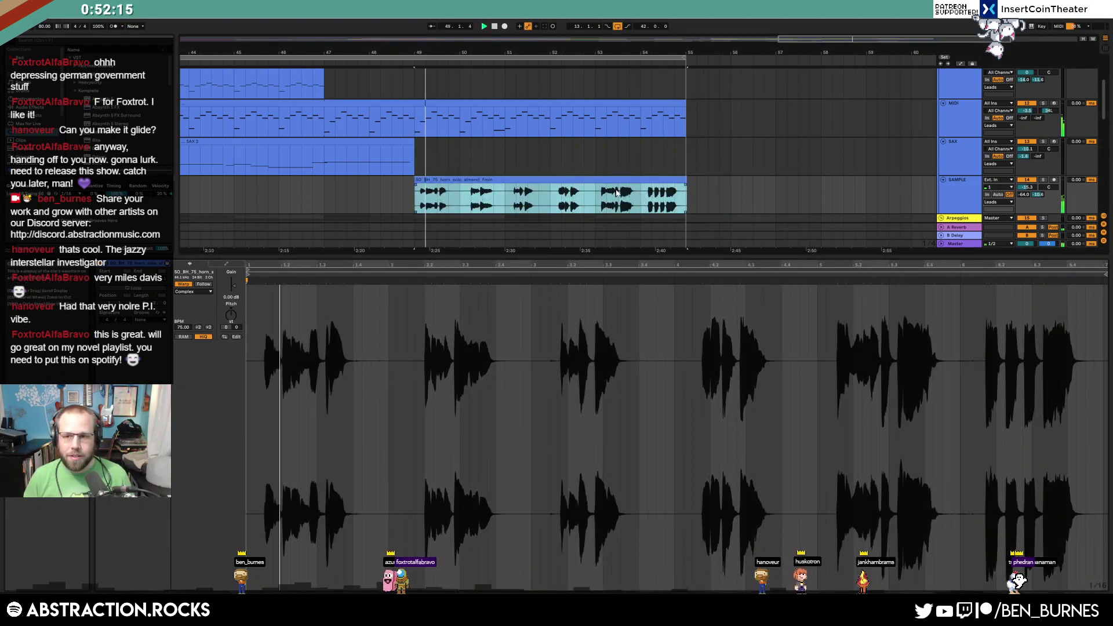
left_click(670, 191)
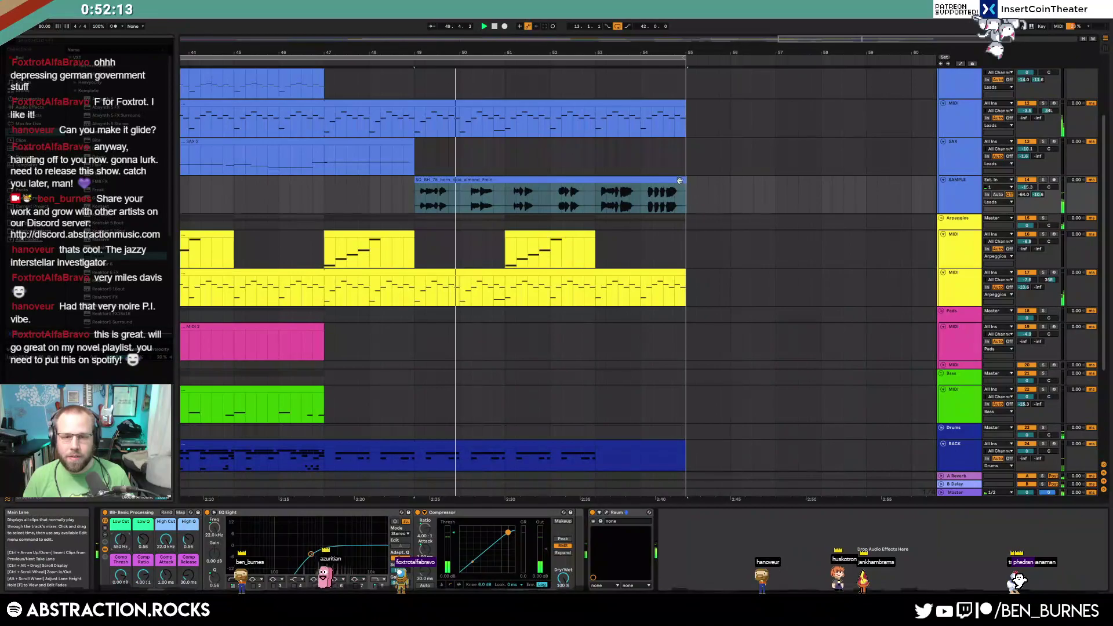
left_click_drag(1026, 187, 1027, 181)
key("space")
Split the horn solo into sections starting at bars 49, 51 and 53, and play them from bar 49
left_click_drag(708, 199, 606, 197)
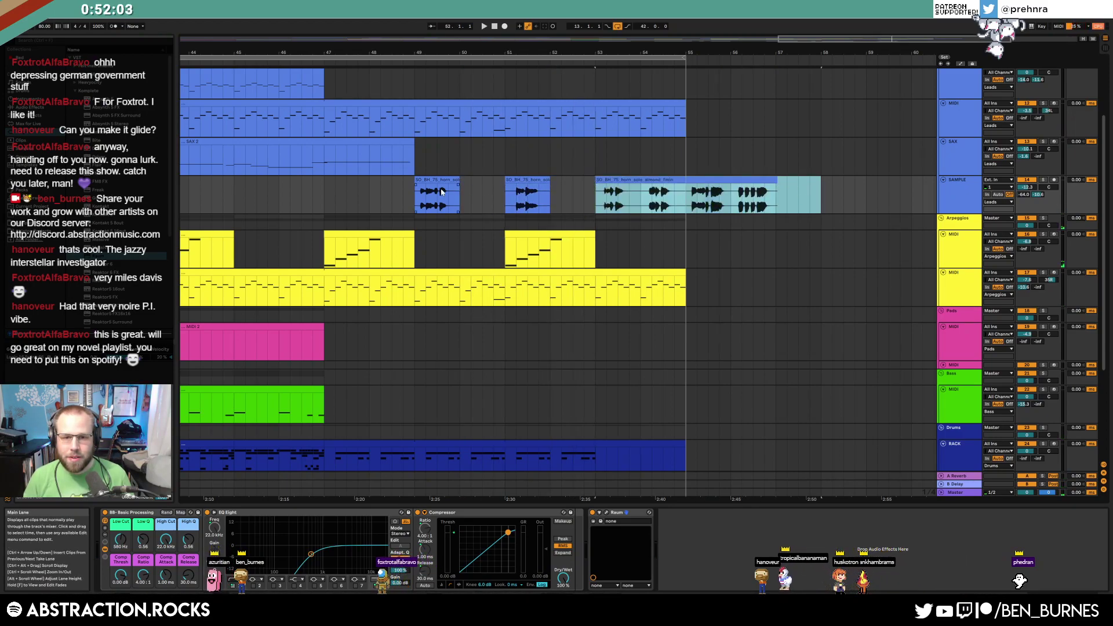
left_click(415, 195)
key("space")
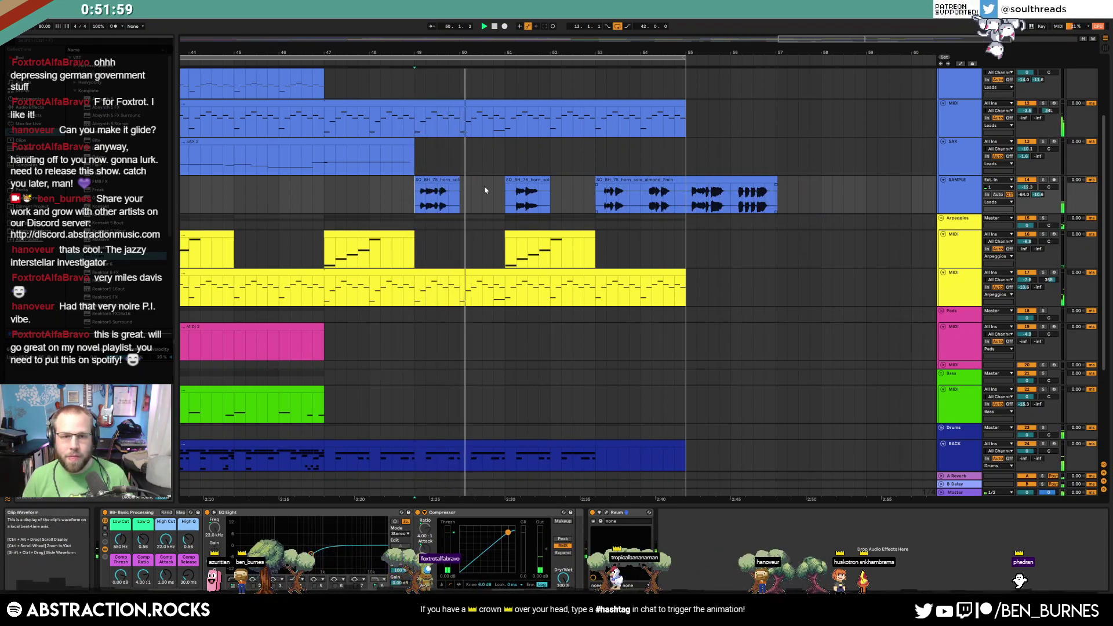
key("space")
Move all the horn solo clips two bars earlier so that the first one starts at bar 47
left_click(430, 179)
left_click(748, 179, "shift")
left_click_drag(747, 181, 657, 184)
Split off the horn solo's fourth phrase, place it at bar 53 and delete everything after bar 54
left_click(800, 183)
mouse_move(762, 199)
left_mouse_down()
mouse_move(552, 199)
mouse_move(609, 180)
mouse_move(811, 201)
left_mouse_up()
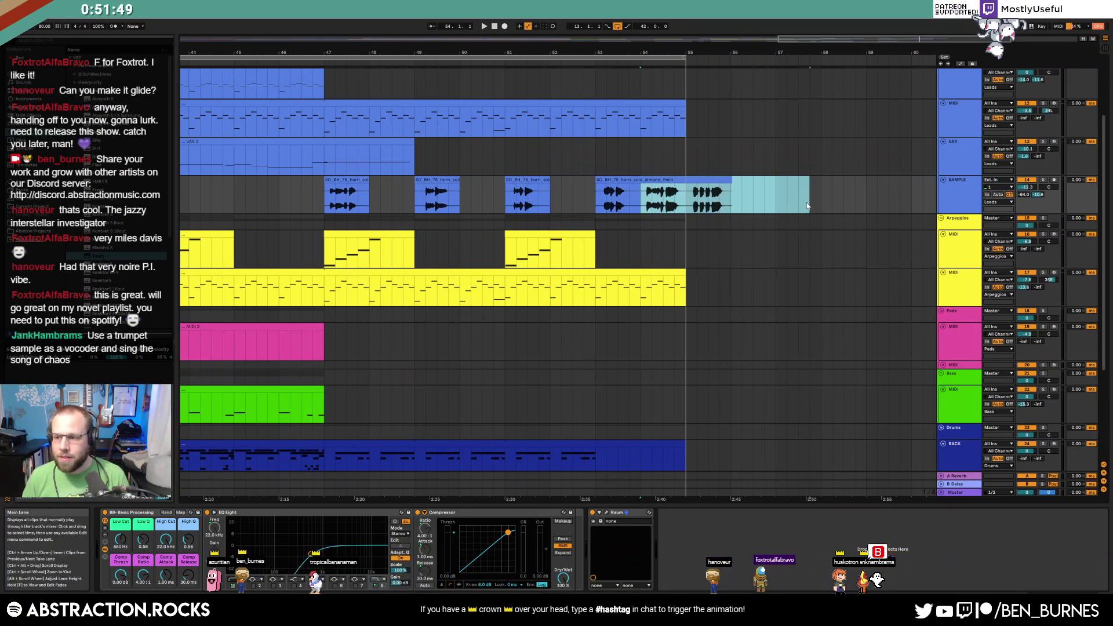
key("Delete")
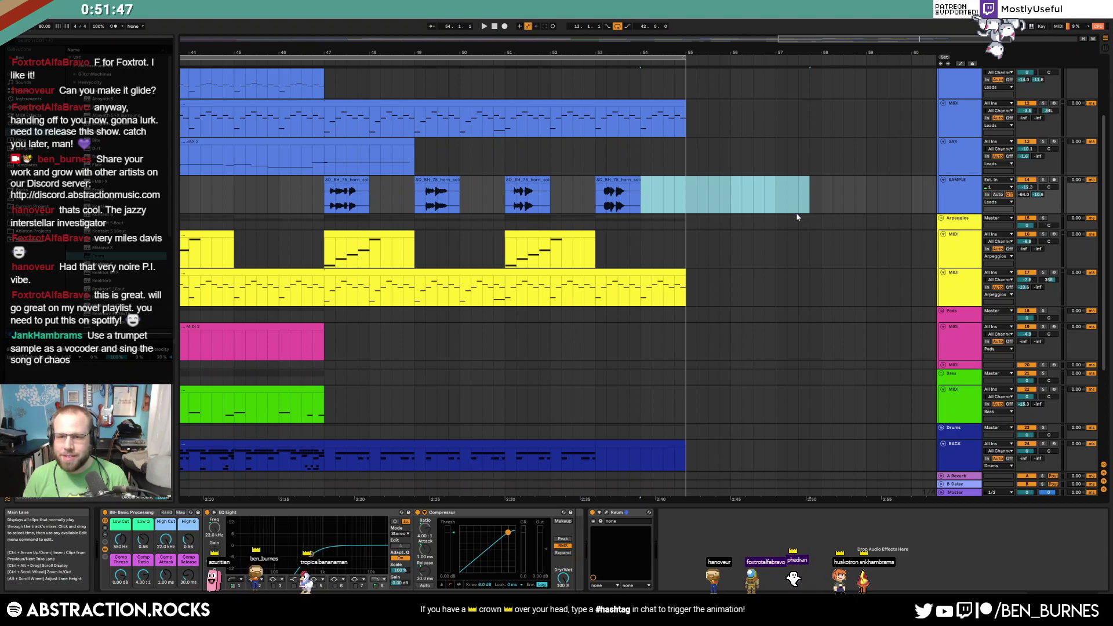
Play the arrangement from just before bar 45 to check the spaced horn phrases, and select the SAMPLE track
left_click(223, 191)
key("space")
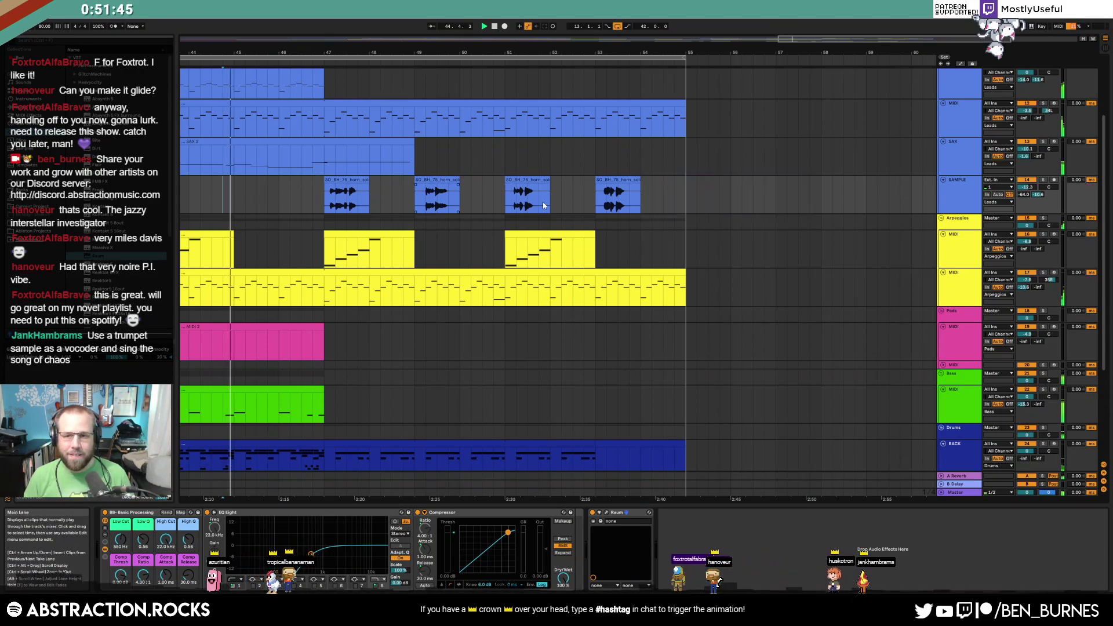
left_click(950, 203)
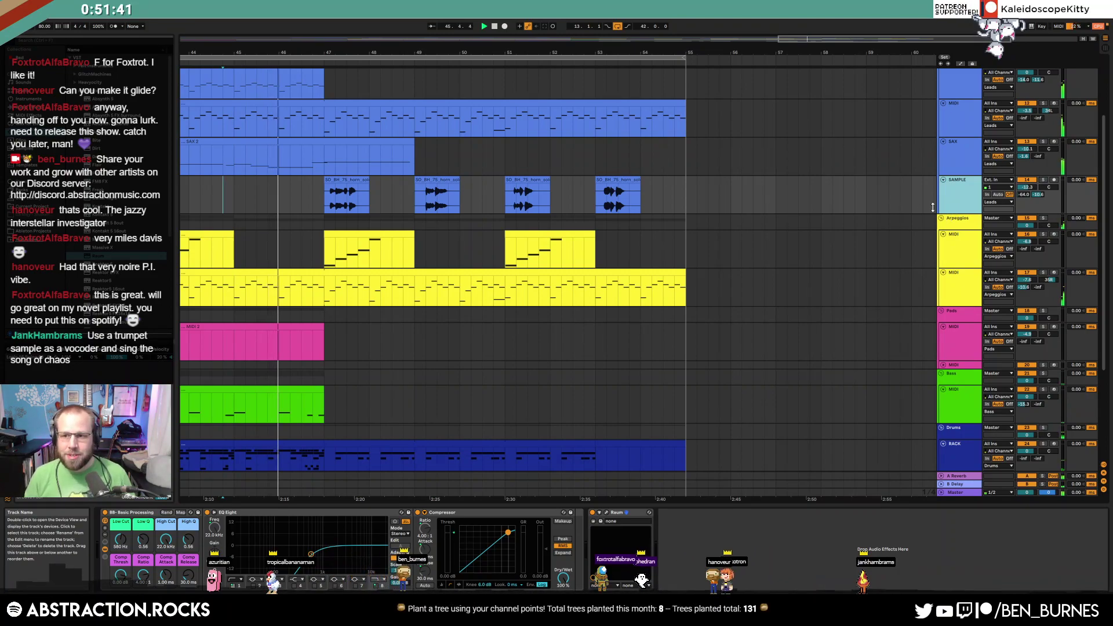
Insert a MIDI track below the SAMPLE track, expand it and set the insertion point at bar 47
key("ctrl+shift+t")
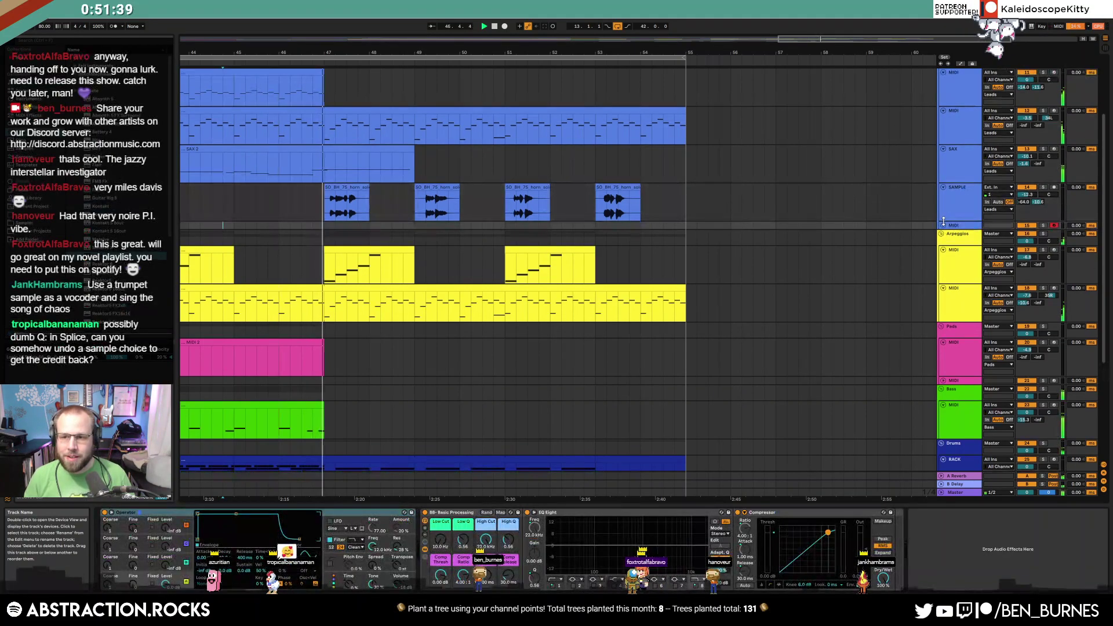
left_click(954, 226)
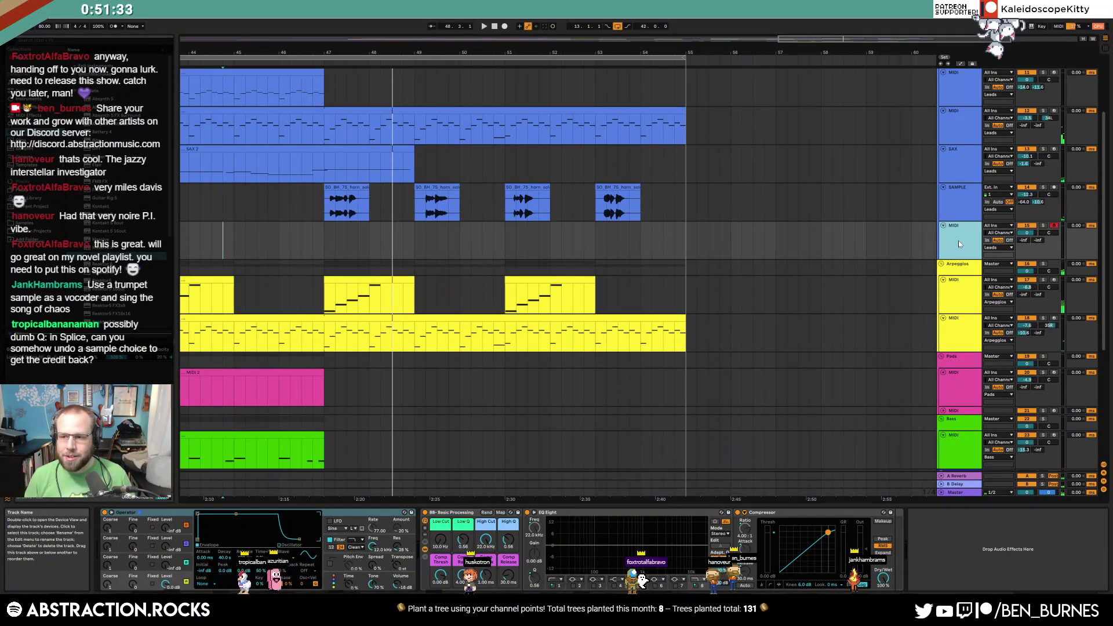
left_click(327, 241)
key("space")
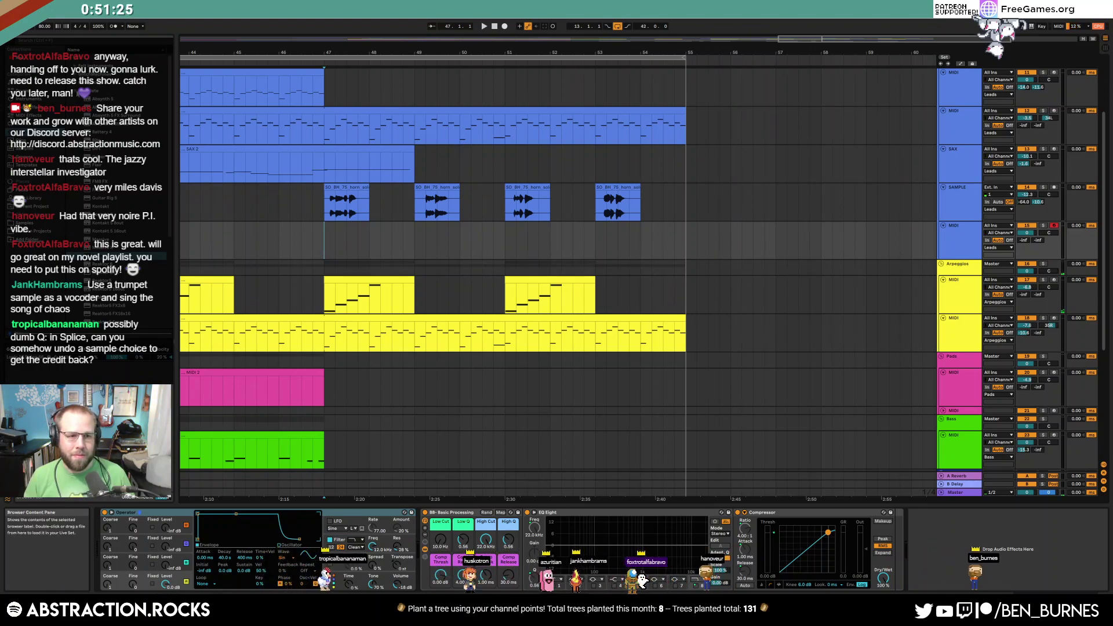
Load the Kontakt instrument onto the new MIDI track
left_click(74, 91)
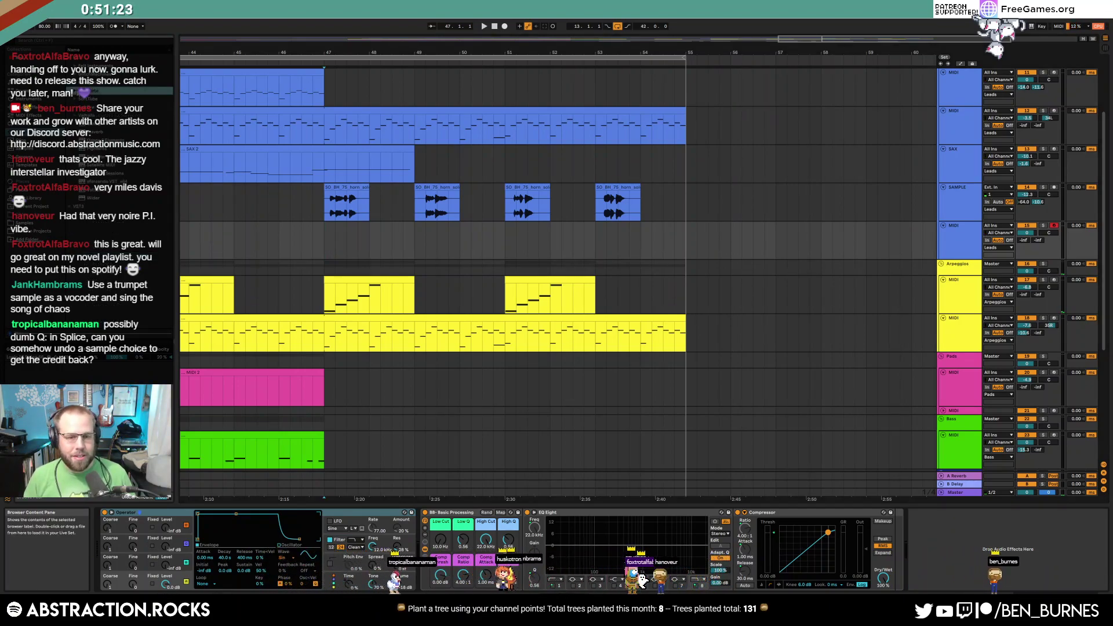
left_click(75, 91)
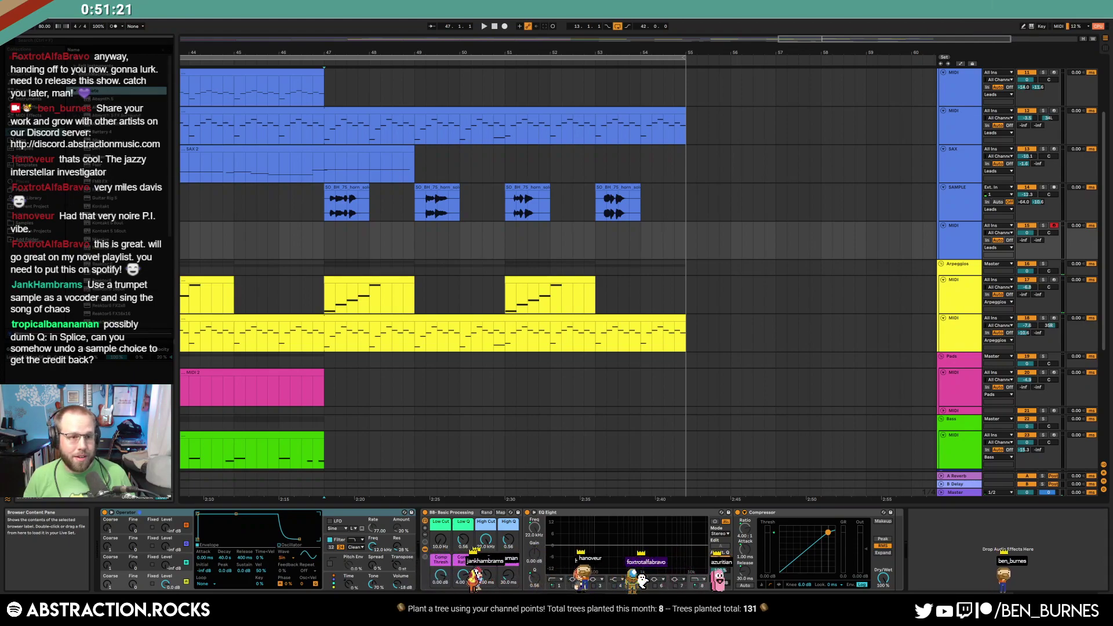
left_click(96, 214)
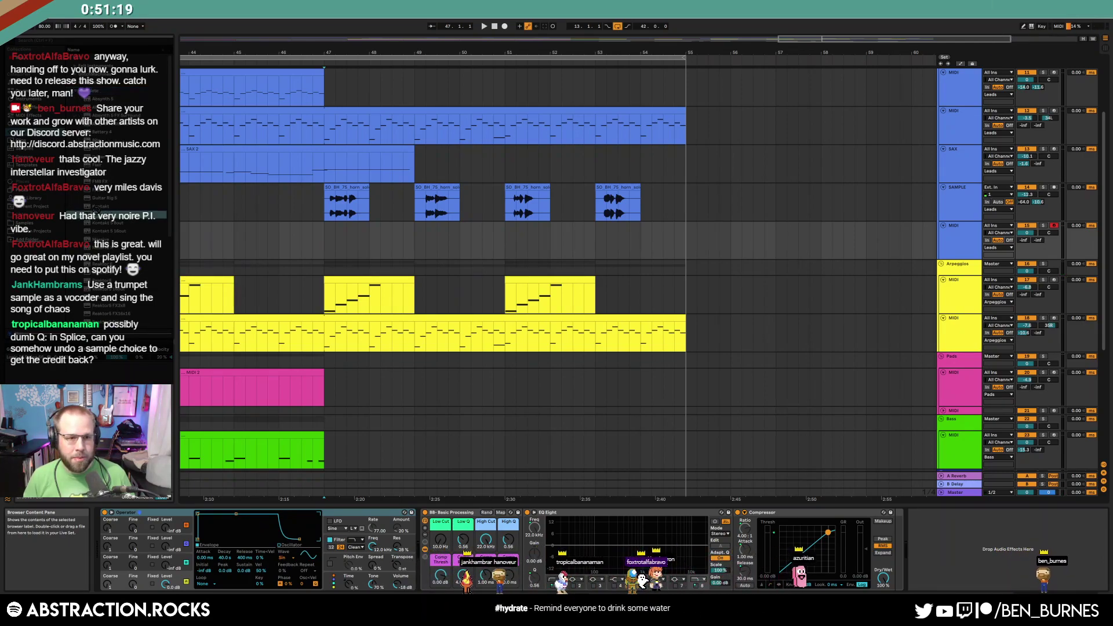
double_click(100, 206)
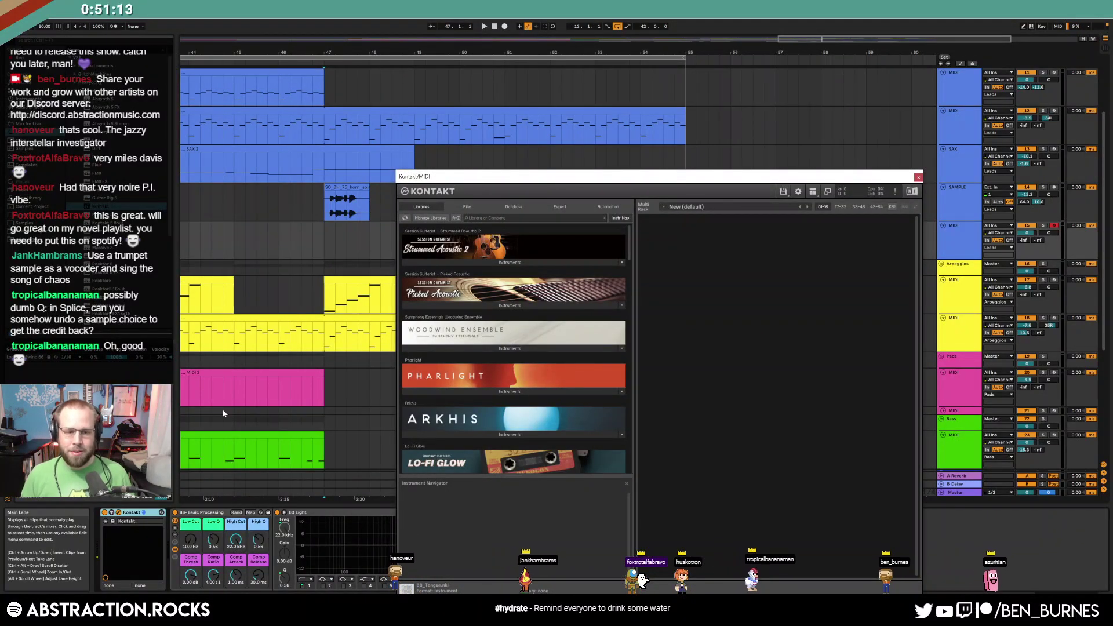
Switch to Splice to look over the F minor trumpet solo results, and return to Ableton Live
left_click(302, 615)
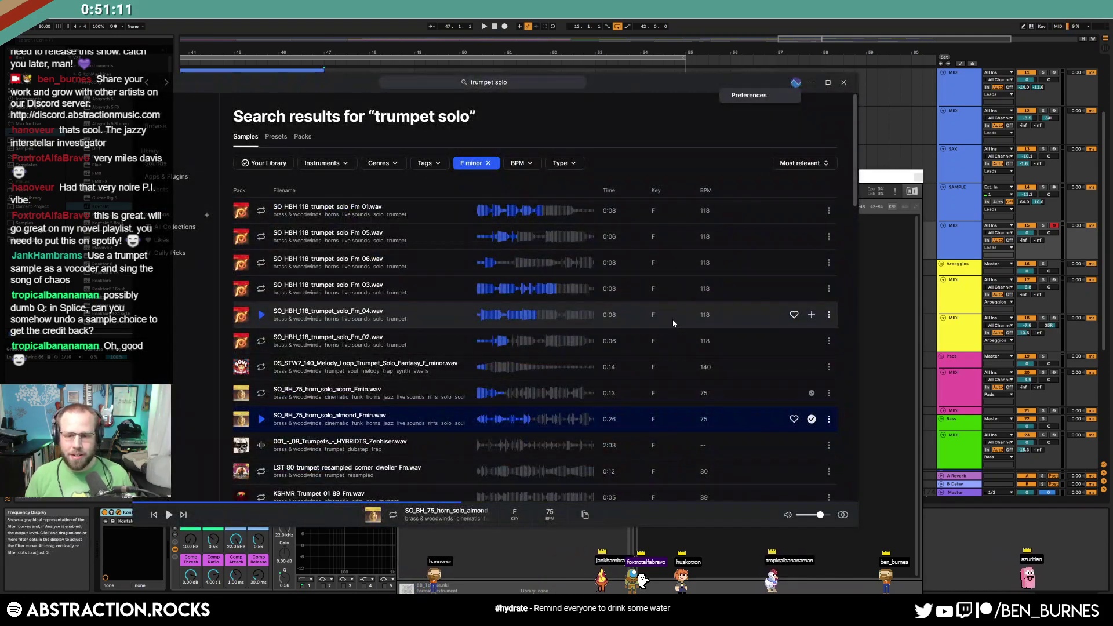
scroll(725, 242, "down", 3)
scroll(721, 246, "up", 3)
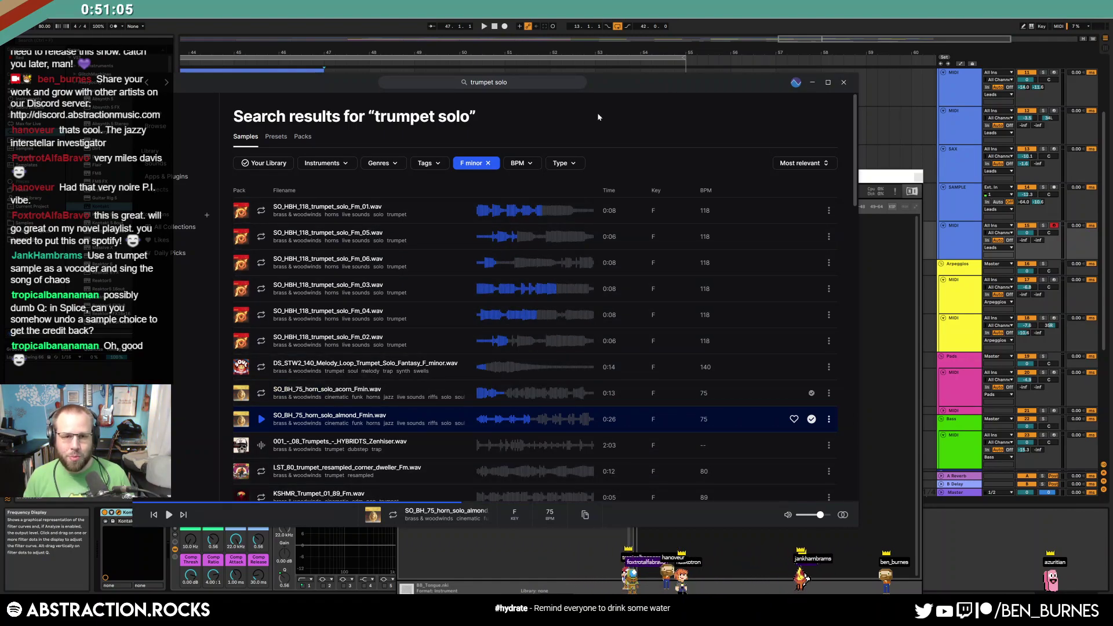
left_click(813, 81)
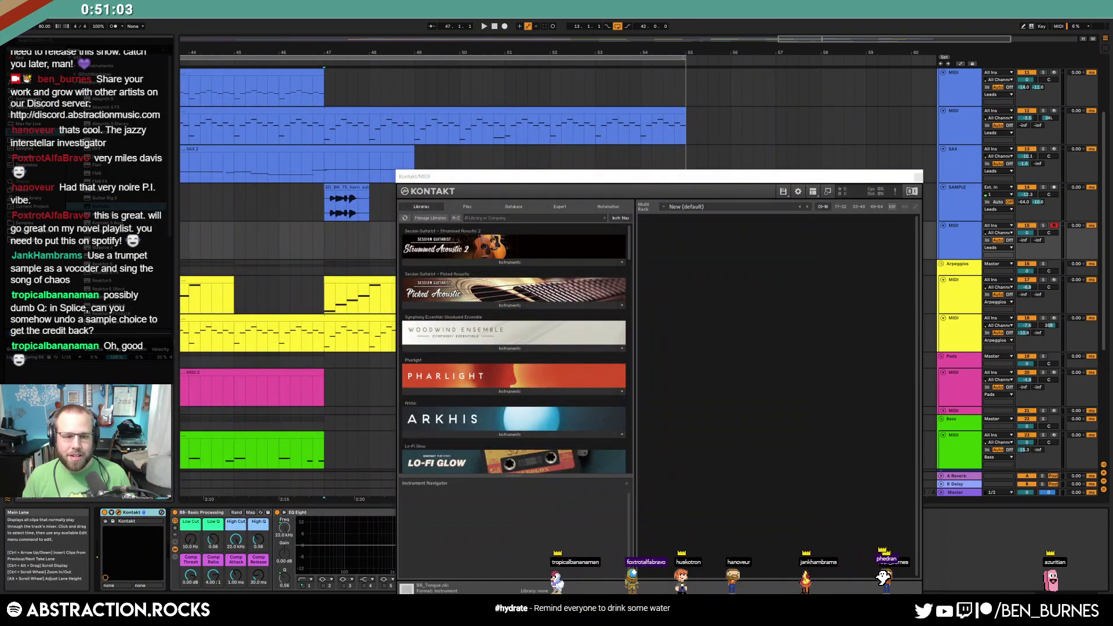
left_click(347, 615)
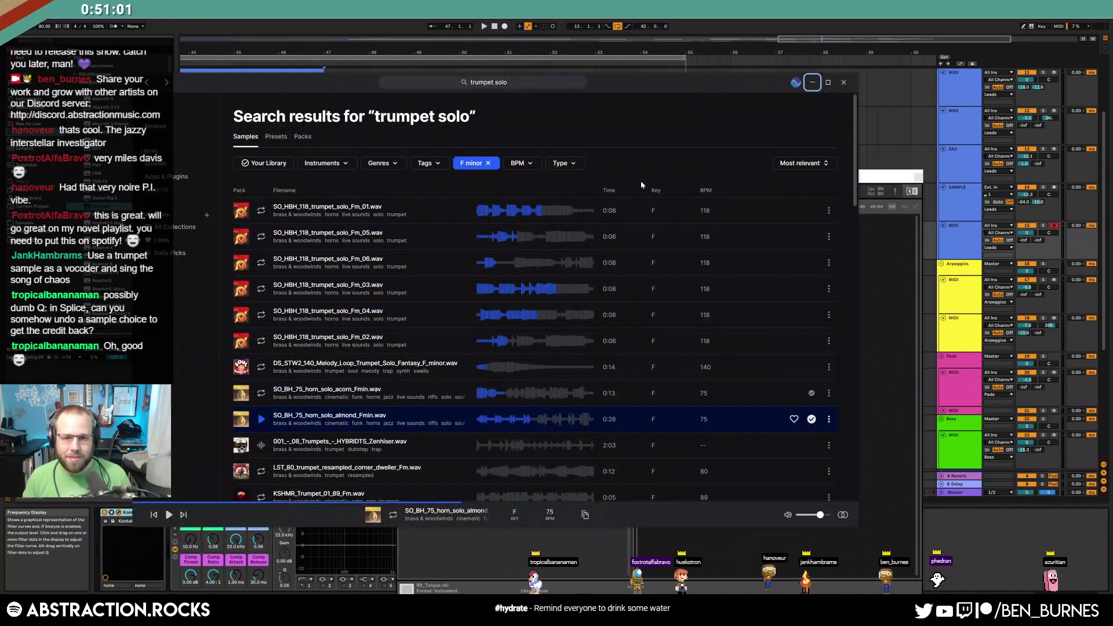
left_click(812, 82)
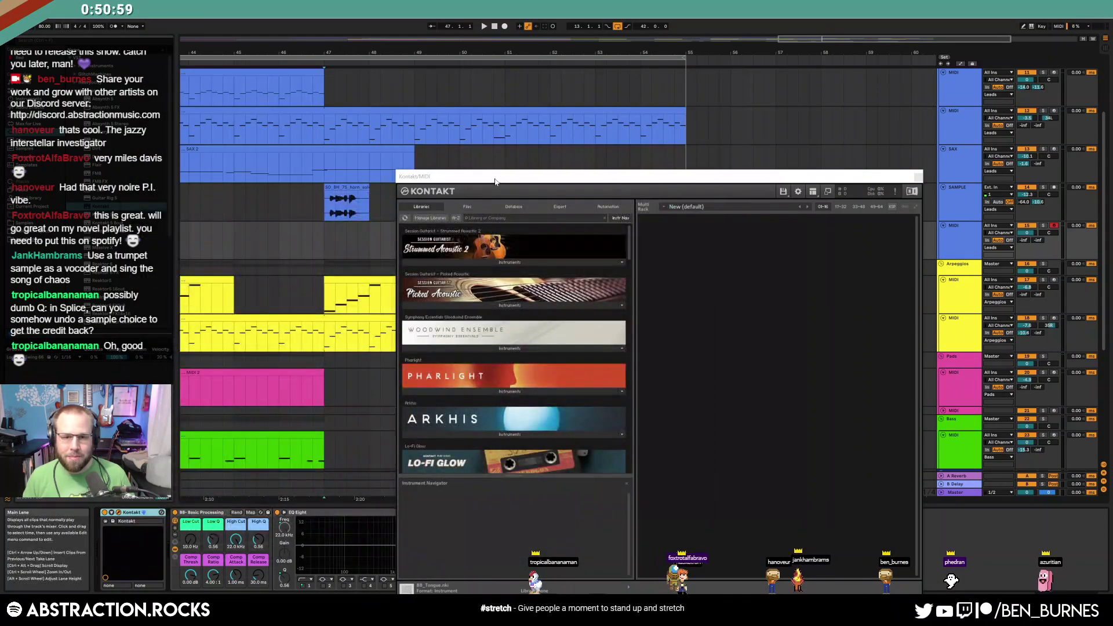
Load Doo (Kontakt Library).nki from the BB_Doo (Kontakt Instrument) folder into Kontakt and close the plugin window
left_click(486, 160)
left_click(442, 160)
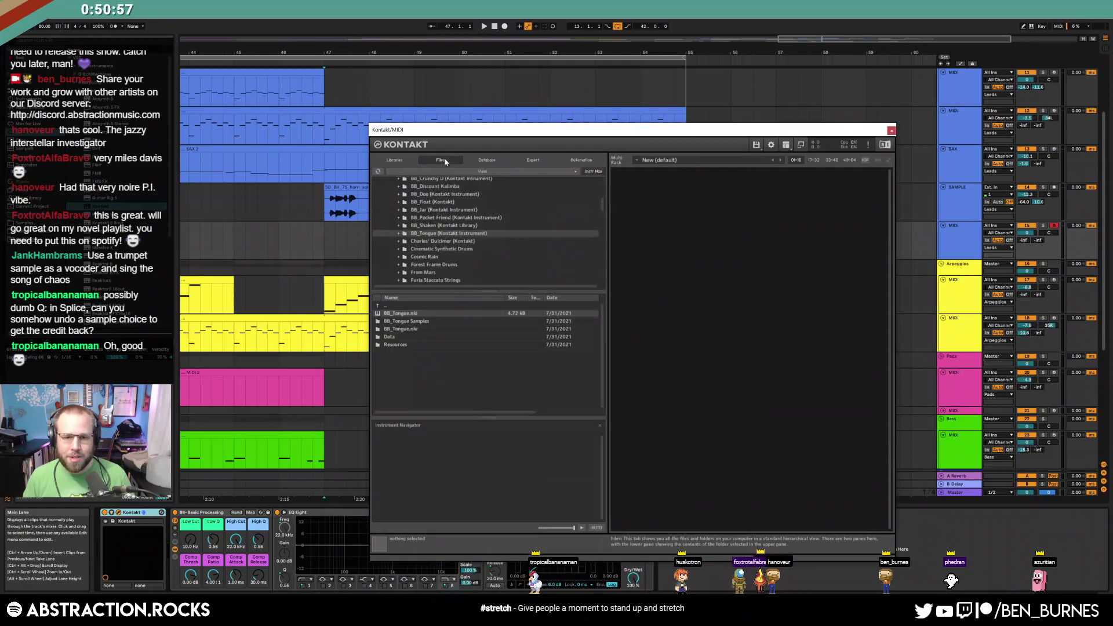
scroll(399, 214, "up", 1)
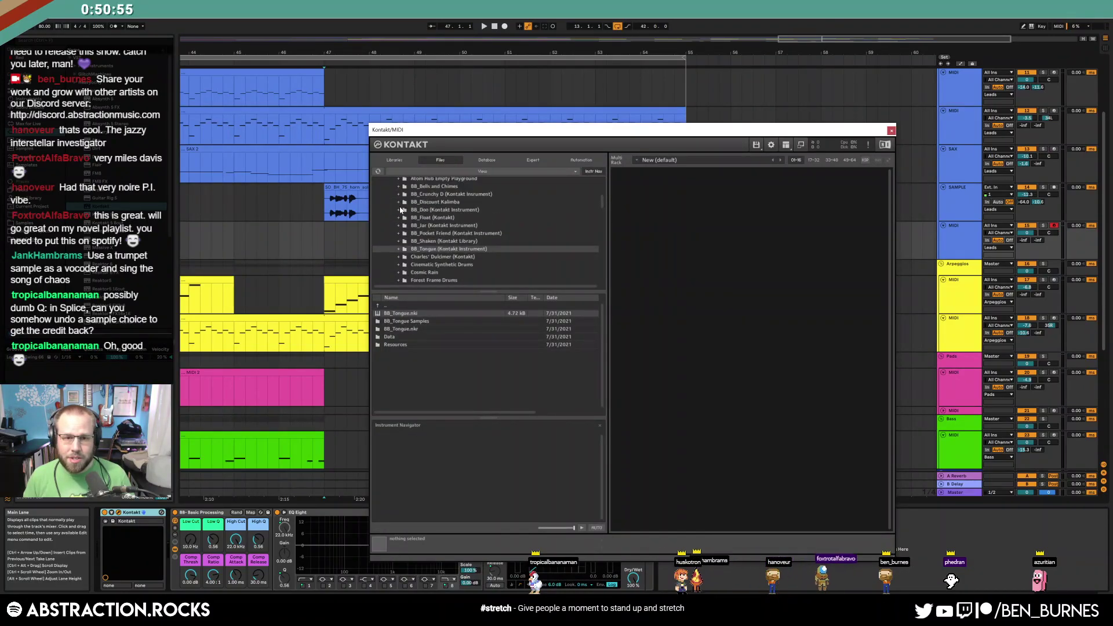
left_click(398, 210)
left_click(419, 210)
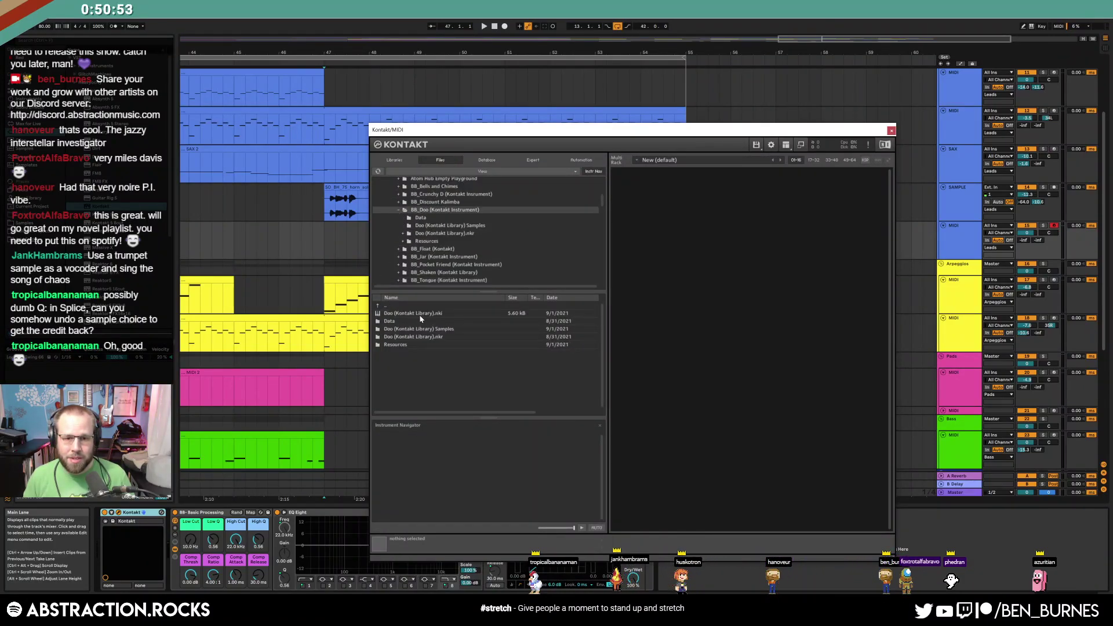
double_click(436, 313)
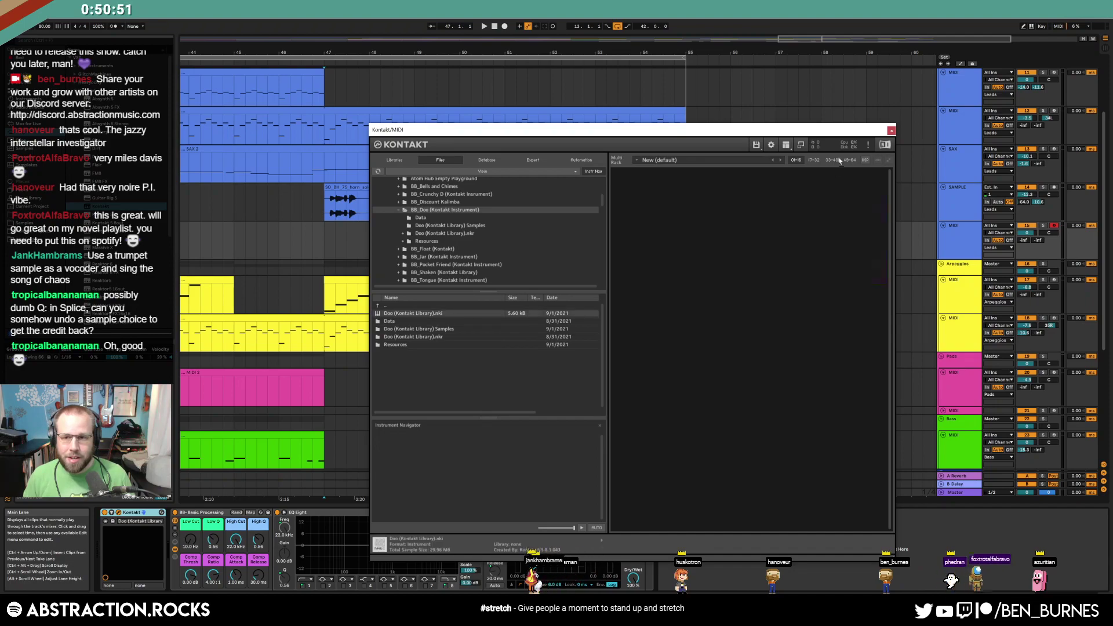
left_click(891, 131)
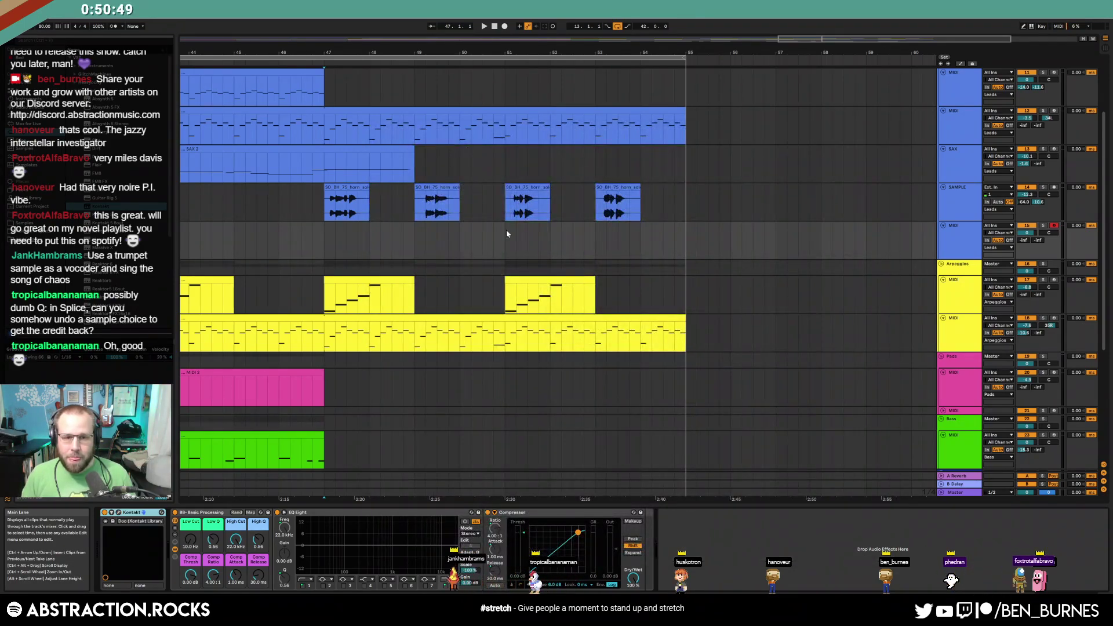
left_click(328, 234)
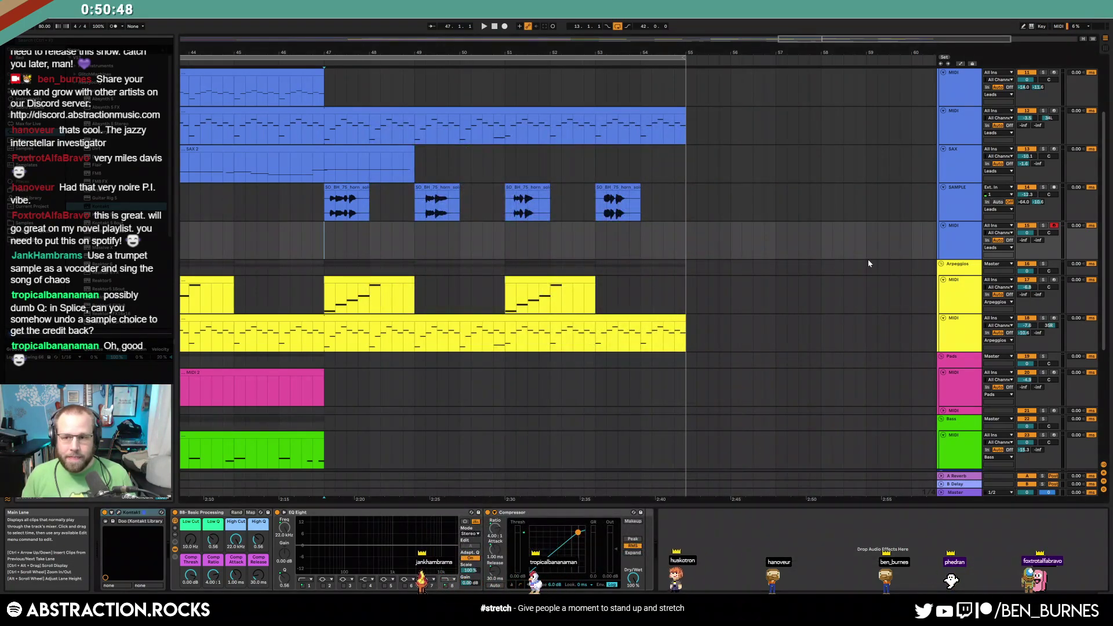
left_click(504, 27)
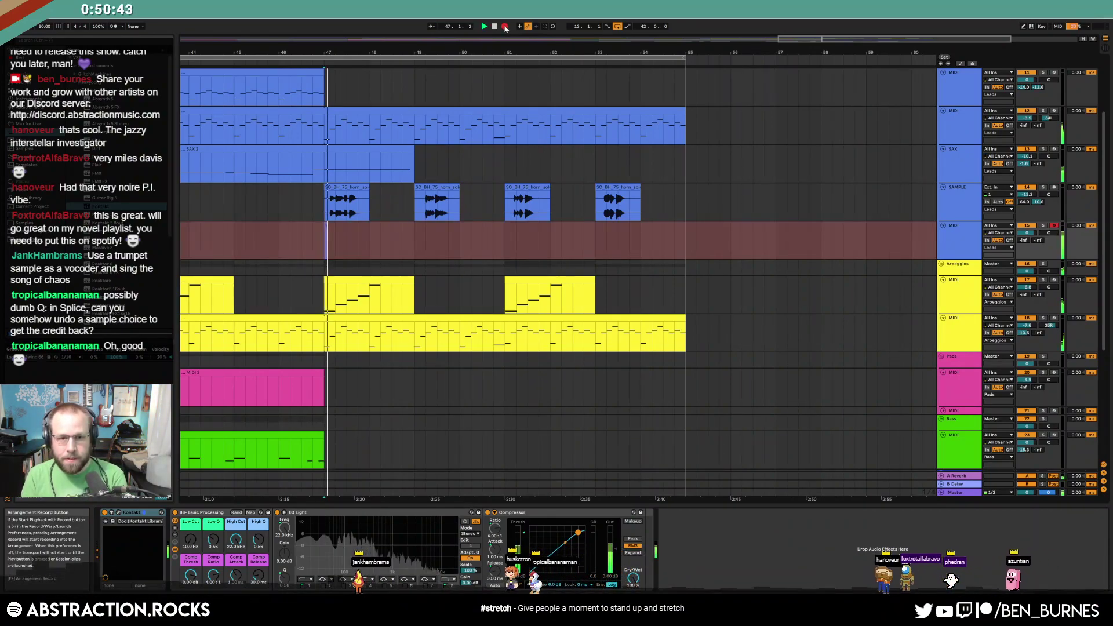
key("space")
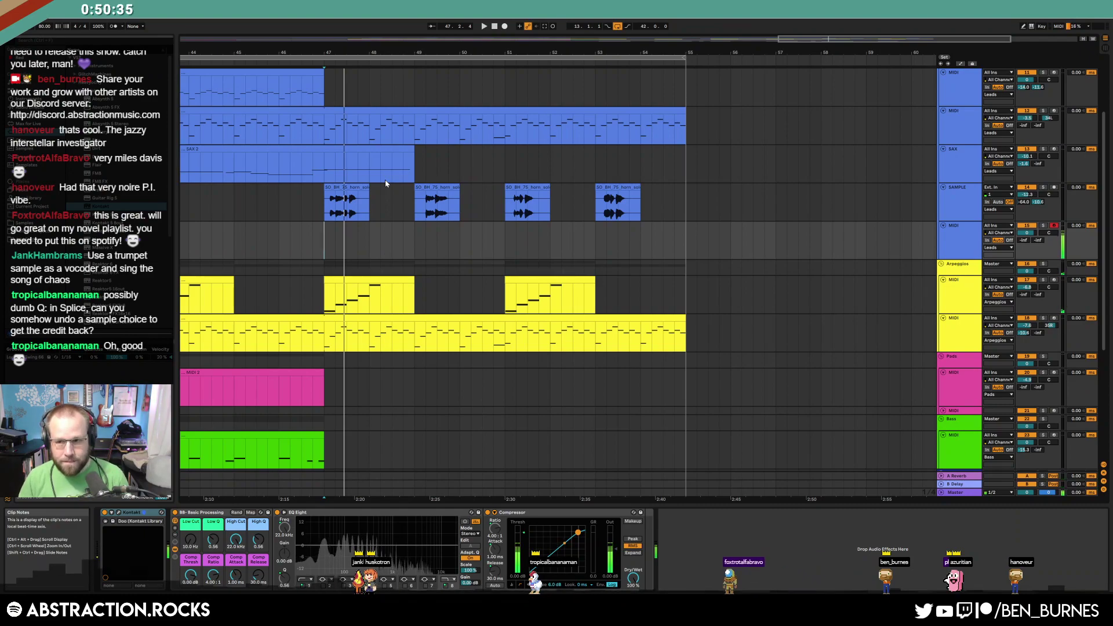
Turn down the Doo track's volume and high cut, and record its MIDI part from bar 47 to just past bar 53
mouse_move(1027, 234)
left_mouse_down()
mouse_move(1027, 249)
mouse_move(1027, 228)
left_mouse_up()
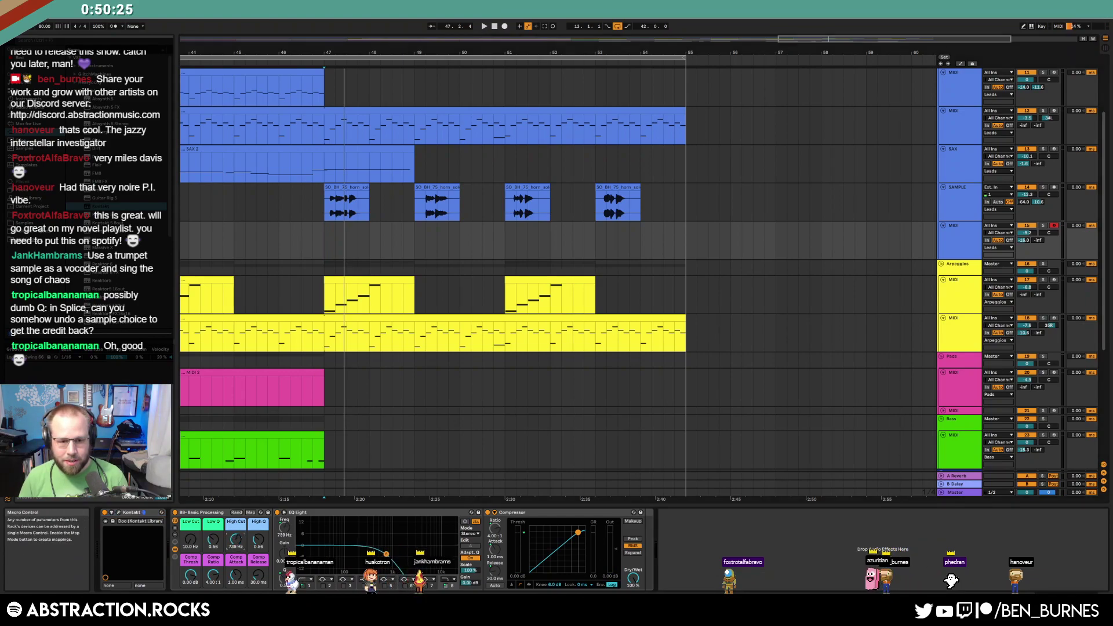
left_click(508, 28)
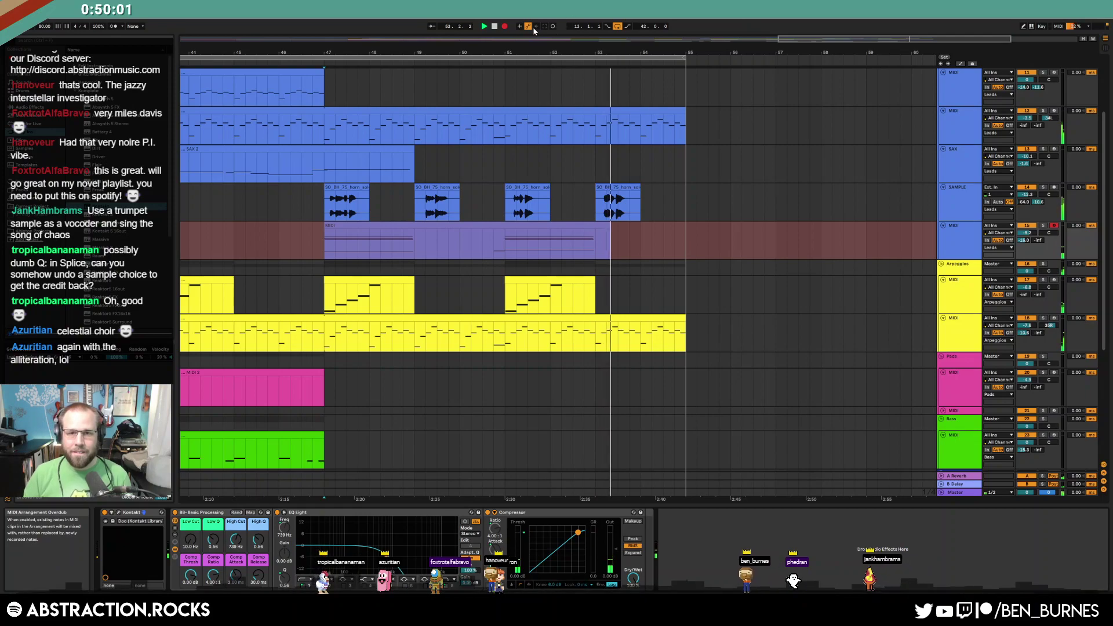
left_click(505, 26)
Extend the recorded Doo clip to bar 55, and lower the track's volume while looping playback over the clip
left_click_drag(619, 241, 682, 240)
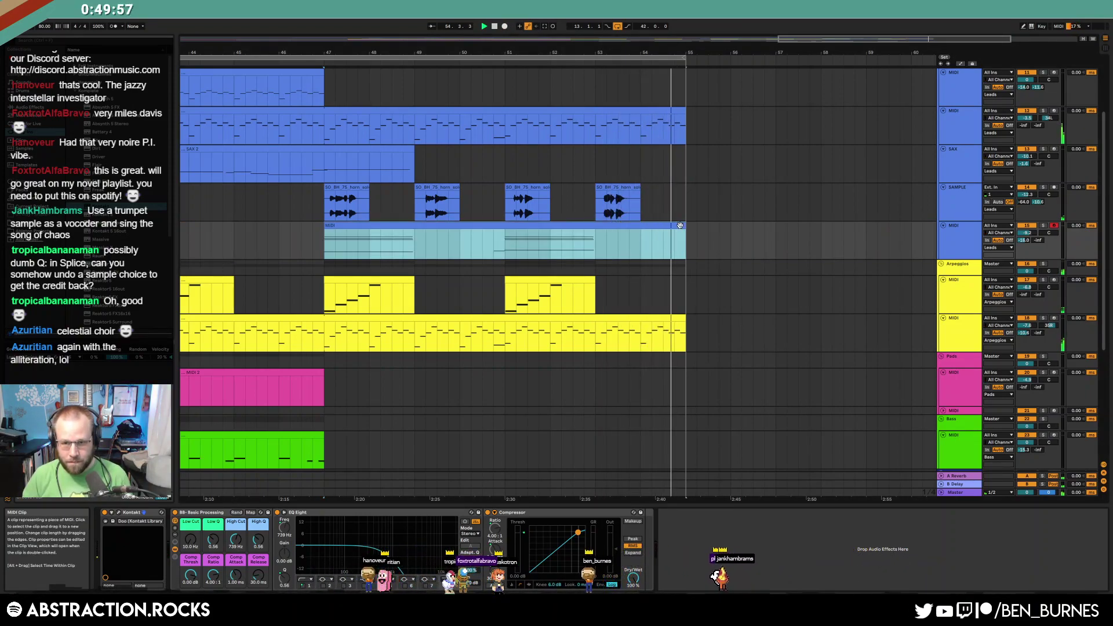
key("ctrl+l")
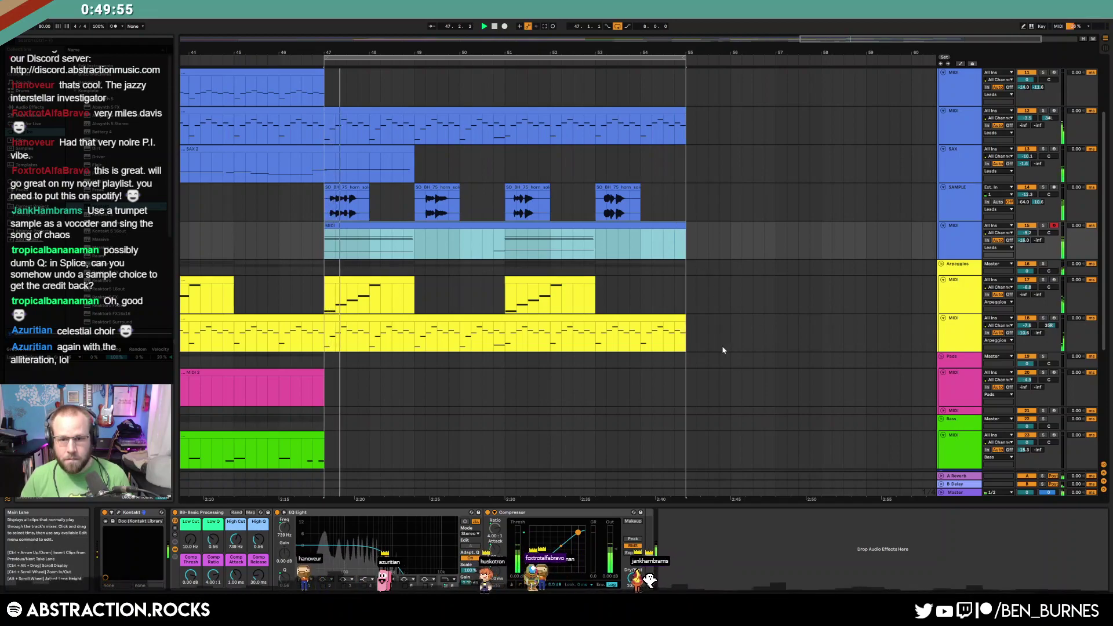
left_click_drag(1027, 233, 1026, 240)
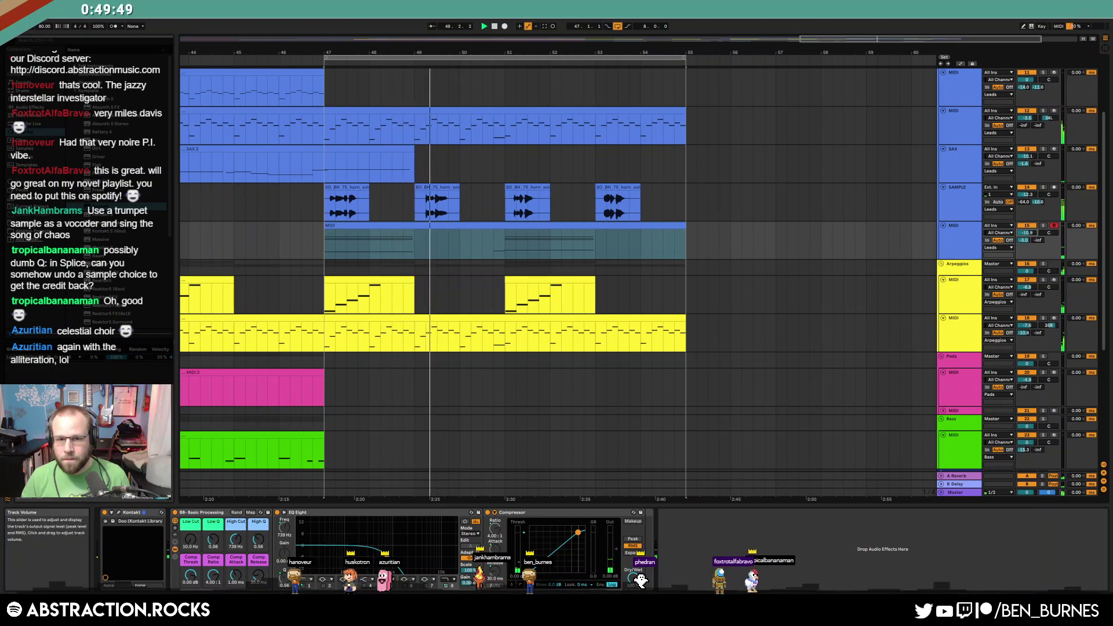
Stop playback, move the second horn phrase out past bar 56 and shift the two following phrases to bars 49 and 51
left_click(442, 187)
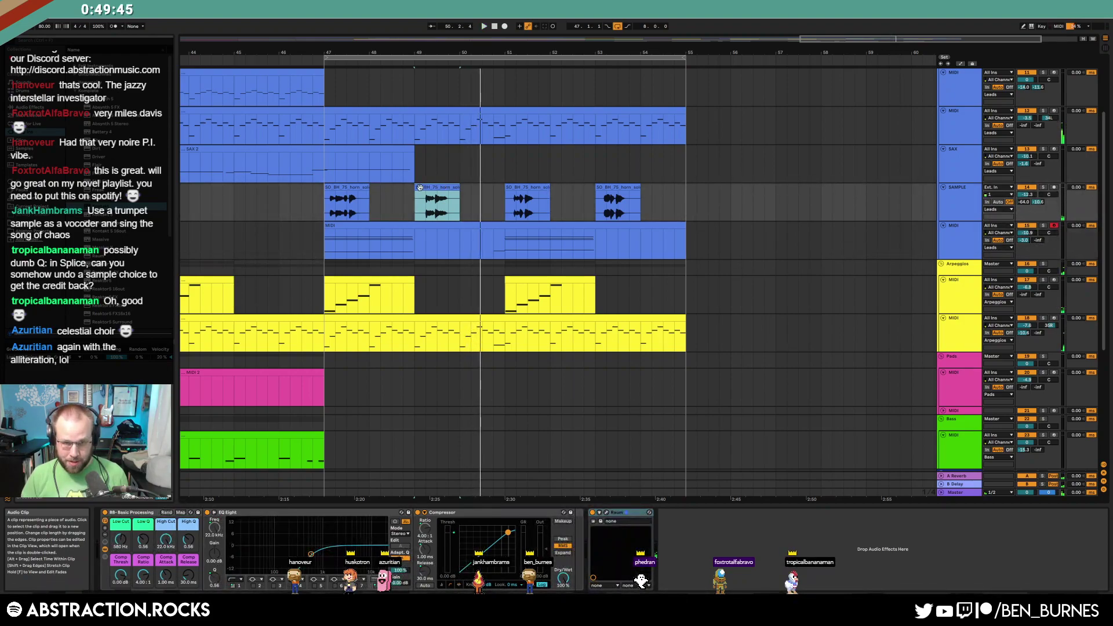
key("space")
left_click_drag(598, 197, 754, 187)
left_click_drag(523, 186, 443, 186)
left_click_drag(614, 187, 544, 187)
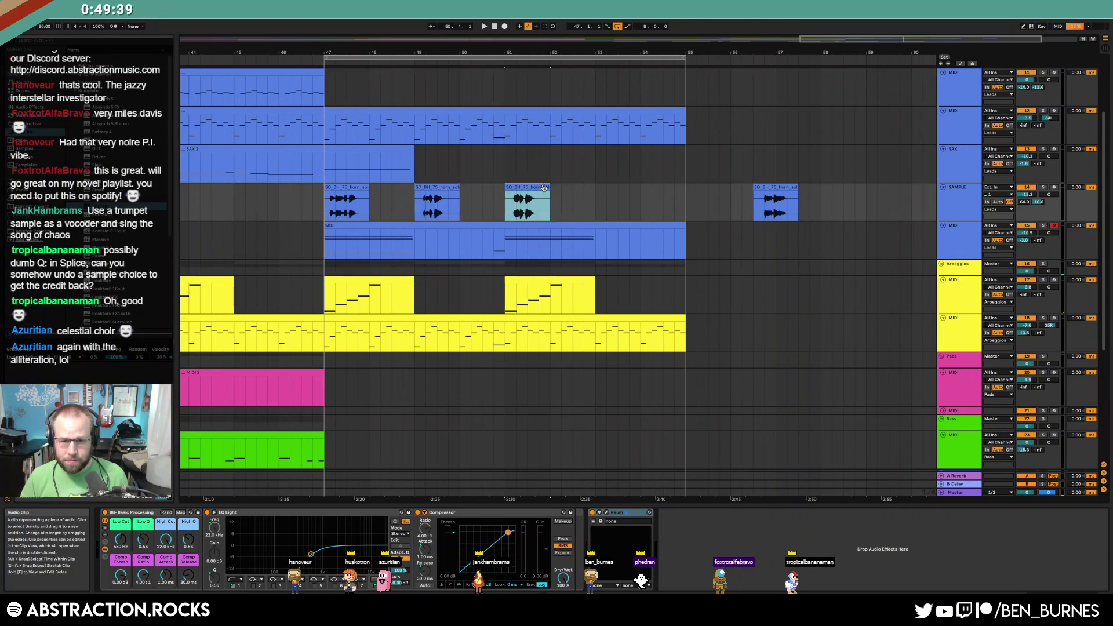
Place the solo's next horn phrase at bar 53 and play the rearranged phrases from bar 47
key("ctrl+d")
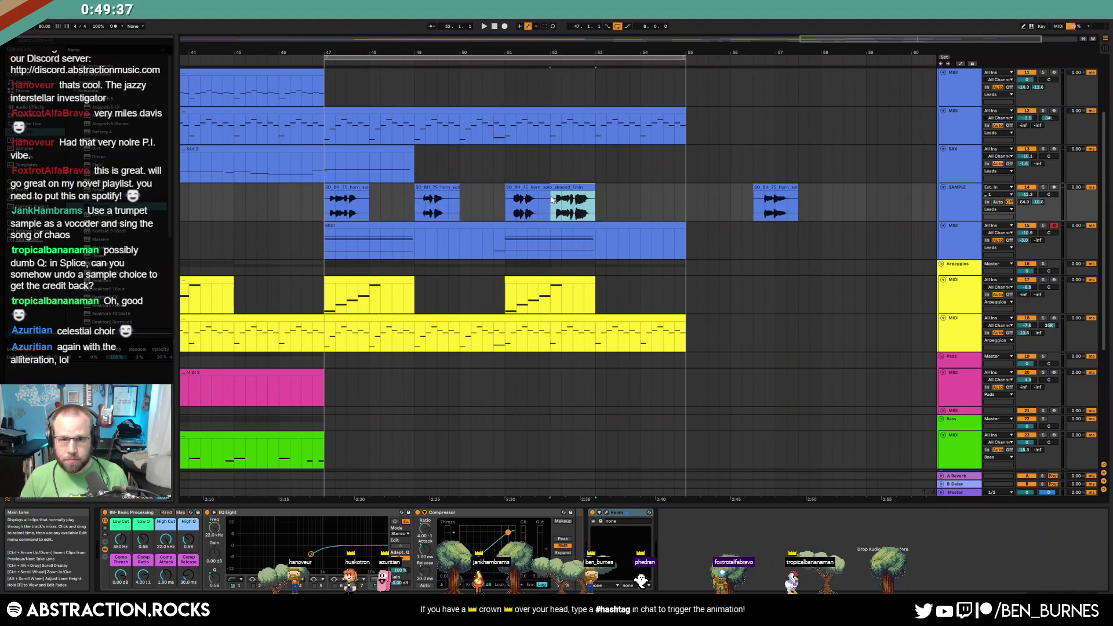
left_click_drag(566, 188, 611, 188)
left_click(335, 186)
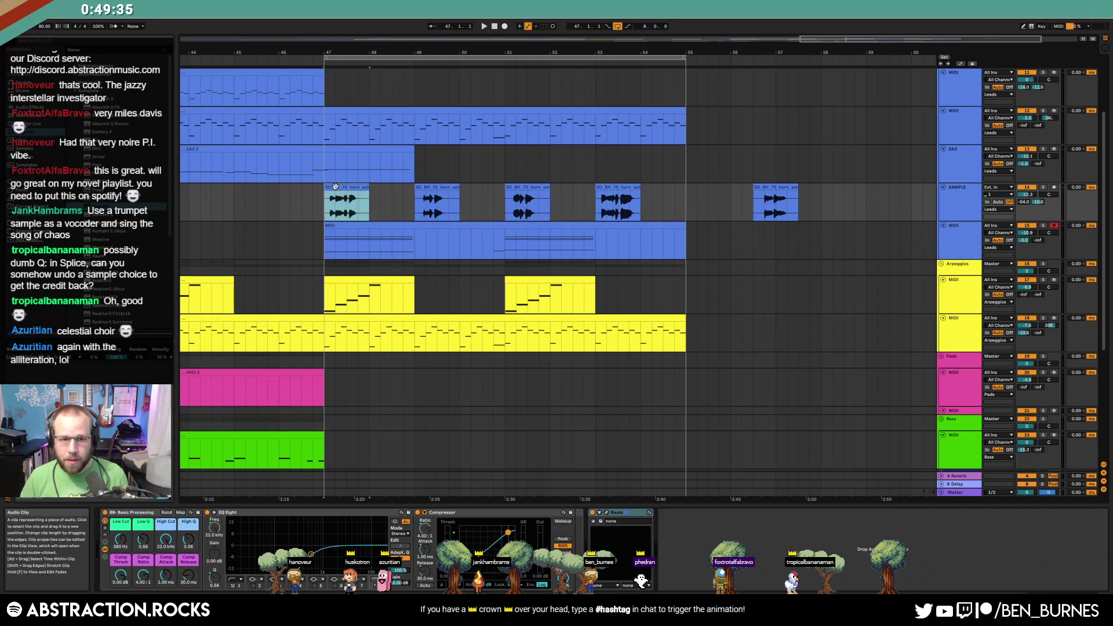
key("space")
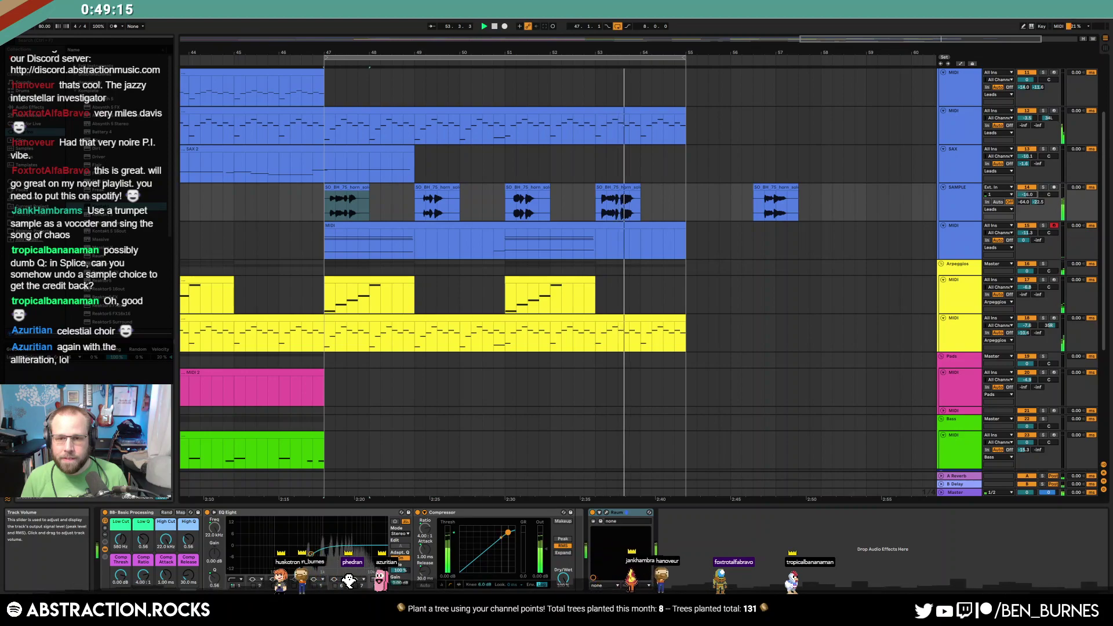
Extend the last horn clip to bar 55 and delete the spare phrase past bar 56
left_click_drag(640, 190, 685, 190)
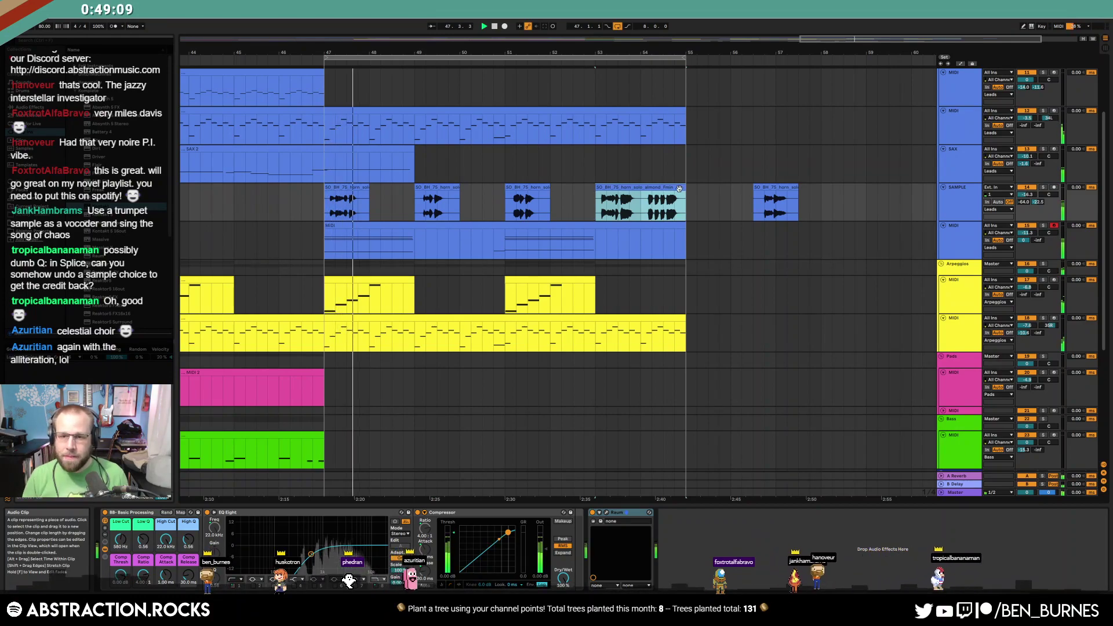
left_click_drag(743, 210, 819, 205)
key("Delete")
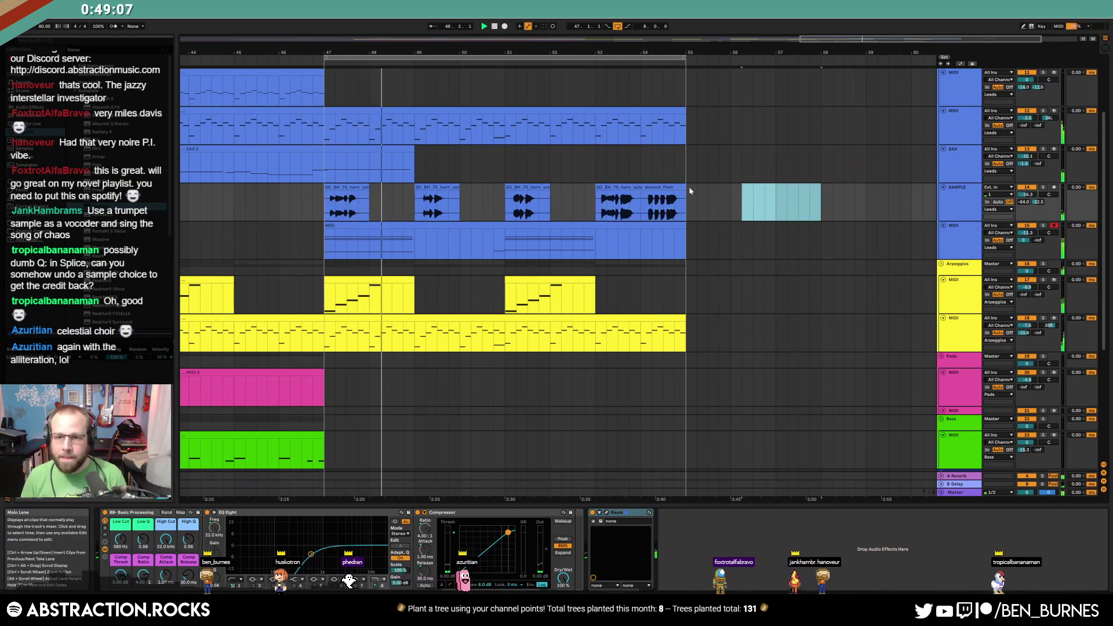
Try the last horn clip extended to about bar 57, audition the extra phrases, and cut it back to bar 55
left_click_drag(685, 189, 852, 196)
key("ctrl+z")
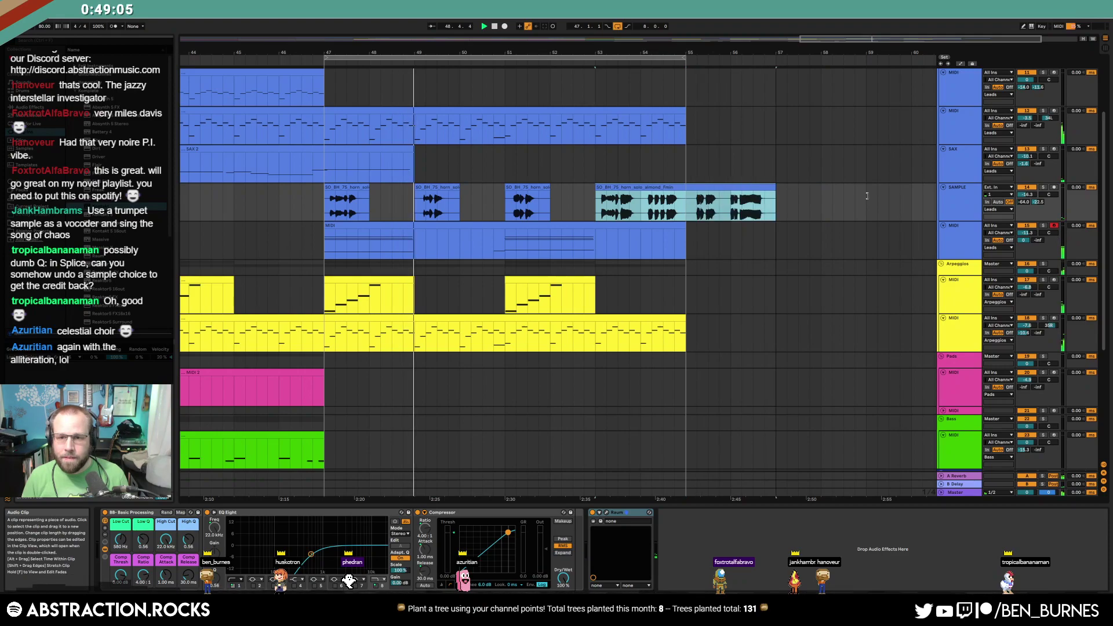
left_click(697, 205)
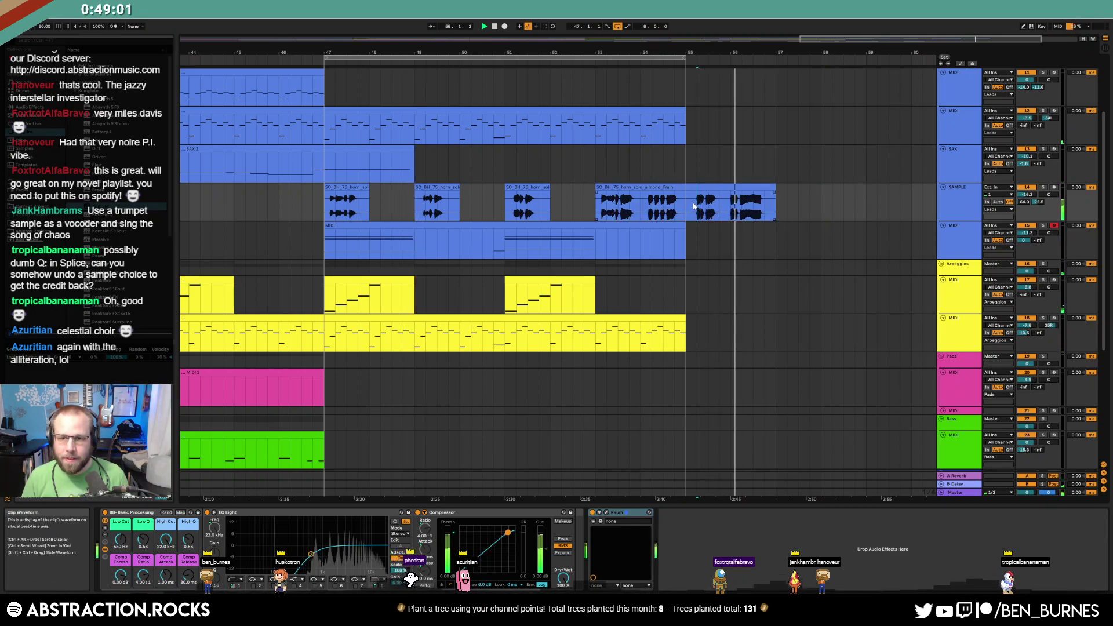
key("space")
left_click_drag(798, 203, 686, 203)
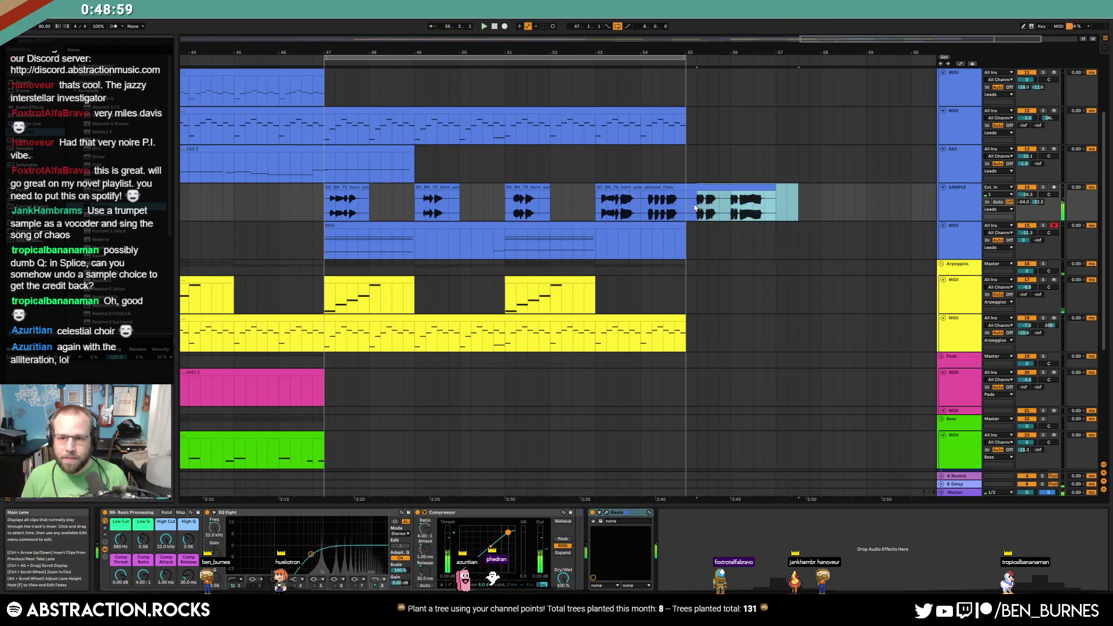
key("Delete")
left_click(708, 210)
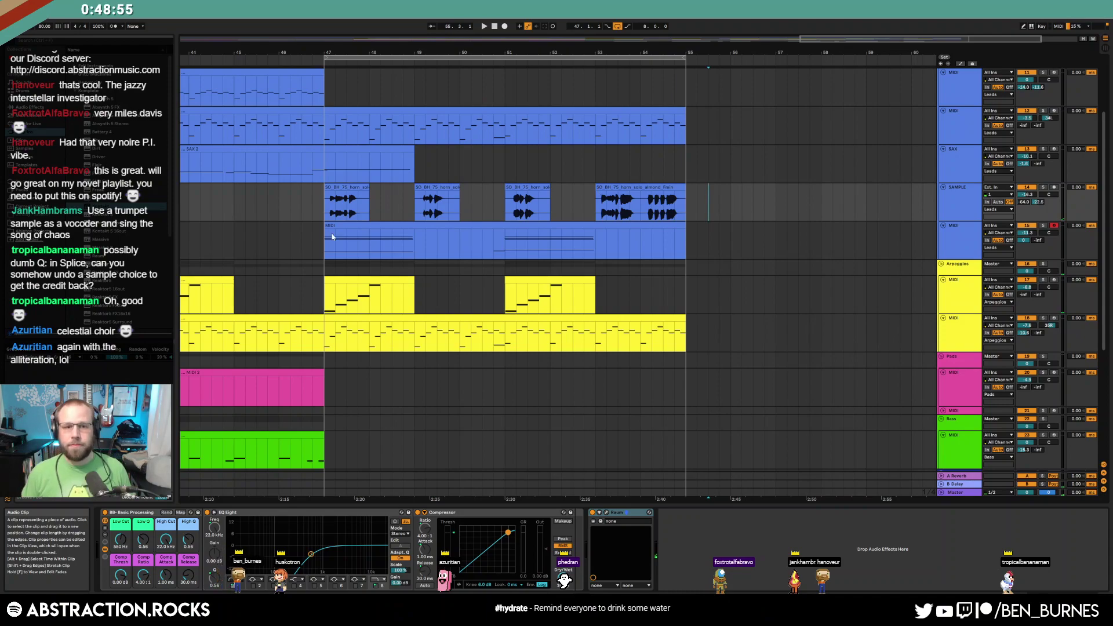
Try recording a new line on the SAX track during playback from about bar 48, and undo the take
left_click(328, 172)
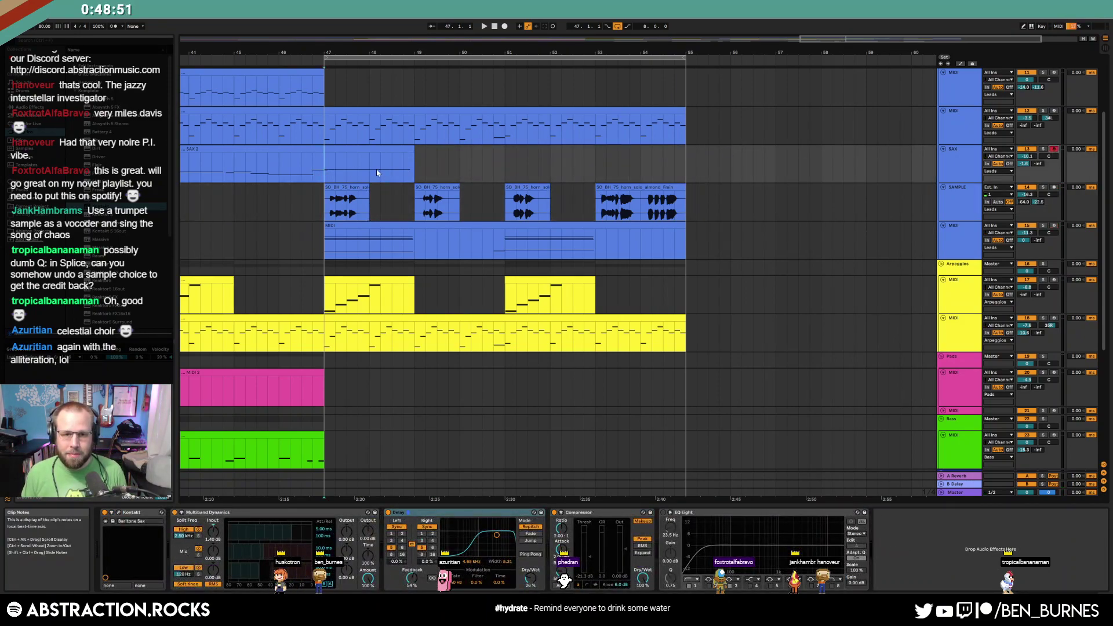
key("space")
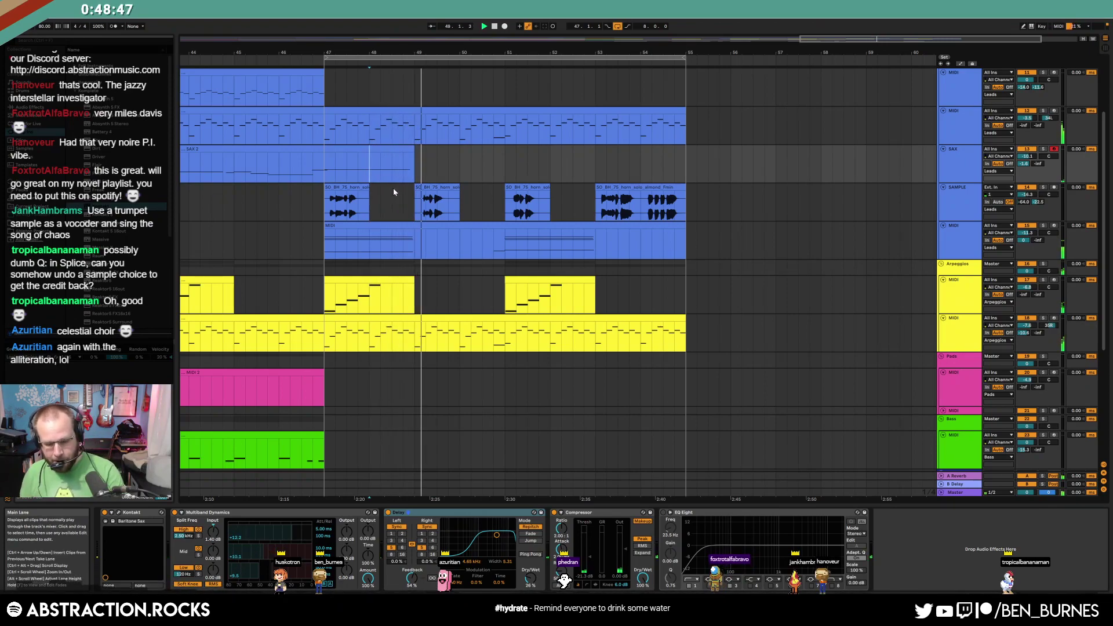
key("F9")
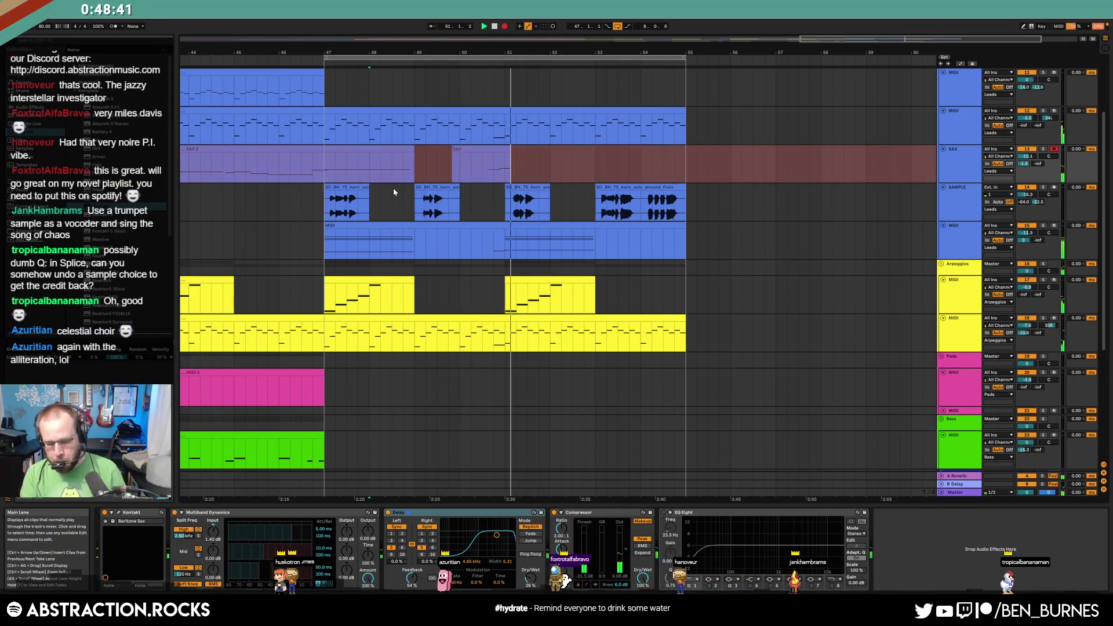
key("space")
key("ctrl+z")
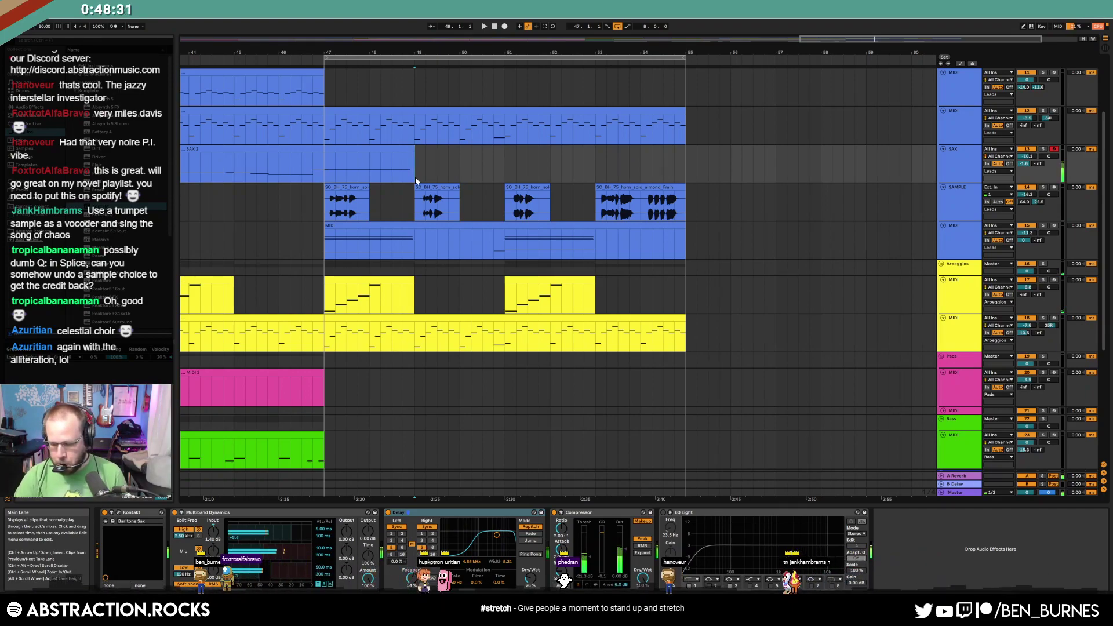
Record a new sax line on the SAX track from bar 49, ending the recording past bar 53
key("F9")
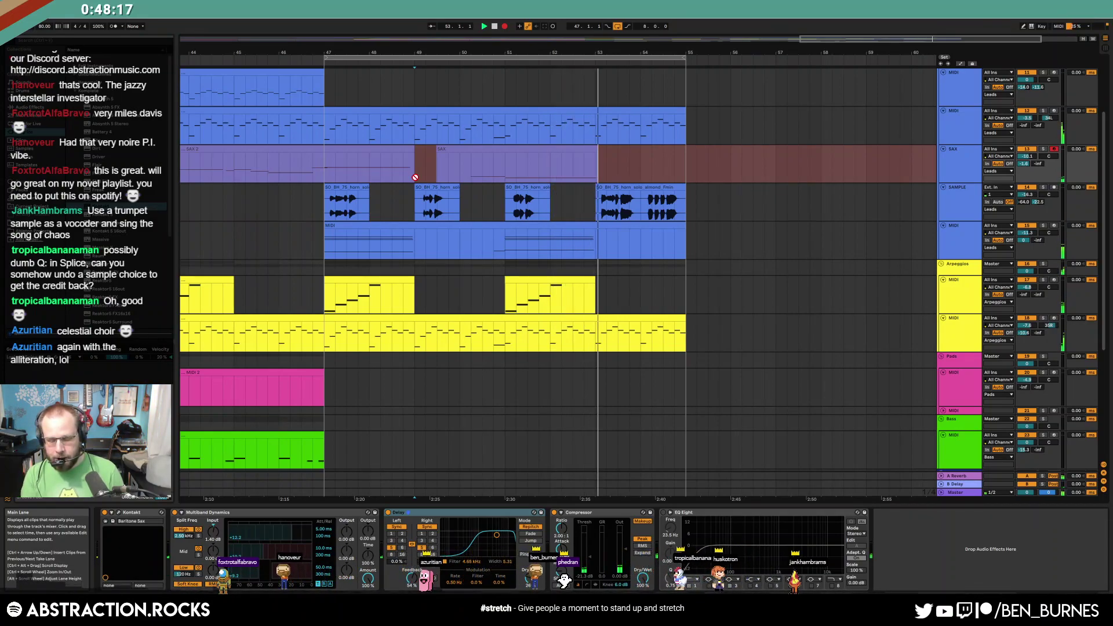
left_click(504, 27)
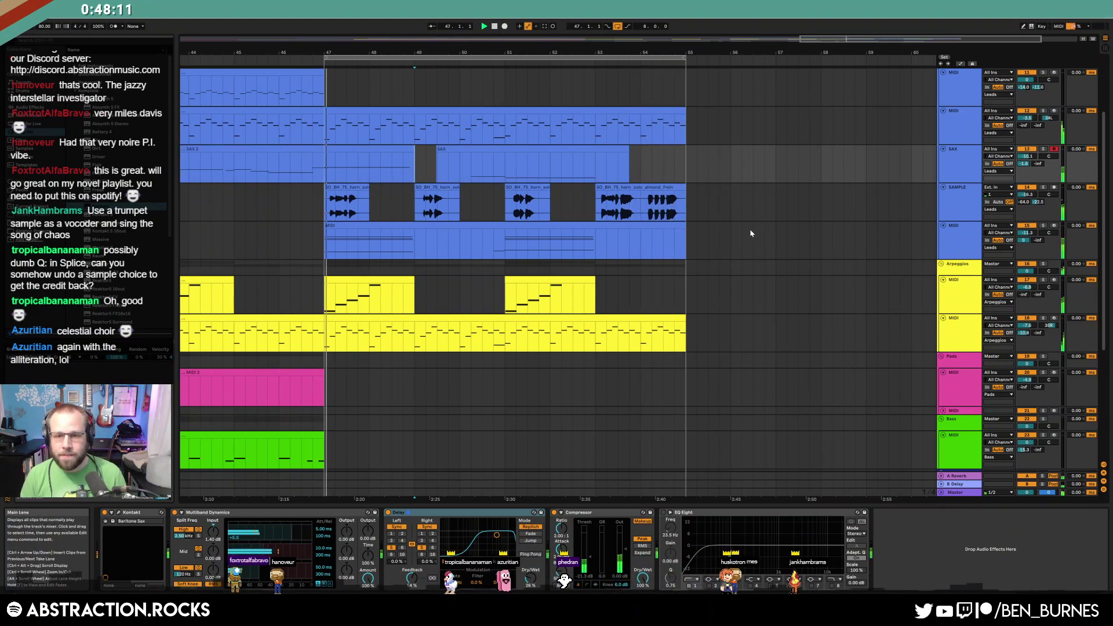
Open the horn clip at bar 53 and show its Transposition clip envelope
double_click(681, 189)
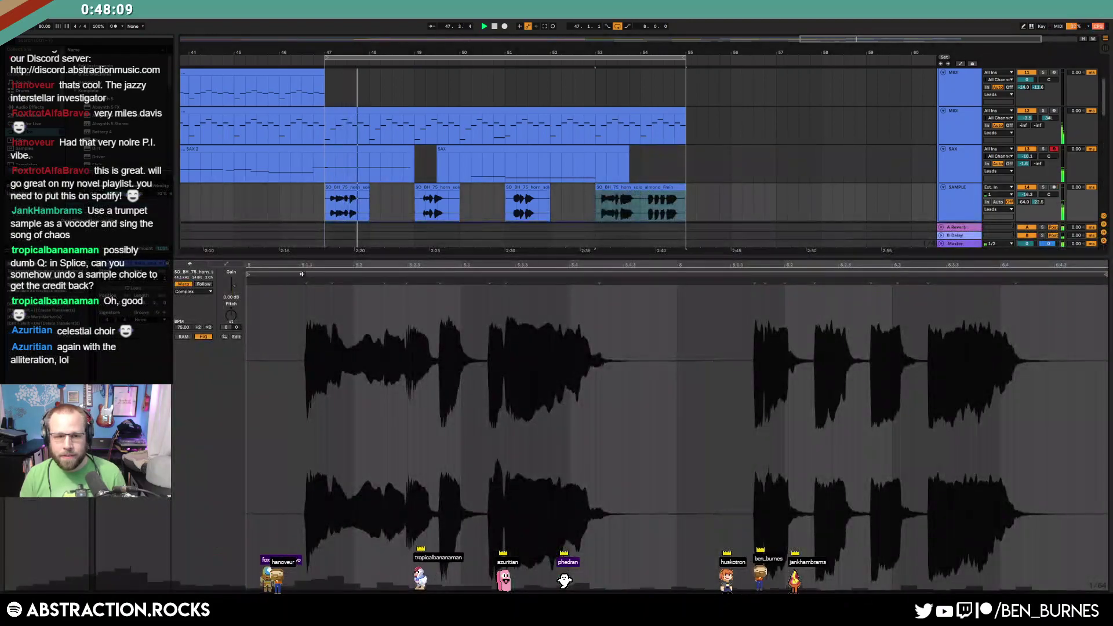
left_click(217, 265)
left_click(190, 280)
left_click(197, 286)
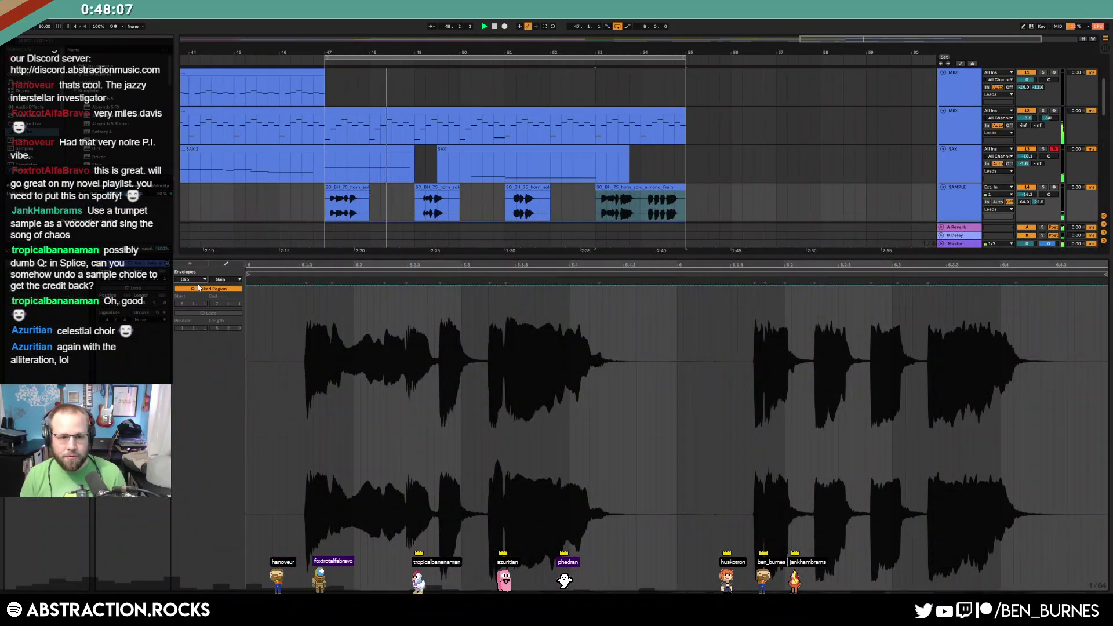
left_click(229, 283)
left_click(226, 289)
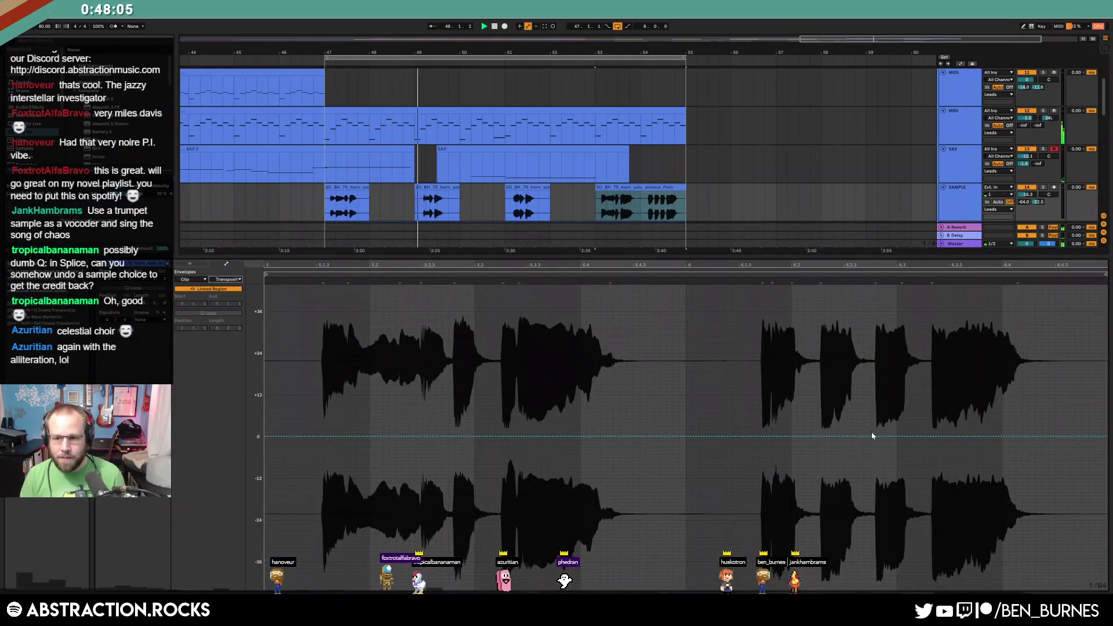
Raise the Transposition envelope slightly over the last two notes of the clip's second phrase, and play the result from bar 47
scroll(878, 437, "up", 3)
left_click_drag(870, 414, 983, 427)
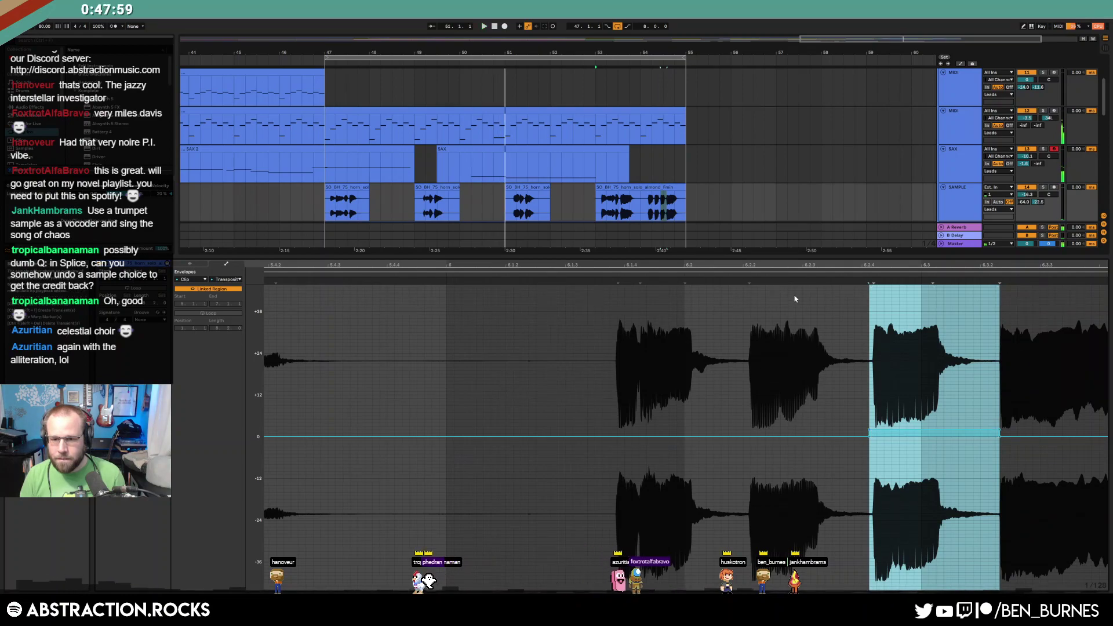
left_click_drag(840, 264, 421, 267)
left_click_drag(592, 356, 914, 375)
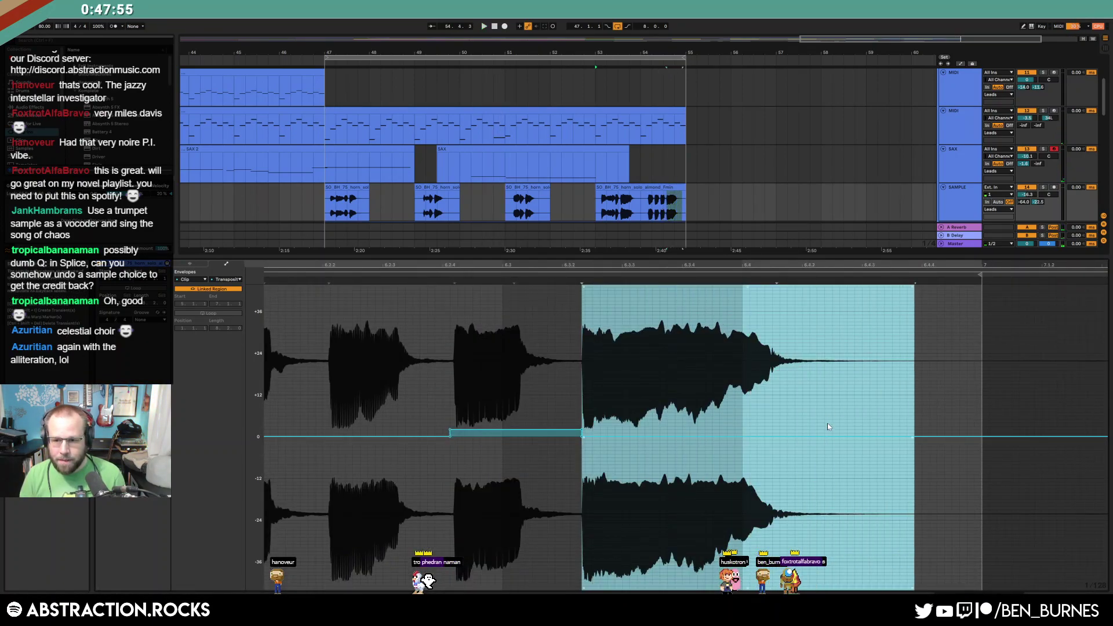
left_click_drag(828, 433, 827, 424)
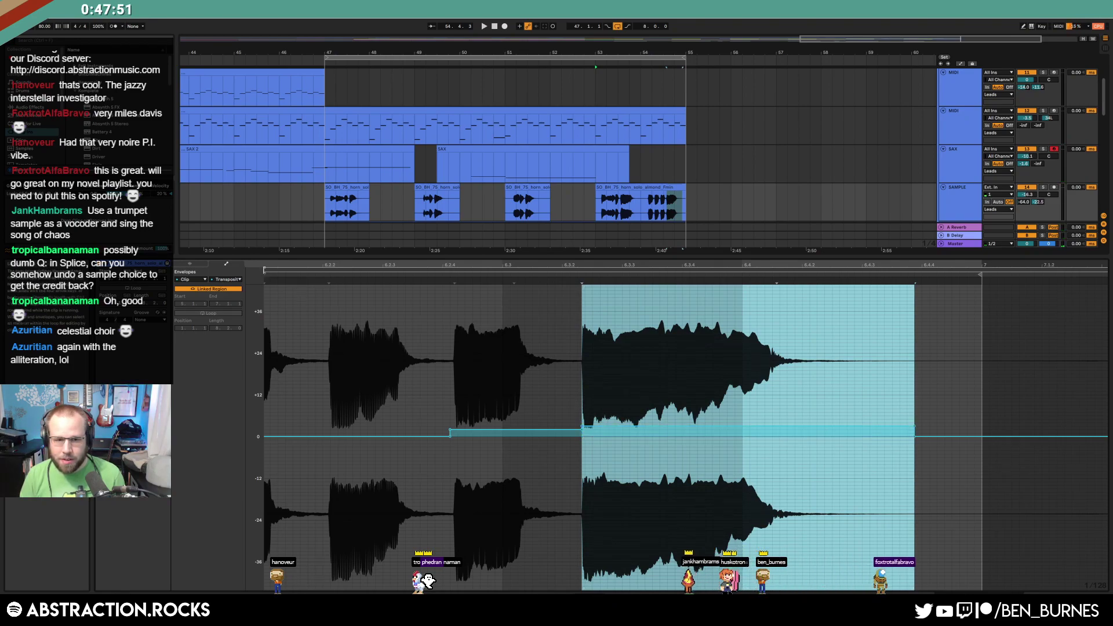
key("space")
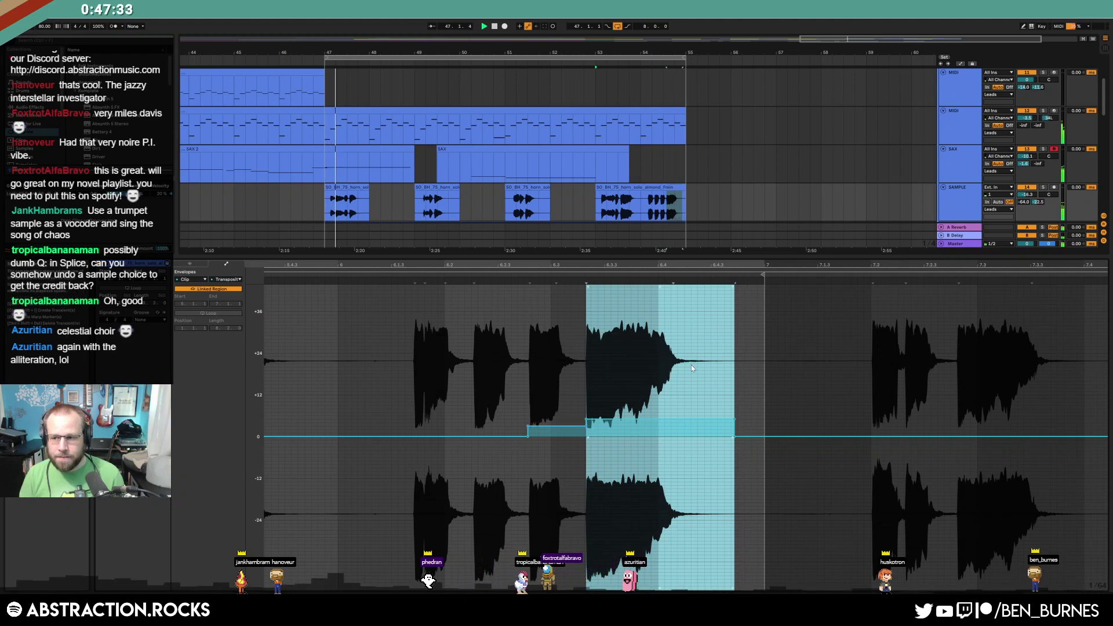
key("shift+Tab")
left_click(332, 211)
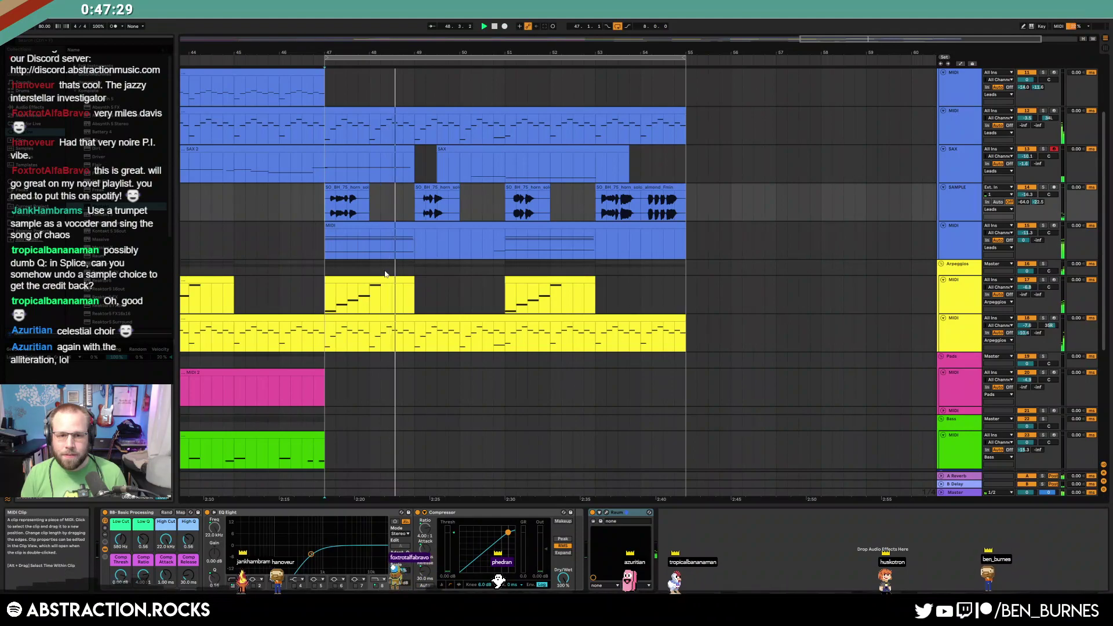
Trim the ends of the Harp clip and the lower arpeggio clip back to bar 47
left_click(664, 109)
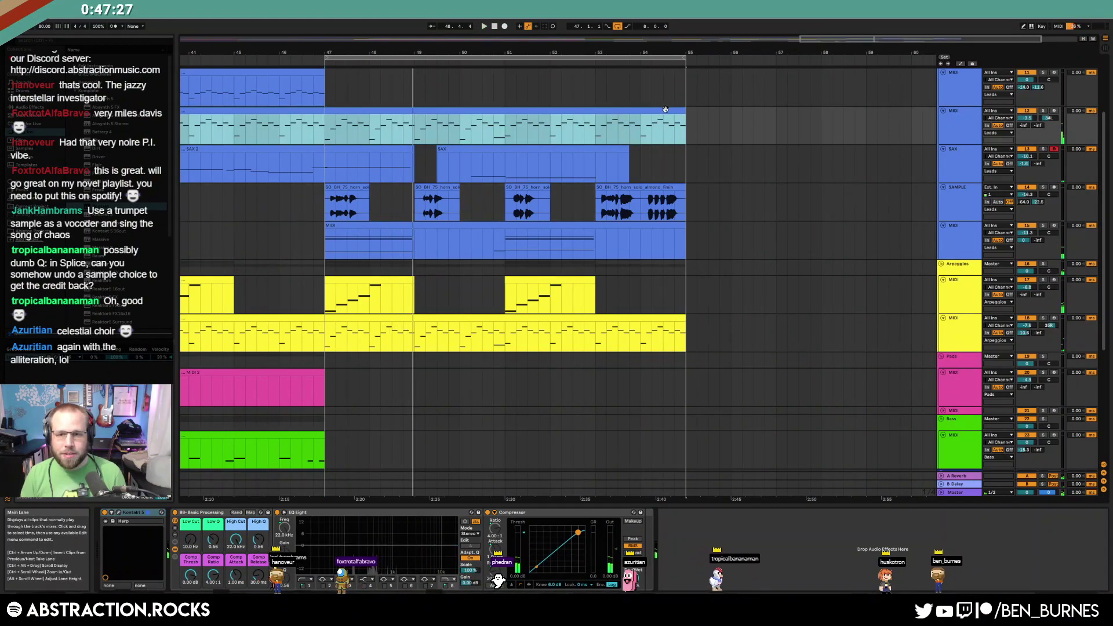
left_click_drag(681, 110, 335, 110)
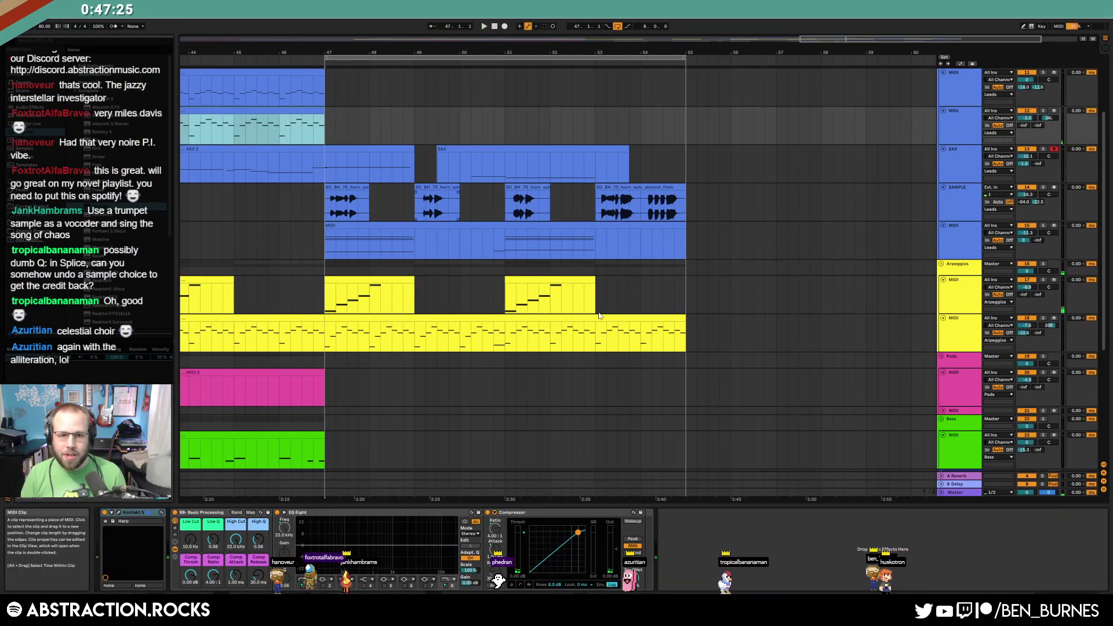
left_click_drag(682, 317, 322, 318)
scroll(400, 374, "down", 4)
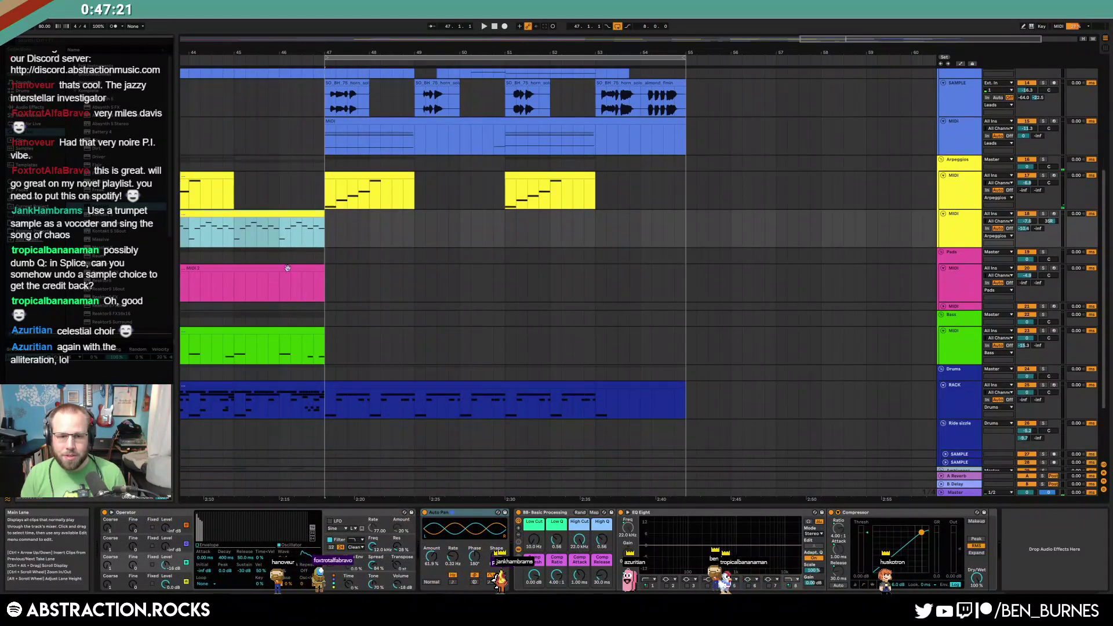
key("shift+Tab")
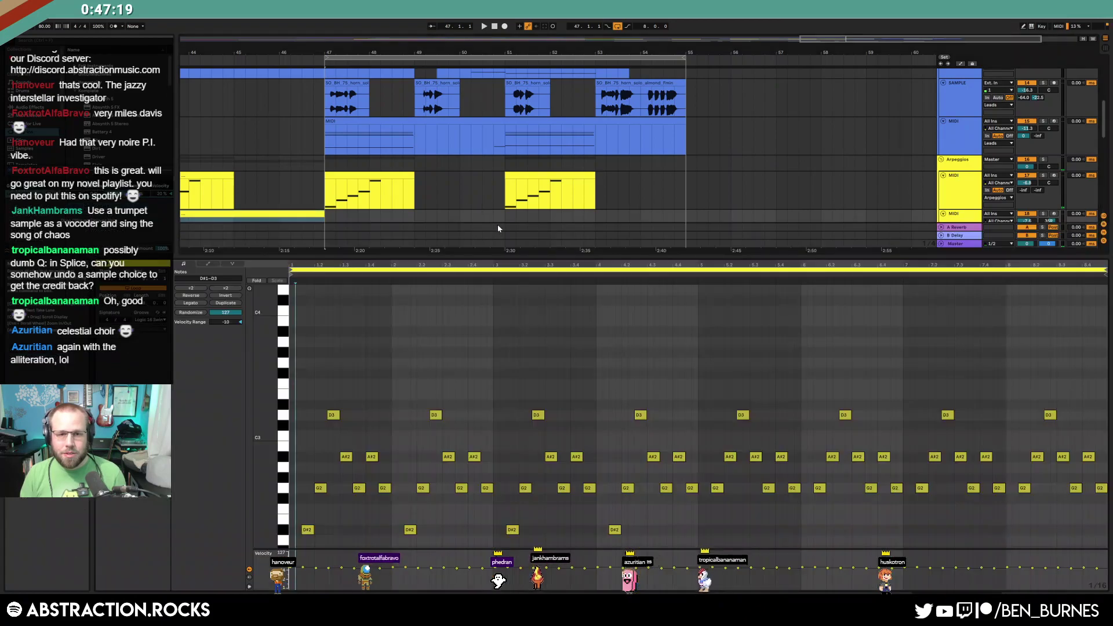
key("shift+Tab")
Extend the starts of the Harp clip and the lower arpeggio clip back to bar 31 in the full arrangement
key("w")
scroll(647, 270, "up", 3)
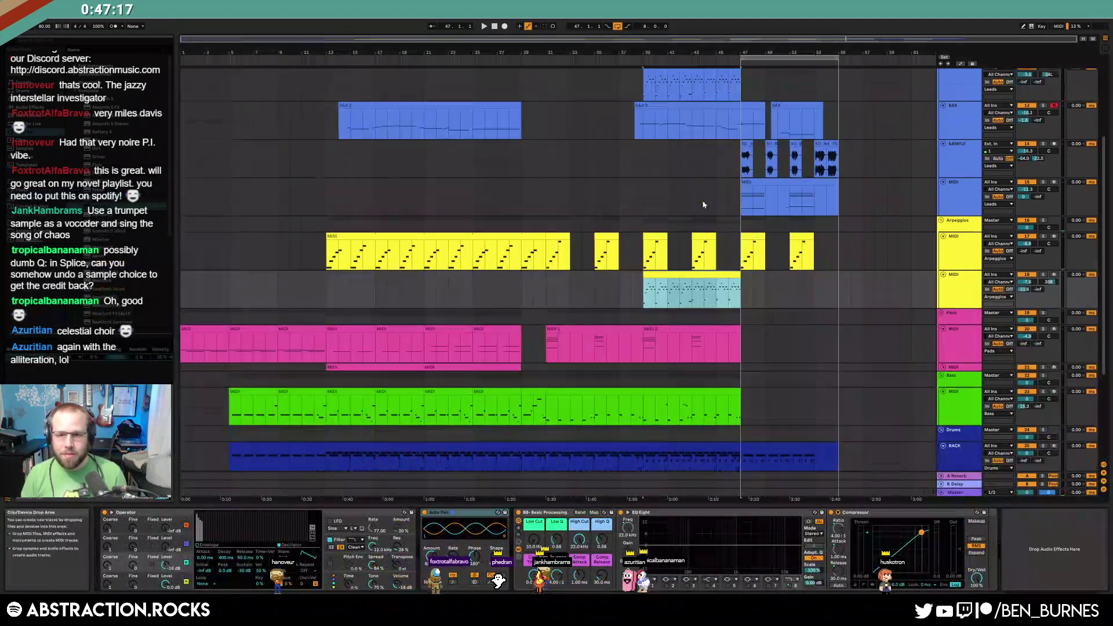
scroll(742, 378, "down", 6)
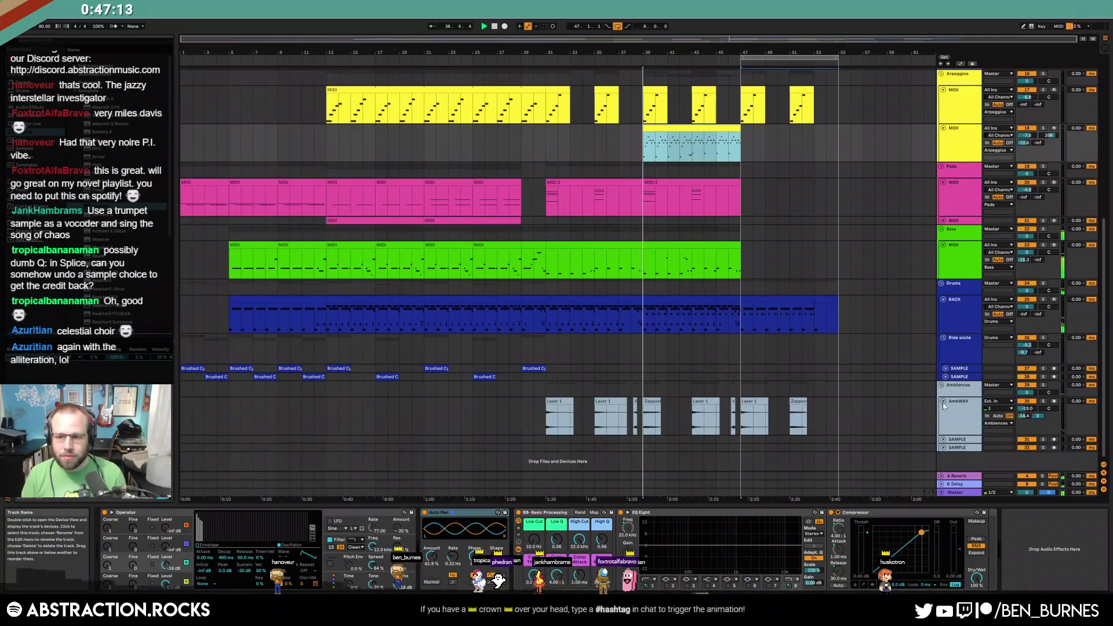
left_click(943, 402)
scroll(760, 371, "up", 7)
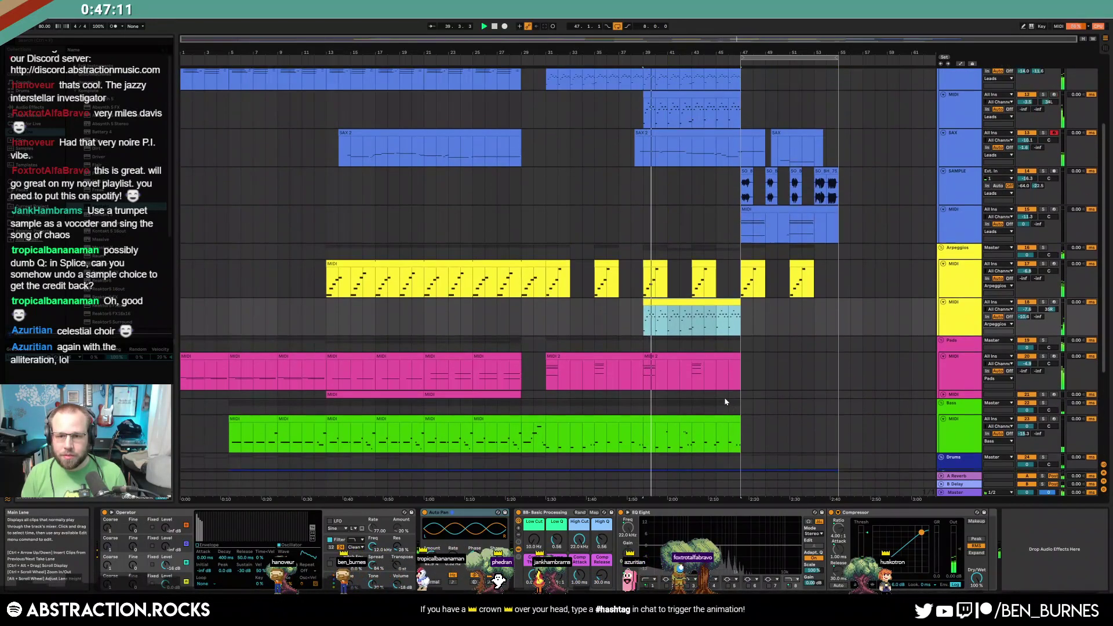
scroll(686, 364, "up", 1)
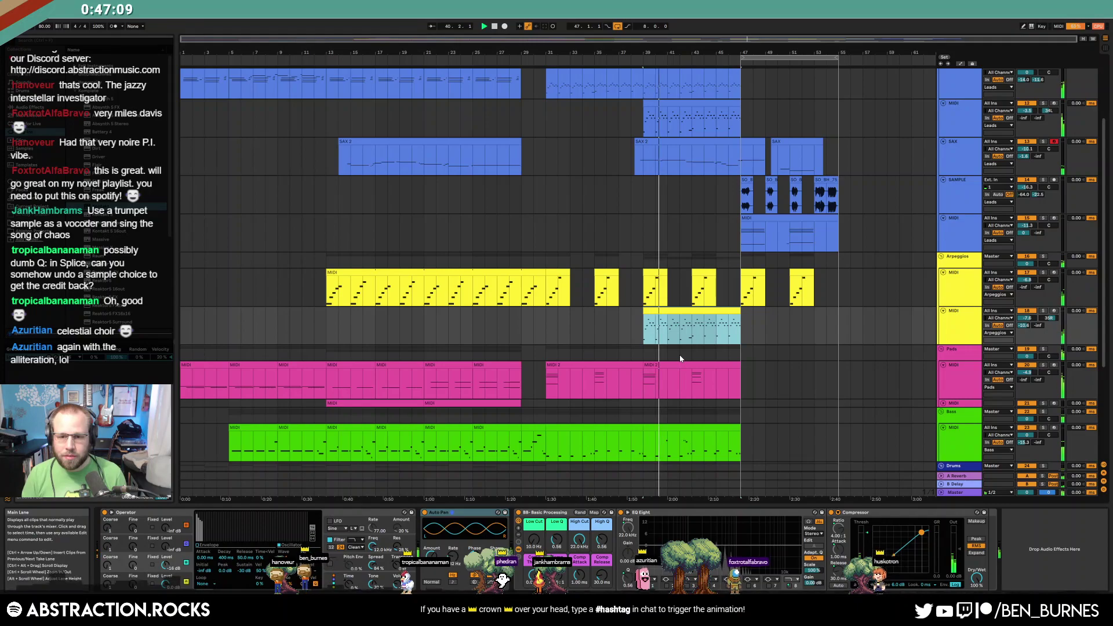
left_click_drag(733, 119, 546, 105)
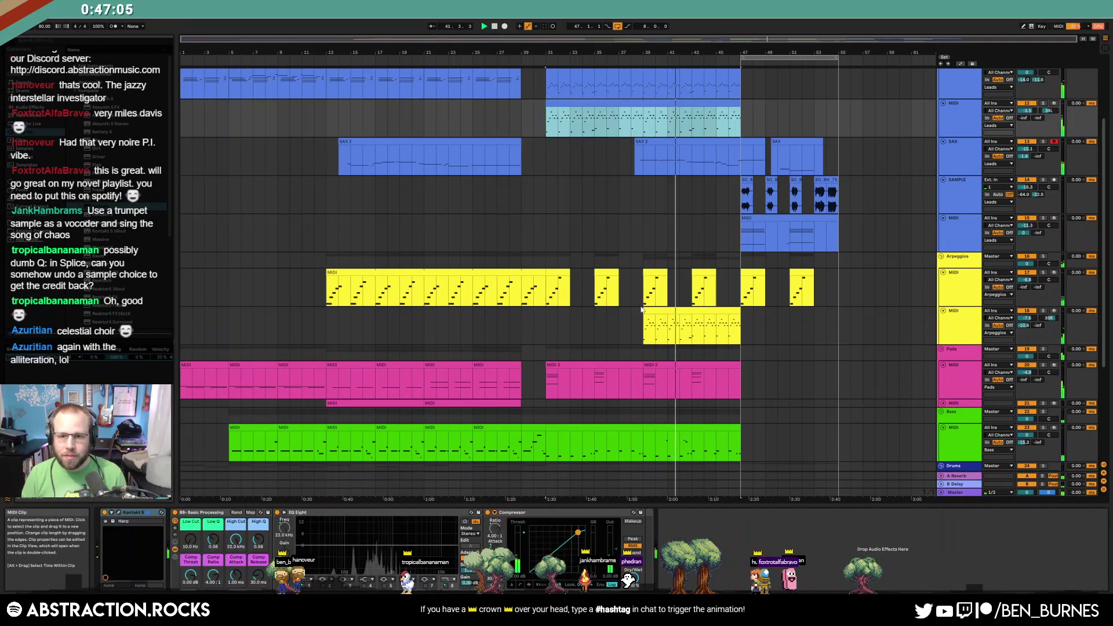
left_click_drag(643, 310, 546, 311)
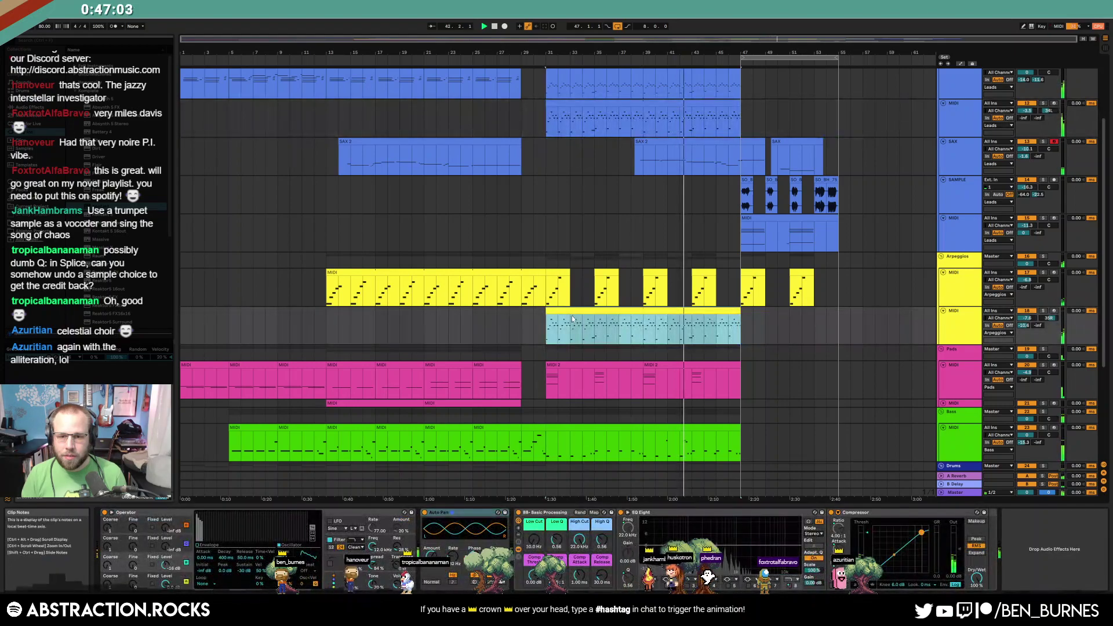
Add a Utility effect after the lower arpeggio track's Compressor and trim the start of that track's clip to bar 35
left_click(567, 314)
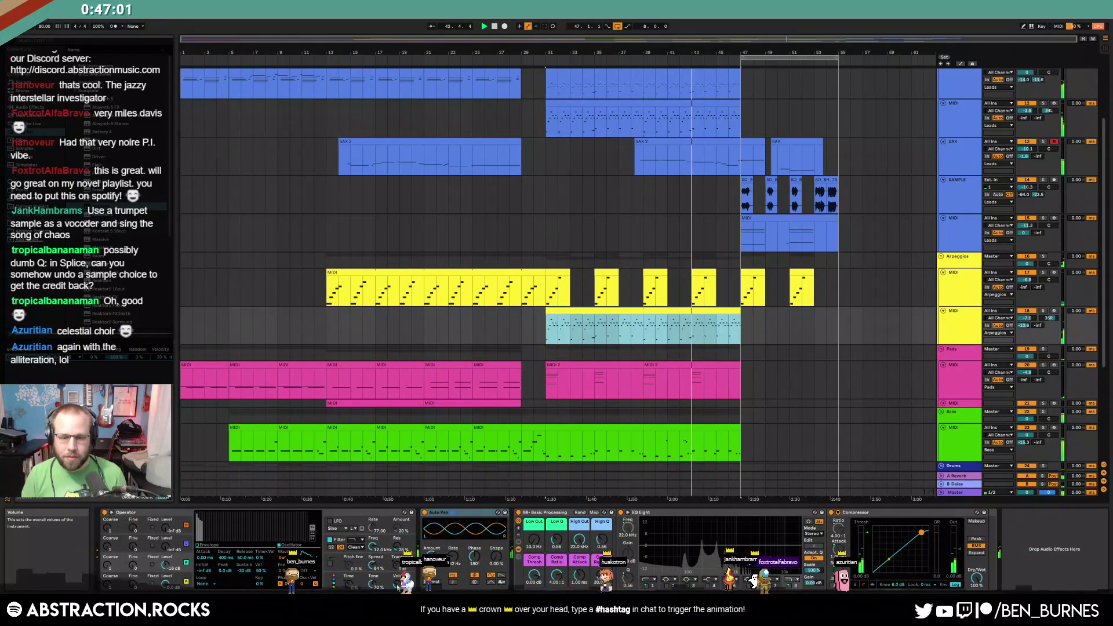
left_click(27, 129)
scroll(27, 129, "down", 5)
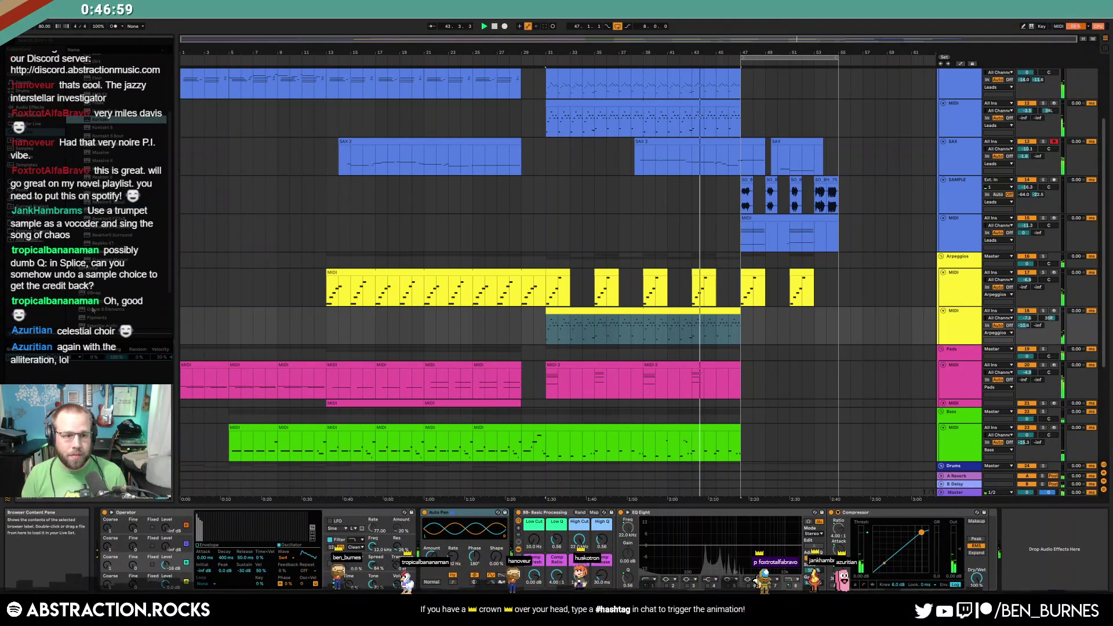
left_click(29, 106)
scroll(116, 140, "down", 4)
double_click(93, 309)
left_click_drag(92, 310, 1021, 553)
left_click_drag(546, 326, 592, 326)
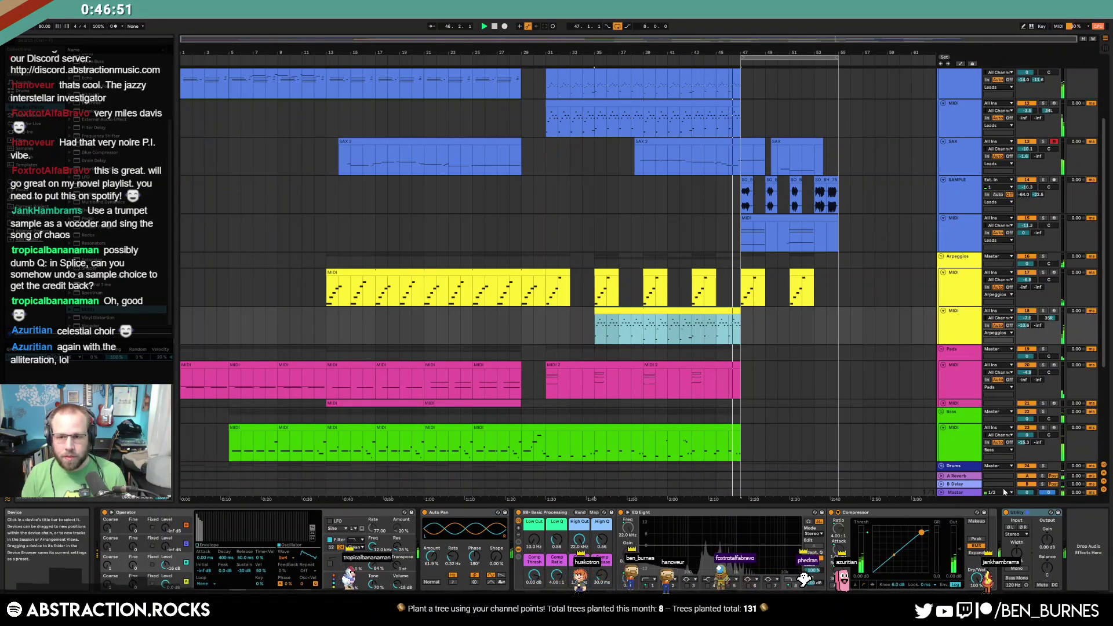
Automate the Utility gain on the lower arpeggio track so the part fades in from bar 35
left_click_drag(745, 87, 864, 362)
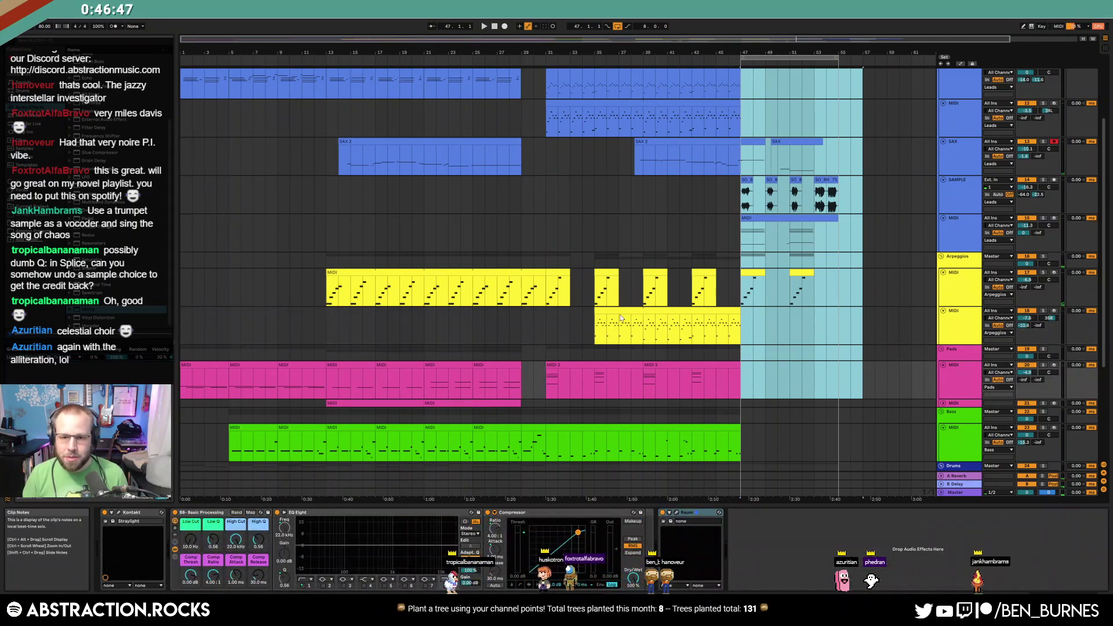
left_click(623, 333)
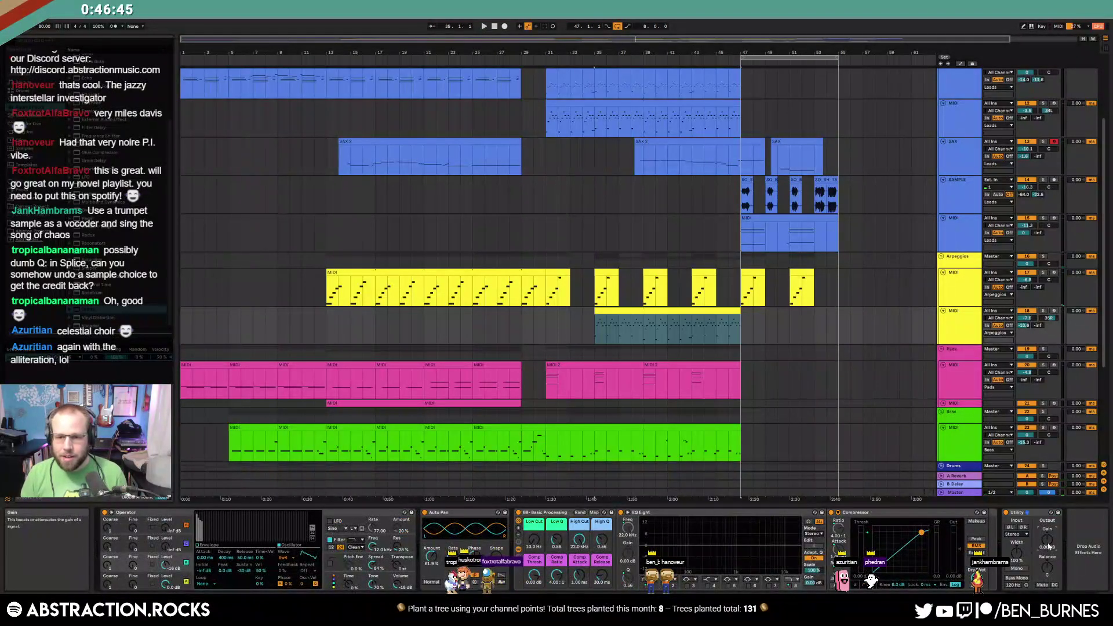
key("a")
left_click_drag(598, 328, 597, 343)
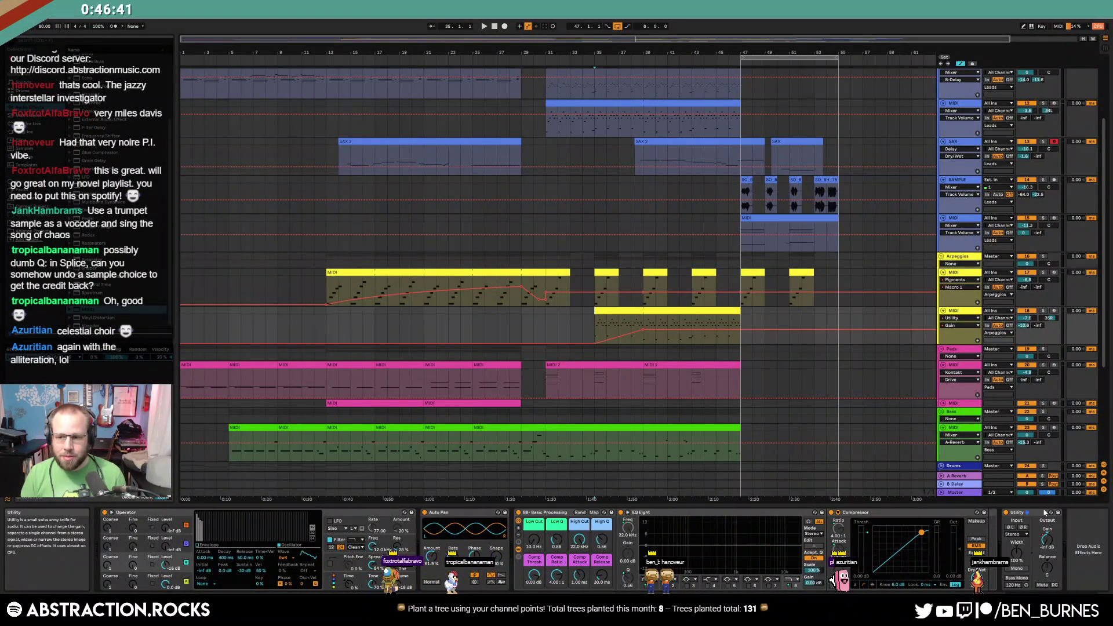
Add a Utility effect to the Harp track, trim its clip's start to bar 35 and automate the Utility gain to fade the part in
left_click(606, 135)
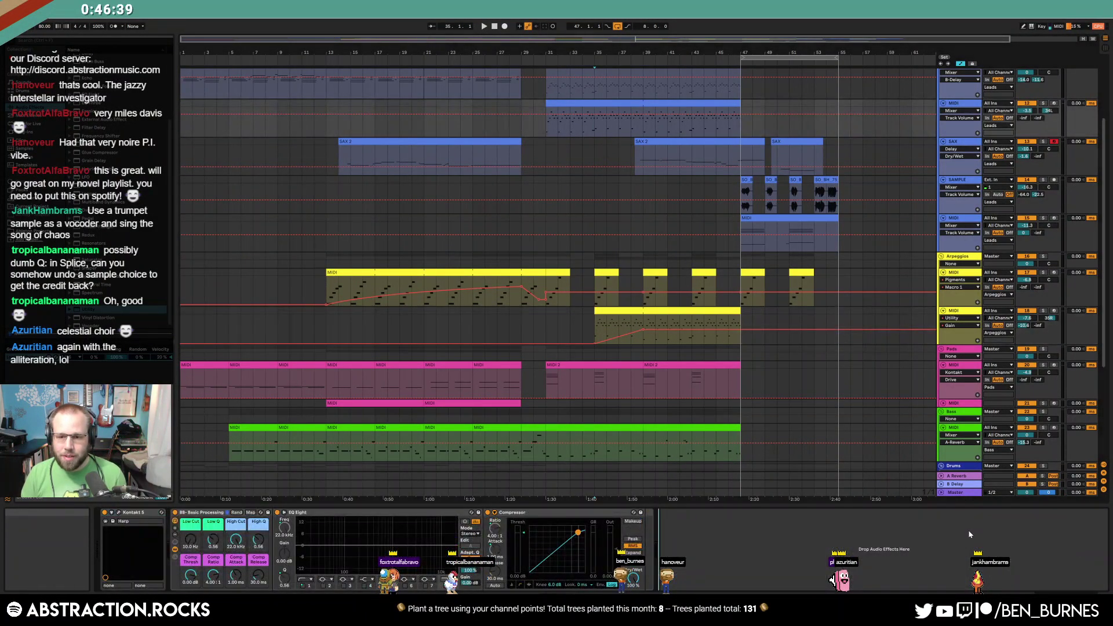
left_click_drag(546, 107, 587, 108)
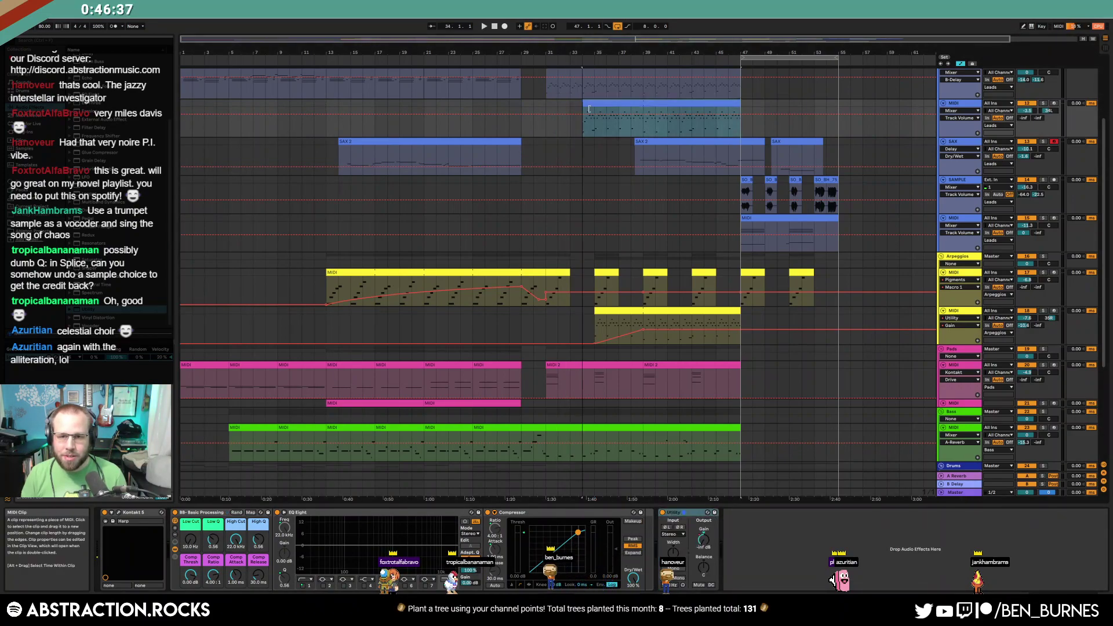
left_click(703, 539)
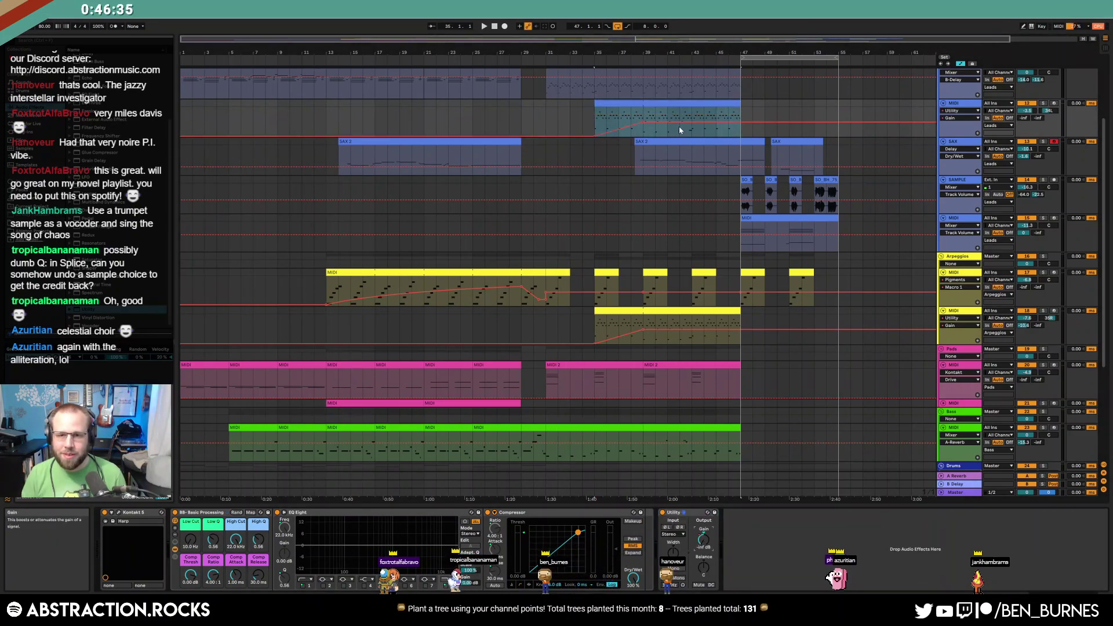
left_click(593, 122)
key("a")
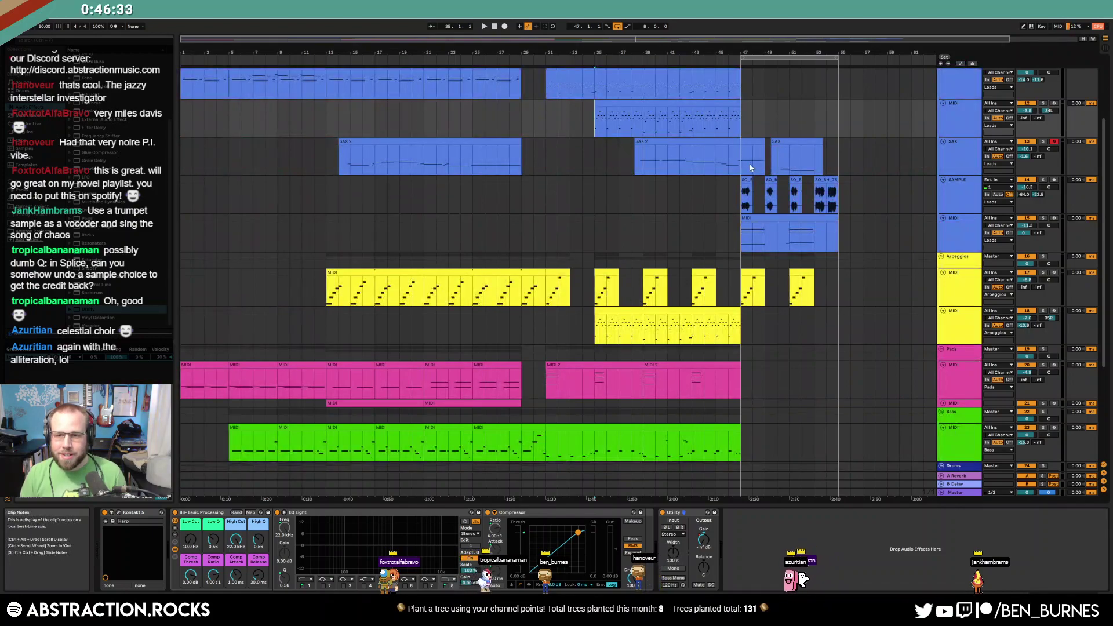
Move the horn sample, MIDI and upper arpeggio clips from bar 47 to bar 55 and duplicate the preceding arpeggio section into bars 47 to 55
left_click_drag(746, 195, 839, 288)
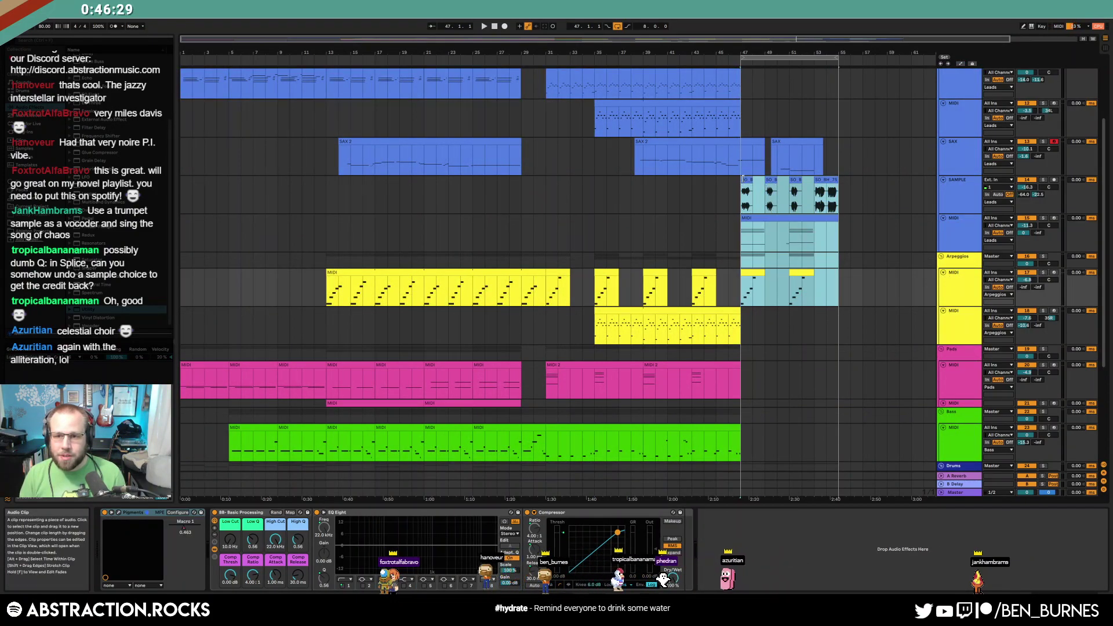
left_click_drag(748, 180, 848, 193)
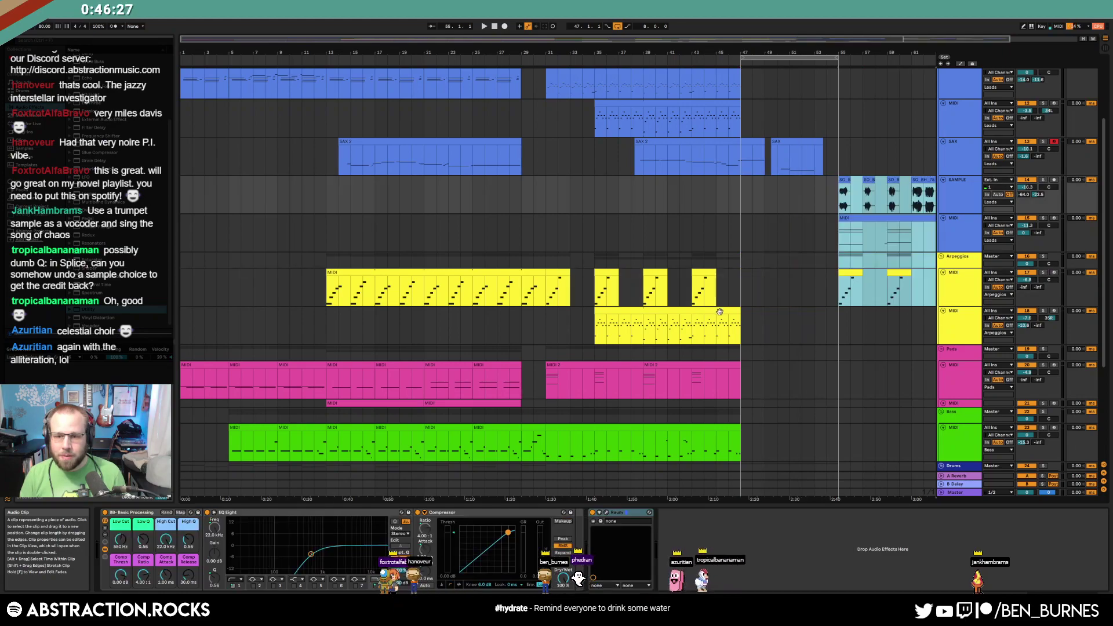
left_click_drag(741, 290, 635, 285)
key("a")
key("ctrl+d")
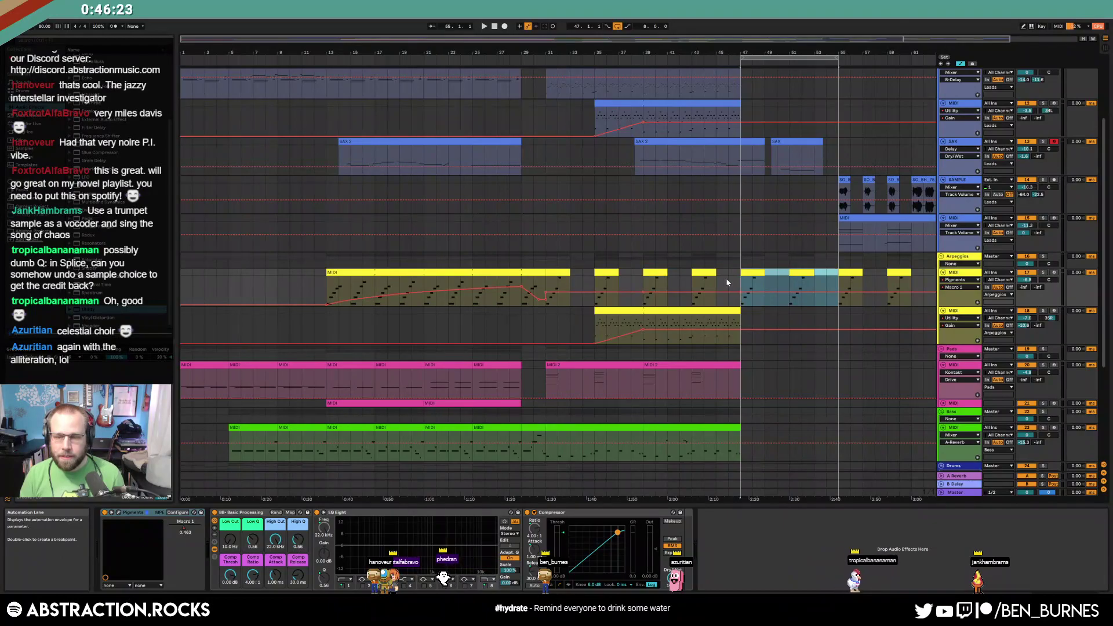
Extend the ends of the lower arpeggio clip and the Harp clip to bar 55
key("a")
left_click_drag(739, 312, 838, 318)
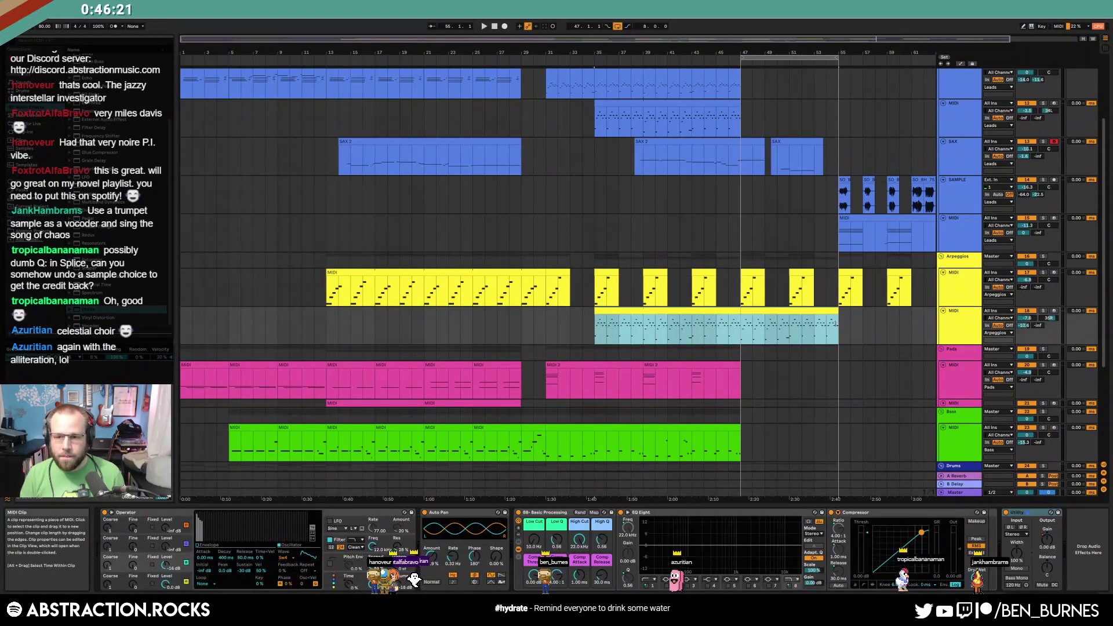
left_click_drag(738, 104, 838, 105)
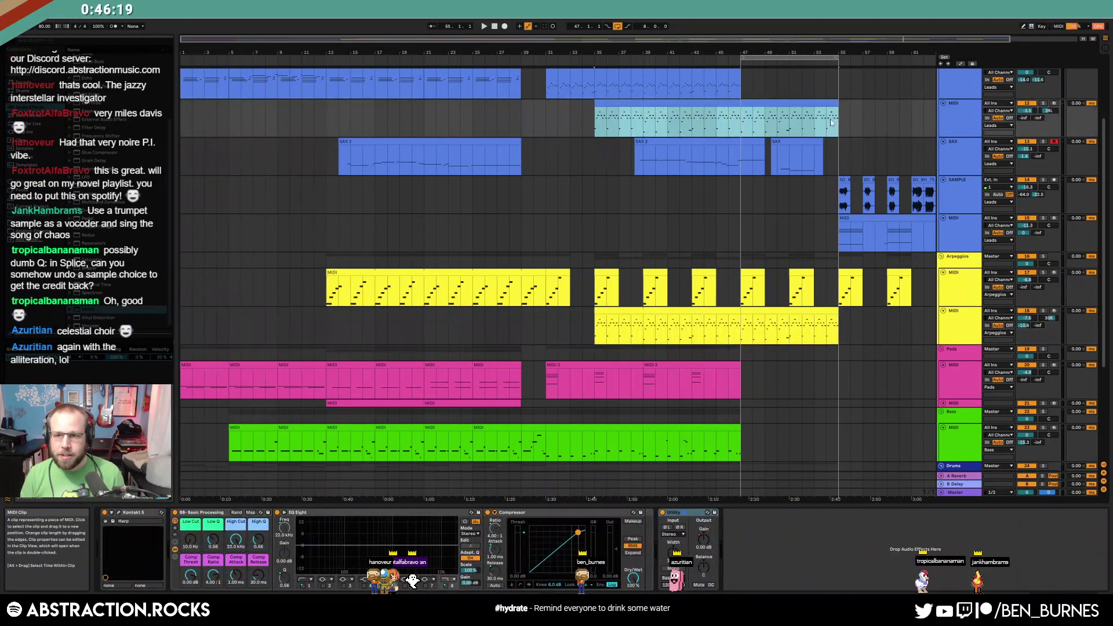
Delete the short sax clip near bar 49 and extend the Una Corda clip's end to bar 55
scroll(733, 145, "up", 2)
left_click(756, 187)
left_click(780, 187)
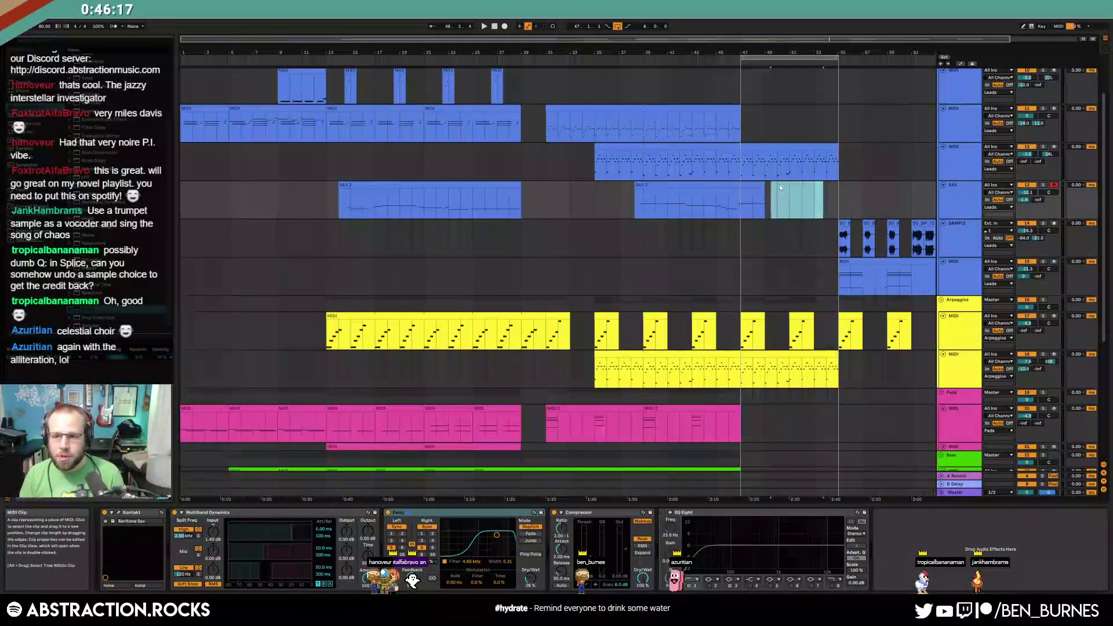
left_click_drag(737, 111, 839, 112)
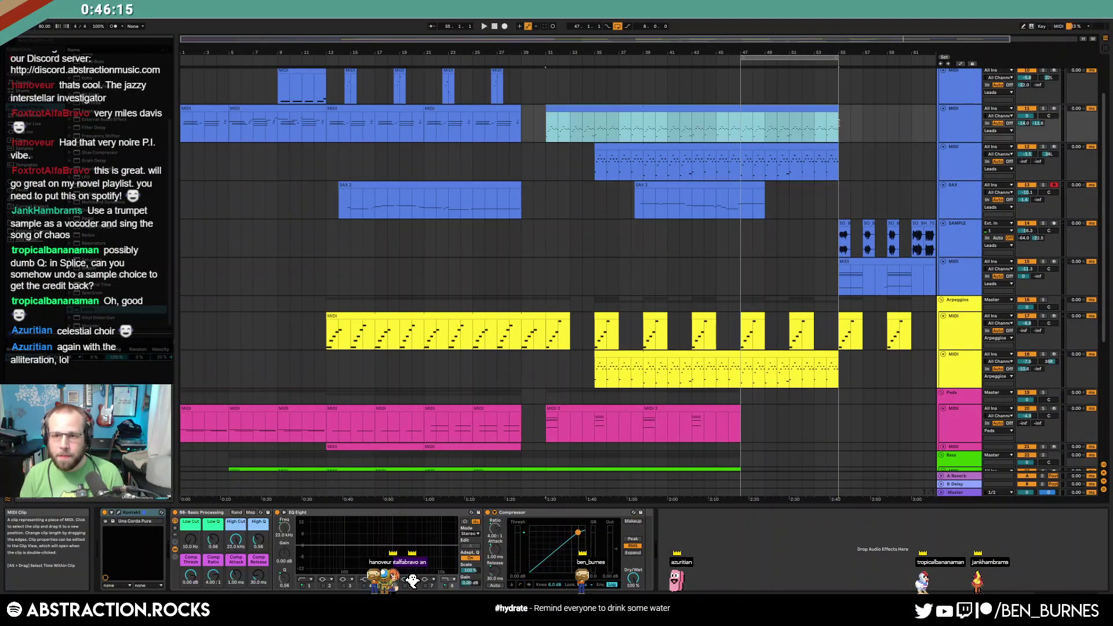
Duplicate the pad, bass and drum rack parts from before bar 47 to fill bars 47 to 55
scroll(744, 332, "down", 3)
left_click(727, 297)
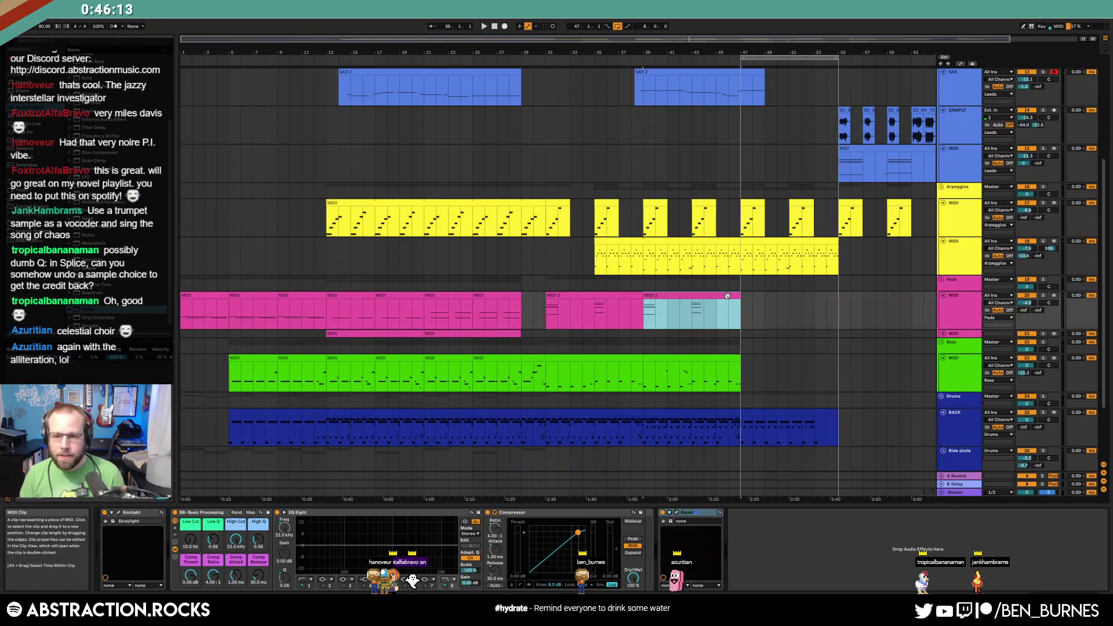
key("ctrl+d")
left_click(727, 371)
key("ctrl+d")
left_click_drag(742, 423, 645, 411)
key("ctrl+d")
scroll(743, 418, "down", 2)
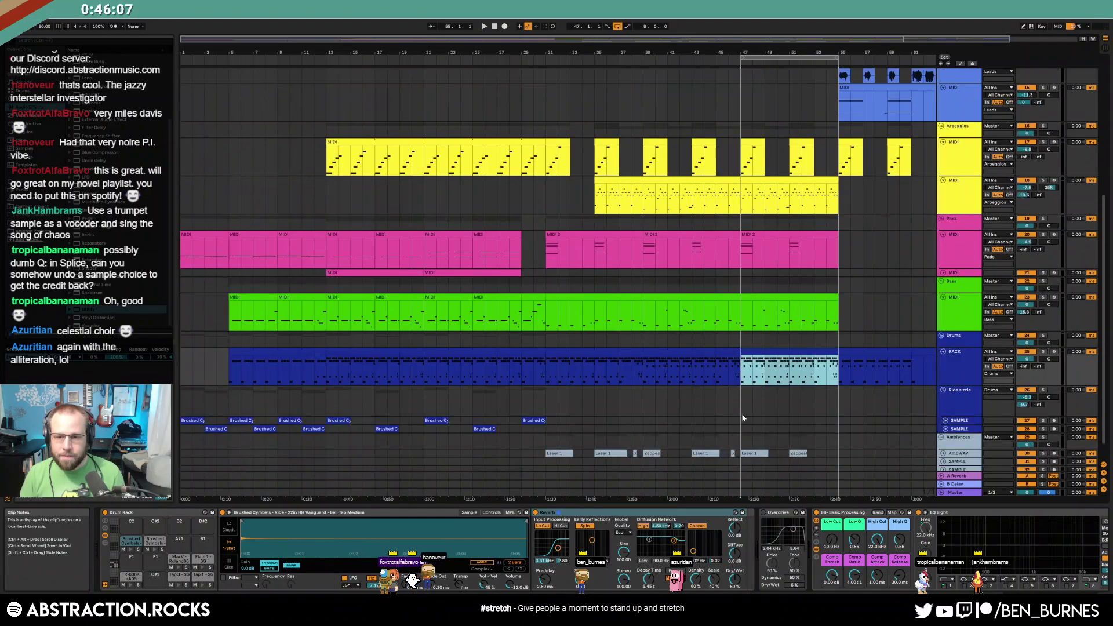
Duplicate the ambience track's laser and zap samples from bars 47 to 55 into bars 55 to 63
scroll(743, 417, "down", 1)
left_click_drag(835, 435, 736, 434)
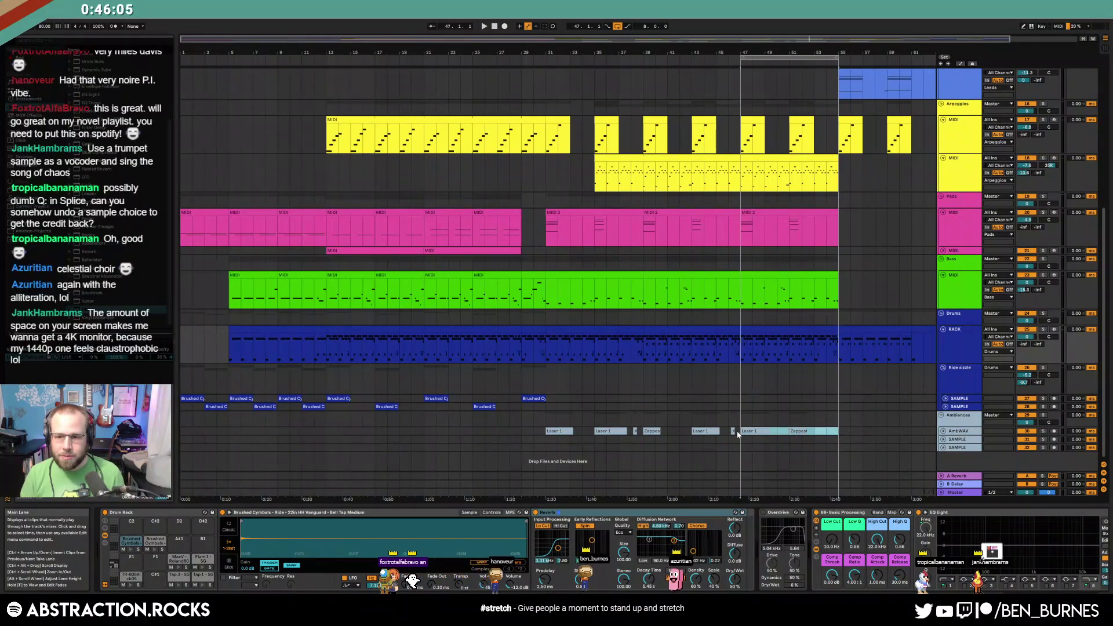
key("ctrl+d")
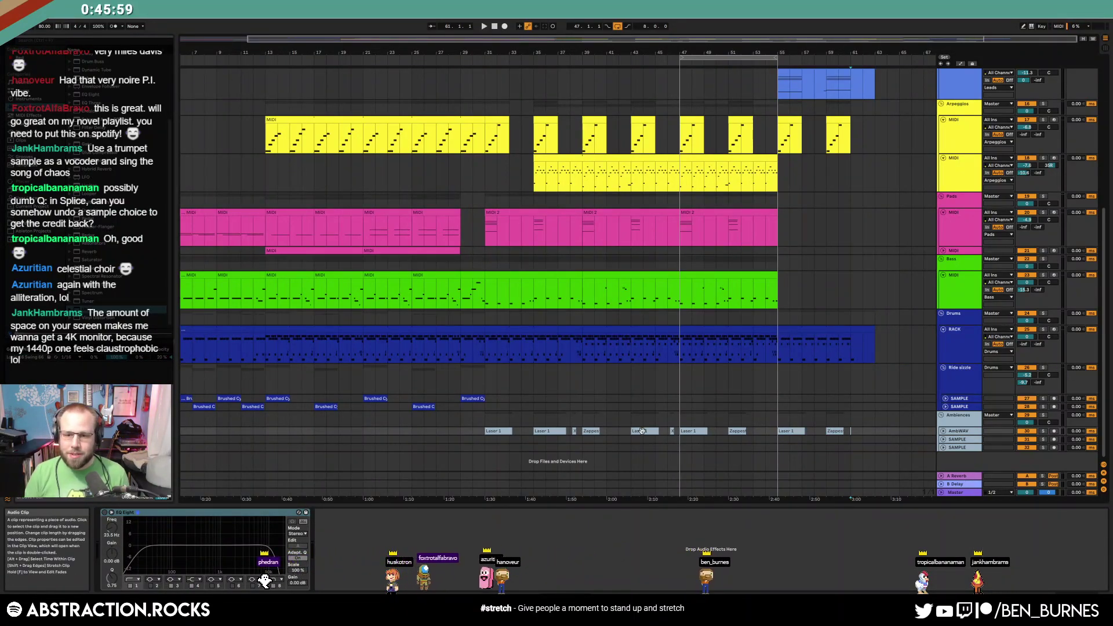
scroll(652, 432, "up", 3)
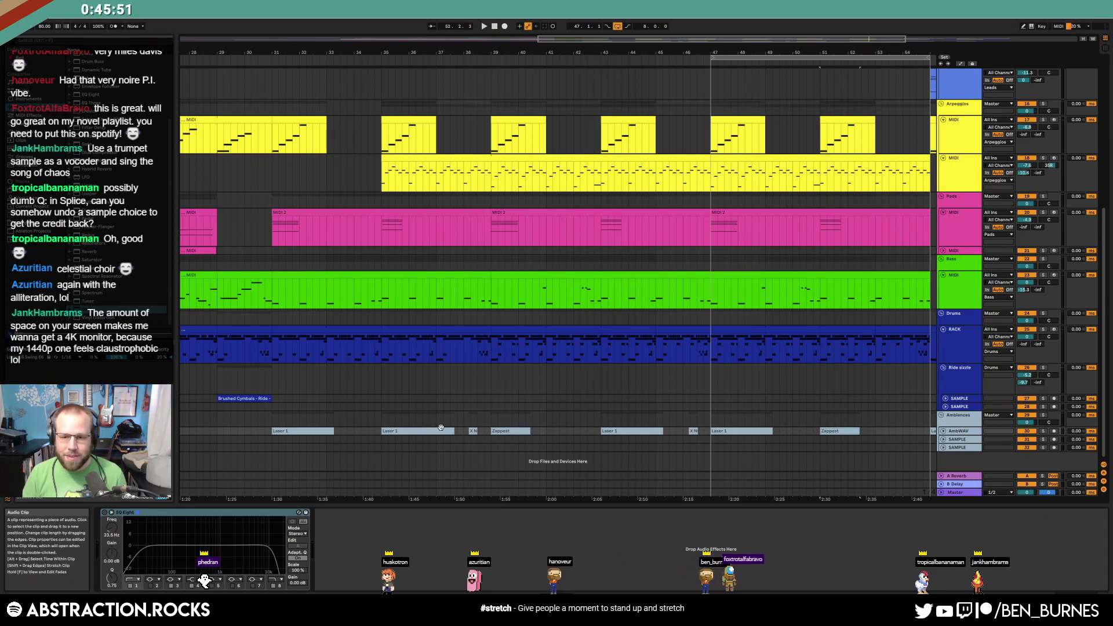
left_click(943, 431)
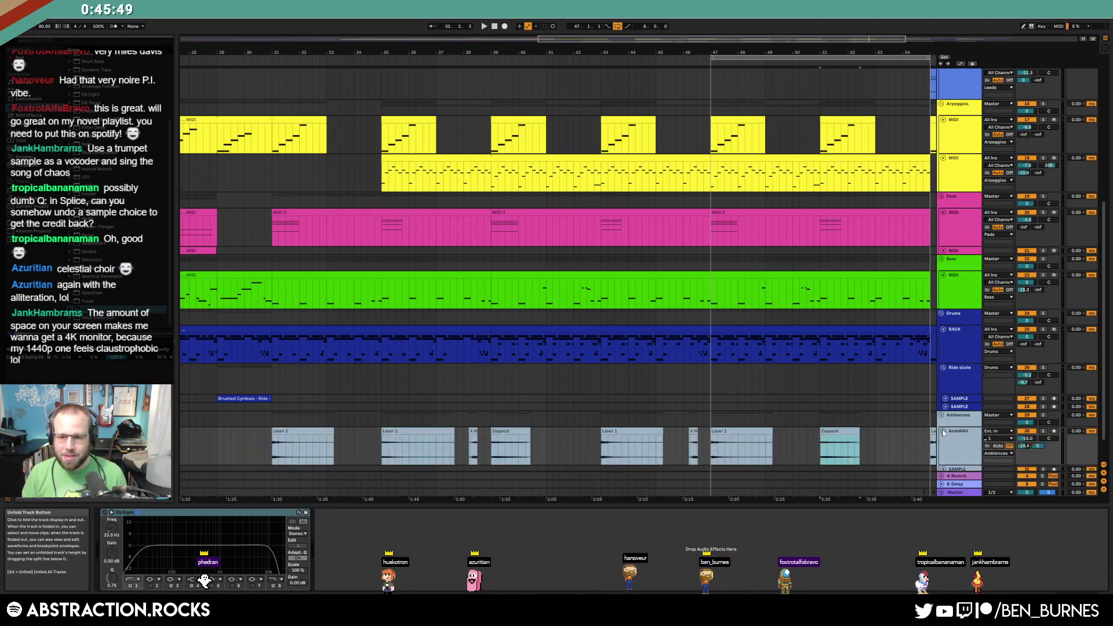
left_click(944, 432)
key("w")
key("shift+Tab")
key("shift+Tab")
scroll(887, 407, "up", 3)
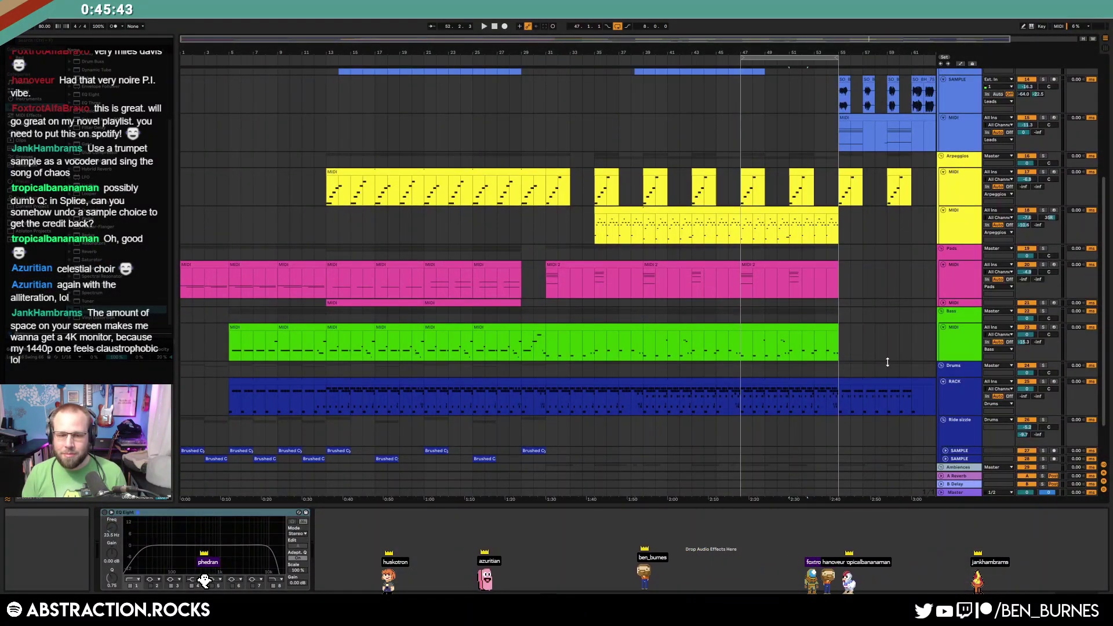
key("shift+Tab")
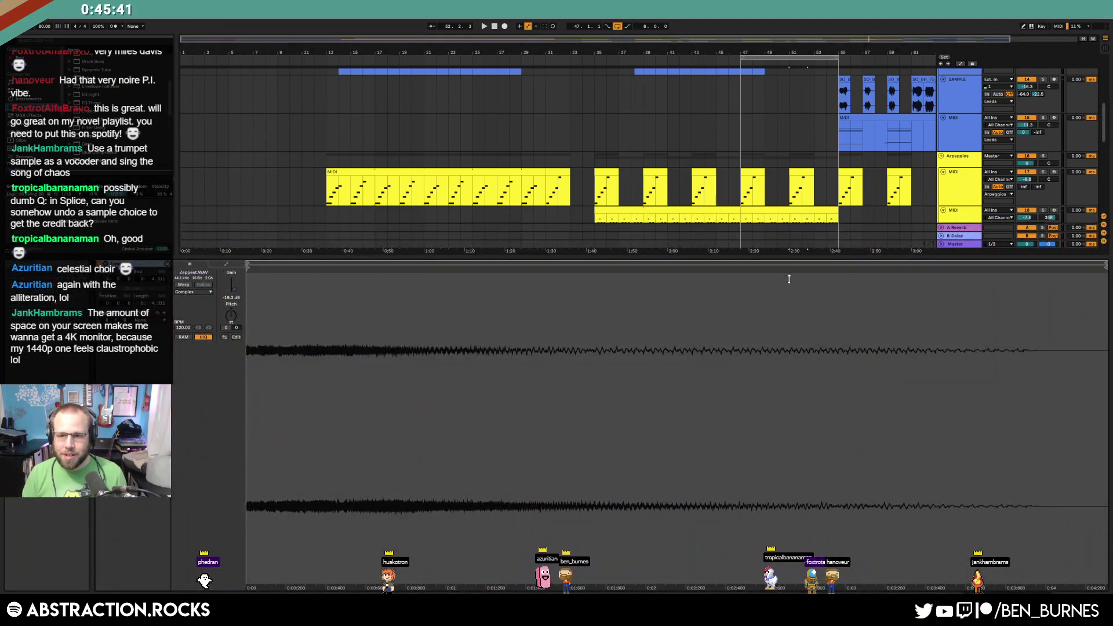
left_click_drag(786, 261, 781, 297)
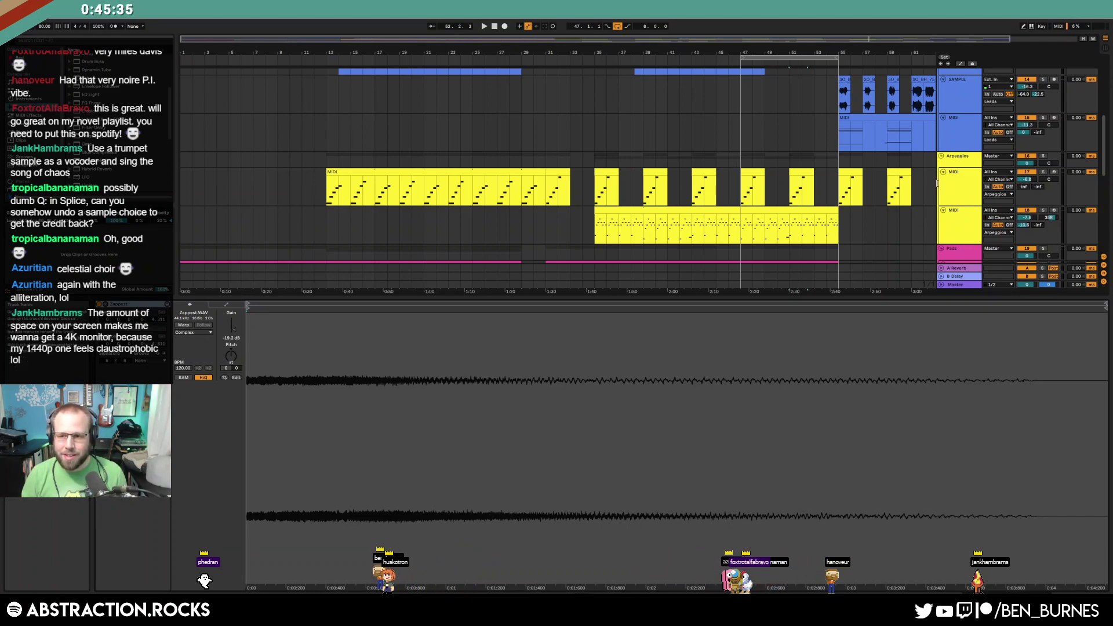
left_click_drag(890, 315, 880, 500)
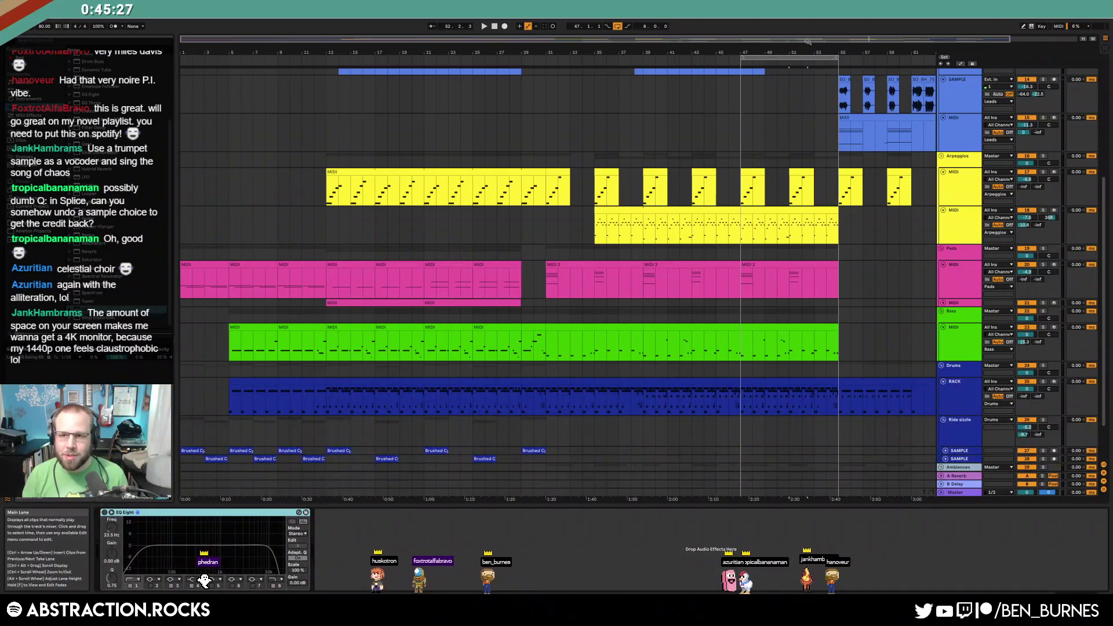
Play the arrangement from bar 31
scroll(754, 220, "right", 5)
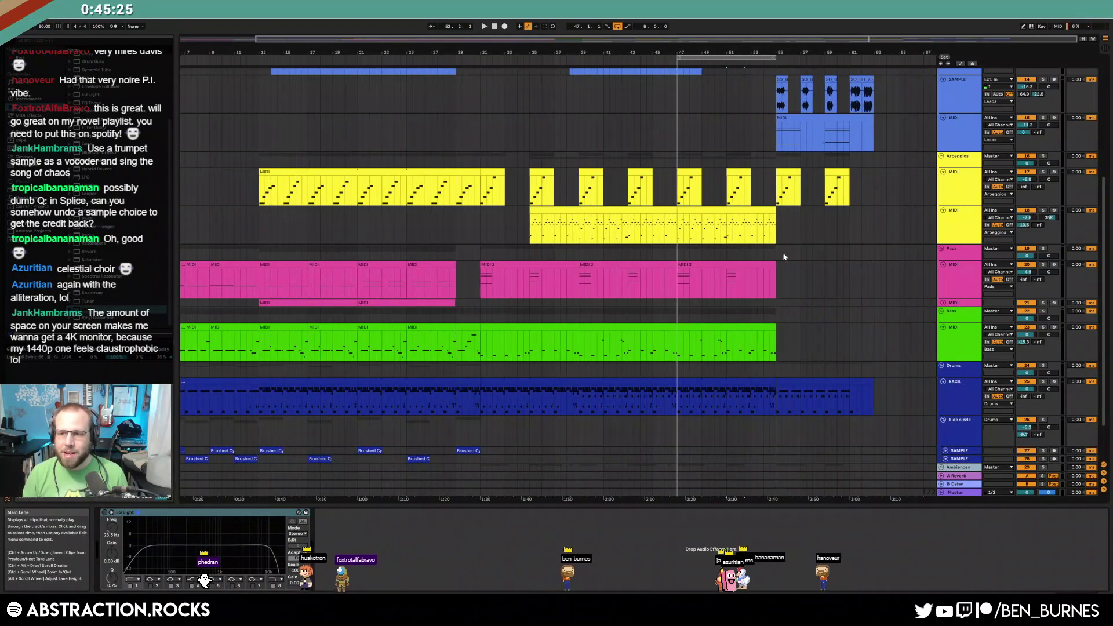
scroll(783, 253, "up", 6)
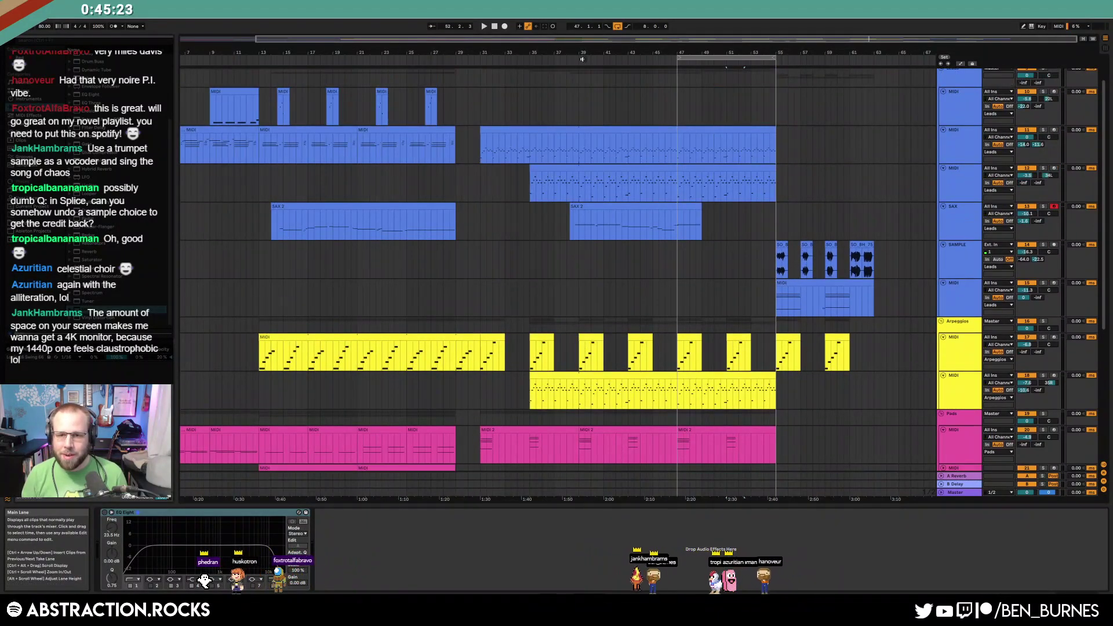
left_click(482, 58)
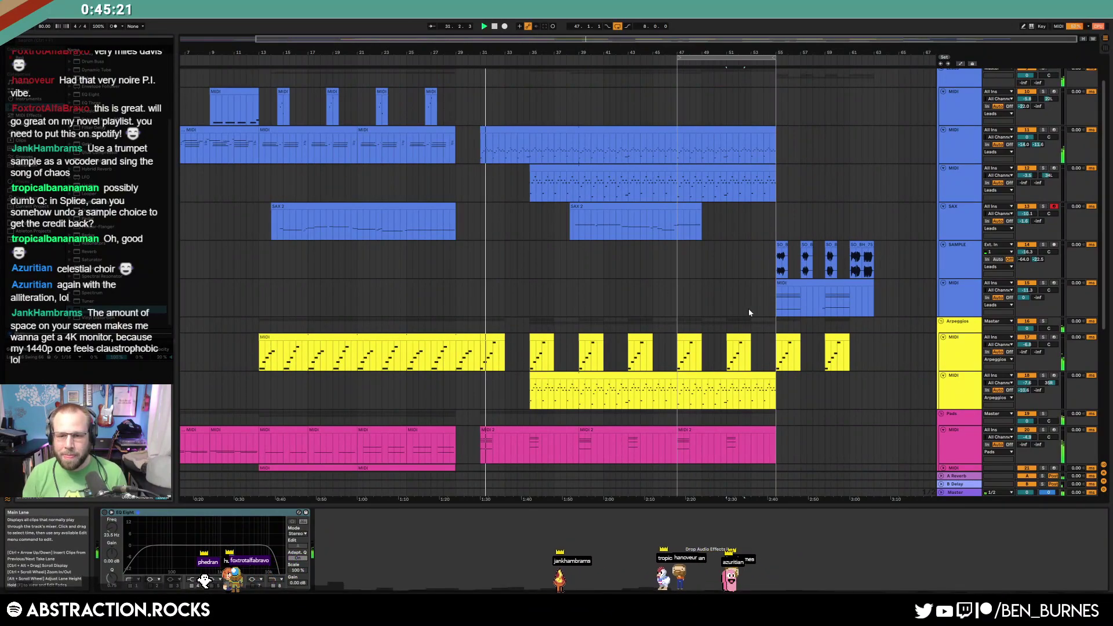
left_click(692, 208)
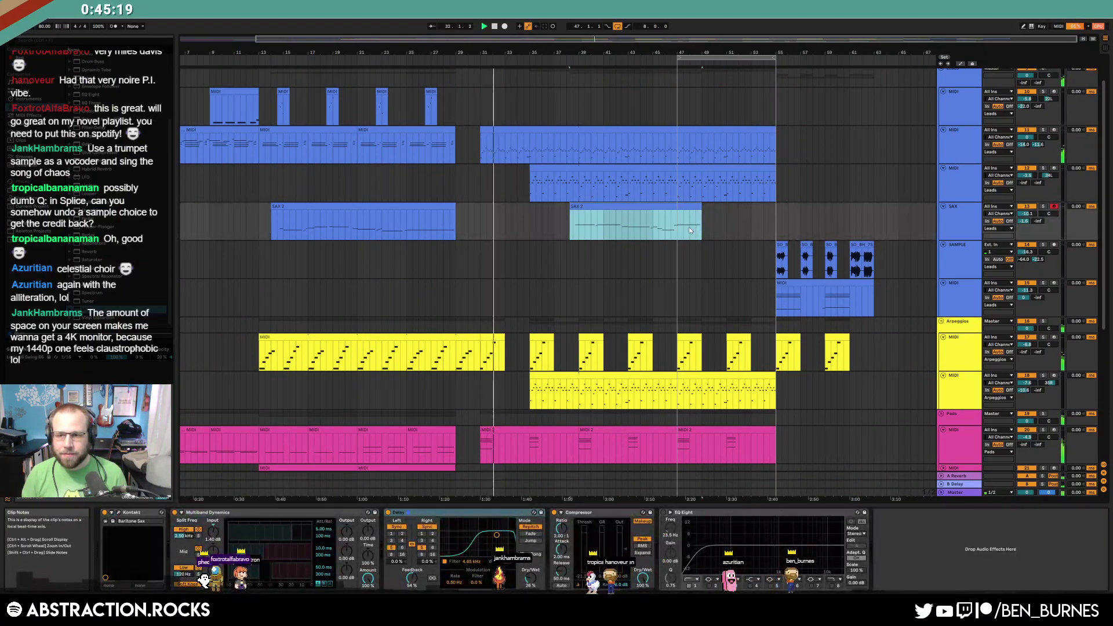
Restart playback from bar 47, record a new solo on the SAX track after its existing clip, and turn off recording and the loop
left_click(677, 230)
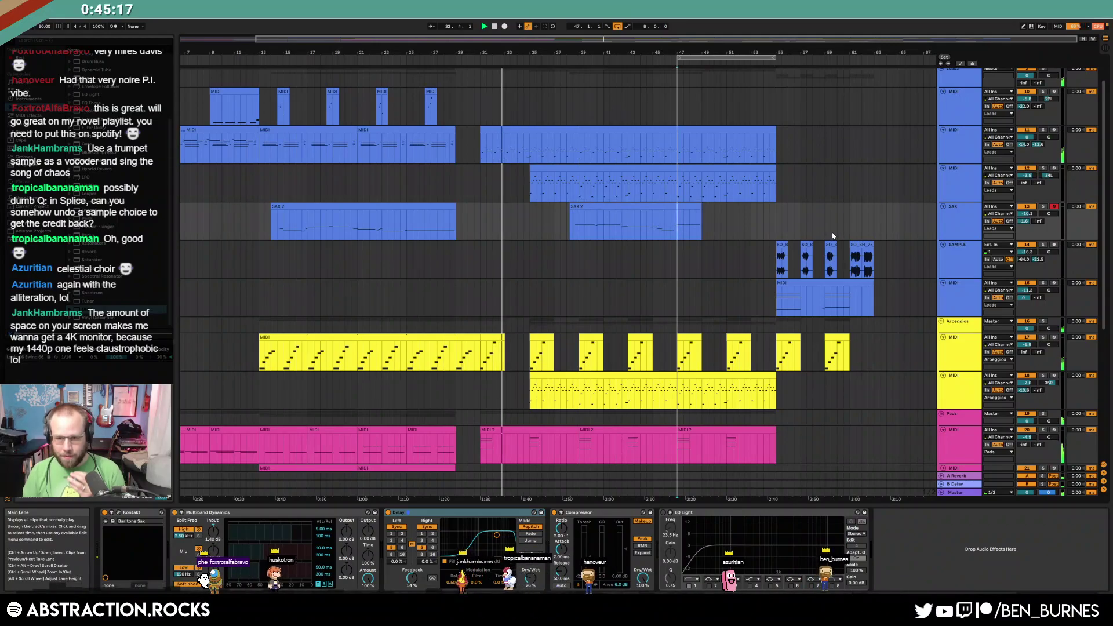
key("space")
key("space")
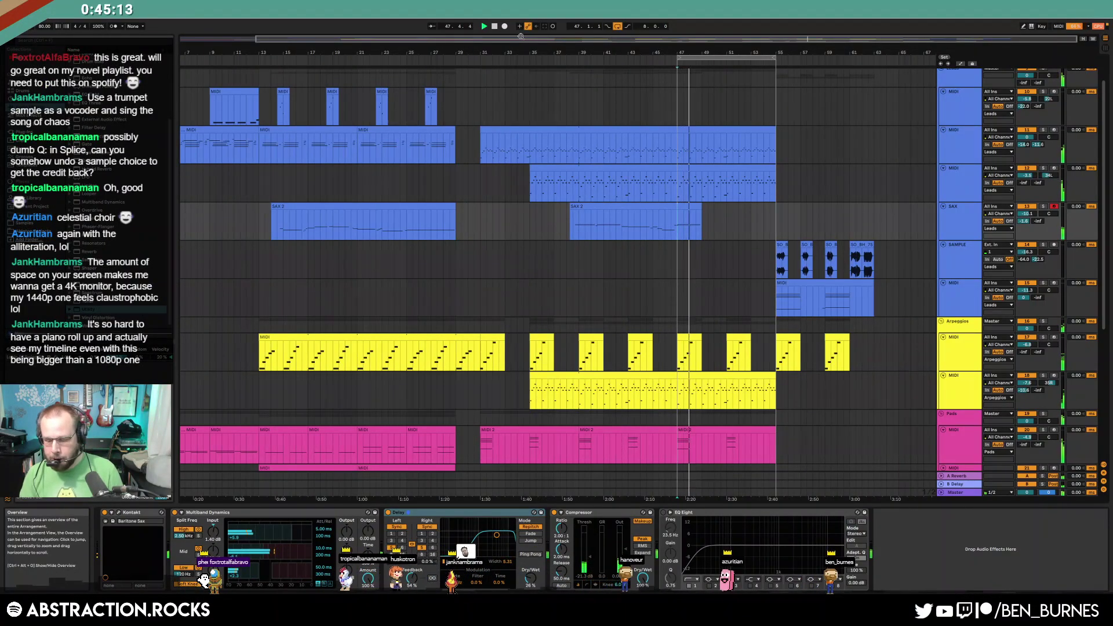
key("F9")
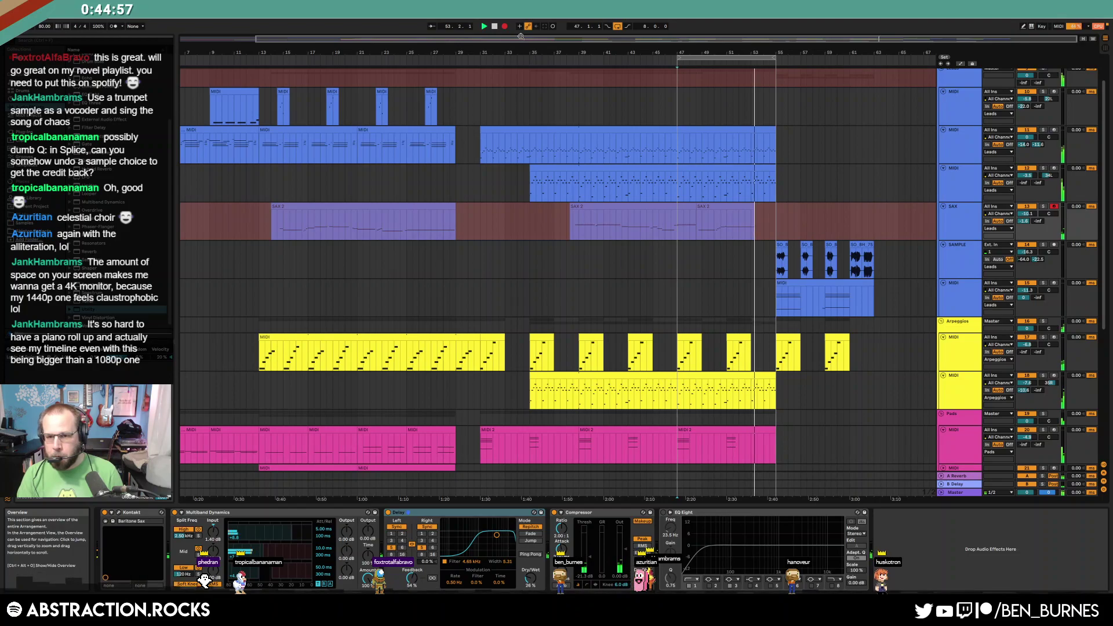
left_click(504, 27)
left_click(619, 26)
Duplicate the bass part from bars 47 to 55 into bars 55 to 63
scroll(774, 291, "down", 5)
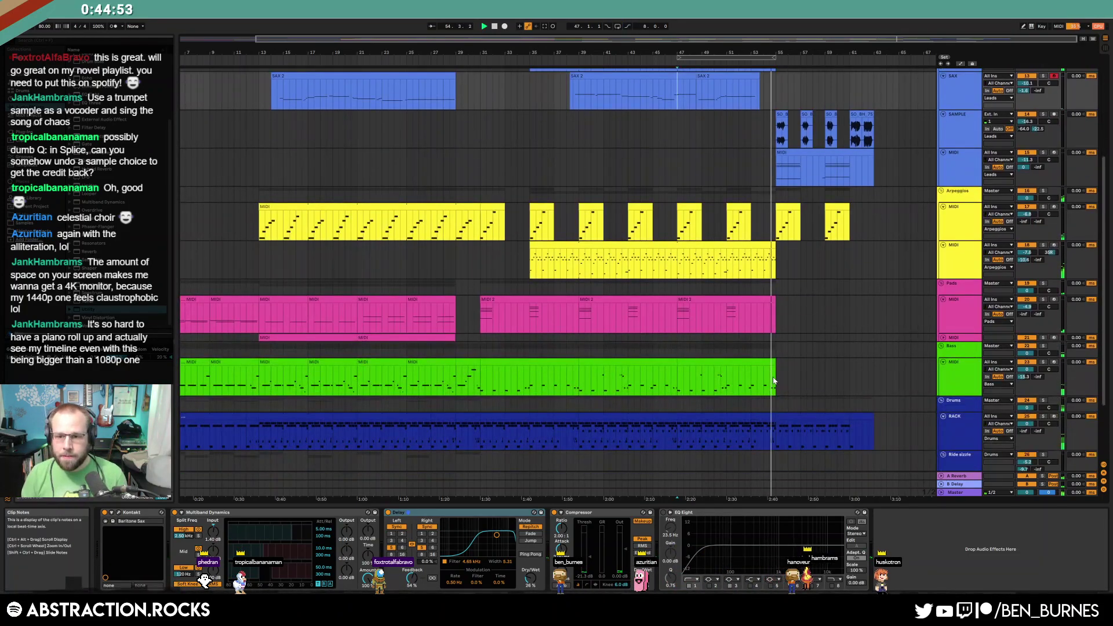
left_click_drag(774, 383, 678, 383)
key("ctrl+d")
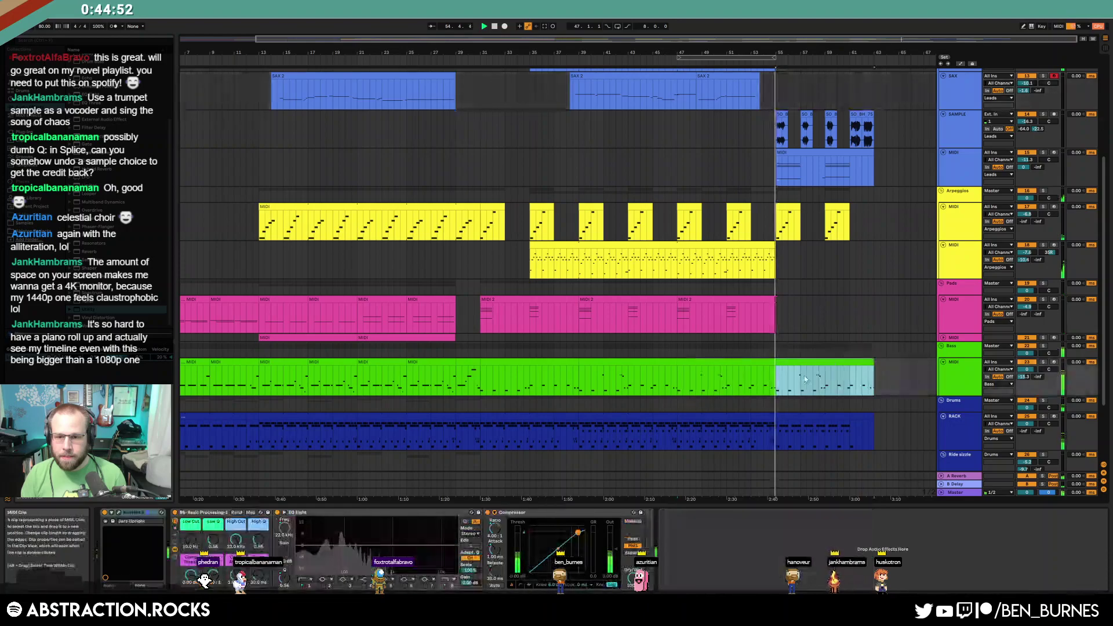
Thin out the bass MIDI clip at bars 55 to 62 by deleting several groups of its notes
double_click(832, 362)
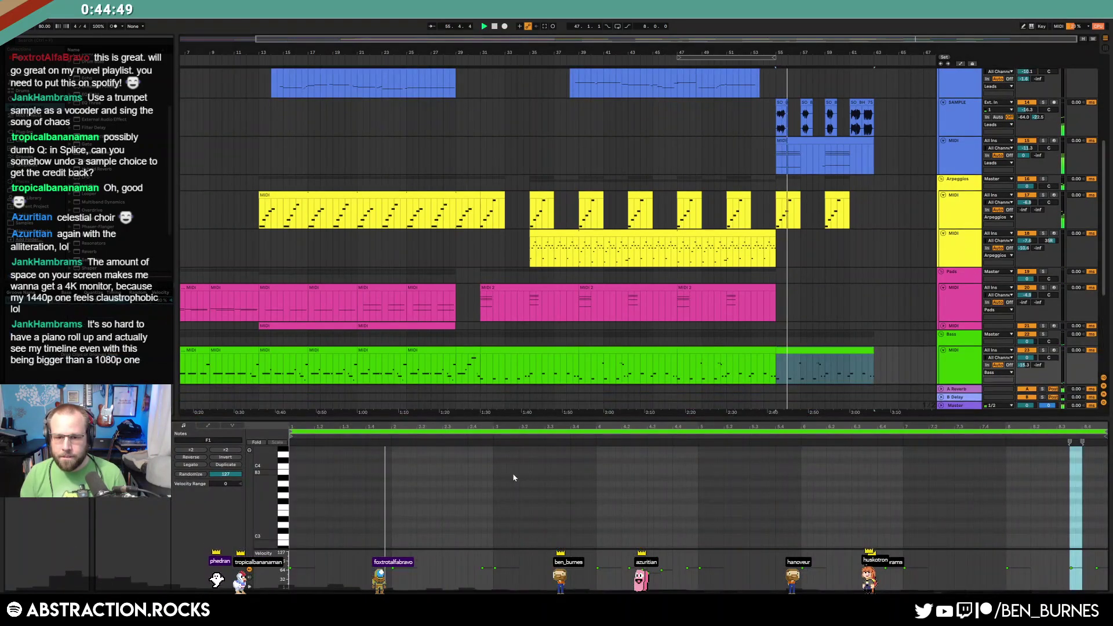
left_click_drag(468, 329, 471, 248)
mouse_move(432, 366)
left_mouse_down()
mouse_move(680, 441)
mouse_move(699, 510)
left_mouse_up()
key("Delete")
key("Delete")
left_click(806, 520)
left_click_drag(877, 471, 905, 488)
key("Delete")
left_click_drag(1064, 471, 1104, 495)
key("Delete")
left_click(999, 395)
key("shift+Tab")
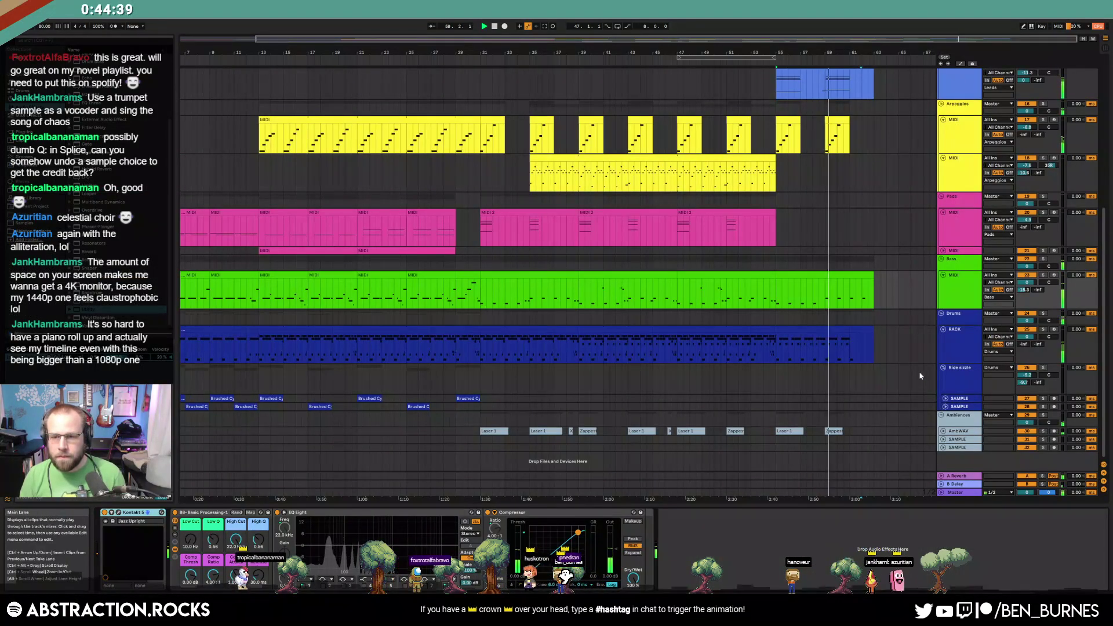
Inspect the notes of the lead MIDI clip spanning bars 55 to 62
scroll(916, 380, "up", 2)
key("shift+Tab")
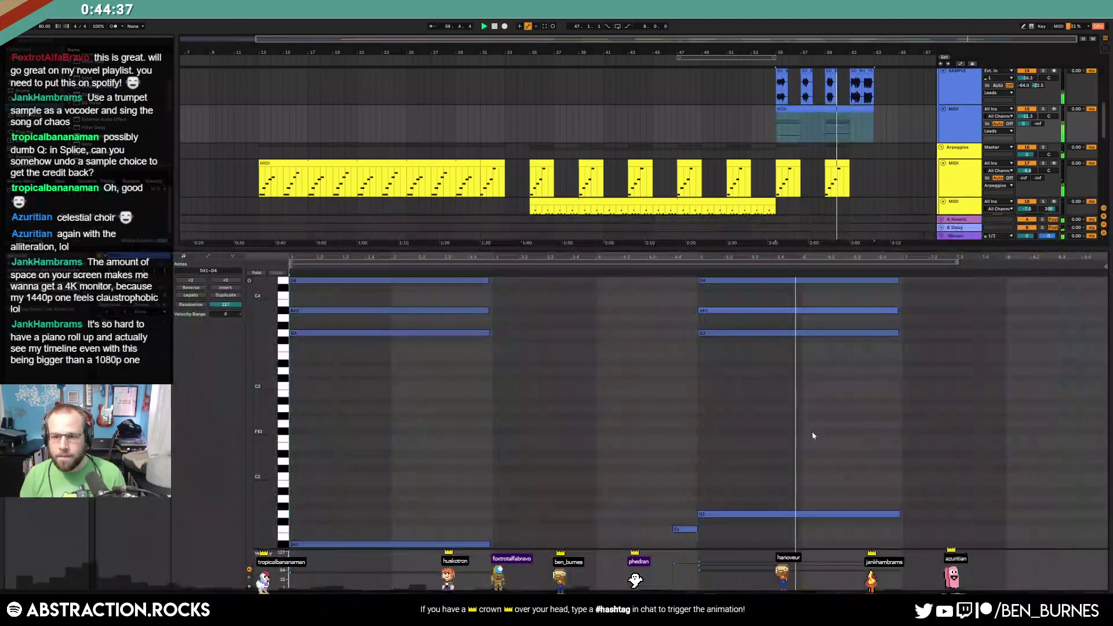
key("shift+Tab")
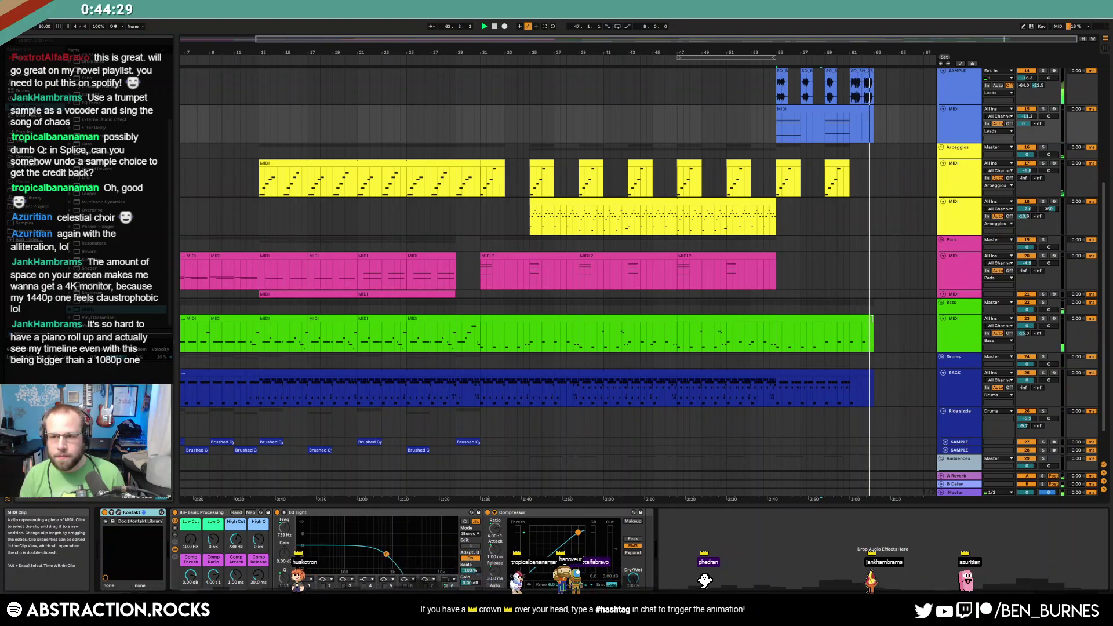
Try copying bar 54 of the lead MIDI clip to bar 62 on the same track and play it
scroll(867, 262, "up", 6)
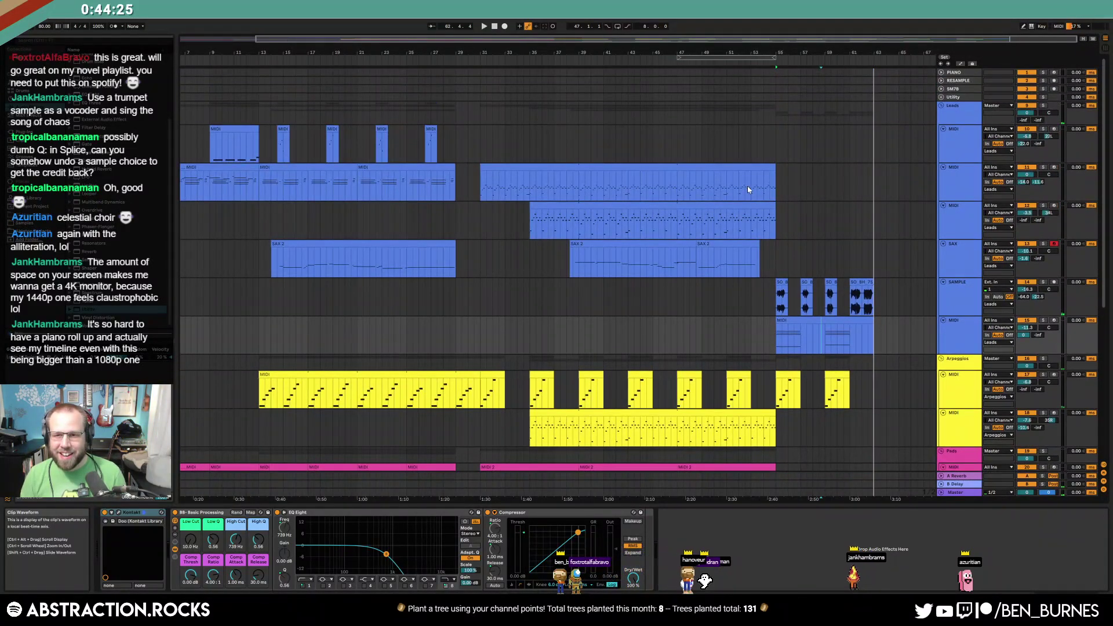
left_click(764, 189)
key("ctrl+c")
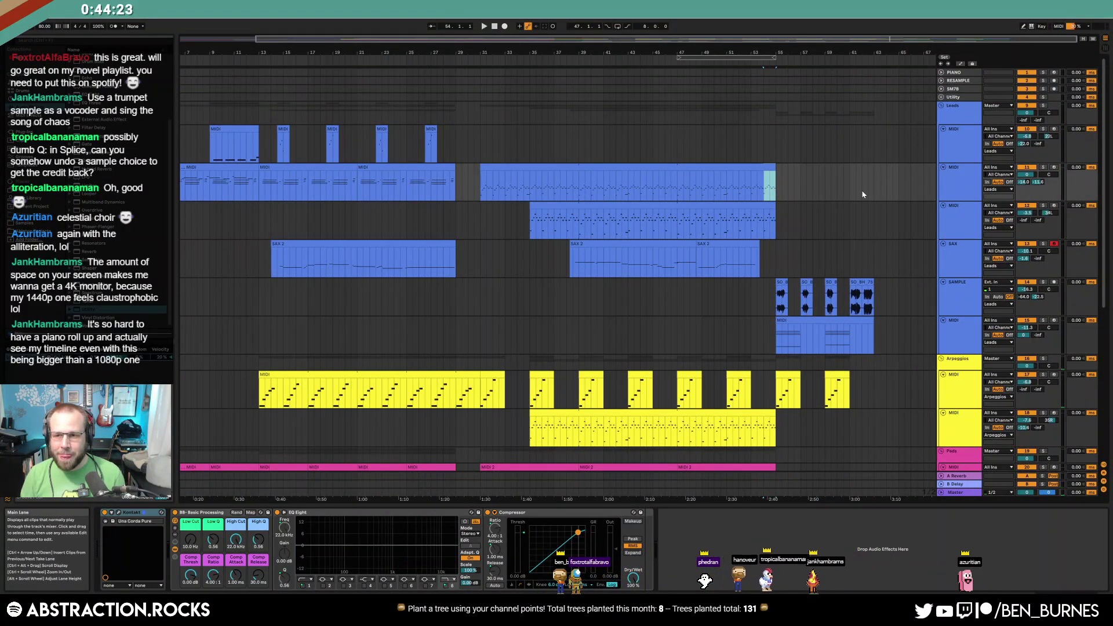
left_click(862, 193)
key("ctrl+v")
key("space")
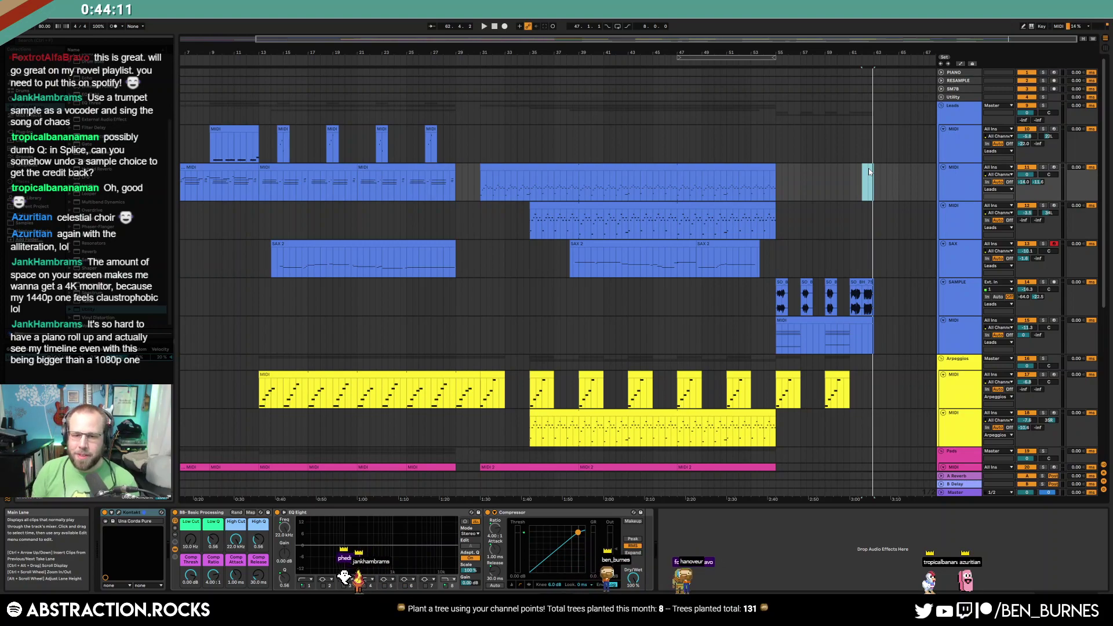
Copy the four-bar pad clip from bar 9 to bar 63 on the same pad track and play it
scroll(228, 378, "down", 3)
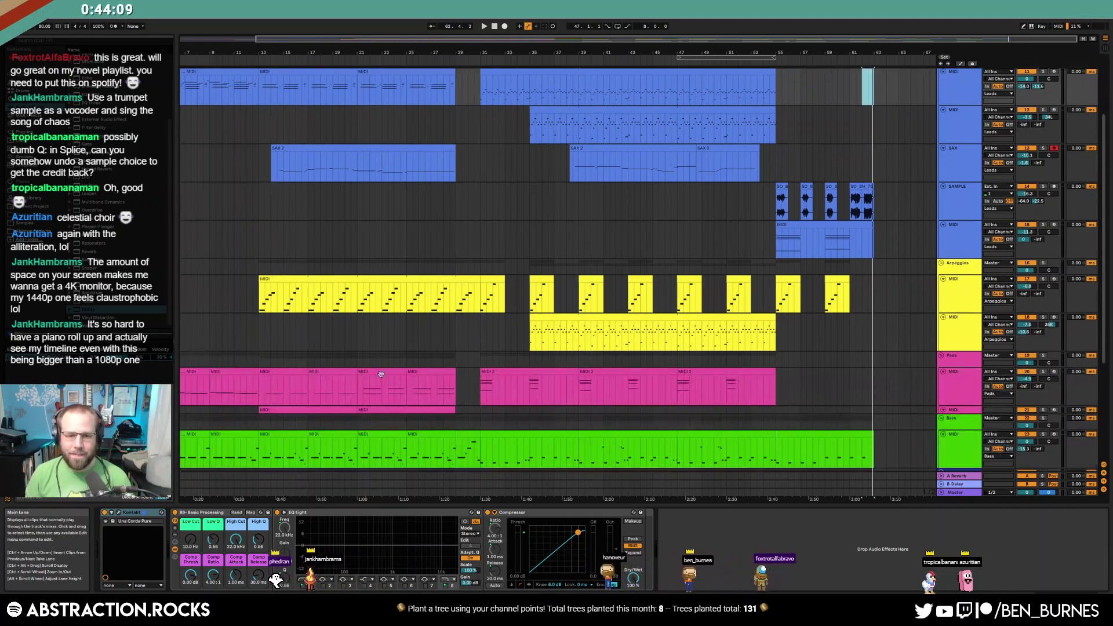
left_click(229, 379)
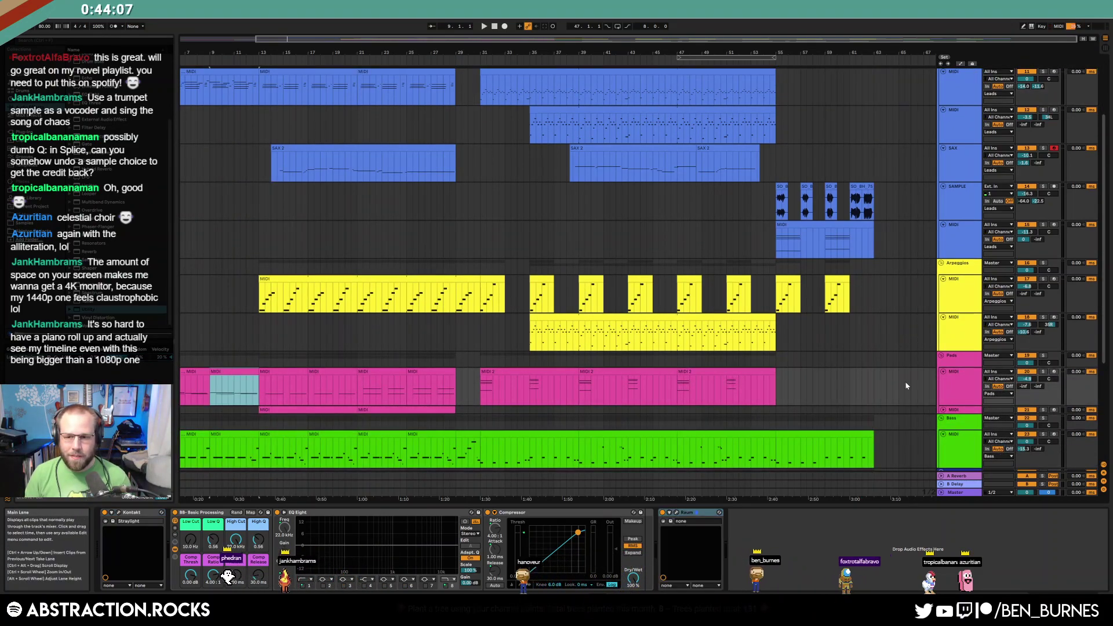
left_click(872, 384)
key("ctrl+v")
key("space")
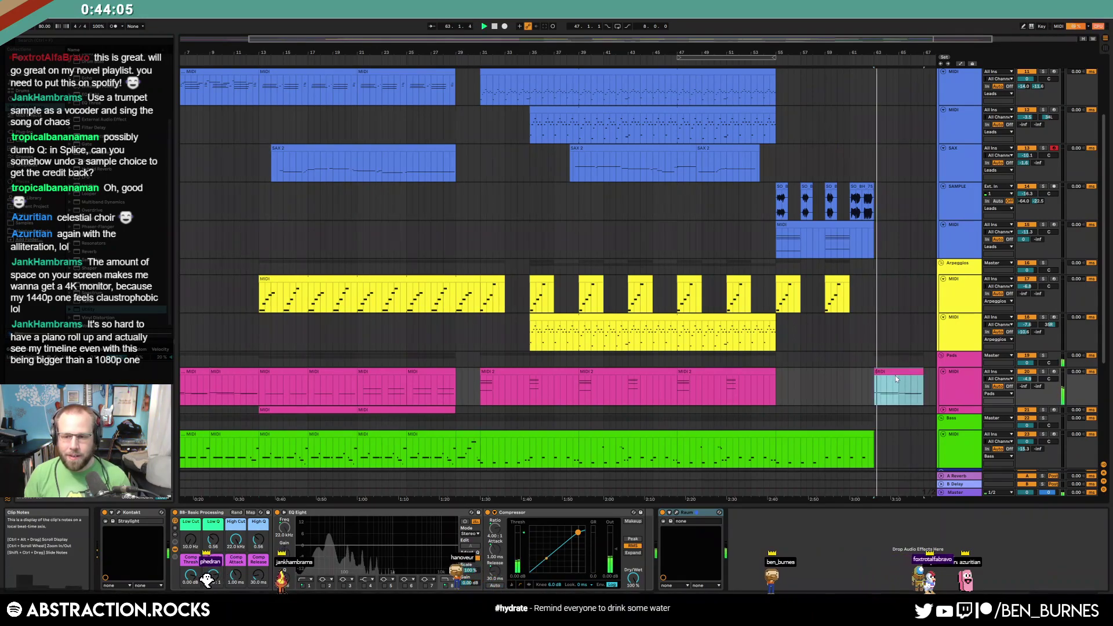
Delete the second G3 note from the pad clip at bar 63, then close the note editor
double_click(894, 373)
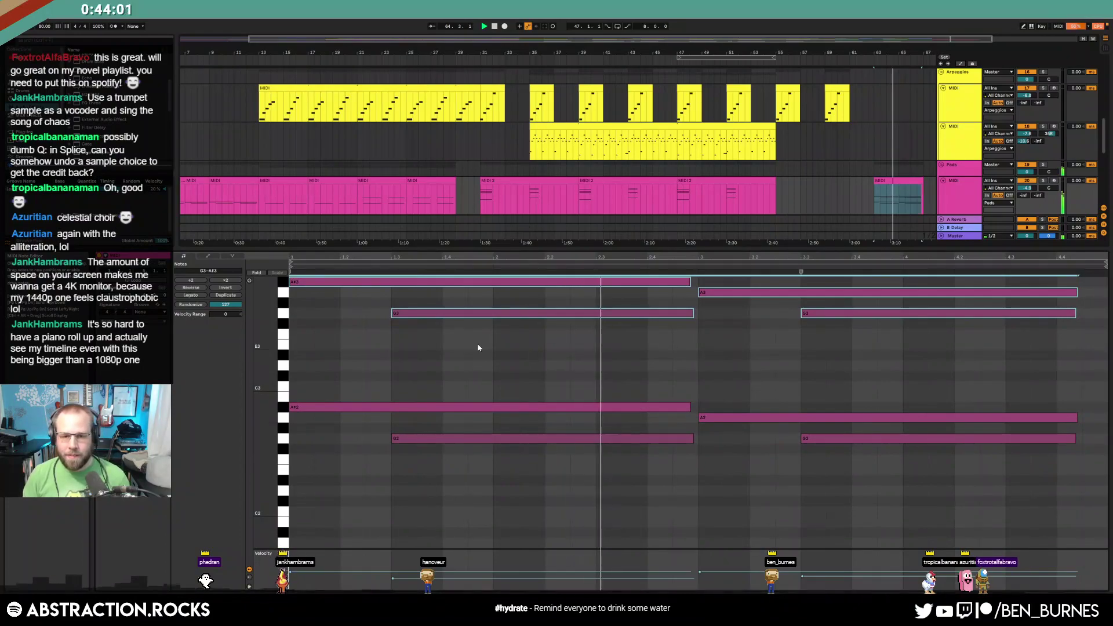
scroll(415, 296, "up", 2)
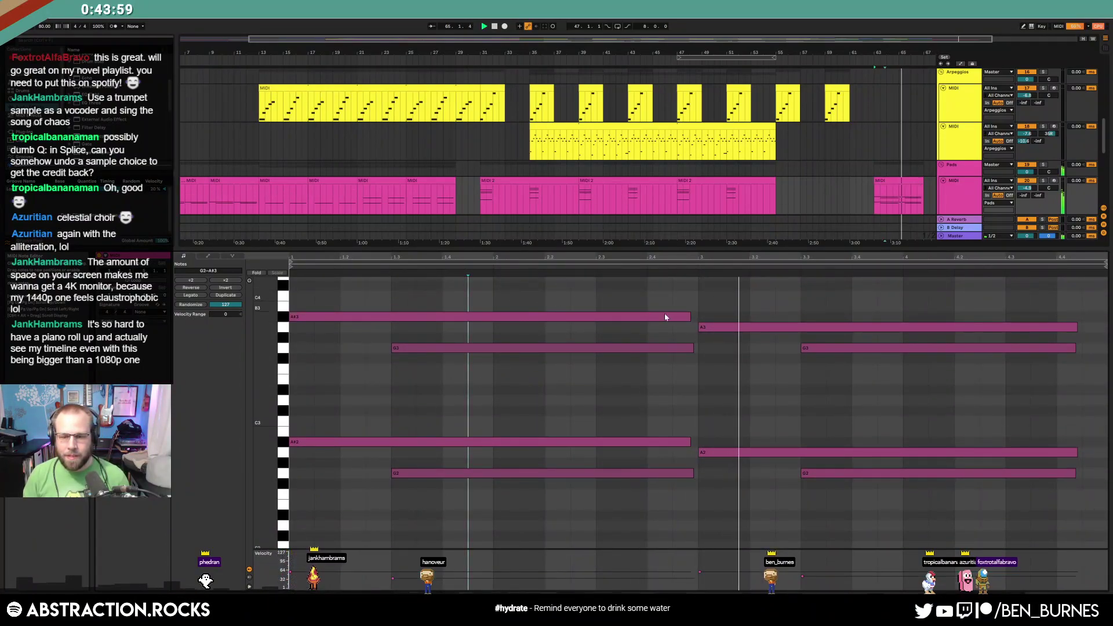
left_click_drag(760, 346, 857, 358)
key("Delete")
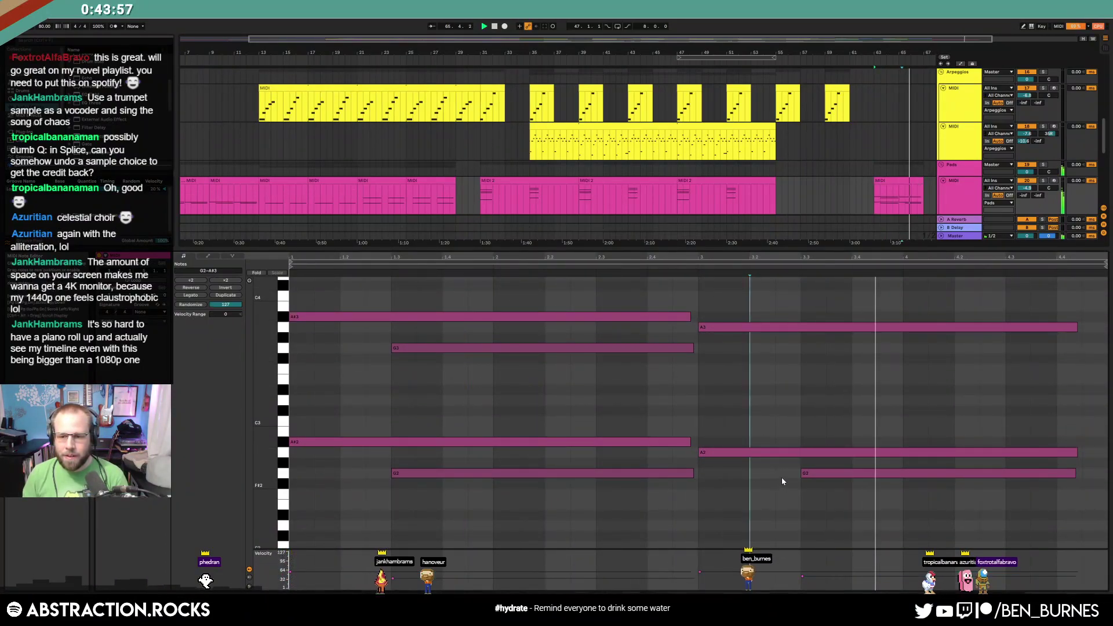
left_click_drag(786, 472, 870, 498)
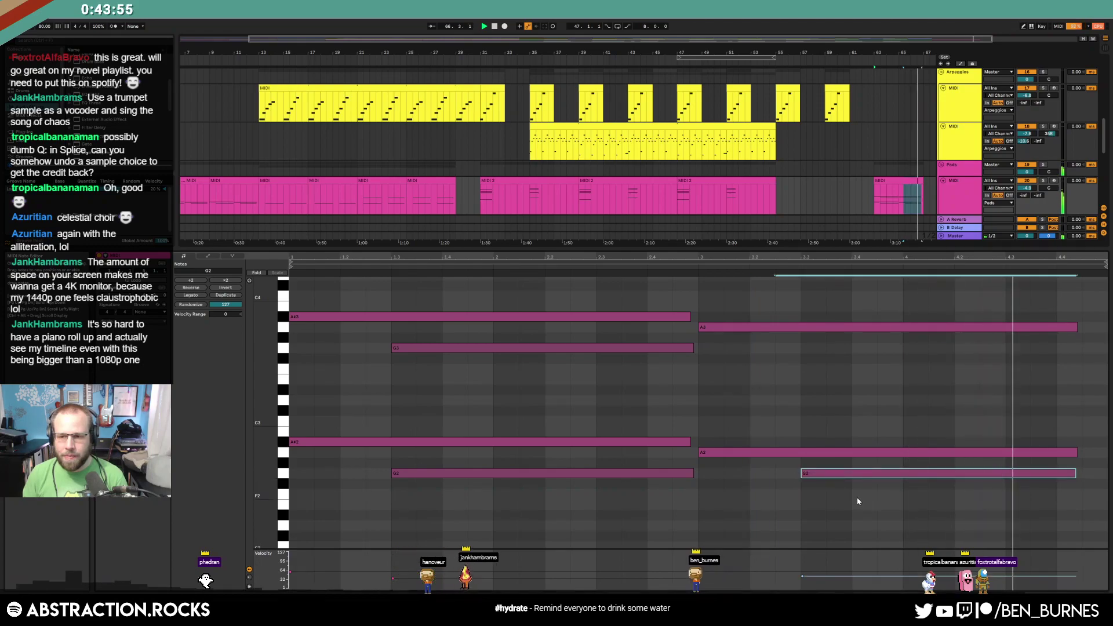
key("shift+Tab")
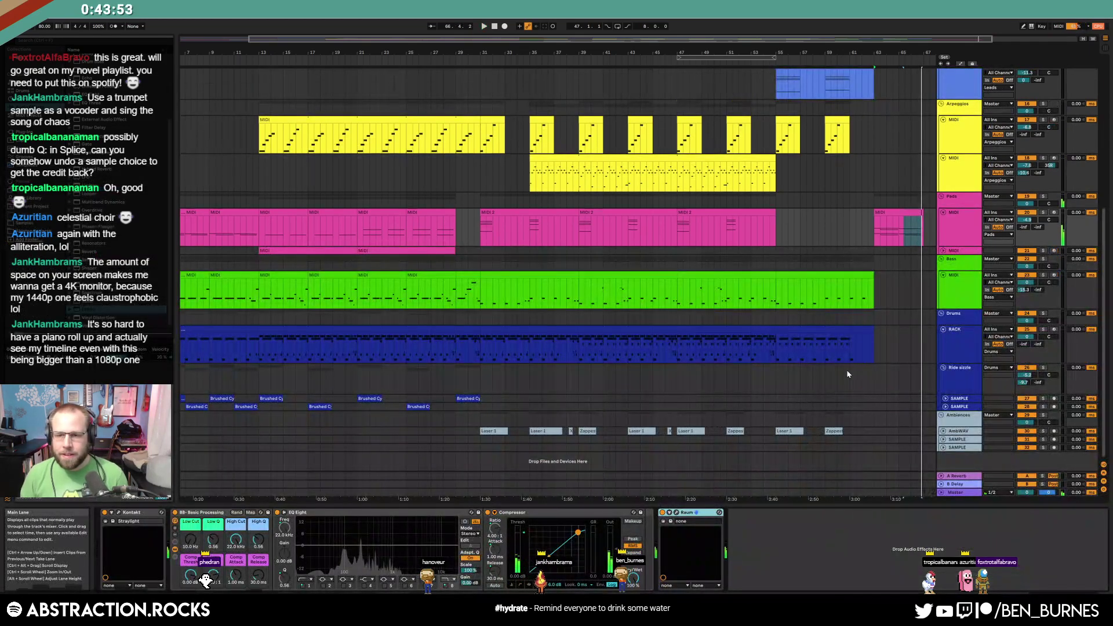
Copy the Laser 1 ambience clip from bar 43 to bar 63 and return playback to the song start
scroll(858, 386, "up", 1)
scroll(860, 388, "down", 1)
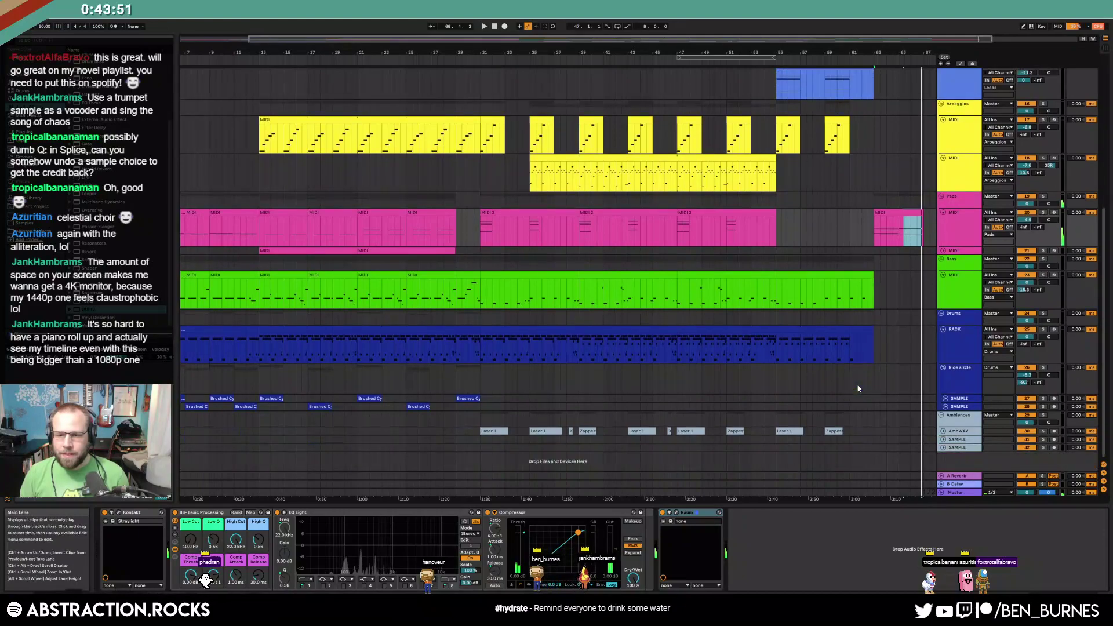
left_click(642, 432)
left_click(874, 431)
key("ctrl+v")
key("shift+Tab")
key("shift+Tab")
scroll(853, 331, "up", 4)
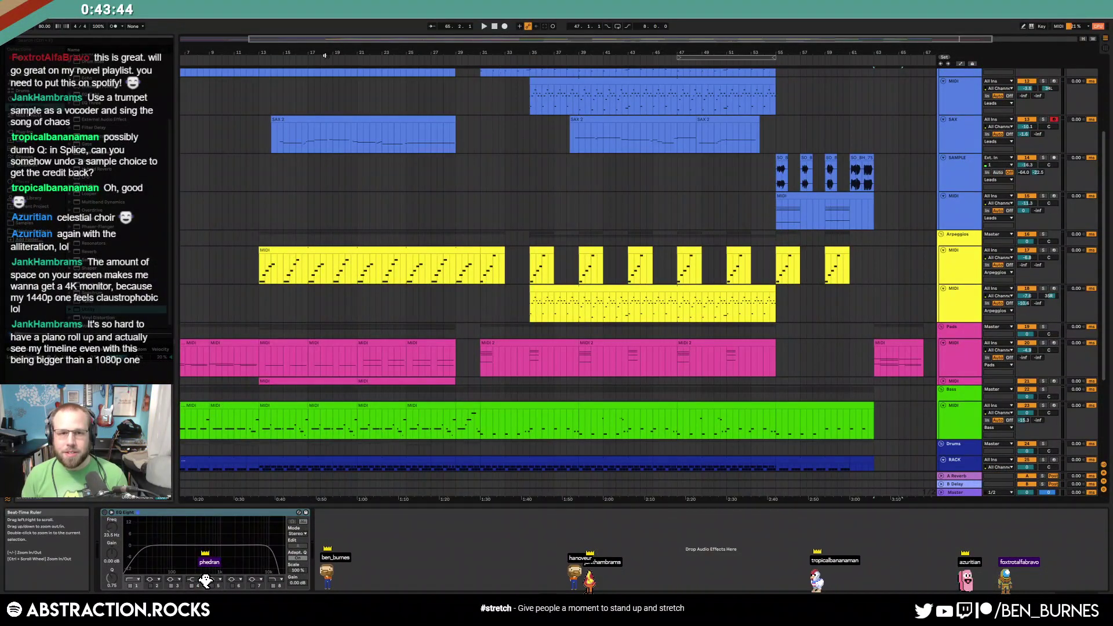
left_click(495, 27)
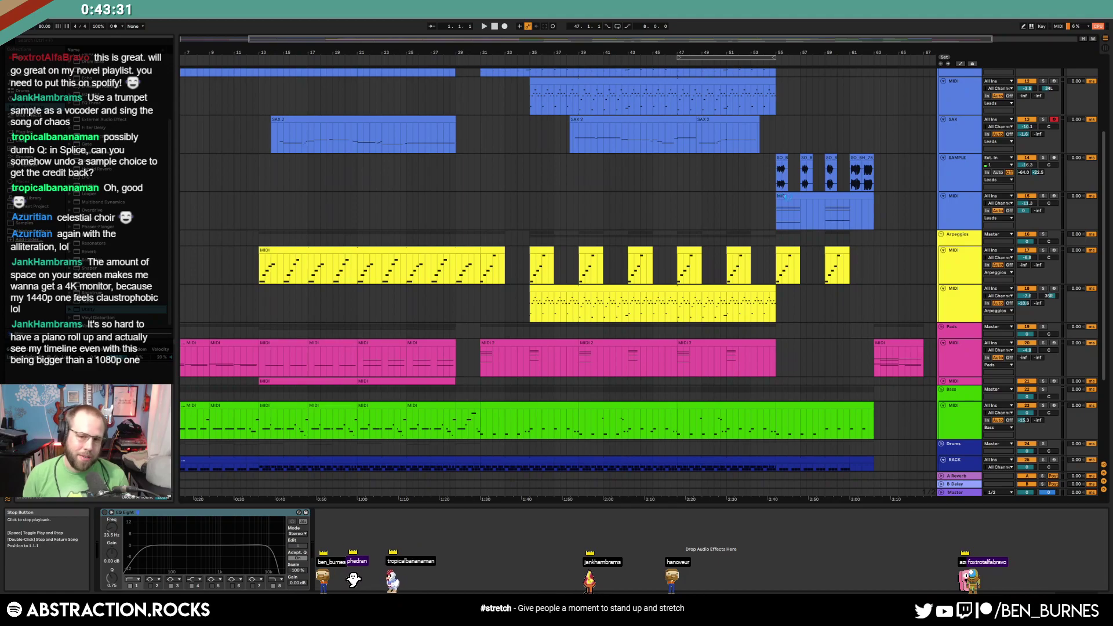
Duplicate the bar 63 pad clip onto the lead MIDI track below the sample track and assign that track's color to its clips
left_click(877, 200)
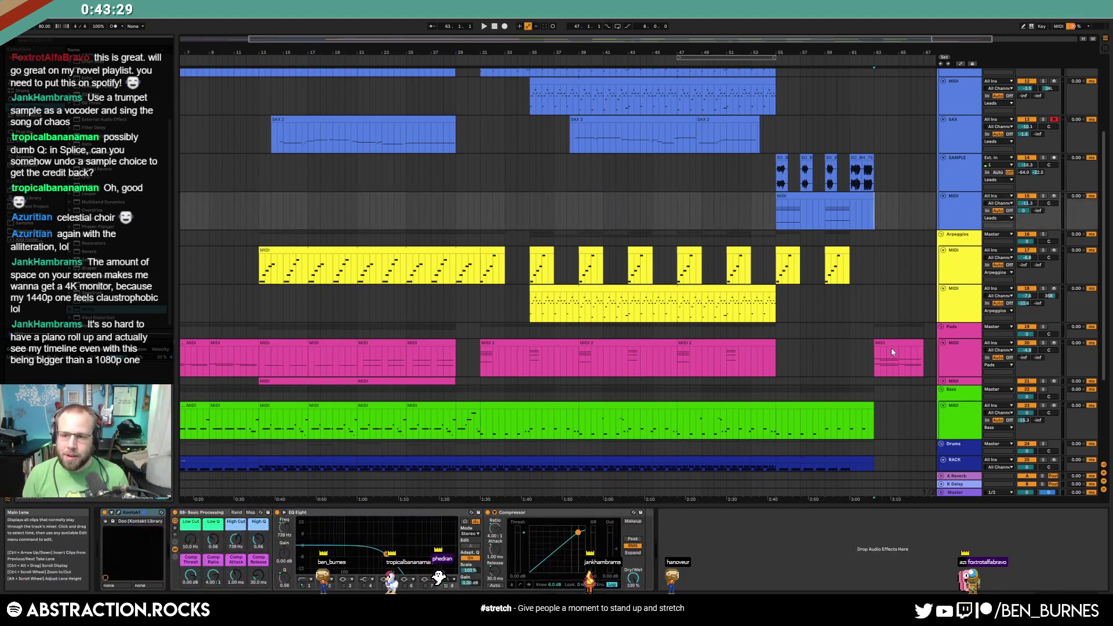
left_click_drag(892, 351, 891, 227)
key("space")
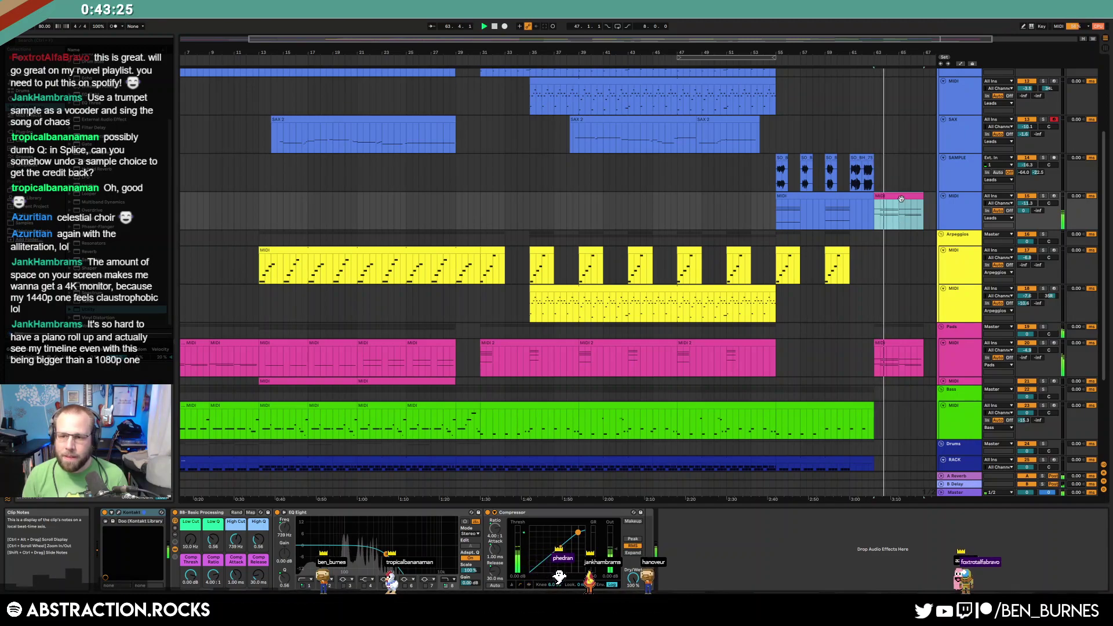
right_click(950, 210)
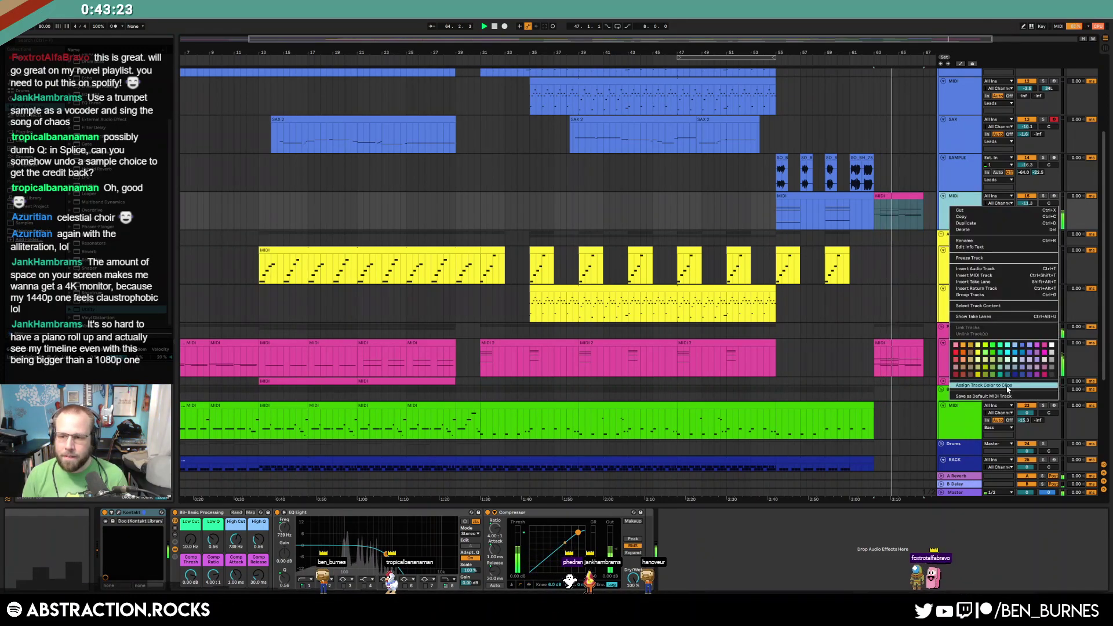
left_click(882, 215)
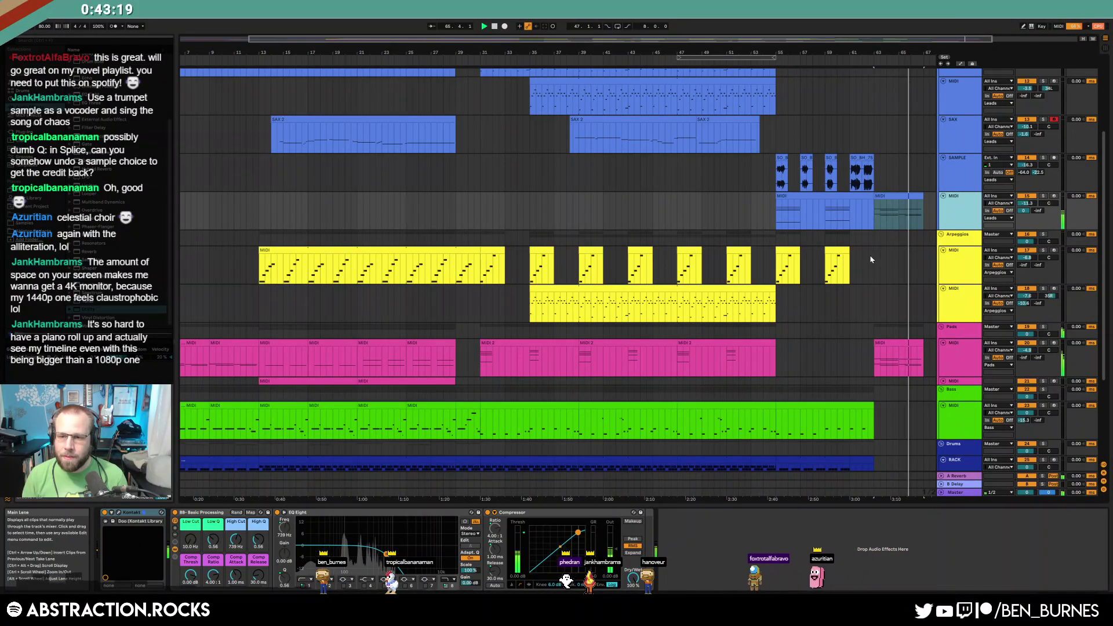
key("space")
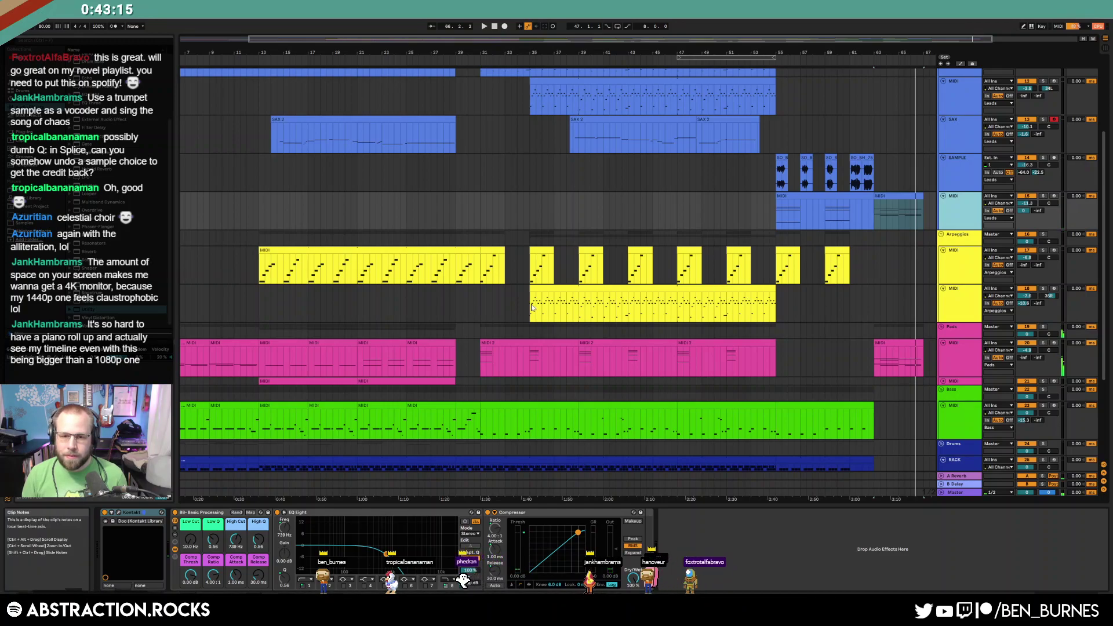
Copy bars 35 to 38 of the second arpeggio track's clip to bar 63 on the first arpeggio track
left_click_drag(532, 301, 560, 307)
key("ctrl+c")
left_click(875, 269)
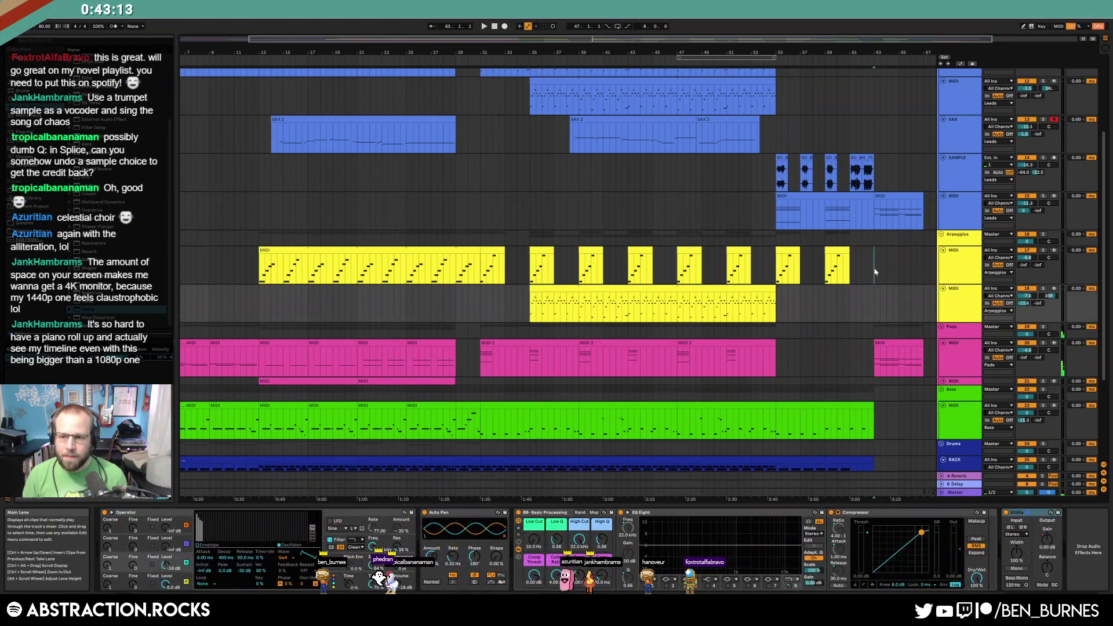
key("ctrl+v")
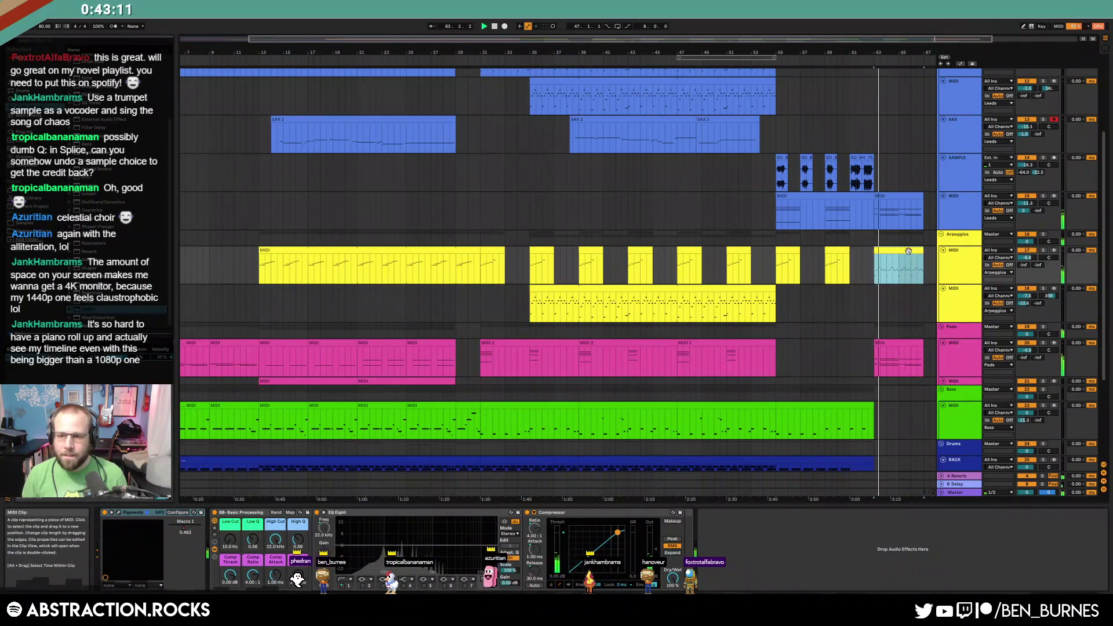
Check the notes of the arpeggio clip at bar 63 and loop playback over its four bars
double_click(908, 250)
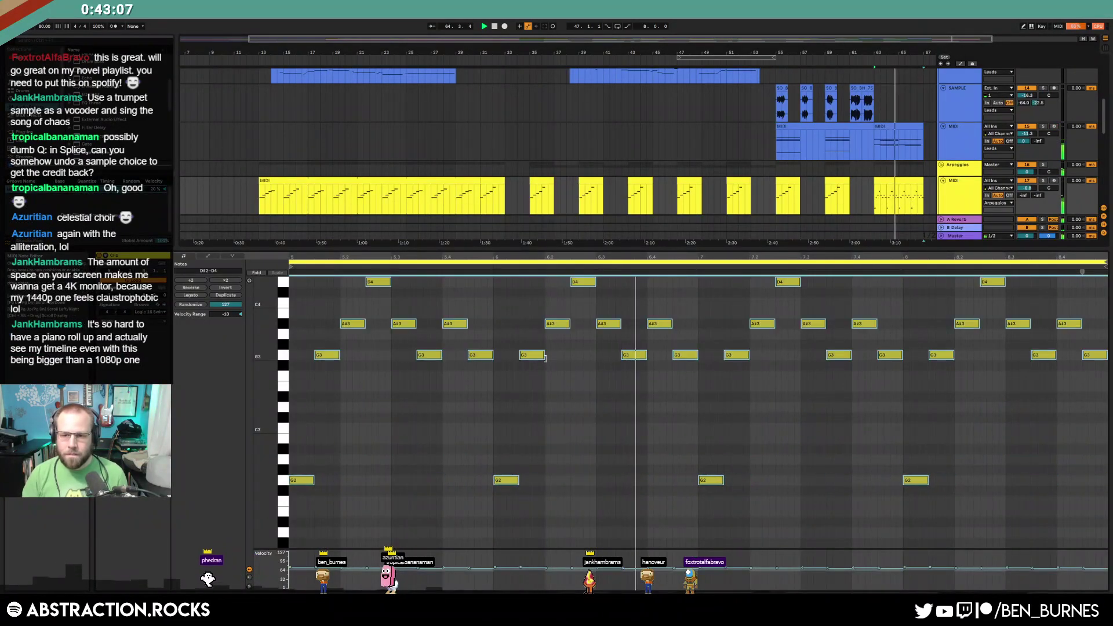
left_click(898, 179)
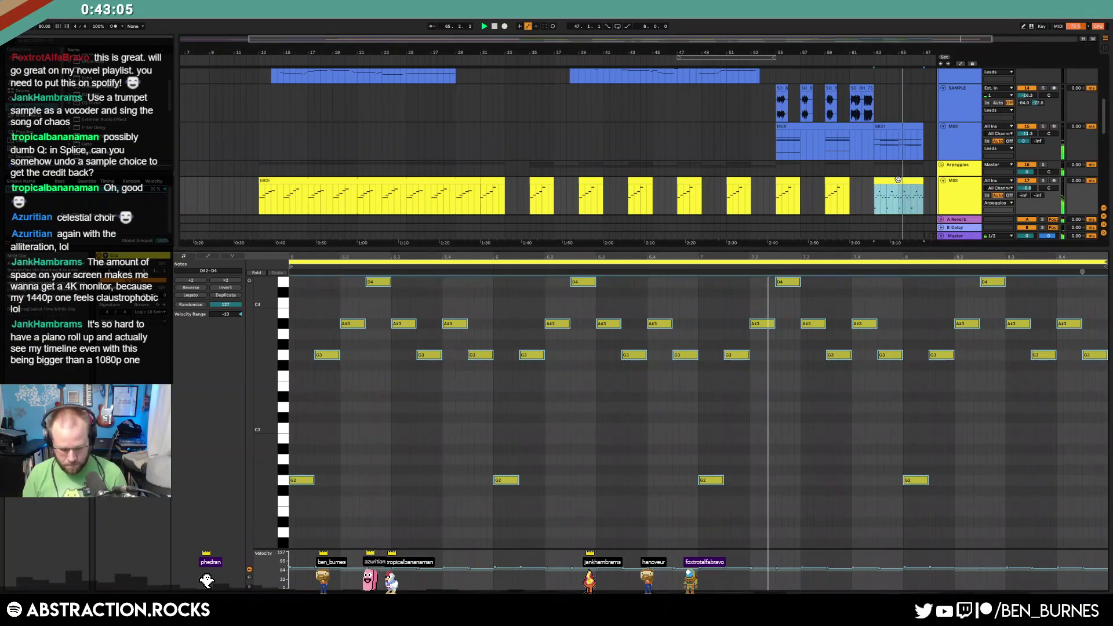
key("shift+Tab")
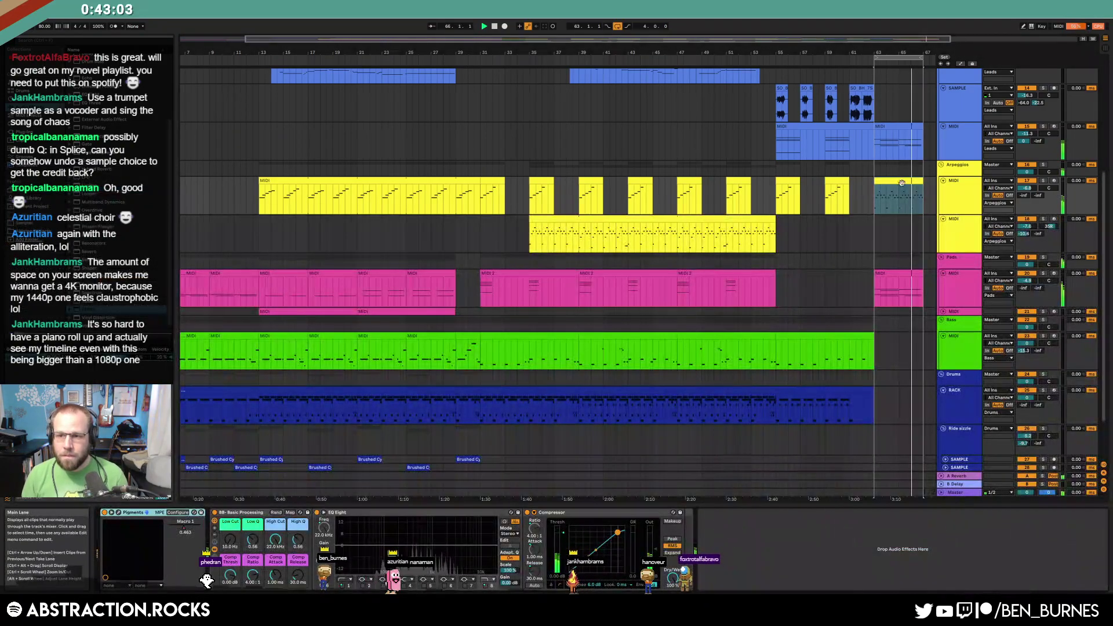
Audition the duplicated pad clip on the lead MIDI track at bar 63 and delete it
left_click(904, 126)
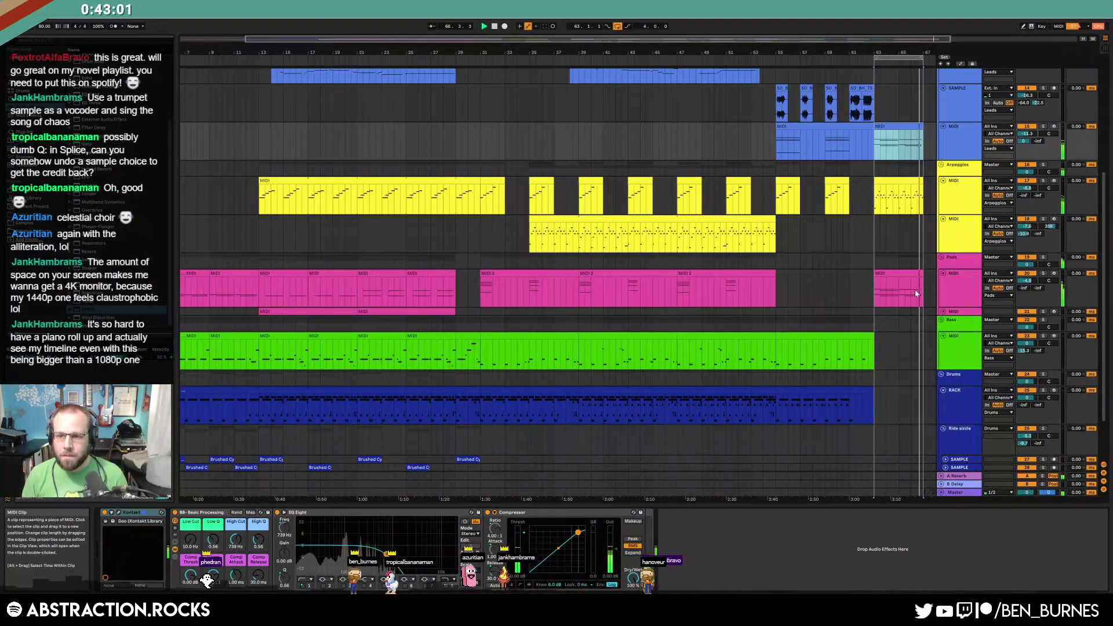
left_click(904, 261)
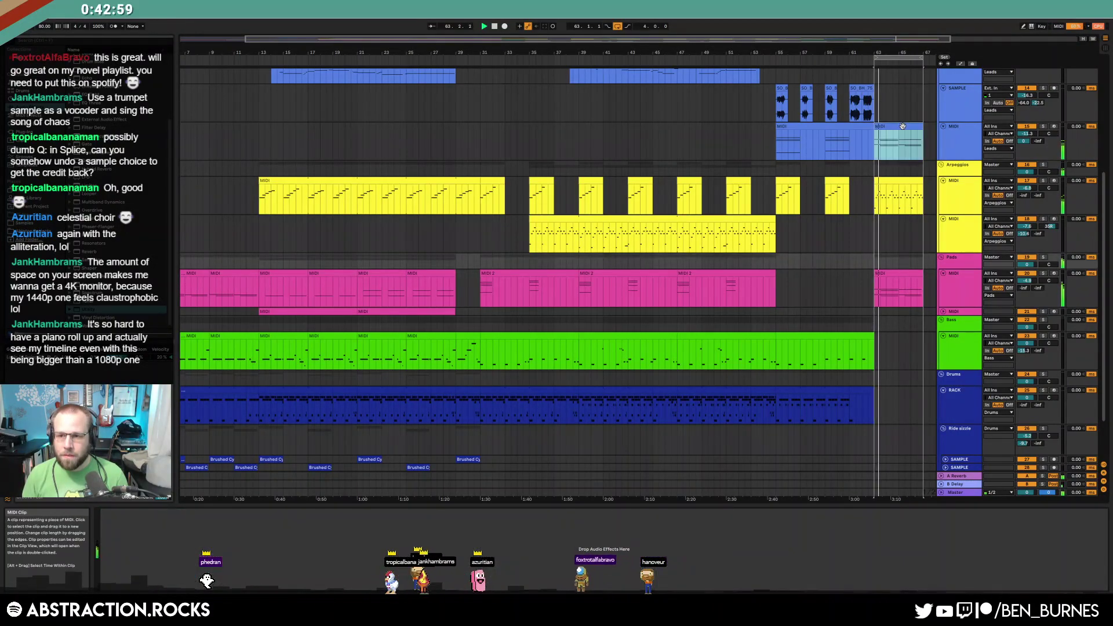
left_click(897, 127)
scroll(872, 230, "up", 5)
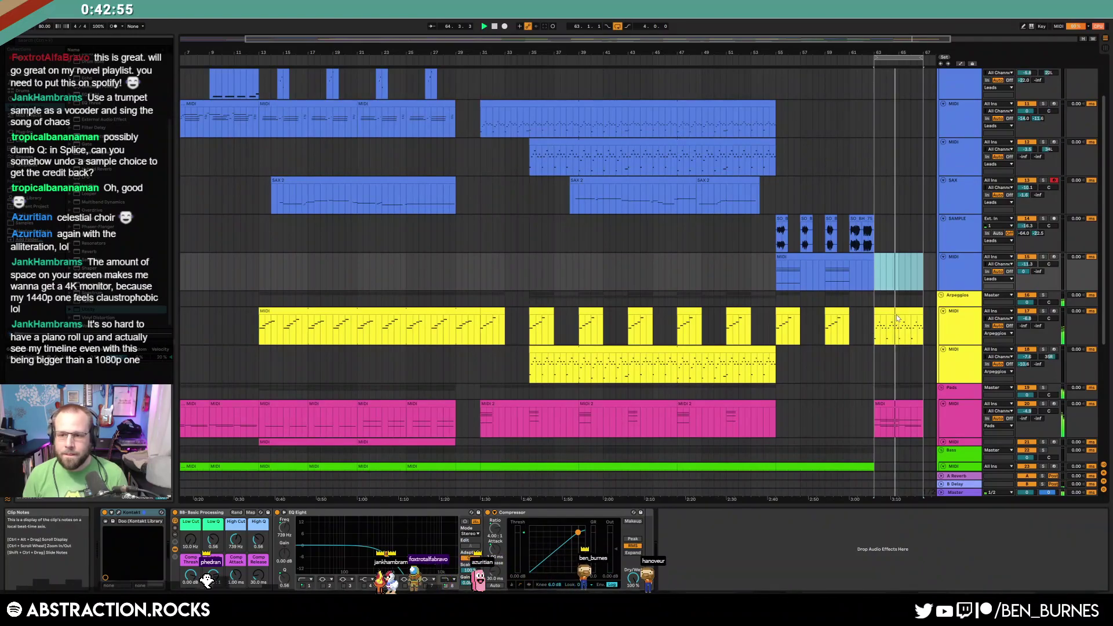
Automate the delay feedback of the first arpeggio track's Pigments synth down to about 0.635 from bar 63
left_click(896, 315)
left_click(119, 513)
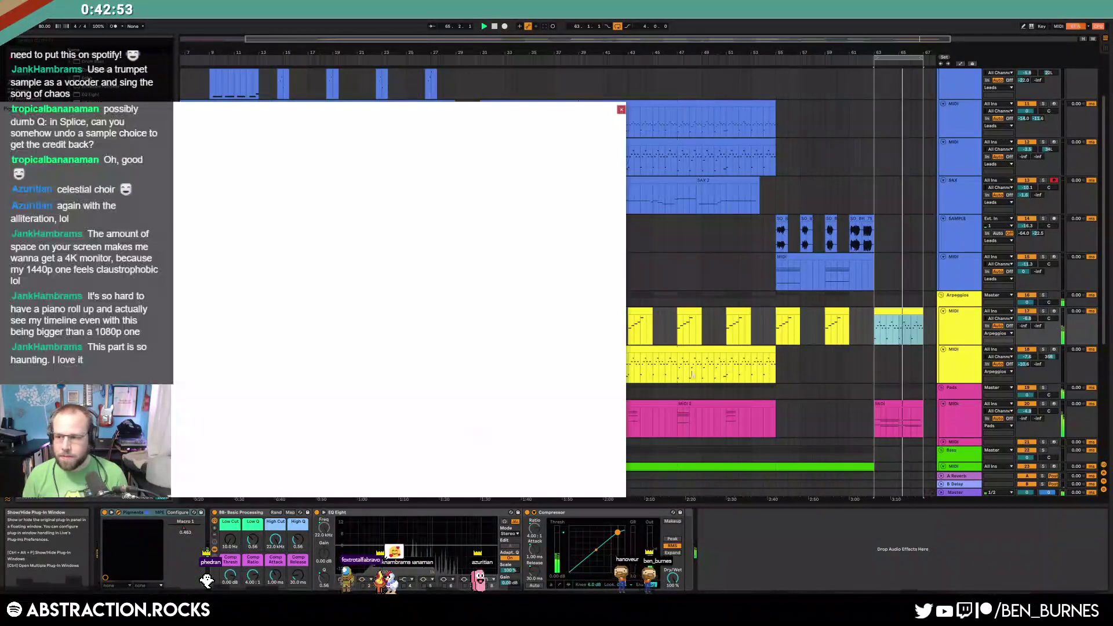
left_click_drag(480, 106, 492, 96)
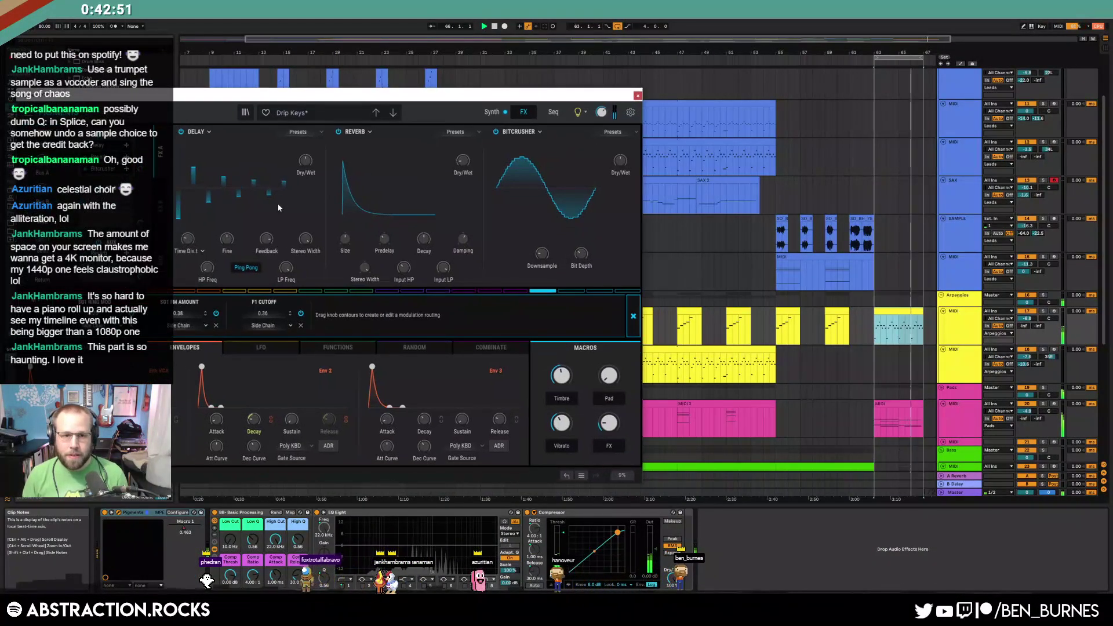
mouse_move(269, 244)
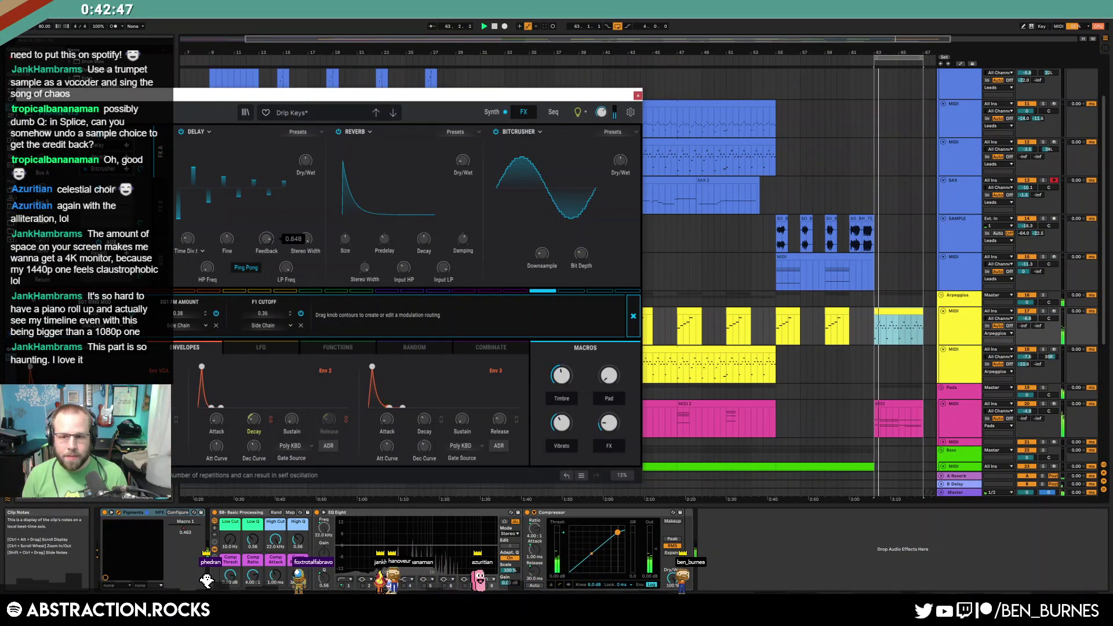
key("a")
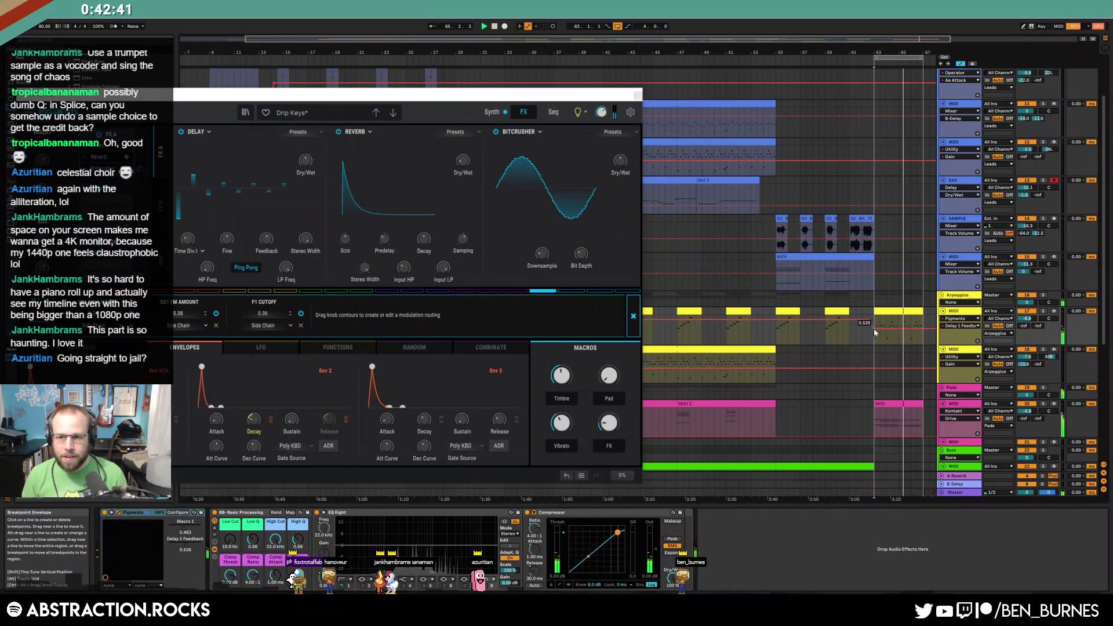
left_click(639, 97)
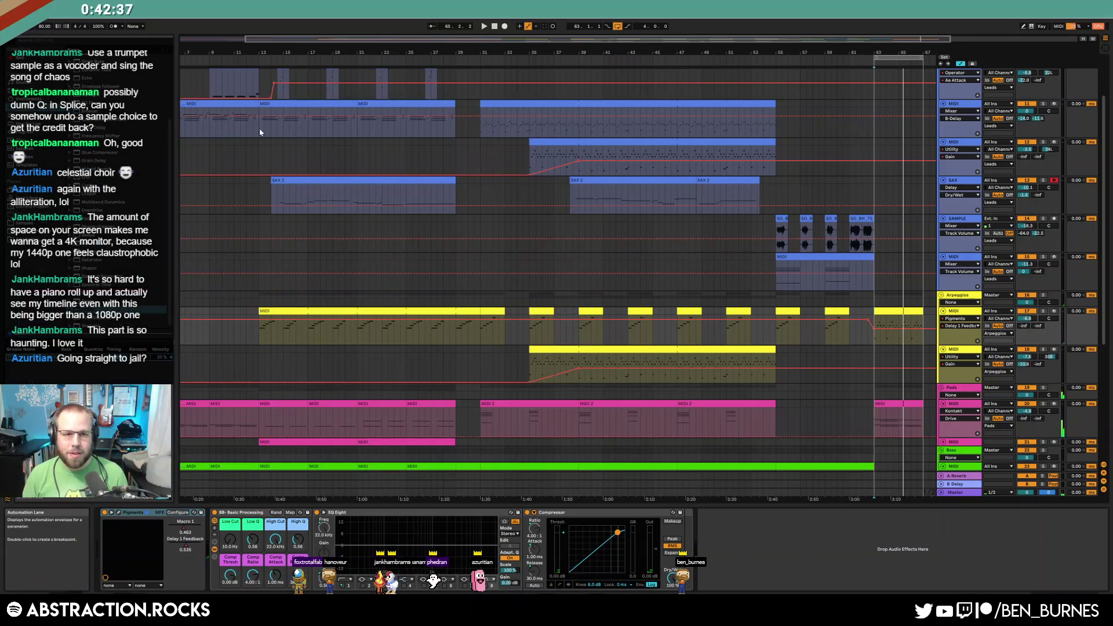
Play the transition from about bar 52 and pan the sample track to the right
left_click_drag(278, 129, 875, 134)
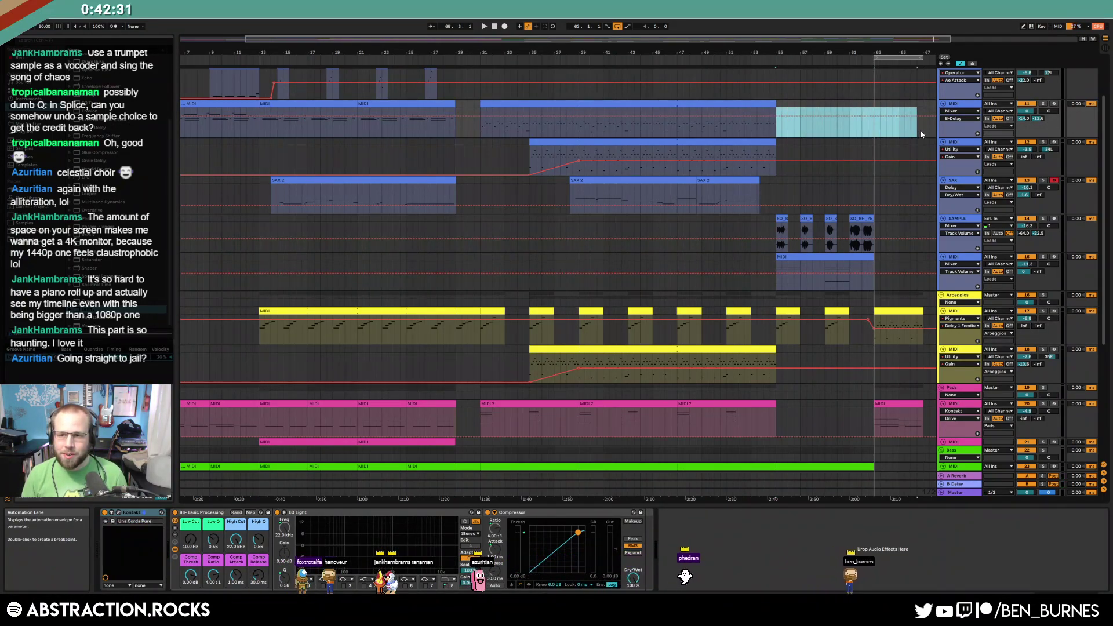
key("a")
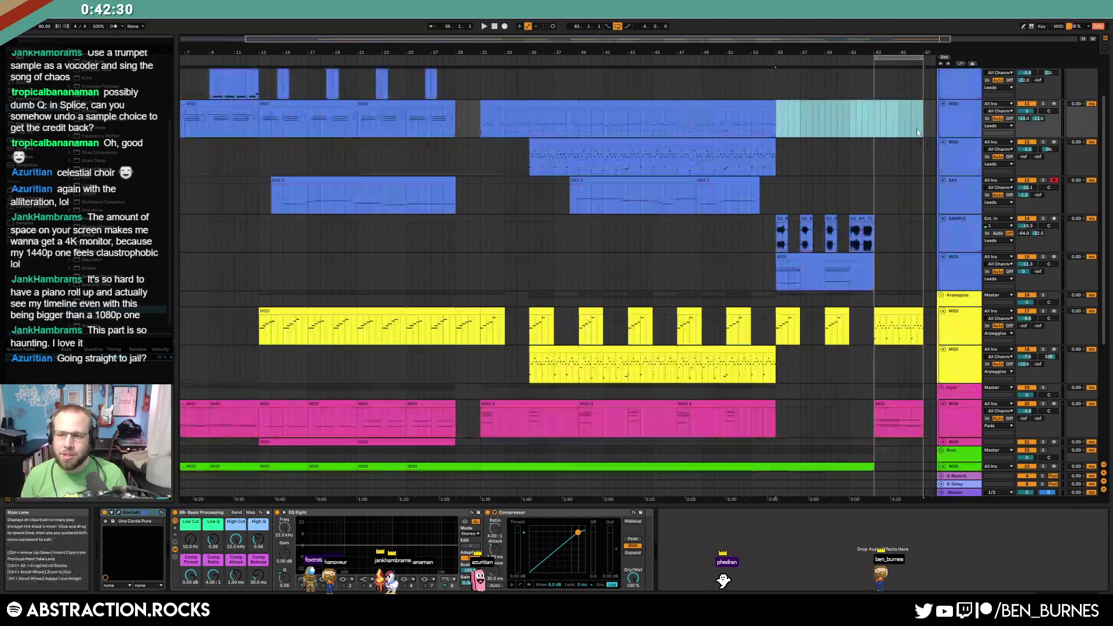
left_click(741, 61)
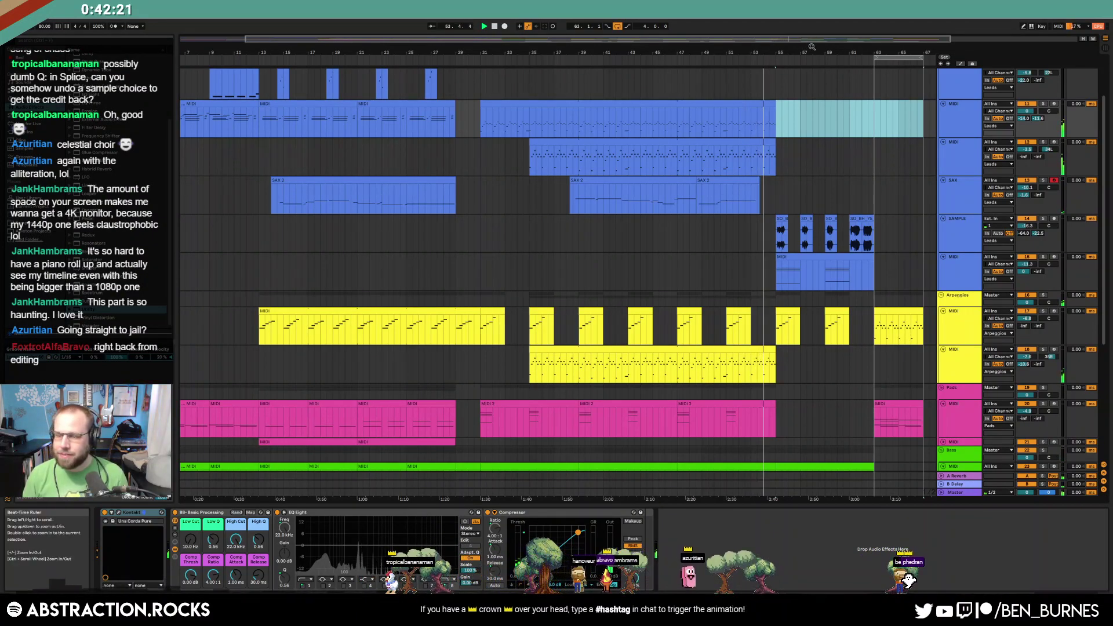
left_click_drag(837, 40, 964, 42)
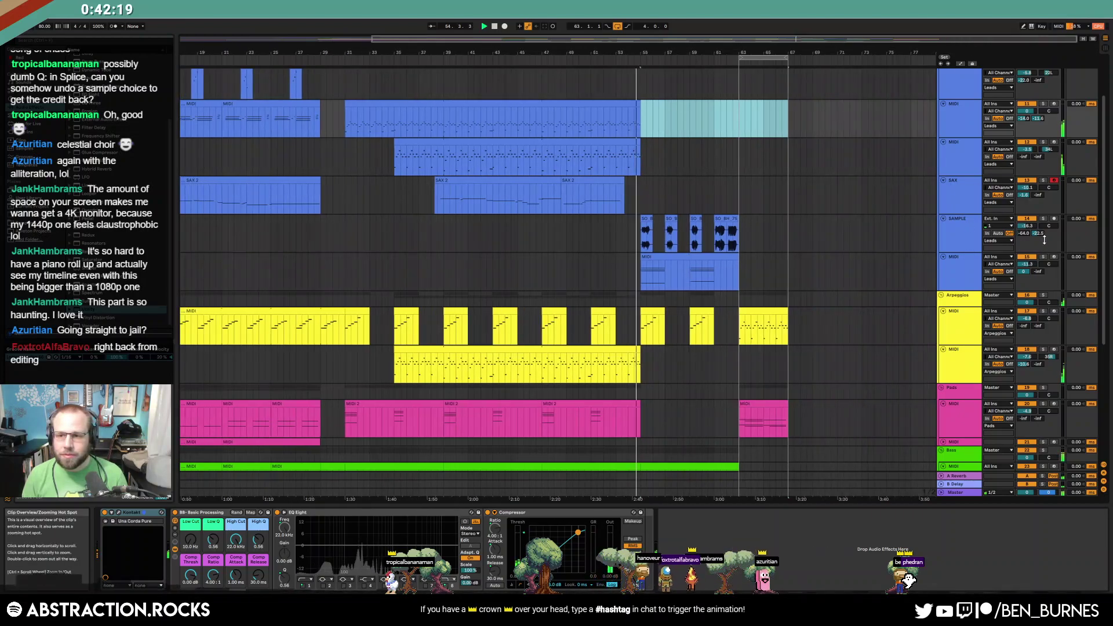
left_click_drag(1029, 226, 1049, 213)
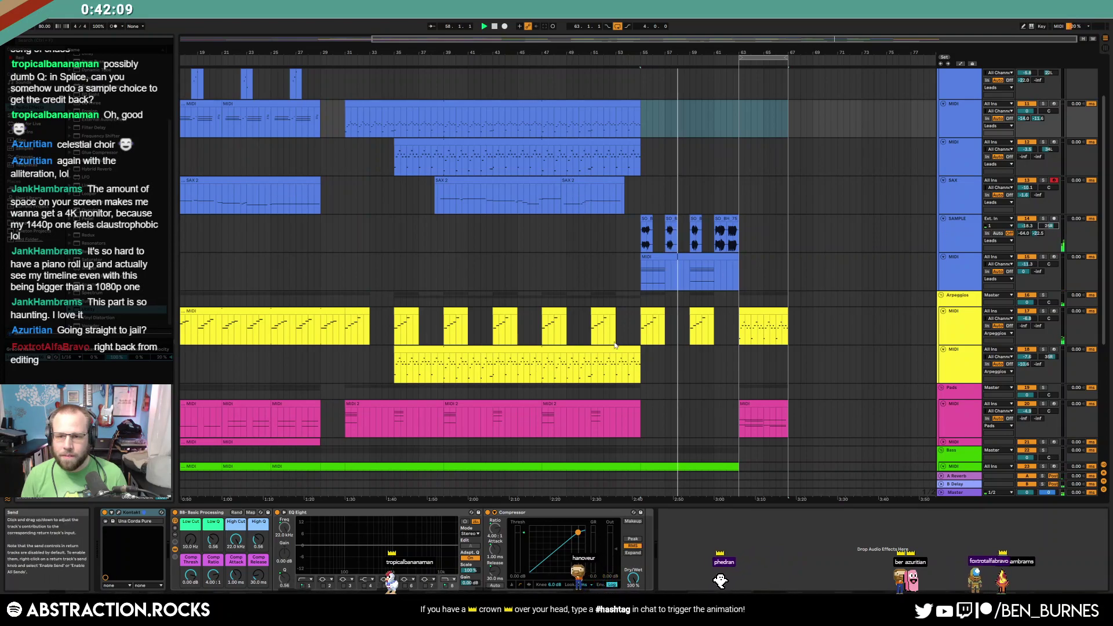
Copy two-bar chord sections from the lead MIDI clip onto the pad track at bars 57 and 61, and assign the track's color to its clips
left_click(662, 272)
left_click(665, 419)
key("ctrl+v")
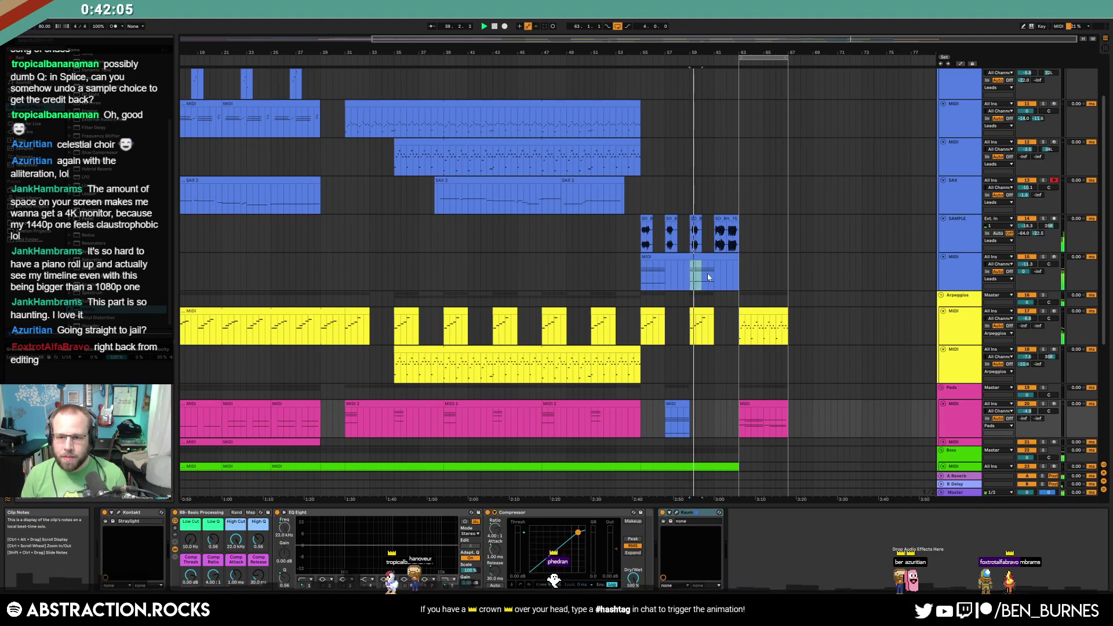
left_click(715, 277)
left_click(712, 420)
key("ctrl+v")
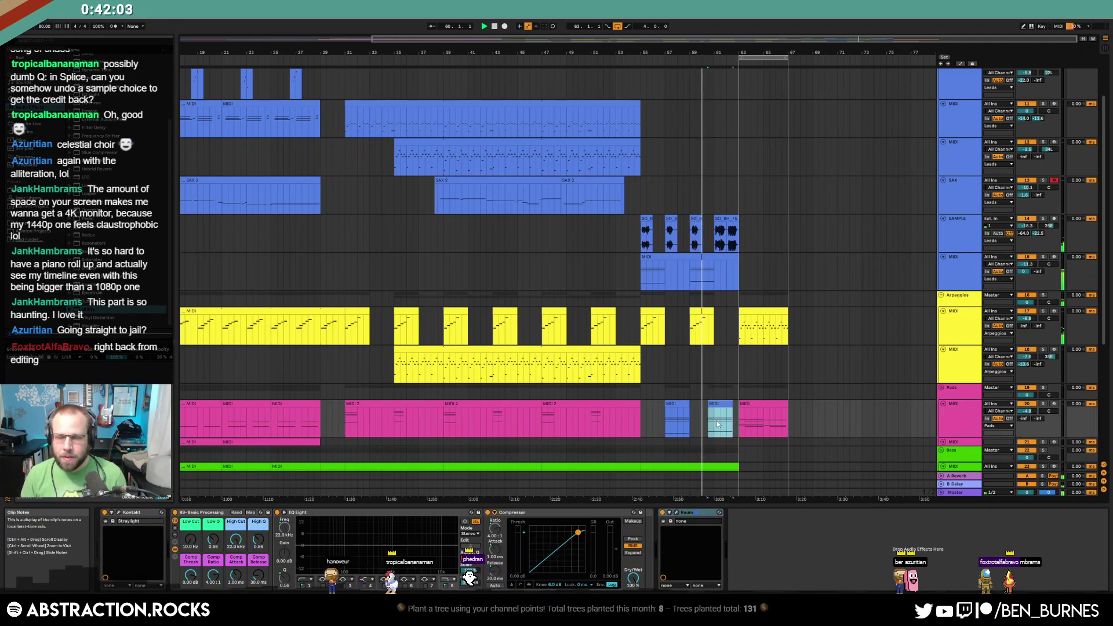
right_click(958, 415)
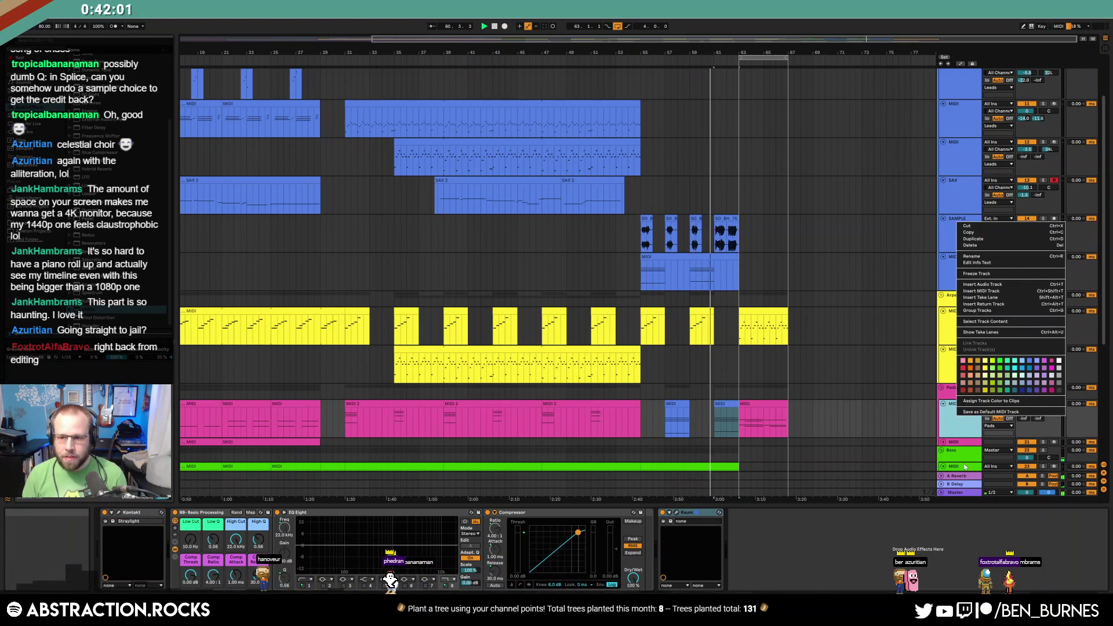
left_click(1010, 406)
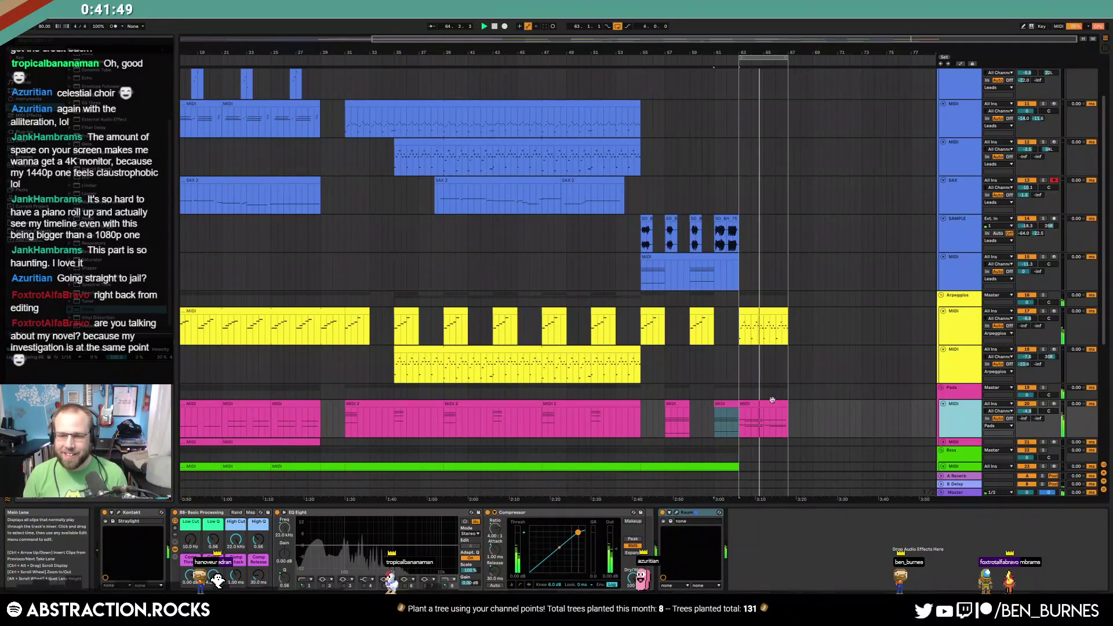
Delete the low notes from the pad clip at bar 57, keeping only its three upper chord notes
left_click(672, 403)
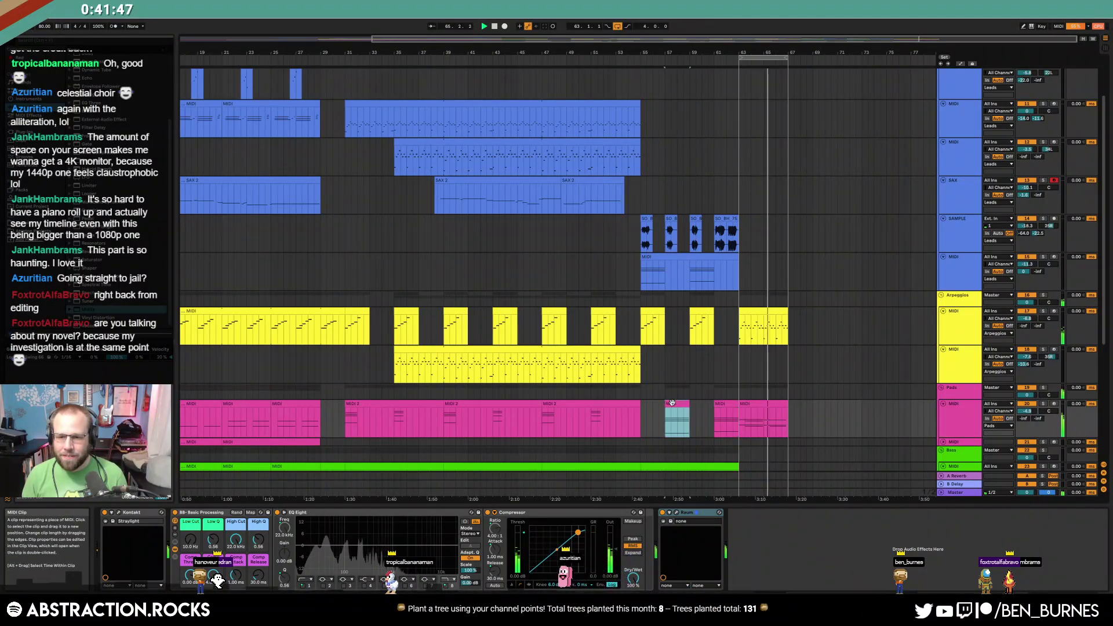
double_click(672, 402)
left_click_drag(264, 338, 232, 337)
left_click_drag(329, 298, 378, 505)
key("Right")
key("Left")
left_click_drag(341, 366, 348, 494)
key("Delete")
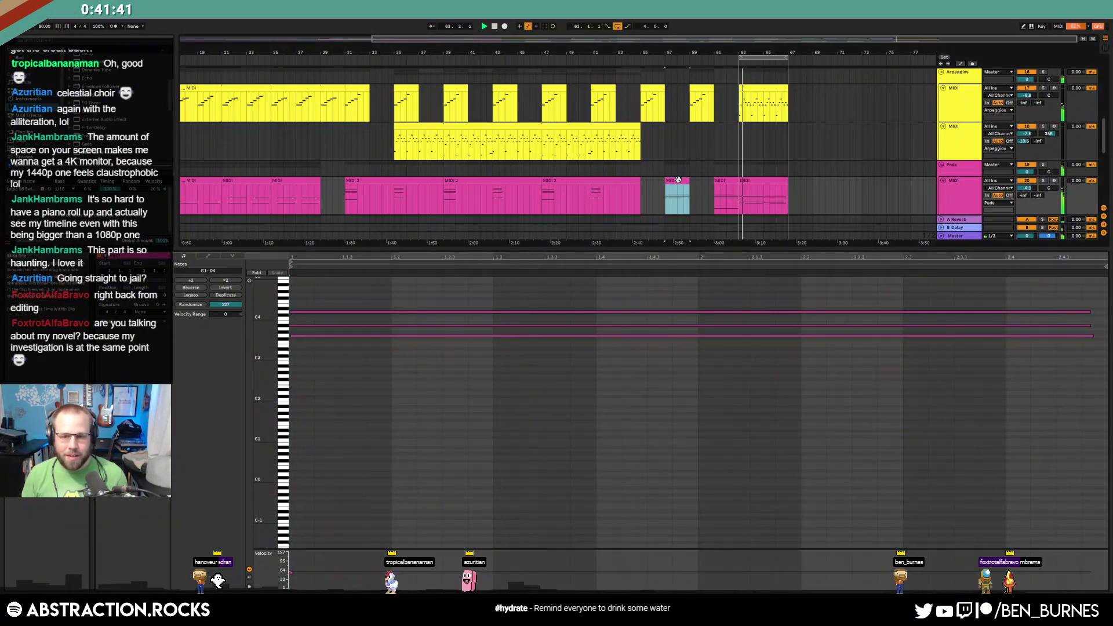
Delete the low note from the pad clip at bar 61 and play back from the pad clip at bar 57
left_click(724, 180)
left_click(405, 307)
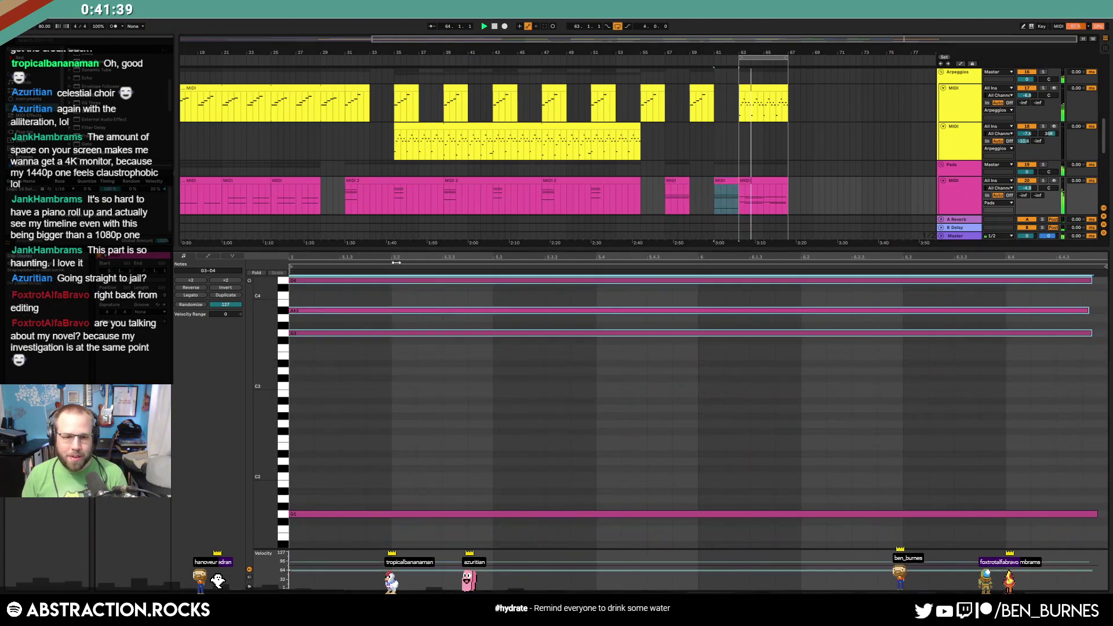
left_click_drag(407, 343, 429, 572)
key("Delete")
left_click(683, 204)
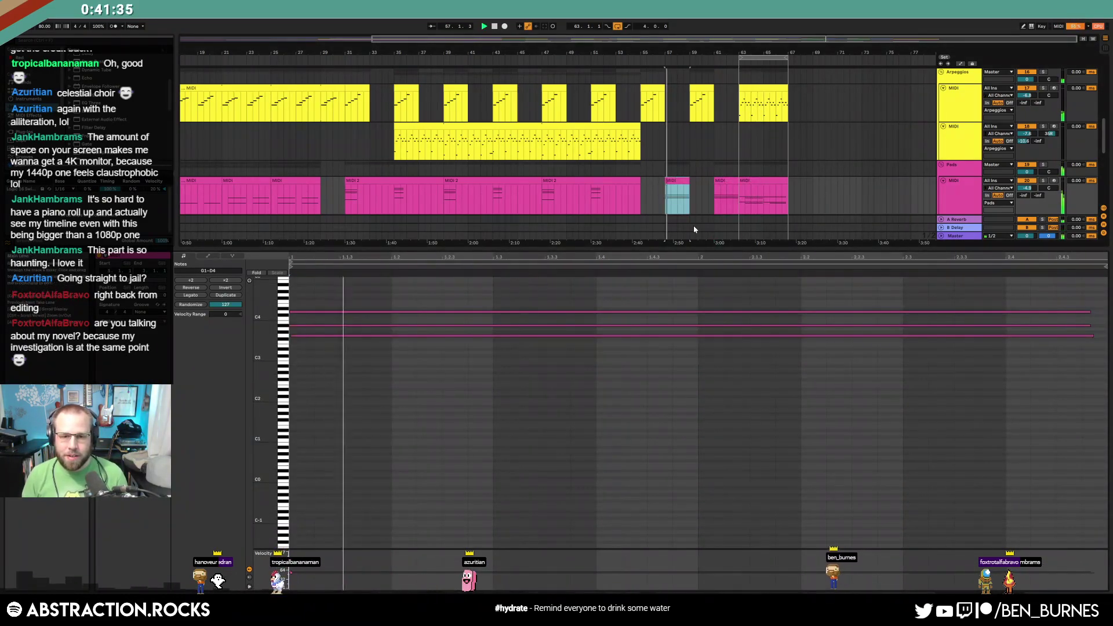
key("shift+Tab")
scroll(737, 307, "up", 3)
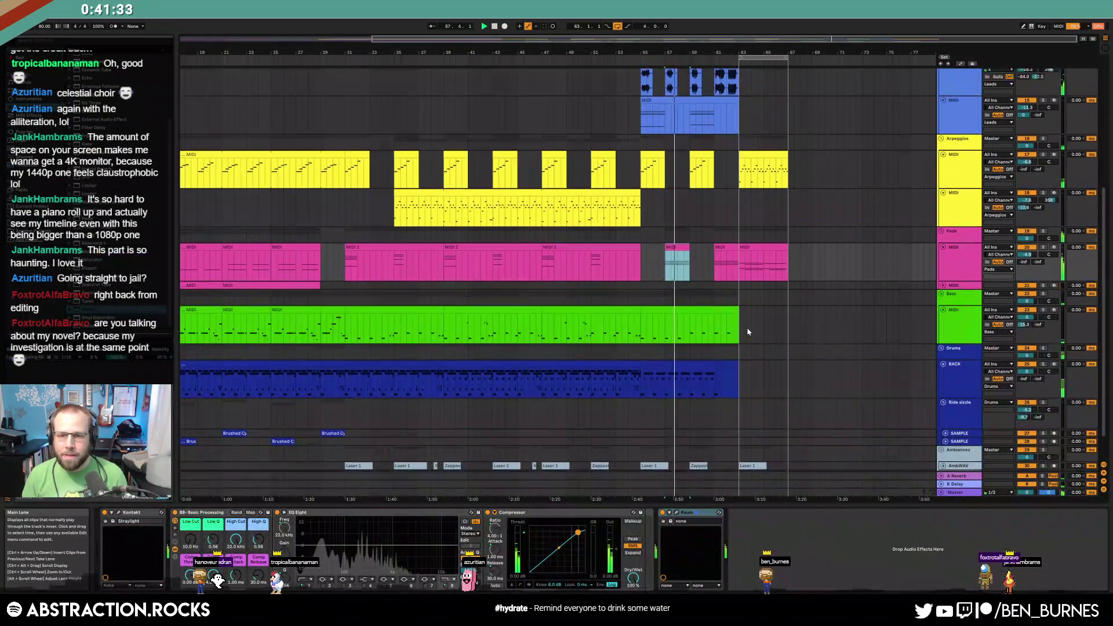
Shorten the chord notes in the pad clips at bars 57 and 61 so they end before the clips do
double_click(671, 302)
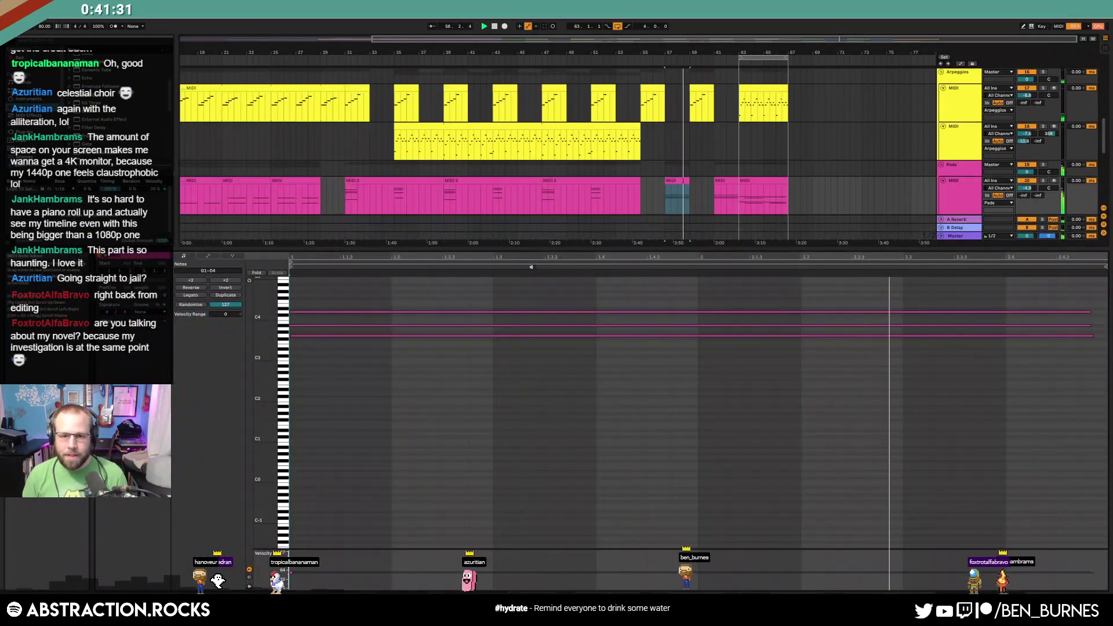
left_click_drag(713, 302, 731, 411)
key("shift+Left")
key("shift+Left")
key("shift+Left")
key("shift+Left")
key("shift+Left")
key("shift+Left")
key("shift+Left")
key("shift+Left")
key("shift+Left")
key("shift+Left")
key("shift+Left")
key("shift+Left")
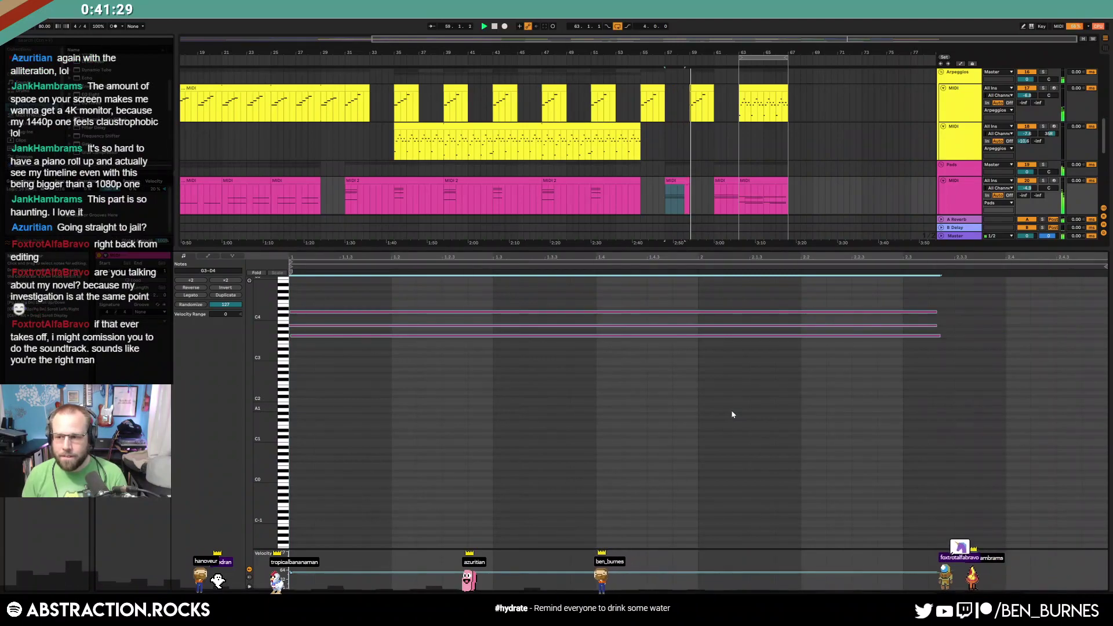
left_click(720, 186)
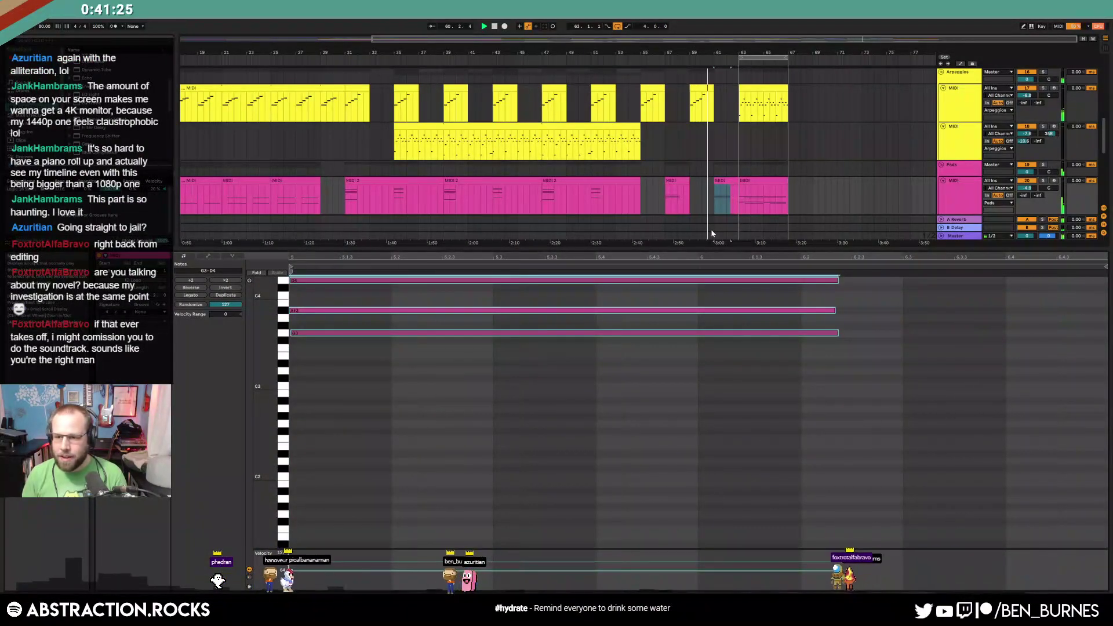
key("shift+Tab")
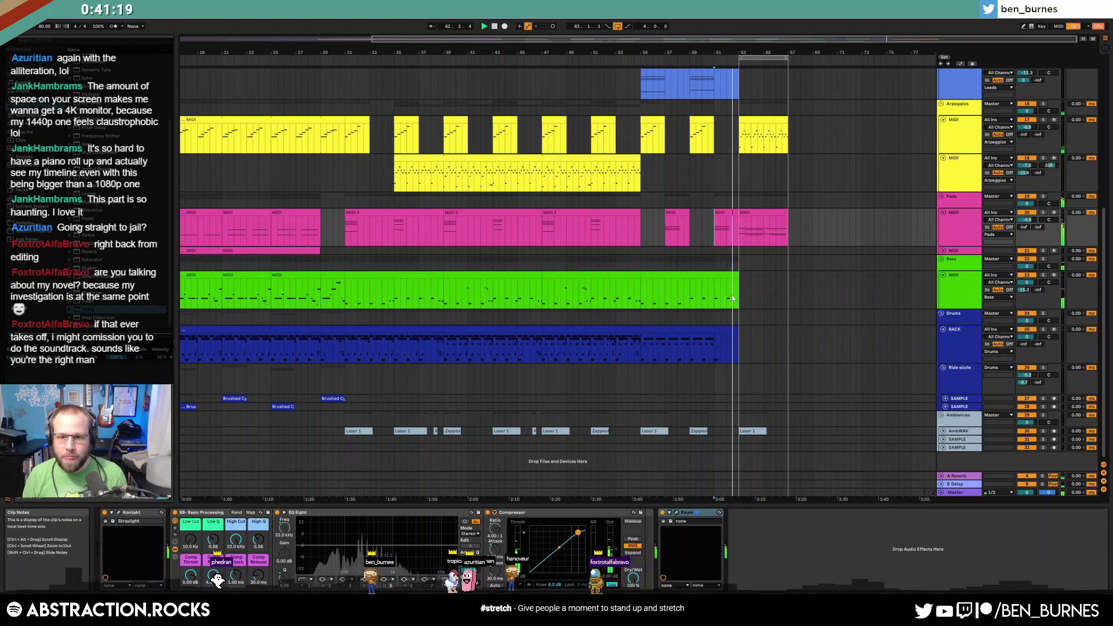
Copy the bass clip at bar 25 to bar 63 on the bass track
left_click(276, 277)
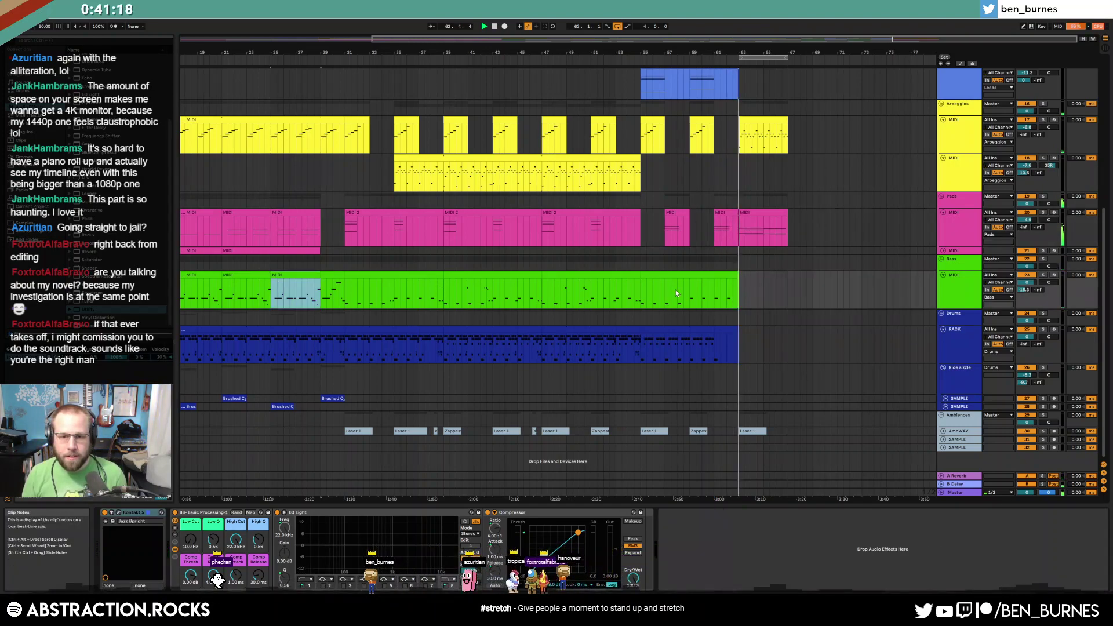
left_click(741, 291)
key("ctrl+v")
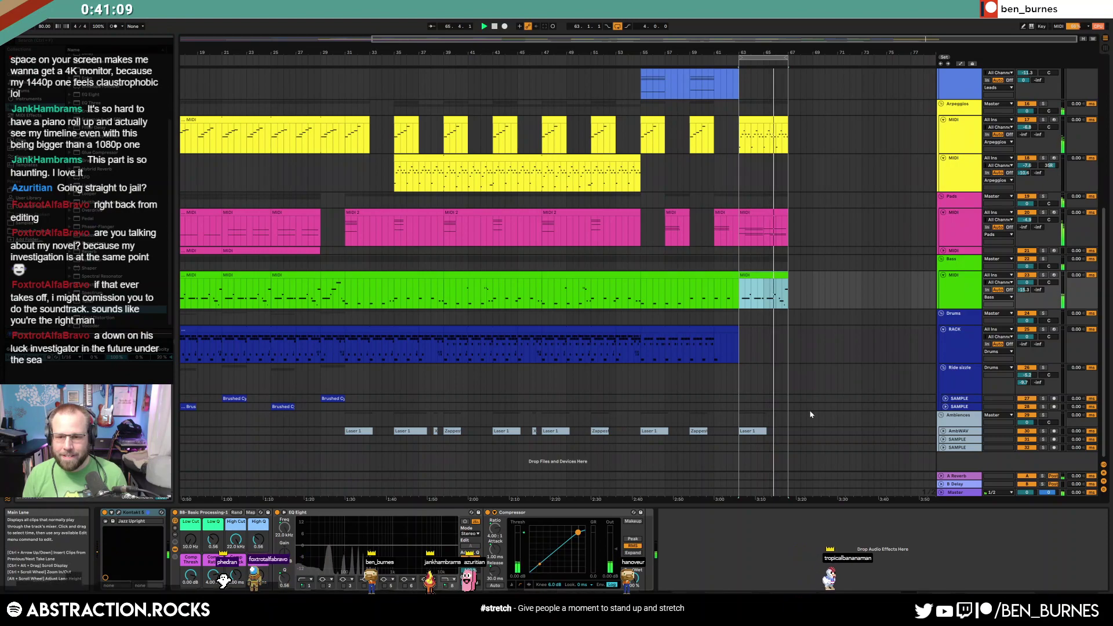
Delete the laser ambience clip at bar 63 and the short G1 note before the F1 near the end of the new bass clip
left_click(751, 431)
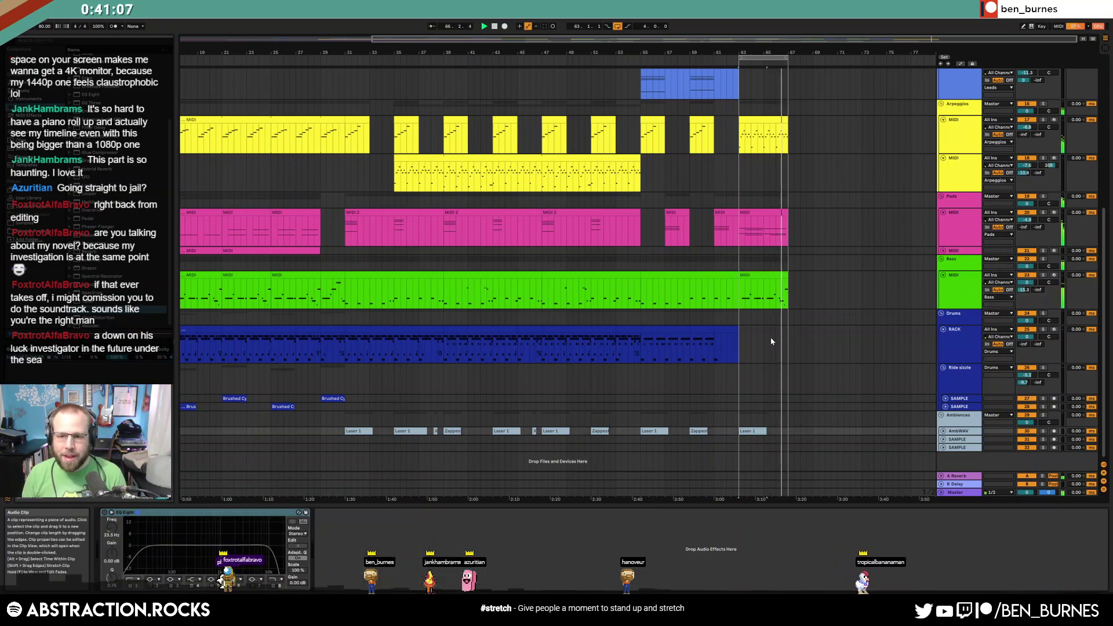
double_click(768, 276)
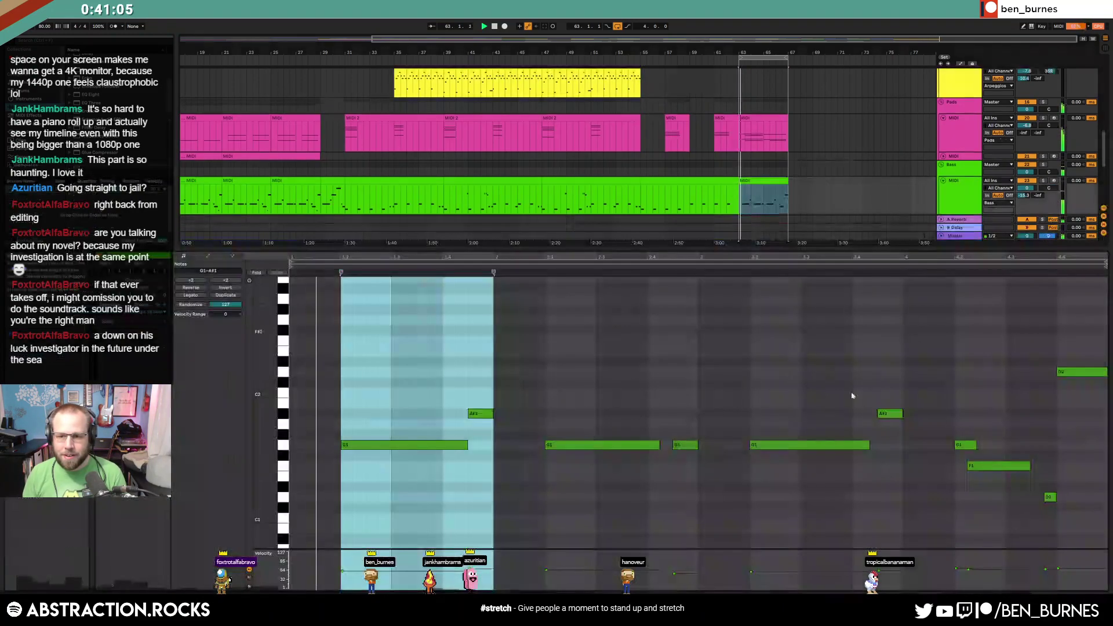
left_click(942, 439)
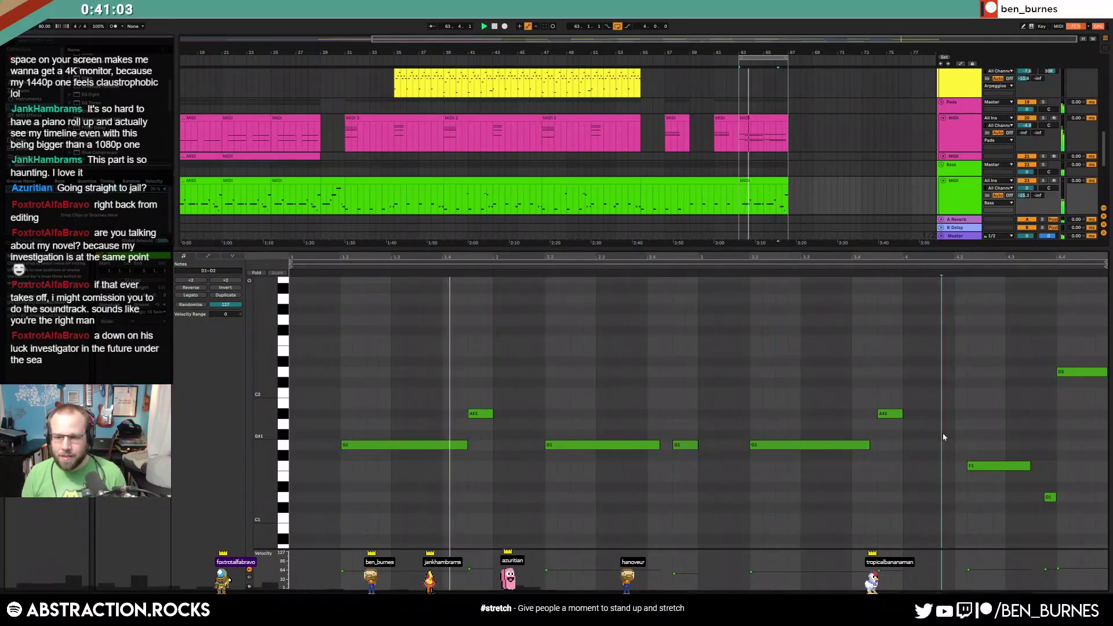
key("shift+Tab")
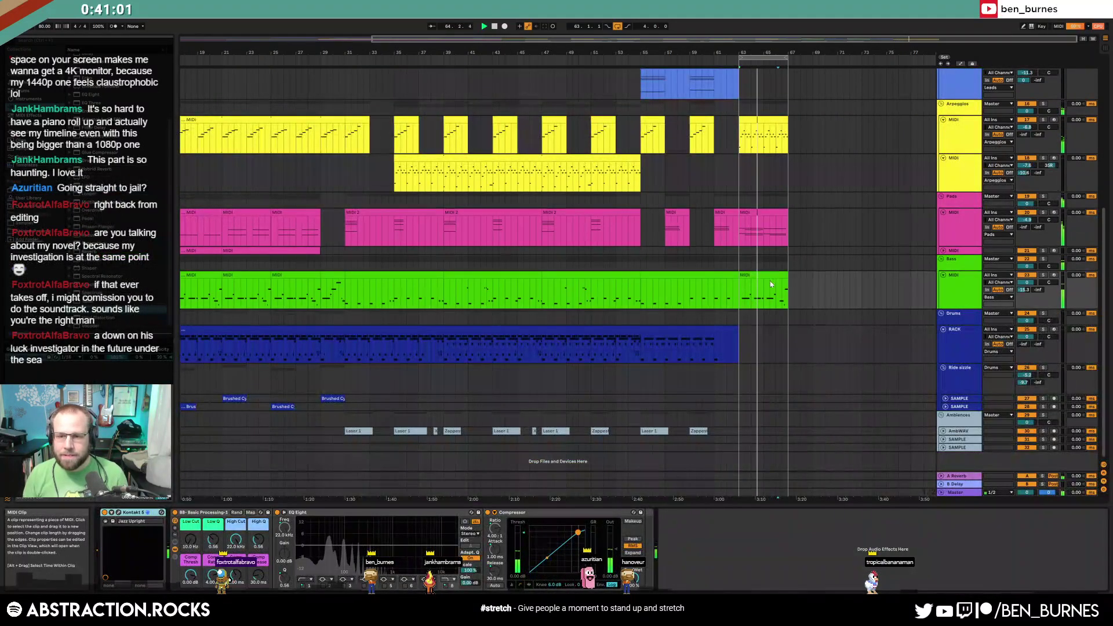
Arm the lead MIDI track two above the SAX track for playing over the loop at bar 63
scroll(771, 284, "up", 6)
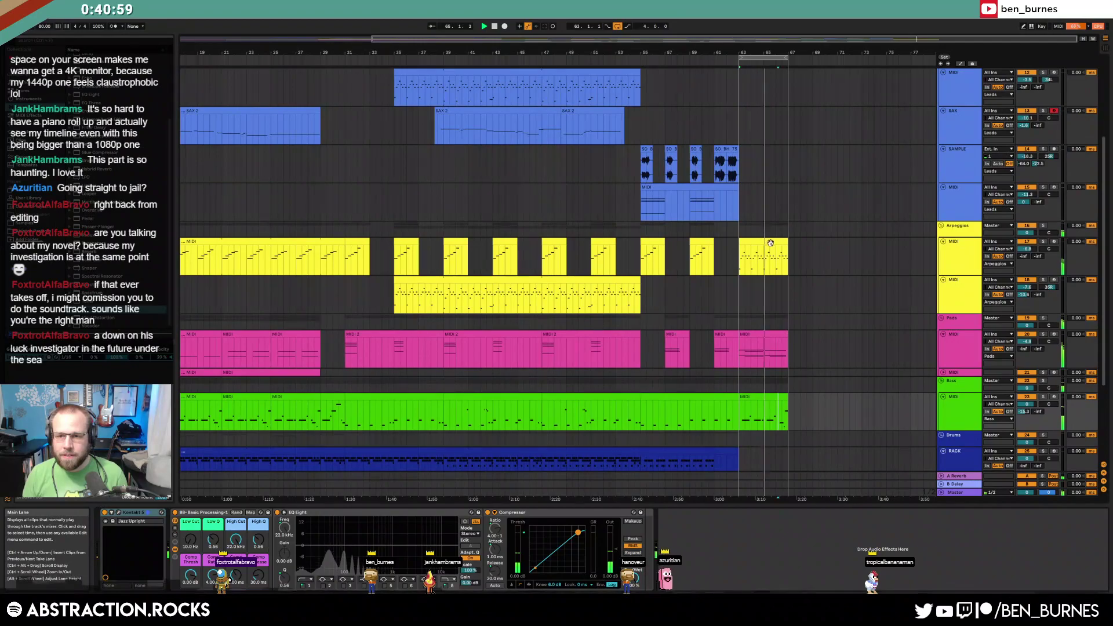
left_click(771, 243)
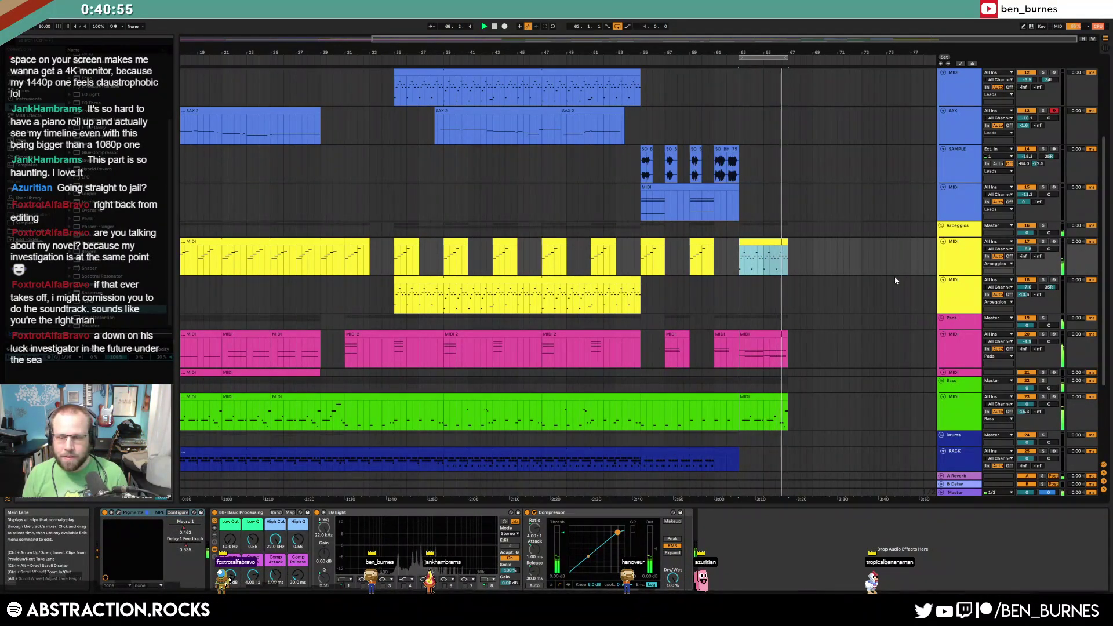
scroll(888, 202, "up", 5)
left_click(942, 124)
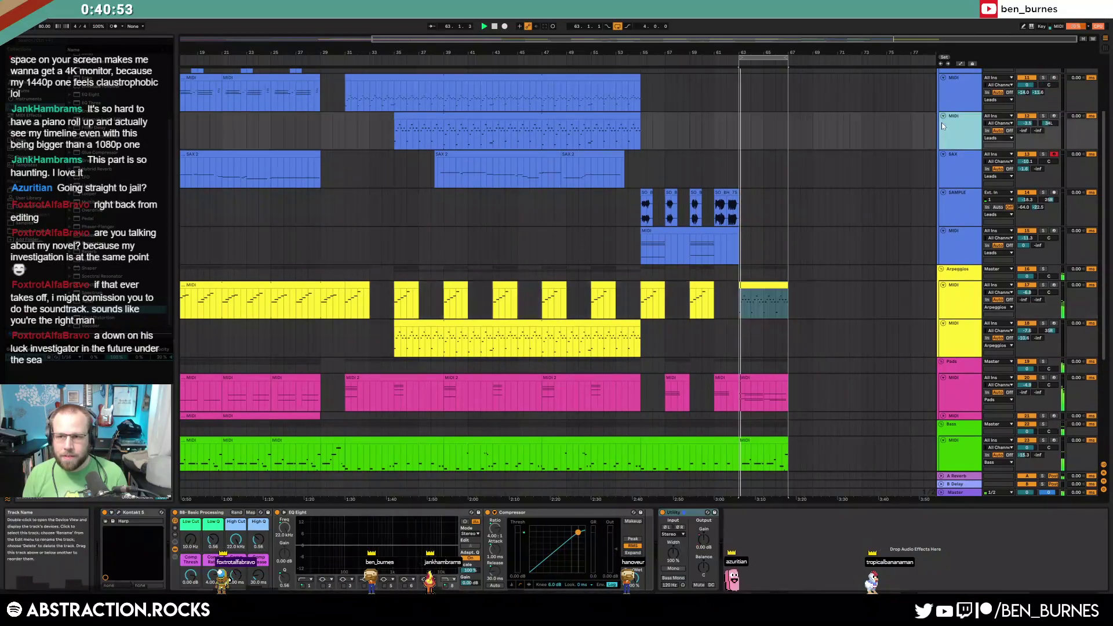
scroll(821, 204, "up", 3)
left_click(1053, 105)
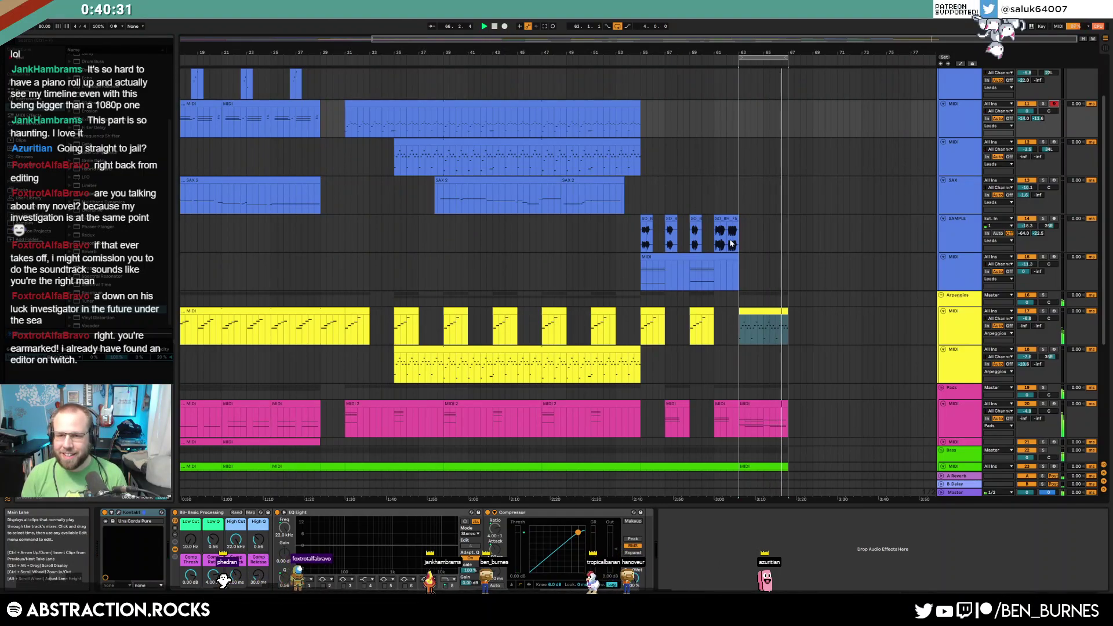
Stop playback and insert a new MIDI track below the last lead track
left_click(743, 281)
key("space")
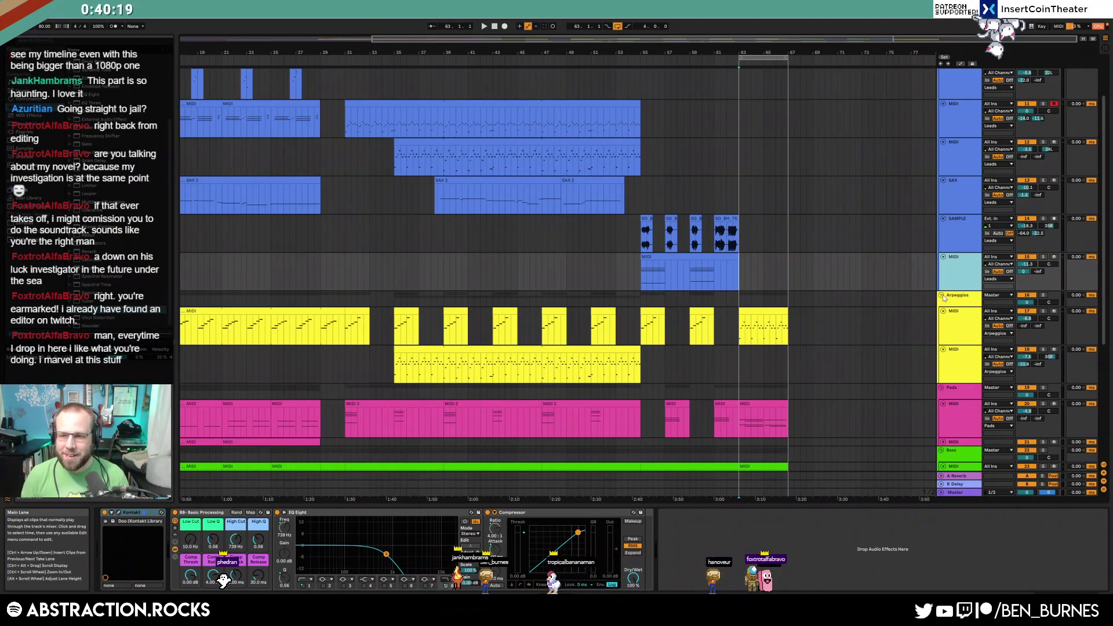
key("ctrl+shift+t")
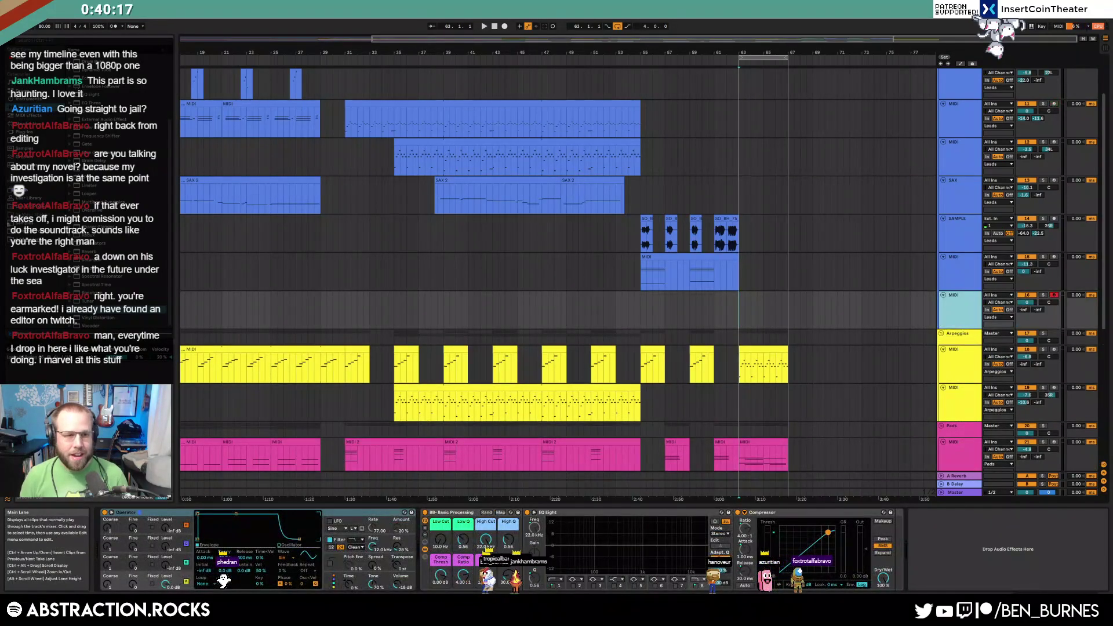
Load a Kontakt instrument onto the new MIDI track below the last lead track
left_click(26, 131)
left_click(99, 93)
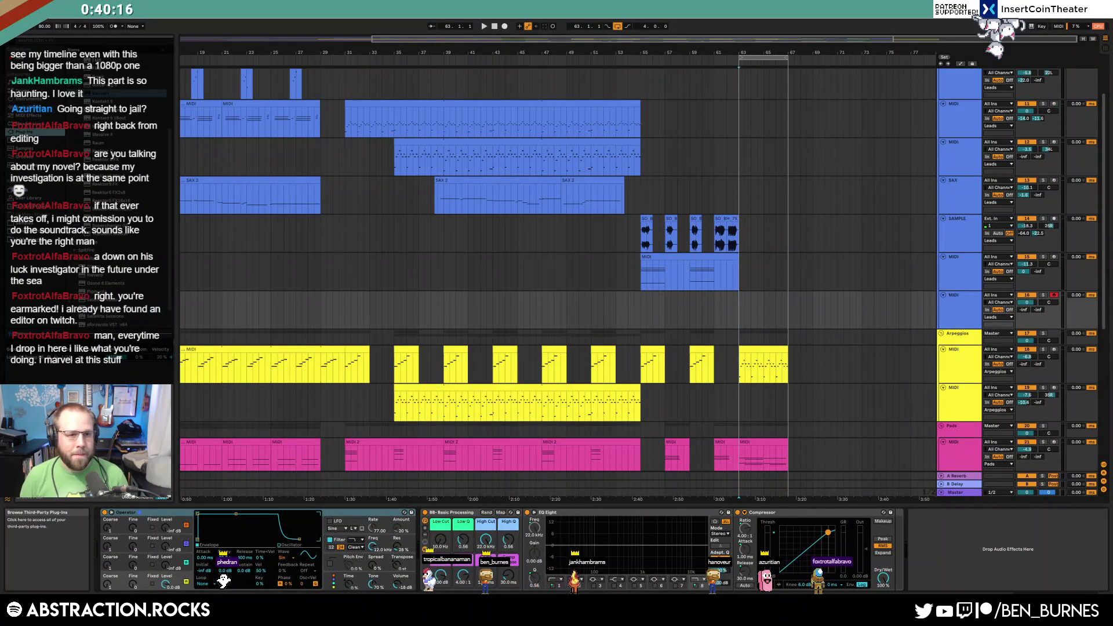
double_click(99, 93)
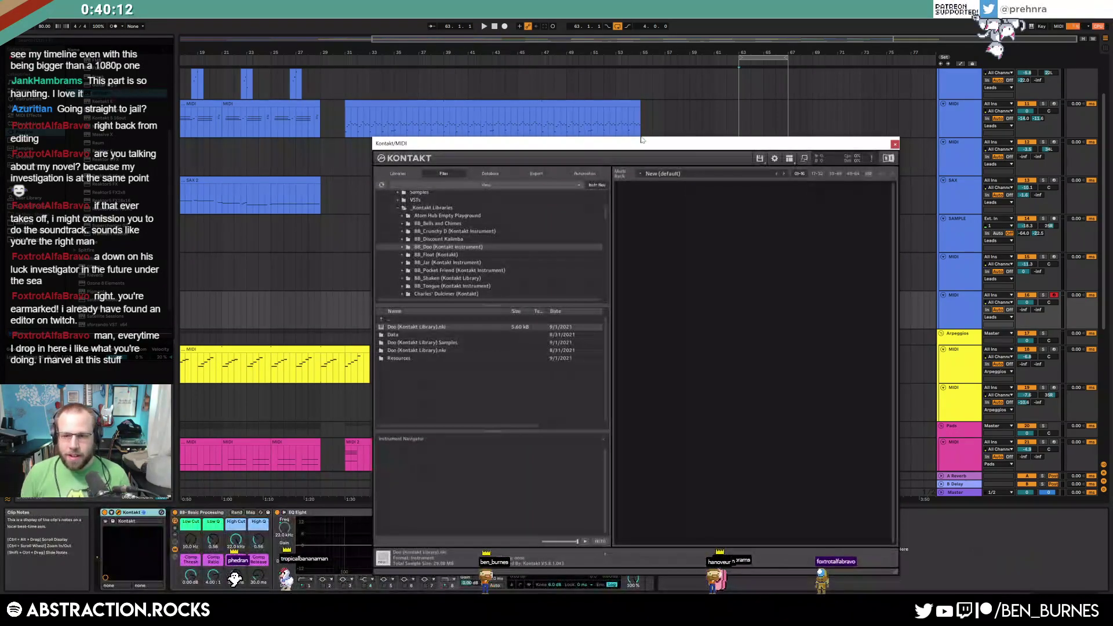
left_click_drag(649, 143, 507, 68)
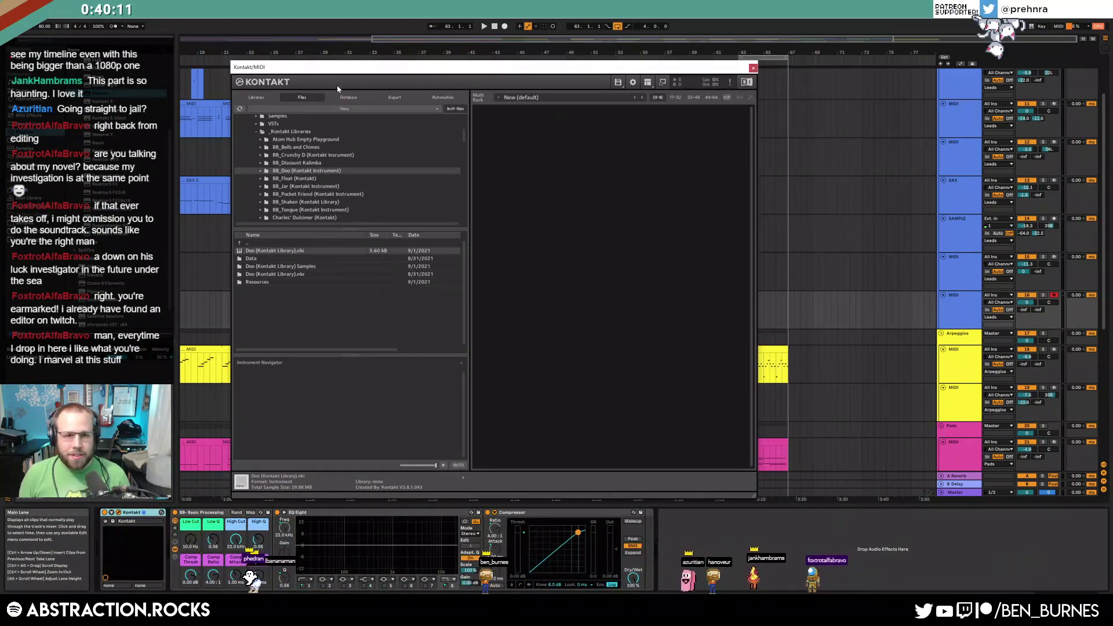
Load the NOIRE Pure piano from Kontakt's Noire library and close the instrument window
scroll(465, 136, "up", 3)
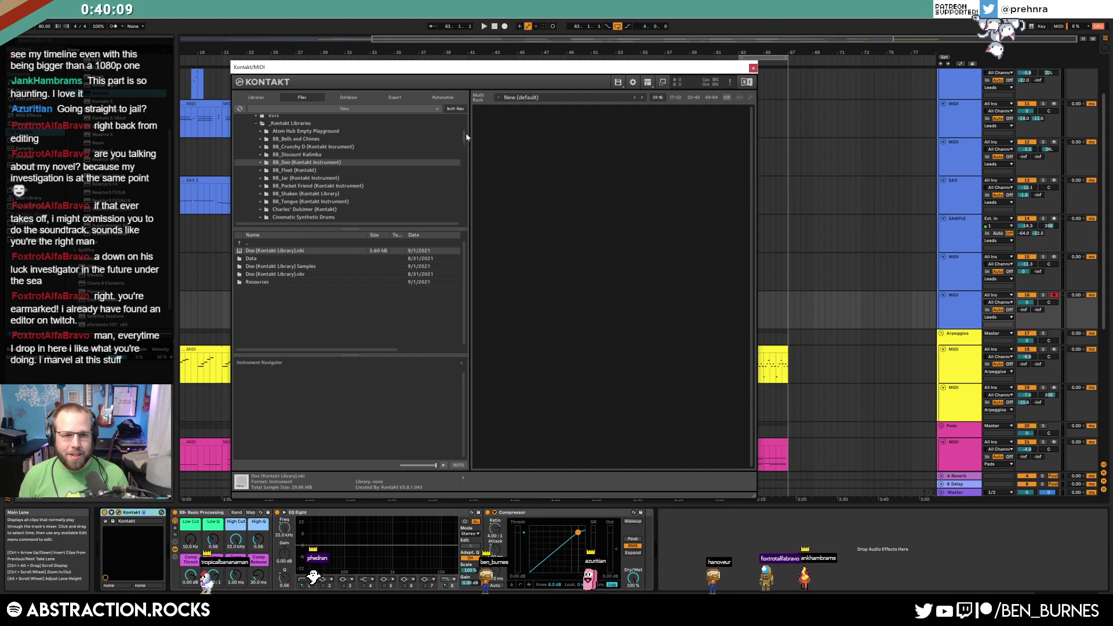
left_click(251, 99)
scroll(461, 201, "down", 5)
scroll(461, 201, "down", 10)
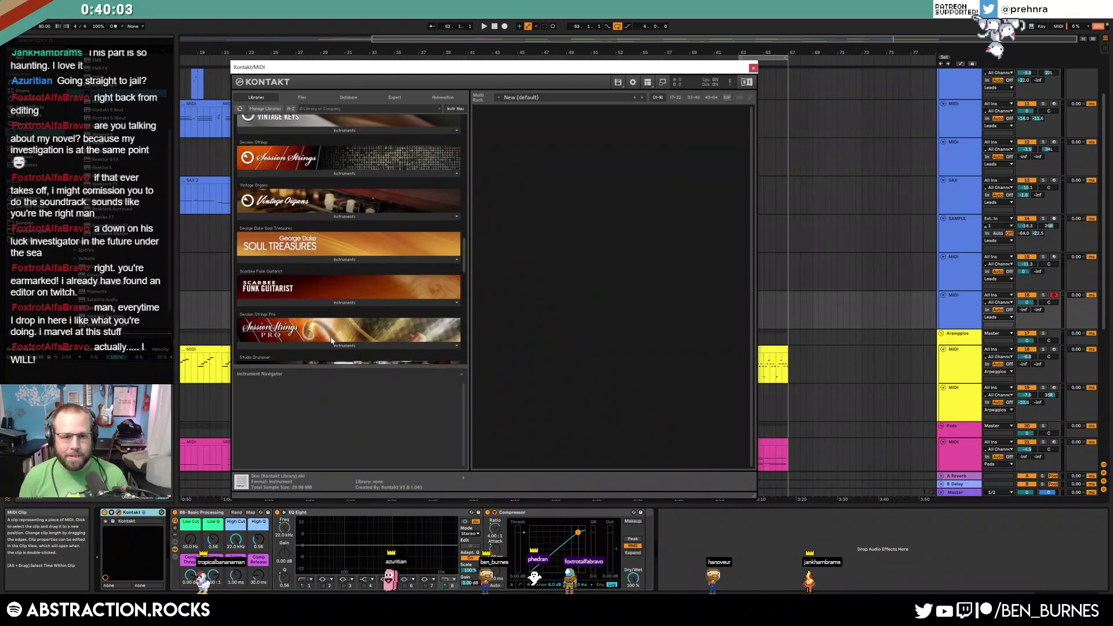
scroll(330, 340, "up", 10)
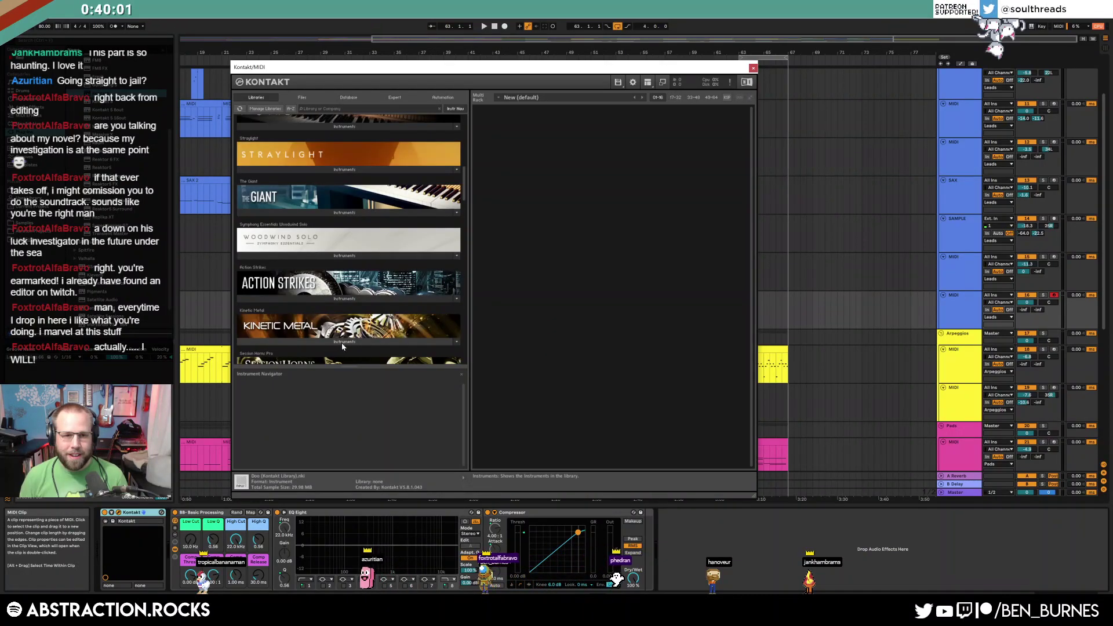
scroll(342, 343, "up", 3)
left_click(338, 231)
left_click(269, 250)
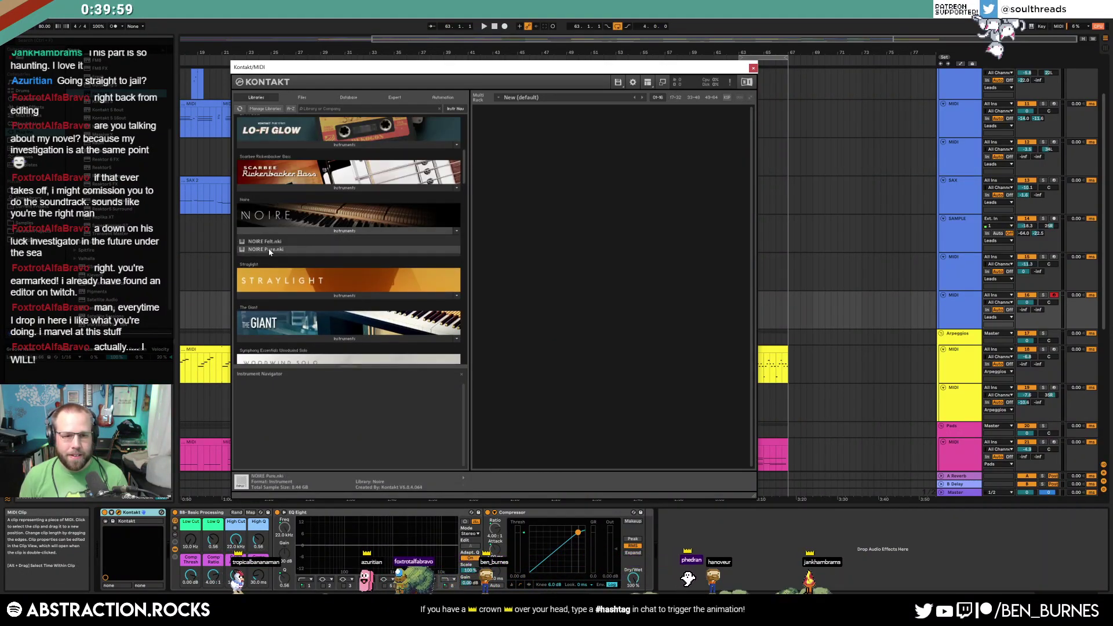
double_click(269, 249)
left_click_drag(693, 68, 635, 88)
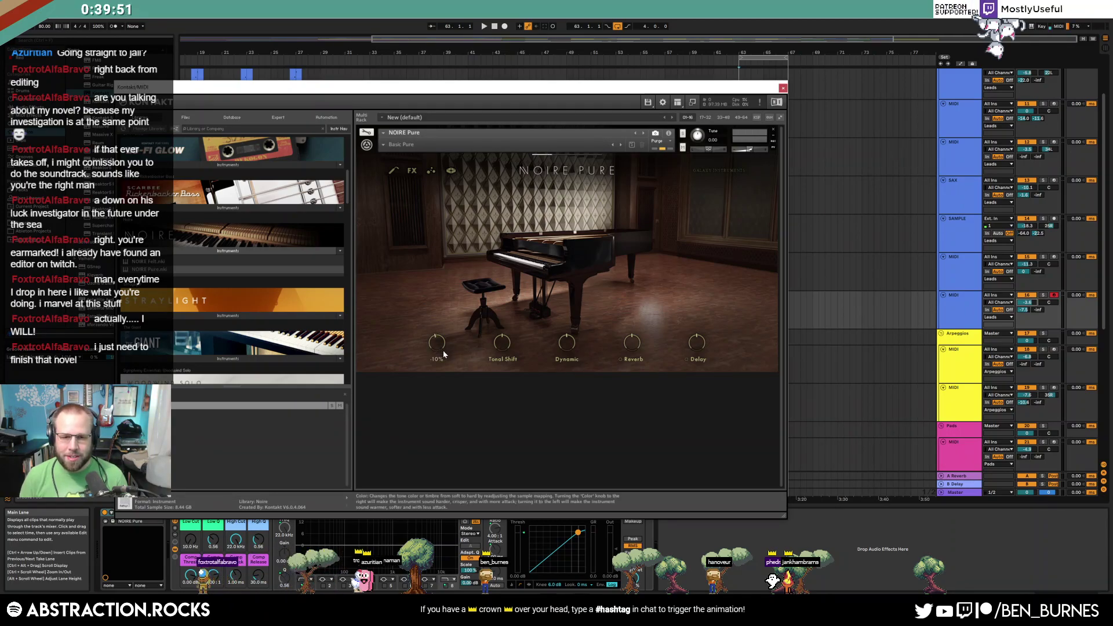
left_click(784, 88)
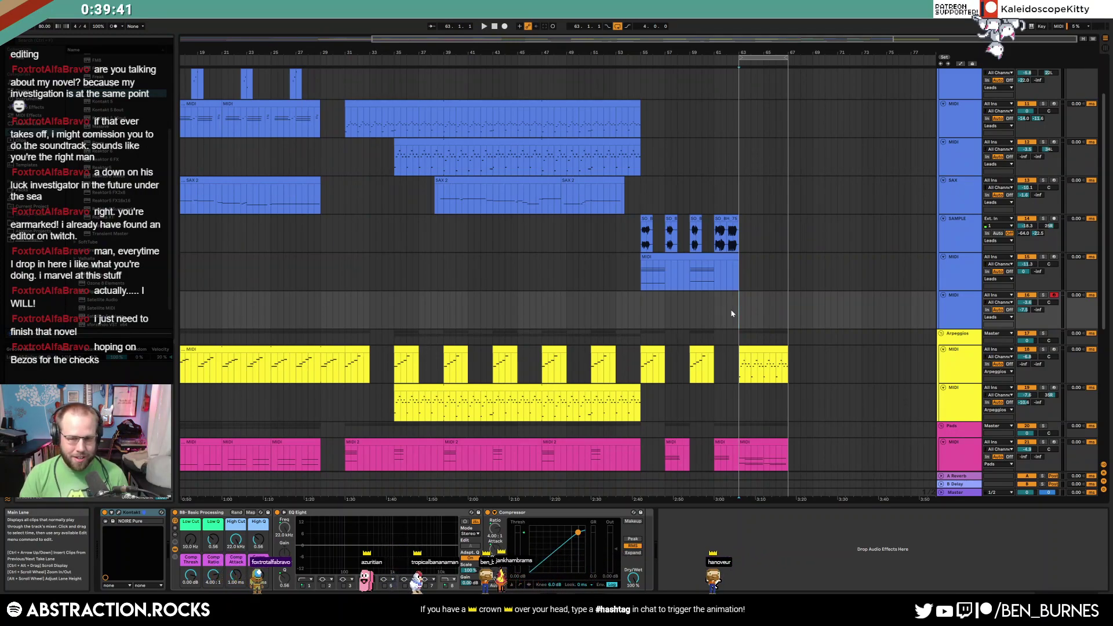
Record a piano melody over the loop at bar 63 and lay out the full take from bar 63 to about bar 79
key("F9")
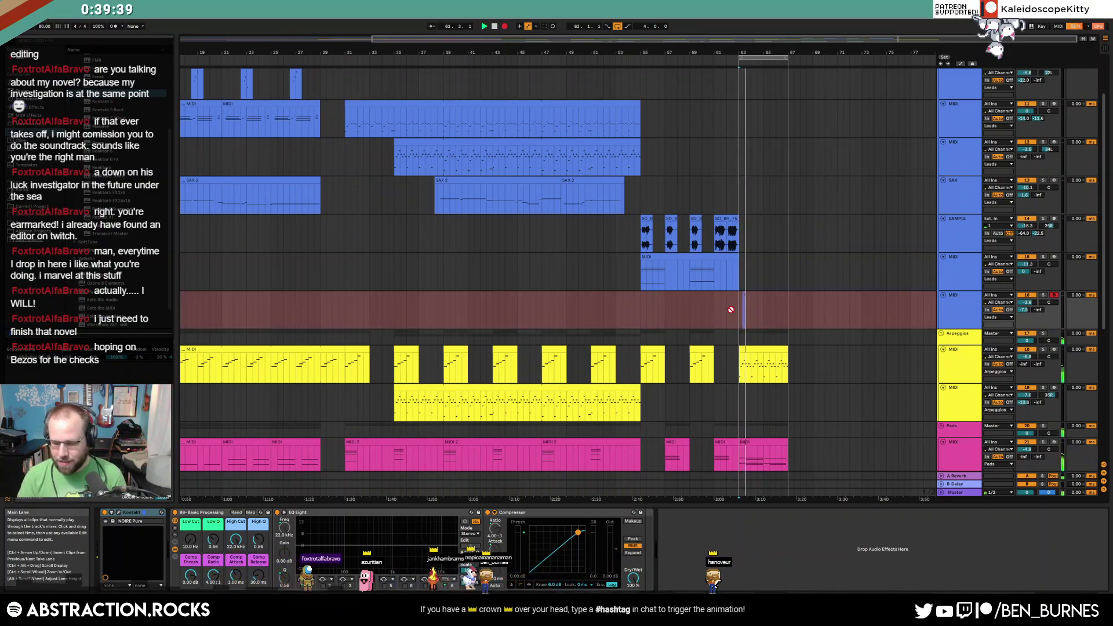
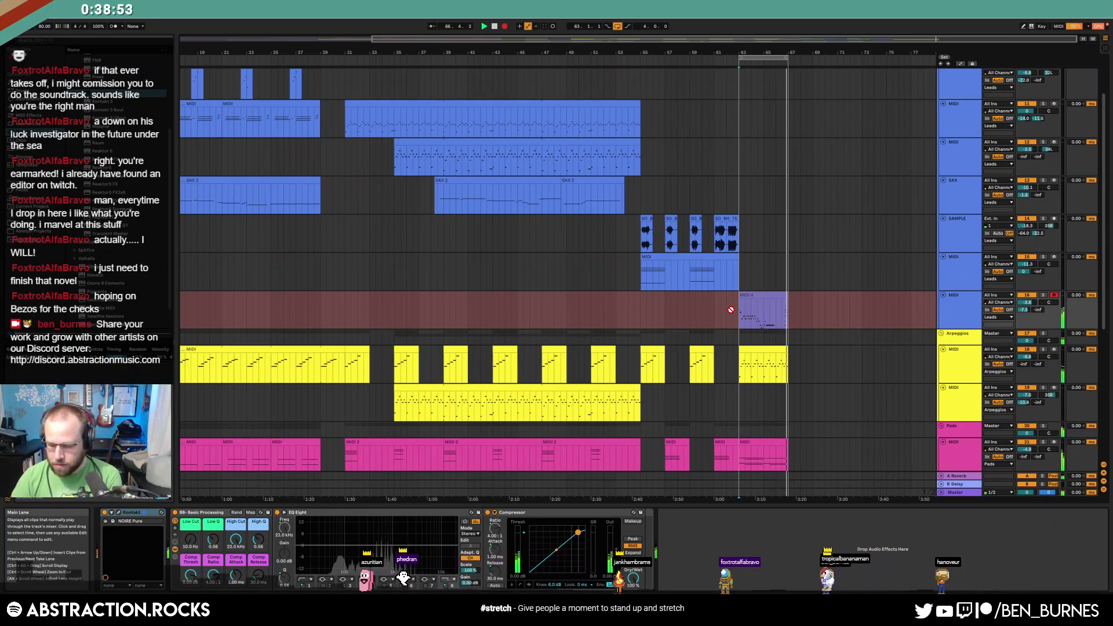
key("space")
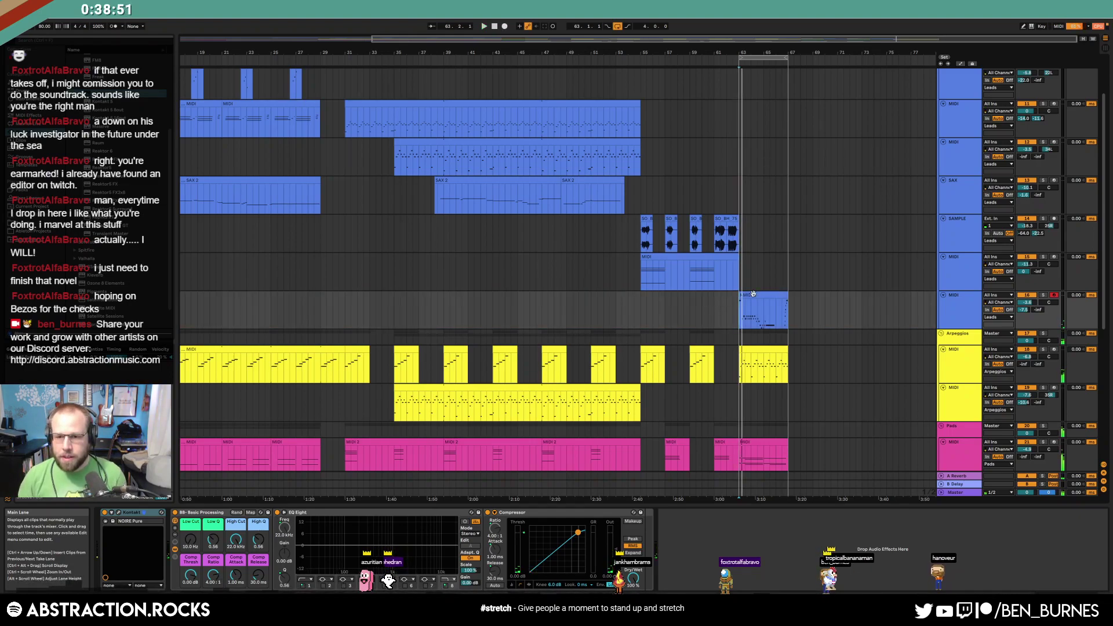
left_click(900, 302)
left_click_drag(906, 300, 761, 297)
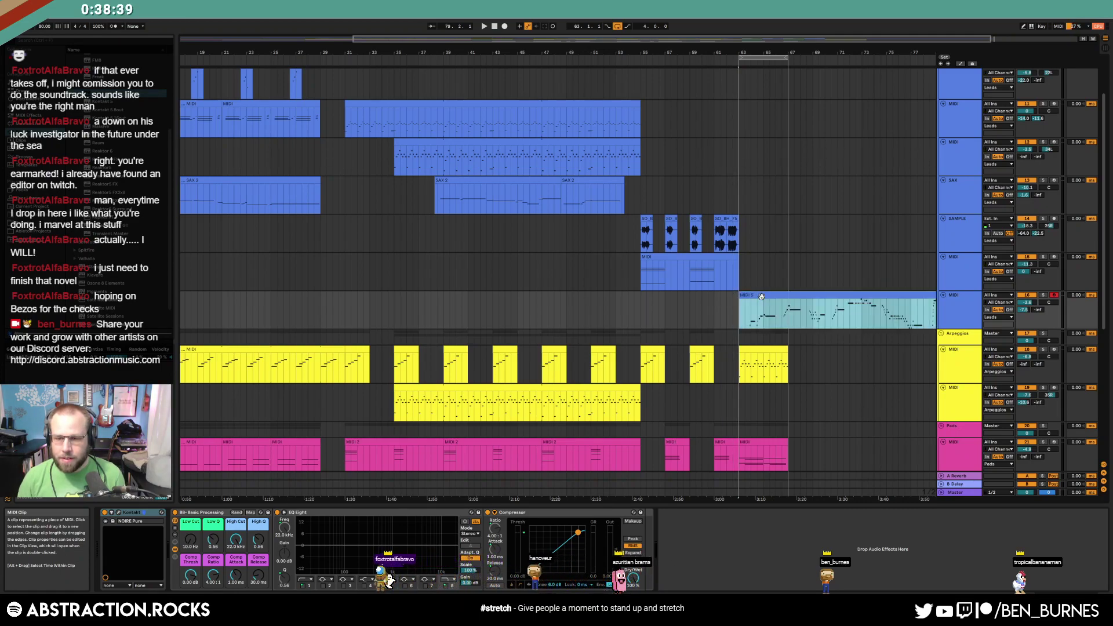
Play back the piano take, enable the Compressor's makeup gain, and set Low Cut to 65.4 Hz and Comp Thresh to -7.86 dB
key("space")
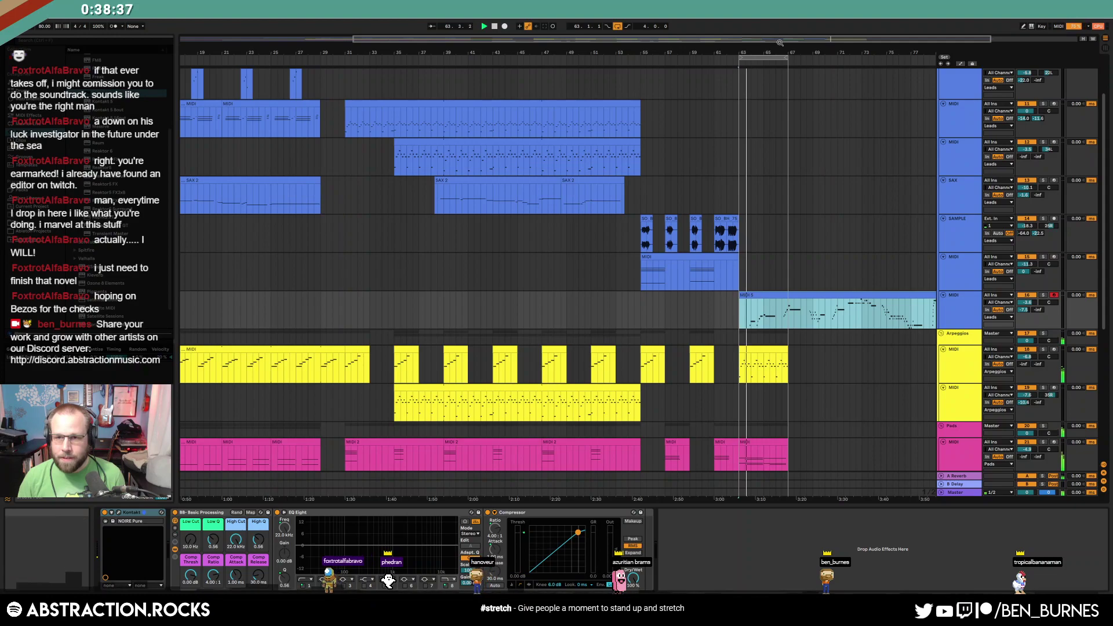
left_click_drag(779, 43, 845, 44)
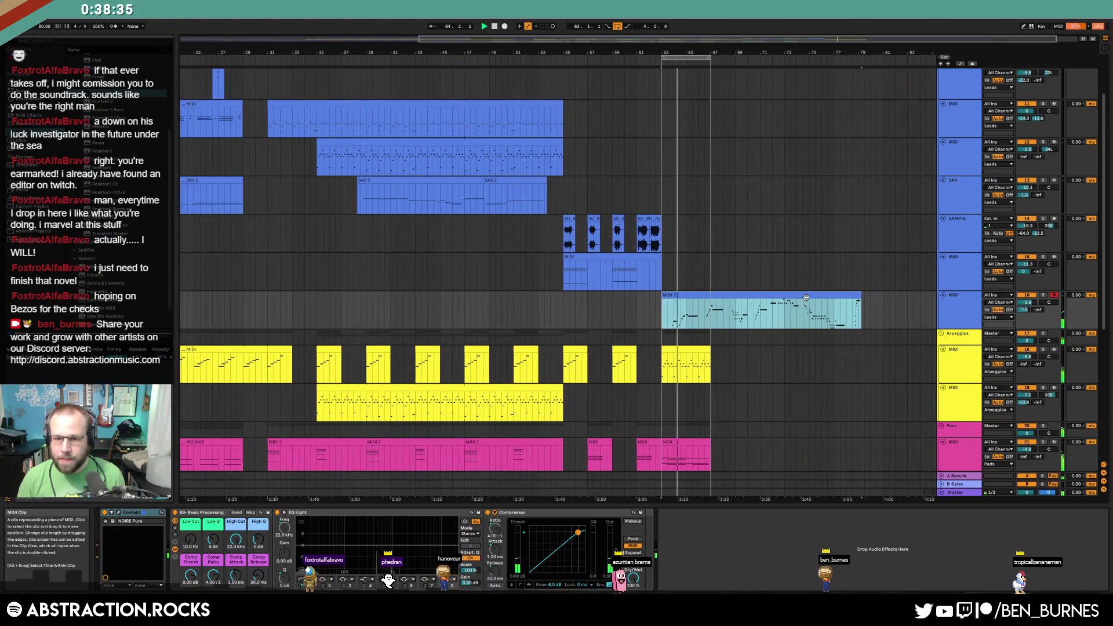
left_click(633, 522)
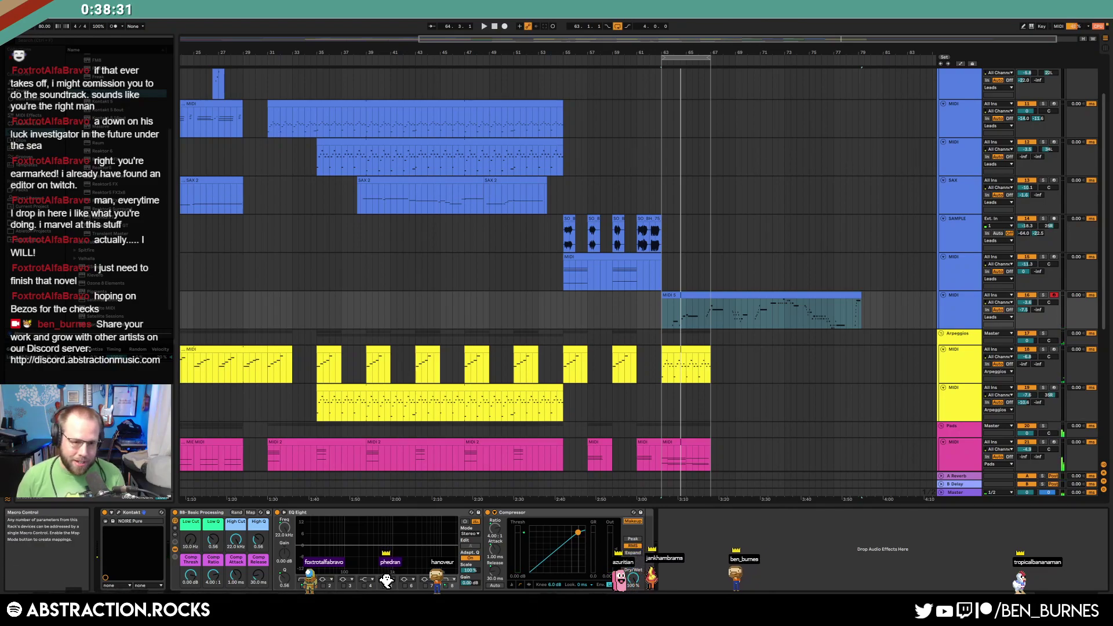
left_click_drag(189, 567, 187, 529)
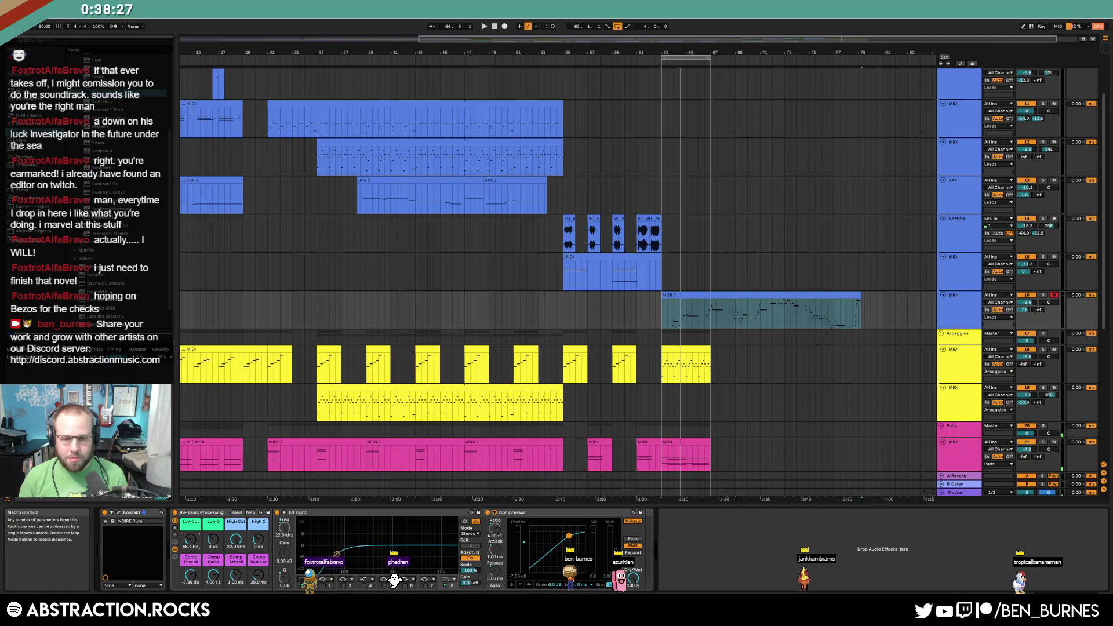
Extend the arpeggio clip at bar 63 to bar 75 and duplicate the pad clip at bar 63 three times, filling up to bar 79
left_click_drag(709, 347, 819, 361)
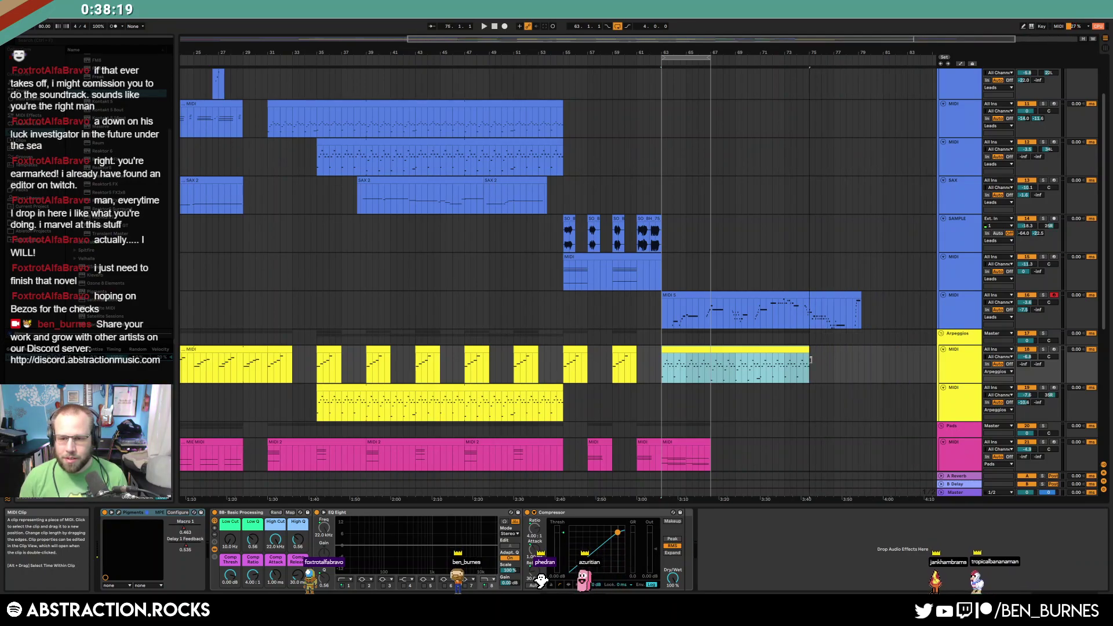
scroll(775, 394, "down", 3)
mouse_move(710, 394)
left_mouse_down()
mouse_move(877, 393)
mouse_move(715, 399)
left_mouse_up()
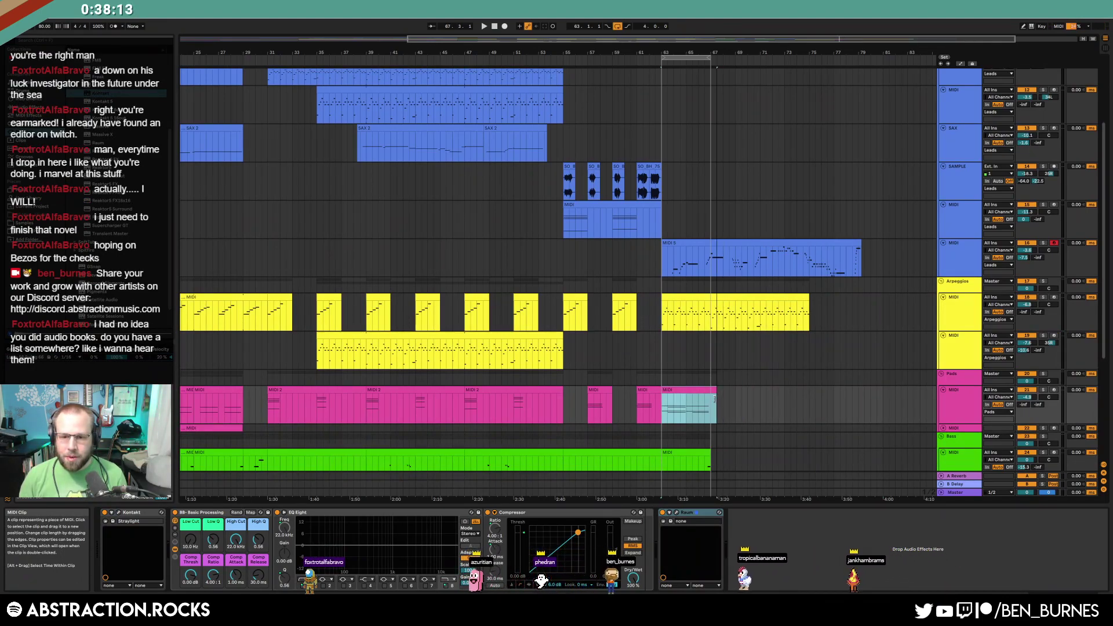
key("ctrl+d")
key("ctrl+d")
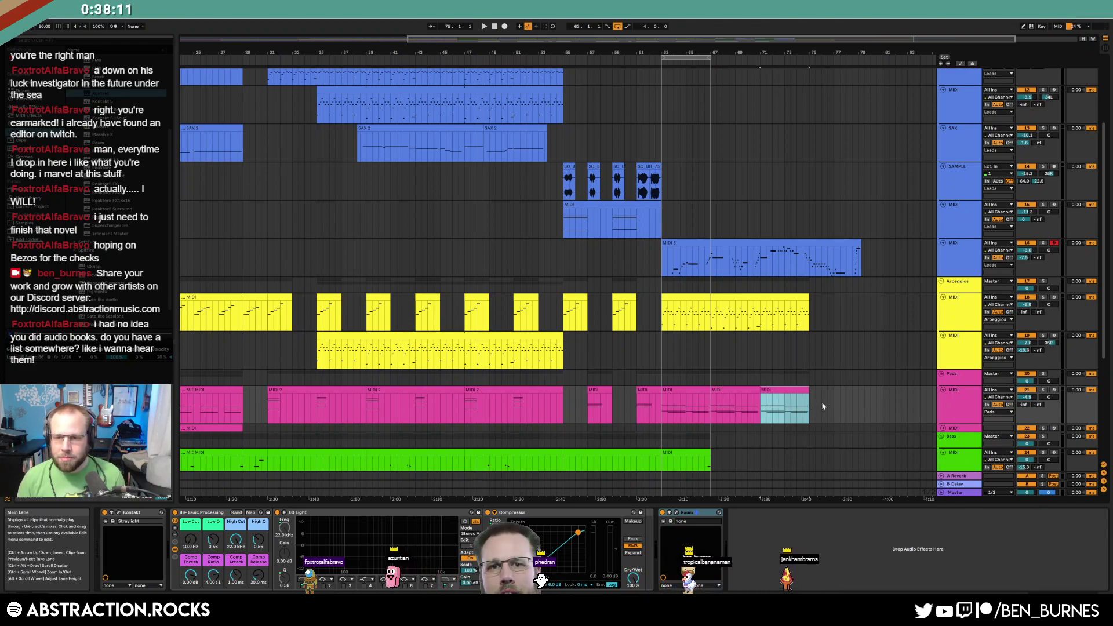
key("ctrl+d")
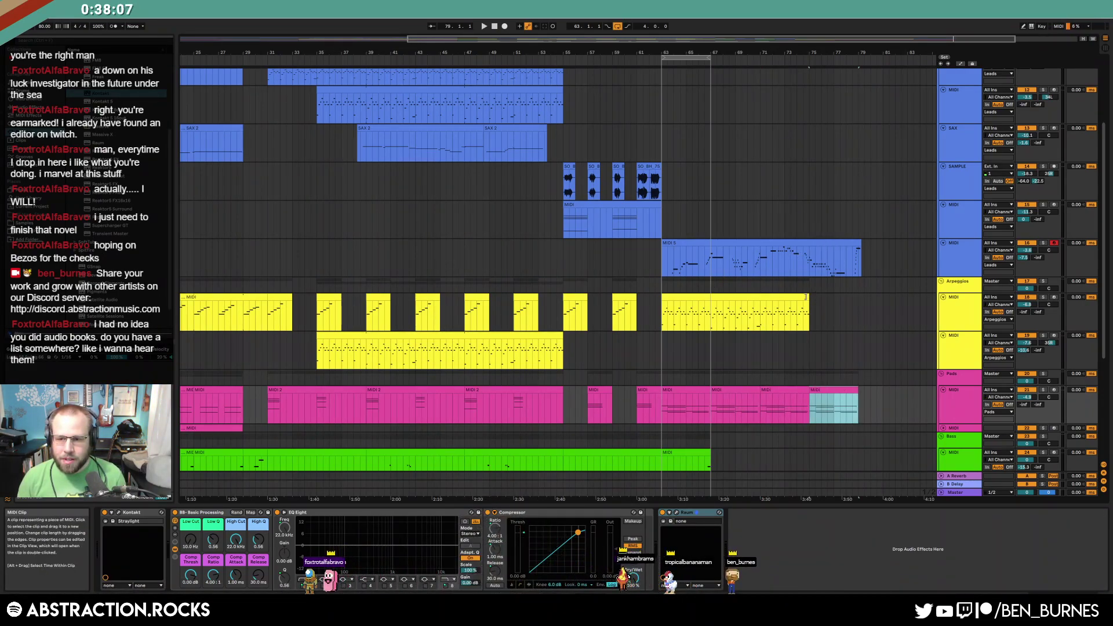
Extend the arpeggio clip to bar 79 and duplicate the bass clip at bar 63 three times to reach the same bar
left_click_drag(806, 297, 860, 303)
scroll(859, 311, "down", 4)
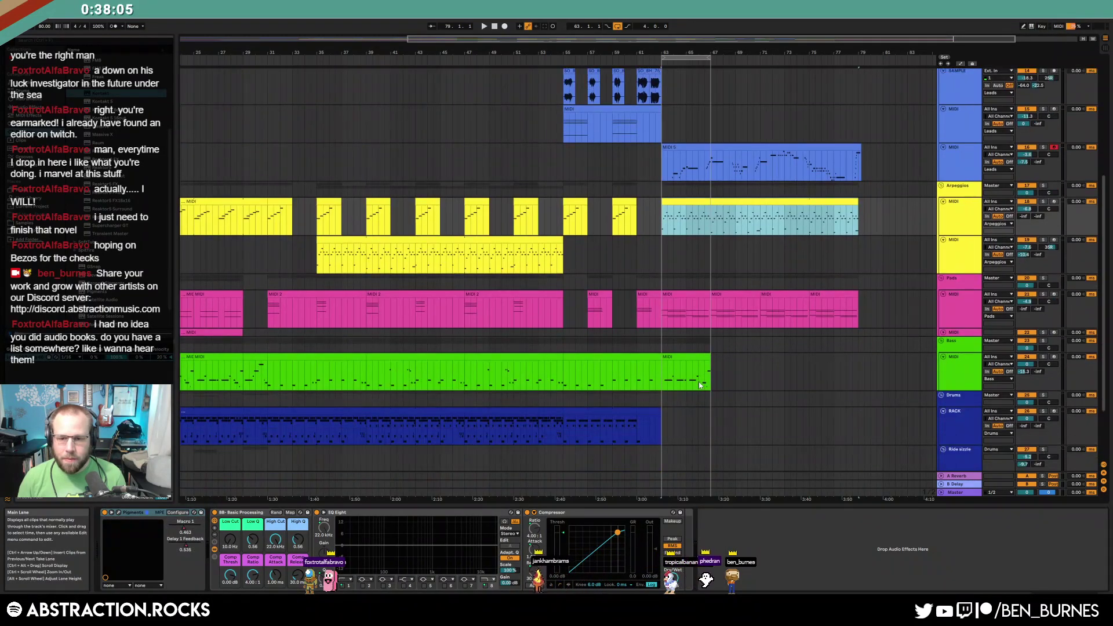
left_click(694, 357)
key("ctrl+d")
key("ctrl+d")
key("ctrl+d")
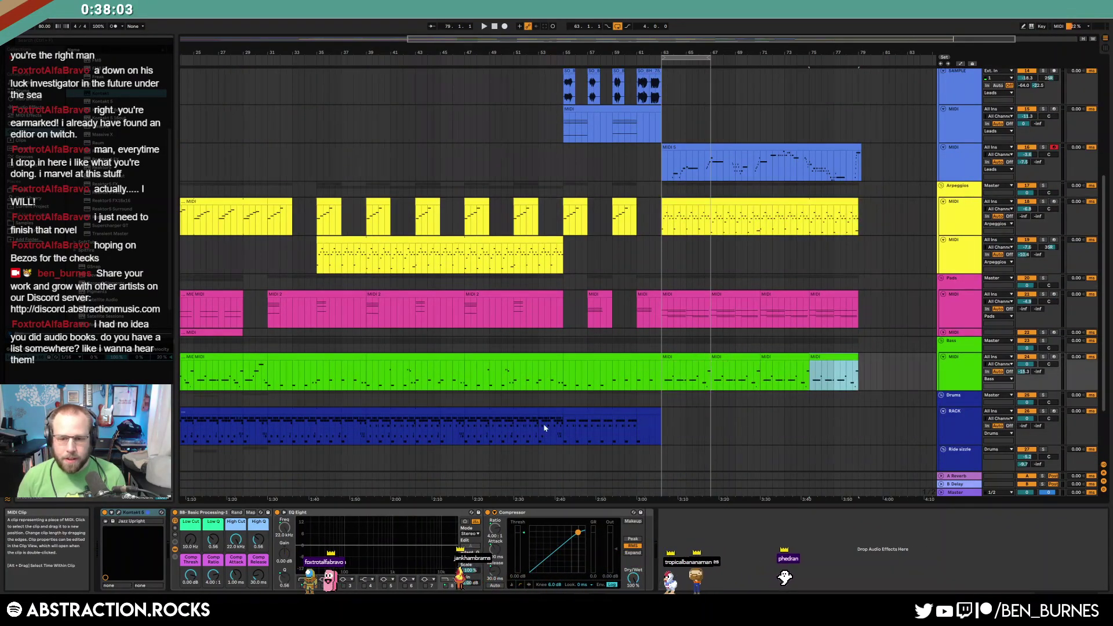
Repeat the drum pattern of bars 55 to 61 three times on the drum rack track, starting at bar 63
left_click(595, 412)
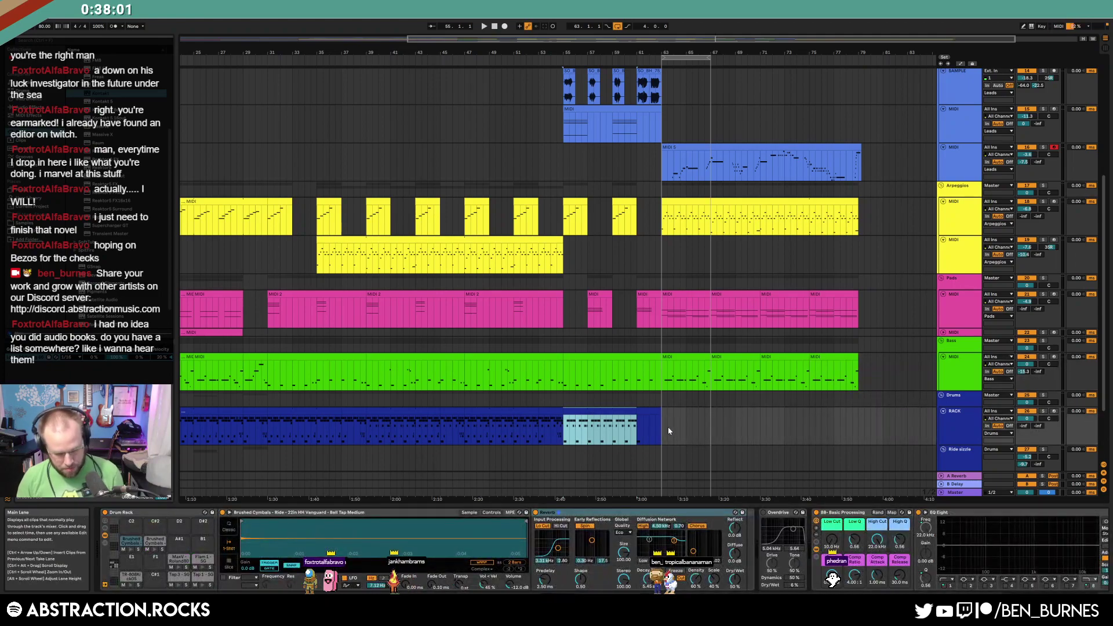
key("ctrl+d")
key("ctrl+d")
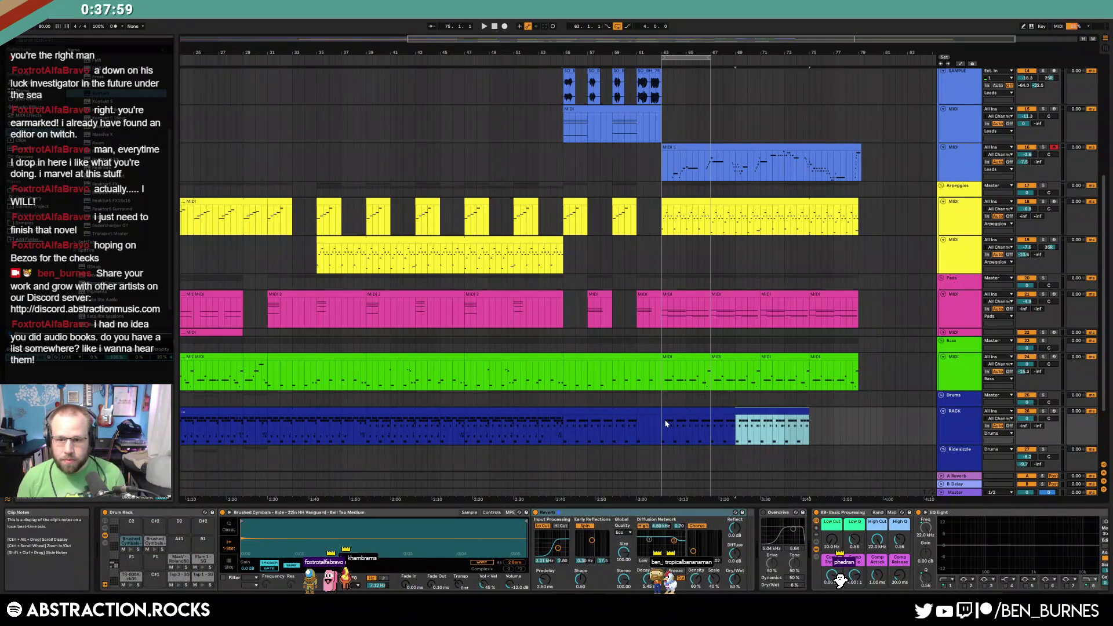
key("ctrl+d")
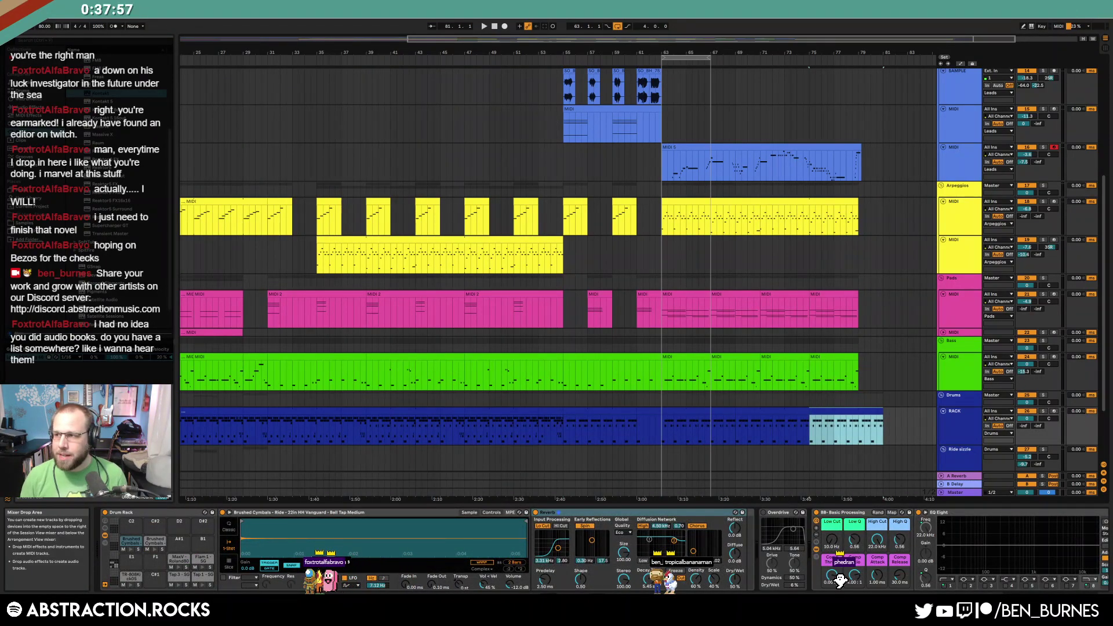
Switch to the web browser, search for the audiobook author on Amazon, open the author's page and close the search results
left_click_drag(1112, 119, 755, 85)
type("mike duda")
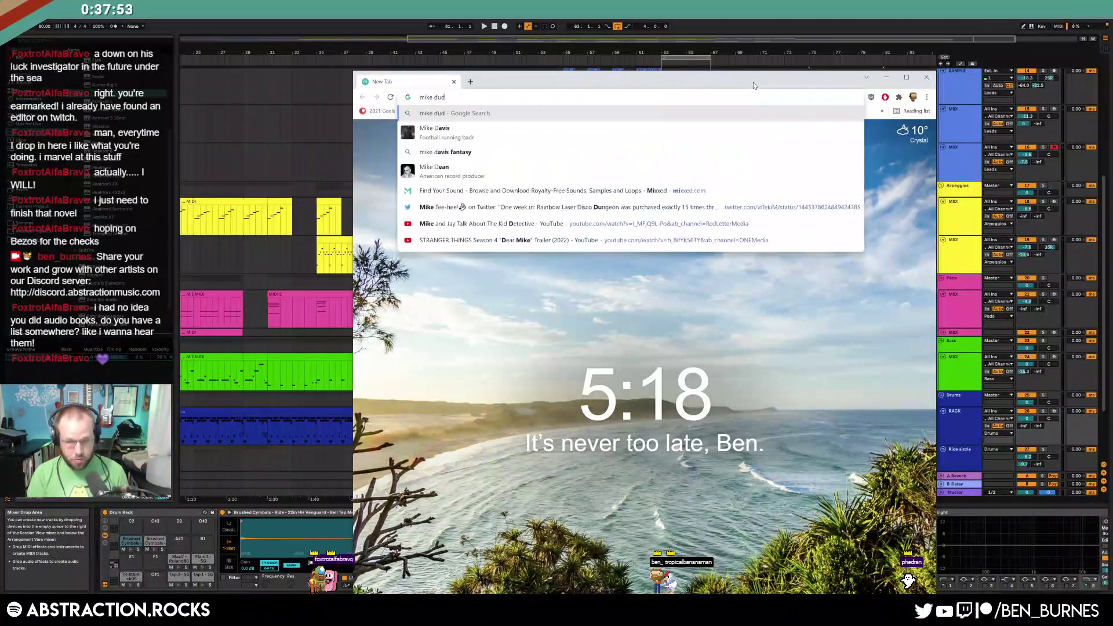
key("Return")
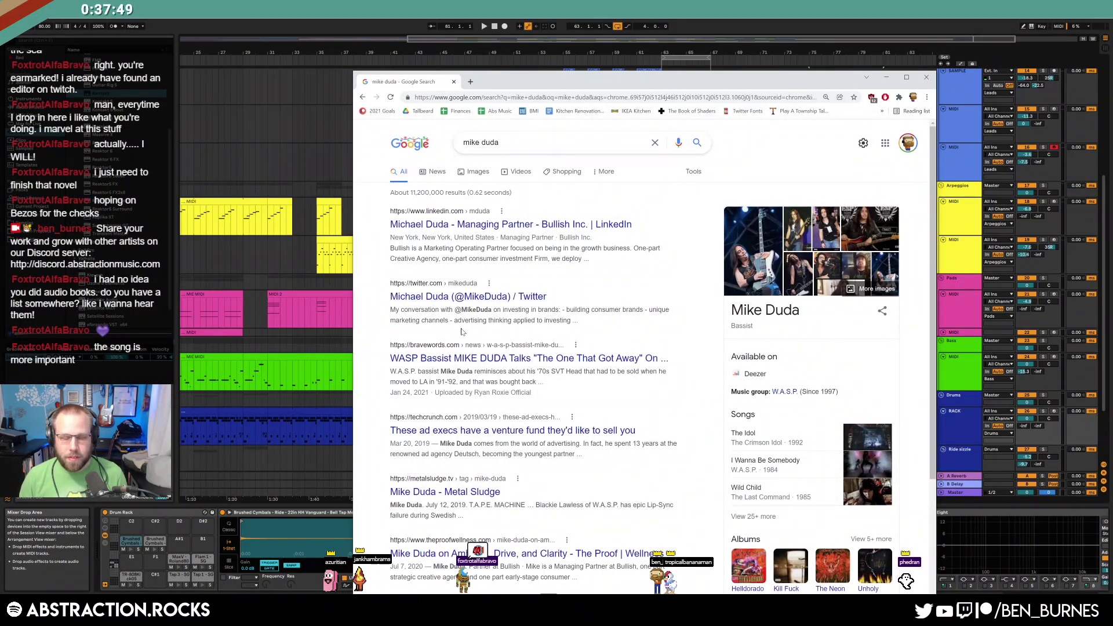
type("amazon")
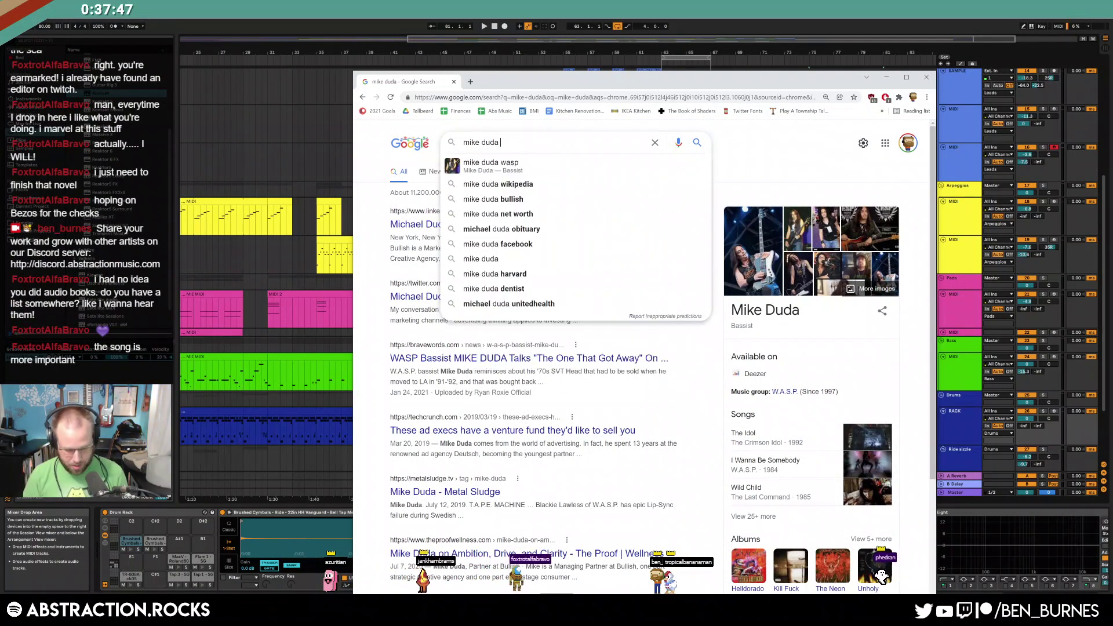
key("Return")
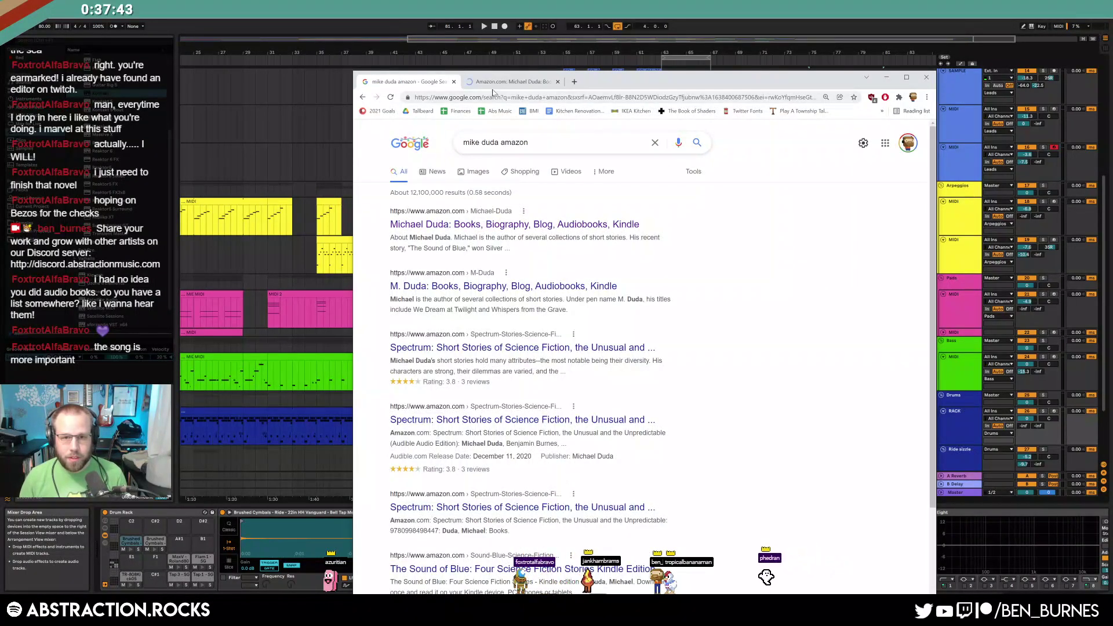
middle_click(418, 85)
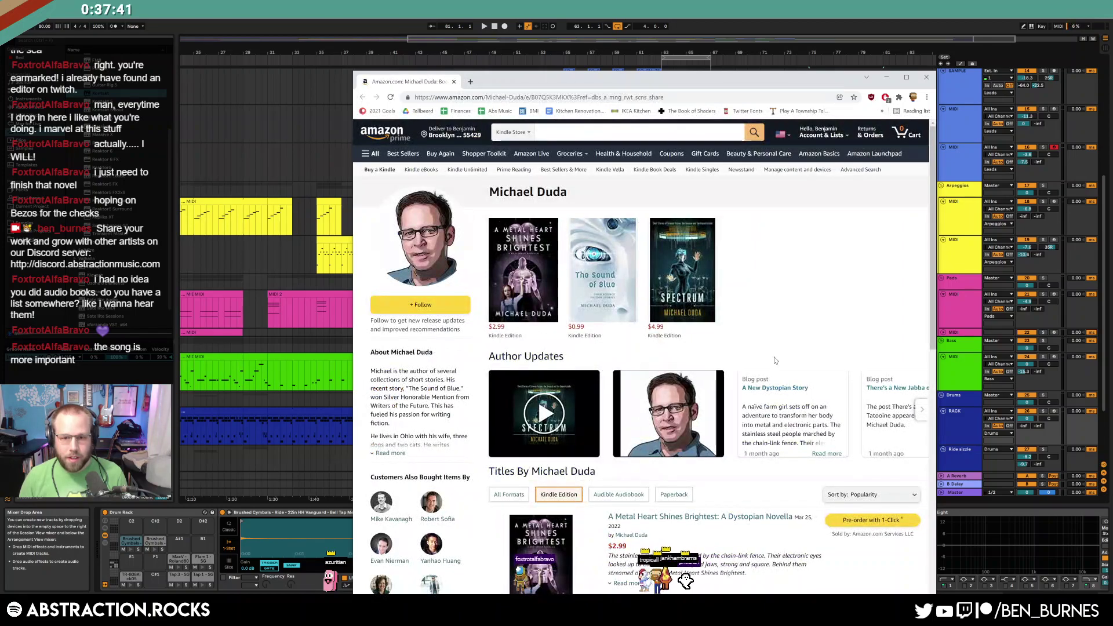
Open the Kindle page of "A Metal Heart Shines Brightest: A Dystopian Novella" and copy its web address
mouse_move(516, 283)
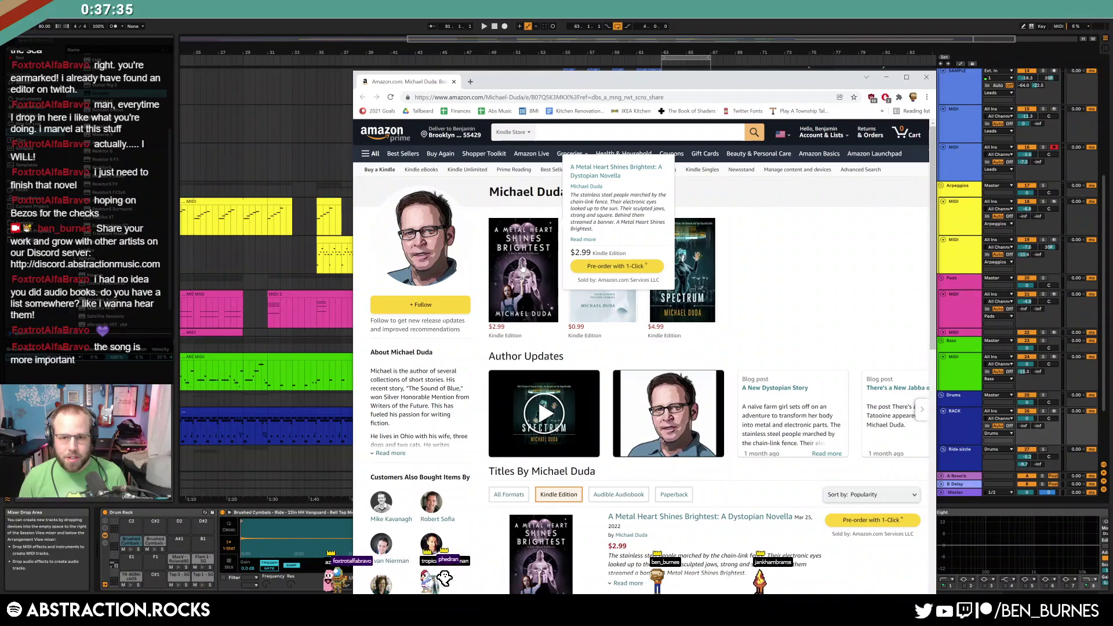
left_click(522, 267)
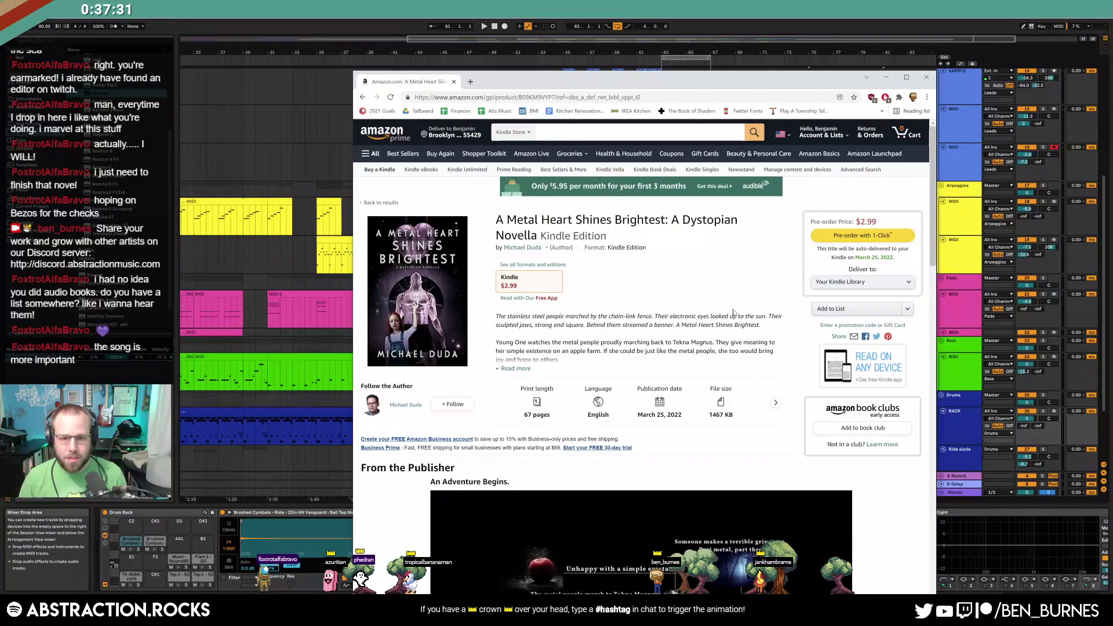
left_click(568, 97)
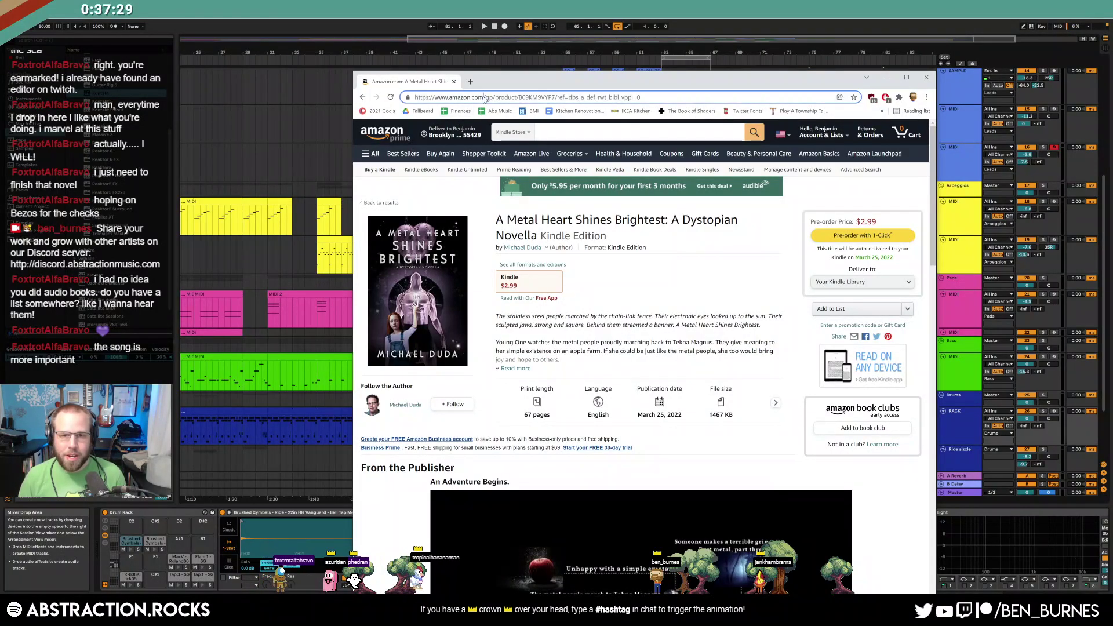
type("https://www.amazon.com/gp/product/B09KM9VYP7/ref=dbs_a_def_rwt_bibl_vppi_i0")
key("Return")
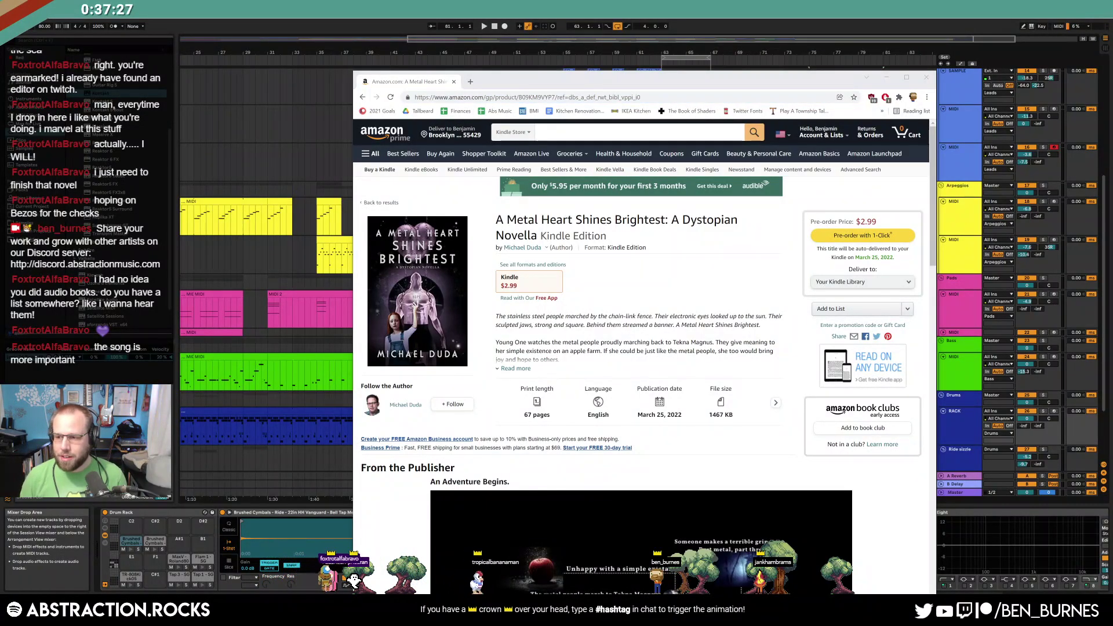
Switch from the book's web page back to the music project and extend the playback loop from bar 63 to bar 79
left_click(526, 261)
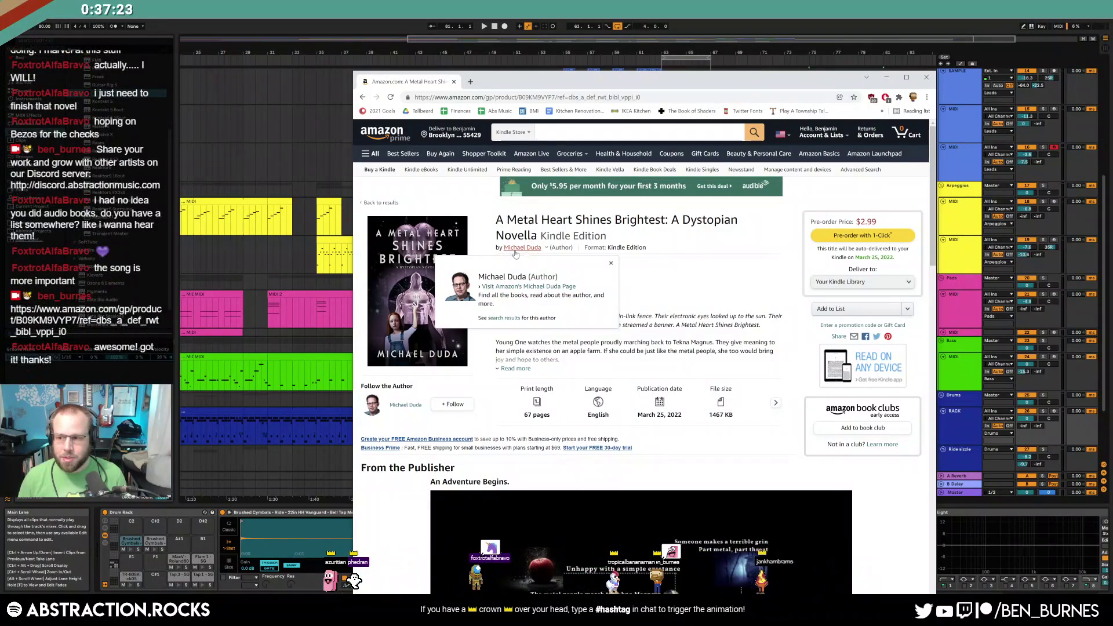
mouse_move(522, 251)
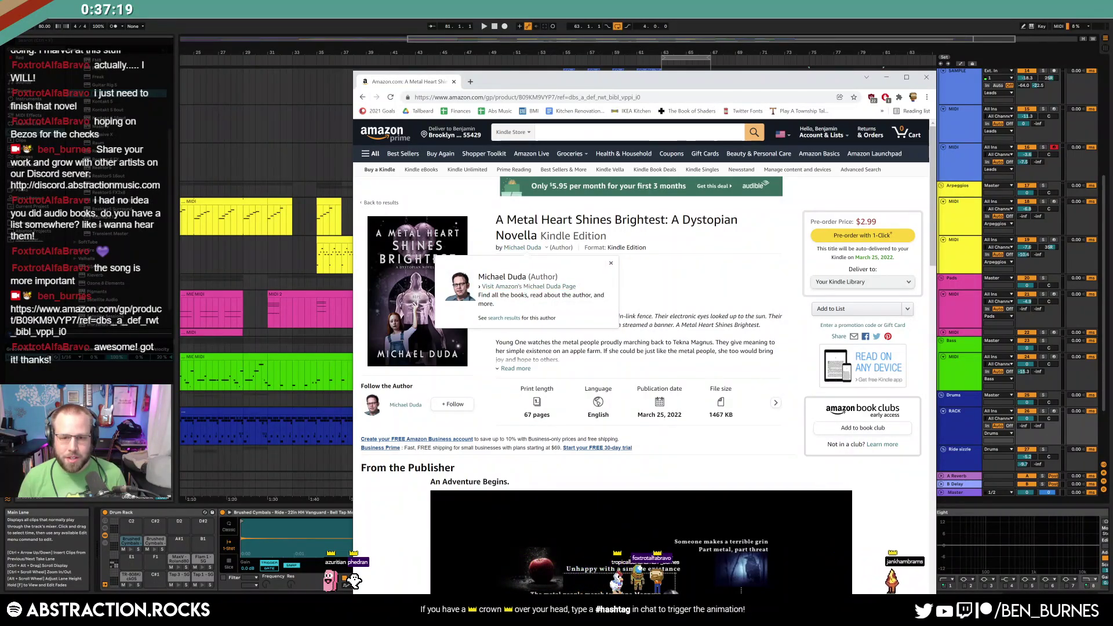
left_click(886, 77)
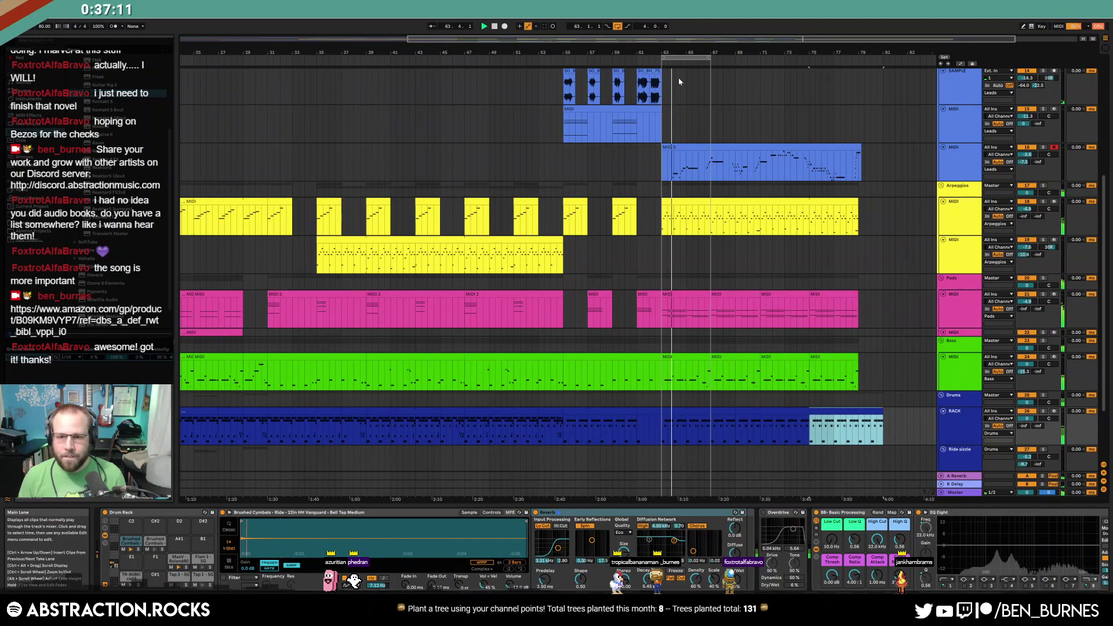
left_click_drag(710, 57, 857, 87)
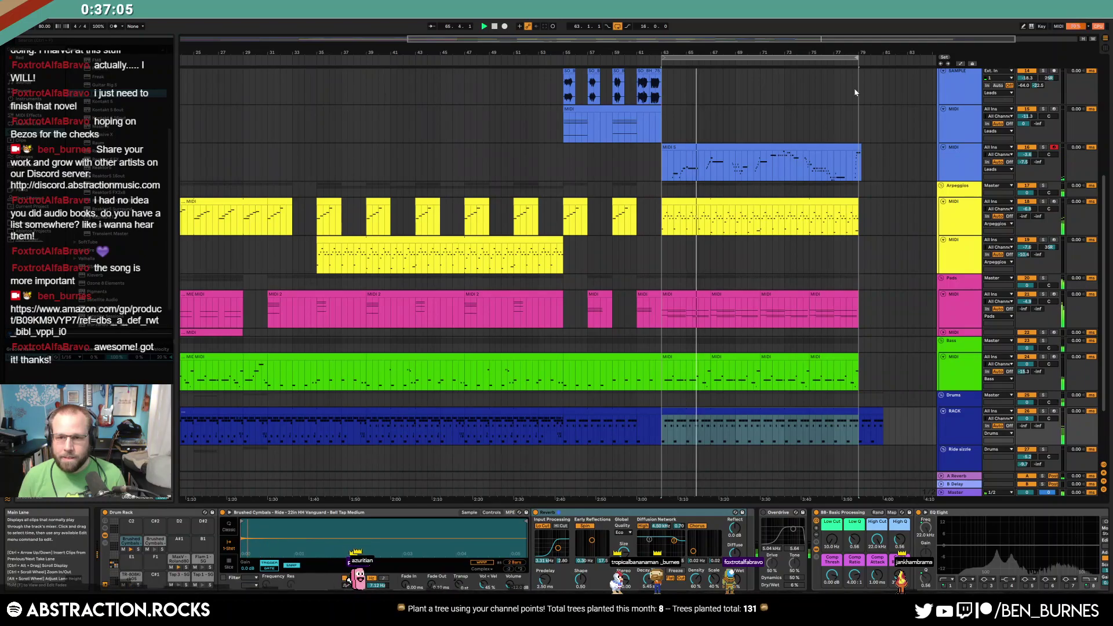
Delete the portion of the ending arpeggio clip from bar 67 onward
left_click(773, 201)
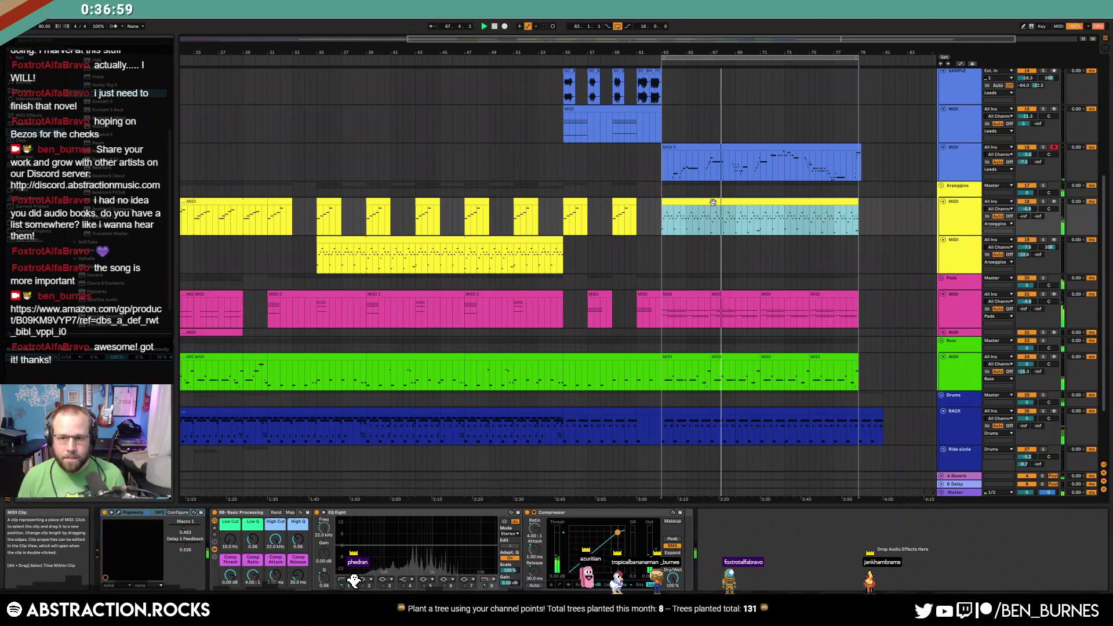
left_click_drag(712, 225, 878, 227)
key("Delete")
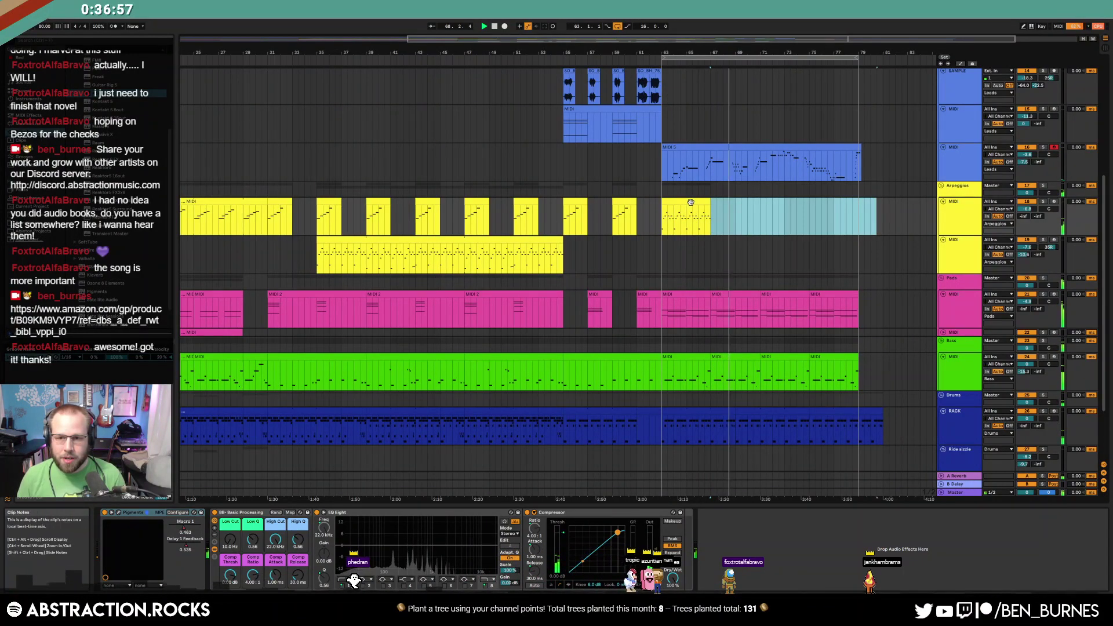
Turn on looping for the arpeggio clip at bars 63 to 67 and extend it to bar 79
left_click(691, 202)
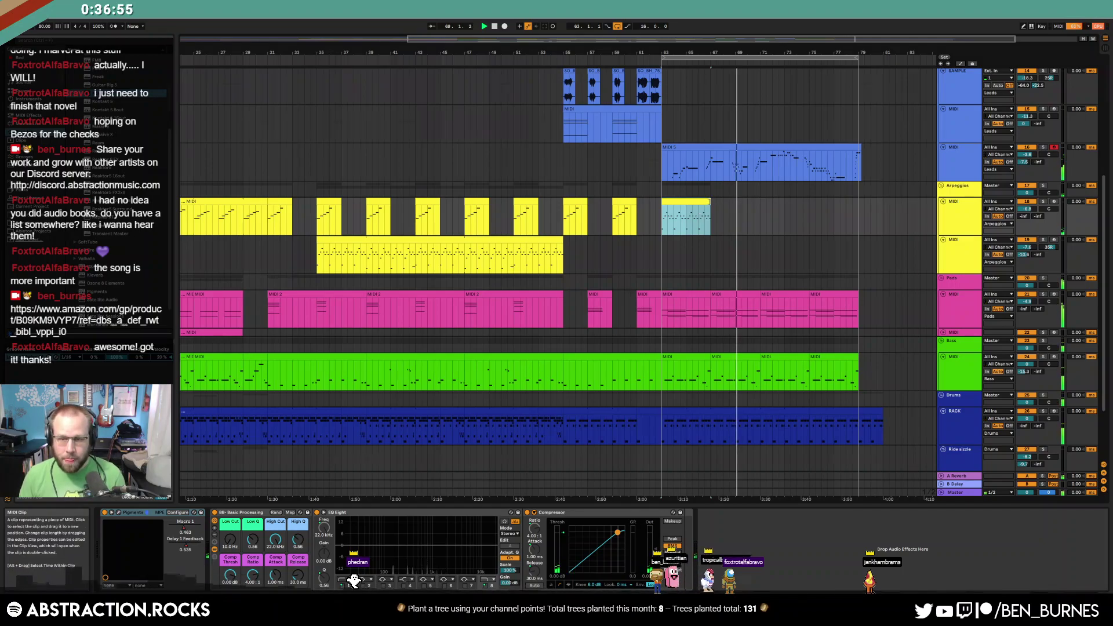
double_click(696, 215)
key("shift+Tab")
left_click(702, 182)
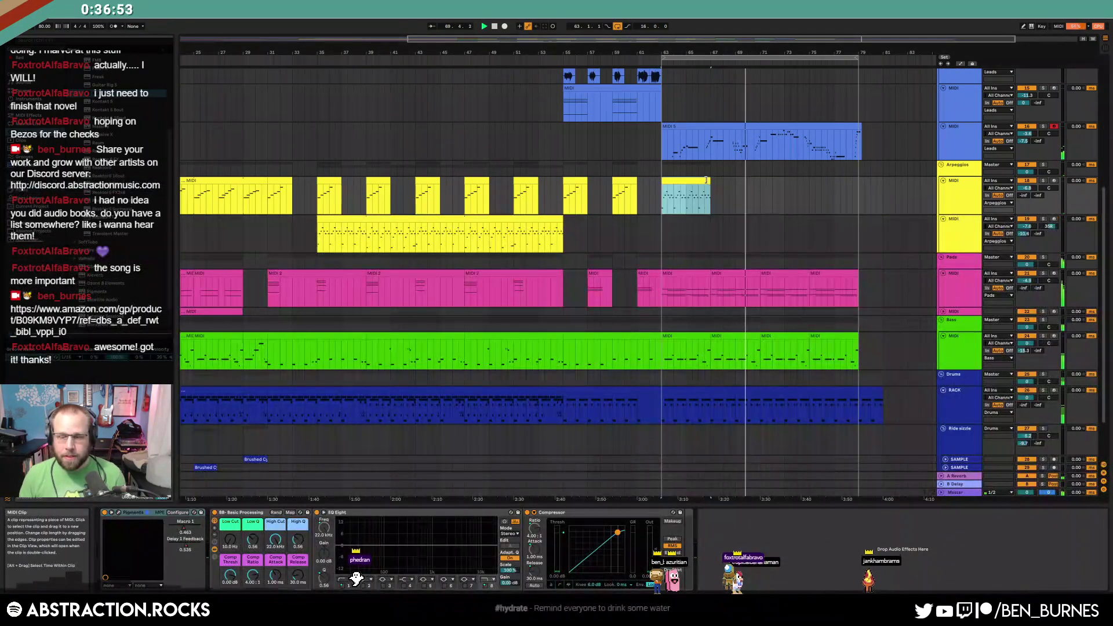
double_click(685, 201)
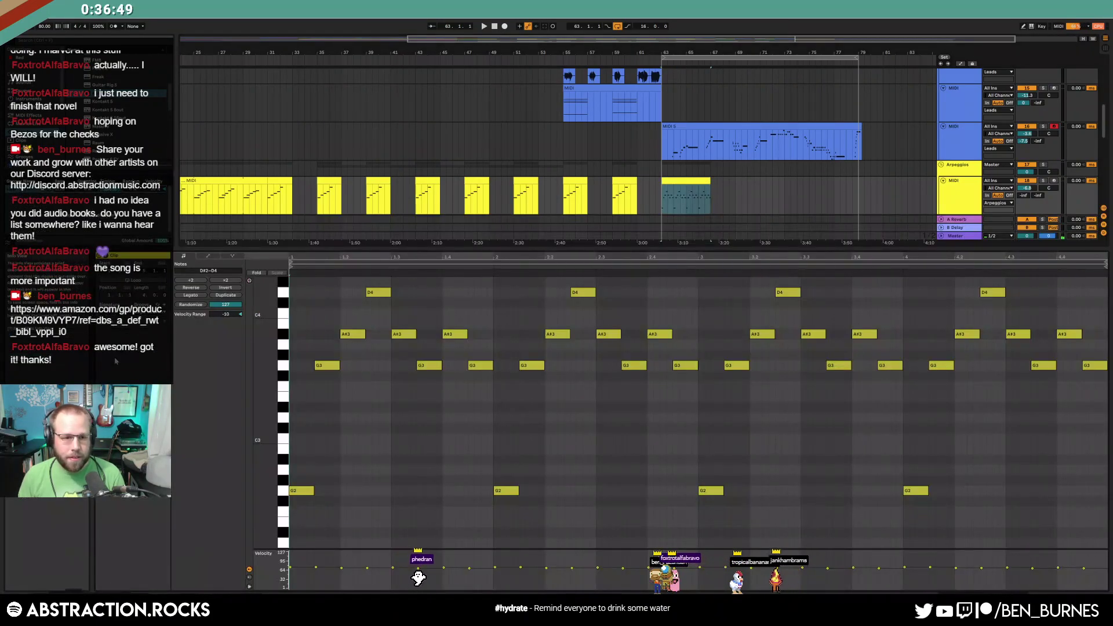
left_click(136, 280)
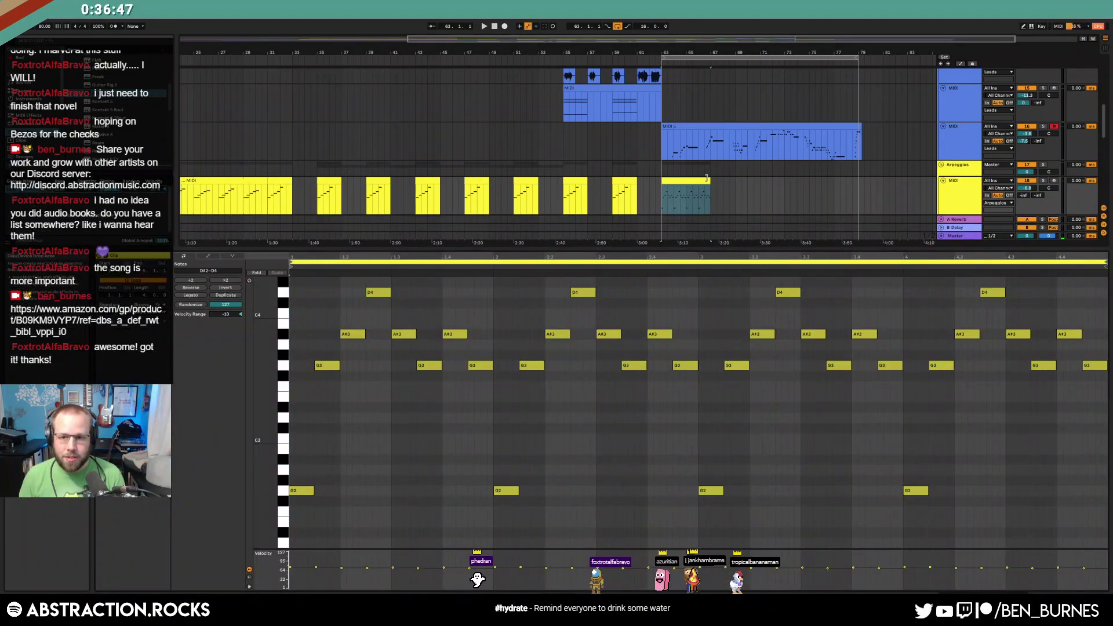
left_click_drag(709, 180, 861, 194)
key("shift+Tab")
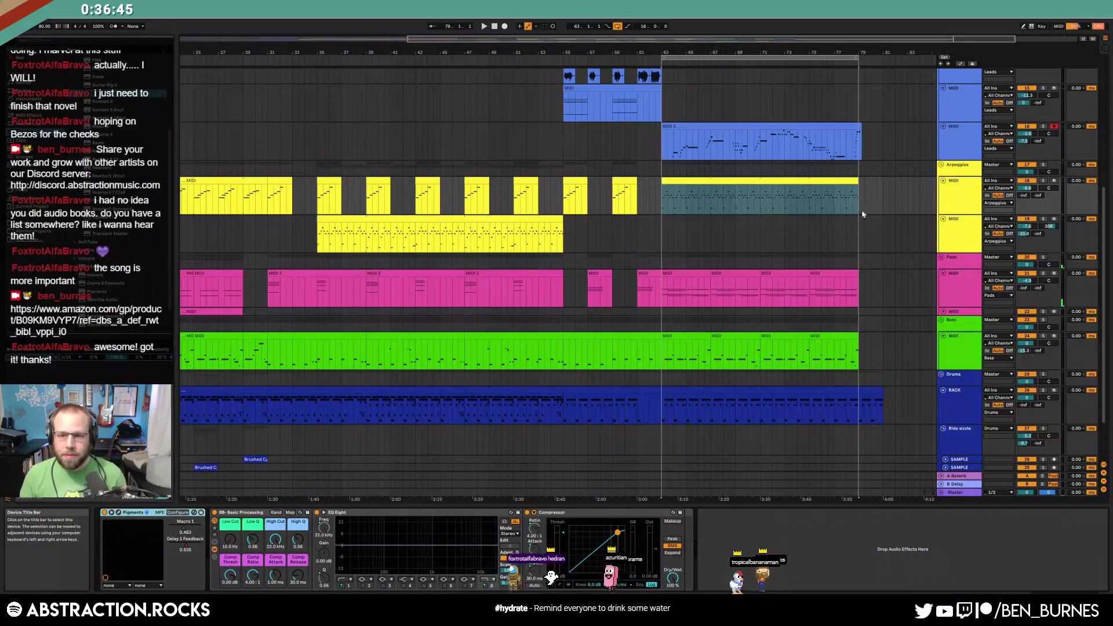
left_click(687, 183)
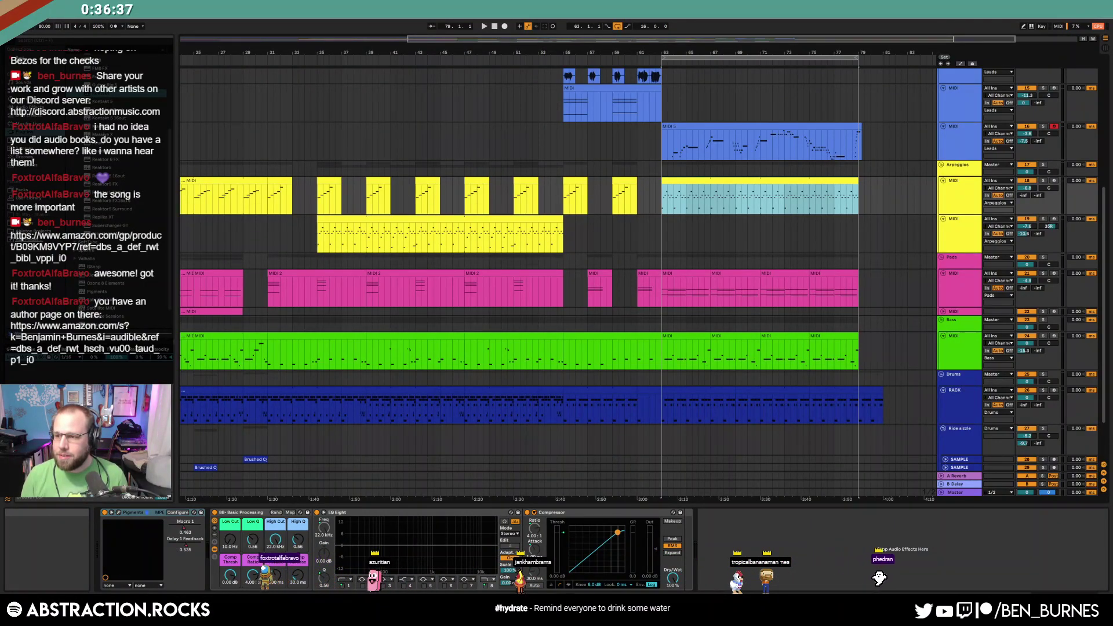
Examine the narrator's audiobook results on Amazon and the page and reviews for The Sound of Blue, and close the page
left_click_drag(1112, 116, 580, 28)
scroll(698, 402, "down", 4)
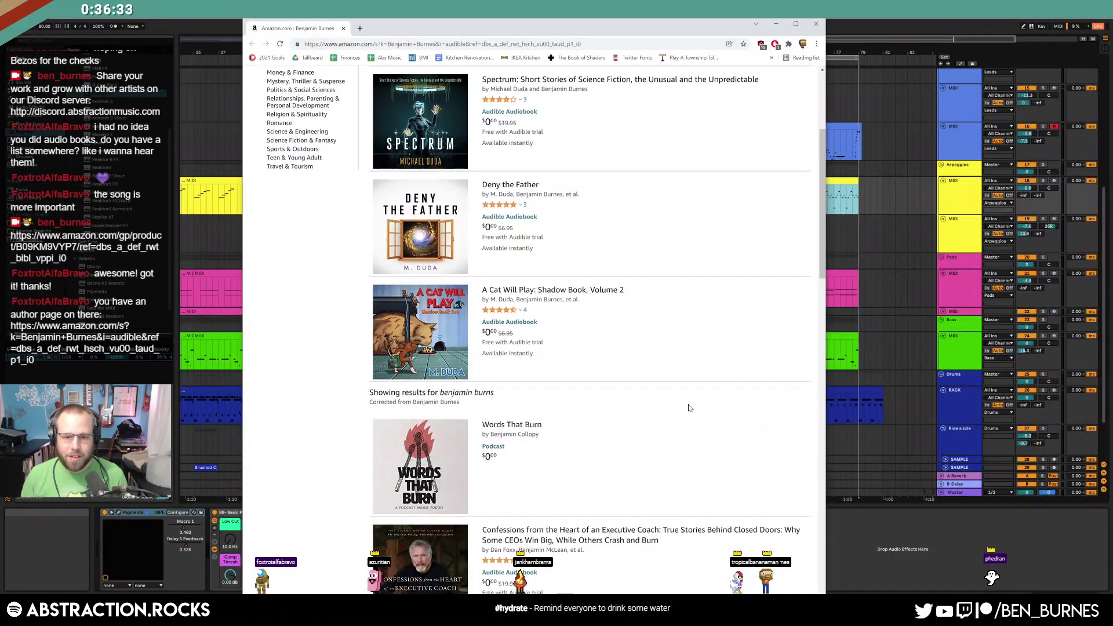
scroll(441, 472, "up", 3)
scroll(596, 448, "down", 2)
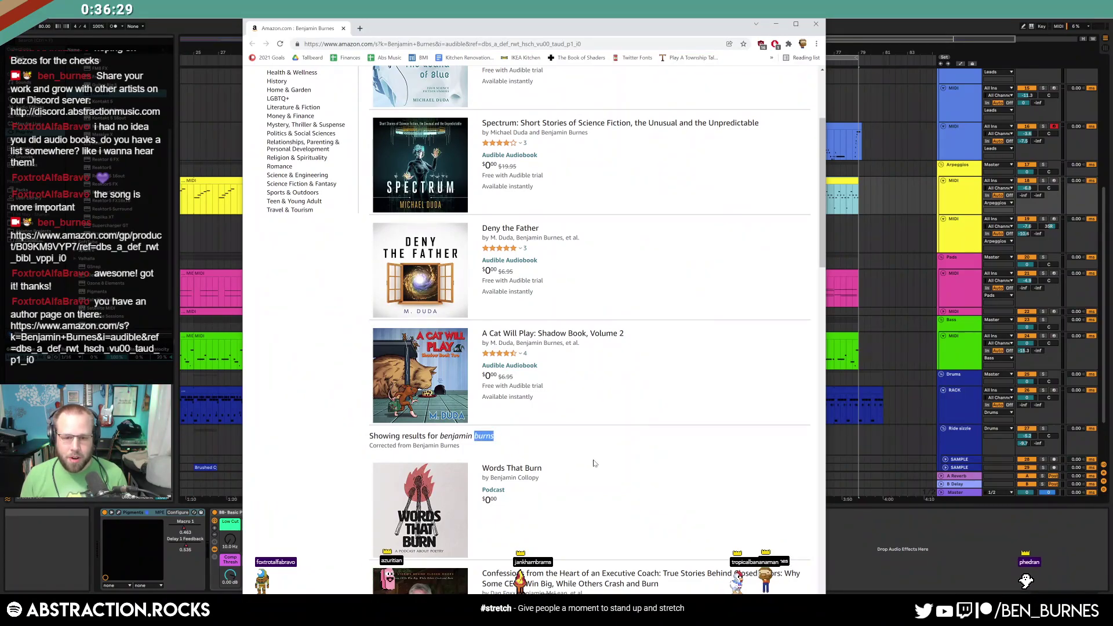
scroll(594, 463, "up", 3)
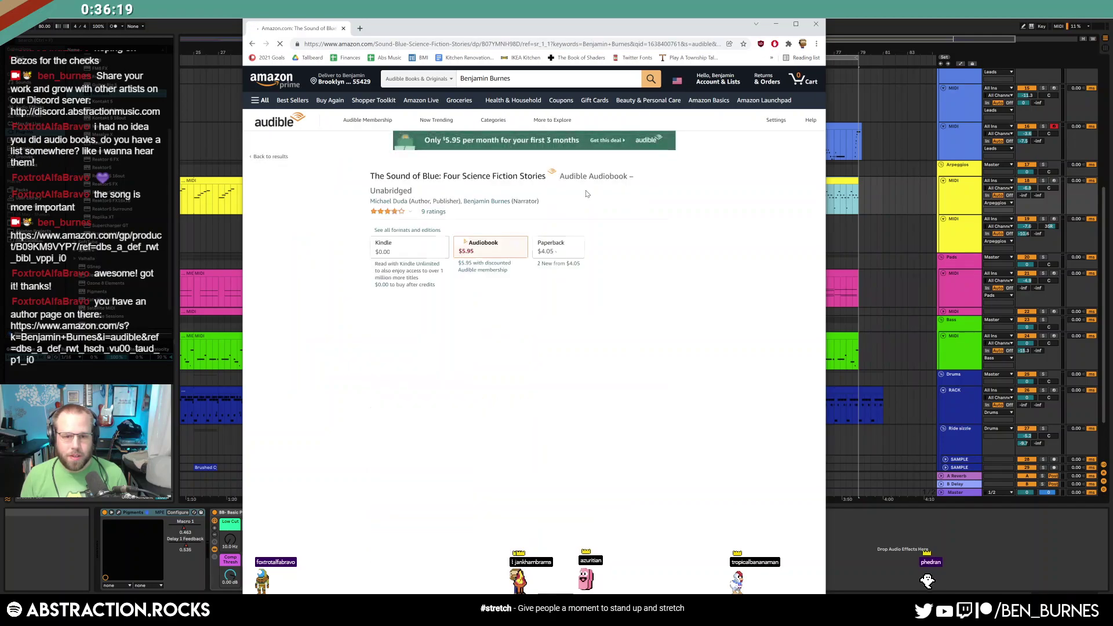
scroll(636, 219, "down", 15)
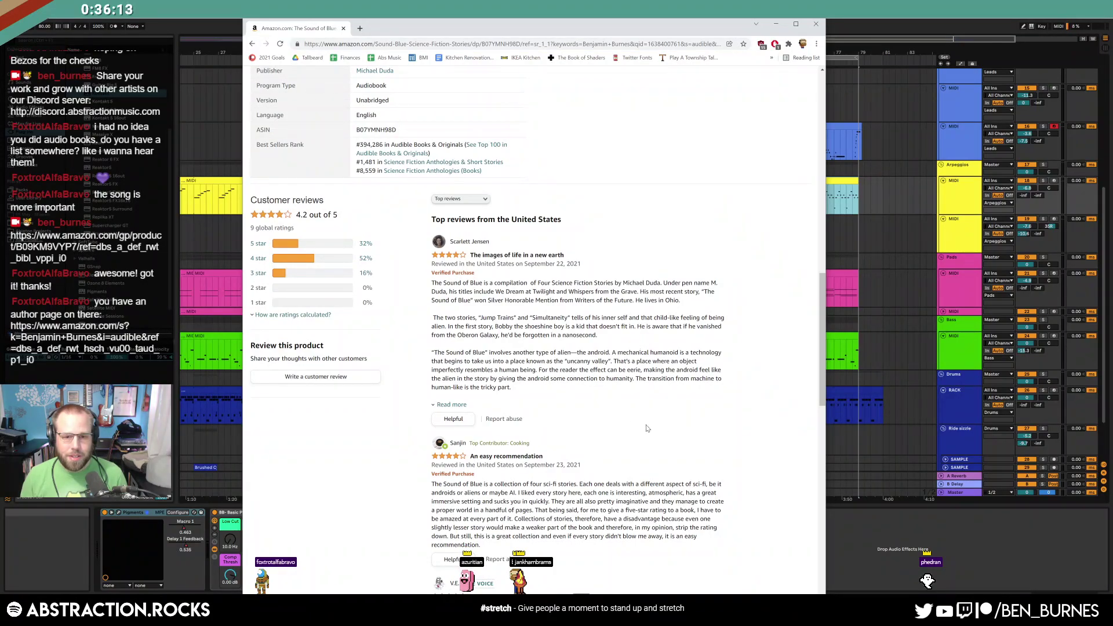
scroll(651, 431, "up", 15)
key("ctrl+w")
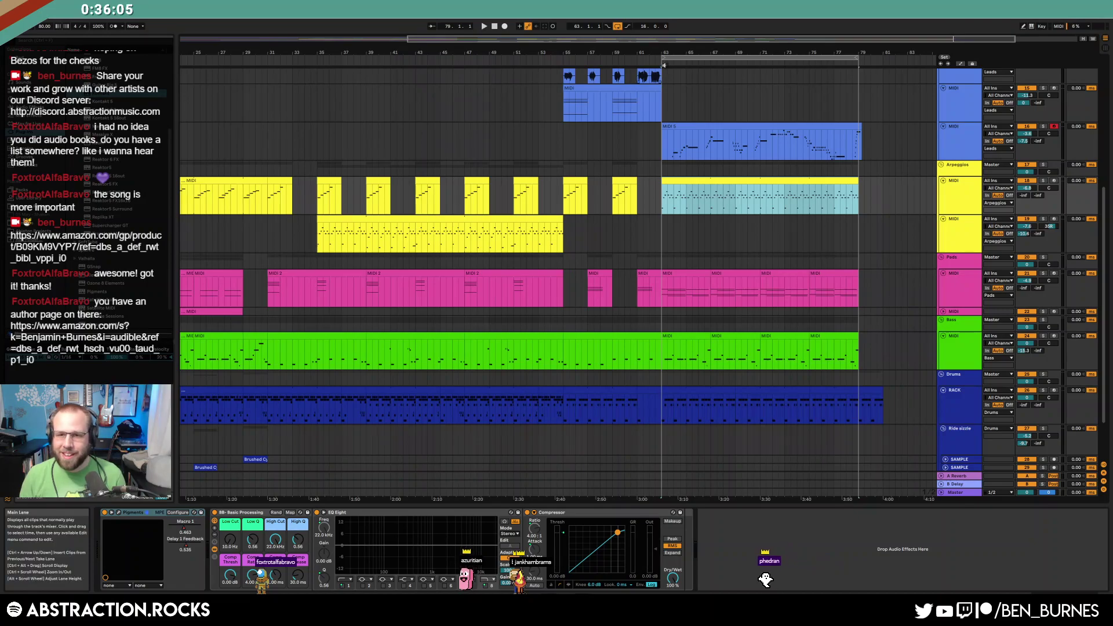
Open the arpeggio track's Pigments instrument on its Synth page and show the automation lanes in the arrangement
left_click(111, 513)
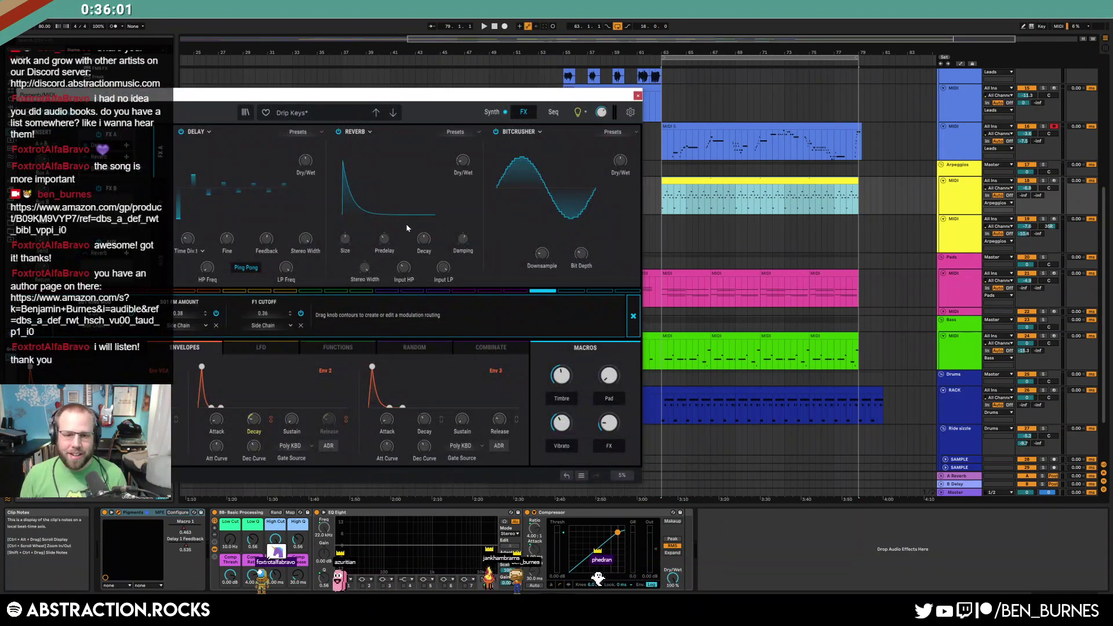
left_click_drag(460, 99, 476, 81)
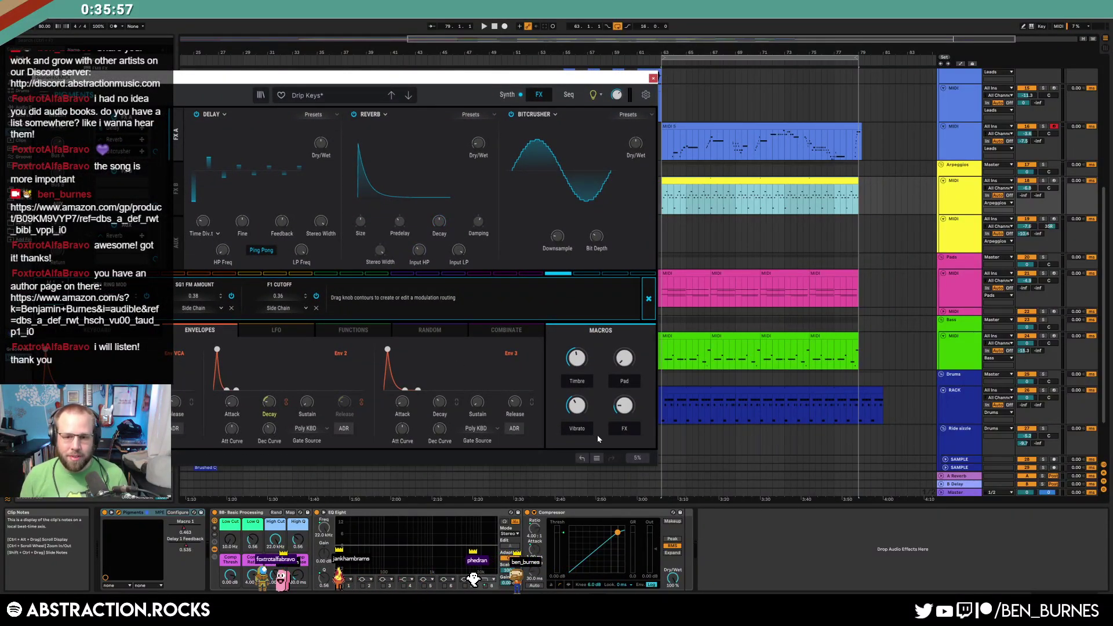
left_click(507, 95)
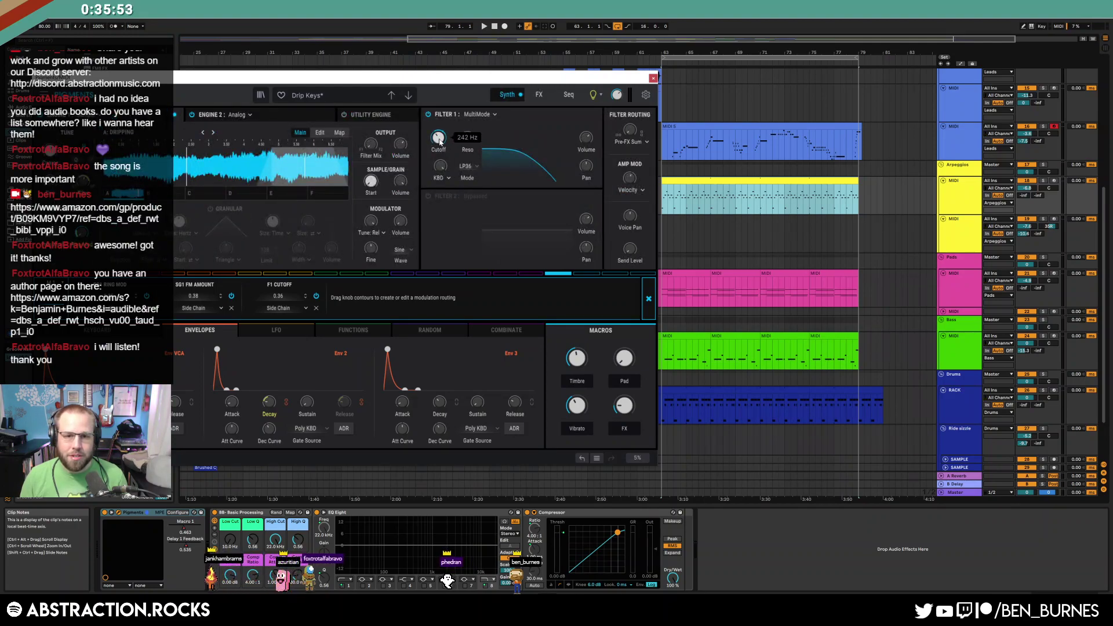
key("a")
left_click_drag(495, 79, 414, 76)
Lower the arpeggio's Macro 1 automation to about 0.118 at bar 63, with a rise peaking at bar 67 and a fall to bar 71
left_click(662, 203)
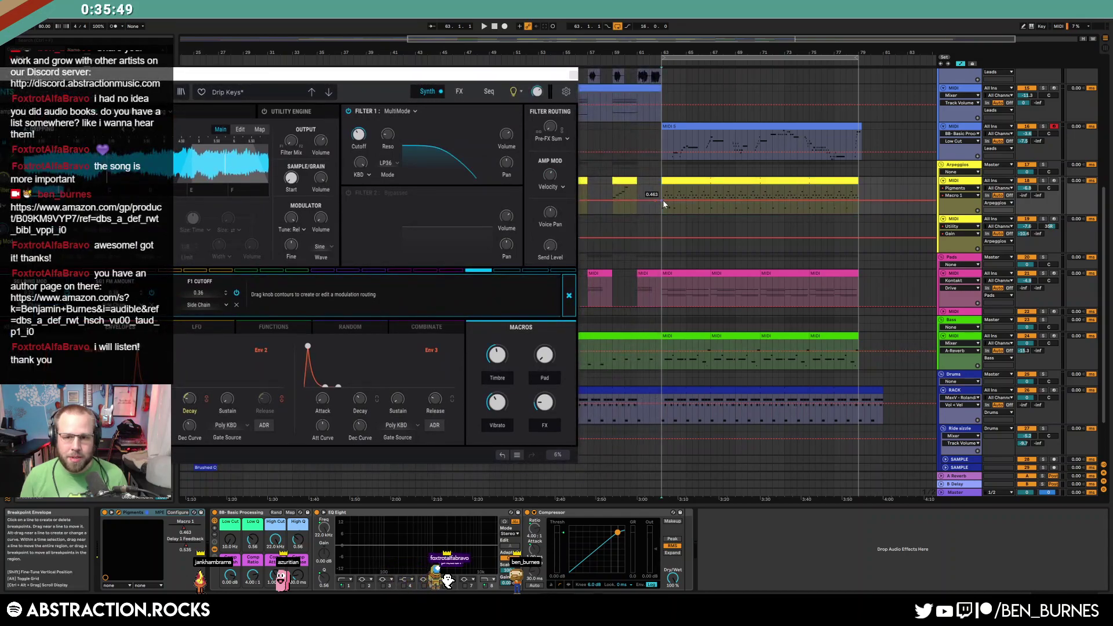
left_click_drag(668, 206, 648, 216)
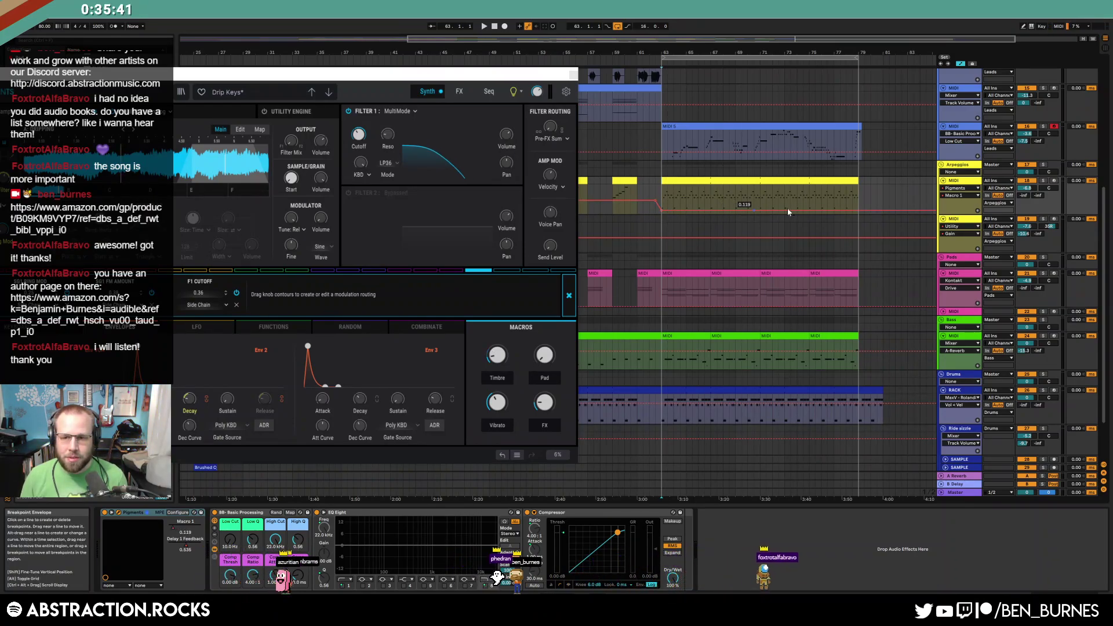
left_click_drag(680, 209, 680, 200)
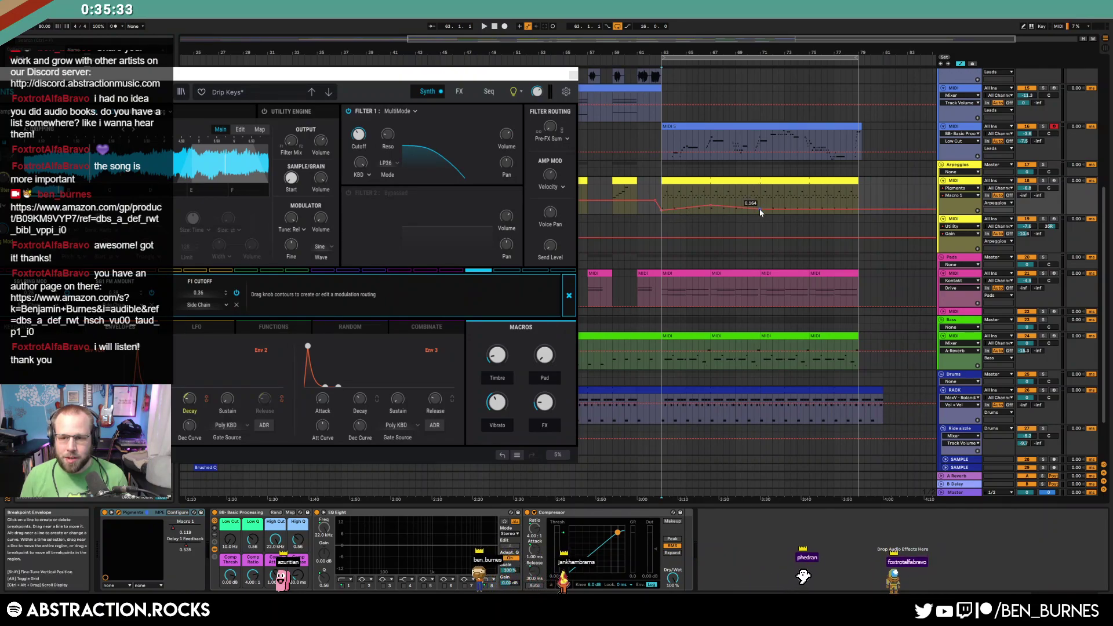
Duplicate the Macro 1 automation curve of bars 63 to 71 so it fills up to bar 79, and play from bar 63
left_click_drag(760, 210, 669, 209)
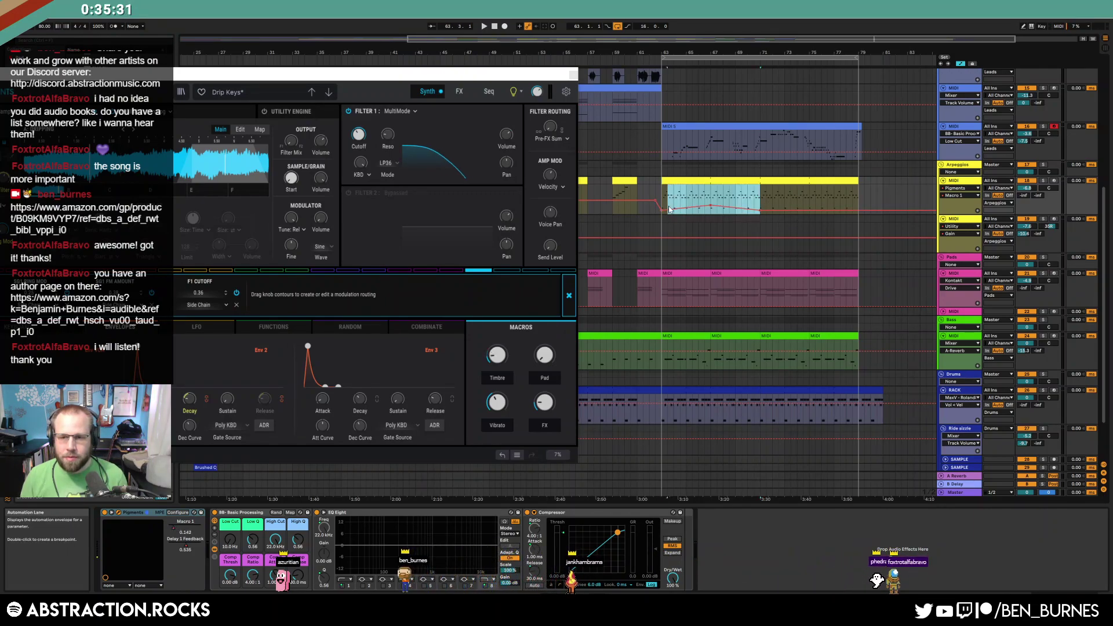
key("ctrl+d")
left_click(665, 193)
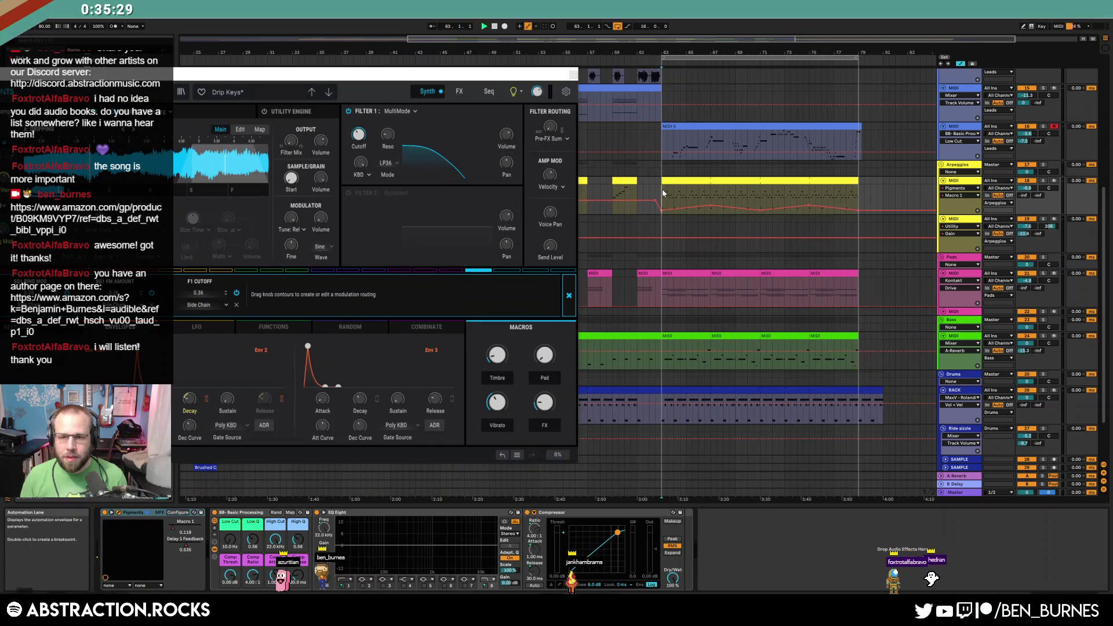
key("space")
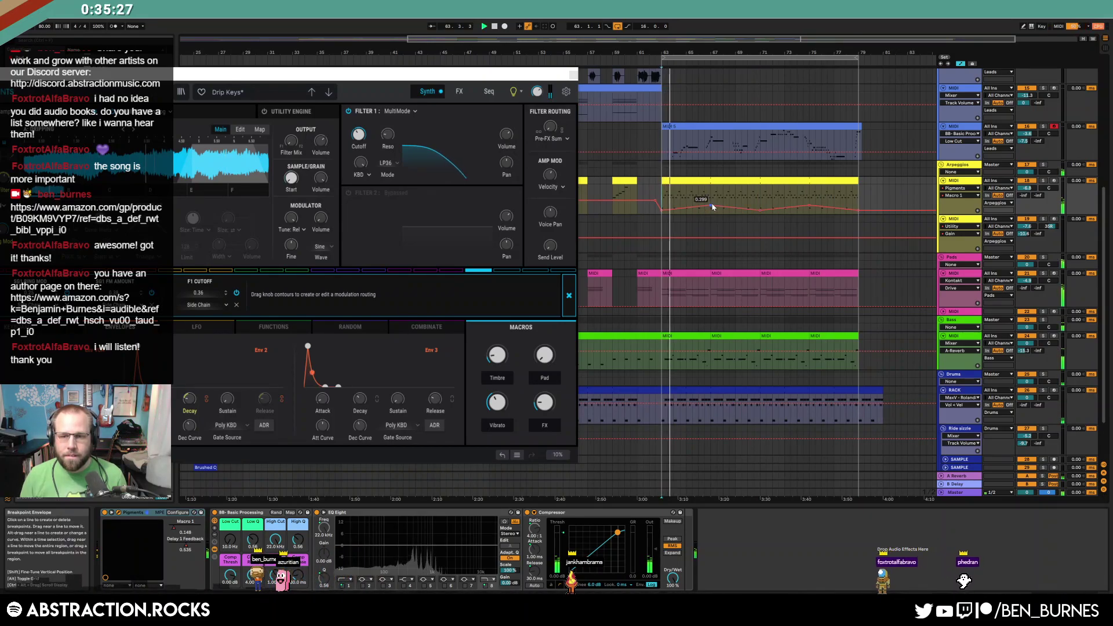
Examine the piano lead clip's notes and velocities, selecting its quieter notes, and close the note editor
key("shift+Tab")
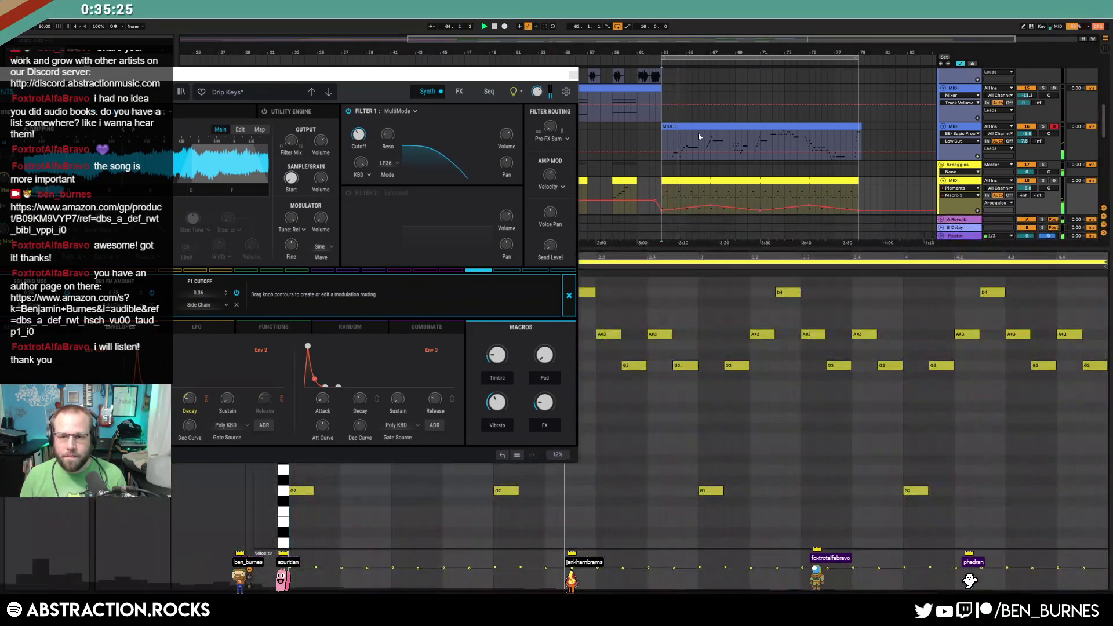
left_click(699, 126)
left_click(457, 493)
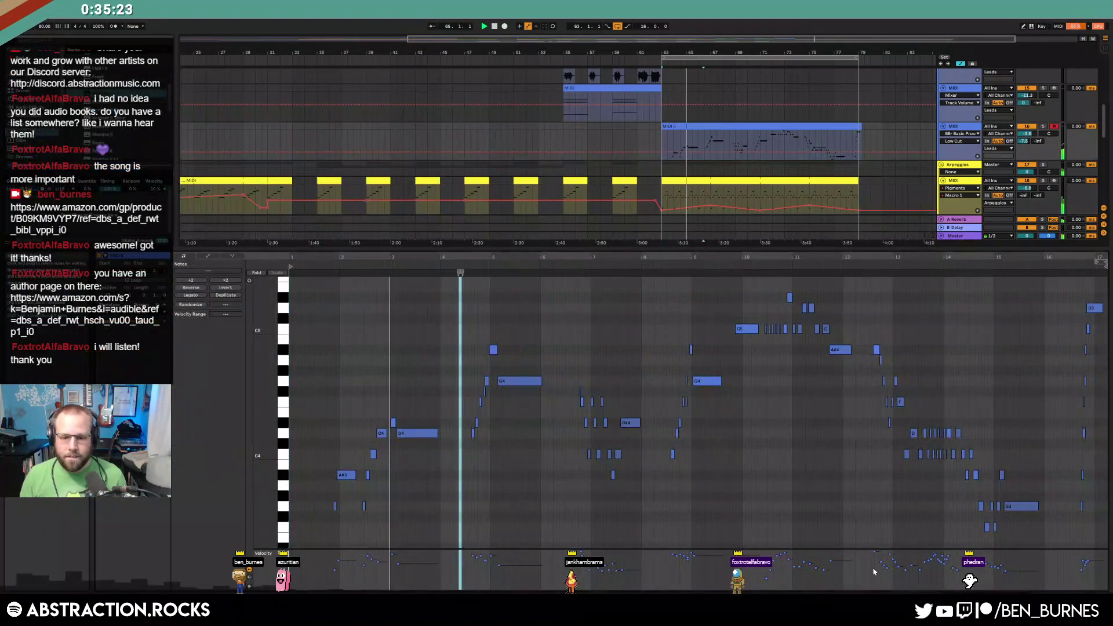
mouse_move(1060, 582)
left_mouse_down()
mouse_move(652, 584)
mouse_move(330, 569)
left_mouse_up()
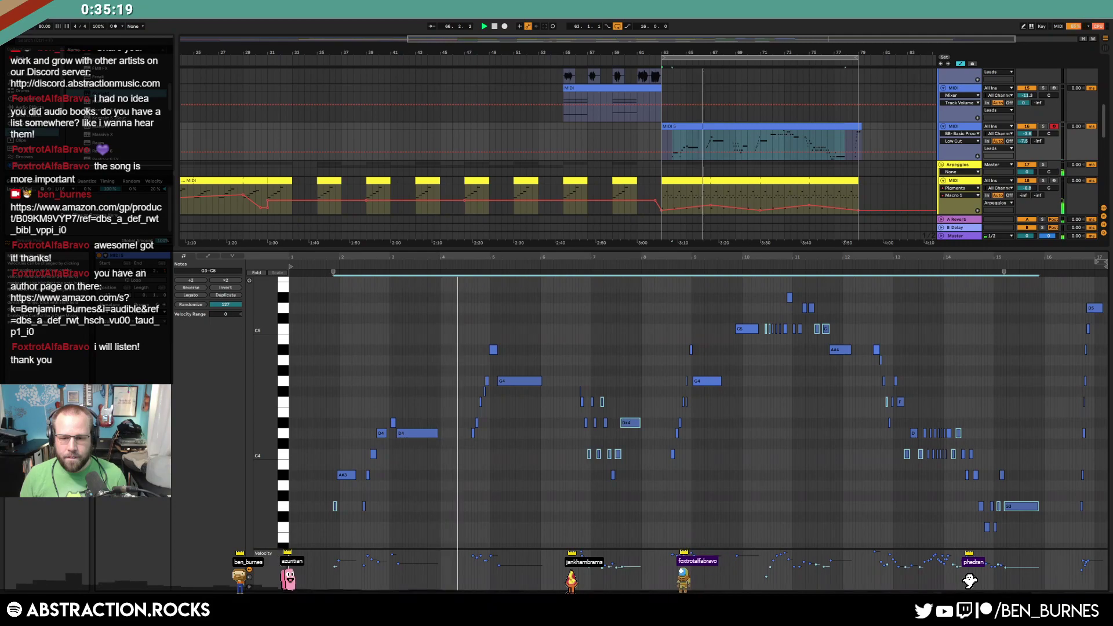
key("shift+Tab")
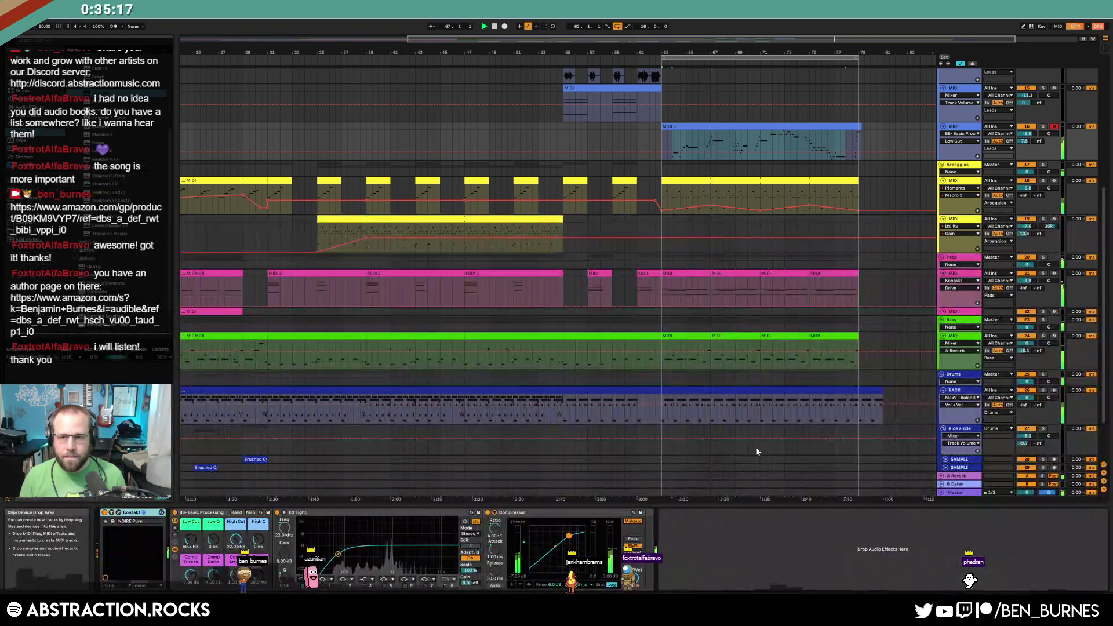
Hide the automation lanes in the arrangement and open the piano lead clip in the note editor
scroll(736, 239, "up", 4)
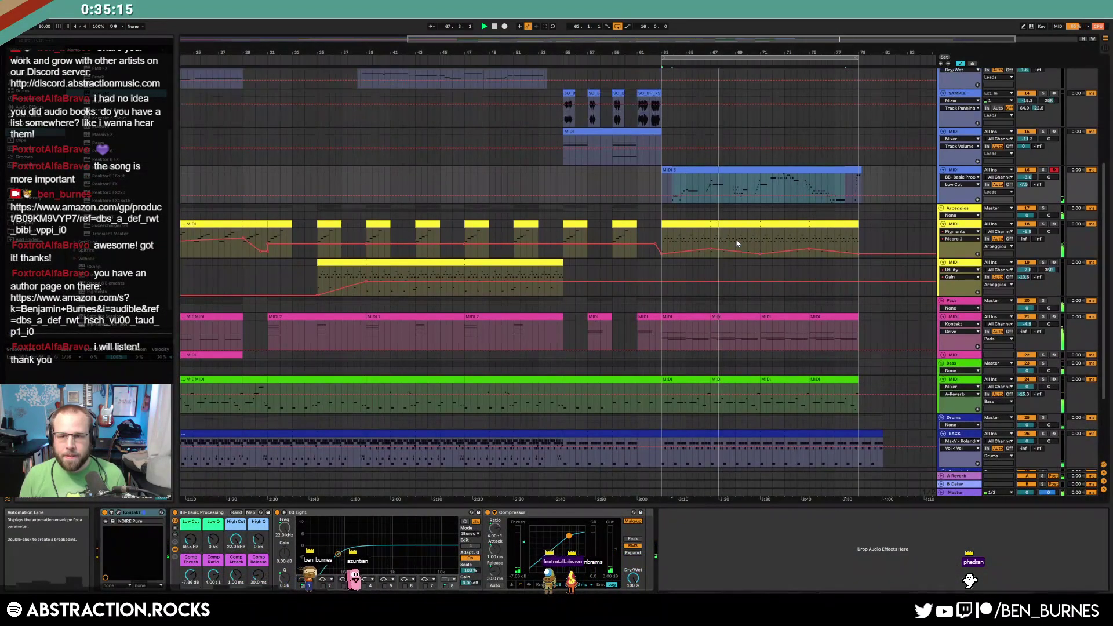
key("a")
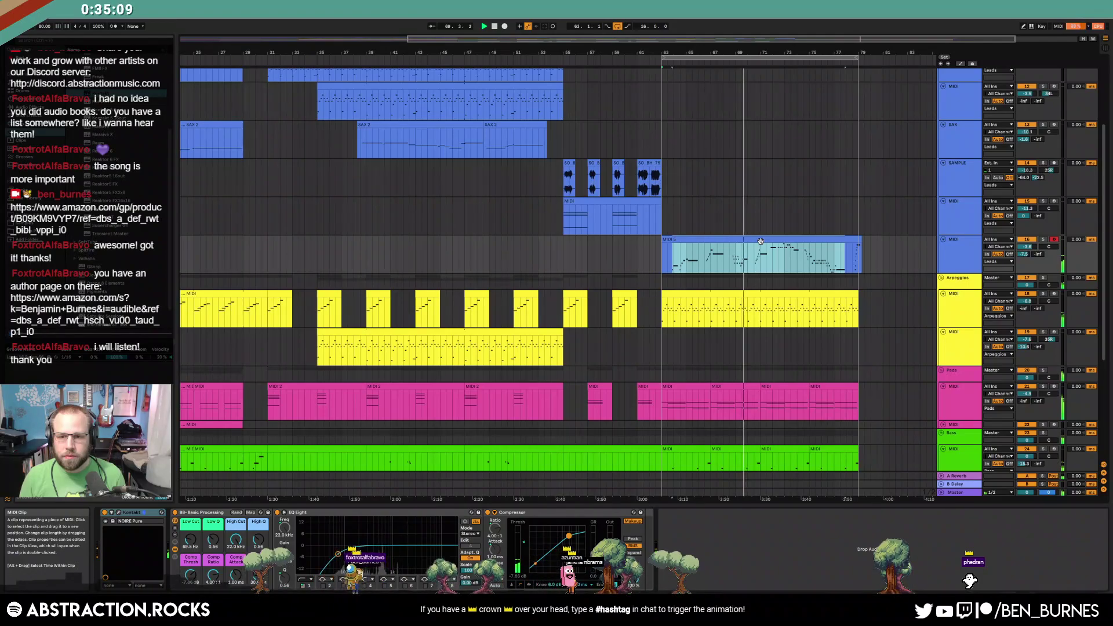
scroll(762, 260, "down", 4)
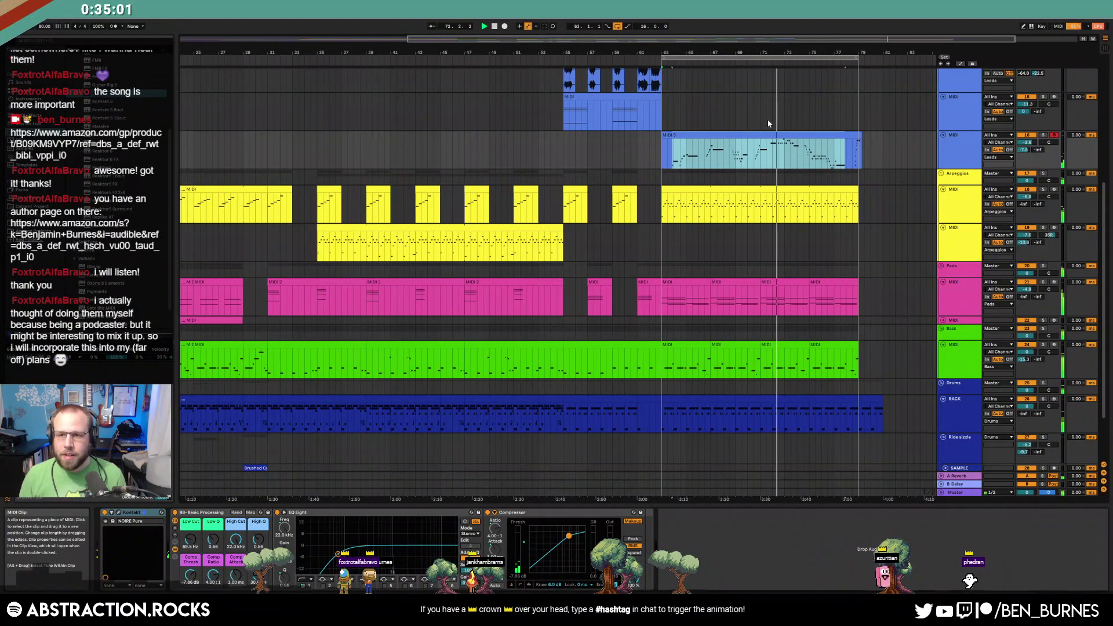
double_click(798, 135)
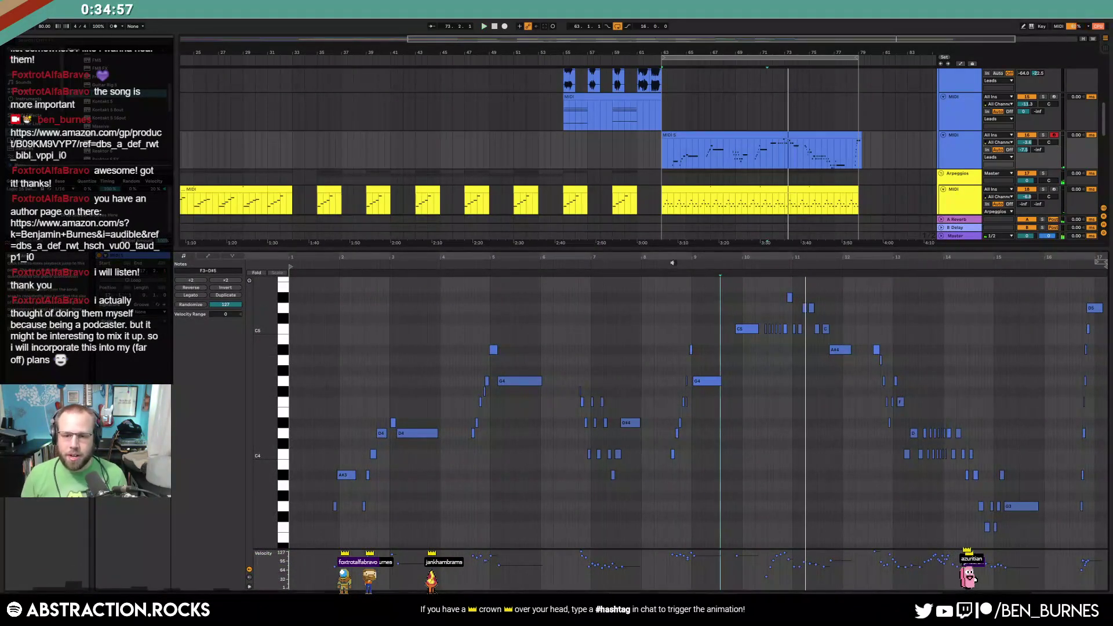
Delete the stray short F4 before the long G4 near clip bar 9, lengthen the short G4 above it, and play the passage
scroll(694, 403, "up", 5)
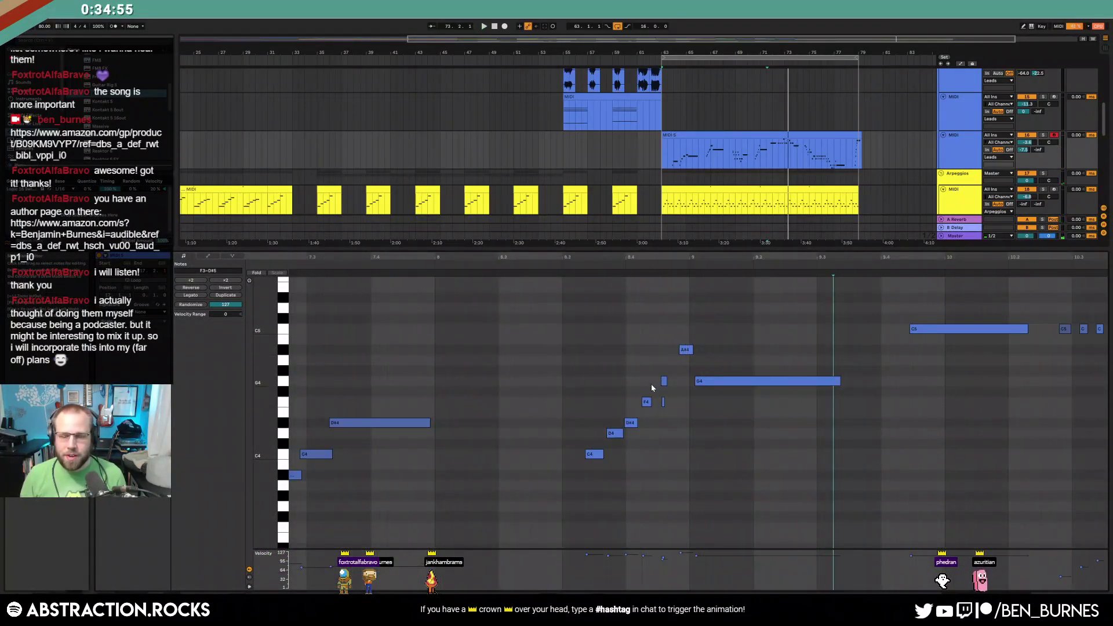
left_click(560, 265)
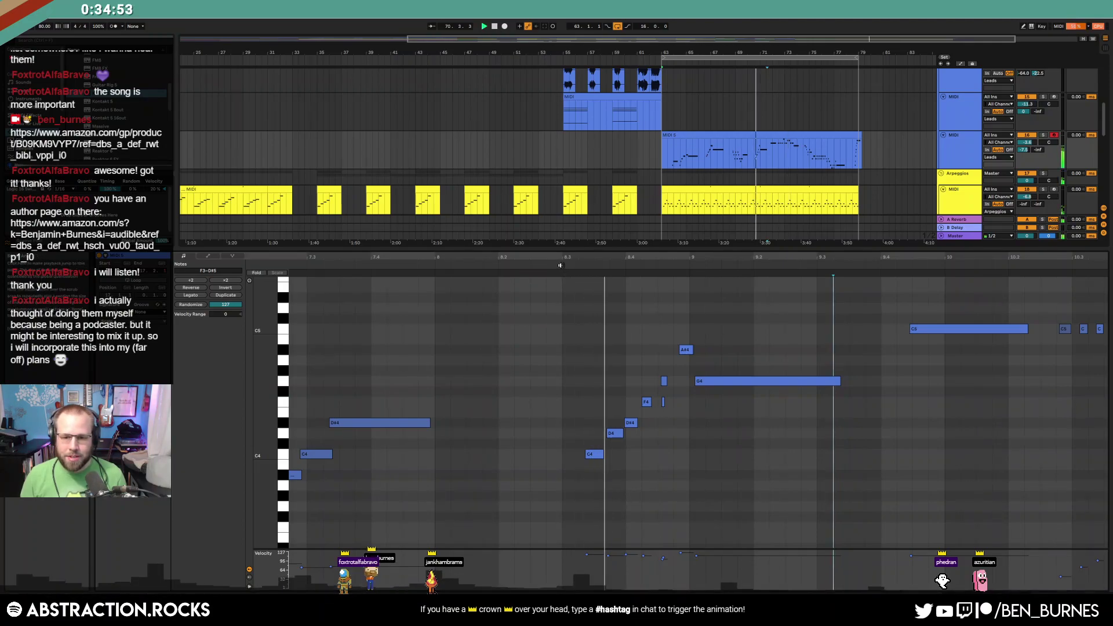
left_click(662, 402)
left_click(664, 382)
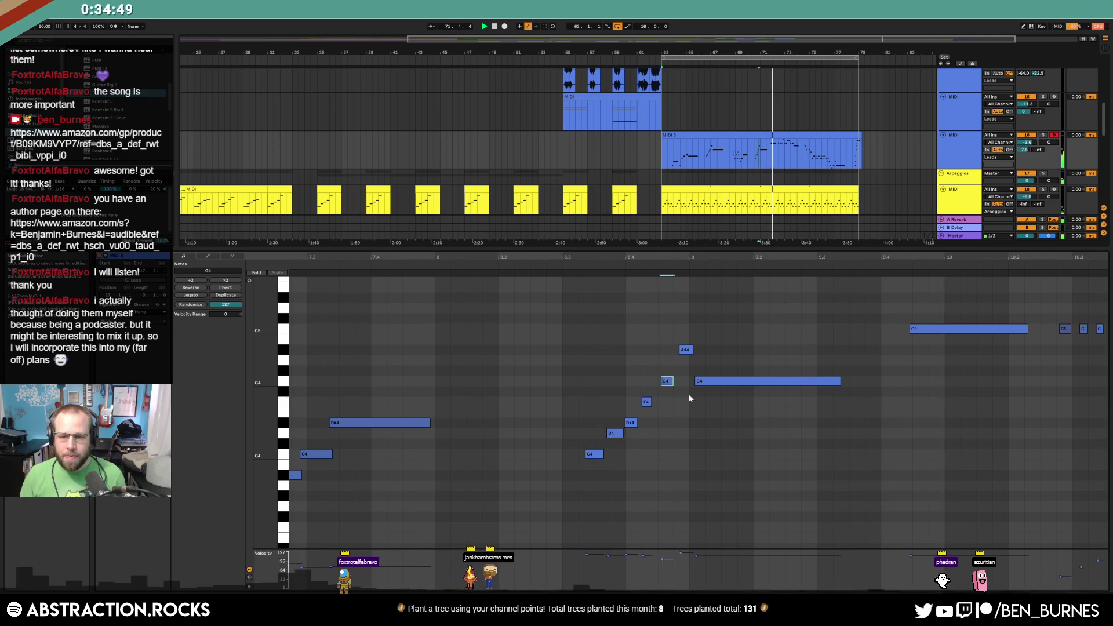
scroll(765, 427, "down", 5)
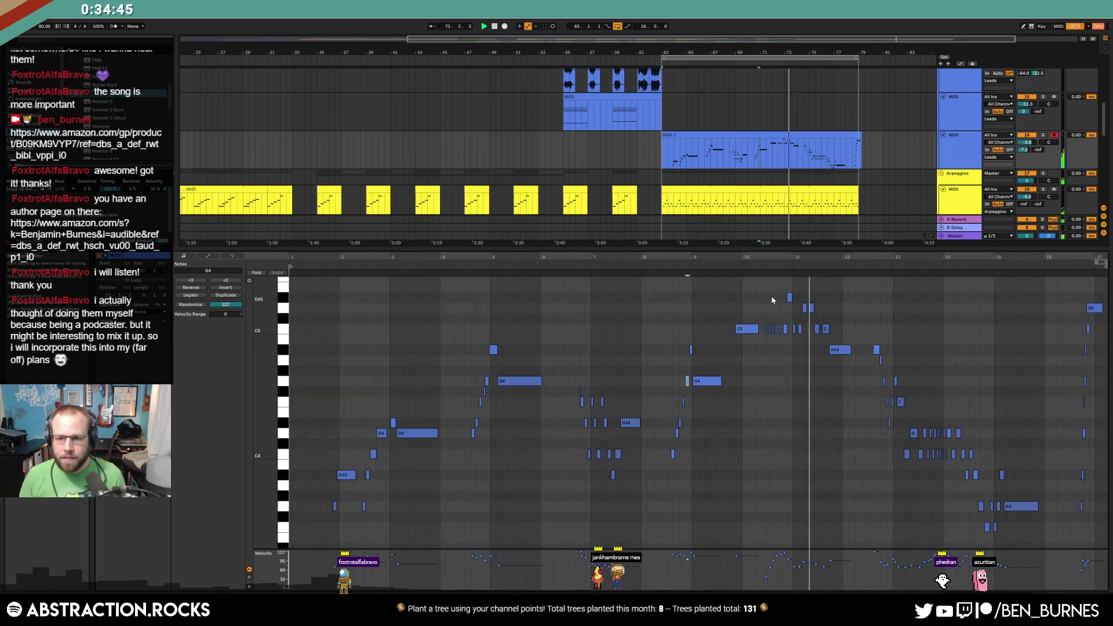
left_click_drag(931, 255, 928, 257)
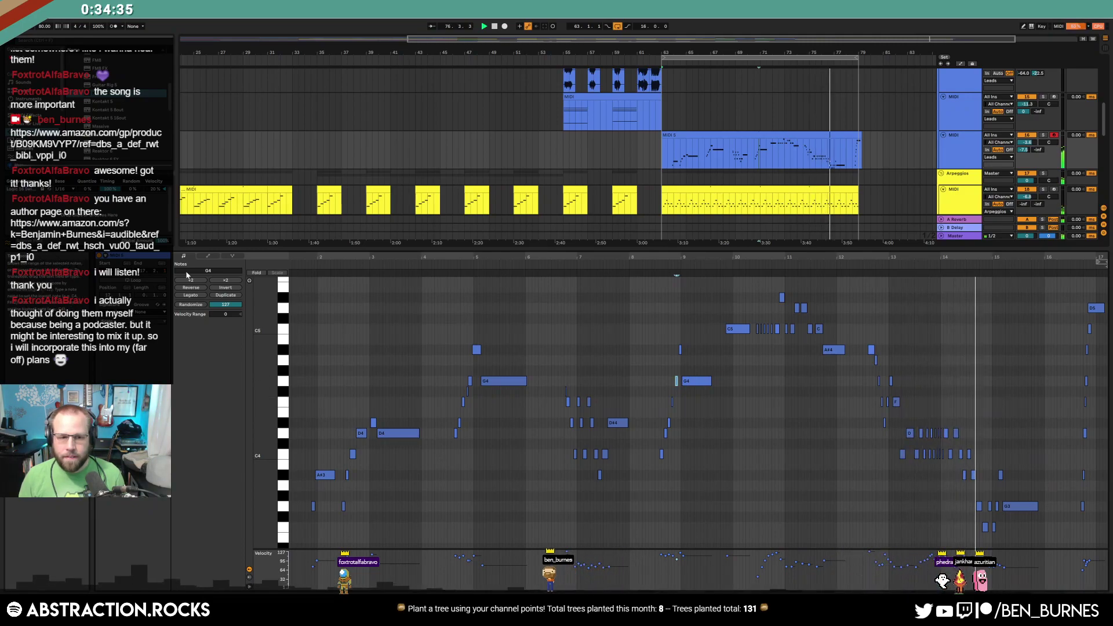
Show the piano lead clip's MIDI controller envelope for 64: Sustain Pedal
left_click(208, 256)
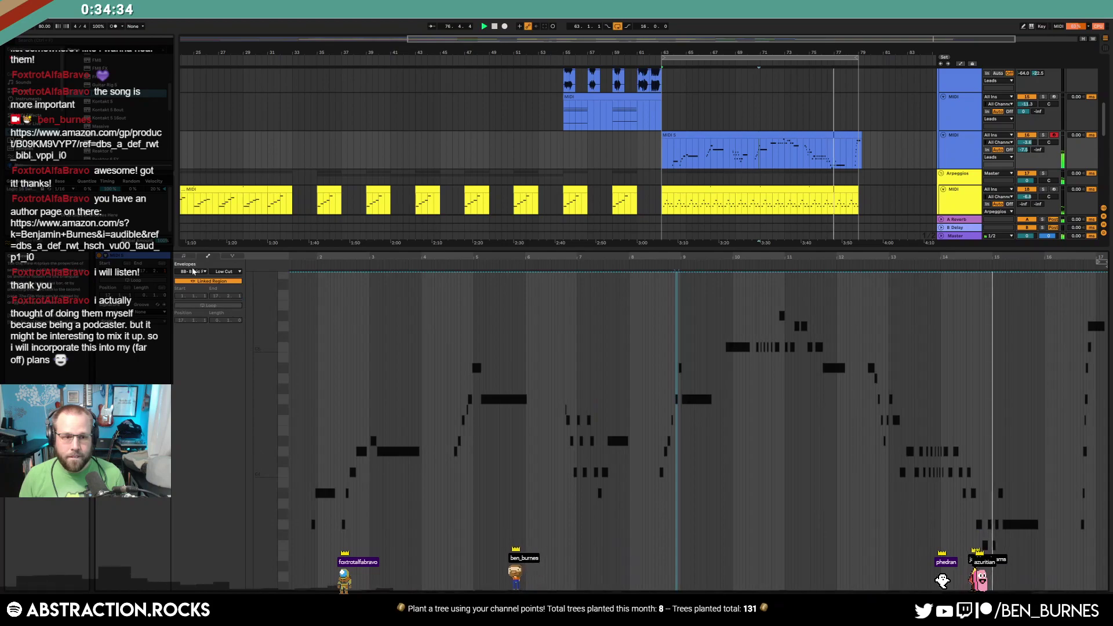
left_click(208, 280)
left_click(228, 271)
scroll(241, 513, "down", 7)
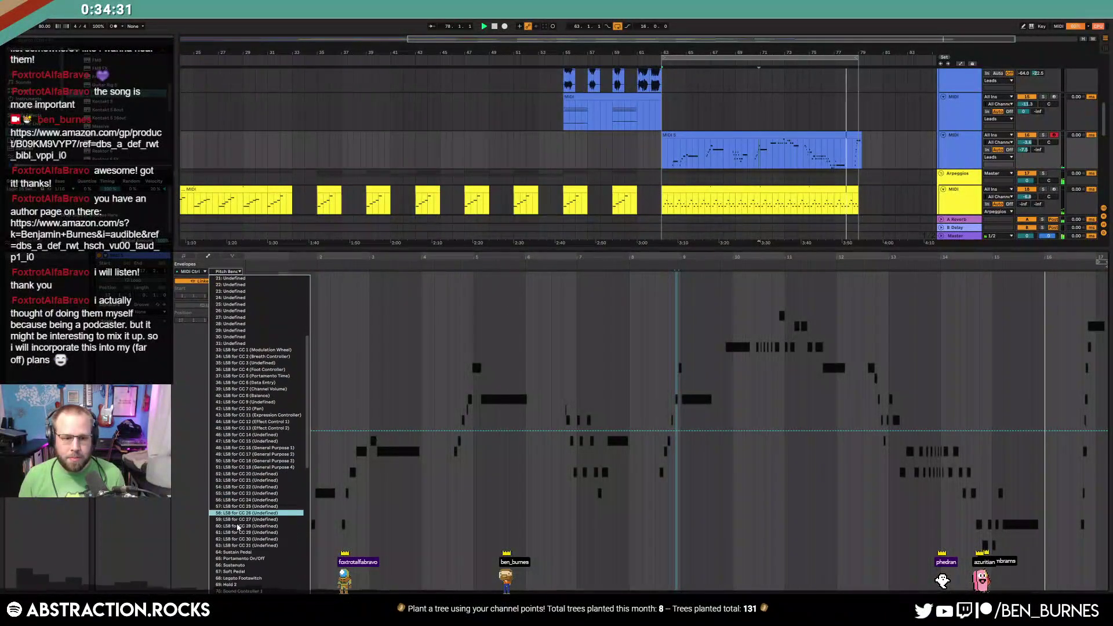
scroll(239, 531, "down", 1)
left_click(252, 566)
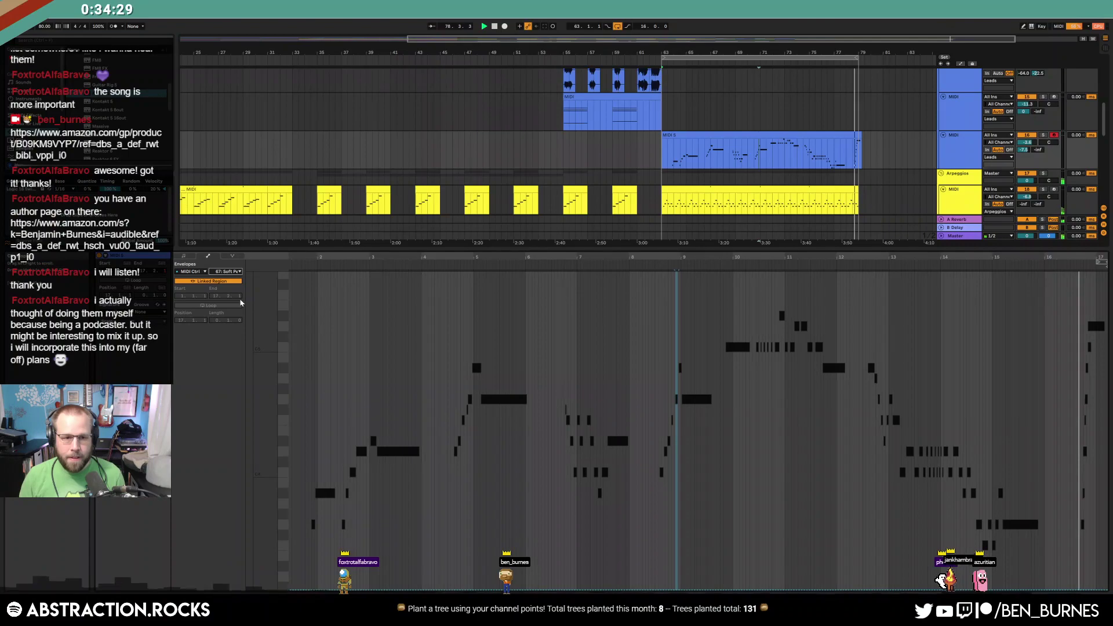
left_click(225, 272)
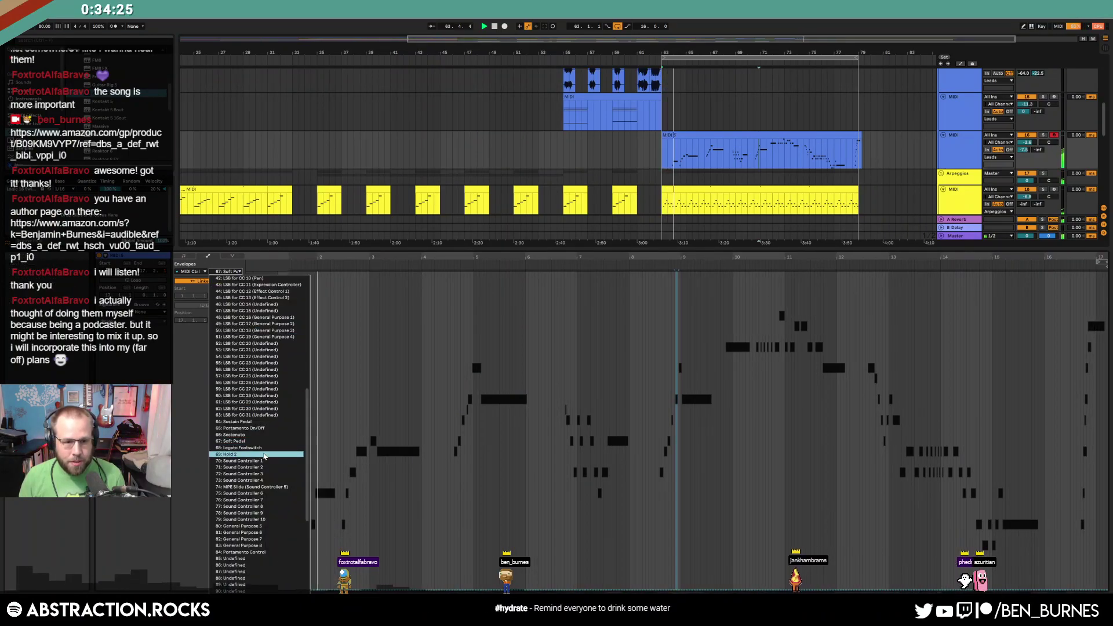
left_click(264, 424)
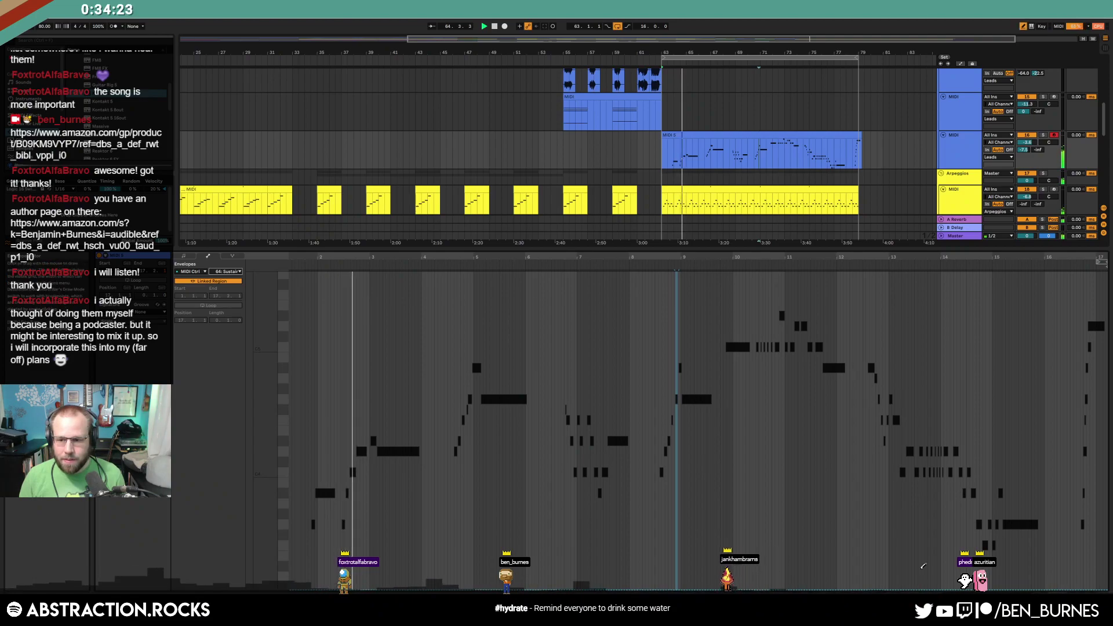
Draw the sustain pedal fully down over the repeated notes from just after clip bar 13 to about bar 14.2, play it, and close the editor
mouse_move(896, 280)
left_mouse_down()
mouse_move(905, 251)
mouse_move(957, 232)
left_mouse_up()
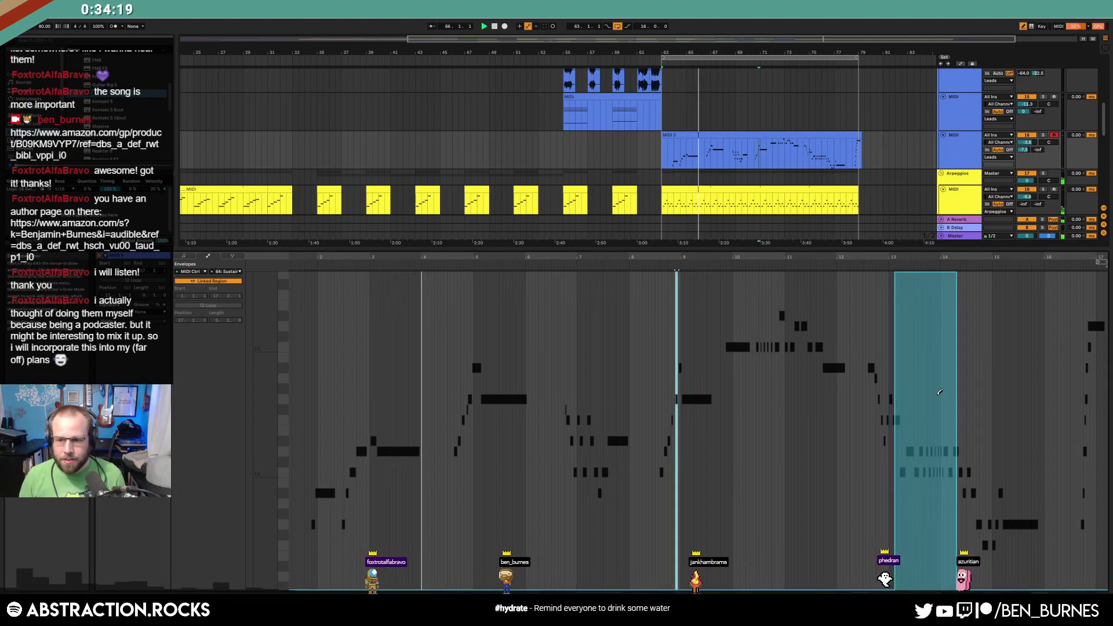
left_click_drag(898, 587, 901, 595)
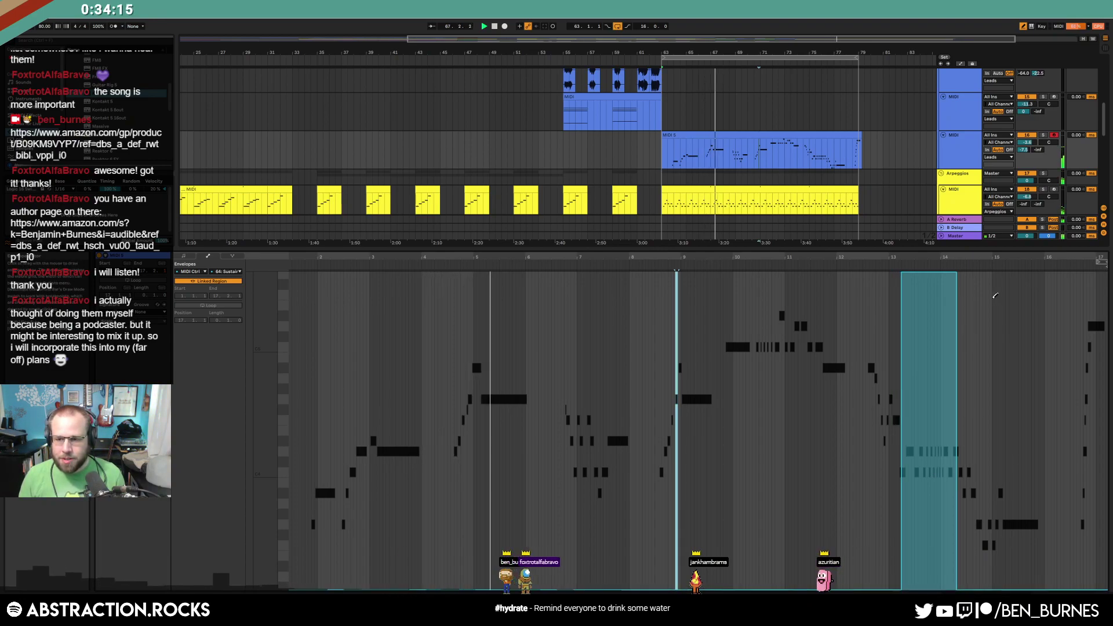
left_click_drag(962, 260, 964, 273)
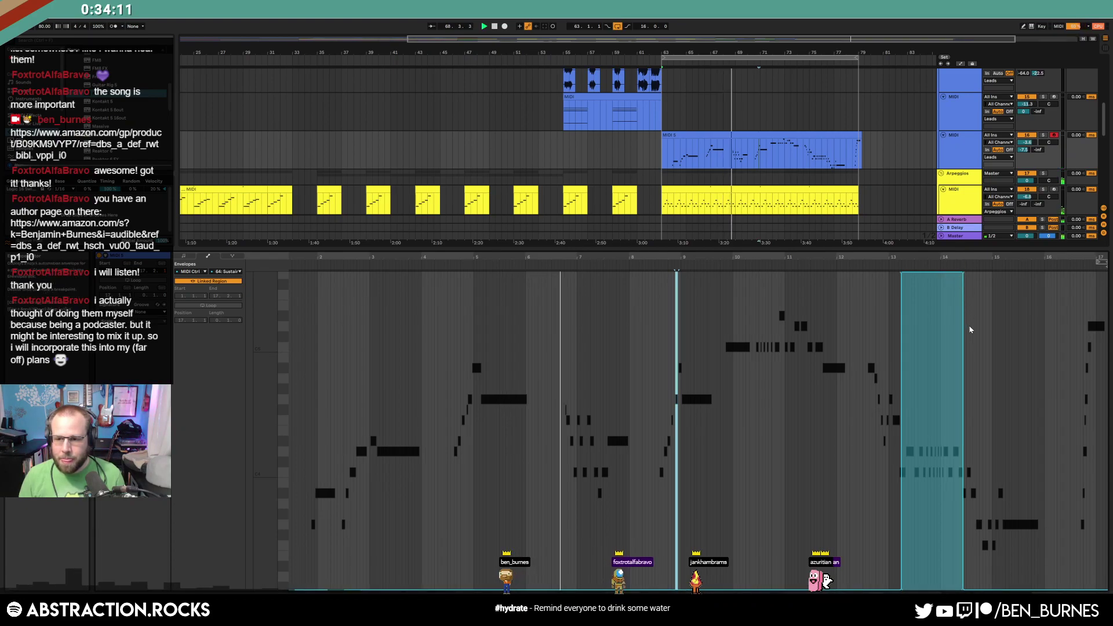
left_click(892, 263)
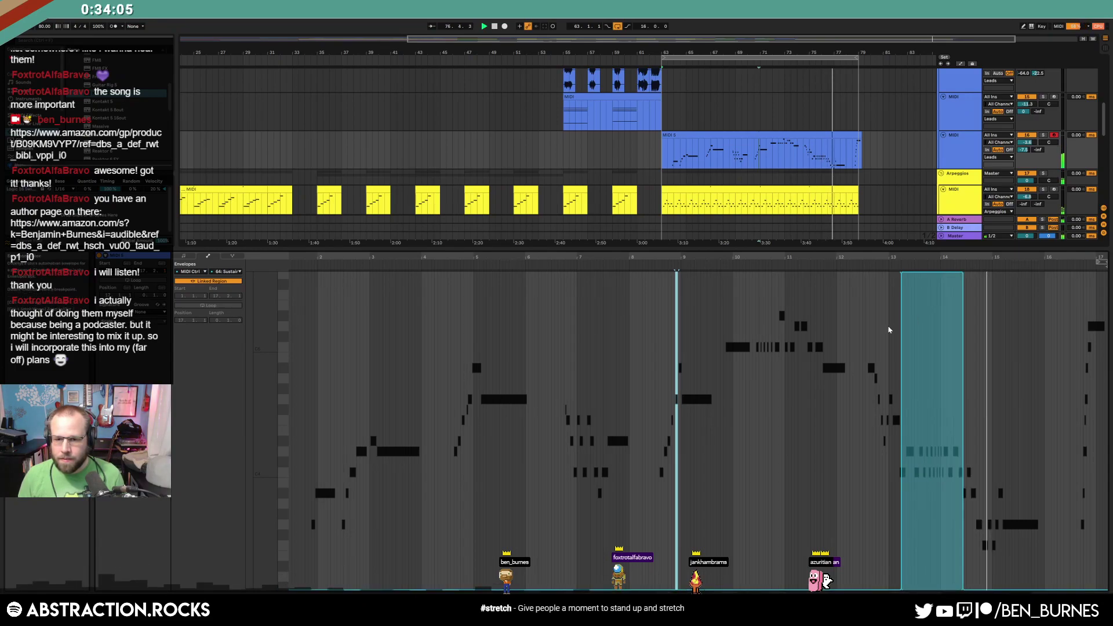
left_click(740, 400)
left_click(183, 256)
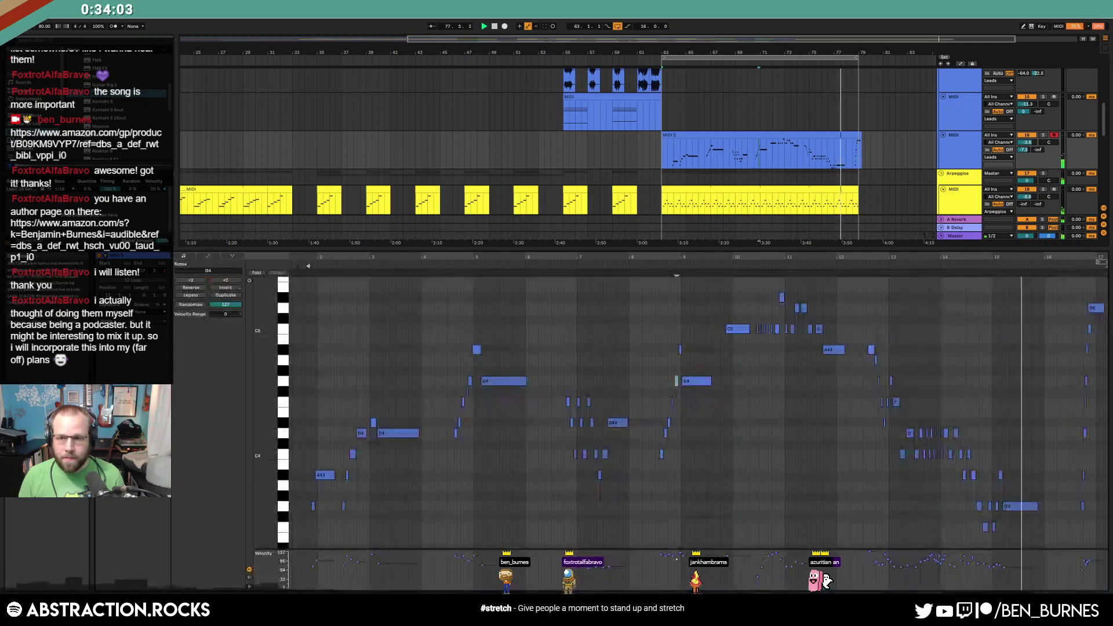
key("shift+Tab")
Move the piano lead's final D5 note slightly later so it starts at arrangement bar 79, and close the note editor
scroll(864, 141, "up", 3)
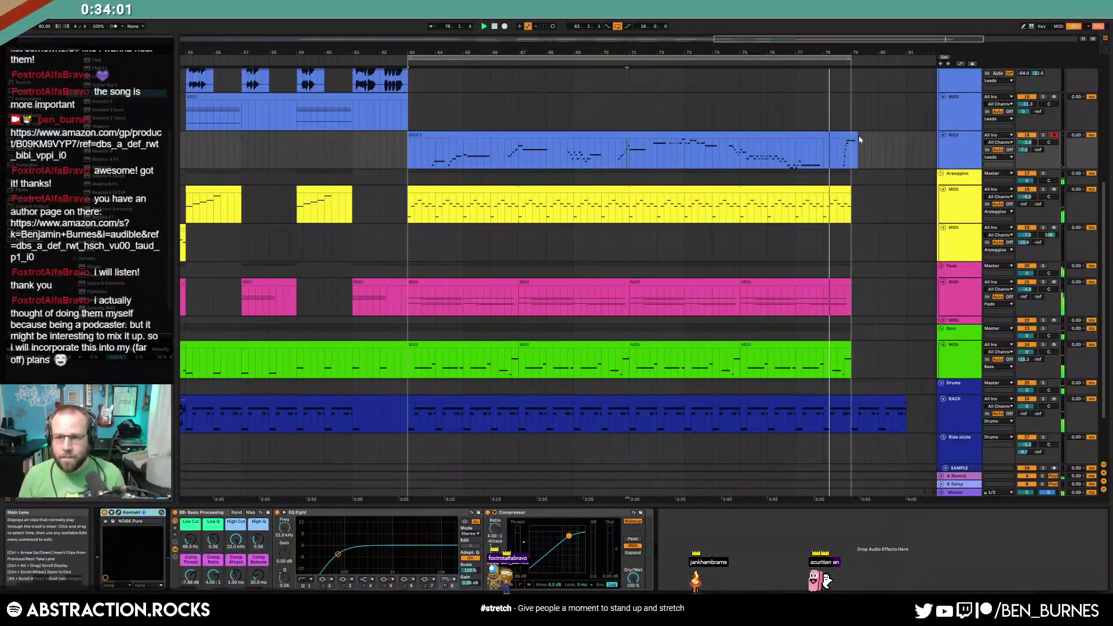
scroll(860, 139, "up", 3, "ctrl")
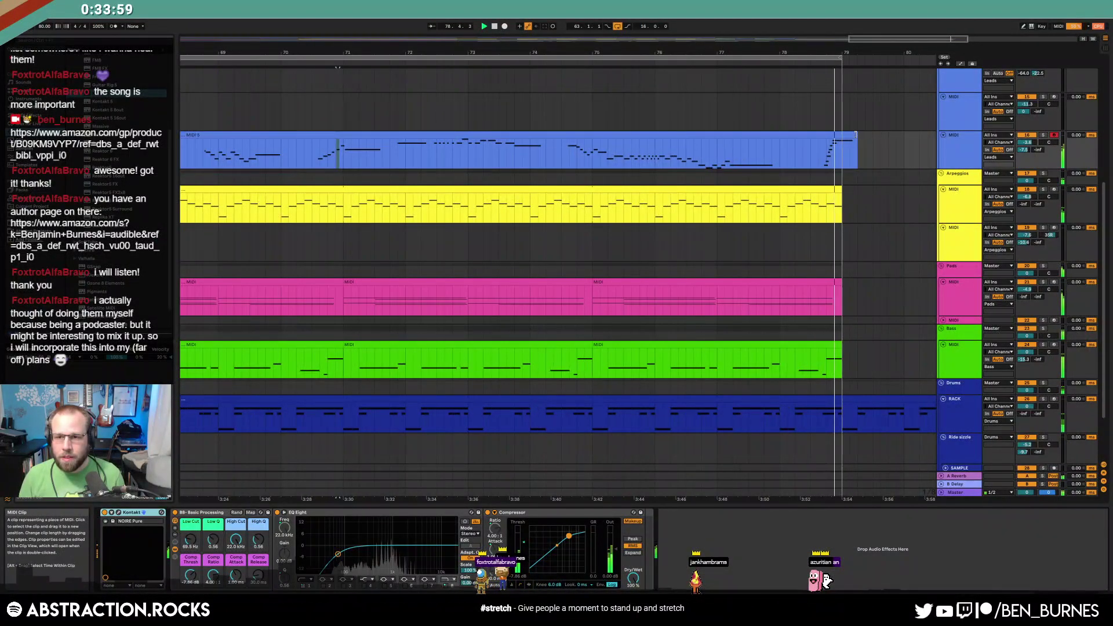
double_click(855, 139)
left_click(1065, 343)
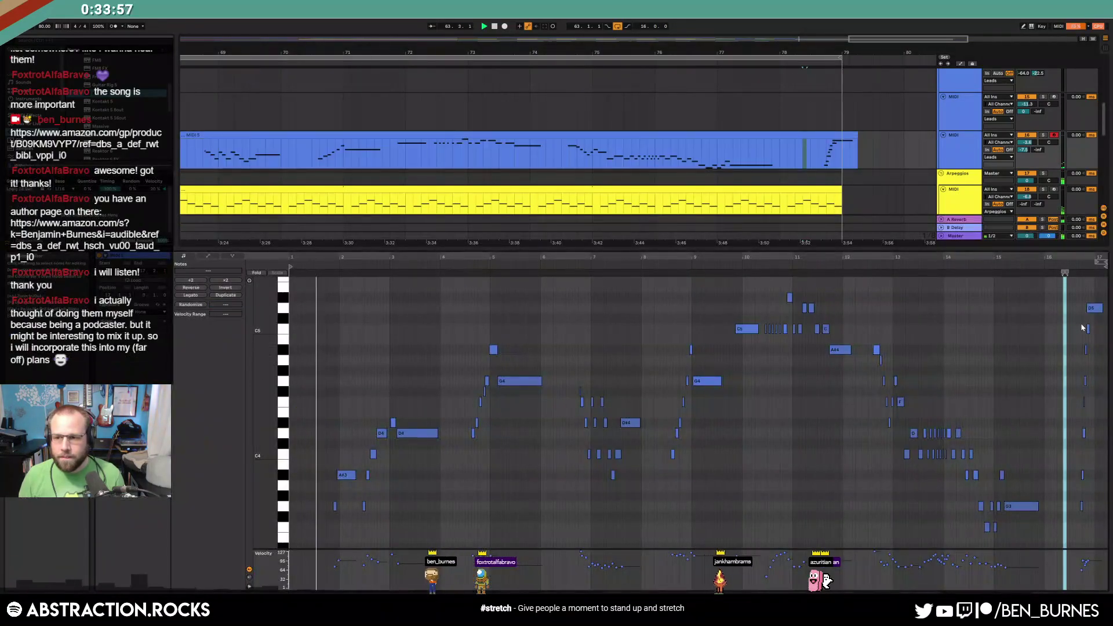
scroll(1090, 329, "up", 2, "ctrl")
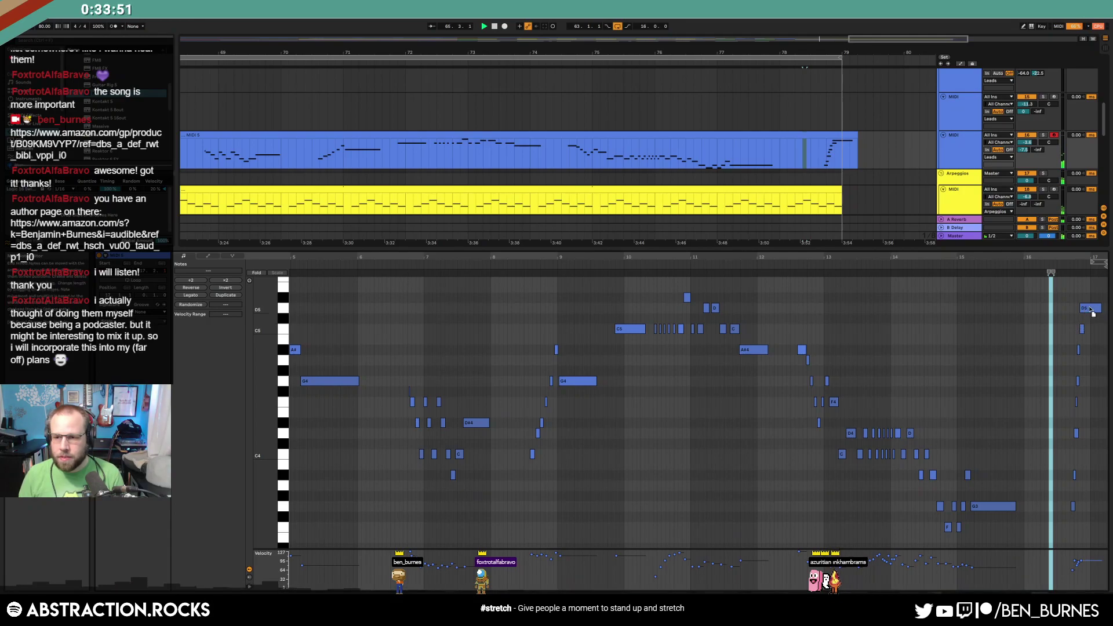
left_click_drag(1090, 312, 1097, 313)
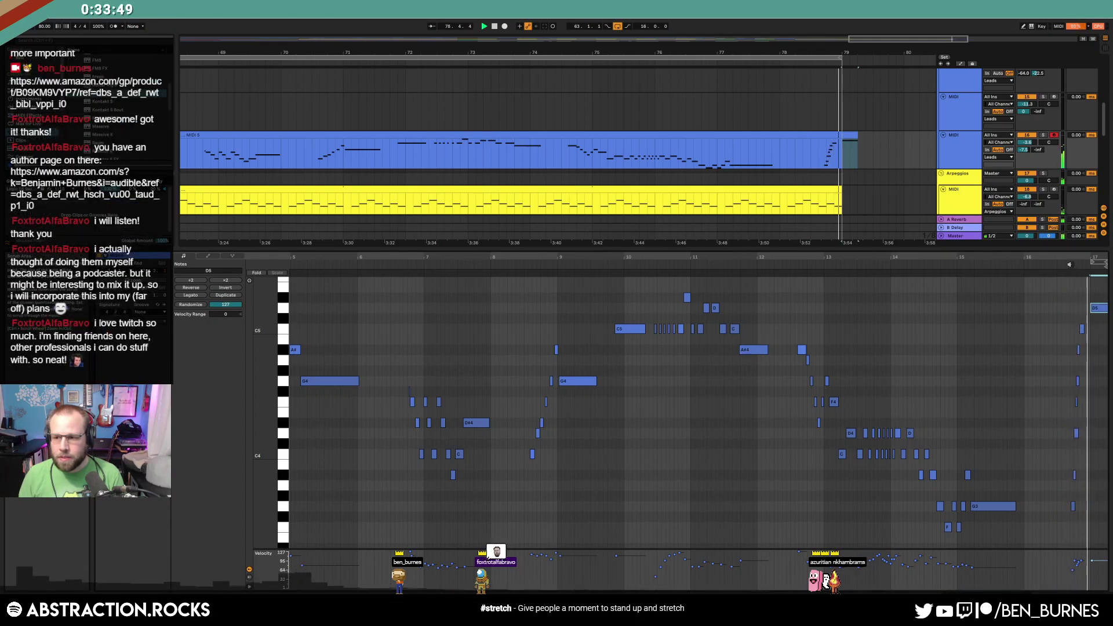
key("shift+Tab")
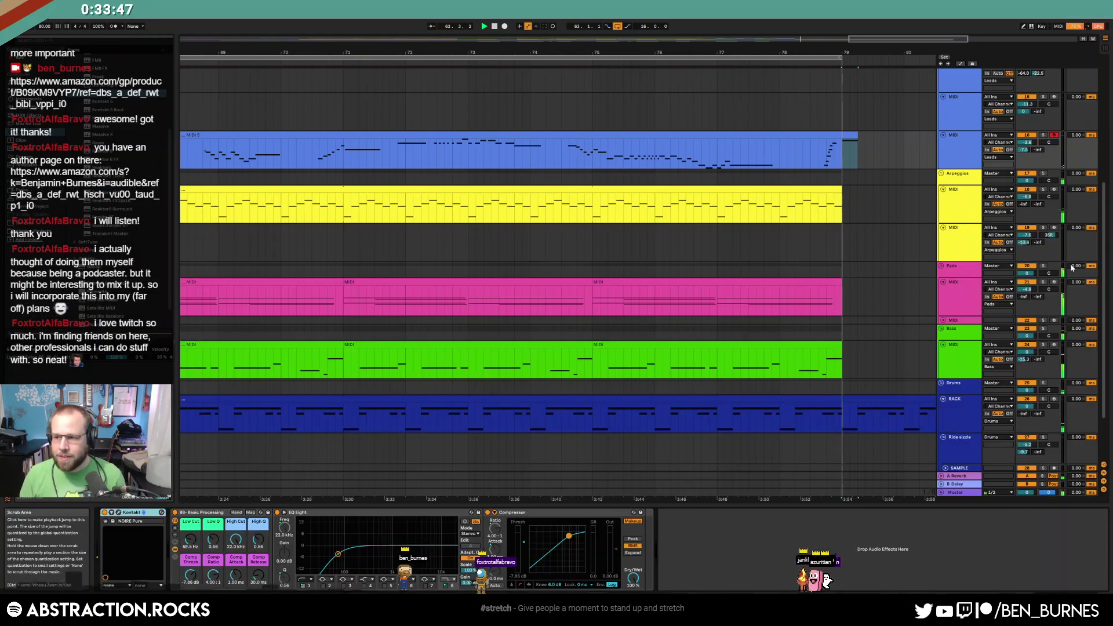
Play the arrangement from about bar 55 to hear the transition into the ending
scroll(836, 156, "down", 4, "ctrl")
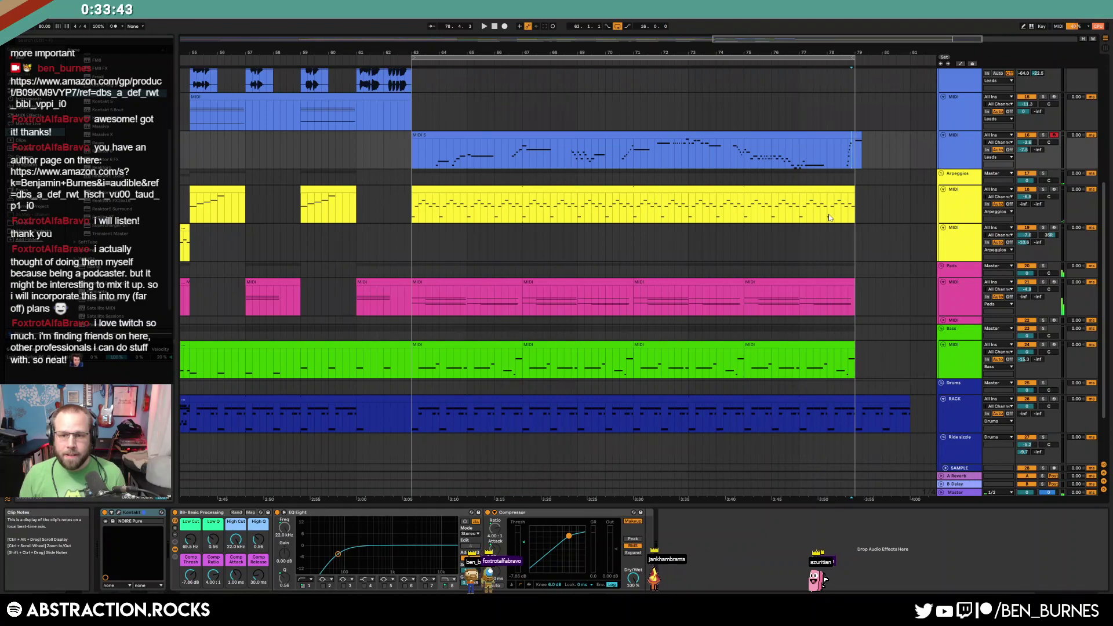
scroll(832, 215, "down", 4, "ctrl")
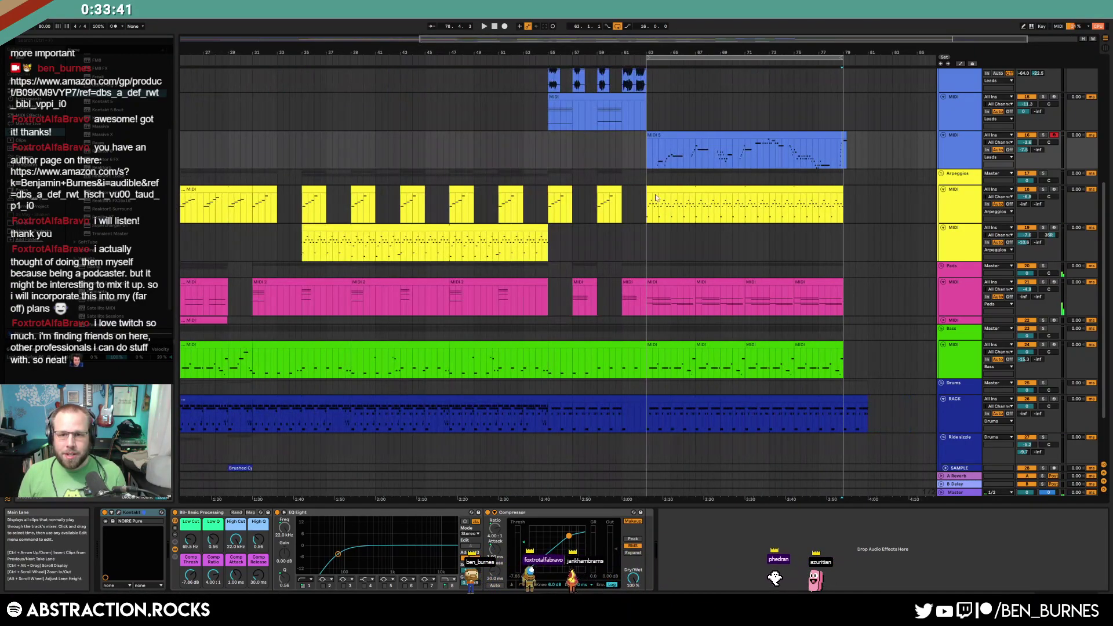
scroll(719, 185, "up", 2)
scroll(719, 184, "up", 1)
left_click(543, 62)
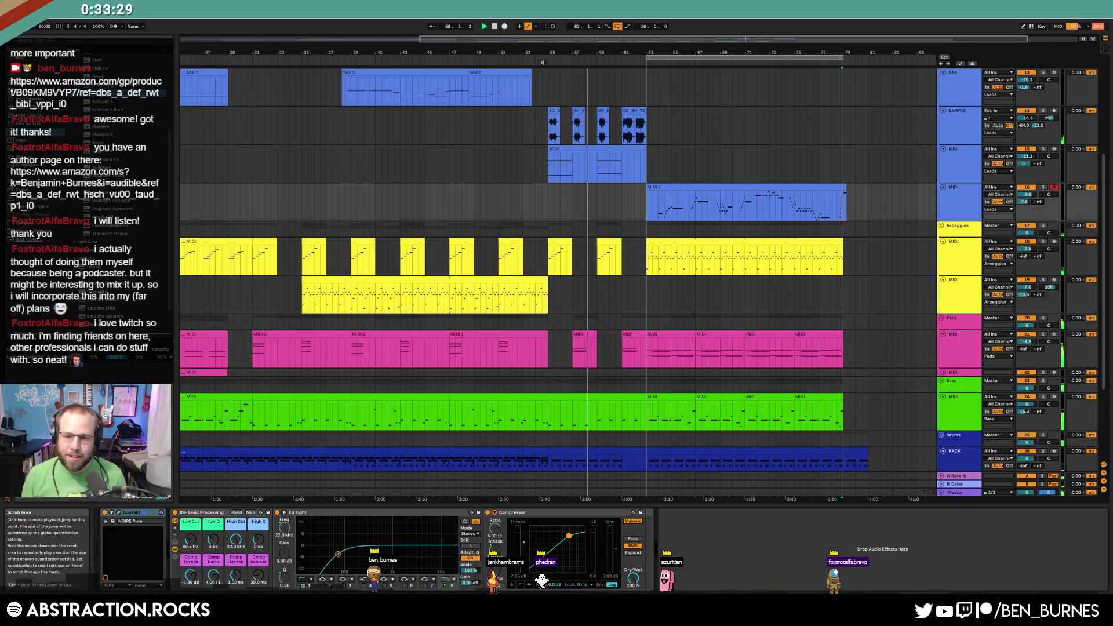
Delete the short Roland808 snare hit just before the second kick in the drum clip that starts at bar 55
scroll(609, 279, "down", 1)
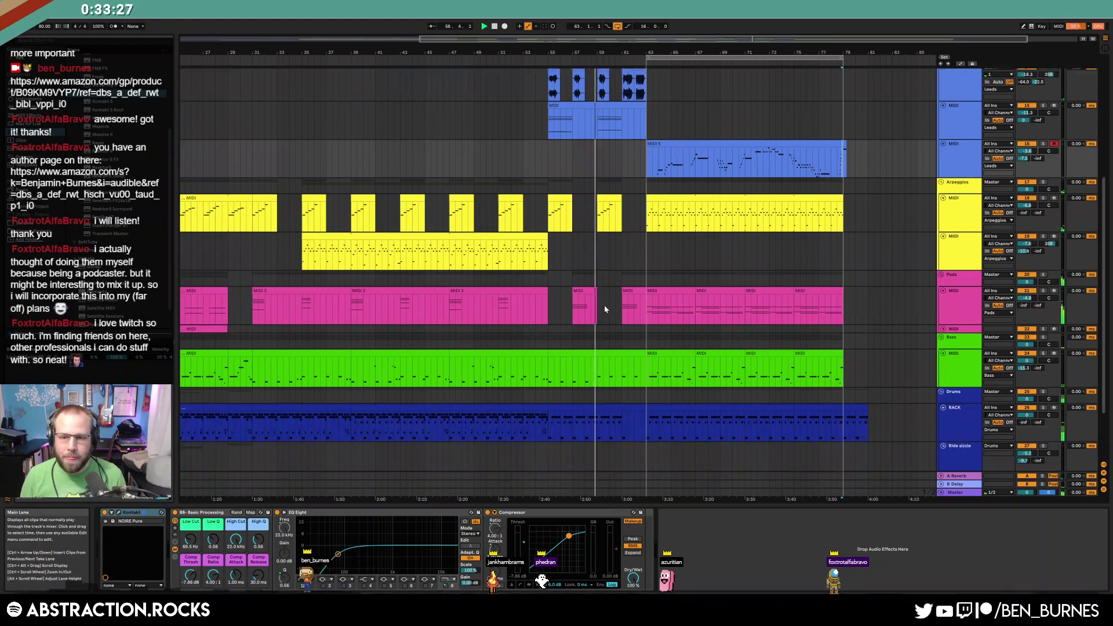
double_click(605, 413)
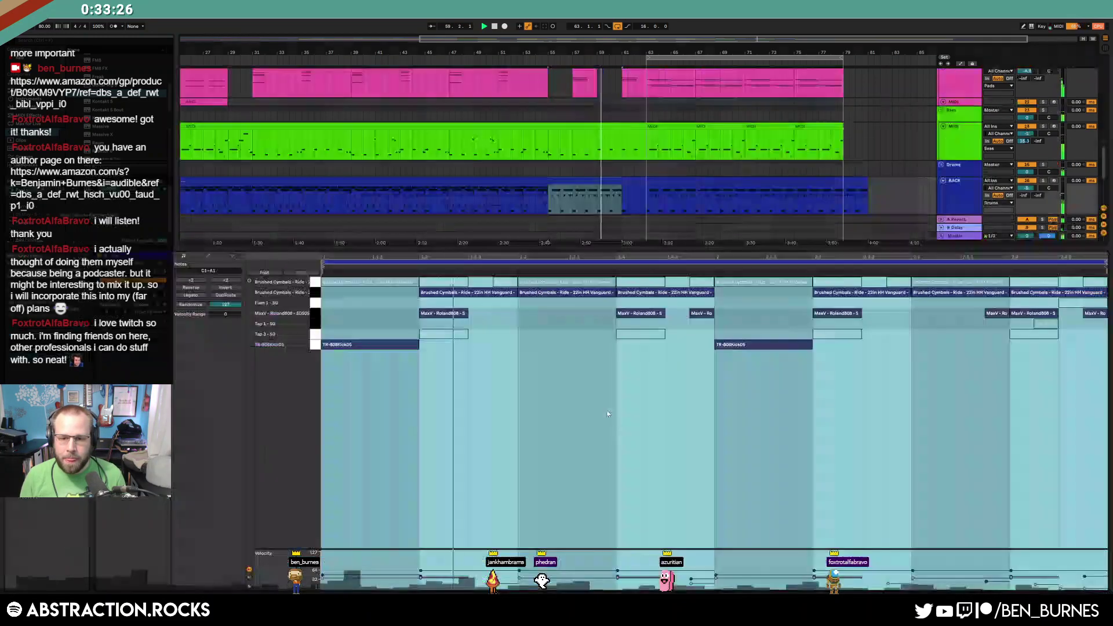
left_click(820, 471)
double_click(706, 314)
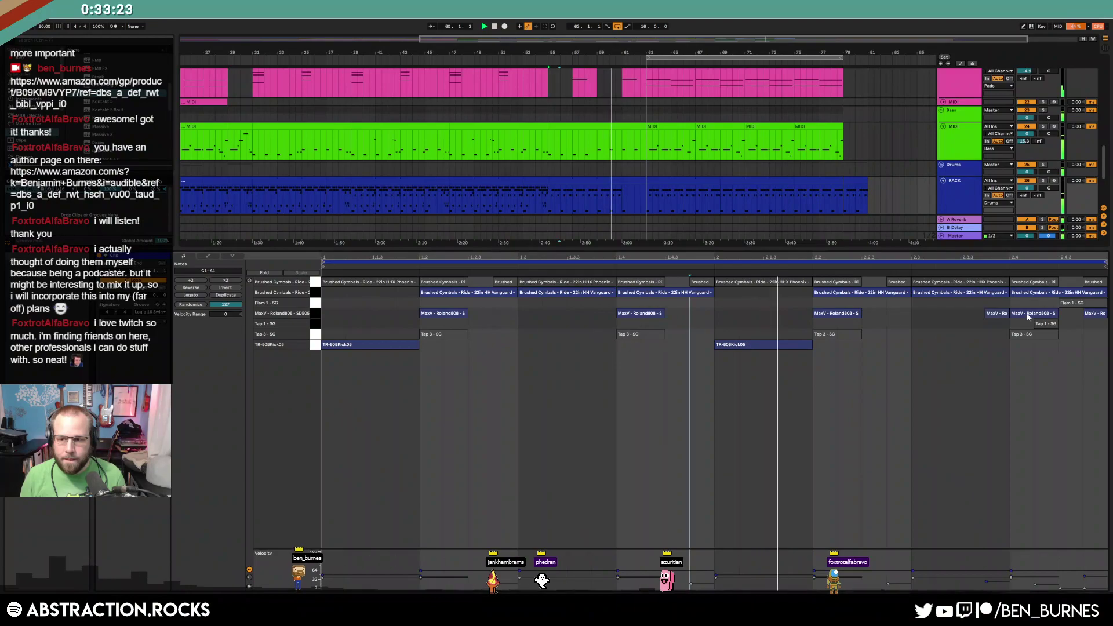
double_click(993, 315)
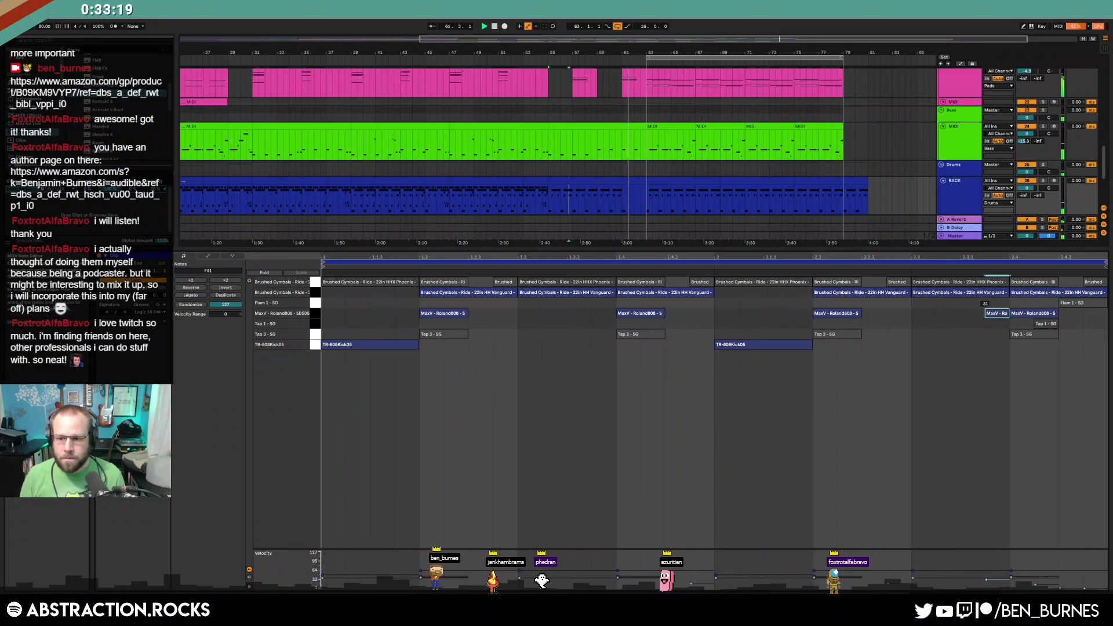
key("shift+Tab")
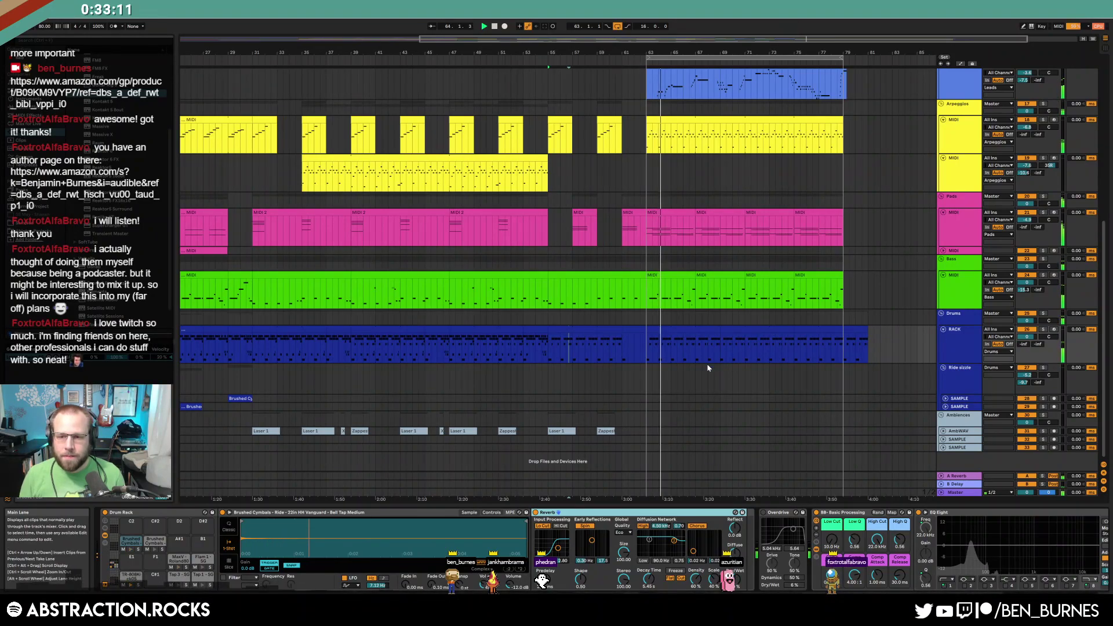
Toggle the activation of all Tap 3 notes in the drum clip that starts at bar 63
left_click(667, 331)
double_click(666, 331)
key("shift+Tab")
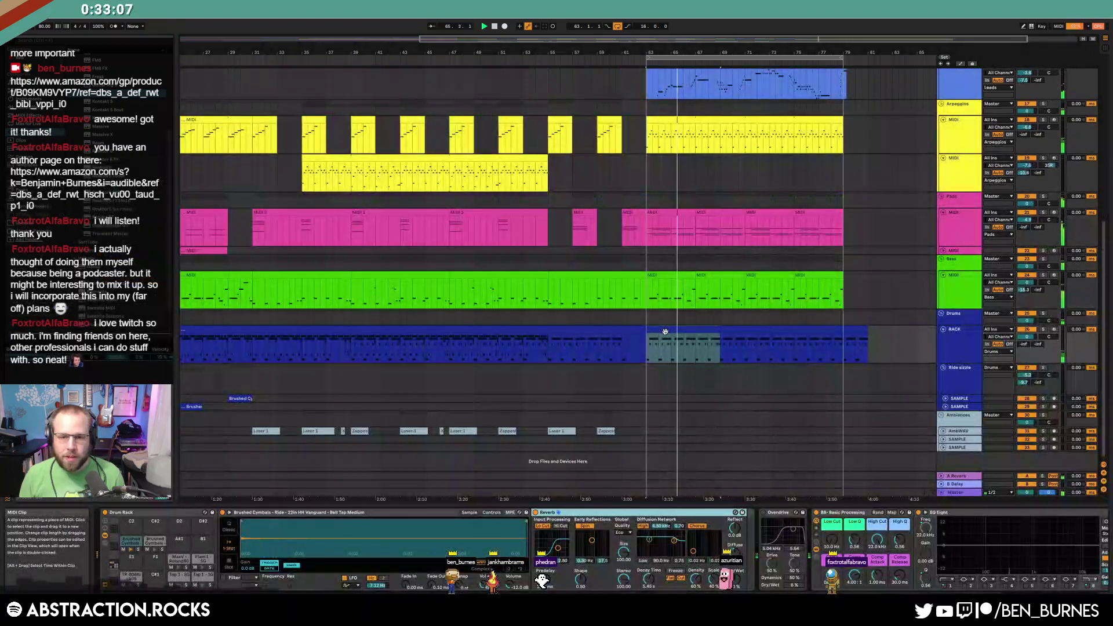
double_click(666, 331)
left_click(315, 335)
key("0")
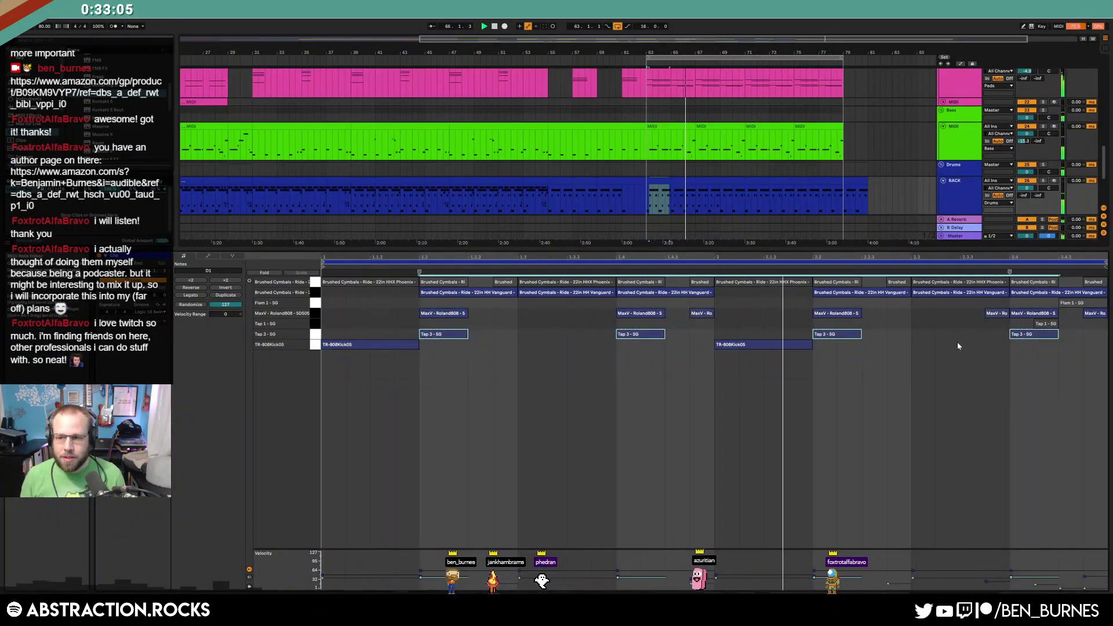
Toggle the activation of the Tap 1, Flam 1 and top-row Brushed Cymbals ride notes in the bar 63 drum clip
left_click(1038, 324)
key("0")
left_click(1078, 305)
key("0")
left_click(315, 282)
key("0")
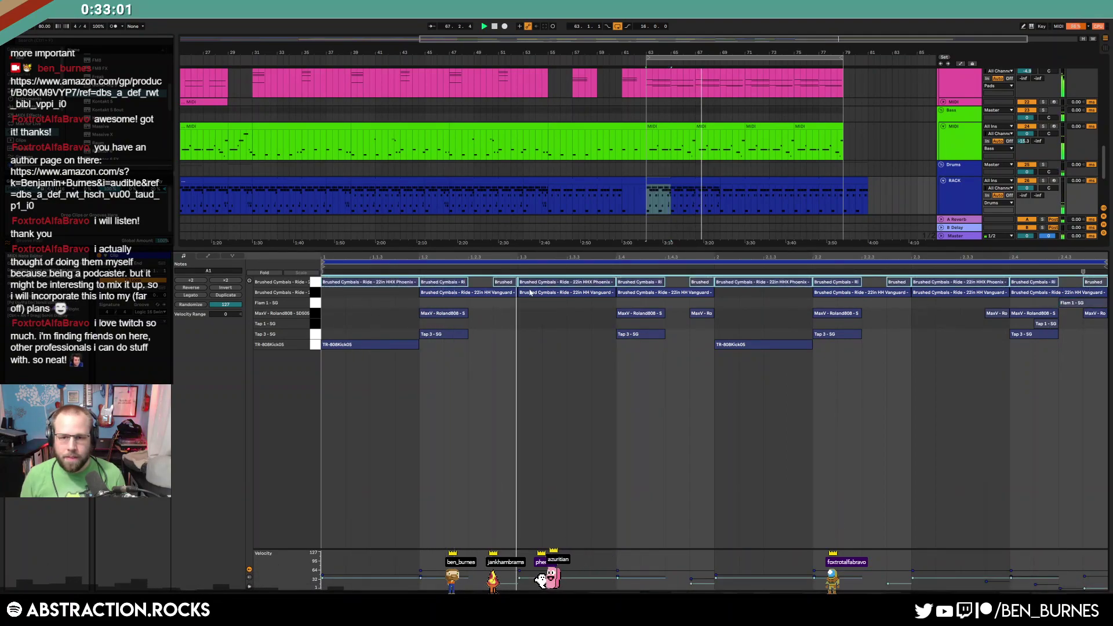
Extend the edited drum clip from bar 63 to bar 79, and delete the leftover drums after bar 79
left_click(712, 179, "shift")
left_click_drag(774, 195, 853, 181)
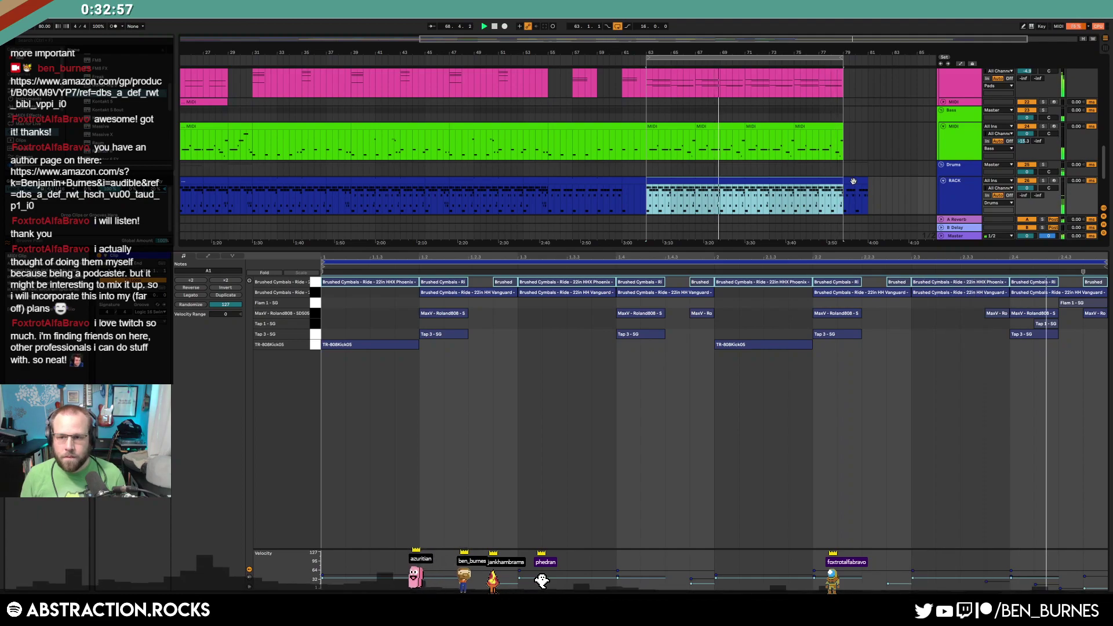
left_click(853, 181)
key("Delete")
key("shift+Tab")
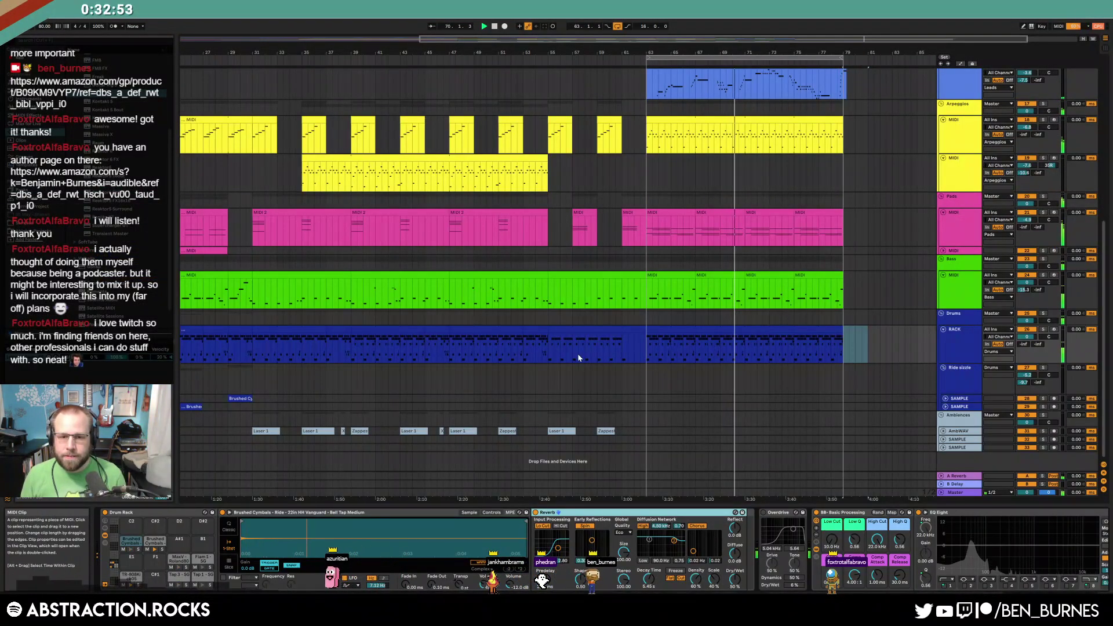
Copy the brushed cymbal samples on the two Ride sizzle tracks from bars 17–25 and paste them at bars 63 and 71
key("w")
left_click(316, 400)
mouse_move(362, 412)
left_mouse_down()
mouse_move(377, 447)
mouse_move(381, 409)
left_mouse_up()
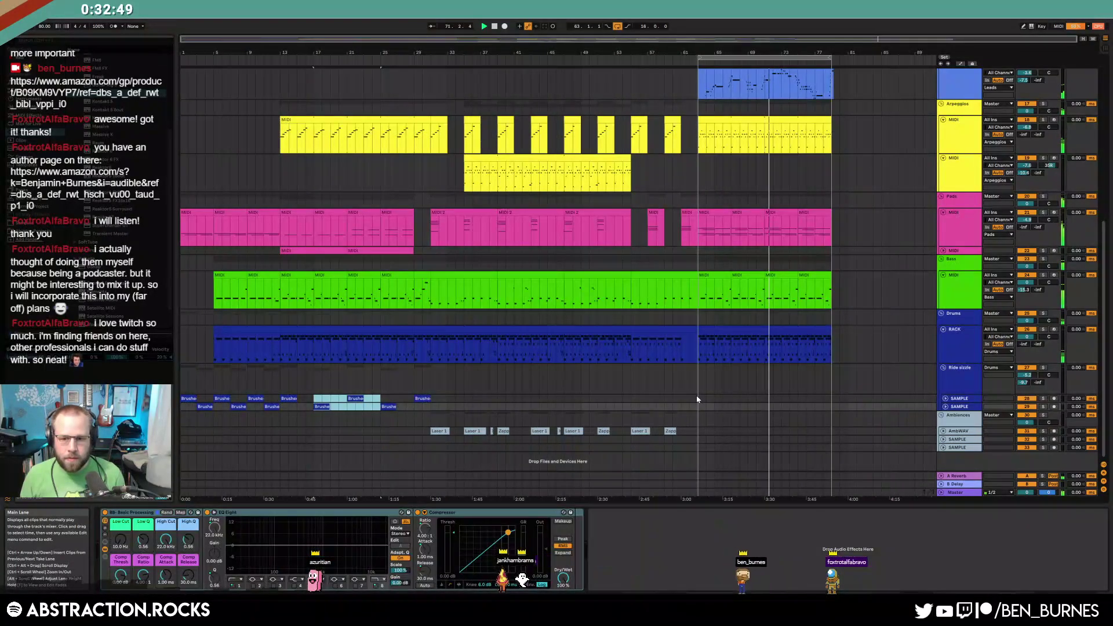
key("ctrl+c")
left_click(698, 398)
key("ctrl+v")
key("ctrl+v")
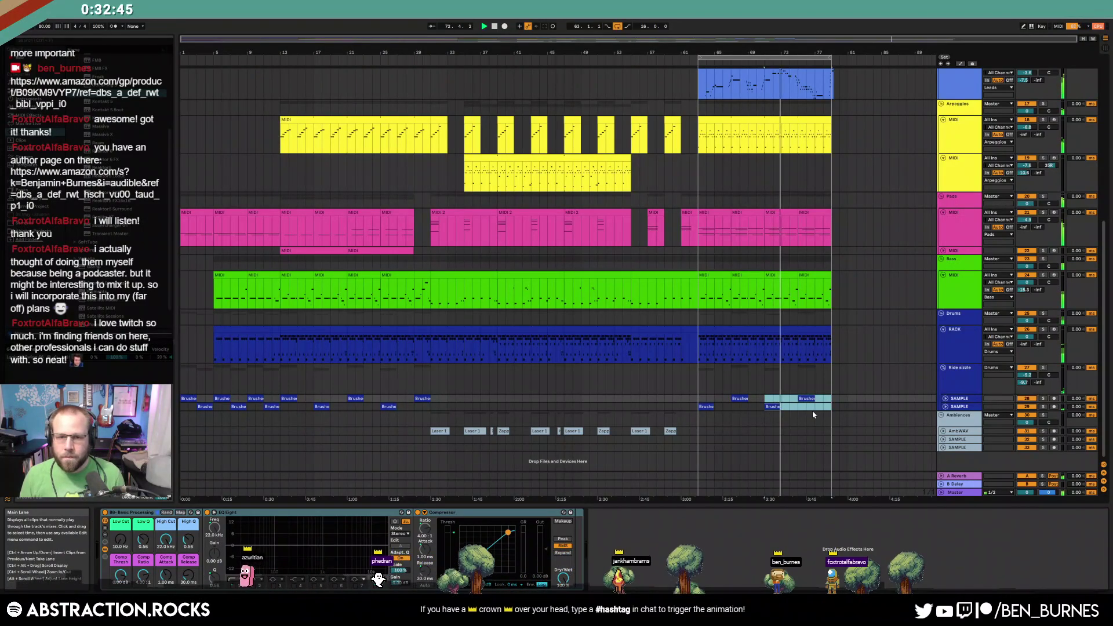
Arm the SAX track and record a baritone sax part from about bar 71 to bar 79
scroll(814, 414, "up", 5)
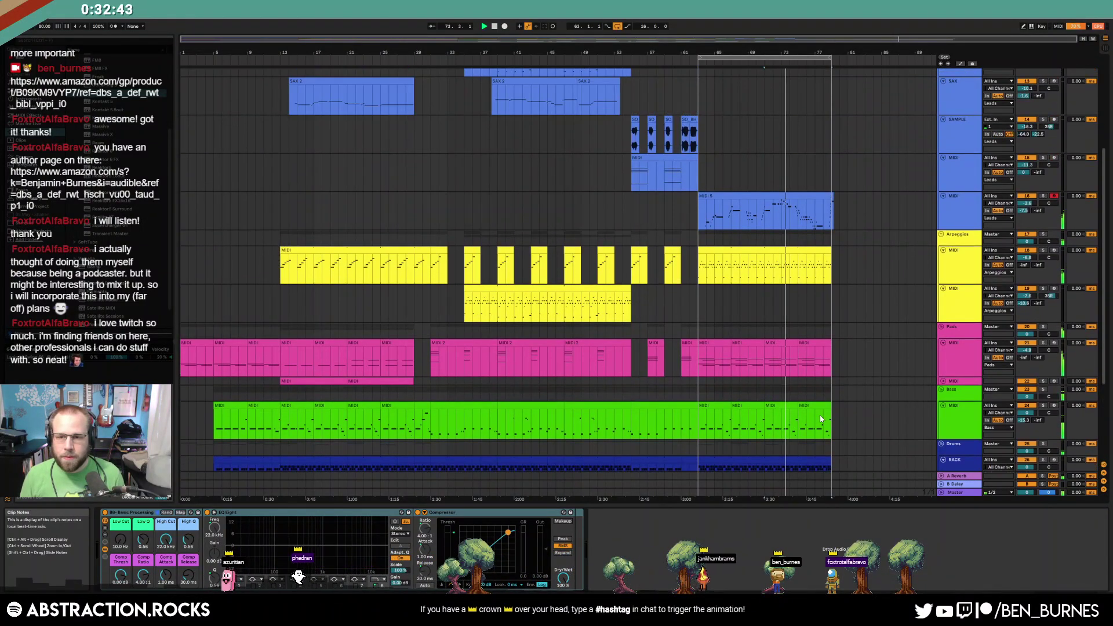
scroll(816, 415, "up", 2)
scroll(814, 411, "up", 2)
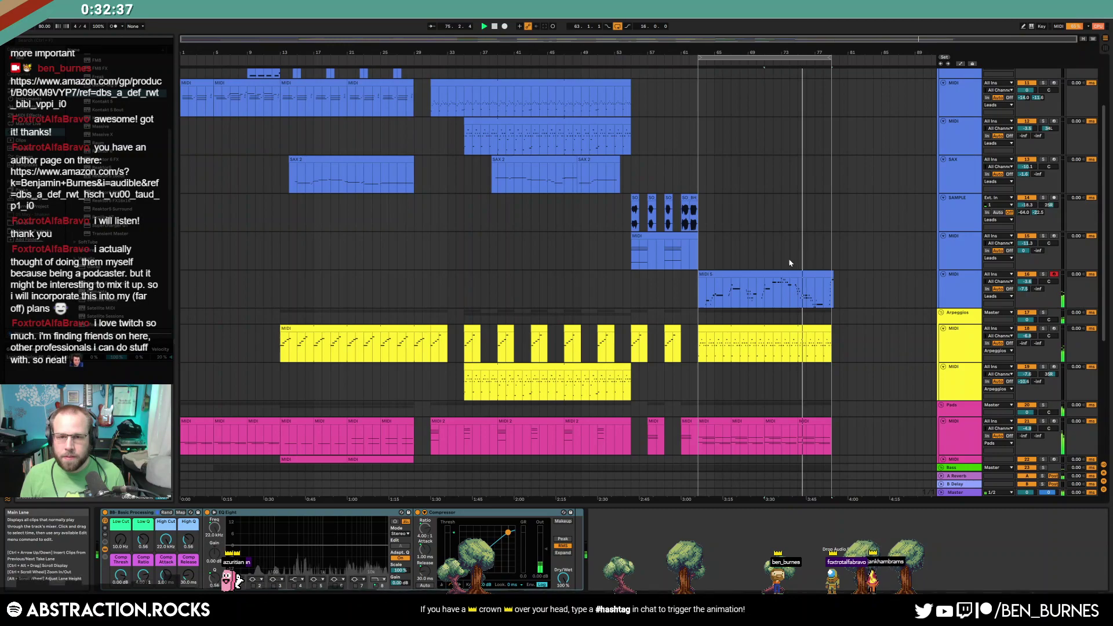
scroll(789, 266, "up", 1)
scroll(787, 276, "up", 1)
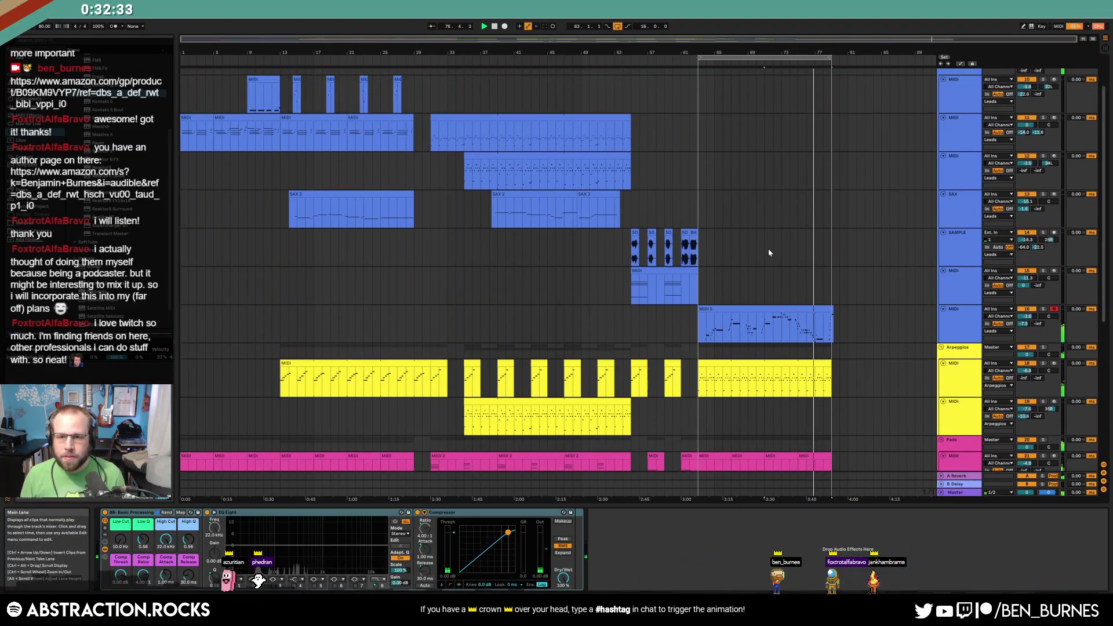
left_click(763, 208)
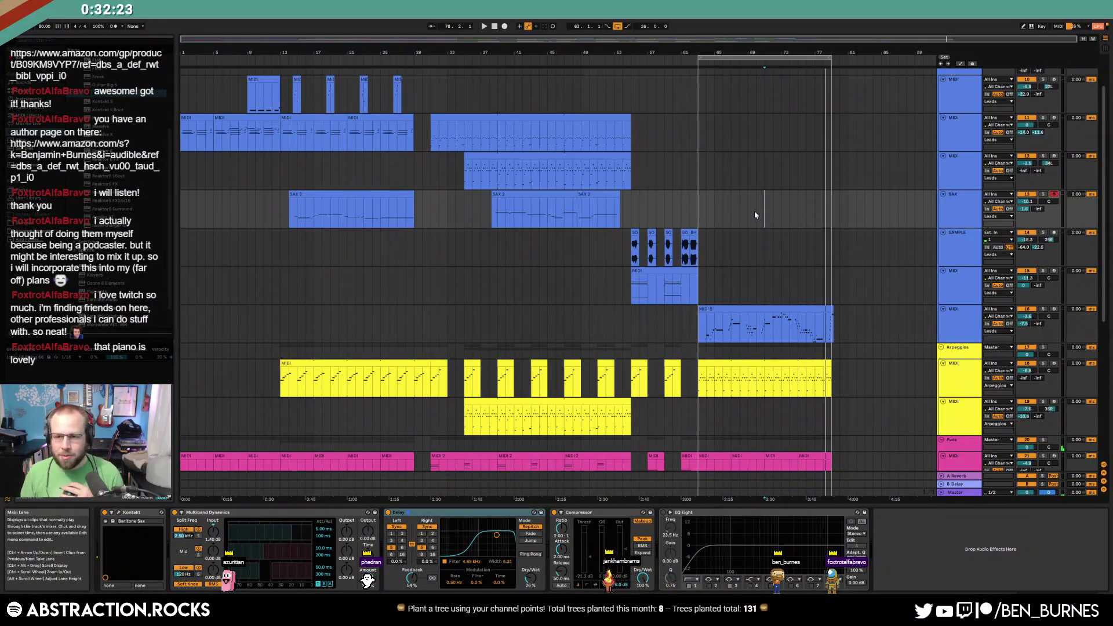
key("F9")
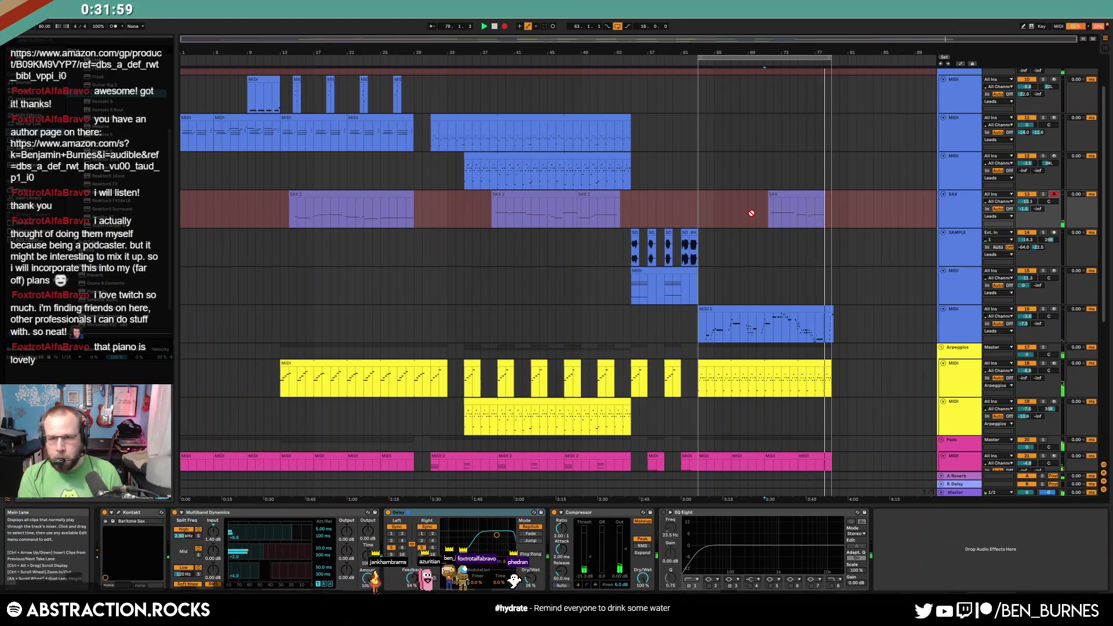
left_click(504, 26)
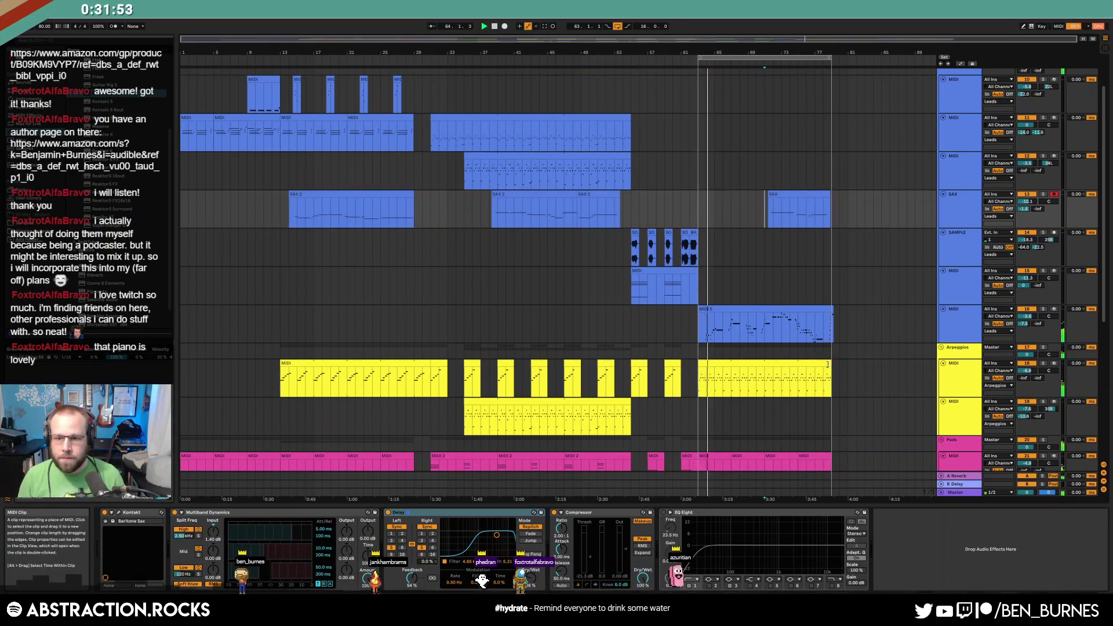
Extend the upper arpeggio clip that starts at bar 63 to bar 83, and close the Drip Keys synth window
left_click(828, 374)
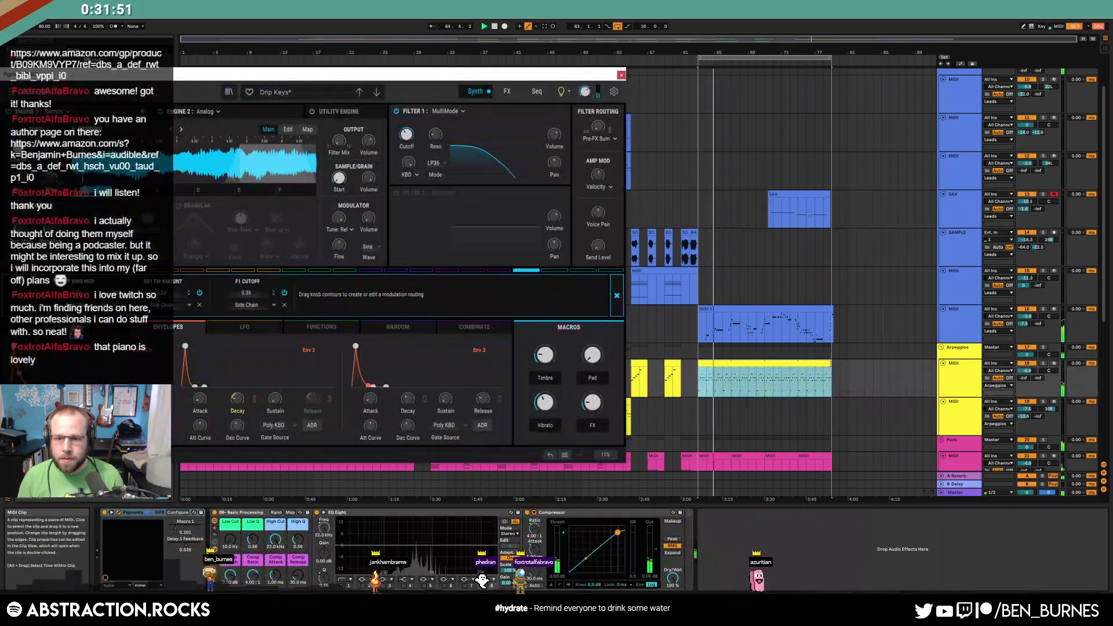
left_click_drag(831, 373, 864, 373)
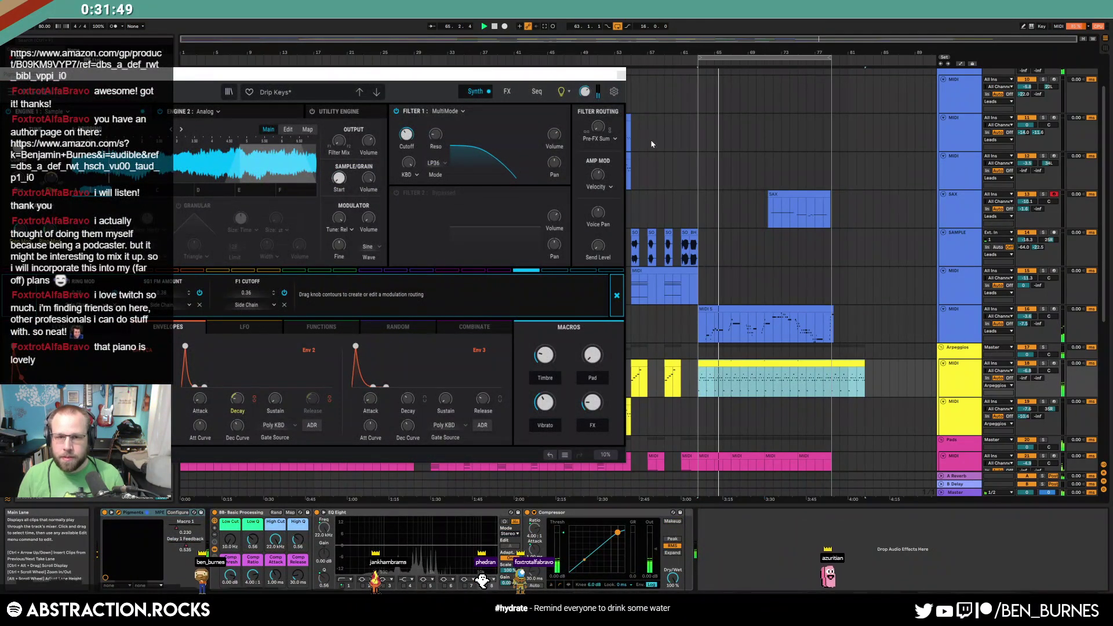
left_click(620, 76)
Copy the arpeggio's bars 79–83 onto the Harp track at bar 79, and assign the track colour to its clips
left_click_drag(865, 384, 833, 385)
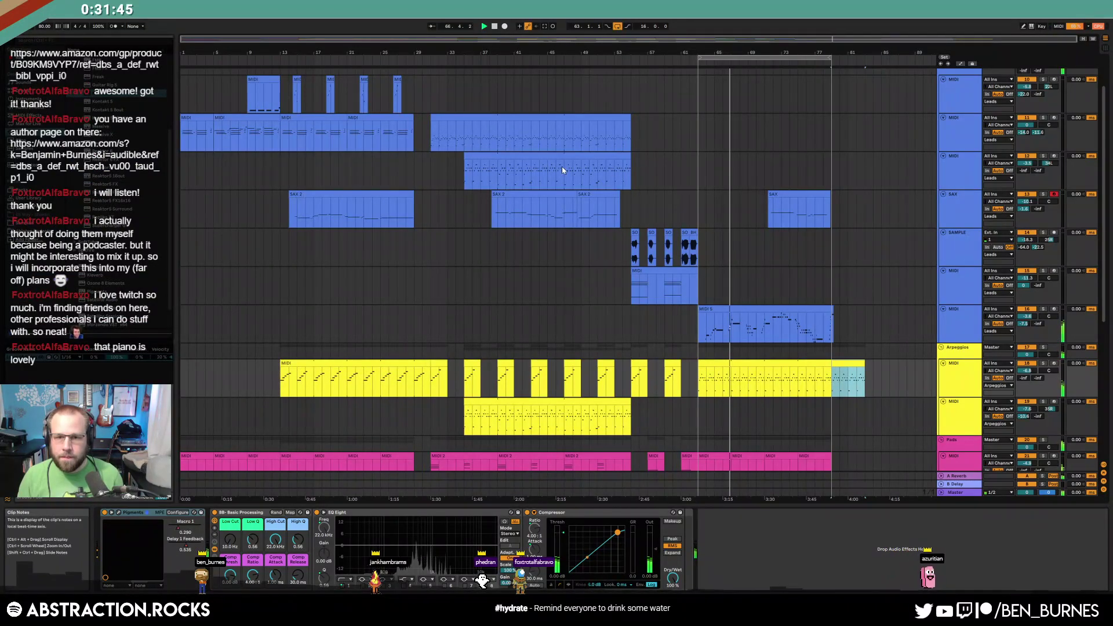
left_click_drag(563, 167, 582, 171)
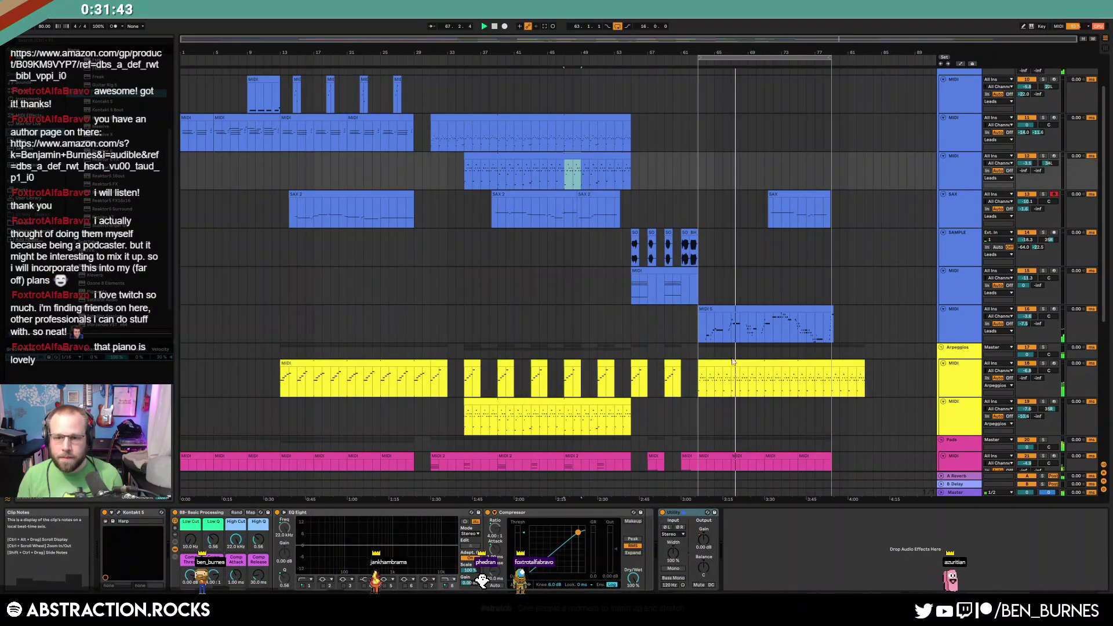
left_click(838, 365)
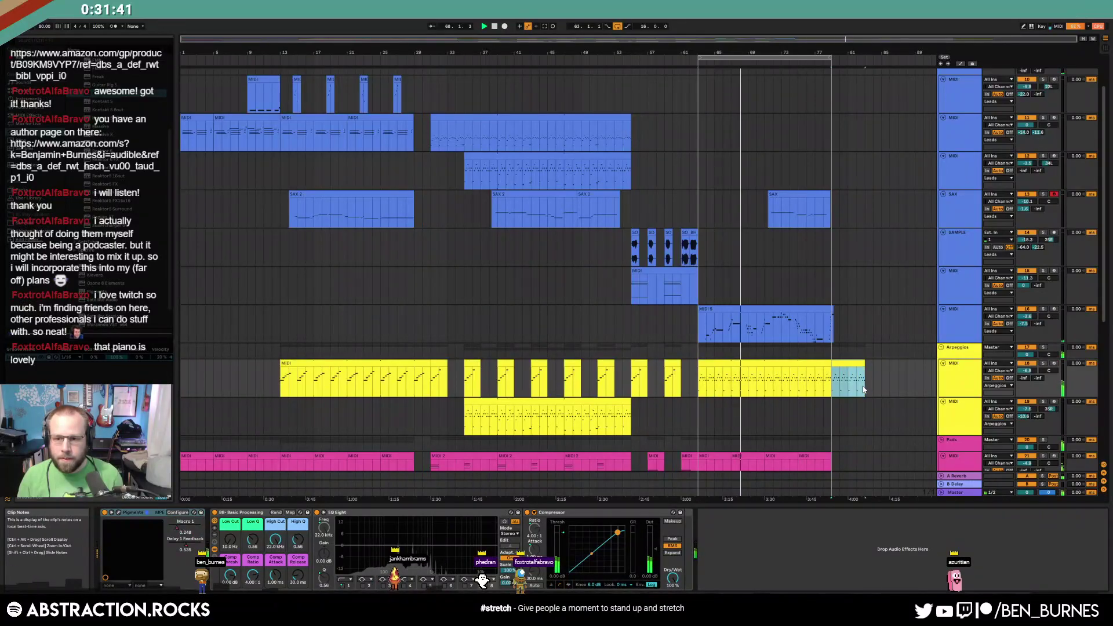
left_click(834, 169)
key("ctrl+v")
right_click(956, 172)
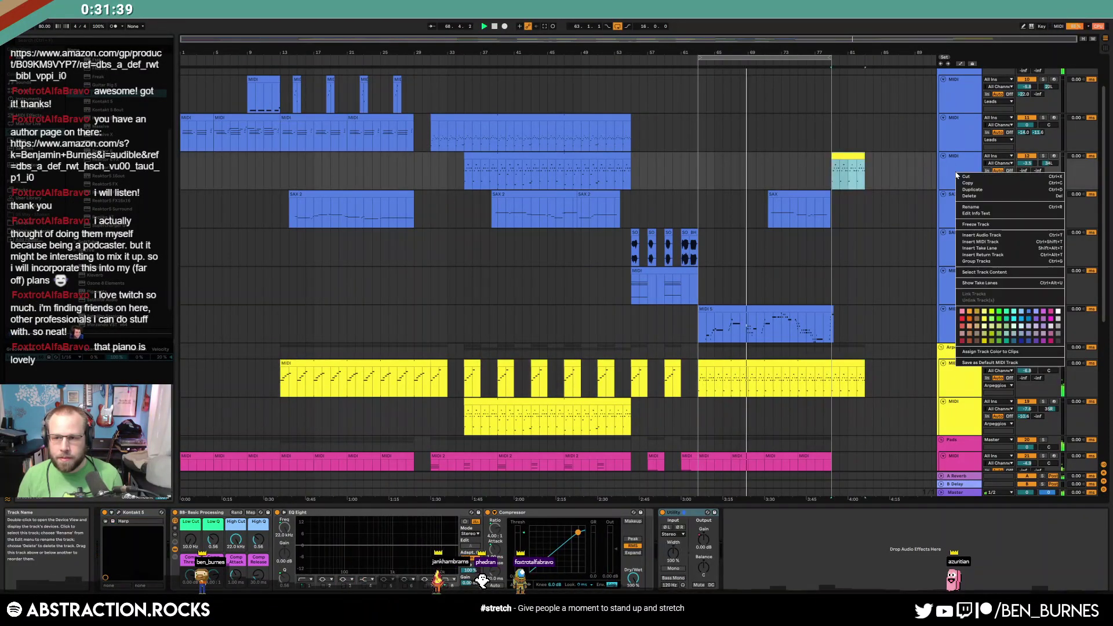
left_click(998, 353)
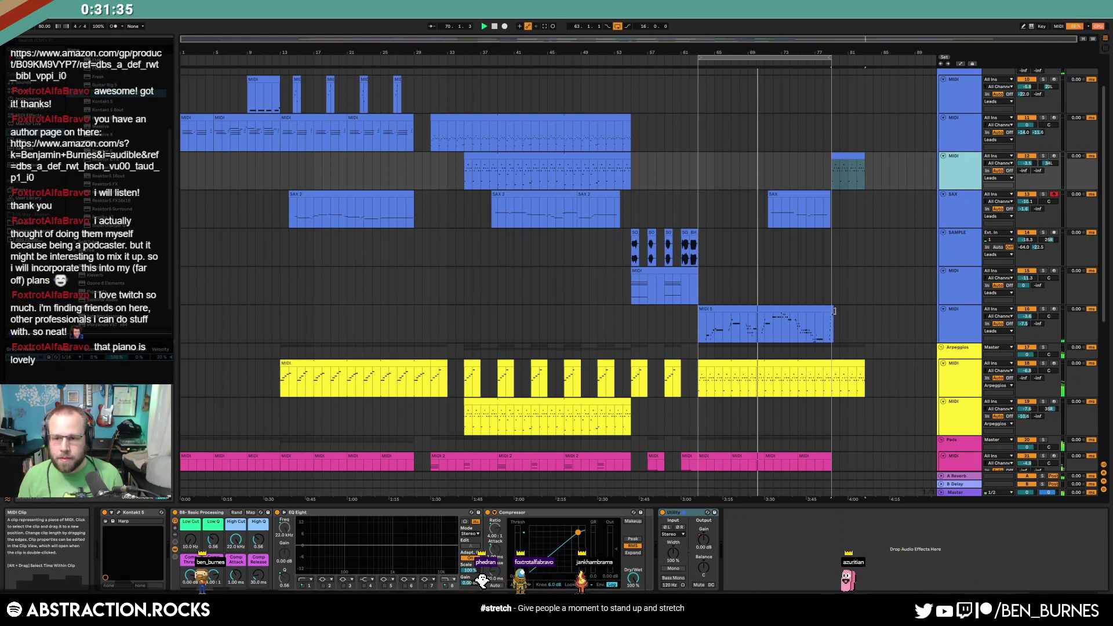
Extend the piano lead clip's end to about bar 80, and set the arrangement loop to the harp clip at bars 79–83
left_click_drag(832, 310, 838, 312)
left_click(858, 159)
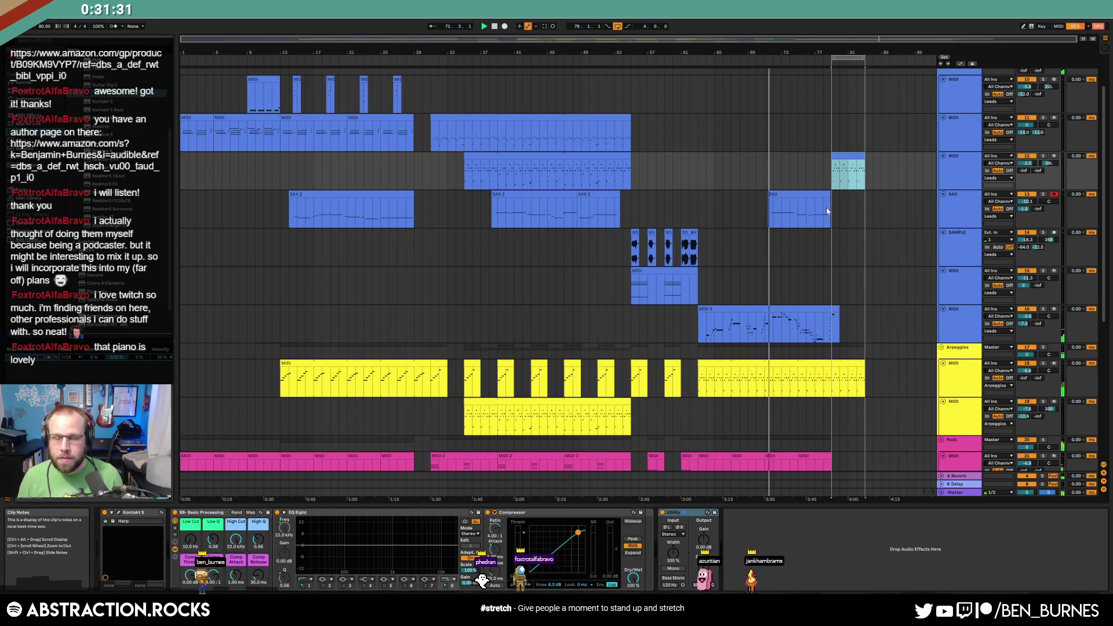
Stop playback and examine the lead, arpeggio, pad, bass and drum clips from bar 63 to 79
scroll(801, 321, "down", 5)
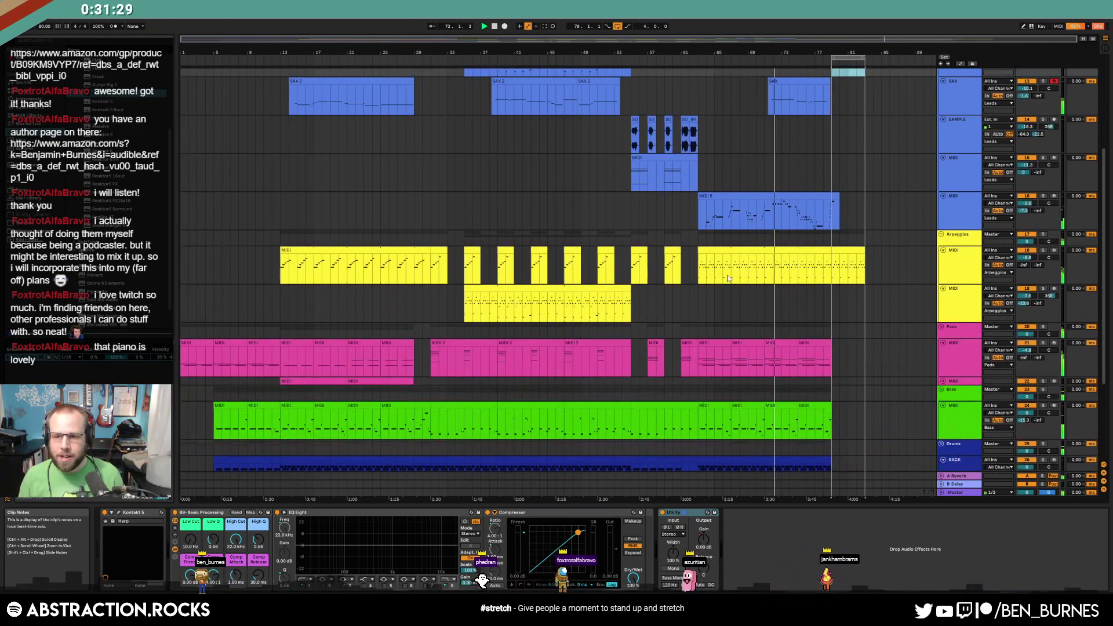
left_click_drag(690, 217, 807, 427)
key("space")
left_click_drag(833, 219, 700, 406)
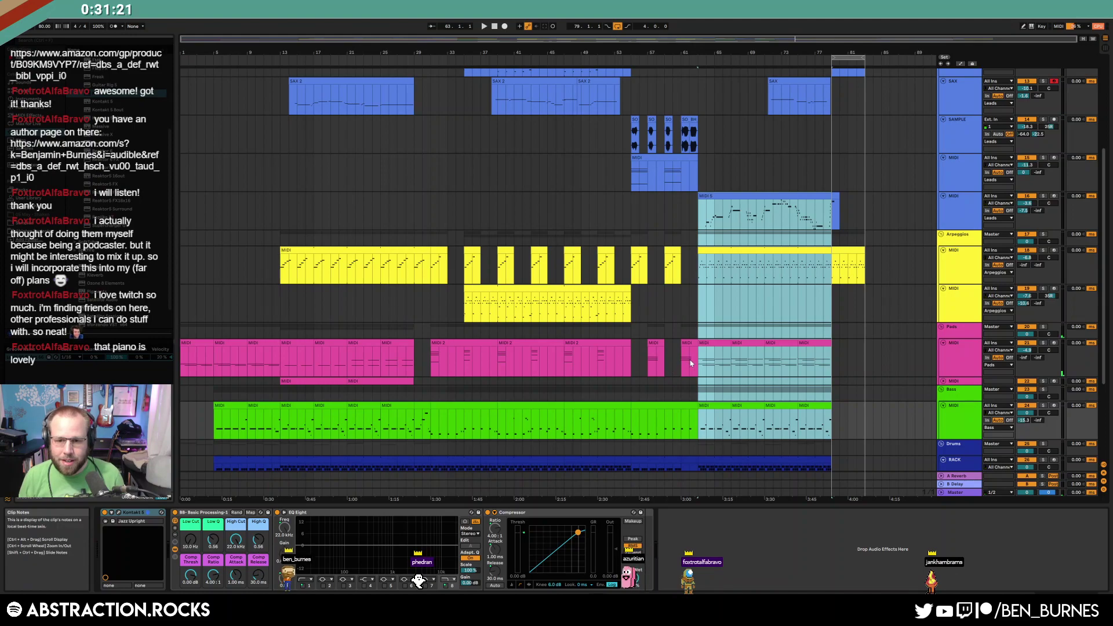
scroll(707, 367, "down", 5)
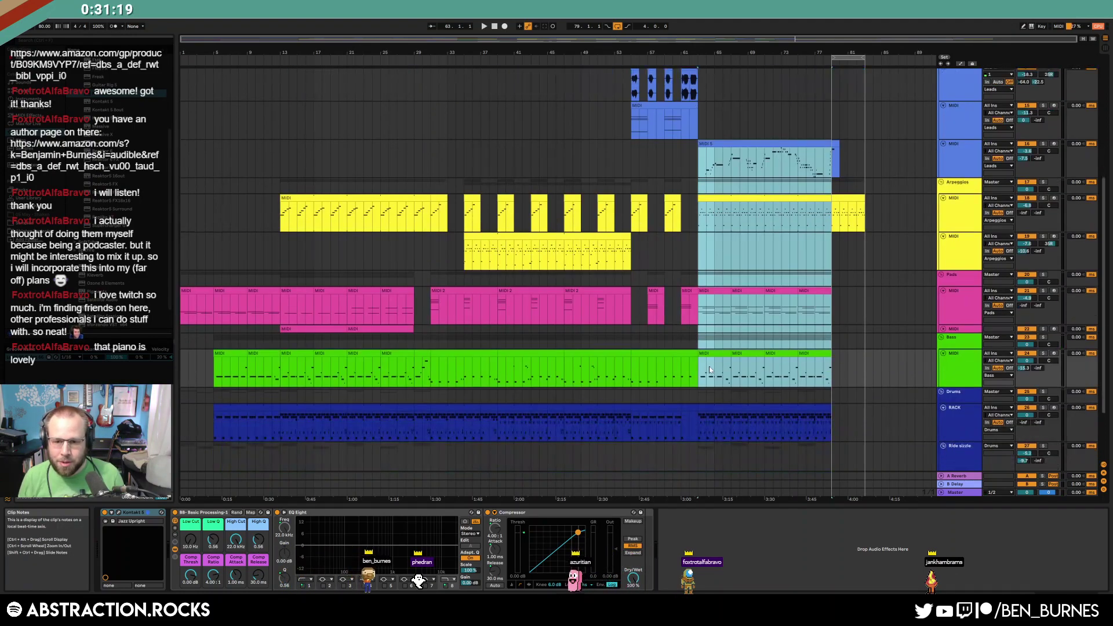
left_click(717, 373)
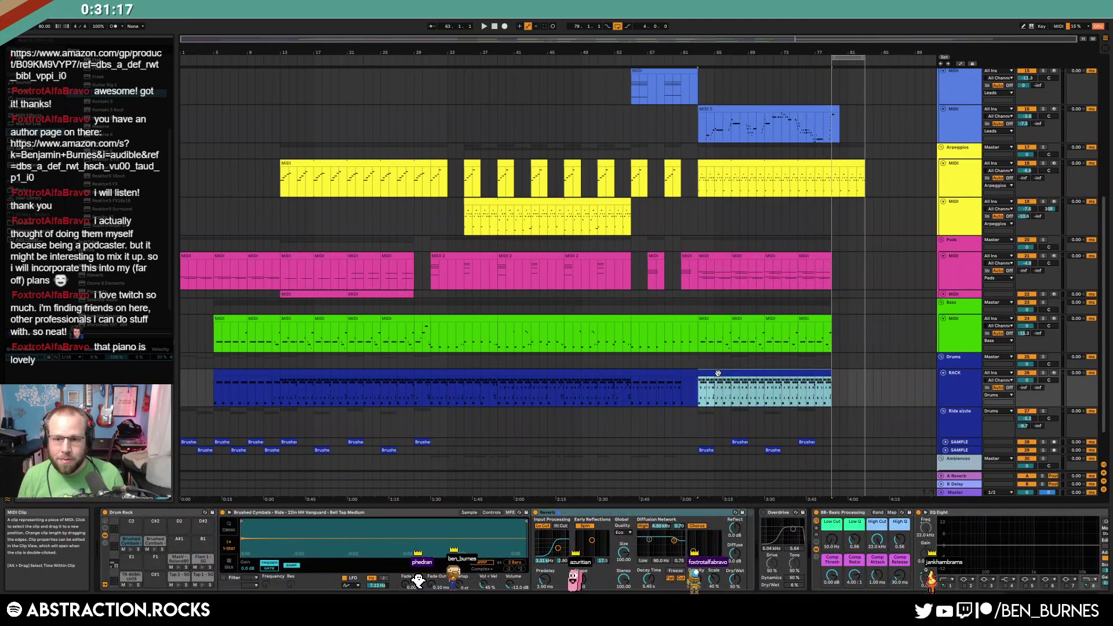
left_click(714, 271)
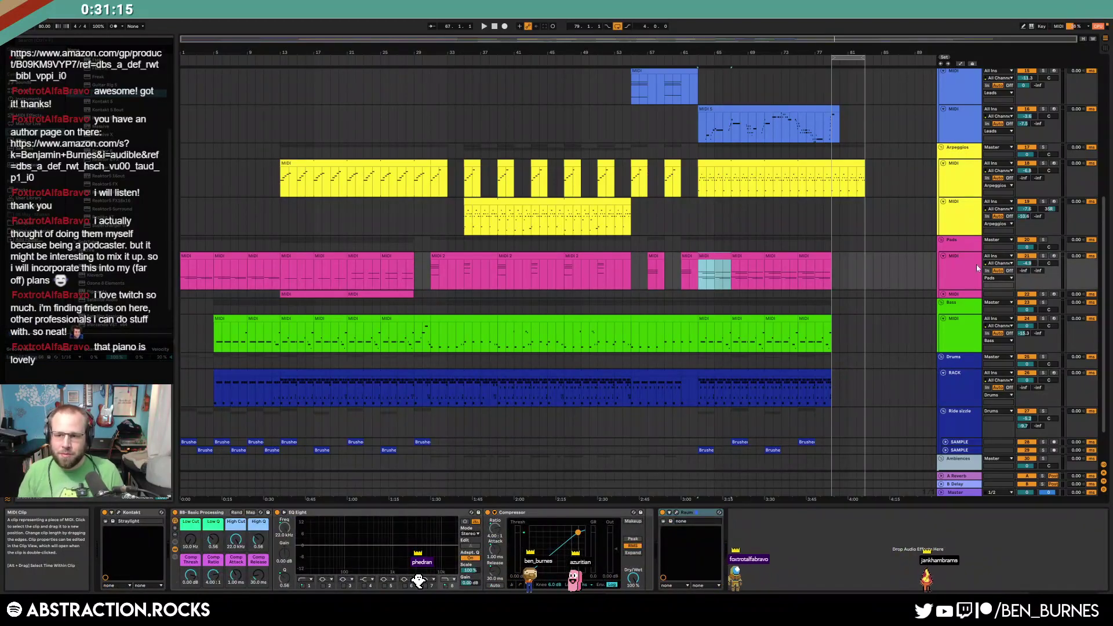
Unfold and arm the second Pads track, and record a part on it from bar 78 to about bar 84
left_click(944, 295)
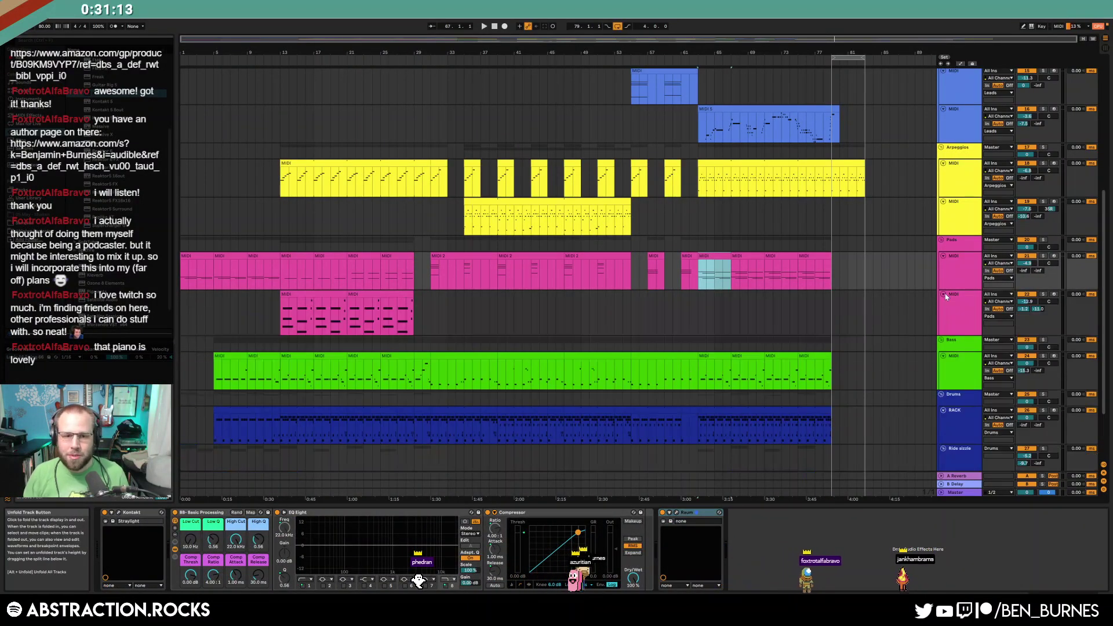
left_click(1055, 295)
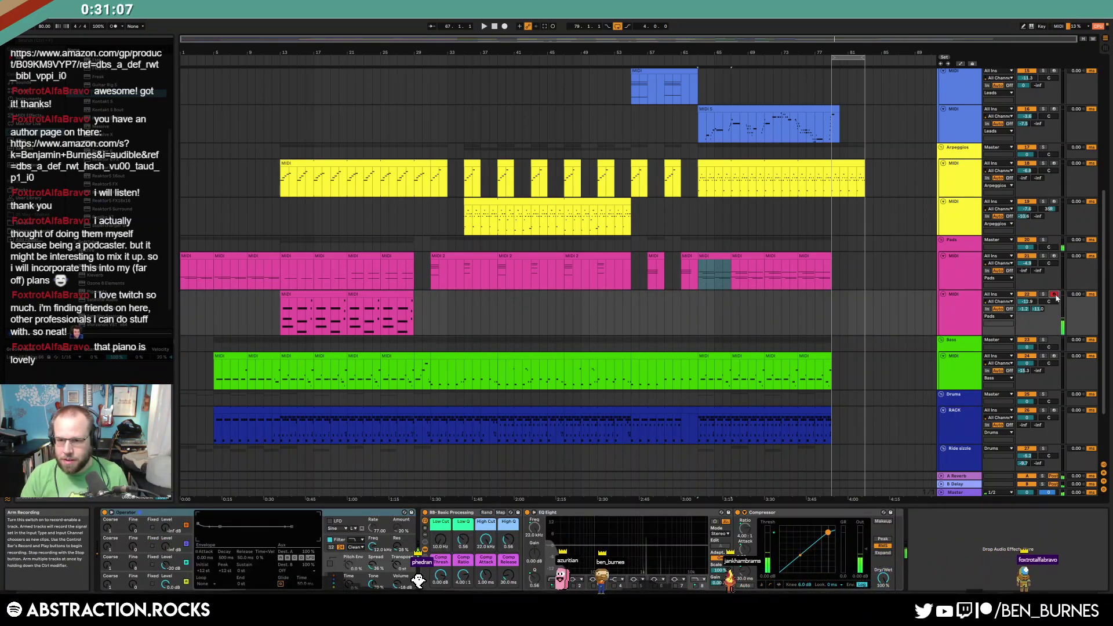
left_click(825, 310)
key("space")
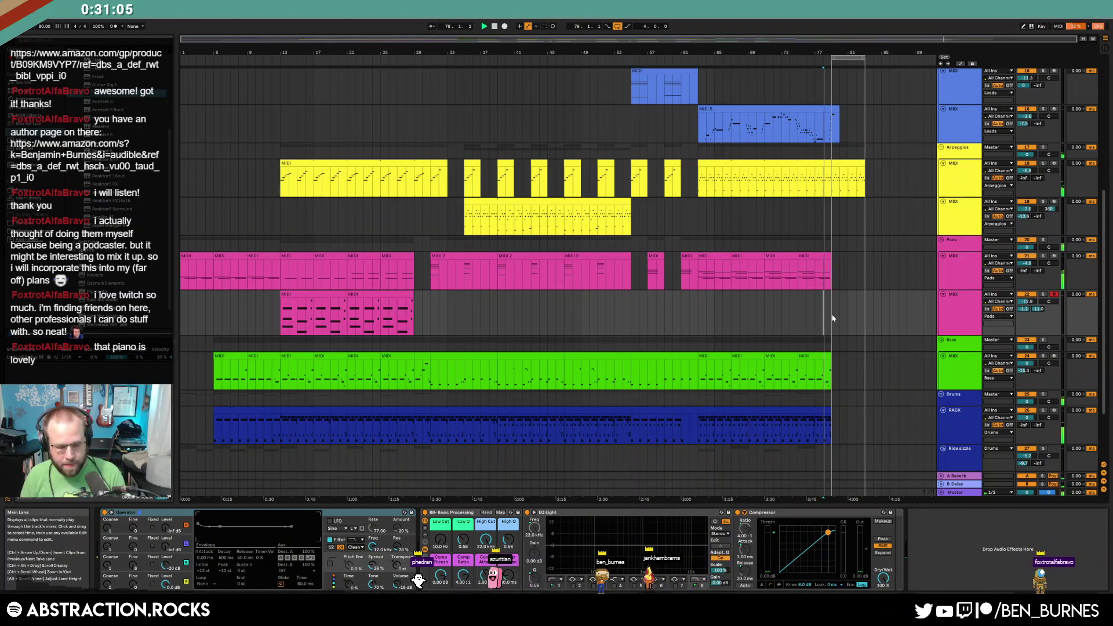
key("F9")
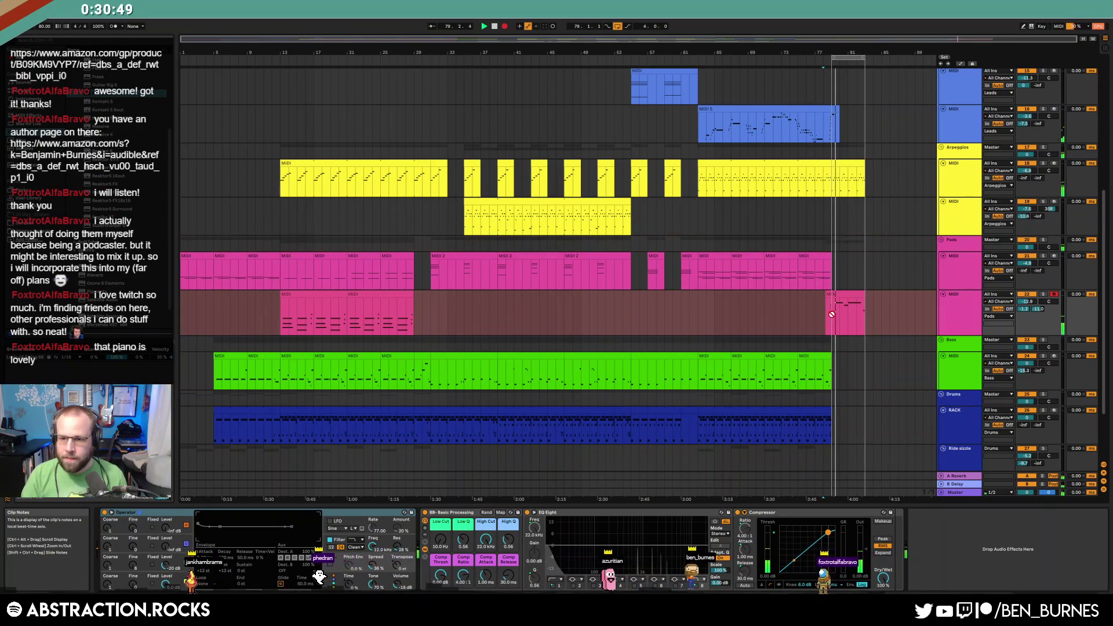
key("F9")
mouse_move(837, 294)
left_mouse_down()
mouse_move(869, 297)
mouse_move(827, 305)
left_mouse_up()
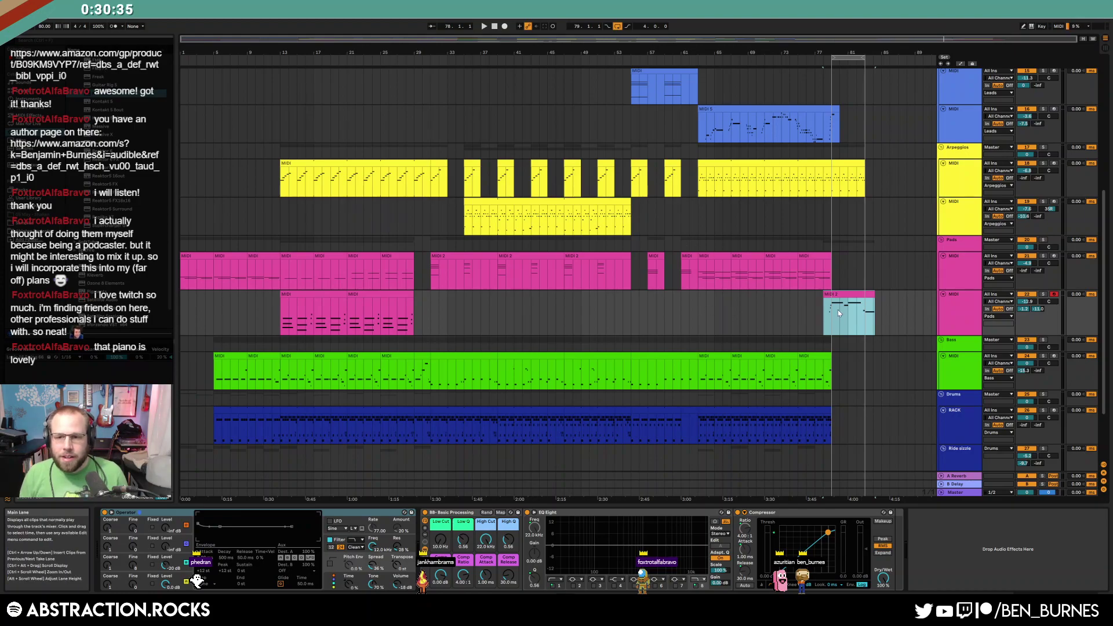
Copy the last pair of audio clips on the SAMPLE track, at bars 61–63, to bar 79
scroll(840, 325, "up", 5)
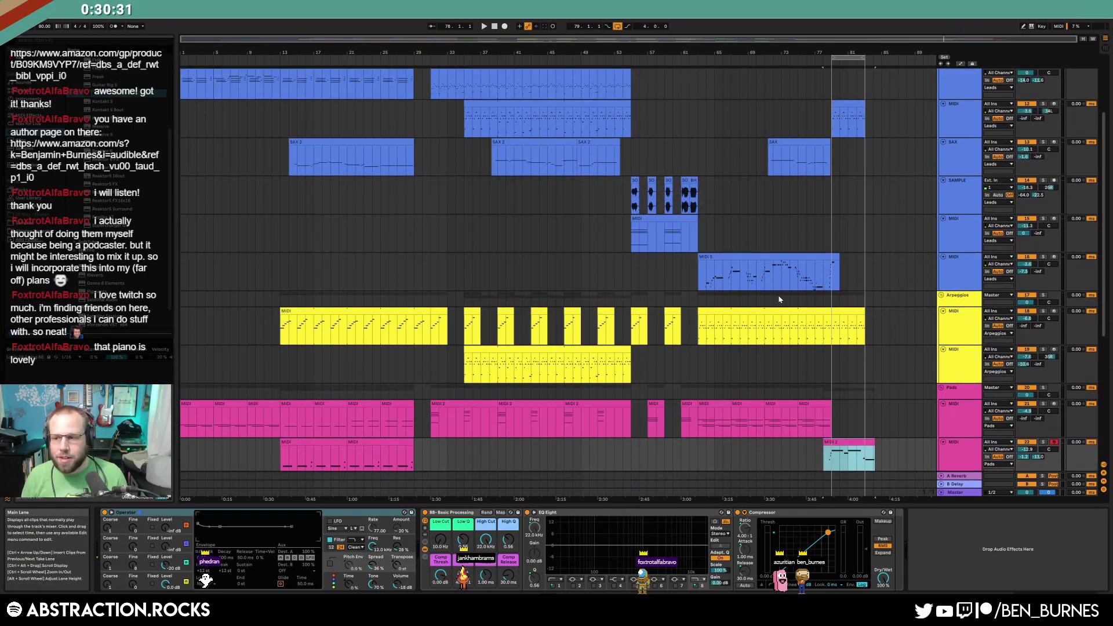
scroll(833, 370, "down", 4)
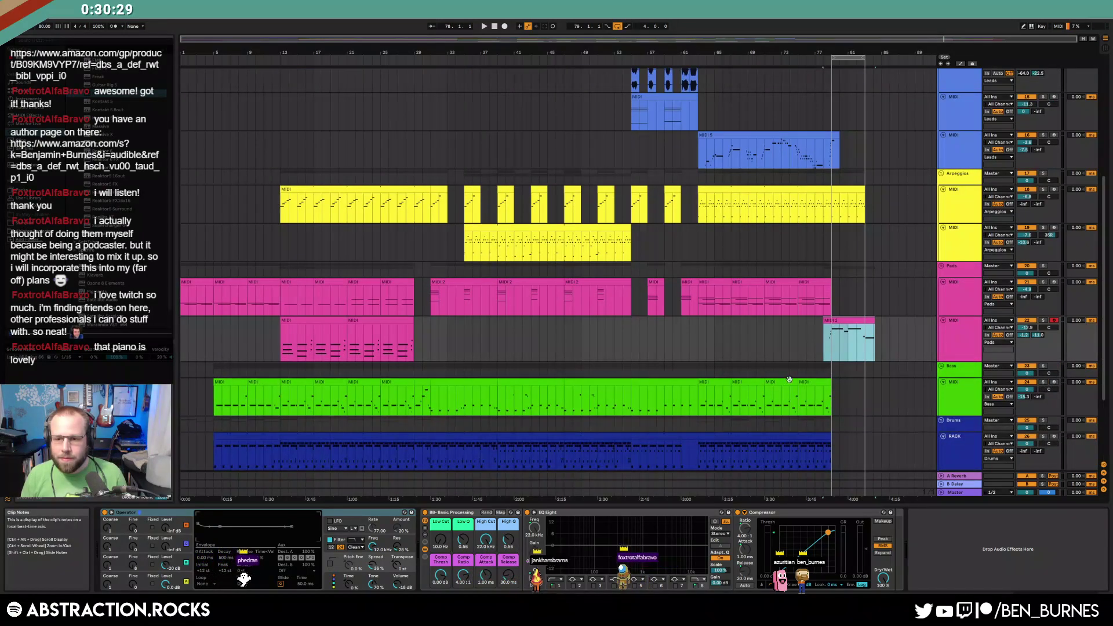
left_click(720, 385)
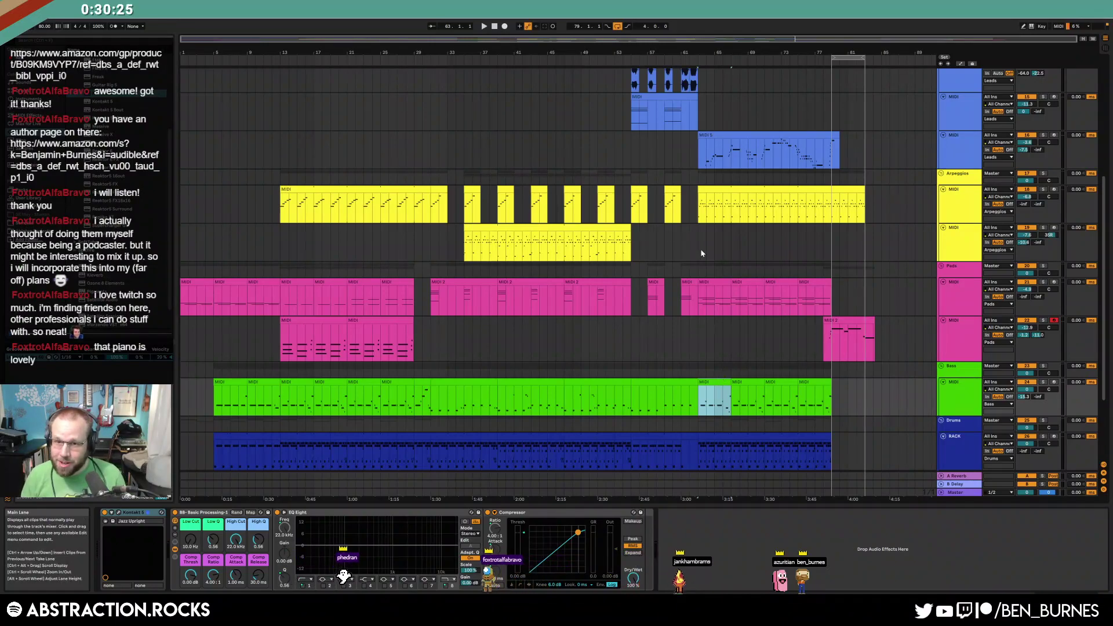
scroll(815, 276, "up", 3)
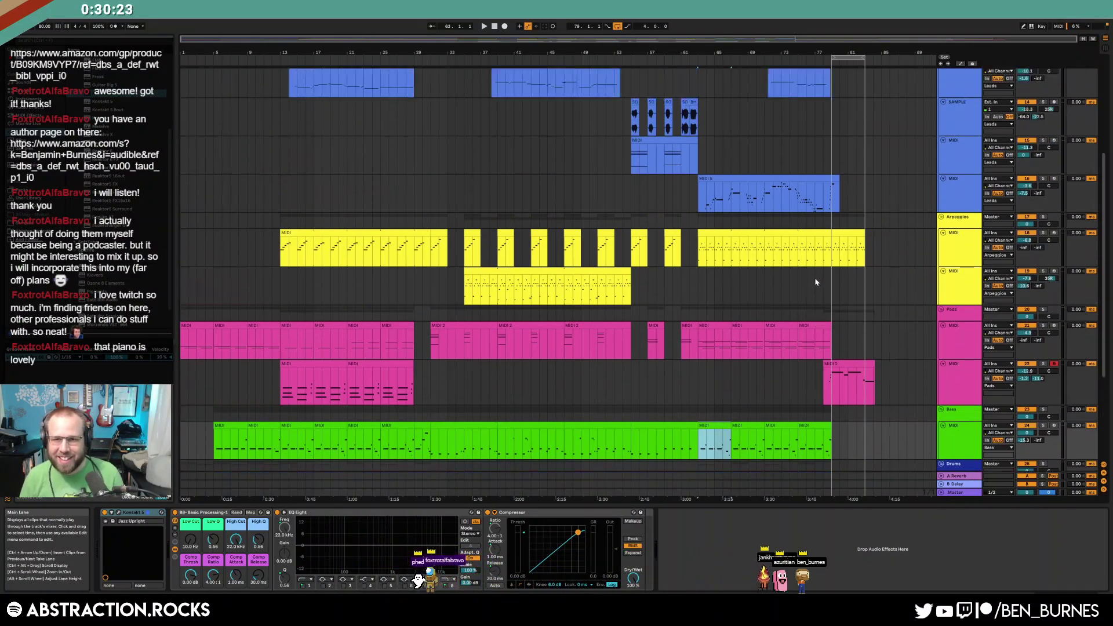
scroll(814, 294, "up", 1)
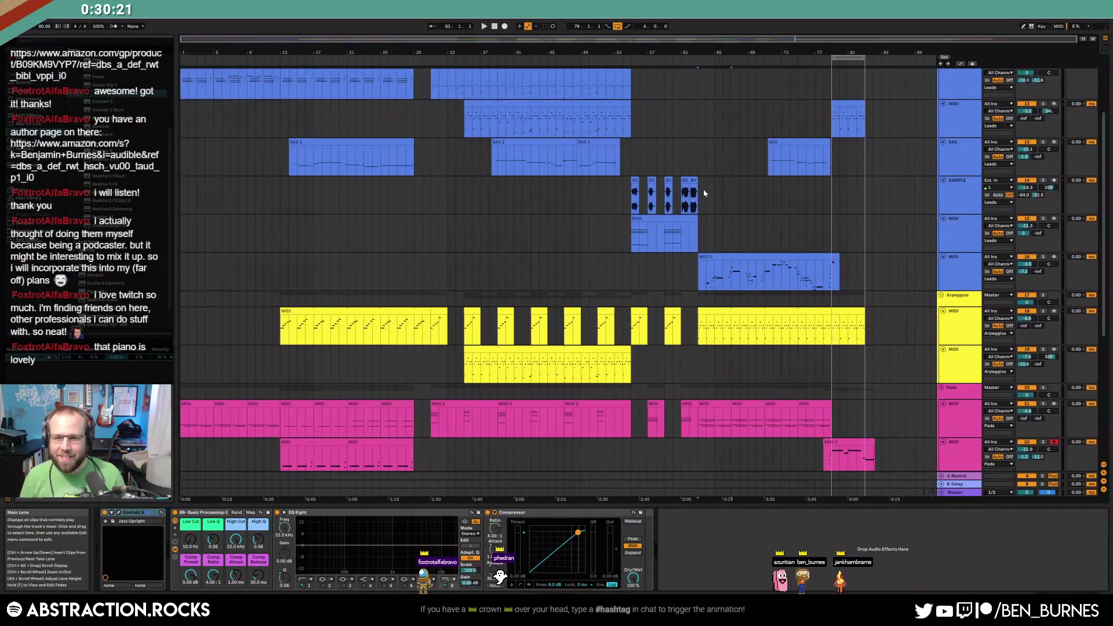
left_click_drag(694, 178, 845, 186)
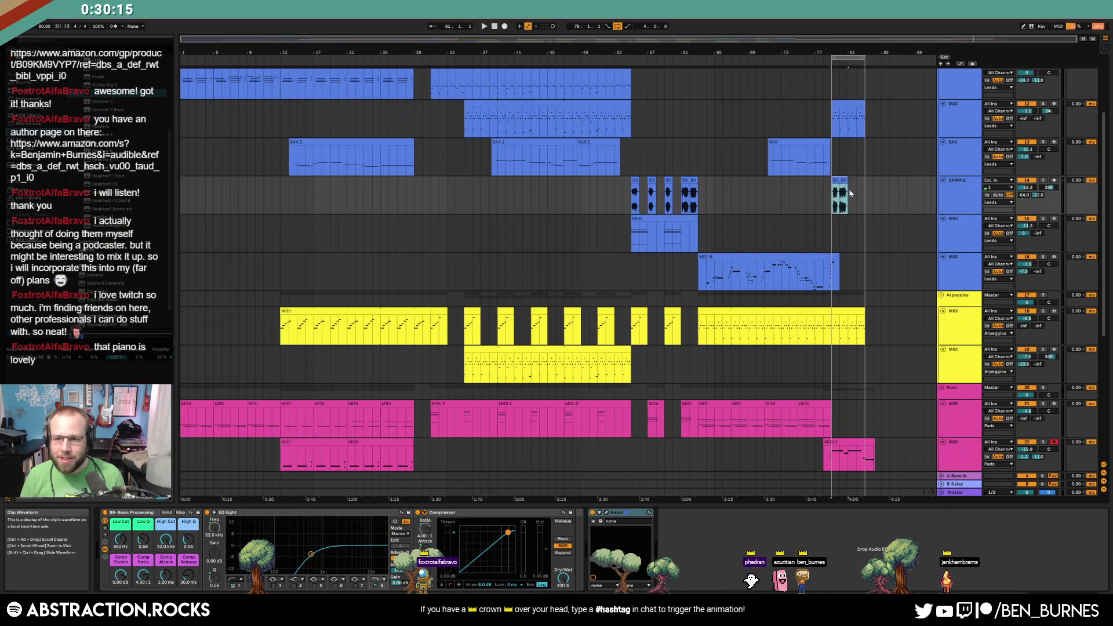
Play the ending from bar 77 and delete the audio clips copied to bar 79 on the SAMPLE track
left_click(816, 198)
key("space")
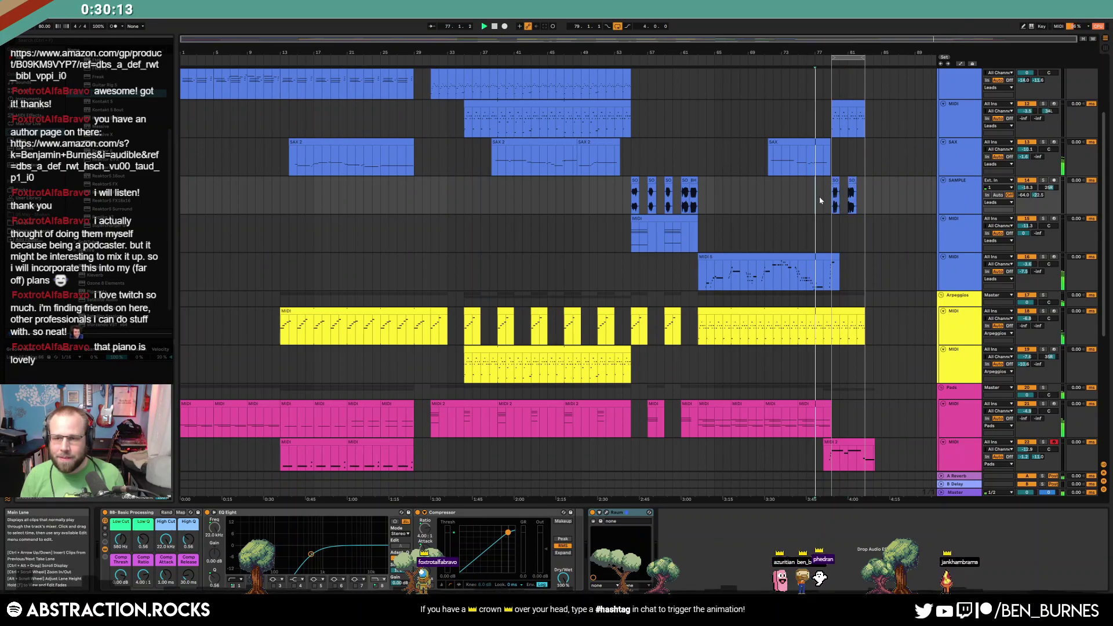
left_click_drag(833, 58, 749, 58)
left_click_drag(540, 91, 431, 89)
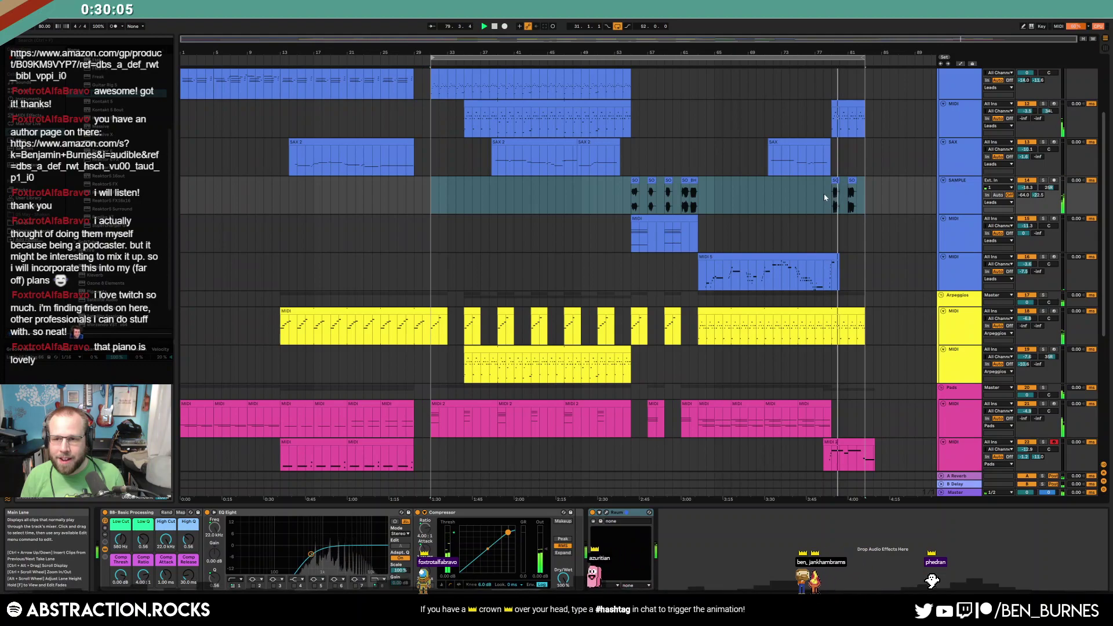
left_click_drag(823, 194, 864, 201)
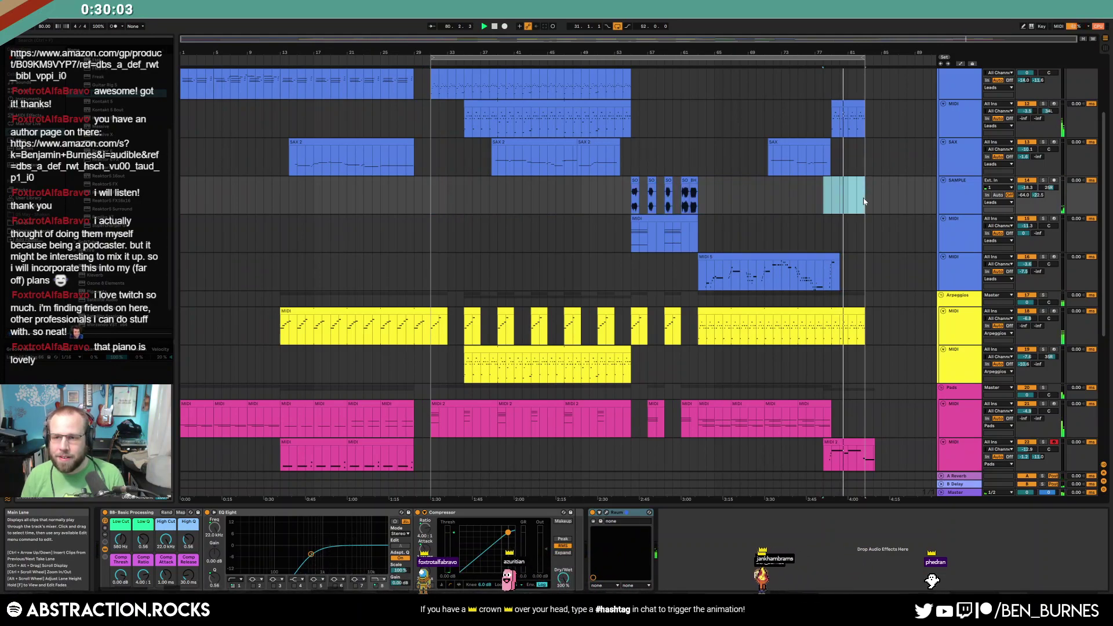
left_click(839, 200)
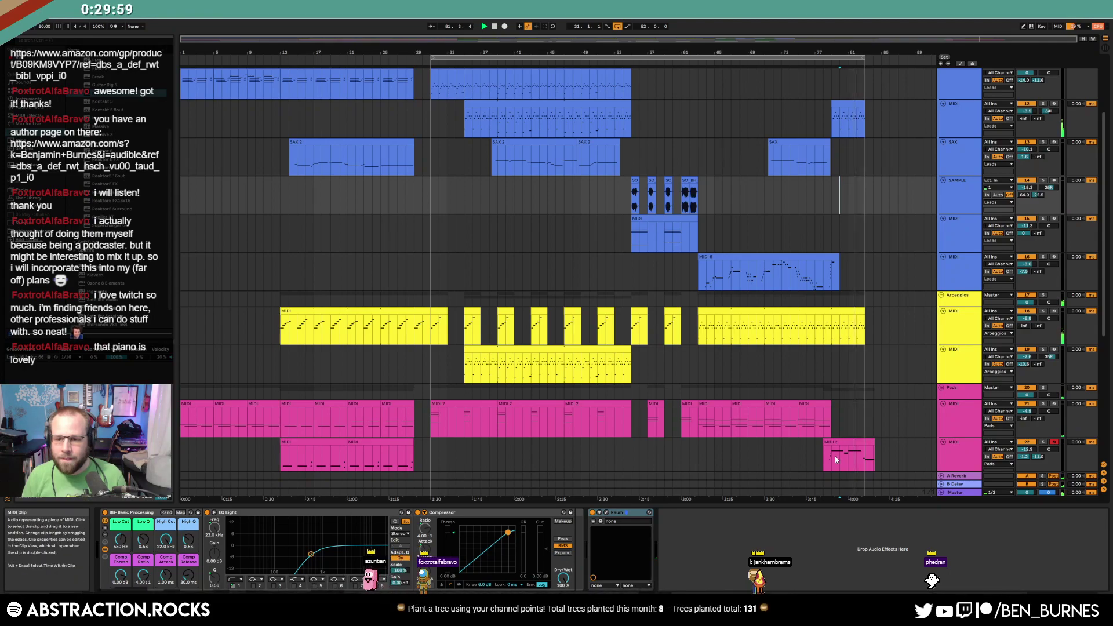
Loop bars 79–83 again, and extend the harp clip and the first arpeggio clip to end at bar 91
left_click_drag(866, 462, 867, 462)
key("ctrl+l")
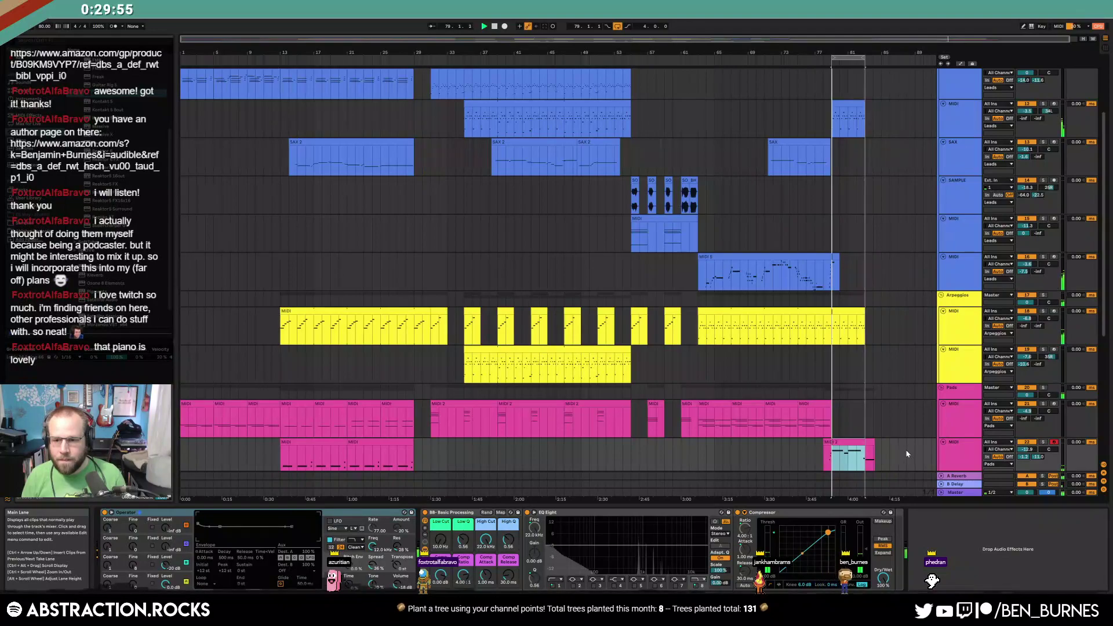
left_click_drag(978, 39, 759, 416)
left_click_drag(765, 113, 923, 114)
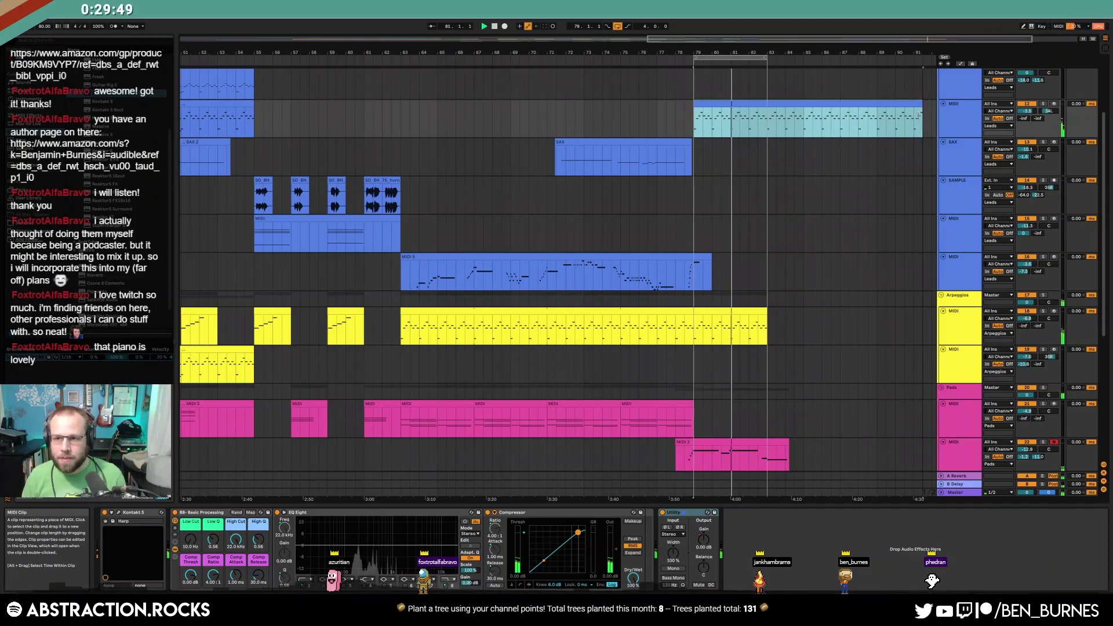
left_click_drag(775, 312, 913, 313)
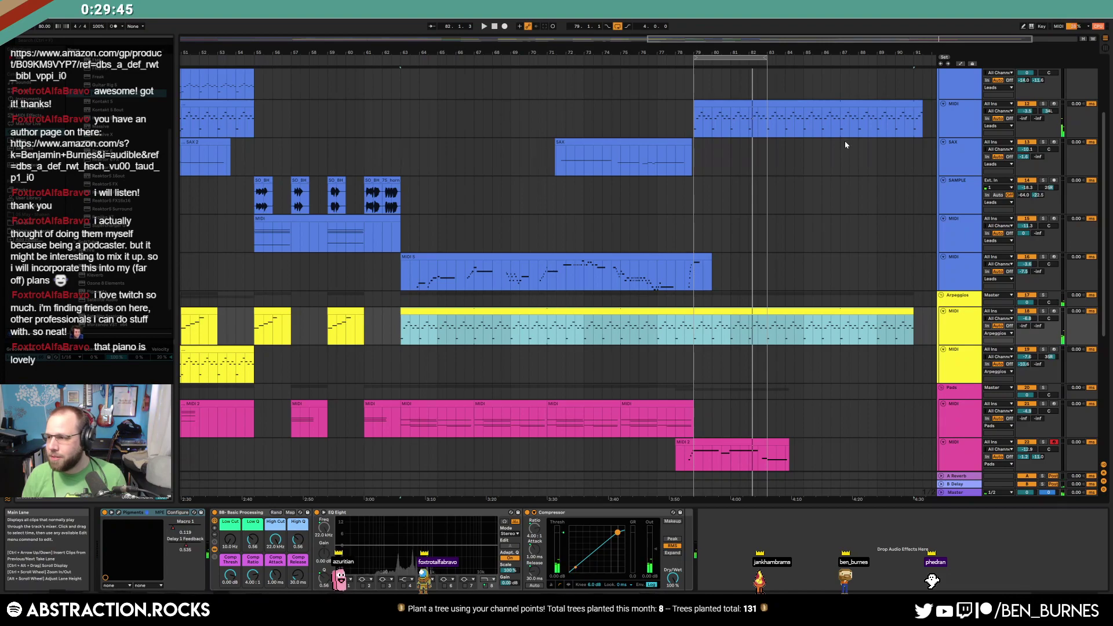
left_click_drag(917, 104, 915, 102)
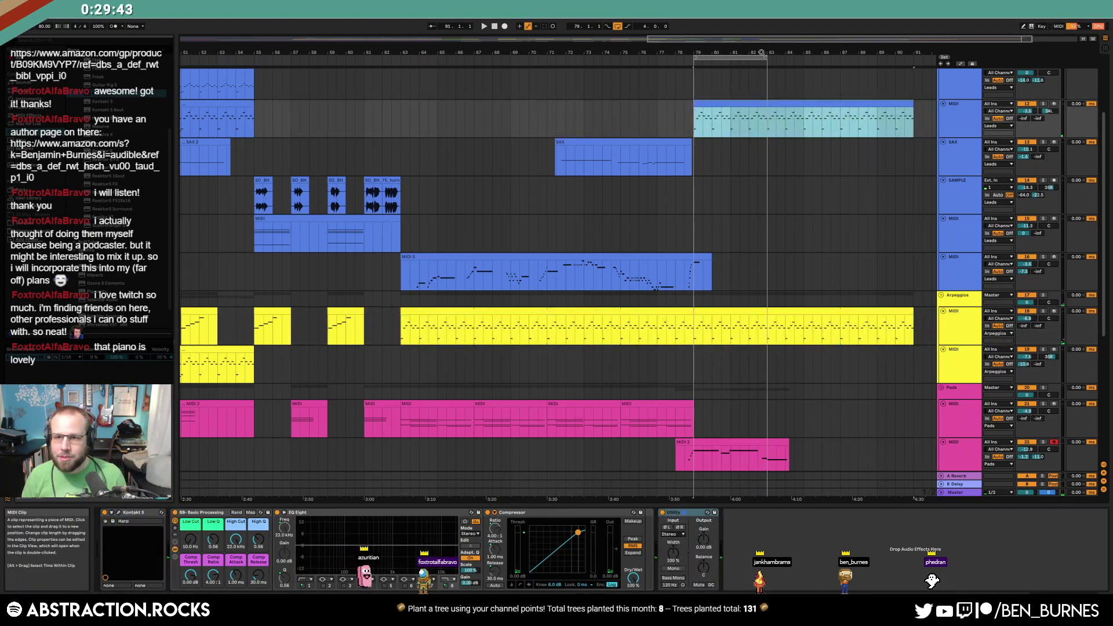
Move the arrangement loop to bars 83–87 and copy the eight-bar bass clip that ends at bar 63 to bar 83
left_click_drag(739, 56, 817, 73)
scroll(763, 358, "down", 4)
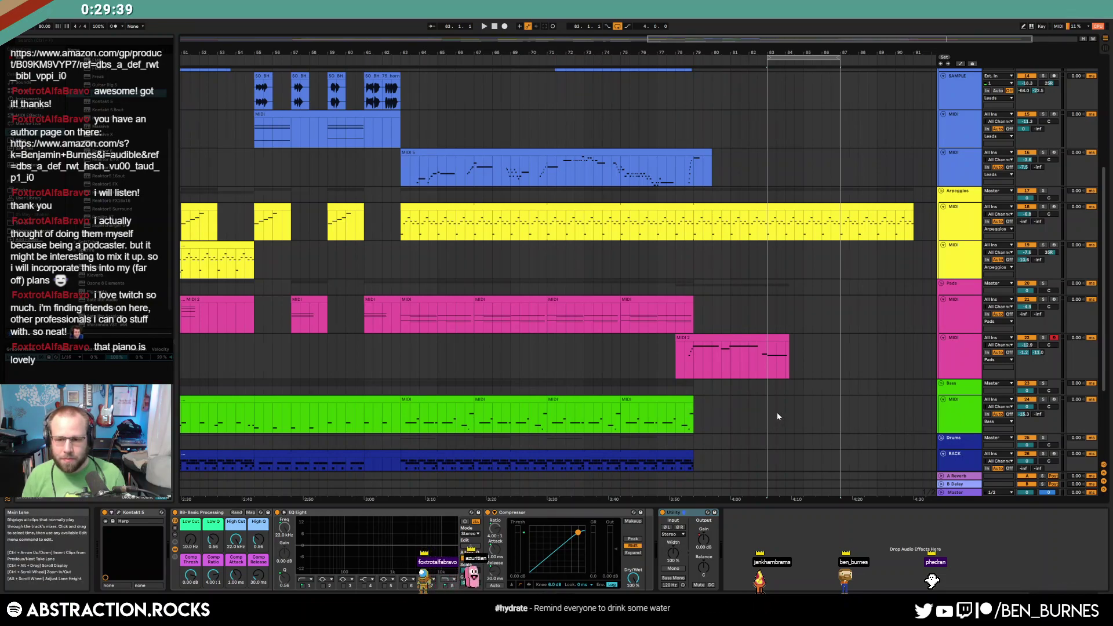
left_click(833, 416)
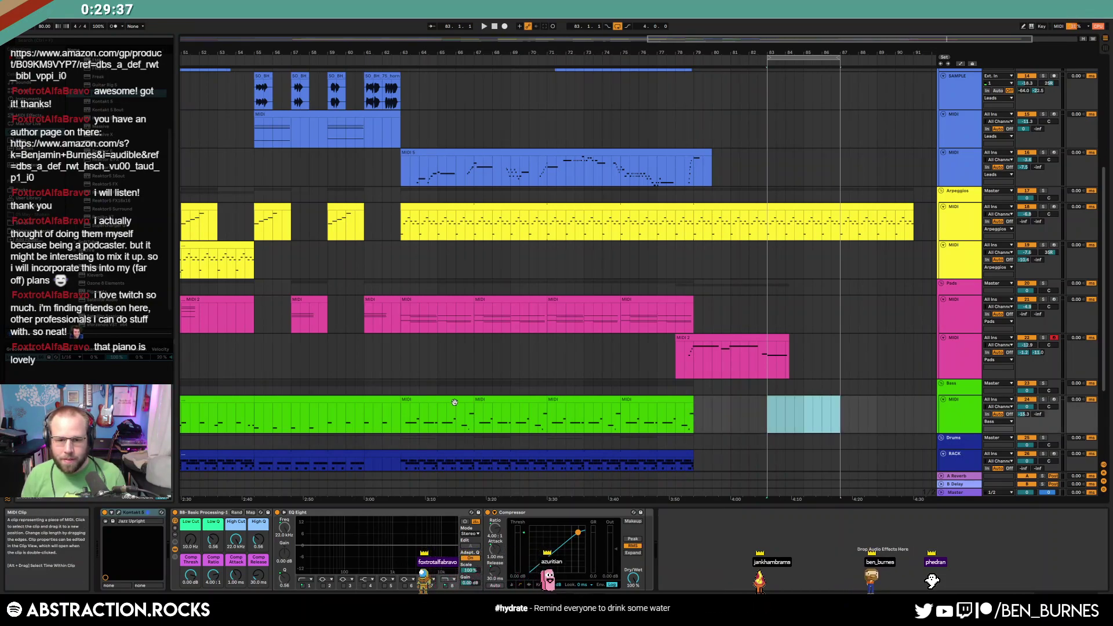
left_click(374, 402)
left_click(767, 412)
key("ctrl+v")
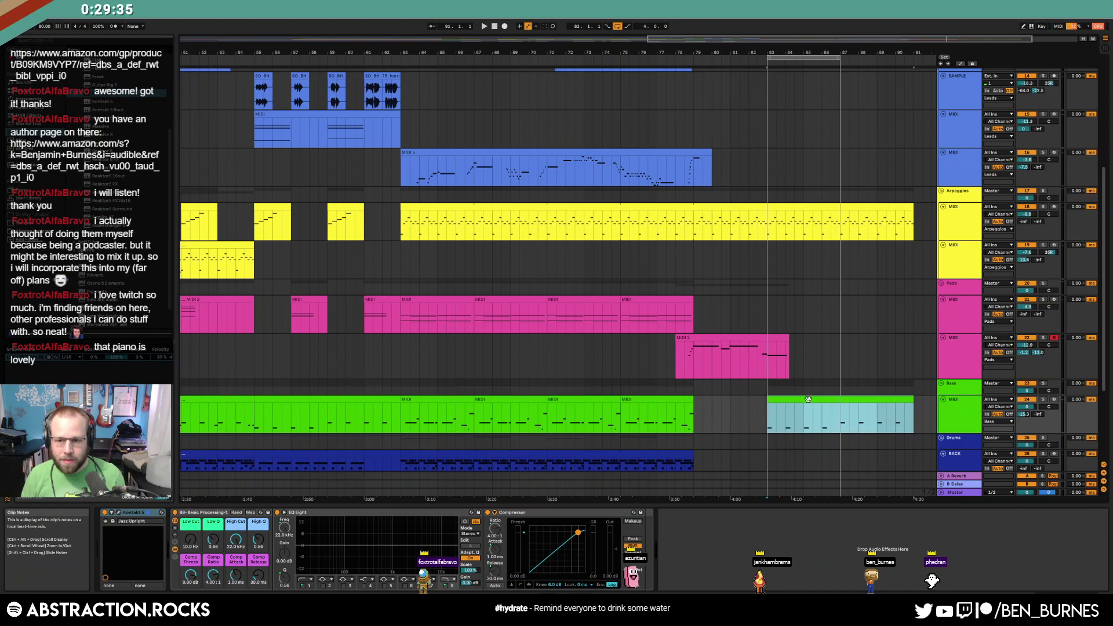
In the copied bass clip, raise the first four notes to G1 and delete all the notes after them
double_click(808, 399)
left_click_drag(652, 455, 297, 509)
key("Up")
key("Up")
key("Up")
key("Up")
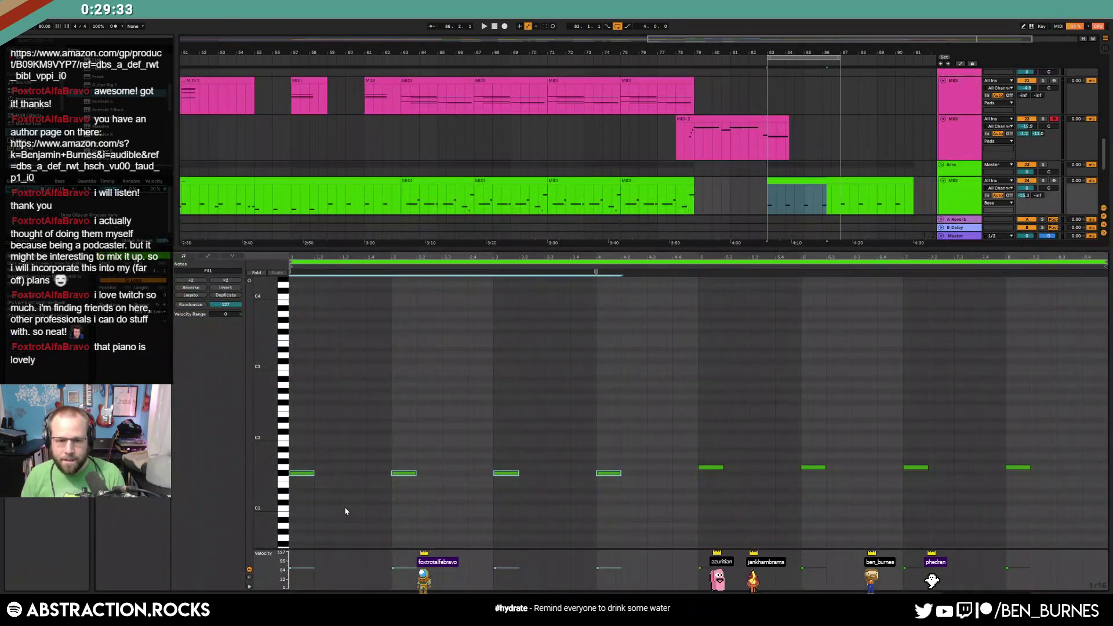
left_click_drag(306, 450, 1036, 505)
left_click_drag(1071, 439, 716, 519)
key("Delete")
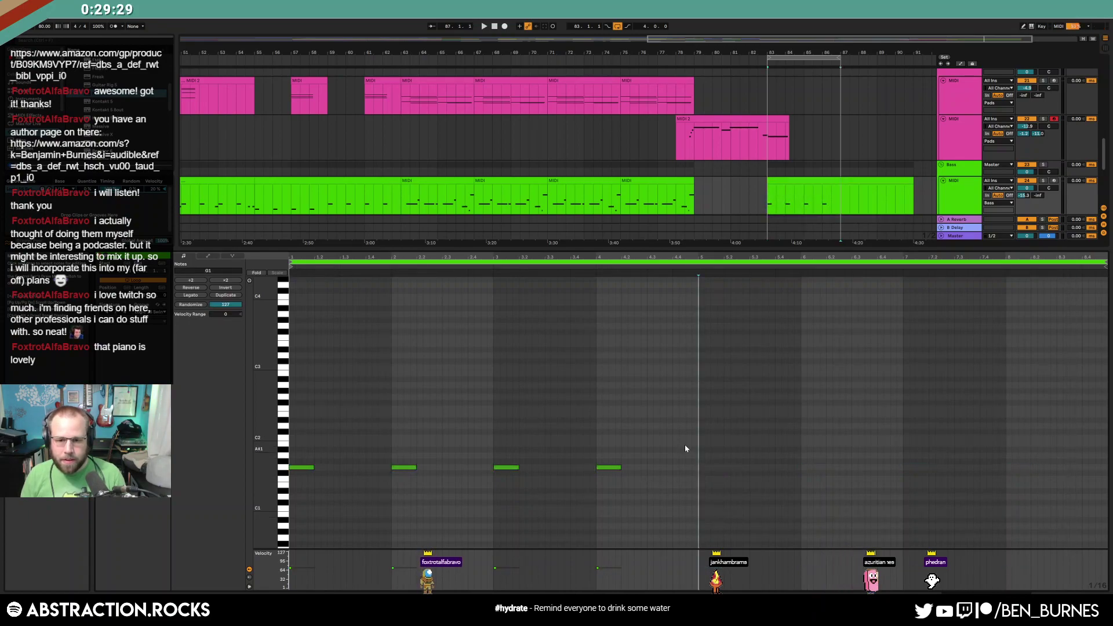
Duplicate the four G1 bass notes half a bar later so they fill the gaps, and play the loop
left_click_drag(694, 439, 301, 519)
key("ctrl+c")
key("ctrl+v")
key("Right")
key("Right")
key("Right")
key("Right")
key("Right")
key("Right")
key("Right")
key("Right")
key("space")
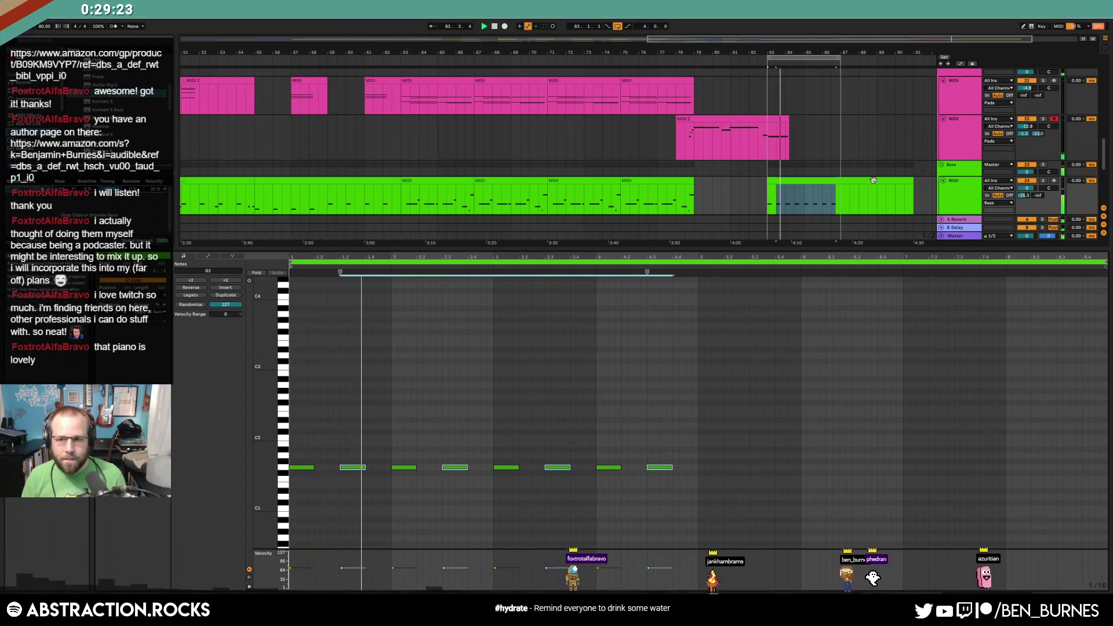
Delete the empty part of the new bass clip after bar 87 and return to the track's device view
left_click_drag(911, 191, 840, 188)
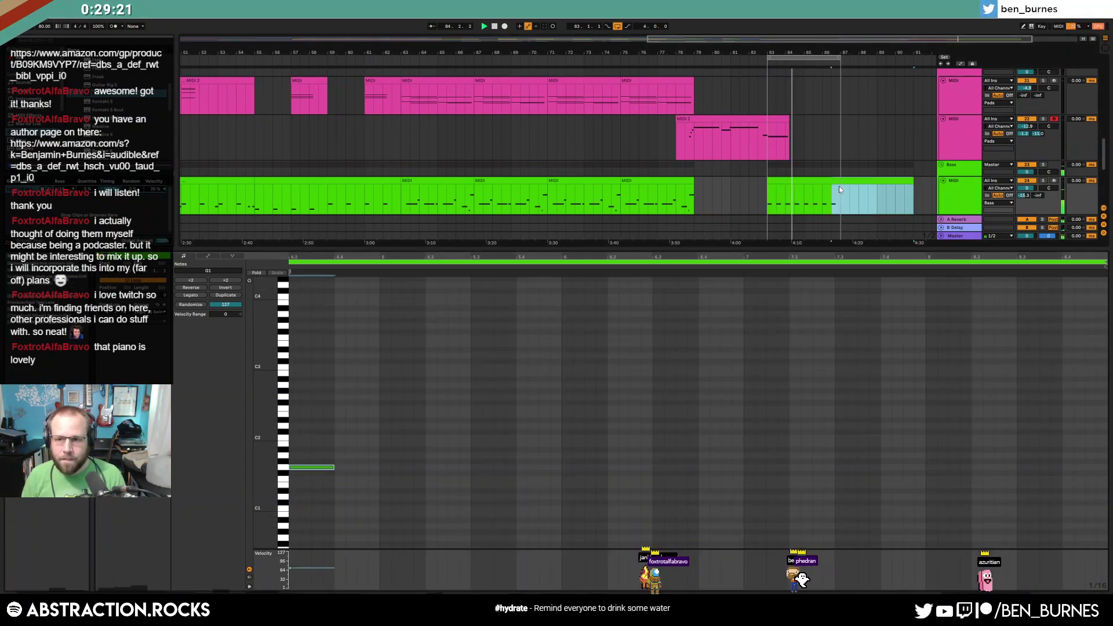
key("Delete")
left_click(827, 205)
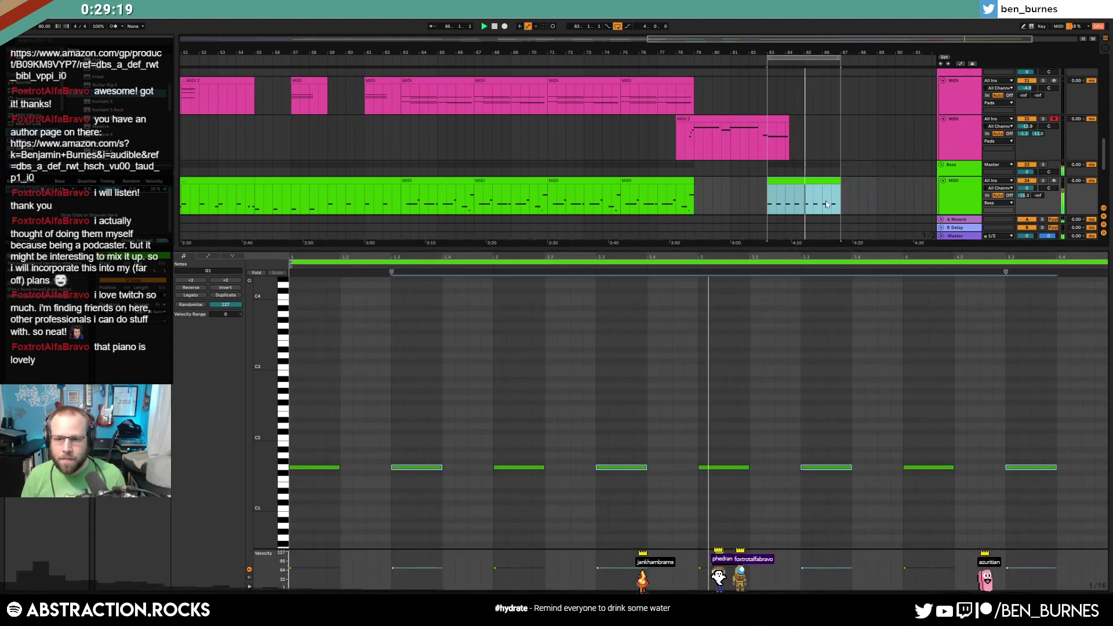
scroll(866, 197, "down", 3)
key("shift+Tab")
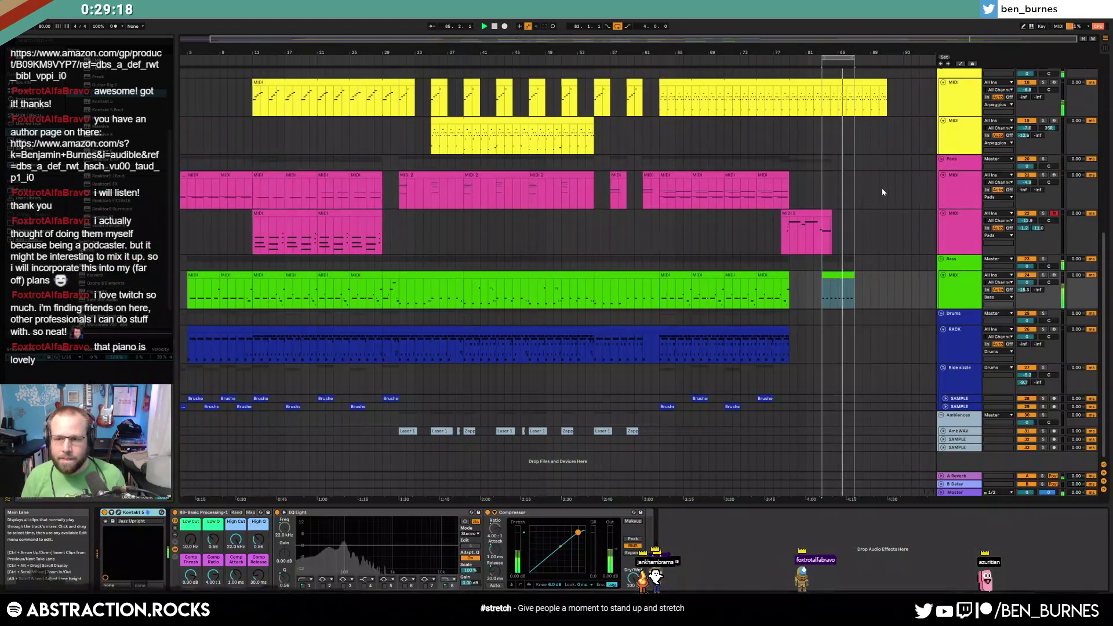
Place the insert point at bar 83 on the drum RACK track and browse the sample library for the brushed ride cymbal folders
left_click(821, 339)
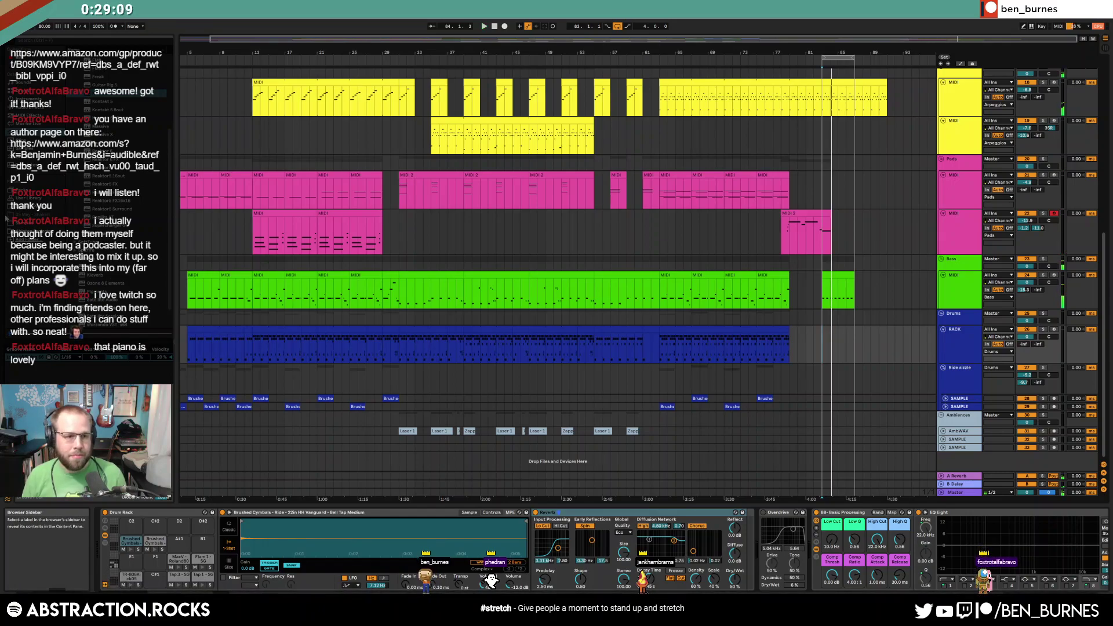
left_click(25, 225)
scroll(152, 232, "down", 10)
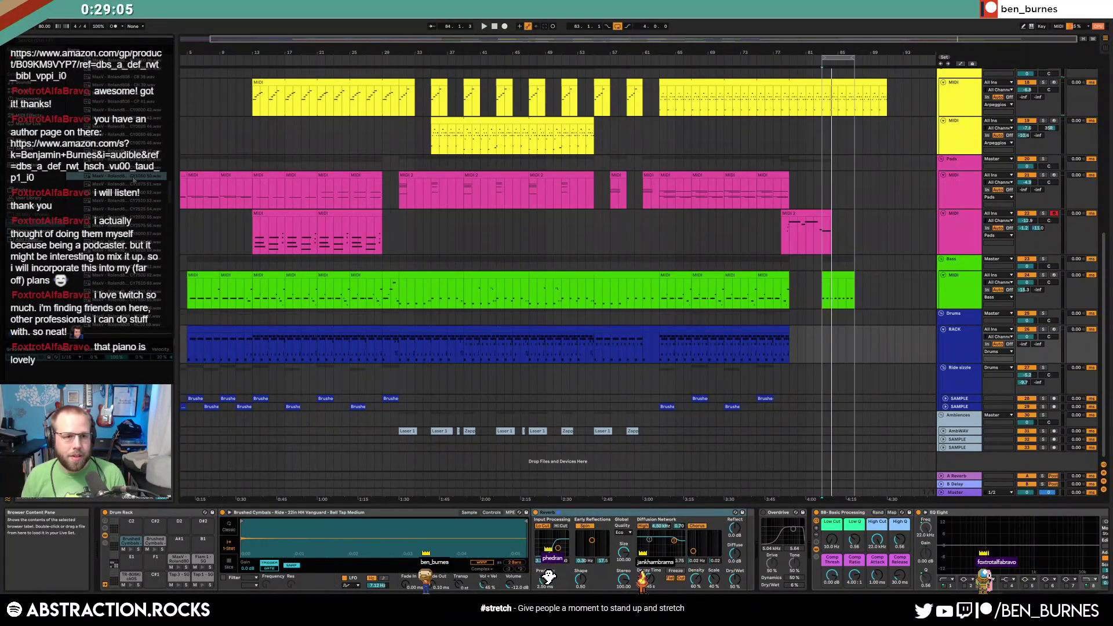
key("Left")
key("Left")
key("Up")
key("Up")
key("Right")
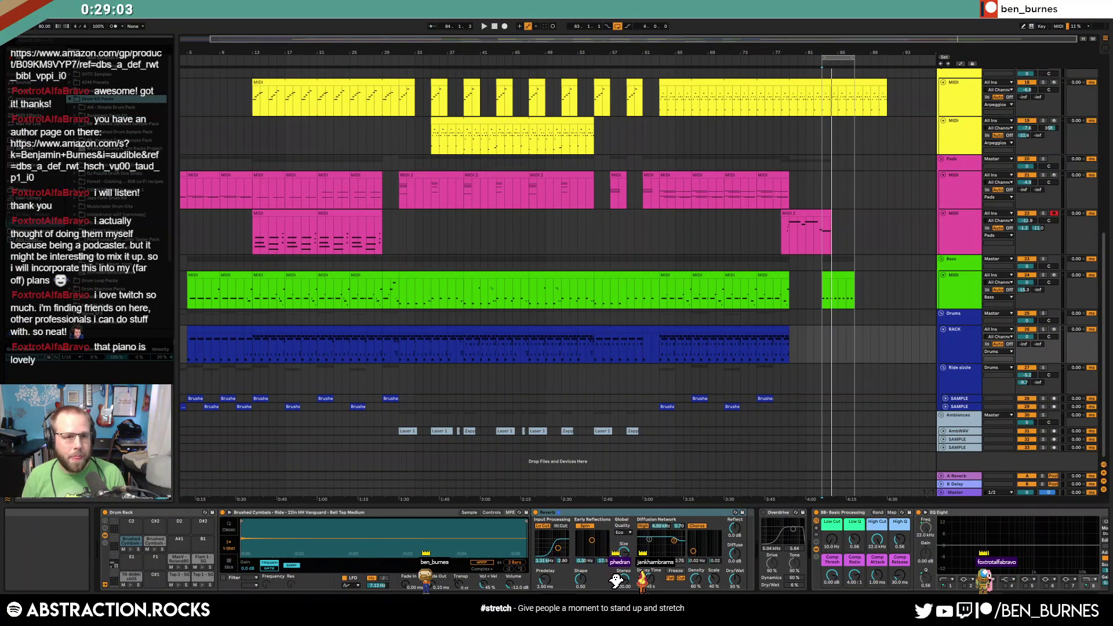
key("Down")
key("Down")
key("Down")
key("Down")
key("Down")
key("Down")
key("Down")
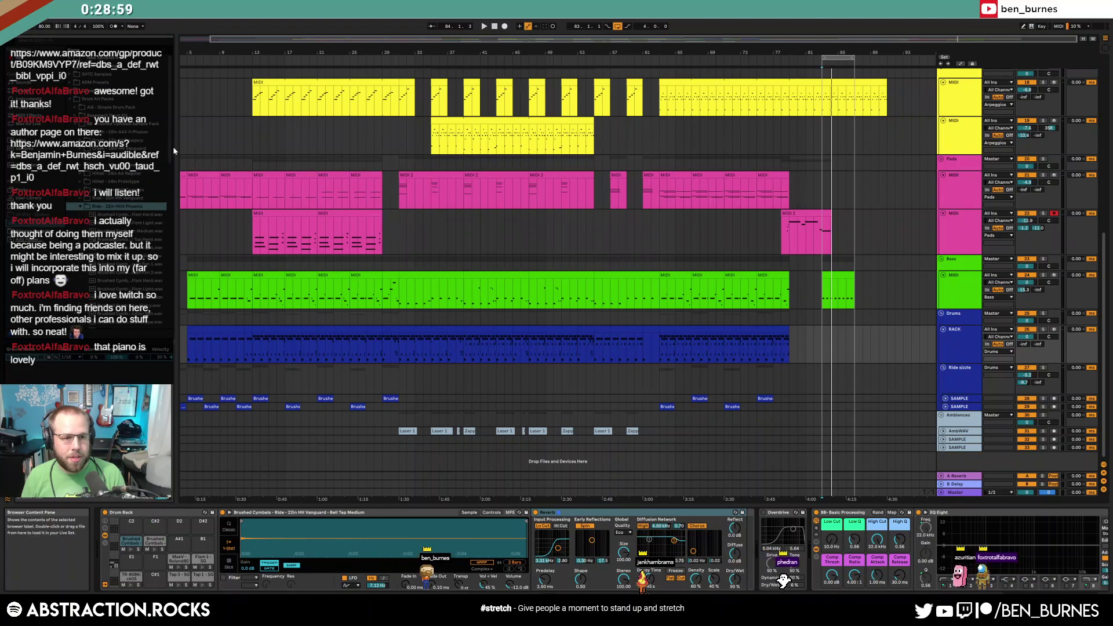
Audition the brushed ride cymbal samples in the opened folder
left_click_drag(169, 136, 170, 189)
left_click(140, 152)
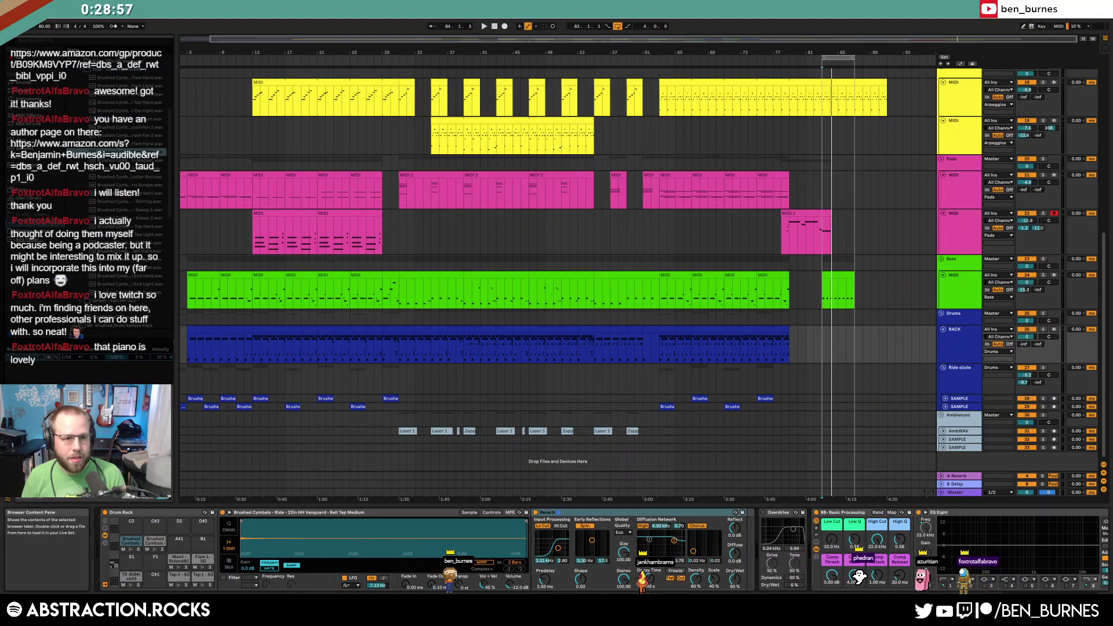
left_click(150, 144)
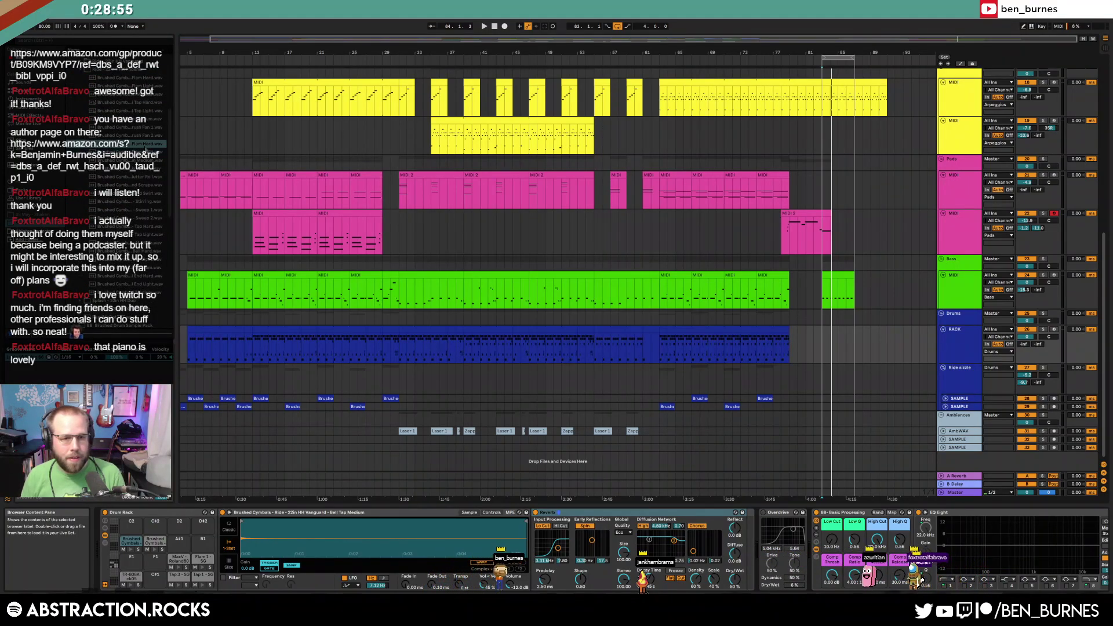
key("Up")
key("Up")
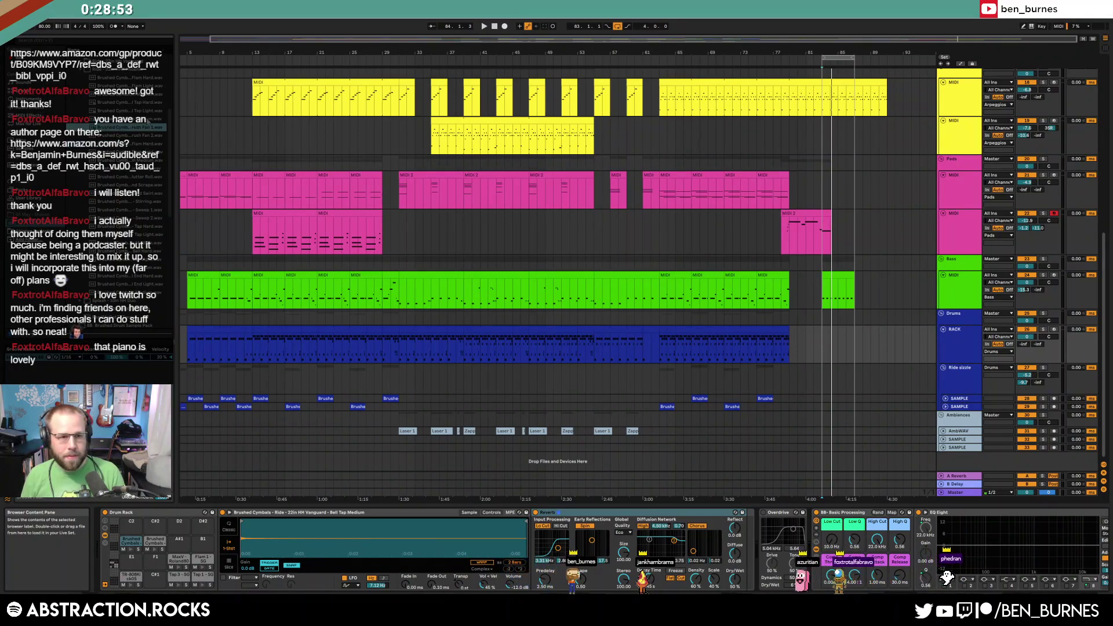
key("Up")
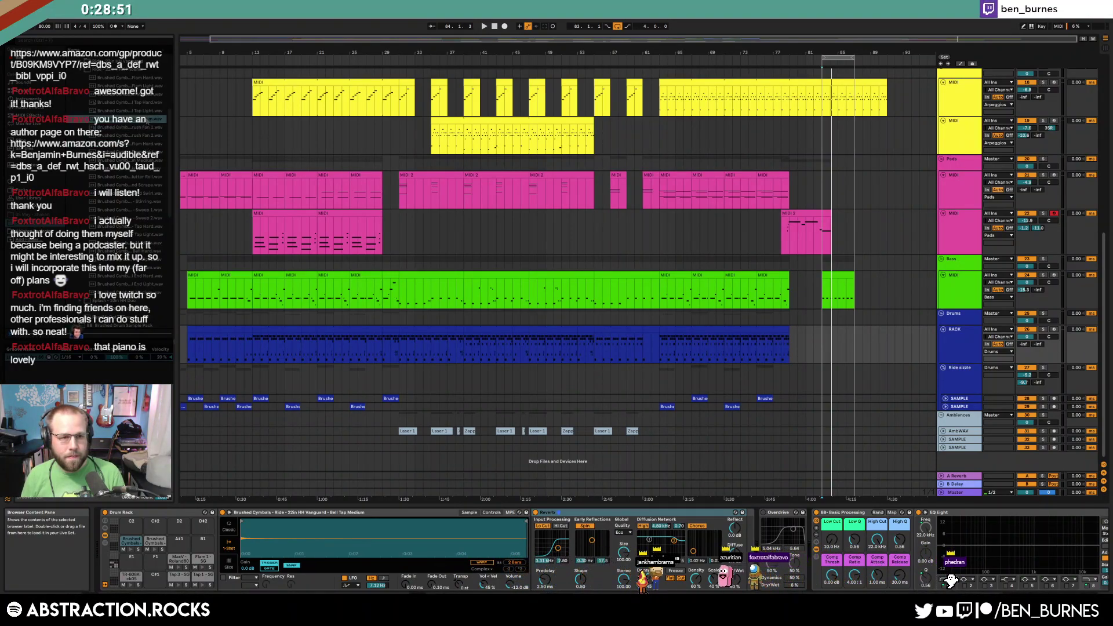
key("Up")
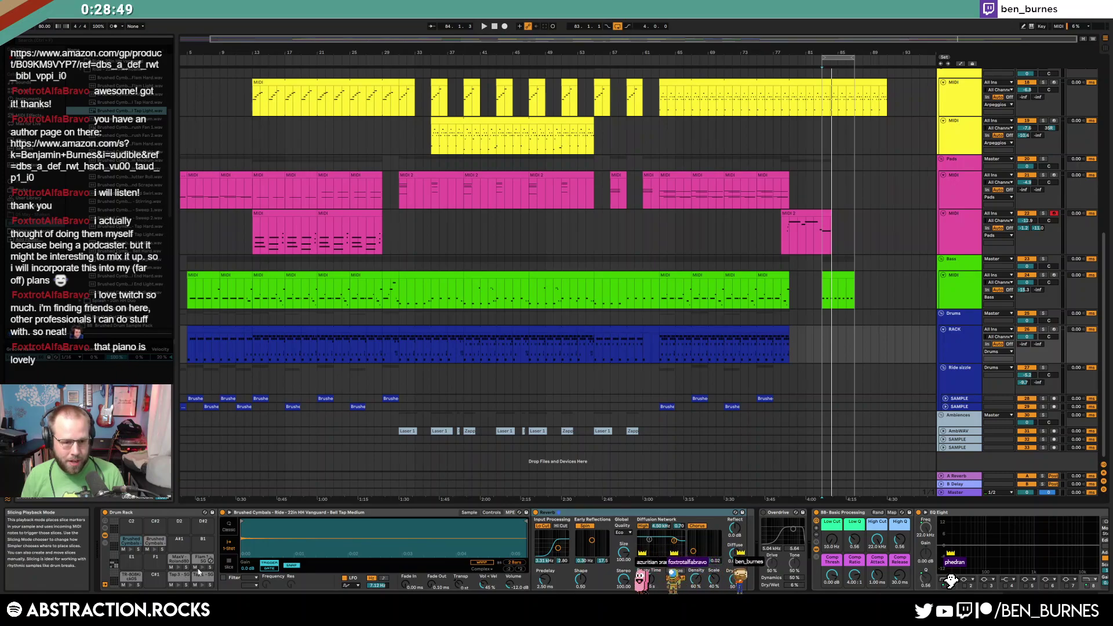
Preview the drum rack's existing cymbal pads, and load the Brushed Cymbals Ride 22in HHX Phoenix Bell Tap Light sample into the rack
left_click(203, 589)
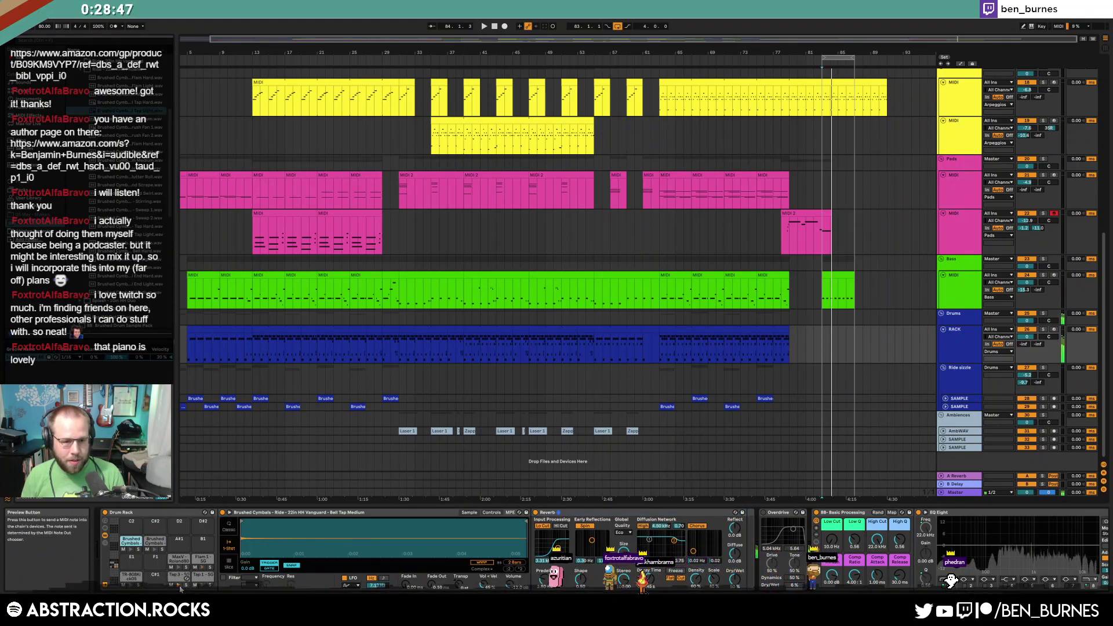
left_click(131, 550)
left_click(153, 545)
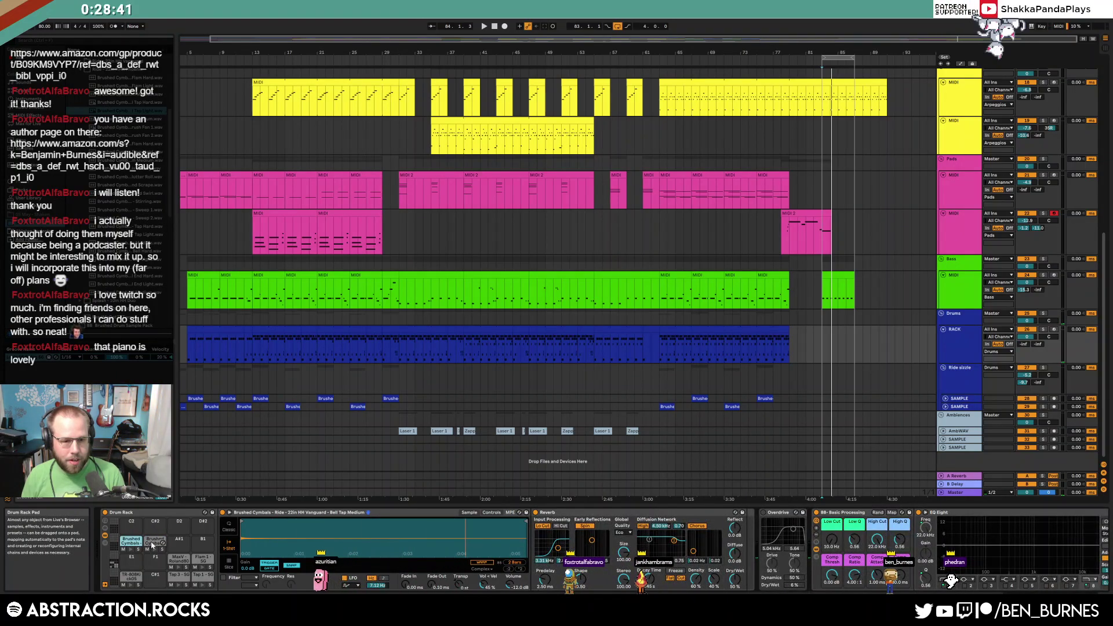
left_click(134, 112)
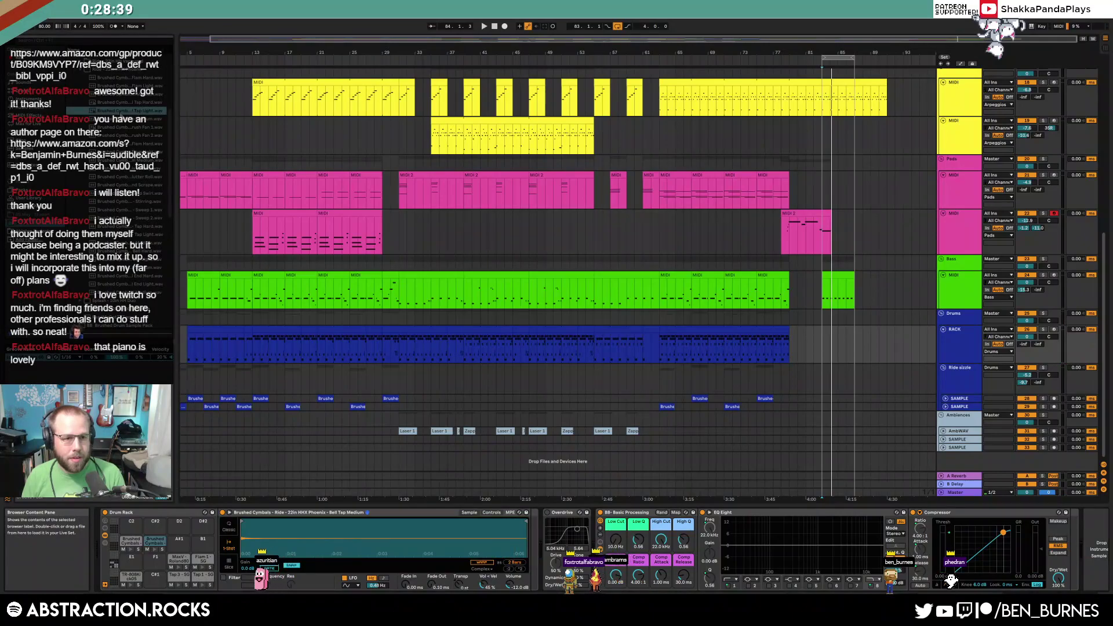
key("space")
key("Return")
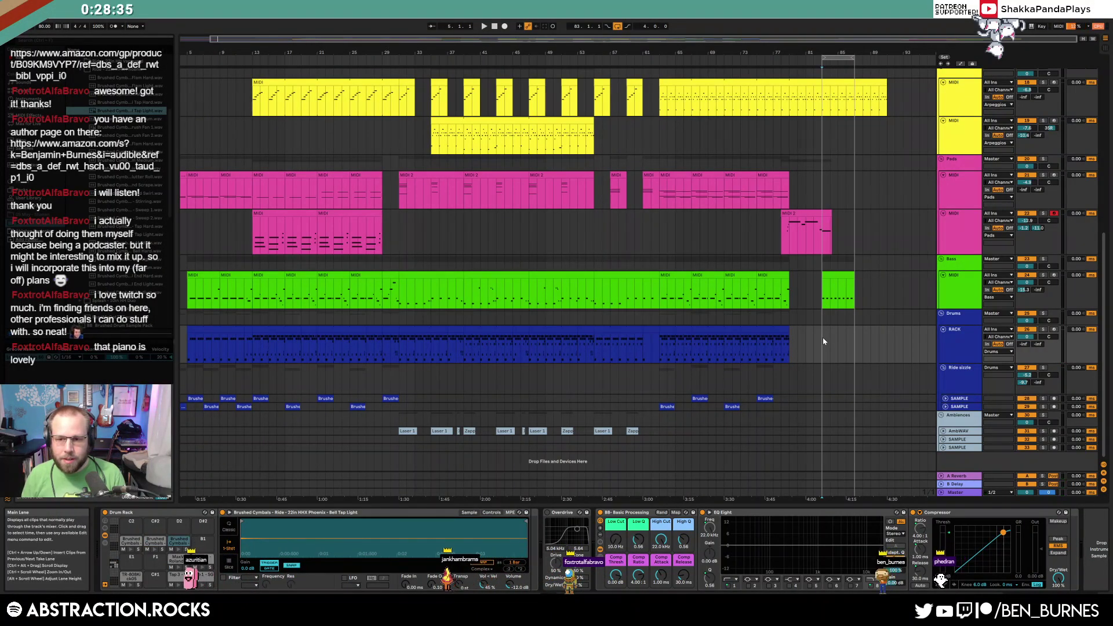
Create a one-bar clip at bar 83 on the RACK track and draw a sixteenth-long A#1 ride note at its start
double_click(823, 340)
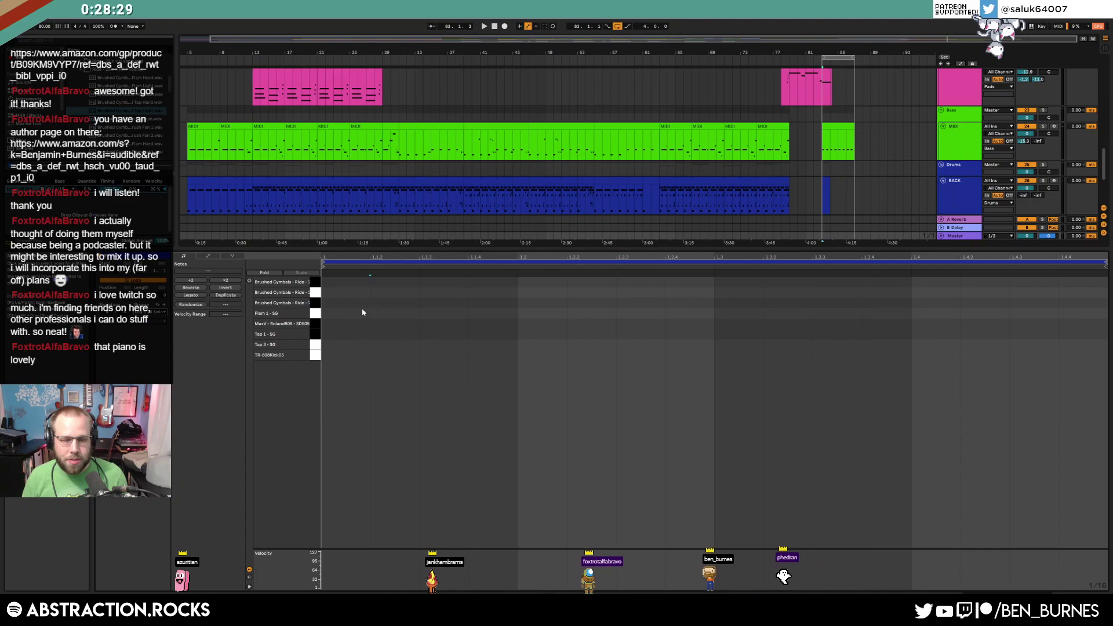
left_click(335, 281)
mouse_move(335, 281)
left_mouse_down()
mouse_move(382, 275)
mouse_move(413, 244)
left_mouse_up()
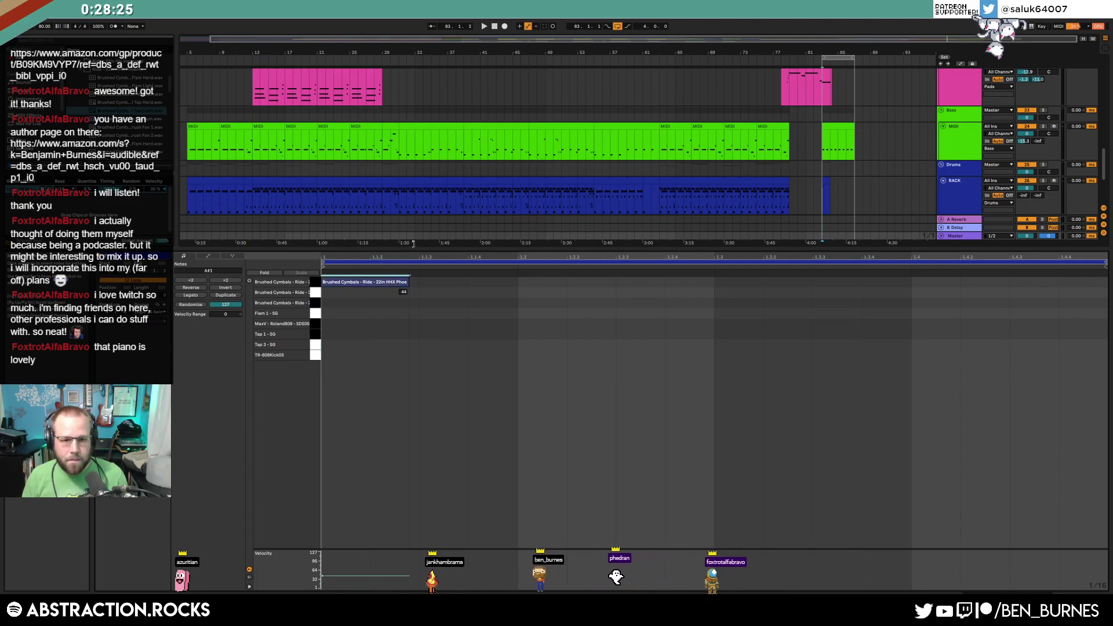
left_click_drag(410, 283, 370, 283)
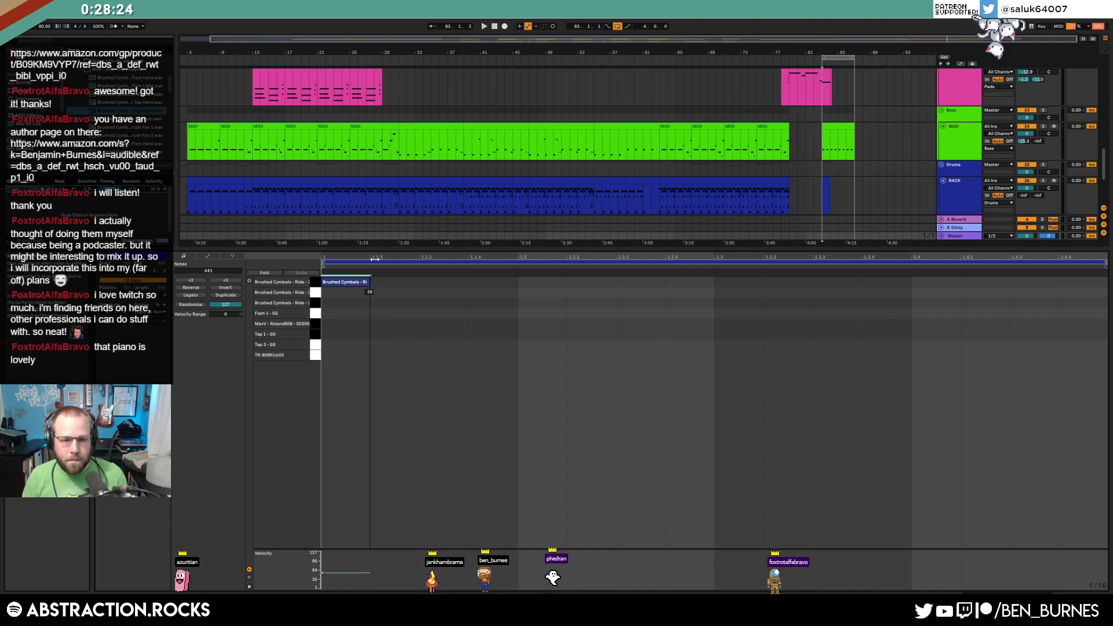
Add two A1 ride notes right after the first, play them back, and tighten all three to consecutive thirty-second notes
double_click(378, 294)
double_click(435, 294)
key("space")
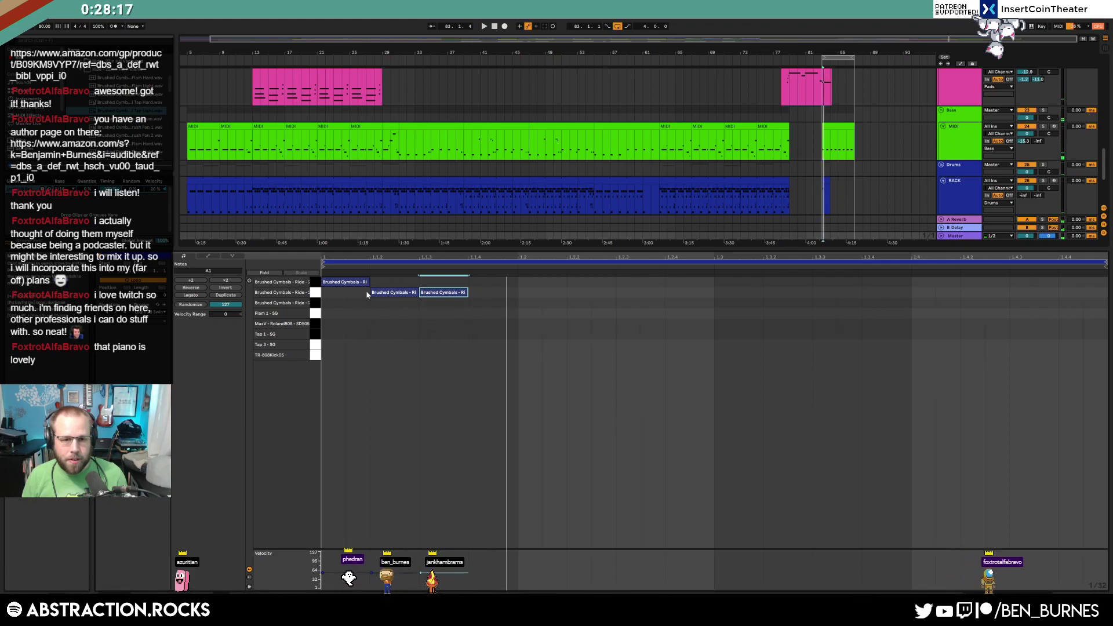
left_click_drag(363, 284, 347, 283)
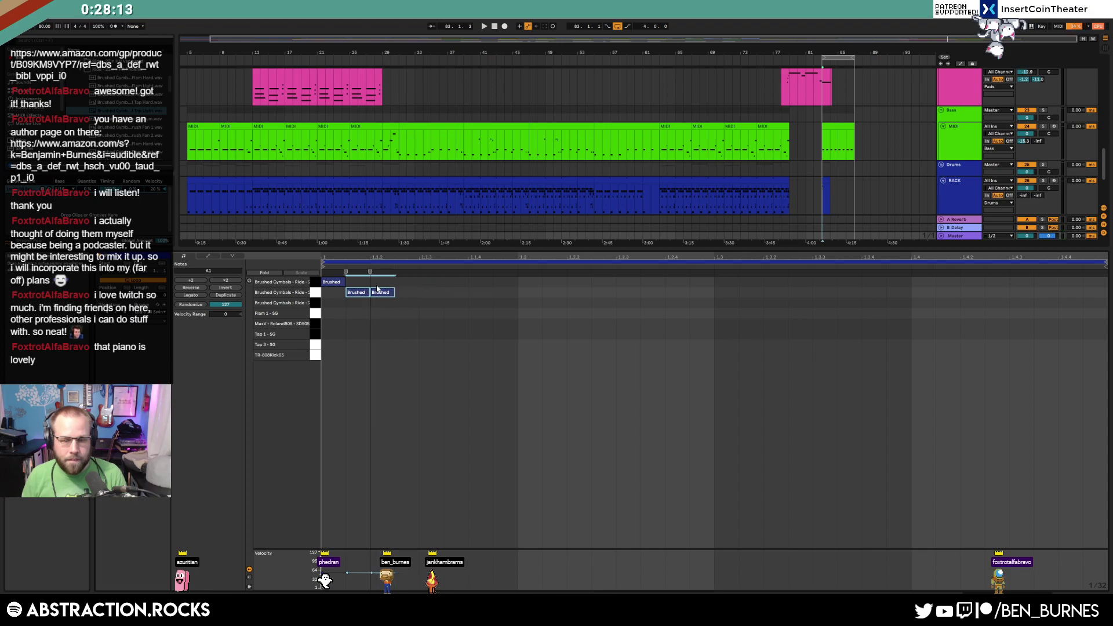
Duplicate the three-note ride figure on every half-beat to fill the one-bar clip, with a thirty-second gap after each group
left_click(331, 284, "shift")
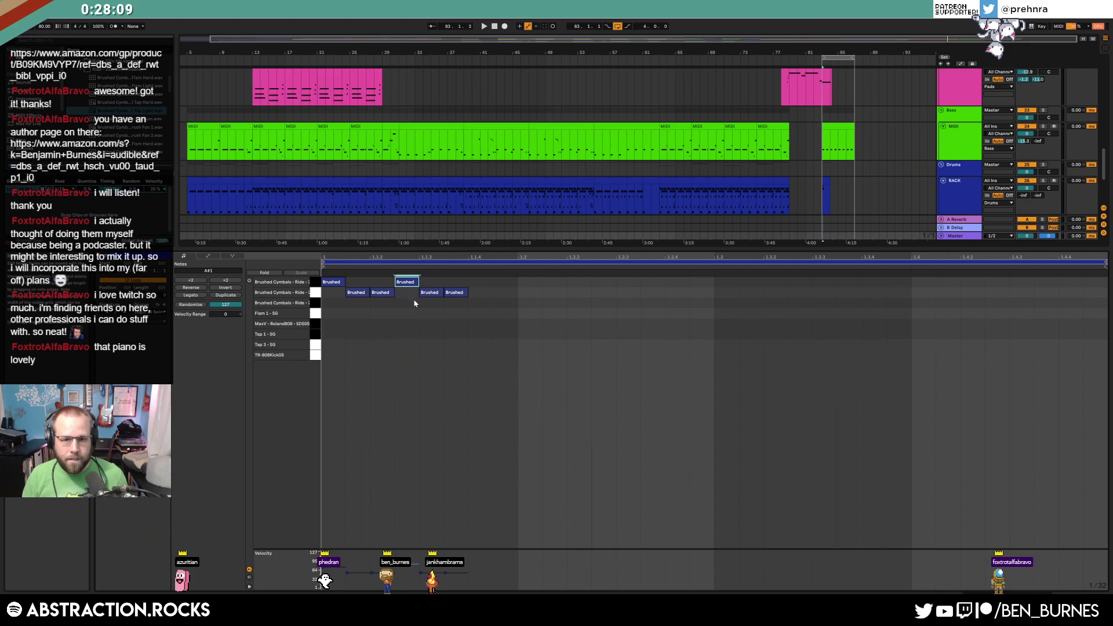
key("space")
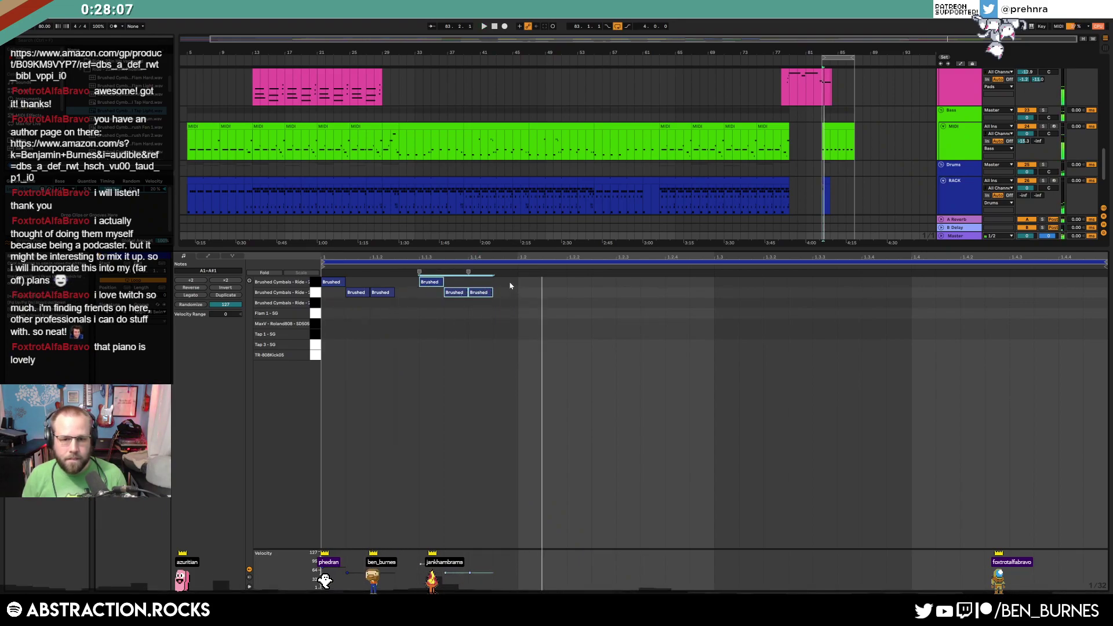
left_click_drag(338, 298, 340, 298)
key("ctrl+d")
key("ctrl+d")
key("ctrl+d")
left_click(358, 316)
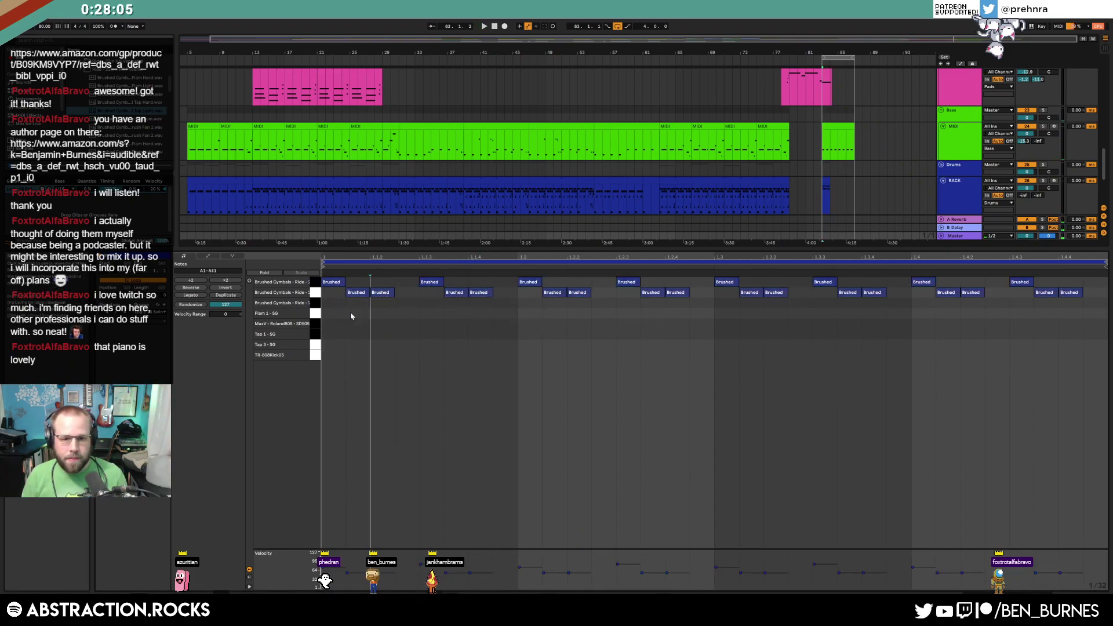
Swap the two ride pitches so each group starts on A1 followed by two A#1 notes, and play the pattern
left_click(312, 290)
key("Up")
key("Down")
key("Down")
left_click(317, 284)
key("Down")
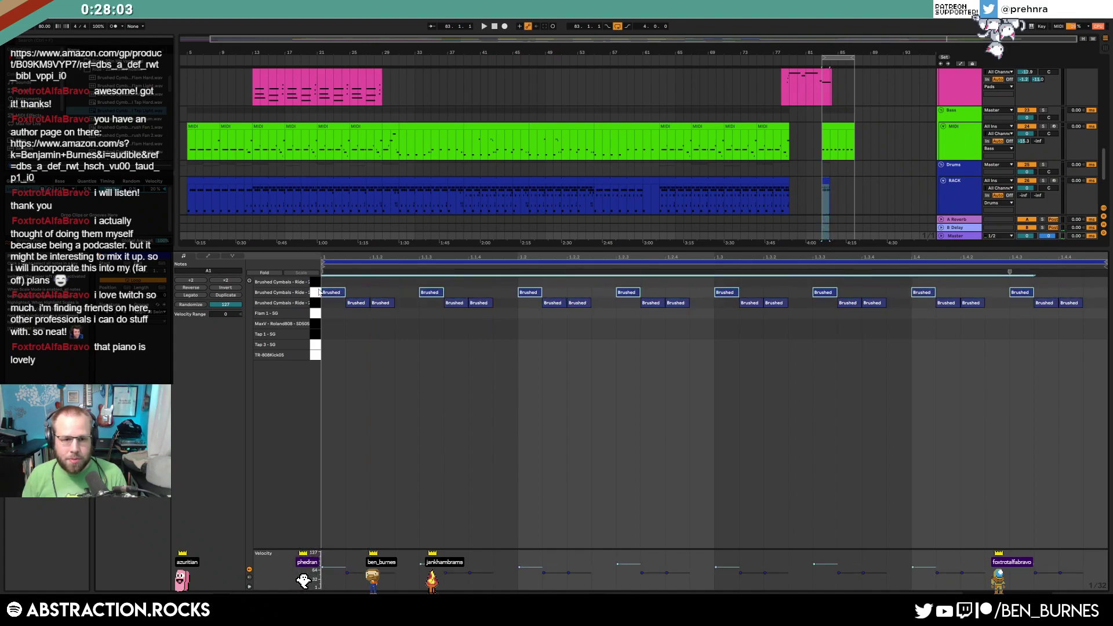
left_click(314, 305)
key("Up")
key("Up")
key("space")
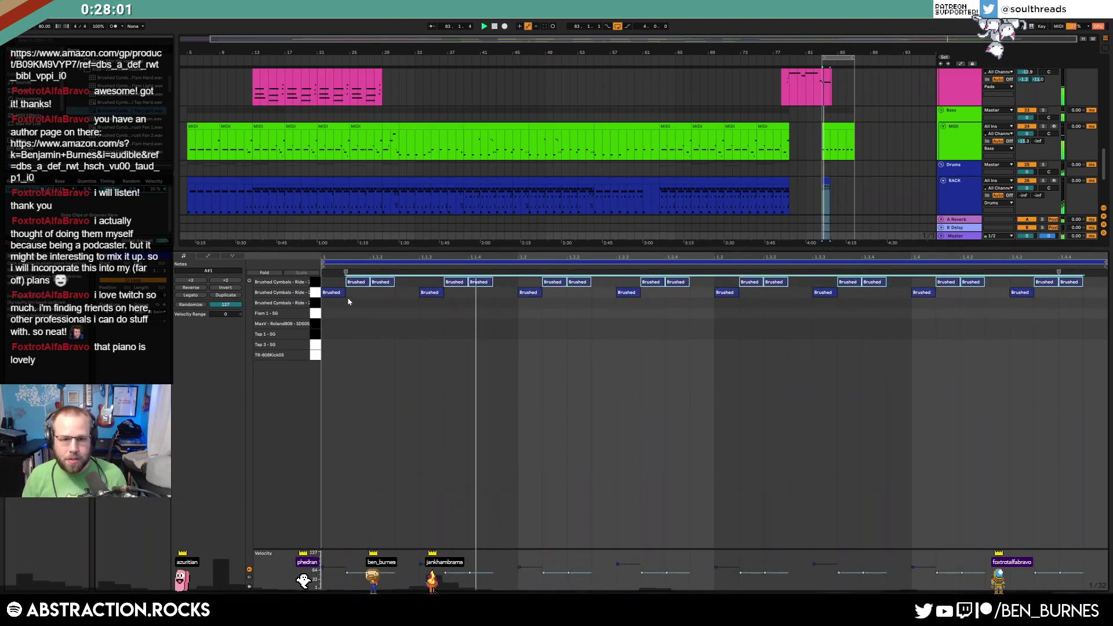
Adjust the velocity range of the A1 ride notes and set the velocity range of all A#1 notes to -12
left_click(317, 302)
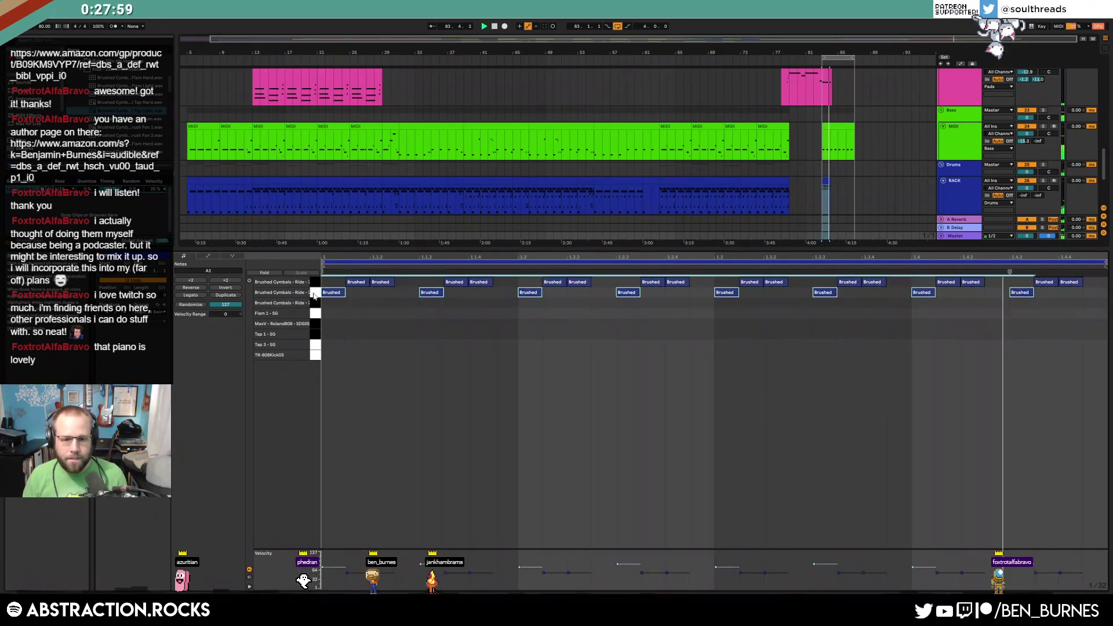
left_click(327, 302)
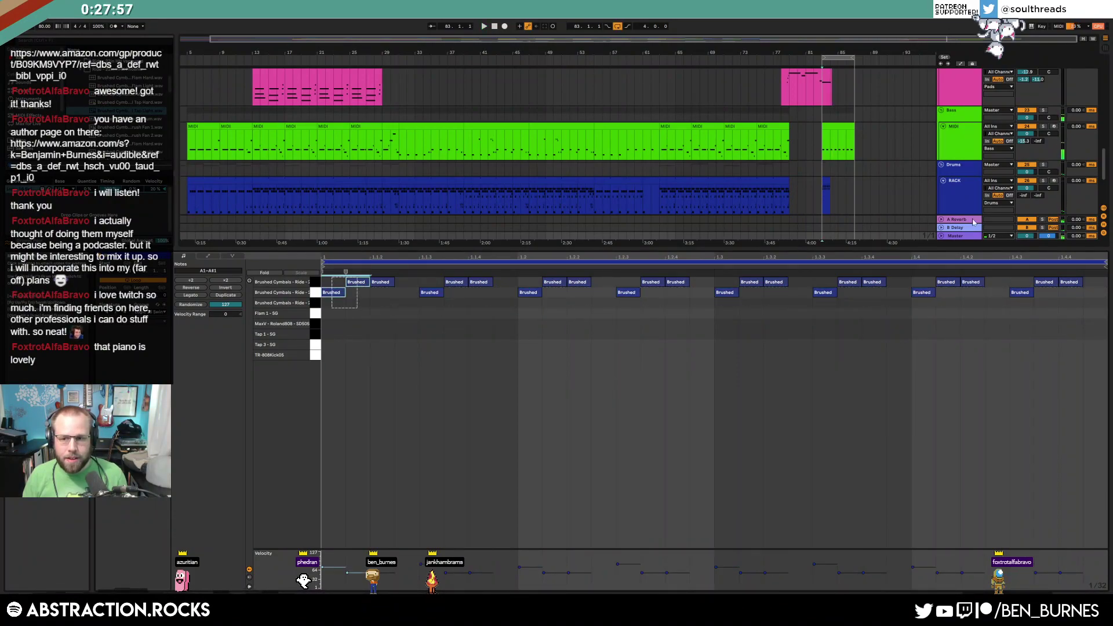
key("ctrl+a")
left_click(357, 327)
left_click(315, 292)
left_click_drag(225, 315, 226, 323)
left_click_drag(323, 567, 322, 566)
left_click(316, 282)
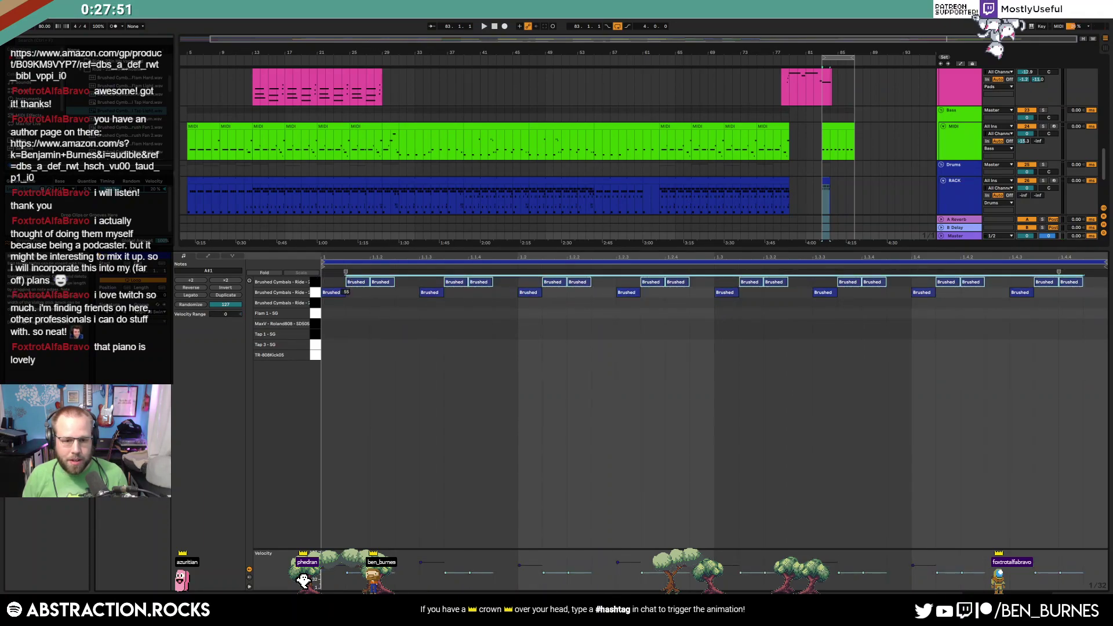
left_click_drag(228, 315, 228, 321)
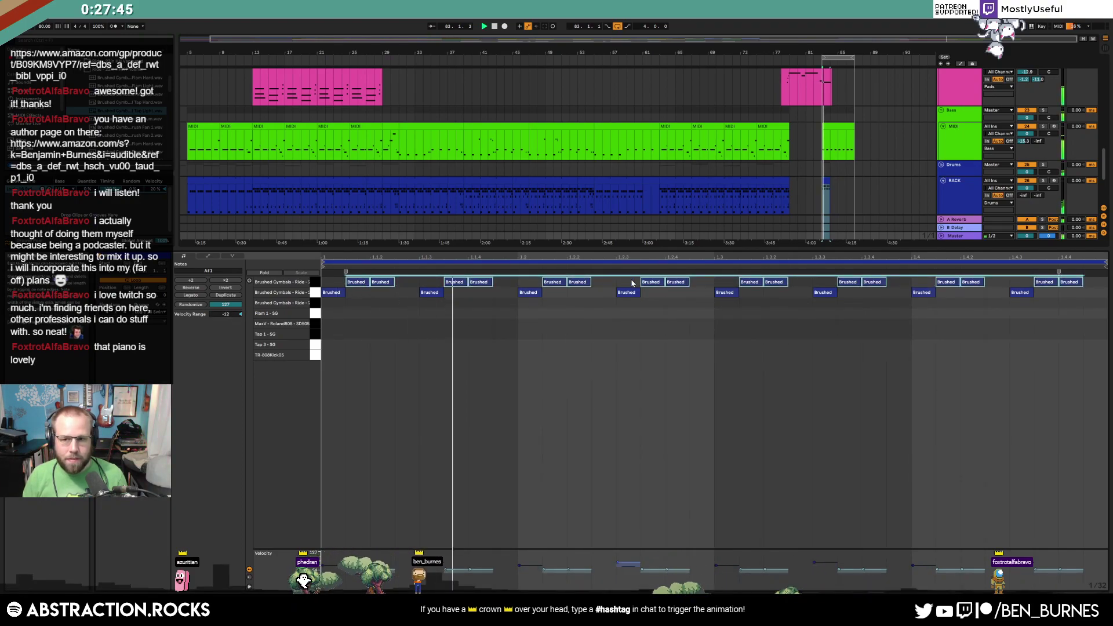
Repeat the one-bar ride clip on the RACK track so it runs from bar 83 to bar 87
key("shift+Tab")
left_click_drag(829, 331, 854, 331)
left_click(825, 344)
double_click(838, 330)
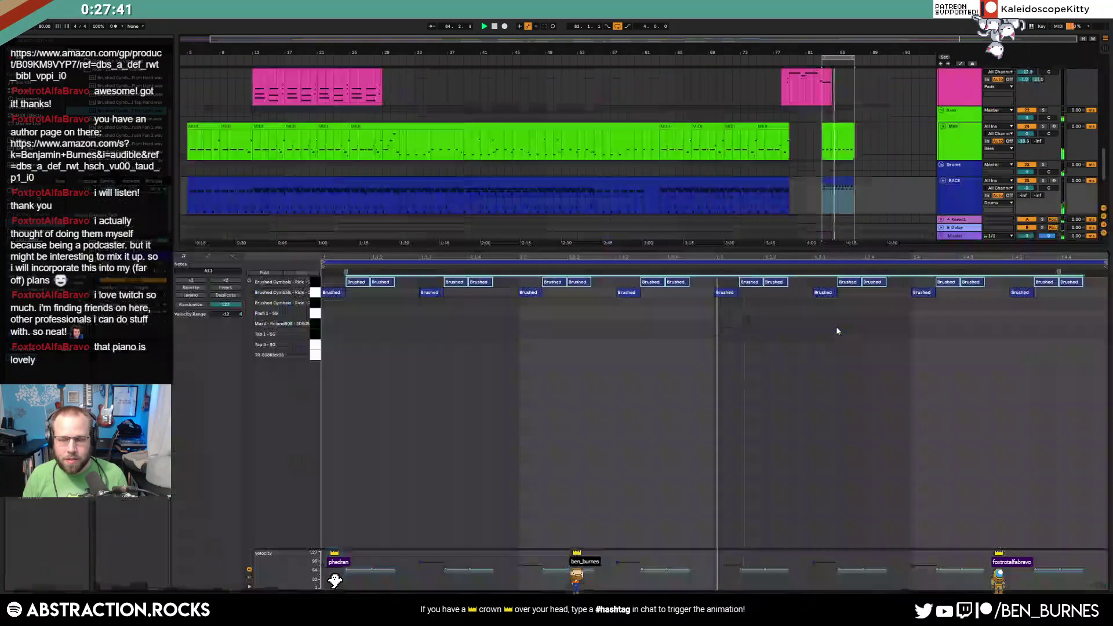
key("shift+Tab")
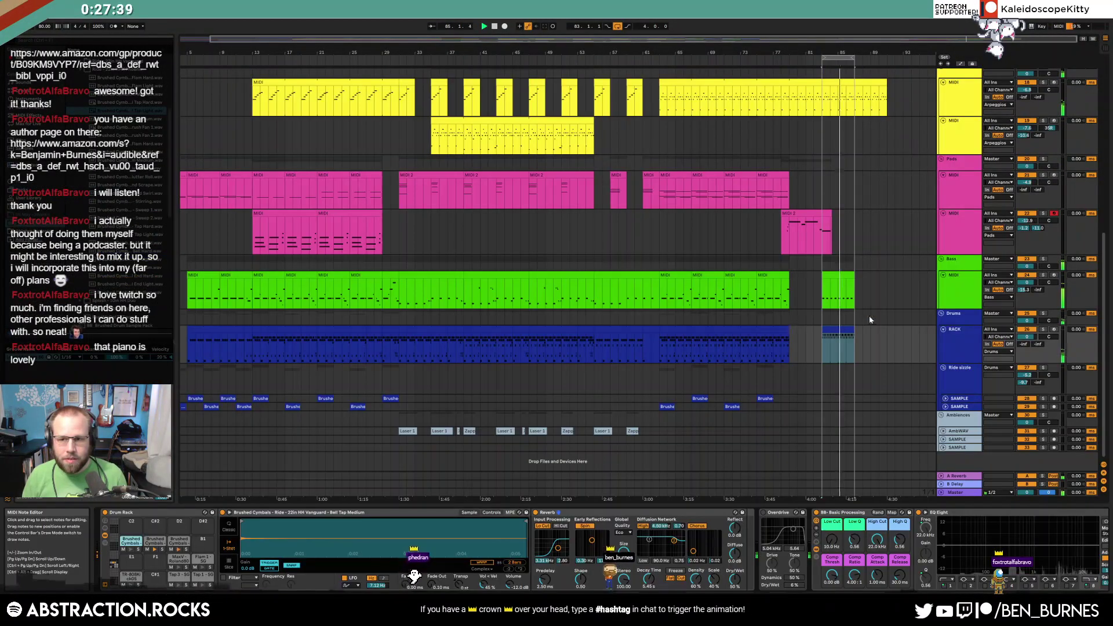
Add sixteenth-long TR-808 kick notes on beats 1 and 3 of the ride clip
key("shift+Tab")
left_click(445, 367)
double_click(334, 355)
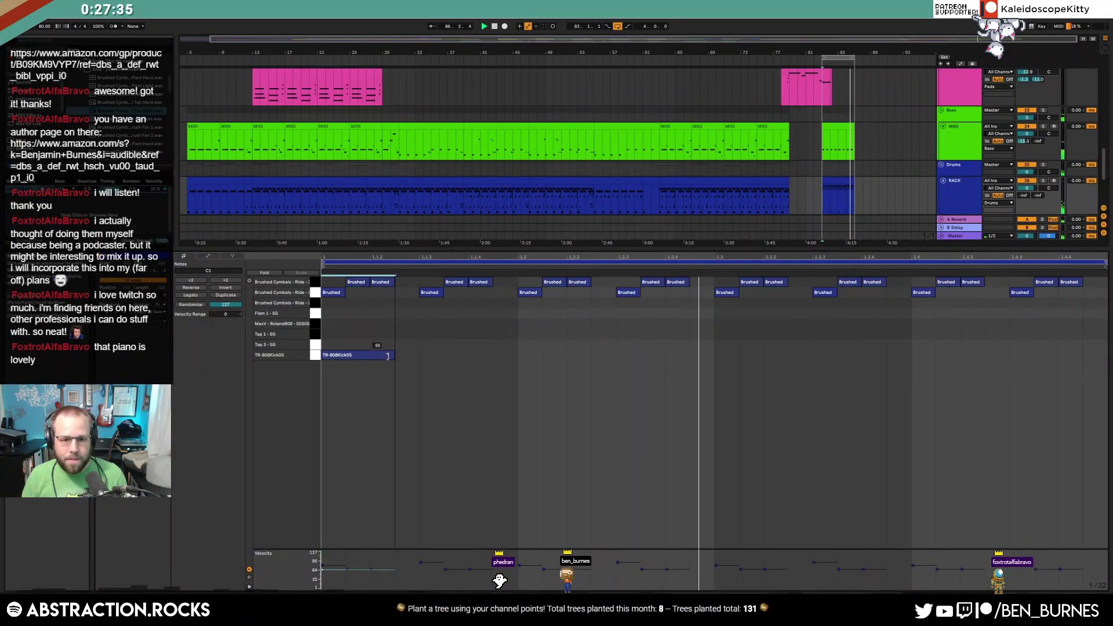
left_click_drag(370, 356, 370, 356)
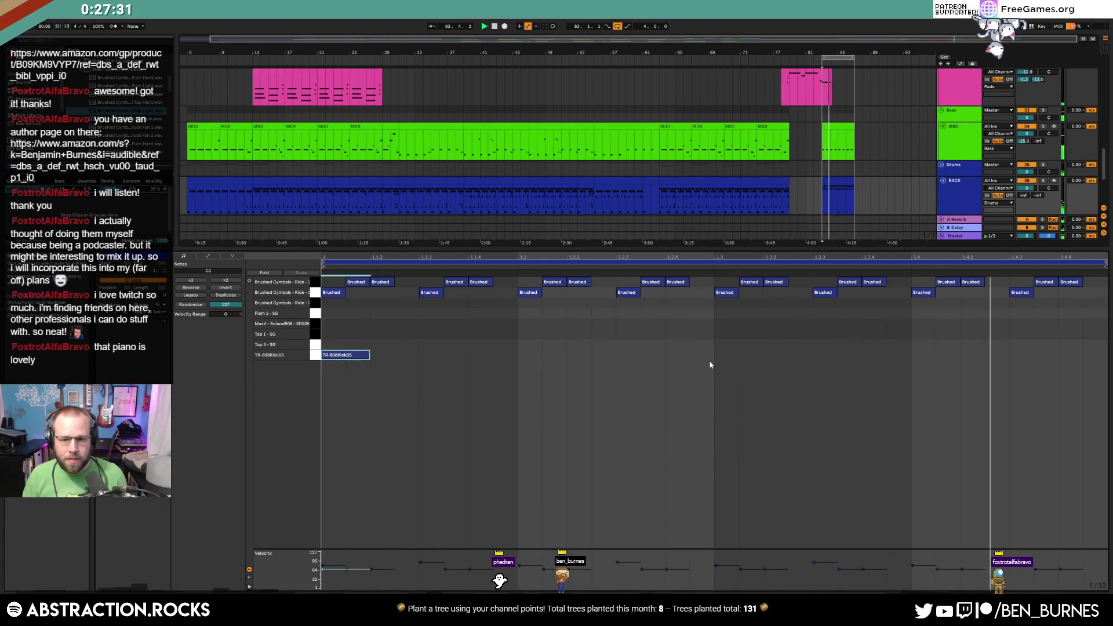
double_click(736, 355)
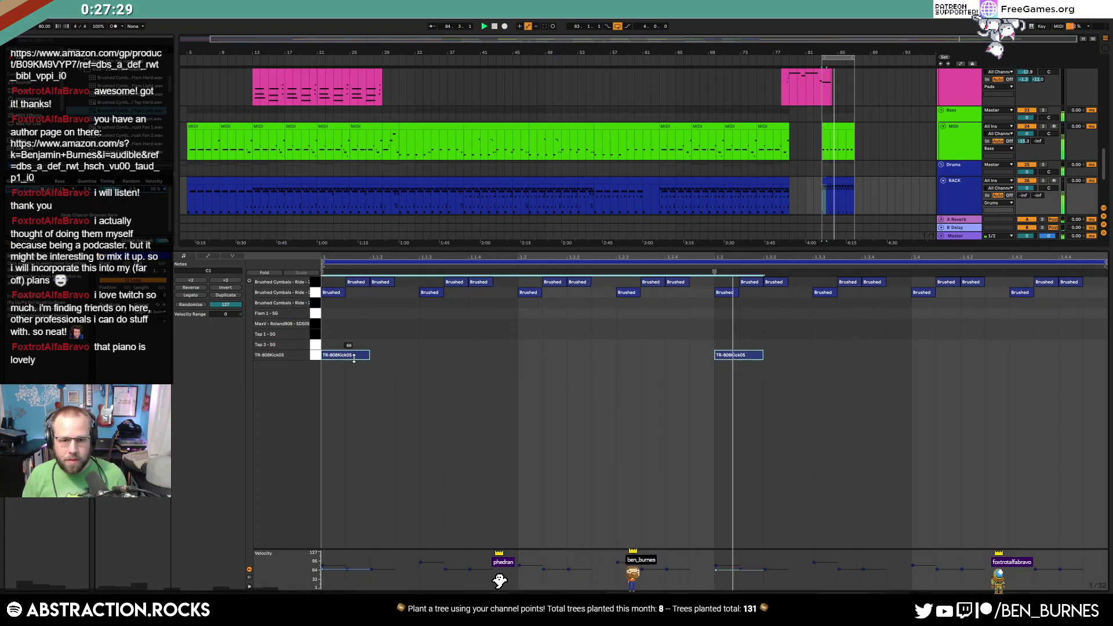
key("shift+Tab")
key("shift+Tab")
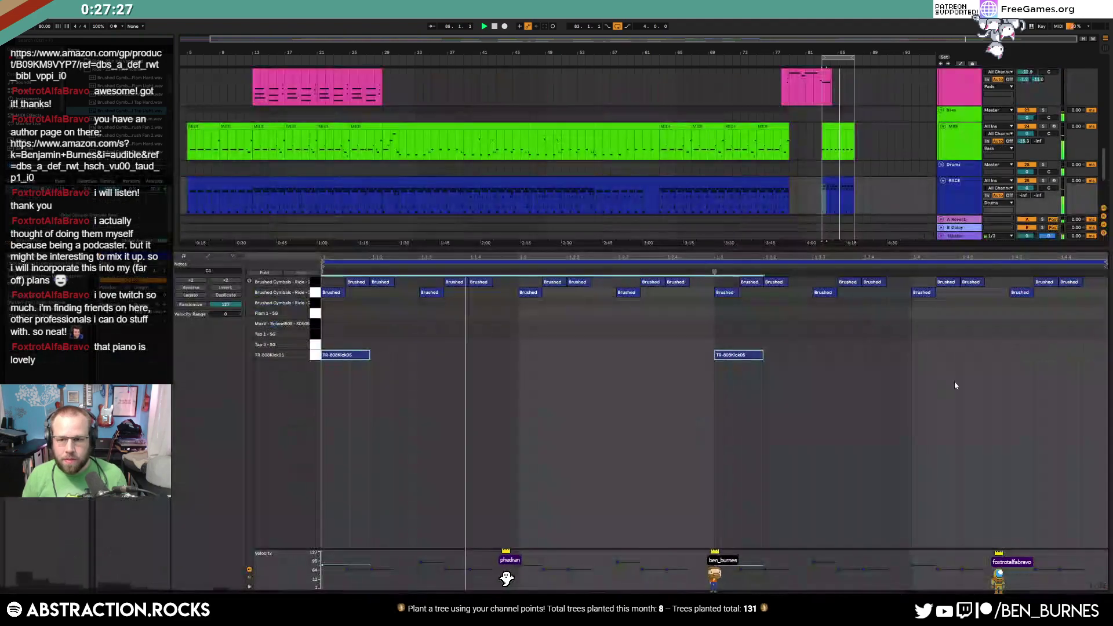
Try a fill of three short tap notes on the last half of beat 4 in the drum clip
double_click(1021, 335)
double_click(1045, 335)
left_click(1085, 336)
double_click(1070, 336)
mouse_move(1022, 331)
left_mouse_down()
mouse_move(1087, 355)
mouse_move(1033, 352)
left_mouse_up()
left_click(1033, 336)
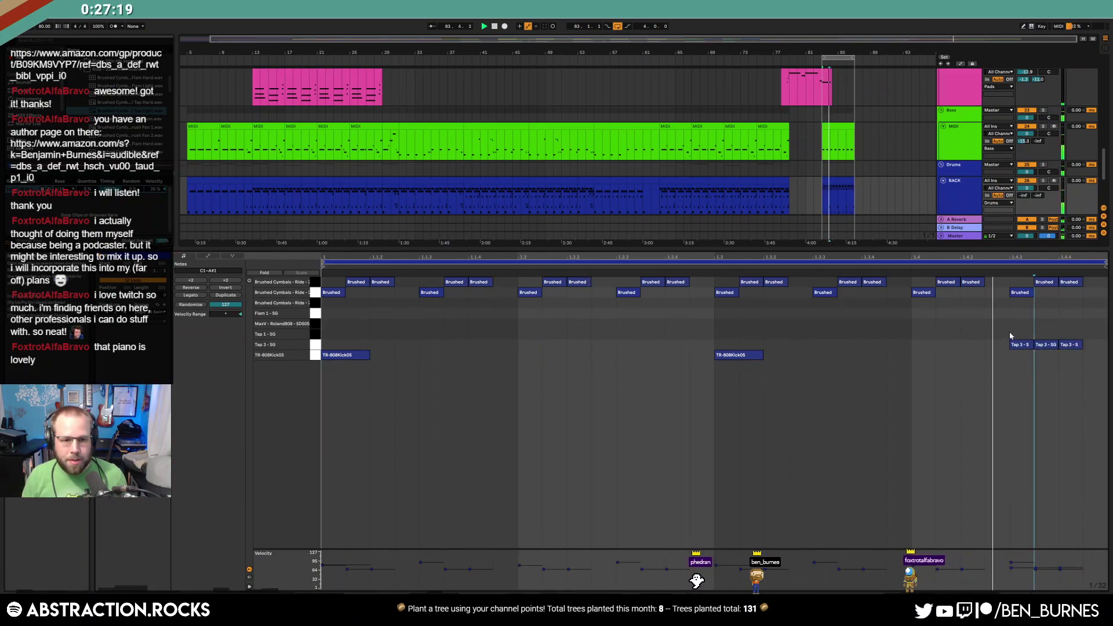
left_click_drag(1010, 335, 1075, 344)
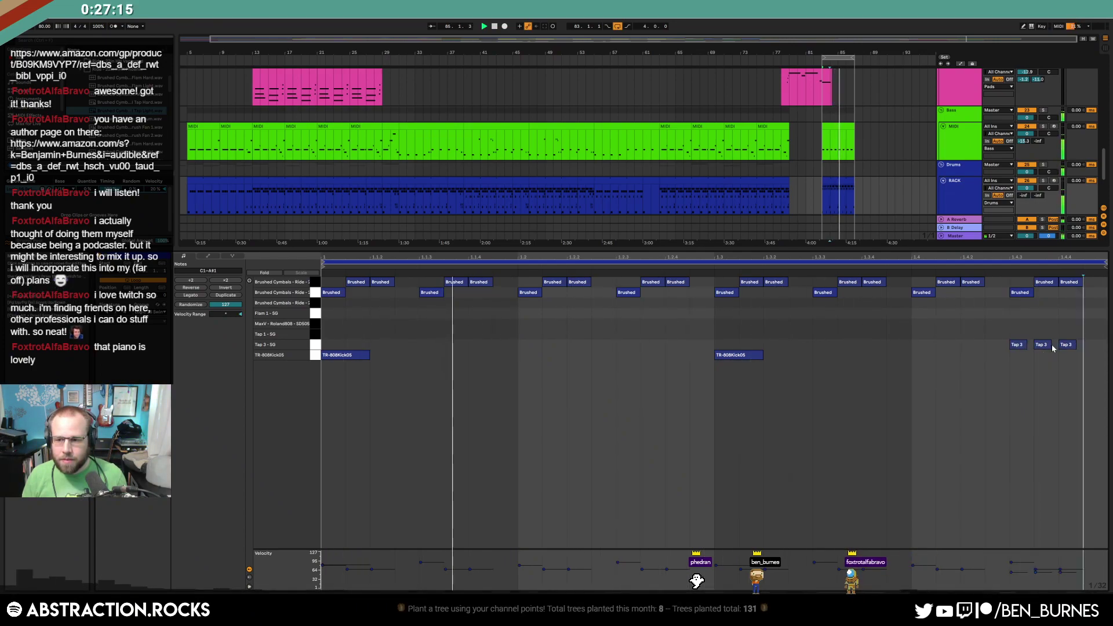
Try the three fill notes on the higher pads up to Flam 1, delete them and stop playback
key("Up")
key("Up")
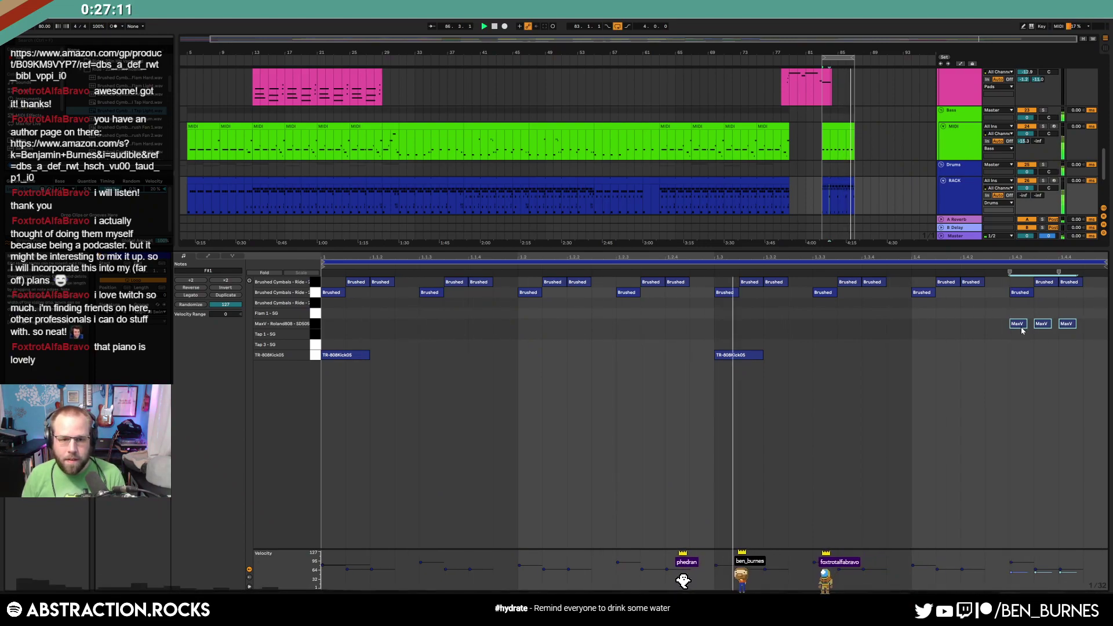
key("Up")
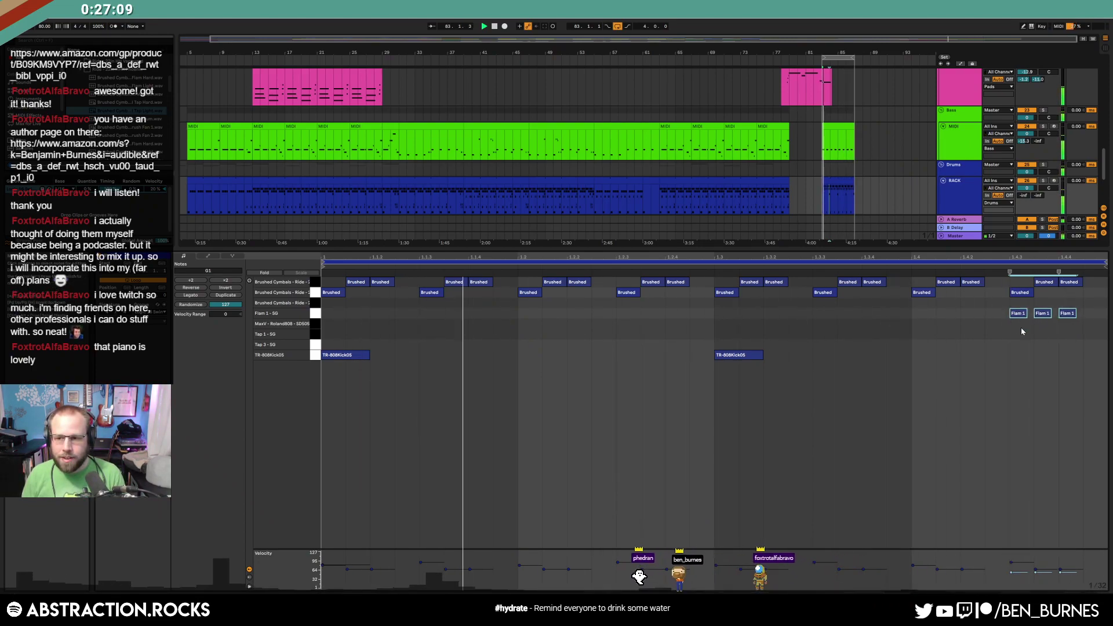
key("Delete")
key("space")
Audition the brushed 22in HHX Phoenix ride samples and load the Tap Metal End Light sample onto the drum rack's B1 pad
key("shift+Tab")
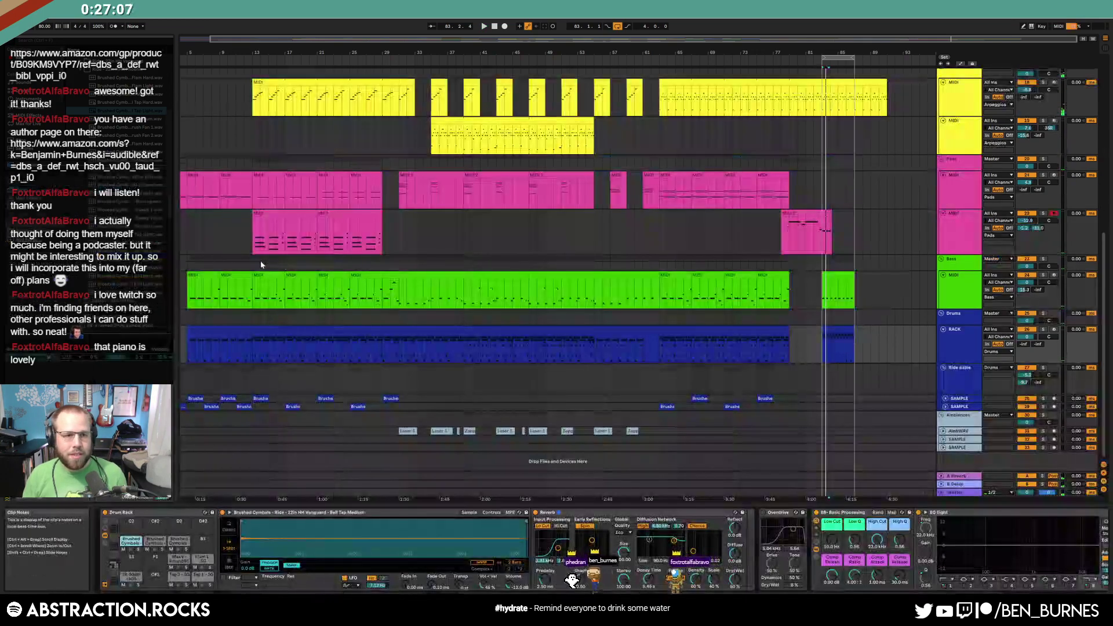
left_click(81, 69)
scroll(85, 105, "up", 4)
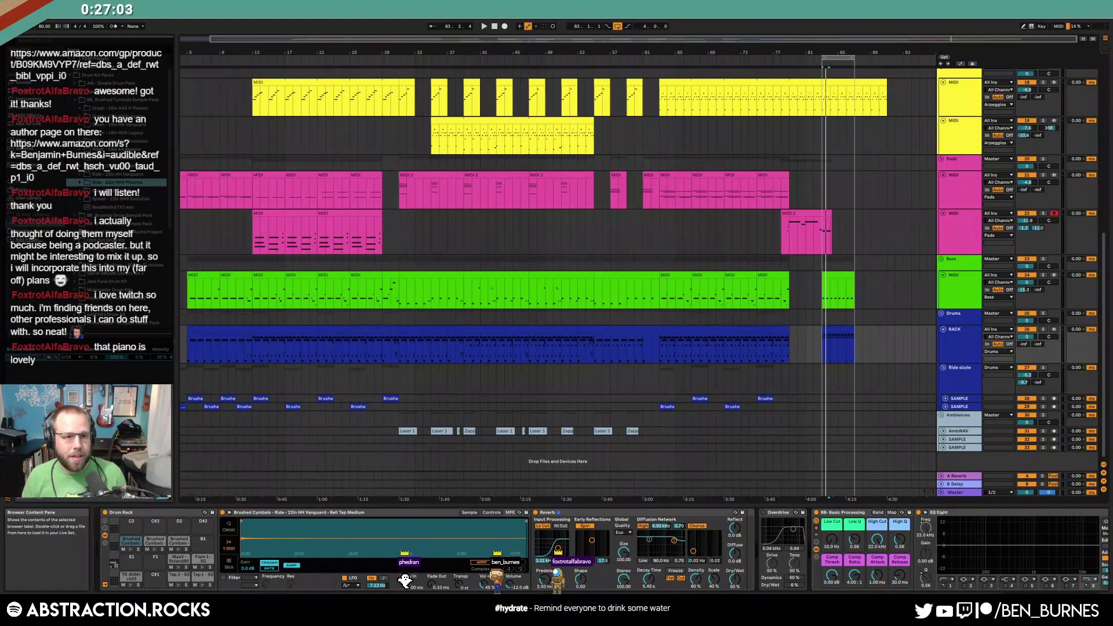
left_click(80, 183)
scroll(82, 186, "down", 5)
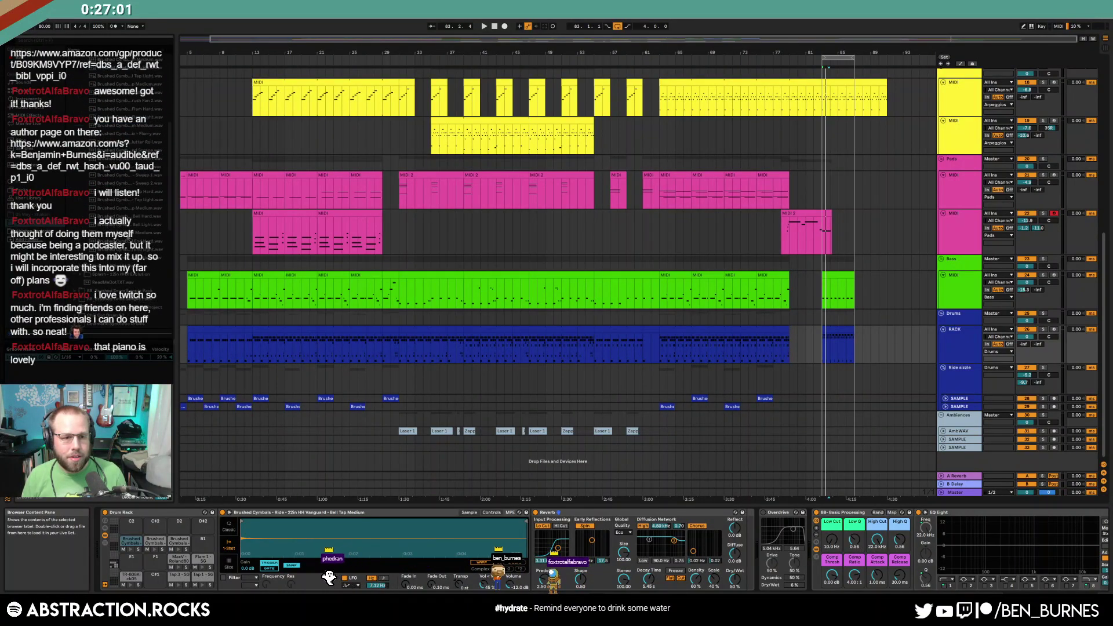
left_click(138, 234)
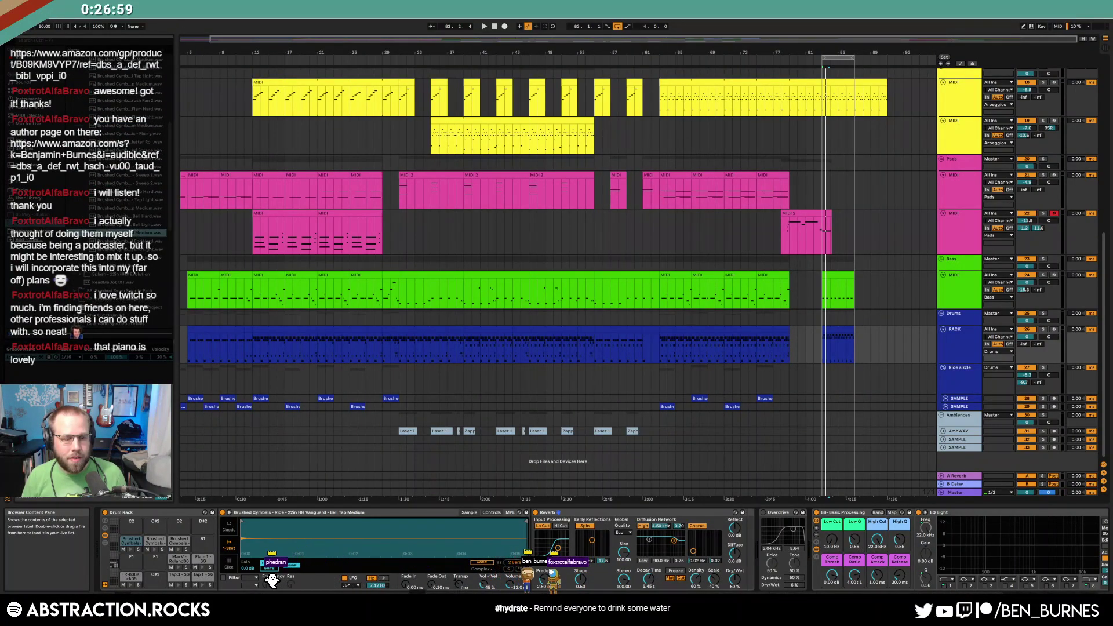
key("Down")
key("Down")
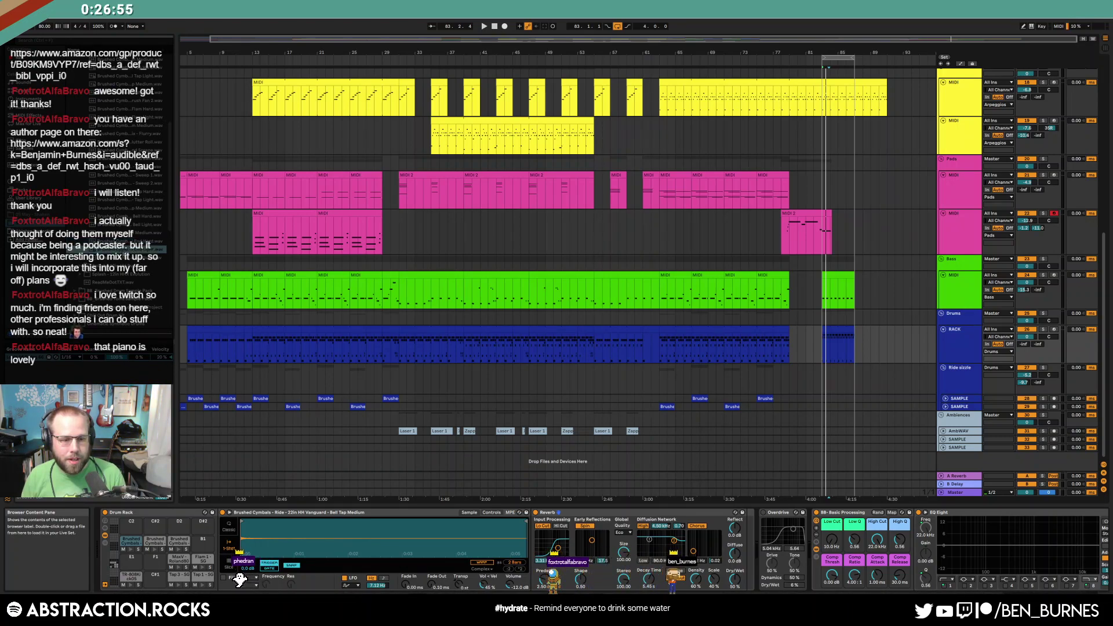
left_click_drag(185, 520, 202, 541)
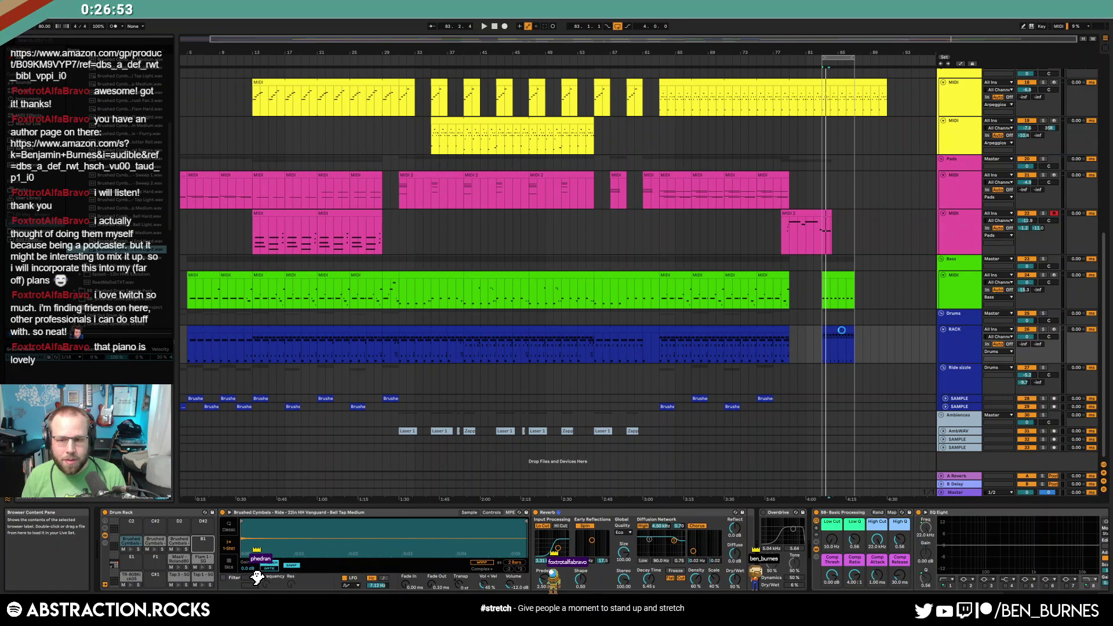
Move the ride notes on beats 2 and 4 of the drum clip to the B1 ride while listening
double_click(841, 330)
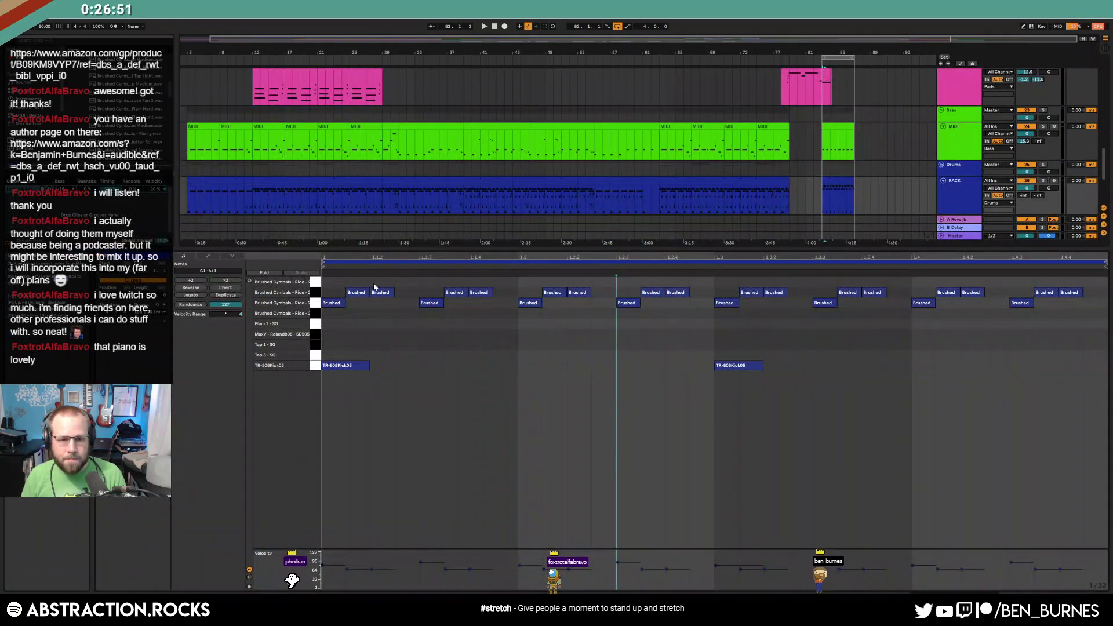
double_click(529, 282)
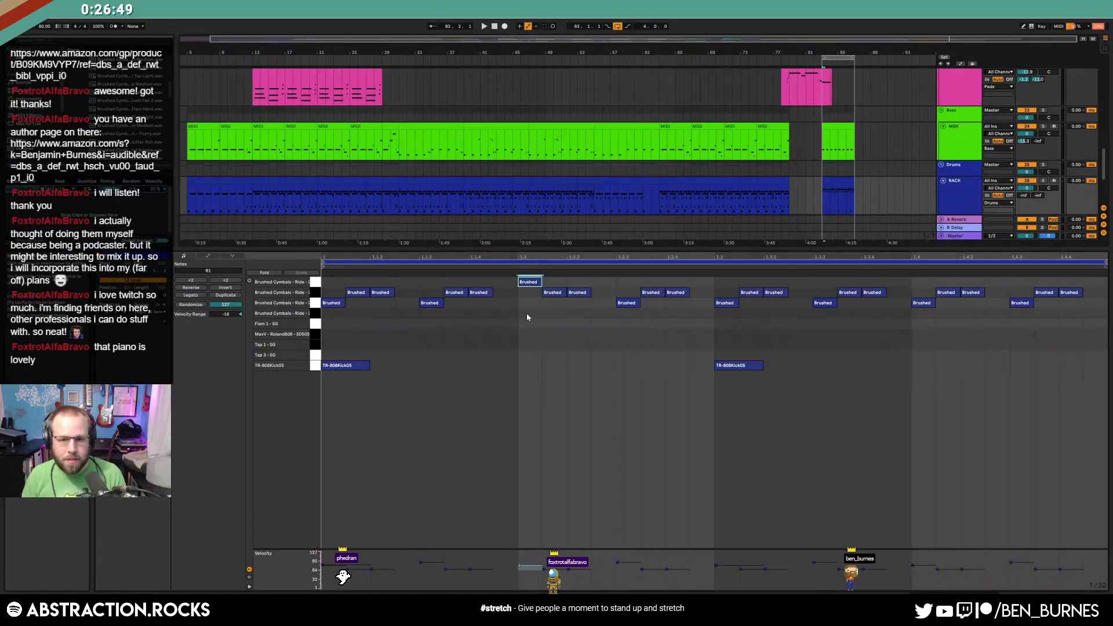
key("space")
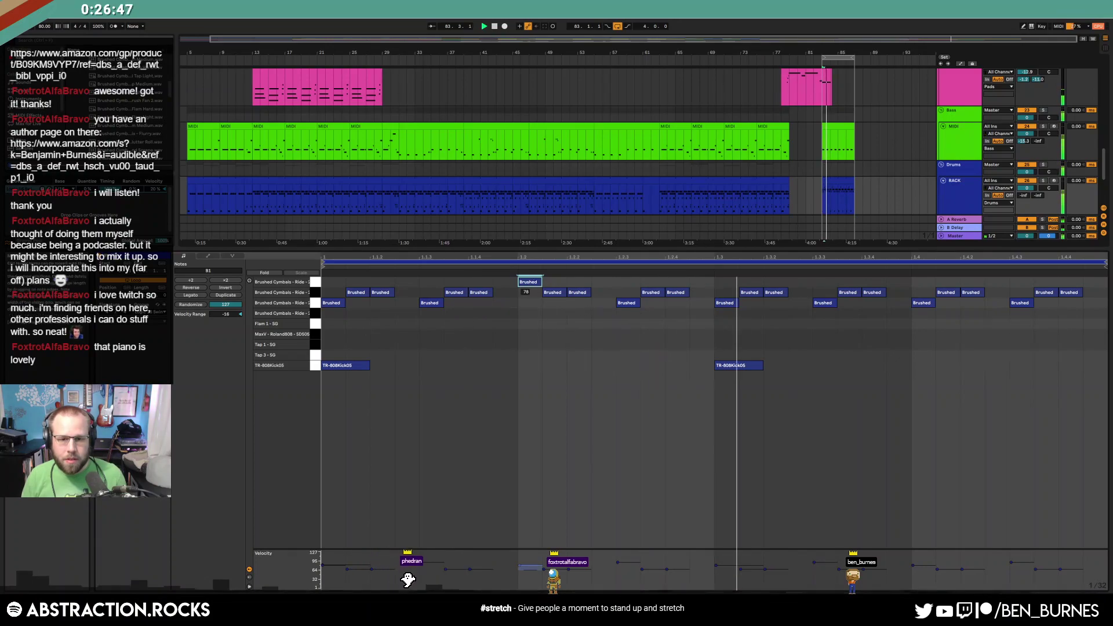
left_click_drag(923, 303, 923, 282)
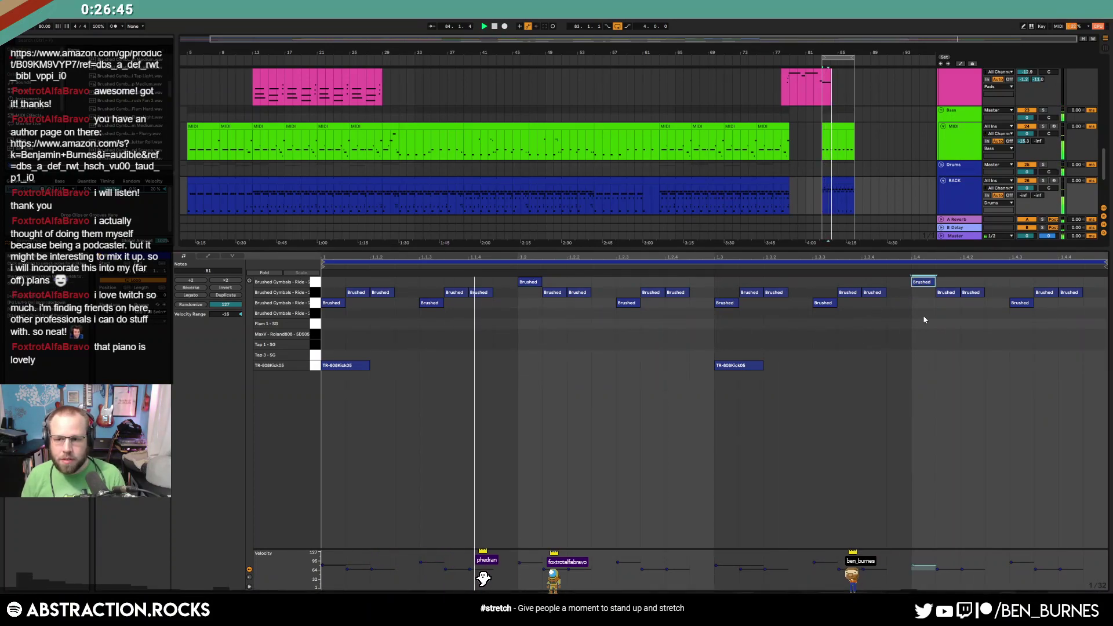
Rebalance the velocities of the A1, A#1 and B1 ride notes in the drum clip
key("shift+Tab")
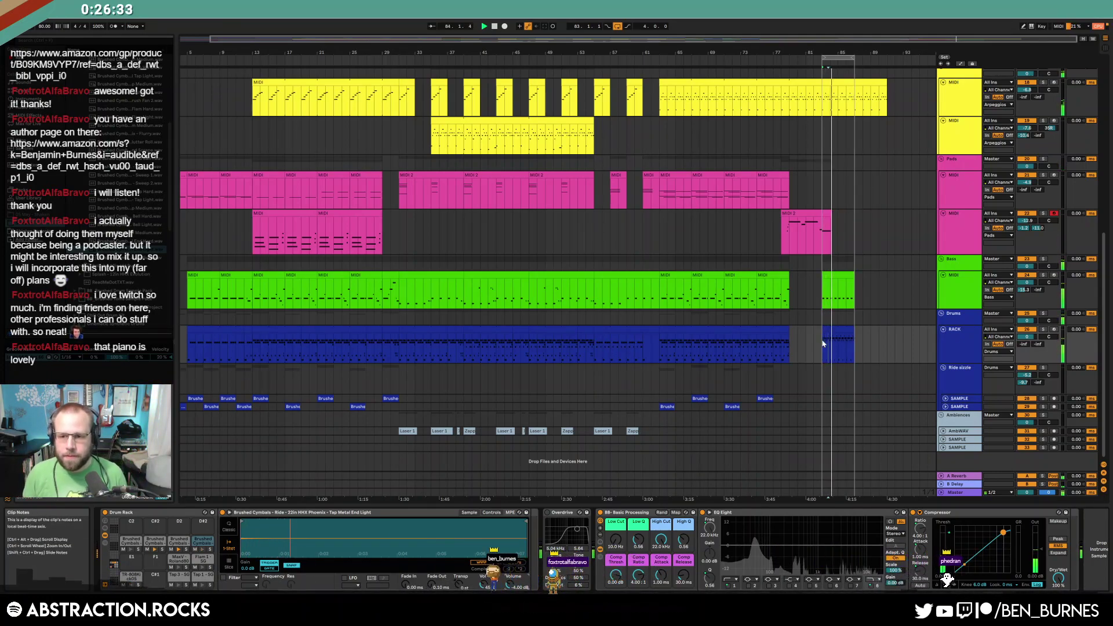
double_click(839, 330)
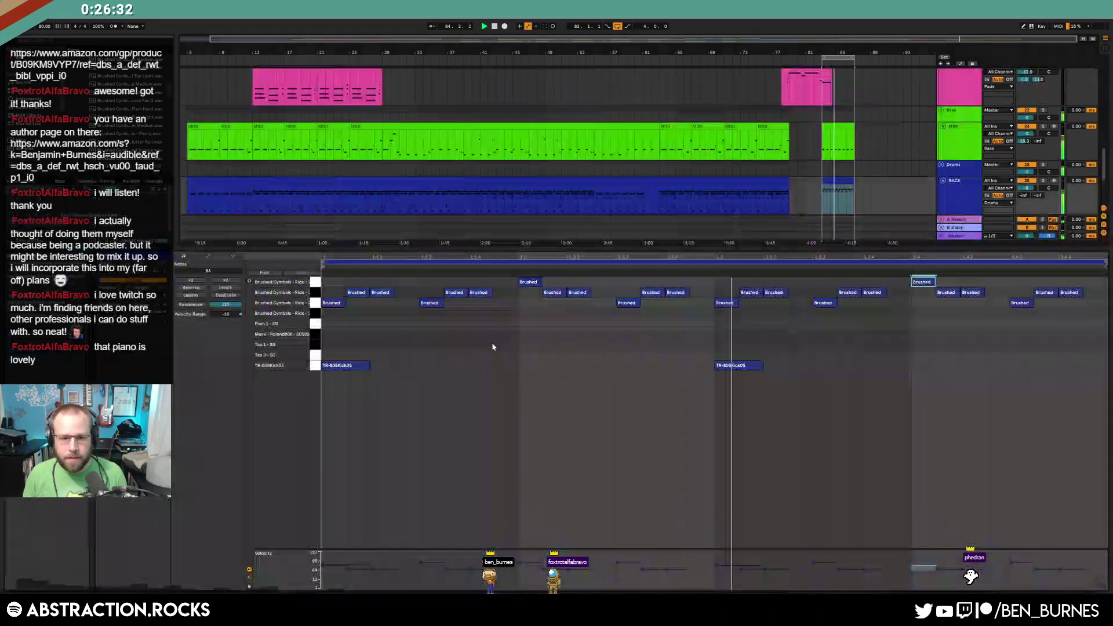
left_click(316, 304)
left_click_drag(333, 303, 355, 283)
left_click(316, 292)
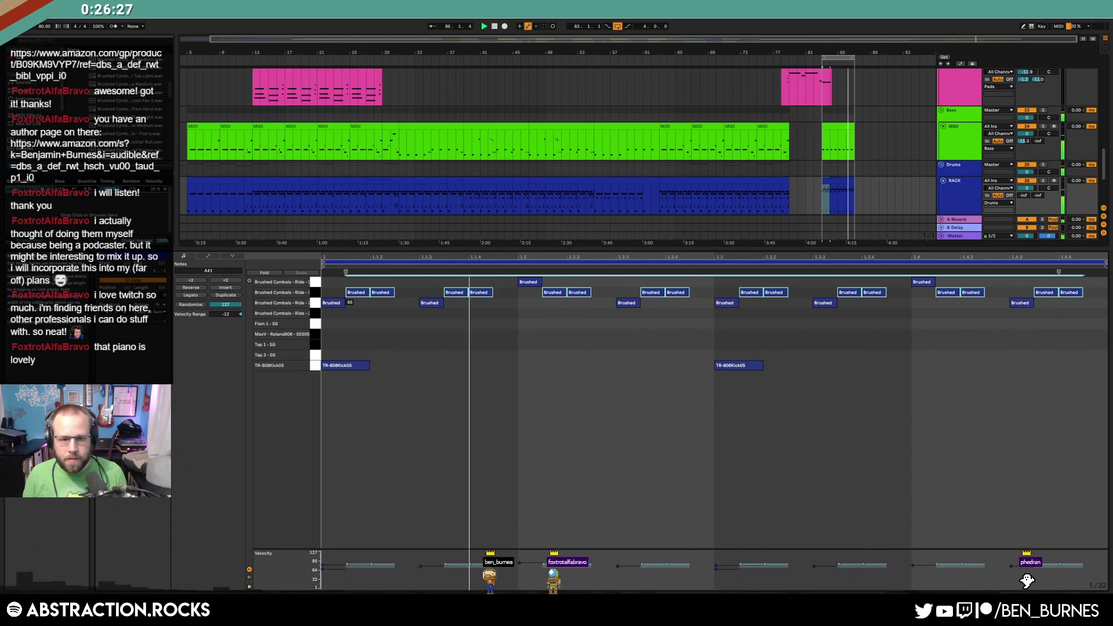
left_click(317, 282)
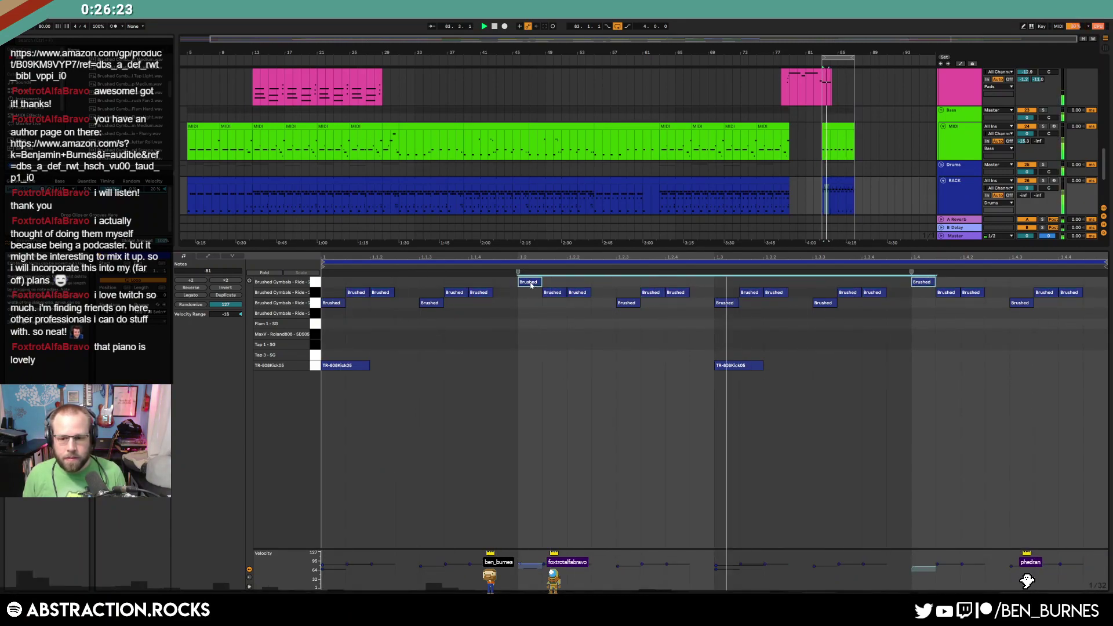
Play the song from bar 75 while browsing the brushed drum sample folders and auditioning the Tap SG samples
key("shift+Tab")
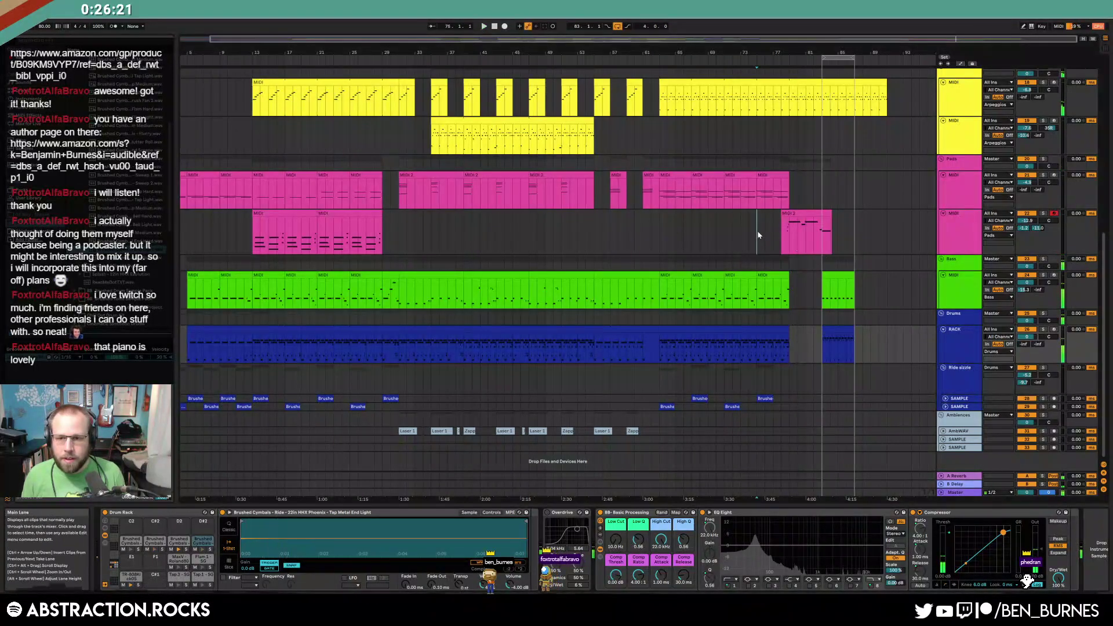
left_click(787, 302)
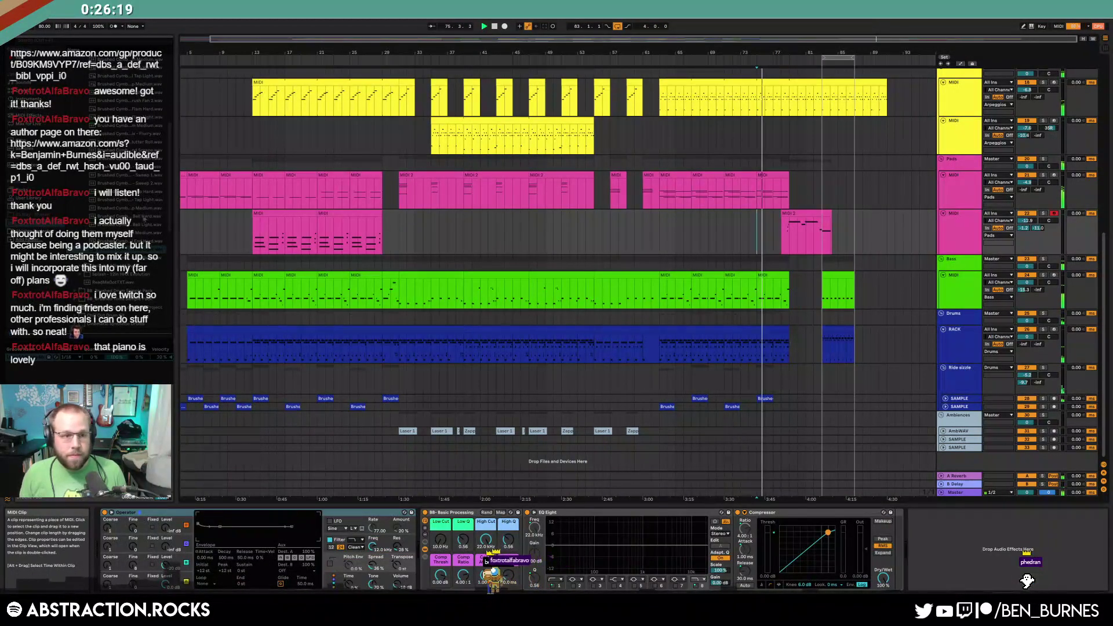
scroll(107, 173, "up", 5)
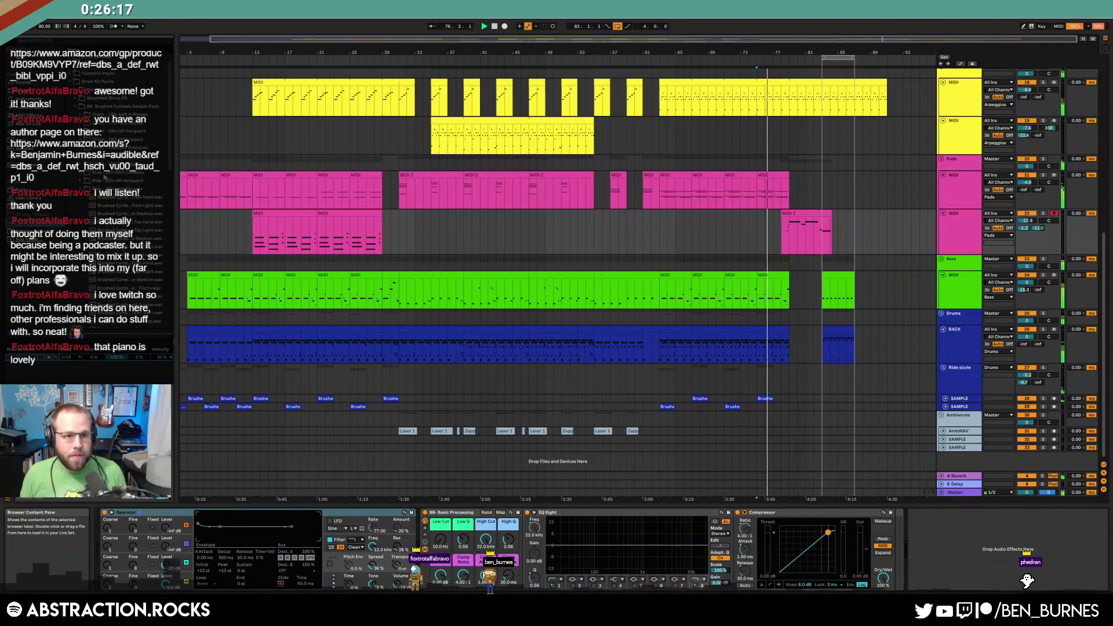
left_click(80, 190)
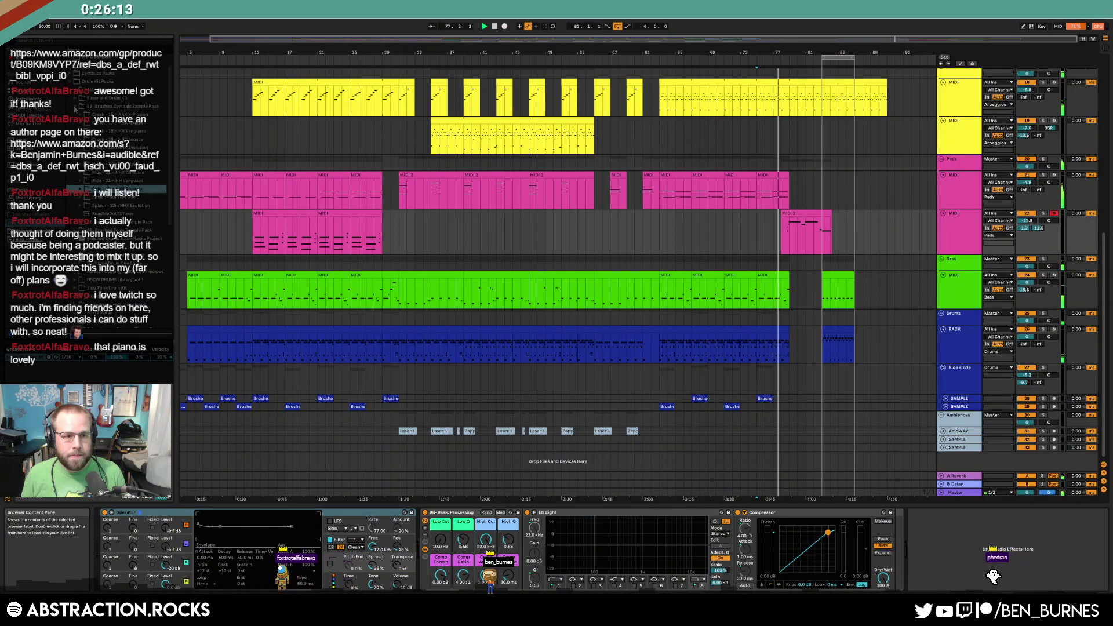
left_click(75, 106)
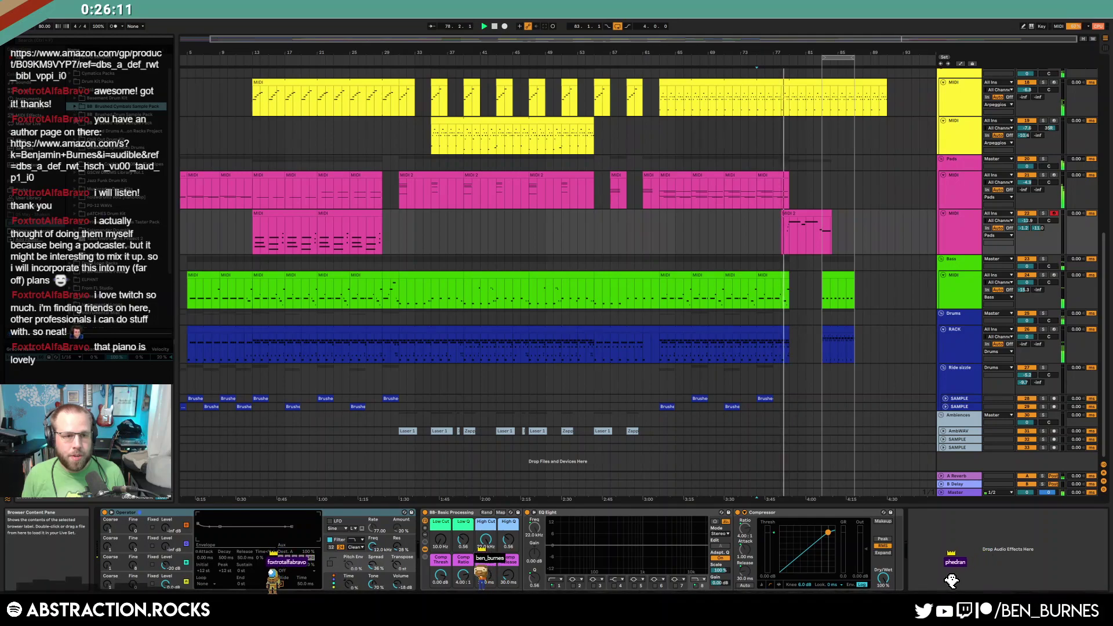
left_click(75, 115)
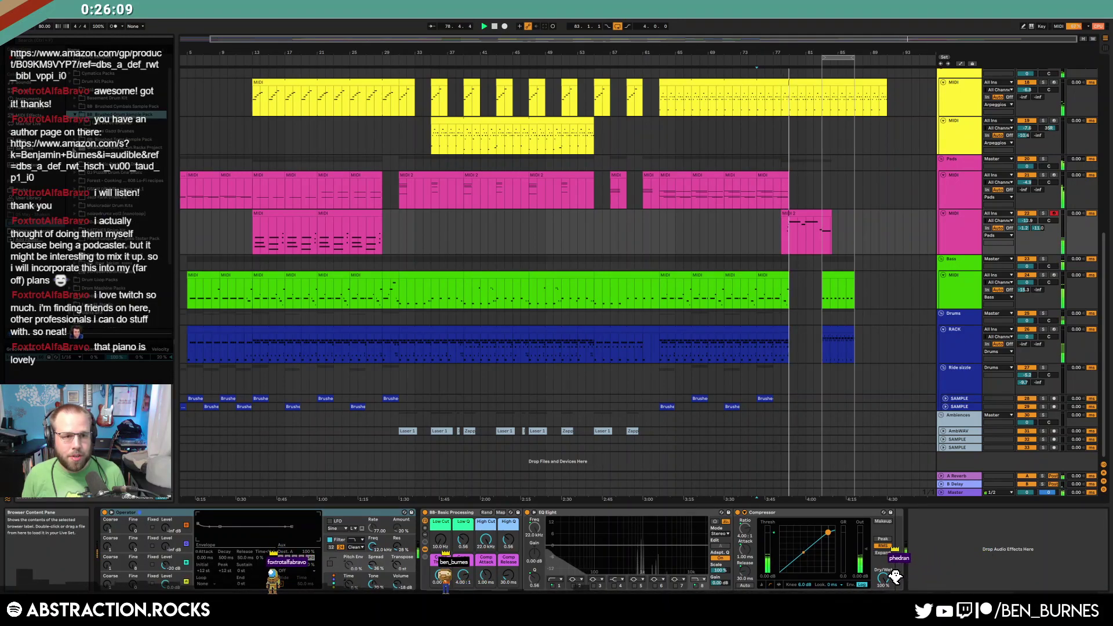
left_click(81, 131)
scroll(167, 112, "down", 6)
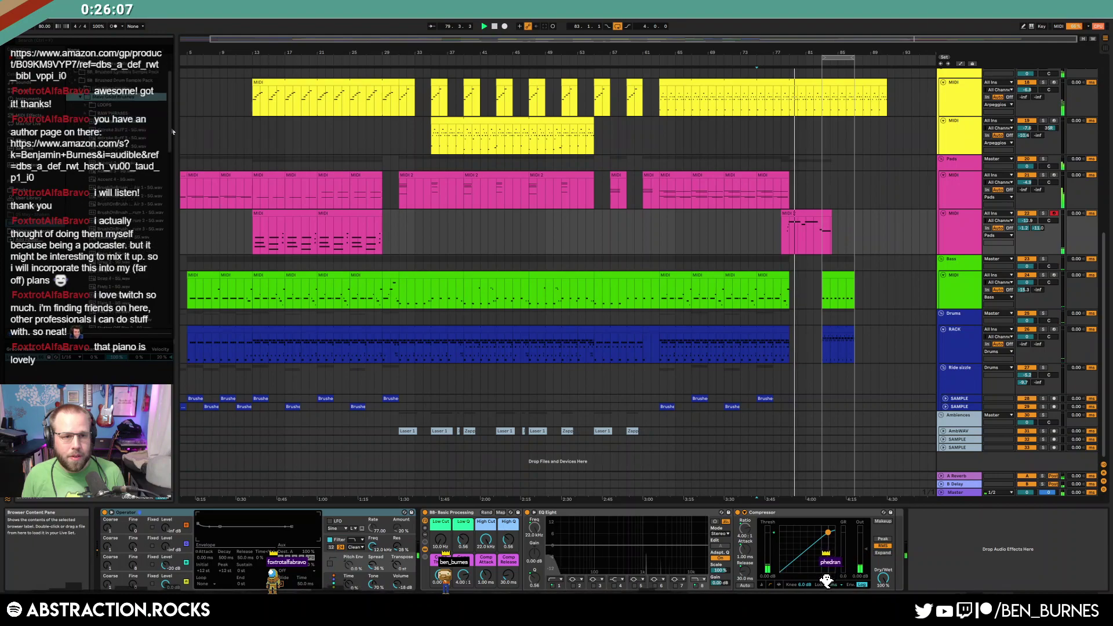
scroll(164, 178, "down", 6)
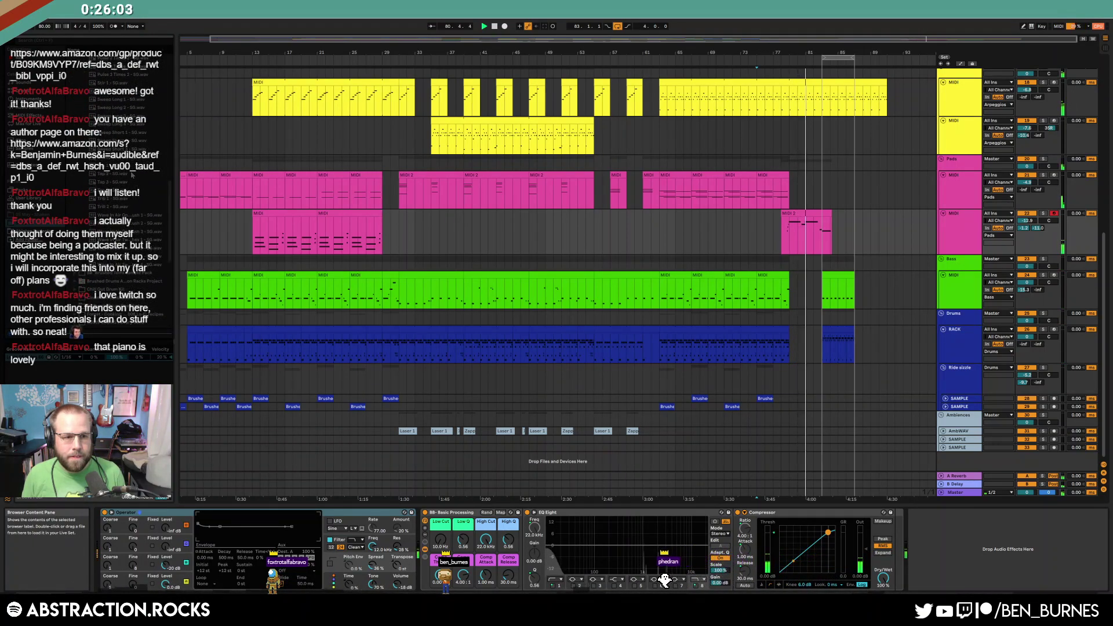
left_click(113, 167)
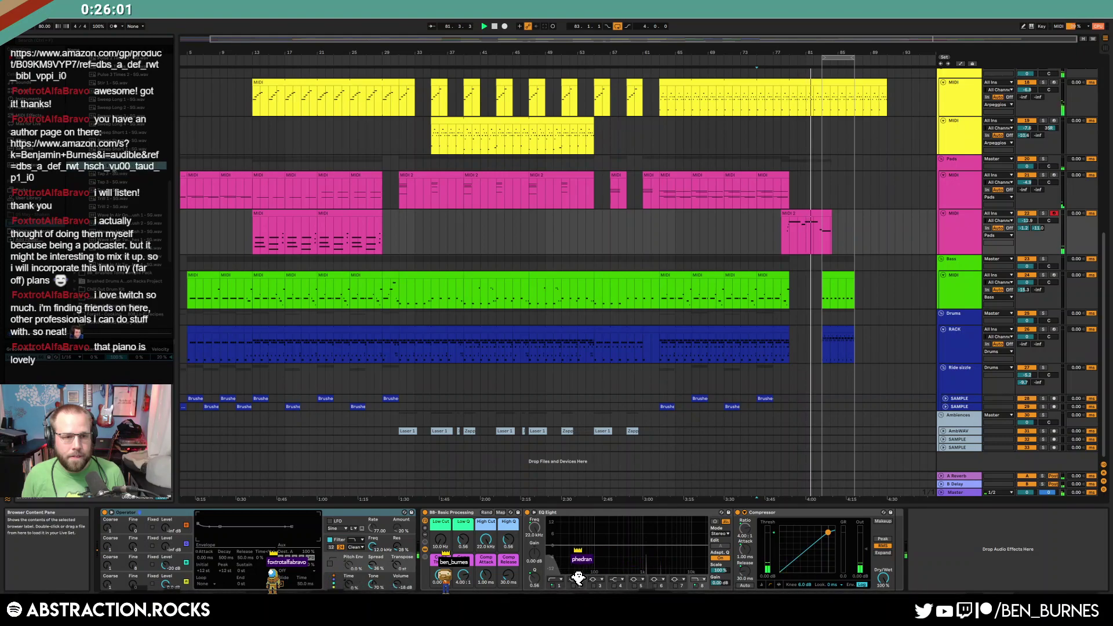
key("Down")
key("Down")
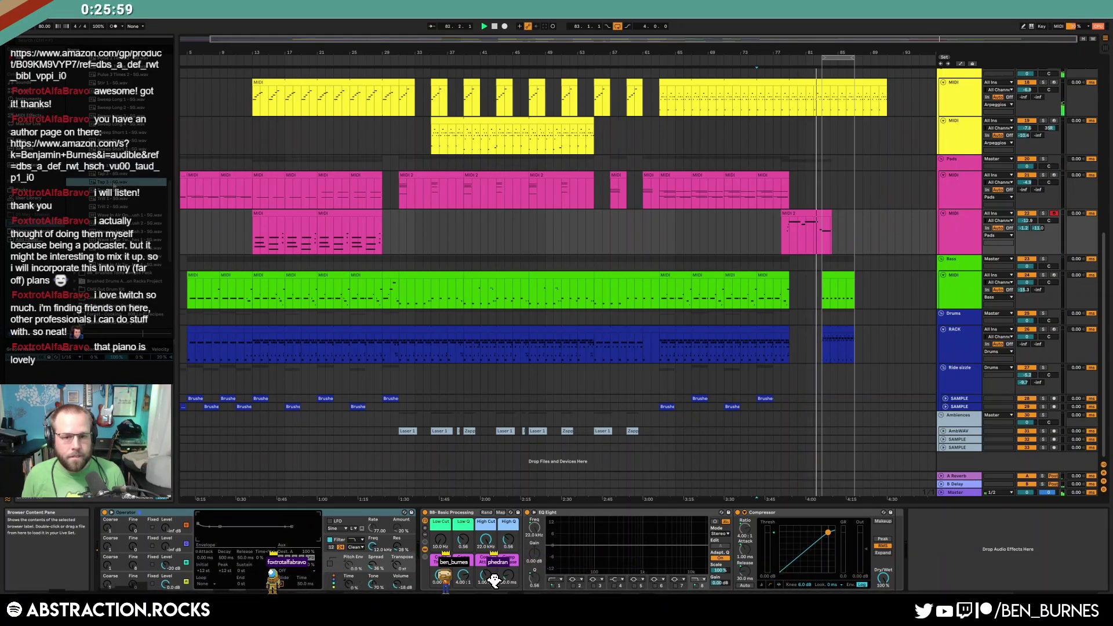
Load the Tap 3 - SG sample onto the empty C#1 pad of the RACK track's drum rack
left_click(838, 345)
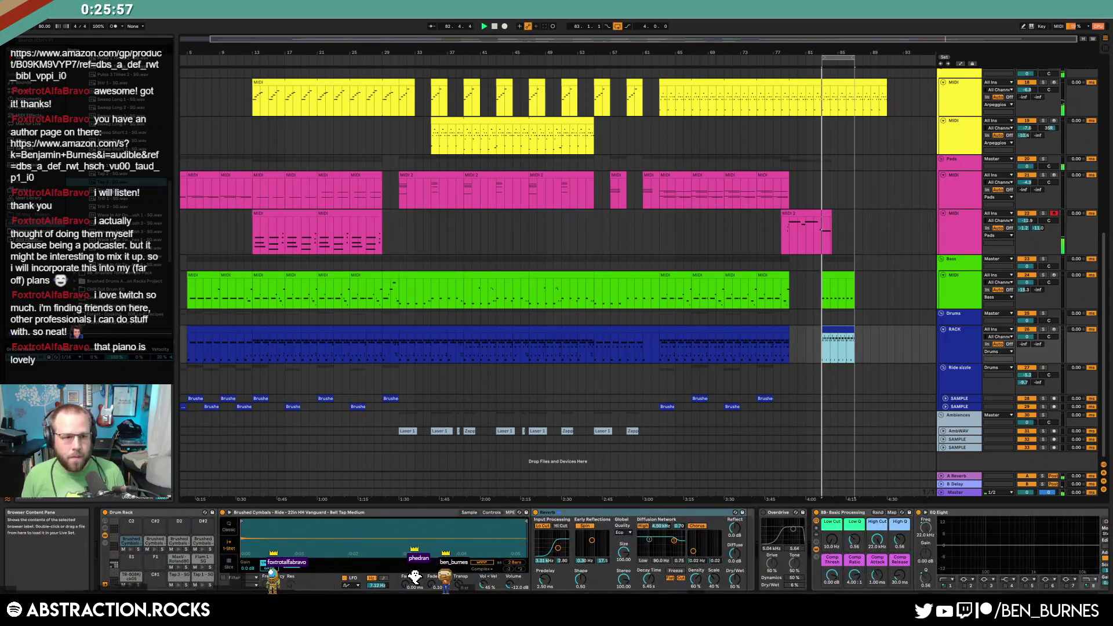
left_click_drag(111, 185, 158, 579)
key("Return")
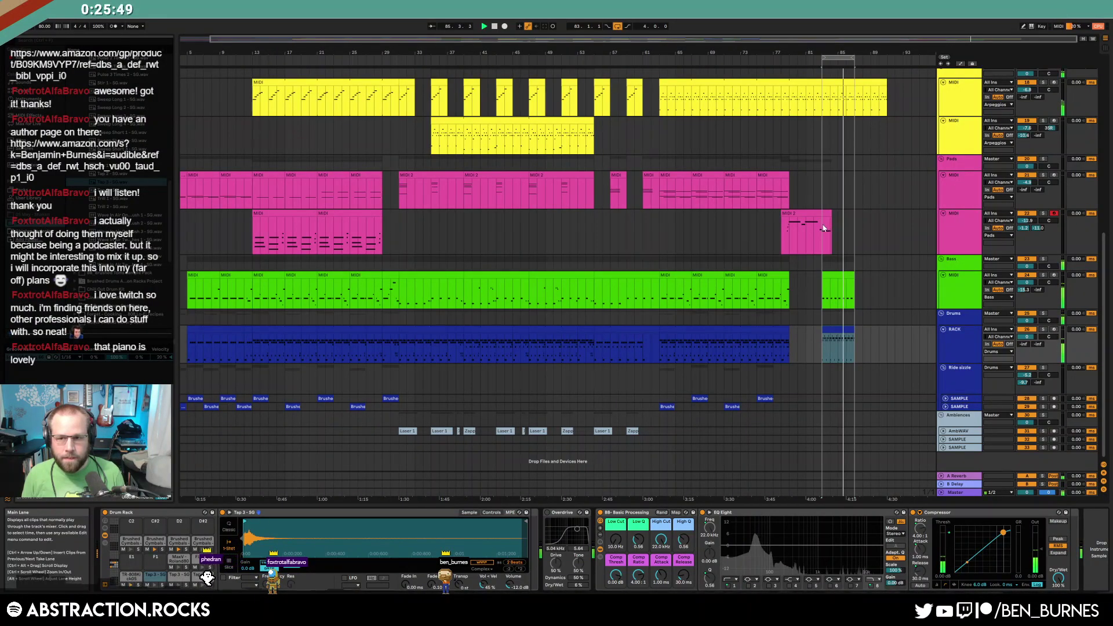
Copy the end of the lower pad track's outro clip from bar 82 to bar 86 and delete an unwanted note from the copy
left_click_drag(823, 229, 833, 232)
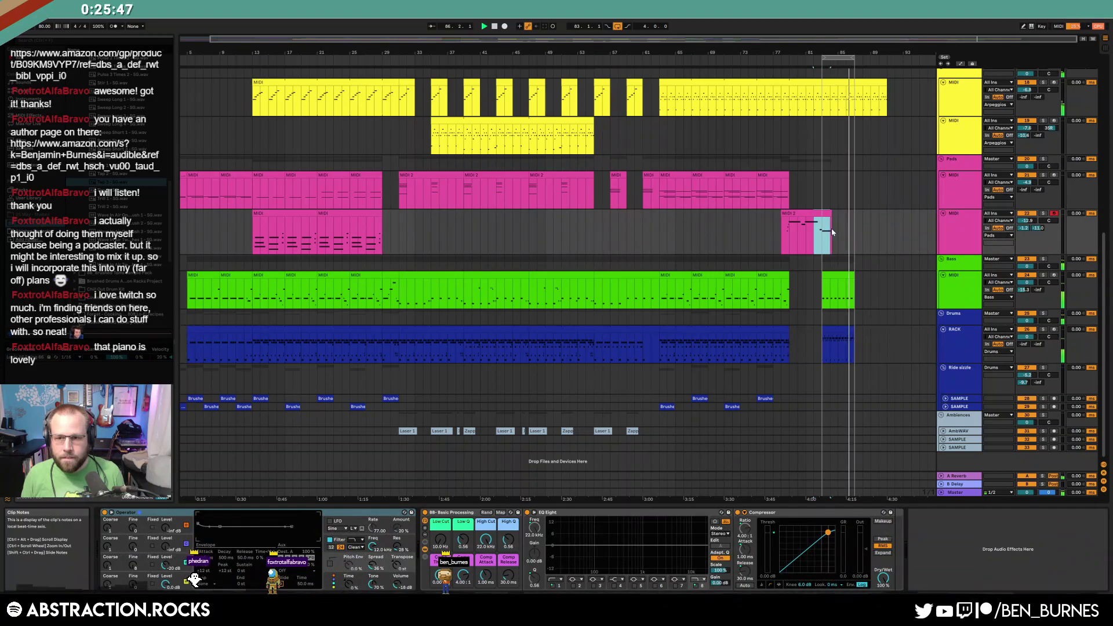
left_click(839, 228)
key("ctrl+v")
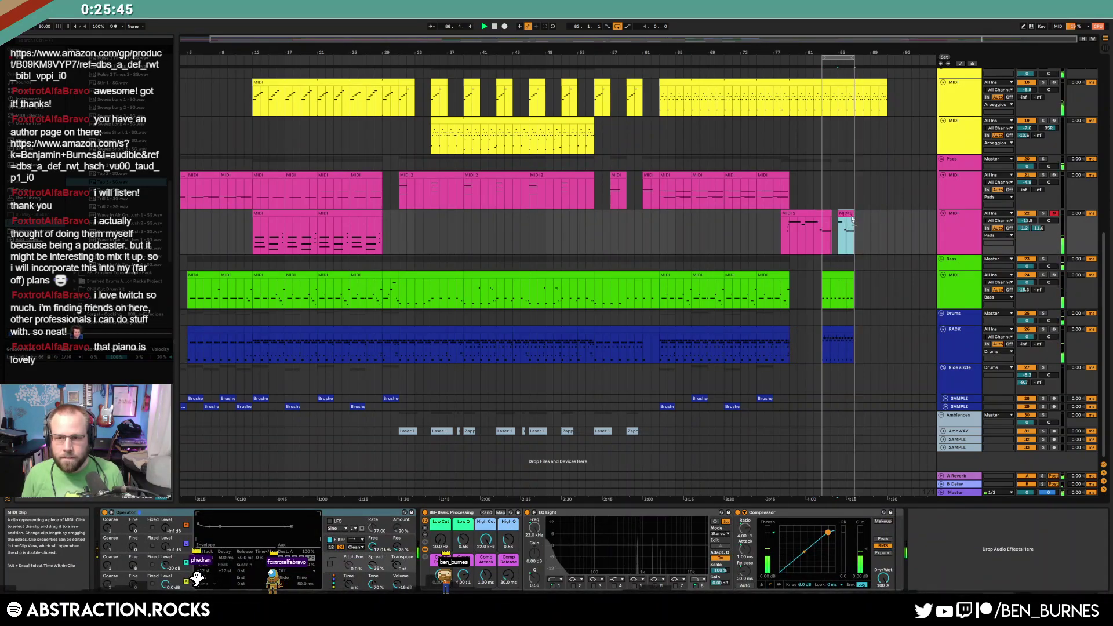
left_click_drag(853, 216, 860, 215)
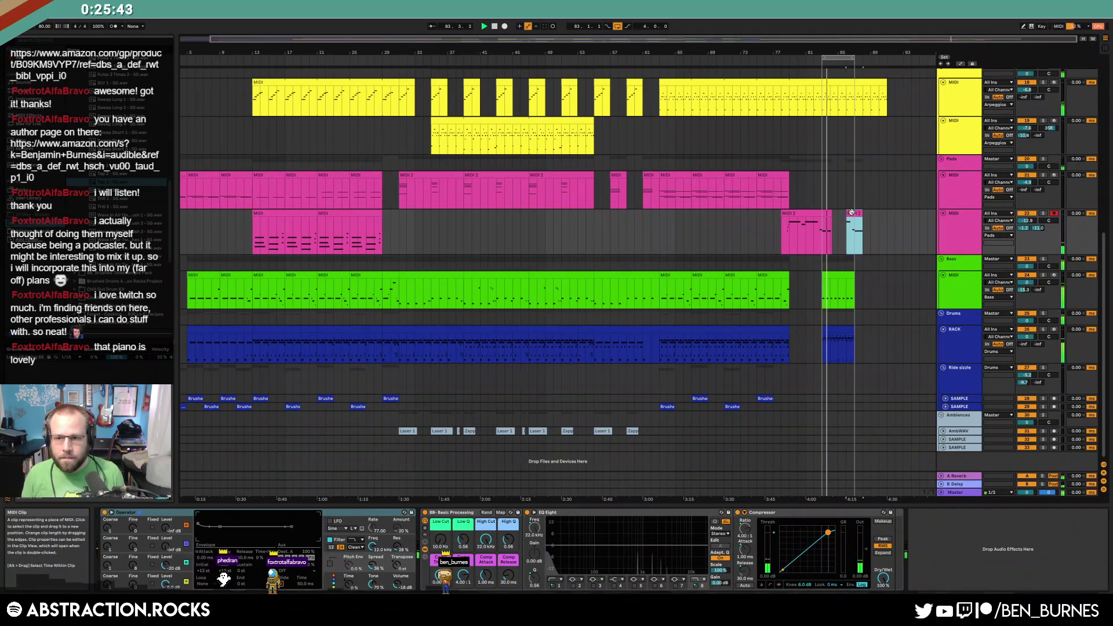
double_click(859, 215)
left_click(474, 375)
key("Delete")
left_click(868, 194)
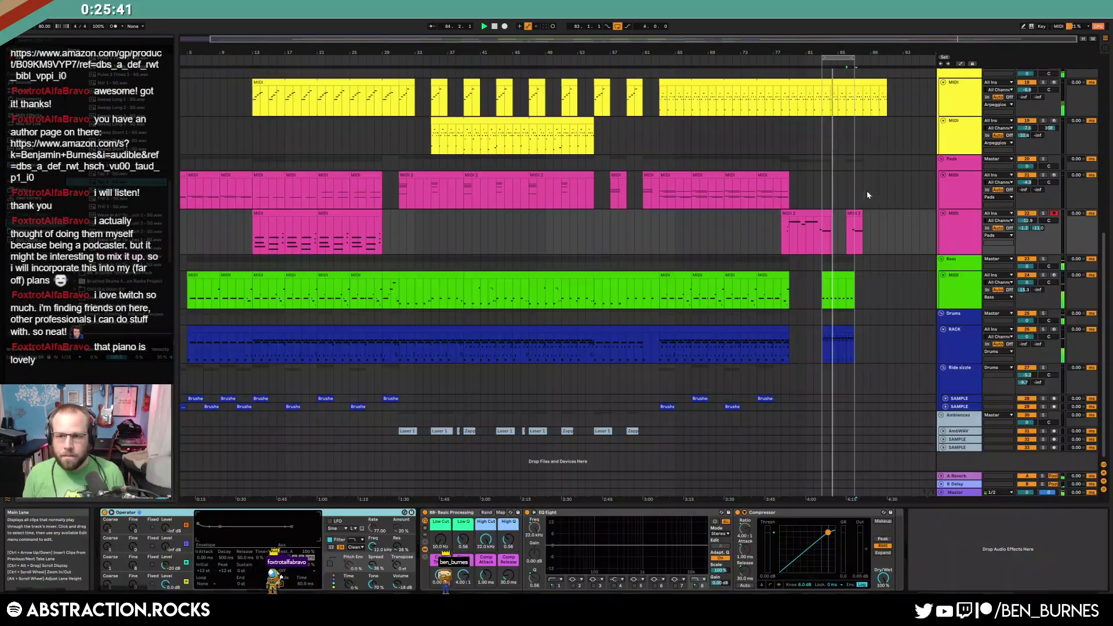
Add Tap 3 notes on the C#1 pad at beats 2 and 4 of the outro drum clip
left_click(837, 331)
double_click(837, 332)
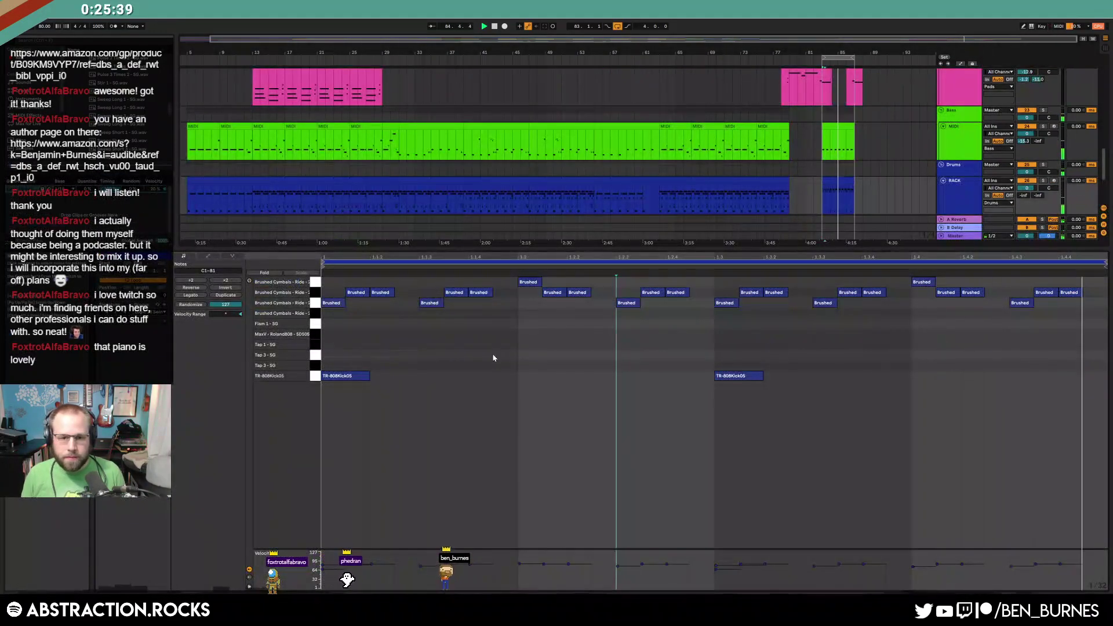
double_click(521, 365)
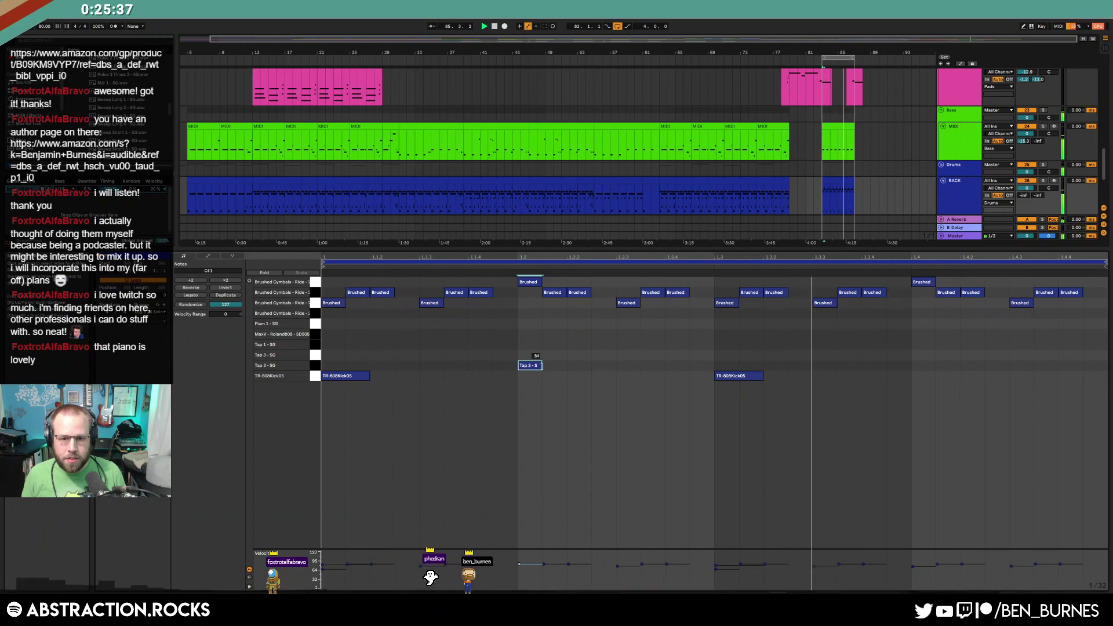
double_click(917, 365)
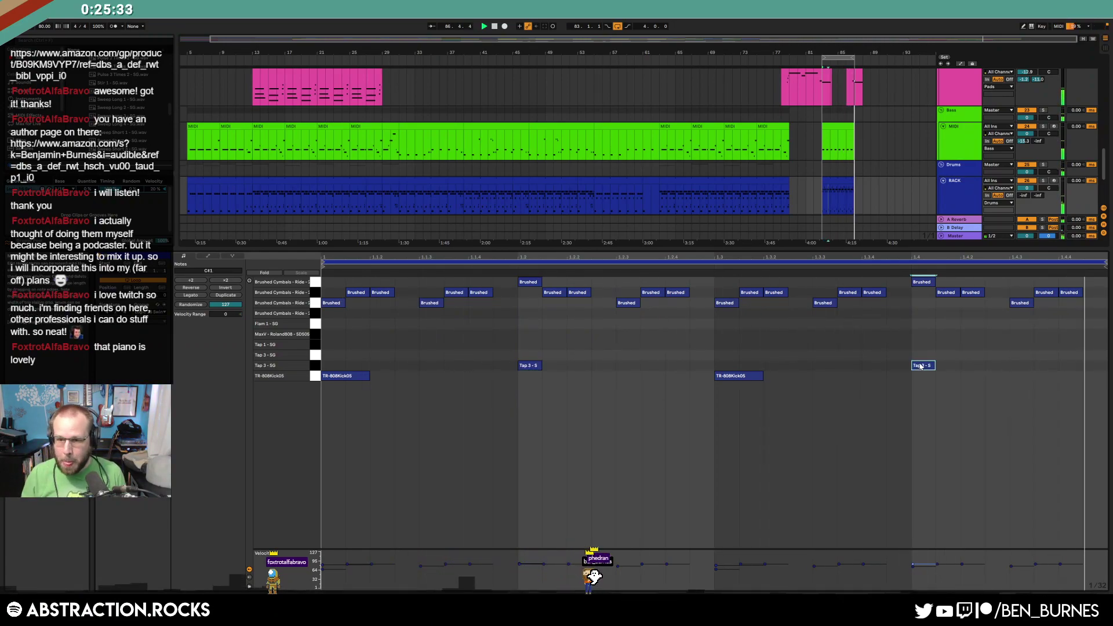
Lengthen the two Tap 3 notes, layer matching notes on the D1 pad and lower the velocity of that layer
left_click_drag(516, 341, 938, 372)
left_click(540, 350)
left_click_drag(539, 348, 968, 372)
left_click_drag(955, 333, 550, 357)
left_click_drag(938, 354, 939, 367)
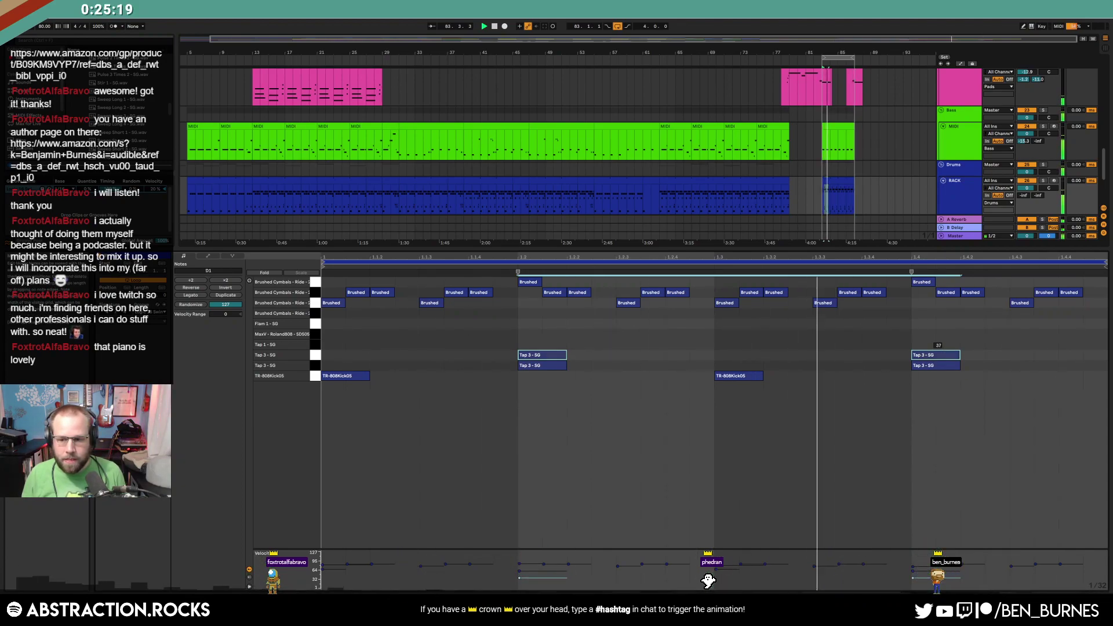
Move the D1 notes on beats 2 and 4 up to the MaxV Roland808 pad and play the loop
key("shift+Tab")
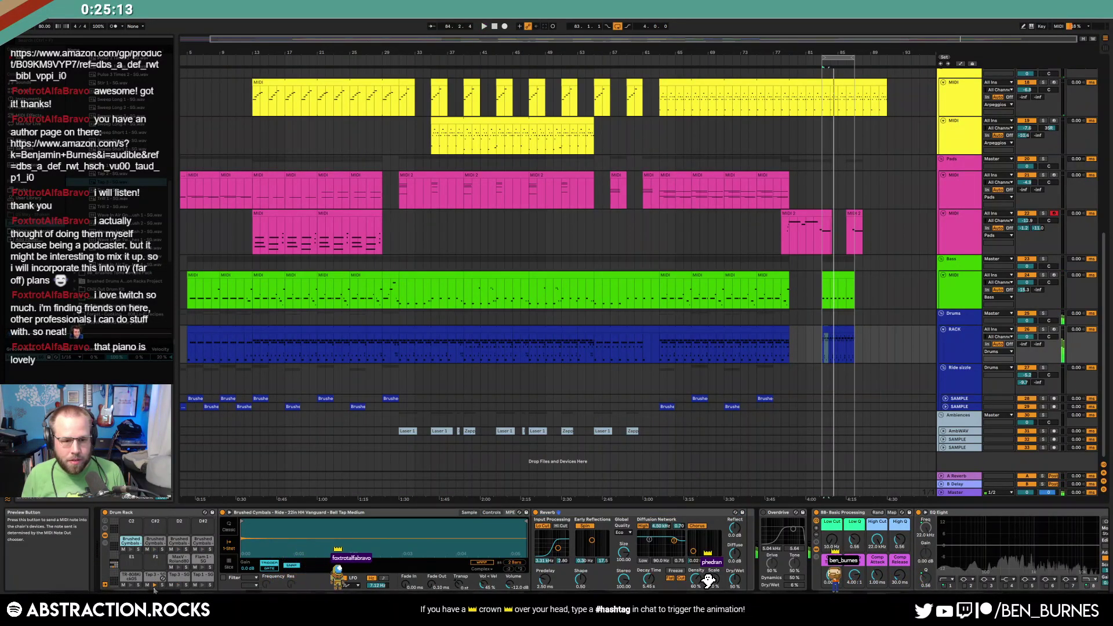
double_click(837, 328)
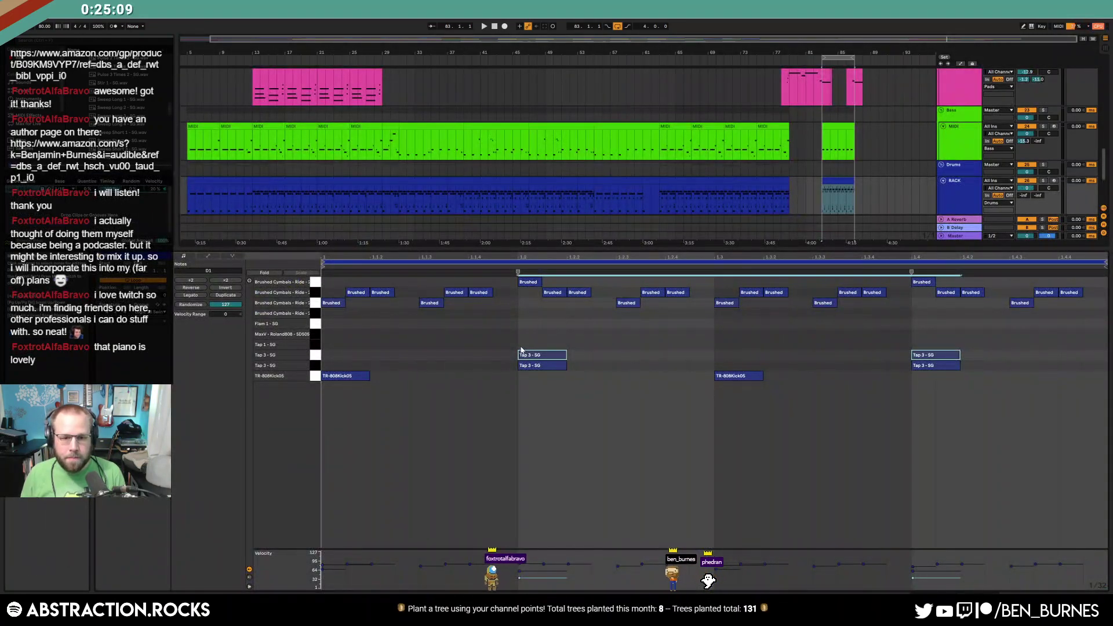
key("Up")
key("Up")
key("space")
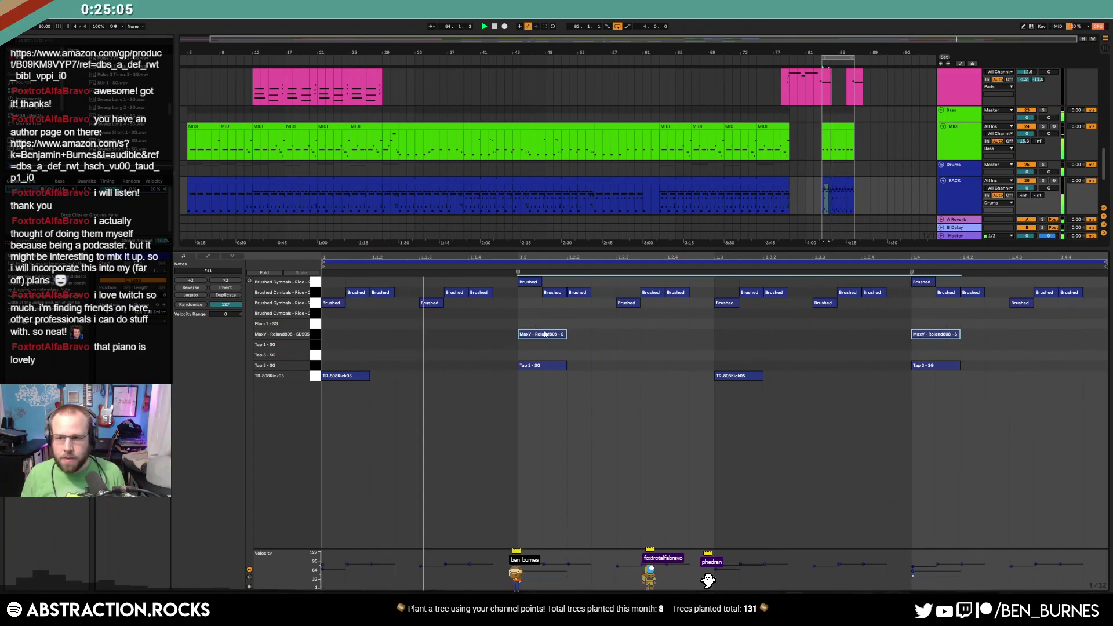
Try a copy of the drum clip at bar 79 with only its kick notes kept, and delete that clip
double_click(952, 210)
scroll(874, 259, "up", 2)
scroll(874, 258, "up", 1)
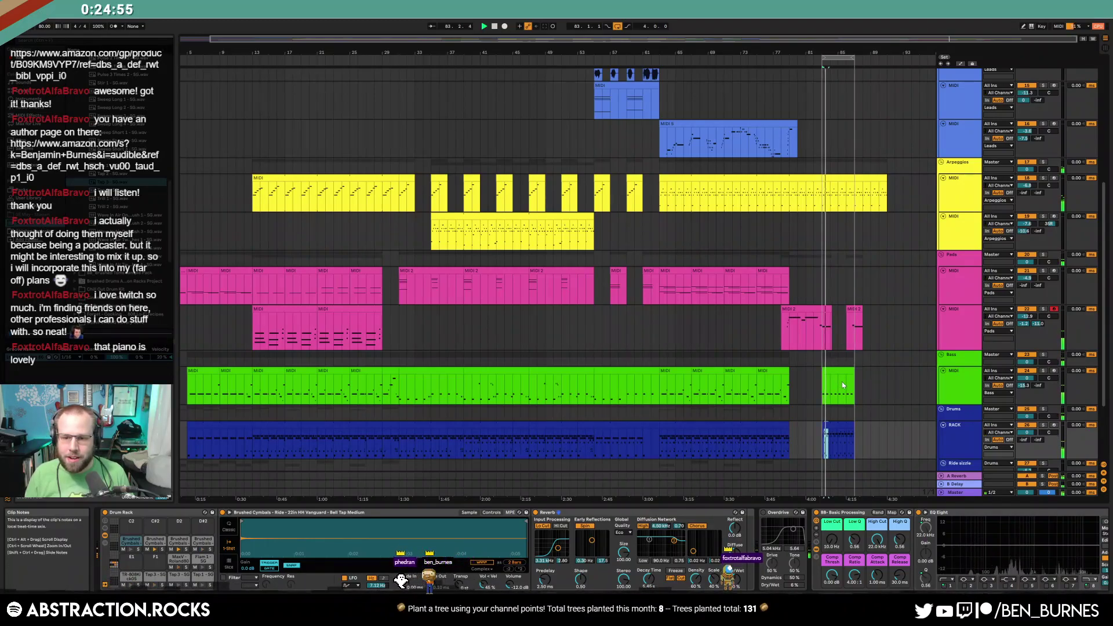
double_click(802, 424)
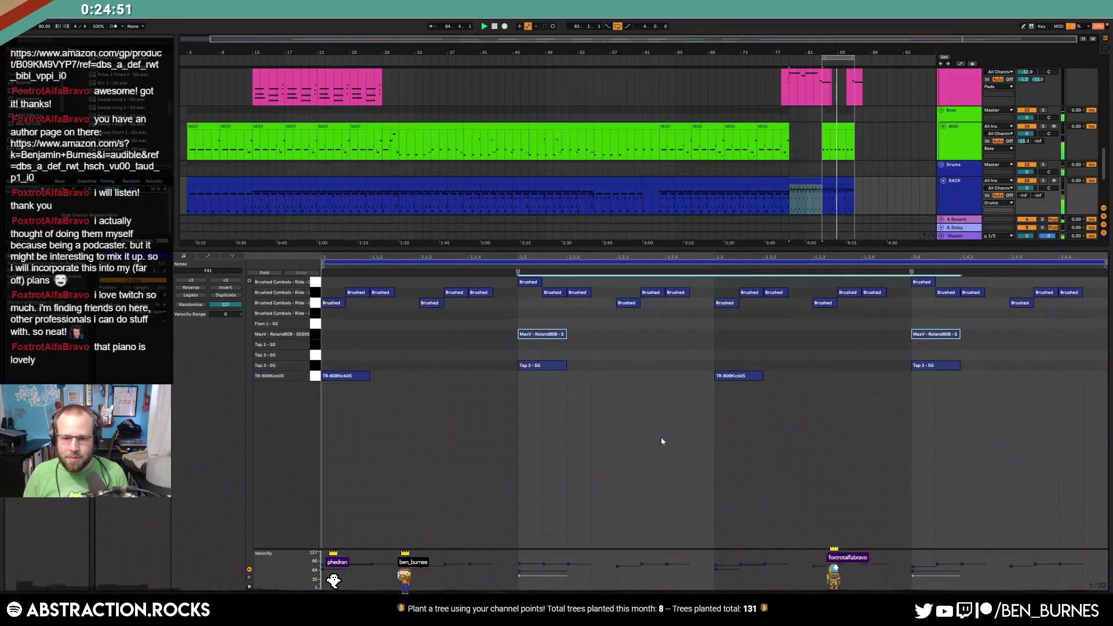
left_click_drag(329, 282, 1080, 369)
key("Delete")
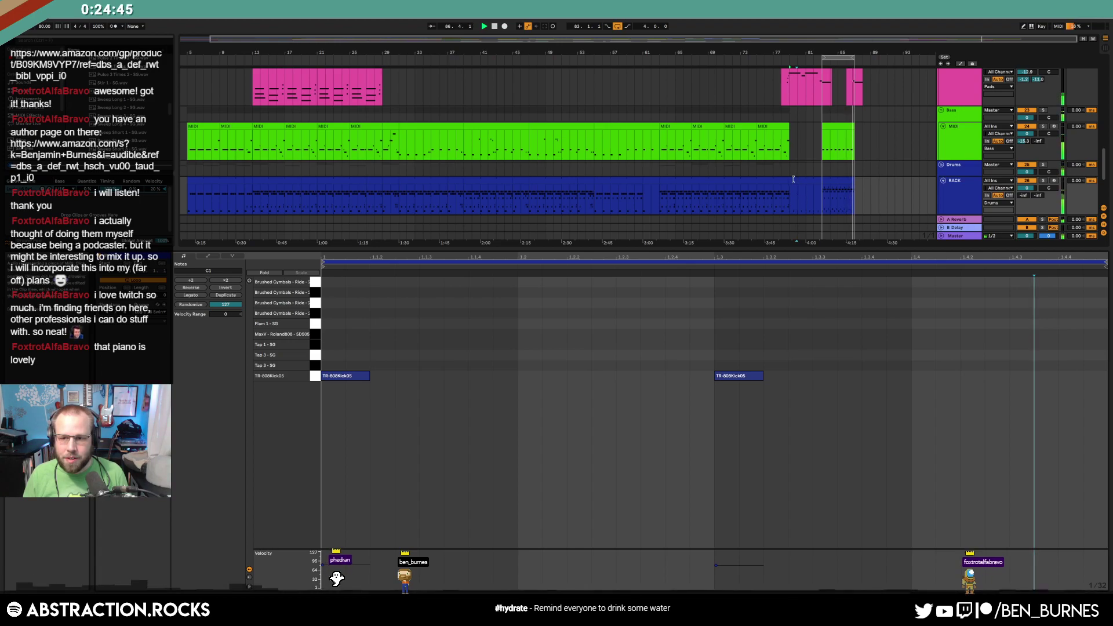
left_click_drag(792, 180, 822, 180)
key("Delete")
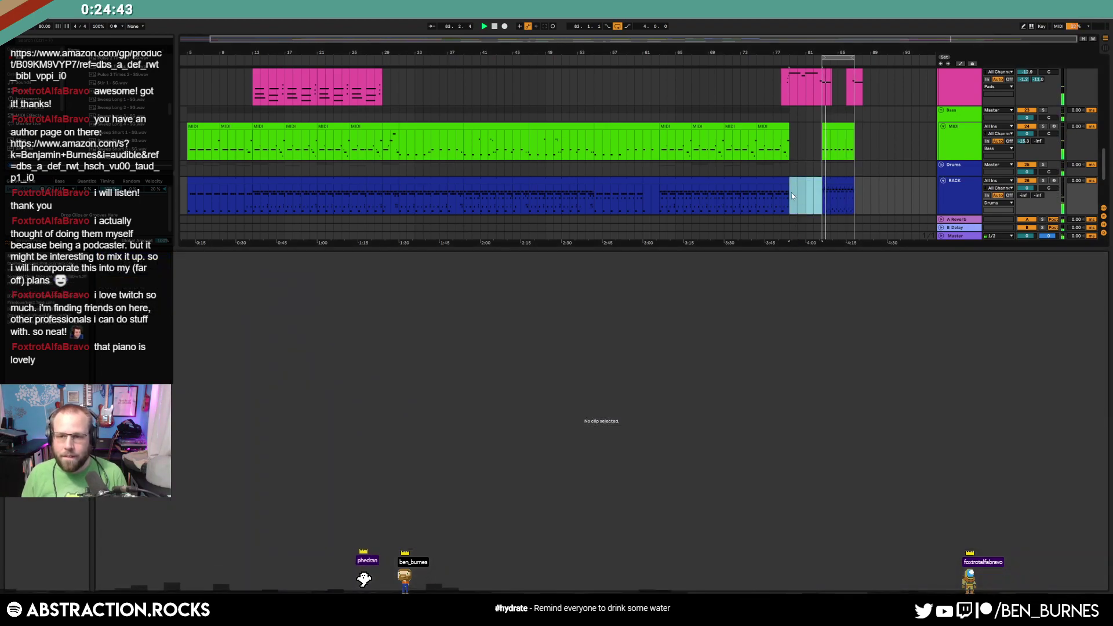
Copy the Ride sizzle samples from bars 11 to 15 on both sample tracks and paste them at bar 83
scroll(790, 190, "up", 3)
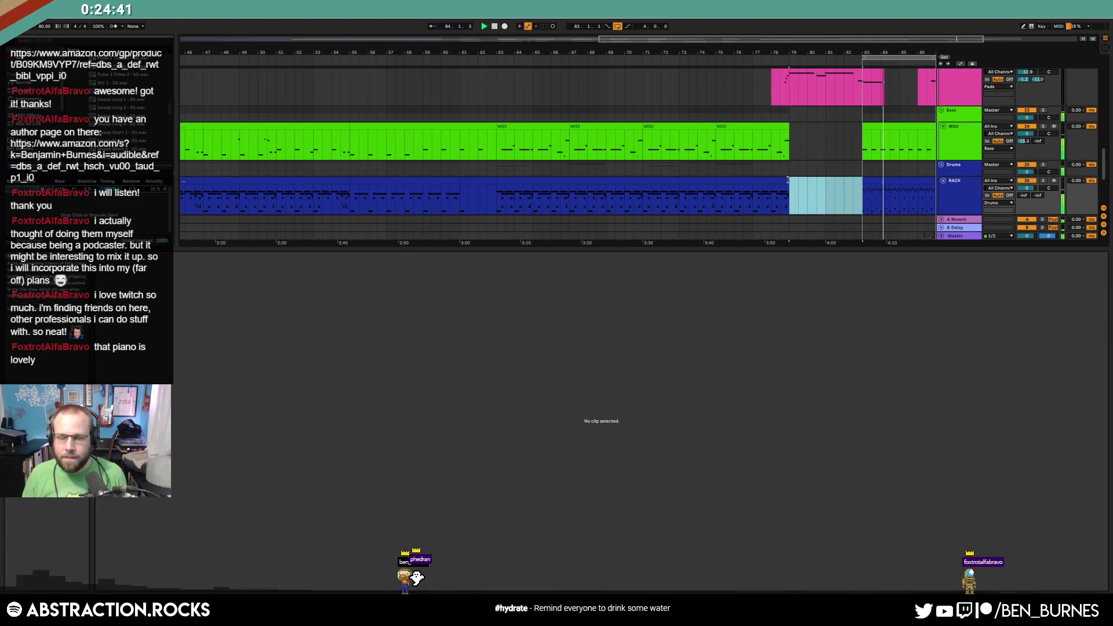
key("shift+Tab")
scroll(842, 191, "down", 3)
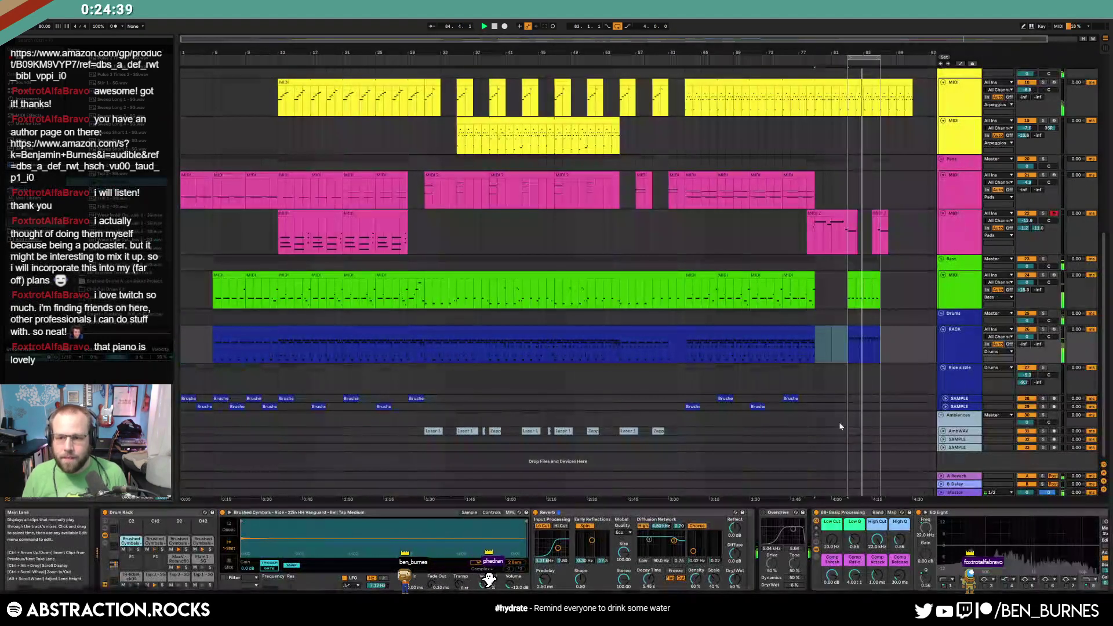
left_click(692, 407)
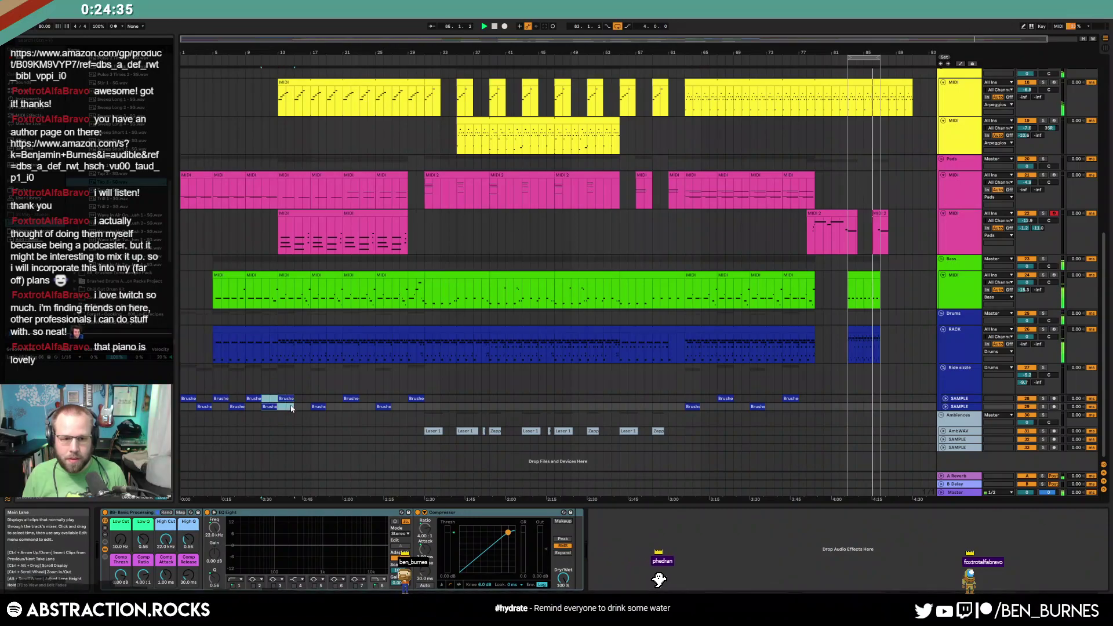
left_click(846, 402)
key("ctrl+v")
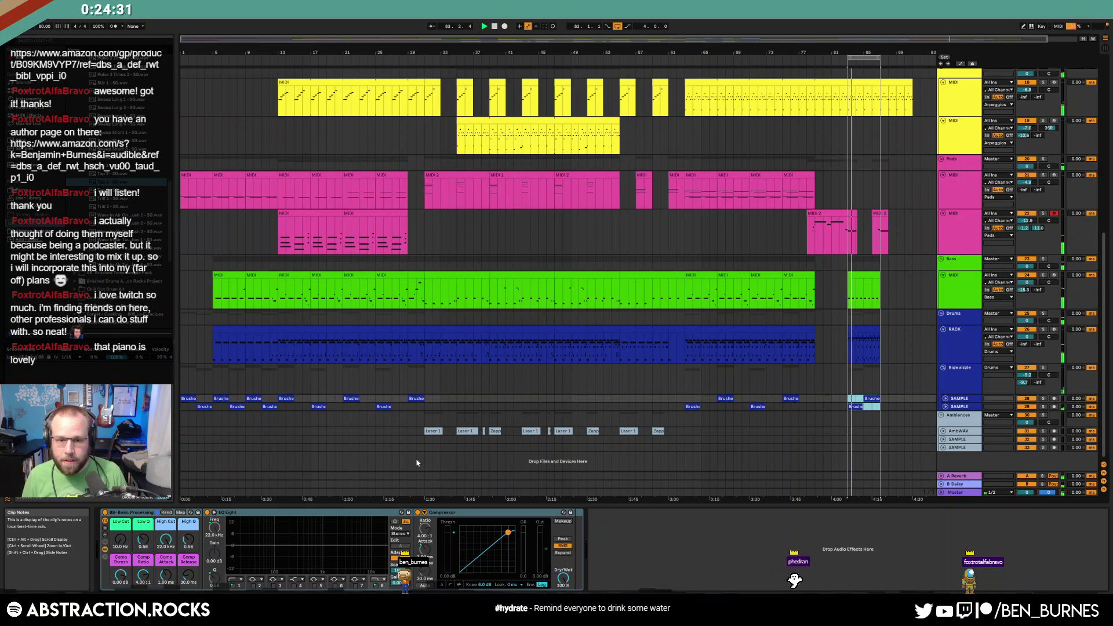
Play the arrangement from bar 47 to listen to the lead parts leading into the breakdown
left_click(432, 430)
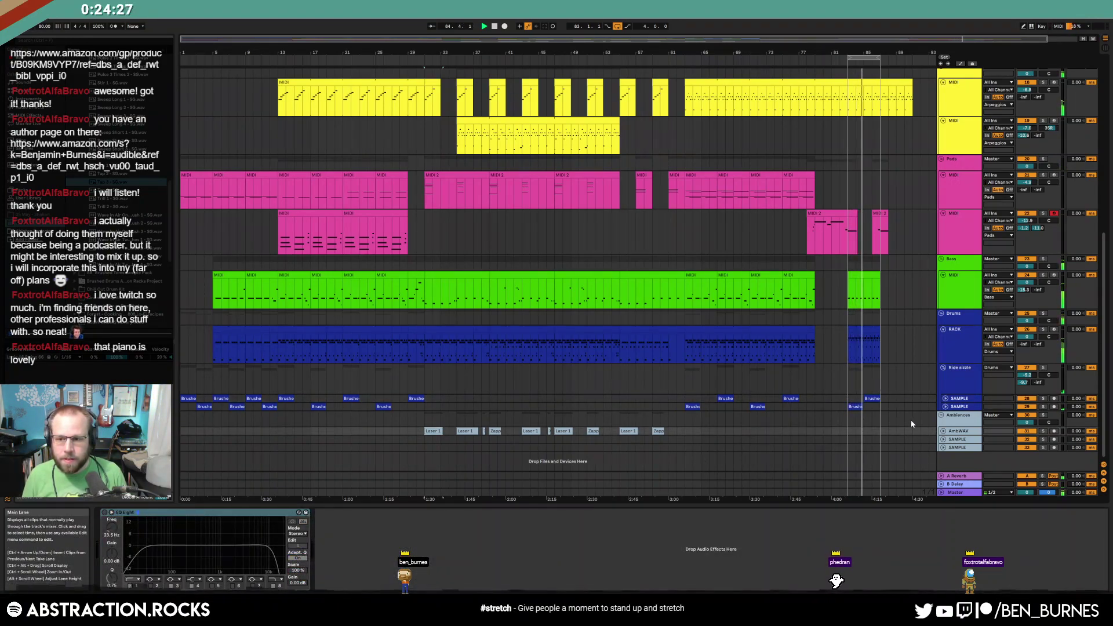
scroll(880, 376, "up", 3)
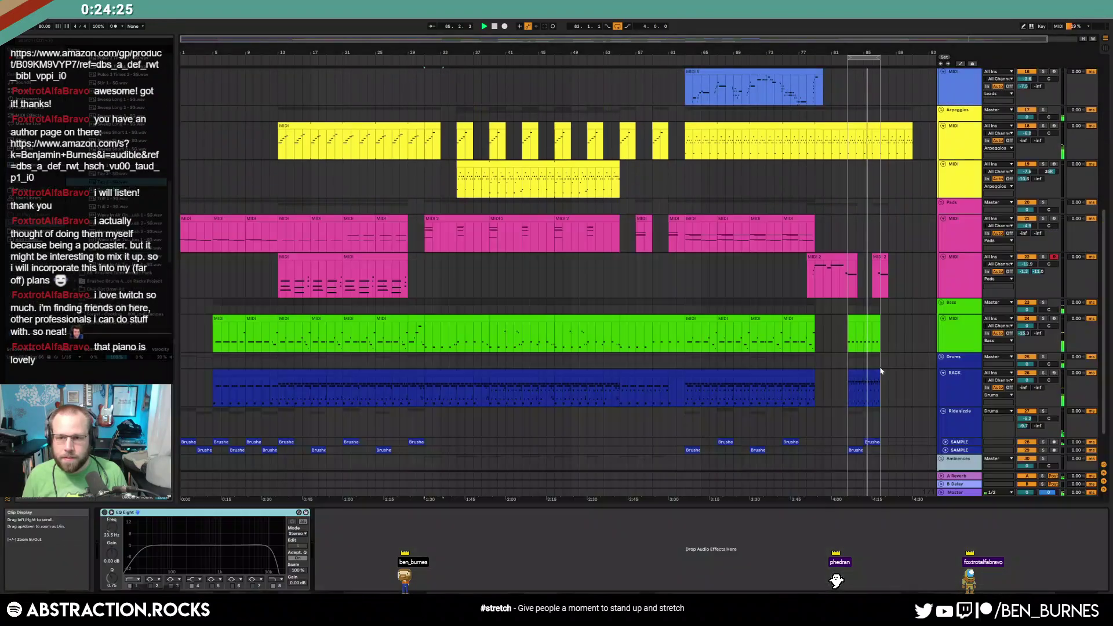
scroll(878, 366, "up", 10)
scroll(871, 392, "up", 2)
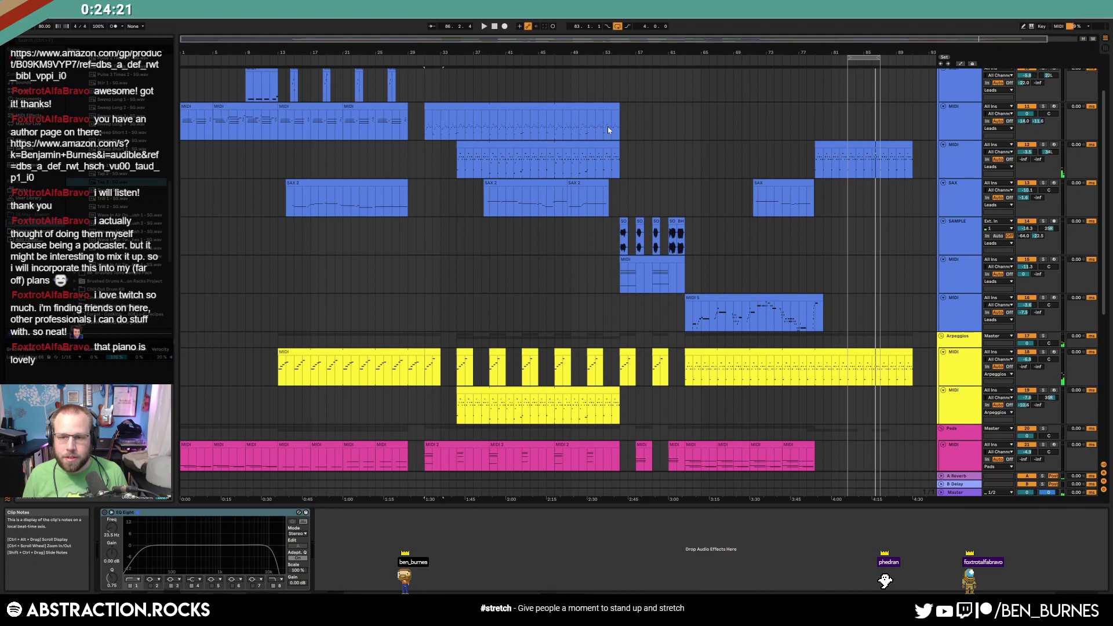
left_click(555, 122)
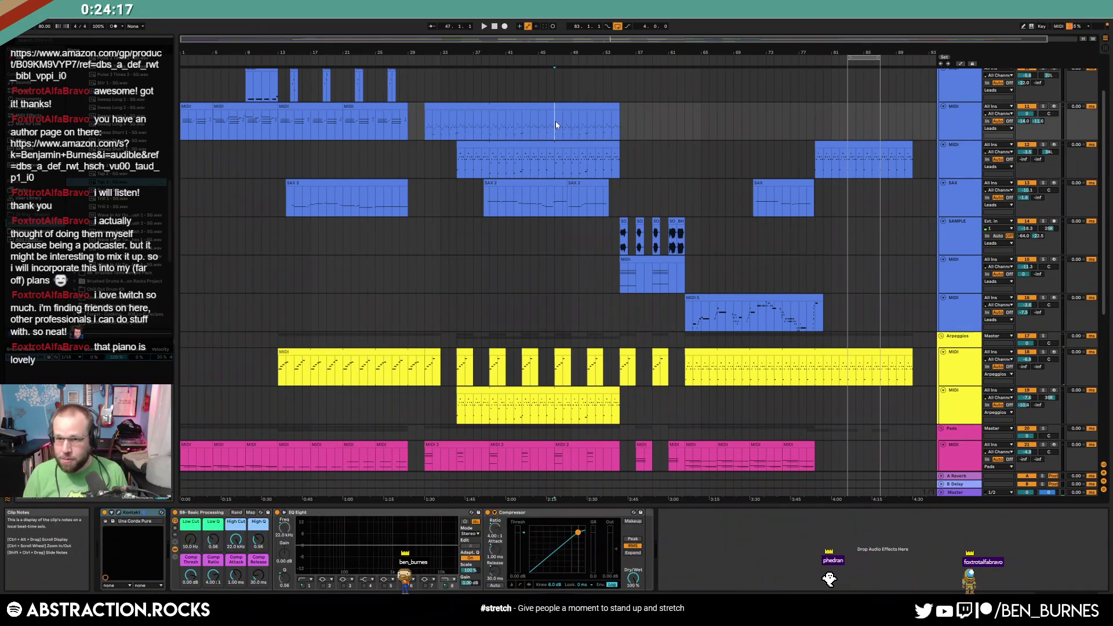
left_click_drag(840, 148, 916, 456)
left_click(552, 120)
key("space")
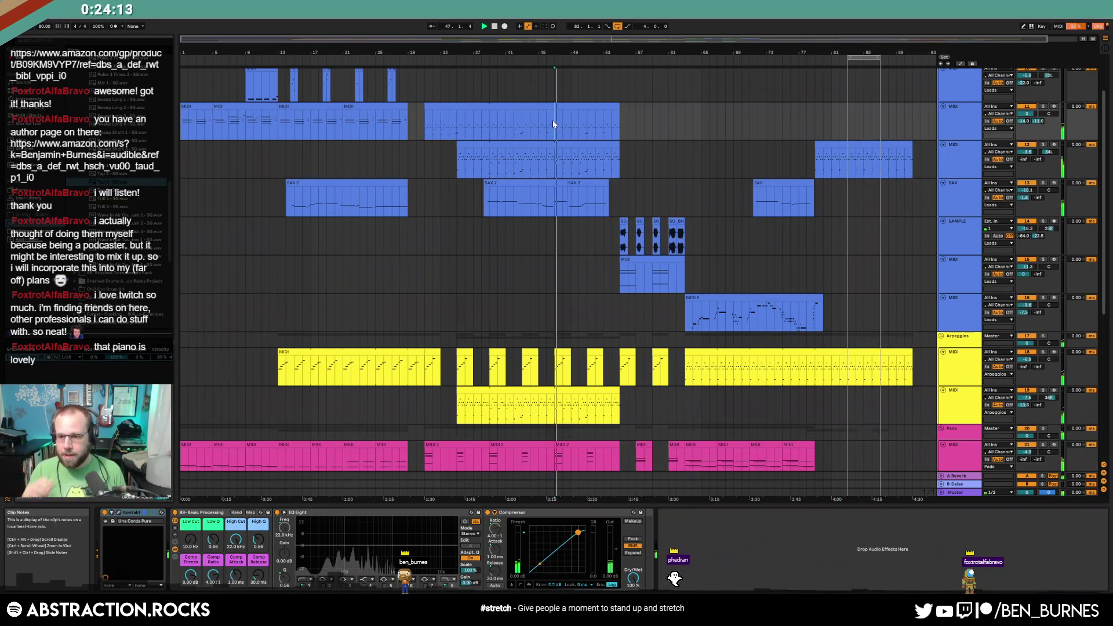
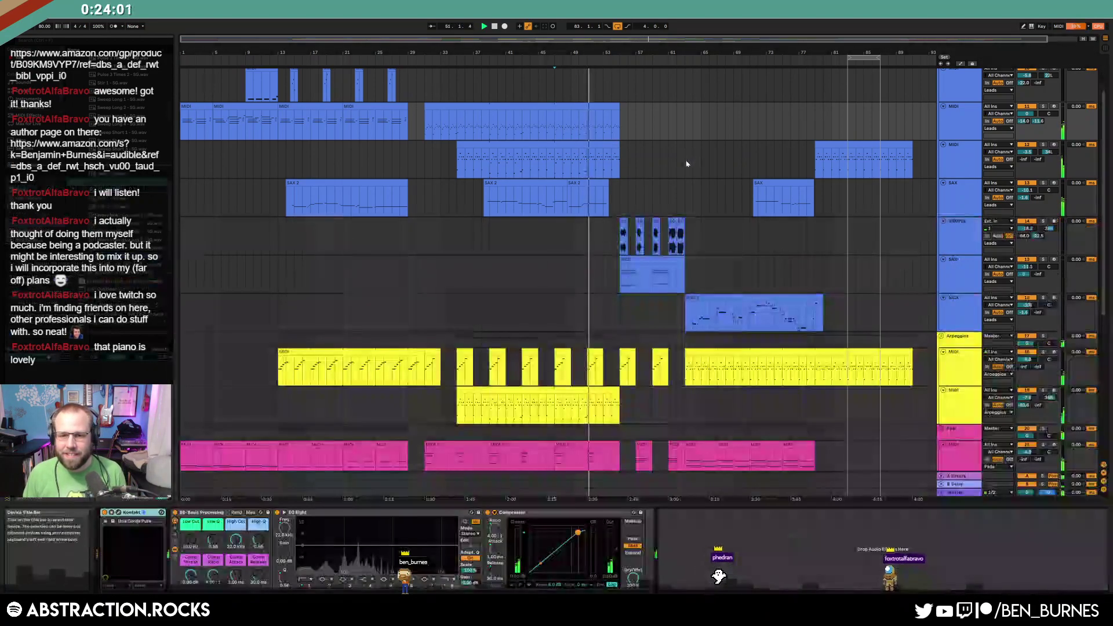
Extend the second arpeggio track's clip from bar 55 to bar 63
scroll(666, 191, "down", 5)
scroll(678, 229, "down", 2)
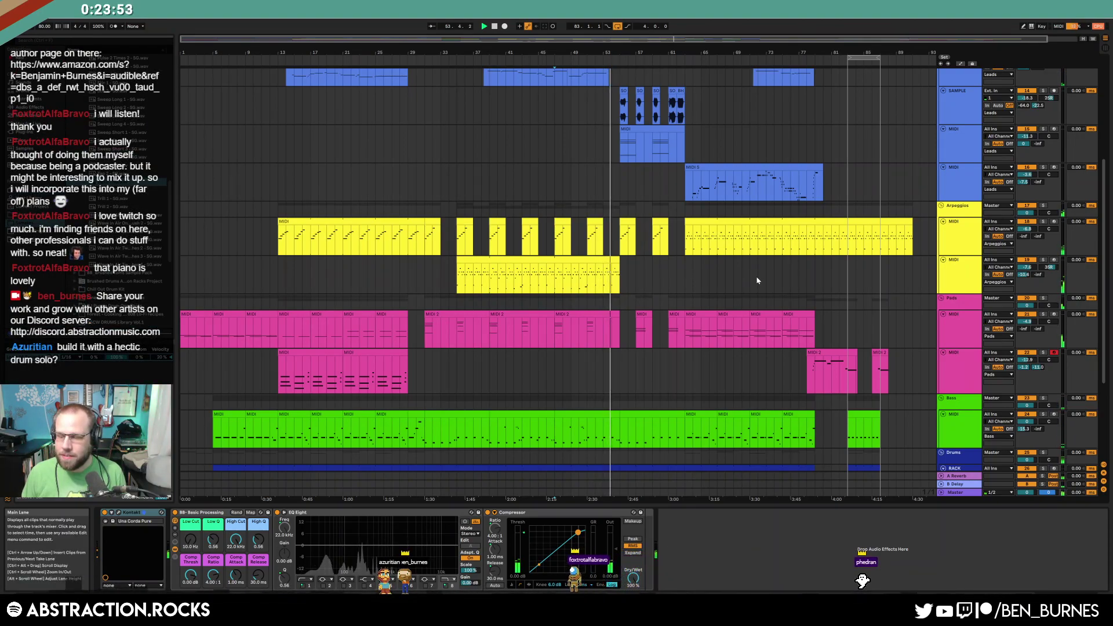
scroll(757, 280, "down", 5)
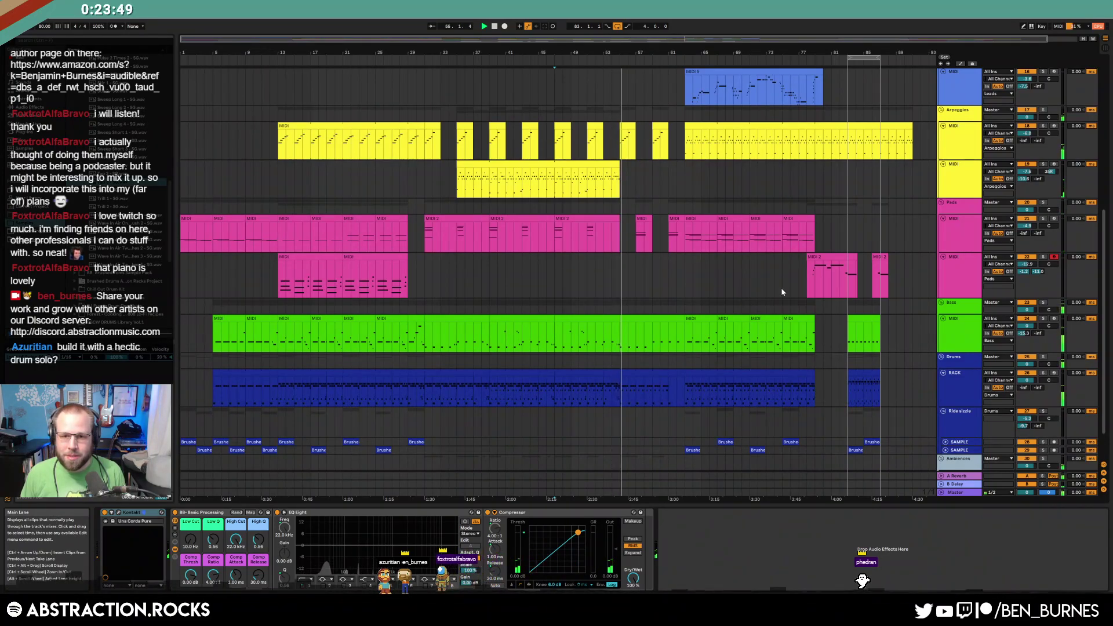
scroll(628, 180, "up", 5)
left_click_drag(585, 166, 916, 181)
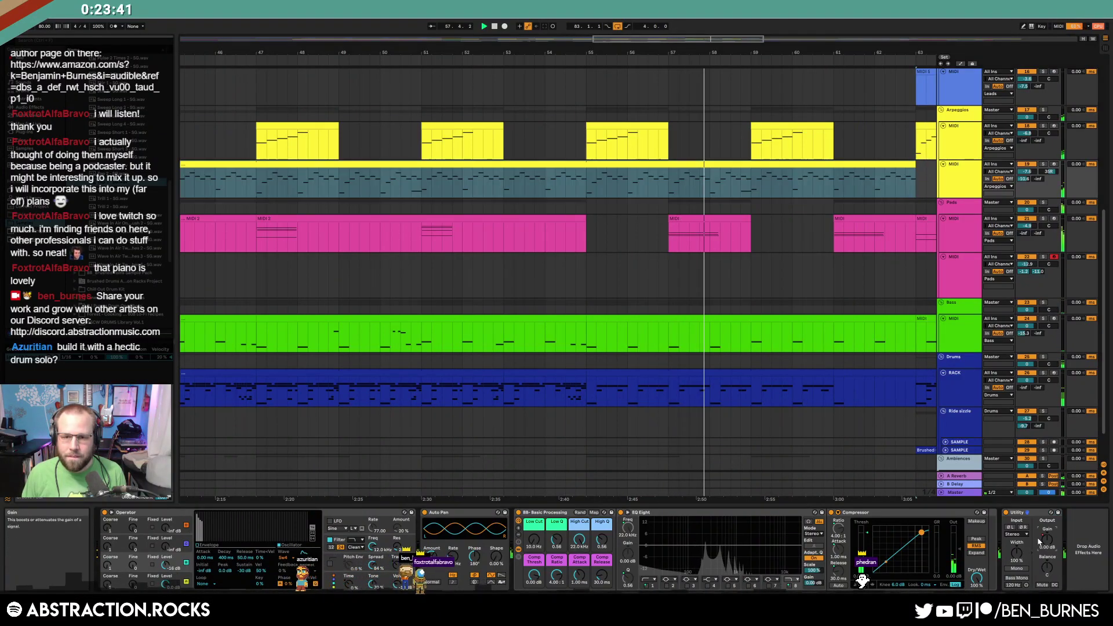
Automate the second arpeggio track's Utility Gain as a curved fade-out from bar 55 to bar 63
key("a")
left_click_drag(916, 183, 916, 197)
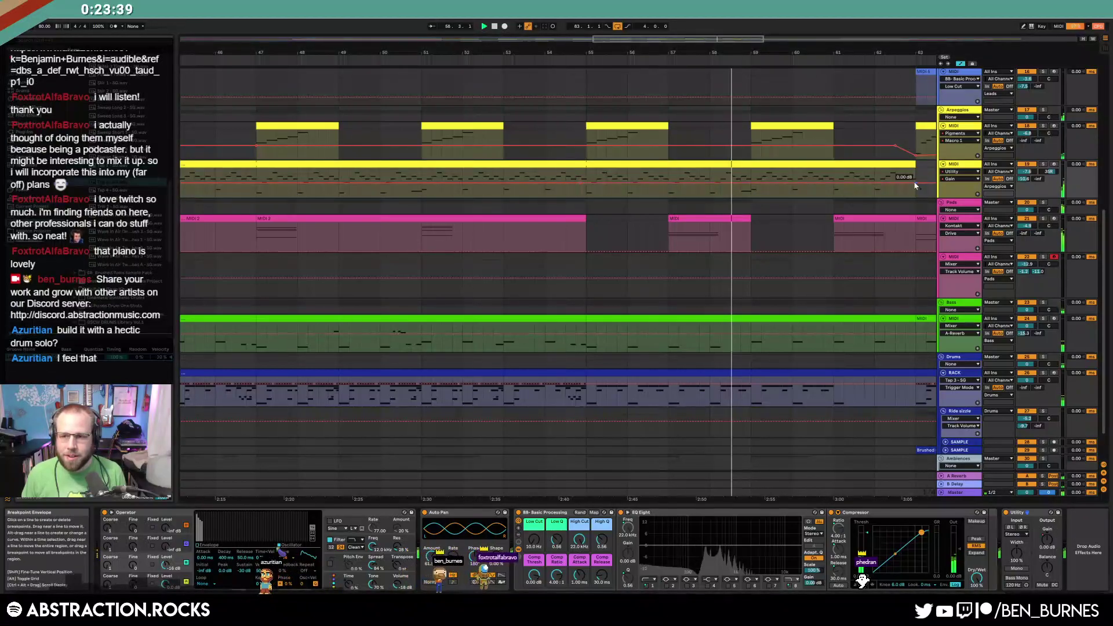
left_click_drag(780, 191, 780, 189)
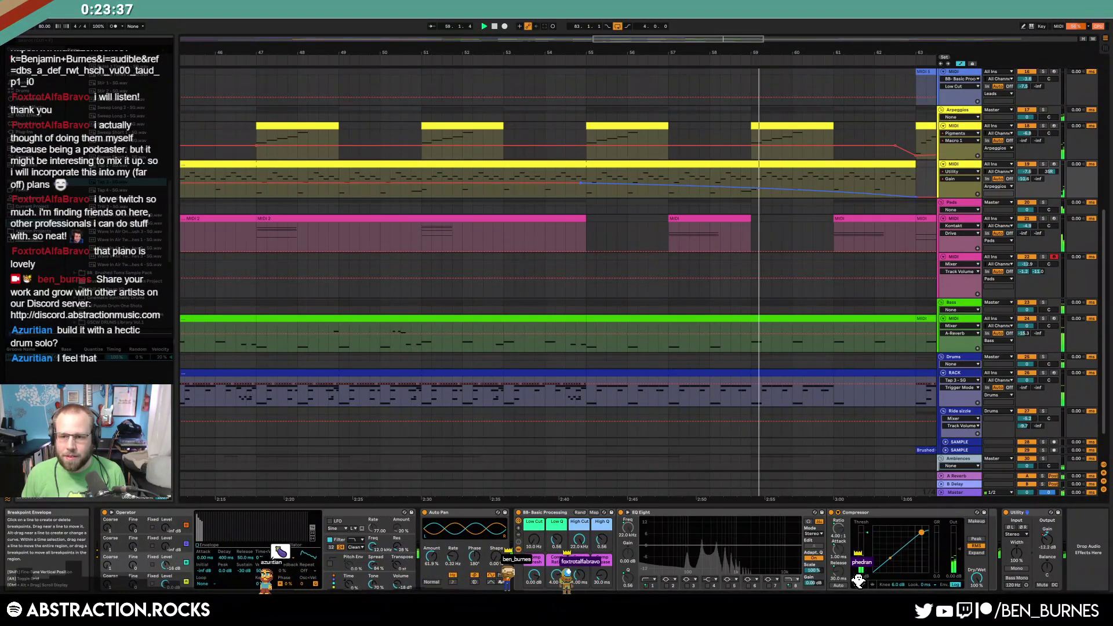
key("a")
Extend the Harp lead clip that stops at bar 55 so it runs to bar 59
scroll(912, 188, "down", 5)
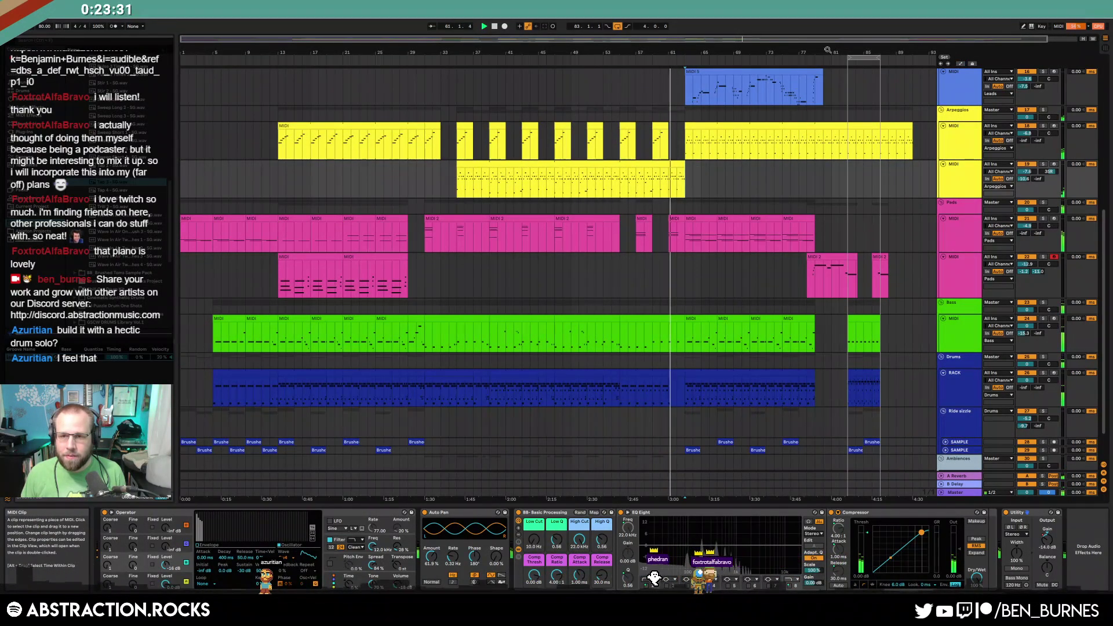
left_click_drag(836, 39, 810, 42)
scroll(810, 184, "up", 5)
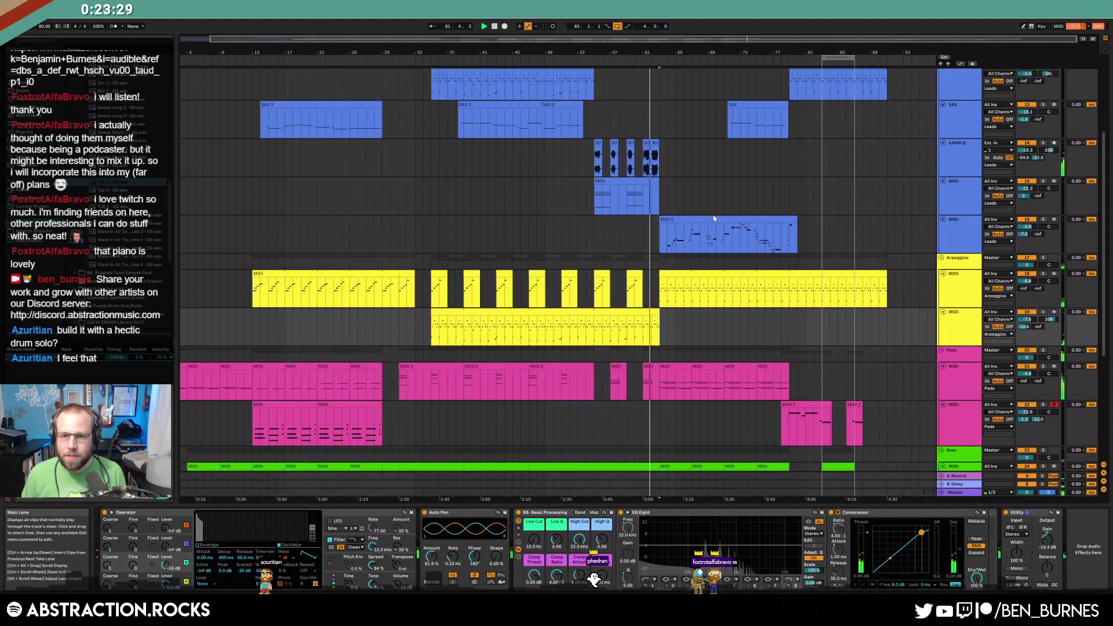
left_click(590, 99)
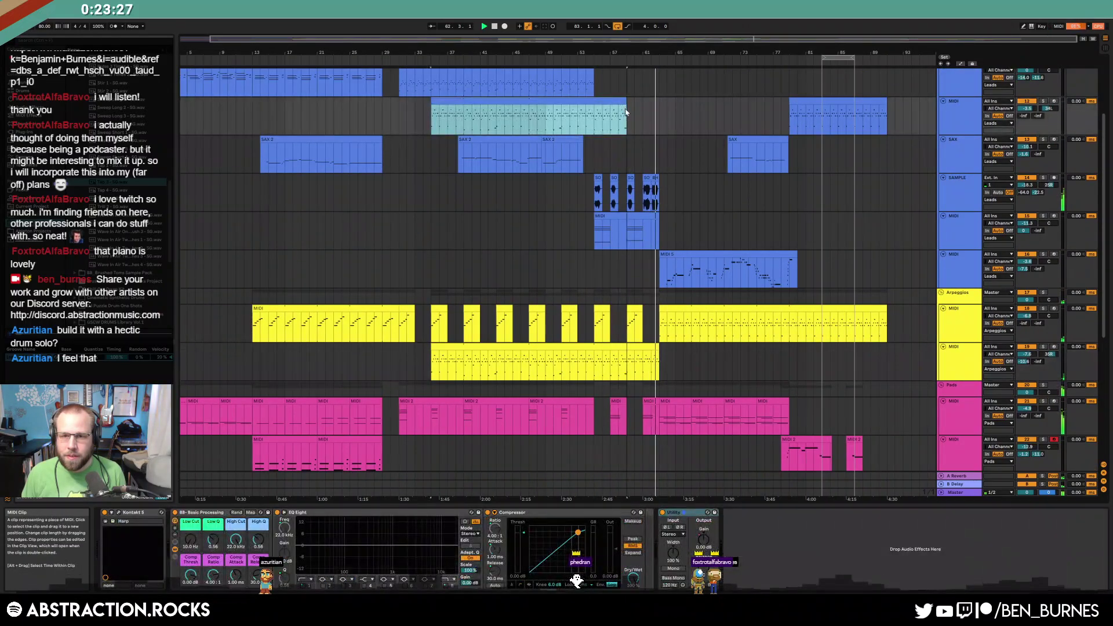
Automate the Harp lead's Utility Gain as a curved fade from about bar 55 to -inf dB at bar 59
key("a")
left_click(590, 120)
left_click_drag(626, 120, 627, 135)
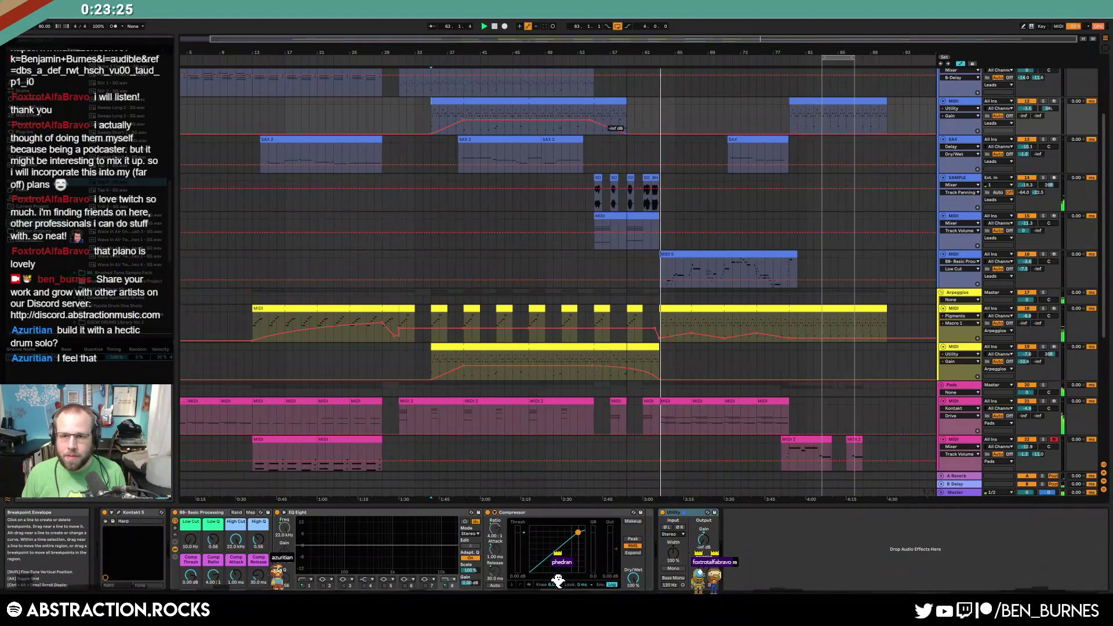
left_click(626, 120)
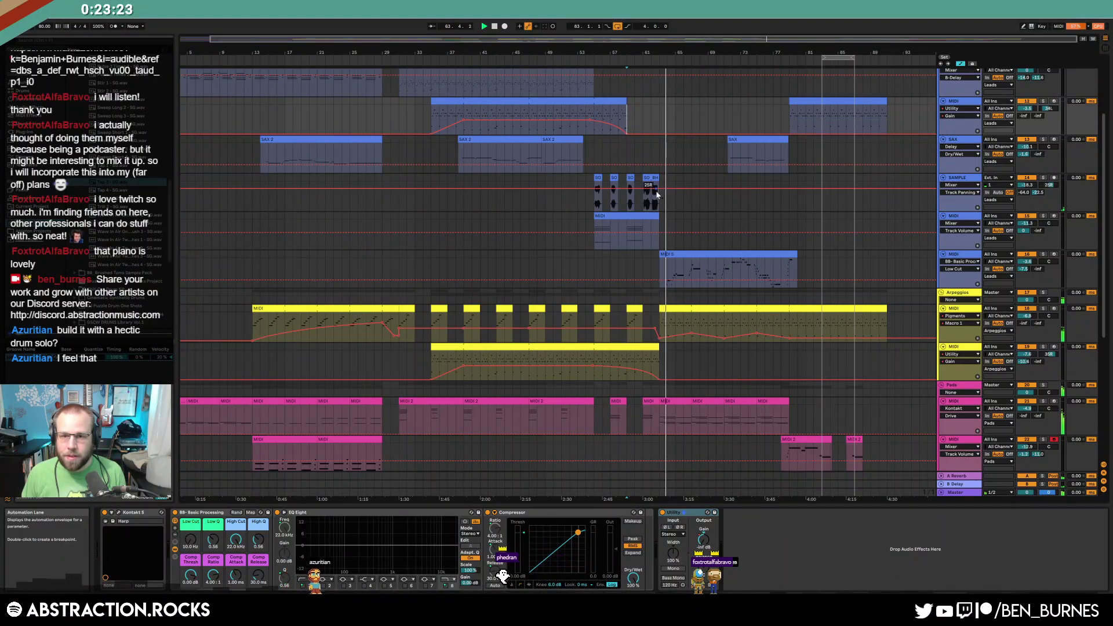
scroll(656, 186, "up", 6)
key("a")
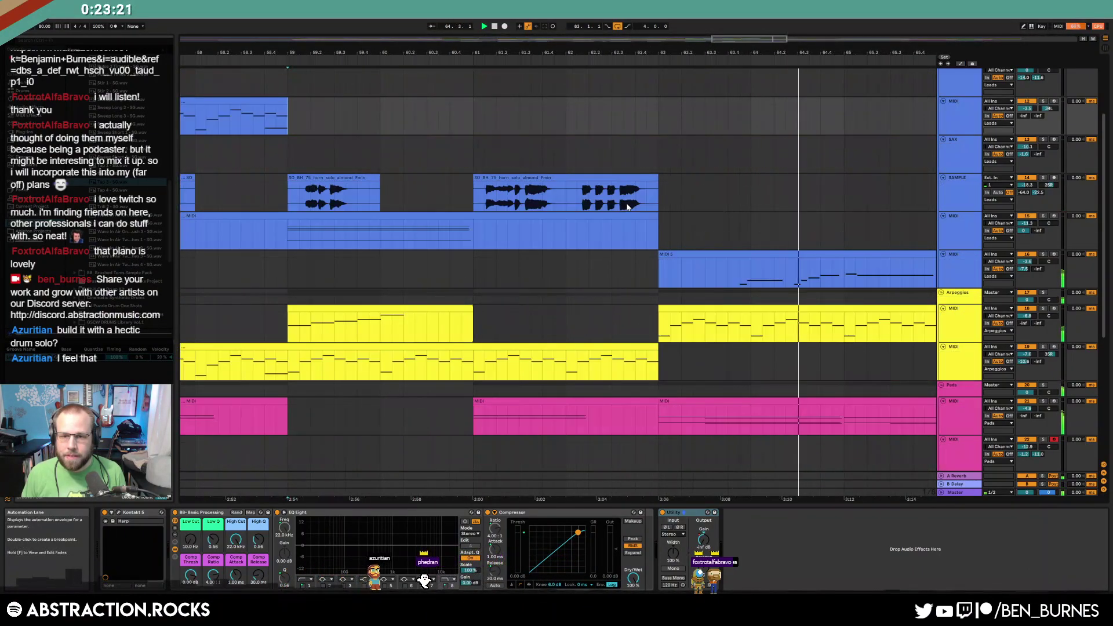
Fold the Harp, SAX and Una Corda lead tracks in the arrangement
scroll(748, 211, "down", 8)
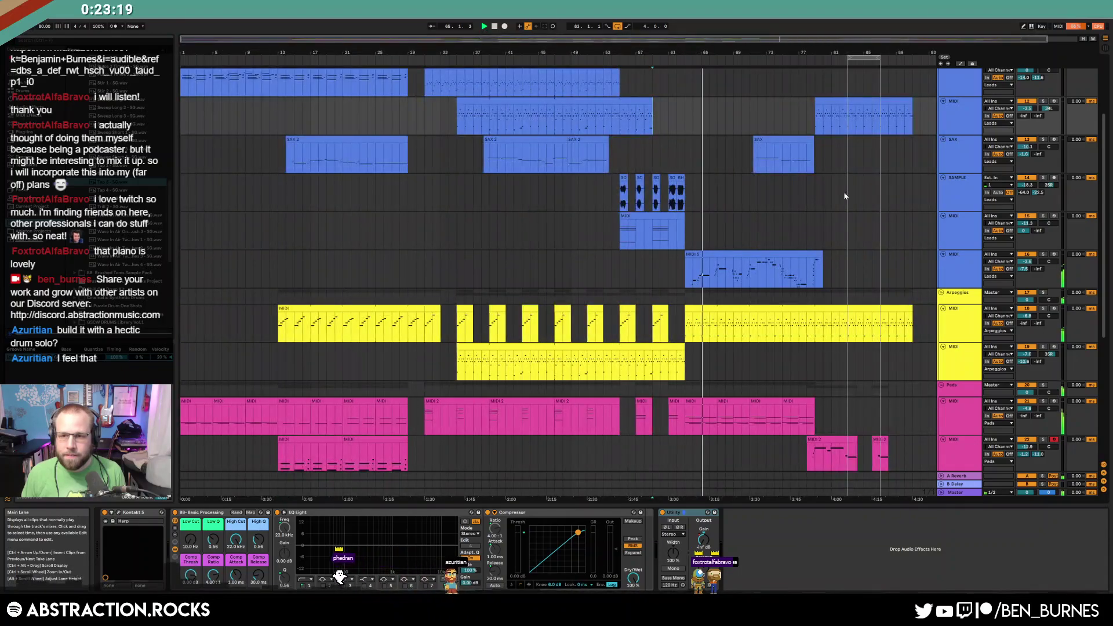
left_click(943, 100)
scroll(865, 178, "up", 1)
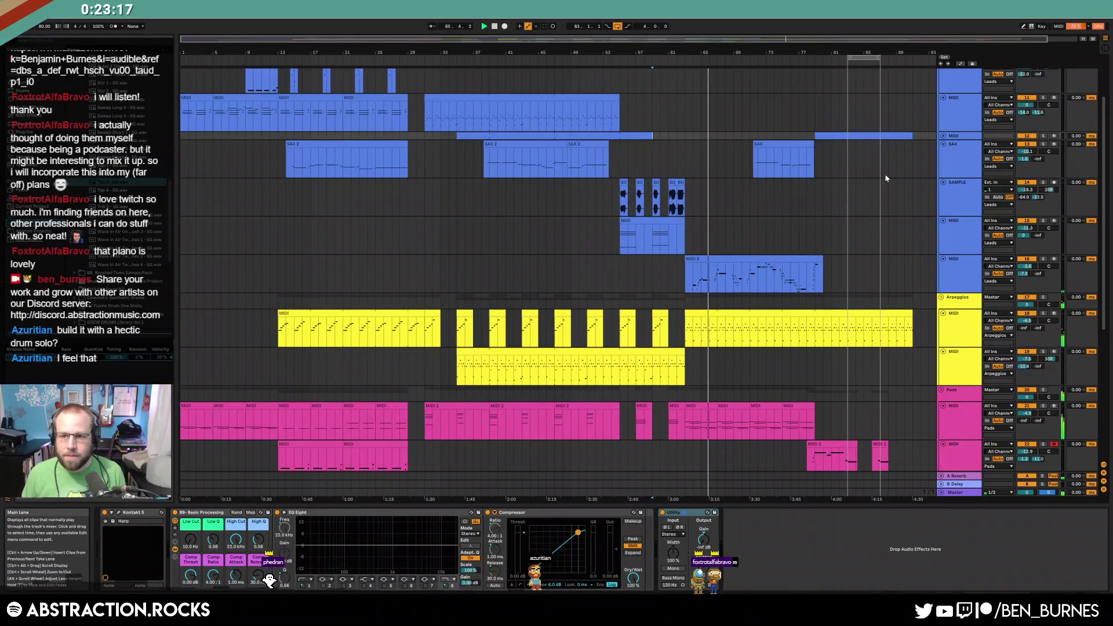
left_click(943, 145)
scroll(943, 155, "up", 3)
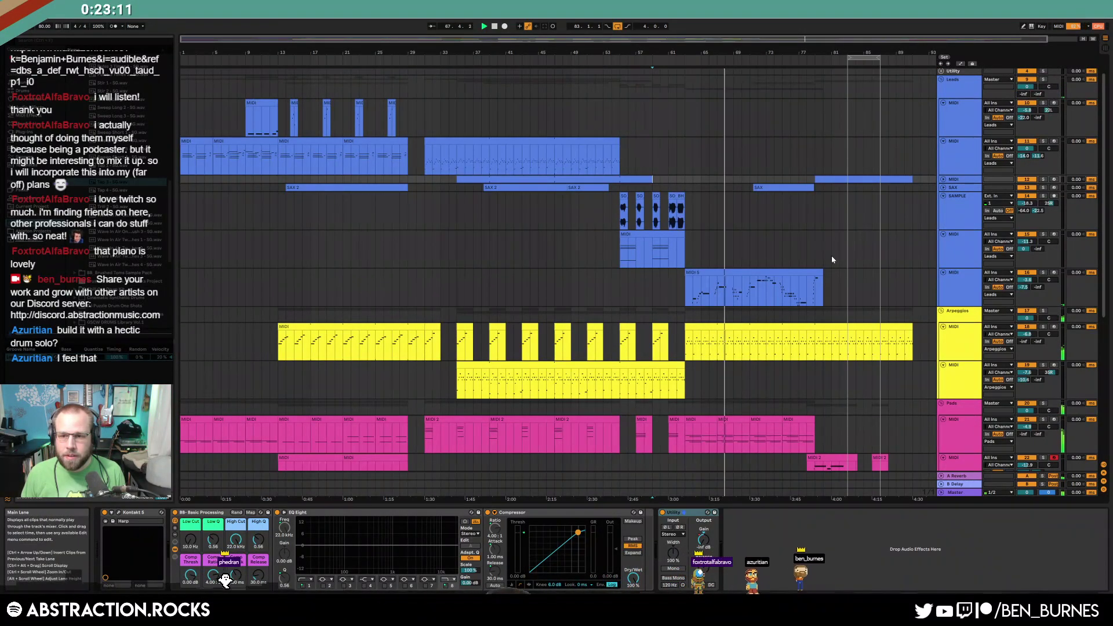
scroll(852, 252, "down", 3)
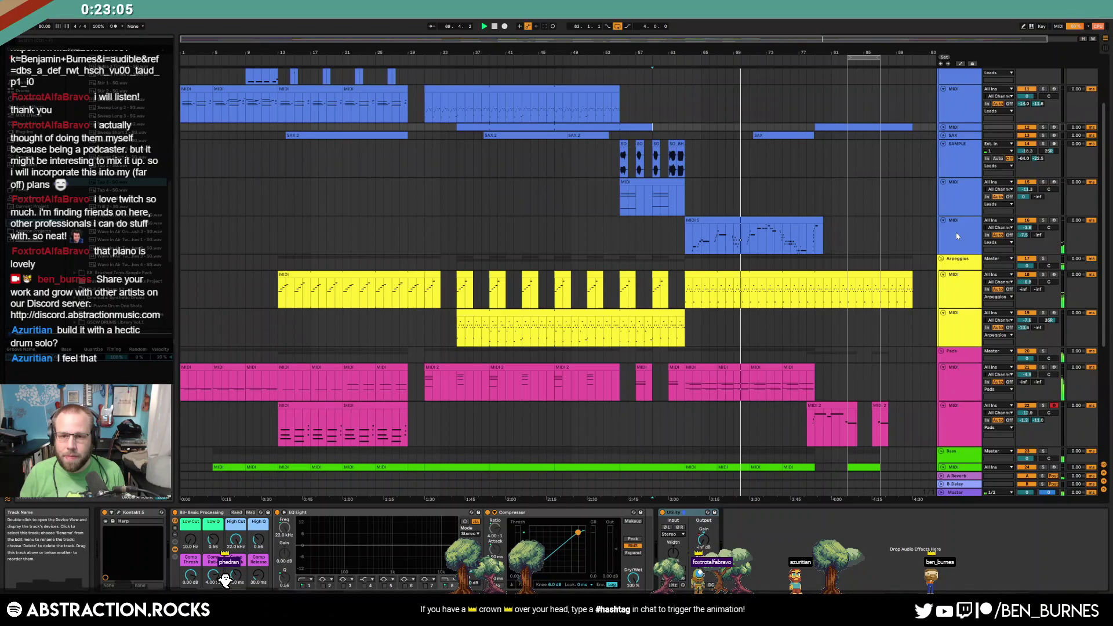
left_click(943, 89)
scroll(760, 166, "up", 2)
Arm the Operator lead track and record a short MIDI note at about bar 72
left_click(962, 102)
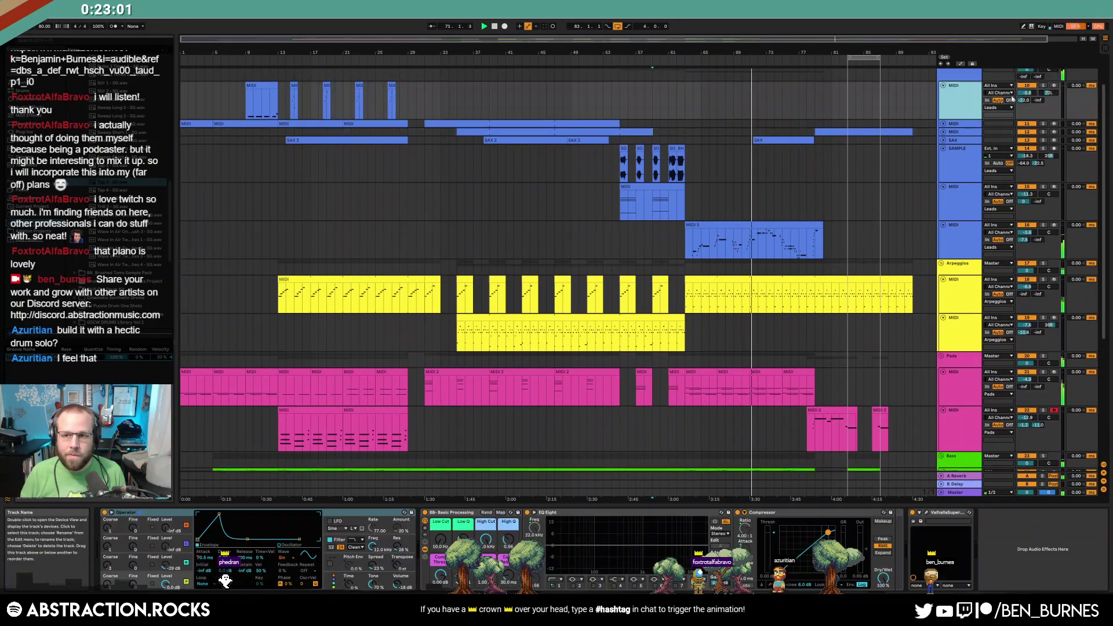
left_click(1055, 87)
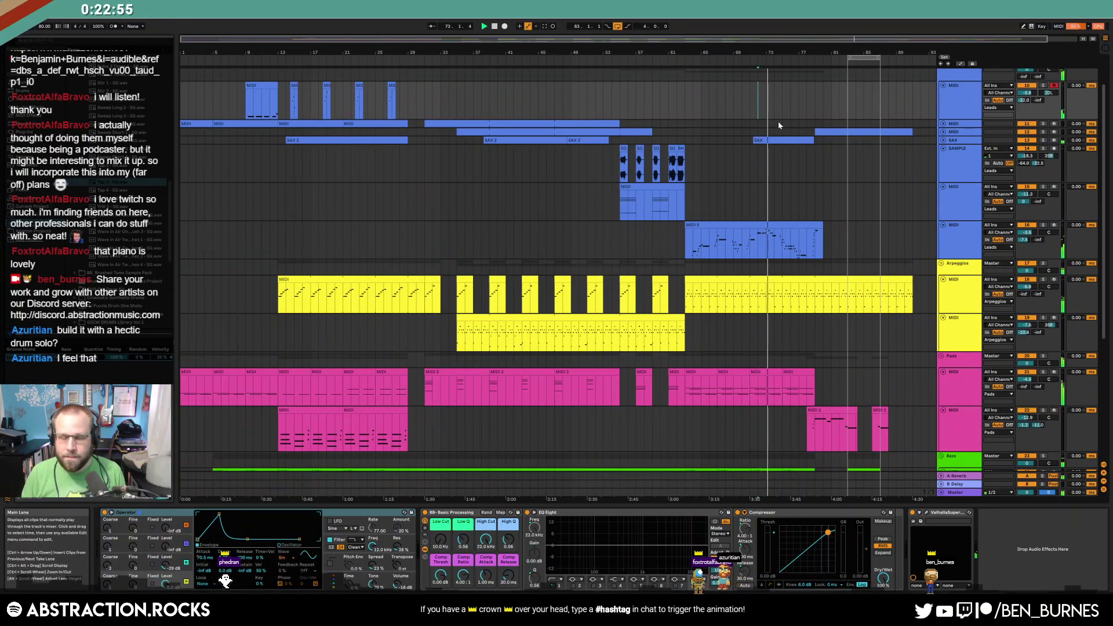
key("space")
key("space")
key("F9")
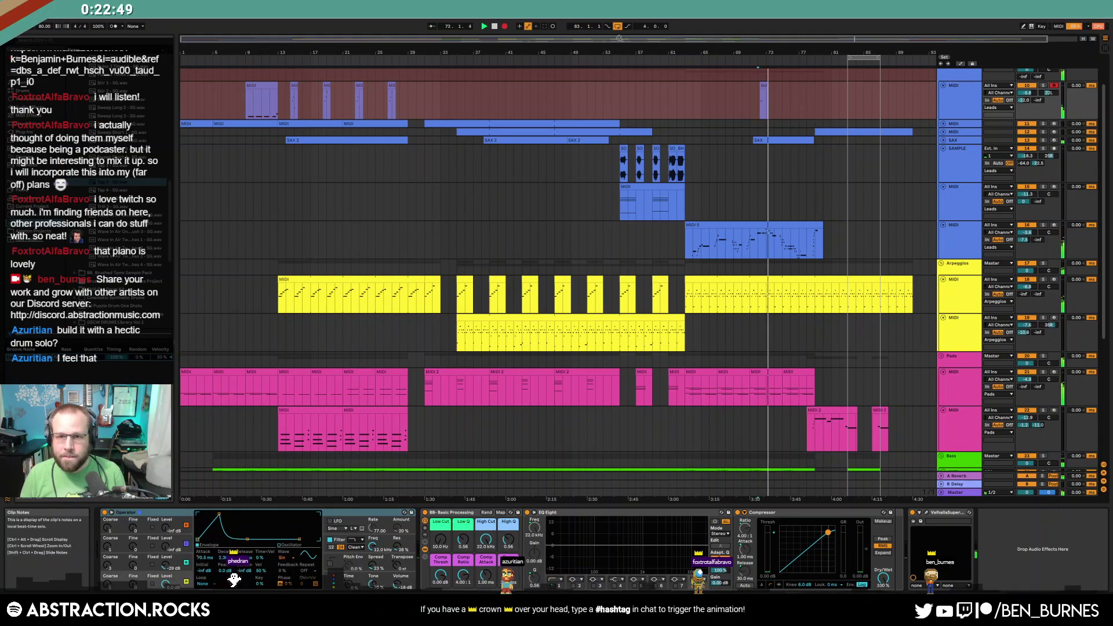
left_click(502, 26)
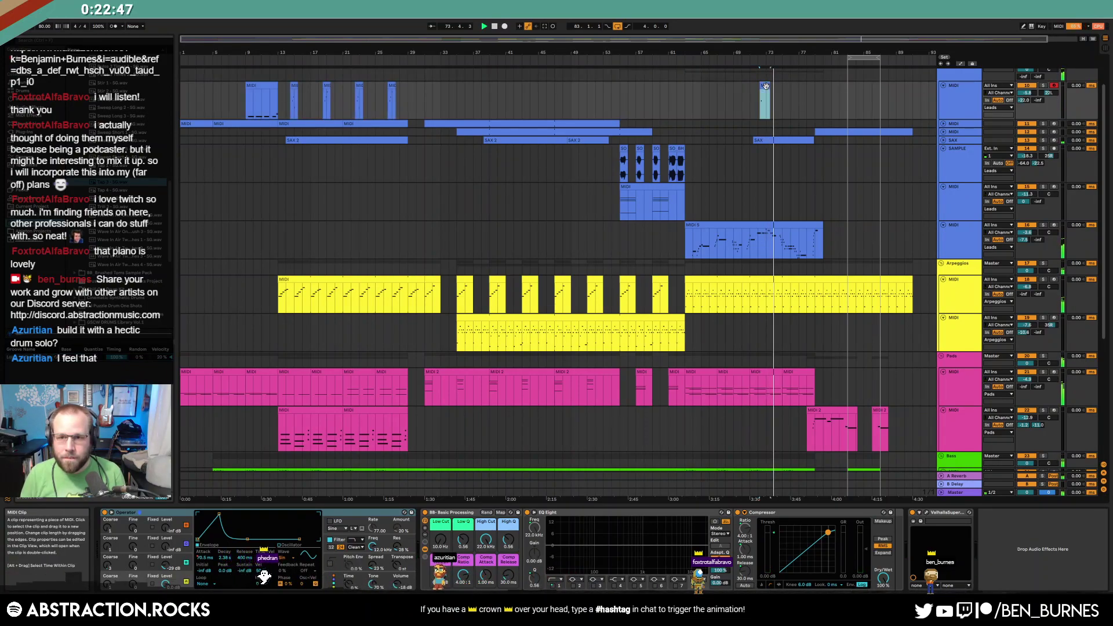
Extend the recorded Operator clip to about two bars, then adjust the timing of its G4 note and lengthen it
left_click_drag(773, 90, 760, 90)
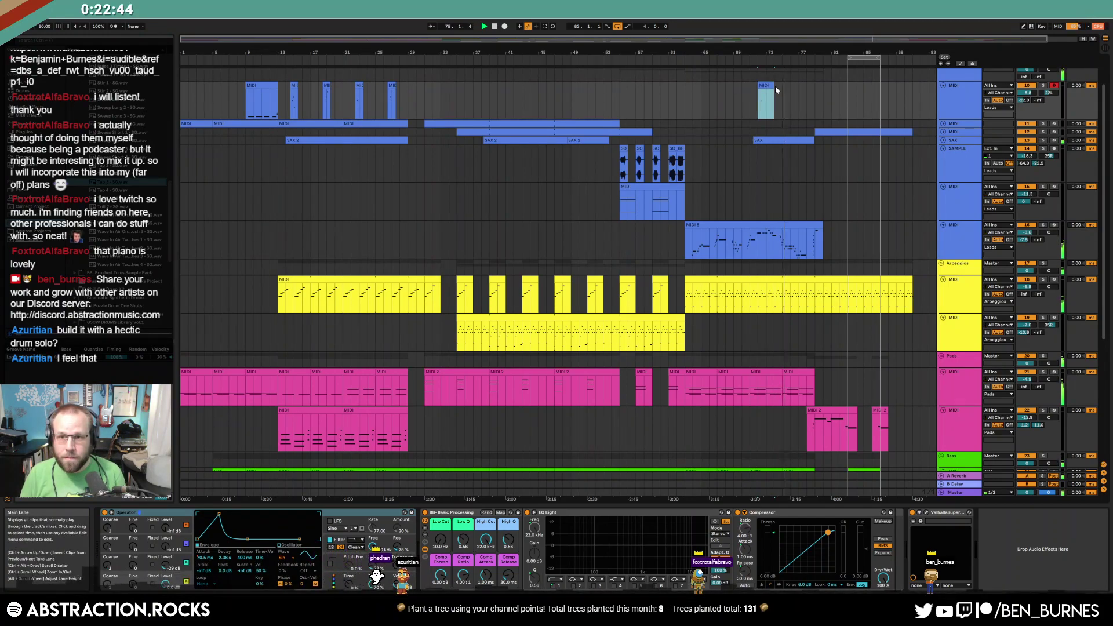
double_click(766, 96)
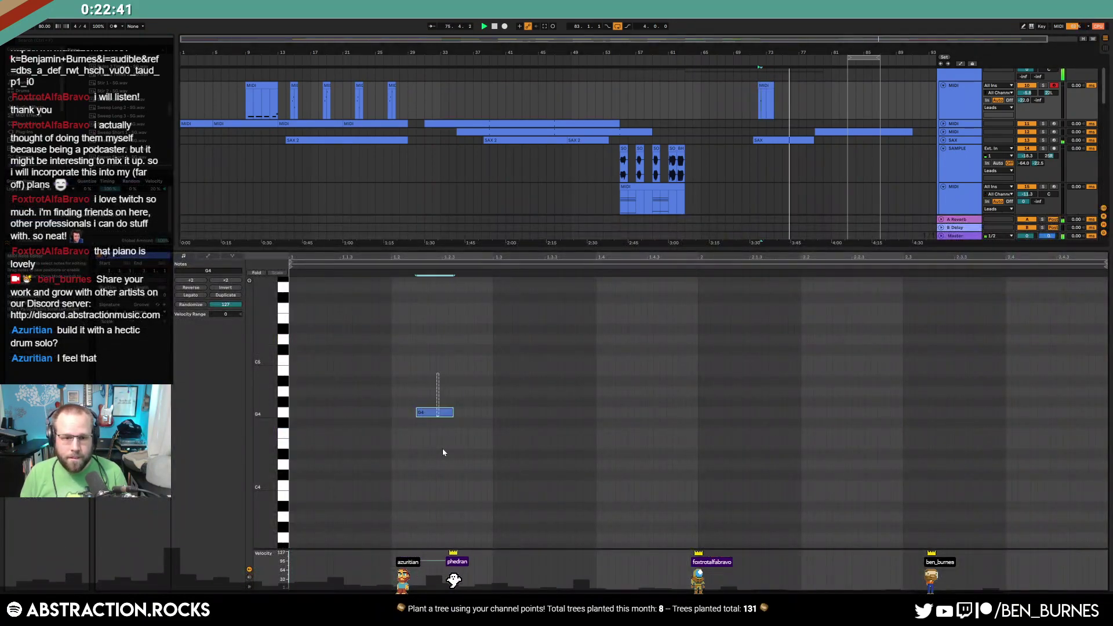
key("Left")
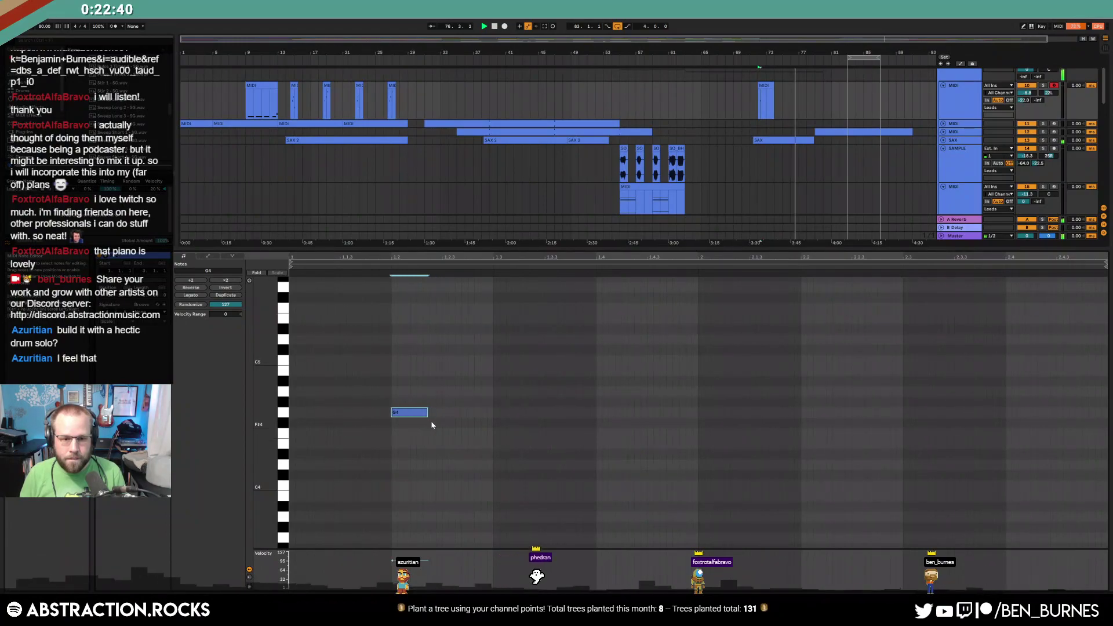
left_click_drag(443, 415, 460, 416)
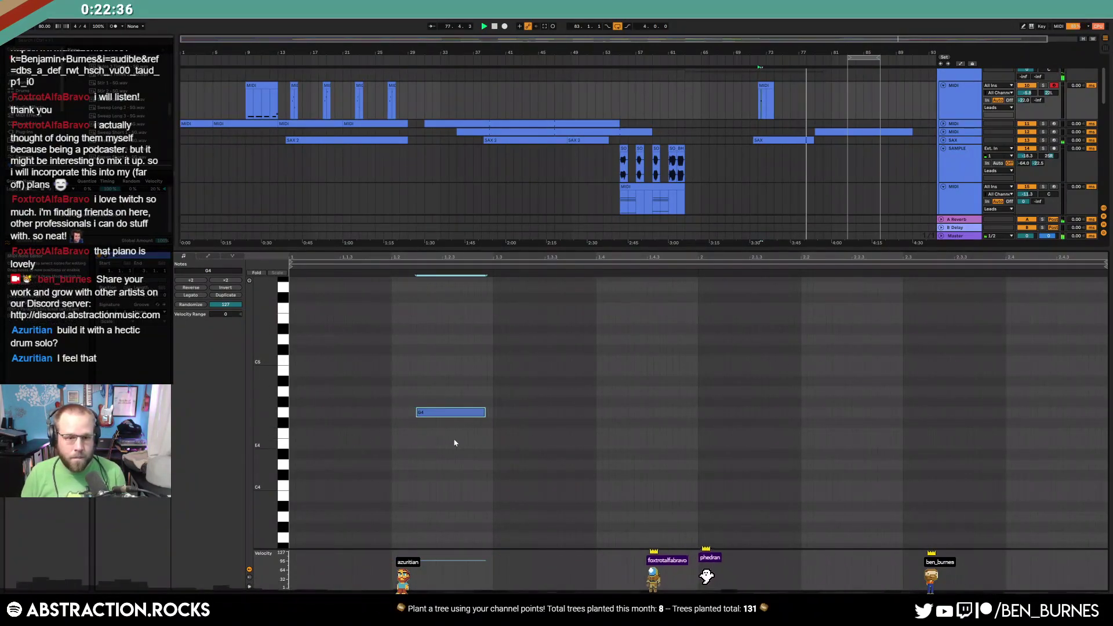
Loop the recorded Operator clip and extend its repeats to about bar 80
left_click(155, 280)
left_click_drag(771, 85, 823, 87)
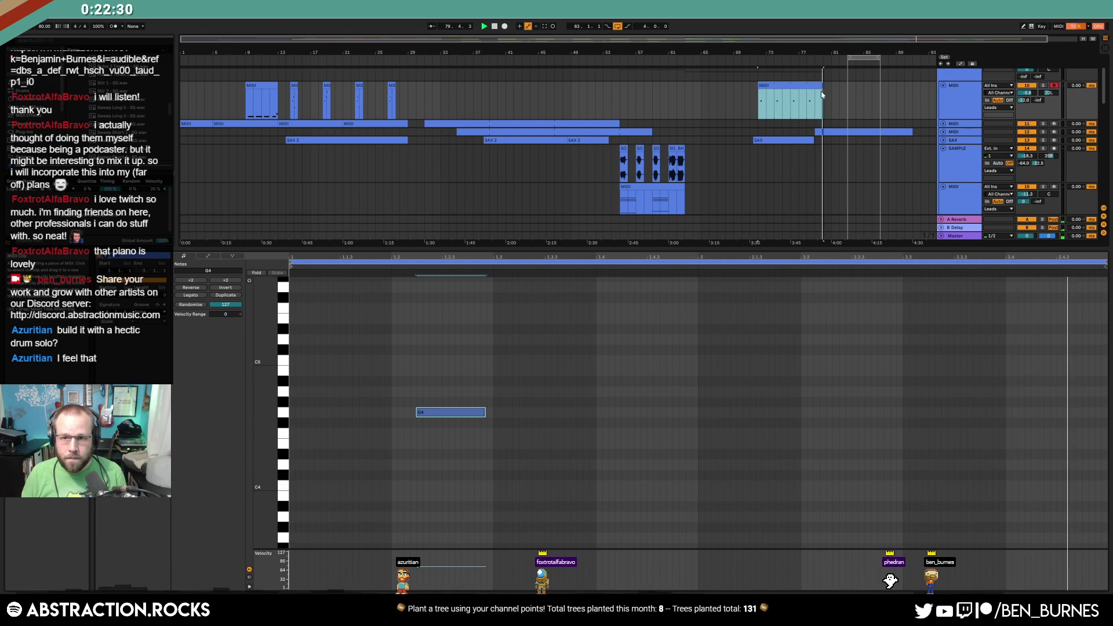
key("shift+Tab")
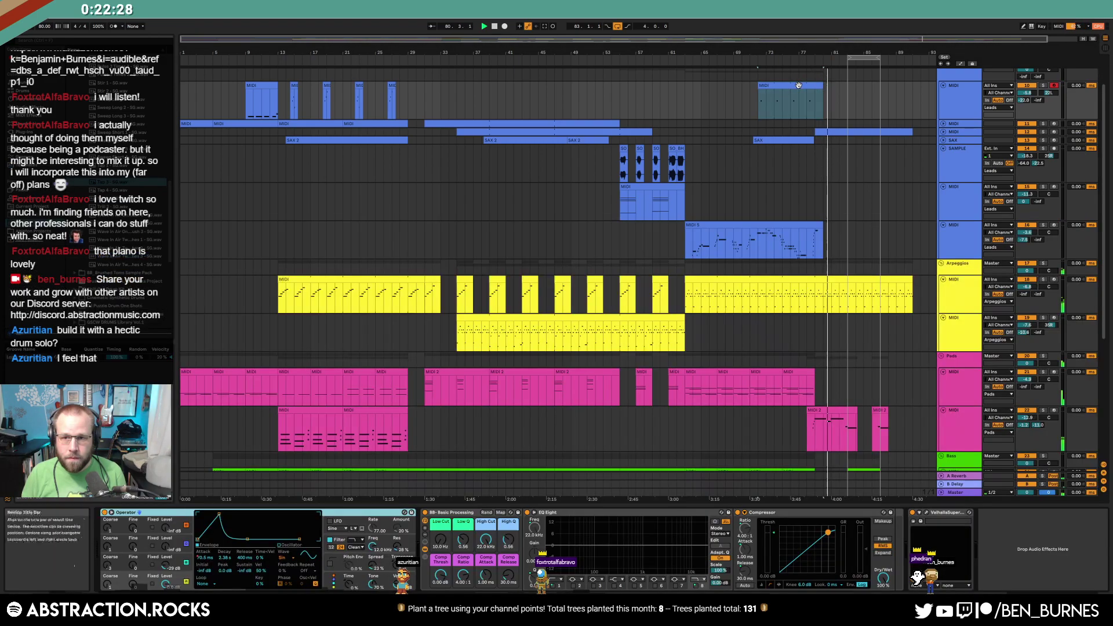
In bars 79 to 83 of the first arpeggio track, lower the A#3 notes on beats 3 and 4 of the third bar to A3
left_click_drag(818, 295, 846, 296)
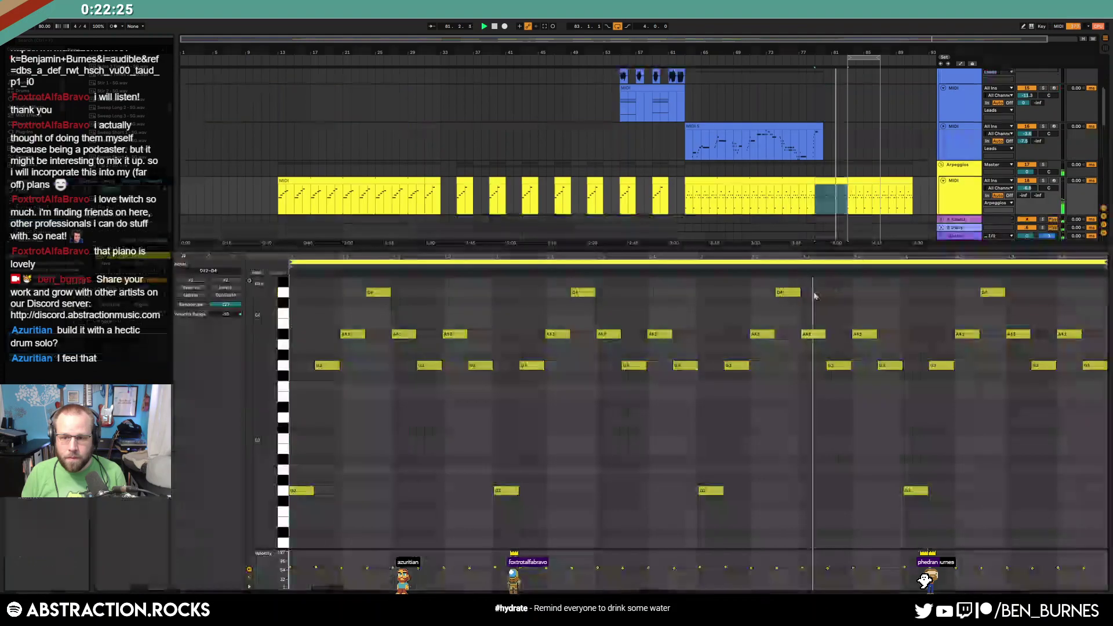
key("shift+Tab")
left_click_drag(719, 328, 1091, 343)
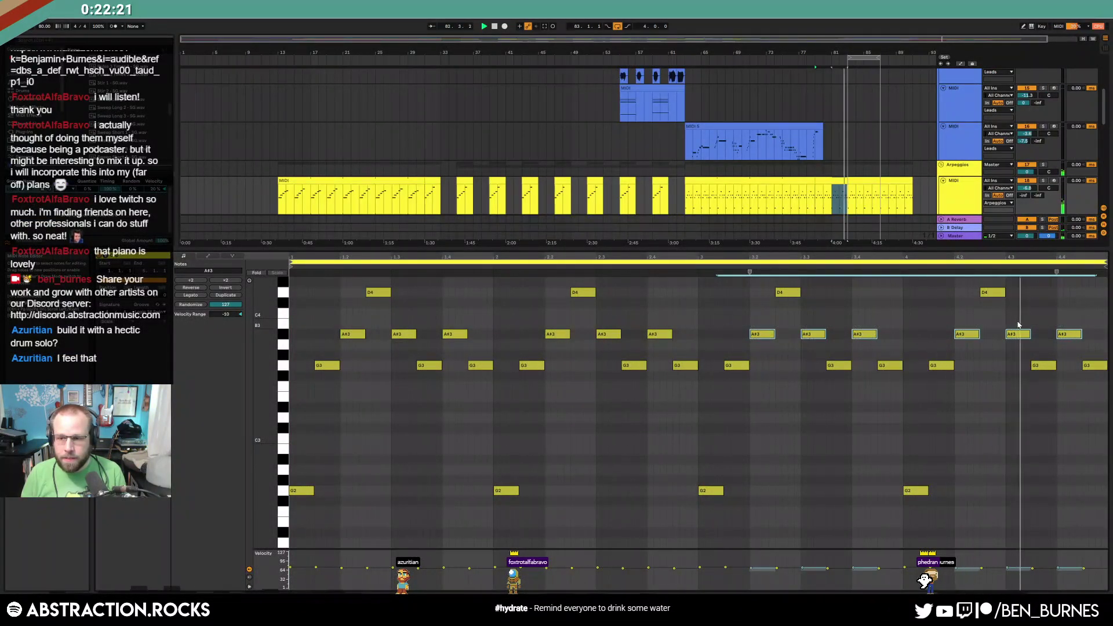
key("Down")
key("Up")
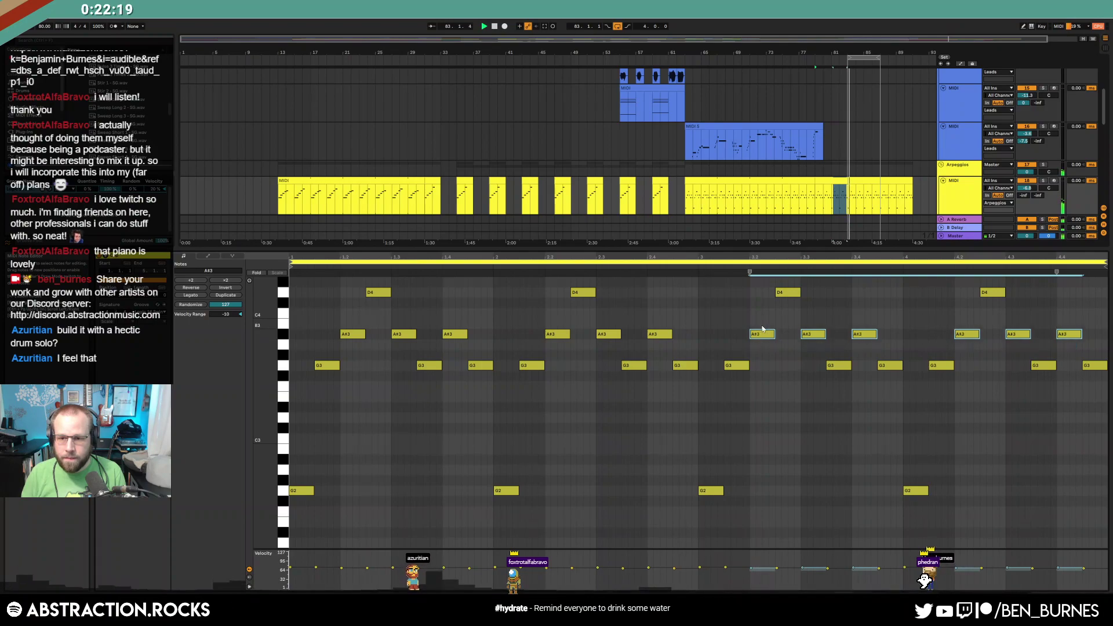
left_click_drag(799, 325, 871, 338)
key("Down")
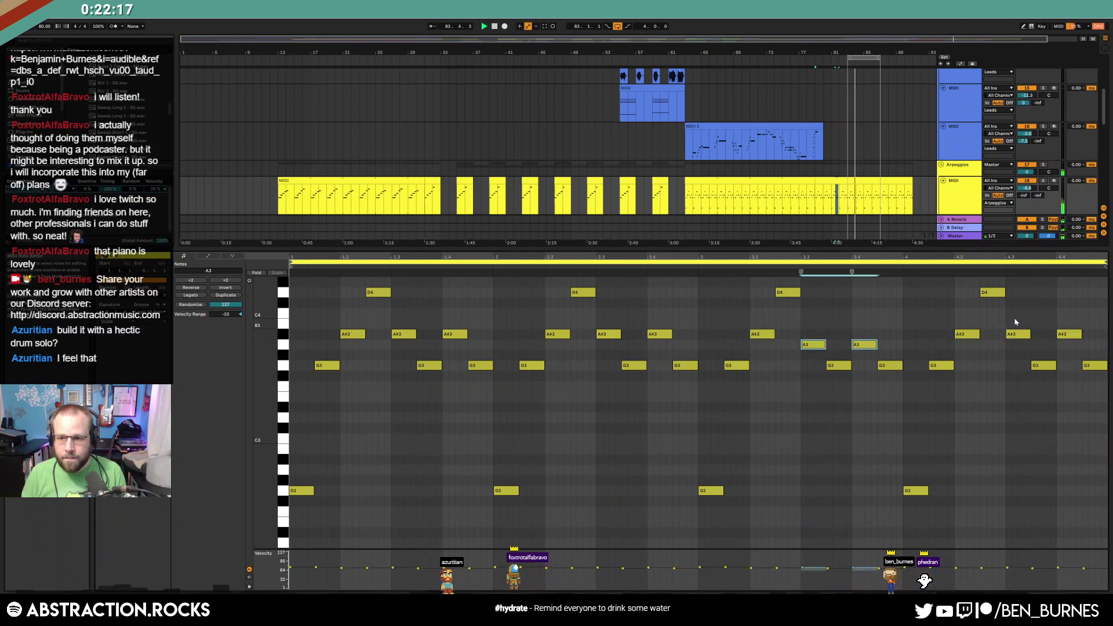
Repitch the arpeggio's upper notes to A#3 on 3.3, A3 on 3.4, A3 on 4.3 and G#3 on 4.4
left_click_drag(1016, 323, 1083, 340)
key("Down")
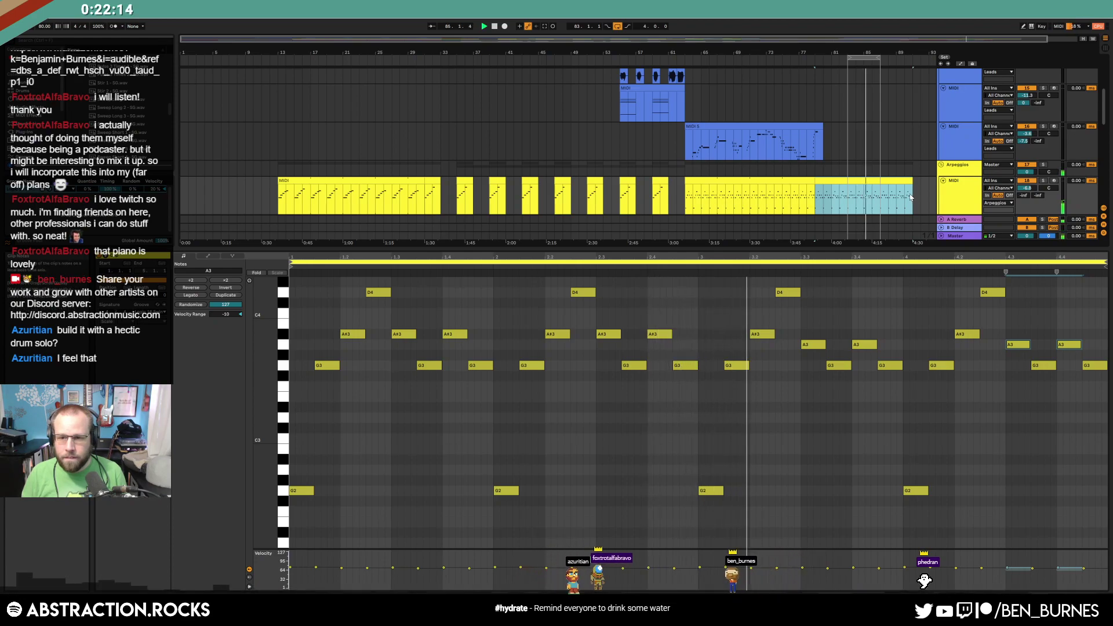
left_click(813, 344)
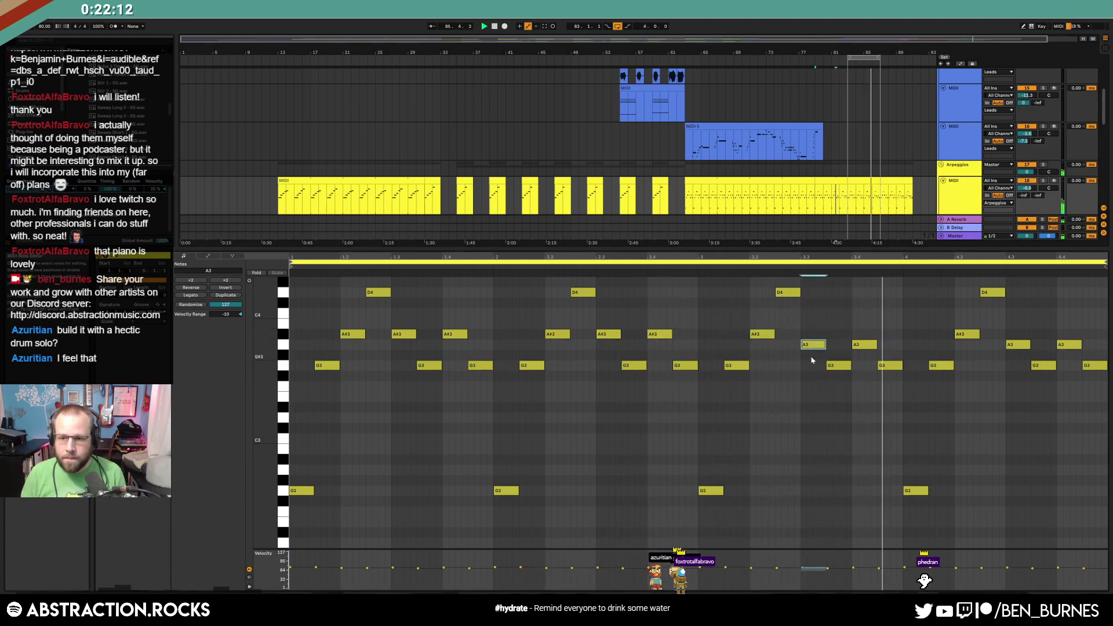
key("Up")
left_click(865, 346)
key("Up")
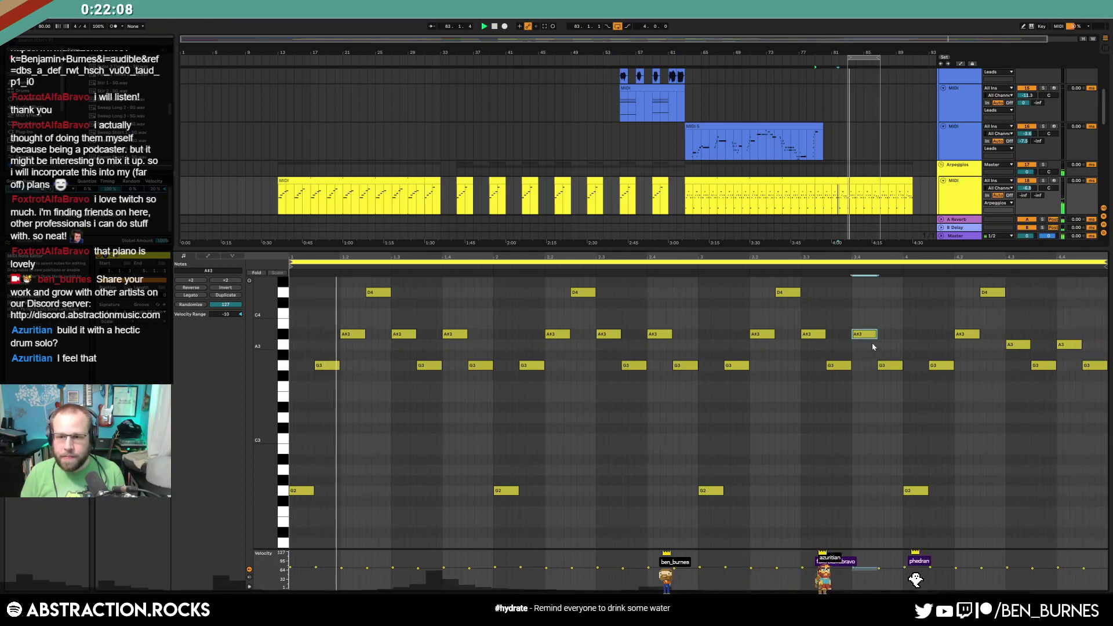
key("Down")
left_click(1070, 346)
key("Down")
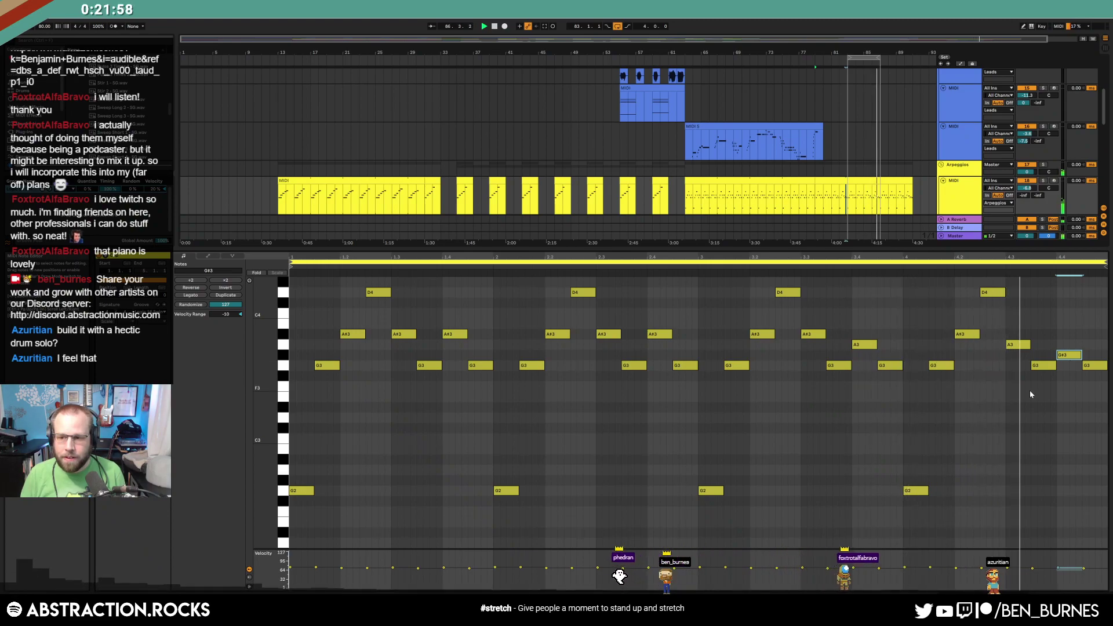
Extend the final bass clip to the end of the arpeggio clip and open its notes for editing
key("shift+Tab")
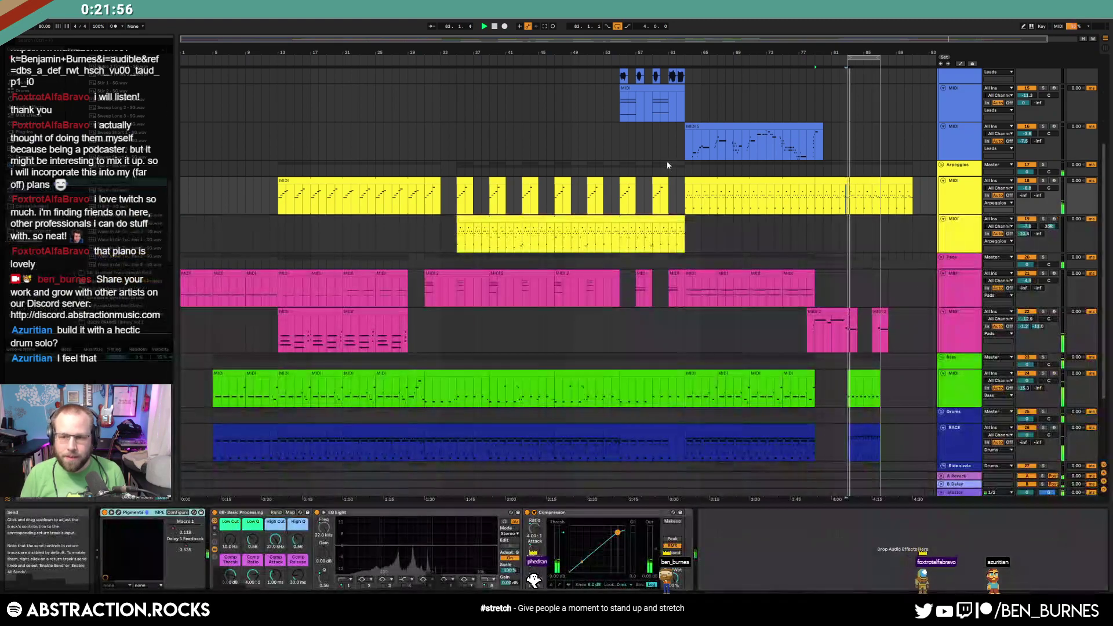
left_click(881, 241)
left_click_drag(879, 383, 913, 383)
double_click(904, 375)
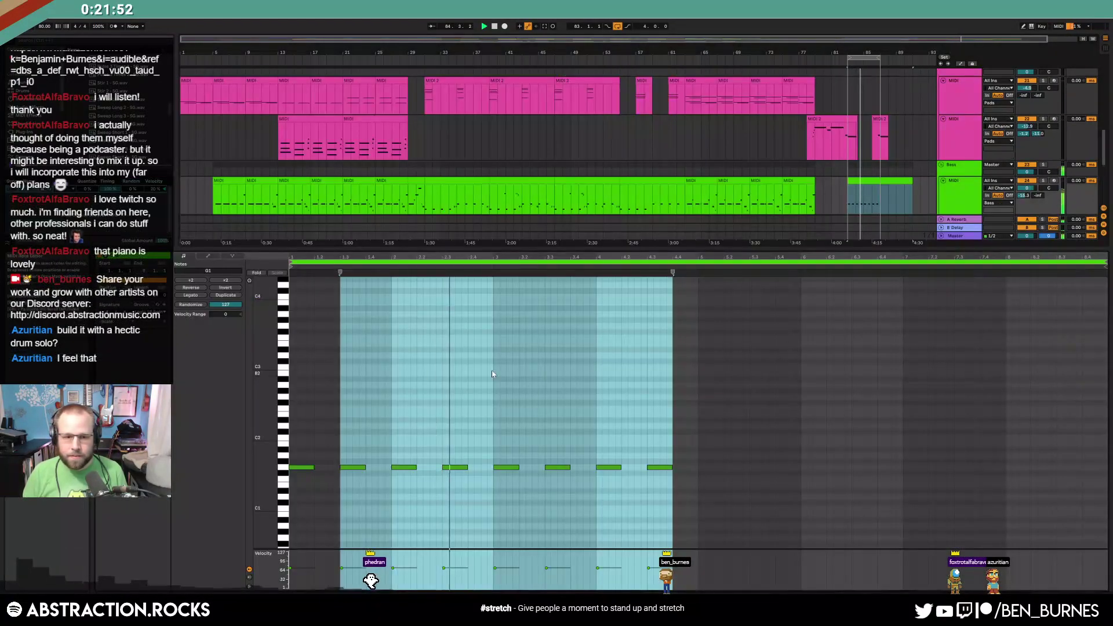
Add a short G1 bass note just before bar 3 and another in the last beat of bar 4
left_click(486, 466)
double_click(484, 468)
left_click_drag(484, 468, 485, 471)
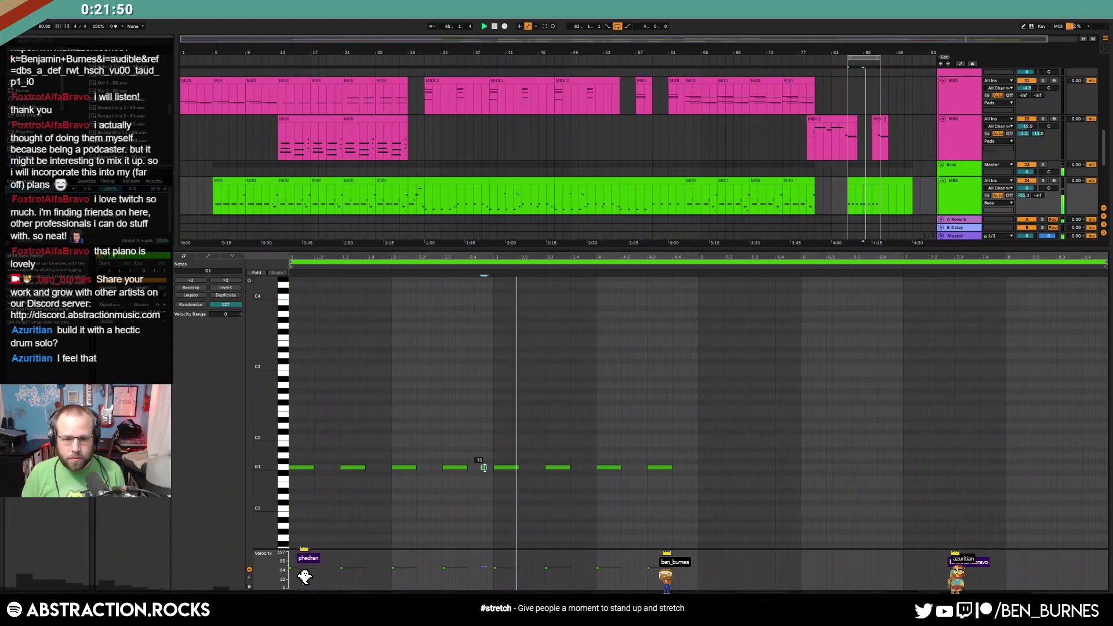
left_click(475, 464)
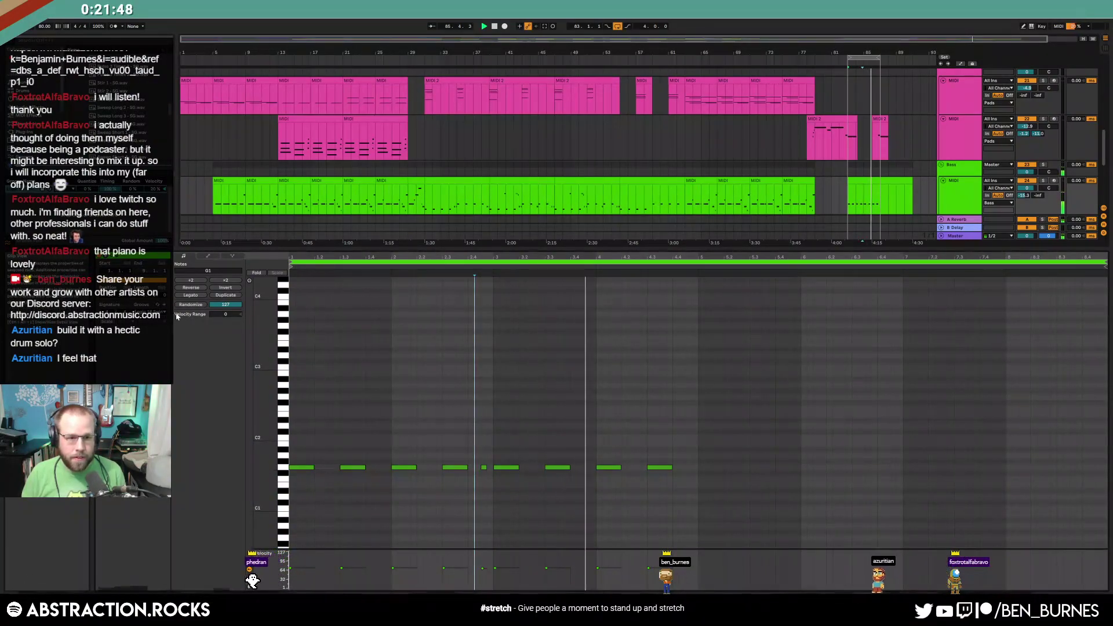
left_click(688, 467)
left_click_drag(689, 468, 682, 468)
Shorten the G1 pickup note before bar 3 and raise its velocity
left_click(484, 466)
key("Right")
scroll(487, 471, "up", 4)
left_click(503, 466)
left_click_drag(502, 467, 500, 468)
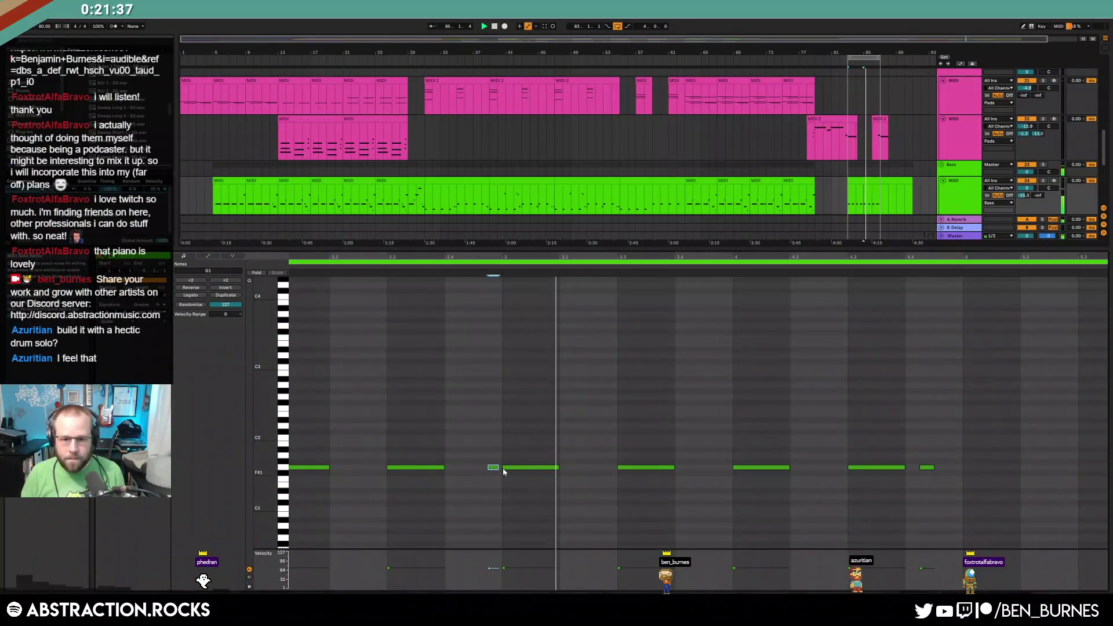
left_click_drag(498, 467, 490, 453)
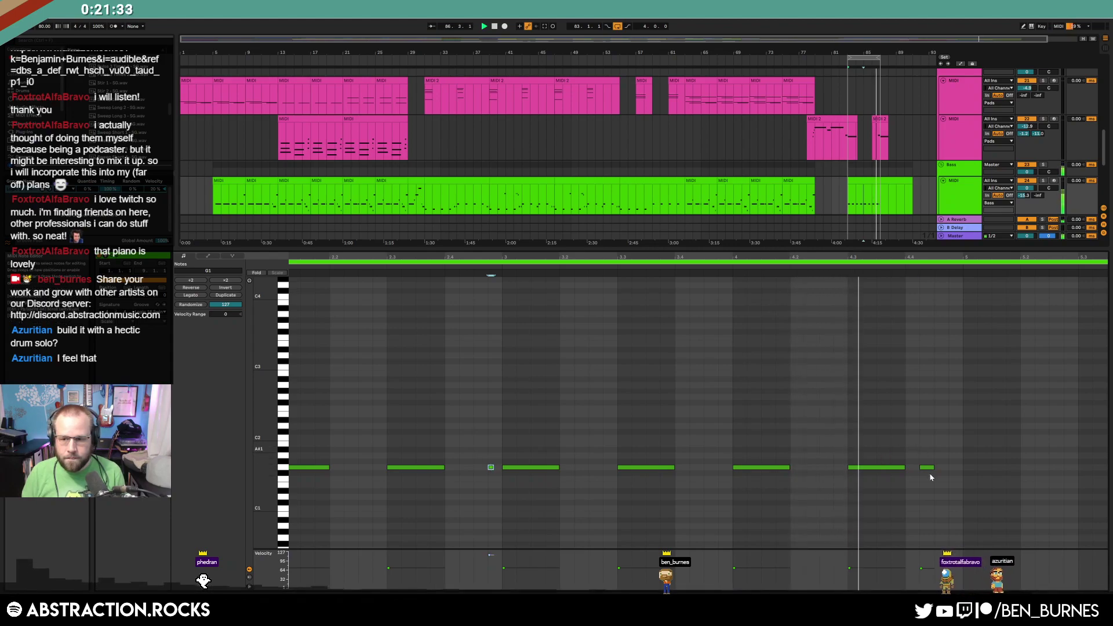
Add a short G1 note at the very end of bar 4 and raise the short note before it to G#1
left_click(955, 467)
double_click(957, 467)
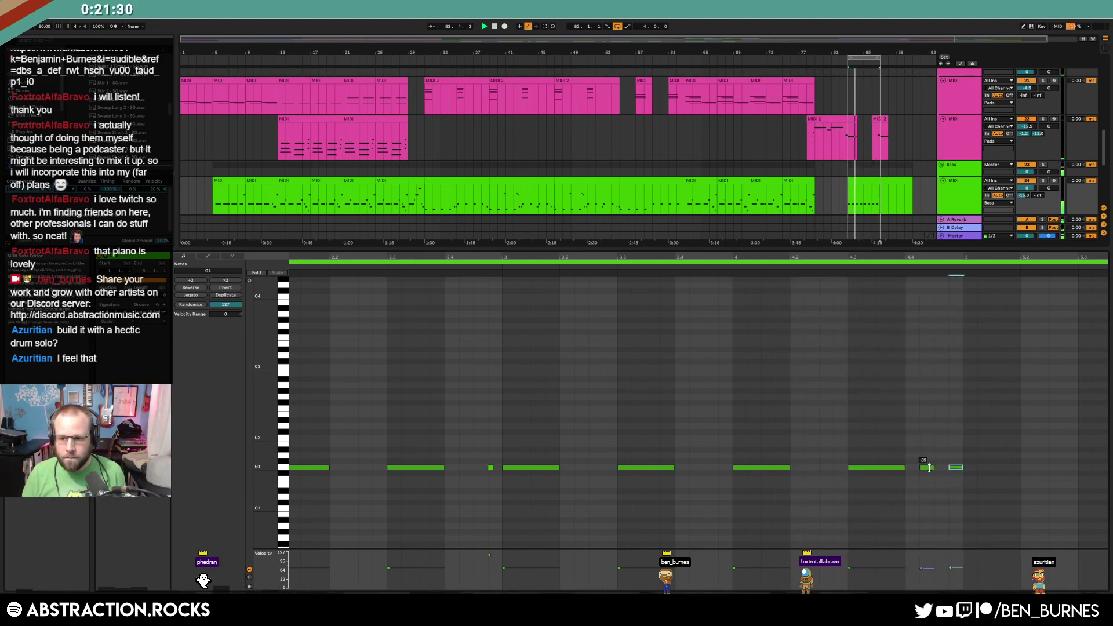
key("Up")
key("Up")
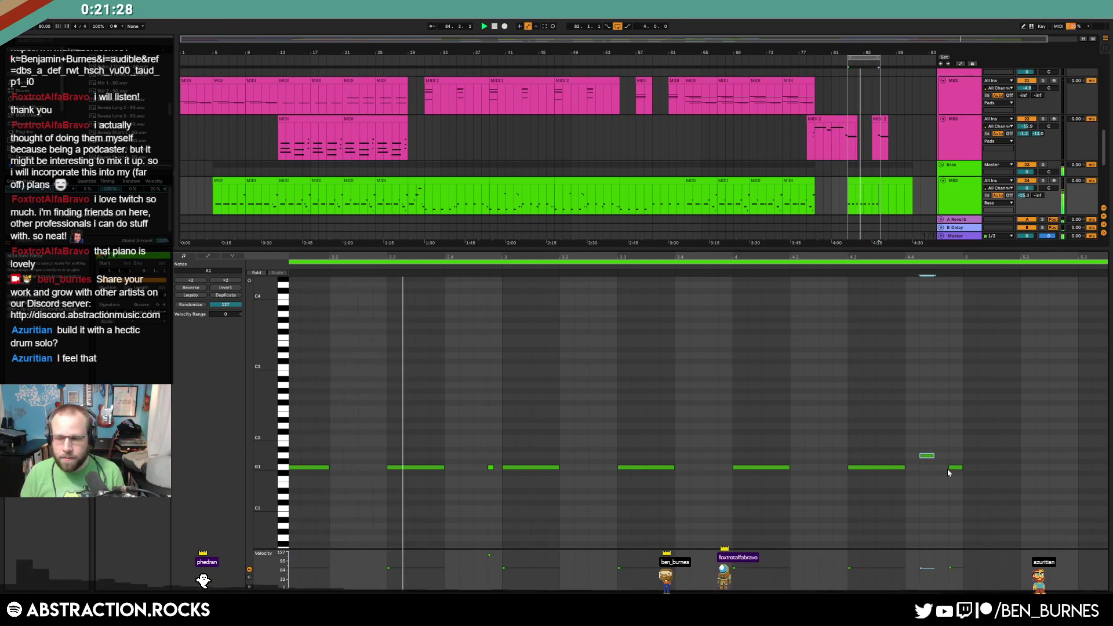
key("Down")
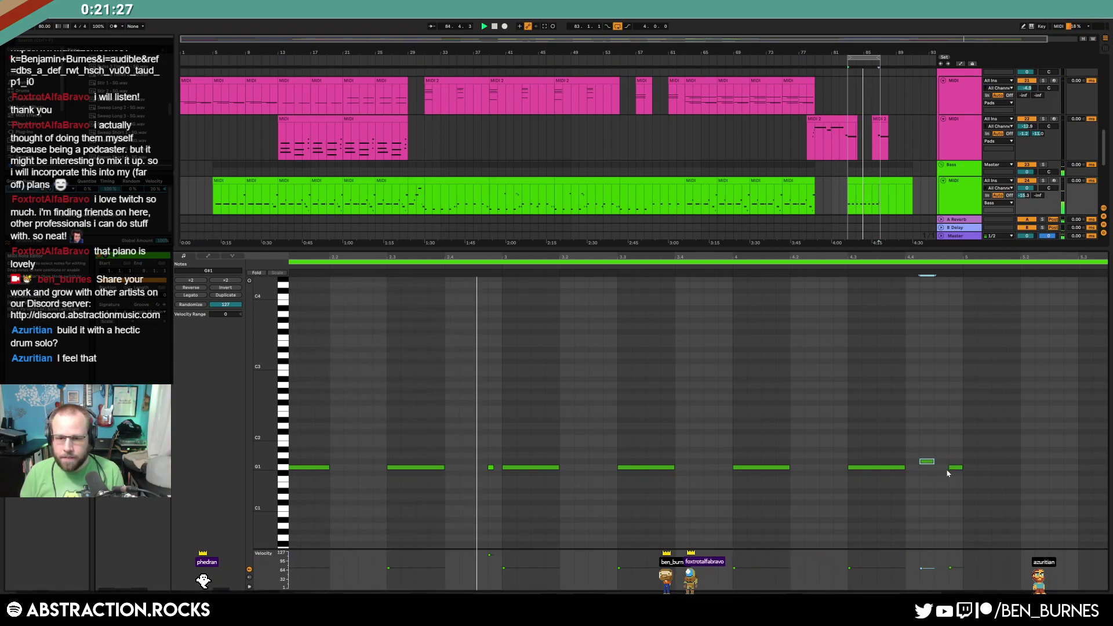
Lower the velocity of the short G1 note before bar 3 slightly and return to the arrangement
left_click(491, 467)
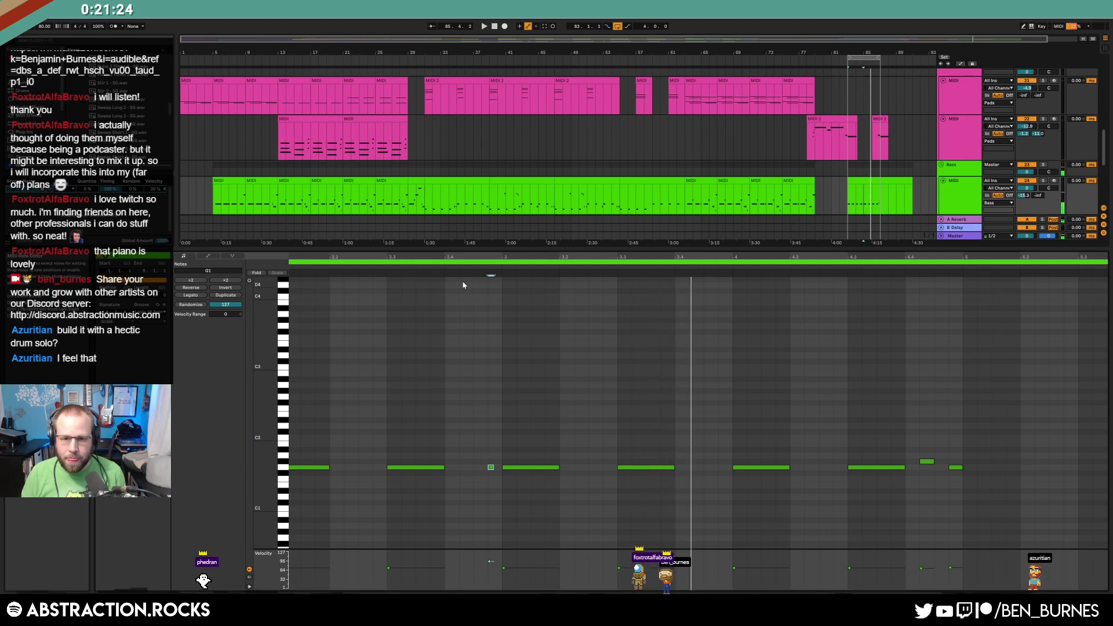
key("shift+Tab")
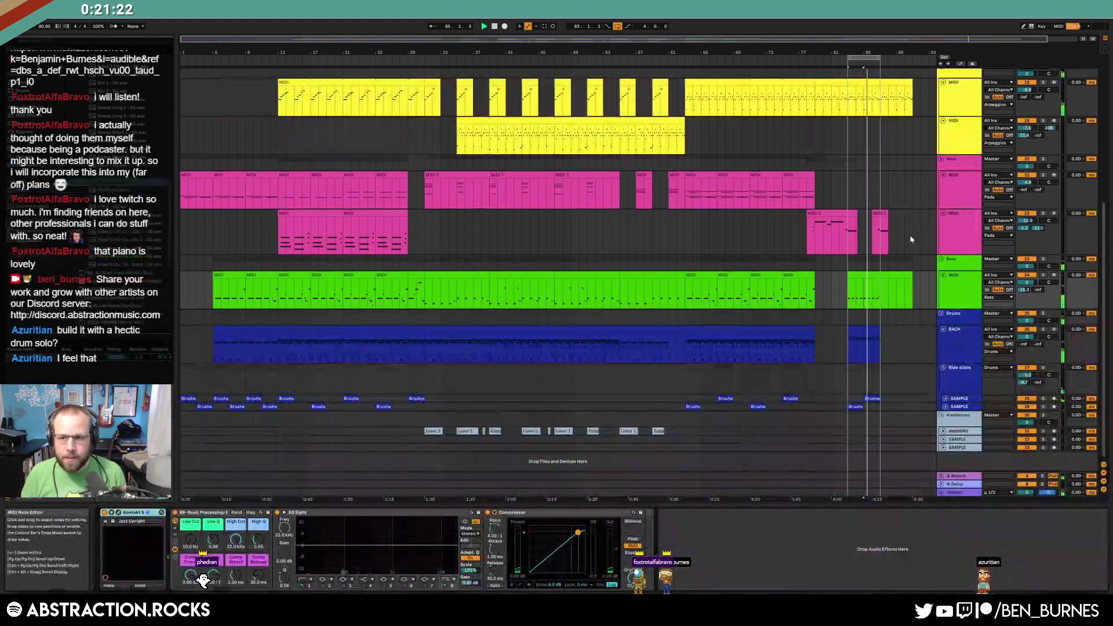
double_click(909, 291)
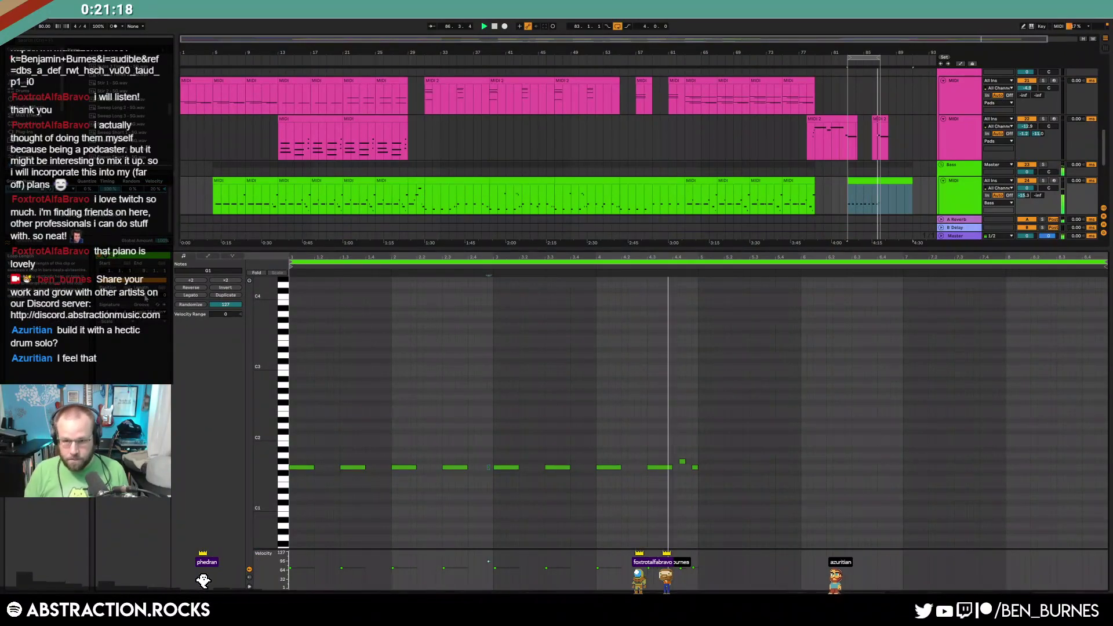
key("shift+Tab")
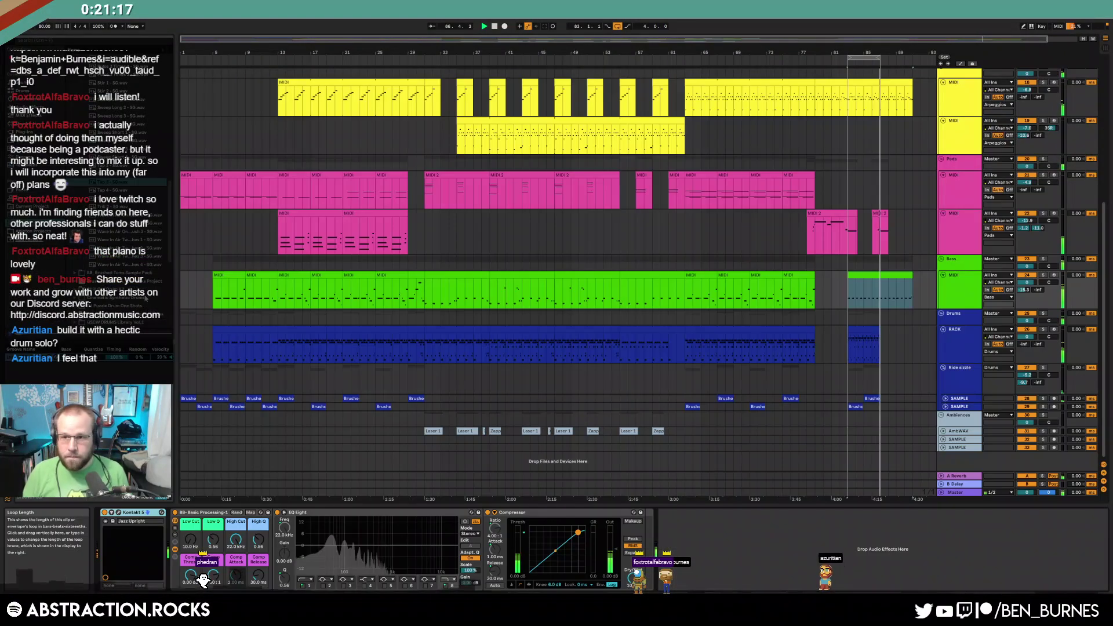
Duplicate the last drum rack clip to fill bars 87 to 91 and check its notes
left_click(864, 342)
key("ctrl+d")
double_click(884, 331)
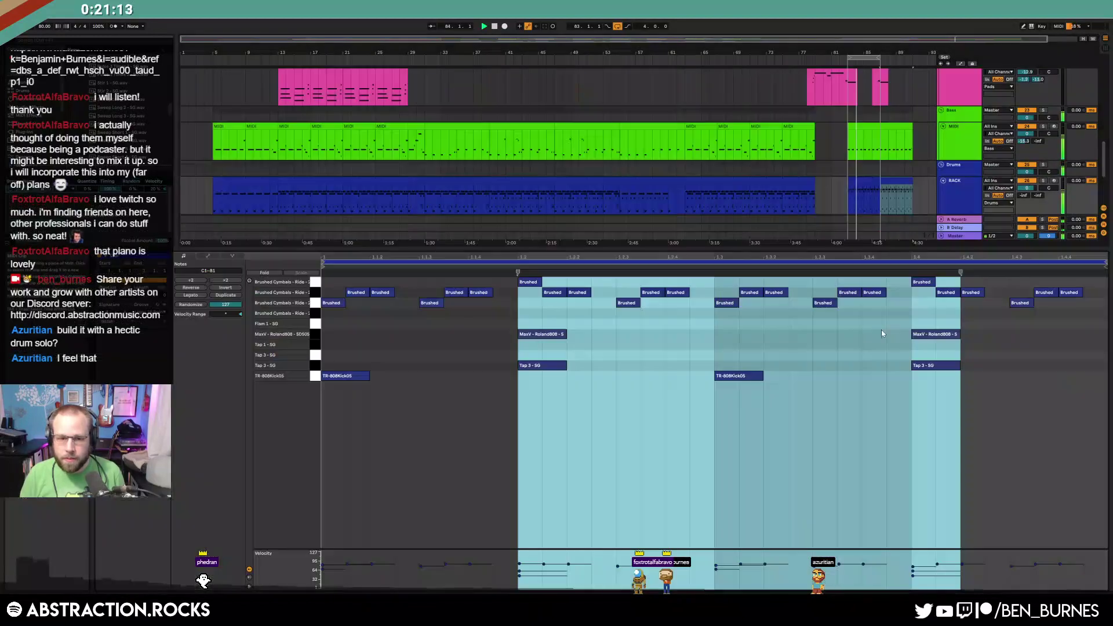
left_click(479, 382)
key("shift+Tab")
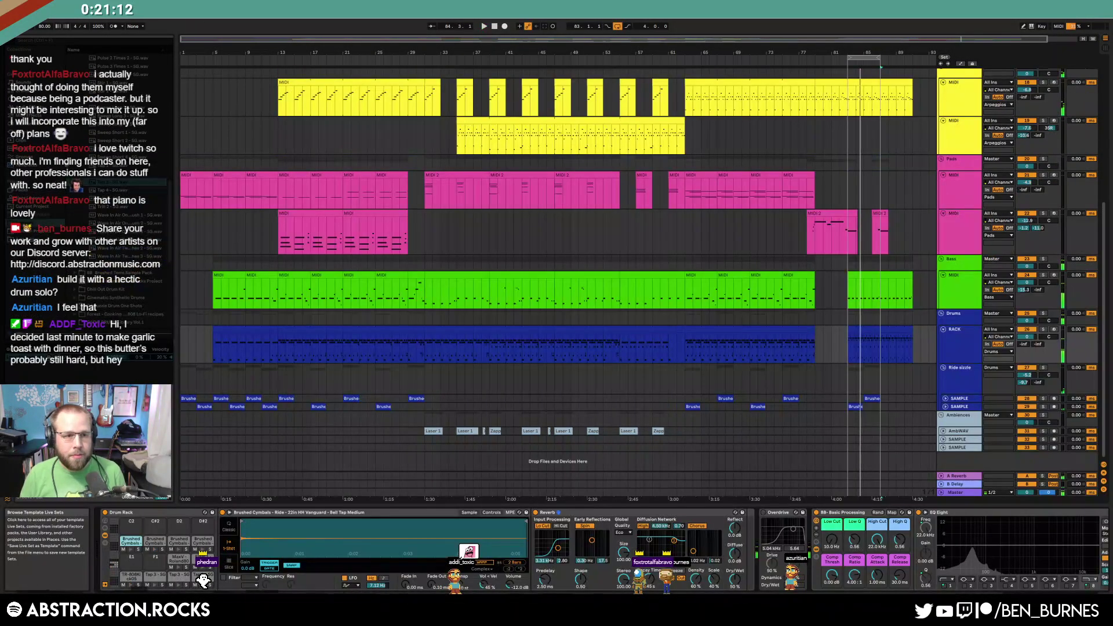
Browse the sample library for the brushed tom sample pack and expand its folder
left_click(131, 193)
key("Left")
key("Left")
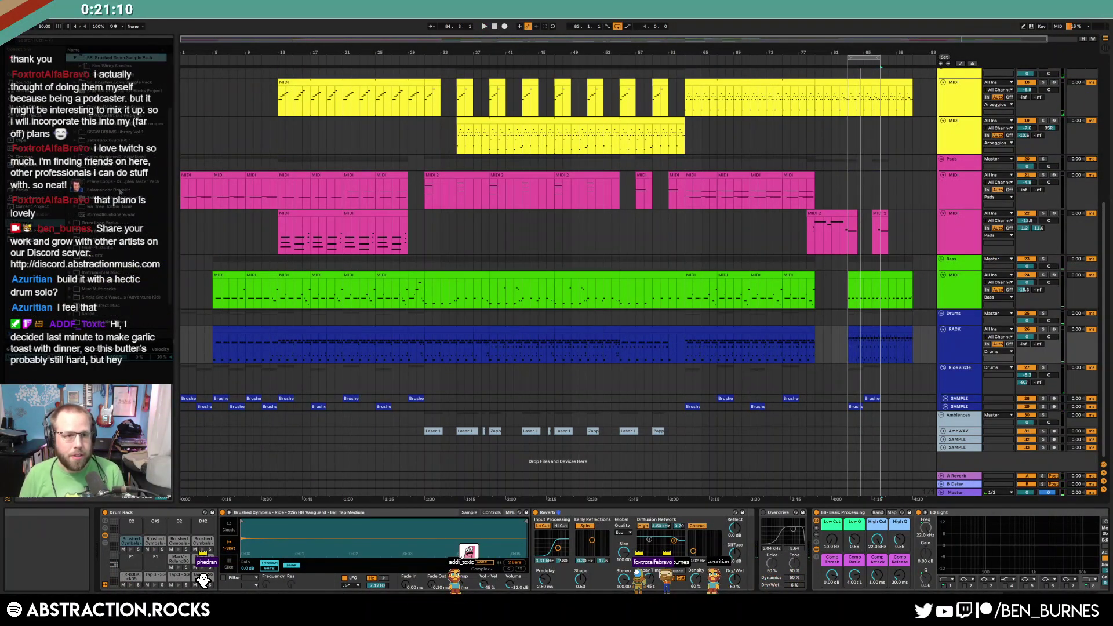
key("Left")
scroll(122, 199, "up", 3)
key("Right")
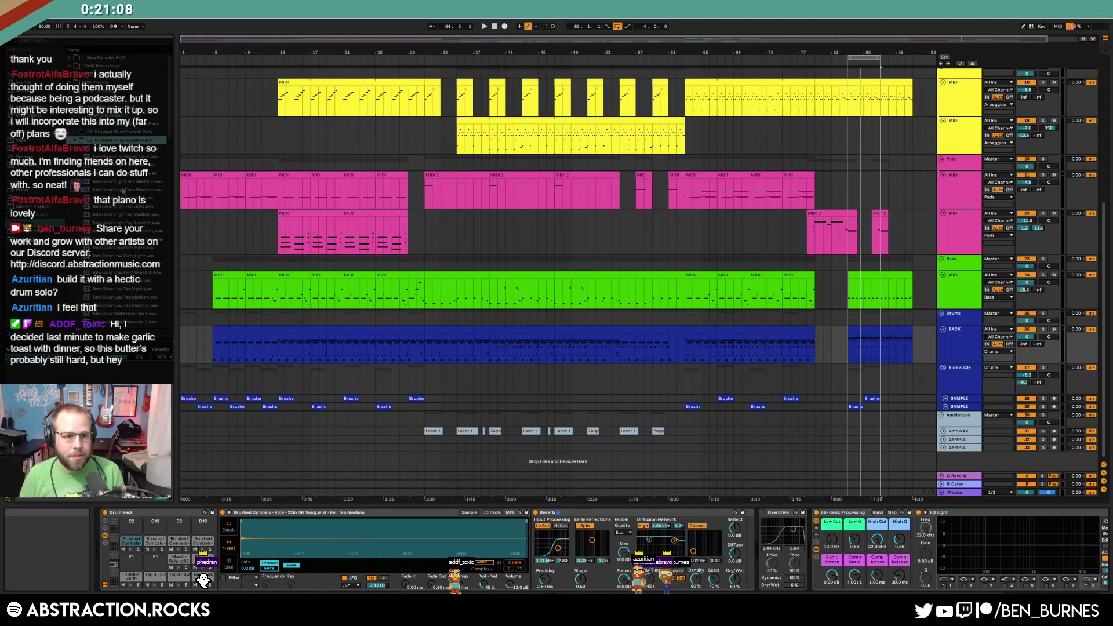
Audition the high and low Tom Clear samples in the brushed tom pack
left_click(117, 184)
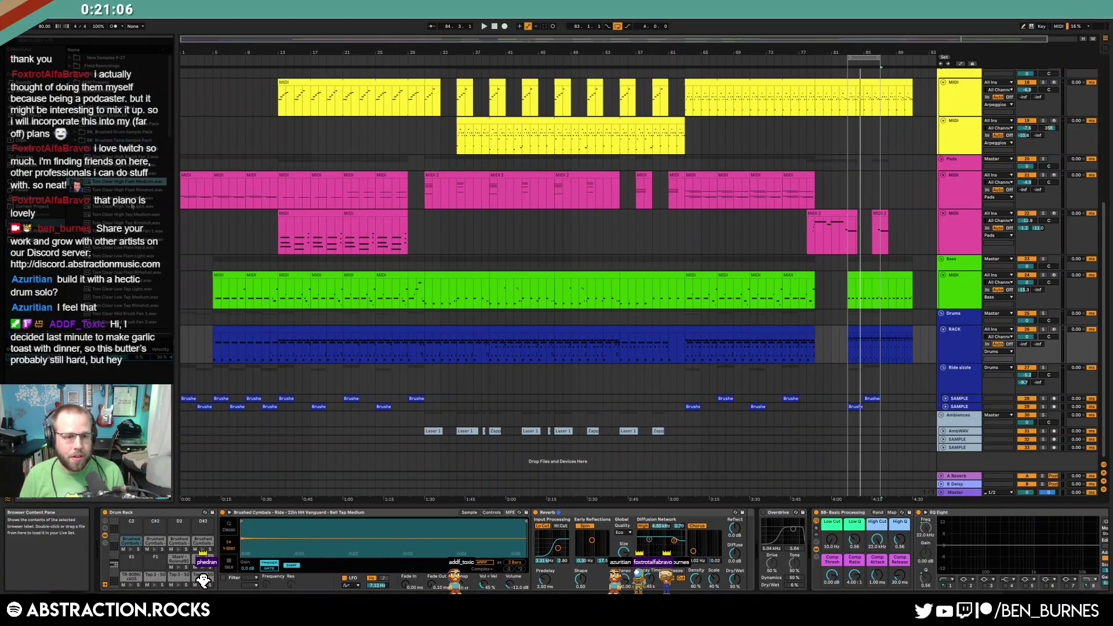
scroll(132, 205, "down", 1)
left_click(133, 205)
left_click(135, 155)
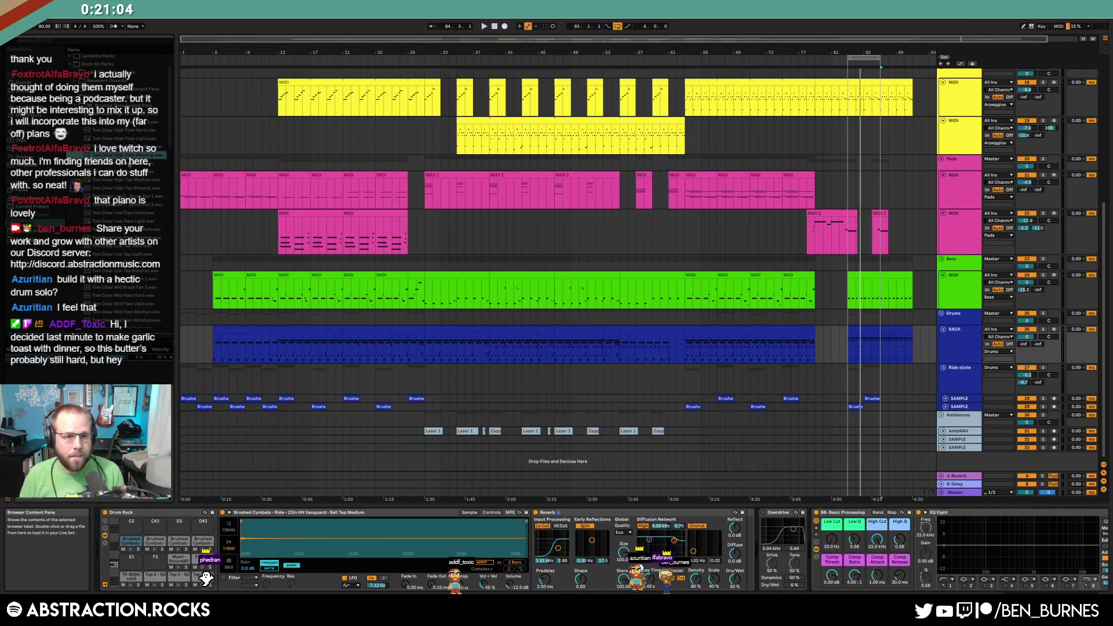
key("Down")
key("Down")
key("Down")
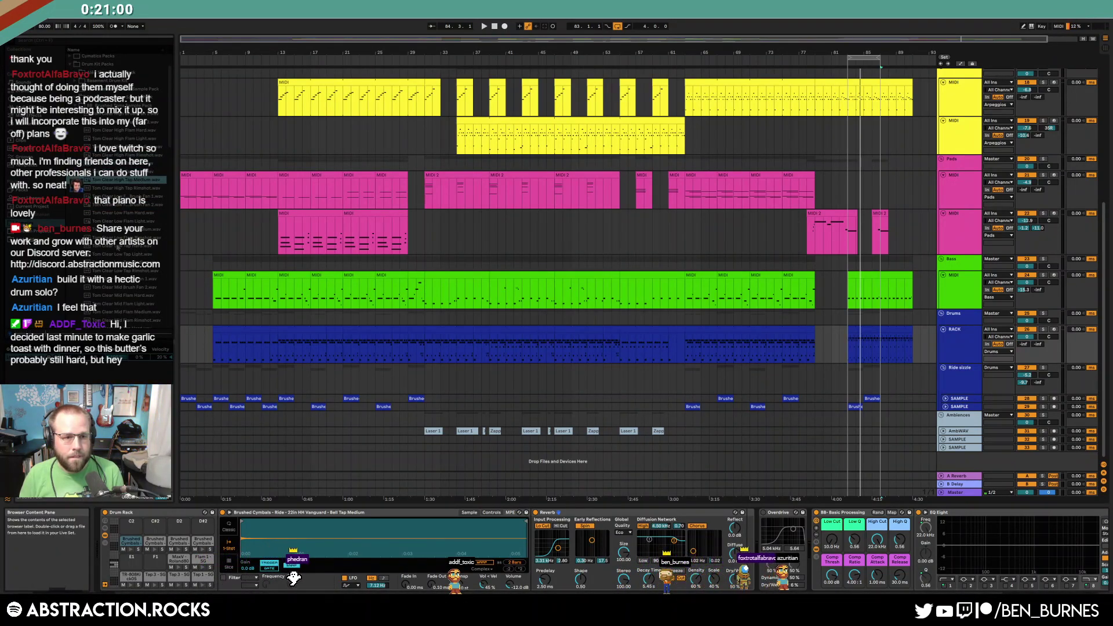
left_click(138, 230)
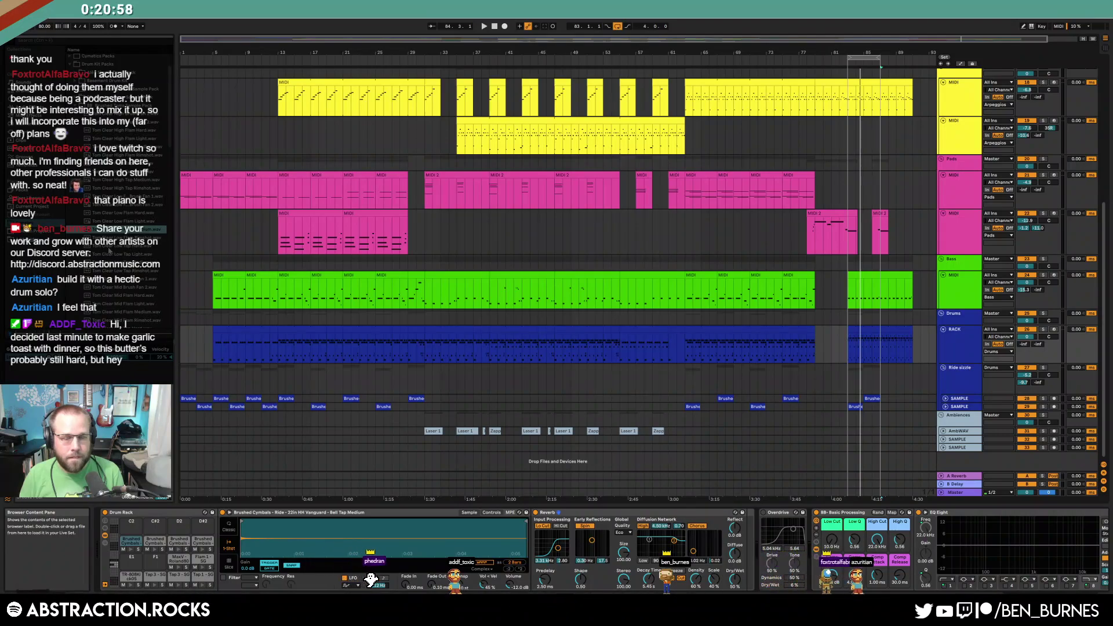
key("Down")
key("Down")
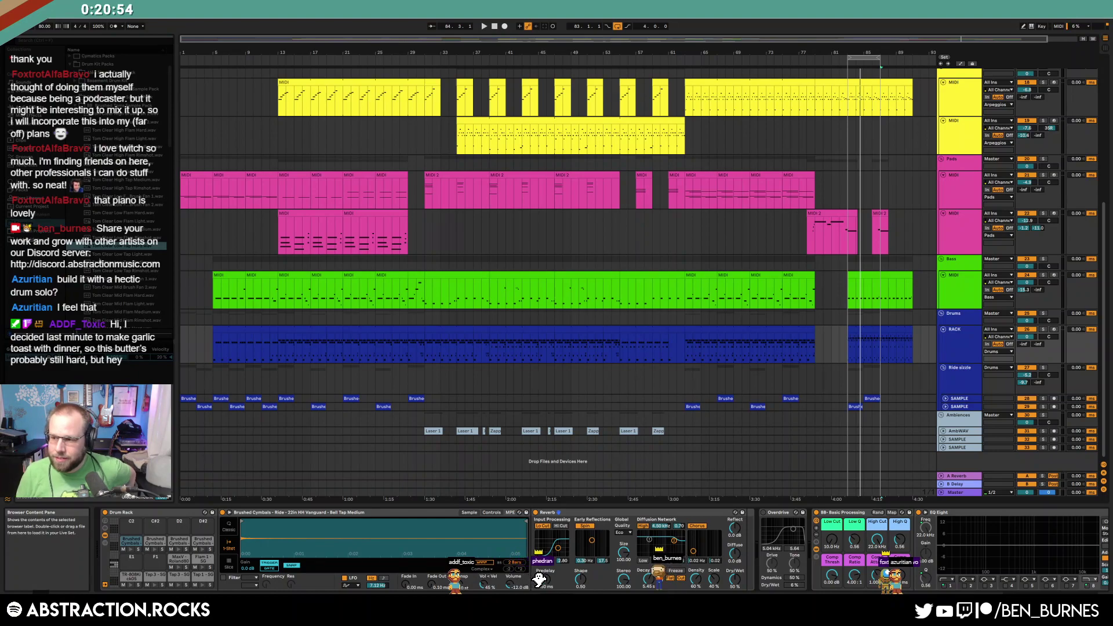
Compare the mid flam, low tap, high brush fan and high tap Tom Clear samples
scroll(91, 216, "down", 3)
left_click(127, 219)
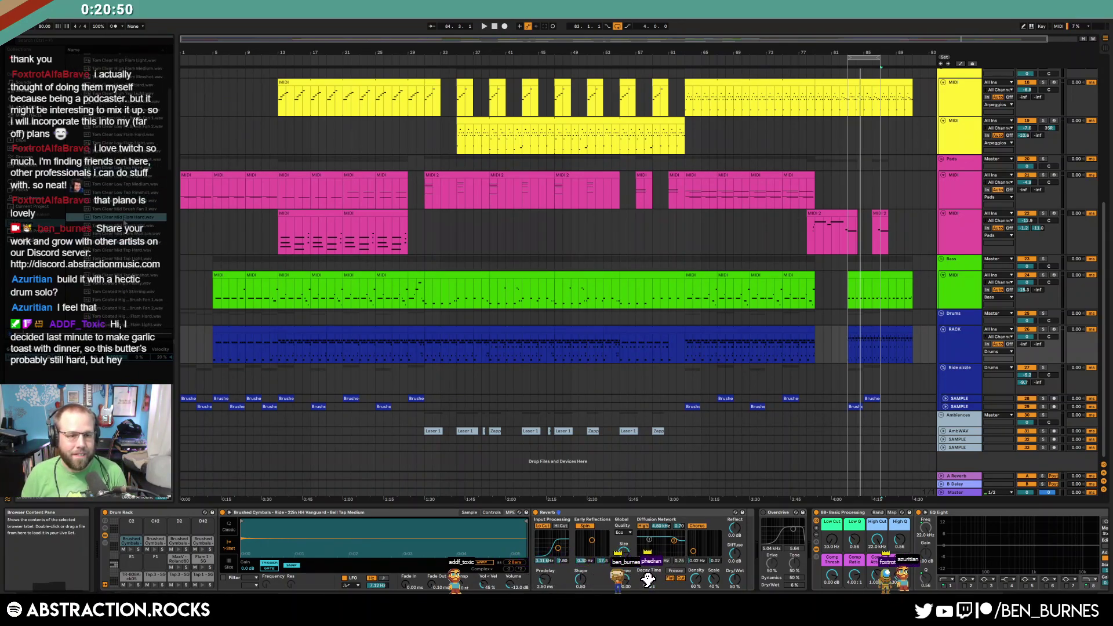
scroll(106, 216, "down", 2)
scroll(113, 208, "up", 3)
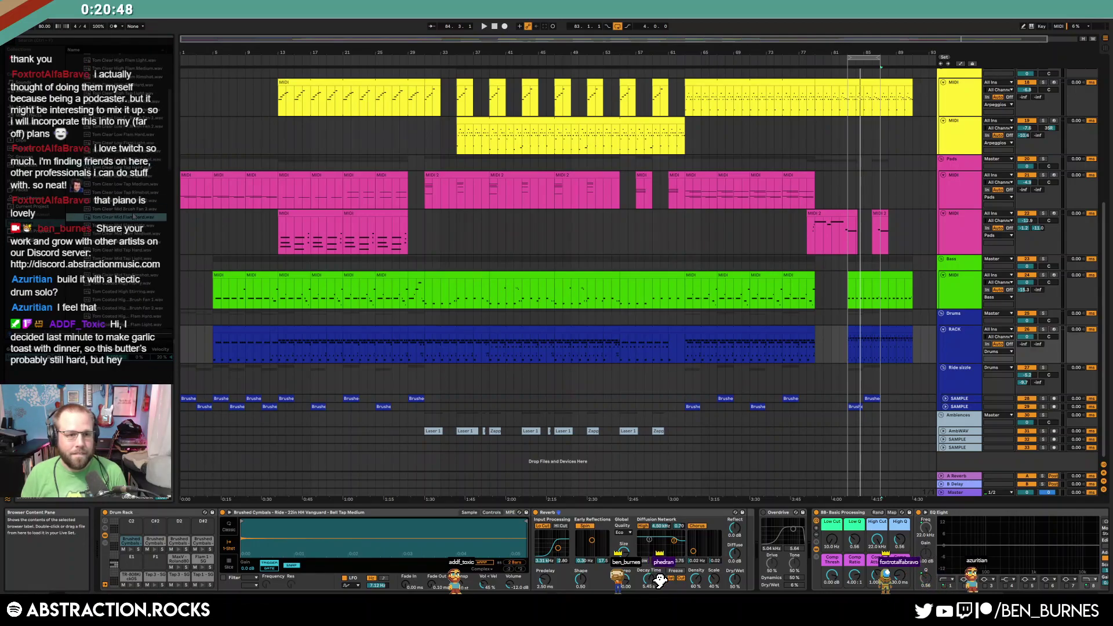
left_click(132, 187)
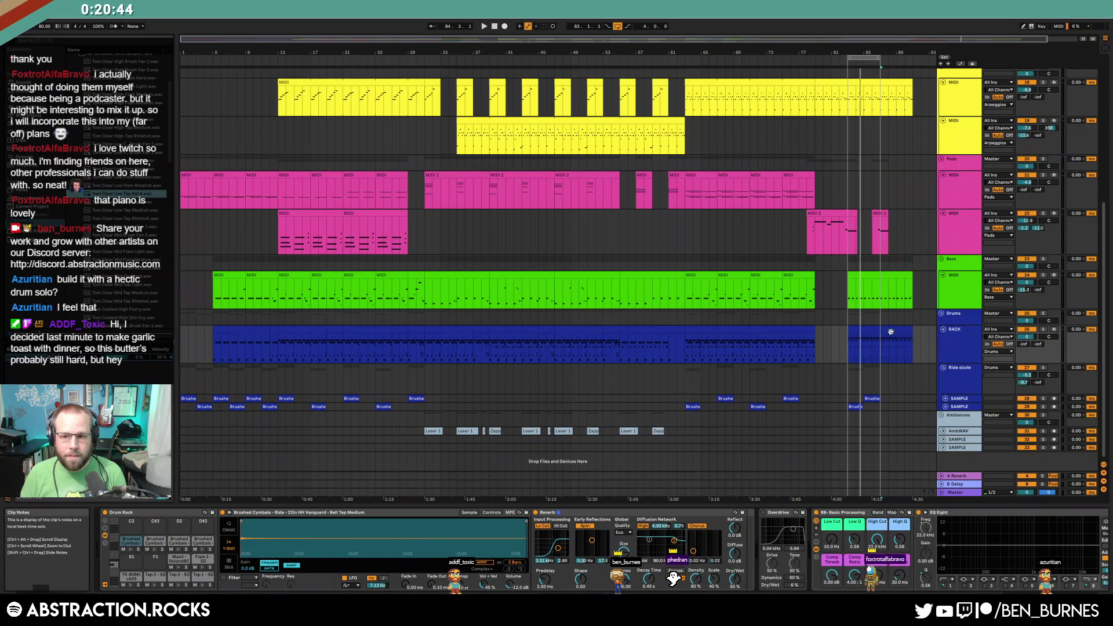
scroll(136, 116, "up", 1)
left_click(136, 105)
left_click(139, 88)
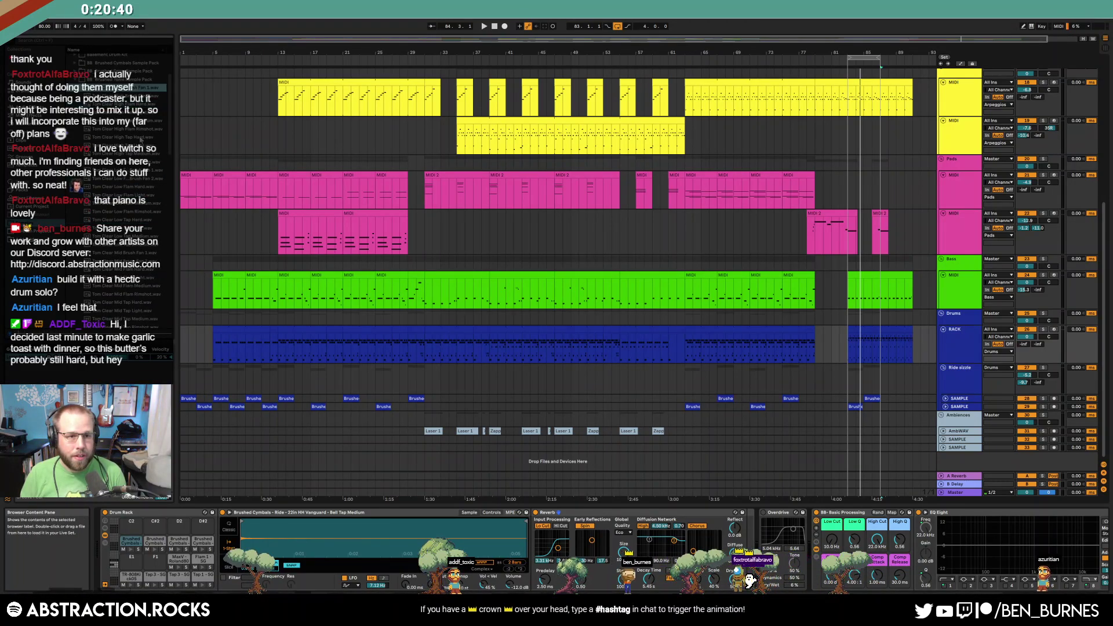
left_click(140, 138)
left_click(133, 146)
left_click(134, 153)
Load Tom Clear High, Mid and Low Tap Medium onto the Drum Rack's D3, C#3 and C3 pads
left_click_drag(134, 154, 179, 528)
scroll(126, 251, "down", 3)
left_click_drag(136, 268, 155, 527)
key("Return")
left_click_drag(129, 184, 136, 533)
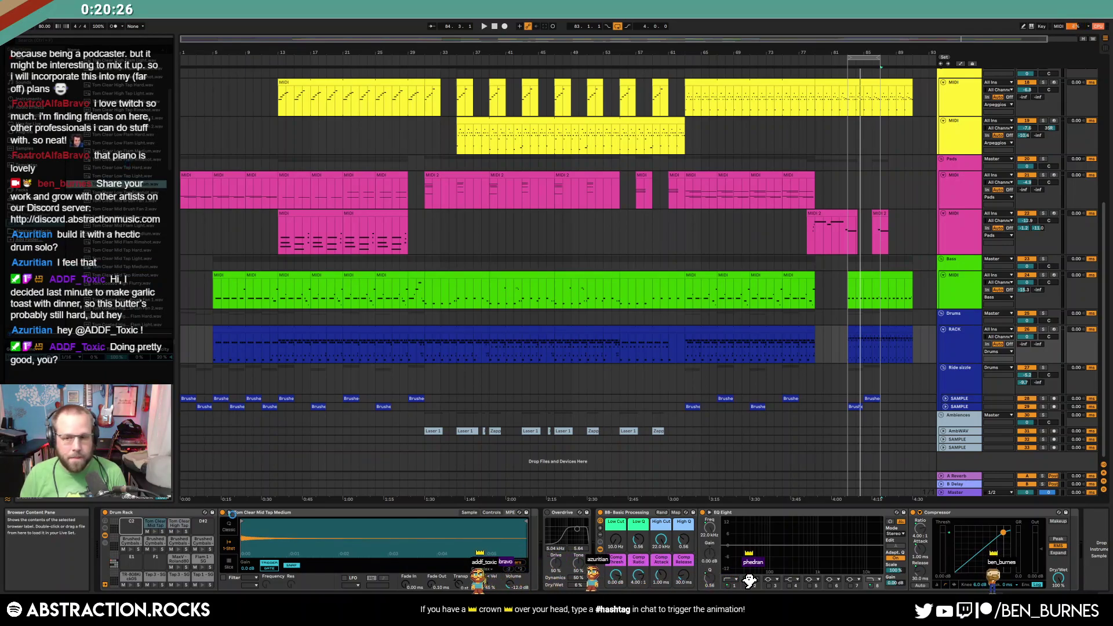
key("Return")
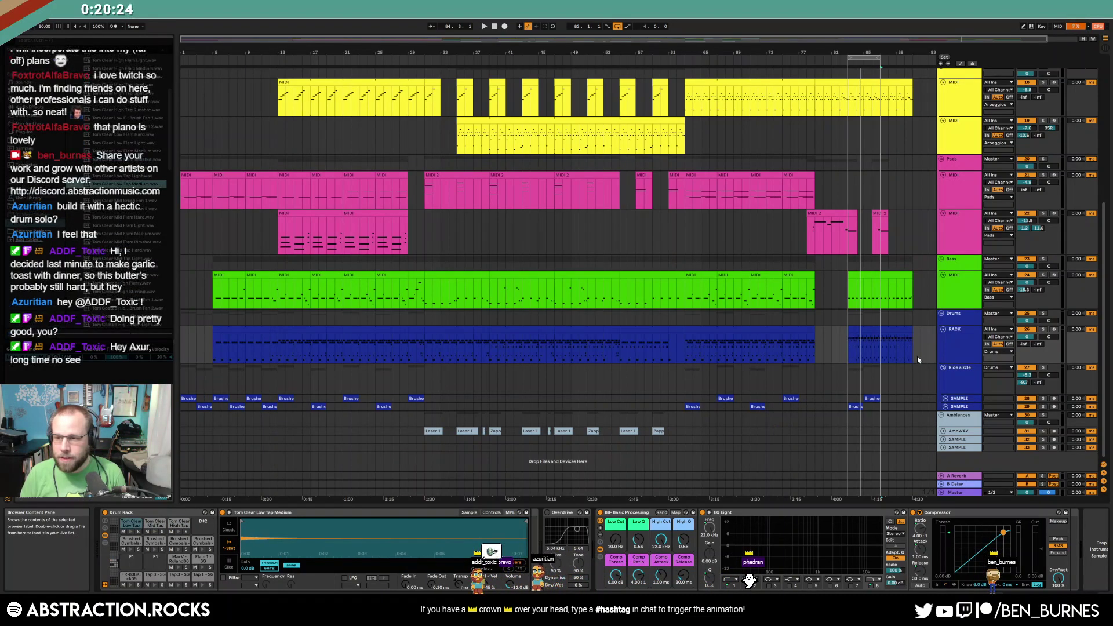
In the duplicated drum clip, add a mid tom note at 1.1.3 followed directly by two low tom notes
double_click(898, 330)
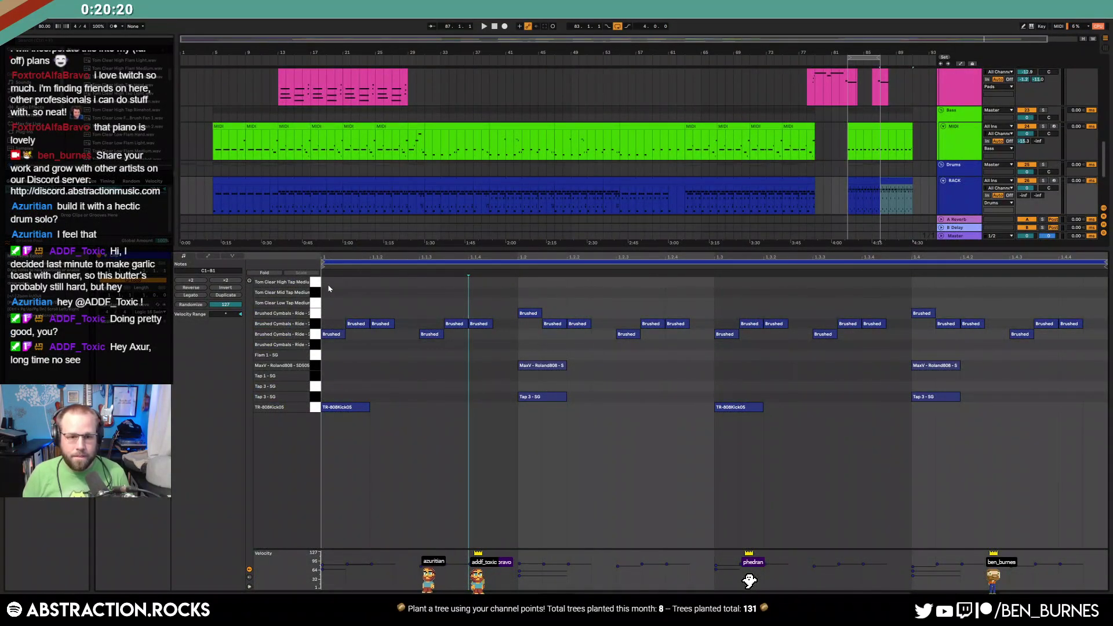
double_click(430, 306)
double_click(481, 302)
left_click_drag(434, 303, 492, 306)
key("space")
left_click_drag(478, 302, 478, 331)
left_click(477, 292)
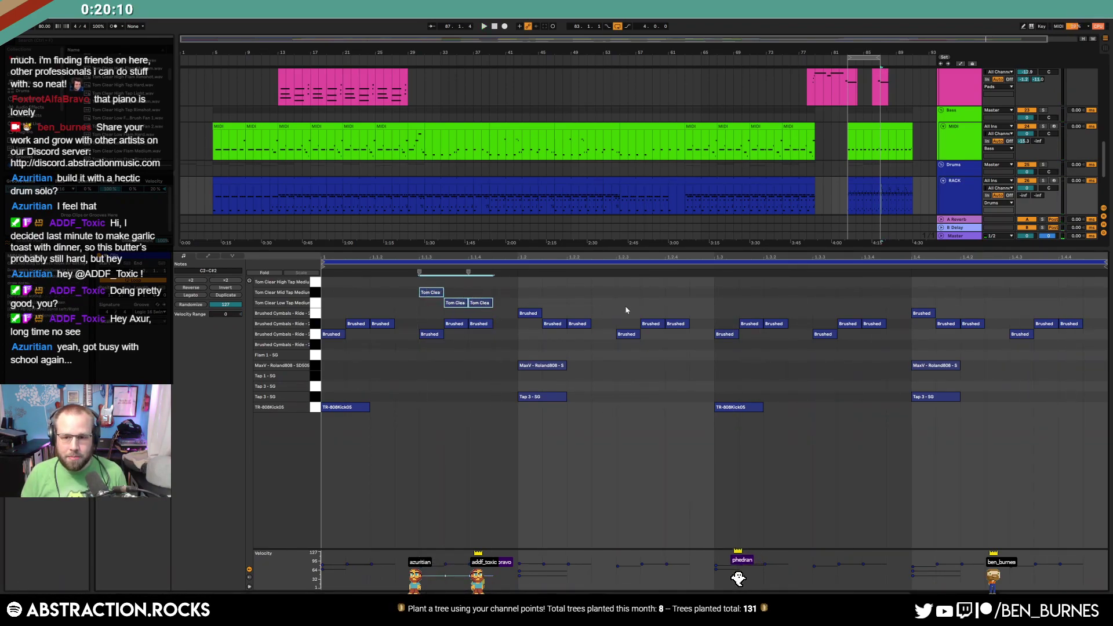
Duplicate the three-note tom figure to 1.2.3 and move its first note to the high tom
key("ctrl+d")
left_click(658, 289)
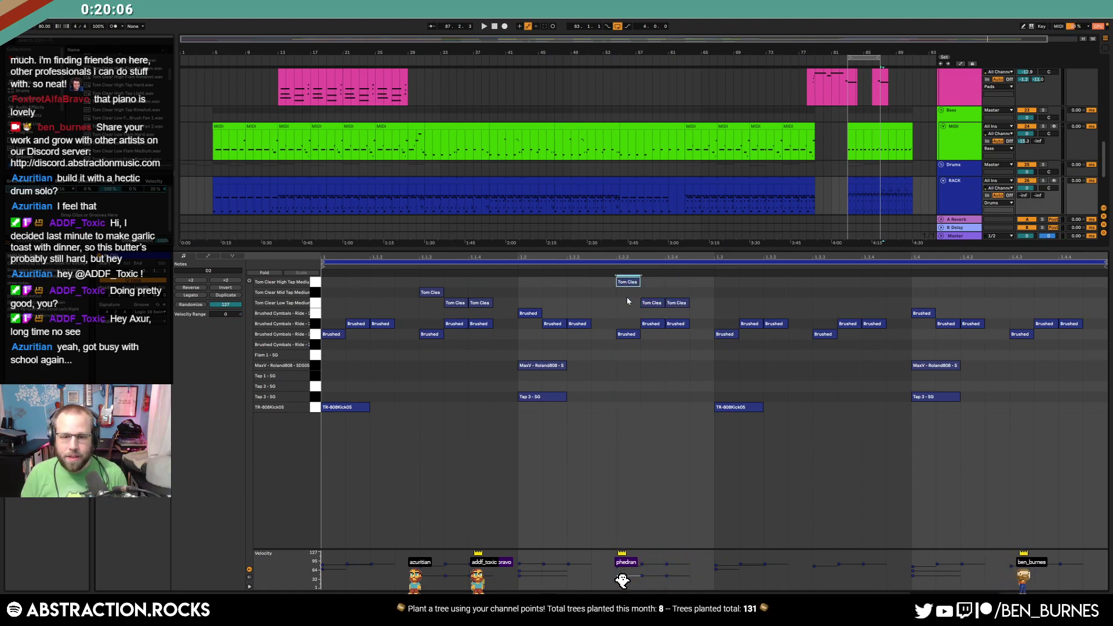
Duplicate the first two beats' tom figures onto beats 1.3 and 1.4, and delete the figure at 1.2.3
left_click_drag(714, 281, 312, 310)
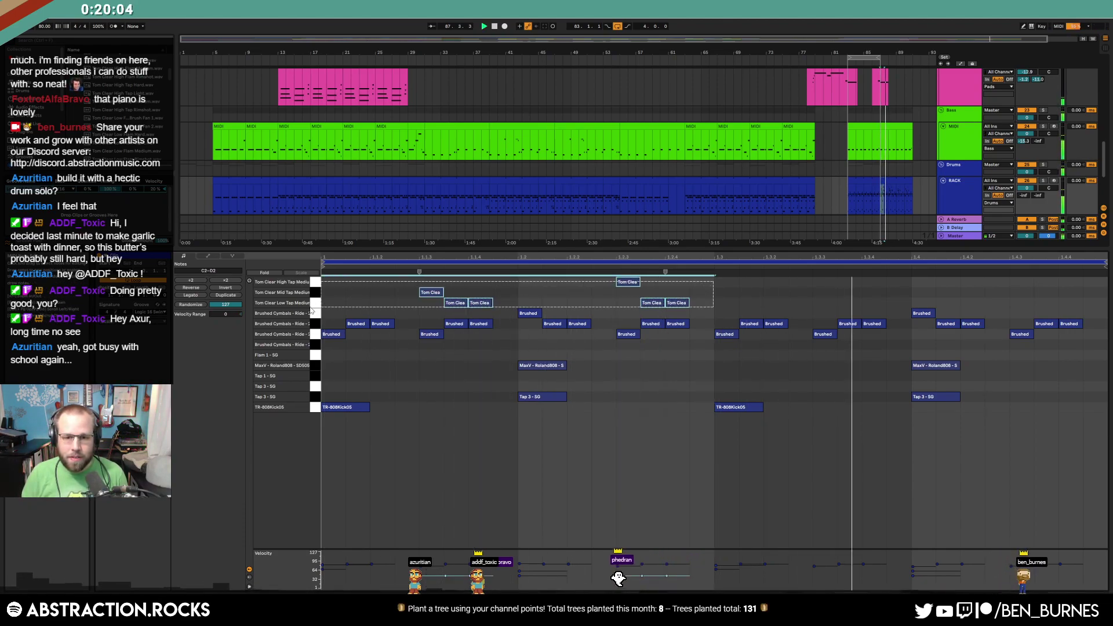
key("ctrl+d")
left_click_drag(596, 284, 698, 308)
key("Delete")
Move the tom note at 1.3.3 to the high tom and reduce the 1.4.3 figure to a single low tom at 1.4.4
left_click_drag(819, 288, 820, 280)
left_click(1020, 282)
key("Delete")
left_click_drag(1044, 300, 1069, 292)
key("Delete")
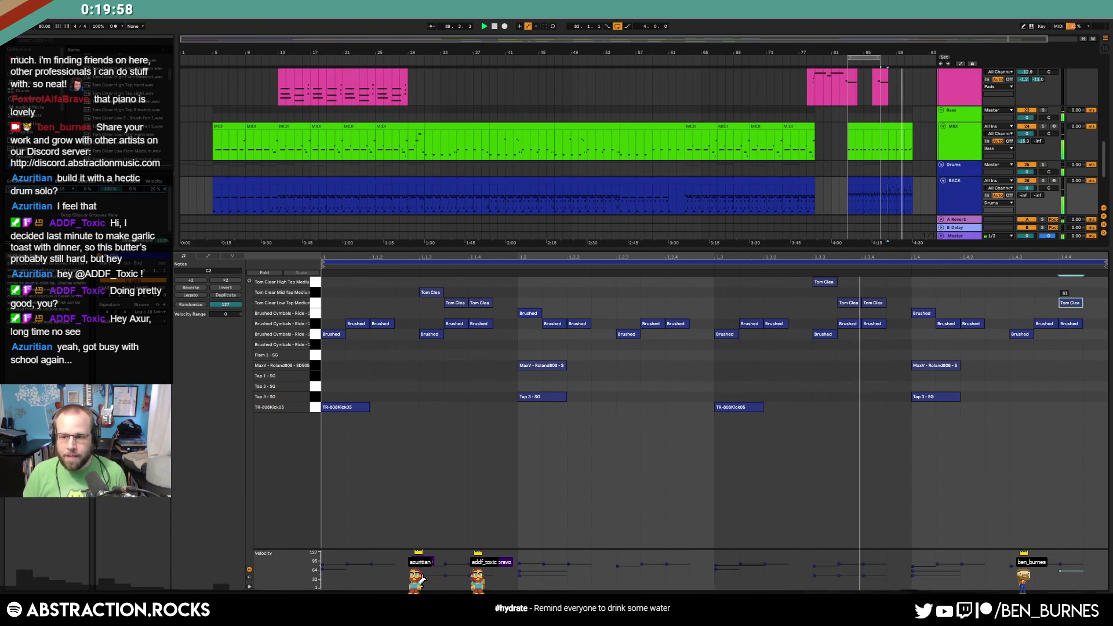
Apply a negative velocity range to all the tom notes and adjust their velocity
left_click_drag(894, 303, 371, 268)
left_click_drag(479, 302, 478, 294)
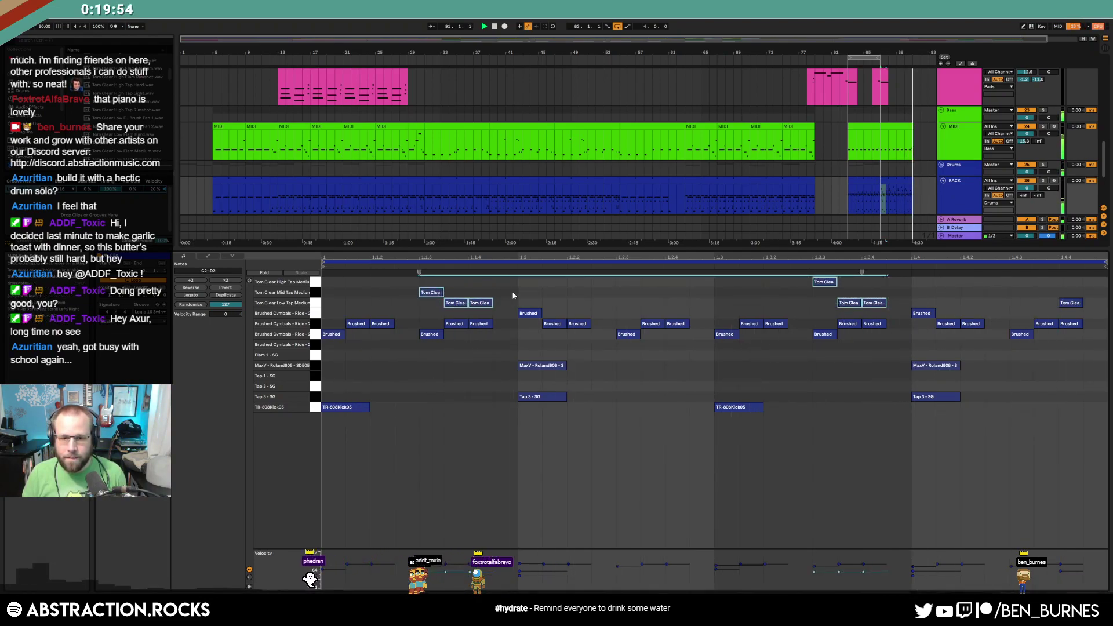
left_click_drag(404, 281, 1067, 303)
left_click_drag(216, 315, 216, 329)
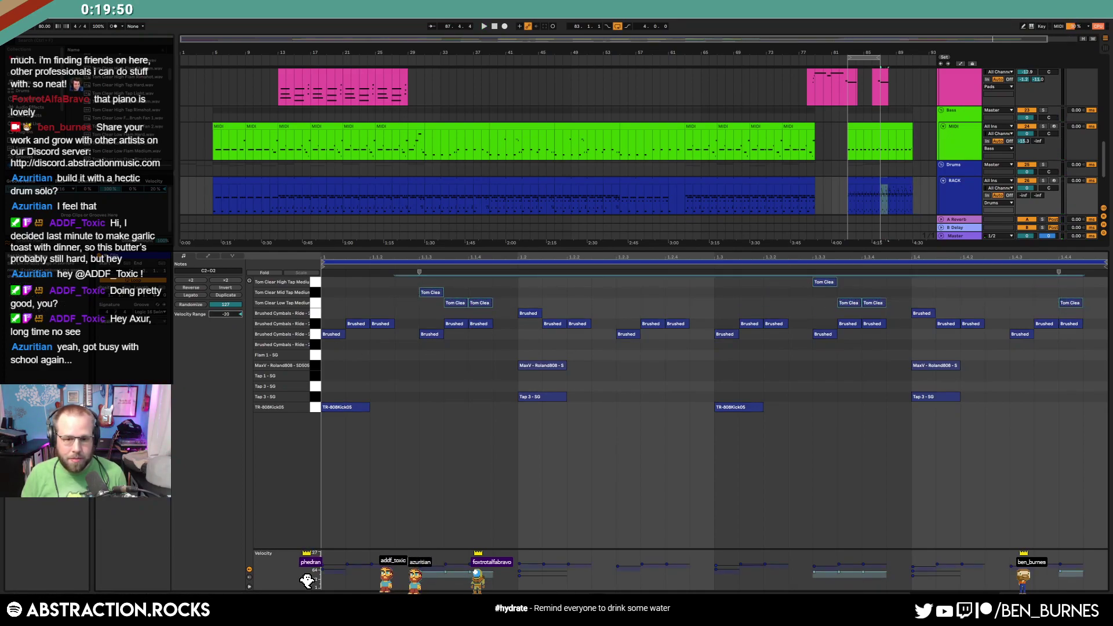
left_click_drag(456, 304, 456, 295)
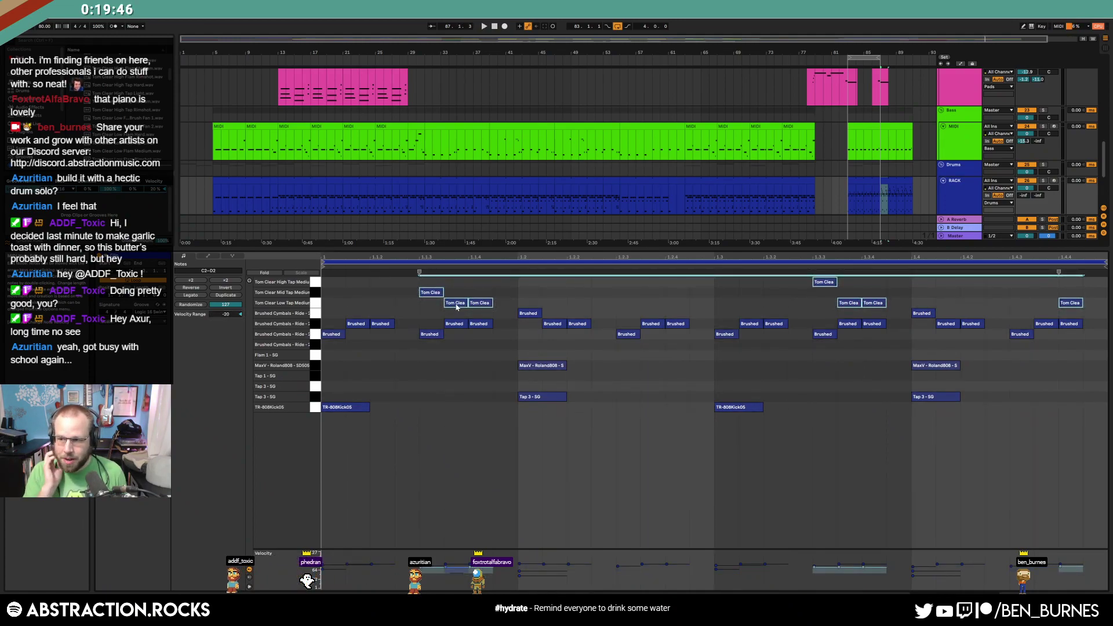
Loop playback over the drum section starting at bar 87 and duplicate the last short pad clip four bars later
key("space")
key("shift+Tab")
left_click(897, 323)
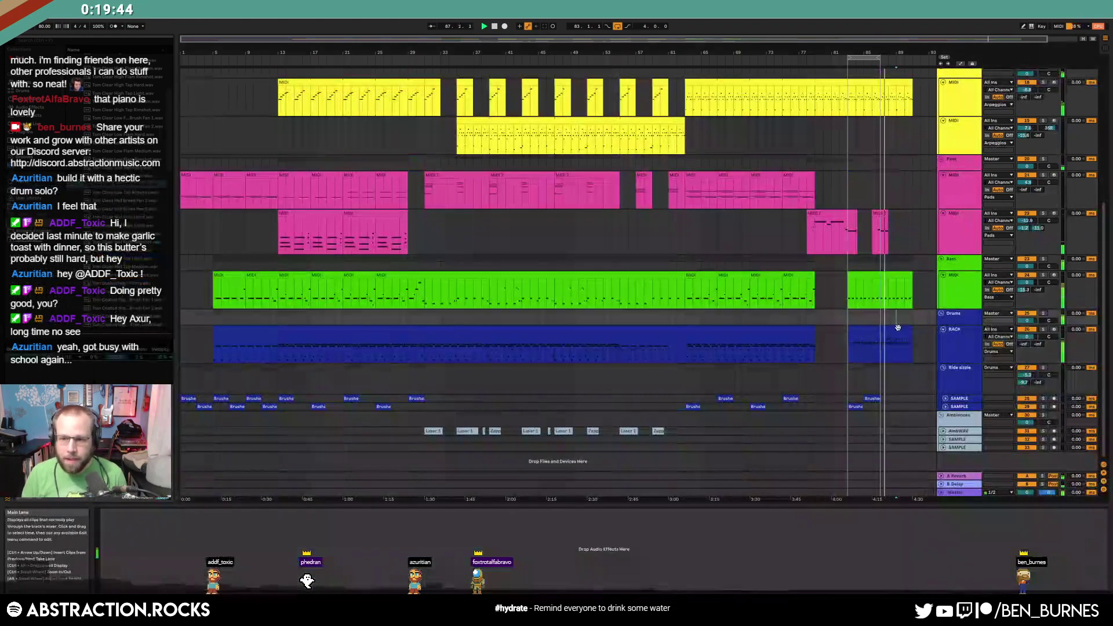
left_click(895, 329)
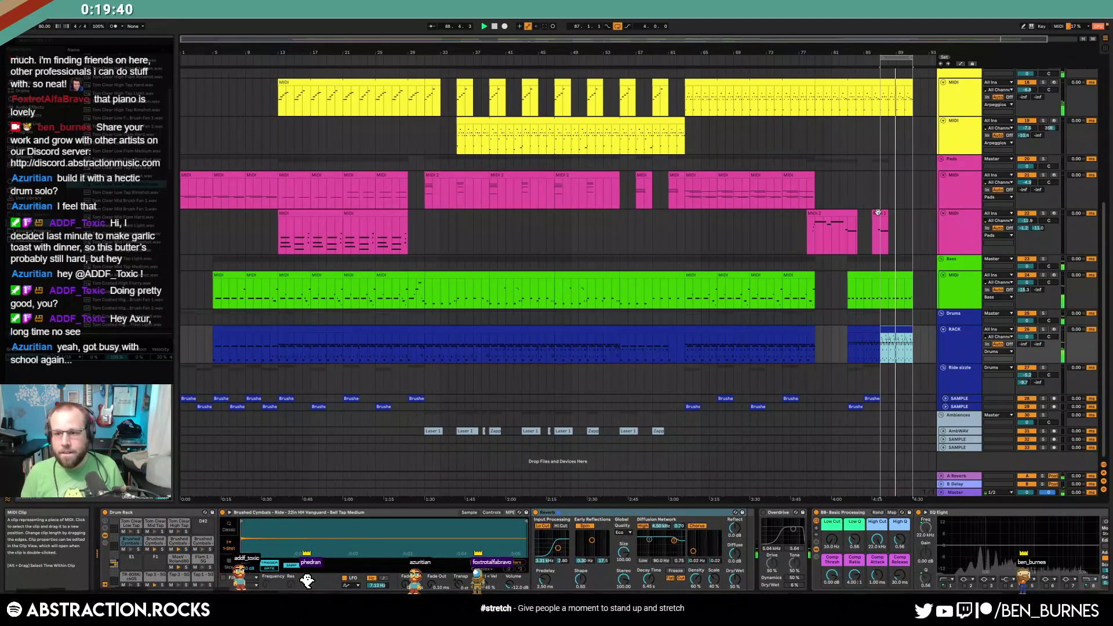
left_click(878, 213)
key("ctrl+d")
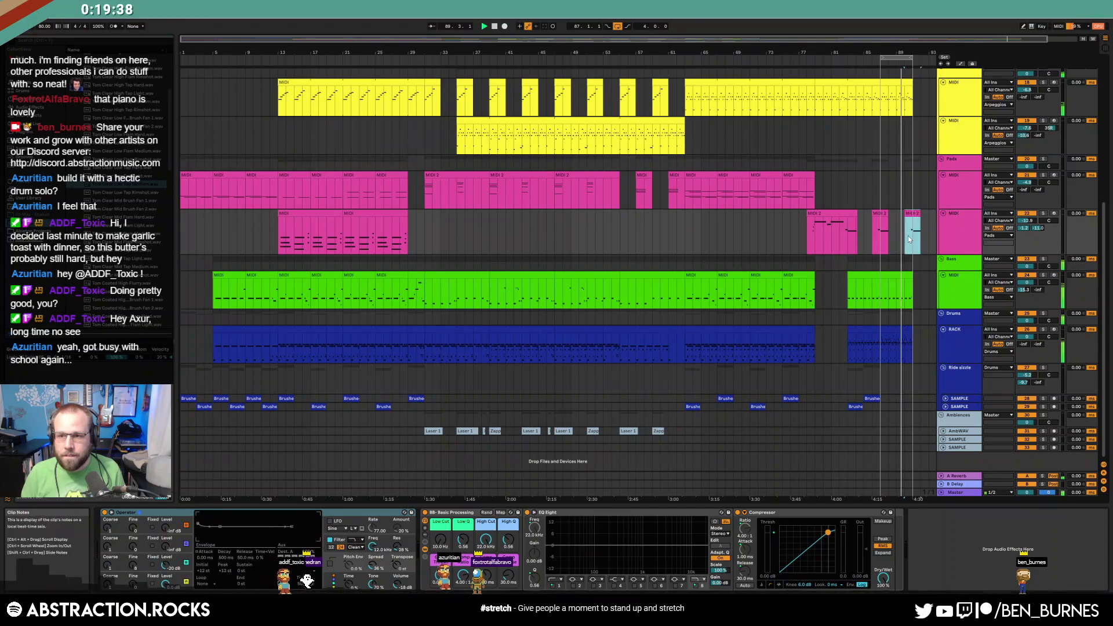
Reopen the drum clip, select all its tom notes and readjust their velocity together during playback
double_click(891, 328)
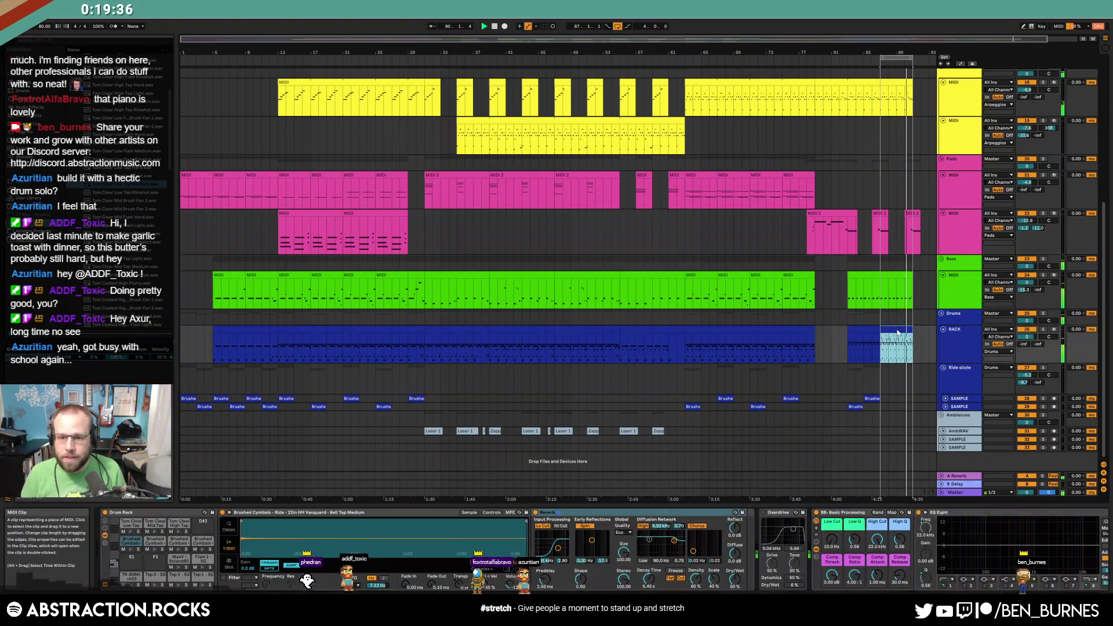
left_click(443, 406)
left_click_drag(315, 304, 311, 244)
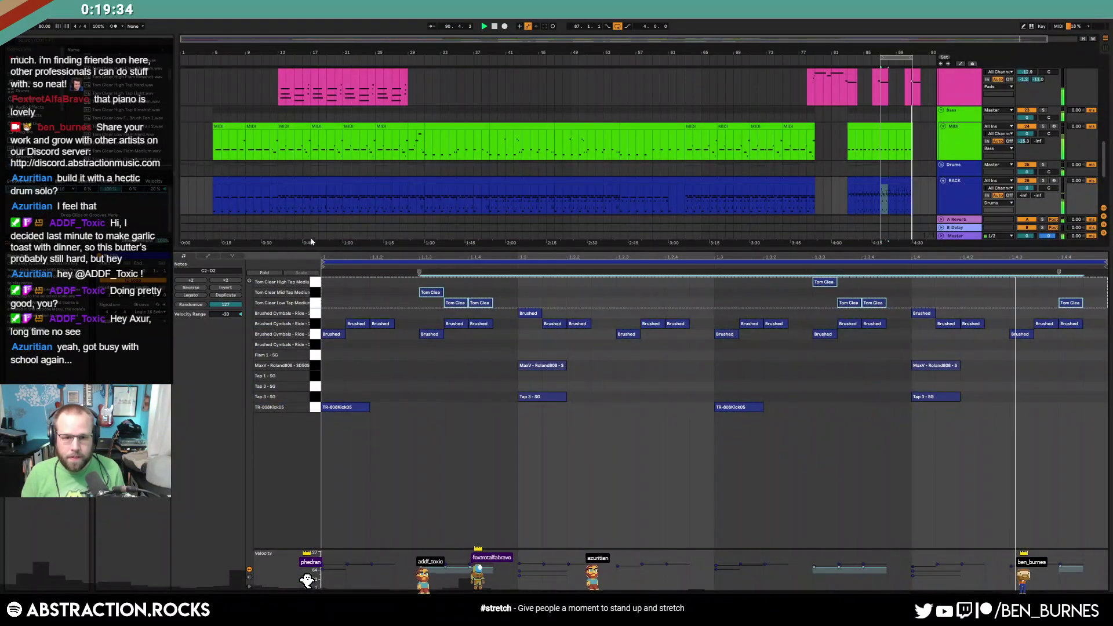
left_click_drag(463, 302, 464, 294)
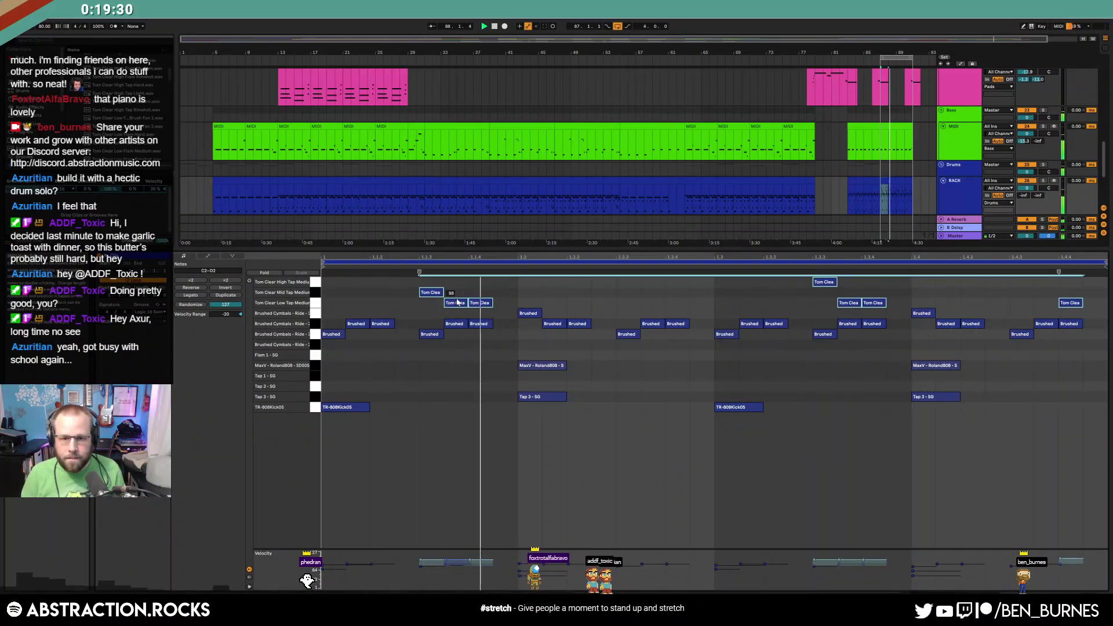
left_click(469, 354)
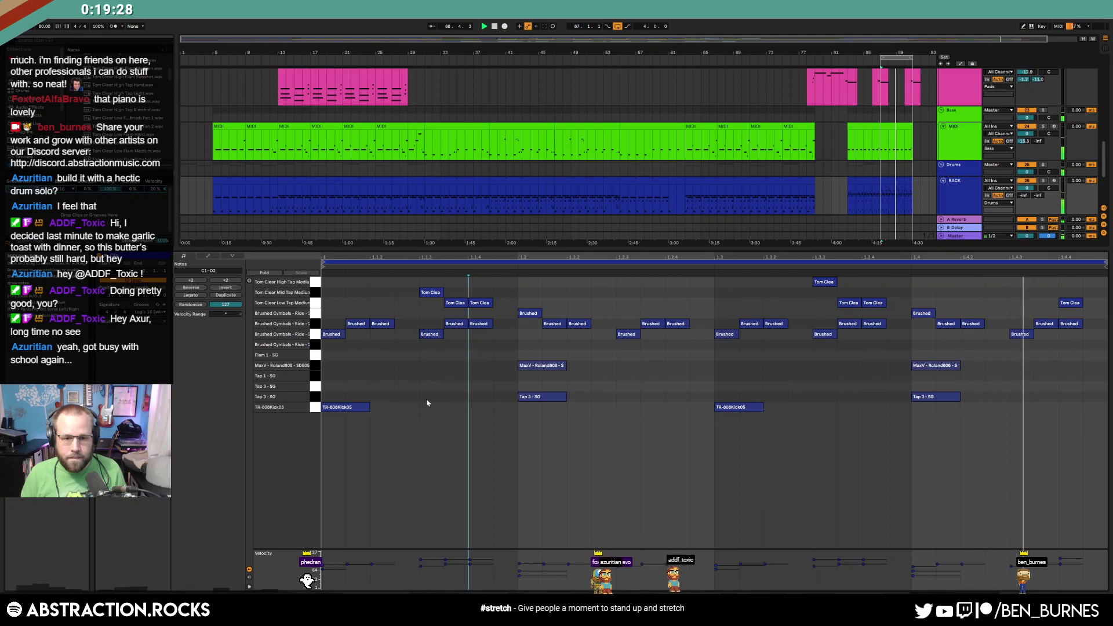
Place three consecutive Tap 1 notes from 1.1.3, under the first tom figure, and adjust their shared velocity
double_click(438, 398)
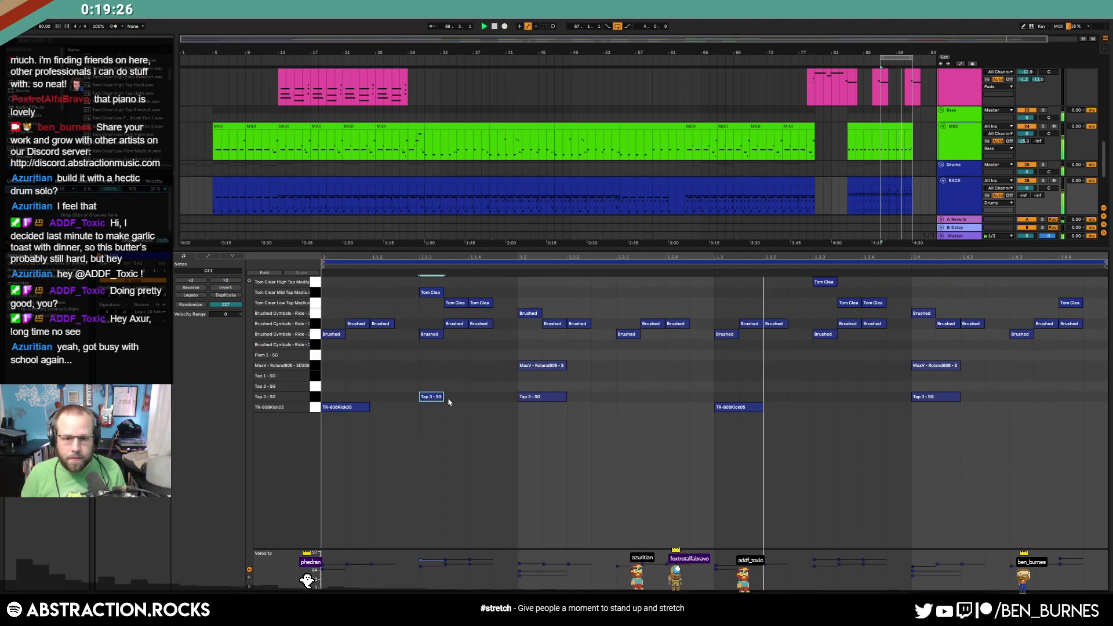
double_click(474, 398)
left_click_drag(436, 380, 488, 402)
left_click_drag(481, 398, 482, 412)
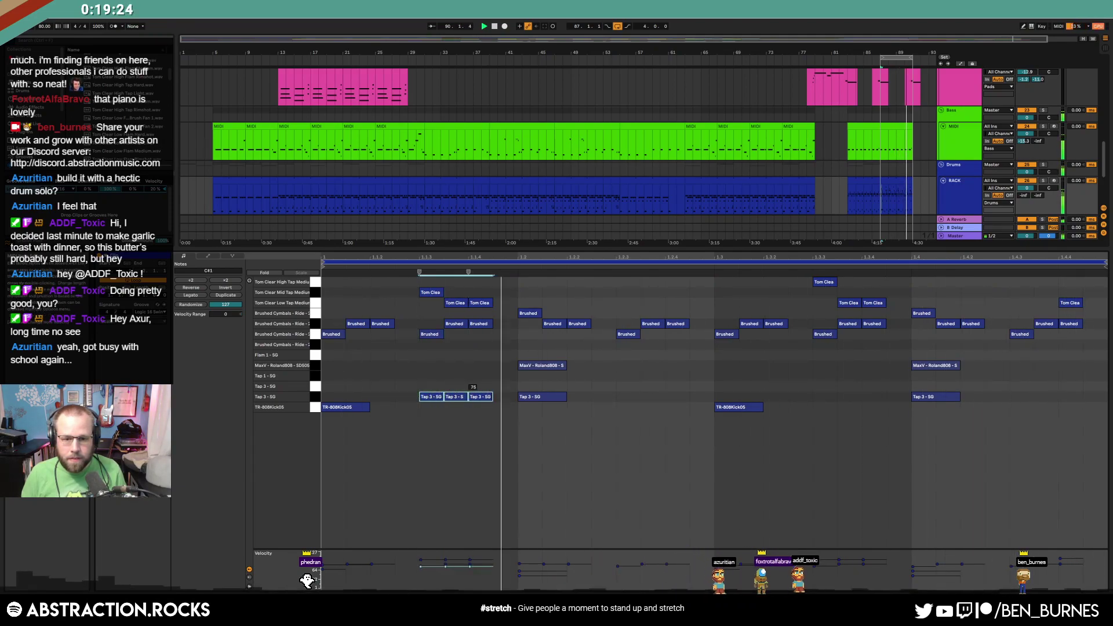
key("Up")
key("Up")
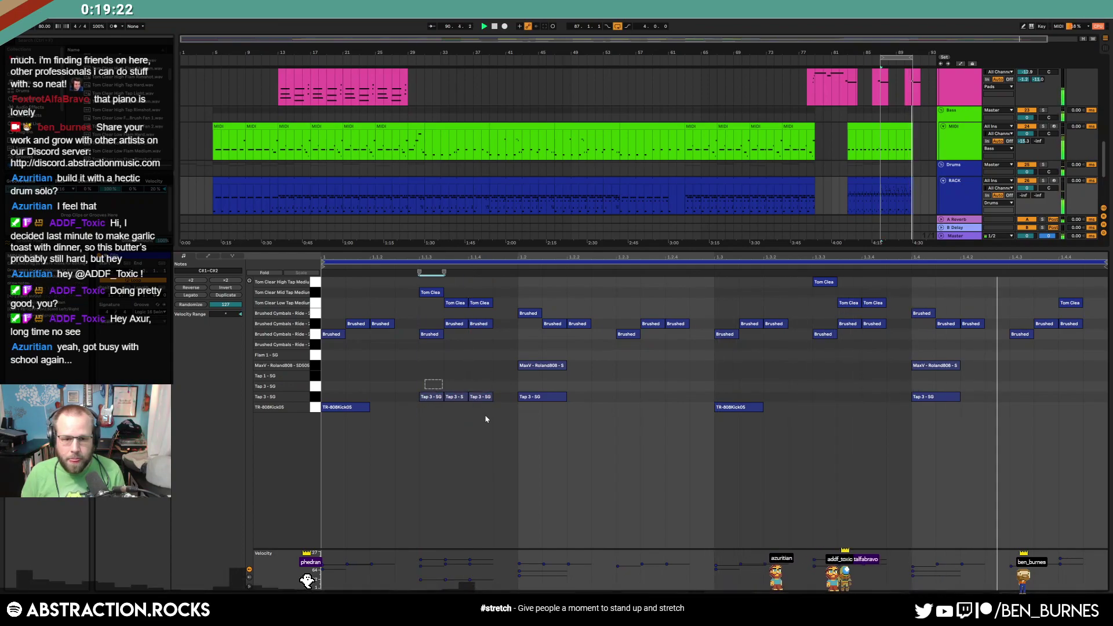
Shape the individual velocities of the three Tap 1 notes at 1.1.3
left_click(432, 376)
left_click_drag(431, 375, 480, 372)
left_click(436, 376)
left_click(444, 385)
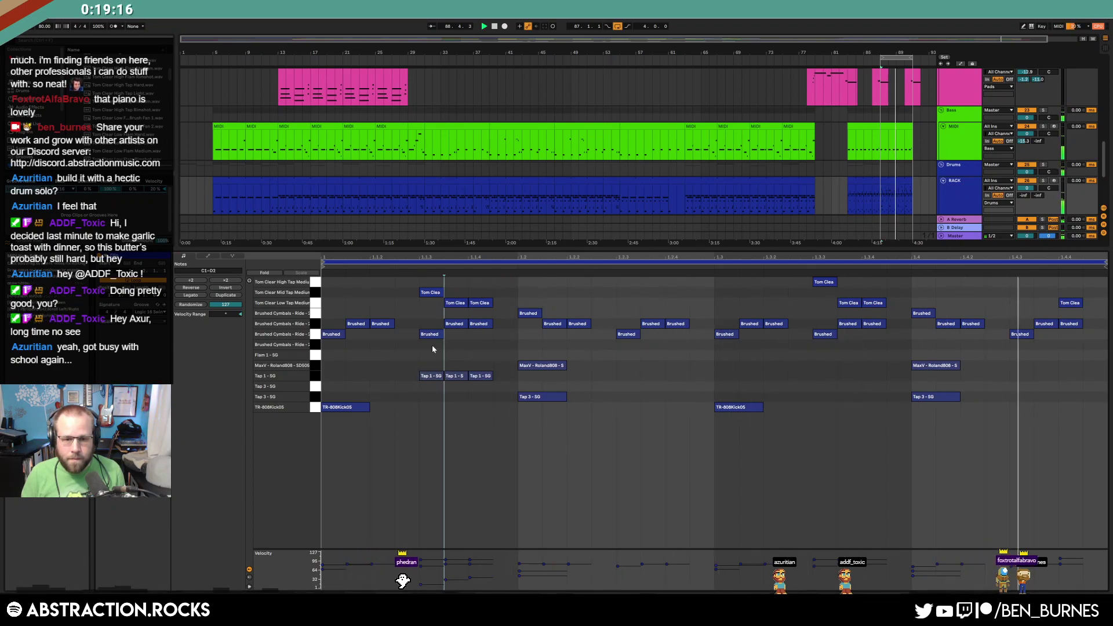
Copy the three Tap 1 notes from 1.1.3 to 1.3.3
left_click_drag(423, 362, 478, 393)
left_click(811, 384)
key("ctrl+v")
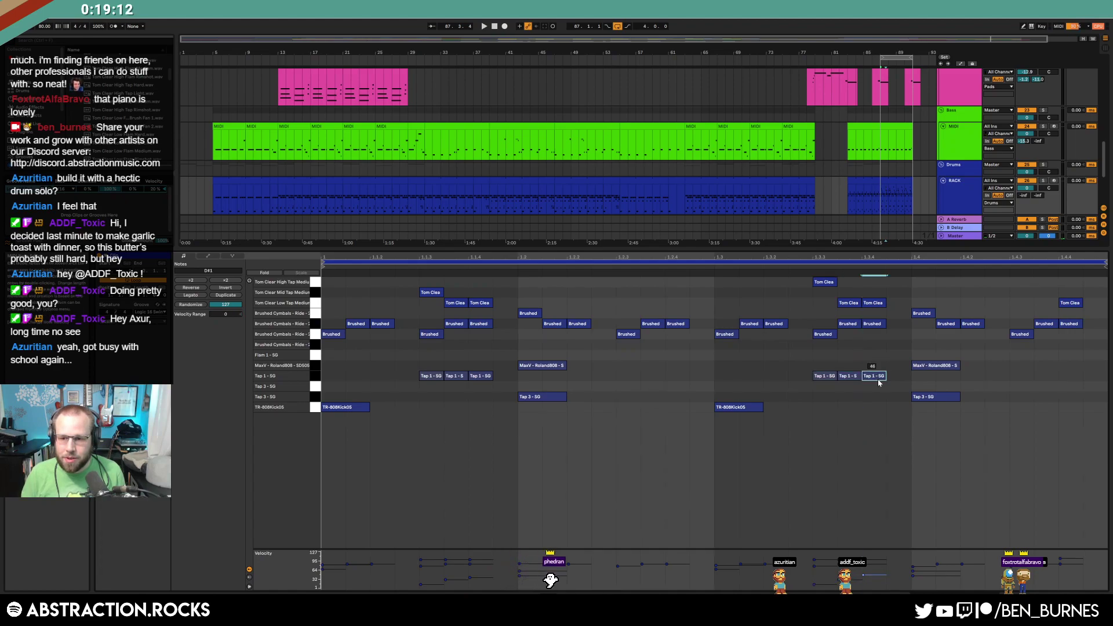
Add a Tap 1 note at 1.4.2, a Flam 1 note at 1.4.3 and a Tap 2 note at 1.4.4, and audition the bar
double_click(963, 377)
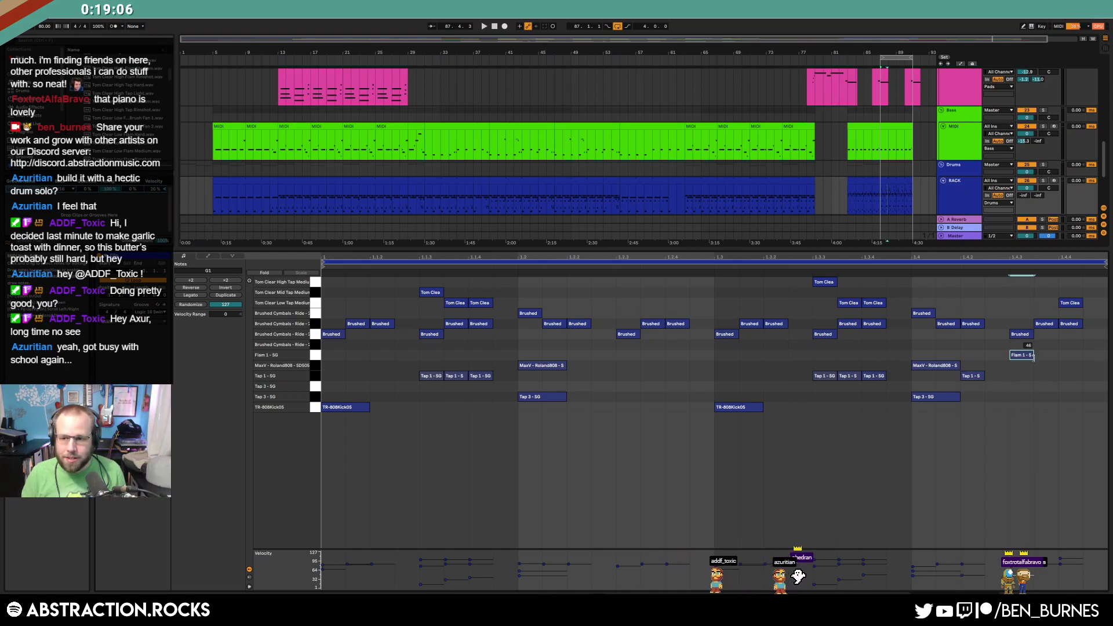
double_click(1063, 377)
key("Down")
key("space")
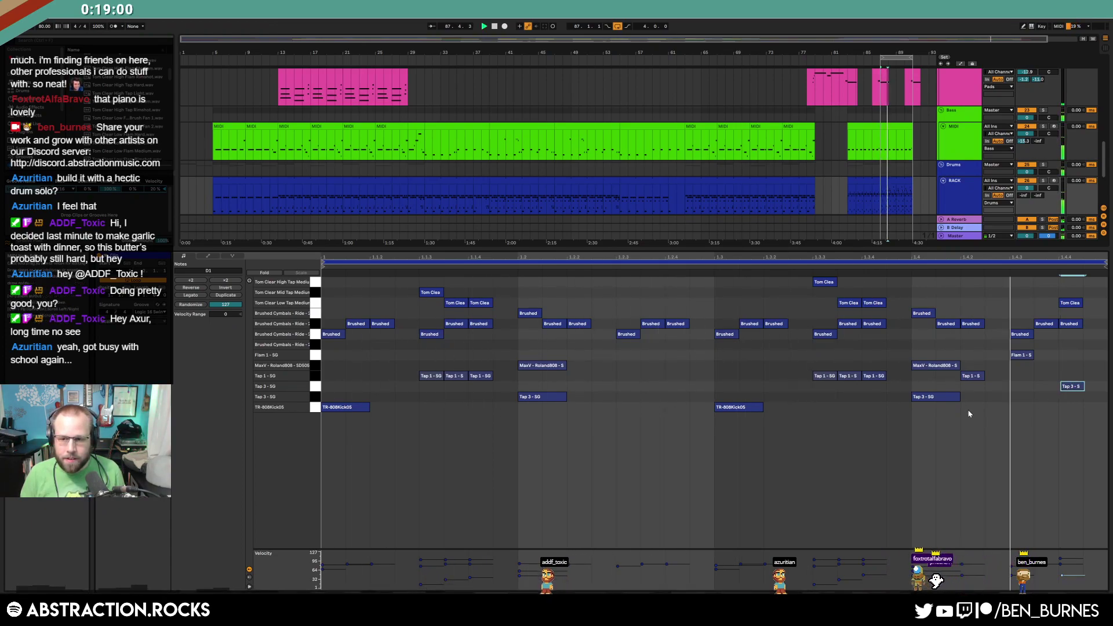
left_click(1020, 354)
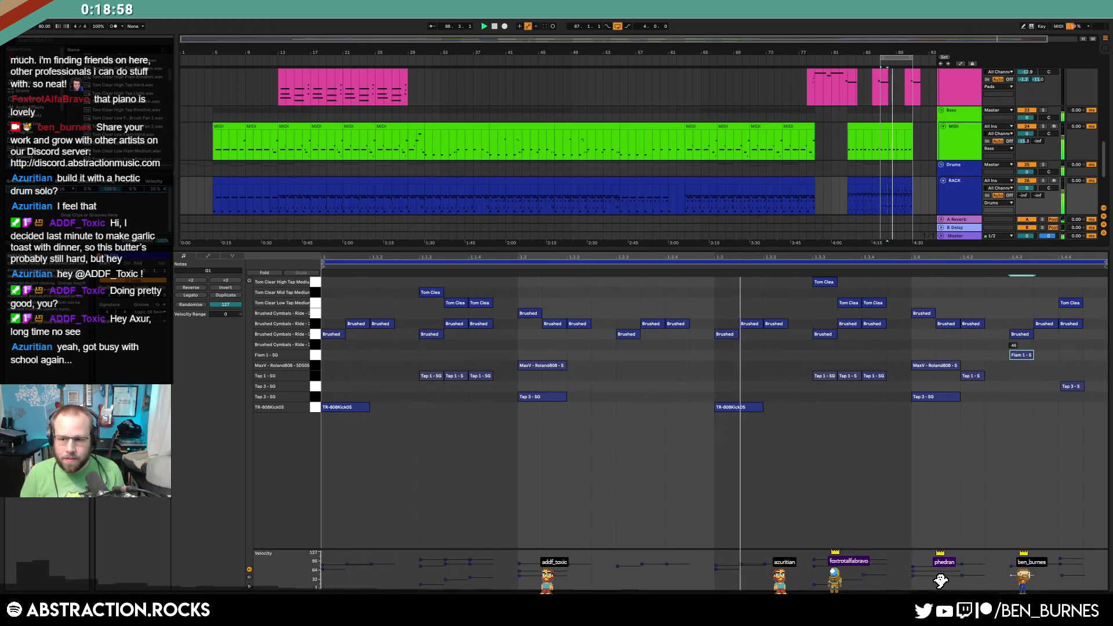
key("space")
Repeat the edited one-bar drum pattern across the four-bar loop as a single clip and play it
left_click_drag(896, 201, 887, 202)
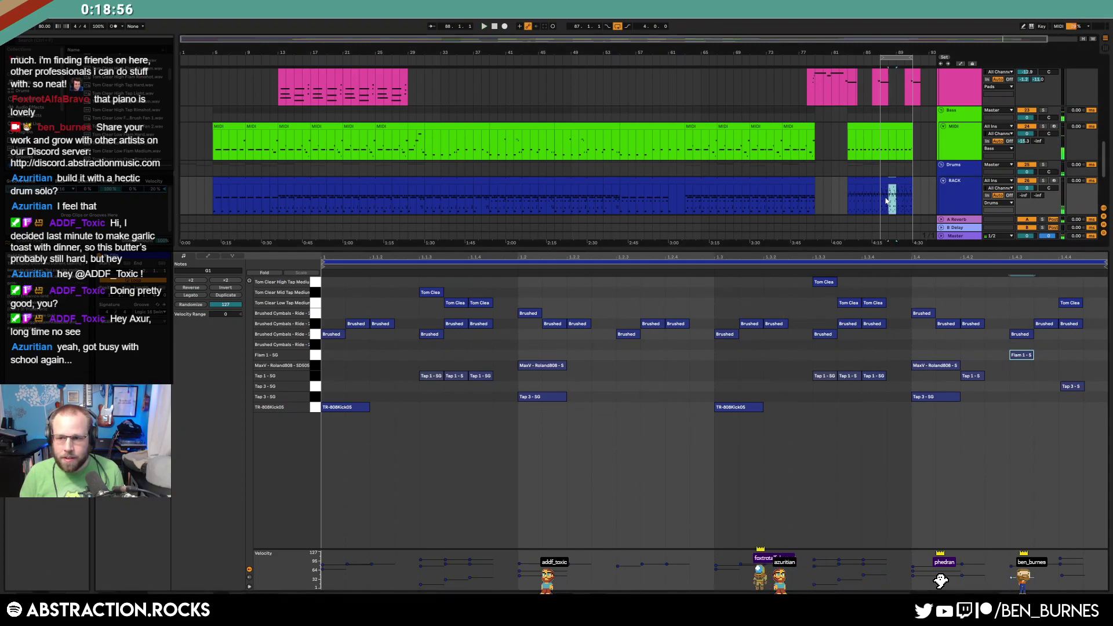
left_click(901, 181)
key("shift+Tab")
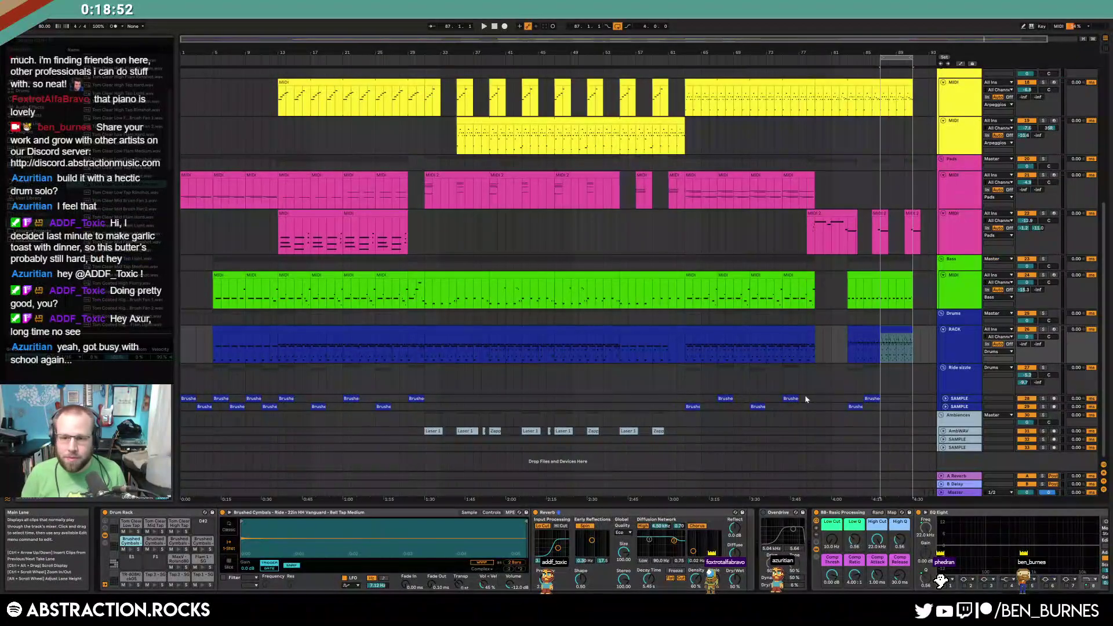
key("shift+Tab")
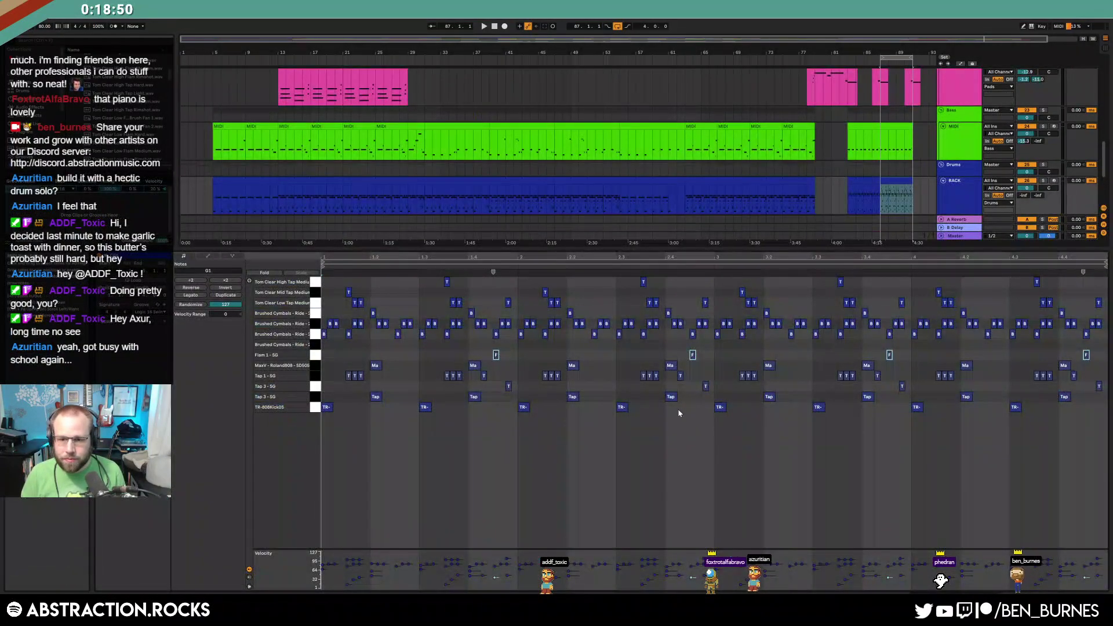
left_click(449, 352)
key("space")
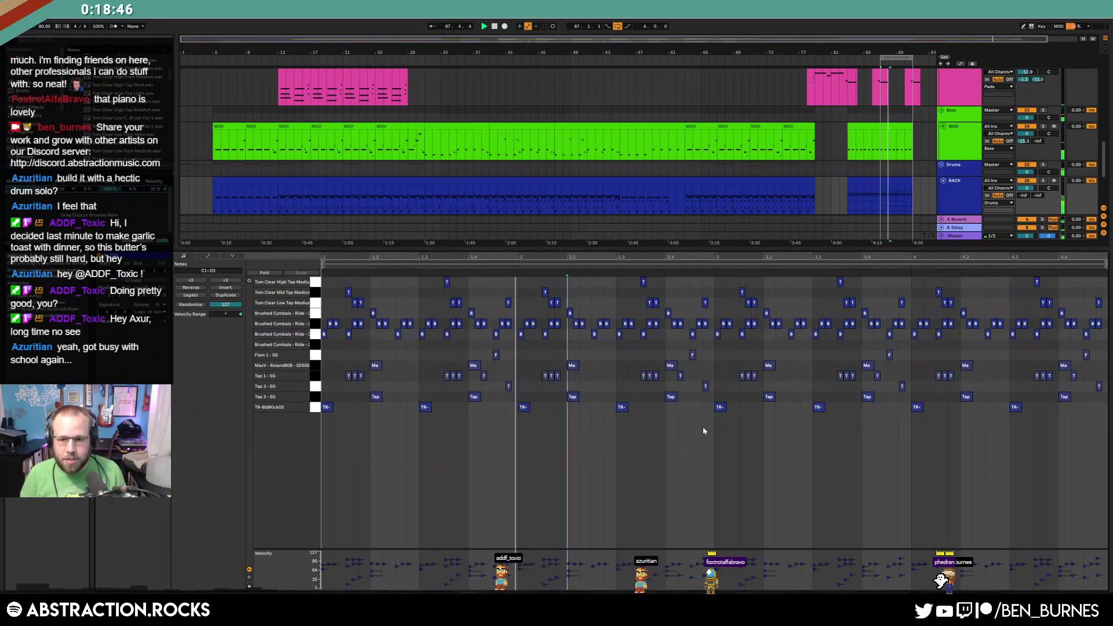
Shift bar 2's Flam 1 note one 1/32 later, delete the Tap 2 note after it, and audition the change
scroll(703, 430, "up", 2)
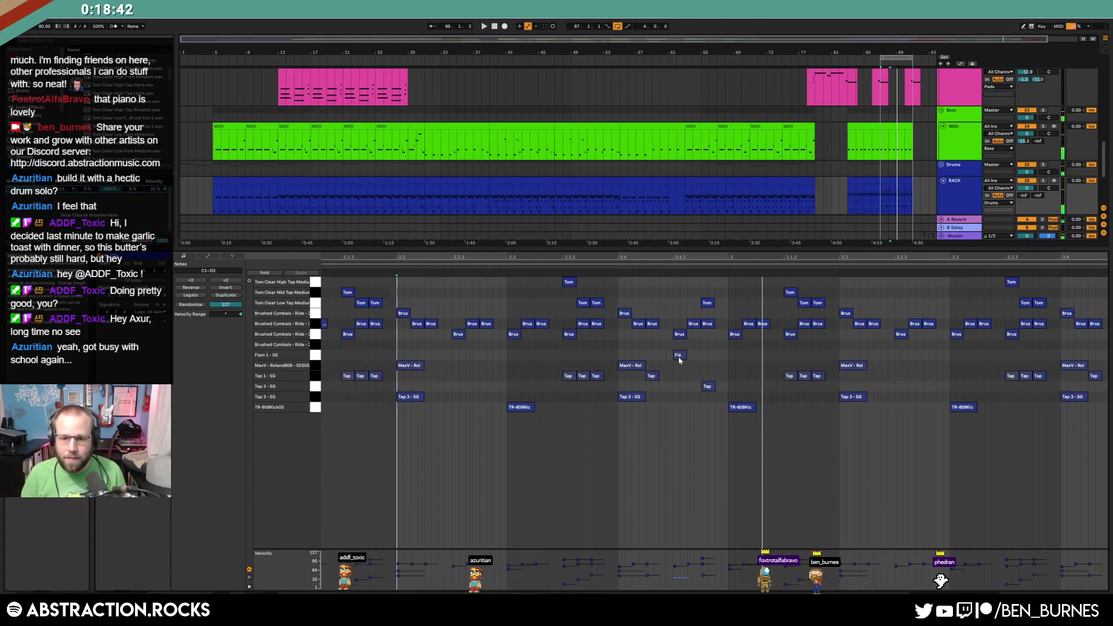
left_click_drag(680, 356, 694, 358)
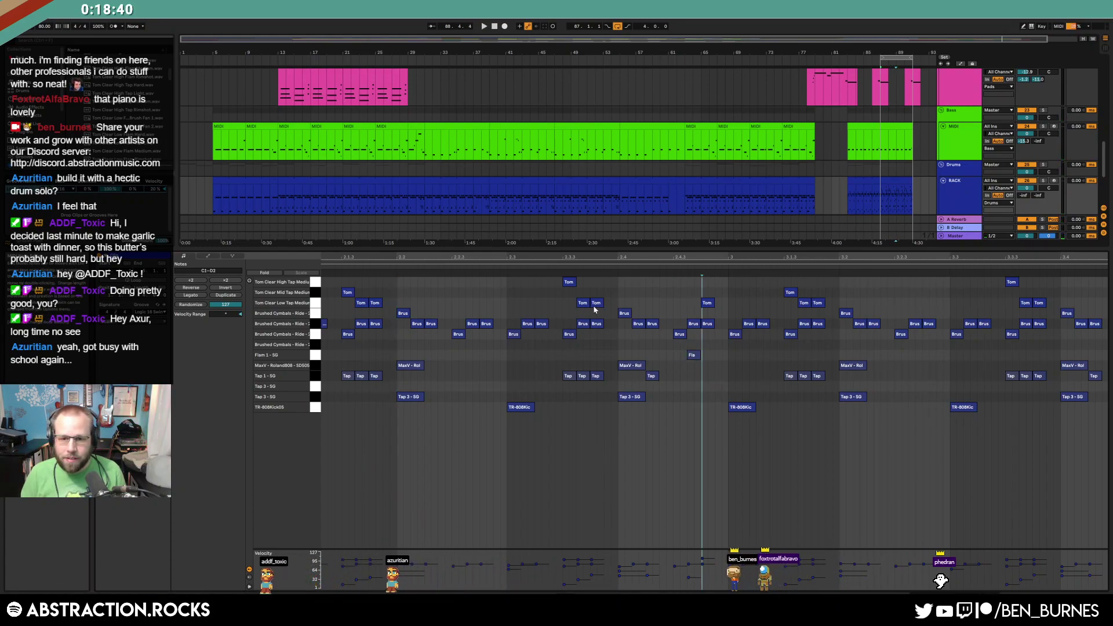
left_click(482, 267)
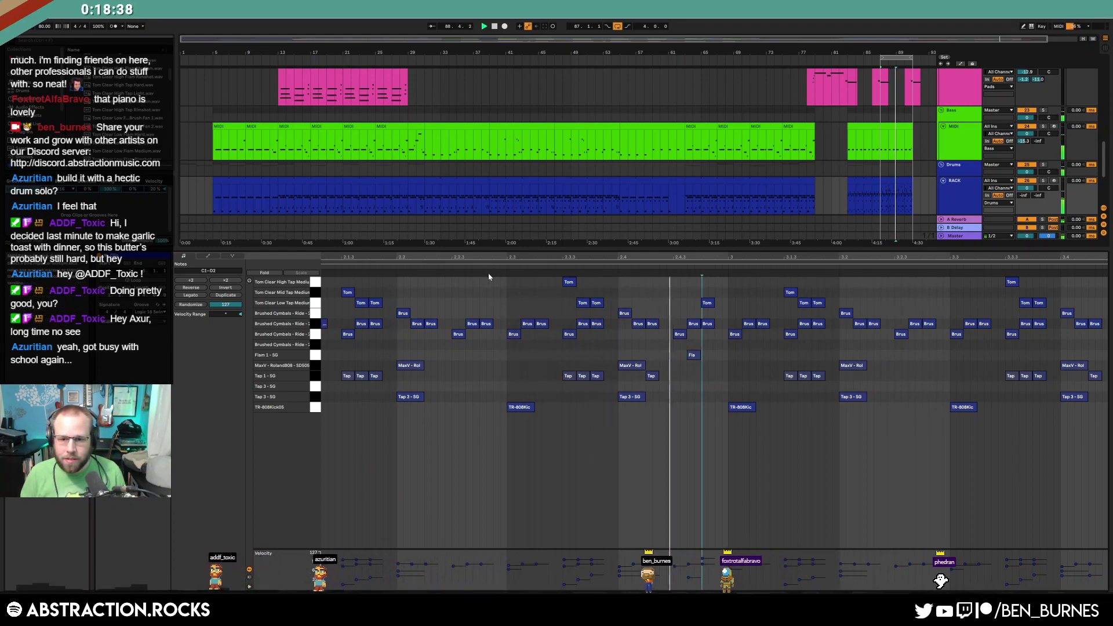
key("space")
Add Tap 1 and MaxV snare notes under bar 2's flam and a short MaxV snare at 2.4.2, checking them in playback
double_click(691, 375)
left_click_drag(693, 376, 699, 359)
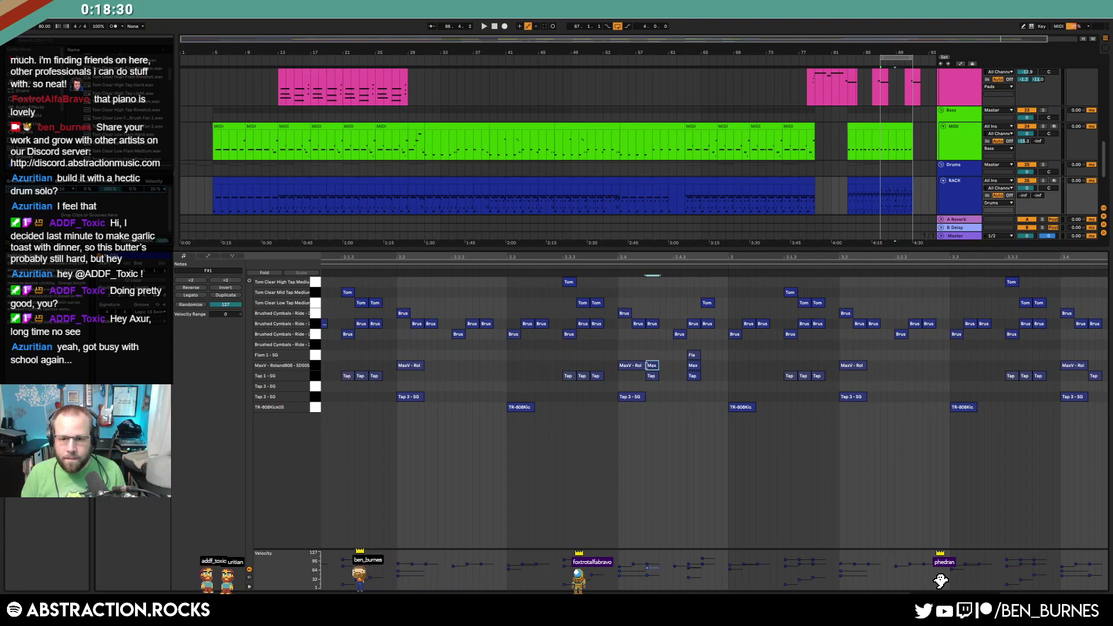
left_click(669, 381)
key("space")
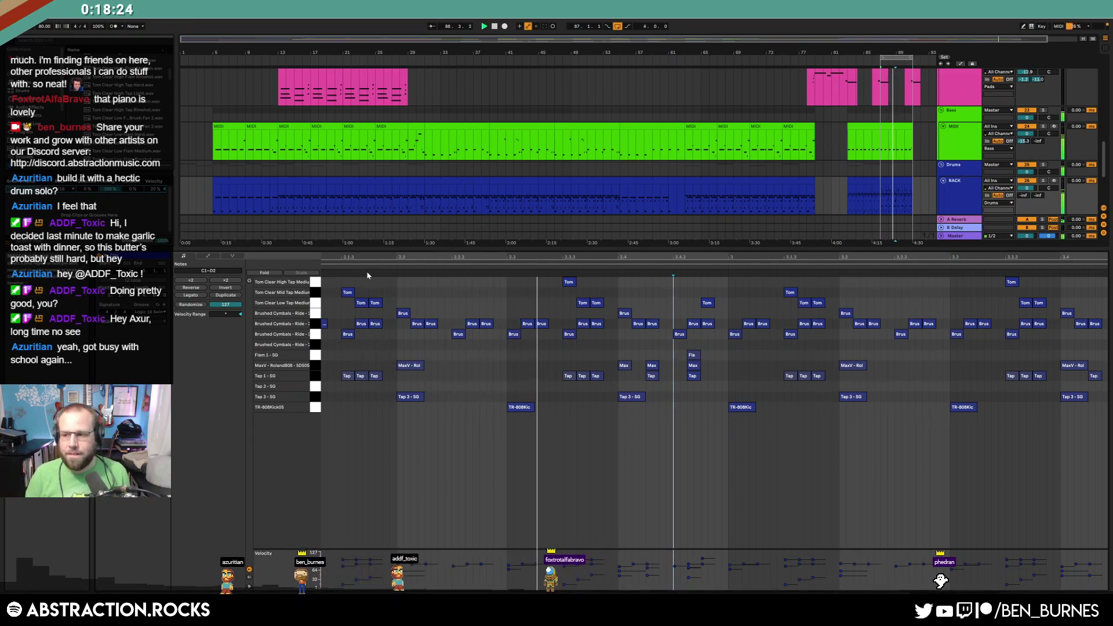
left_click(664, 413)
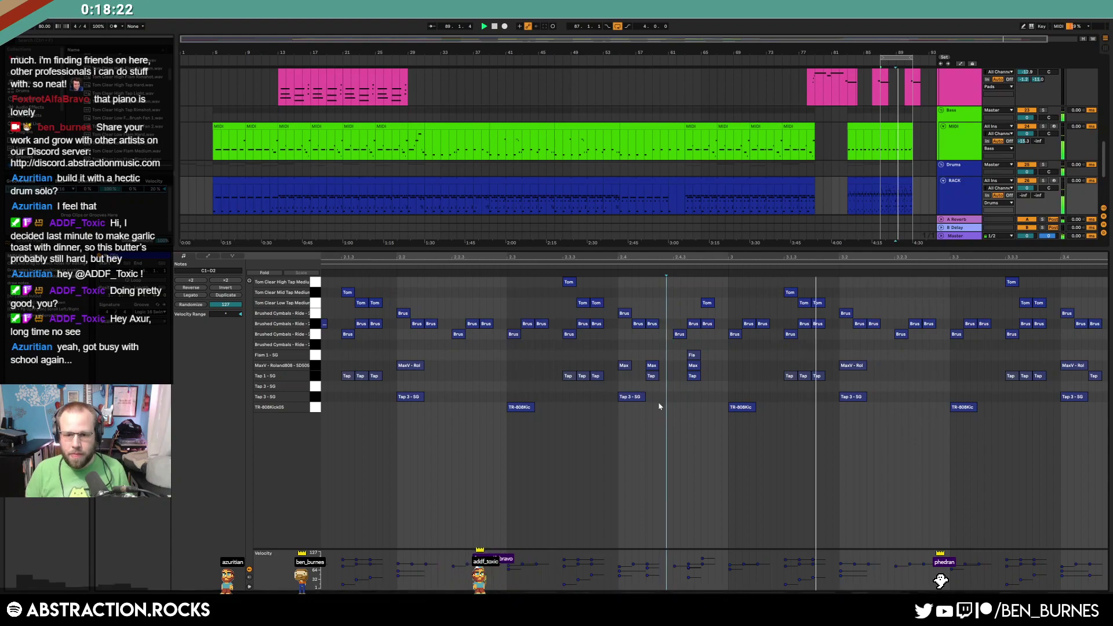
left_click(693, 365)
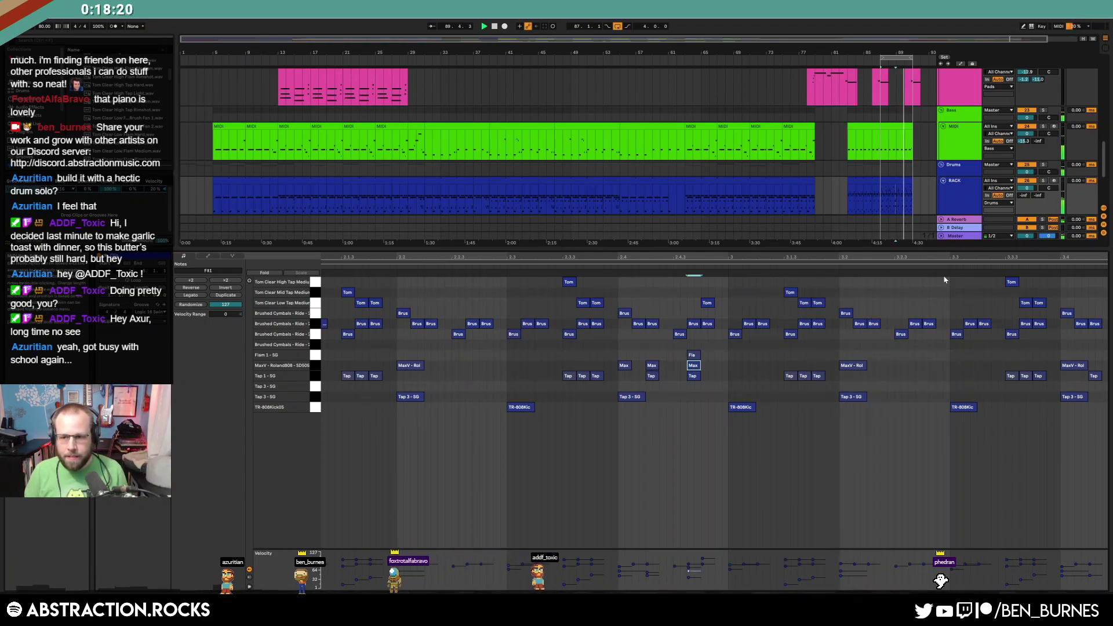
Move bar 3's Flam 1 note at 3.4.3 down to Tap 1
left_click_drag(922, 258, 412, 258)
left_click(602, 375)
key("space")
left_click_drag(615, 358, 619, 376)
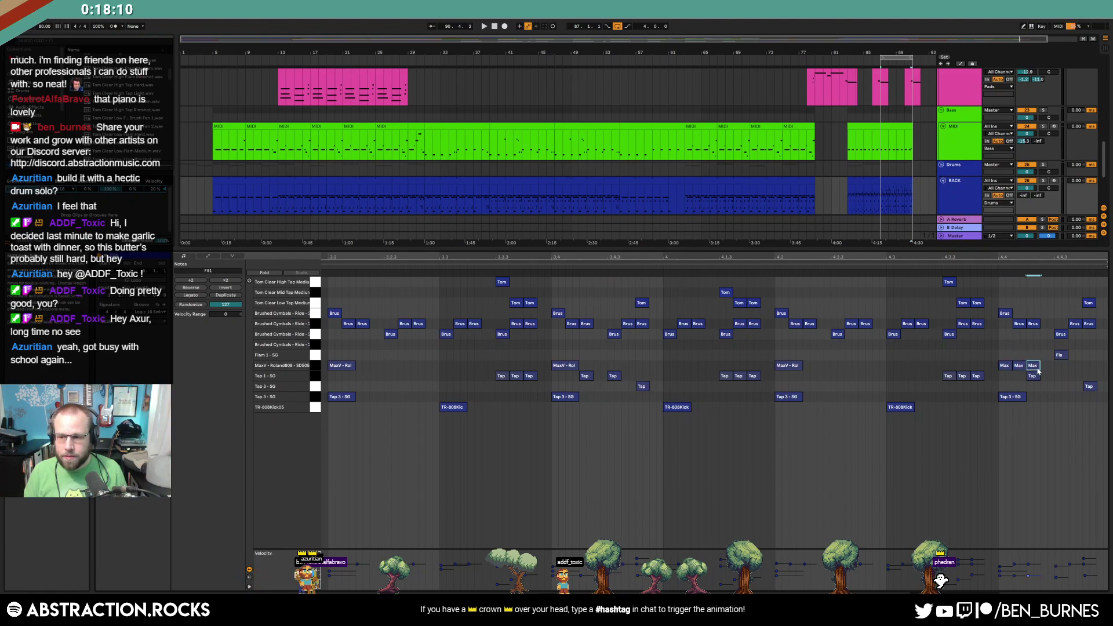
Fill bar 4's last beat with three short MaxV snare hits from 4.4 and two at the bar's end, and play the loop
left_click_drag(1035, 367, 1075, 367)
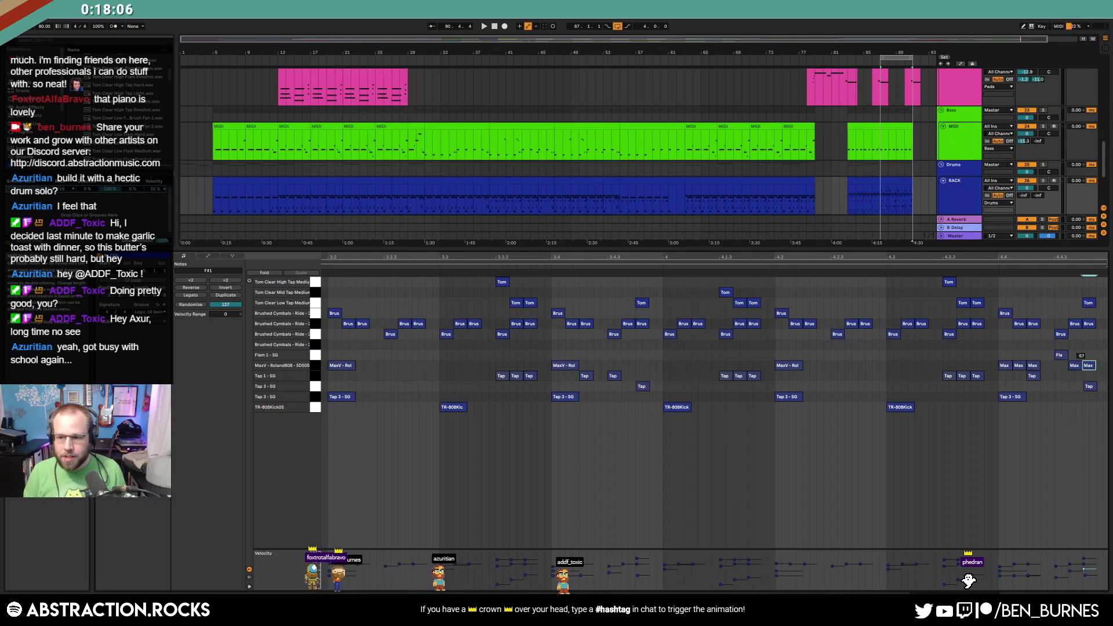
scroll(868, 331, "down", 5)
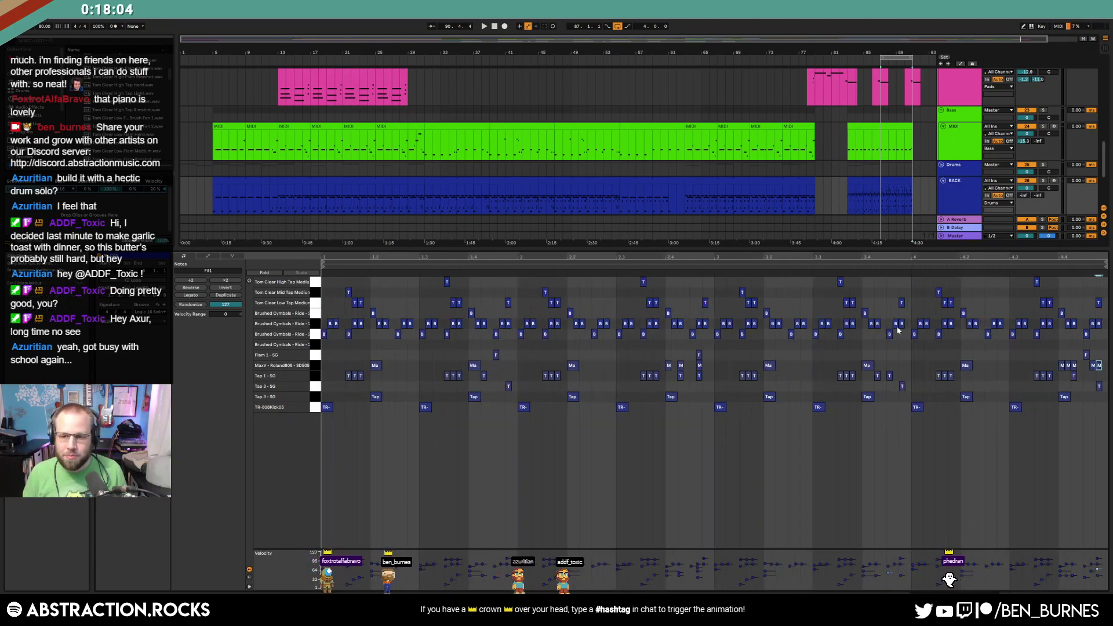
key("shift+Tab")
key("space")
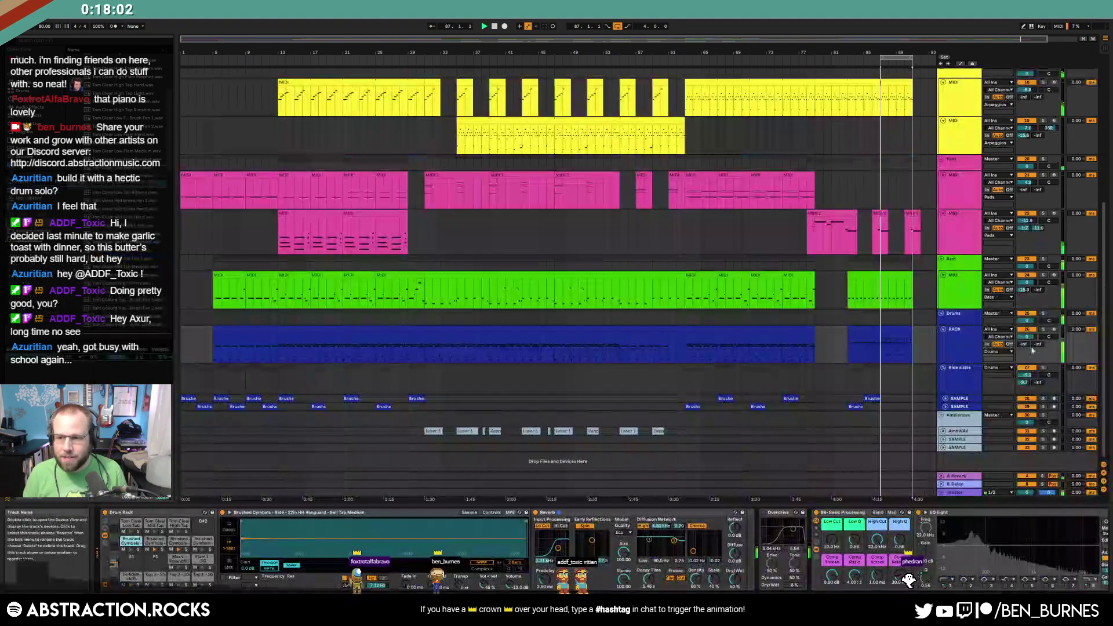
Duplicate the pair of brushed cymbal samples under Ride sizzle into bars 87 to 91
left_click(902, 329)
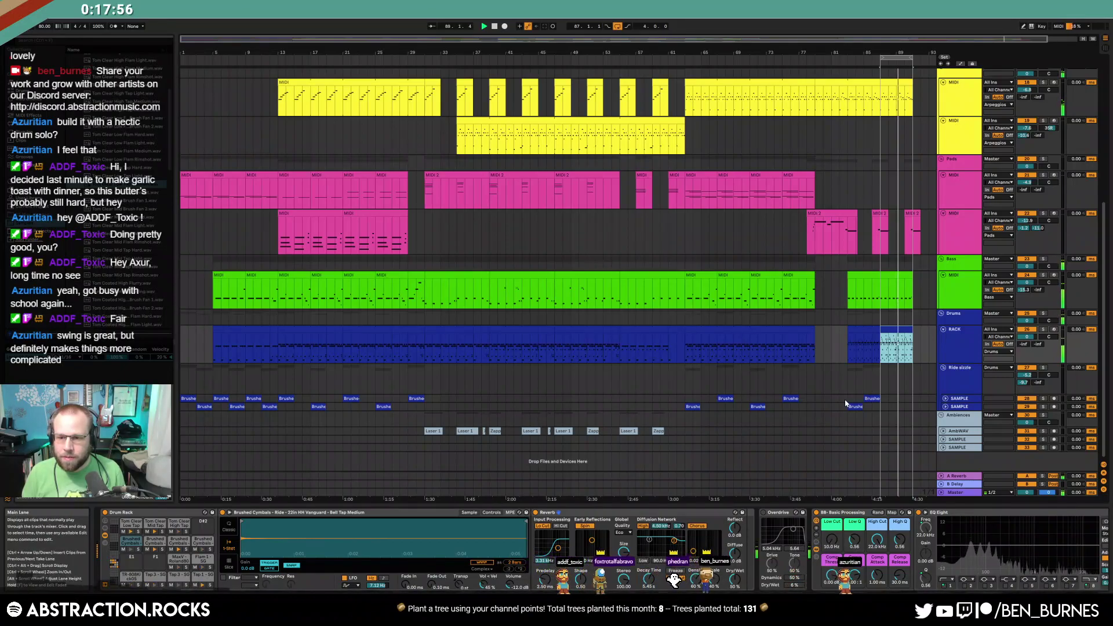
left_click(847, 402)
key("ctrl+d")
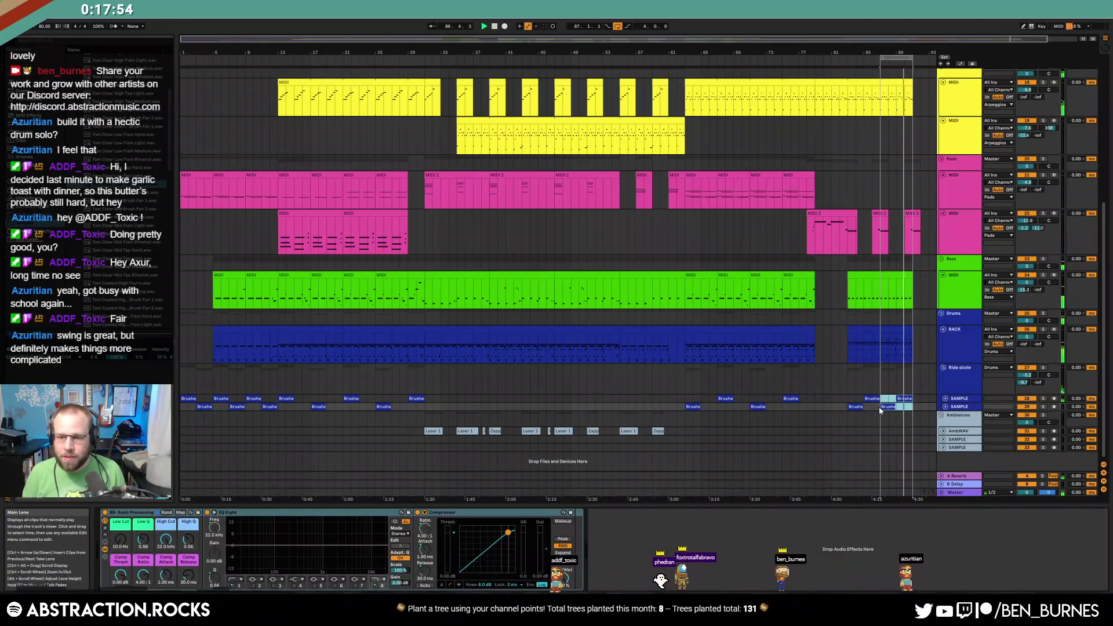
Examine the notes of the closing section's bass clip
left_click_drag(926, 39, 833, 245)
left_click(823, 276)
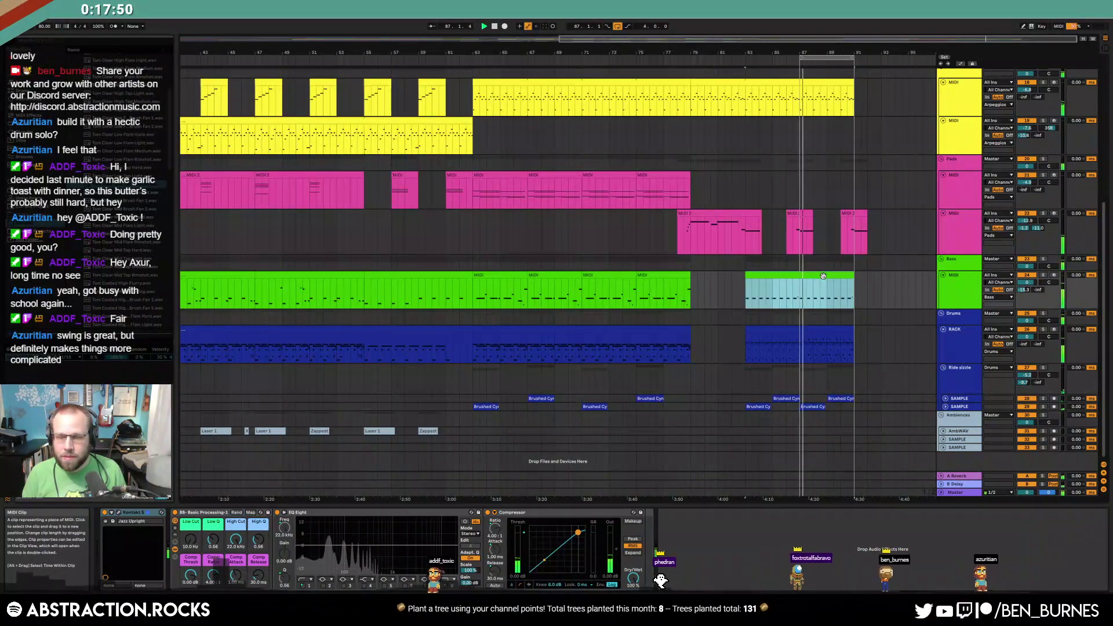
double_click(823, 276)
left_click(556, 410)
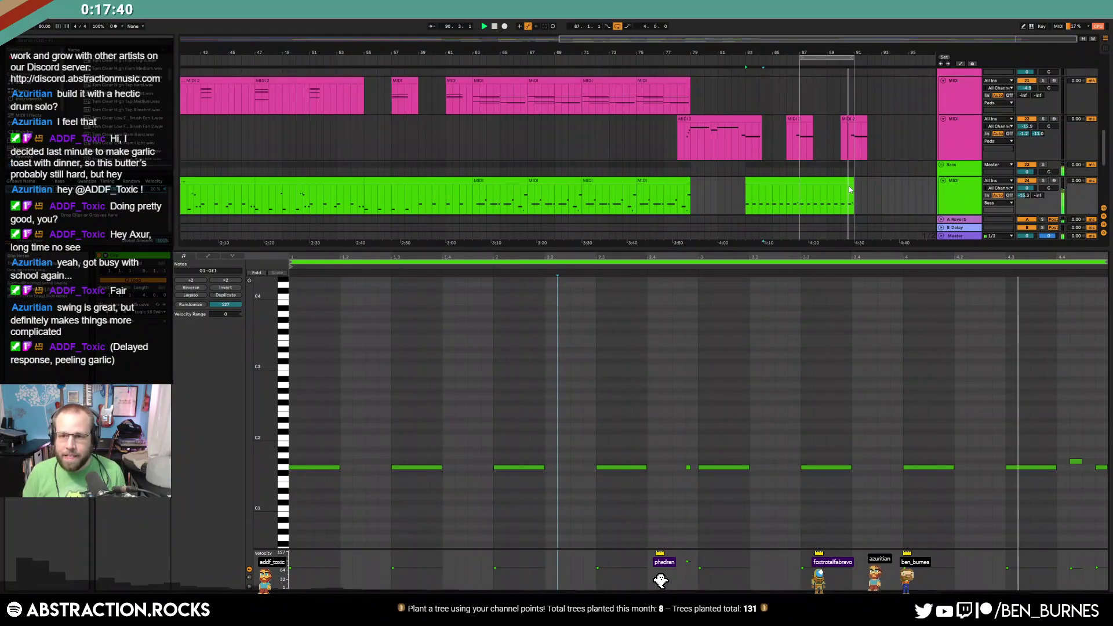
key("shift+Tab")
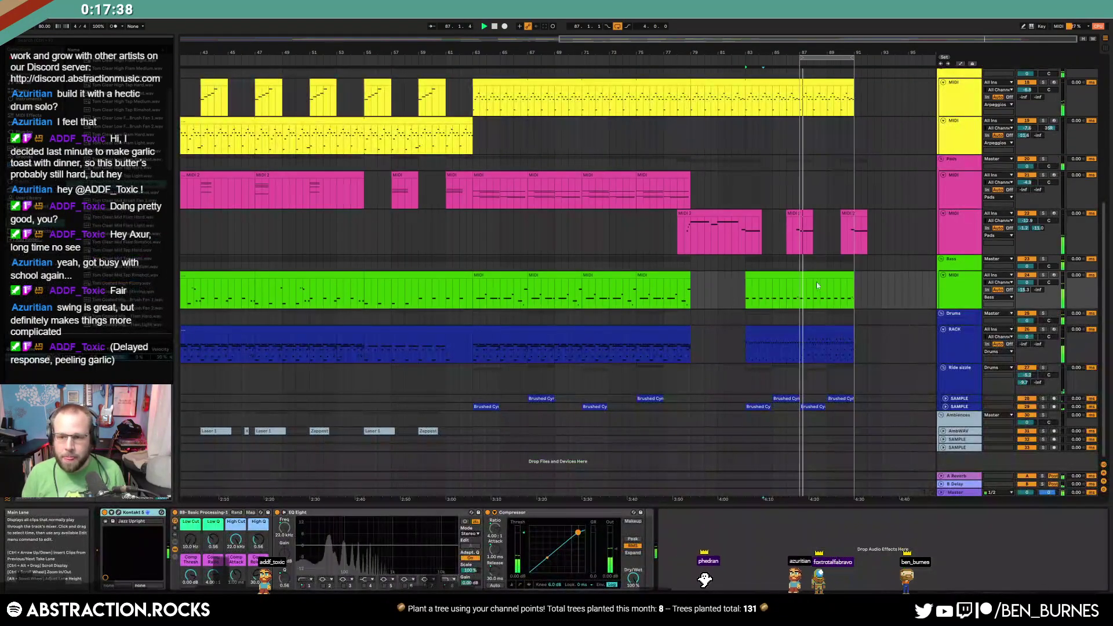
Extend the closing RACK drum part from bar 91 to bar 95 and open its last four bars for note editing
left_click(848, 330)
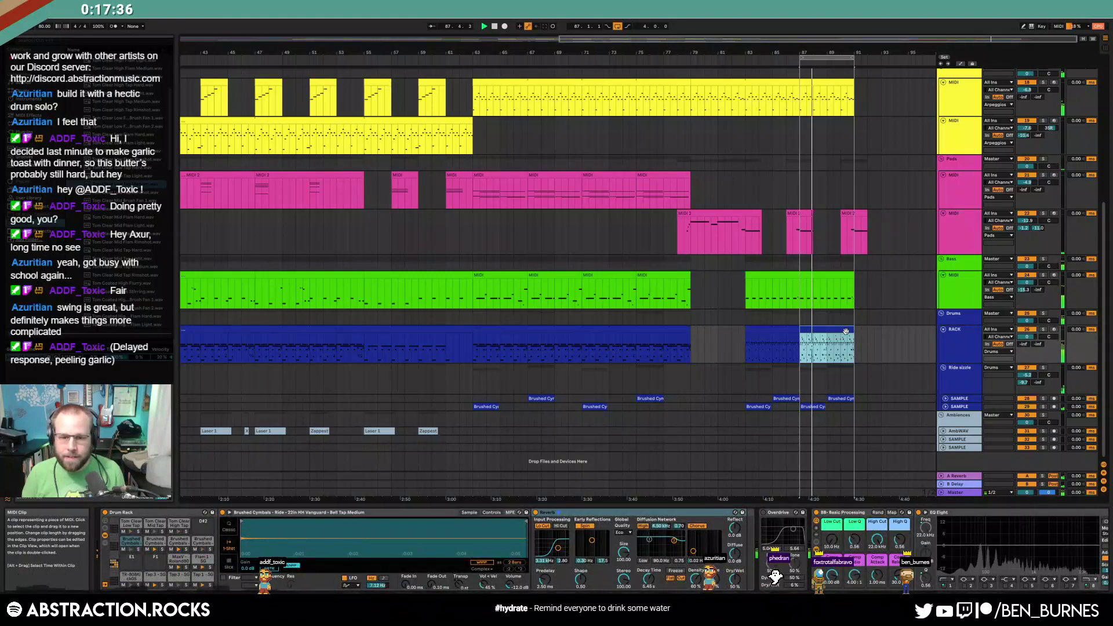
key("shift+Tab")
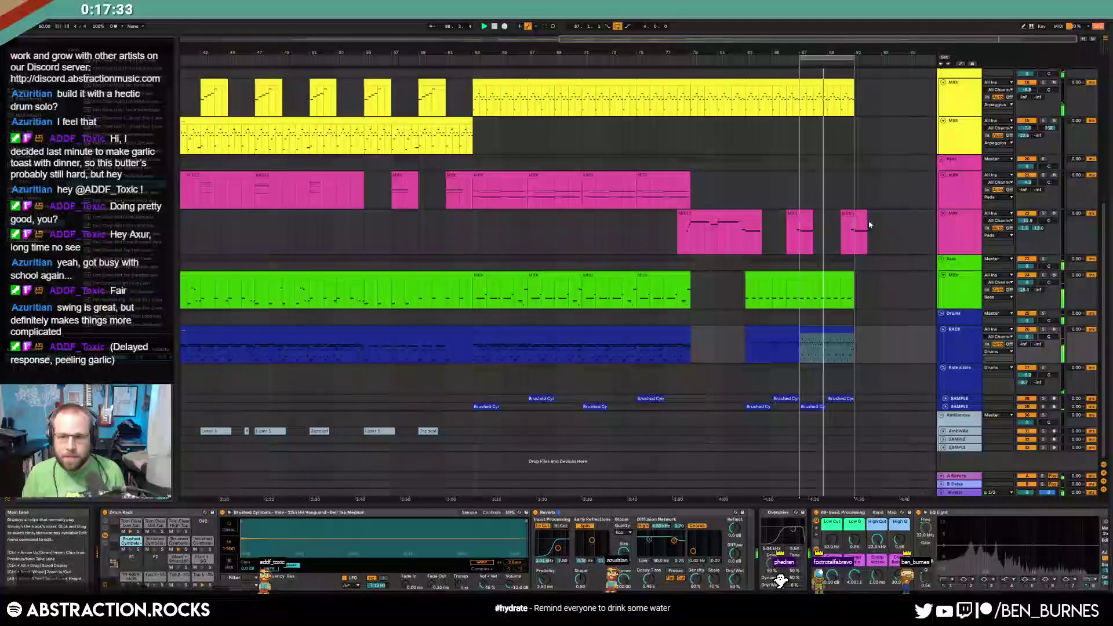
key("shift+Tab")
left_click_drag(855, 328, 908, 329)
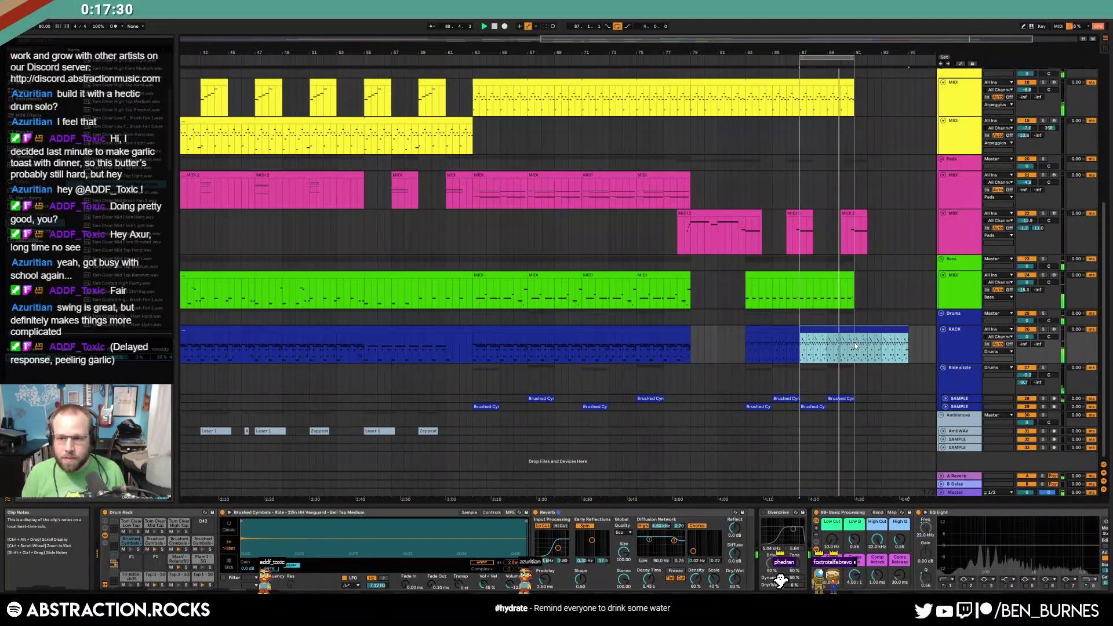
left_click(891, 330)
double_click(891, 331)
Add a one-beat Brushed Cymbals ride bell note at the start of the drum clip and duplicate it onto every beat of the four bars
left_click(542, 344)
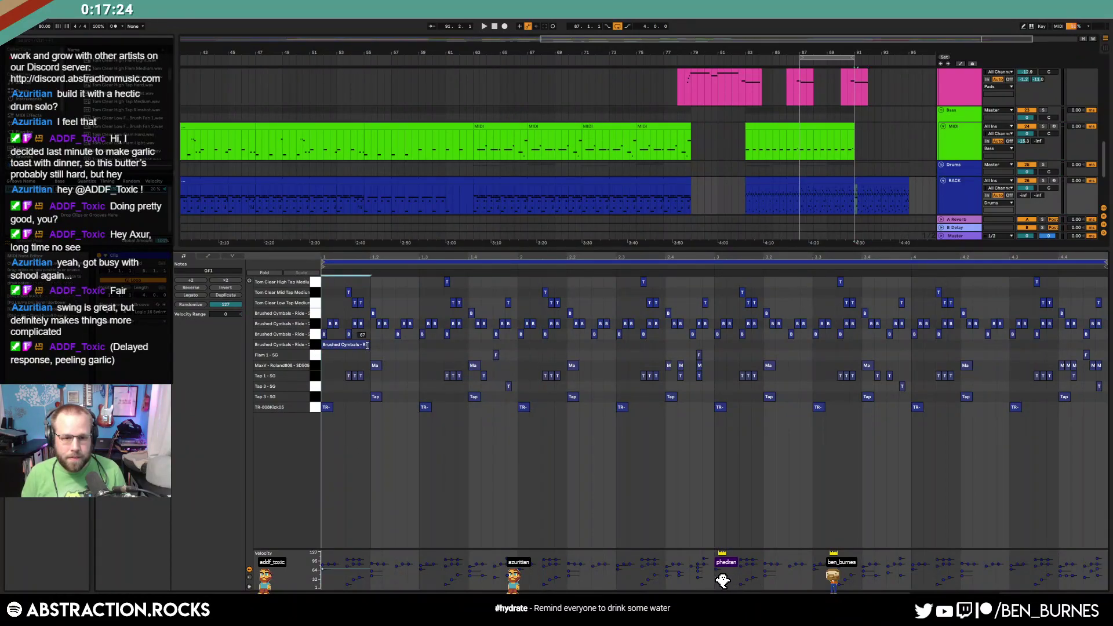
key("ctrl+d")
key("ctrl+d")
key("ctrl+d")
key("ctrl+d")
key("ctrl+d")
key("ctrl+d")
key("ctrl+d")
key("ctrl+d")
key("ctrl+d")
key("ctrl+d")
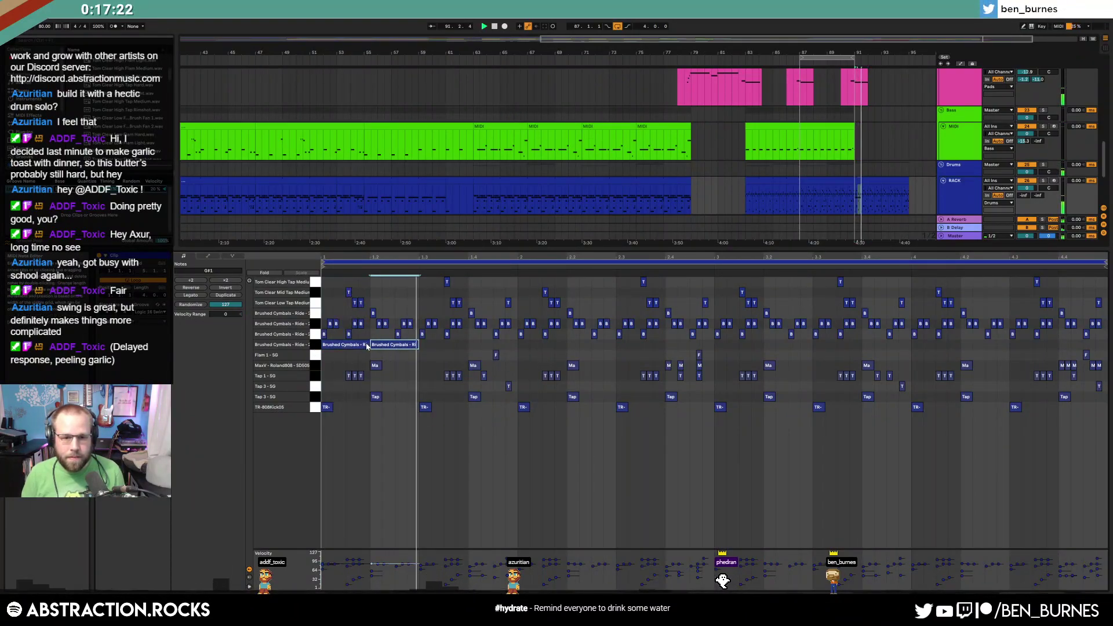
key("ctrl+d")
key("ctrl+d")
key("ctrl+d")
key("ctrl+d")
key("ctrl+d")
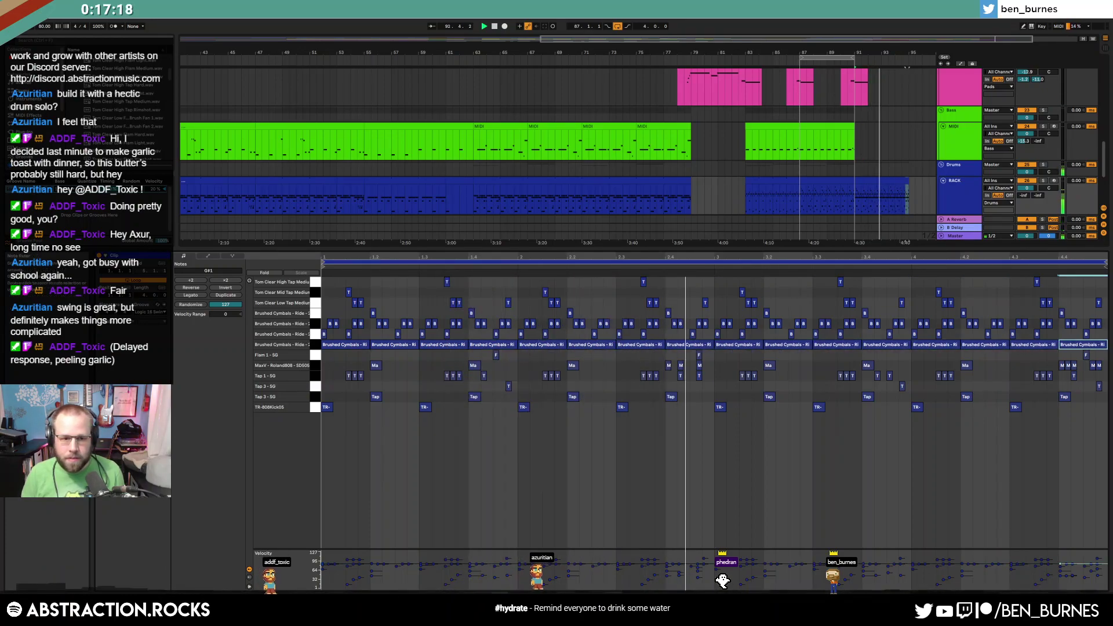
Lower the velocity of all the new ride bell notes together and play the clip
left_click(314, 344)
key("space")
mouse_move(329, 344)
left_mouse_down()
mouse_move(342, 319)
mouse_move(351, 393)
left_mouse_up()
key("space")
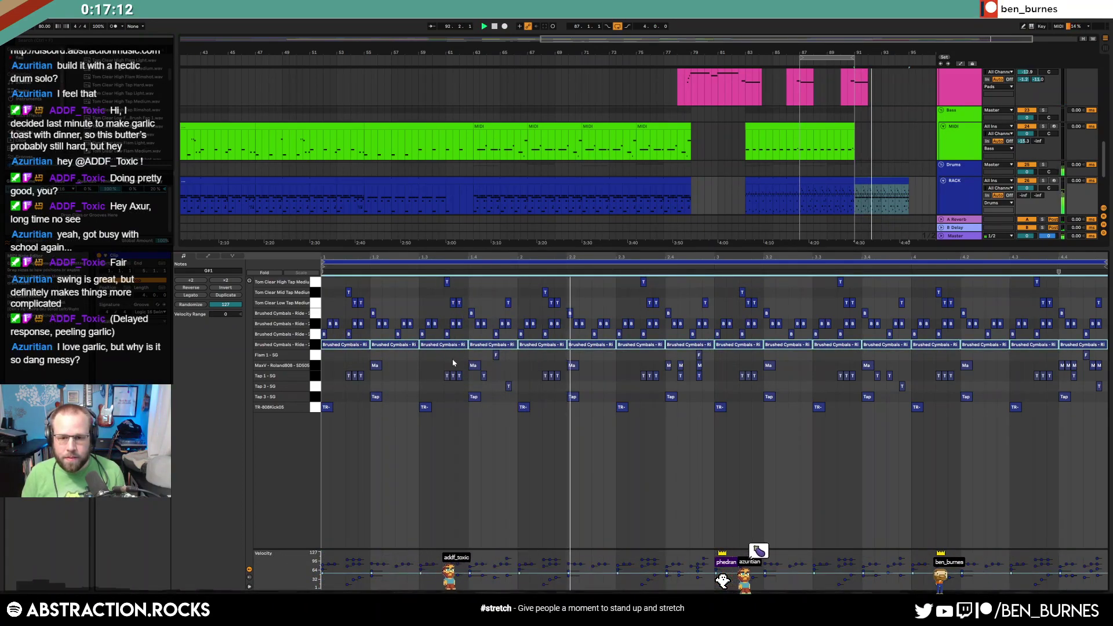
Add a Flam 1 note and a Tap 1 note after the MaxV snare on beat 2.2, lower the flam's velocity, and audition the fill
left_click(596, 360)
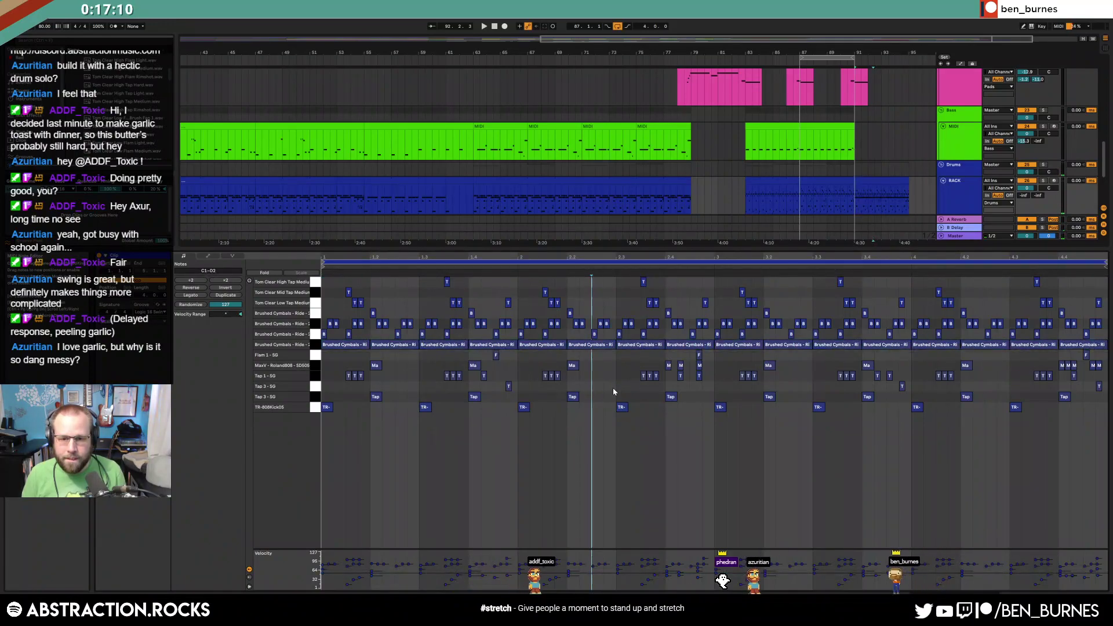
scroll(597, 377, "up", 3)
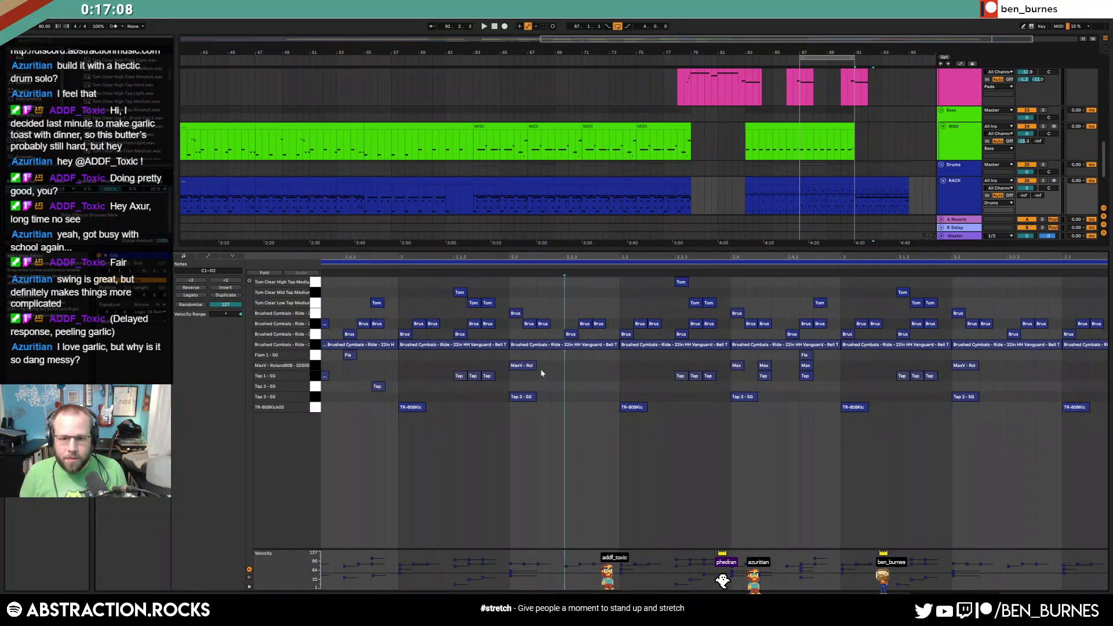
double_click(540, 367)
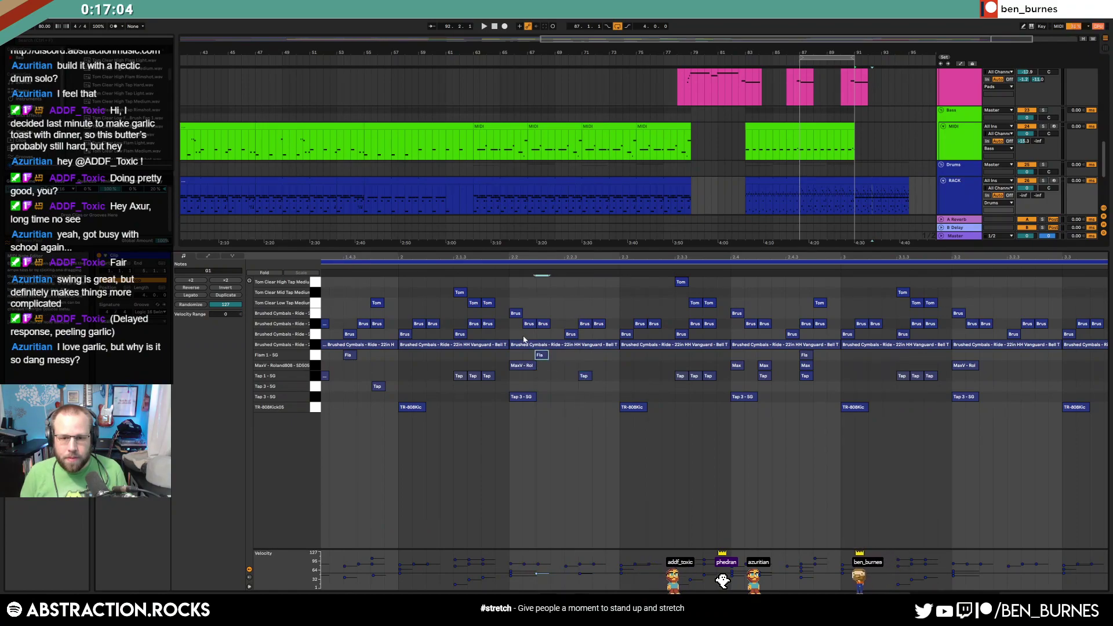
key("space")
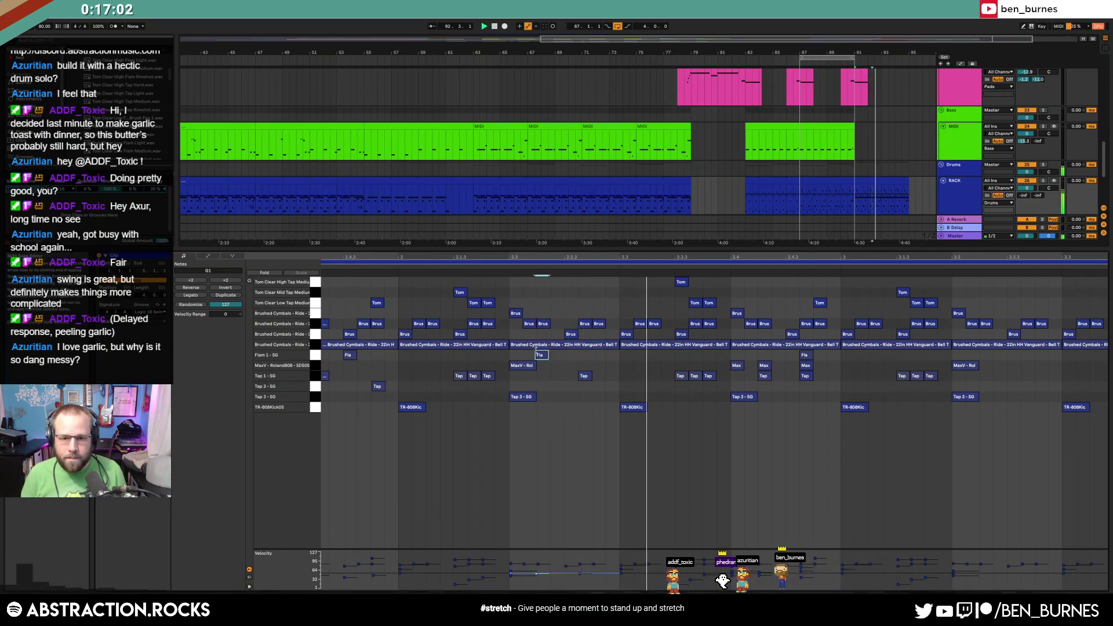
left_click_drag(544, 355, 544, 371)
left_click_drag(693, 256, 692, 203)
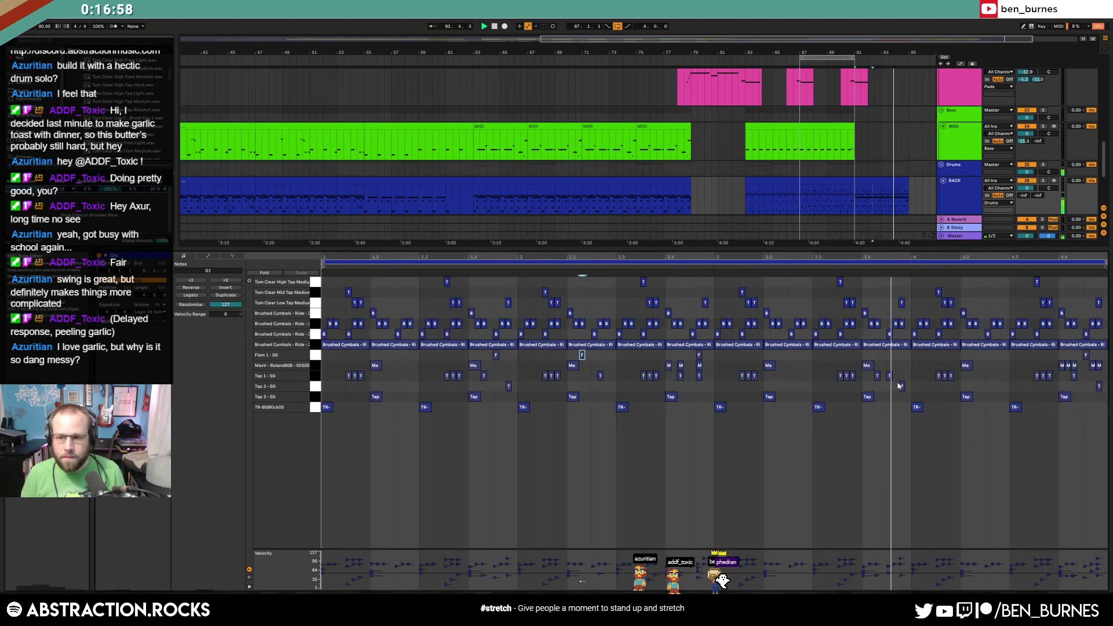
key("shift+Tab")
key("space")
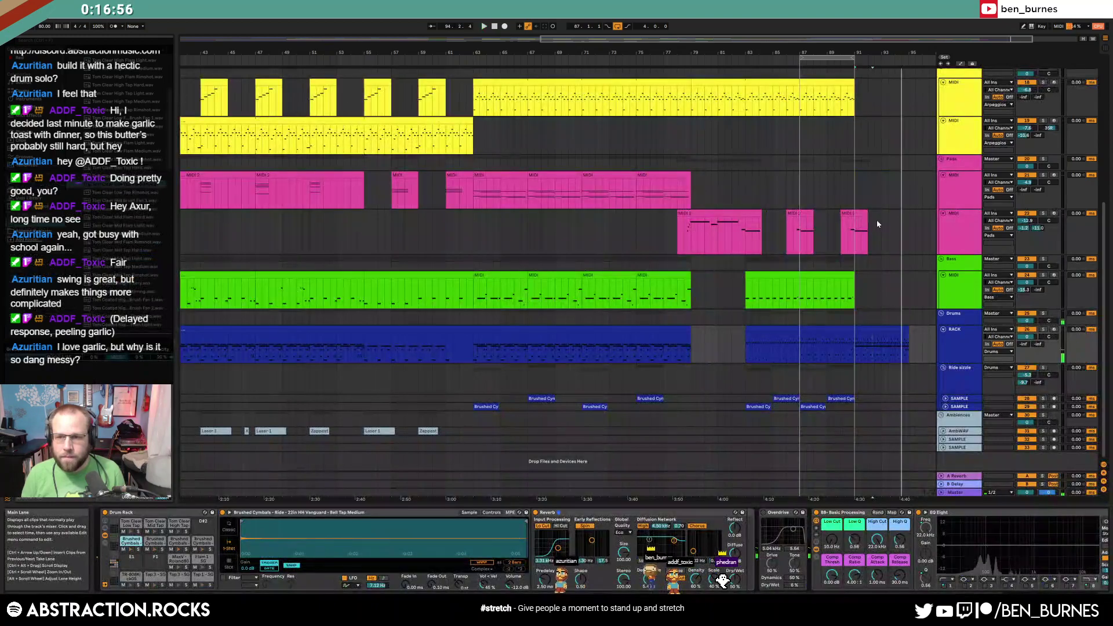
Extend the upper Arpeggios clip and the closing bass clip to bar 95
scroll(876, 225, "up", 2)
scroll(872, 227, "up", 1)
left_click_drag(853, 144, 906, 152)
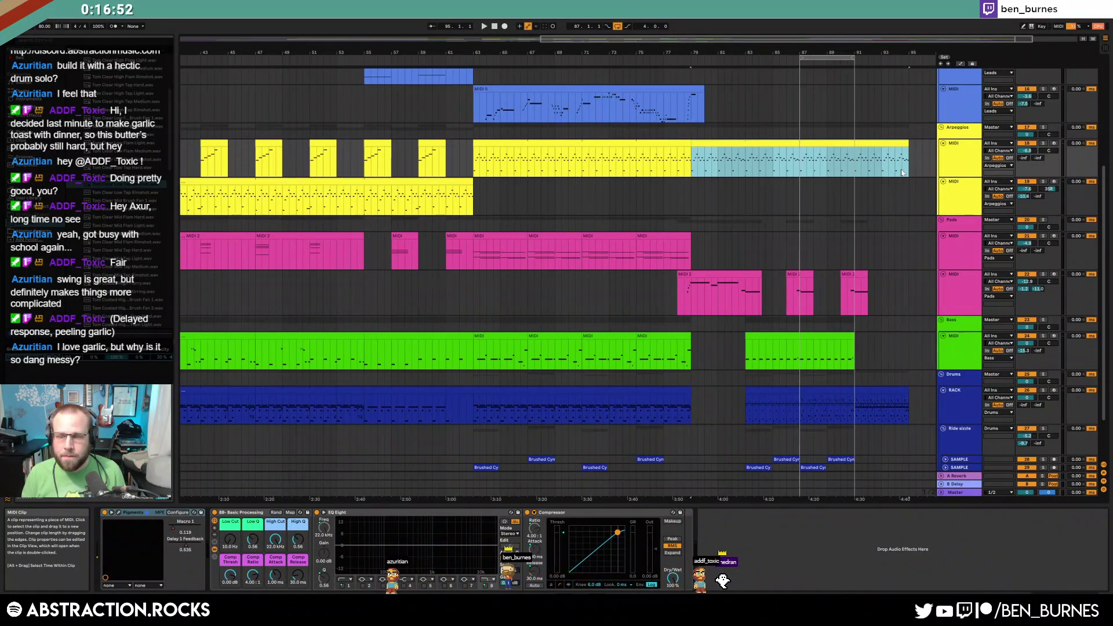
scroll(853, 254, "up", 1)
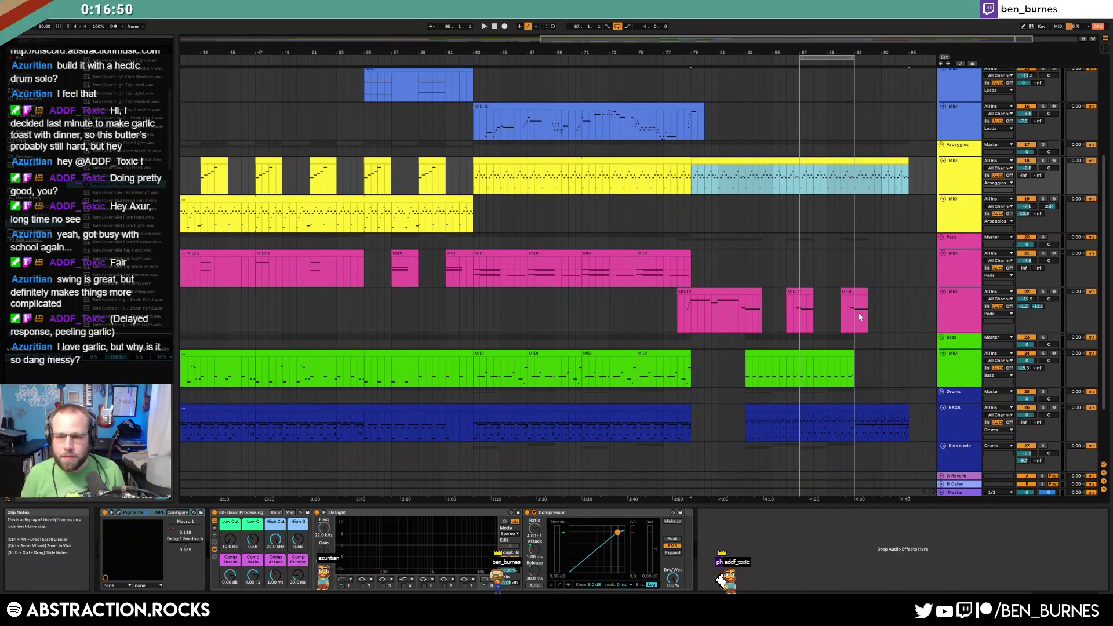
left_click(845, 353)
left_click_drag(854, 363, 906, 360)
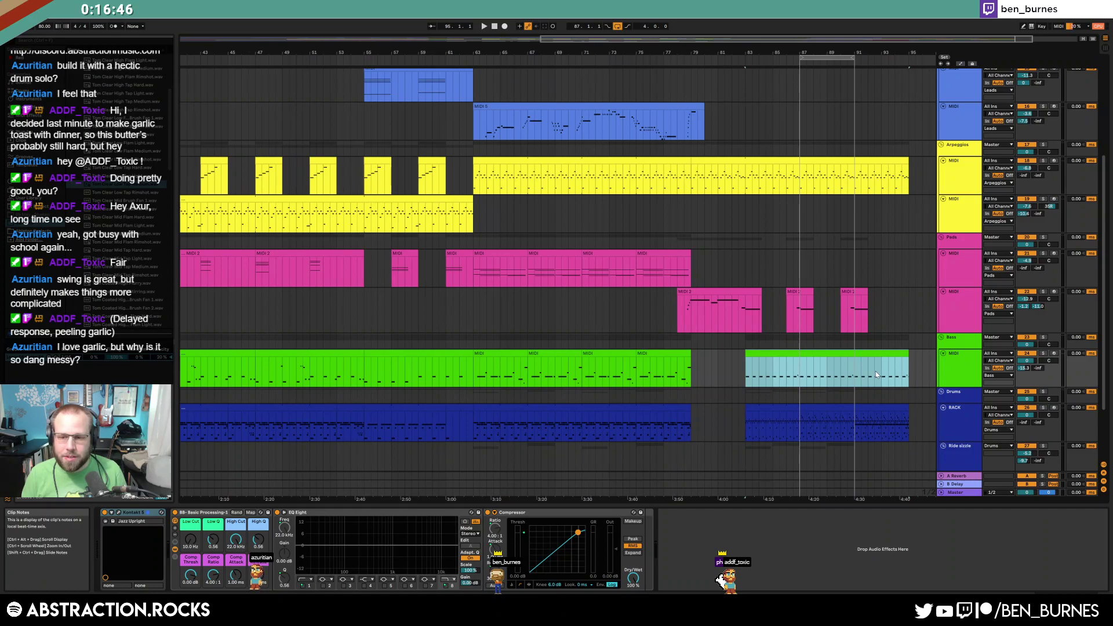
Duplicate the brushed cymbal samples of bars 87 to 91 into bars 91 to 95
scroll(875, 374, "down", 4)
left_click(844, 406)
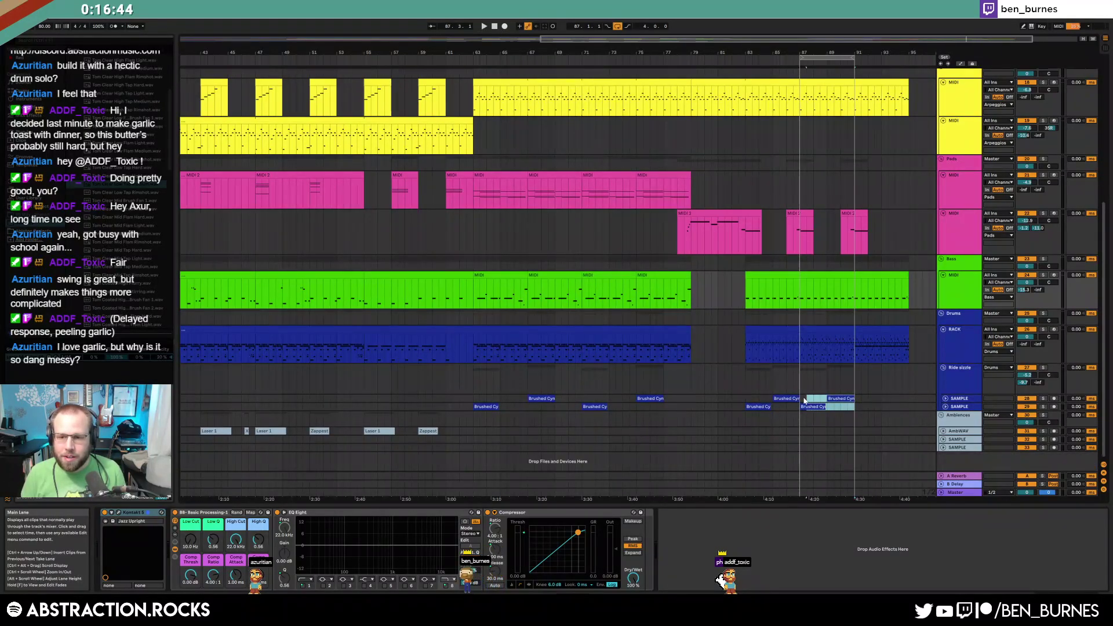
key("ctrl+d")
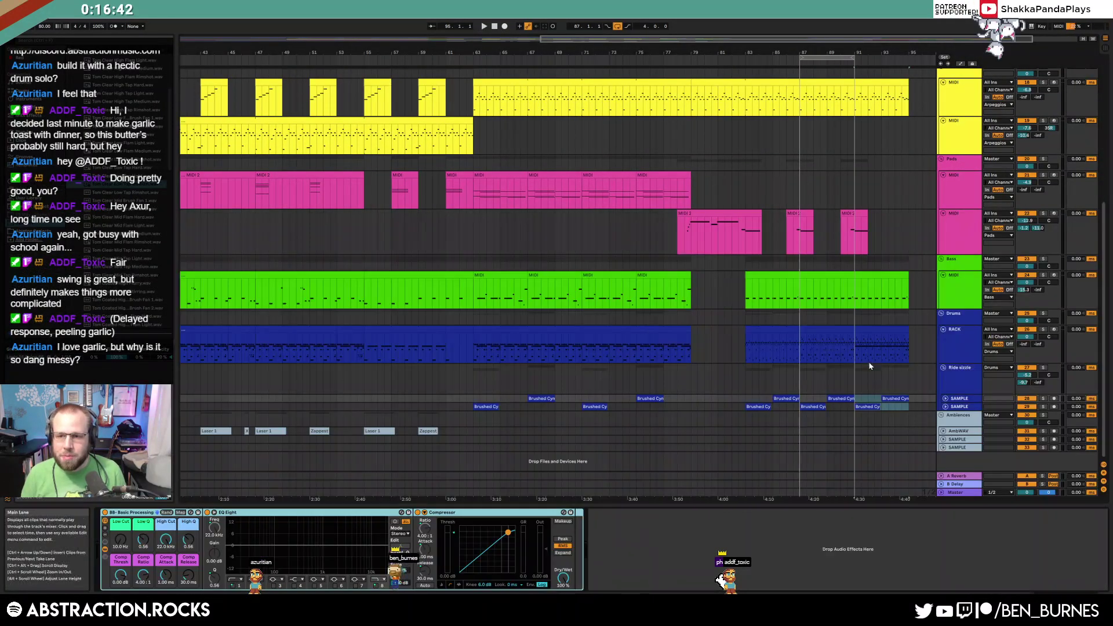
Unfold the collapsed Leads track with the Harp part and extend its closing clip to bar 95
scroll(867, 371, "up", 3)
scroll(864, 374, "up", 8)
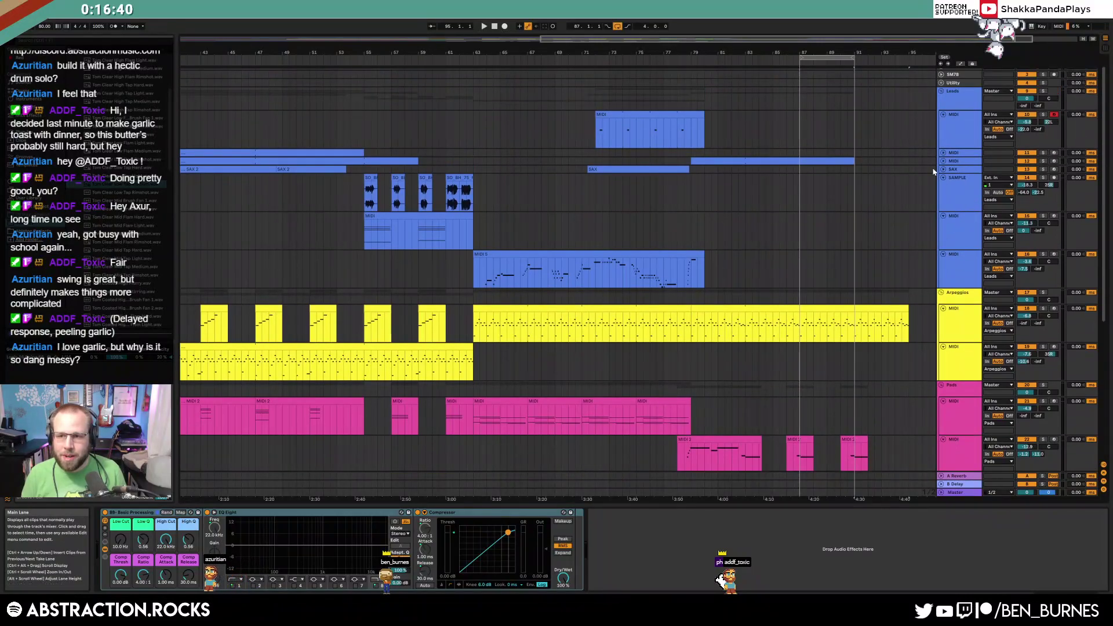
left_click(942, 162)
left_click_drag(882, 170, 906, 175)
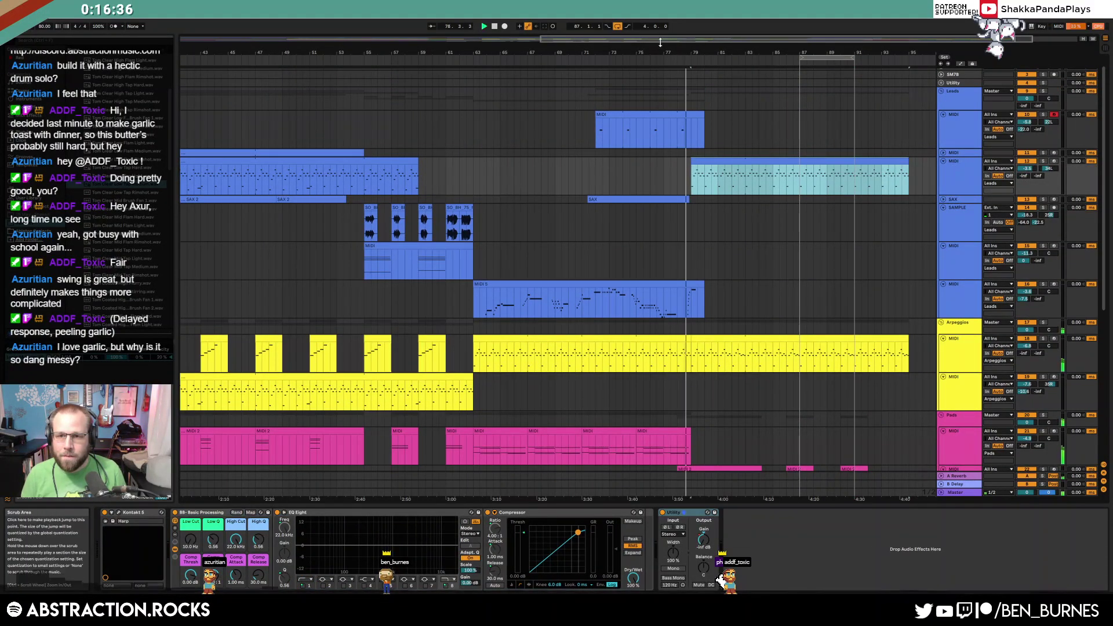
Open the lowest Leads track's melody clip and shift the fast ascending run before its final note slightly later
left_click(691, 58)
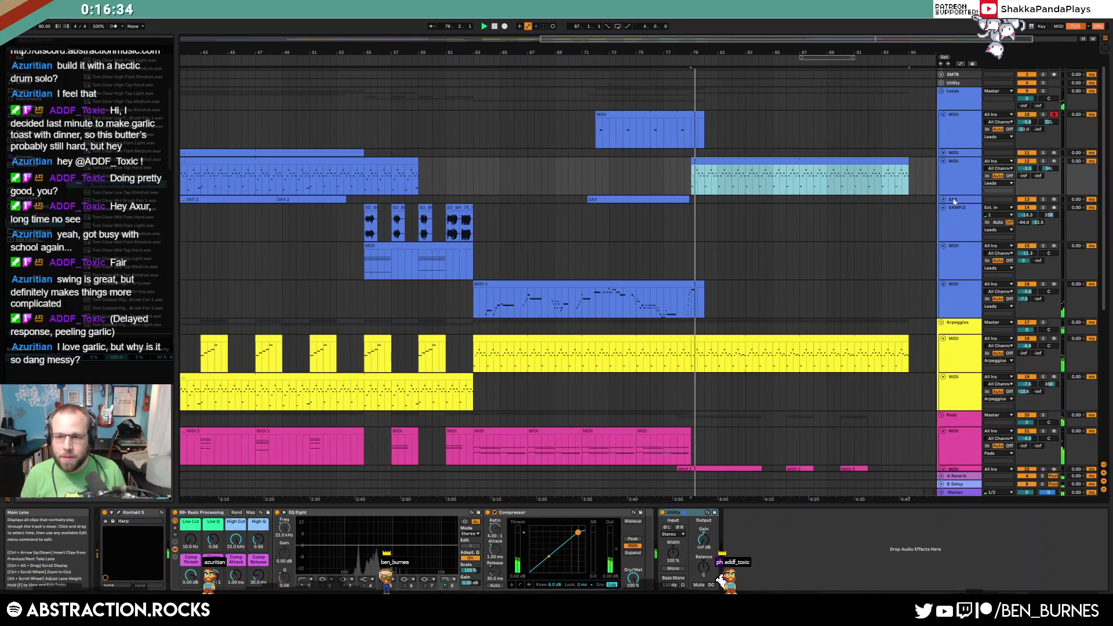
left_click(701, 285)
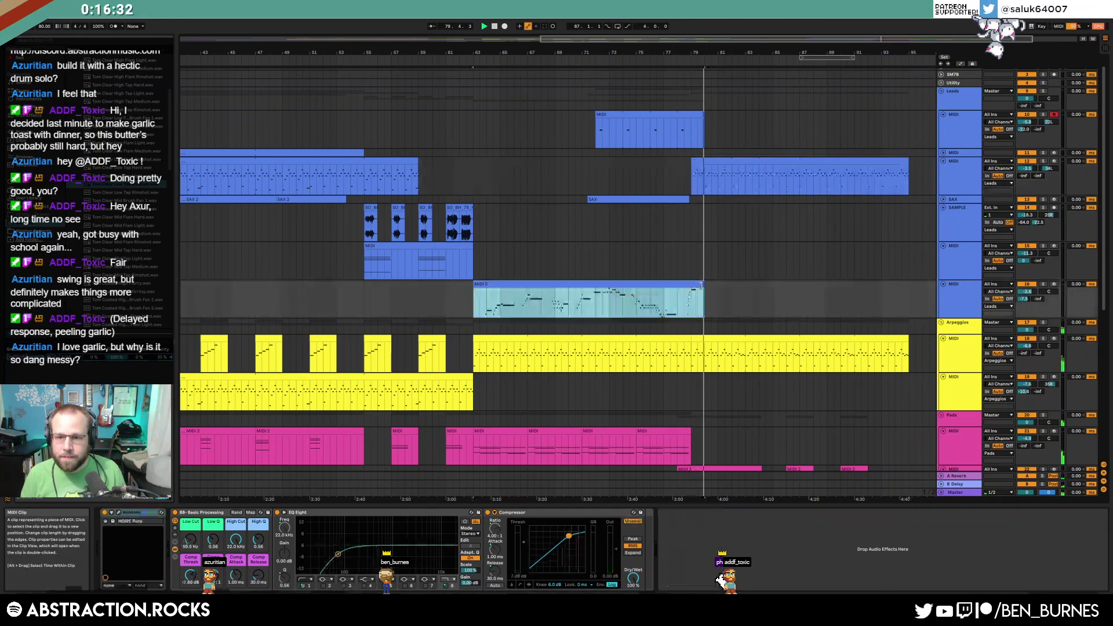
double_click(701, 285)
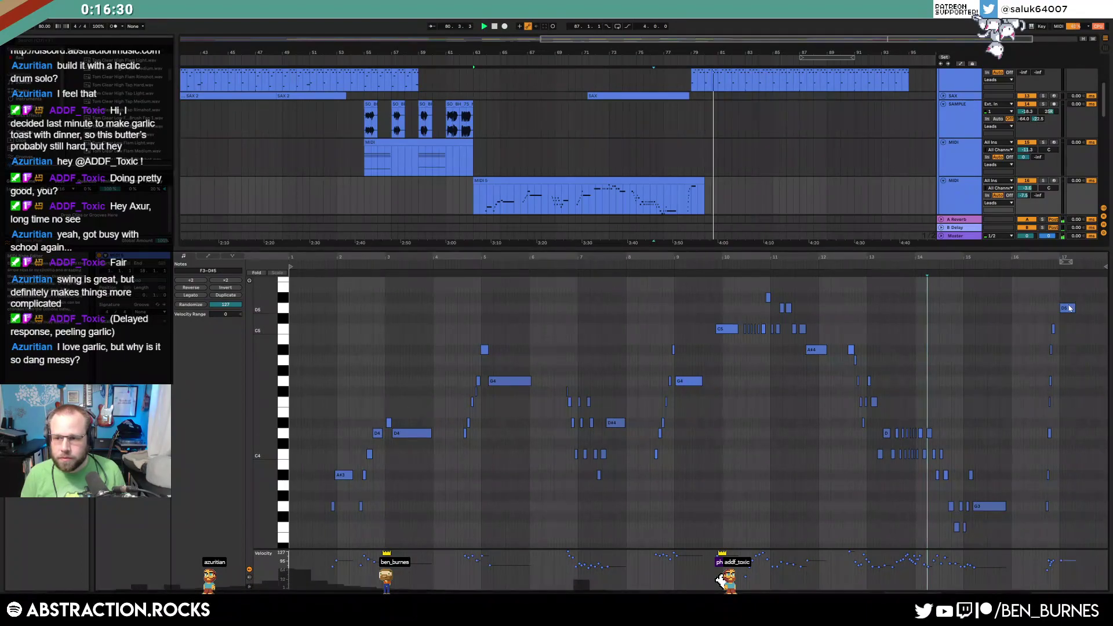
left_click_drag(1054, 485, 1056, 514)
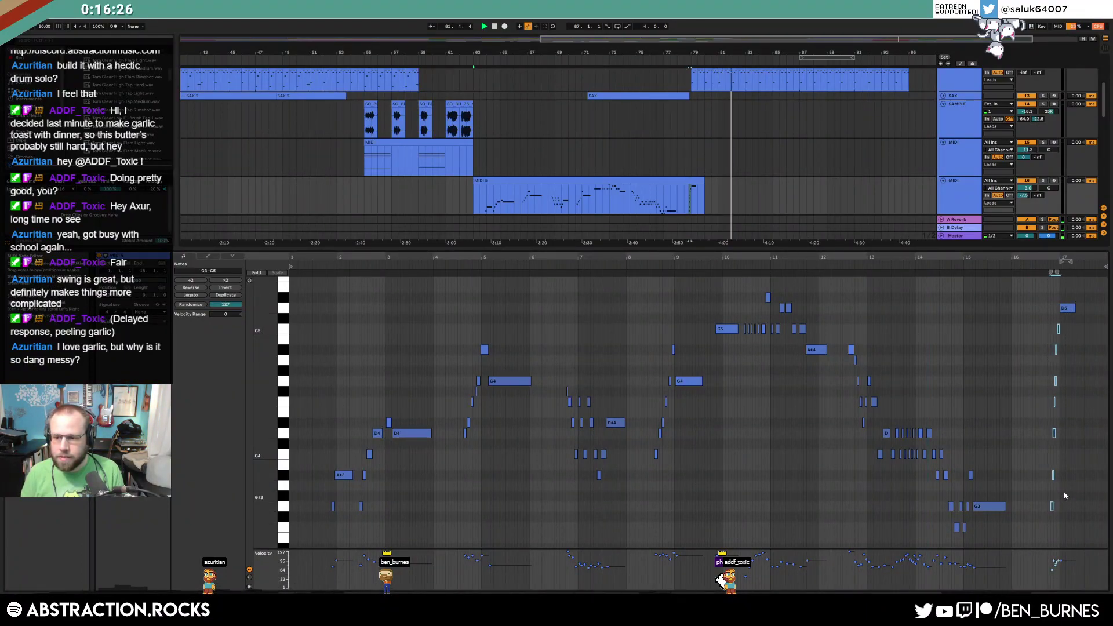
key("shift+Tab")
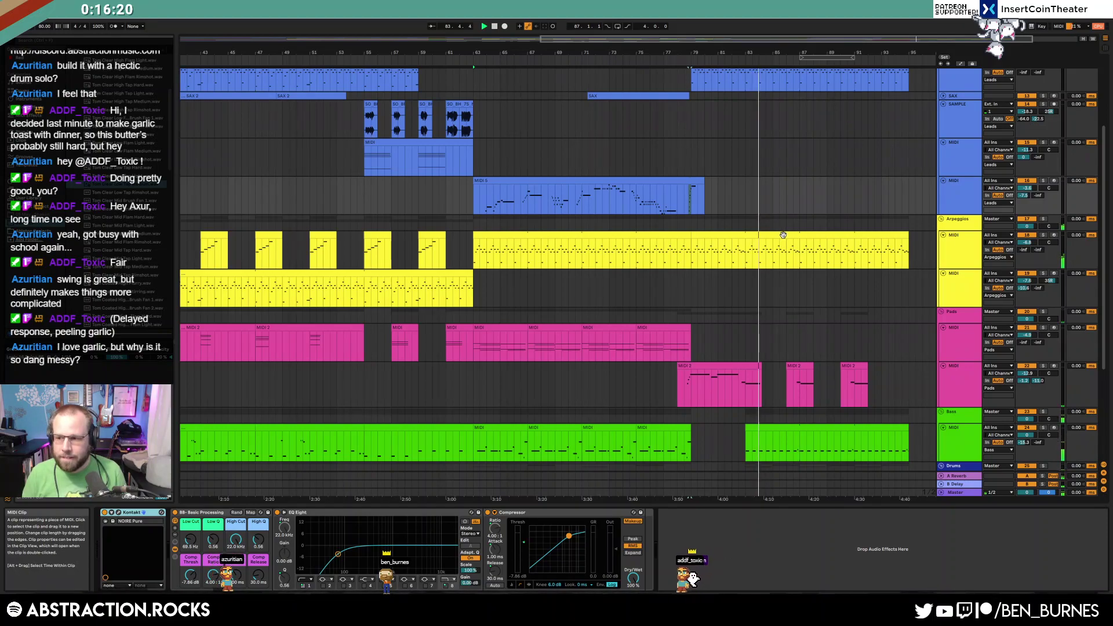
Extend the top Leads MIDI clip to bar 95, try moving it one bar earlier, and undo the move
scroll(791, 243, "up", 5)
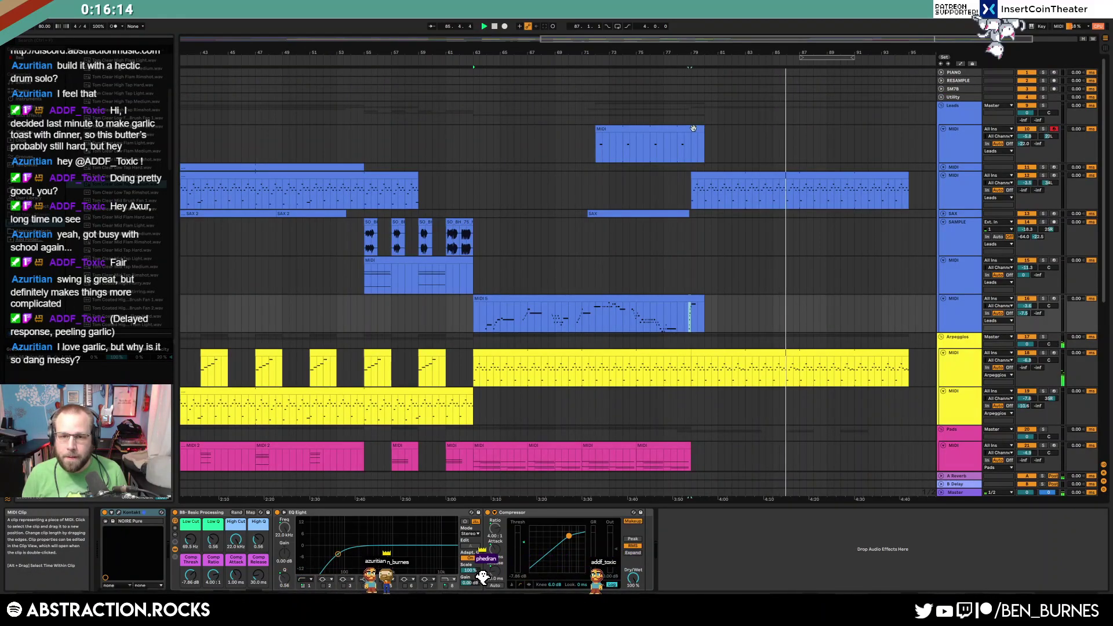
left_click_drag(702, 128, 902, 139)
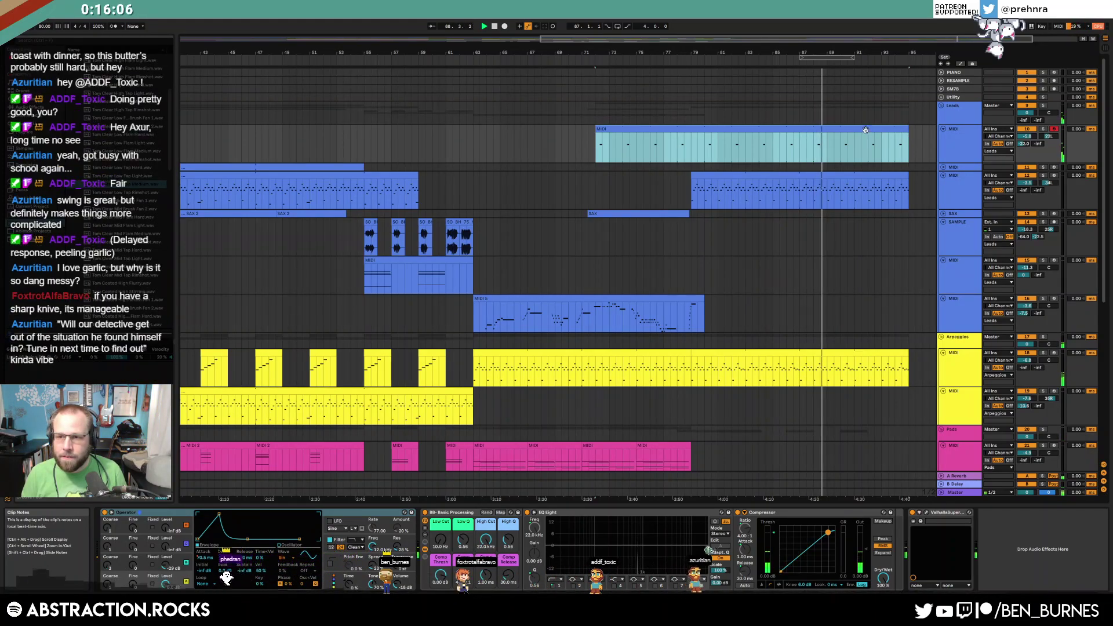
mouse_move(869, 131)
left_mouse_down()
mouse_move(848, 131)
mouse_move(857, 134)
left_mouse_up()
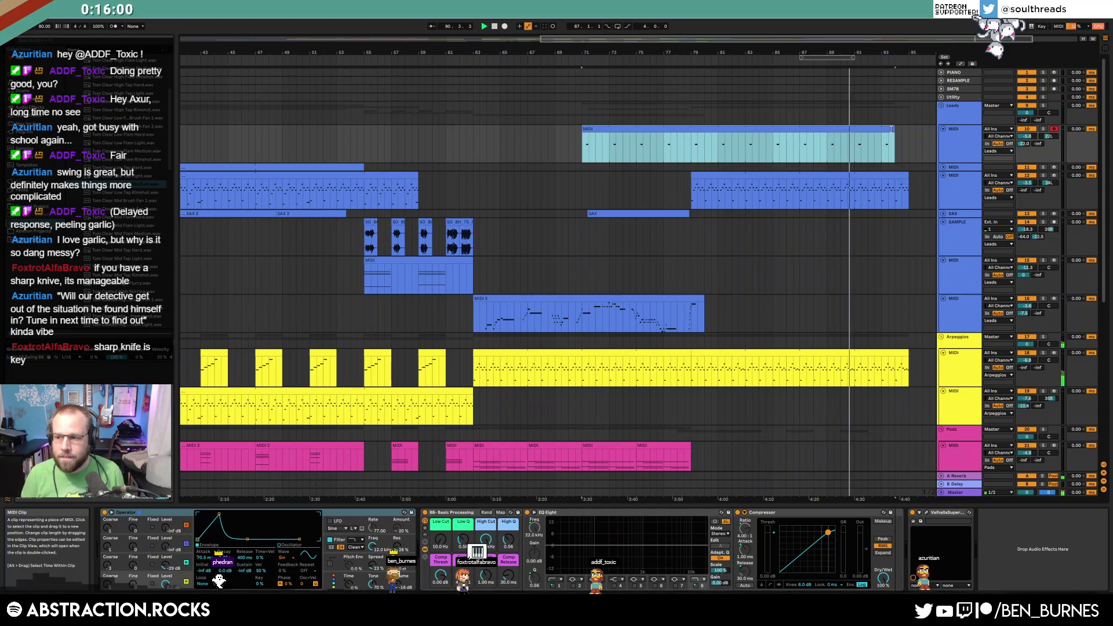
key("ctrl+z")
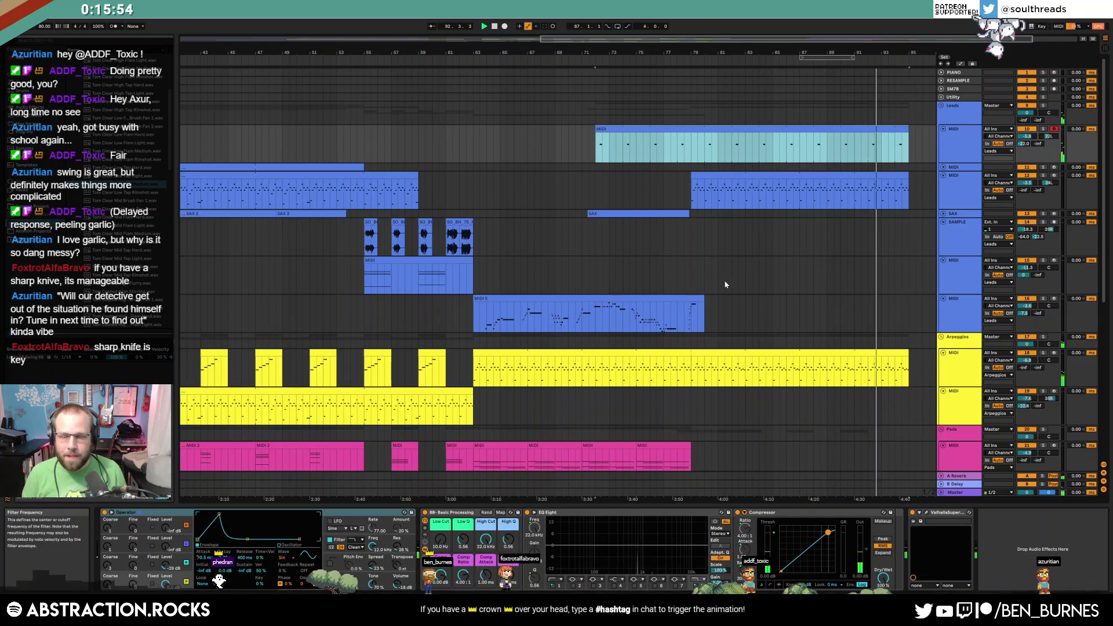
Examine the notes inside the extended top Leads clip
double_click(789, 151)
left_click(455, 410)
key("shift+Tab")
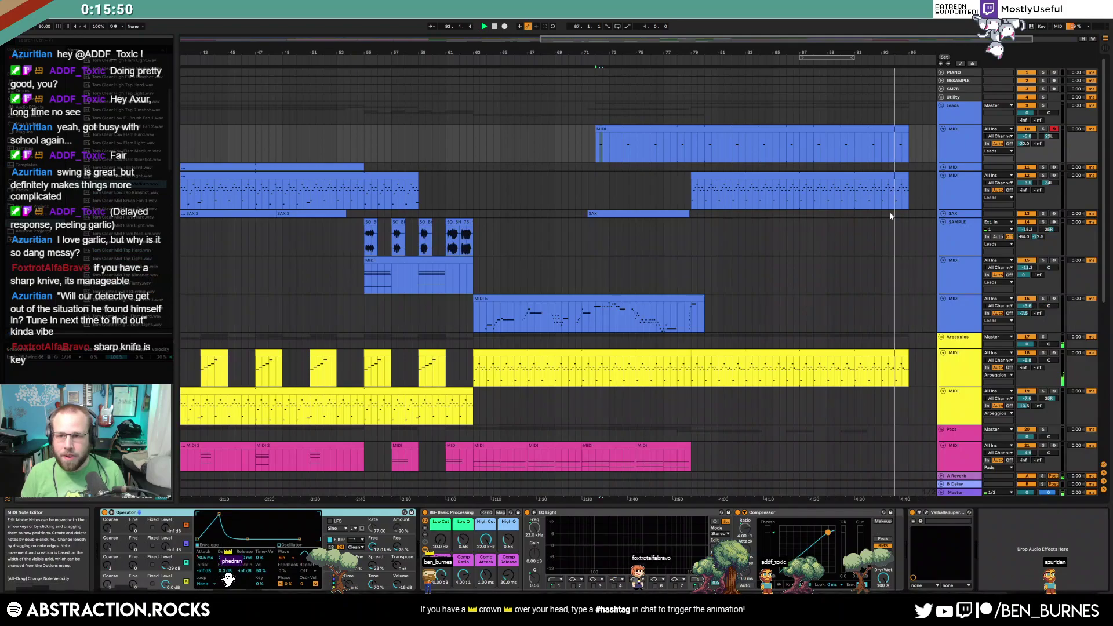
Extend the long arpeggio clip and the Harp lead clip to bar 99
mouse_move(908, 357)
left_mouse_down()
mouse_move(938, 358)
mouse_move(910, 358)
left_mouse_up()
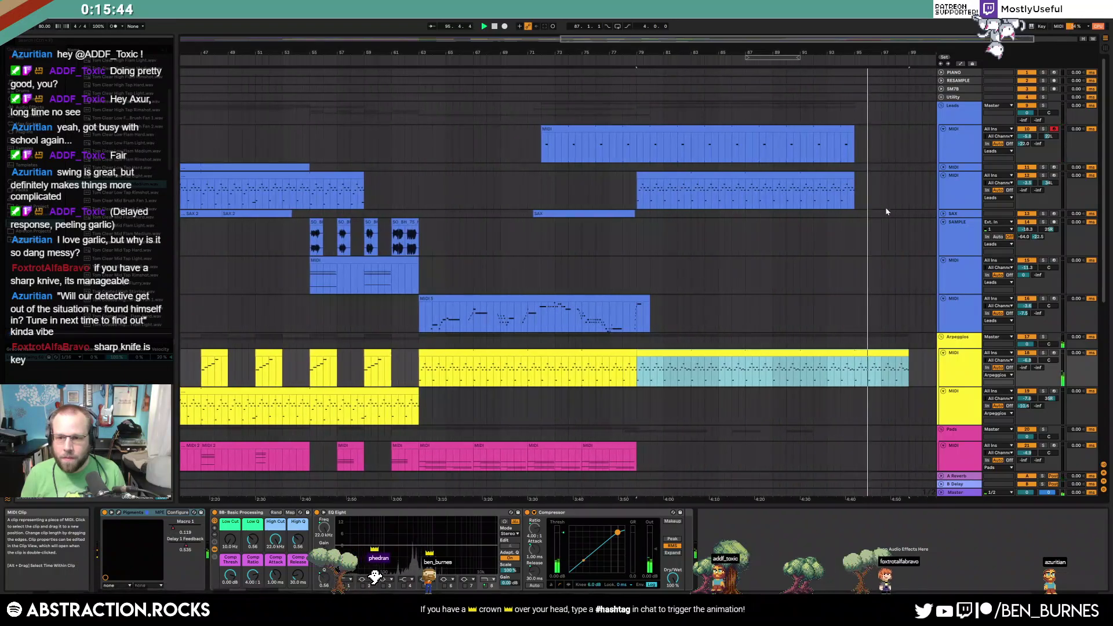
left_click_drag(854, 189, 909, 188)
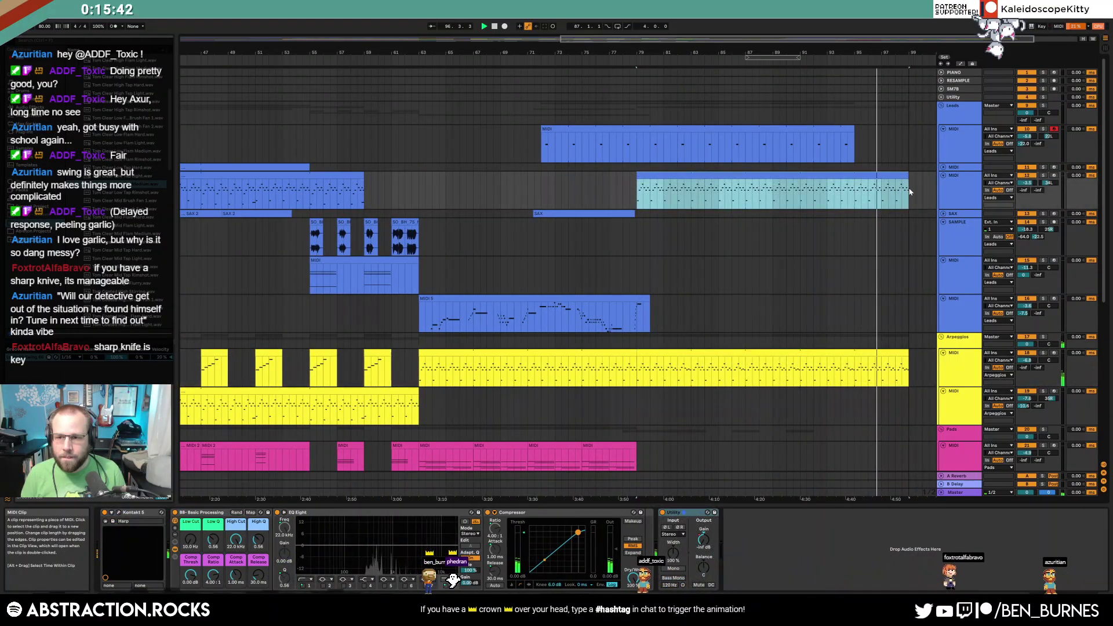
left_click_drag(1008, 43, 1051, 42)
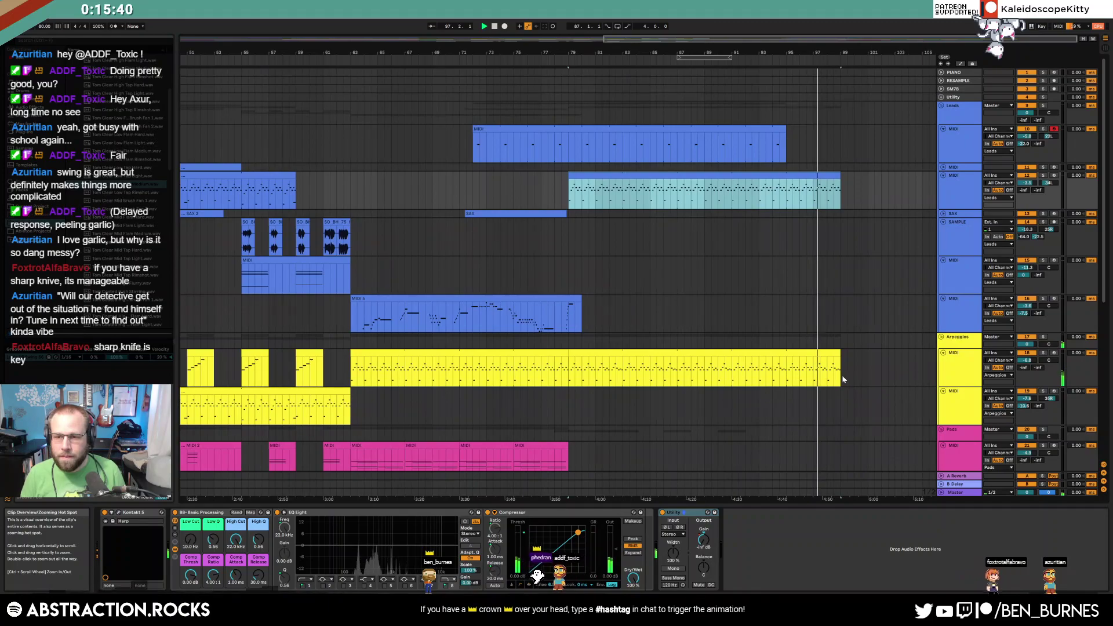
Duplicate the last four bars of the bass clip into bars 95 to 99 and open the copy's notes
scroll(840, 388, "down", 5)
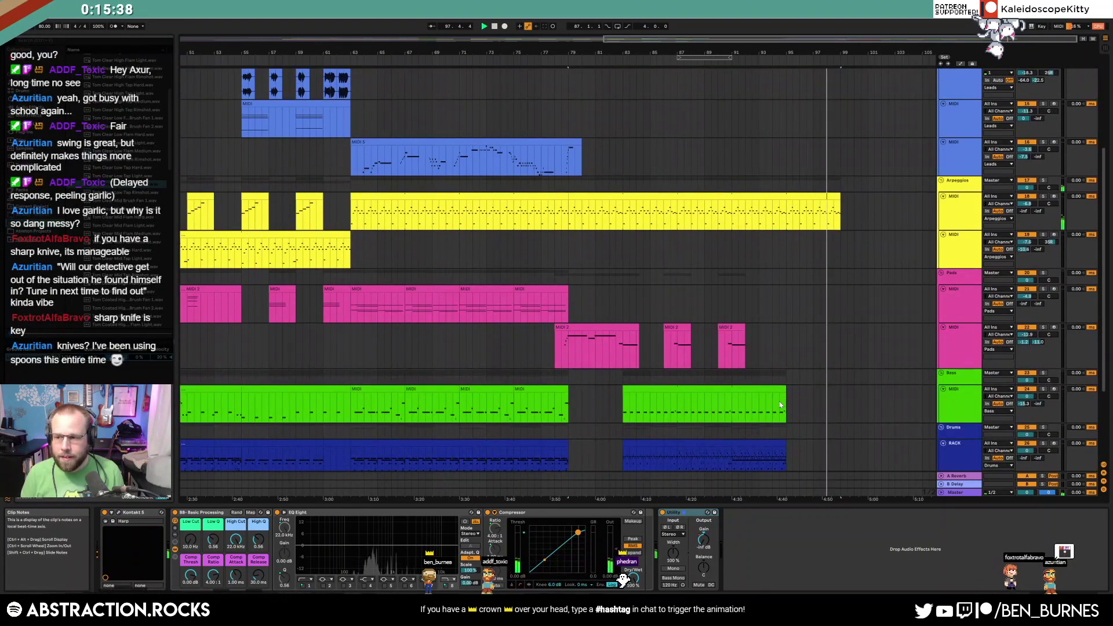
left_click_drag(787, 415, 734, 404)
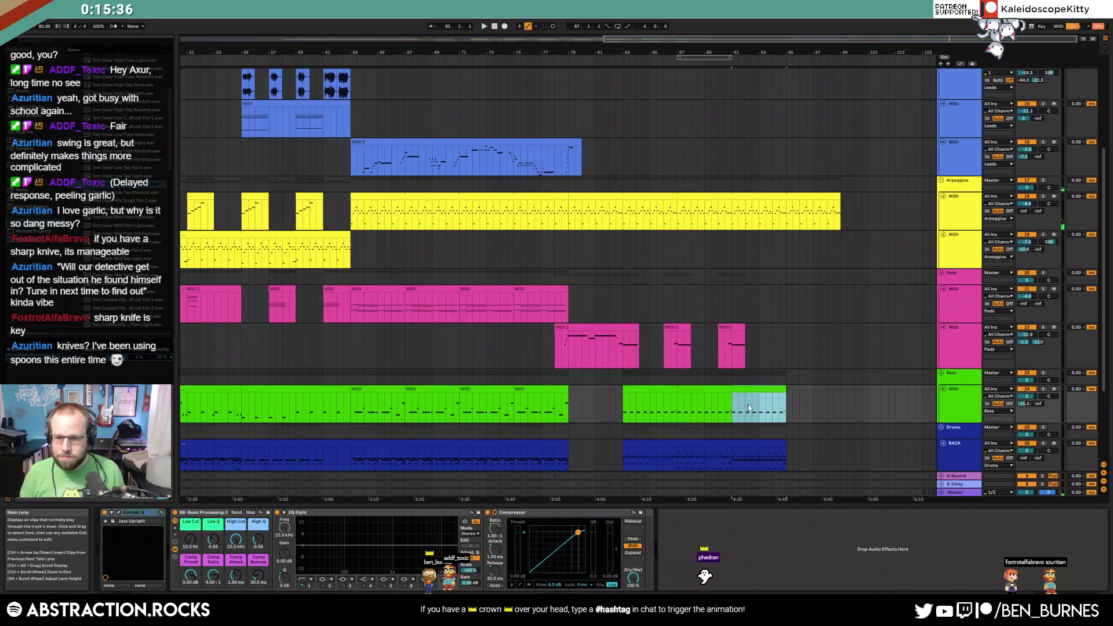
key("ctrl+d")
double_click(810, 392)
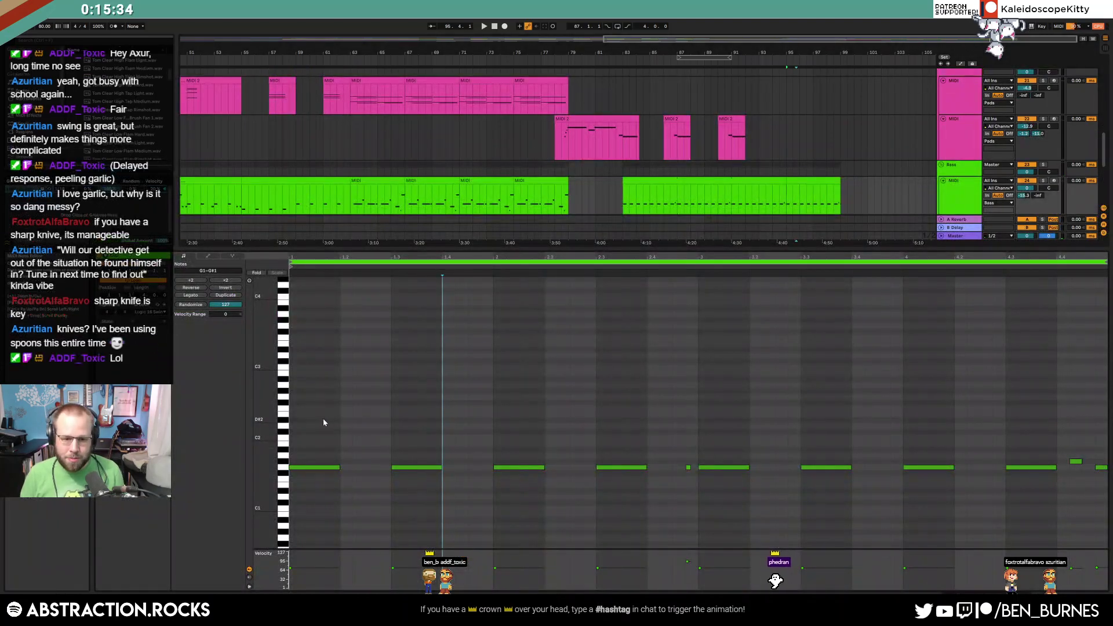
Adjust the copied bass notes' velocities together and delete the short passing notes before beats 3 and 4.4
left_click_drag(325, 423, 1053, 489)
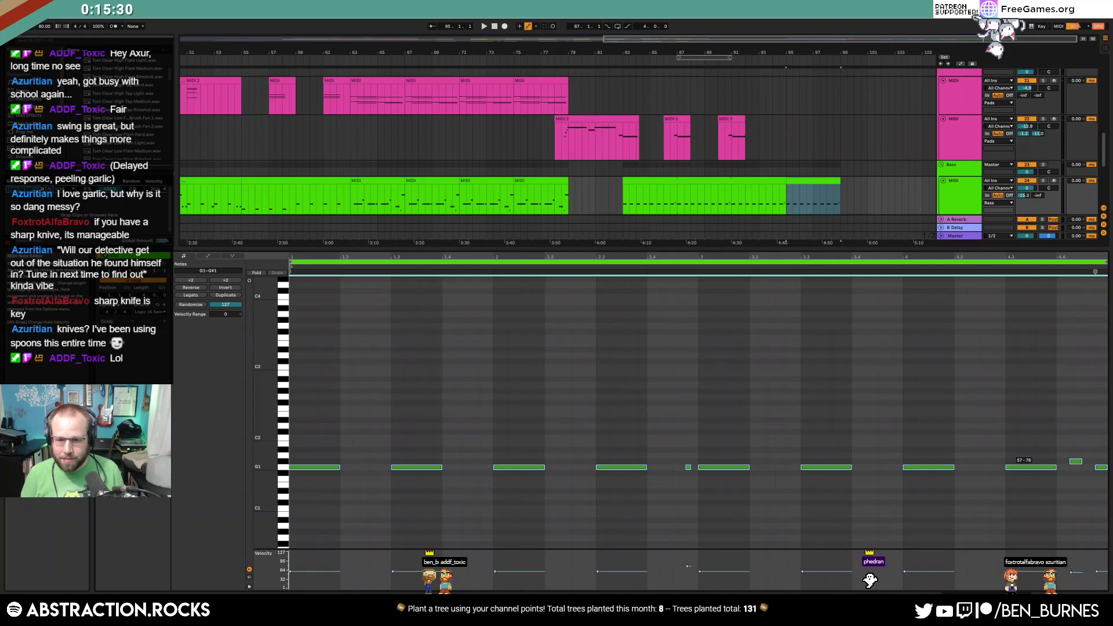
left_click_drag(676, 418, 689, 483)
key("Delete")
left_click(1068, 468)
left_click_drag(1068, 445, 1075, 469)
key("Delete")
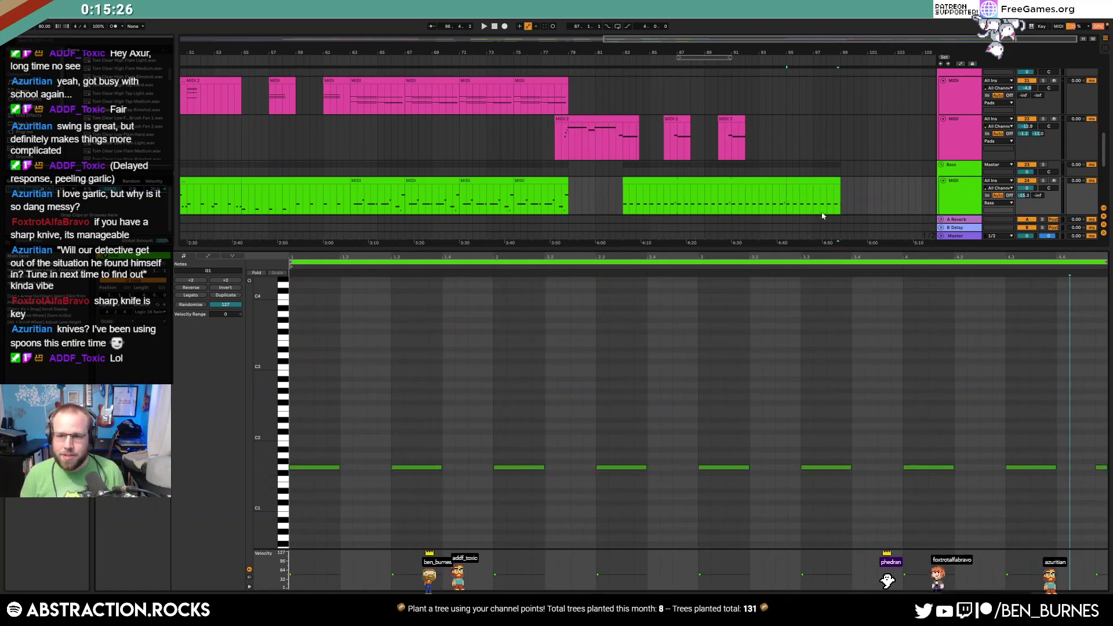
Remove the short final bass note, audition the four-bar copy, and adjust the velocities of its eight long notes
left_click(826, 181)
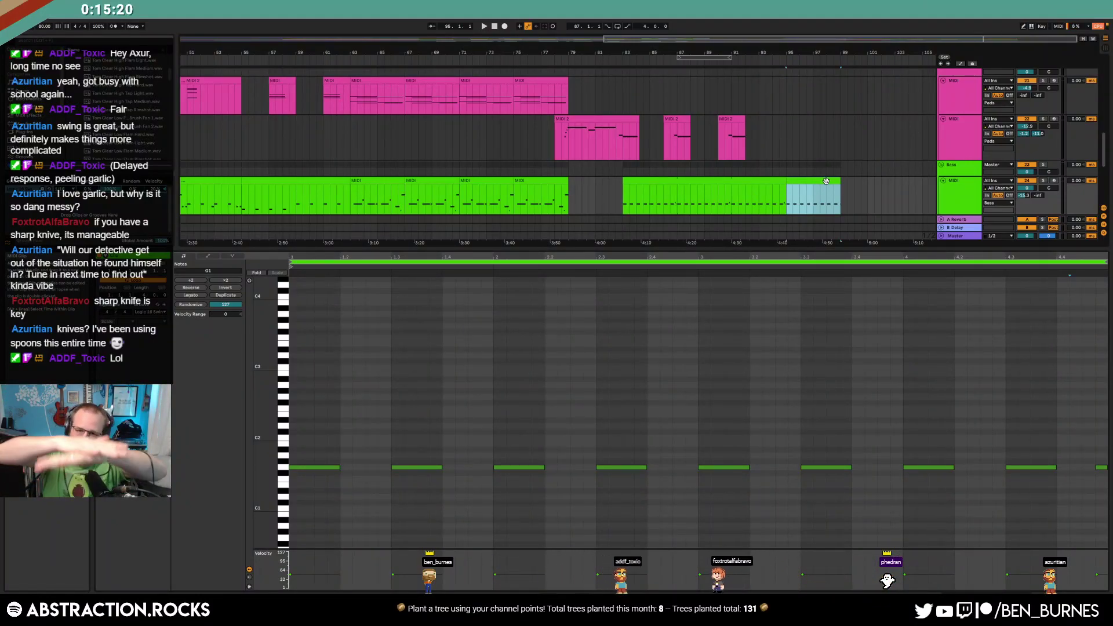
left_click(787, 189)
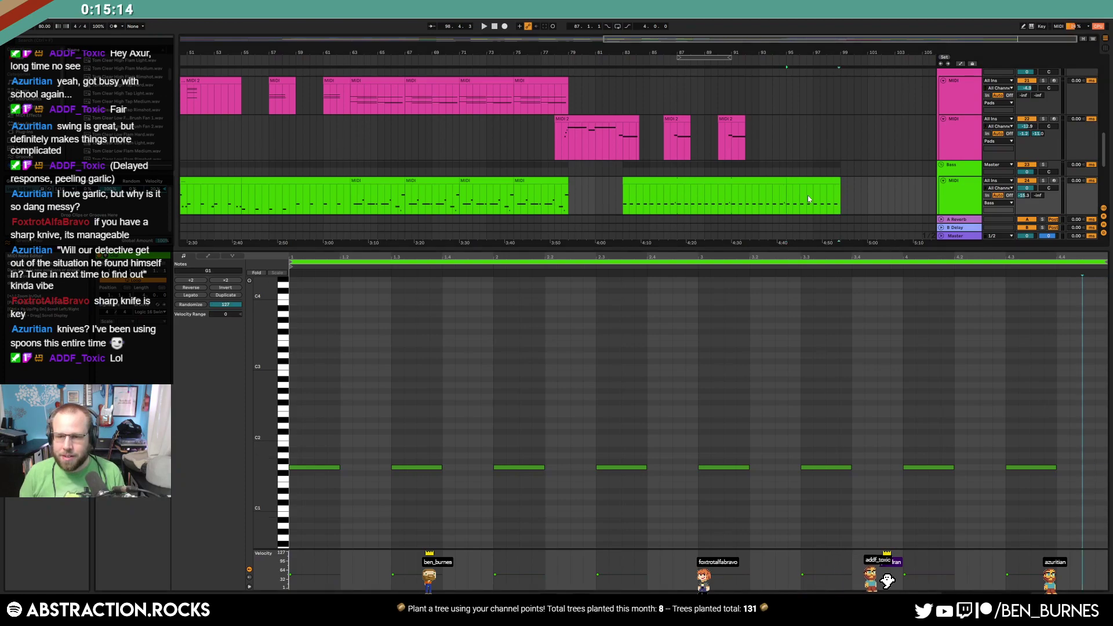
left_click(806, 183)
key("space")
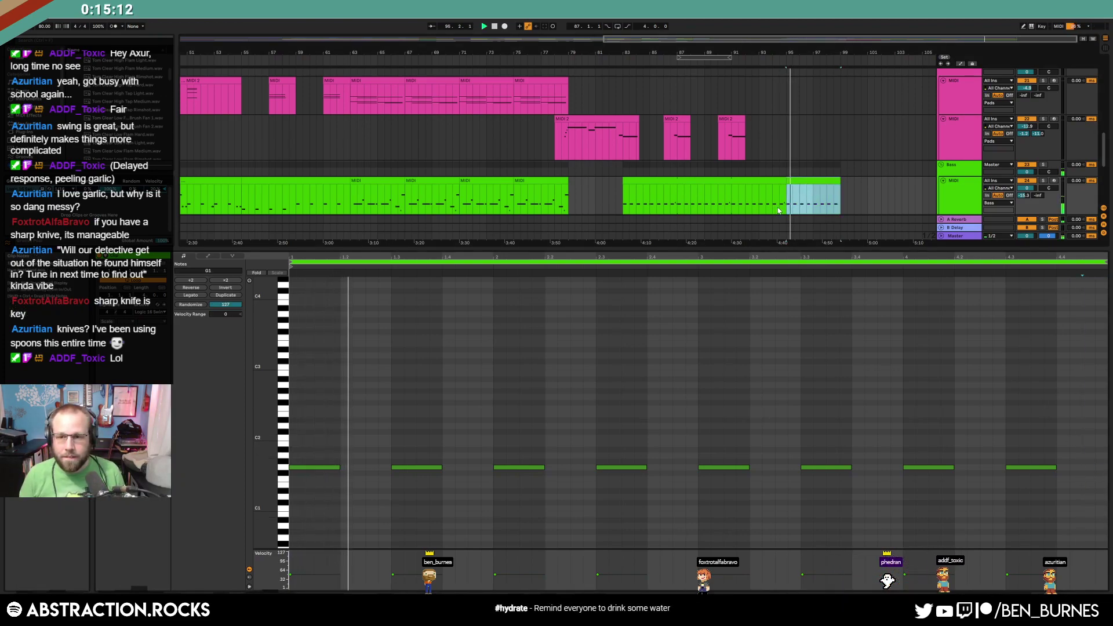
left_click_drag(323, 426, 1035, 478)
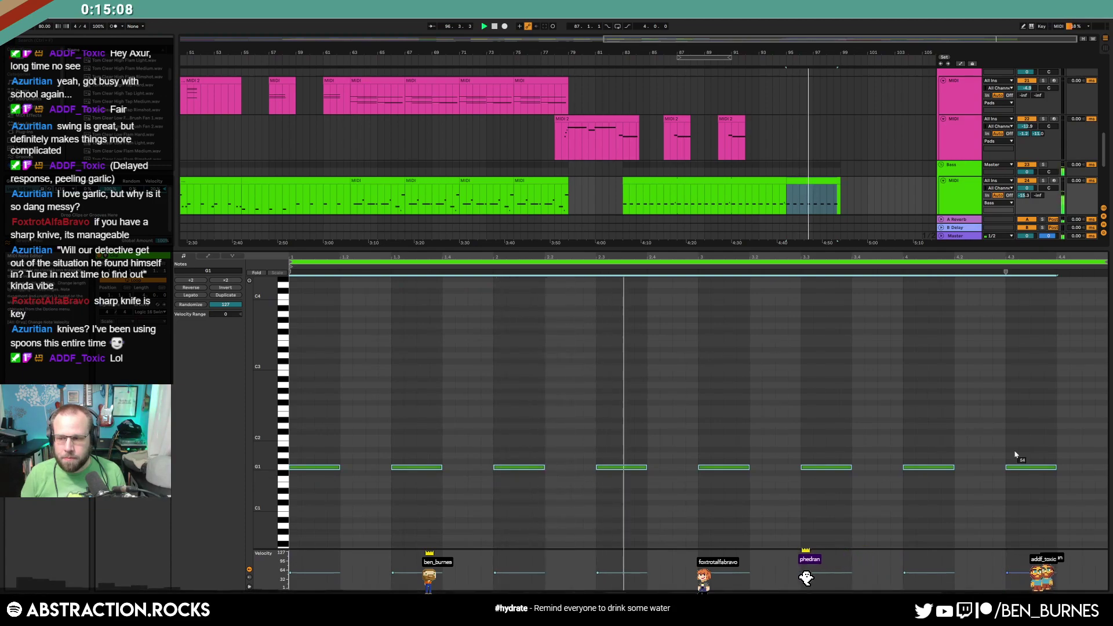
left_click(979, 416)
Duplicate the last four-bar drum RACK clip into bars 95 to 99 and open the copy's notes
key("shift+Tab")
left_click(770, 330)
key("ctrl+d")
double_click(809, 331)
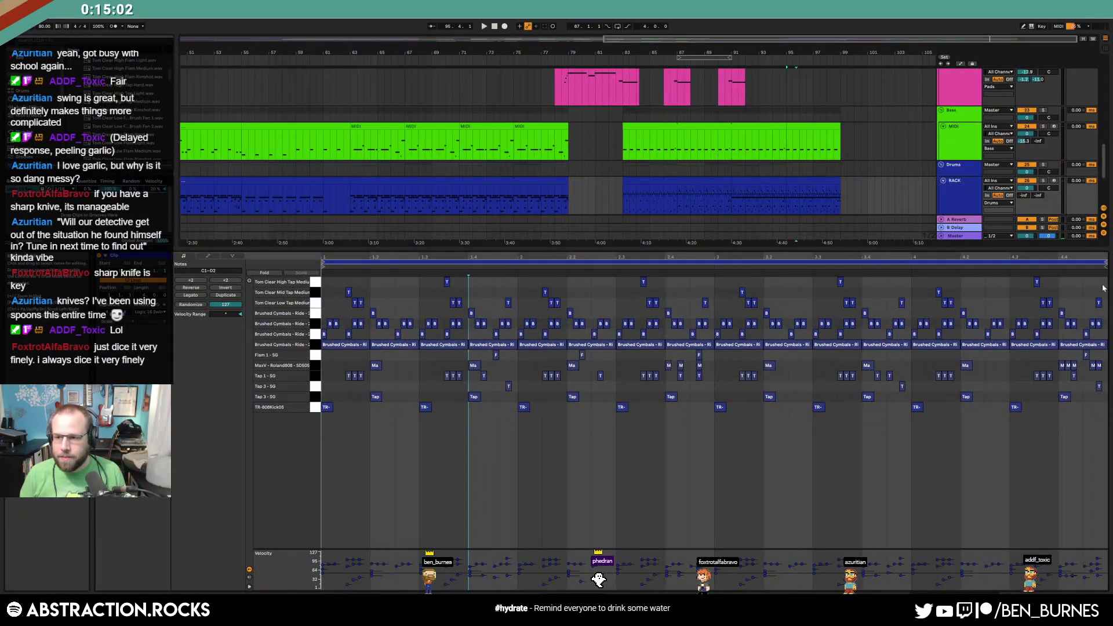
Strip the copied drum pattern down to the row of steady brushed ride hits and the first kick
left_click_drag(1105, 277, 1098, 401)
key("Delete")
key("Delete")
left_click_drag(601, 435, 1092, 403)
key("Delete")
left_click_drag(600, 365, 1100, 377)
key("Delete")
Audition the reduced drum pattern and taper the brushed ride velocities down toward the clip's end
key("space")
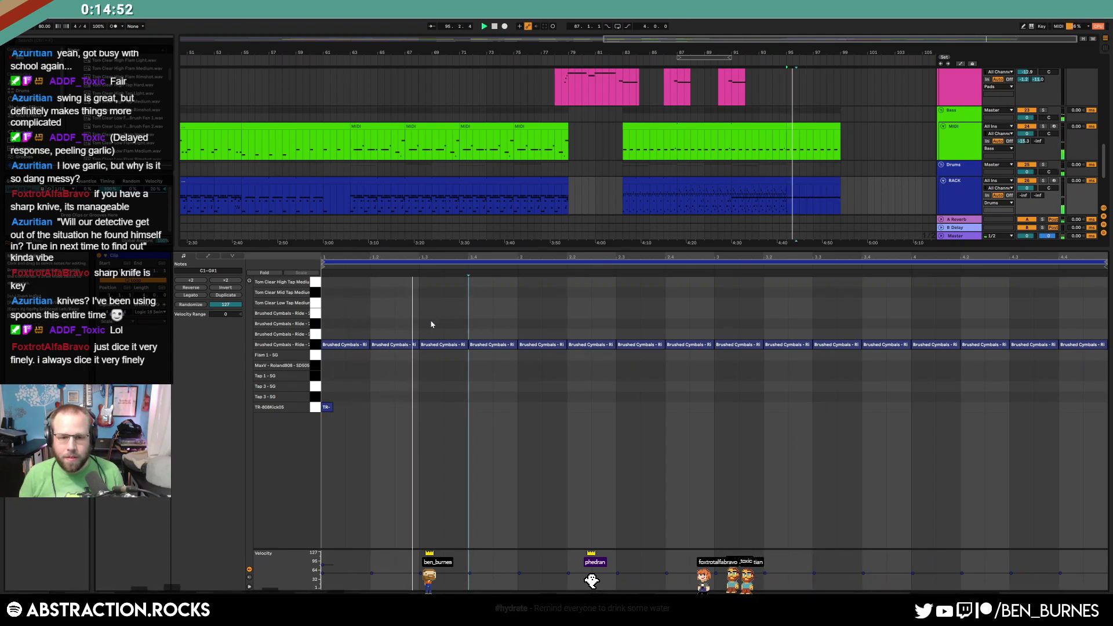
left_click_drag(342, 322, 1101, 354)
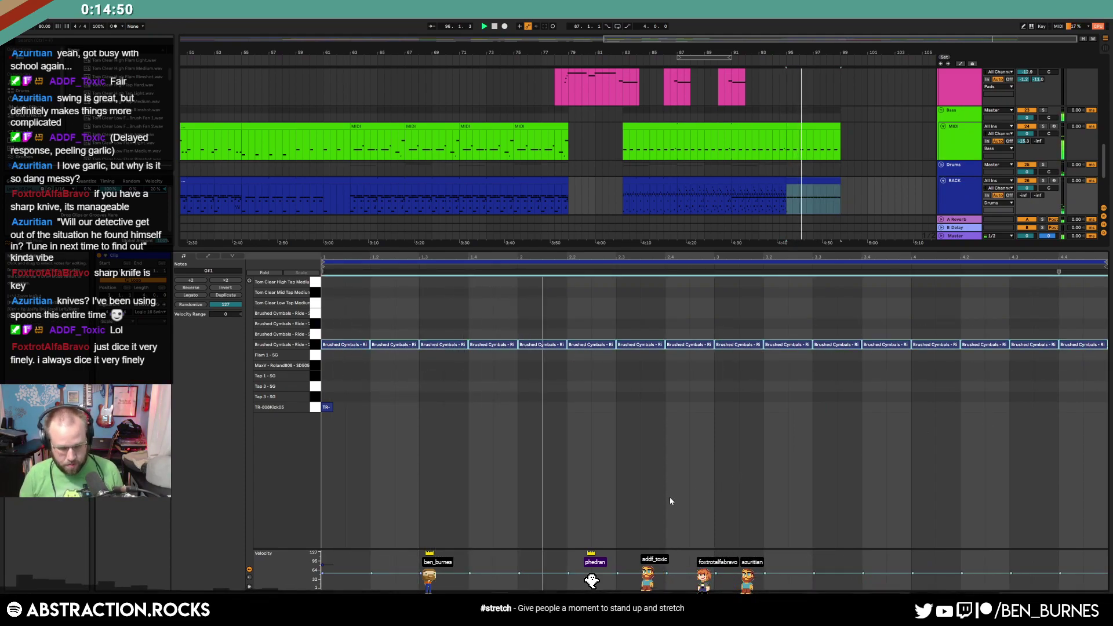
left_click_drag(720, 573, 1075, 587)
key("b")
key("shift+Tab")
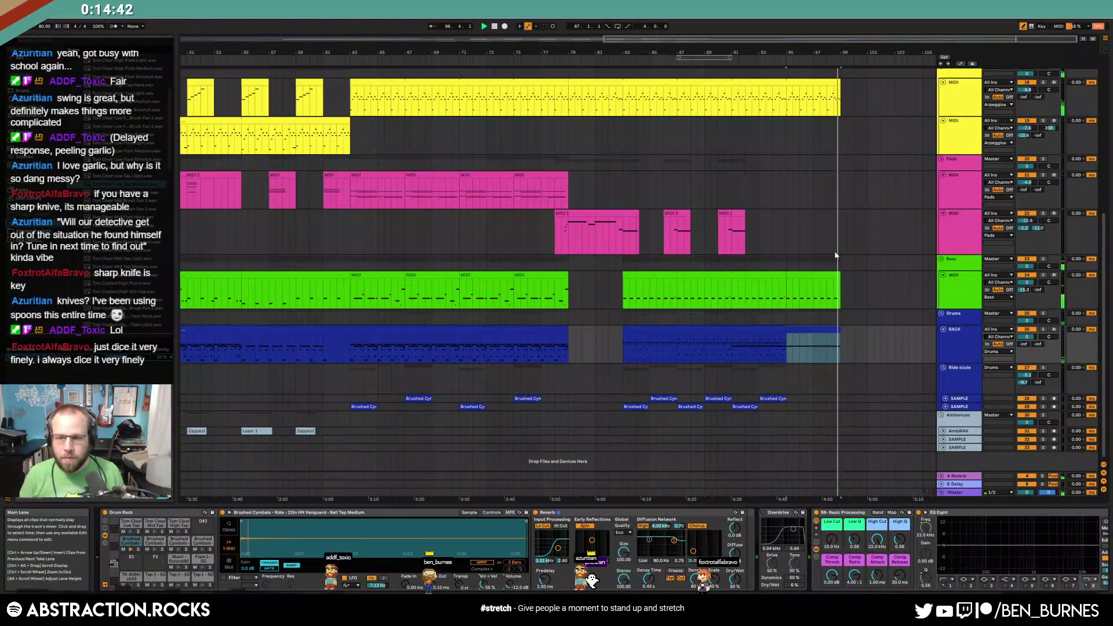
Place another brushed cymbal clip at bar 95 on the lower Ride sizzle track and add an unfolded audio track below RACK
left_click(787, 409)
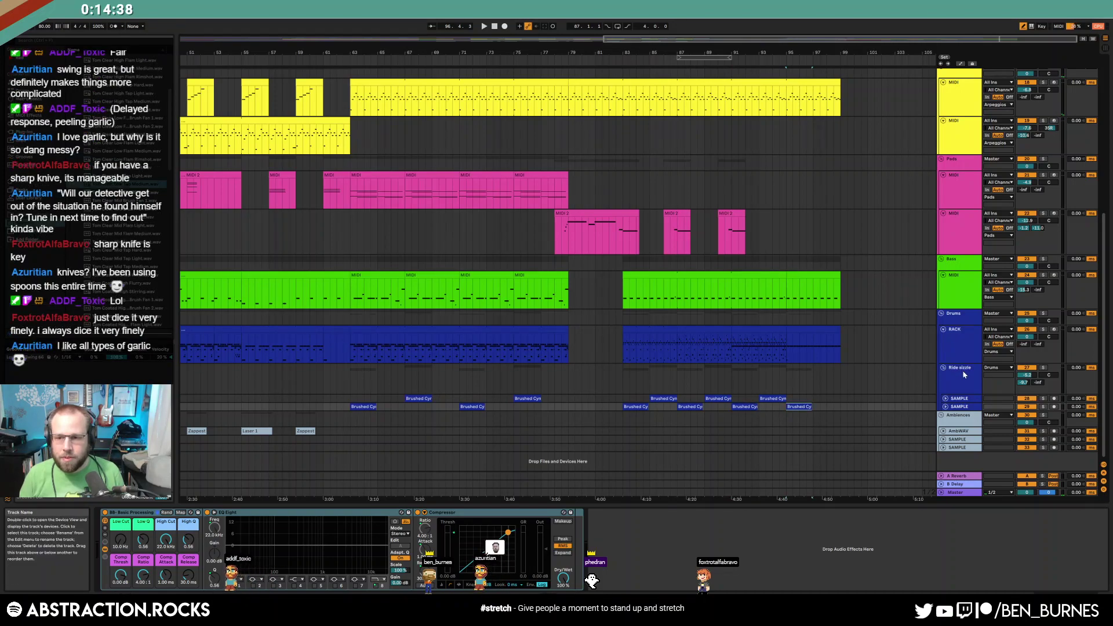
left_click(959, 346)
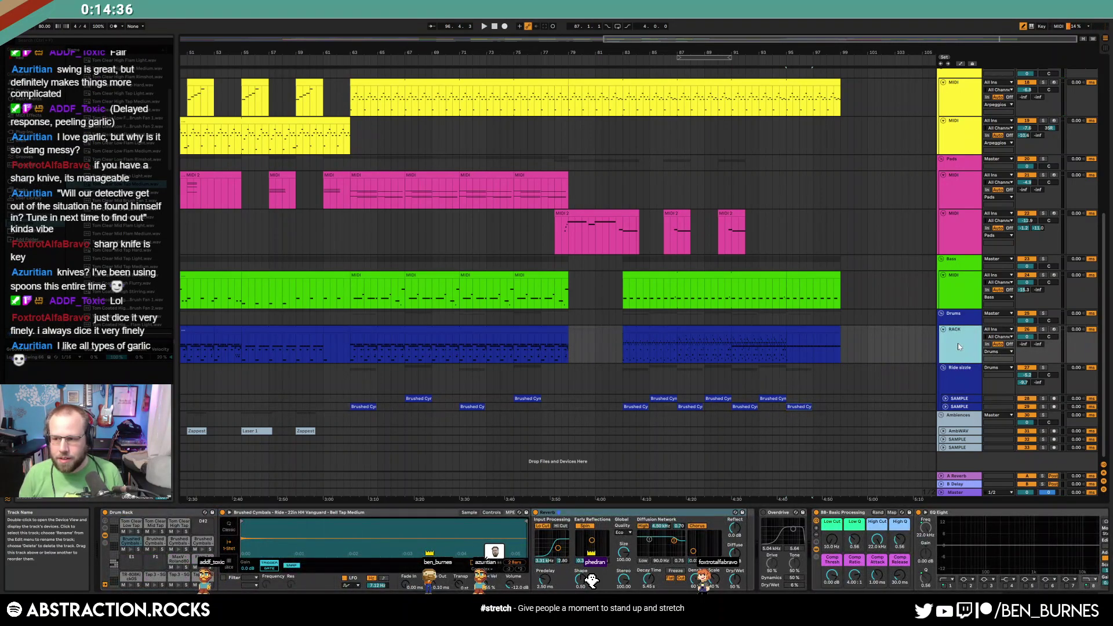
left_click(942, 369)
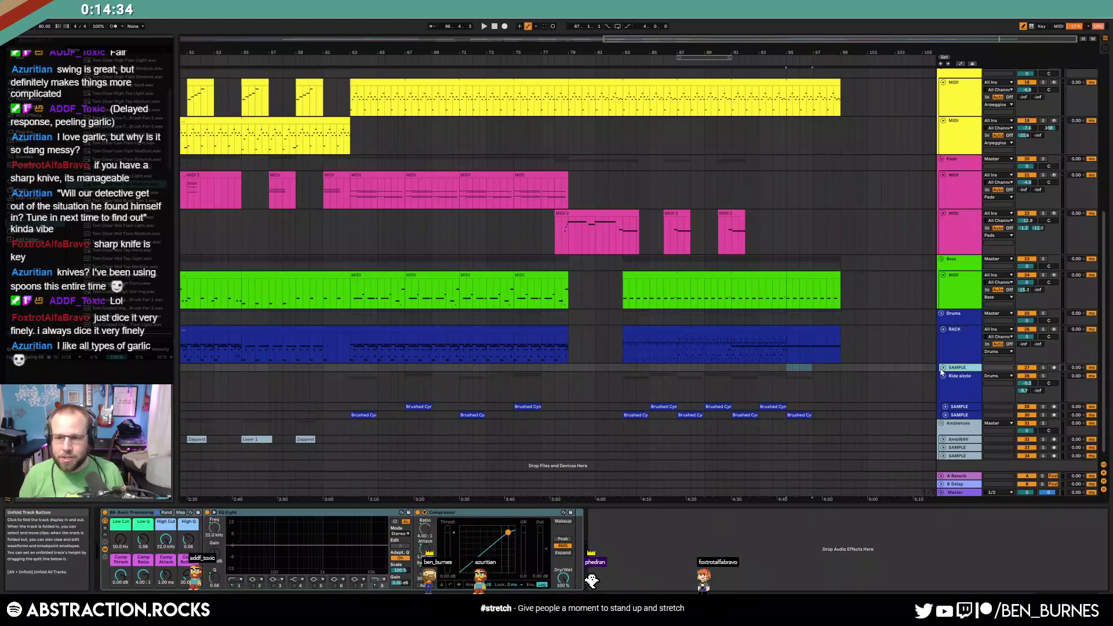
left_click(943, 369)
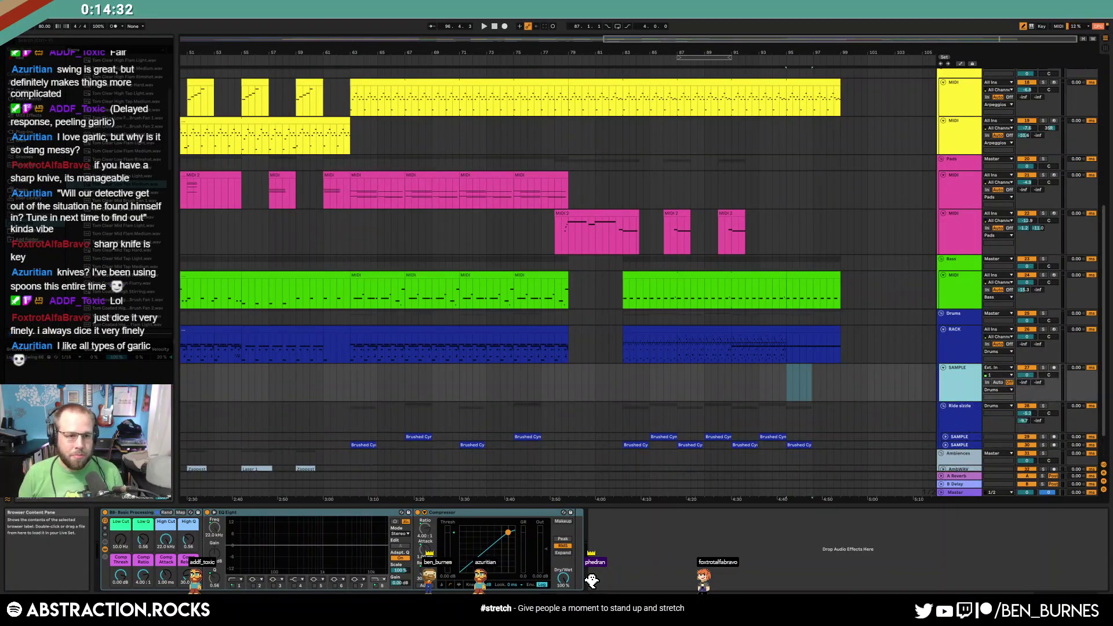
Browse to the brushed Legacy crash cymbal samples and widen the browser to show their full file names
left_click(132, 183)
key("Left")
key("Left")
scroll(132, 182, "up", 4)
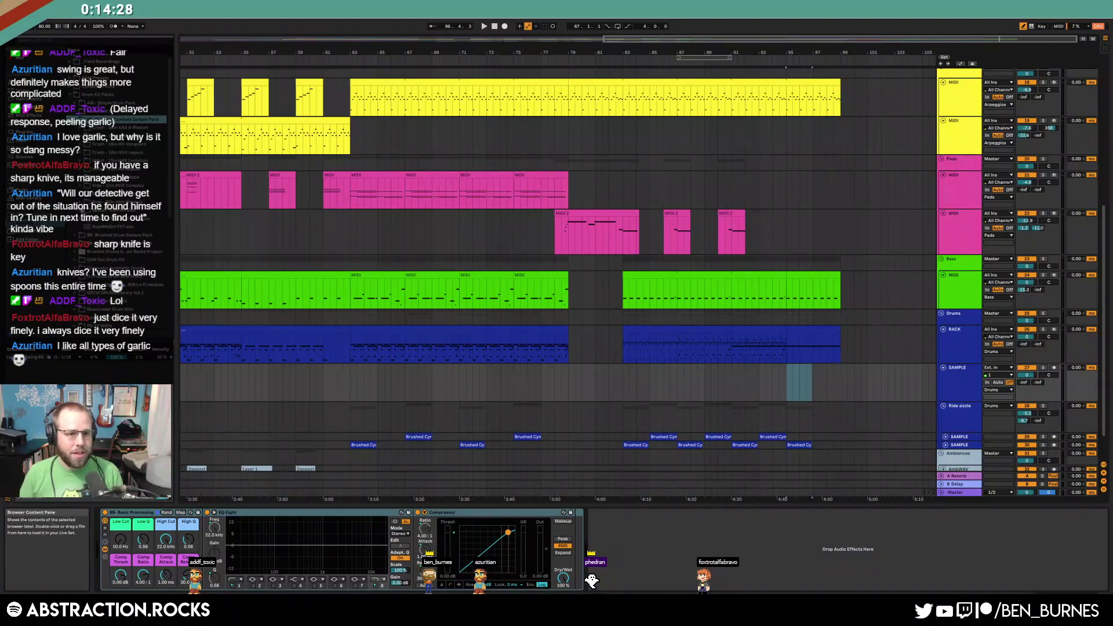
left_click(80, 153)
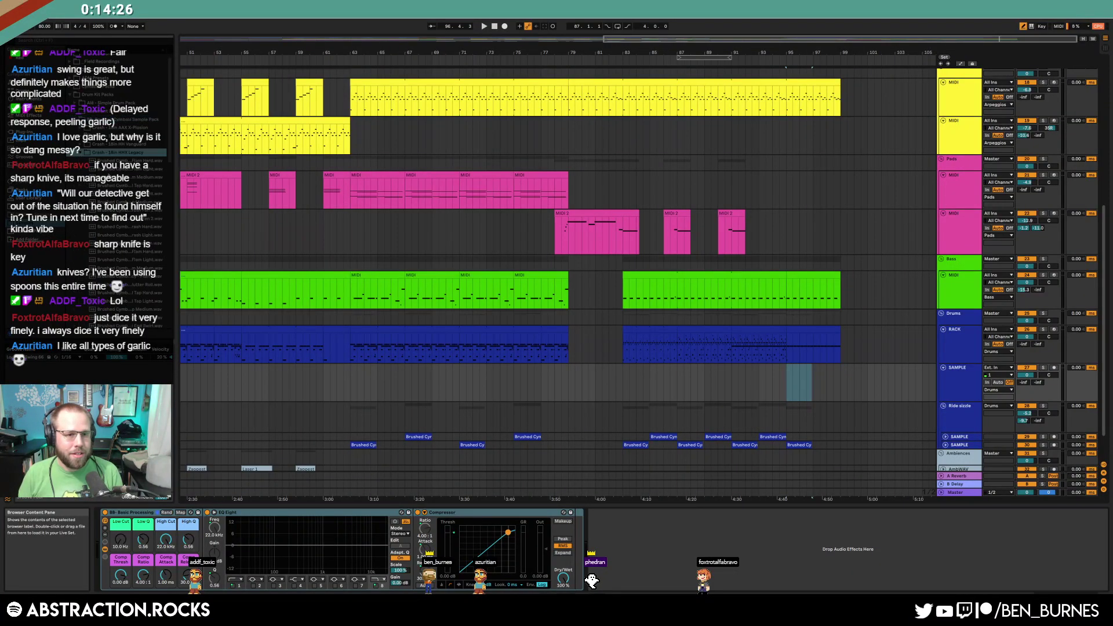
left_click_drag(174, 150, 173, 168)
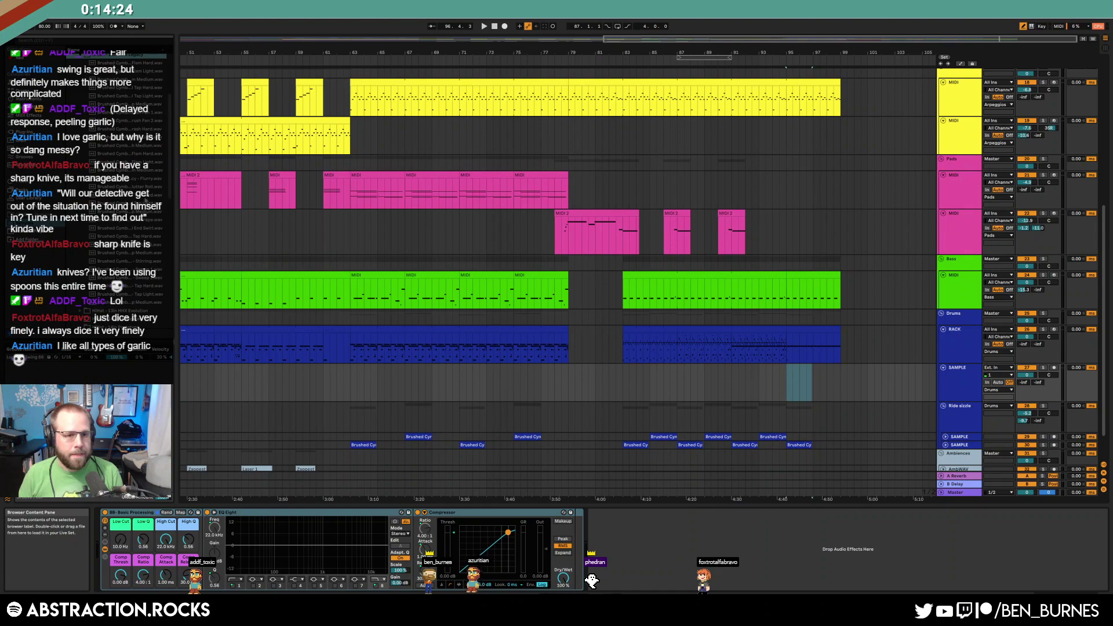
left_click_drag(177, 263, 281, 266)
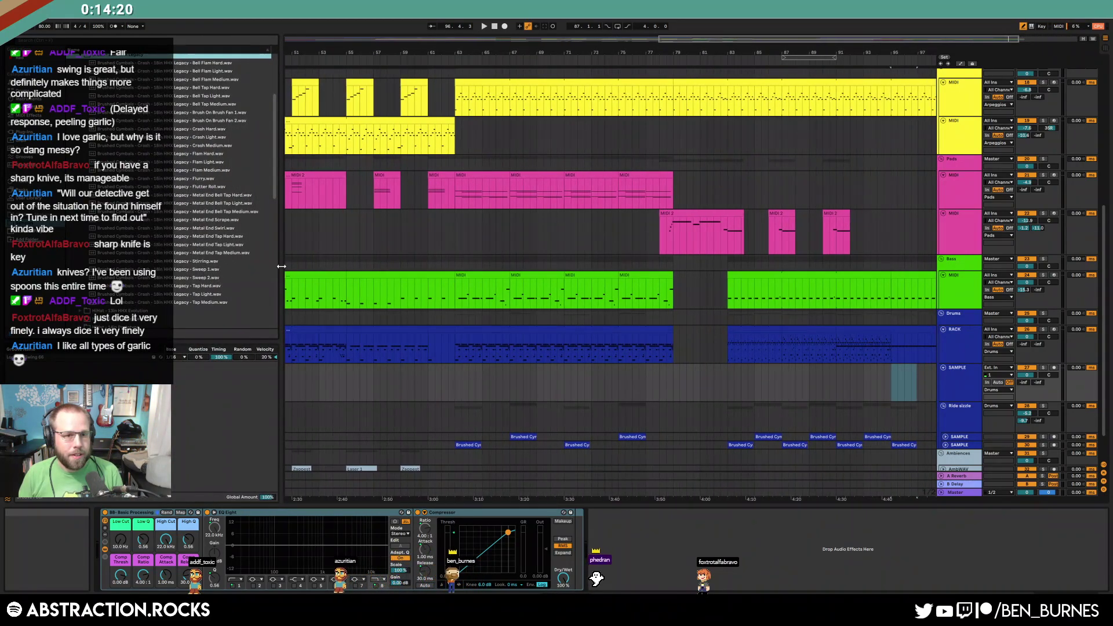
Place Legacy - Crash Light.wav at bar 95 on the new drum sample track and balance its volume and send during playback
left_click(174, 138)
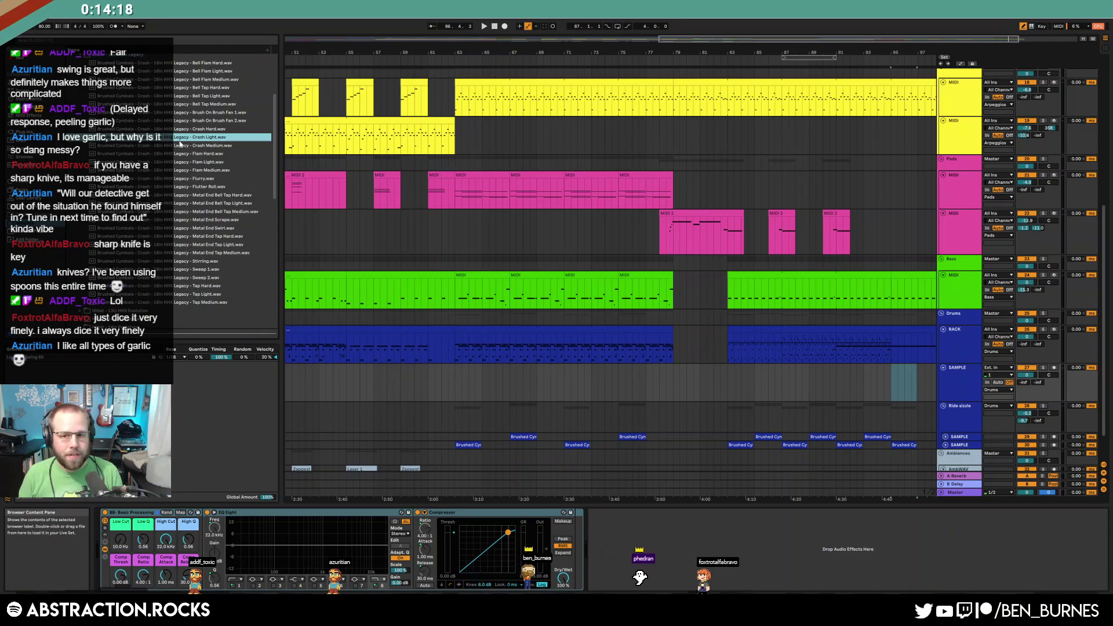
left_click_drag(897, 389, 896, 382)
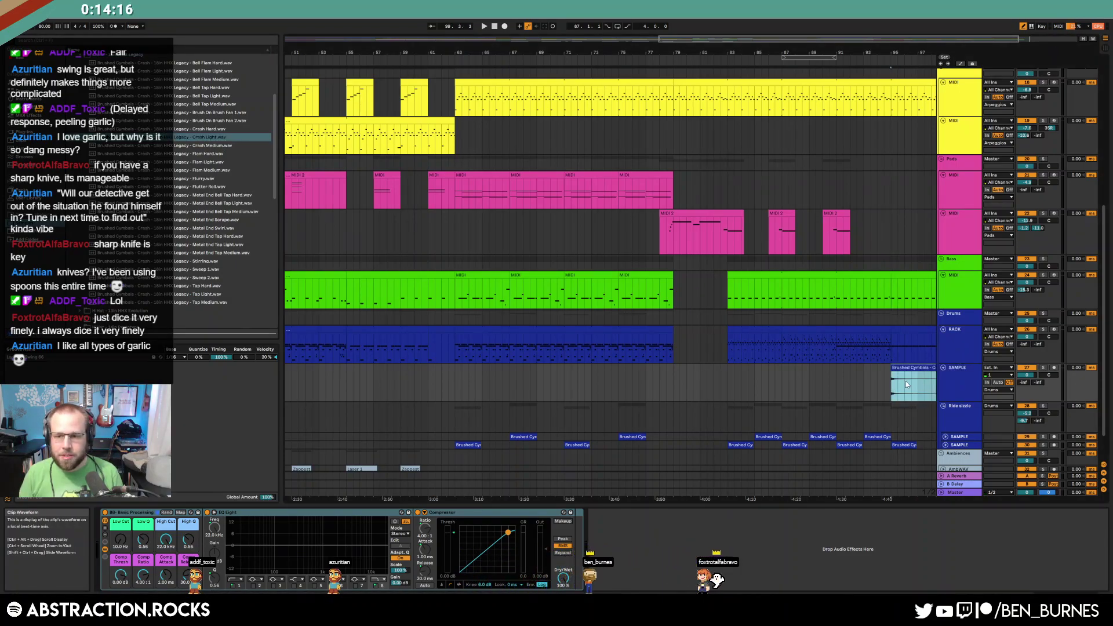
key("space")
left_click_drag(1021, 383, 1020, 366)
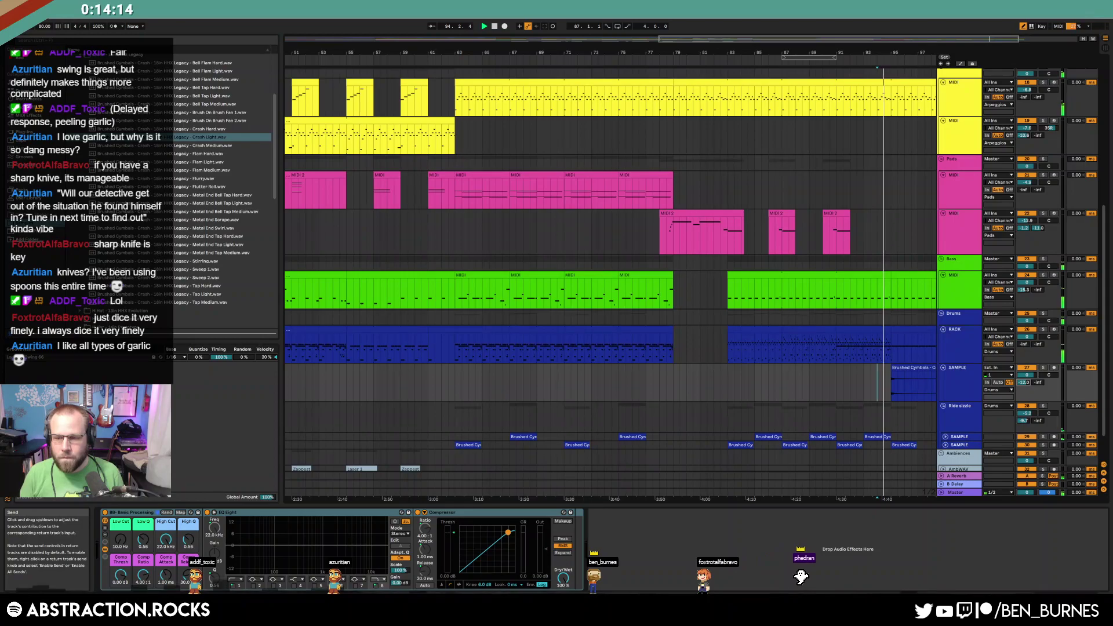
left_click_drag(1024, 375, 1024, 382)
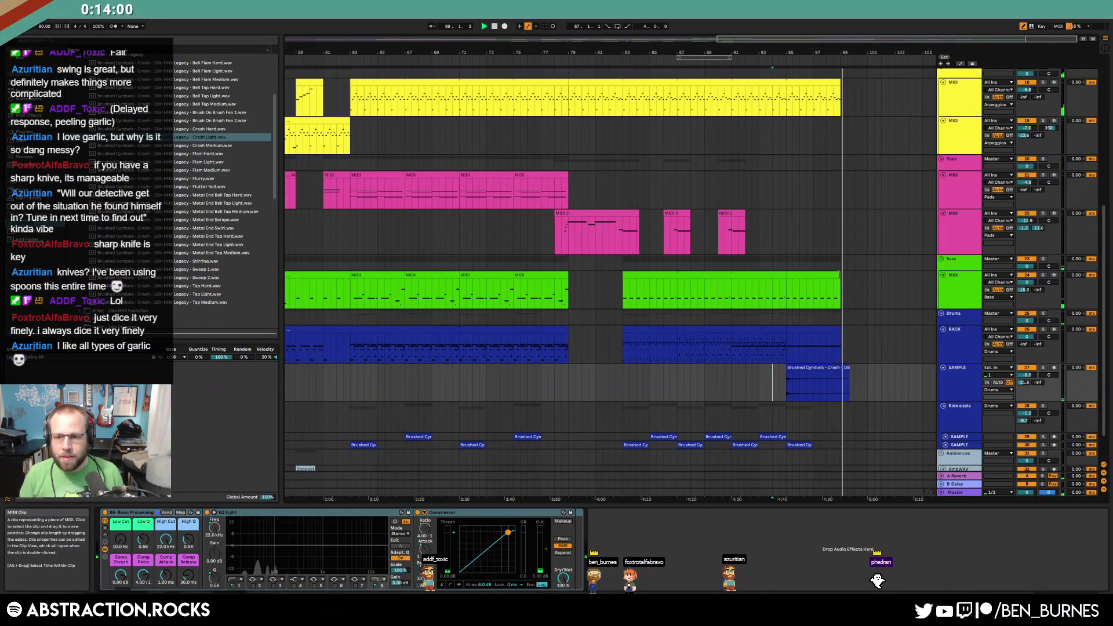
Extend the closing bass, arpeggio and Harp lead clips to bar 103
left_click_drag(839, 275, 895, 275)
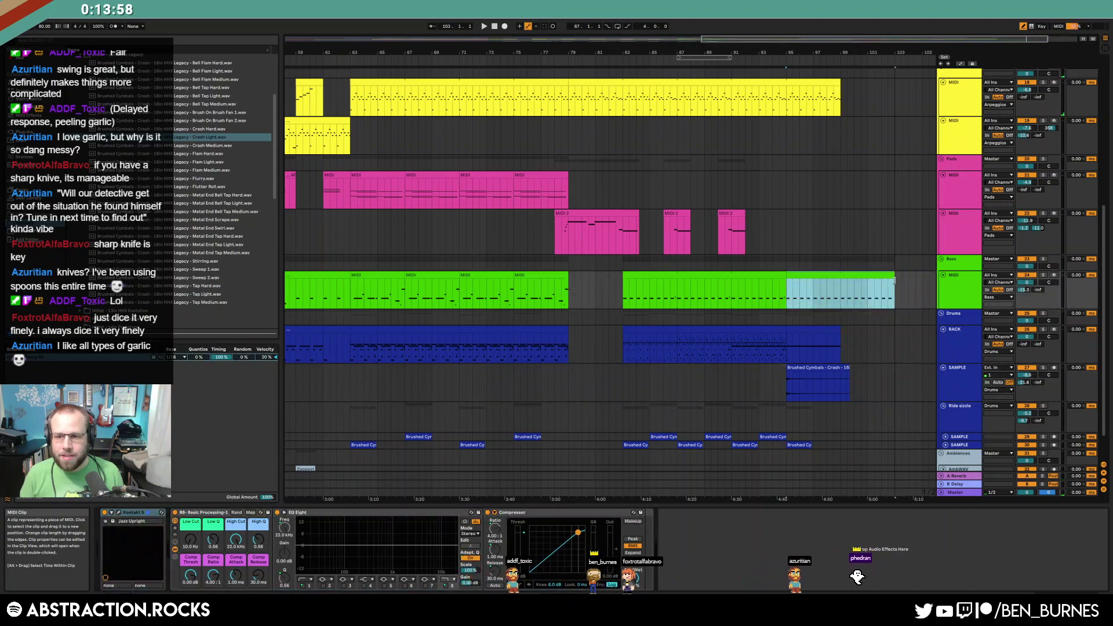
scroll(833, 170, "up", 1)
left_click_drag(568, 123, 895, 130)
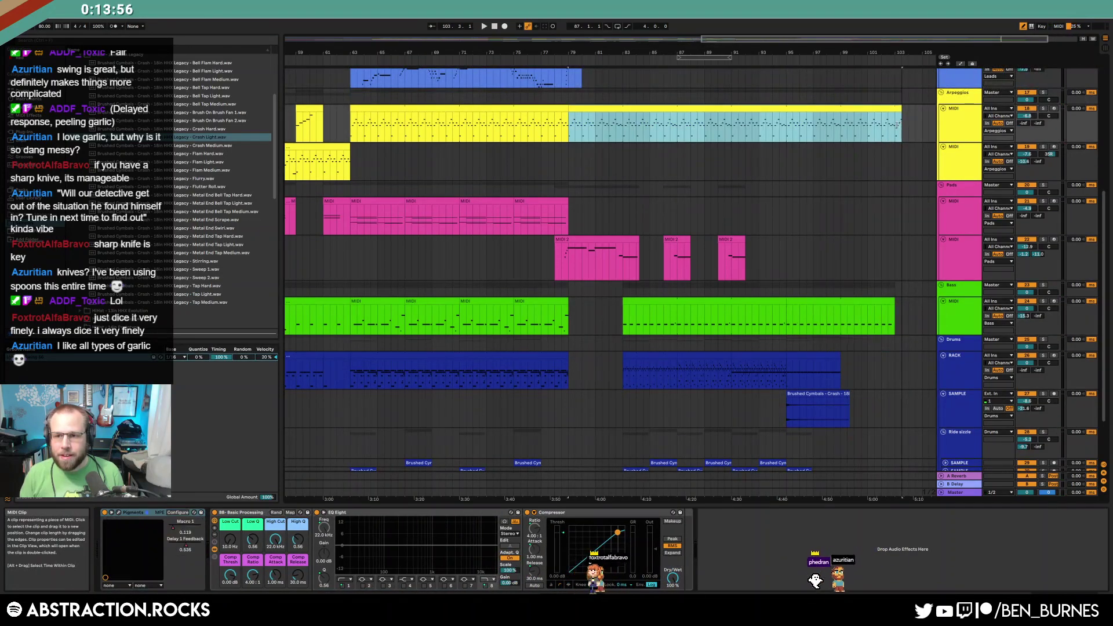
scroll(860, 144, "up", 6)
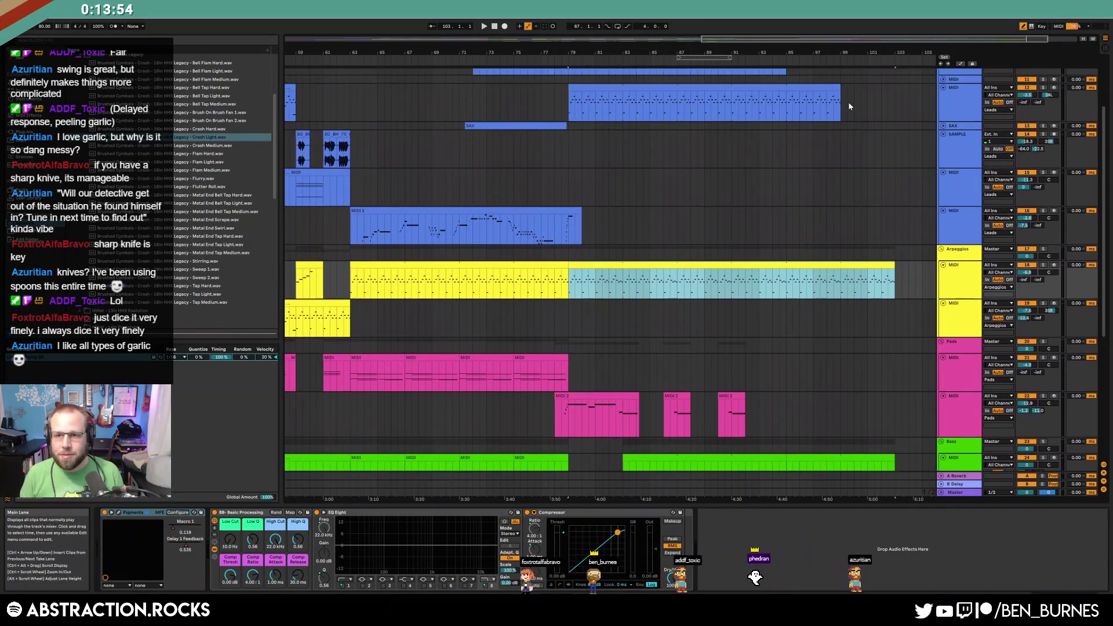
left_click_drag(840, 87, 894, 87)
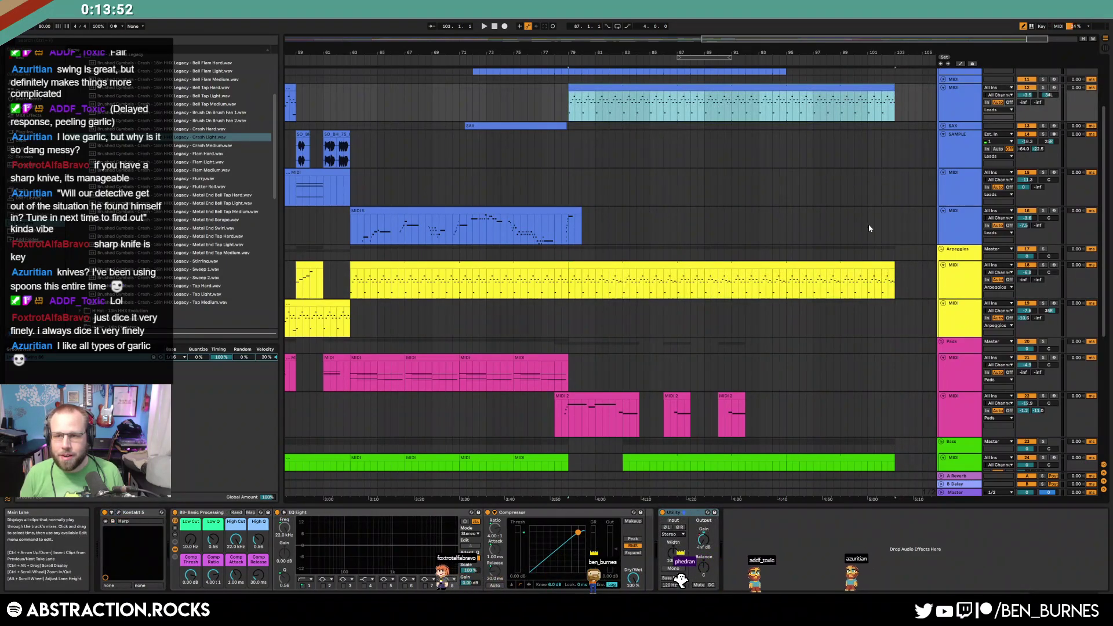
Unfold the Master track and automate its volume with a curved fade-out from 0.0 dB at bar 99 to silence at bar 103
scroll(826, 377, "down", 8)
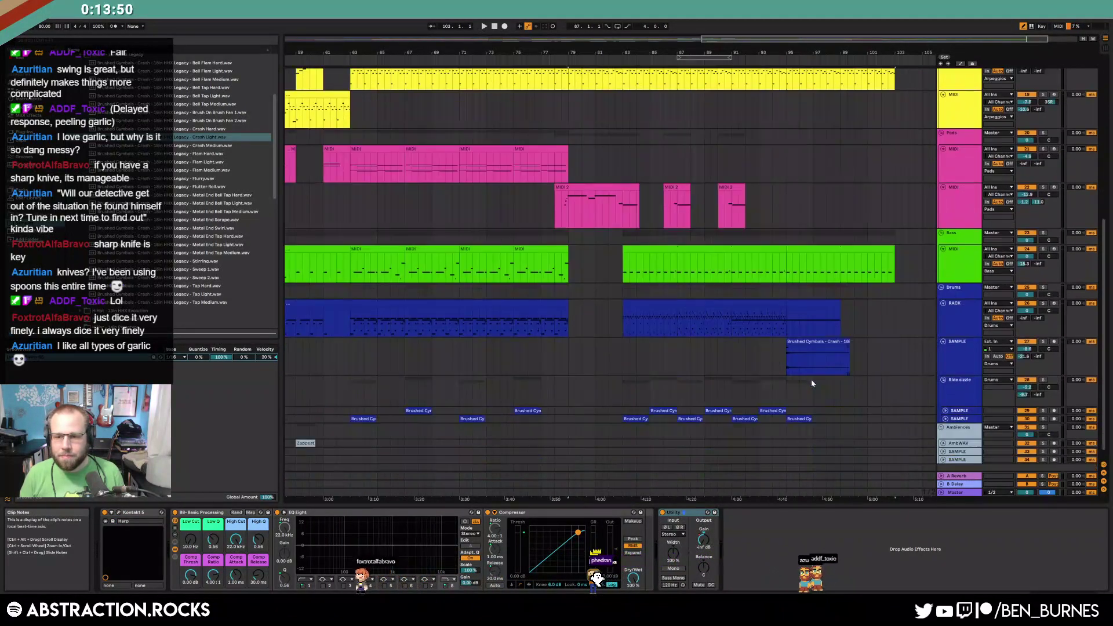
left_click(825, 343)
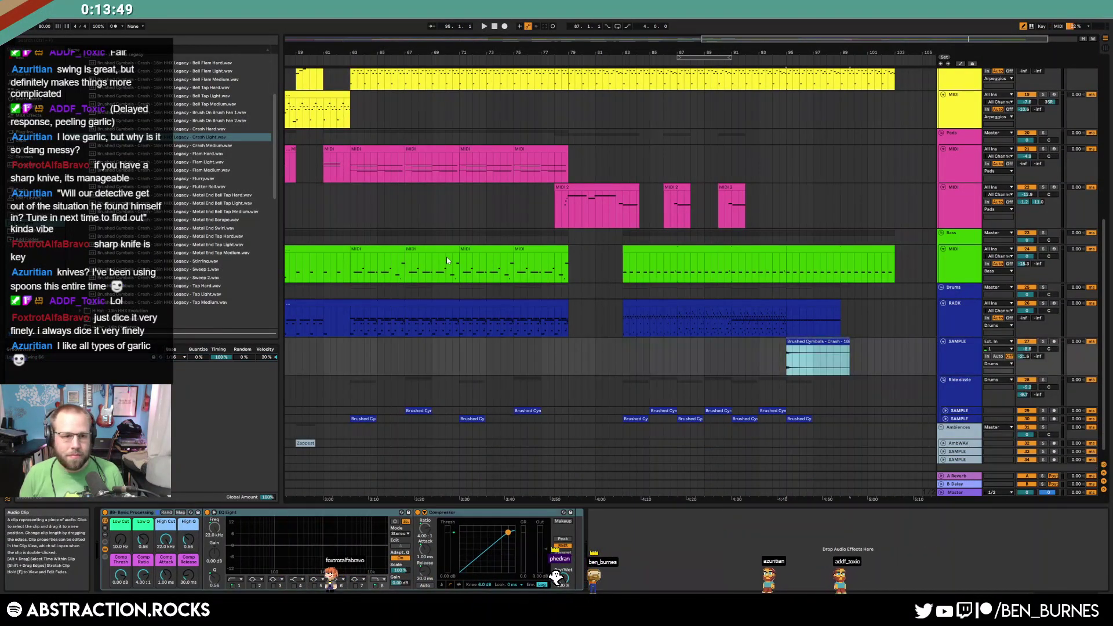
left_click(941, 492)
left_click(954, 485)
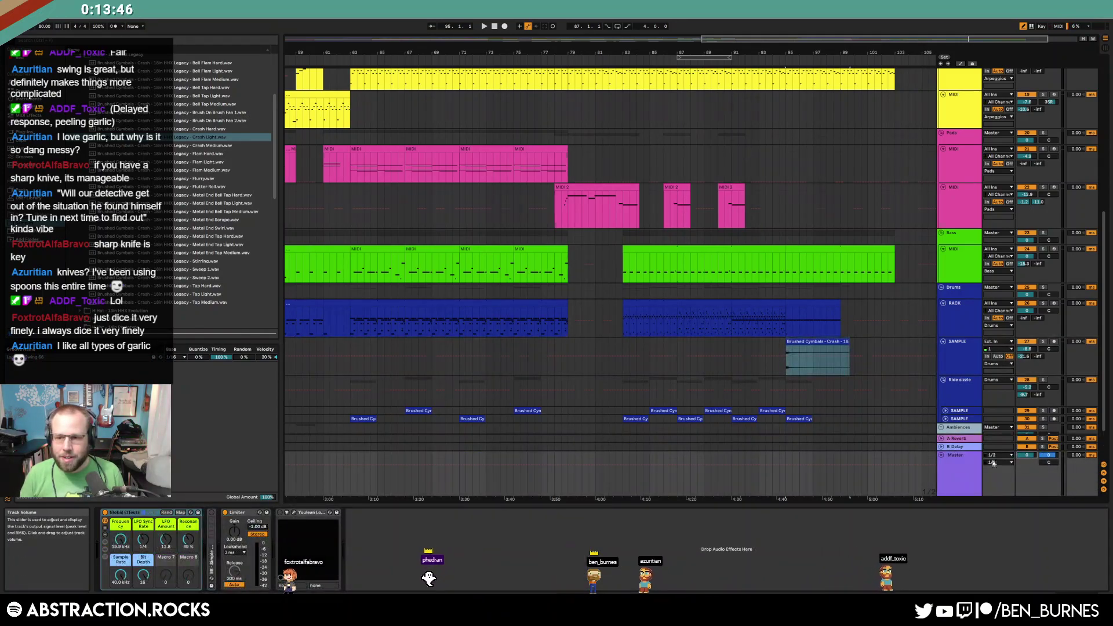
key("a")
key("b")
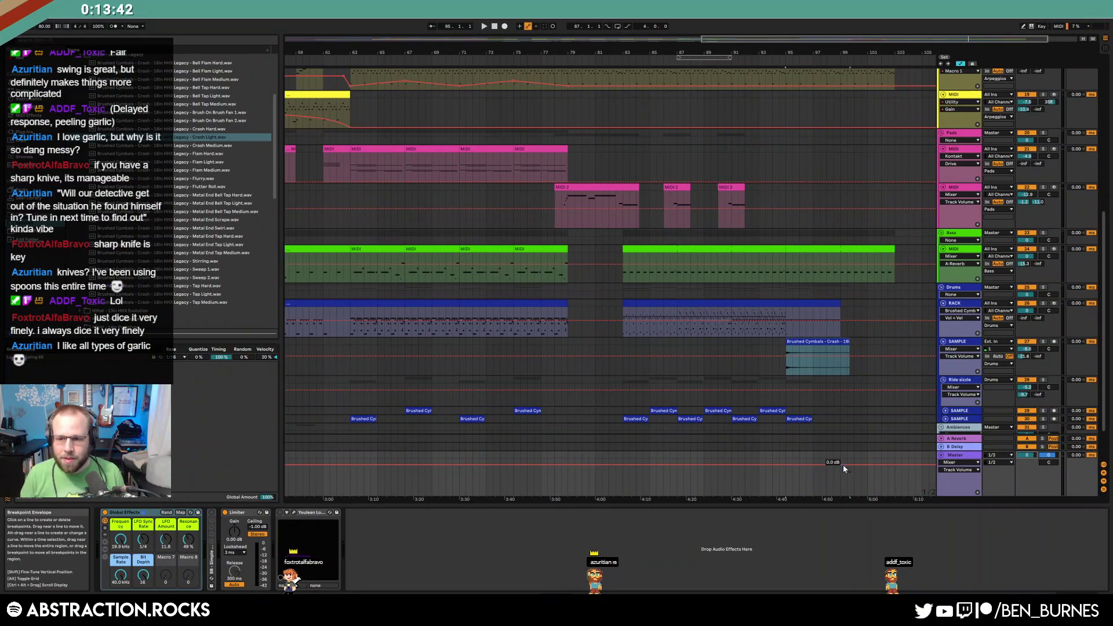
left_click(840, 465)
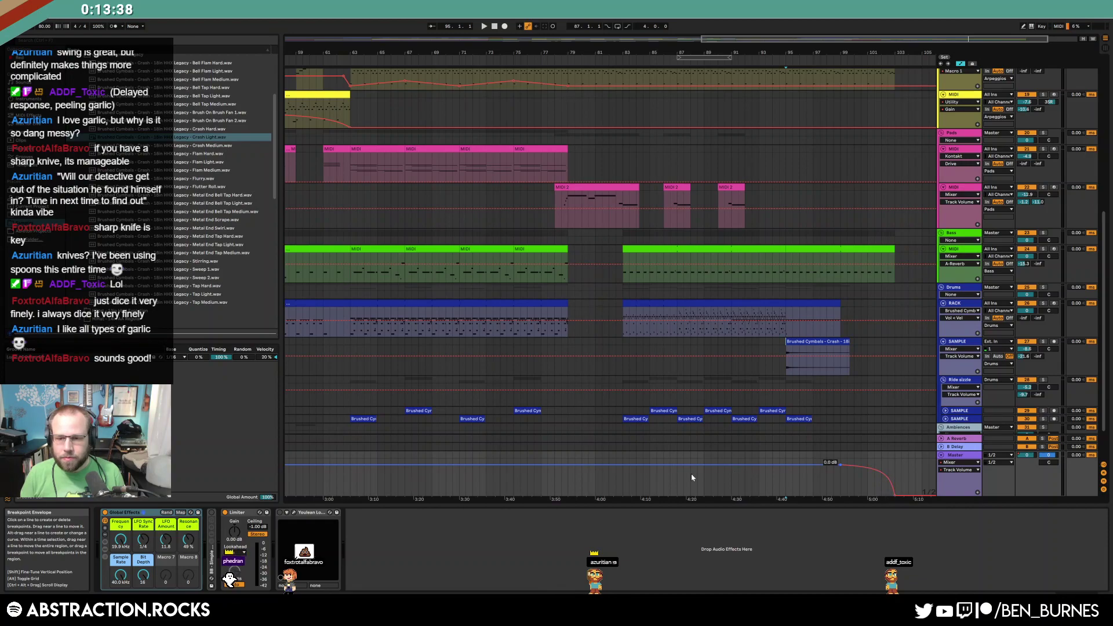
key("a")
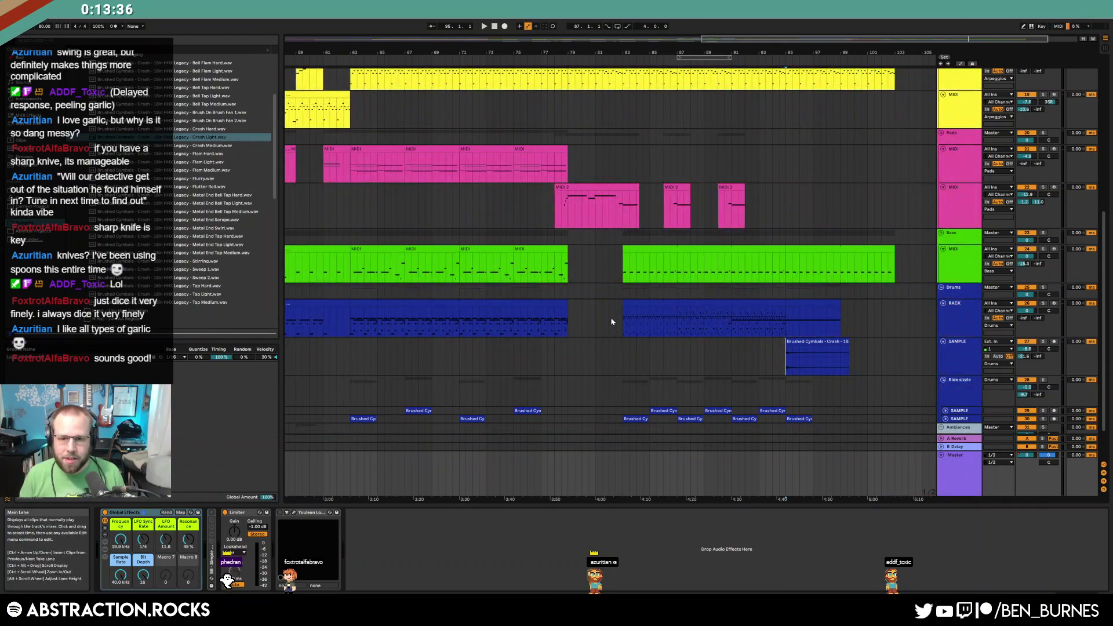
Play from bar 82 and duplicate the short closing pad clip twice at the same spacing, to bars 94 and 98
left_click(611, 318)
key("space")
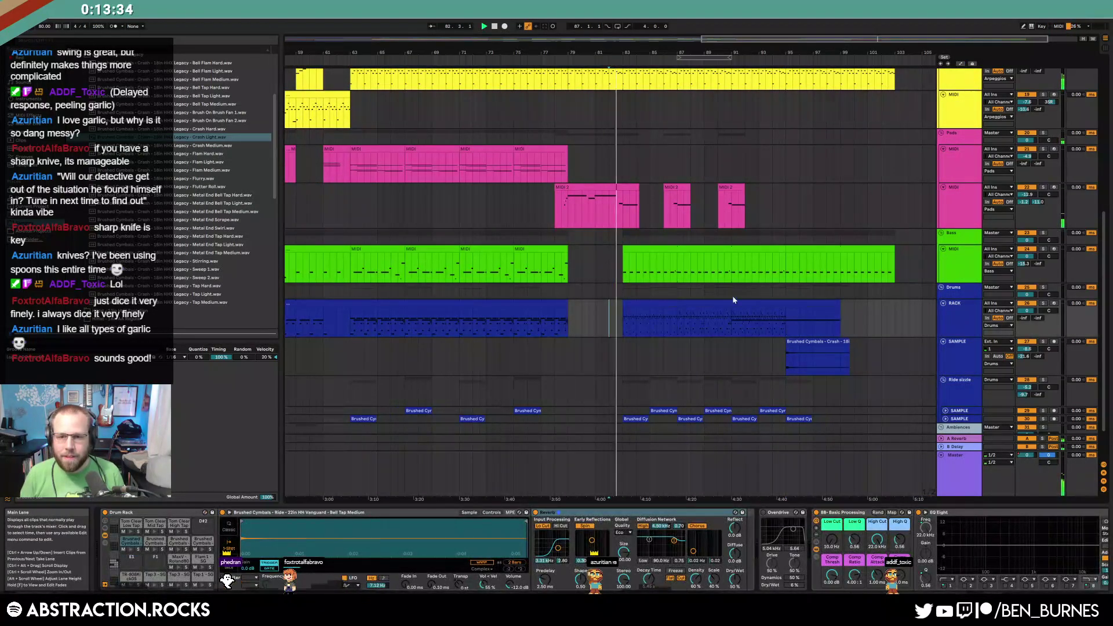
left_click(731, 187)
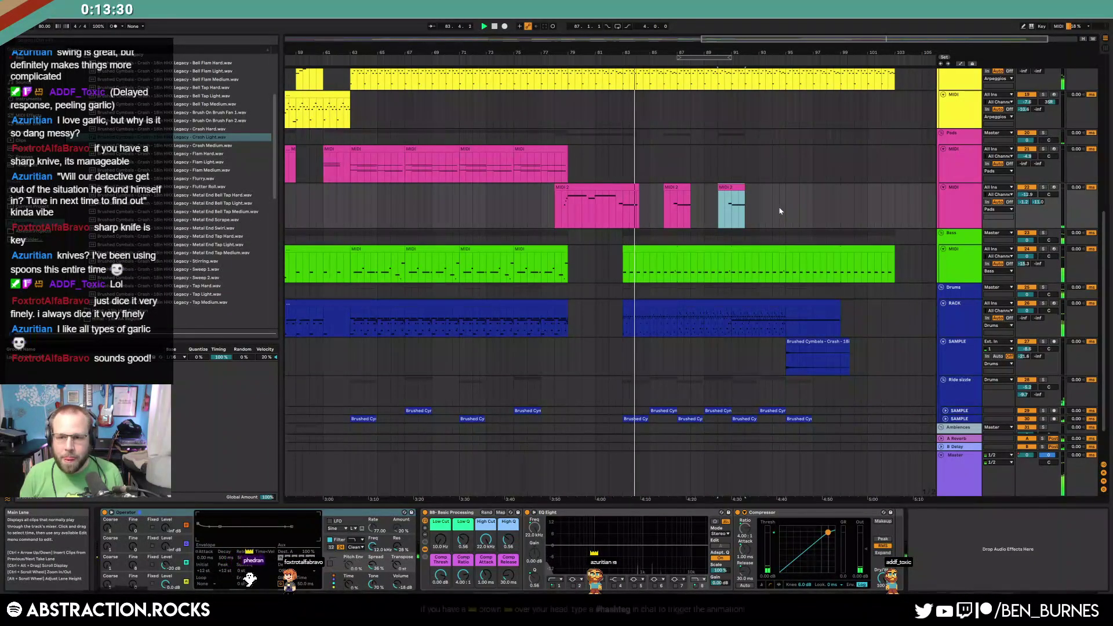
key("ctrl+d")
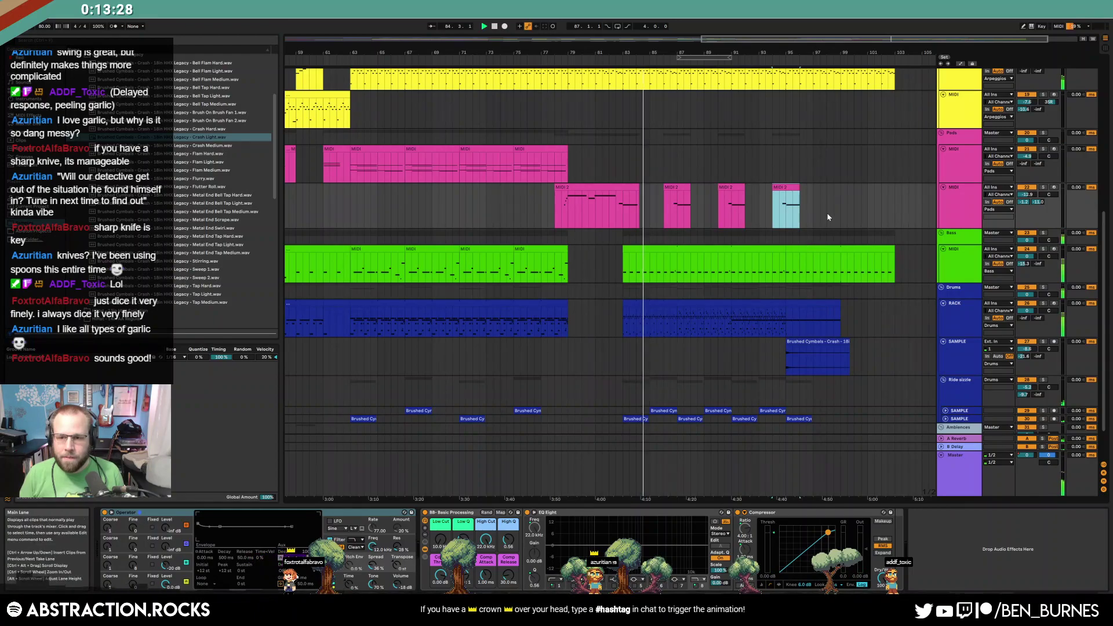
key("ctrl+d")
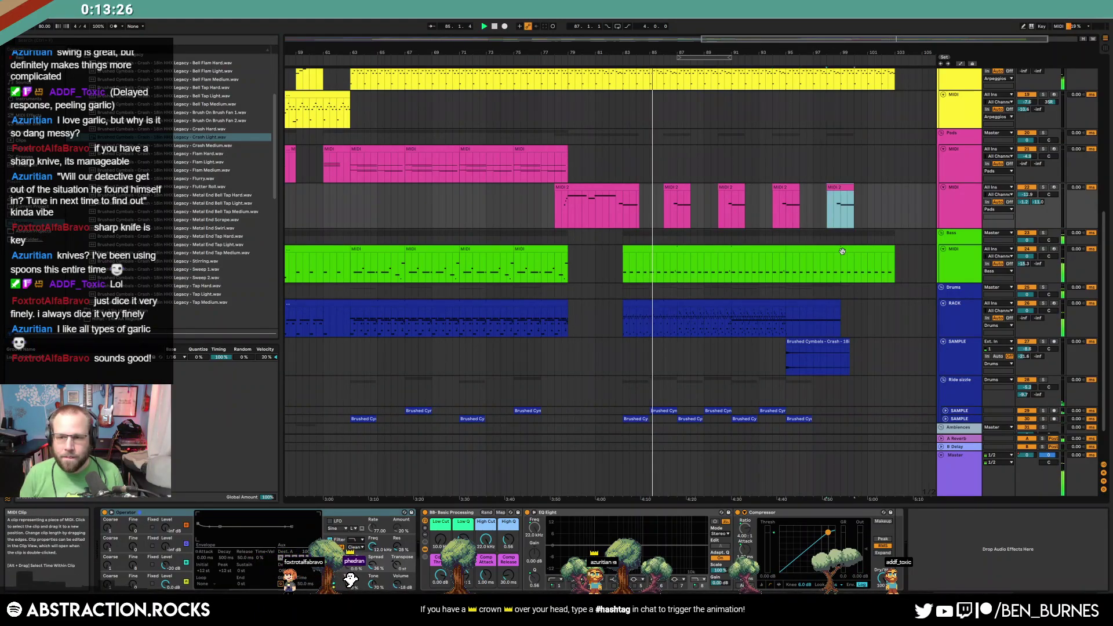
key("shift+Tab")
key("shift+Tab")
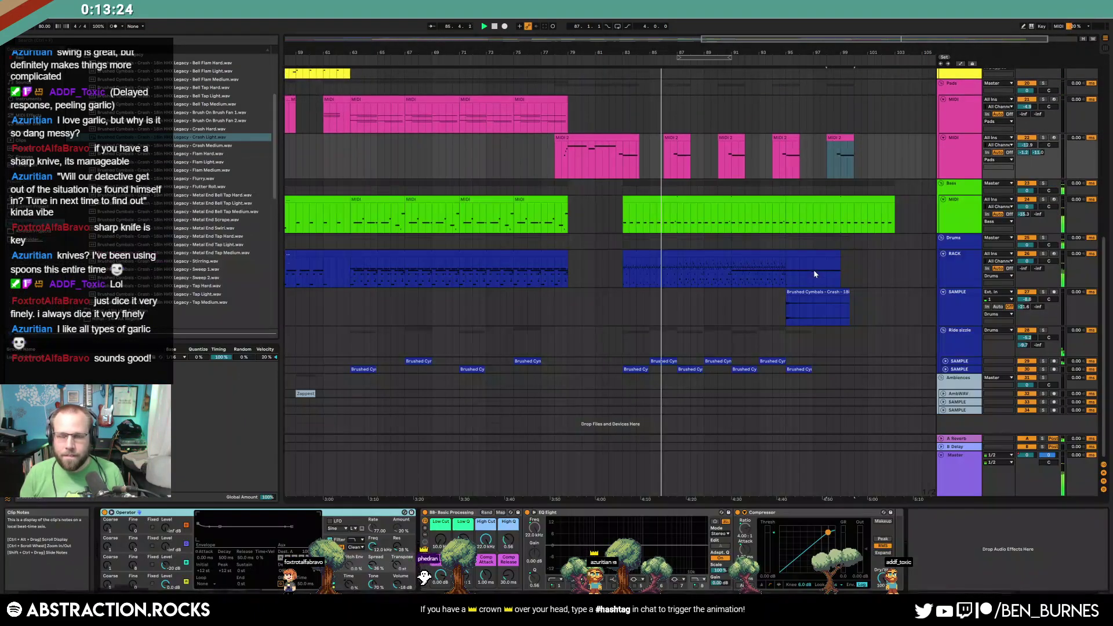
Try to shape the Operator filter frequency automation on the uppermost lead track around bar 95
scroll(811, 284, "up", 3)
scroll(807, 292, "up", 6)
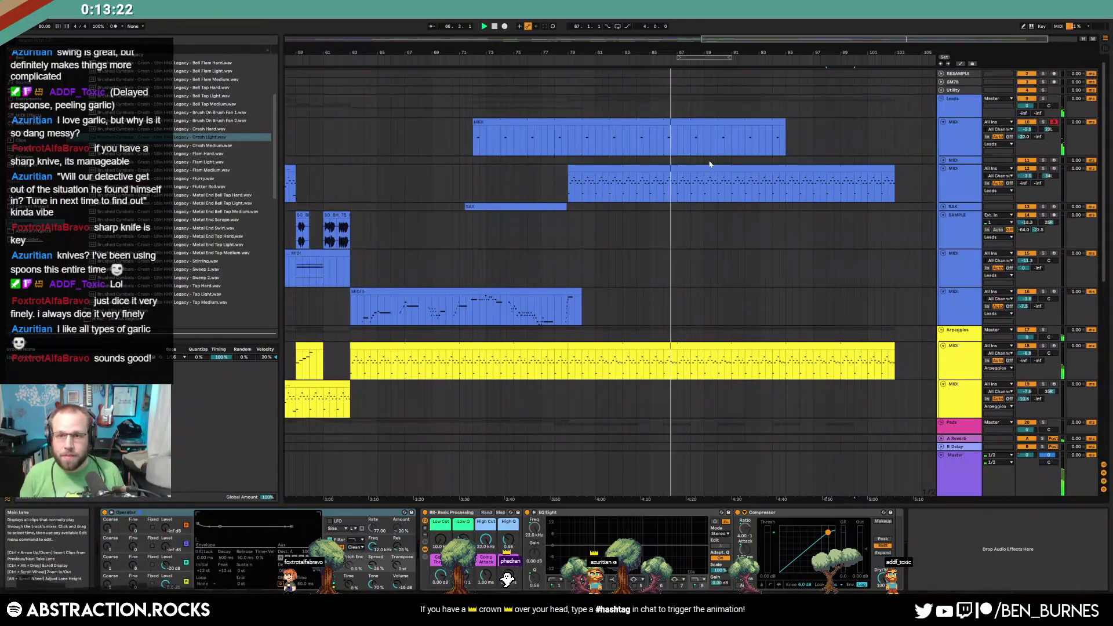
left_click(708, 120)
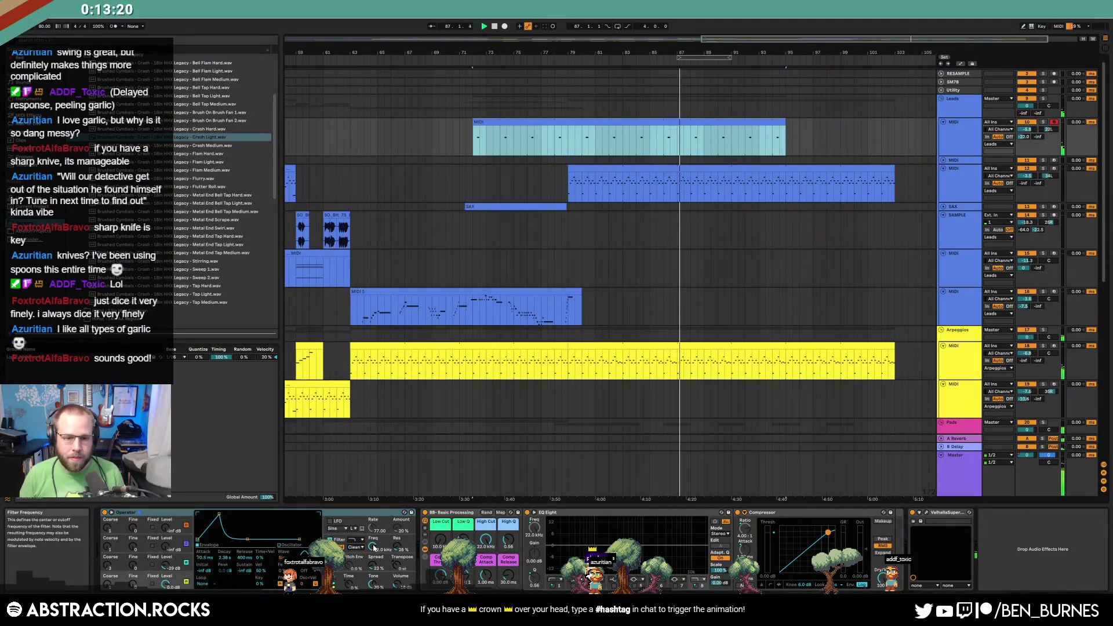
key("a")
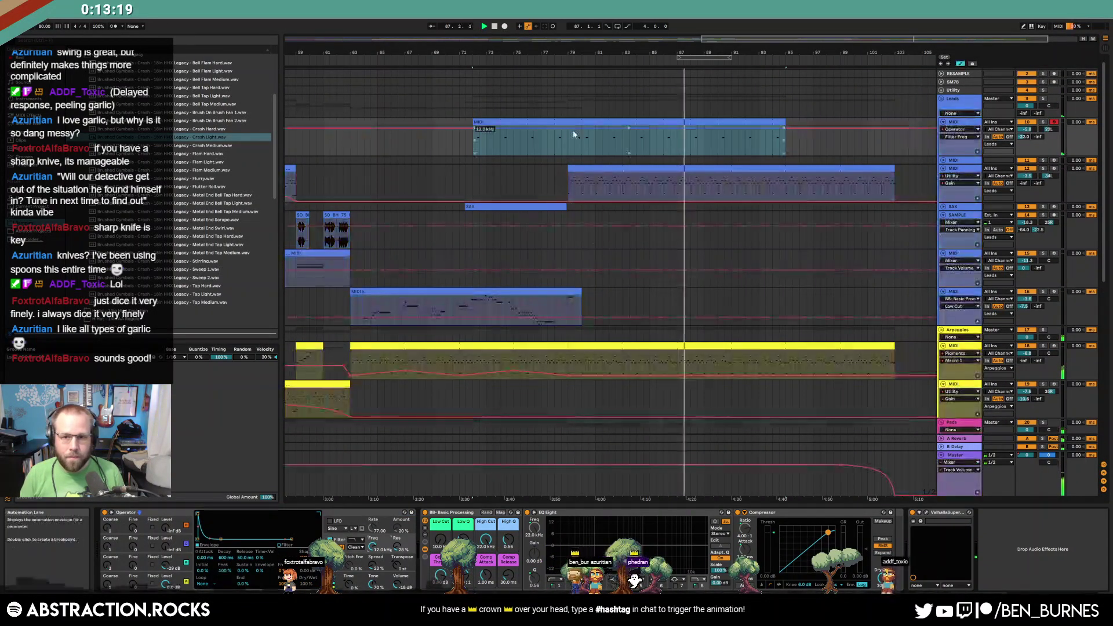
left_click(610, 133)
left_click_drag(786, 131, 786, 143)
left_click(785, 143)
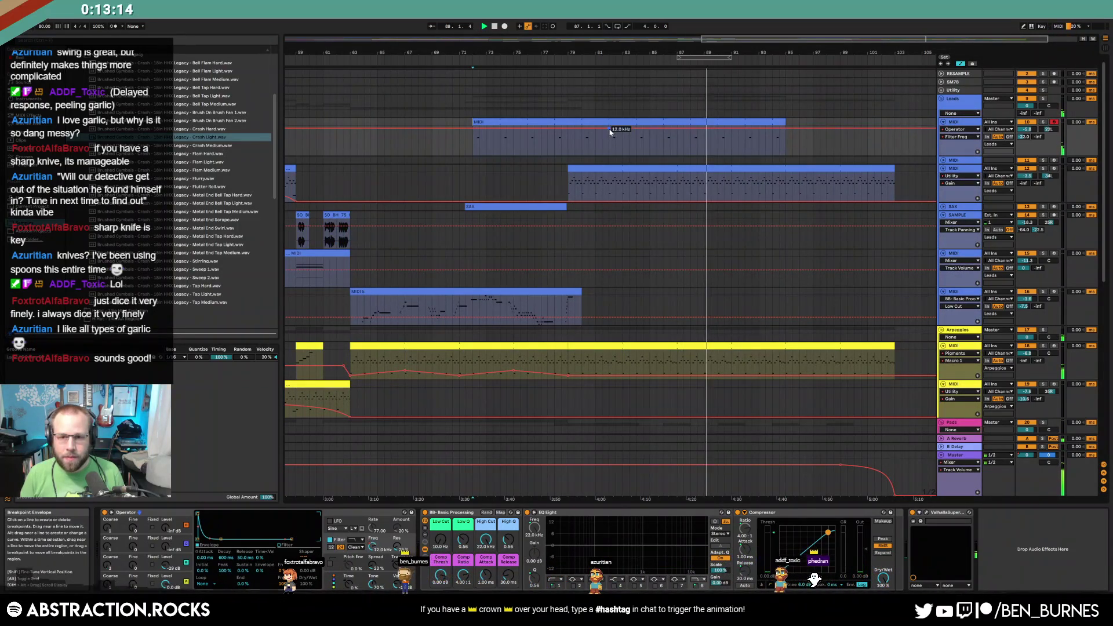
key("a")
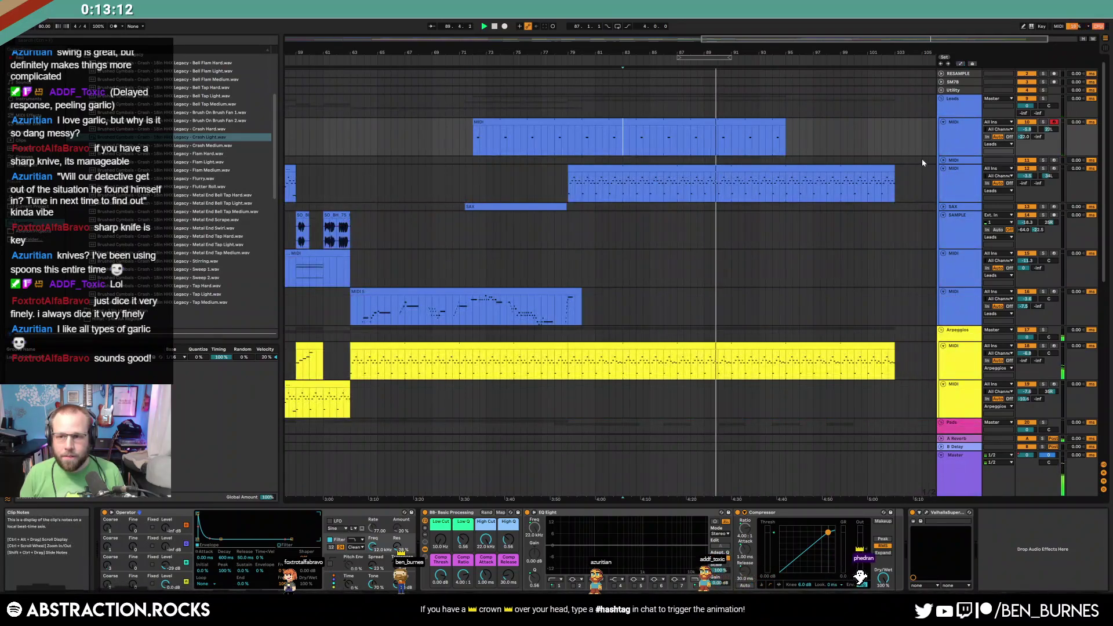
Unfold the Una Corda Pure lead track and cut the Harp lead and upper arpeggio clips back to end at bar 95
left_click(943, 160)
left_click(955, 162)
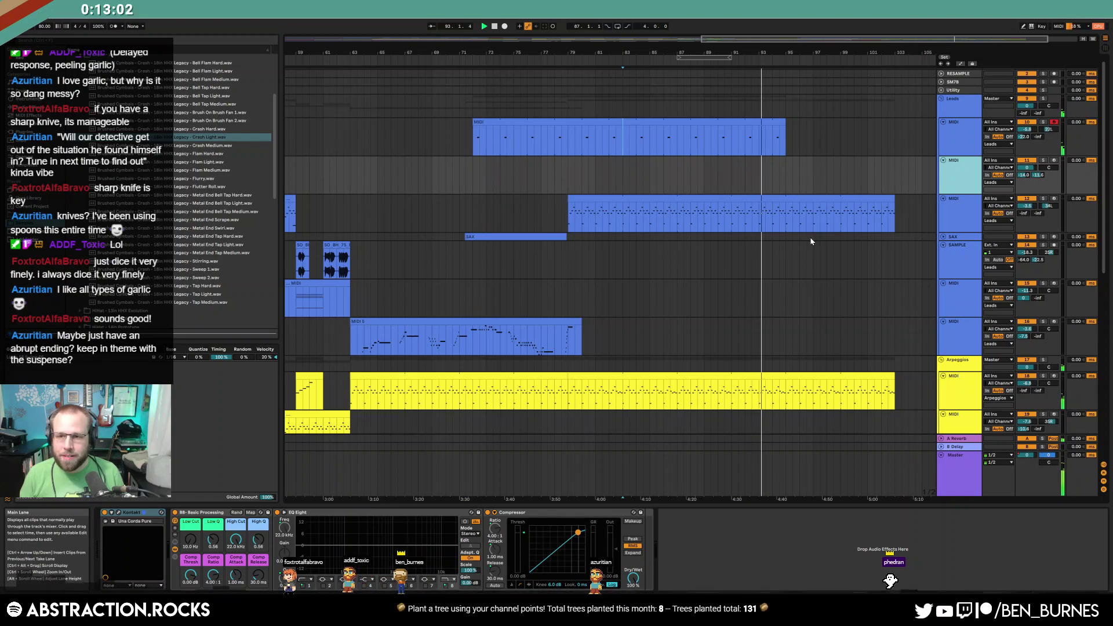
scroll(803, 232, "down", 1)
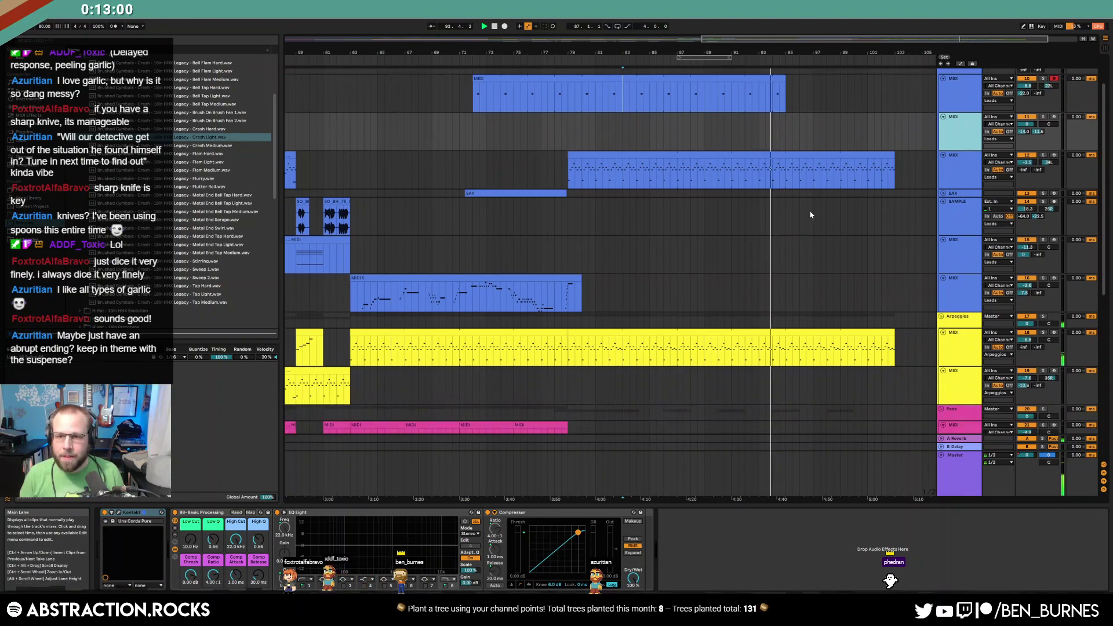
left_click_drag(891, 155, 785, 155)
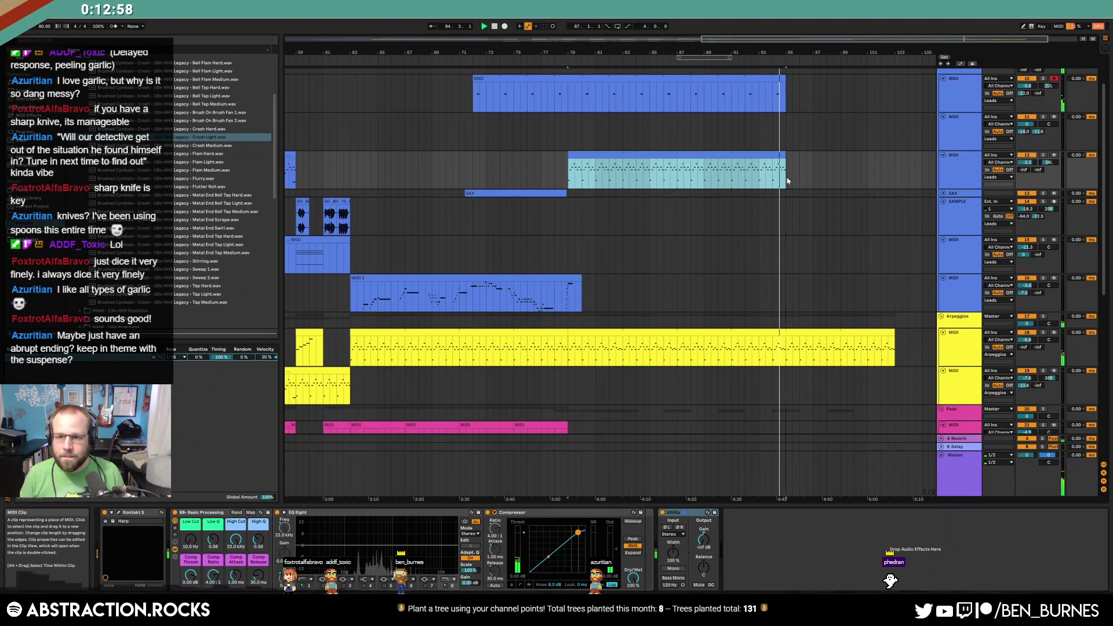
left_click_drag(786, 347, 913, 346)
key("Delete")
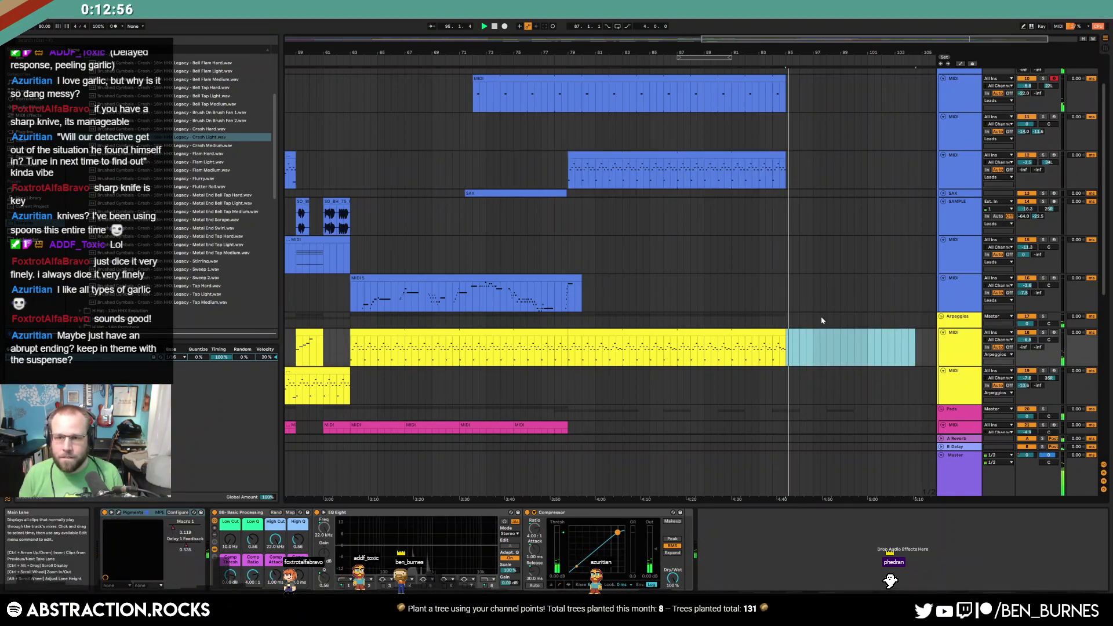
Stop playback, delete the pad clip at bar 98 and trim the closing bass clip to end half a bar after bar 95
scroll(820, 318, "down", 3)
key("space")
left_click_drag(820, 339, 875, 334)
key("Delete")
left_click_drag(893, 371, 790, 377)
scroll(852, 382, "down", 3)
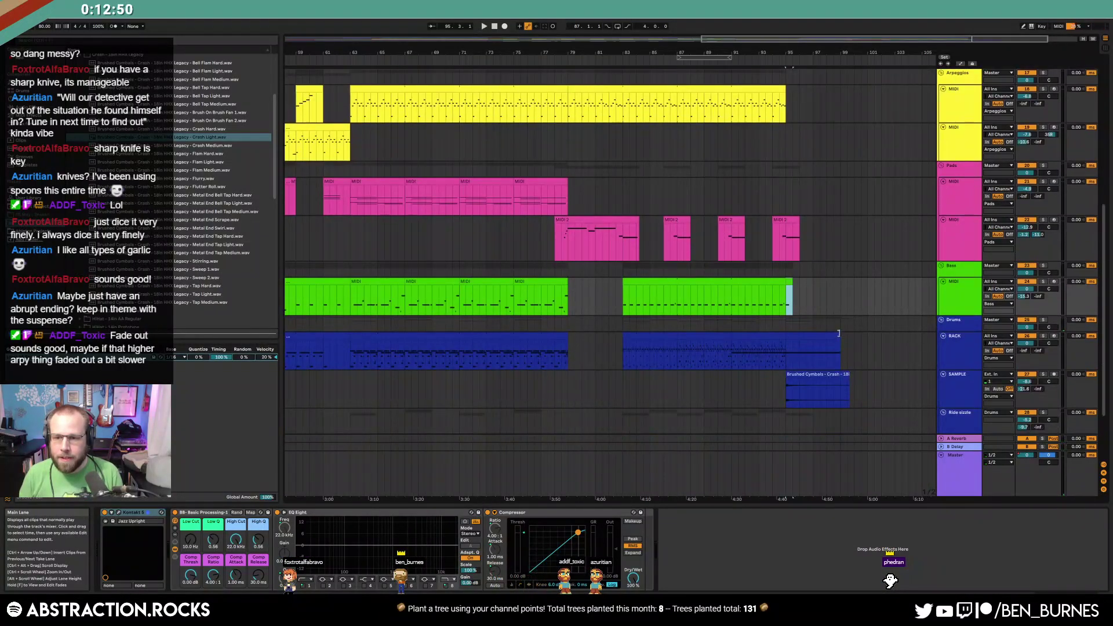
scroll(838, 355, "down", 3)
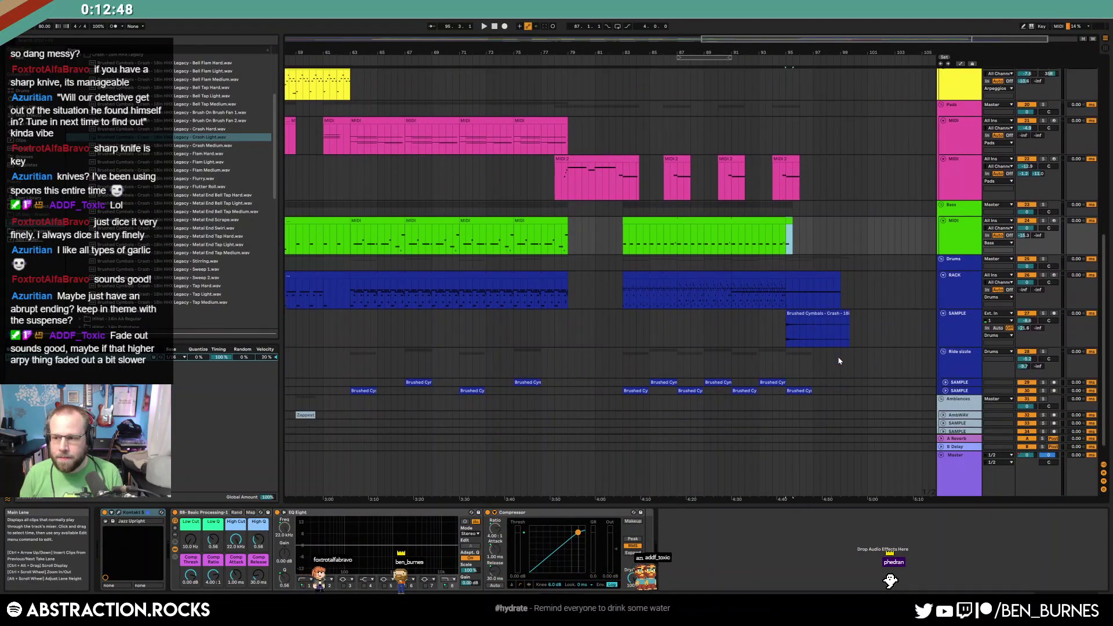
Remove the fade-out from the Master track's volume automation
left_click(956, 467)
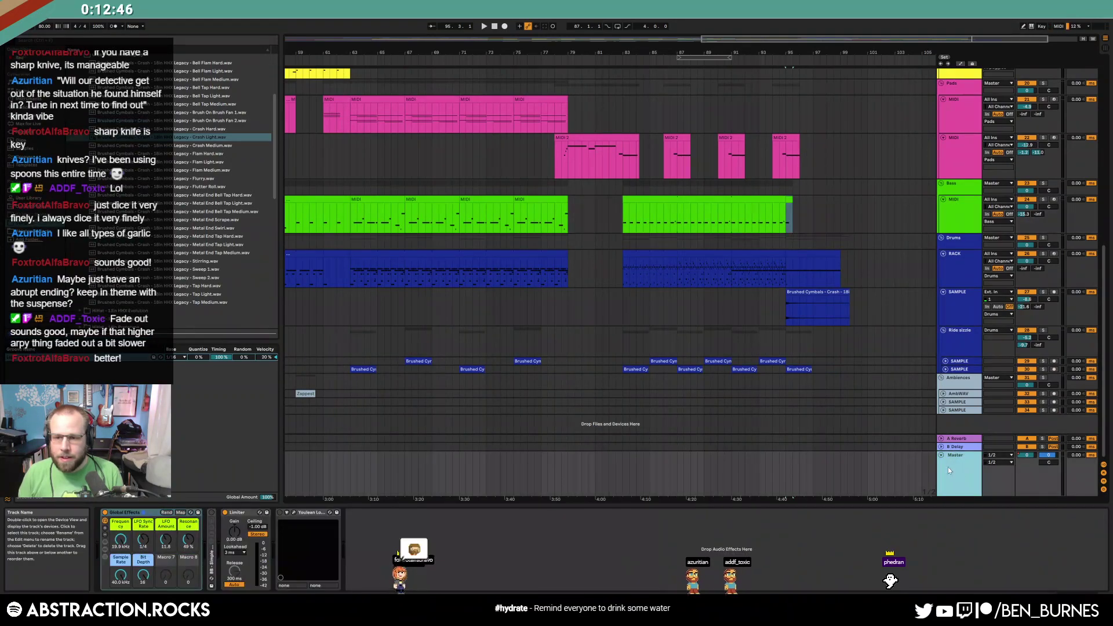
key("a")
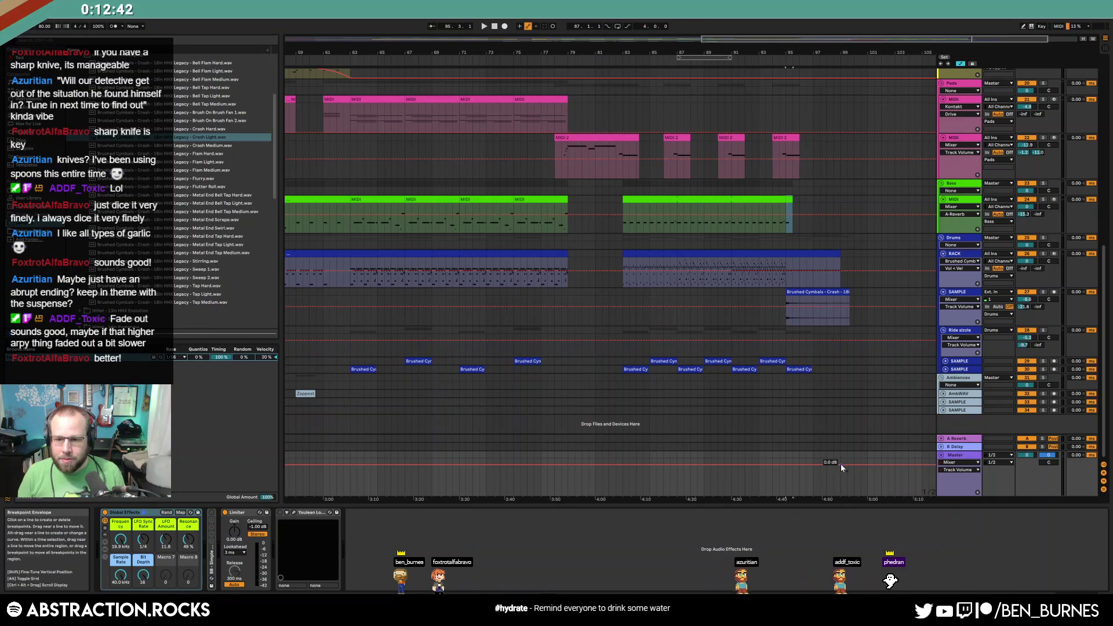
key("a")
Play back the shortened ending from bar 95
scroll(787, 285, "up", 3)
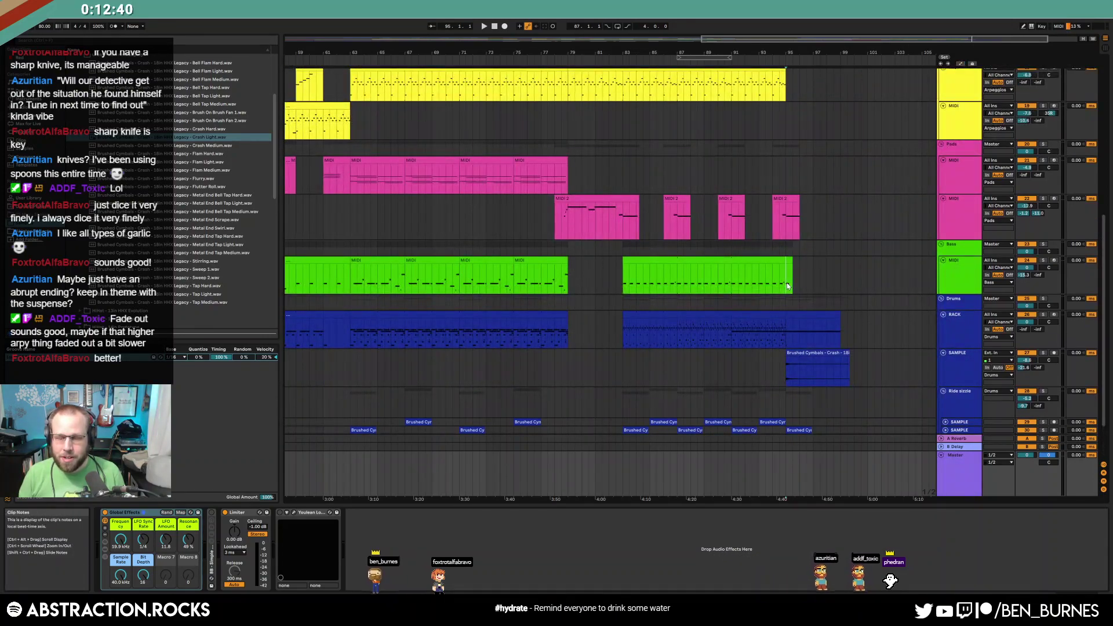
left_click(788, 286)
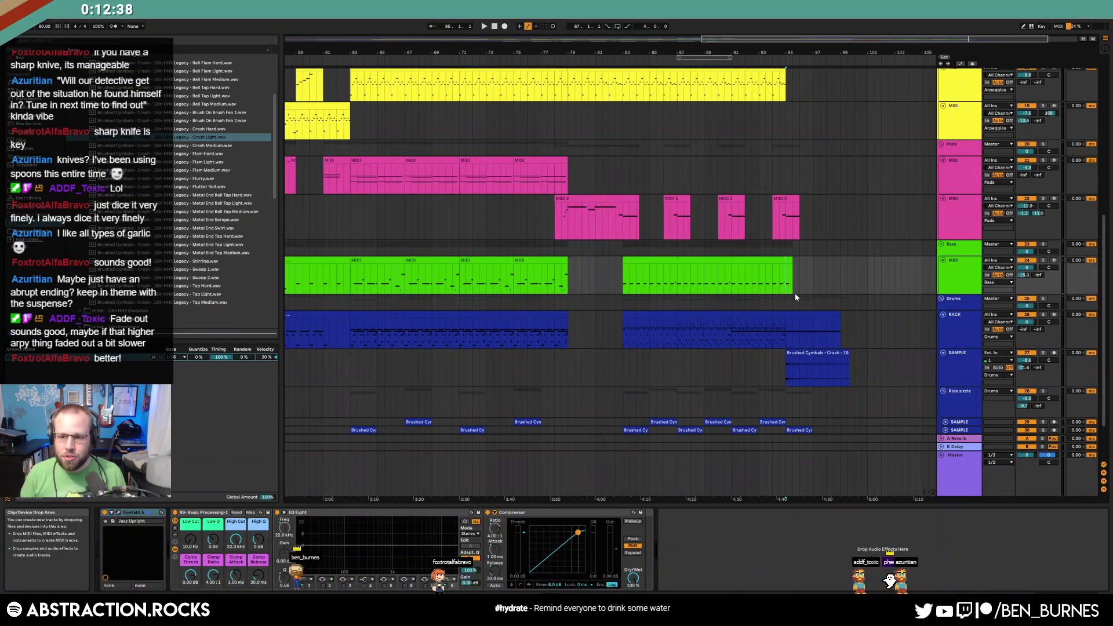
key("space")
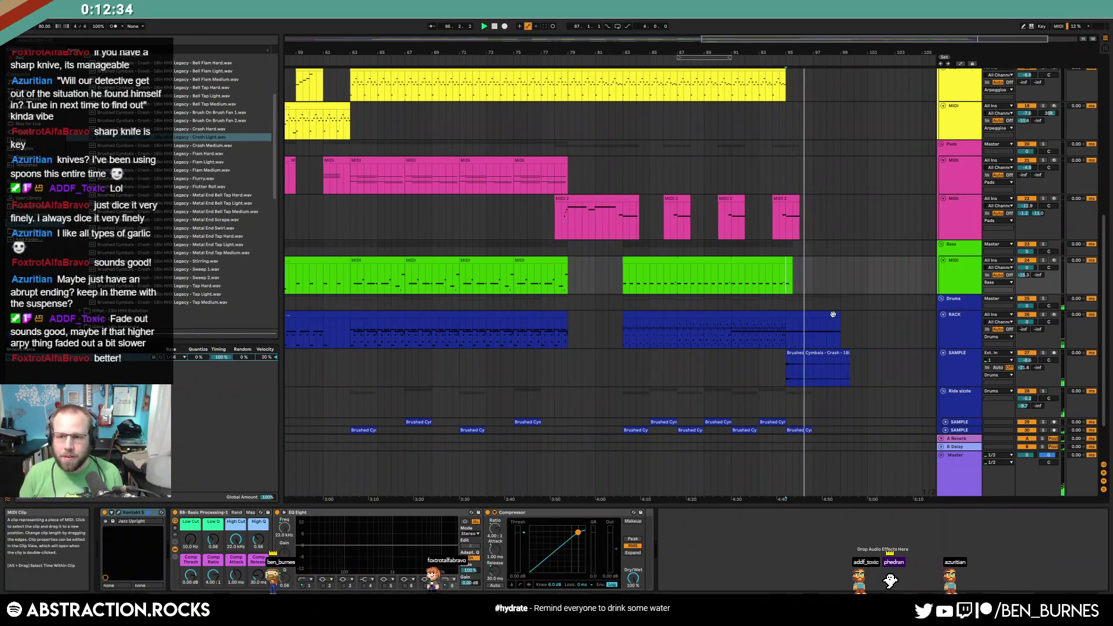
Open the RACK clip at bar 95 in the note editor and delete the ride cymbal notes in its fourth bar
left_click(833, 314)
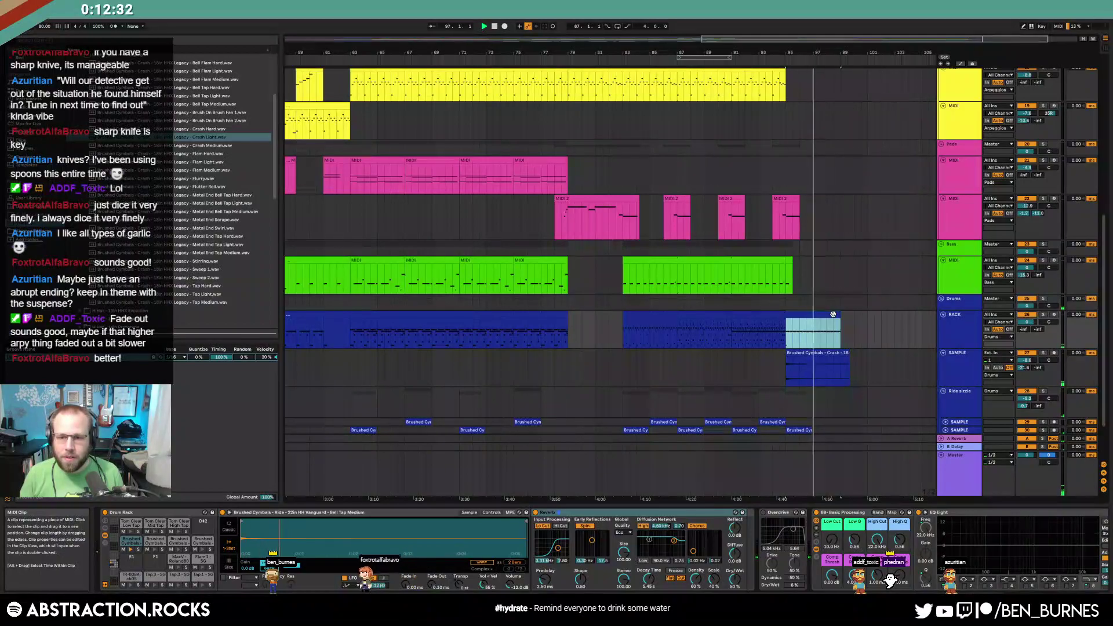
key("a")
key("a")
double_click(833, 314)
left_click(618, 461)
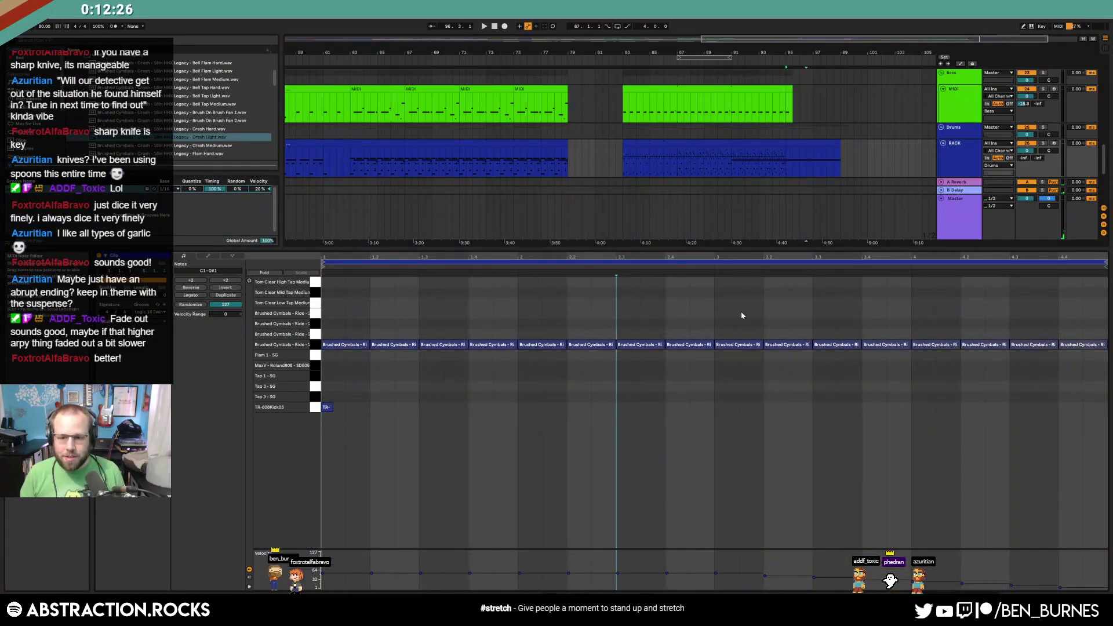
left_click_drag(934, 318, 1084, 407)
key("Delete")
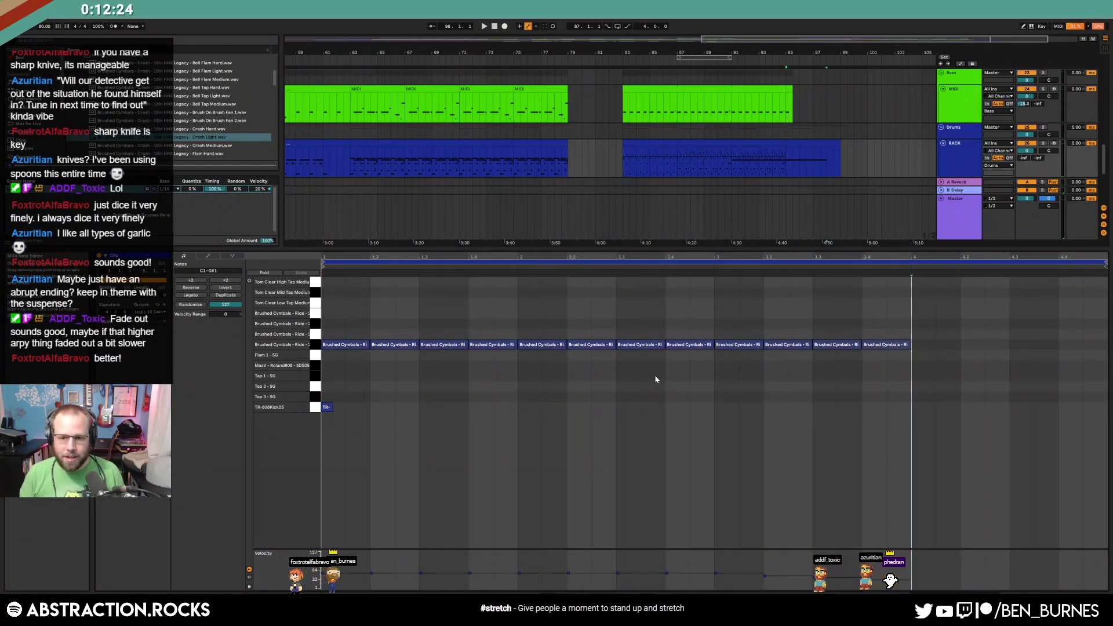
Draw a falling velocity ramp over the remaining ride cymbal notes from the fifth hit to the last, and close the note editor
key("b")
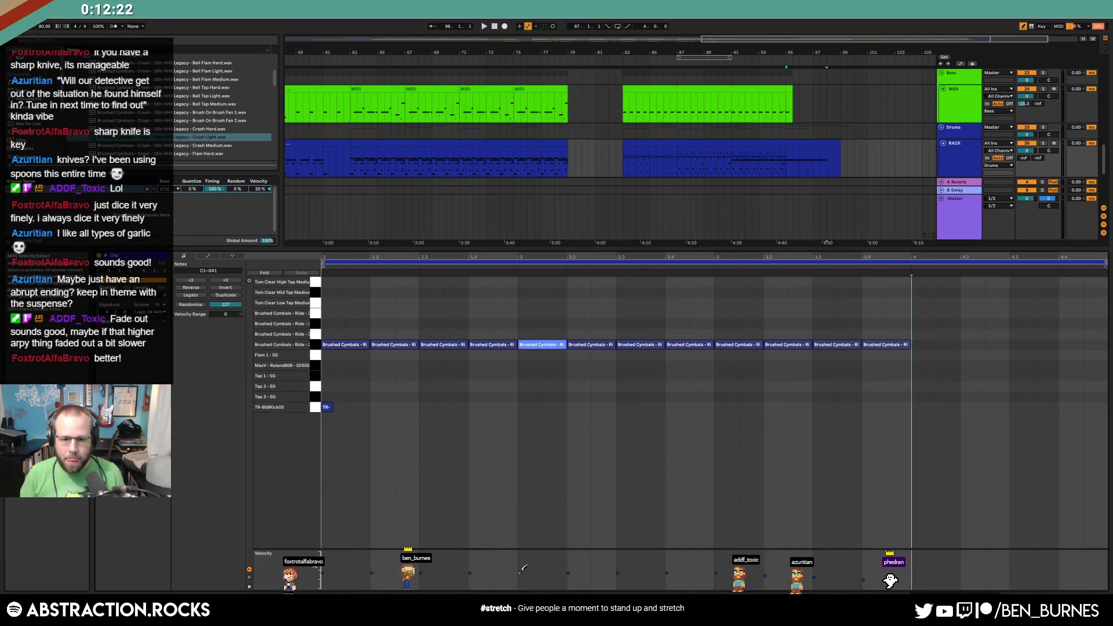
left_click_drag(518, 574, 877, 592)
key("shift+Tab")
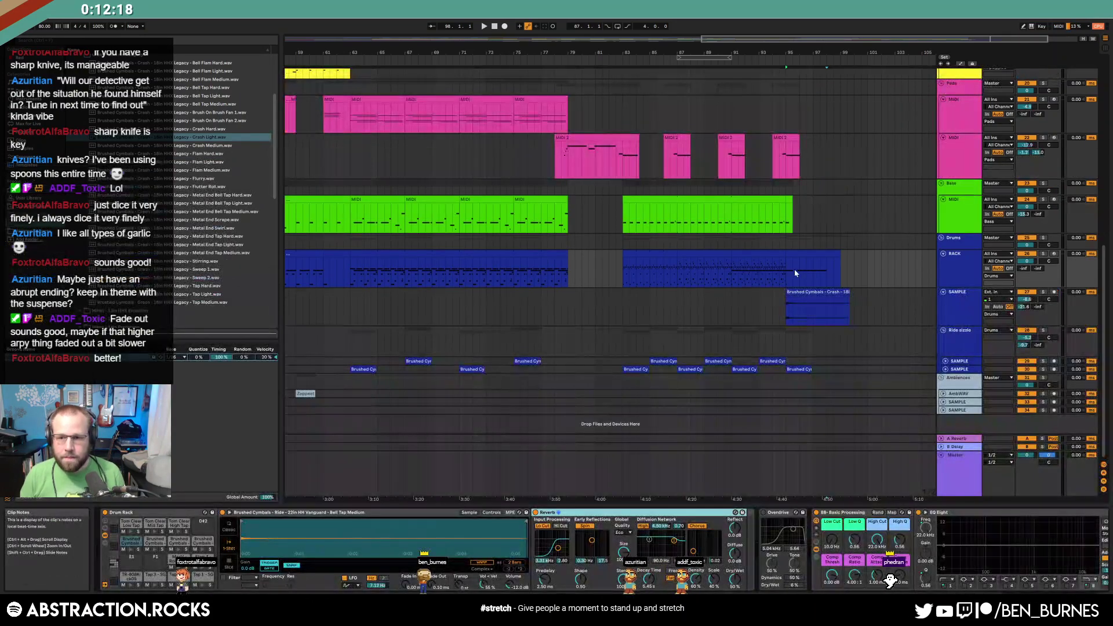
Raise the Utility Gain automation of the second arpeggio track to about -0.58 dB from bar 81 onward
left_click(792, 273)
scroll(823, 316, "up", 1)
scroll(823, 317, "up", 4)
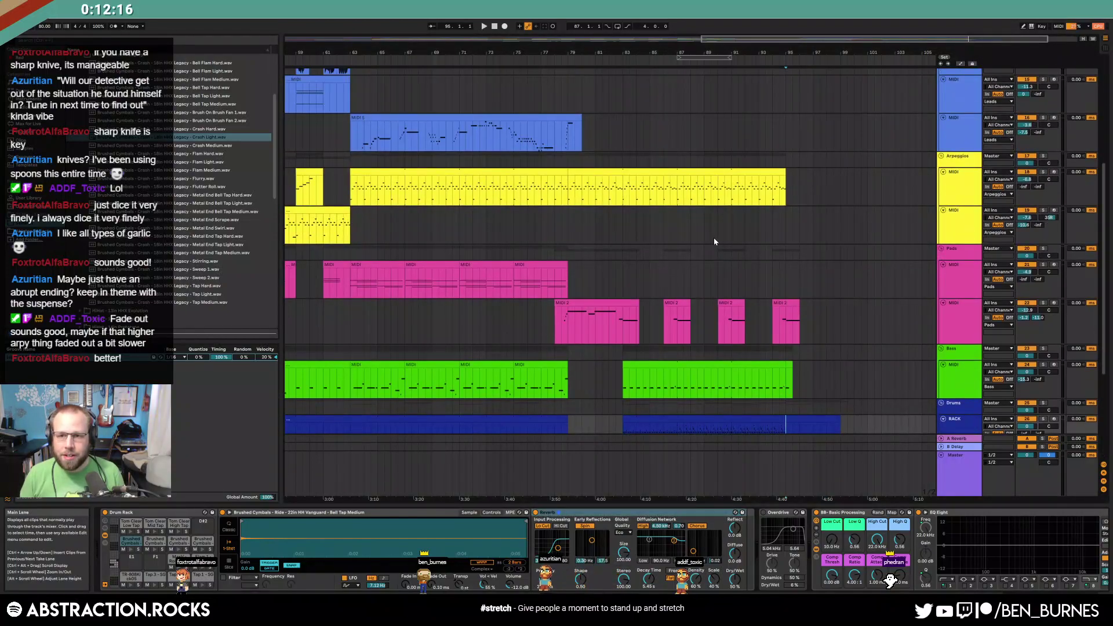
left_click(966, 225)
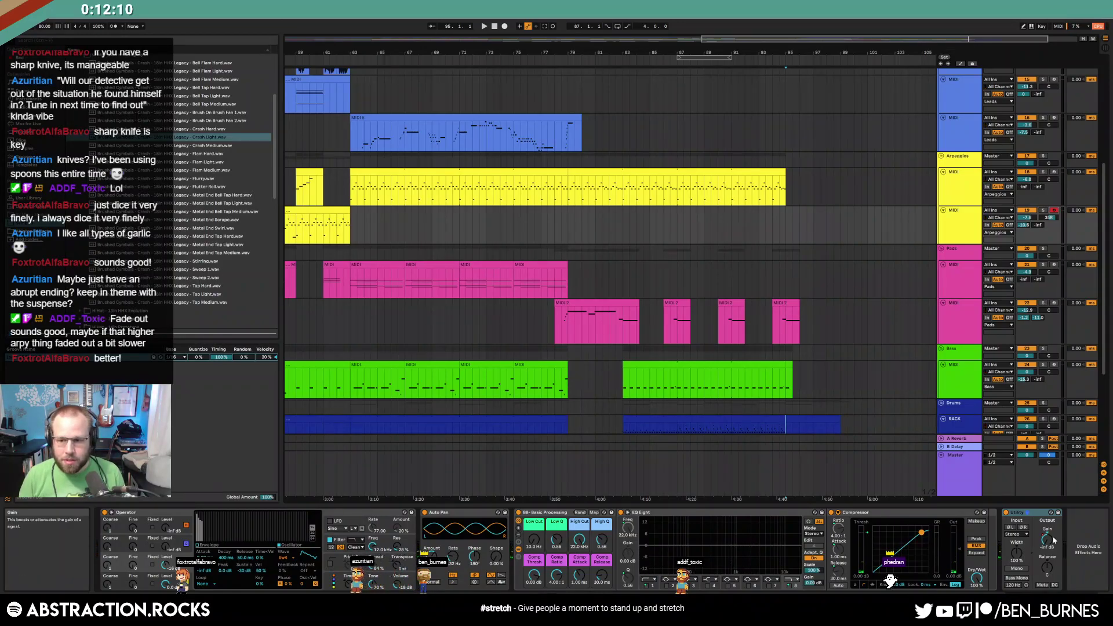
key("a")
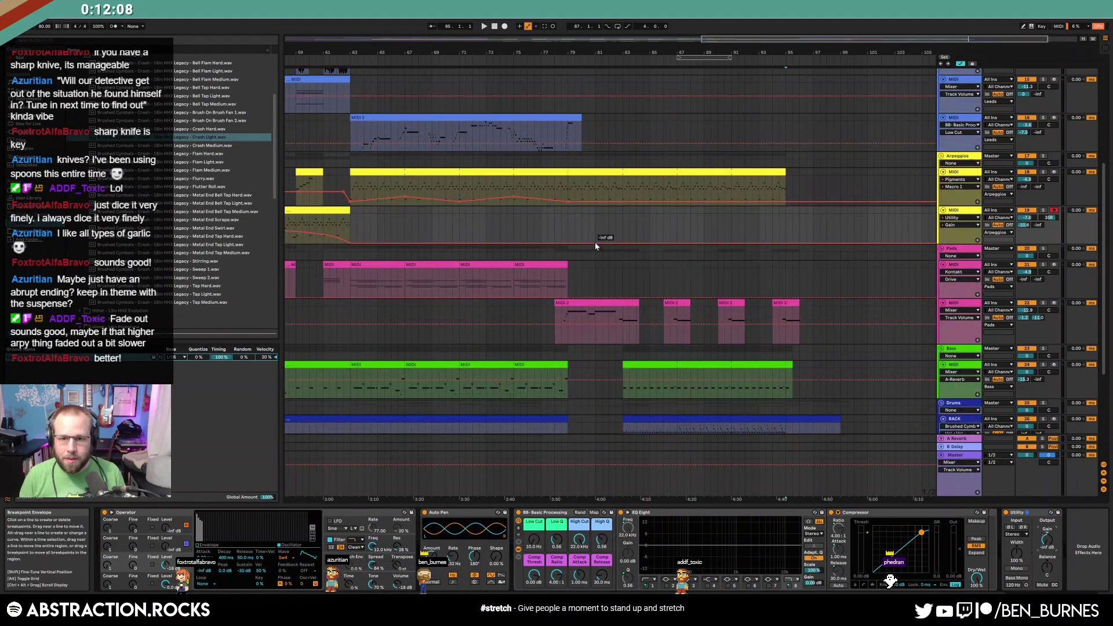
left_click_drag(599, 243, 598, 226)
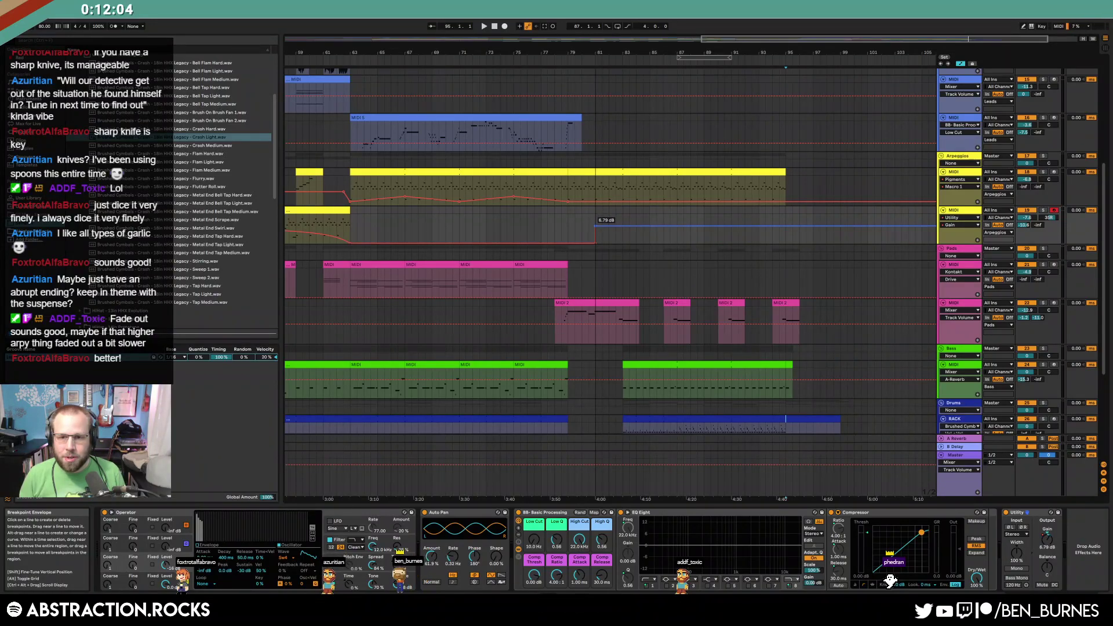
left_click_drag(601, 227, 595, 228)
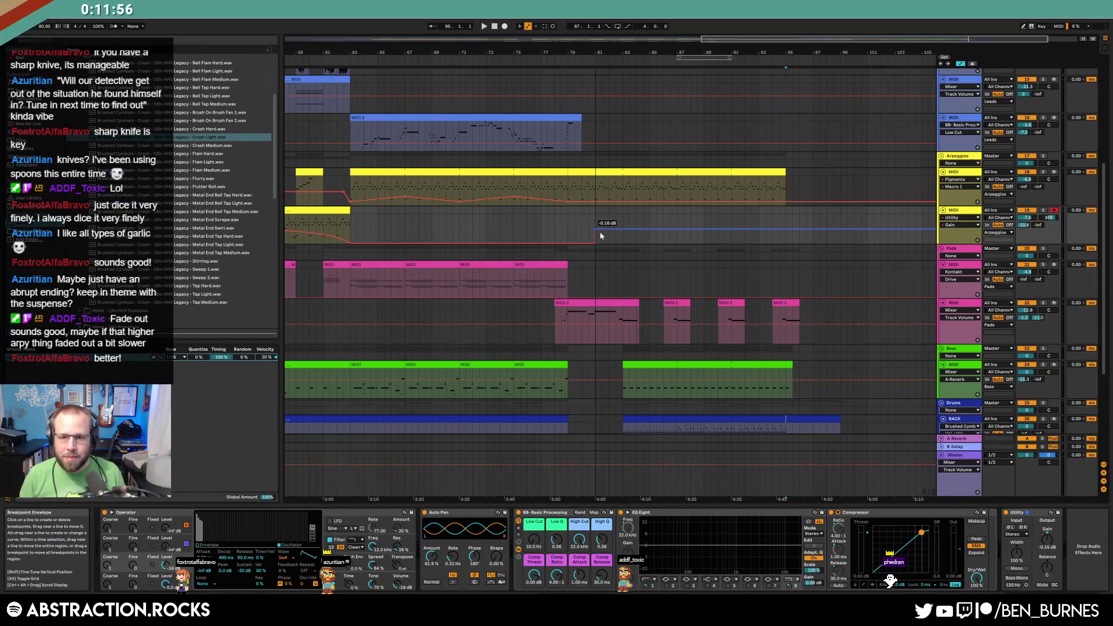
Move the second arpeggio track's Track Panning automation line to centre and hide the automation lanes
left_click(712, 214)
key("a")
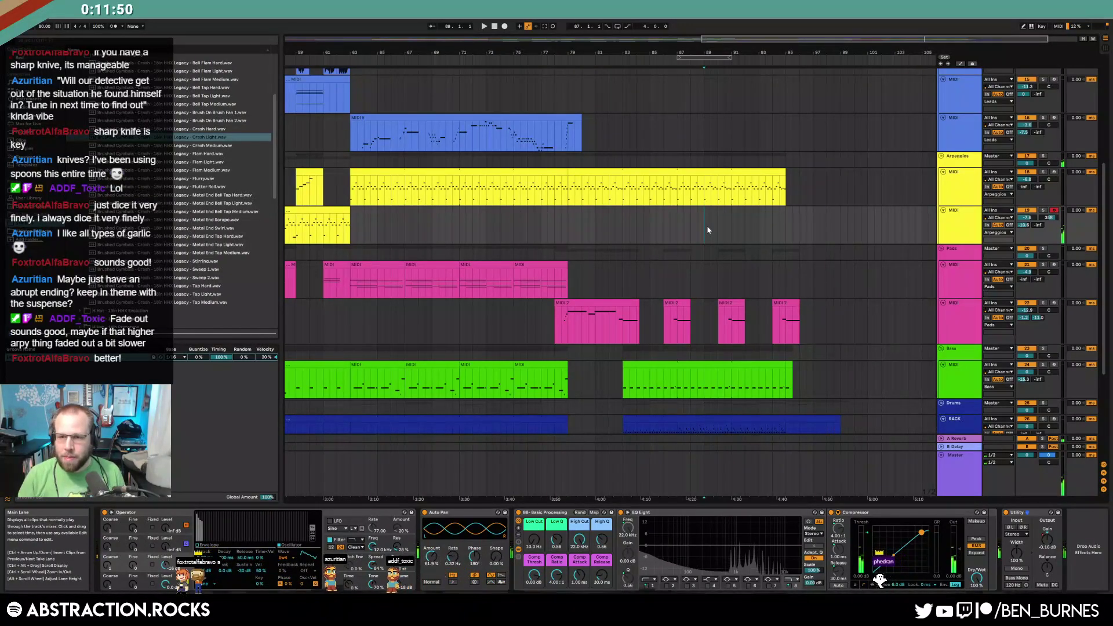
key("a")
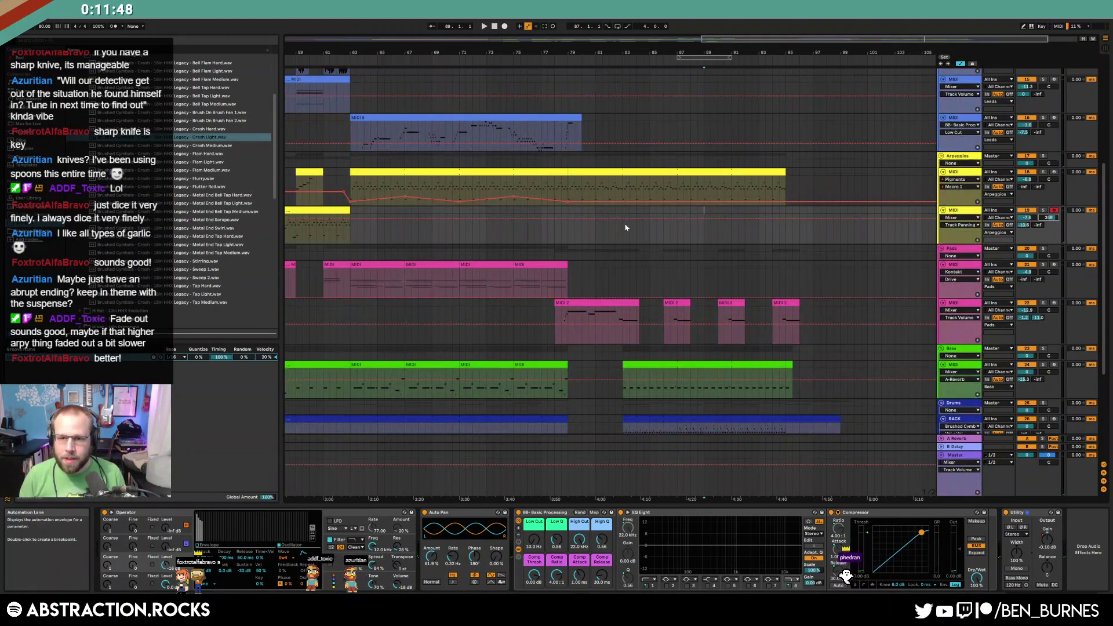
left_click_drag(649, 218, 649, 227)
key("a")
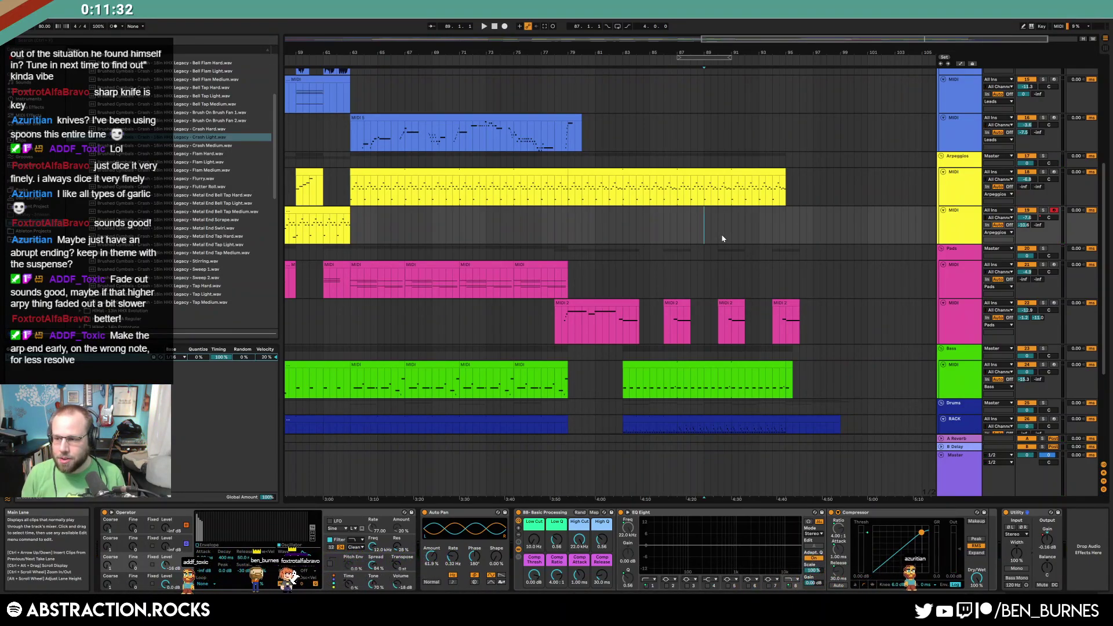
Play back the last beats of the first arpeggio clip before bar 95 and arm its track
left_click(783, 191)
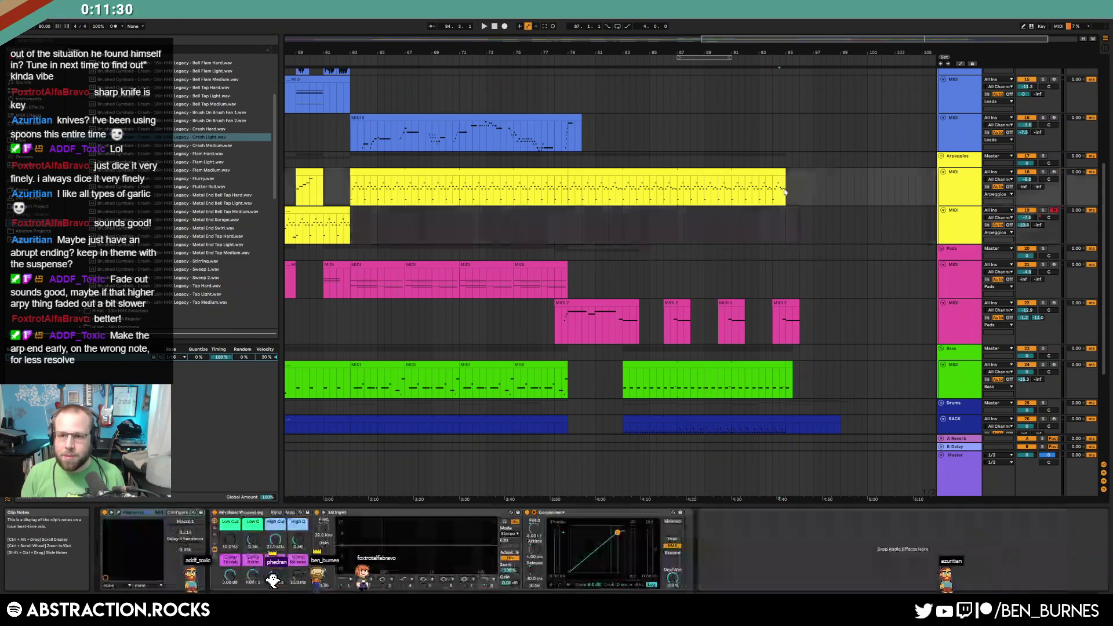
scroll(786, 190, "up", 9)
key("space")
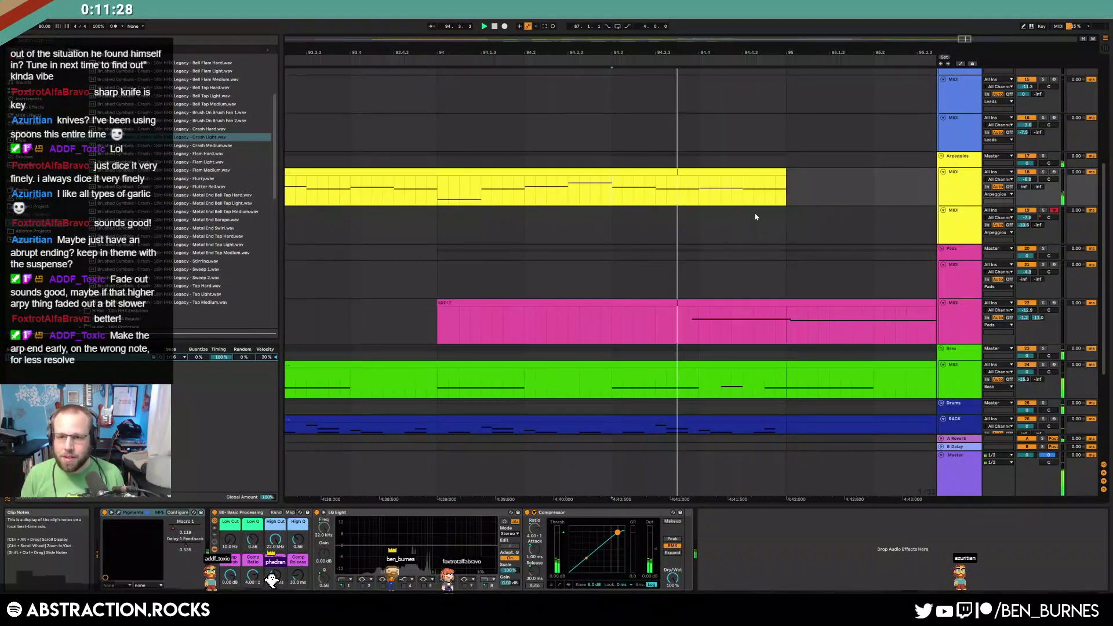
left_click(1054, 172)
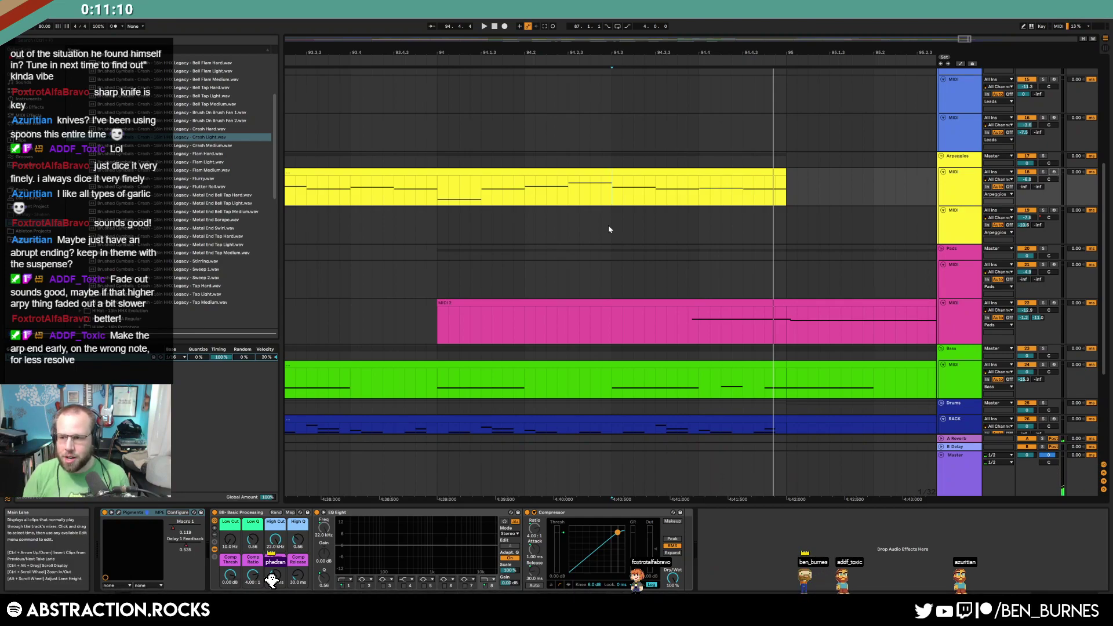
Extend the end of the first arpeggio clip slightly past bar 95
scroll(555, 217, "down", 5)
left_click_drag(958, 42, 907, 89)
scroll(768, 189, "up", 4)
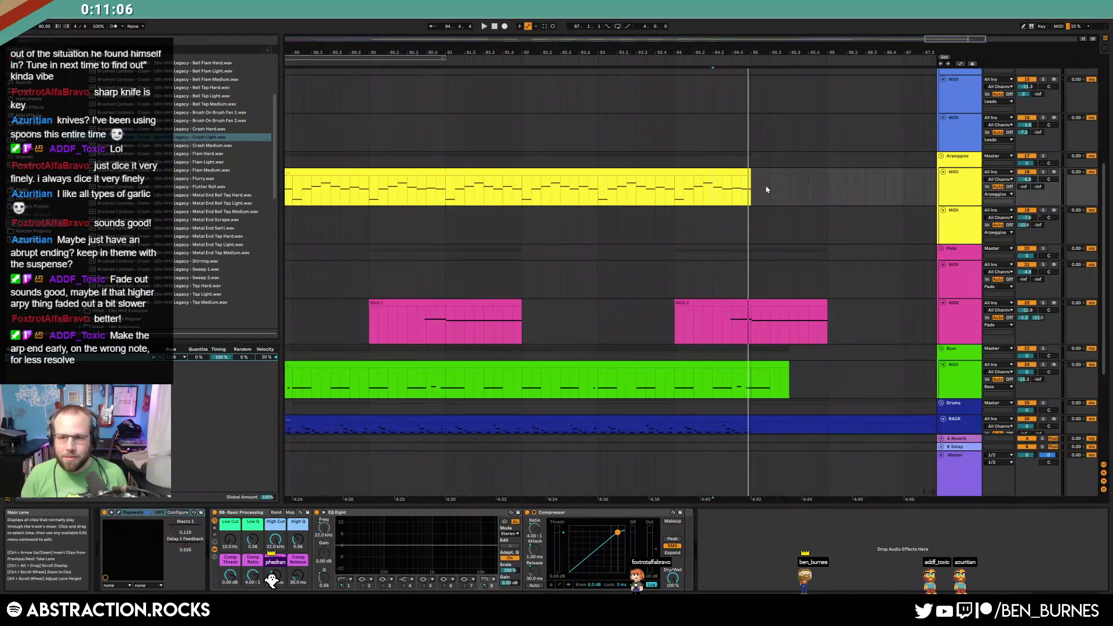
left_click_drag(725, 172, 734, 172)
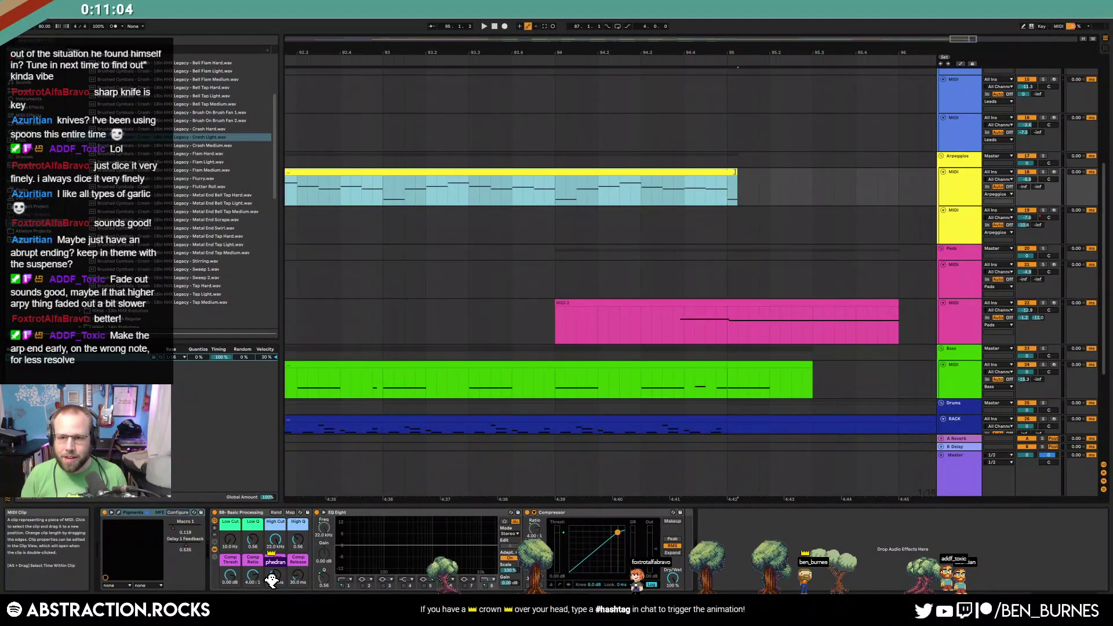
scroll(718, 203, "down", 10)
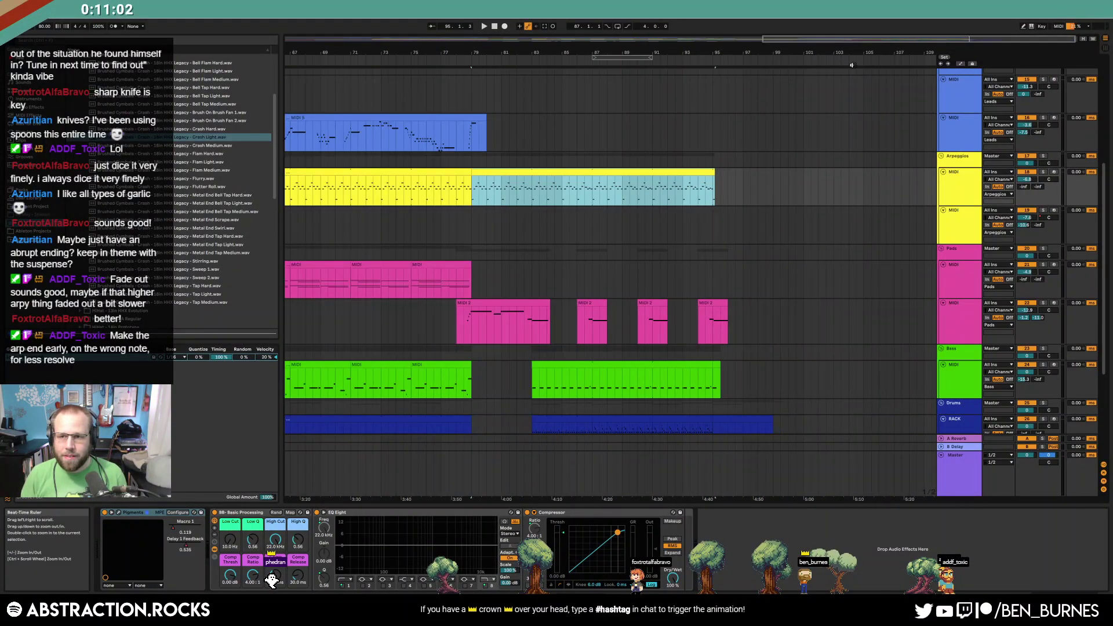
Create a one-bar MIDI clip at bar 87 on the second arpeggio track
left_click(623, 229)
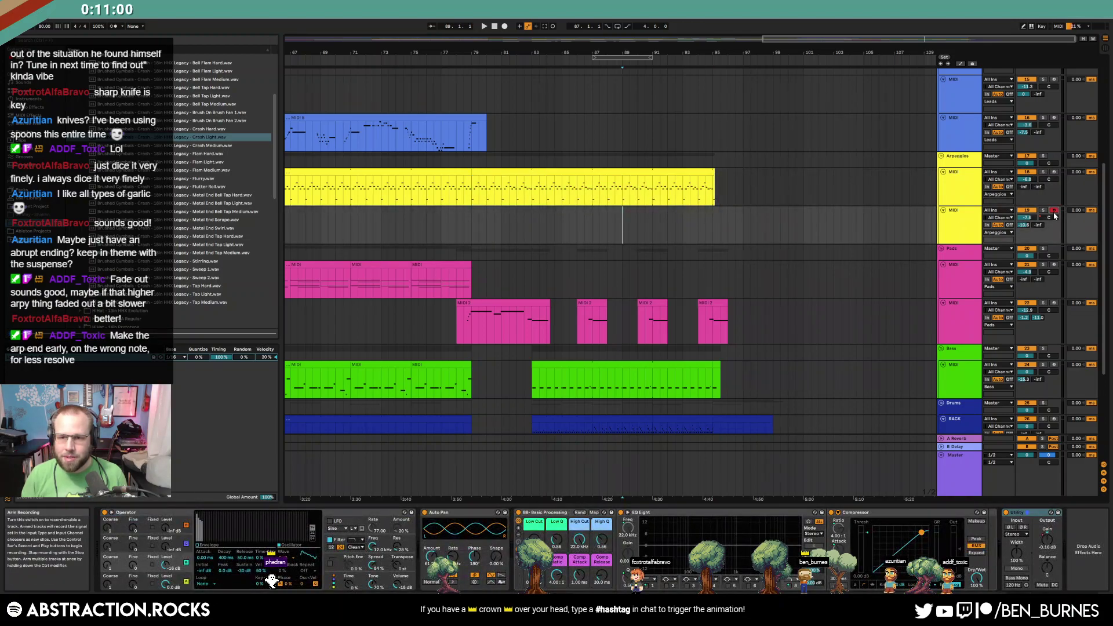
scroll(626, 325, "down", 2)
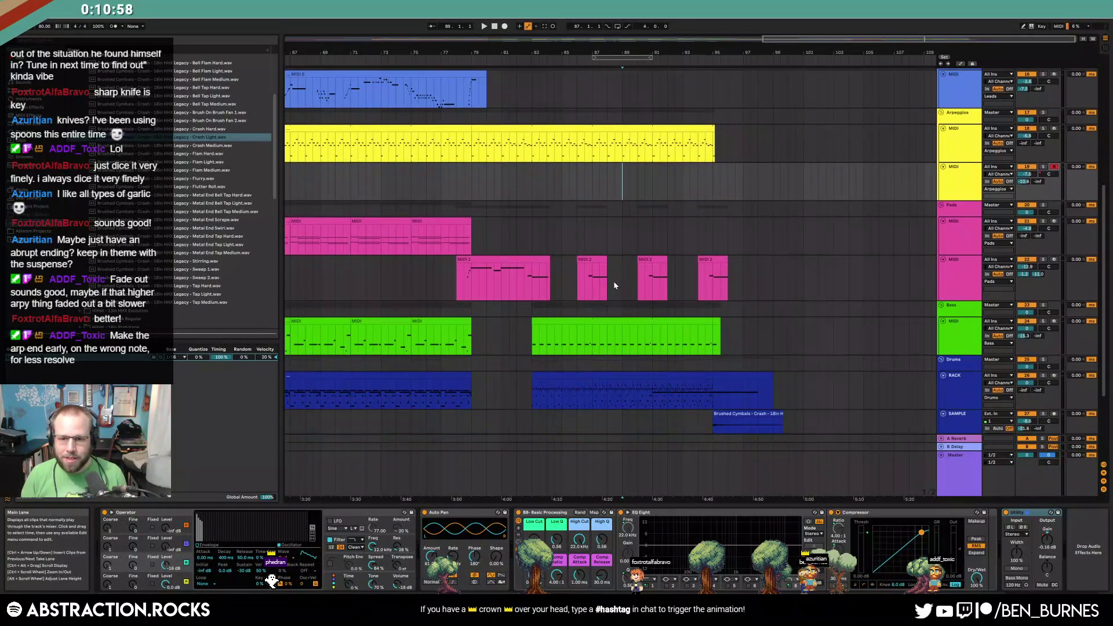
left_click(593, 395)
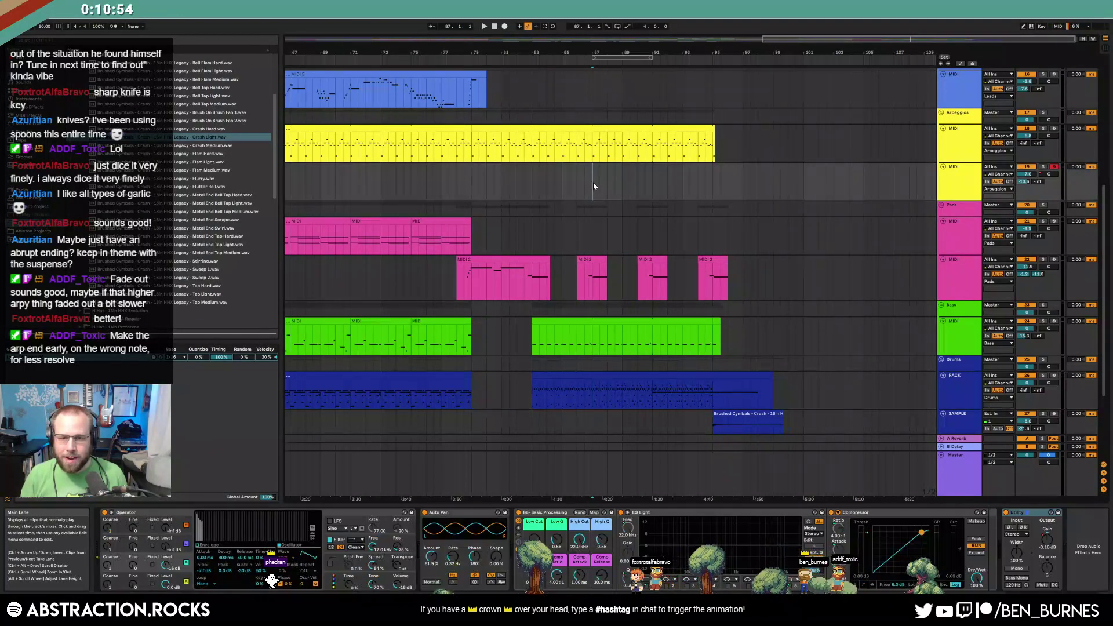
double_click(594, 186)
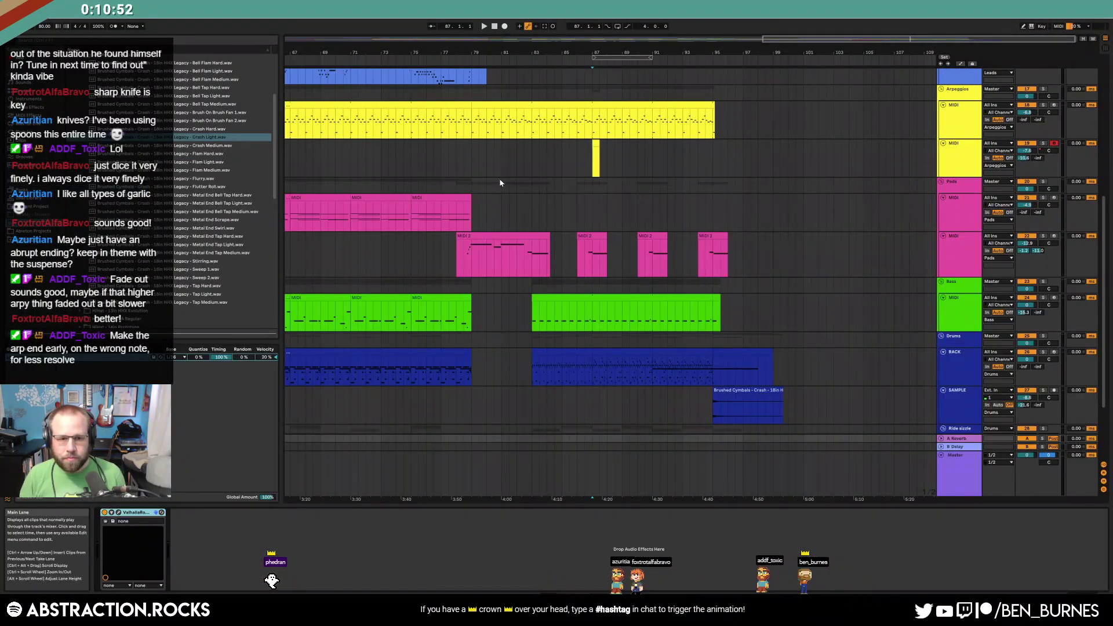
mouse_move(599, 143)
left_mouse_down()
mouse_move(713, 149)
mouse_move(611, 152)
left_mouse_up()
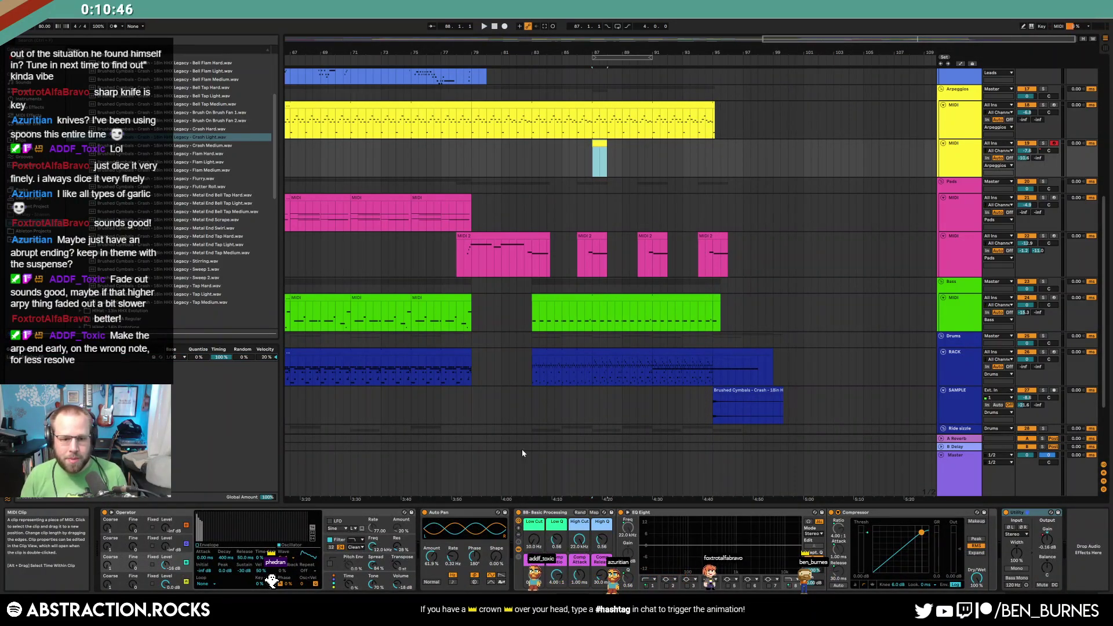
Open the bar 87 clip in the note editor and enter the rising sixteenth notes G2, A#2 and C3 from its start
double_click(600, 144)
scroll(323, 459, "up", 1)
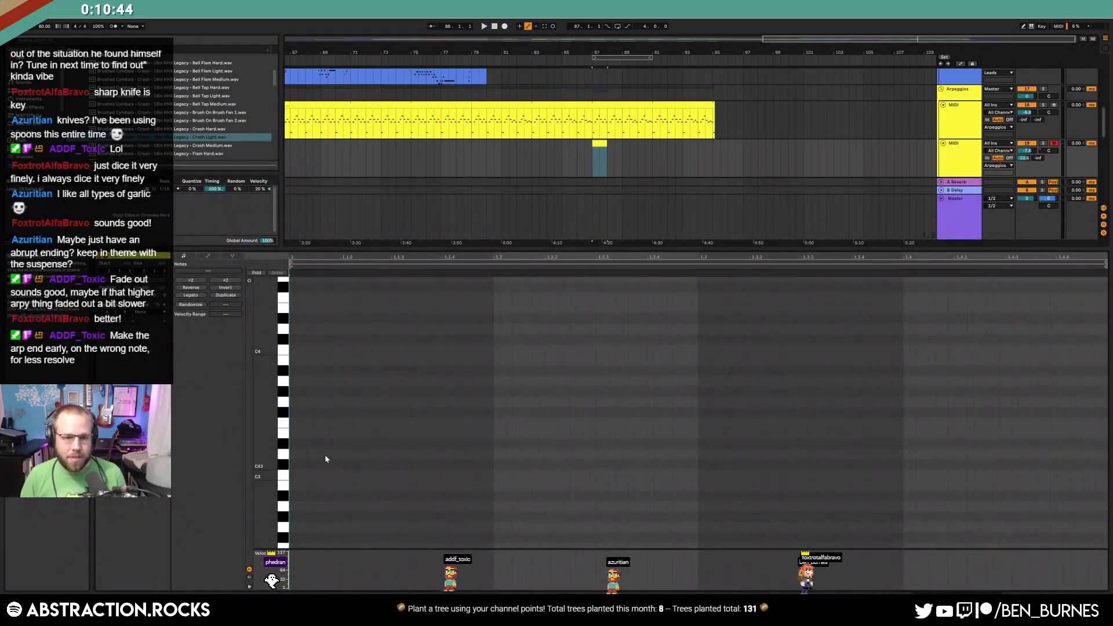
left_click(426, 423)
left_click(161, 312)
left_click(155, 326)
left_click(477, 443)
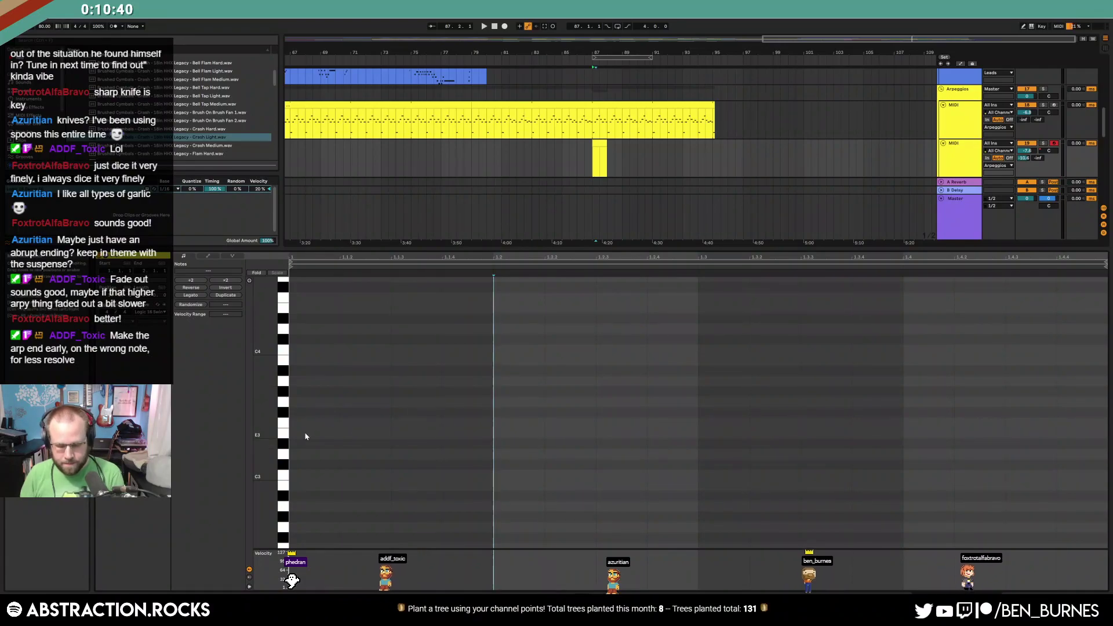
left_click(298, 529)
double_click(298, 528)
double_click(349, 498)
left_click(404, 477)
double_click(405, 477)
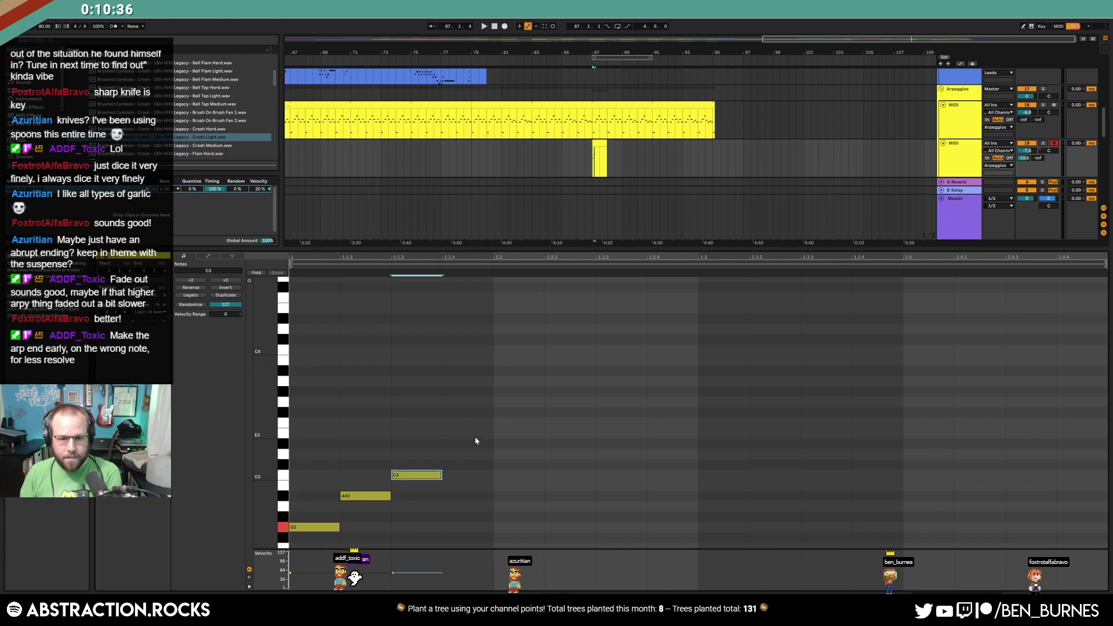
Halve the lengths of the G2 and A#2 notes and move A#2 and C3 earlier so the three follow each other directly
key("space")
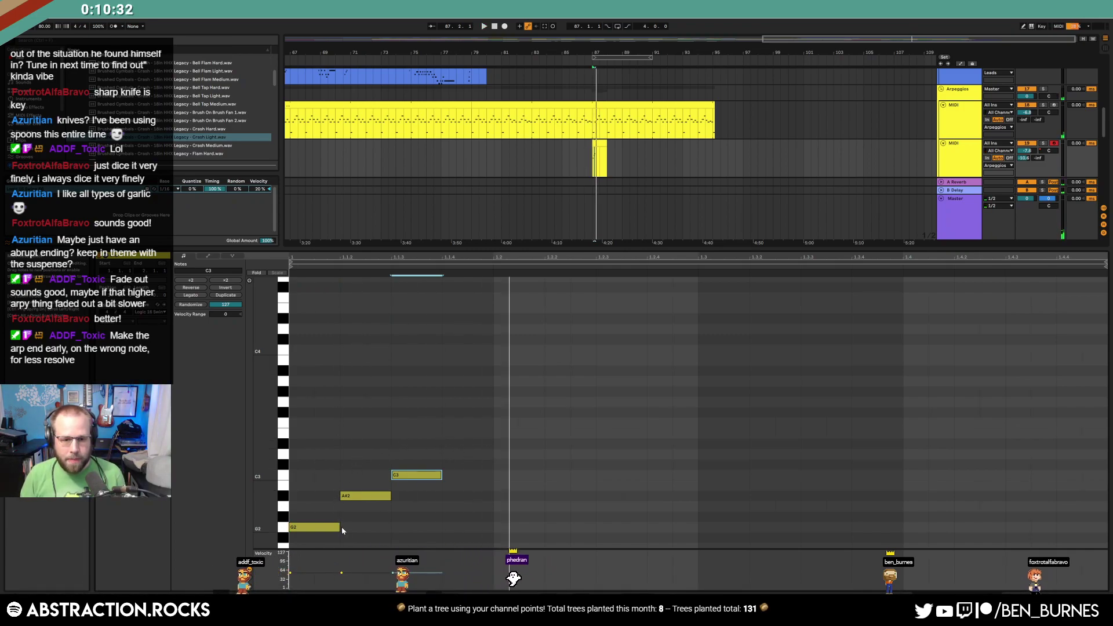
key("space")
left_click_drag(341, 527, 314, 527)
key("Left")
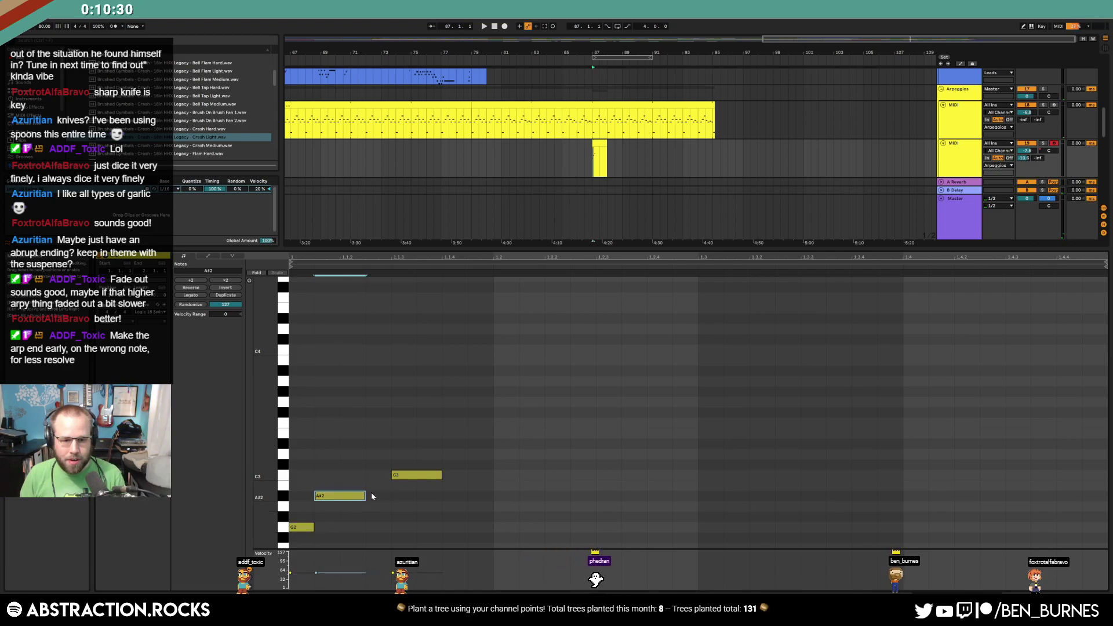
left_click_drag(354, 496, 340, 497)
left_click_drag(395, 440, 414, 507)
key("Left")
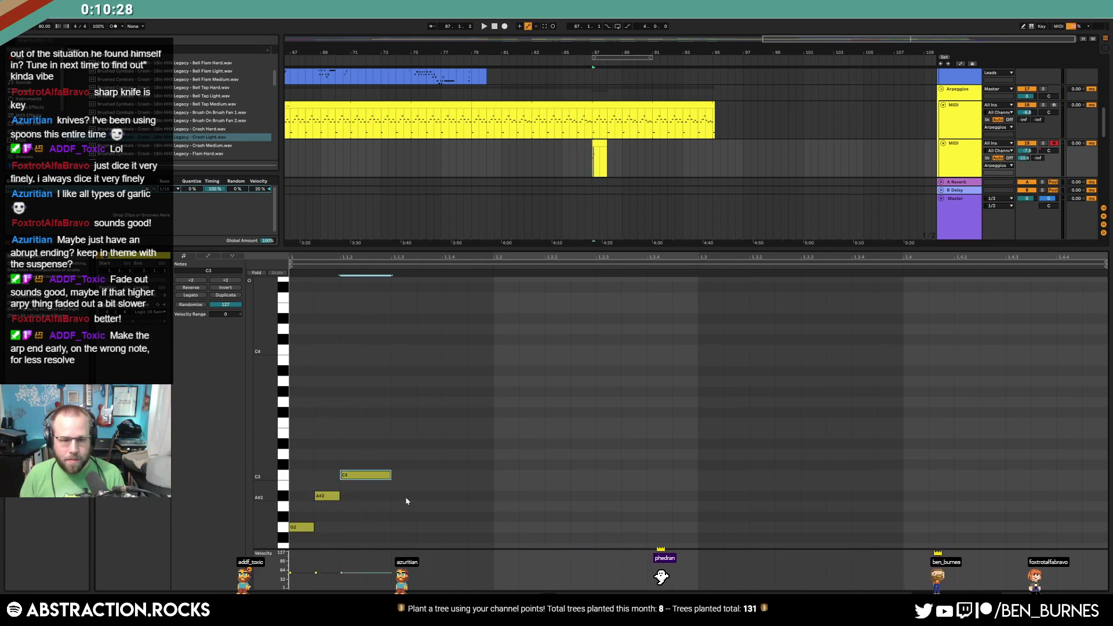
Add the notes D3, D#3 and D3 in the second half of the first beat and play the figure back
double_click(395, 453)
double_click(421, 443)
double_click(448, 454)
key("space")
key("space")
Duplicate the six-note figure into the second beat, change the copies to C3, D3, C3, A#2, C3, A#2, and play it back
left_click_drag(493, 436, 284, 528)
key("ctrl+d")
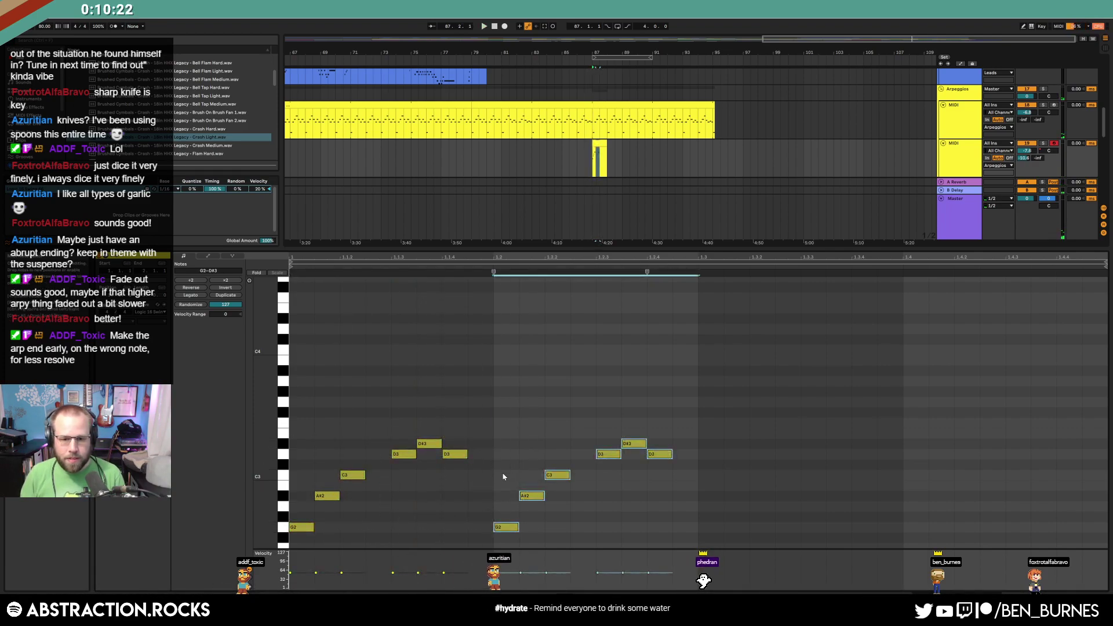
double_click(502, 477)
key("Delete")
left_click_drag(683, 476, 606, 444)
key("Down")
key("Down")
key("Down")
key("Down")
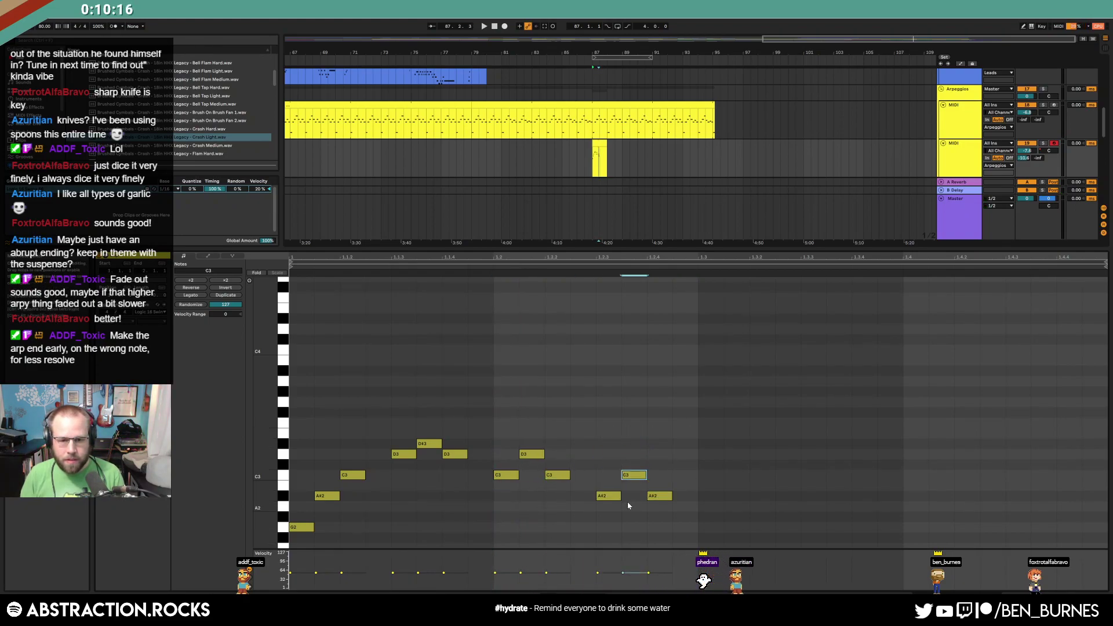
key("space")
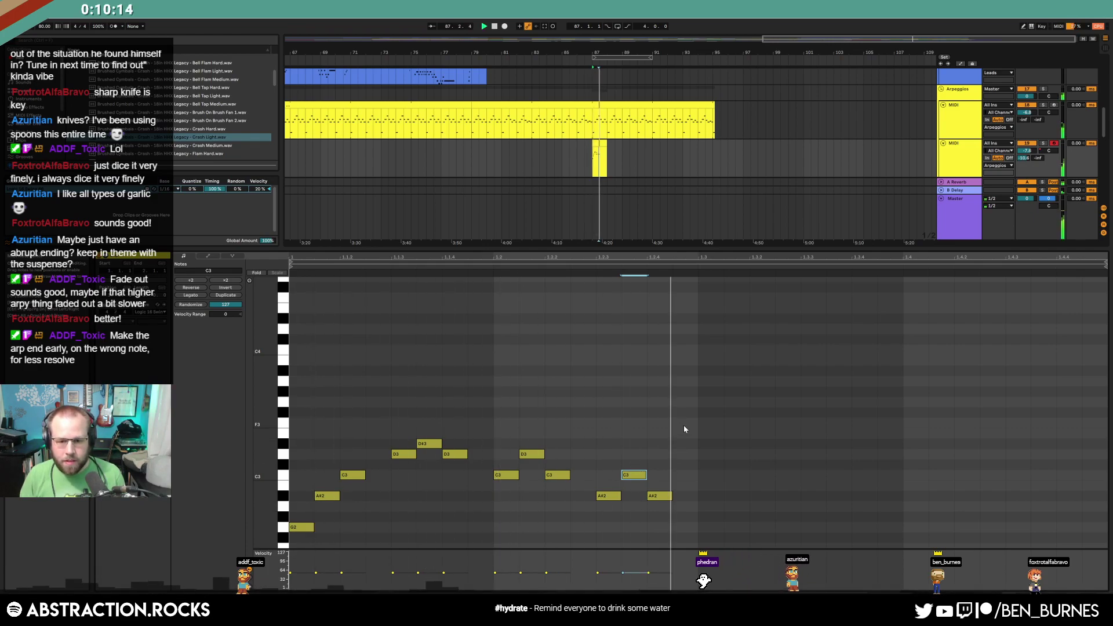
Duplicate the two-beat pattern across the second half of the one-bar clip and play it back
left_click_drag(695, 437, 289, 550)
key("ctrl+d")
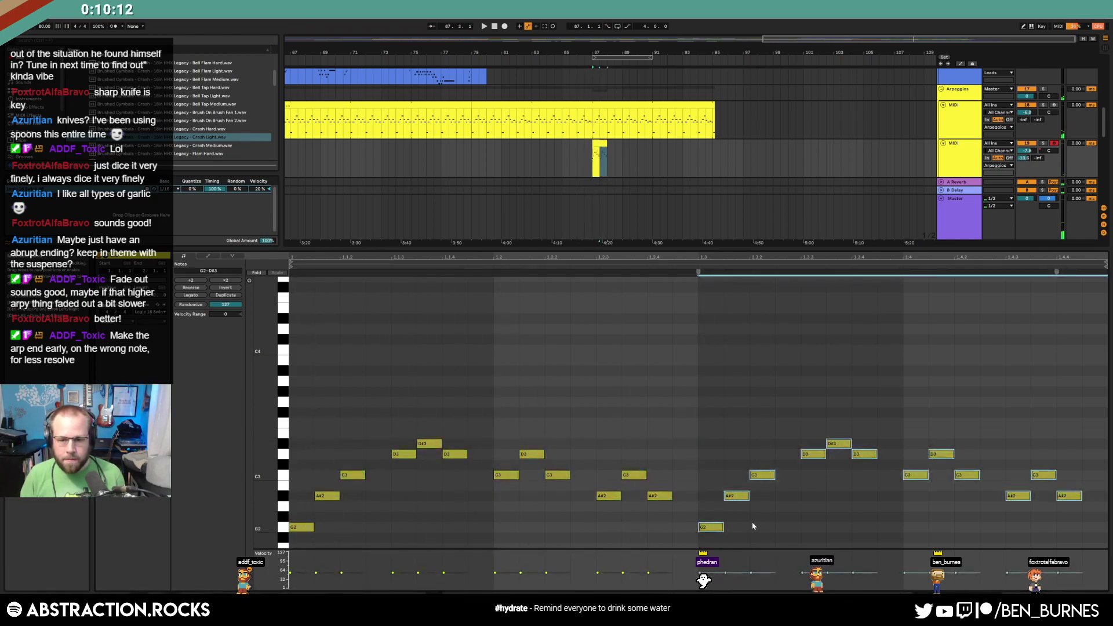
mouse_move(607, 143)
left_mouse_down()
mouse_move(693, 155)
mouse_move(588, 149)
mouse_move(607, 150)
left_mouse_up()
key("space")
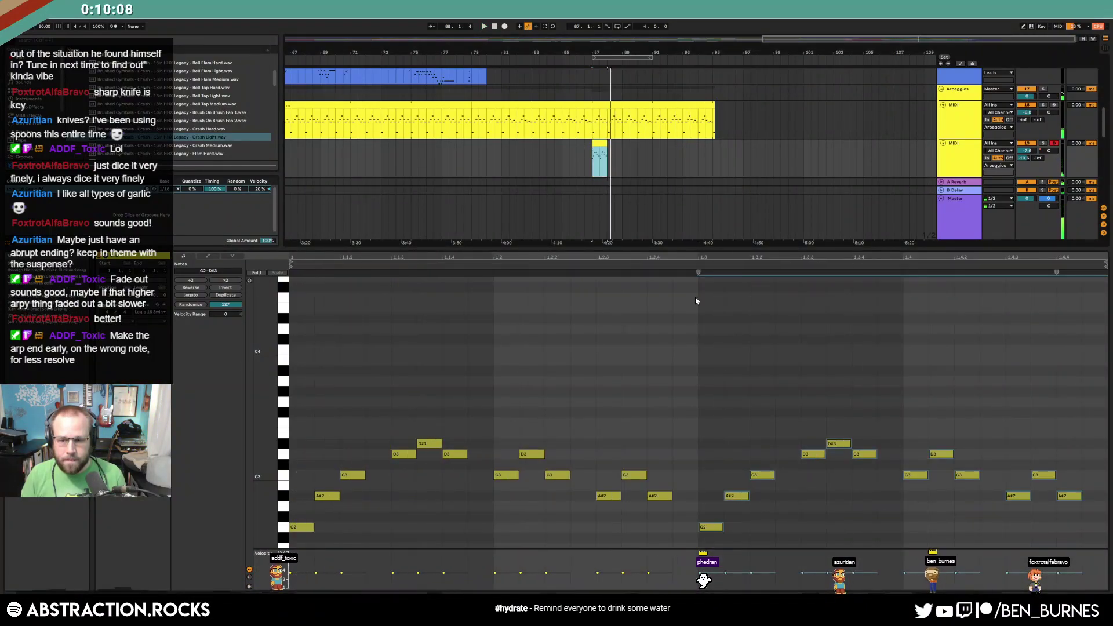
Lower the clip's last three notes to A2, A#2 and A2
left_click(852, 415)
left_click(1011, 470)
left_click_drag(988, 488, 1076, 504)
key("Down")
left_click_drag(1039, 447, 1045, 494)
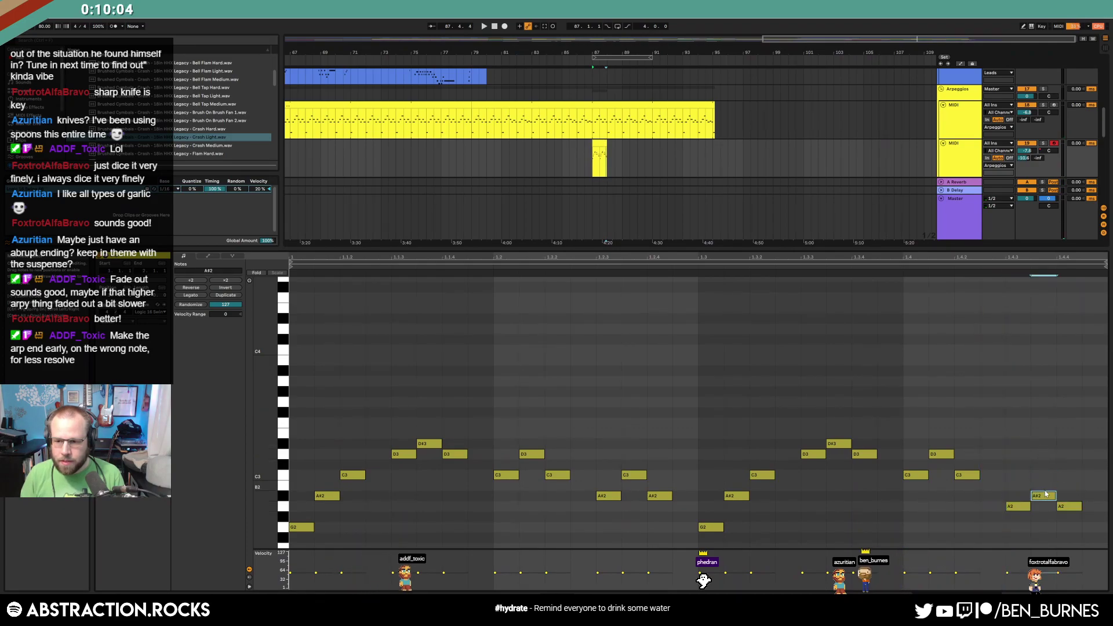
Turn on looping for the bar 87 arpeggio clip, extend it to bar 95 and play it back
left_click(603, 156)
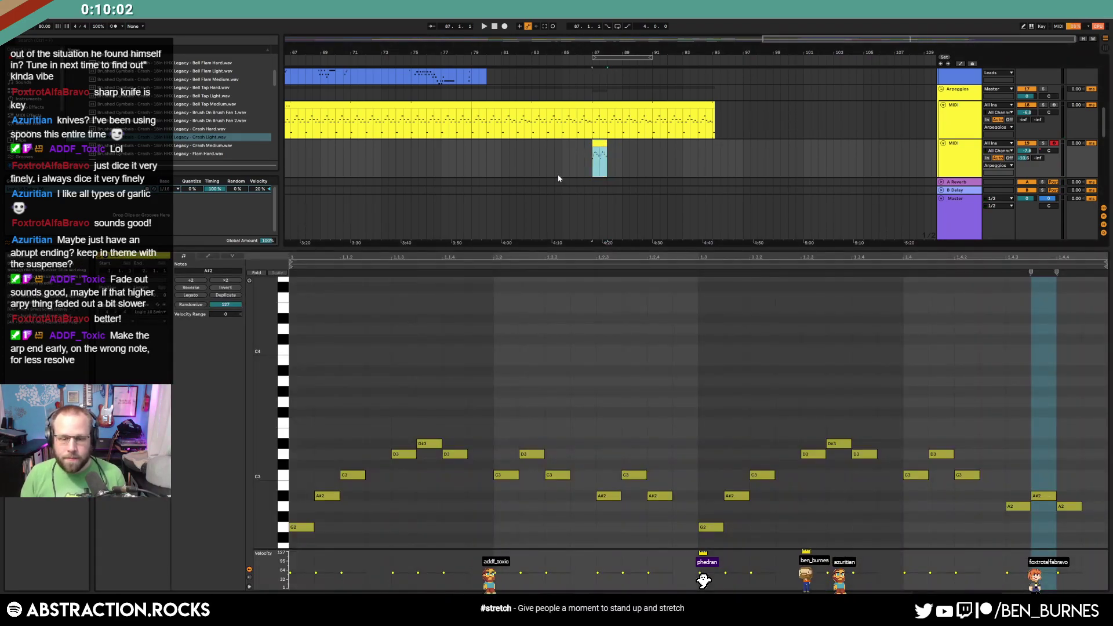
left_click(143, 281)
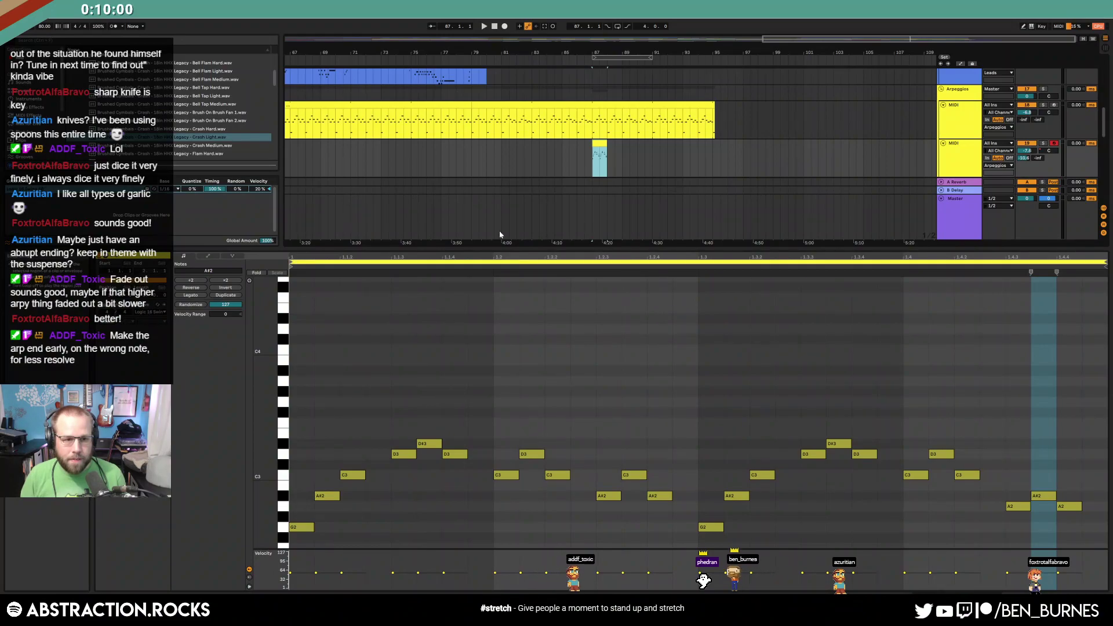
left_click_drag(691, 157, 719, 157)
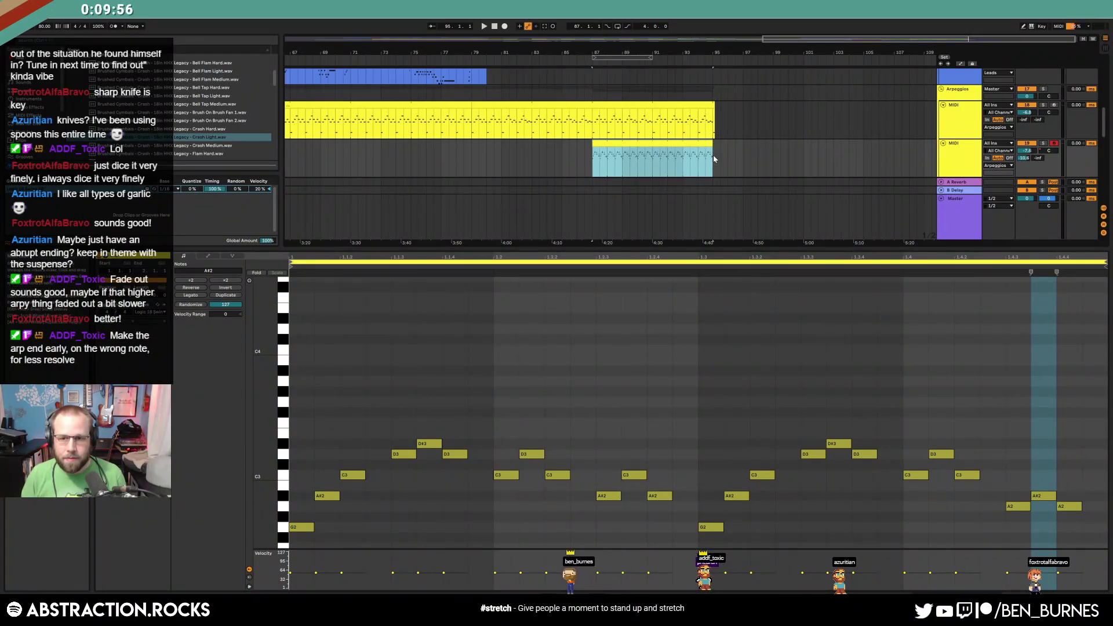
left_click_drag(713, 159, 591, 154)
key("space")
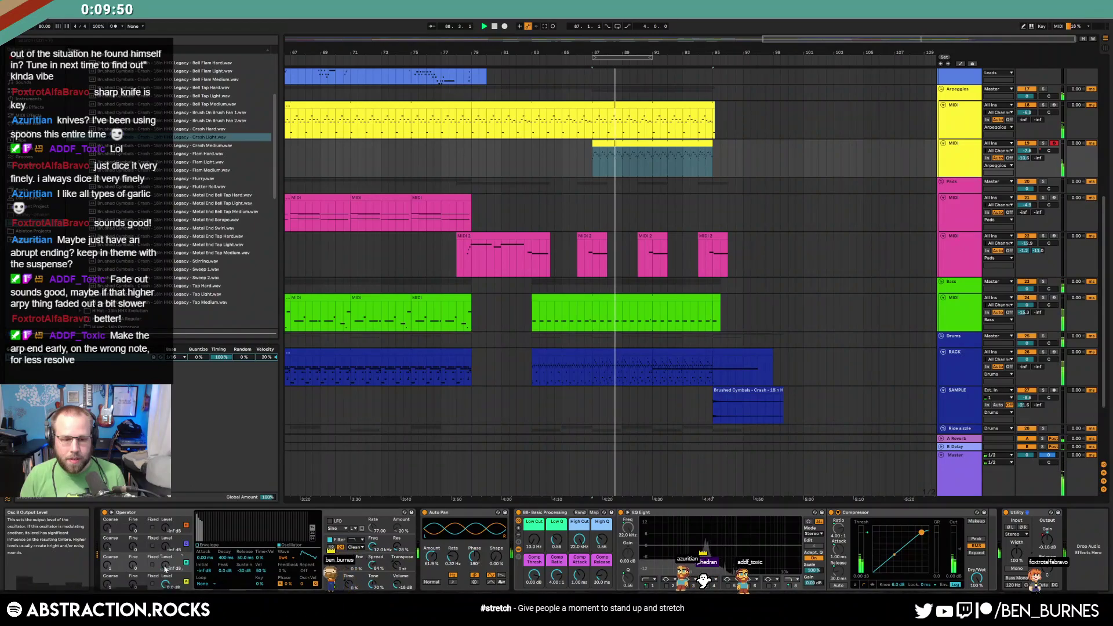
Automate Operator's Osc-B Level on the second arpeggio track to rise from bar 87 to -14 dB at bar 95
key("a")
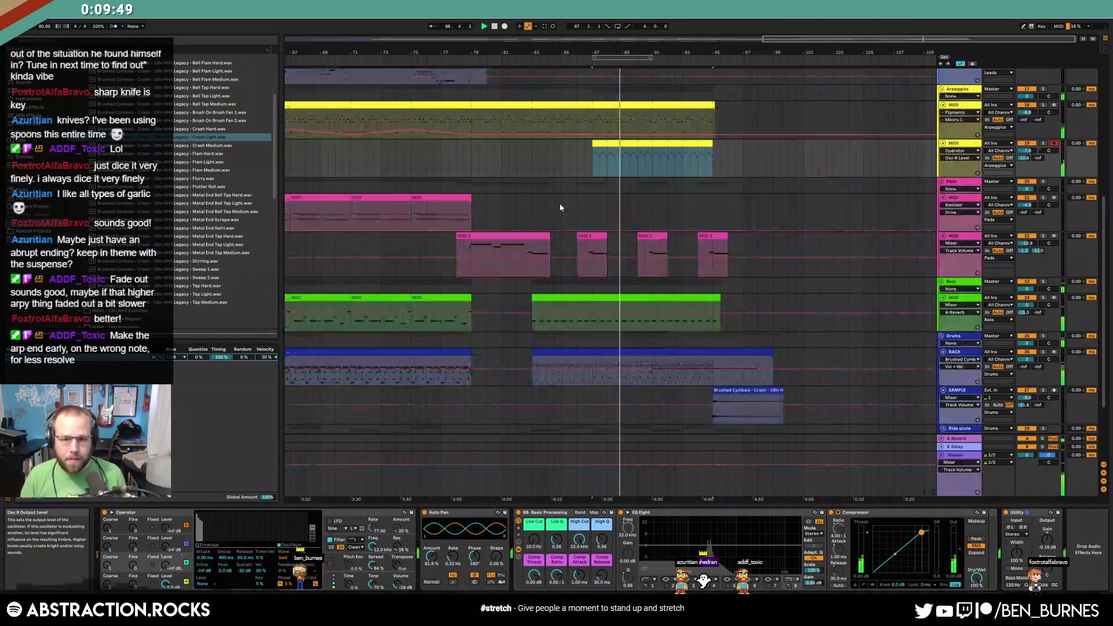
left_click(592, 177)
left_click_drag(713, 177, 712, 157)
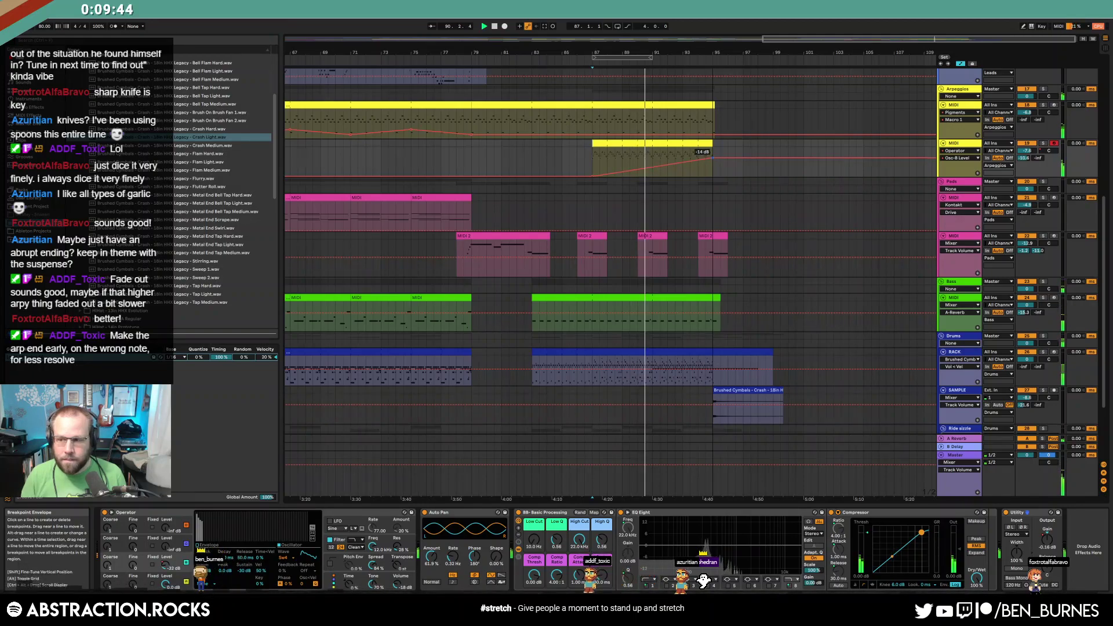
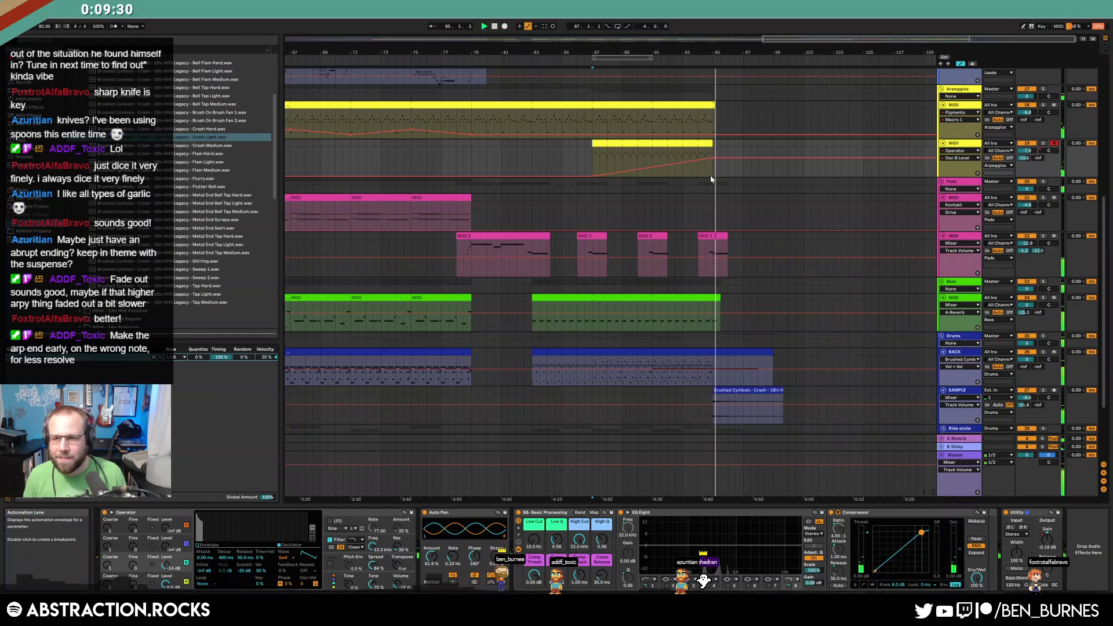
key("space")
Extend the end of the second arpeggio clip slightly past bar 95
left_click(714, 148)
scroll(714, 148, "up", 10)
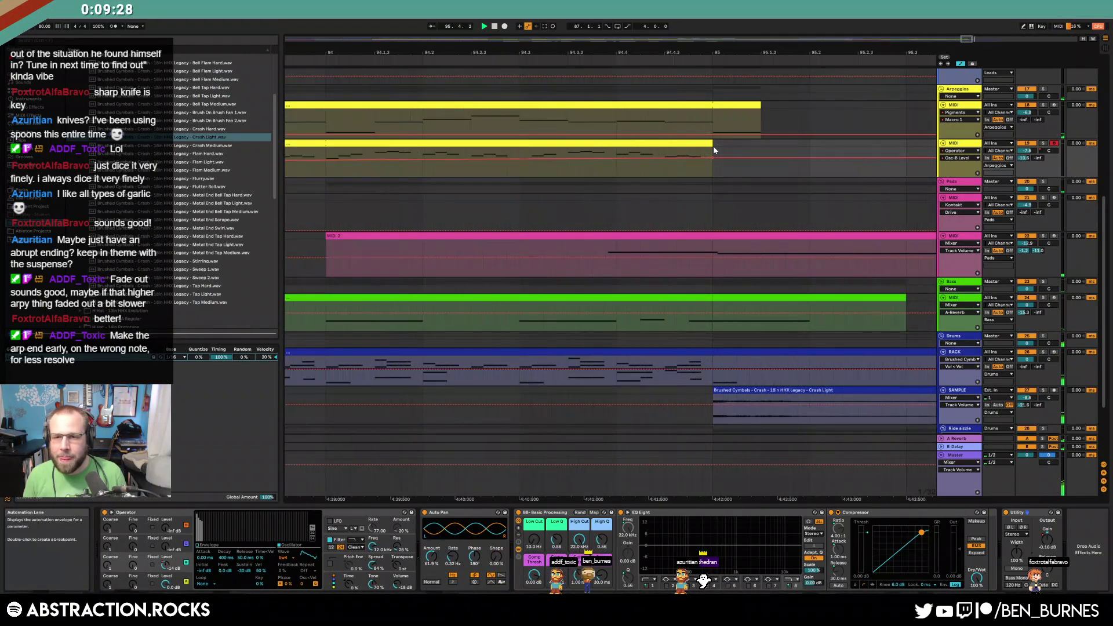
left_click(713, 143)
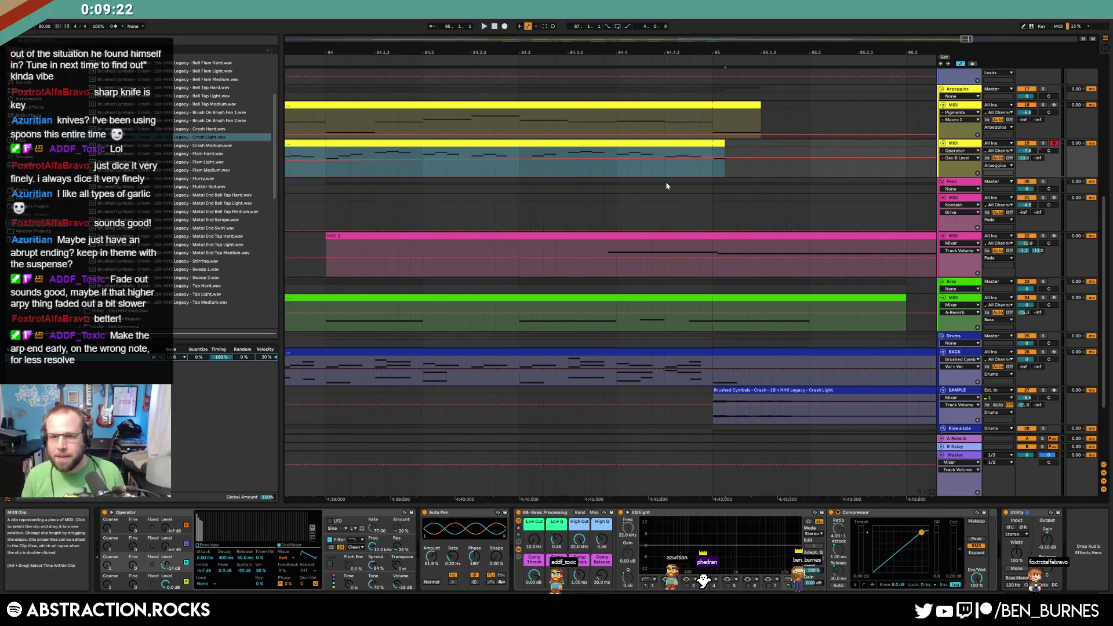
scroll(671, 178, "down", 4)
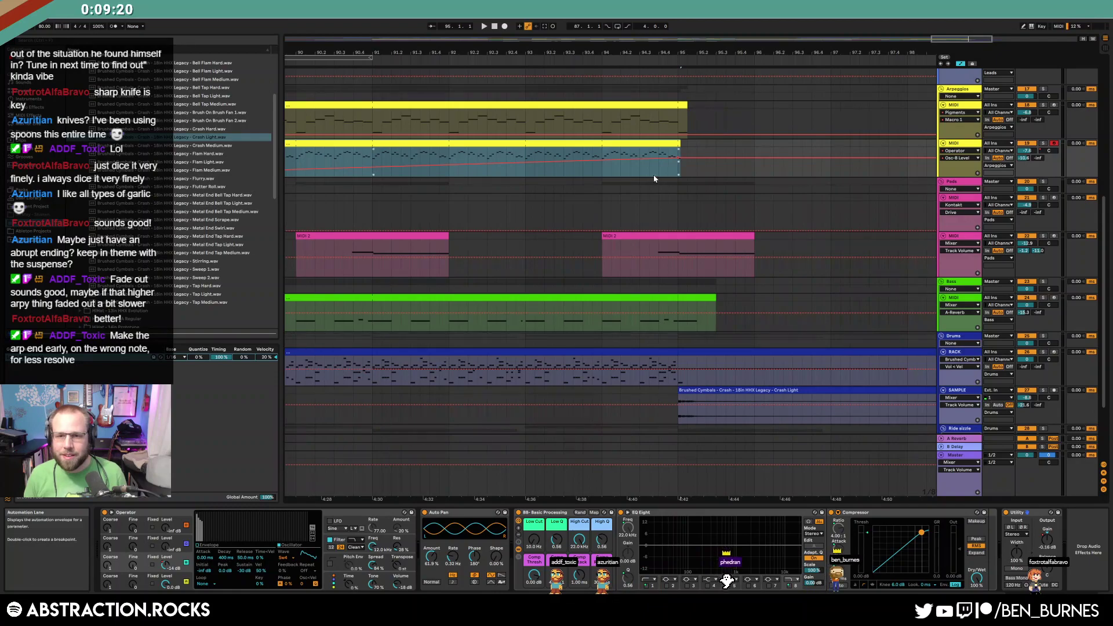
scroll(653, 175, "down", 3)
Hide the automation lanes and play the ending back from bar 87
key("a")
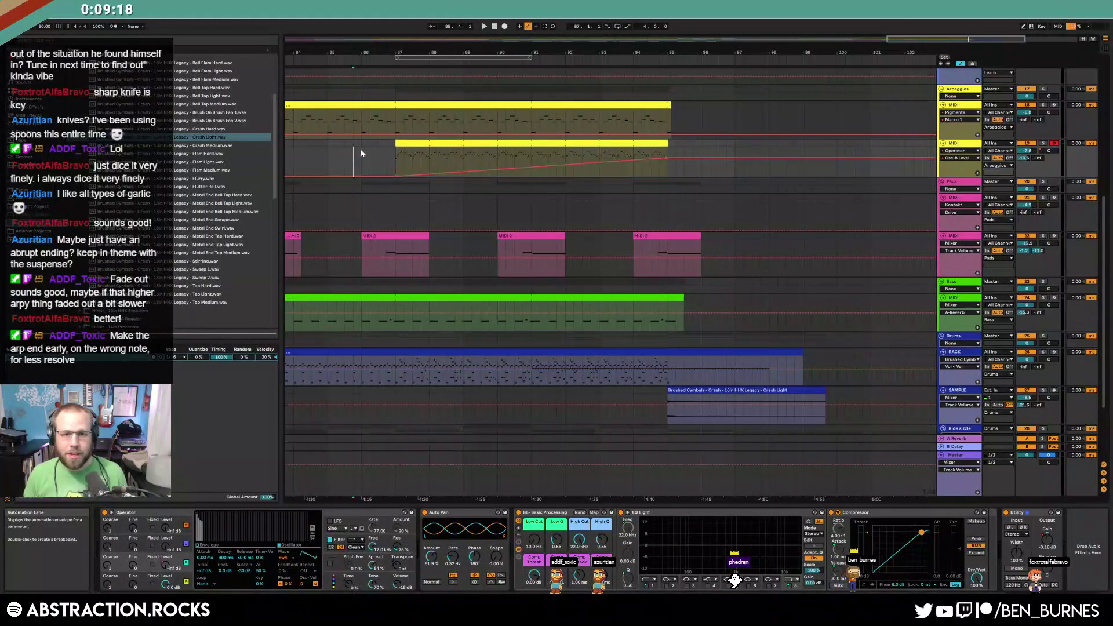
left_click(354, 147)
left_click(423, 146)
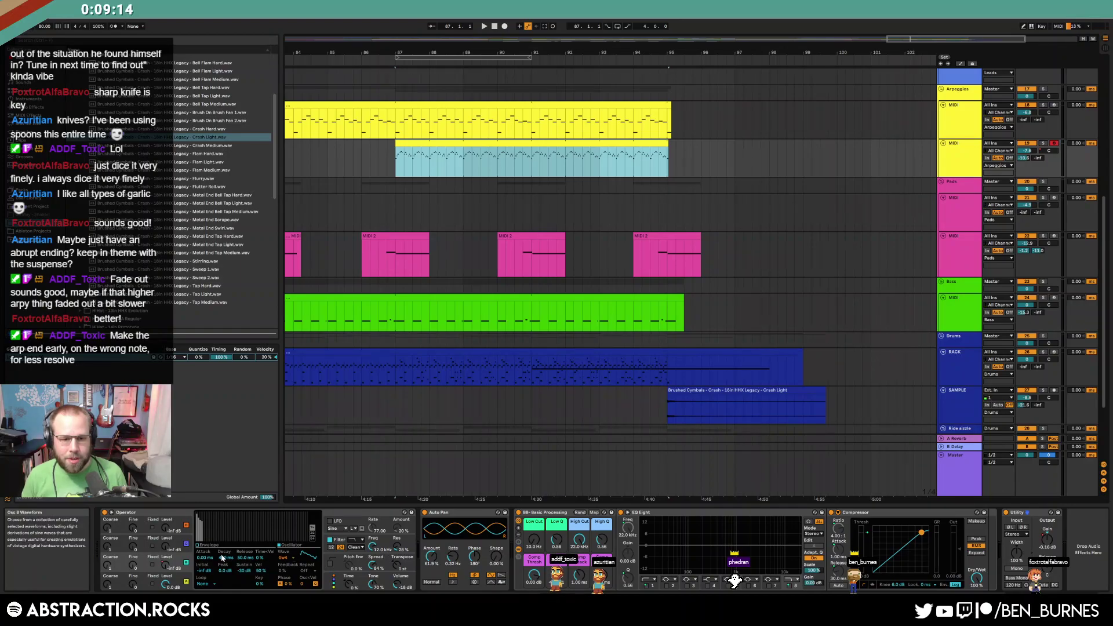
left_click(399, 165)
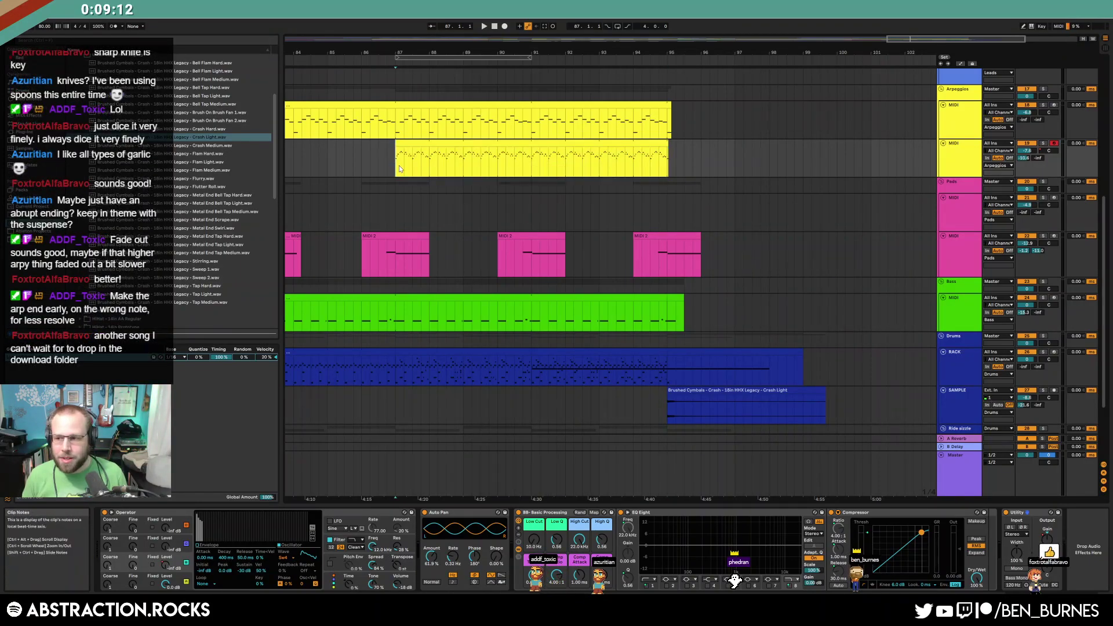
key("space")
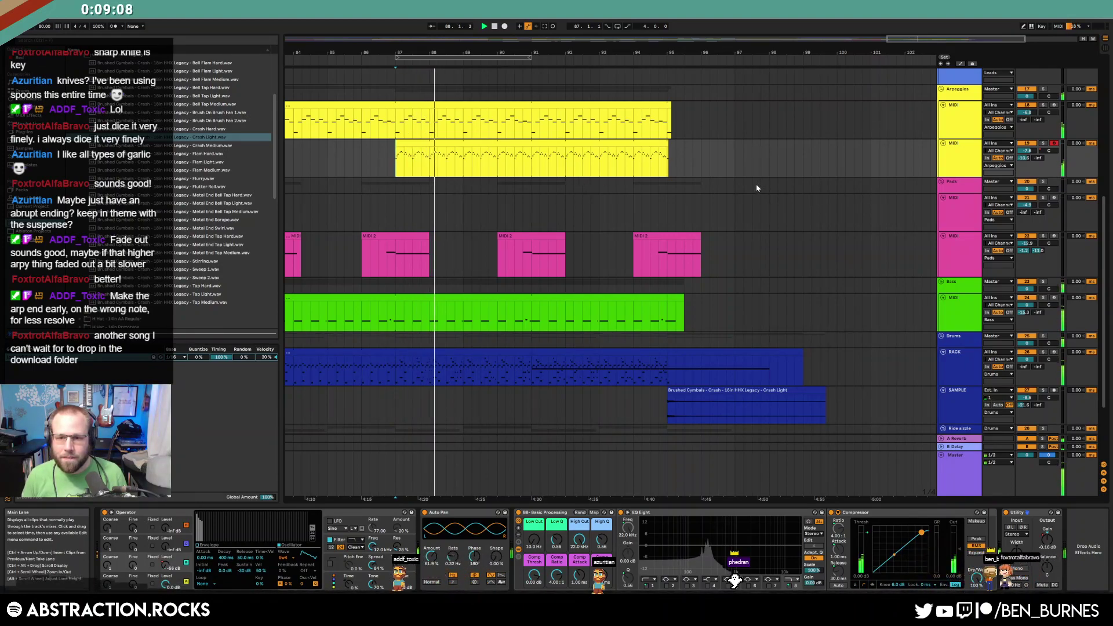
left_click(980, 161)
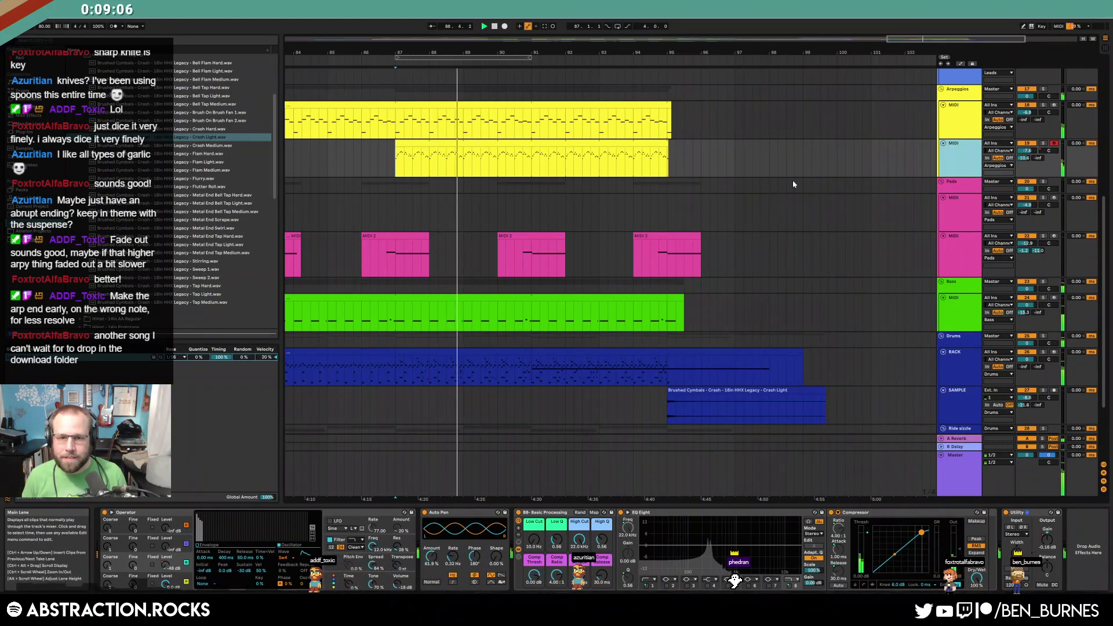
Split the second arpeggio at bars 89 and 91 and raise the notes of the bar 89 clip by one octave
left_click_drag(467, 156, 528, 157)
key("space")
key("ctrl+e")
double_click(527, 157)
left_click(567, 330)
key("ctrl+a")
key("shift+Up")
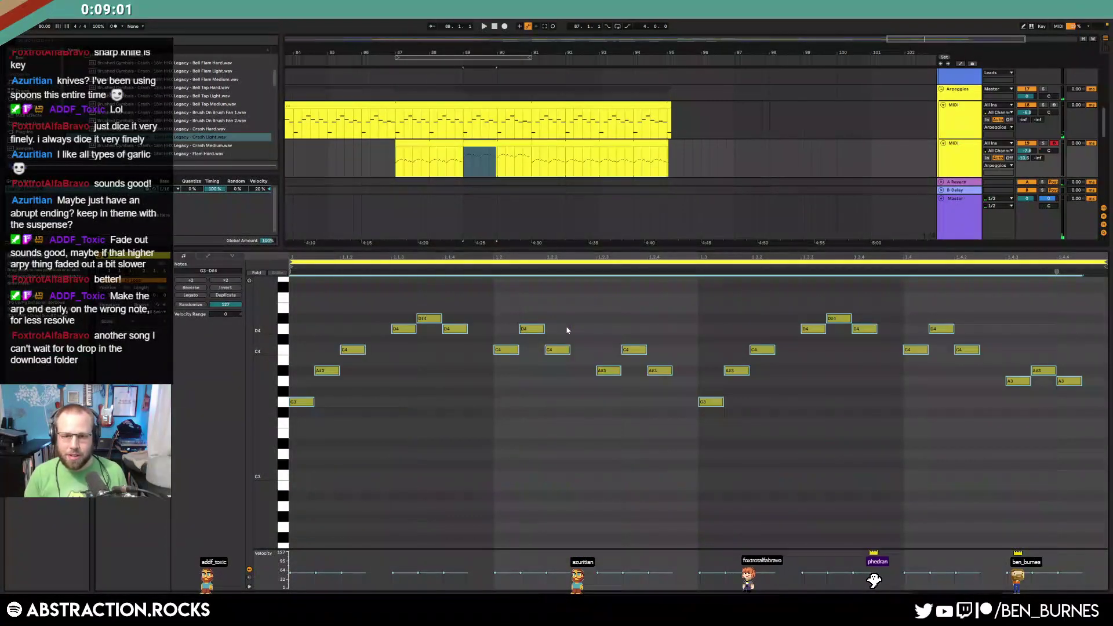
Try raising the second arpeggio's clip at bar 91 by two octaves and play the part back from bar 87
left_click(552, 143)
key("ctrl+a")
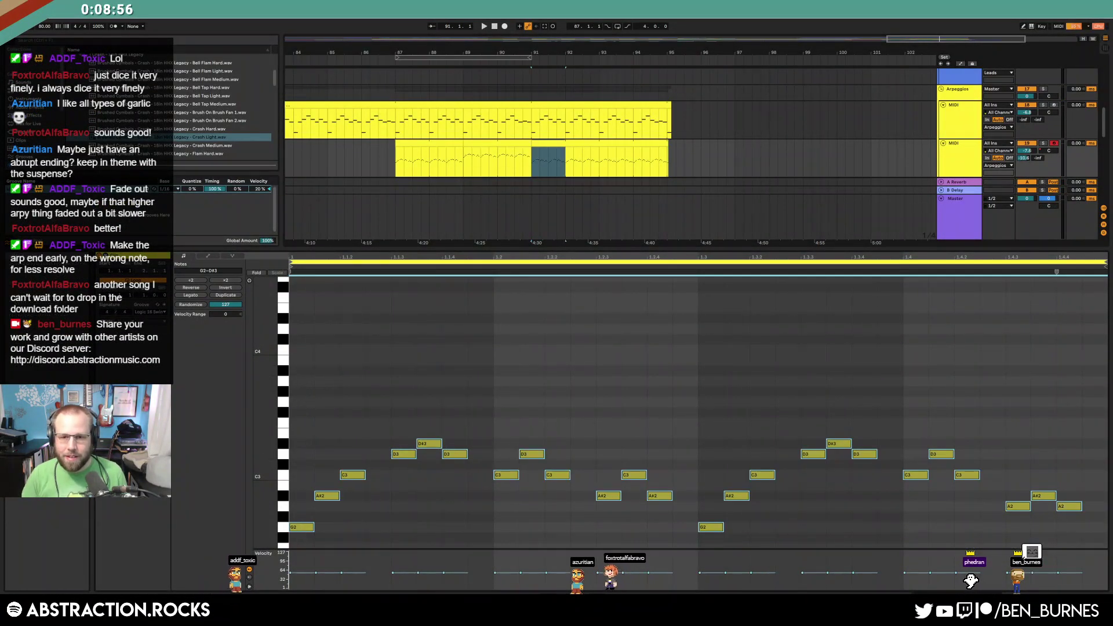
key("shift+Up")
key("shift+Up")
key("space")
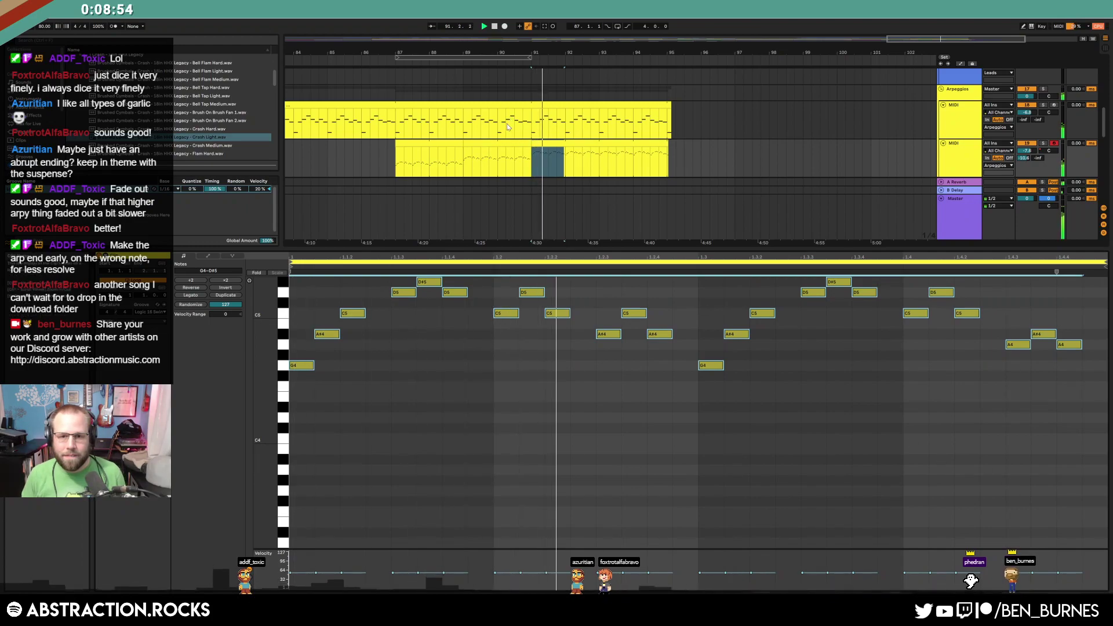
left_click(392, 160)
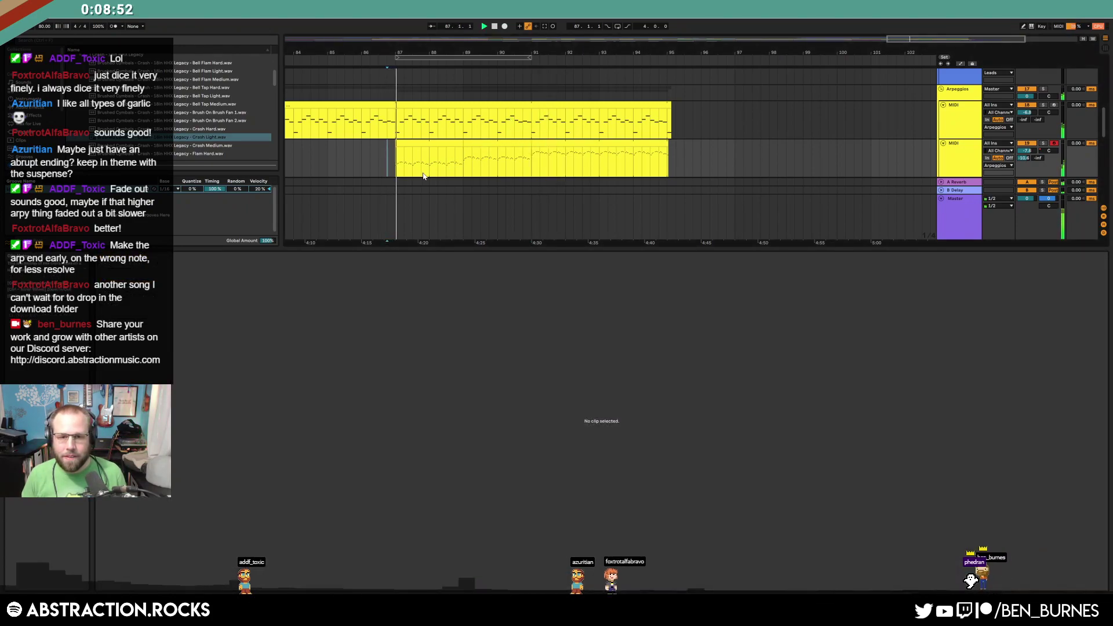
Rearrange the second arpeggio so the low pattern fills bars 87 to 91 and the octave-up pattern plays from bar 91 to 95
left_click_drag(462, 145, 565, 145)
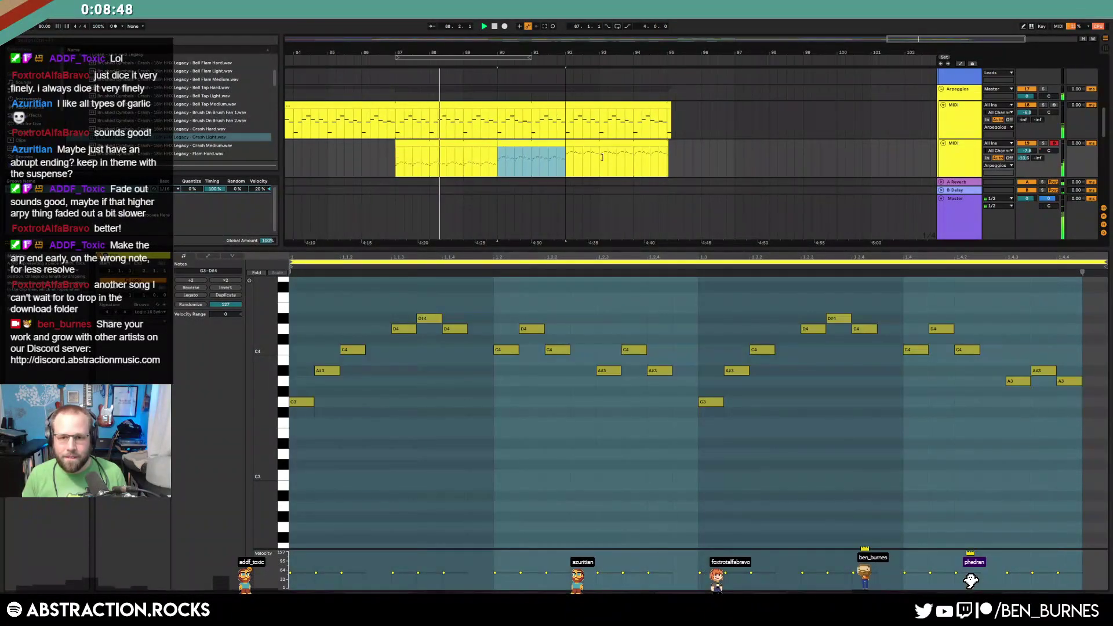
left_click(603, 157, "shift")
key("shift+Tab")
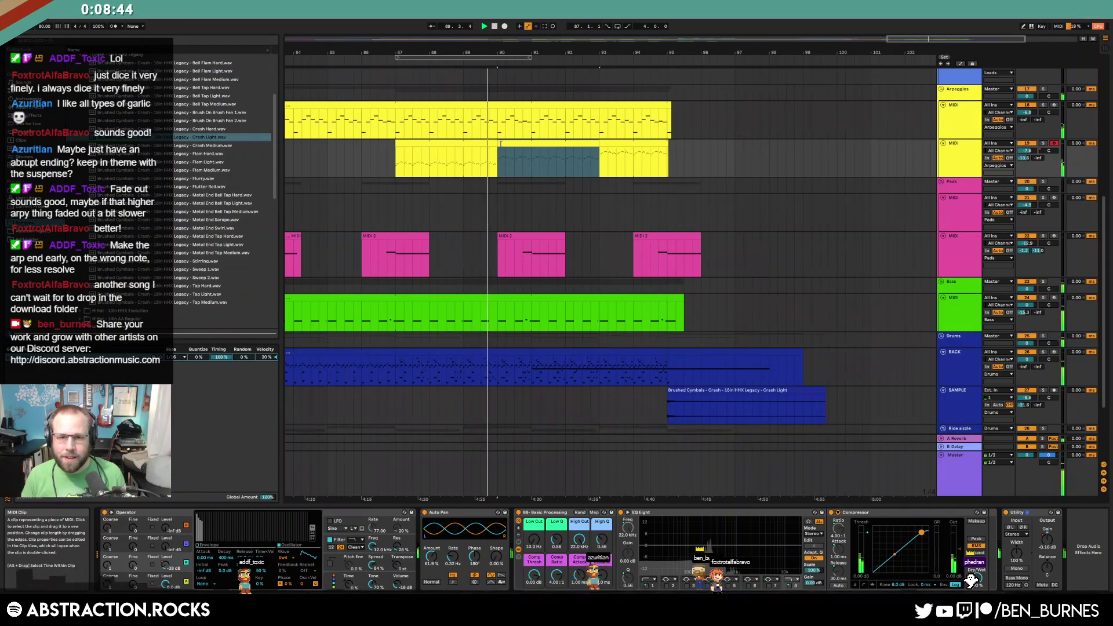
left_click_drag(500, 144, 670, 144)
scroll(669, 152, "up", 5, "ctrl")
scroll(630, 158, "down", 3, "ctrl")
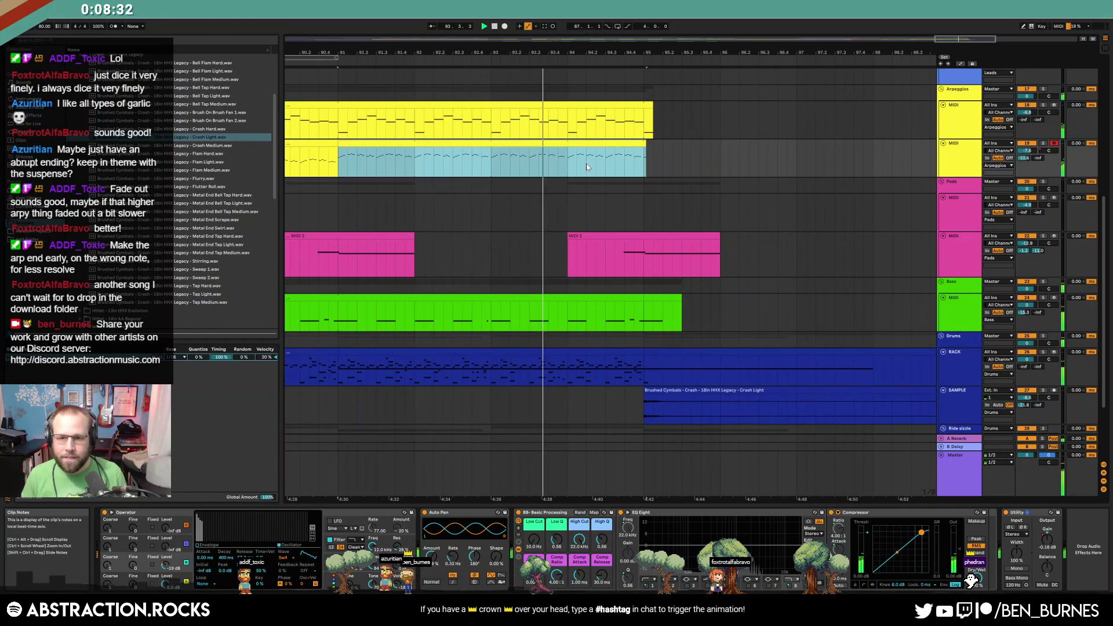
scroll(586, 167, "down", 3, "ctrl")
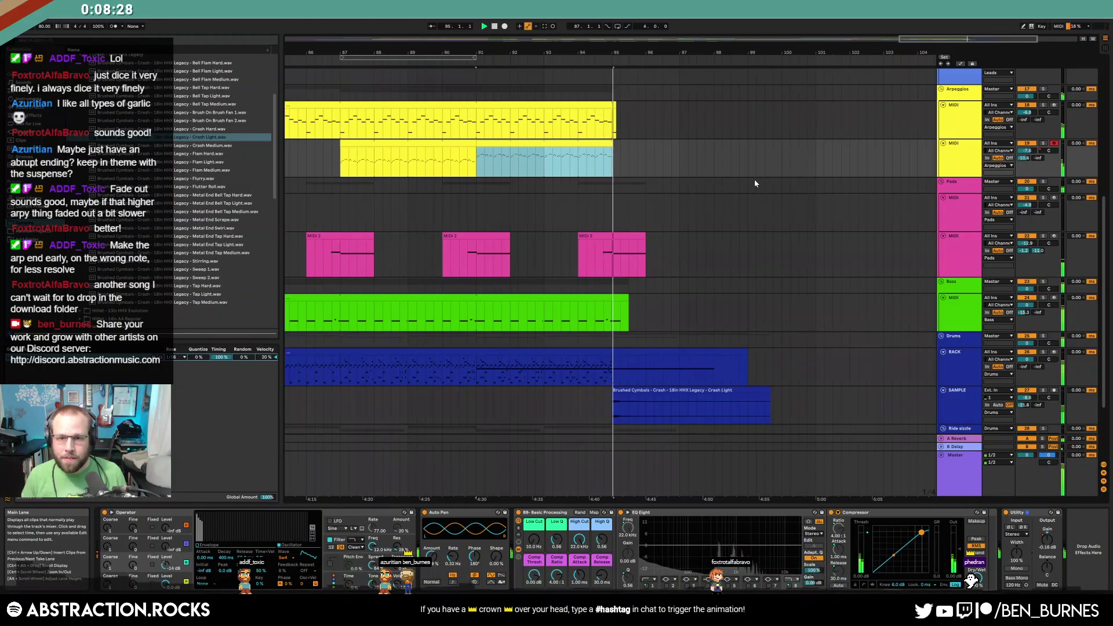
Consolidate the second arpeggio from bar 94 to just past bar 95 into one clip
scroll(615, 153, "up", 6, "ctrl")
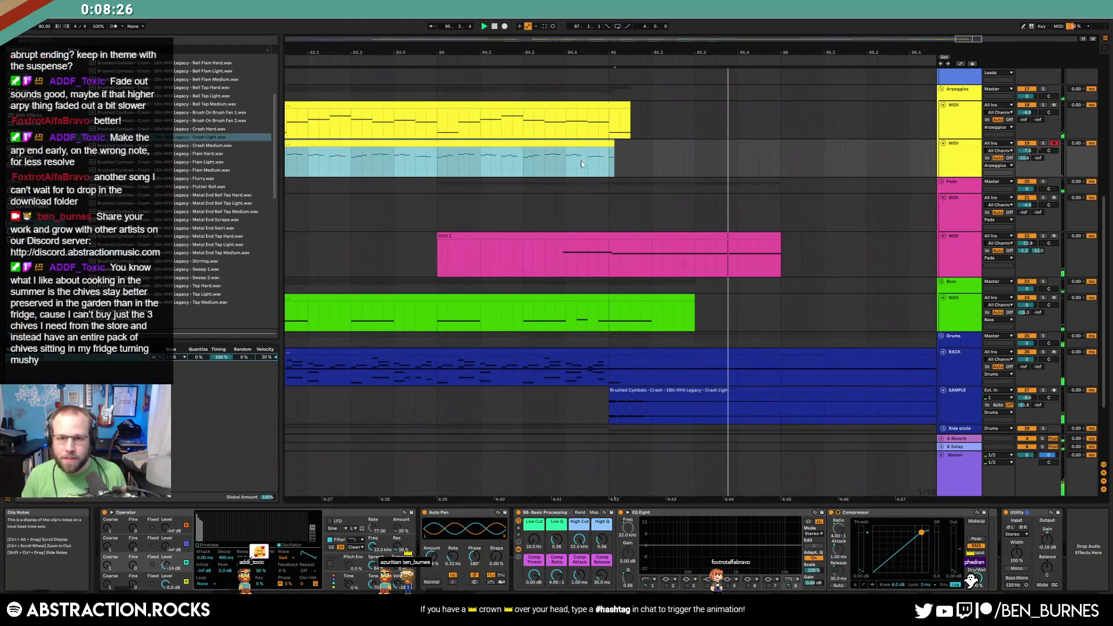
left_click_drag(437, 153, 616, 169)
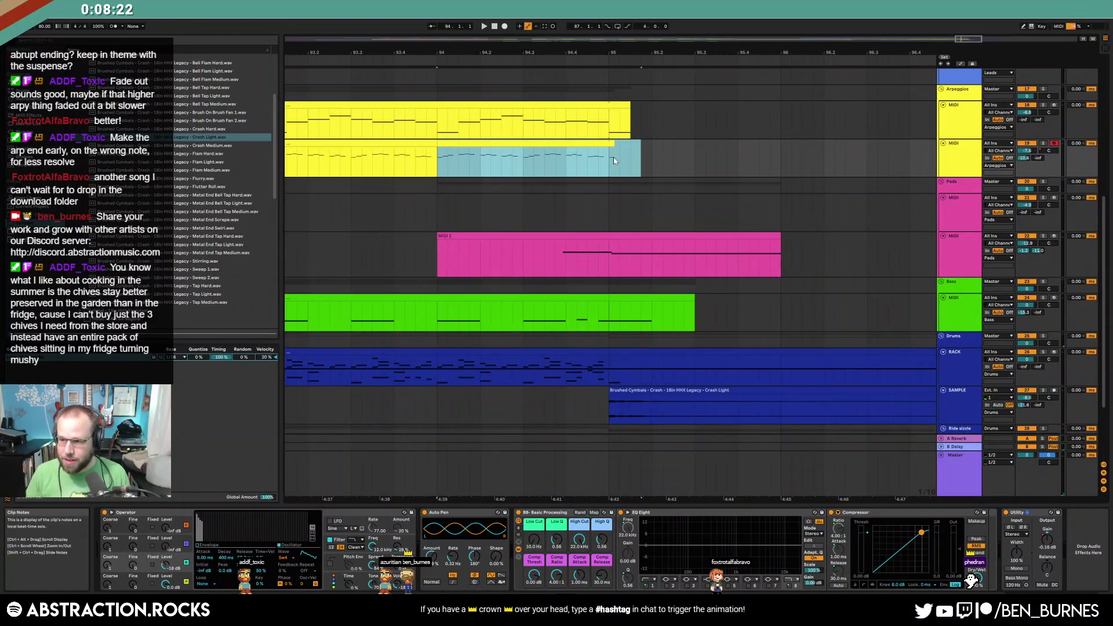
key("ctrl+j")
Raise the clip's last three notes before bar 95 to D#4, F4 and F#4
double_click(594, 143)
left_click(1001, 382)
key("Up")
key("Up")
key("Up")
key("Up")
key("Up")
key("Up")
key("Up")
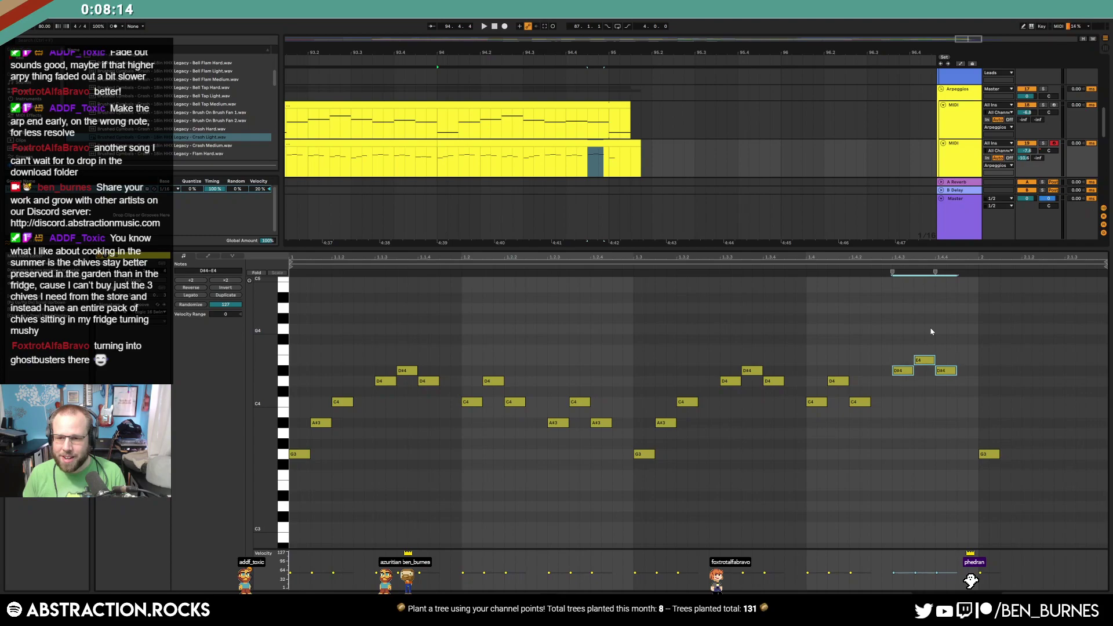
key("Up")
key("Up")
Raise the clip's final note on bar 95 by an octave to G4 and play the part back from bar 87
left_click_drag(982, 387, 998, 475)
key("Up")
key("Up")
key("Up")
key("Up")
key("Up")
key("Up")
key("Up")
key("Up")
key("Up")
key("Up")
key("Up")
key("Up")
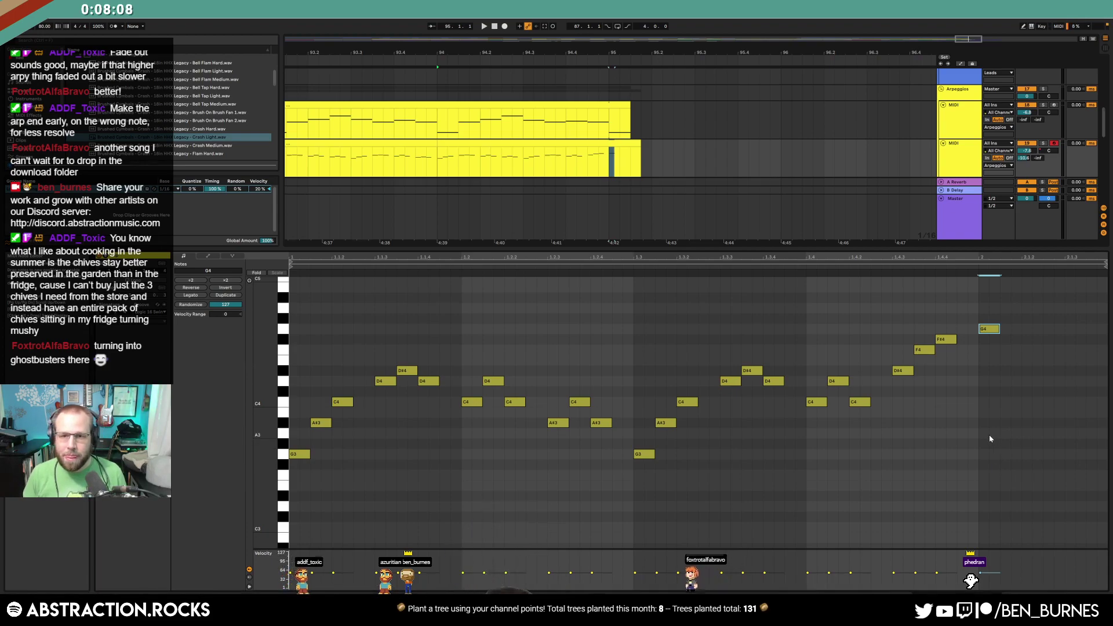
key("shift+Tab")
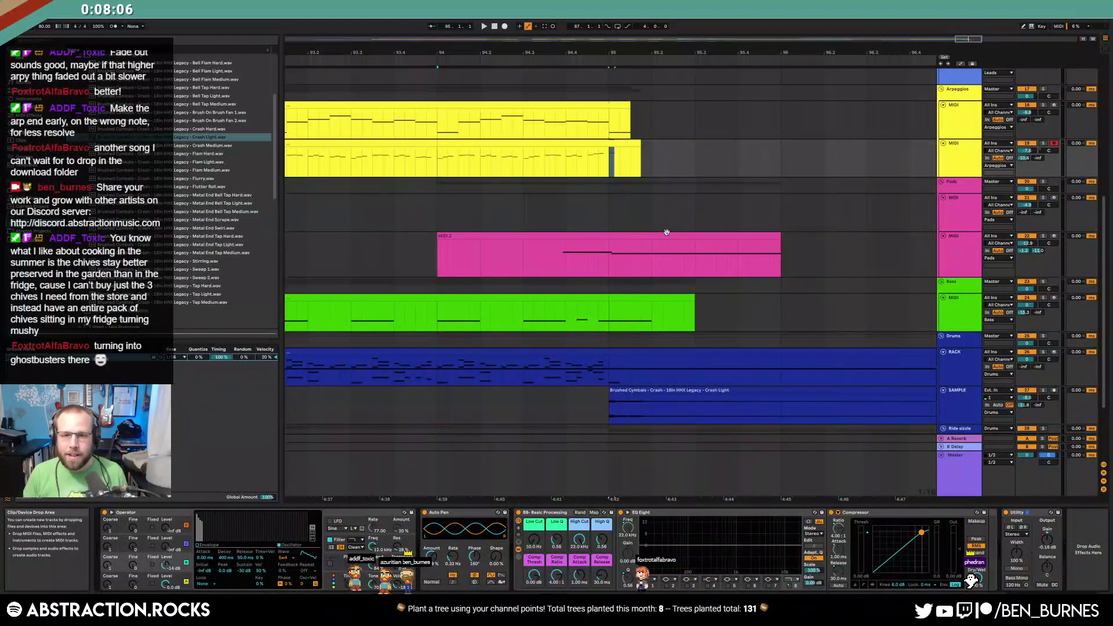
scroll(666, 232, "down", 4)
left_click(384, 156)
key("space")
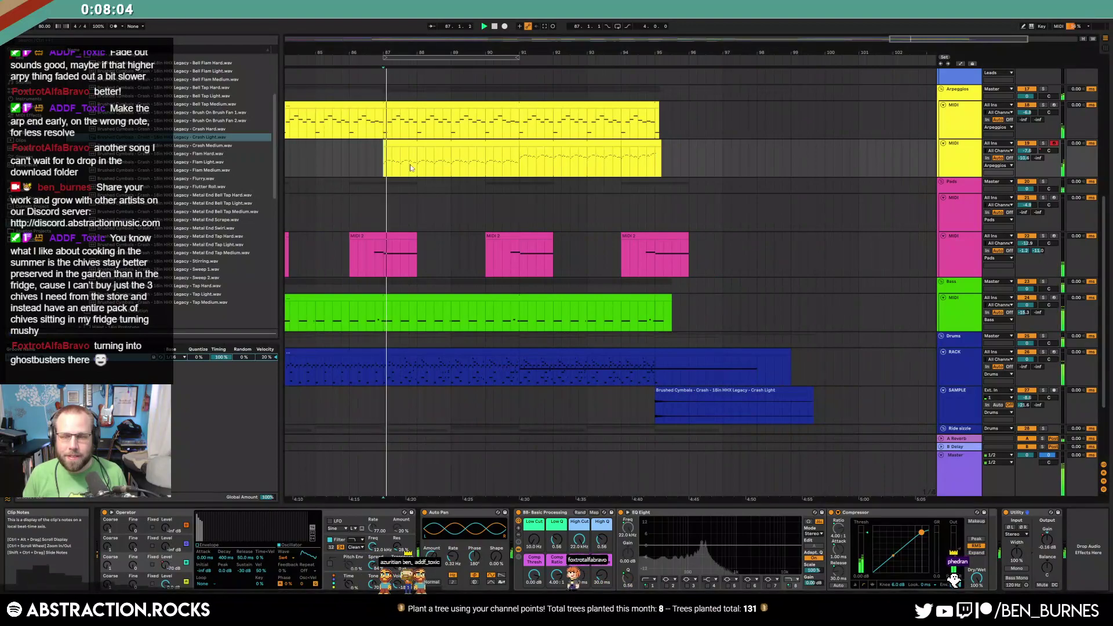
key("space")
Copy the second arpeggio's clips to the Una Corda lead track at bar 87, play them and assign the track colour to them
left_click_drag(673, 168, 379, 168)
scroll(609, 248, "up", 5)
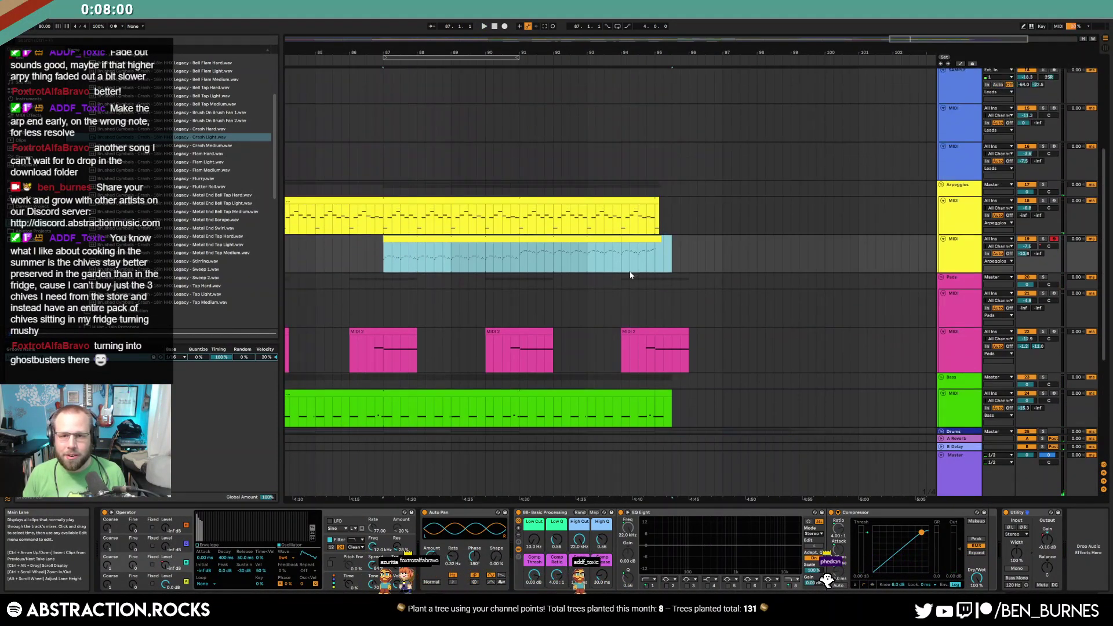
scroll(630, 279, "up", 3)
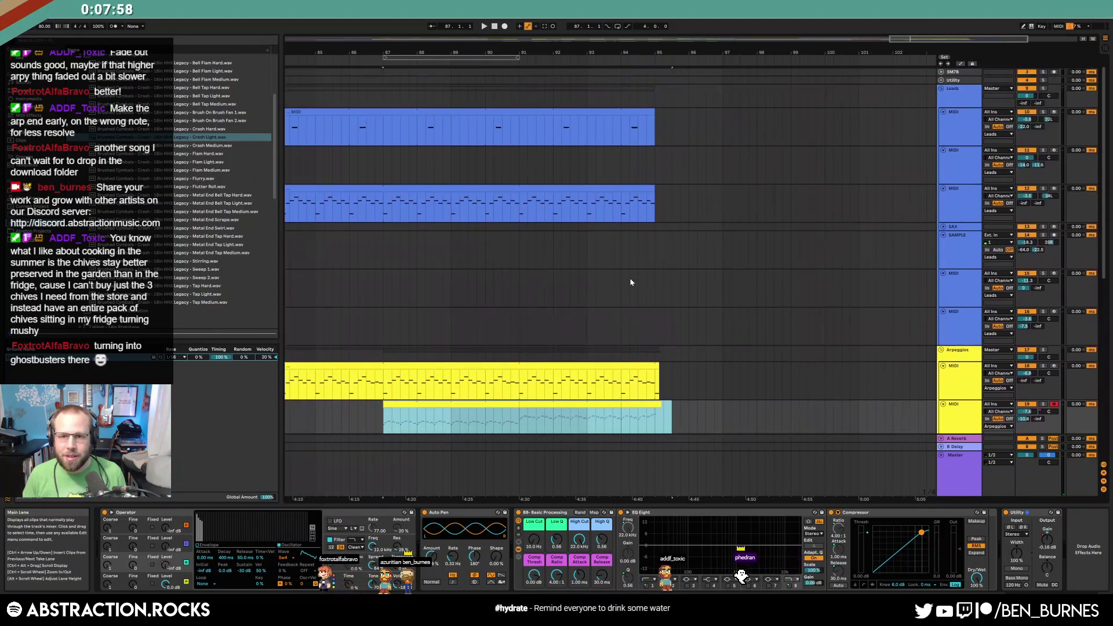
scroll(666, 224, "down", 3)
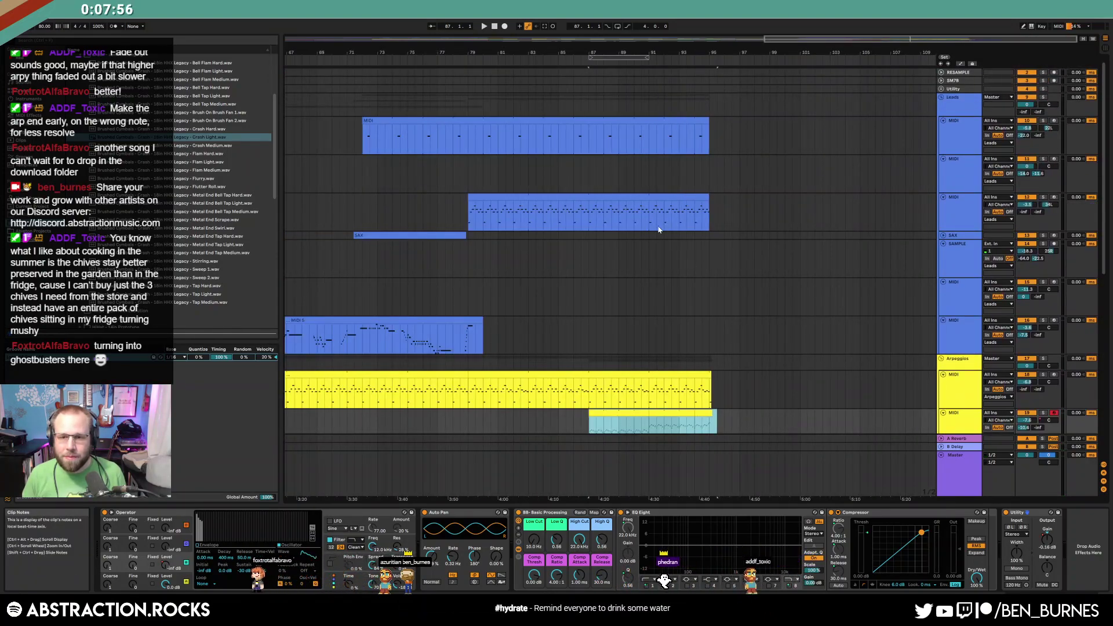
left_click(632, 189)
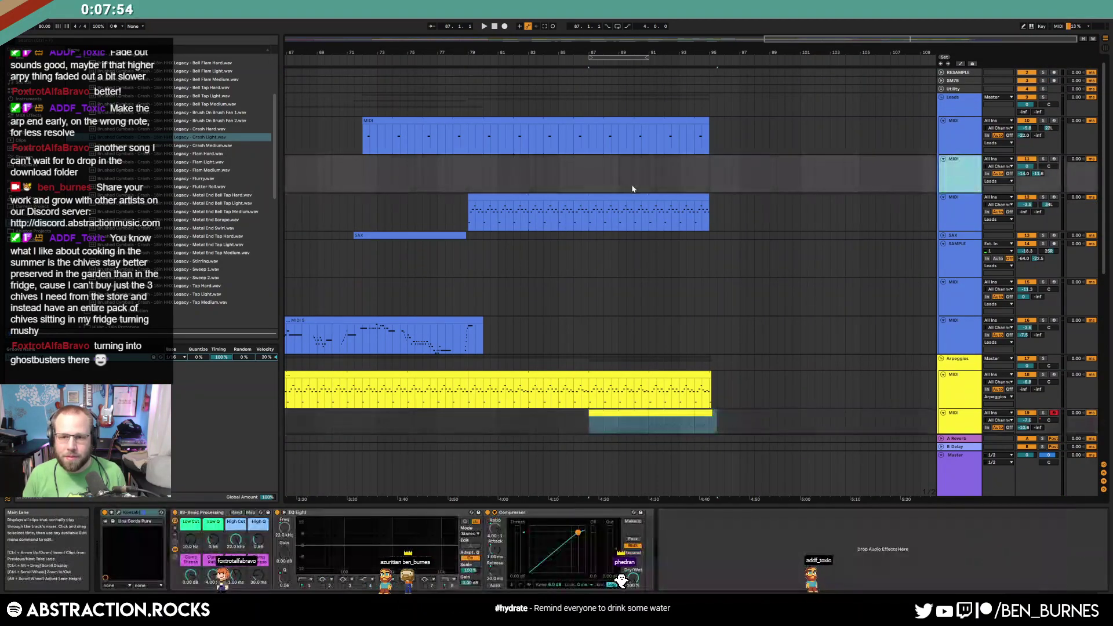
left_click(576, 175)
left_click(589, 177)
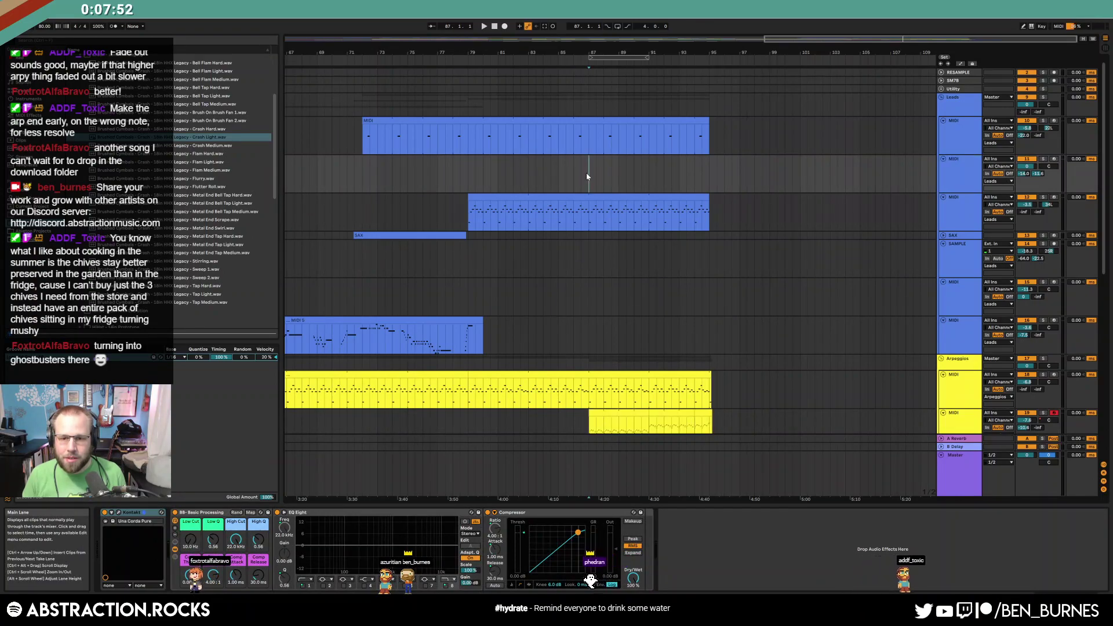
key("ctrl+v")
key("space")
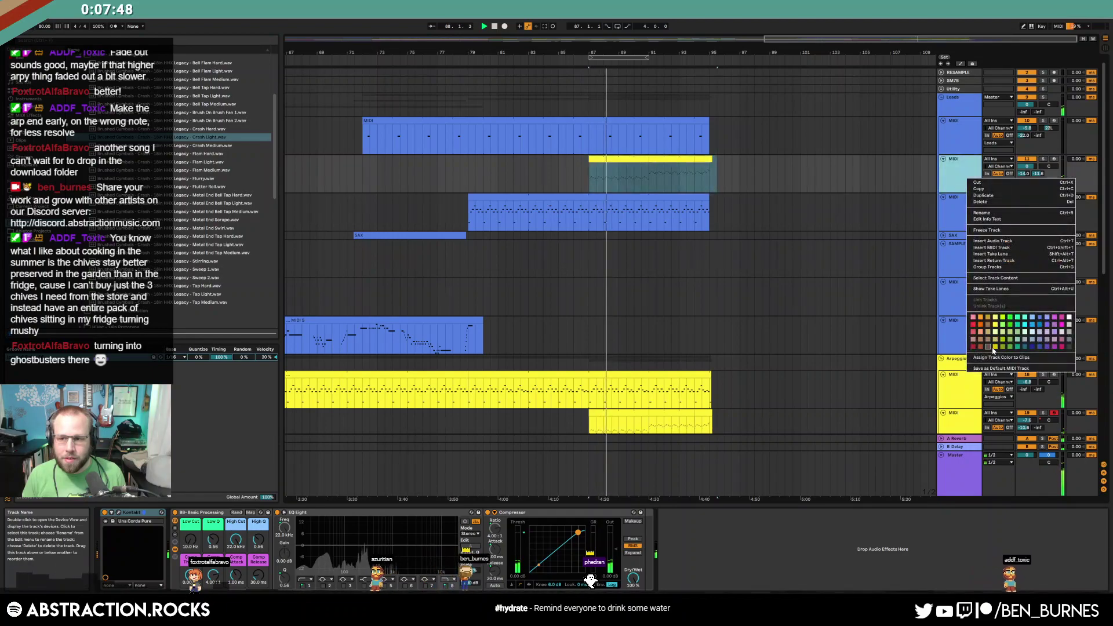
left_click(965, 176)
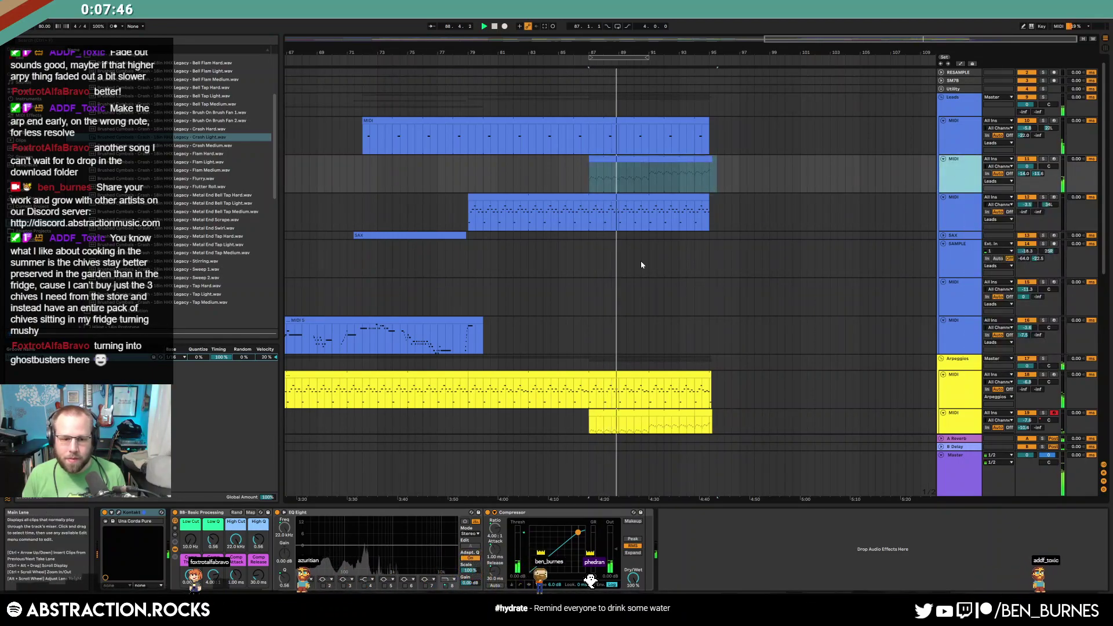
Consolidate the copied Una Corda clips into one clip and draw a rising velocity ramp across all its notes
left_click(704, 168)
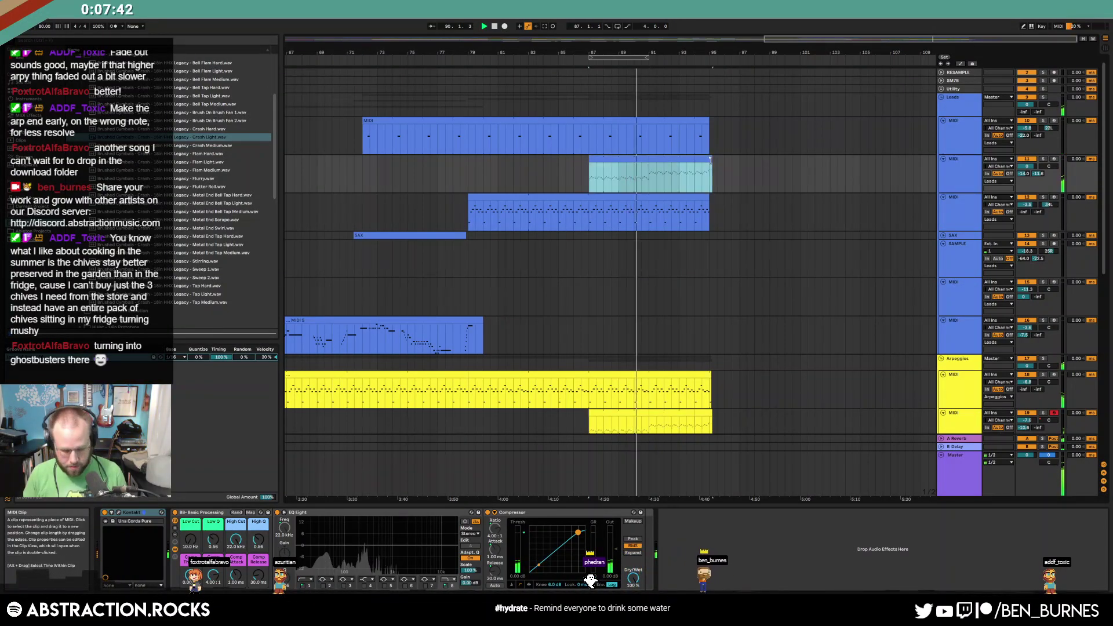
double_click(708, 159)
left_click(569, 422)
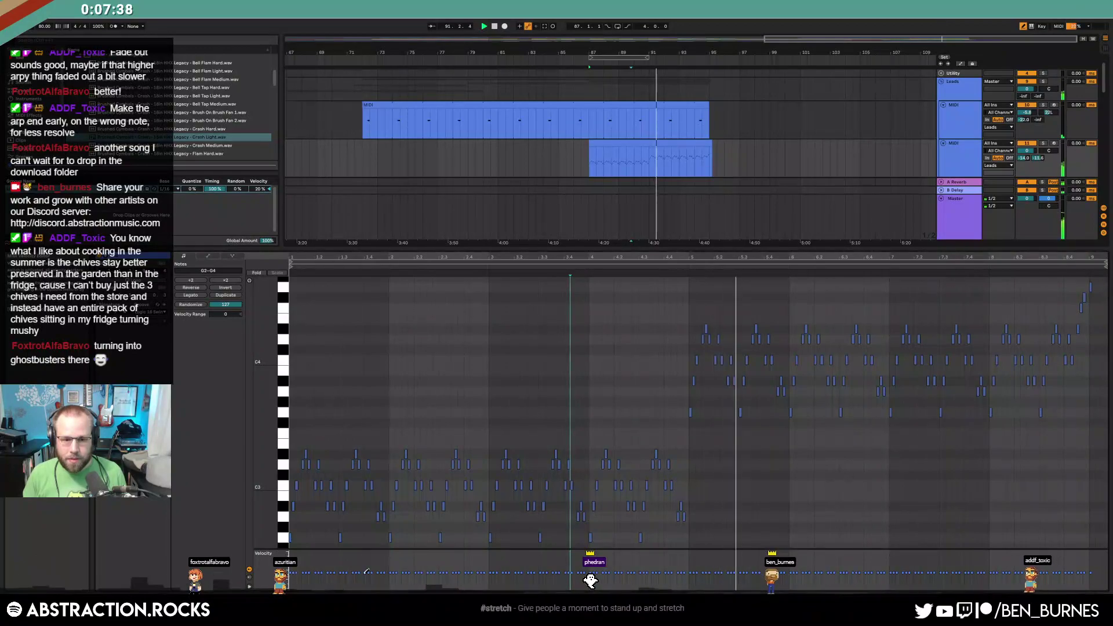
left_click_drag(291, 574, 1088, 557)
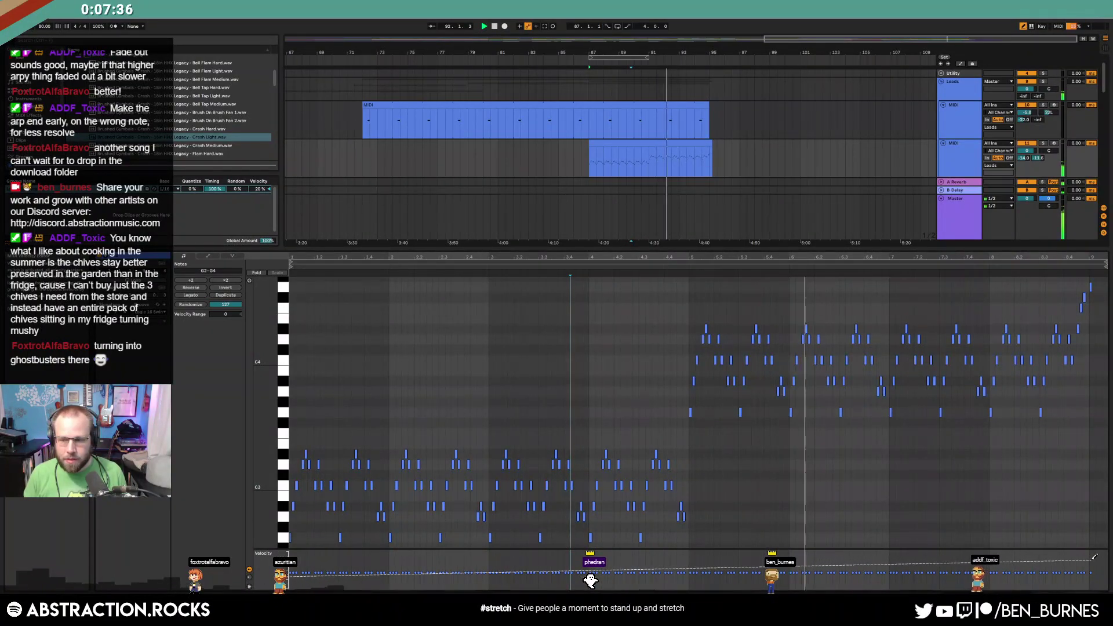
Raise all notes in the lower first half of the Una Corda lead clip by an octave
key("b")
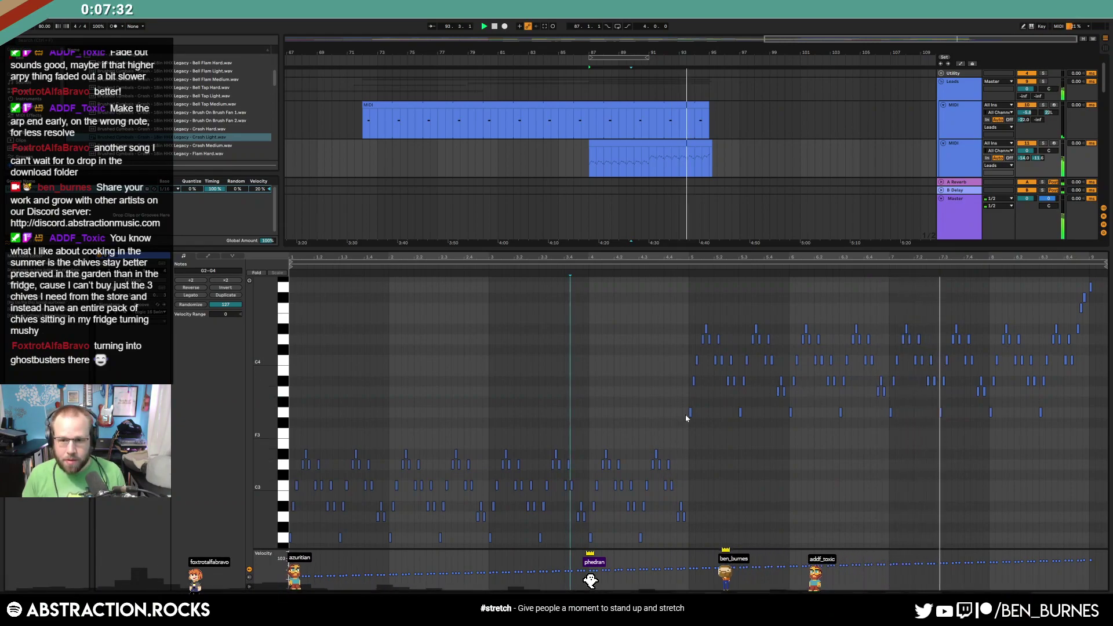
left_click_drag(687, 448, 289, 544)
key("shift+Up")
key("shift+Tab")
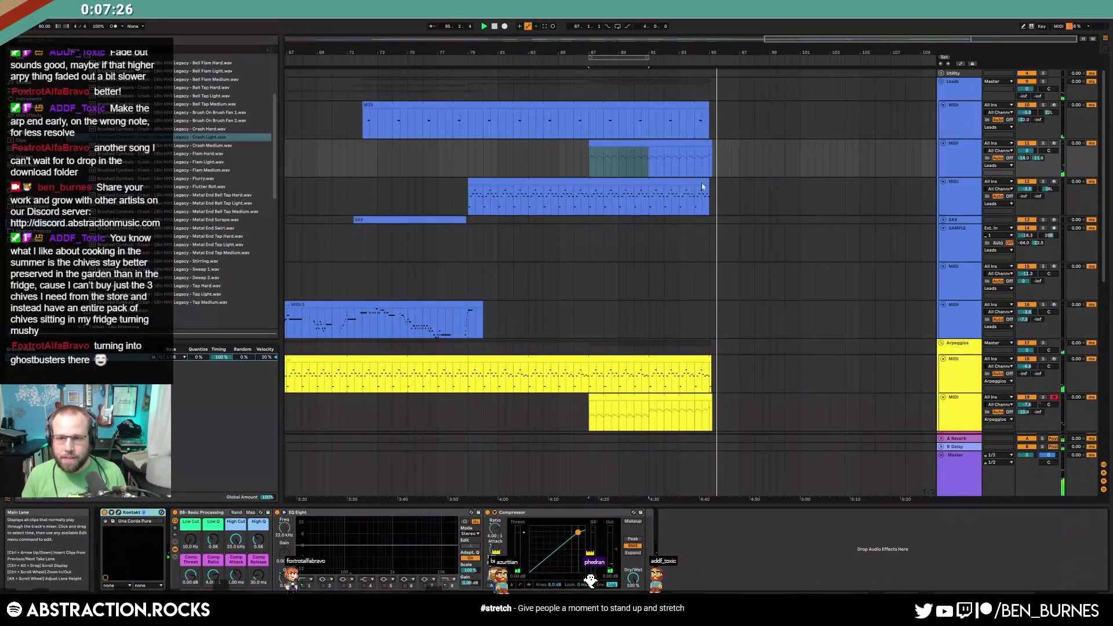
Change the three notes before the final G4 in the Una Corda lead clip to F4, D#4 and F4
double_click(693, 143)
left_click(1089, 325)
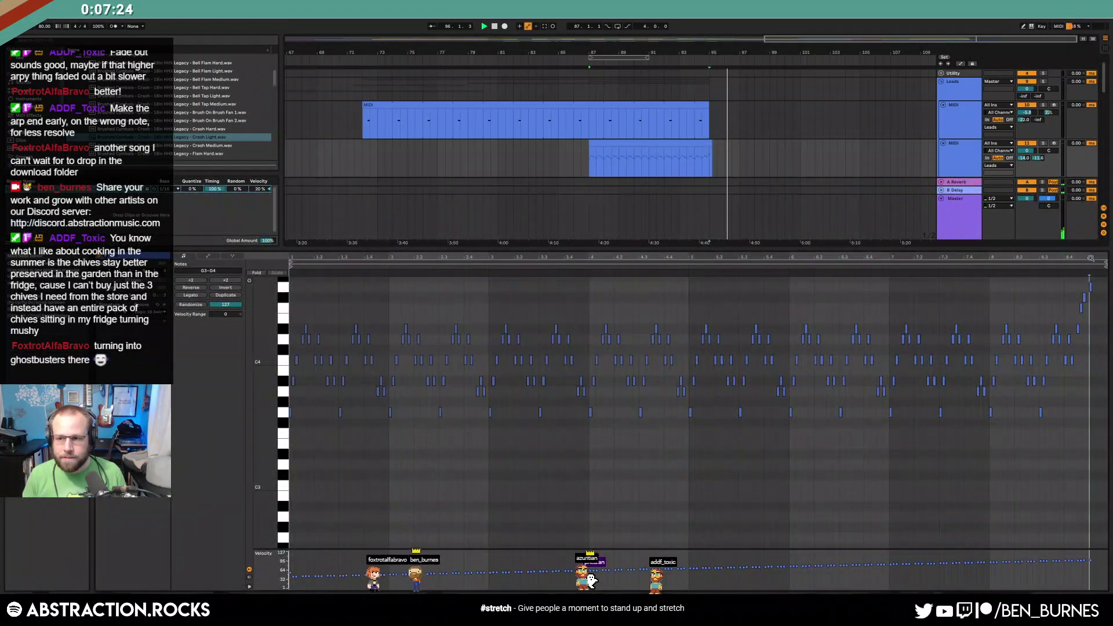
key("plus")
key("plus")
key("plus")
left_click(1020, 299)
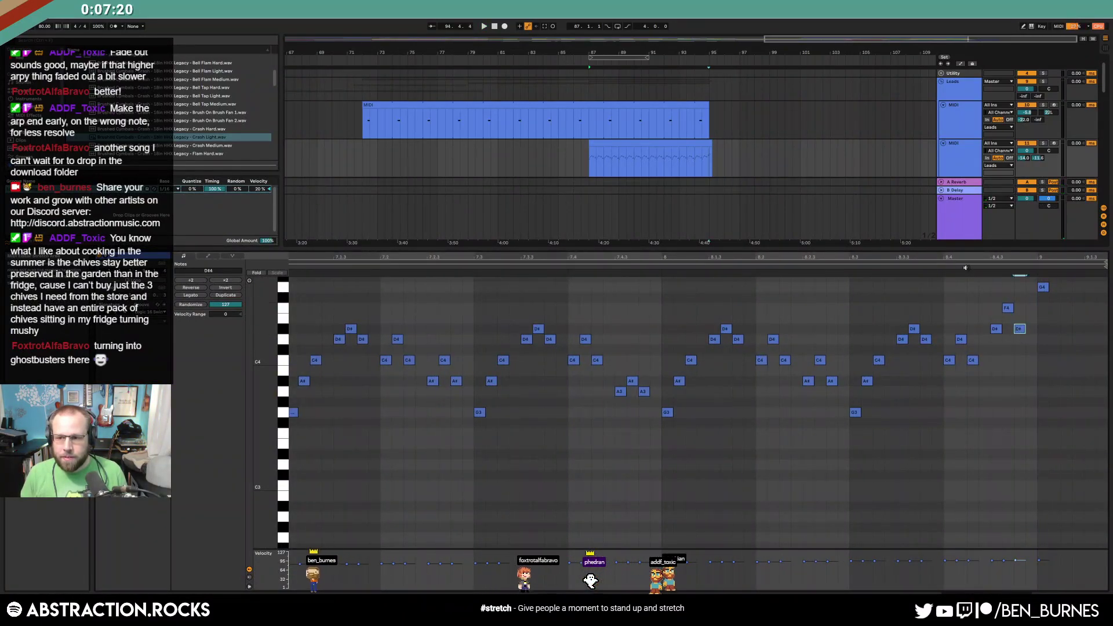
key("space")
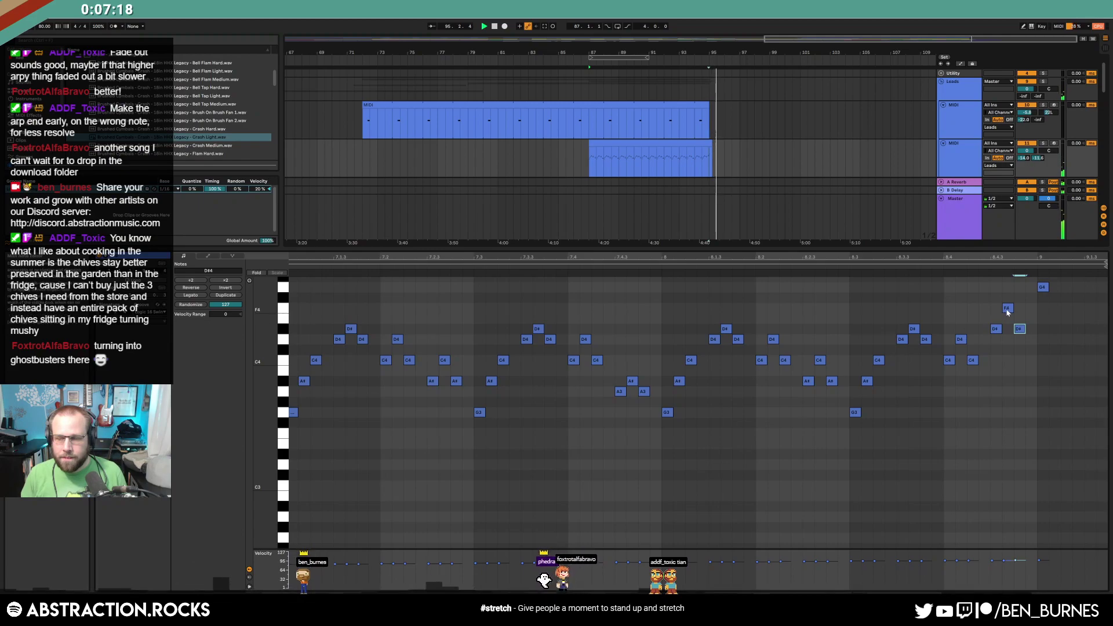
left_click(997, 330)
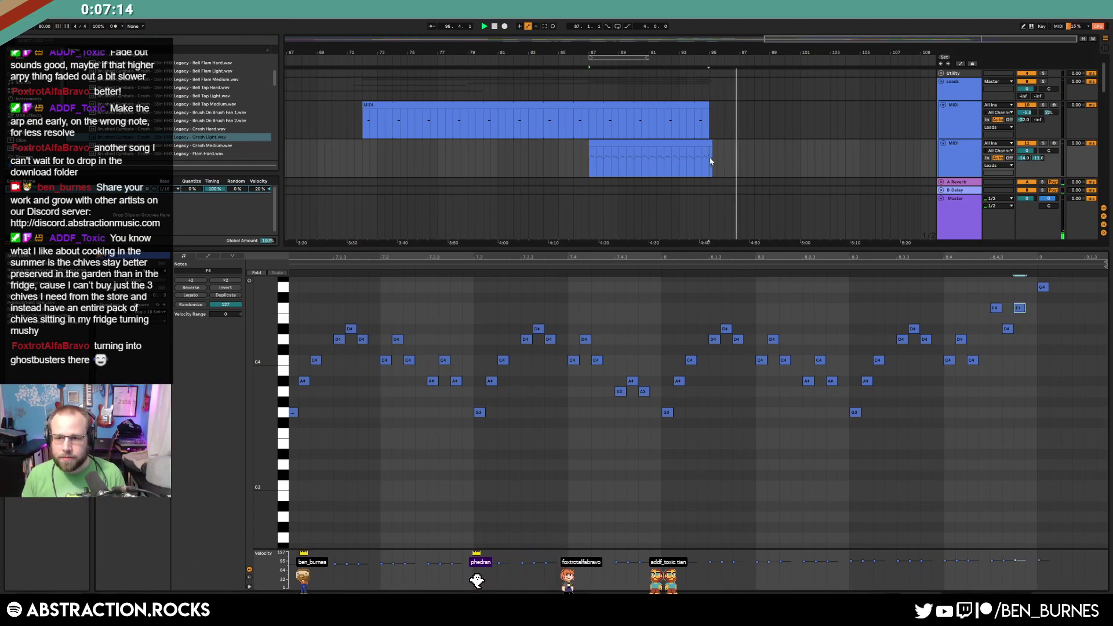
Change the three notes before the final G4 in the second arpeggio's last clip to F4, D#4 and F4, and play the ending
scroll(713, 161, "down", 5)
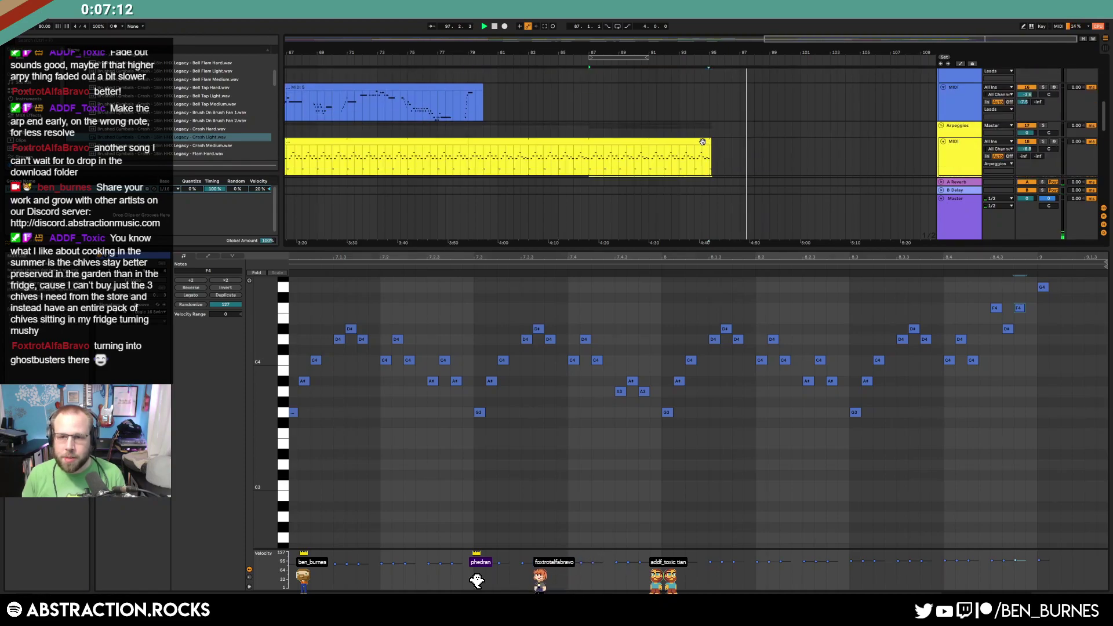
left_click(702, 141)
left_click(1073, 353)
left_click(1068, 354)
scroll(703, 141, "down", 3)
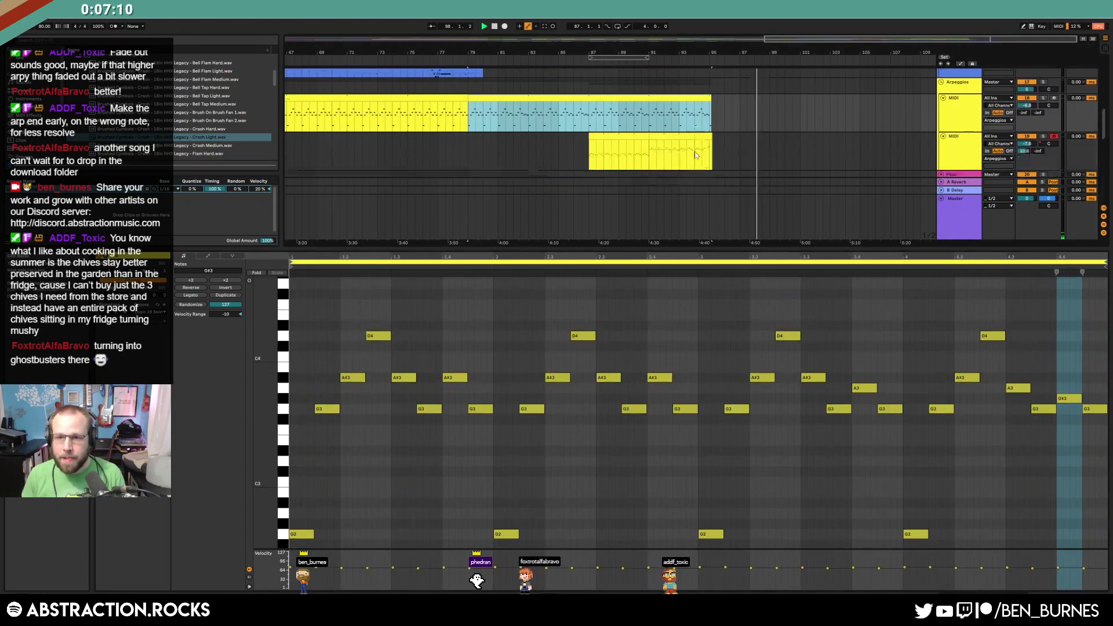
left_click(702, 136)
scroll(975, 359, "up", 1)
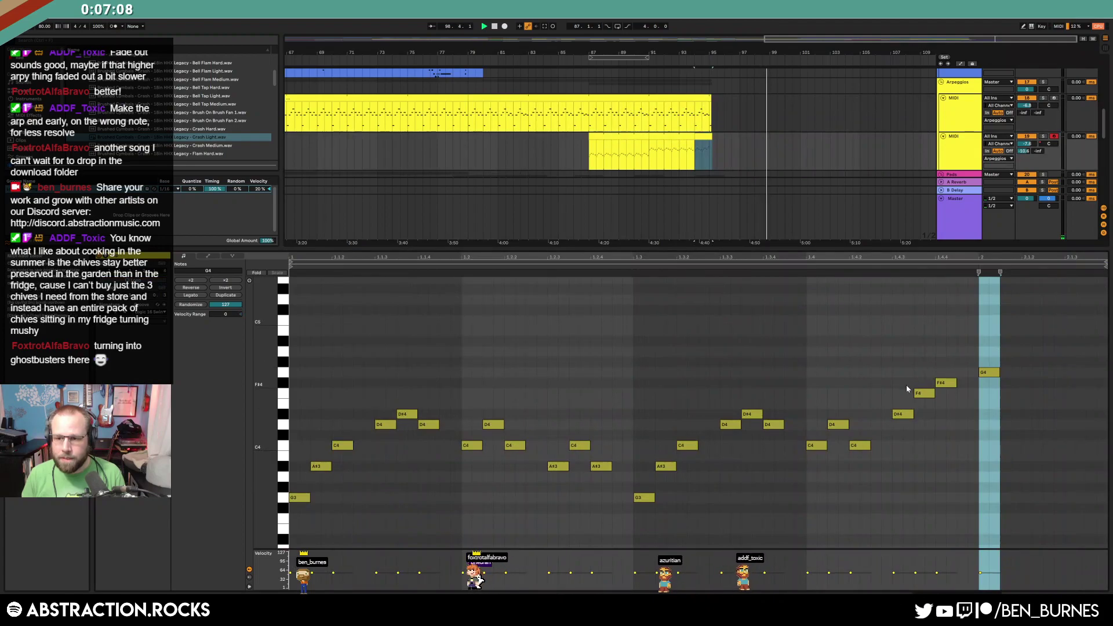
left_click(906, 415)
key("Up")
key("Up")
left_click(925, 393)
key("Down")
key("Down")
left_click(948, 383)
key("Up")
key("Down")
key("Down")
left_click(821, 267)
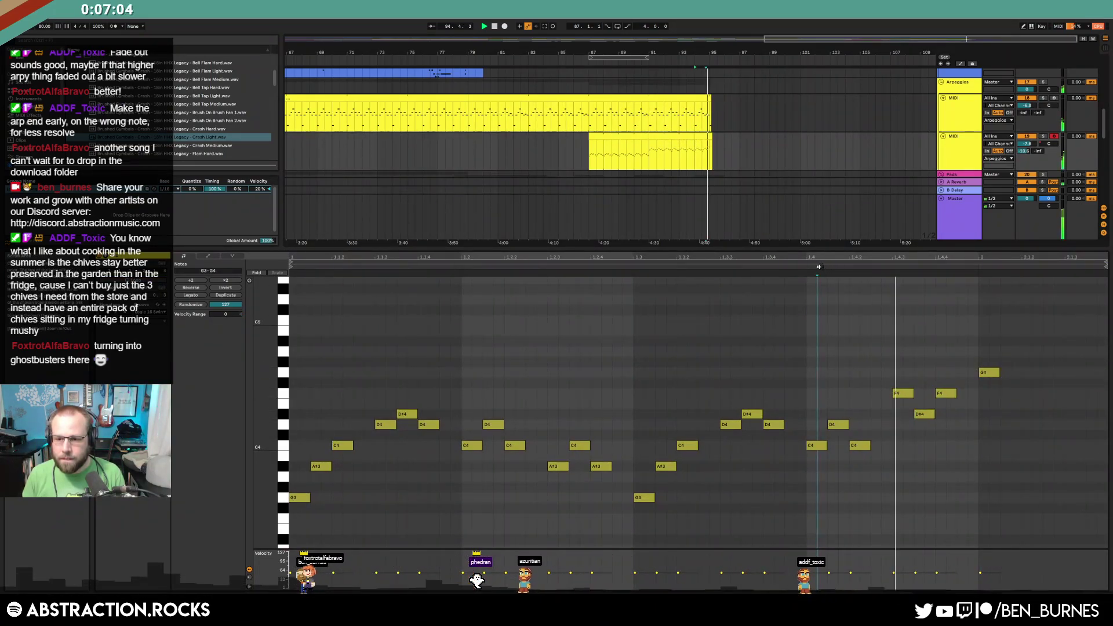
Trim the tail of the crash cymbal sample to end together with the drum rack clip
key("shift+Tab")
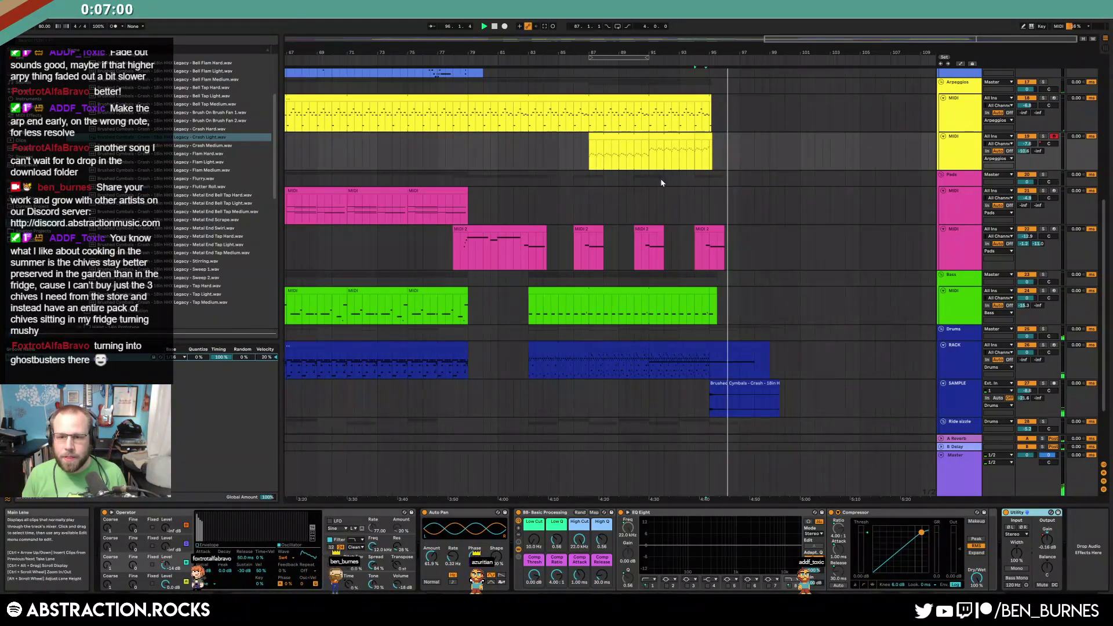
left_click(768, 394)
left_click(776, 399)
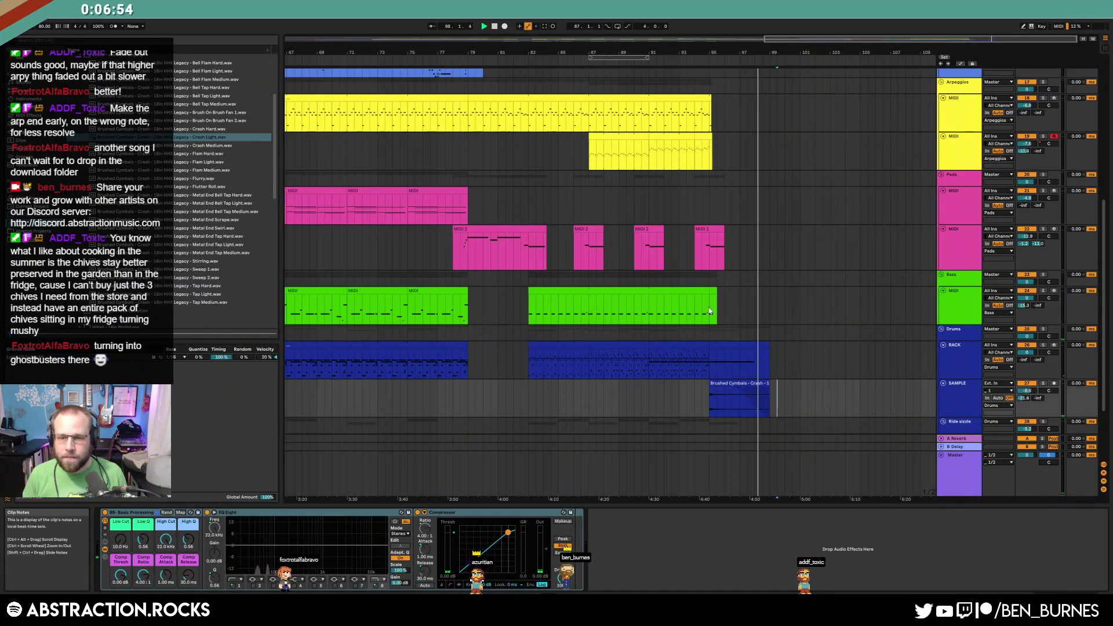
Open the final bass clip at bar 95 and inspect its note
double_click(700, 291)
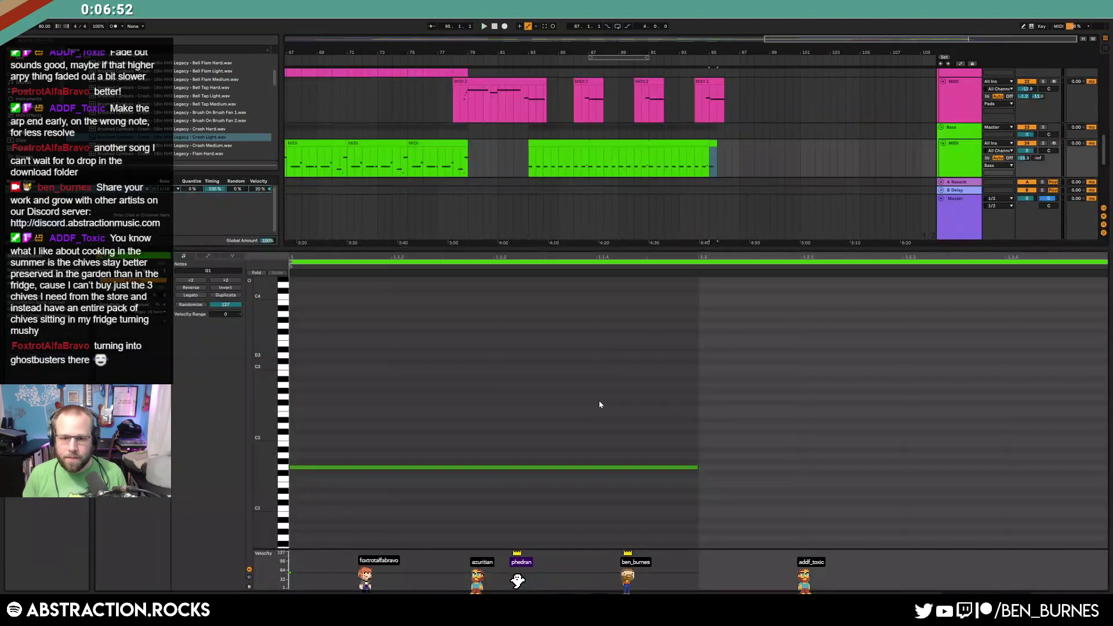
left_click(586, 467)
left_click(668, 400)
key("shift+Tab")
Show the whole arrangement with the browser narrowed away and play the song from the start
key("w")
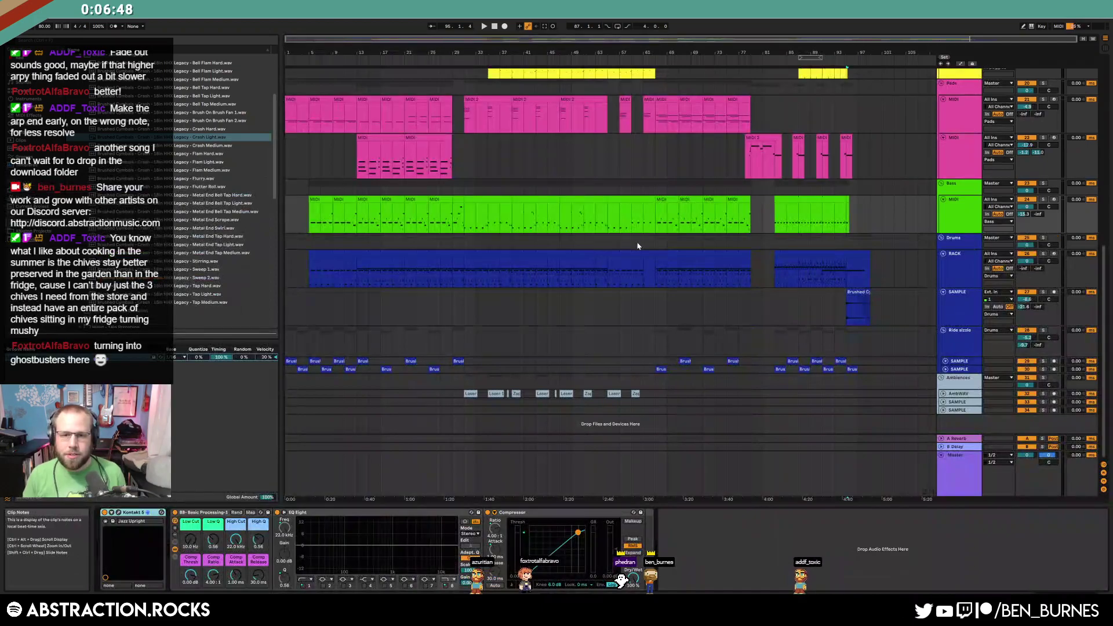
scroll(638, 245, "up", 6)
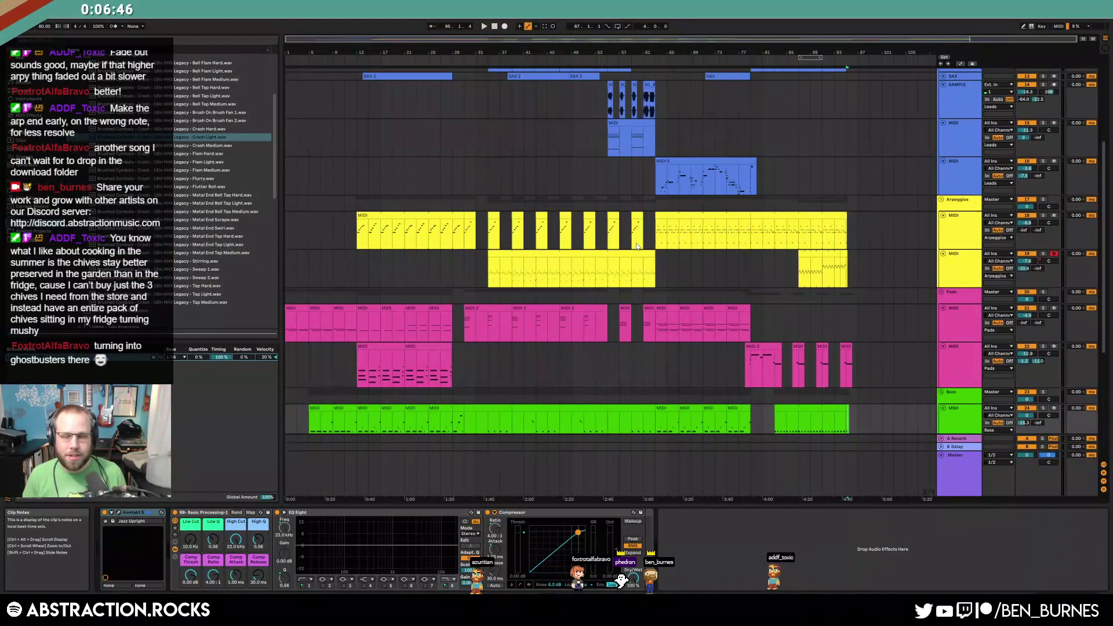
left_click_drag(280, 157, 174, 154)
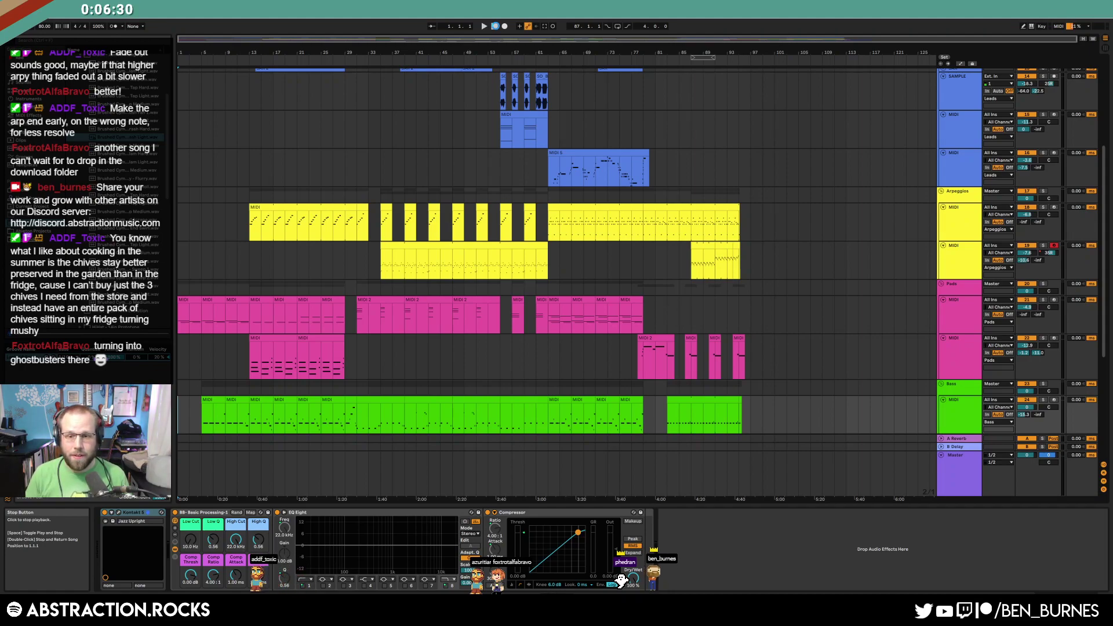
key("space")
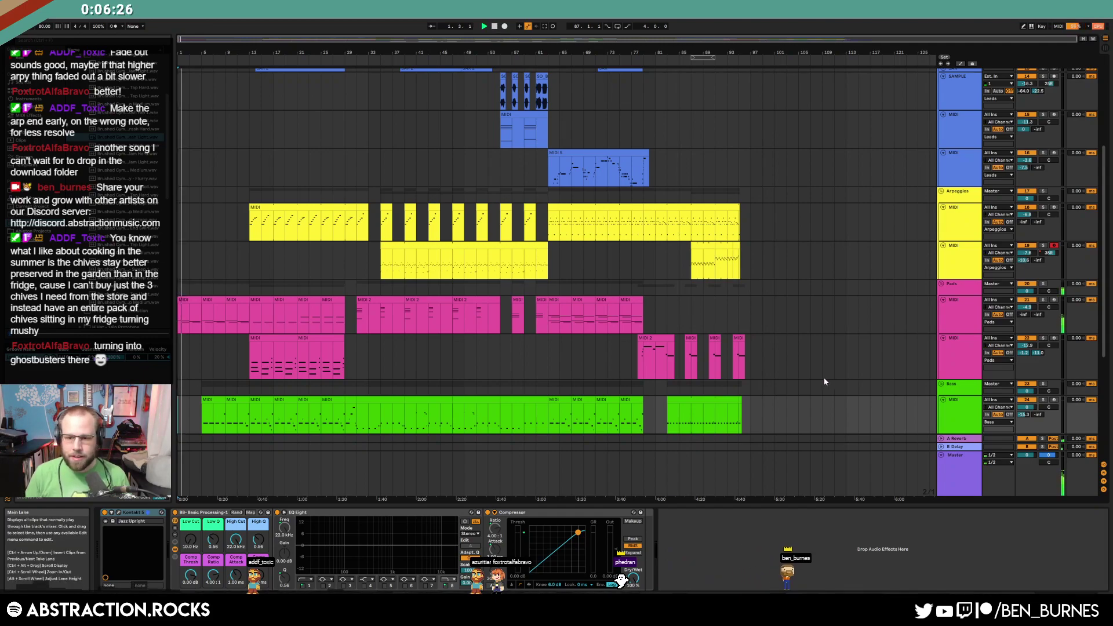
Open the master track's Youlean Loudness Meter, move it aside and reset its measurements during playback
left_click(949, 466)
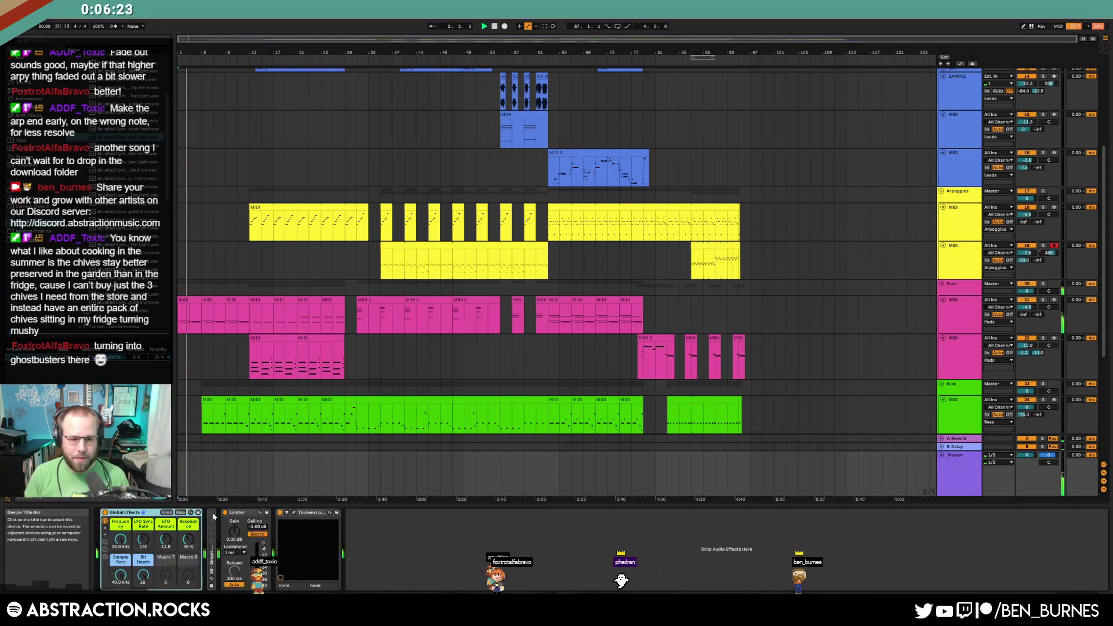
left_click(294, 513)
left_click_drag(588, 168, 898, 167)
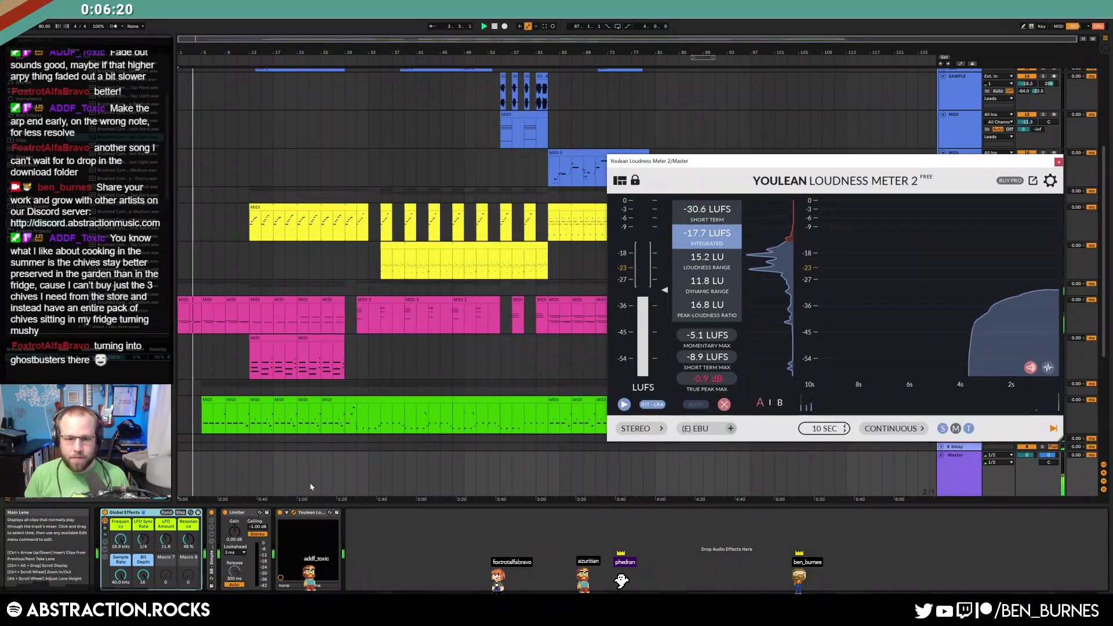
left_click(724, 404)
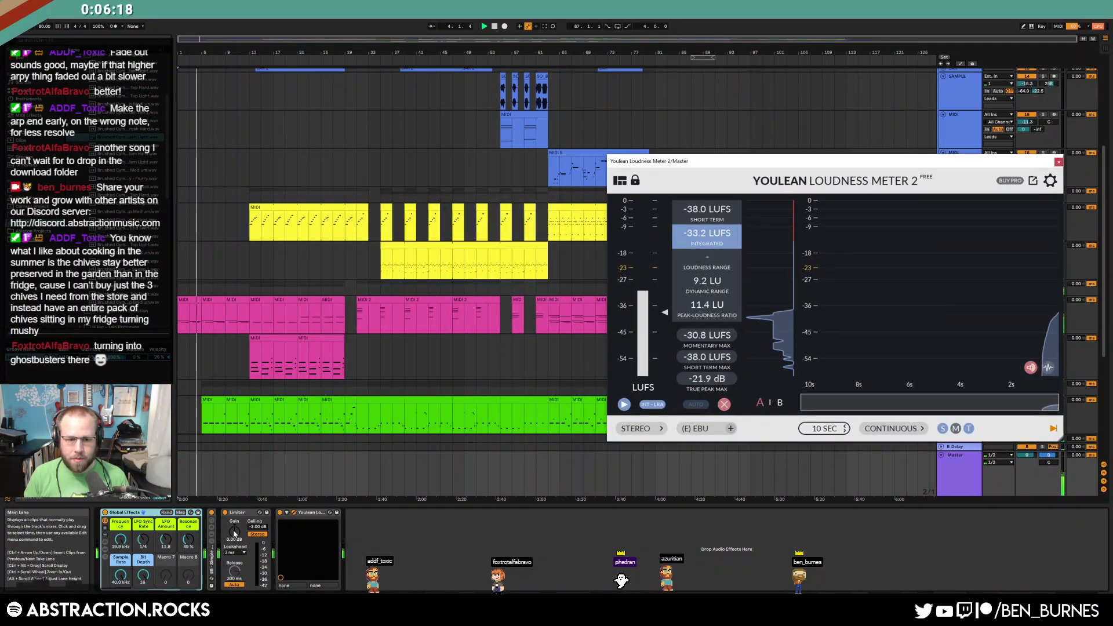
Unfold the master effects and shape EQ Eight with a slight low-mid boost and a slight cut around 981 Hz
left_click(212, 534)
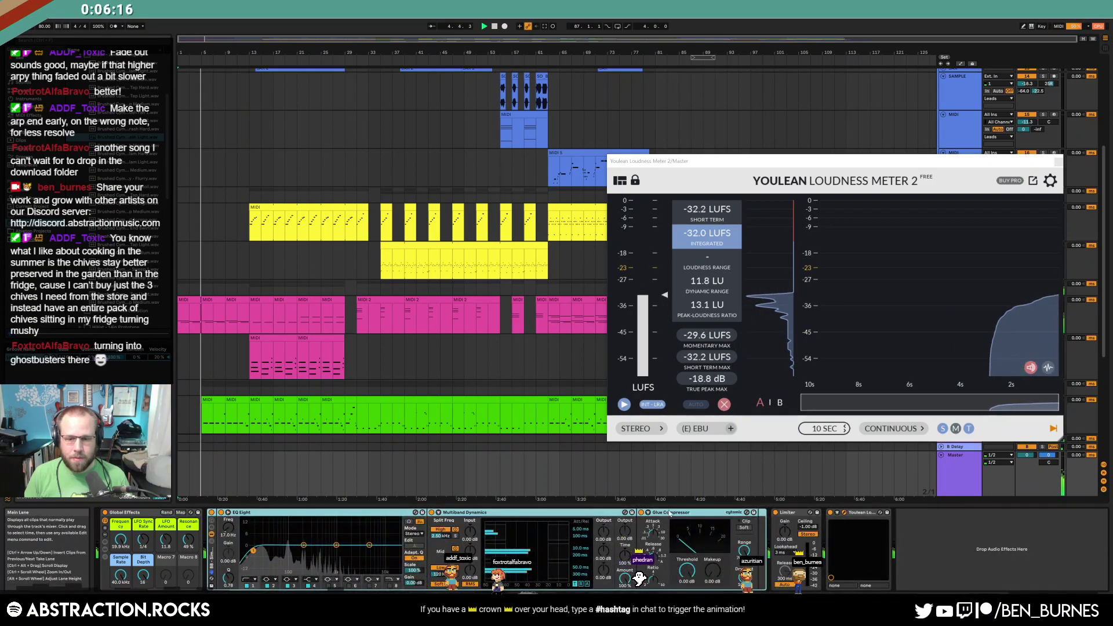
left_click_drag(303, 545, 368, 544)
left_click(329, 547)
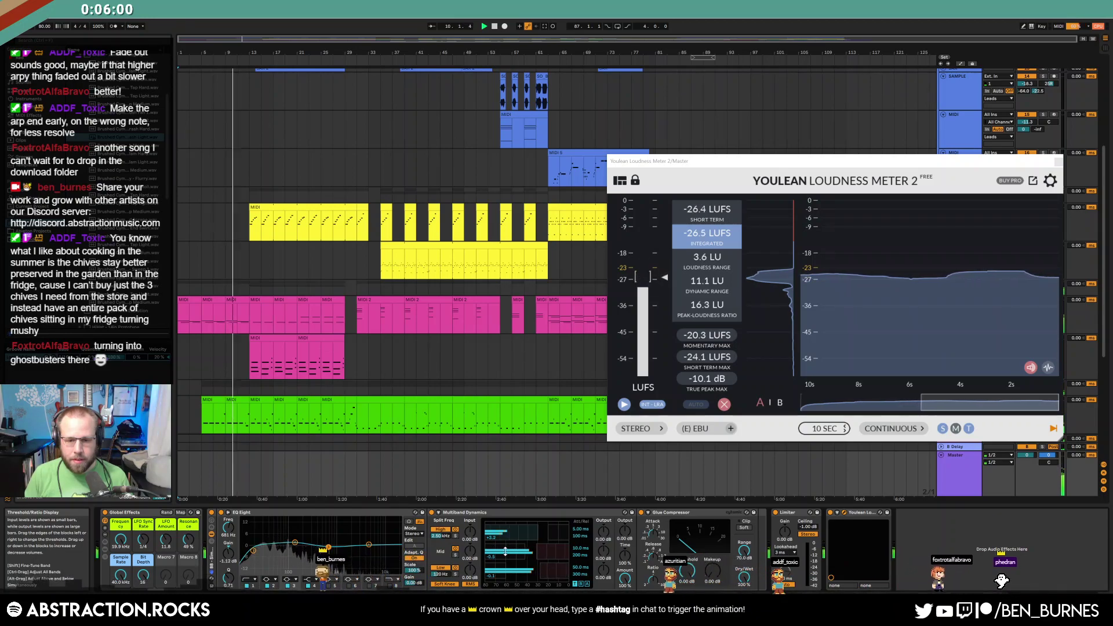
Set the master Glue Compressor's makeup gain to 1.90 dB and its threshold to -4.44 dB
left_click_drag(712, 572, 712, 561)
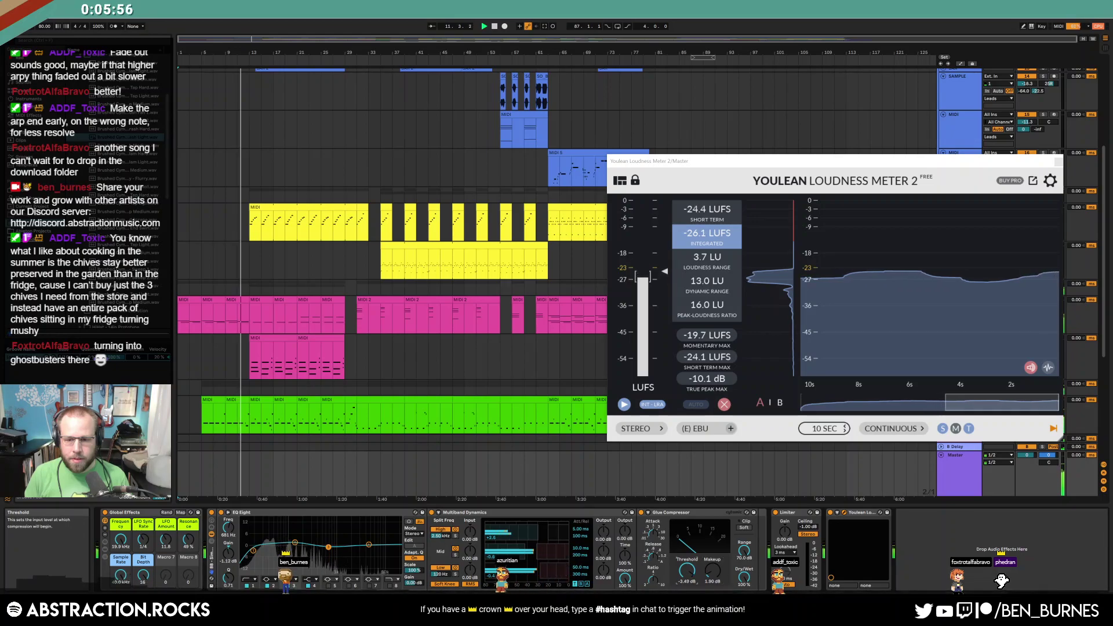
left_click_drag(687, 571, 687, 573)
left_click(712, 571)
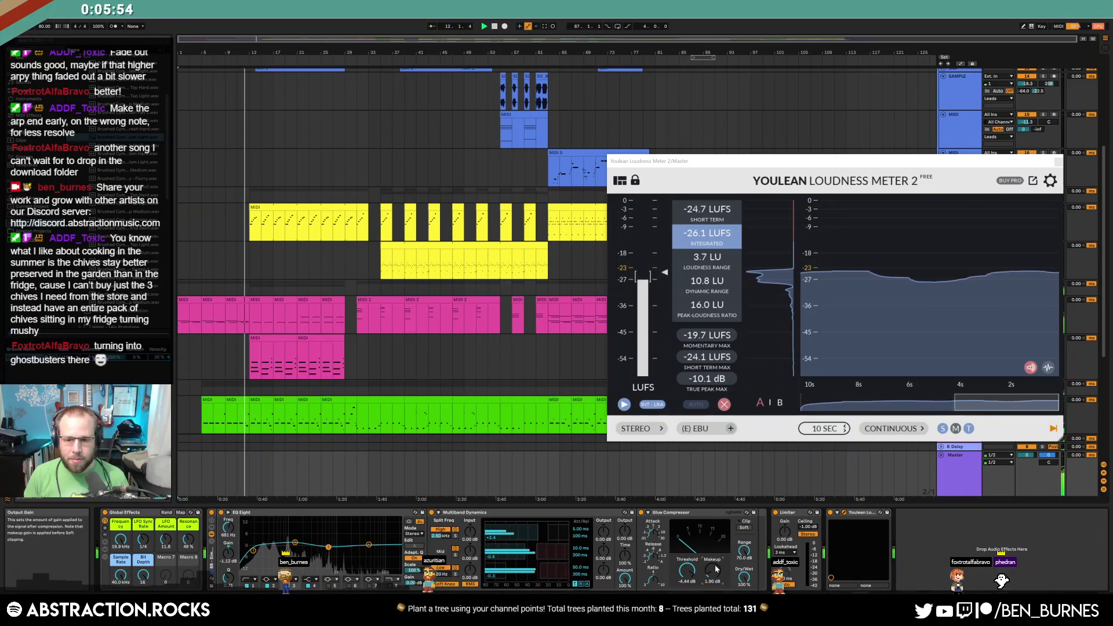
Automate the compressor makeup at 5.95 dB until about bar 51, falling to 1.90 dB, and lower the threshold to -11.4 dB
key("a")
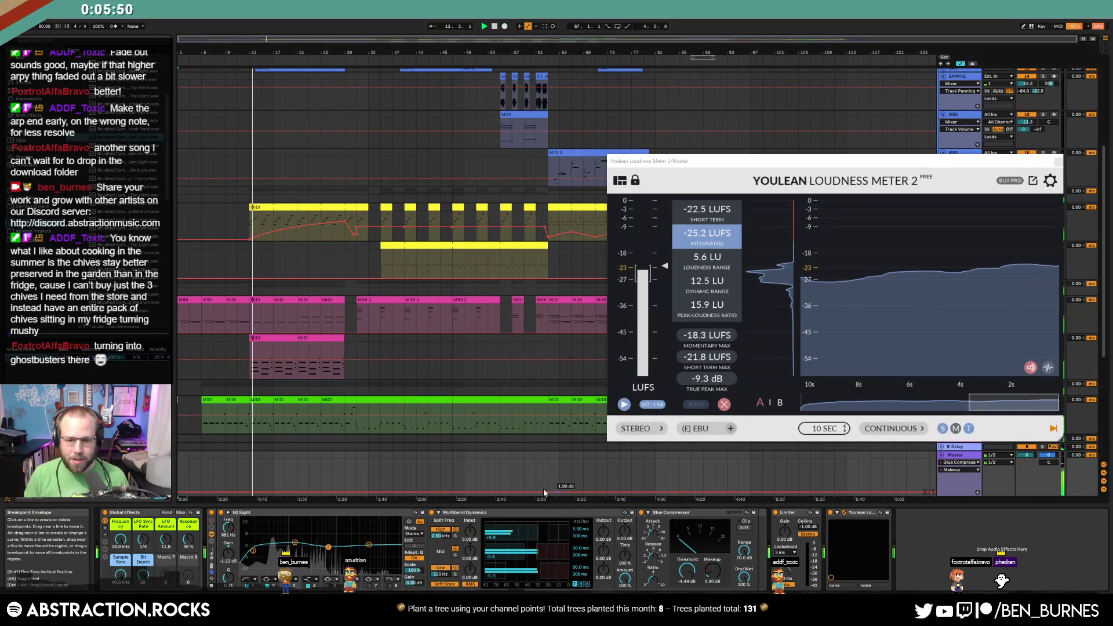
left_click_drag(477, 491, 477, 485)
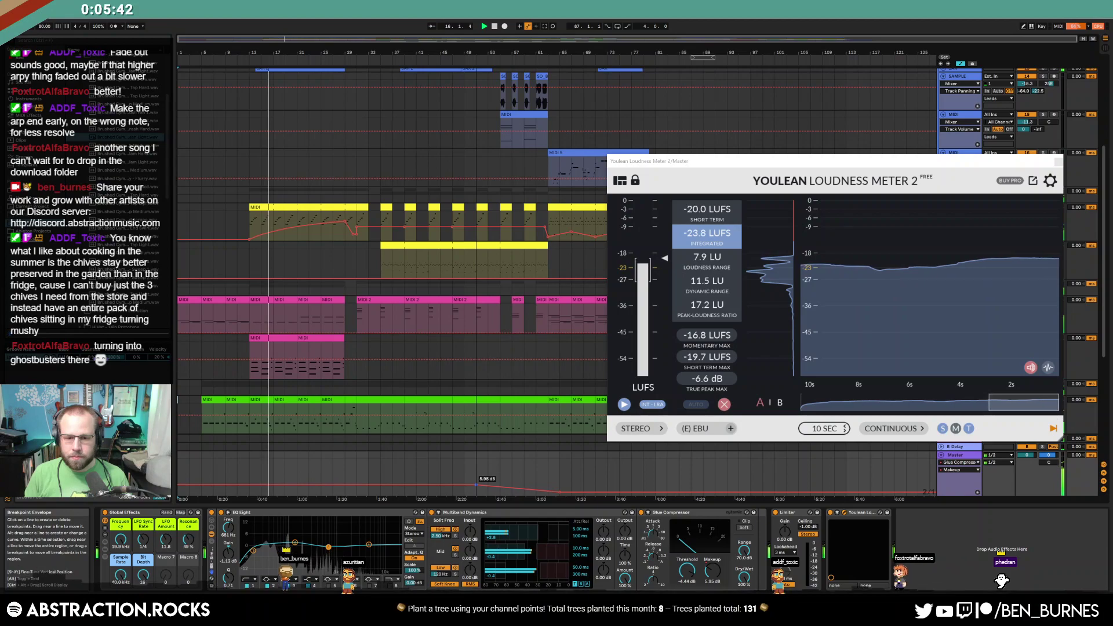
left_click_drag(687, 570, 687, 580)
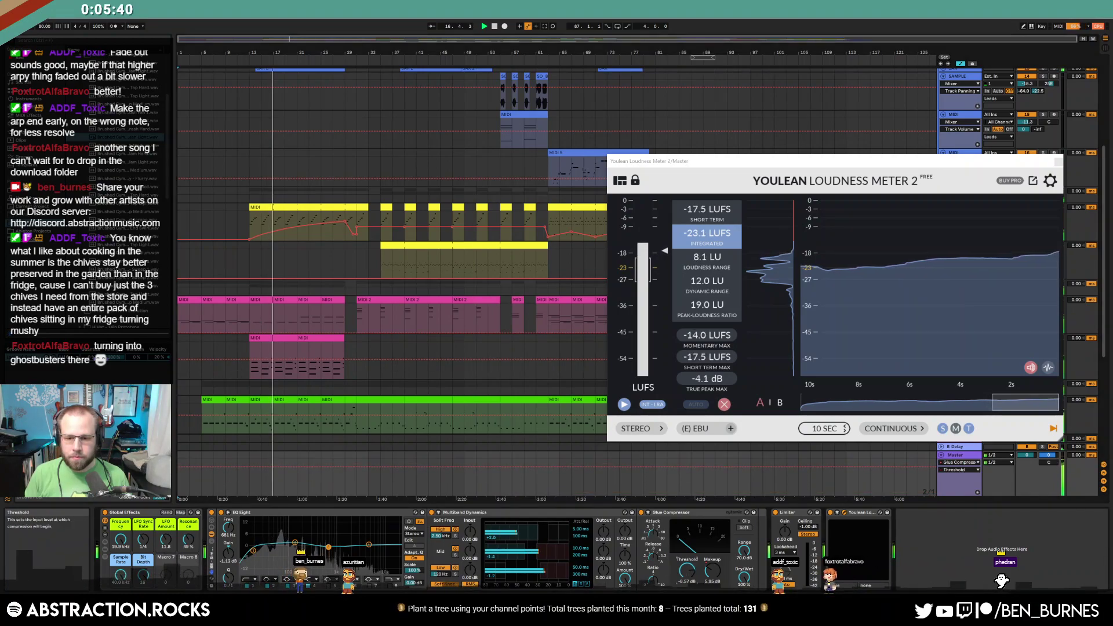
left_click(712, 572)
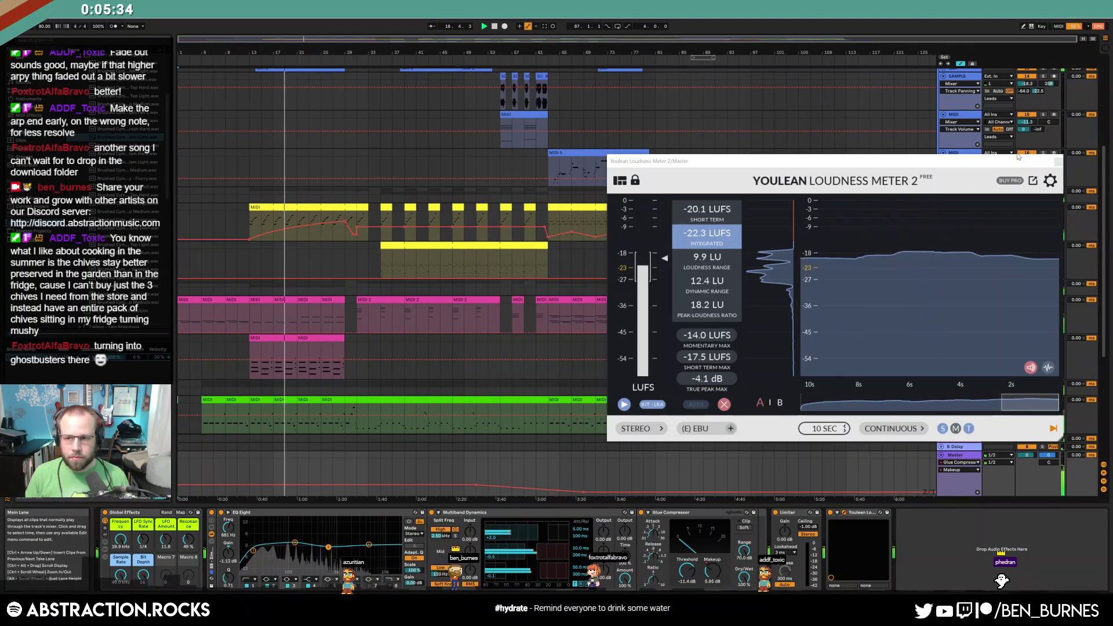
Raise the makeup automation's opening level to 6.67 dB and reshape its drop from about bar 51 into a gentler curve
left_click_drag(1036, 163, 1008, 51)
left_click_drag(476, 484, 476, 483)
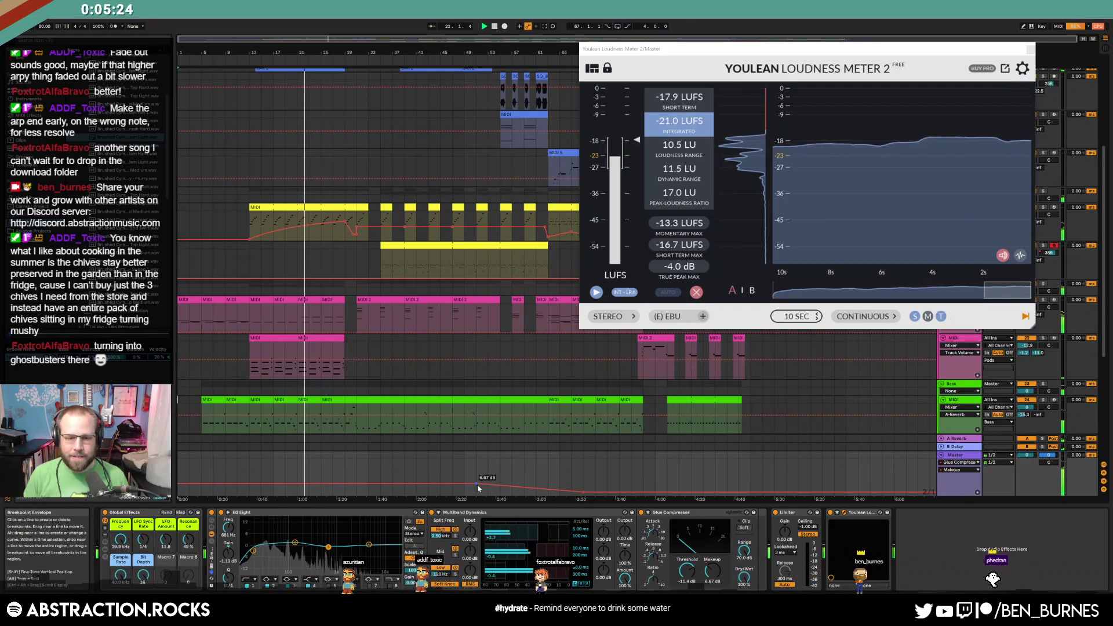
left_click_drag(477, 484, 536, 483)
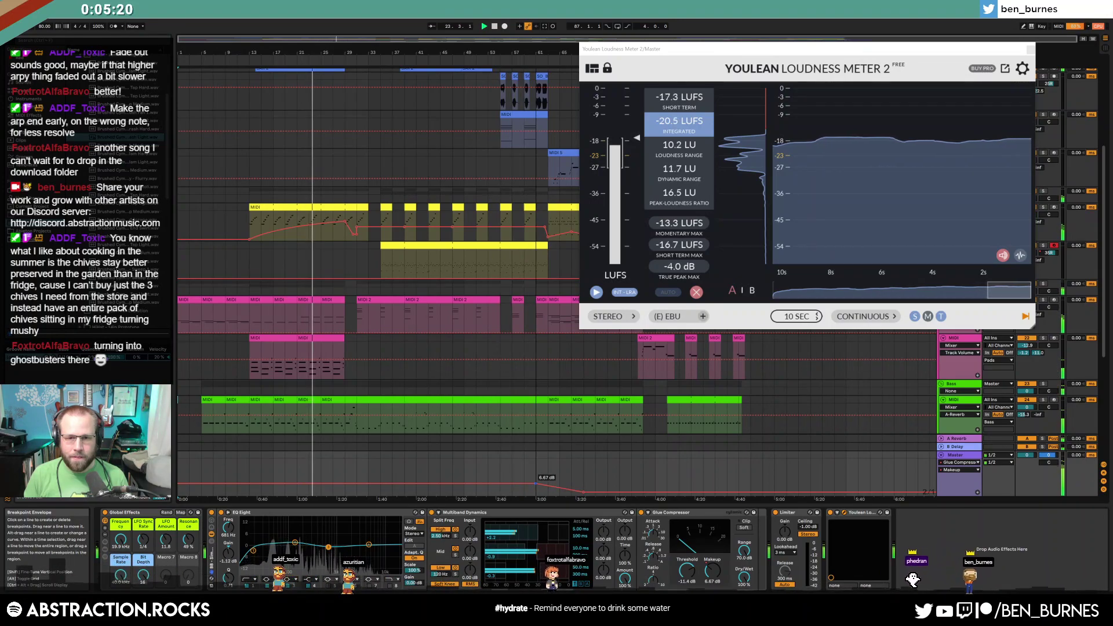
left_click_drag(490, 483, 495, 487)
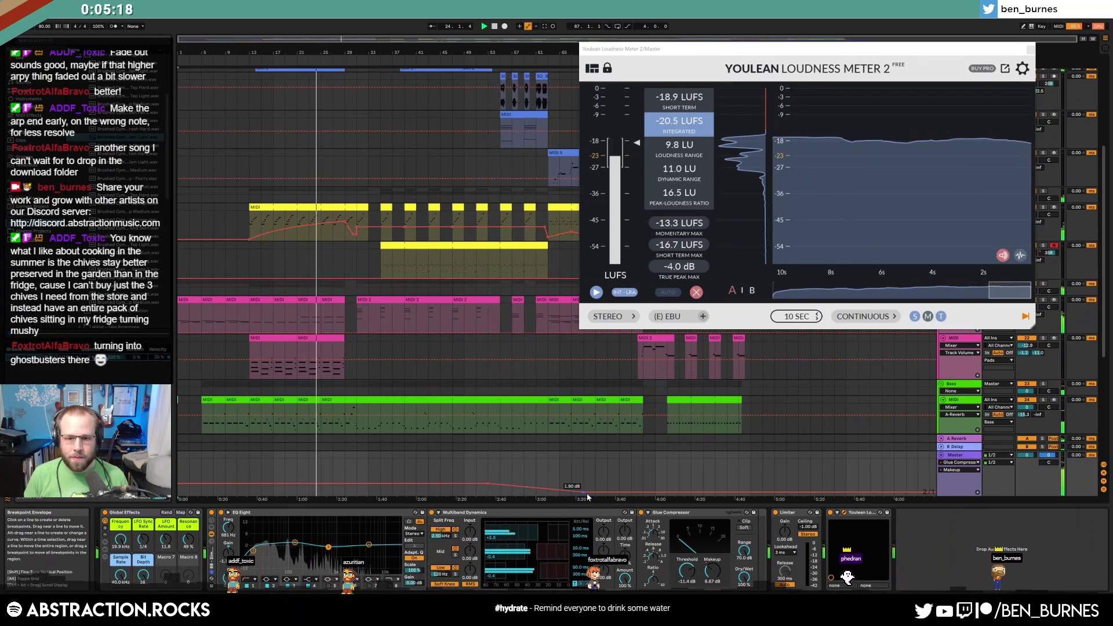
left_click_drag(570, 494, 583, 494)
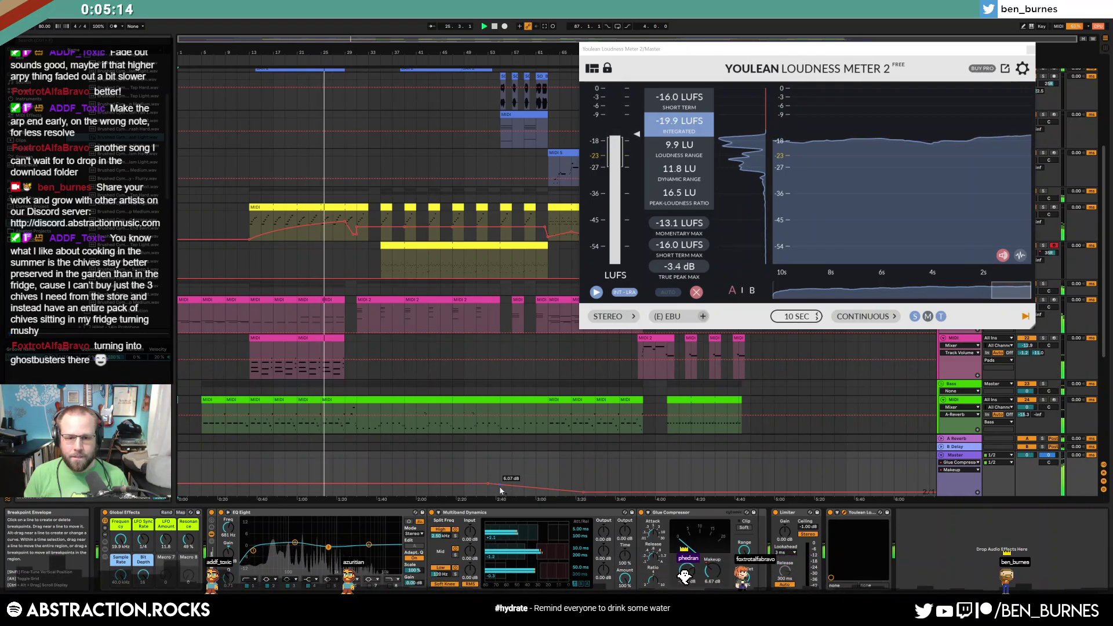
left_click_drag(499, 485, 479, 486)
left_click_drag(577, 494, 583, 491)
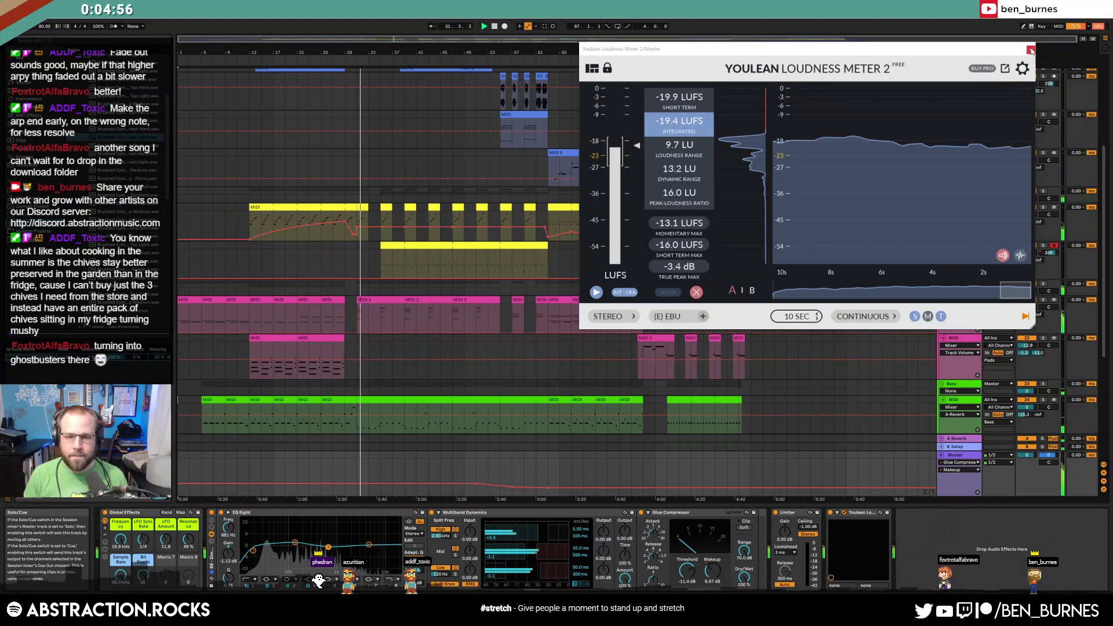
Close the loudness meter and open the Una Corda lead's MIDI clip spanning about bars 31 to 55 for editing
left_click(1031, 50)
left_click_drag(358, 318, 501, 325)
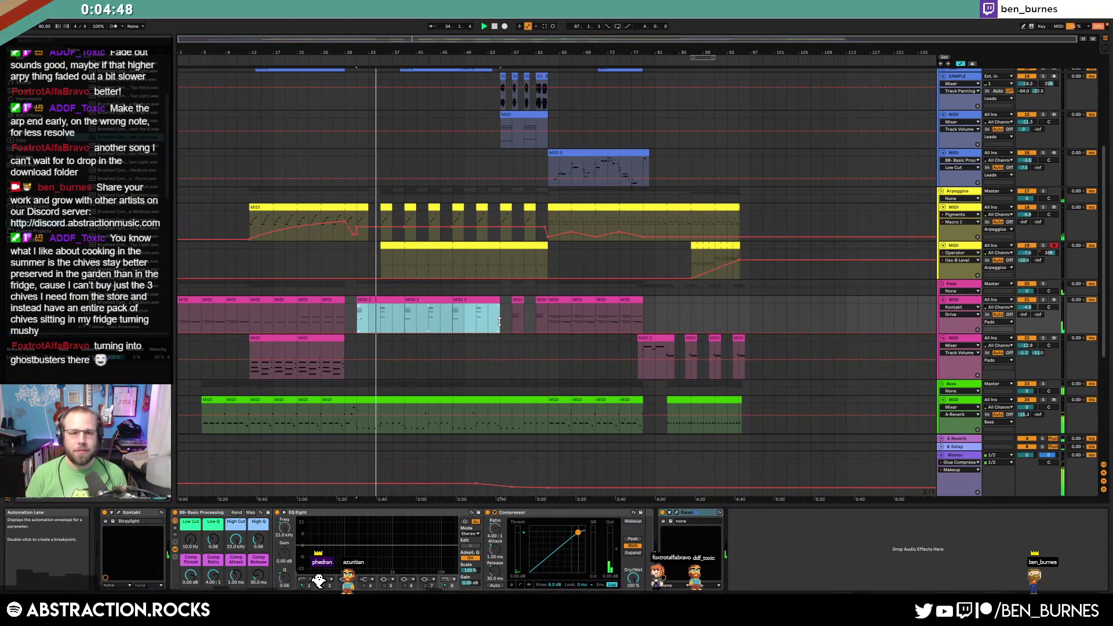
scroll(414, 98, "up", 5)
double_click(394, 104)
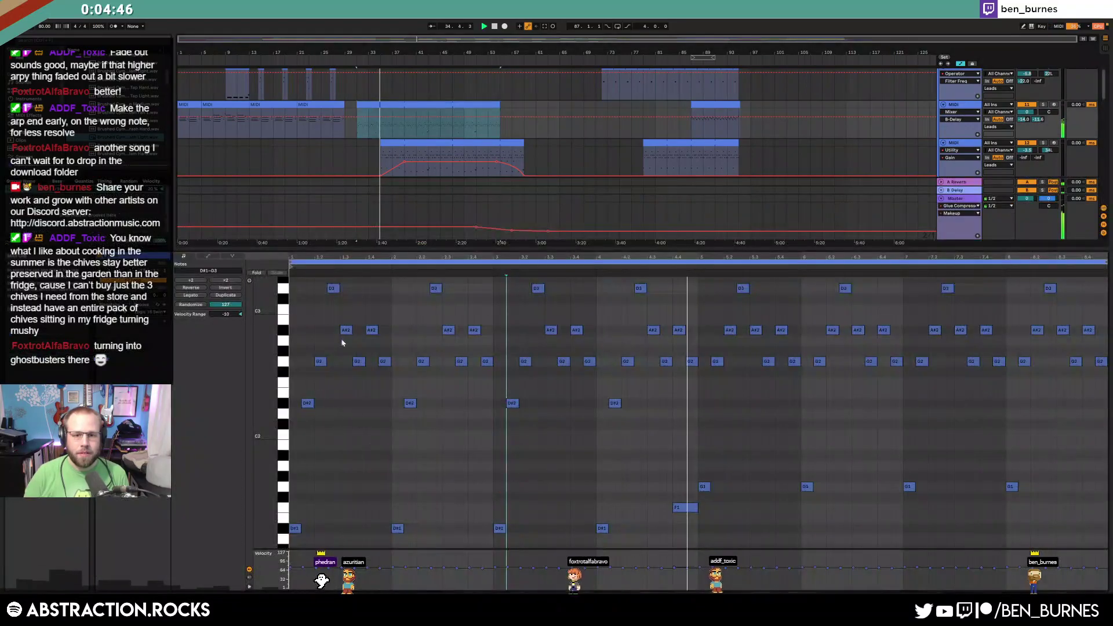
Draw a Sustain Pedal (CC 64) envelope held at maximum through the lead clip, with a brief release at the start of bar 5
left_click(209, 256)
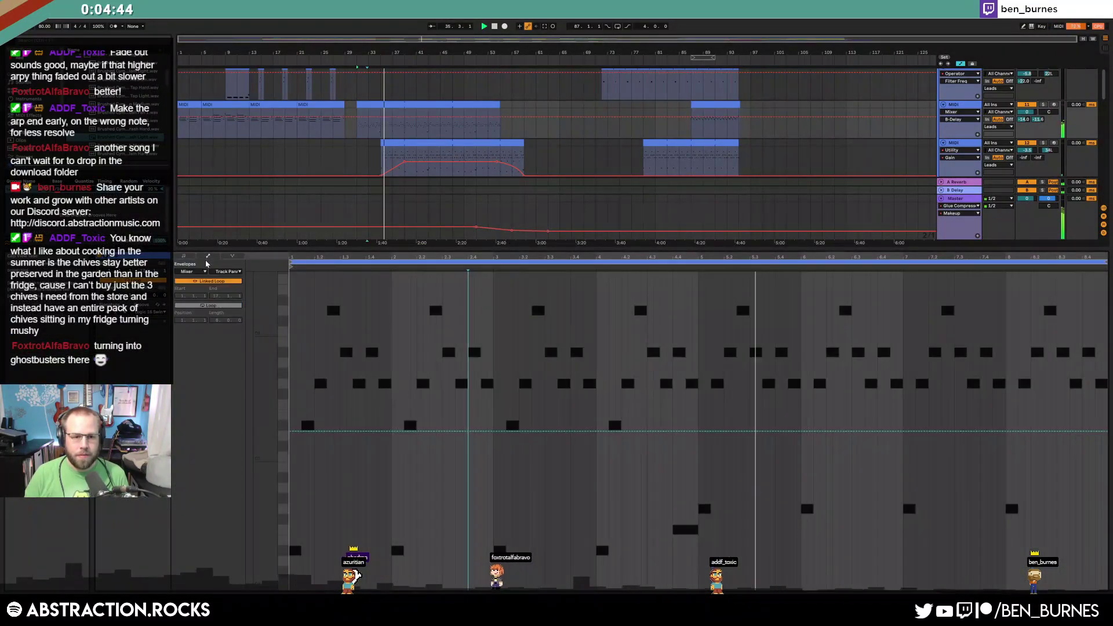
left_click(228, 271)
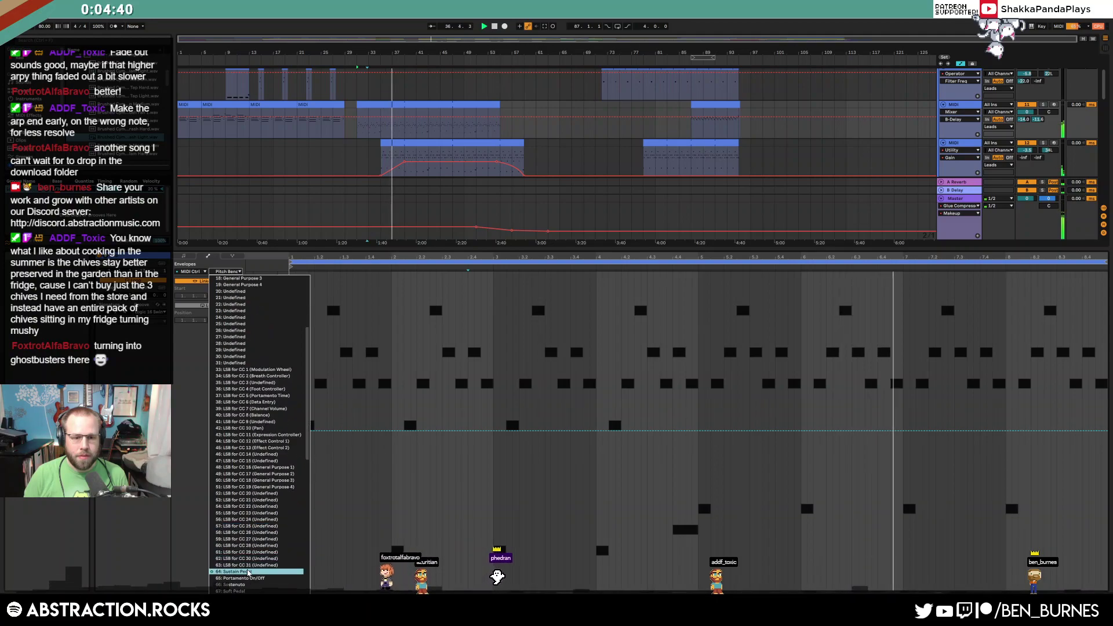
left_click(248, 572)
mouse_move(302, 270)
left_mouse_down()
mouse_move(544, 266)
mouse_move(751, 232)
mouse_move(792, 176)
left_mouse_up()
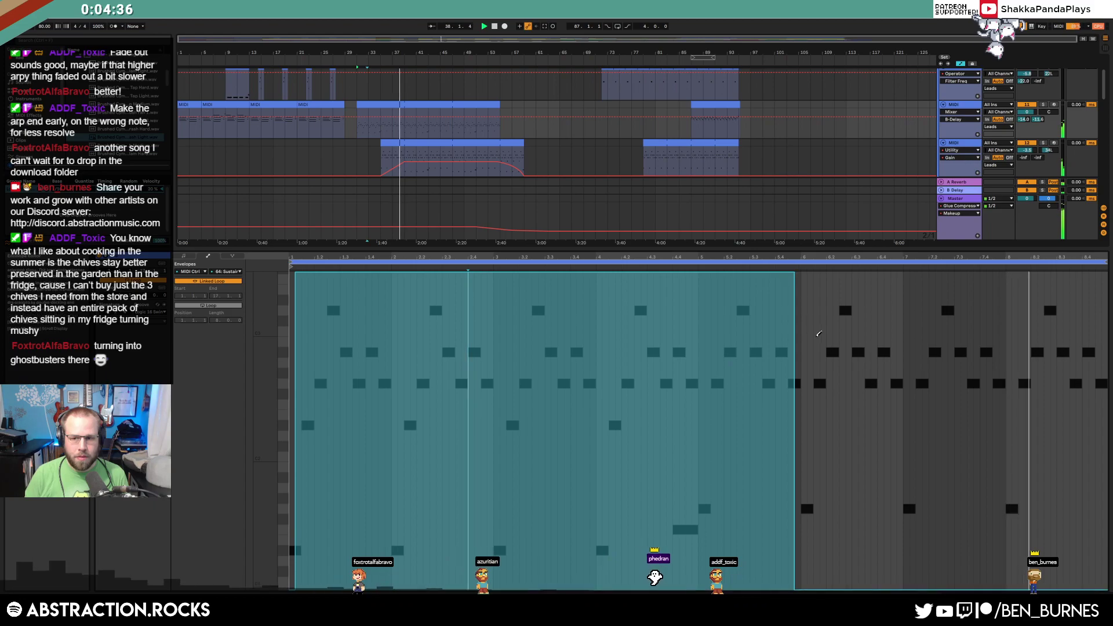
left_click_drag(703, 579, 702, 586)
mouse_move(717, 239)
left_mouse_down()
mouse_move(808, 215)
mouse_move(1099, 166)
left_mouse_up()
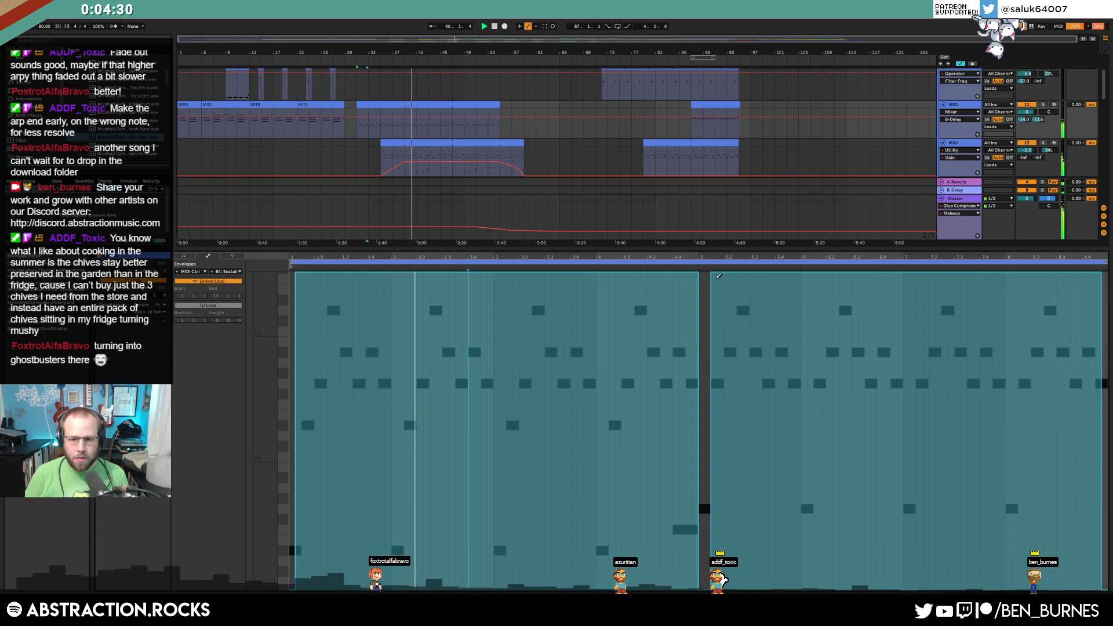
left_click_drag(711, 273, 711, 257)
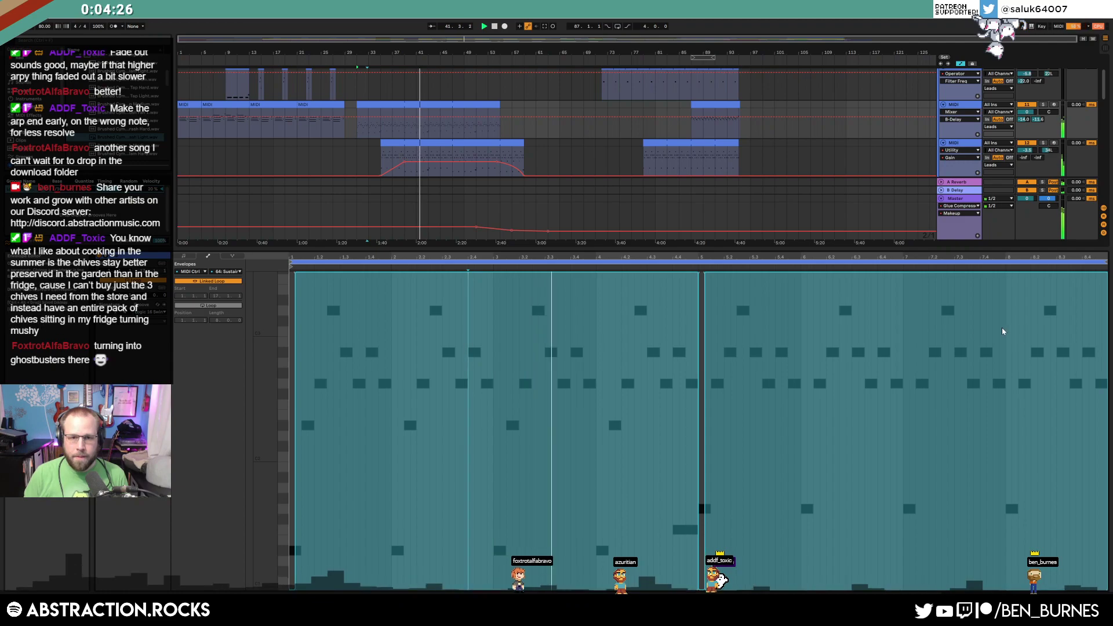
key("shift+Tab")
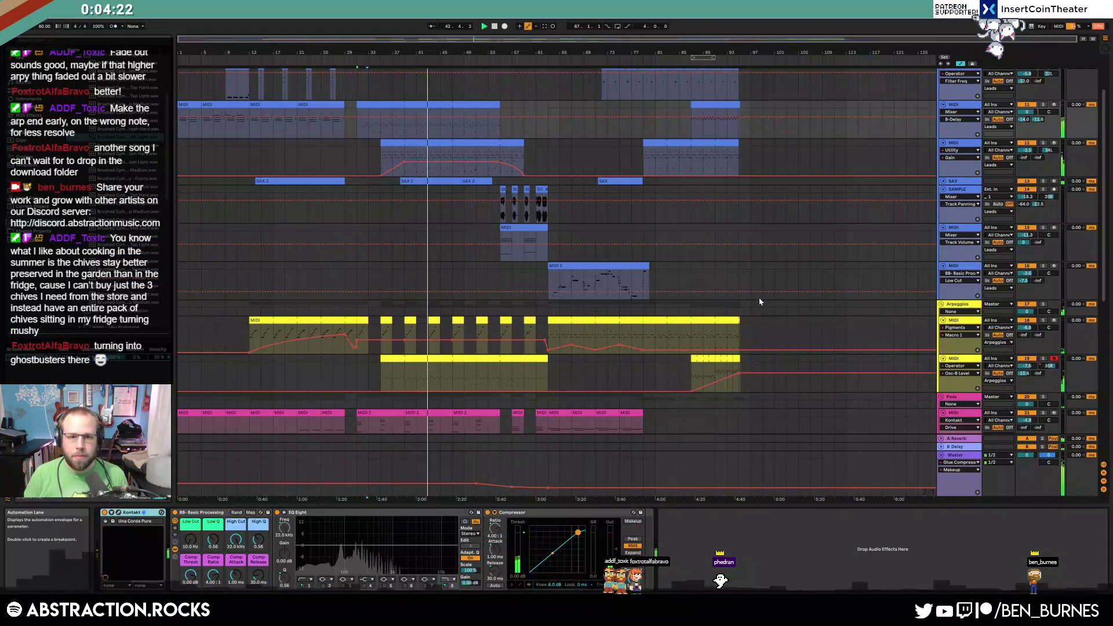
Hide the automation lanes, show the master's effects and open the Youlean Loudness Meter
left_click(714, 280)
key("a")
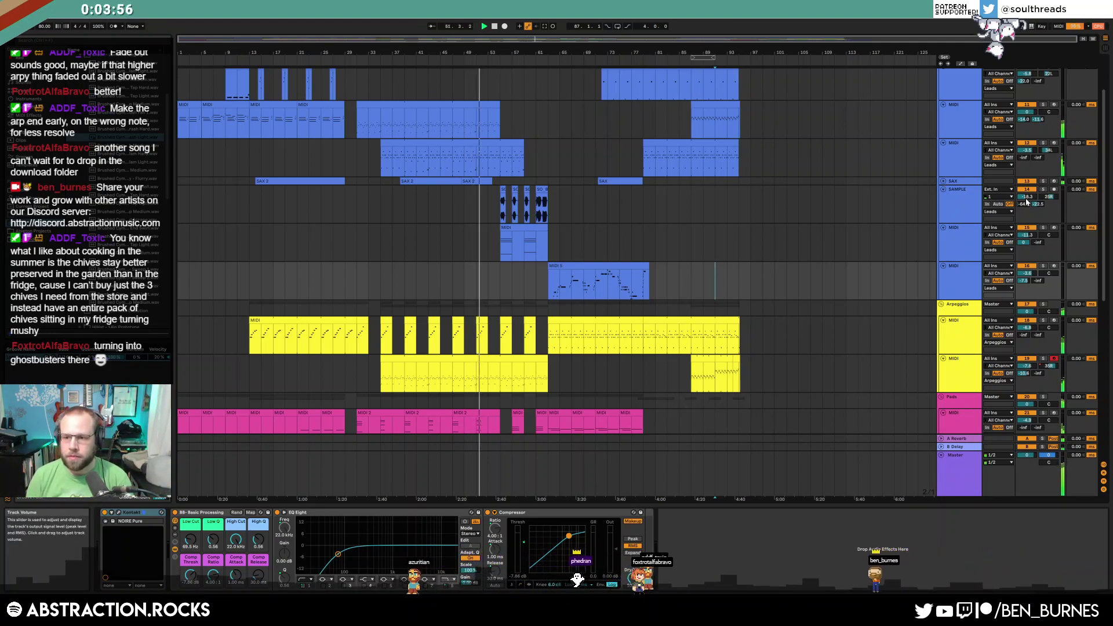
left_click(957, 468)
left_click(844, 514)
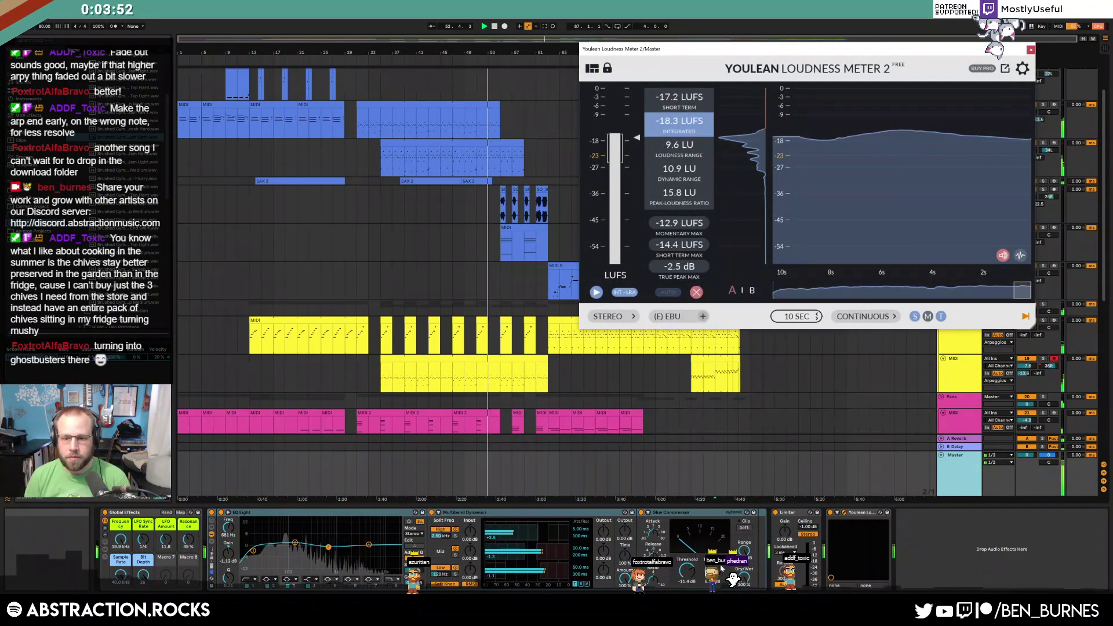
Try to shift the drop in the master's compressor makeup automation to about bar 54 and tighten its curve
key("a")
left_click_drag(476, 483, 476, 483)
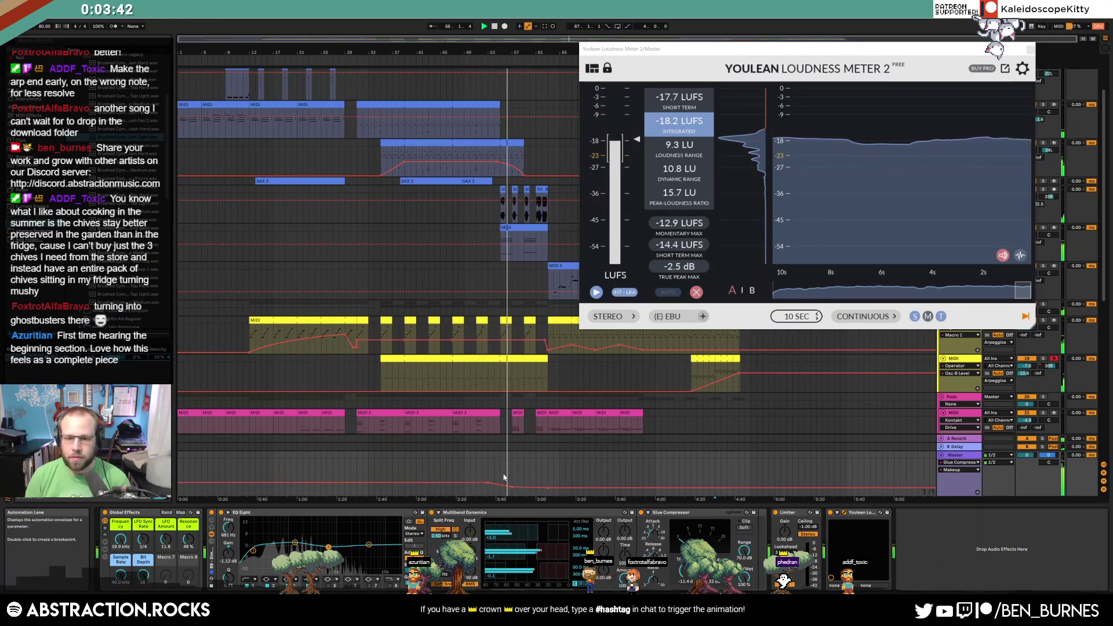
left_click_drag(485, 482, 494, 483)
left_click(511, 487)
left_click_drag(547, 488, 525, 493)
Flatten the makeup automation by removing its drop, and raise the Glue Compressor's makeup gain to about 8.5 dB
left_click(554, 482)
left_click(494, 482)
key("ctrl+z")
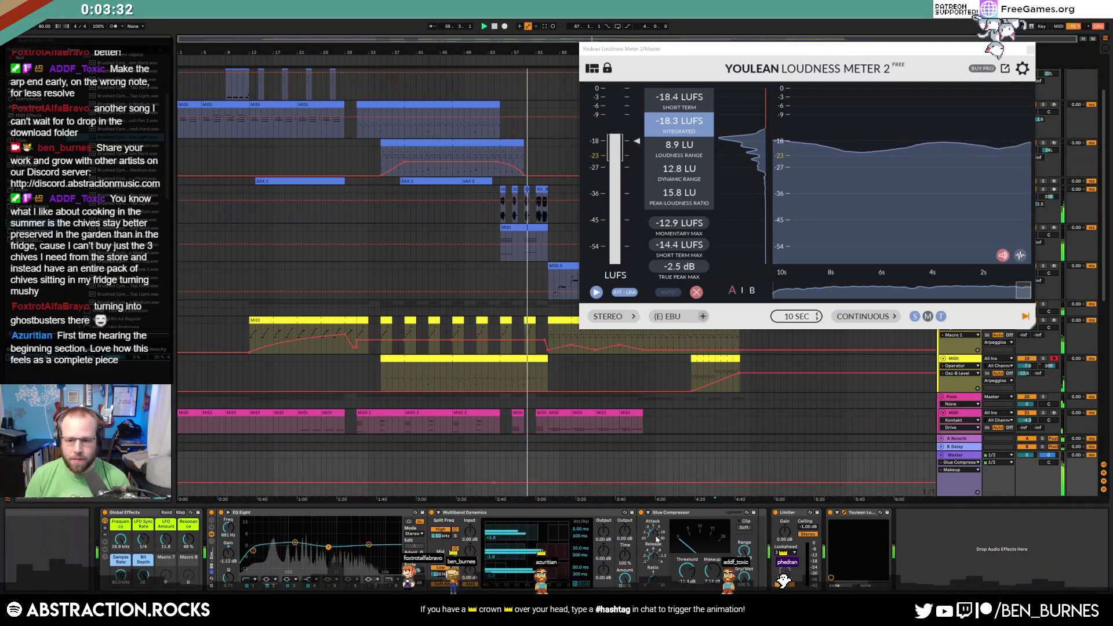
left_click(495, 483)
left_click_drag(712, 571, 712, 574)
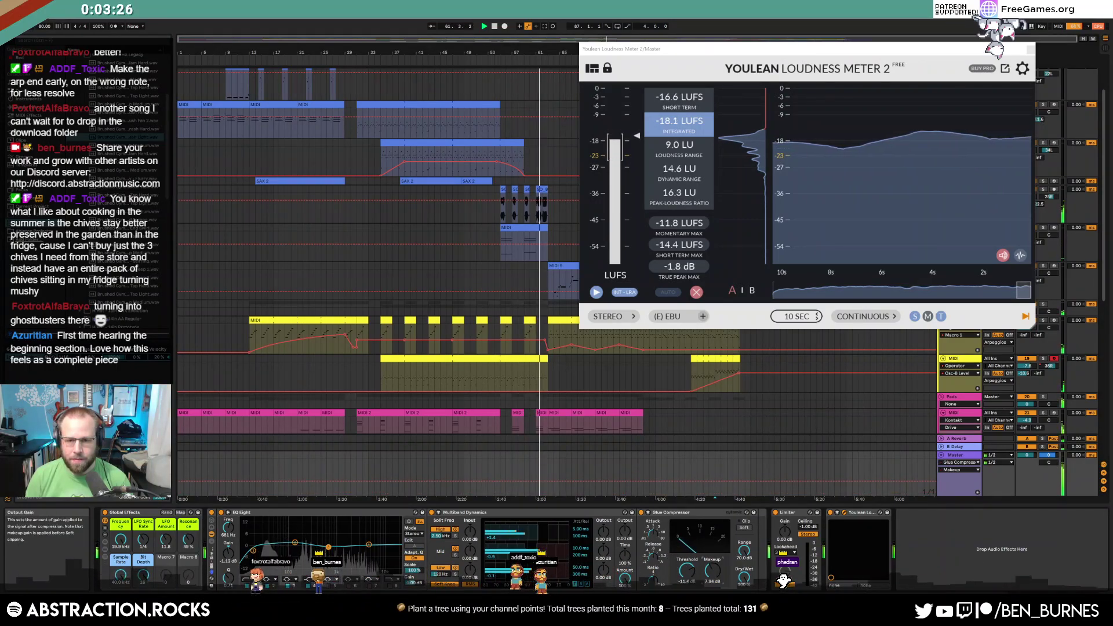
Lower the volume of the lead track playing around bars 63 to 79 to -4.8 dB and close the loudness meter
left_click_drag(898, 51, 372, 66)
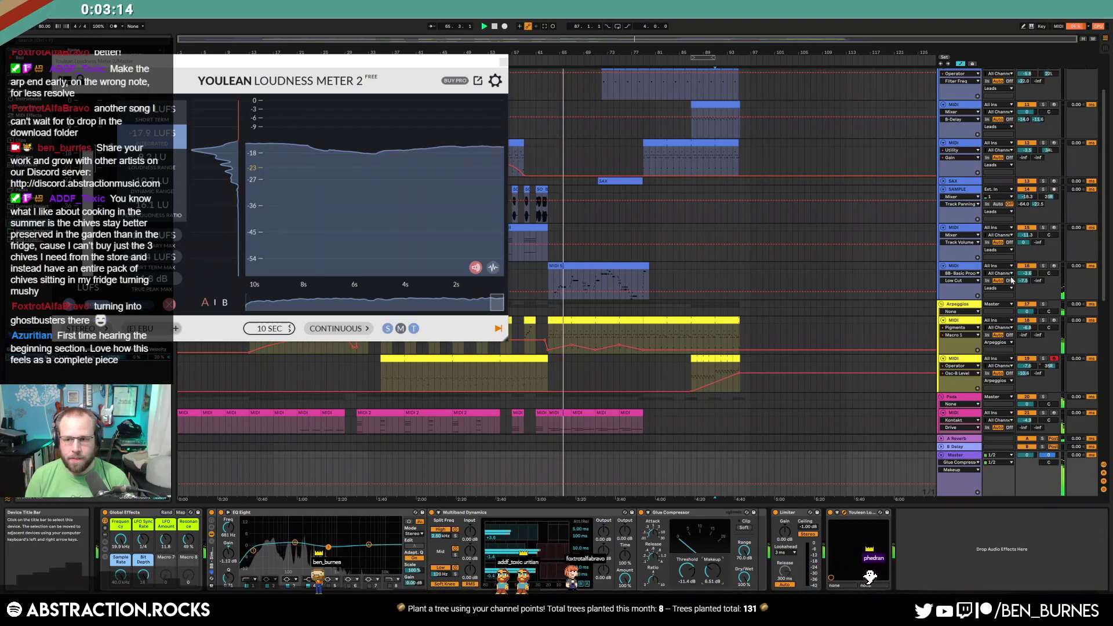
key("a")
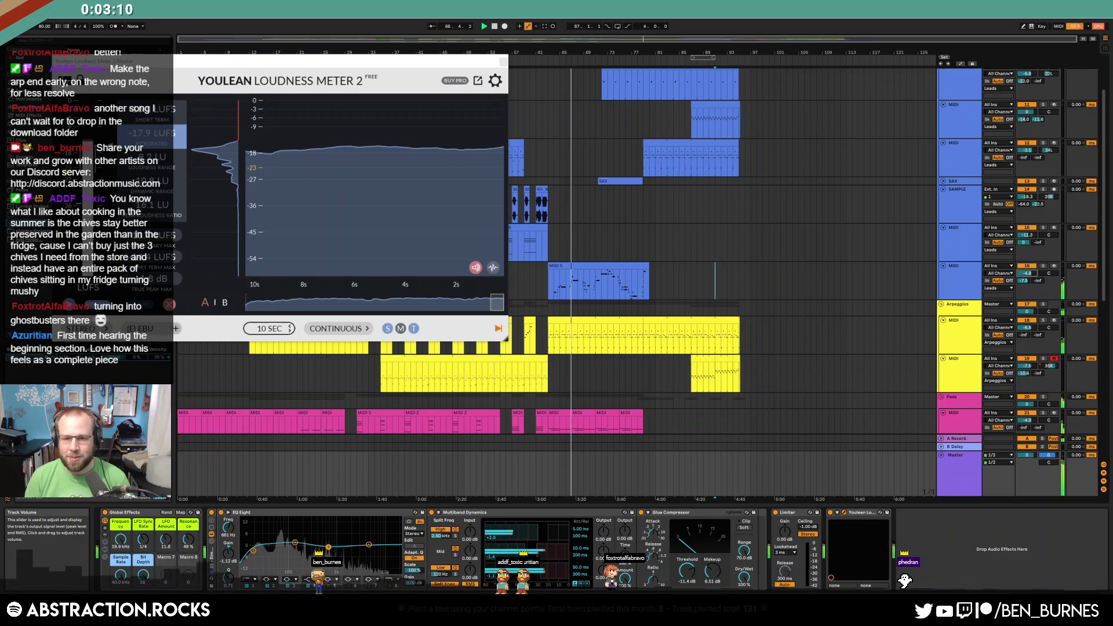
left_click(503, 62)
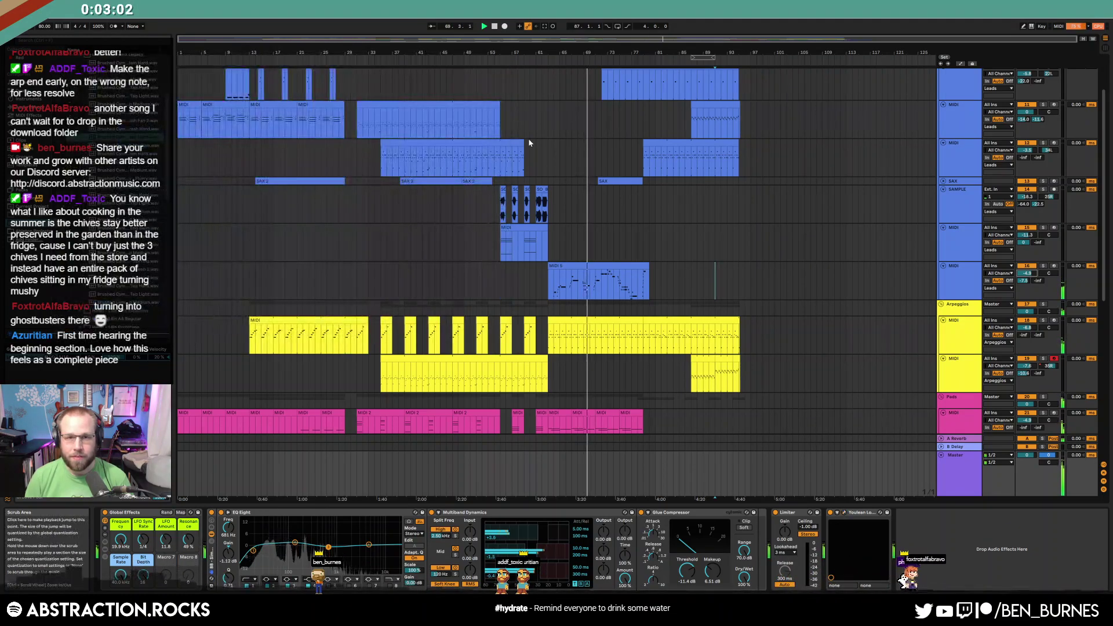
left_click(727, 283)
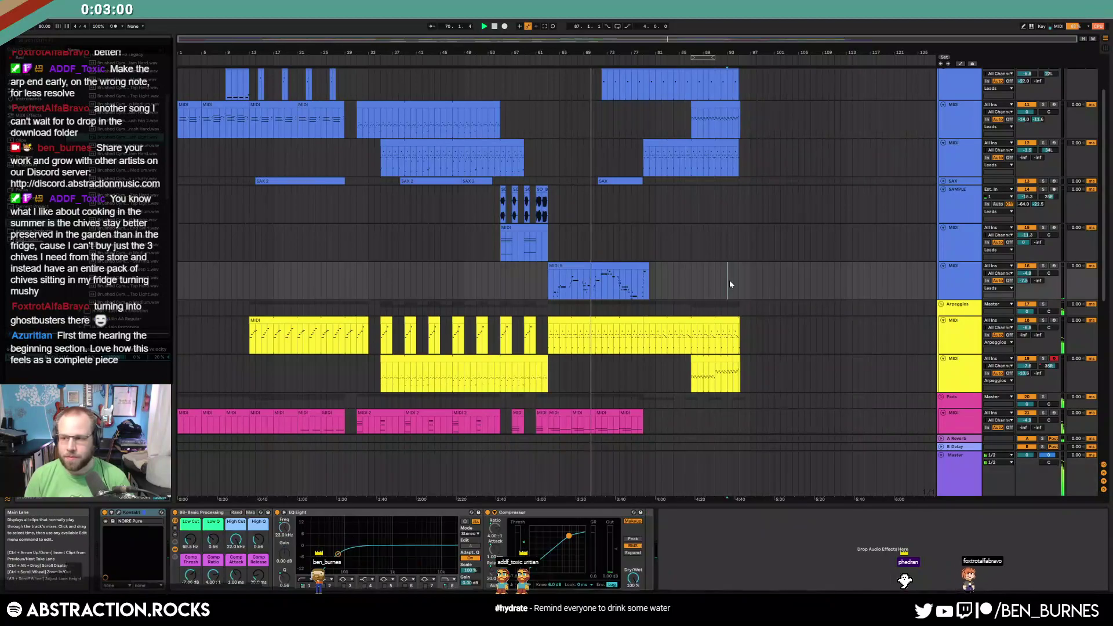
Unfold the sax track and review the notes in its last clip, starting at about bar 71
scroll(719, 296, "down", 5)
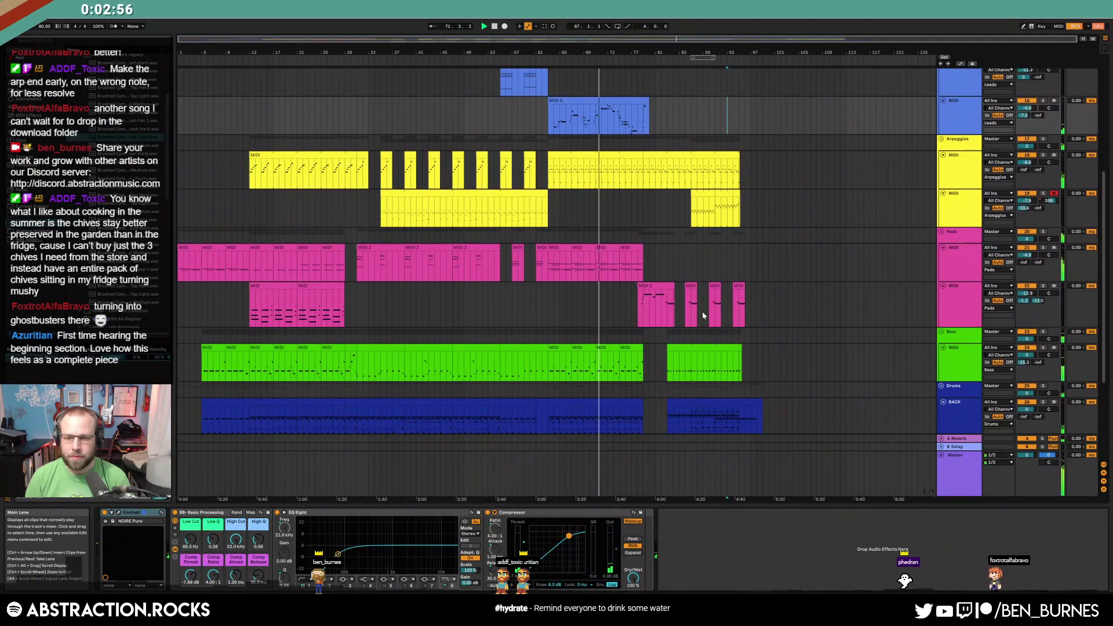
scroll(694, 309, "up", 5)
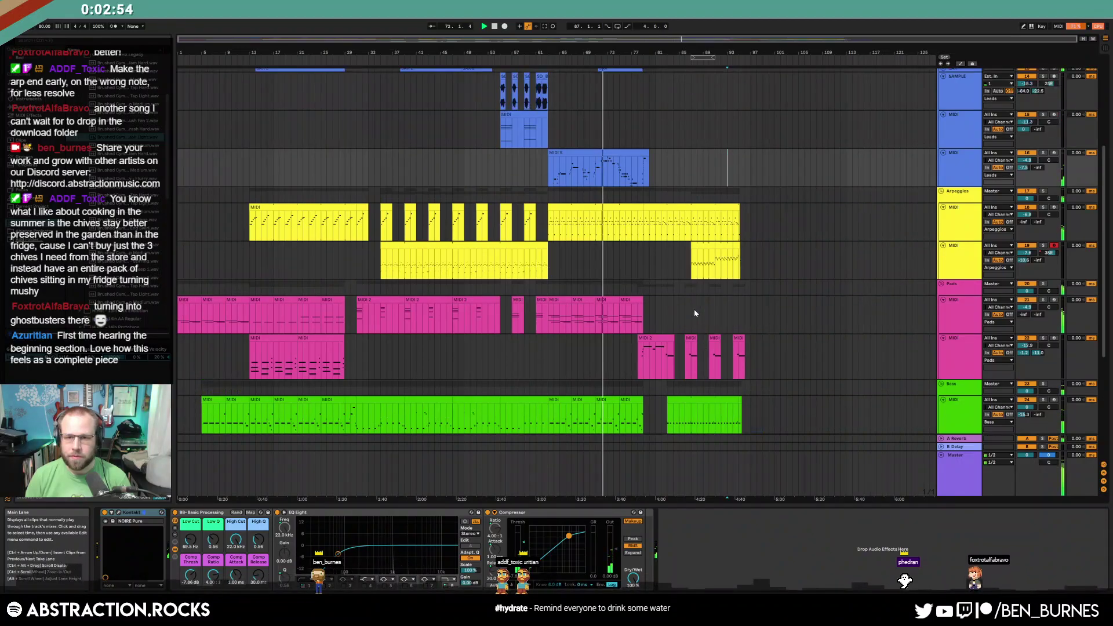
left_click(944, 173)
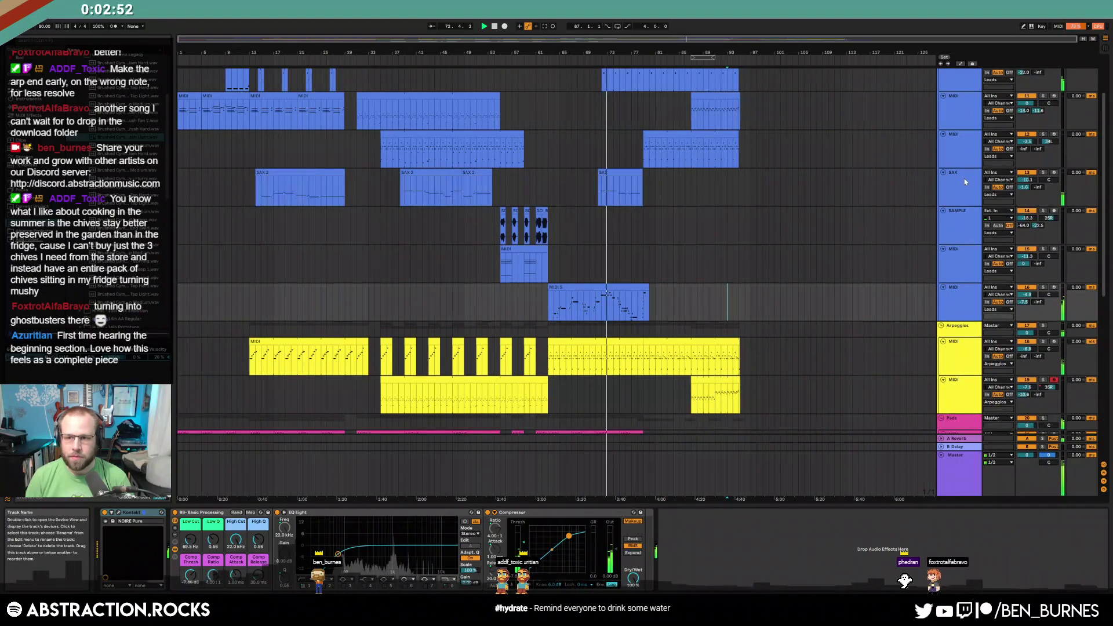
left_click(632, 170)
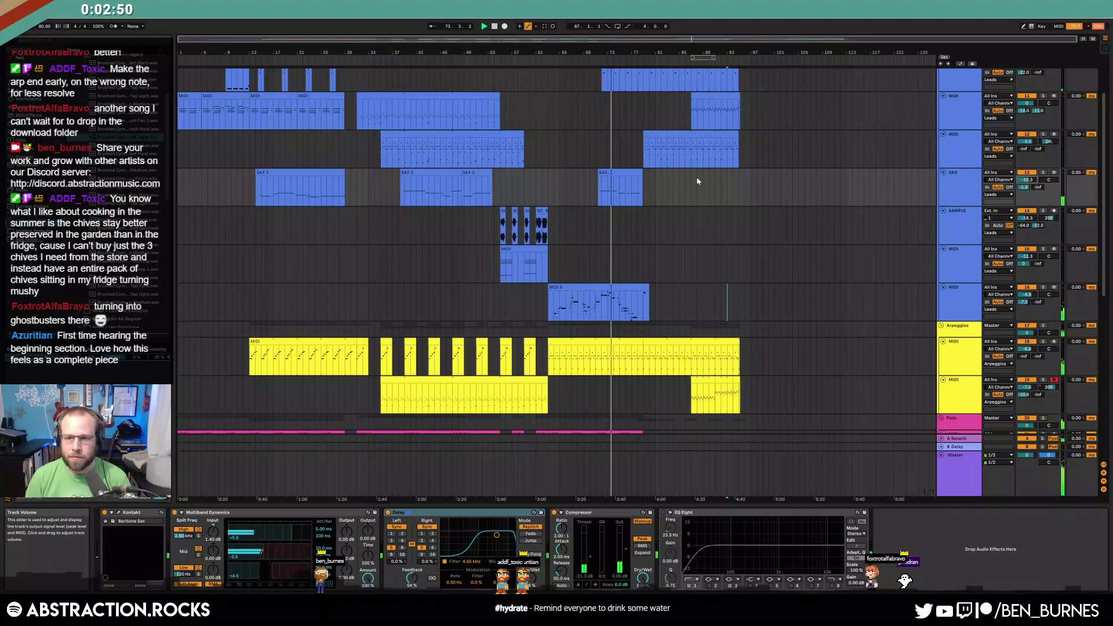
double_click(631, 170)
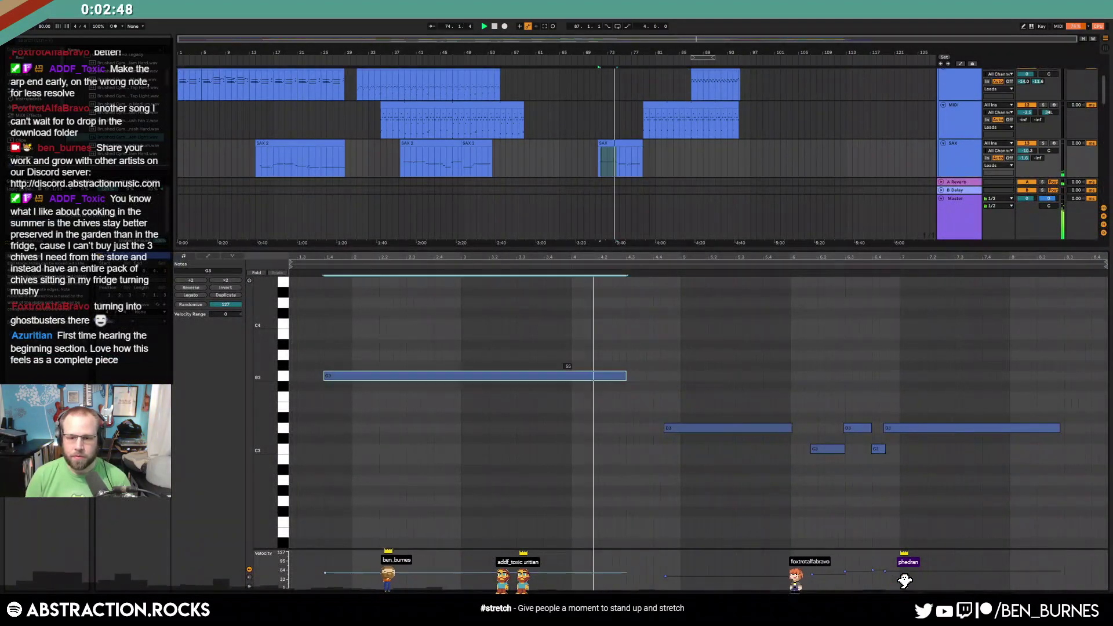
key("shift+Tab")
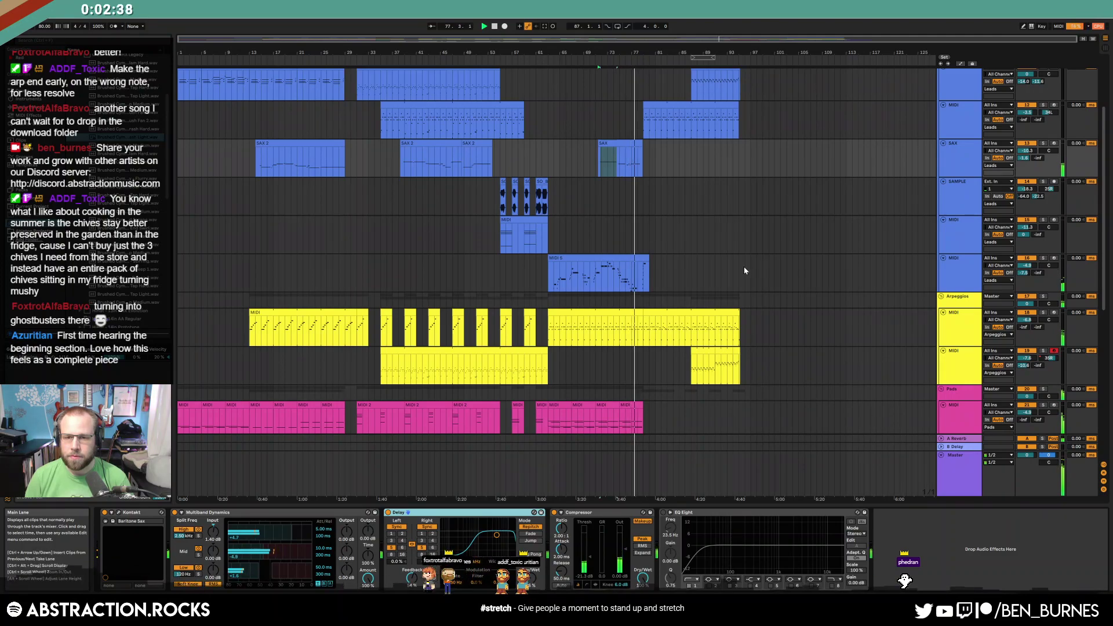
Examine the closing section's arpeggio, drum rack and ride cymbal clips from about bar 79 onward
scroll(748, 279, "down", 3)
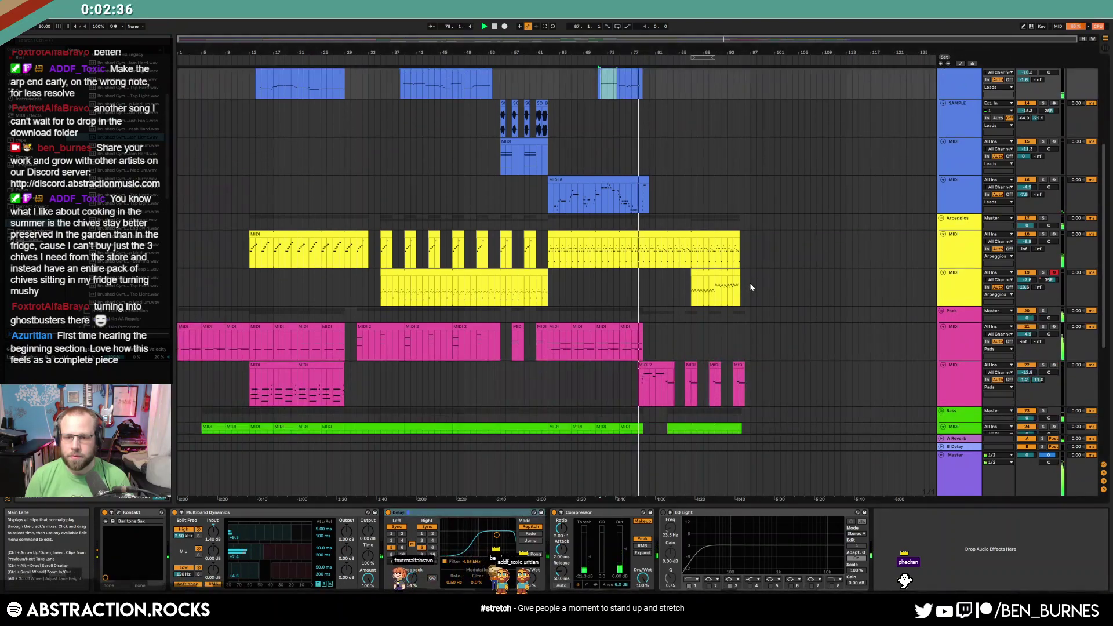
scroll(750, 287, "down", 2)
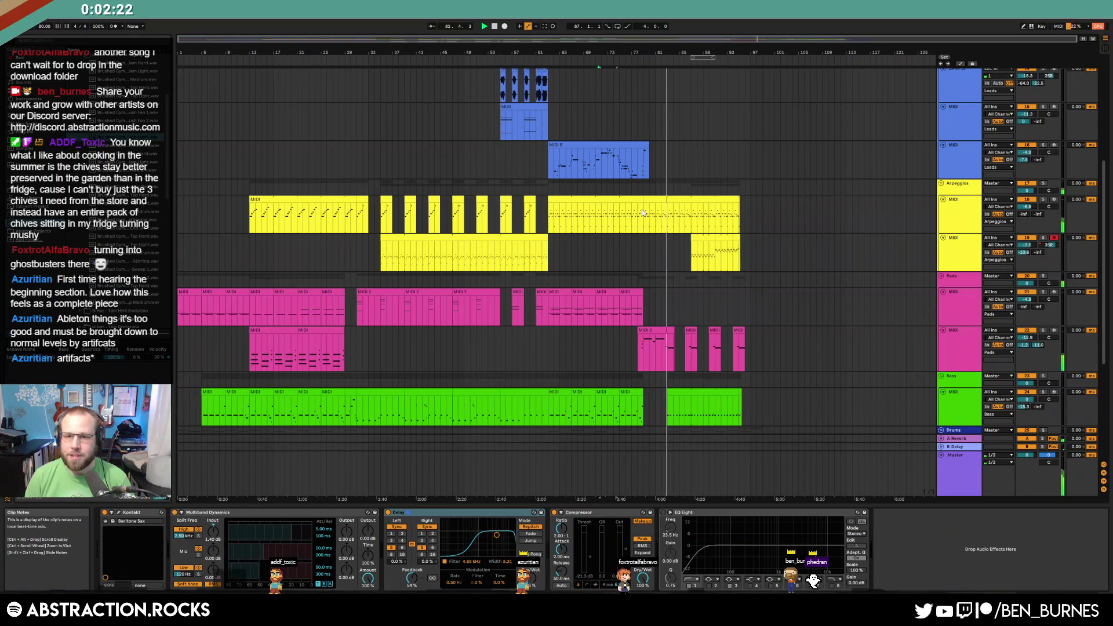
left_click_drag(642, 210, 667, 218)
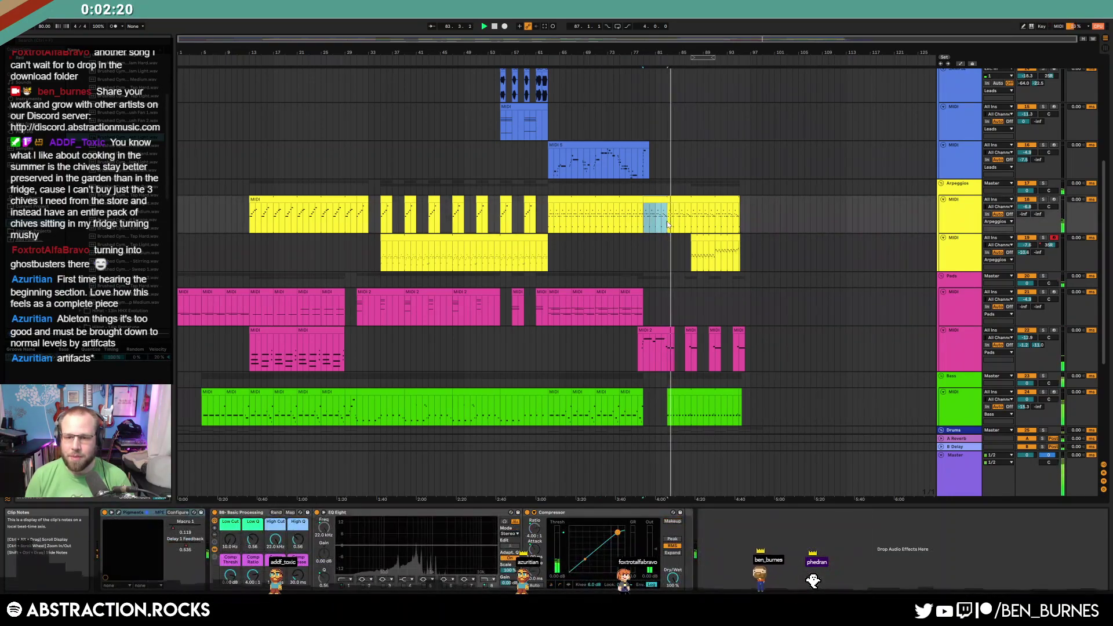
scroll(670, 355, "down", 3)
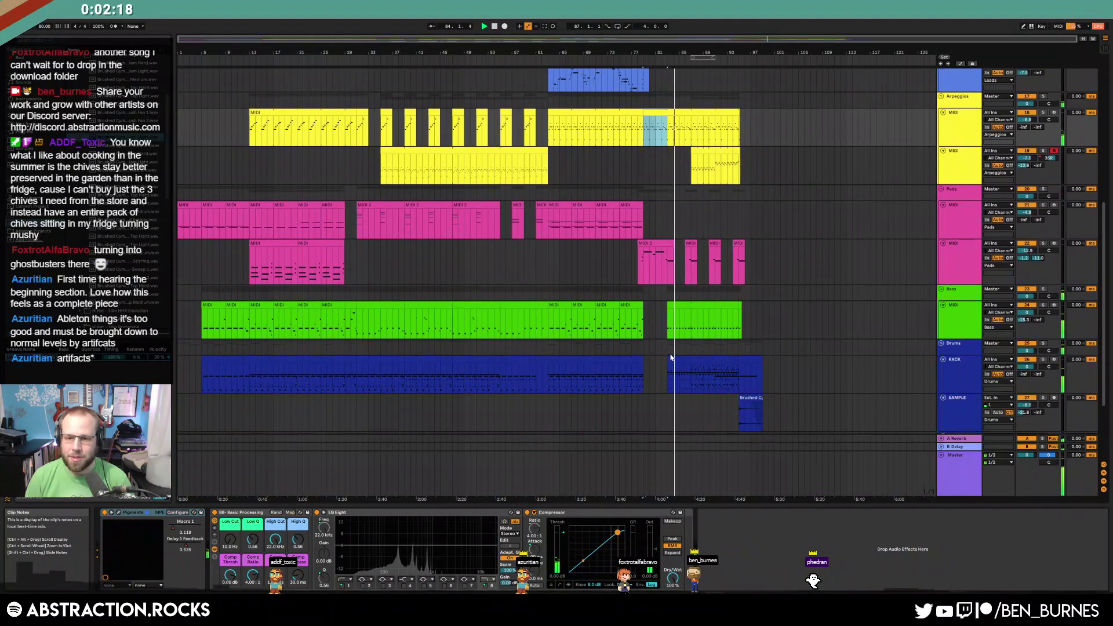
left_click(677, 356)
scroll(677, 356, "down", 4)
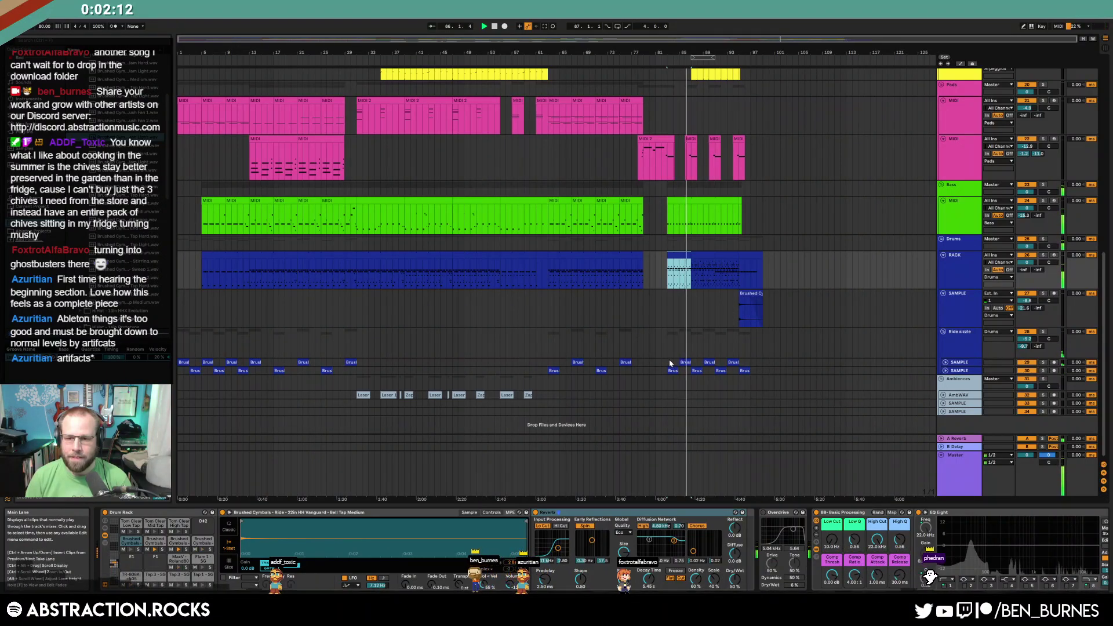
left_click_drag(670, 363, 764, 367)
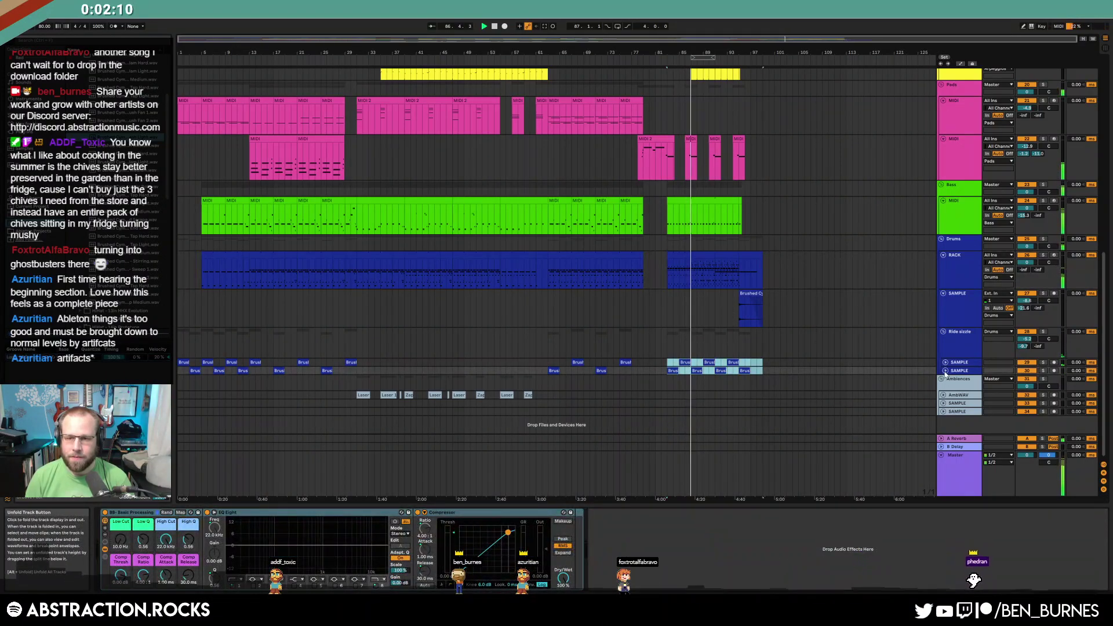
Select bar 86 of the drum rack part and open it for note editing
left_click_drag(668, 268, 719, 267)
scroll(688, 267, "up", 5)
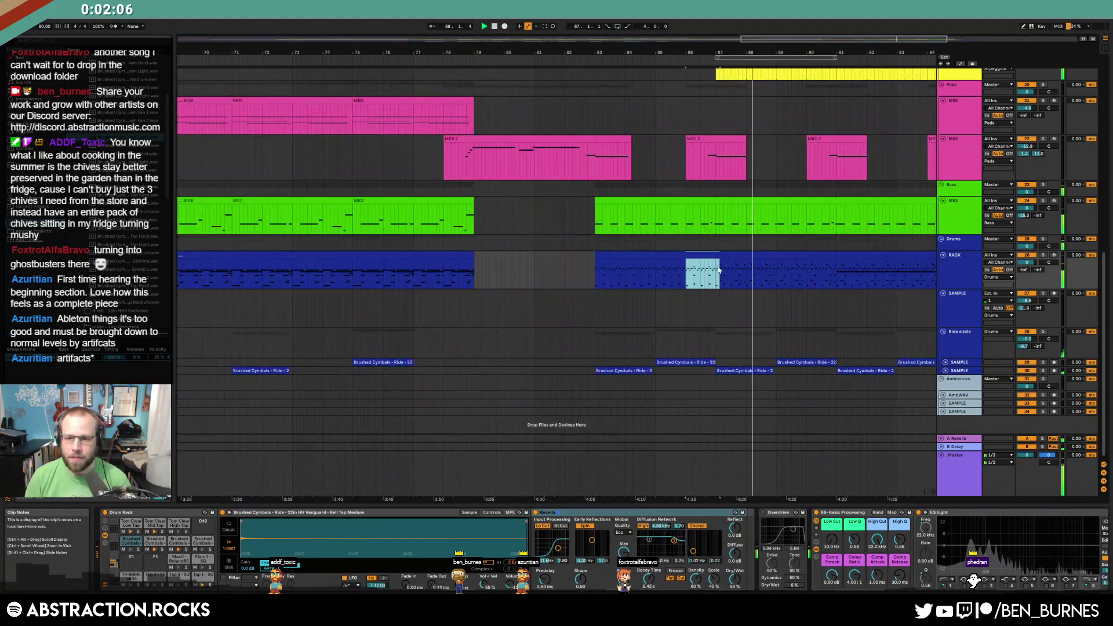
left_click(702, 273)
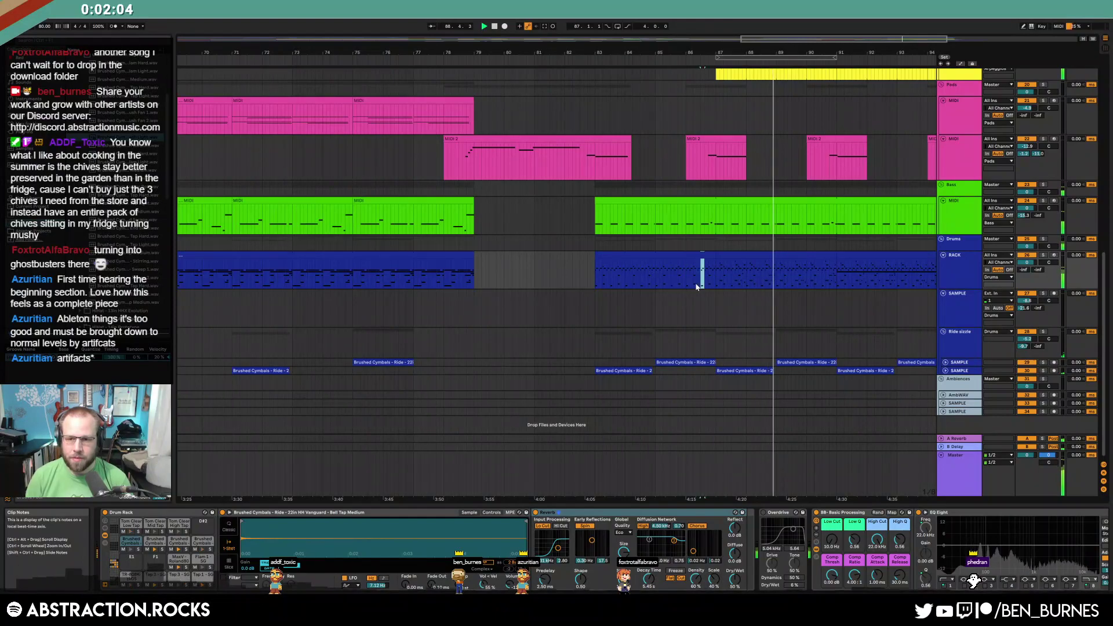
left_click_drag(687, 272, 712, 264)
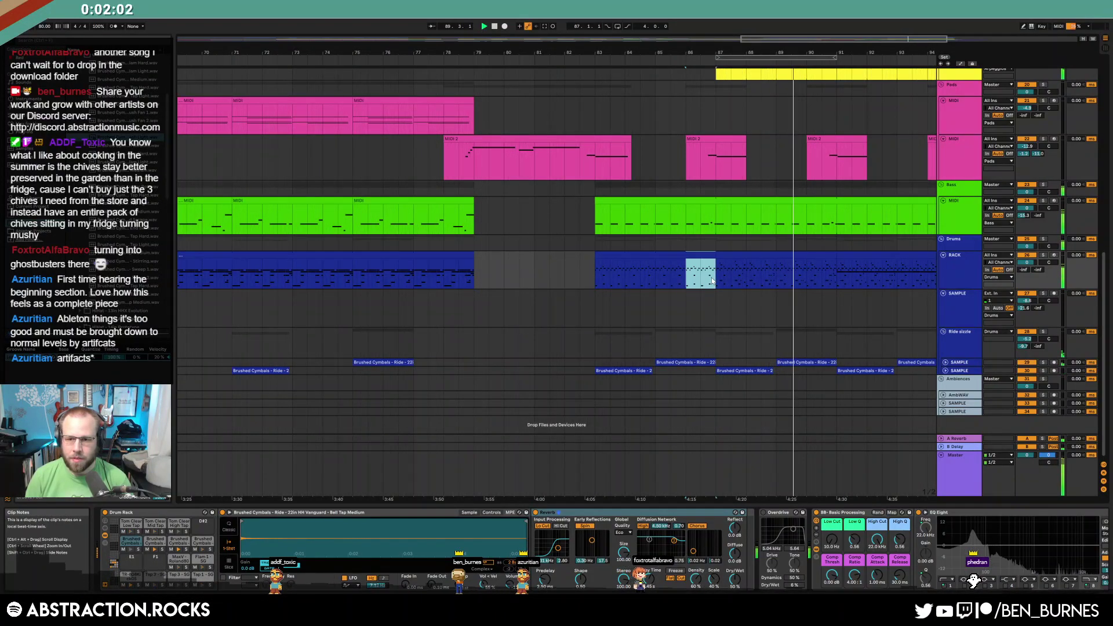
double_click(712, 265)
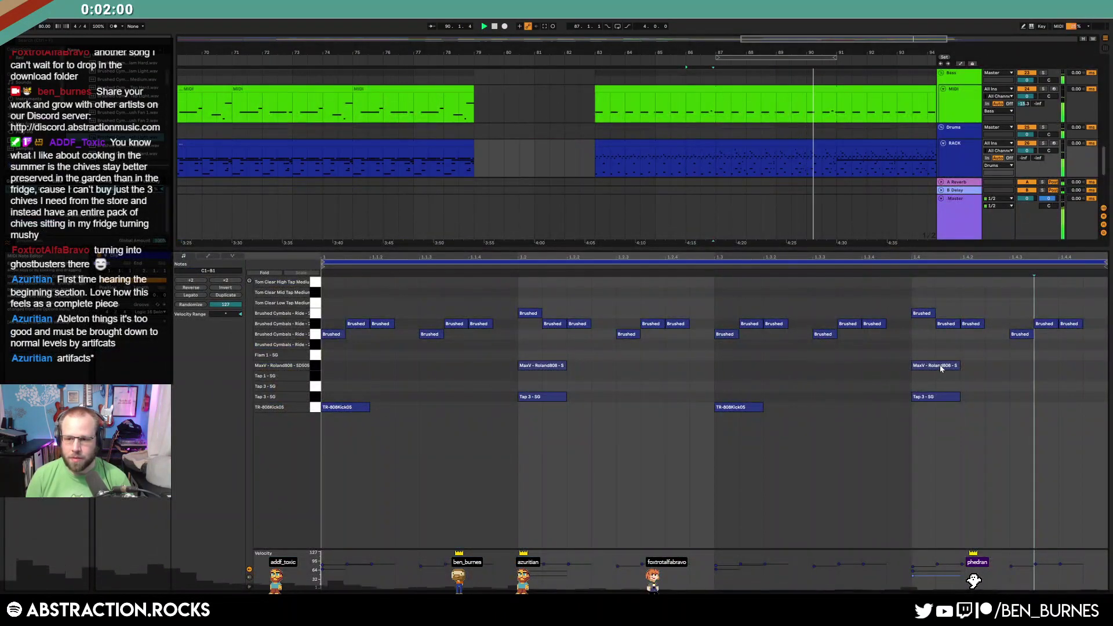
Add an extra MaxV Roland808 snare hit late in beat four of the drum bar, and return to the full arrangement
left_click_drag(1059, 365, 1047, 369)
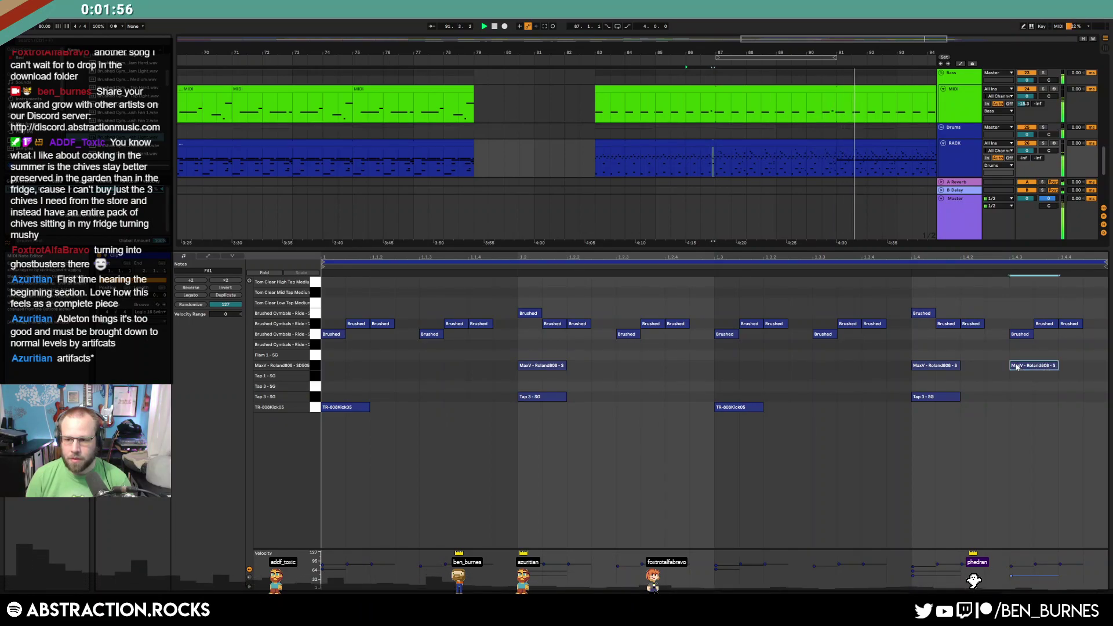
left_click_drag(1014, 365, 1063, 368)
key("shift+Tab")
scroll(859, 244, "down", 5)
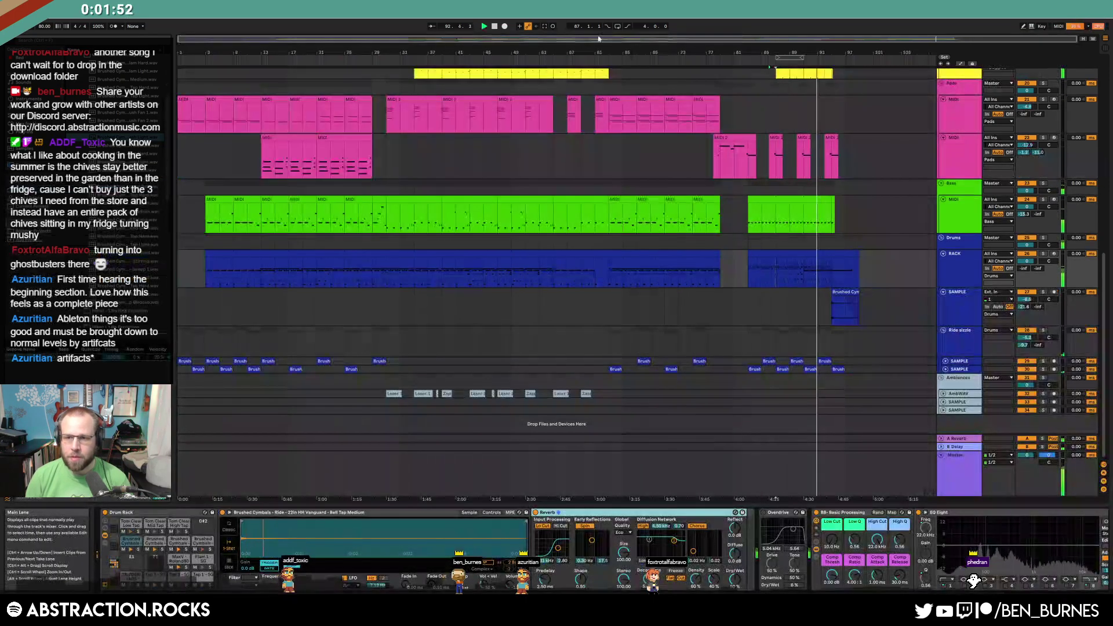
Copy a short bass clip with one G1 note to bar 97 of the bass track and check its note
scroll(860, 199, "up", 3)
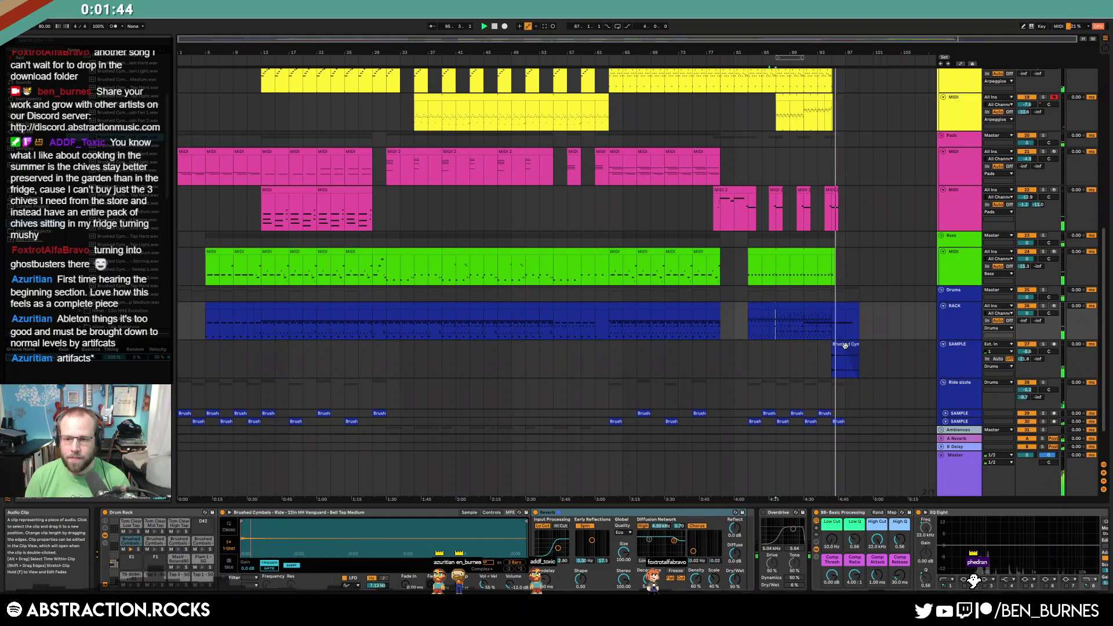
scroll(854, 258, "up", 4)
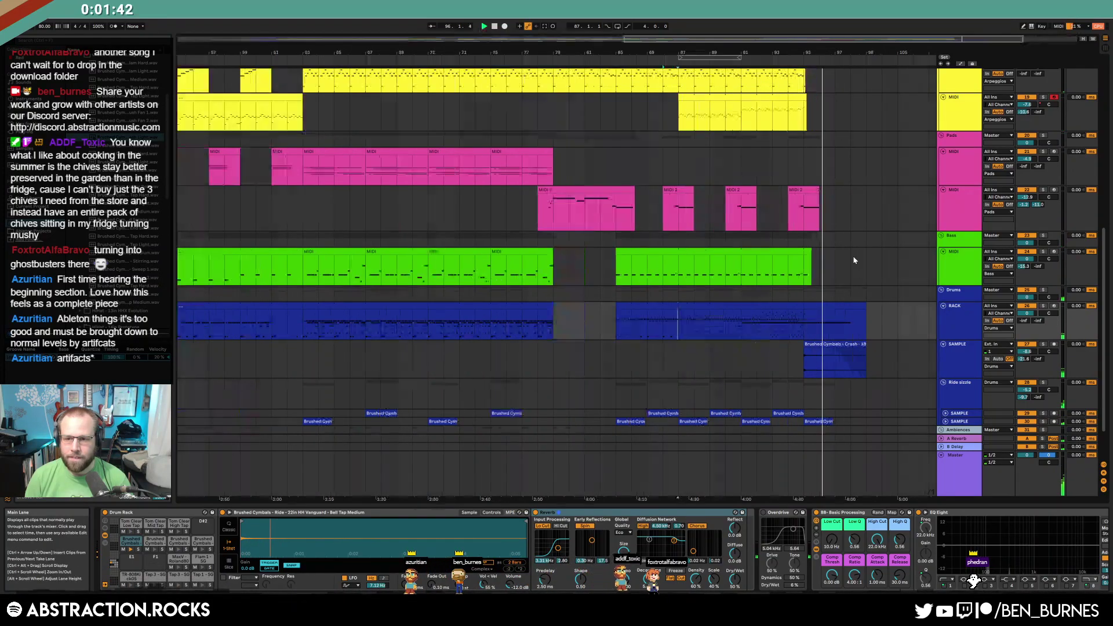
left_click(754, 252)
left_click(815, 263)
key("ctrl+v")
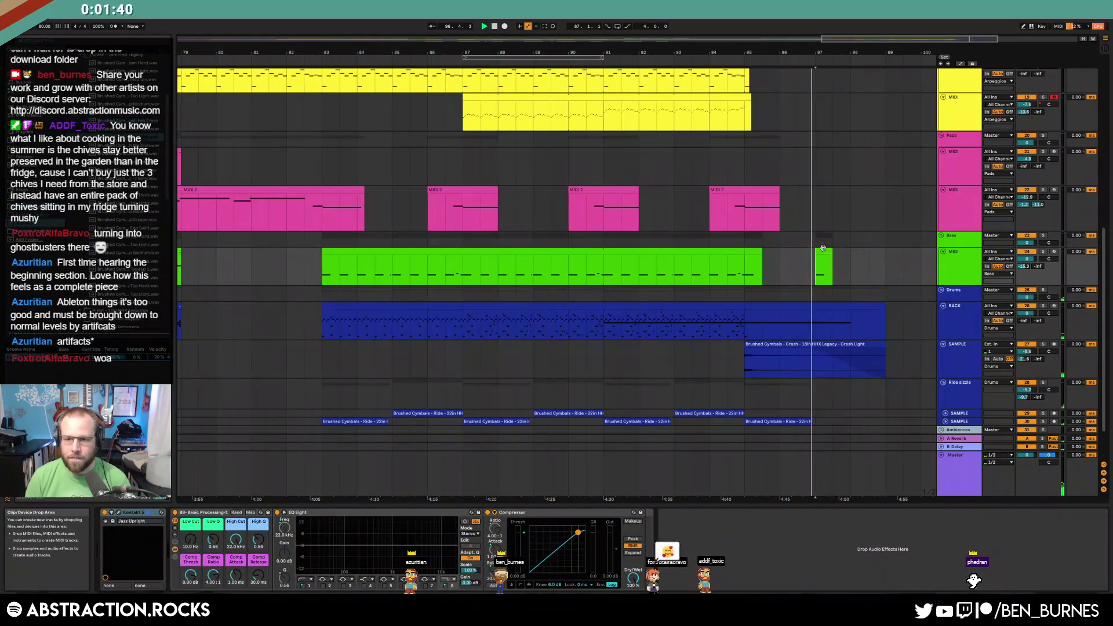
double_click(820, 252)
left_click(548, 466)
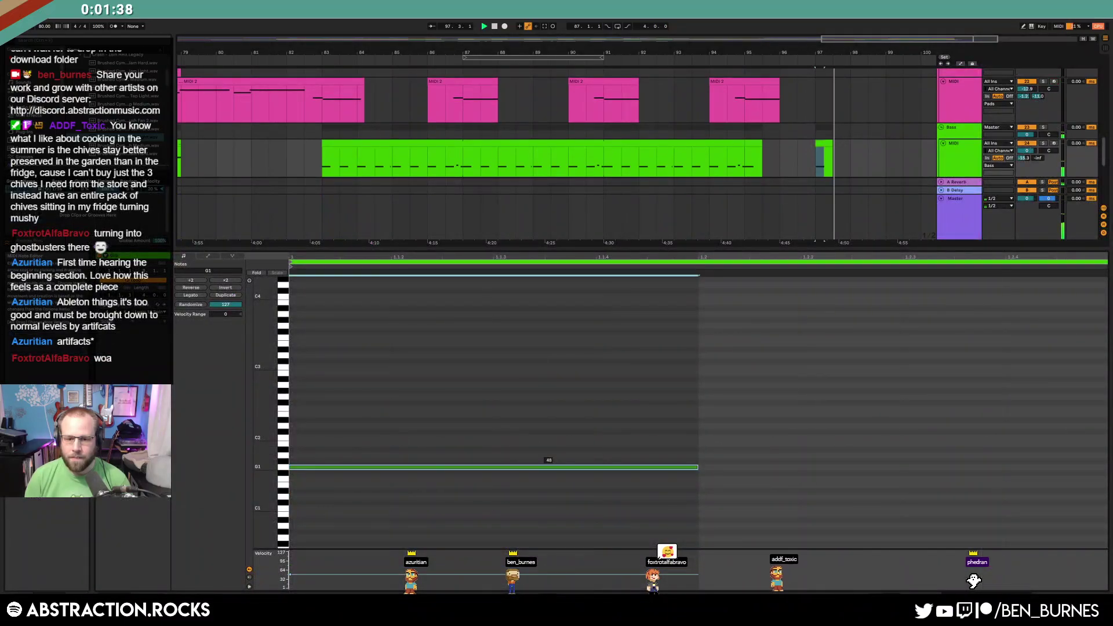
key("shift+Tab")
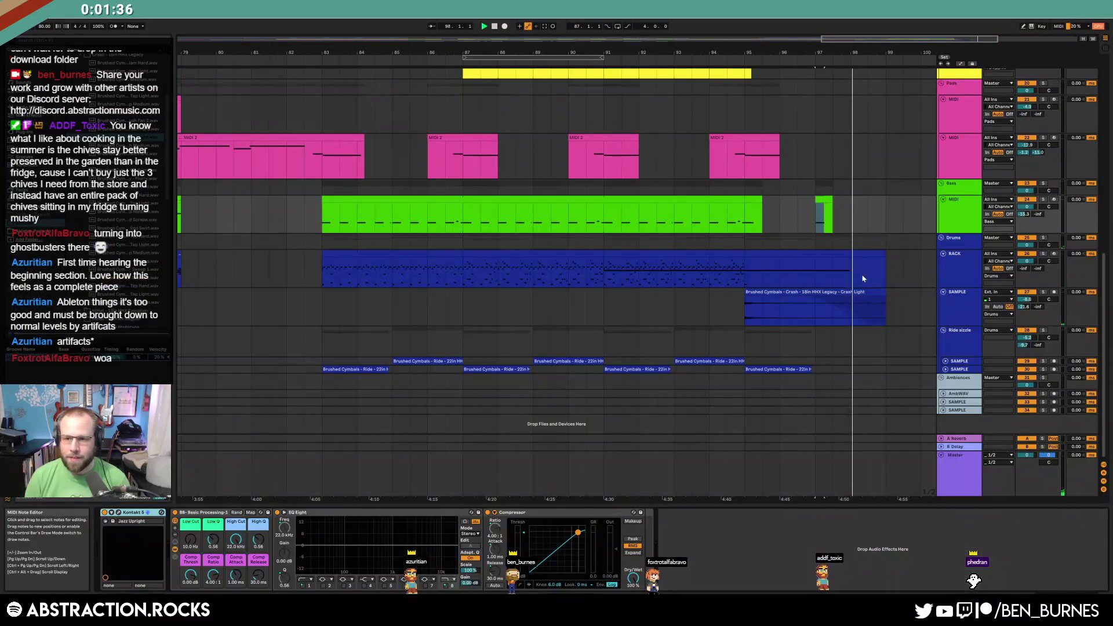
Play back the ending from about bar 92 to check the added bass note at bar 97
left_click(817, 218)
key("space")
key("space")
left_click(642, 217)
key("space")
key("space")
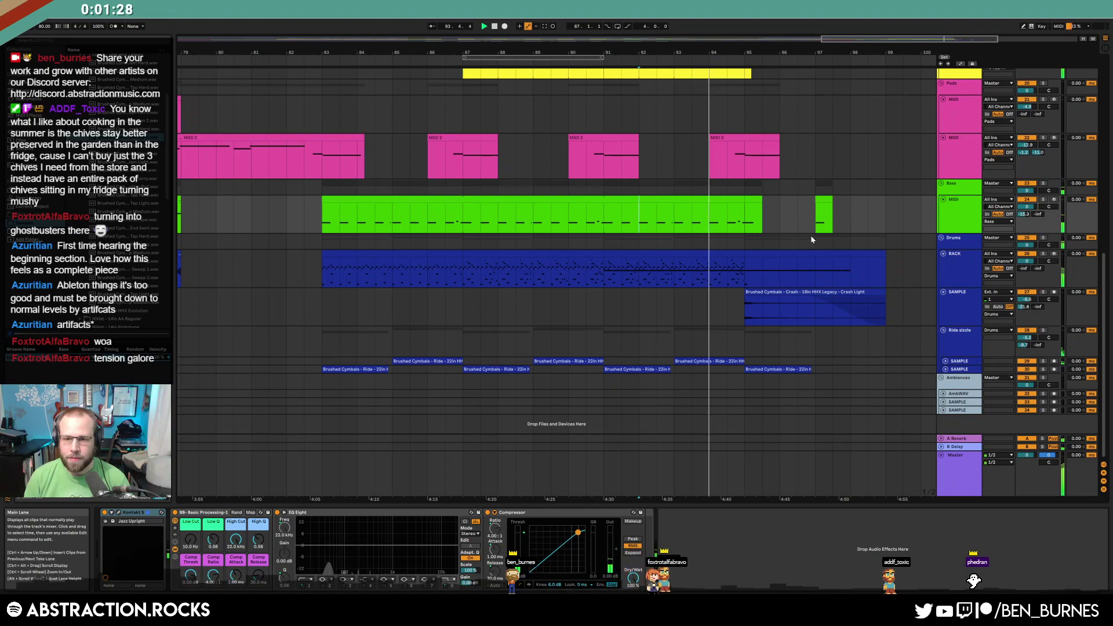
scroll(832, 241, "up", 3)
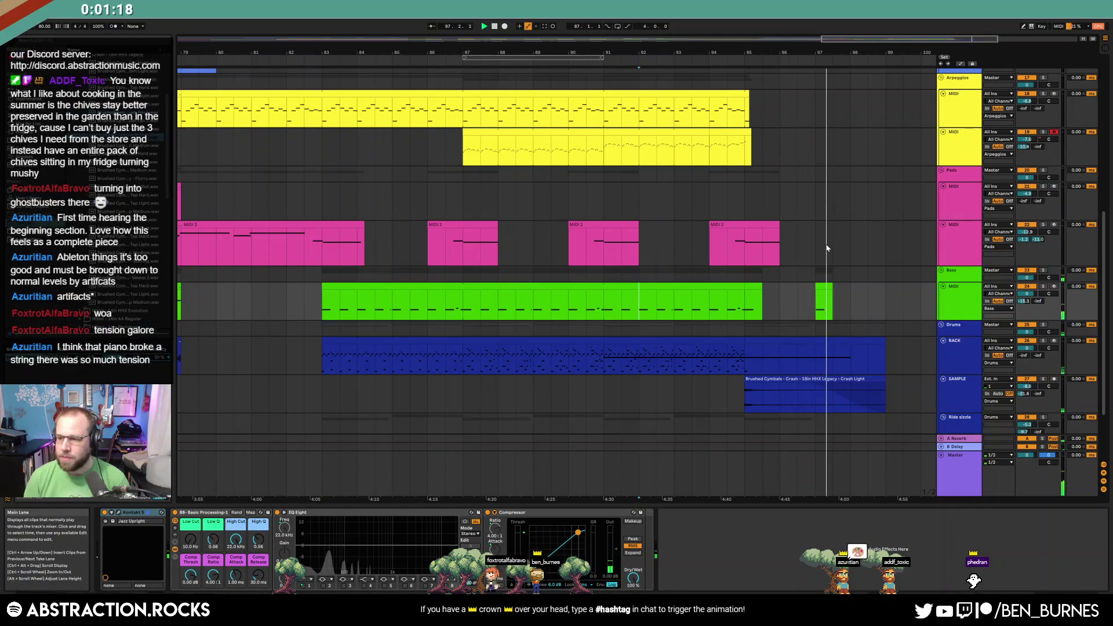
scroll(826, 248, "up", 1)
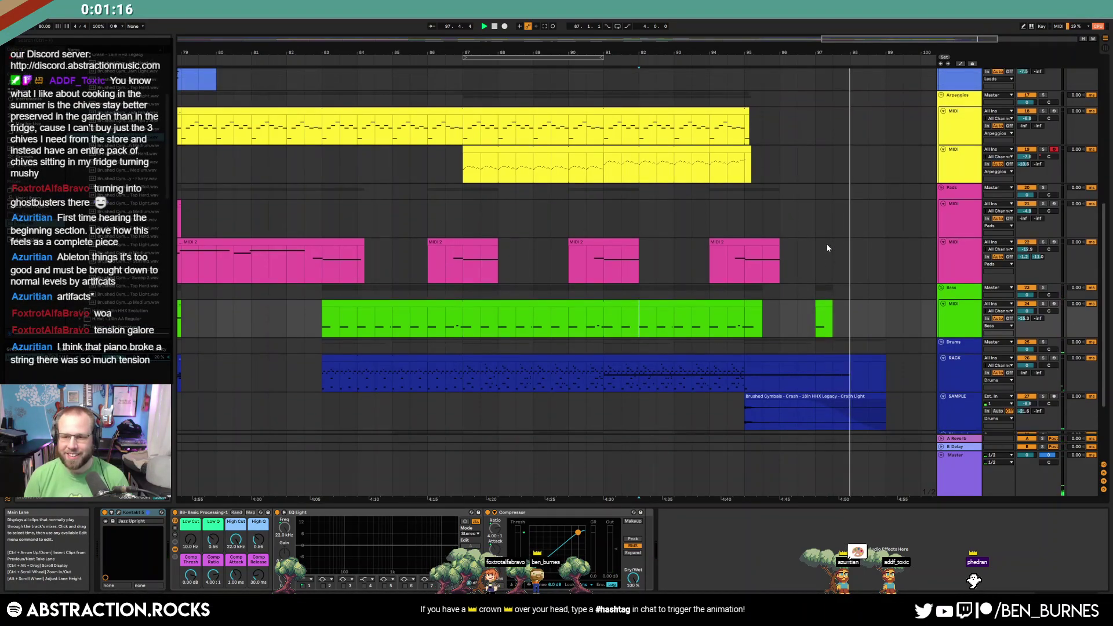
scroll(828, 248, "down", 5)
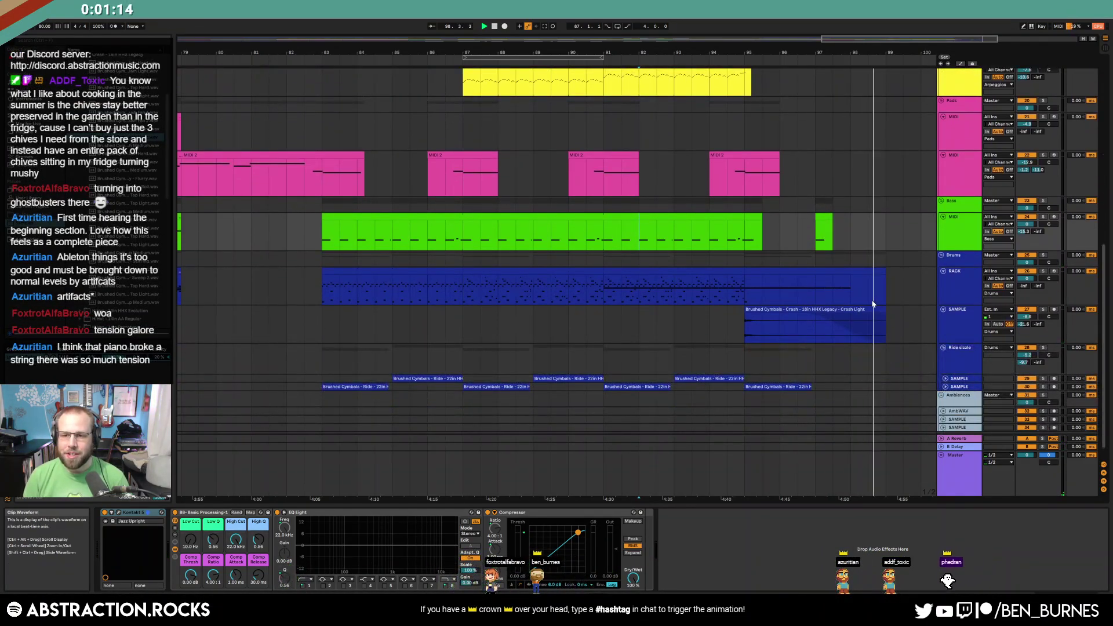
Set the insertion point at bar 99, where the drum rack and crash cymbal clips end
left_click(884, 293)
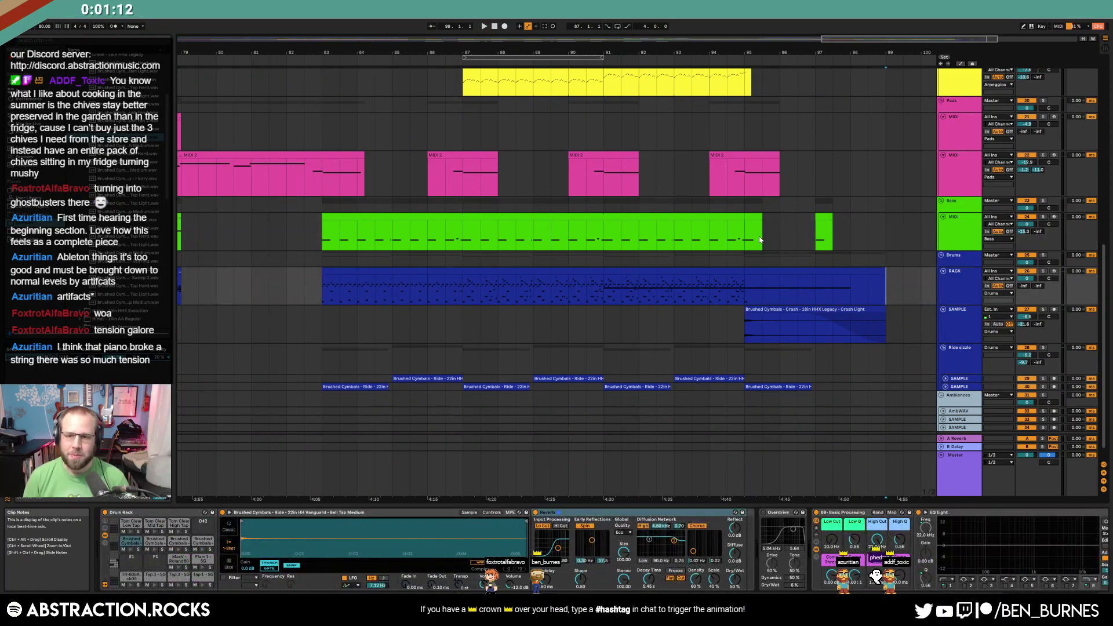
left_click_drag(837, 231, 889, 226)
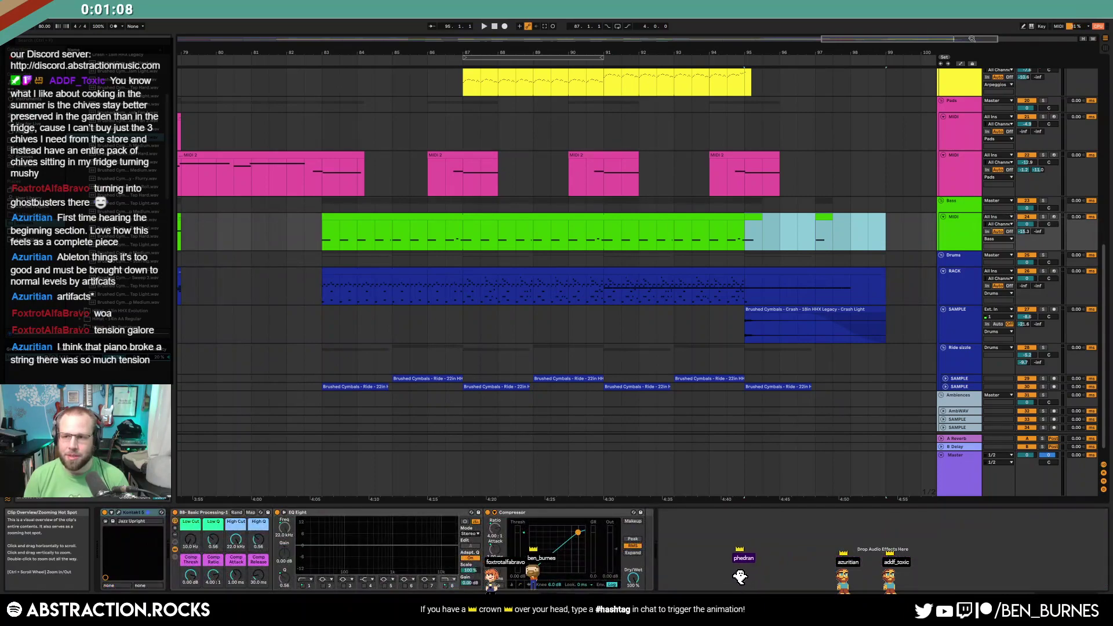
left_click_drag(985, 41, 1064, 42)
left_click(553, 234)
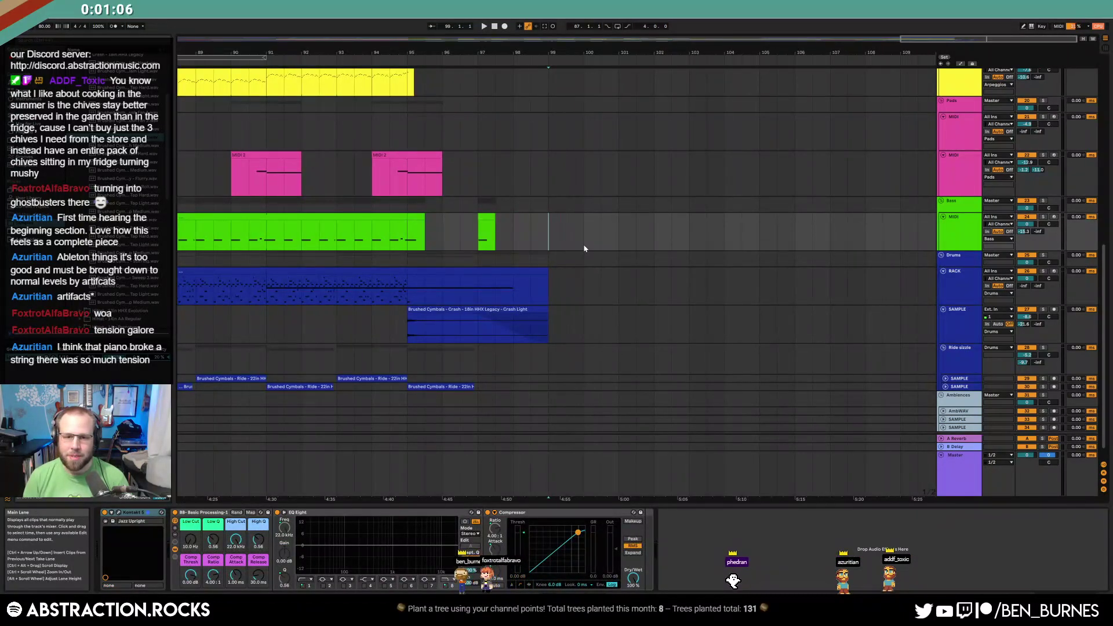
Show the full song length and fold the arpeggio, pad and bass tracks
scroll(574, 258, "up", 5)
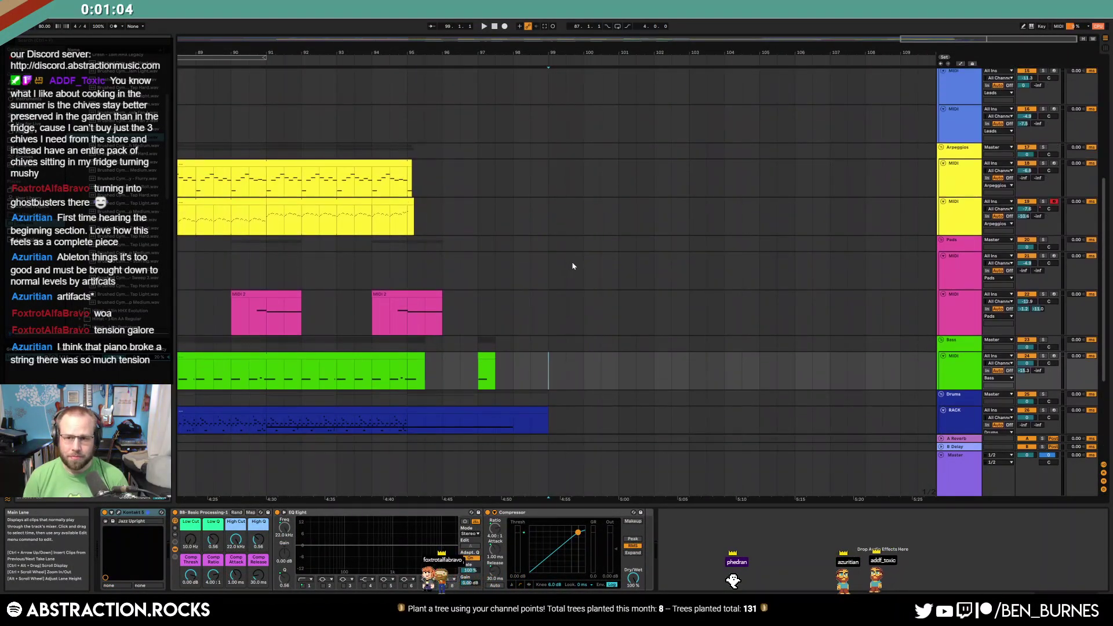
scroll(572, 262, "up", 5)
key("w")
left_click(958, 264)
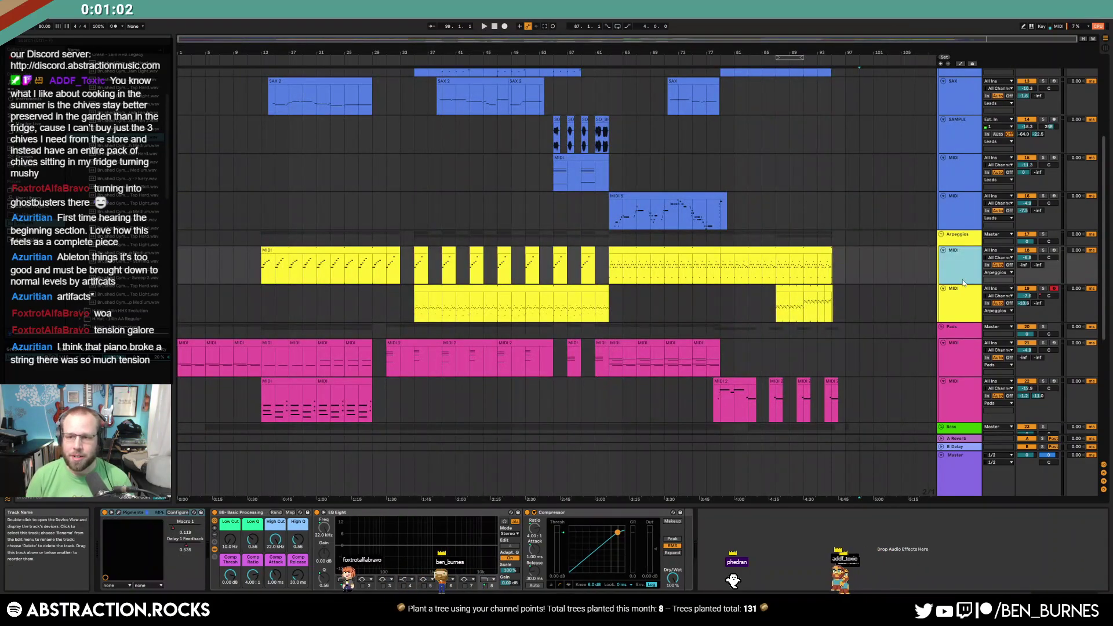
left_click(957, 299, "shift")
left_click(943, 289)
left_click(957, 313)
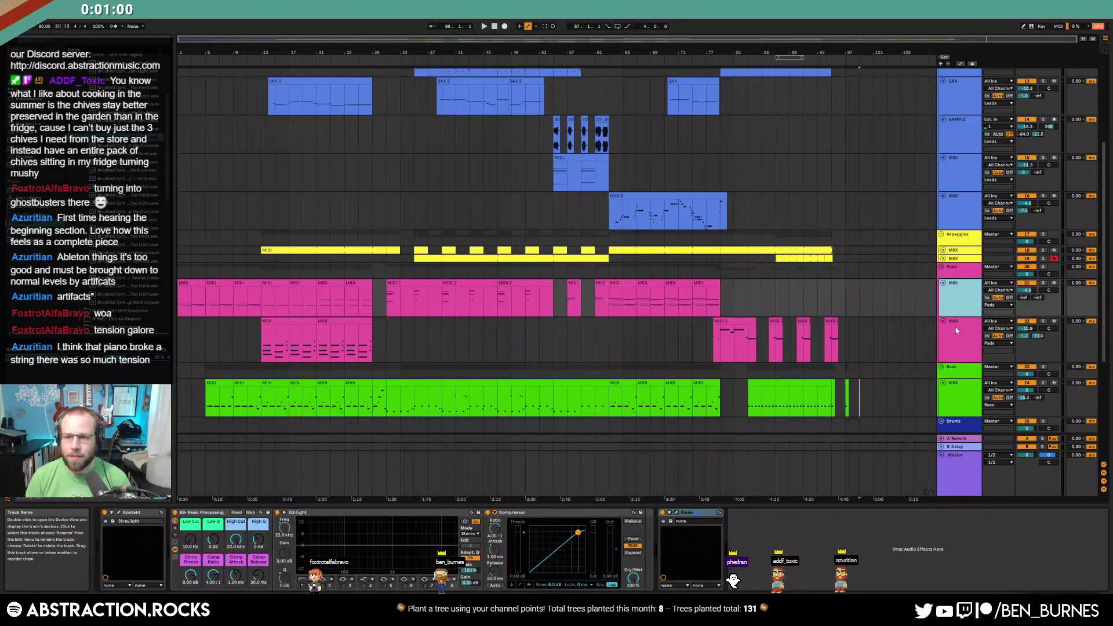
left_click(955, 326, "shift")
left_click(942, 321)
left_click(943, 317)
Fold the drum rack and crash cymbal sample tracks in the Drums group
left_click(955, 349)
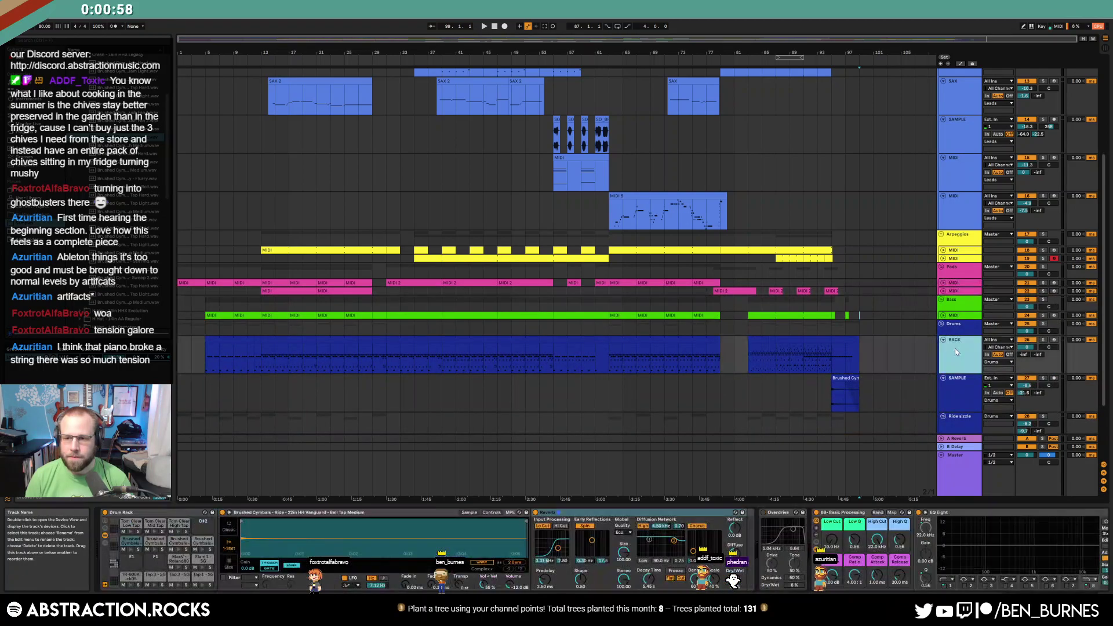
scroll(955, 349, "down", 3)
left_click(945, 294, "shift")
left_click(945, 293)
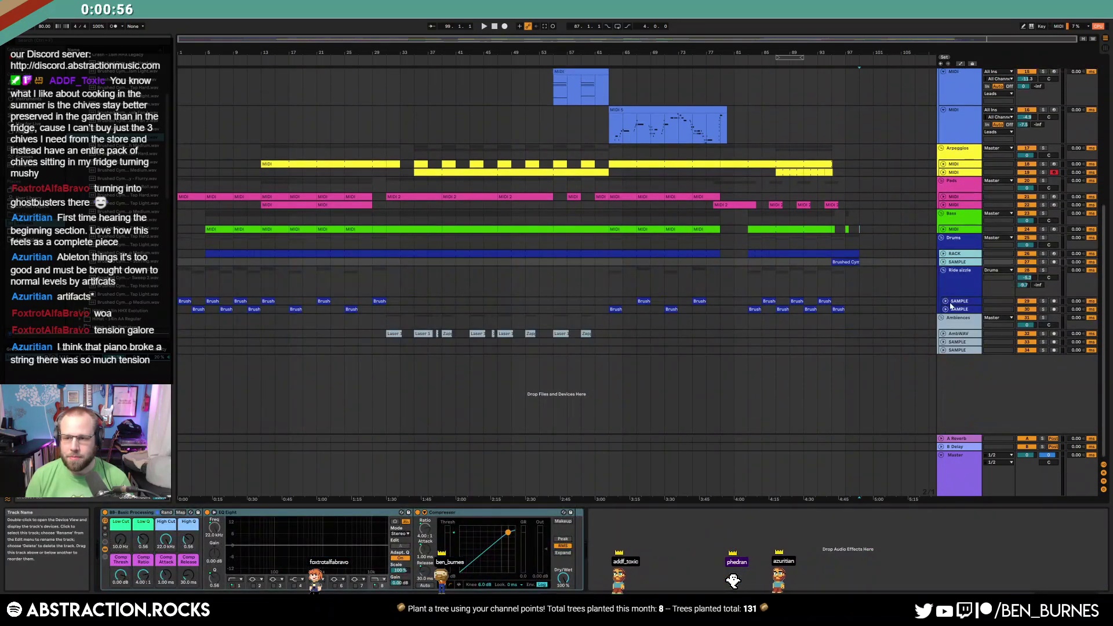
Fold all the tracks inside the Leads group, from its last MIDI track up to its first
scroll(896, 214, "up", 5)
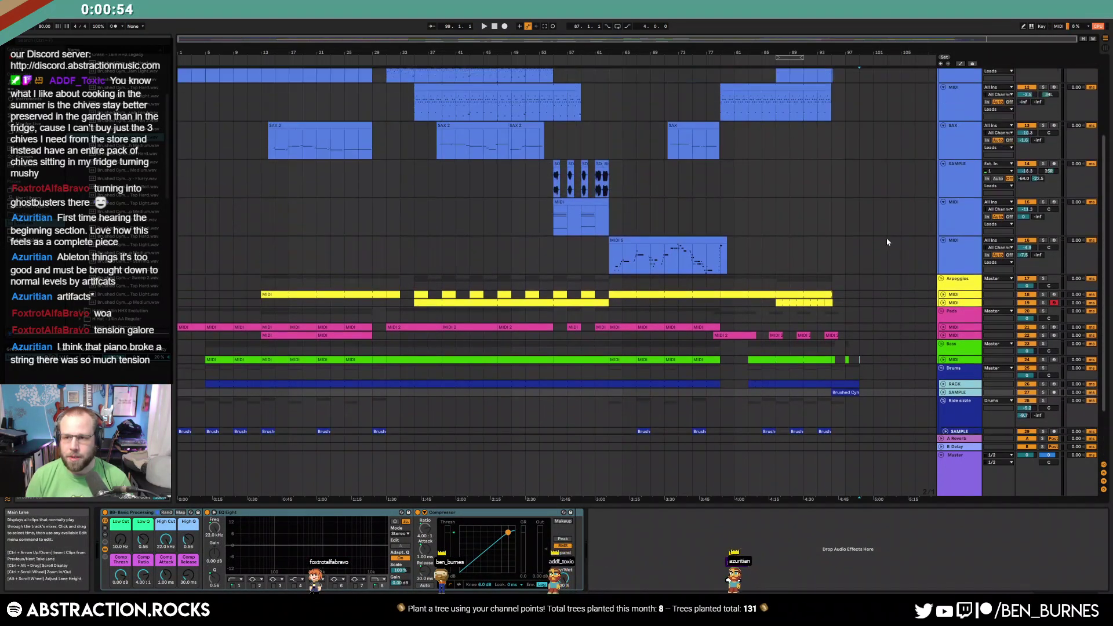
left_click(944, 255)
scroll(944, 255, "up", 3)
left_click(940, 104, "shift")
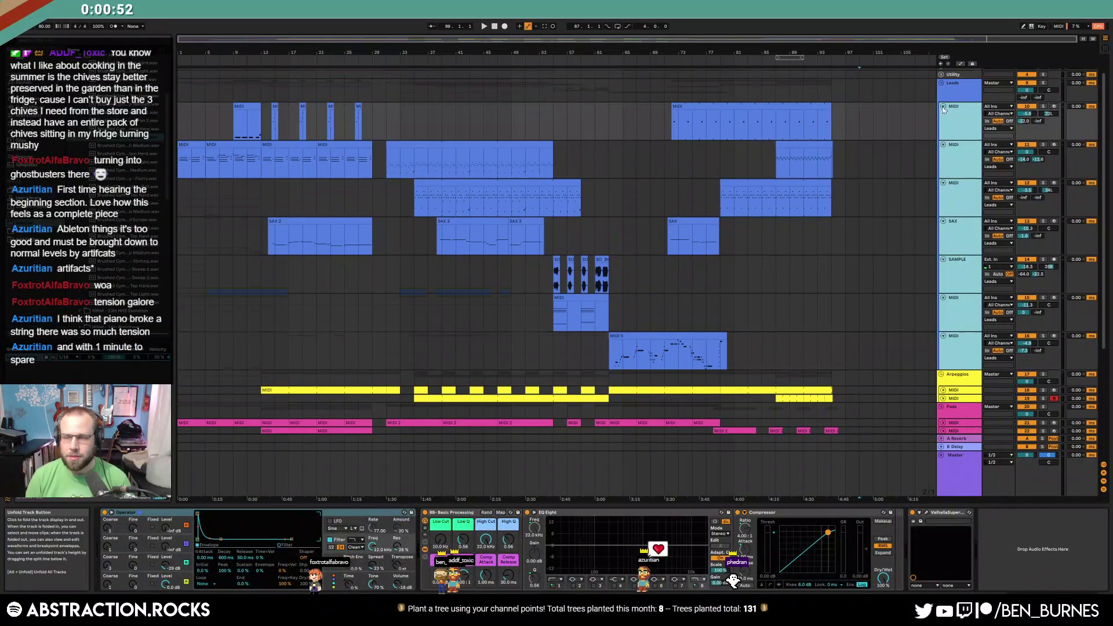
left_click(942, 106)
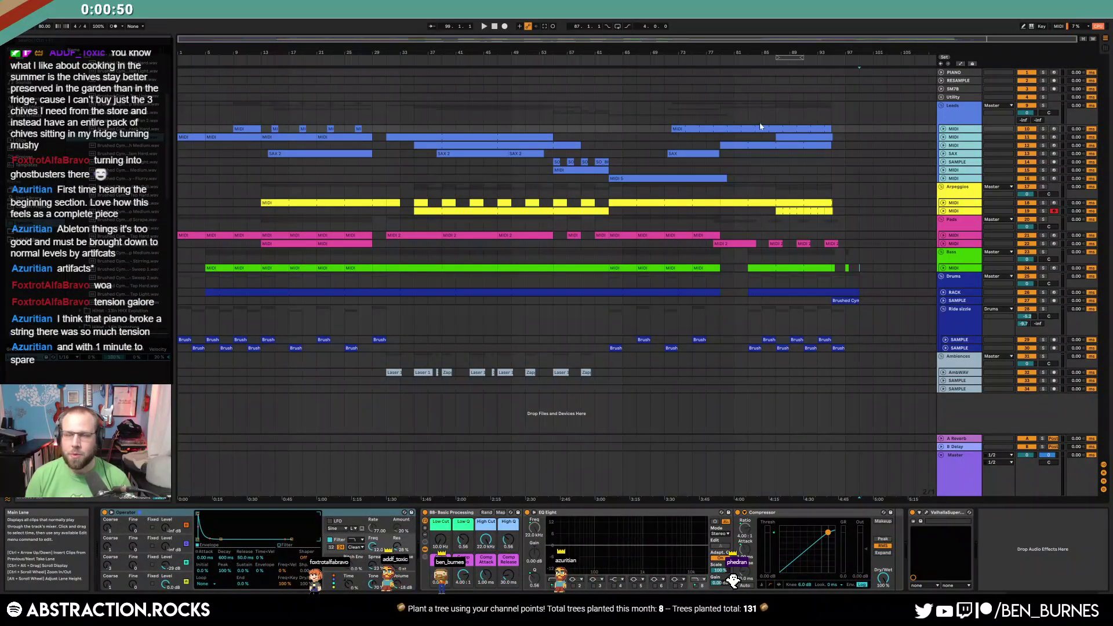
Arm the PIANO track for live playing, and switch the arming to the last MIDI track of the Leads group
left_click(496, 26)
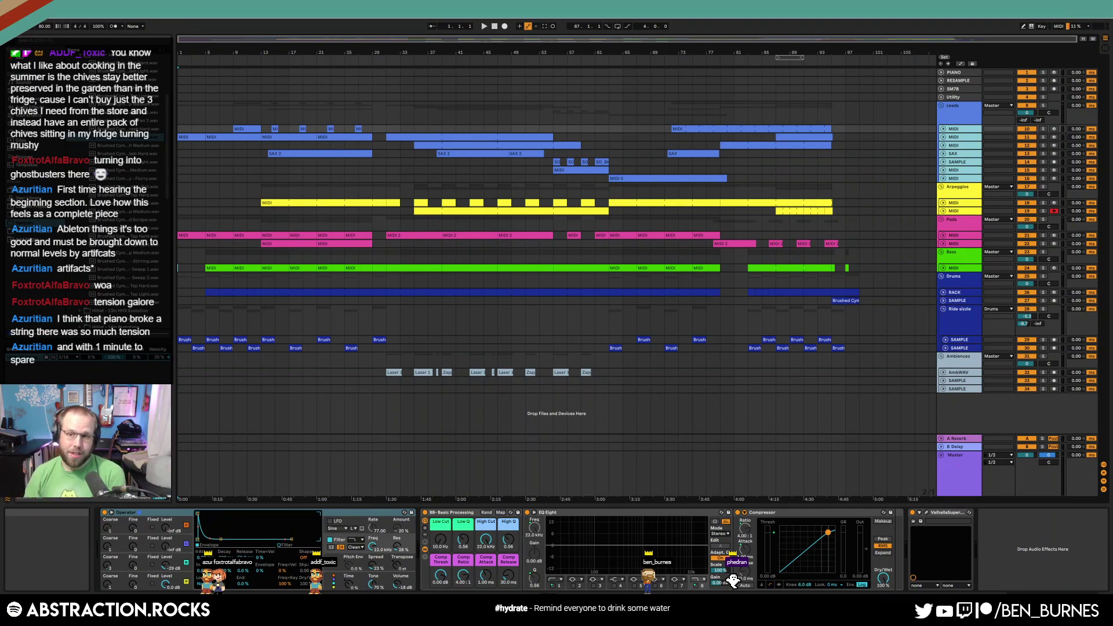
left_click(743, 98)
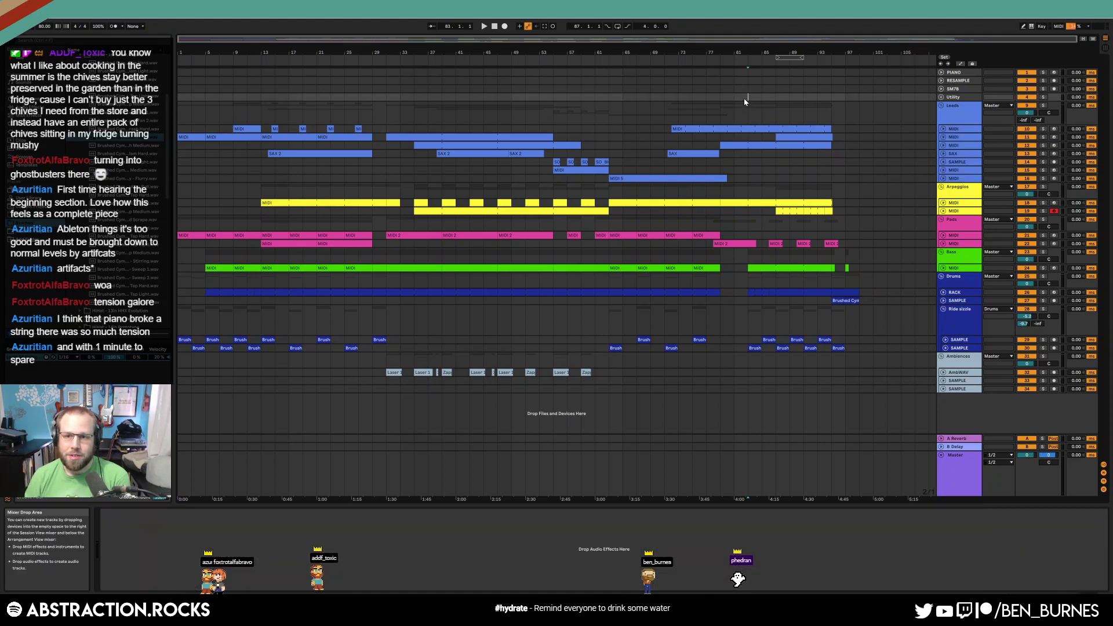
left_click(790, 107)
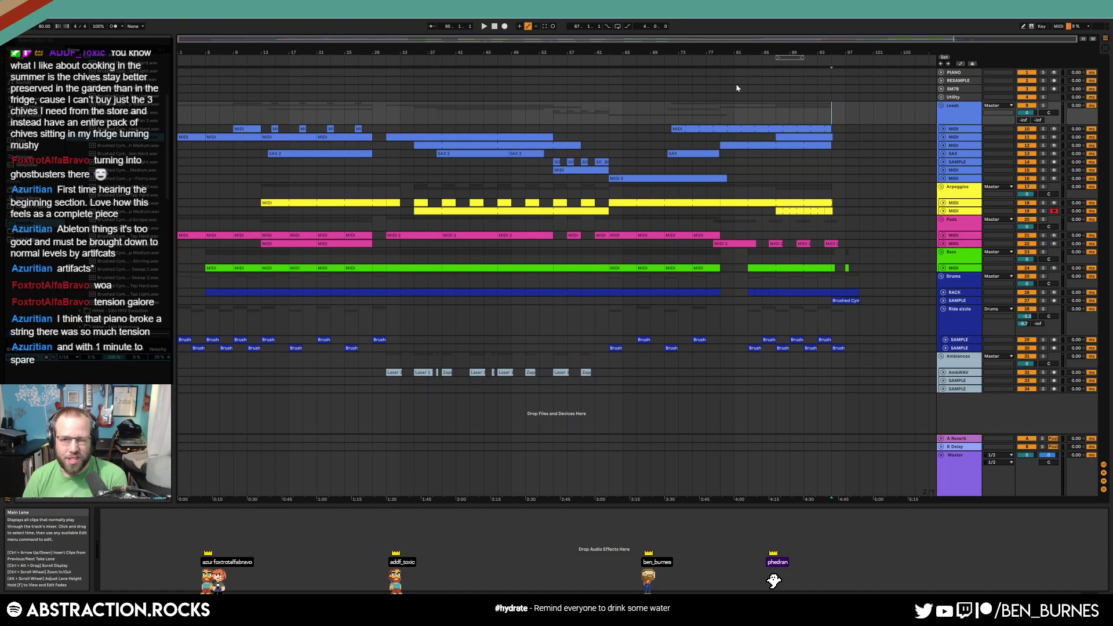
left_click(1047, 75)
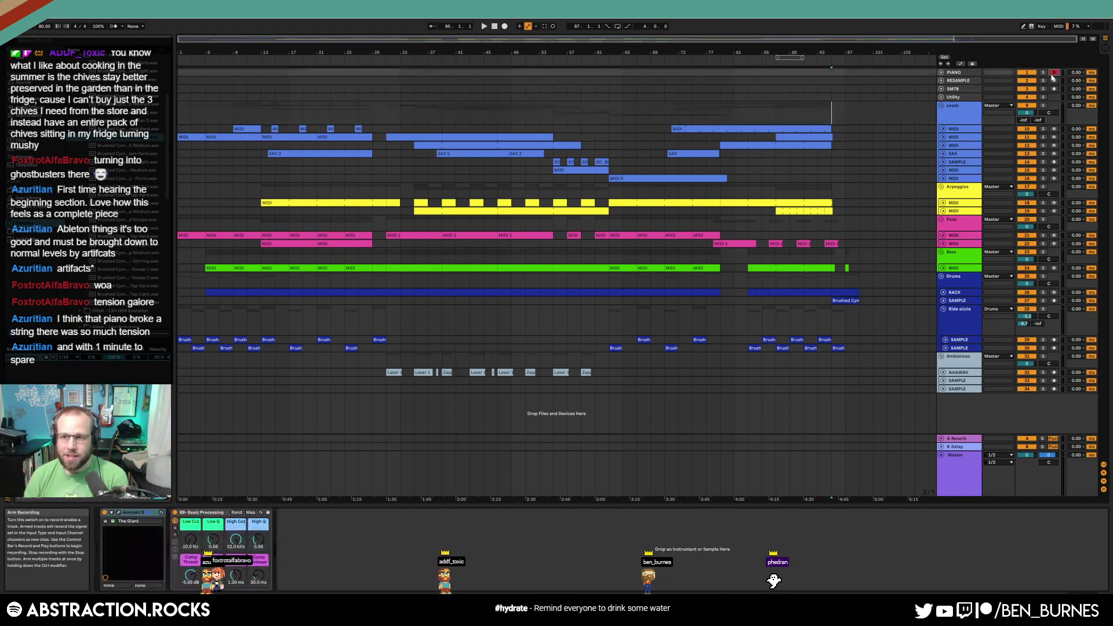
left_click(1054, 178)
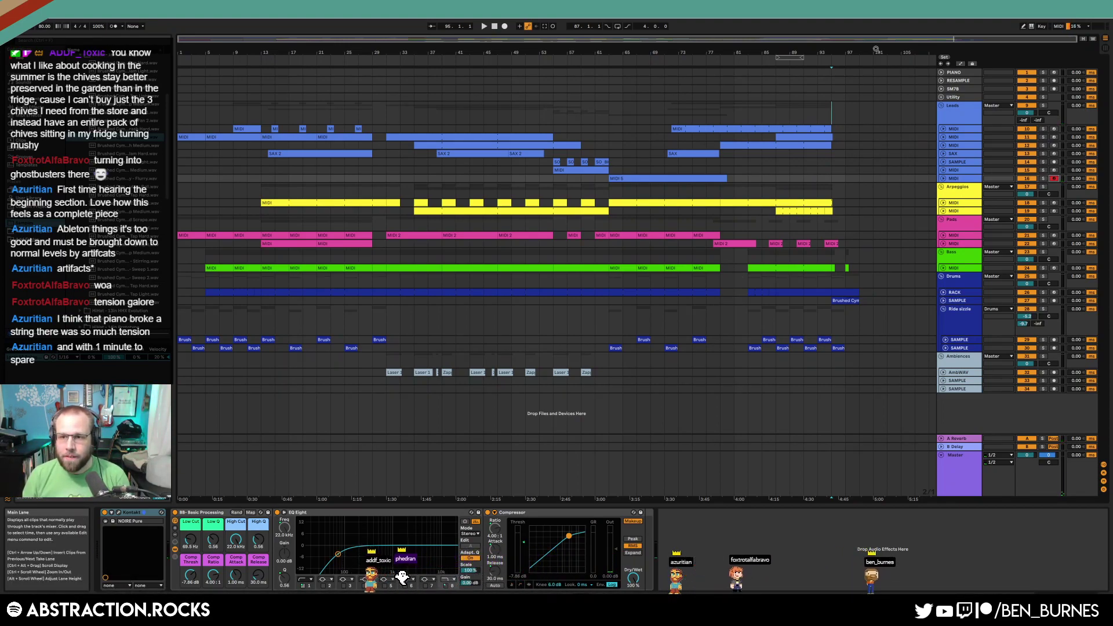
Select the whole song from bar 1 to bar 99 and export the Master to the desktop as 2021-12-01 Interstellar Investigator.wav
left_click(860, 73)
key("shift+Home")
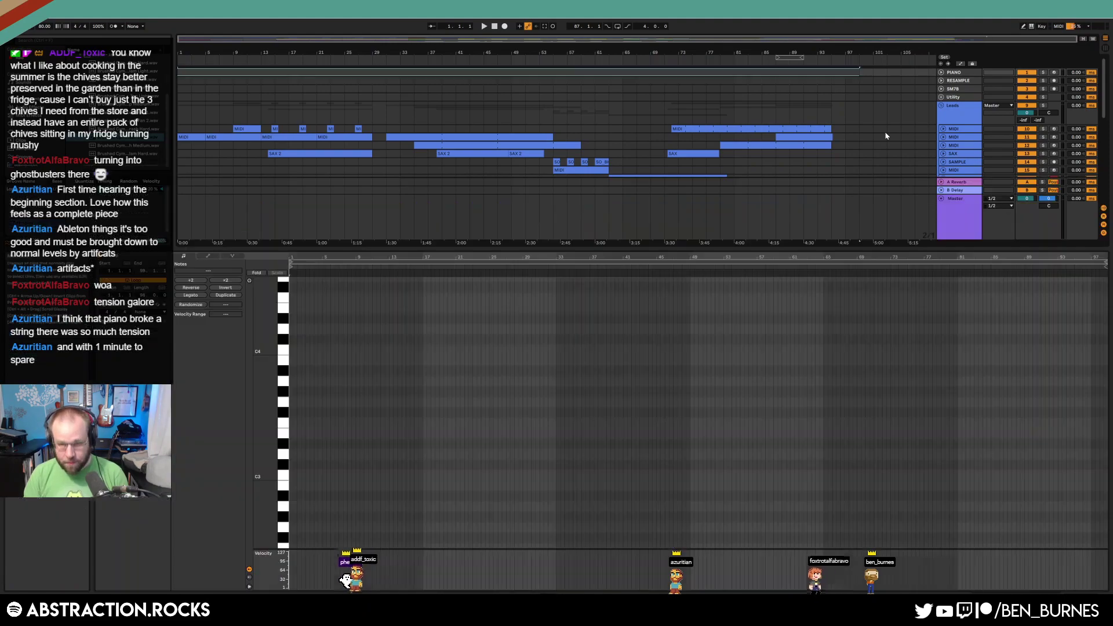
key("ctrl+shift+m")
key("ctrl+shift+r")
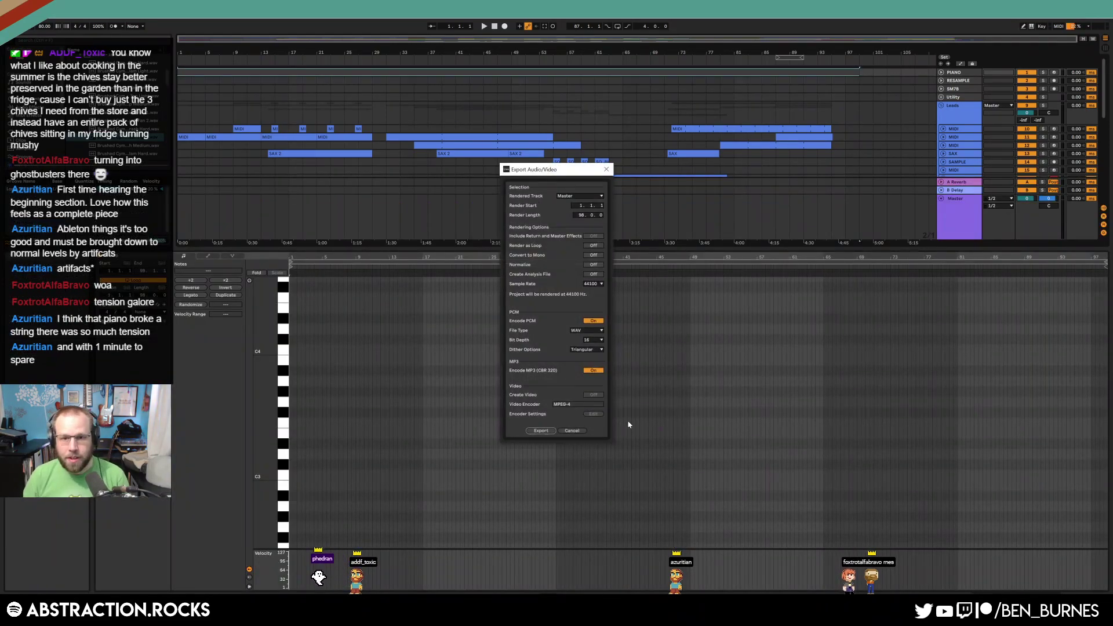
left_click(535, 433)
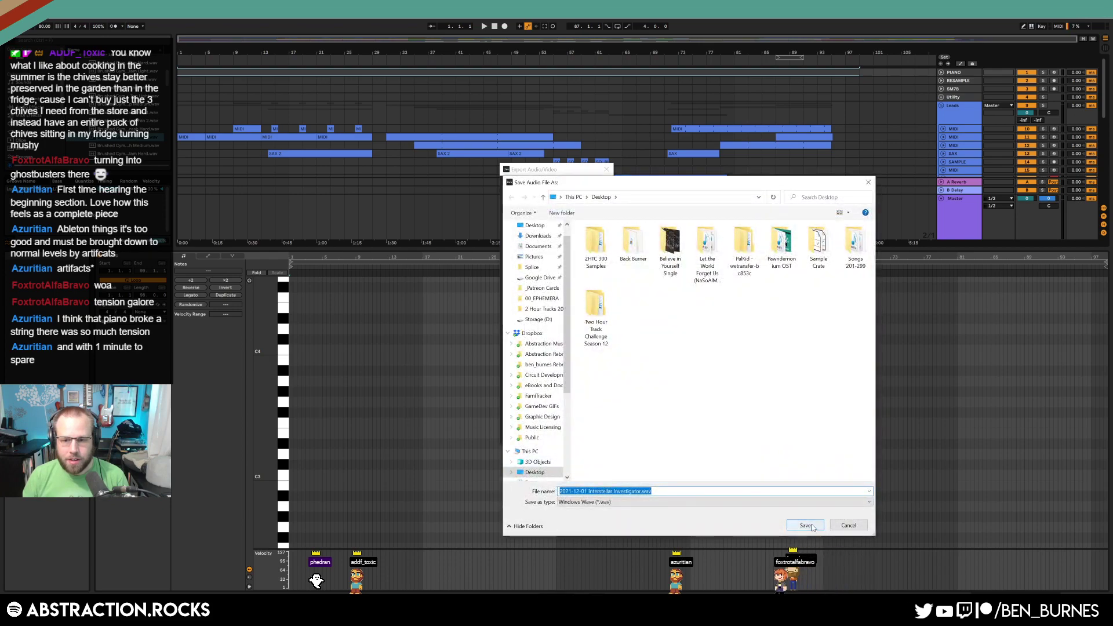
left_click(812, 526)
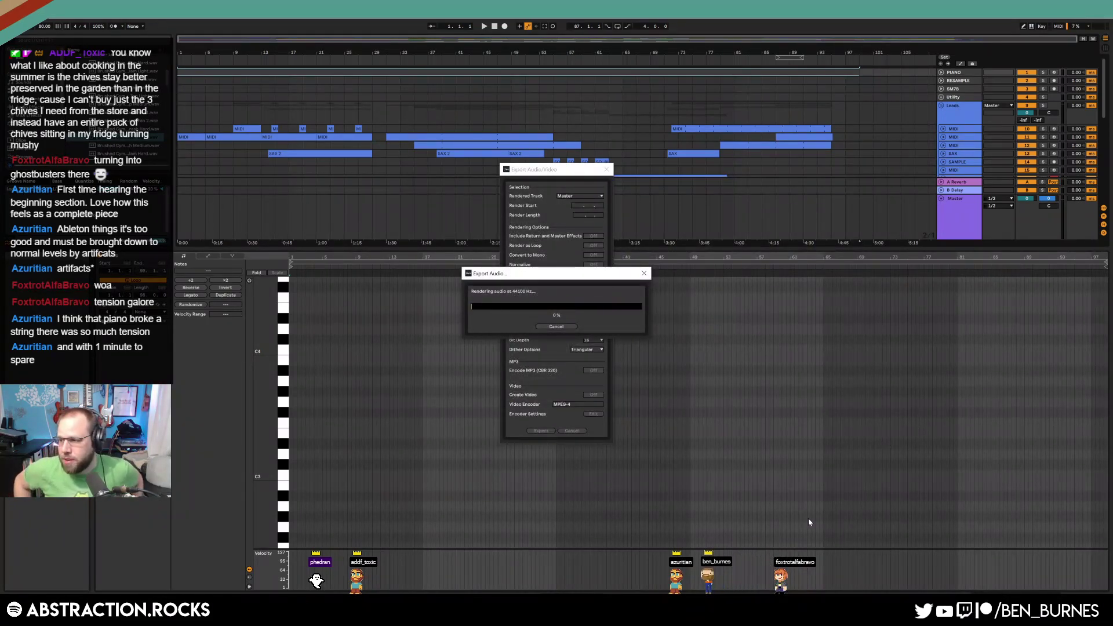